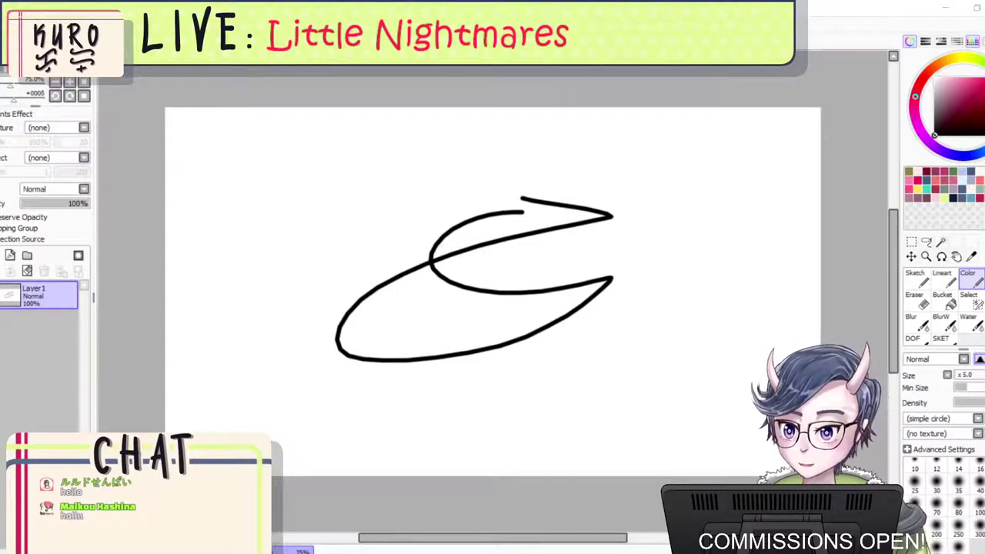
Switch to the canvas with the sketch of the girl sitting beside the race car.
key("alt+Tab")
key("ctrl+Tab")
scroll(557, 295, "down", 1)
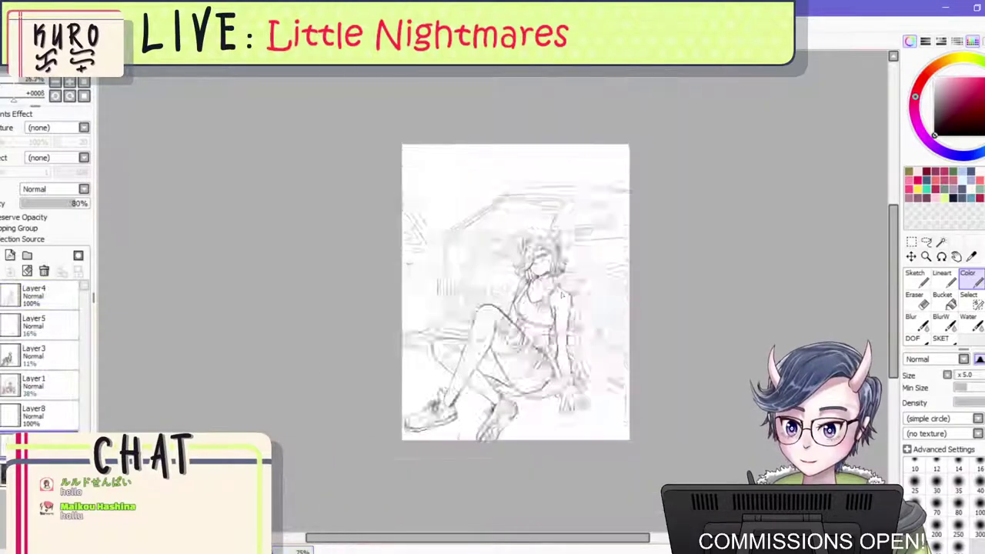
scroll(556, 295, "up", 3)
scroll(557, 295, "down", 1)
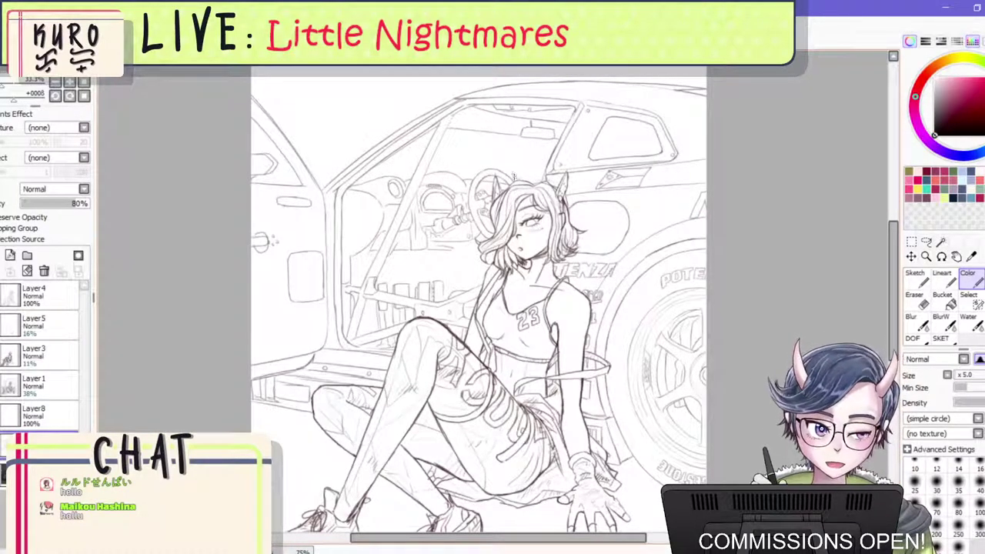
Handwrite the note "Name wa" above the car with an arrow pointing down at the girl's head.
mouse_move(625, 267)
left_mouse_down()
mouse_move(608, 306)
mouse_move(619, 227)
left_mouse_up()
key("ctrl+z")
mouse_move(551, 113)
left_mouse_down()
mouse_move(551, 152)
mouse_move(560, 137)
left_mouse_up()
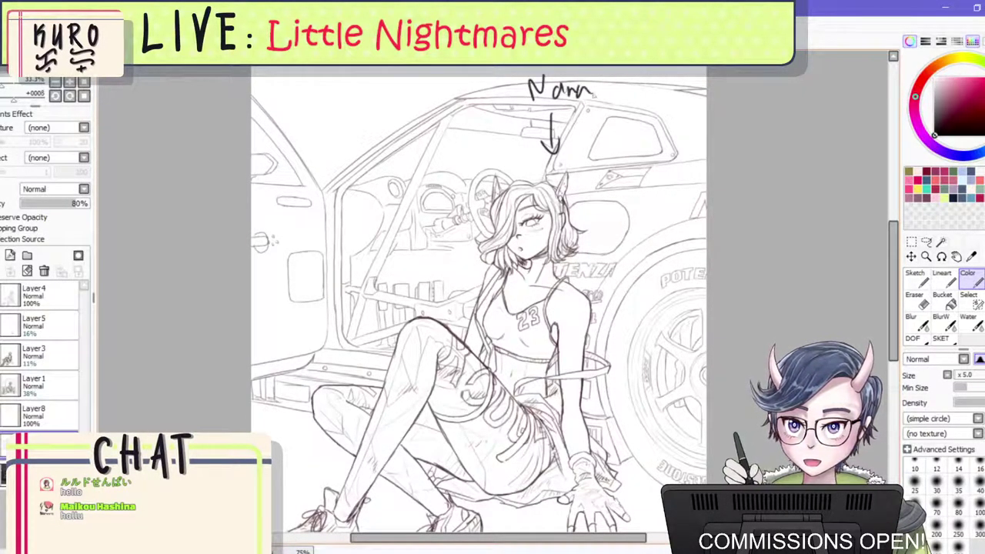
mouse_move(629, 115)
left_mouse_down()
mouse_move(638, 123)
mouse_move(629, 162)
mouse_move(643, 160)
left_mouse_up()
left_click_drag(645, 153, 655, 160)
left_click_drag(654, 139, 670, 149)
Undo all strokes of the handwritten note and the arrow above the girl's head.
key("ctrl+z")
key("ctrl+z")
key("ctrl+z")
key("ctrl+z")
key("ctrl+z")
key("ctrl+z")
key("ctrl+z")
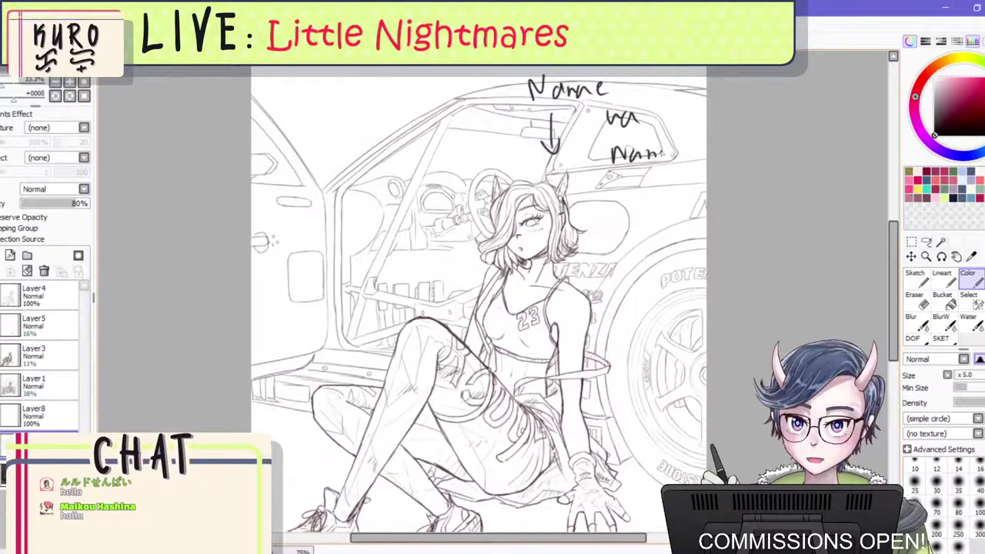
key("ctrl+z")
key("ctrl+z")
key("ctrl+z")
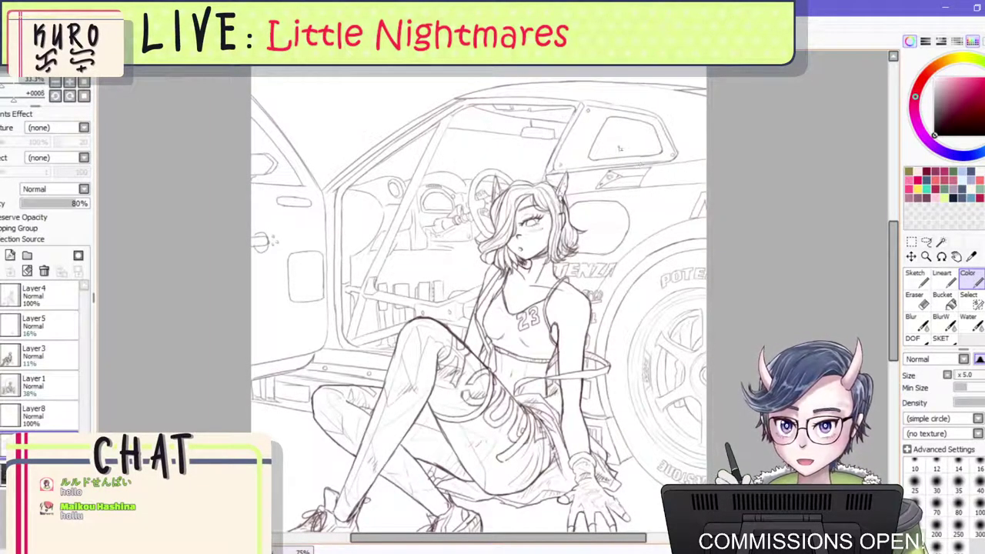
Make Layer4 the active layer of the girl and car sketch.
scroll(514, 246, "down", 4)
scroll(512, 241, "up", 4)
scroll(526, 267, "down", 2)
scroll(520, 314, "up", 1)
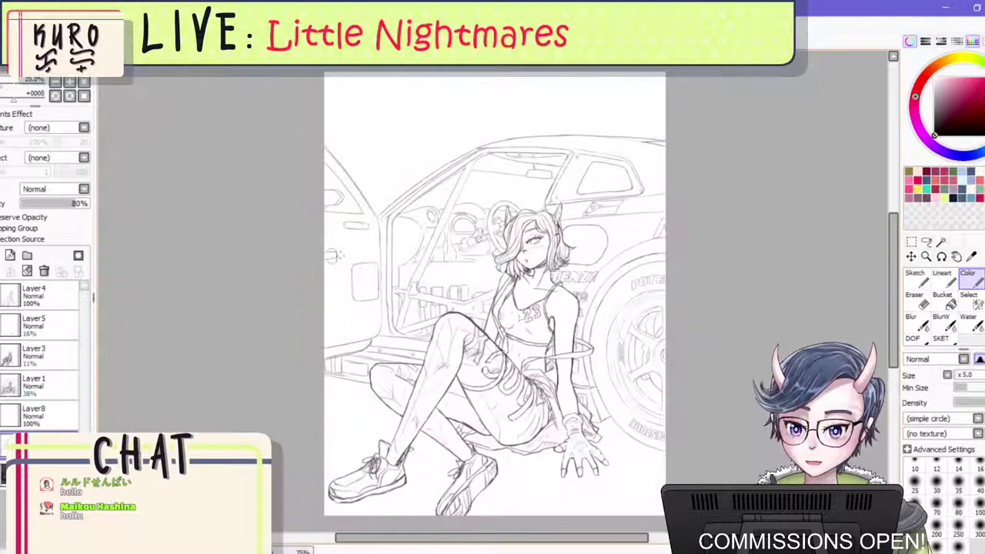
scroll(471, 347, "up", 1)
scroll(457, 369, "down", 1)
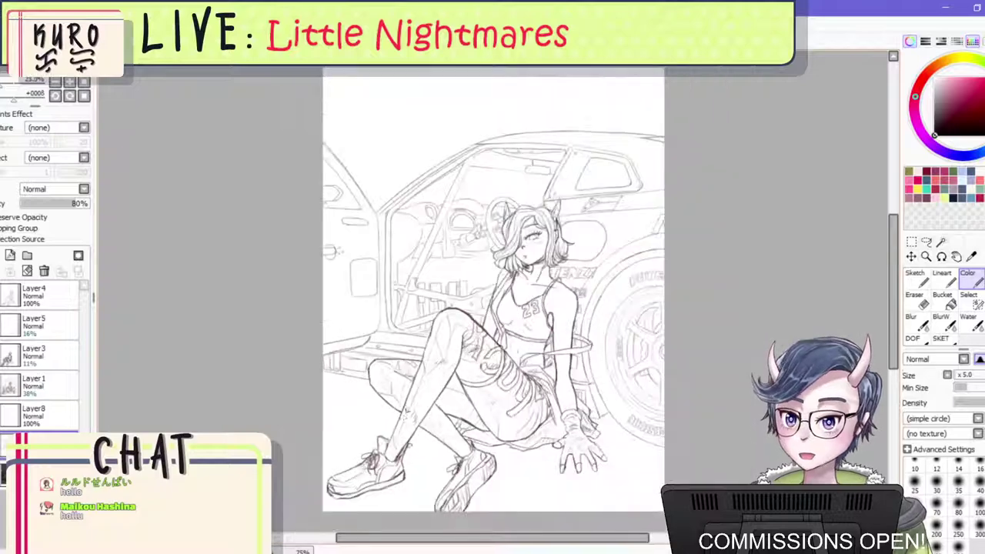
scroll(448, 380, "up", 1)
left_click(39, 386)
left_click(39, 356)
left_click(38, 296)
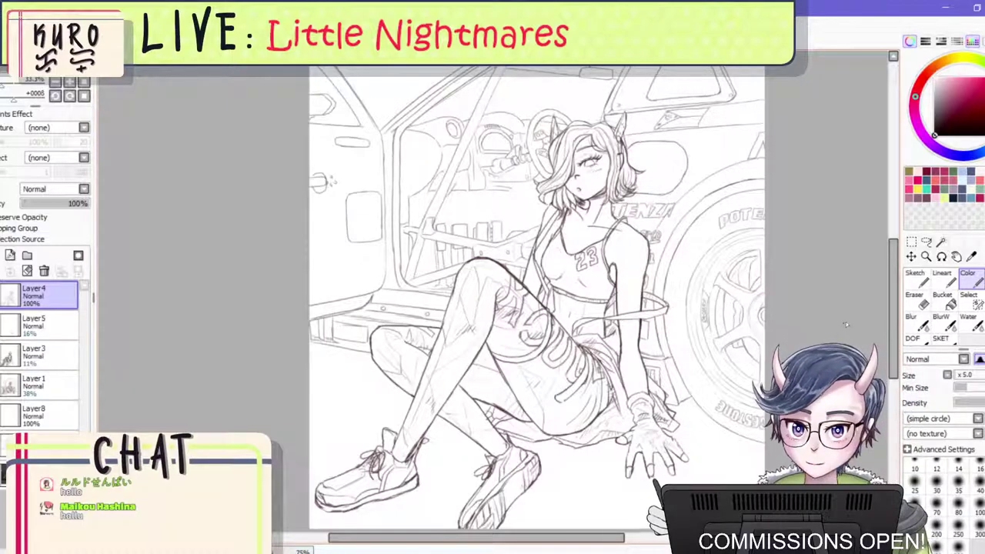
left_click_drag(894, 310, 894, 303)
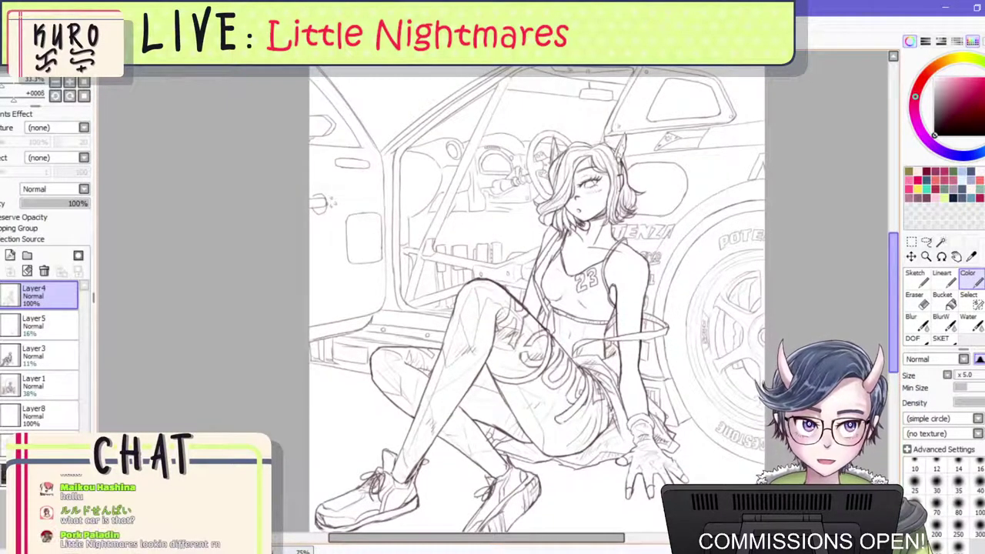
scroll(538, 233, "down", 1)
scroll(538, 233, "up", 1)
scroll(538, 233, "down", 1)
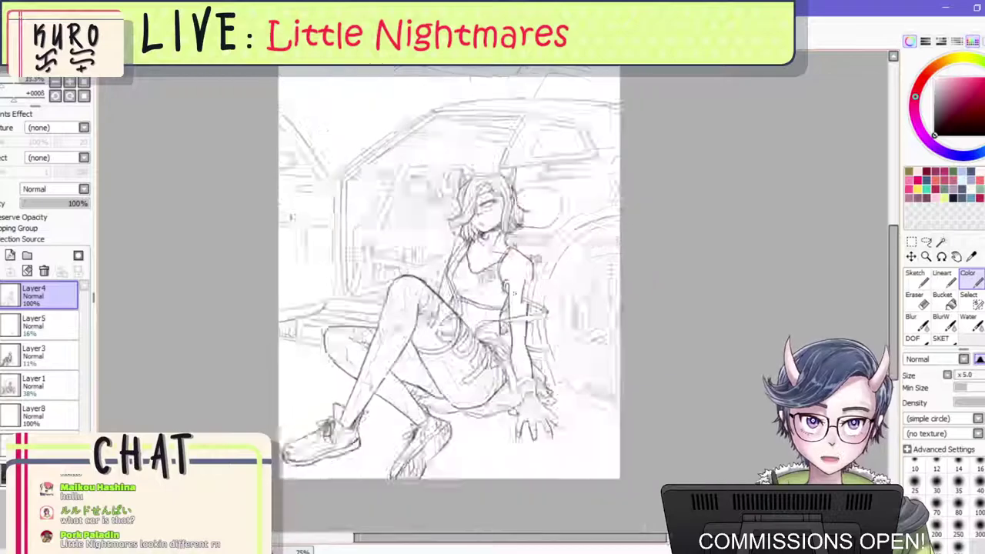
scroll(531, 233, "up", 1)
scroll(530, 233, "down", 1)
scroll(530, 233, "up", 1)
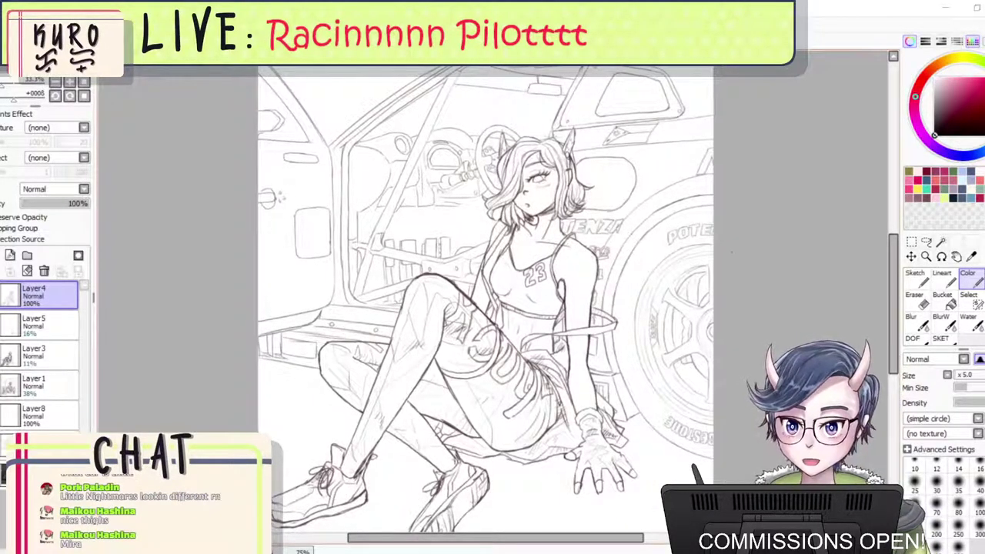
left_click(648, 238)
scroll(615, 214, "up", 2)
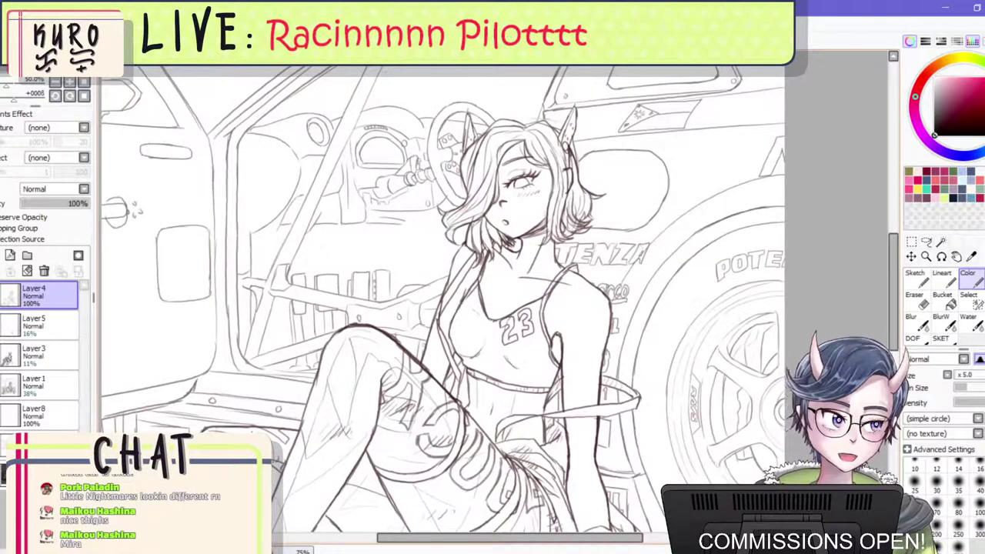
scroll(528, 217, "down", 1)
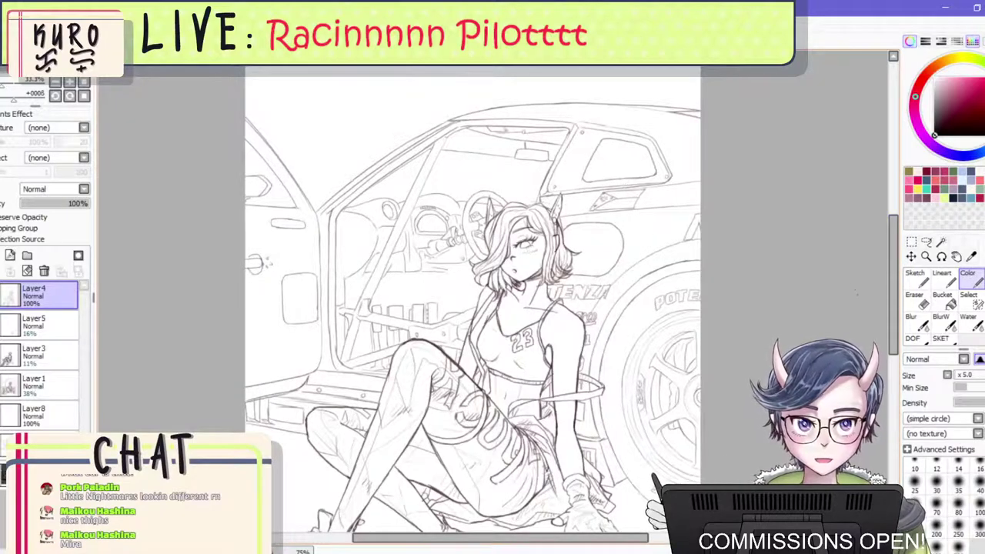
Switch to the SKET brush and draw an arrow toward the girl's head with the start of her handwritten name.
left_click(945, 344)
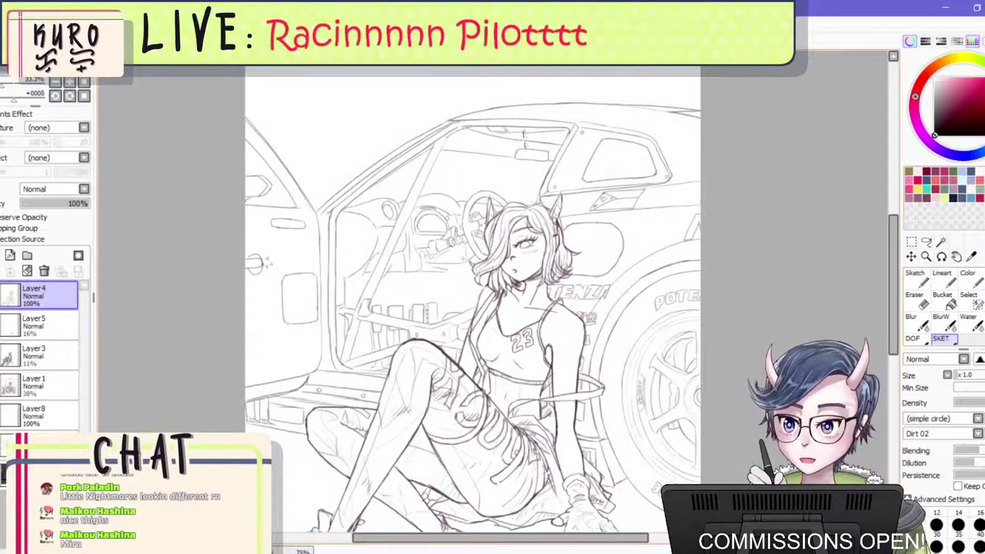
key("ctrl+z")
left_click_drag(513, 115, 523, 164)
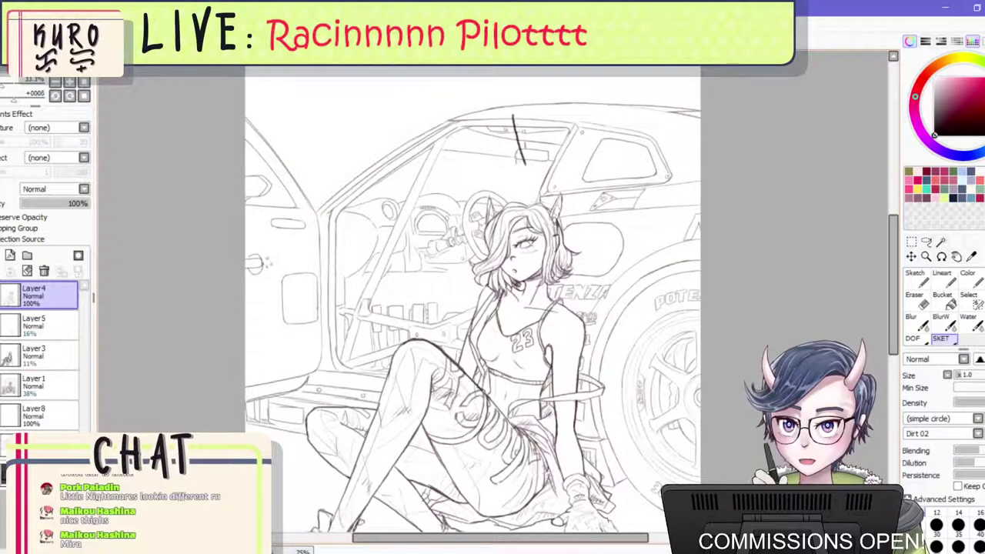
left_click_drag(481, 106, 486, 122)
left_click_drag(450, 72, 453, 102)
mouse_move(451, 74)
left_mouse_down()
mouse_move(453, 99)
mouse_move(483, 100)
left_mouse_up()
left_click(478, 78)
left_click_drag(491, 83, 503, 86)
Undo the first note strokes and rewrite the character's name with an arrow pointing down at her head.
key("ctrl+z")
key("ctrl+z")
key("ctrl+z")
key("ctrl+z")
key("ctrl+z")
left_click_drag(446, 75, 450, 102)
left_click_drag(448, 74, 472, 100)
mouse_move(480, 85)
left_mouse_down()
mouse_move(482, 101)
mouse_move(530, 138)
mouse_move(523, 169)
left_mouse_up()
Handwrite the nickname "Dream" in quotation marks beside the character's name above the car roof.
scroll(527, 103, "down", 2)
scroll(537, 92, "up", 2)
key("ctrl+z")
mouse_move(521, 132)
left_mouse_down()
mouse_move(533, 168)
mouse_move(568, 157)
left_mouse_up()
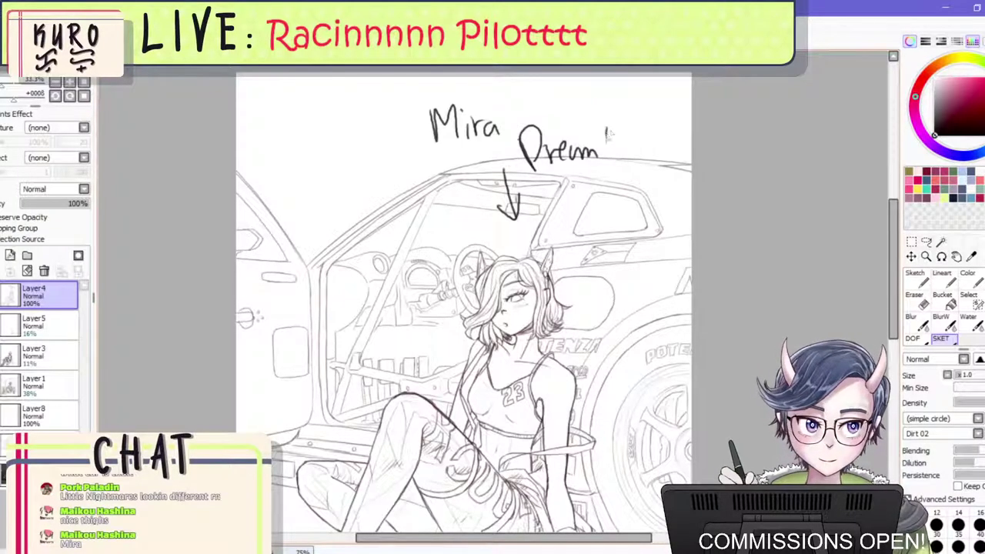
left_click_drag(606, 129, 606, 138)
left_click_drag(611, 129, 612, 139)
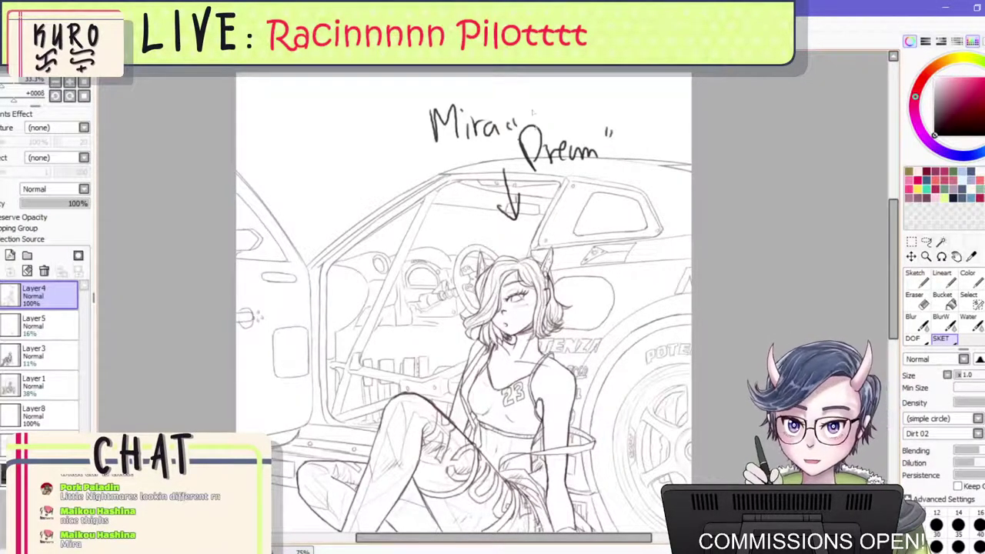
Undo the handwritten name, nickname and arrow above the girl.
scroll(532, 112, "down", 2)
scroll(531, 120, "up", 2)
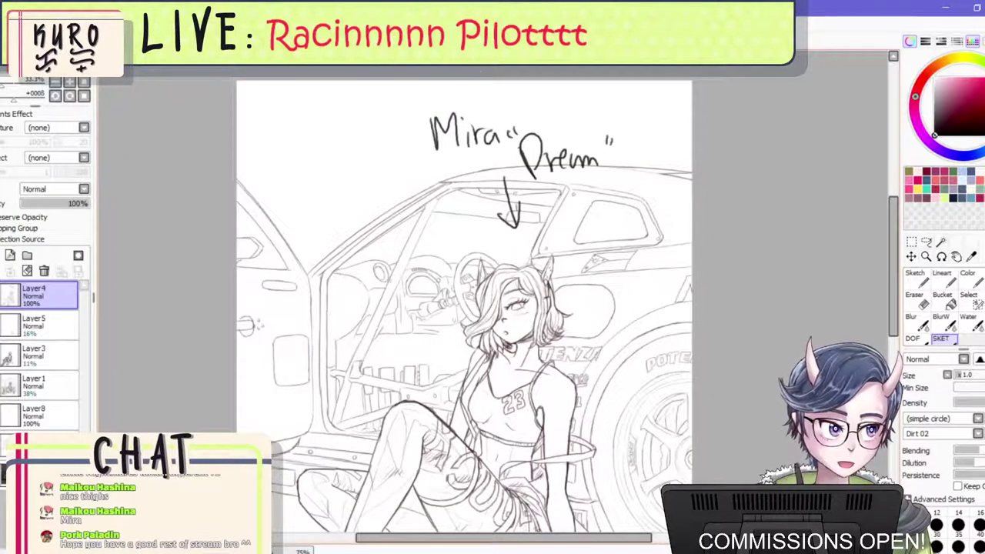
key("ctrl+z")
key("ctrl+z")
key("ctrl+z")
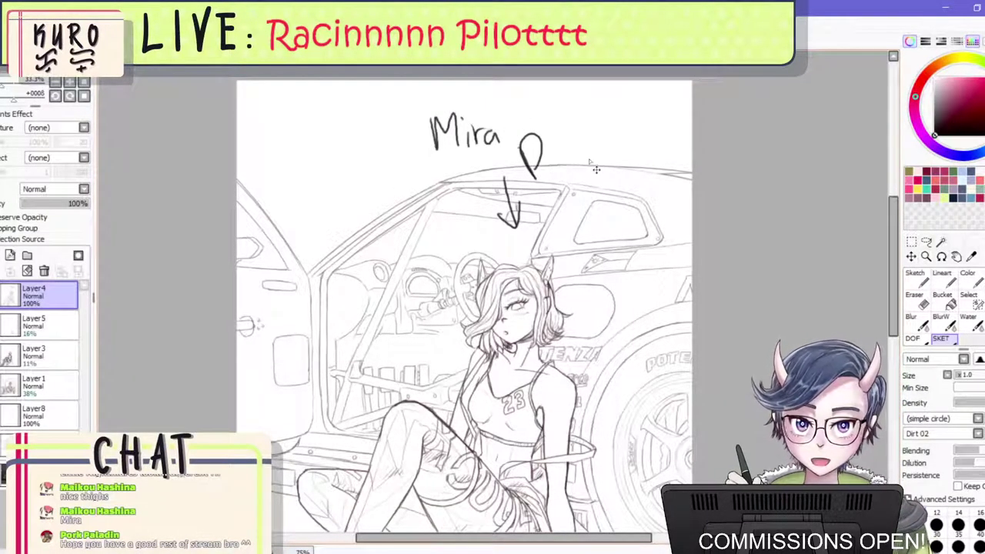
key("ctrl+z")
key("ctrl+z")
key("ctrl+z")
key("ctrl+z")
key("ctrl+z")
key("ctrl+z")
key("ctrl+z")
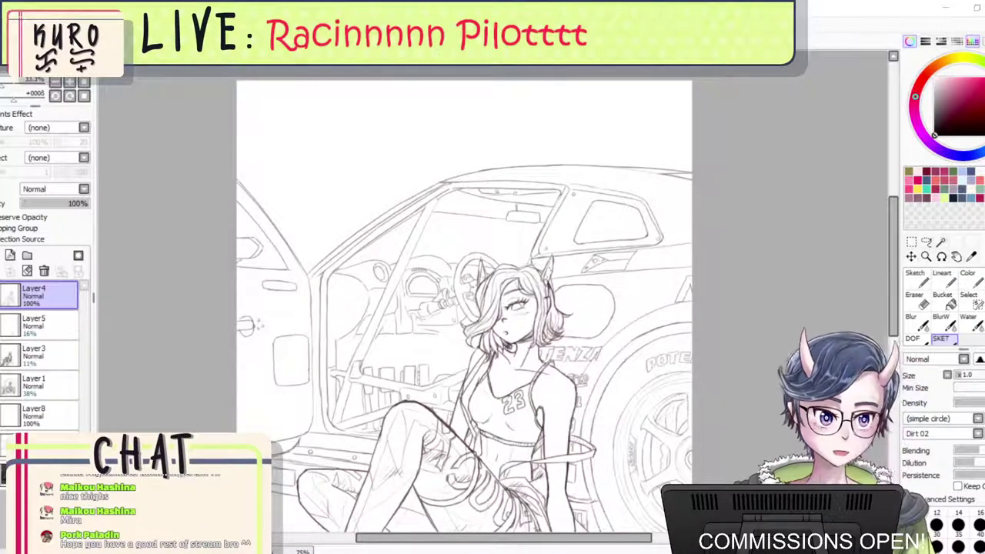
Try marking the girl's raised knee with a circle and a curved stroke, and undo both marks.
scroll(661, 310, "down", 1)
scroll(664, 315, "up", 1)
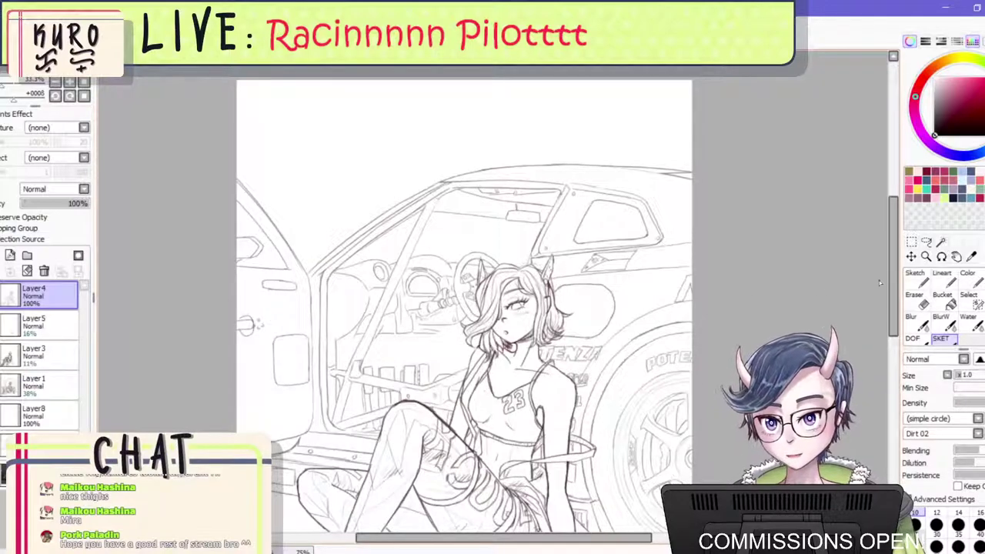
scroll(464, 300, "down", 3)
left_click_drag(428, 265, 423, 266)
left_click_drag(366, 287, 446, 289)
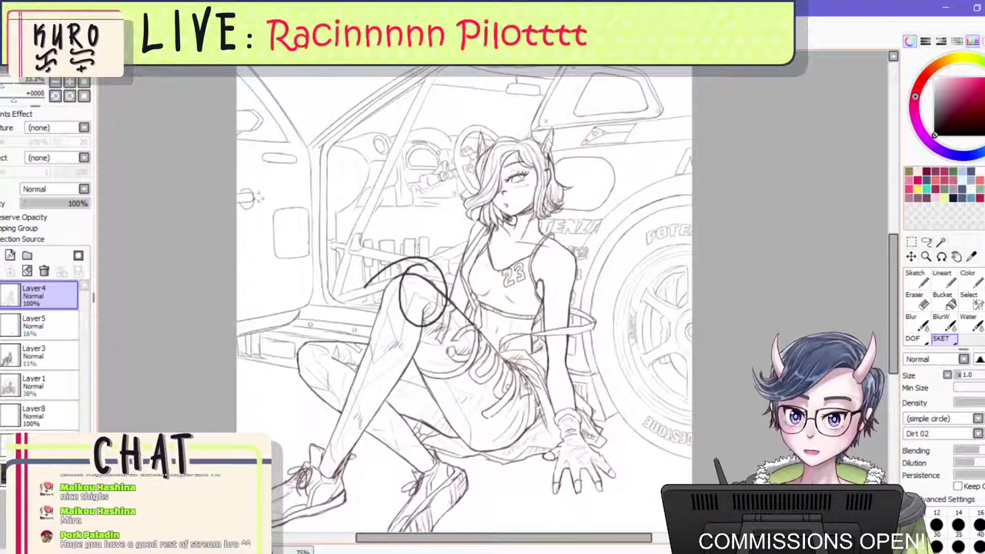
key("ctrl+z")
key("ctrl+z")
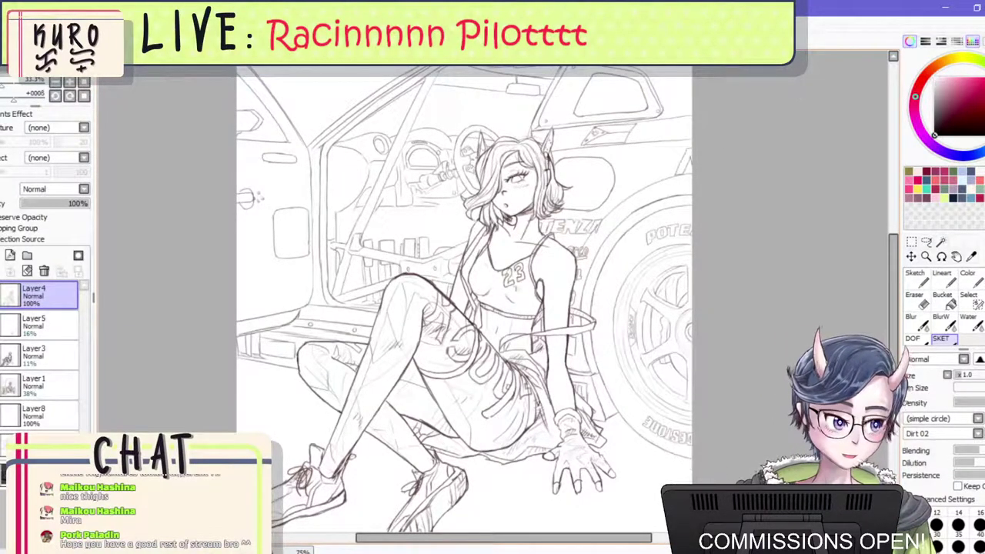
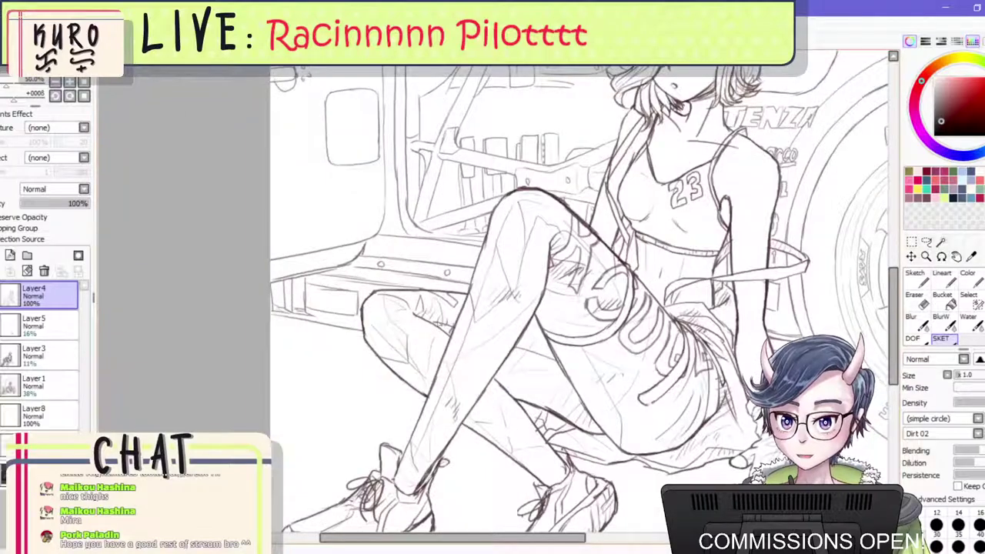
Paint a selection over the shoe of the raised leg with the Select brush at size 100.
scroll(440, 324, "down", 1)
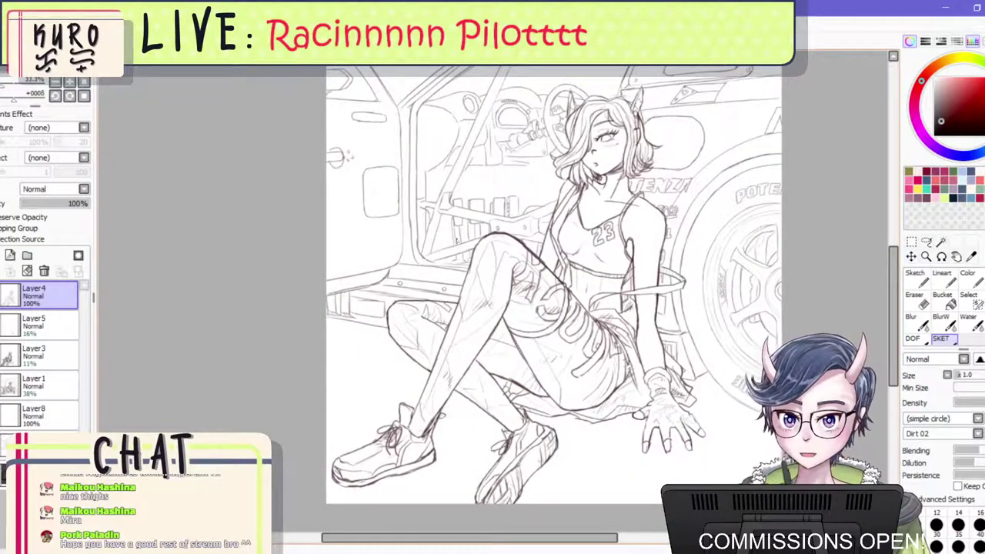
scroll(400, 271, "up", 1)
scroll(557, 246, "down", 1)
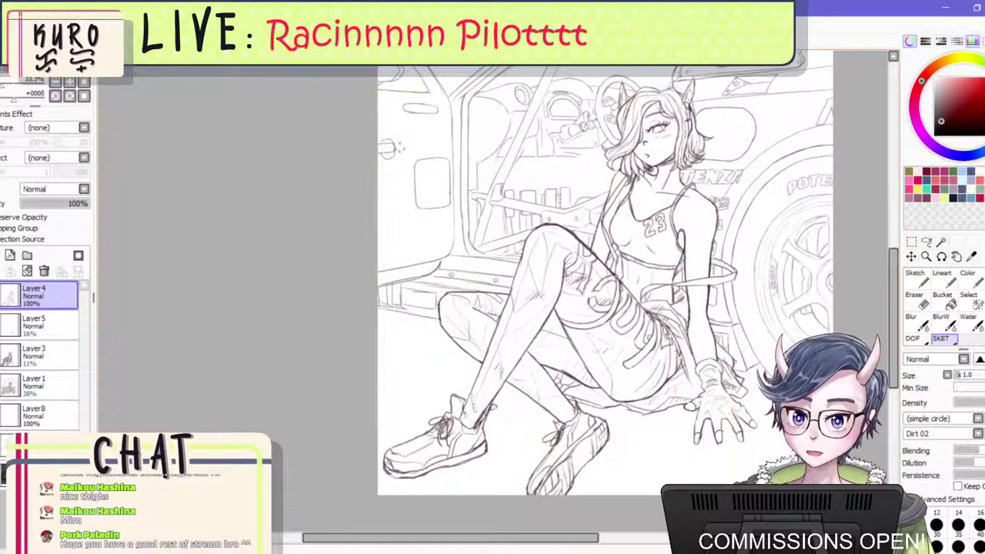
scroll(463, 377, "down", 1)
scroll(435, 458, "up", 2)
left_click(969, 301)
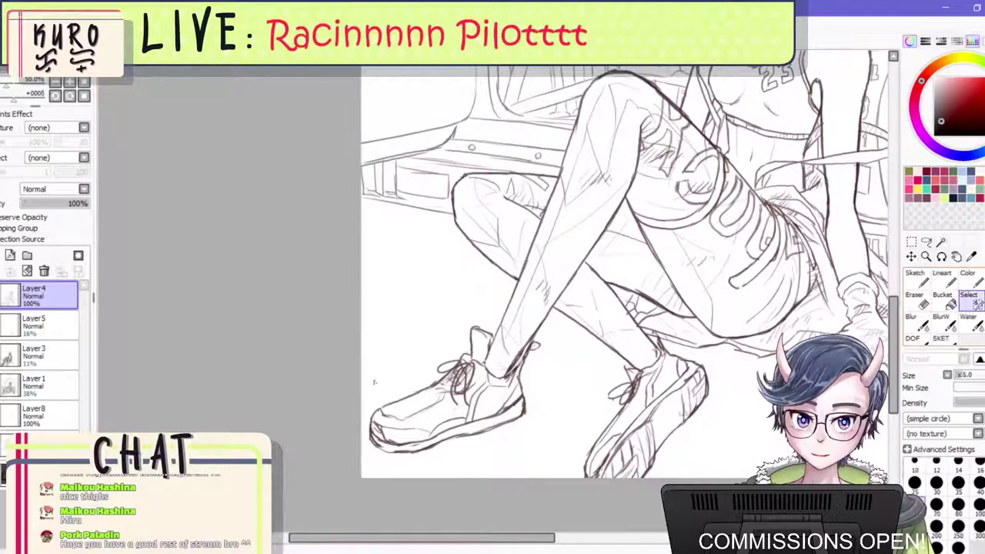
left_click(974, 504)
mouse_move(462, 331)
left_mouse_down()
mouse_move(460, 353)
mouse_move(390, 436)
mouse_move(419, 450)
mouse_move(481, 419)
mouse_move(485, 385)
mouse_move(469, 333)
mouse_move(484, 419)
mouse_move(554, 430)
mouse_move(574, 347)
mouse_move(560, 344)
mouse_move(583, 331)
left_mouse_up()
Adjust the selected shoe's placement against the ankle and clear the selection.
scroll(473, 389, "up", 1)
mouse_move(547, 427)
left_mouse_down()
mouse_move(564, 427)
mouse_move(555, 426)
left_mouse_up()
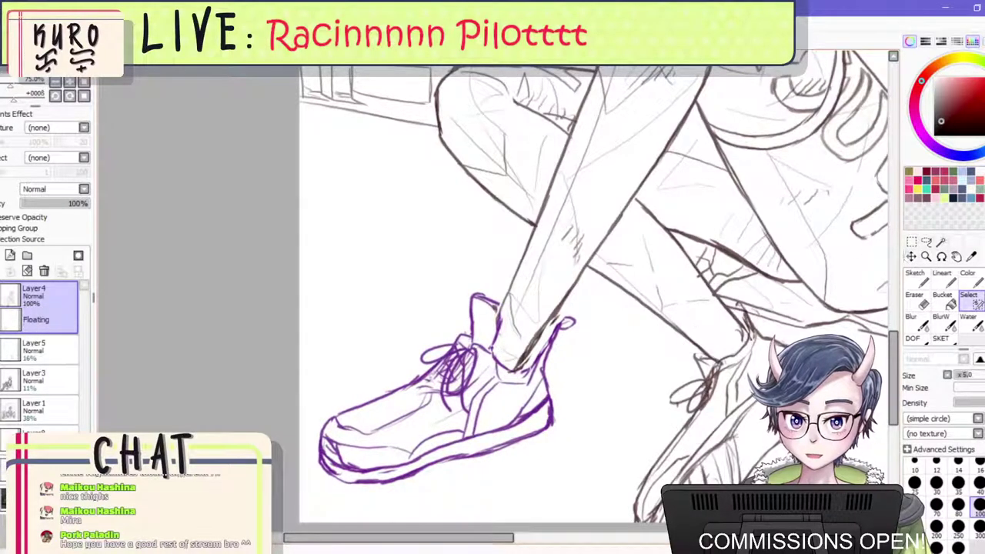
left_click(911, 257)
key("ctrl+d")
Erase the overlapping lines at the shoe's heel and redraw the ankle, heel loop and shoe opening with the SKET brush.
left_click(916, 301)
scroll(547, 342, "up", 1)
mouse_move(555, 351)
left_mouse_down()
mouse_move(570, 311)
mouse_move(547, 332)
mouse_move(559, 310)
mouse_move(519, 361)
left_mouse_up()
left_click(940, 339)
left_click_drag(567, 297, 507, 372)
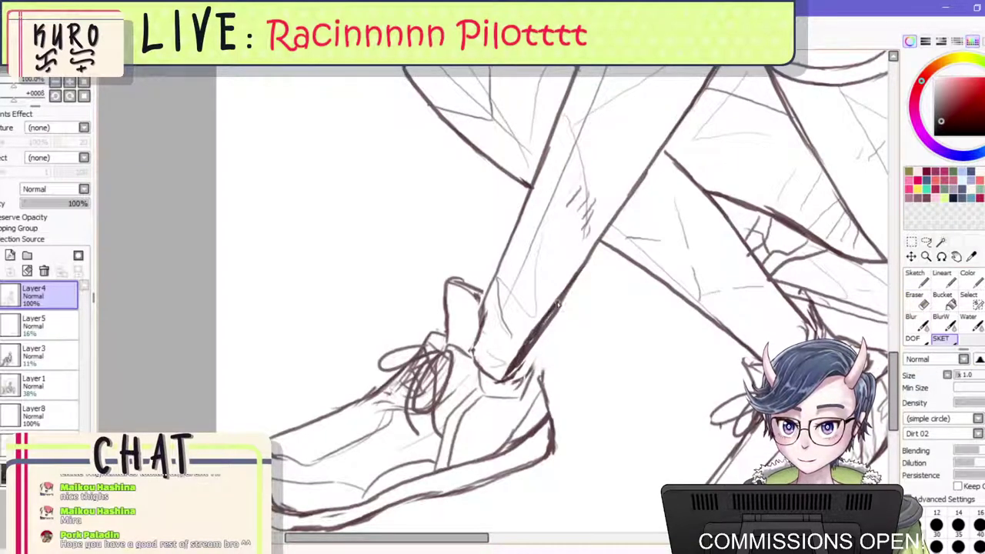
left_click_drag(539, 331, 508, 376)
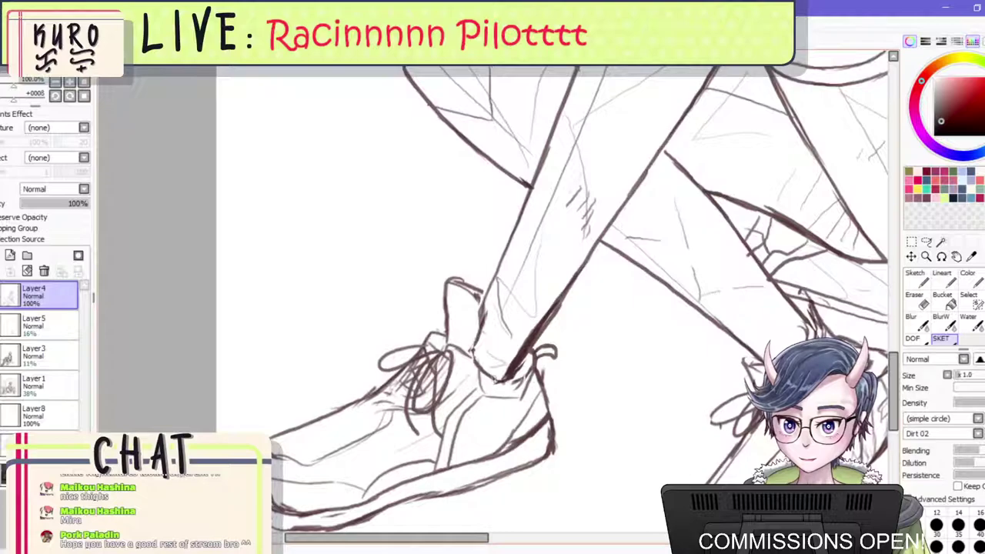
left_click_drag(525, 376, 497, 387)
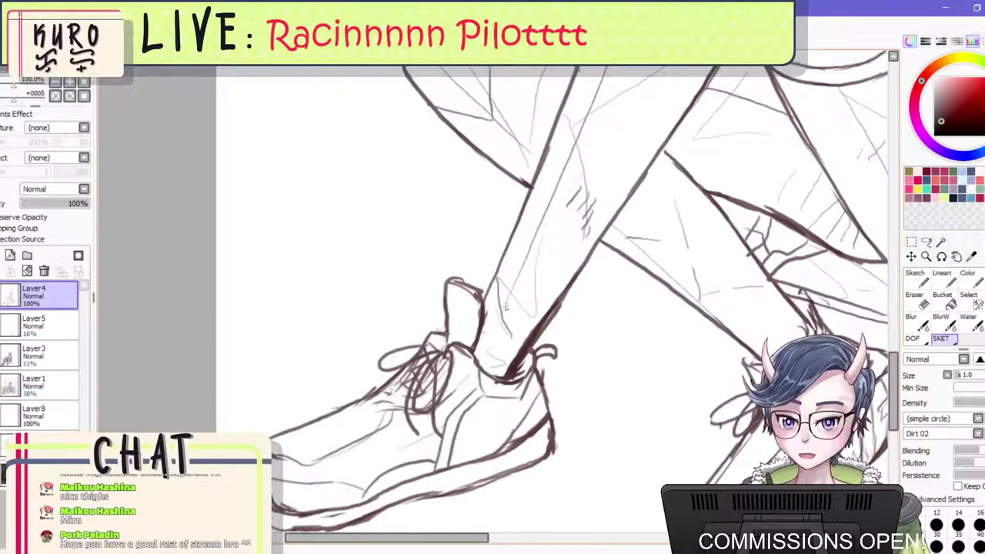
Paint a selection over the girl's raised knee and the adjoining thigh lettering with the Select brush at size 100.
scroll(489, 311, "down", 4)
left_click_drag(734, 146, 735, 189)
scroll(553, 228, "up", 2)
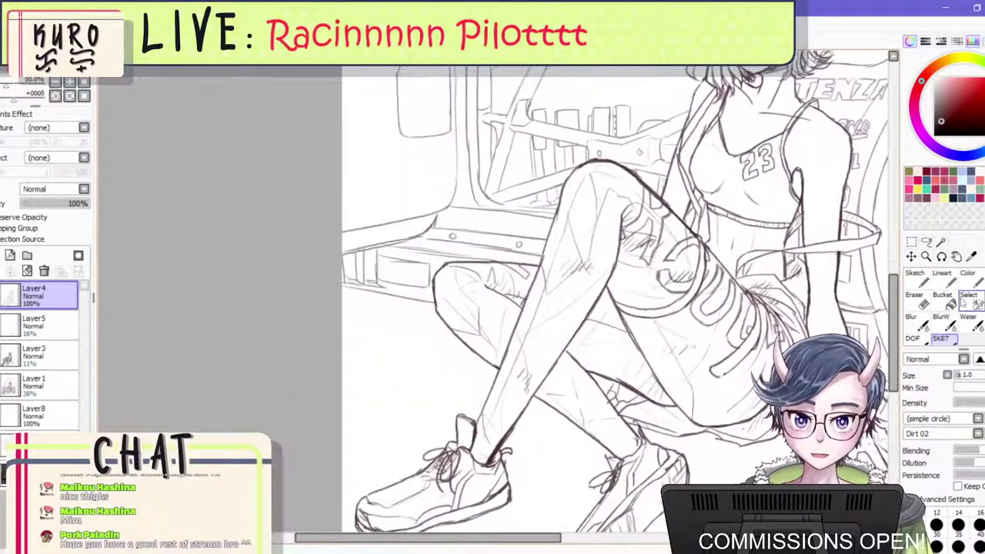
left_click(967, 296)
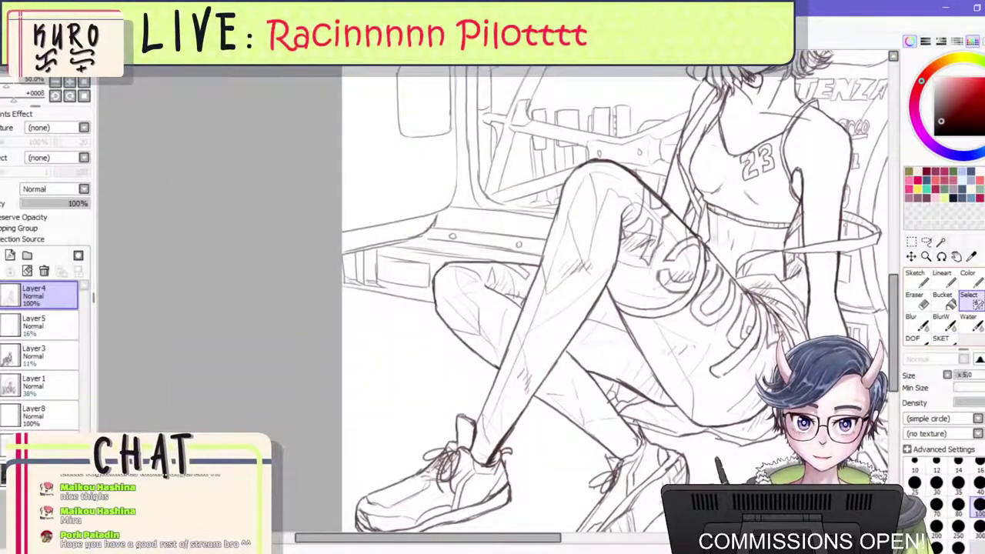
mouse_move(604, 162)
left_mouse_down()
mouse_move(576, 212)
mouse_move(645, 202)
mouse_move(655, 225)
mouse_move(646, 202)
mouse_move(650, 217)
mouse_move(588, 196)
mouse_move(558, 250)
mouse_move(596, 227)
mouse_move(619, 252)
mouse_move(627, 244)
mouse_move(650, 262)
mouse_move(597, 264)
mouse_move(565, 247)
mouse_move(542, 285)
mouse_move(570, 243)
left_mouse_up()
key("ctrl+t")
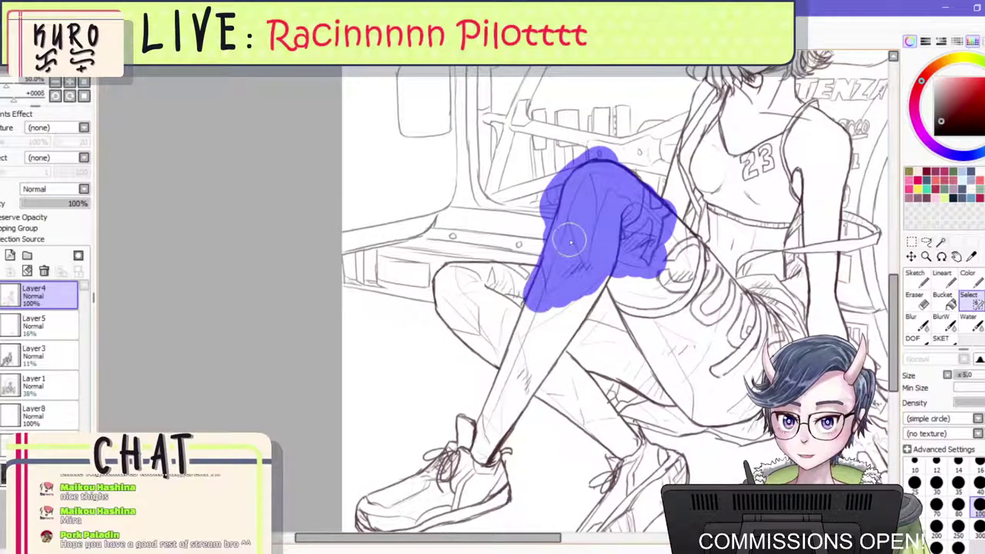
key("ctrl+d")
mouse_move(596, 197)
left_mouse_down()
mouse_move(567, 238)
mouse_move(559, 232)
mouse_move(562, 264)
mouse_move(588, 240)
mouse_move(587, 185)
mouse_move(625, 164)
mouse_move(647, 221)
mouse_move(661, 223)
mouse_move(657, 244)
mouse_move(635, 221)
mouse_move(628, 245)
mouse_move(617, 240)
mouse_move(654, 275)
mouse_move(636, 286)
mouse_move(676, 277)
mouse_move(678, 244)
mouse_move(667, 236)
mouse_move(680, 241)
mouse_move(675, 258)
left_mouse_up()
scroll(654, 277, "down", 2)
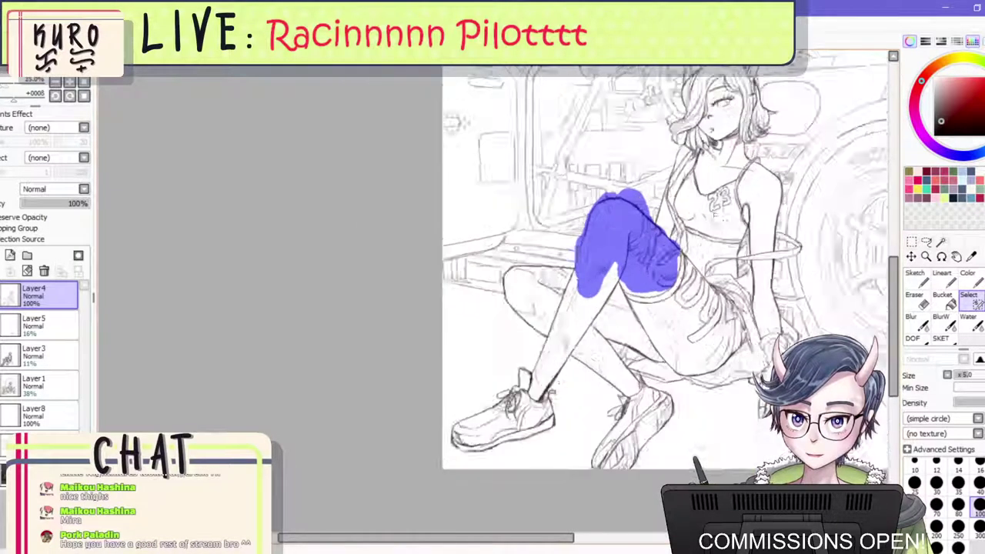
Extend the selection from the knee down the shin to the ankle with the Select brush at size 70.
scroll(709, 216, "up", 2)
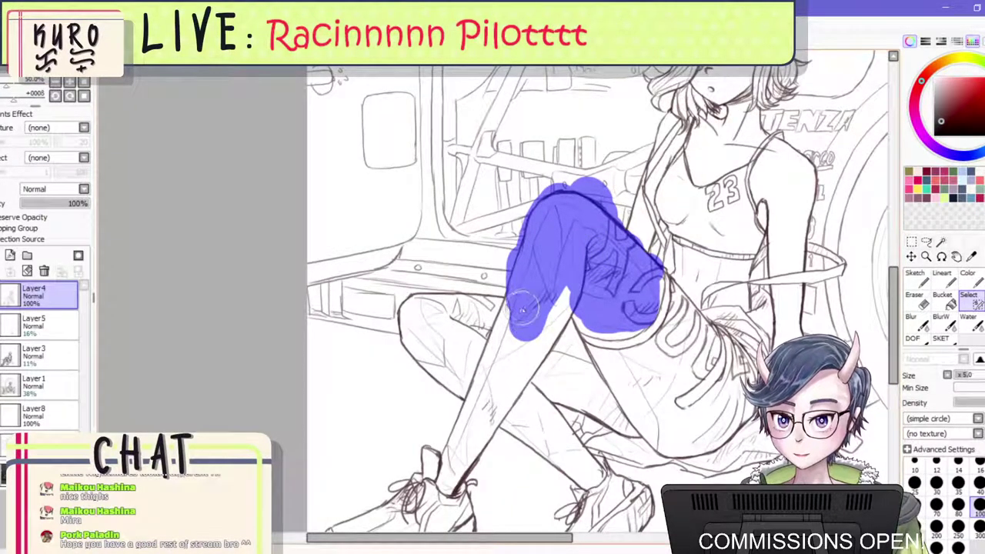
key("bracketleft")
key("bracketleft")
mouse_move(523, 308)
left_mouse_down()
mouse_move(514, 307)
mouse_move(487, 361)
mouse_move(471, 420)
left_mouse_up()
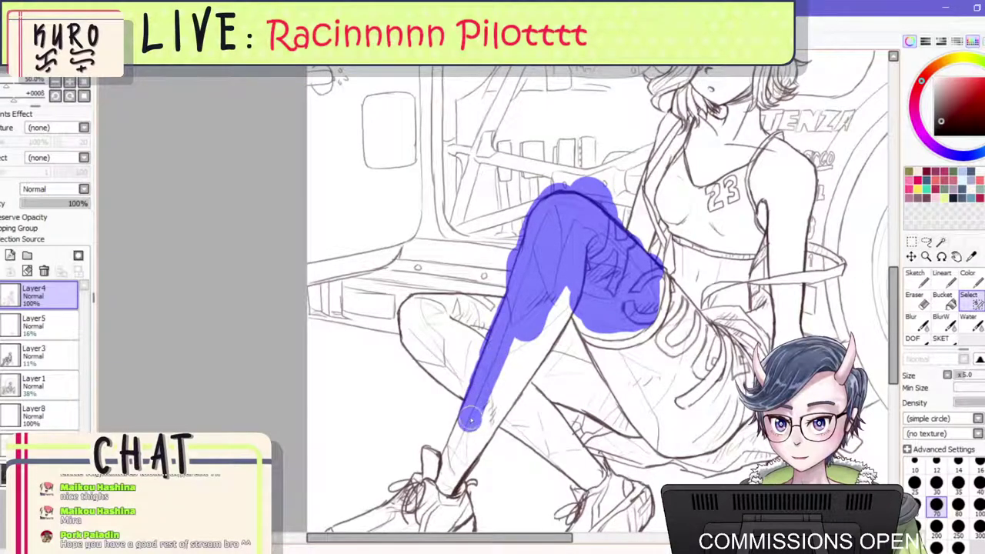
key("ctrl+z")
mouse_move(516, 307)
left_mouse_down()
mouse_move(461, 437)
mouse_move(469, 464)
mouse_move(505, 404)
mouse_move(485, 408)
mouse_move(521, 344)
mouse_move(508, 389)
mouse_move(575, 257)
left_mouse_up()
scroll(575, 262, "down", 1)
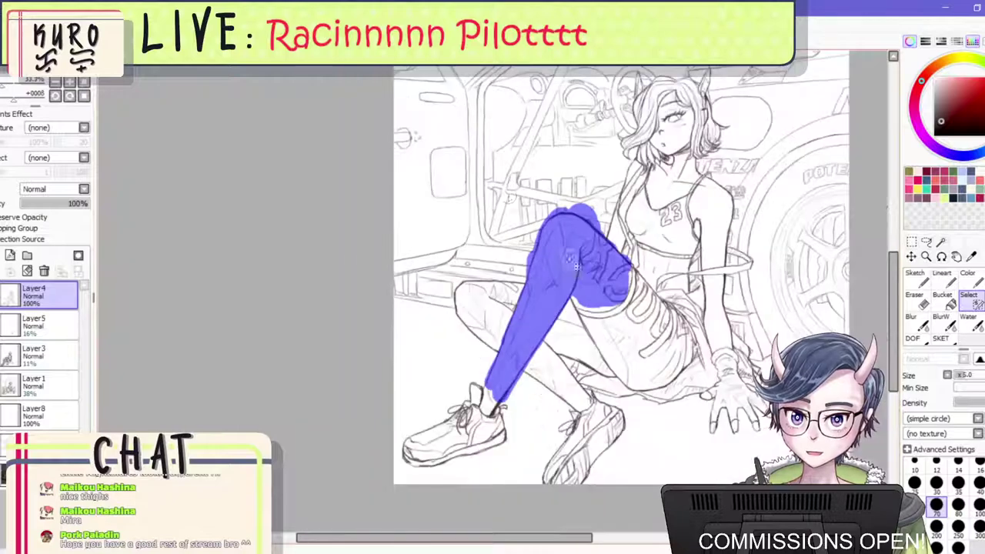
Mirror the view, transform the selected leg by lowering the knee and fitting its corners to the ankle, and apply it.
key("h")
key("ctrl+t")
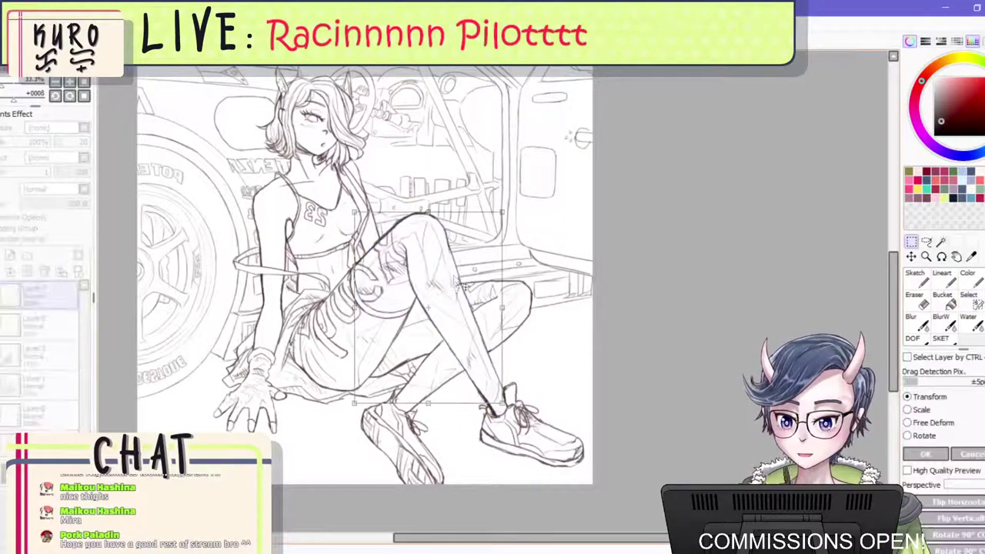
left_click_drag(441, 259, 428, 271)
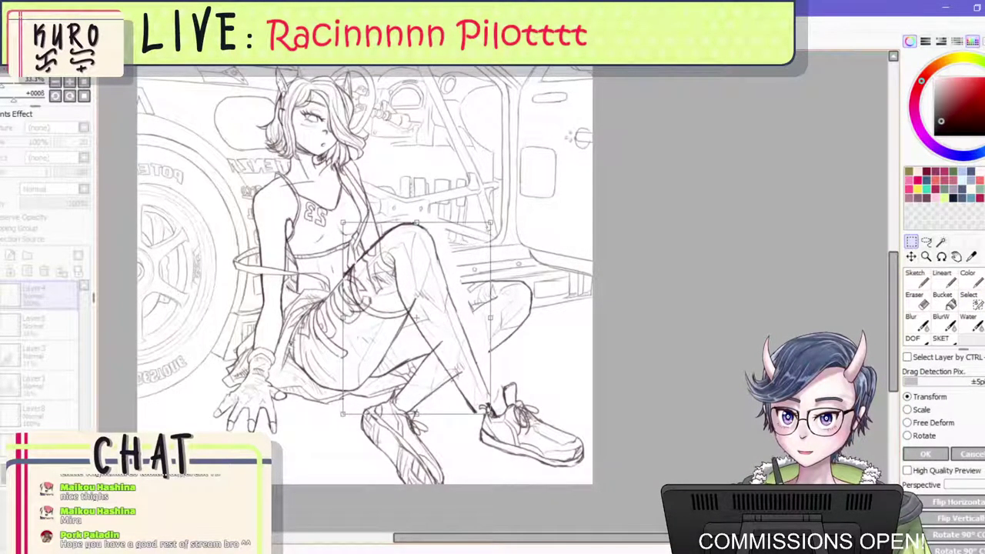
left_click_drag(490, 225, 478, 222)
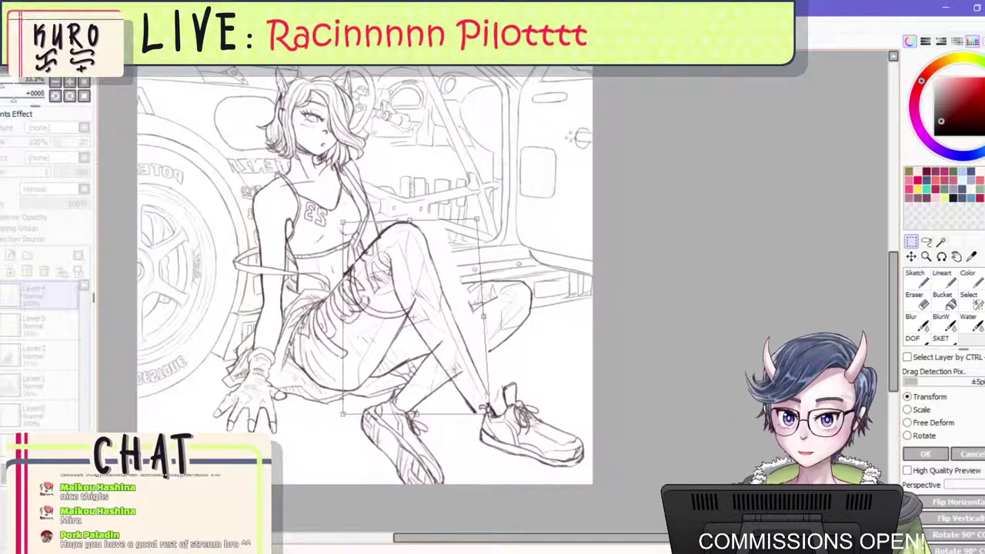
left_click_drag(483, 413, 505, 406)
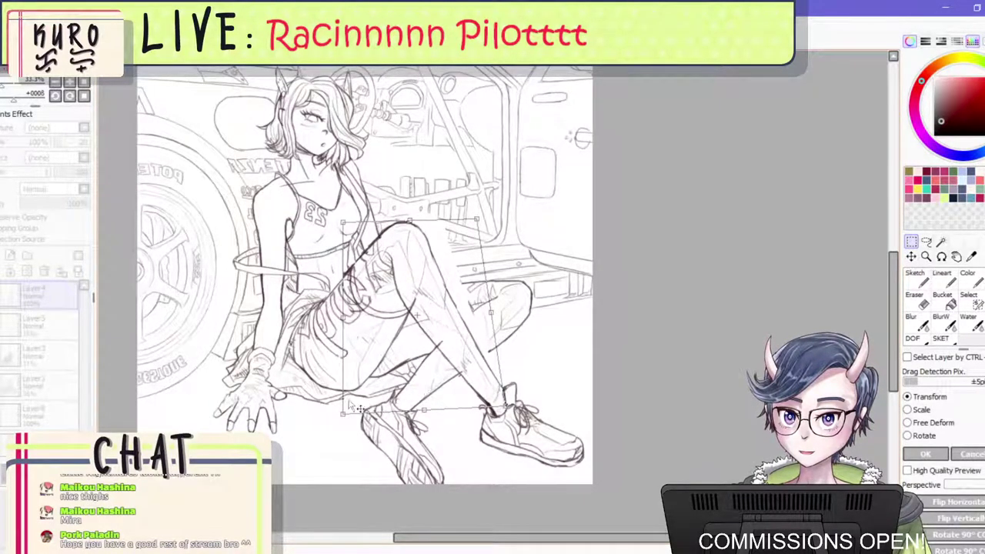
mouse_move(344, 414)
left_mouse_down()
mouse_move(364, 408)
mouse_move(351, 414)
left_mouse_up()
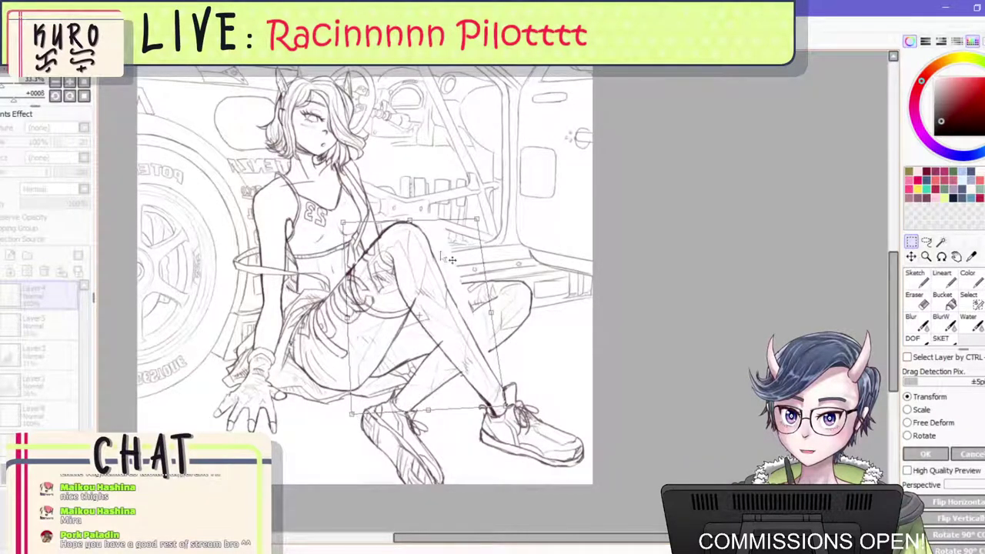
left_click(926, 454)
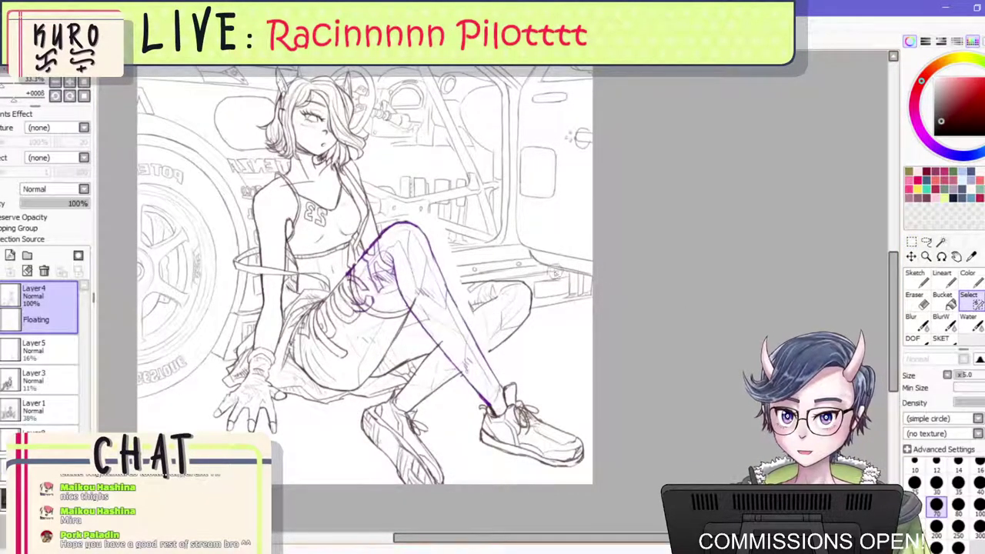
Cut the transformed leg and paste it onto its own new layer, and restore the unmirrored view.
key("ctrl+x")
key("ctrl+v")
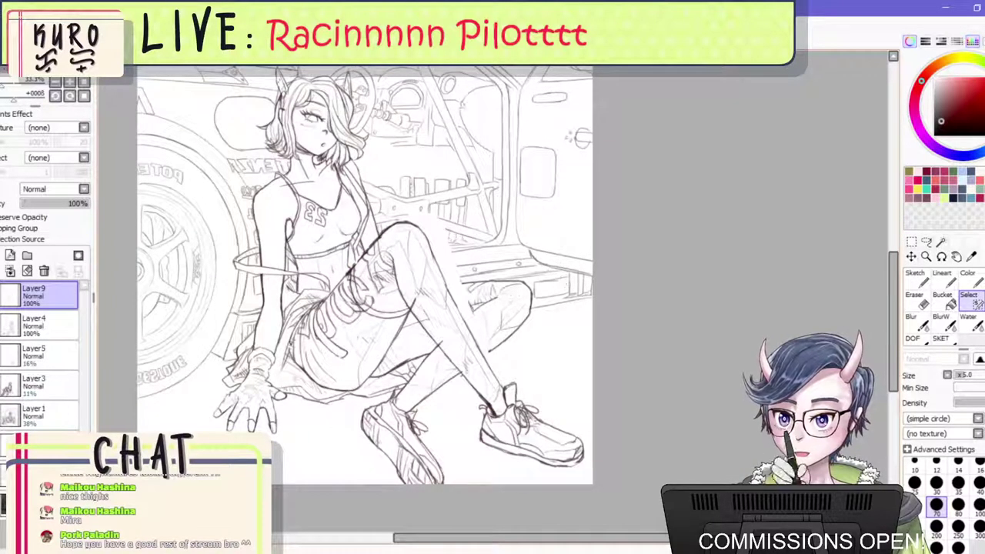
key("h")
Erase the old curved lettering inside the rounded thigh outline beside the raised knee.
scroll(559, 280, "up", 1)
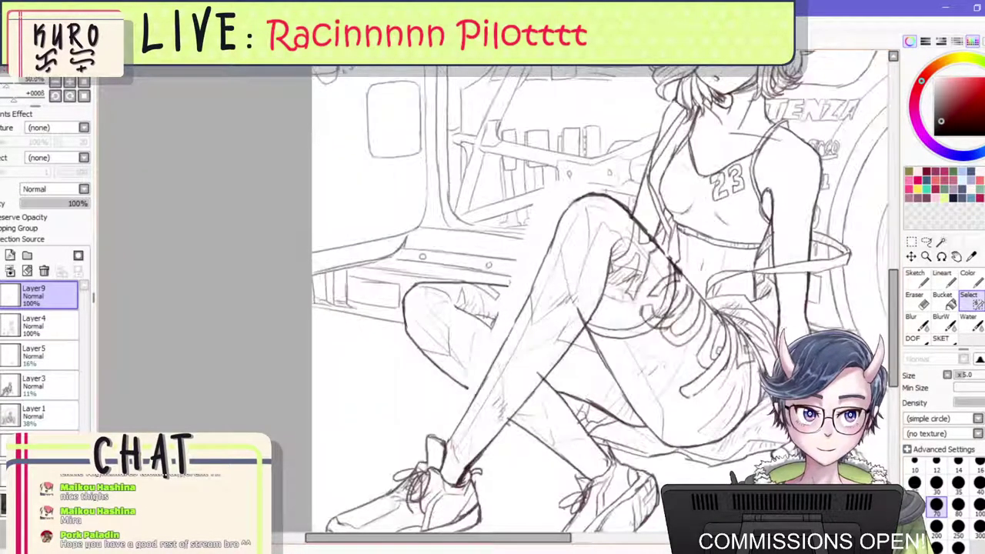
key("ctrl+plus")
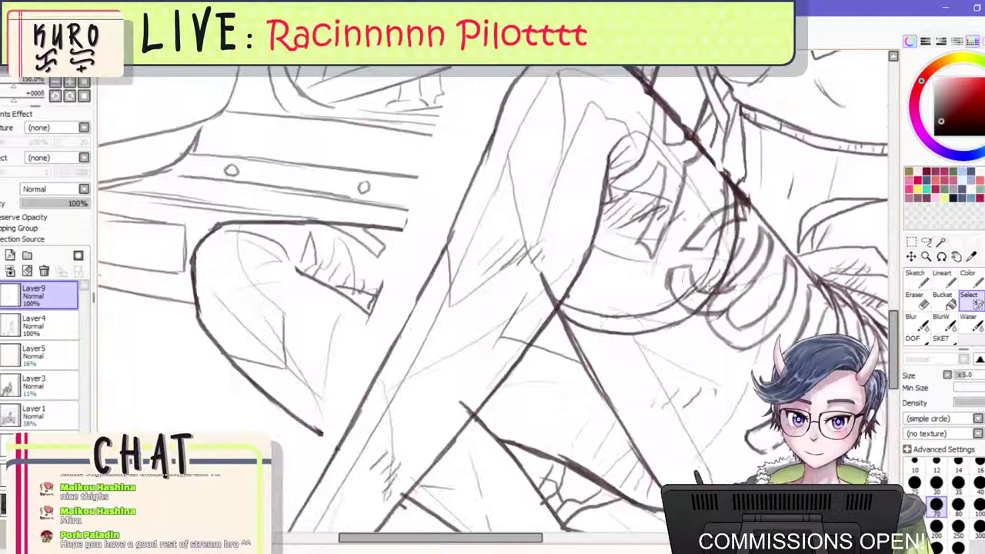
mouse_move(712, 204)
left_mouse_down()
mouse_move(731, 231)
mouse_move(692, 262)
mouse_move(727, 229)
mouse_move(713, 259)
mouse_move(717, 309)
mouse_move(674, 276)
mouse_move(668, 290)
left_mouse_up()
key("ctrl+z")
left_click(916, 300)
mouse_move(737, 248)
left_mouse_down()
mouse_move(743, 197)
mouse_move(716, 194)
mouse_move(725, 187)
left_mouse_up()
Redraw the curved lettering smaller against the thigh's edge with the SKET brush at size 1.0, undoing unsatisfactory strokes.
left_click(940, 339)
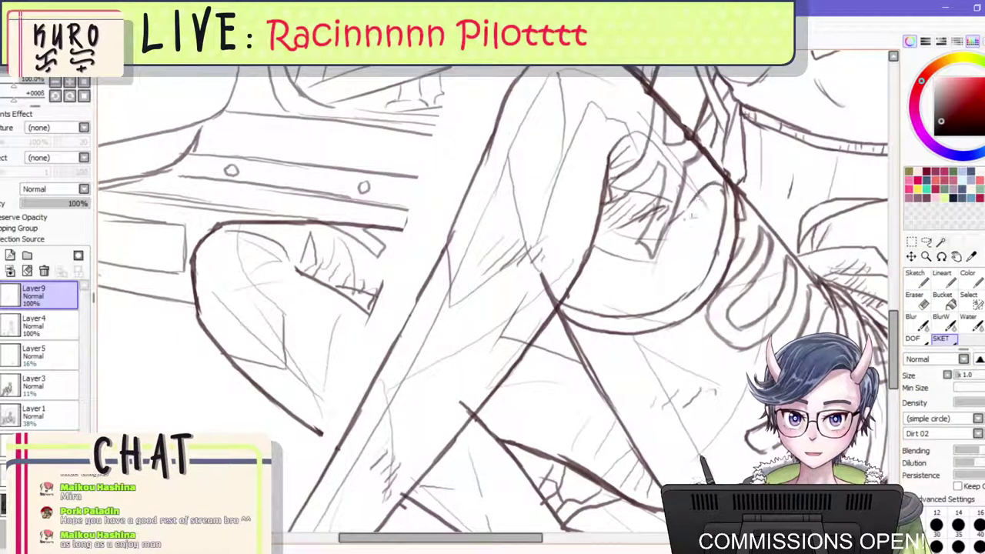
key("ctrl+z")
key("ctrl+z")
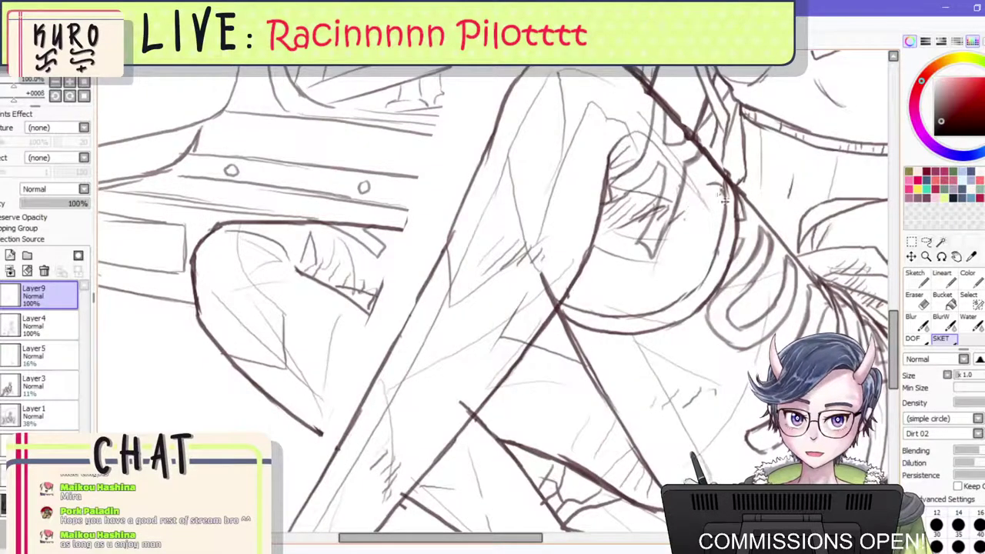
mouse_move(724, 186)
left_mouse_down()
mouse_move(694, 217)
mouse_move(701, 203)
mouse_move(681, 245)
left_mouse_up()
key("ctrl+z")
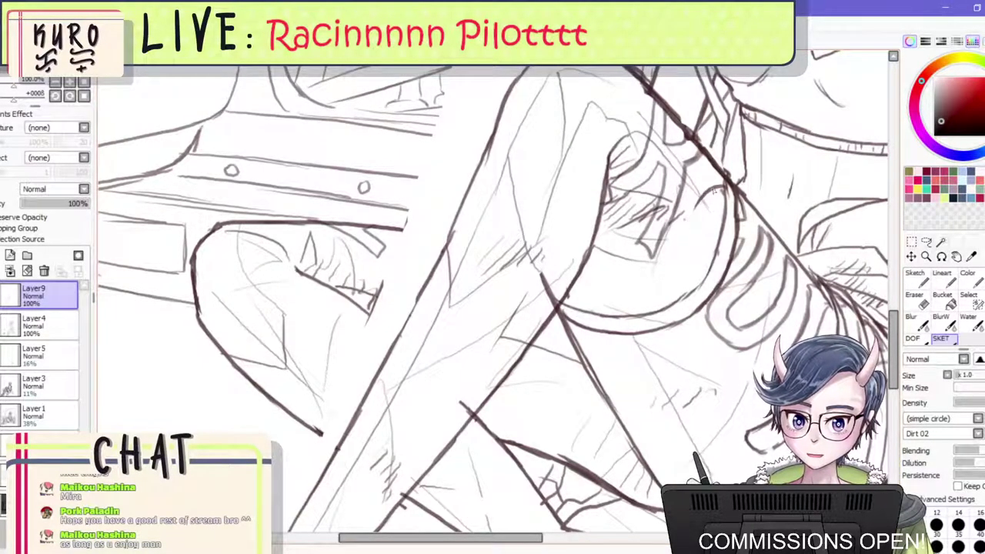
left_click_drag(708, 190, 680, 235)
key("ctrl+z")
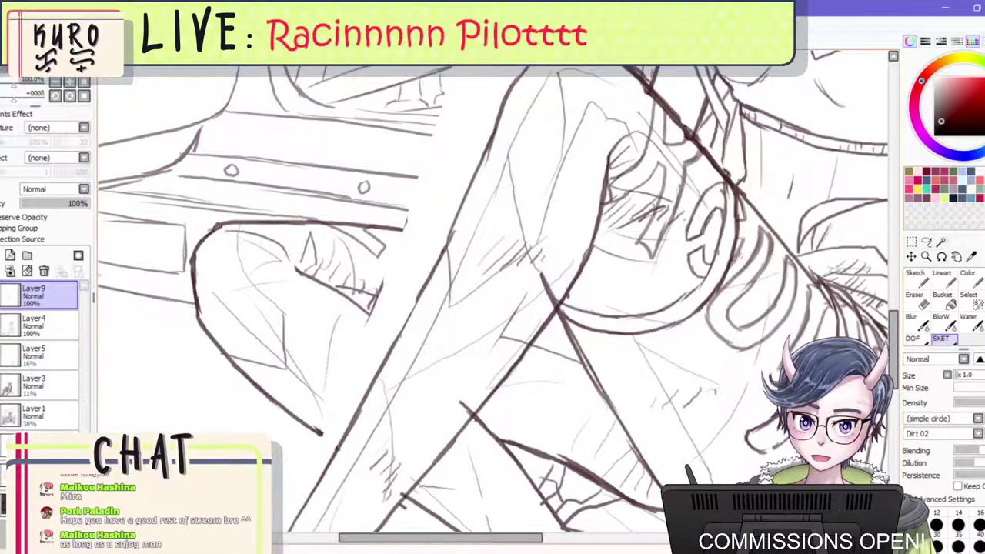
Erase the leftover line crossing the raised leg behind the knee on Layer4 with the Eraser at size 35.
scroll(740, 236, "down", 3)
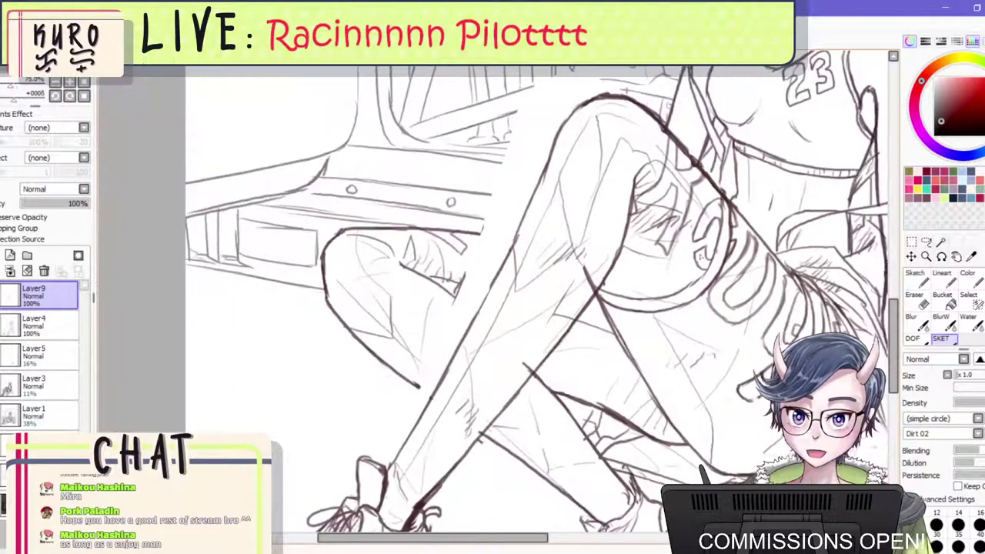
scroll(704, 221, "up", 3)
scroll(678, 219, "down", 2)
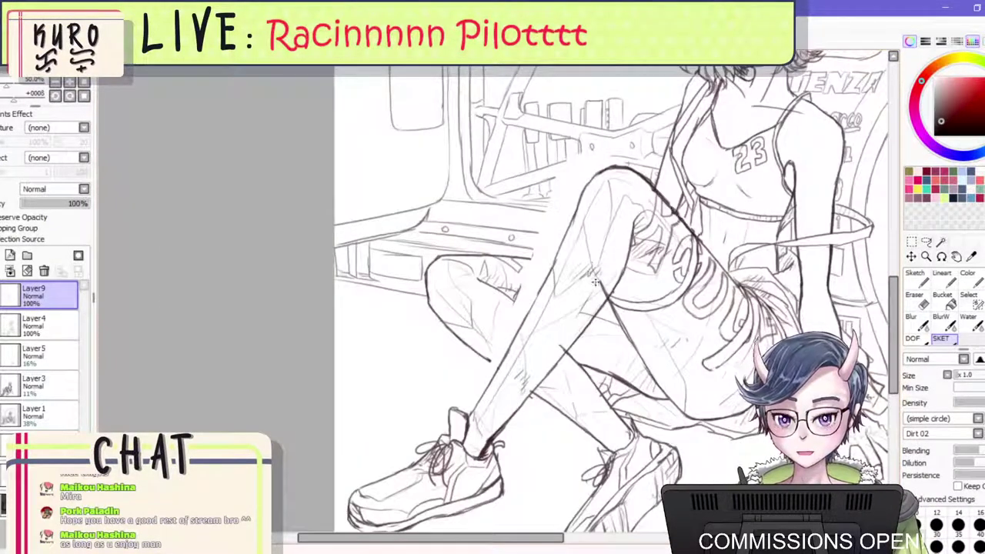
scroll(677, 217, "up", 3)
left_click(914, 295)
left_click(39, 326)
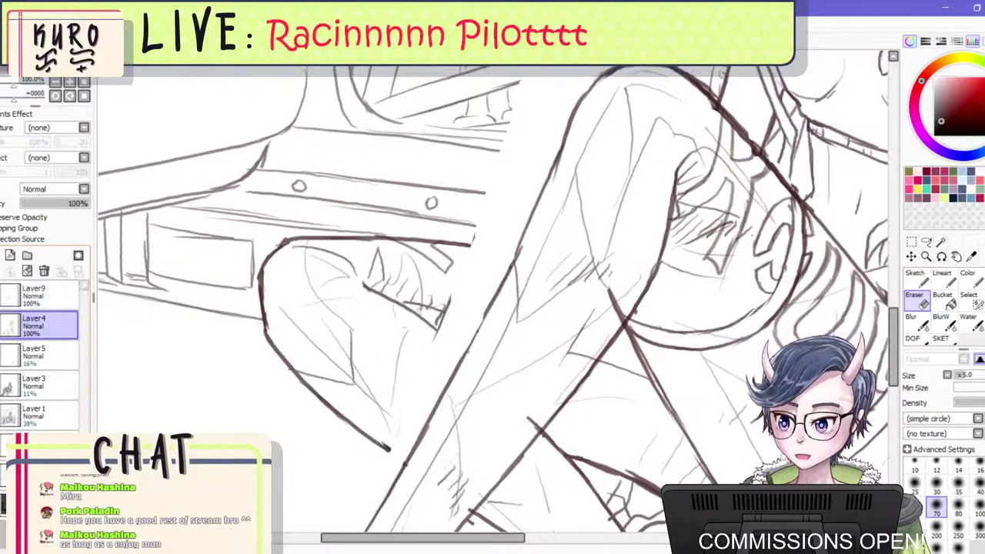
mouse_move(618, 294)
left_mouse_down()
mouse_move(597, 325)
mouse_move(622, 292)
mouse_move(617, 303)
mouse_move(591, 324)
mouse_move(576, 359)
left_mouse_up()
key("ctrl+z")
key("bracketleft")
key("bracketleft")
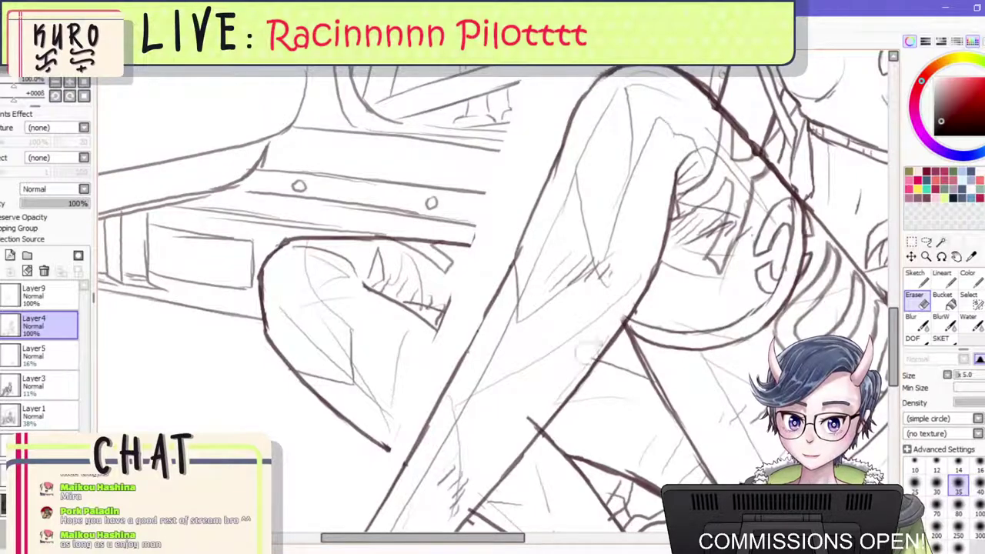
Return to Layer9 and choose the SKET brush for working on the raised leg.
scroll(746, 304, "down", 4)
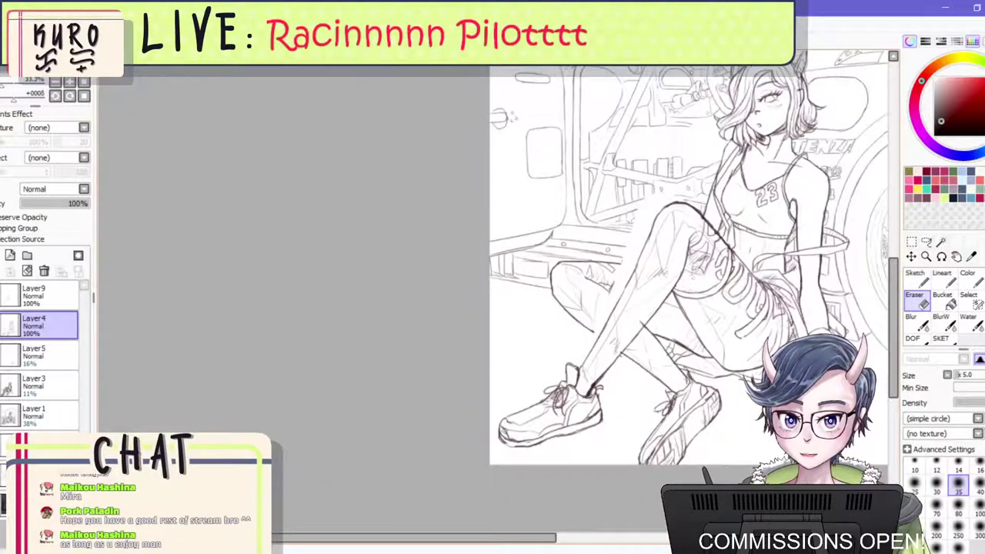
scroll(690, 266, "up", 1)
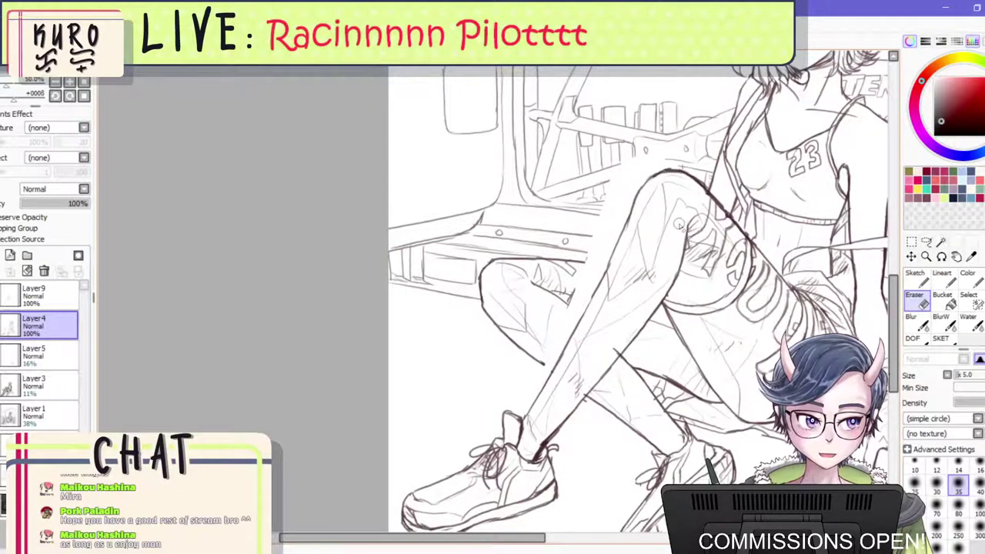
scroll(671, 242, "up", 3)
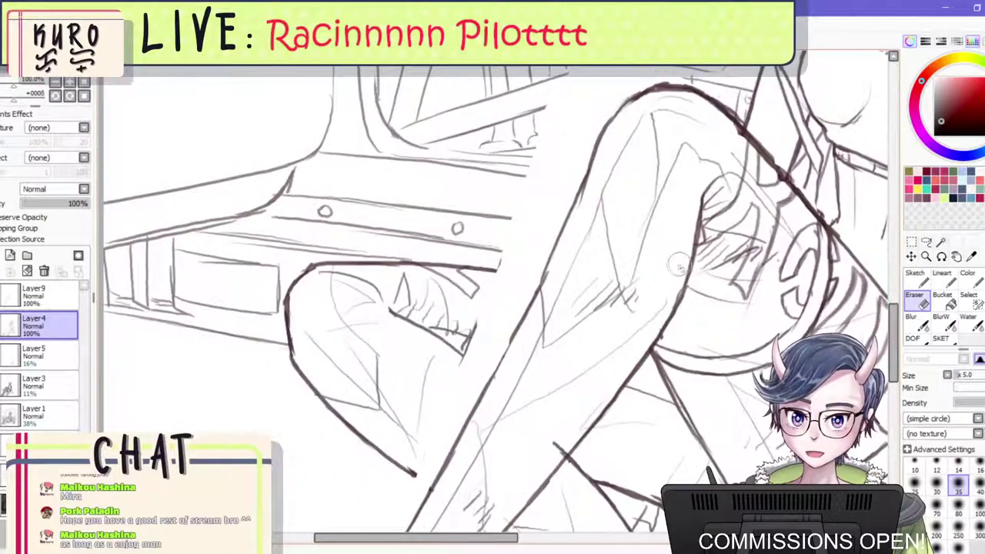
scroll(679, 265, "down", 2)
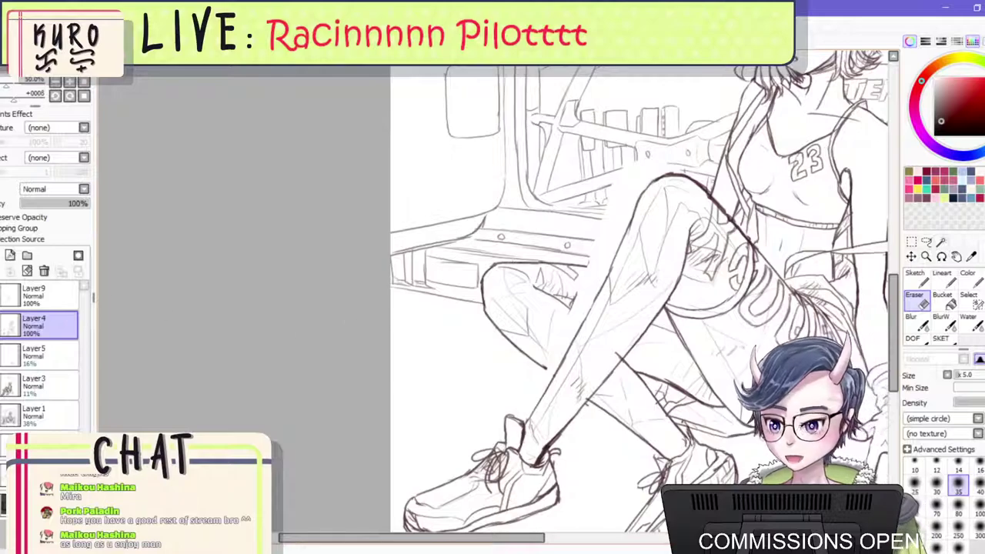
left_click(68, 288)
scroll(784, 331, "up", 1)
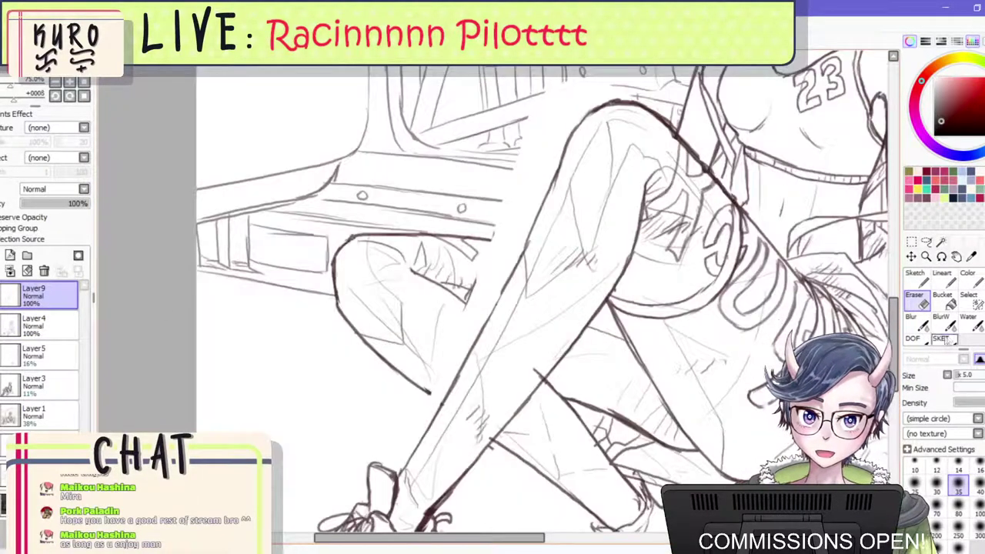
left_click(946, 339)
scroll(598, 231, "up", 1)
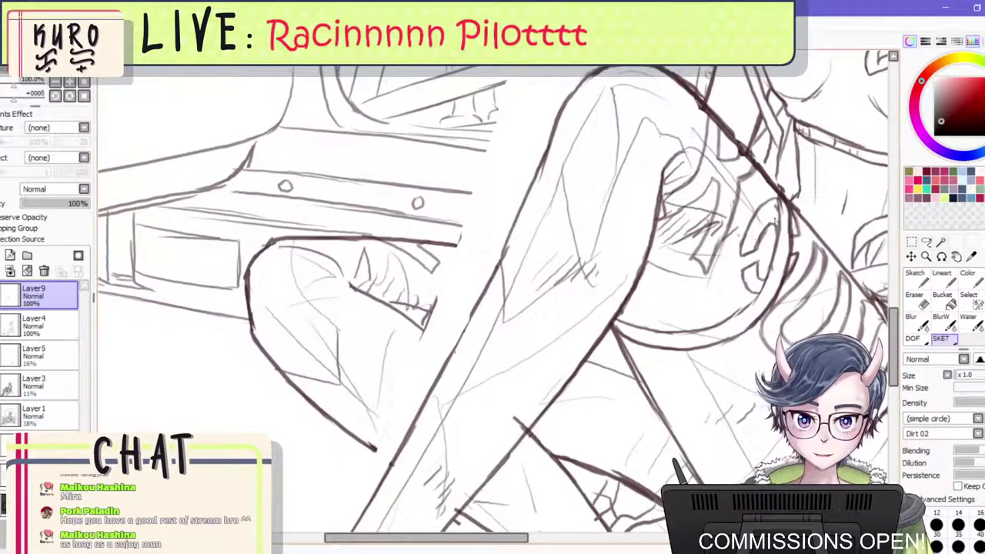
Examine the corrected leg against the girl's whole pose and the race car at different zoom levels.
scroll(574, 217, "down", 5)
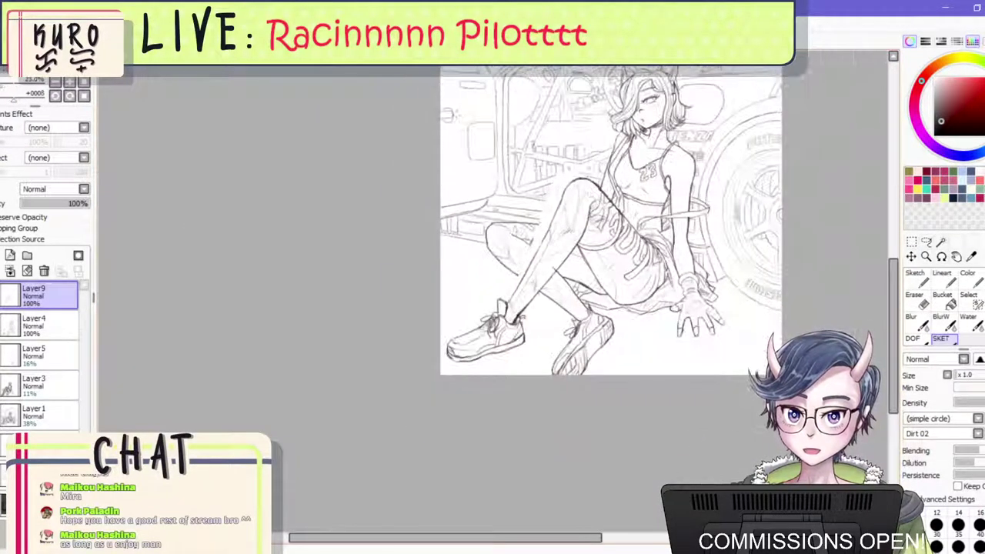
scroll(769, 177, "up", 3)
scroll(777, 175, "down", 4)
scroll(743, 201, "up", 3)
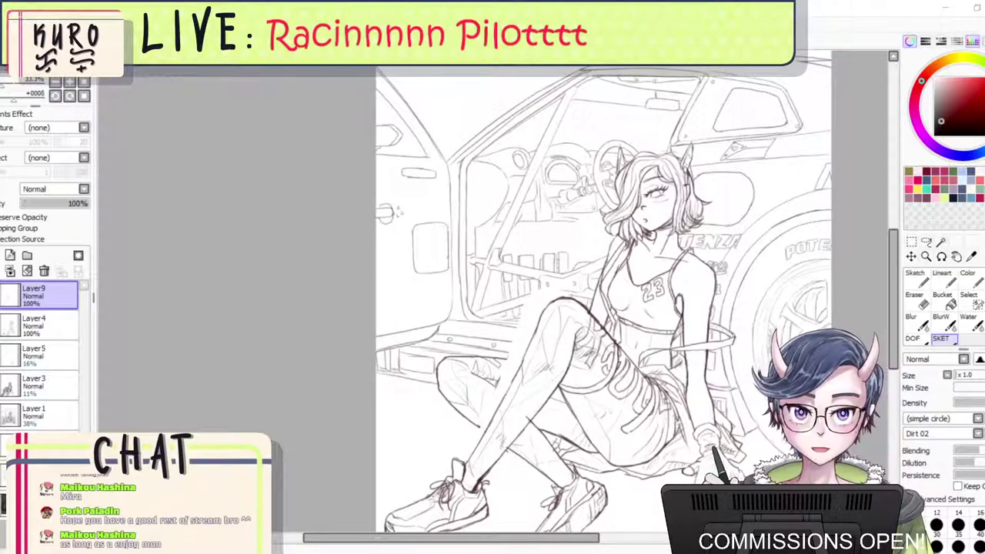
left_click_drag(569, 298, 446, 319)
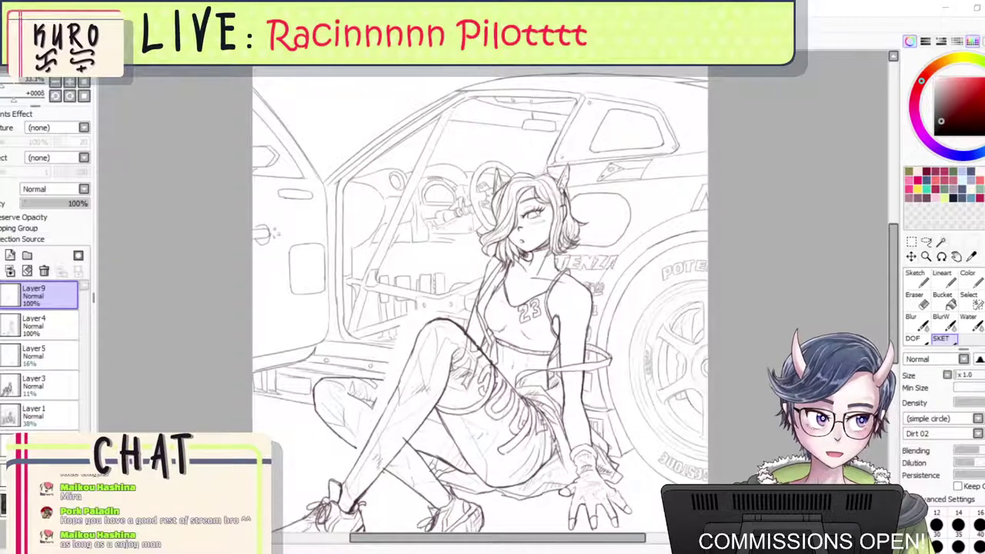
scroll(615, 270, "down", 1)
scroll(608, 269, "up", 1)
scroll(647, 269, "down", 1)
scroll(585, 269, "up", 1)
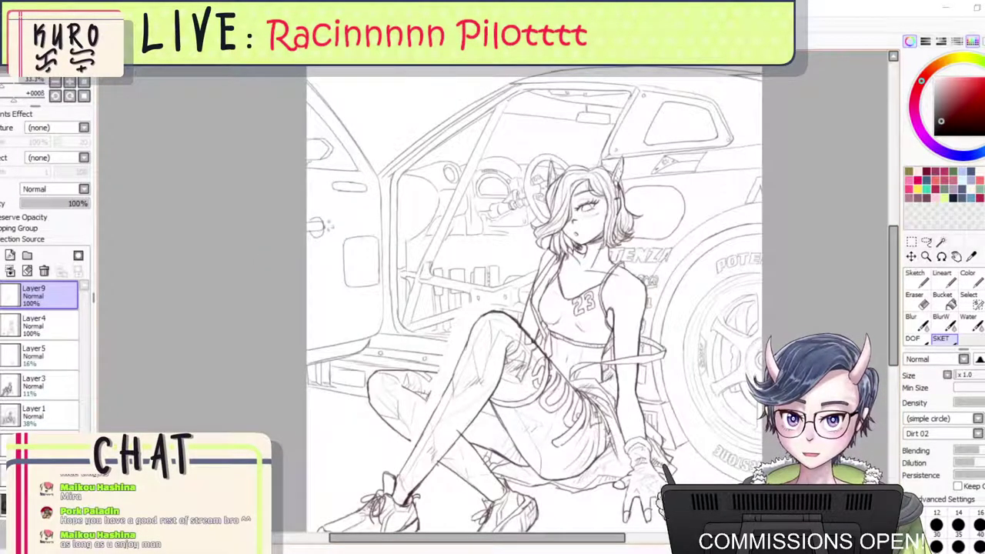
scroll(666, 258, "down", 1)
left_click_drag(681, 244, 669, 249)
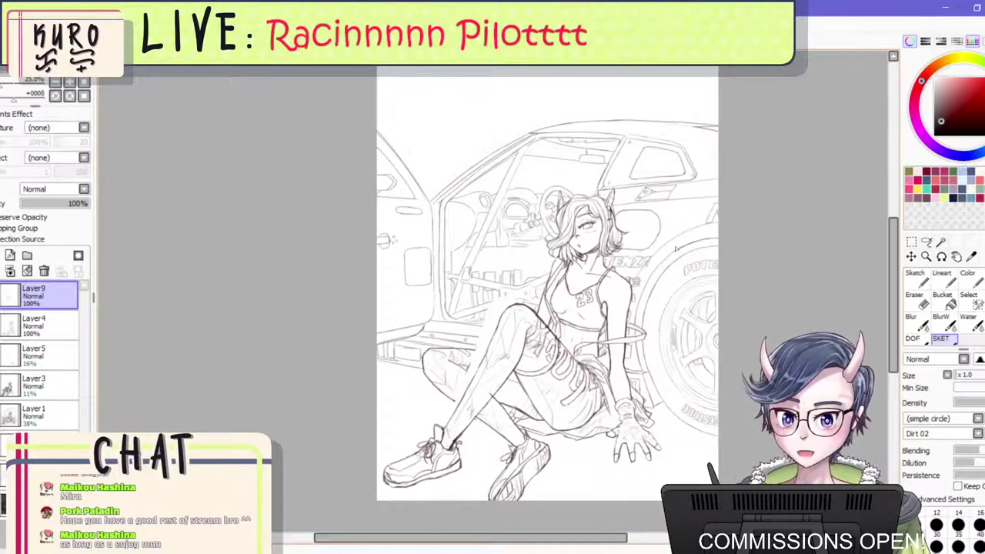
Paste the white GT3 race car photo onto a new layer over the sketch and examine its front end and livery.
key("ctrl+v")
left_click_drag(599, 156, 607, 270)
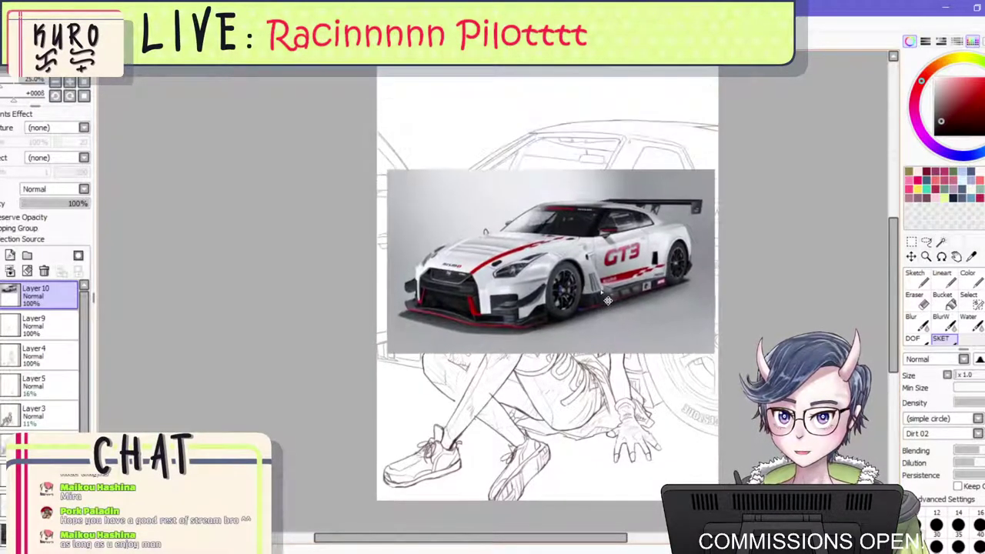
scroll(608, 269, "up", 4)
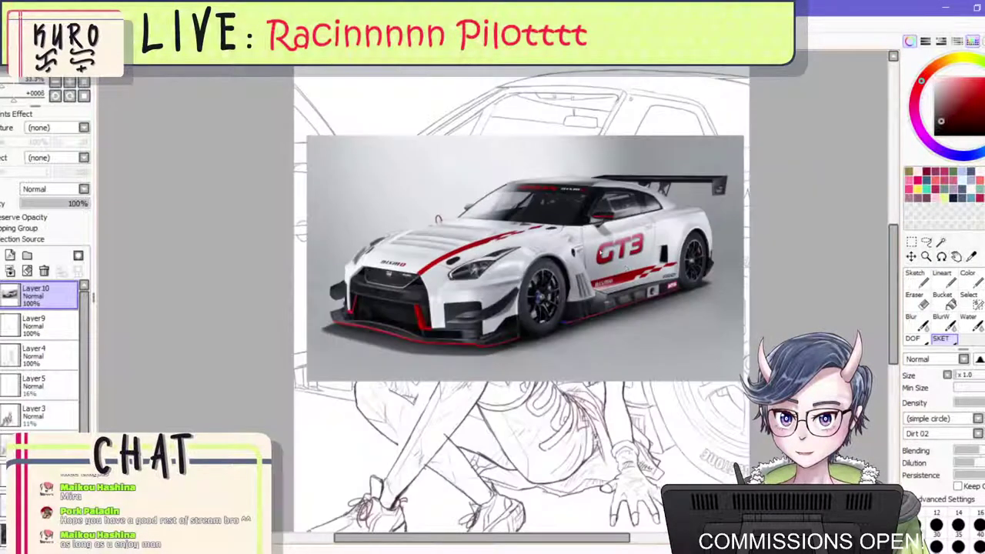
scroll(327, 301, "up", 2)
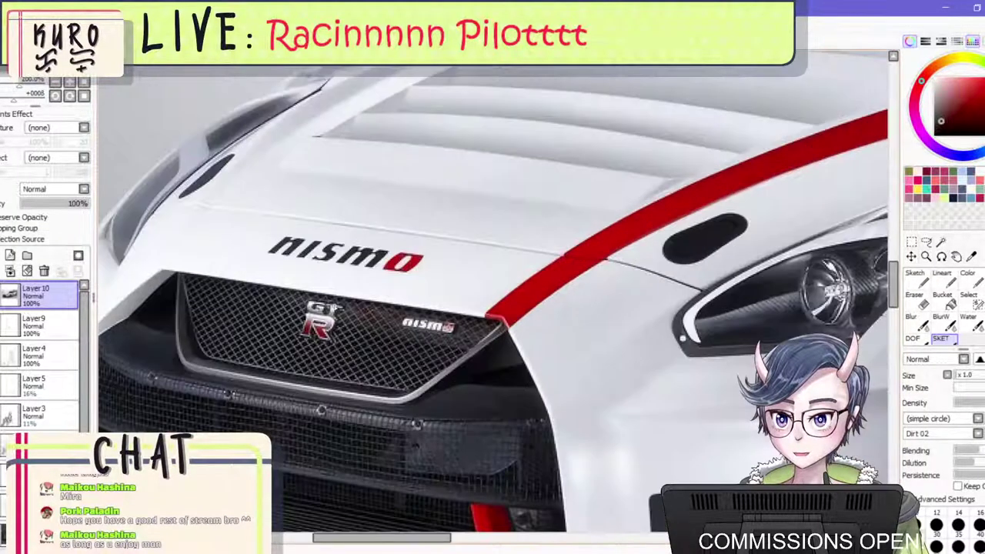
scroll(338, 301, "down", 4)
scroll(696, 292, "up", 3)
scroll(684, 223, "down", 2)
scroll(684, 218, "down", 3)
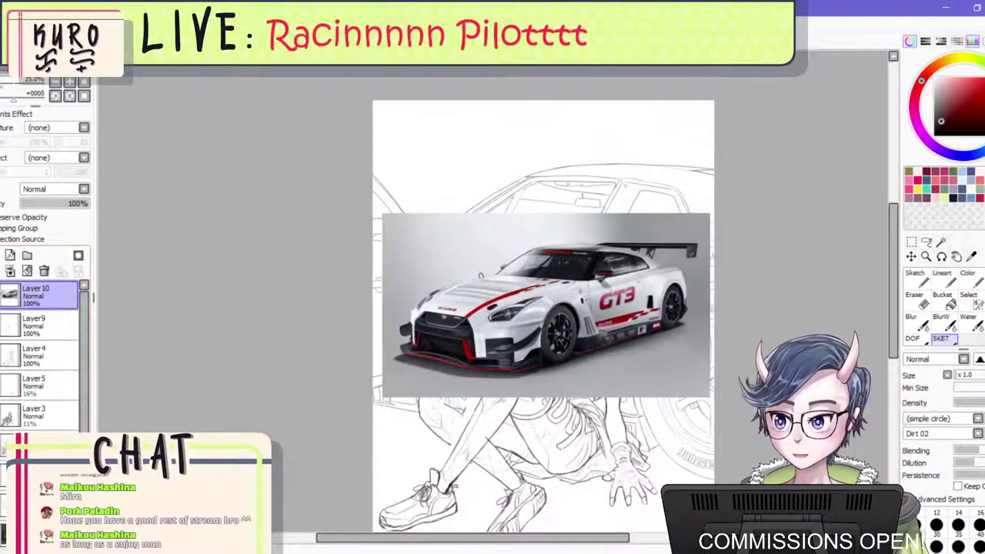
Hide the pasted car photo on Layer10 and review the girl's pose in the sketch beneath it.
left_click(17, 302)
scroll(535, 305, "down", 2)
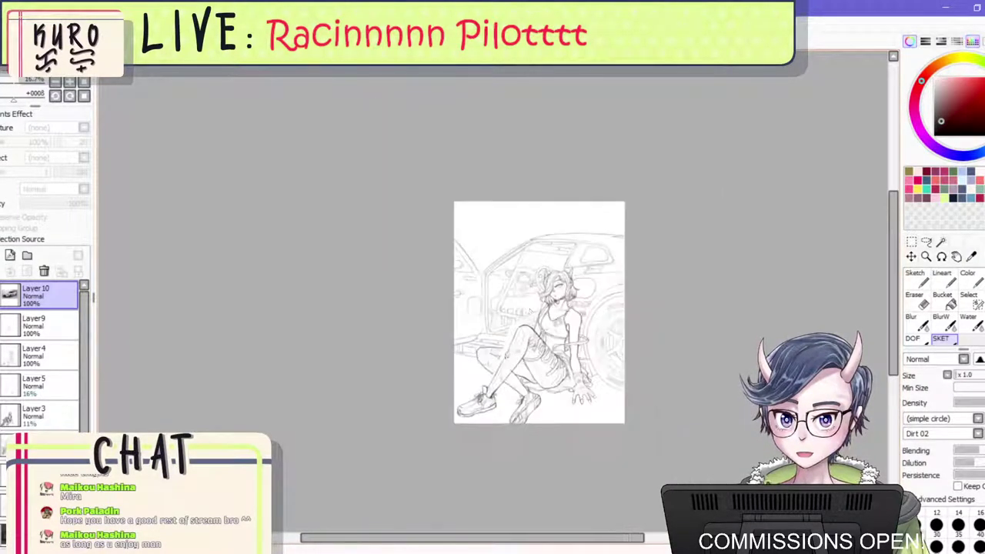
scroll(520, 354, "up", 4)
scroll(531, 361, "down", 2)
scroll(511, 397, "up", 1)
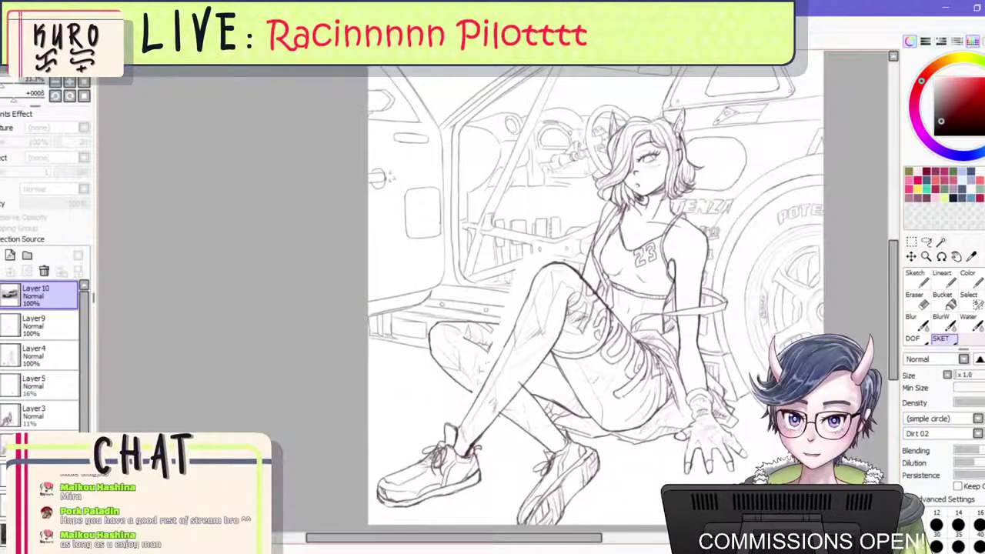
scroll(474, 386, "up", 1)
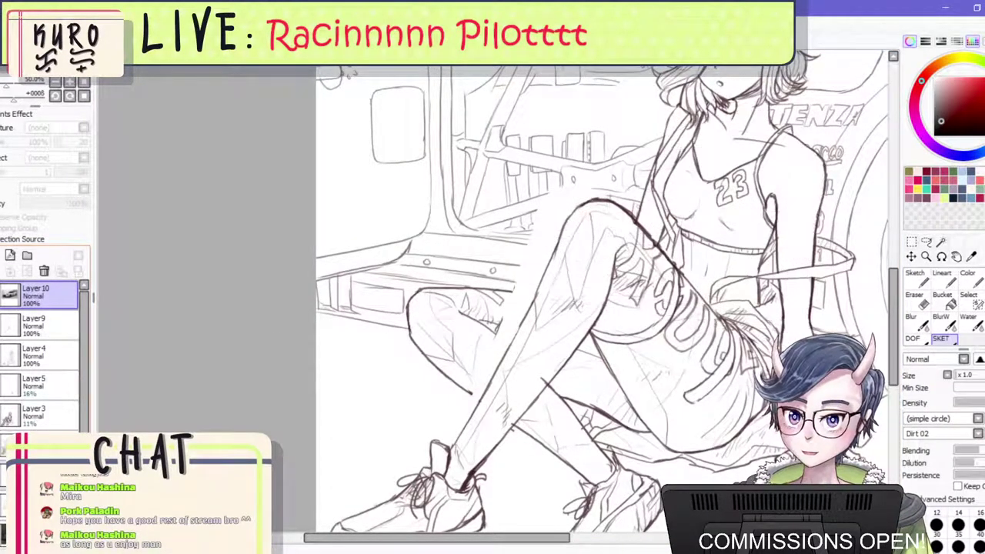
Extend the folded leg's upper contour on Layer4 to the raised shin's edge with the SKET brush.
left_click(27, 326)
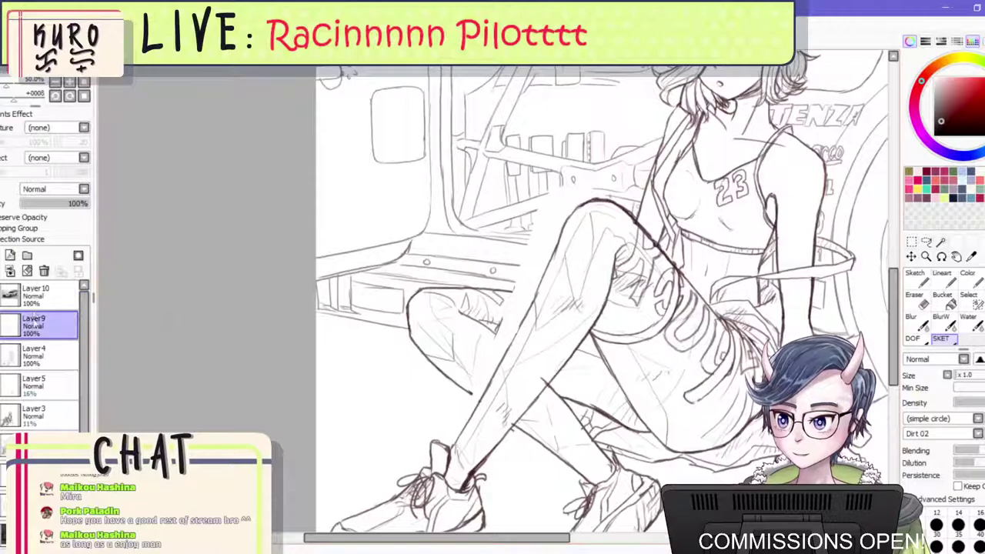
left_click(33, 356)
key("Page_Down")
key("Page_Down")
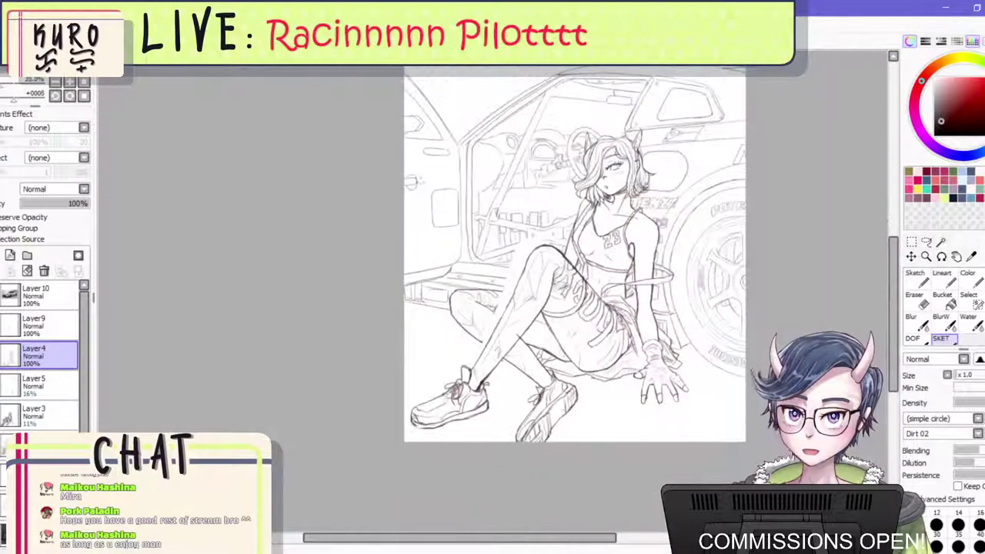
key("Page_Up")
key("Page_Up")
key("Delete")
key("Delete")
key("Delete")
key("Delete")
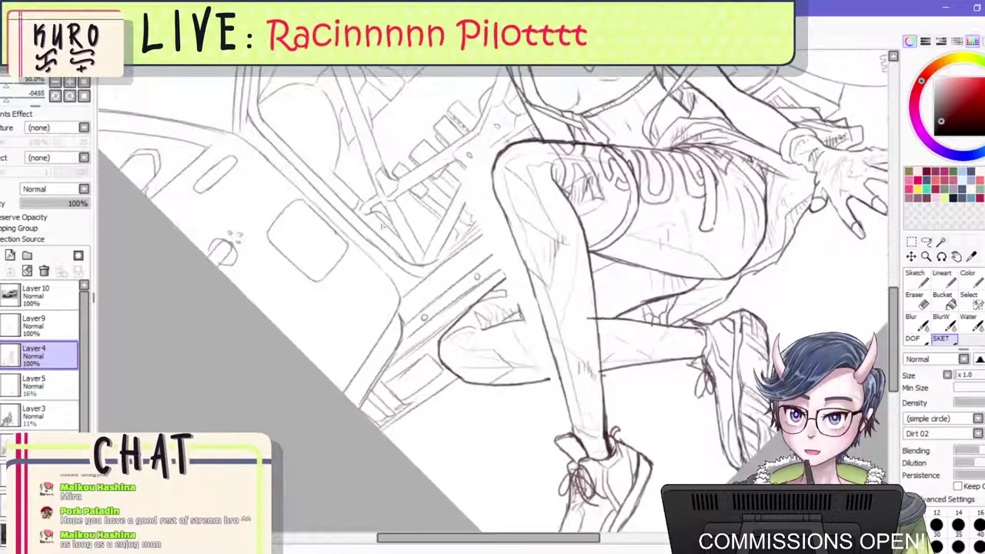
scroll(446, 264, "up", 4)
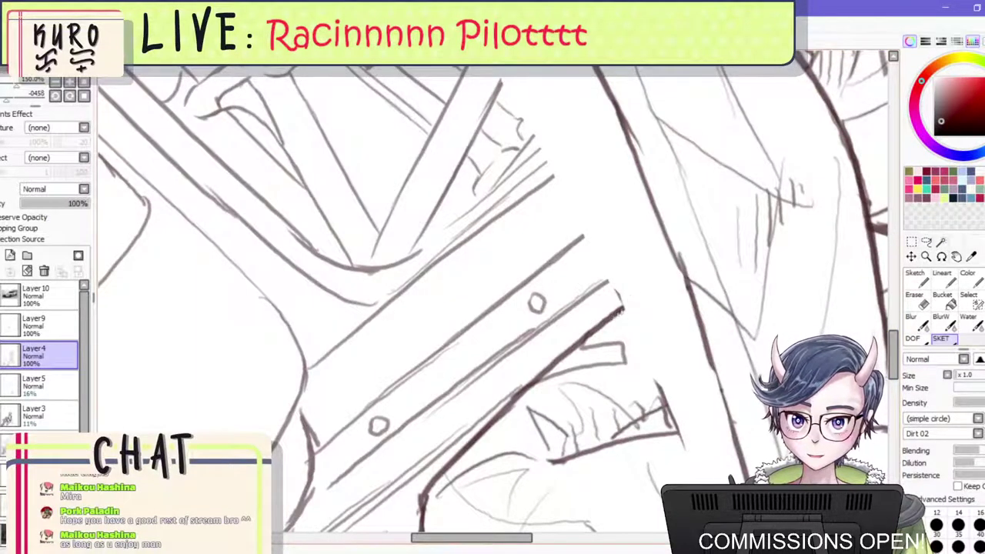
key("ctrl+z")
mouse_move(621, 310)
left_mouse_down()
mouse_move(662, 283)
mouse_move(613, 317)
mouse_move(673, 270)
mouse_move(619, 311)
mouse_move(672, 271)
left_mouse_up()
left_click_drag(622, 310, 683, 266)
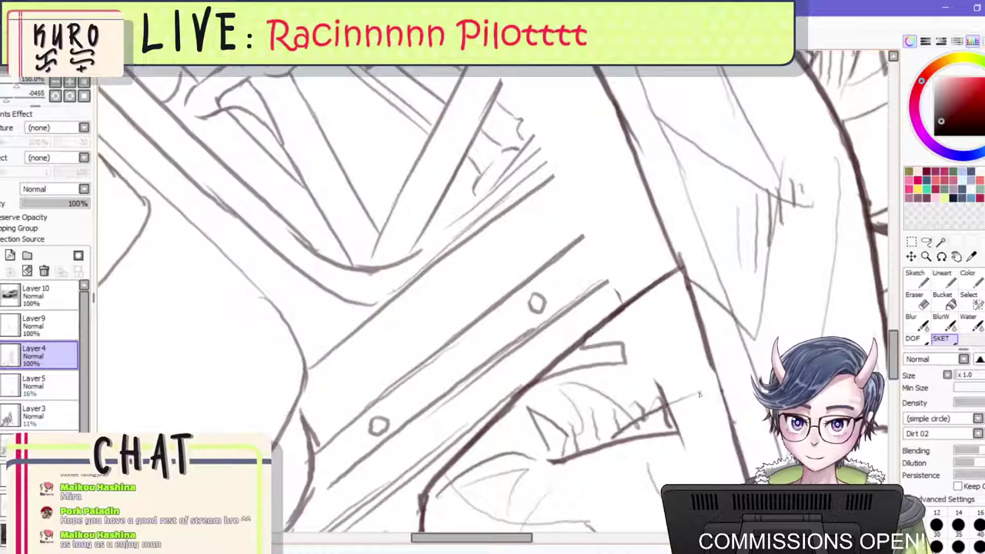
Extend the folded leg's inner contour to the raised shin and erase the stray upright stroke beside it.
mouse_move(658, 408)
left_mouse_down()
mouse_move(712, 390)
mouse_move(663, 378)
mouse_move(664, 404)
mouse_move(709, 436)
mouse_move(730, 430)
left_mouse_up()
key("ctrl+z")
left_click(921, 303)
key("e")
key("ctrl+z")
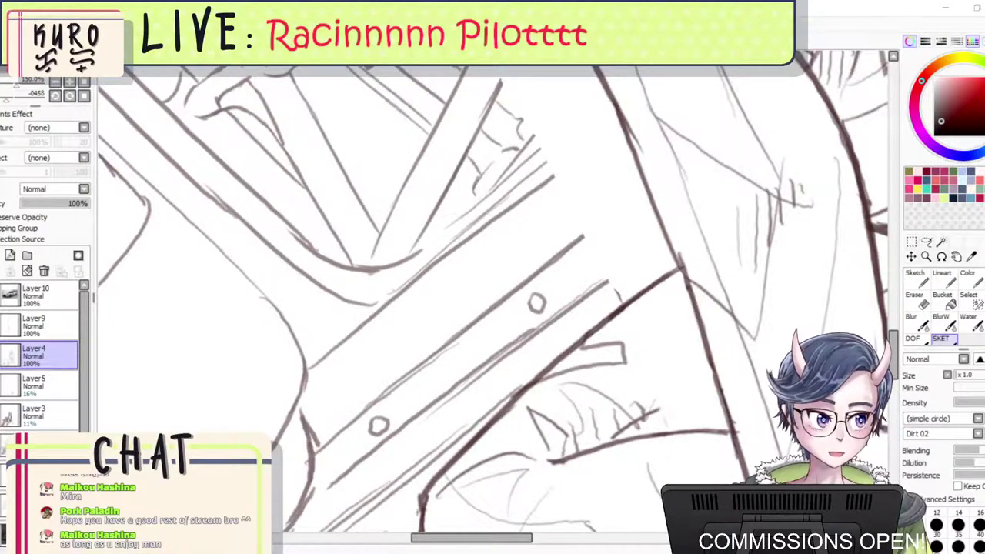
Close the gap between the folded leg's lower contour and the raised shin on Layer9 with the SKET brush.
scroll(646, 323, "down", 3)
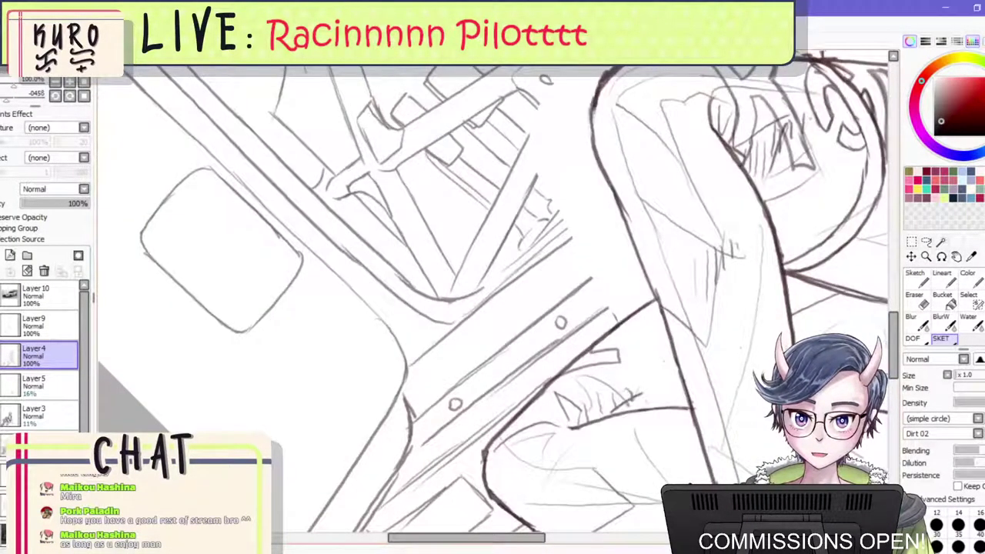
scroll(769, 354, "down", 3)
scroll(739, 385, "up", 2)
key("plus")
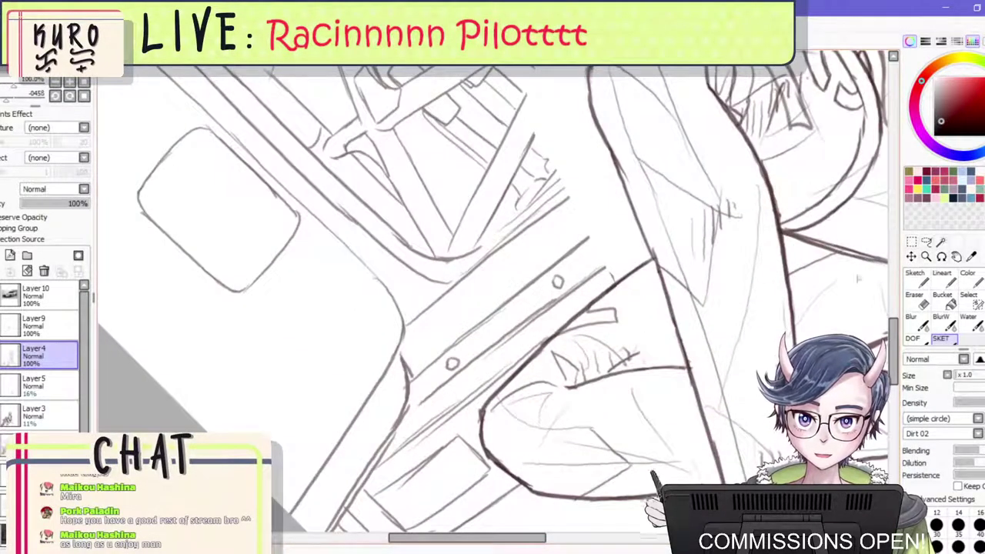
key("e")
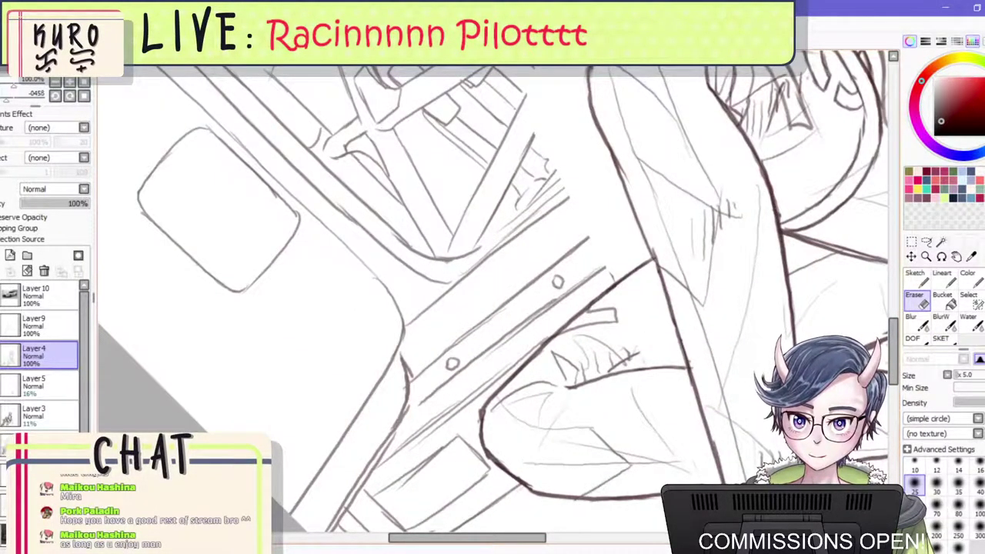
key("plus")
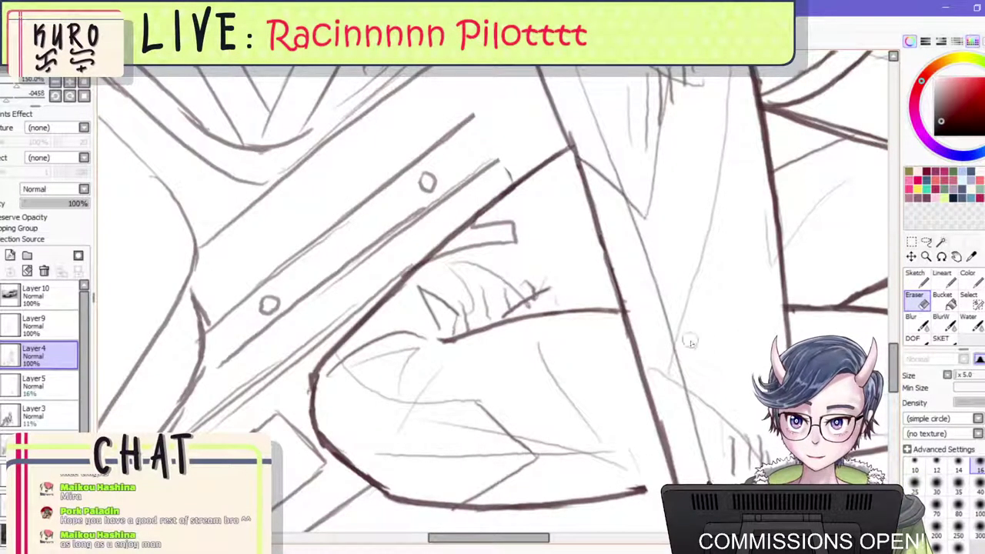
left_click(41, 330)
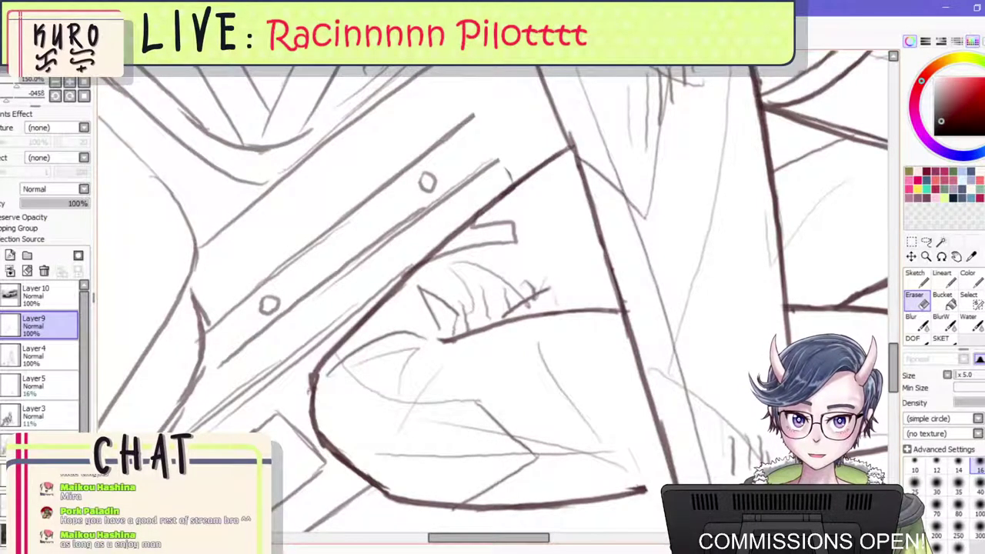
key("plus")
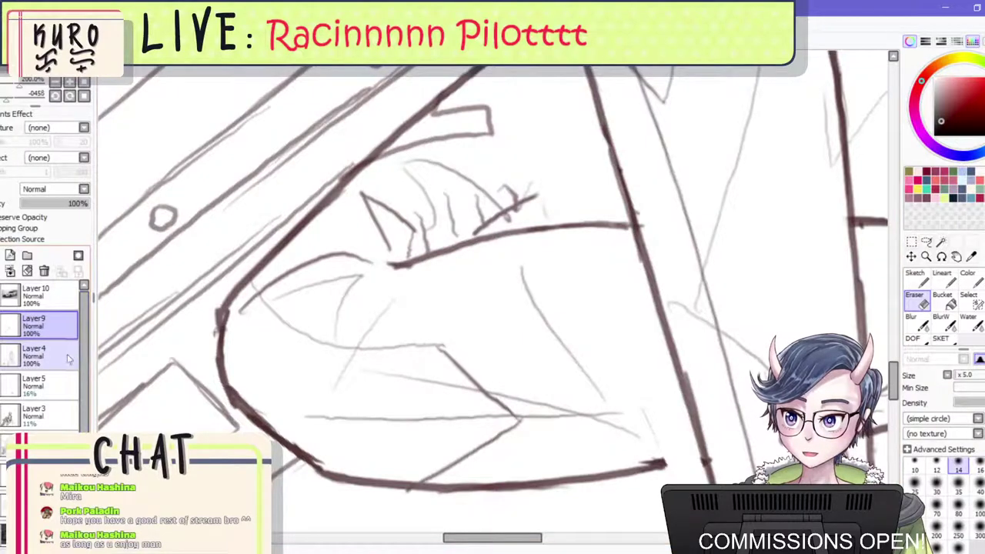
left_click(940, 340)
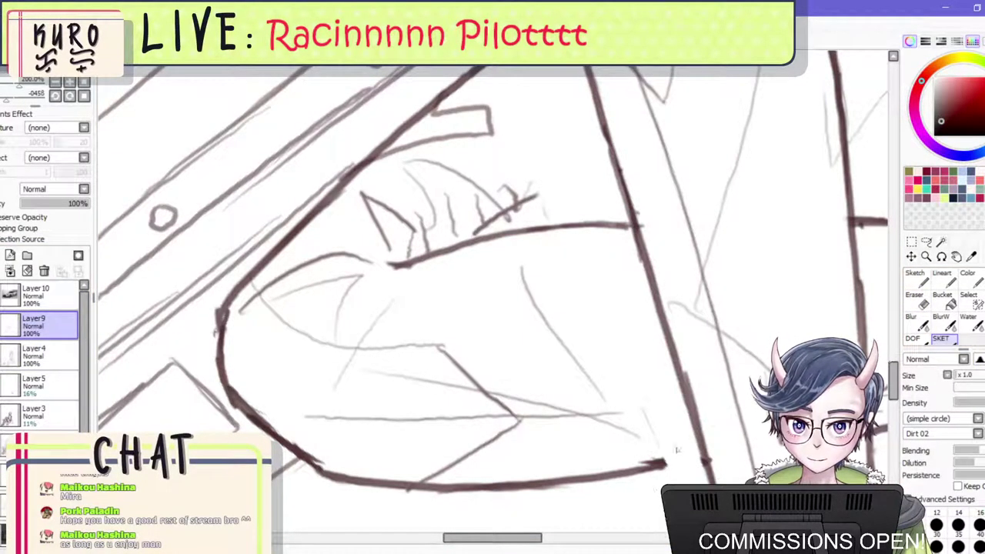
mouse_move(700, 459)
left_mouse_down()
mouse_move(643, 469)
mouse_move(653, 466)
left_mouse_up()
key("ctrl+z")
Erase the rough old stroke end on Layer4 where the folded leg's lower contour nears the raised shin.
left_click(915, 299)
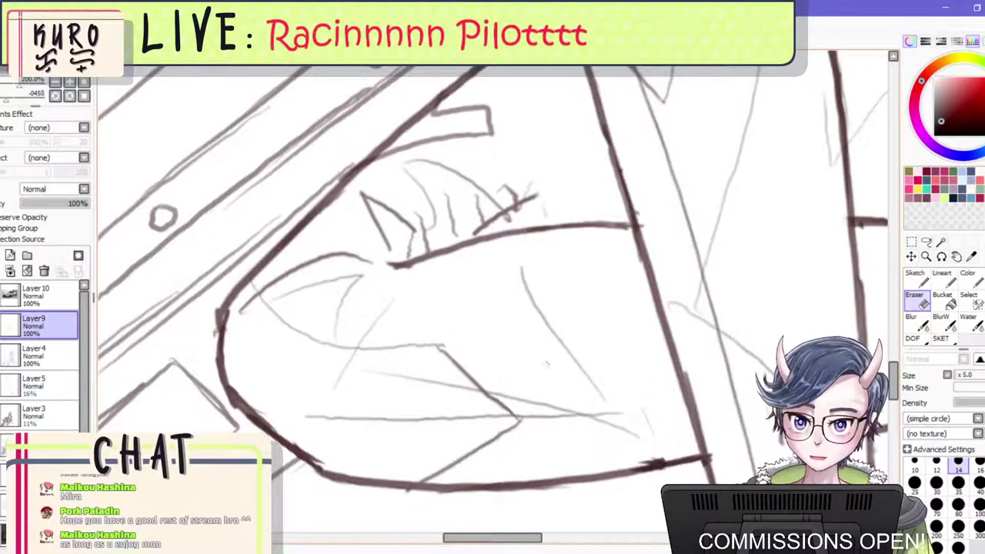
left_click(39, 356)
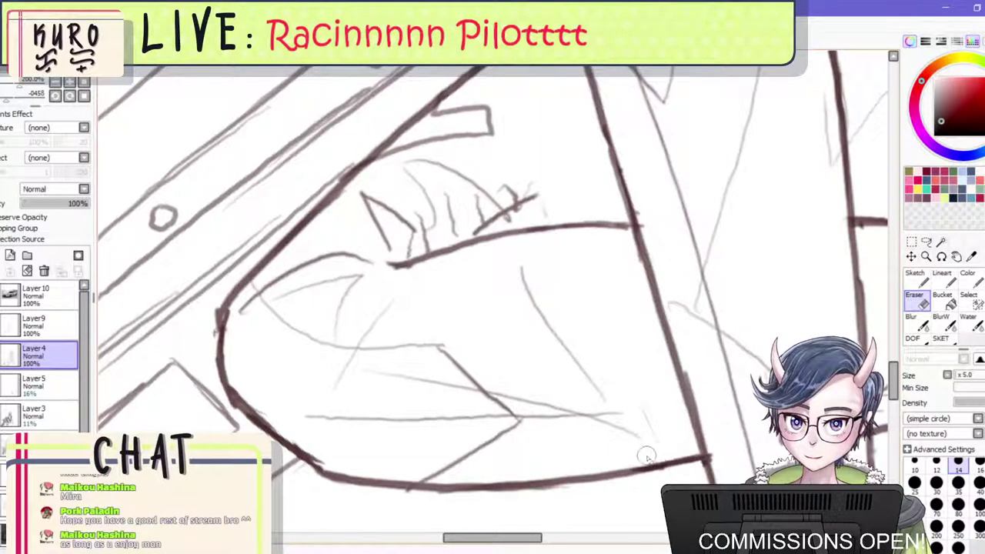
scroll(622, 391, "down", 5)
scroll(698, 392, "up", 2)
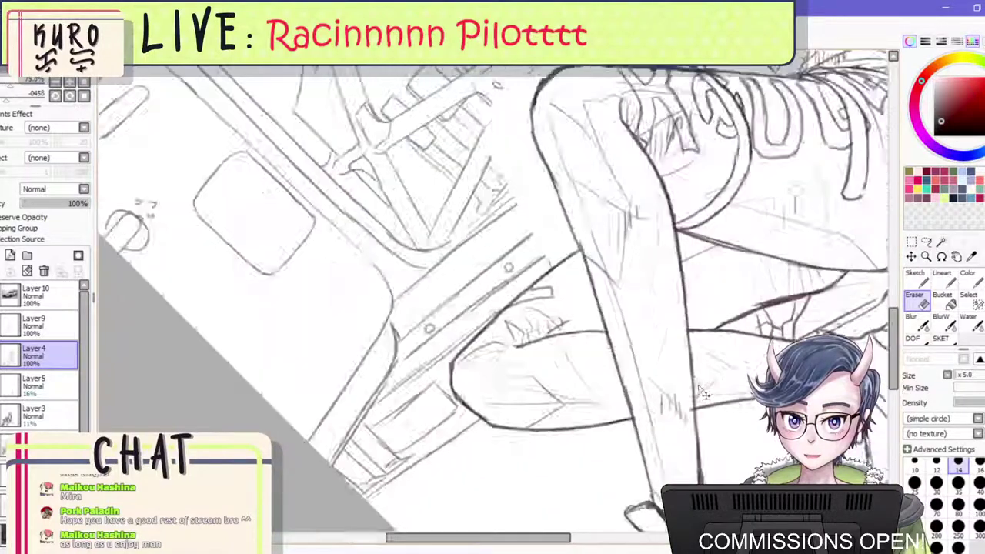
Erase the line end on Layer4 that pokes past the raised shin's rear edge into the leg.
scroll(700, 396, "up", 2)
left_click(77, 330)
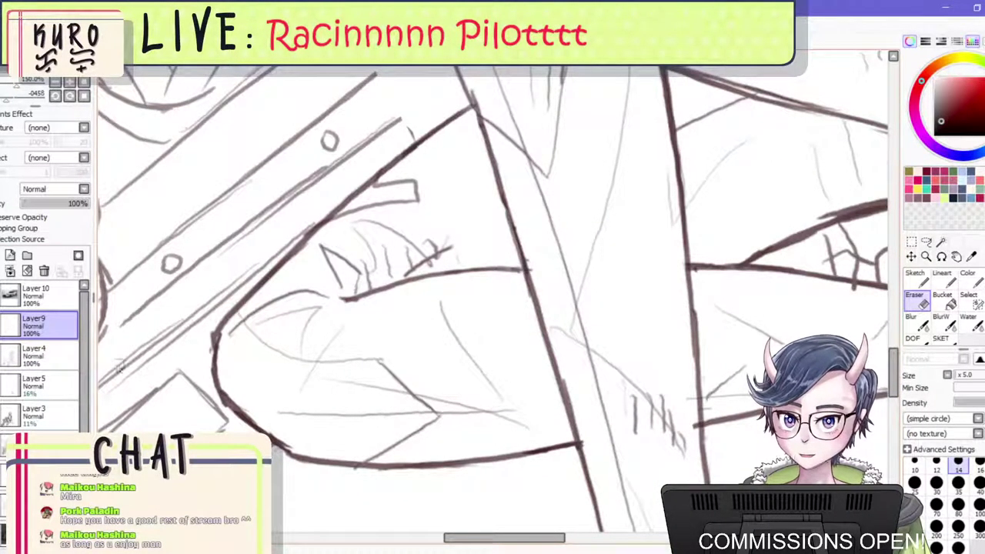
left_click(70, 357)
left_click_drag(686, 387, 693, 427)
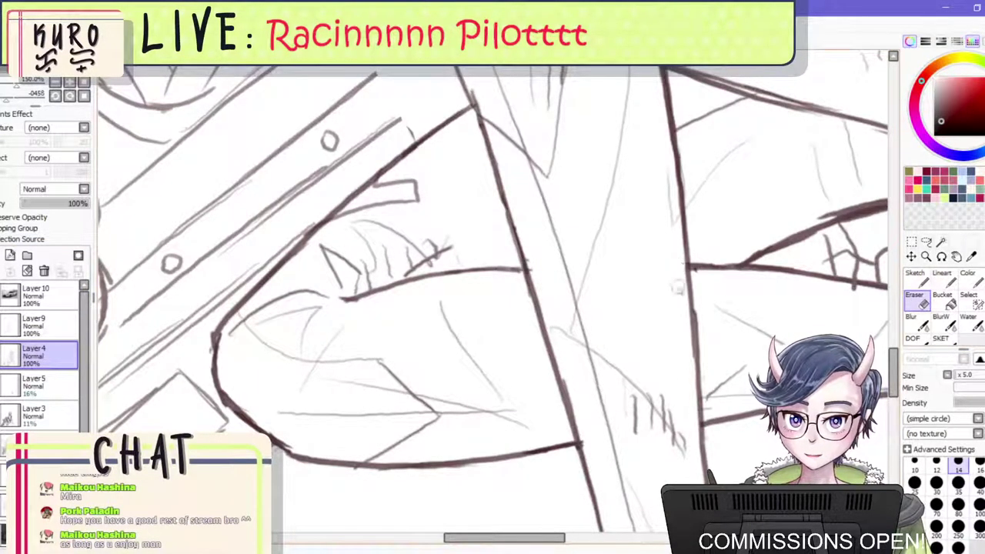
scroll(677, 287, "down", 5)
scroll(603, 283, "up", 3)
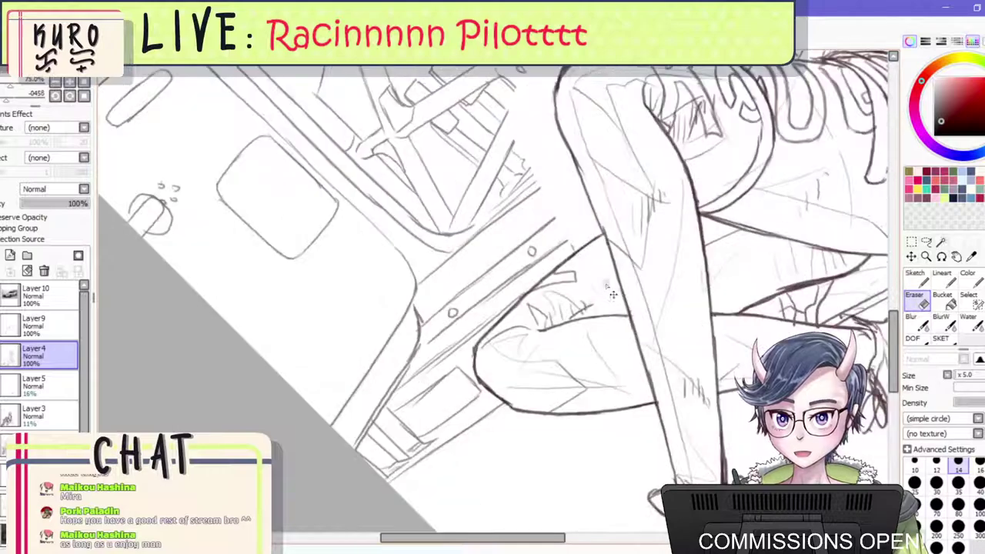
Extend the short fabric line above the folded leg to the raised shin on Layer9 and strengthen the shin's contour there.
scroll(613, 294, "up", 2)
left_click(46, 325)
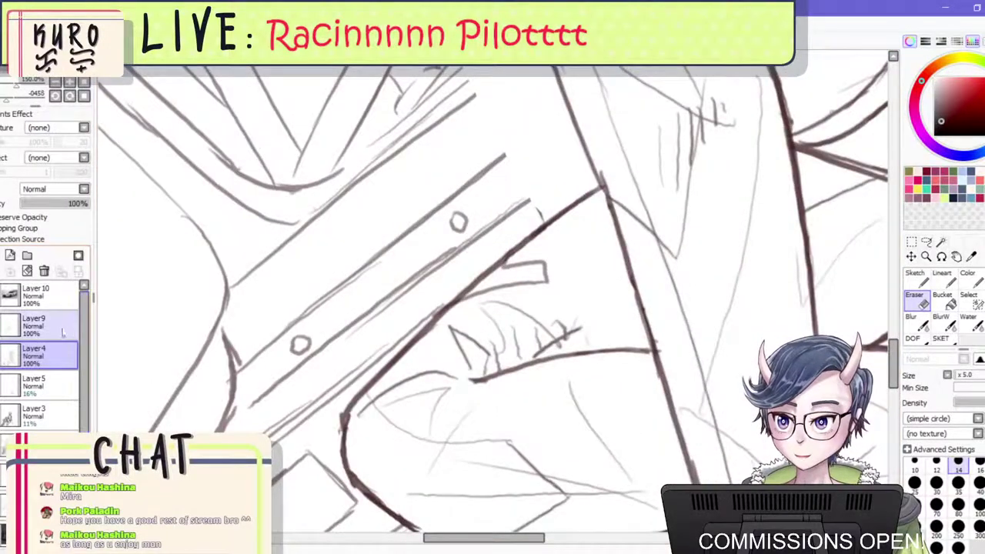
left_click(940, 338)
scroll(617, 330, "up", 1)
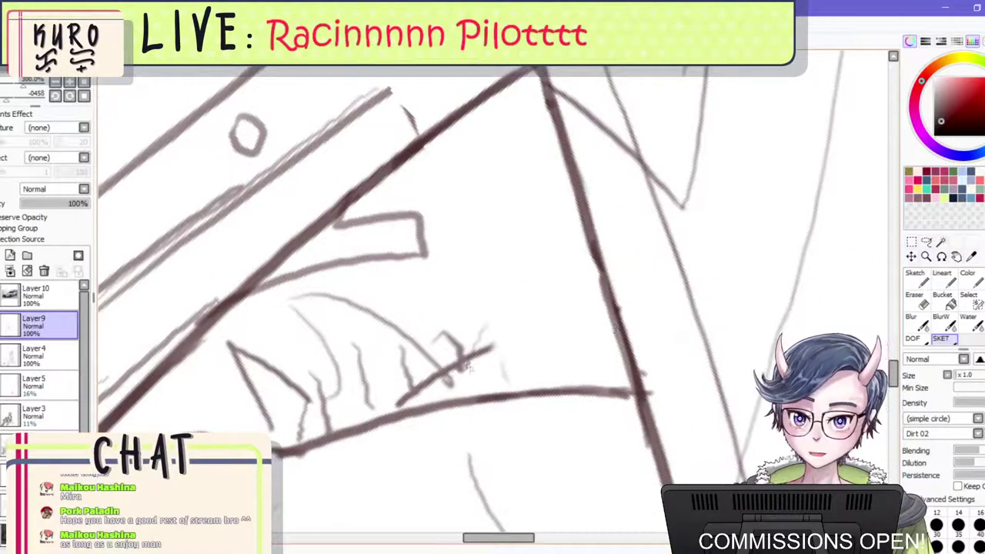
left_click_drag(469, 360, 580, 298)
mouse_move(494, 346)
left_mouse_down()
mouse_move(609, 275)
mouse_move(521, 329)
mouse_move(597, 285)
left_mouse_up()
left_click_drag(590, 248, 608, 302)
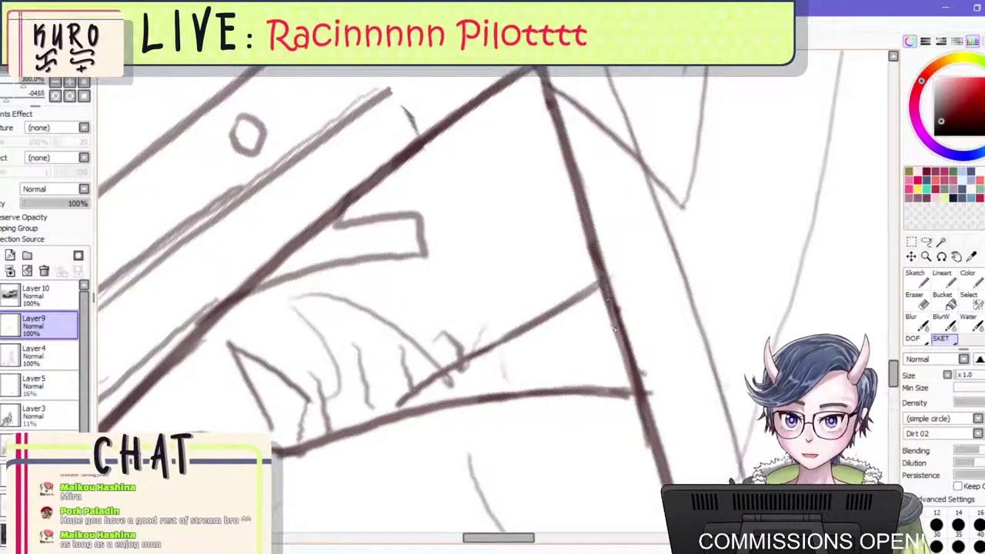
left_click_drag(597, 265, 625, 352)
scroll(607, 319, "down", 4)
scroll(584, 304, "up", 2)
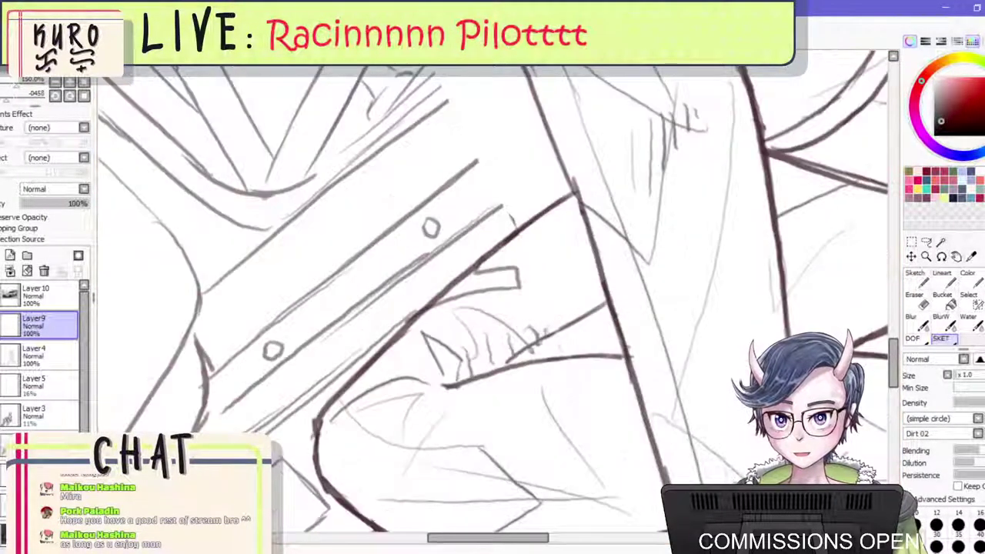
left_click_drag(543, 335, 563, 288)
mouse_move(569, 289)
left_mouse_down()
mouse_move(588, 338)
mouse_move(579, 226)
mouse_move(599, 350)
left_mouse_up()
Check the whole drawing upright and mirrored to judge the joined leg contours.
scroll(591, 306, "down", 5)
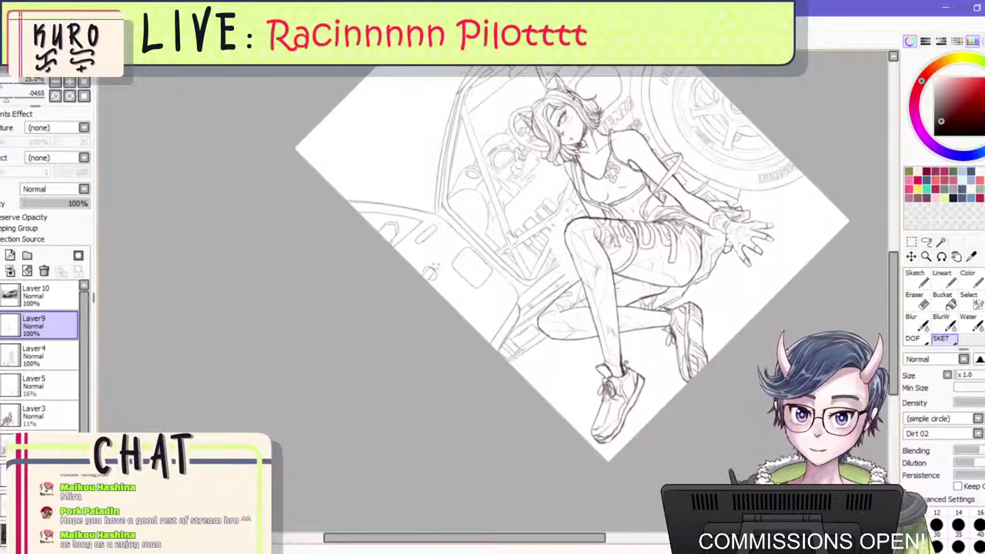
key("h")
key("Home")
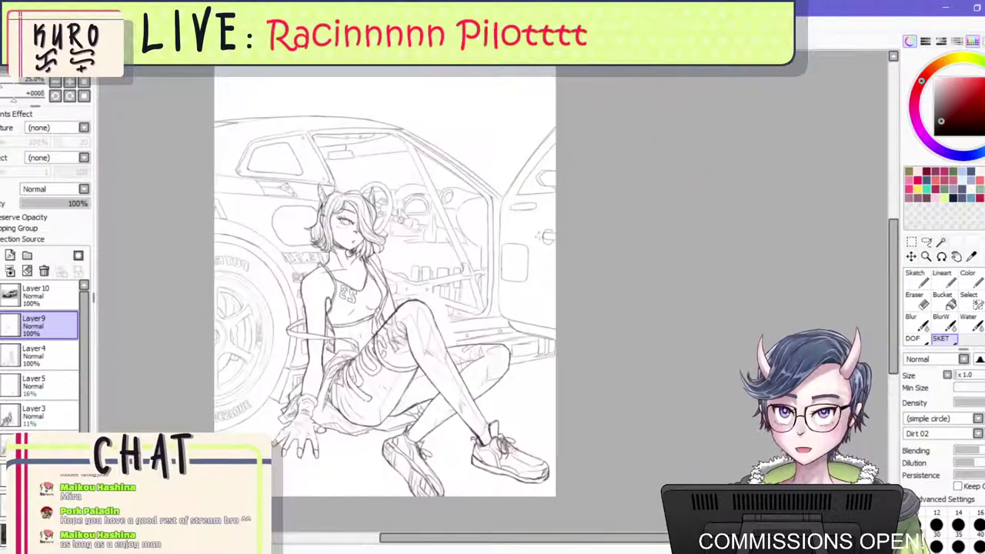
key("h")
scroll(666, 298, "up", 1)
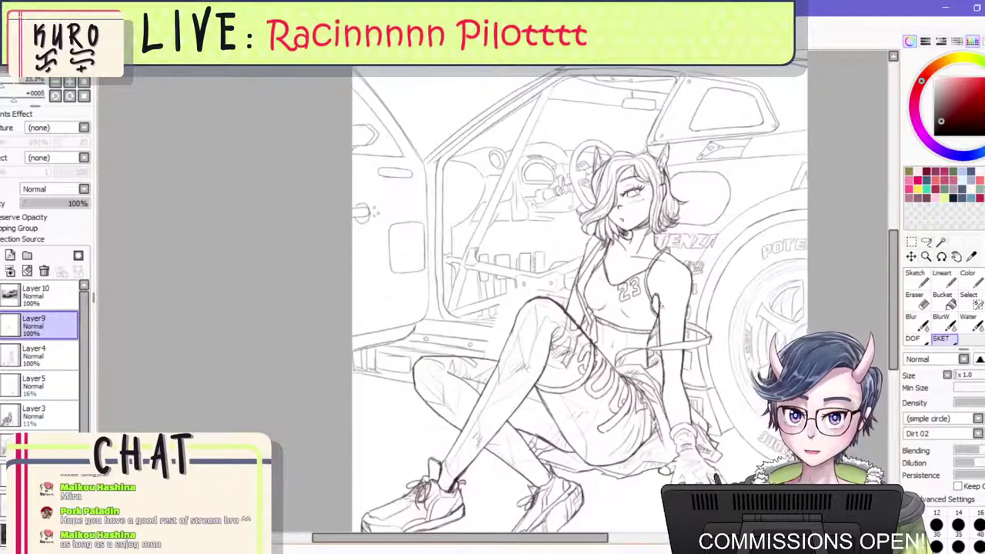
Erase the hatching that crosses the digit 1 on the raised thigh and redraw the digit's stem edge on Layer9.
key("ctrl+plus")
key("ctrl+plus")
key("ctrl+plus")
key("ctrl+plus")
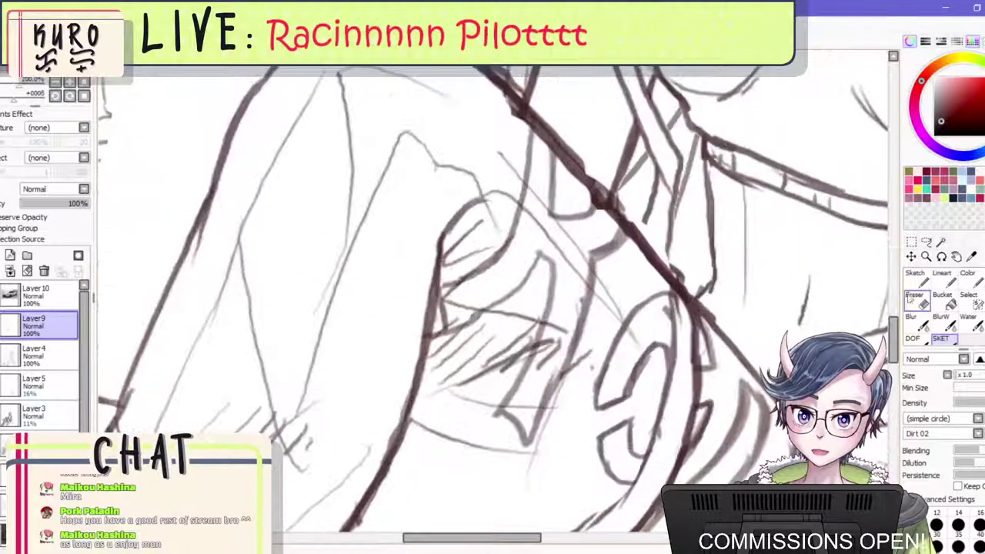
left_click(916, 299)
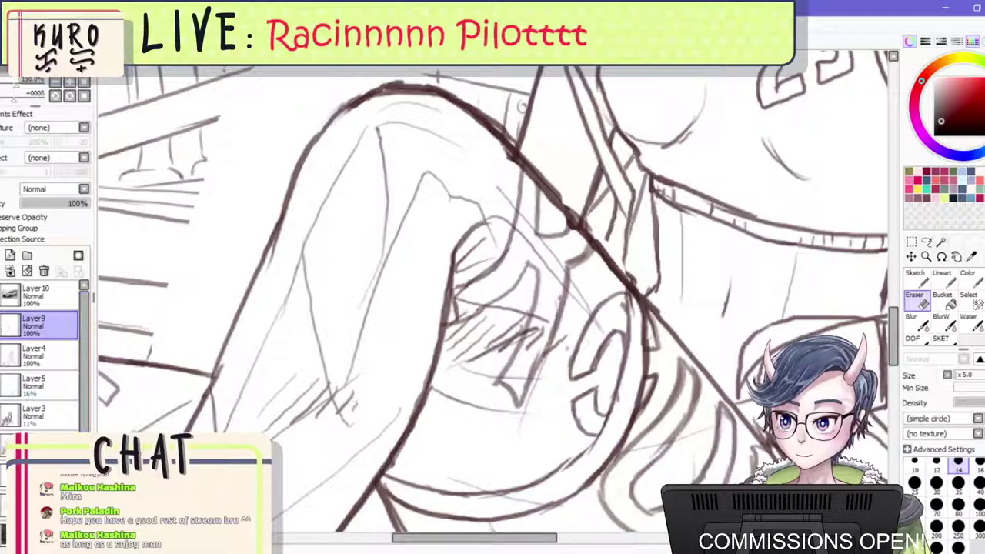
left_click(2, 326)
key("ctrl+z")
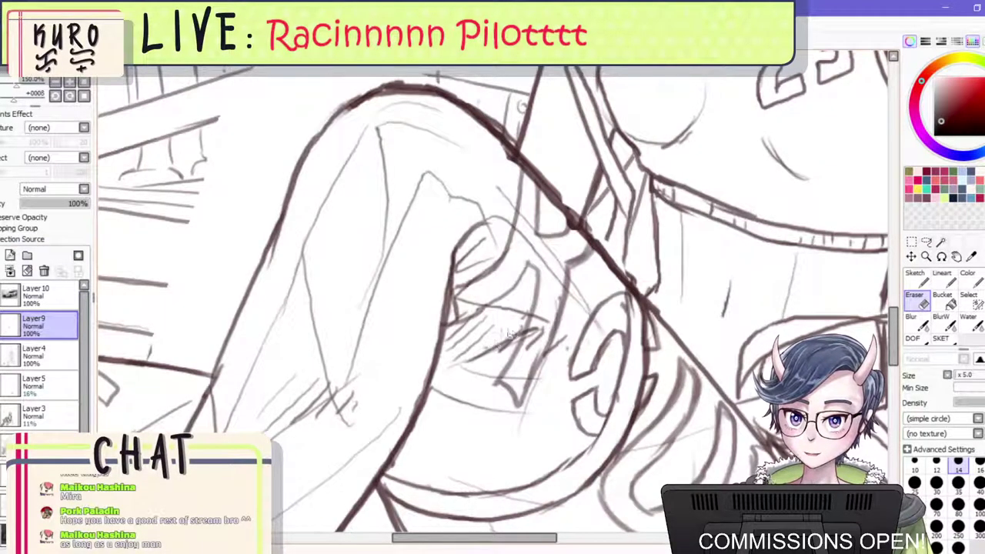
mouse_move(507, 333)
left_mouse_down()
mouse_move(459, 362)
mouse_move(479, 341)
mouse_move(474, 351)
mouse_move(506, 340)
mouse_move(496, 348)
mouse_move(505, 352)
mouse_move(517, 327)
left_mouse_up()
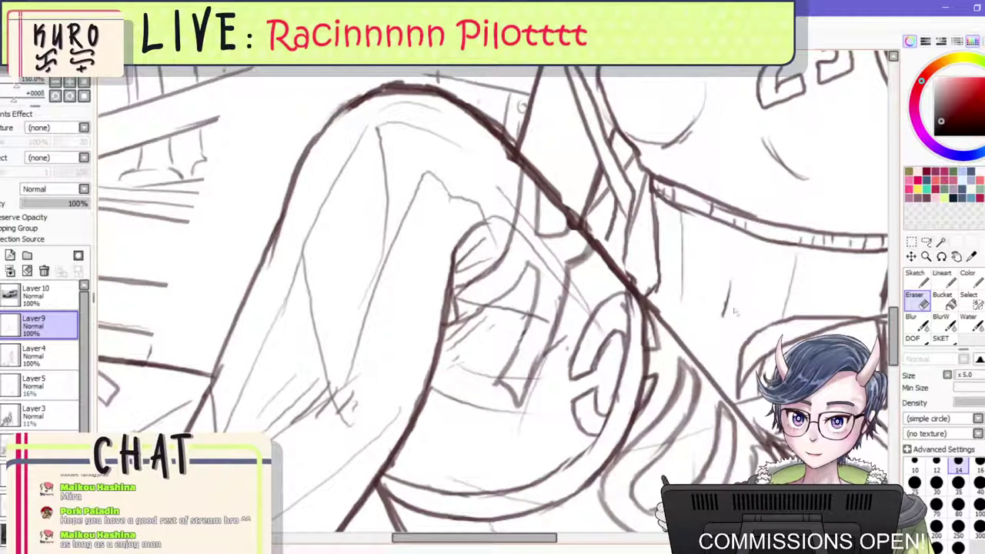
left_click(949, 341)
left_click_drag(534, 325, 499, 383)
Erase the lower hook of the digit 3 on the raised thigh, including its short end beyond the thigh's curved band, on Layer9.
scroll(540, 335, "down", 4)
scroll(548, 338, "down", 1)
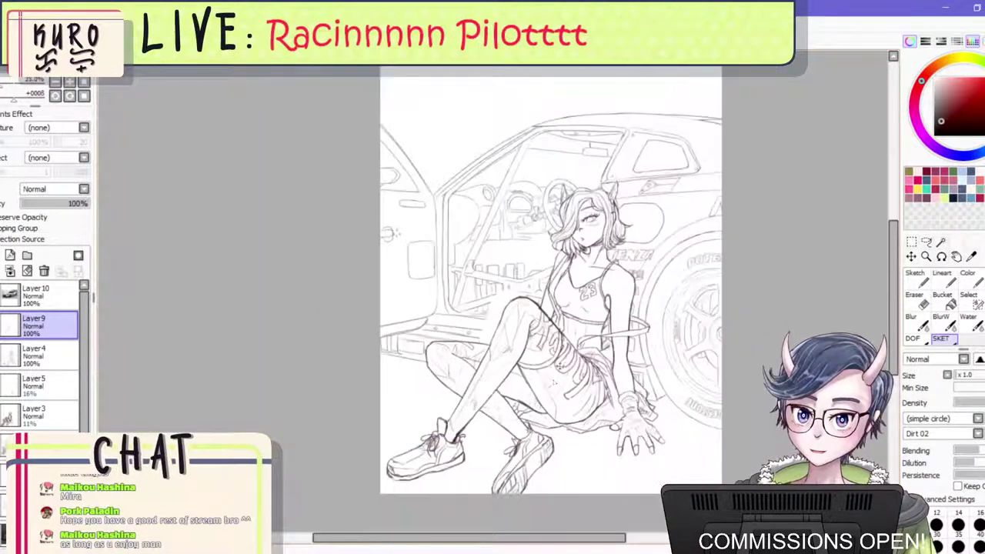
scroll(499, 398, "down", 2)
scroll(569, 325, "up", 7)
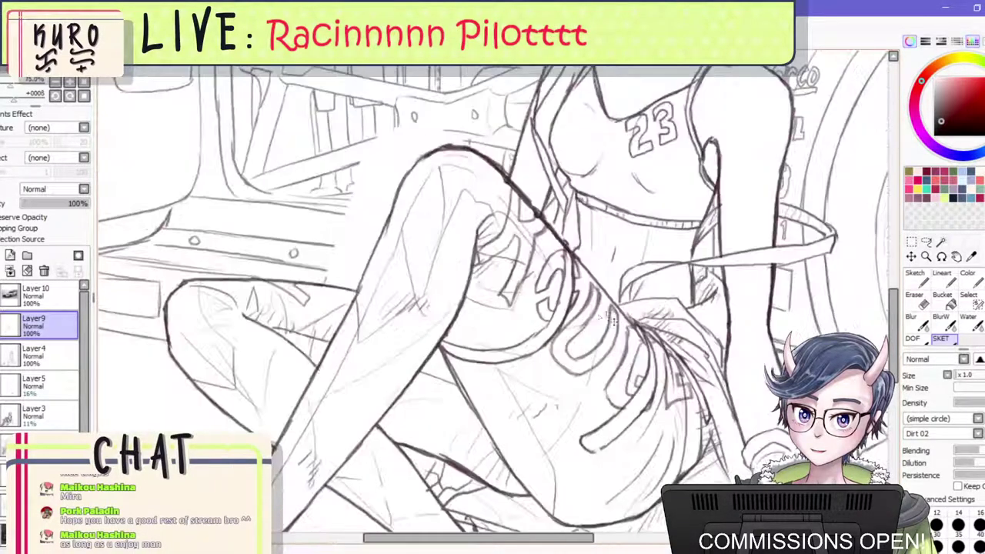
scroll(568, 325, "down", 1)
scroll(540, 279, "up", 1)
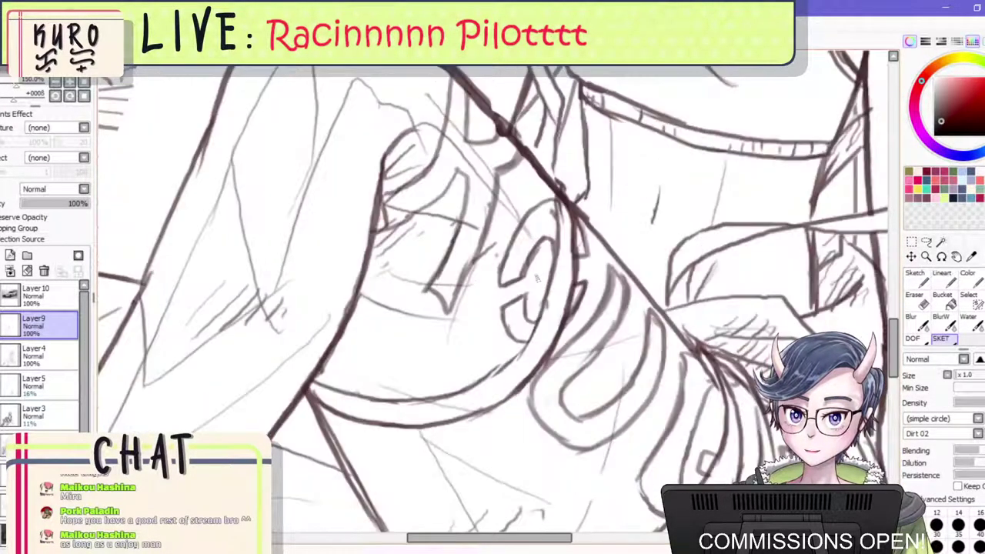
scroll(540, 279, "down", 1)
scroll(540, 280, "up", 1)
left_click(914, 300)
mouse_move(543, 298)
left_mouse_down()
mouse_move(512, 336)
mouse_move(524, 335)
mouse_move(558, 290)
mouse_move(590, 287)
mouse_move(579, 328)
left_mouse_up()
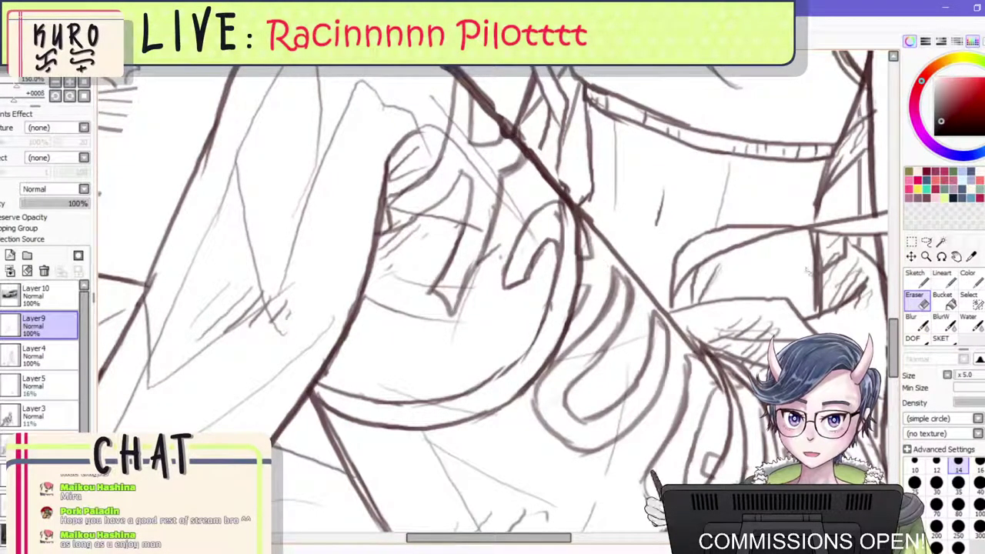
Redraw the lower hook of the thigh's digit 3 and its short stroke just outside the curved band on Layer9.
left_click(940, 338)
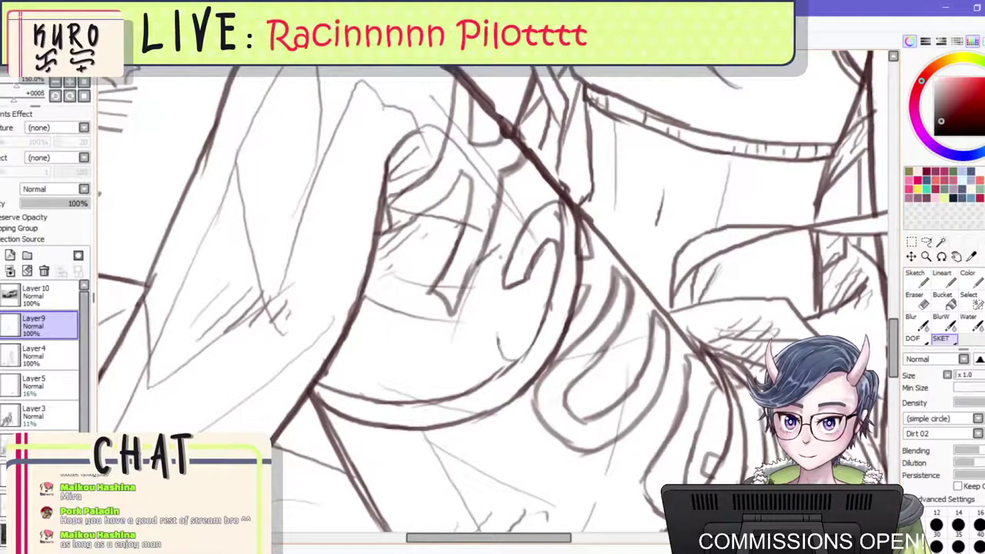
left_click_drag(498, 346, 498, 328)
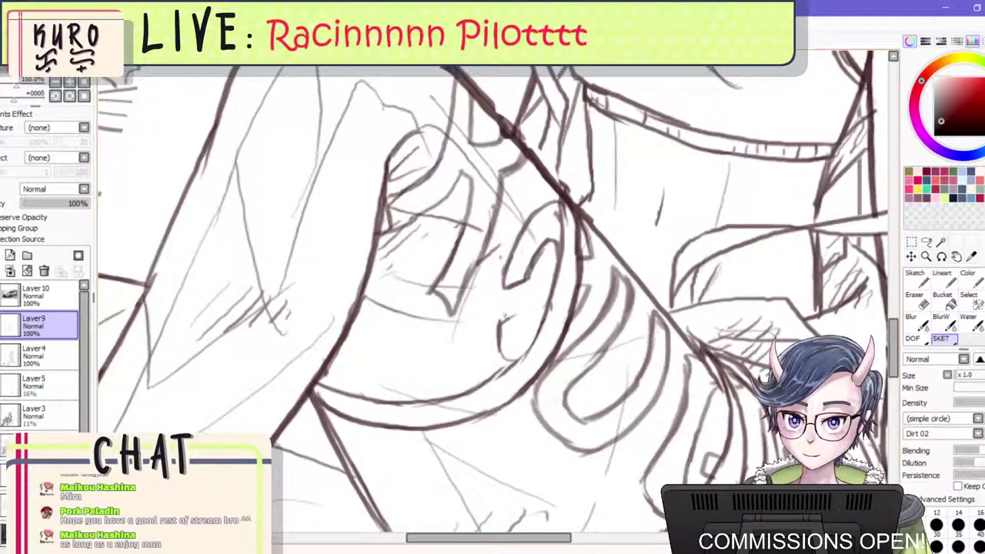
key("ctrl+z")
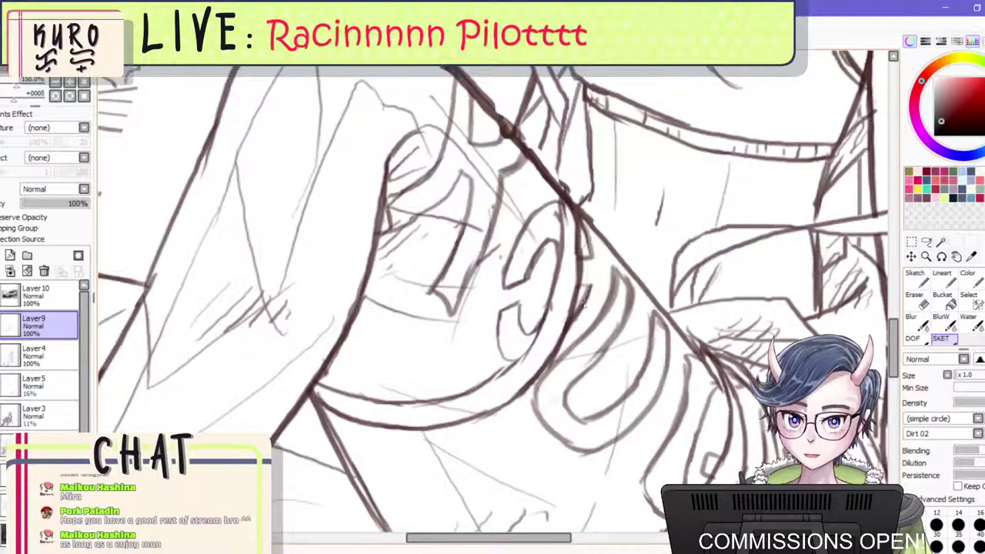
left_click_drag(584, 305, 588, 283)
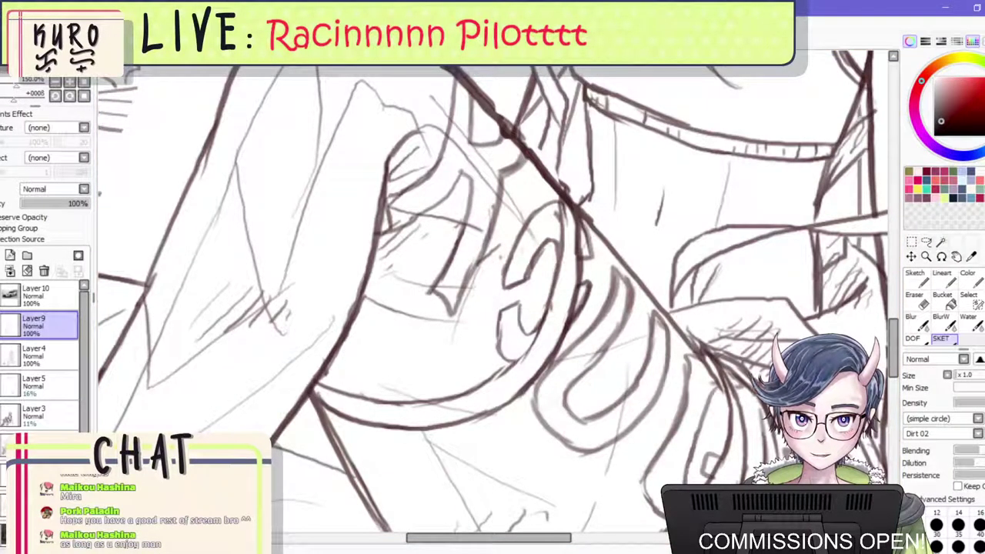
Mirror the view and erase the curved stroke joining the thigh's upper contour to the outer edge of the digit 1 on Layer9.
scroll(492, 296, "down", 5)
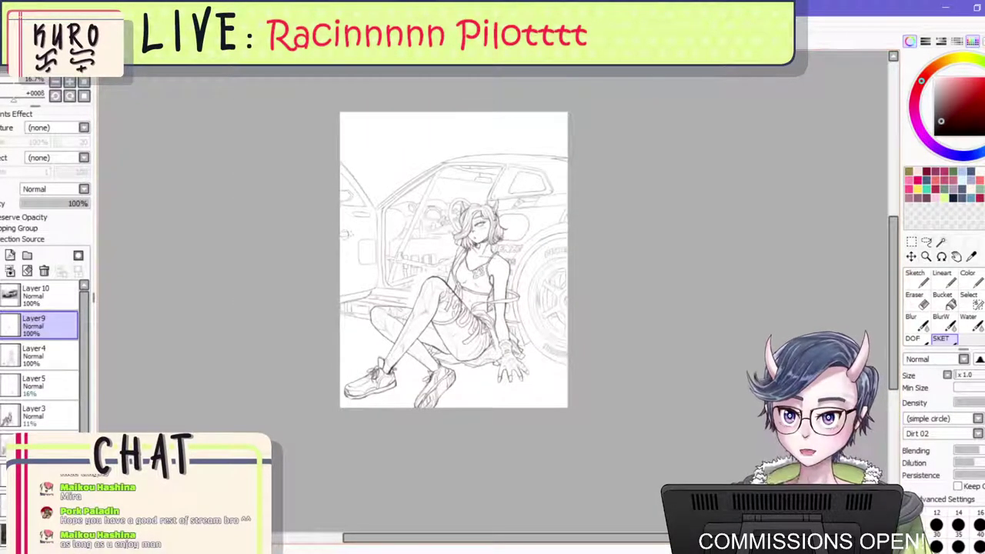
key("h")
scroll(565, 269, "up", 2)
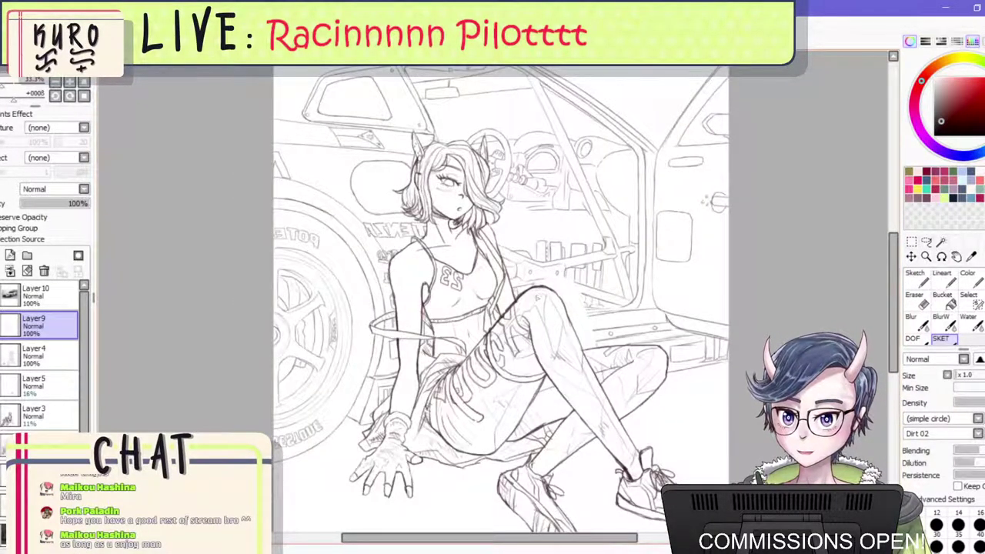
scroll(517, 350, "up", 3)
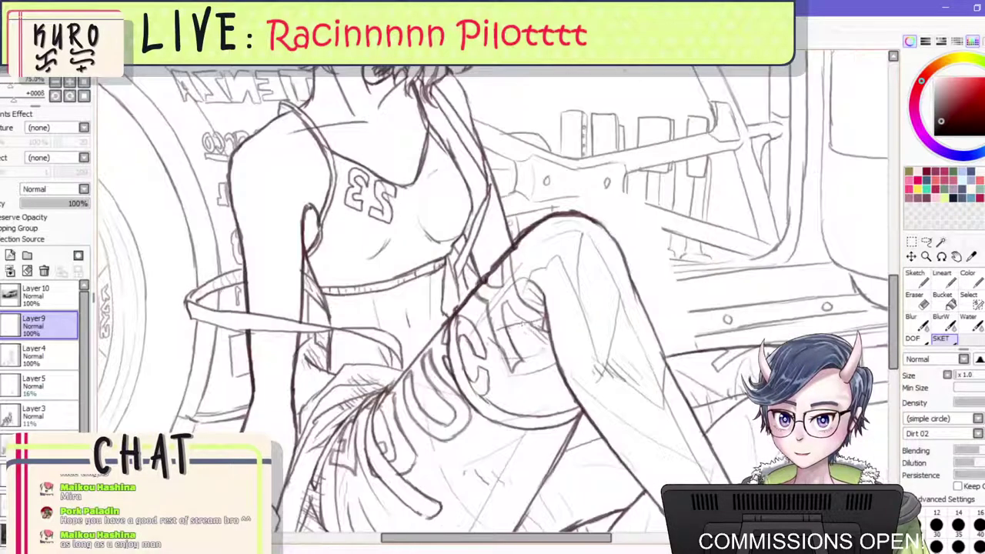
scroll(509, 319, "up", 2)
key("e")
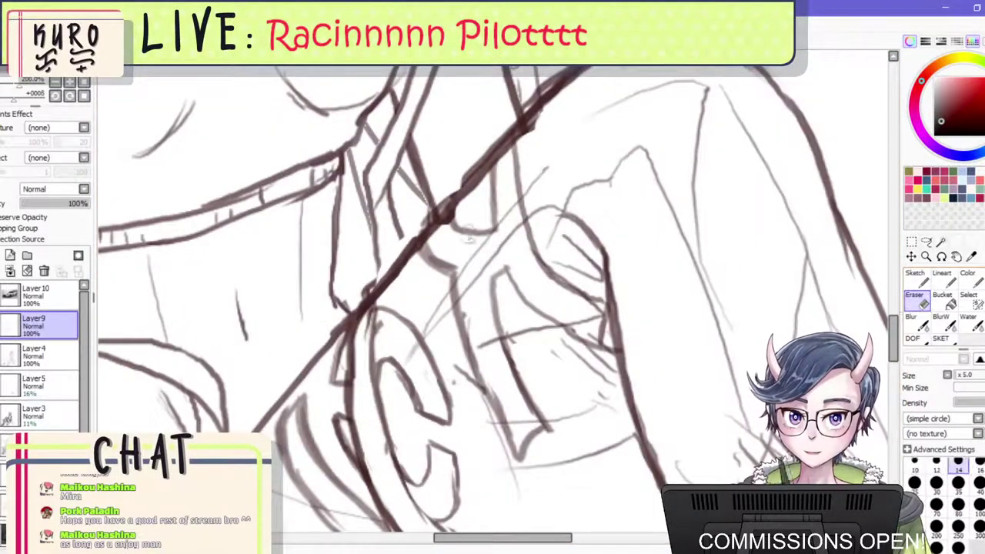
left_click_drag(428, 246, 449, 266)
mouse_move(452, 227)
left_mouse_down()
mouse_move(470, 223)
mouse_move(420, 266)
left_mouse_up()
Clean up the stroke bumps along the inner side of the raised thigh's upper contour on Layer4 with the Eraser.
left_click(29, 365)
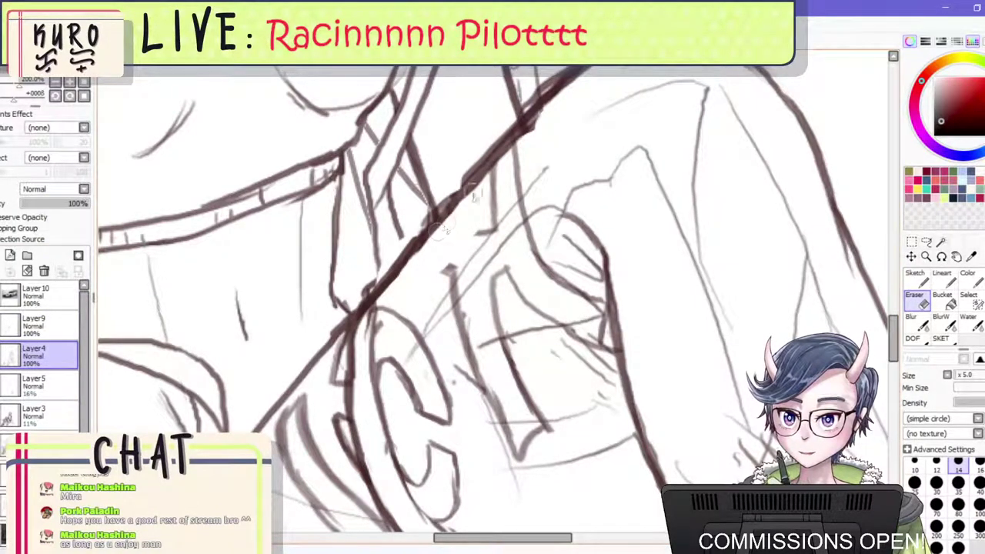
left_click_drag(478, 189, 465, 201)
left_click_drag(540, 126, 524, 142)
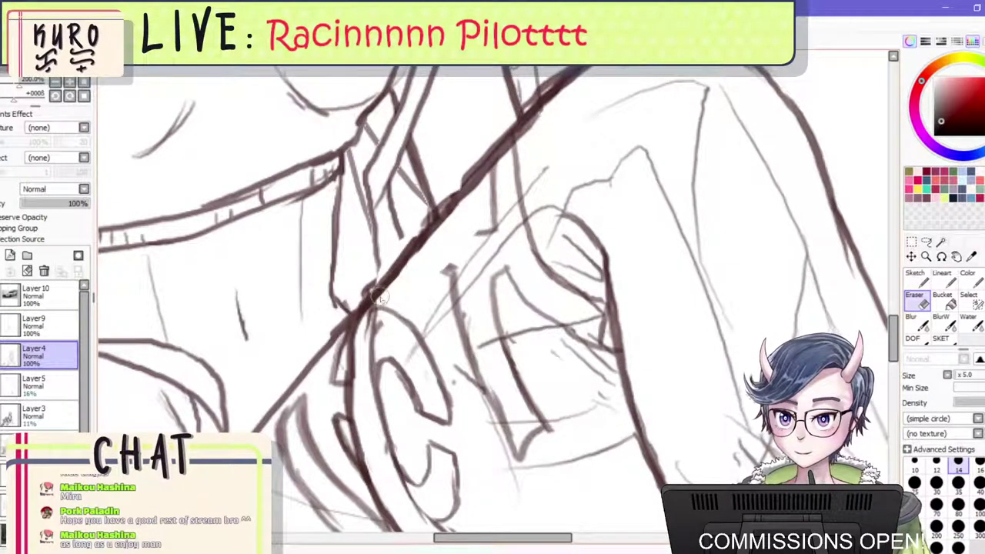
left_click_drag(379, 297, 400, 277)
scroll(427, 256, "down", 2)
scroll(405, 192, "up", 2)
Redraw the outer edge of the thigh's digit 1 on Layer9, curving it in from the thigh's upper contour.
left_click(43, 329)
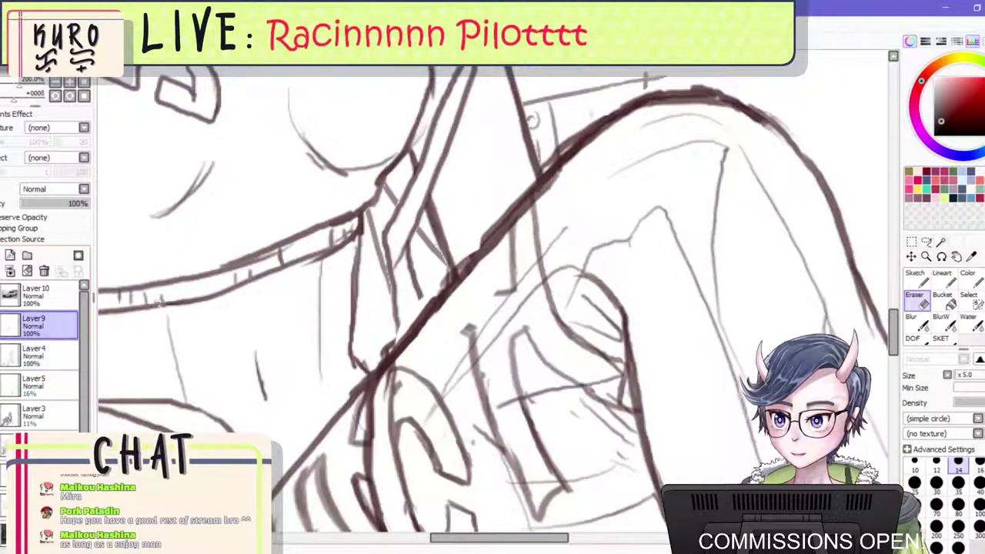
left_click(942, 339)
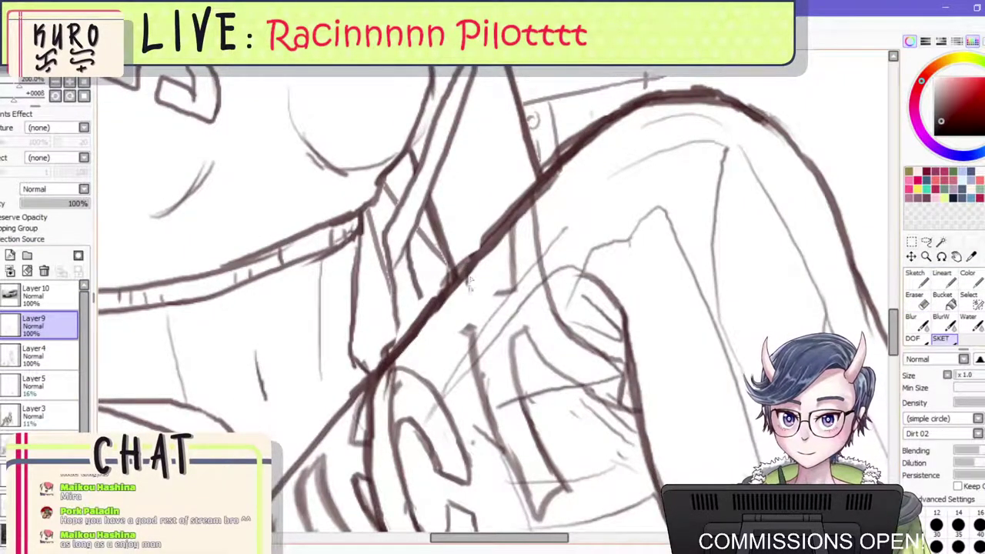
left_click_drag(463, 274, 501, 296)
mouse_move(465, 274)
left_mouse_down()
mouse_move(489, 294)
mouse_move(470, 327)
mouse_move(494, 421)
left_mouse_up()
key("ctrl+z")
key("ctrl+z")
key("ctrl+z")
left_click_drag(475, 355, 485, 401)
Examine the mirrored drawing from afar and close up to judge the thigh numbers and the leg contours.
scroll(608, 247, "down", 5)
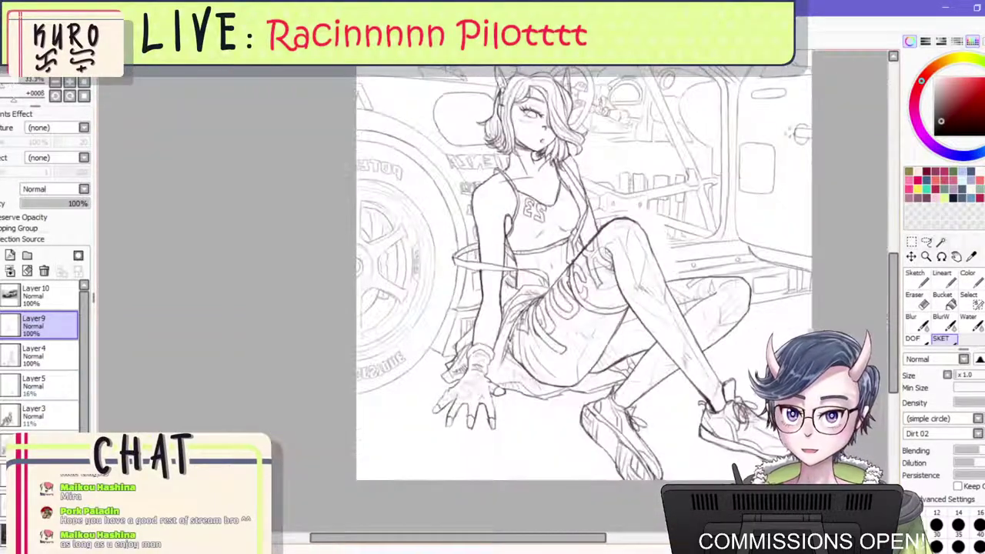
scroll(605, 254, "up", 4)
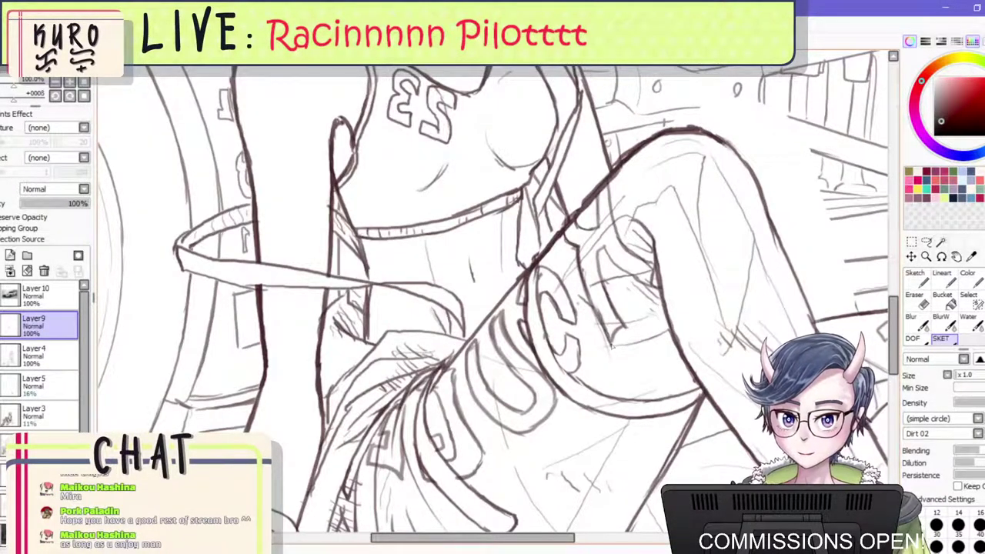
scroll(624, 327, "down", 2)
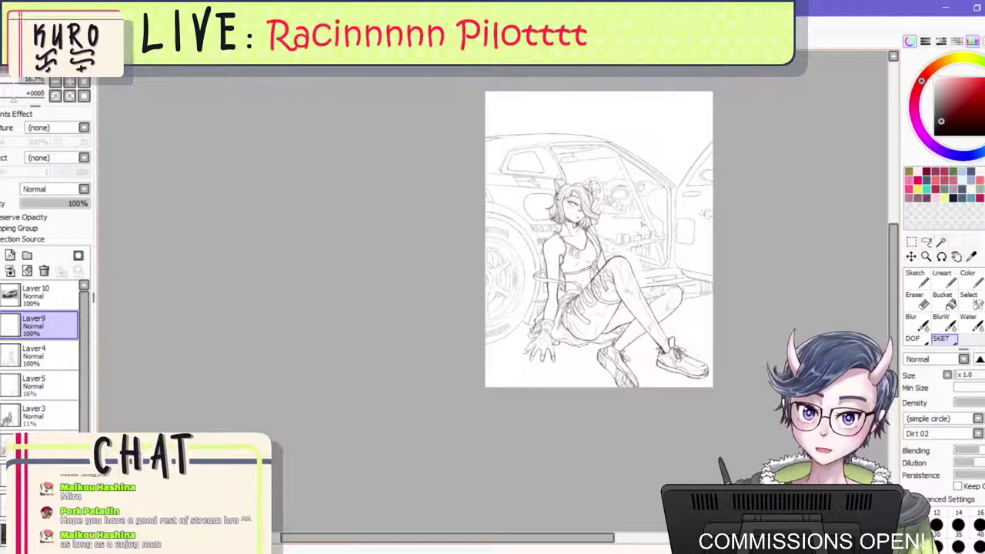
scroll(639, 226, "up", 1)
scroll(616, 284, "up", 1)
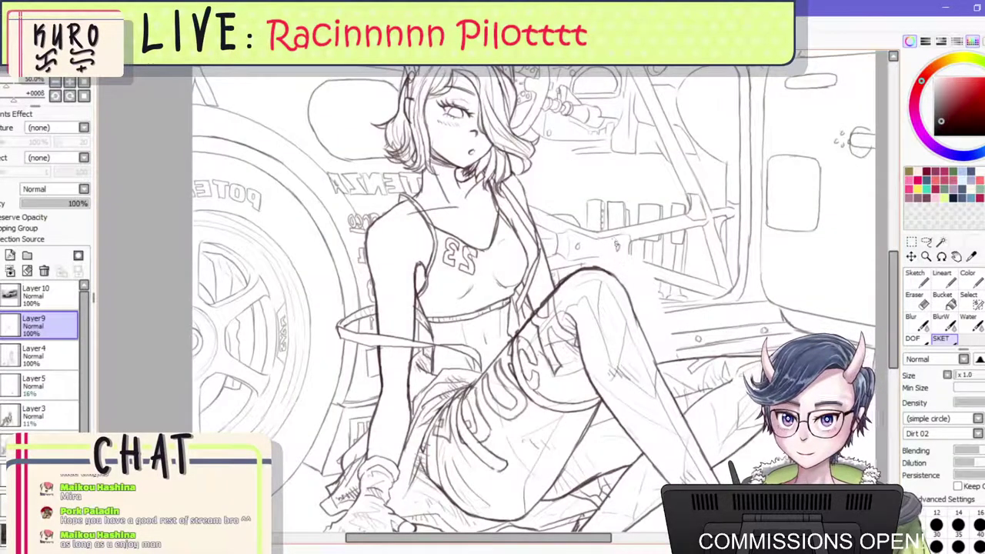
scroll(600, 227, "down", 2)
scroll(600, 227, "up", 1)
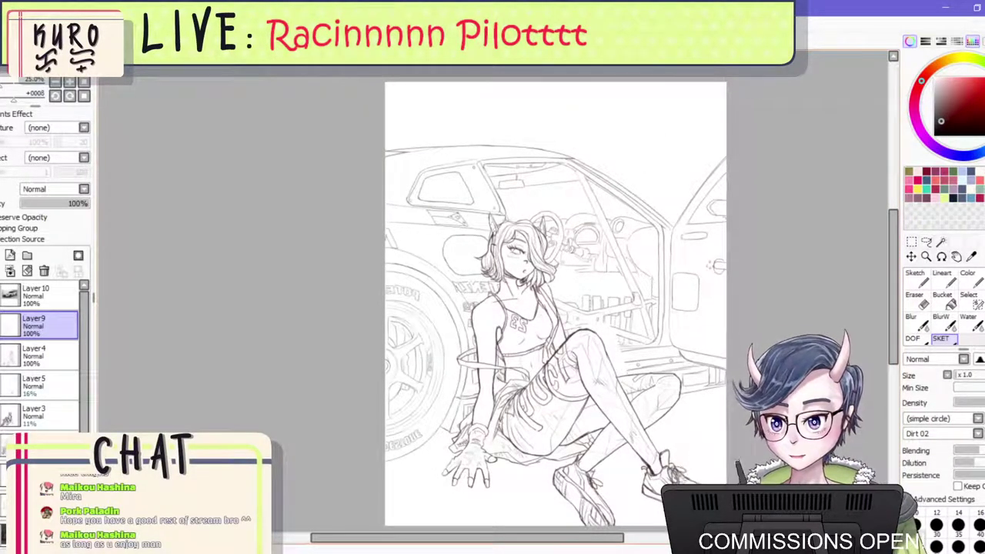
scroll(558, 311, "down", 1)
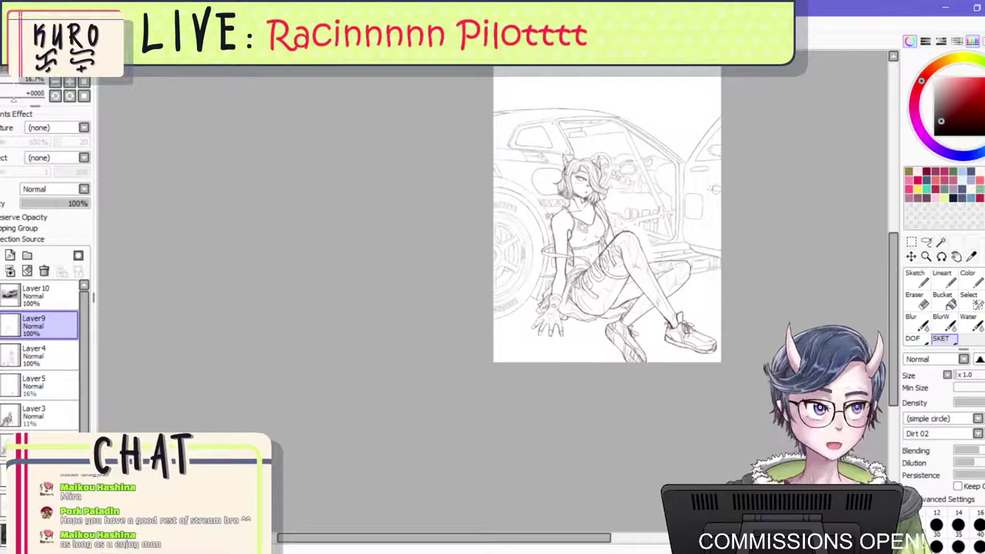
scroll(714, 188, "up", 1)
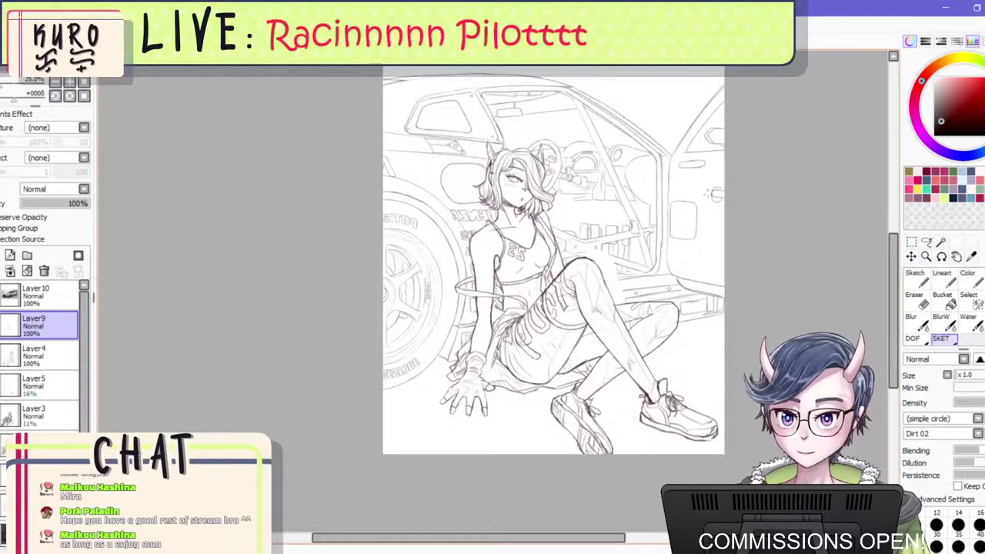
scroll(517, 347, "up", 2)
scroll(539, 343, "down", 2)
scroll(608, 279, "up", 2)
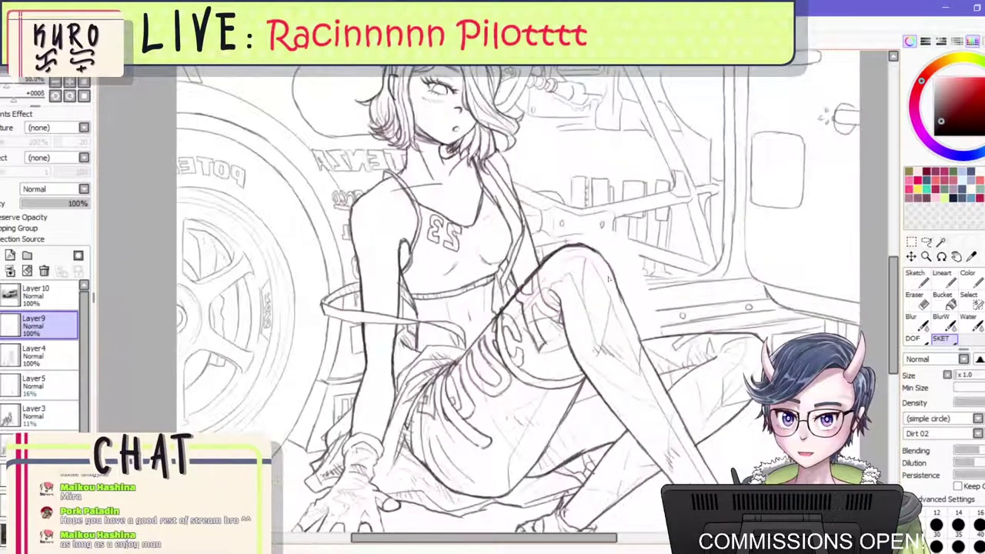
scroll(320, 341, "up", 2)
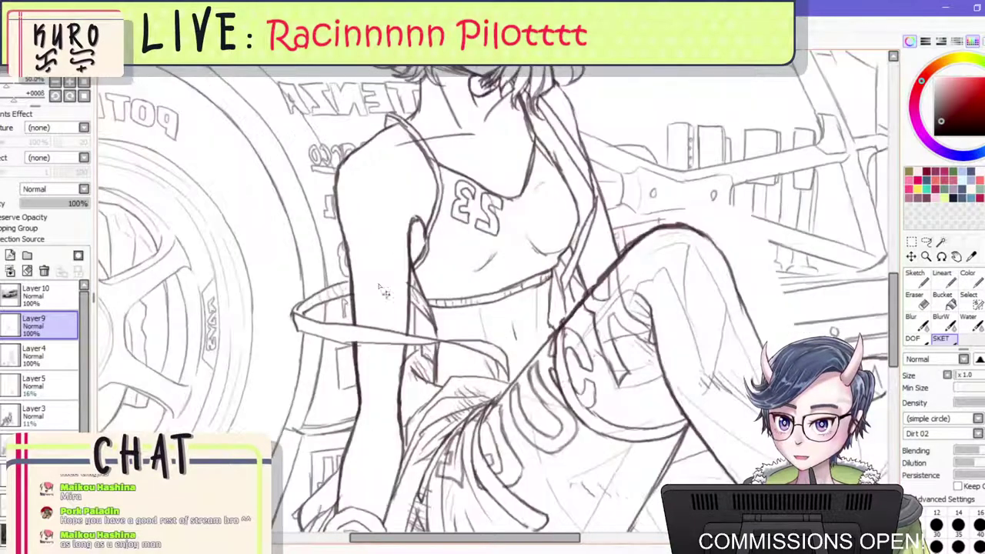
Flip the view back upright and inspect the torso, waist and raised thigh against the whole drawing.
key("h")
scroll(466, 231, "down", 2)
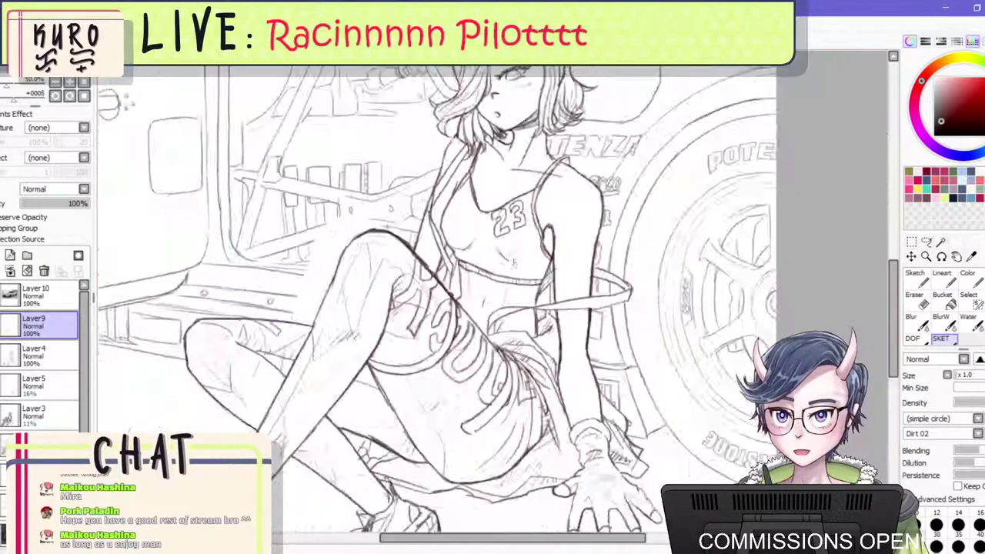
scroll(467, 230, "up", 1)
scroll(576, 262, "up", 4)
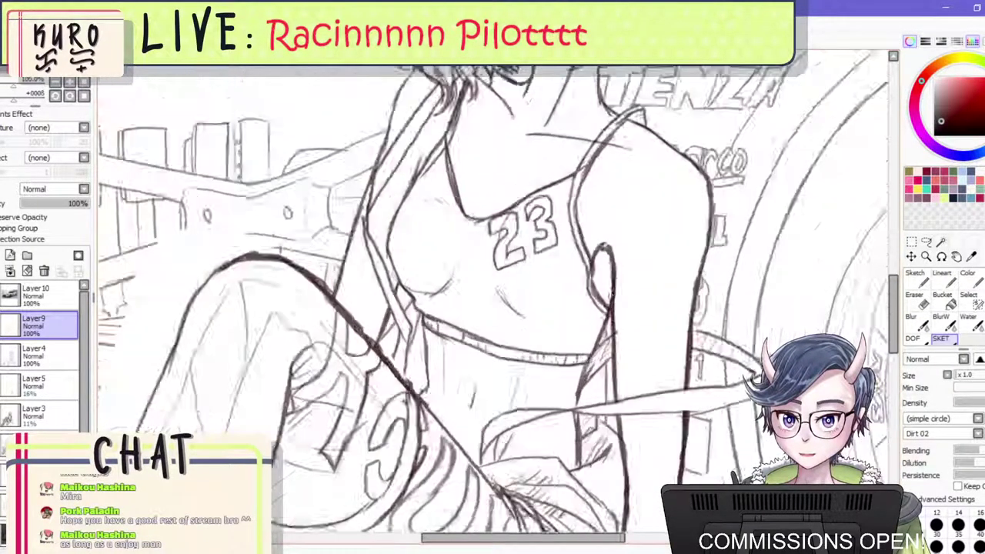
scroll(600, 286, "down", 4)
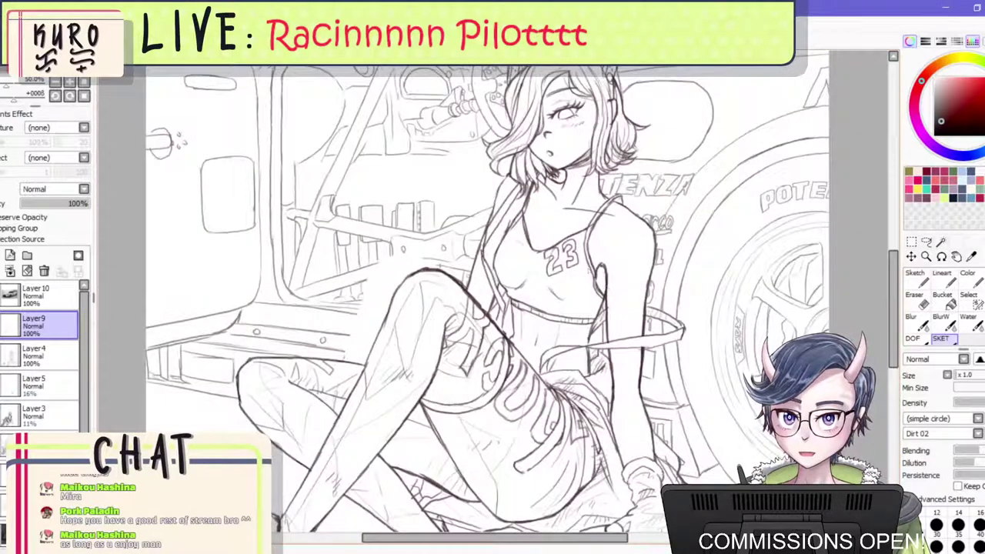
scroll(592, 254, "down", 2)
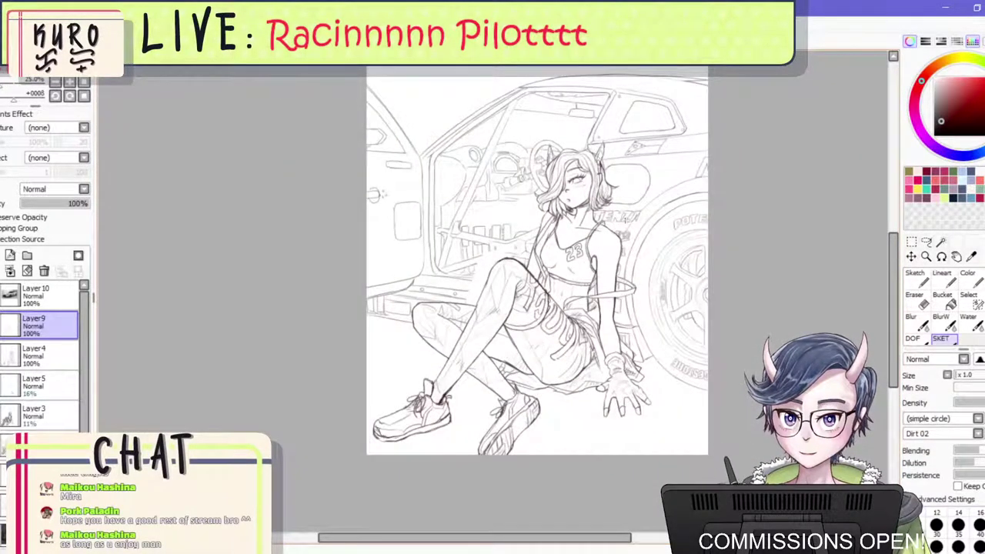
scroll(615, 178, "up", 2)
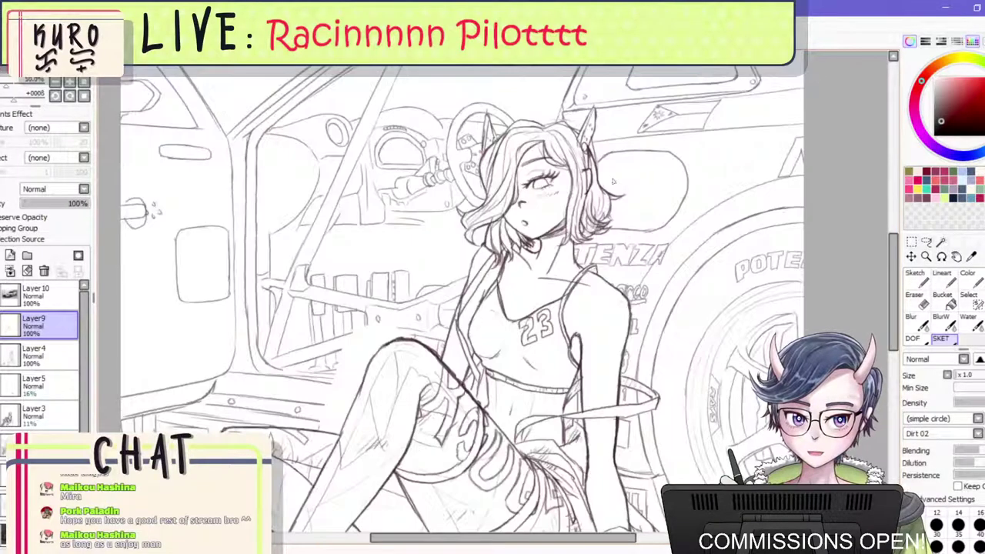
scroll(607, 323, "up", 4)
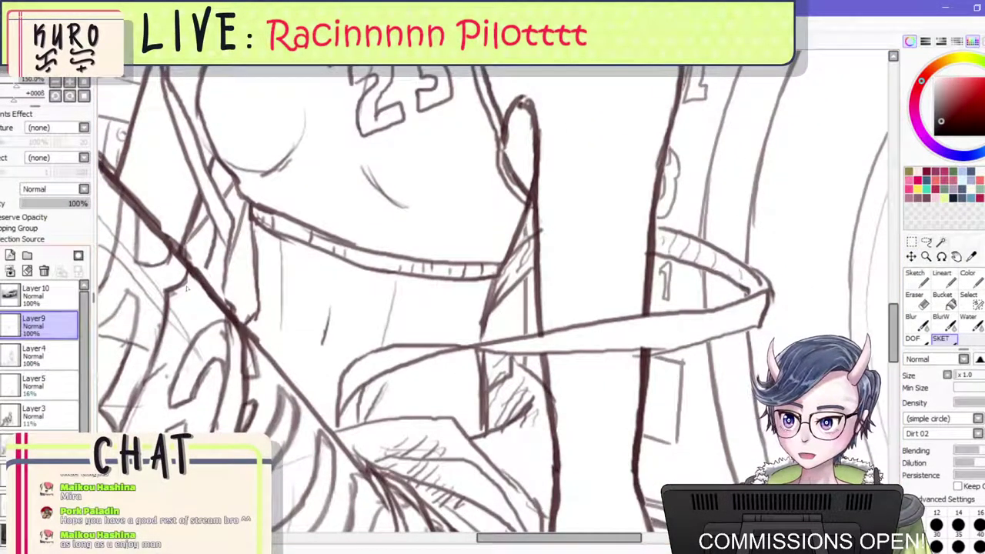
Examine the upright drawing from afar and close up, judging the crossed legs and both shoes.
scroll(493, 248, "down", 5)
scroll(493, 247, "down", 1)
scroll(303, 256, "up", 2)
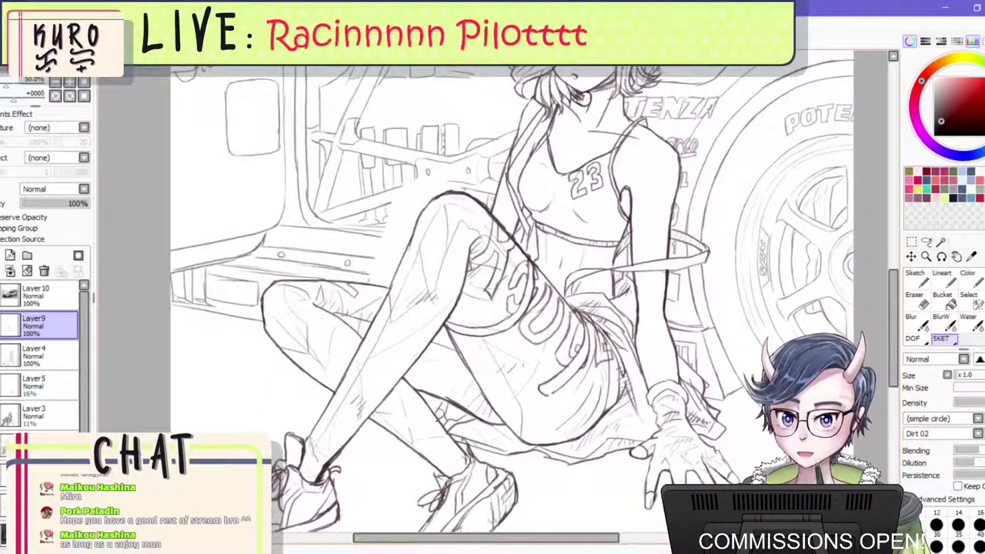
scroll(365, 272, "down", 2)
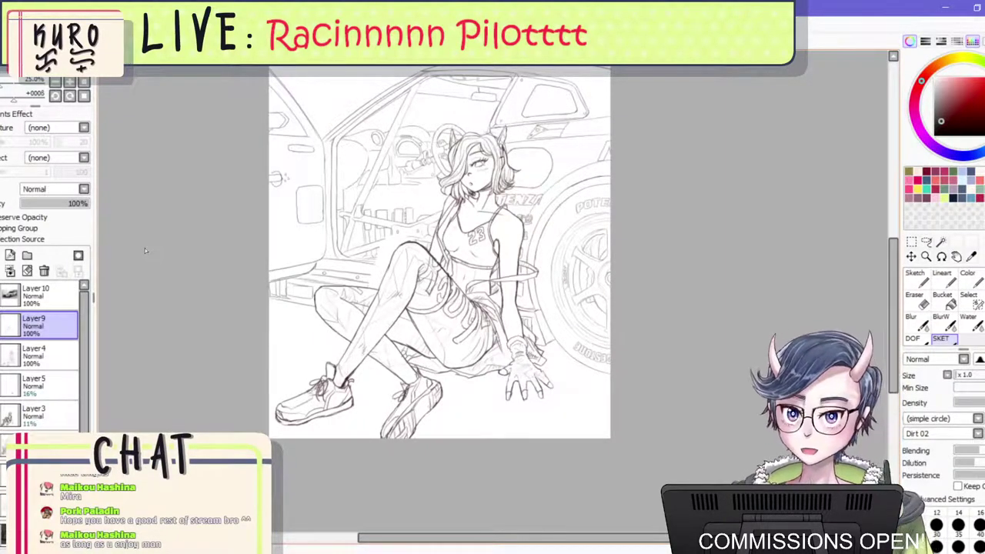
scroll(387, 390, "down", 2)
scroll(344, 387, "up", 6)
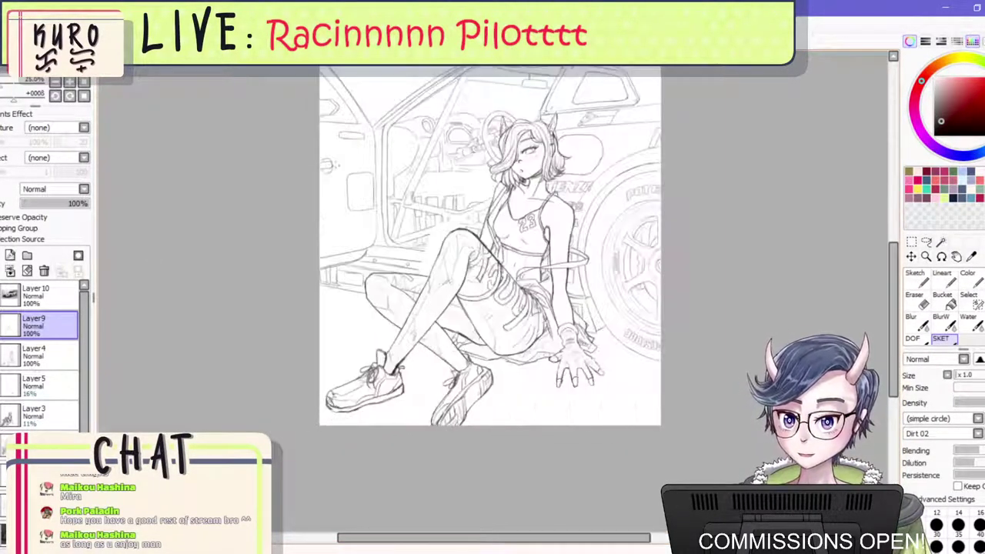
scroll(514, 352, "down", 1)
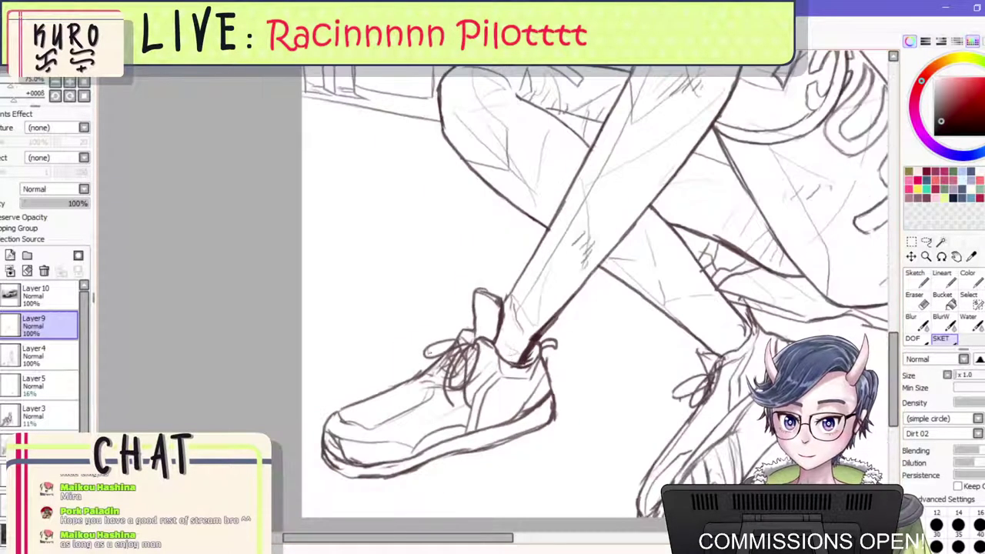
left_click(26, 357)
left_click(2, 356)
scroll(516, 362, "down", 3)
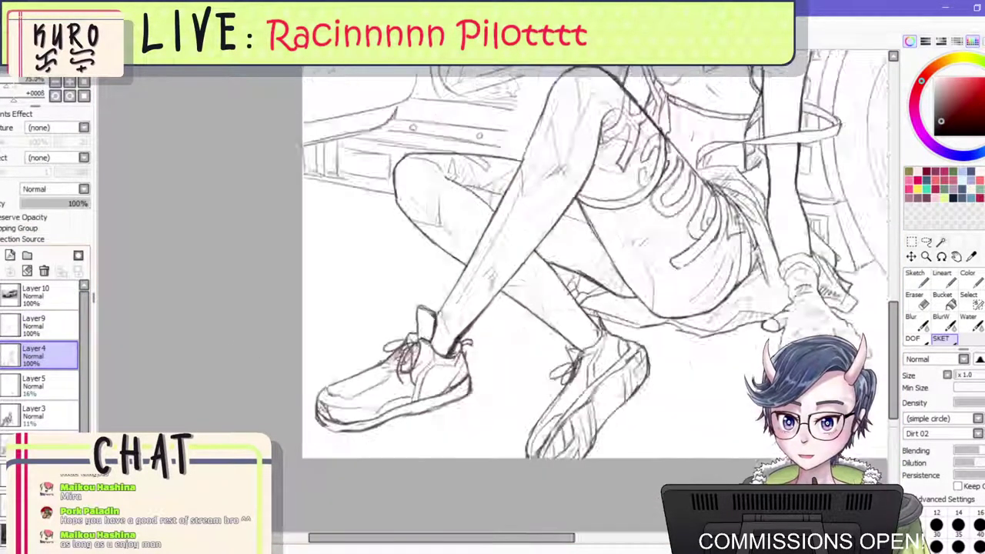
scroll(415, 273, "up", 4)
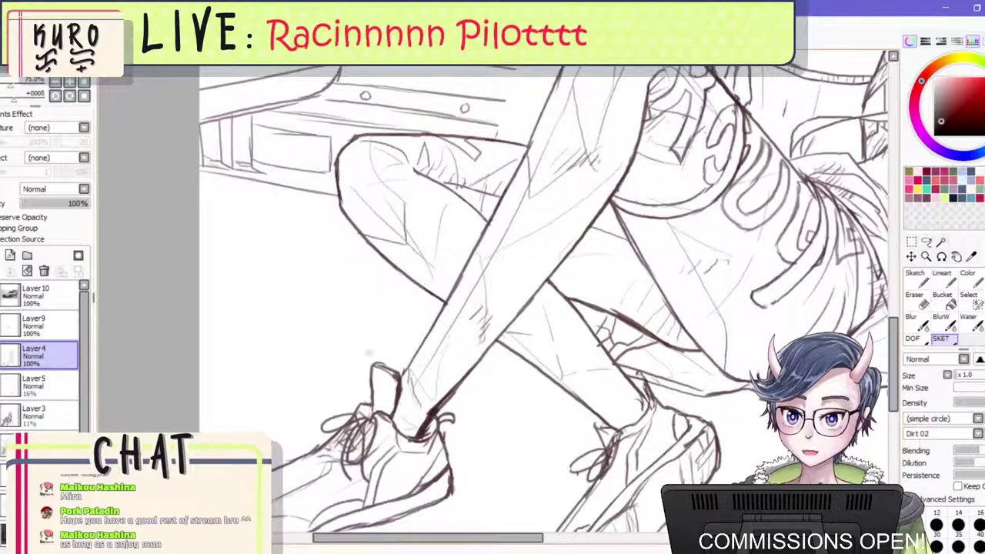
left_click(35, 325)
scroll(566, 293, "down", 5)
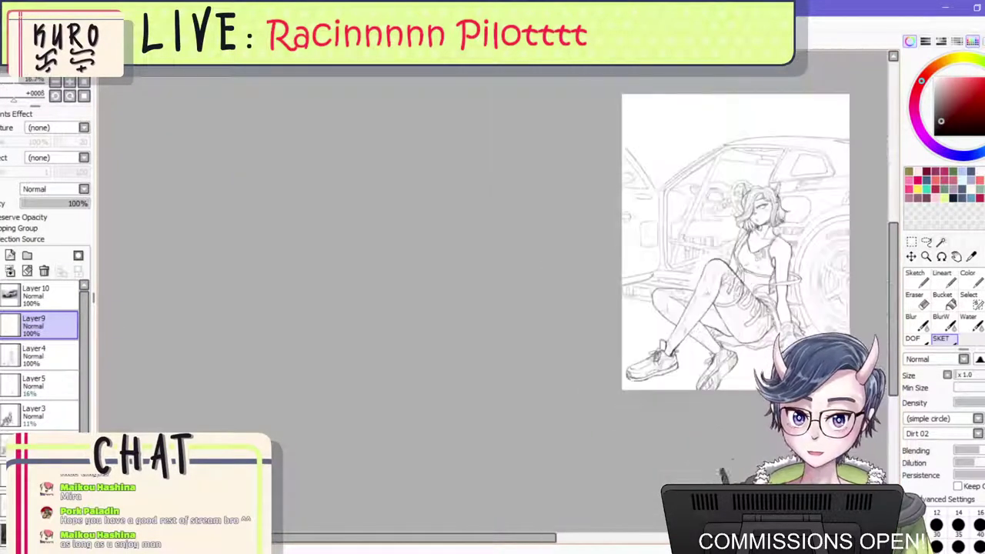
Mirror the view to check the pose, flip it back, and inspect the lower legs and shoes.
key("h")
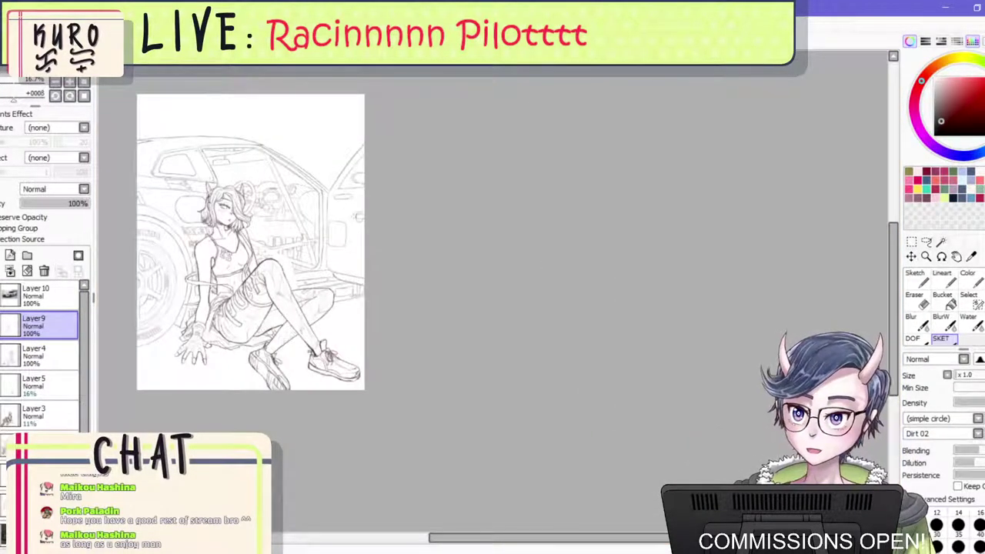
scroll(369, 289, "up", 3)
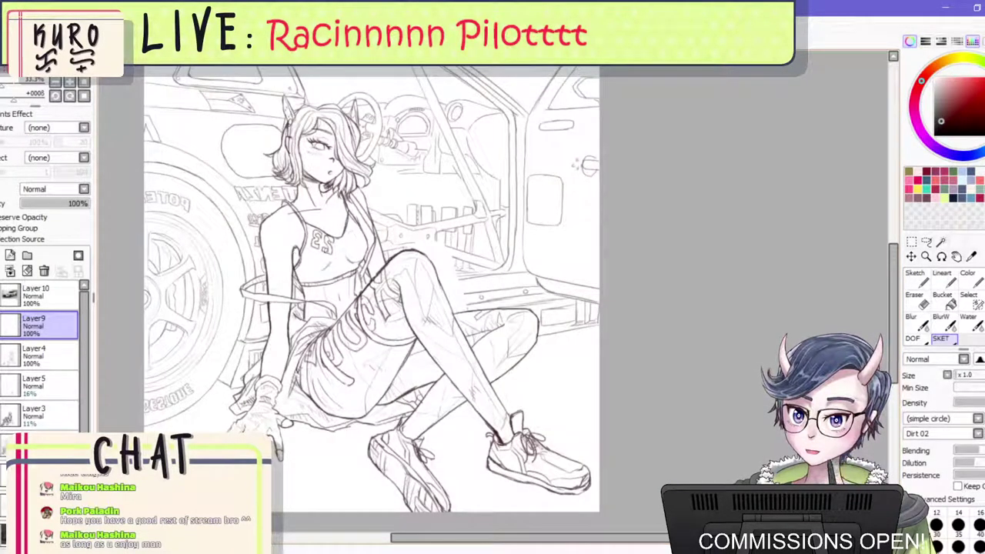
key("h")
left_click_drag(489, 150, 449, 14)
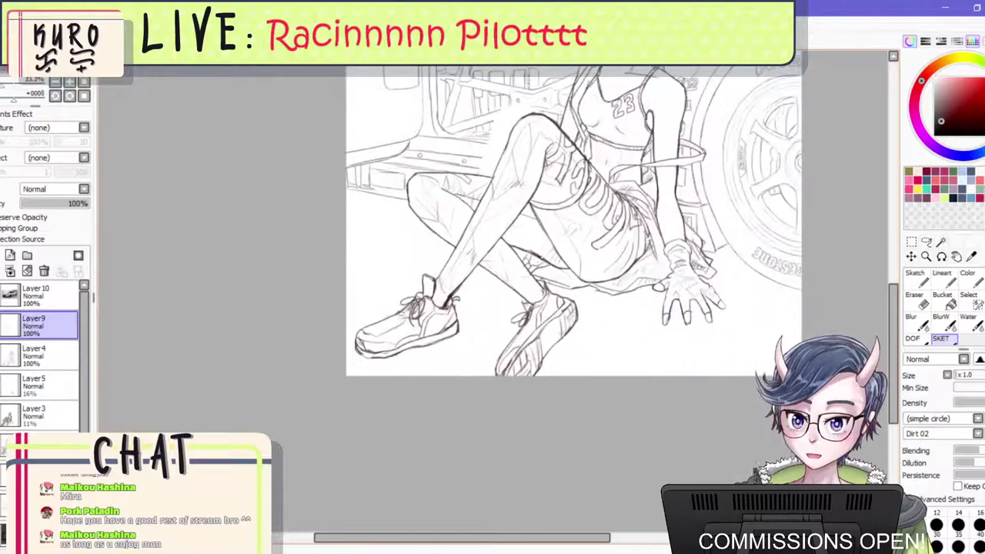
scroll(492, 237, "up", 1)
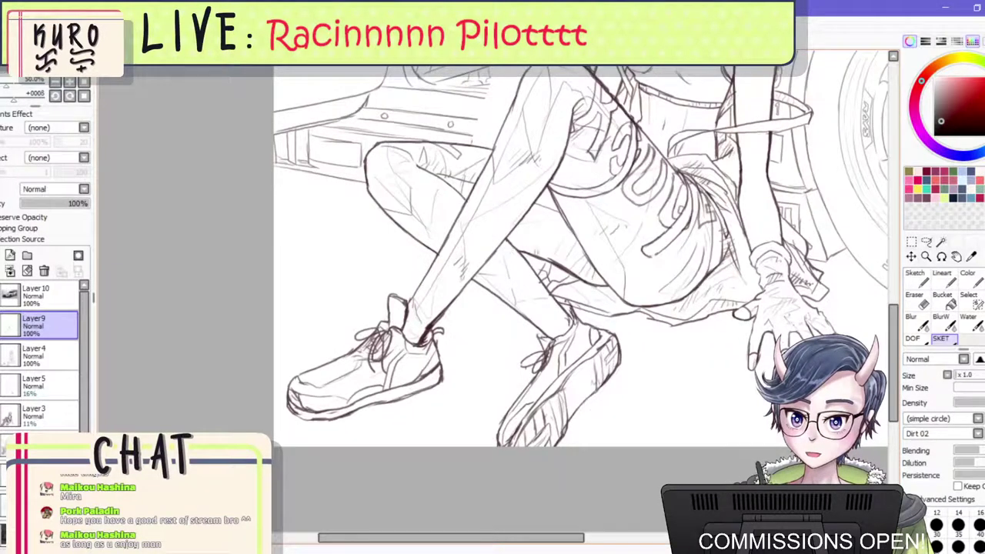
Mask the whole shoe of the tucked-back leg on Layer4 with the Select brush, from ankle opening to toe.
left_click(66, 356)
left_click(971, 302)
scroll(561, 329, "up", 2)
mouse_move(635, 344)
left_mouse_down()
mouse_move(520, 451)
mouse_move(573, 489)
mouse_move(569, 523)
left_mouse_up()
scroll(556, 460, "down", 2)
mouse_move(527, 483)
left_mouse_down()
mouse_move(497, 491)
mouse_move(494, 501)
left_mouse_up()
scroll(537, 451, "up", 2)
mouse_move(500, 464)
left_mouse_down()
mouse_move(502, 423)
mouse_move(573, 381)
mouse_move(626, 366)
mouse_move(693, 447)
mouse_move(676, 376)
mouse_move(573, 373)
mouse_move(600, 346)
mouse_move(627, 337)
mouse_move(666, 399)
left_mouse_up()
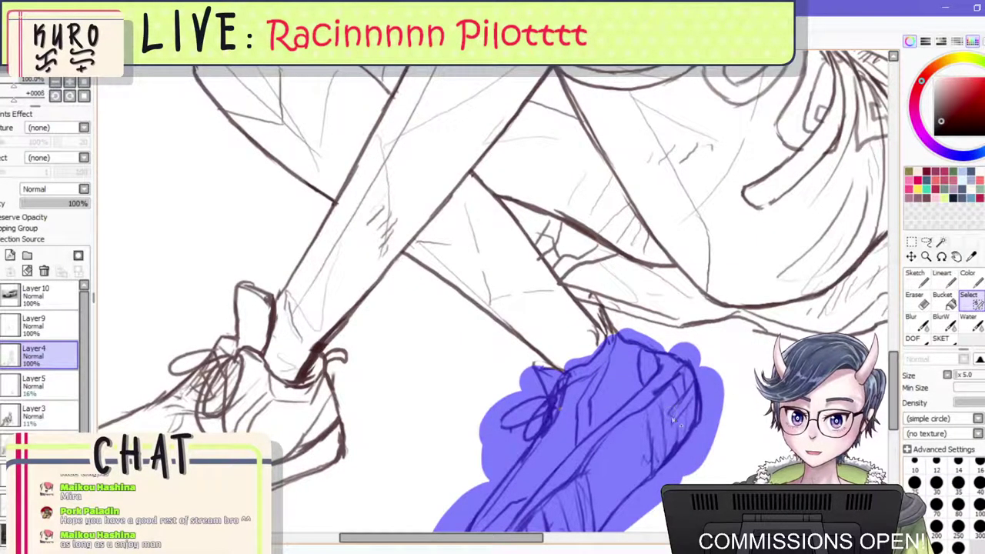
Transform the selected shoe slightly smaller, keeping it against the ankle, then apply the change and drop the selection.
key("ctrl+t")
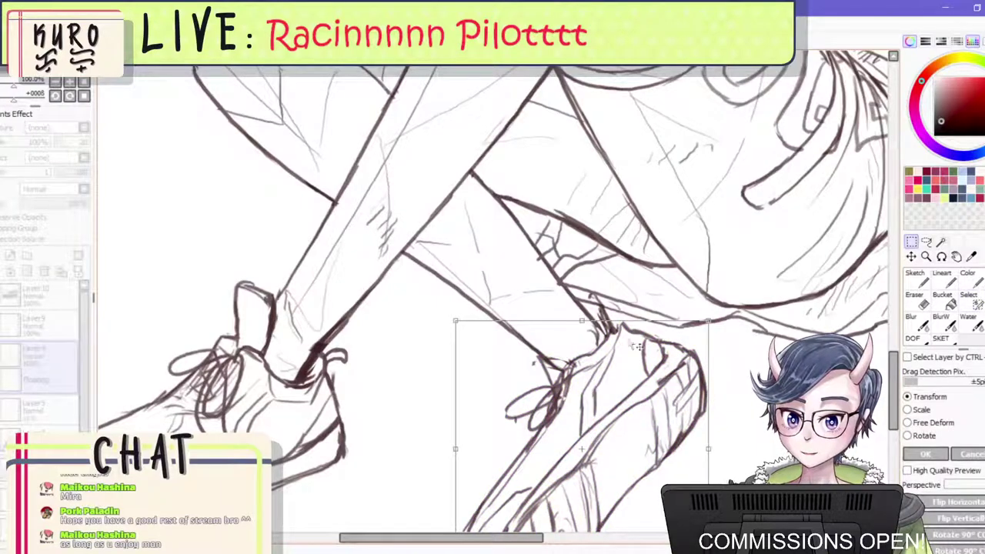
left_click_drag(582, 321, 576, 328)
scroll(608, 301, "down", 4)
scroll(607, 347, "up", 1)
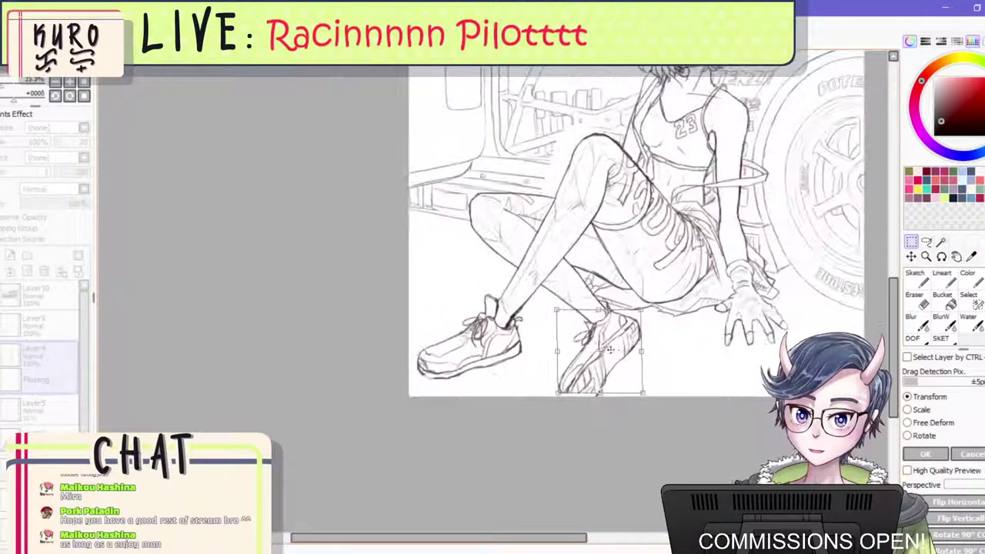
scroll(609, 350, "up", 2)
key("Return")
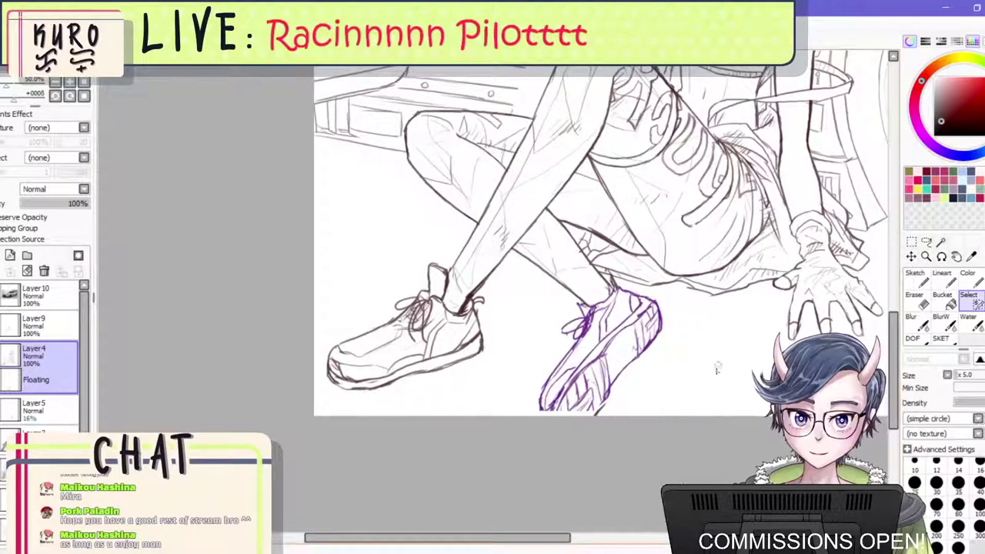
key("ctrl+d")
Erase the stray stroke beneath the resized shoe and extend its sole and toe lines to the canvas's lower edge.
scroll(652, 408, "up", 2)
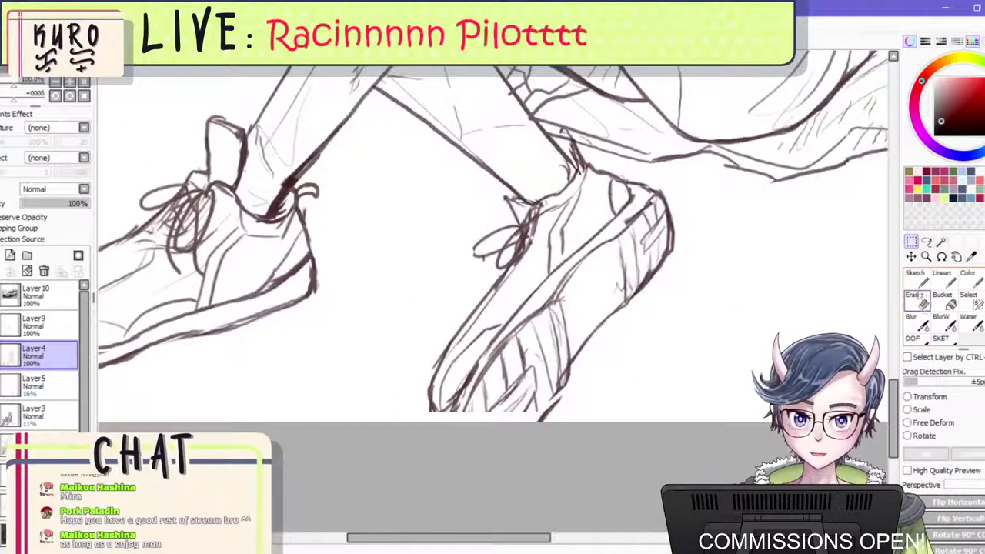
left_click(917, 298)
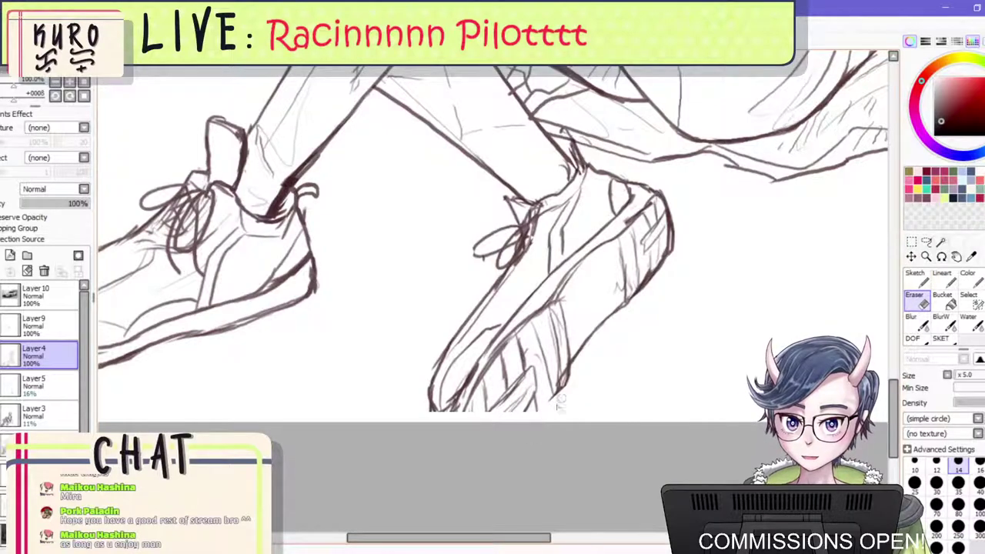
scroll(559, 406, "up", 2)
left_click(940, 339)
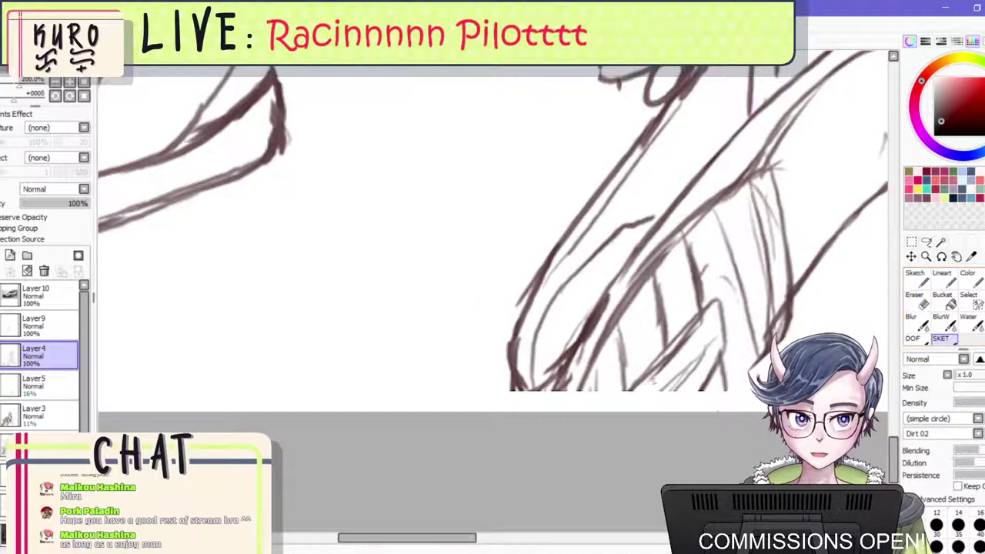
mouse_move(759, 367)
left_mouse_down()
mouse_move(701, 413)
mouse_move(681, 408)
mouse_move(701, 401)
mouse_move(682, 416)
left_mouse_up()
mouse_move(685, 380)
left_mouse_down()
mouse_move(636, 421)
mouse_move(665, 386)
mouse_move(609, 411)
mouse_move(624, 399)
mouse_move(563, 386)
mouse_move(556, 409)
left_mouse_up()
mouse_move(567, 365)
left_mouse_down()
mouse_move(555, 410)
mouse_move(511, 388)
mouse_move(521, 410)
mouse_move(509, 374)
mouse_move(532, 419)
left_mouse_up()
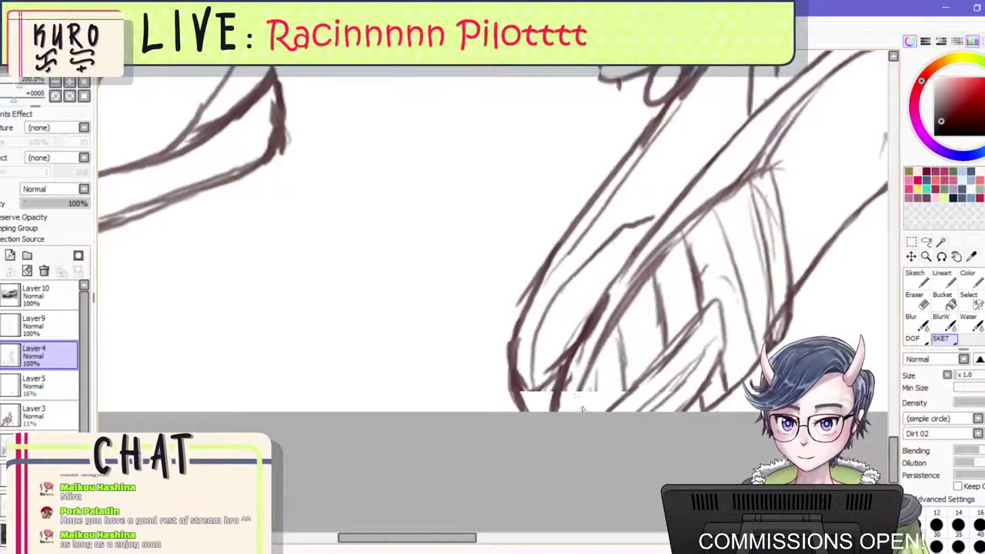
Erase the cut-off stroke ends at the resized shoe's toe, redraw its inner toe curve and tread line, and tidy the outer contour.
key("e")
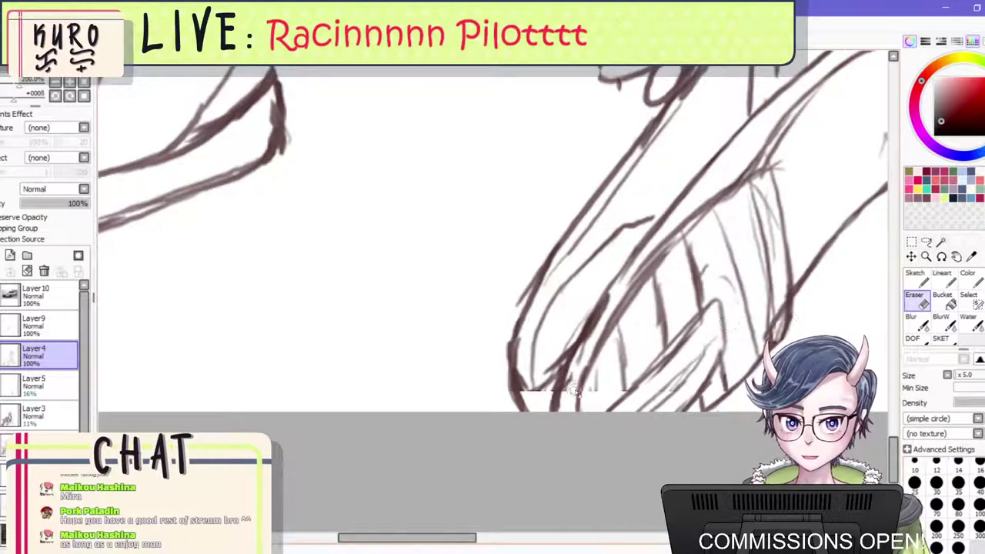
mouse_move(573, 390)
left_mouse_down()
mouse_move(531, 411)
mouse_move(526, 401)
mouse_move(539, 405)
mouse_move(574, 329)
mouse_move(609, 370)
mouse_move(591, 389)
mouse_move(594, 402)
mouse_move(653, 385)
mouse_move(632, 404)
mouse_move(697, 378)
left_mouse_up()
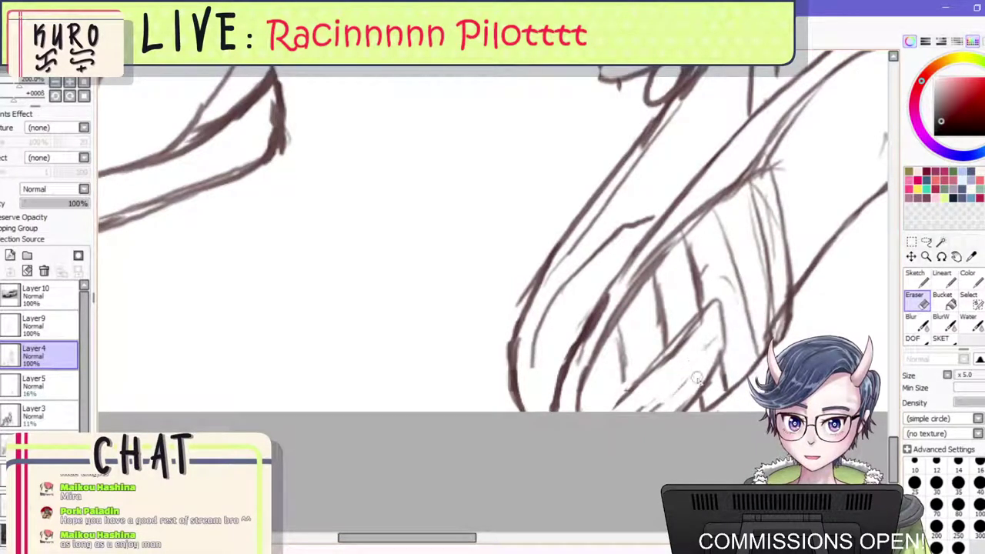
left_click(940, 339)
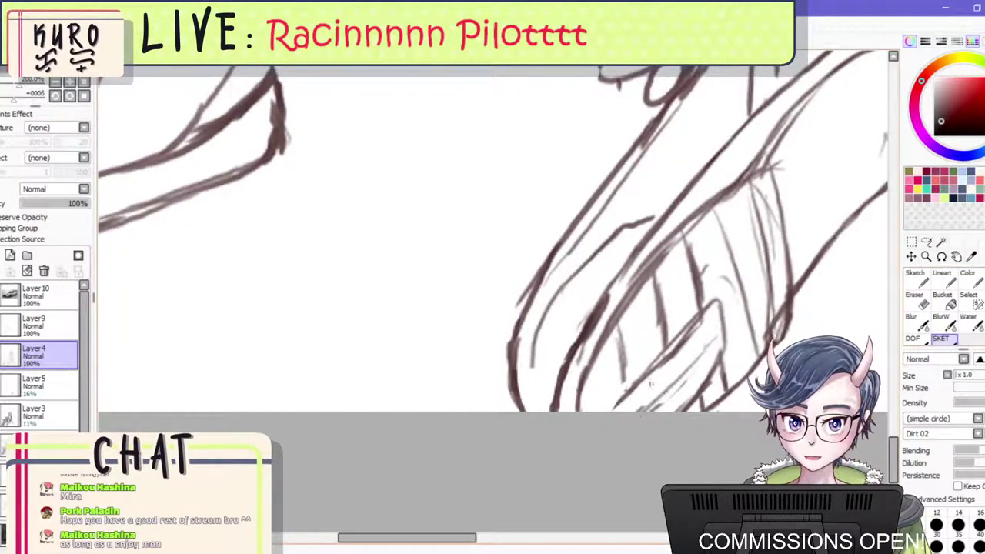
left_click_drag(592, 374, 600, 418)
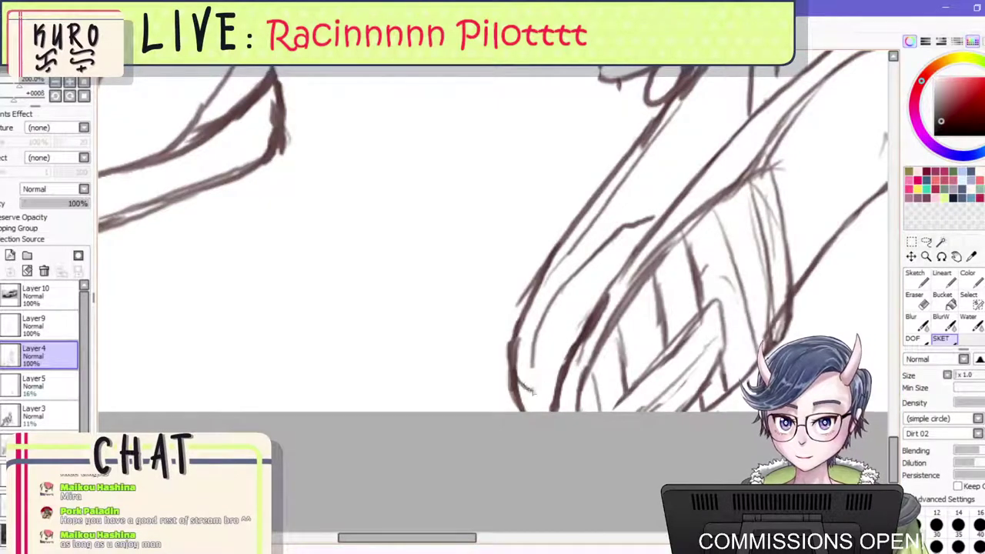
mouse_move(531, 393)
left_mouse_down()
mouse_move(554, 352)
mouse_move(539, 390)
mouse_move(543, 316)
left_mouse_up()
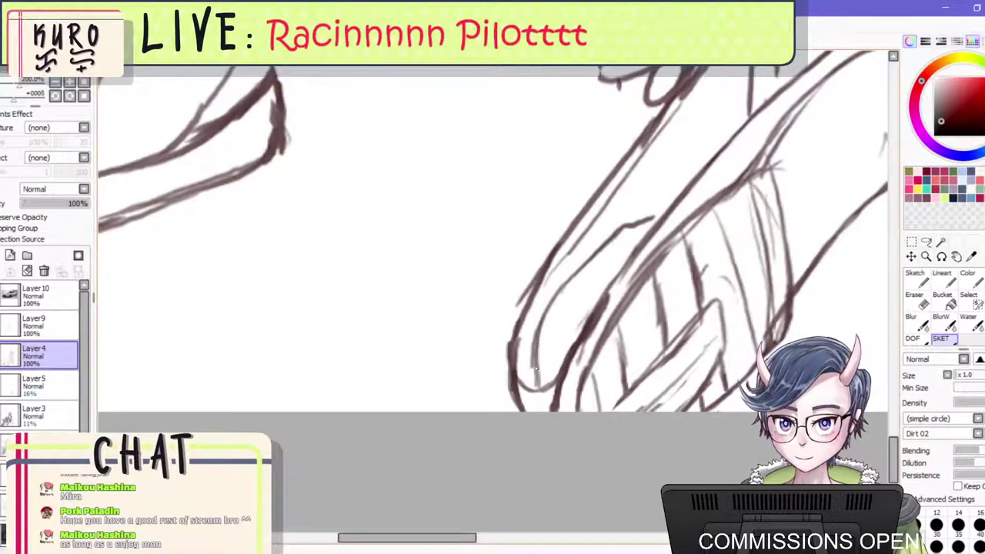
key("ctrl+z")
key("ctrl+z")
left_click_drag(538, 393, 536, 331)
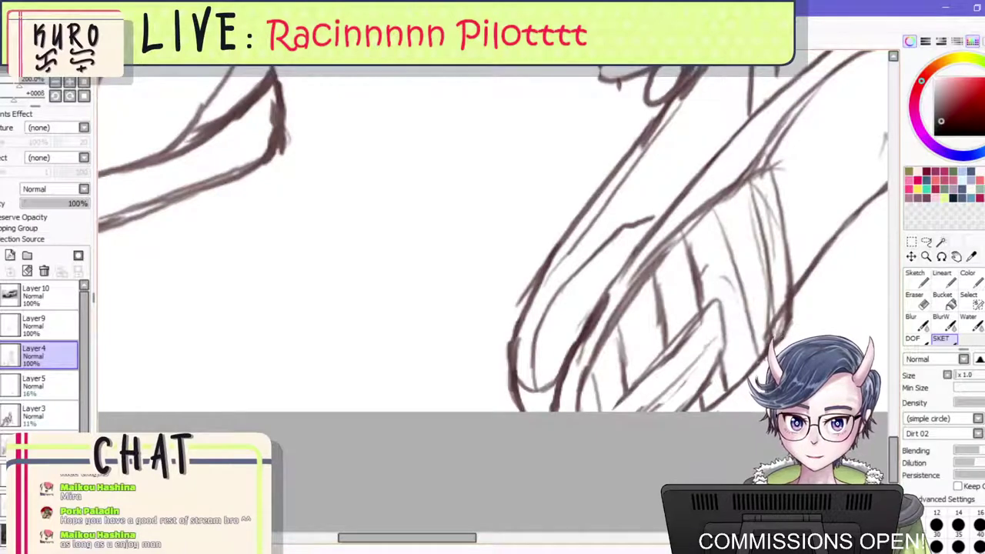
key("e")
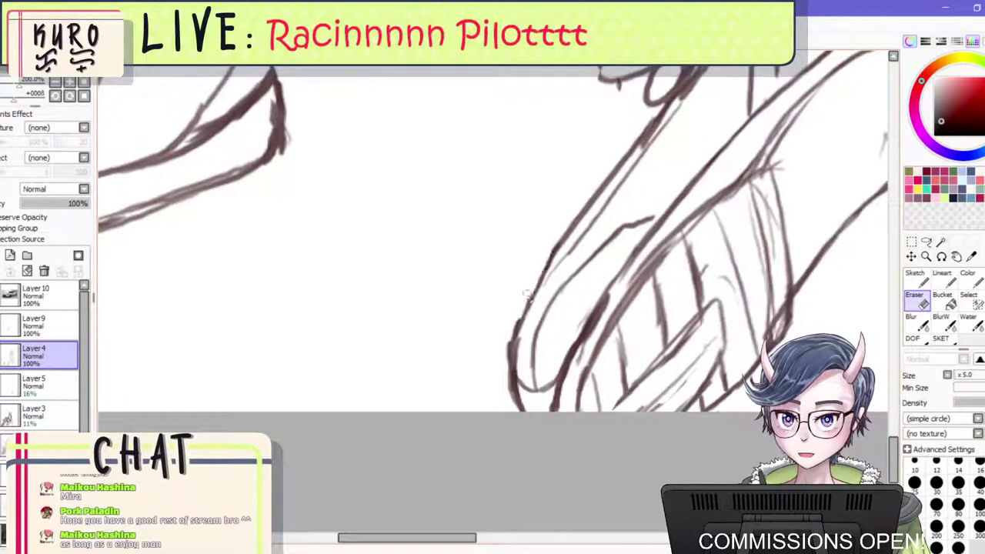
Clean up the raised leg's shoe below the laces, then redraw the tongue edge and the heel contour with the SKET brush.
scroll(536, 287, "down", 1)
scroll(536, 287, "down", 3)
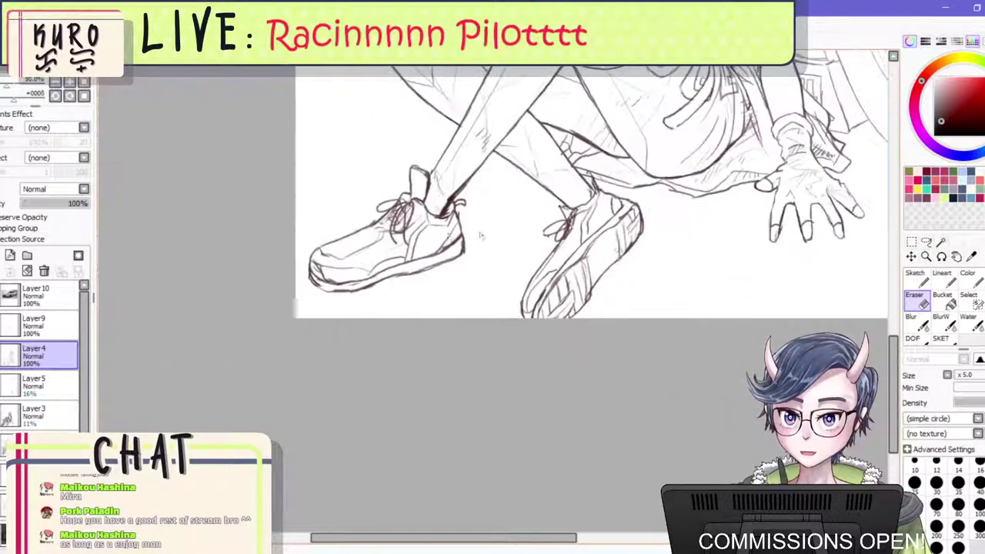
scroll(497, 285, "up", 2)
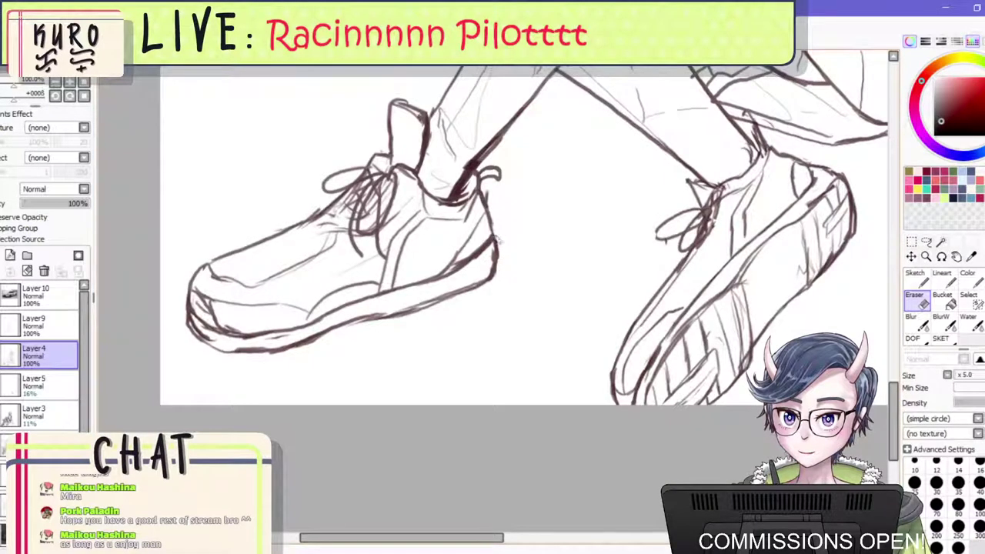
scroll(323, 283, "up", 1)
scroll(323, 283, "down", 4)
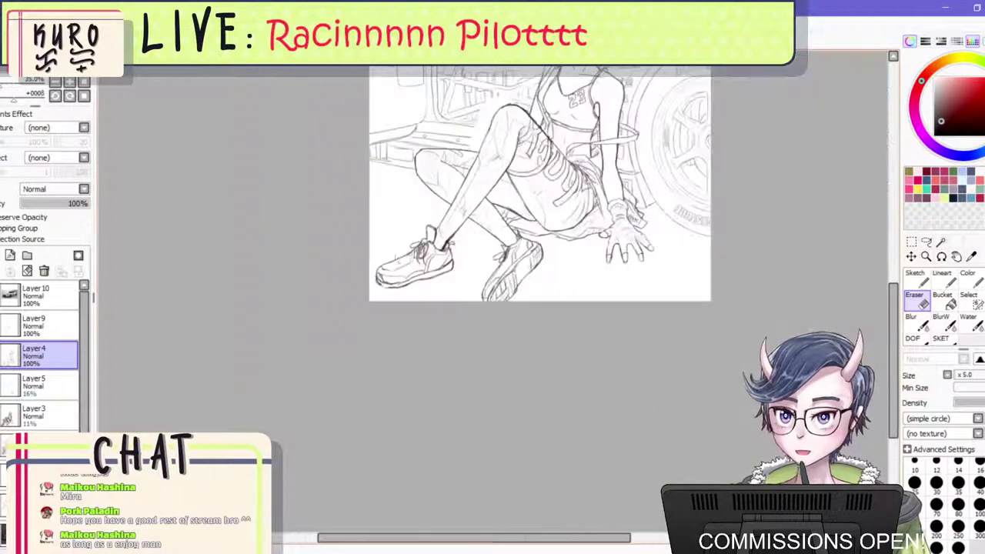
scroll(424, 266, "up", 2)
scroll(424, 266, "up", 2)
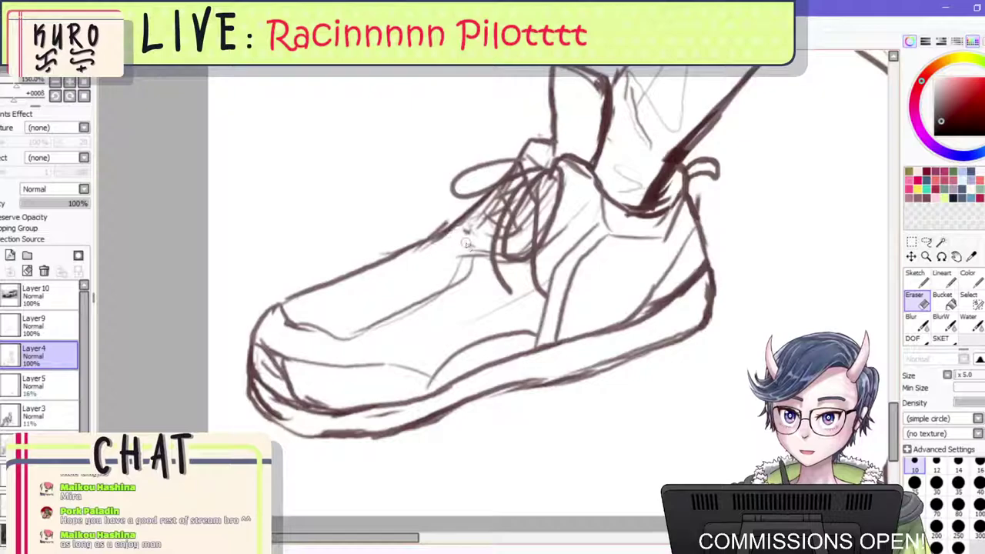
left_click(940, 339)
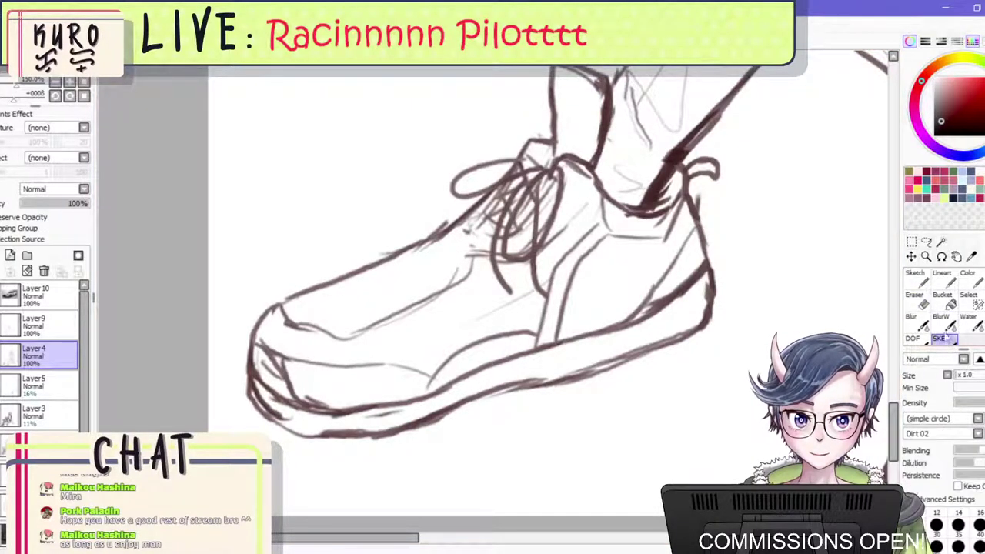
left_click_drag(453, 236, 483, 254)
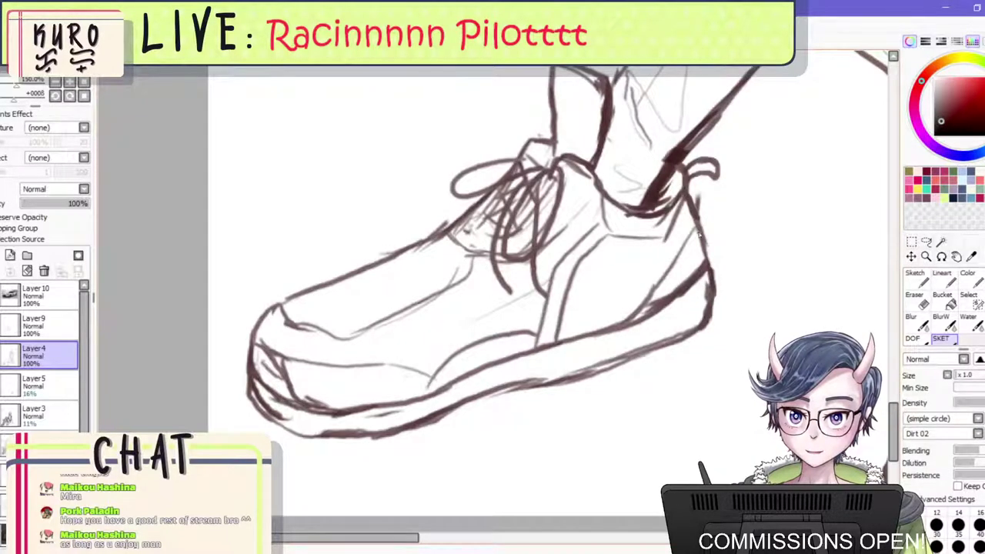
left_click_drag(692, 201, 702, 229)
Erase the pointed heel-tab strokes behind the lower leg's ankle and redraw a small rounded loop there with the SKET brush.
scroll(679, 214, "down", 5)
scroll(701, 221, "up", 2)
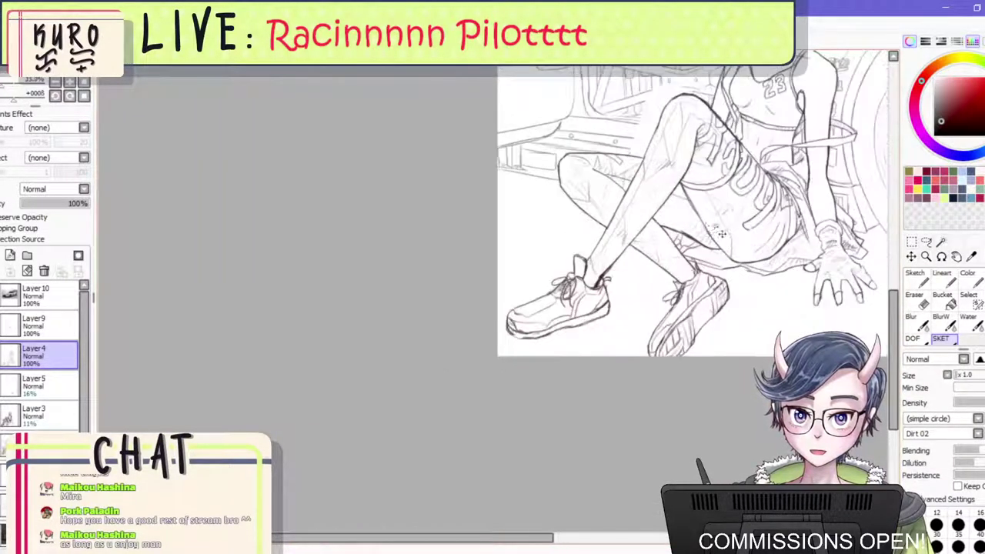
scroll(678, 355, "up", 1)
scroll(723, 253, "up", 2)
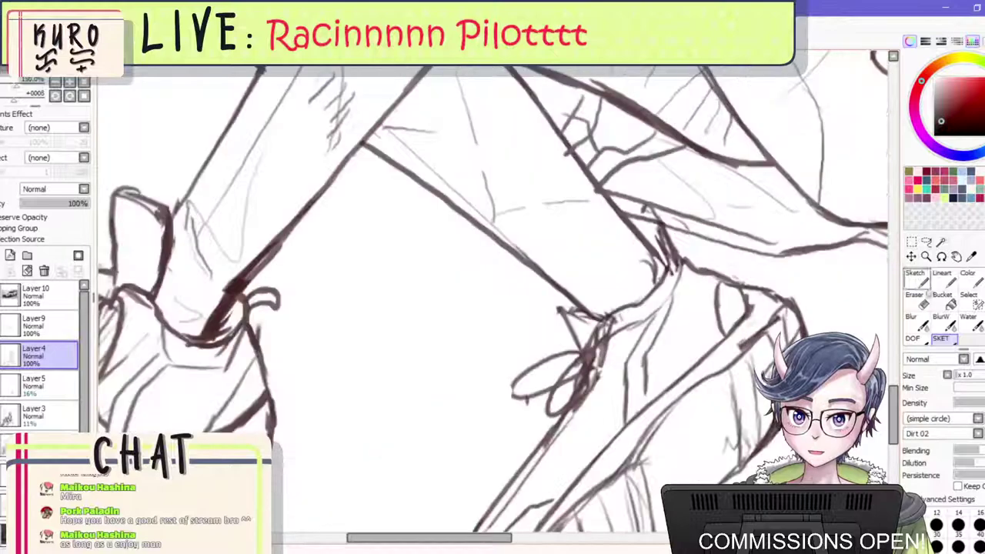
key("e")
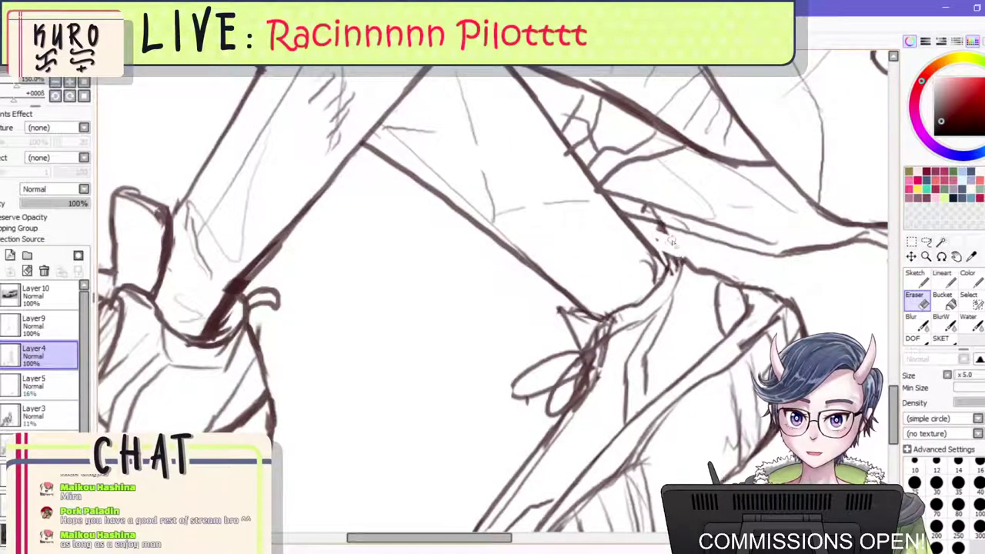
mouse_move(660, 220)
left_mouse_down()
mouse_move(644, 207)
mouse_move(666, 223)
mouse_move(652, 216)
left_mouse_up()
left_click(938, 338)
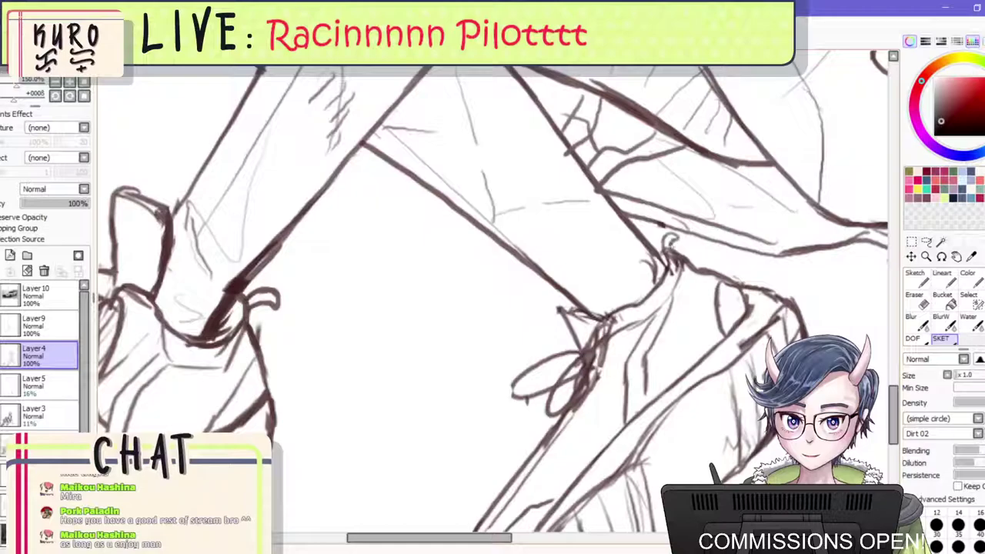
Select the supporting hand's little finger, rotate it inward against the ring finger, then apply the transform and drop the selection.
scroll(674, 245, "down", 6)
scroll(777, 247, "up", 5)
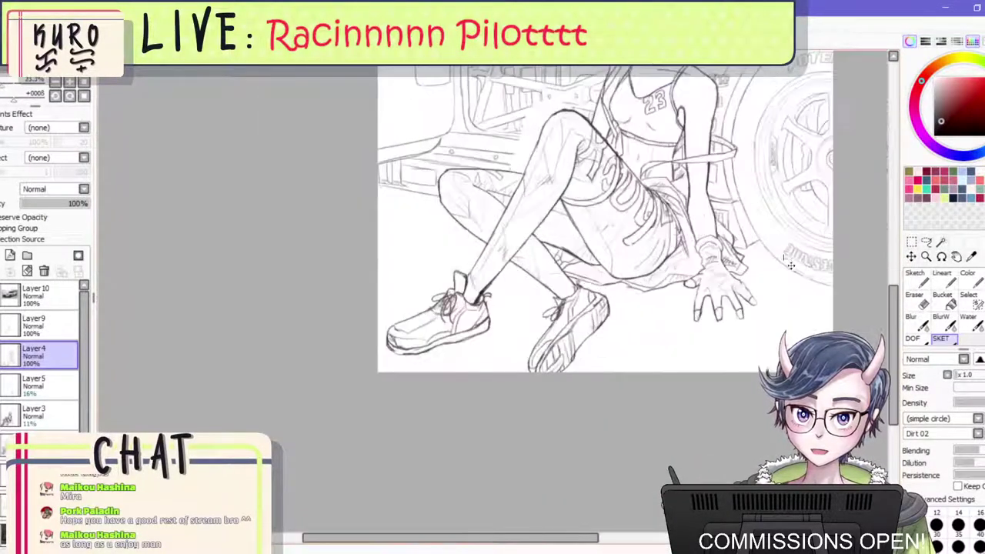
key("e")
scroll(776, 322, "up", 2)
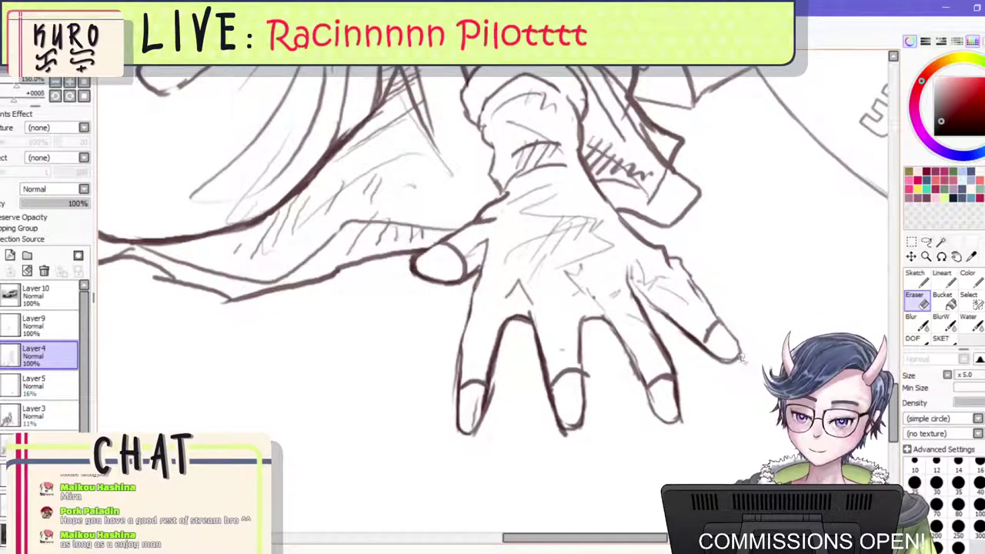
left_click(968, 296)
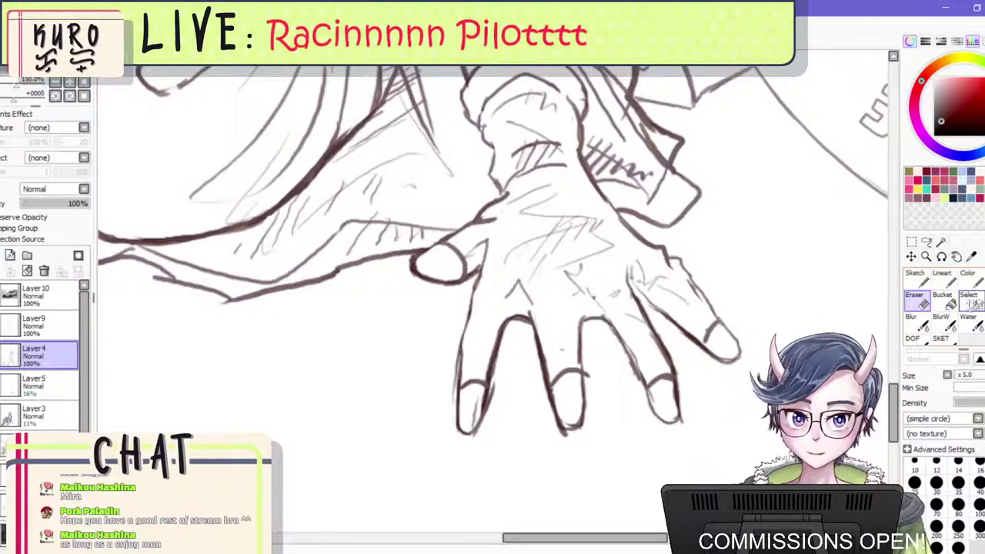
mouse_move(666, 275)
left_mouse_down()
mouse_move(712, 331)
mouse_move(677, 303)
mouse_move(684, 260)
mouse_move(652, 248)
left_mouse_up()
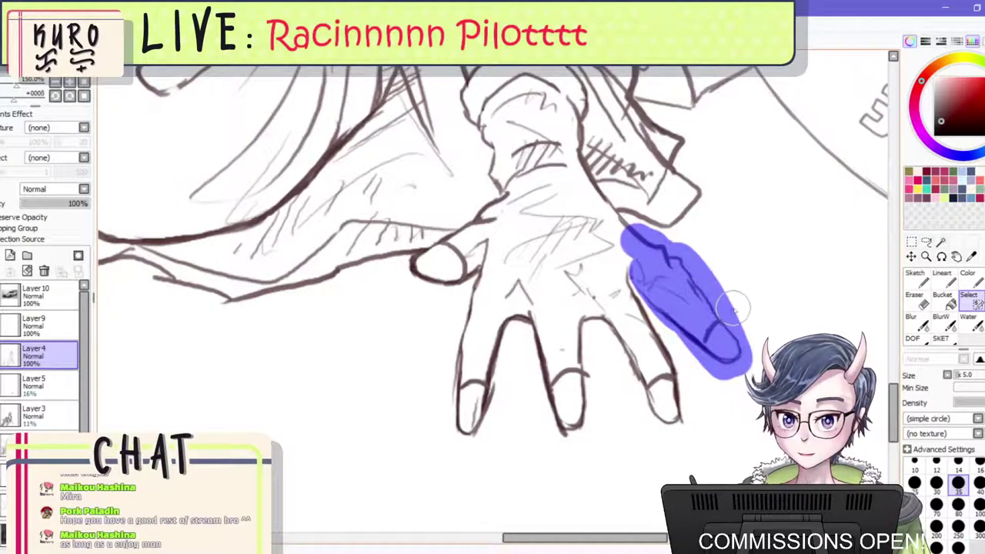
key("ctrl+t")
left_click_drag(759, 376, 743, 386)
mouse_move(689, 307)
left_mouse_down()
mouse_move(673, 323)
mouse_move(703, 330)
mouse_move(695, 328)
left_mouse_up()
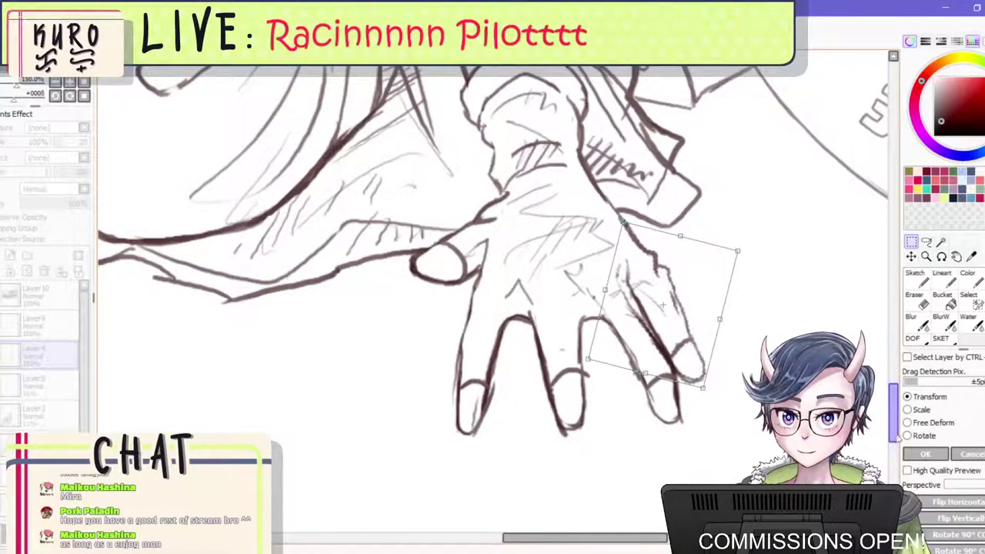
left_click(925, 454)
left_click(911, 242)
left_click(839, 292)
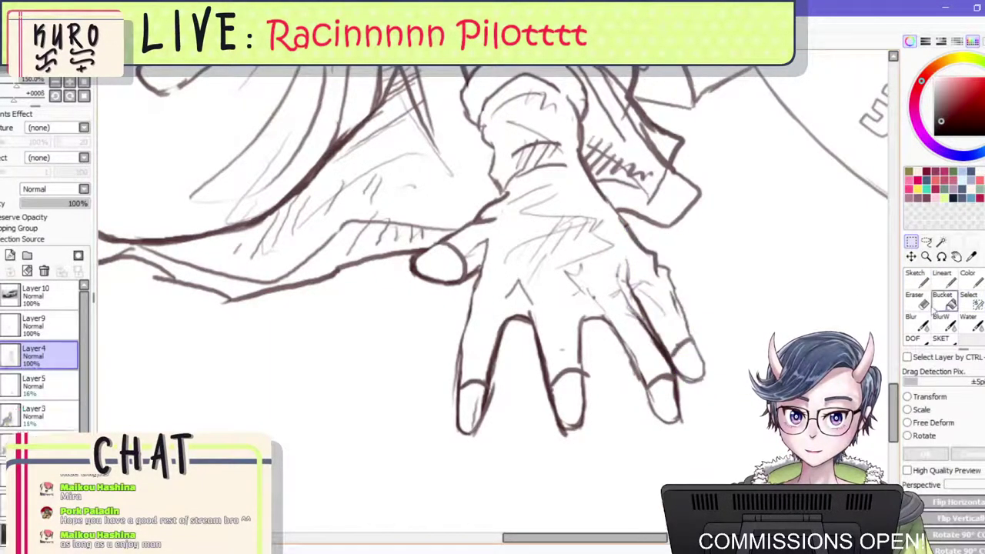
Erase the overlapping strokes where the rotated little finger meets the ring finger and the back of the hand.
left_click(914, 300)
scroll(616, 277, "up", 2)
left_click_drag(615, 282, 670, 378)
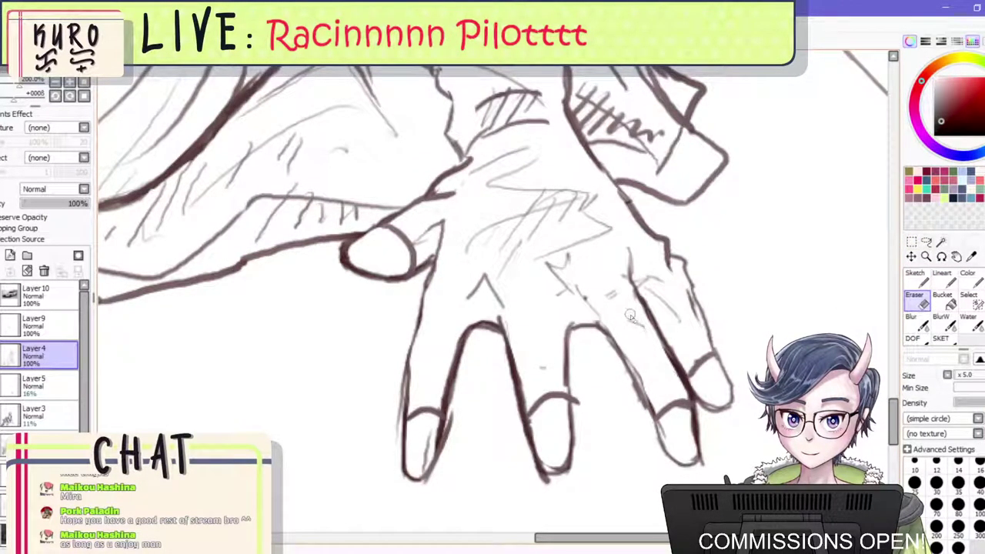
scroll(648, 333, "down", 5)
scroll(654, 253, "down", 2)
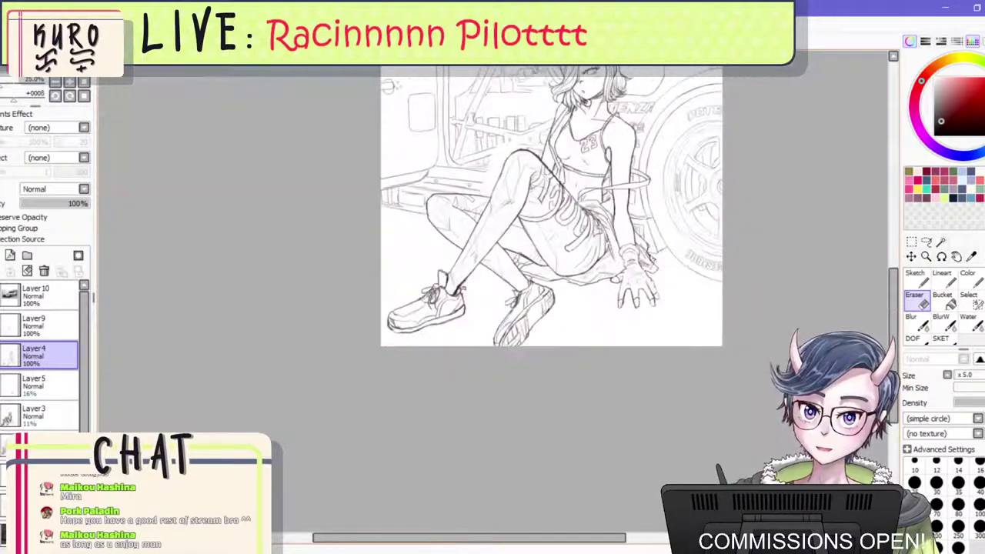
Try tilting the middle finger towards the index finger with a transform, apply it and drop the selection.
scroll(639, 286, "up", 5)
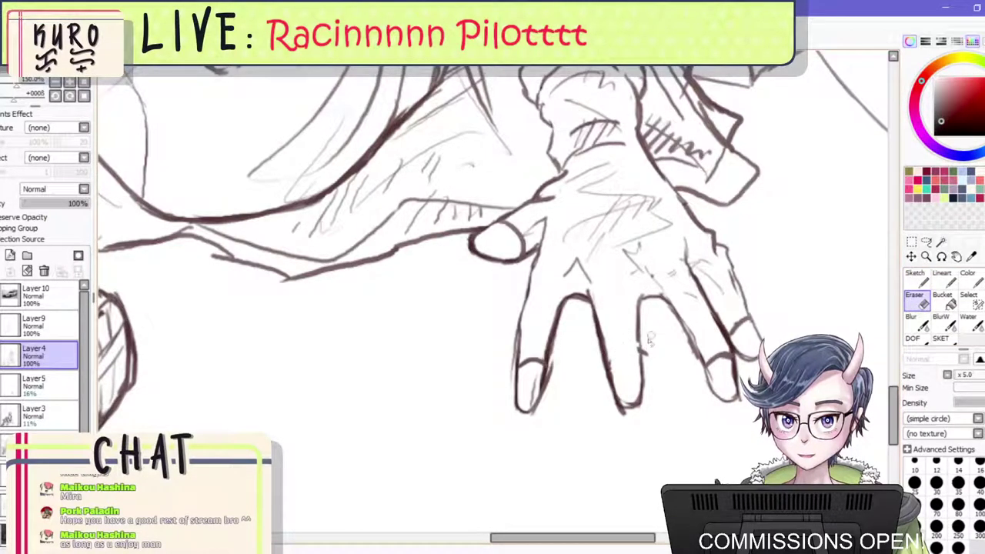
left_click(970, 300)
mouse_move(593, 308)
left_mouse_down()
mouse_move(629, 419)
mouse_move(627, 314)
left_mouse_up()
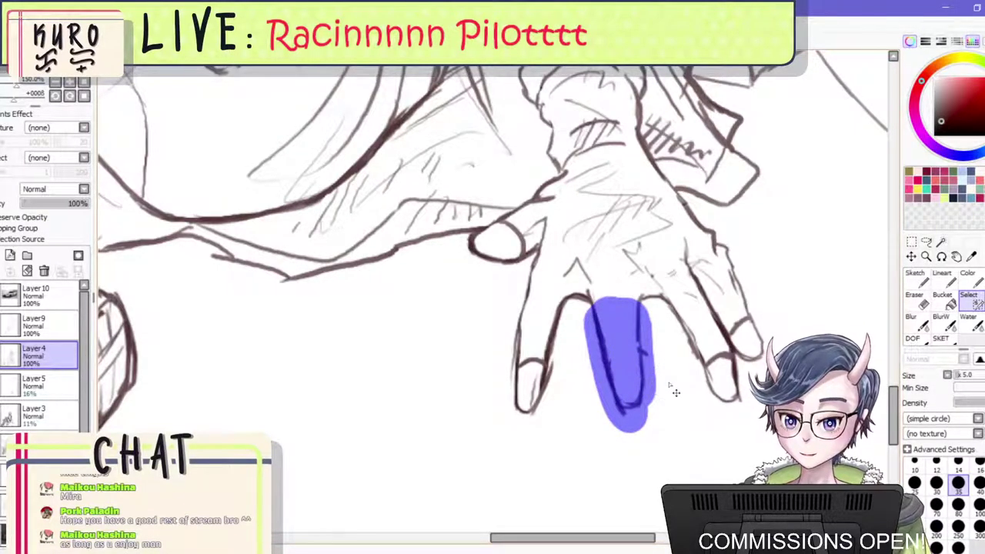
key("ctrl+t")
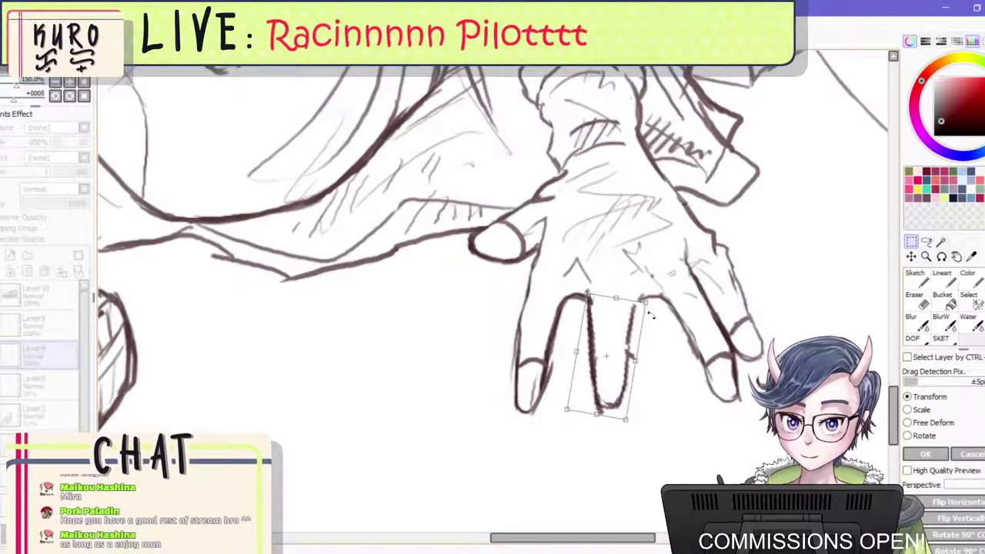
left_click_drag(646, 303, 652, 297)
left_click_drag(626, 424, 587, 415)
key("Return")
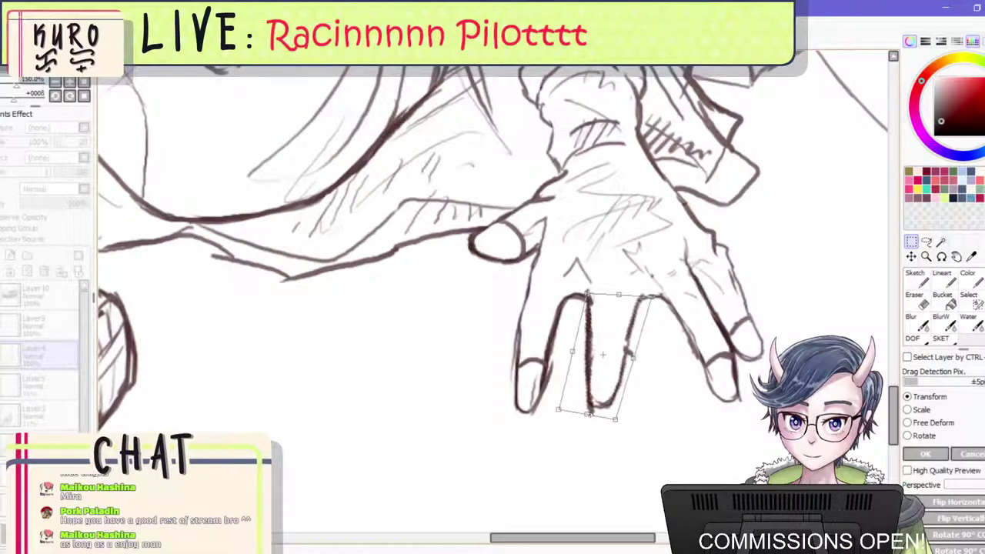
left_click(910, 241)
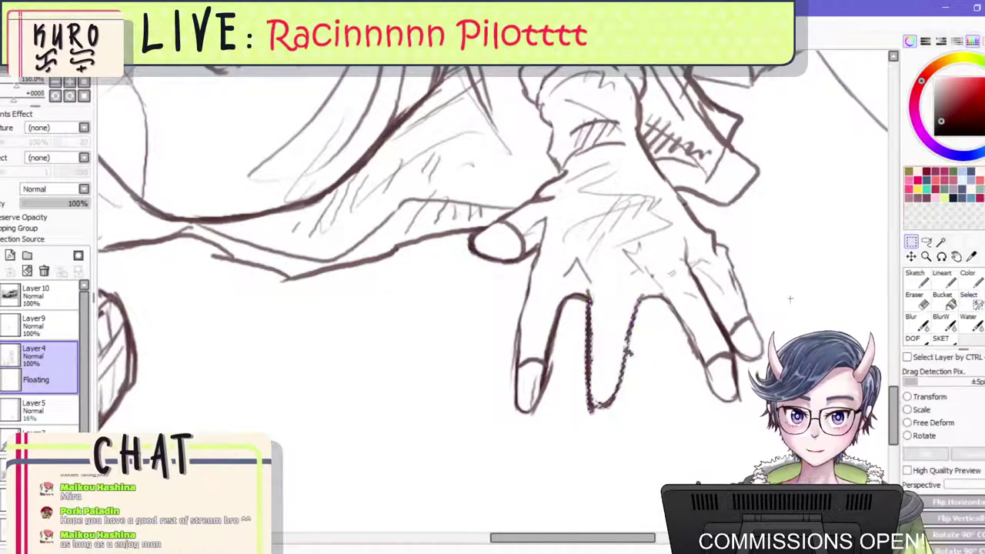
left_click(782, 312)
Draw a curved nail line across the tilted middle finger's tip with the SKET brush and touch up its side.
left_click(915, 301)
scroll(615, 343, "up", 1)
scroll(613, 342, "up", 1)
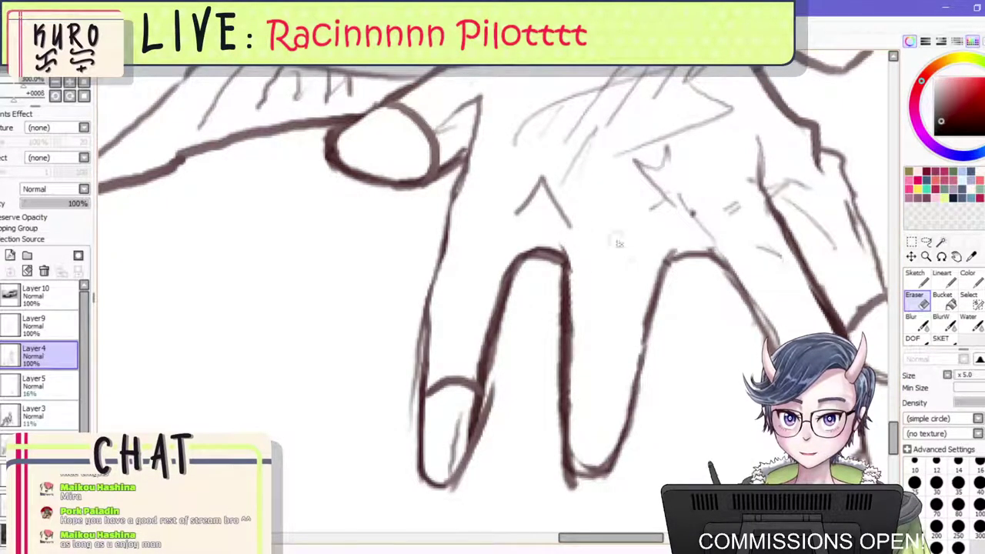
left_click(939, 340)
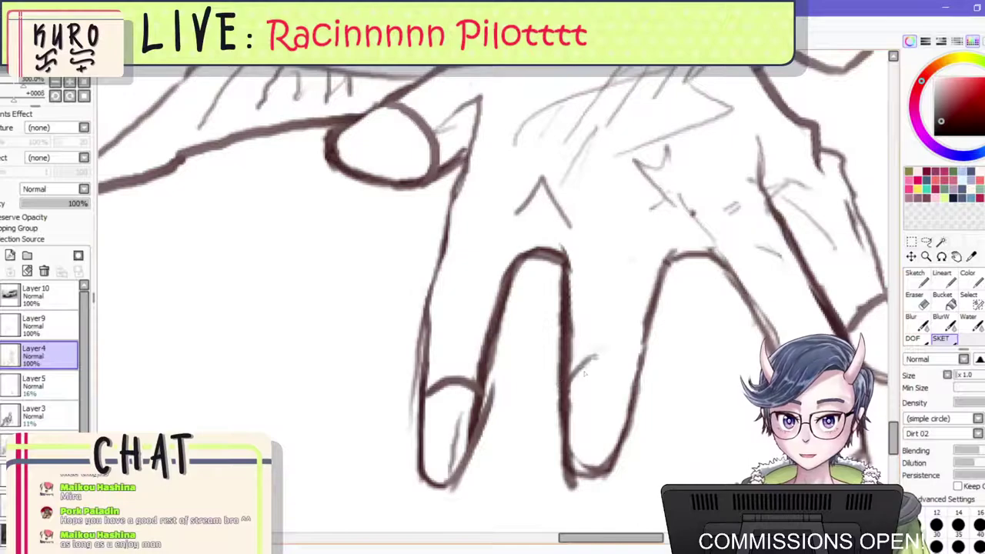
mouse_move(629, 375)
left_mouse_down()
mouse_move(564, 391)
mouse_move(578, 367)
mouse_move(626, 373)
mouse_move(648, 323)
left_mouse_up()
Check the hand in the mirrored view, then undo the middle finger's new nail line and its transform.
scroll(647, 321, "down", 8)
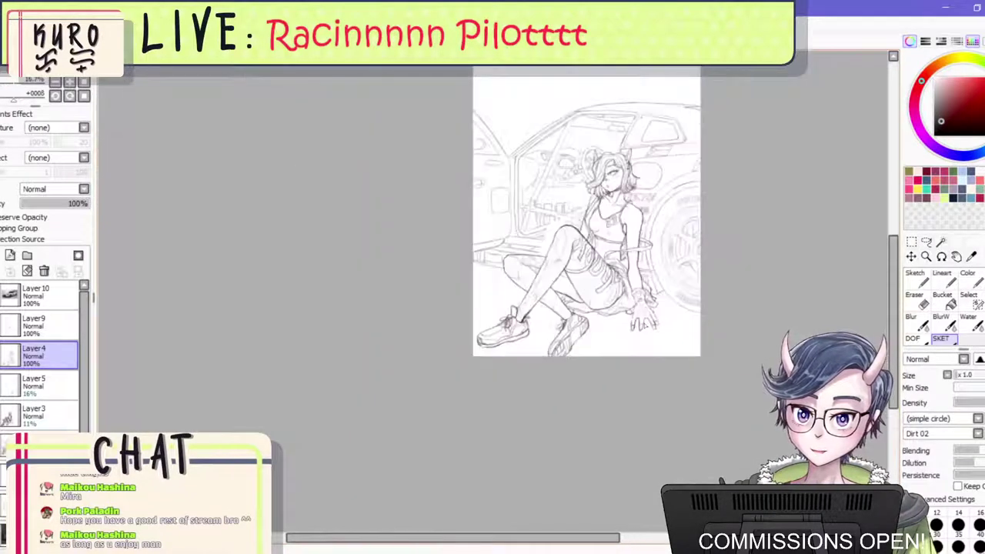
scroll(641, 323, "up", 8)
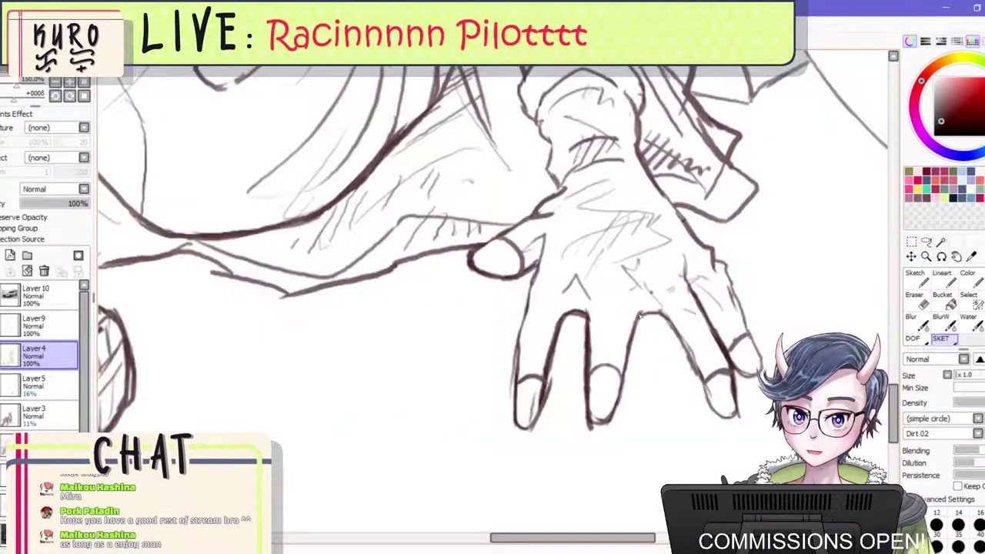
scroll(639, 315, "down", 10)
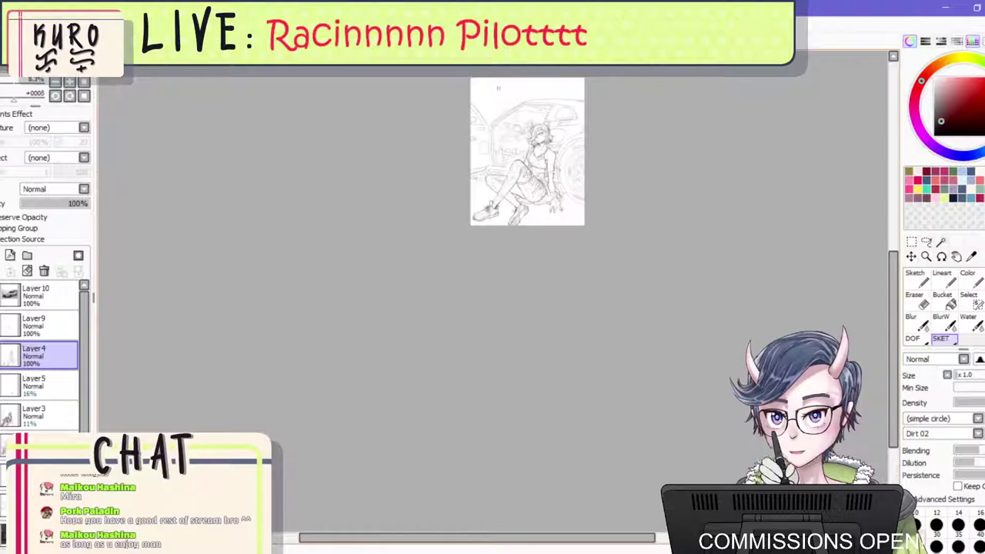
scroll(457, 234, "up", 8)
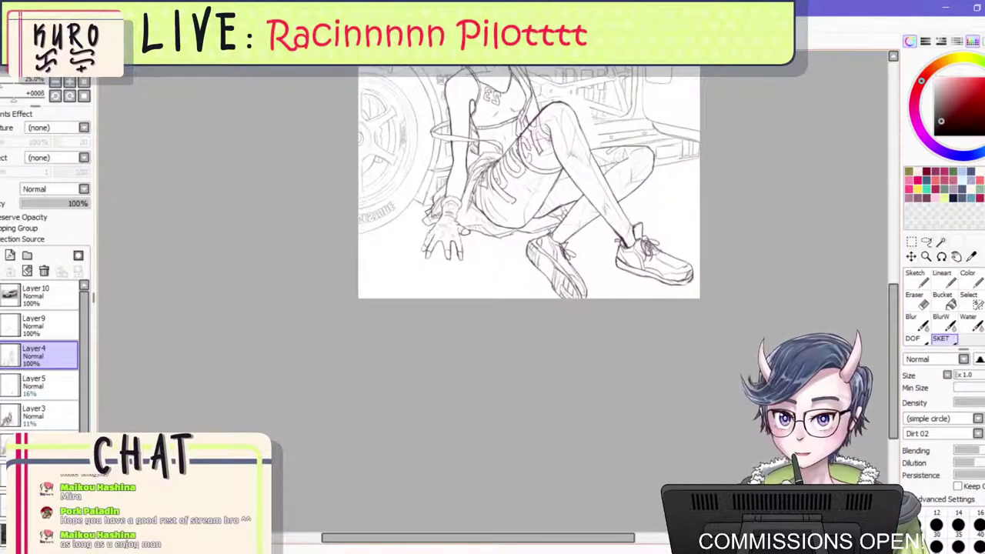
key("ctrl+z")
key("ctrl+z")
key("ctrl+z")
key("ctrl+z")
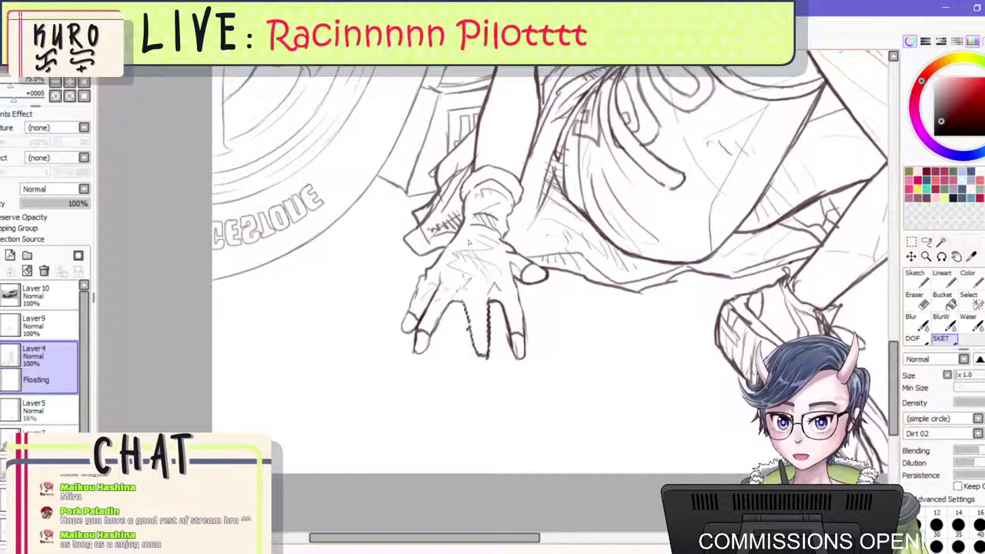
Erase the overshooting end of the middle finger's nail line beyond the finger's outline.
scroll(475, 250, "up", 2)
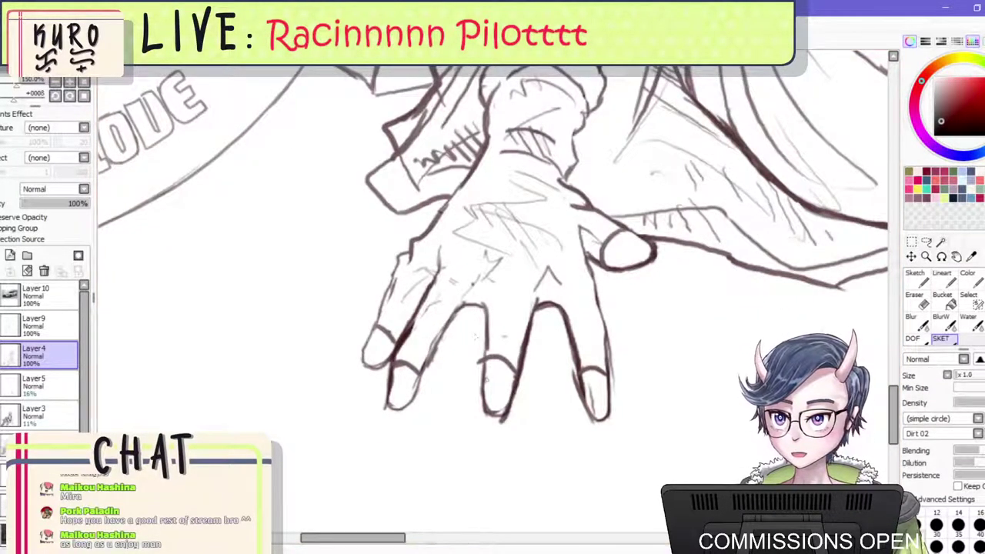
scroll(497, 385, "up", 3)
left_click(914, 299)
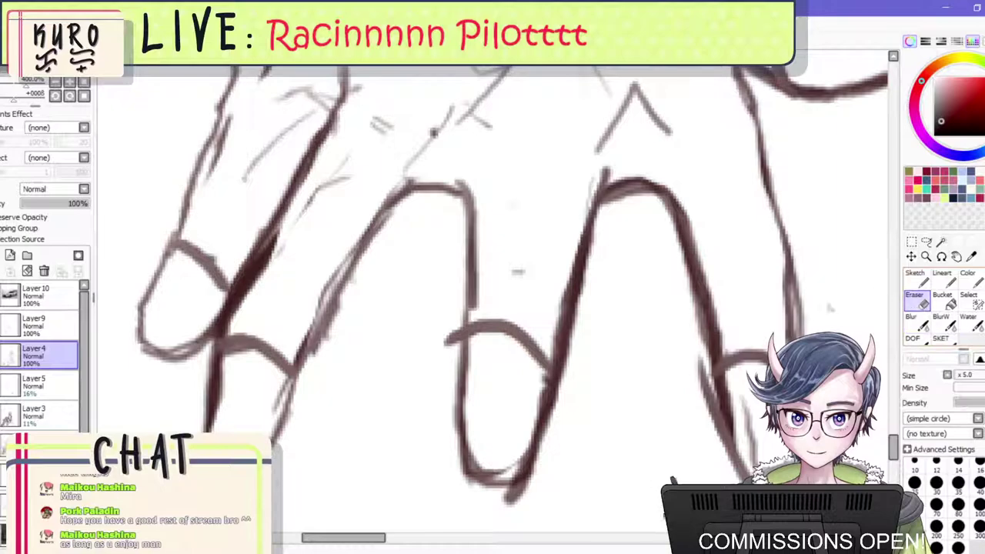
scroll(498, 308, "down", 2)
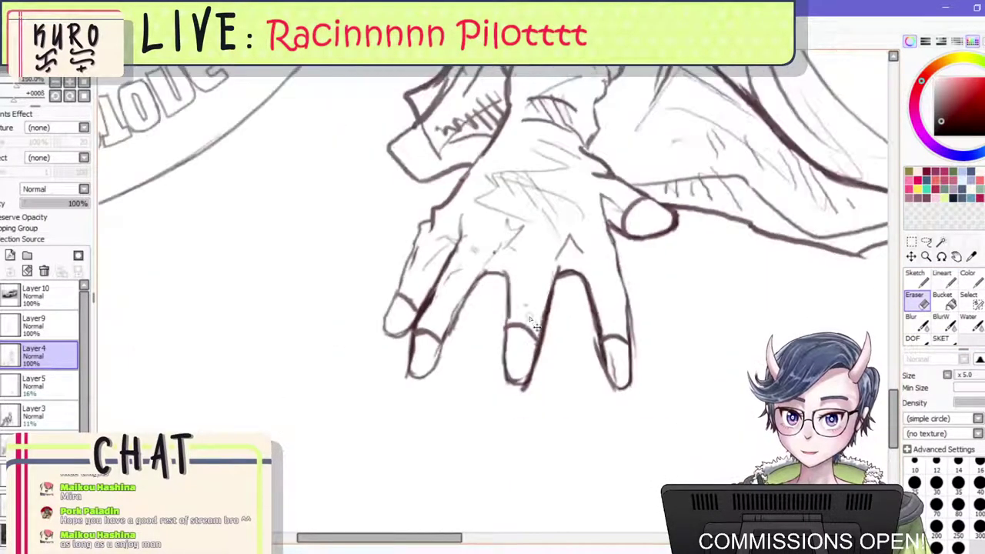
Draw a small knuckle mark above the middle finger with the SKET brush, undoing the first attempts.
left_click(940, 339)
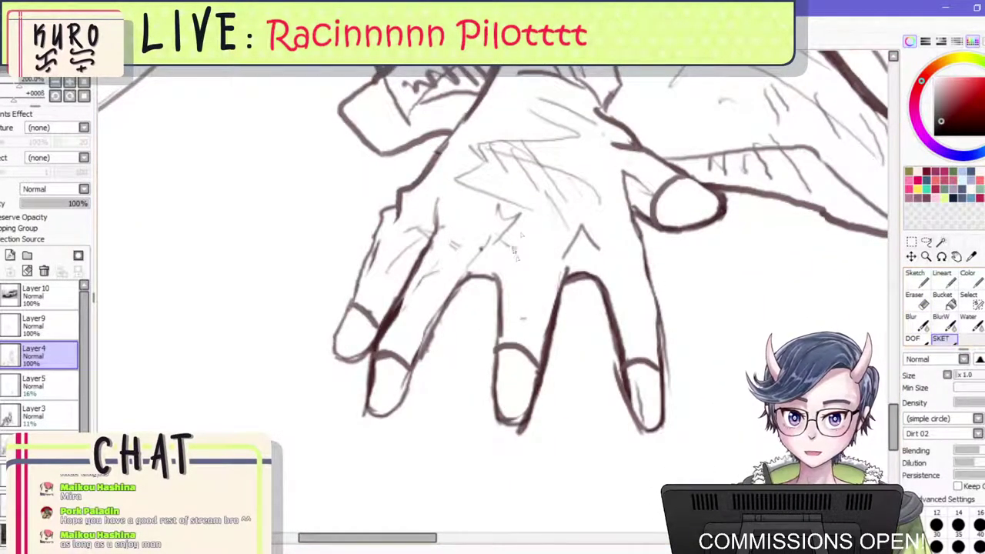
left_click_drag(530, 252, 519, 306)
key("ctrl+z")
key("ctrl+z")
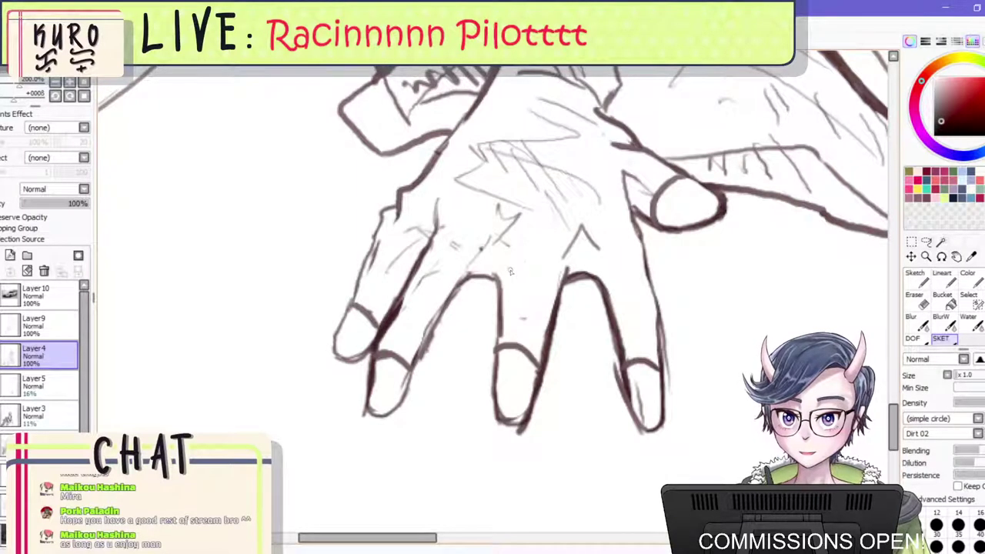
mouse_move(514, 260)
left_mouse_down()
mouse_move(514, 278)
mouse_move(533, 275)
left_mouse_up()
scroll(532, 253, "down", 1)
scroll(447, 243, "up", 2)
scroll(445, 244, "down", 3)
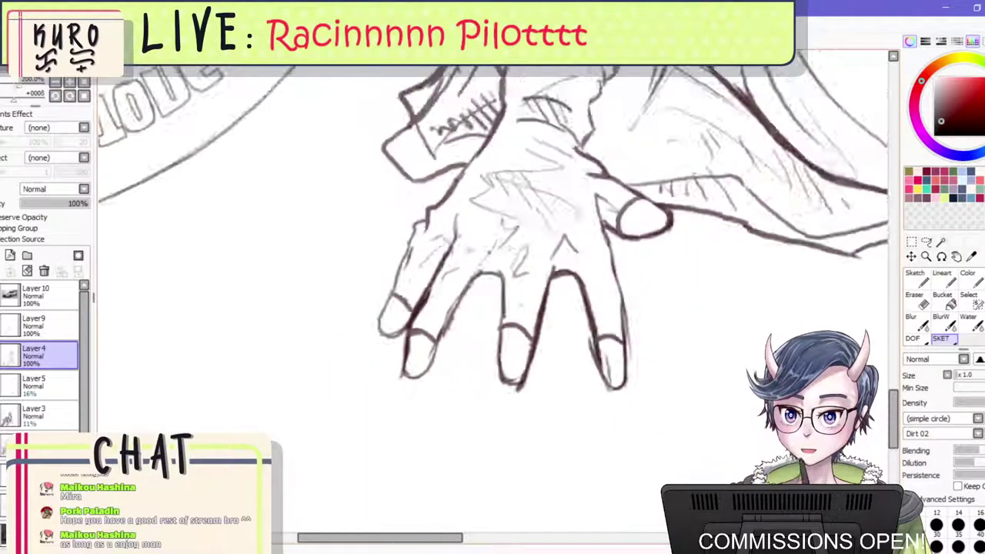
Erase the bumpy outer contour of the little finger and hand edge, then redraw it as a smoother SKET line.
scroll(411, 237, "up", 2)
left_click(913, 300)
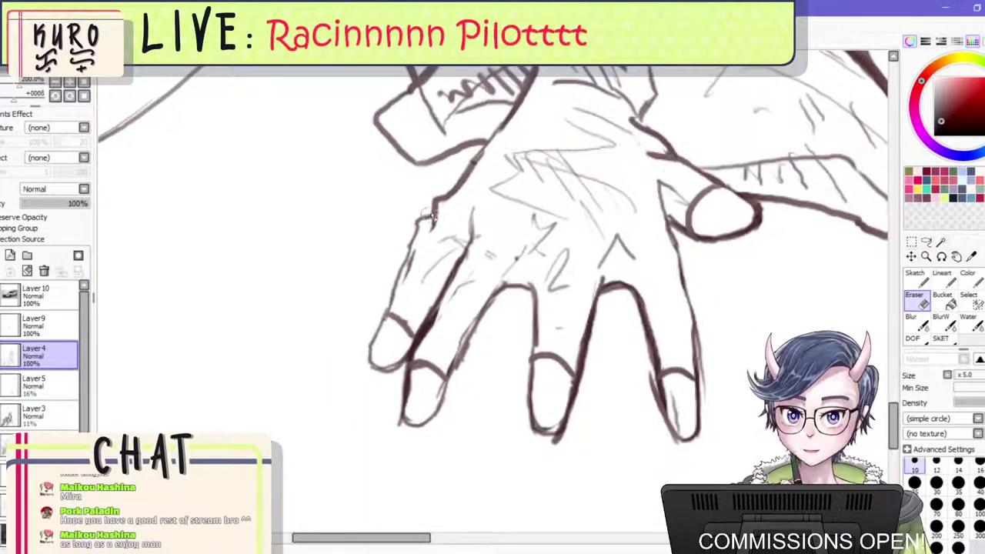
left_click_drag(432, 207, 411, 266)
left_click(940, 339)
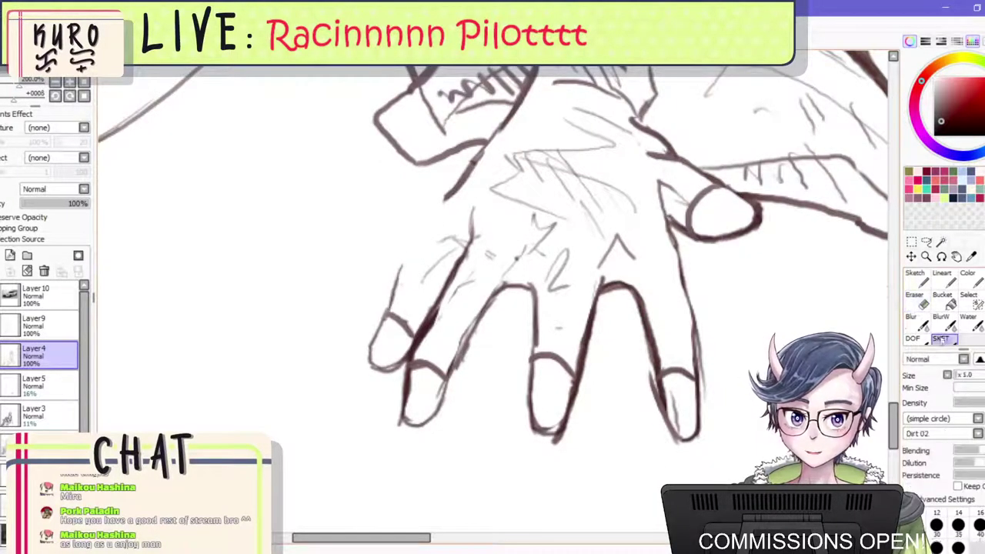
left_click_drag(440, 202, 414, 249)
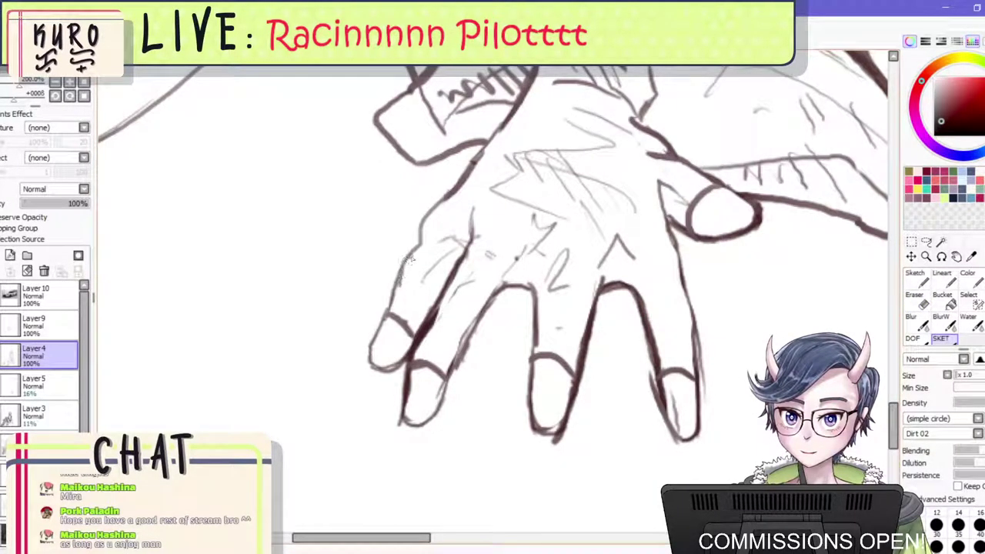
key("ctrl+z")
mouse_move(449, 196)
left_mouse_down()
mouse_move(422, 224)
mouse_move(403, 284)
left_mouse_up()
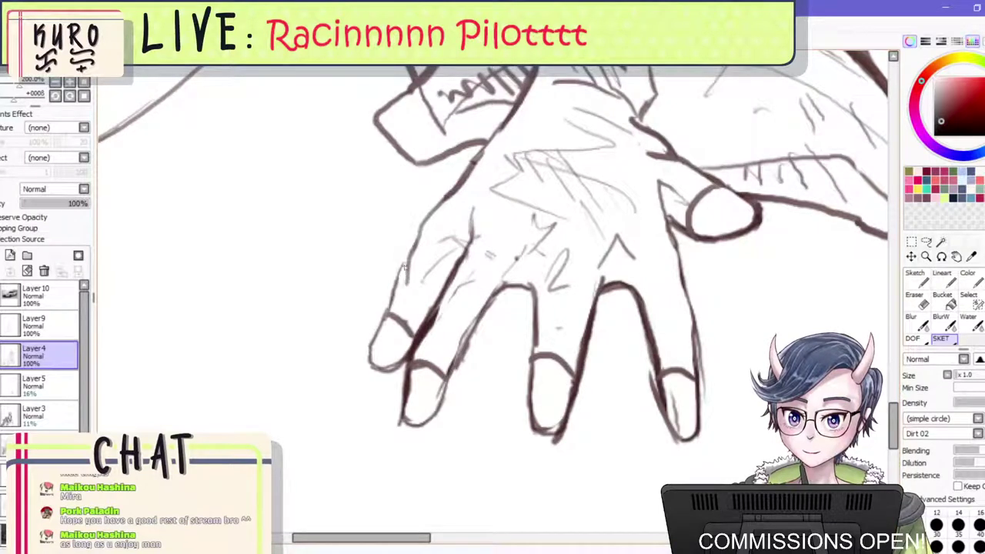
key("e")
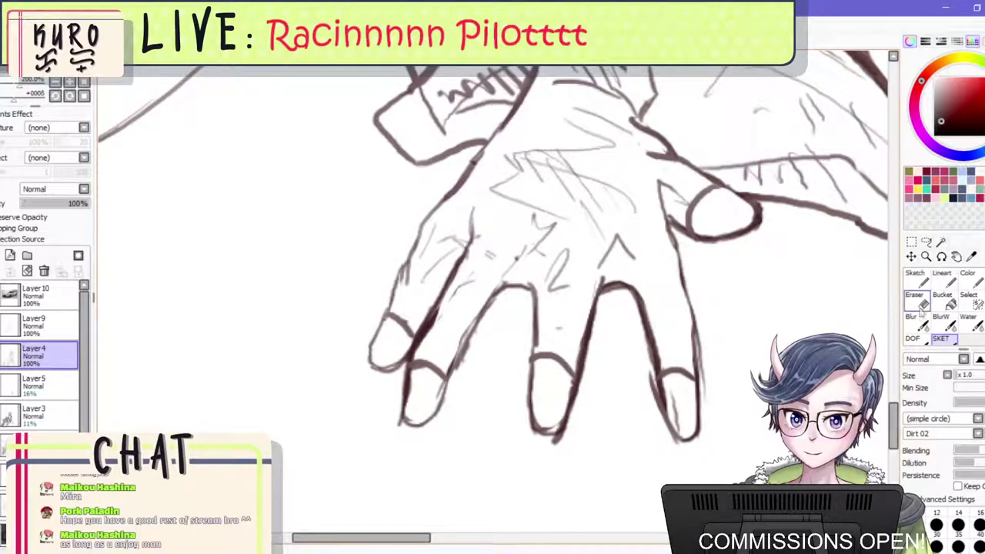
Erase the thick line between the little and ring fingers, then redraw it as a thinner line with the SKET brush.
left_click_drag(430, 336, 459, 285)
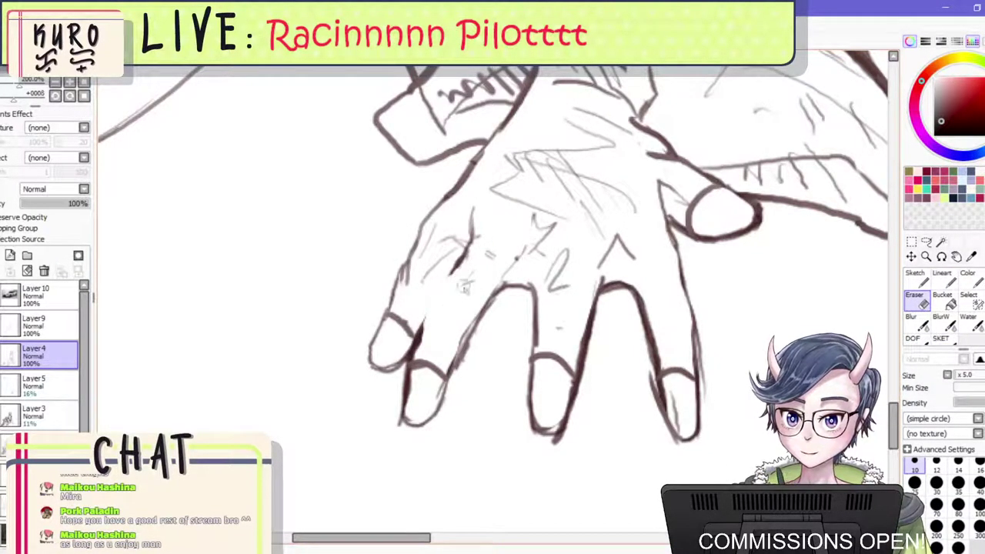
left_click(945, 341)
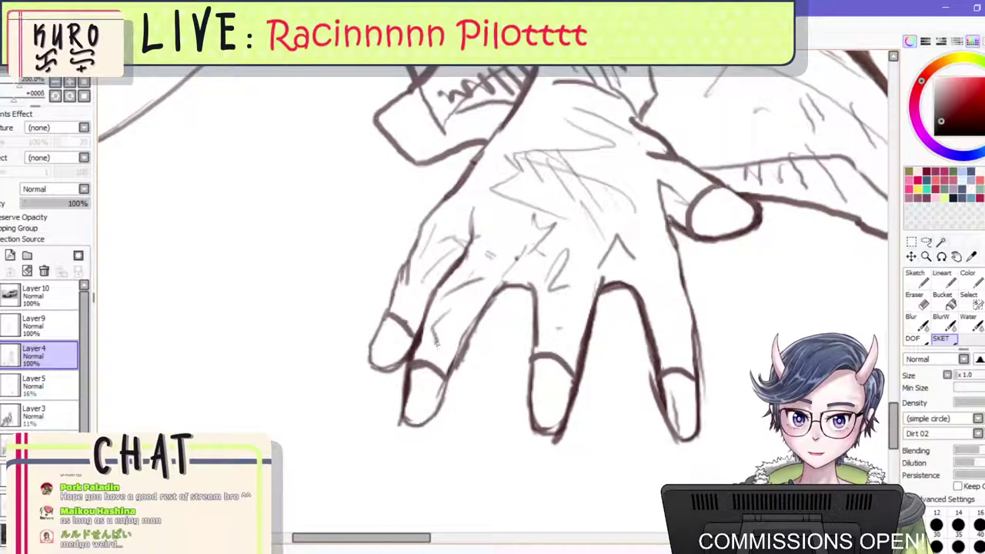
scroll(456, 311, "down", 4)
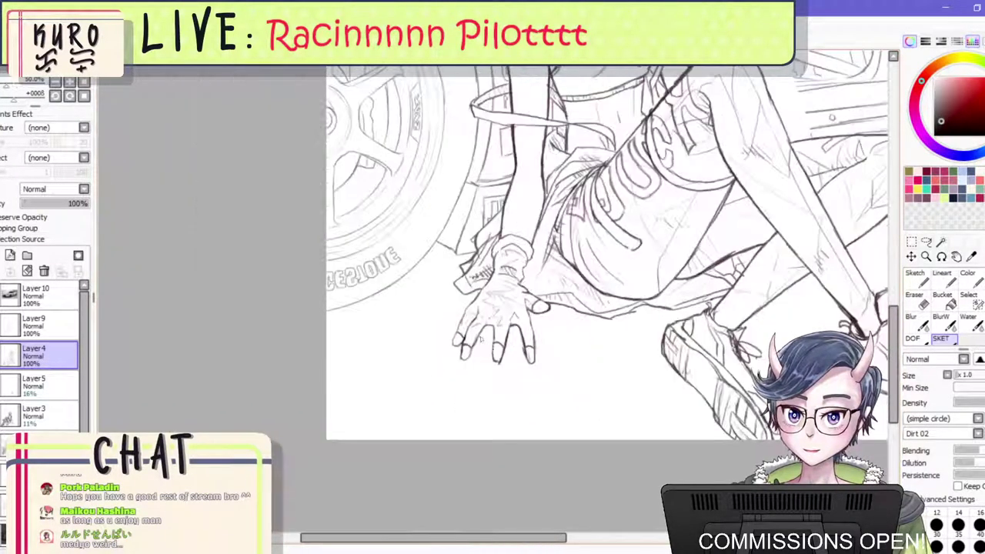
scroll(485, 373, "up", 3)
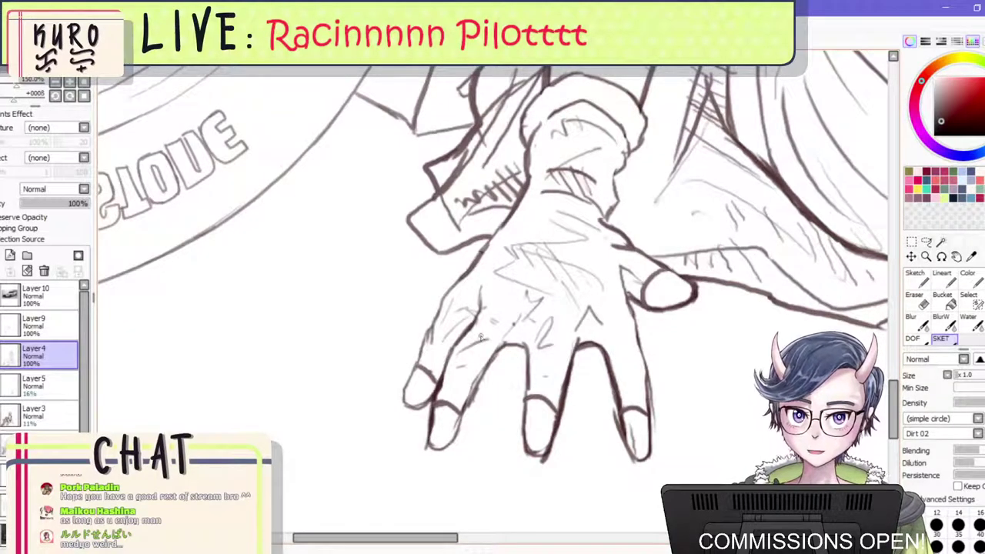
Erase the middle finger's side line facing the ring finger and redraw it from the knuckle to the nail.
left_click(914, 300)
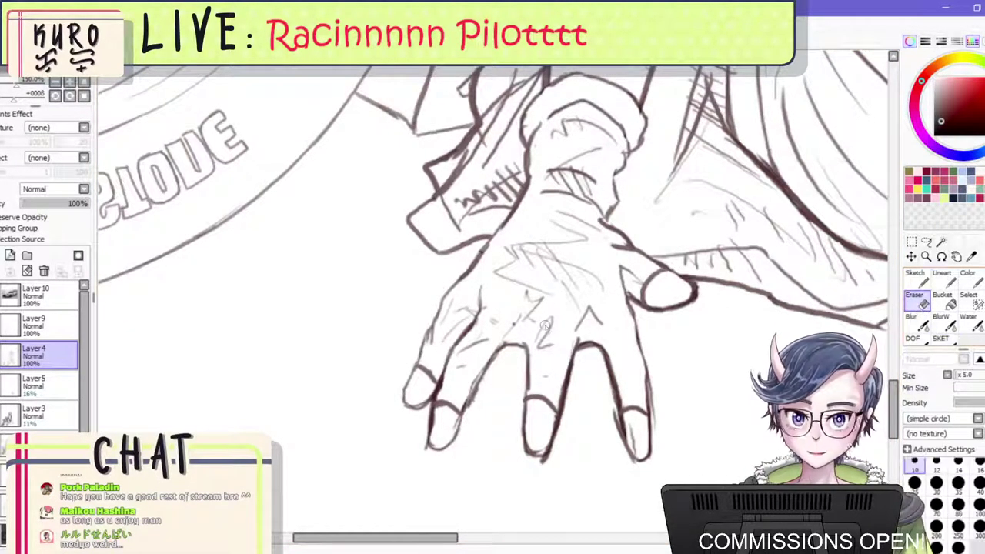
left_click(940, 338)
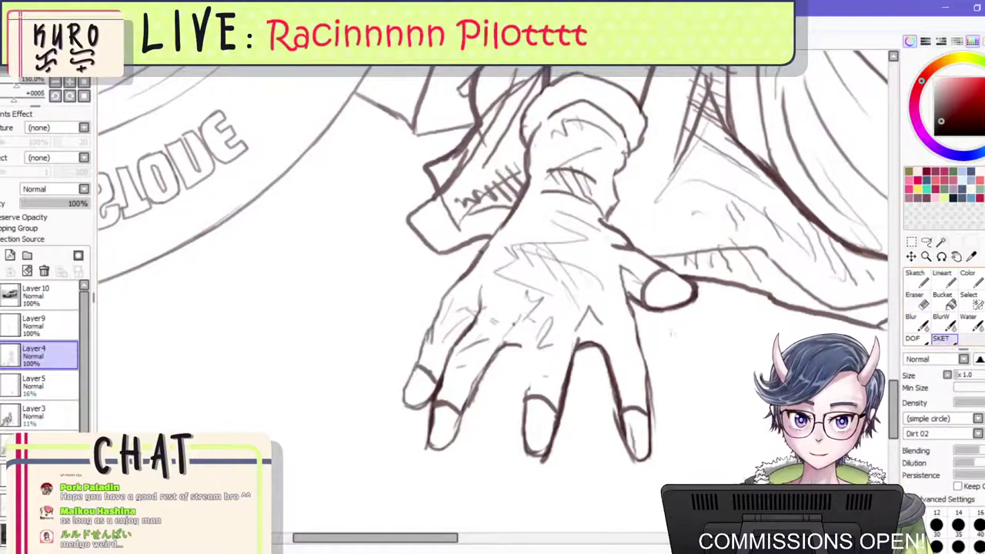
mouse_move(530, 333)
left_mouse_down()
mouse_move(527, 379)
mouse_move(529, 335)
left_mouse_up()
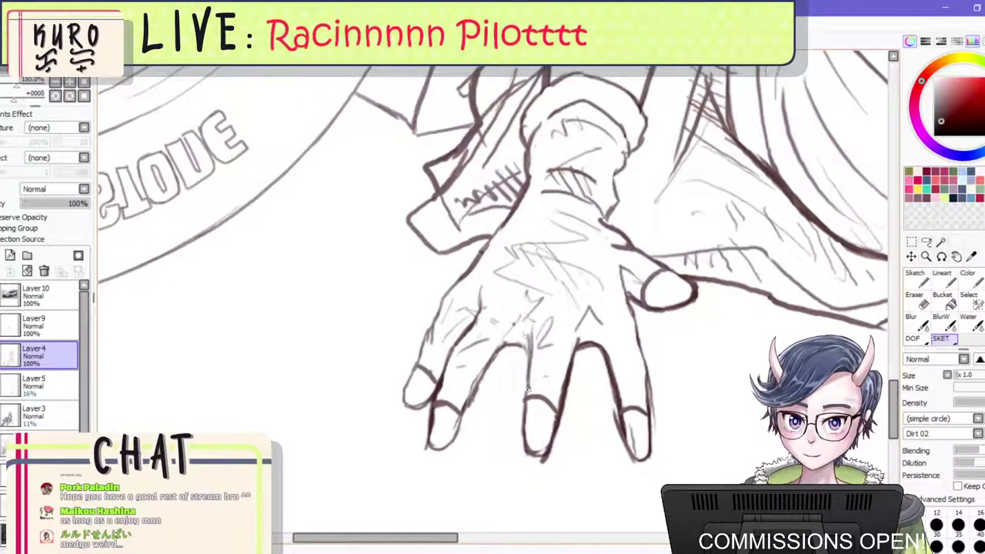
scroll(541, 460, "down", 6)
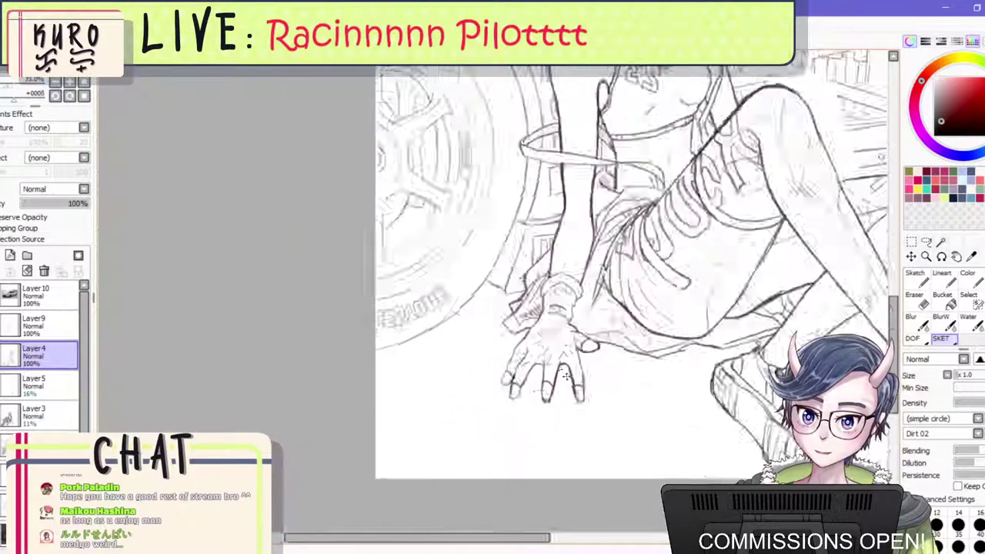
scroll(559, 397, "up", 6)
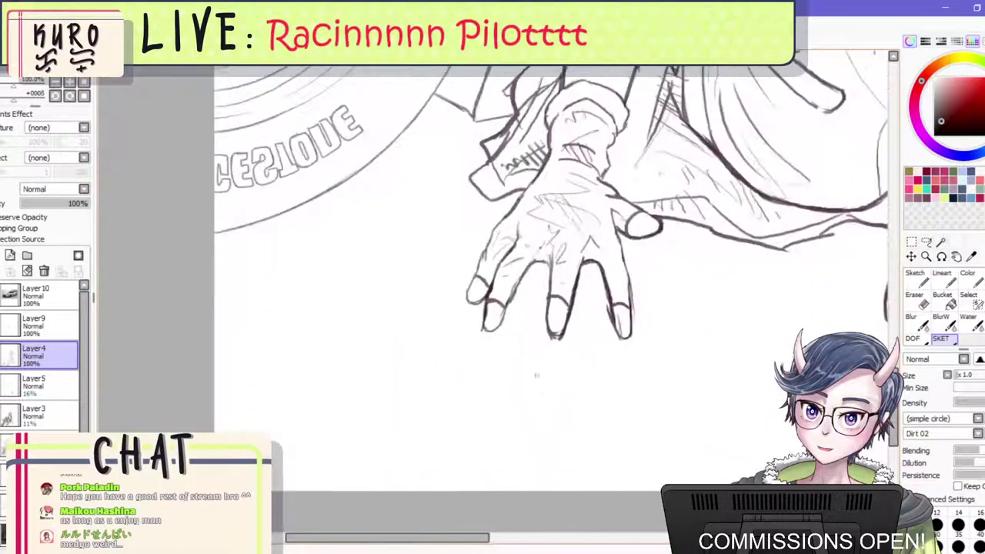
Erase the middle fingertip and its nail line with a larger eraser, then redraw the tip as a longer, tapered SKET contour.
key("e")
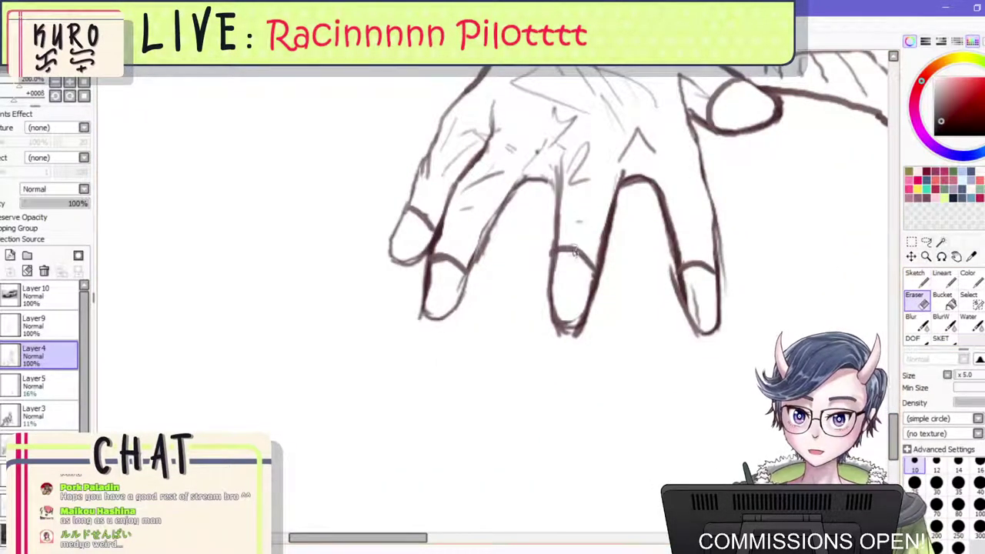
key("bracketright")
mouse_move(573, 252)
left_mouse_down()
mouse_move(580, 291)
mouse_move(553, 345)
mouse_move(591, 281)
left_mouse_up()
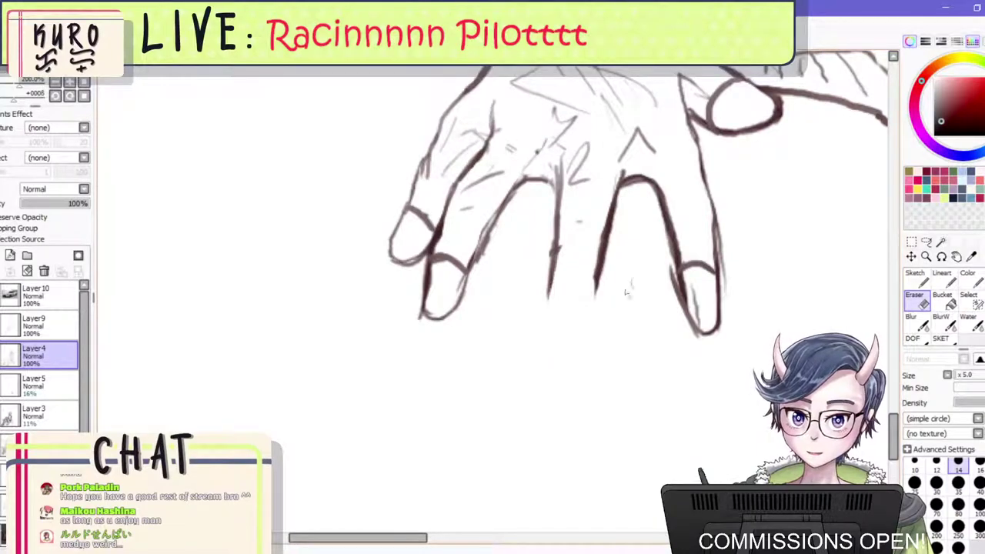
left_click(943, 338)
left_click_drag(558, 225, 546, 300)
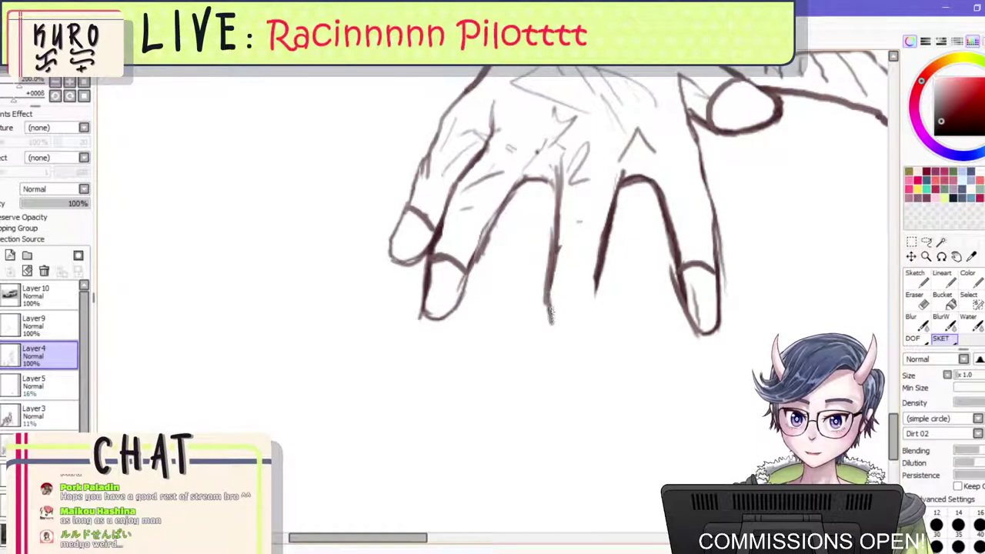
left_click_drag(582, 330, 609, 243)
Erase the lower part of the index finger and redraw it as a shorter fingertip with a nail line.
key("e")
mouse_move(677, 231)
left_mouse_down()
mouse_move(687, 280)
mouse_move(715, 249)
mouse_move(708, 239)
left_mouse_up()
key("n")
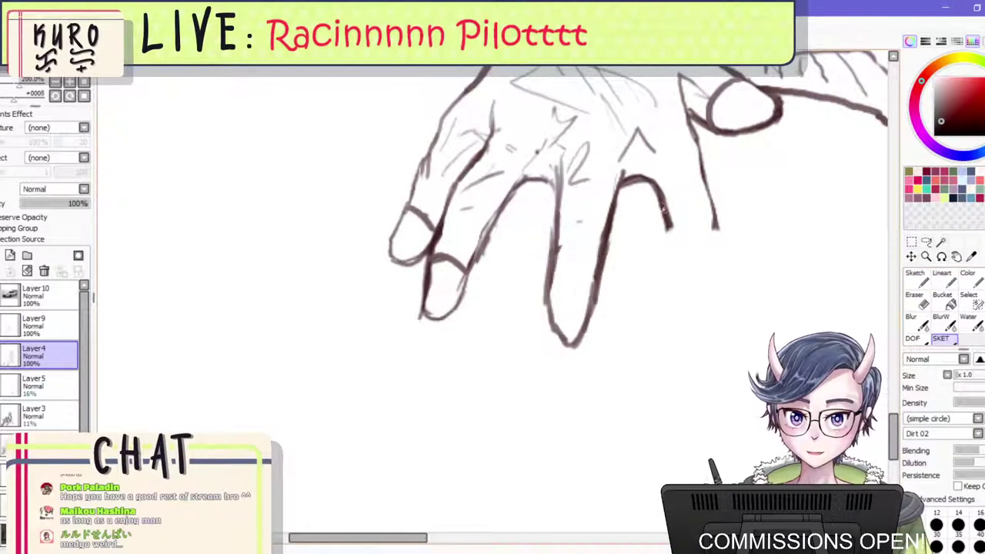
mouse_move(661, 205)
left_mouse_down()
mouse_move(675, 289)
mouse_move(691, 304)
mouse_move(702, 289)
mouse_move(698, 306)
mouse_move(718, 260)
mouse_move(713, 209)
mouse_move(711, 268)
mouse_move(674, 243)
mouse_move(700, 245)
mouse_move(675, 245)
left_mouse_up()
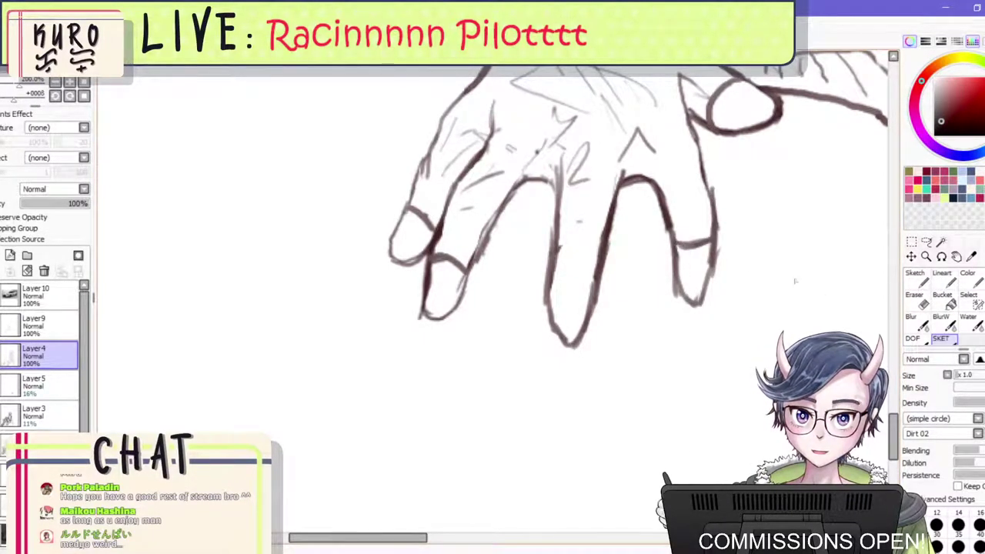
In the mirrored view, remove the index finger's short tip and redraw its inner side as a longer curve, undoing unwanted strokes.
scroll(742, 323, "down", 6)
scroll(747, 260, "up", 2)
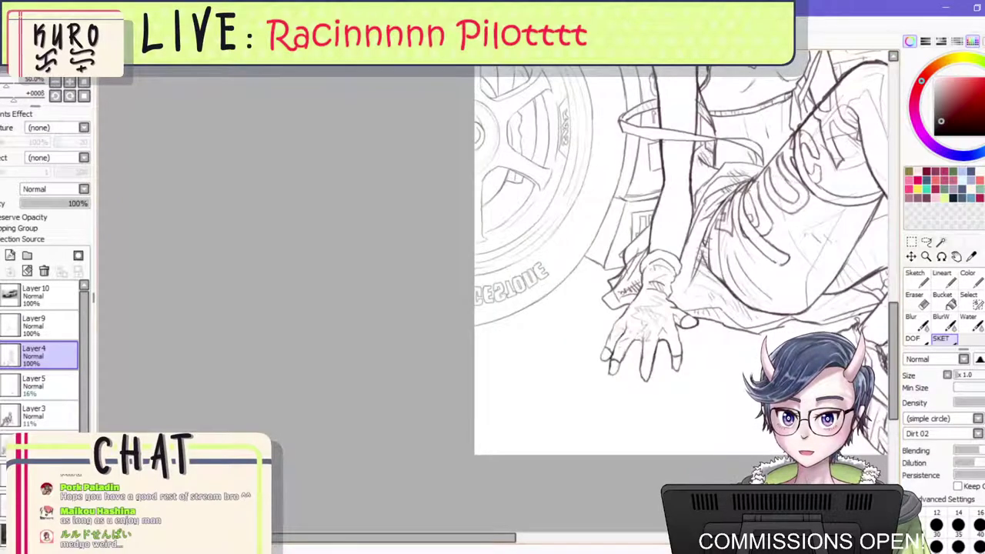
scroll(492, 277, "down", 1)
key("h")
scroll(319, 356, "up", 3)
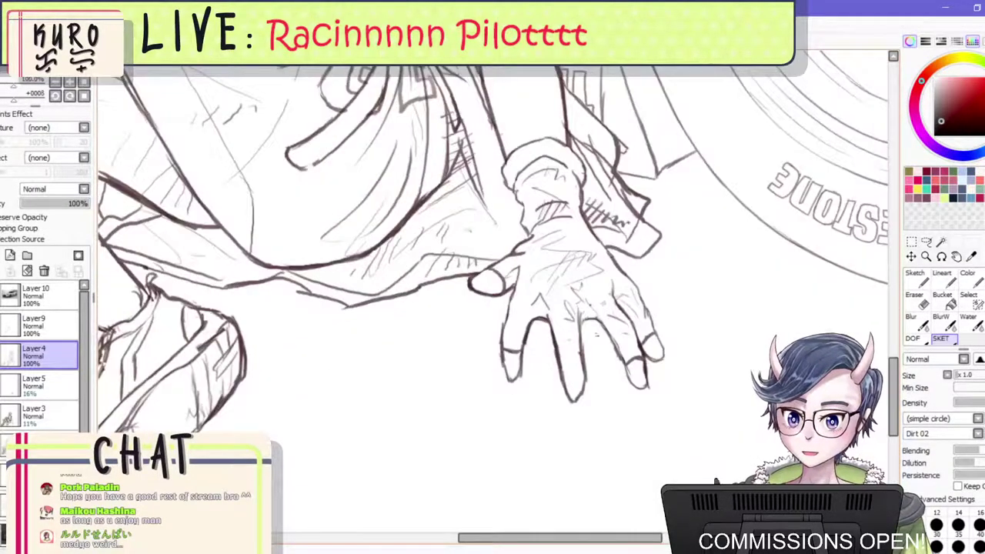
scroll(556, 378, "up", 2)
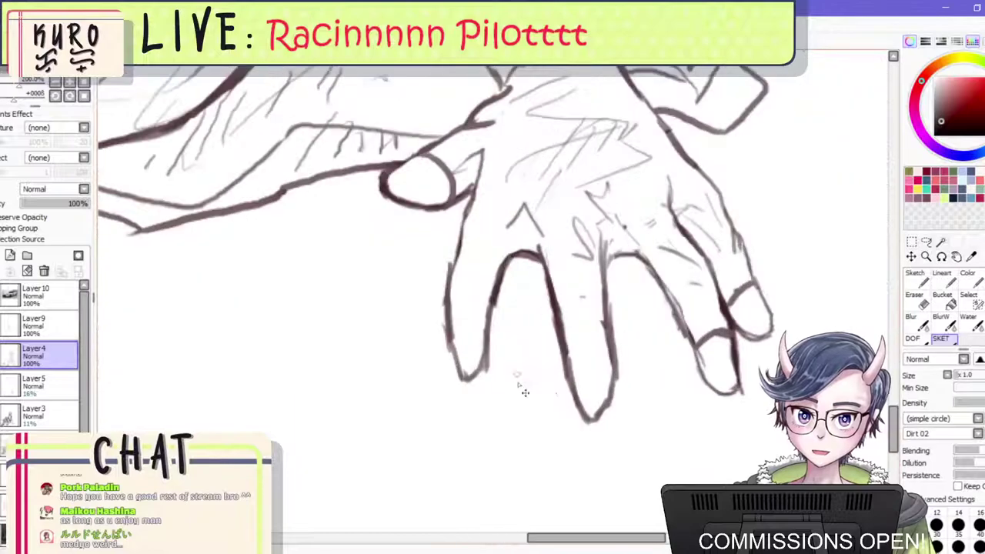
mouse_move(448, 306)
left_mouse_down()
mouse_move(458, 373)
mouse_move(483, 372)
left_mouse_up()
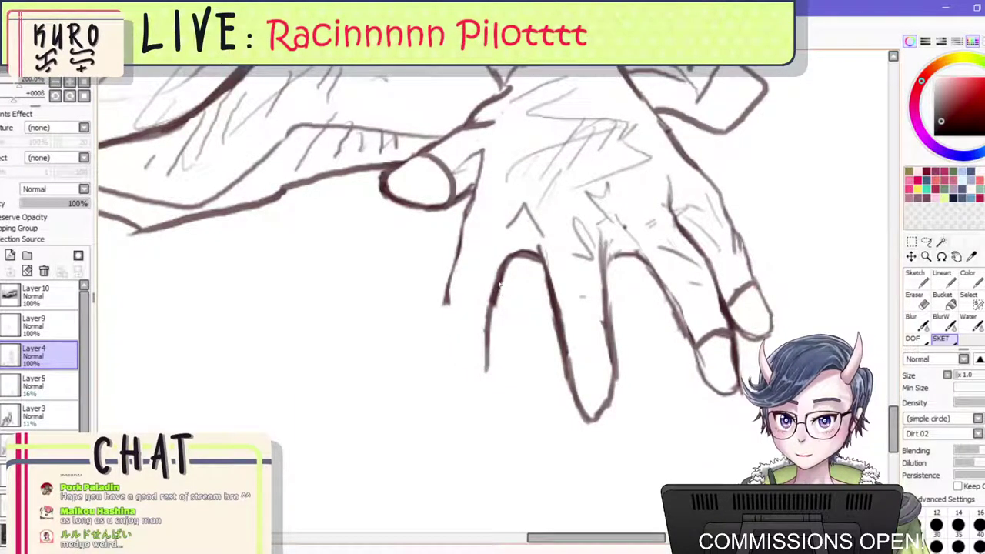
key("ctrl+z")
key("ctrl+z")
mouse_move(503, 273)
left_mouse_down()
mouse_move(463, 389)
mouse_move(435, 394)
mouse_move(444, 329)
left_mouse_up()
key("ctrl+z")
mouse_move(437, 368)
left_mouse_down()
mouse_move(446, 296)
mouse_move(433, 369)
left_mouse_up()
key("ctrl+z")
Redraw the index finger's outer side down to a blunt tip, undoing rejected attempts, and add a nail line across it.
key("ctrl+z")
key("ctrl+z")
left_click_drag(450, 295, 441, 375)
left_click_drag(445, 340, 440, 378)
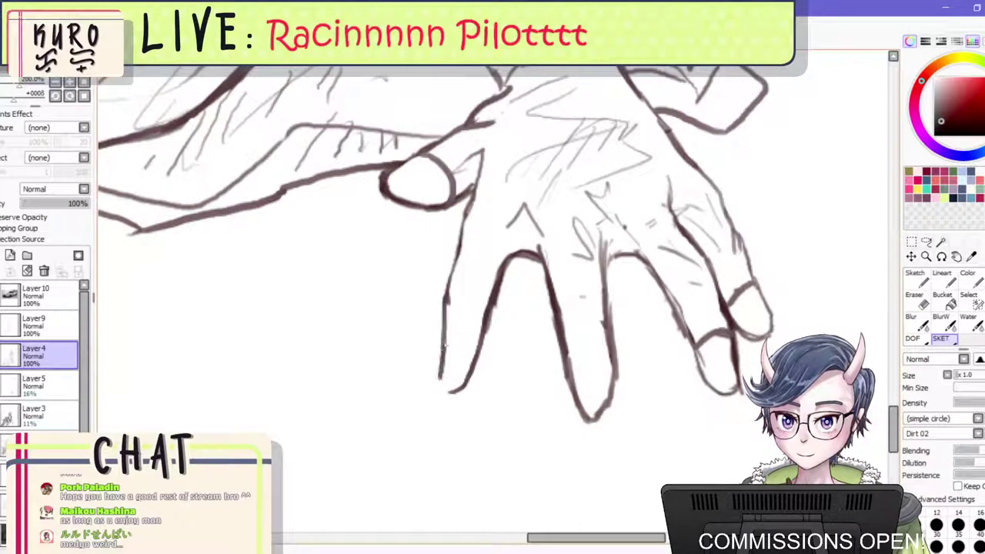
key("ctrl+z")
key("ctrl+z")
left_click_drag(445, 300, 434, 379)
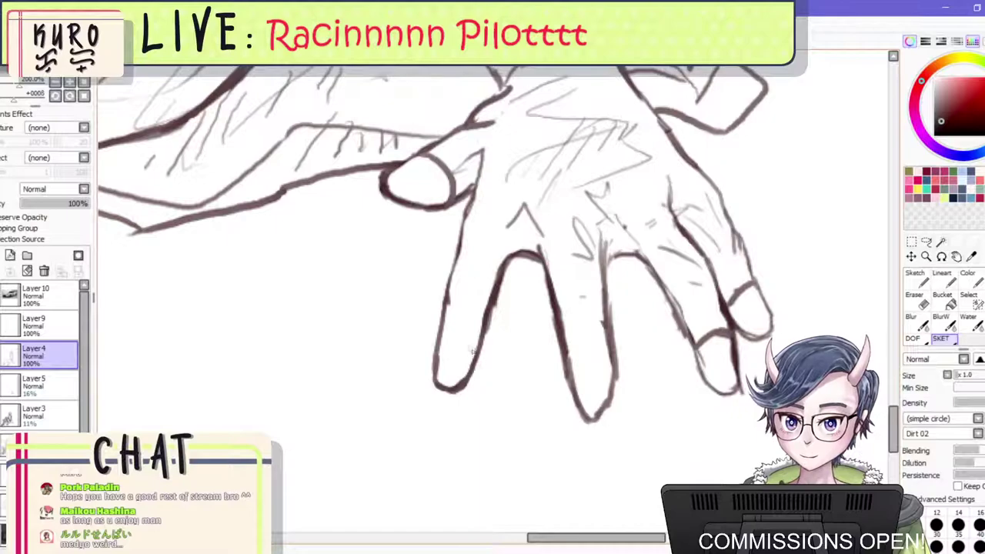
key("ctrl+z")
key("ctrl+z")
key("ctrl+z")
left_click_drag(449, 296, 430, 376)
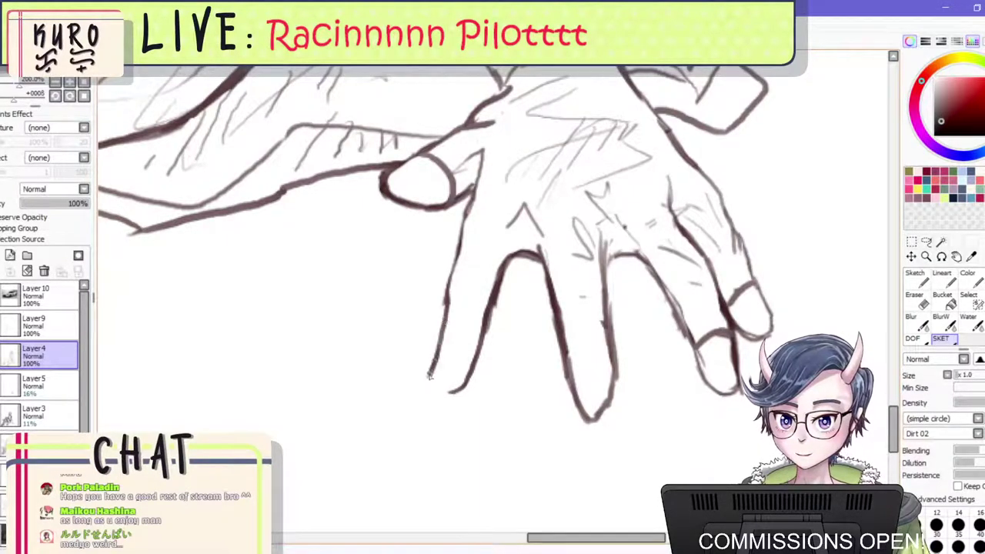
key("ctrl+z")
mouse_move(453, 293)
left_mouse_down()
mouse_move(430, 370)
mouse_move(447, 390)
mouse_move(463, 380)
mouse_move(442, 386)
mouse_move(430, 377)
mouse_move(466, 381)
left_mouse_up()
key("ctrl+z")
key("ctrl+z")
left_click_drag(446, 323, 483, 328)
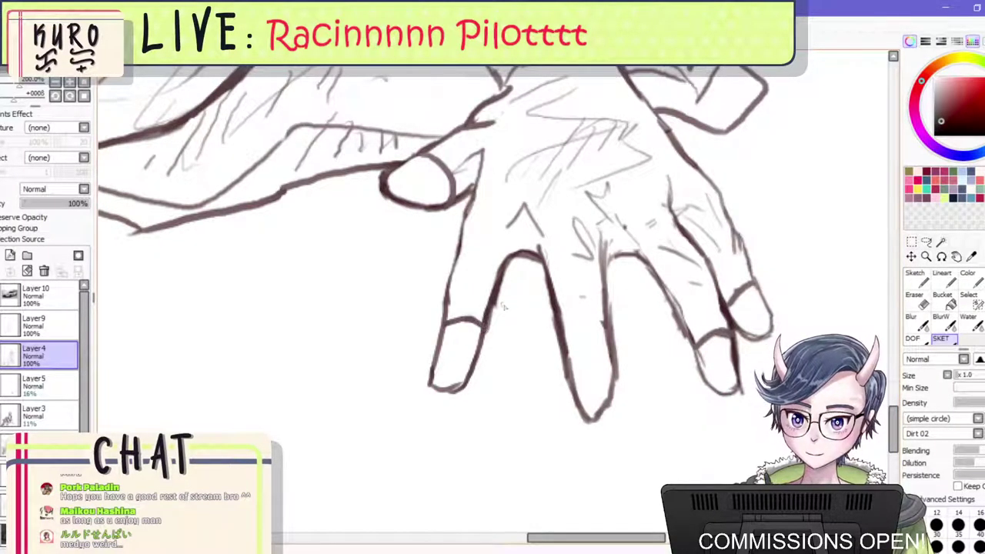
Select the ring finger with the selection brush, rotate and move it closer to the middle finger, then apply the transform and deselect.
scroll(483, 326, "down", 4)
scroll(516, 297, "down", 3)
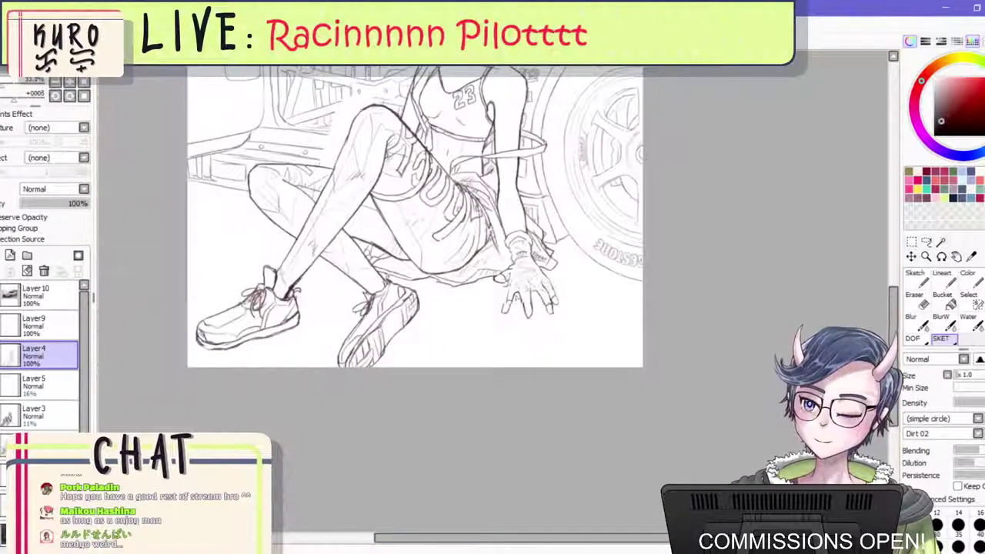
scroll(477, 217, "up", 1)
scroll(456, 228, "up", 4)
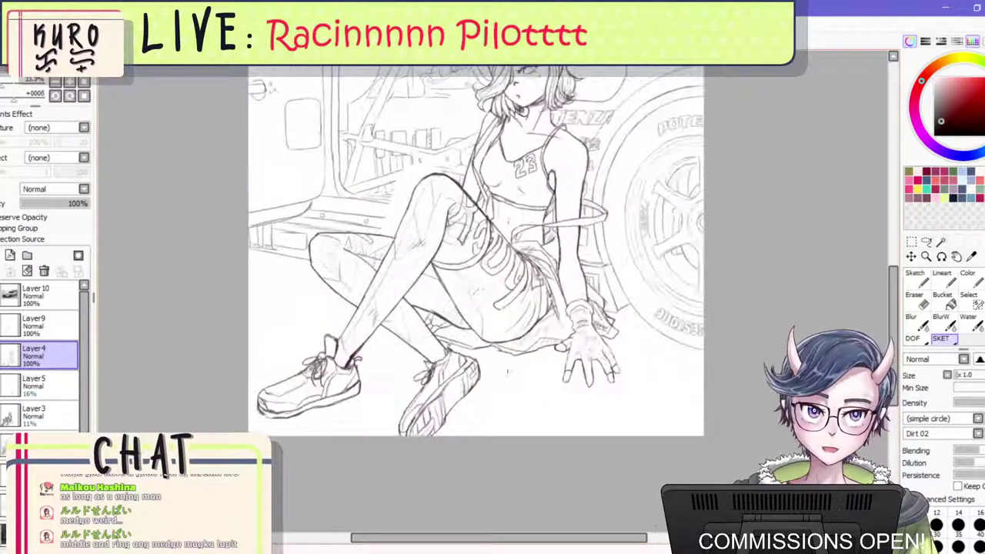
scroll(713, 337, "up", 4)
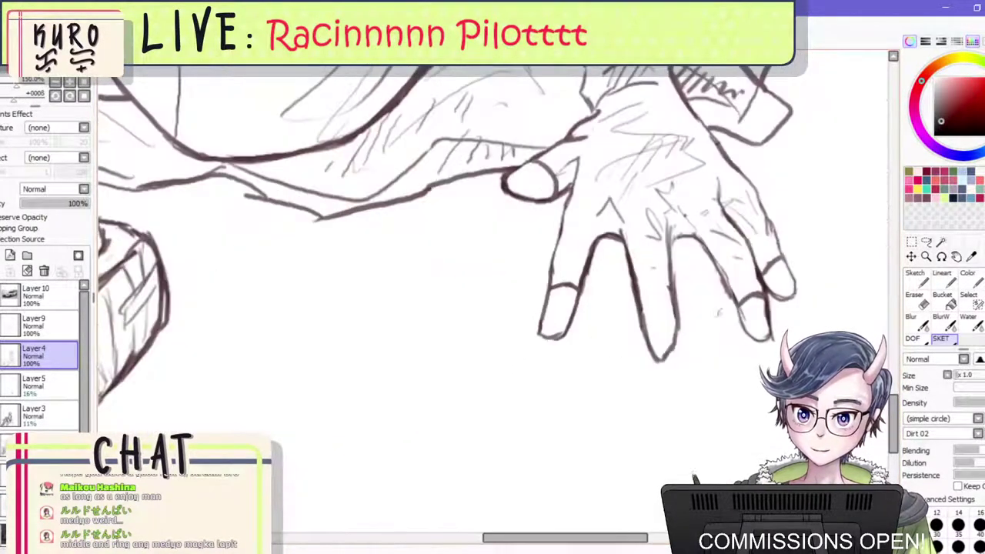
left_click(971, 302)
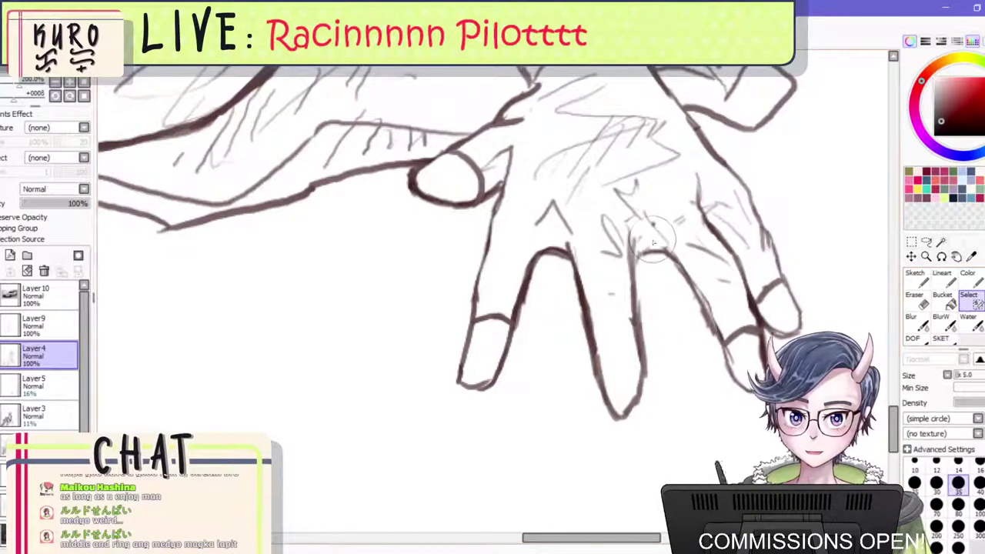
mouse_move(675, 212)
left_mouse_down()
mouse_move(681, 281)
mouse_move(729, 354)
mouse_move(729, 277)
mouse_move(692, 173)
mouse_move(739, 308)
left_mouse_up()
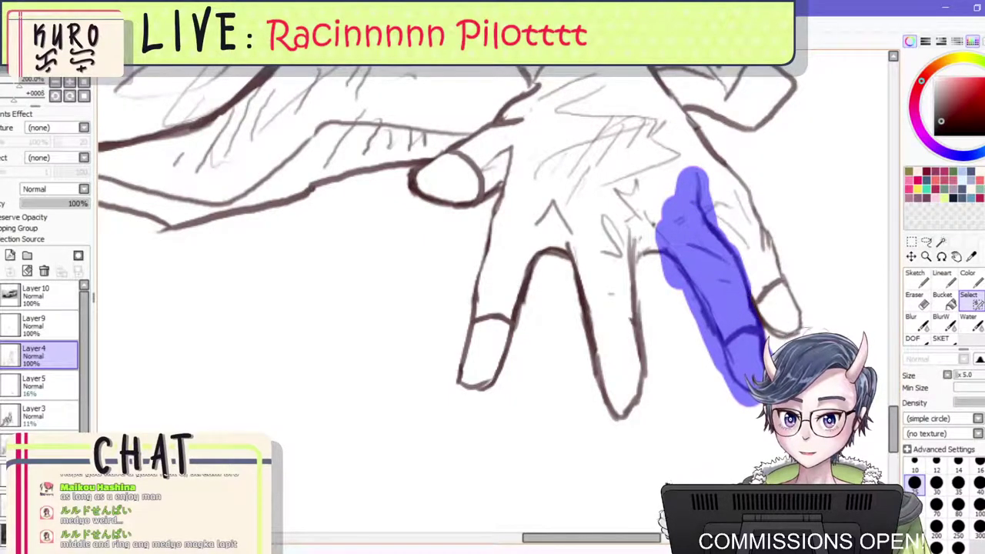
key("ctrl+t")
left_click_drag(783, 339, 765, 360)
left_click_drag(741, 325, 760, 341)
left_click_drag(687, 330, 690, 314)
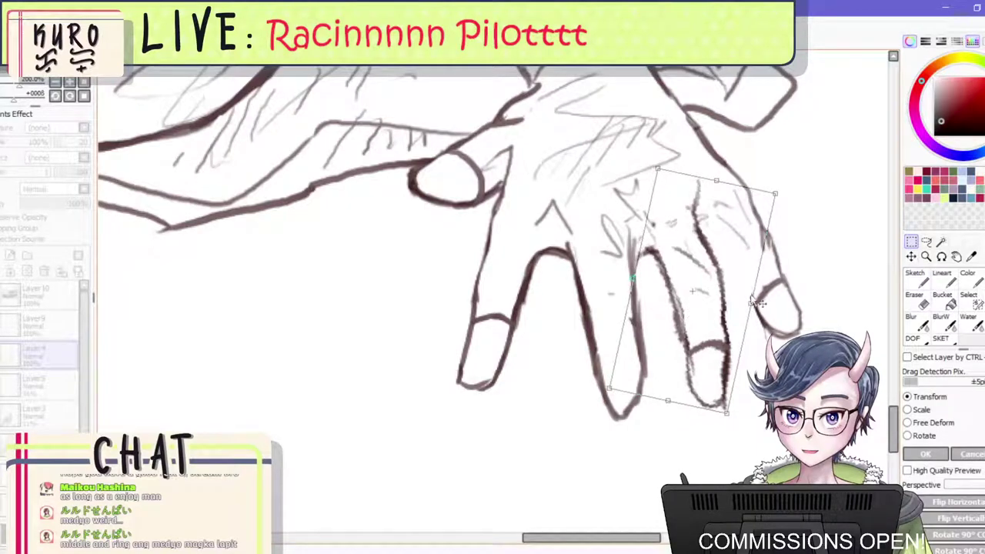
left_click(927, 453)
left_click(910, 243)
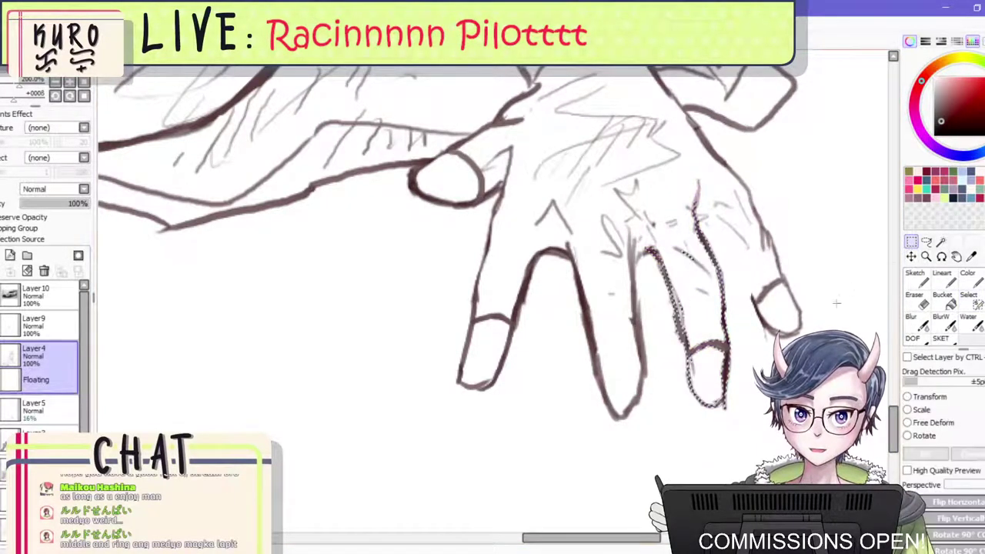
key("ctrl+d")
Draw the little finger's missing inner side from the ring finger's base down to its nail with the SKET brush.
left_click(941, 338)
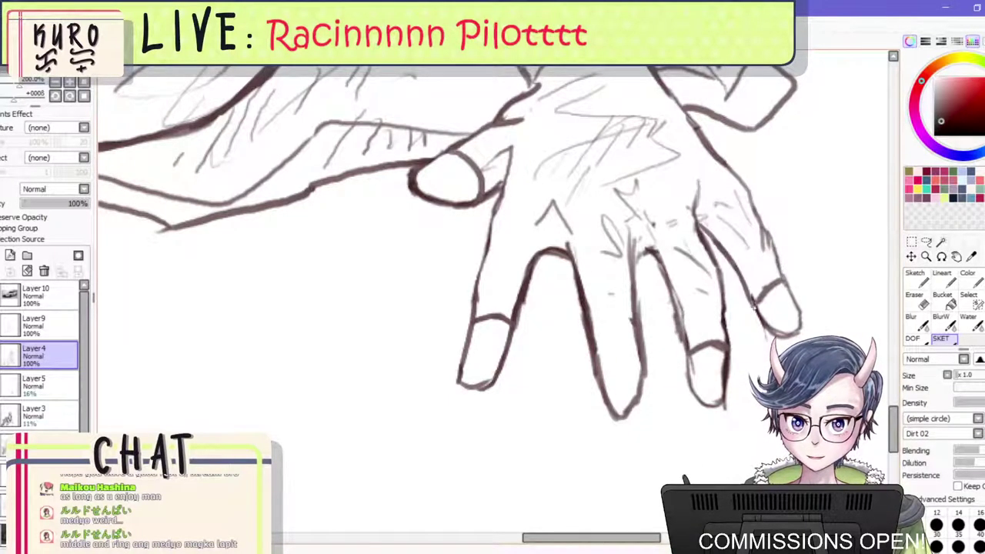
scroll(757, 270, "down", 7)
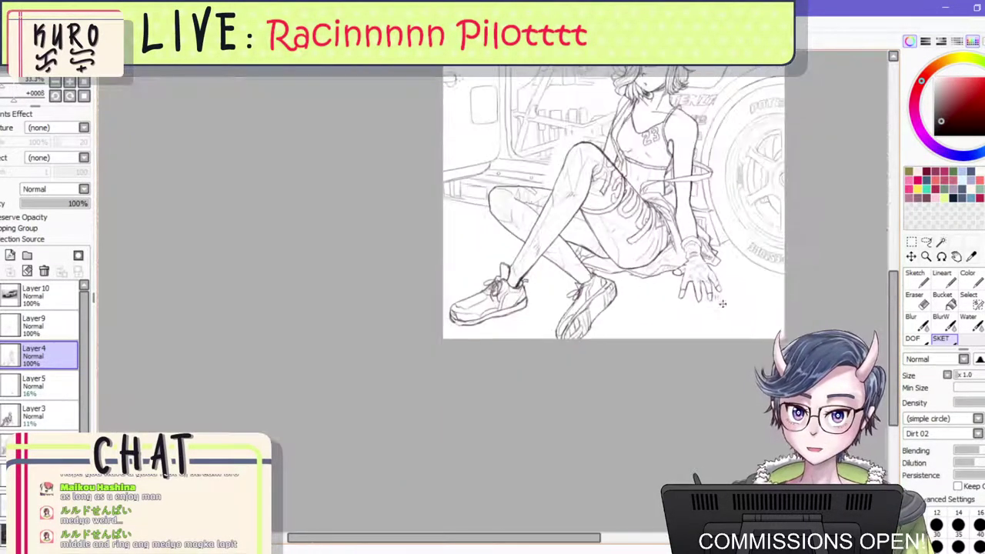
scroll(712, 296, "up", 7)
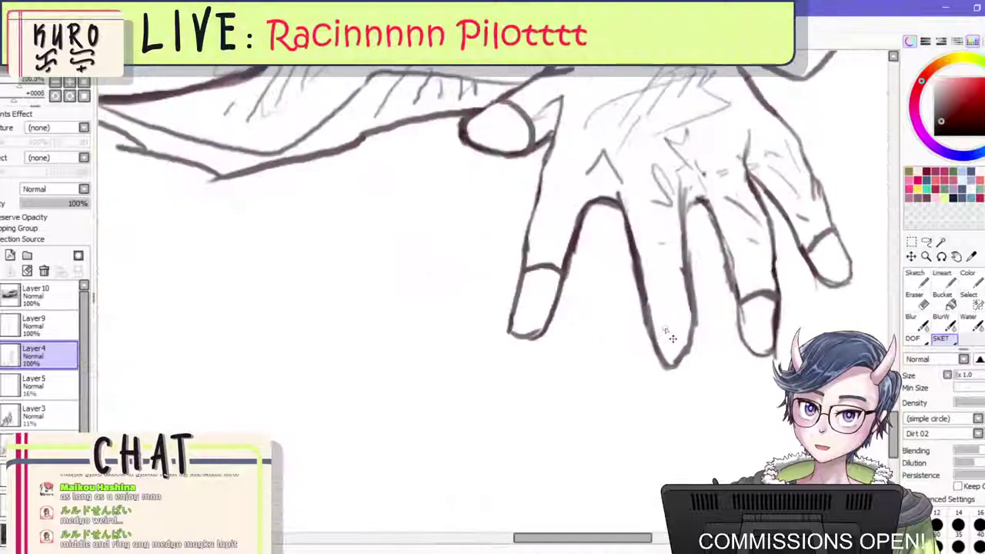
Draw a curved nail line across the middle finger and flip the canvas view back to check the whole figure.
left_click_drag(660, 290, 681, 291)
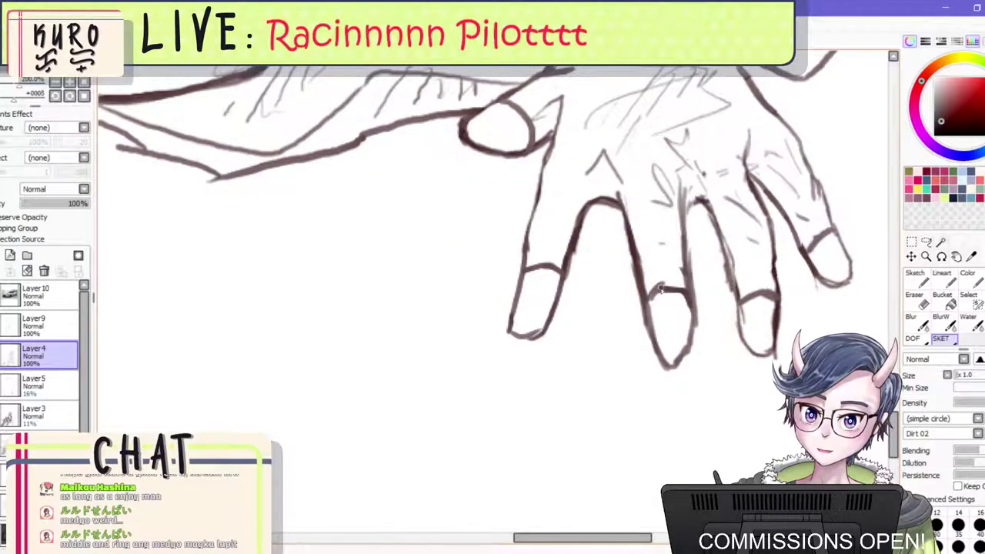
scroll(668, 357, "down", 5)
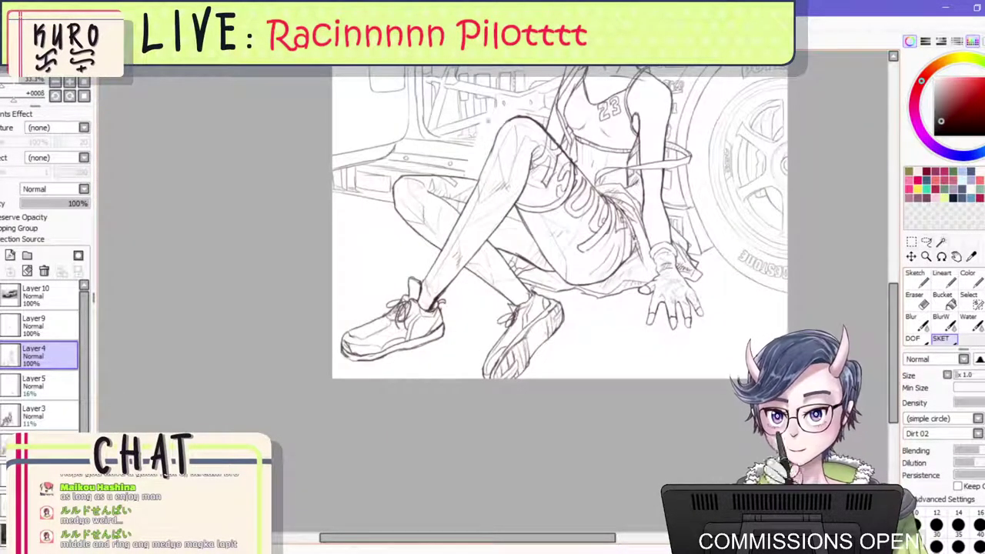
key("h")
scroll(396, 231, "down", 3)
scroll(348, 243, "up", 5)
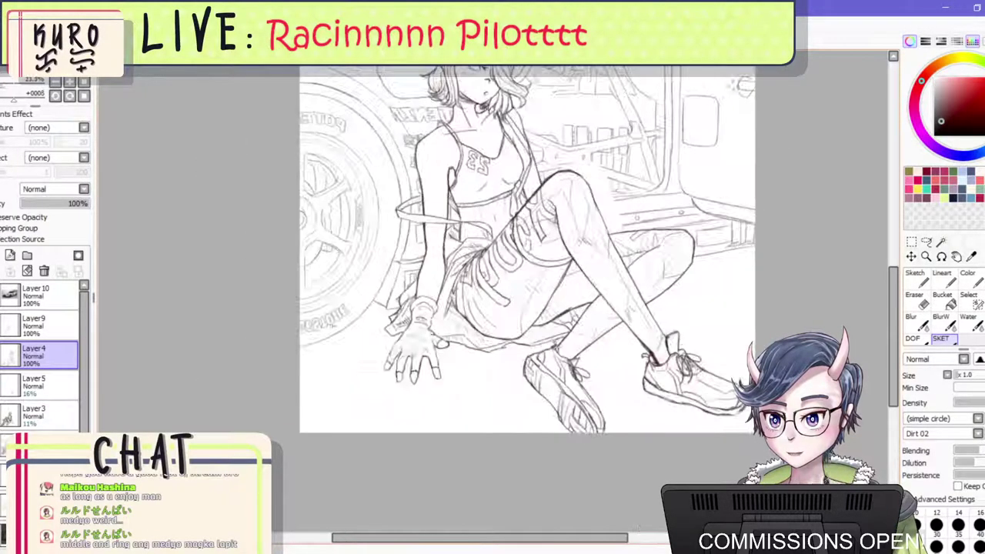
Reshape the middle finger with a blunt tip, darken its outline from nail to base, and clean up with the eraser.
scroll(456, 414, "up", 4)
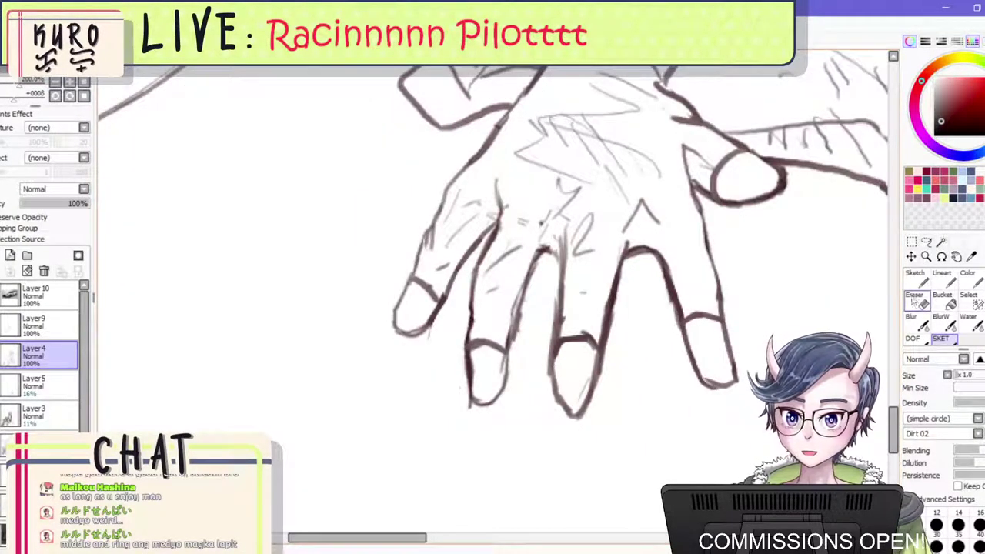
left_click(919, 308)
mouse_move(532, 375)
left_mouse_down()
mouse_move(553, 380)
mouse_move(556, 400)
left_mouse_up()
left_click(943, 339)
key("ctrl+z")
left_click_drag(553, 355, 560, 411)
left_click_drag(557, 407, 578, 409)
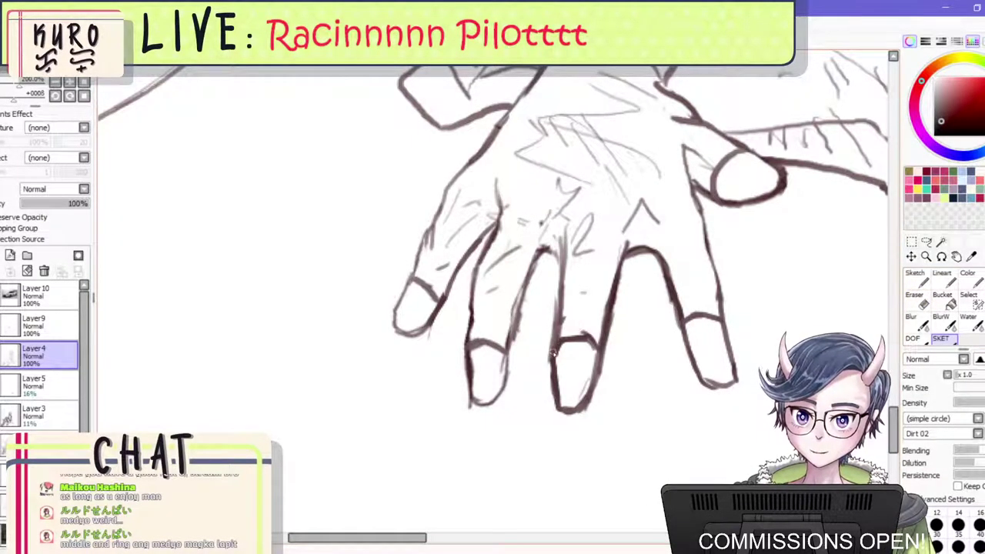
left_click_drag(551, 354, 560, 284)
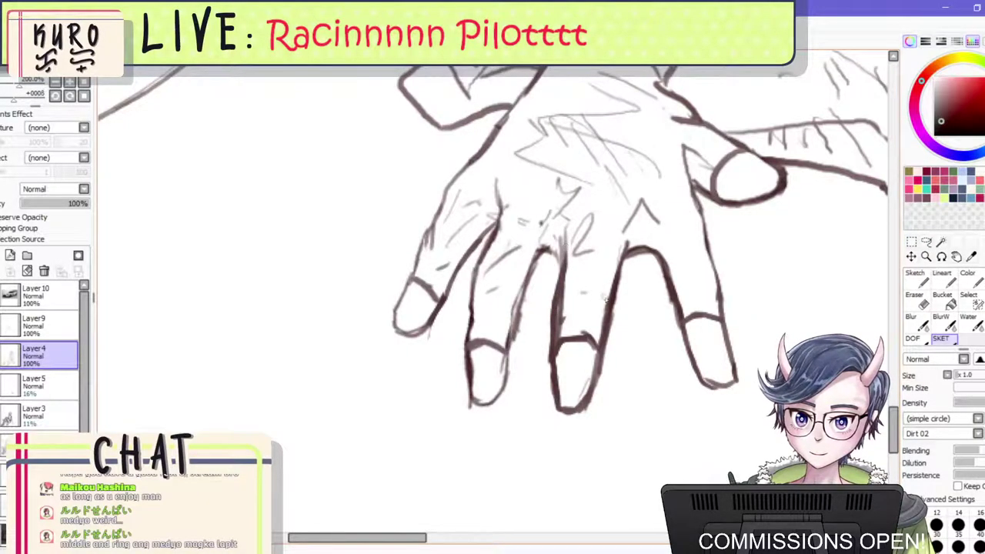
key("e")
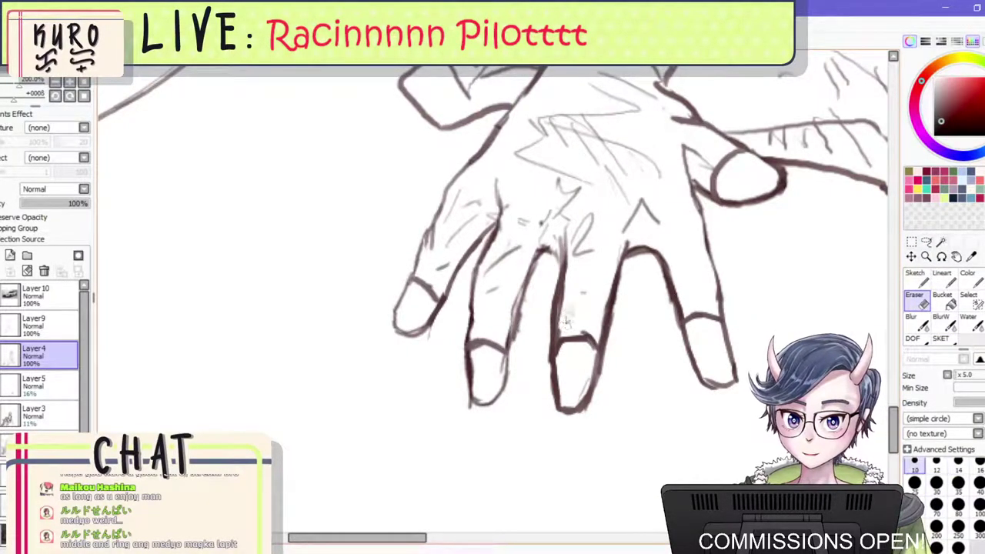
scroll(564, 317, "down", 6)
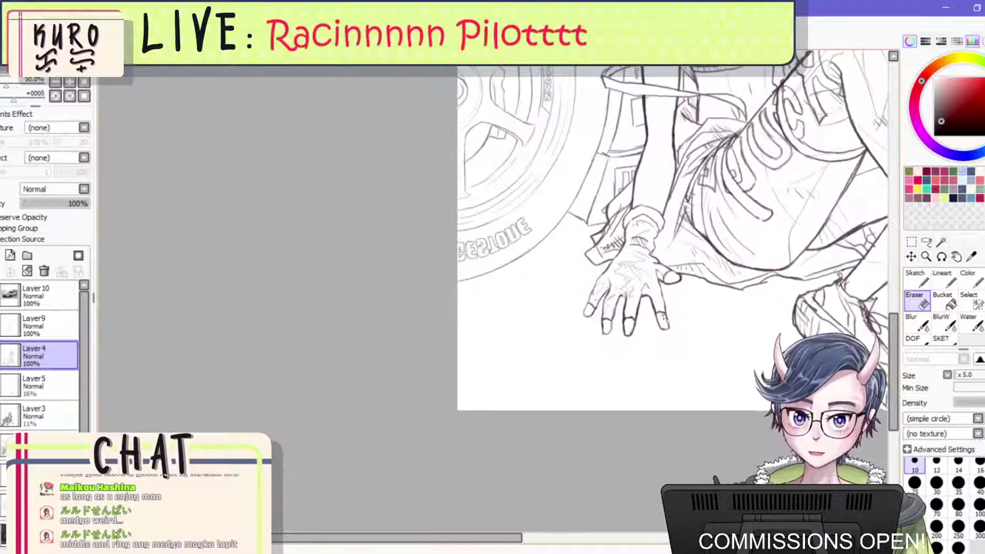
Try to erase the index finger and redraw its outline, checking it in a flipped view, then undo the attempt.
scroll(646, 308, "up", 6)
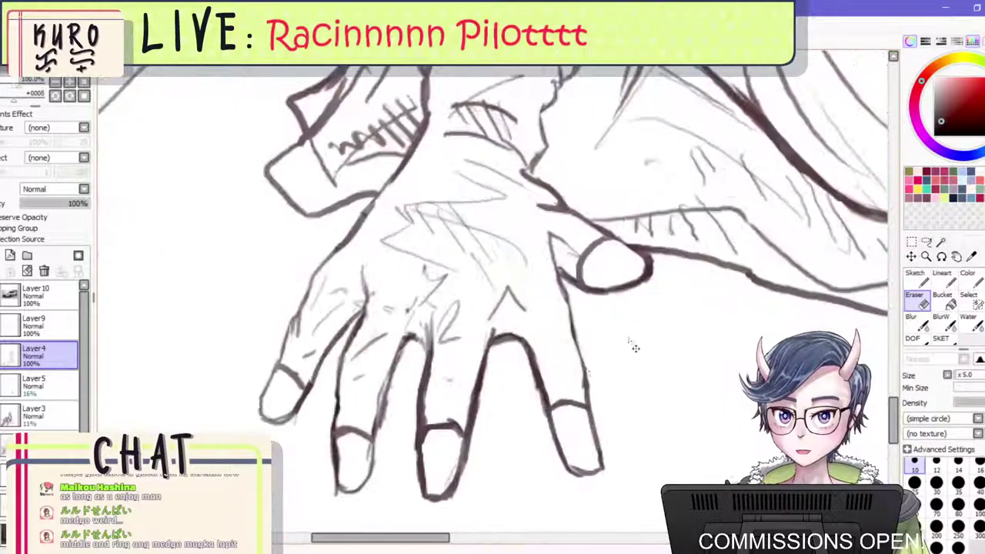
left_click_drag(560, 445, 601, 475)
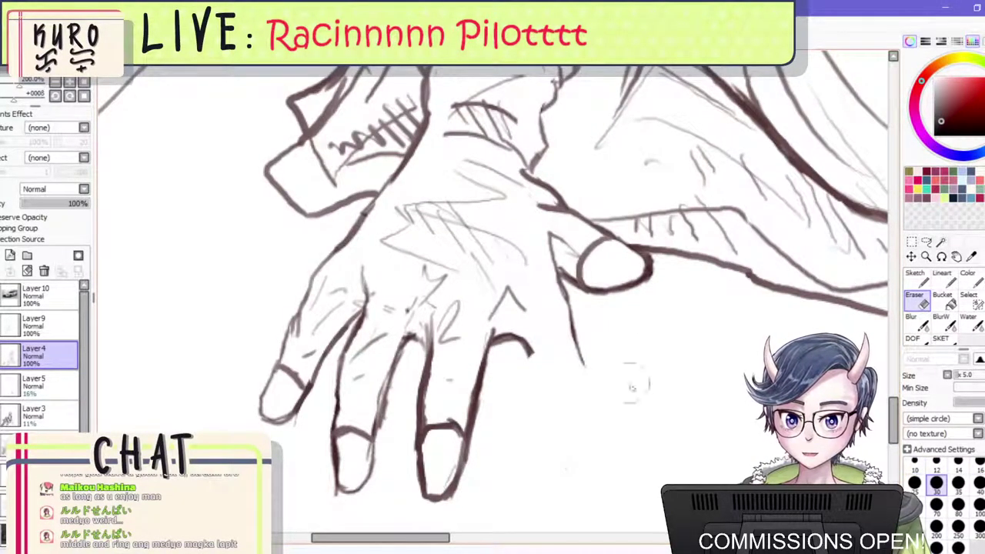
mouse_move(588, 365)
left_mouse_down()
mouse_move(573, 309)
mouse_move(569, 481)
mouse_move(529, 361)
mouse_move(533, 441)
left_mouse_up()
left_click(943, 339)
scroll(546, 338, "down", 5)
key("h")
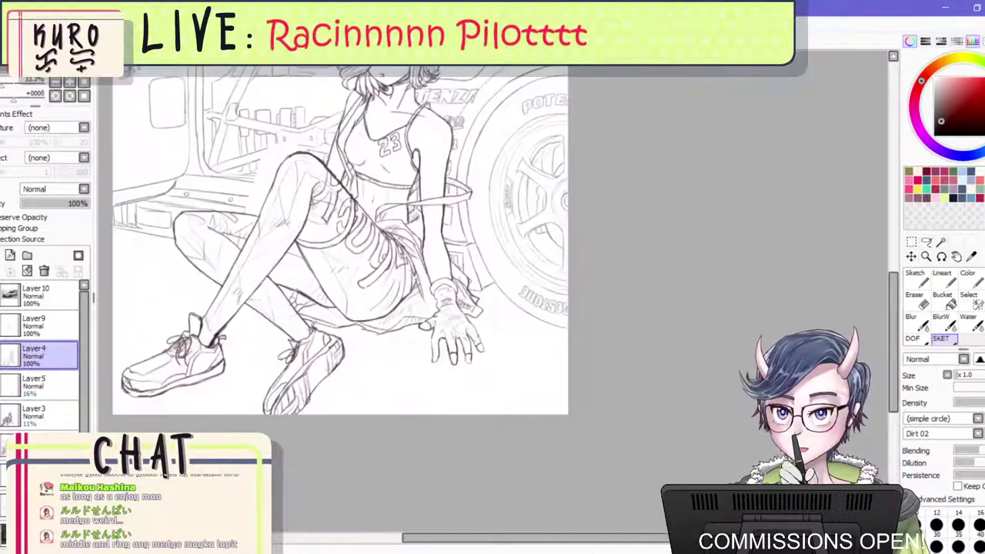
scroll(396, 354, "up", 3)
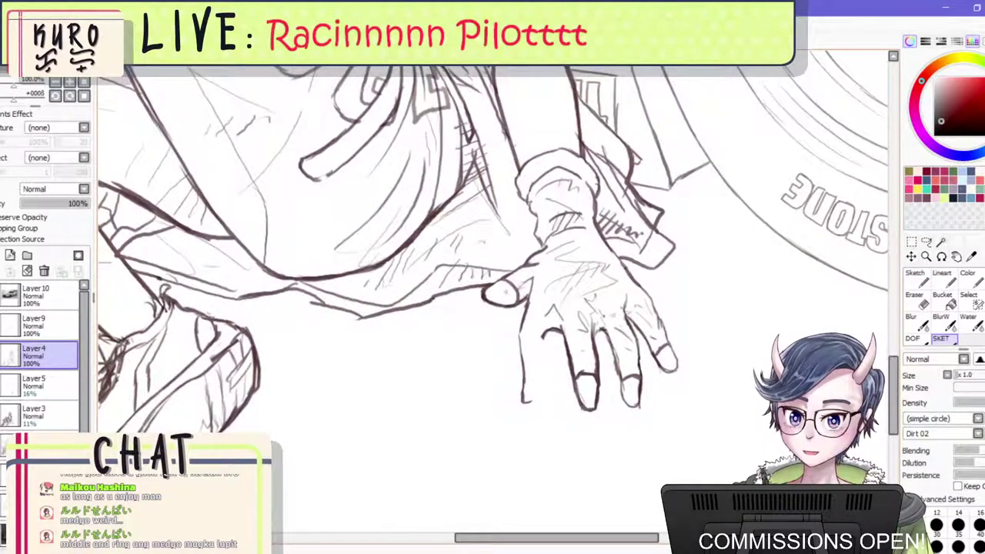
key("ctrl+z")
key("ctrl+z")
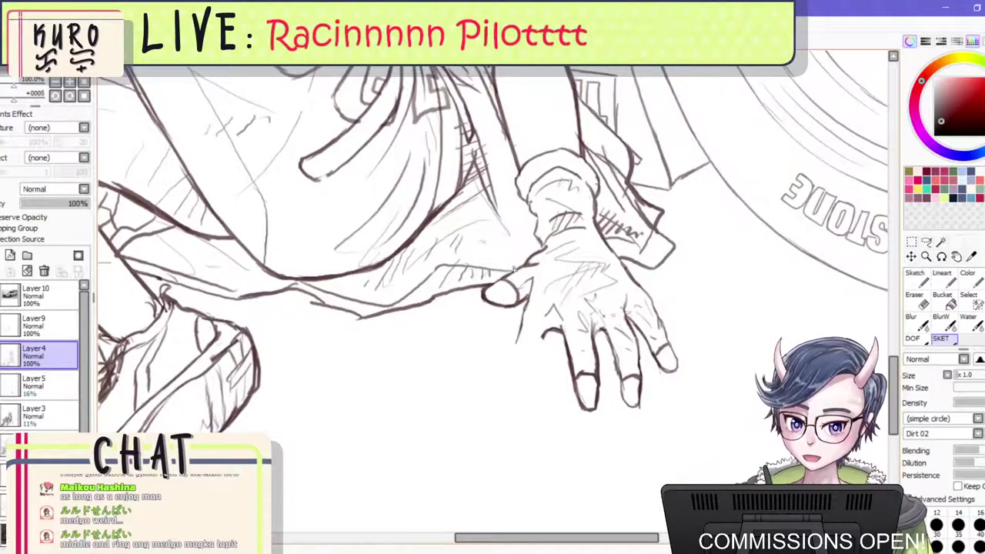
key("ctrl+z")
Hide the race car's line art so that only the girl's sketch remains, and make Layer4 active.
scroll(514, 277, "down", 2)
scroll(514, 288, "up", 2)
scroll(512, 298, "down", 1)
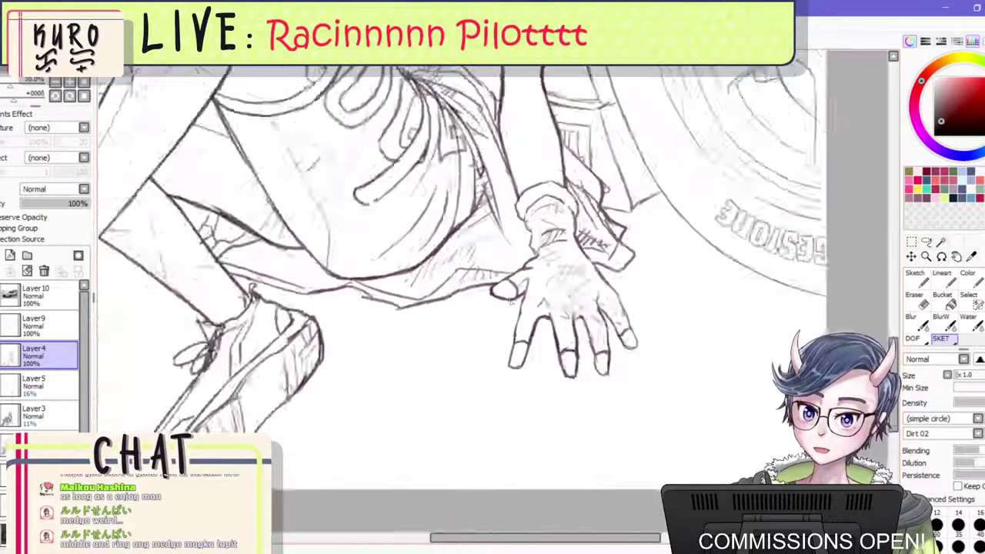
scroll(511, 302, "down", 3)
scroll(538, 323, "up", 2)
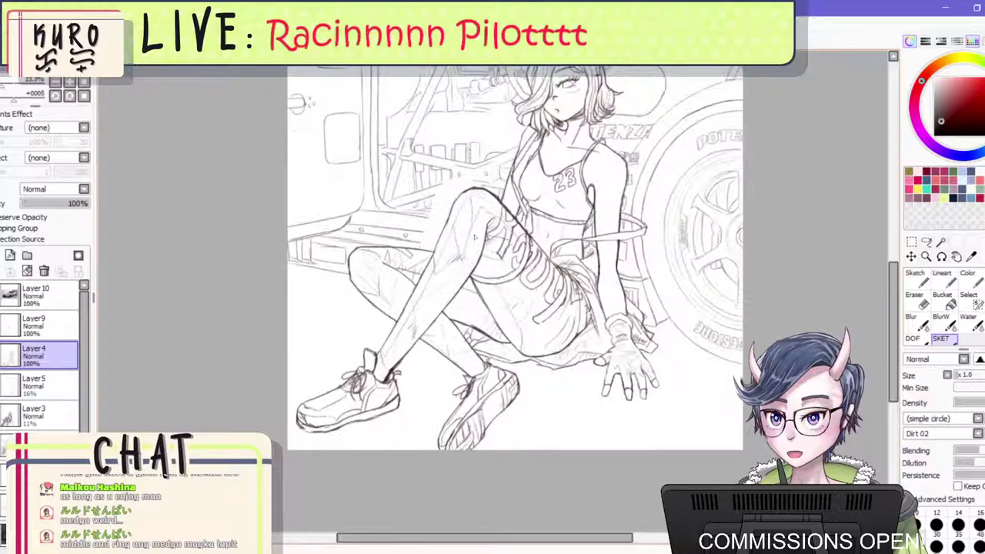
scroll(475, 235, "down", 3)
scroll(476, 235, "up", 3)
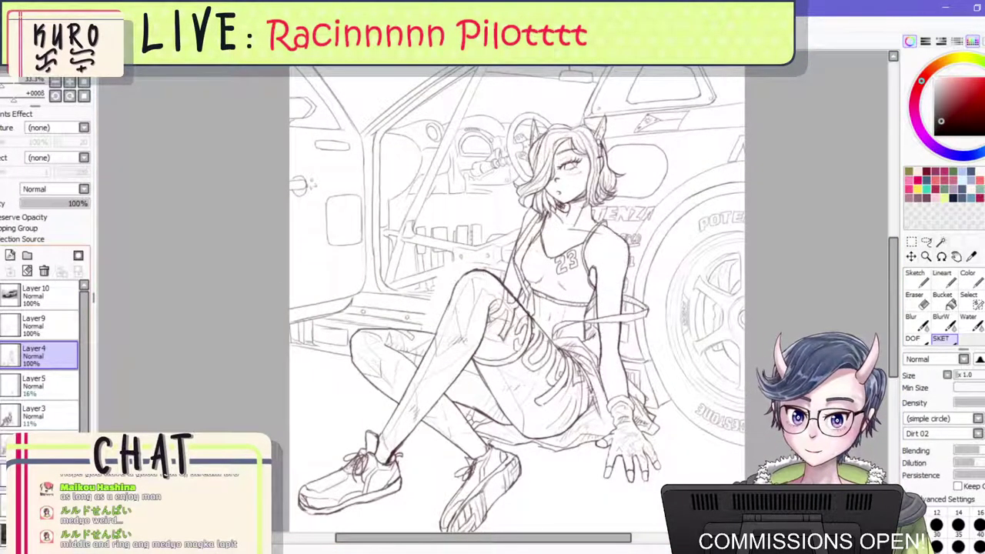
left_click(39, 448)
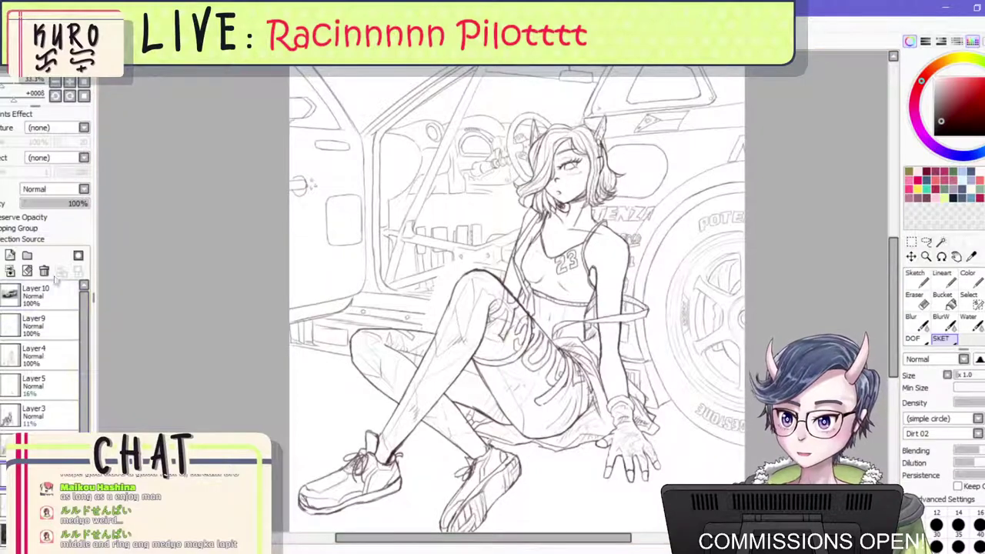
left_click(35, 353)
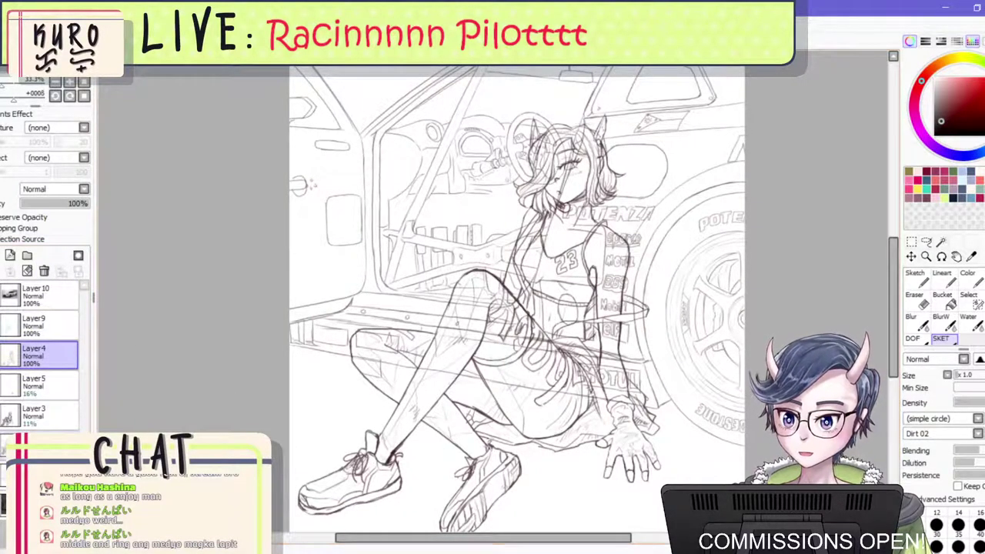
left_click(2, 324)
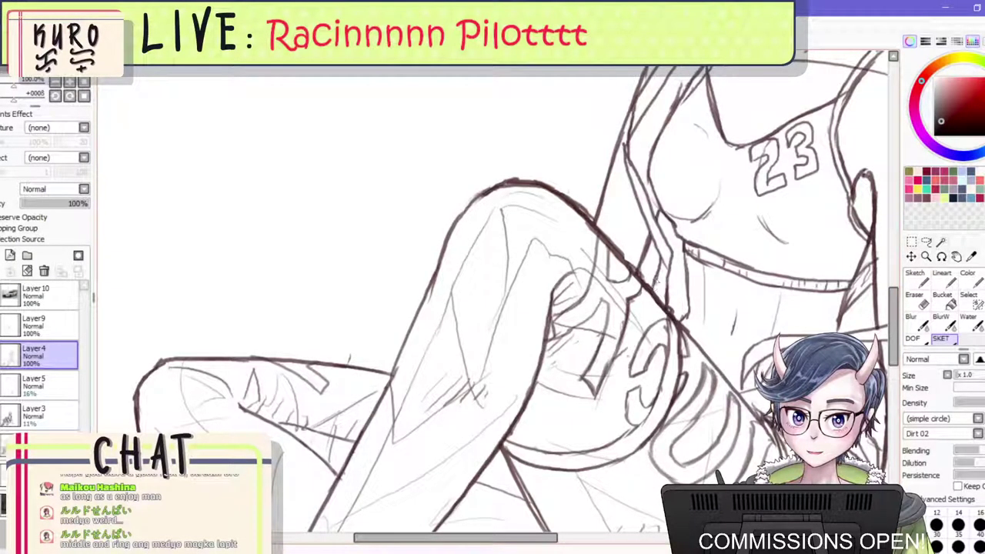
Examine the girl's isolated sketch as a whole and up close, from head and torso to legs, shoes and hand.
scroll(654, 266, "down", 4)
left_click_drag(838, 424, 753, 344)
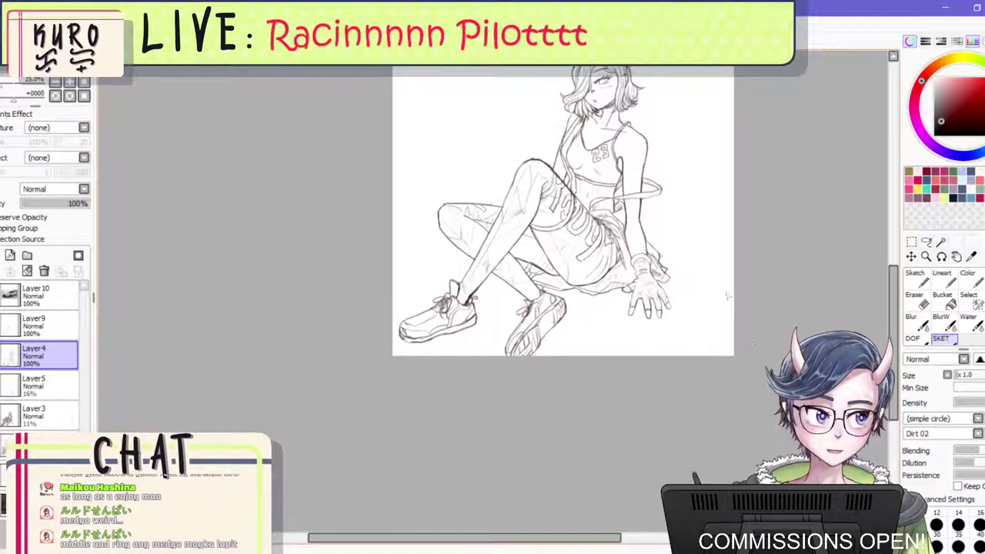
scroll(726, 296, "up", 2)
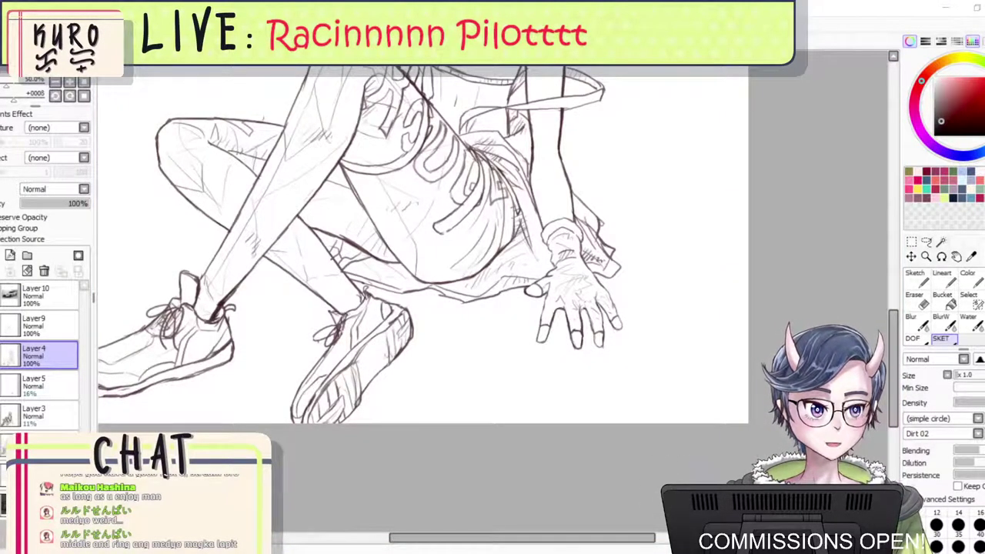
scroll(421, 244, "down", 2)
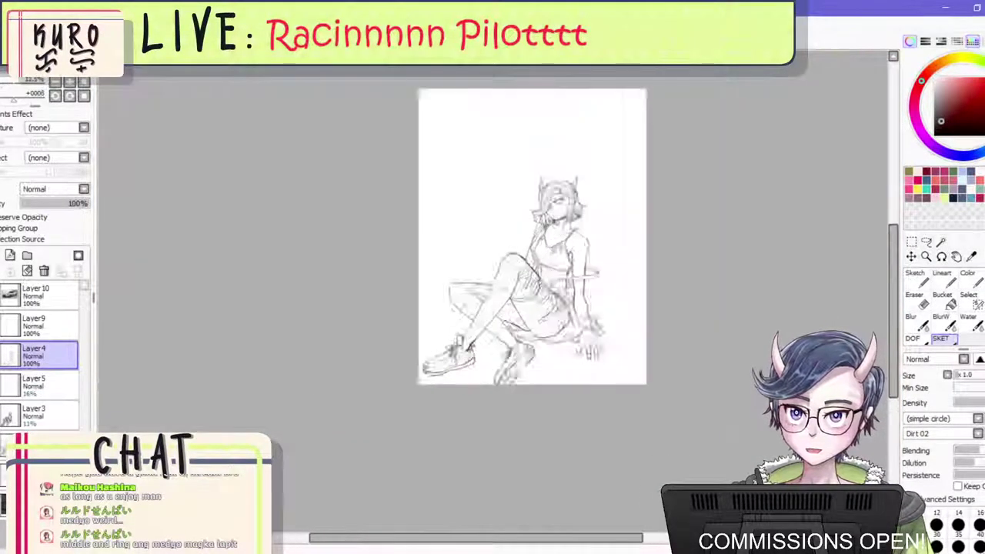
scroll(529, 174, "up", 1)
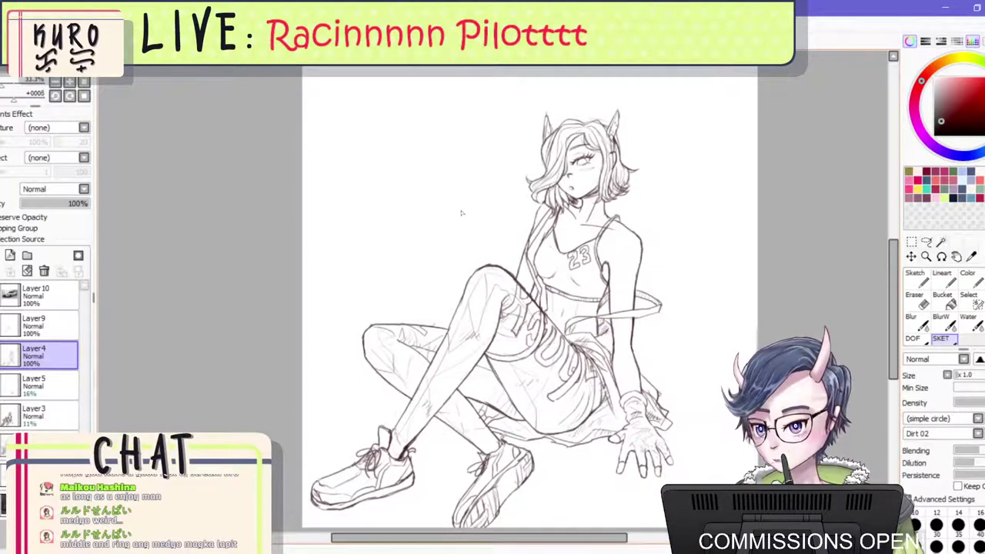
scroll(469, 236, "down", 1)
scroll(466, 254, "up", 2)
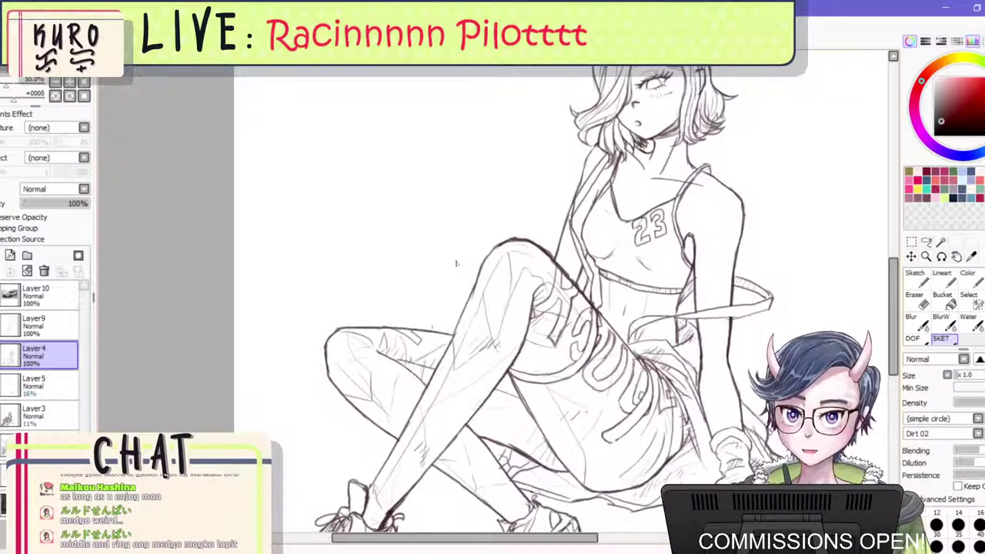
scroll(456, 265, "down", 1)
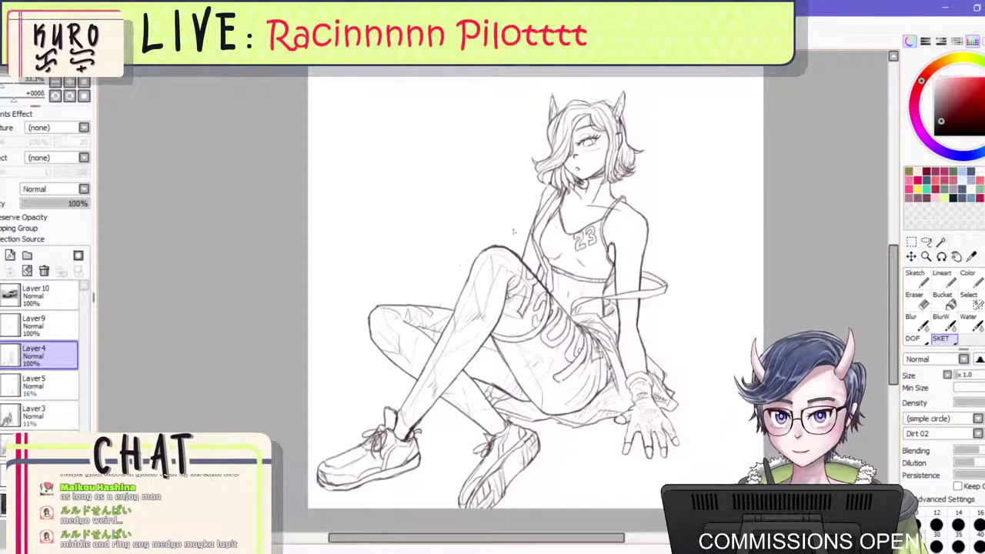
scroll(523, 252, "up", 1)
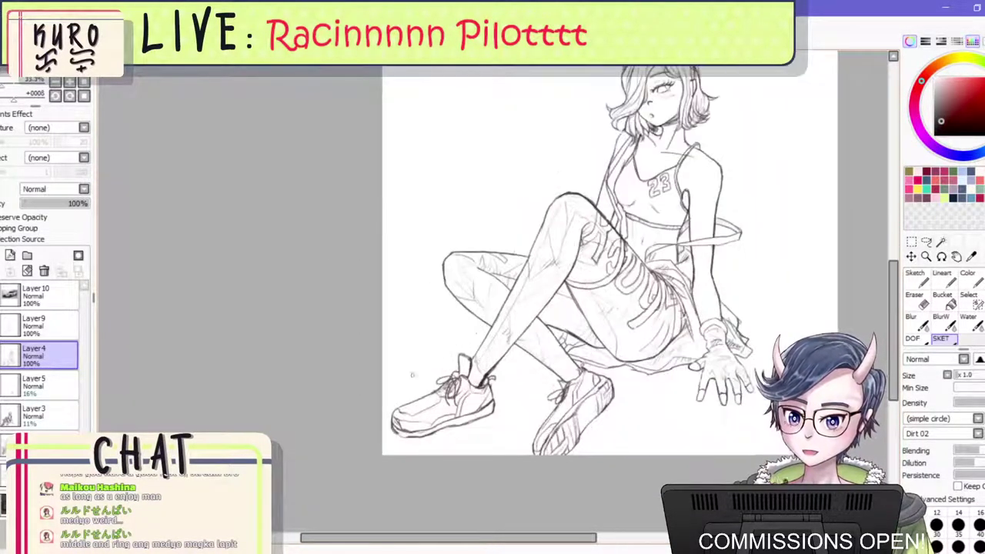
Undo a trial stroke on the leg and add fold lines from the ankle up toward the raised knee on a new layer.
left_click_drag(523, 289, 520, 308)
key("ctrl+z")
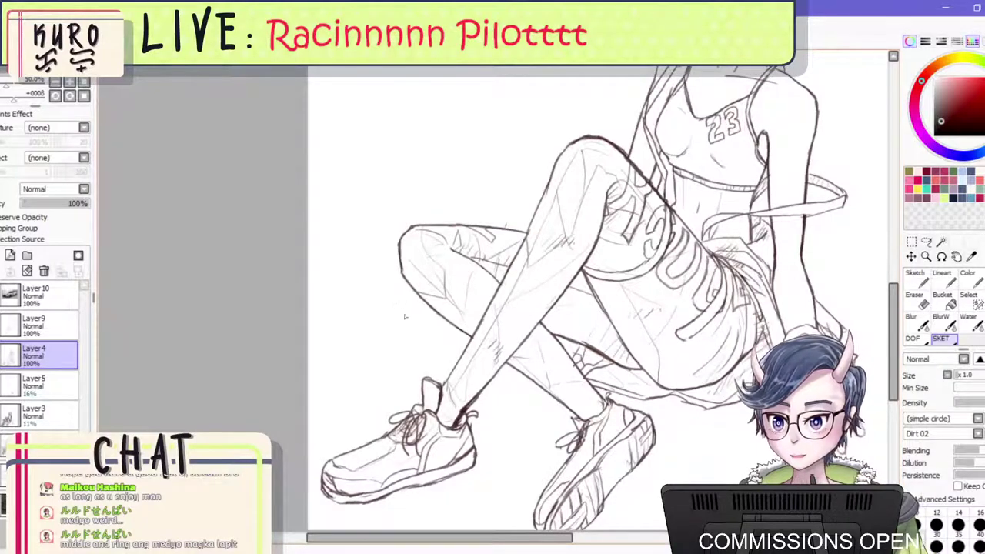
left_click(10, 255)
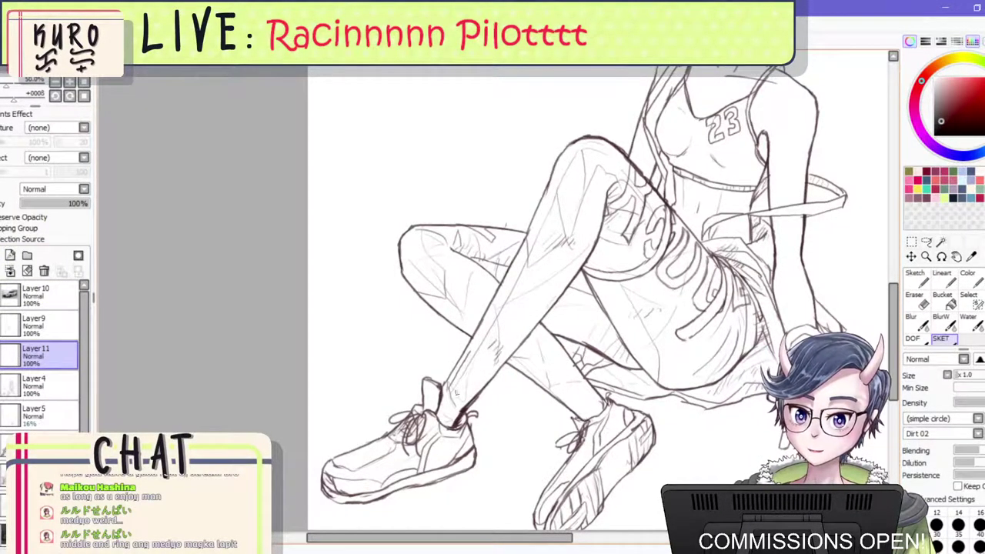
mouse_move(451, 391)
left_mouse_down()
mouse_move(472, 384)
mouse_move(582, 277)
left_mouse_up()
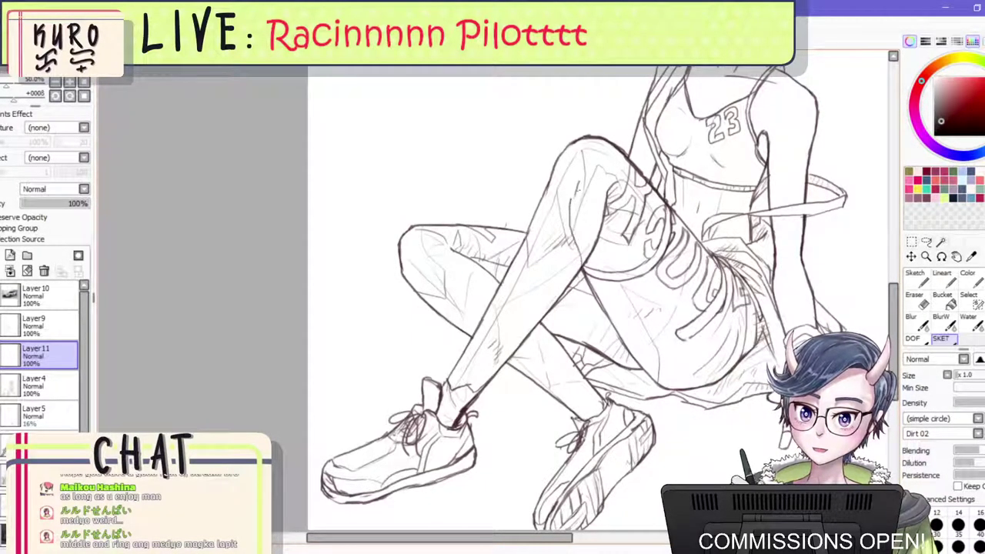
Check the new leg folds against the whole figure and merge their layer down into Layer4.
scroll(531, 261, "down", 3)
scroll(541, 267, "up", 1)
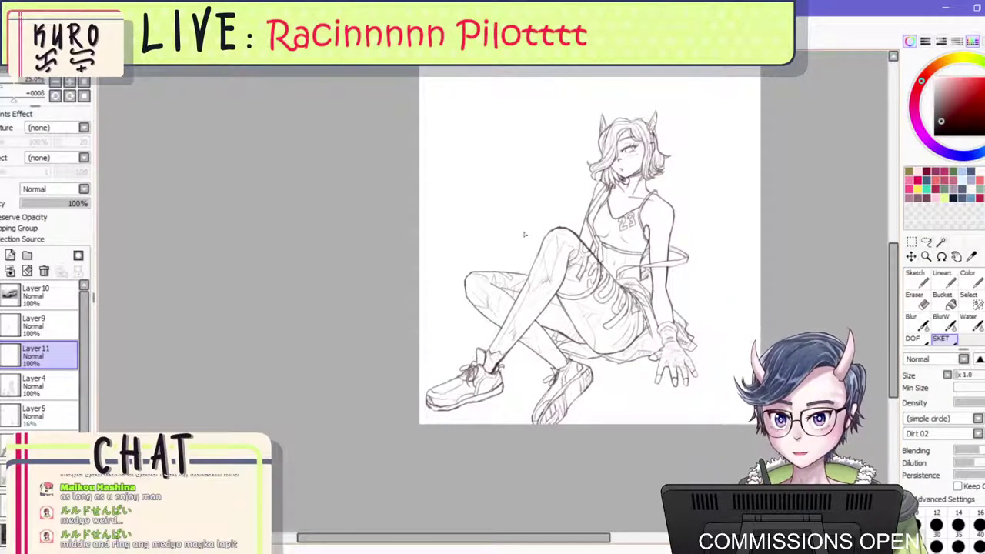
scroll(512, 311, "up", 3)
scroll(513, 315, "down", 2)
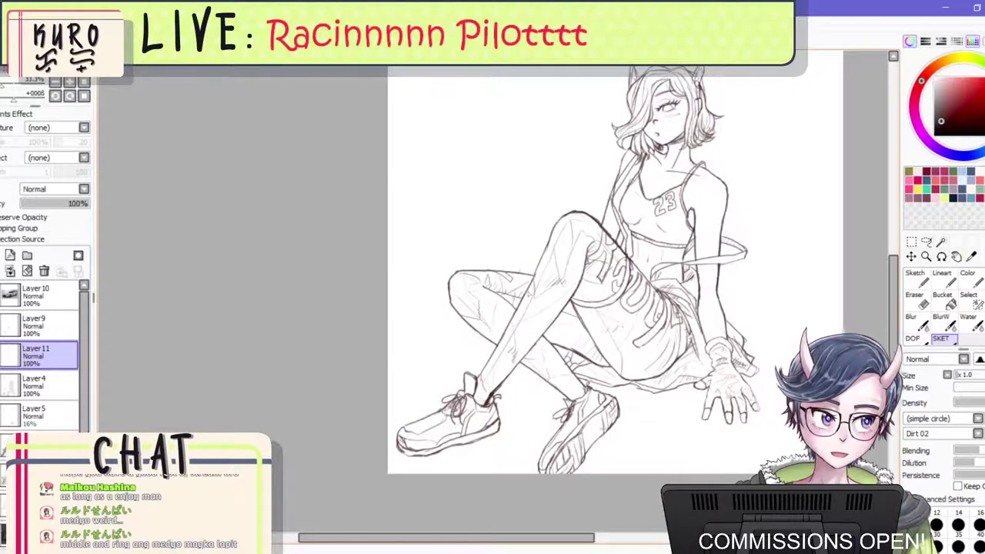
scroll(530, 324, "up", 2)
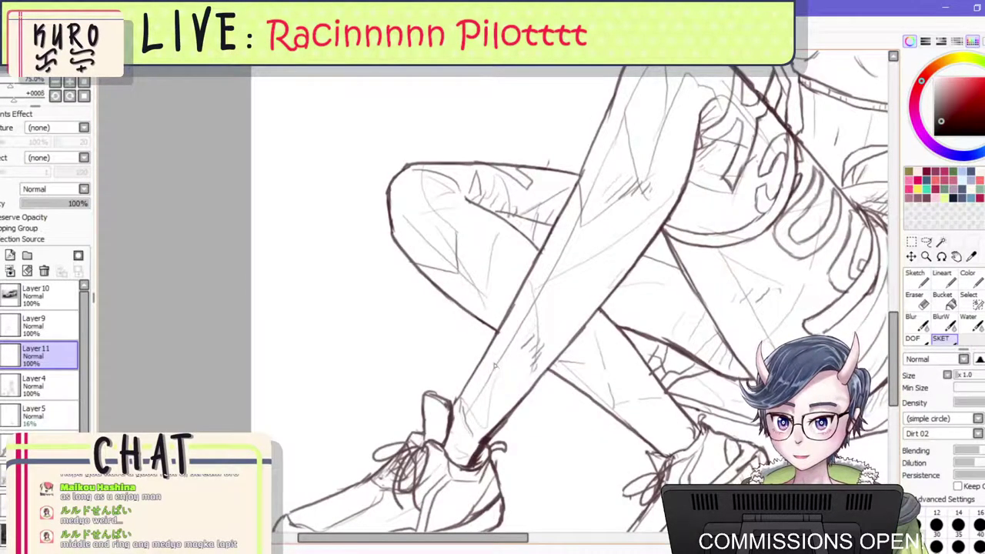
key("ctrl+e")
scroll(497, 354, "down", 3)
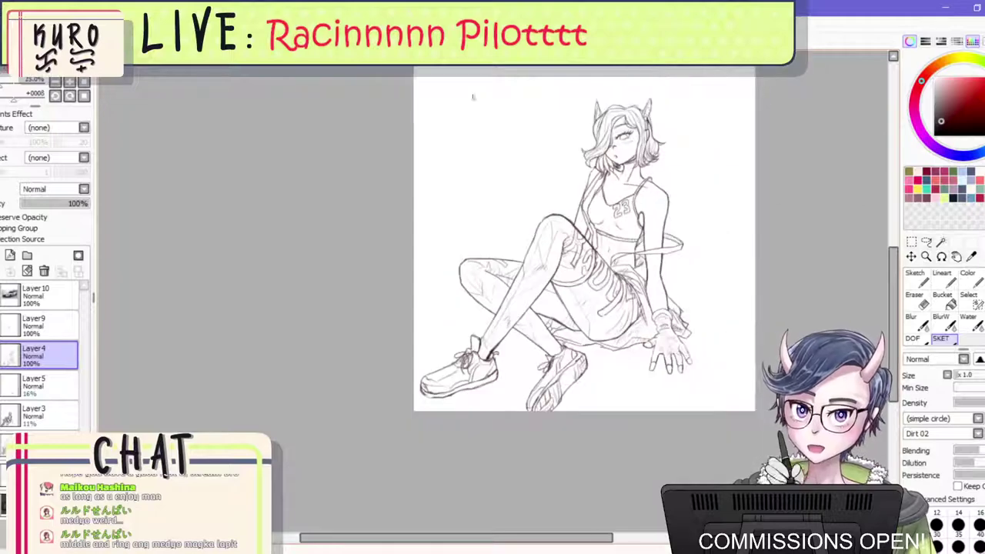
Flip the canvas view horizontally and check the mirrored figure's pose and proportions.
key("h")
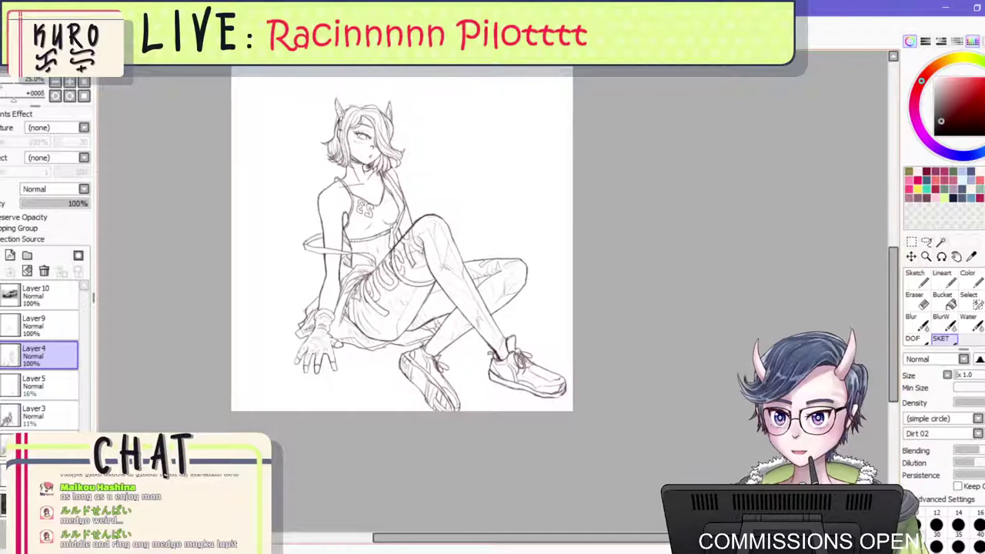
left_click_drag(319, 134, 368, 153)
scroll(368, 152, "up", 4)
scroll(385, 173, "down", 4)
scroll(370, 224, "up", 1)
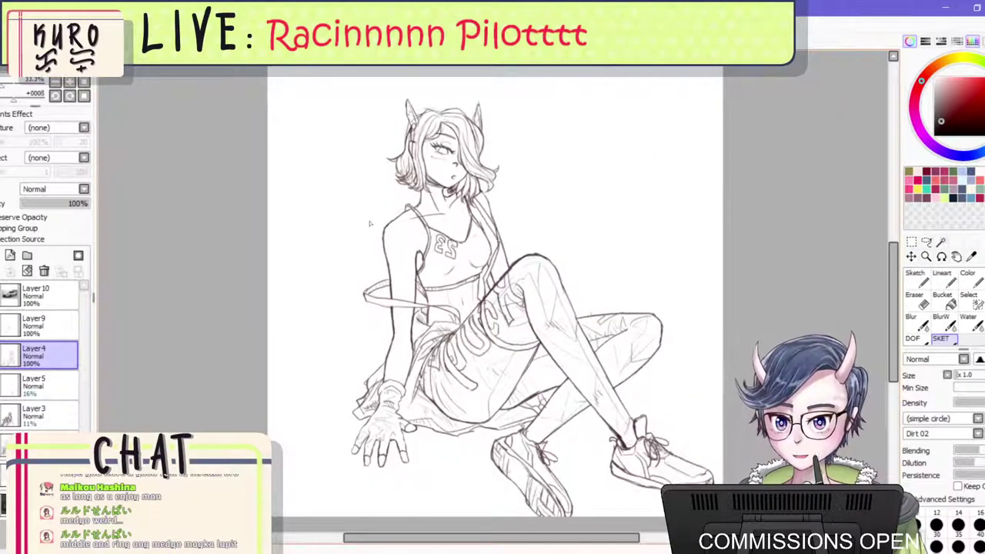
Erase the kinked line beside the armpit and redraw the top's armhole edge as one smooth curve.
scroll(481, 262, "up", 5)
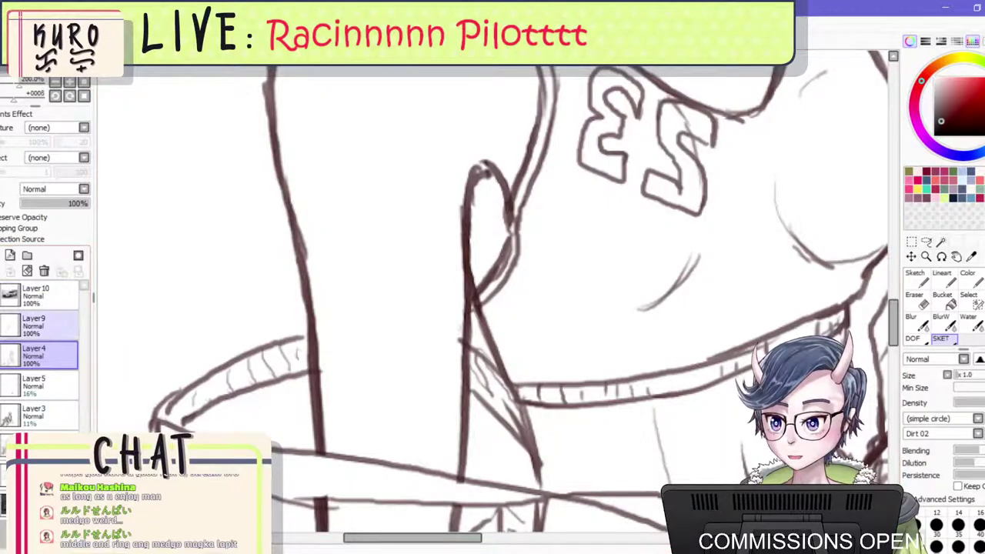
key("e")
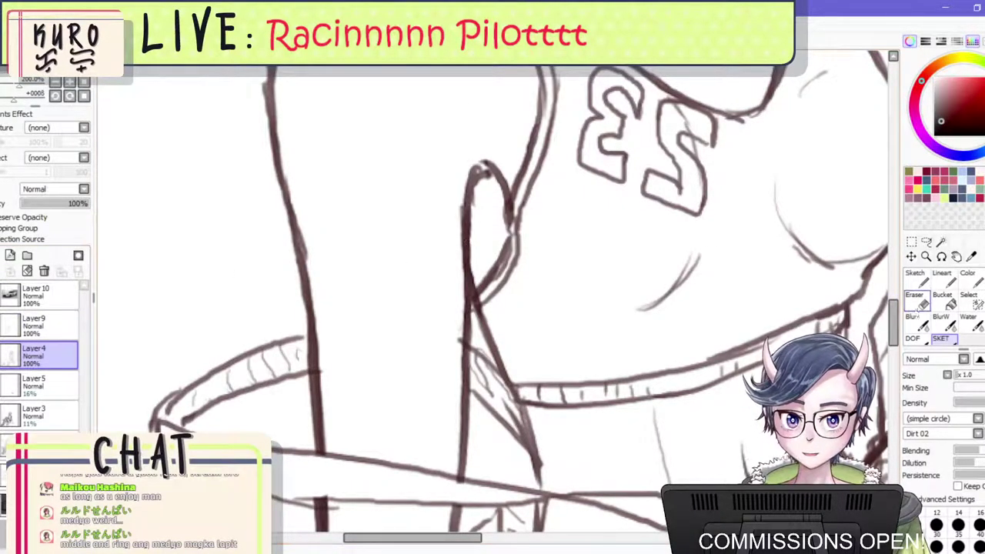
mouse_move(514, 227)
left_mouse_down()
mouse_move(496, 250)
mouse_move(508, 289)
mouse_move(516, 187)
mouse_move(508, 202)
left_mouse_up()
left_click(940, 339)
mouse_move(530, 152)
left_mouse_down()
mouse_move(508, 235)
mouse_move(527, 171)
mouse_move(477, 285)
mouse_move(498, 286)
mouse_move(534, 176)
mouse_move(502, 278)
left_mouse_up()
key("ctrl+z")
left_click(916, 302)
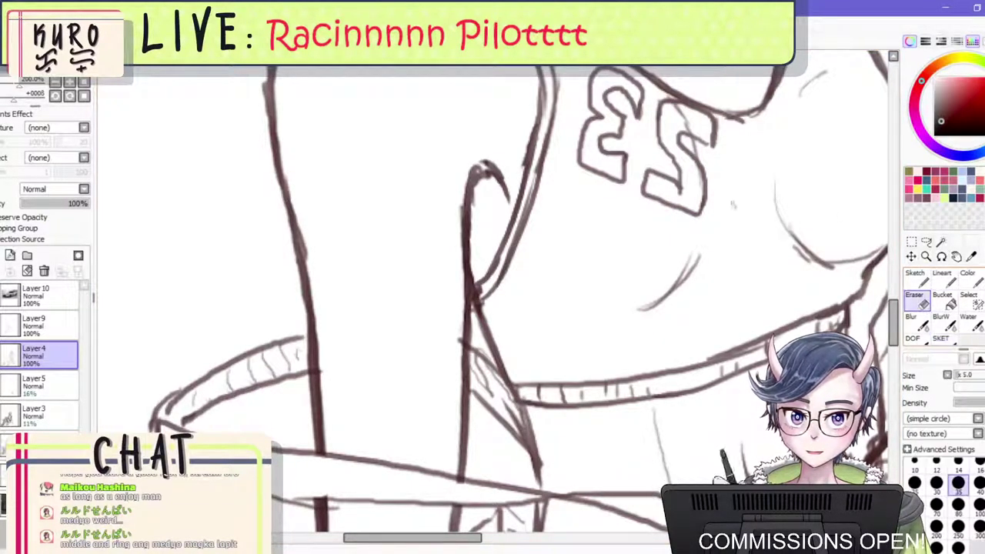
left_click_drag(515, 151, 521, 113)
scroll(531, 160, "down", 1)
scroll(537, 176, "down", 4)
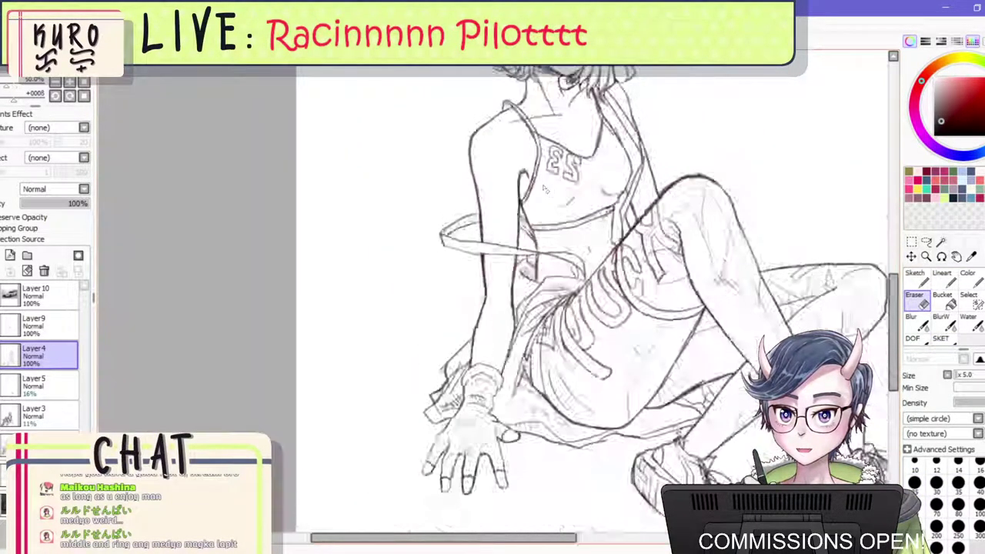
scroll(681, 214, "up", 1)
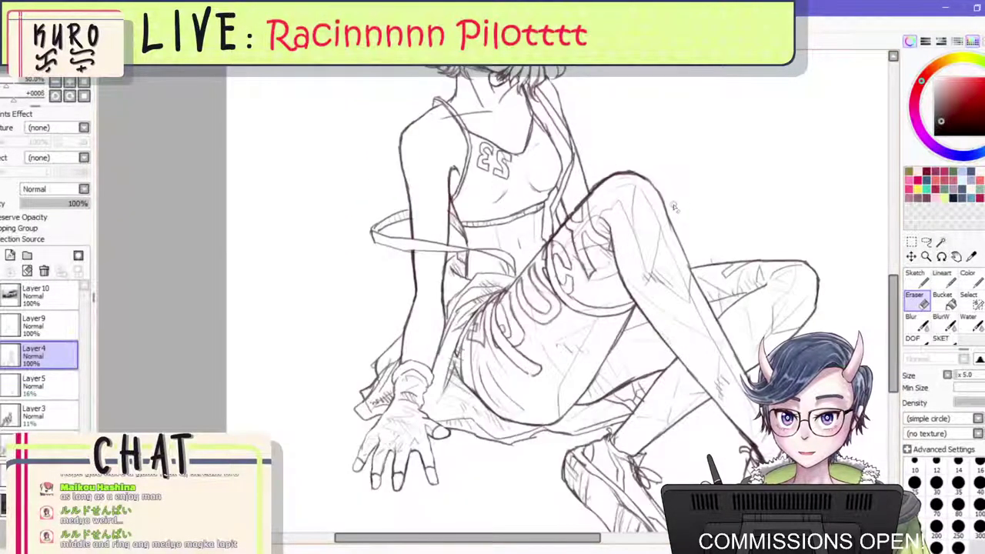
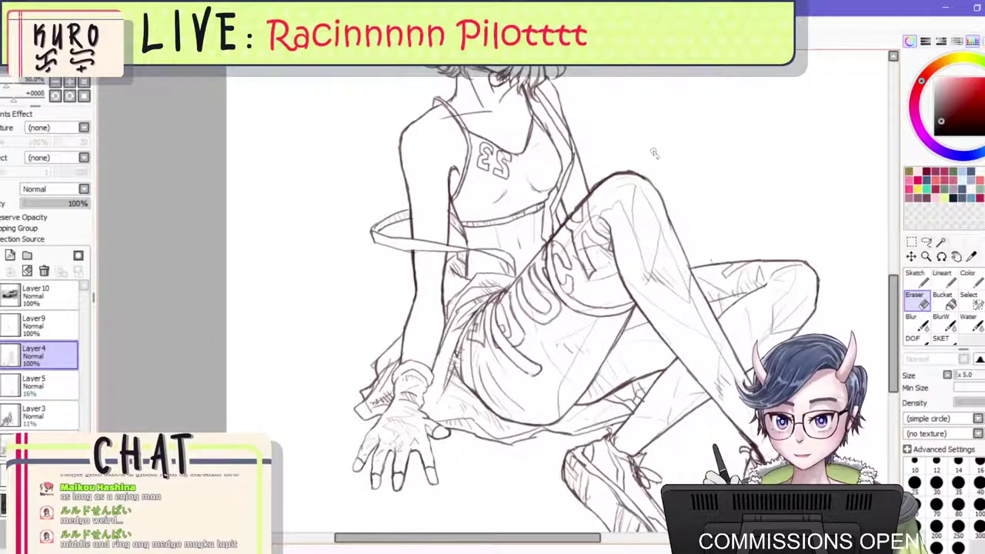
Merge Layer9 down into Layer4 and erase the raised thigh's outline where it crosses the band around the leg.
scroll(665, 246, "down", 3)
scroll(637, 271, "up", 3)
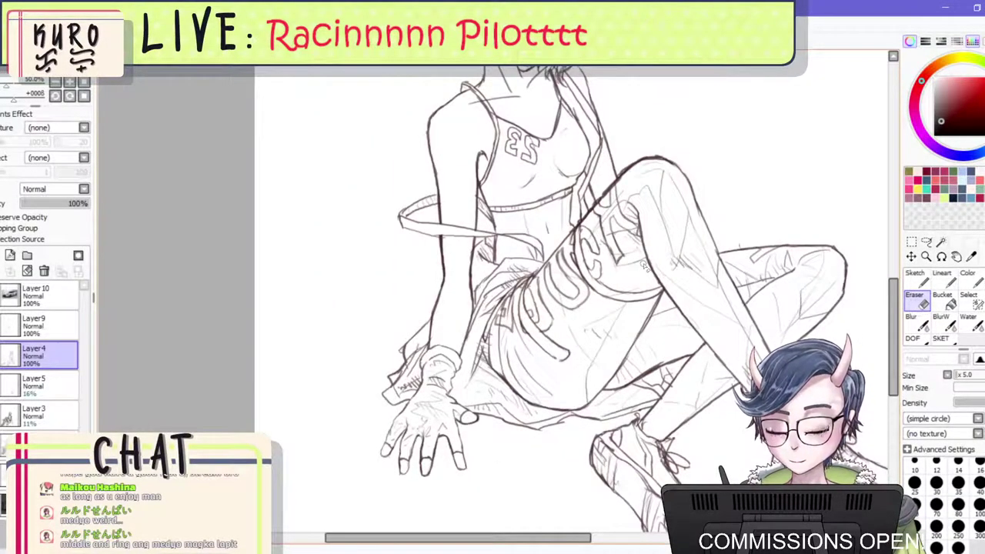
scroll(640, 269, "up", 2)
scroll(637, 271, "down", 2)
scroll(631, 272, "up", 1)
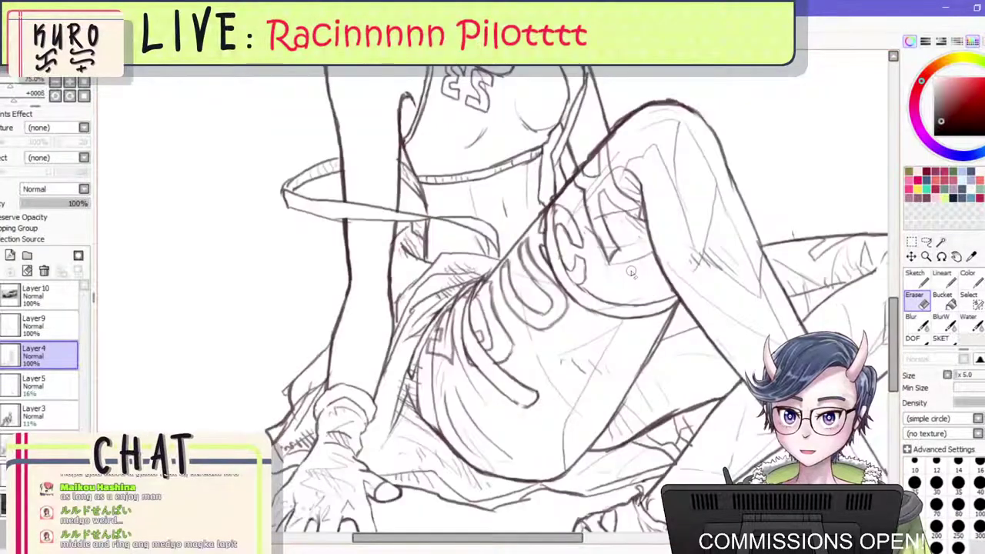
scroll(631, 270, "down", 2)
scroll(631, 269, "up", 4)
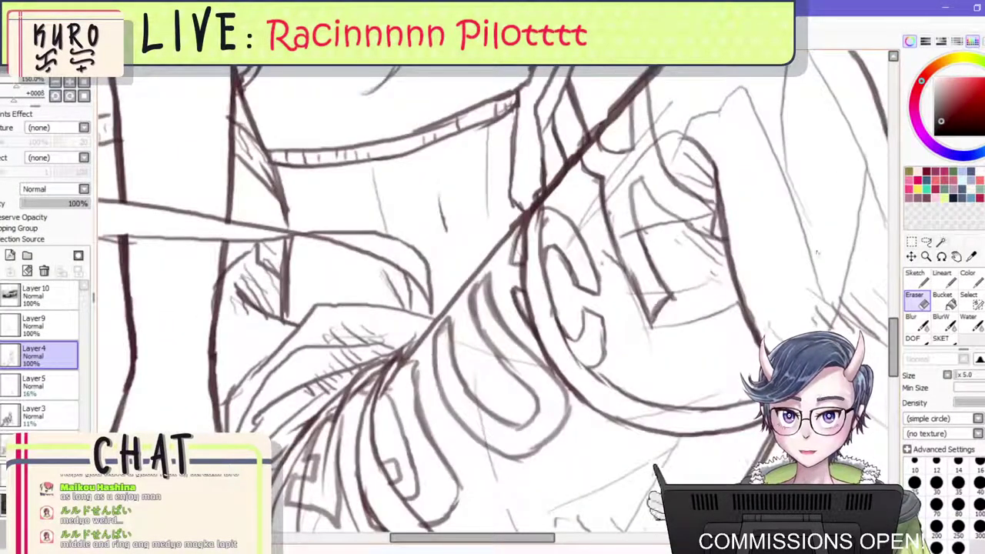
key("bracketleft")
key("bracketleft")
left_click_drag(537, 196, 540, 214)
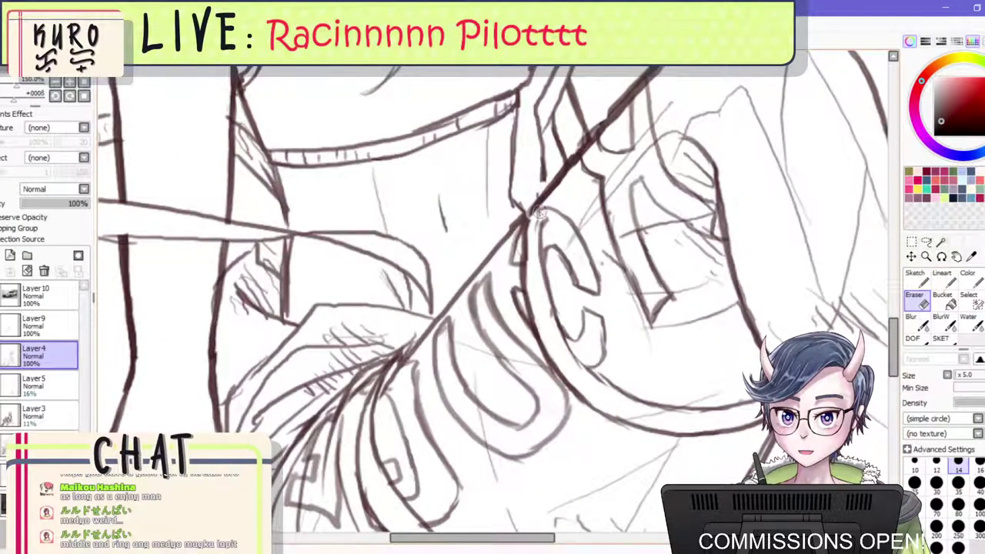
left_click(34, 323)
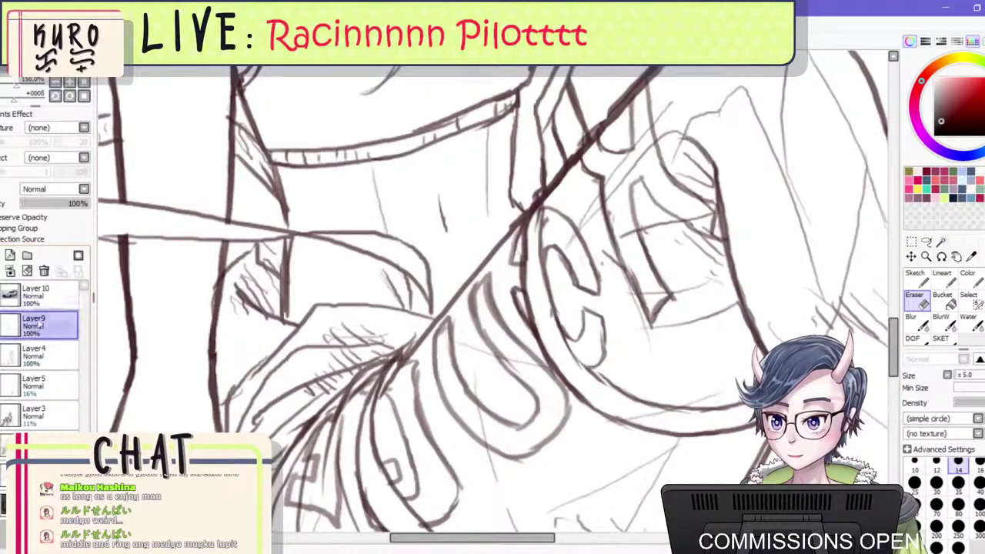
left_click(10, 271)
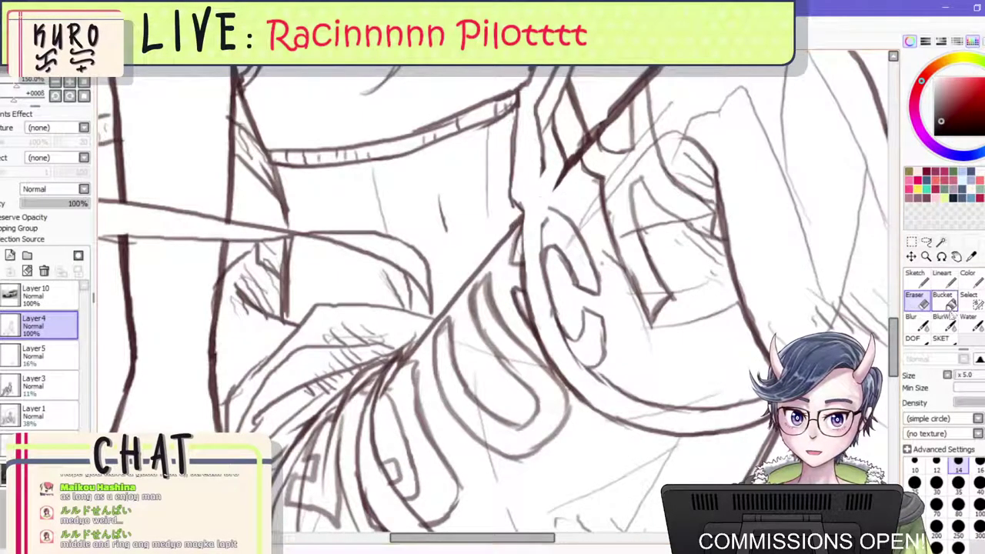
Redraw the upper end and outer edge of the thigh band where it wraps over the leg's outline.
left_click(951, 339)
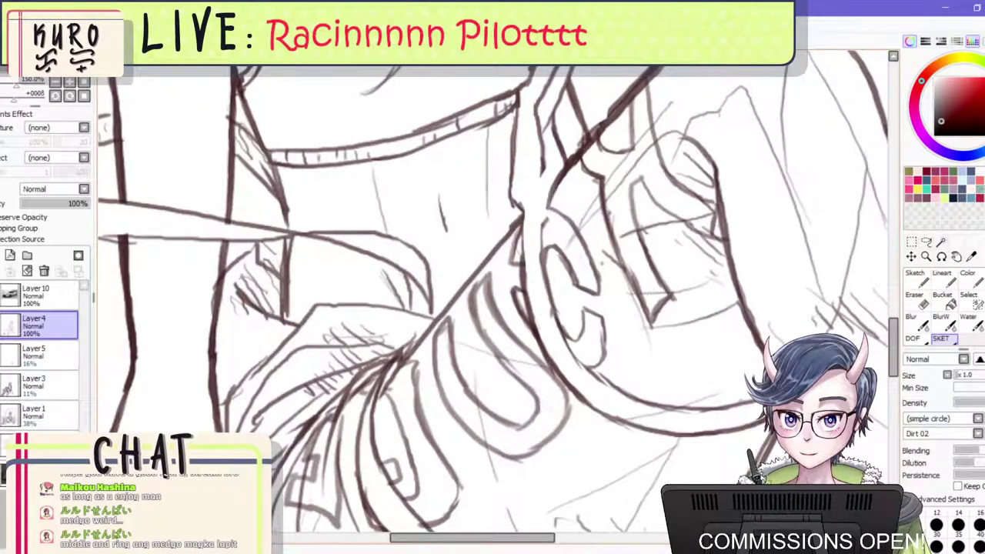
mouse_move(554, 174)
left_mouse_down()
mouse_move(526, 197)
mouse_move(521, 248)
left_mouse_up()
left_click_drag(526, 196, 520, 260)
left_click_drag(520, 223, 525, 294)
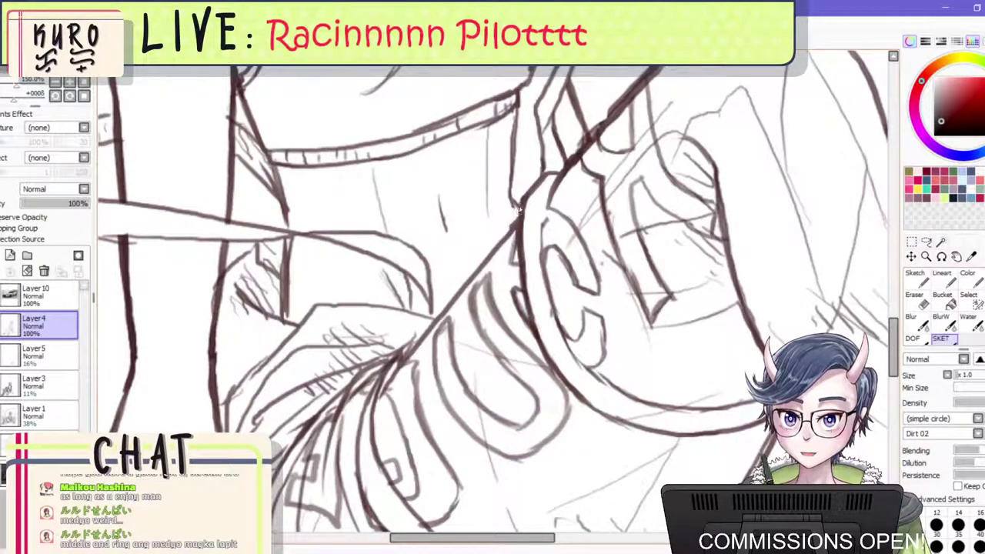
left_click_drag(522, 204, 506, 235)
left_click_drag(549, 177, 541, 263)
key("ctrl+z")
left_click_drag(549, 178, 541, 272)
left_click_drag(547, 206, 544, 264)
left_click_drag(555, 179, 550, 306)
left_click_drag(544, 243, 589, 382)
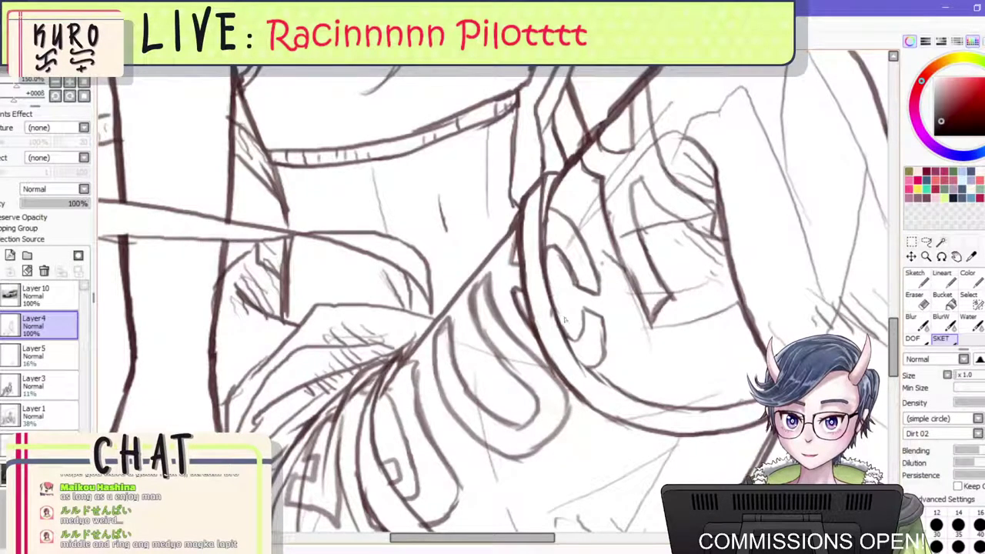
scroll(549, 236, "down", 3)
scroll(600, 293, "up", 3)
key("ctrl+z")
key("ctrl+z")
key("ctrl+z")
key("ctrl+z")
key("ctrl+z")
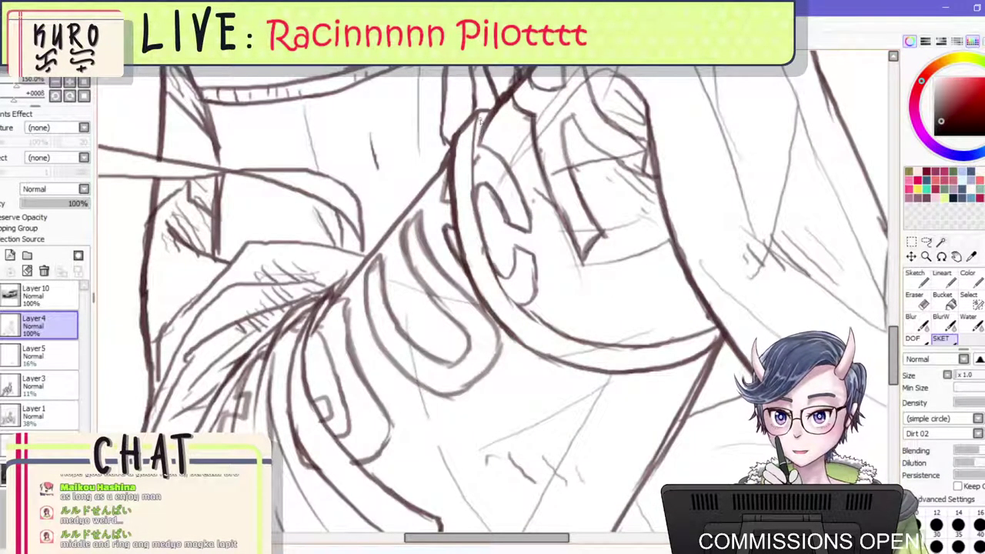
Draw the thigh band's inner edge as a curve from its upper end around to the lower front.
mouse_move(481, 116)
left_mouse_down()
mouse_move(473, 171)
mouse_move(500, 280)
left_mouse_up()
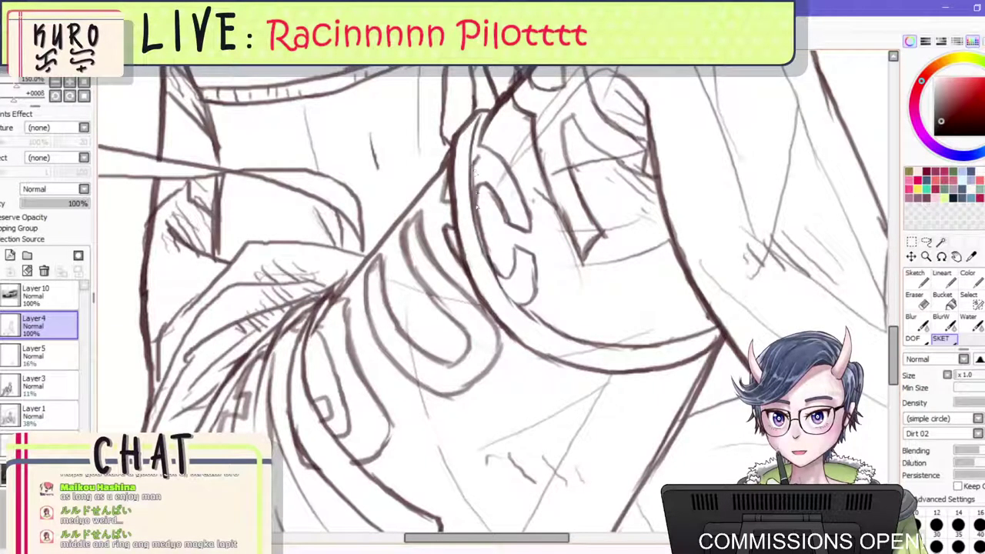
mouse_move(486, 120)
left_mouse_down()
mouse_move(478, 239)
mouse_move(554, 327)
mouse_move(590, 345)
left_mouse_up()
scroll(554, 260, "down", 2)
scroll(554, 285, "up", 2)
scroll(554, 285, "down", 1)
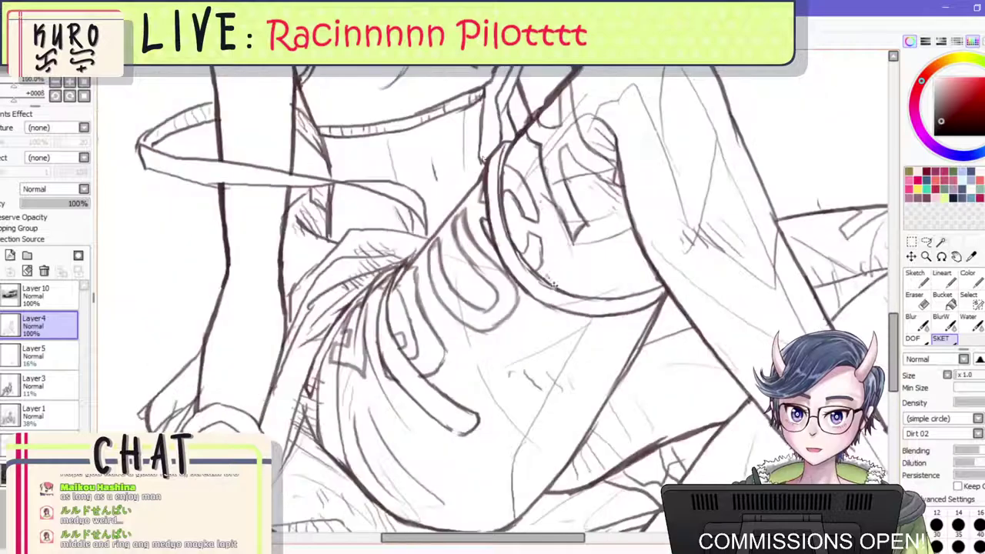
Erase the stray line ends where the thigh outline meets the band and redraw that stretch of outline.
scroll(476, 181, "up", 2)
key("e")
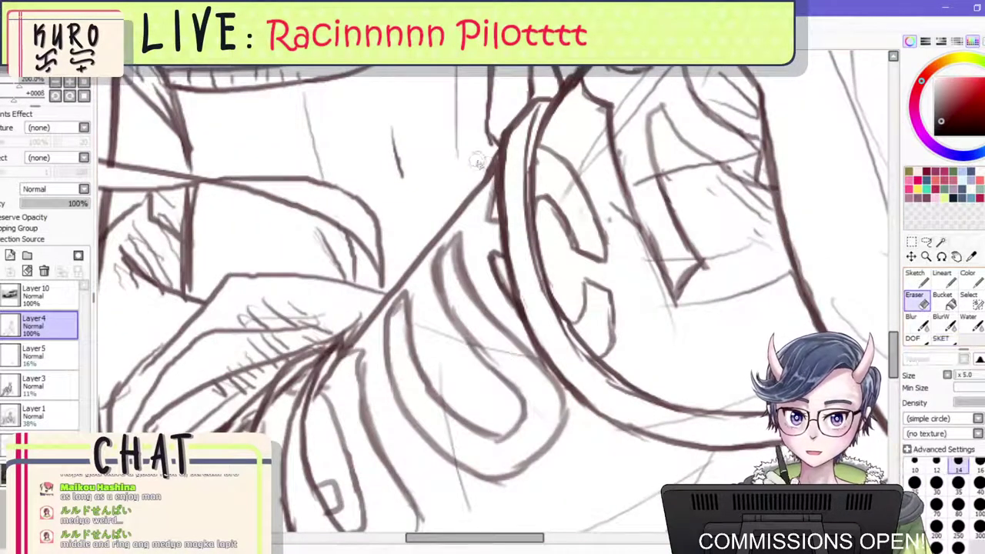
left_click_drag(477, 174, 491, 155)
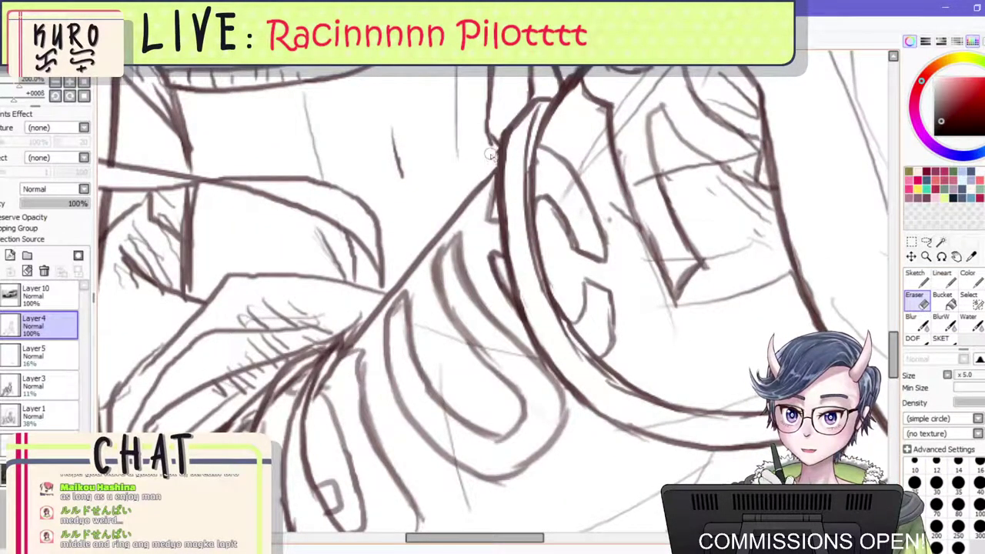
scroll(650, 248, "down", 2)
left_click(950, 339)
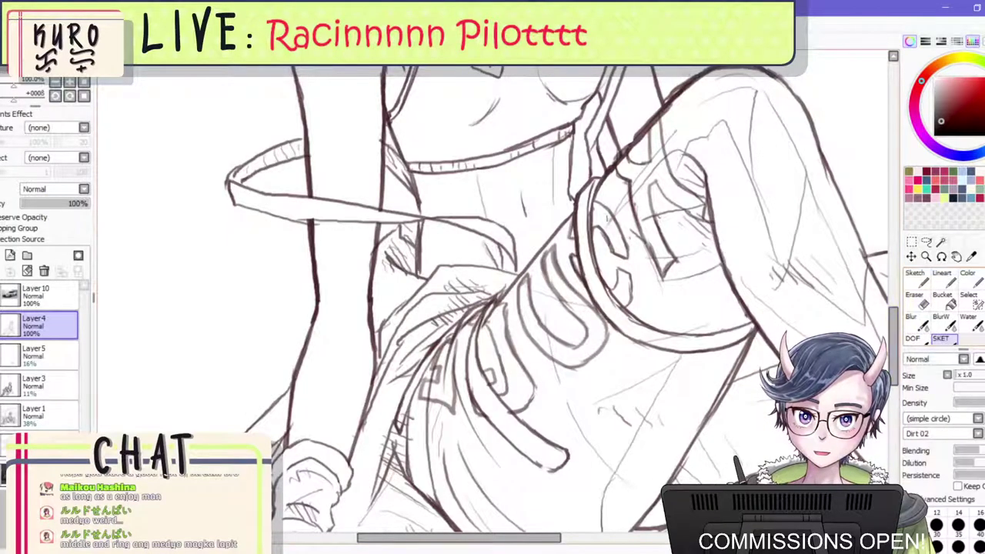
scroll(607, 218, "up", 1)
left_click_drag(566, 206, 537, 241)
scroll(573, 231, "down", 1)
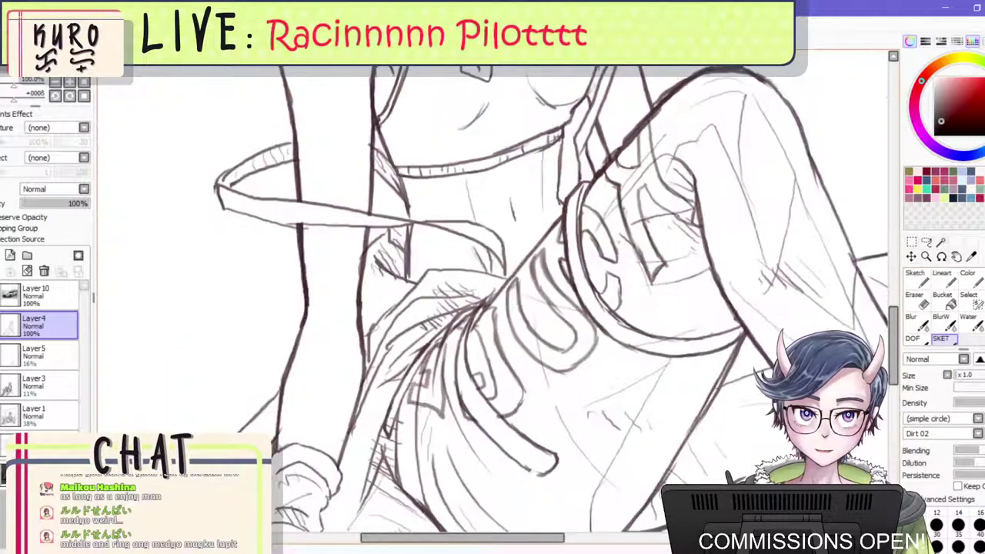
Clean up the junction of the band's lower end and the thigh's underside by erasing overlaps and retouching the line.
scroll(668, 338, "up", 2)
scroll(670, 347, "down", 2)
scroll(714, 360, "up", 2)
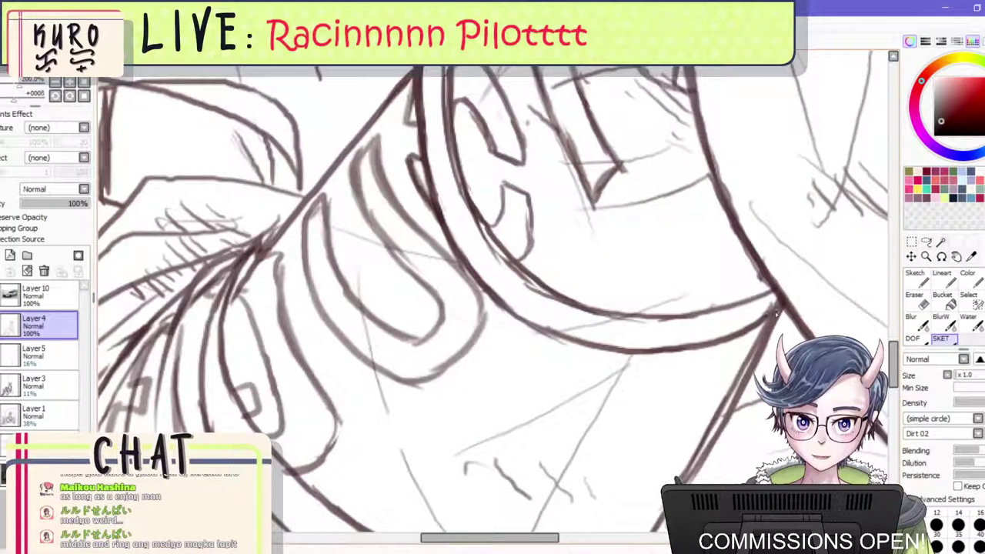
key("e")
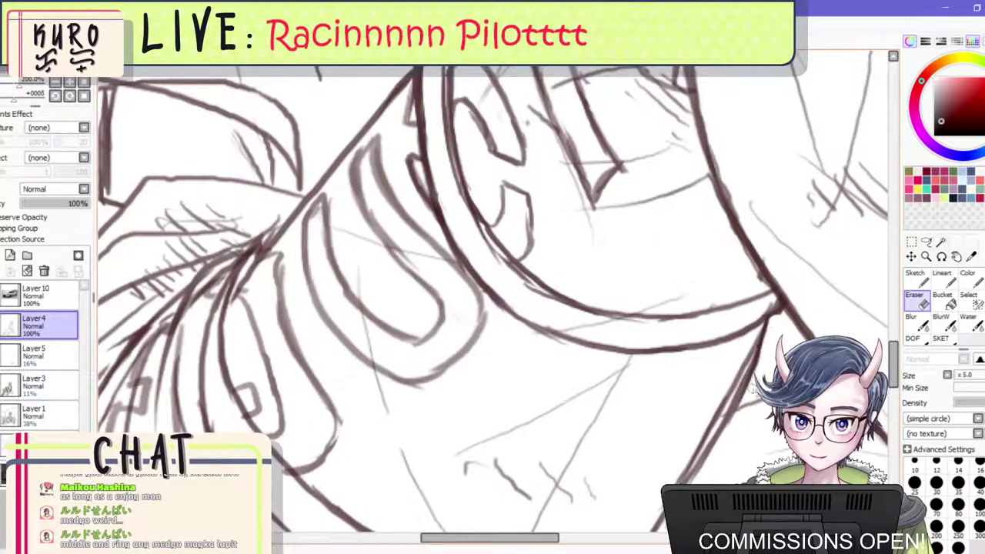
scroll(753, 388, "down", 4)
scroll(765, 312, "up", 4)
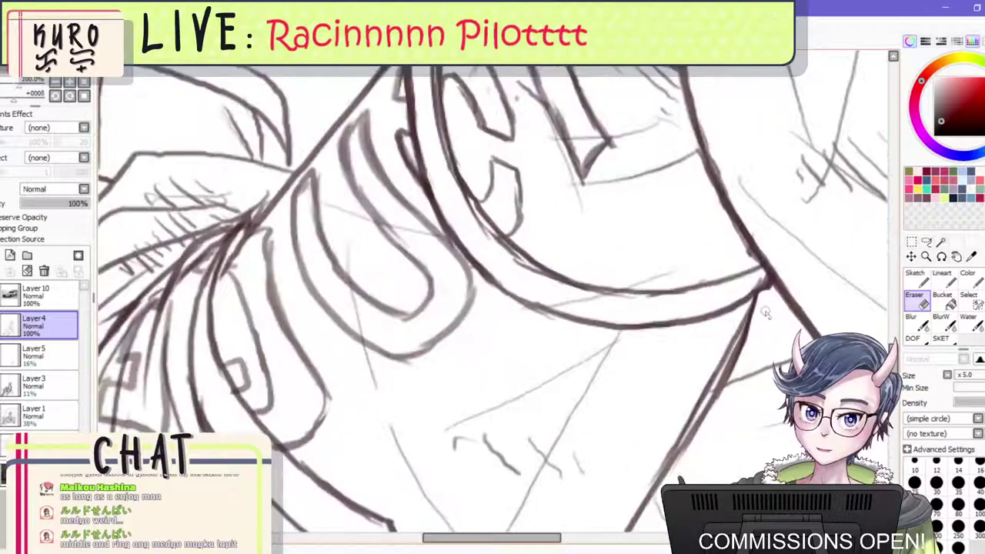
key("e")
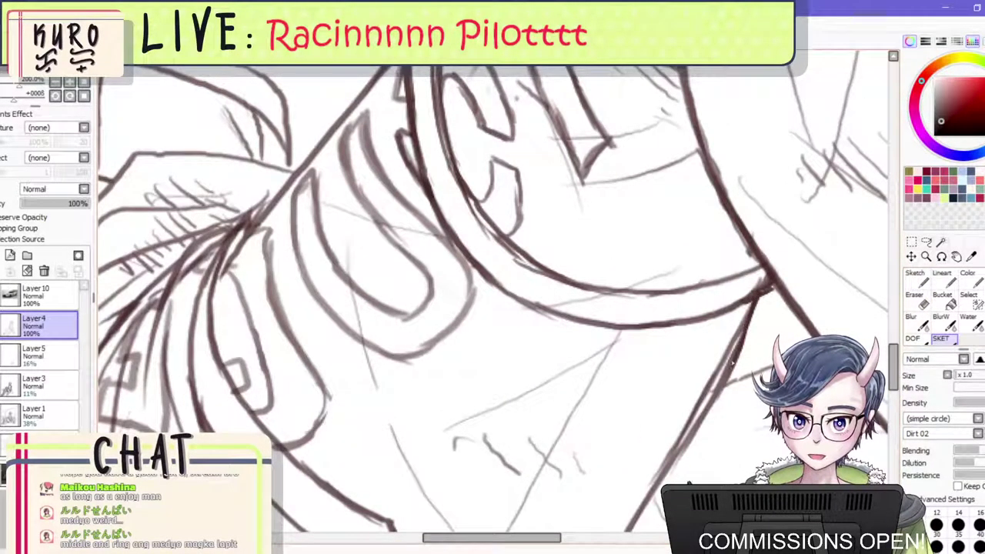
scroll(633, 344, "down", 4)
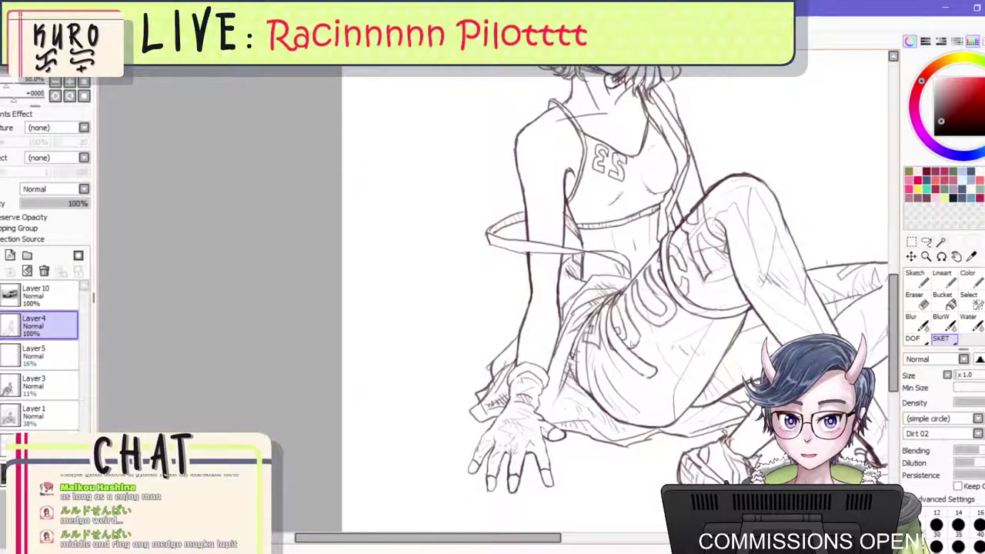
Erase part of the thigh's underside outline, redraw it more rounded, and add a short bar shape of the trouser design there.
scroll(631, 344, "up", 2)
scroll(628, 262, "down", 2)
scroll(628, 261, "up", 2)
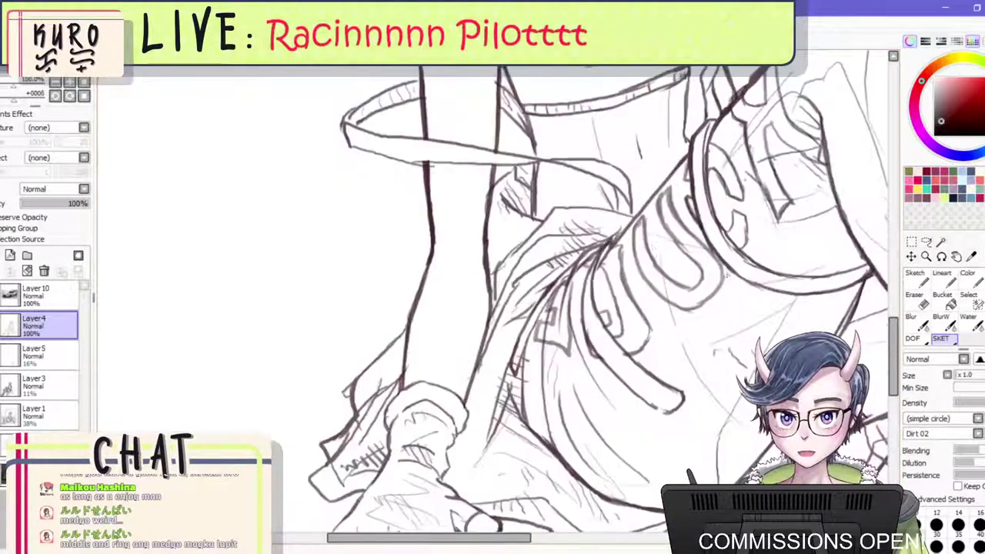
key("e")
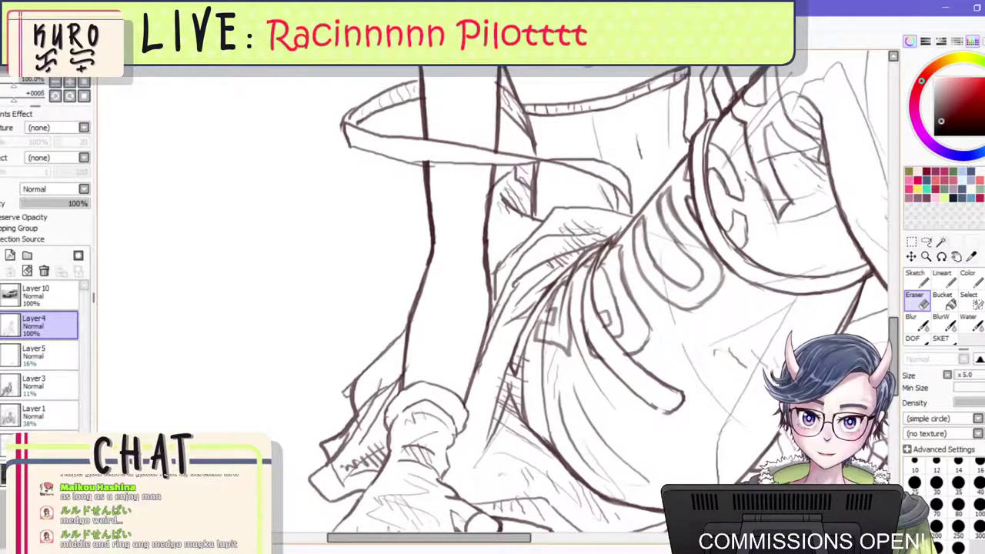
scroll(651, 307, "down", 1)
scroll(734, 380, "up", 2)
left_click(940, 341)
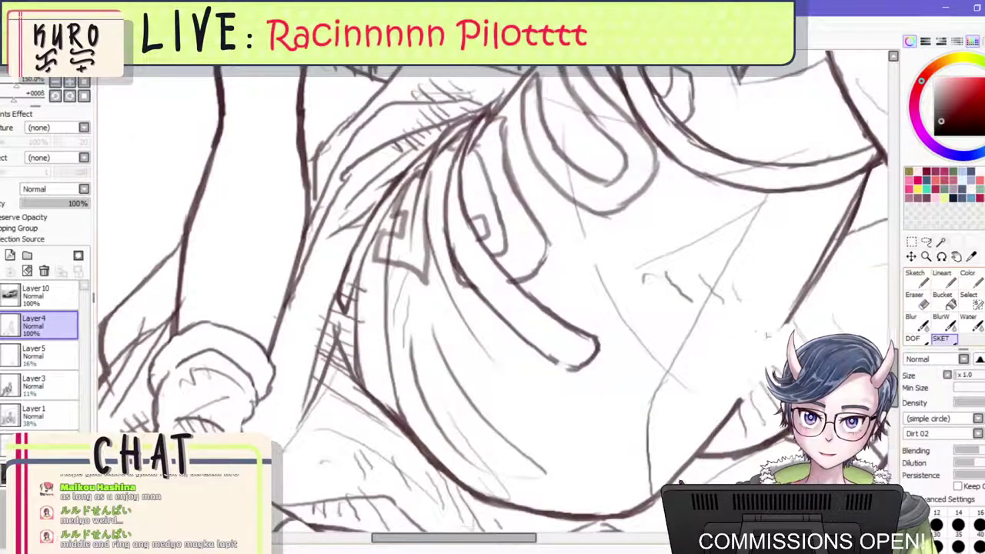
mouse_move(716, 362)
left_mouse_down()
mouse_move(707, 377)
mouse_move(726, 389)
left_mouse_up()
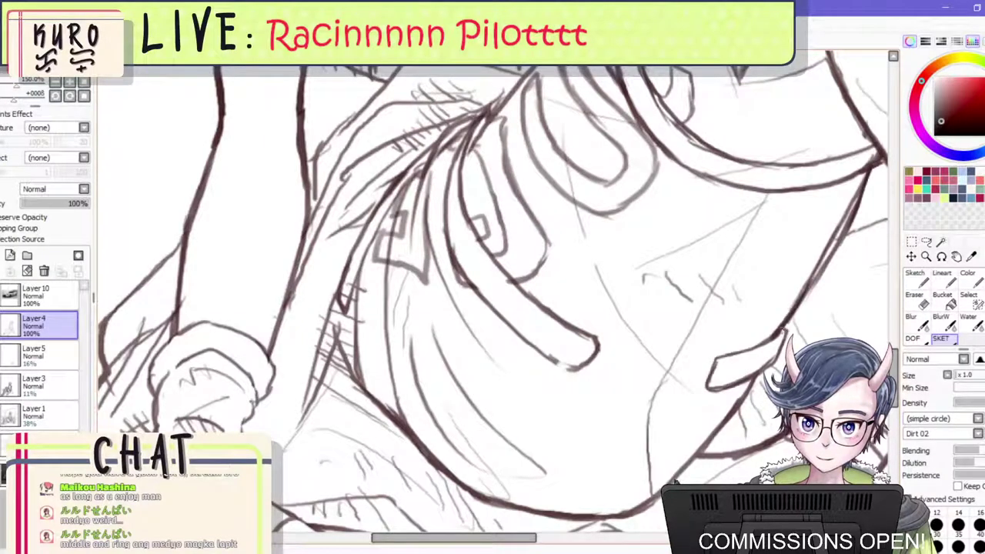
key("e")
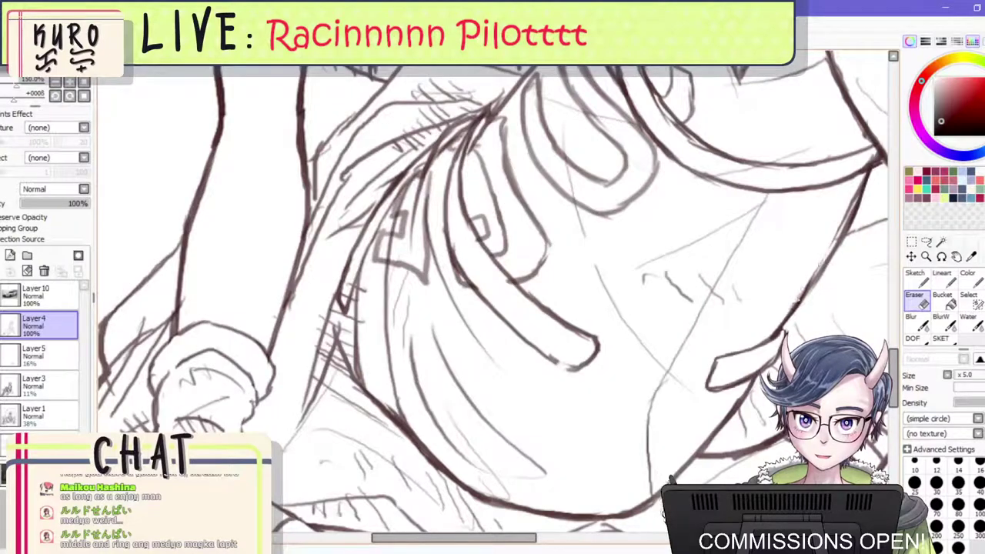
scroll(737, 321, "down", 5)
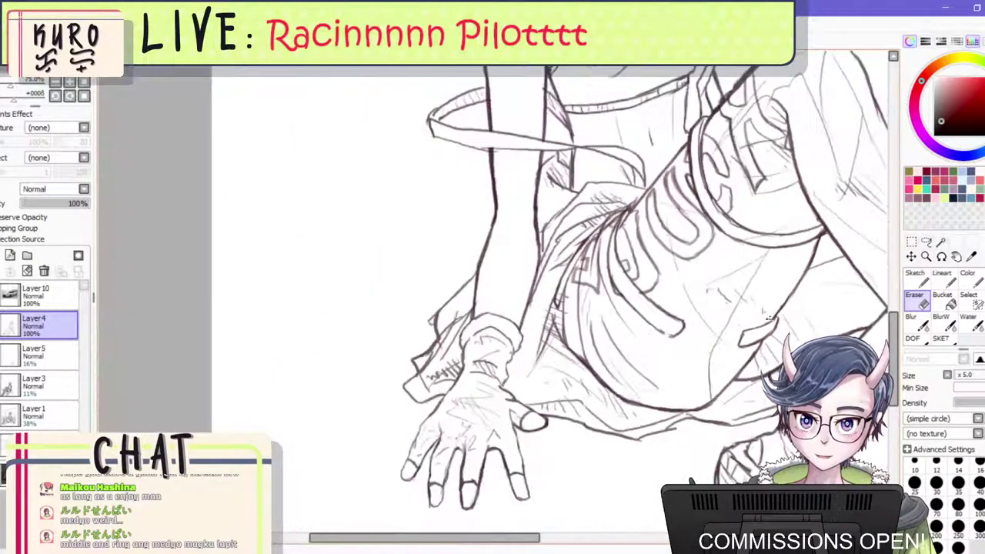
Retouch the upper ends of the trousers' curved stripes with short strokes where they meet the hip crease.
scroll(647, 291, "down", 1)
scroll(646, 290, "up", 7)
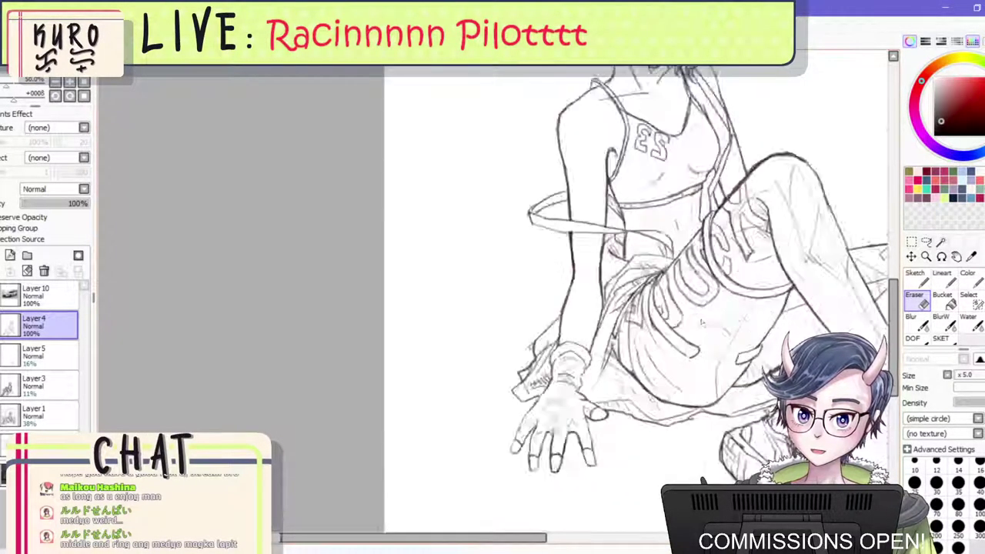
scroll(645, 291, "up", 1)
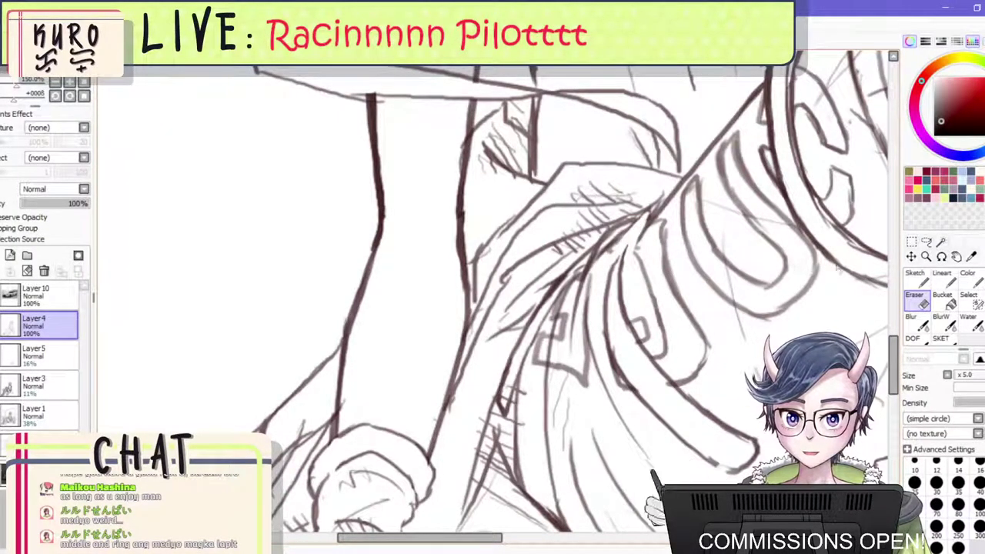
left_click(943, 340)
mouse_move(640, 240)
left_mouse_down()
mouse_move(622, 291)
mouse_move(629, 248)
left_mouse_up()
mouse_move(610, 282)
left_mouse_down()
mouse_move(637, 237)
mouse_move(617, 263)
left_mouse_up()
mouse_move(642, 227)
left_mouse_down()
mouse_move(606, 255)
mouse_move(658, 210)
left_mouse_up()
scroll(650, 258, "down", 6)
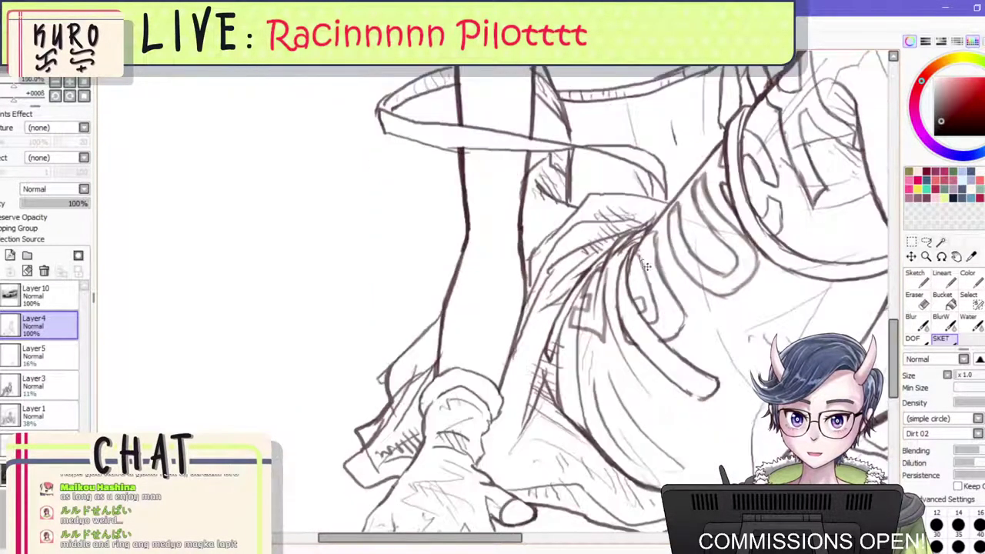
scroll(793, 275, "up", 1)
scroll(798, 283, "up", 1)
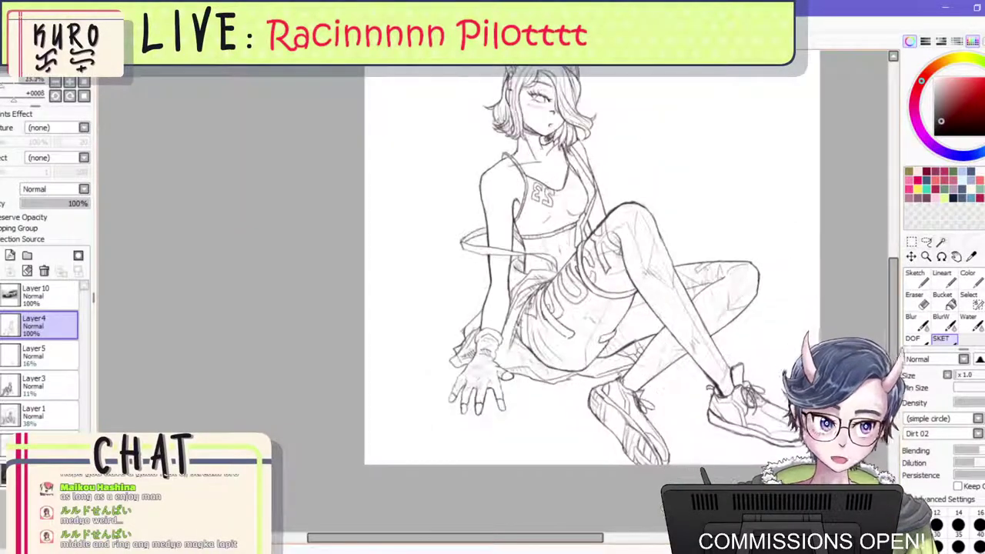
Add a thickness line along the upper edge of the short bar at the thigh's underside and darken it.
scroll(608, 336, "up", 5)
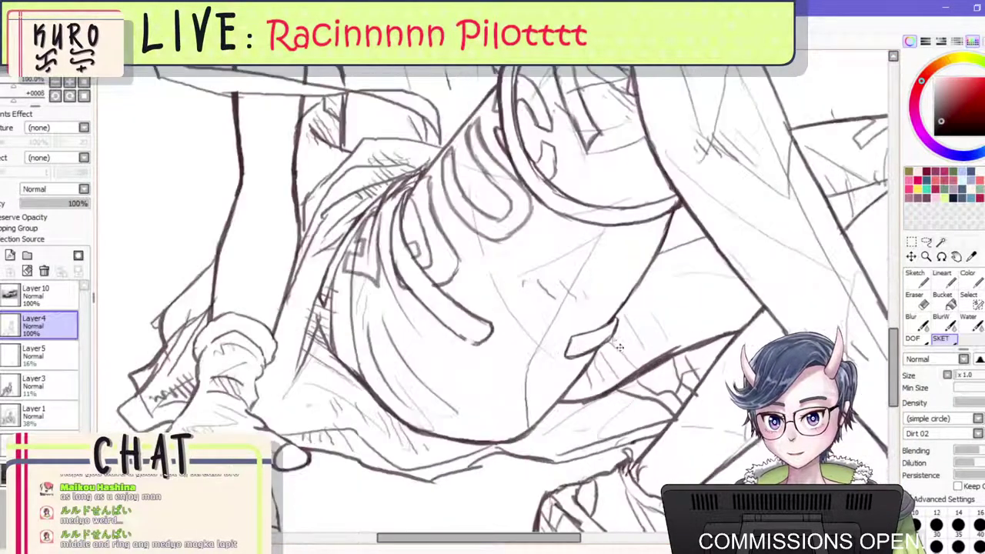
mouse_move(566, 326)
left_mouse_down()
mouse_move(571, 369)
mouse_move(562, 369)
mouse_move(587, 367)
mouse_move(567, 331)
mouse_move(644, 309)
mouse_move(618, 324)
mouse_move(653, 292)
left_mouse_up()
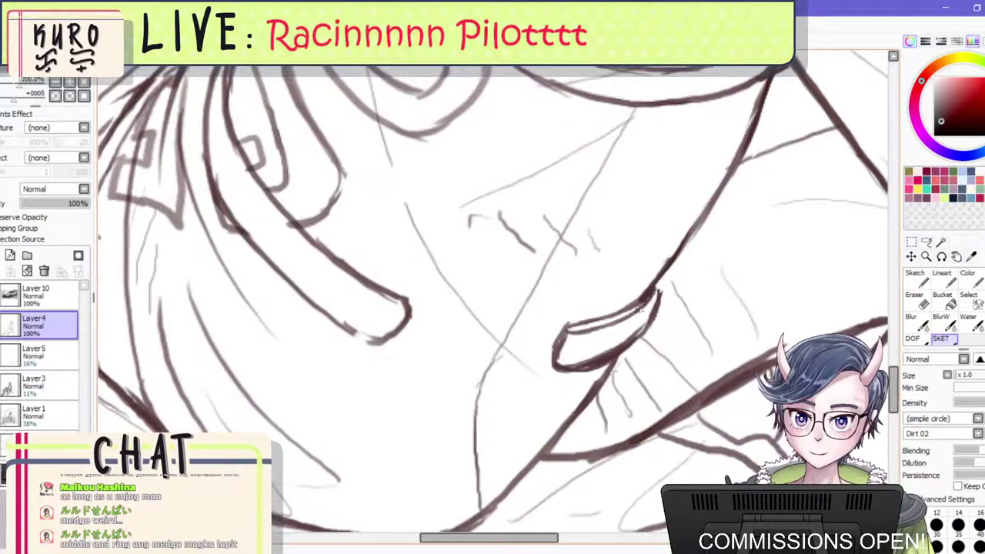
left_click_drag(604, 326, 655, 291)
left_click_drag(570, 331, 629, 309)
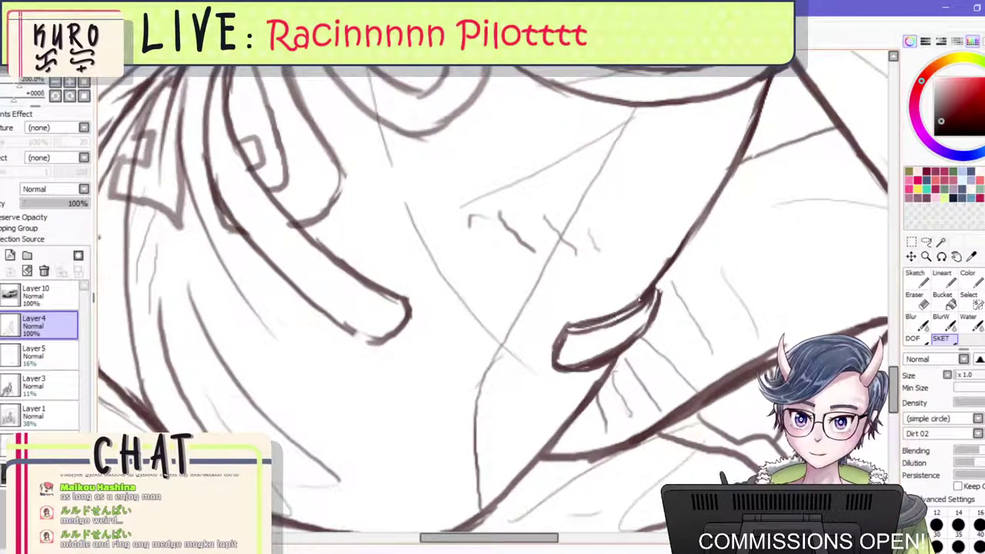
Thicken the upper edge of the long curved bar and add small dots inside both thigh bars.
scroll(576, 311, "down", 1)
left_click_drag(320, 187, 401, 286)
mouse_move(370, 258)
left_mouse_down()
mouse_move(451, 318)
mouse_move(402, 333)
left_mouse_up()
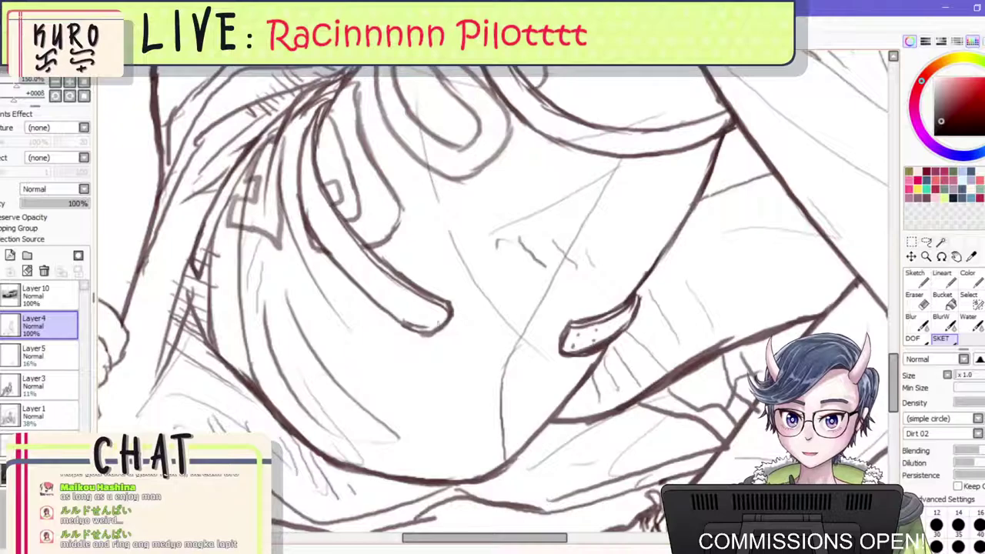
left_click(435, 312)
left_click(424, 328)
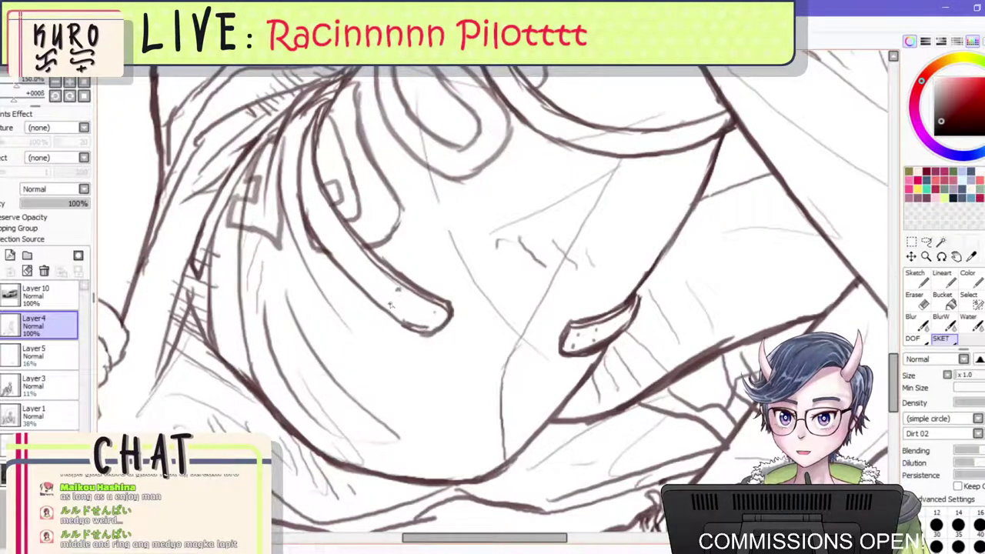
Draw a small buckle across the thigh band near its upper end.
scroll(425, 321, "down", 5)
scroll(459, 226, "up", 5)
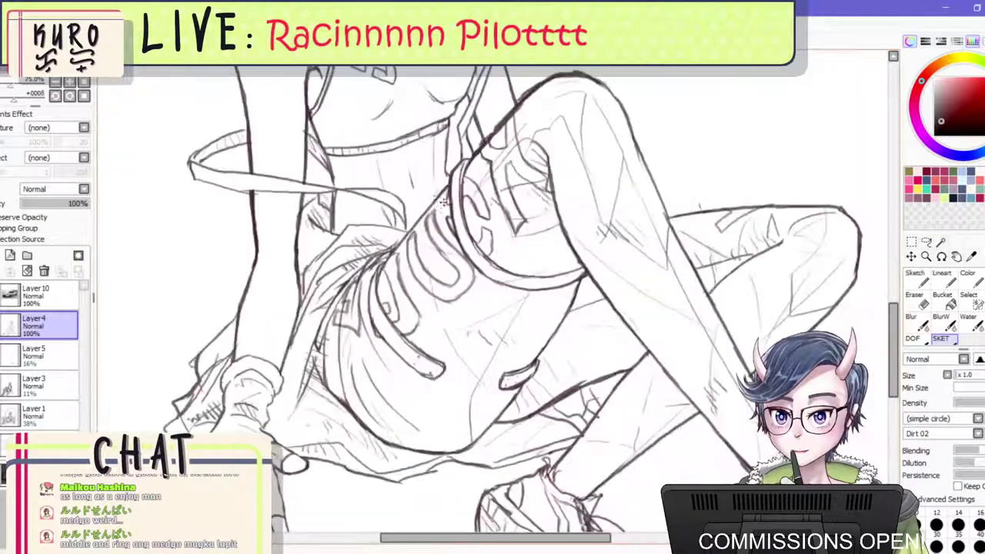
mouse_move(469, 210)
left_mouse_down()
mouse_move(485, 193)
mouse_move(493, 236)
mouse_move(472, 256)
mouse_move(468, 223)
mouse_move(486, 230)
mouse_move(480, 254)
mouse_move(492, 238)
left_mouse_up()
scroll(496, 235, "down", 3)
scroll(492, 223, "up", 1)
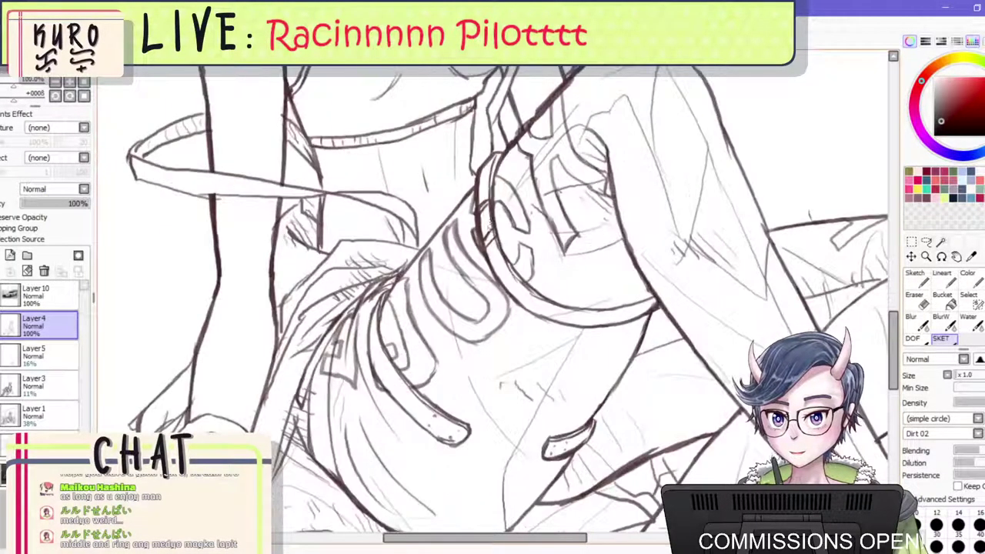
Erase the thigh band's lines that run through the buckle.
scroll(469, 207, "up", 2)
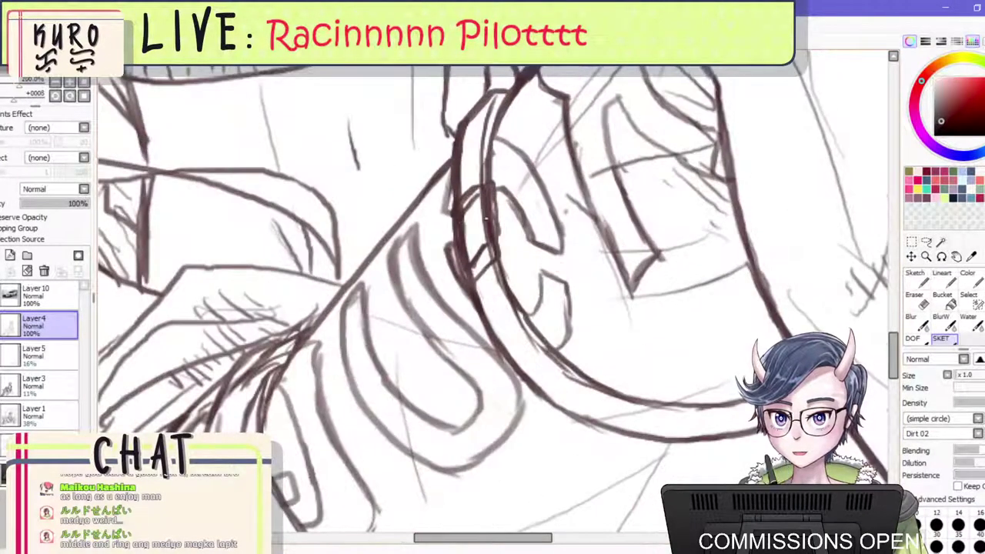
key("e")
mouse_move(483, 196)
left_mouse_down()
mouse_move(496, 254)
mouse_move(486, 219)
mouse_move(462, 234)
mouse_move(472, 273)
left_mouse_up()
left_click_drag(464, 241, 481, 266)
scroll(502, 237, "down", 1)
scroll(503, 241, "down", 3)
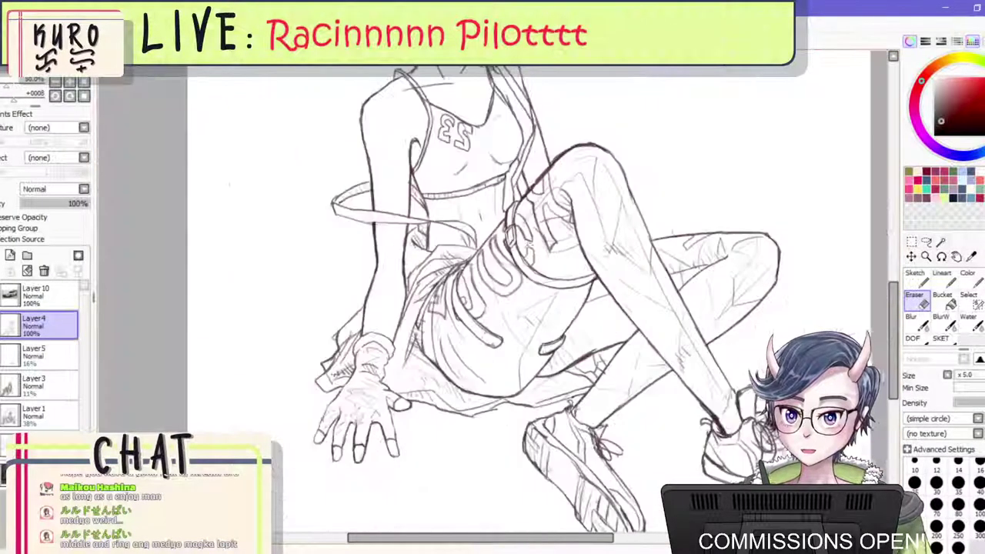
Try to draw a long strap hanging from the thigh band's buckle down over the thigh.
scroll(512, 248, "up", 3)
left_click(946, 341)
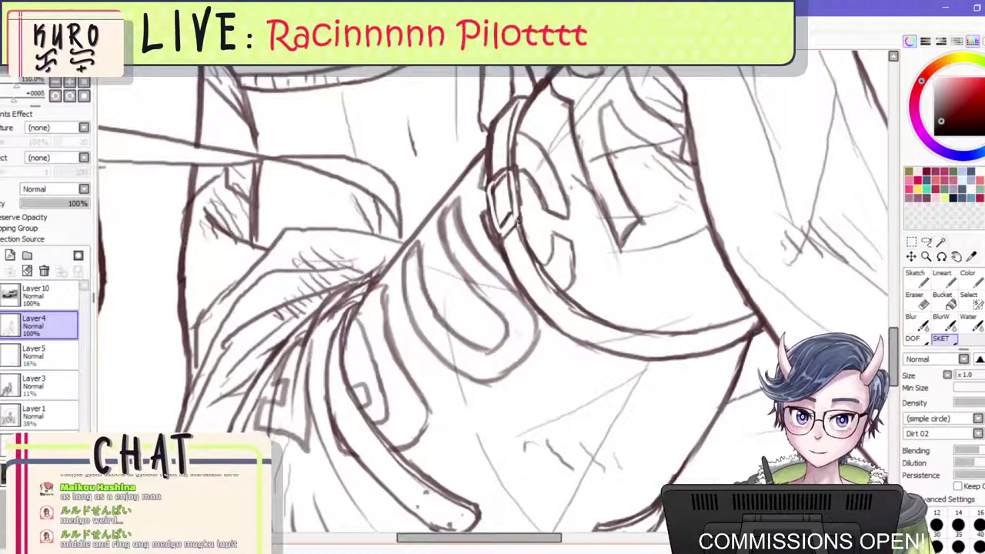
mouse_move(521, 212)
left_mouse_down()
mouse_move(516, 198)
mouse_move(516, 220)
mouse_move(517, 190)
left_mouse_up()
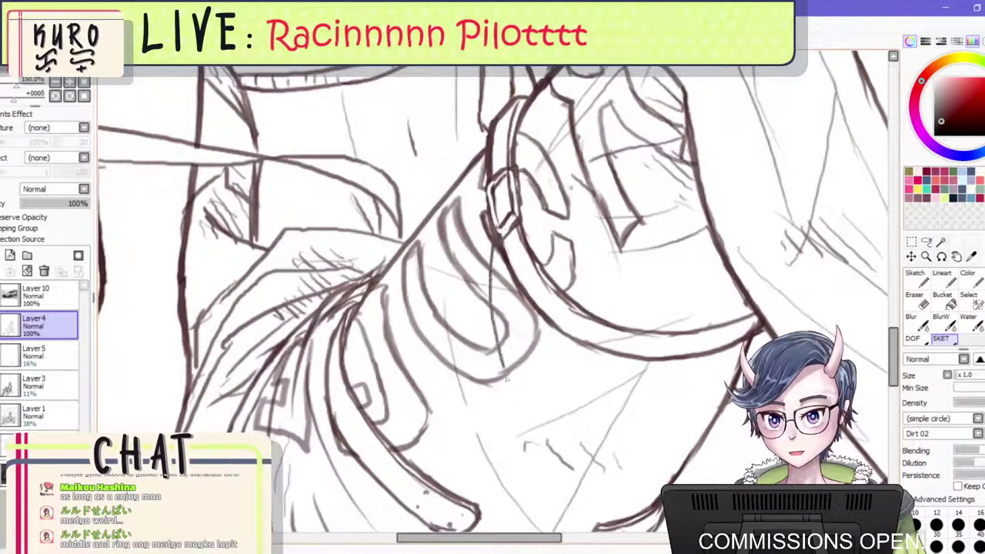
scroll(503, 257, "down", 2)
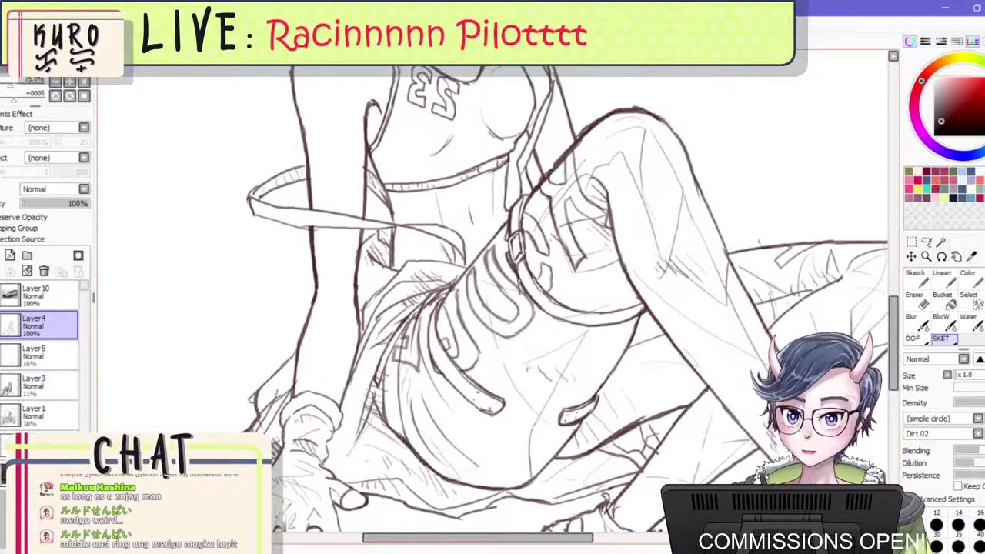
left_click_drag(519, 286, 537, 342)
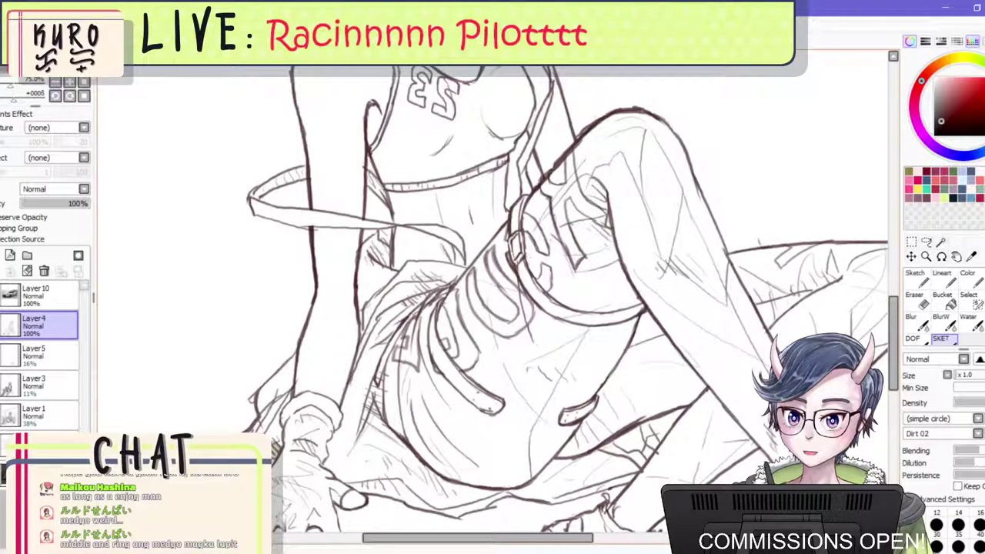
left_click_drag(512, 244, 504, 389)
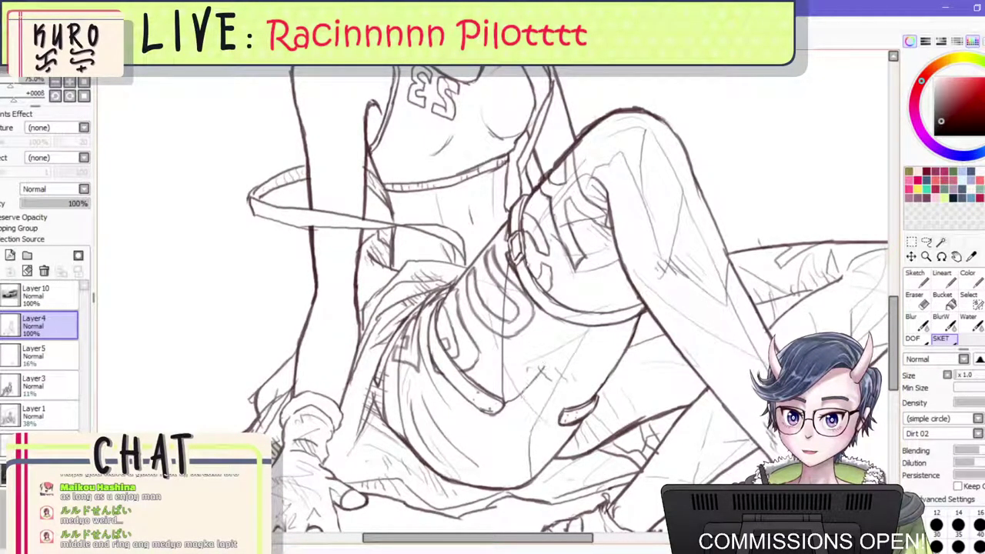
scroll(542, 373, "down", 3)
scroll(540, 283, "down", 2)
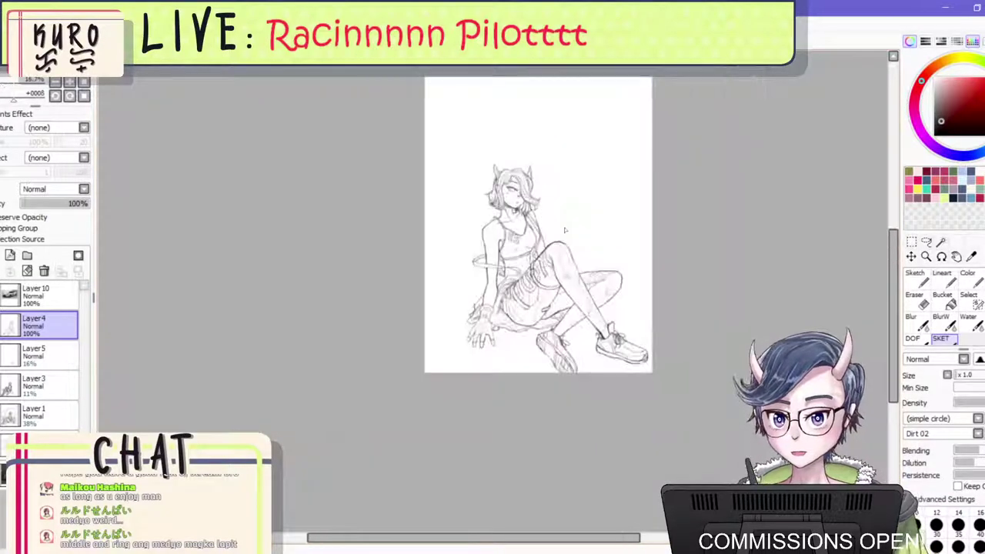
Examine the whole figure, then the trousers and the top's shoulder strap up close.
scroll(501, 225, "up", 1)
scroll(498, 225, "up", 1)
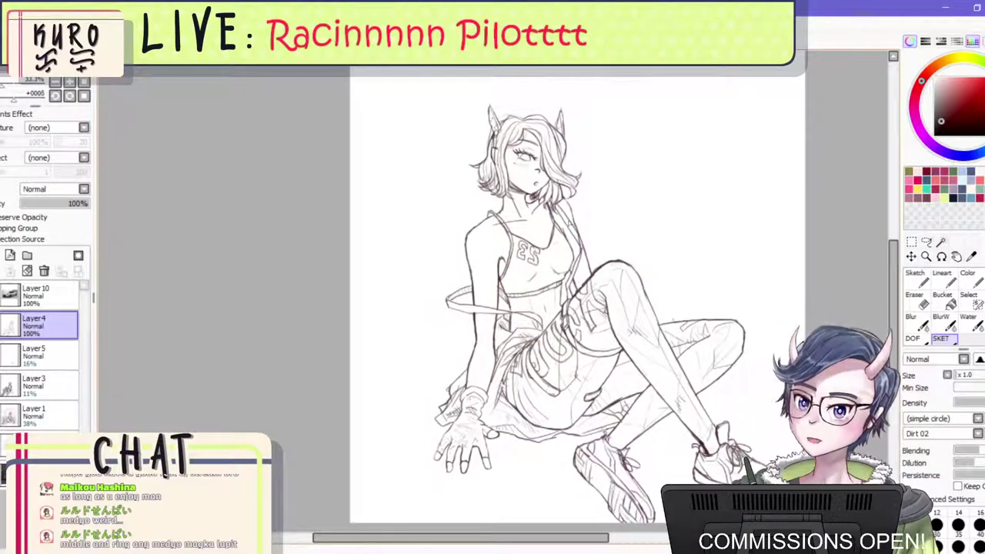
scroll(538, 308, "up", 1)
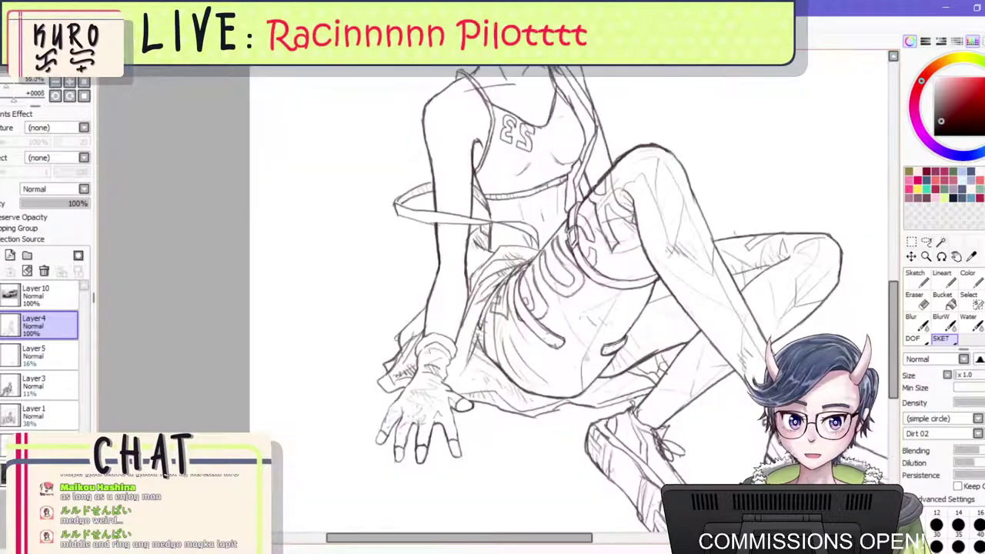
scroll(577, 308, "down", 2)
scroll(577, 307, "up", 2)
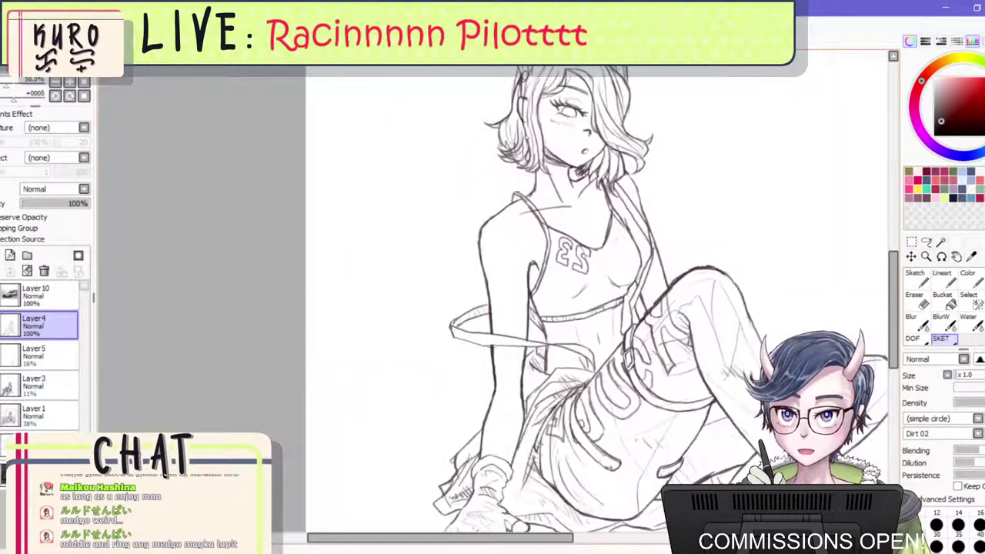
scroll(523, 169, "up", 2)
scroll(550, 223, "down", 3)
scroll(534, 241, "up", 5)
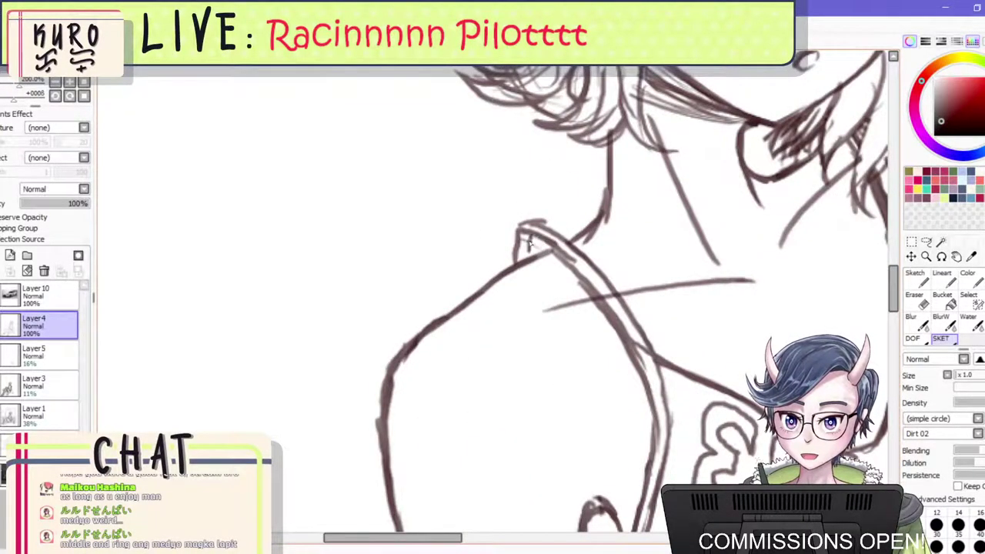
Add a small buckle shape across the upper part of the long curved bar on the thigh.
scroll(529, 243, "down", 3)
scroll(530, 244, "up", 2)
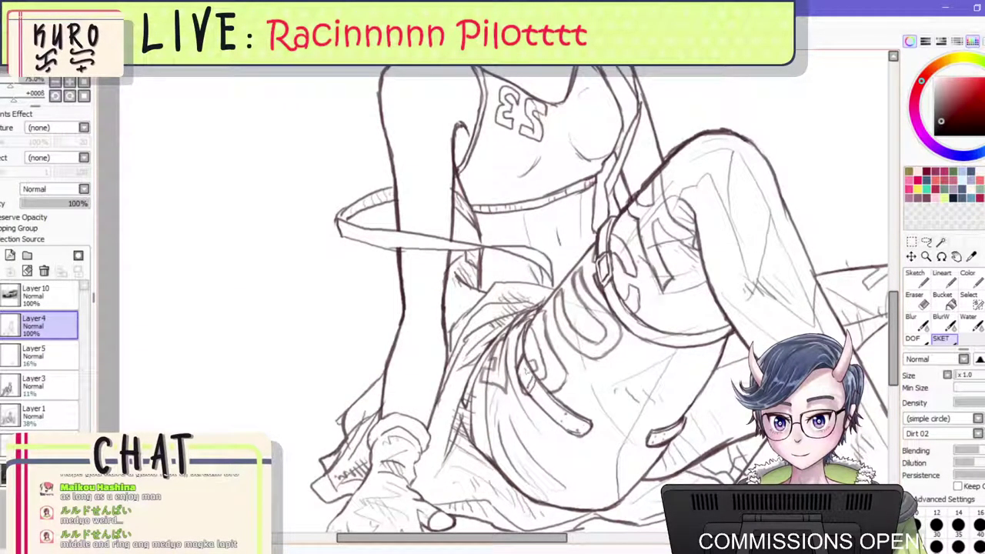
scroll(560, 326, "down", 3)
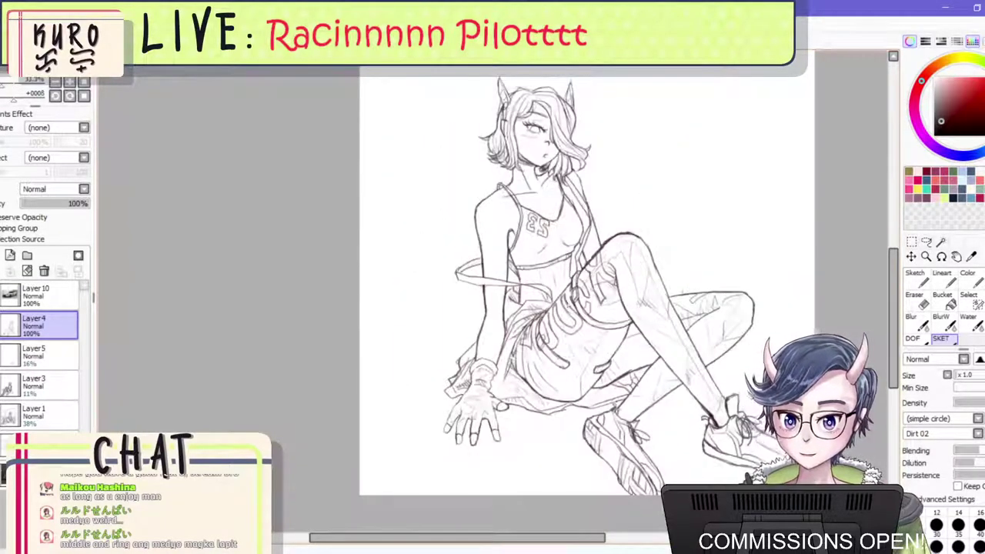
scroll(588, 287, "down", 1)
Try to draw a short strap hanging from the thigh band's lower end behind the shin, redrawing its outline once.
scroll(678, 332, "up", 4)
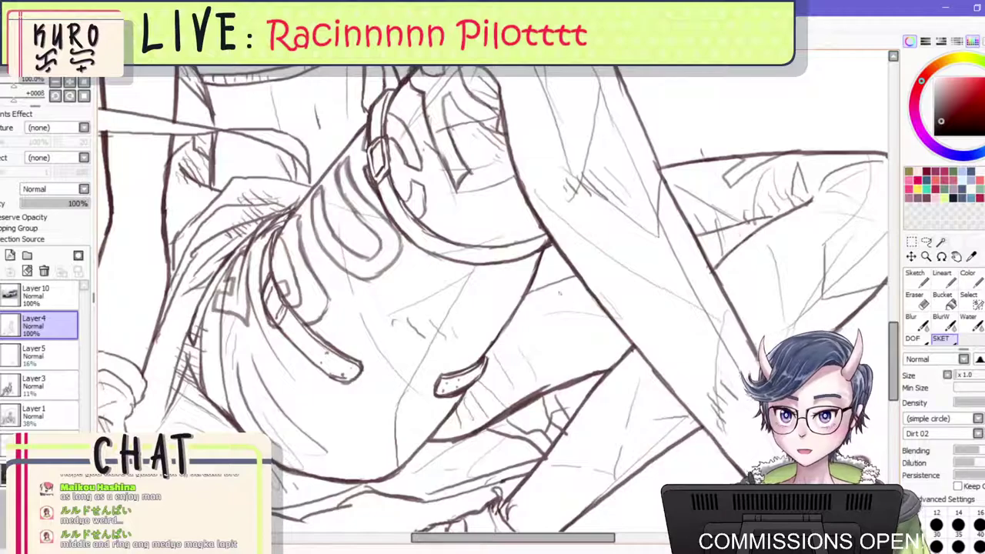
left_click_drag(555, 246, 572, 346)
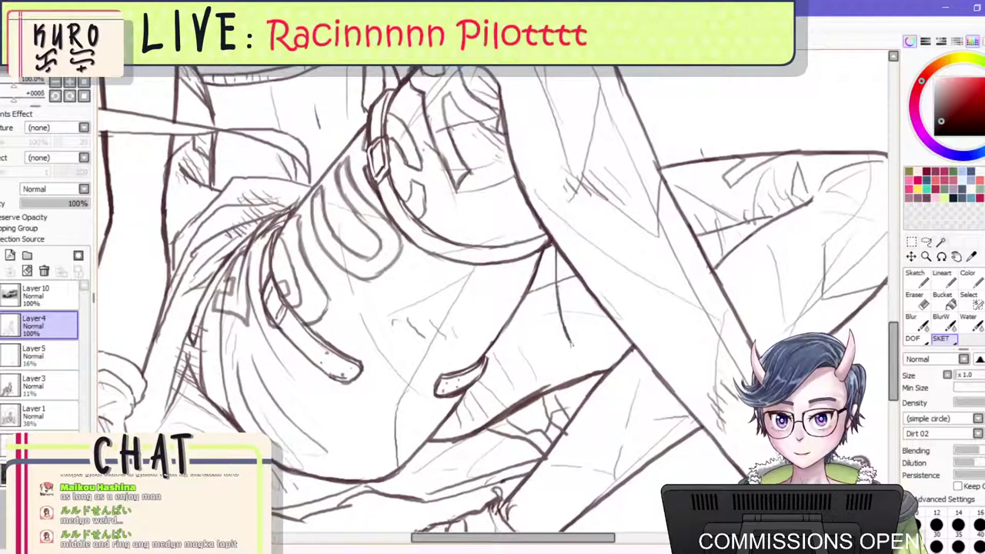
scroll(554, 251, "down", 2)
scroll(570, 252, "up", 2)
key("ctrl+z")
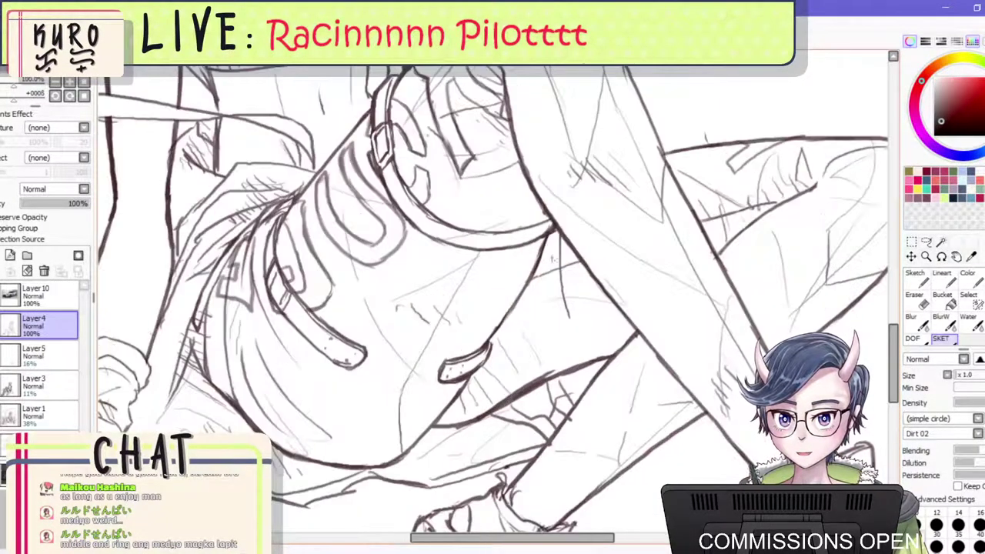
key("ctrl+z")
mouse_move(560, 237)
left_mouse_down()
mouse_move(568, 335)
mouse_move(584, 323)
left_mouse_up()
scroll(582, 265, "down", 4)
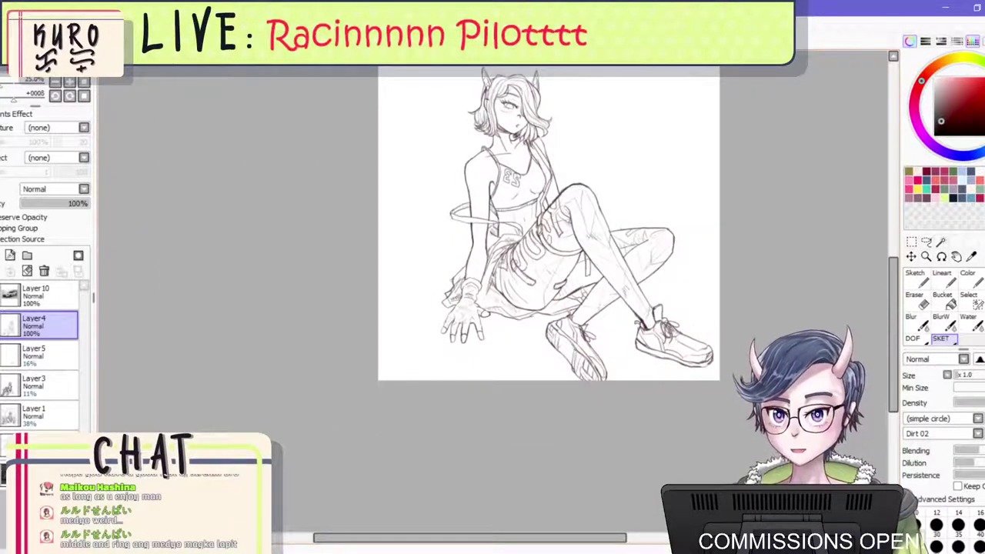
Flip the canvas view horizontally and remove the hanging strap behind the shin.
key("h")
scroll(465, 263, "up", 2)
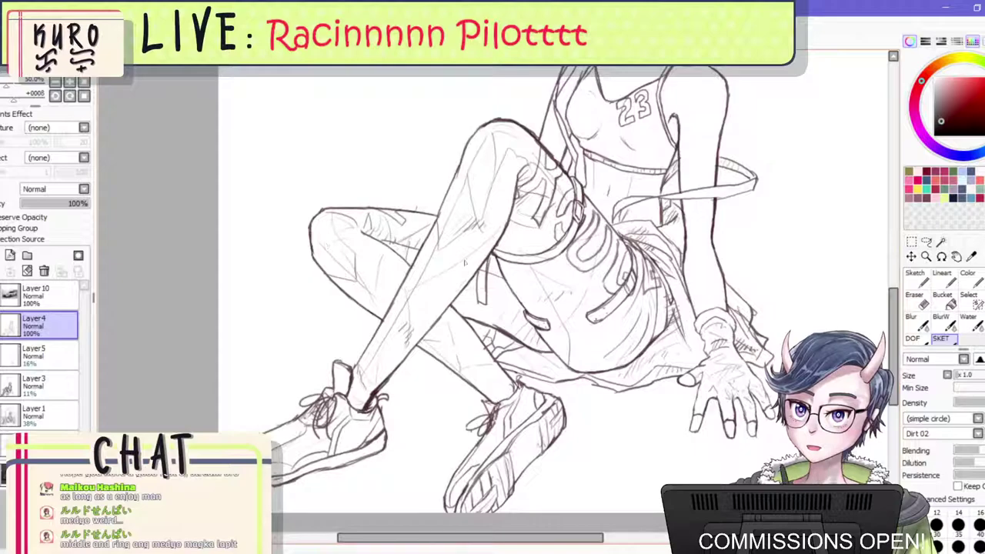
scroll(464, 263, "up", 1)
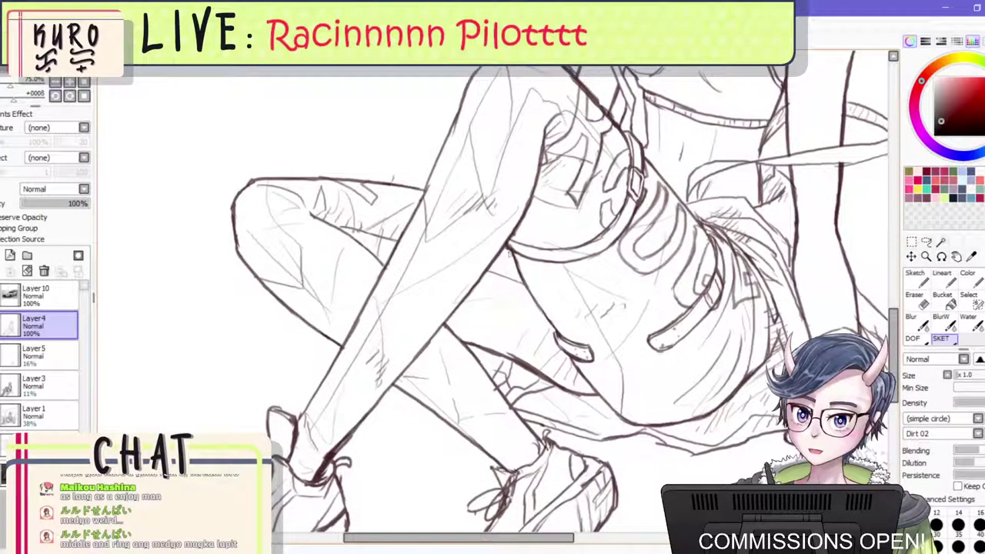
Try a square-ended strap hanging behind the shin from the thigh band's lower end, and undo its strokes.
left_click_drag(508, 251, 494, 316)
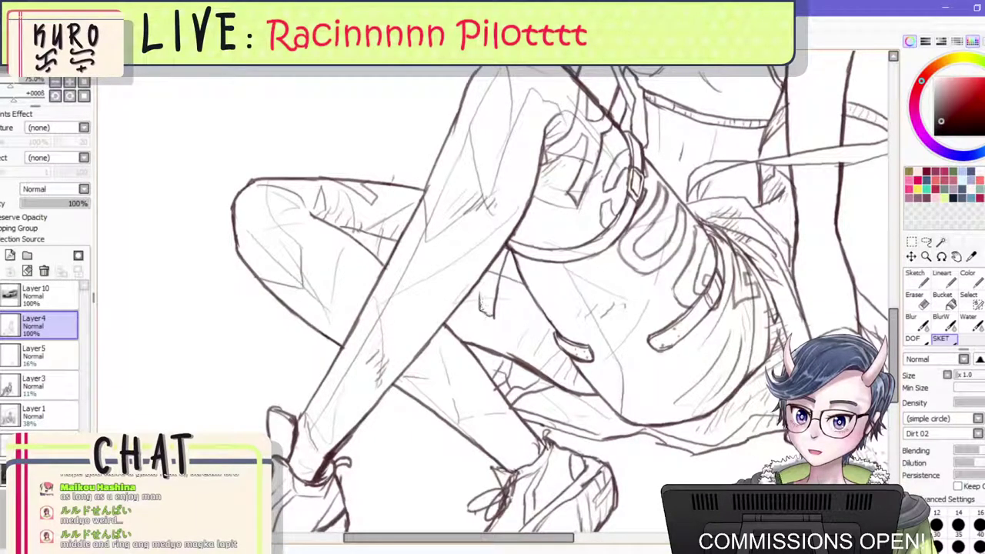
scroll(490, 266, "down", 3)
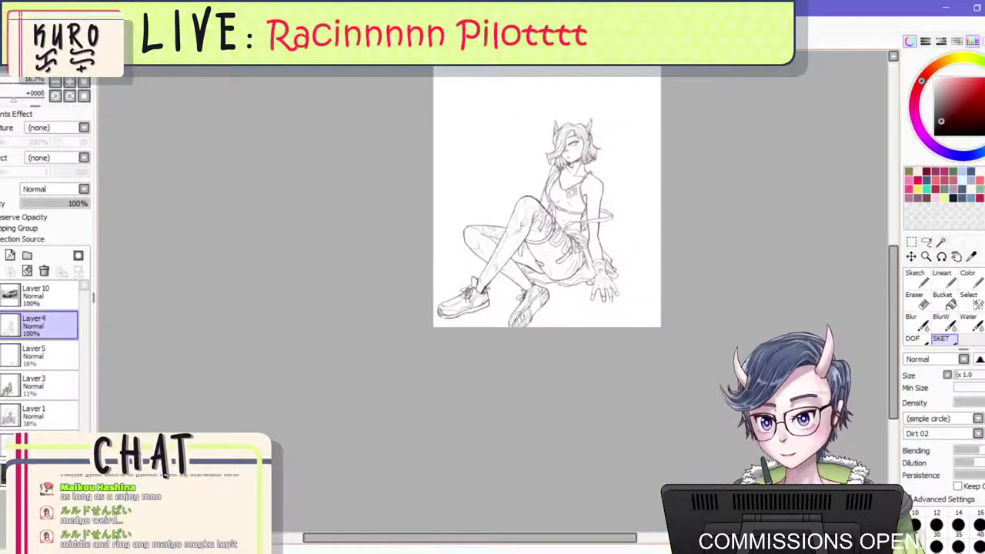
scroll(519, 271, "up", 3)
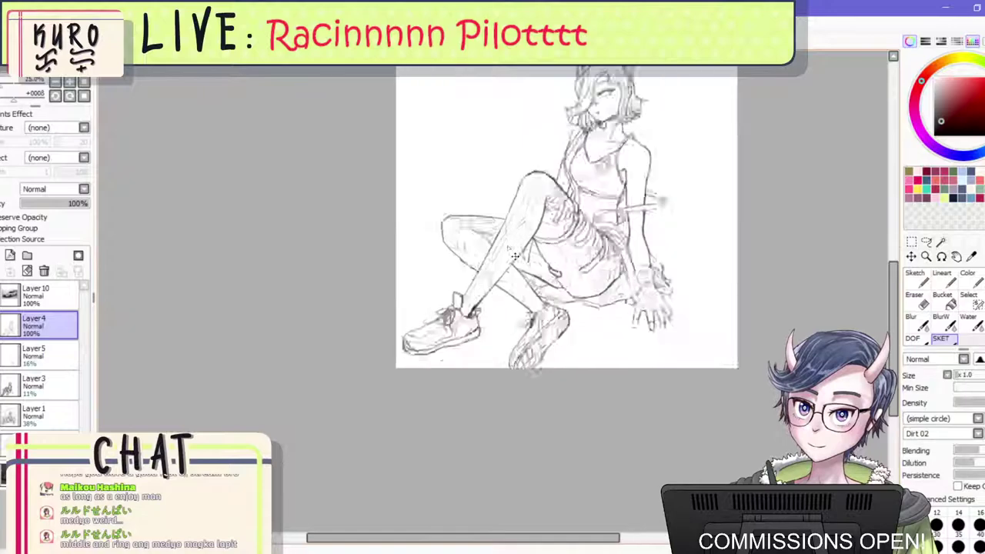
key("ctrl+z")
key("ctrl+z")
key("ctrl+z")
key("ctrl+z")
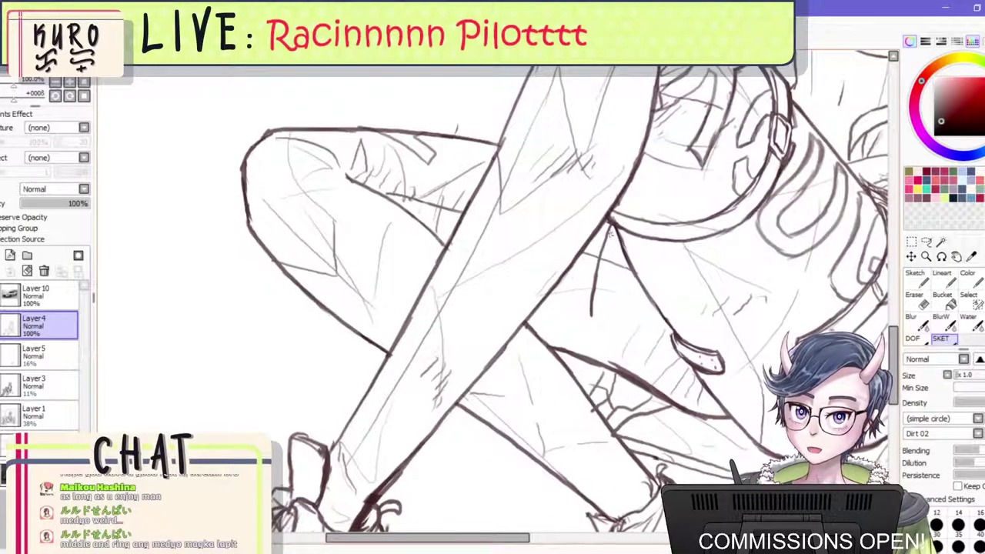
Draw a narrow curved strap with a rounded, dotted end hanging behind the shin below the thigh band.
mouse_move(613, 228)
left_mouse_down()
mouse_move(577, 312)
mouse_move(567, 302)
left_mouse_up()
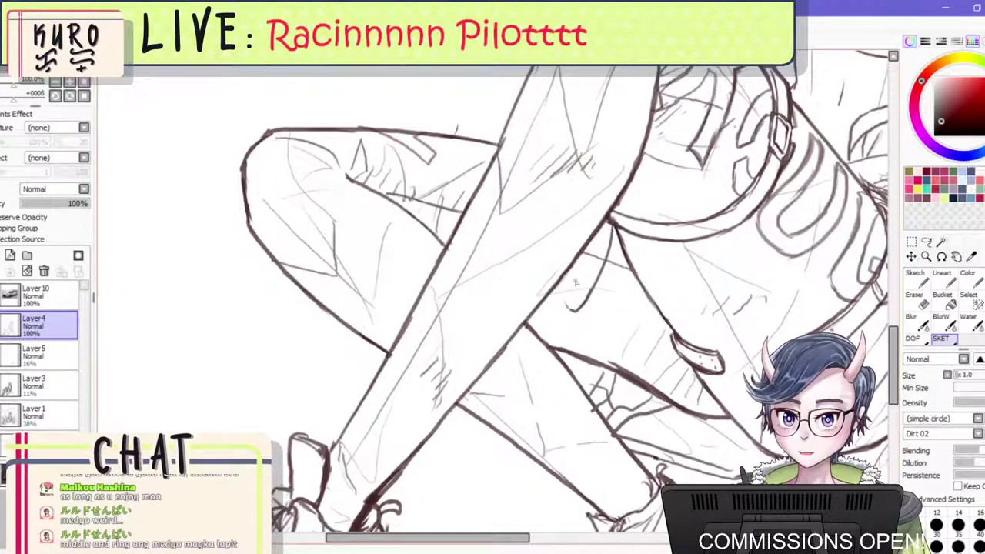
left_click_drag(589, 243, 572, 292)
scroll(566, 307, "down", 4)
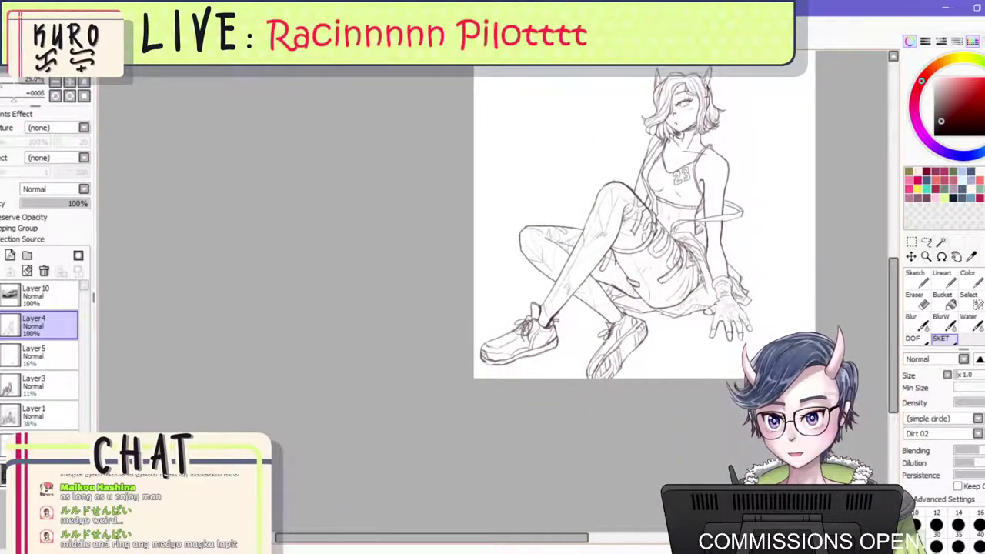
scroll(613, 263, "up", 3)
scroll(613, 262, "up", 1)
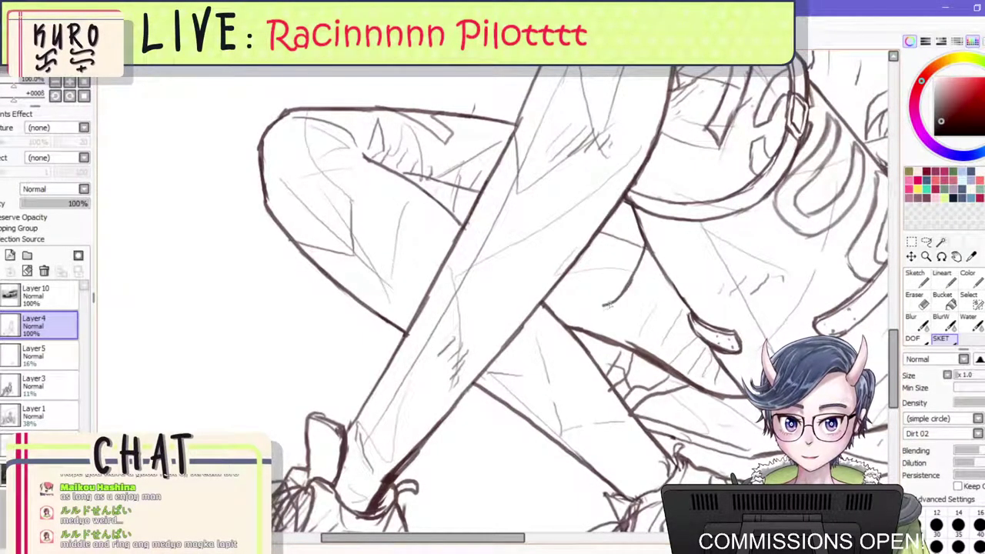
mouse_move(621, 291)
left_mouse_down()
mouse_move(601, 305)
mouse_move(639, 224)
mouse_move(601, 302)
mouse_move(620, 289)
left_mouse_up()
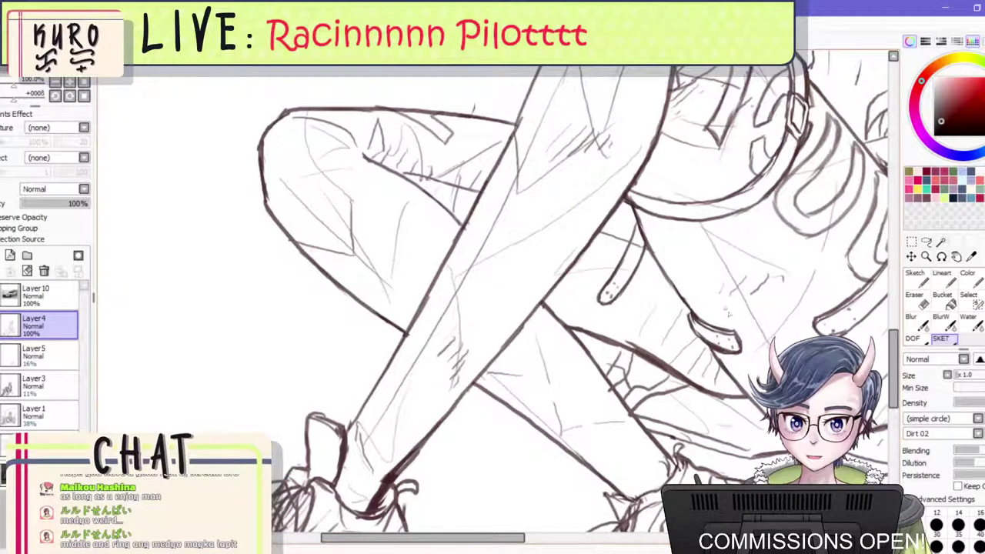
Hatch short shading and fold lines on both sides of the hanging strap, on the trousers behind the shin.
scroll(704, 290, "down", 2)
scroll(694, 281, "up", 2)
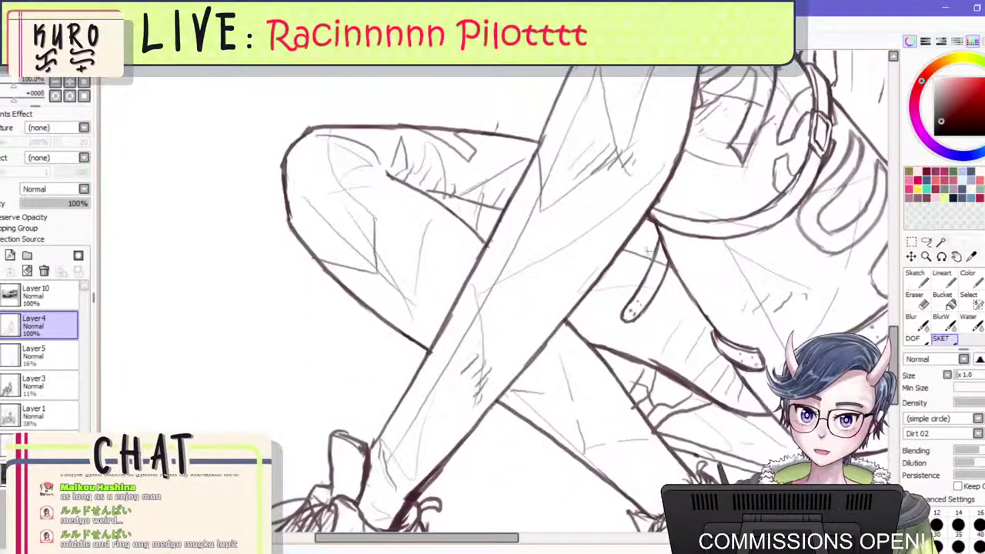
scroll(646, 251, "down", 2)
scroll(669, 284, "up", 2)
scroll(623, 263, "down", 2)
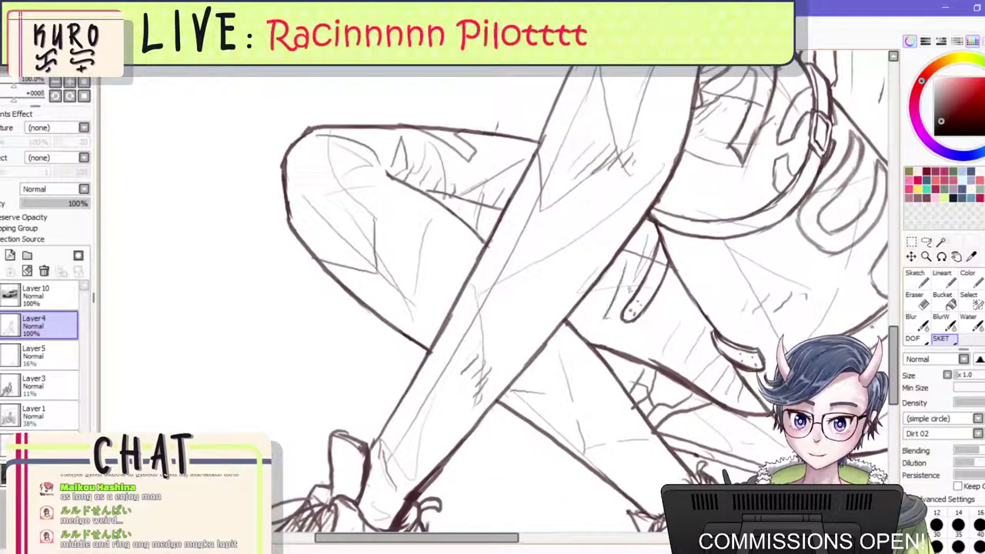
scroll(604, 309, "up", 2)
scroll(604, 310, "down", 2)
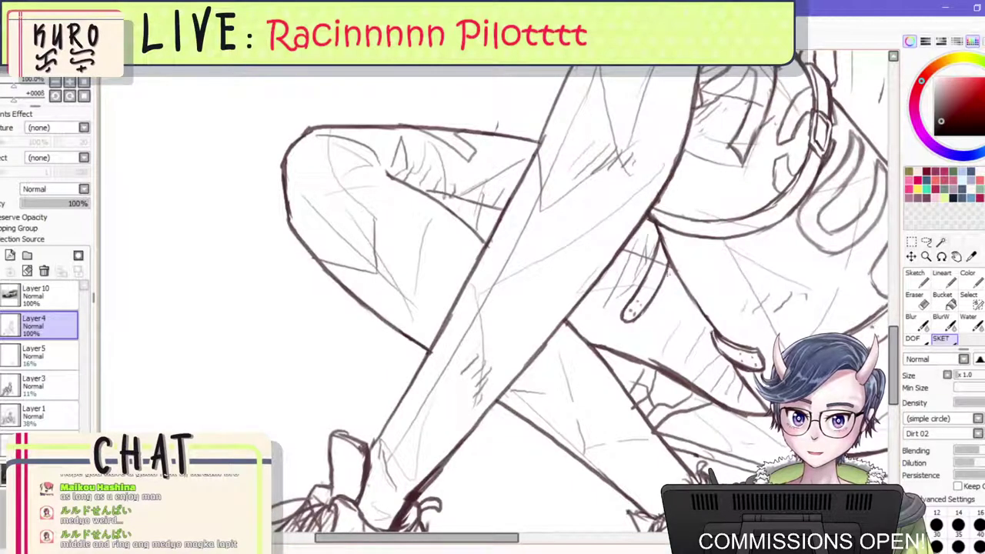
scroll(655, 318, "up", 2)
scroll(658, 308, "down", 2)
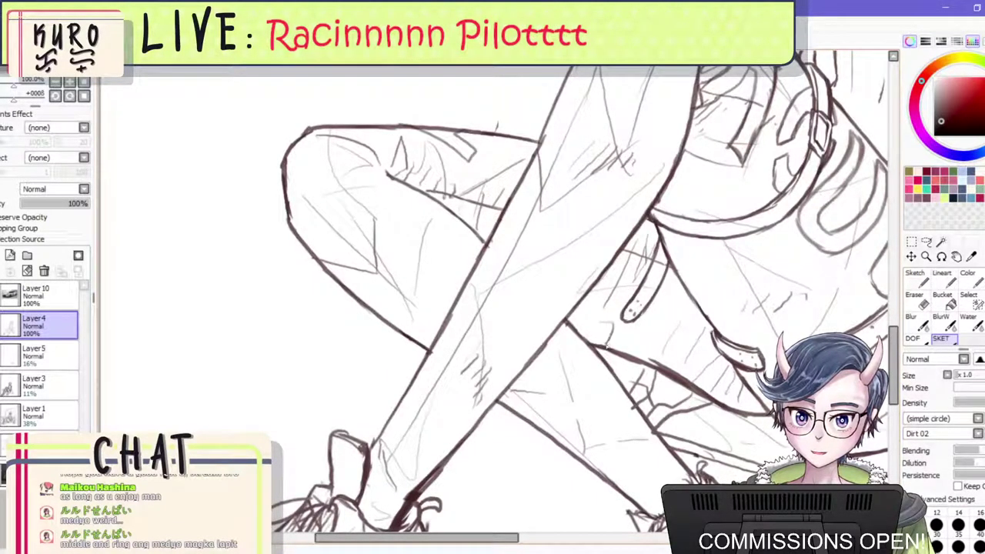
scroll(644, 324, "up", 2)
scroll(645, 324, "down", 2)
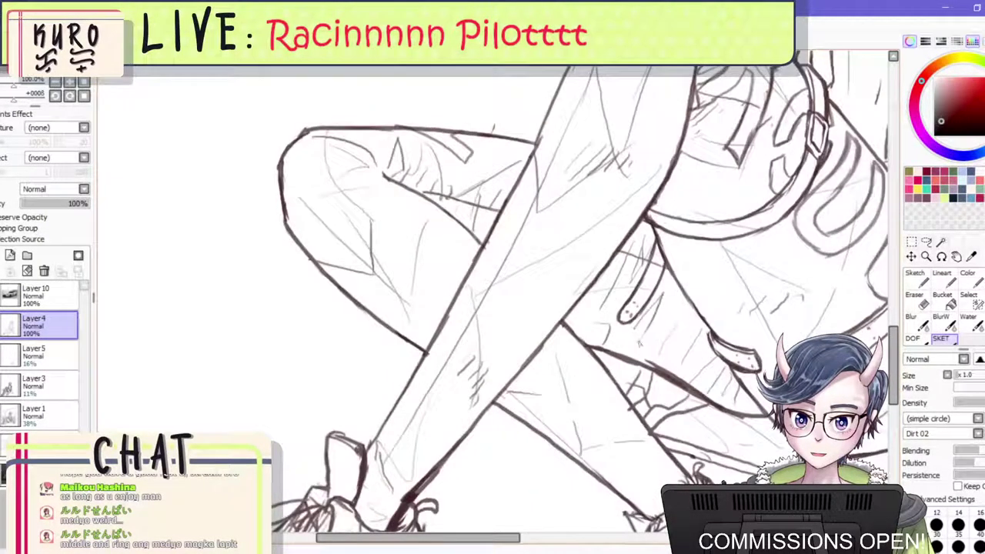
scroll(663, 317, "up", 2)
scroll(659, 474, "down", 2)
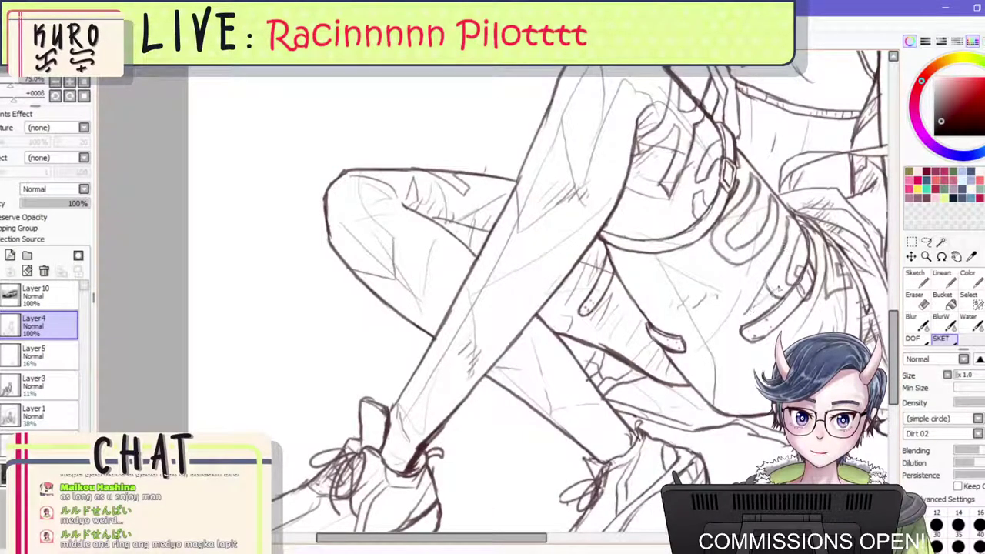
Add short fold strokes above and below the thigh band and around the bars on the thigh.
scroll(676, 474, "up", 2)
scroll(691, 216, "down", 2)
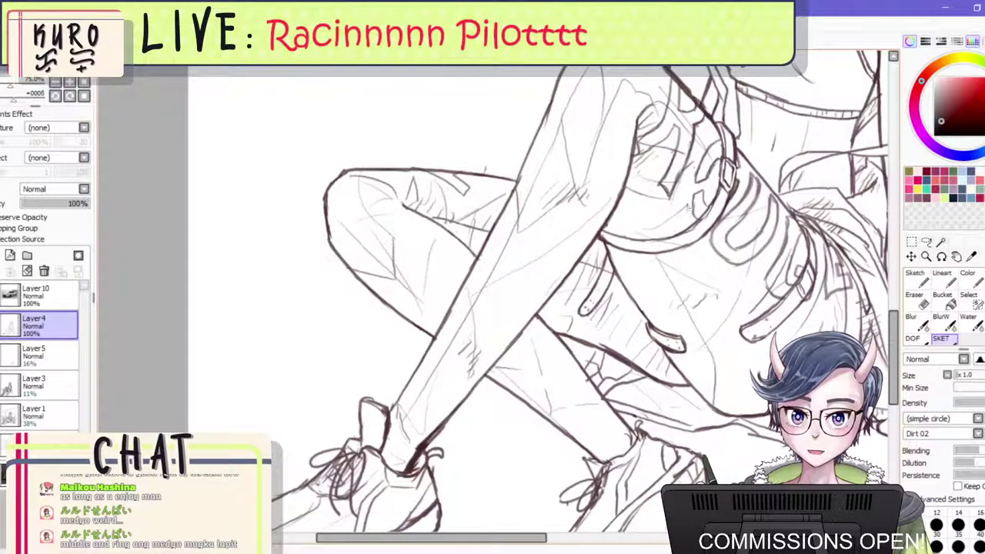
scroll(648, 237, "up", 2)
left_click_drag(622, 258, 633, 266)
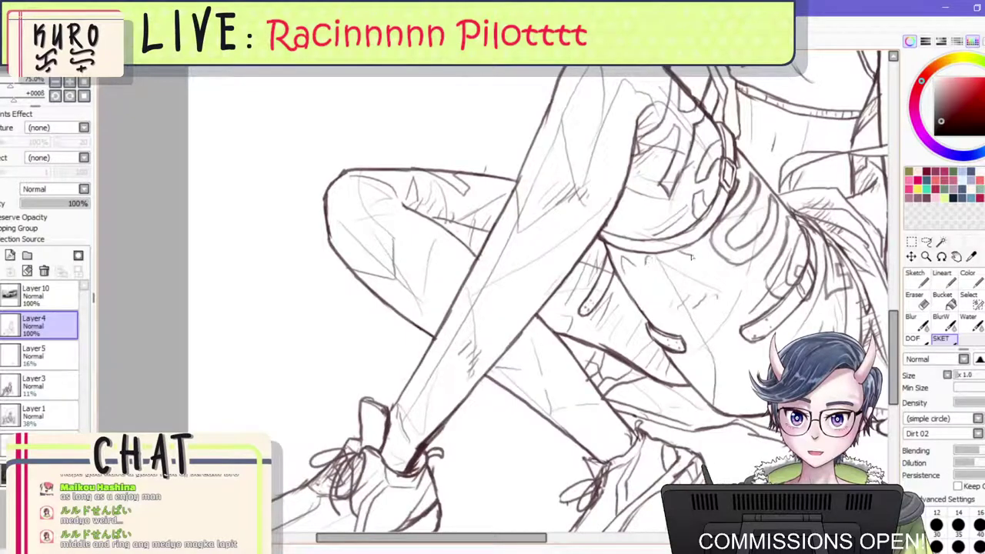
scroll(691, 258, "down", 2)
scroll(709, 324, "up", 2)
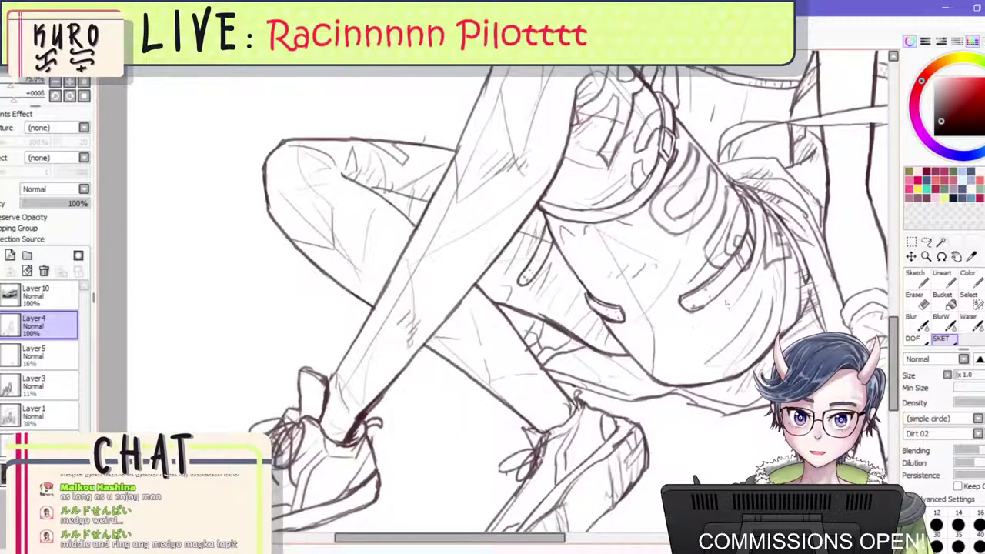
scroll(716, 329, "down", 2)
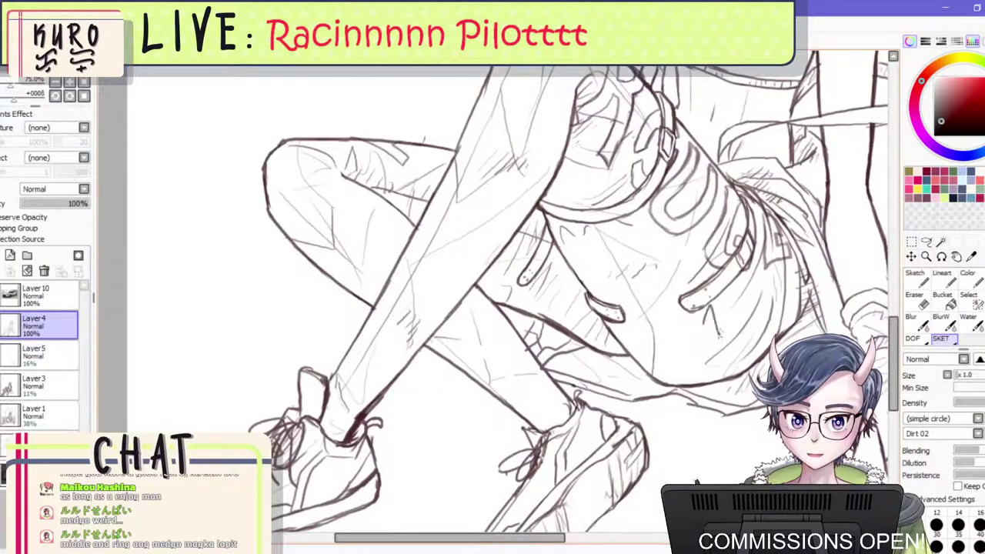
scroll(694, 337, "up", 2)
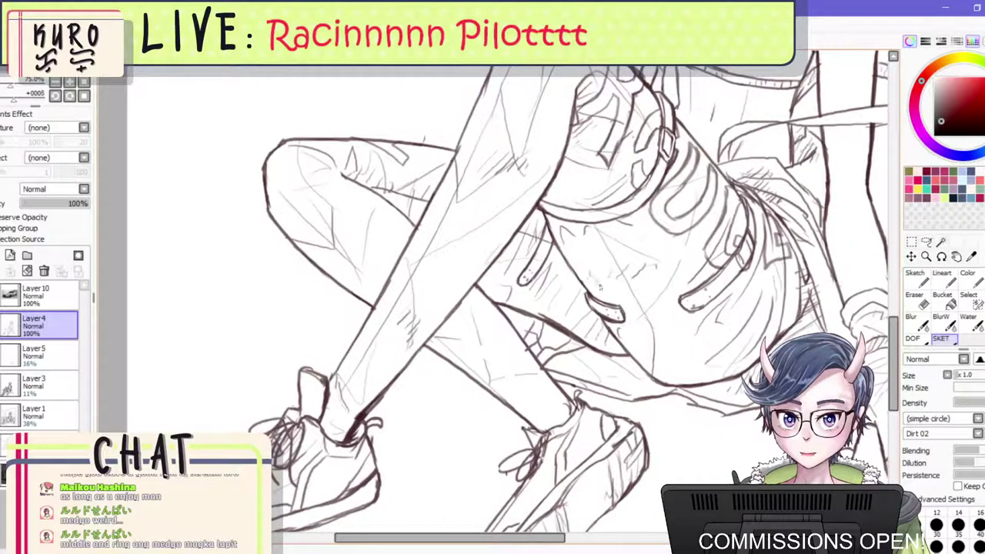
Erase the trouser line where it crosses the inside of the hanging strap behind the shin.
scroll(608, 292, "down", 3)
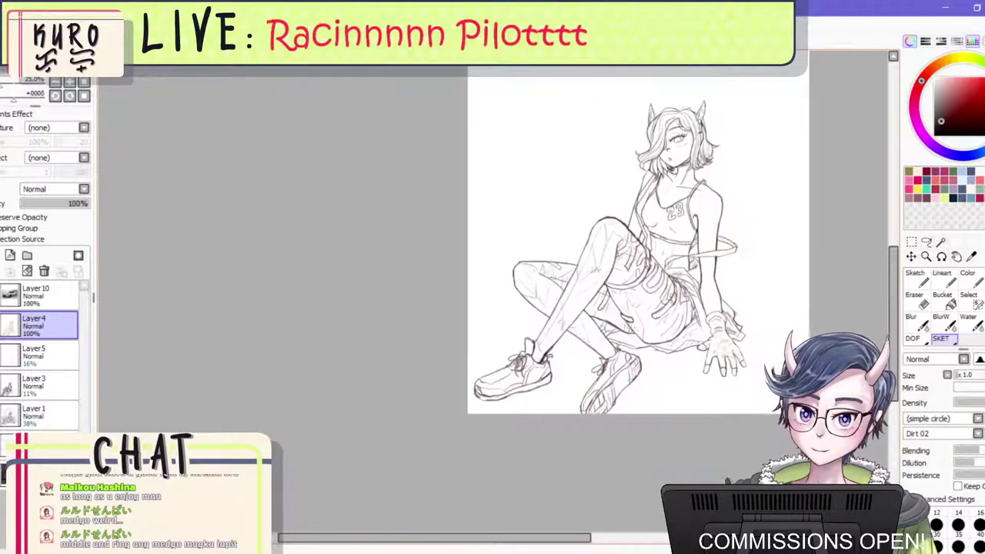
scroll(598, 317, "up", 2)
key("e")
scroll(617, 265, "up", 1)
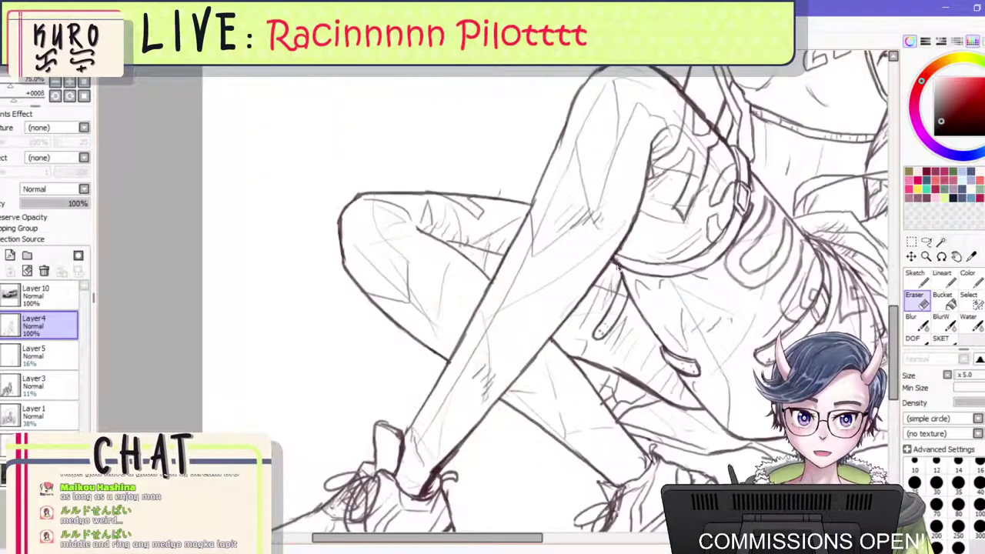
scroll(625, 303, "up", 1)
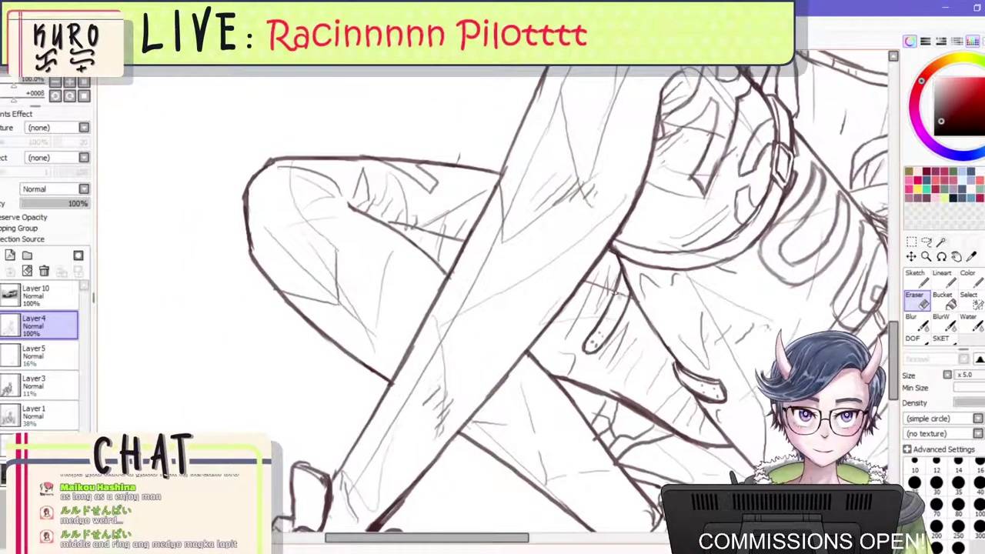
scroll(622, 293, "up", 1)
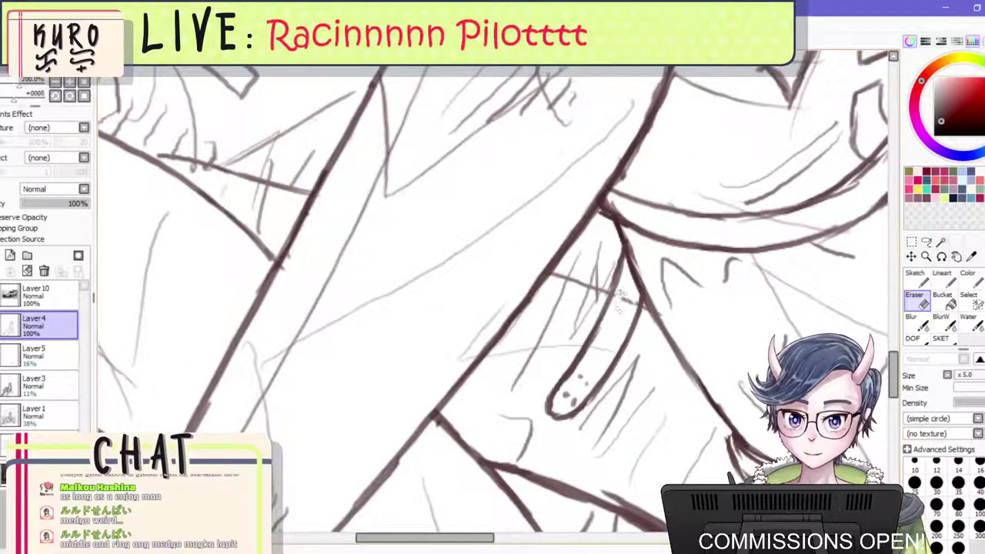
scroll(631, 304, "down", 3)
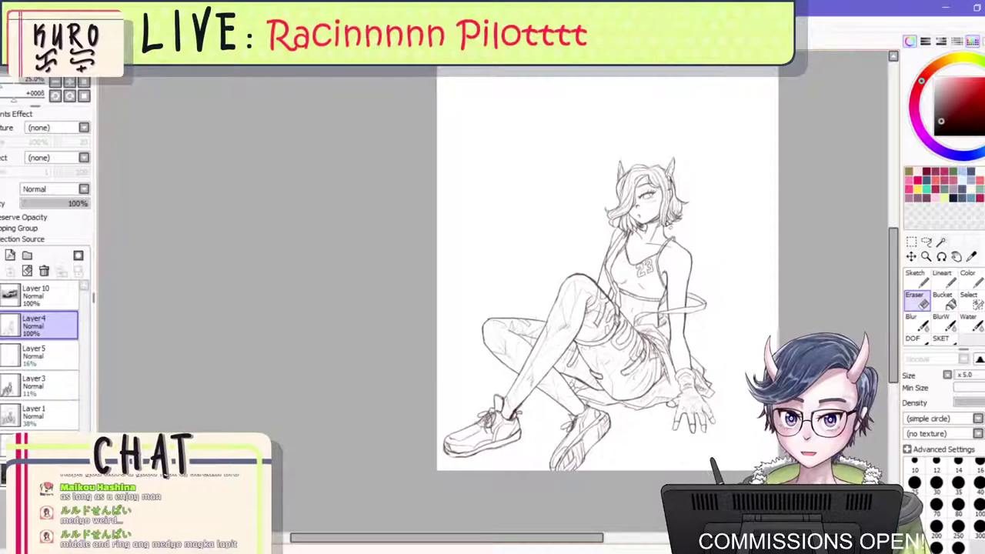
Examine the shin and the whole figure, flipping the canvas view horizontally and back.
scroll(511, 402, "up", 3)
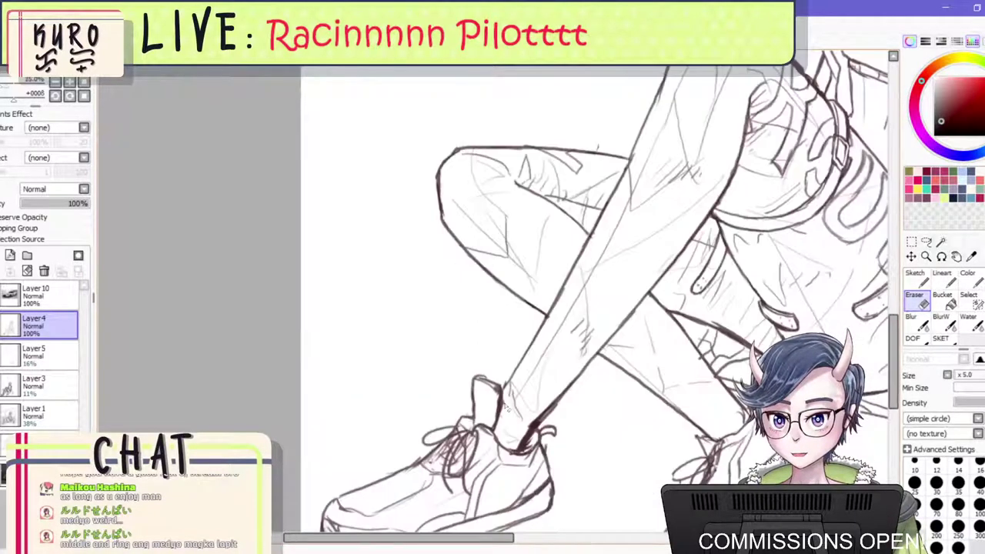
scroll(523, 371, "down", 3)
scroll(648, 268, "up", 2)
scroll(667, 268, "down", 1)
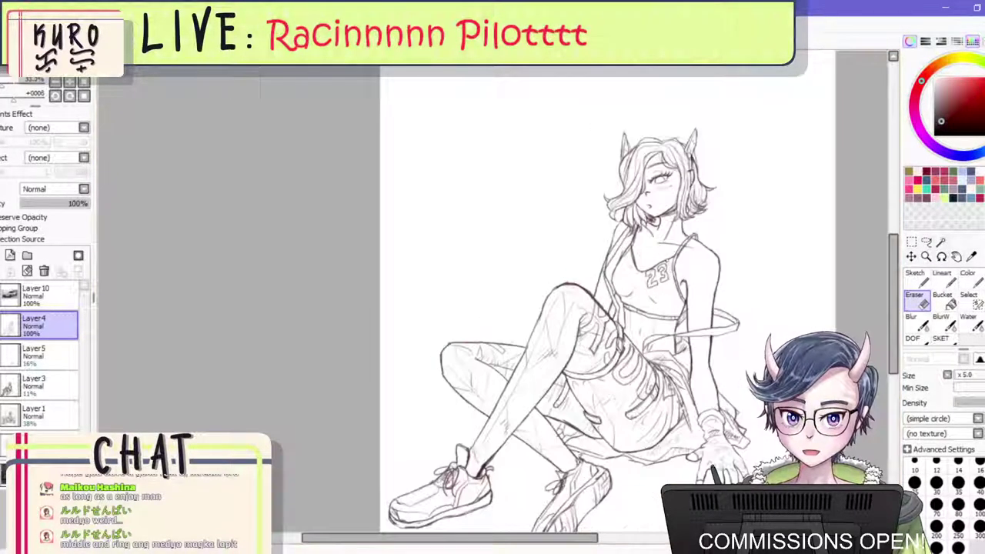
key("h")
key("h")
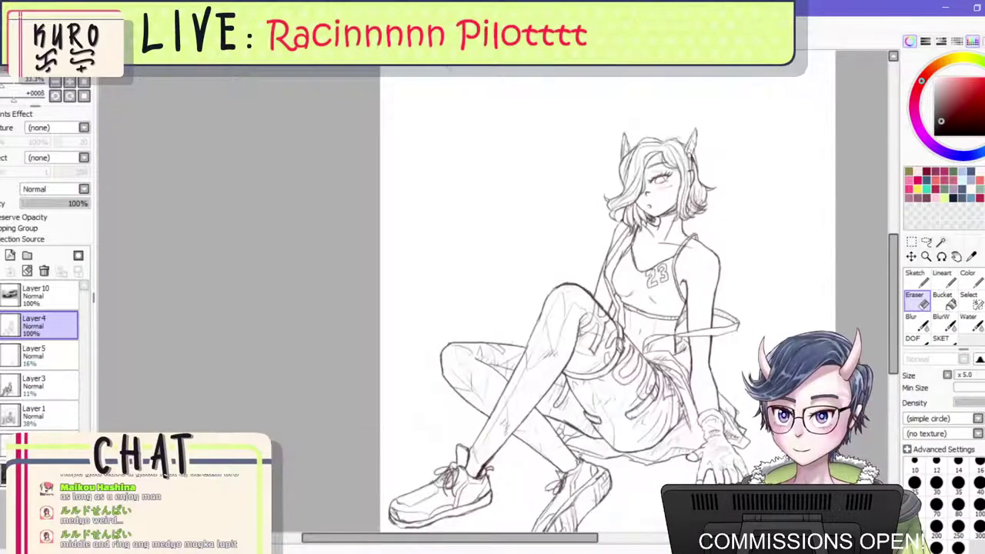
Show the car line art behind the girl, select Layer1 and briefly display its rough sketch before hiding it again.
left_click(1, 441)
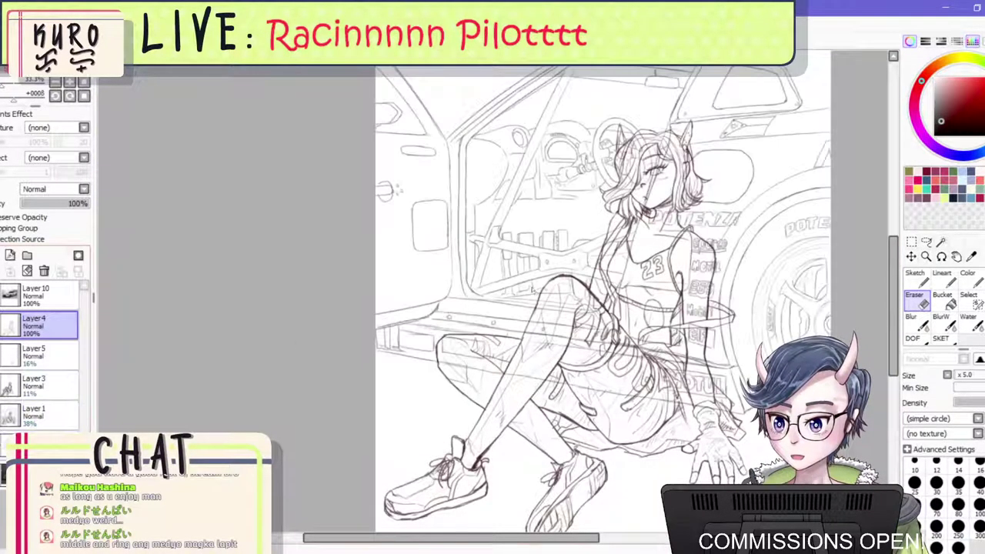
scroll(520, 317, "down", 1)
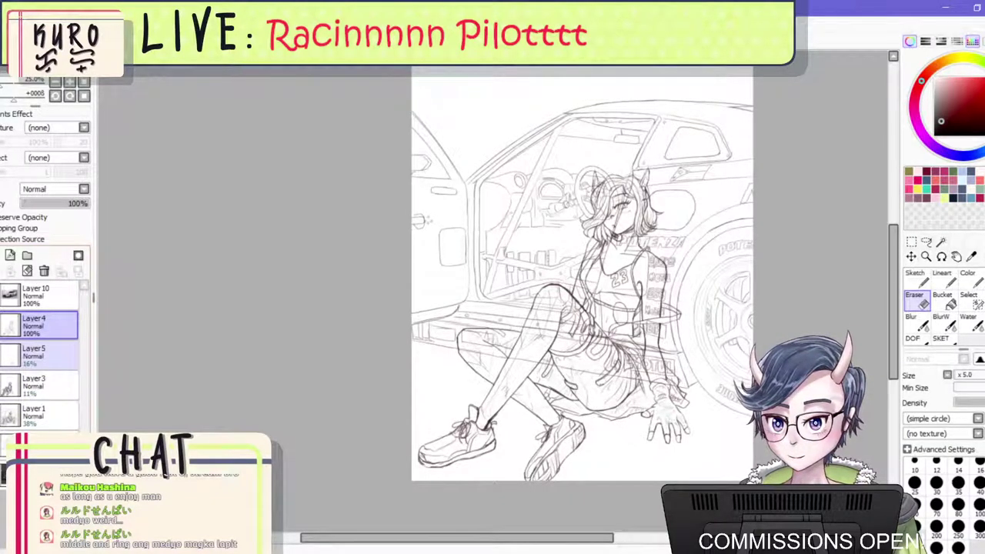
left_click(35, 416)
left_click(2, 416)
left_click(5, 419)
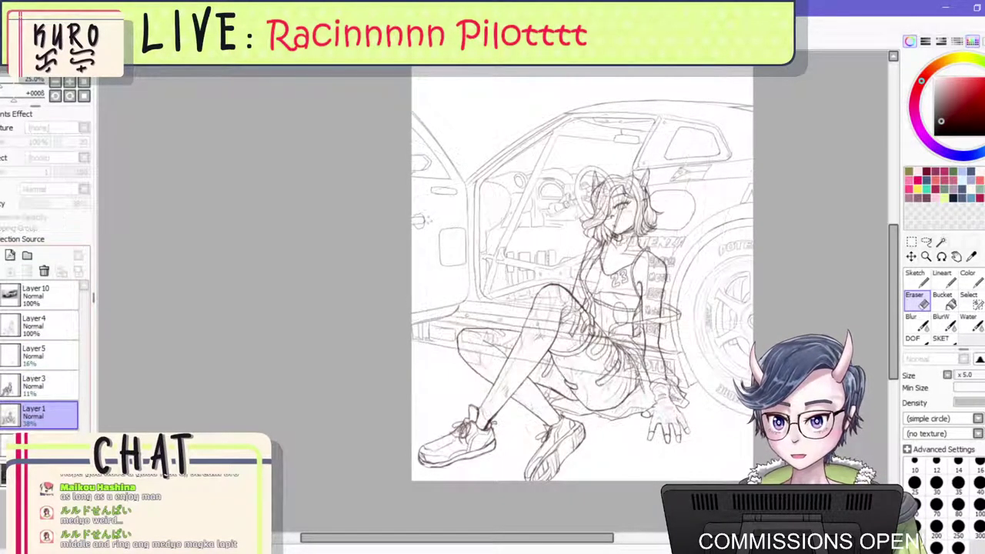
left_click(5, 420)
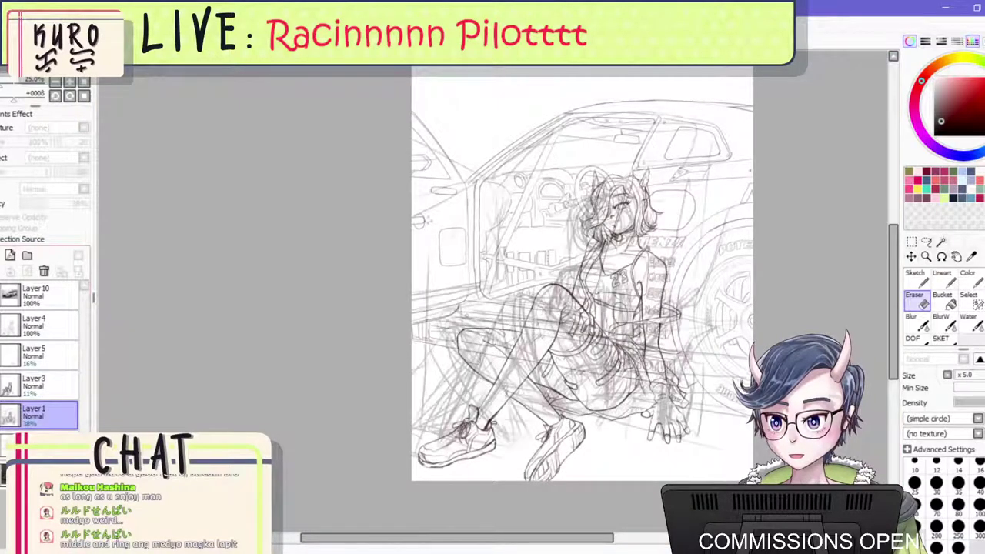
left_click(5, 419)
Examine the overall composition of the seated girl against the car at several magnifications.
scroll(446, 390, "down", 2)
scroll(607, 359, "up", 1)
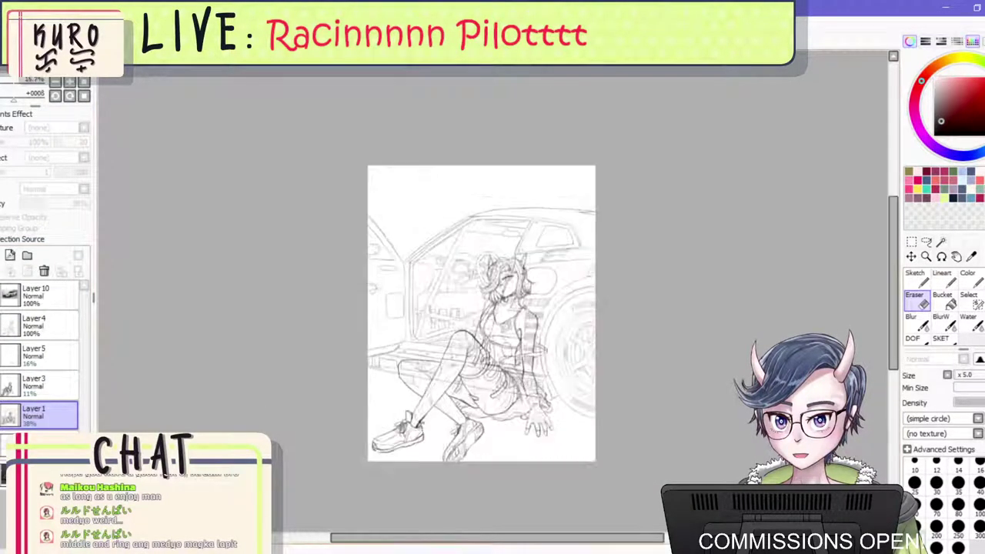
scroll(448, 379, "up", 2)
scroll(447, 378, "down", 2)
scroll(447, 378, "up", 1)
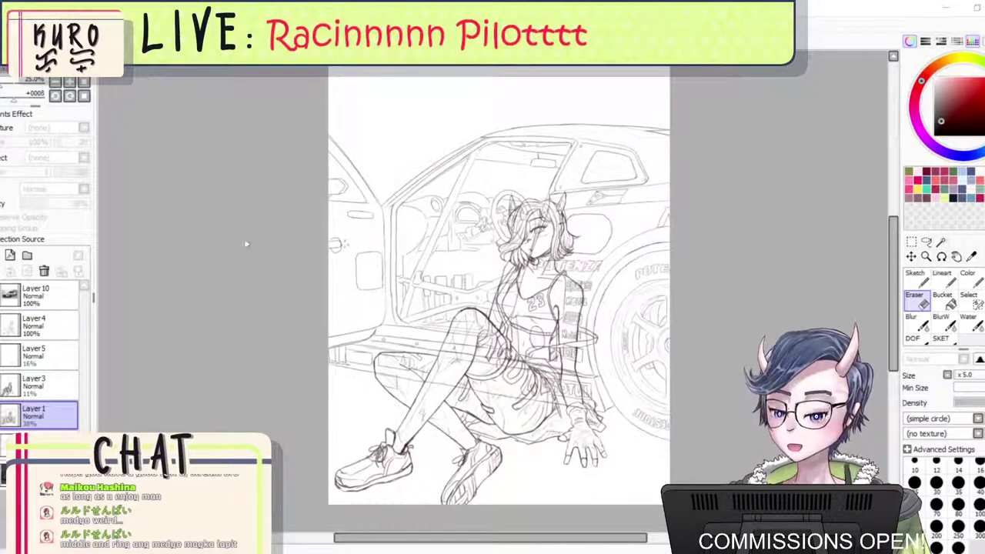
left_click(317, 307)
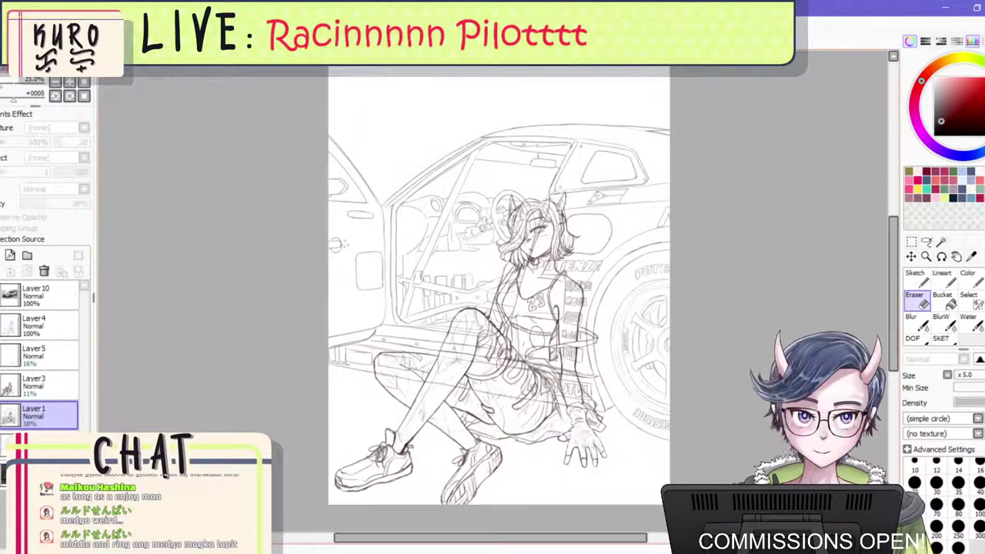
scroll(464, 331, "down", 2)
scroll(454, 351, "up", 2)
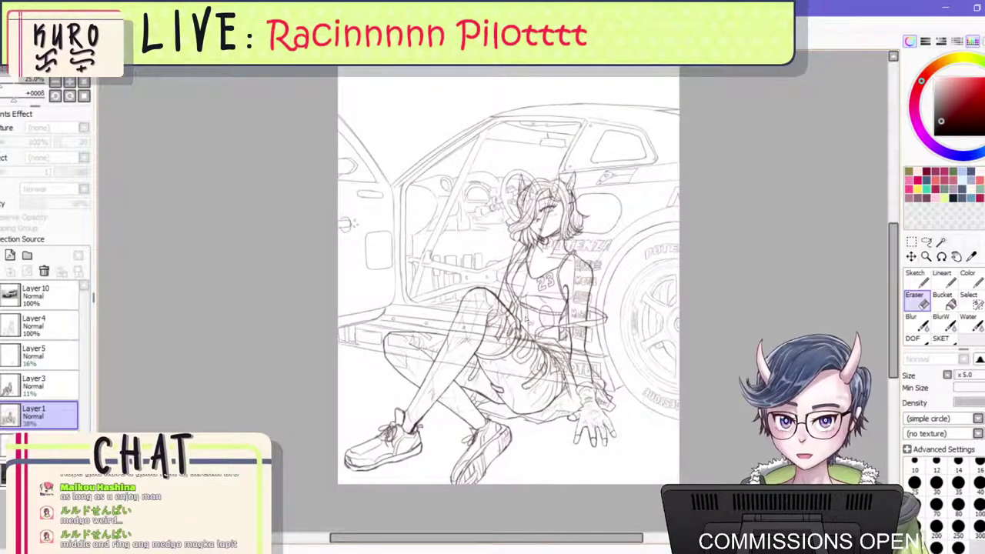
Select Layer4 and examine how the seated girl fits against the car line art.
left_click(23, 323)
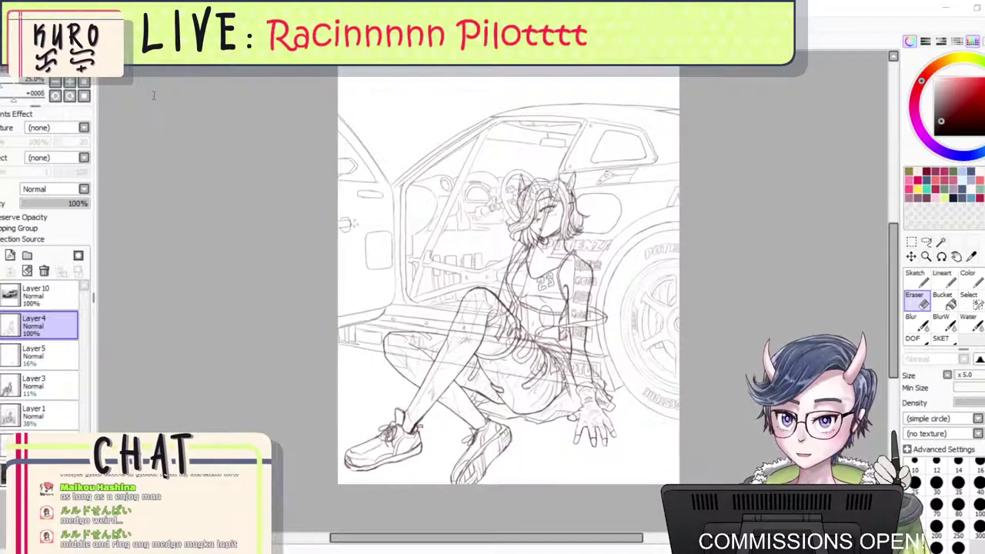
left_click(259, 306)
key("ctrl+z")
key("ctrl+z")
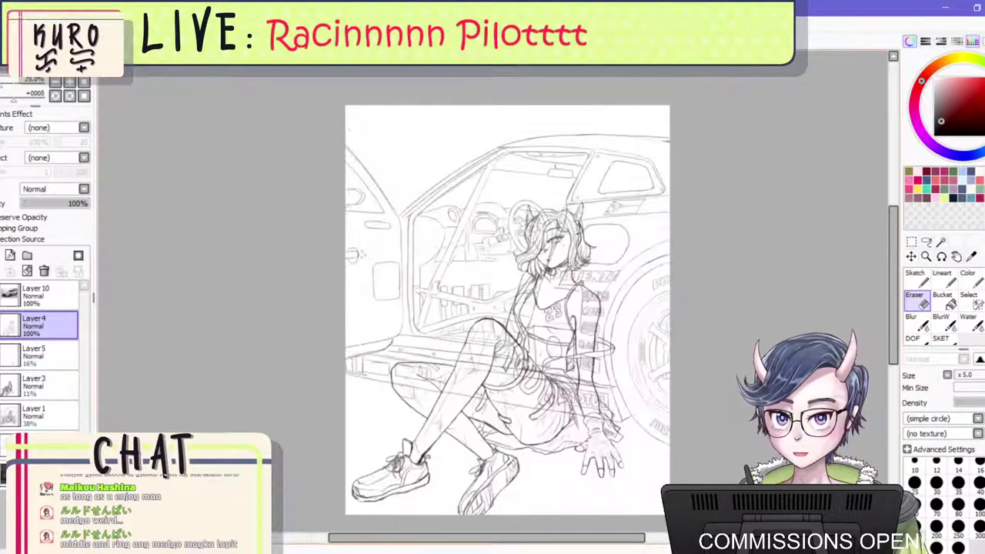
scroll(593, 306, "up", 1)
scroll(592, 306, "down", 1)
scroll(592, 306, "up", 1)
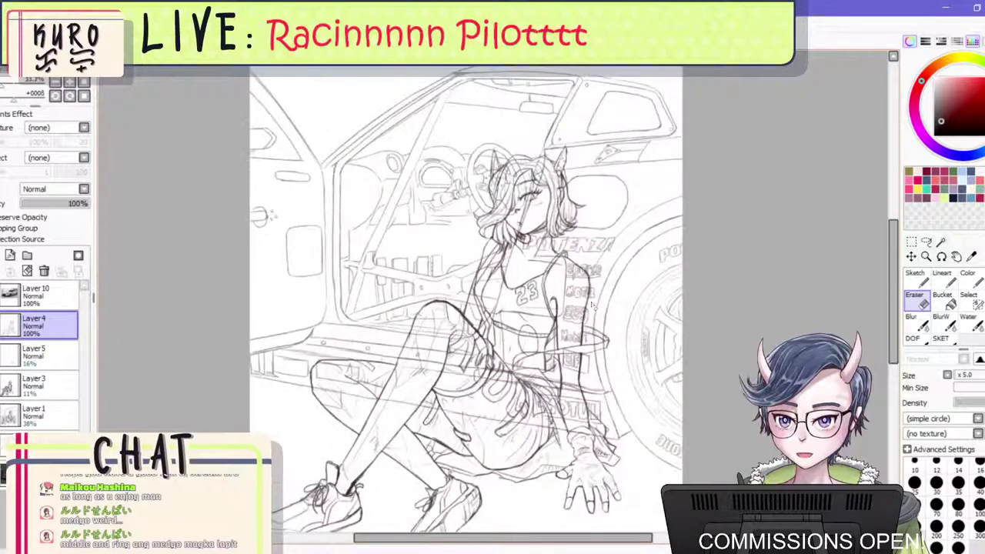
scroll(485, 334, "down", 1)
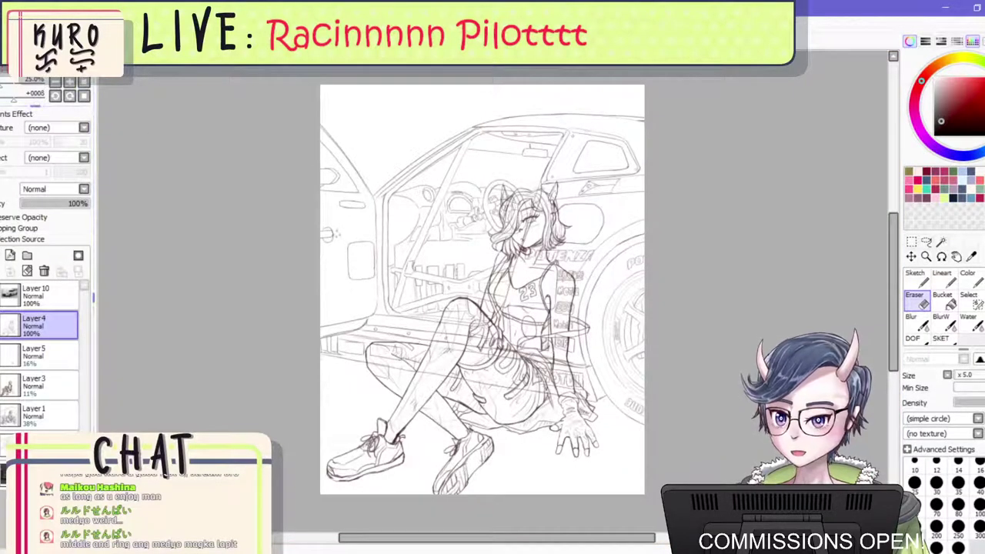
key("alt+Tab")
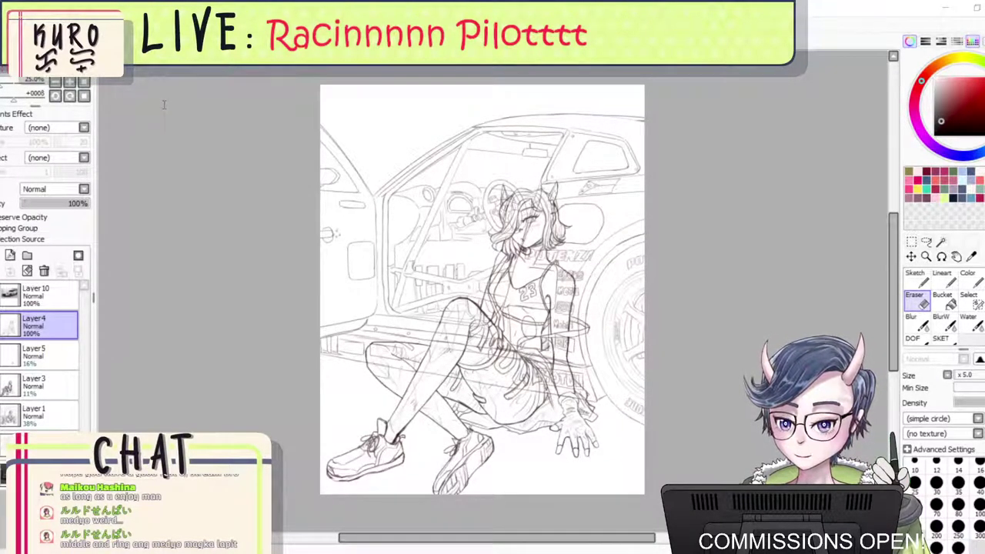
left_click(245, 306)
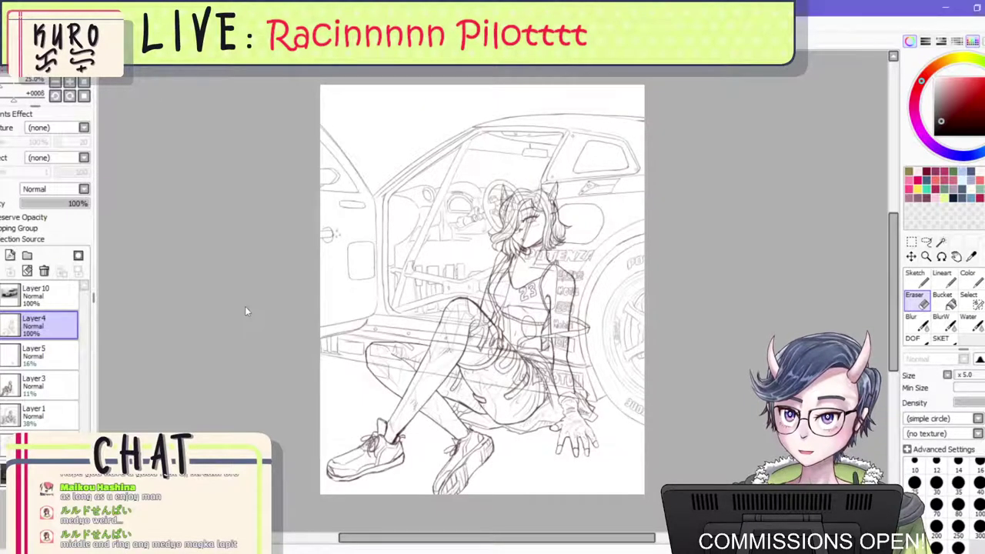
key("ctrl+z")
Check the composition with the canvas view flipped horizontally, then restore the normal orientation.
key("h")
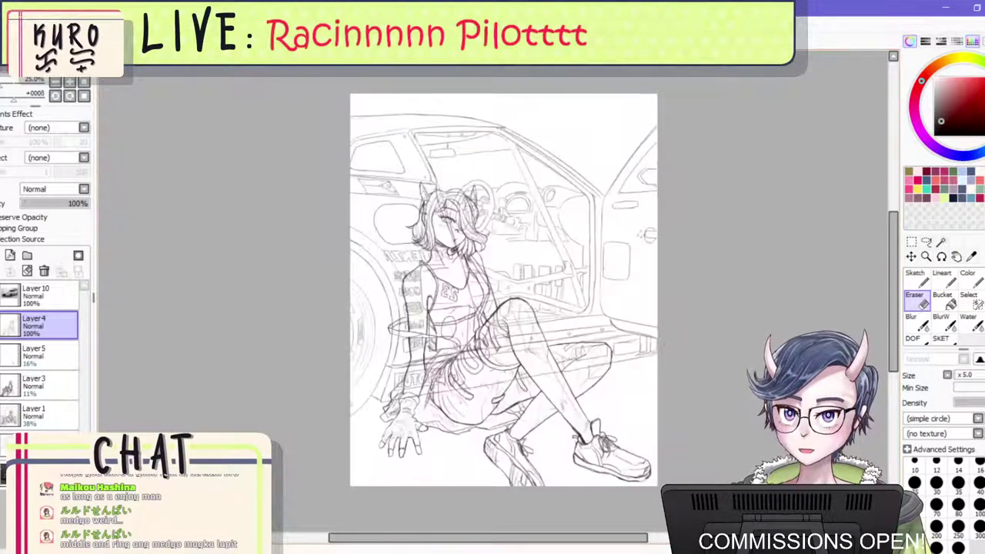
scroll(463, 230, "down", 1)
scroll(511, 265, "up", 2)
scroll(523, 263, "down", 1)
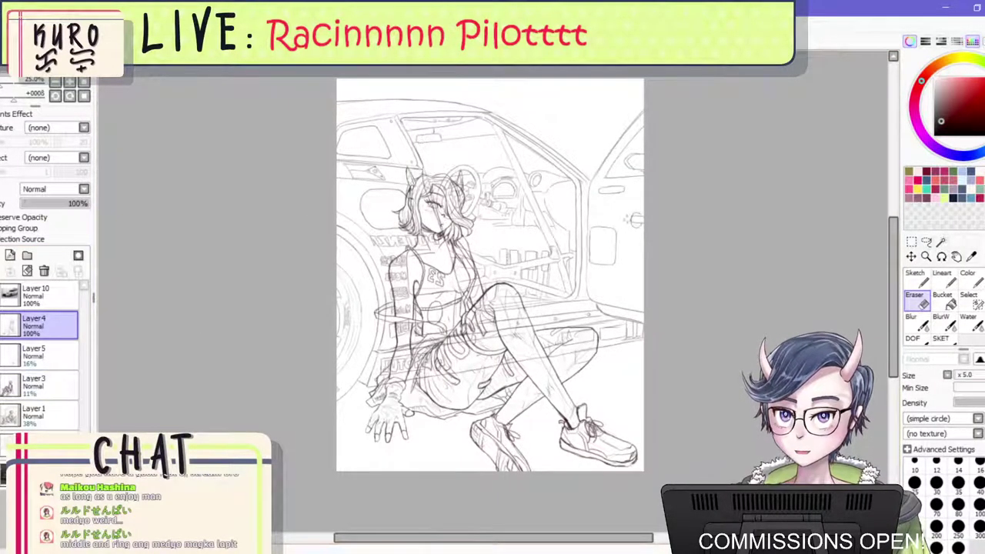
key("h")
scroll(465, 262, "up", 1)
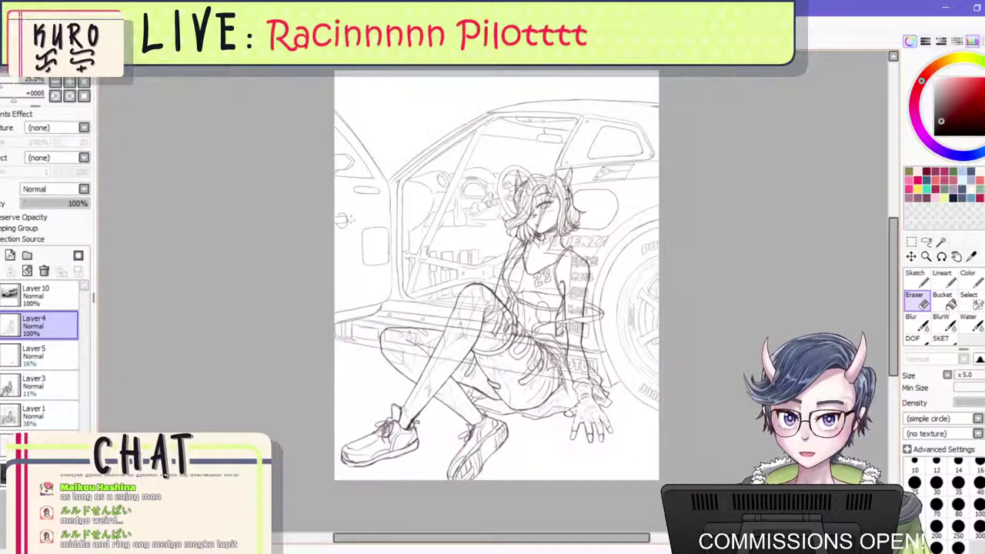
Mask the BRIDGESTONE lettering along the tyre's lower sidewall with the selection pen.
left_click(971, 302)
scroll(698, 362, "up", 1)
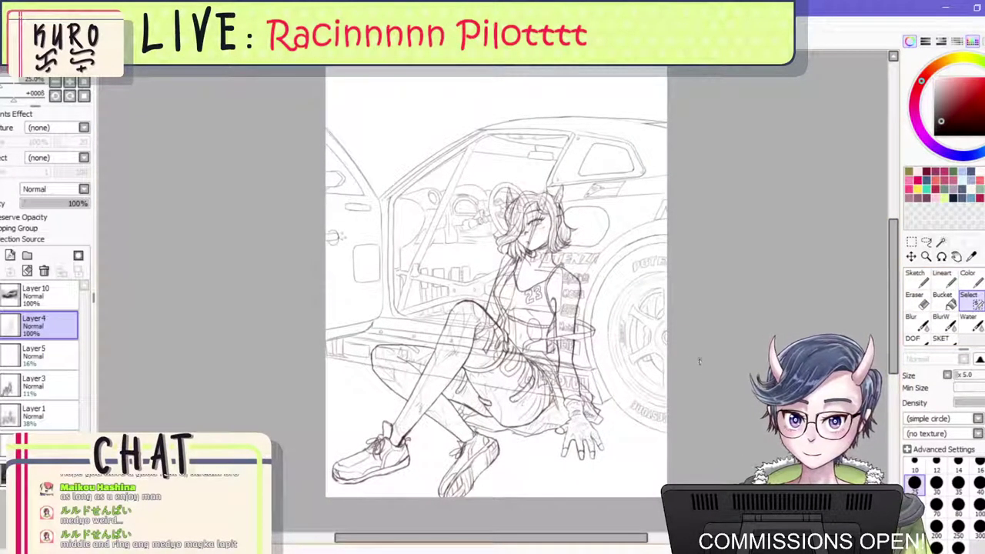
scroll(698, 362, "up", 1)
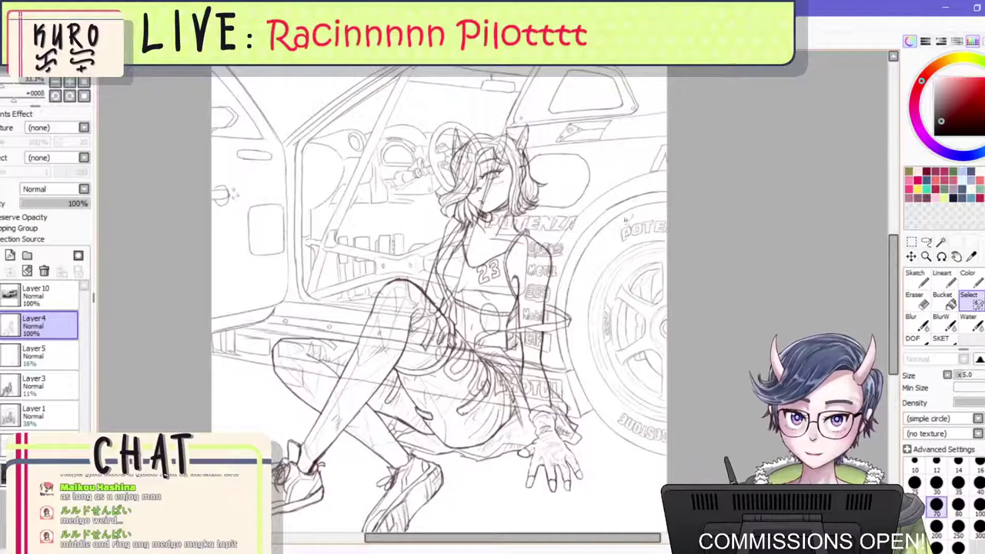
mouse_move(615, 419)
left_mouse_down()
mouse_move(674, 443)
mouse_move(604, 411)
left_mouse_up()
scroll(670, 439, "up", 1)
key("ctrl+z")
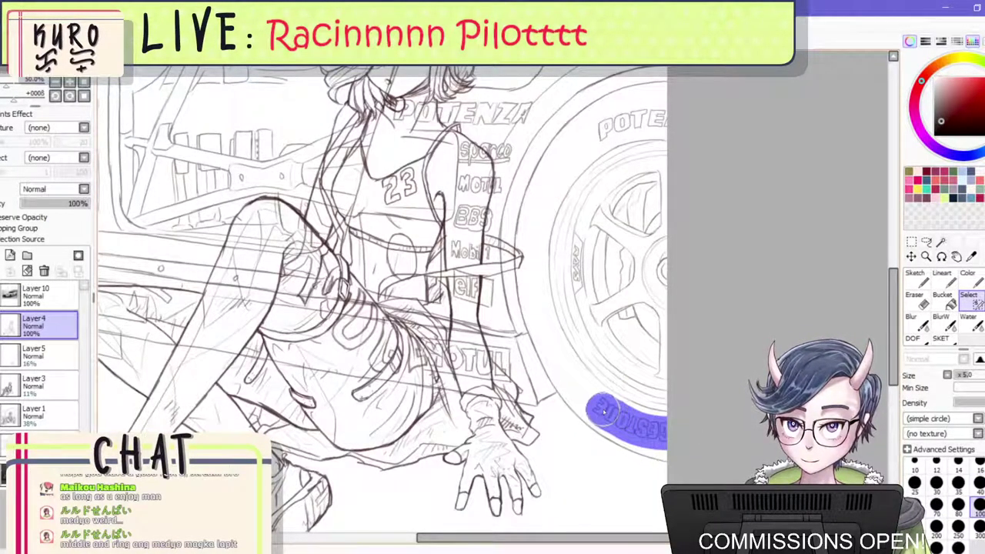
Transform the selected BRIDGESTONE lettering, rotating it clockwise and shifting it along the tyre's lower-left curve.
key("ctrl+t")
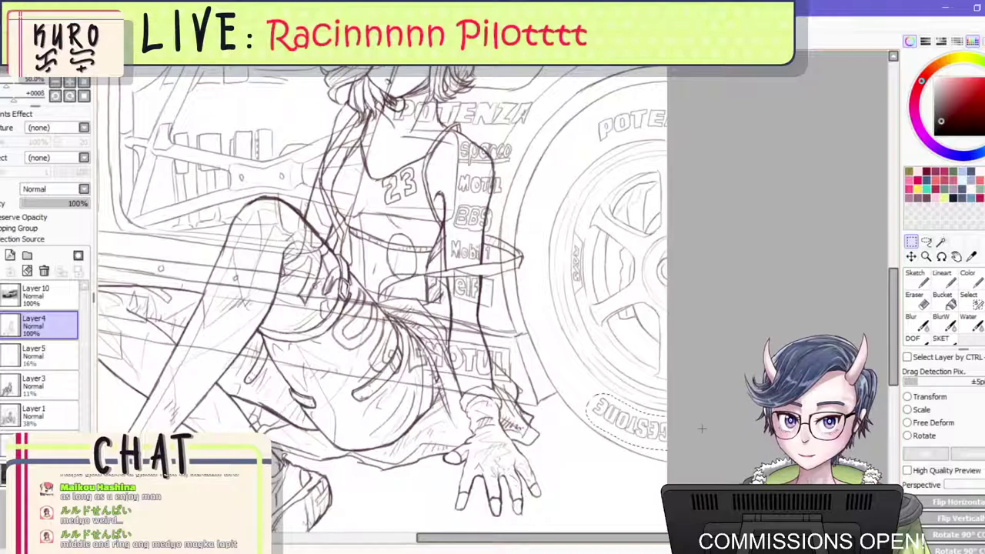
key("ctrl+t")
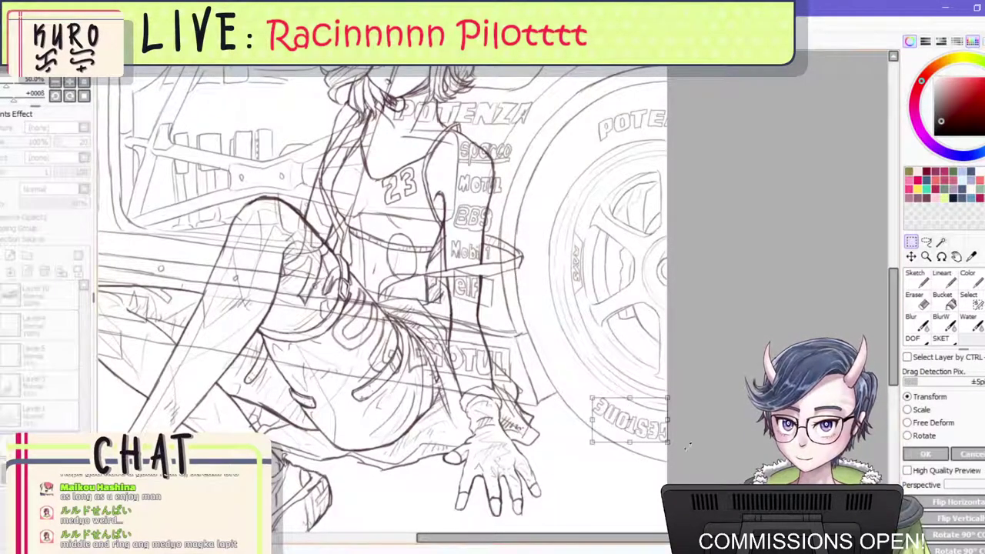
left_click_drag(692, 460, 666, 411)
left_click_drag(604, 406, 608, 405)
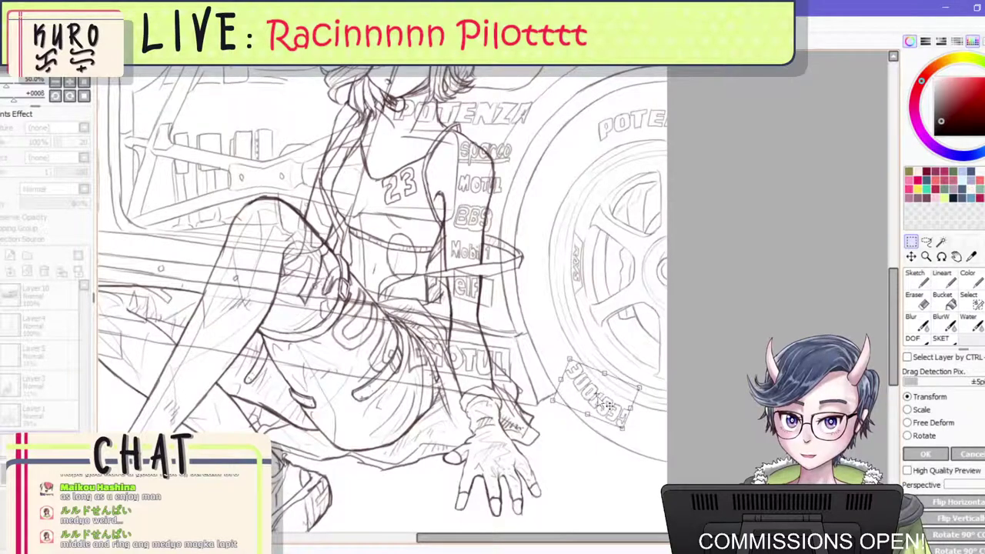
left_click(913, 454)
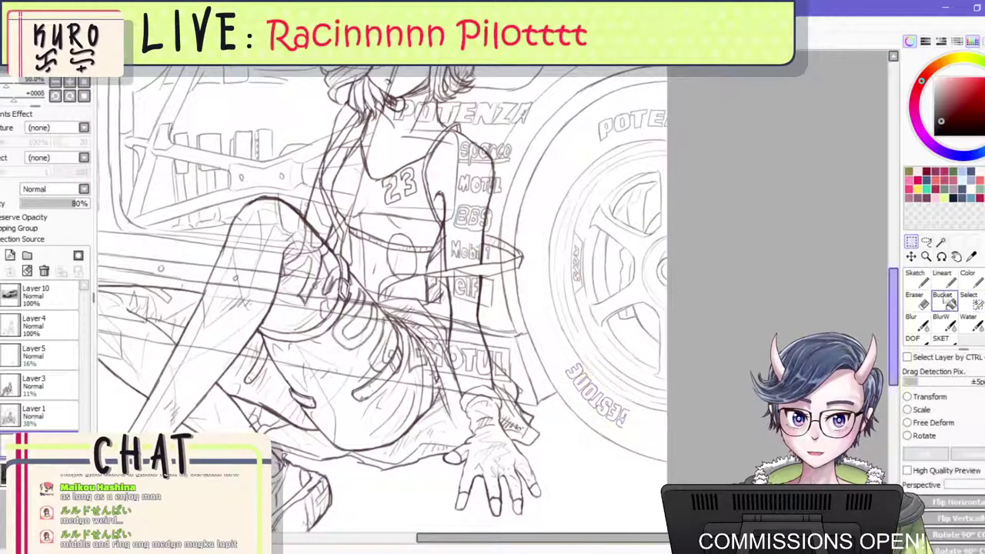
Select the POTENZA lettering on the tyre's upper sidewall and rotate it counter-clockwise, shifting it left along the tyre curve.
left_click(968, 296)
mouse_move(607, 123)
left_mouse_down()
mouse_move(596, 130)
mouse_move(677, 119)
left_mouse_up()
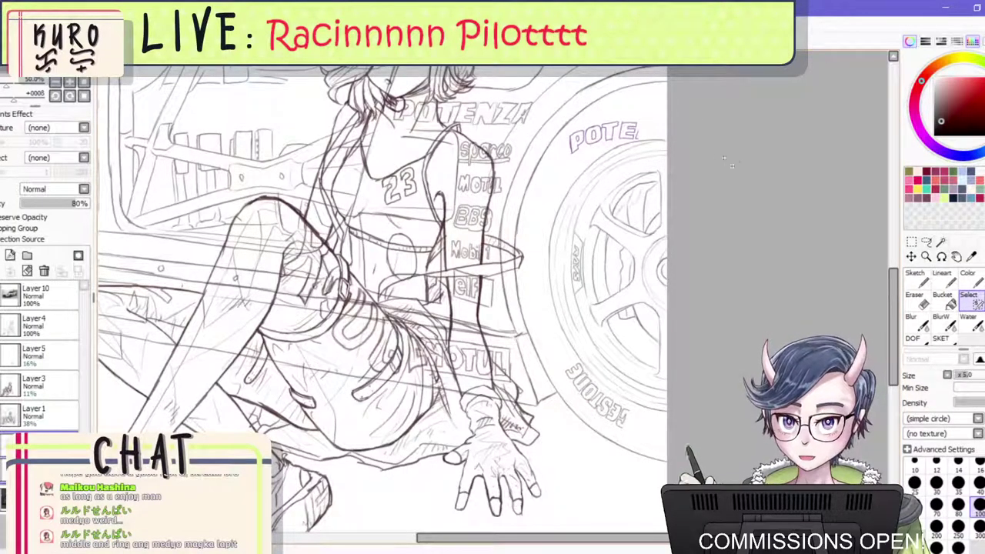
key("ctrl+t")
left_click_drag(740, 141, 740, 127)
left_click_drag(616, 131, 619, 125)
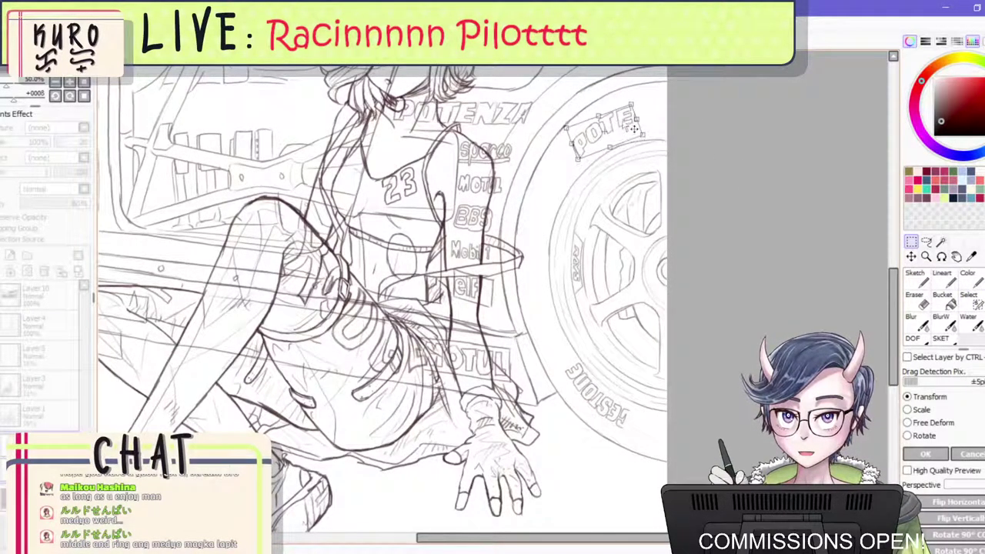
left_click(923, 453)
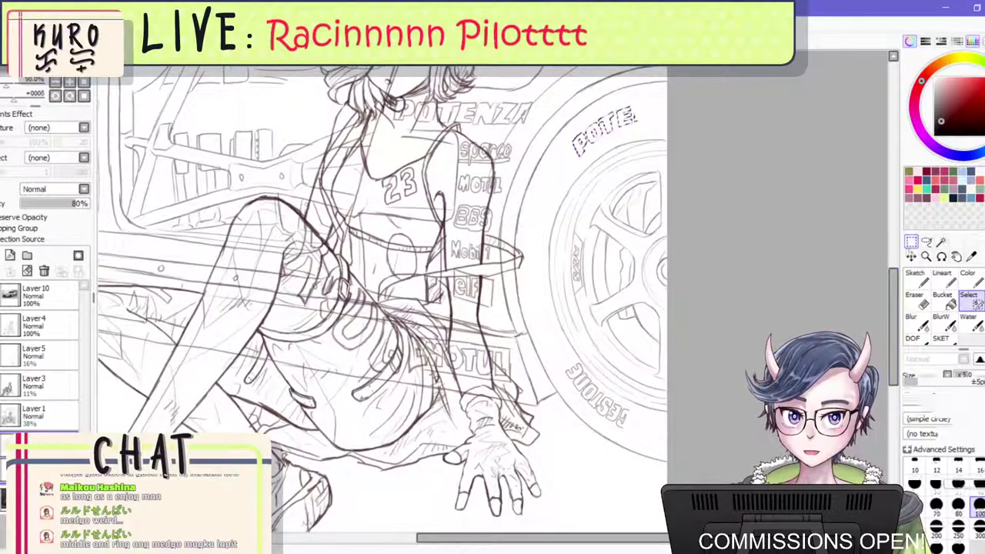
key("minus")
scroll(492, 274, "down", 3)
left_click_drag(496, 269, 597, 329)
scroll(596, 330, "up", 2)
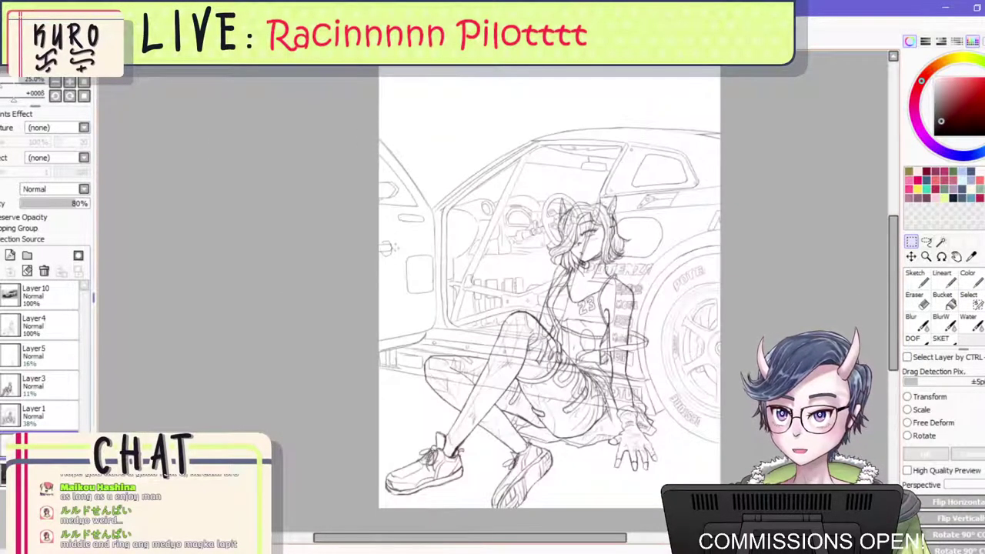
key("alt+Tab")
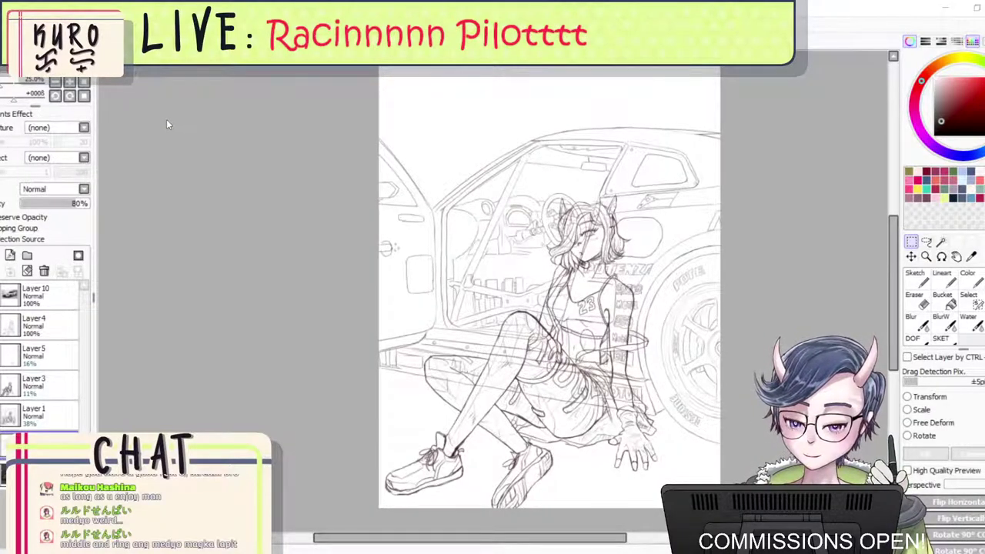
left_click(251, 307)
scroll(251, 308, "down", 1)
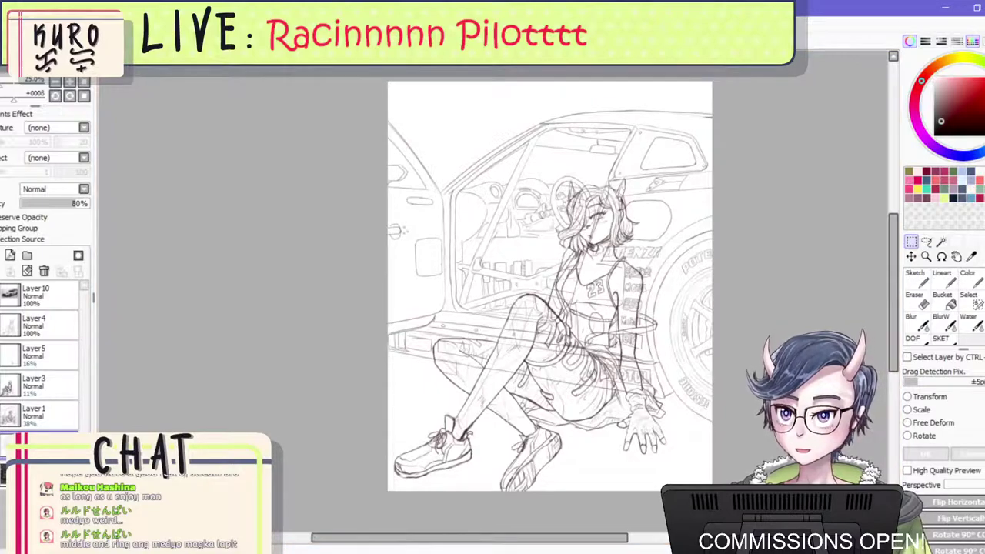
left_click(141, 70)
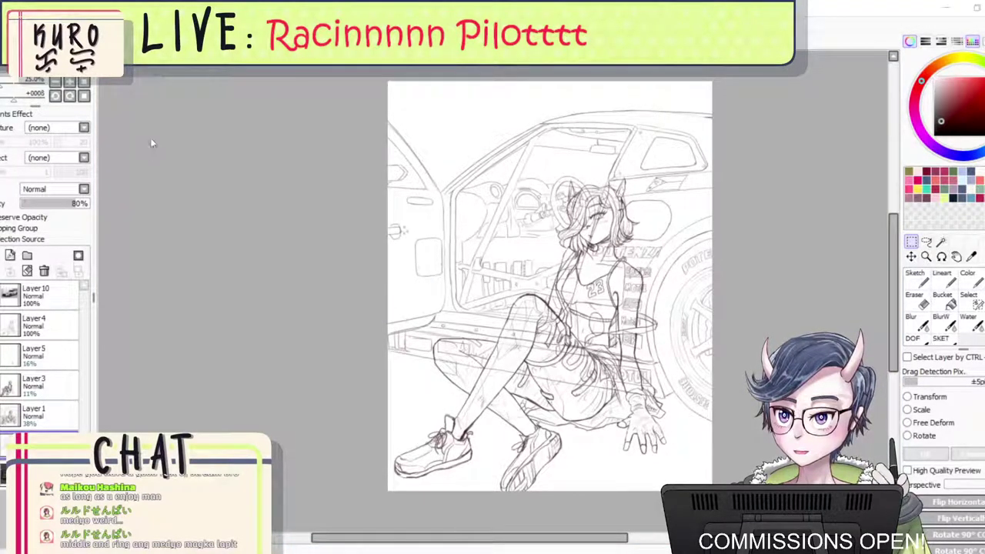
left_click(264, 307)
scroll(264, 308, "down", 1)
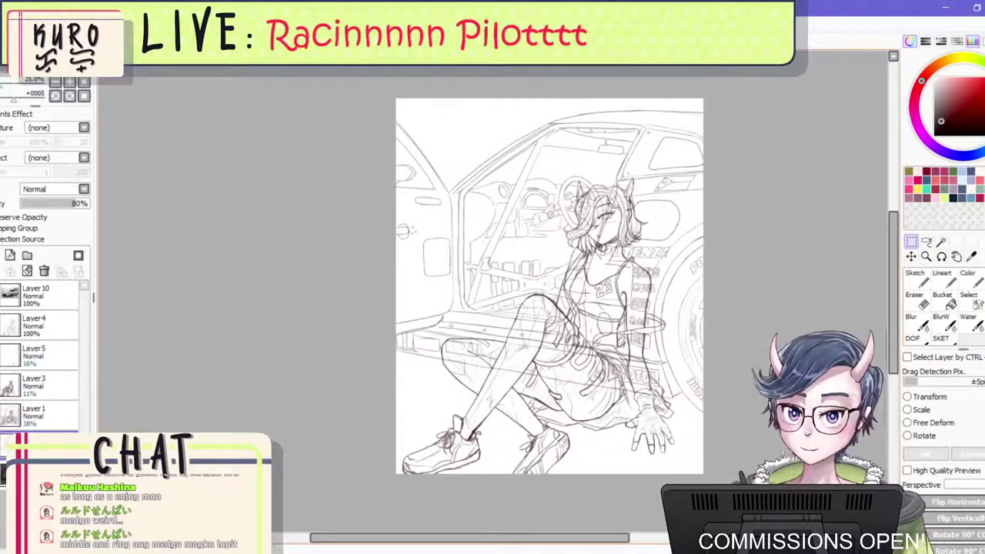
scroll(582, 296, "down", 1)
scroll(585, 285, "up", 3)
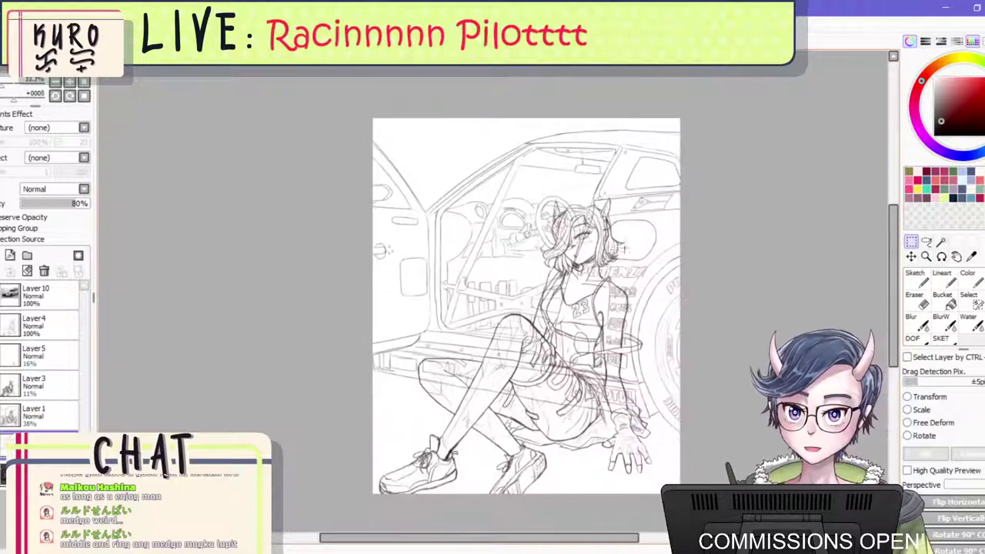
scroll(584, 206, "down", 1)
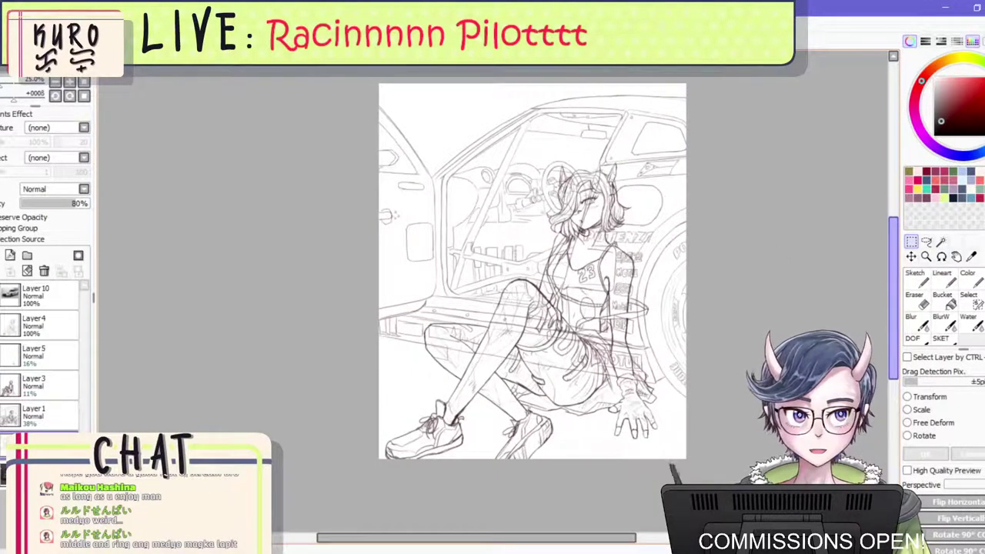
scroll(530, 313, "up", 2)
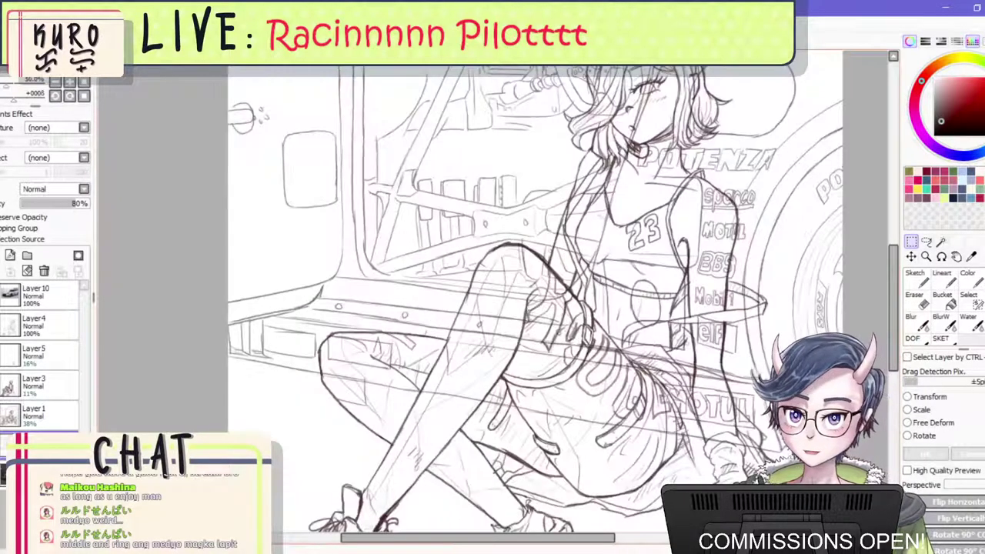
scroll(498, 340, "down", 1)
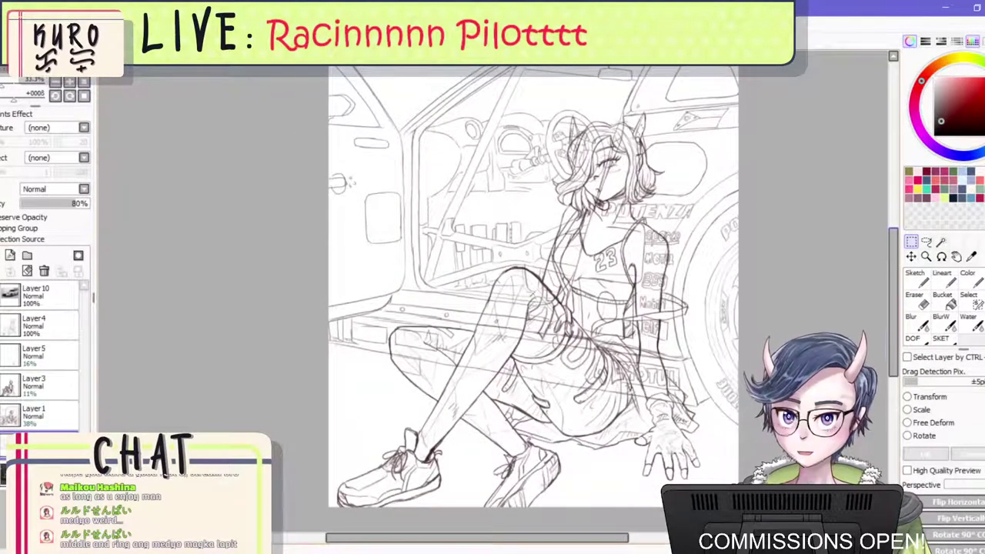
Try the Magic Wand with the All Image target on the tyre and the car background, making Layer4 active.
left_click(940, 242)
left_click(718, 283)
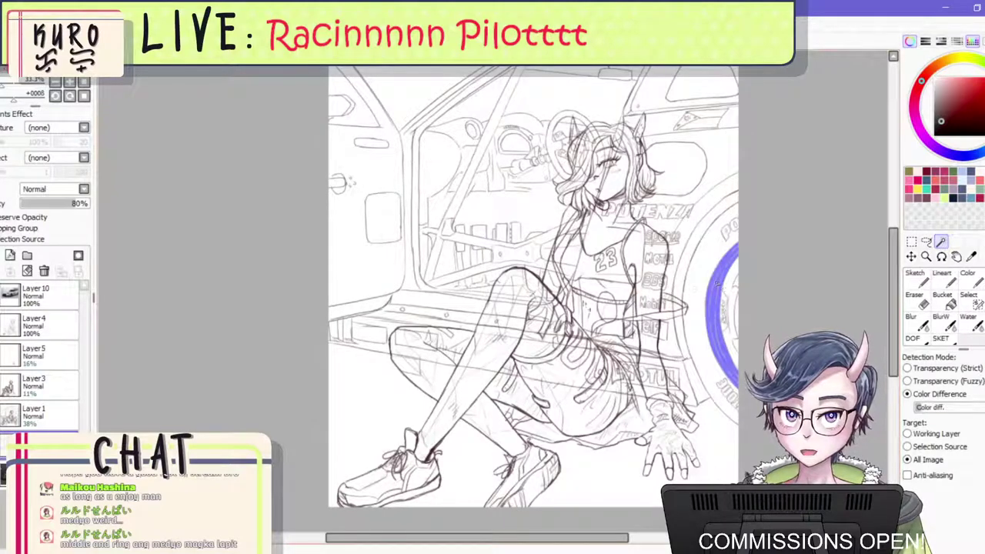
left_click(38, 323)
key("ctrl+d")
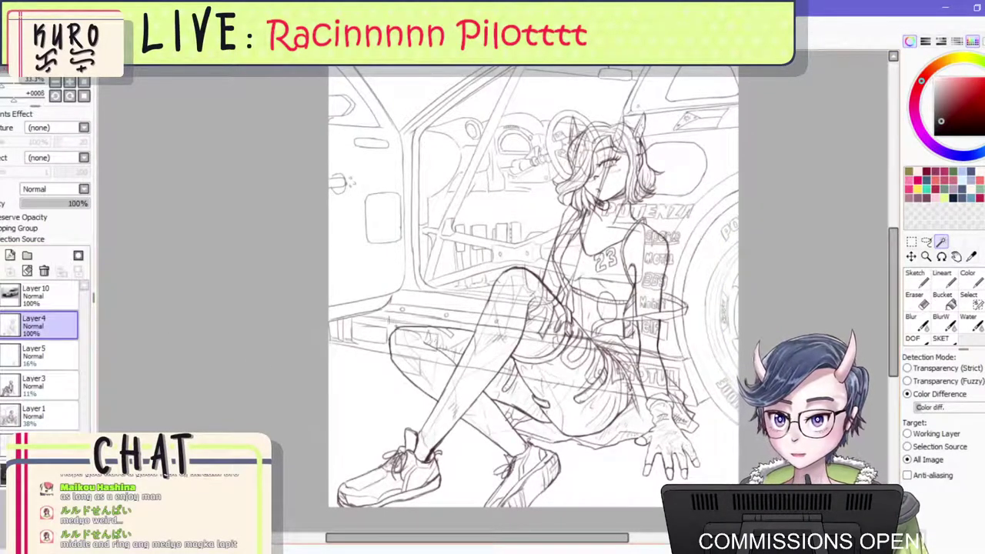
left_click(380, 293)
key("ctrl+d")
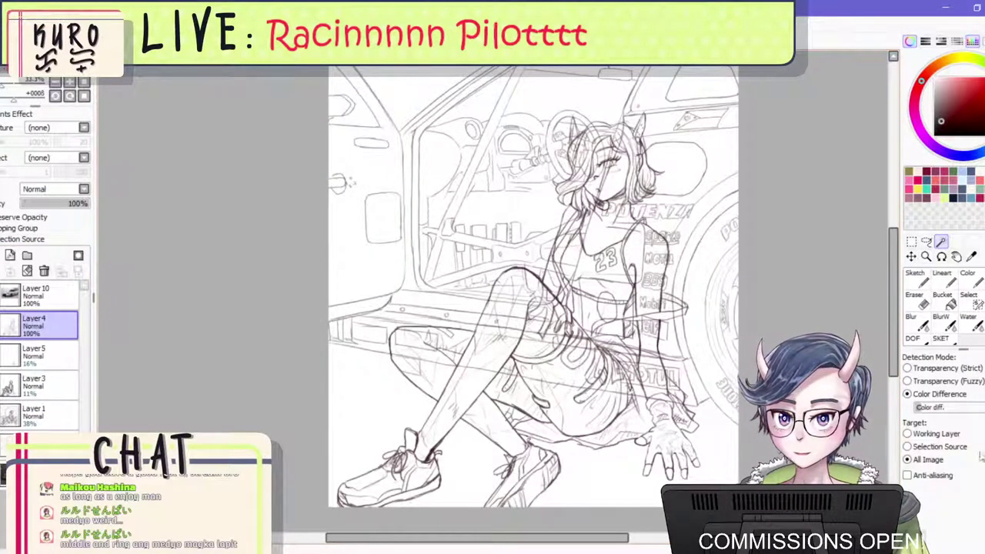
Select everything outside the seated figure on Layer4, including the gap between the feet, using the Magic Wand targeting the Working Layer.
left_click(446, 278)
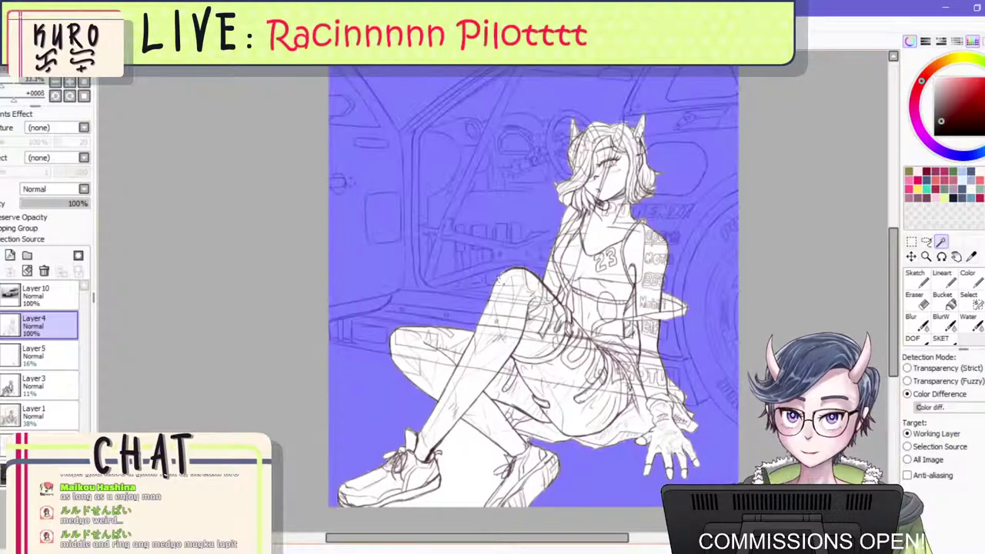
key("ctrl+d")
left_click(668, 437)
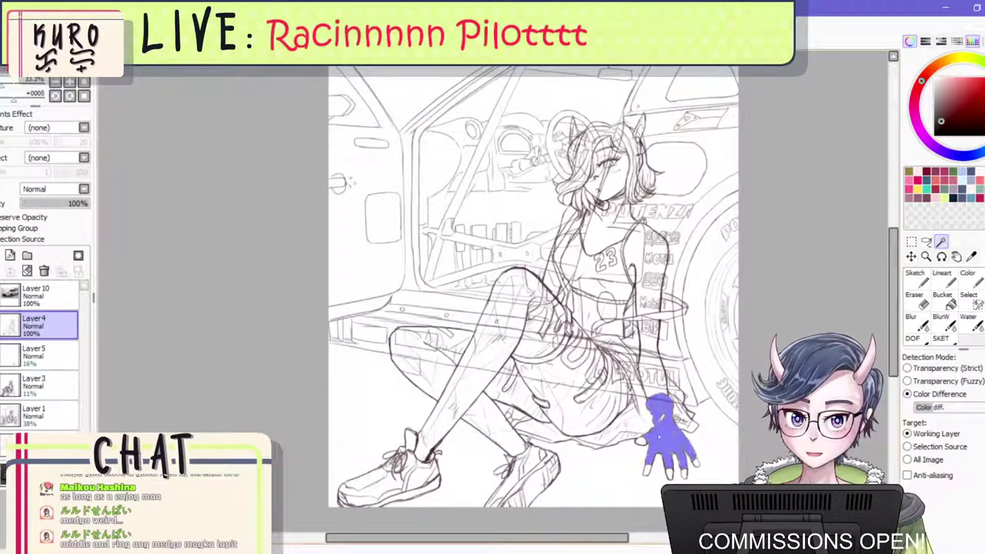
key("ctrl+d")
left_click(608, 471)
left_click(464, 464)
scroll(457, 483, "up", 3)
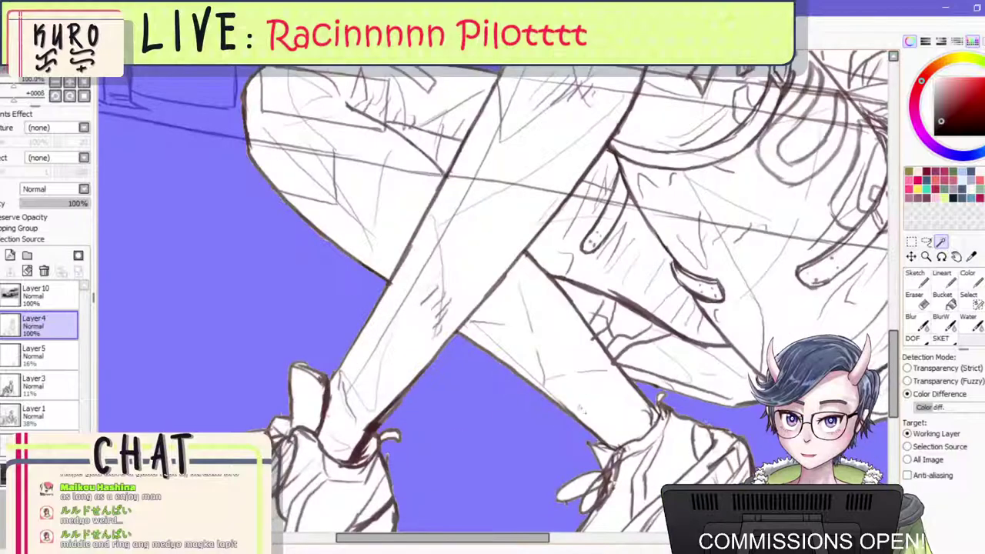
scroll(581, 434, "down", 2)
scroll(581, 435, "up", 2)
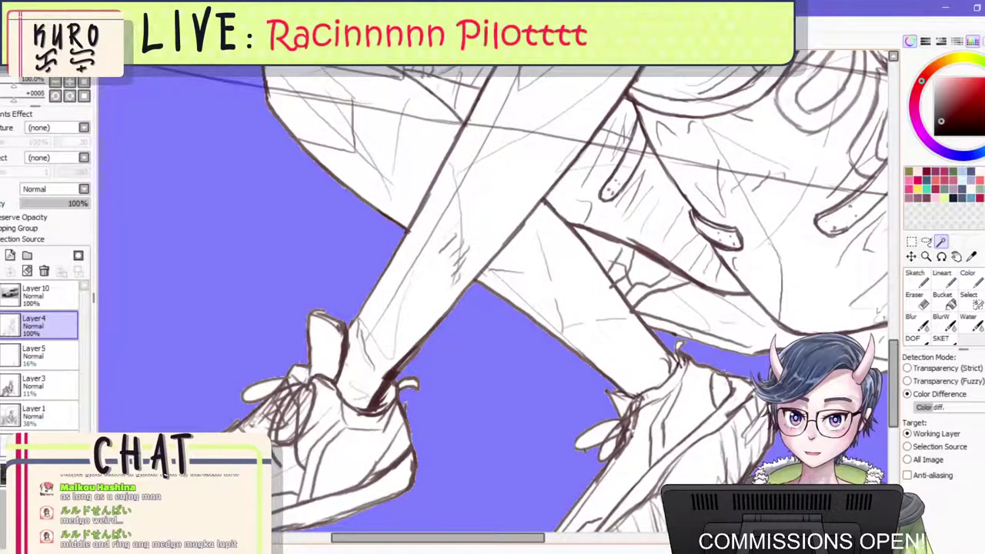
Add the shoelace loops of both shoes to the background selection with a reduced selection brush.
left_click(968, 296)
mouse_move(585, 423)
left_mouse_down()
mouse_move(572, 433)
mouse_move(582, 436)
mouse_move(589, 418)
left_mouse_up()
key("bracketleft")
key("bracketleft")
key("bracketleft")
left_click_drag(255, 383, 242, 390)
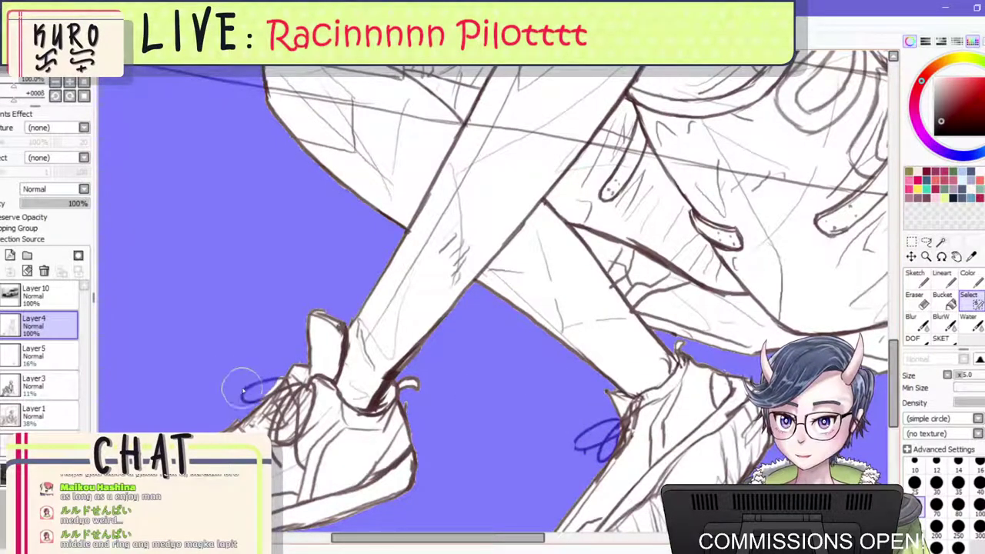
Clear the background selection around the figure.
scroll(517, 284, "down", 4)
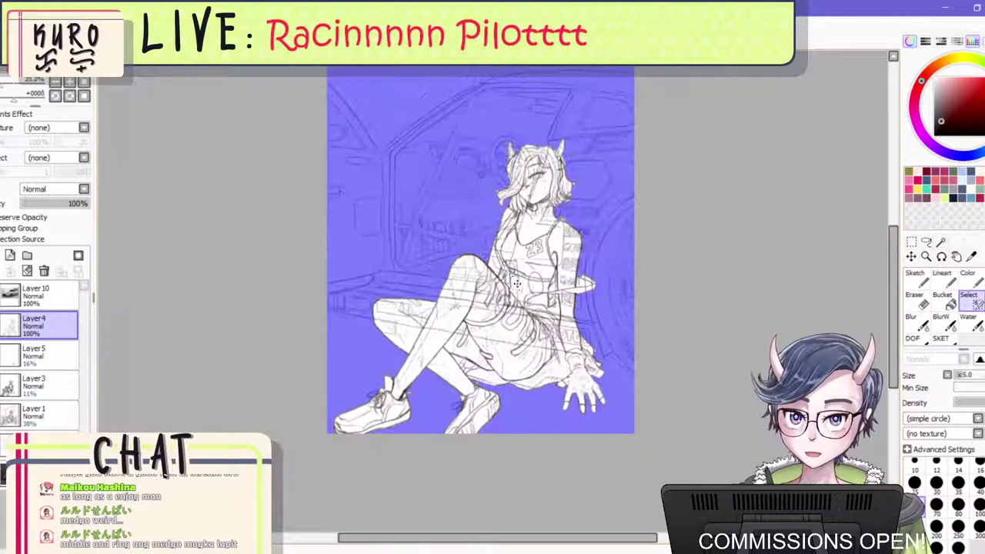
scroll(517, 284, "down", 1)
scroll(517, 285, "up", 3)
scroll(511, 189, "down", 2)
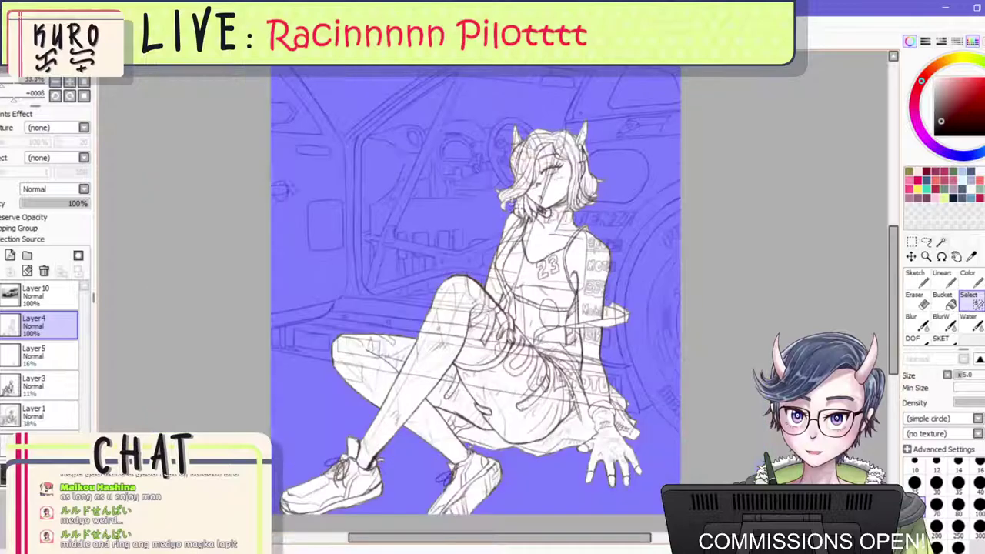
left_click(912, 245)
scroll(274, 224, "down", 2)
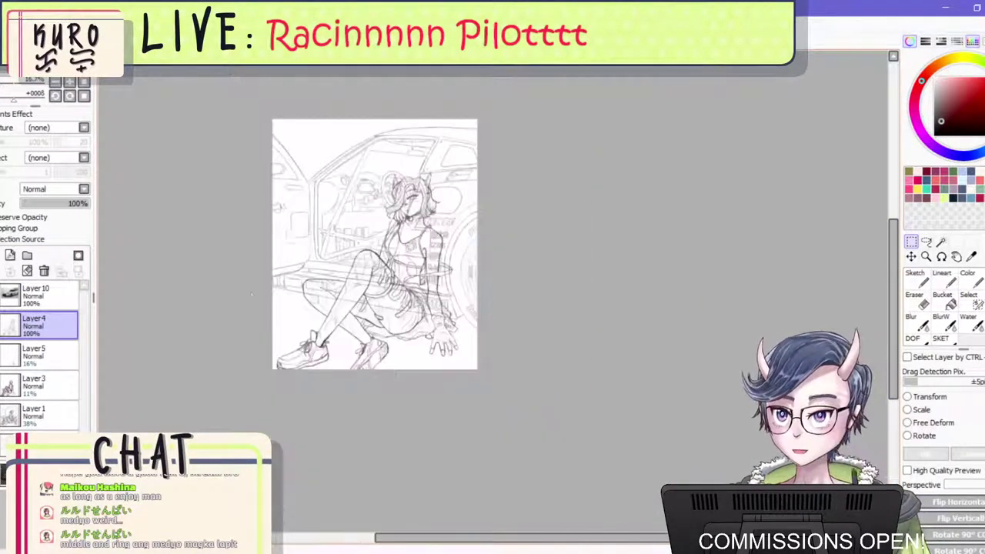
Add a new layer above Layer5, hide the car line art, and move the new layer directly beneath it.
scroll(271, 315, "up", 1)
left_click(39, 356)
left_click(10, 255)
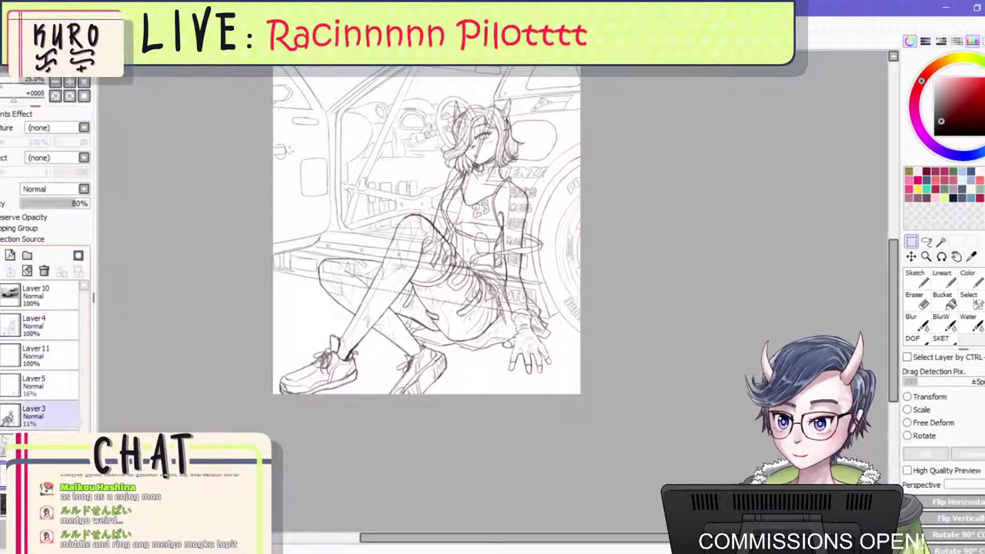
left_click(3, 474)
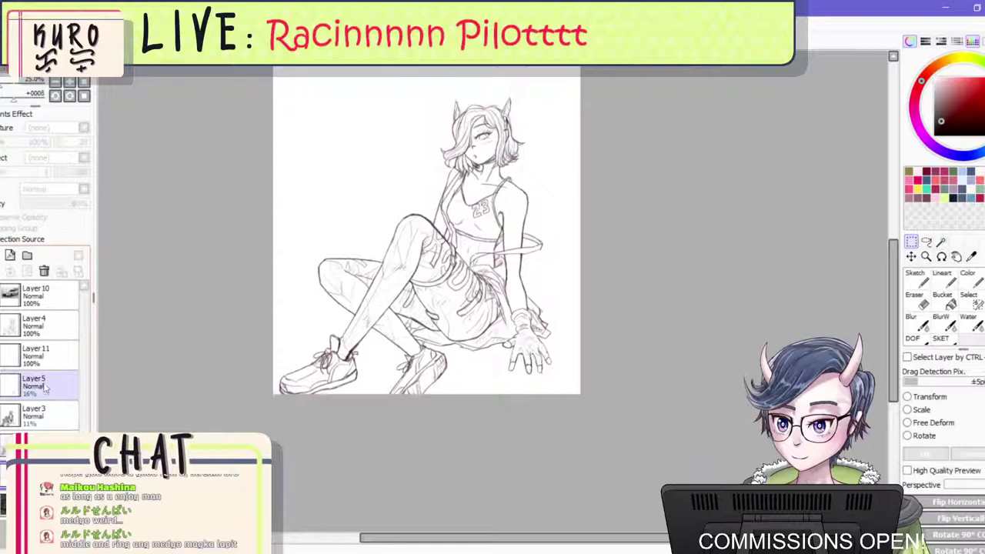
left_click_drag(49, 357, 48, 489)
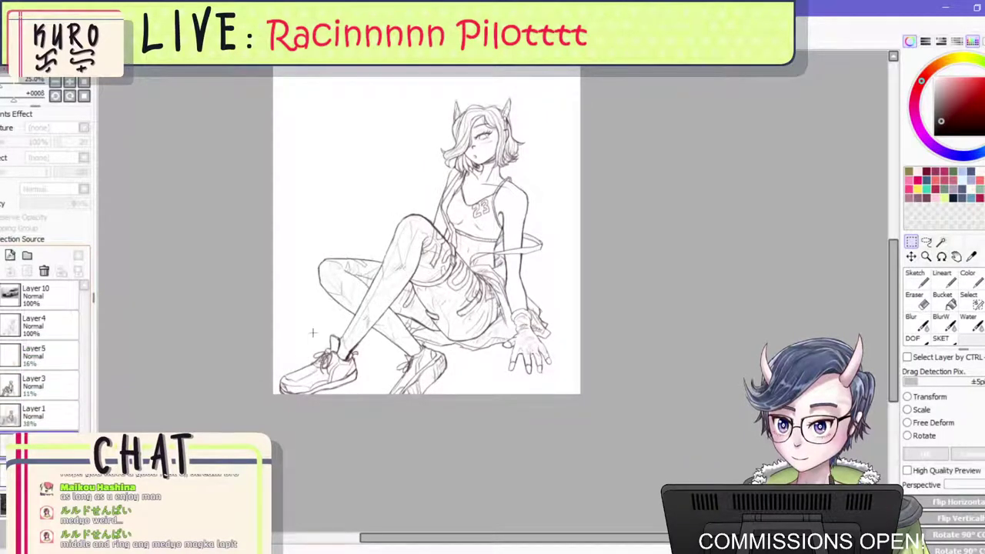
Choose a light blue swatch as the drawing colour and show the car line art again.
scroll(307, 329, "down", 1)
scroll(239, 283, "up", 2)
left_click(46, 446)
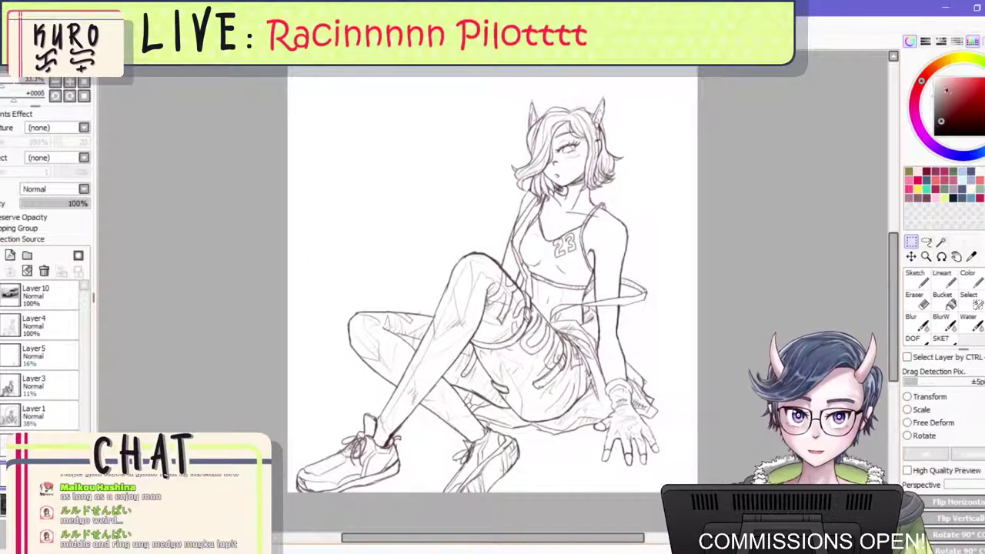
left_click(972, 172)
left_click(963, 172)
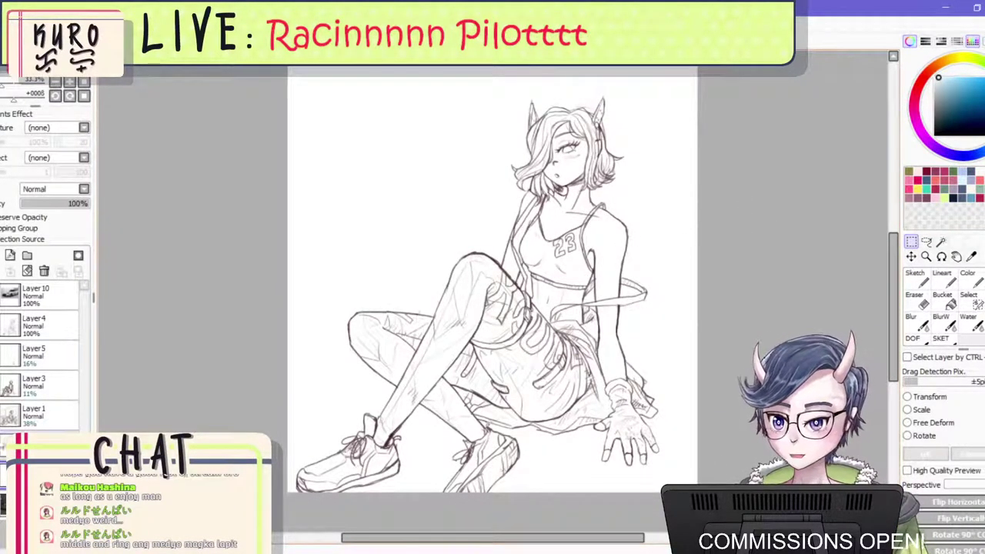
left_click(2, 446)
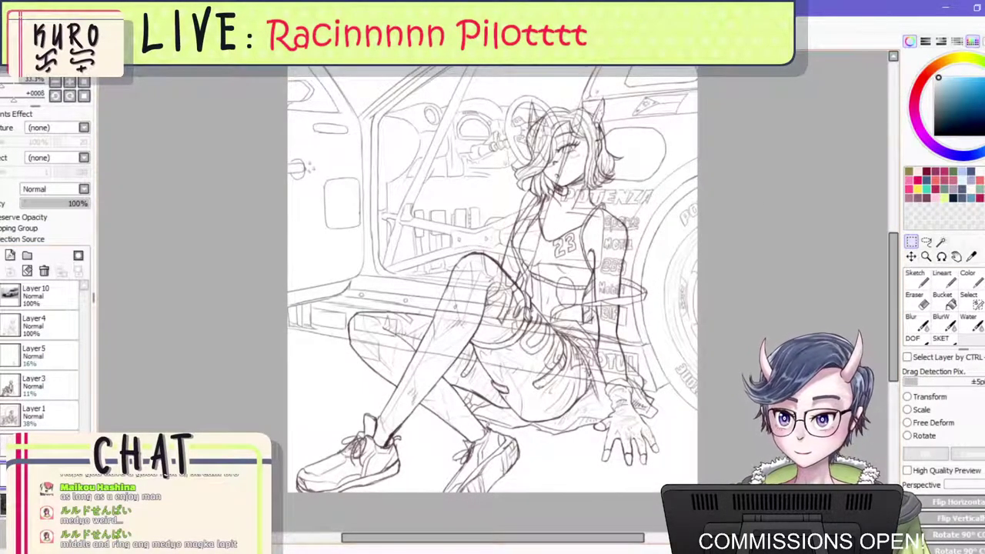
Show the car reference photo at 100% opacity and sample the crimson of its rear body panel.
left_click(2, 506)
left_click(31, 506)
left_click_drag(53, 204, 89, 203)
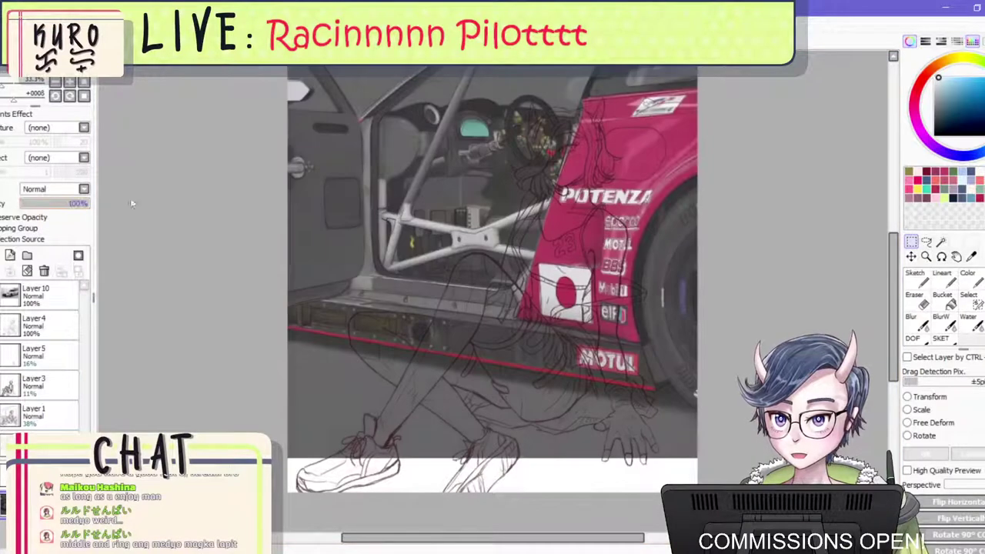
right_click(647, 161)
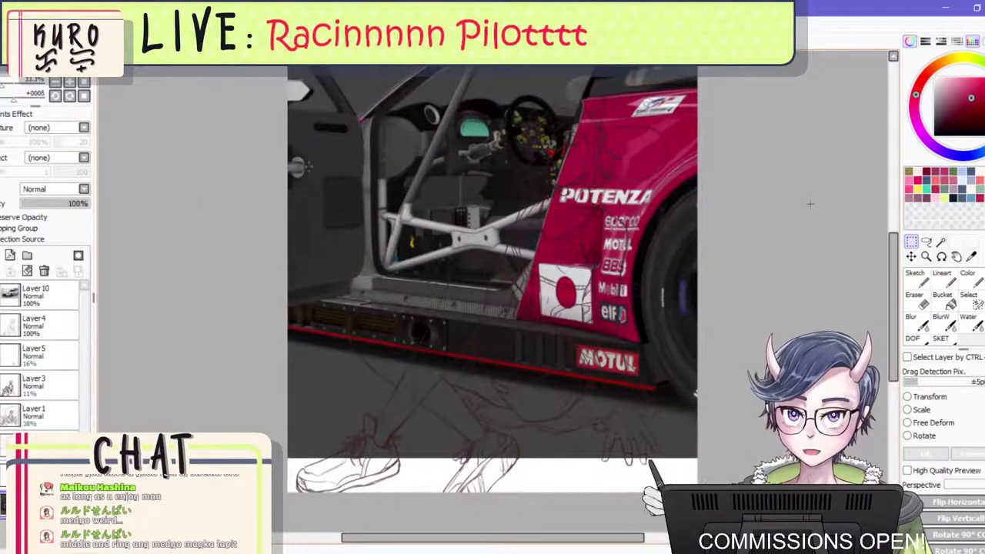
Hide the reference photo and make the new layer active with the Color brush.
left_click(969, 279)
left_click(3, 506)
left_click(31, 475)
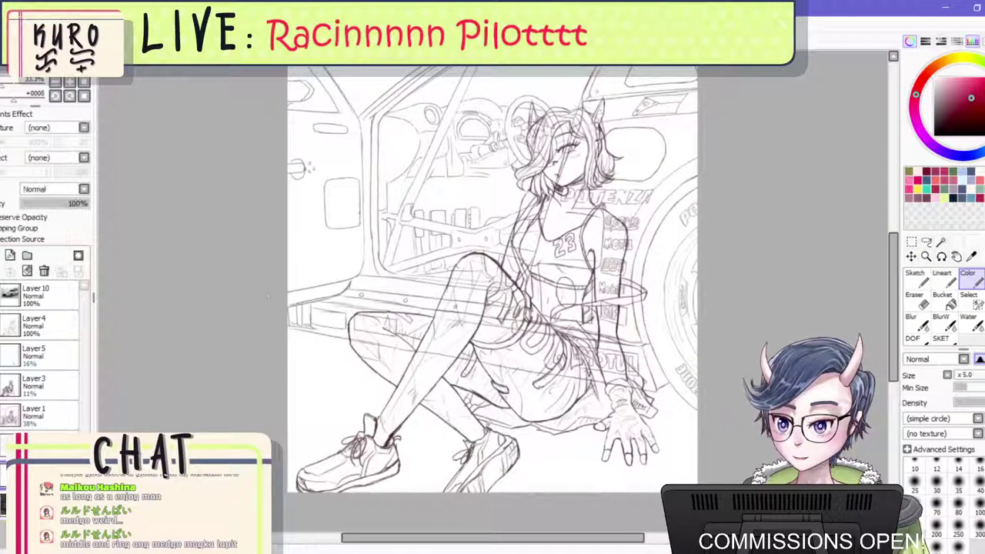
scroll(403, 289, "down", 2)
scroll(374, 190, "up", 2)
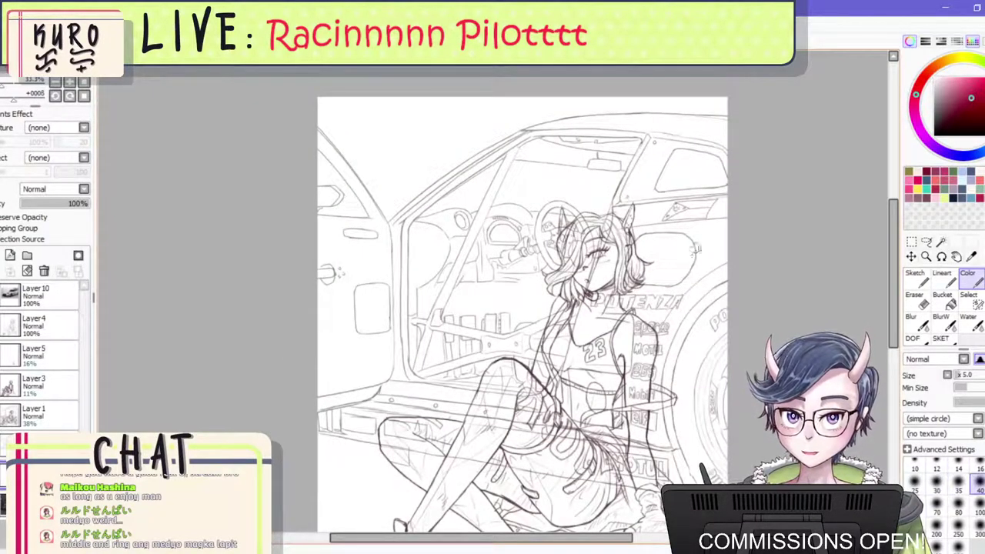
Try blocking in the car's rear body panel with crimson and a lighter pinkish red, undoing the strokes.
mouse_move(696, 247)
left_mouse_down()
mouse_move(726, 246)
mouse_move(673, 292)
mouse_move(641, 299)
mouse_move(643, 263)
mouse_move(616, 261)
mouse_move(608, 303)
mouse_move(637, 336)
mouse_move(695, 285)
mouse_move(665, 340)
mouse_move(740, 262)
mouse_move(695, 306)
mouse_move(719, 236)
left_mouse_up()
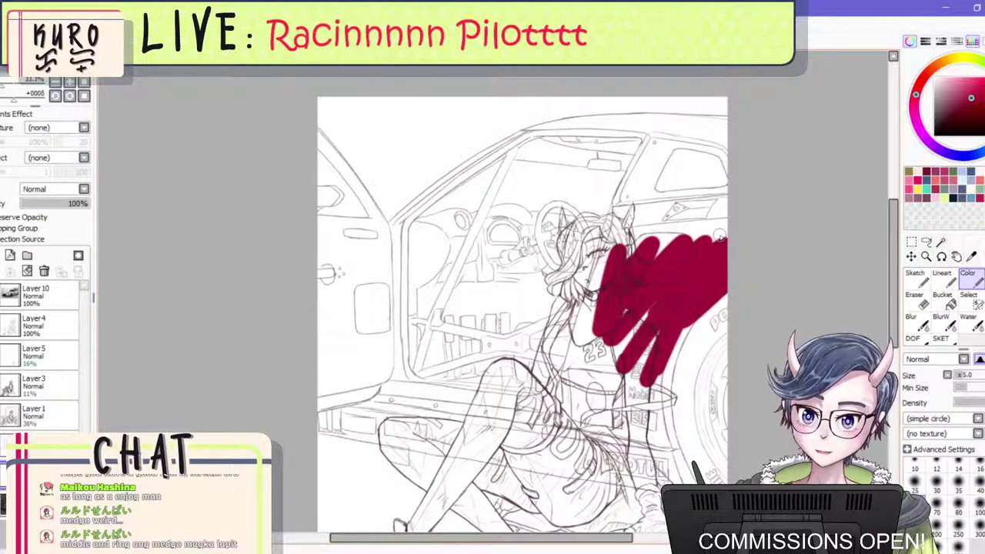
key("ctrl+z")
key("ctrl+z")
key("ctrl+z")
key("ctrl+z")
key("ctrl+z")
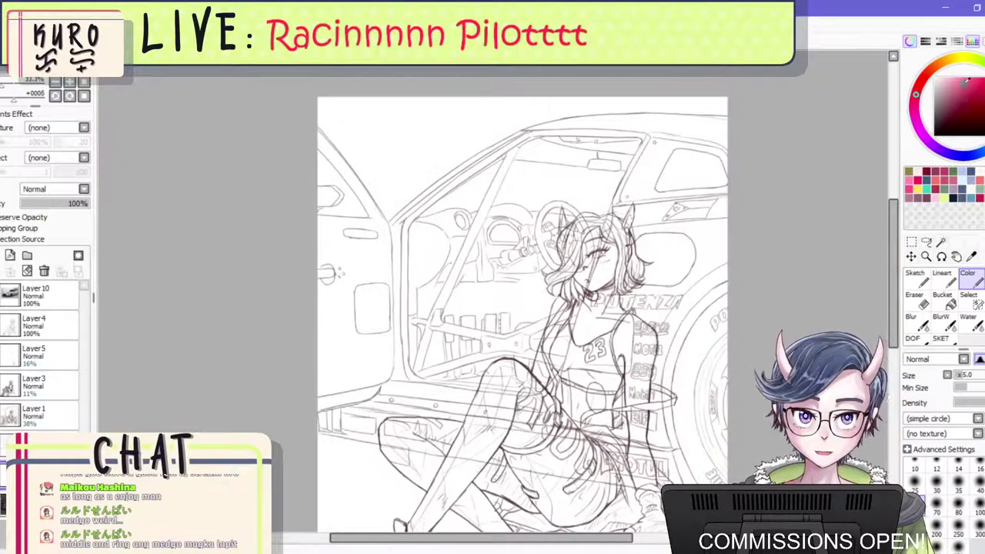
mouse_move(672, 260)
left_mouse_down()
mouse_move(661, 338)
mouse_move(716, 254)
mouse_move(666, 235)
left_mouse_up()
key("ctrl+z")
Try a solid pinkish-red patch in the empty area above the open door with a larger brush, and undo it.
mouse_move(408, 124)
left_mouse_down()
mouse_move(383, 137)
mouse_move(400, 143)
mouse_move(420, 120)
mouse_move(456, 122)
mouse_move(398, 183)
mouse_move(453, 146)
left_mouse_up()
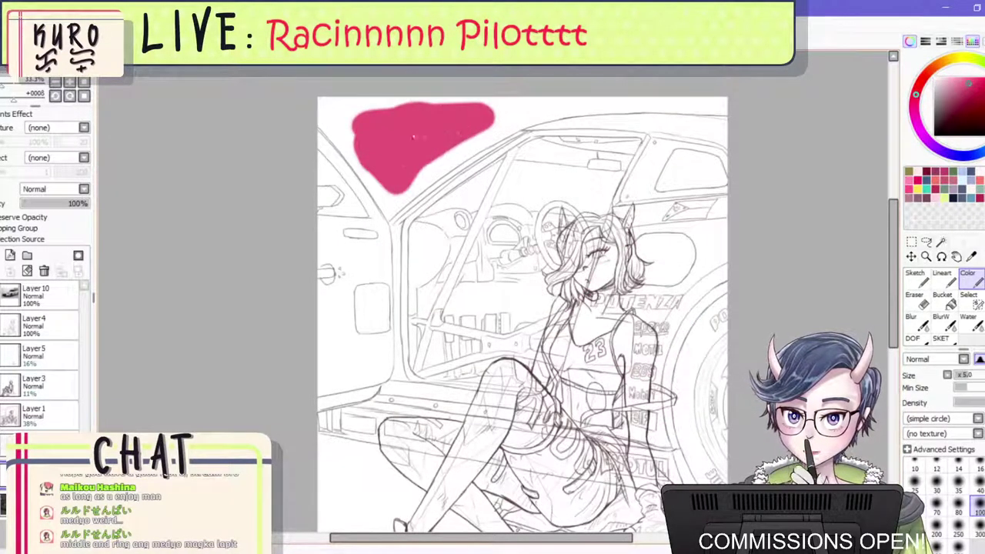
key("]")
left_click_drag(392, 298, 486, 255)
scroll(531, 231, "down", 1)
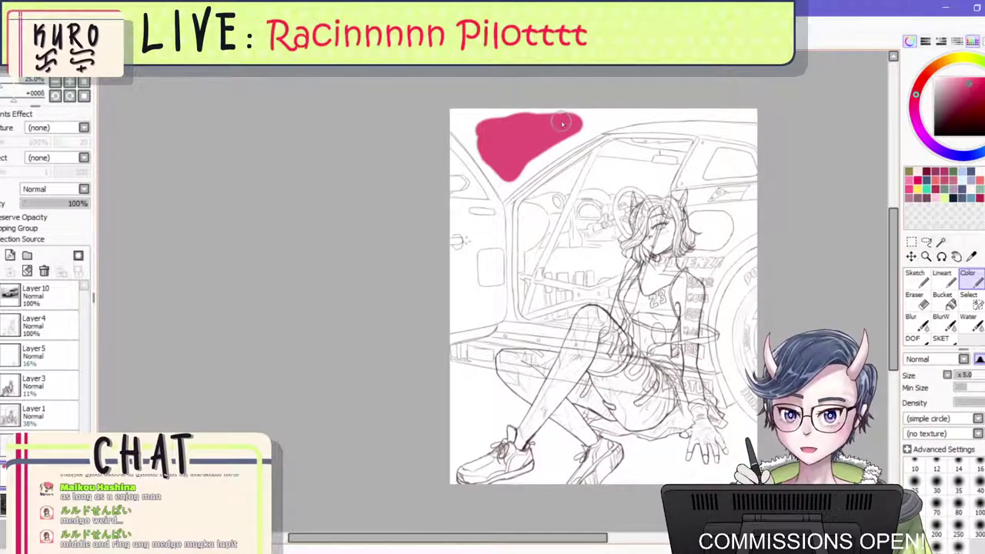
key("ctrl+z")
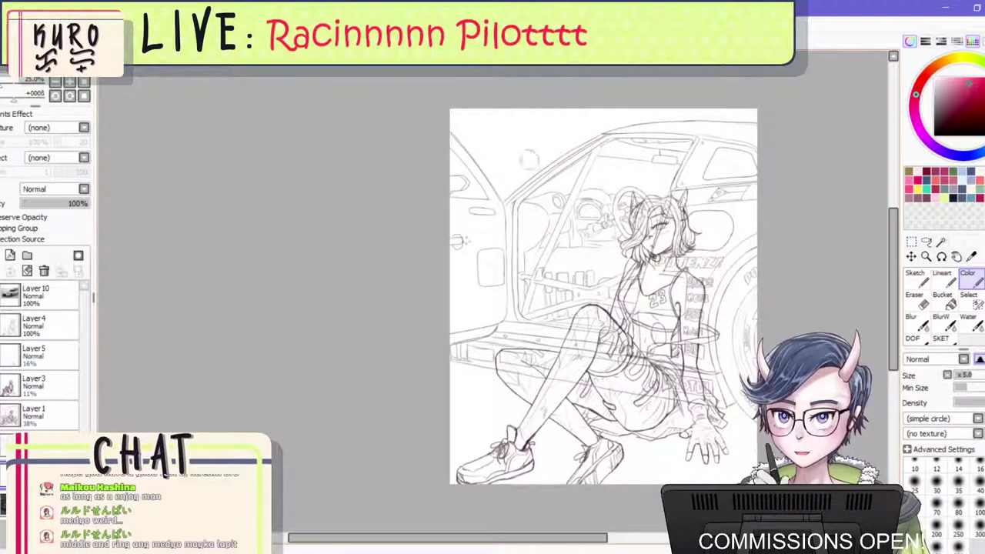
Paint a round pinkish-red swatch in the empty area above the open door and try a near-black swatch beside it.
mouse_move(530, 159)
left_mouse_down()
mouse_move(492, 154)
mouse_move(511, 142)
mouse_move(511, 153)
left_mouse_up()
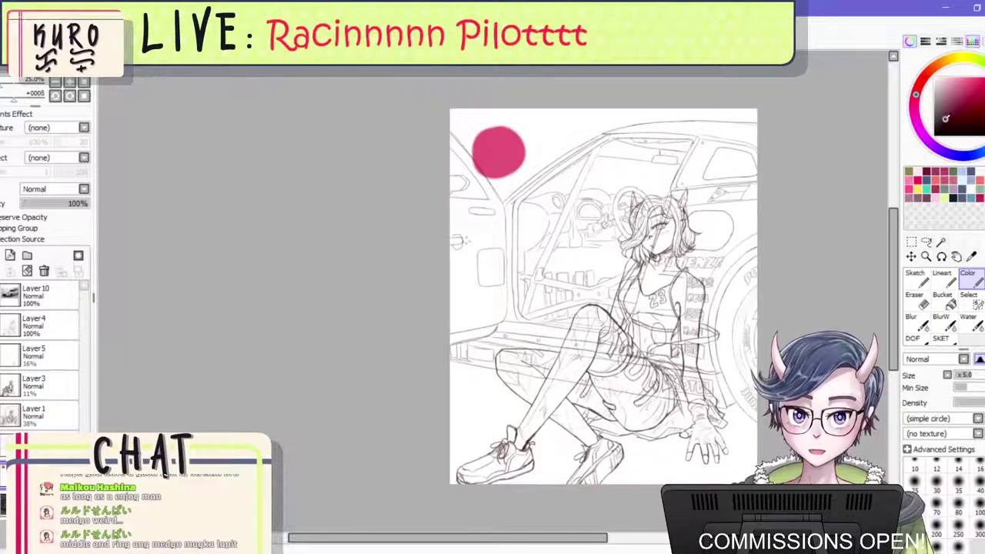
mouse_move(552, 133)
left_mouse_down()
mouse_move(565, 165)
mouse_move(542, 158)
left_mouse_up()
key("ctrl+z")
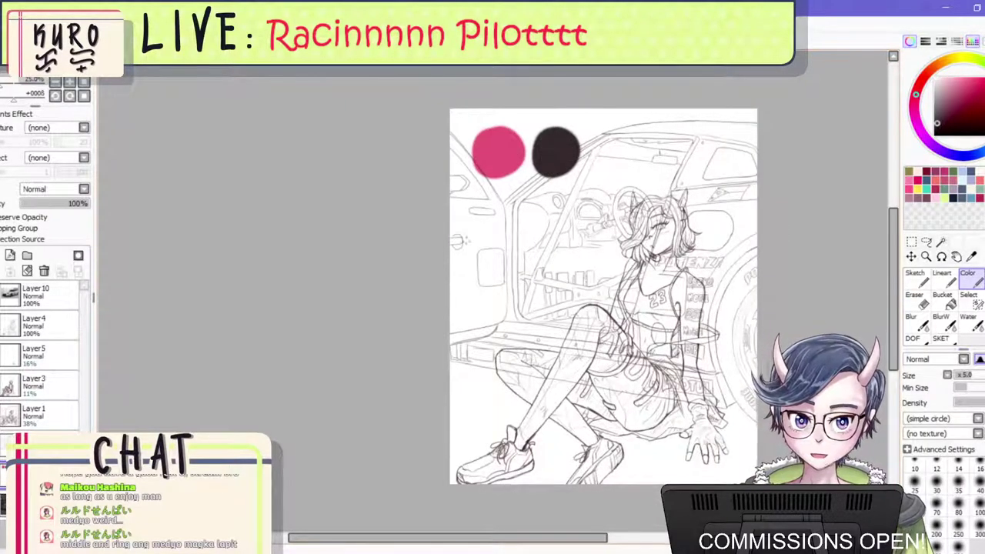
key("ctrl+z")
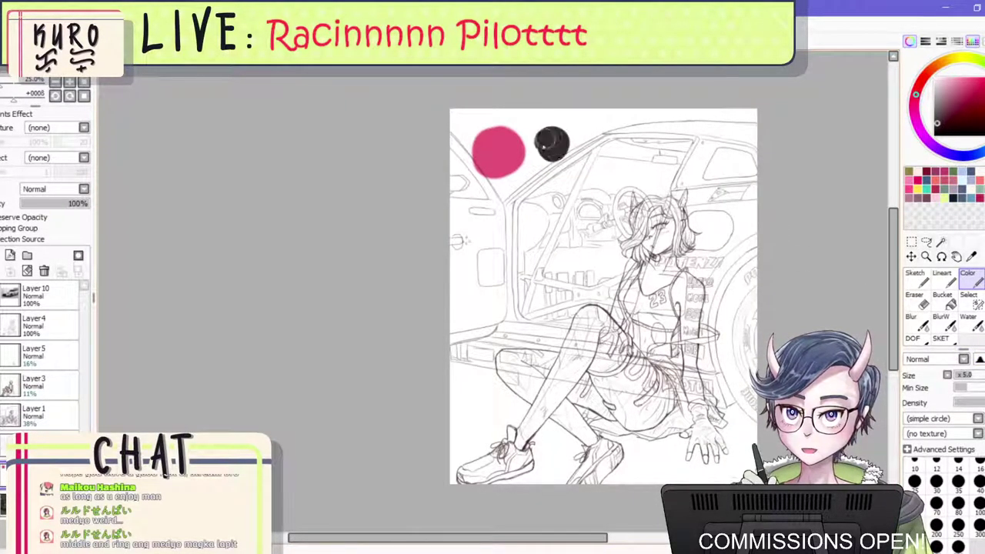
Paint a dark grey swatch beside the pinkish-red one, undoing the near-black attempt.
left_click_drag(548, 140, 560, 151)
scroll(561, 150, "up", 1)
scroll(559, 149, "up", 1)
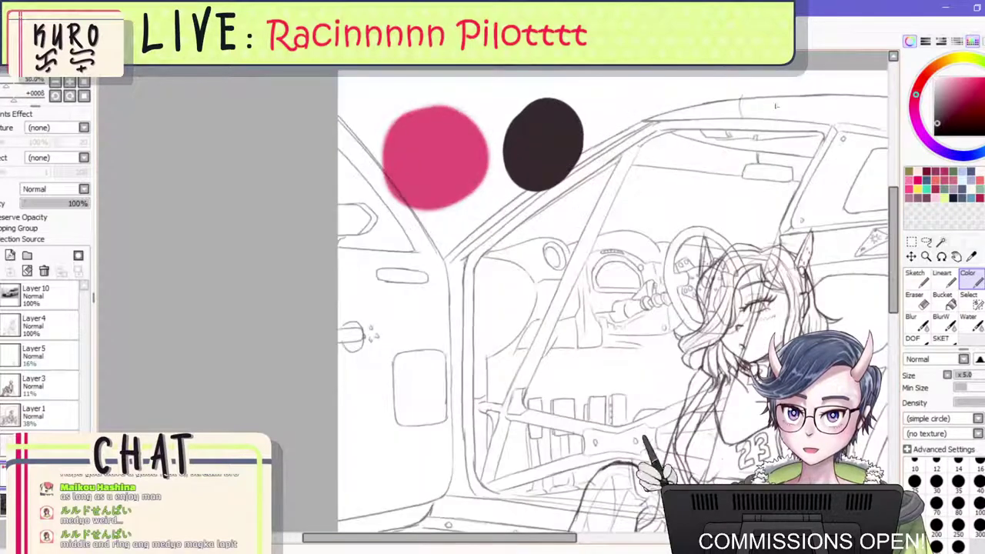
key("ctrl+z")
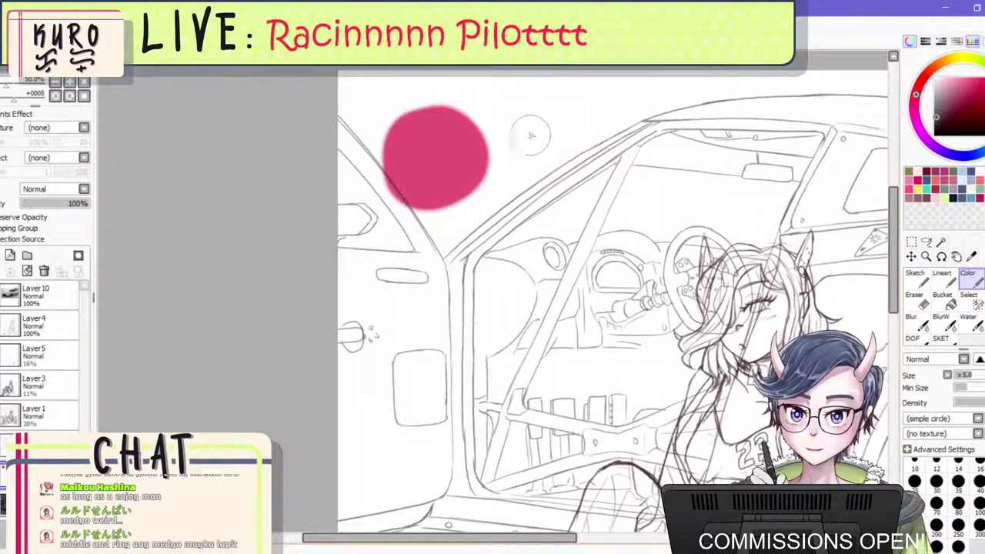
left_click_drag(530, 135, 531, 143)
scroll(555, 130, "down", 1)
scroll(682, 312, "up", 1)
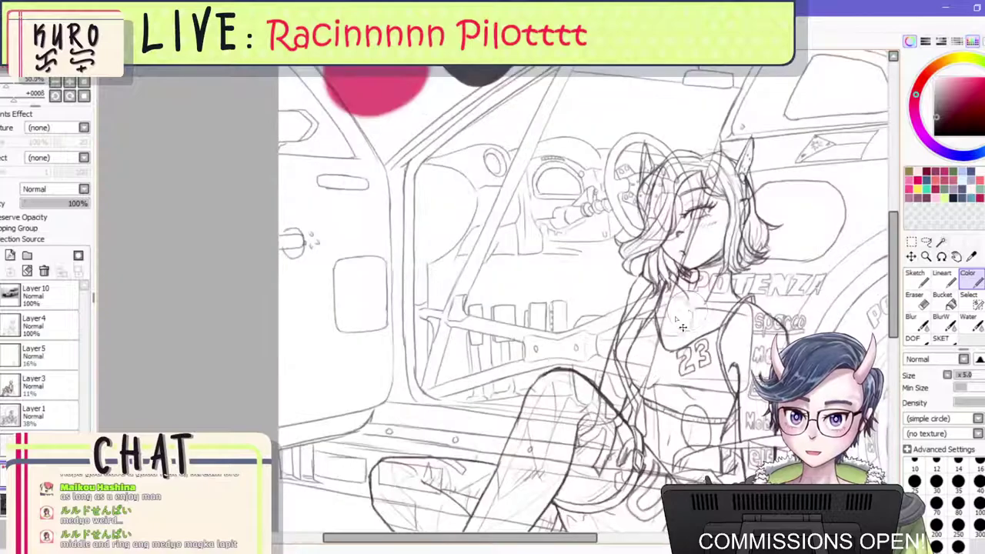
scroll(785, 226, "down", 1)
scroll(761, 223, "down", 1)
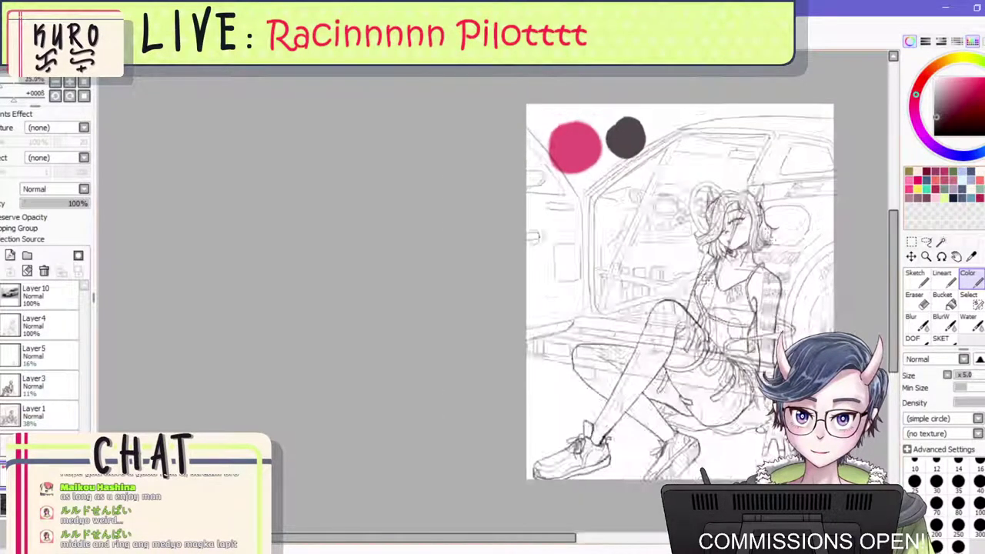
Add a coral-red swatch and an orange swatch below the pinkish-red and dark grey ones.
scroll(804, 300, "up", 1)
left_click(937, 176)
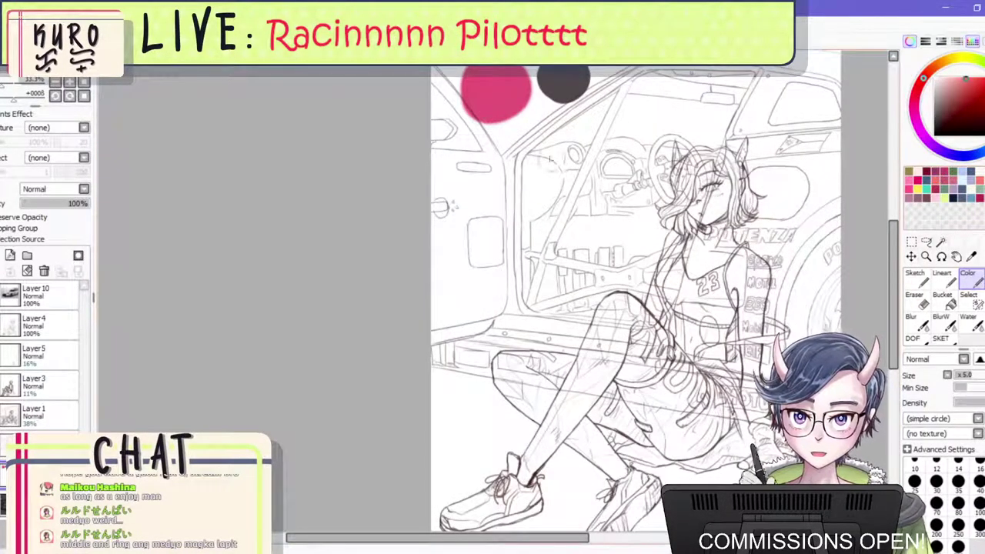
left_click_drag(517, 115, 538, 143)
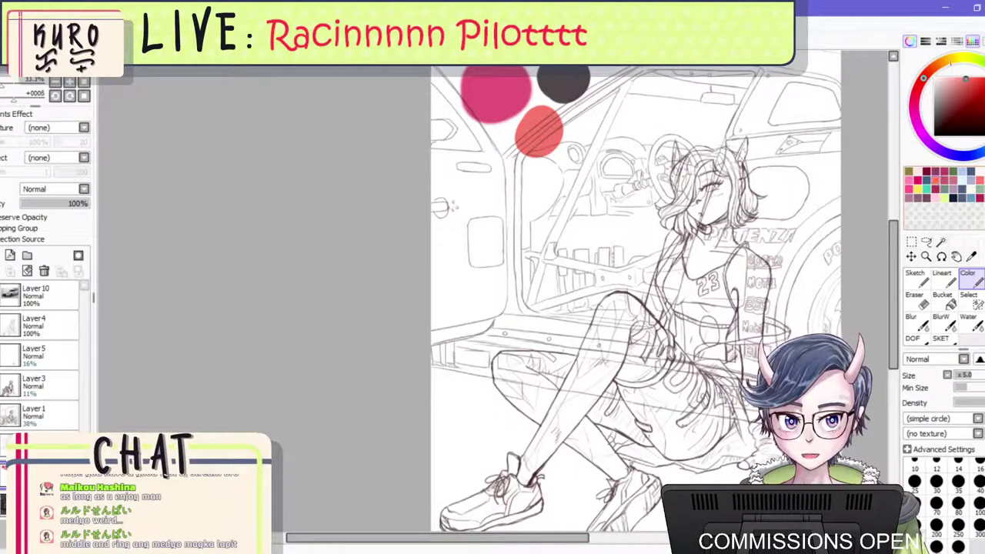
left_click_drag(951, 65, 938, 66)
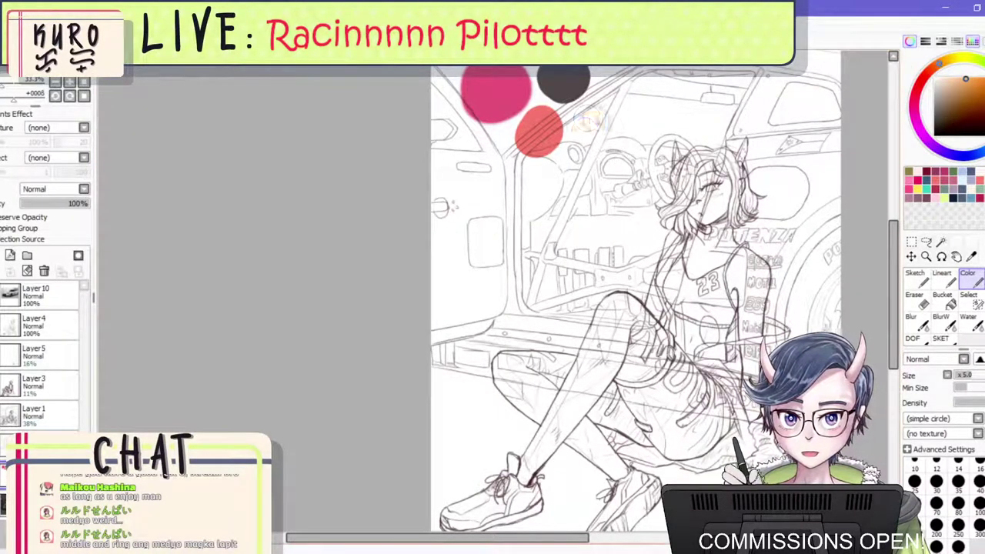
mouse_move(598, 117)
left_mouse_down()
mouse_move(586, 143)
mouse_move(605, 125)
left_mouse_up()
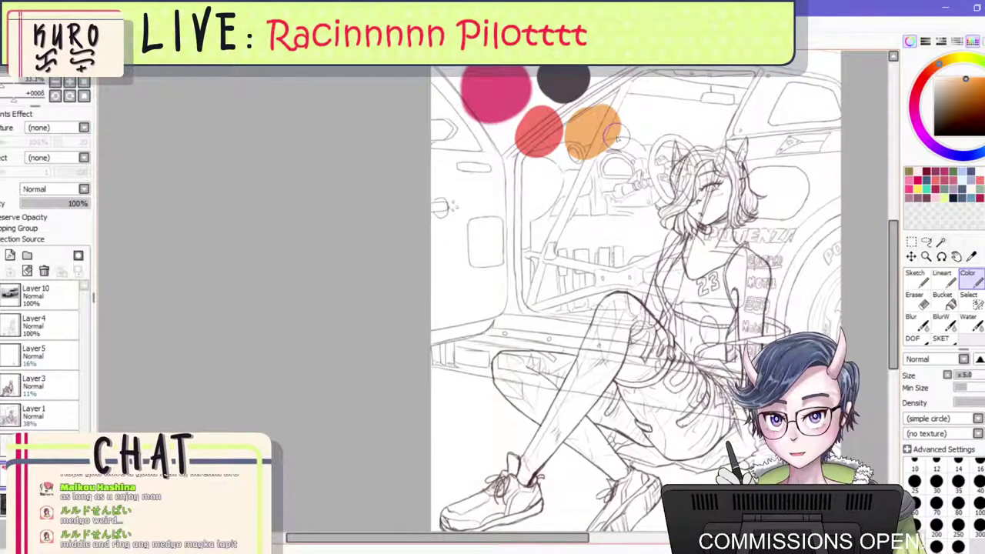
scroll(617, 138, "down", 1)
scroll(619, 138, "up", 1)
scroll(646, 120, "down", 1)
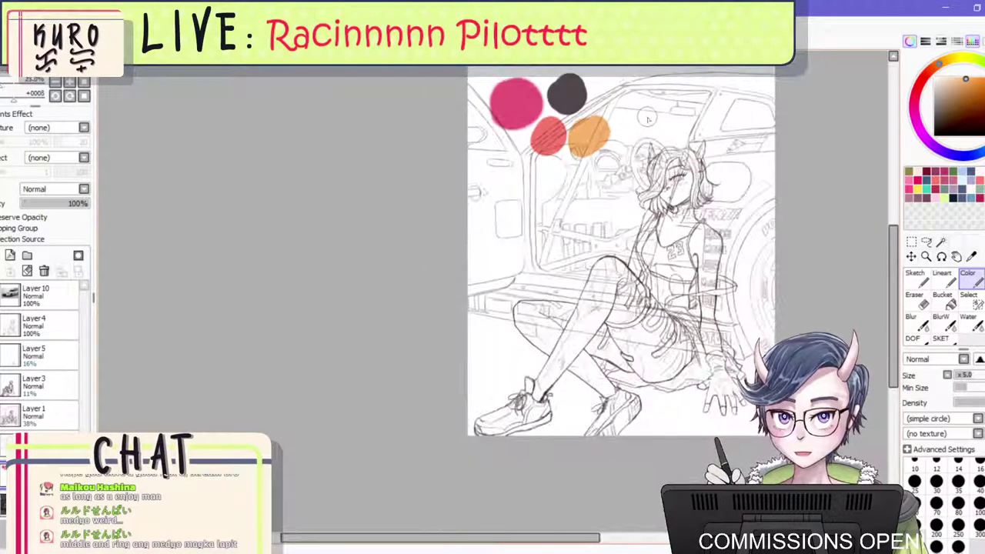
Enlarge the brush to 200 and add a deep sky-blue swatch beside the dark grey one, undoing a lighter blue attempt.
left_click_drag(944, 66, 930, 70)
left_click(984, 147)
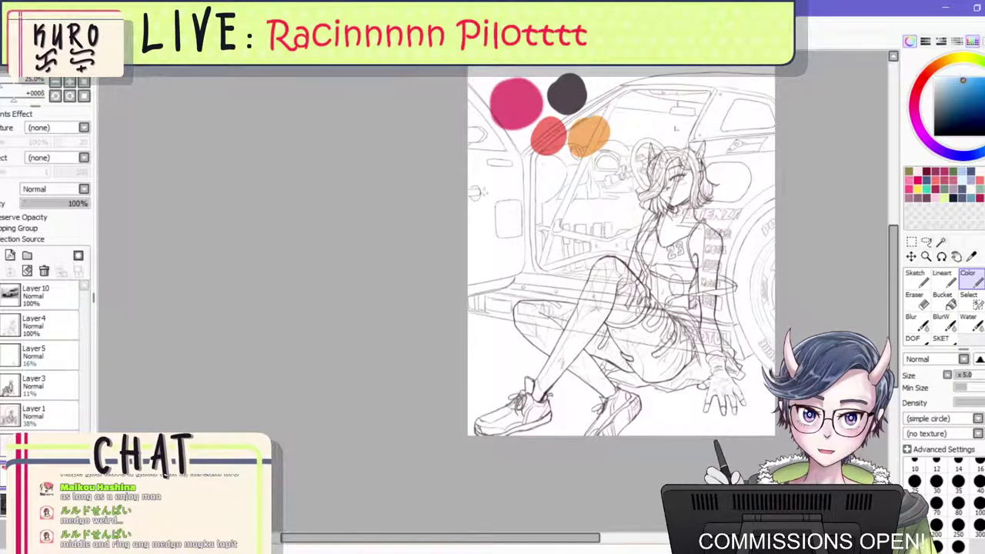
key("]")
left_click_drag(611, 91, 620, 97)
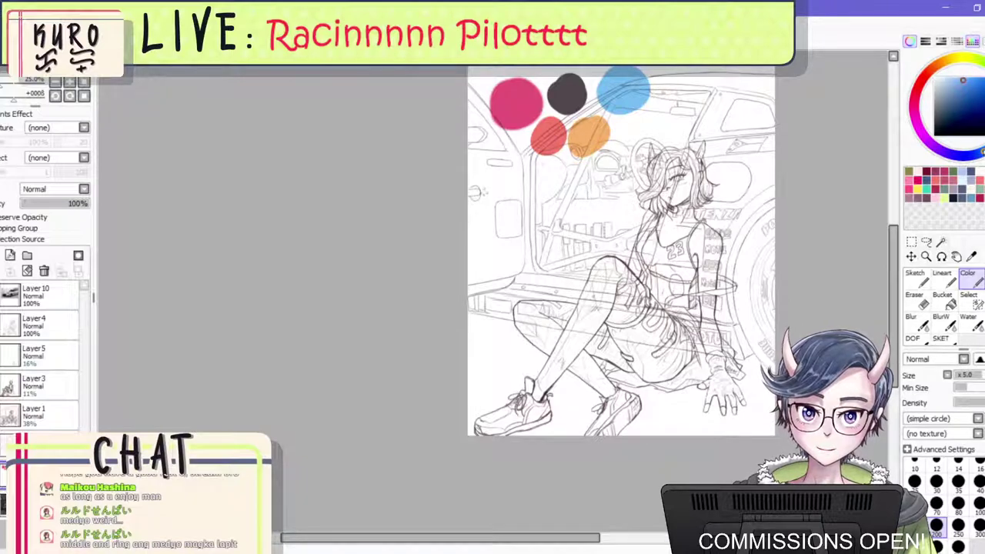
mouse_move(635, 101)
left_mouse_down()
mouse_move(625, 86)
mouse_move(639, 102)
left_mouse_up()
key("ctrl+z")
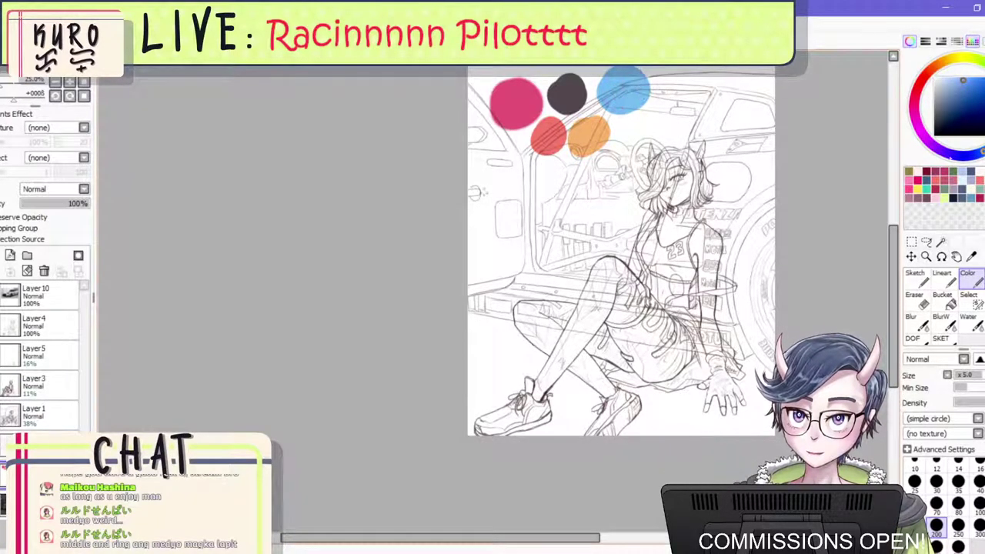
key("ctrl+z")
left_click(969, 95)
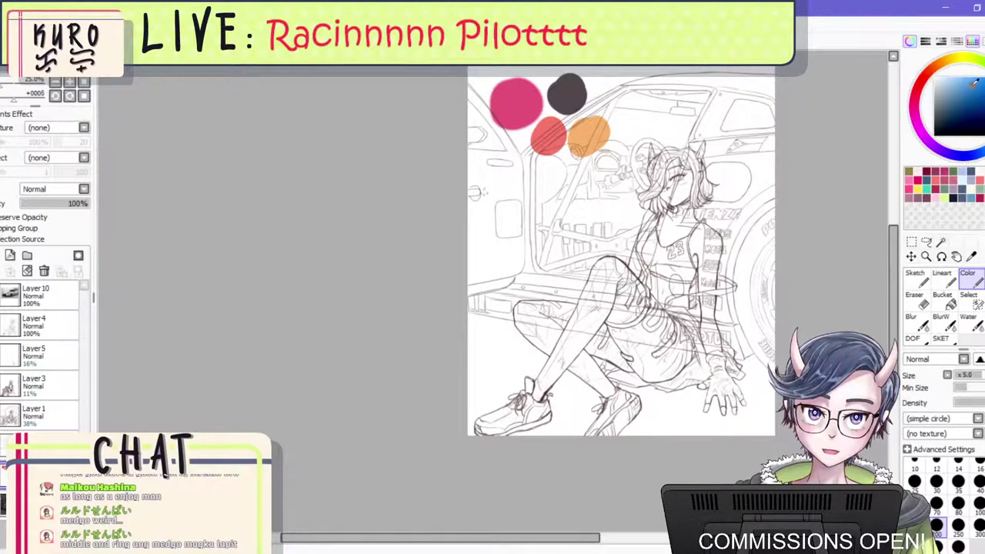
mouse_move(611, 79)
left_mouse_down()
mouse_move(633, 87)
mouse_move(618, 94)
left_mouse_up()
key("ctrl+z")
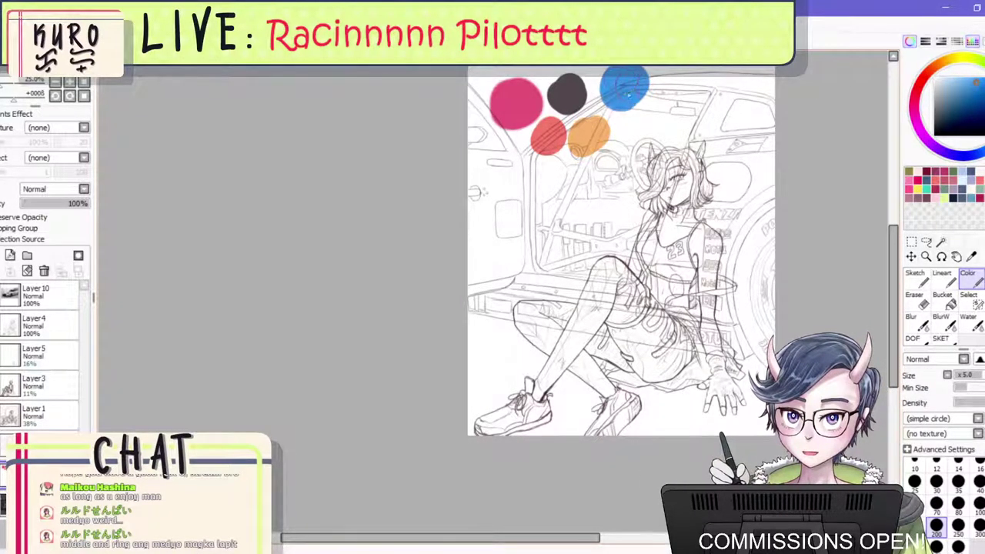
scroll(615, 127, "down", 2)
scroll(605, 123, "up", 2)
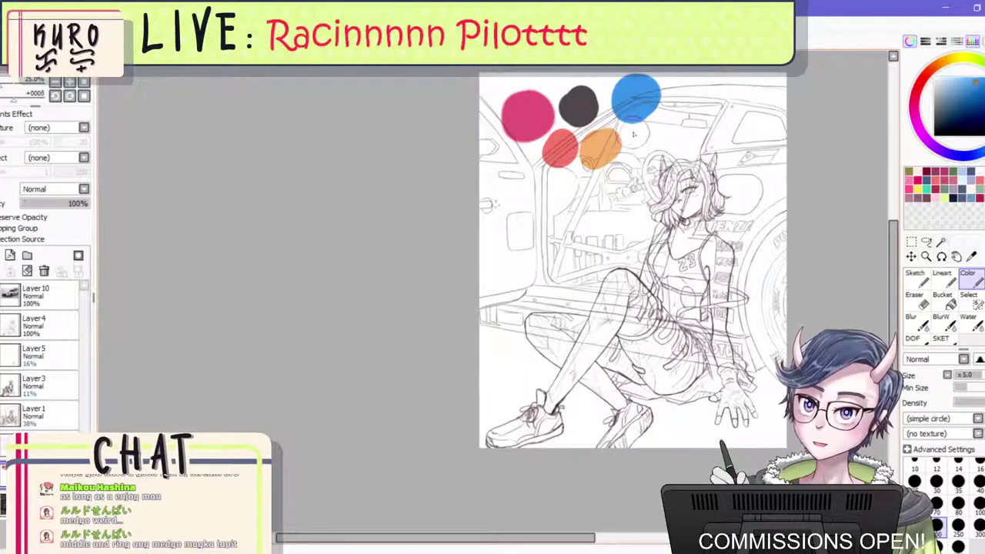
Repaint the orange swatch in yellow.
scroll(601, 140, "up", 1)
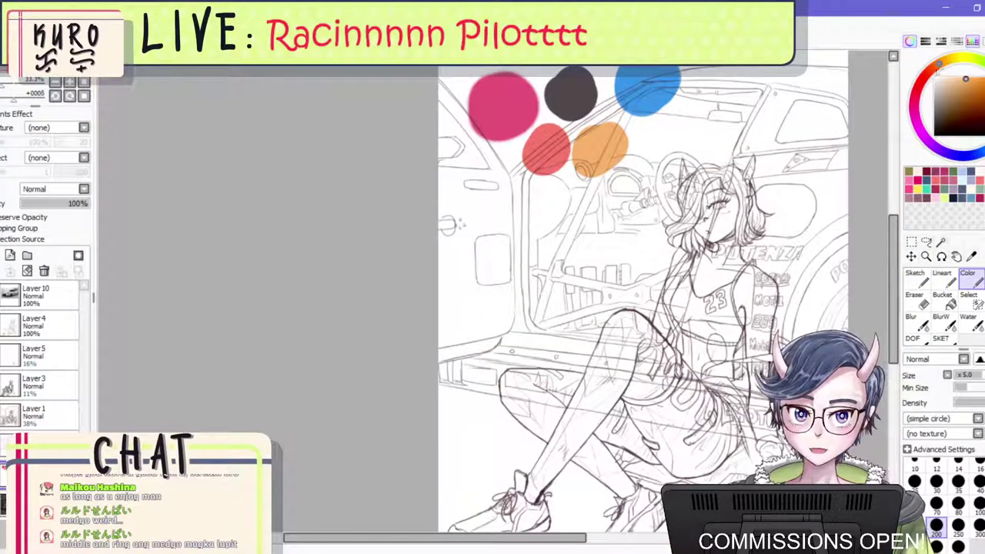
left_click_drag(939, 68, 945, 61)
mouse_move(597, 153)
left_mouse_down()
mouse_move(595, 141)
mouse_move(593, 156)
mouse_move(603, 148)
left_mouse_up()
key("ctrl+z")
left_click_drag(953, 60, 956, 58)
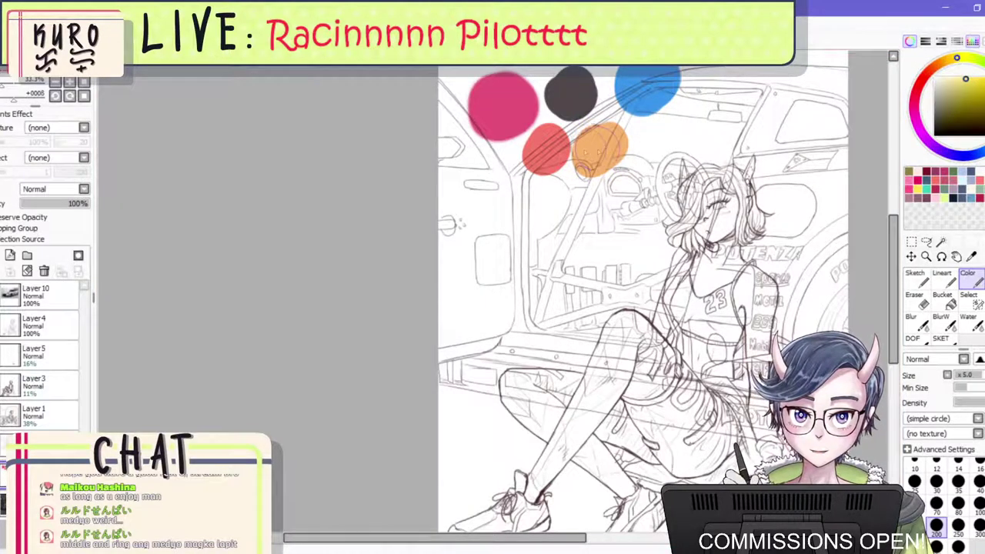
left_click_drag(596, 146, 598, 149)
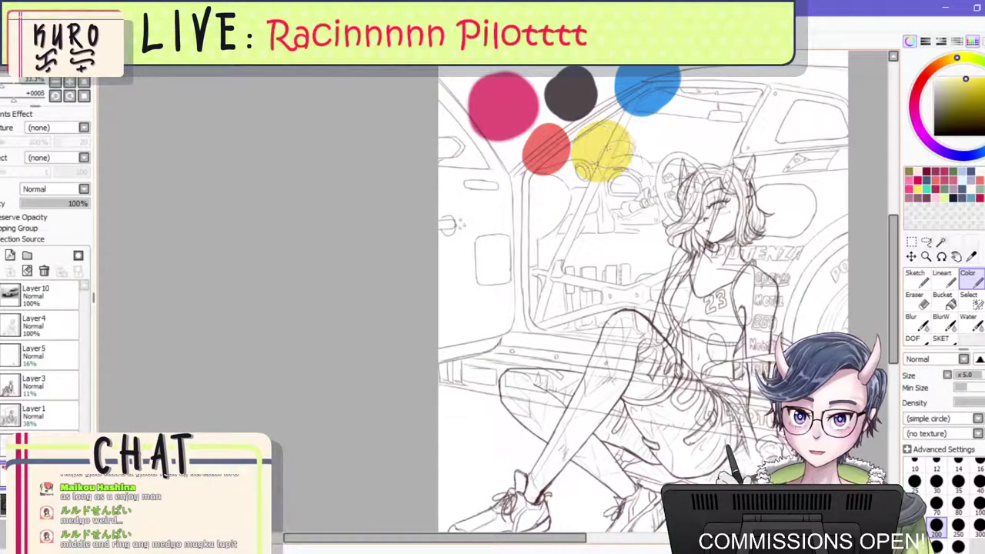
scroll(634, 224, "down", 4)
scroll(633, 221, "up", 4)
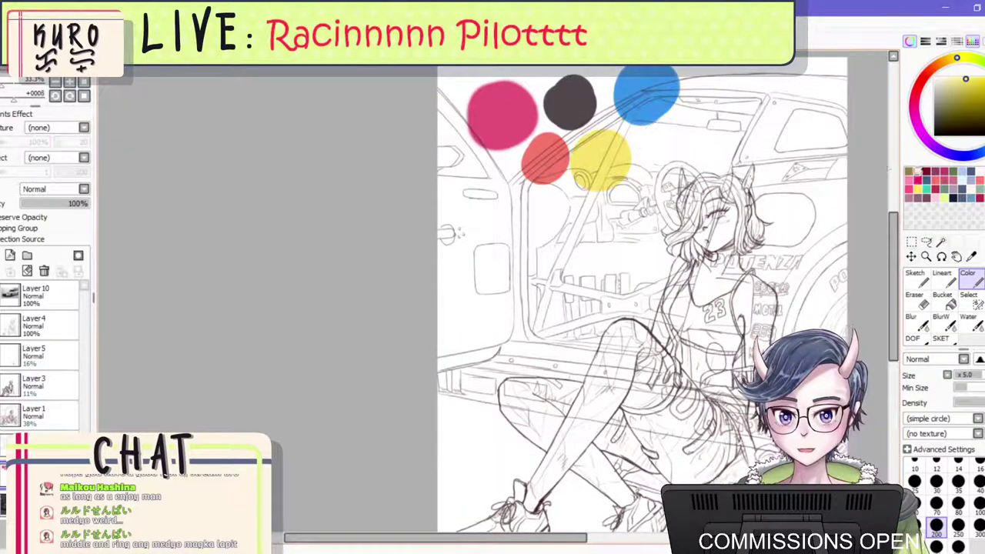
Add a light pink swatch below the pinkish-red one, over the upper part of the open door.
left_click(941, 187)
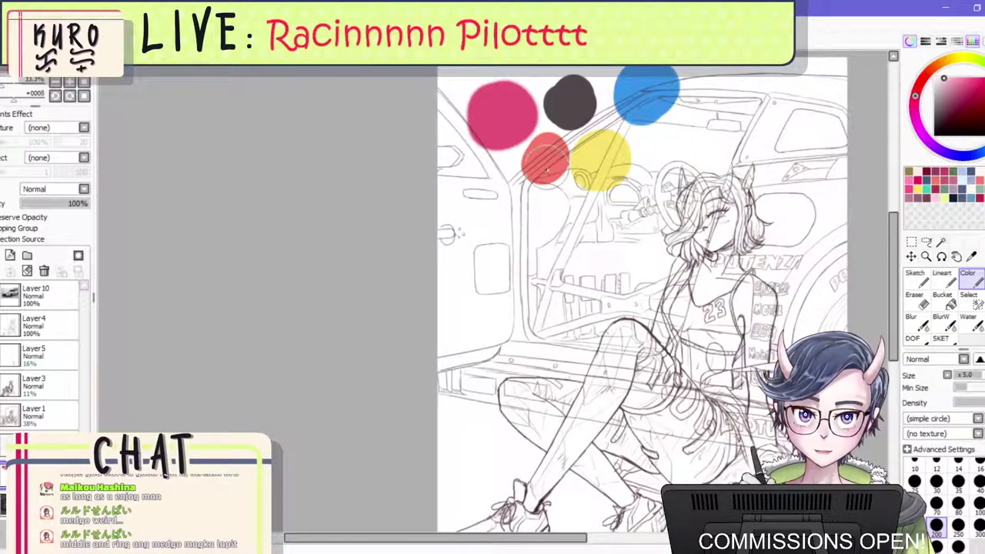
mouse_move(493, 188)
left_mouse_down()
mouse_move(473, 181)
mouse_move(500, 200)
mouse_move(479, 192)
left_mouse_up()
scroll(578, 221, "down", 2)
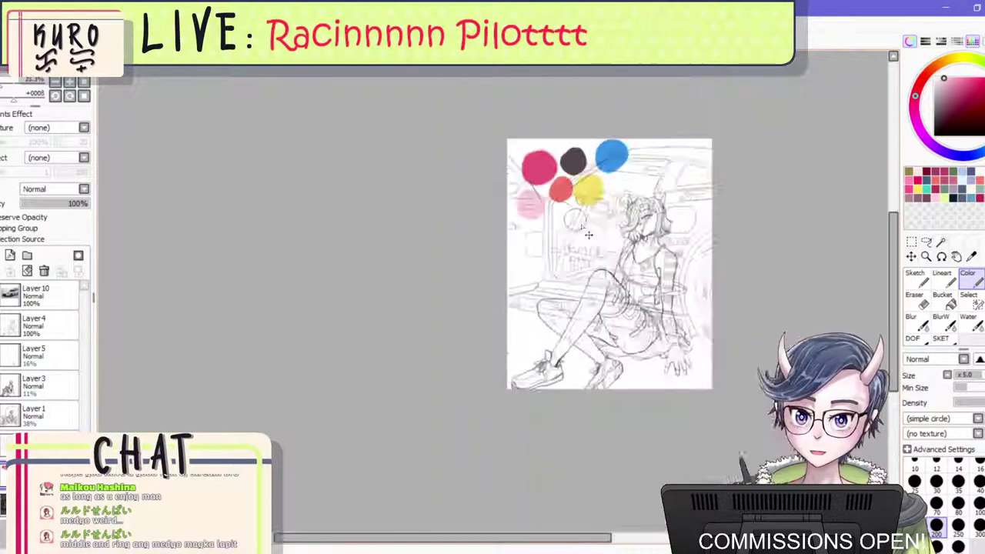
scroll(630, 215, "down", 2)
scroll(608, 213, "up", 2)
scroll(606, 214, "up", 2)
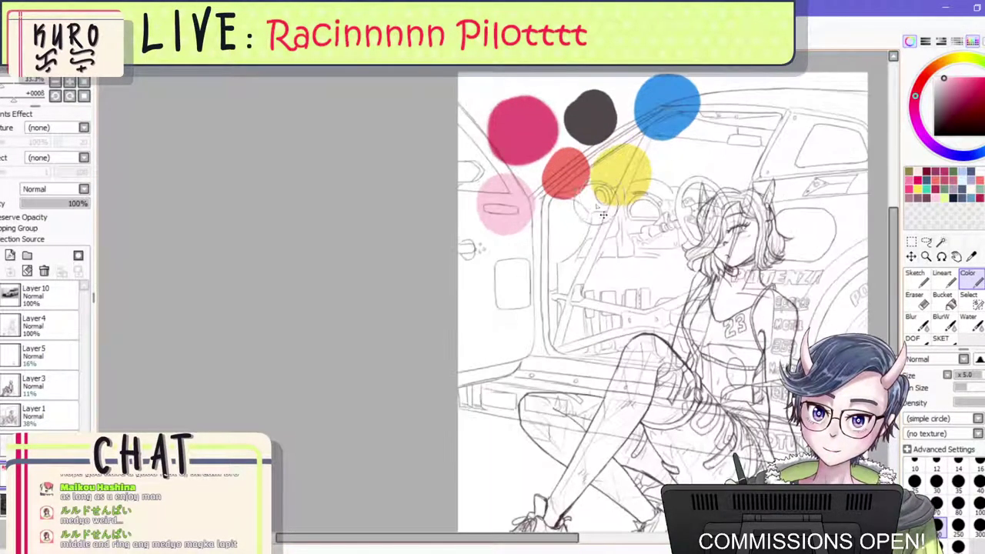
scroll(625, 175, "down", 1)
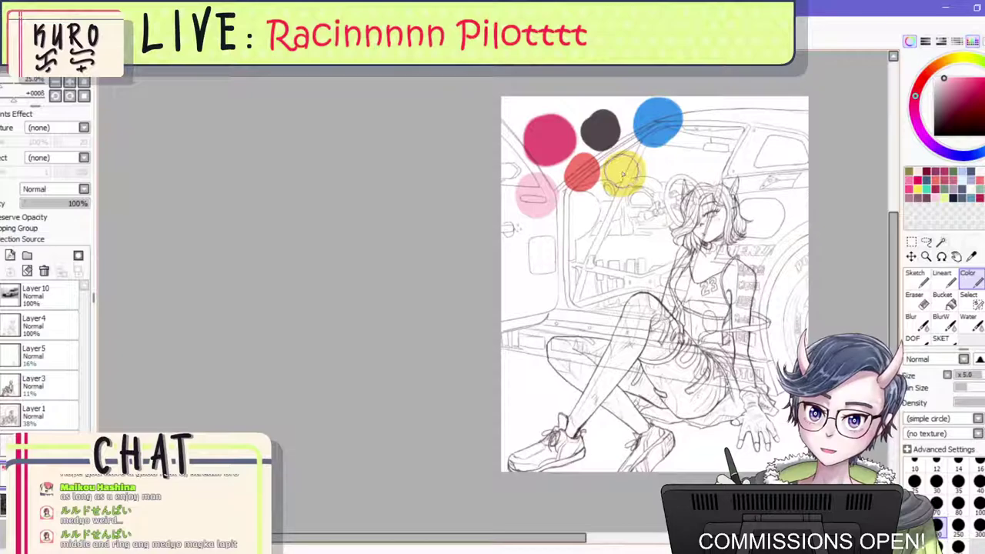
Repaint the yellow swatch in a warmer golden yellow.
left_click(623, 176, "alt")
left_click(946, 63)
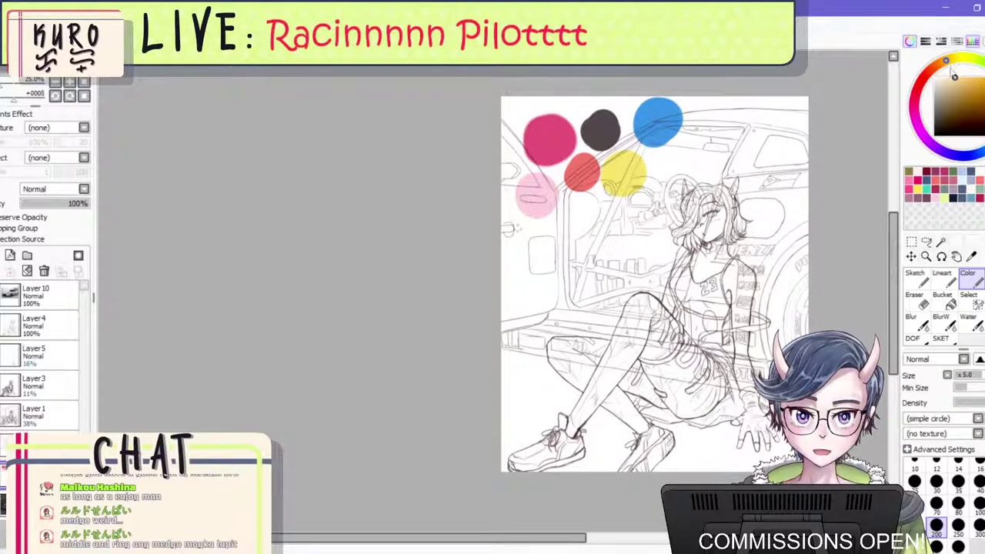
mouse_move(616, 157)
left_mouse_down()
mouse_move(637, 161)
mouse_move(618, 178)
mouse_move(624, 167)
mouse_move(632, 174)
left_mouse_up()
left_click(949, 60)
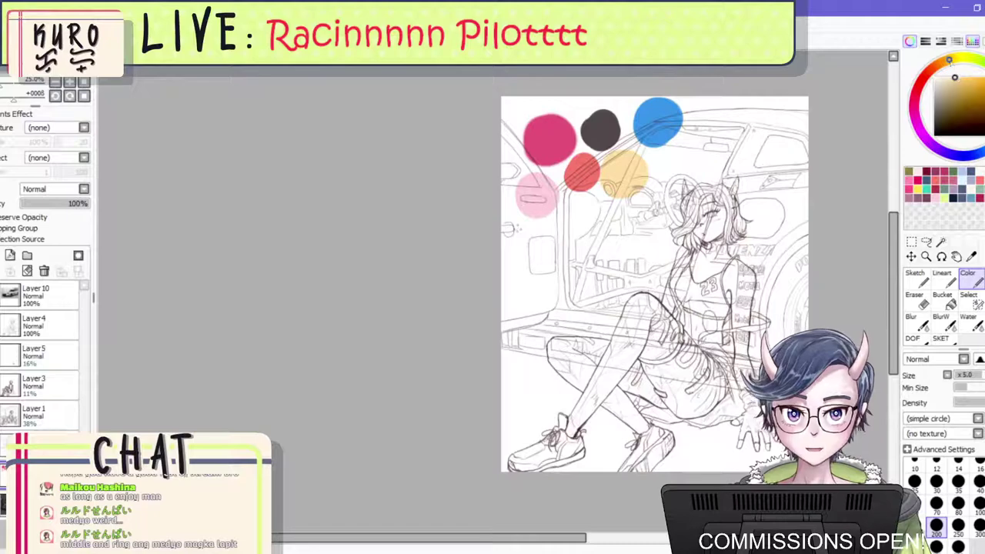
scroll(625, 133, "up", 1)
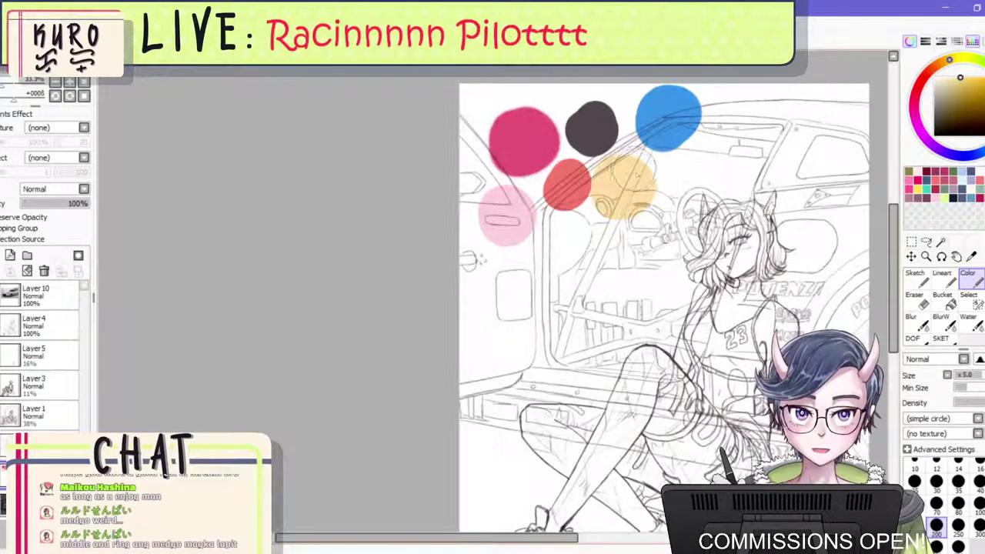
mouse_move(631, 169)
left_mouse_down()
mouse_move(621, 194)
mouse_move(635, 200)
left_mouse_up()
scroll(626, 189, "down", 1)
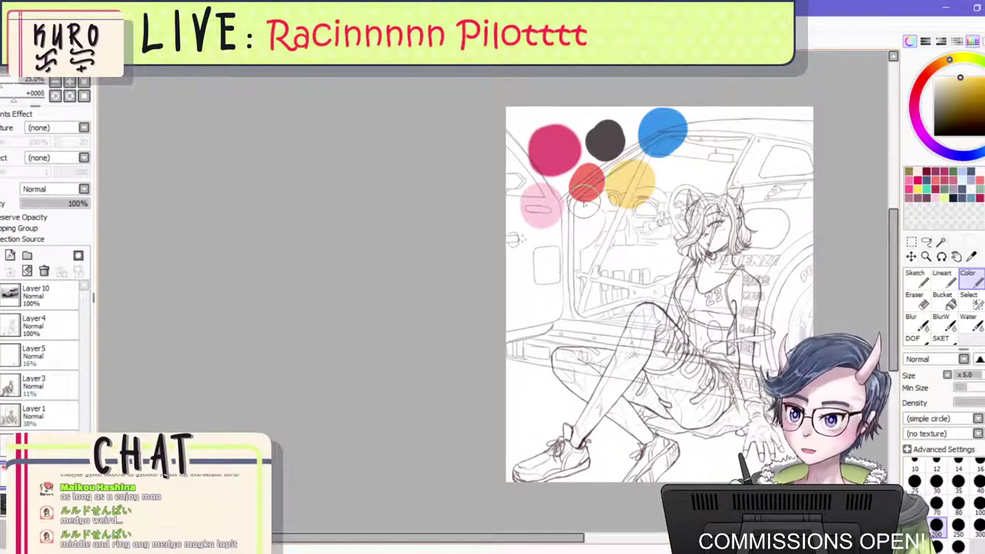
Shrink the whole swatch group and move it into the empty area above the front shoe.
key("ctrl+t")
mouse_move(520, 227)
left_mouse_down()
mouse_move(646, 131)
mouse_move(659, 218)
mouse_move(546, 431)
left_mouse_up()
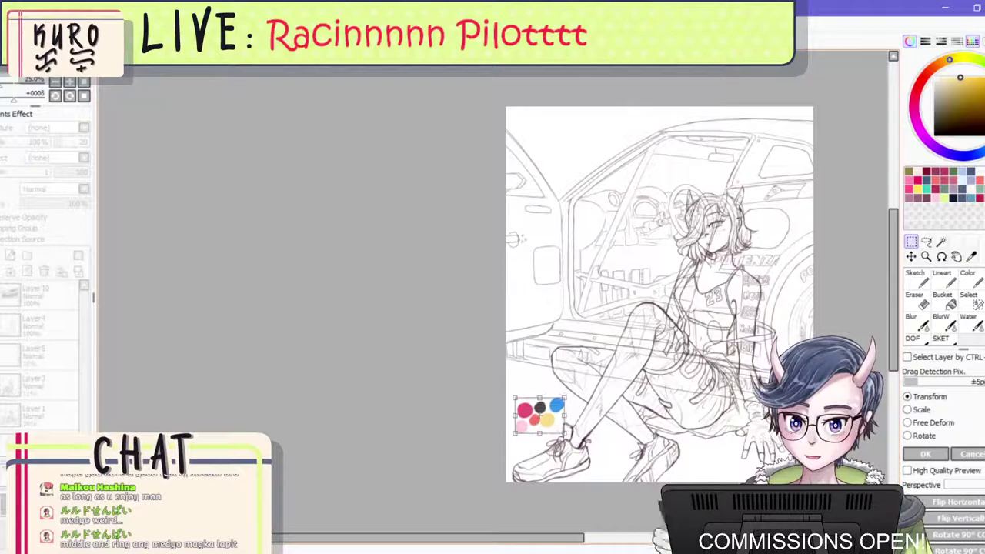
left_click(926, 455)
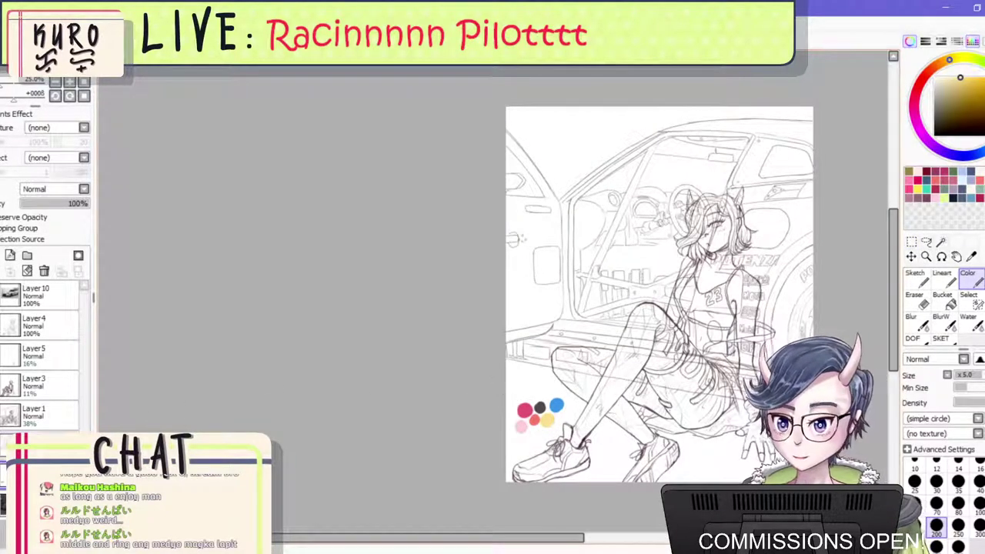
Fill a new base layer beneath the line art and colour swatches with a pale grey-blue.
left_click(10, 254)
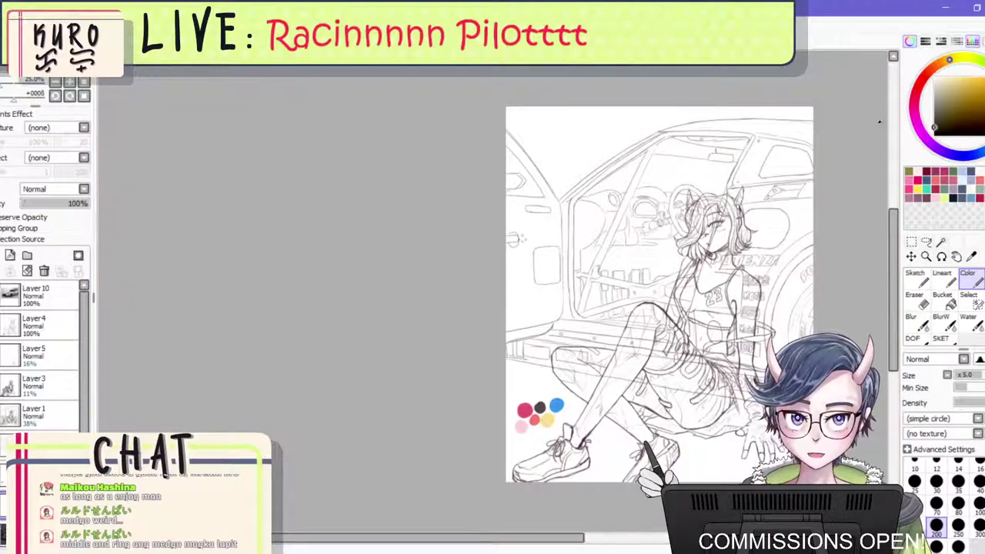
left_click(962, 178)
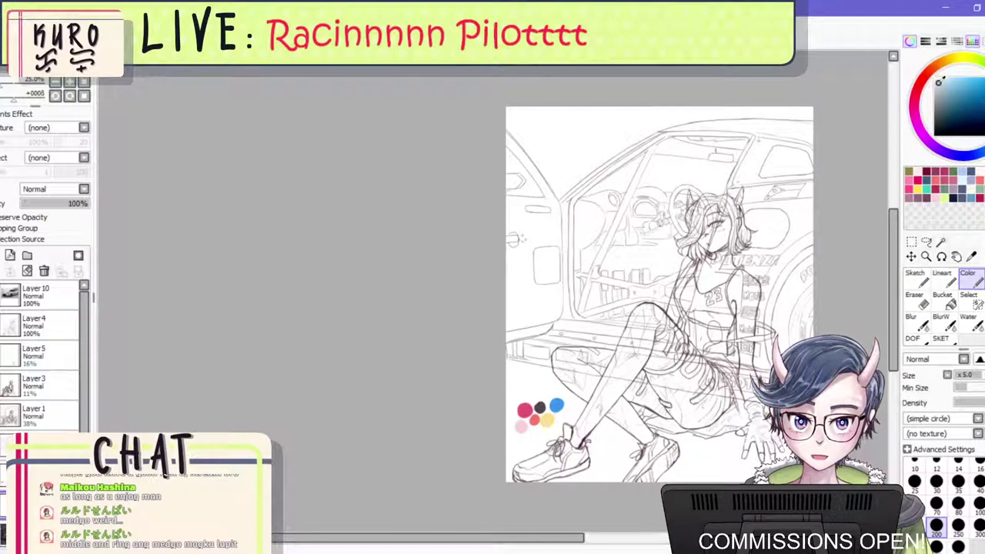
left_click(943, 300)
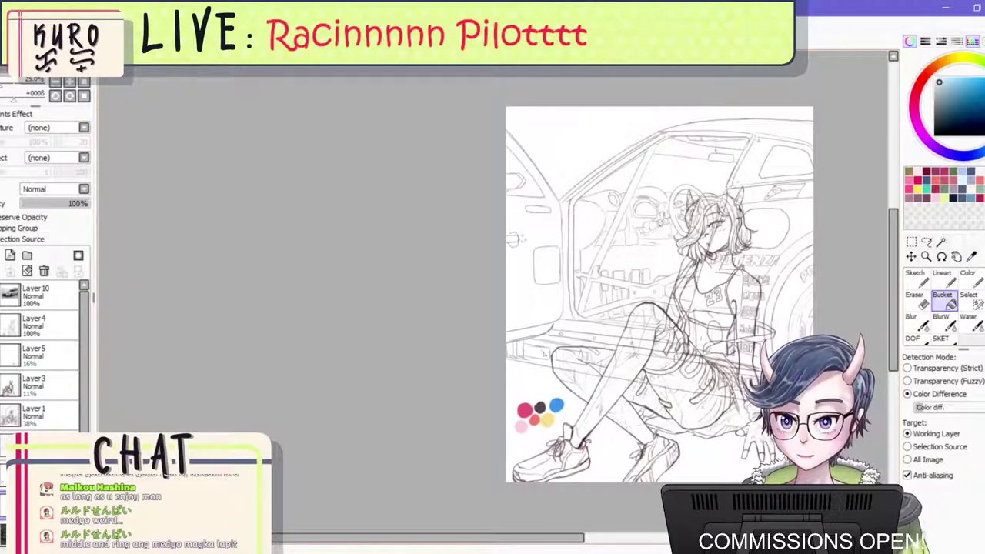
left_click(558, 345)
scroll(667, 218, "down", 1)
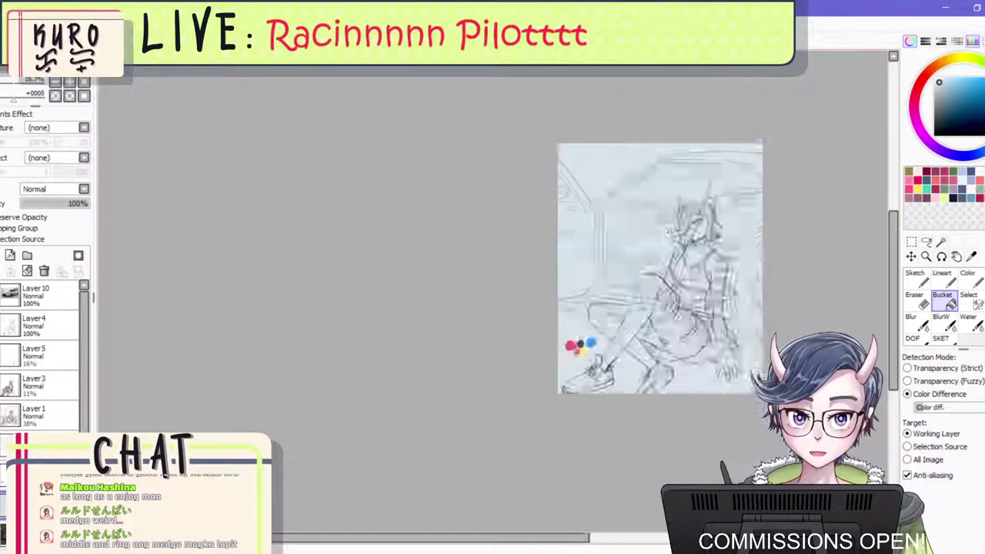
scroll(682, 246, "up", 3)
scroll(683, 230, "down", 2)
scroll(682, 230, "up", 1)
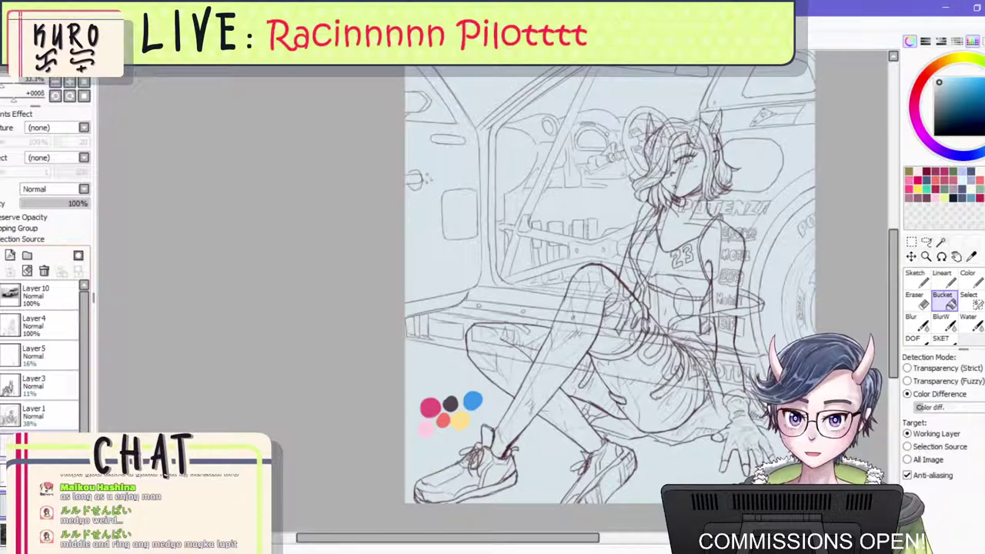
Add a new layer directly above Layer5 and name it "skin".
left_click(43, 355, "ctrl")
left_click(9, 254)
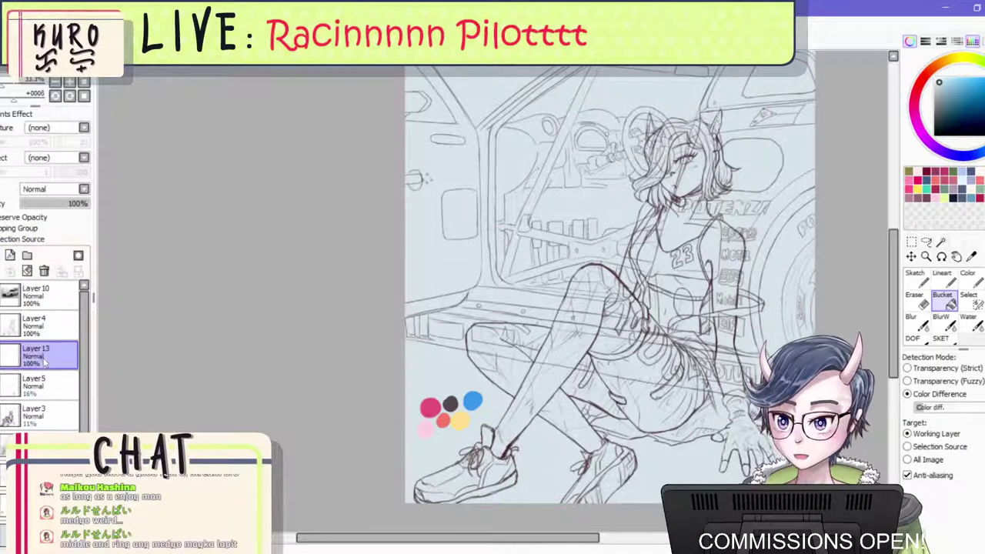
key("Return")
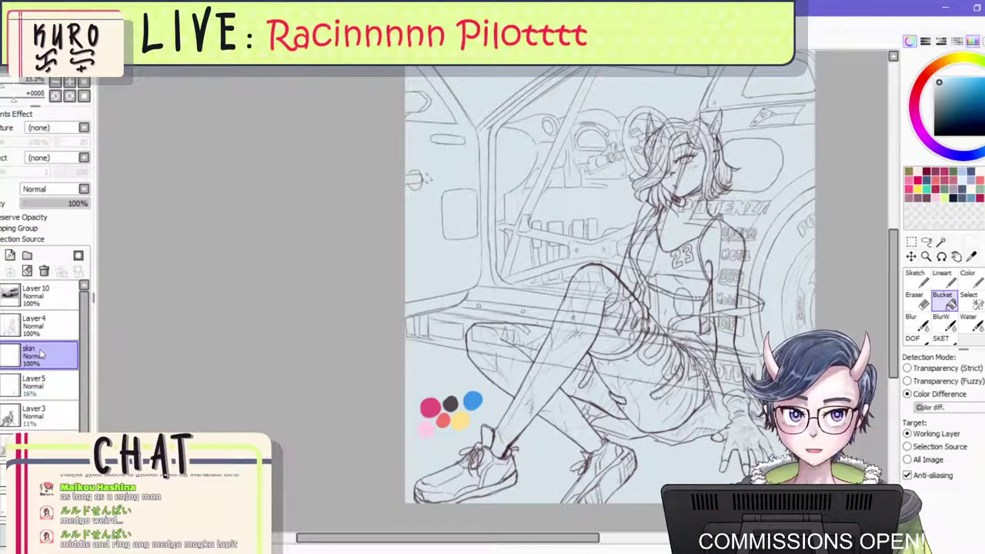
Block in a pale skin colour over the pilot's neck, chest, shoulders and upper arms with the Color brush at size 40.
left_click(917, 172)
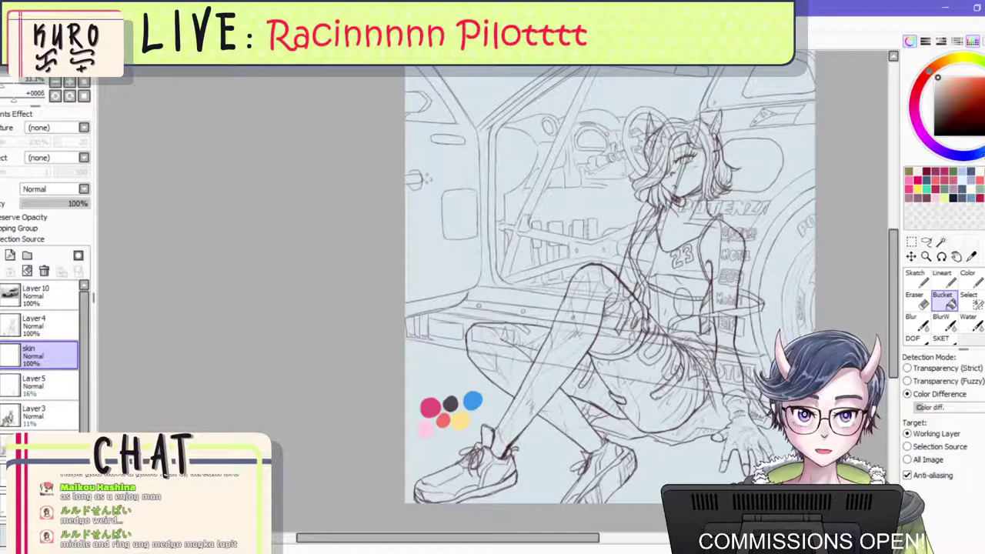
left_click(977, 279)
mouse_move(667, 248)
left_mouse_down()
mouse_move(678, 222)
mouse_move(699, 225)
mouse_move(700, 243)
mouse_move(710, 234)
mouse_move(737, 295)
mouse_move(656, 305)
mouse_move(634, 321)
mouse_move(600, 289)
mouse_move(671, 256)
mouse_move(685, 238)
mouse_move(648, 249)
mouse_move(641, 236)
mouse_move(620, 236)
mouse_move(586, 305)
mouse_move(561, 376)
mouse_move(588, 341)
mouse_move(561, 393)
mouse_move(571, 317)
mouse_move(557, 338)
mouse_move(586, 269)
mouse_move(580, 279)
mouse_move(588, 231)
mouse_move(595, 237)
mouse_move(611, 216)
mouse_move(645, 242)
left_mouse_up()
scroll(687, 188, "up", 3)
mouse_move(744, 286)
left_mouse_down()
mouse_move(752, 264)
mouse_move(734, 260)
mouse_move(779, 292)
left_mouse_up()
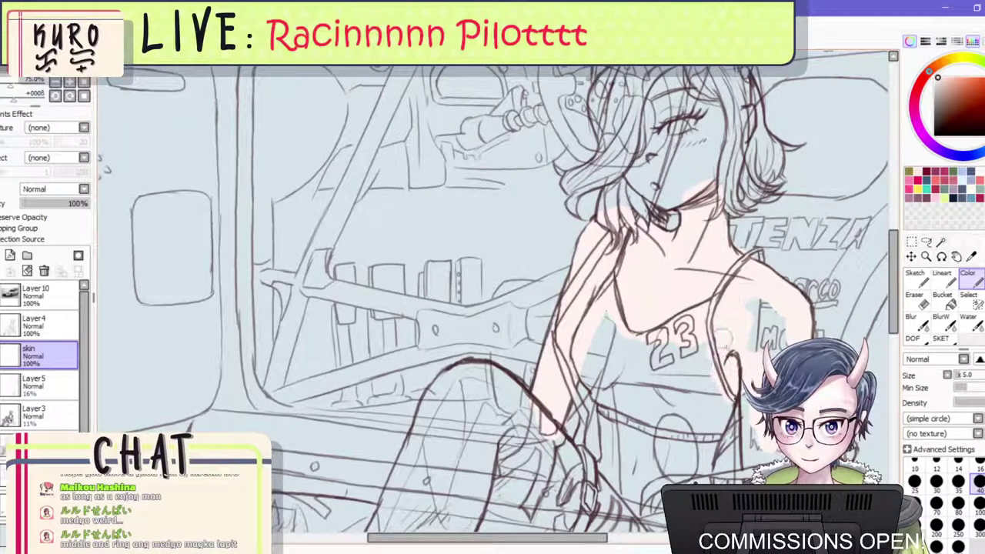
mouse_move(711, 346)
left_mouse_down()
mouse_move(703, 376)
mouse_move(689, 357)
left_mouse_up()
Continue the pale skin colour down the supporting arm from the elbow area to the wrist.
scroll(693, 323, "down", 3)
scroll(743, 323, "up", 1)
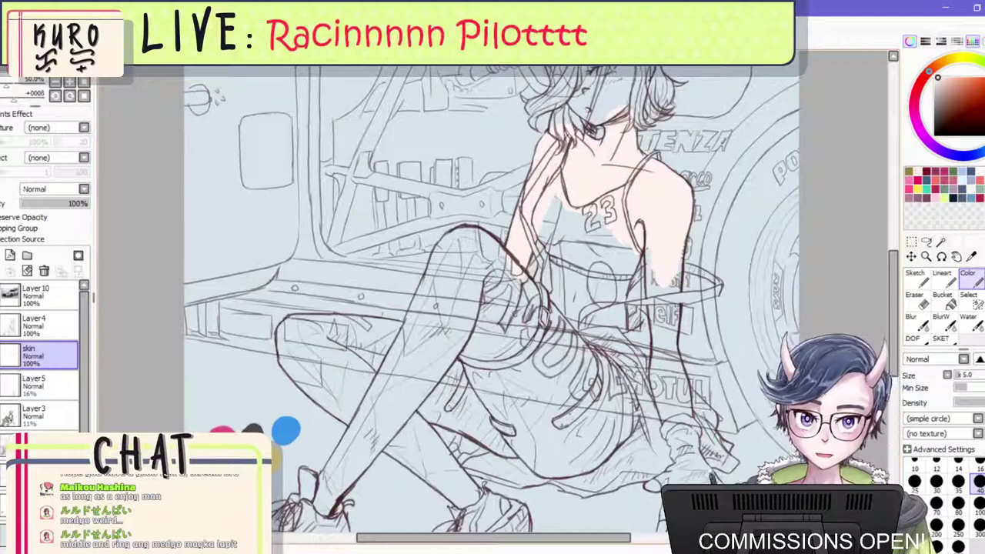
left_click_drag(673, 278, 667, 310)
mouse_move(677, 260)
left_mouse_down()
mouse_move(670, 336)
mouse_move(653, 274)
left_mouse_up()
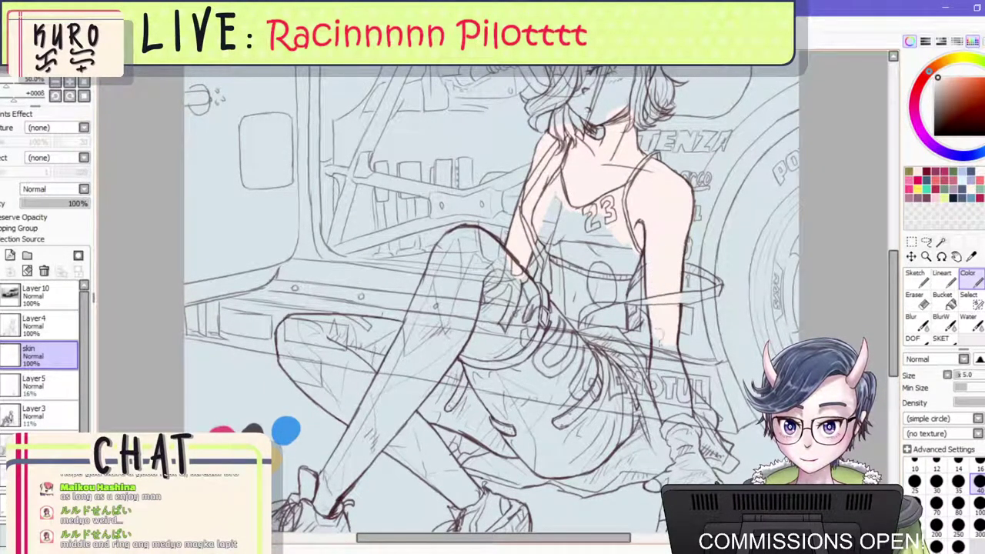
mouse_move(658, 343)
left_mouse_down()
mouse_move(657, 381)
mouse_move(669, 409)
mouse_move(676, 370)
mouse_move(683, 412)
left_mouse_up()
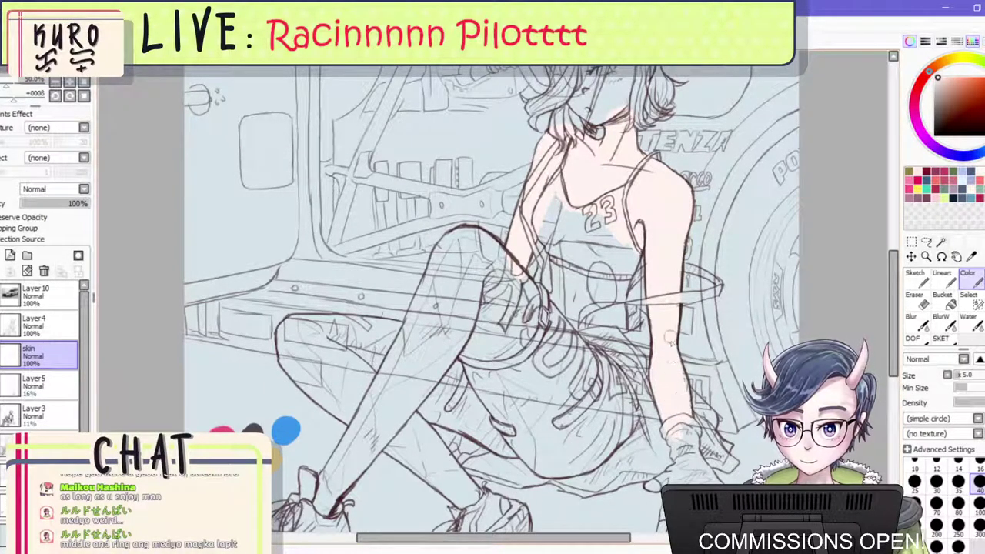
left_click_drag(670, 337, 682, 403)
Paint the skin colour along the chin and jaw with the brush at size 16.
scroll(680, 249, "down", 2)
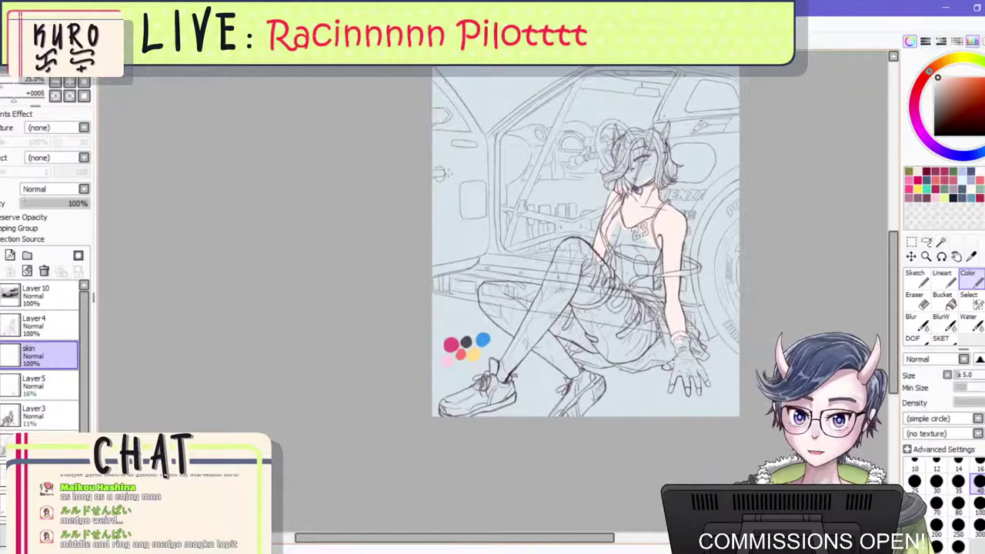
scroll(560, 310, "up", 2)
scroll(648, 332, "down", 2)
scroll(651, 255, "up", 2)
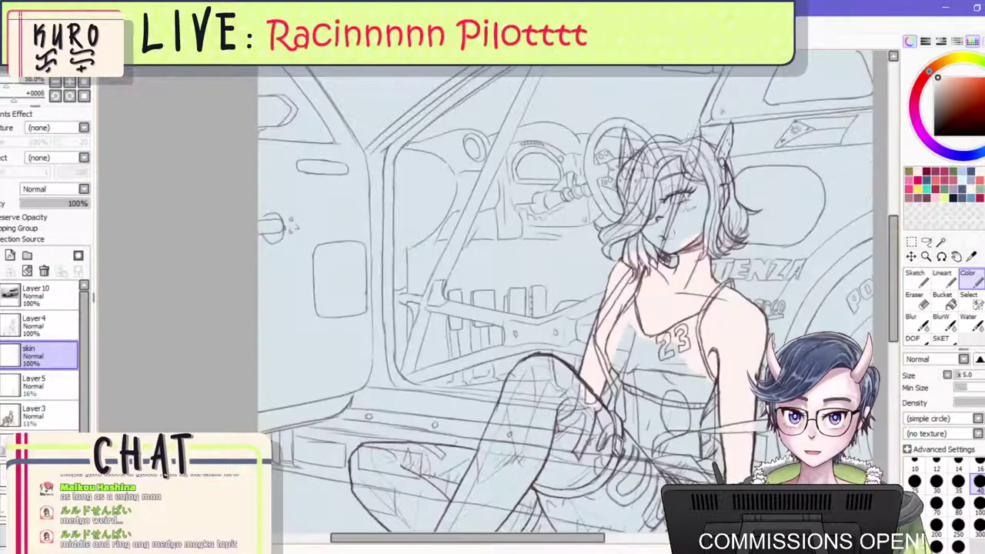
scroll(650, 255, "up", 3)
mouse_move(650, 256)
left_mouse_down()
mouse_move(708, 296)
mouse_move(737, 297)
left_mouse_up()
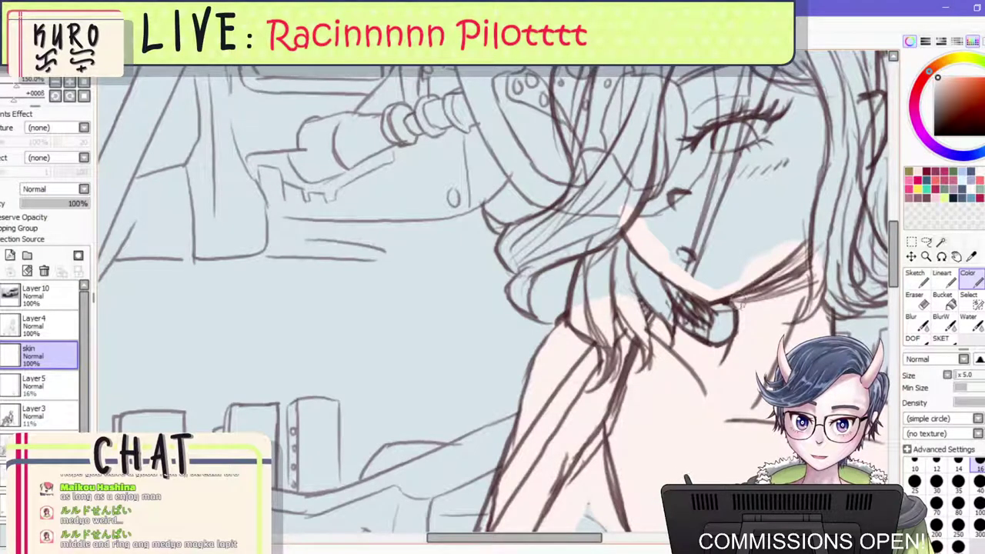
Enlarge the brush to size 30 and paint the skin colour around the forehead, hairline and cheek edges.
scroll(804, 185, "down", 3)
scroll(794, 146, "up", 3)
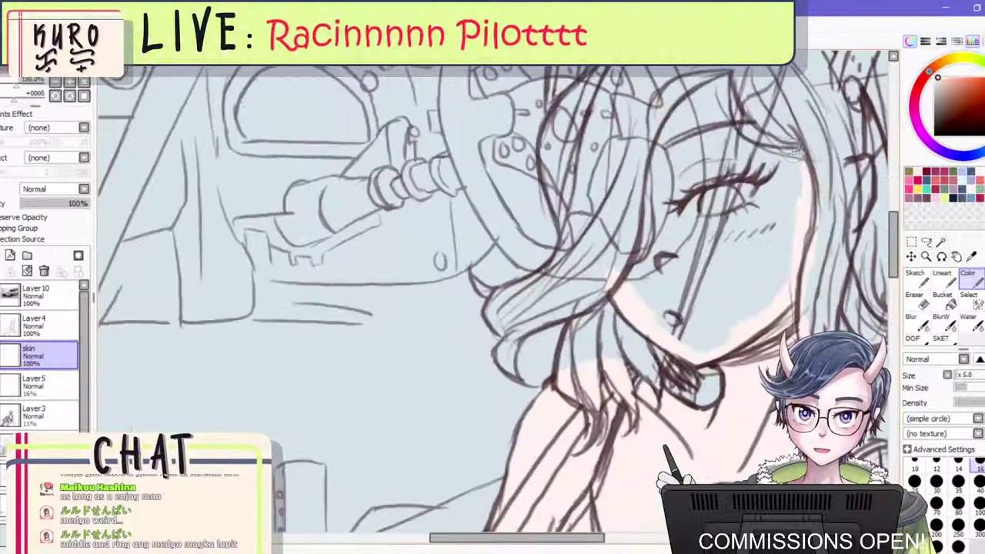
key("bracketright")
key("bracketright")
key("bracketright")
mouse_move(804, 146)
left_mouse_down()
mouse_move(825, 220)
mouse_move(862, 176)
mouse_move(849, 219)
mouse_move(837, 194)
mouse_move(715, 93)
mouse_move(653, 154)
mouse_move(615, 262)
mouse_move(621, 254)
left_mouse_up()
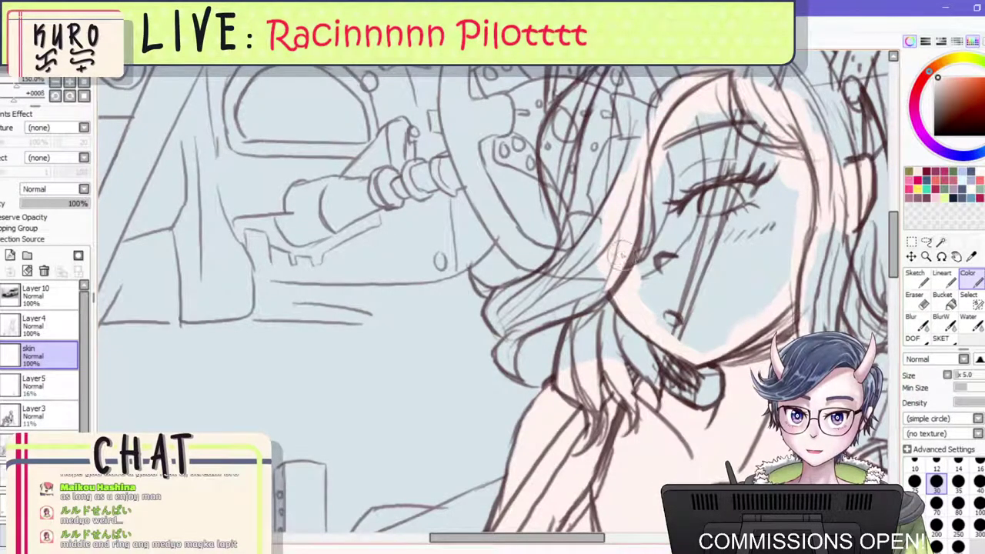
Bucket-fill the unpainted interior of the face with the skin colour.
scroll(623, 256, "down", 3)
scroll(857, 257, "up", 3)
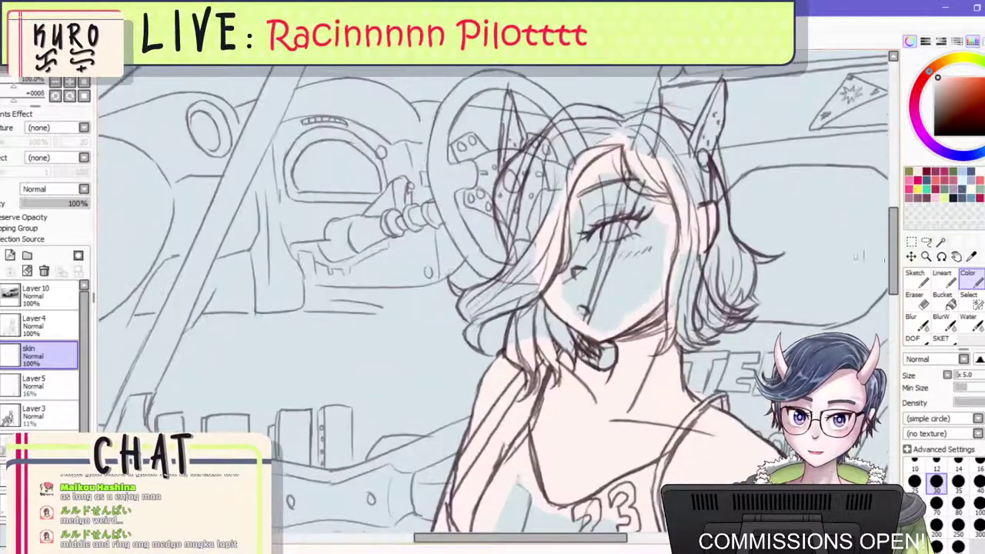
left_click(945, 302)
left_click(630, 283)
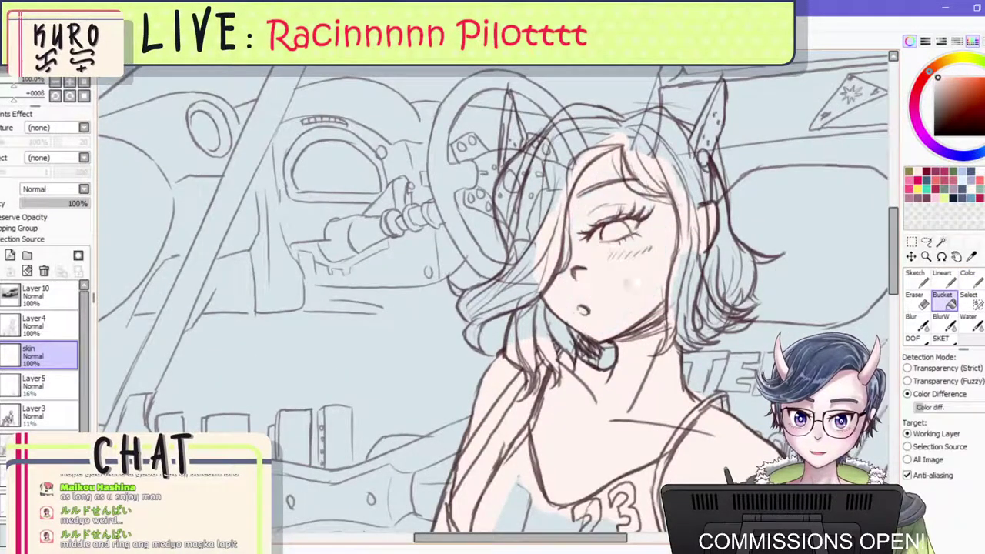
Extend the skin colour with the Color brush under the hair strands beside the forehead.
left_click(971, 276)
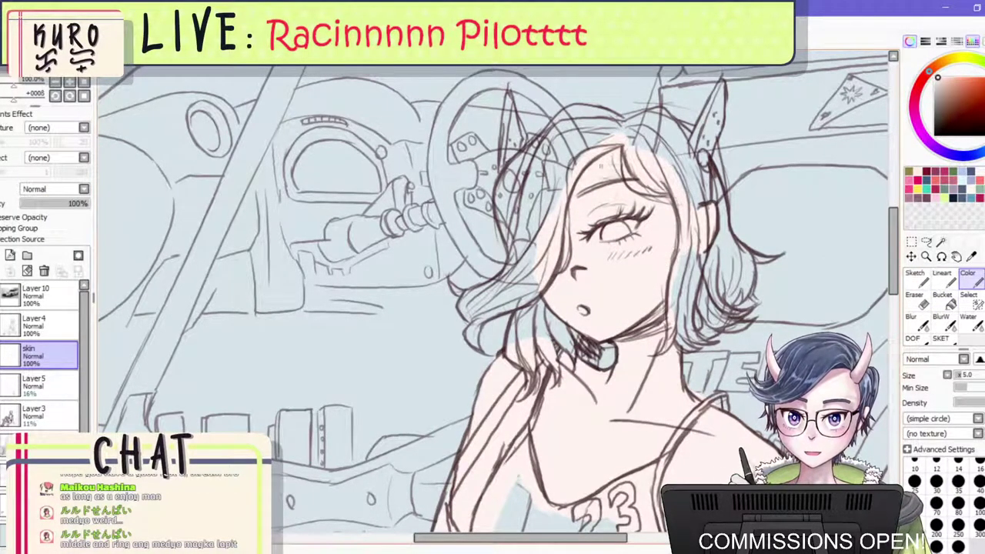
left_click_drag(581, 154, 540, 231)
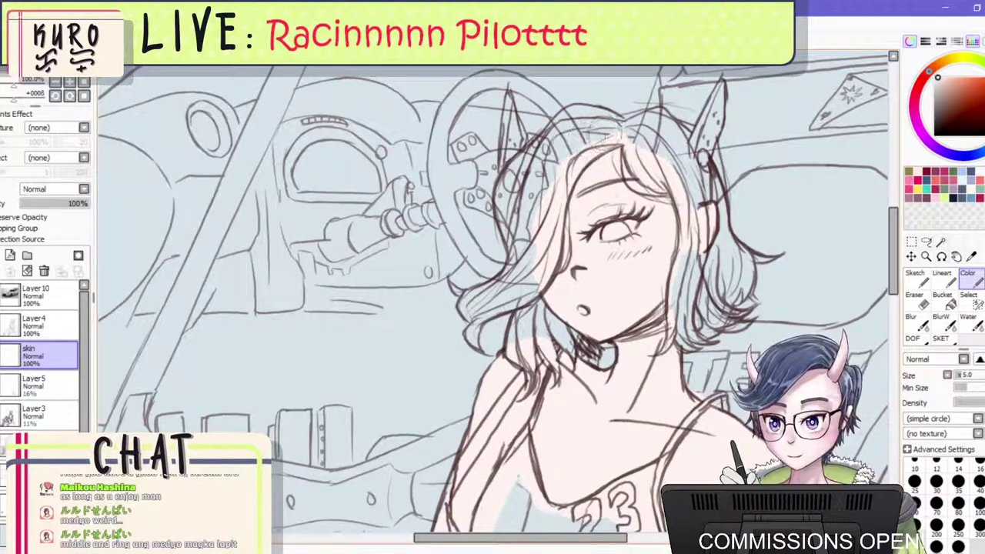
mouse_move(608, 129)
left_mouse_down()
mouse_move(608, 212)
mouse_move(592, 219)
mouse_move(589, 204)
left_mouse_up()
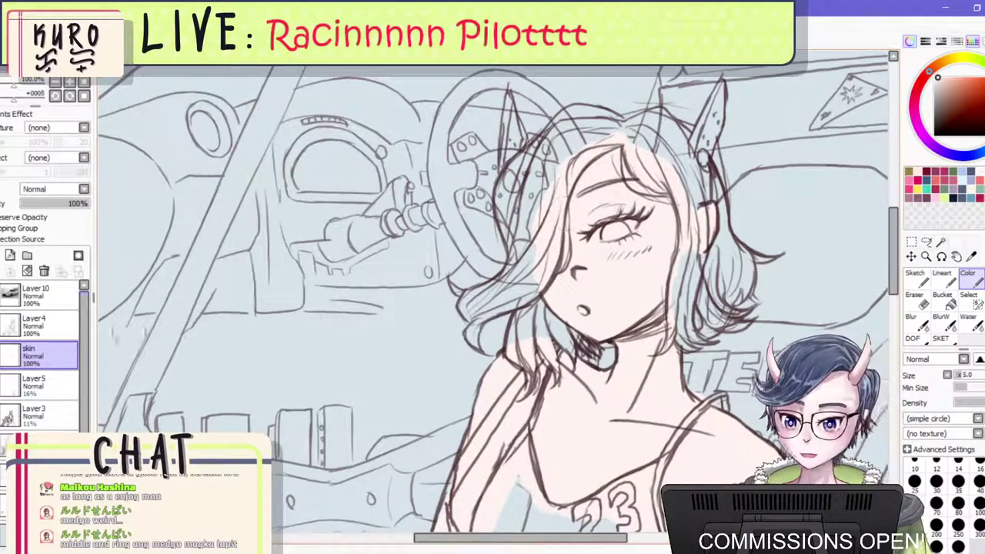
Erase stray line-art strokes around the ear and side hair on Layer4.
left_click(34, 323)
left_click(914, 299)
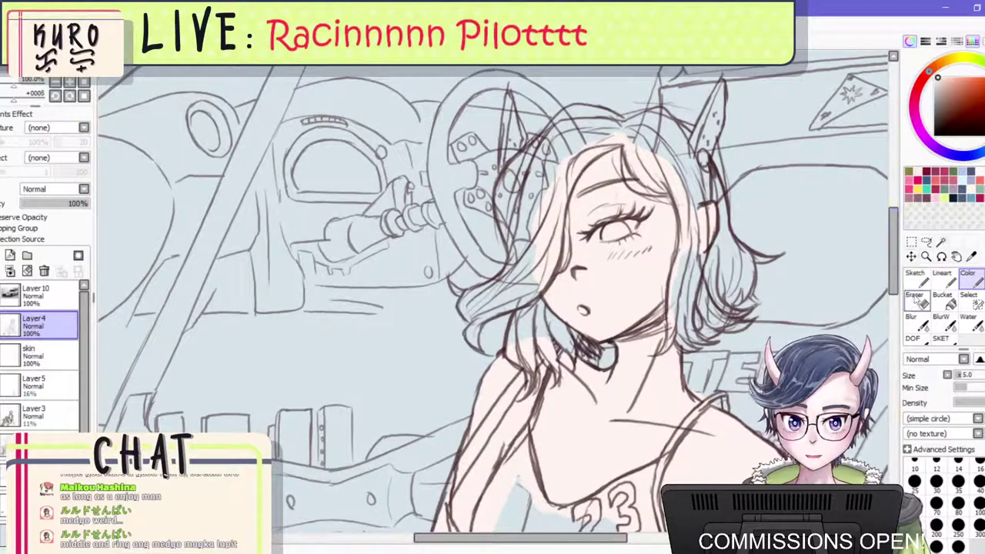
scroll(647, 212, "up", 2)
mouse_move(765, 197)
left_mouse_down()
mouse_move(752, 202)
mouse_move(760, 194)
mouse_move(762, 211)
left_mouse_up()
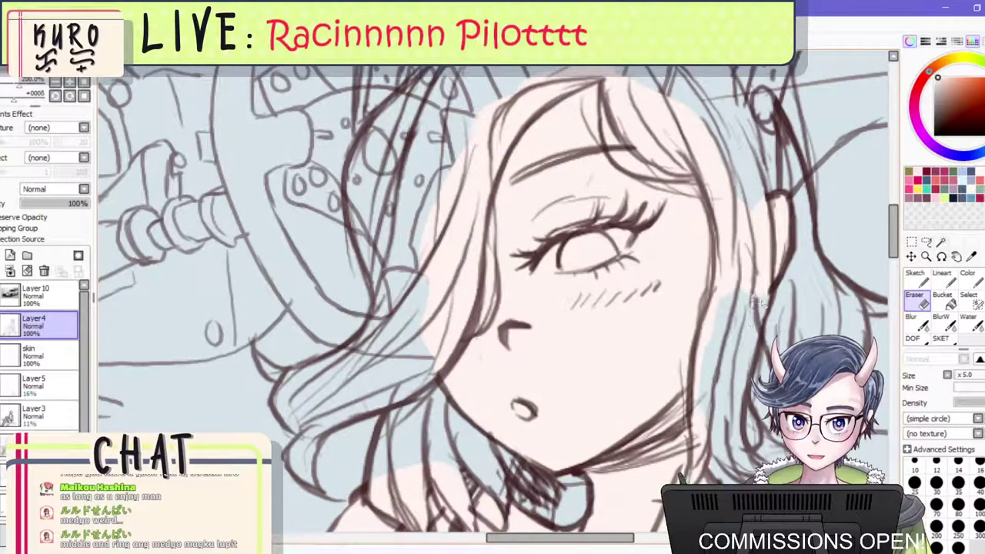
scroll(694, 265, "down", 4)
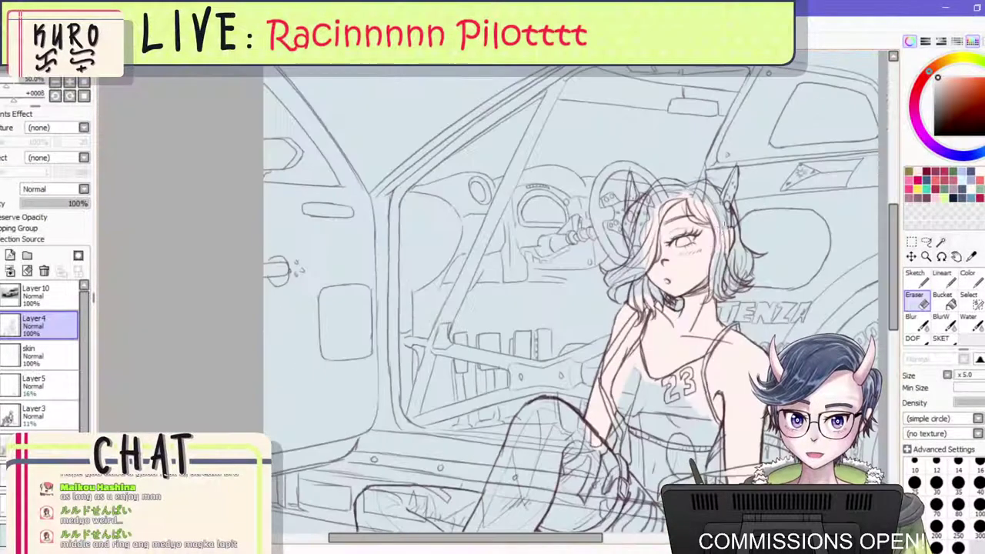
scroll(727, 228, "up", 2)
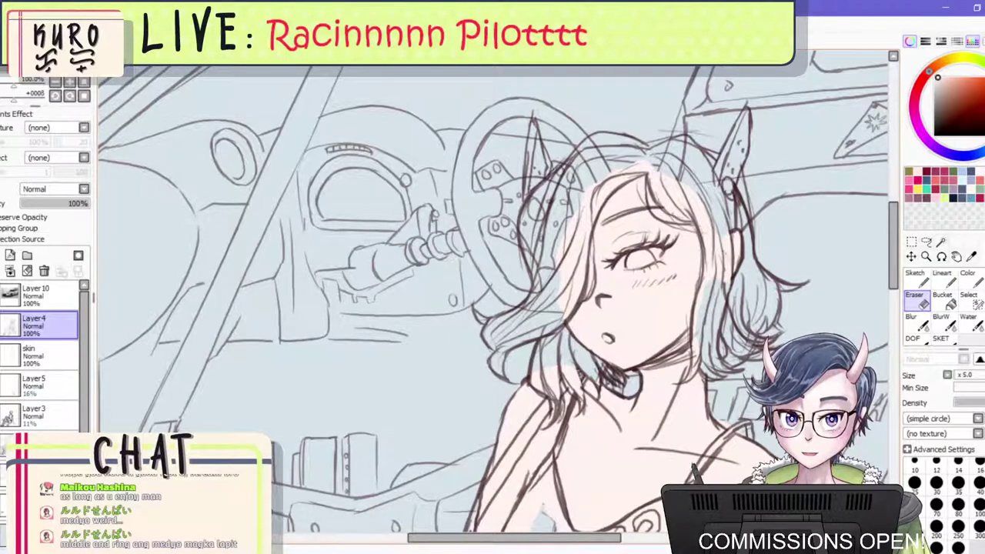
Shade beneath the jaw line on Layer4 in dark reddish brown with the SKET brush.
key("x")
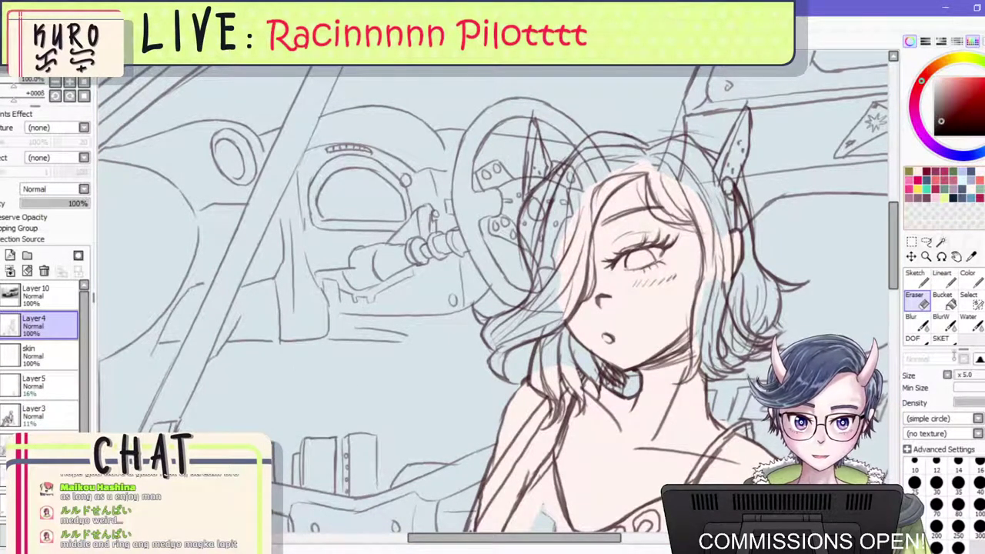
left_click(954, 343)
scroll(634, 377, "up", 2)
mouse_move(660, 356)
left_mouse_down()
mouse_move(723, 313)
mouse_move(652, 351)
mouse_move(748, 296)
mouse_move(708, 346)
left_mouse_up()
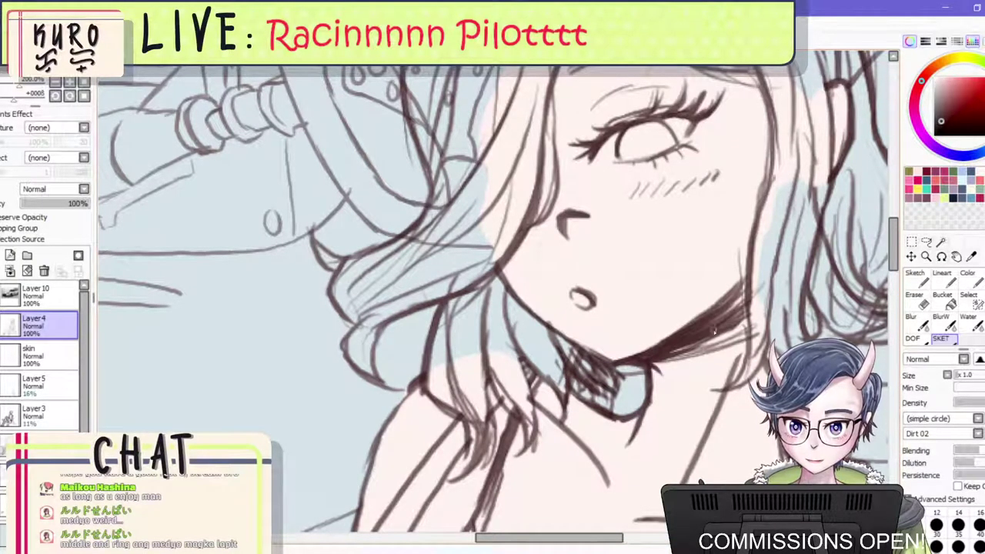
scroll(729, 307, "down", 1)
scroll(750, 309, "up", 1)
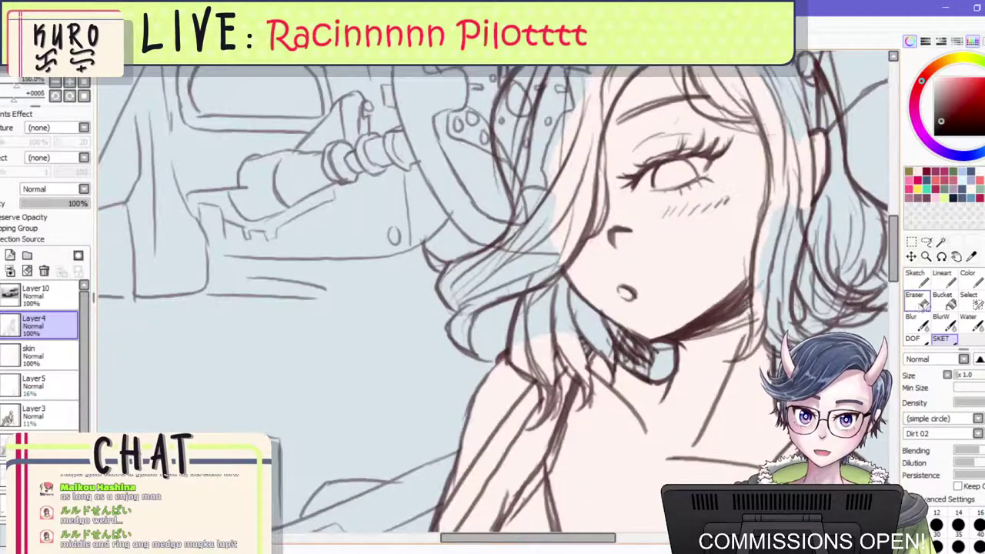
Erase the shading and loose sketch strokes under the jaw with the eraser at size 10, leaving a clean jaw line.
left_click(918, 301)
scroll(729, 296, "up", 1)
mouse_move(672, 350)
left_mouse_down()
mouse_move(661, 343)
mouse_move(744, 322)
mouse_move(743, 301)
mouse_move(719, 315)
mouse_move(733, 327)
left_mouse_up()
scroll(733, 327, "down", 2)
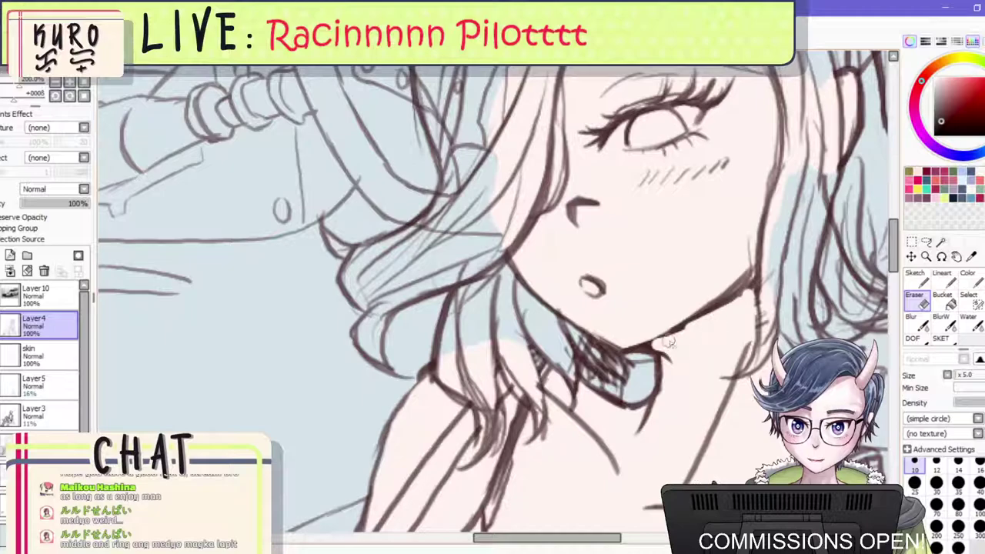
Redraw the outer edge of the choker beneath the chin with the SKET brush.
scroll(737, 326, "down", 2)
scroll(737, 326, "down", 2)
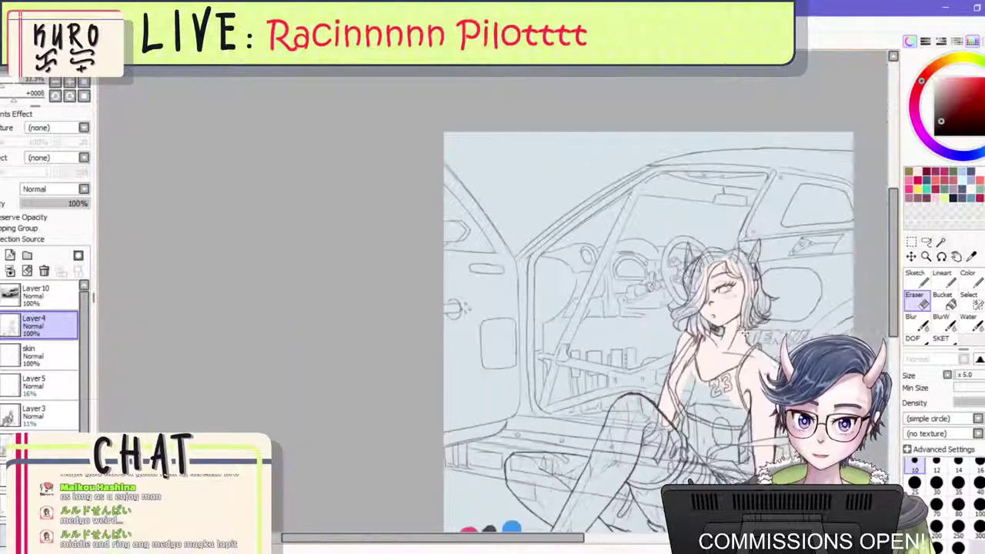
scroll(692, 332, "up", 5)
mouse_move(637, 346)
left_mouse_down()
mouse_move(652, 335)
mouse_move(652, 345)
mouse_move(627, 348)
mouse_move(675, 349)
mouse_move(647, 387)
left_mouse_up()
left_click(946, 337)
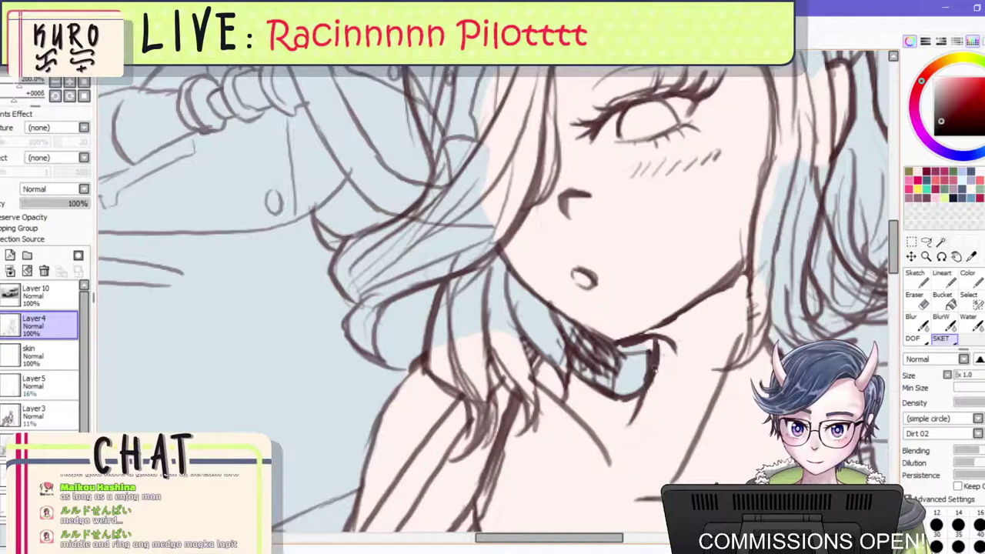
key("ctrl+z")
left_click_drag(655, 339, 646, 386)
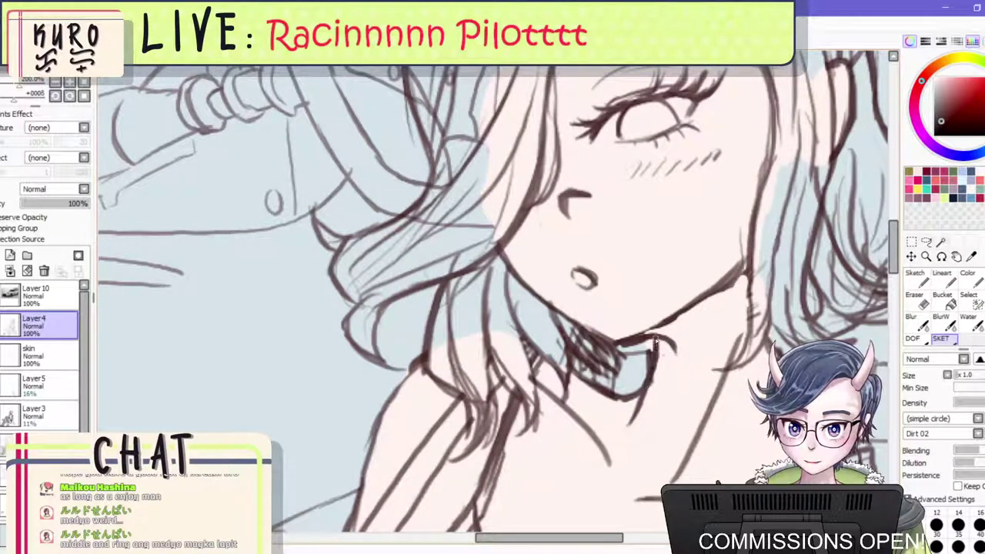
Thicken the jaw line from the chin to the ear and add shadow strokes beneath it.
mouse_move(632, 340)
left_mouse_down()
mouse_move(721, 290)
mouse_move(745, 266)
left_mouse_up()
mouse_move(663, 332)
left_mouse_down()
mouse_move(752, 280)
mouse_move(652, 337)
mouse_move(741, 299)
left_mouse_up()
mouse_move(683, 321)
left_mouse_down()
mouse_move(747, 272)
mouse_move(751, 246)
mouse_move(733, 283)
mouse_move(680, 321)
left_mouse_up()
key("e")
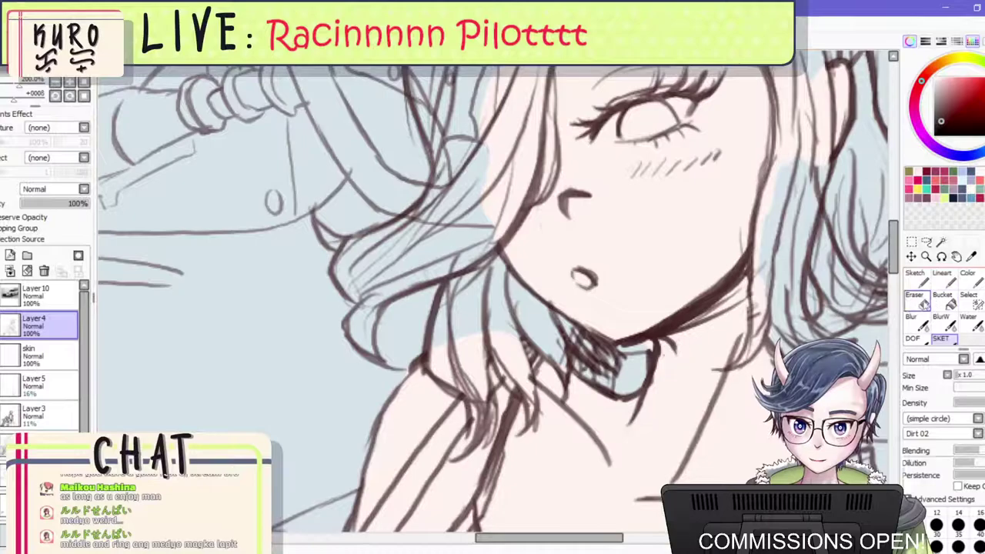
scroll(624, 355, "up", 1)
mouse_move(624, 355)
left_mouse_down()
mouse_move(661, 345)
mouse_move(649, 386)
left_mouse_up()
key("ctrl+z")
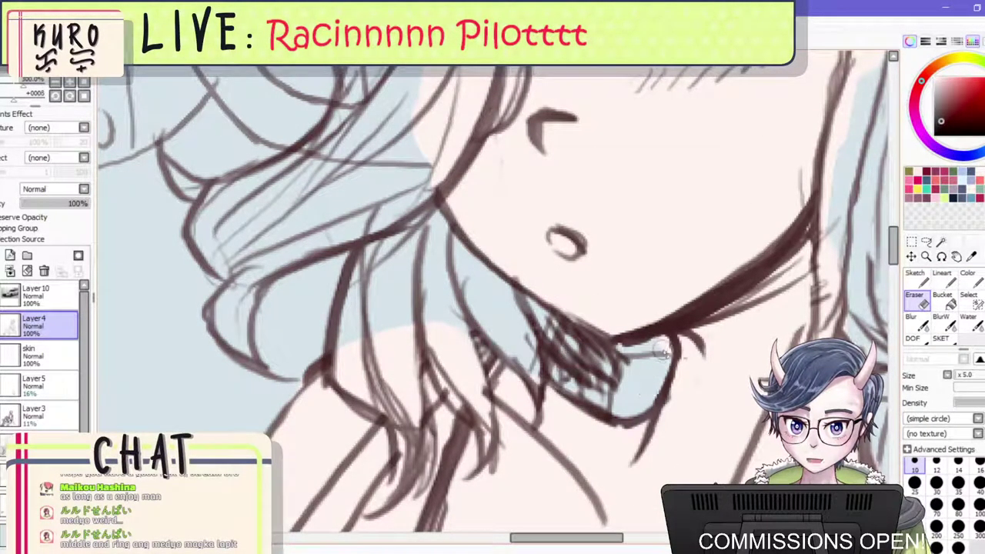
mouse_move(664, 350)
left_mouse_down()
mouse_move(625, 357)
mouse_move(661, 350)
mouse_move(629, 354)
mouse_move(644, 350)
mouse_move(657, 370)
mouse_move(659, 355)
mouse_move(624, 354)
mouse_move(650, 383)
mouse_move(656, 340)
mouse_move(672, 367)
left_mouse_up()
key("ctrl+z")
key("ctrl+z")
Redraw the choker's upper edge beneath the chin on Layer4 with the SKET brush.
left_click(943, 339)
mouse_move(666, 333)
left_mouse_down()
mouse_move(673, 367)
mouse_move(660, 396)
left_mouse_up()
key("ctrl+z")
key("ctrl+z")
left_click_drag(666, 332, 620, 342)
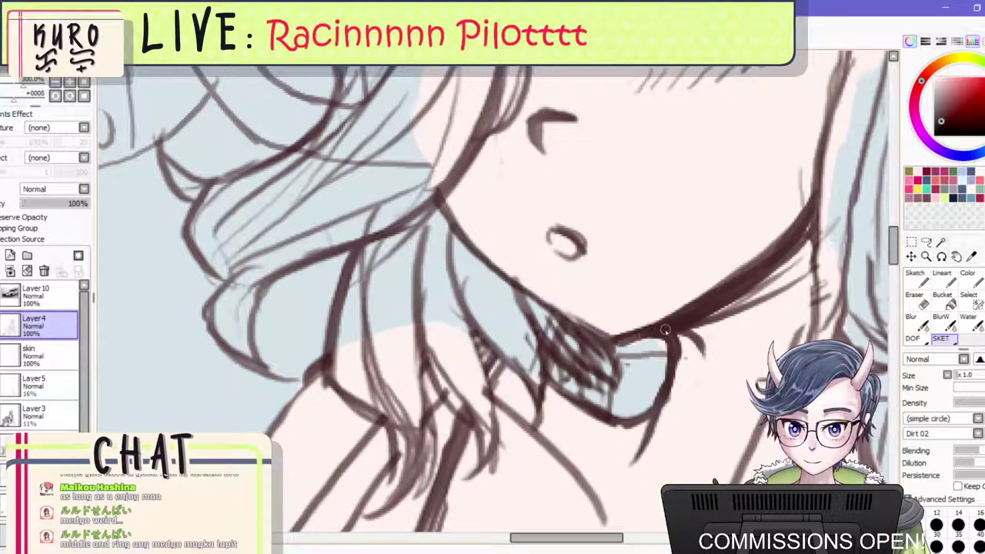
Erase the skin tone inside the choker's upper edge on the skin layer.
scroll(666, 308, "down", 1)
left_click(40, 355)
left_click(914, 300)
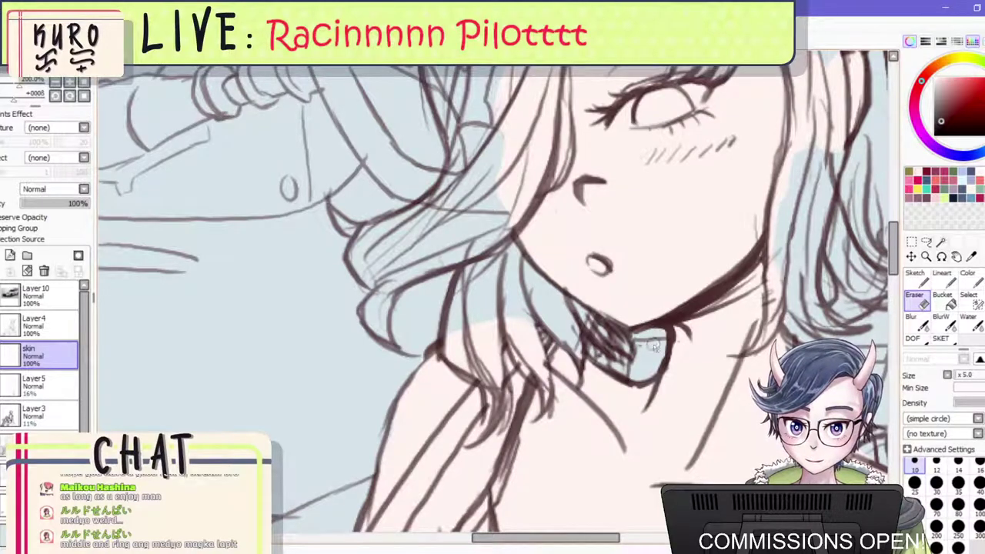
scroll(652, 348, "down", 5)
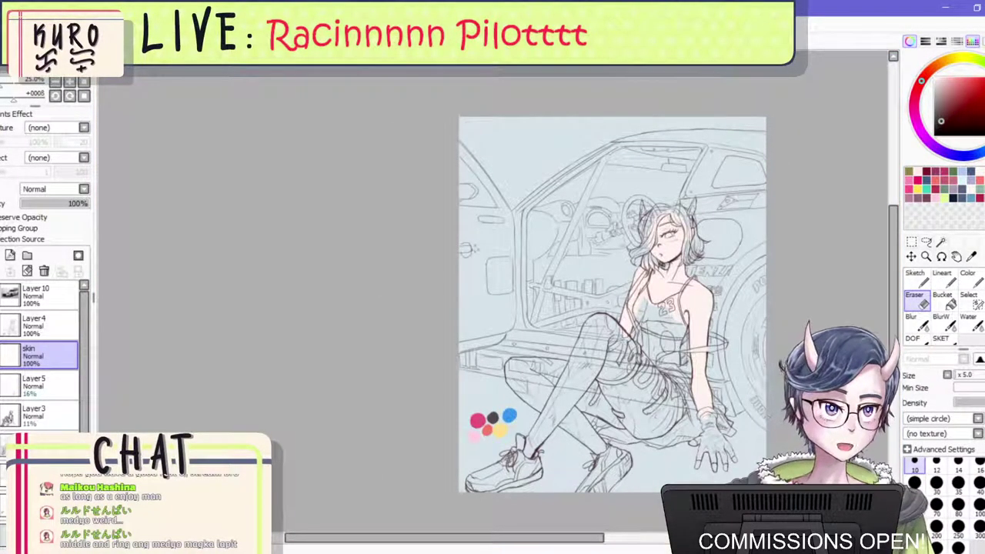
Paste the copied reference illustration of the black-haired girl as a new layer above Layer10.
key("alt+Tab")
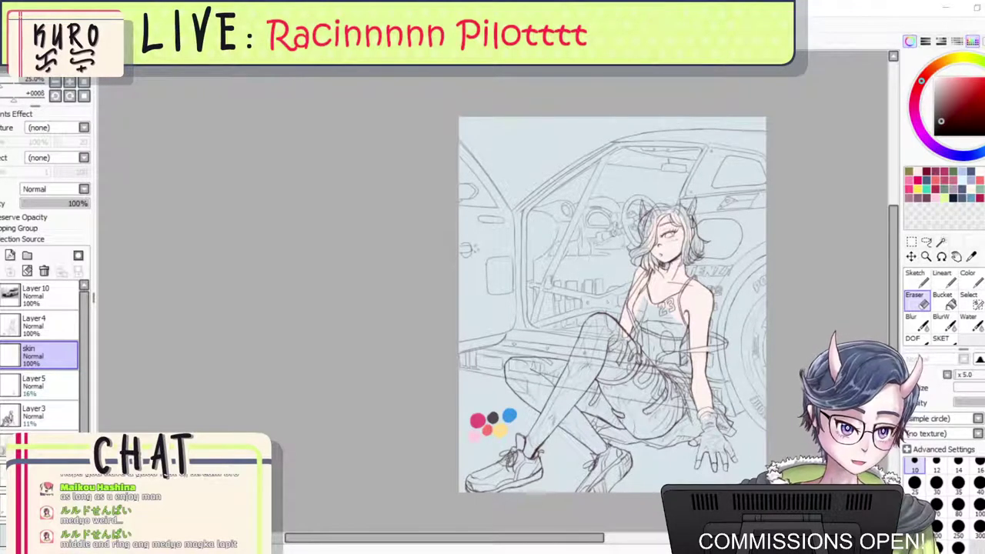
left_click(325, 290)
scroll(587, 254, "up", 1)
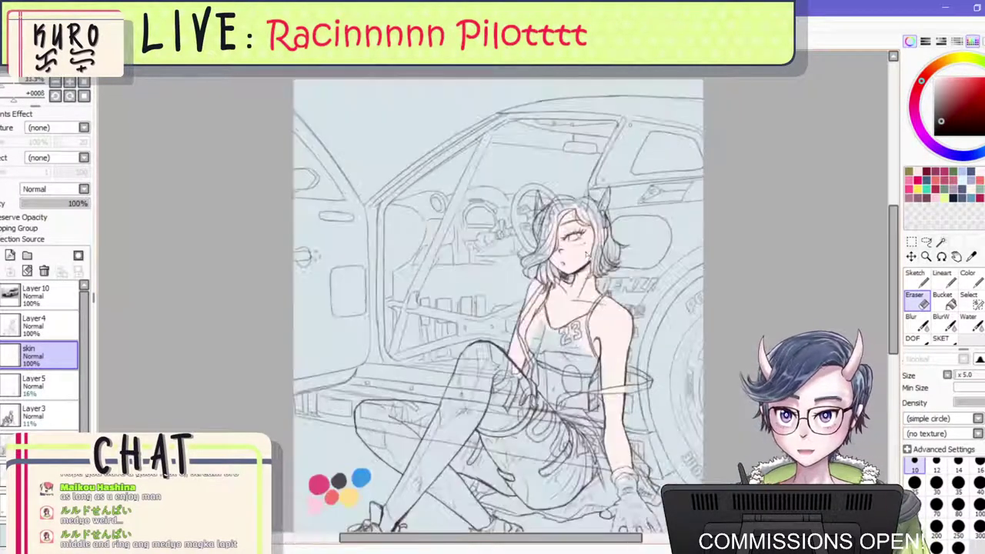
scroll(586, 254, "down", 1)
left_click(37, 295)
key("ctrl+v")
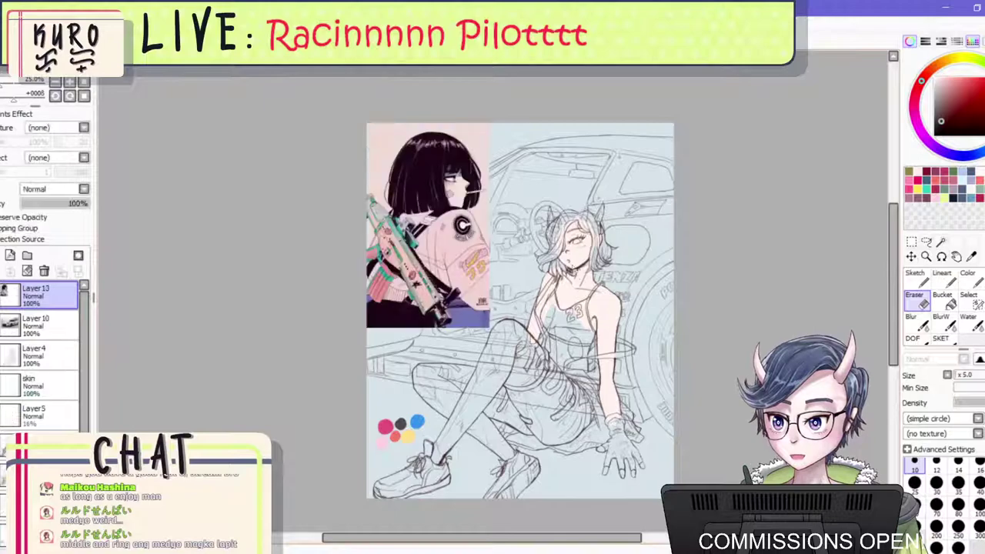
Examine the pasted reference's line work and flat colours beside the racing pilot sketch.
key("alt+Tab")
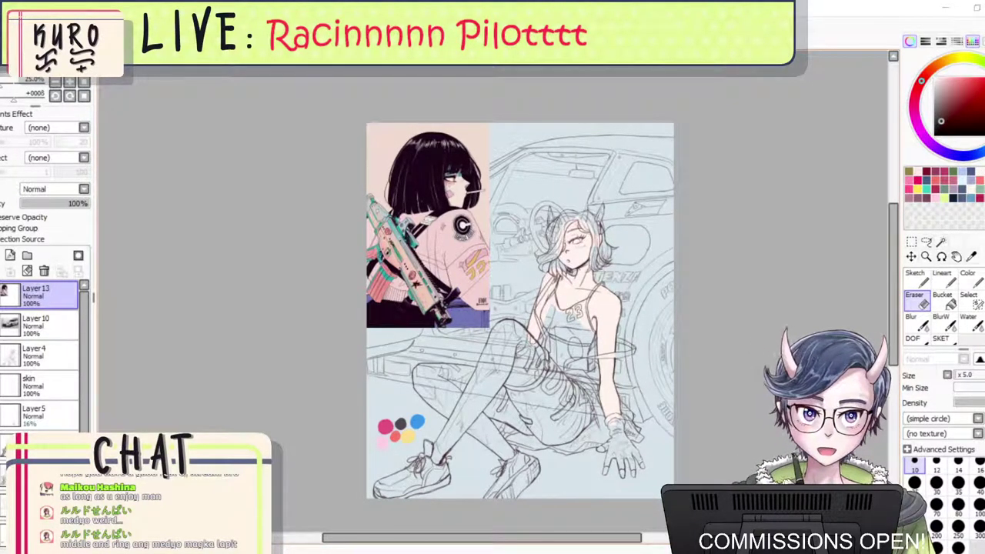
scroll(421, 199, "up", 2)
scroll(491, 127, "up", 3)
scroll(489, 184, "down", 3)
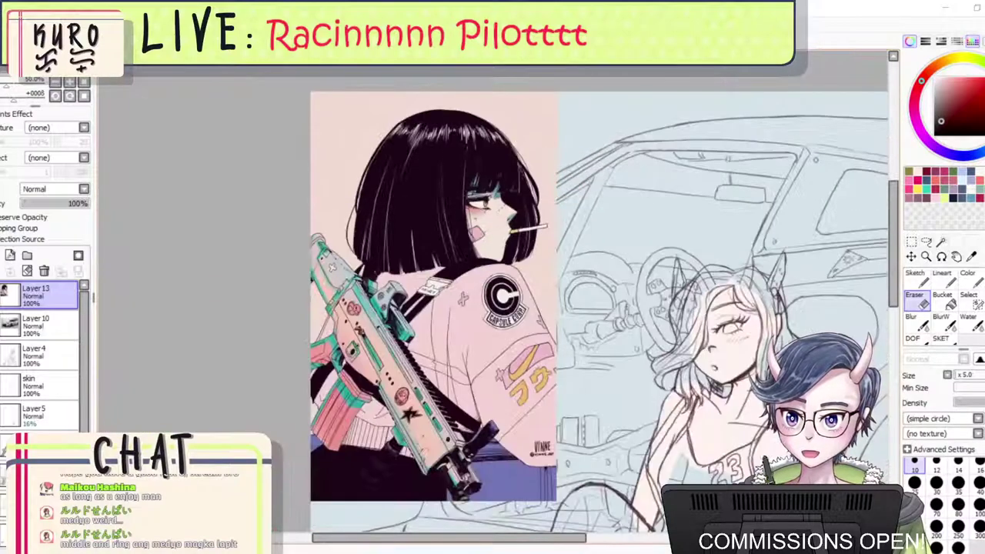
scroll(593, 240, "down", 4)
scroll(626, 286, "up", 4)
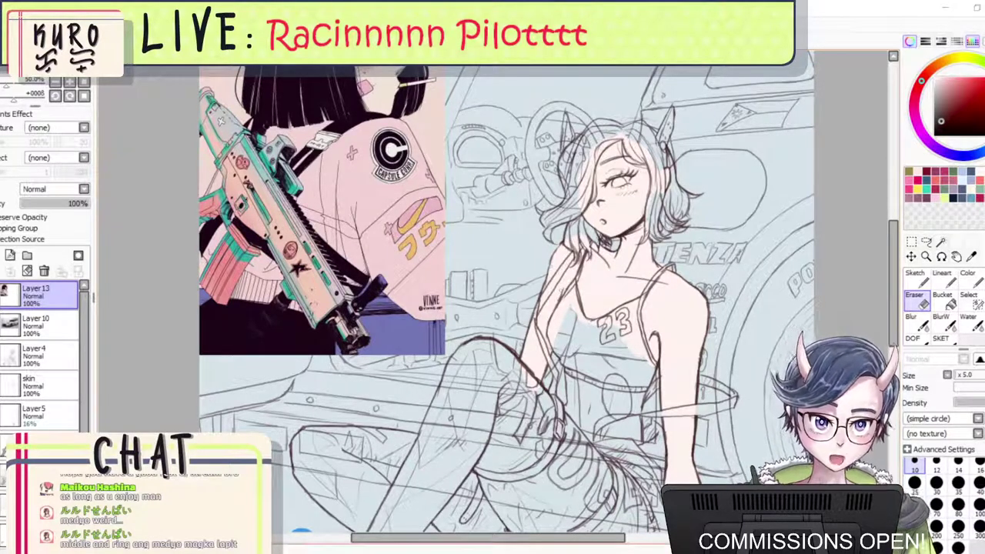
scroll(600, 251, "down", 3)
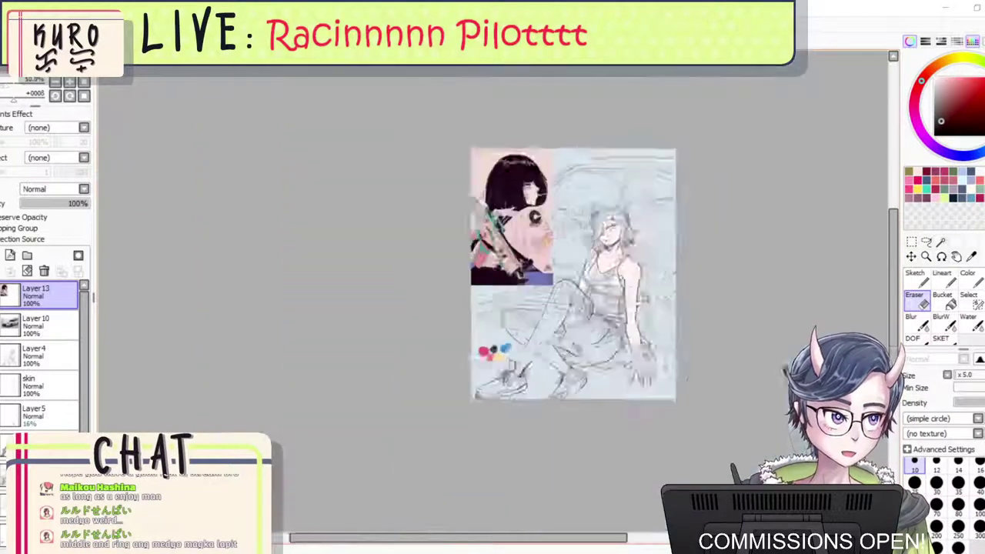
scroll(590, 216, "up", 3)
scroll(573, 225, "down", 2)
scroll(480, 194, "up", 2)
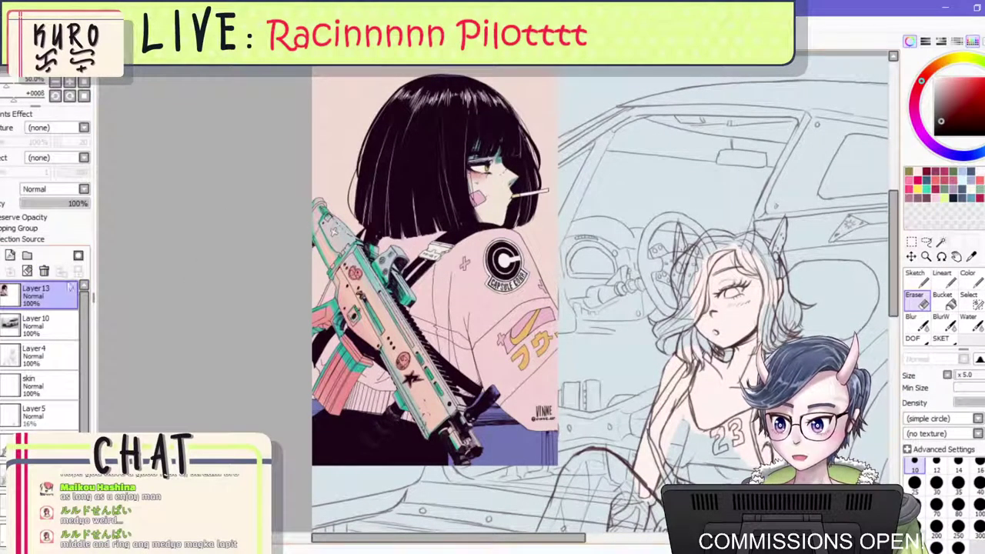
Delete the layer holding the pasted reference illustration.
left_click(44, 271)
scroll(402, 258, "down", 3)
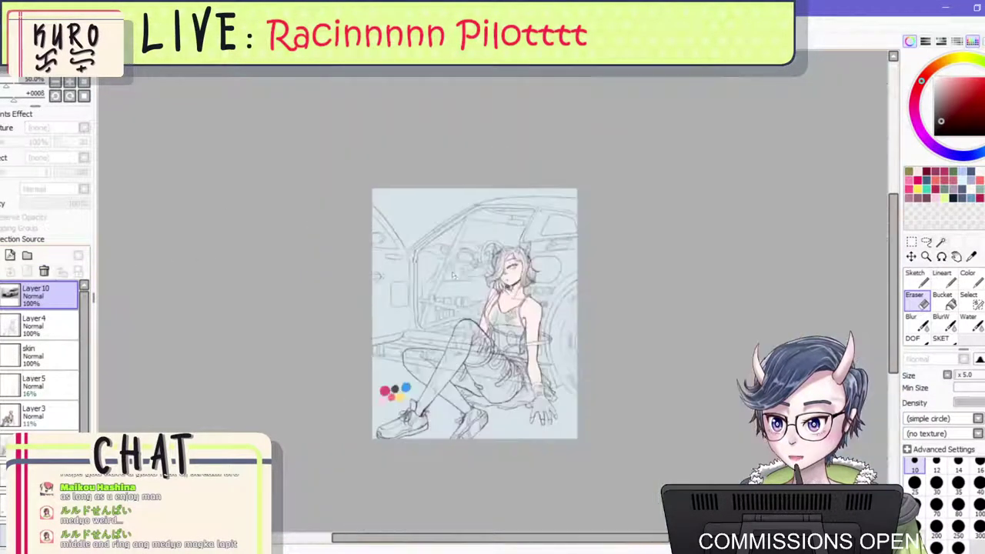
scroll(475, 278, "up", 2)
left_click_drag(554, 282, 695, 142)
scroll(564, 298, "down", 1)
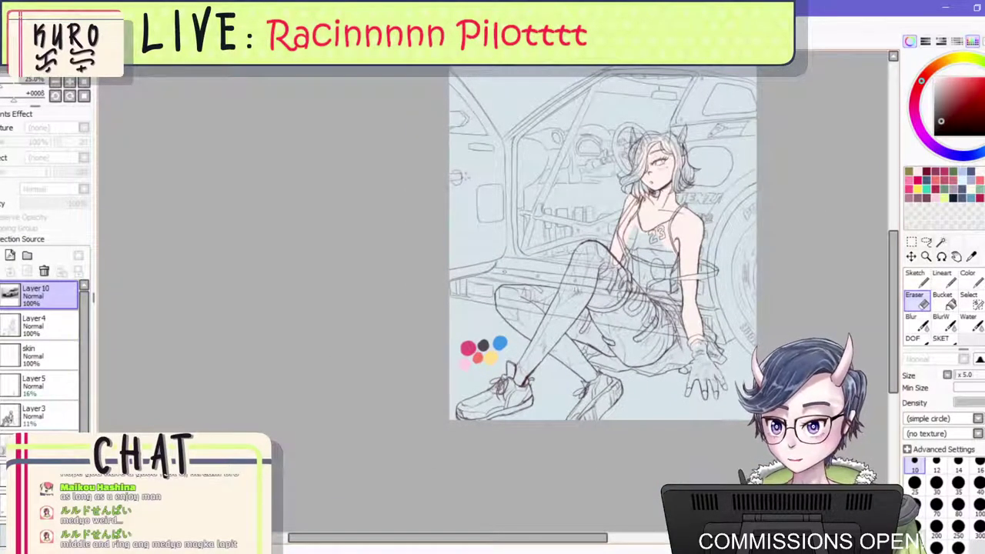
scroll(183, 316, "up", 1)
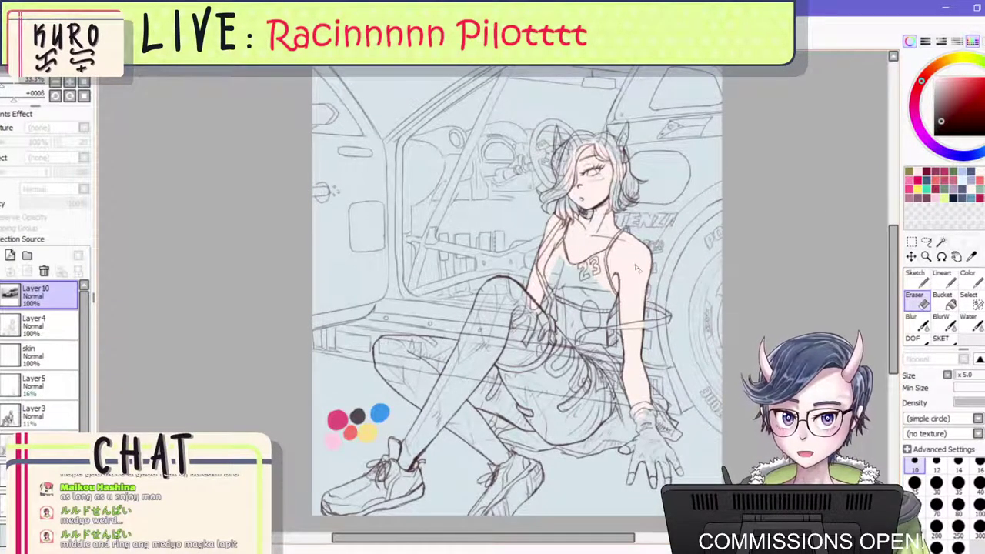
Paint the bare midriff below the crop top on the skin layer with the Color brush, using the skin tone sampled from the arm.
left_click(51, 350)
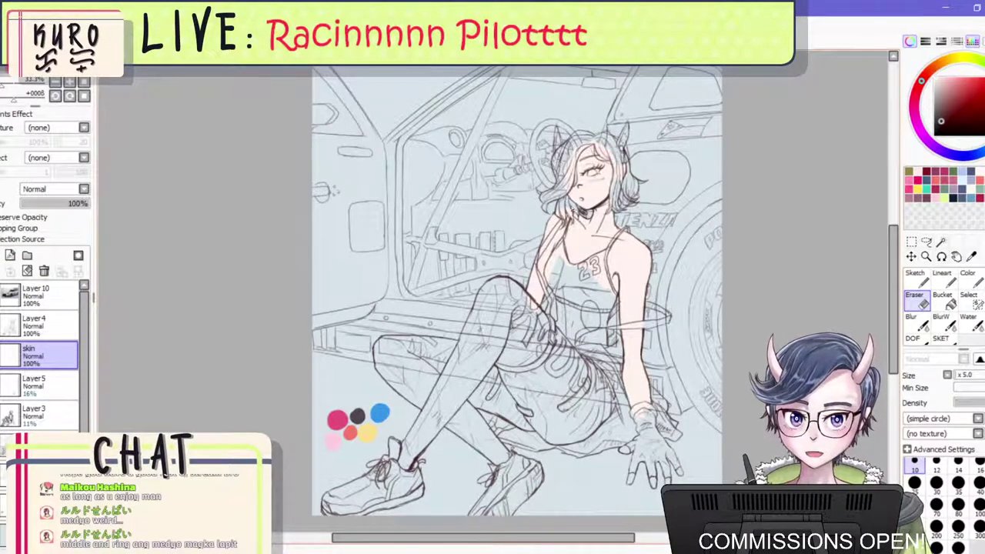
left_click(630, 267, "alt")
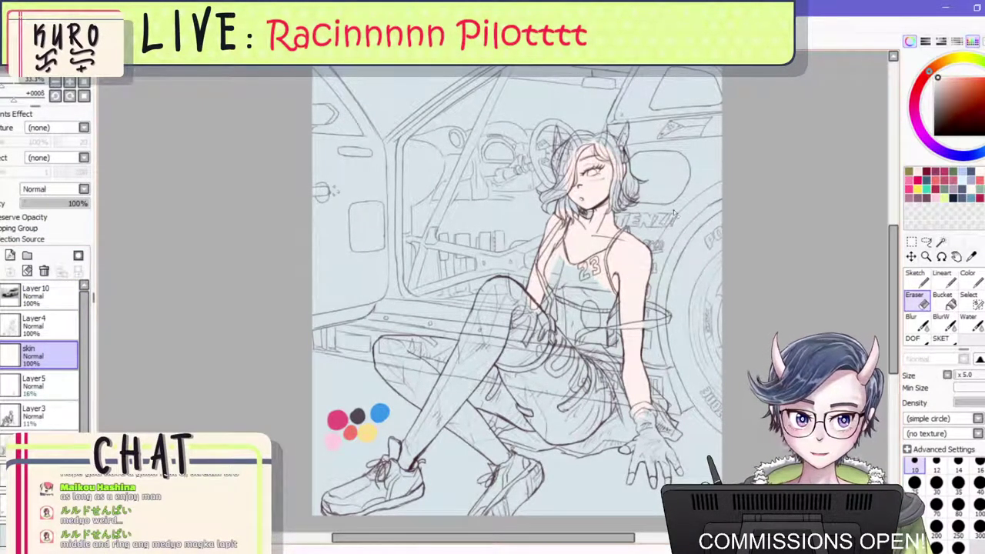
scroll(505, 232, "up", 3)
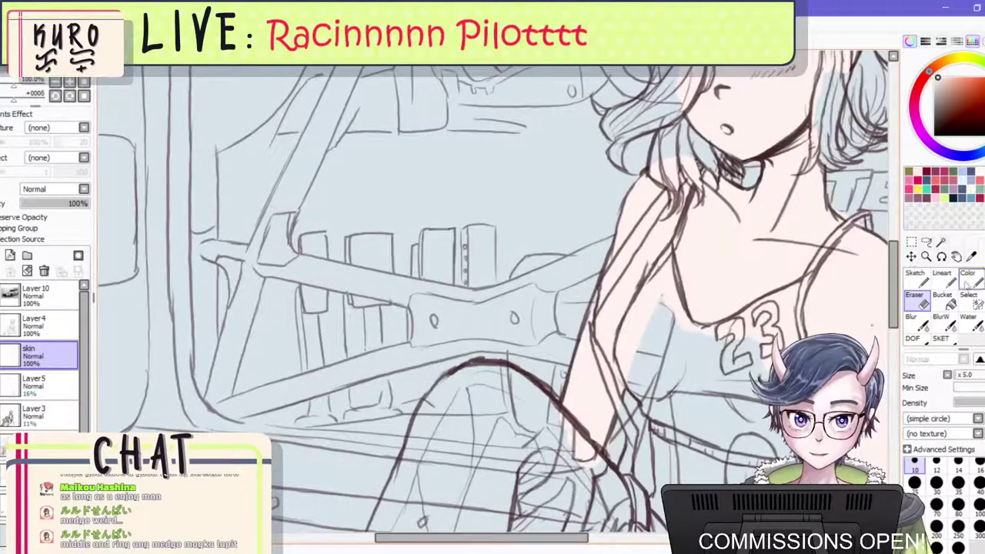
left_click(966, 284)
scroll(642, 271, "down", 2)
scroll(735, 332, "up", 2)
mouse_move(666, 374)
left_mouse_down()
mouse_move(653, 475)
mouse_move(684, 462)
mouse_move(698, 469)
mouse_move(630, 504)
mouse_move(615, 416)
mouse_move(588, 384)
mouse_move(577, 431)
mouse_move(597, 380)
mouse_move(581, 442)
mouse_move(604, 392)
mouse_move(627, 461)
mouse_move(652, 417)
mouse_move(681, 454)
mouse_move(624, 500)
mouse_move(658, 487)
mouse_move(651, 508)
left_mouse_up()
key("ctrl+z")
scroll(661, 344, "down", 2)
scroll(697, 446, "down", 1)
scroll(685, 452, "up", 2)
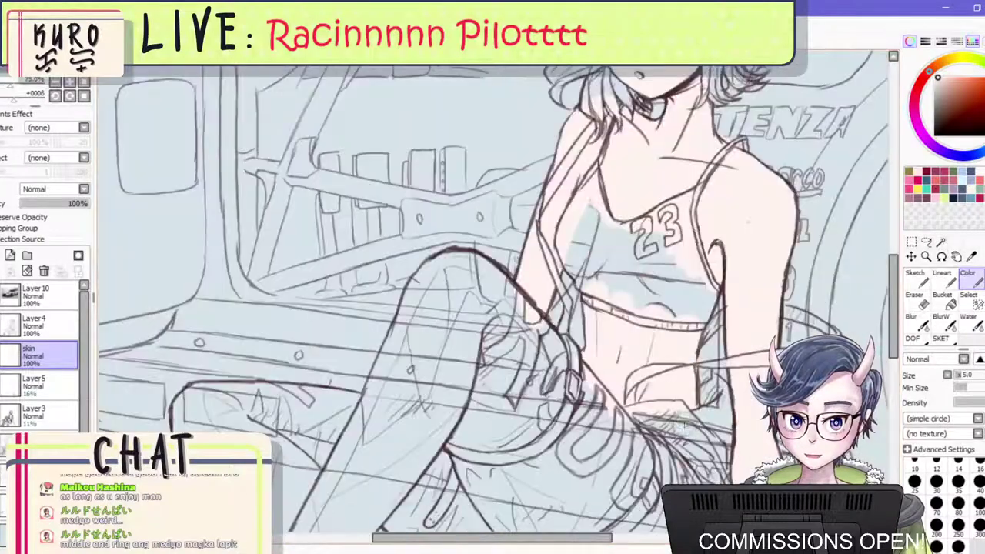
mouse_move(682, 431)
left_mouse_down()
mouse_move(678, 411)
mouse_move(643, 415)
left_mouse_up()
scroll(643, 323, "down", 1)
scroll(642, 322, "down", 1)
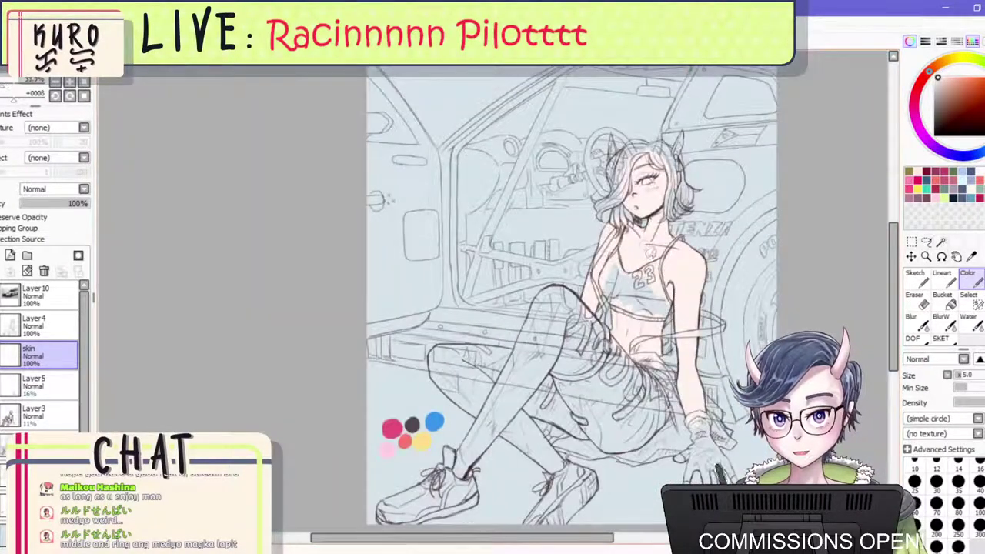
scroll(639, 292, "up", 1)
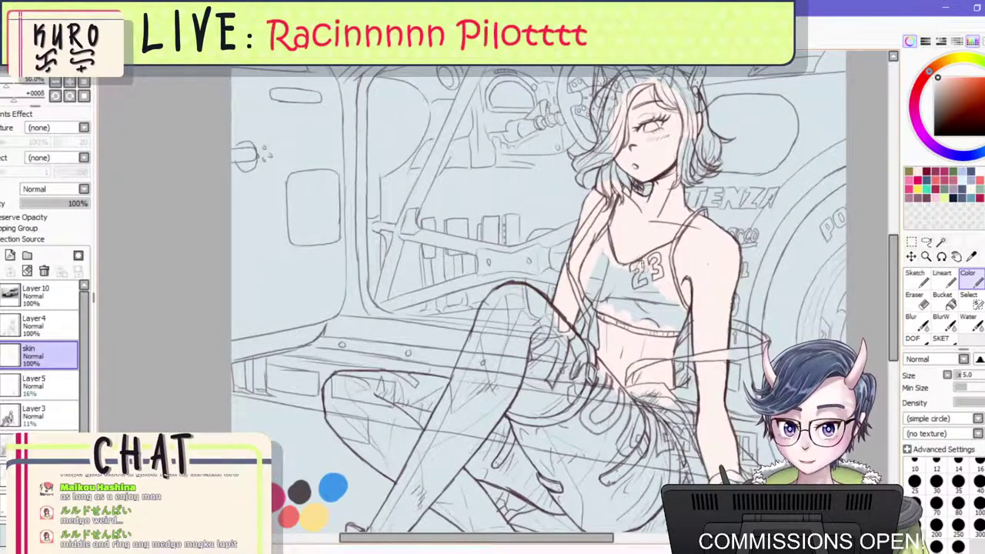
scroll(640, 273, "down", 1)
scroll(642, 209, "up", 1)
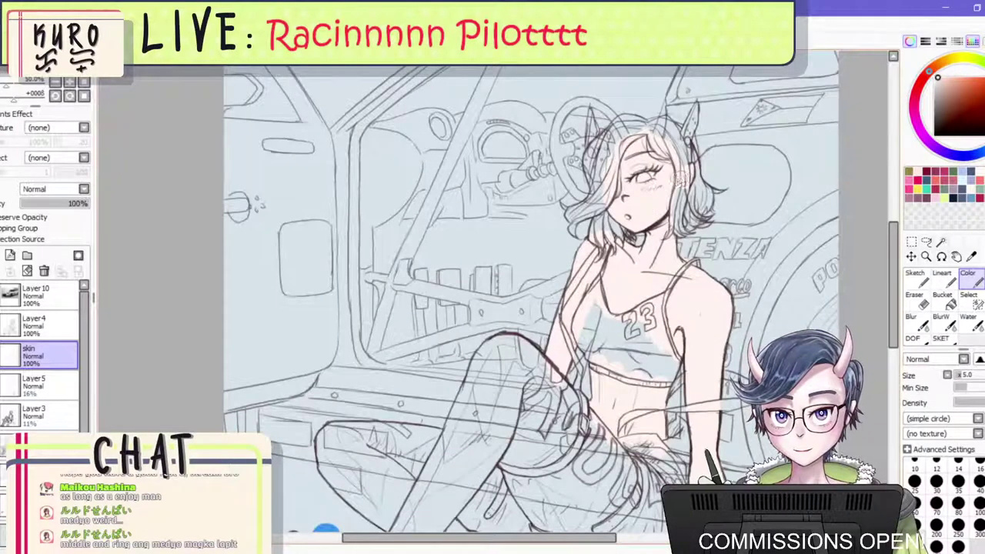
scroll(662, 184, "down", 1)
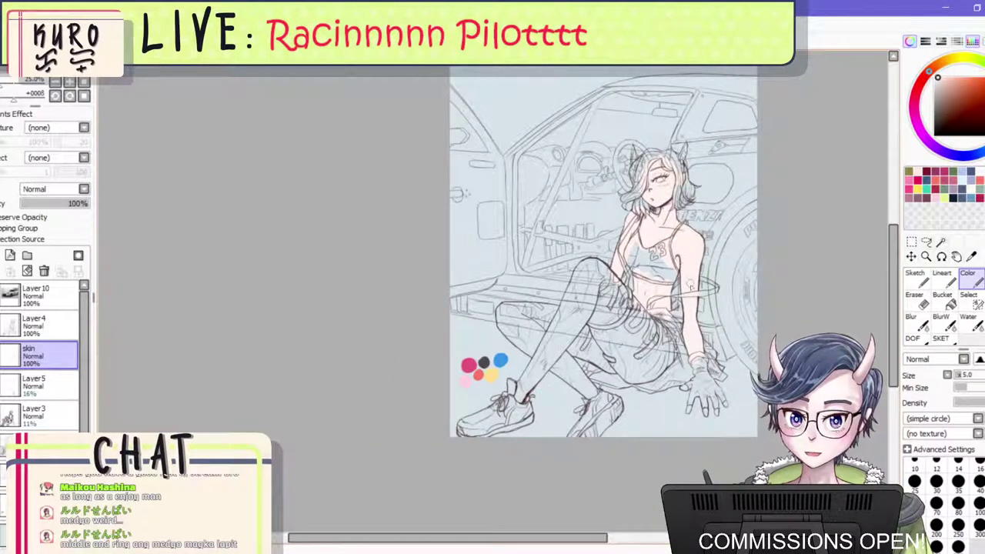
Create a new layer directly above the skin layer and name it clothes.
left_click(10, 256)
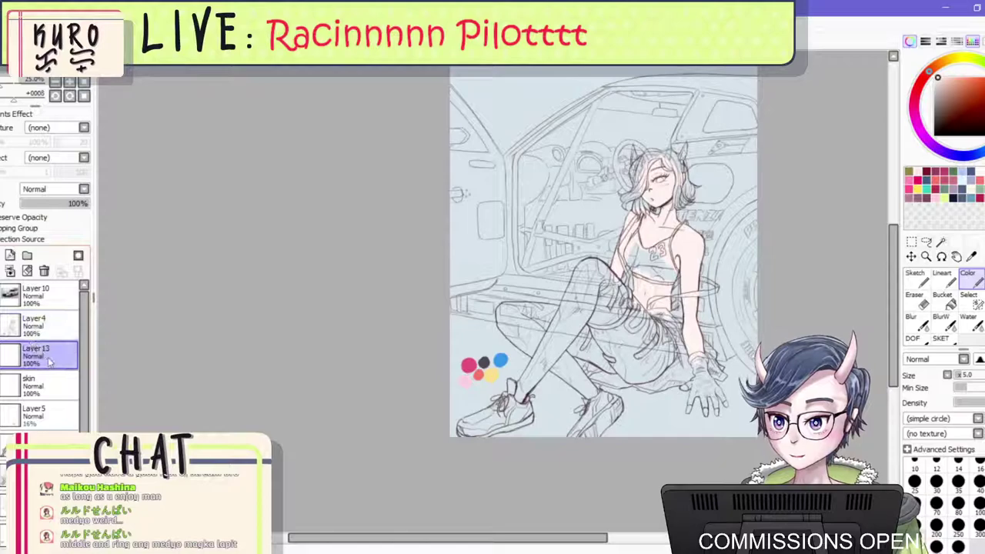
double_click(46, 356)
key("Return")
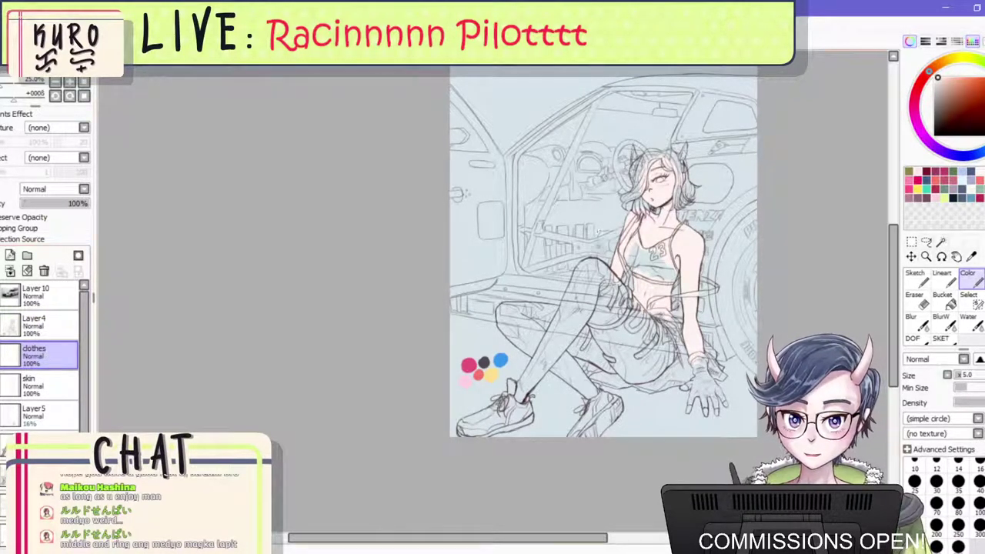
Sample the dark grey from the palette dots on the canvas as the clothing colour.
scroll(632, 246, "up", 3)
scroll(443, 395, "down", 3)
scroll(493, 307, "up", 3)
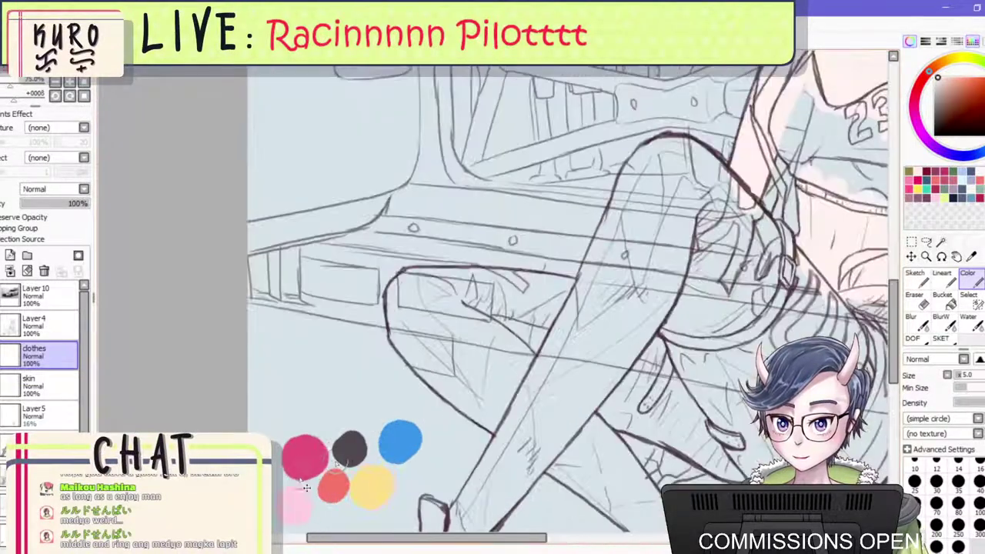
scroll(726, 240, "down", 2)
scroll(593, 315, "up", 4)
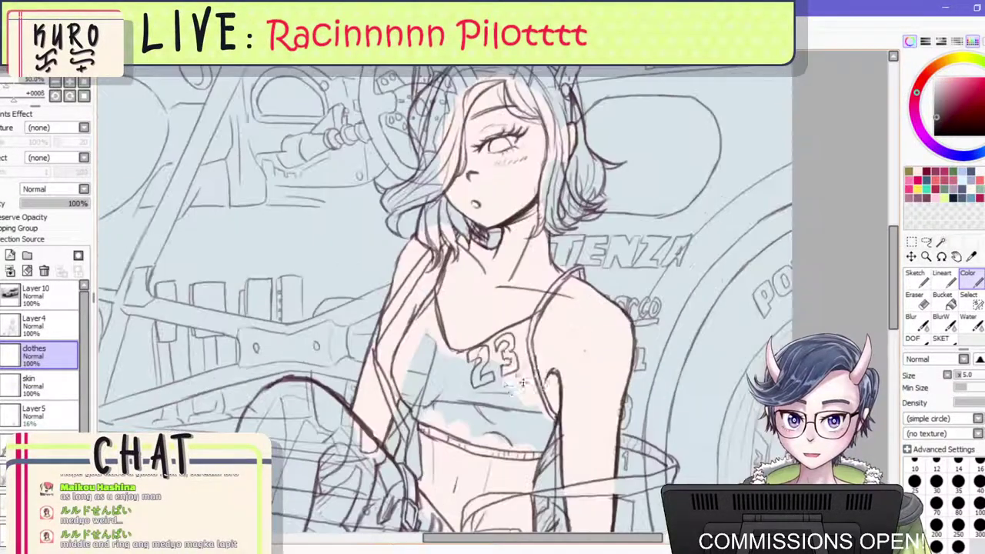
mouse_move(495, 394)
left_mouse_down()
mouse_move(502, 387)
mouse_move(455, 403)
mouse_move(452, 394)
left_mouse_up()
key("bracketleft")
key("bracketleft")
key("bracketleft")
key("bracketleft")
key("bracketleft")
mouse_move(446, 343)
left_mouse_down()
mouse_move(532, 281)
mouse_move(455, 318)
mouse_move(469, 306)
mouse_move(539, 265)
mouse_move(547, 273)
mouse_move(563, 252)
mouse_move(544, 314)
mouse_move(555, 415)
left_mouse_up()
key("ctrl+z")
key("ctrl+z")
Outline the crop top's neckline above the number 23 and the adjoining armhole edge in dark grey with the Color brush at size 12.
key("bracketleft")
key("bracketleft")
key("bracketleft")
key("bracketleft")
left_click_drag(557, 343, 588, 450)
mouse_move(564, 363)
left_mouse_down()
mouse_move(606, 476)
mouse_move(573, 531)
left_mouse_up()
left_click_drag(592, 406, 635, 319)
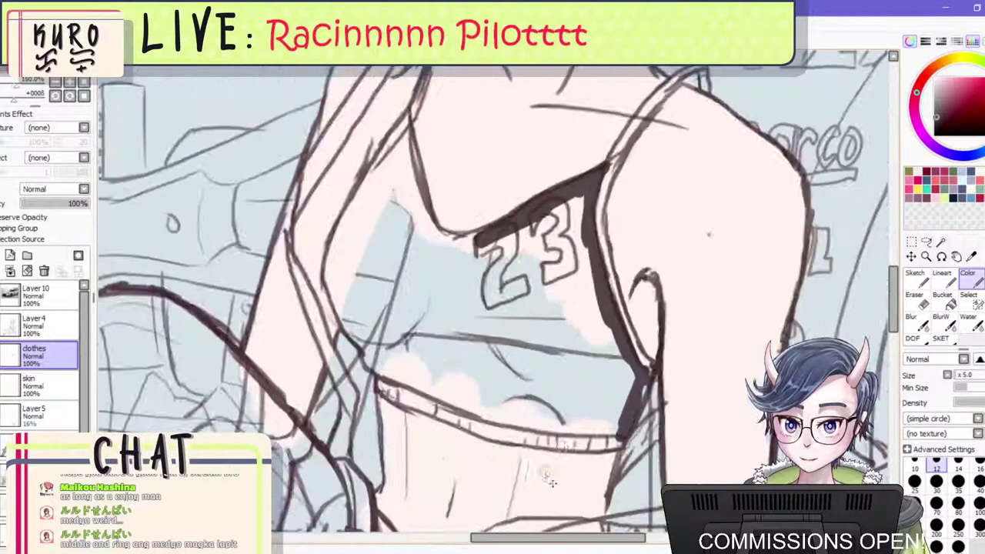
Paint along the crop top's hem and block in the area around the number 23 in dark grey, using brush size 30 for the interior.
left_click_drag(618, 439, 532, 434)
mouse_move(398, 388)
left_mouse_down()
mouse_move(439, 414)
mouse_move(426, 412)
mouse_move(416, 400)
mouse_move(500, 435)
left_mouse_up()
key("ctrl+z")
key("ctrl+z")
key("ctrl+z")
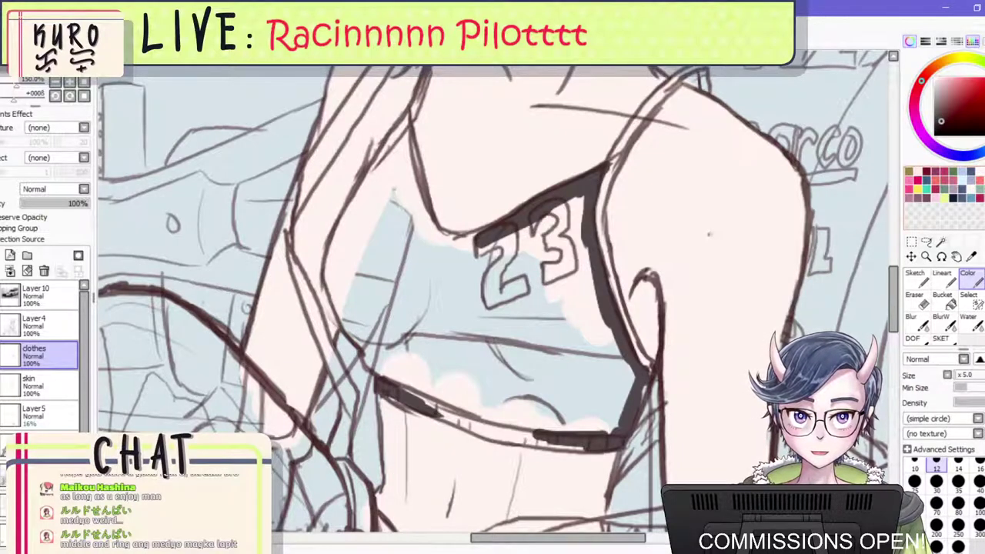
mouse_move(536, 214)
left_mouse_down()
mouse_move(515, 242)
mouse_move(549, 224)
mouse_move(541, 237)
mouse_move(558, 264)
mouse_move(573, 214)
mouse_move(598, 355)
mouse_move(579, 199)
mouse_move(587, 313)
mouse_move(628, 393)
mouse_move(634, 385)
mouse_move(602, 421)
mouse_move(590, 425)
mouse_move(580, 386)
mouse_move(574, 431)
mouse_move(476, 405)
mouse_move(378, 356)
mouse_move(380, 365)
mouse_move(375, 335)
mouse_move(415, 377)
mouse_move(488, 413)
mouse_move(551, 426)
mouse_move(538, 346)
mouse_move(551, 318)
mouse_move(536, 284)
mouse_move(534, 305)
mouse_move(511, 277)
mouse_move(514, 232)
left_mouse_up()
left_click_drag(457, 252, 438, 251)
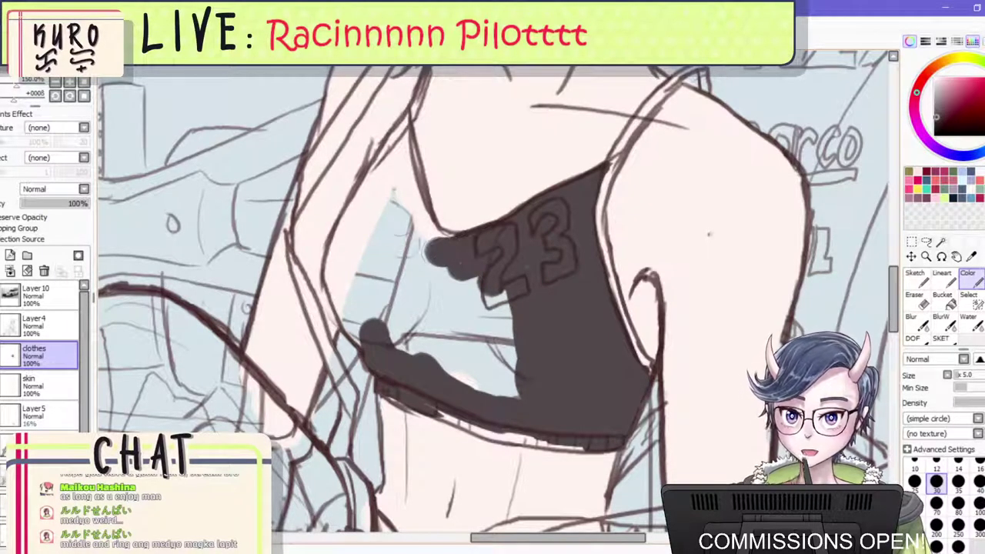
Paint the rest of the crop top's neckline, its far side edge and the hem band in dark grey, finishing at size 12.
left_click_drag(401, 143, 418, 231)
mouse_move(403, 177)
left_mouse_down()
mouse_move(408, 202)
mouse_move(406, 143)
mouse_move(424, 240)
left_mouse_up()
mouse_move(414, 204)
left_mouse_down()
mouse_move(434, 248)
mouse_move(465, 248)
mouse_move(436, 239)
mouse_move(415, 202)
mouse_move(459, 246)
mouse_move(419, 224)
mouse_move(403, 122)
mouse_move(369, 175)
left_mouse_up()
mouse_move(331, 242)
left_mouse_down()
mouse_move(329, 308)
mouse_move(353, 339)
mouse_move(345, 316)
left_mouse_up()
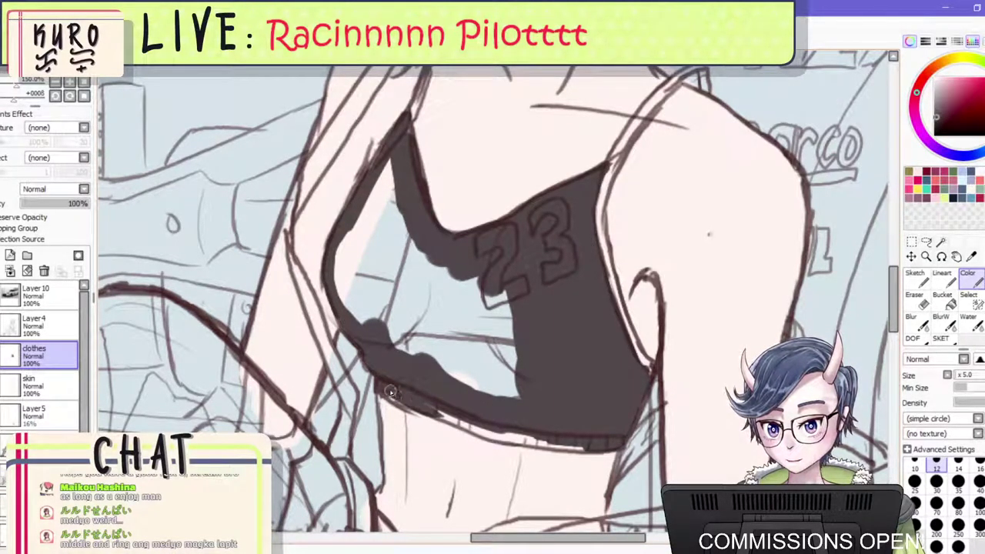
mouse_move(391, 392)
left_mouse_down()
mouse_move(428, 407)
mouse_move(384, 385)
mouse_move(509, 437)
mouse_move(448, 419)
mouse_move(533, 439)
mouse_move(497, 438)
mouse_move(561, 442)
left_mouse_up()
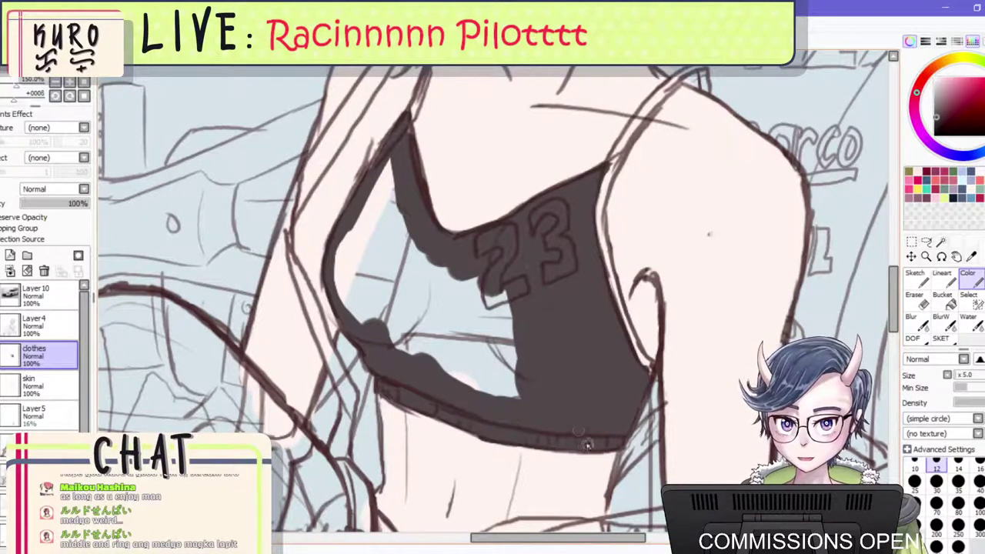
Fill the unpainted gap inside the crop top with the Bucket, redoing the fill with an adjusted colour difference setting.
left_click(941, 300)
left_click(431, 360)
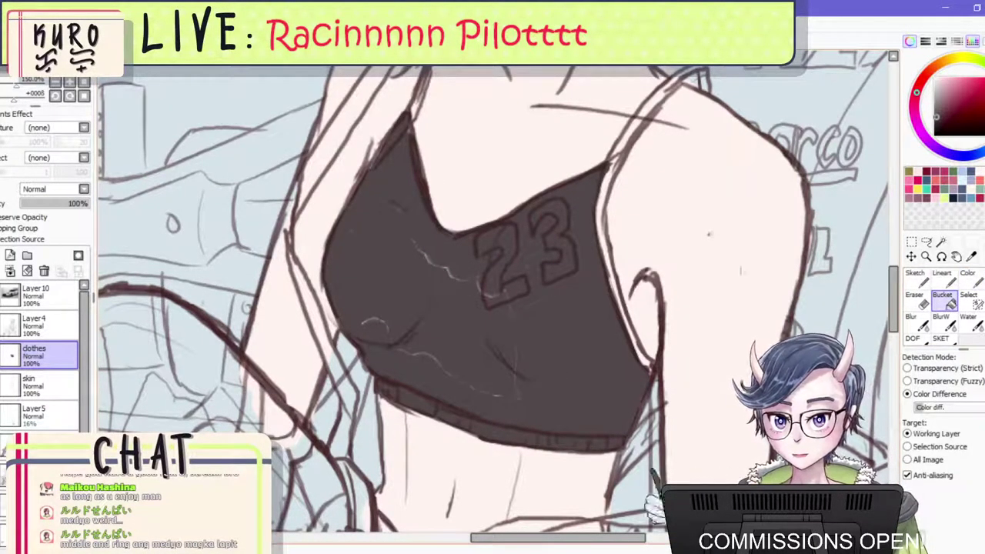
key("ctrl+z")
left_click(950, 407)
left_click(453, 338)
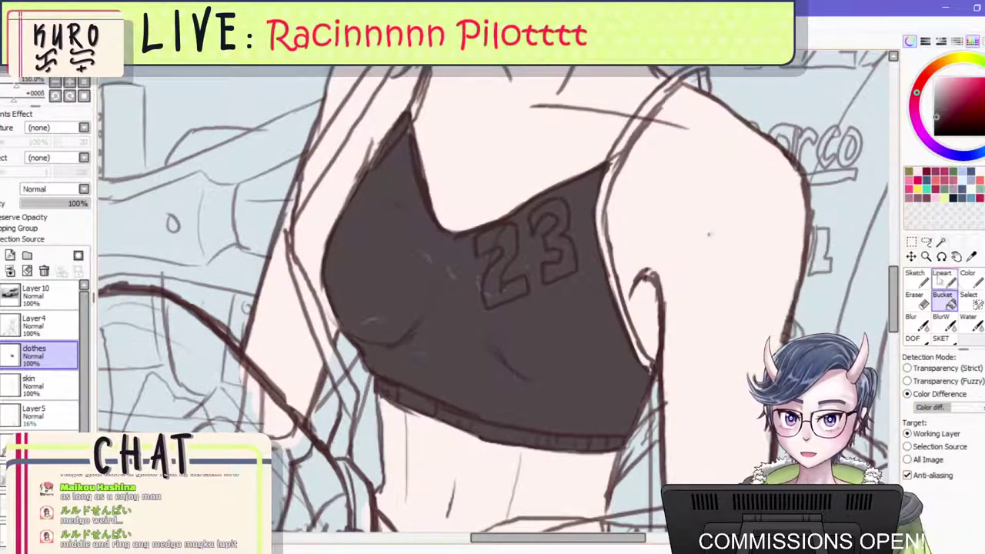
Paint the shoulder strap beside the number 23 and the adjoining armhole edge in dark grey with the Color brush.
left_click(967, 277)
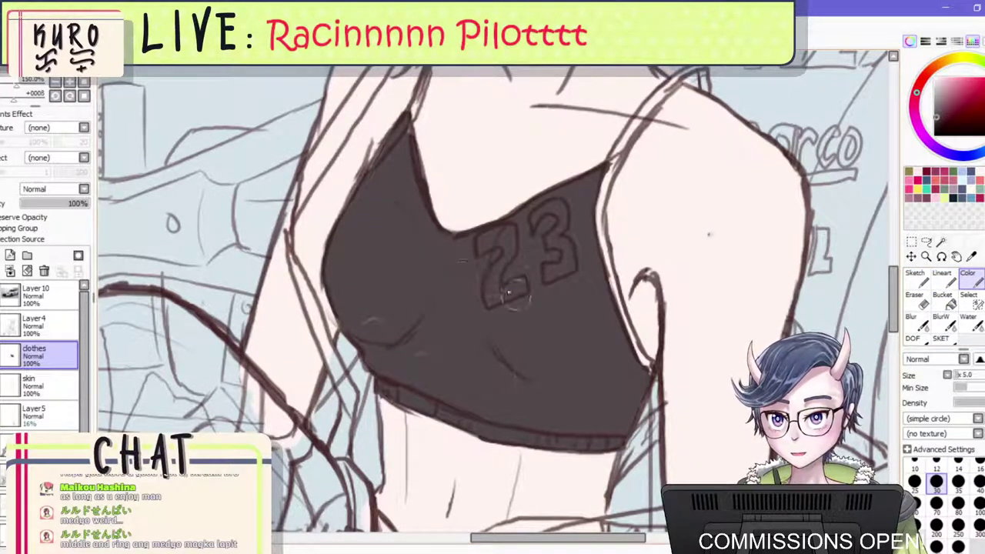
scroll(512, 291, "down", 1)
scroll(531, 291, "down", 1)
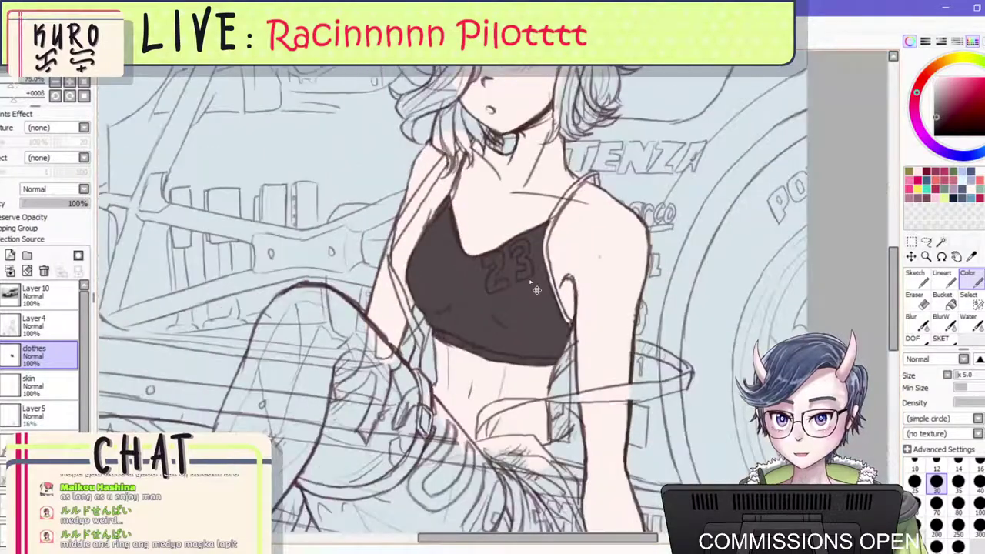
scroll(536, 284, "down", 3)
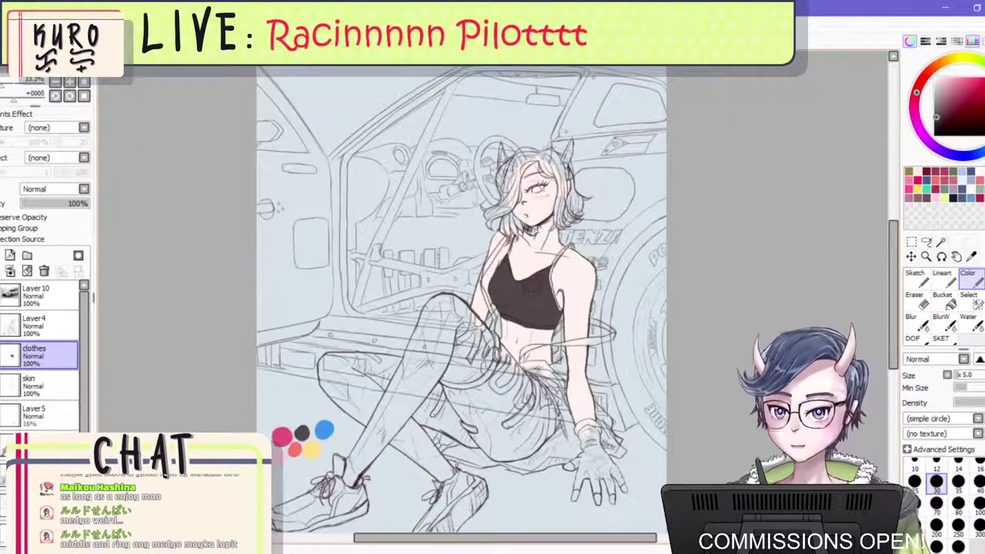
scroll(493, 291, "up", 1)
scroll(506, 271, "up", 1)
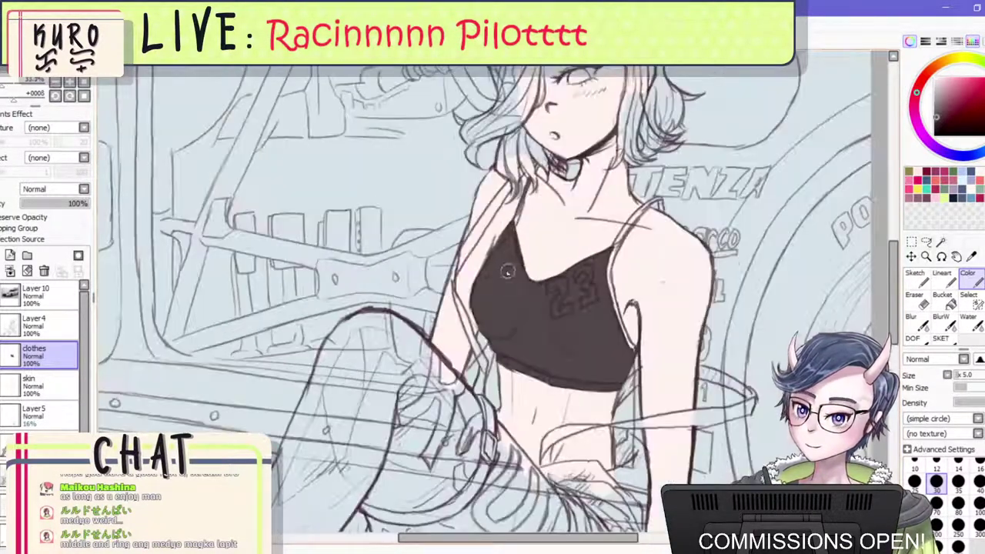
scroll(558, 302, "down", 1)
scroll(567, 251, "up", 1)
scroll(562, 257, "up", 1)
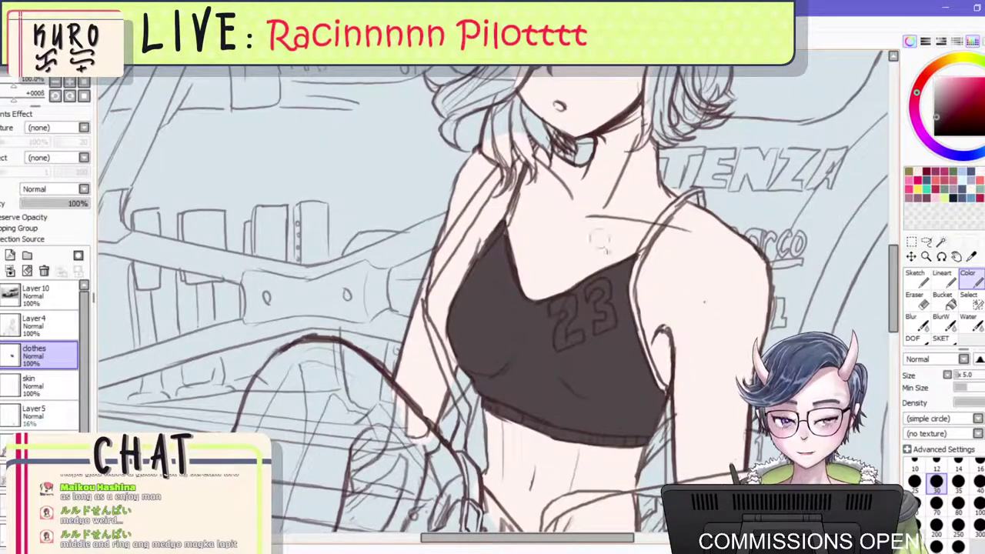
scroll(605, 282, "up", 1)
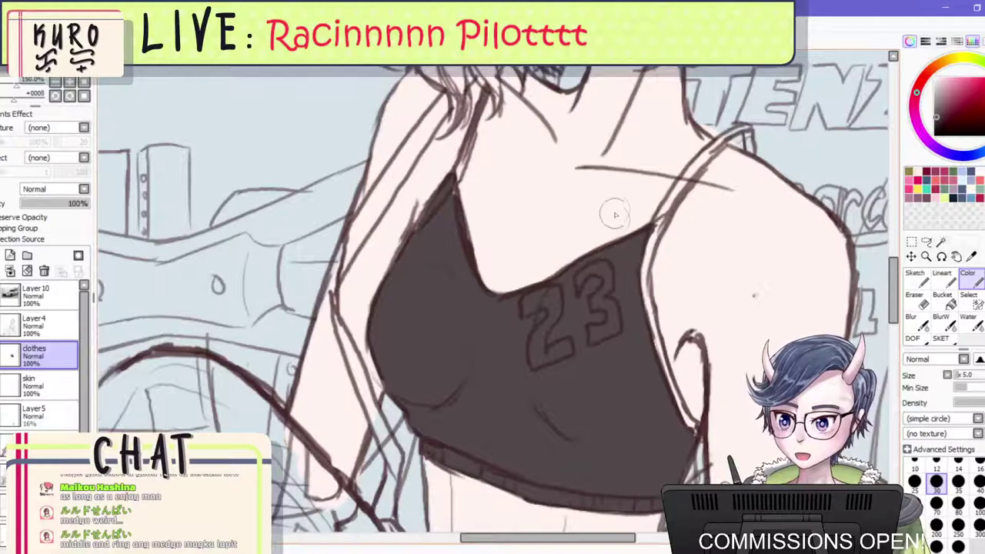
left_click_drag(635, 213, 624, 216)
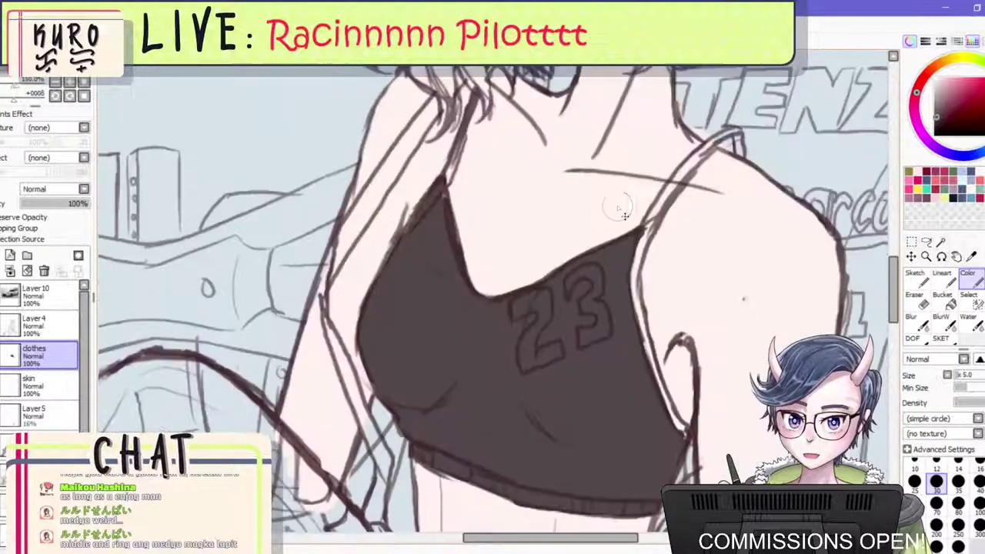
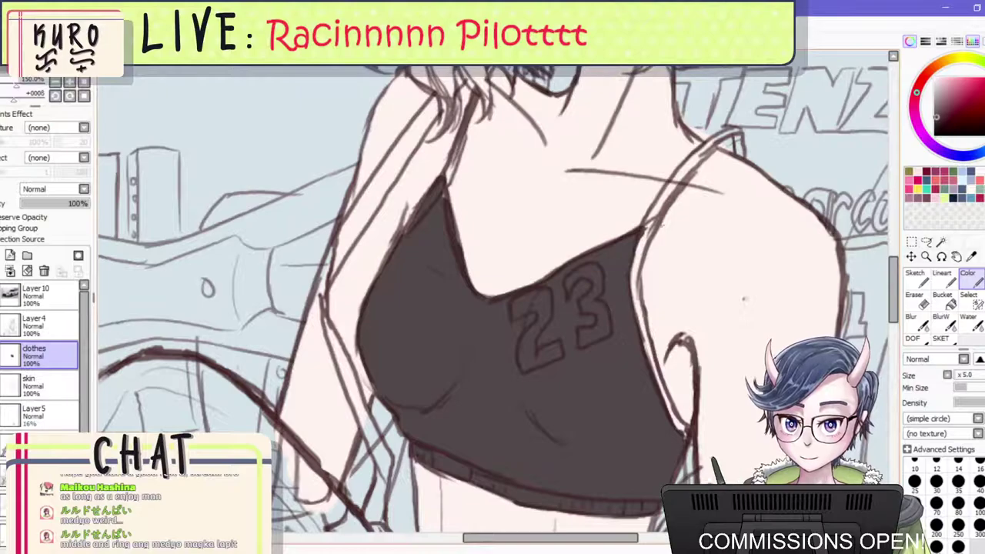
mouse_move(647, 234)
left_mouse_down()
mouse_move(671, 182)
mouse_move(647, 234)
mouse_move(716, 144)
mouse_move(693, 156)
mouse_move(690, 164)
mouse_move(733, 128)
left_mouse_up()
left_click_drag(643, 231, 632, 291)
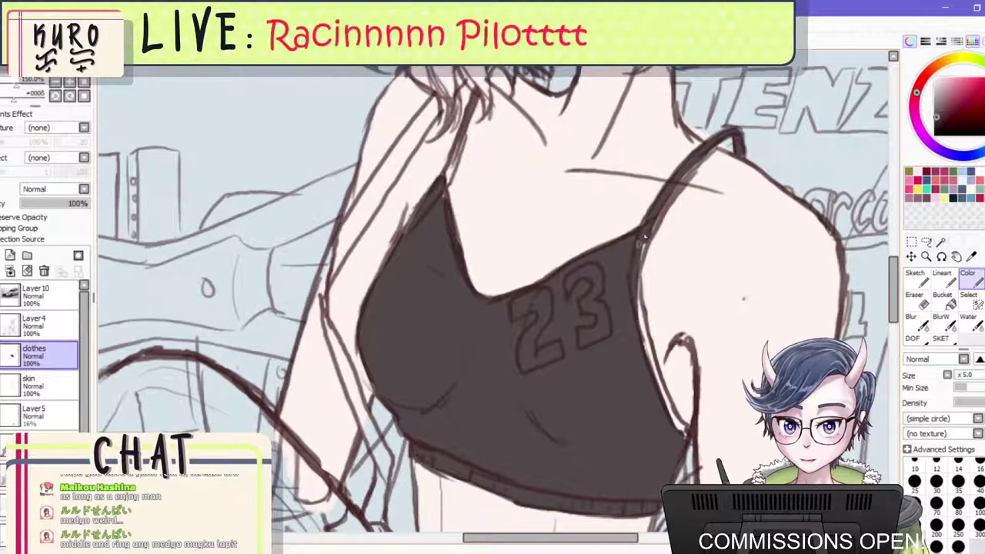
mouse_move(644, 238)
left_mouse_down()
mouse_move(638, 307)
mouse_move(654, 381)
mouse_move(640, 348)
mouse_move(651, 390)
mouse_move(688, 436)
left_mouse_up()
Paint the crop top's other shoulder strap up to the hair in dark grey and undo the last stroke.
scroll(651, 357, "down", 2)
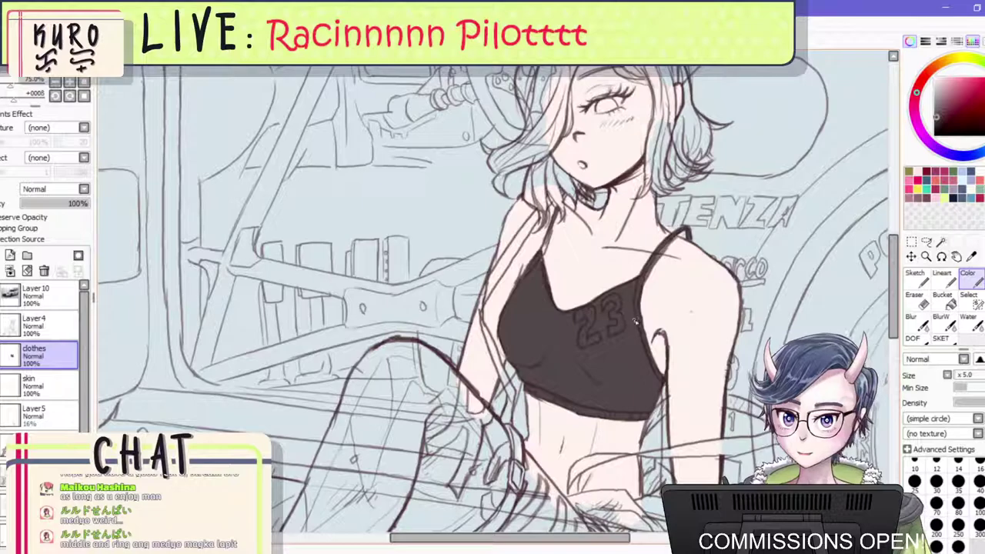
scroll(536, 232, "up", 2)
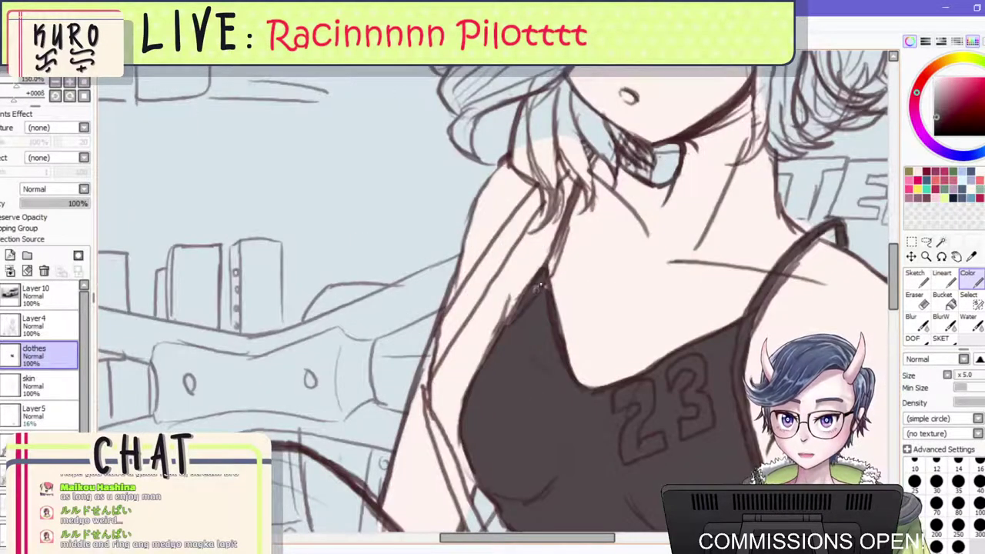
left_click_drag(543, 269, 557, 246)
left_click_drag(574, 194, 557, 258)
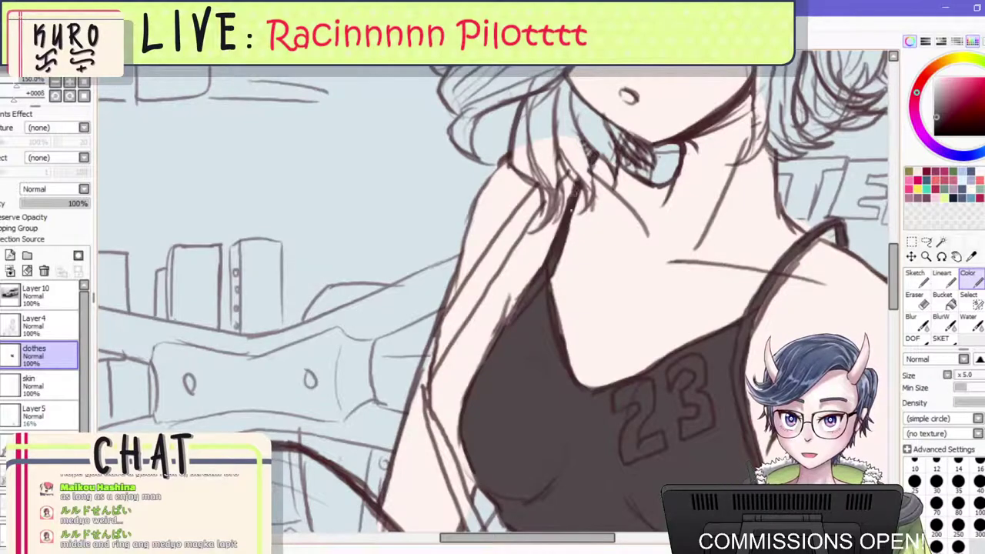
scroll(569, 211, "down", 3)
scroll(594, 300, "up", 2)
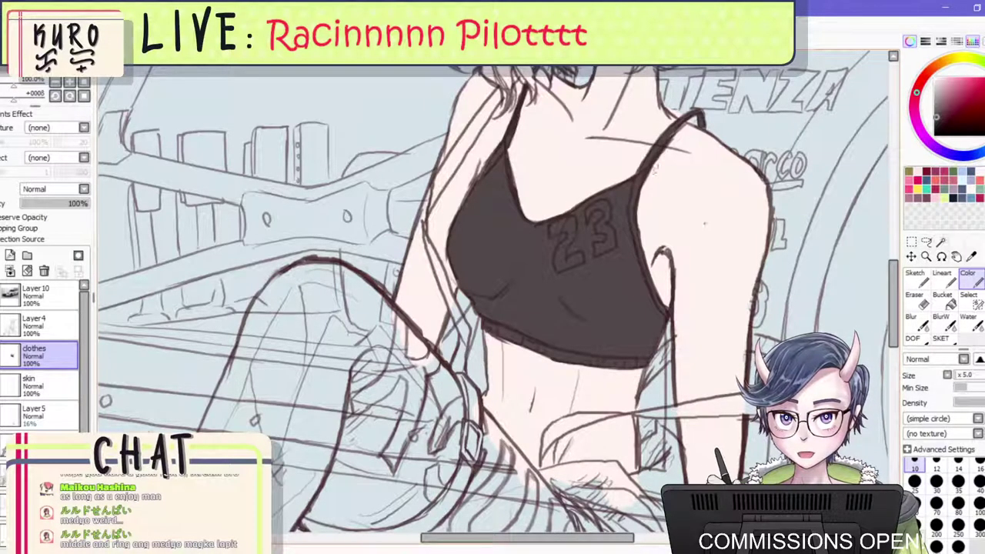
key("ctrl+z")
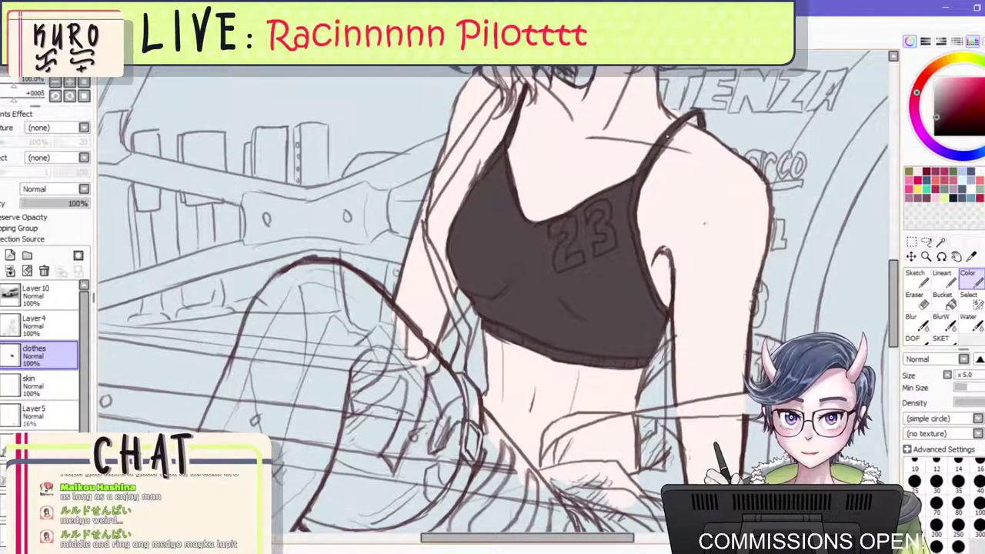
Examine the dark grey crop top against the whole figure and mirror the canvas view horizontally.
scroll(552, 265, "down", 4)
scroll(554, 314, "up", 2)
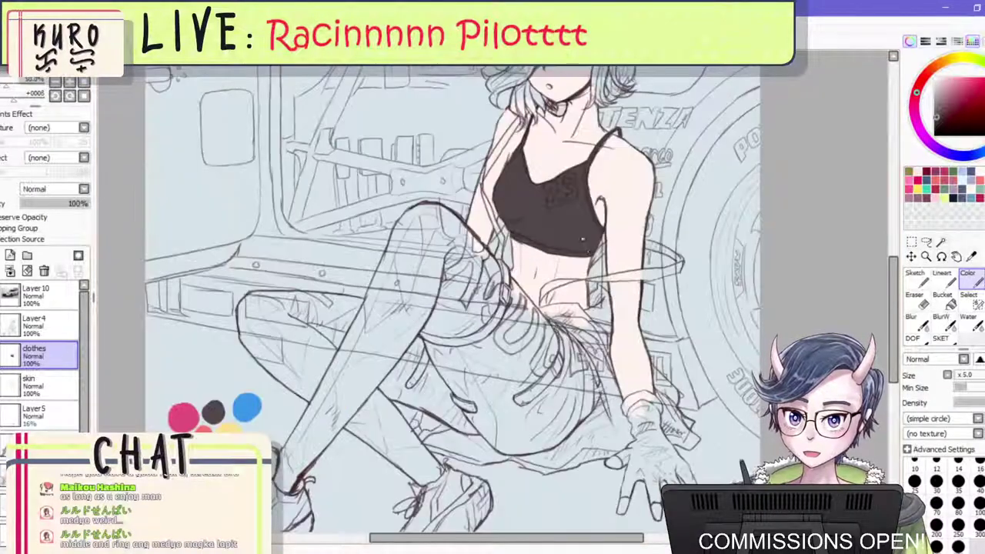
scroll(557, 263, "up", 1)
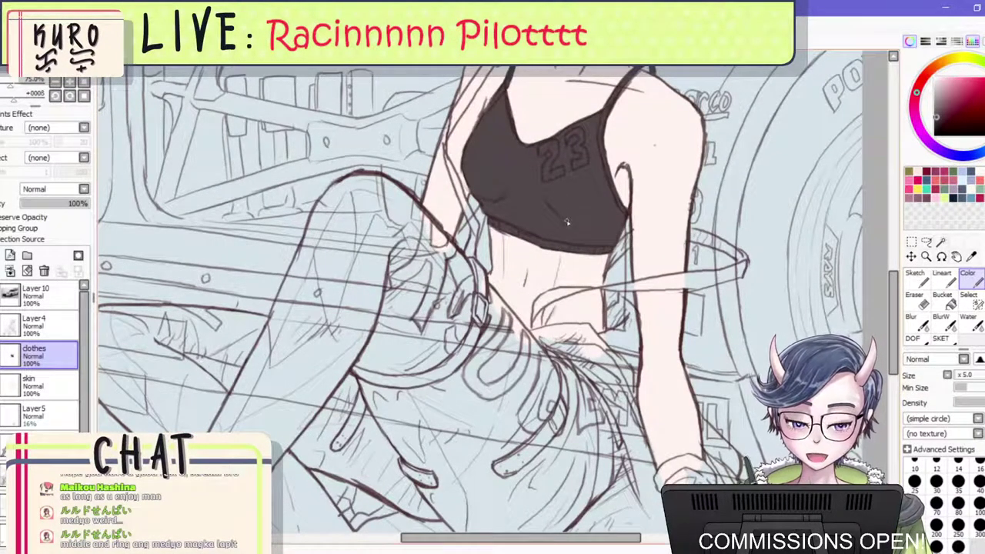
scroll(566, 222, "down", 2)
scroll(554, 239, "up", 3)
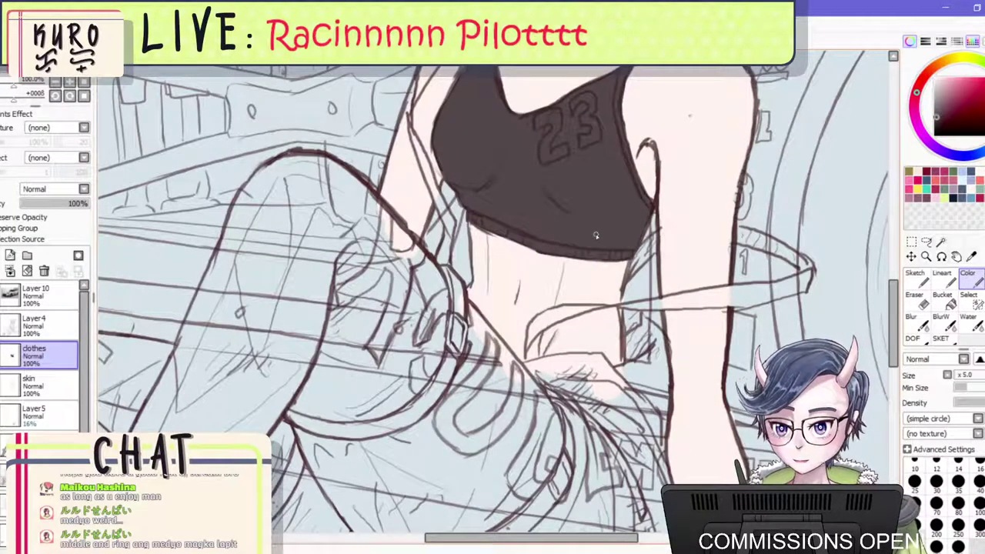
scroll(608, 254, "down", 4)
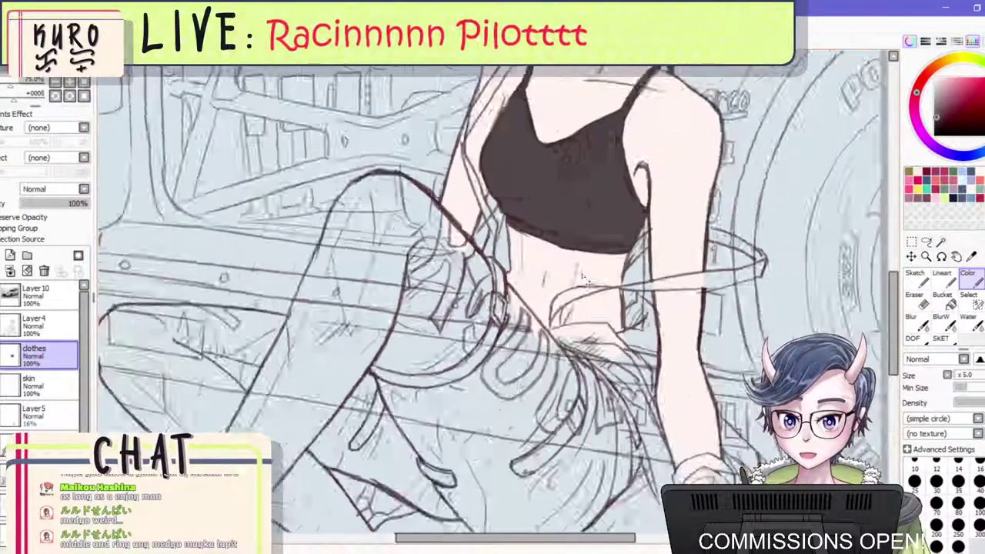
scroll(554, 243, "up", 2)
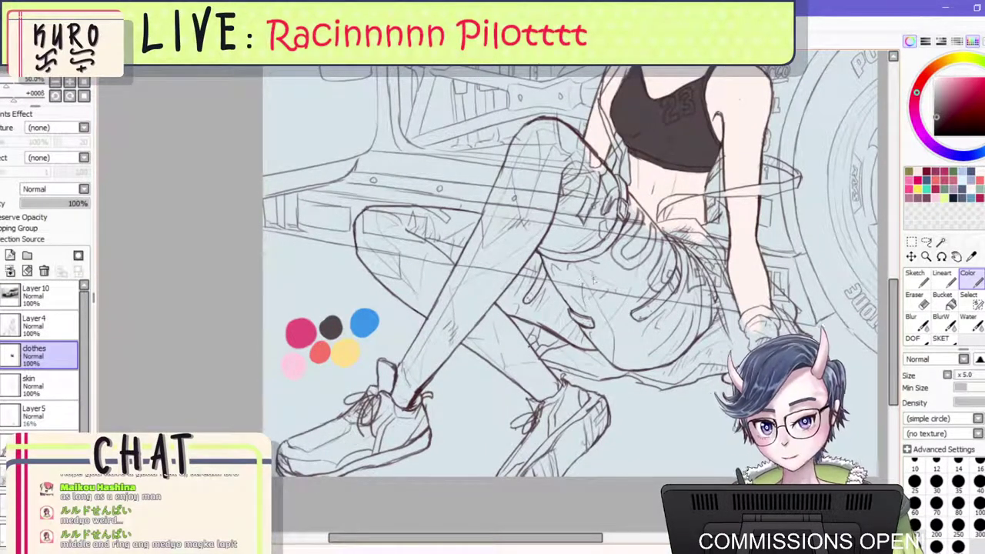
scroll(573, 250, "down", 2)
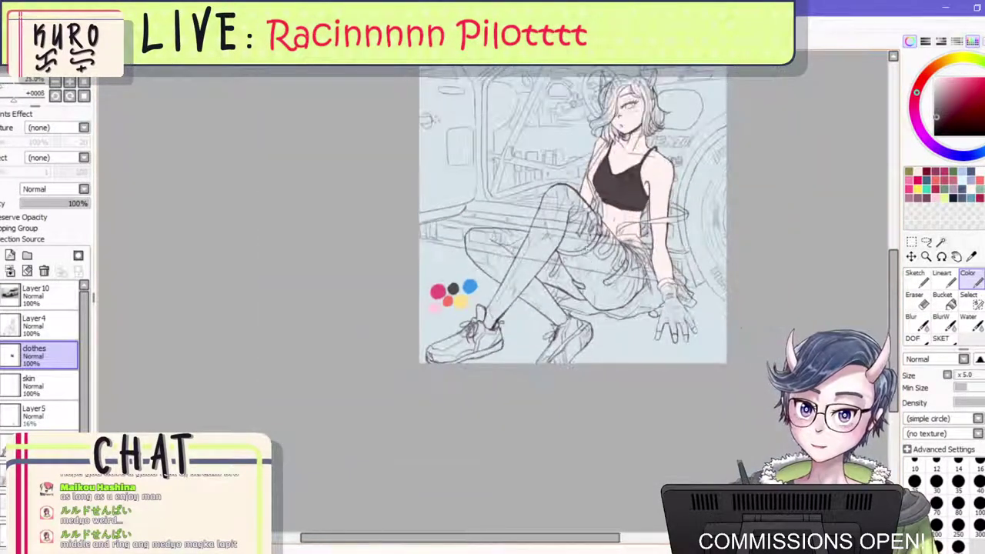
scroll(573, 250, "up", 1)
key("h")
scroll(582, 269, "down", 1)
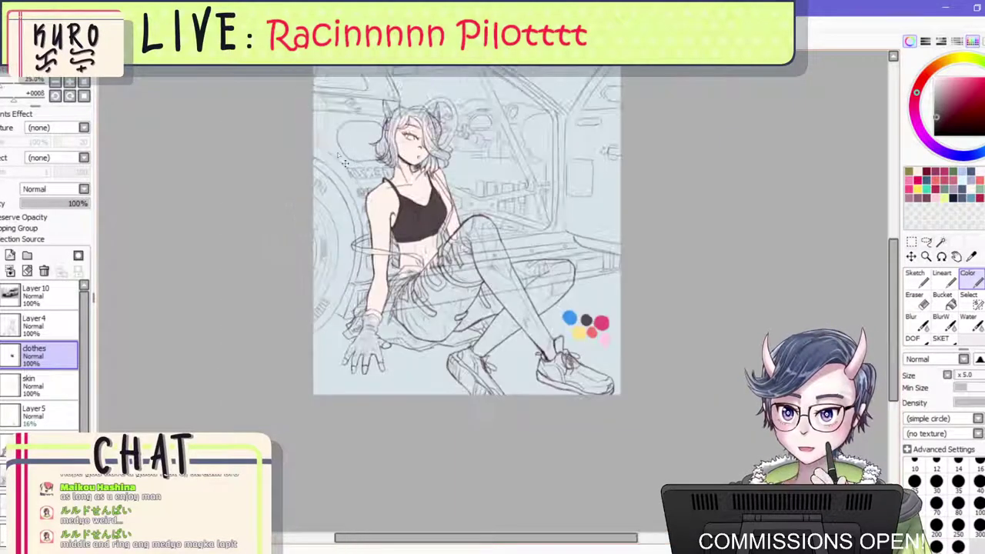
Paint the digits of the number 23 on the crop top in white, undoing the first stroke.
scroll(346, 192, "up", 3)
scroll(534, 220, "up", 4)
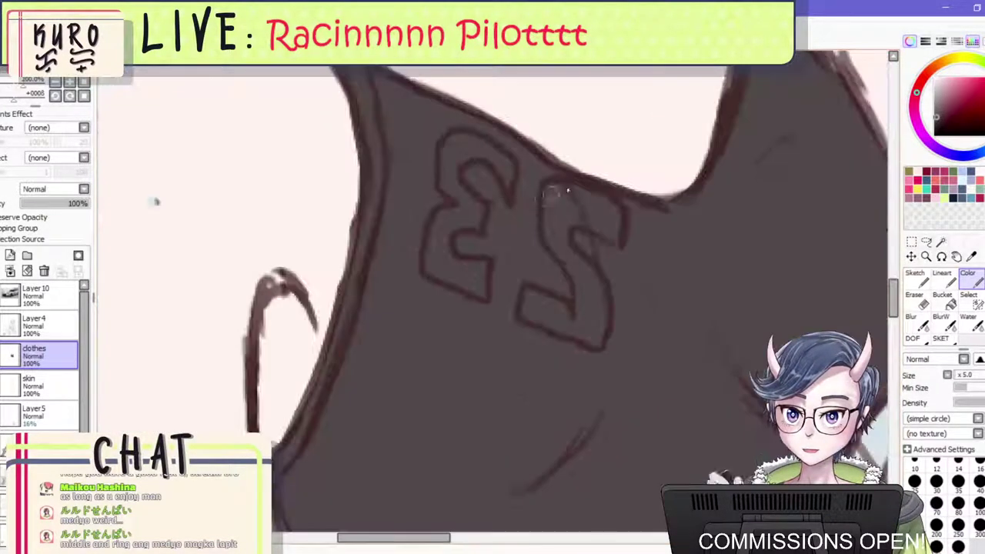
mouse_move(555, 203)
left_mouse_down()
mouse_move(548, 248)
mouse_move(553, 201)
mouse_move(556, 235)
mouse_move(586, 291)
left_mouse_up()
key("ctrl+z")
mouse_move(557, 240)
left_mouse_down()
mouse_move(597, 293)
mouse_move(596, 313)
mouse_move(576, 274)
mouse_move(582, 314)
mouse_move(589, 292)
mouse_move(581, 326)
mouse_move(593, 333)
mouse_move(530, 313)
mouse_move(532, 298)
mouse_move(573, 325)
mouse_move(533, 292)
left_mouse_up()
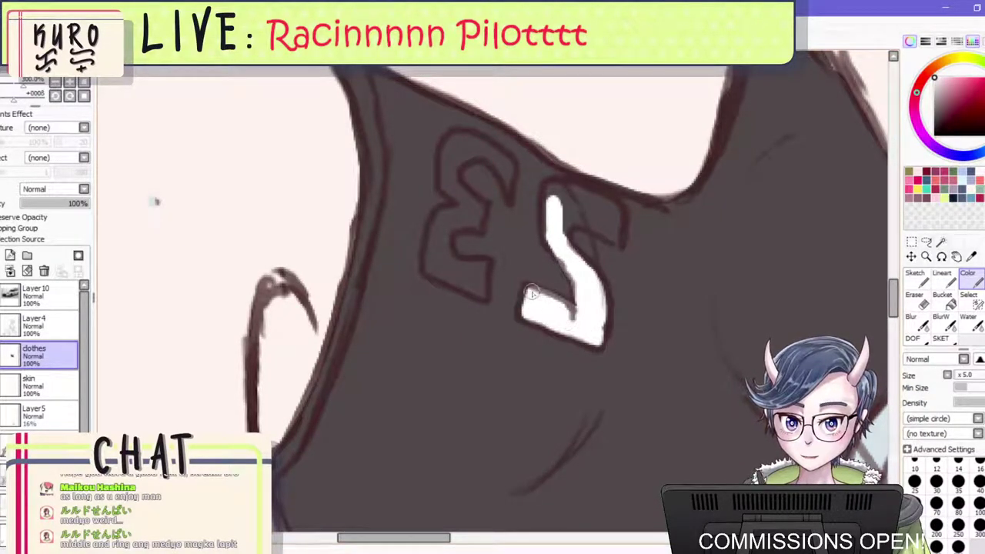
mouse_move(565, 225)
left_mouse_down()
mouse_move(605, 221)
mouse_move(613, 234)
mouse_move(614, 213)
mouse_move(599, 202)
mouse_move(501, 168)
mouse_move(504, 185)
mouse_move(503, 159)
mouse_move(463, 143)
mouse_move(447, 160)
mouse_move(448, 183)
mouse_move(476, 213)
mouse_move(450, 175)
mouse_move(458, 162)
mouse_move(478, 154)
mouse_move(505, 178)
mouse_move(507, 195)
mouse_move(488, 155)
mouse_move(452, 149)
mouse_move(466, 204)
mouse_move(505, 162)
left_mouse_up()
mouse_move(473, 212)
left_mouse_down()
mouse_move(446, 221)
mouse_move(448, 214)
mouse_move(432, 266)
mouse_move(478, 289)
mouse_move(480, 271)
mouse_move(447, 264)
mouse_move(443, 236)
mouse_move(464, 213)
left_mouse_up()
Examine the white number on the whole figure and up close, and flip the canvas view back to its normal orientation.
scroll(507, 192, "down", 5)
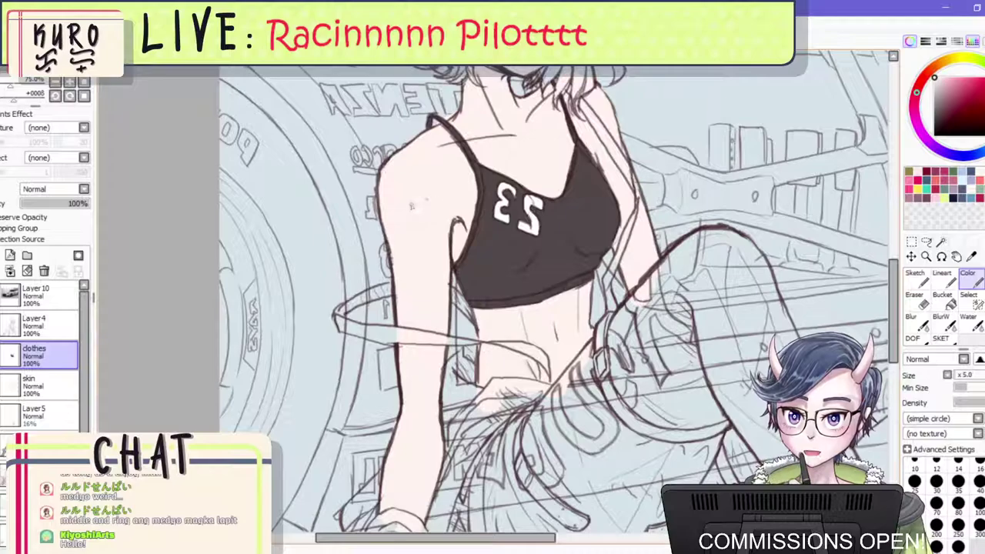
scroll(456, 360, "down", 5)
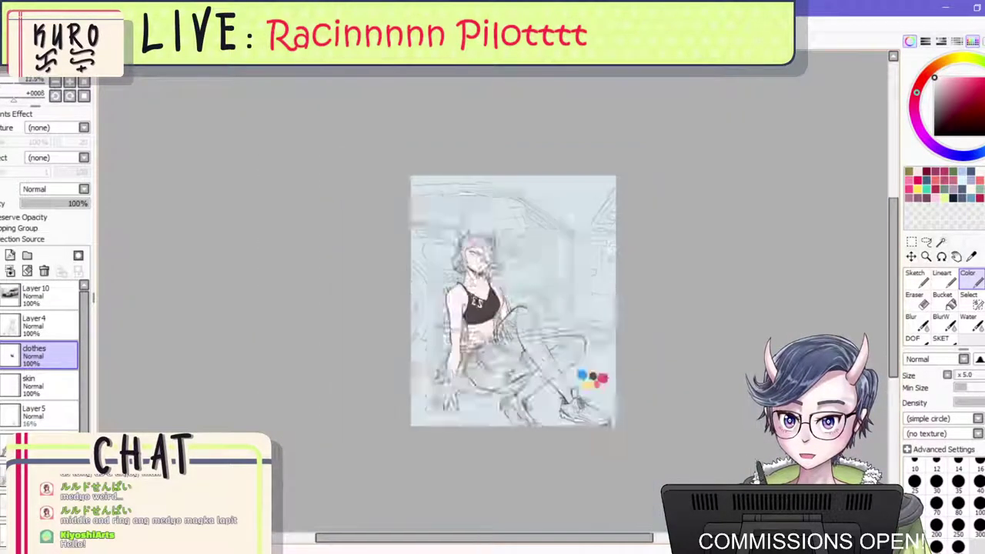
scroll(457, 360, "up", 5)
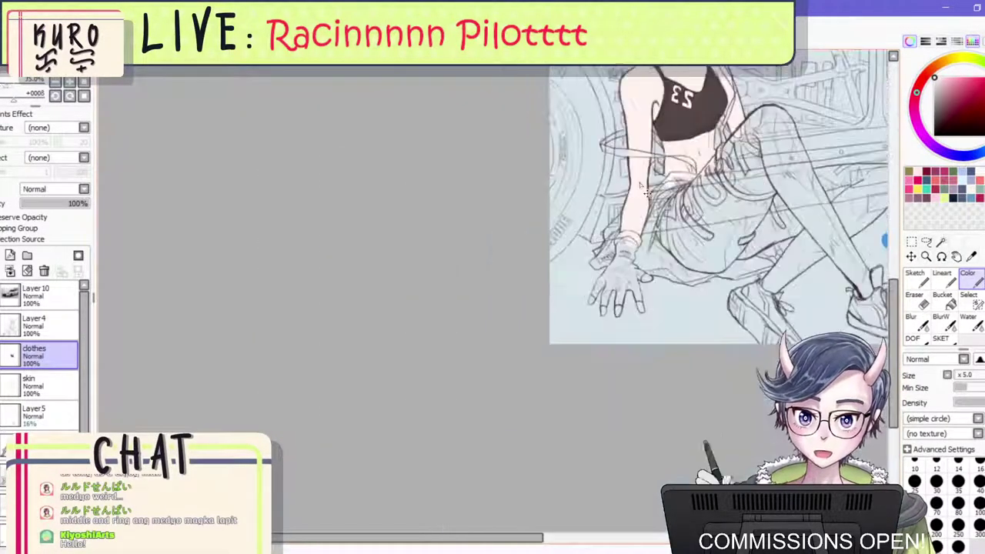
scroll(615, 300, "down", 2)
scroll(615, 300, "up", 2)
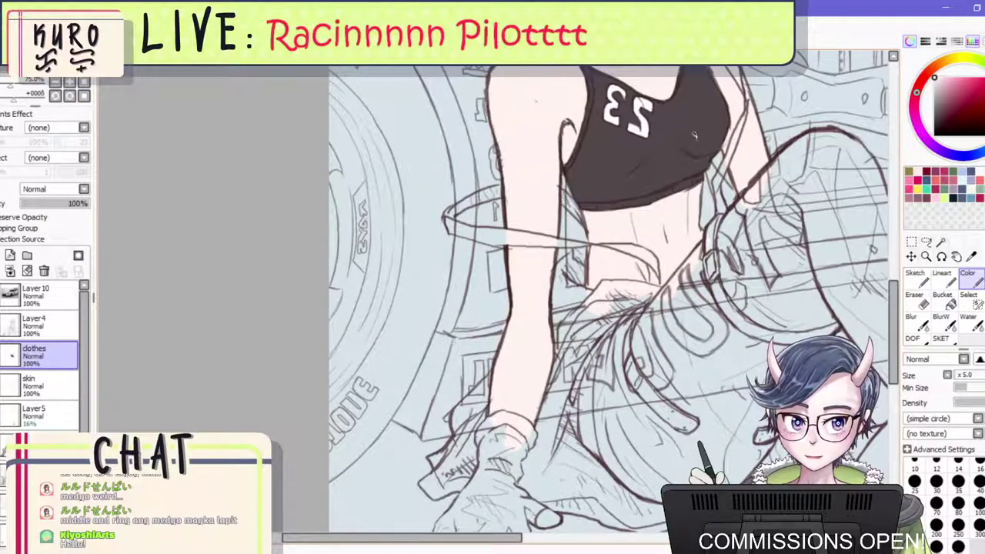
scroll(693, 136, "down", 2)
scroll(685, 142, "up", 2)
scroll(670, 153, "down", 3)
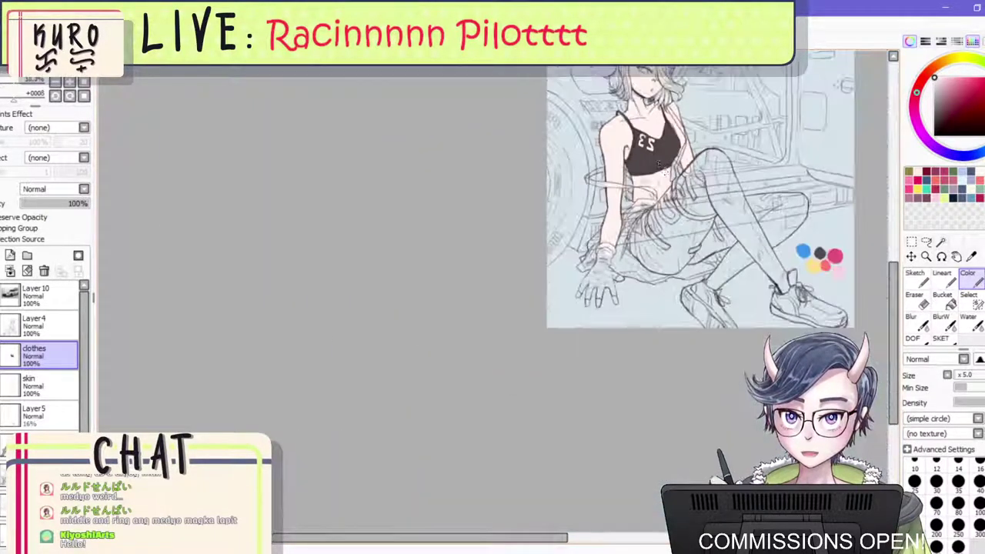
scroll(658, 164, "down", 1)
scroll(666, 160, "up", 4)
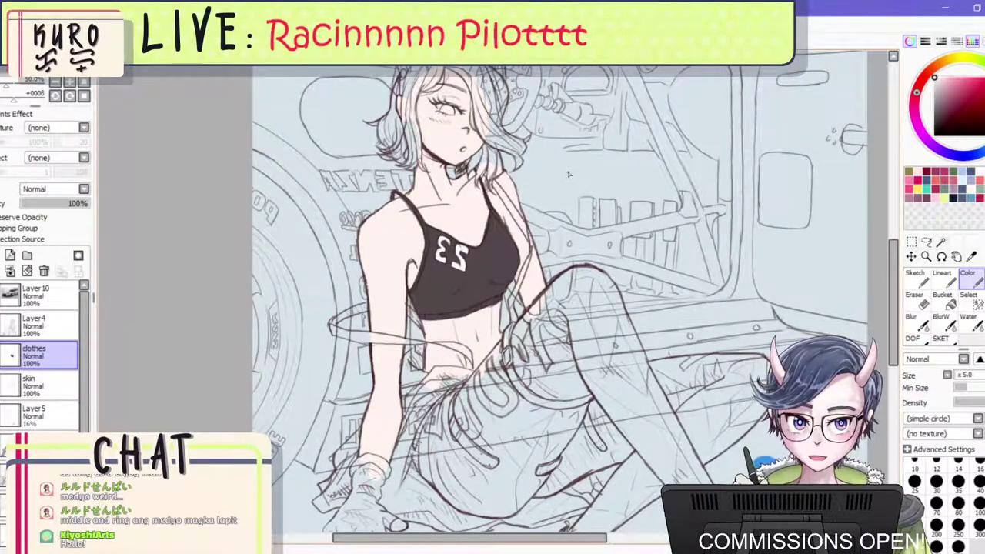
scroll(447, 289, "up", 2)
scroll(460, 274, "down", 1)
left_click_drag(460, 275, 463, 332)
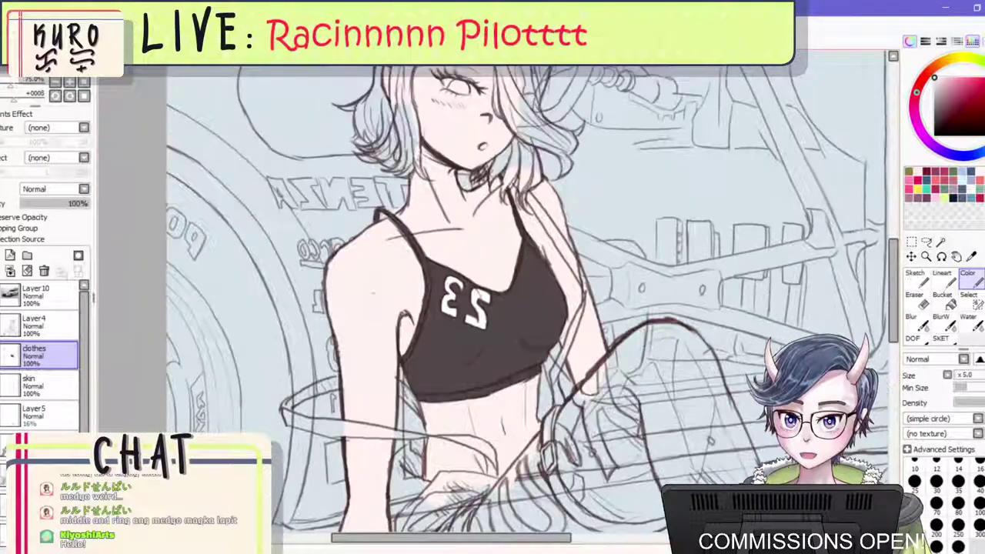
key("h")
left_click_drag(550, 282, 561, 268)
scroll(561, 267, "up", 1)
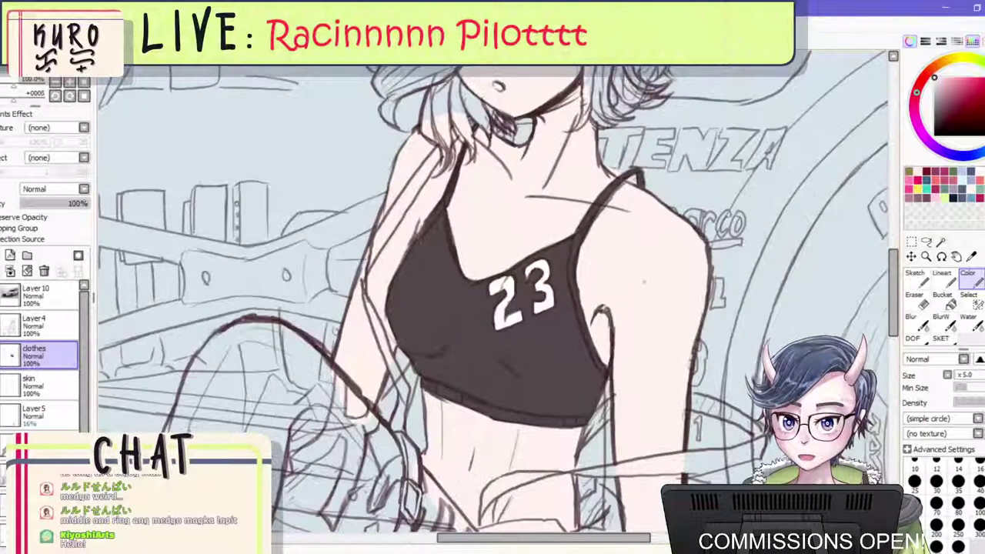
left_click_drag(84, 386, 84, 432)
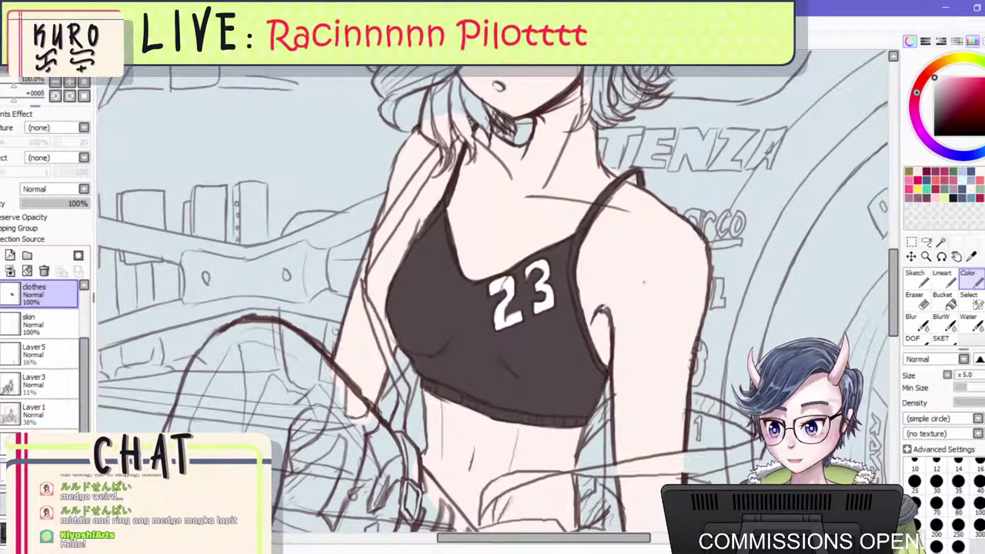
left_click(46, 474)
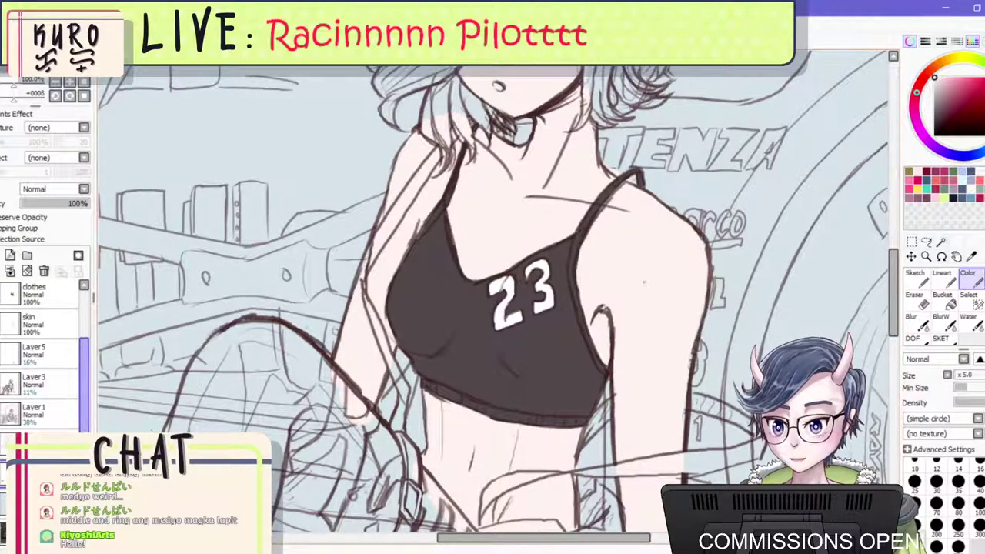
left_click_drag(84, 394, 84, 343)
left_click(59, 394)
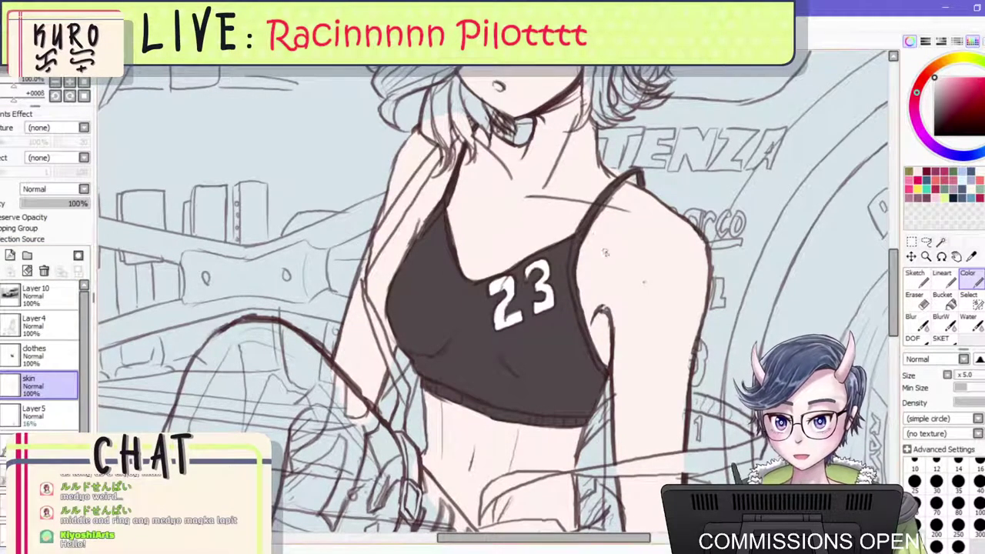
right_click(605, 252)
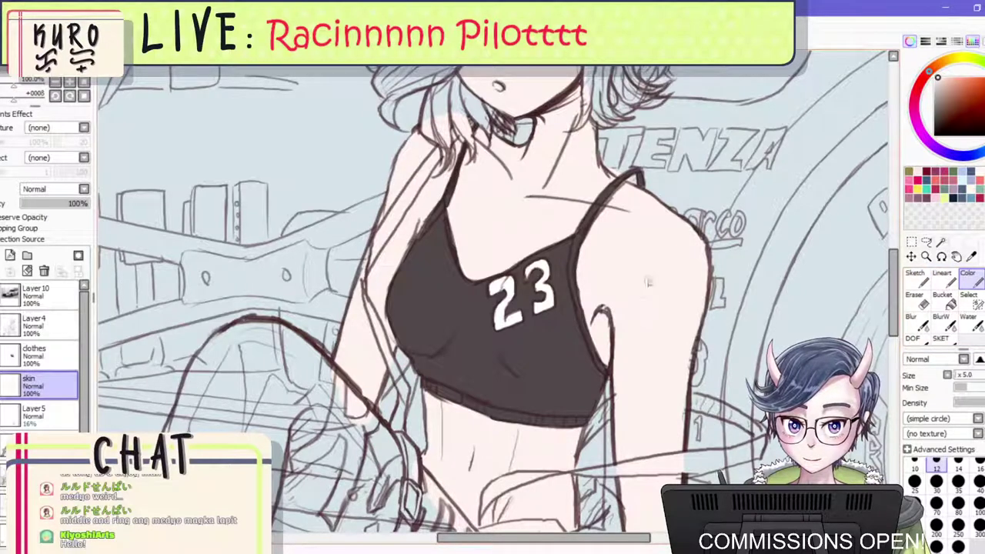
left_click(50, 355)
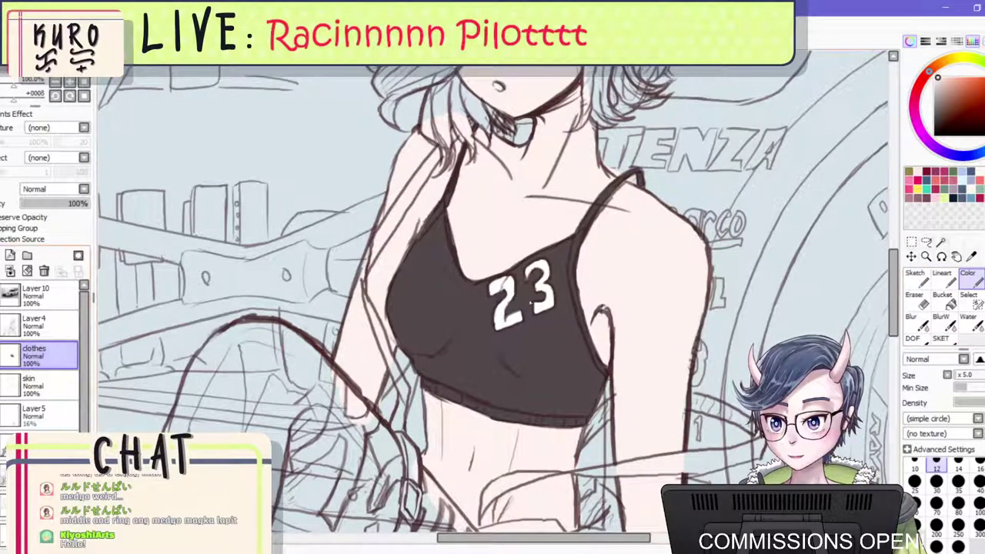
scroll(531, 308, "up", 1)
right_click(555, 377)
Examine the crop top's number up close, the gathered clothing around the hips and the whole figure.
scroll(542, 358, "down", 1)
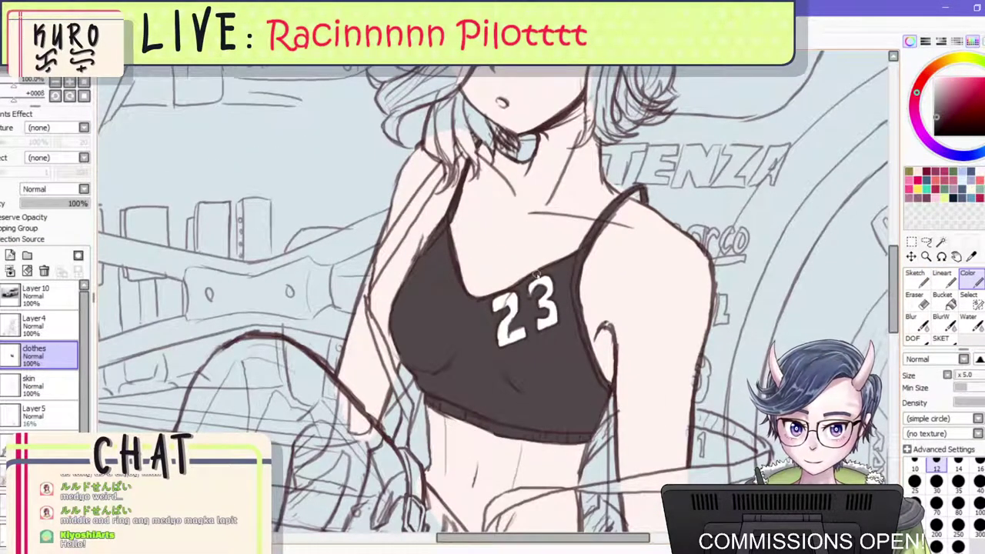
scroll(536, 273, "down", 3)
scroll(536, 273, "up", 2)
scroll(592, 354, "up", 3)
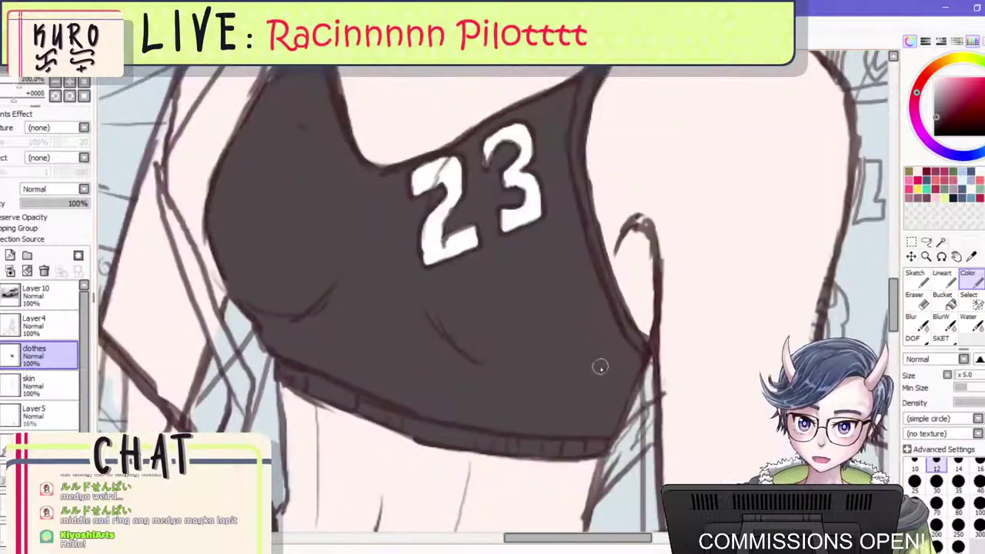
scroll(600, 339, "down", 2)
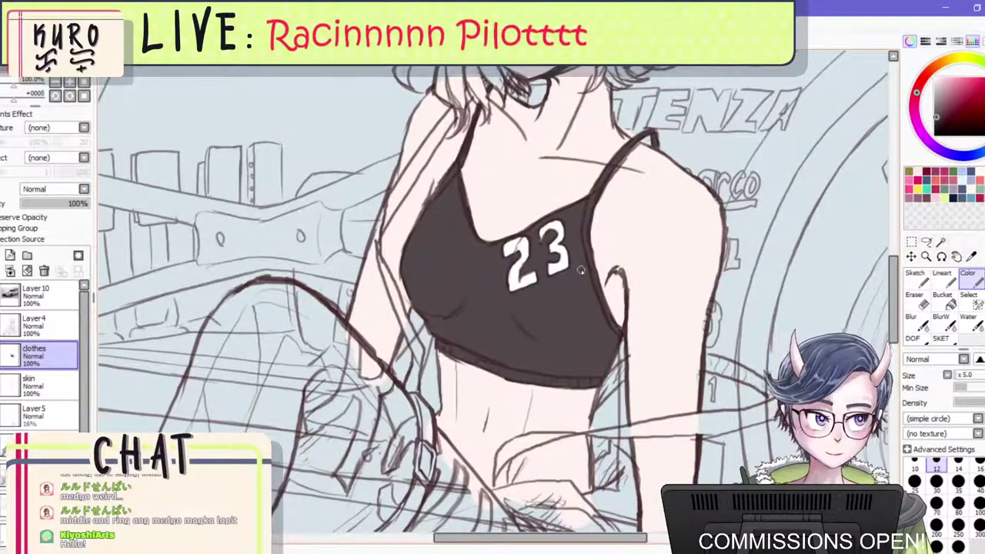
scroll(580, 270, "down", 3)
scroll(580, 271, "up", 2)
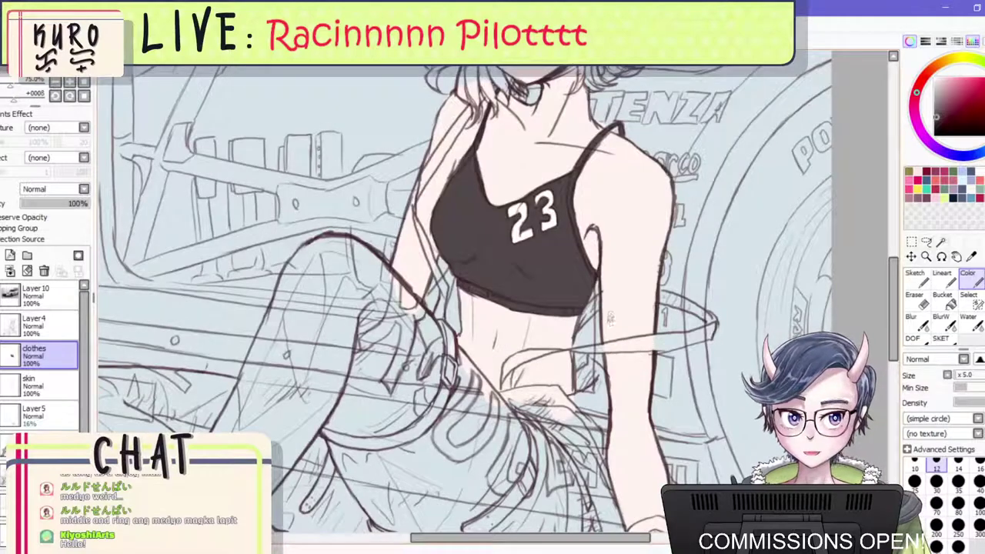
scroll(589, 265, "down", 3)
scroll(588, 338, "up", 3)
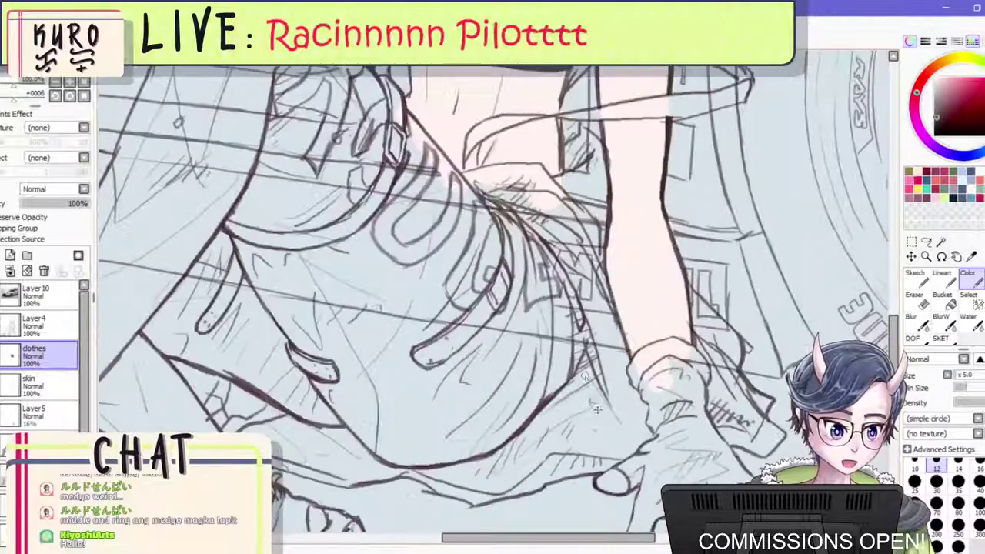
scroll(563, 277, "down", 4)
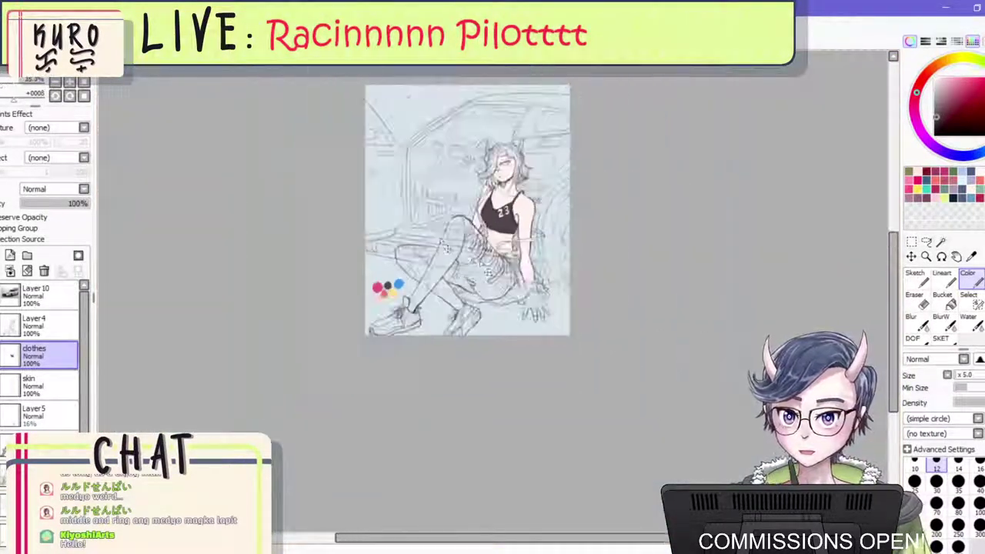
scroll(563, 277, "up", 1)
scroll(538, 129, "up", 2)
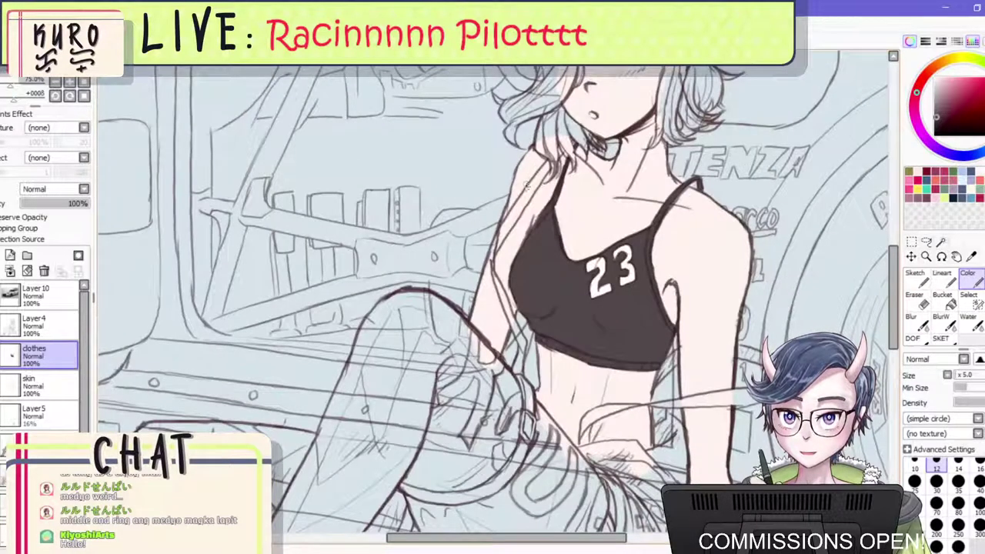
scroll(523, 181, "down", 2)
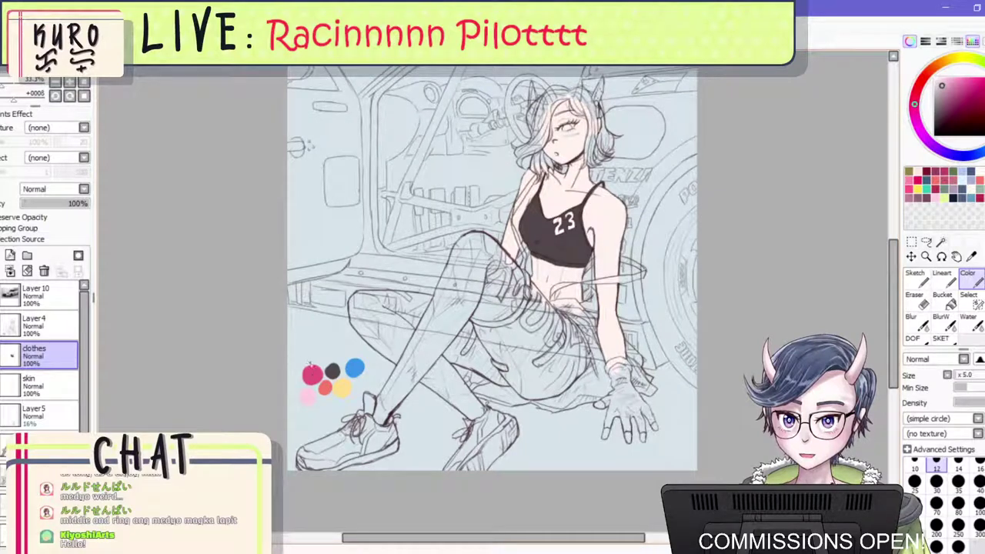
Block in the trousers' waist, thigh and raised knee on the clothes layer in crimson sampled from the painted colour swatches.
scroll(488, 320, "up", 1)
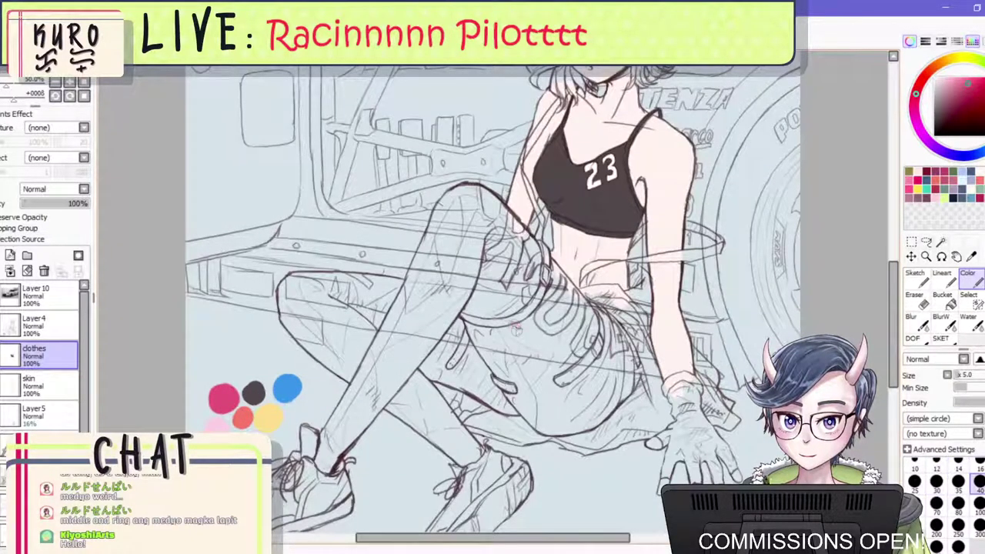
mouse_move(509, 325)
left_mouse_down()
mouse_move(547, 395)
mouse_move(556, 378)
mouse_move(531, 330)
mouse_move(541, 314)
mouse_move(566, 327)
left_mouse_up()
scroll(566, 326, "up", 1)
mouse_move(554, 293)
left_mouse_down()
mouse_move(538, 258)
mouse_move(569, 284)
mouse_move(582, 314)
left_mouse_up()
mouse_move(564, 269)
left_mouse_down()
mouse_move(604, 361)
mouse_move(615, 339)
mouse_move(615, 357)
mouse_move(638, 380)
mouse_move(609, 427)
left_mouse_up()
mouse_move(515, 319)
left_mouse_down()
mouse_move(492, 269)
mouse_move(507, 231)
mouse_move(499, 209)
mouse_move(531, 246)
mouse_move(472, 180)
mouse_move(431, 143)
mouse_move(405, 143)
mouse_move(384, 165)
mouse_move(372, 225)
mouse_move(363, 219)
mouse_move(378, 190)
left_mouse_up()
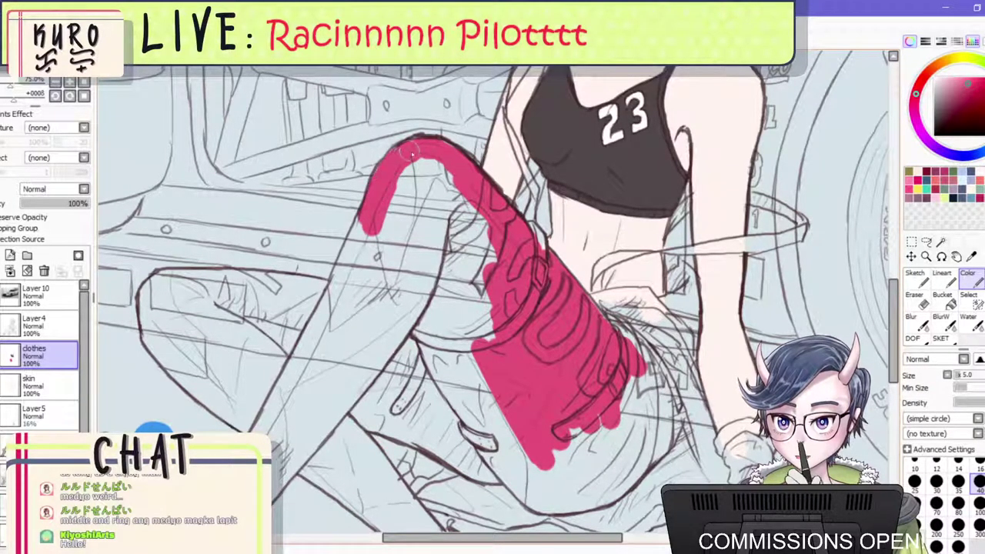
mouse_move(411, 154)
left_mouse_down()
mouse_move(463, 187)
mouse_move(464, 262)
mouse_move(486, 338)
left_mouse_up()
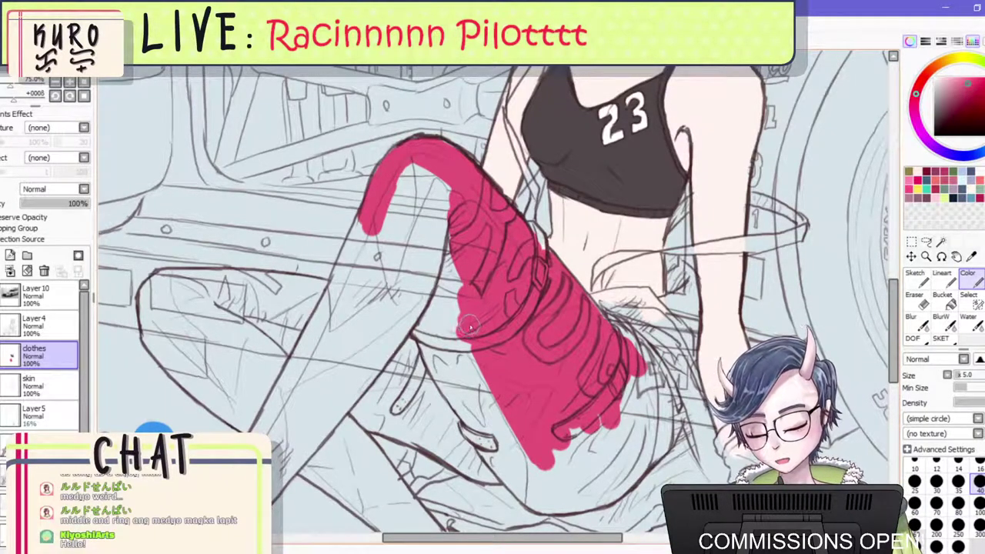
Fill the raised leg's trouser in crimson from the knee down to the shoe, following the shin and calf outlines.
mouse_move(457, 317)
left_mouse_down()
mouse_move(418, 319)
mouse_move(447, 333)
mouse_move(449, 304)
mouse_move(469, 288)
mouse_move(444, 208)
mouse_move(451, 252)
mouse_move(446, 181)
mouse_move(427, 185)
mouse_move(432, 227)
mouse_move(395, 207)
mouse_move(382, 227)
mouse_move(426, 268)
mouse_move(434, 306)
mouse_move(415, 283)
mouse_move(365, 375)
mouse_move(395, 324)
mouse_move(422, 216)
mouse_move(373, 229)
mouse_move(347, 266)
mouse_move(364, 237)
left_mouse_up()
mouse_move(382, 272)
left_mouse_down()
mouse_move(286, 452)
mouse_move(361, 366)
mouse_move(274, 453)
mouse_move(316, 367)
left_mouse_up()
scroll(323, 385, "down", 1)
scroll(289, 411, "up", 1)
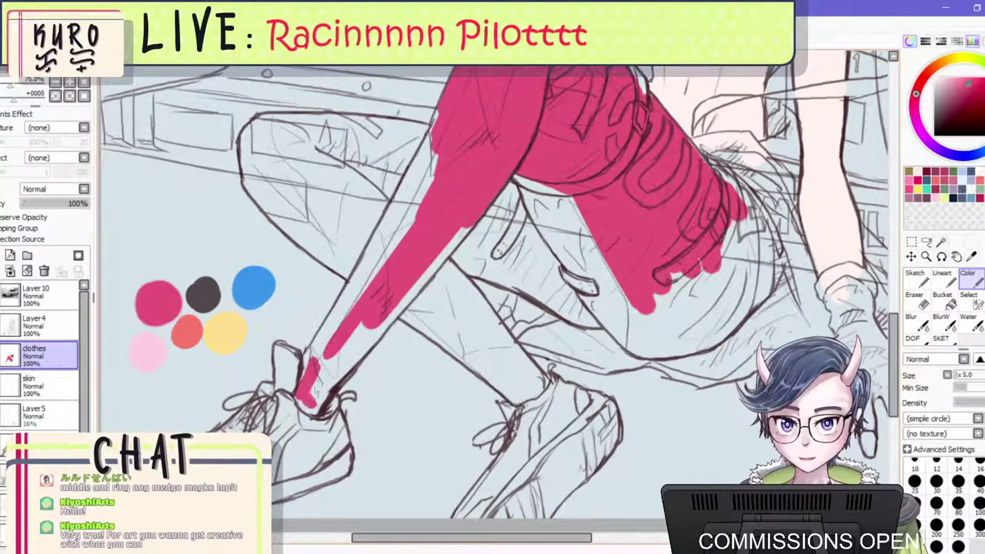
scroll(306, 306, "down", 3)
scroll(358, 286, "up", 3)
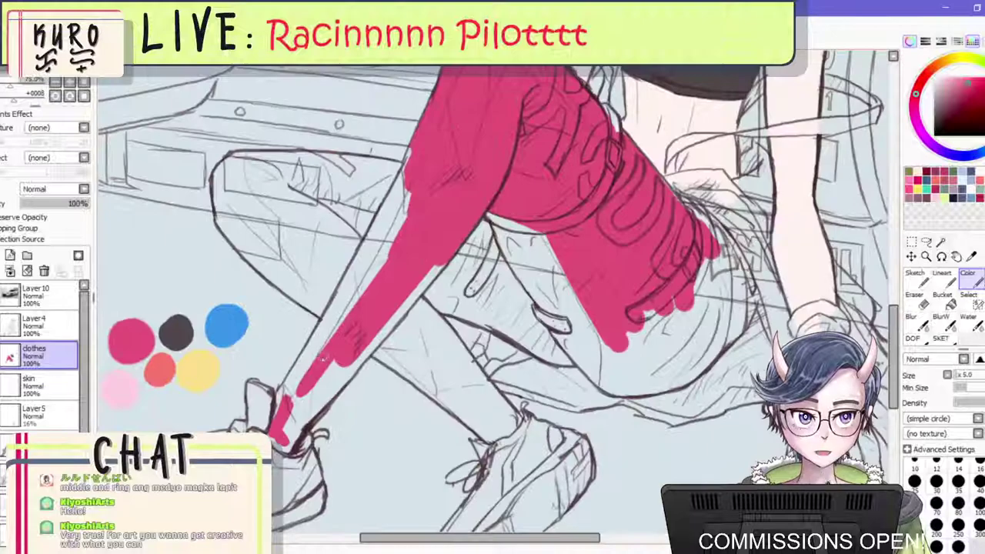
mouse_move(282, 435)
left_mouse_down()
mouse_move(297, 396)
mouse_move(295, 415)
mouse_move(280, 420)
mouse_move(279, 404)
mouse_move(317, 348)
mouse_move(350, 325)
mouse_move(288, 404)
mouse_move(347, 361)
mouse_move(297, 427)
mouse_move(439, 261)
mouse_move(359, 357)
left_mouse_up()
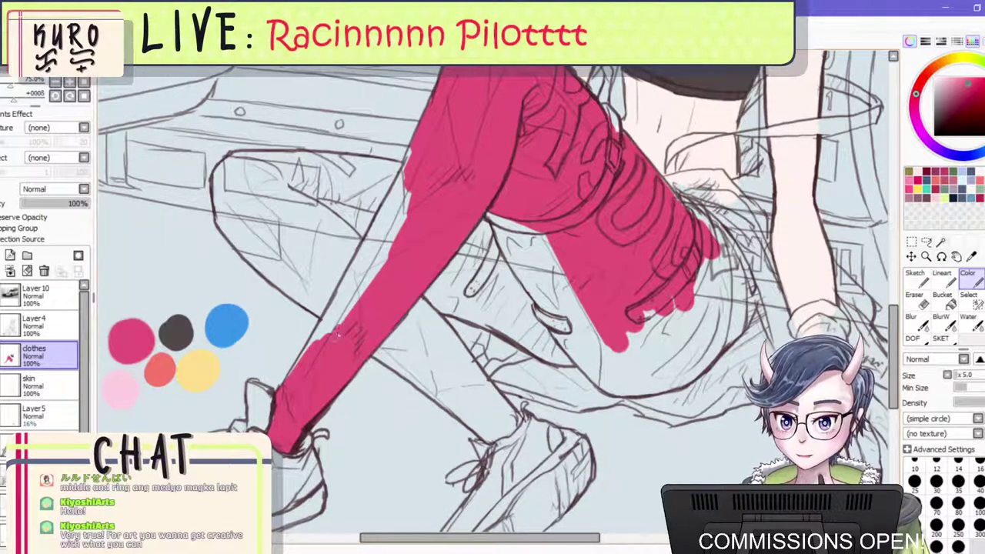
mouse_move(294, 361)
left_mouse_down()
mouse_move(289, 384)
mouse_move(323, 357)
mouse_move(421, 173)
left_mouse_up()
mouse_move(423, 134)
left_mouse_down()
mouse_move(313, 355)
mouse_move(359, 266)
left_mouse_up()
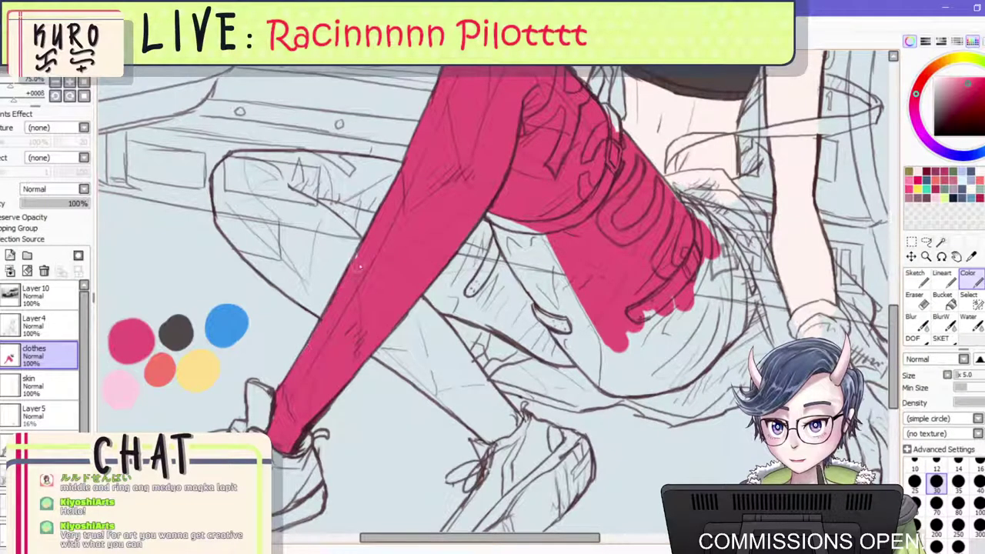
Extend the crimson over the underside of the thigh and the seat, out to the gloved wrist.
scroll(415, 306, "down", 3)
scroll(459, 273, "up", 2)
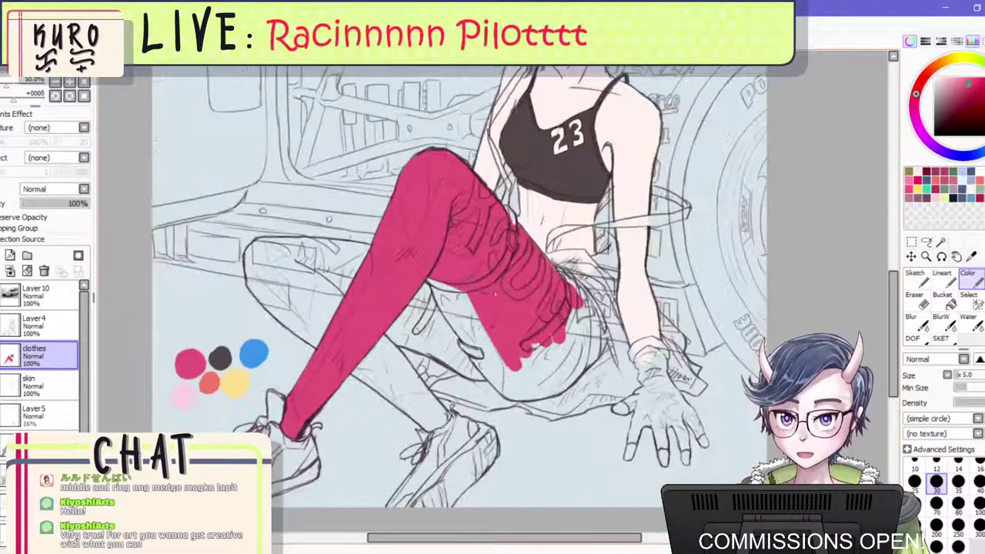
mouse_move(509, 350)
left_mouse_down()
mouse_move(510, 401)
mouse_move(577, 388)
left_mouse_up()
scroll(510, 384, "up", 1)
left_click_drag(509, 381, 501, 373)
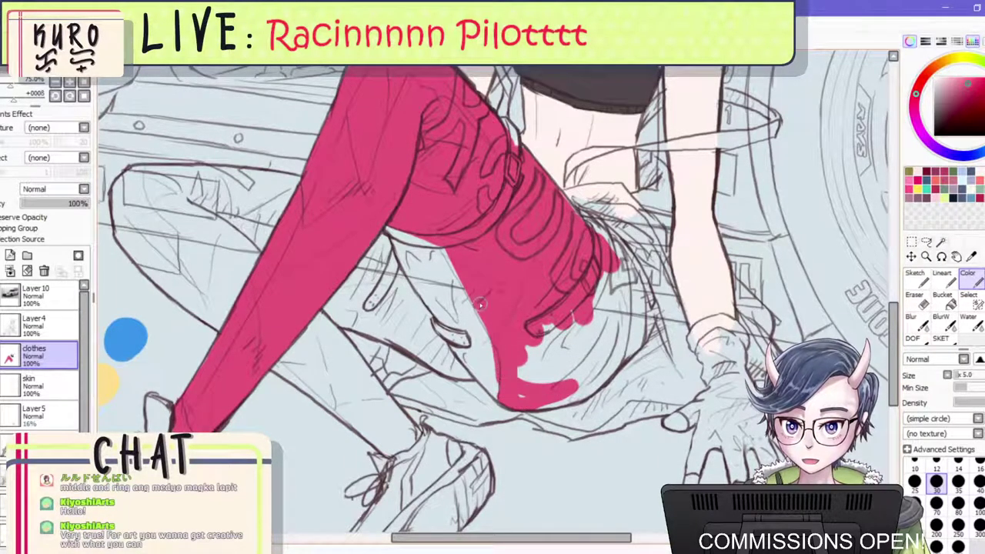
mouse_move(479, 305)
left_mouse_down()
mouse_move(479, 323)
mouse_move(504, 356)
left_mouse_up()
left_click_drag(523, 388, 575, 310)
mouse_move(601, 270)
left_mouse_down()
mouse_move(600, 244)
mouse_move(586, 232)
mouse_move(610, 230)
mouse_move(637, 273)
mouse_move(639, 304)
mouse_move(623, 344)
mouse_move(532, 409)
mouse_move(583, 419)
mouse_move(571, 420)
mouse_move(602, 408)
mouse_move(583, 392)
mouse_move(591, 298)
mouse_move(562, 377)
mouse_move(609, 362)
mouse_move(623, 398)
mouse_move(641, 393)
mouse_move(629, 404)
mouse_move(682, 395)
mouse_move(662, 408)
mouse_move(667, 342)
mouse_move(630, 261)
mouse_move(656, 311)
mouse_move(650, 269)
mouse_move(633, 245)
mouse_move(677, 323)
mouse_move(670, 300)
mouse_move(694, 383)
left_mouse_up()
key("bracketright")
key("bracketright")
key("bracketleft")
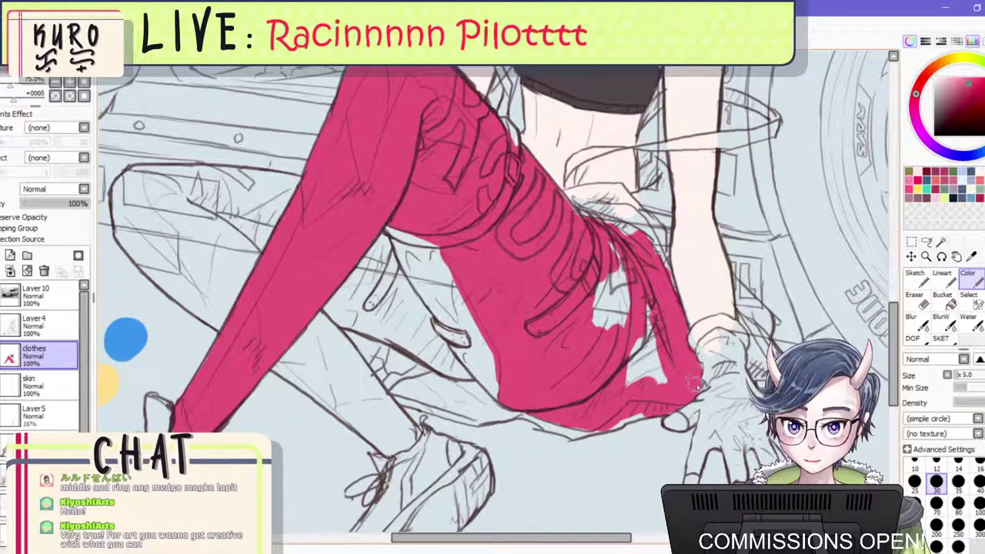
Fill the unpainted gaps in the crimson seat area beside the supporting arm.
scroll(654, 355, "down", 5)
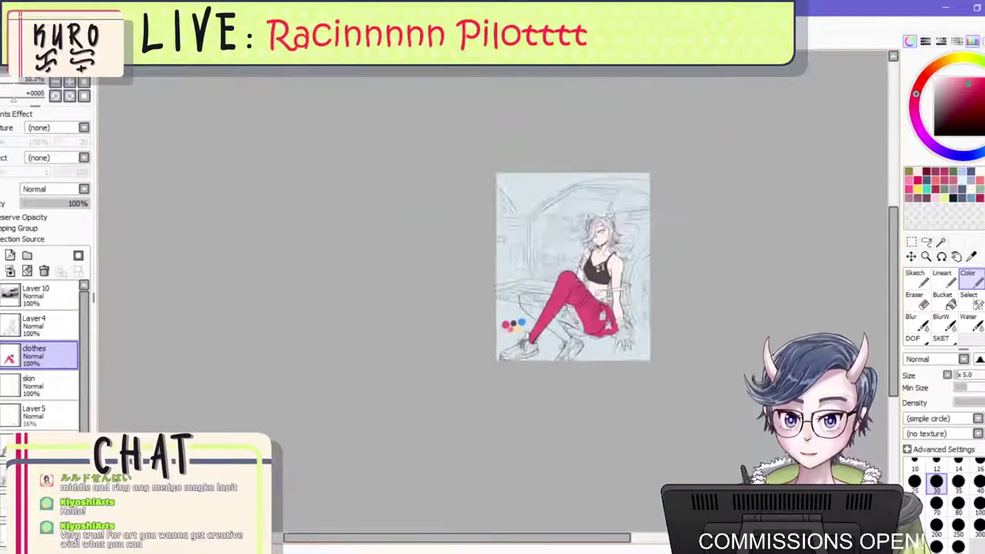
scroll(645, 348, "up", 5)
mouse_move(645, 347)
left_mouse_down()
mouse_move(671, 390)
mouse_move(667, 410)
mouse_move(684, 421)
mouse_move(679, 348)
mouse_move(628, 352)
mouse_move(628, 295)
mouse_move(655, 275)
left_mouse_up()
scroll(653, 300, "down", 6)
scroll(548, 215, "up", 2)
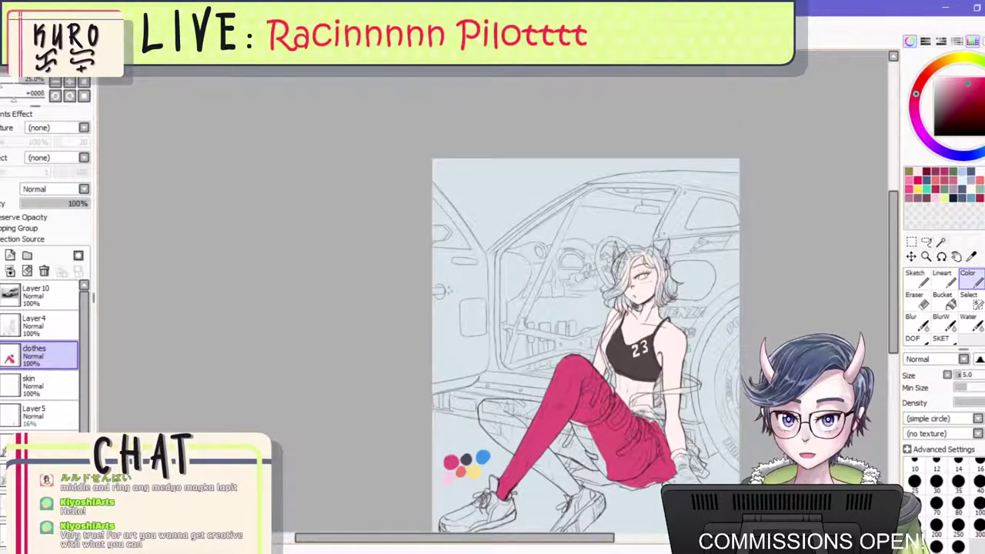
Mirror the canvas view horizontally and paint the gathered cloth at the waist beside the arm in crimson.
key("h")
scroll(450, 254, "down", 2)
left_click_drag(367, 367, 400, 322)
scroll(400, 322, "up", 6)
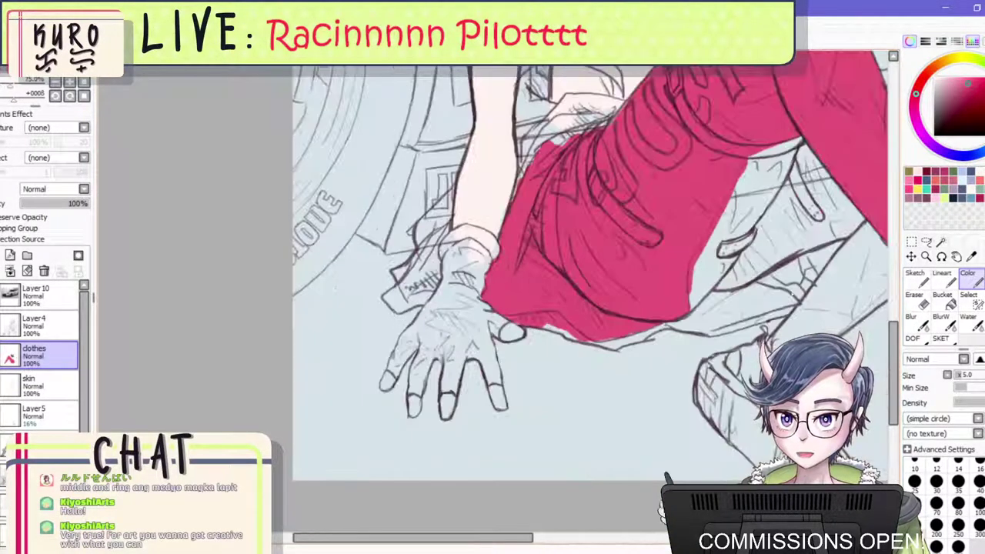
scroll(693, 279, "down", 5)
scroll(662, 237, "up", 2)
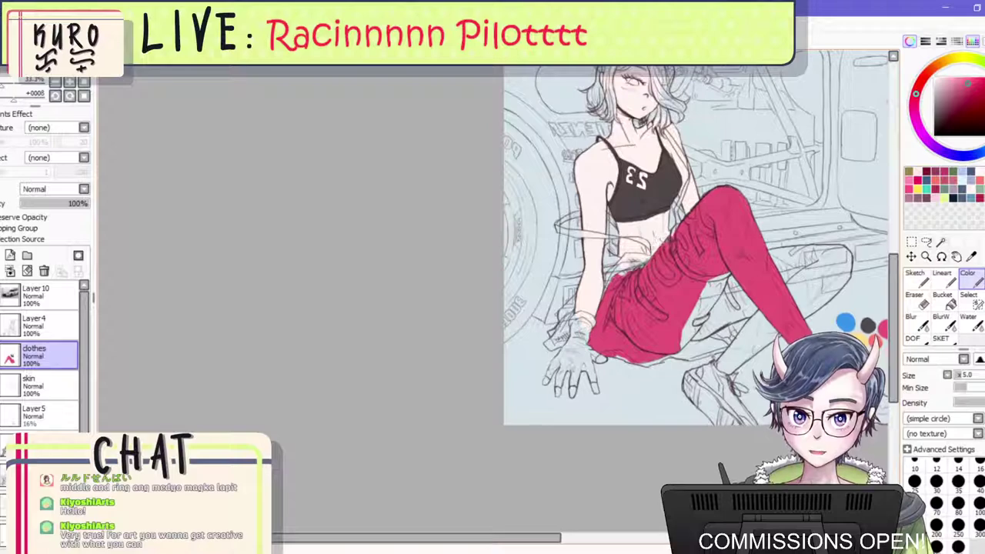
scroll(661, 244, "up", 4)
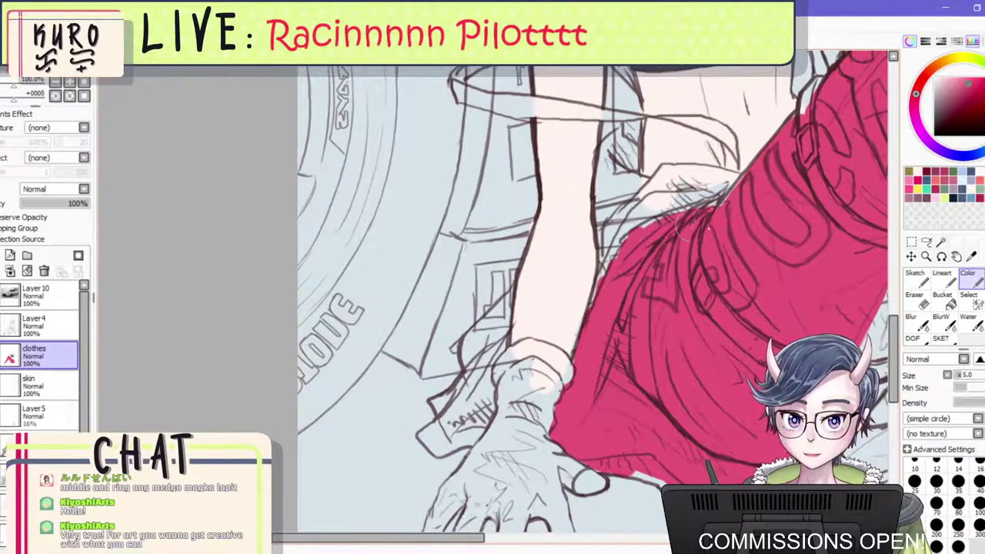
mouse_move(709, 228)
left_mouse_down()
mouse_move(702, 212)
mouse_move(728, 202)
mouse_move(696, 180)
mouse_move(731, 196)
mouse_move(693, 177)
mouse_move(612, 269)
mouse_move(616, 286)
mouse_move(606, 252)
mouse_move(658, 201)
mouse_move(684, 276)
mouse_move(702, 242)
mouse_move(675, 235)
mouse_move(681, 212)
mouse_move(627, 223)
mouse_move(608, 245)
mouse_move(610, 262)
left_mouse_up()
Paint the loose cloth end behind the gloved wrist in crimson with a smaller brush.
mouse_move(484, 368)
left_mouse_down()
mouse_move(464, 394)
mouse_move(482, 358)
mouse_move(474, 391)
mouse_move(493, 346)
left_mouse_up()
key("bracketleft")
key("bracketleft")
key("bracketleft")
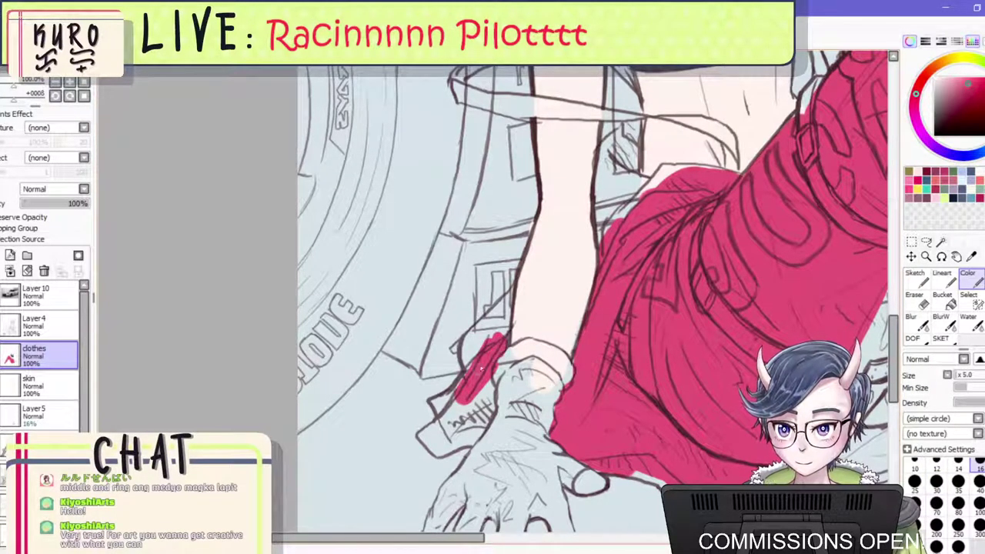
mouse_move(435, 401)
left_mouse_down()
mouse_move(426, 435)
mouse_move(443, 455)
mouse_move(475, 439)
mouse_move(487, 392)
mouse_move(483, 418)
mouse_move(463, 406)
mouse_move(439, 441)
mouse_move(482, 416)
left_mouse_up()
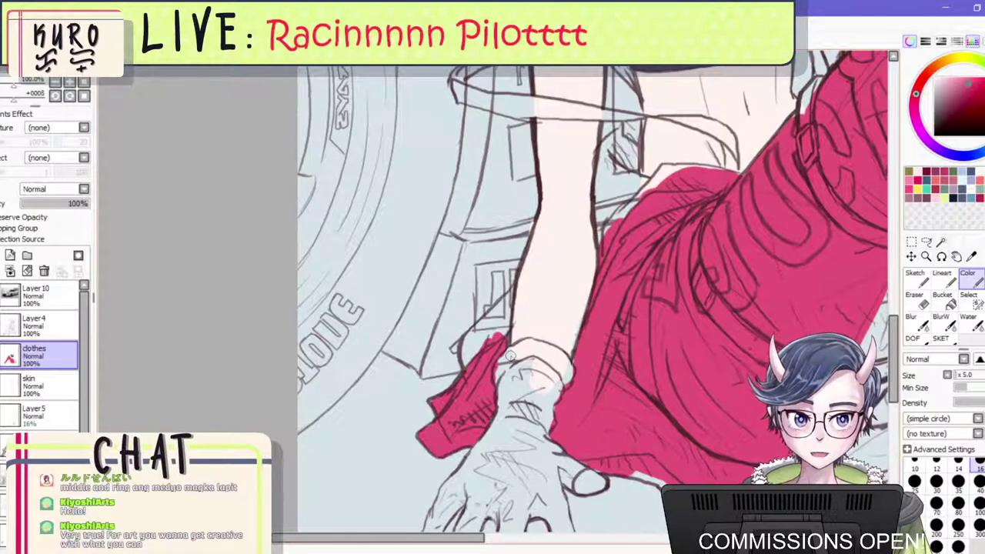
left_click_drag(517, 399, 504, 449)
scroll(503, 449, "down", 2)
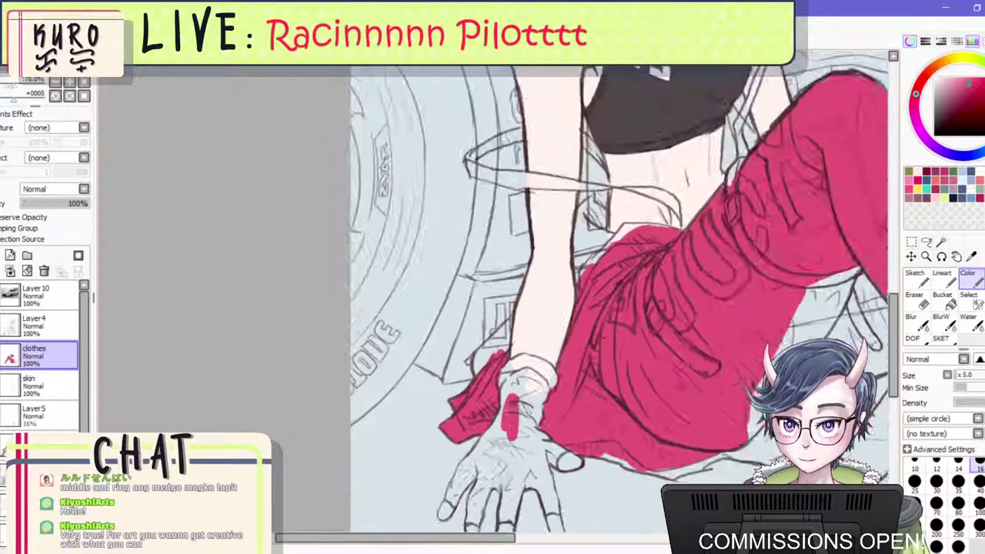
scroll(494, 500, "up", 2)
key("ctrl+z")
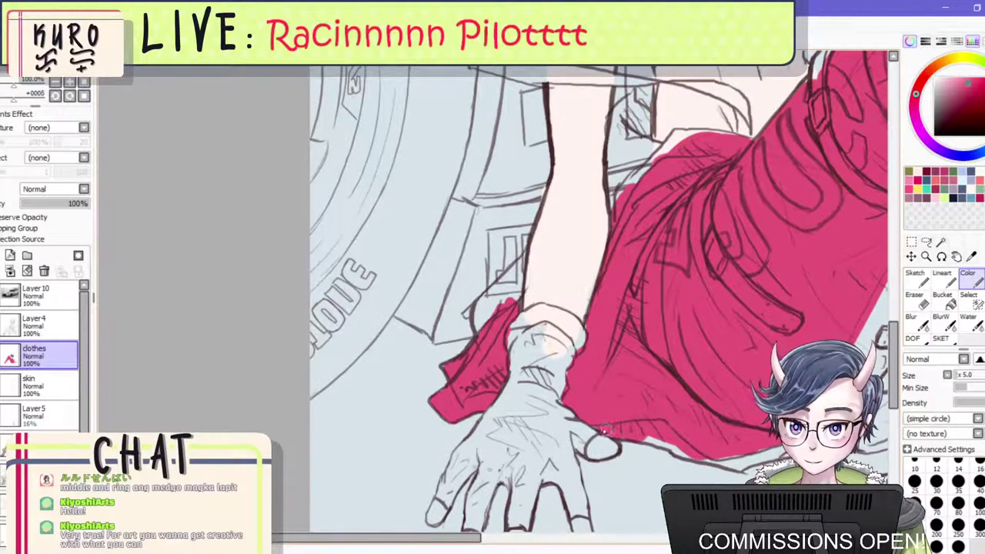
Fill the crimson cloth's lower edge from the glove's thumb along the underside of the seat.
mouse_move(604, 431)
left_mouse_down()
mouse_move(559, 399)
mouse_move(591, 381)
left_mouse_up()
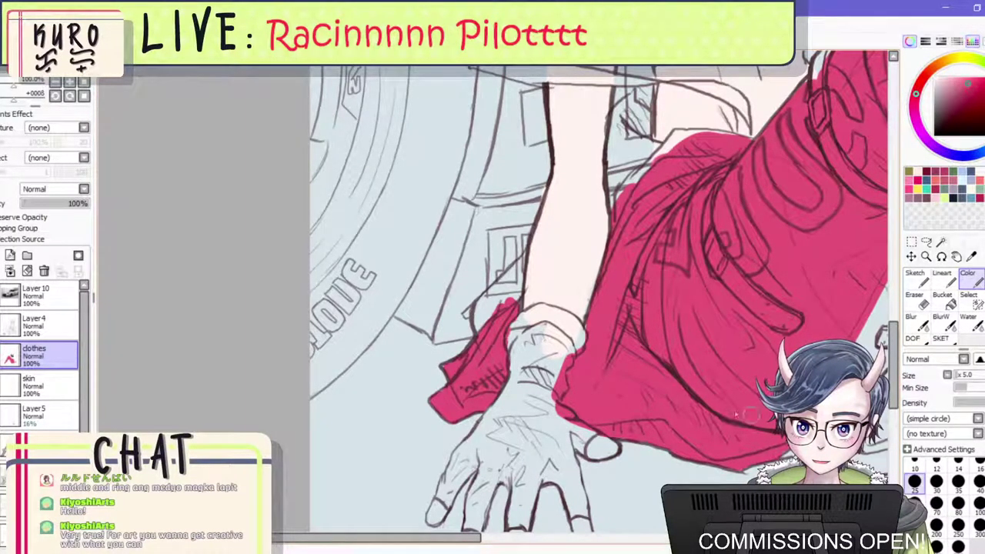
left_click_drag(750, 415, 675, 409)
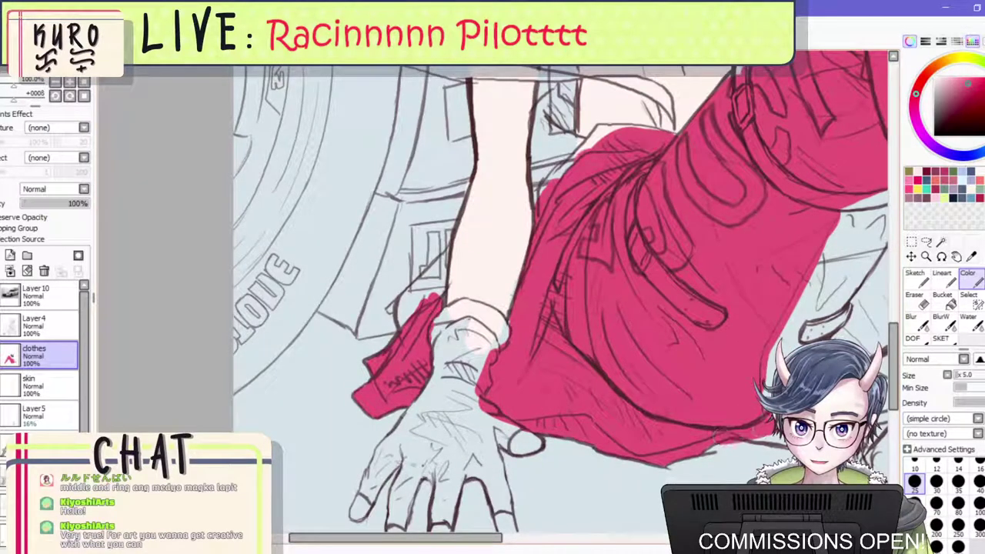
scroll(714, 431, "down", 3)
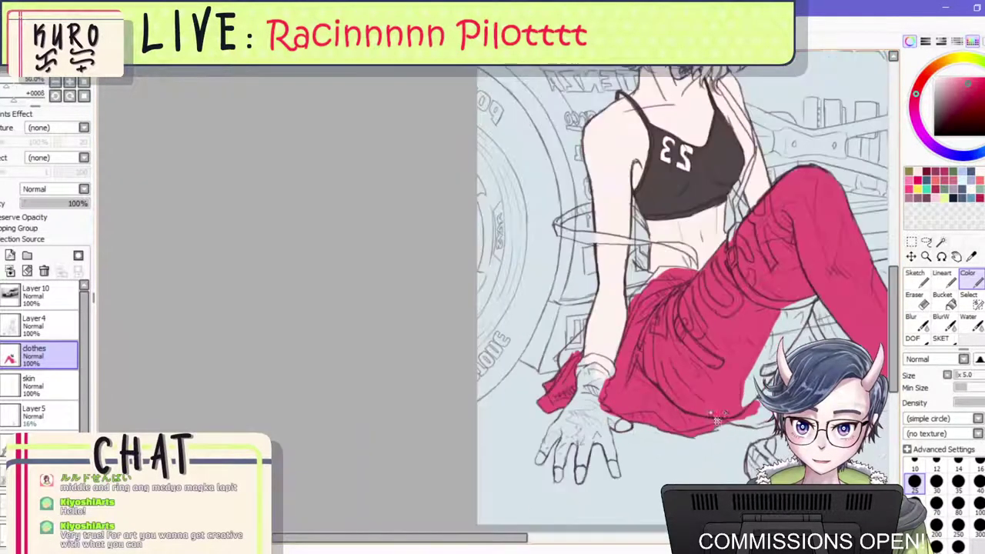
Begin painting the loose cloth beneath the raised thigh in crimson, extending it from the seat's edge.
scroll(730, 419, "up", 4)
scroll(730, 382, "down", 2)
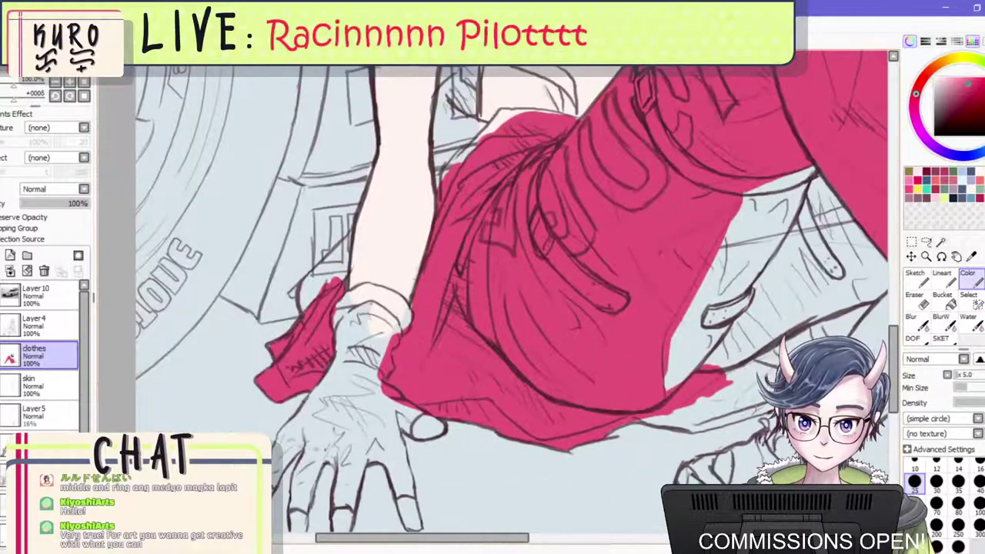
left_click_drag(731, 391, 715, 406)
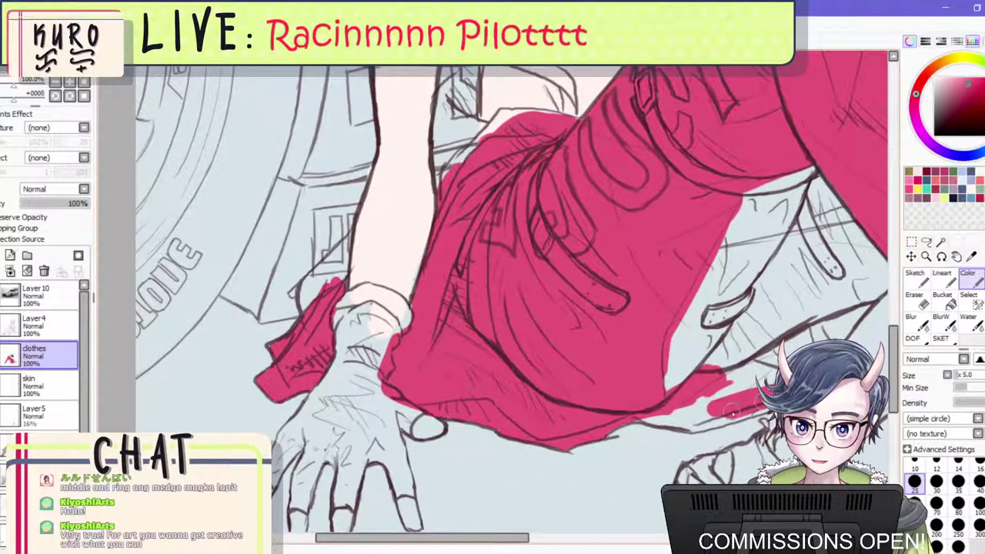
scroll(729, 382, "down", 2)
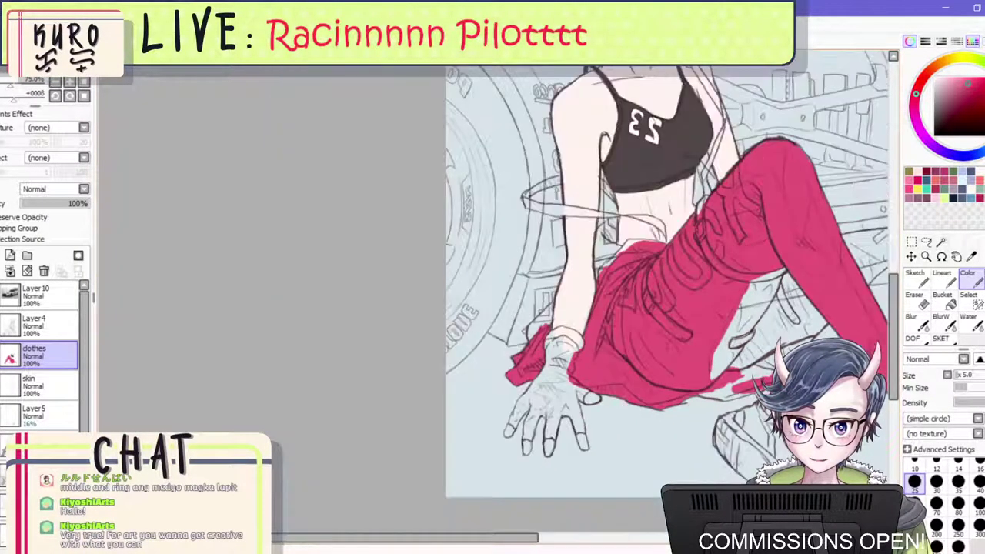
Fill the rest of the hanging cloth and the far leg's inner thigh in crimson with the size 40 brush.
scroll(729, 382, "up", 1)
scroll(729, 383, "down", 3)
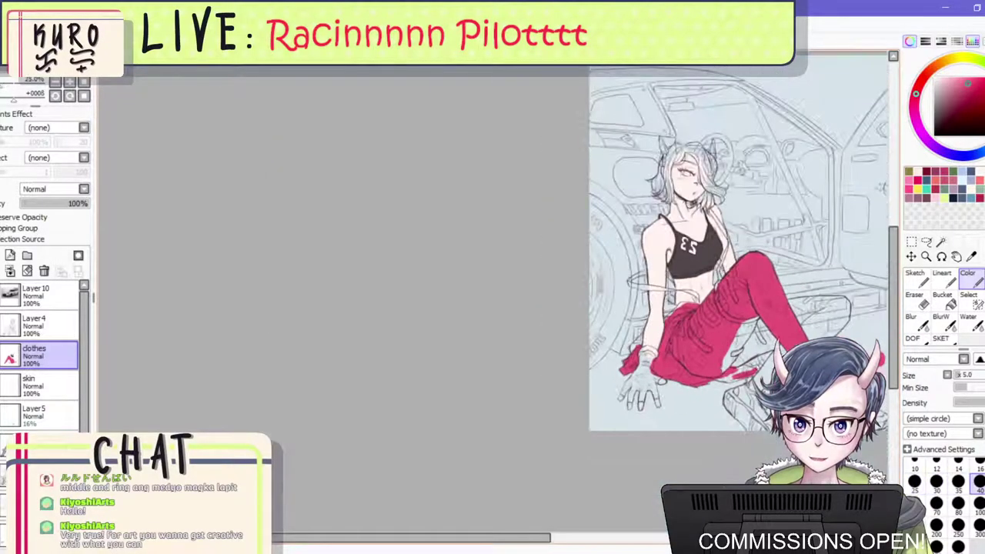
scroll(729, 383, "up", 2)
scroll(729, 383, "up", 3)
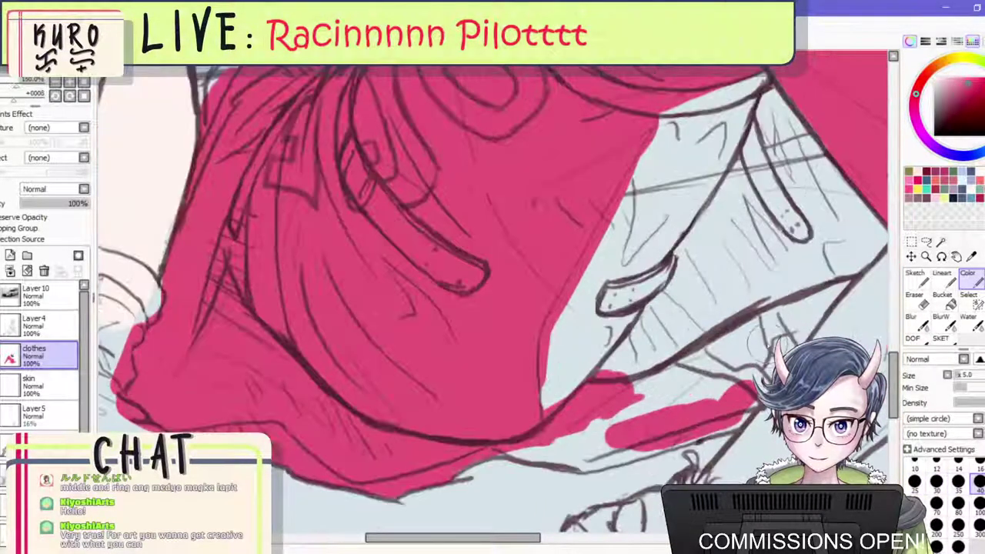
mouse_move(768, 348)
left_mouse_down()
mouse_move(718, 387)
mouse_move(608, 424)
mouse_move(523, 419)
mouse_move(550, 454)
mouse_move(512, 442)
mouse_move(608, 454)
mouse_move(596, 444)
mouse_move(582, 457)
mouse_move(669, 435)
mouse_move(707, 408)
mouse_move(654, 415)
mouse_move(716, 338)
mouse_move(616, 385)
mouse_move(777, 207)
mouse_move(706, 339)
mouse_move(846, 231)
mouse_move(839, 207)
mouse_move(743, 188)
mouse_move(761, 115)
mouse_move(681, 257)
left_mouse_up()
left_click_drag(809, 146, 838, 209)
scroll(719, 226, "down", 2)
scroll(716, 228, "down", 1)
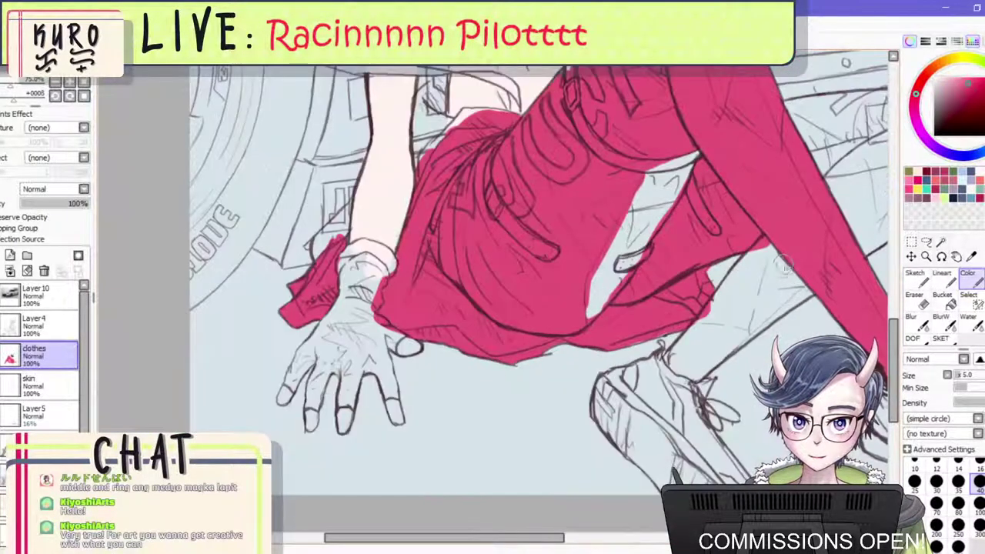
Paint the far leg crimson from the ankle up the shin and around the bent knee.
mouse_move(785, 239)
left_mouse_down()
mouse_move(676, 363)
mouse_move(697, 370)
mouse_move(803, 273)
mouse_move(759, 281)
mouse_move(745, 317)
left_mouse_up()
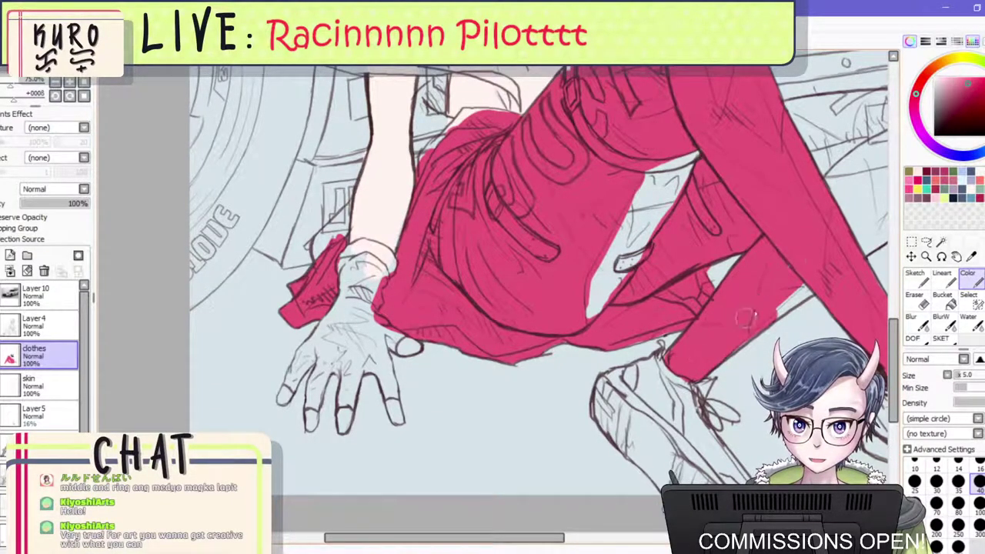
left_click(845, 226)
left_click(843, 197)
mouse_move(773, 248)
left_mouse_down()
mouse_move(752, 271)
mouse_move(681, 293)
mouse_move(730, 235)
mouse_move(777, 231)
mouse_move(708, 332)
mouse_move(758, 292)
mouse_move(719, 323)
mouse_move(782, 251)
mouse_move(808, 261)
mouse_move(804, 235)
mouse_move(787, 211)
mouse_move(750, 213)
mouse_move(669, 250)
mouse_move(642, 219)
mouse_move(696, 204)
mouse_move(739, 215)
mouse_move(762, 209)
mouse_move(795, 221)
mouse_move(793, 236)
left_mouse_up()
scroll(742, 275, "down", 2)
scroll(859, 189, "up", 2)
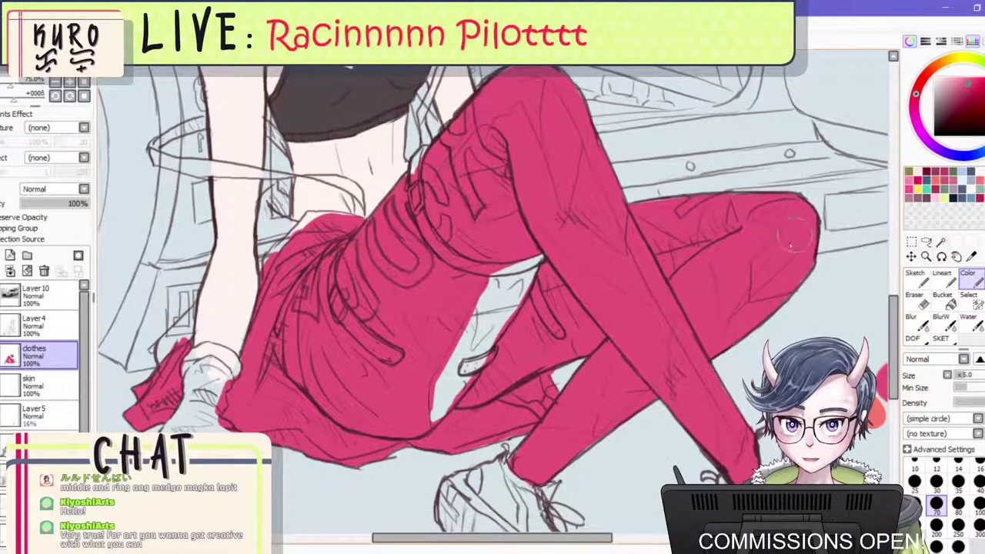
Fill the remaining pale gap between the near thigh and the far inner thigh in crimson.
scroll(715, 281, "down", 1)
left_click_drag(703, 280, 766, 270)
mouse_move(573, 296)
left_mouse_down()
mouse_move(616, 319)
mouse_move(586, 357)
mouse_move(627, 277)
left_mouse_up()
scroll(610, 300, "up", 2)
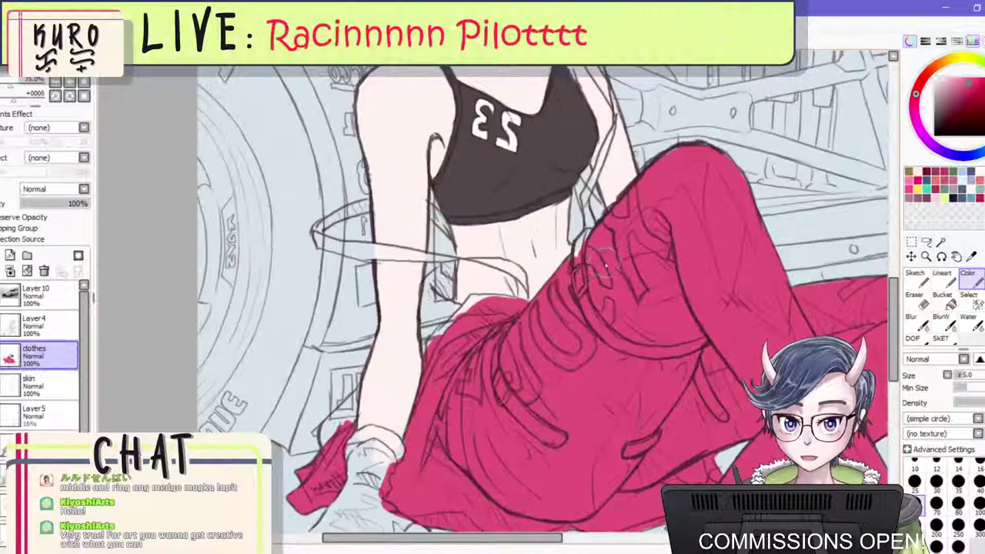
scroll(582, 291, "down", 3)
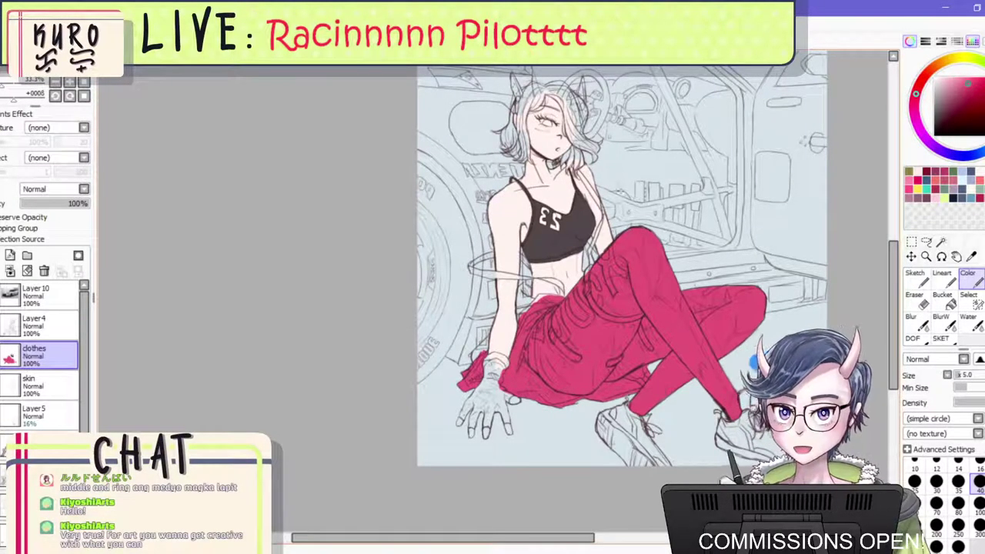
Unflip the canvas view and try yellow from the palette dabs on the raised thigh's lettering.
scroll(438, 277, "down", 1)
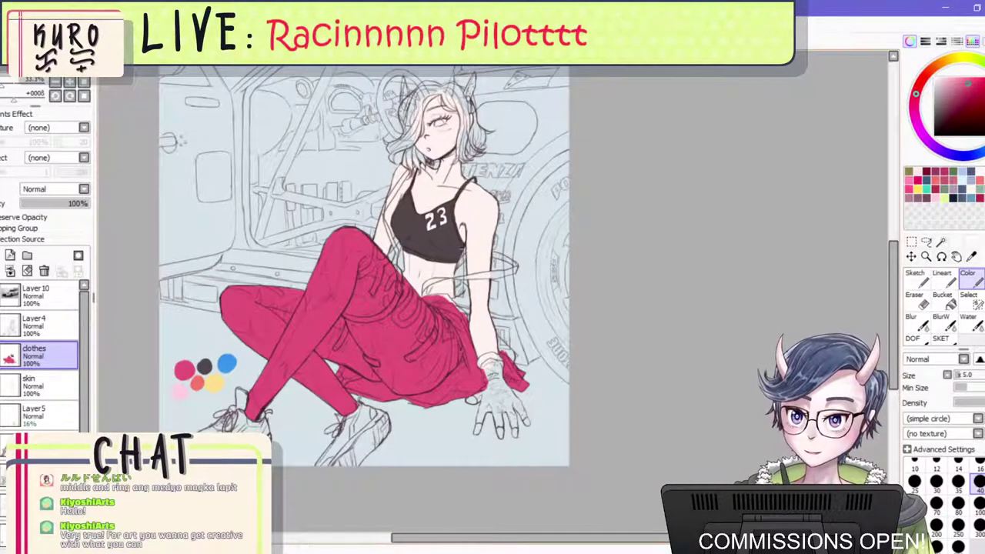
scroll(438, 276, "down", 2)
scroll(438, 276, "up", 3)
scroll(350, 289, "up", 3)
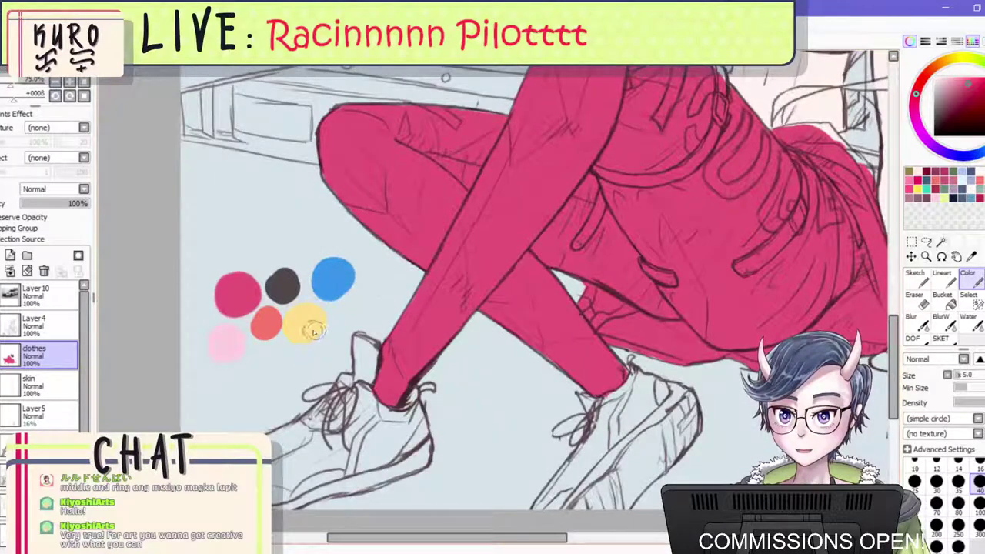
scroll(355, 354, "down", 3)
scroll(394, 273, "up", 3)
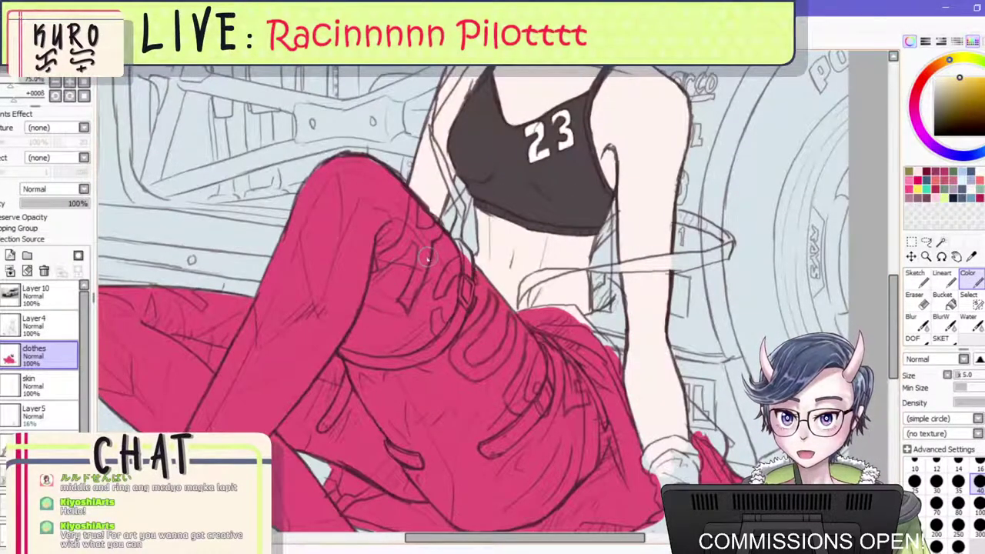
key("bracketleft")
key("bracketleft")
key("bracketleft")
left_click_drag(425, 249, 414, 293)
scroll(407, 300, "down", 3)
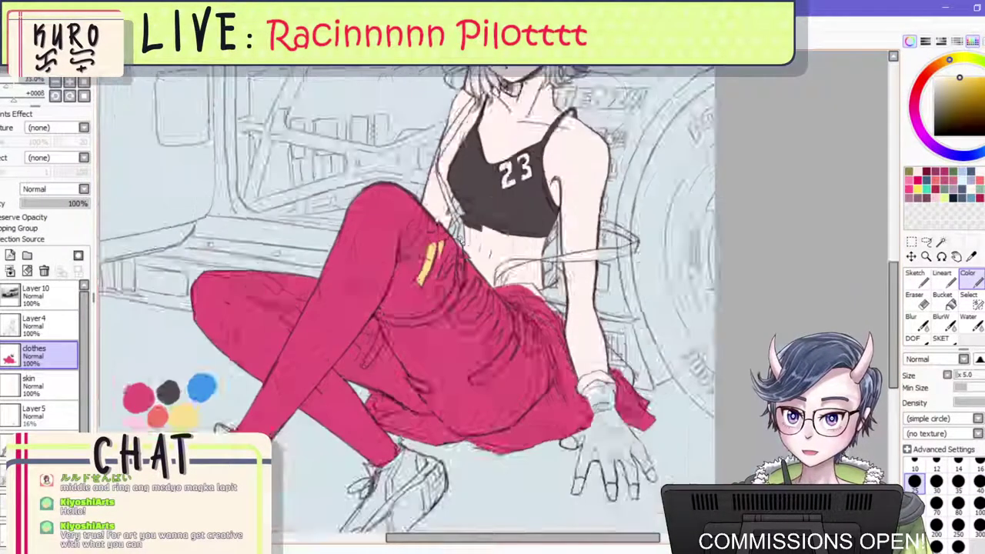
scroll(377, 296, "up", 3)
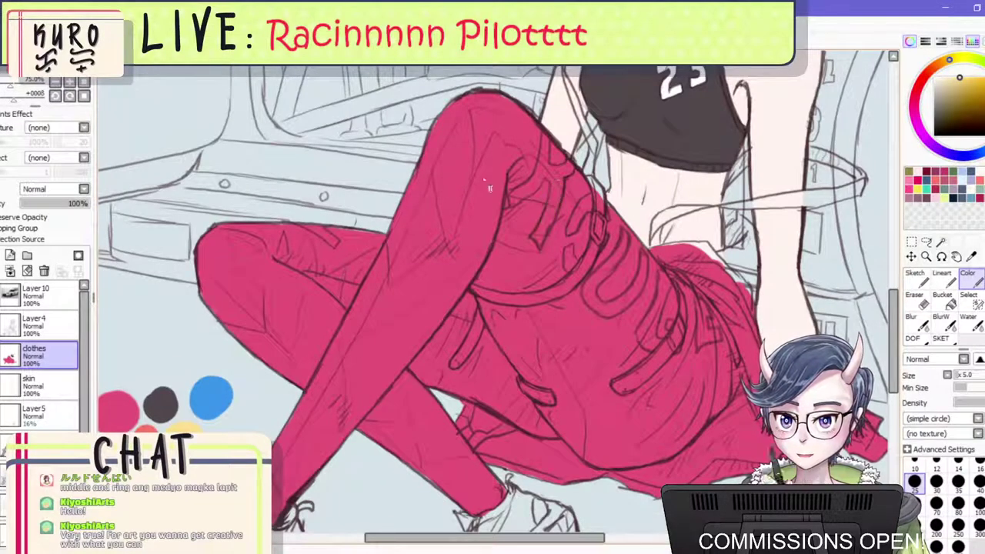
scroll(514, 324, "down", 2)
scroll(513, 323, "down", 4)
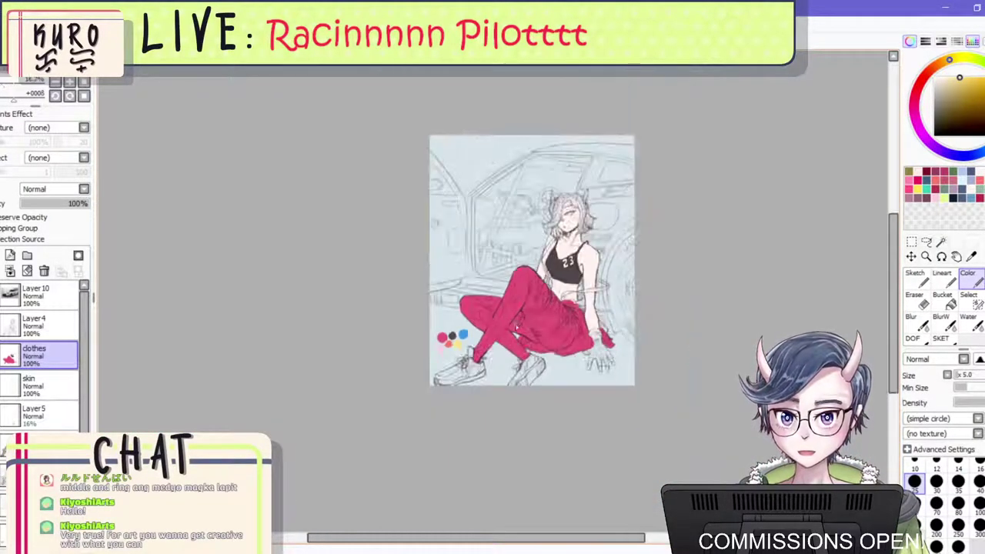
scroll(514, 280, "up", 2)
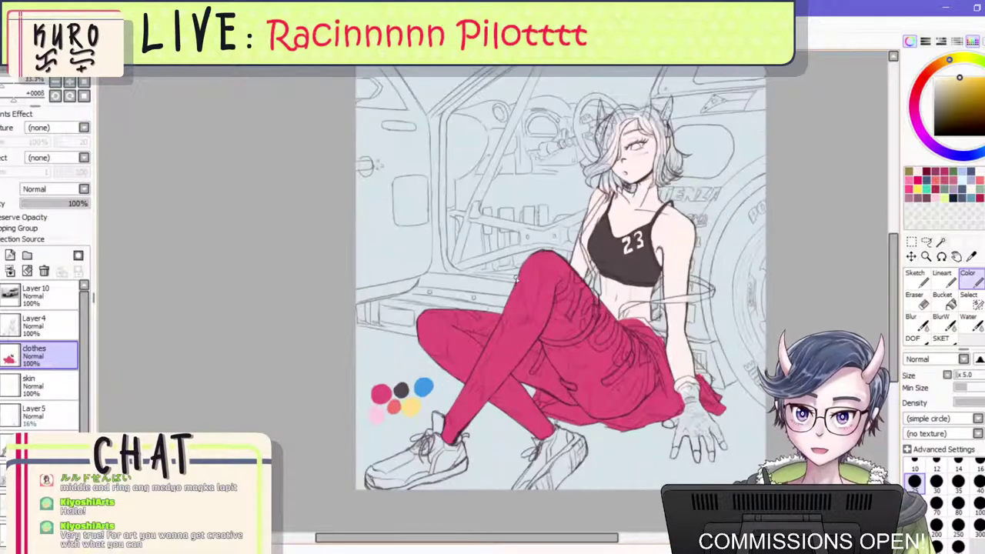
scroll(513, 280, "down", 2)
scroll(433, 358, "up", 4)
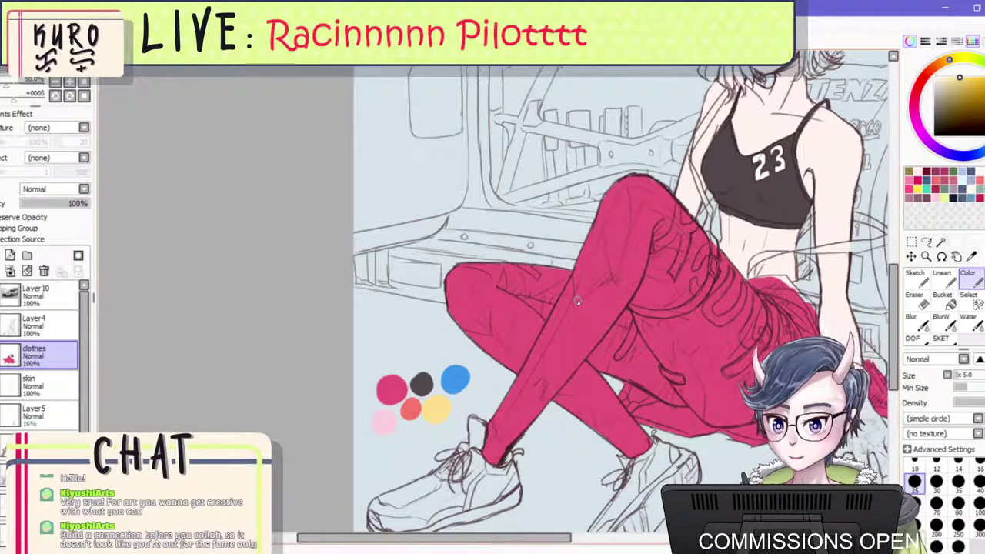
scroll(576, 302, "down", 1)
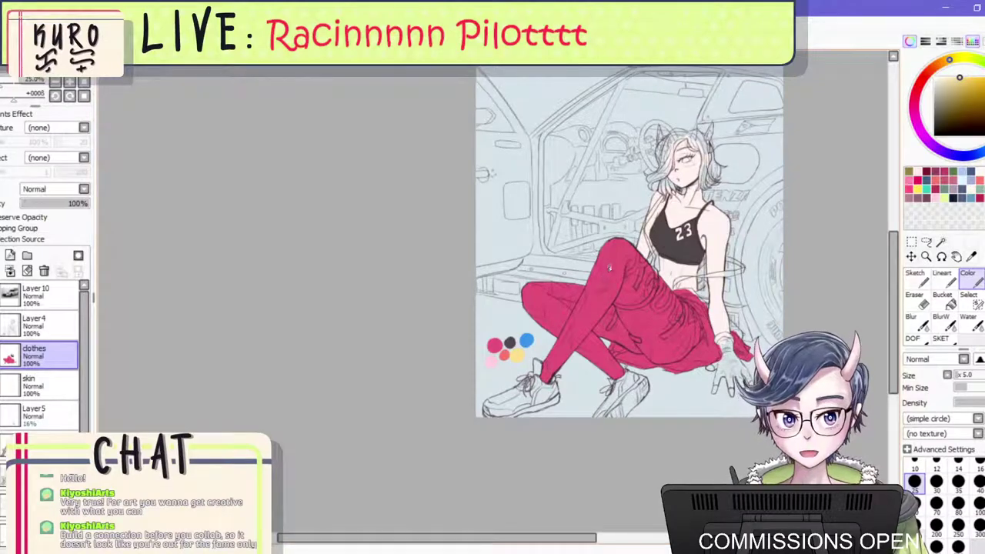
scroll(653, 255, "up", 3)
scroll(695, 293, "up", 1)
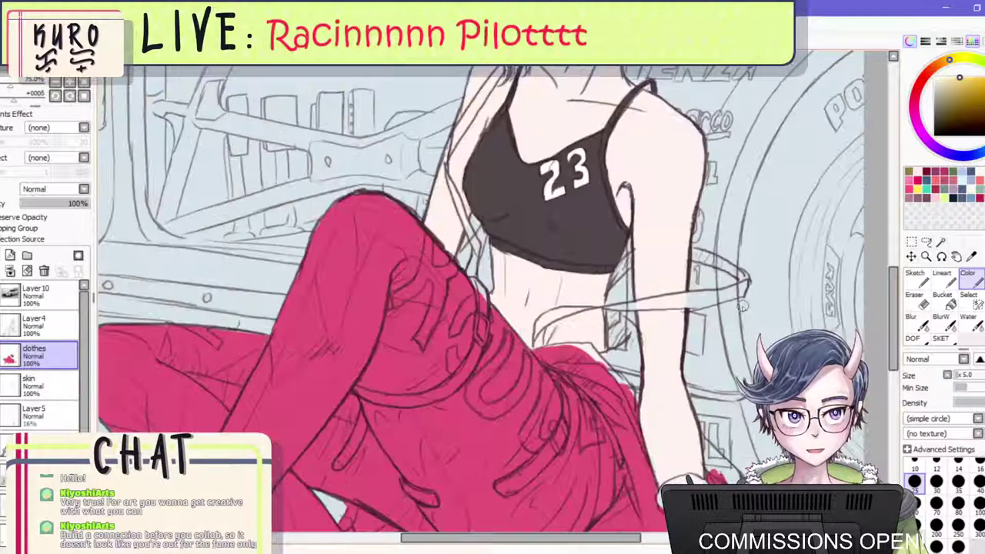
scroll(694, 293, "down", 1)
scroll(696, 304, "up", 1)
scroll(597, 293, "up", 1)
scroll(597, 293, "down", 2)
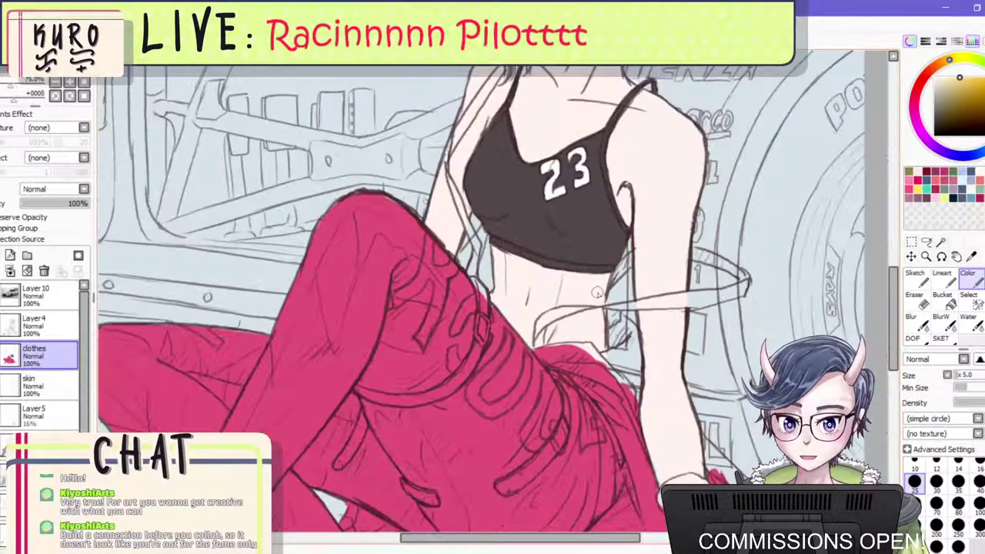
Switch to white and paint the folded waist lining above the crimson cloth, including the part beside the supporting arm.
scroll(598, 293, "up", 1)
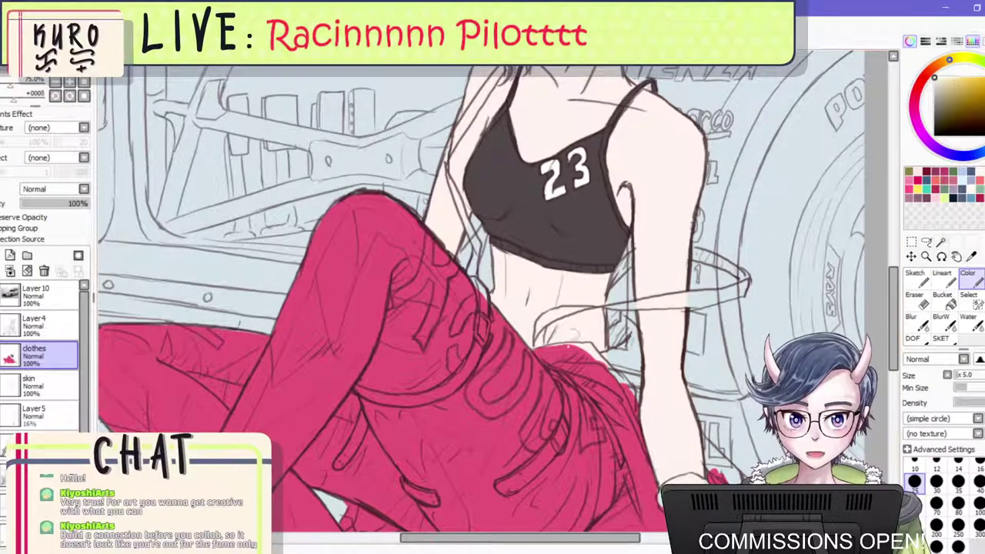
scroll(573, 339, "up", 2)
mouse_move(546, 343)
left_mouse_down()
mouse_move(490, 342)
mouse_move(508, 359)
mouse_move(484, 345)
mouse_move(513, 360)
mouse_move(545, 351)
mouse_move(520, 357)
mouse_move(623, 365)
mouse_move(588, 332)
mouse_move(507, 341)
mouse_move(530, 333)
mouse_move(606, 357)
mouse_move(660, 326)
left_mouse_up()
mouse_move(642, 290)
left_mouse_down()
mouse_move(647, 332)
mouse_move(636, 269)
mouse_move(659, 283)
mouse_move(642, 367)
mouse_move(649, 372)
mouse_move(675, 323)
mouse_move(684, 348)
mouse_move(682, 423)
mouse_move(630, 363)
mouse_move(660, 400)
mouse_move(687, 473)
mouse_move(672, 377)
mouse_move(669, 408)
mouse_move(683, 313)
left_mouse_up()
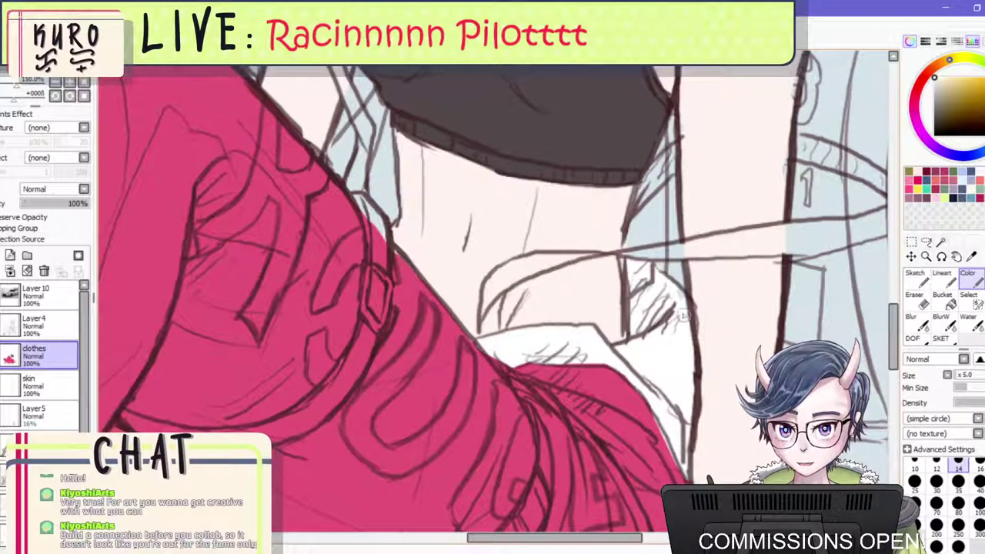
scroll(648, 317, "down", 5)
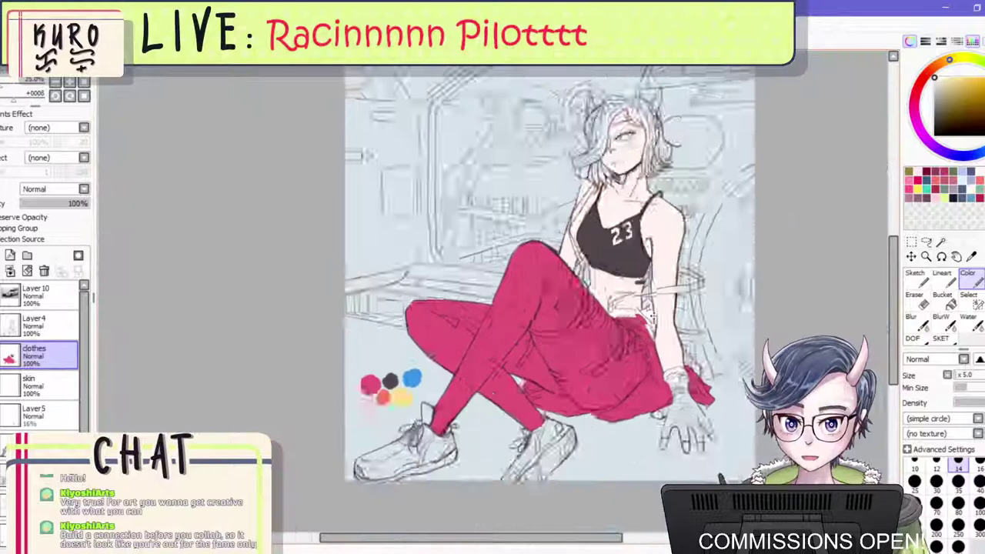
Paint the cloth lining behind the supporting forearm white, redoing the stroke with the size 10 brush.
scroll(650, 317, "up", 5)
mouse_move(589, 335)
left_mouse_down()
mouse_move(583, 355)
mouse_move(634, 403)
mouse_move(628, 364)
mouse_move(578, 311)
mouse_move(574, 343)
mouse_move(568, 293)
left_mouse_up()
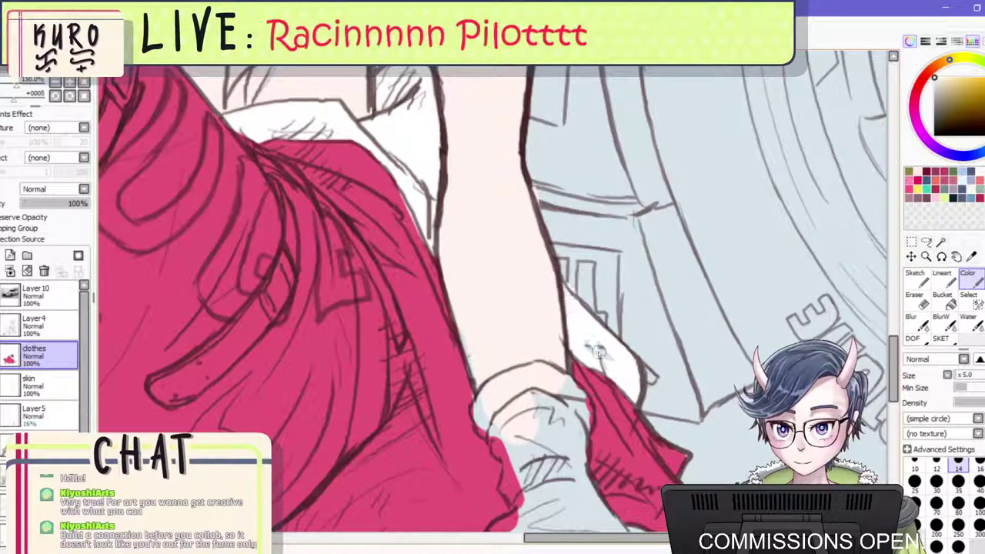
left_click_drag(598, 352, 592, 337)
key("ctrl+z")
key("bracketleft")
key("bracketleft")
mouse_move(565, 291)
left_mouse_down()
mouse_move(589, 337)
mouse_move(577, 332)
mouse_move(580, 339)
mouse_move(610, 359)
left_mouse_up()
scroll(611, 307, "down", 4)
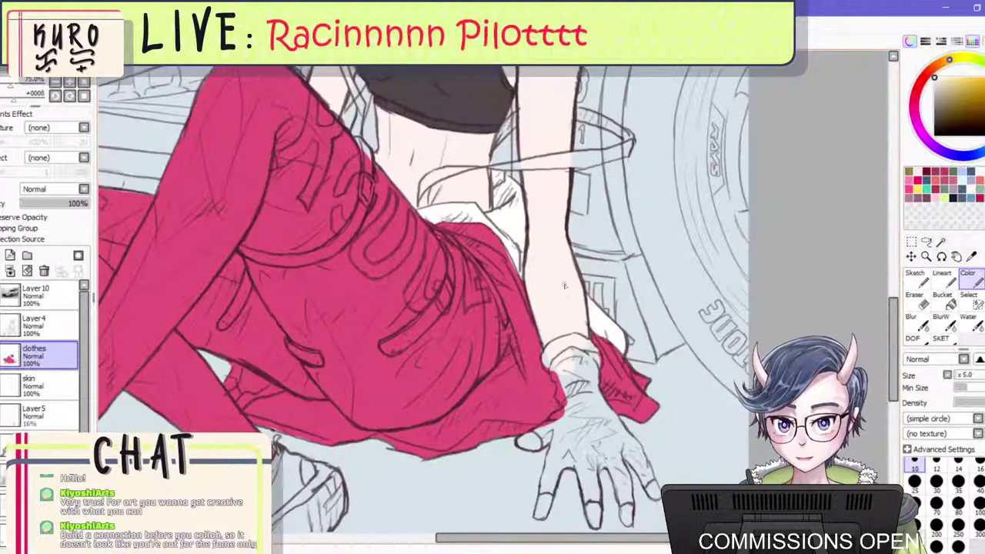
Paint the narrow strap between the crop top and the far arm white and hide the skin layer.
scroll(503, 196, "up", 2)
scroll(488, 205, "down", 2)
scroll(421, 227, "up", 2)
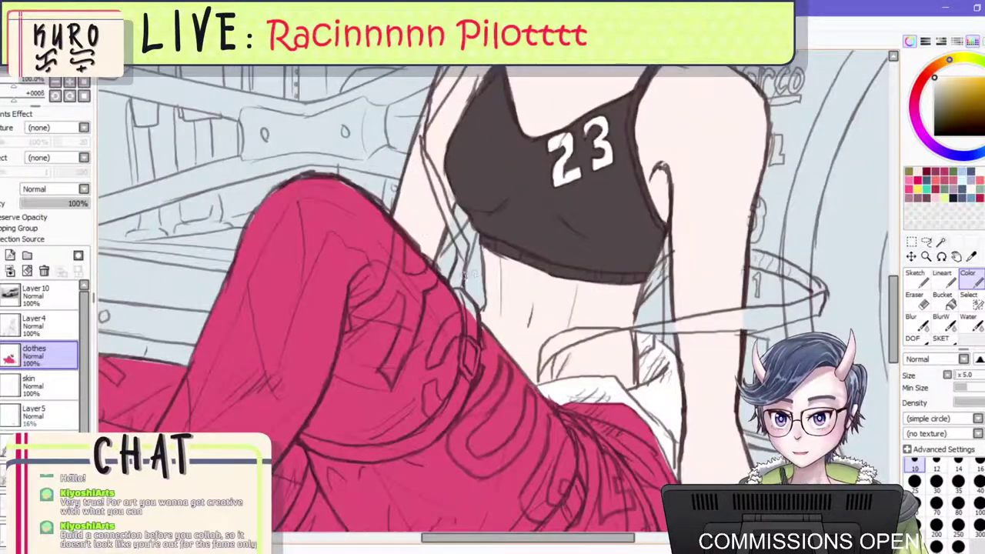
left_click_drag(461, 285, 457, 269)
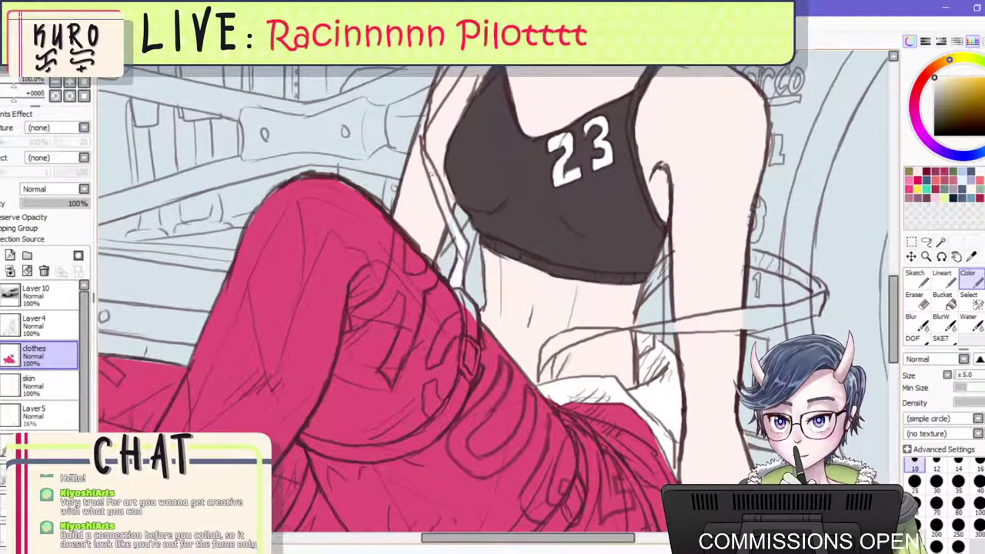
left_click(3, 382)
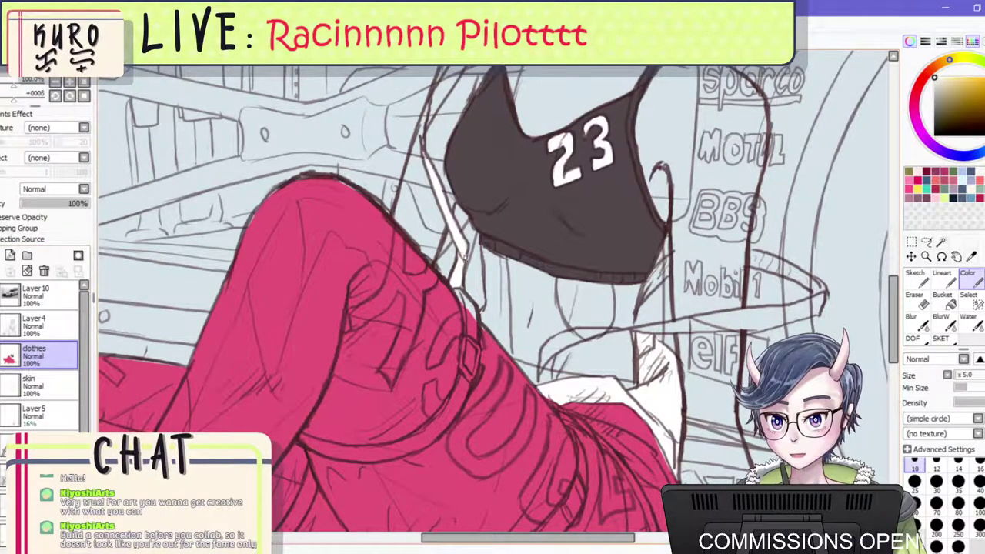
Continue the white strap upward along the far arm until it meets the hair.
scroll(445, 189, "down", 3)
scroll(437, 123, "up", 2)
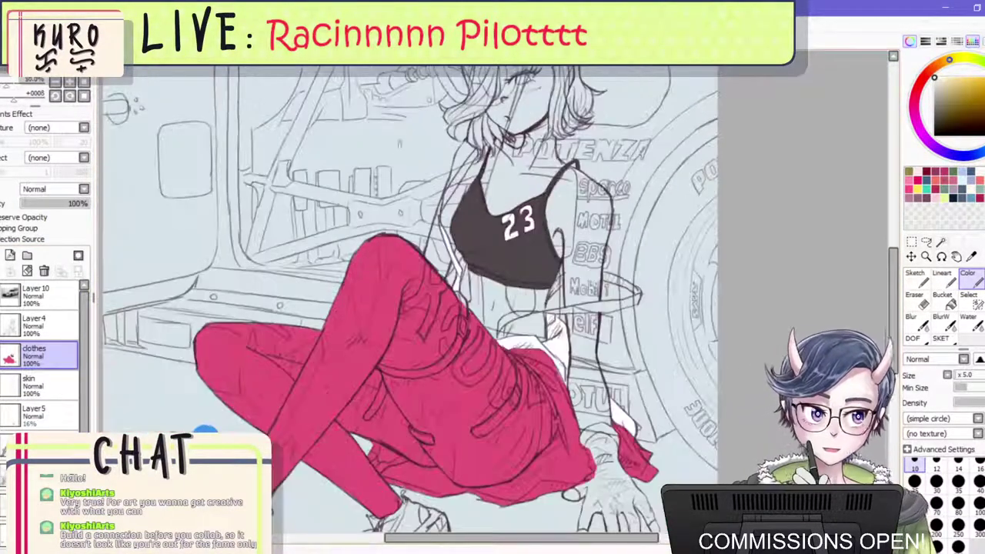
scroll(406, 154, "up", 2)
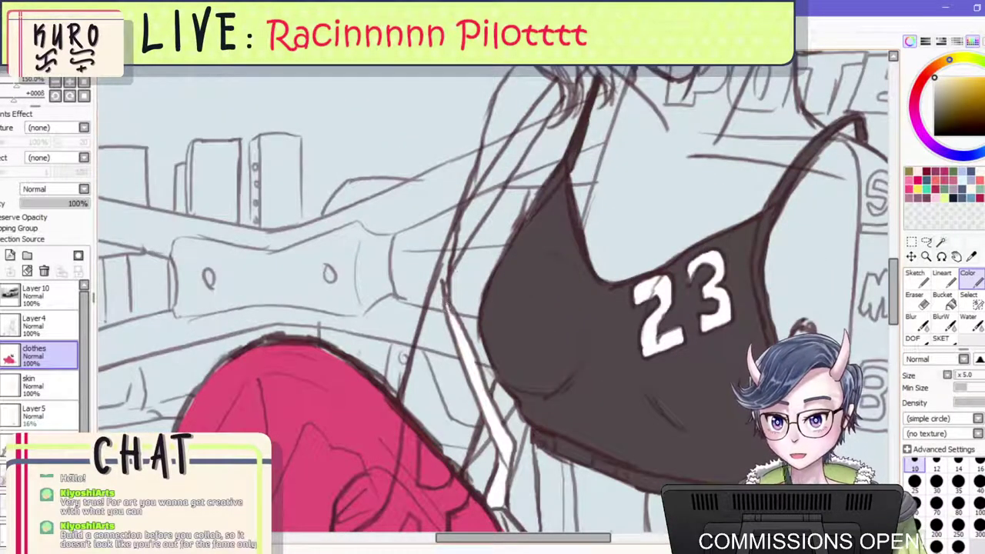
left_click_drag(460, 237, 534, 128)
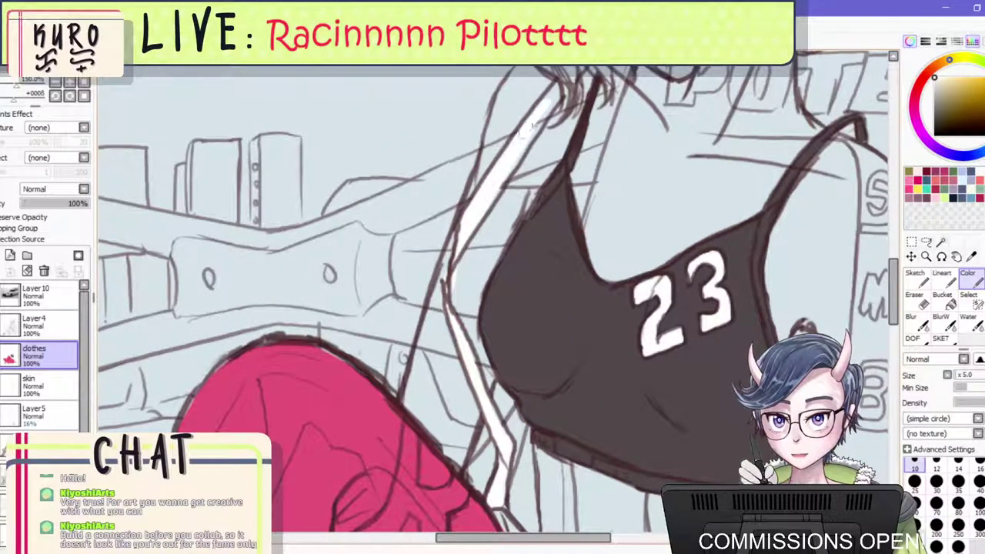
left_click_drag(554, 94, 515, 156)
mouse_move(551, 98)
left_mouse_down()
mouse_move(522, 198)
mouse_move(580, 90)
mouse_move(489, 214)
mouse_move(551, 145)
left_mouse_up()
scroll(550, 188, "down", 3)
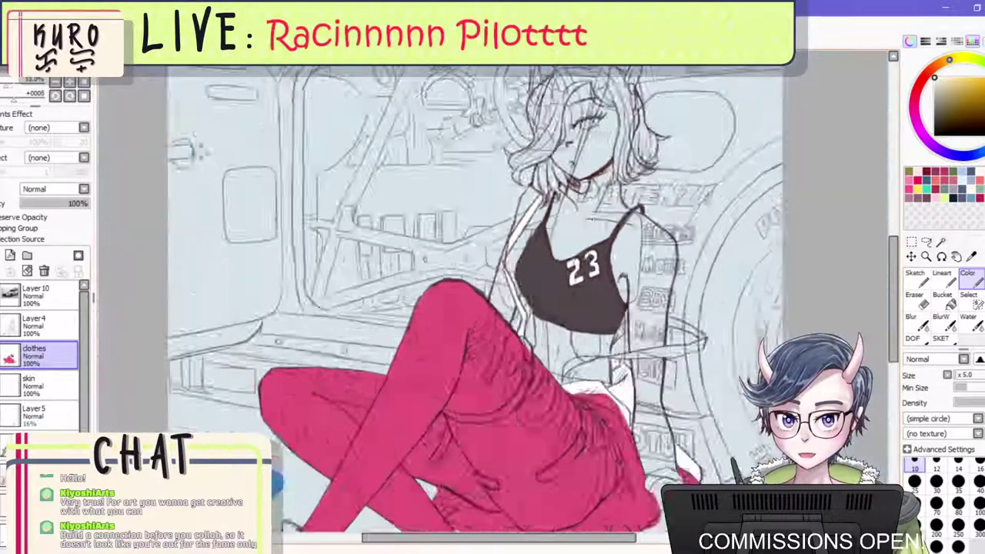
scroll(513, 387, "up", 2)
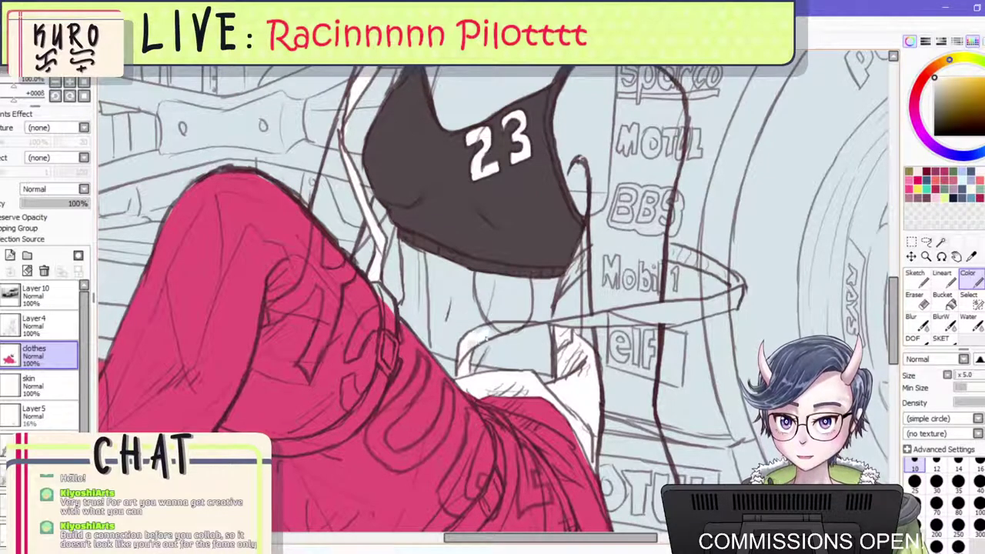
left_click_drag(487, 338, 509, 320)
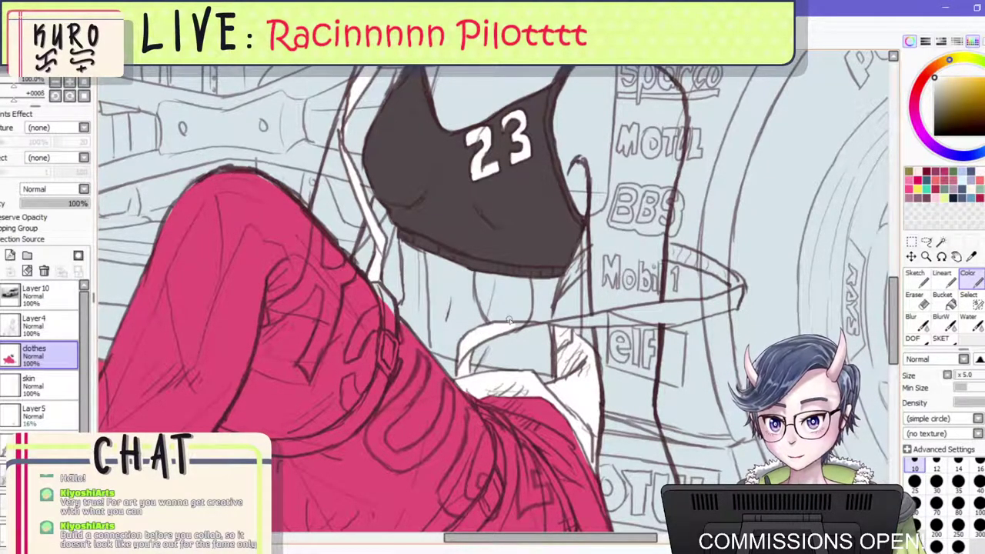
Sample the crop top's dark colour and paint over the strap's lower section beside the crop top with the SKET brush.
left_click(492, 232, "alt")
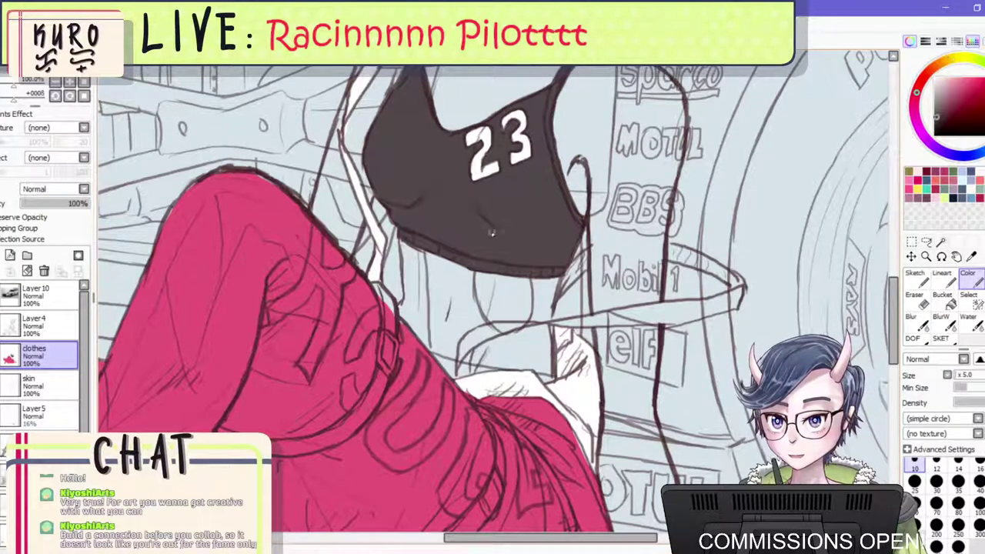
left_click(945, 304)
scroll(526, 257, "down", 1)
scroll(428, 200, "up", 2)
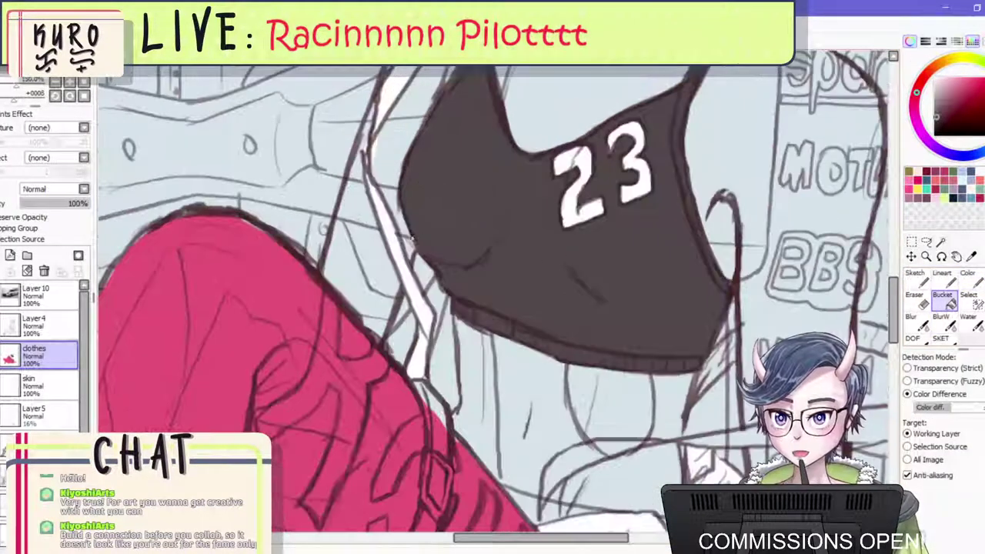
scroll(411, 237, "down", 2)
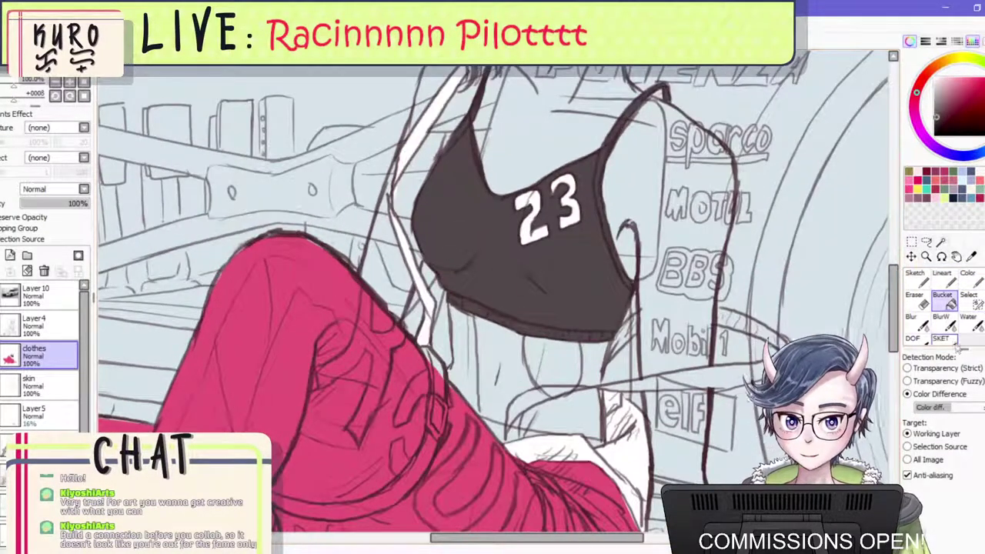
left_click(941, 339)
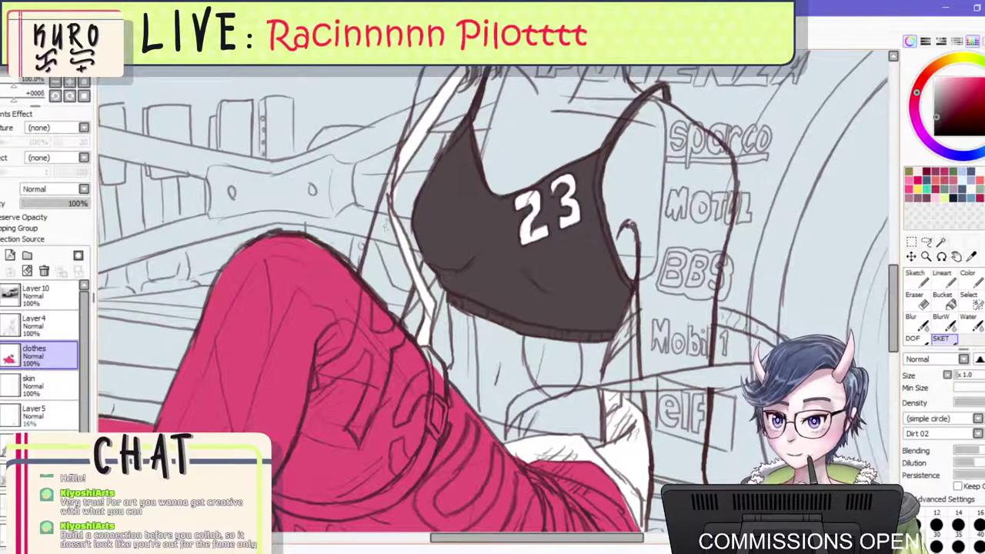
left_click_drag(395, 218, 431, 317)
left_click_drag(422, 282, 433, 319)
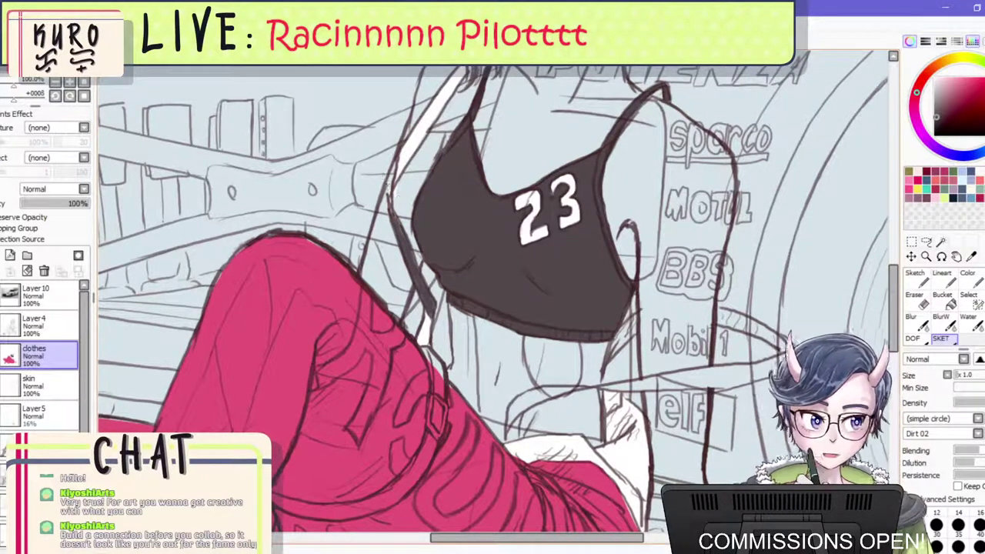
Refine the dark strap's edges and fill its lower end where it meets the white piece.
scroll(369, 209, "up", 2)
mouse_move(410, 213)
left_mouse_down()
mouse_move(442, 269)
mouse_move(413, 243)
left_mouse_up()
left_click_drag(441, 286, 464, 334)
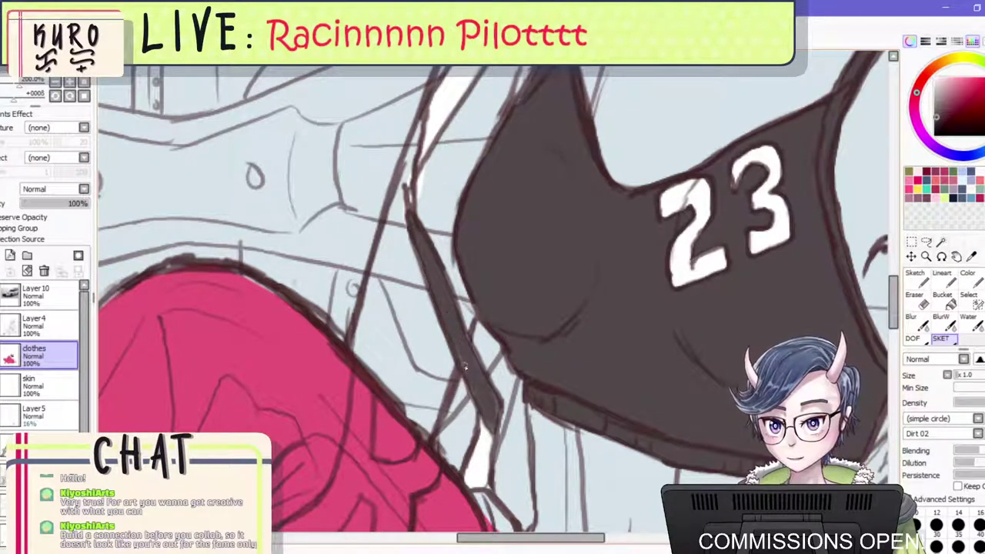
left_click_drag(487, 418, 497, 416)
scroll(460, 329, "down", 3)
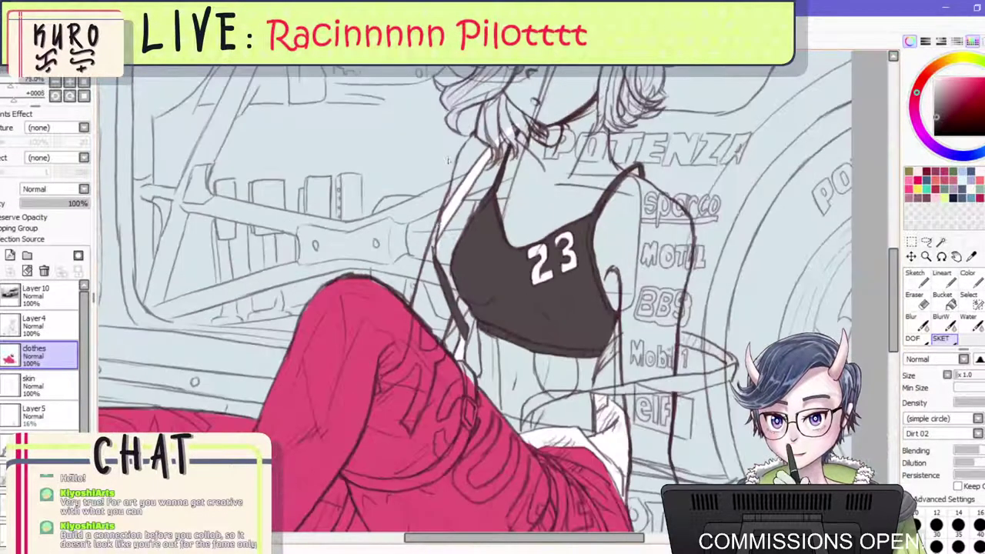
scroll(428, 317, "up", 2)
left_click_drag(417, 357, 438, 268)
scroll(500, 261, "down", 5)
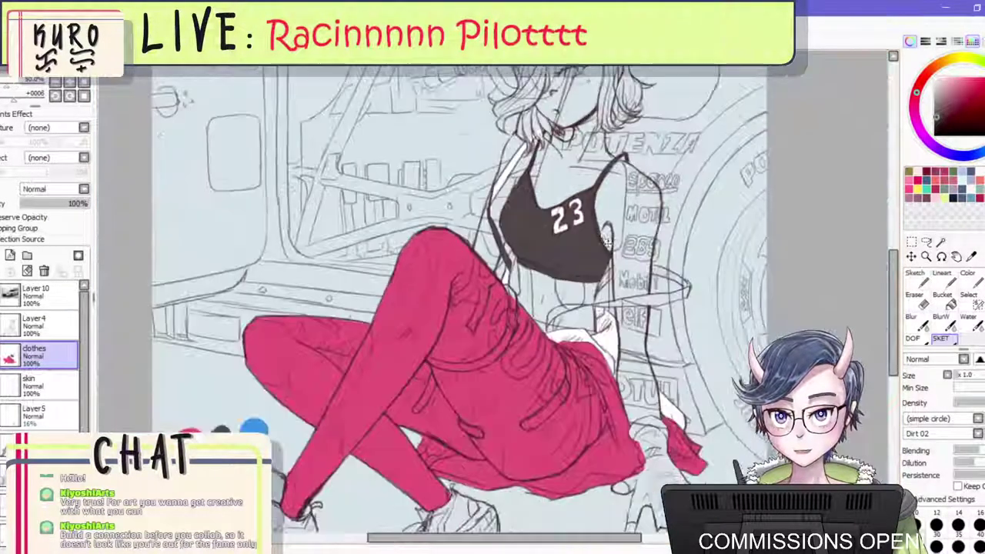
scroll(607, 242, "up", 4)
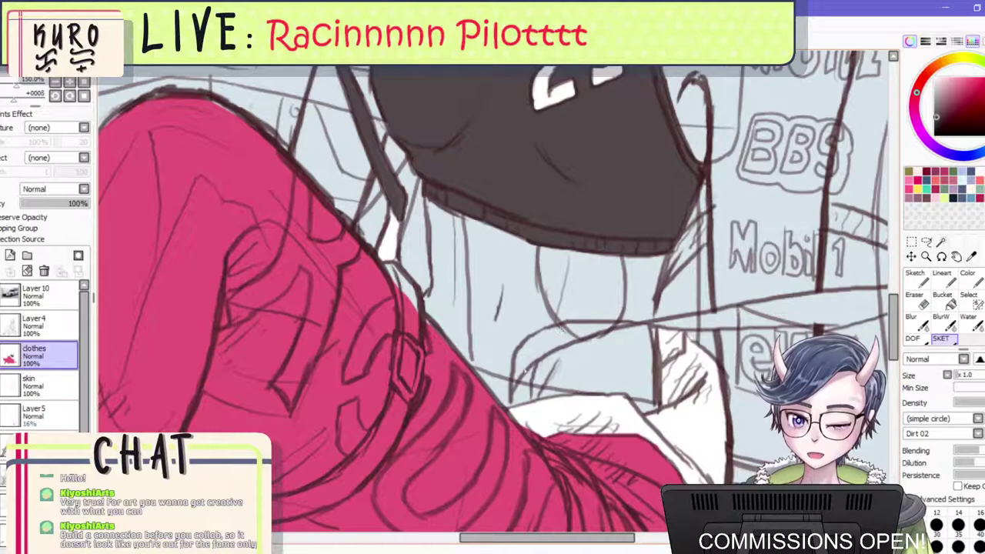
mouse_move(525, 371)
left_mouse_down()
mouse_move(516, 350)
mouse_move(531, 384)
left_mouse_up()
key("ctrl+z")
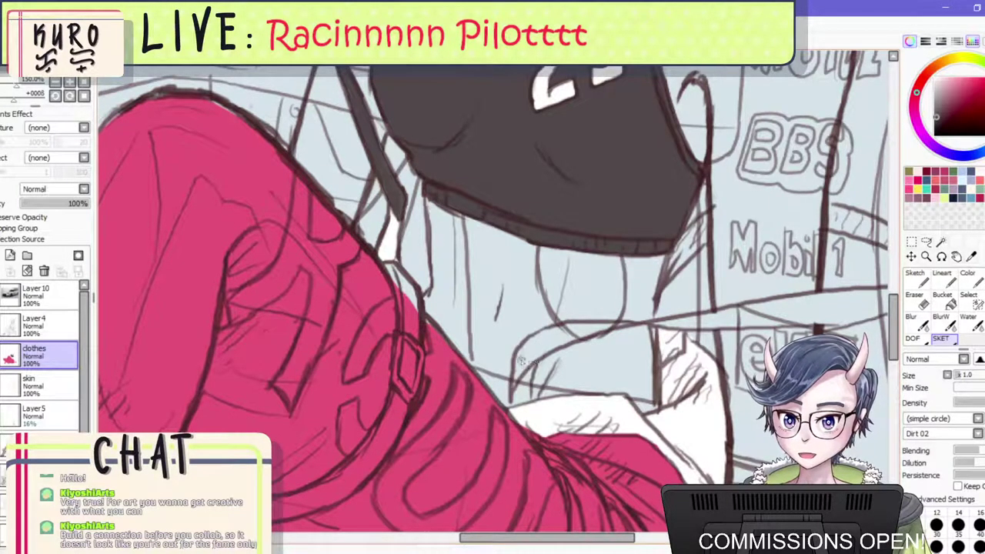
key("ctrl+z")
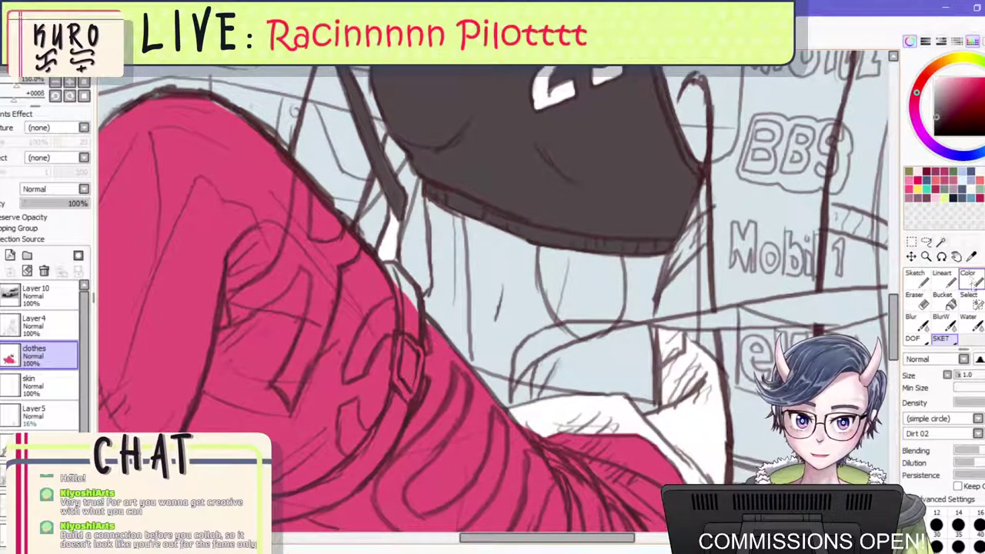
With the Color brush, paint the curved strap above the waist lining dark and its inner lower end white.
left_click(969, 280)
mouse_move(517, 368)
left_mouse_down()
mouse_move(562, 339)
mouse_move(575, 340)
mouse_move(538, 353)
mouse_move(625, 326)
mouse_move(596, 327)
mouse_move(636, 323)
left_mouse_up()
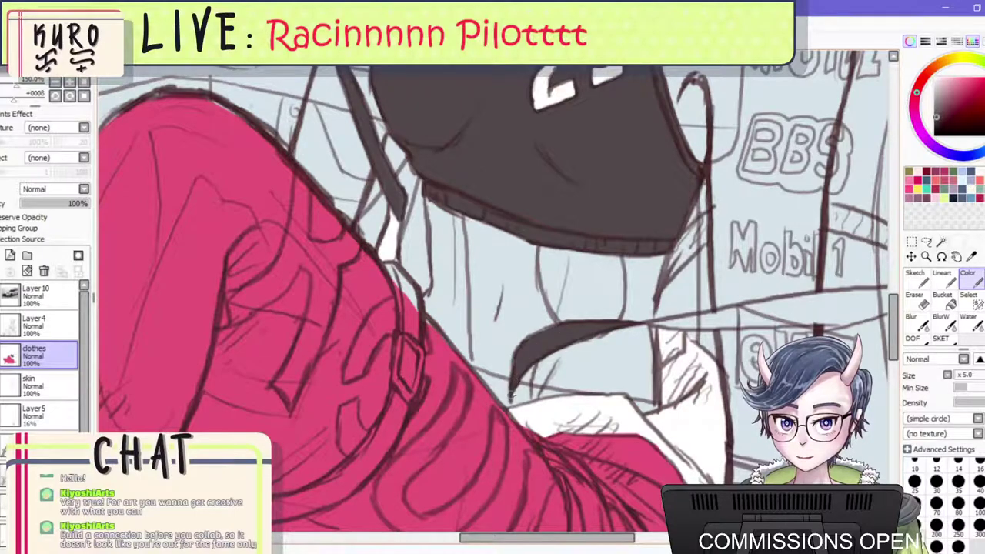
scroll(532, 376, "down", 2)
scroll(579, 422, "up", 1)
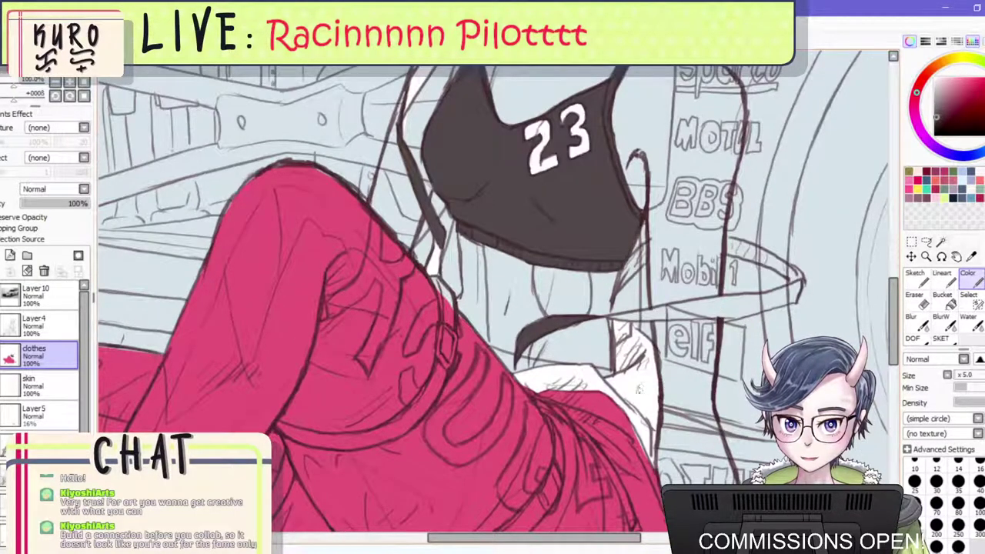
scroll(638, 388, "up", 2)
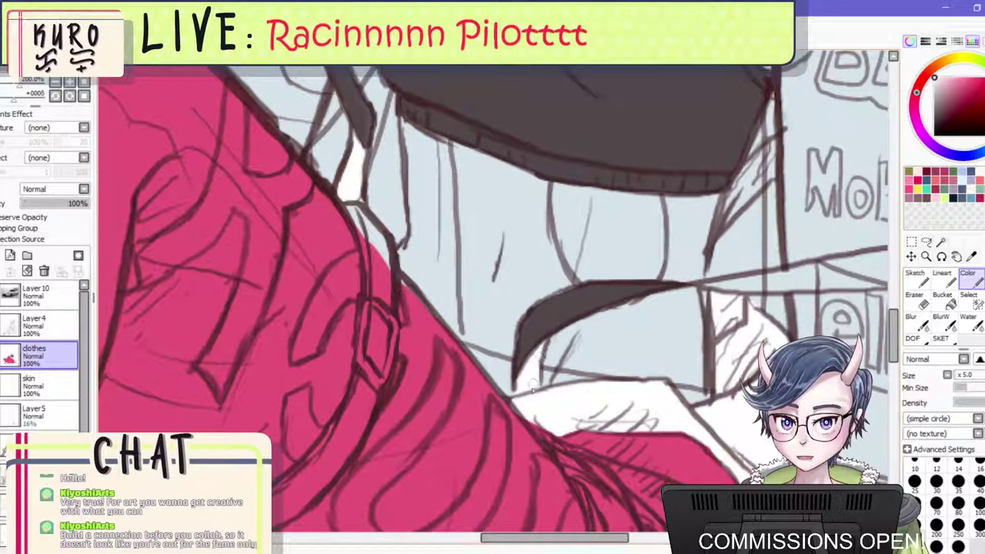
scroll(554, 336, "down", 3)
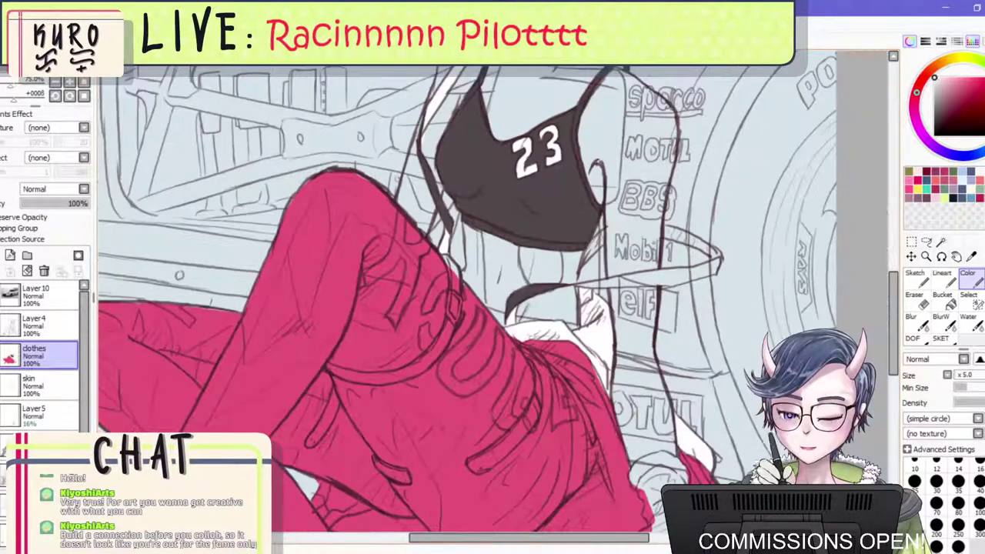
Paint the strap band that crosses in front of the supporting arm white, out to its pointed outer end.
key("h")
scroll(487, 222, "down", 3)
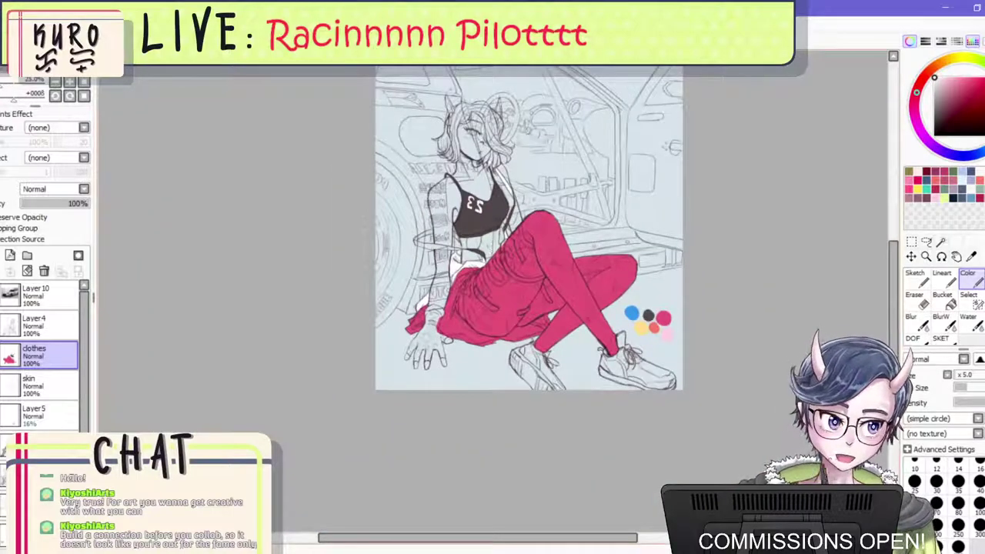
scroll(369, 216, "up", 2)
scroll(443, 191, "up", 2)
key("Delete")
key("Delete")
key("Delete")
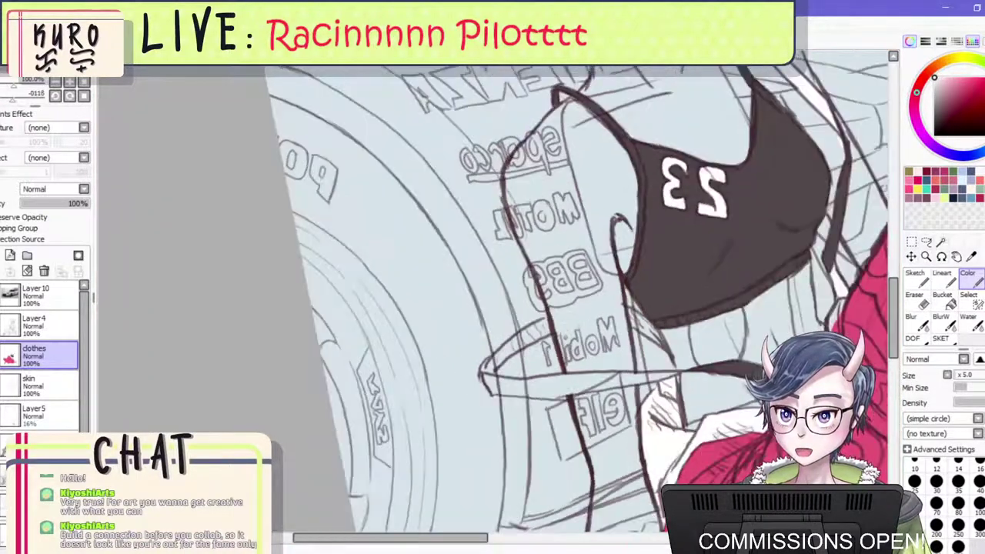
scroll(673, 269, "up", 1)
left_click_drag(582, 352, 641, 305)
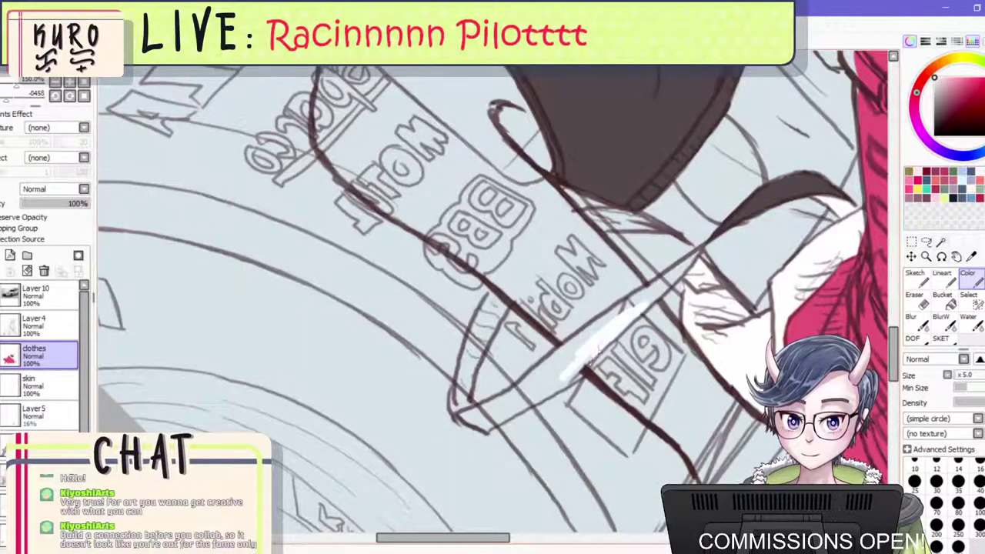
left_click_drag(571, 374, 684, 267)
left_click_drag(599, 334, 514, 393)
mouse_move(554, 359)
left_mouse_down()
mouse_move(500, 404)
mouse_move(463, 416)
mouse_move(486, 430)
mouse_move(559, 385)
mouse_move(531, 402)
mouse_move(594, 346)
mouse_move(518, 400)
mouse_move(523, 379)
mouse_move(480, 416)
mouse_move(566, 373)
left_mouse_up()
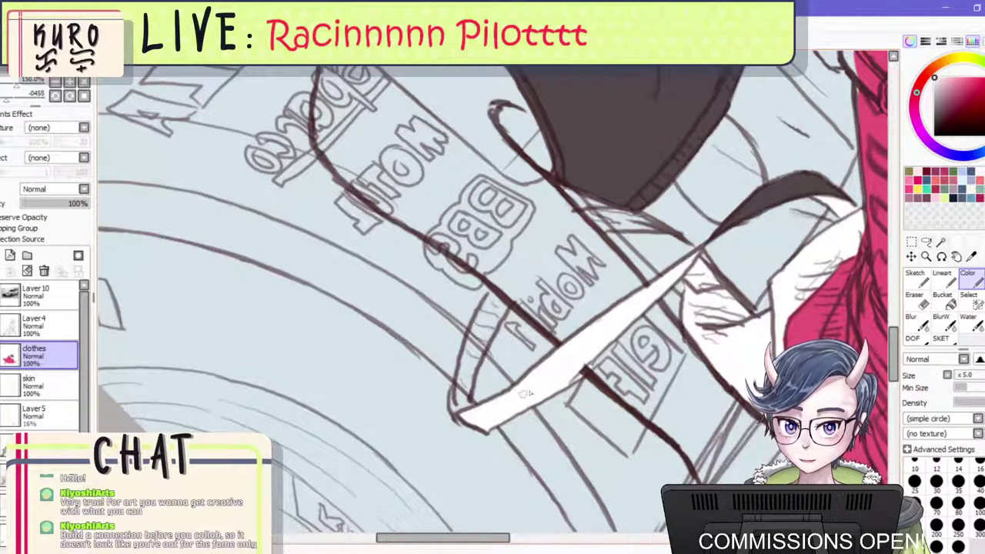
Resample the dark colour and paint the strap's rear parts outside the supporting arm and between arm and crop top.
right_click(762, 199)
left_click_drag(461, 408, 471, 348)
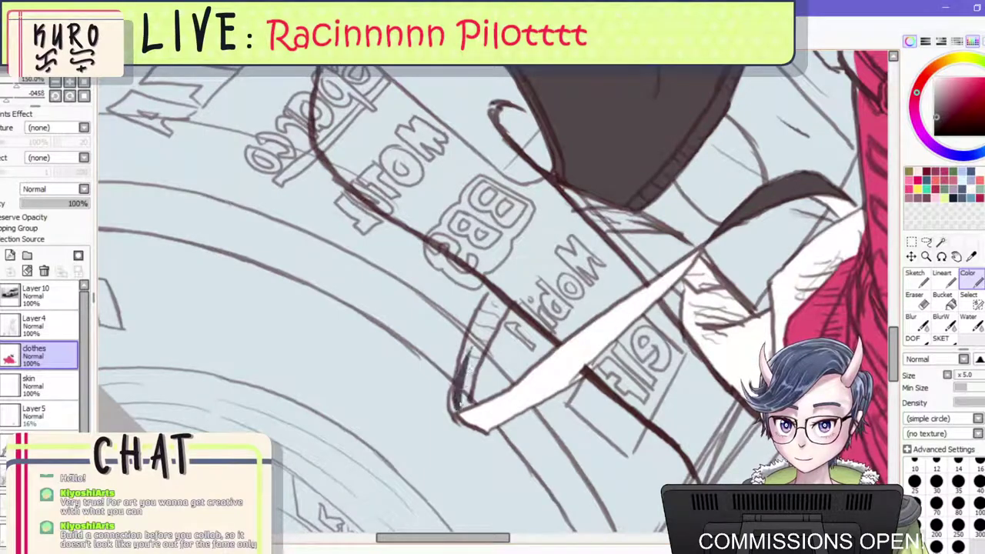
mouse_move(465, 408)
left_mouse_down()
mouse_move(478, 323)
mouse_move(494, 317)
mouse_move(490, 329)
mouse_move(484, 313)
mouse_move(496, 301)
left_mouse_up()
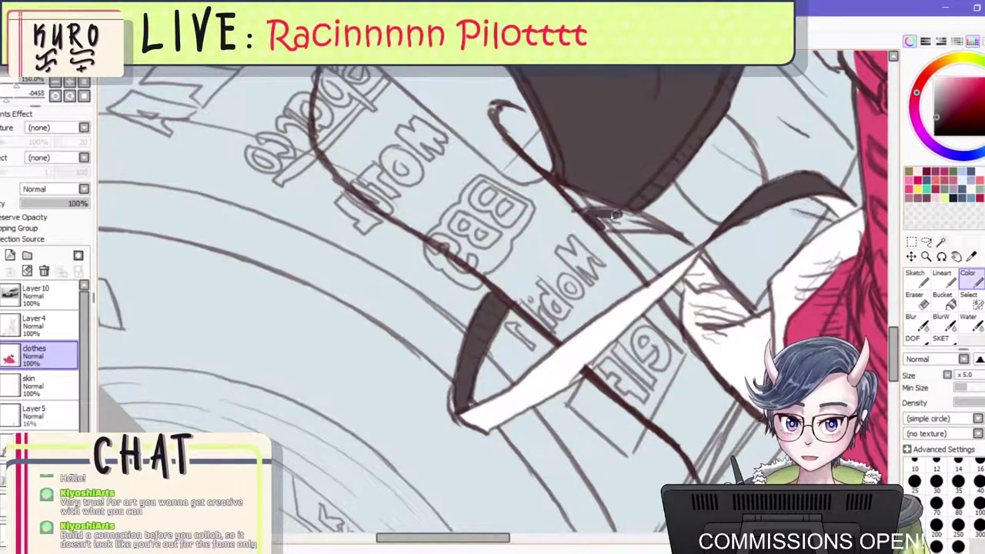
mouse_move(602, 223)
left_mouse_down()
mouse_move(653, 229)
mouse_move(630, 212)
mouse_move(587, 213)
mouse_move(686, 239)
left_mouse_up()
scroll(659, 240, "down", 1)
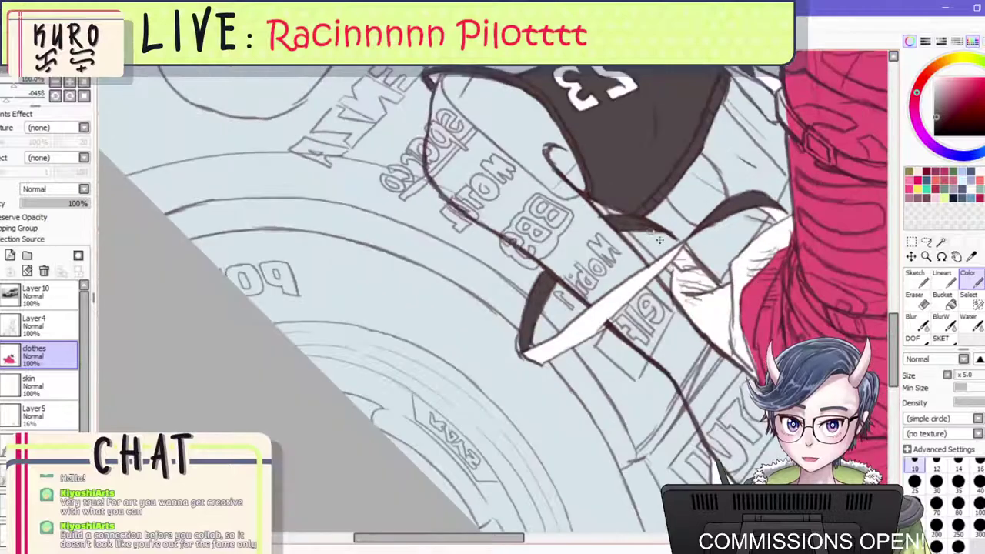
scroll(660, 240, "down", 3)
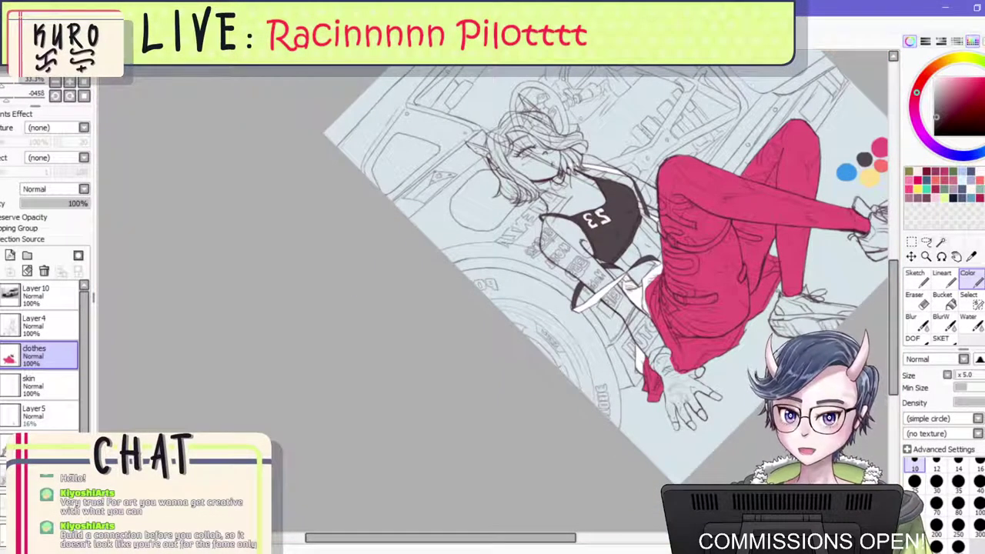
key("h")
key("Home")
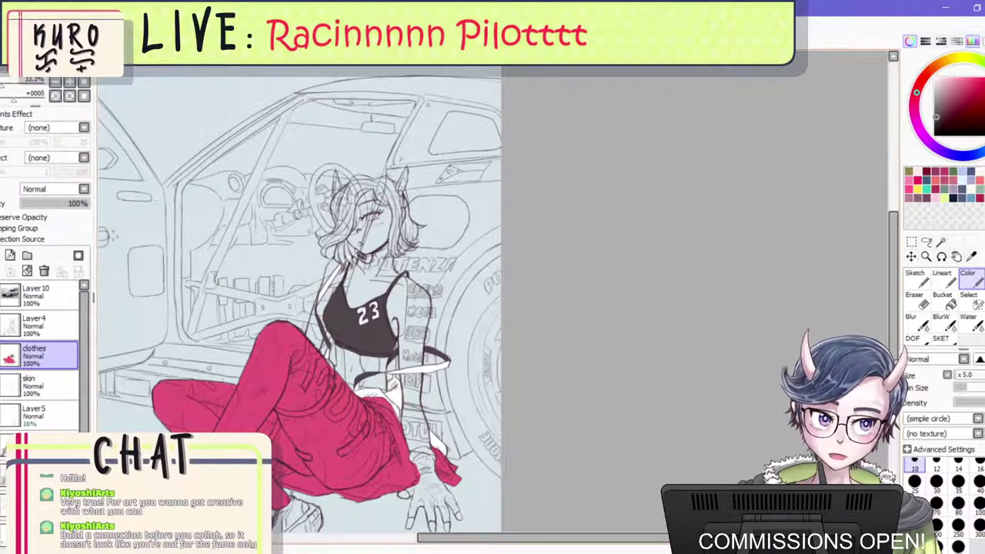
Show the skin layer again beneath the clothes.
scroll(354, 252, "down", 3)
scroll(259, 320, "up", 3)
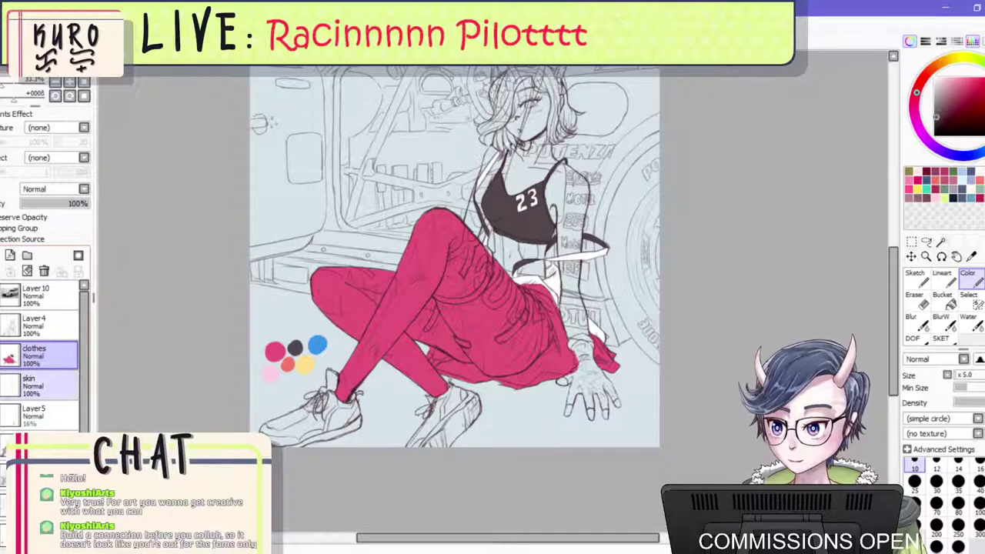
left_click(2, 384)
Examine the flat skin and clothing colours together across the whole figure and around the neck and chest.
scroll(536, 210, "down", 1)
scroll(508, 169, "up", 2)
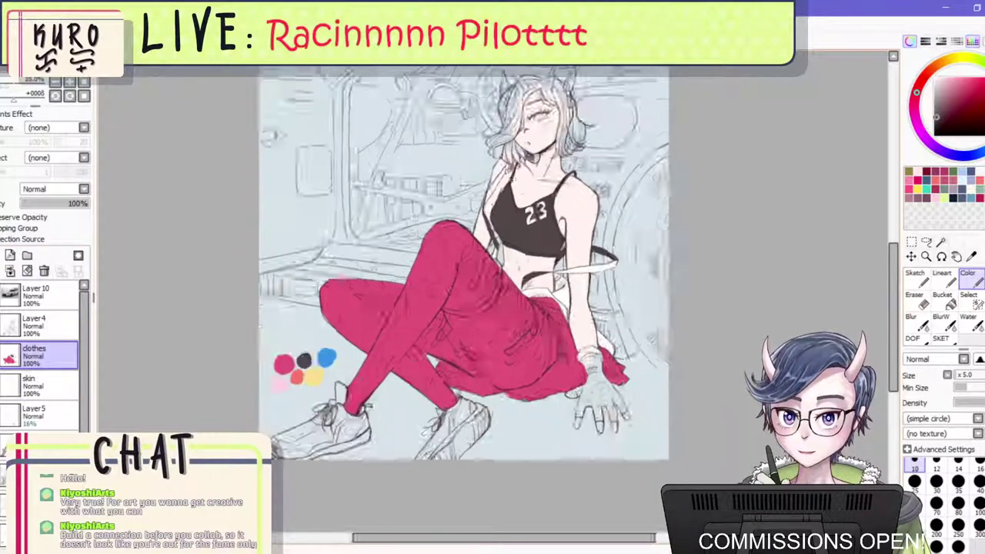
scroll(555, 184, "down", 1)
scroll(519, 166, "up", 1)
scroll(521, 170, "up", 2)
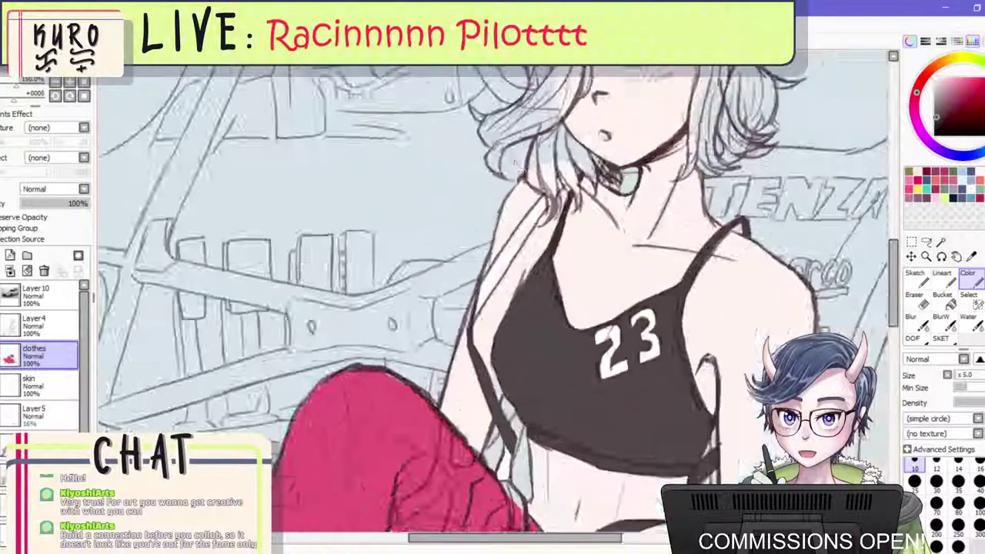
scroll(521, 169, "down", 1)
scroll(522, 175, "down", 2)
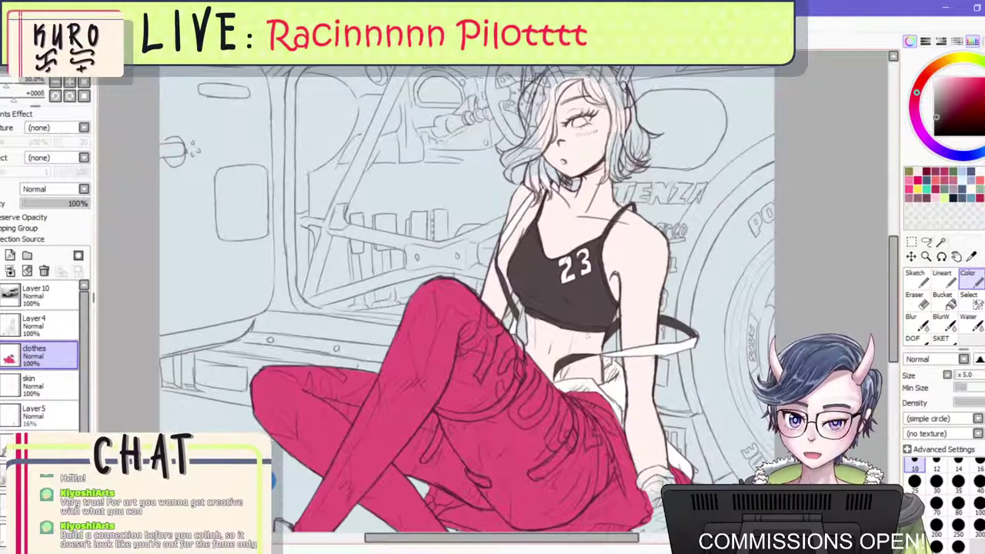
scroll(522, 175, "down", 4)
Paint the K-shaped letter nearest the raised knee white on the crimson trousers with a size 16 brush.
scroll(521, 175, "up", 5)
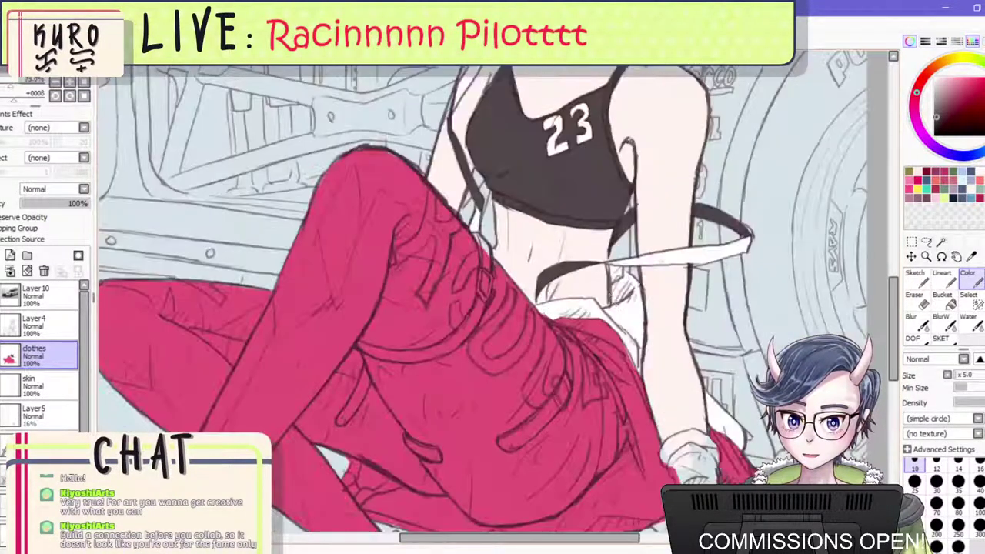
scroll(543, 352, "up", 1)
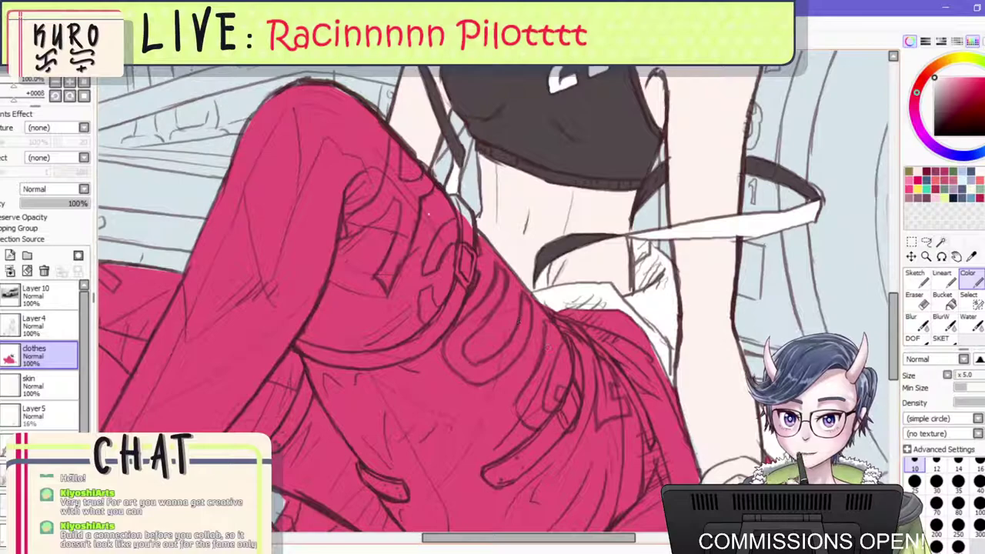
key("]")
key("]")
key("]")
mouse_move(395, 150)
left_mouse_down()
mouse_move(389, 185)
mouse_move(394, 139)
mouse_move(378, 205)
mouse_move(348, 220)
mouse_move(370, 218)
mouse_move(391, 185)
left_mouse_up()
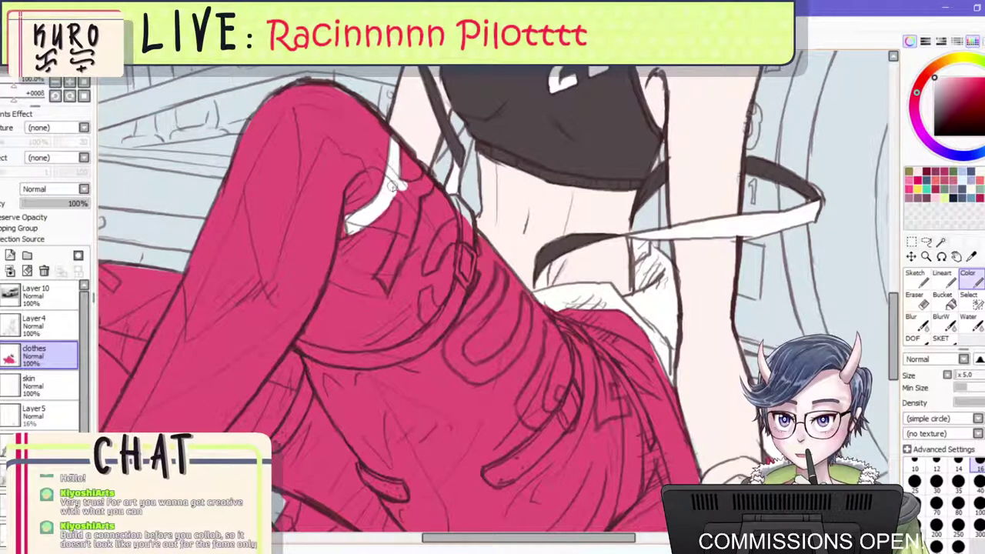
mouse_move(419, 178)
left_mouse_down()
mouse_move(429, 192)
mouse_move(408, 211)
mouse_move(401, 250)
mouse_move(378, 275)
mouse_move(386, 289)
mouse_move(408, 242)
left_mouse_up()
Paint both visible parts of the rounded second letter beside the thigh strap white, using brush sizes 14 and 10.
key("bracketleft")
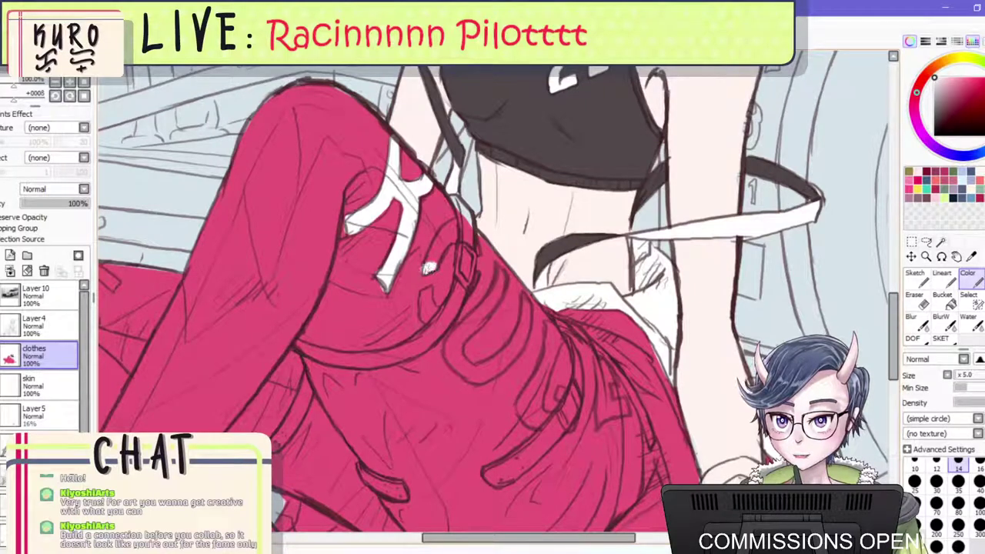
mouse_move(427, 267)
left_mouse_down()
mouse_move(449, 244)
mouse_move(456, 225)
left_mouse_up()
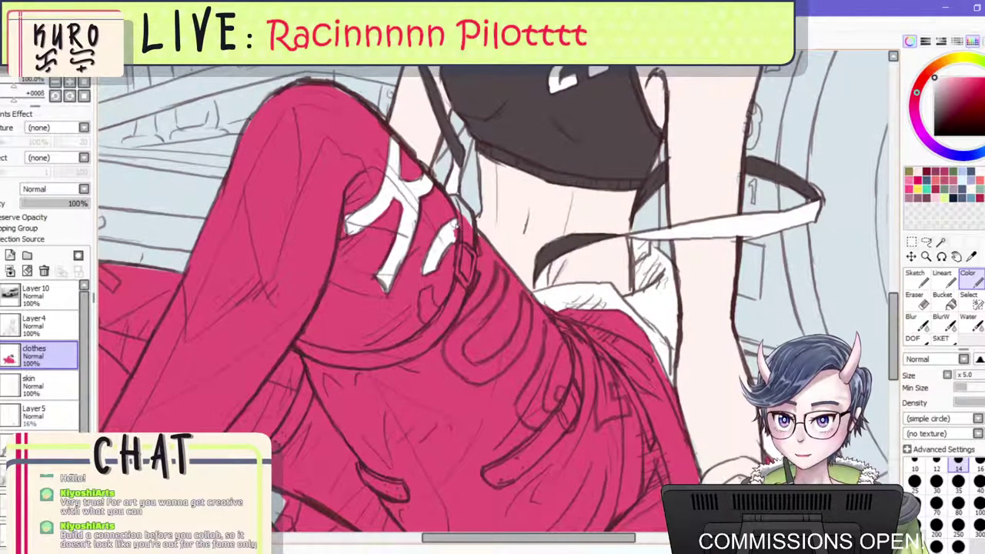
key("bracketleft")
key("bracketleft")
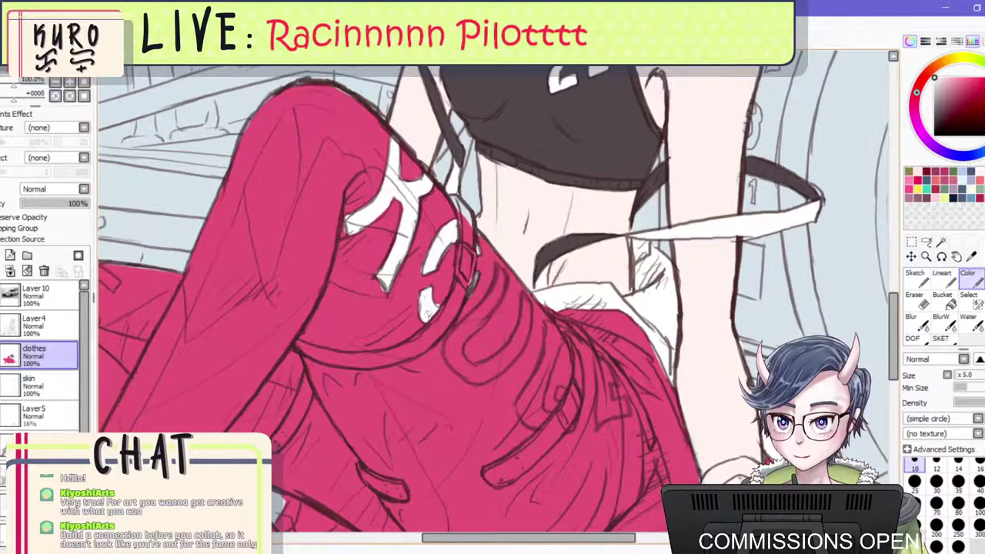
Paint the last letter of the trouser lettering, at the hip next to the supporting arm, white.
scroll(496, 297, "down", 5)
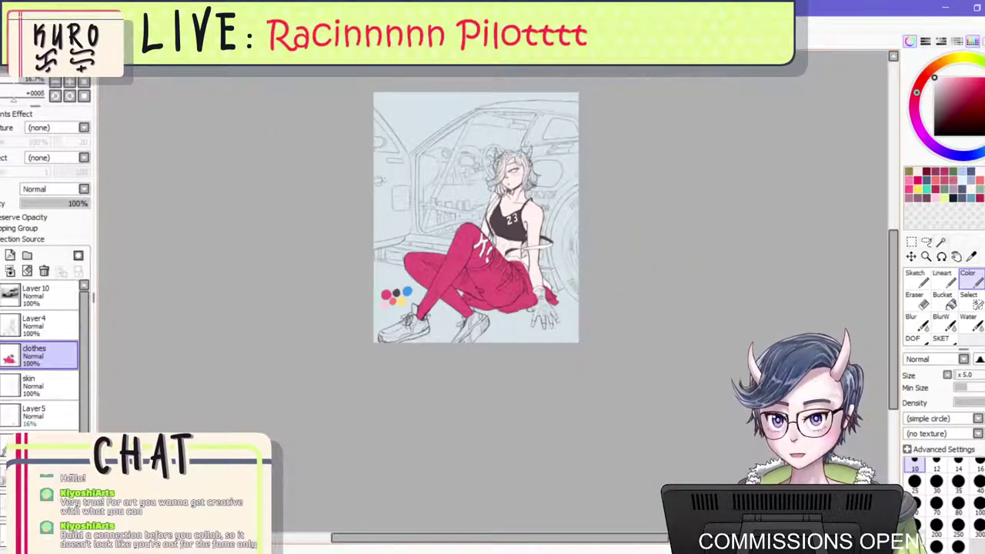
scroll(489, 277, "up", 5)
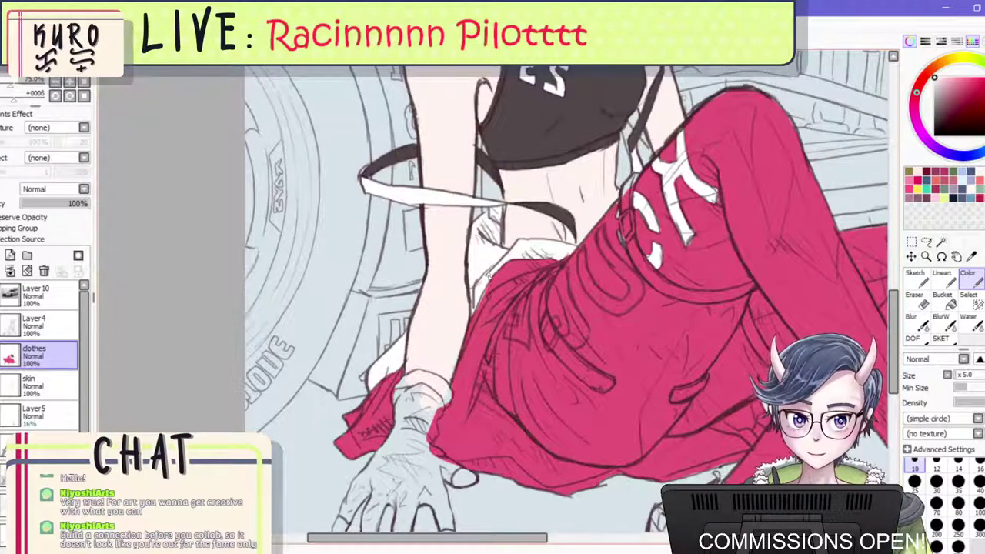
scroll(518, 324, "up", 1)
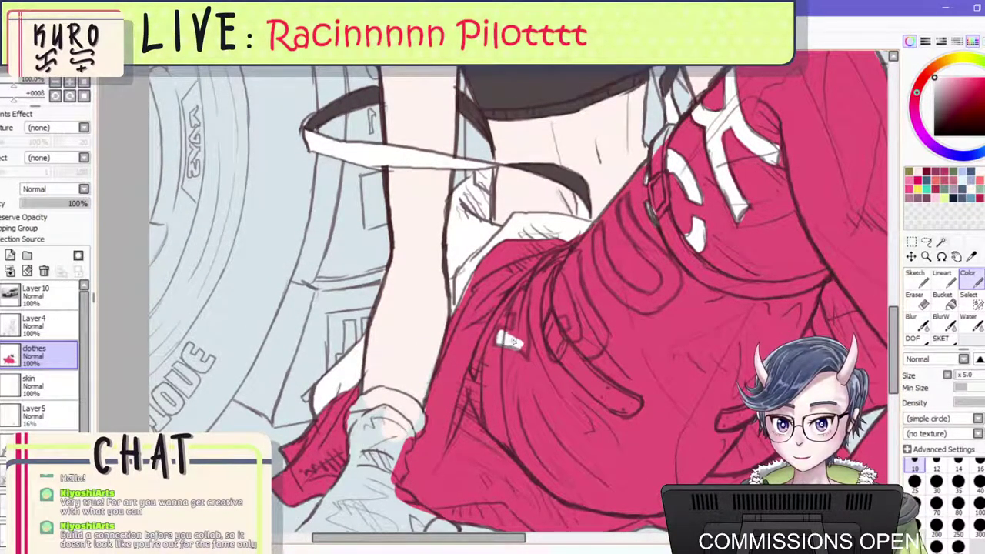
scroll(504, 340, "up", 2)
mouse_move(525, 332)
left_mouse_down()
mouse_move(502, 325)
mouse_move(519, 326)
mouse_move(499, 328)
mouse_move(497, 338)
mouse_move(536, 348)
mouse_move(545, 363)
mouse_move(536, 311)
mouse_move(540, 303)
mouse_move(545, 355)
mouse_move(552, 242)
mouse_move(539, 308)
mouse_move(536, 262)
mouse_move(533, 277)
mouse_move(522, 276)
mouse_move(543, 243)
mouse_move(548, 352)
left_mouse_up()
scroll(574, 266, "down", 2)
scroll(575, 263, "up", 2)
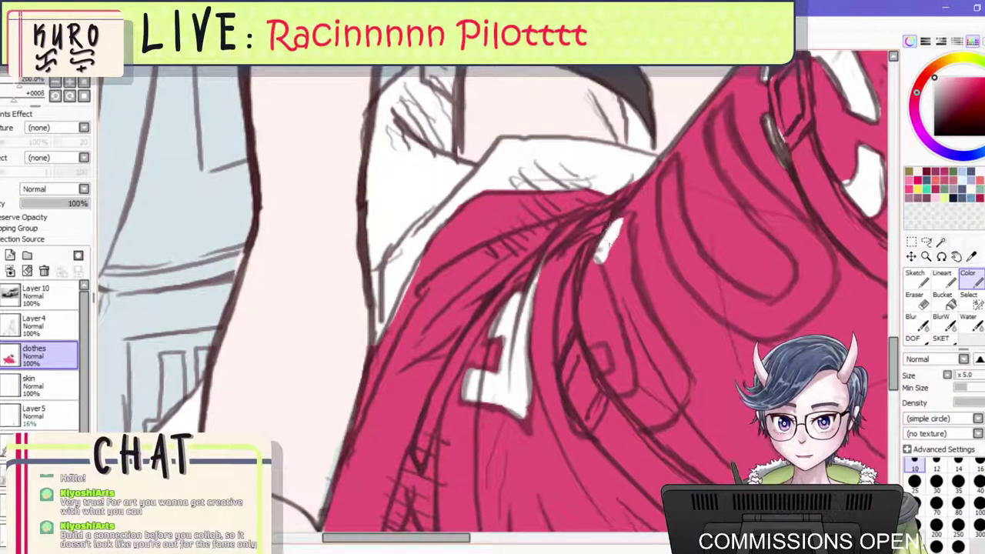
Fill the curved letter beside the hip letter with white, including its small separate piece at the strap edge.
mouse_move(607, 230)
left_mouse_down()
mouse_move(633, 333)
mouse_move(653, 358)
mouse_move(627, 297)
mouse_move(622, 243)
mouse_move(620, 257)
mouse_move(609, 227)
mouse_move(624, 219)
mouse_move(612, 245)
left_mouse_up()
mouse_move(653, 358)
left_mouse_down()
mouse_move(648, 371)
mouse_move(640, 350)
mouse_move(645, 384)
mouse_move(627, 407)
mouse_move(638, 389)
mouse_move(624, 404)
mouse_move(647, 422)
mouse_move(661, 420)
mouse_move(650, 407)
mouse_move(660, 384)
mouse_move(666, 412)
mouse_move(675, 396)
mouse_move(660, 358)
mouse_move(679, 386)
left_mouse_up()
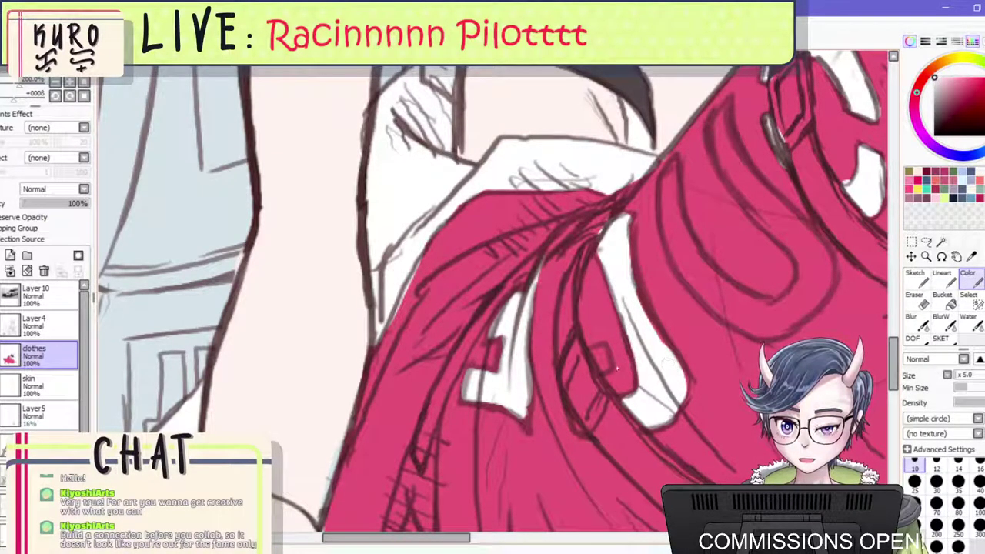
key("[")
left_click_drag(595, 350, 608, 371)
scroll(604, 292, "down", 3)
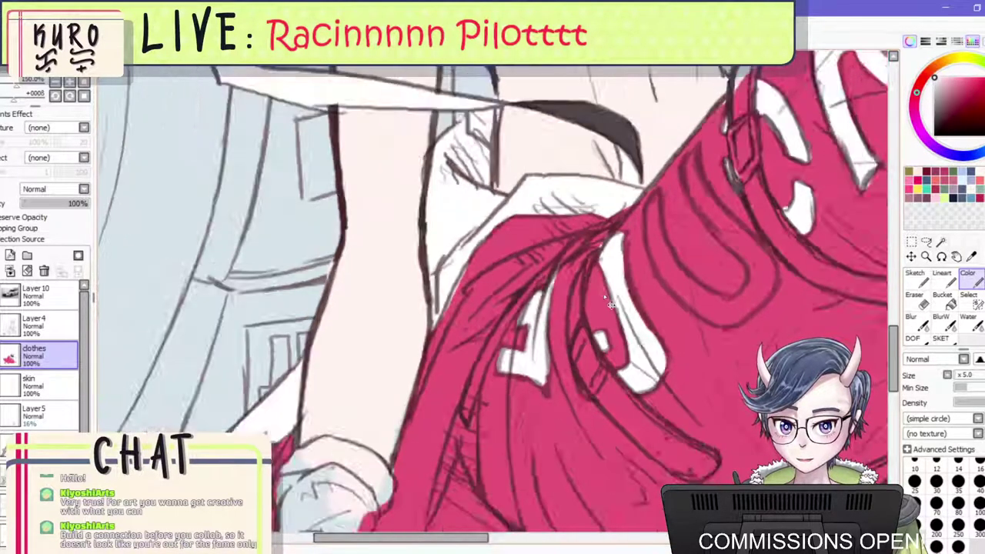
scroll(612, 300, "up", 2)
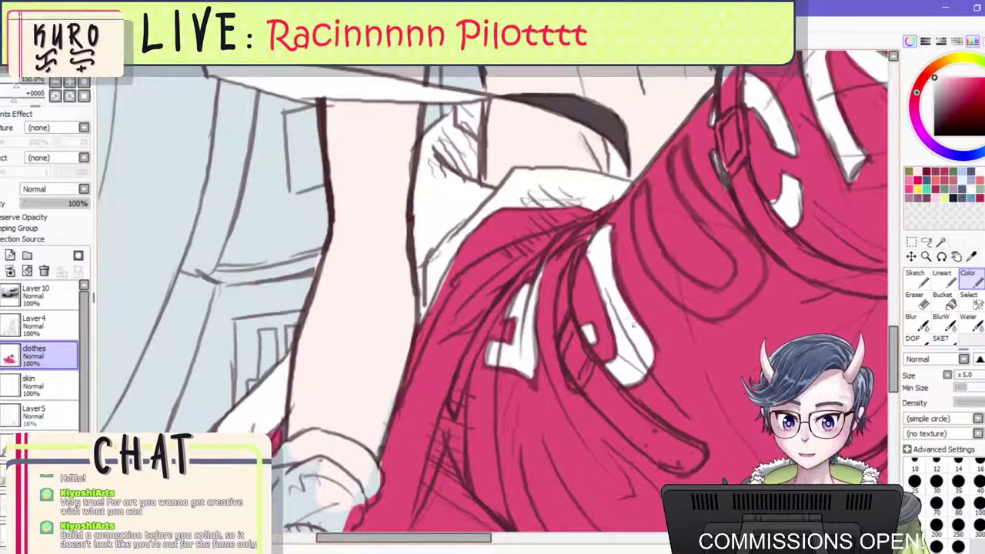
left_click_drag(633, 326, 618, 293)
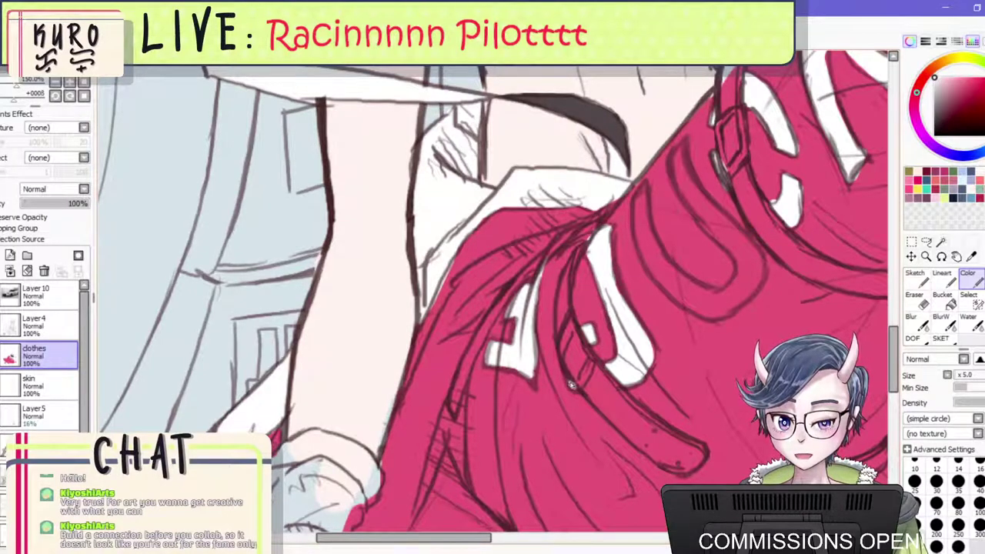
left_click_drag(571, 386, 564, 358)
Paint the hip-side stroke and lower curve of the U-shaped middle letter white.
mouse_move(639, 195)
left_mouse_down()
mouse_move(648, 262)
mouse_move(639, 196)
mouse_move(683, 299)
left_mouse_up()
mouse_move(650, 245)
left_mouse_down()
mouse_move(692, 293)
mouse_move(650, 254)
mouse_move(703, 311)
left_mouse_up()
mouse_move(656, 266)
left_mouse_down()
mouse_move(702, 308)
mouse_move(684, 248)
mouse_move(718, 298)
left_mouse_up()
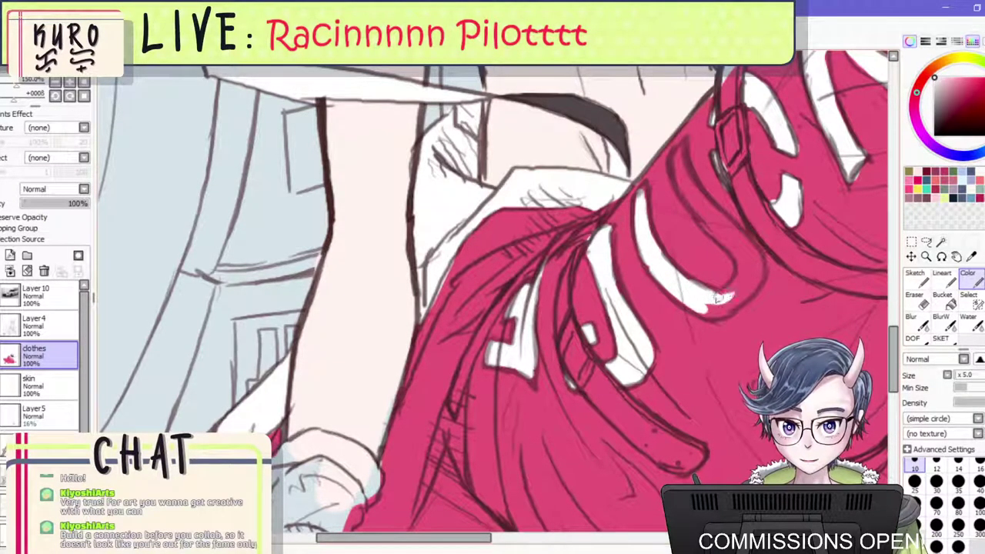
mouse_move(746, 265)
left_mouse_down()
mouse_move(706, 307)
mouse_move(717, 311)
mouse_move(739, 291)
left_mouse_up()
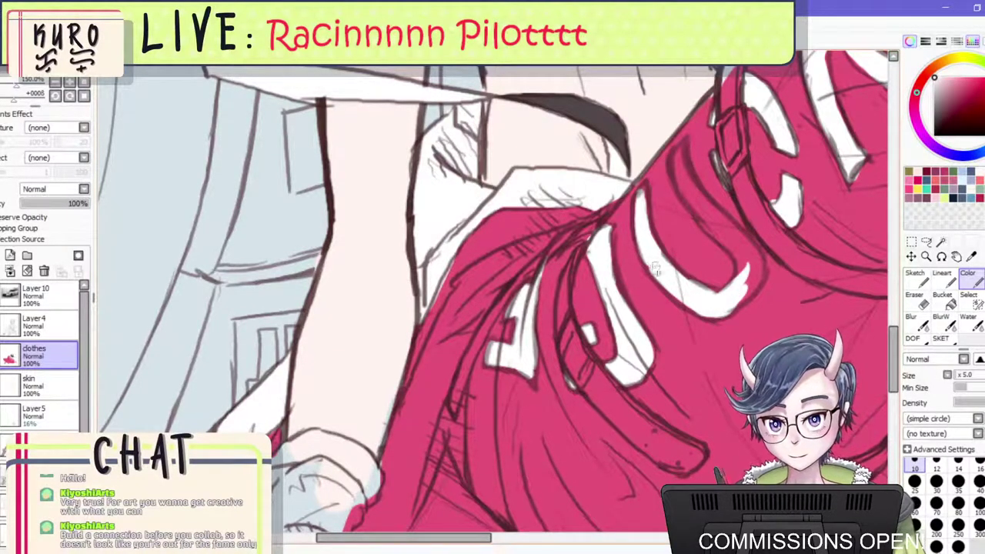
Complete the U-shaped letter in white along its knee-side stroke, up to the tapered tip near the waist.
scroll(620, 216, "down", 3)
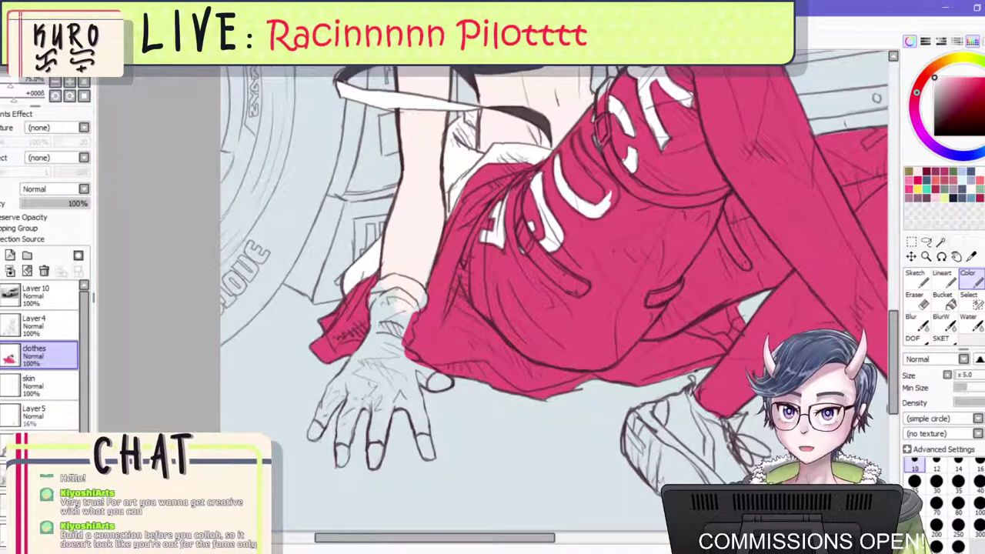
key("h")
scroll(308, 154, "down", 1)
scroll(329, 135, "up", 2)
scroll(431, 119, "up", 2)
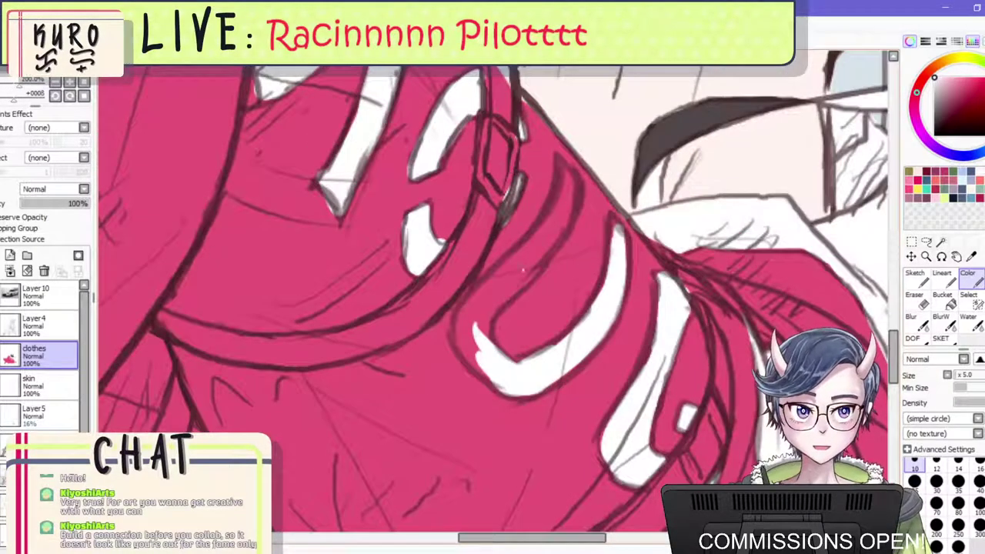
mouse_move(469, 324)
left_mouse_down()
mouse_move(485, 372)
mouse_move(464, 338)
mouse_move(462, 350)
mouse_move(469, 302)
mouse_move(491, 281)
mouse_move(476, 329)
mouse_move(555, 235)
mouse_move(539, 230)
mouse_move(565, 175)
mouse_move(549, 231)
left_mouse_up()
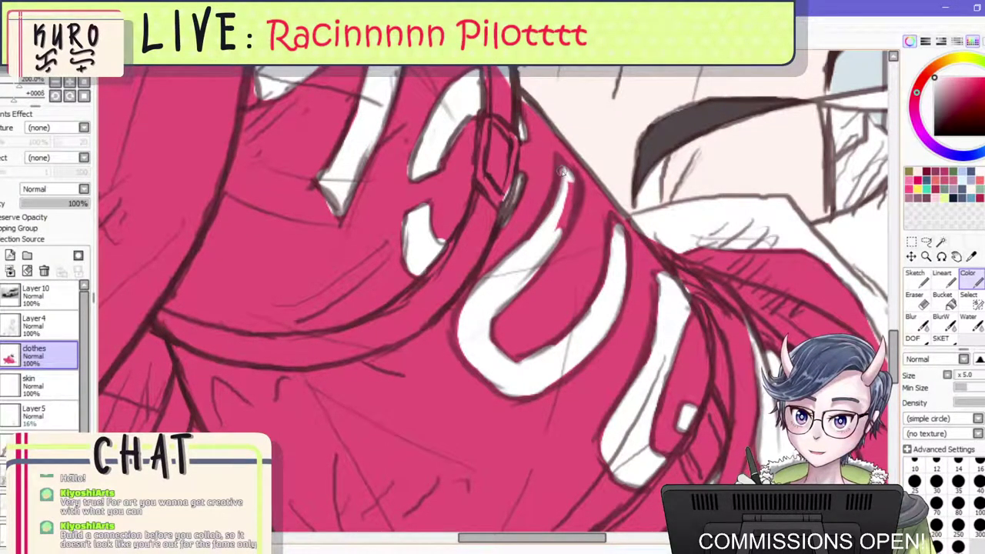
mouse_move(563, 173)
left_mouse_down()
mouse_move(560, 224)
mouse_move(546, 247)
mouse_move(560, 227)
left_mouse_up()
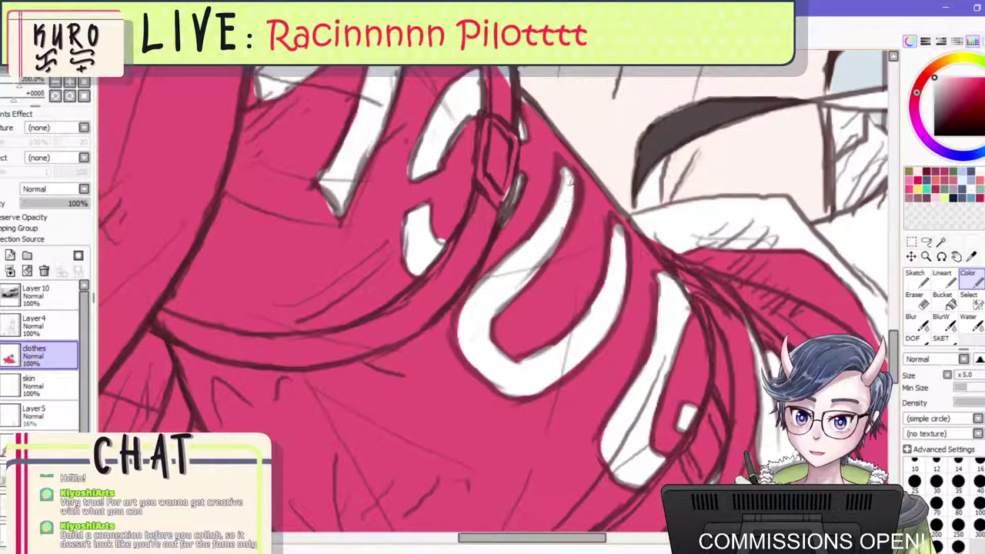
mouse_move(570, 183)
left_mouse_down()
mouse_move(564, 171)
mouse_move(547, 240)
left_mouse_up()
Examine the white trouser lettering against the whole figure and around the thigh and hip.
scroll(555, 206, "down", 4)
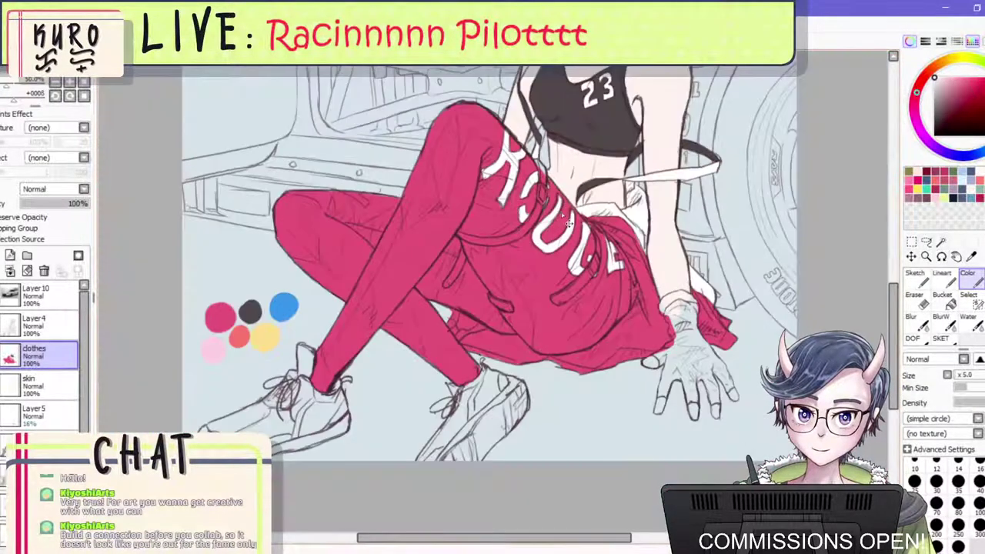
key("ctrl+minus")
scroll(492, 166, "down", 2)
scroll(486, 139, "up", 1)
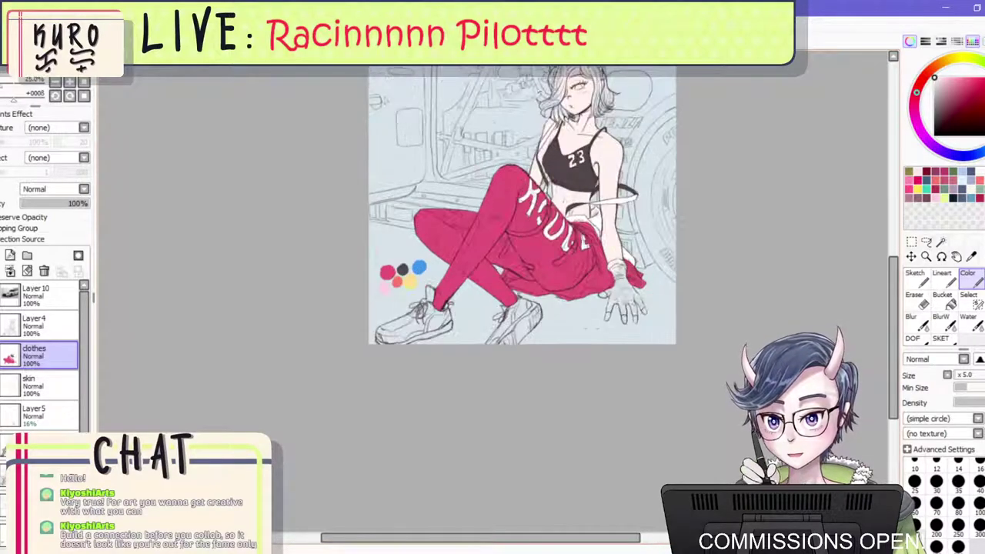
scroll(534, 164, "down", 1)
scroll(527, 94, "up", 2)
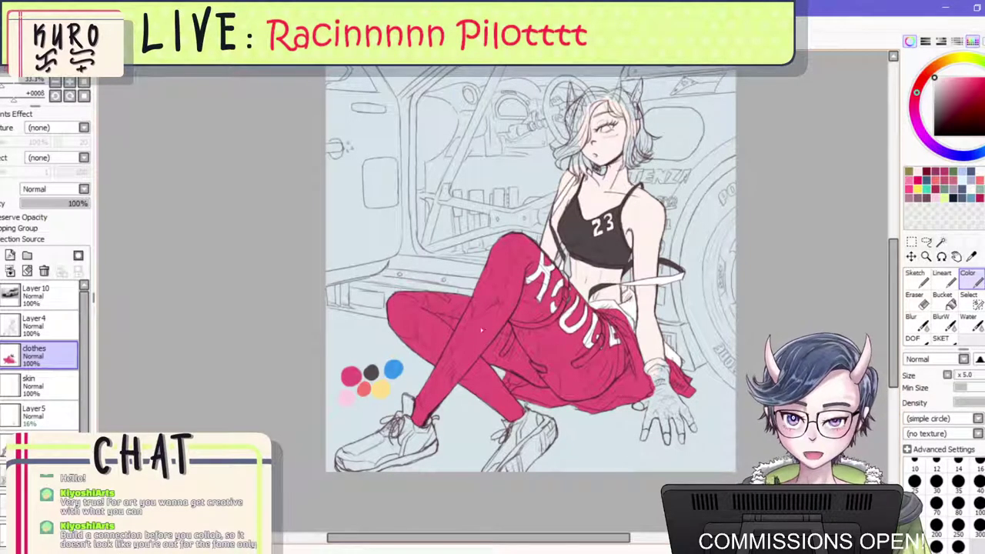
scroll(504, 311, "up", 2)
scroll(502, 308, "down", 2)
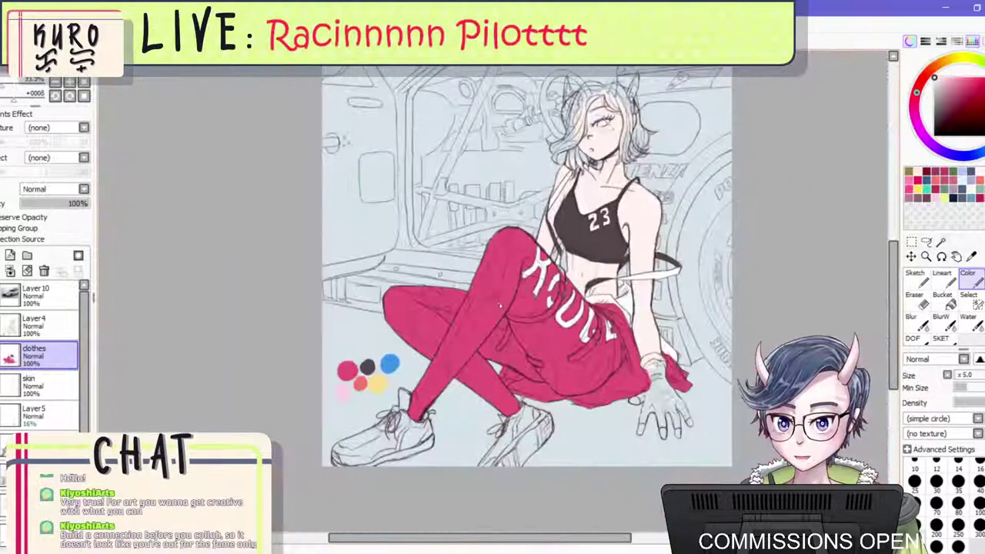
key("ctrl+plus")
scroll(568, 306, "up", 2)
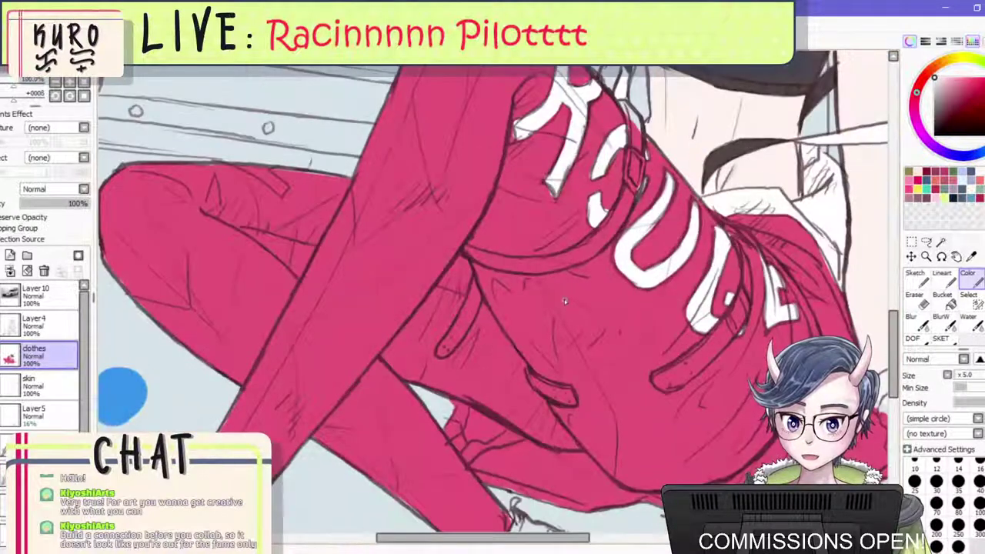
scroll(563, 300, "down", 2)
scroll(552, 298, "up", 2)
key("ctrl+plus")
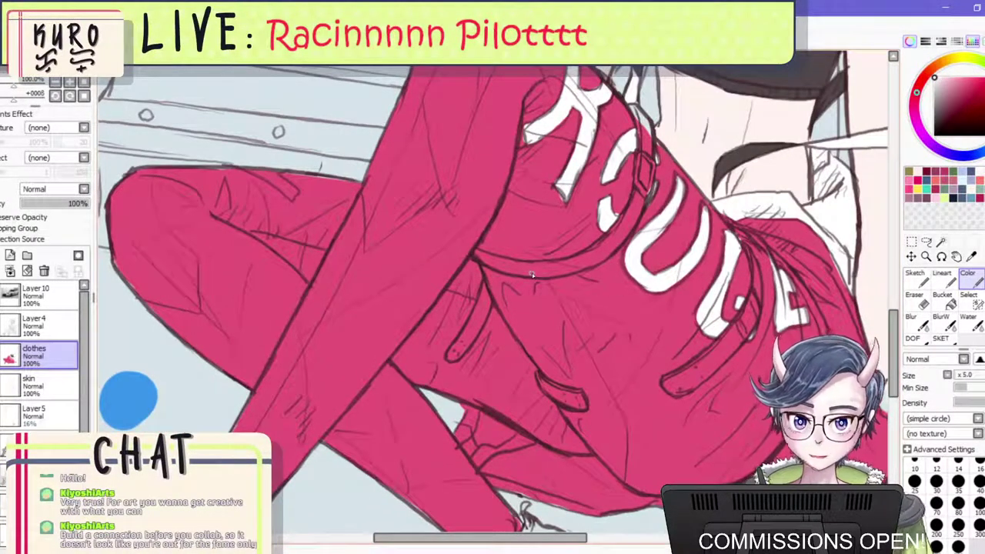
key("ctrl+minus")
key("ctrl+minus")
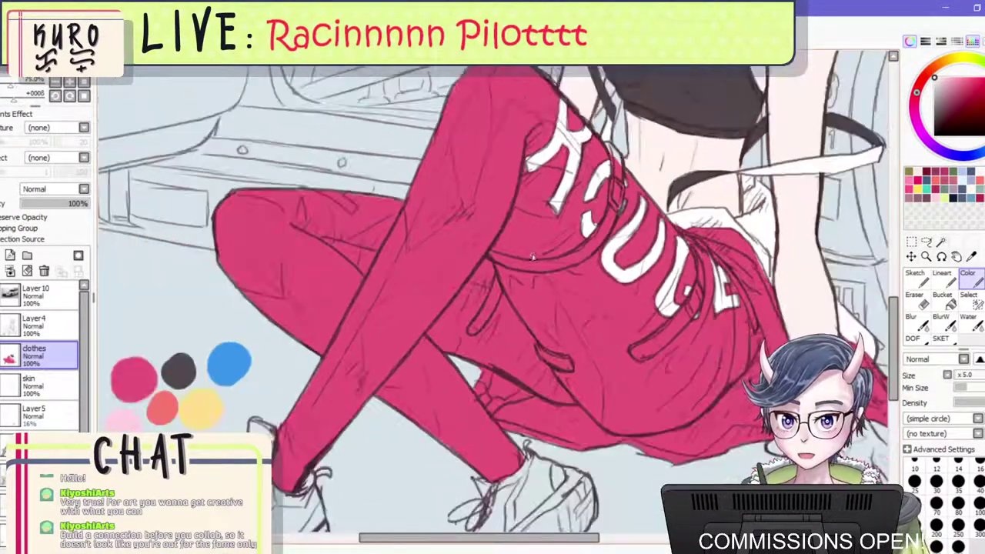
key("ctrl+minus")
key("ctrl+plus")
key("ctrl+plus")
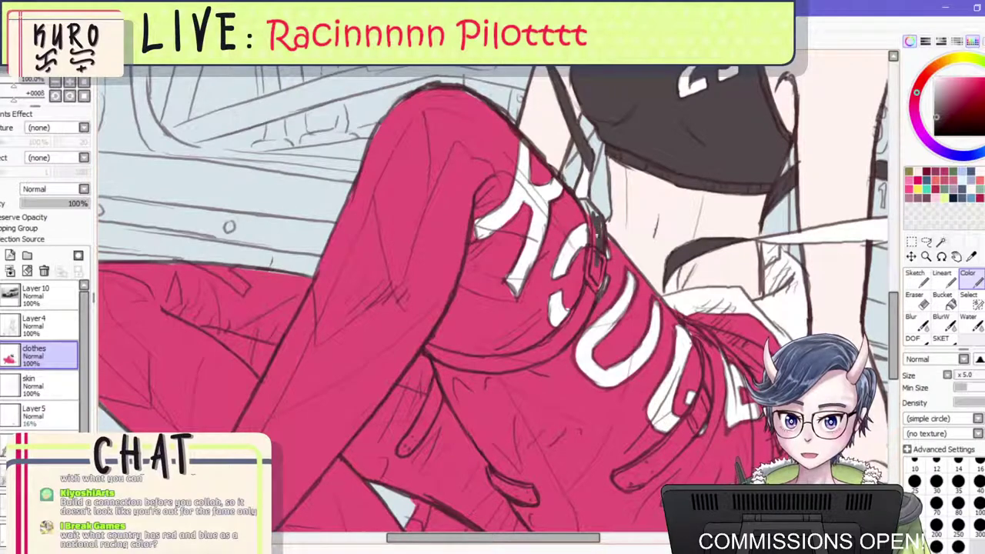
Paint the upper section of the thigh strap dark, from the top edge of the thigh down past the buckle.
key("]")
left_click_drag(597, 235, 593, 271)
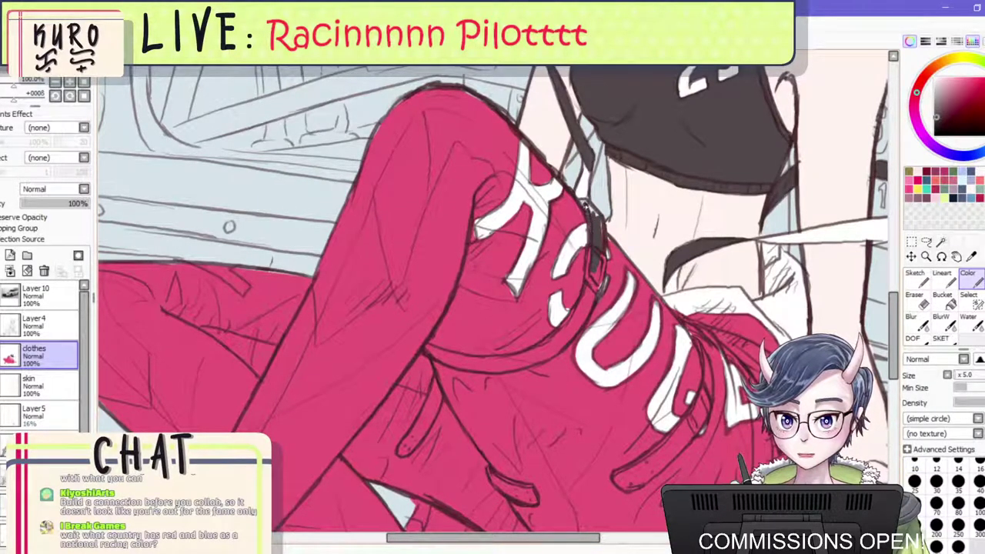
left_click_drag(599, 223, 589, 307)
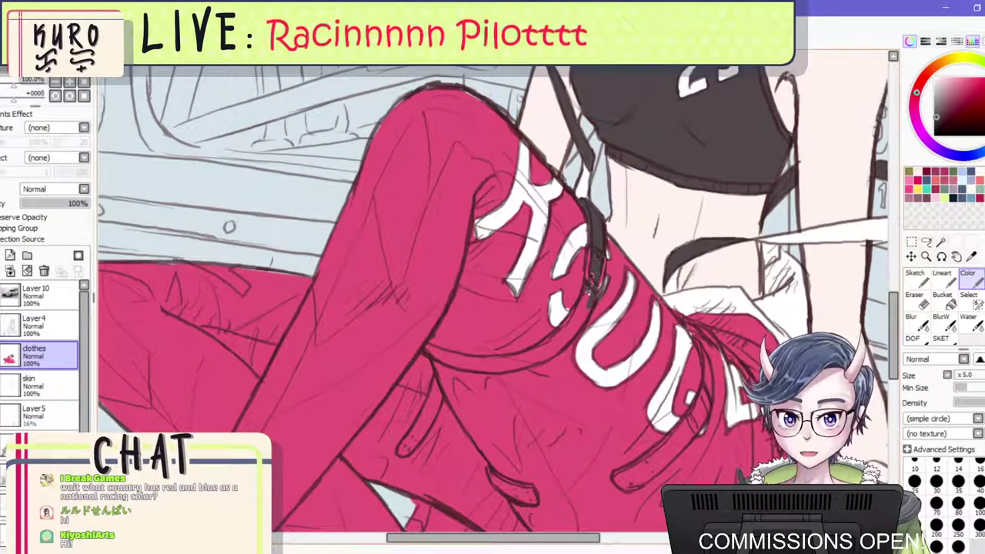
left_click_drag(594, 271, 581, 317)
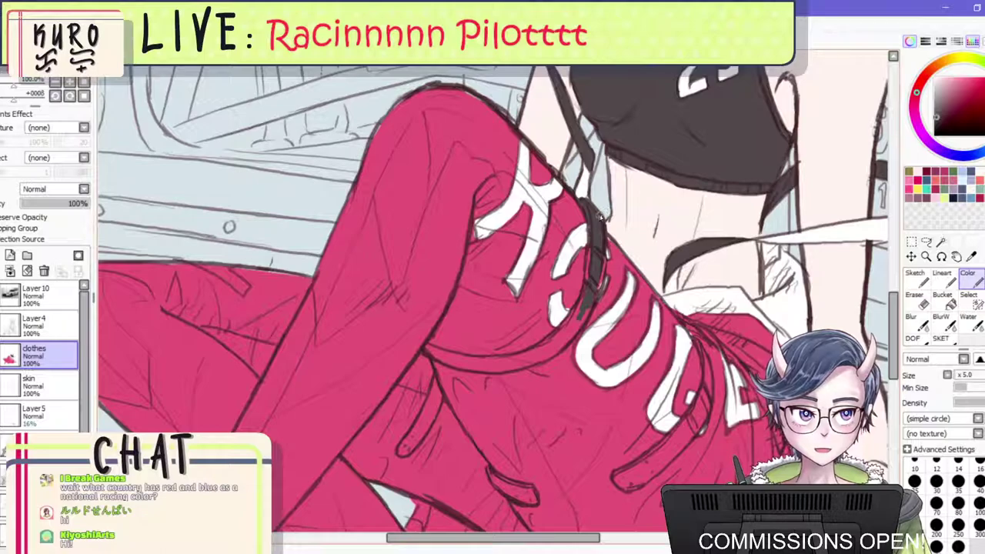
scroll(600, 218, "down", 1)
scroll(566, 257, "up", 2)
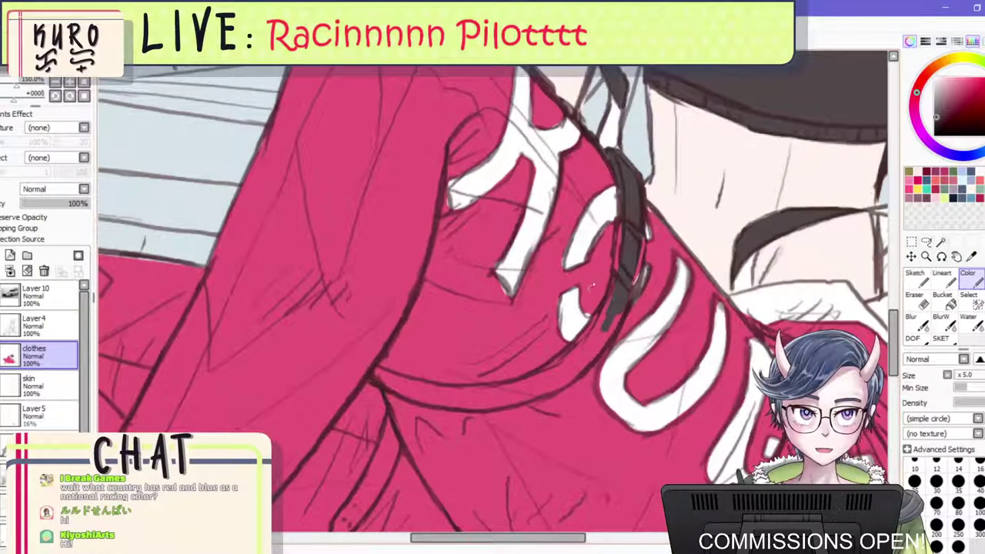
Continue the dark thigh strap below the buckle, curving around the underside of the thigh with an enlarged brush.
key("bracketright")
key("bracketright")
key("bracketright")
left_click_drag(614, 290, 582, 365)
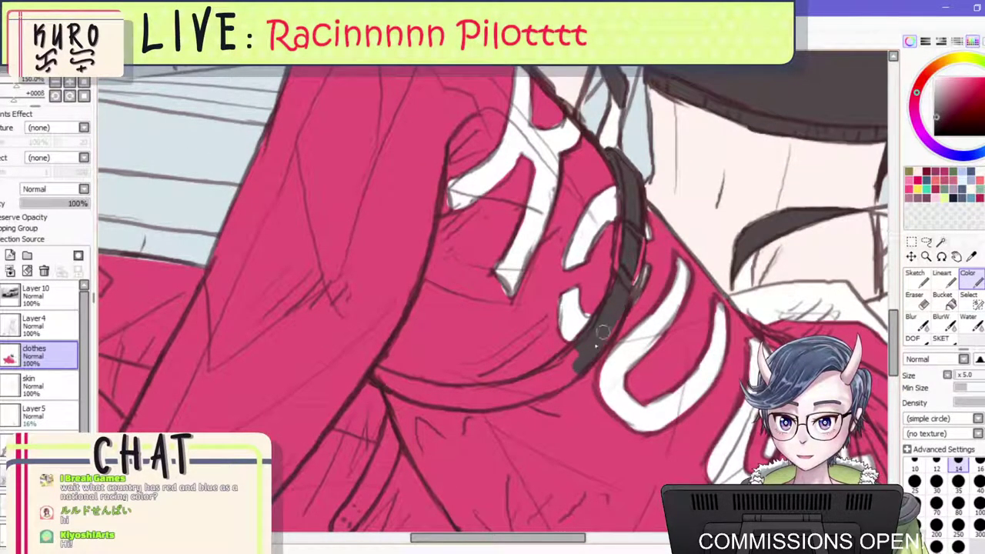
mouse_move(602, 332)
left_mouse_down()
mouse_move(572, 366)
mouse_move(534, 380)
left_mouse_up()
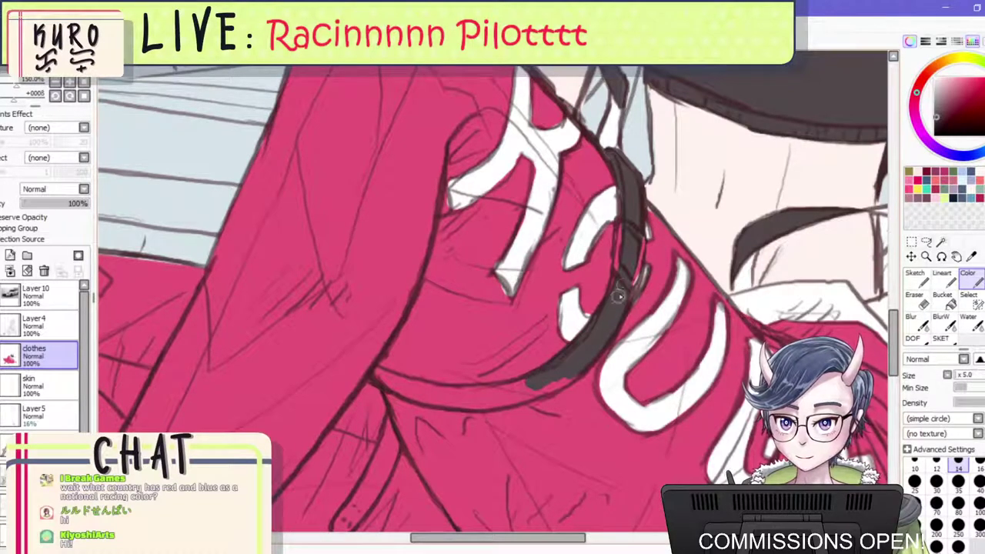
left_click_drag(618, 296, 628, 252)
mouse_move(560, 370)
left_mouse_down()
mouse_move(511, 399)
mouse_move(570, 371)
mouse_move(511, 398)
mouse_move(567, 375)
mouse_move(489, 393)
left_mouse_up()
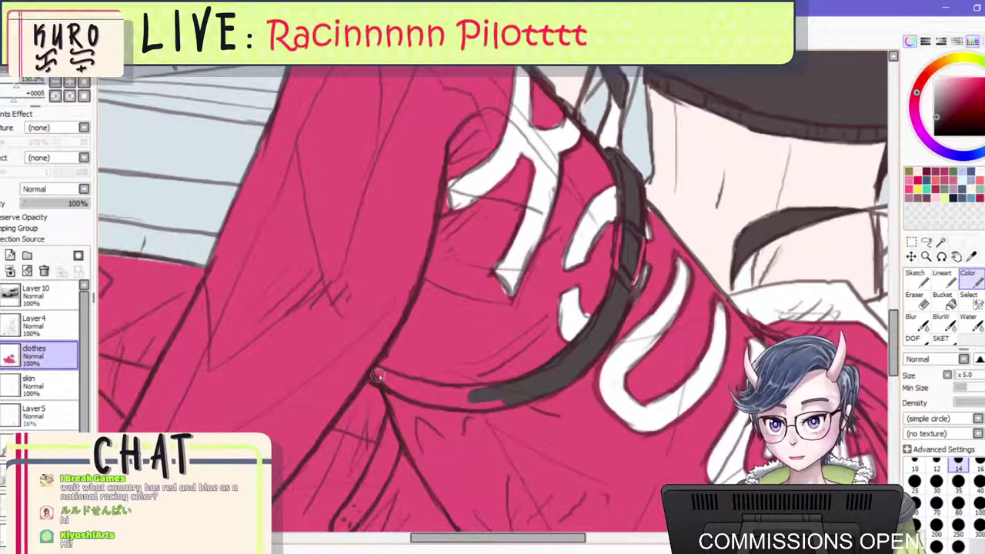
Complete the dark thigh strap with a slightly smaller brush, up to the fold behind the bent knee.
key("bracketleft")
mouse_move(378, 376)
left_mouse_down()
mouse_move(425, 394)
mouse_move(379, 374)
mouse_move(510, 392)
mouse_move(454, 395)
mouse_move(513, 386)
left_mouse_up()
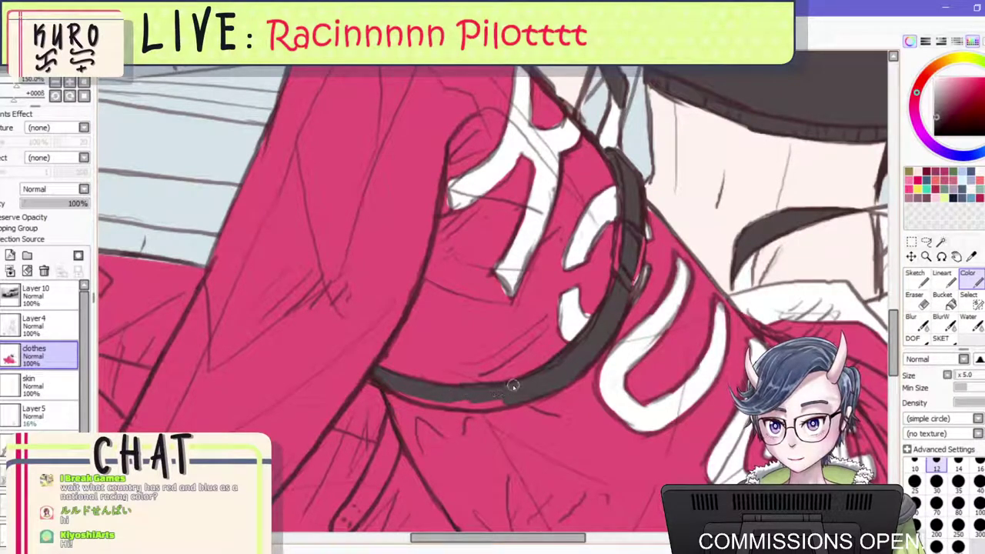
mouse_move(388, 380)
left_mouse_down()
mouse_move(470, 400)
mouse_move(390, 384)
mouse_move(496, 398)
left_mouse_up()
Fill the short strap end under the thigh and the buckled hip strap below the lettering with the dark colour.
scroll(519, 311, "down", 6)
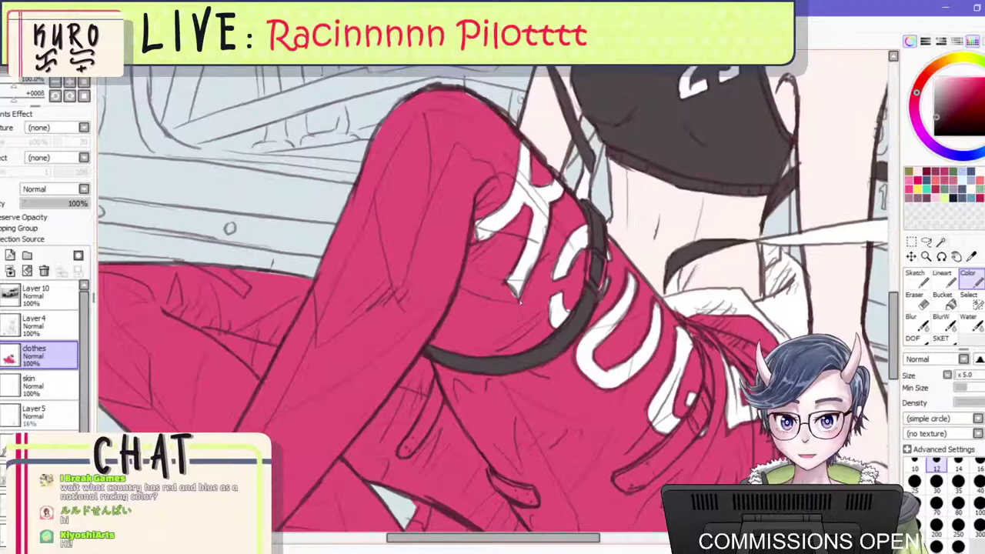
scroll(520, 341, "up", 3)
scroll(518, 340, "up", 3)
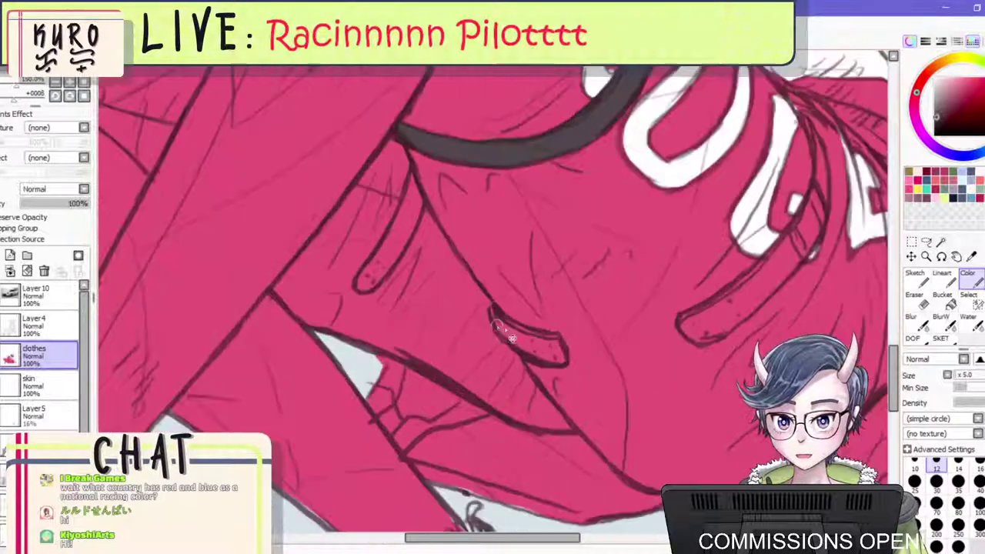
mouse_move(502, 333)
left_mouse_down()
mouse_move(554, 340)
mouse_move(529, 336)
mouse_move(560, 354)
mouse_move(502, 334)
mouse_move(530, 352)
mouse_move(511, 337)
mouse_move(554, 352)
left_mouse_up()
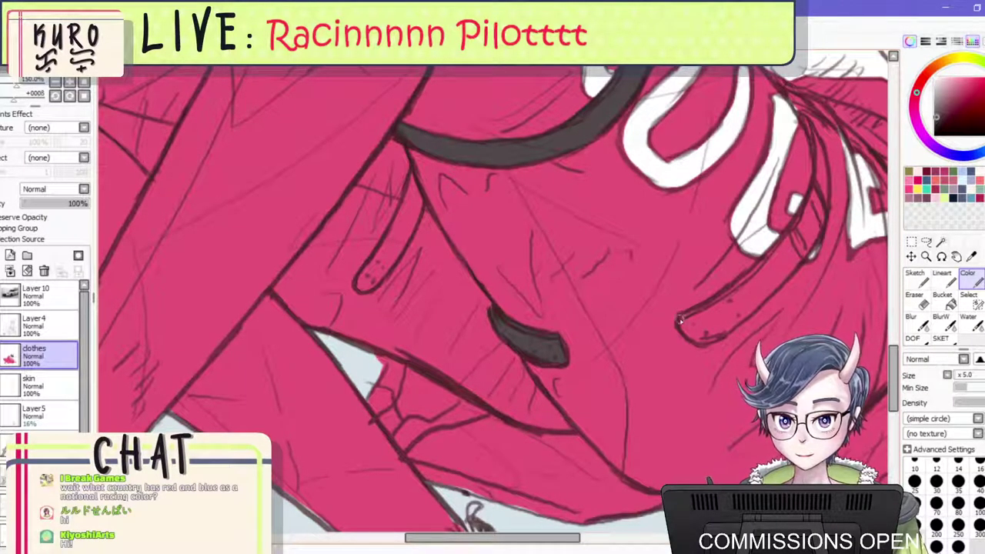
mouse_move(685, 320)
left_mouse_down()
mouse_move(699, 342)
mouse_move(689, 333)
mouse_move(704, 342)
mouse_move(724, 332)
mouse_move(713, 335)
mouse_move(756, 295)
mouse_move(690, 315)
mouse_move(724, 300)
mouse_move(789, 238)
mouse_move(744, 285)
mouse_move(807, 220)
mouse_move(807, 123)
mouse_move(818, 203)
mouse_move(820, 154)
mouse_move(805, 245)
mouse_move(822, 174)
mouse_move(815, 227)
mouse_move(736, 310)
mouse_move(776, 279)
mouse_move(722, 320)
mouse_move(767, 287)
mouse_move(752, 304)
mouse_move(715, 334)
mouse_move(747, 305)
mouse_move(737, 286)
mouse_move(720, 317)
mouse_move(699, 318)
mouse_move(706, 327)
mouse_move(730, 310)
mouse_move(729, 296)
mouse_move(796, 232)
mouse_move(795, 245)
mouse_move(699, 332)
mouse_move(728, 323)
mouse_move(782, 270)
mouse_move(733, 319)
mouse_move(815, 209)
mouse_move(793, 260)
mouse_move(822, 161)
mouse_move(815, 218)
mouse_move(822, 154)
mouse_move(824, 196)
mouse_move(802, 250)
mouse_move(821, 217)
left_mouse_up()
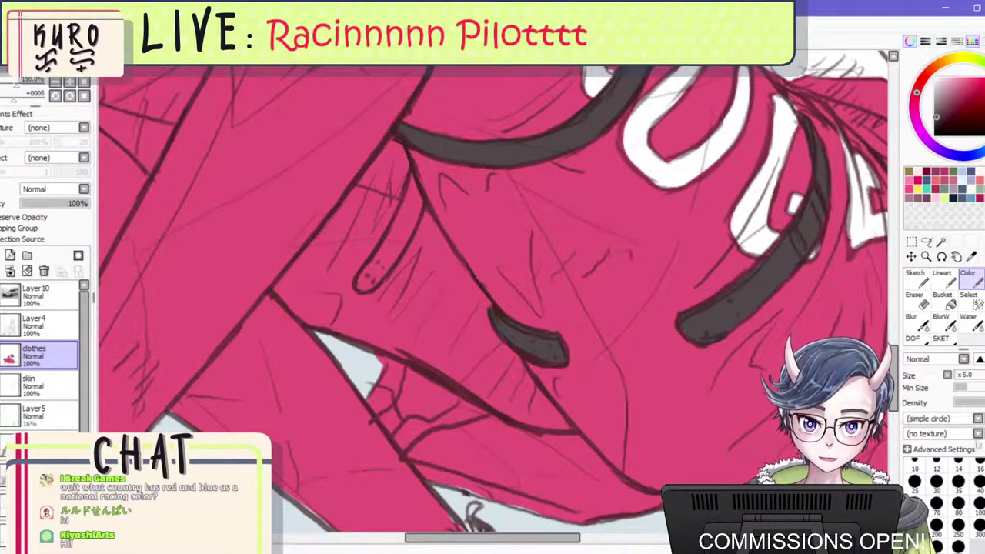
Examine the finished straps and the crossed legs against the whole figure and up close.
scroll(598, 298, "down", 4)
left_click_drag(491, 270, 543, 285)
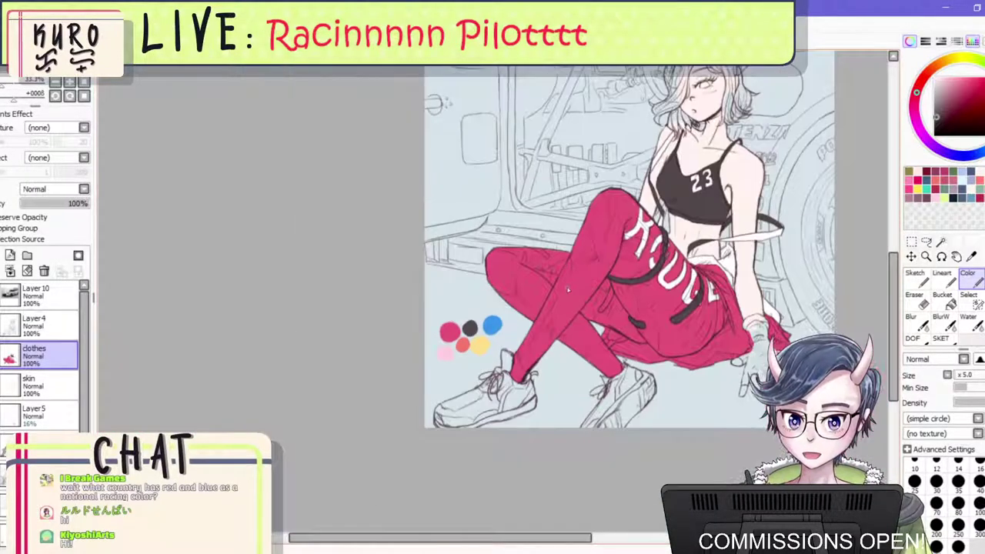
scroll(562, 283, "up", 1)
scroll(565, 286, "down", 2)
scroll(569, 290, "up", 3)
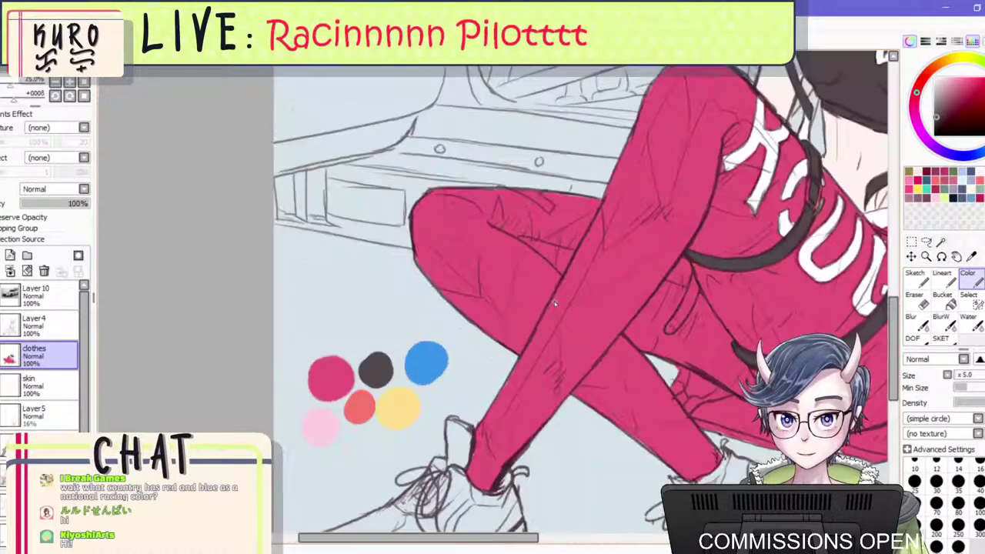
scroll(578, 300, "down", 2)
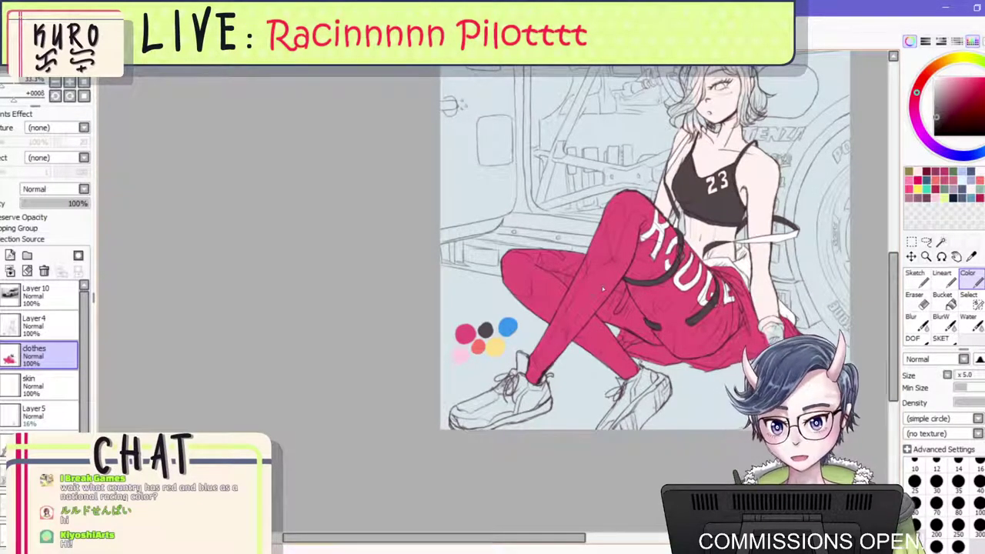
scroll(594, 289, "up", 3)
scroll(585, 276, "down", 3)
scroll(608, 221, "up", 3)
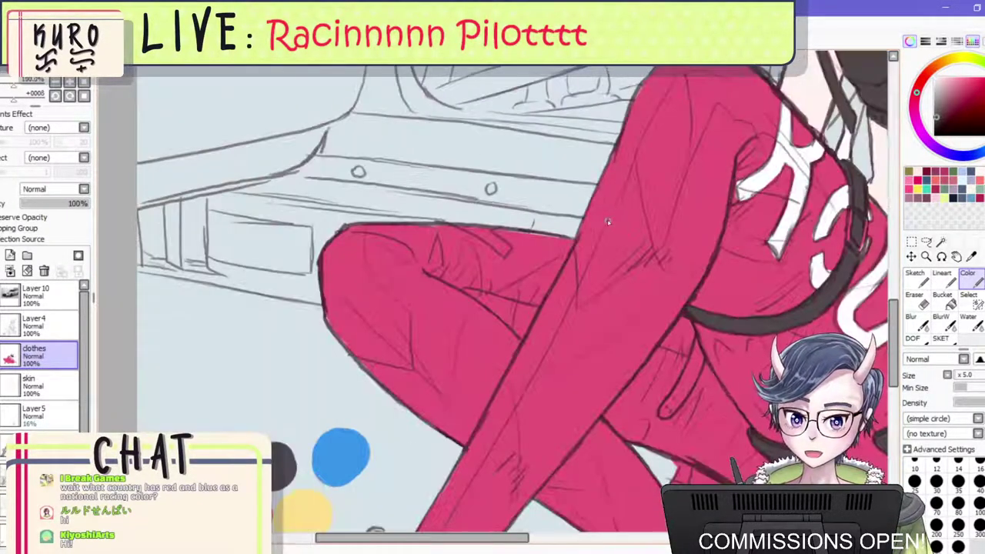
scroll(608, 221, "down", 1)
scroll(607, 222, "up", 1)
scroll(396, 223, "down", 1)
Rotate the canvas until the front shin lies nearly horizontal, pick white, and try a stroke on the shin.
key("End")
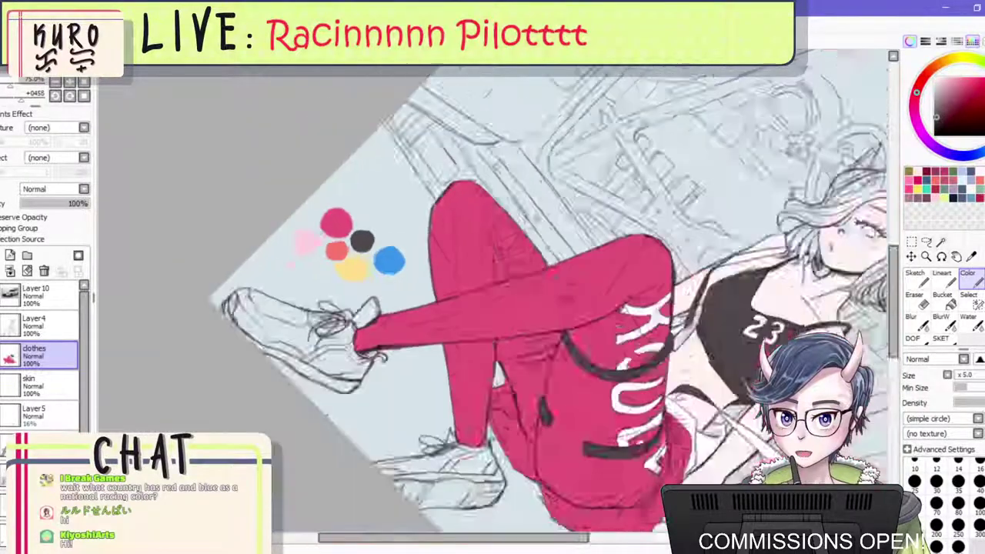
left_click_drag(405, 301, 423, 268)
scroll(427, 270, "up", 3)
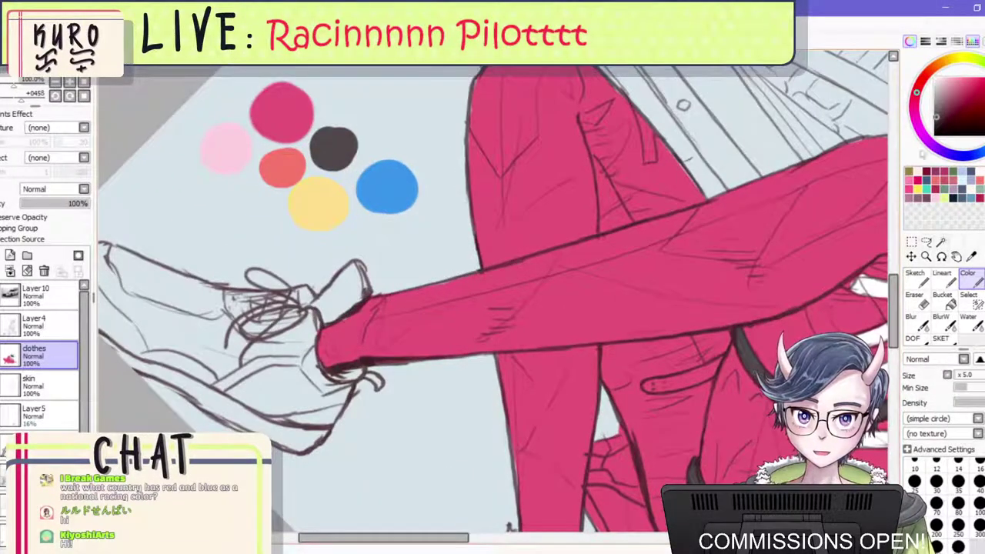
scroll(518, 307, "up", 2)
left_click_drag(448, 314, 479, 344)
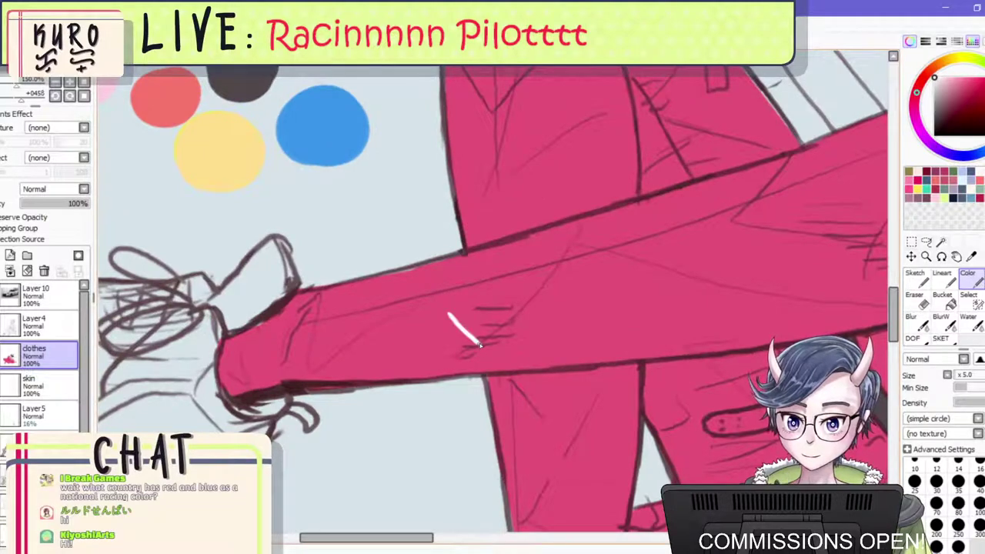
key("ctrl+z")
Draw a white chevron pointing towards the knee on the front shin with the SKET brush.
left_click(936, 343)
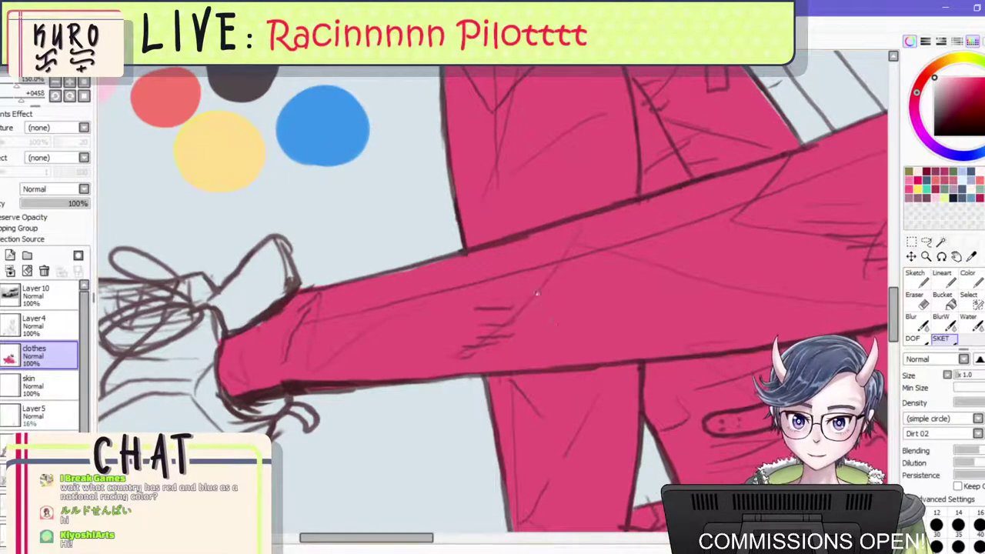
mouse_move(533, 291)
left_mouse_down()
mouse_move(566, 324)
mouse_move(543, 371)
left_mouse_up()
mouse_move(534, 296)
left_mouse_down()
mouse_move(566, 330)
mouse_move(545, 366)
left_mouse_up()
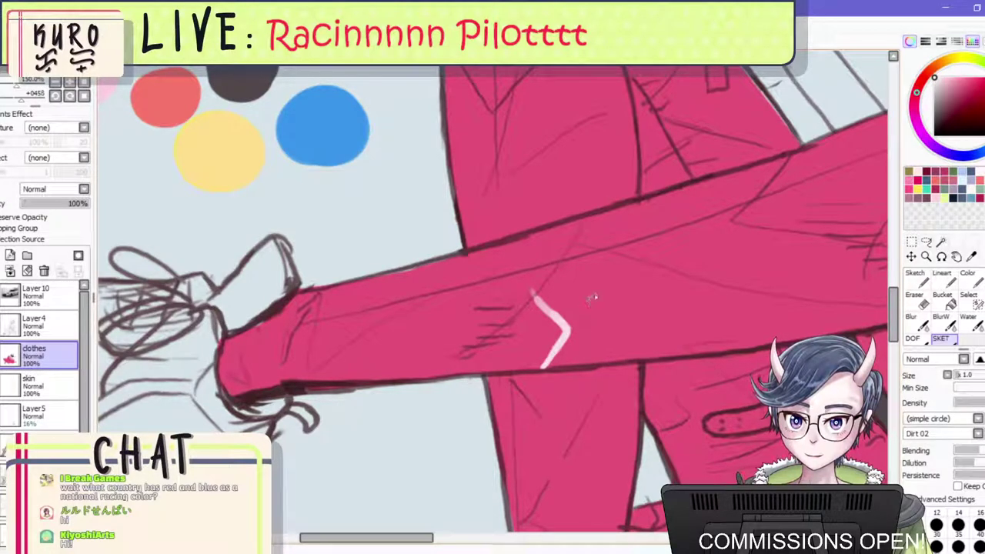
left_click_drag(603, 289, 582, 360)
key("ctrl+z")
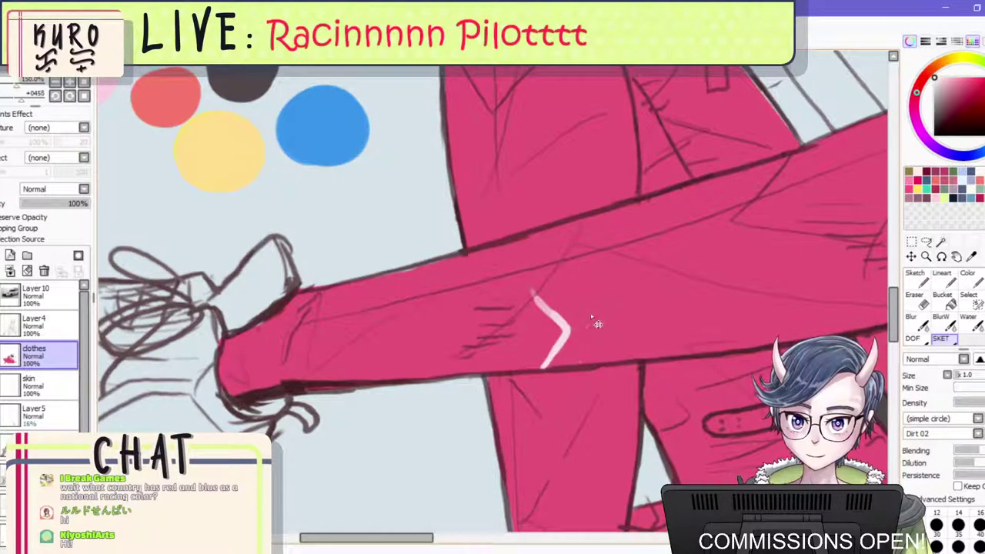
key("ctrl+z")
key("ctrl+y")
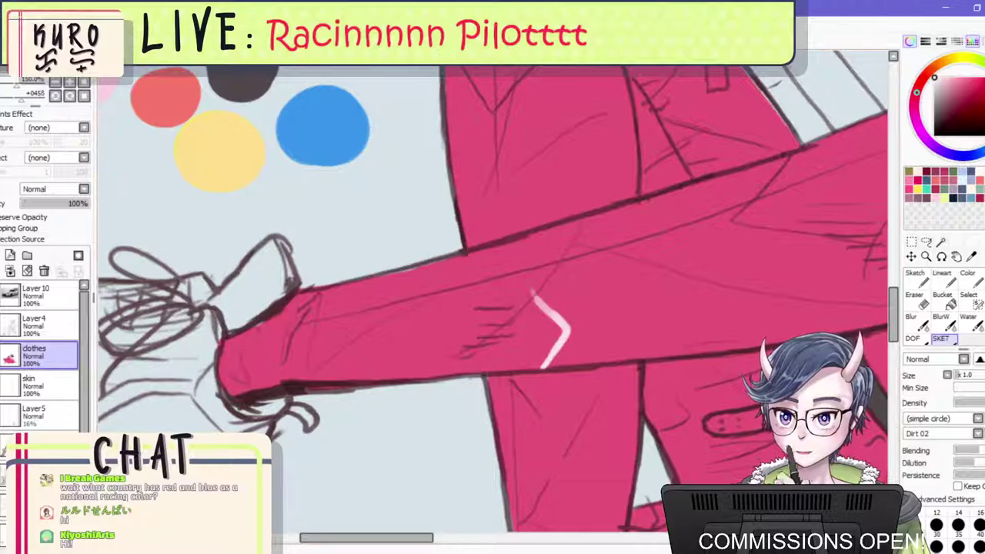
Try white letters K, I and Y beside the chevron on the front shin.
left_click_drag(585, 307, 583, 346)
mouse_move(585, 289)
left_mouse_down()
mouse_move(582, 348)
mouse_move(614, 298)
mouse_move(588, 342)
left_mouse_up()
key("ctrl+z")
key("ctrl+z")
mouse_move(613, 294)
left_mouse_down()
mouse_move(598, 316)
mouse_move(629, 338)
left_mouse_up()
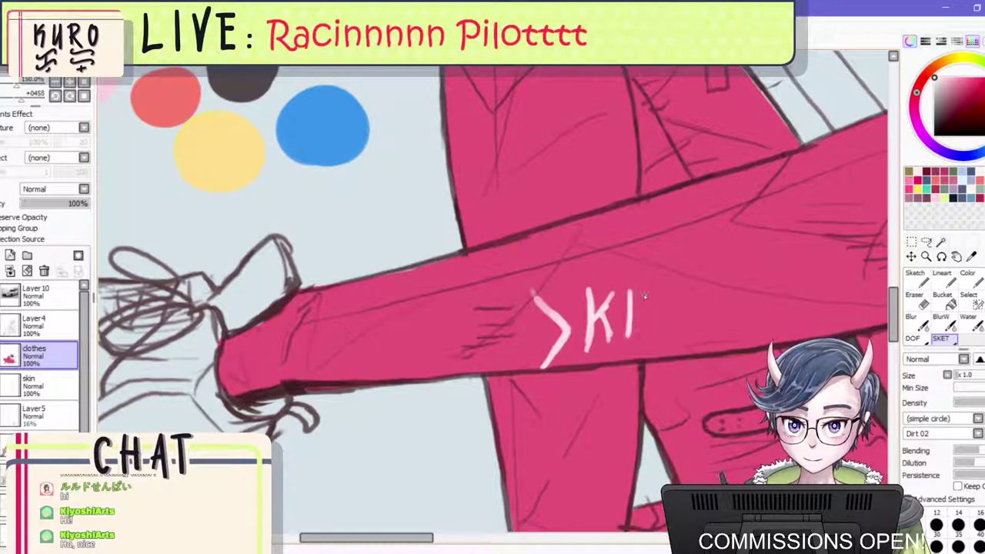
left_click_drag(667, 289, 657, 308)
scroll(648, 298, "down", 2)
scroll(648, 299, "up", 2)
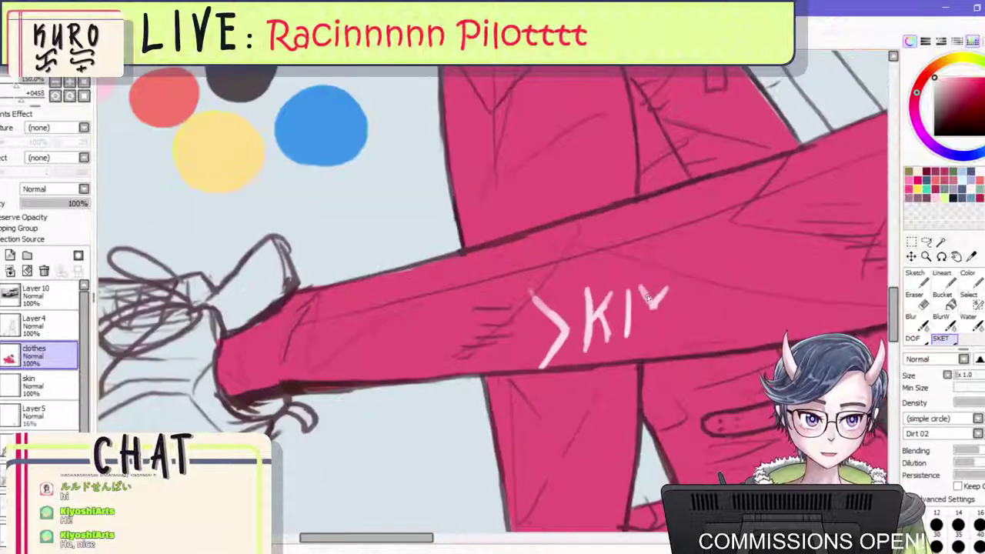
Undo the trial letters and the large chevron, and redraw a smaller white chevron near the shin's lower edge.
key("ctrl+z")
key("ctrl+z")
key("ctrl+z")
key("ctrl+z")
key("ctrl+z")
key("ctrl+z")
key("ctrl+z")
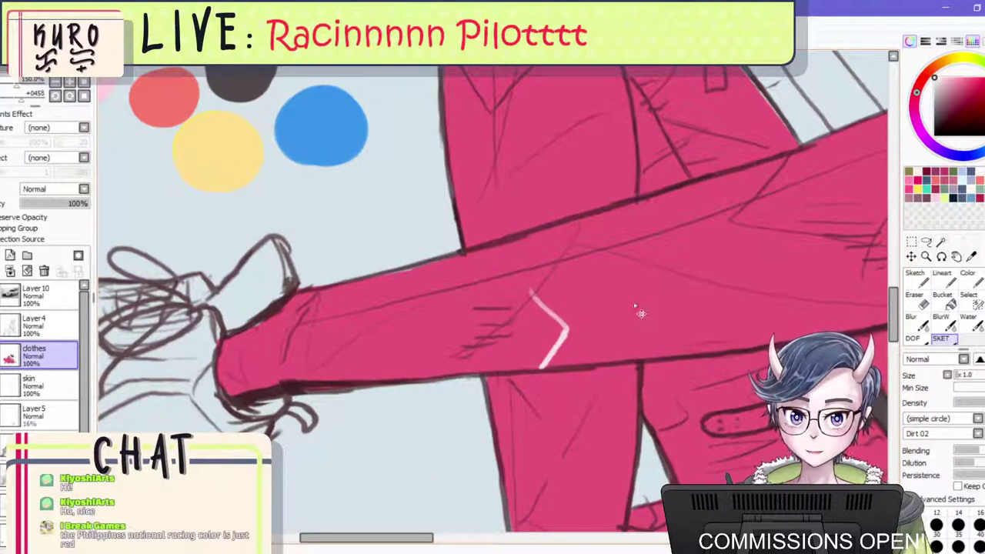
key("ctrl+z")
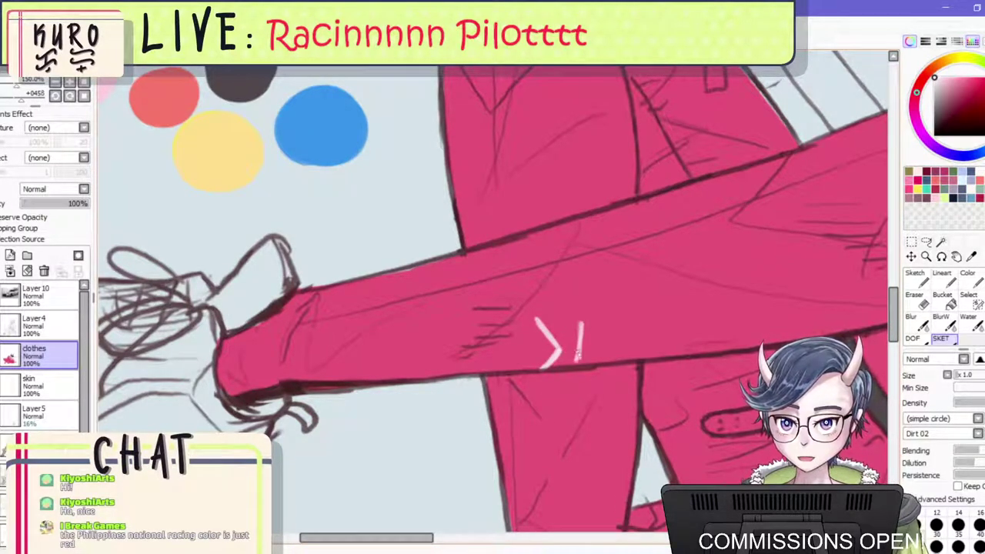
Try a smaller white K and I next to the small chevron and check them against the legs.
left_click_drag(578, 354, 576, 367)
key("ctrl+z")
mouse_move(583, 322)
left_mouse_down()
mouse_move(581, 362)
mouse_move(585, 344)
left_mouse_up()
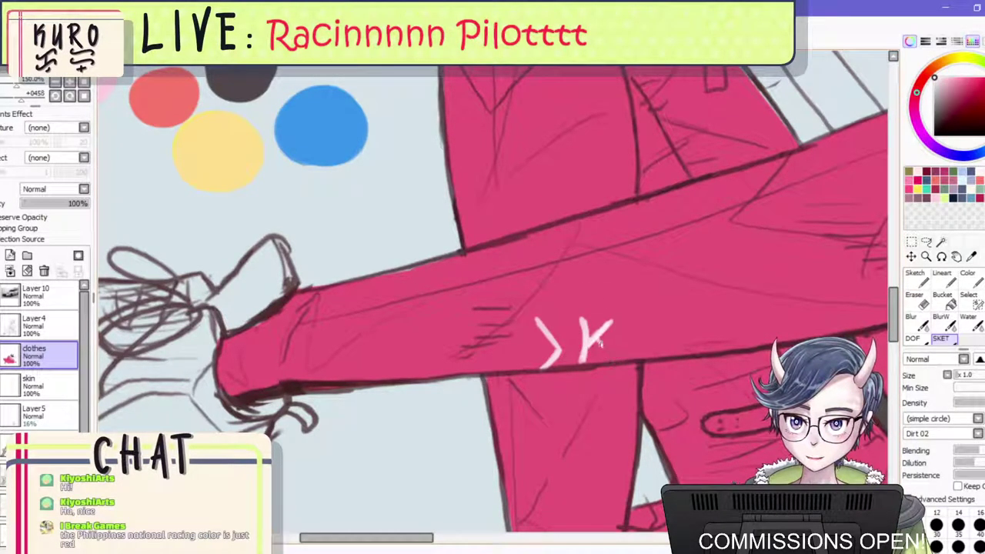
key("ctrl+z")
key("ctrl+z")
key("ctrl+z")
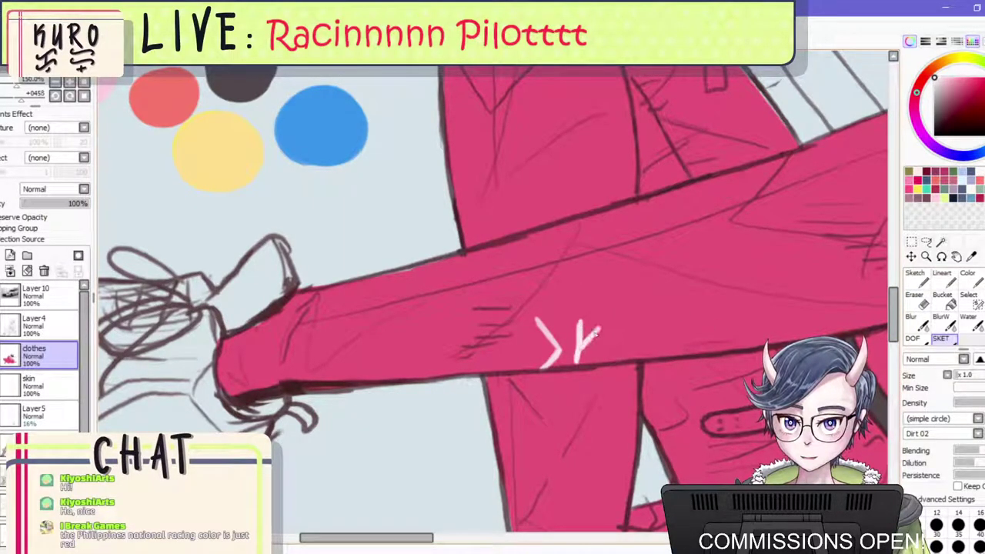
key("ctrl+z")
left_click_drag(605, 321, 587, 346)
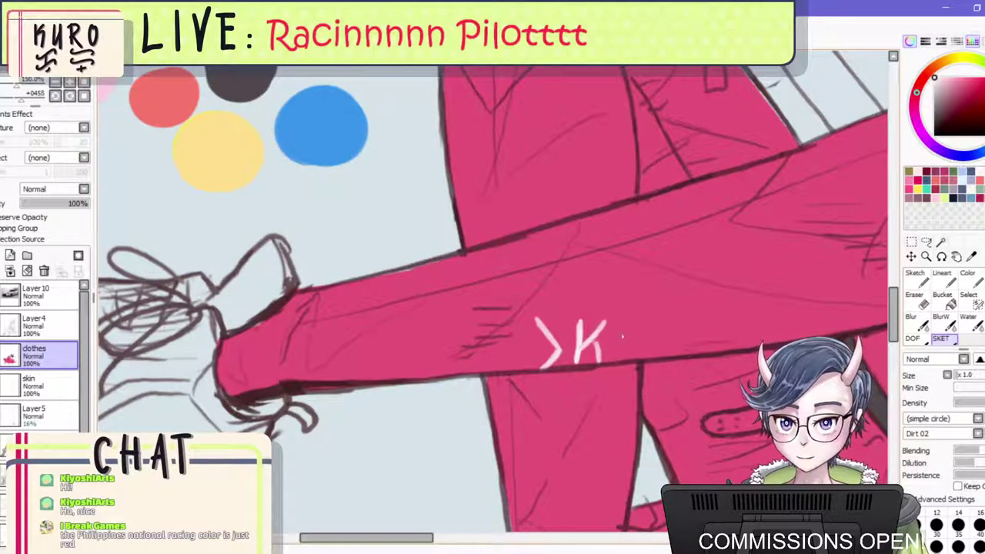
scroll(636, 331, "down", 6)
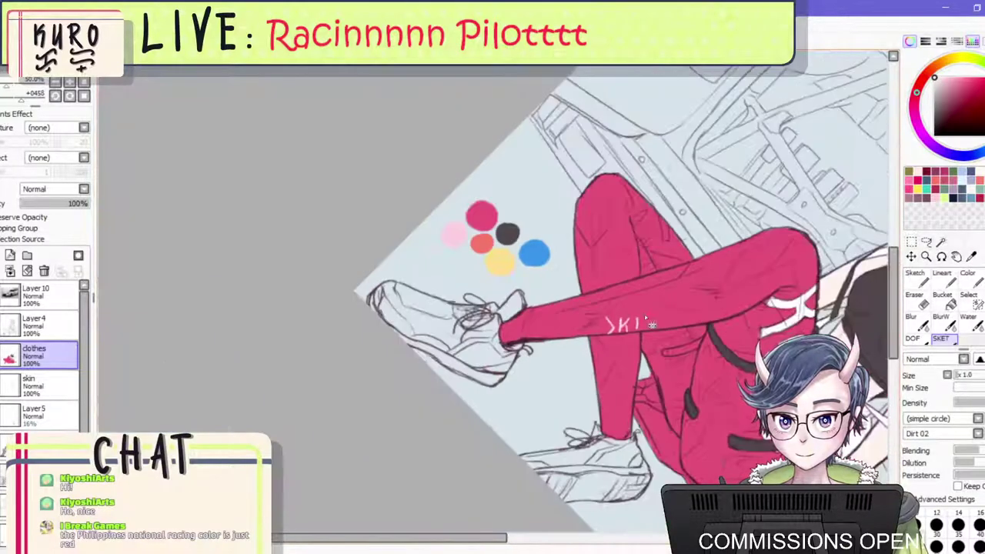
scroll(642, 335, "up", 6)
scroll(561, 272, "up", 2)
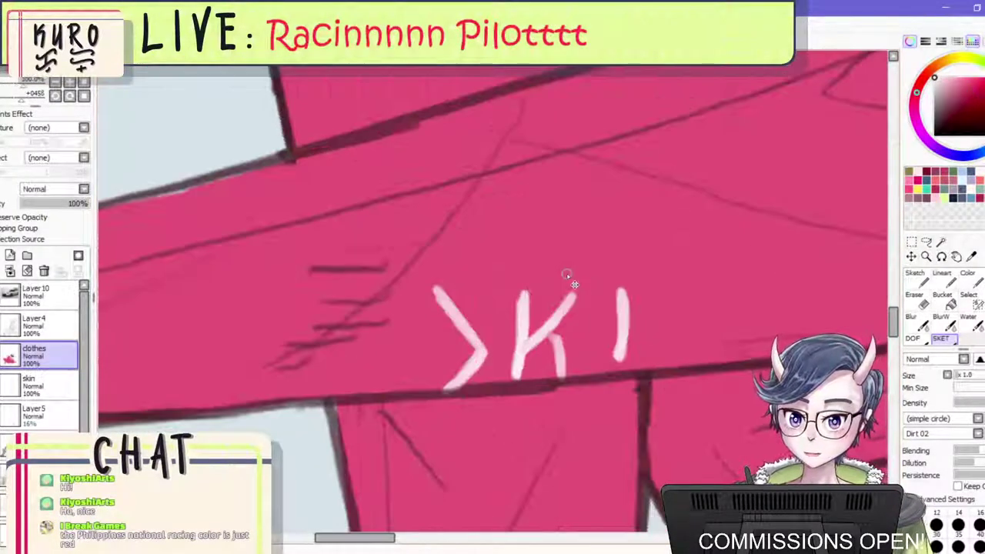
Undo the trial K and I, and redraw a shorter white K beside the chevron.
key("ctrl+z")
key("ctrl+z")
key("ctrl+z")
key("ctrl+z")
mouse_move(520, 354)
left_mouse_down()
mouse_move(520, 301)
mouse_move(523, 351)
left_mouse_up()
key("ctrl+z")
key("ctrl+z")
left_click_drag(523, 306, 526, 377)
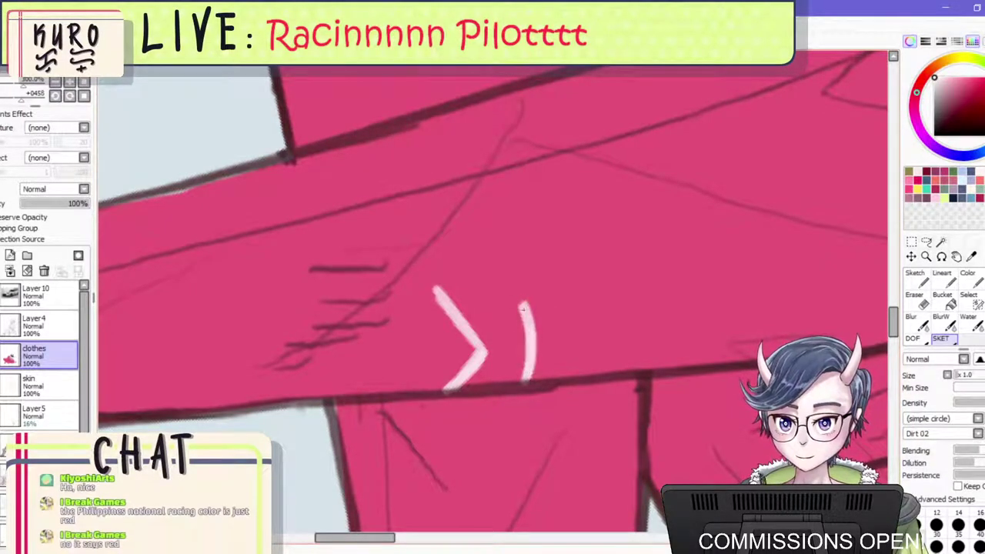
mouse_move(567, 304)
left_mouse_down()
mouse_move(539, 343)
mouse_move(566, 377)
left_mouse_up()
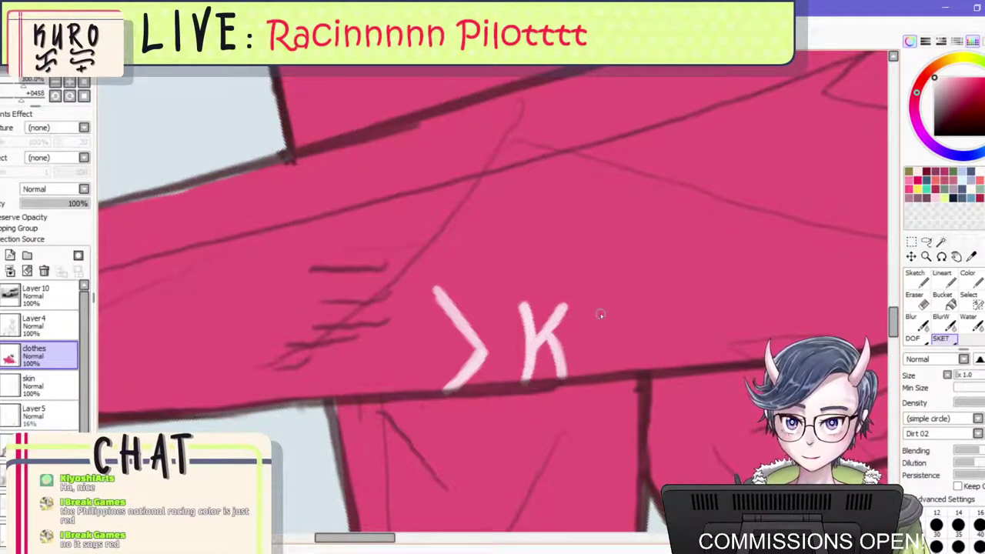
Add a white I and Y after the K, reworking the Y until its arms and stem are even.
left_click_drag(609, 306, 603, 376)
left_click_drag(629, 302, 650, 336)
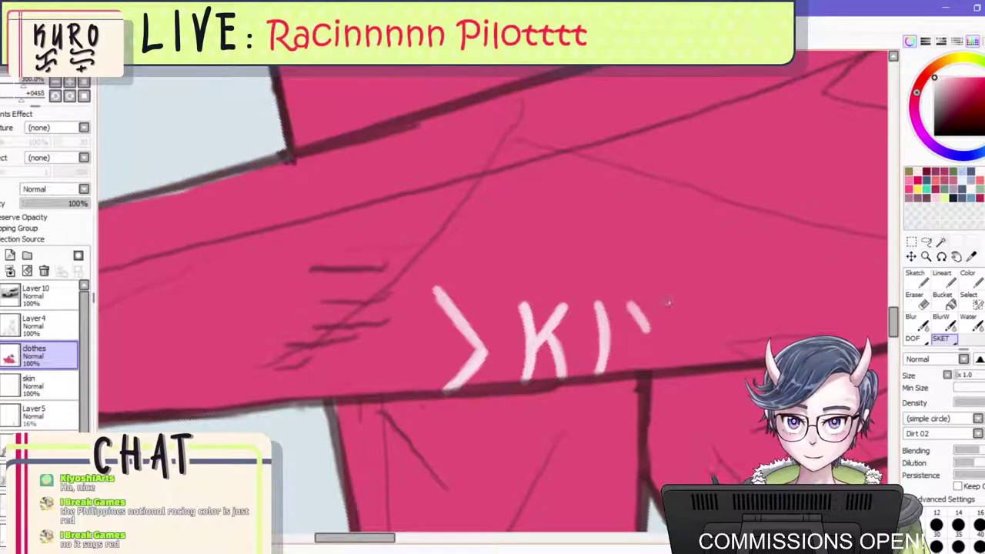
left_click_drag(668, 300, 645, 368)
mouse_move(632, 306)
left_mouse_down()
mouse_move(646, 337)
mouse_move(660, 316)
mouse_move(645, 370)
left_mouse_up()
key("ctrl+z")
key("ctrl+z")
key("ctrl+z")
key("ctrl+z")
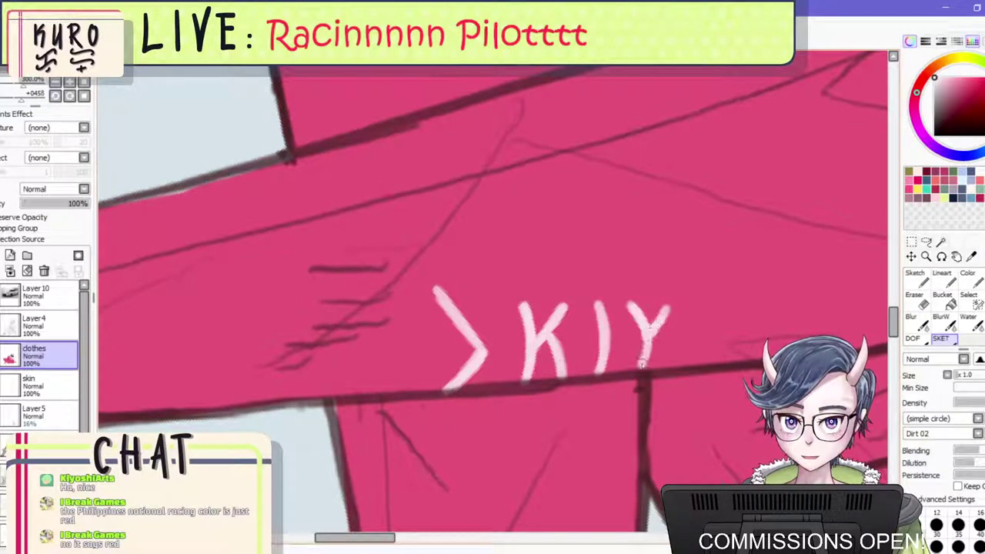
mouse_move(650, 333)
left_mouse_down()
mouse_move(642, 364)
mouse_move(708, 335)
mouse_move(700, 359)
left_mouse_up()
left_click_drag(700, 303, 700, 364)
key("ctrl+z")
key("ctrl+z")
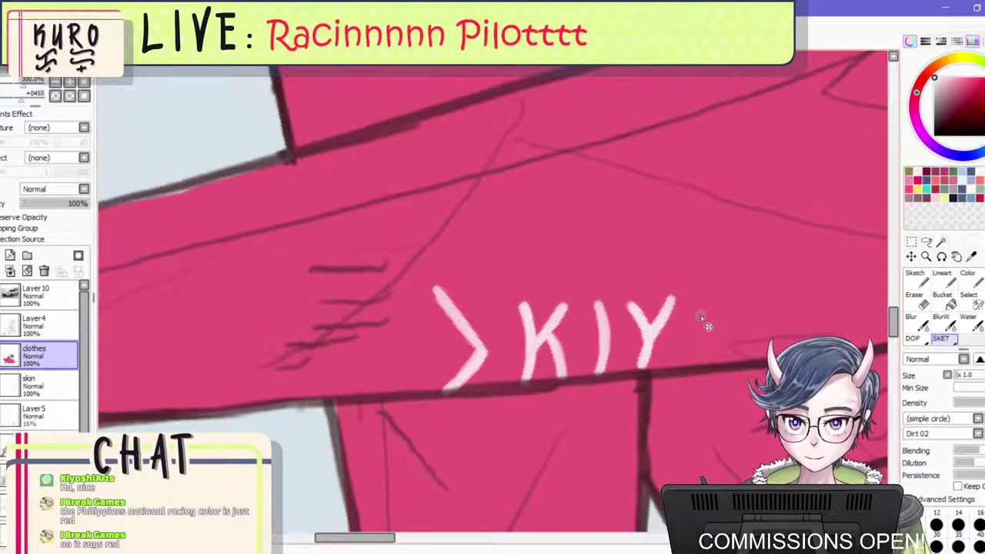
Draw a white letter O after the Y, redoing its curve to fit above the shin's lower edge.
mouse_move(698, 314)
left_mouse_down()
mouse_move(696, 358)
mouse_move(730, 306)
mouse_move(747, 328)
mouse_move(742, 357)
mouse_move(726, 361)
left_mouse_up()
key("ctrl+z")
mouse_move(727, 305)
left_mouse_down()
mouse_move(744, 326)
mouse_move(743, 351)
left_mouse_up()
key("ctrl+z")
mouse_move(729, 306)
left_mouse_down()
mouse_move(734, 360)
mouse_move(721, 362)
left_mouse_up()
key("ctrl+z")
left_click_drag(699, 338, 714, 365)
scroll(688, 327, "down", 2)
scroll(759, 314, "up", 2)
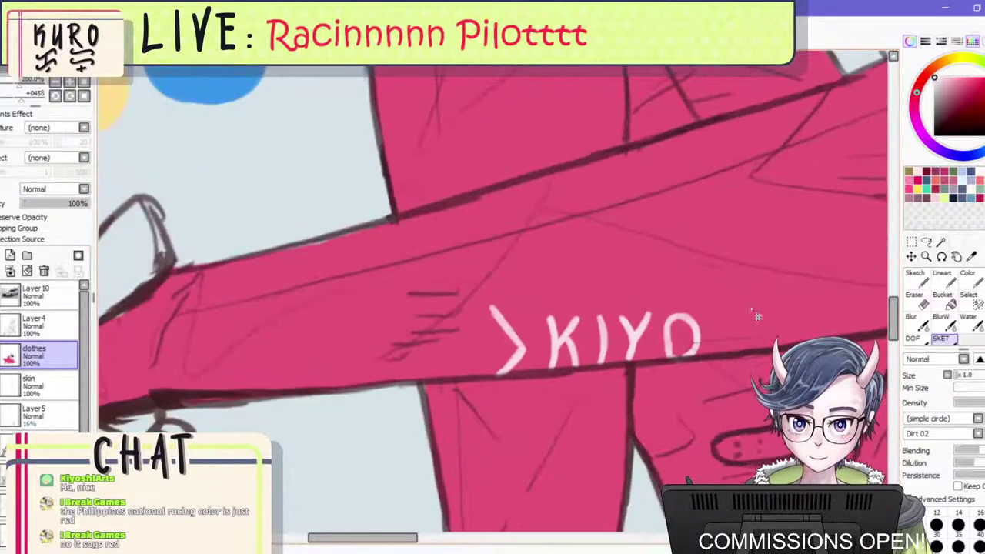
Continue the white shin lettering after the O with the letters S, H and a dotted i.
mouse_move(723, 309)
left_mouse_down()
mouse_move(709, 335)
mouse_move(718, 315)
mouse_move(699, 318)
mouse_move(702, 339)
mouse_move(729, 356)
mouse_move(723, 374)
mouse_move(696, 375)
left_mouse_up()
key("ctrl+z")
left_click_drag(755, 304, 762, 365)
mouse_move(792, 302)
left_mouse_down()
mouse_move(798, 345)
mouse_move(786, 343)
mouse_move(832, 337)
left_mouse_up()
left_click_drag(854, 302, 857, 339)
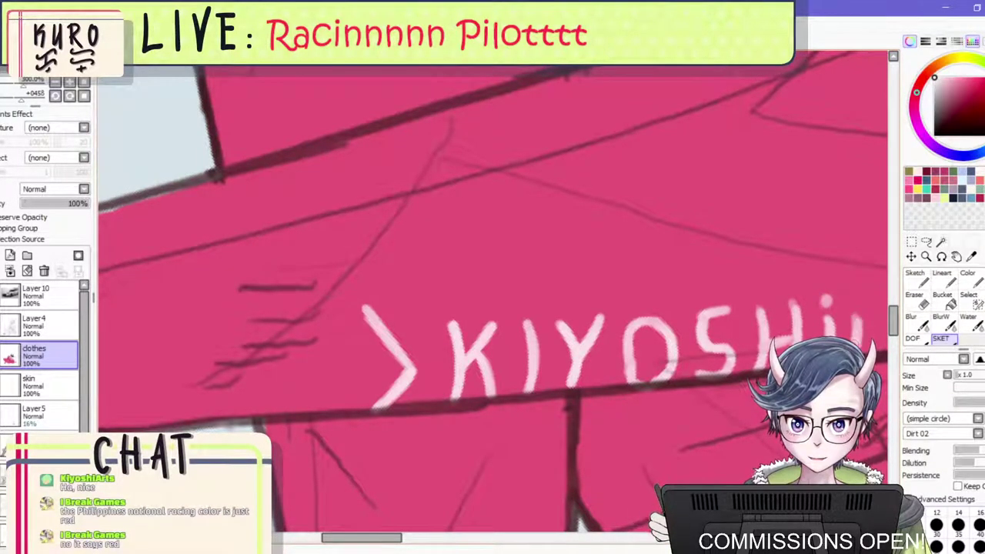
Finish the white shin lettering with a second dotted i and a closing double chevron.
left_click(860, 301)
scroll(736, 274, "down", 3)
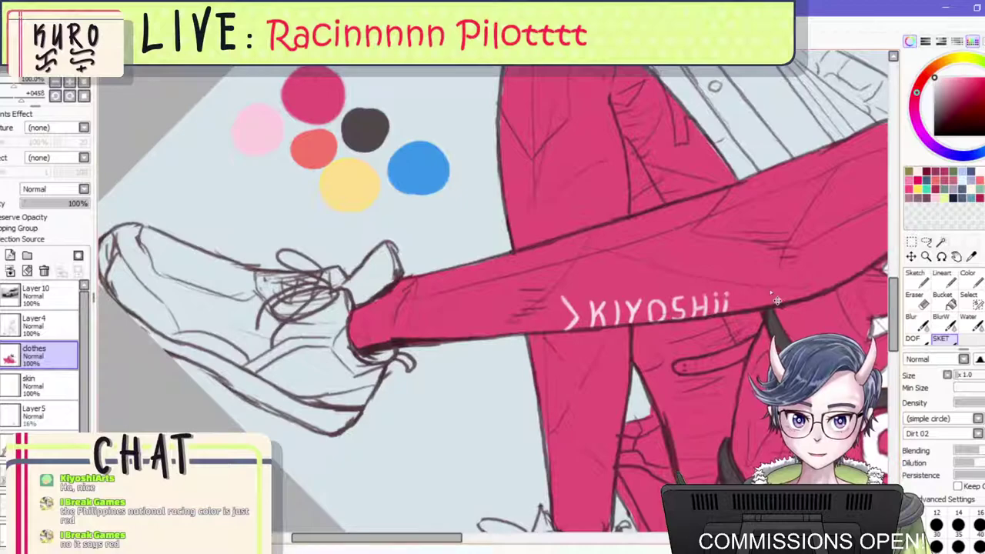
scroll(769, 289, "up", 1)
mouse_move(724, 288)
left_mouse_down()
mouse_move(748, 300)
mouse_move(729, 323)
left_mouse_up()
left_click_drag(745, 283, 743, 313)
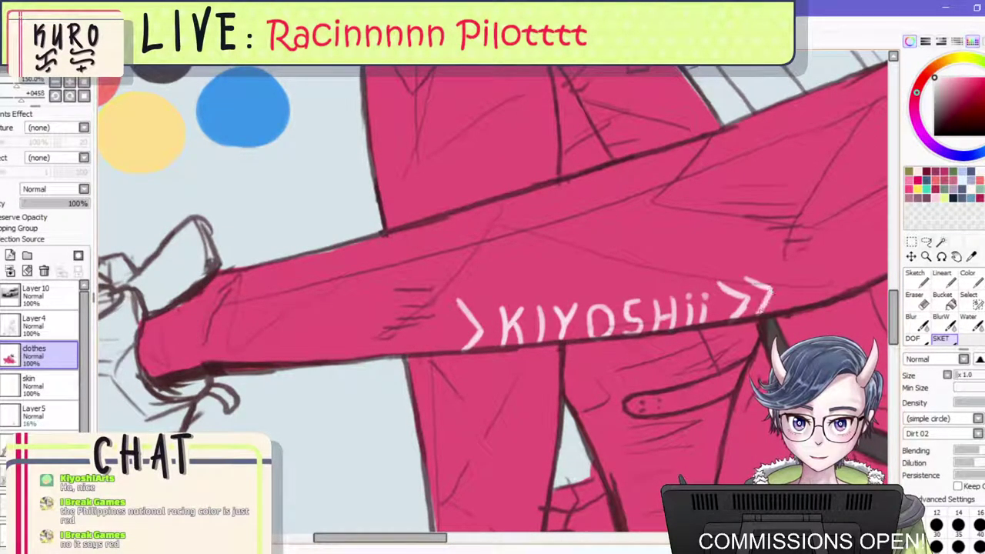
Check the finished shin lettering and the rear leg in the full figure with the canvas mirrored, upright and rotated.
scroll(743, 308, "down", 5)
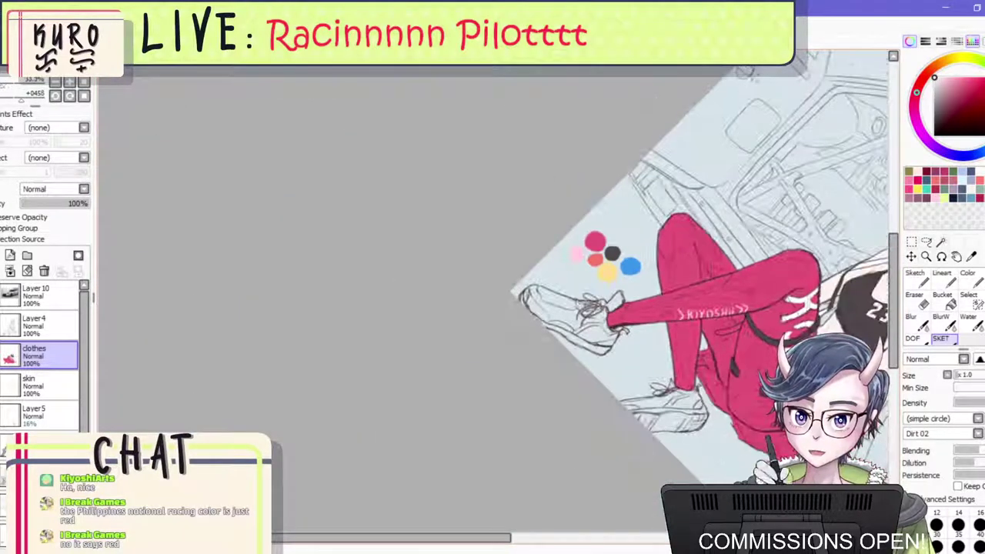
key("h")
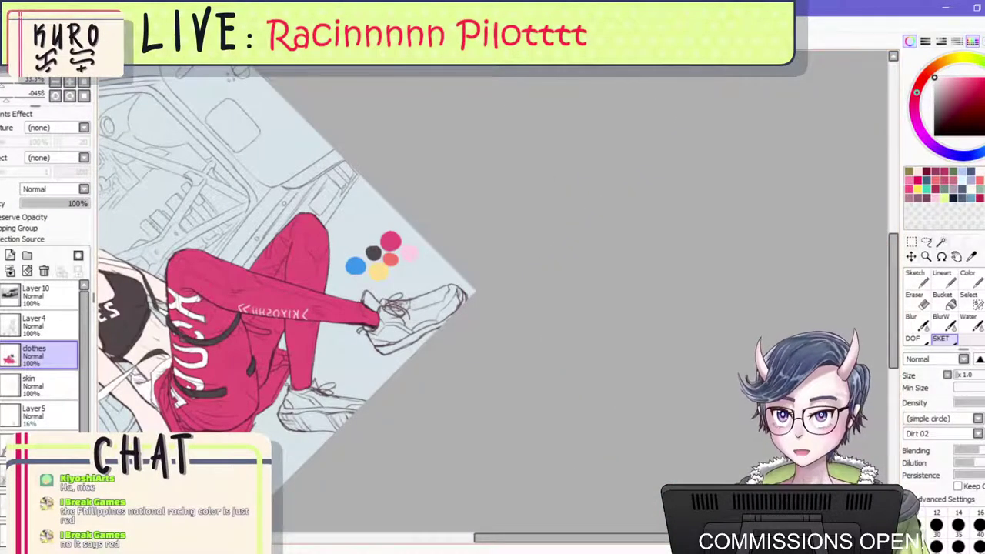
key("Home")
scroll(284, 154, "up", 2)
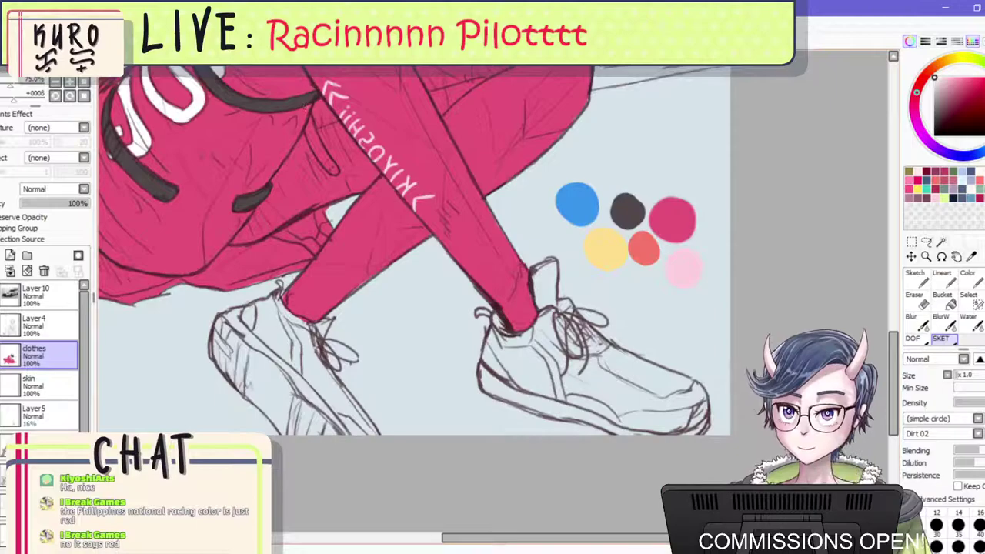
key("Delete")
key("Delete")
key("Delete")
key("Delete")
key("Delete")
key("Delete")
scroll(375, 143, "down", 1)
scroll(285, 165, "up", 2)
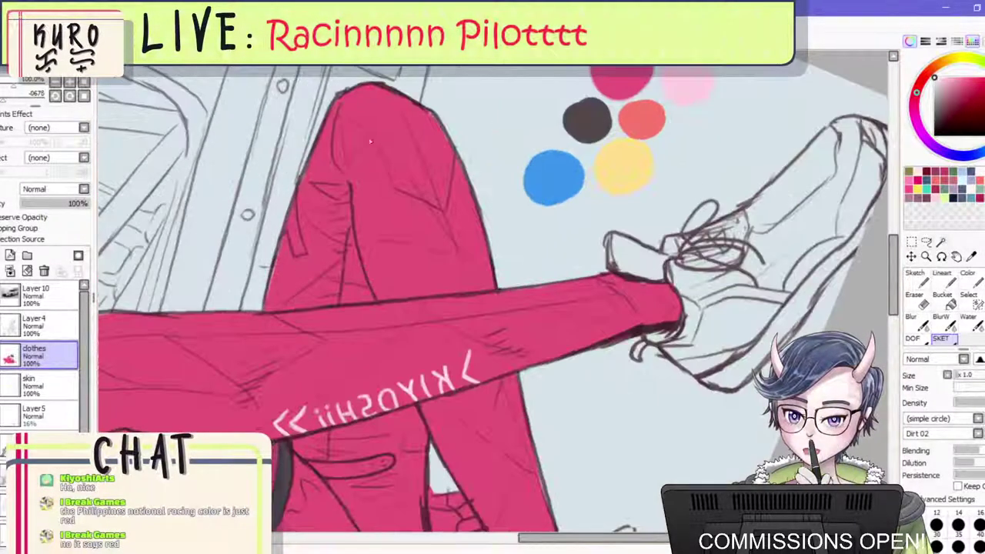
scroll(416, 181, "up", 1)
scroll(419, 192, "down", 6)
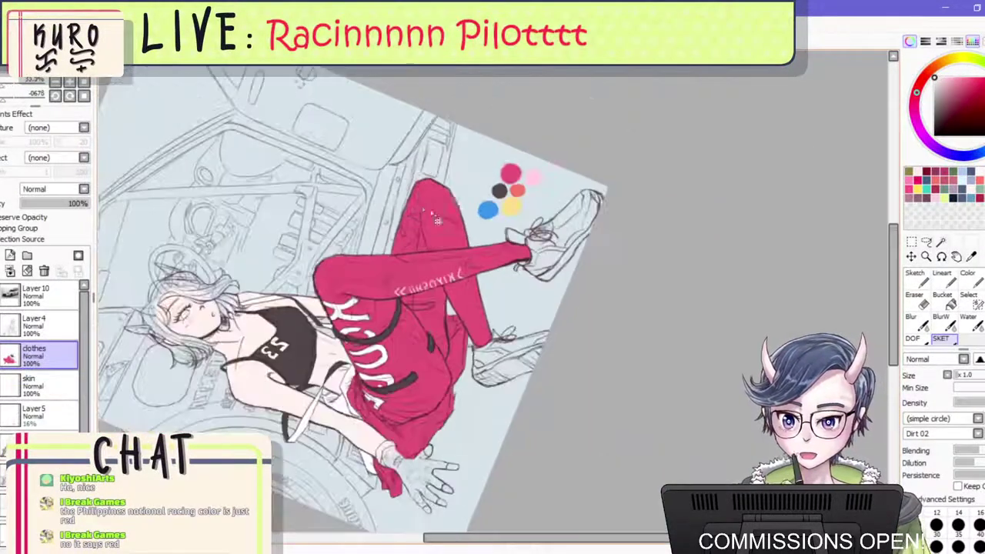
scroll(422, 226, "up", 3)
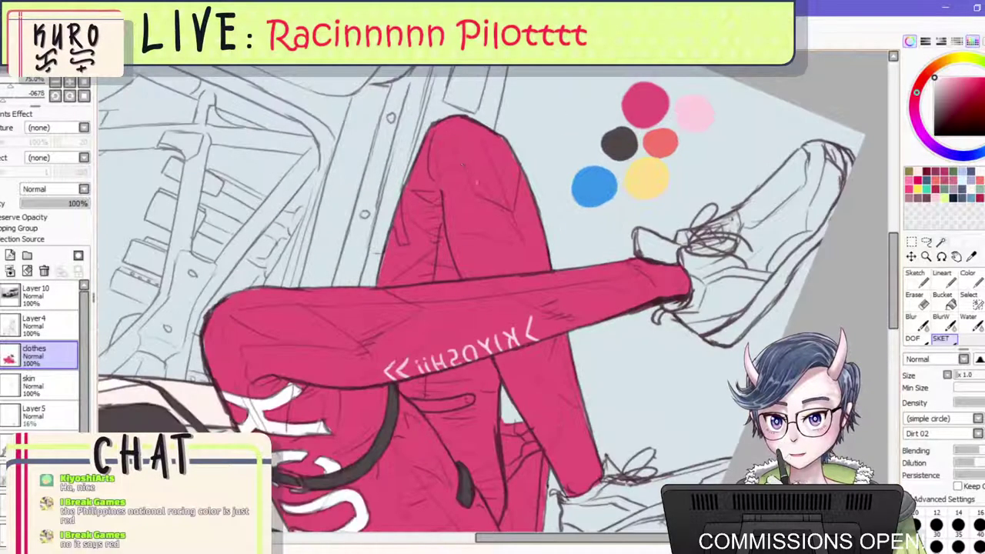
scroll(440, 227, "up", 2)
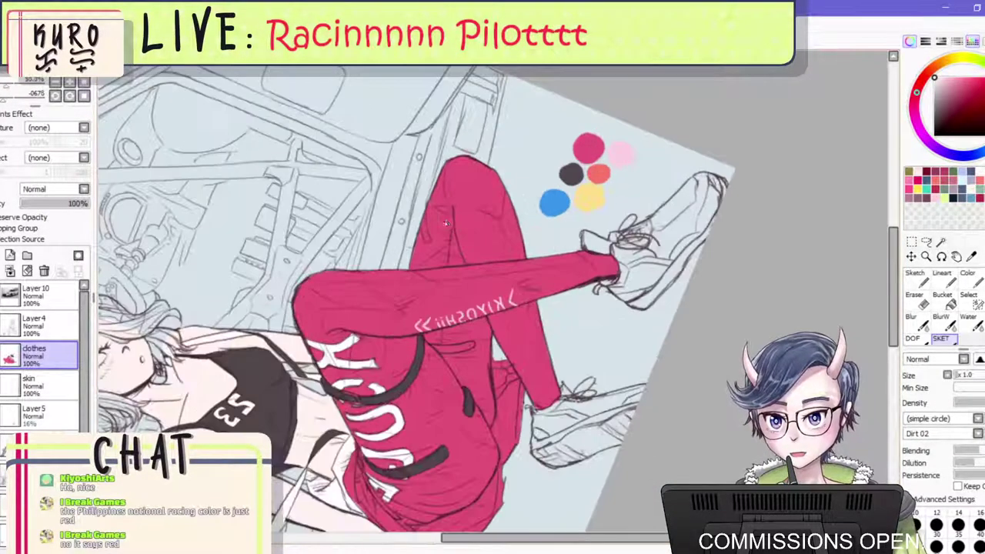
left_click(660, 182, "alt")
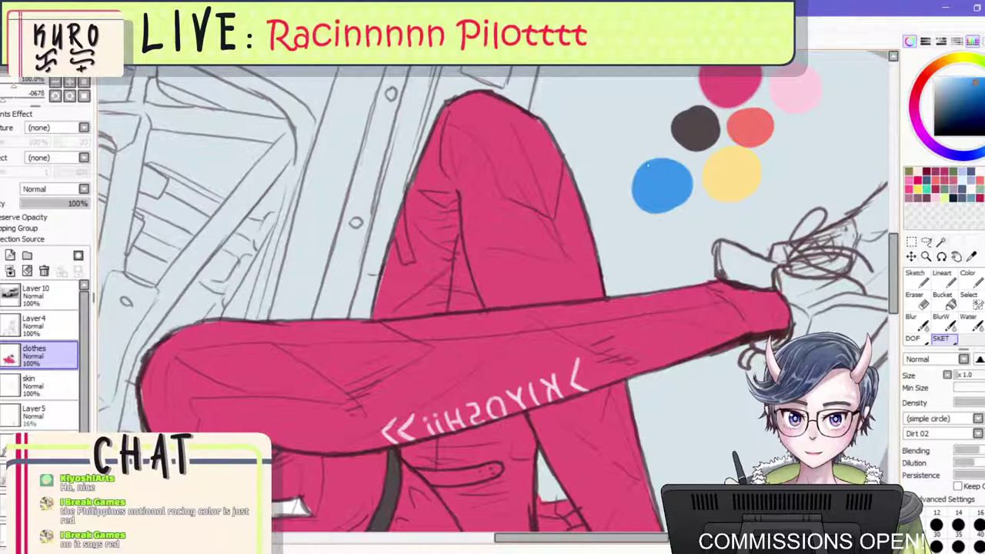
left_click(724, 180, "alt")
left_click_drag(539, 223, 532, 281)
key("ctrl+z")
Set the colour to white and try a curved line across the rear shin below the knee.
left_click(934, 78)
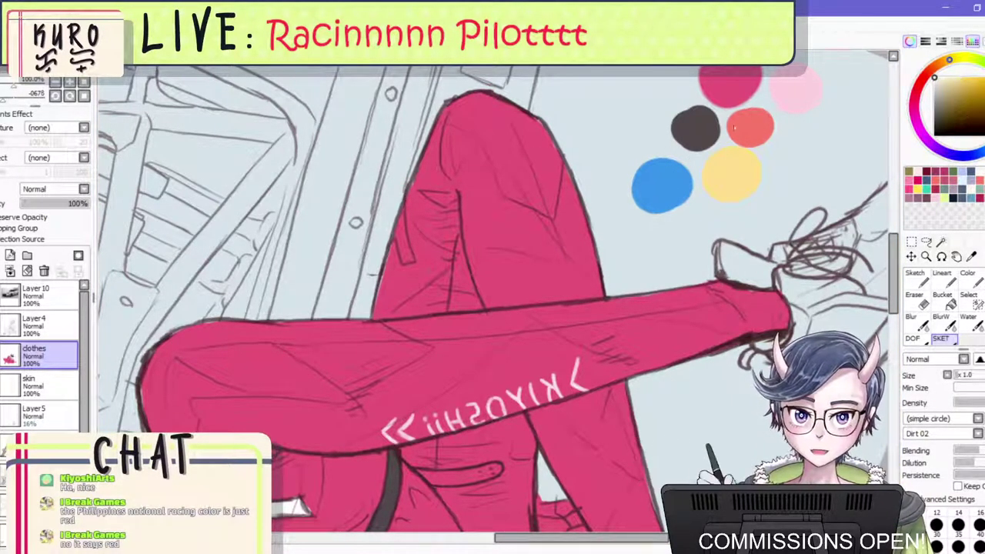
scroll(581, 183, "up", 2)
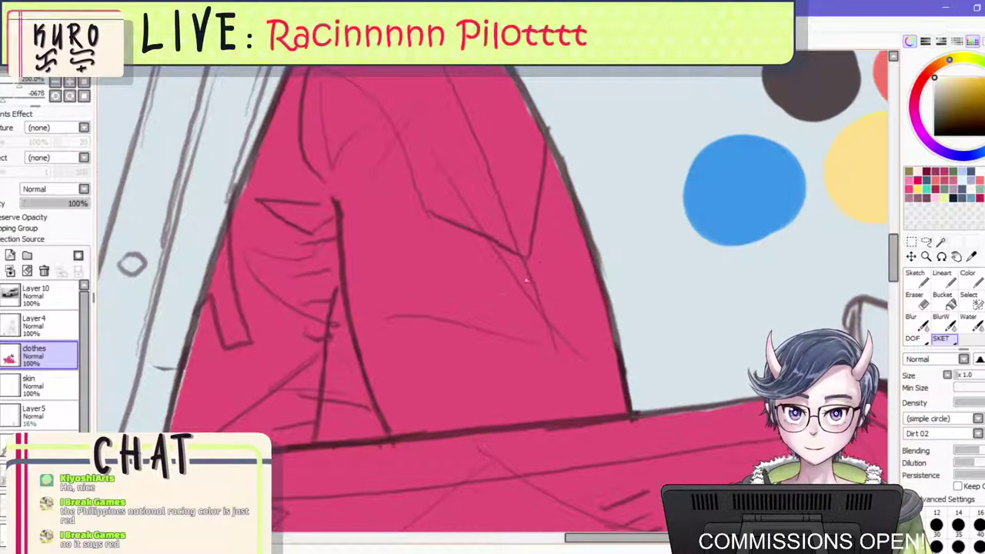
scroll(506, 250, "down", 4)
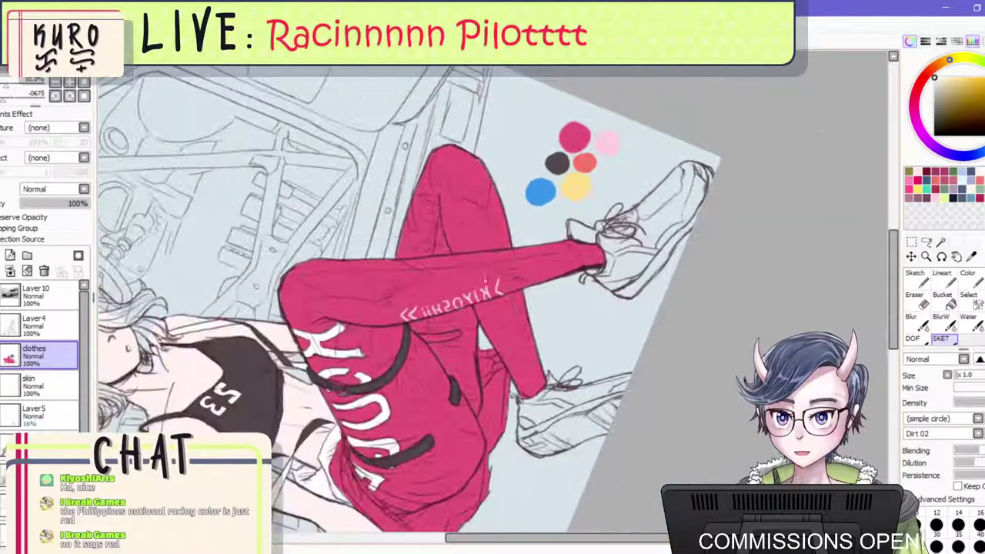
scroll(489, 283, "down", 1)
scroll(427, 259, "up", 4)
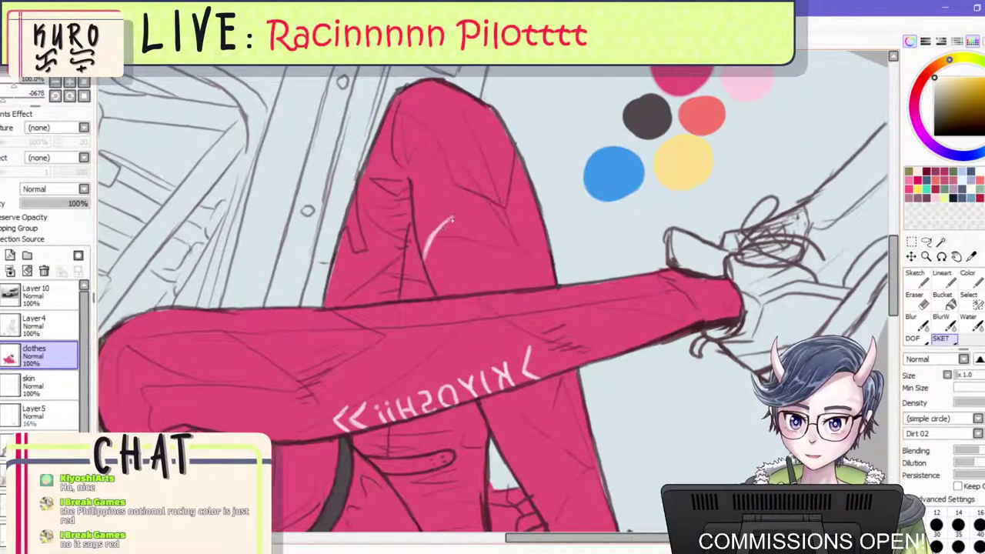
left_click_drag(486, 205, 517, 209)
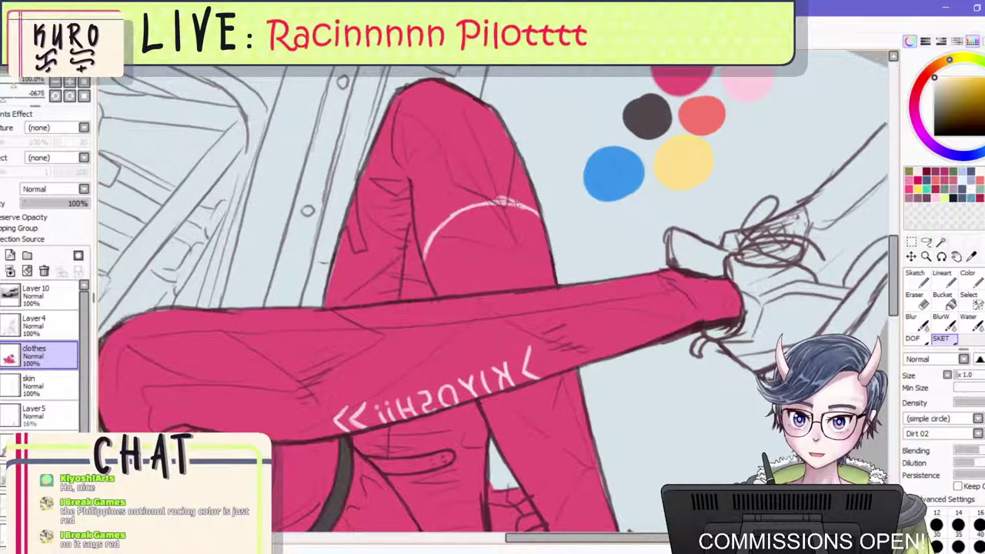
Undo the trial curve and redraw it as a smoother white arc spanning the rear shin from edge to edge.
scroll(493, 219, "up", 2)
key("ctrl+z")
key("ctrl+z")
key("ctrl+z")
key("ctrl+z")
key("ctrl+z")
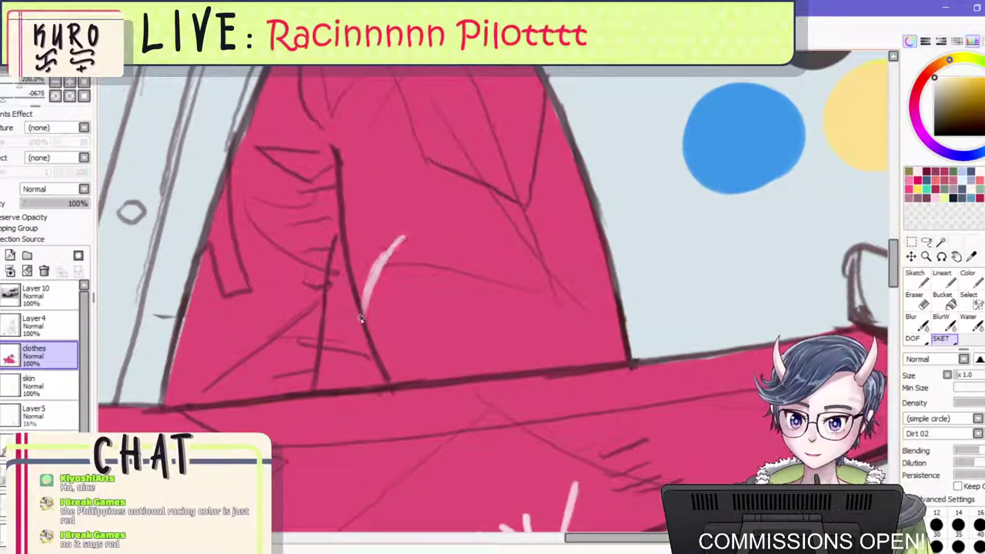
mouse_move(364, 322)
left_mouse_down()
mouse_move(384, 268)
mouse_move(429, 226)
mouse_move(562, 220)
mouse_move(541, 222)
mouse_move(603, 264)
left_mouse_up()
left_click_drag(575, 229, 608, 278)
key("ctrl+z")
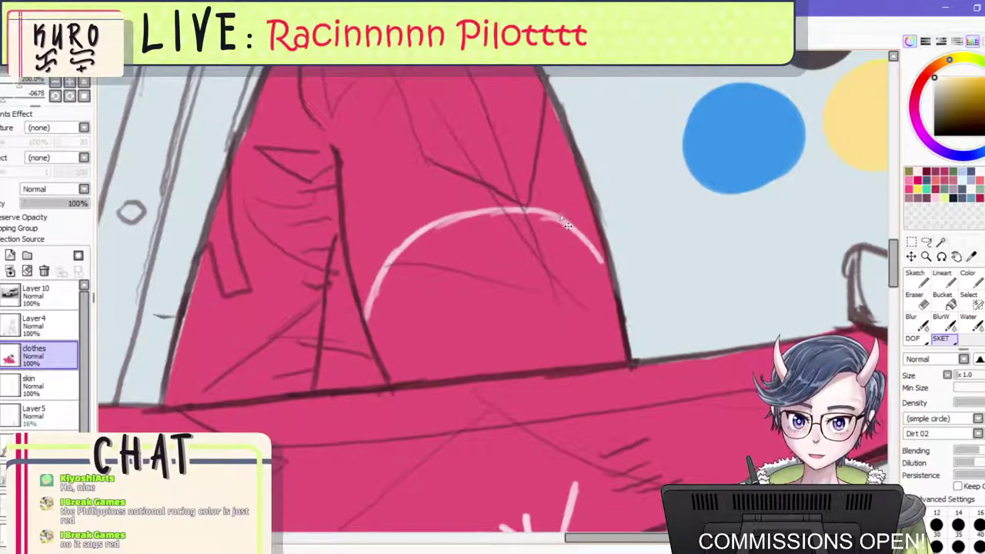
key("ctrl+z")
key("ctrl+z")
mouse_move(527, 214)
left_mouse_down()
mouse_move(571, 225)
mouse_move(605, 253)
left_mouse_up()
left_click_drag(375, 281, 359, 331)
Draw a white ル-shaped character beneath the arc's inner end, redoing its second stroke.
mouse_move(384, 260)
left_mouse_down()
mouse_move(366, 296)
mouse_move(397, 336)
left_mouse_up()
left_click_drag(392, 280, 397, 332)
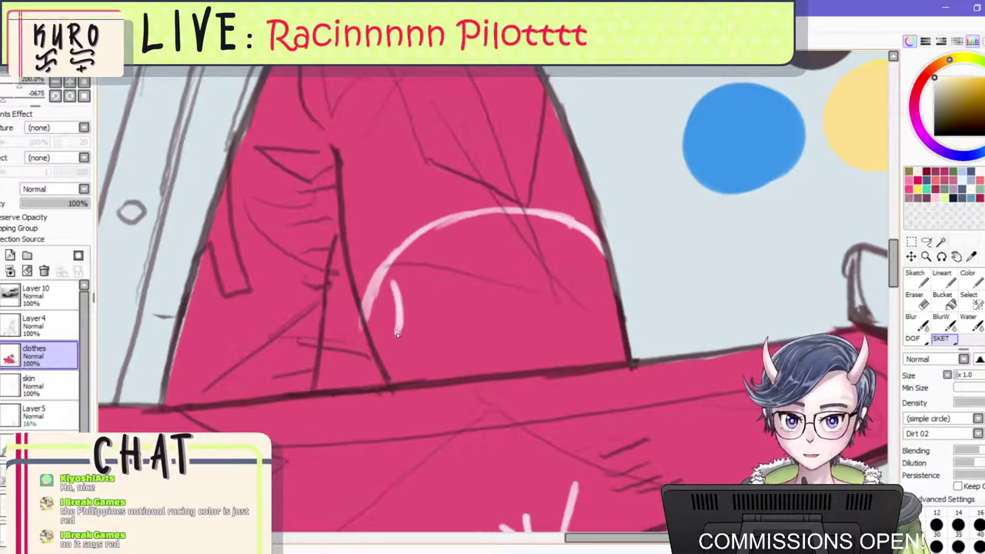
left_click_drag(410, 277, 422, 313)
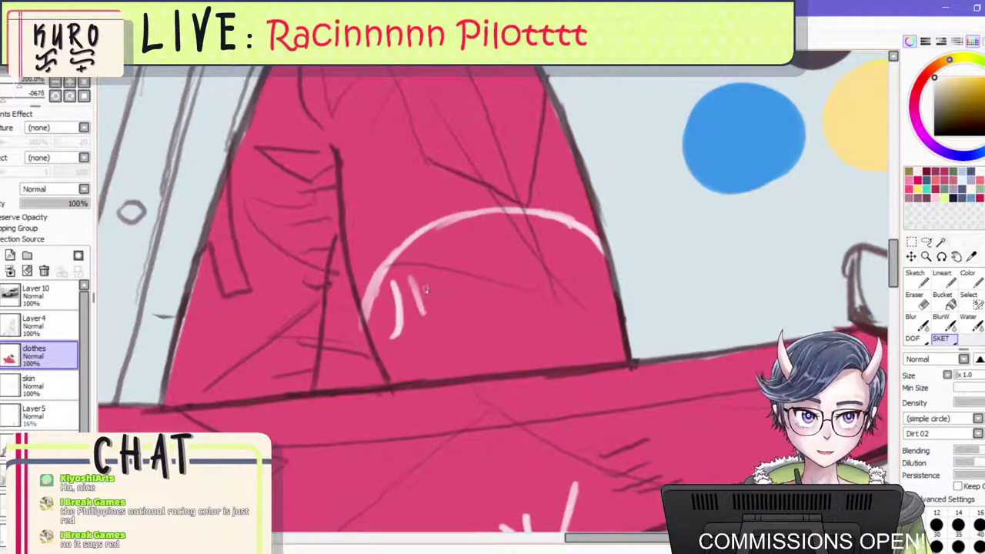
key("ctrl+z")
key("ctrl+z")
left_click_drag(408, 267, 420, 301)
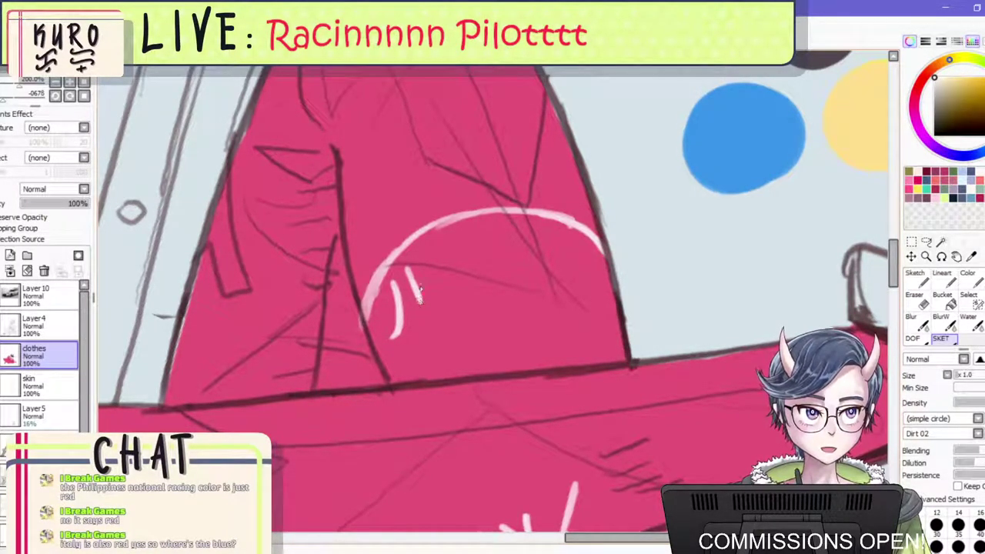
left_click_drag(421, 307, 434, 286)
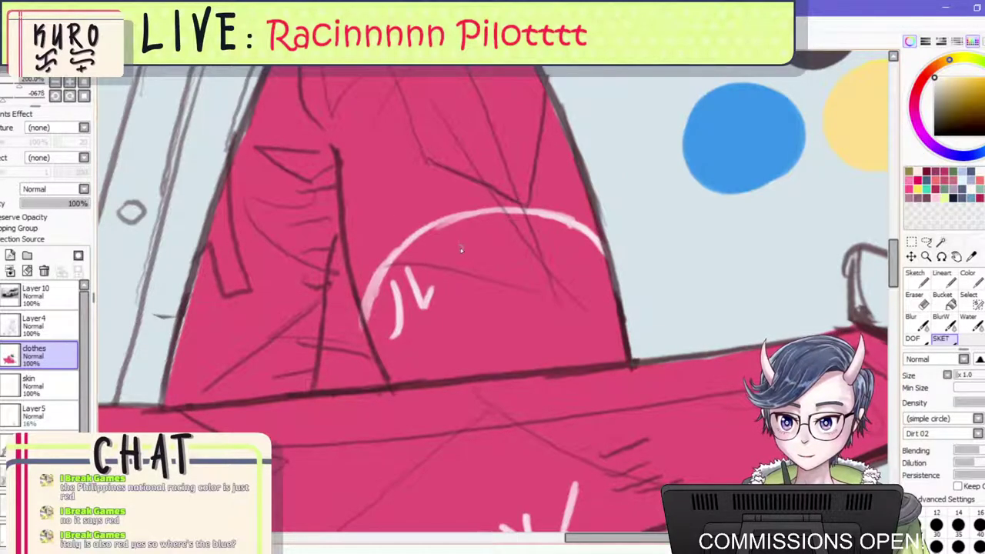
Add a second white ル-shaped character under the arc beside the first, redoing its opening stroke.
left_click_drag(461, 233, 462, 279)
key("ctrl+z")
key("ctrl+z")
mouse_move(463, 233)
left_mouse_down()
mouse_move(460, 288)
mouse_move(483, 237)
left_mouse_up()
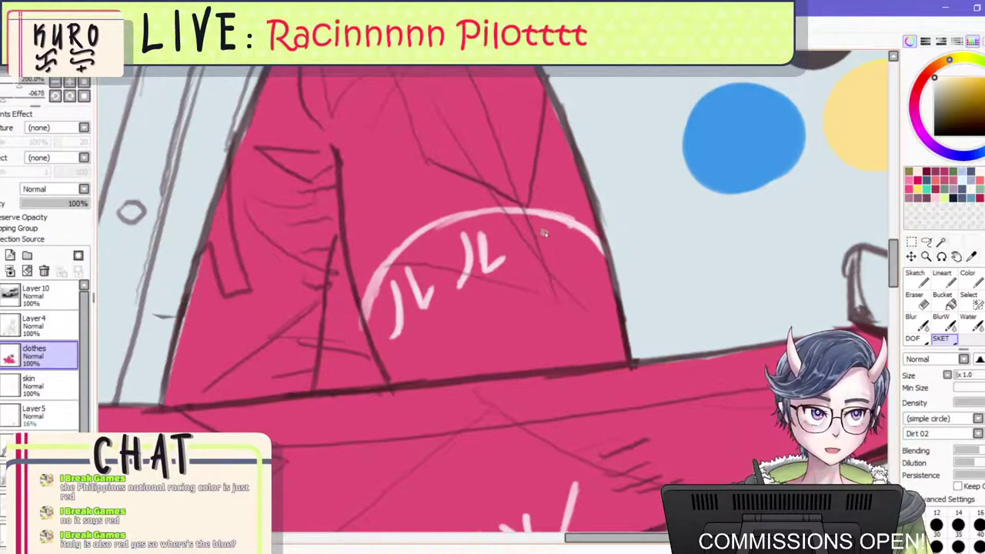
Complete the lettering under the arc with a stroke marked by two dots and a せ-shaped character at the shin's outer edge.
mouse_move(544, 232)
left_mouse_down()
mouse_move(545, 280)
mouse_move(535, 272)
mouse_move(550, 250)
left_mouse_up()
key("ctrl+z")
key("ctrl+z")
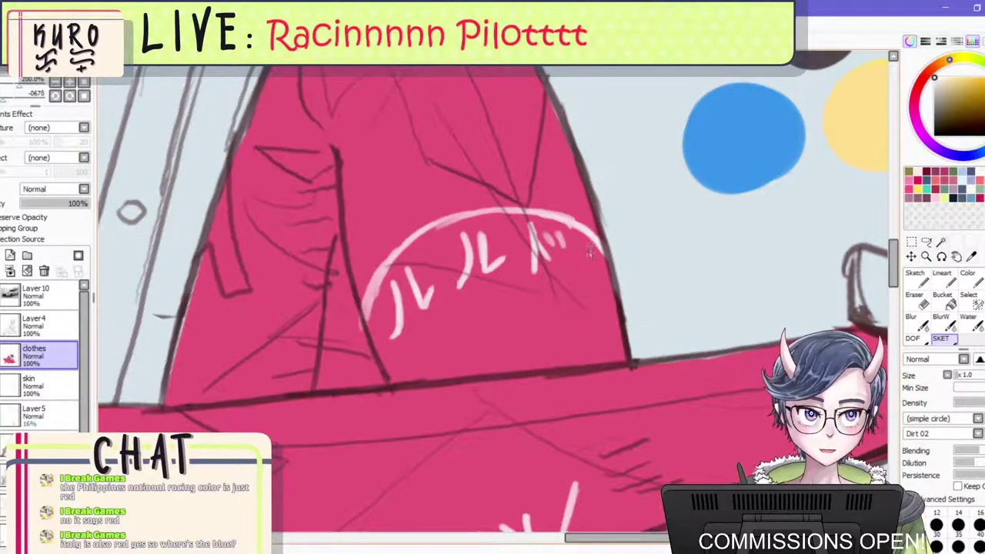
mouse_move(585, 252)
left_mouse_down()
mouse_move(584, 285)
mouse_move(602, 296)
left_mouse_up()
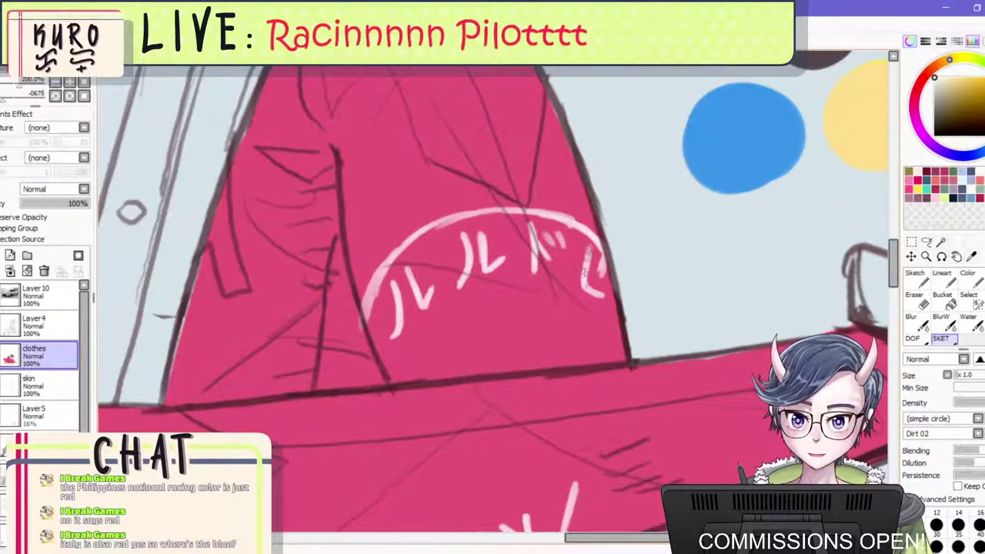
left_click_drag(589, 246, 585, 274)
left_click_drag(603, 256, 599, 281)
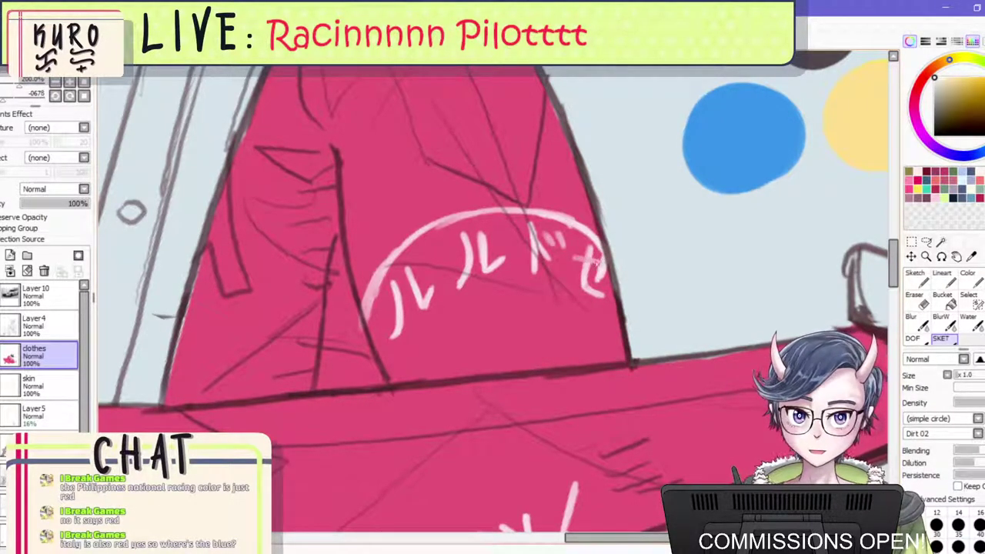
Thicken the white arc above the characters with additional strokes along its curve.
left_click_drag(365, 304, 415, 248)
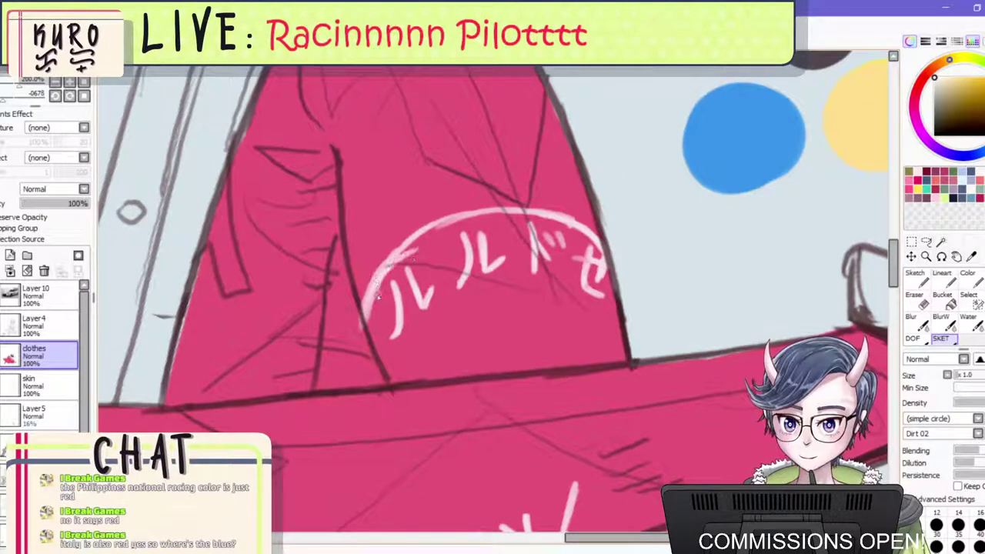
key("ctrl+z")
mouse_move(364, 309)
left_mouse_down()
mouse_move(408, 248)
mouse_move(373, 299)
mouse_move(402, 260)
mouse_move(472, 215)
left_mouse_up()
mouse_move(406, 244)
left_mouse_down()
mouse_move(508, 210)
mouse_move(550, 219)
left_mouse_up()
Draw a second white arc beneath the characters to close the band, reworking the curve near the shin's outer edge.
mouse_move(380, 374)
left_mouse_down()
mouse_move(483, 291)
mouse_move(539, 280)
mouse_move(596, 308)
mouse_move(612, 328)
left_mouse_up()
key("ctrl+z")
left_click_drag(573, 290, 615, 330)
mouse_move(579, 291)
left_mouse_down()
mouse_move(617, 331)
mouse_move(616, 316)
left_mouse_up()
key("ctrl+z")
key("ctrl+z")
left_click_drag(533, 281, 615, 326)
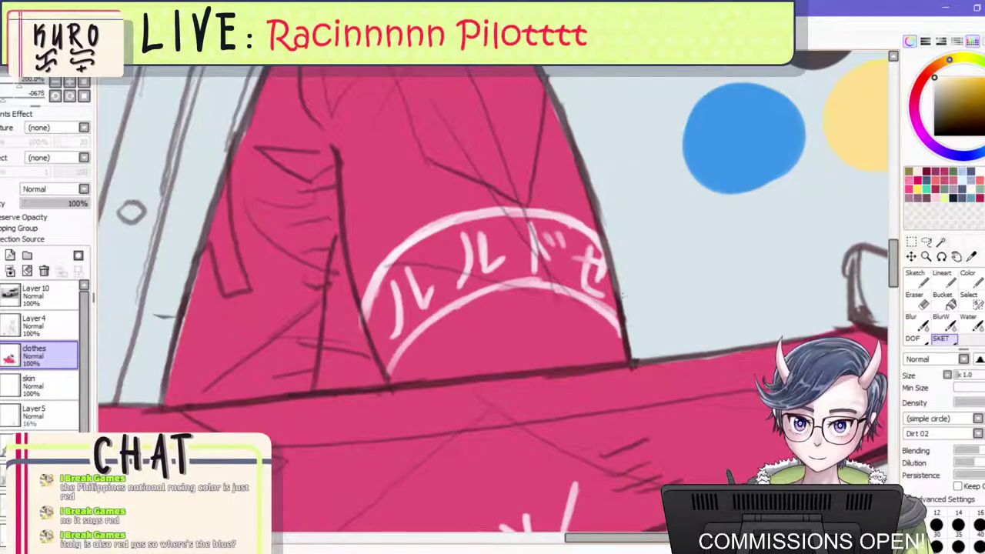
Return the canvas to its upright, unmirrored view and strengthen the band's outer arc with another white stroke.
scroll(600, 250, "down", 7)
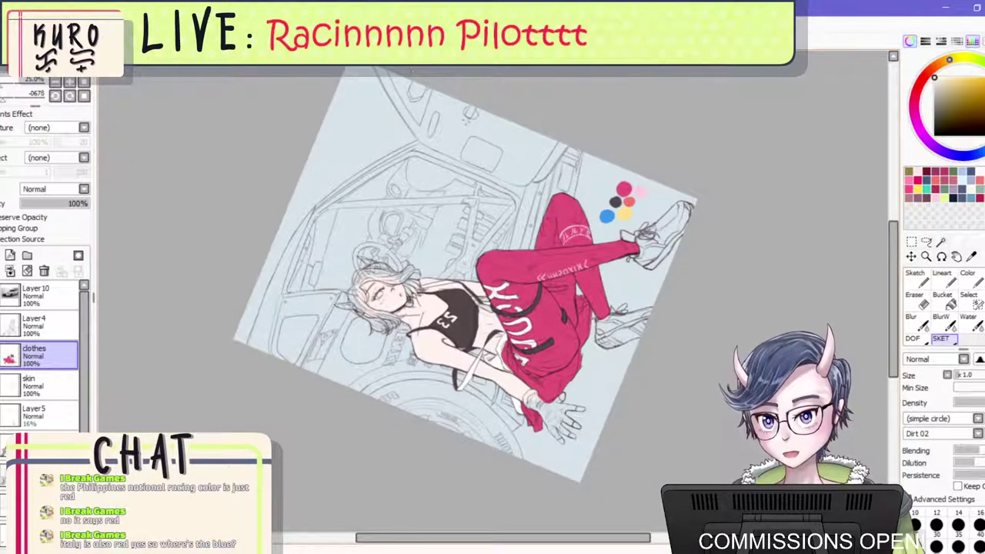
left_click(428, 42)
left_click(412, 41)
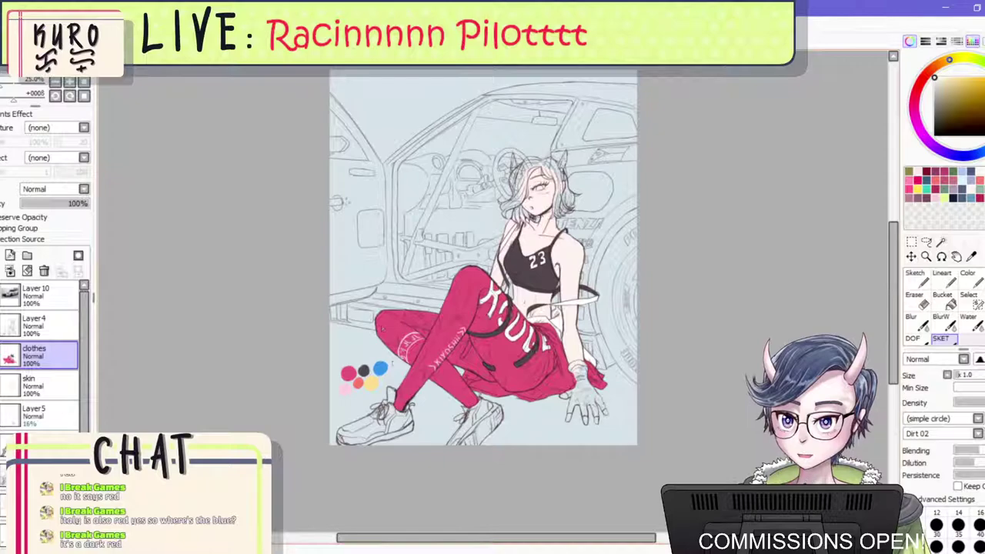
scroll(379, 329, "up", 6)
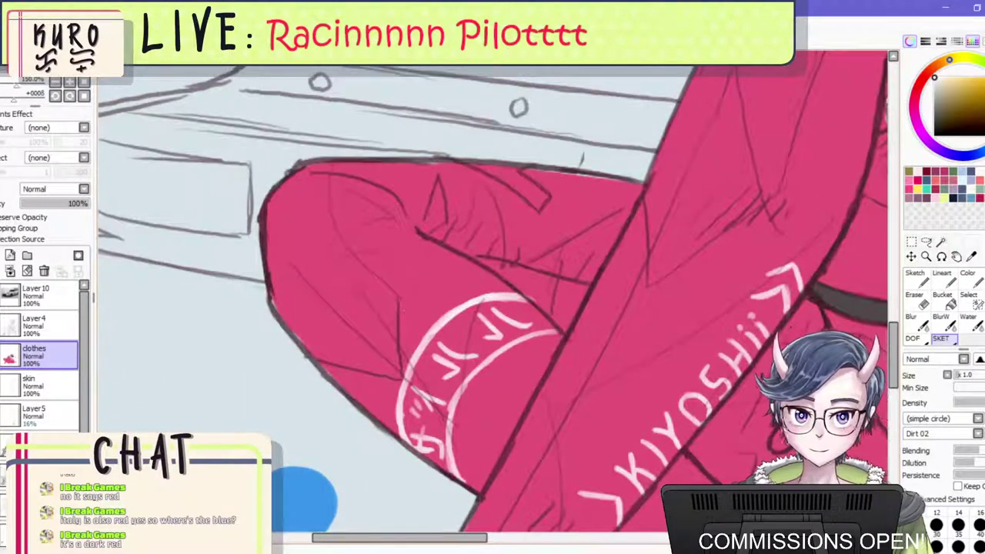
mouse_move(400, 445)
left_mouse_down()
mouse_move(399, 370)
mouse_move(454, 316)
mouse_move(492, 298)
left_mouse_up()
key("ctrl+z")
left_click_drag(436, 332, 518, 294)
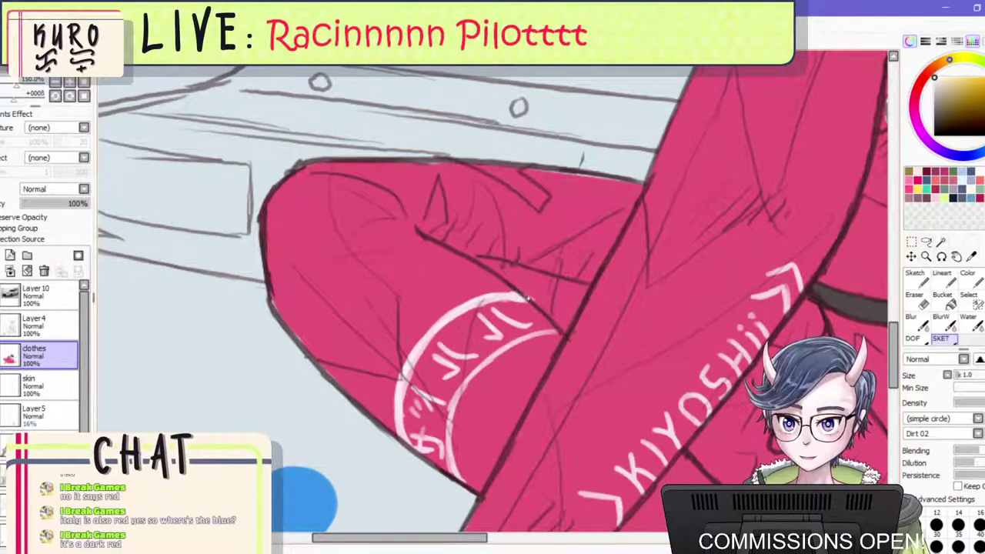
Trim the outer arc's end with the trousers' crimson and touch up the inner arc's lower end in white.
scroll(524, 262, "down", 1)
right_click(541, 245)
scroll(524, 256, "up", 1)
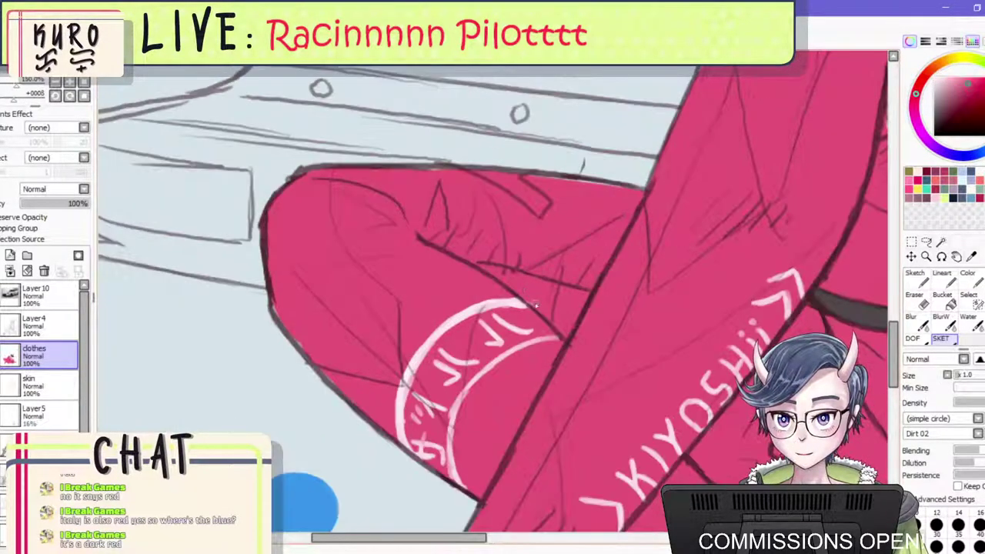
scroll(534, 306, "down", 4)
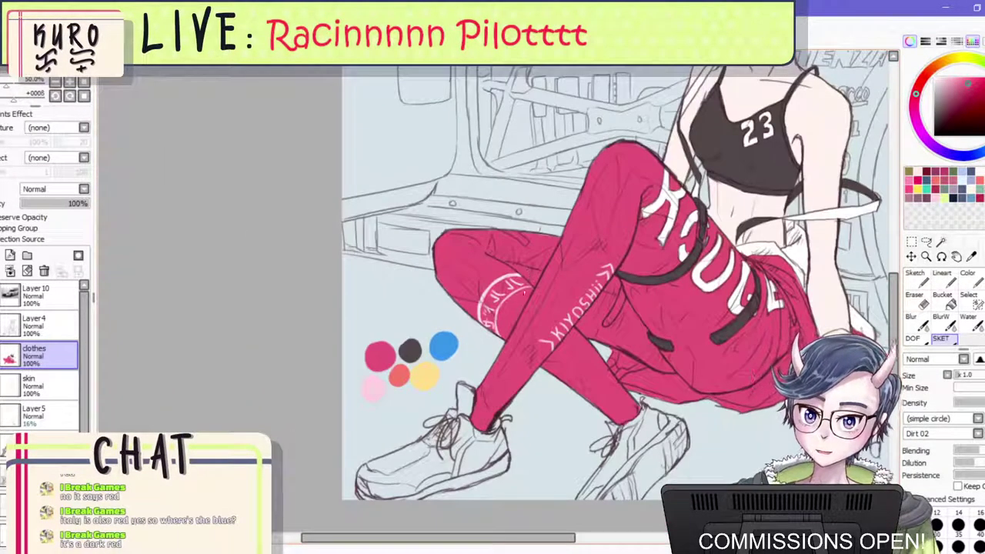
scroll(523, 292, "up", 2)
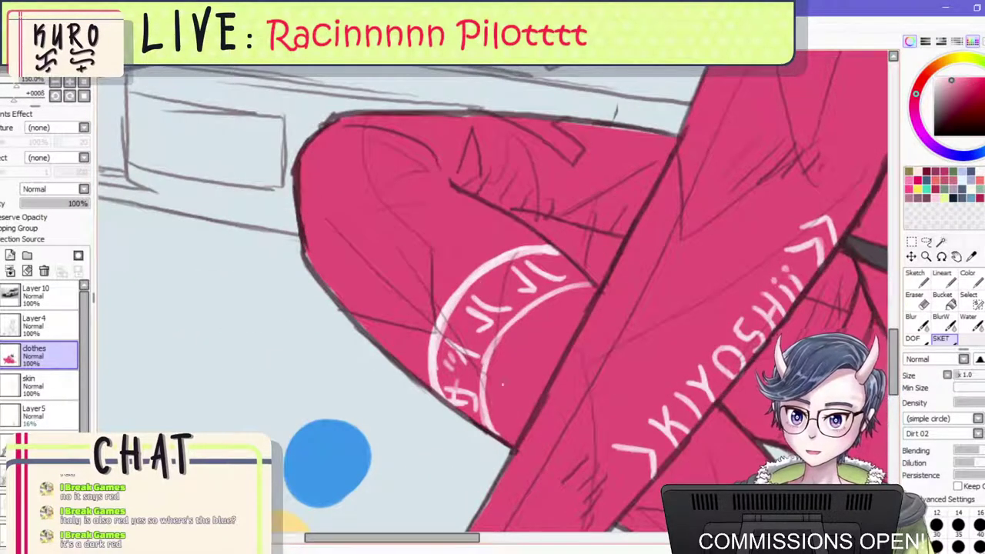
left_click_drag(492, 434, 486, 392)
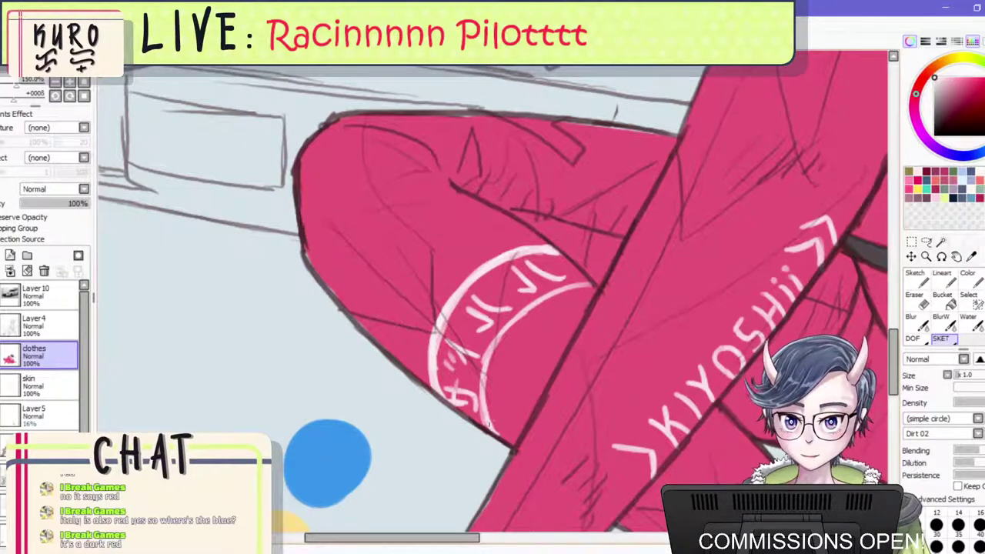
Strengthen the band's inner arc with another white stroke along its full curve.
mouse_move(486, 427)
left_mouse_down()
mouse_move(483, 373)
mouse_move(511, 320)
mouse_move(598, 283)
left_mouse_up()
scroll(564, 285, "down", 5)
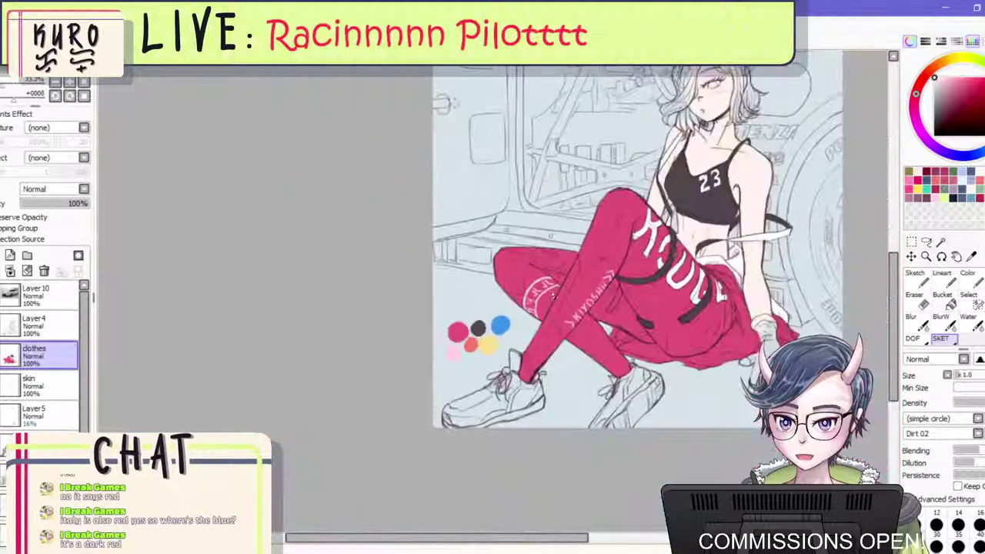
scroll(548, 289, "up", 5)
scroll(542, 291, "up", 2)
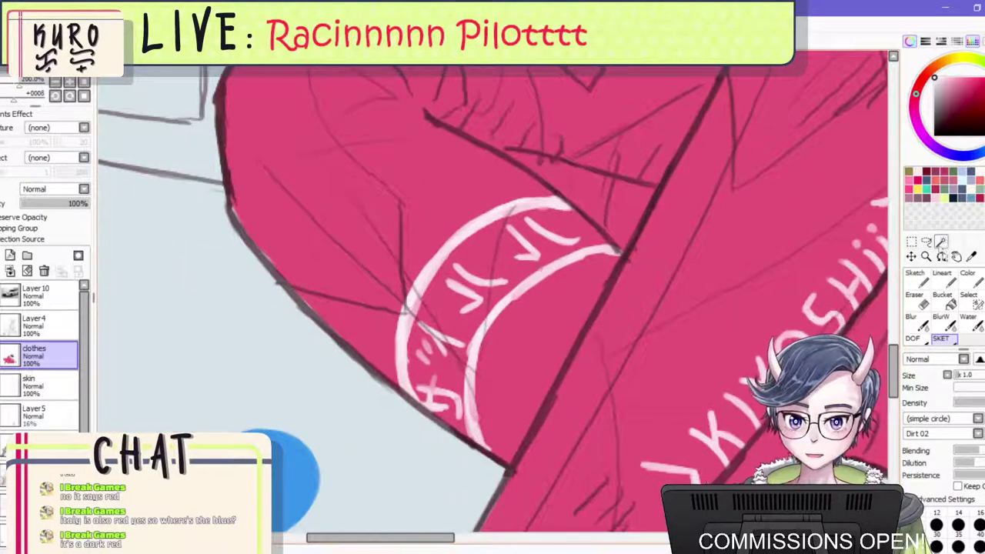
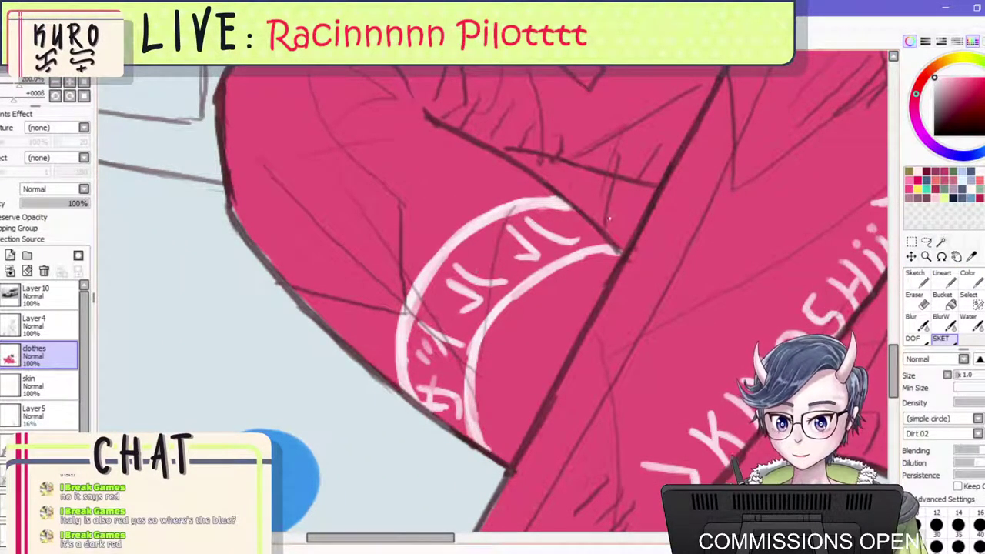
Paint over the old characters between the two arcs with the trousers' crimson, using the Color brush.
mouse_move(545, 231)
left_mouse_down()
mouse_move(507, 234)
mouse_move(529, 252)
mouse_move(573, 241)
left_mouse_up()
key("ctrl+z")
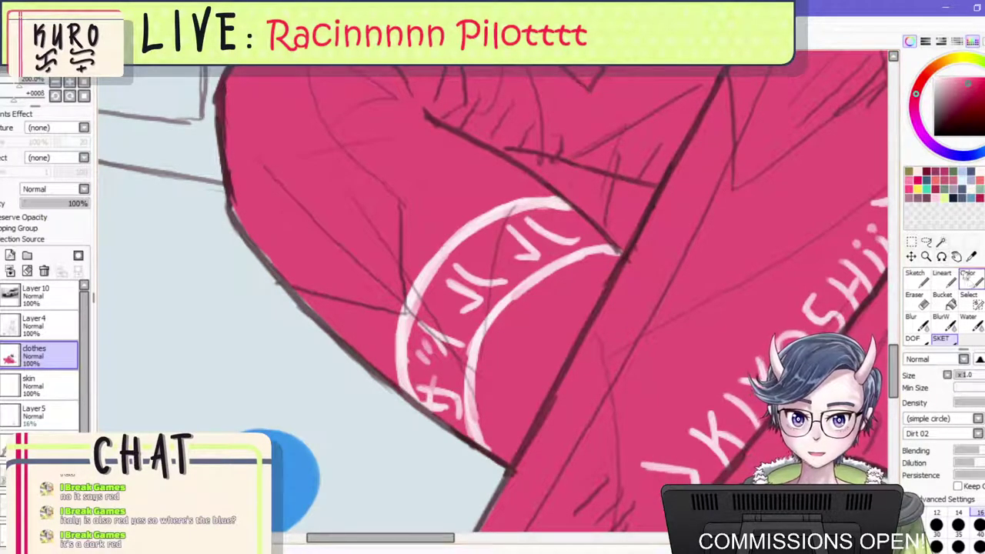
left_click(970, 280)
mouse_move(496, 245)
left_mouse_down()
mouse_move(550, 223)
mouse_move(538, 234)
mouse_move(578, 235)
mouse_move(464, 299)
left_mouse_up()
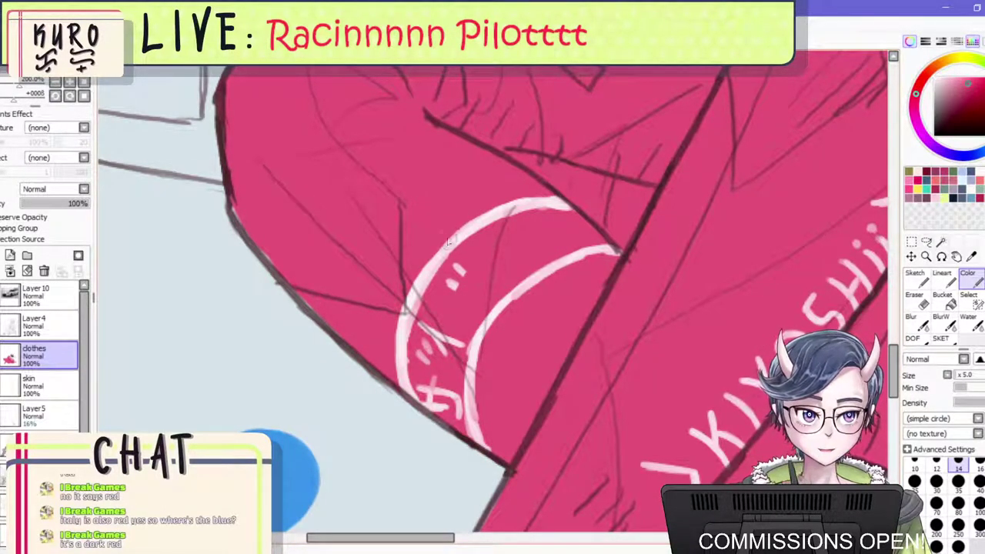
key("ctrl+z")
key("ctrl+z")
key("ctrl+z")
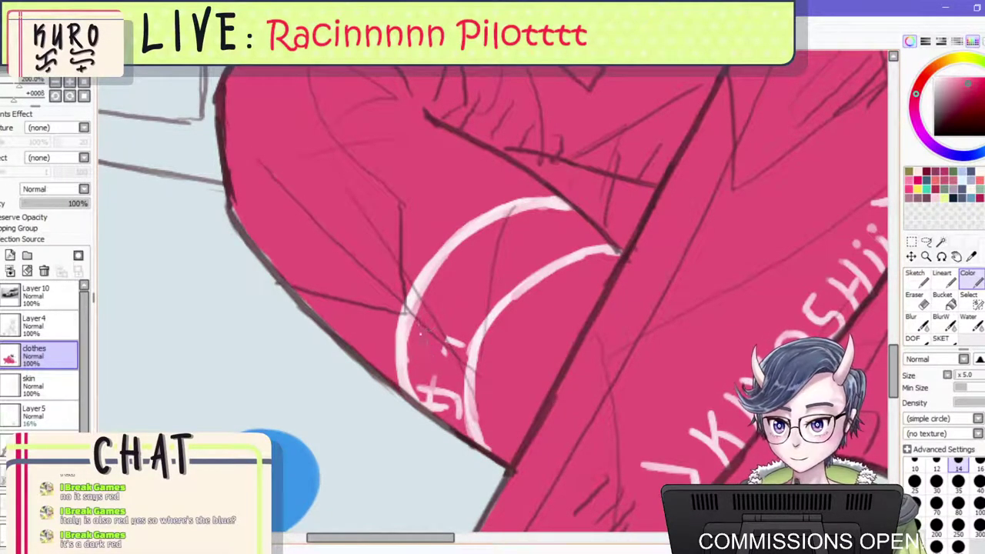
mouse_move(416, 377)
left_mouse_down()
mouse_move(428, 404)
mouse_move(422, 390)
mouse_move(432, 381)
mouse_move(448, 394)
mouse_move(454, 422)
mouse_move(452, 375)
left_mouse_up()
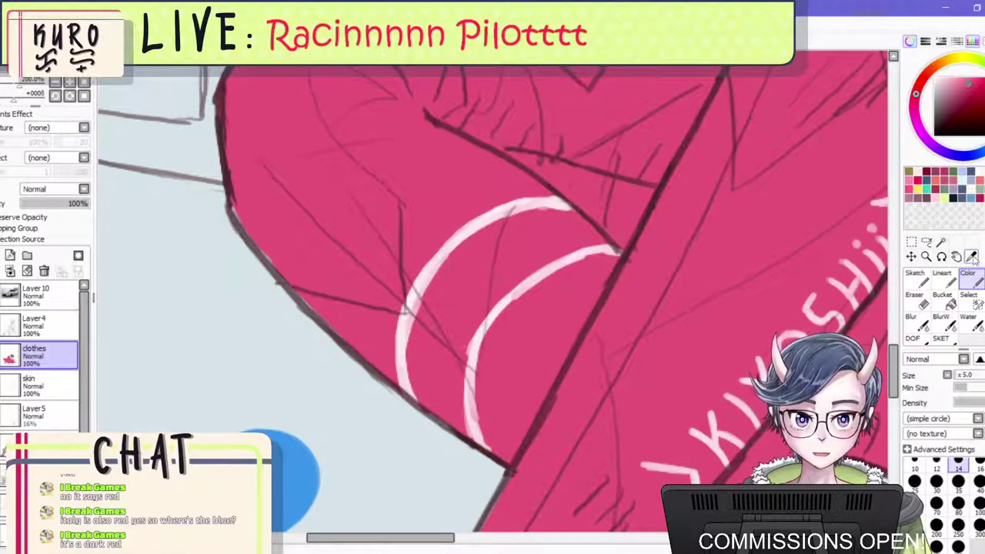
Draw a white katakana ル at the band's lower end with the SKET brush.
left_click(933, 77)
left_click_drag(646, 449, 672, 501)
key("ctrl+z")
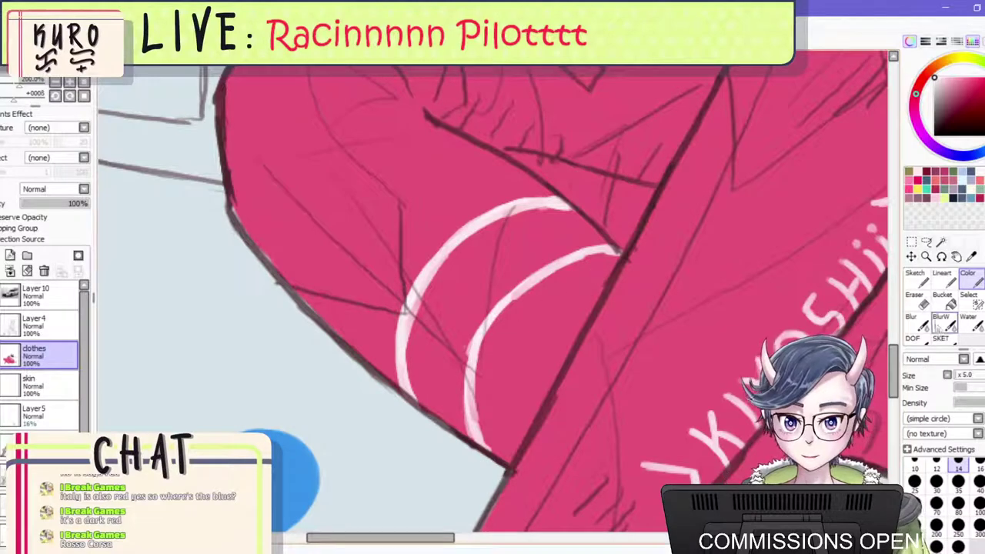
left_click(940, 338)
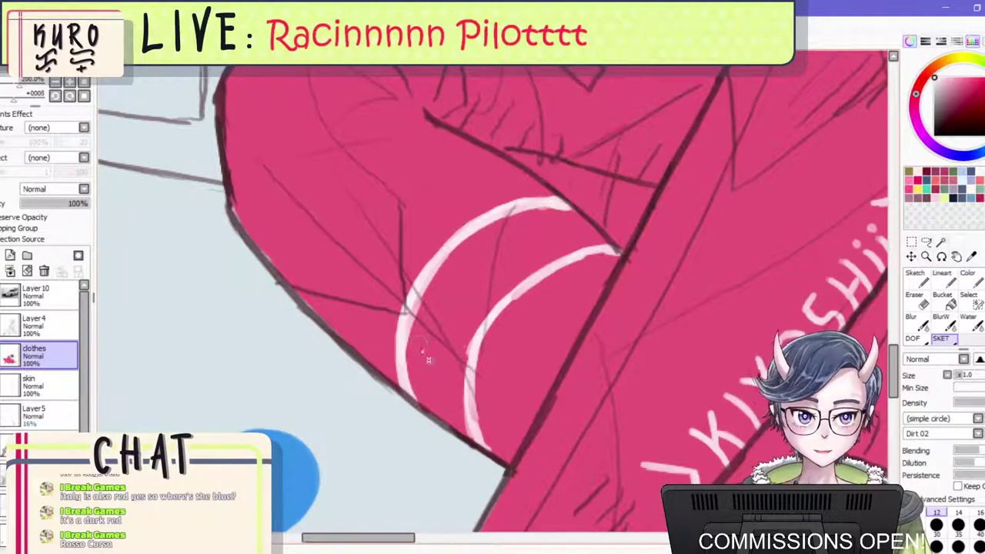
scroll(453, 369, "up", 1)
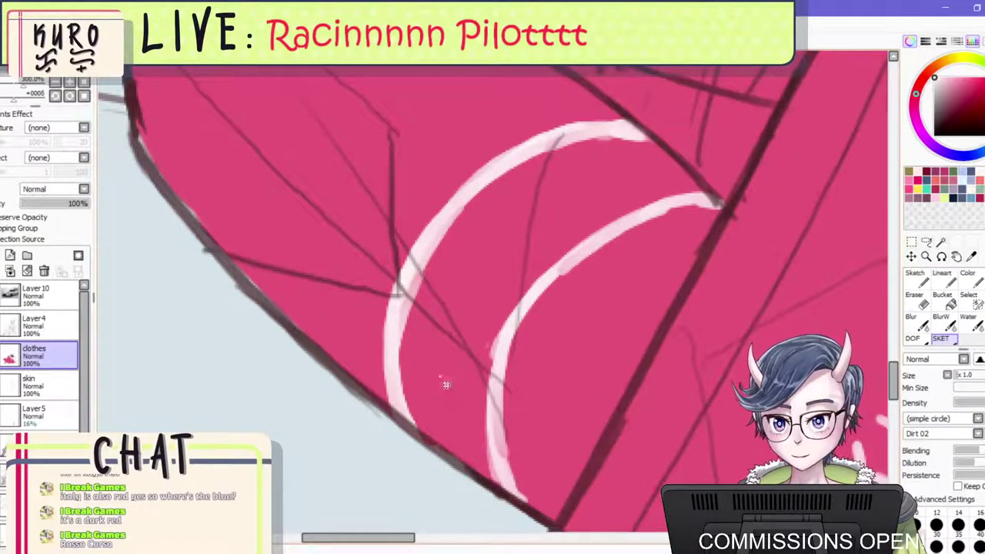
left_click_drag(415, 374, 458, 434)
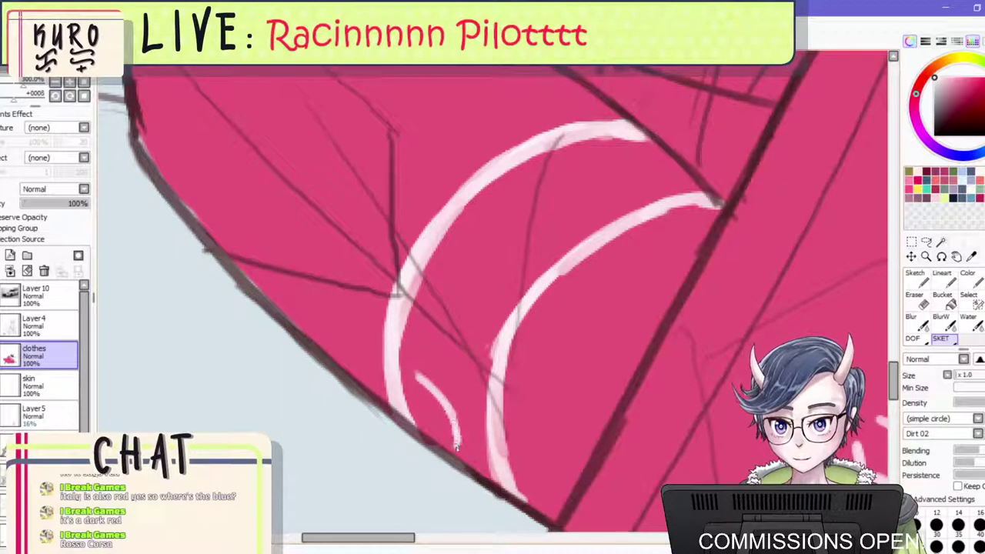
mouse_move(423, 352)
left_mouse_down()
mouse_move(458, 383)
mouse_move(457, 330)
left_mouse_up()
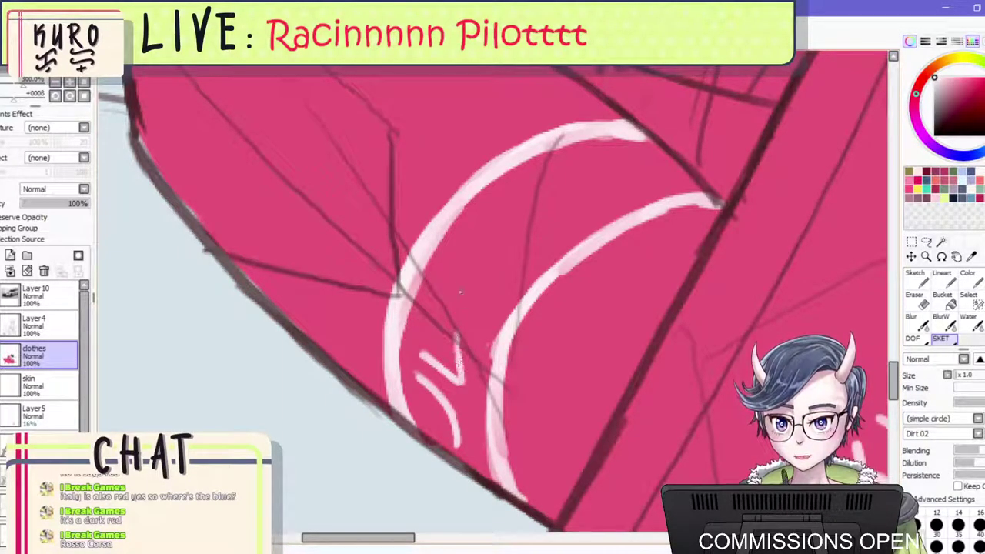
Continue the white lettering up the band with a second ル followed by ド.
left_click_drag(451, 266, 484, 333)
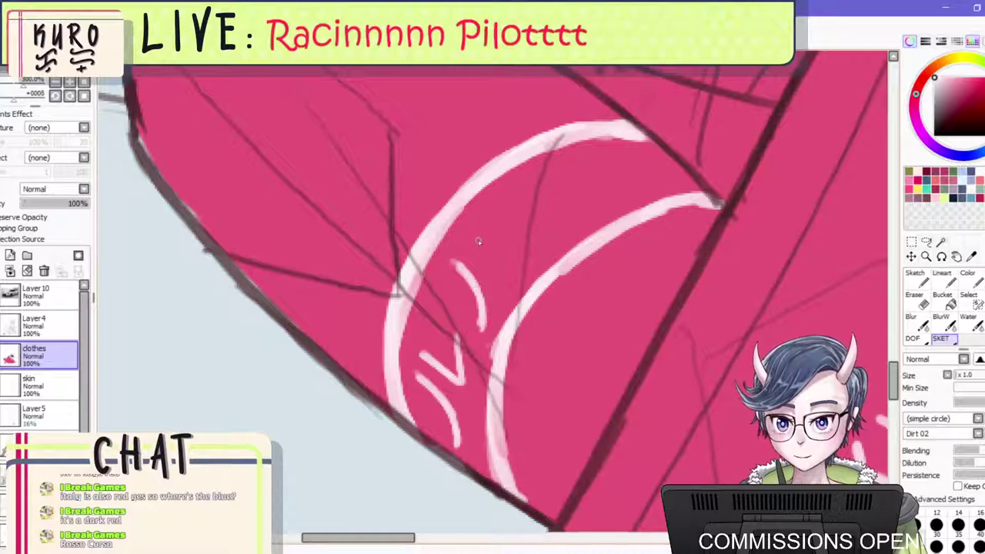
mouse_move(474, 237)
left_mouse_down()
mouse_move(508, 281)
mouse_move(514, 249)
left_mouse_up()
left_click_drag(529, 180, 558, 223)
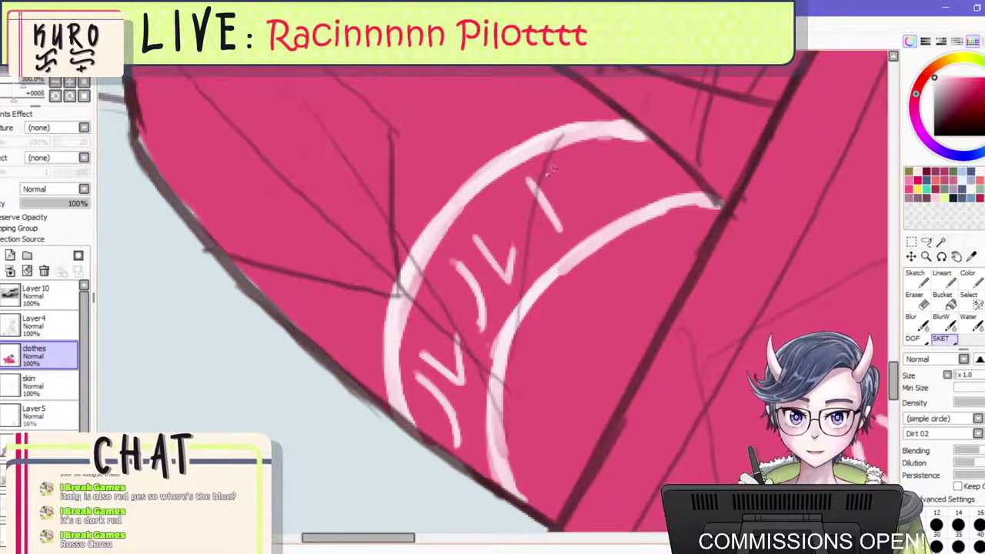
key("ctrl+z")
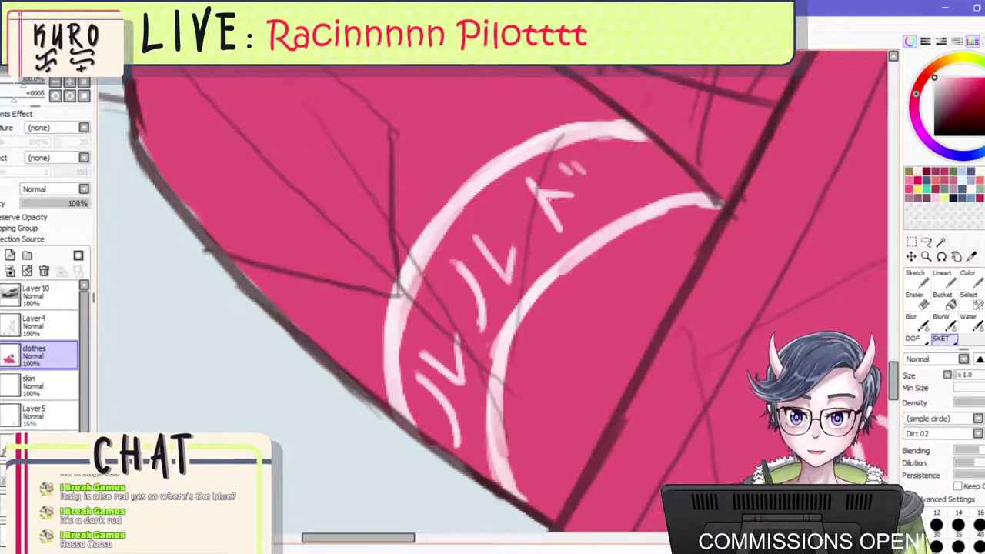
Thicken the strokes of the middle ル in white.
mouse_move(482, 245)
left_mouse_down()
mouse_move(504, 280)
mouse_move(513, 240)
left_mouse_up()
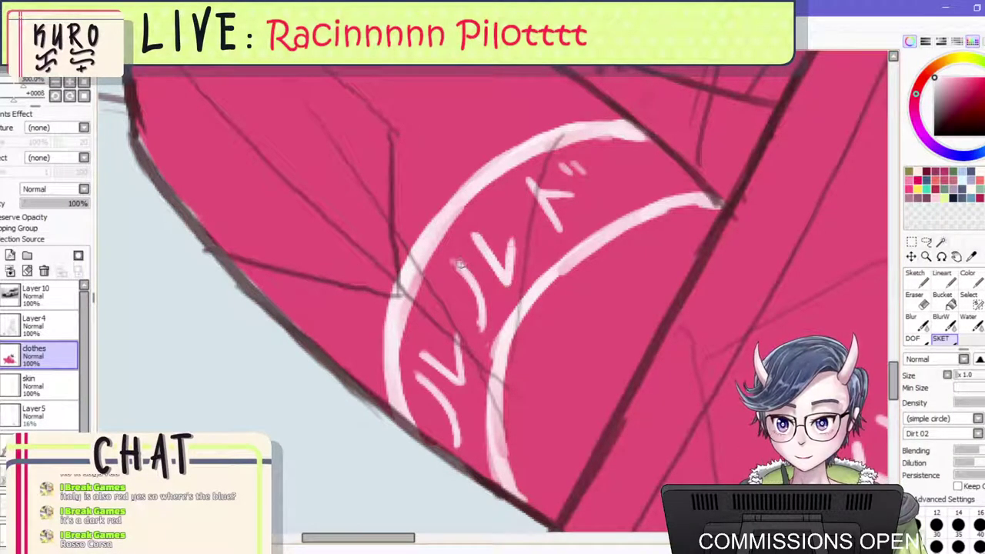
mouse_move(456, 257)
left_mouse_down()
mouse_move(483, 303)
mouse_move(480, 342)
left_mouse_up()
left_click_drag(461, 265, 482, 317)
Thicken the strokes of the lowest ル in white, redoing its outer curved stroke.
mouse_move(421, 354)
left_mouse_down()
mouse_move(440, 368)
mouse_move(459, 333)
mouse_move(461, 381)
left_mouse_up()
key("ctrl+z")
mouse_move(461, 382)
left_mouse_down()
mouse_move(459, 334)
mouse_move(461, 444)
left_mouse_up()
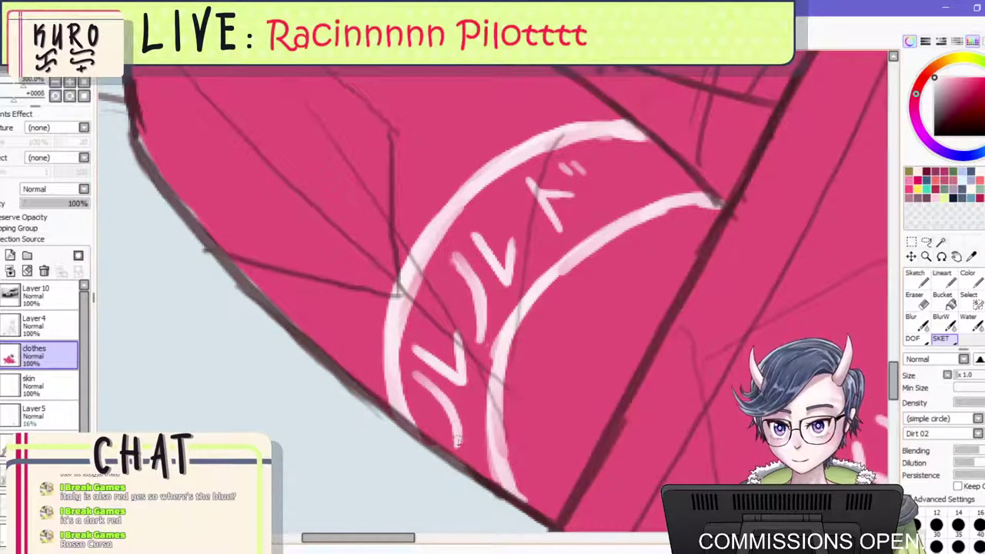
left_click_drag(412, 374, 453, 431)
left_click_drag(414, 375, 459, 444)
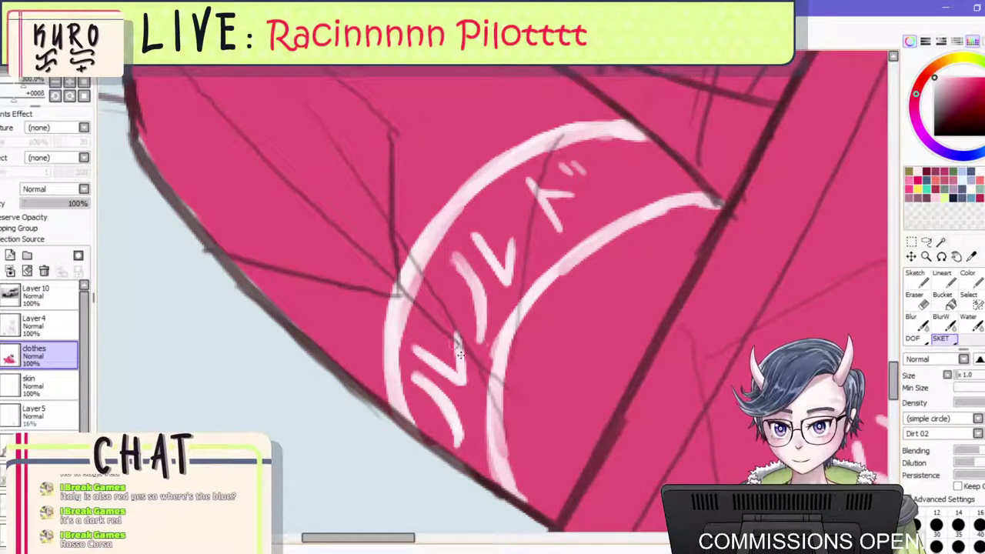
key("ctrl+z")
key("ctrl+z")
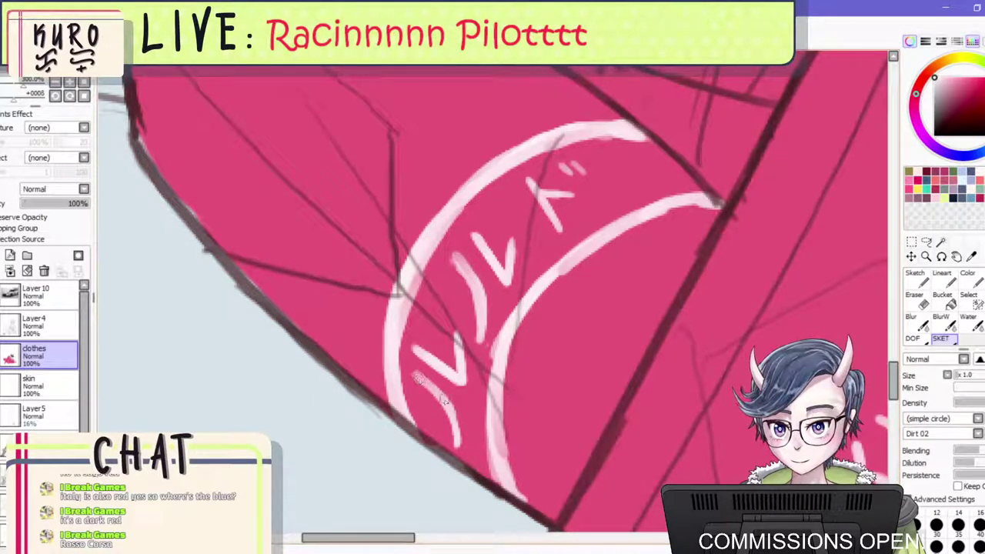
mouse_move(416, 375)
left_mouse_down()
mouse_move(449, 404)
mouse_move(460, 446)
left_mouse_up()
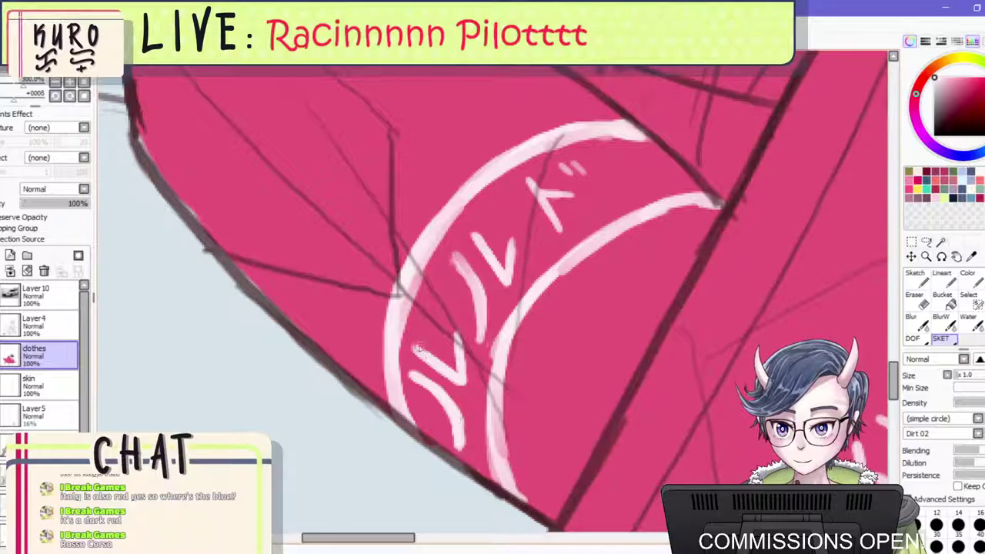
Thicken and lengthen the white strokes of the katakana lettering inside the leg band, undoing a stray stroke.
left_click_drag(416, 348, 460, 384)
left_click_drag(408, 344, 430, 362)
key("ctrl+z")
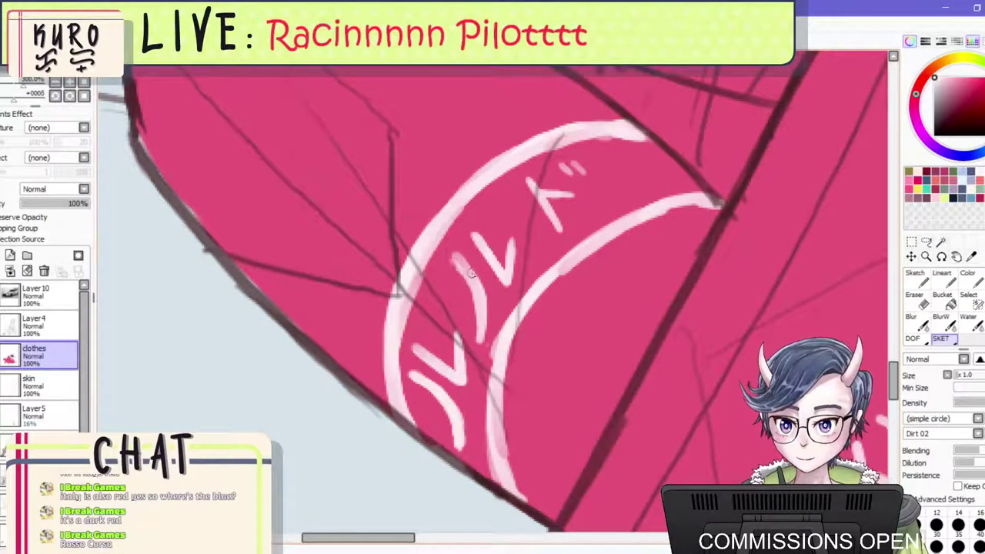
left_click_drag(456, 257, 481, 309)
left_click_drag(416, 348, 461, 380)
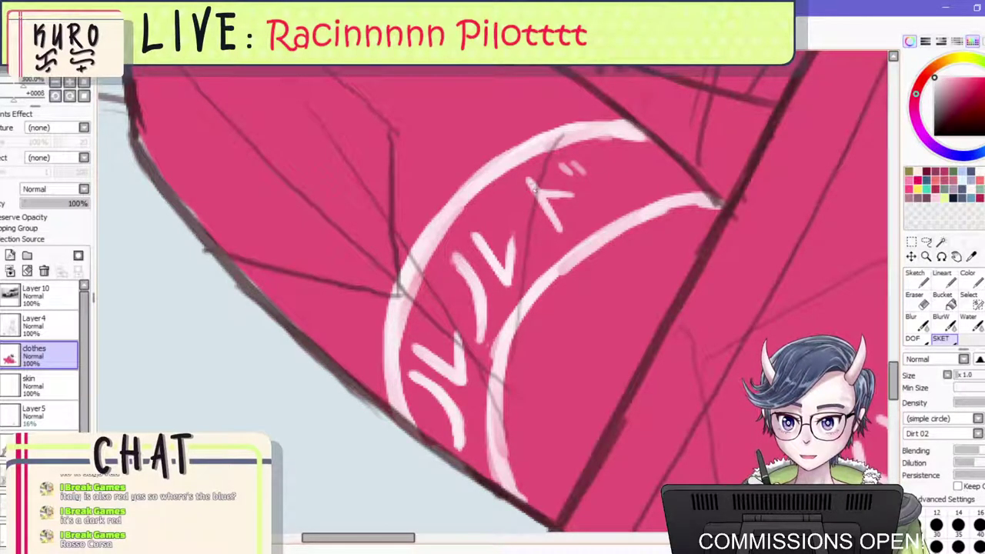
left_click_drag(526, 182, 562, 240)
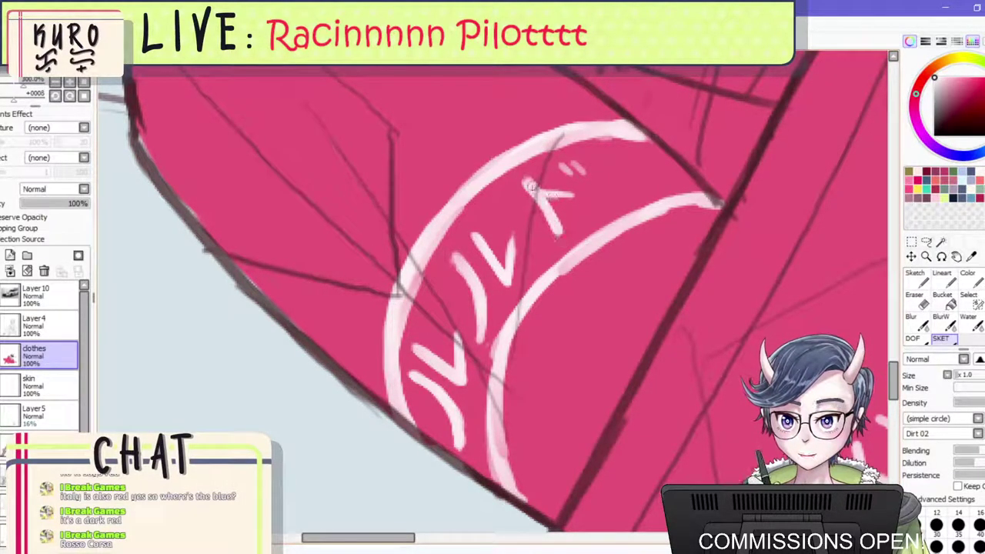
mouse_move(527, 184)
left_mouse_down()
mouse_move(562, 240)
mouse_move(521, 180)
mouse_move(573, 178)
left_mouse_up()
Even out the white outer and inner arcs framing the katakana lettering, undoing the last stroke.
left_click_drag(399, 316, 464, 203)
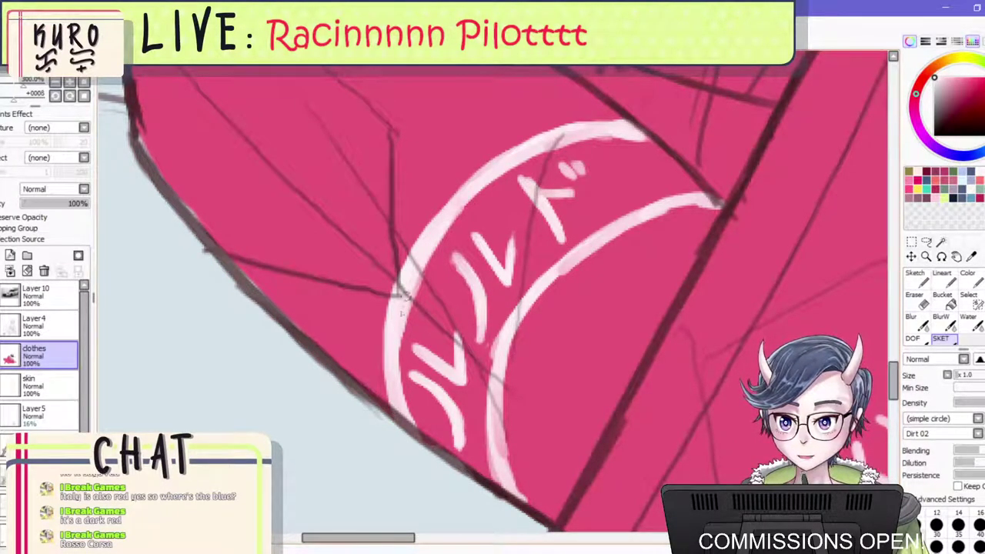
left_click_drag(406, 296, 494, 176)
mouse_move(491, 406)
left_mouse_down()
mouse_move(508, 480)
mouse_move(493, 372)
left_mouse_up()
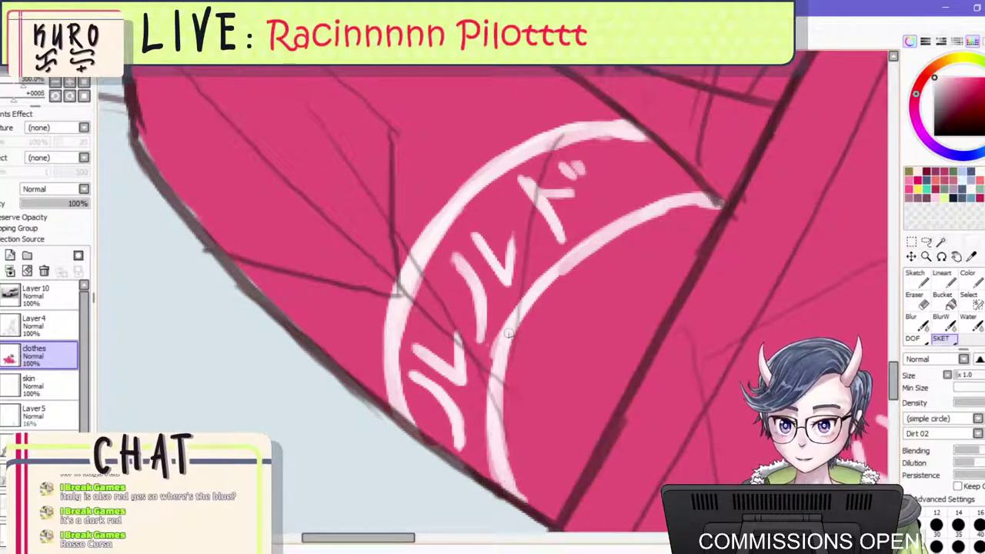
scroll(510, 323, "down", 2)
scroll(534, 321, "down", 2)
scroll(514, 332, "up", 2)
scroll(514, 332, "up", 2)
mouse_move(498, 326)
left_mouse_down()
mouse_move(493, 383)
mouse_move(499, 316)
left_mouse_up()
left_click_drag(533, 287, 567, 243)
scroll(533, 275, "down", 2)
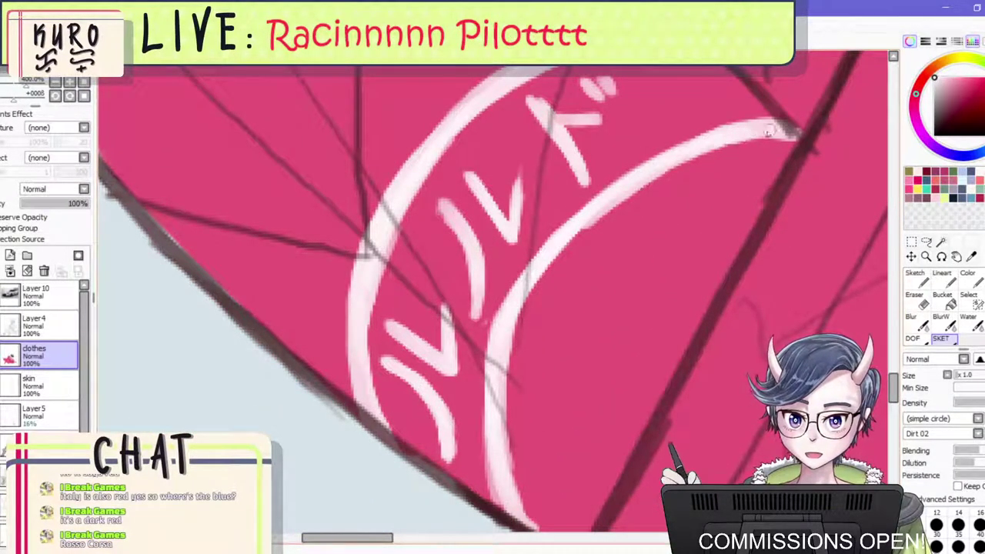
scroll(667, 196, "down", 3)
scroll(662, 157, "up", 1)
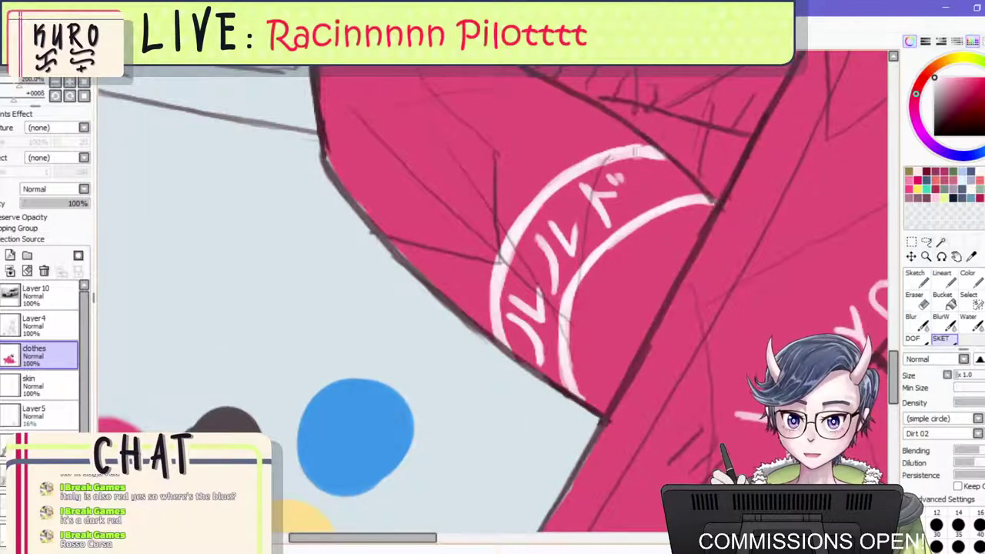
key("ctrl+z")
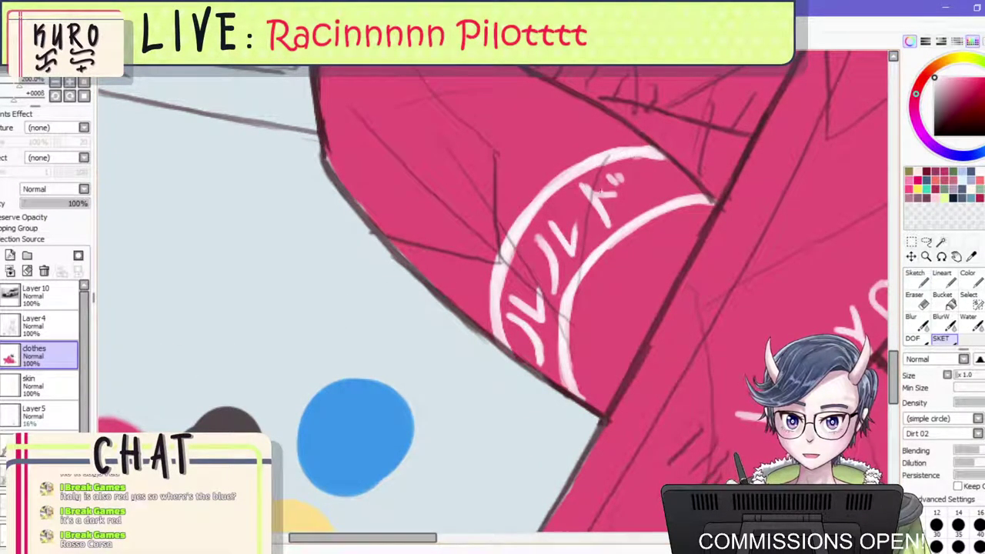
Examine the finished leg lettering up close and against the whole red outfit.
scroll(602, 193, "down", 2)
scroll(622, 180, "up", 3)
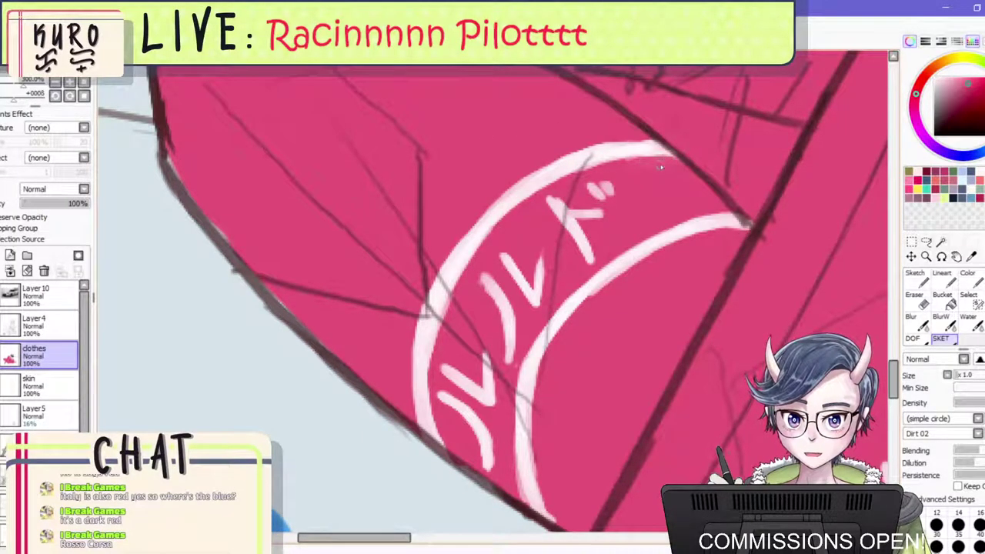
scroll(609, 201, "down", 4)
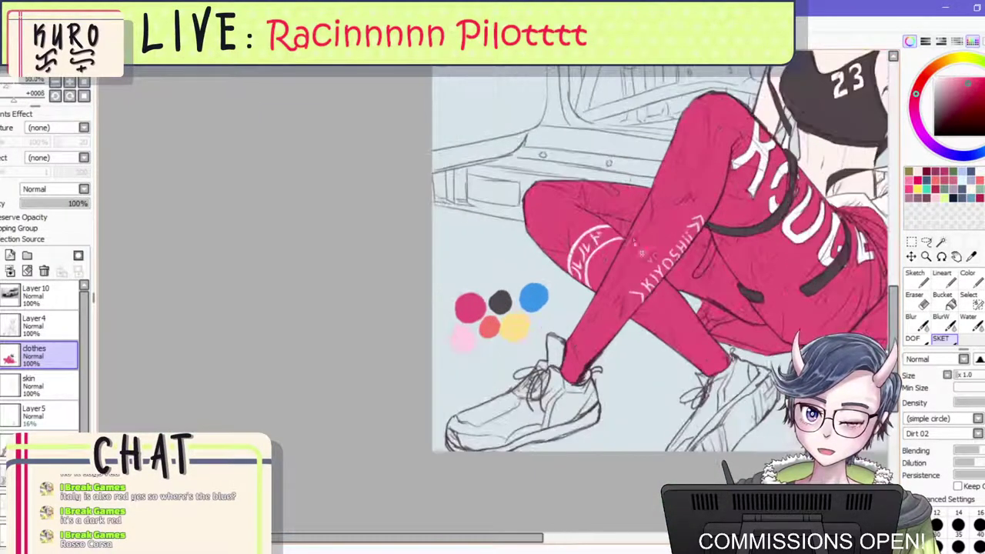
scroll(633, 235, "up", 1)
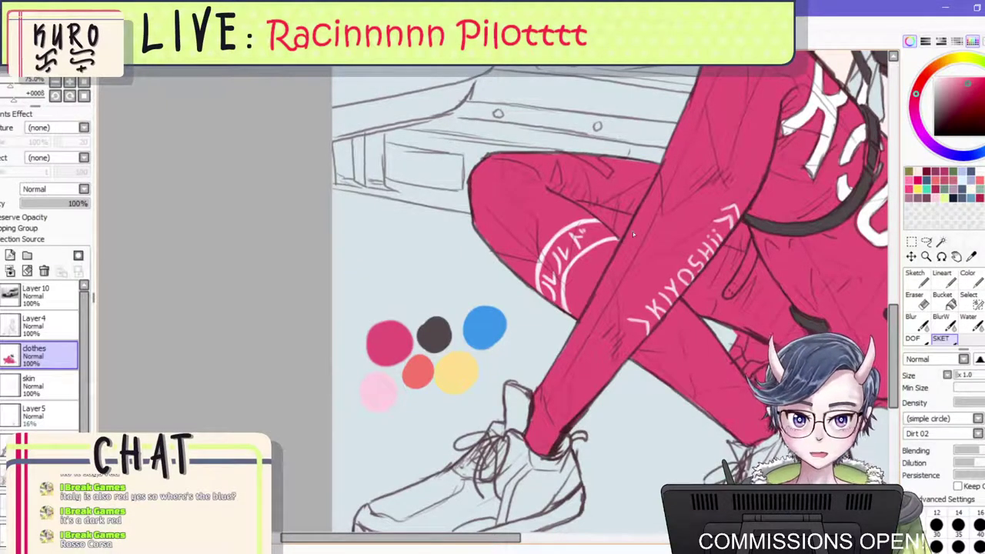
scroll(585, 269, "down", 4)
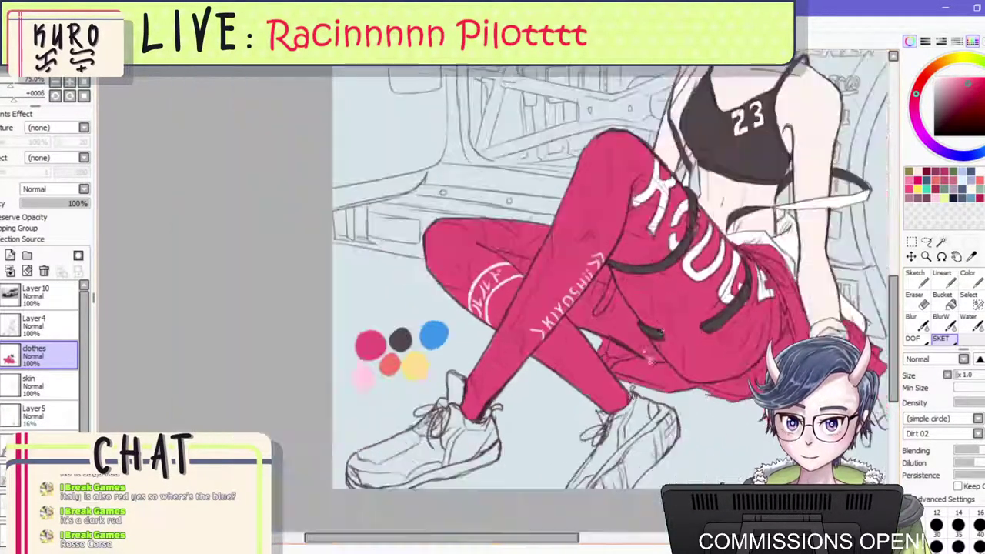
scroll(644, 335, "up", 2)
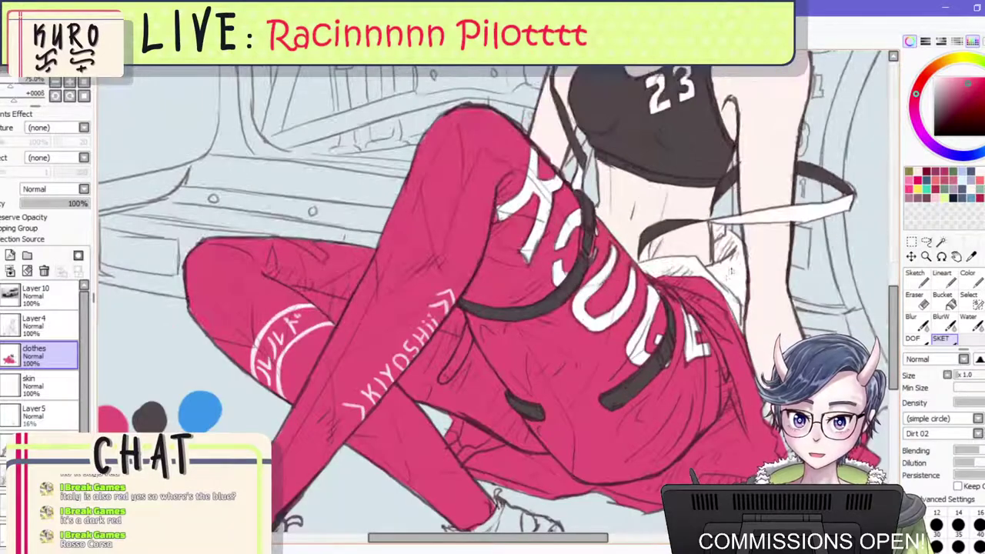
scroll(712, 280, "down", 3)
scroll(570, 333, "up", 1)
scroll(569, 331, "up", 3)
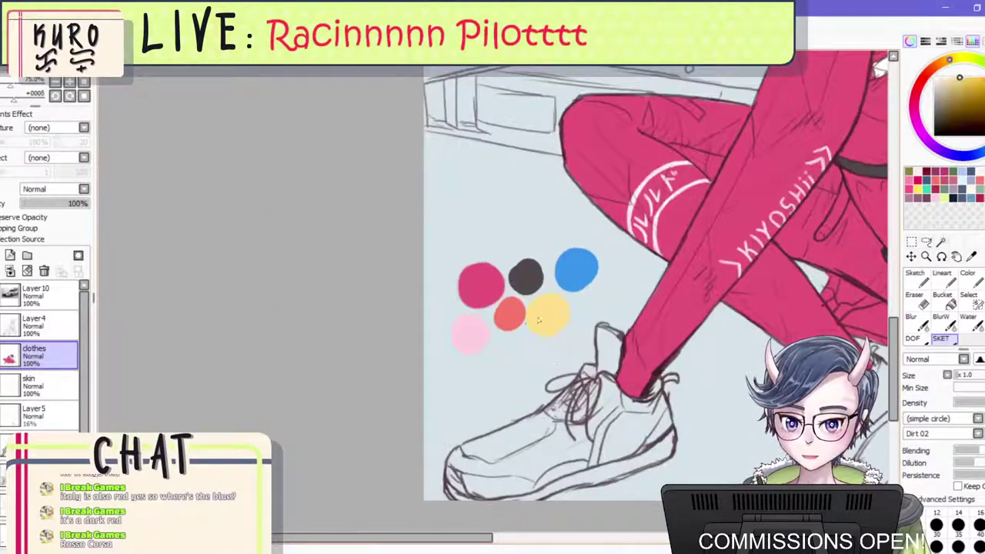
scroll(596, 297, "down", 3)
scroll(597, 296, "up", 4)
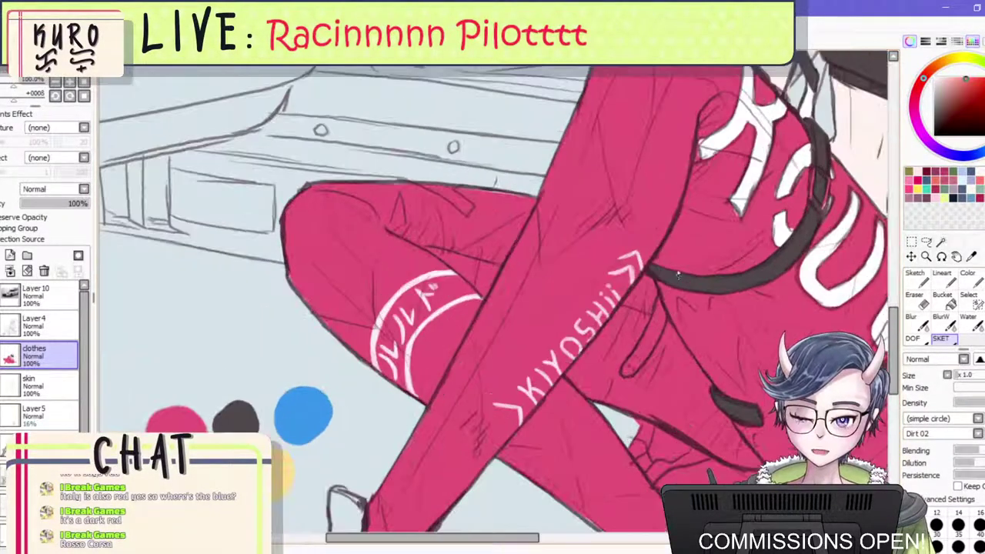
scroll(674, 265, "down", 2)
scroll(669, 235, "down", 1)
scroll(671, 236, "up", 1)
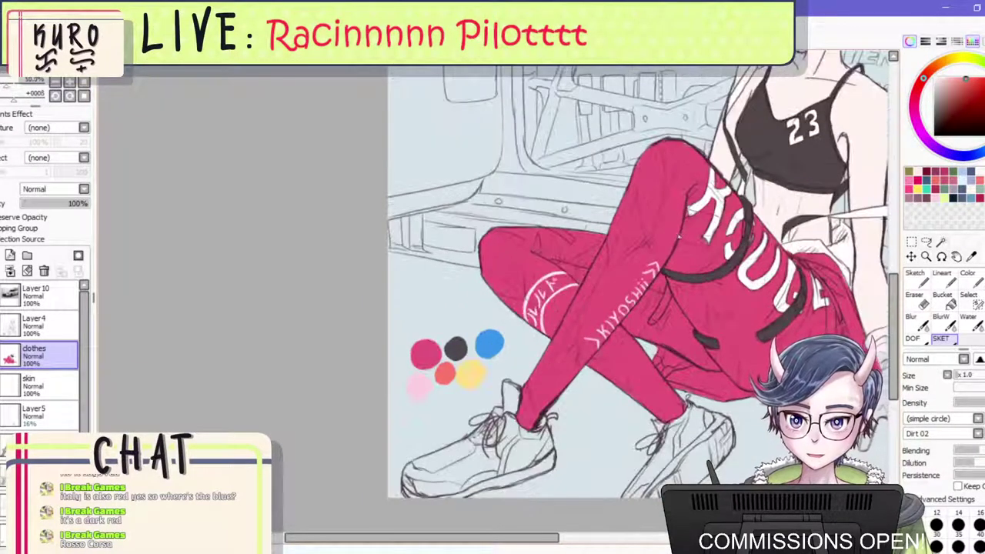
Paint a long yellow panel on the red trousers around the small dark strap end, using the Color brush and the yellow palette swatch.
scroll(674, 237, "down", 1)
scroll(654, 277, "up", 2)
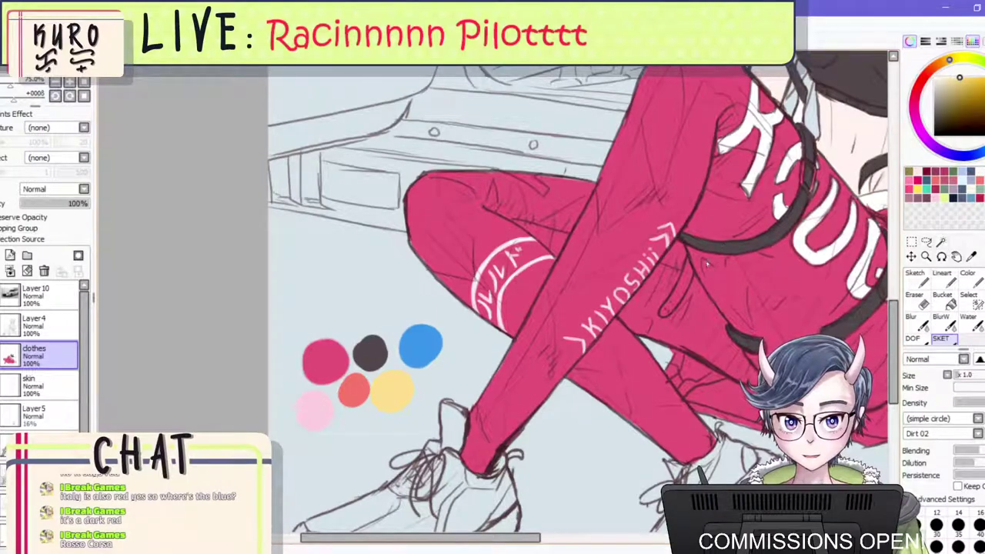
scroll(715, 285, "down", 2)
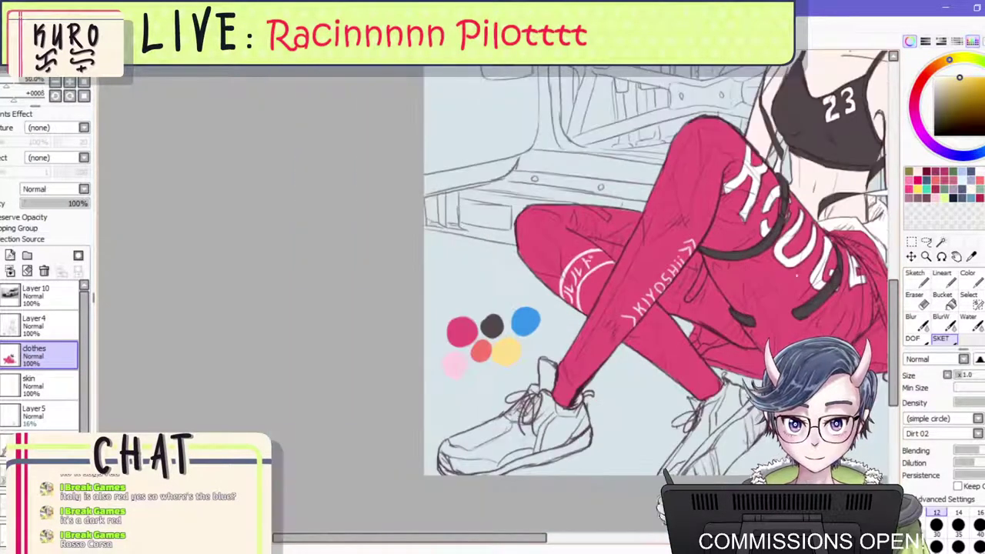
scroll(716, 285, "up", 3)
left_click(971, 285)
mouse_move(597, 260)
left_mouse_down()
mouse_move(636, 330)
mouse_move(673, 360)
mouse_move(627, 277)
mouse_move(711, 396)
mouse_move(704, 439)
mouse_move(701, 425)
left_mouse_up()
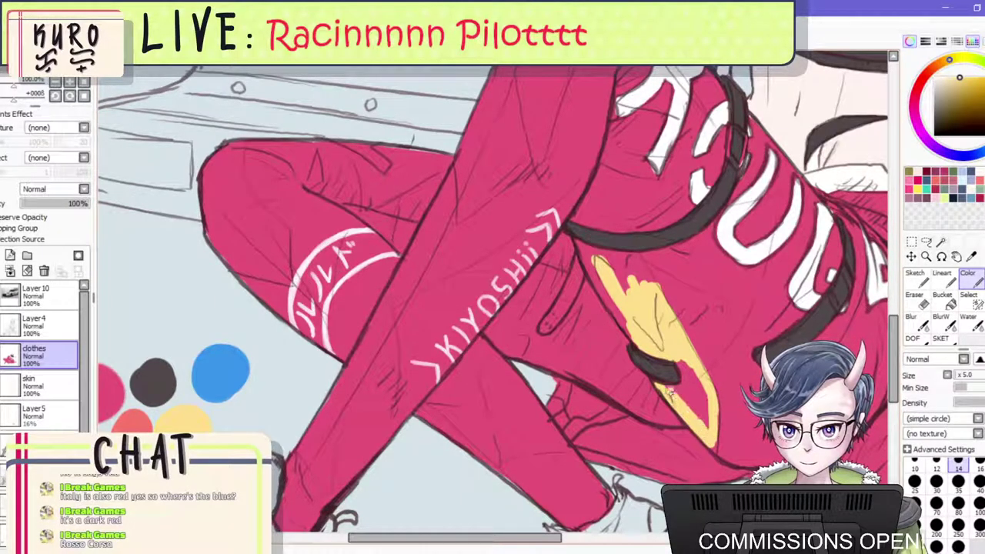
mouse_move(670, 390)
left_mouse_down()
mouse_move(678, 363)
mouse_move(701, 402)
mouse_move(689, 391)
left_mouse_up()
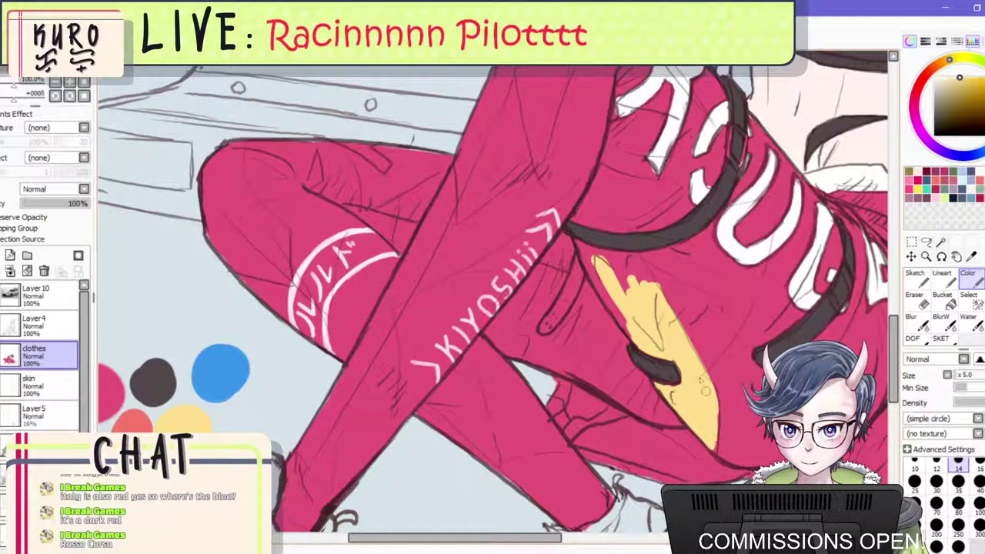
Mirror the canvas view and extend the yellow panel up to the curved black strap, filling its remaining red gaps.
scroll(658, 257, "down", 6)
key("h")
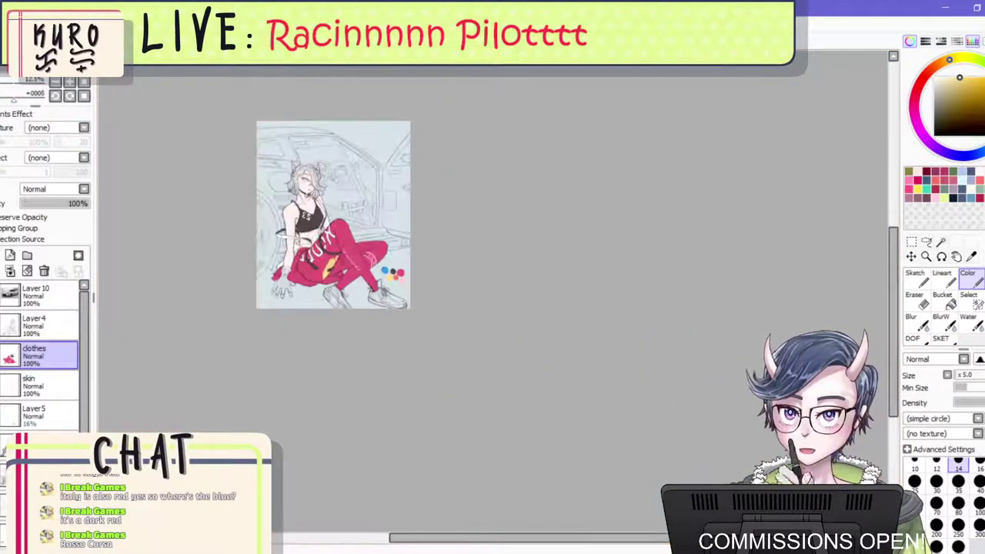
scroll(546, 309, "down", 1)
scroll(545, 309, "up", 6)
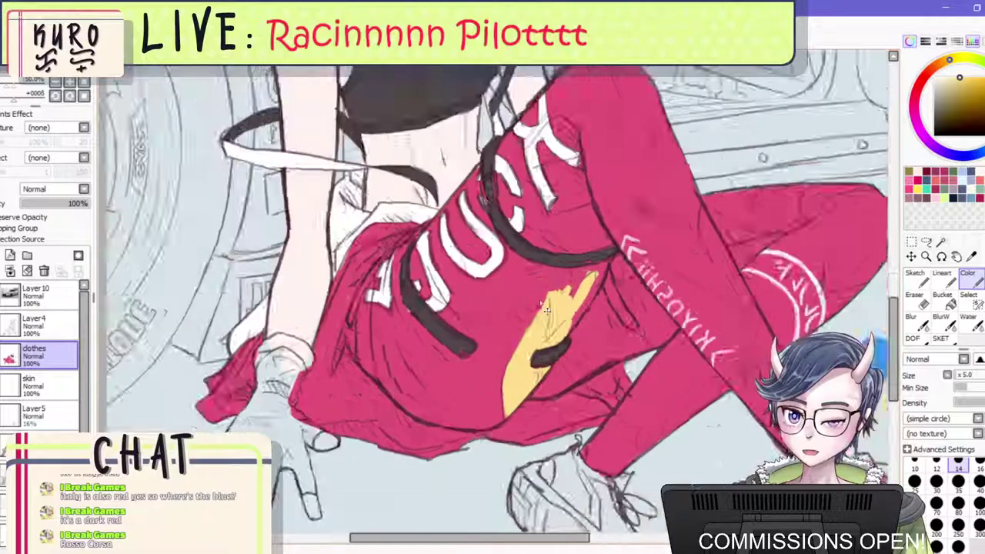
scroll(545, 309, "up", 4)
left_click_drag(614, 218, 578, 277)
mouse_move(601, 235)
left_mouse_down()
mouse_move(572, 268)
mouse_move(574, 281)
mouse_move(602, 234)
mouse_move(634, 223)
mouse_move(604, 231)
mouse_move(687, 218)
mouse_move(645, 230)
mouse_move(672, 230)
mouse_move(718, 205)
mouse_move(698, 210)
mouse_move(686, 267)
mouse_move(696, 246)
mouse_move(600, 391)
left_mouse_up()
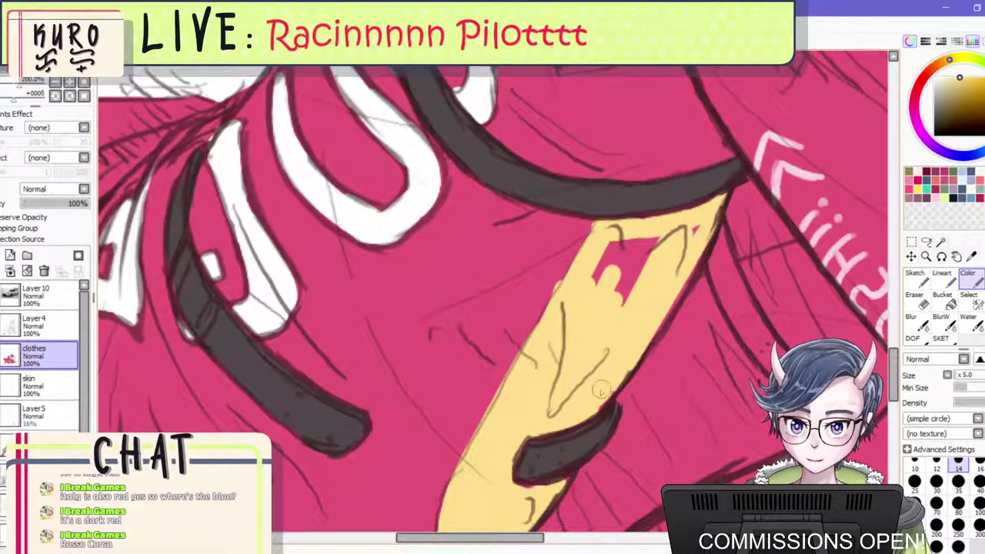
mouse_move(623, 315)
left_mouse_down()
mouse_move(597, 285)
mouse_move(616, 253)
mouse_move(698, 229)
mouse_move(637, 264)
left_mouse_up()
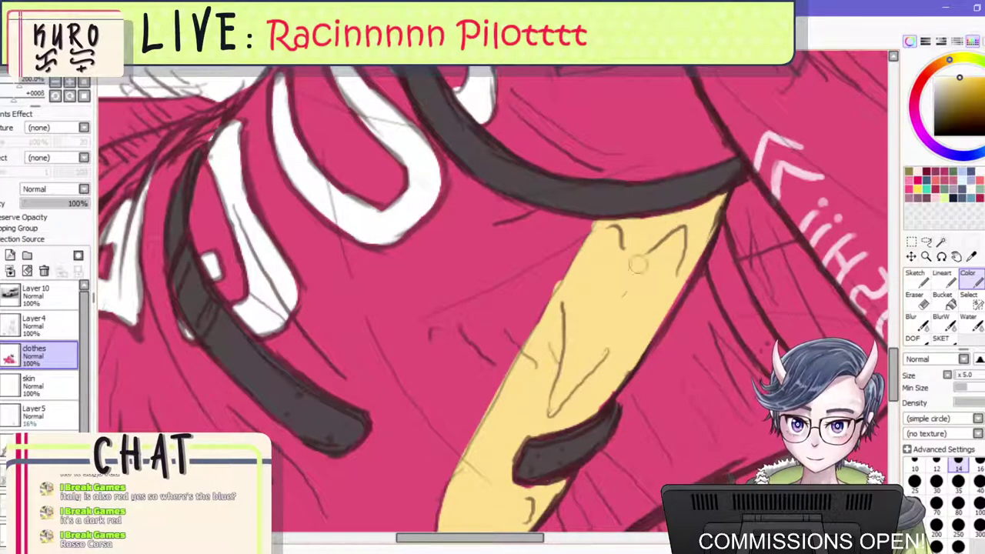
scroll(637, 264, "down", 6)
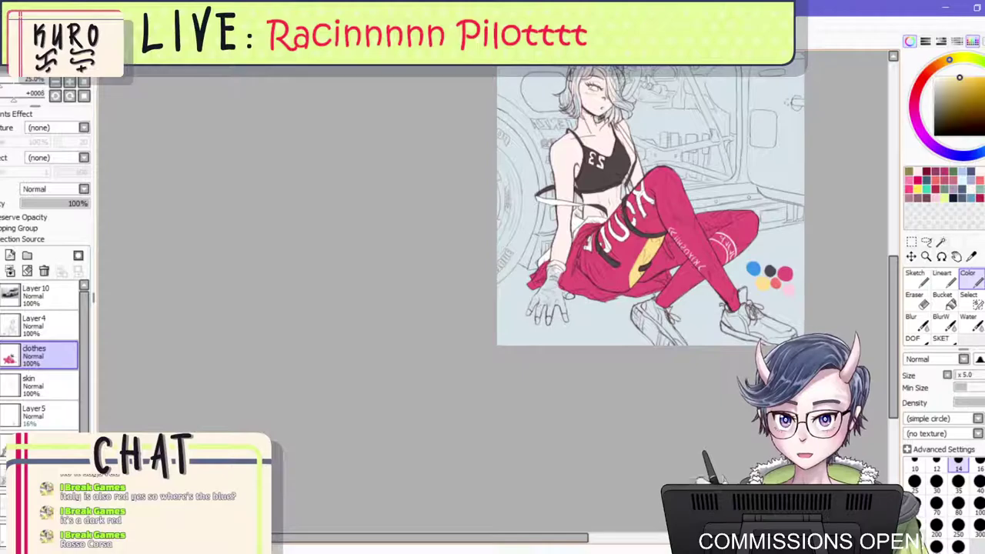
Continue the yellow panel above the black strap as a filled triangle ending at the front leg's outline.
scroll(595, 336, "up", 6)
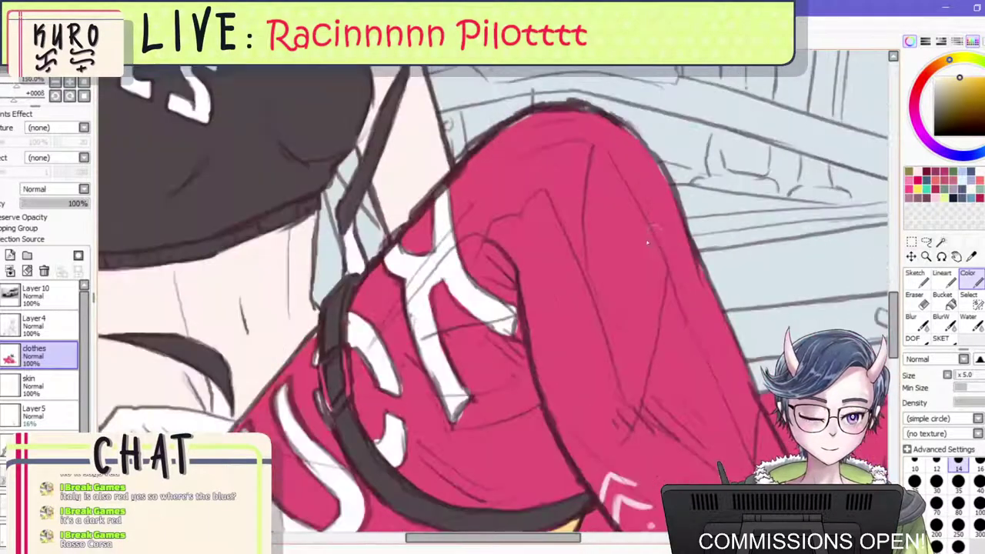
scroll(595, 337, "up", 2)
scroll(569, 343, "down", 1)
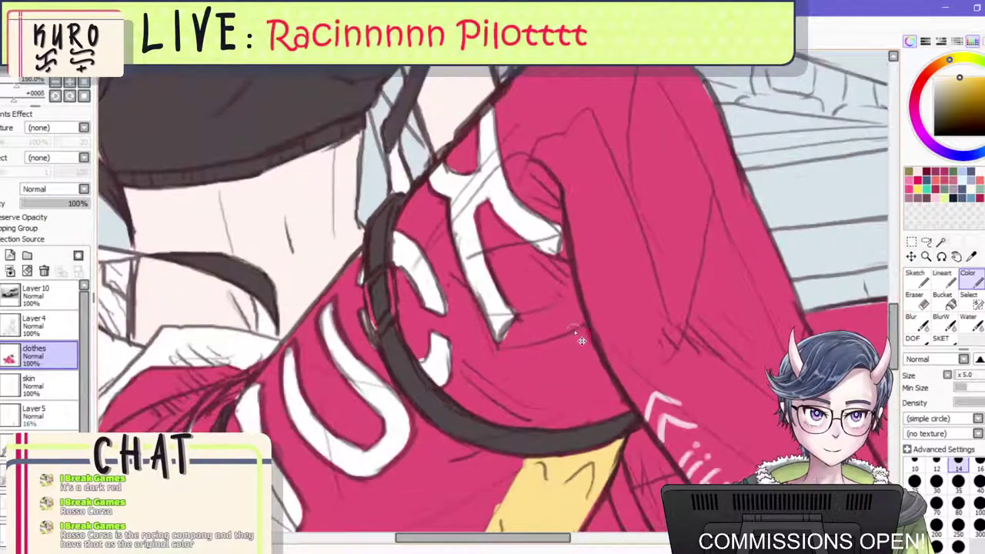
scroll(639, 297, "down", 1)
scroll(598, 341, "up", 1)
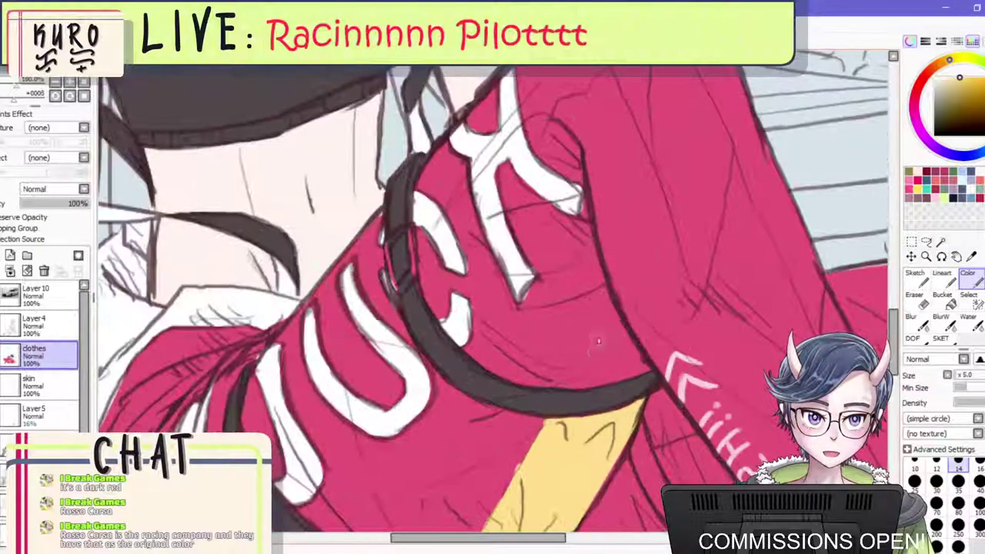
key("bracketleft")
key("bracketleft")
mouse_move(568, 385)
left_mouse_down()
mouse_move(615, 309)
mouse_move(643, 364)
left_mouse_up()
key("bracketright")
key("bracketright")
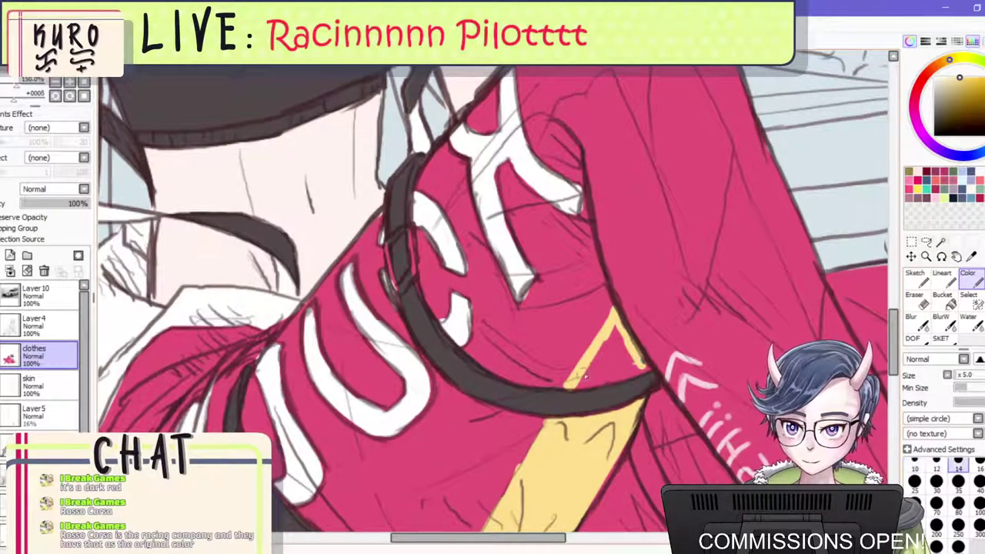
mouse_move(581, 382)
left_mouse_down()
mouse_move(616, 331)
mouse_move(633, 370)
mouse_move(577, 383)
mouse_move(618, 354)
left_mouse_up()
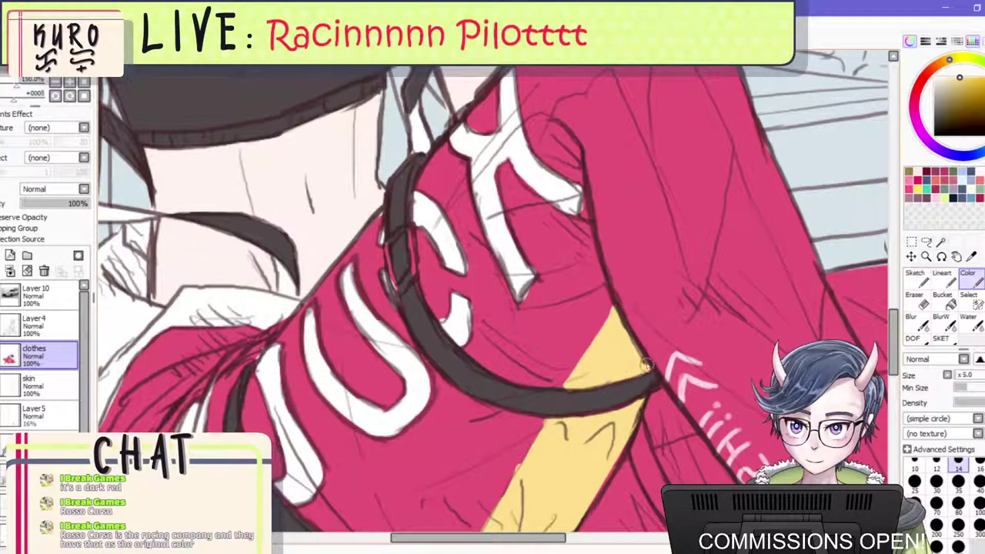
key("bracketright")
Paint the trouser area between the first yellow panel and the front leg yellow, around the hanging strap.
scroll(654, 330, "down", 8)
scroll(660, 315, "up", 4)
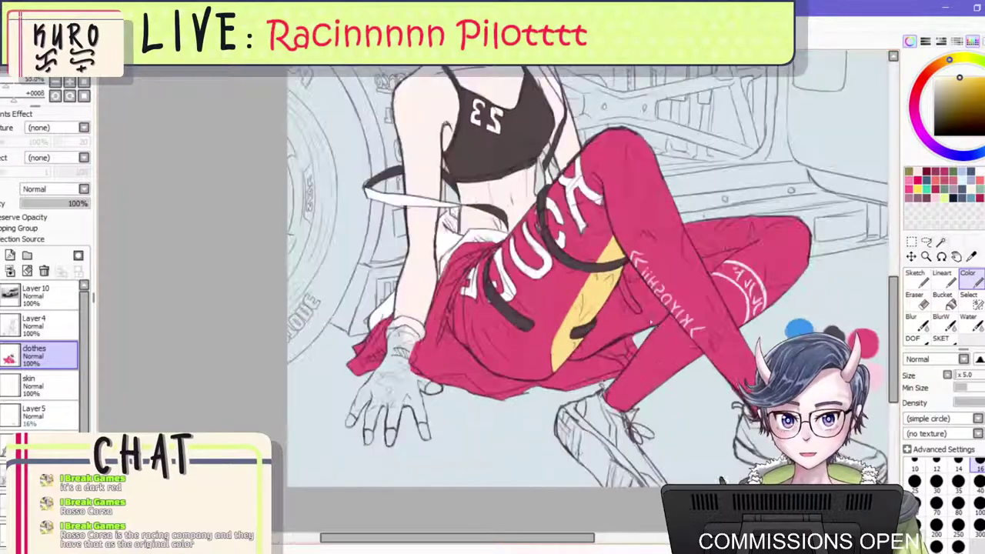
scroll(652, 323, "up", 3)
left_click_drag(581, 286, 516, 363)
mouse_move(550, 292)
left_mouse_down()
mouse_move(536, 310)
mouse_move(592, 231)
mouse_move(638, 210)
left_mouse_up()
left_click_drag(569, 238, 650, 203)
mouse_move(600, 231)
left_mouse_down()
mouse_move(654, 200)
mouse_move(675, 246)
mouse_move(676, 235)
mouse_move(725, 296)
mouse_move(702, 319)
mouse_move(573, 351)
mouse_move(566, 362)
mouse_move(631, 342)
mouse_move(604, 344)
mouse_move(452, 423)
mouse_move(540, 381)
mouse_move(482, 405)
mouse_move(460, 402)
mouse_move(518, 358)
mouse_move(499, 368)
mouse_move(538, 305)
mouse_move(534, 368)
mouse_move(646, 308)
mouse_move(706, 294)
mouse_move(650, 236)
mouse_move(677, 285)
mouse_move(612, 282)
mouse_move(608, 267)
mouse_move(614, 258)
mouse_move(648, 287)
left_mouse_up()
Touch up the lower corners and tip of the yellow panels with progressively smaller brush sizes.
key("bracketleft")
key("bracketleft")
mouse_move(468, 421)
left_mouse_down()
mouse_move(477, 421)
mouse_move(427, 429)
left_mouse_up()
key("bracketleft")
key("bracketleft")
key("bracketleft")
mouse_move(392, 455)
left_mouse_down()
mouse_move(386, 470)
mouse_move(390, 438)
left_mouse_up()
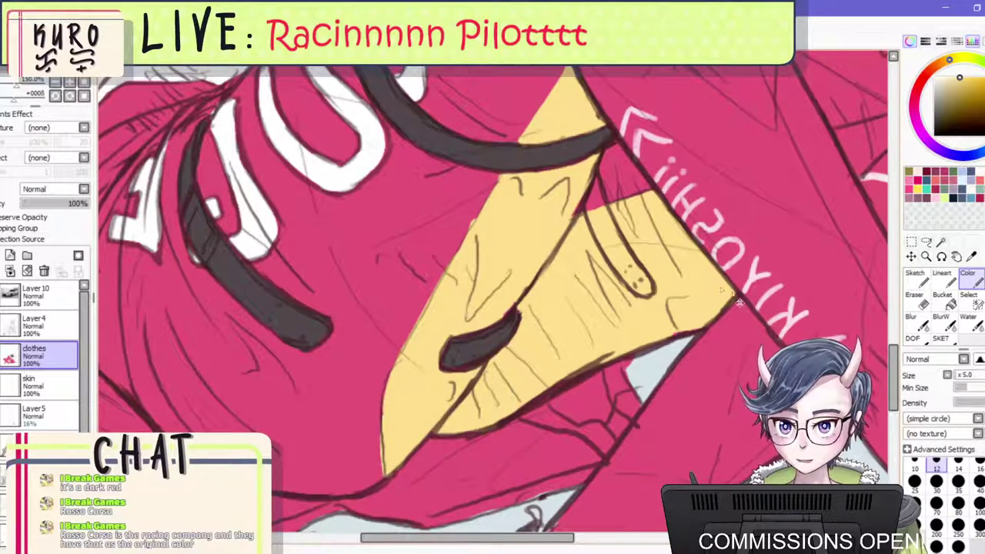
Paint a yellow wedge on the far leg between the front leg's outline and the white lettered band.
scroll(734, 294, "down", 4)
left_click(943, 300)
scroll(705, 306, "down", 3)
scroll(733, 285, "up", 3)
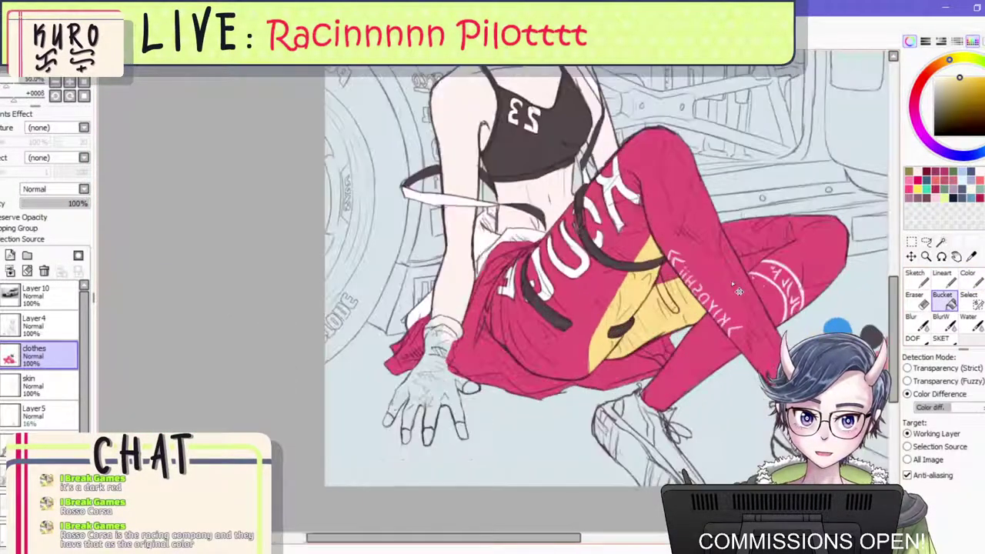
scroll(746, 283, "up", 2)
left_click(968, 280)
mouse_move(711, 240)
left_mouse_down()
mouse_move(724, 269)
mouse_move(767, 229)
left_mouse_up()
mouse_move(714, 251)
left_mouse_down()
mouse_move(777, 225)
mouse_move(715, 254)
mouse_move(716, 282)
mouse_move(770, 235)
left_mouse_up()
scroll(750, 239, "up", 1)
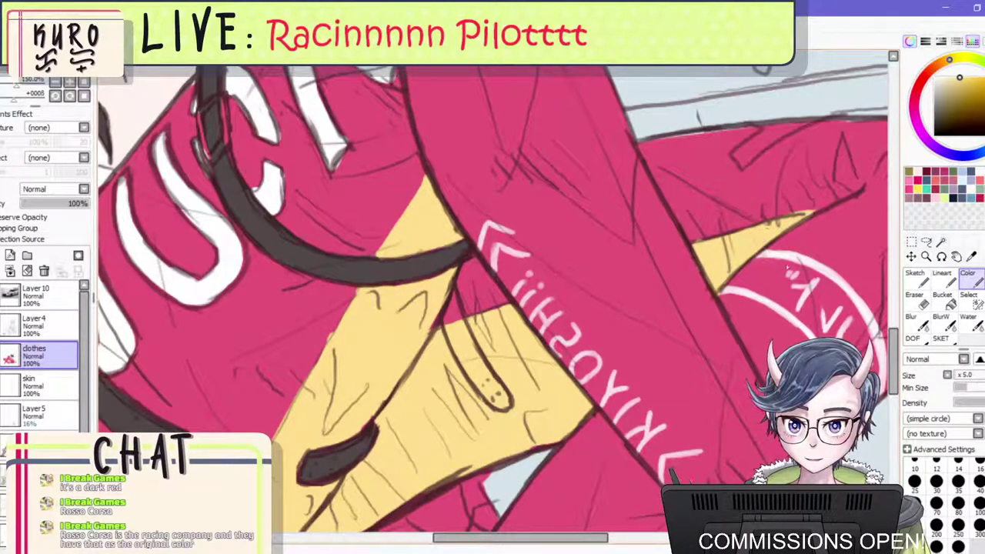
Try recolouring the large trouser panels a paler cream yellow with the Bucket.
scroll(803, 300, "down", 2)
left_click(946, 299)
scroll(677, 265, "down", 2)
scroll(708, 263, "up", 2)
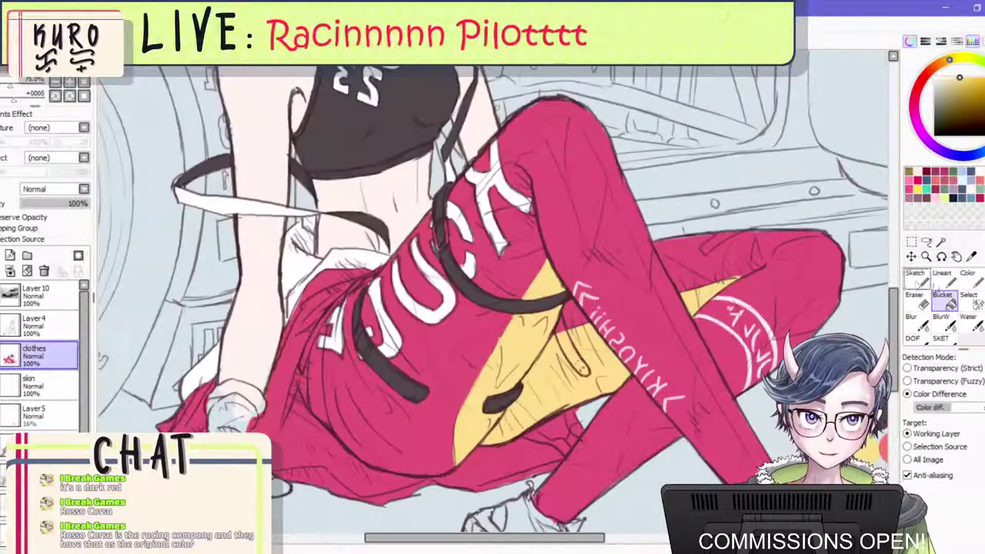
scroll(492, 296, "up", 1)
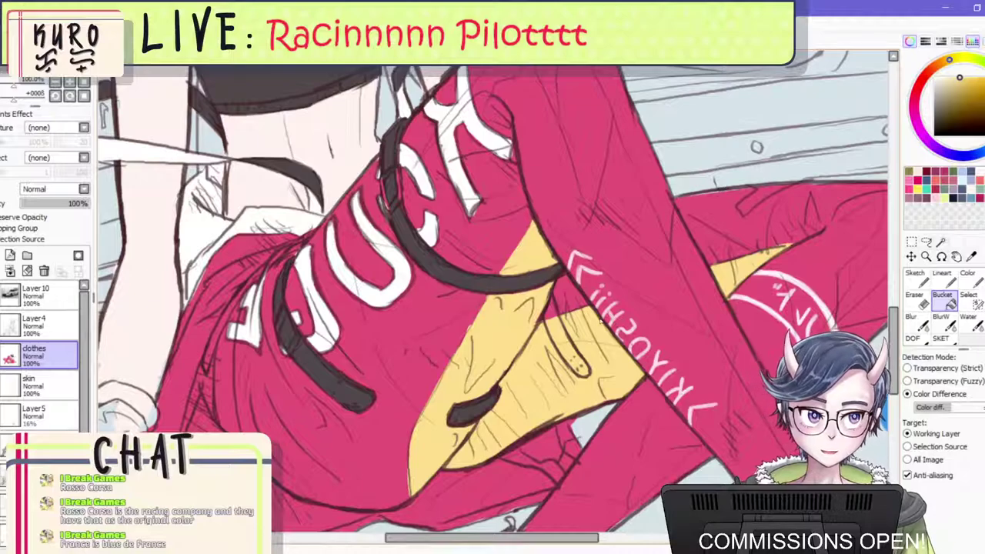
left_click_drag(960, 78, 948, 74)
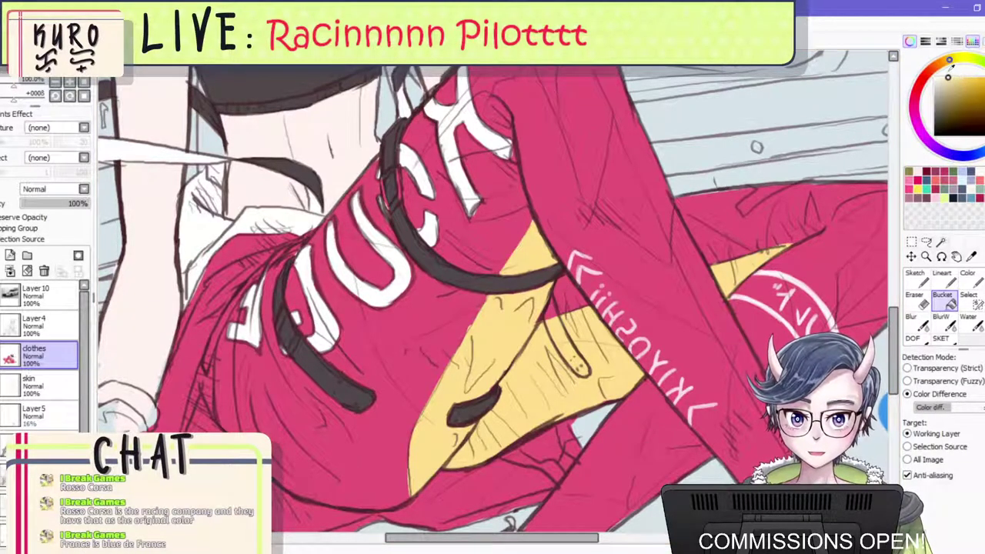
scroll(493, 296, "down", 1)
scroll(492, 296, "down", 3)
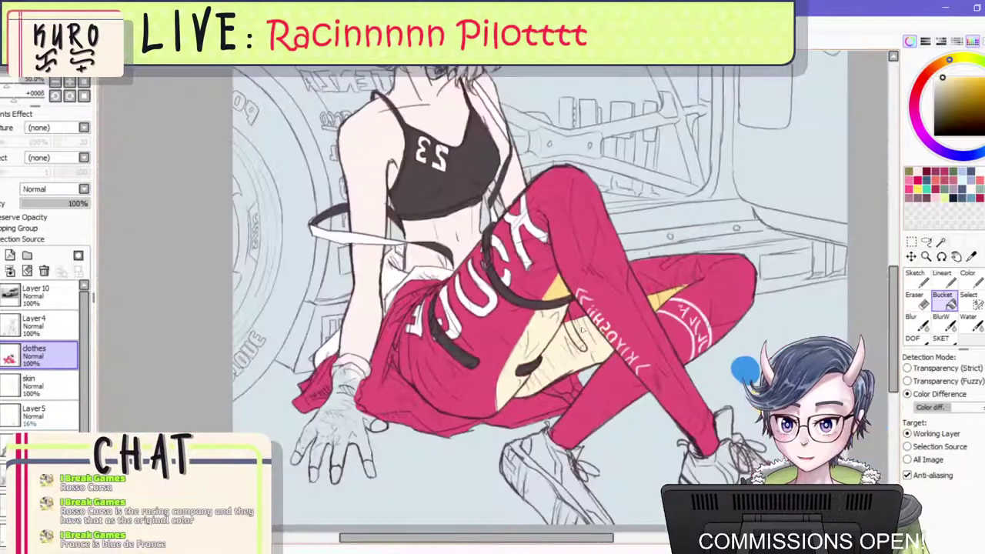
scroll(571, 326, "up", 2)
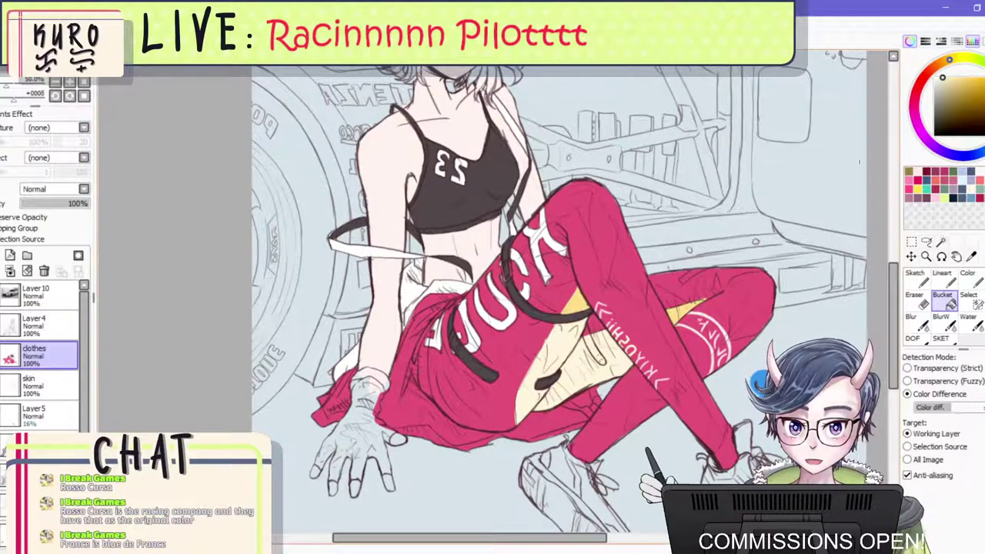
Try a slightly deeper yellow fill on the trouser panels, comparing it with the paler tone through undo and redo.
left_click(573, 360)
scroll(837, 163, "up", 2)
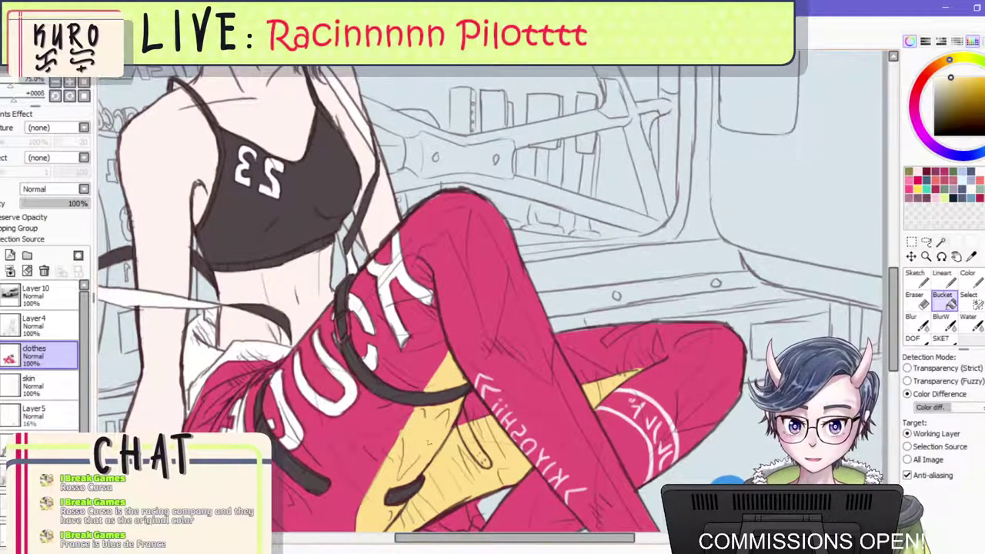
left_click(406, 455)
key("ctrl+z")
key("ctrl+y")
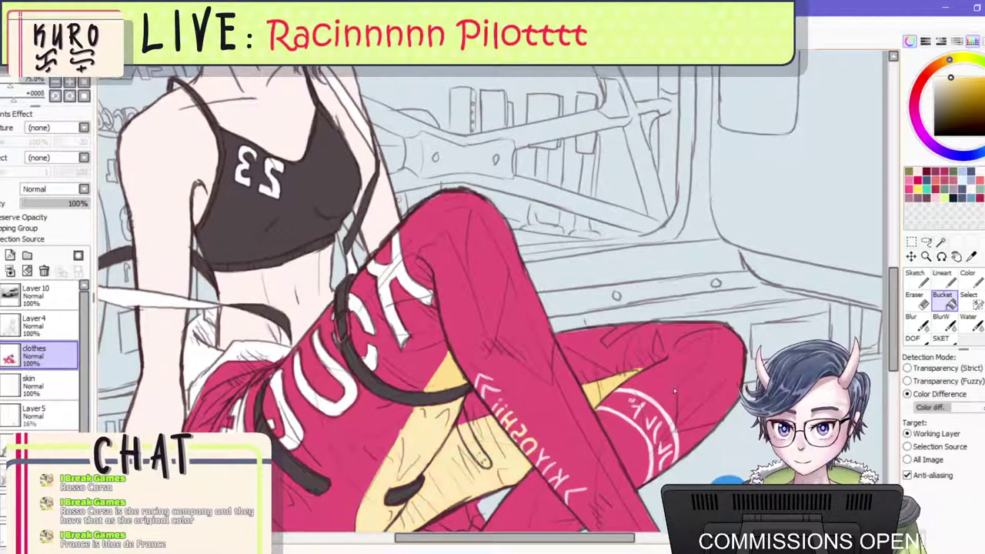
key("ctrl+z")
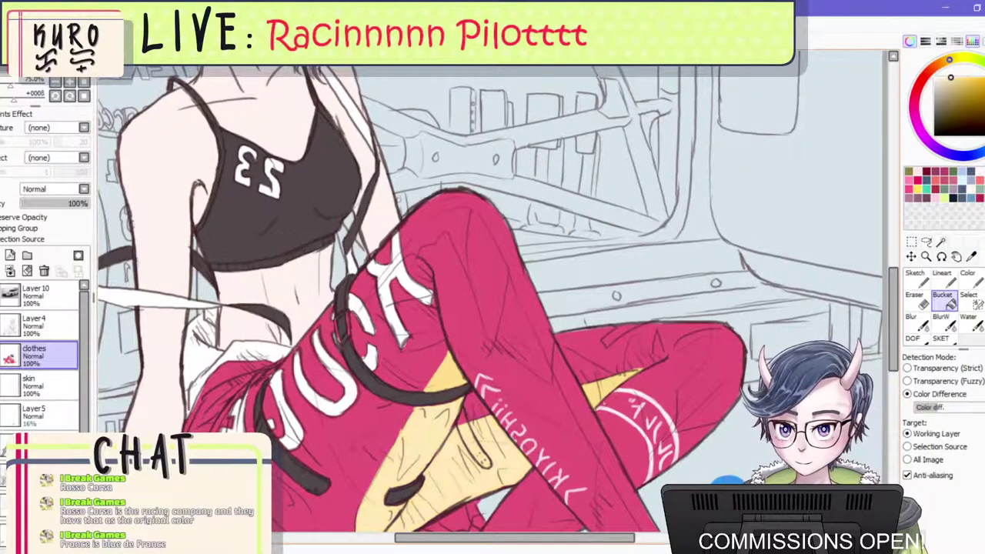
Flip the canvas view horizontally and check the colours on the whole figure.
scroll(518, 199, "down", 3)
scroll(519, 199, "down", 1)
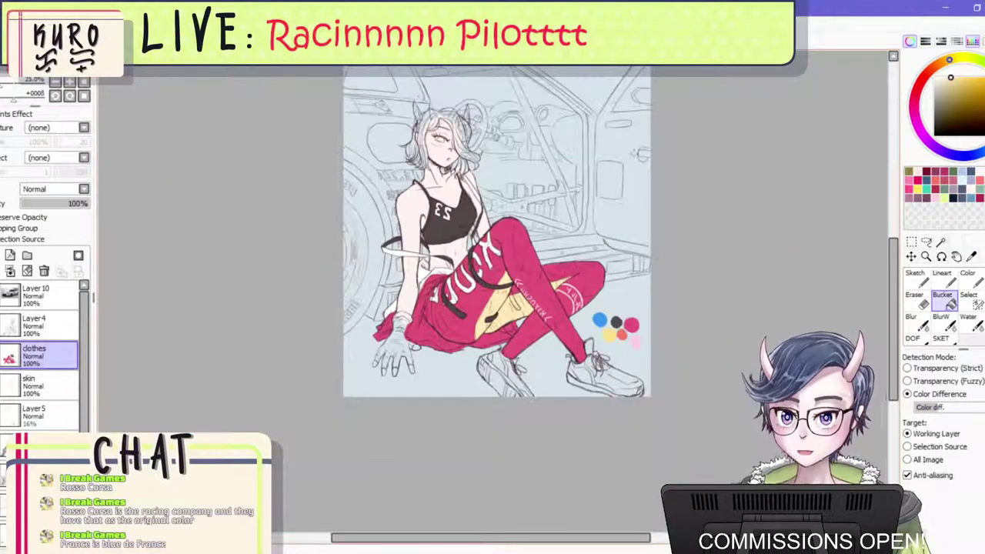
key("h")
scroll(441, 237, "down", 1)
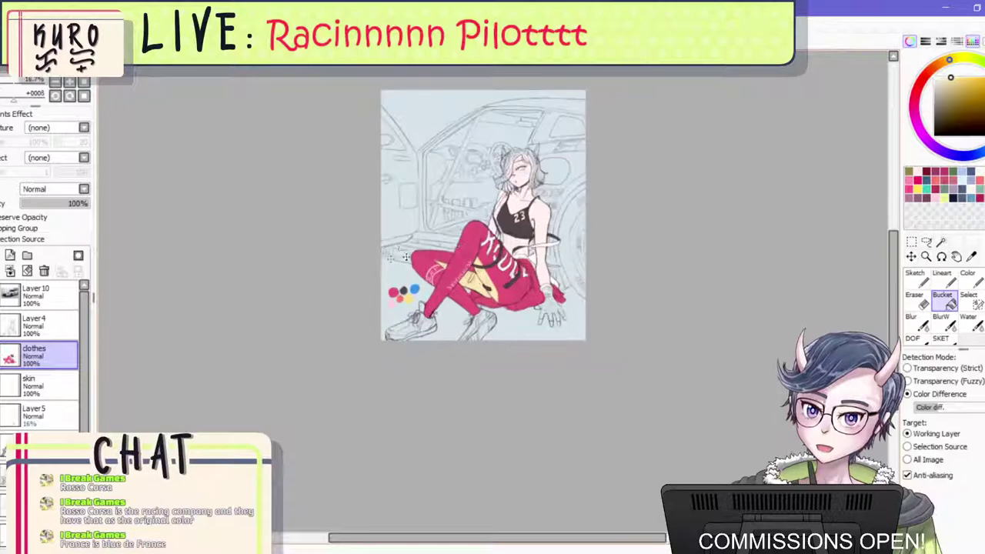
scroll(453, 286, "up", 3)
scroll(454, 277, "down", 1)
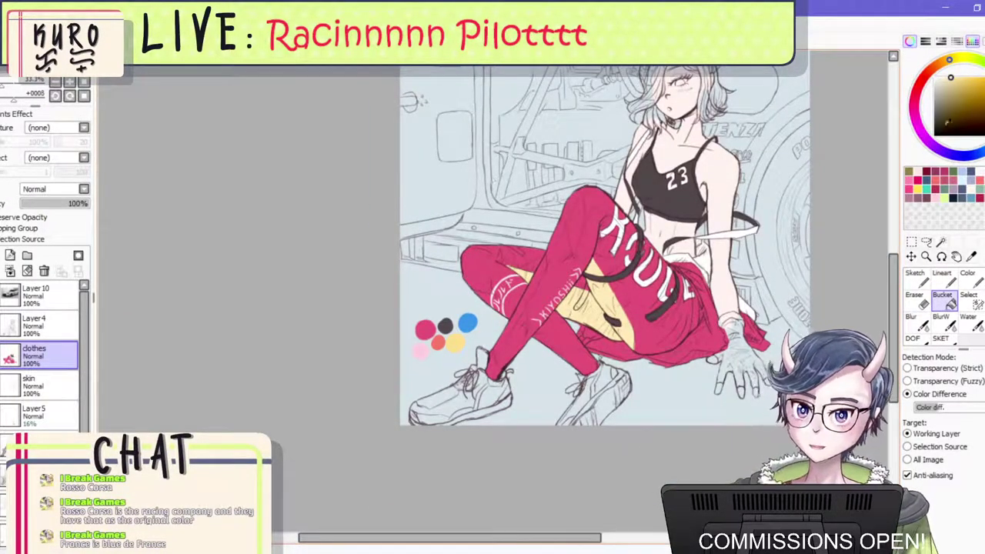
Fill the yellow trouser panels and the far-leg wedge white with the Bucket.
scroll(575, 343, "up", 1)
left_click(618, 294)
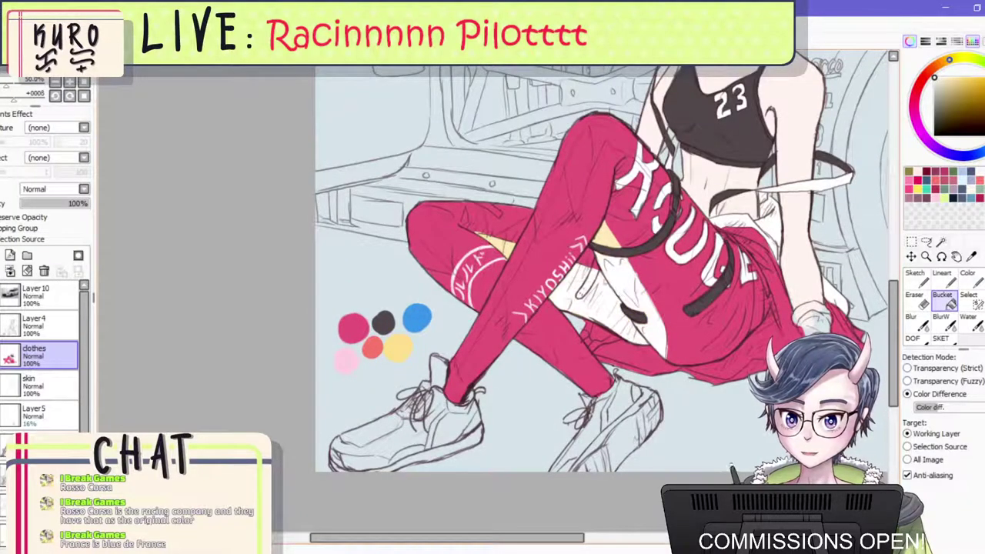
left_click(607, 240)
scroll(629, 278, "down", 3)
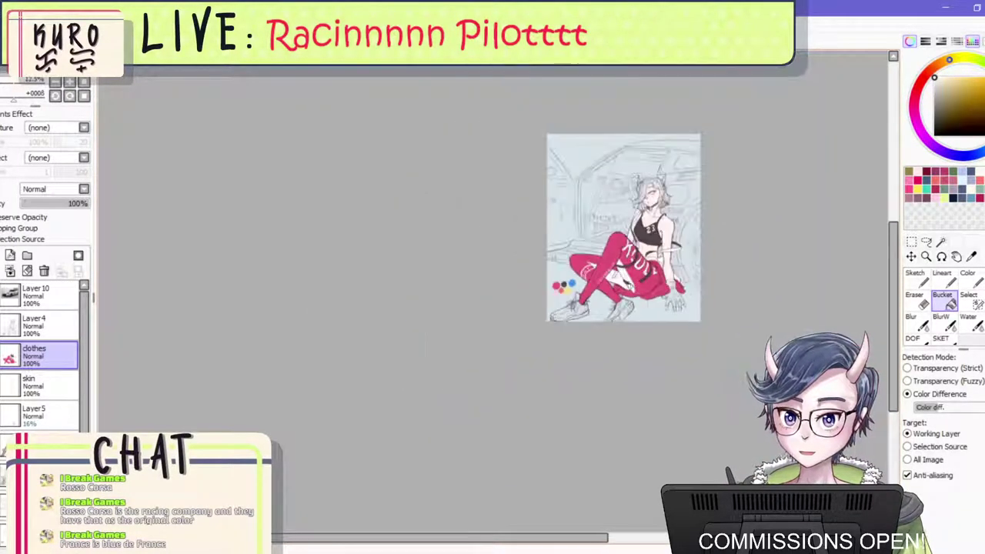
scroll(610, 287, "up", 3)
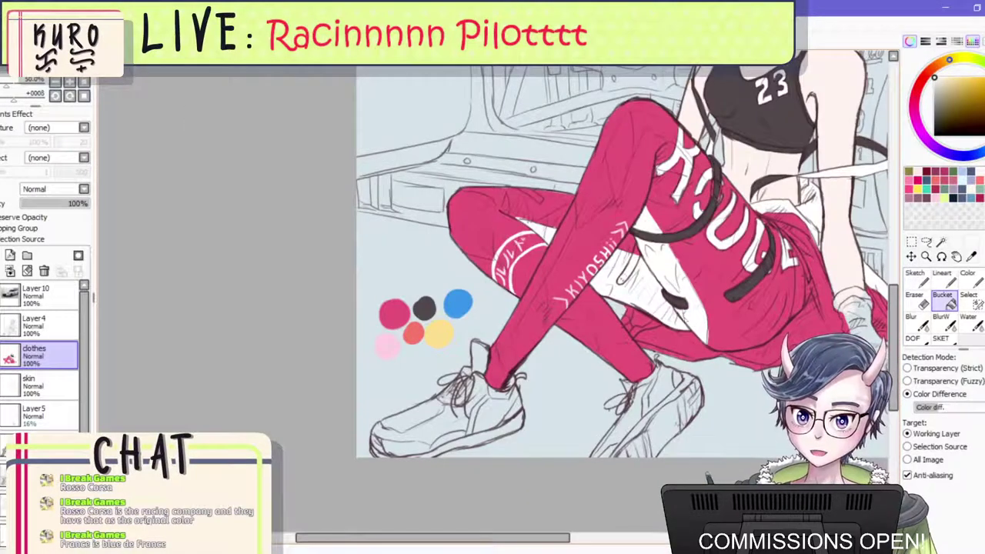
Paint white bands on the red trouser fabric behind the lower leg and colour the small gap beside them red.
left_click(943, 338)
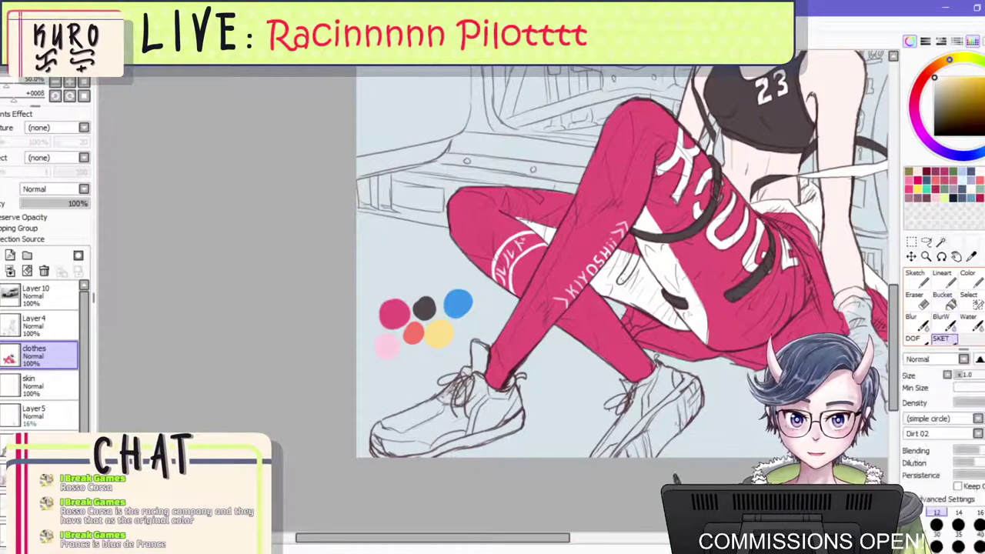
scroll(617, 310, "up", 1)
left_click(973, 285)
scroll(617, 330, "up", 2)
mouse_move(655, 345)
left_mouse_down()
mouse_move(658, 354)
mouse_move(702, 345)
mouse_move(729, 318)
mouse_move(737, 323)
left_mouse_up()
mouse_move(629, 323)
left_mouse_down()
mouse_move(654, 288)
mouse_move(639, 284)
left_mouse_up()
right_click(761, 372)
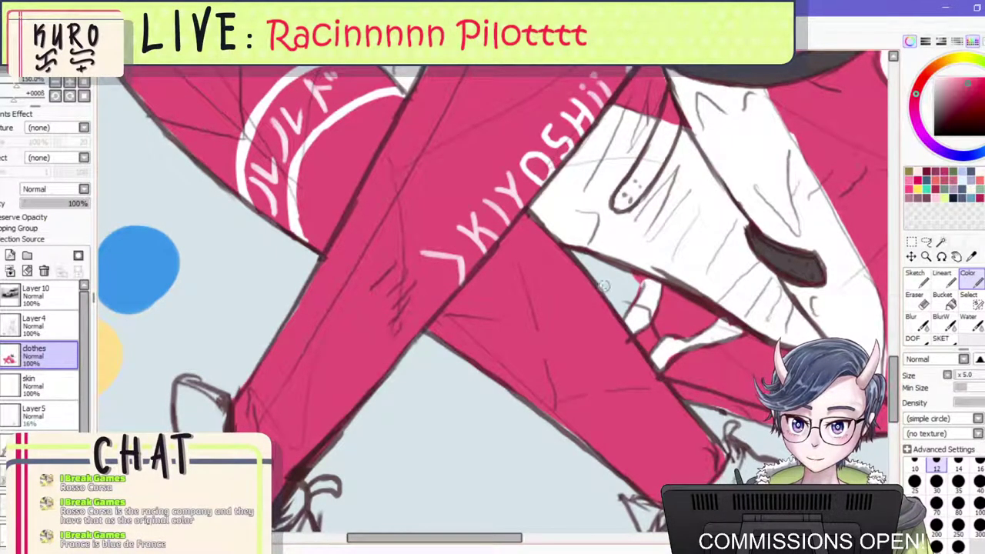
mouse_move(587, 263)
left_mouse_down()
mouse_move(621, 308)
mouse_move(629, 292)
mouse_move(607, 281)
left_mouse_up()
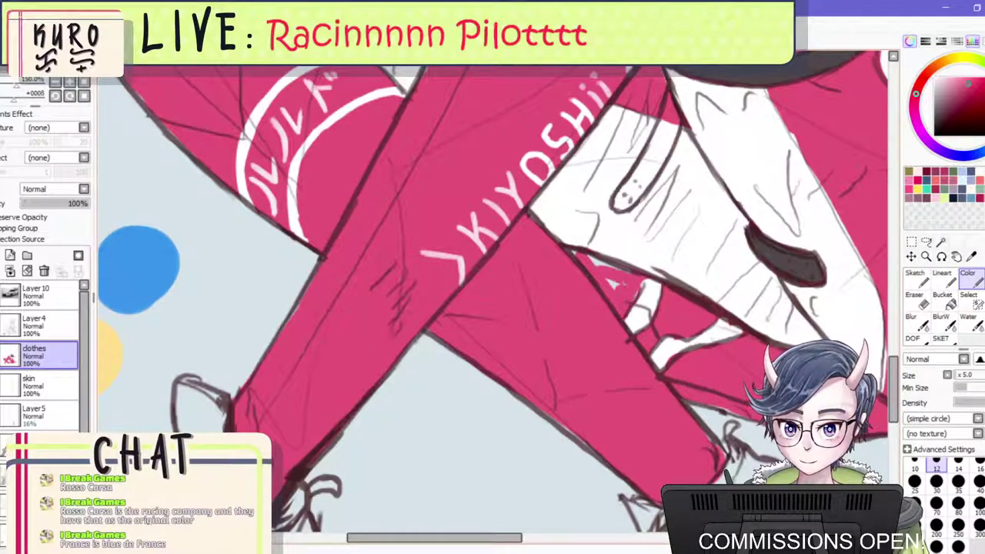
scroll(613, 284, "down", 5)
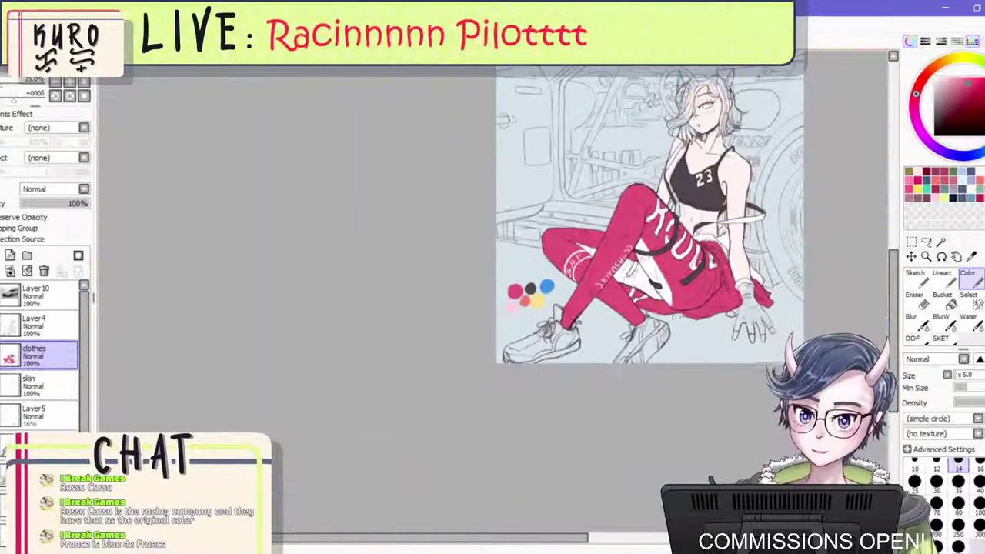
scroll(727, 283, "down", 1)
scroll(775, 217, "up", 1)
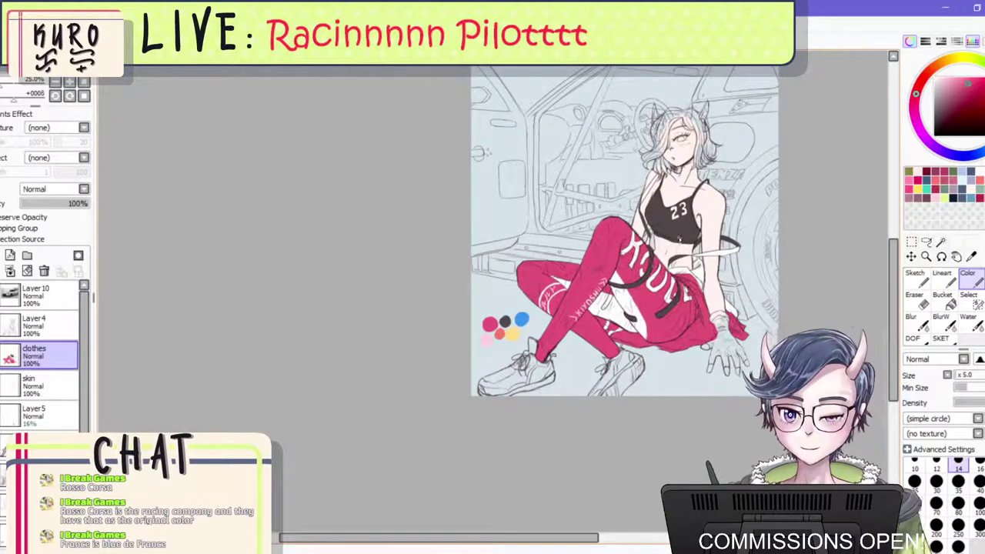
scroll(666, 204, "up", 1)
scroll(676, 218, "down", 1)
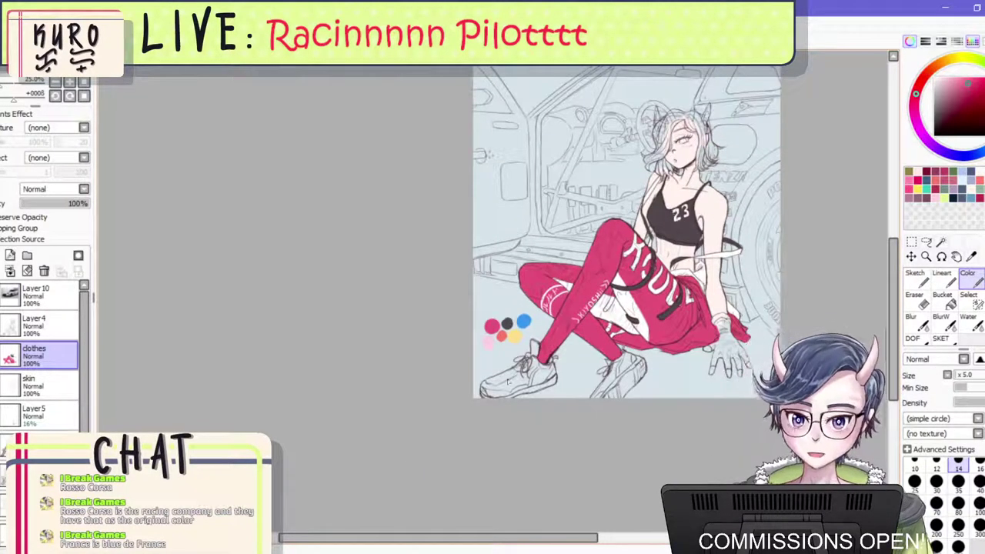
scroll(661, 231, "up", 1)
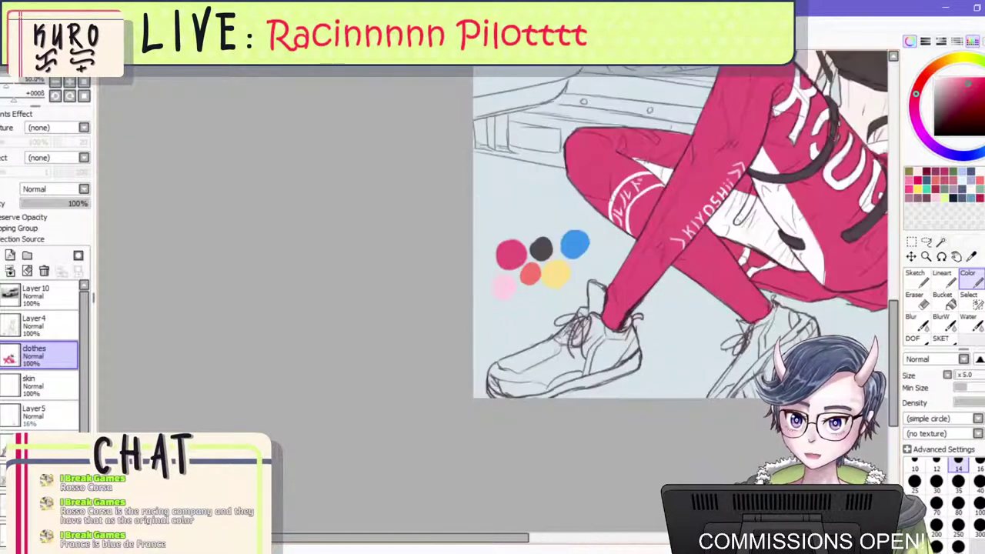
scroll(513, 253, "down", 2)
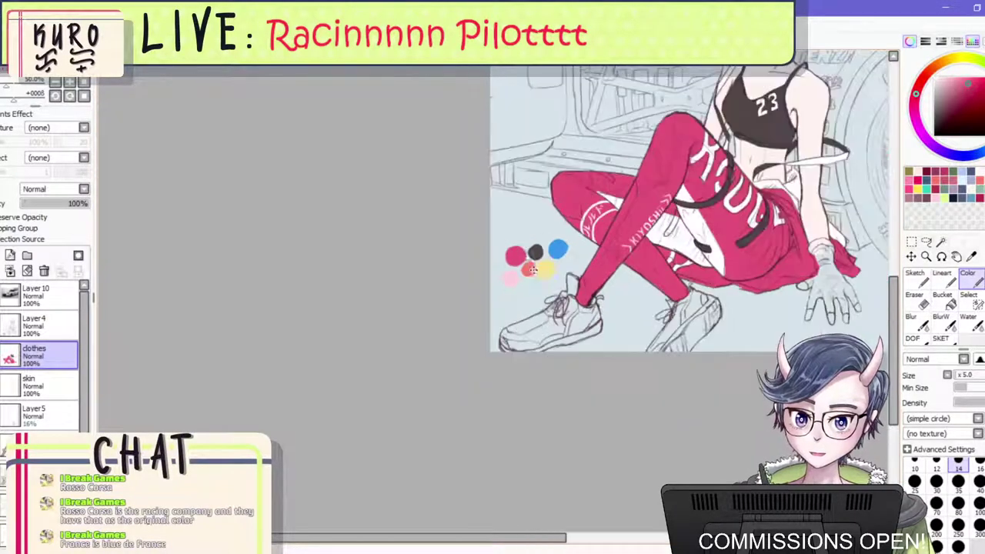
Paint the front shoe's toe, upper edge, heel and sole blue along its outline with a size 30 brush.
scroll(494, 208, "up", 2)
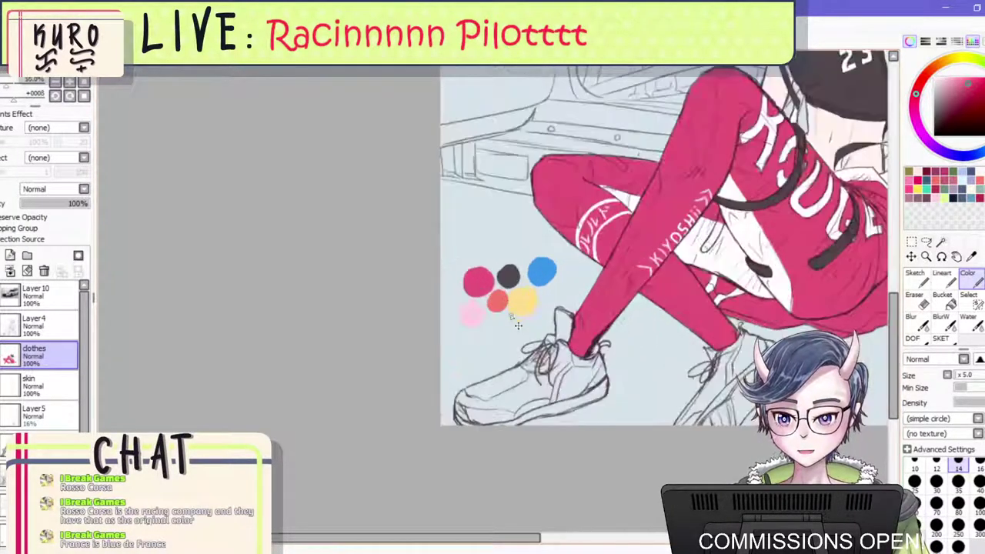
key("]")
mouse_move(526, 415)
left_mouse_down()
mouse_move(481, 431)
mouse_move(582, 361)
mouse_move(583, 394)
mouse_move(590, 372)
mouse_move(629, 398)
mouse_move(597, 379)
mouse_move(627, 395)
mouse_move(632, 378)
mouse_move(650, 426)
mouse_move(630, 443)
mouse_move(640, 439)
mouse_move(537, 463)
mouse_move(581, 459)
mouse_move(487, 487)
mouse_move(531, 466)
left_mouse_up()
mouse_move(437, 463)
left_mouse_down()
mouse_move(431, 475)
mouse_move(433, 431)
mouse_move(517, 406)
left_mouse_up()
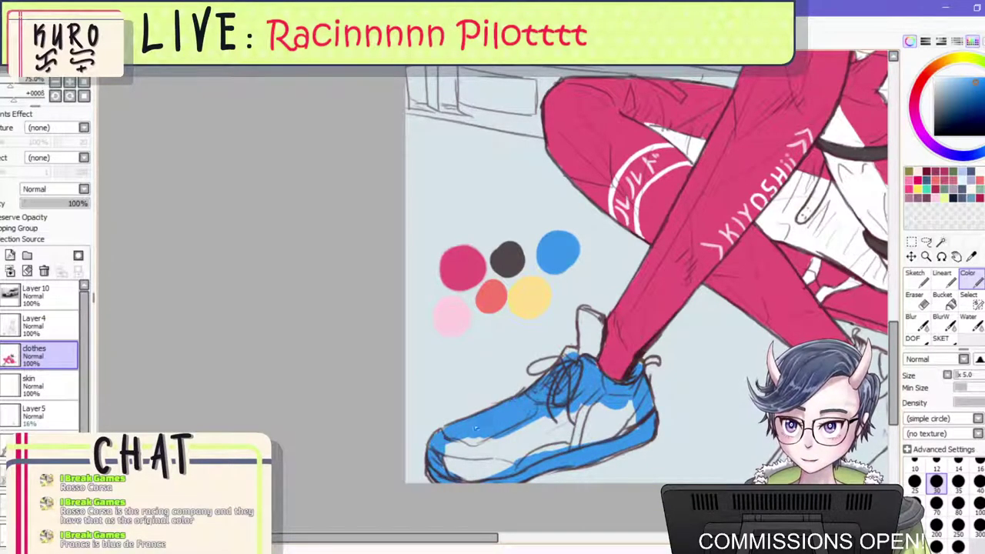
Paint the front shoe's tongue and heel details blue and fill its remaining interior with the same blue using the Bucket.
scroll(550, 388, "down", 5)
scroll(567, 386, "up", 6)
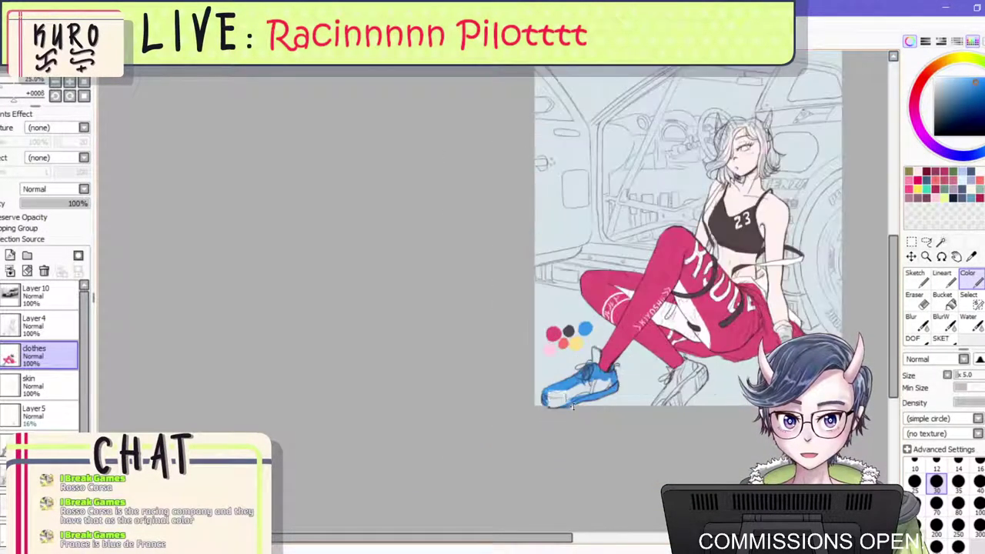
left_click_drag(608, 293, 596, 337)
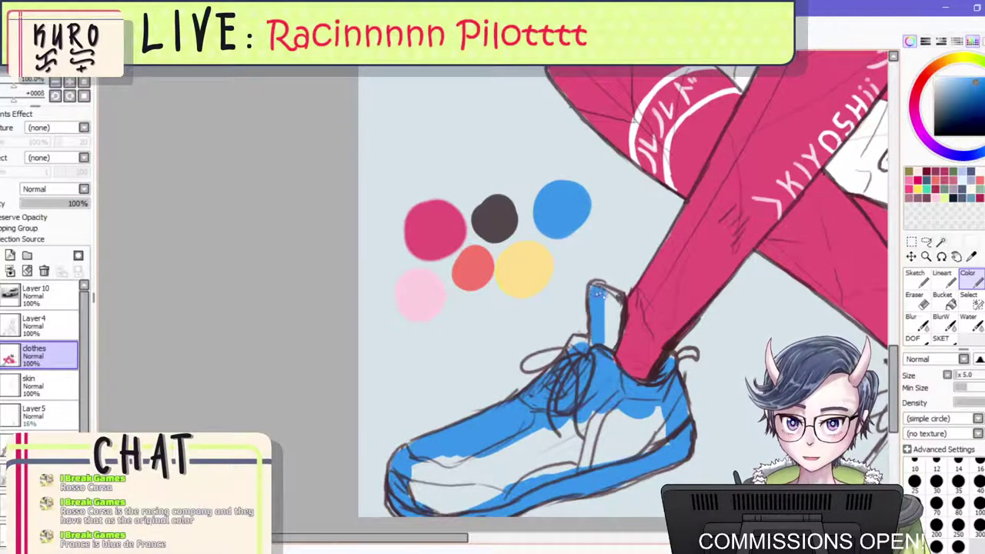
left_click_drag(598, 292, 611, 315)
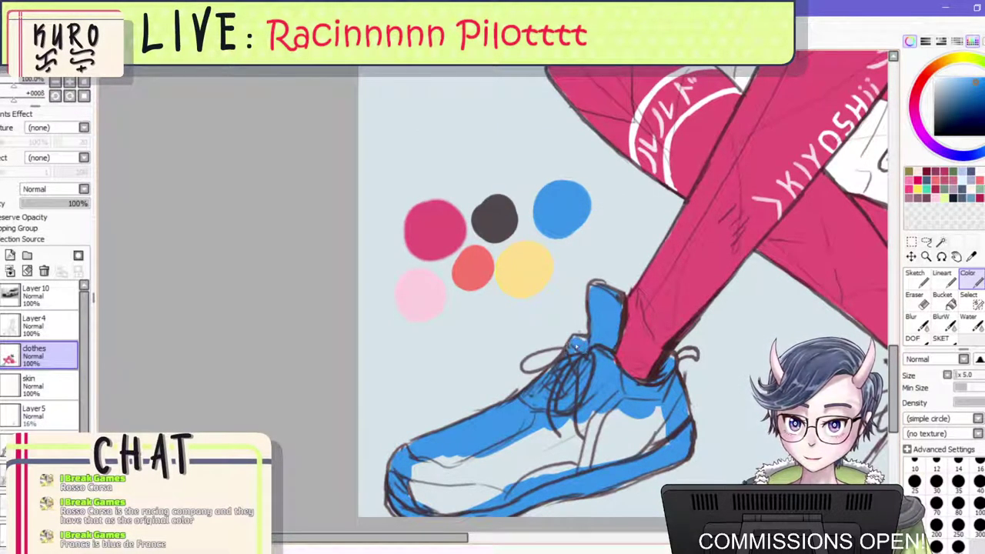
key("bracketleft")
key("bracketleft")
key("bracketleft")
left_click_drag(668, 357, 670, 362)
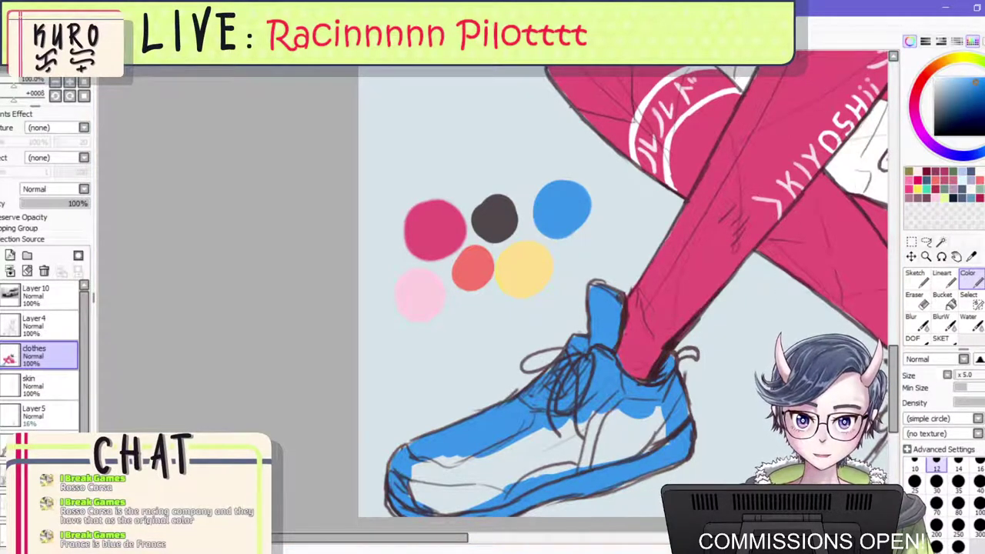
left_click(945, 301)
left_click(508, 452)
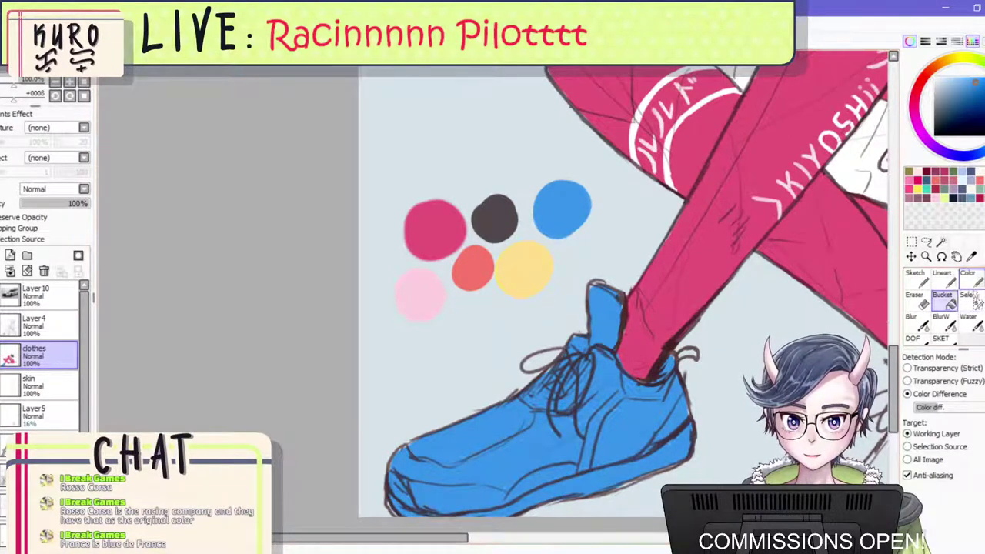
Paint the front shoe's sole white from heel to toe and add a white stripe on its side.
left_click(973, 283)
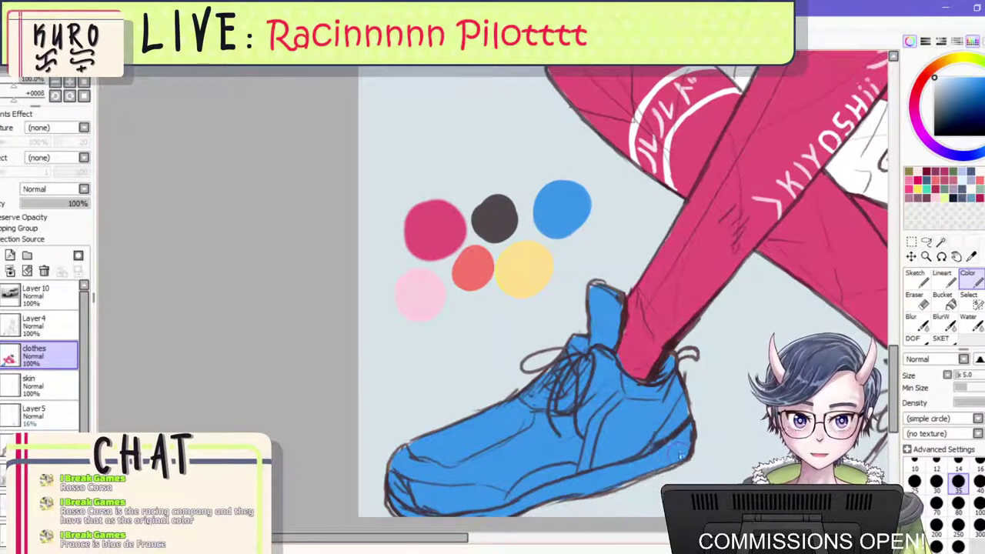
mouse_move(663, 457)
left_mouse_down()
mouse_move(683, 433)
mouse_move(676, 450)
mouse_move(489, 517)
left_mouse_up()
left_click_drag(492, 516, 618, 477)
key("ctrl+z")
left_click_drag(492, 516, 662, 460)
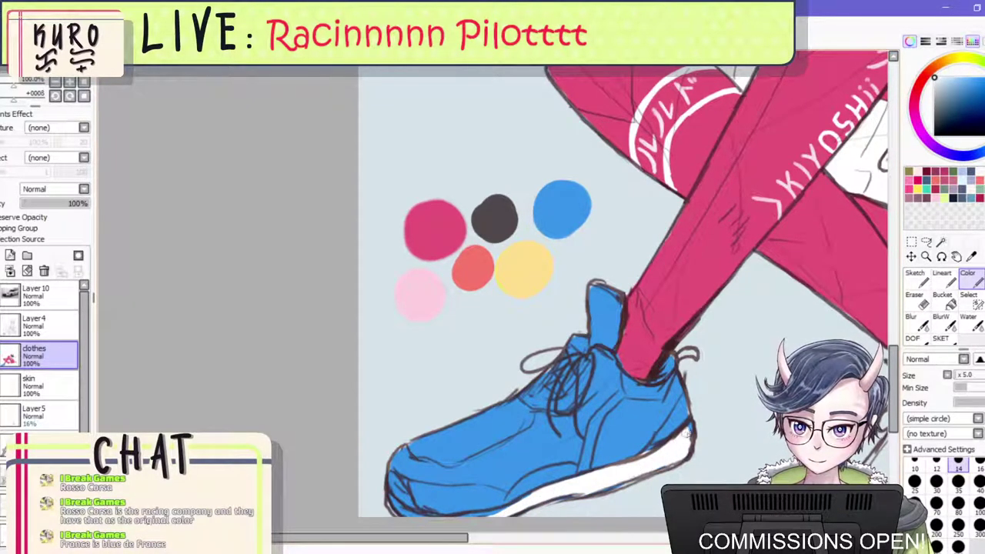
left_click_drag(503, 515, 466, 519)
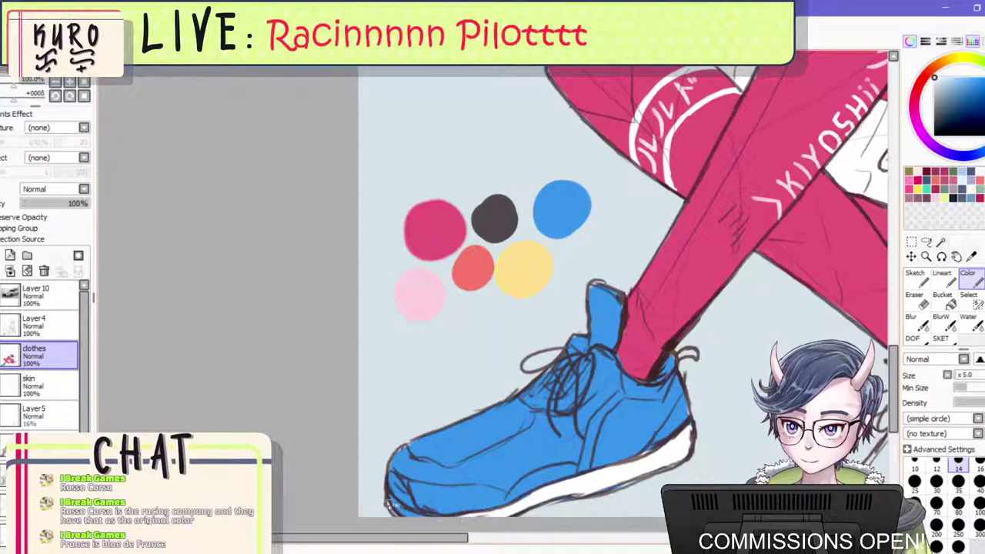
left_click_drag(388, 506, 421, 519)
mouse_move(623, 393)
left_mouse_down()
mouse_move(593, 425)
mouse_move(581, 479)
mouse_move(601, 409)
left_mouse_up()
Flip the canvas view back to its original orientation and check the coloured shoe.
scroll(620, 375, "down", 4)
scroll(608, 369, "down", 1)
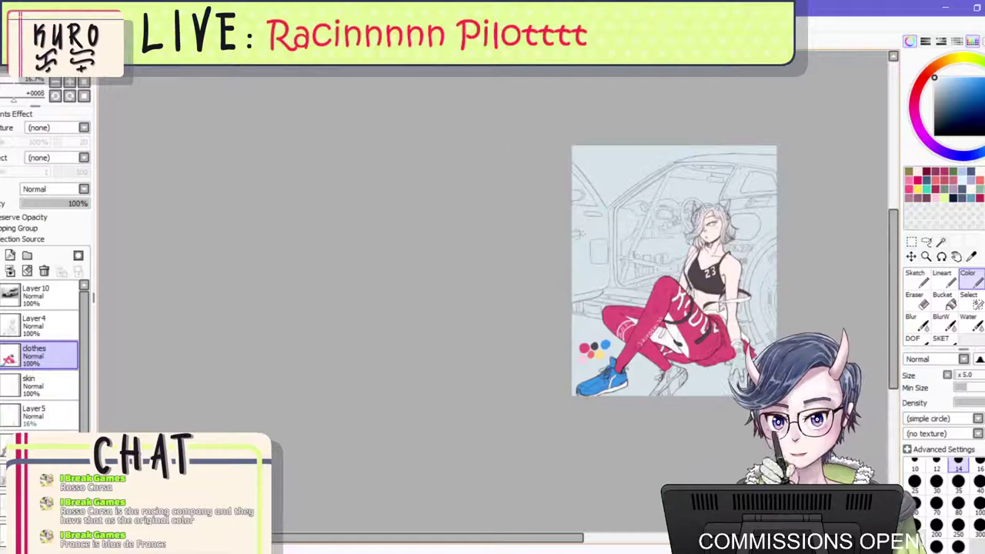
key("h")
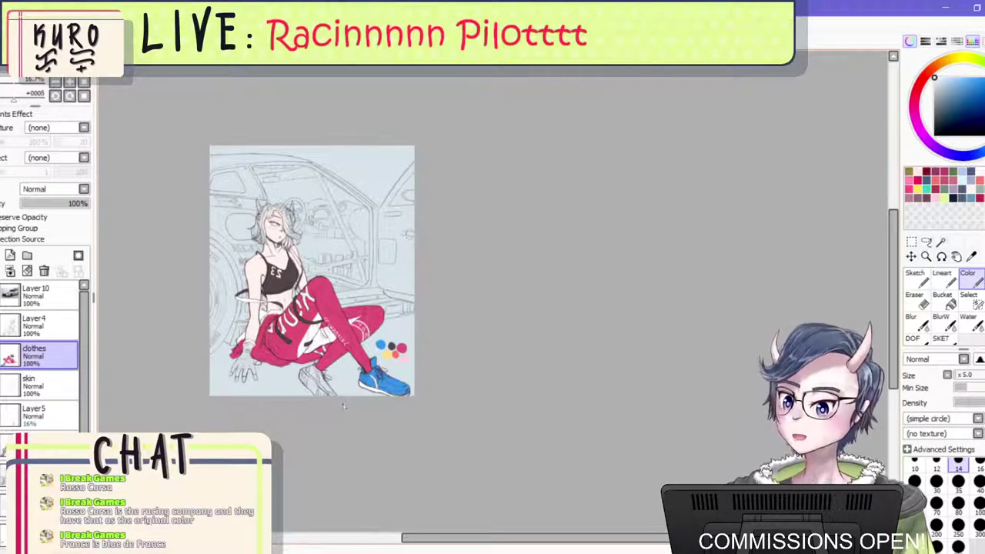
scroll(336, 388, "up", 5)
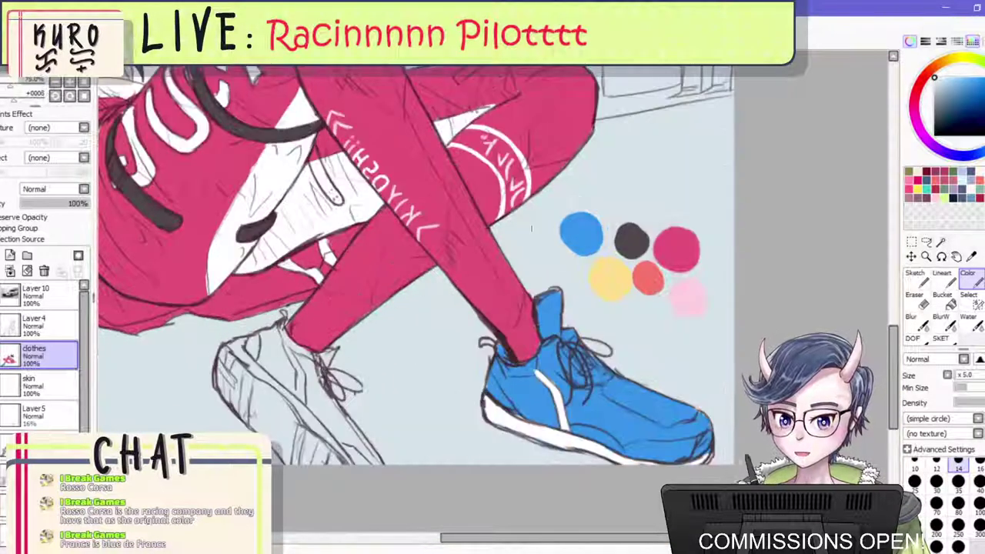
Paint the front shoe's side stripe, tongue edge, ankle collar and heel loop with the yellow from the palette swatches.
left_click(613, 271, "alt")
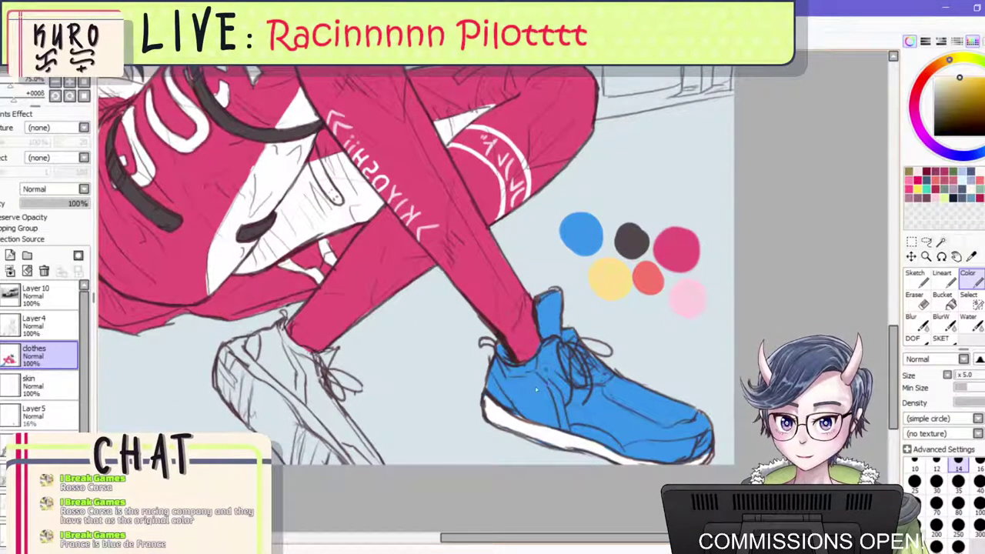
scroll(538, 385, "up", 2)
mouse_move(525, 360)
left_mouse_down()
mouse_move(573, 407)
mouse_move(590, 480)
mouse_move(560, 397)
mouse_move(527, 358)
mouse_move(539, 276)
mouse_move(532, 231)
mouse_move(563, 208)
left_mouse_up()
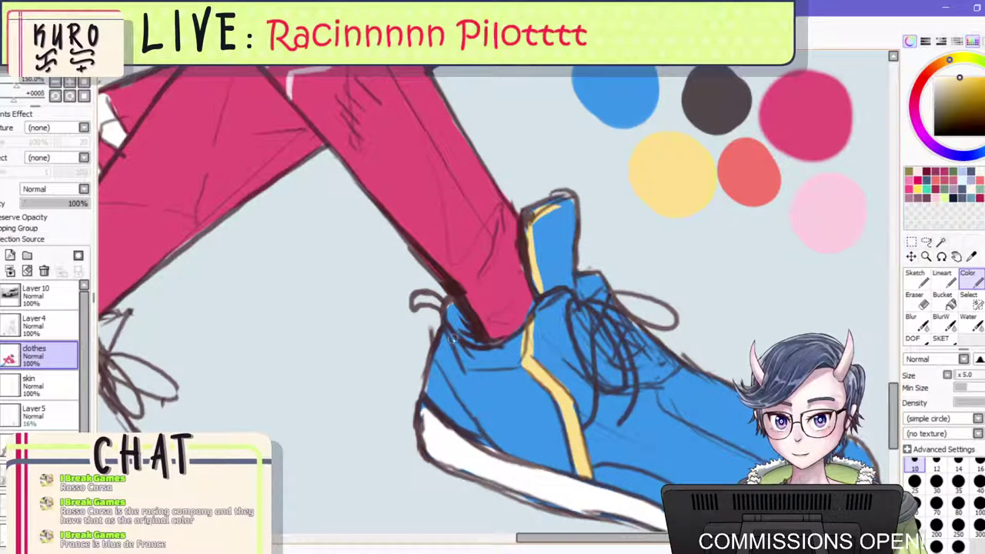
mouse_move(446, 330)
left_mouse_down()
mouse_move(465, 372)
mouse_move(470, 349)
mouse_move(453, 338)
mouse_move(470, 366)
mouse_move(499, 360)
mouse_move(500, 343)
mouse_move(506, 353)
mouse_move(527, 334)
mouse_move(470, 357)
mouse_move(464, 348)
mouse_move(506, 353)
mouse_move(516, 359)
mouse_move(491, 361)
mouse_move(509, 364)
mouse_move(465, 340)
left_mouse_up()
key("ctrl+z")
key("ctrl+z")
key("ctrl+z")
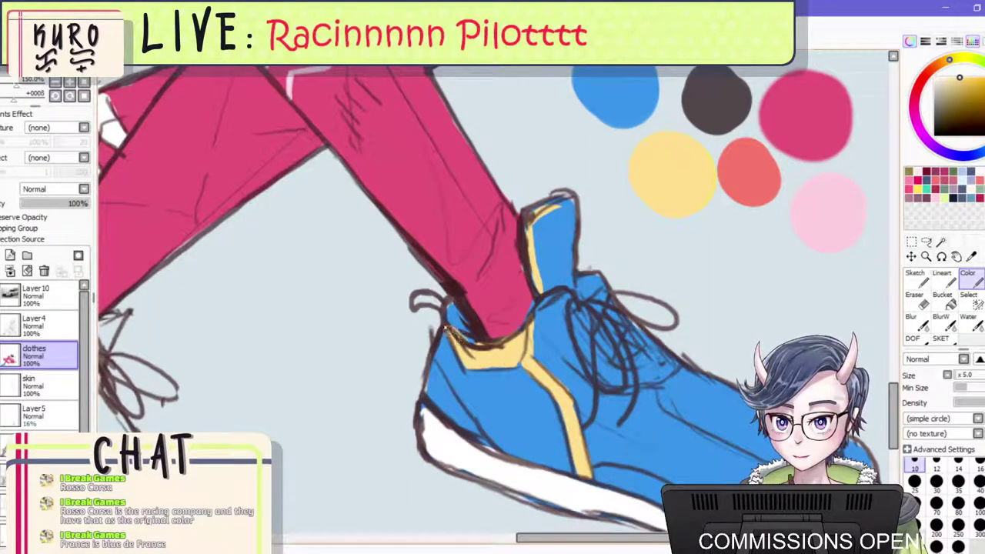
scroll(415, 300, "down", 8)
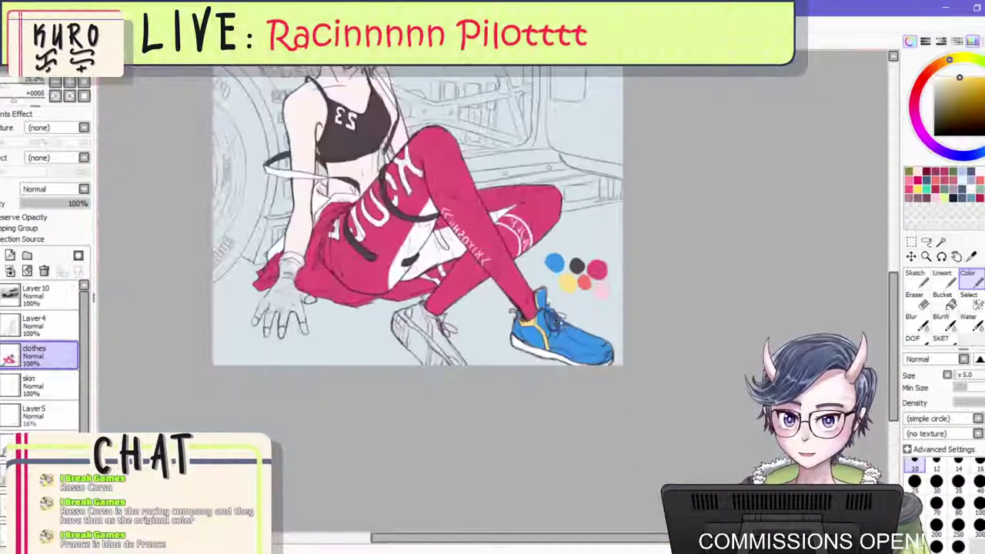
scroll(541, 336, "up", 5)
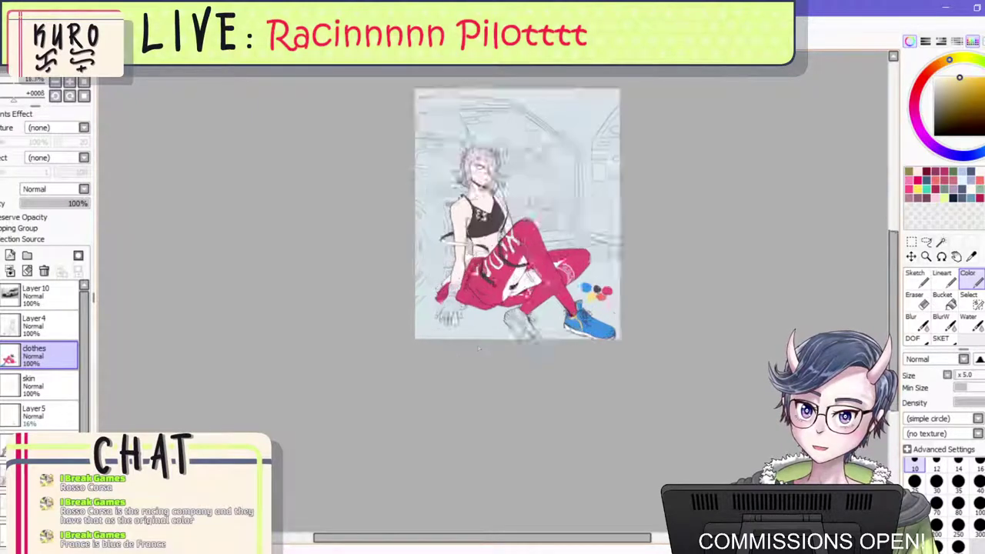
scroll(540, 336, "up", 4)
scroll(689, 267, "up", 2)
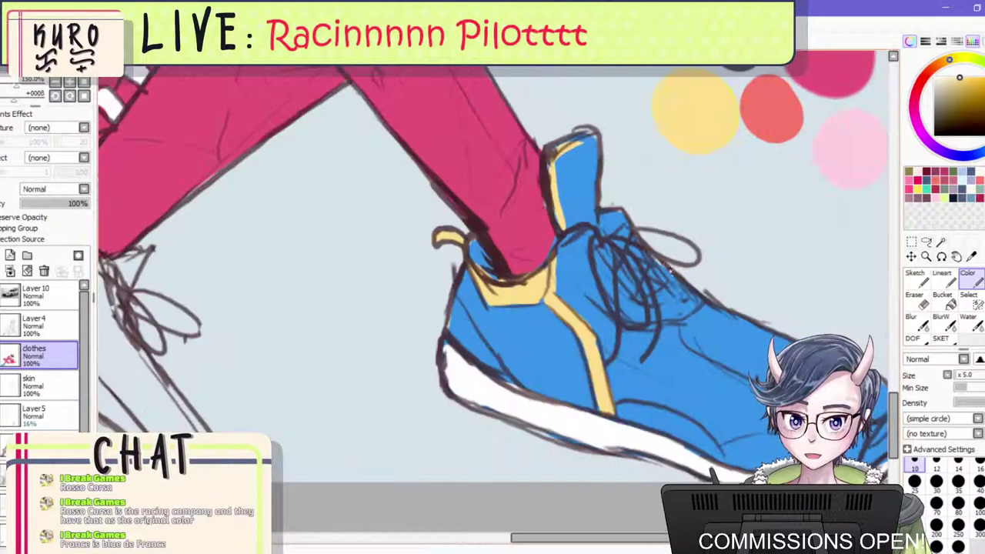
scroll(689, 267, "down", 2)
scroll(689, 267, "up", 2)
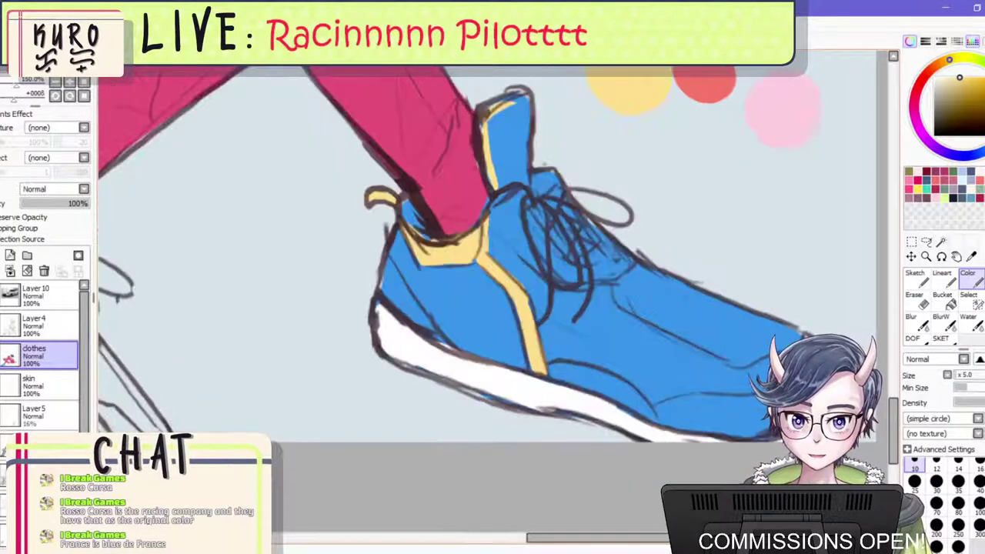
left_click(697, 433, "alt")
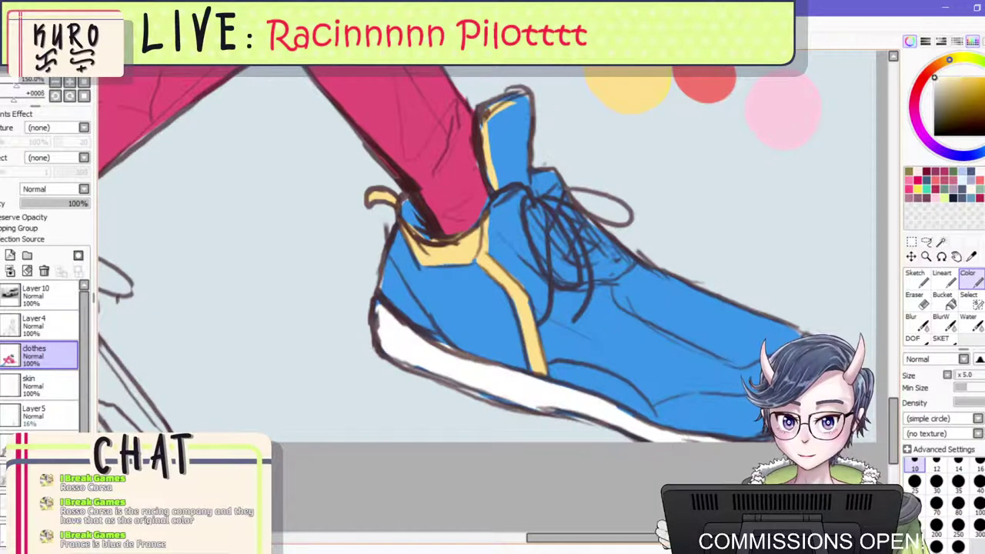
scroll(493, 246, "down", 1)
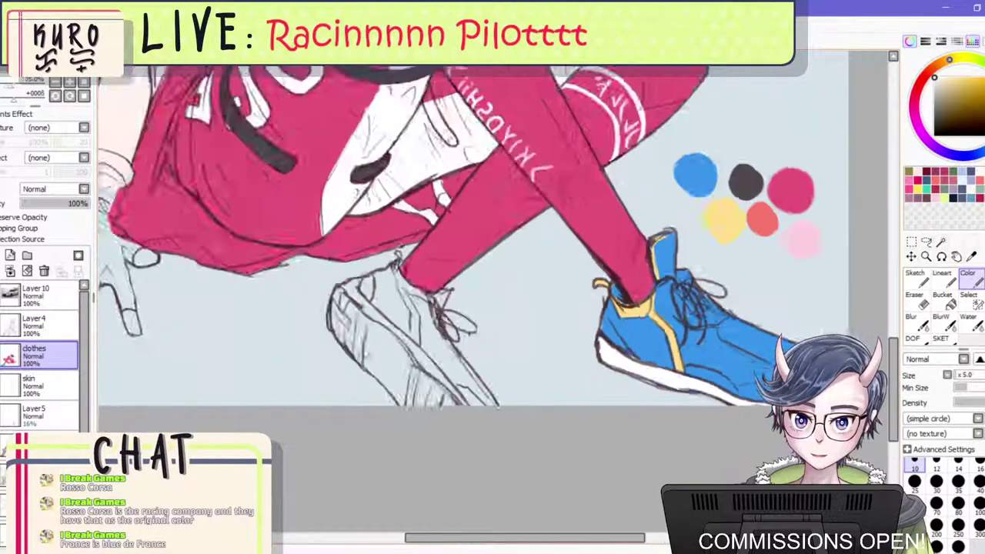
scroll(493, 246, "down", 3)
scroll(642, 359, "up", 2)
key("bracketright")
key("bracketright")
key("bracketright")
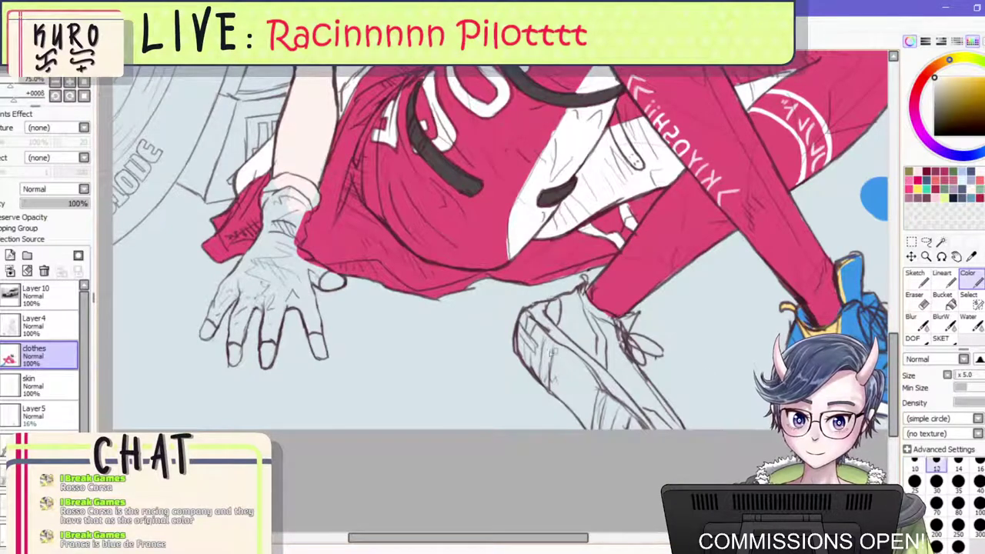
left_click_drag(532, 344, 556, 382)
key("ctrl+z")
Paint the rear shoe's upper with the front shoe's blue using a size 30 brush, leaving the sole uncoloured.
right_click(875, 199)
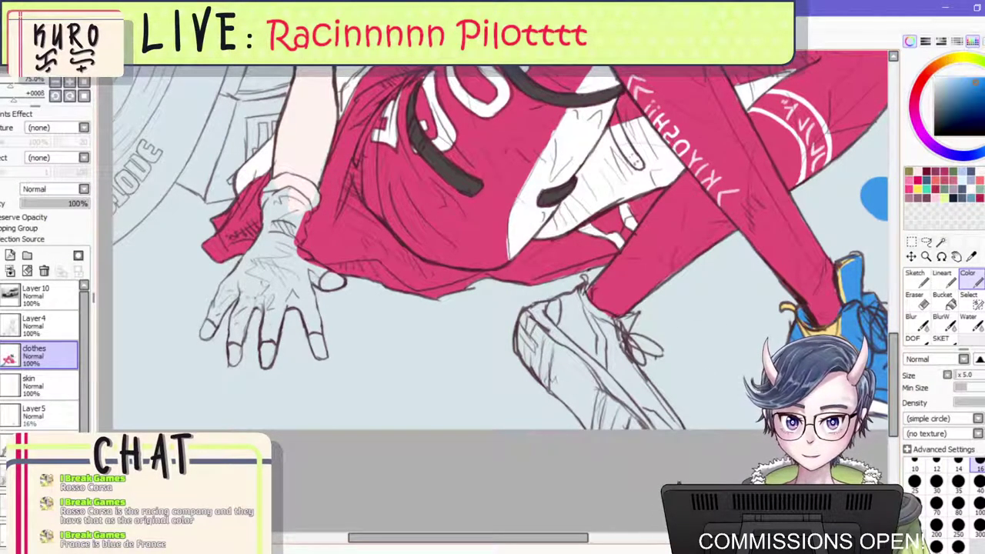
key("bracketright")
key("bracketright")
key("bracketright")
mouse_move(549, 315)
left_mouse_down()
mouse_move(580, 300)
mouse_move(571, 300)
mouse_move(607, 325)
mouse_move(582, 337)
mouse_move(661, 439)
mouse_move(659, 417)
mouse_move(612, 367)
mouse_move(651, 400)
mouse_move(643, 388)
mouse_move(677, 432)
left_mouse_up()
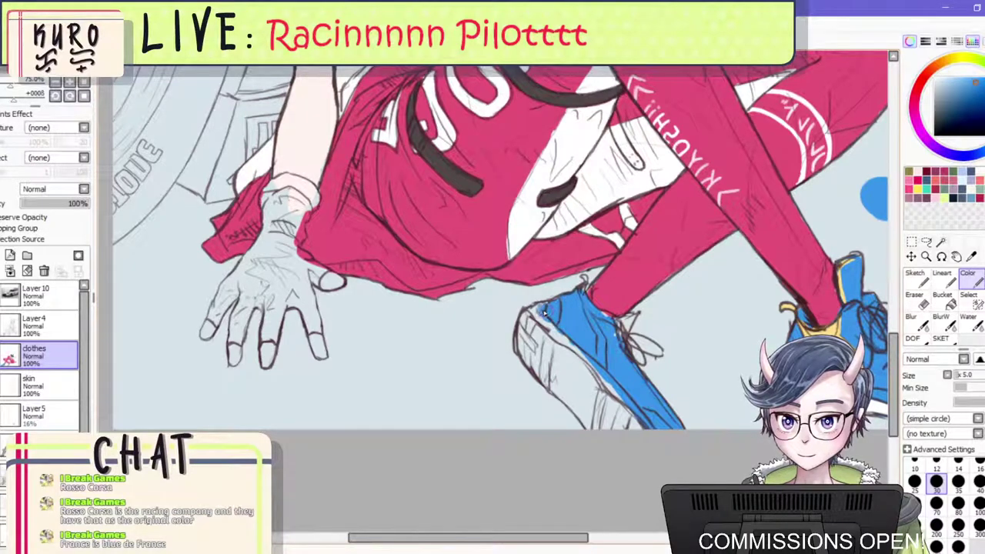
left_click_drag(543, 311, 623, 394)
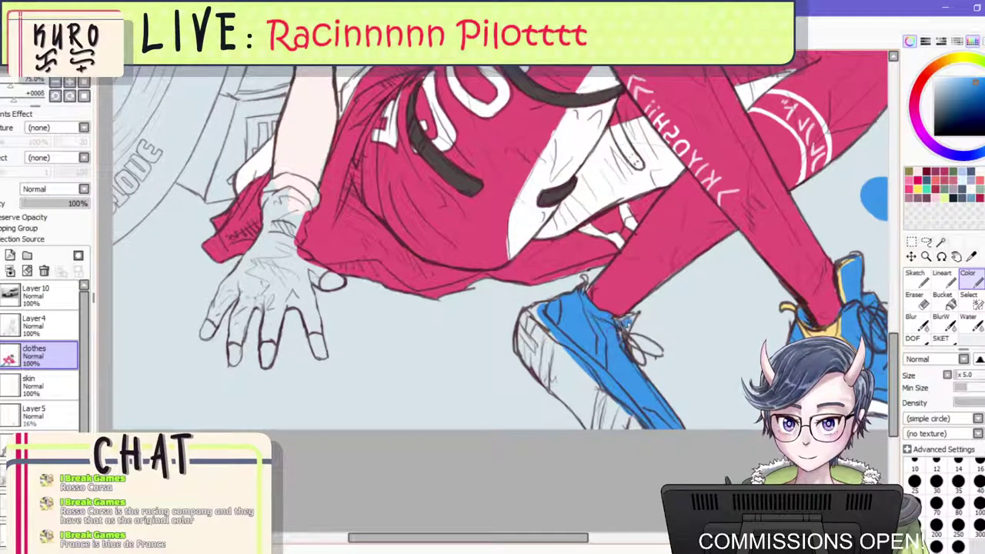
left_click_drag(621, 321, 620, 356)
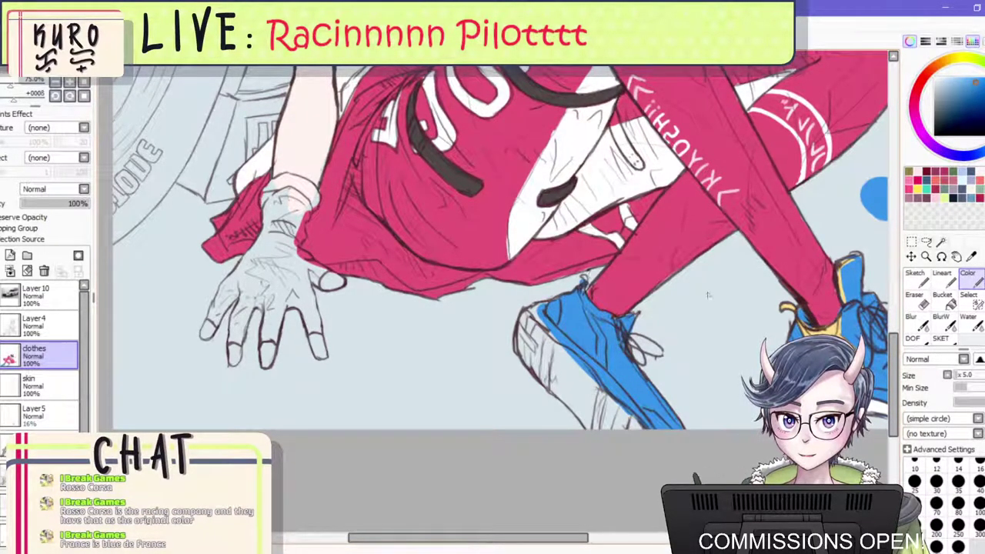
Paint a yellow side stripe and ankle collar on the rear shoe with the palette yellow at brush size 14.
scroll(687, 286, "down", 5)
scroll(744, 272, "up", 3)
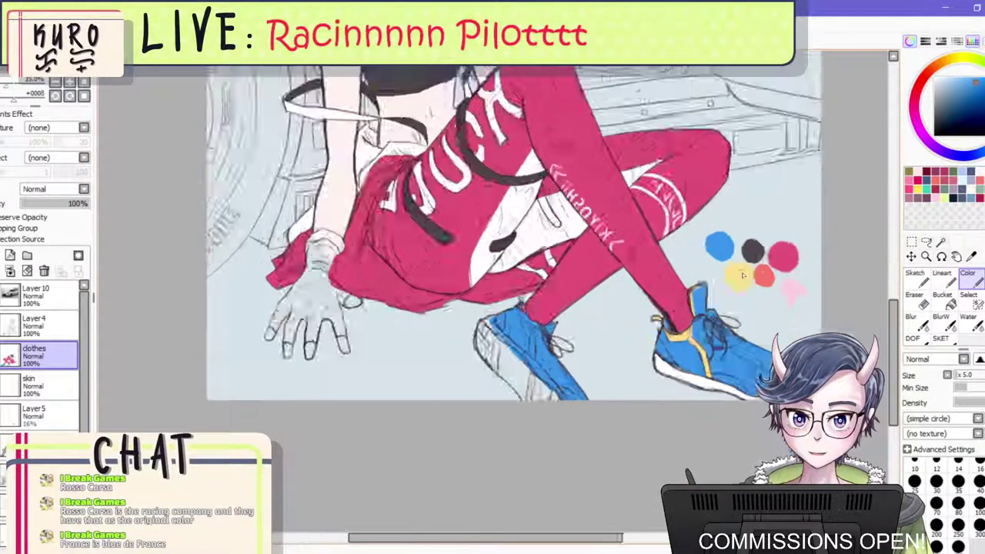
scroll(743, 275, "up", 1)
left_click(741, 274, "alt")
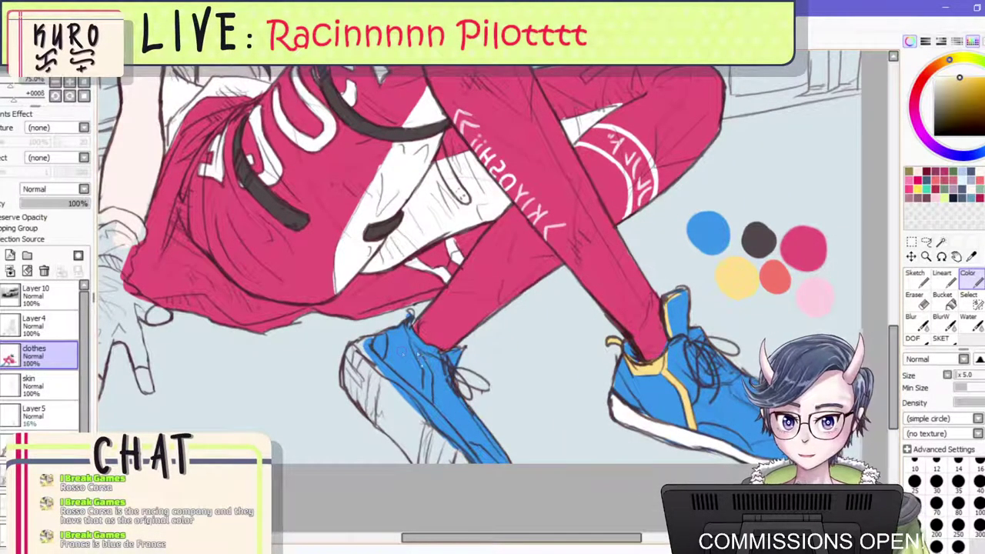
key("[")
key("[")
left_click_drag(413, 346, 432, 404)
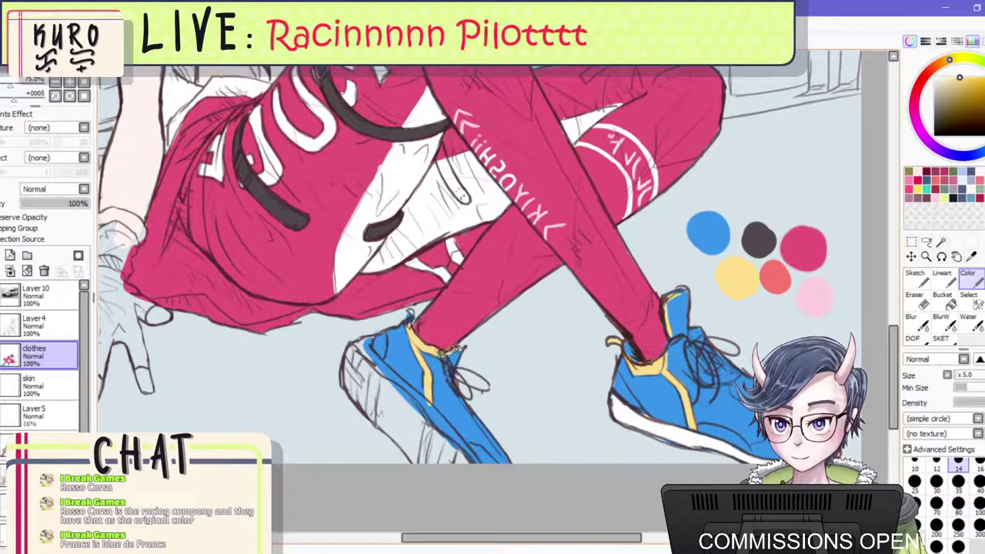
Paint the rear shoe's sole white with a larger brush, covering it from the heel to the canvas edge.
scroll(456, 349, "down", 3)
scroll(432, 332, "up", 3)
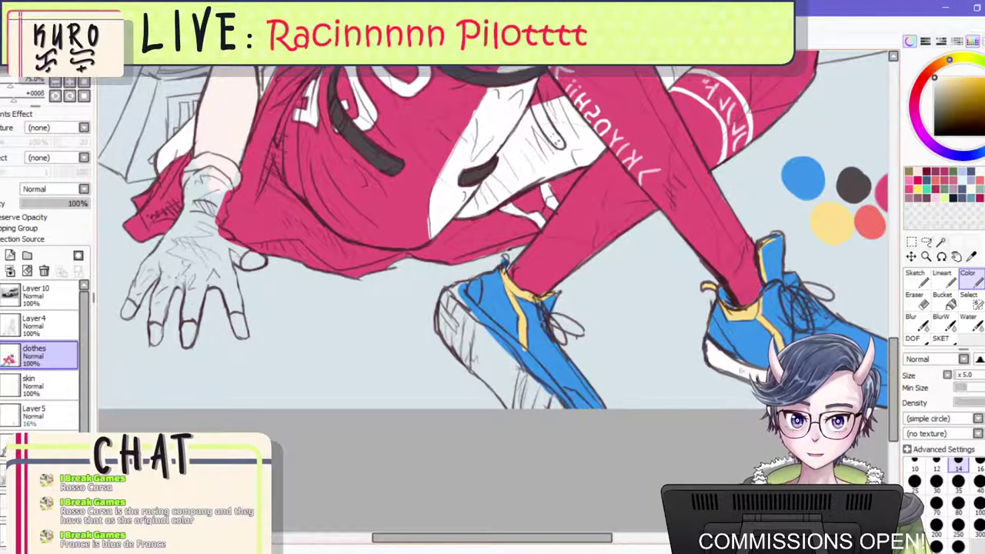
key("bracketright")
key("bracketright")
key("bracketright")
key("bracketright")
key("bracketright")
key("bracketright")
key("bracketright")
mouse_move(480, 337)
left_mouse_down()
mouse_move(531, 361)
mouse_move(565, 418)
left_mouse_up()
mouse_move(520, 368)
left_mouse_down()
mouse_move(529, 394)
mouse_move(519, 405)
mouse_move(471, 347)
mouse_move(463, 353)
mouse_move(448, 296)
mouse_move(458, 293)
mouse_move(463, 312)
mouse_move(535, 375)
left_mouse_up()
scroll(535, 376, "down", 6)
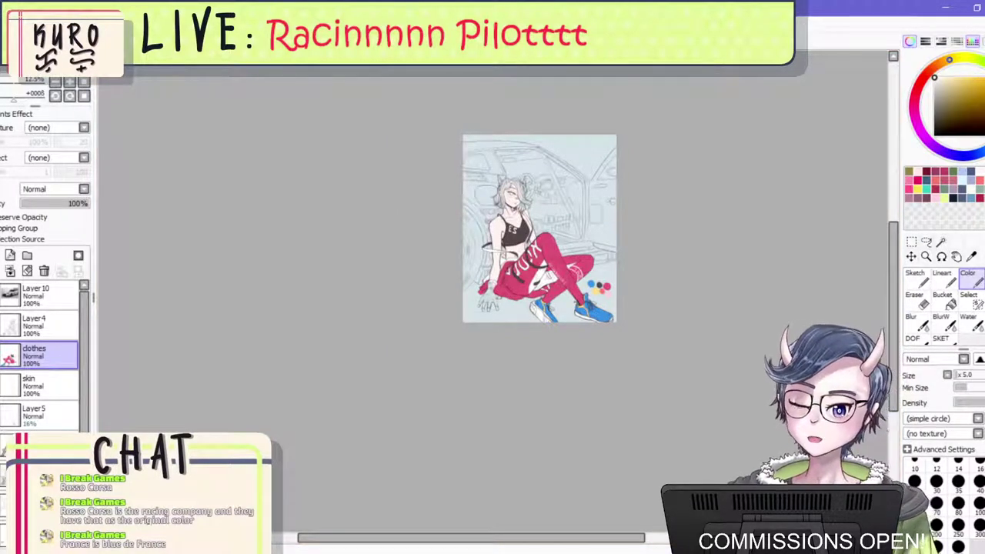
Flip the canvas view and try a lighter blue on the front shoe with the Bucket.
scroll(374, 319, "up", 5)
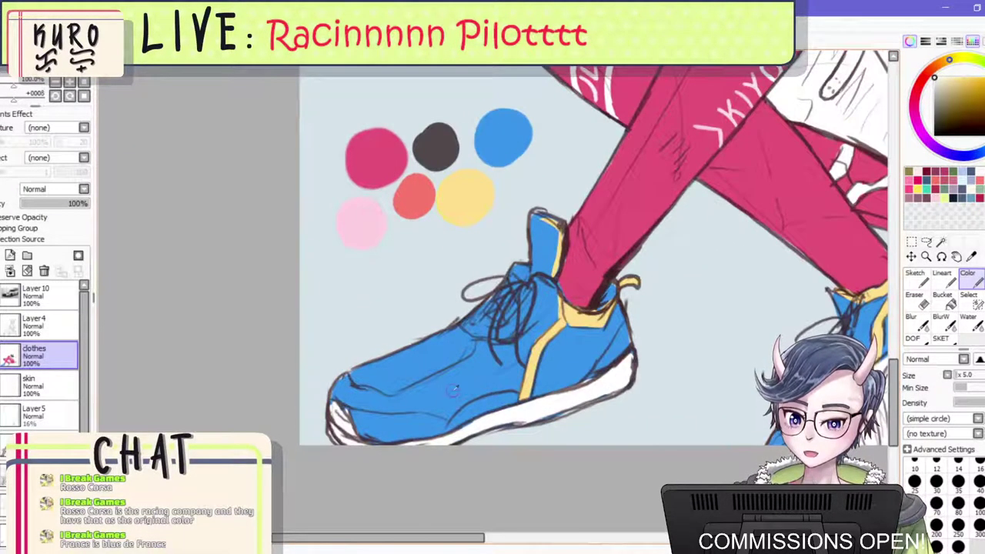
left_click(960, 75)
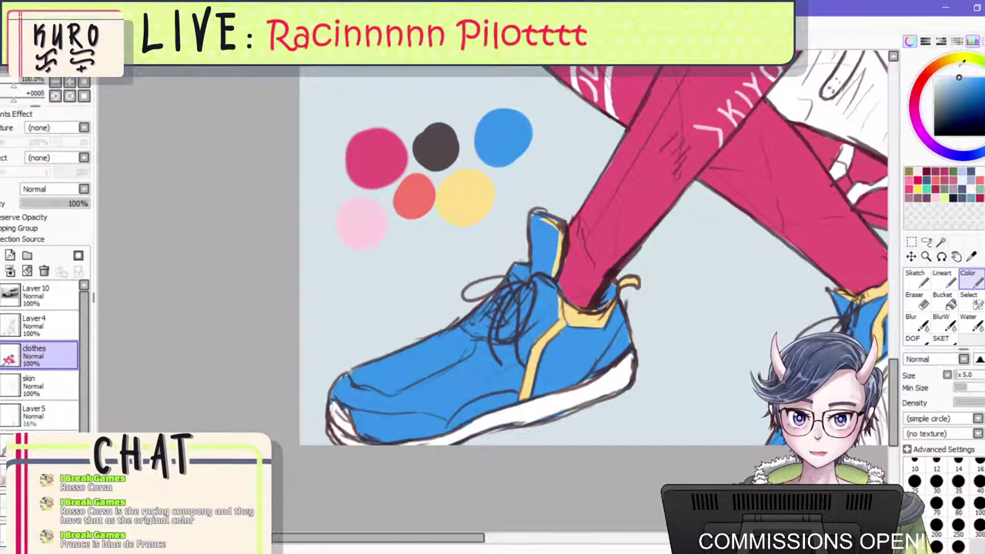
left_click(942, 300)
left_click(473, 367)
scroll(472, 368, "down", 3)
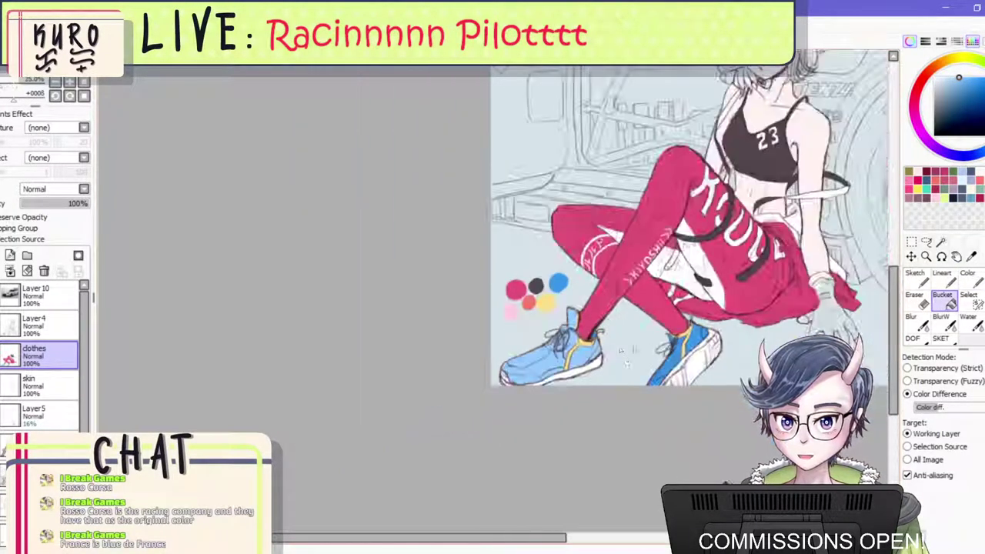
scroll(627, 354, "down", 1)
key("ctrl+z")
Resample the shoe blue, then hide and show the clothes layer to compare the colouring with the line art.
scroll(727, 311, "down", 1)
scroll(729, 299, "up", 1)
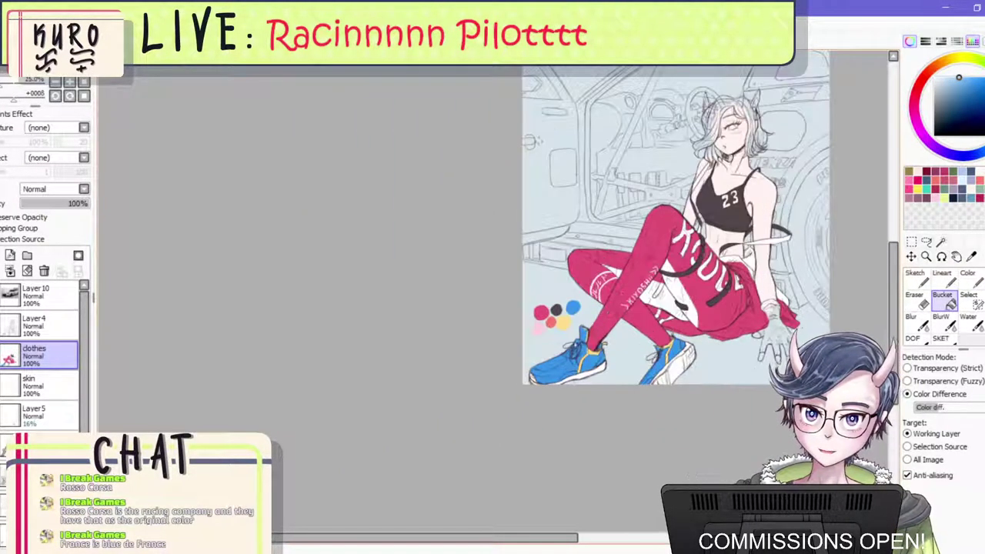
scroll(565, 341, "up", 2)
right_click(570, 370)
scroll(570, 374, "down", 2)
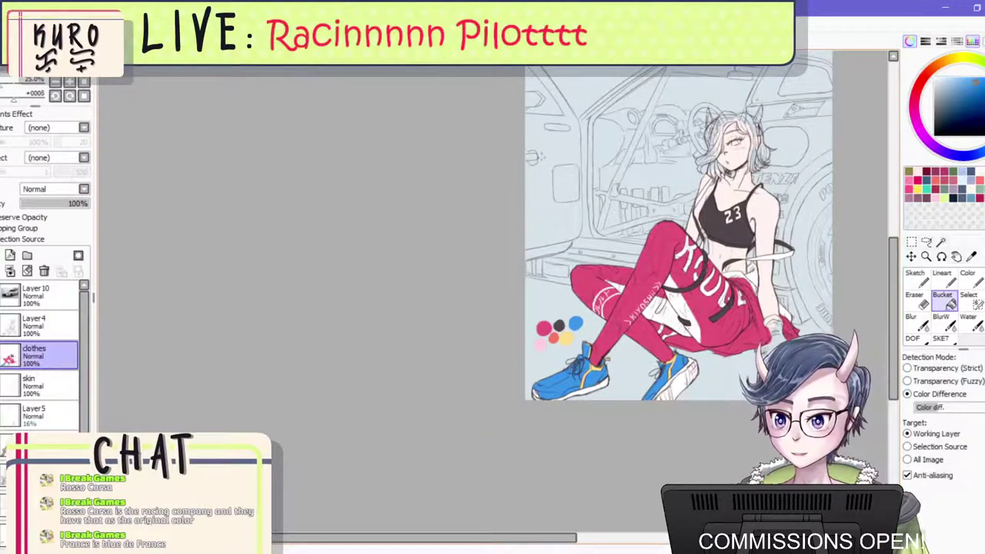
left_click(1, 354)
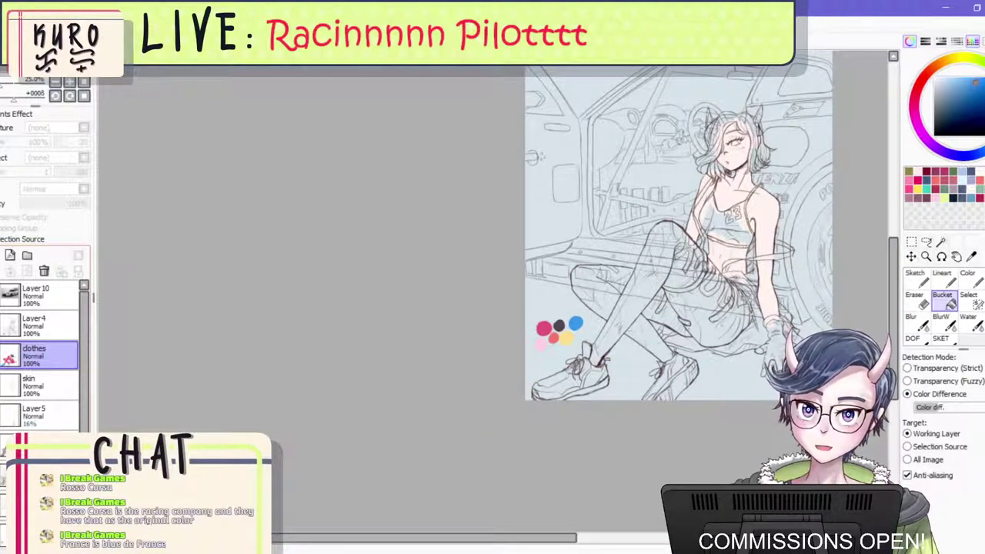
left_click(1, 355)
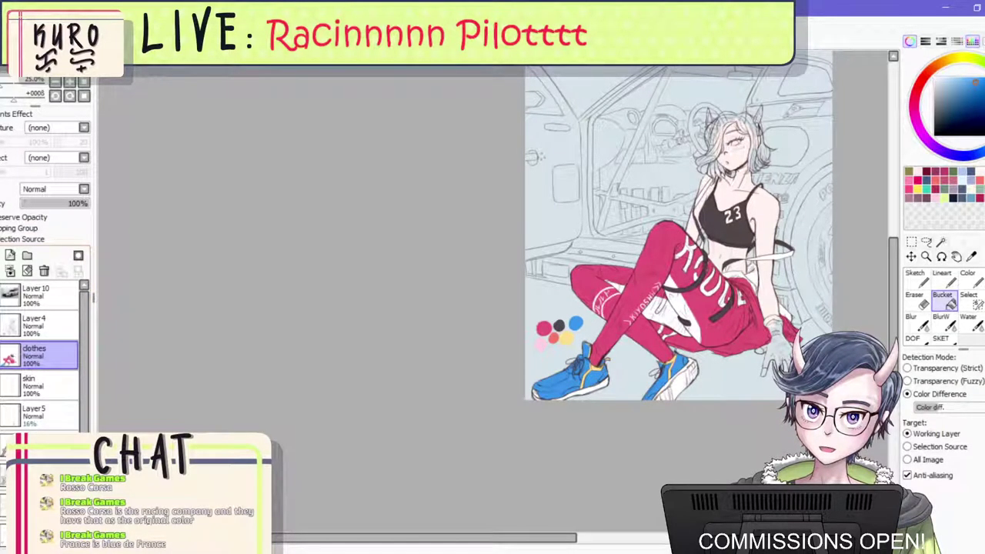
left_click(39, 326)
left_click(38, 354)
scroll(650, 297, "down", 1)
scroll(681, 298, "up", 2)
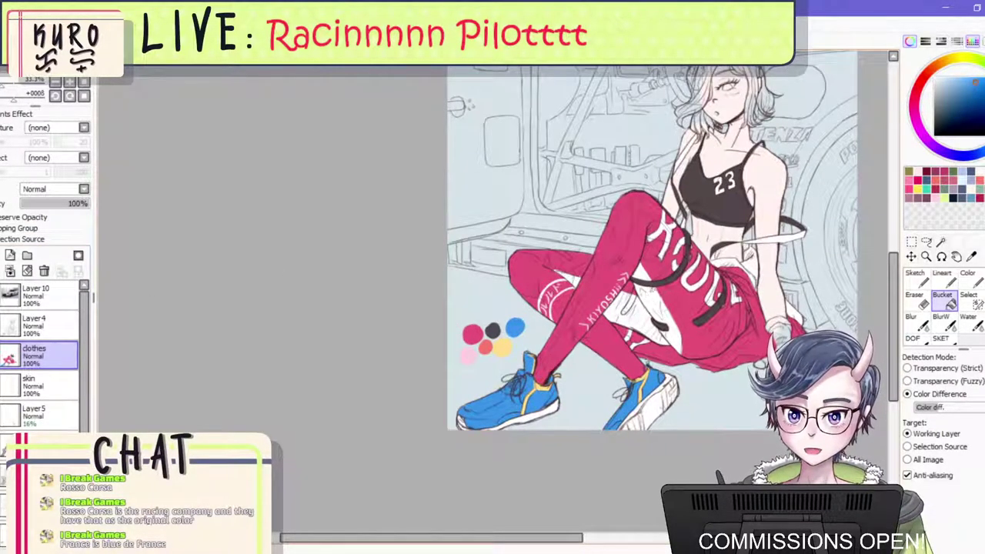
scroll(650, 294, "up", 1)
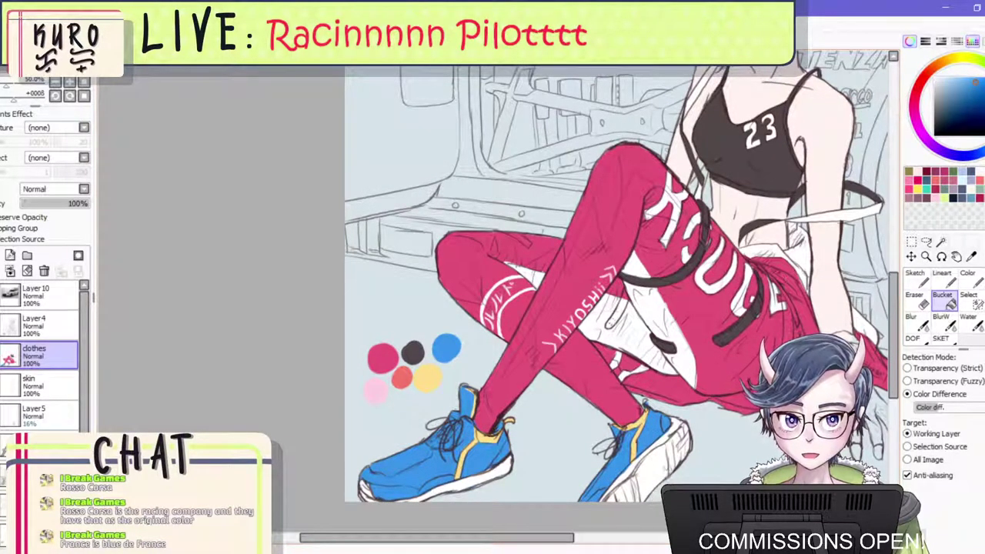
Try a purple Bucket fill on the rear shoe and undo it, resampling the shoe's blue.
left_click_drag(954, 155, 926, 140)
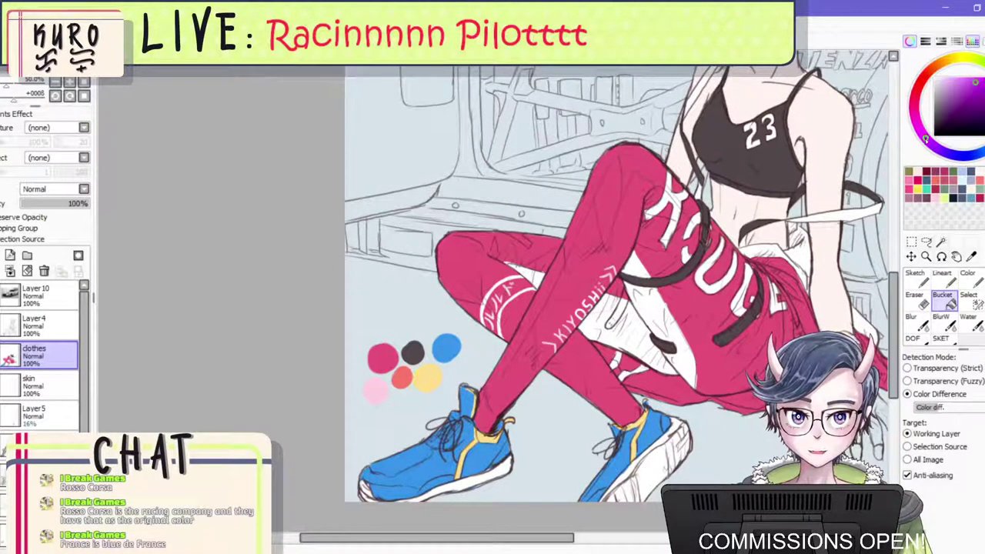
left_click(669, 464)
key("ctrl+z")
right_click(654, 423)
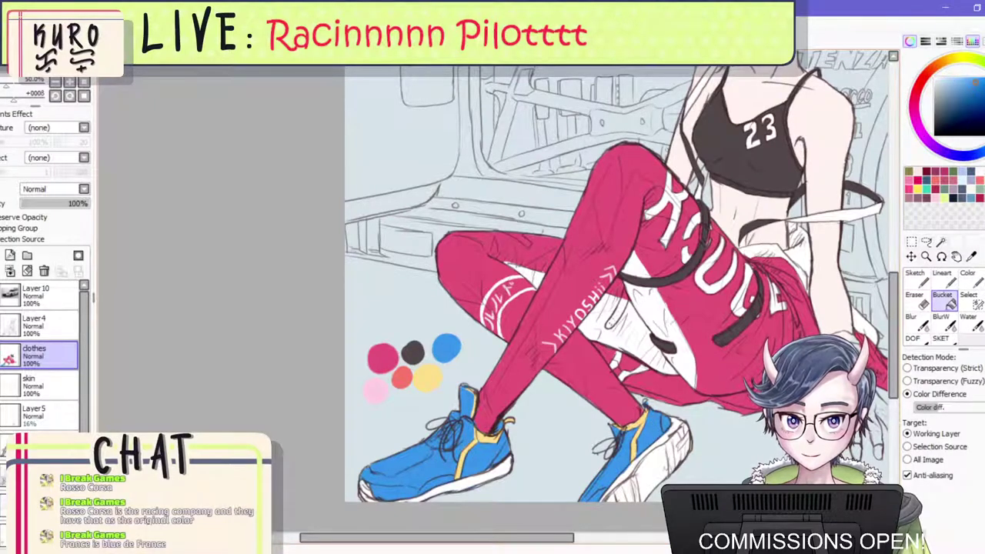
Pick a softer violet-blue and Bucket-fill it over both shoes and the blue palette swatch on the clothes layer.
left_click_drag(937, 145, 942, 150)
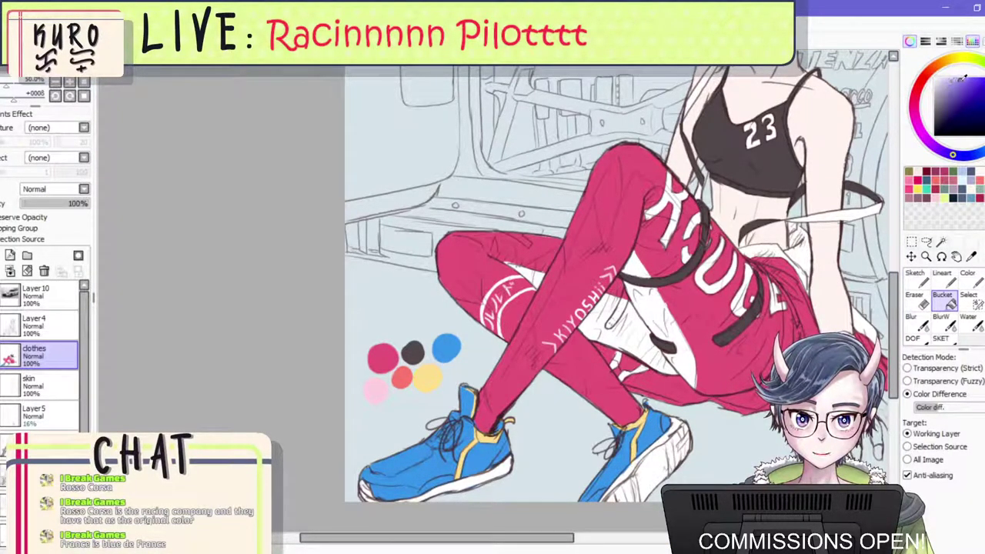
left_click_drag(953, 154, 969, 156)
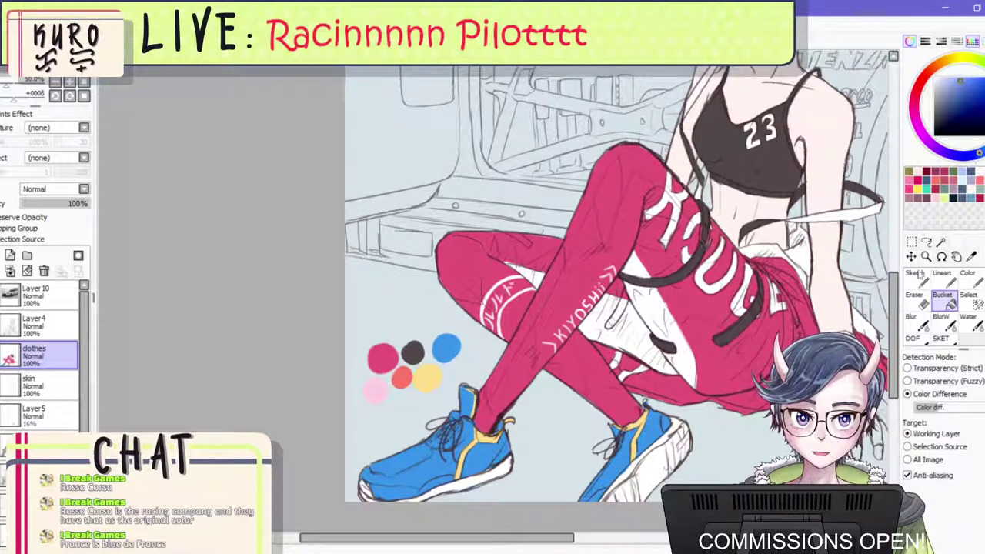
scroll(674, 366, "down", 4)
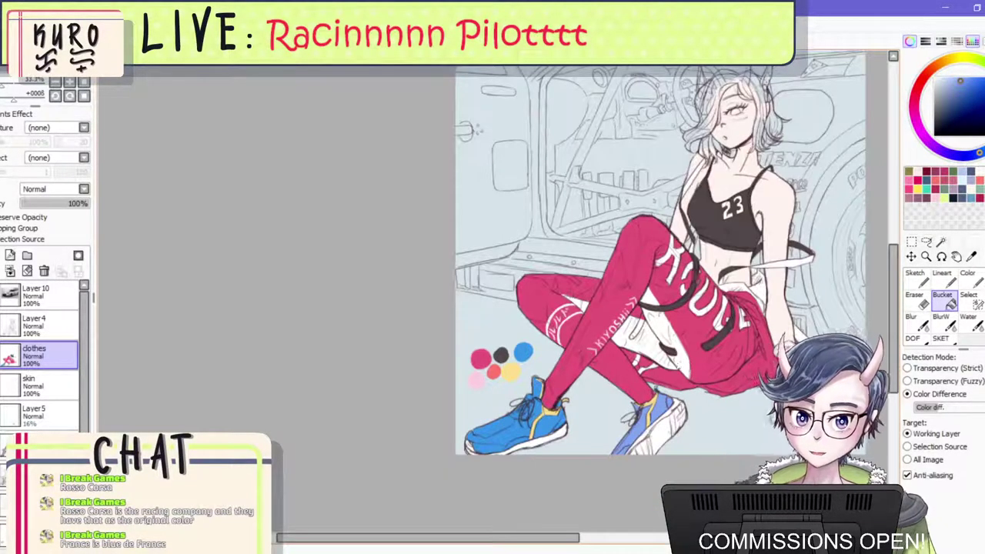
scroll(639, 394, "up", 4)
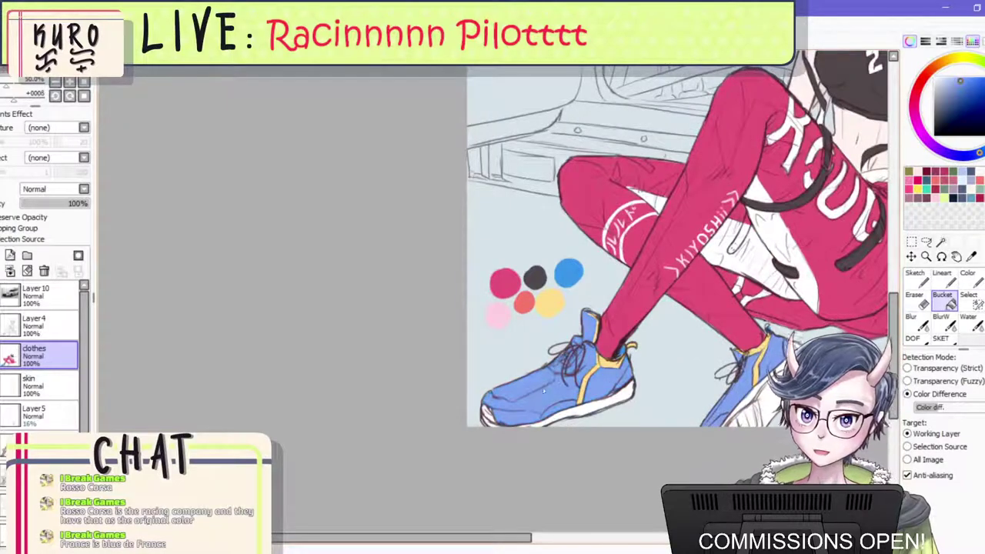
scroll(589, 357, "up", 1)
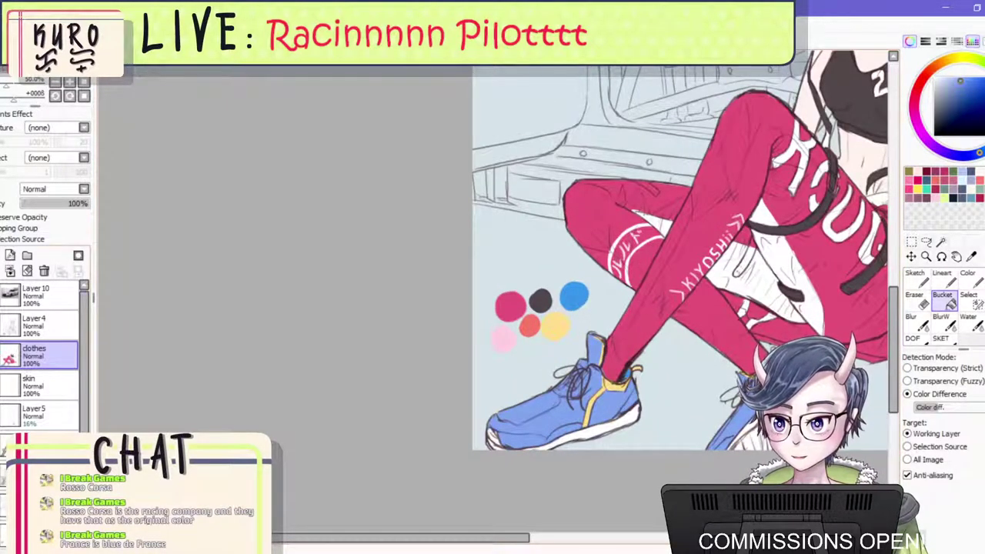
scroll(42, 354, "down", 2)
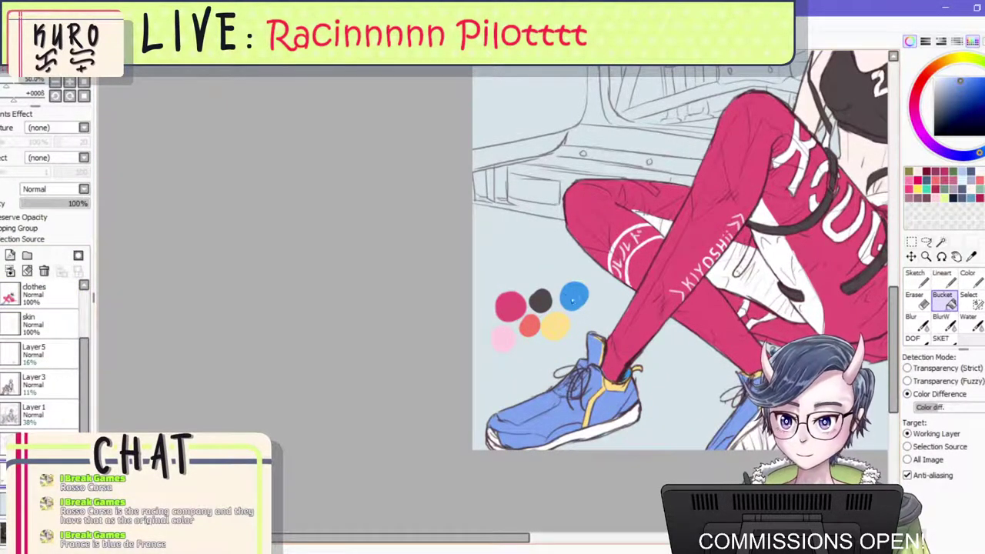
scroll(572, 300, "down", 2)
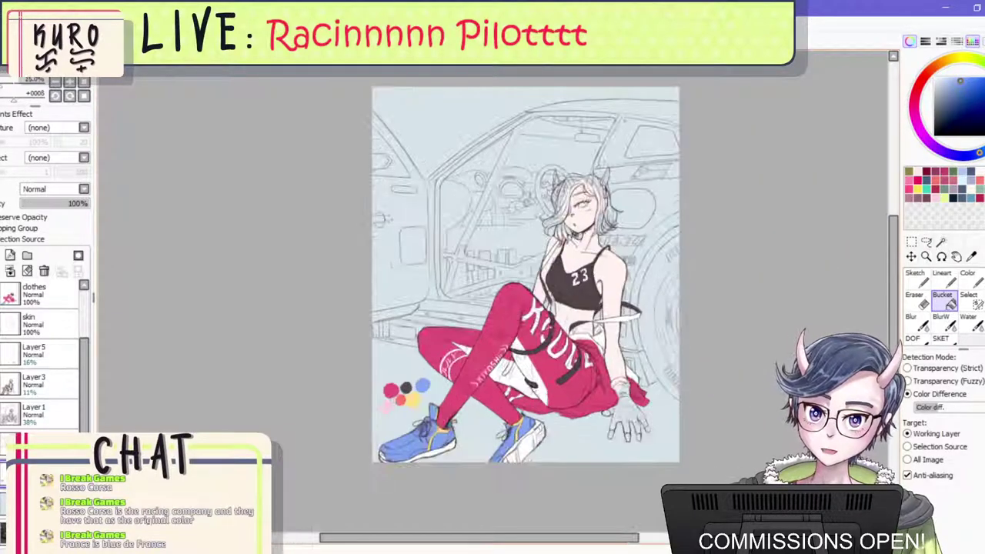
scroll(548, 329, "up", 1)
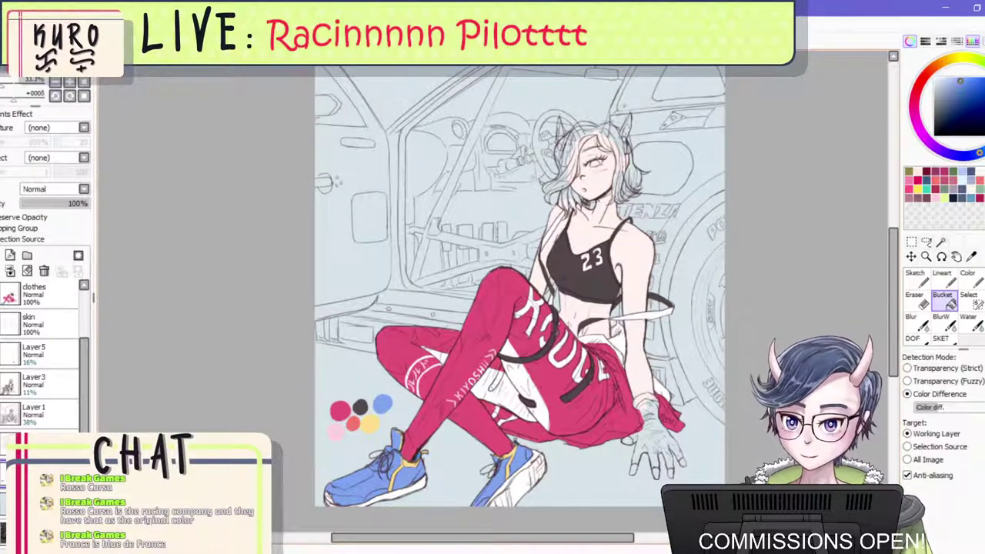
Paint the glove on the supporting hand violet-blue on the clothes layer with the Color brush, refining the fingers with smaller sizes.
left_click(38, 294)
scroll(608, 438, "up", 3)
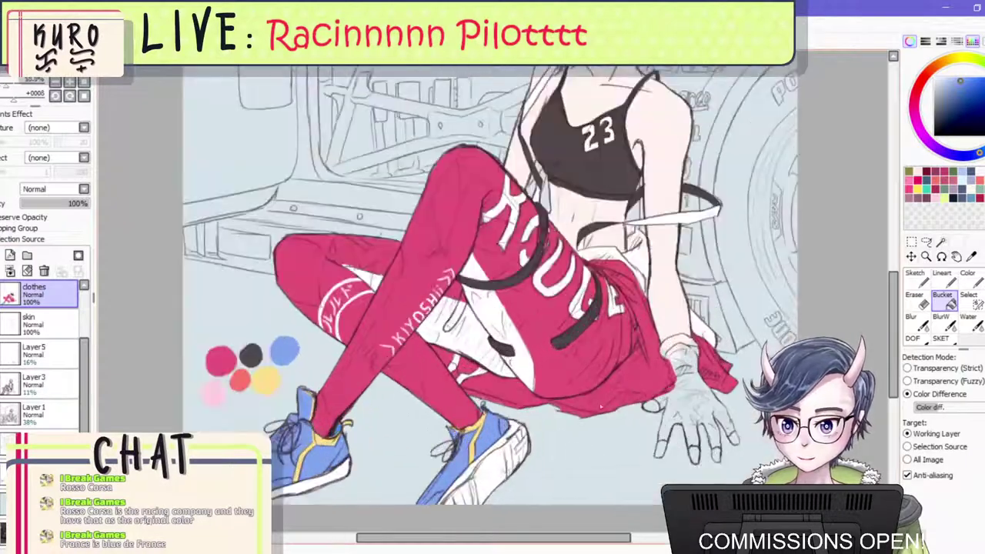
left_click(970, 282)
mouse_move(677, 350)
left_mouse_down()
mouse_move(686, 326)
mouse_move(710, 344)
mouse_move(708, 356)
mouse_move(692, 346)
mouse_move(677, 361)
mouse_move(683, 400)
left_mouse_up()
mouse_move(669, 412)
left_mouse_down()
mouse_move(658, 423)
mouse_move(702, 420)
mouse_move(701, 371)
mouse_move(757, 460)
mouse_move(741, 428)
mouse_move(734, 436)
mouse_move(751, 428)
left_mouse_up()
key("bracketleft")
key("bracketleft")
mouse_move(671, 423)
left_mouse_down()
mouse_move(659, 483)
mouse_move(680, 447)
mouse_move(690, 447)
mouse_move(704, 477)
mouse_move(704, 435)
mouse_move(714, 429)
mouse_move(737, 466)
mouse_move(715, 409)
mouse_move(712, 354)
mouse_move(755, 334)
left_mouse_up()
scroll(712, 354, "up", 2)
key("bracketleft")
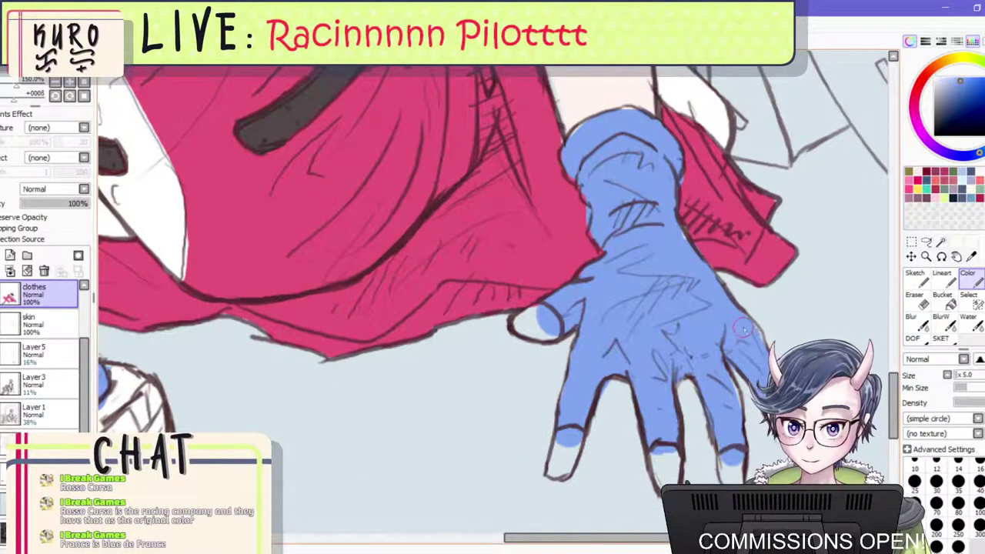
key("bracketleft")
key("bracketleft")
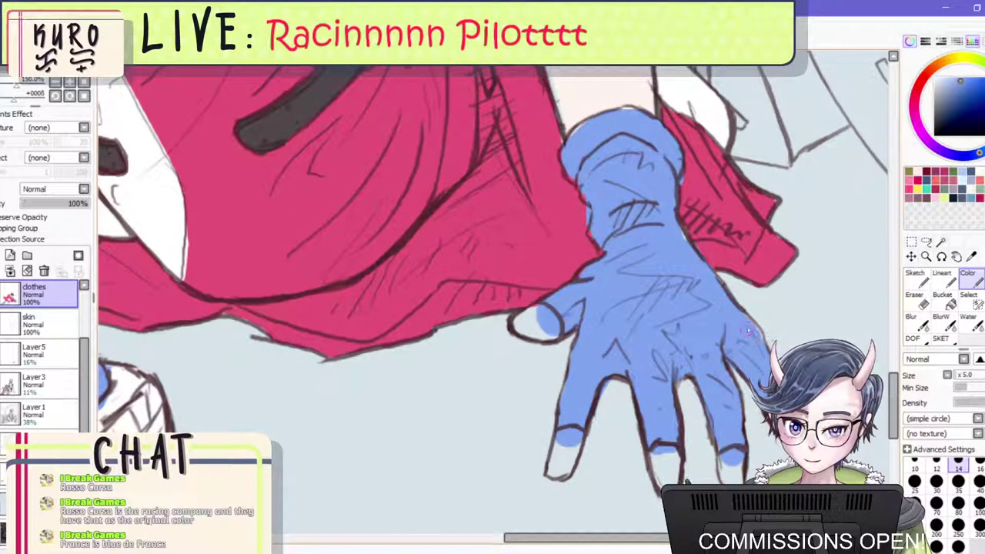
Sample the dark strap colour and paint the remaining strap end over the white trouser panel.
scroll(592, 222, "down", 3)
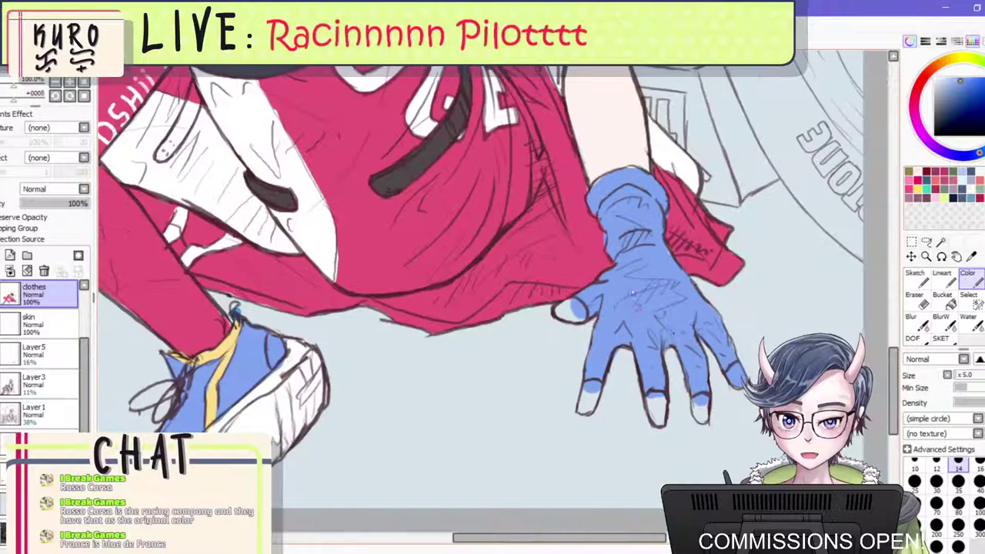
scroll(468, 149, "up", 1)
right_click(465, 172)
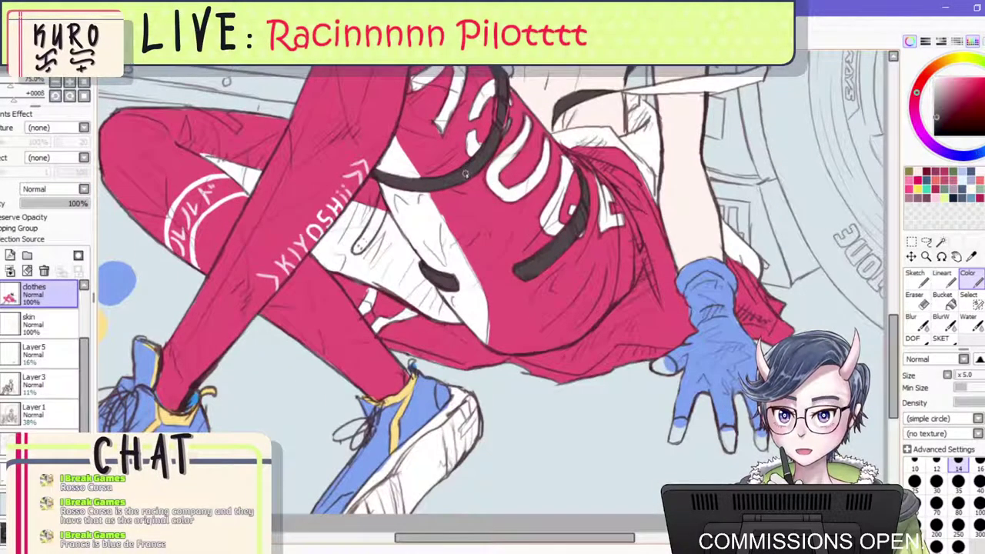
key("bracketright")
mouse_move(380, 203)
left_mouse_down()
mouse_move(359, 247)
mouse_move(383, 206)
mouse_move(365, 240)
left_mouse_up()
scroll(461, 218, "down", 1)
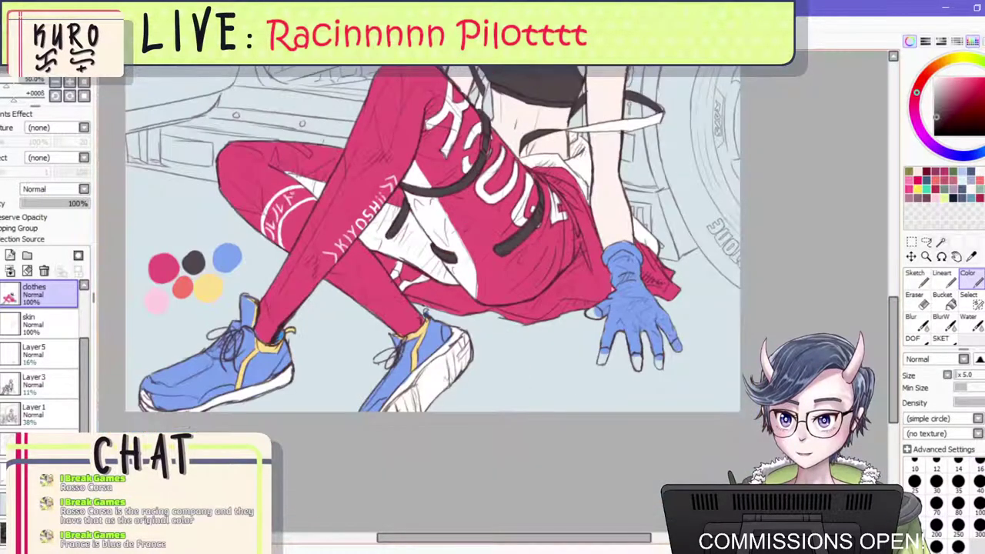
Paint the glove's fingertips and thumb tip in the dark strap colour with a small brush.
scroll(630, 340, "up", 2)
key("bracketright")
key("bracketright")
left_click_drag(579, 375, 580, 377)
key("bracketleft")
key("bracketleft")
key("bracketleft")
key("bracketleft")
key("bracketleft")
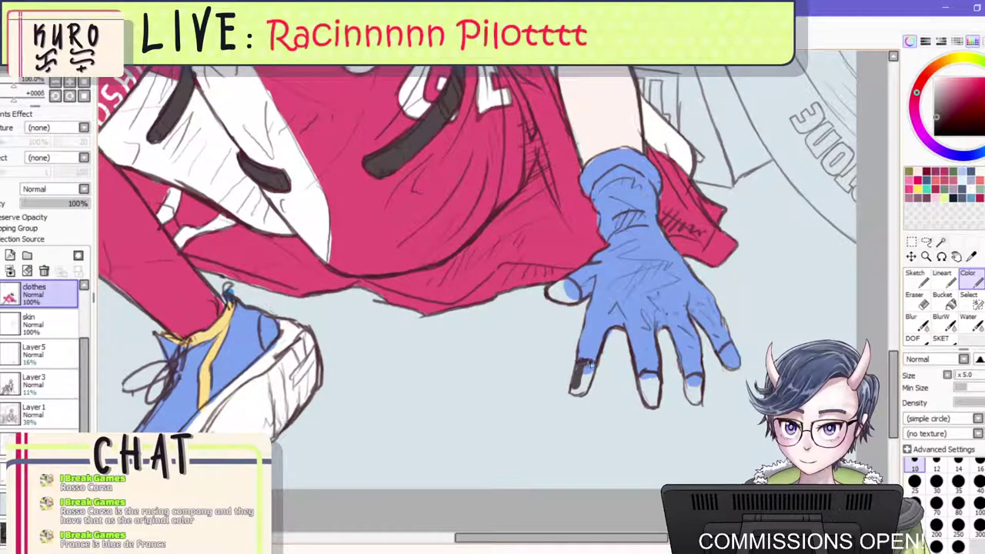
left_click_drag(583, 362, 583, 394)
left_click_drag(561, 290, 560, 287)
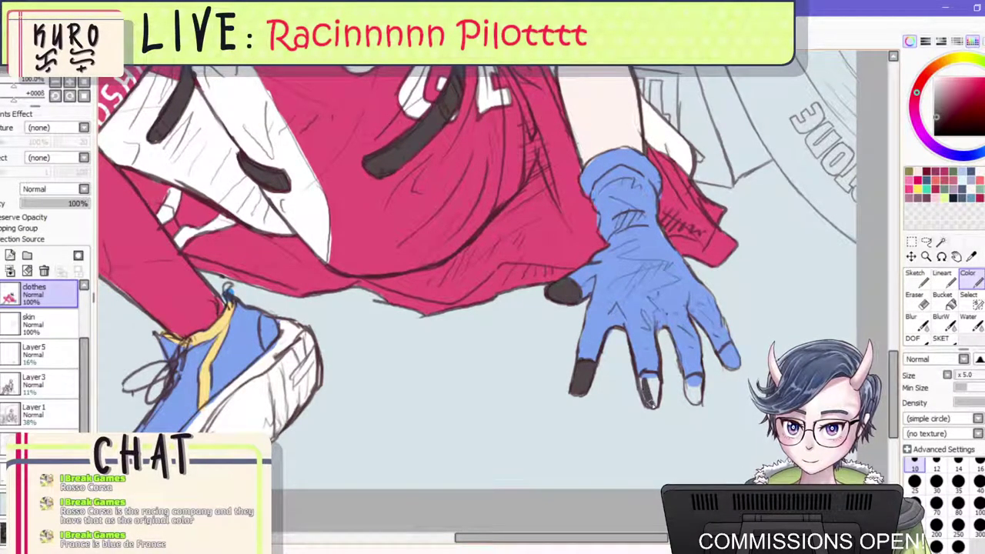
left_click_drag(650, 384, 655, 398)
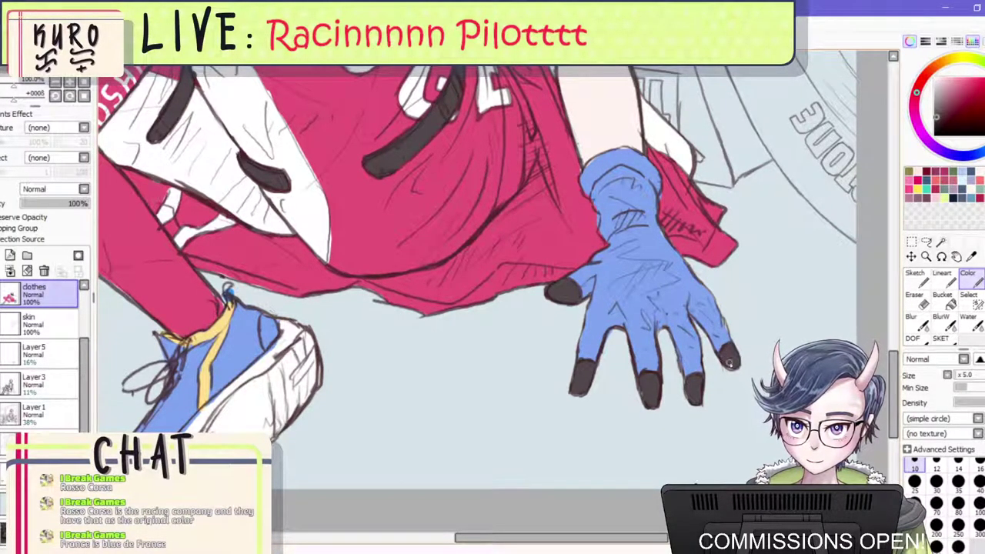
Check the outfit colouring in a mirrored canvas view, and restore the normal orientation.
scroll(729, 363, "down", 5)
scroll(627, 165, "up", 1)
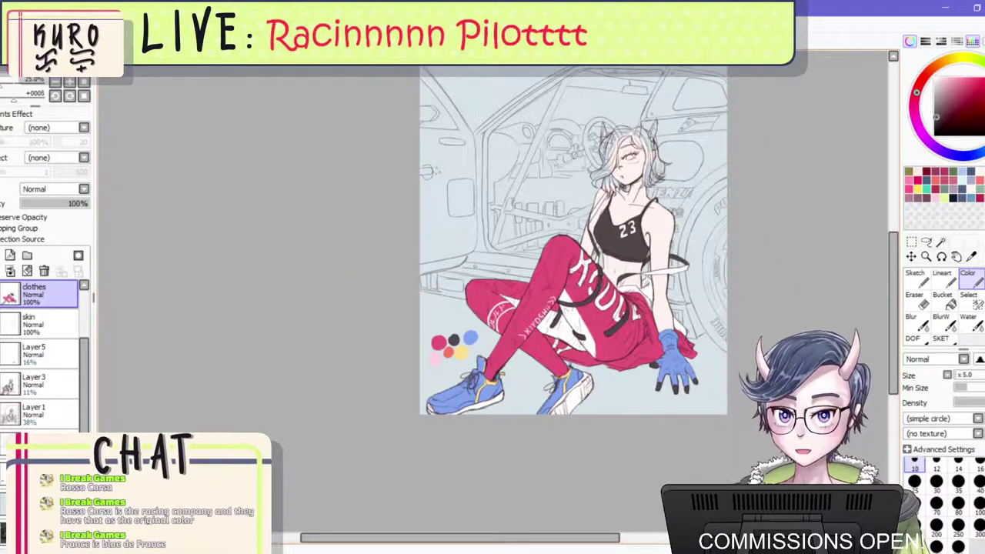
key("h")
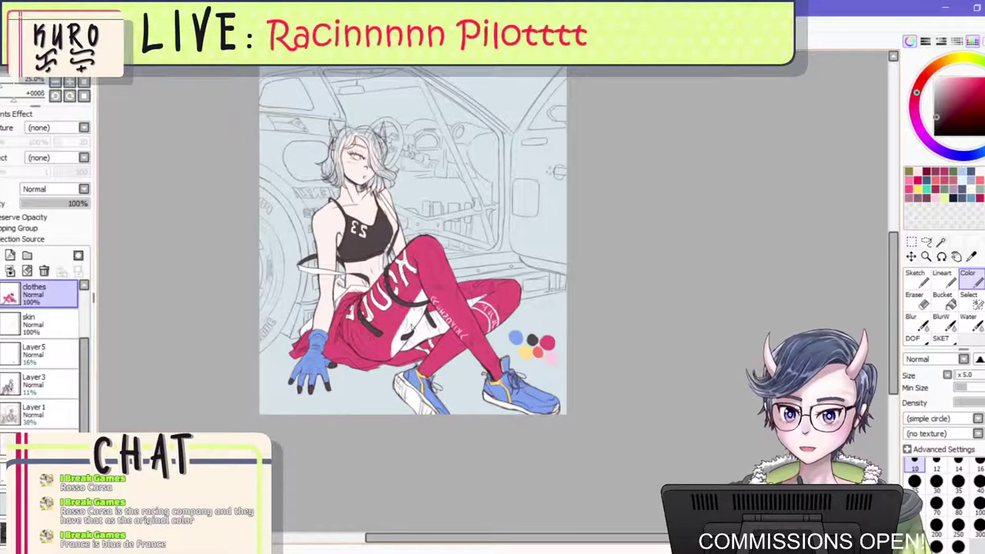
scroll(344, 316, "up", 4)
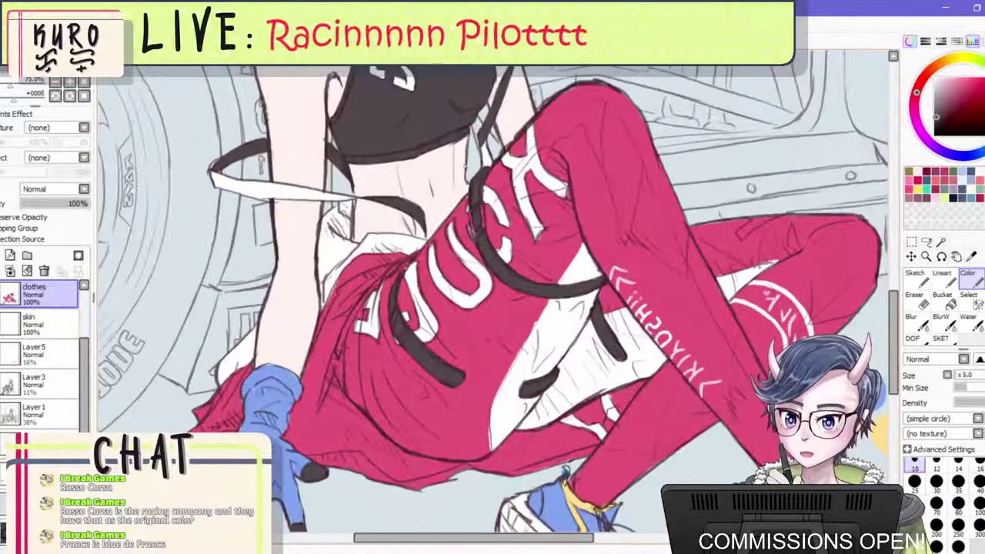
key("h")
scroll(491, 262, "down", 2)
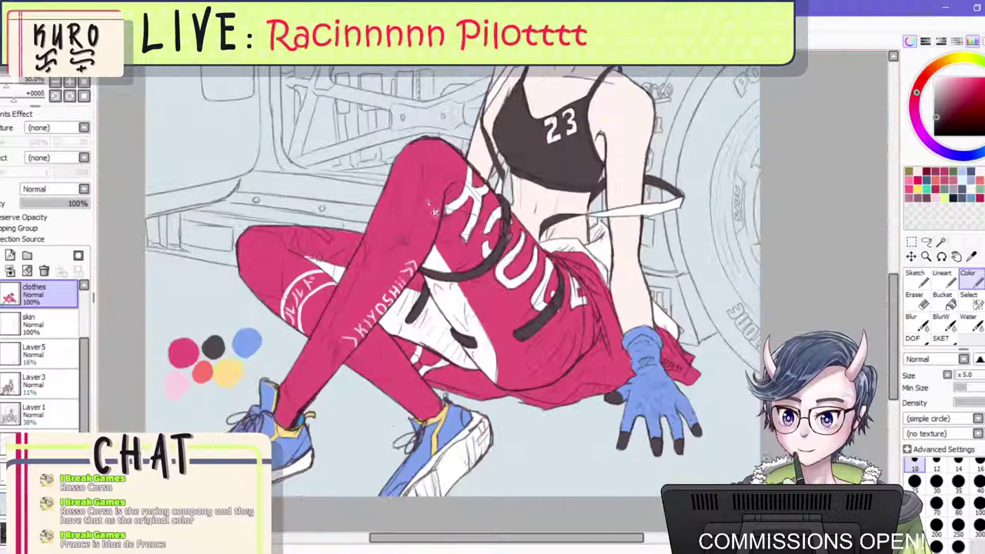
Try Bucket fills in the dark colour and the glove's blue on a large trouser letter, and undo them.
left_click(943, 301)
scroll(507, 285, "up", 2)
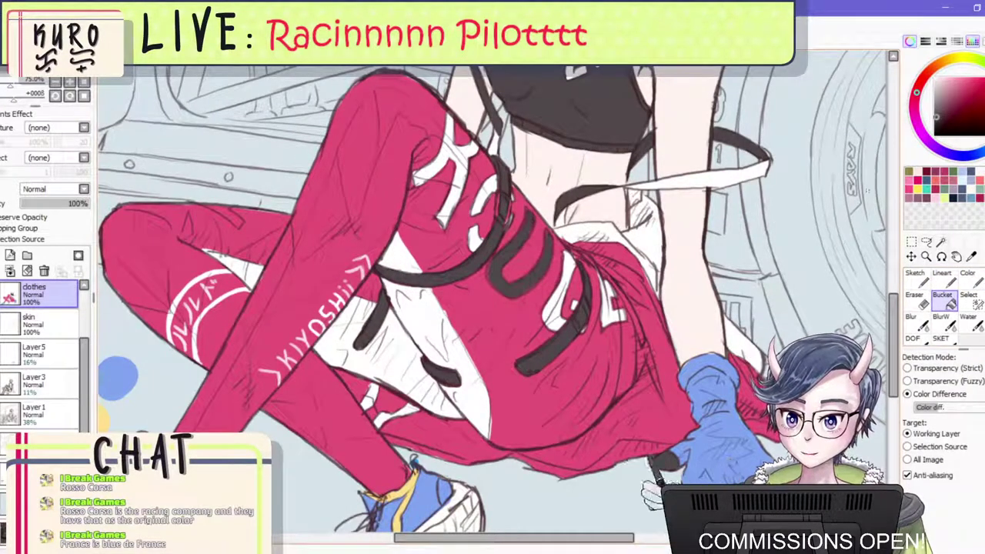
right_click(731, 425)
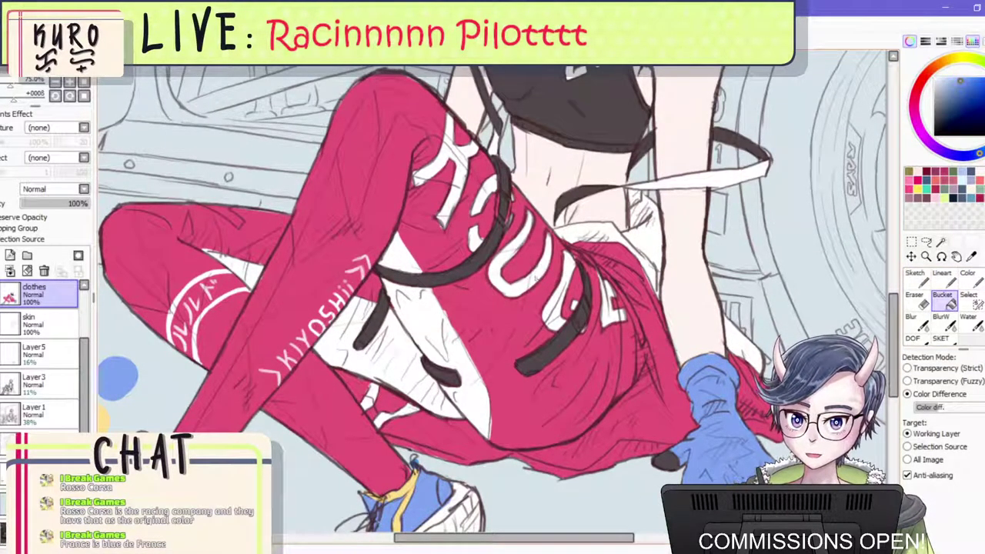
key("ctrl+minus")
key("ctrl+minus")
key("ctrl+minus")
key("ctrl+minus")
key("ctrl+minus")
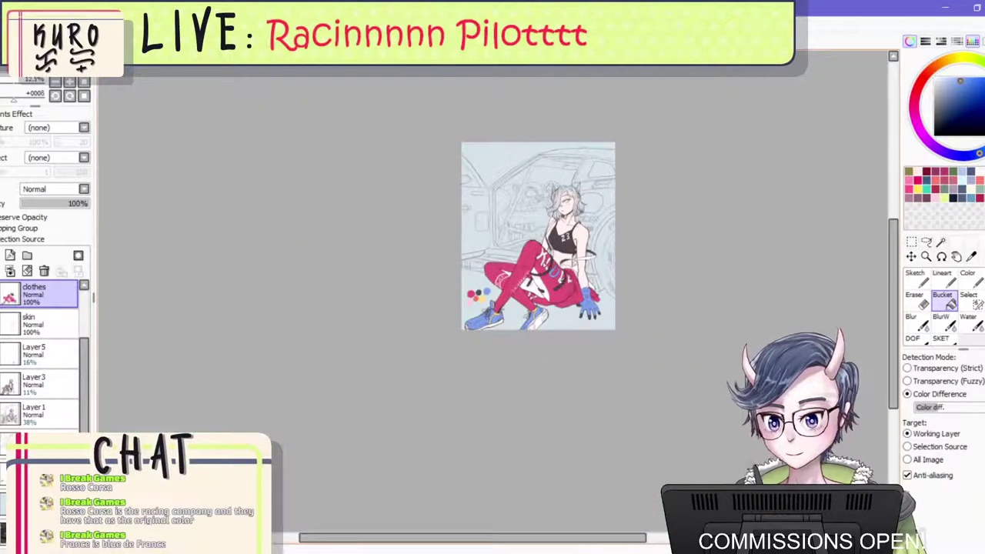
scroll(512, 263, "up", 2)
key("ctrl+z")
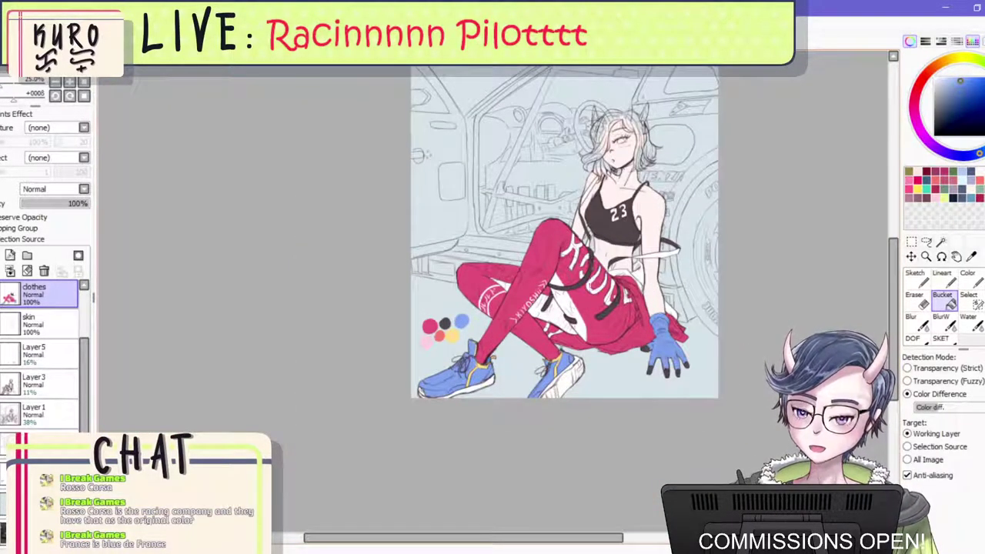
Try a blue Bucket fill on the number 23 on the crop top and undo it.
scroll(591, 273, "up", 1)
scroll(592, 283, "down", 1)
key("ctrl+plus")
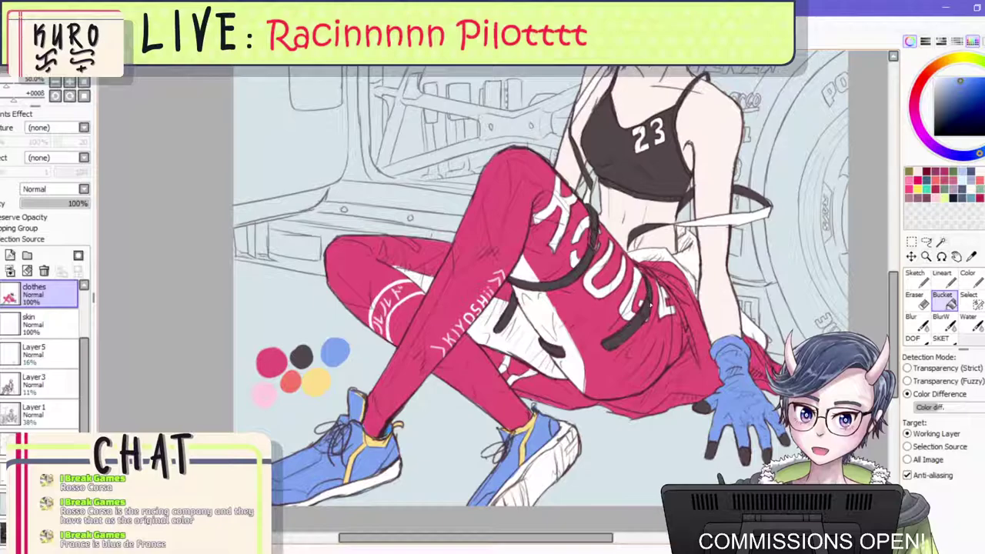
key("ctrl+minus")
key("ctrl+minus")
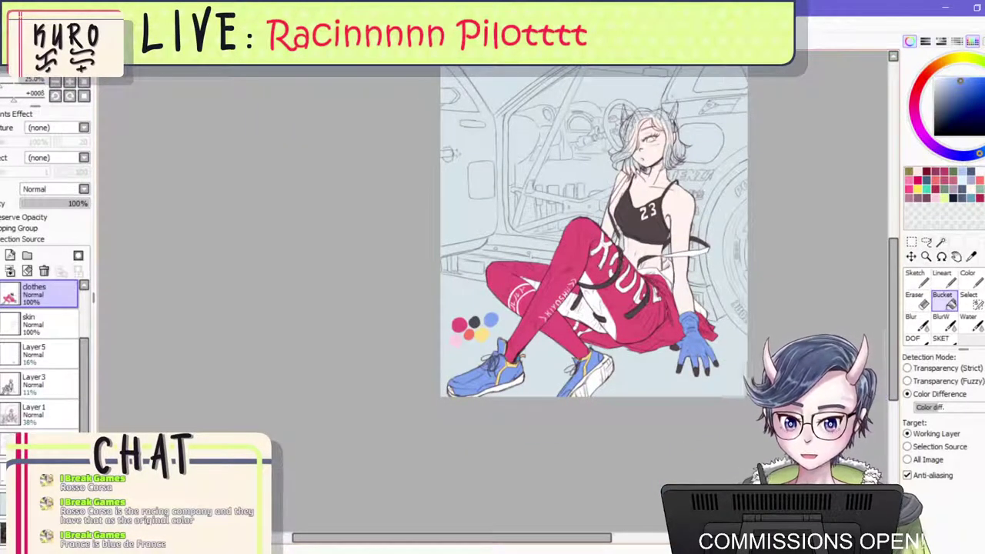
key("ctrl+plus")
key("ctrl+plus")
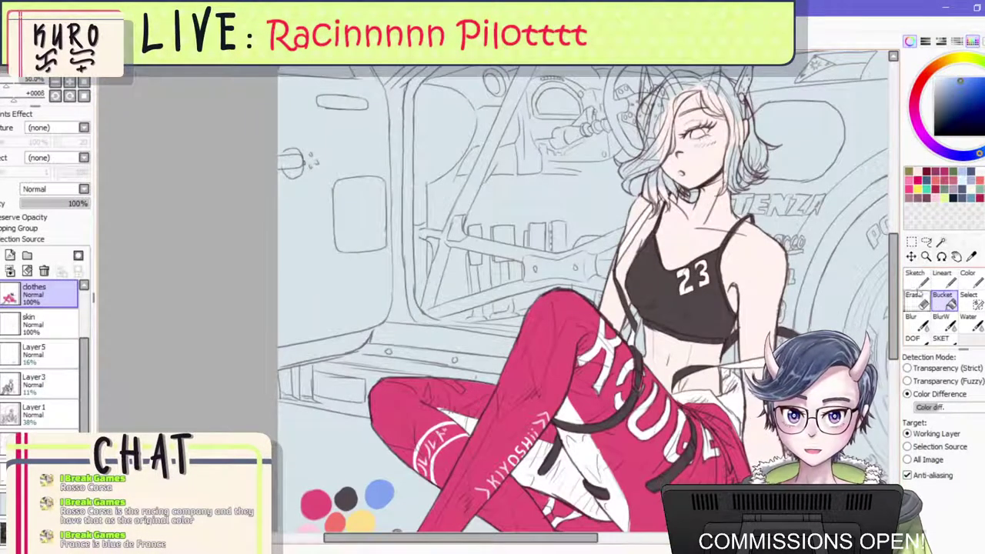
left_click_drag(893, 295, 893, 285)
scroll(702, 320, "up", 2)
left_click(709, 313)
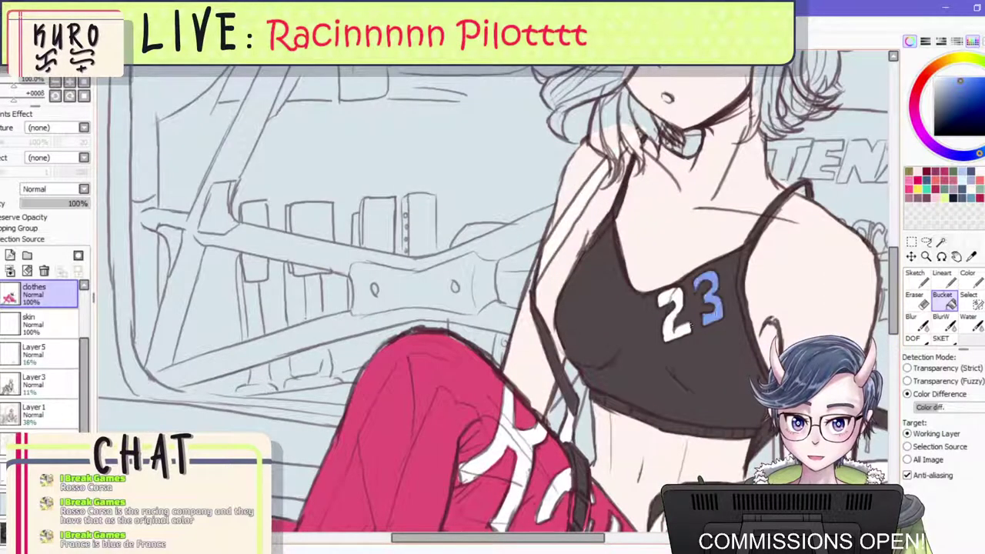
scroll(723, 281, "down", 6)
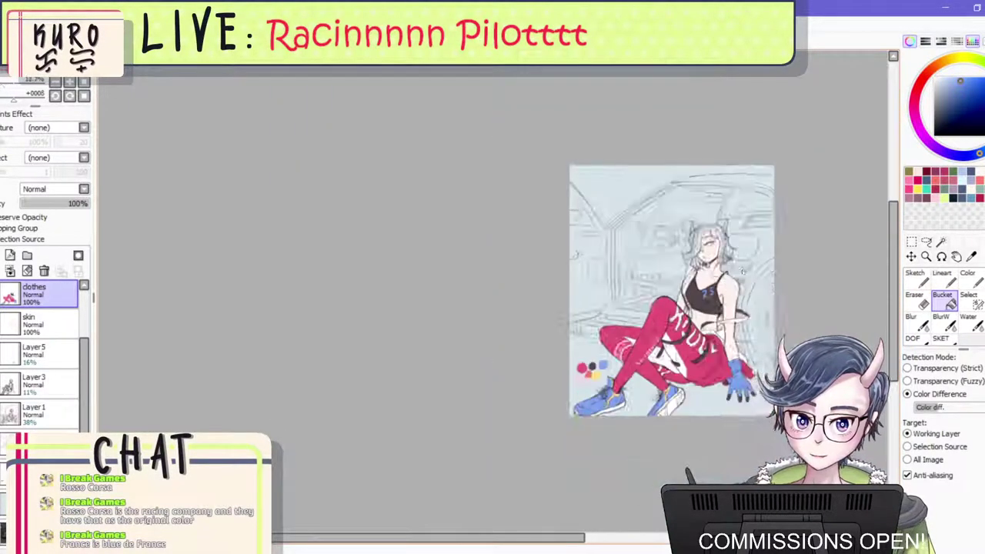
key("ctrl+z")
scroll(761, 263, "up", 3)
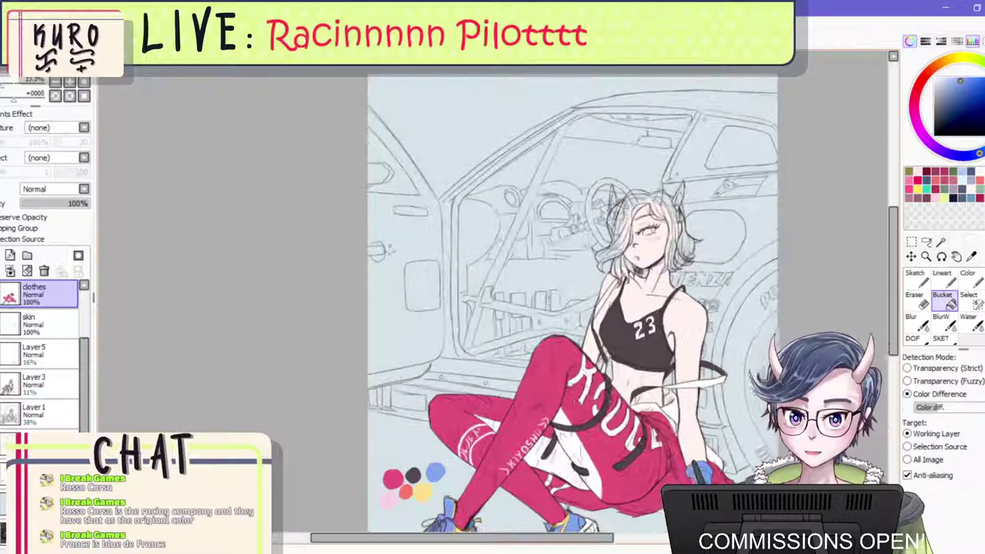
Add a layer named hair above the clothes layer and sample the crimson palette swatch.
scroll(677, 198, "down", 1)
scroll(658, 211, "up", 1)
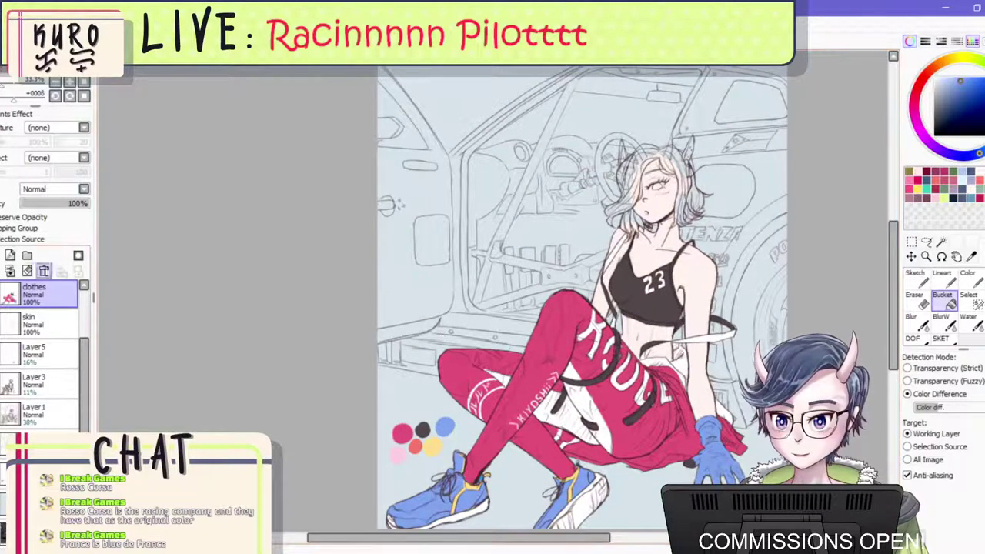
left_click(10, 254)
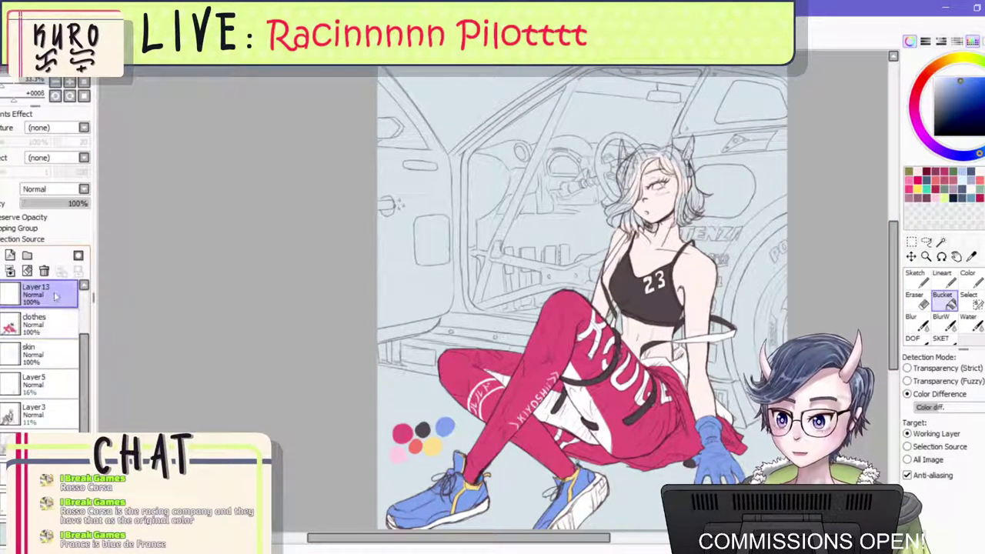
key("Return")
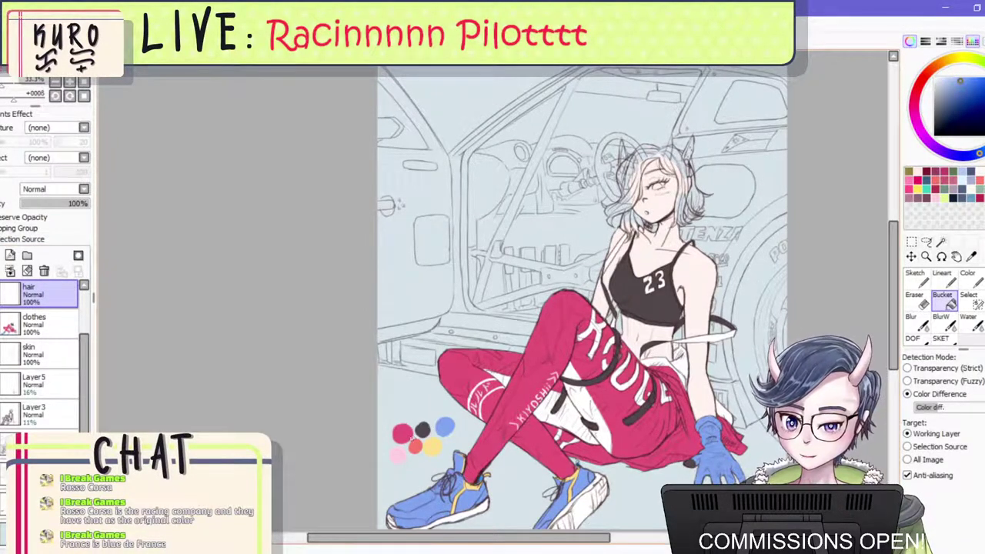
right_click(407, 434)
scroll(471, 383, "down", 2)
scroll(489, 400, "up", 2)
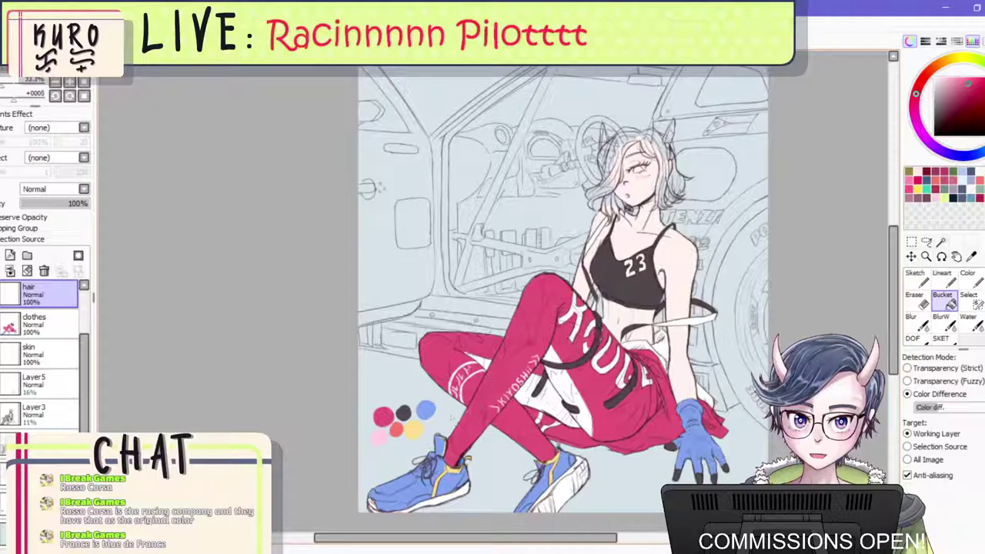
Try dark Color brush strokes on the long fringe over the covered eye, and undo them.
scroll(443, 415, "up", 2)
scroll(479, 439, "down", 3)
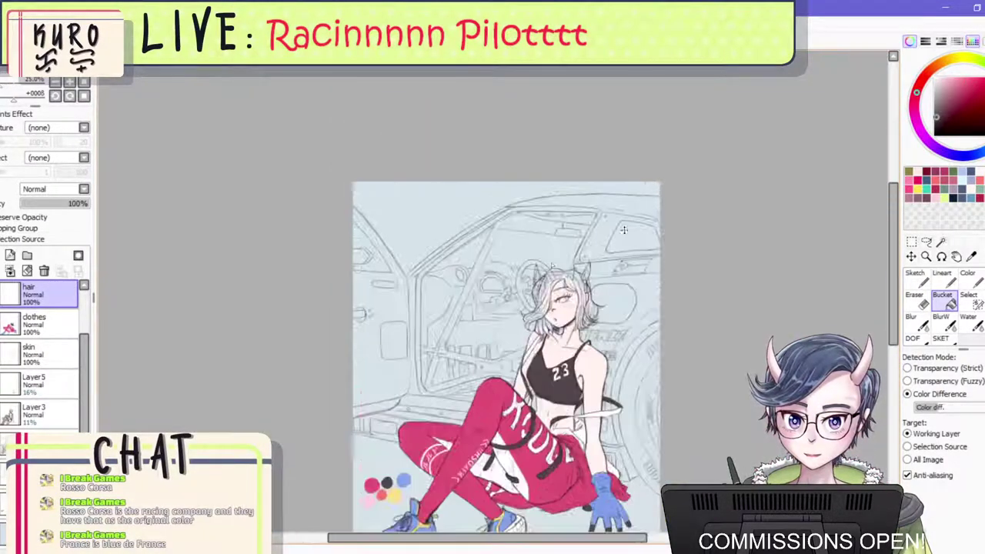
scroll(478, 438, "up", 2)
scroll(479, 438, "down", 1)
scroll(478, 438, "up", 2)
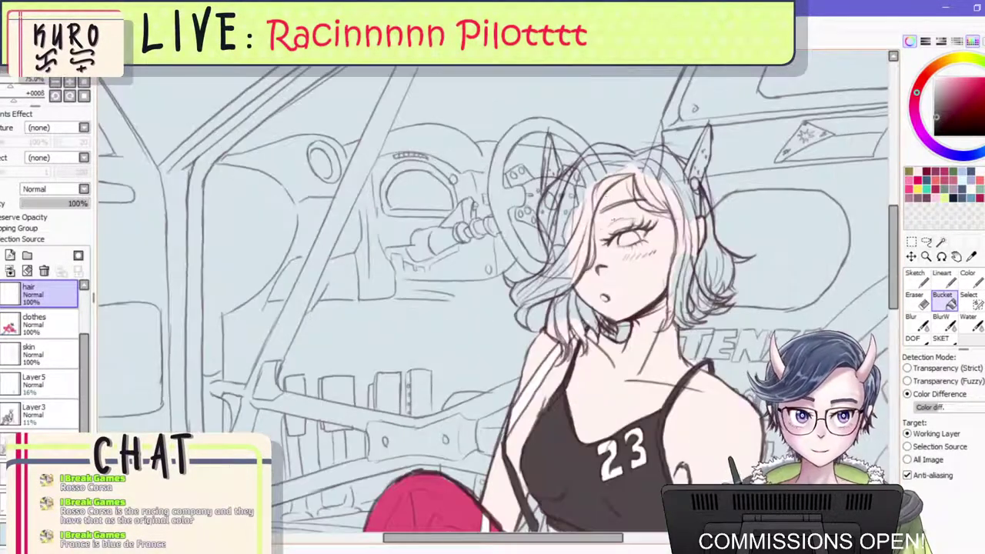
left_click(967, 278)
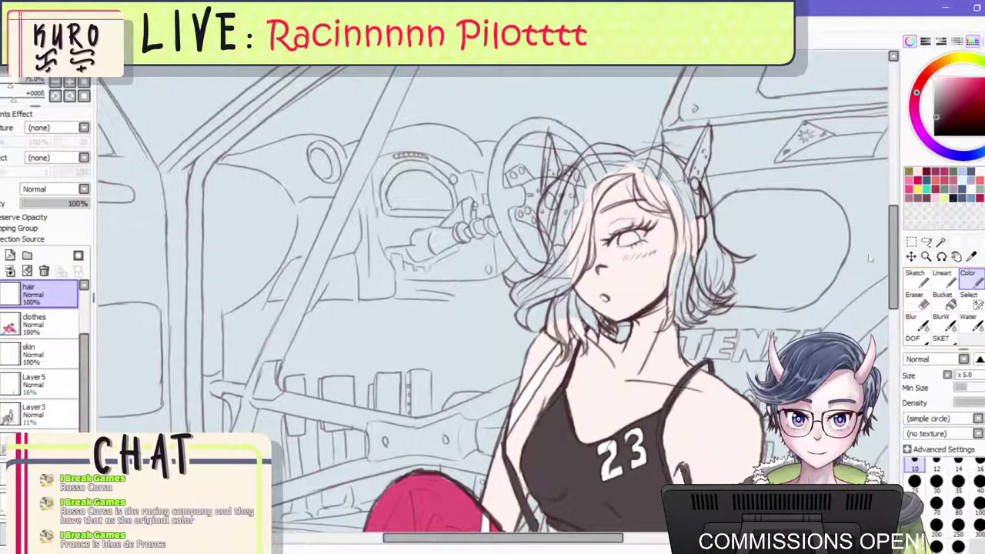
mouse_move(564, 213)
left_mouse_down()
mouse_move(569, 267)
mouse_move(579, 231)
mouse_move(573, 277)
mouse_move(600, 182)
mouse_move(598, 204)
mouse_move(582, 220)
mouse_move(584, 204)
mouse_move(622, 172)
mouse_move(626, 155)
mouse_move(610, 156)
left_mouse_up()
key("ctrl+z")
key("ctrl+z")
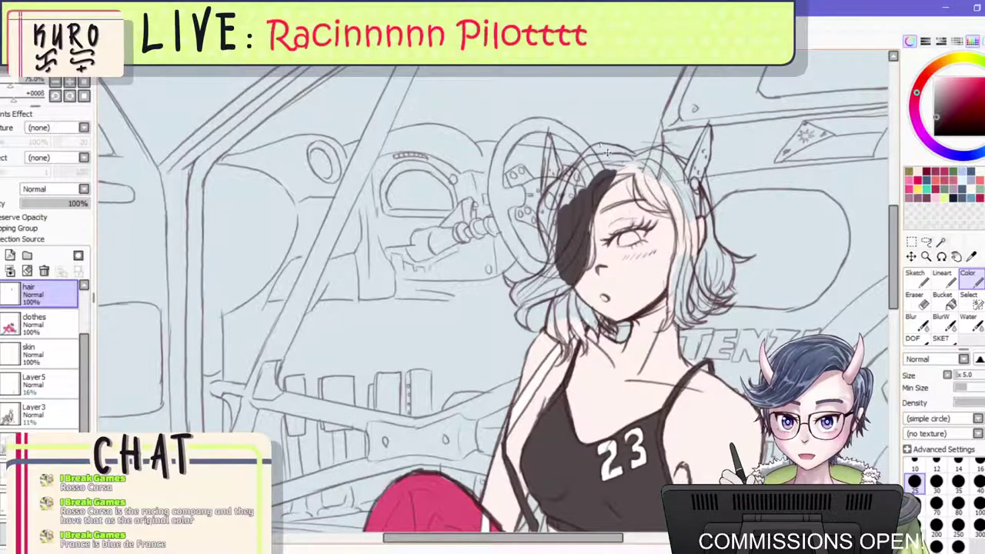
key("ctrl+z")
key("ctrl+z")
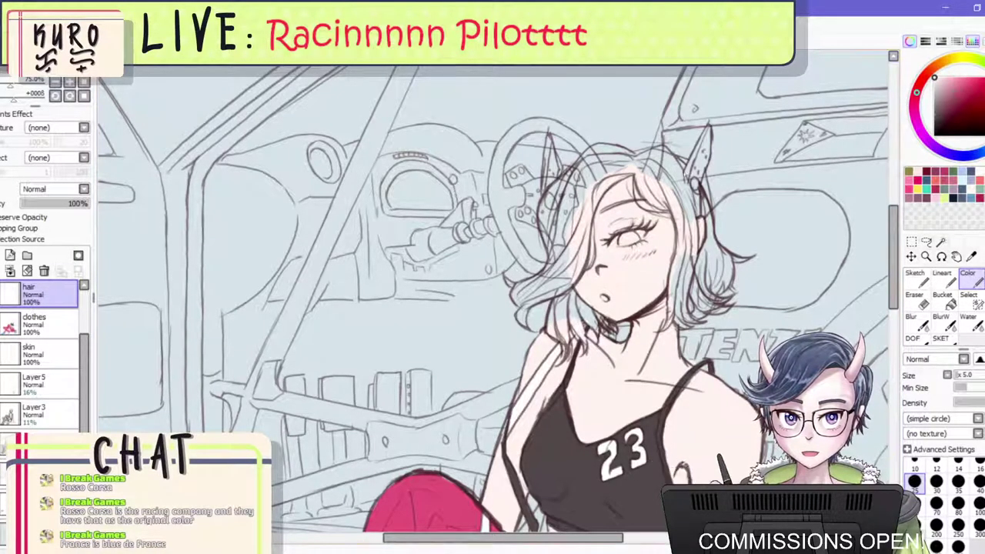
Paint the long fringe over the covered eye white on the hair layer, down to its curled tip.
key("]")
key("]")
mouse_move(594, 190)
left_mouse_down()
mouse_move(577, 254)
mouse_move(579, 242)
mouse_move(566, 267)
mouse_move(541, 281)
mouse_move(547, 271)
mouse_move(556, 289)
mouse_move(525, 322)
left_mouse_up()
key("[")
key("[")
key("[")
key("[")
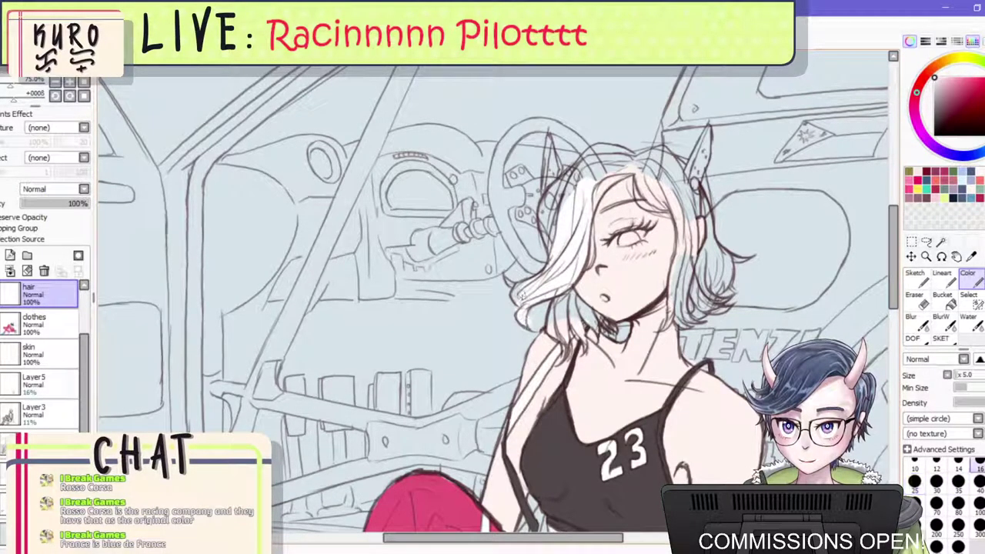
key("bracketleft")
scroll(526, 303, "up", 3)
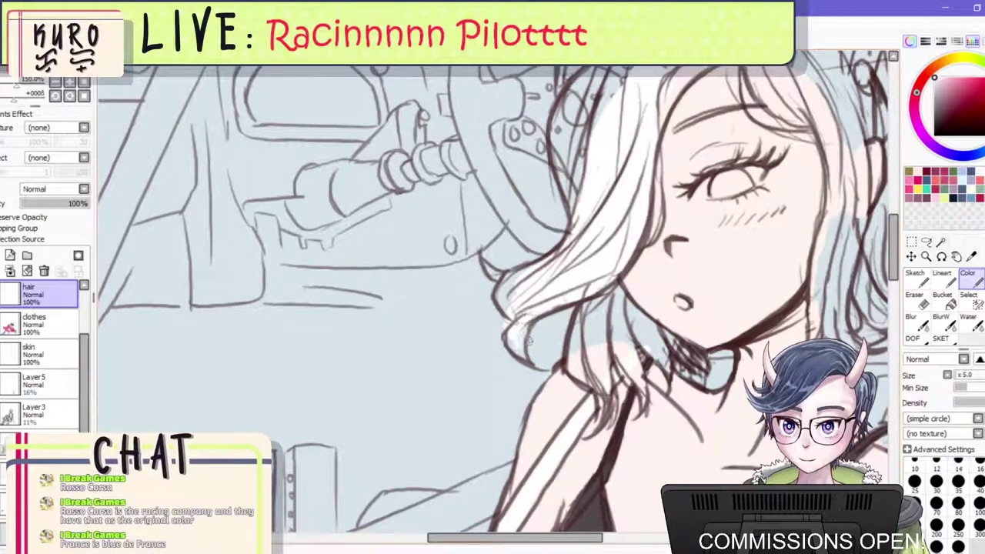
mouse_move(513, 323)
left_mouse_down()
mouse_move(507, 288)
mouse_move(527, 278)
left_mouse_up()
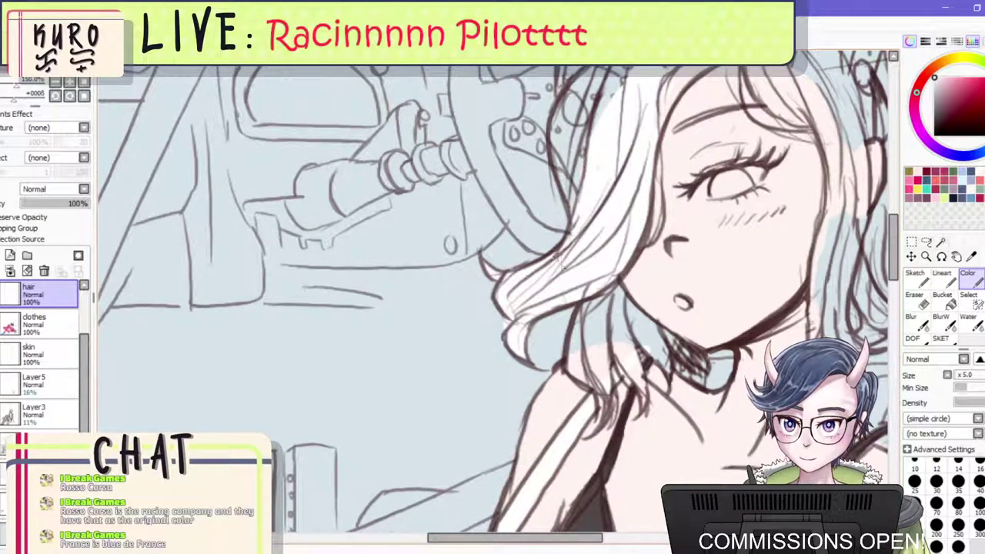
Mirror the canvas view and paint the side lock beside the visible cheek white.
scroll(562, 263, "down", 7)
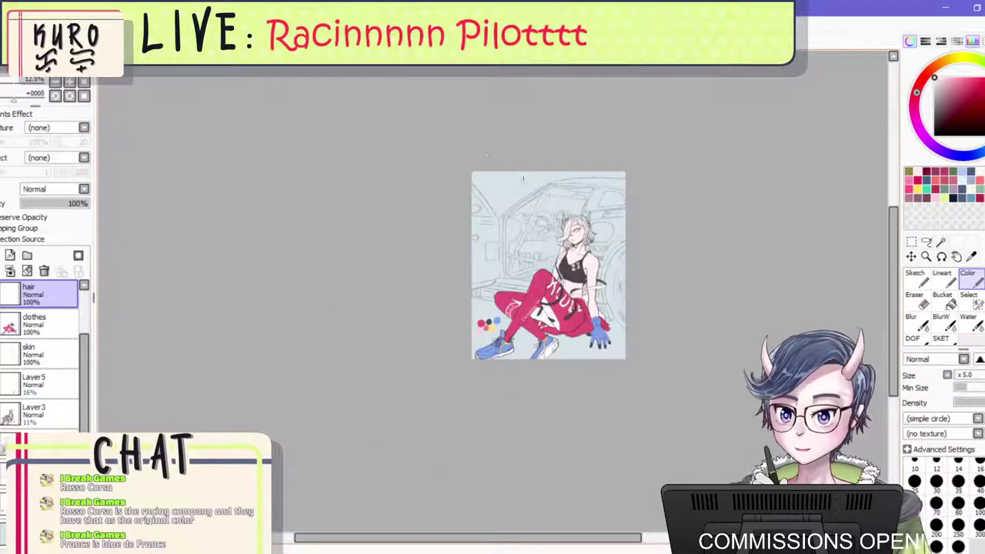
key("h")
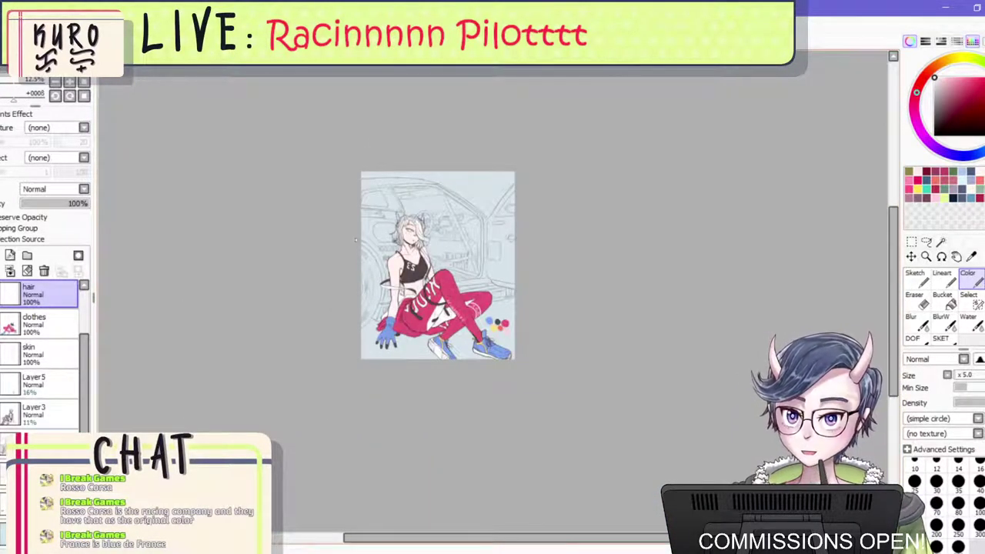
scroll(356, 240, "up", 6)
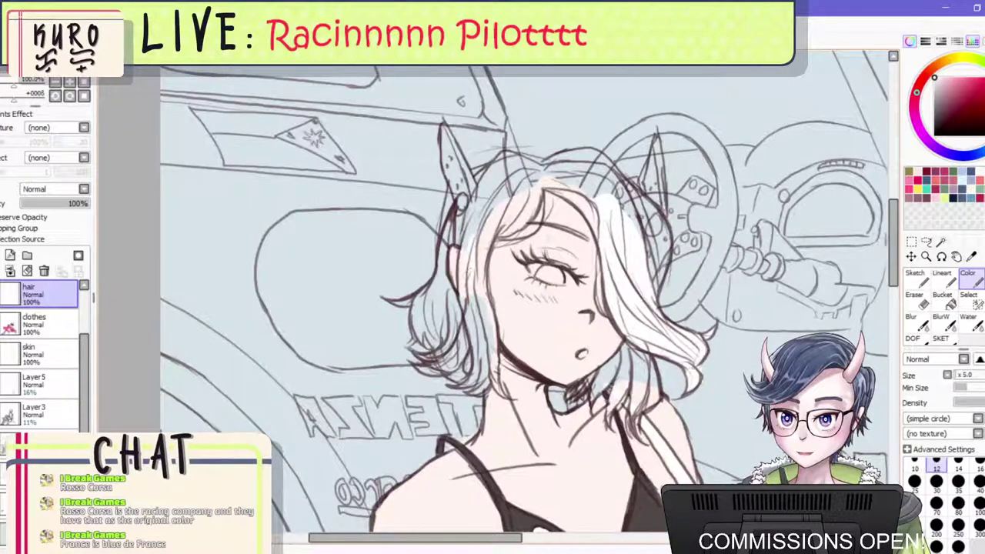
mouse_move(467, 236)
left_mouse_down()
mouse_move(461, 300)
mouse_move(477, 326)
mouse_move(492, 327)
left_mouse_up()
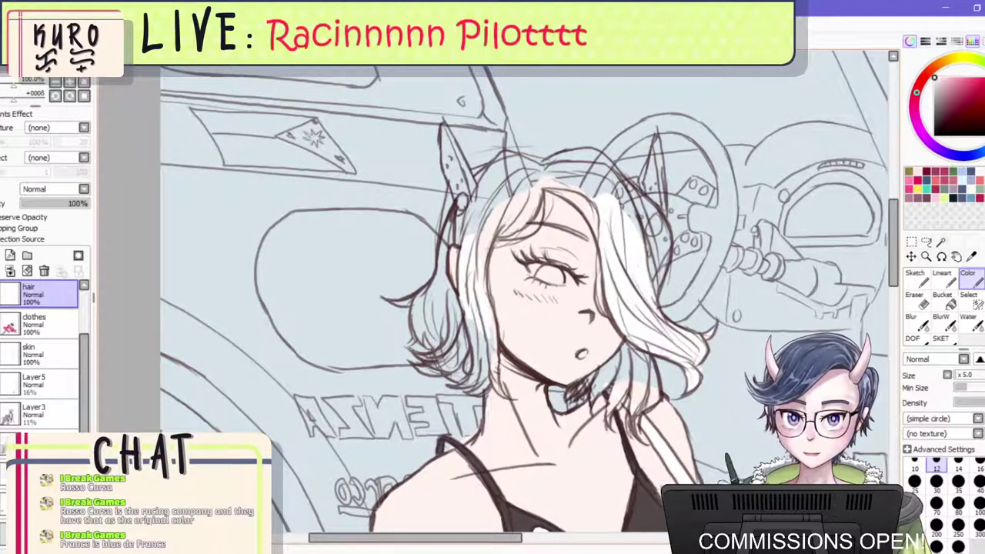
Try bright green strokes on the trousers' raised leg with a size 40 brush, and undo them.
scroll(629, 382, "down", 5)
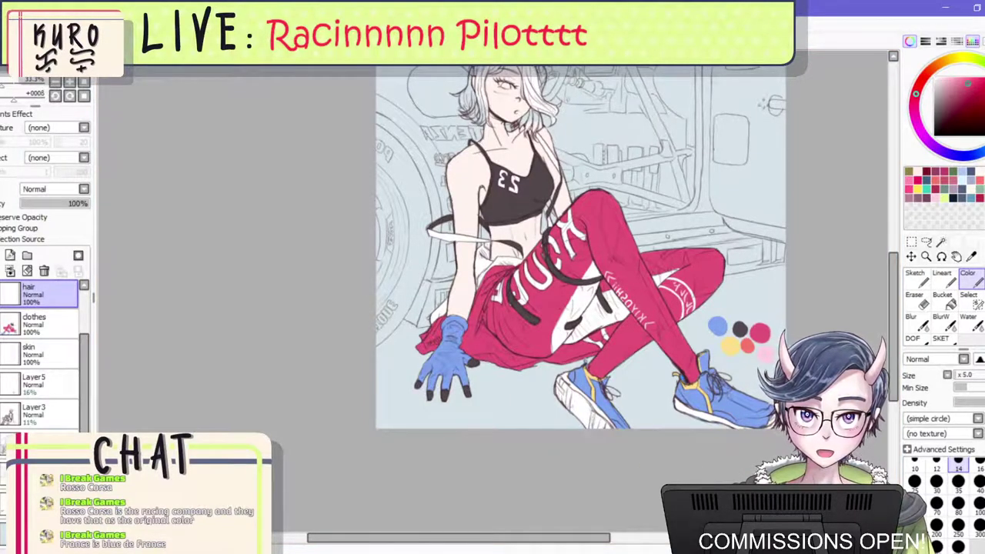
left_click(984, 110)
key("bracketright")
key("bracketright")
key("bracketright")
key("bracketright")
key("bracketright")
key("bracketright")
mouse_move(613, 225)
left_mouse_down()
mouse_move(604, 240)
mouse_move(651, 337)
mouse_move(683, 366)
left_mouse_up()
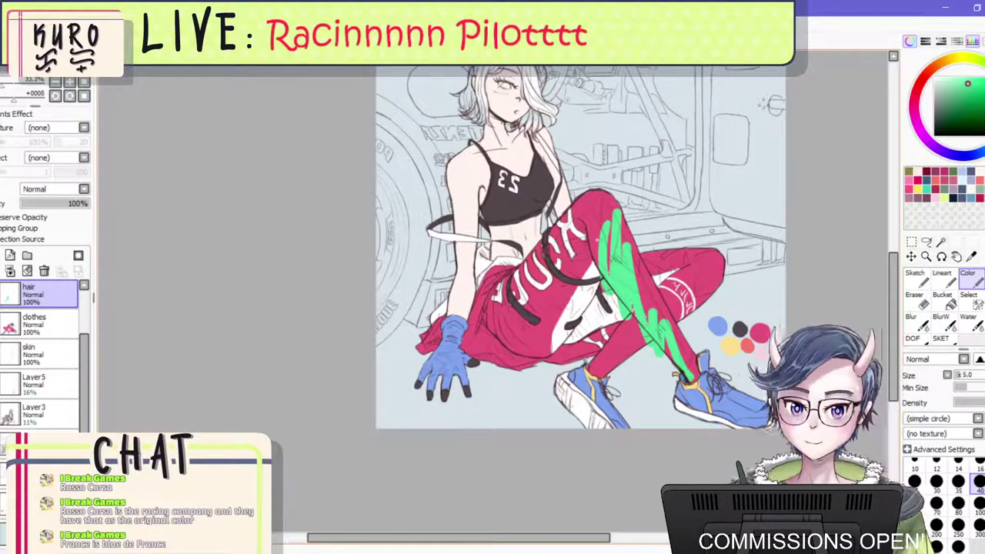
key("ctrl+z")
scroll(457, 201, "up", 2)
scroll(582, 266, "down", 2)
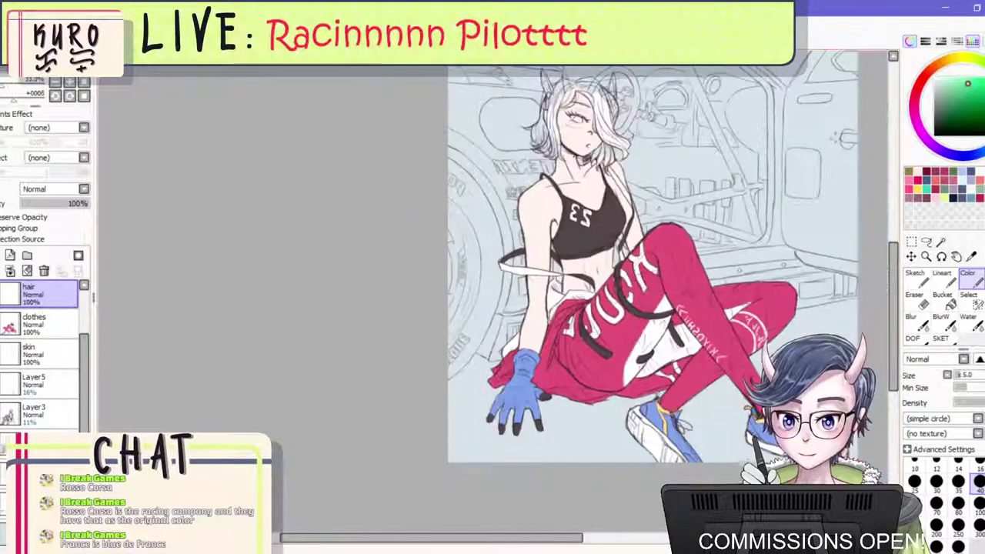
Paint the lower side locks and the rounded outer curl beside the cheek white with a smaller brush.
scroll(550, 124, "up", 4)
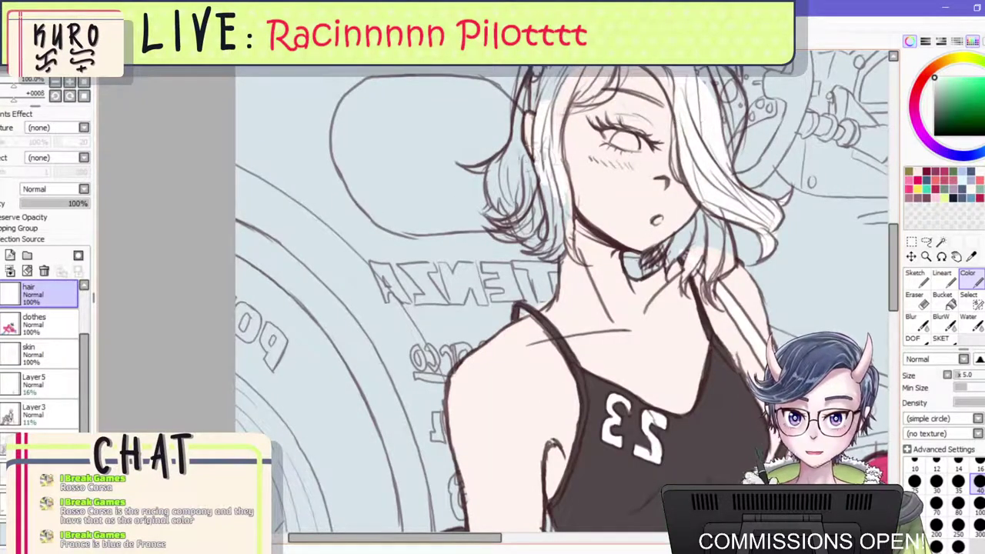
key("bracketleft")
key("bracketleft")
key("bracketleft")
key("bracketleft")
key("bracketleft")
key("bracketleft")
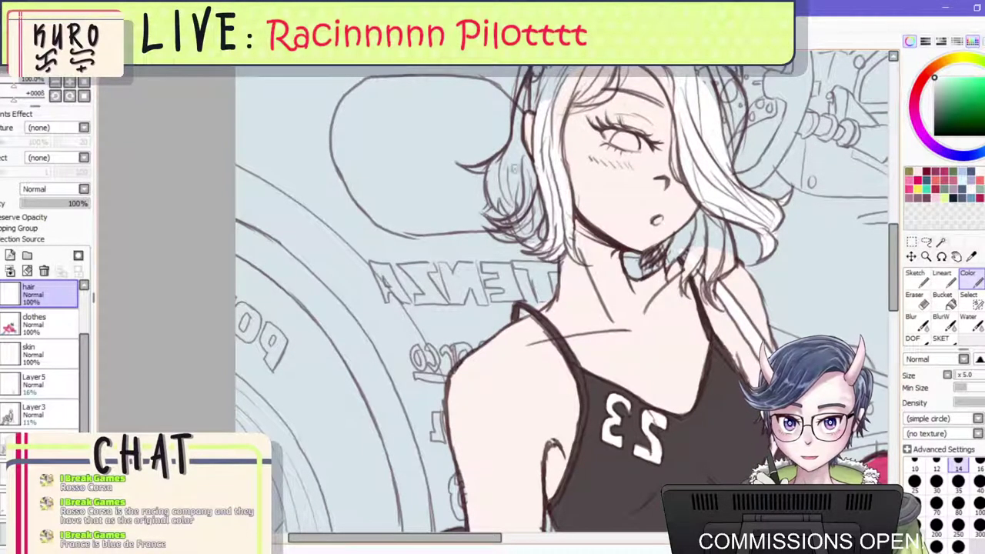
scroll(530, 222, "up", 2)
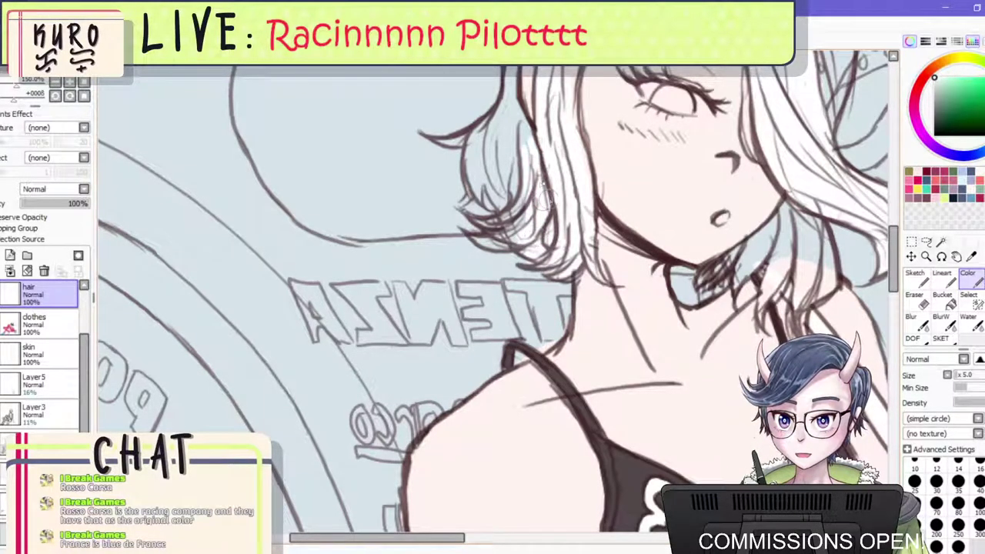
key("bracketleft")
mouse_move(503, 121)
left_mouse_down()
mouse_move(475, 143)
mouse_move(472, 167)
mouse_move(499, 217)
left_mouse_up()
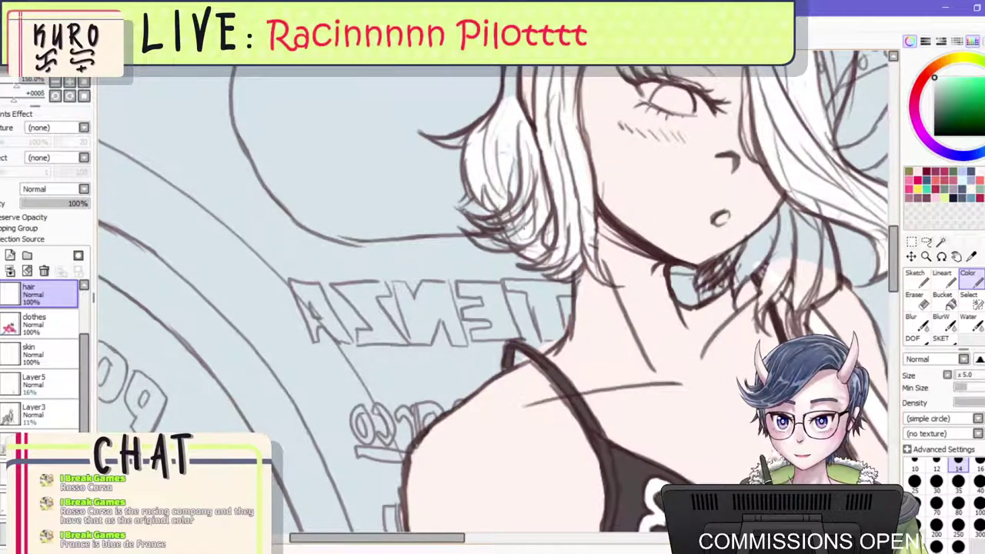
Fill the outward flick and the thin strand above the outer curl in white with a finer brush.
key("bracketleft")
key("bracketleft")
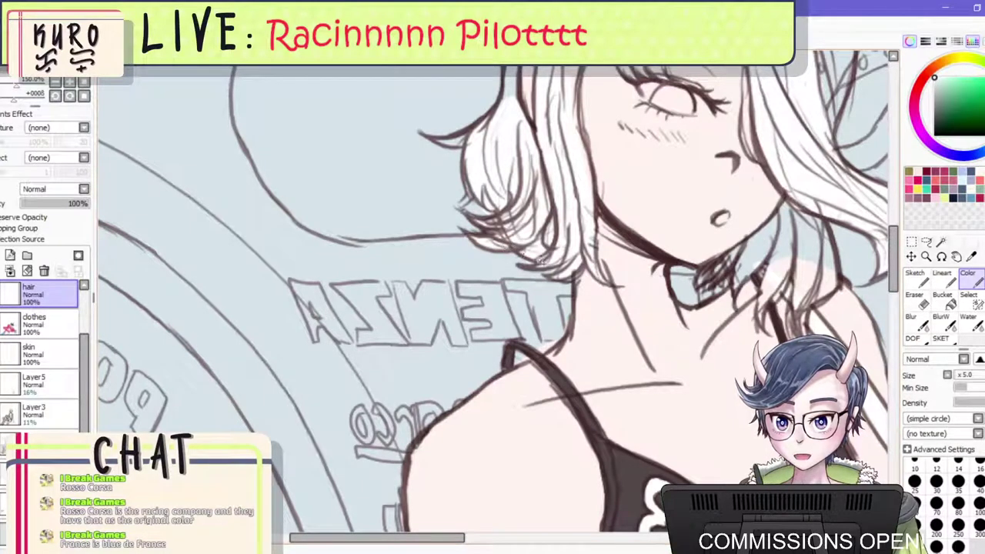
mouse_move(472, 100)
left_mouse_down()
mouse_move(481, 146)
mouse_move(524, 96)
left_mouse_up()
left_click_drag(516, 143, 520, 103)
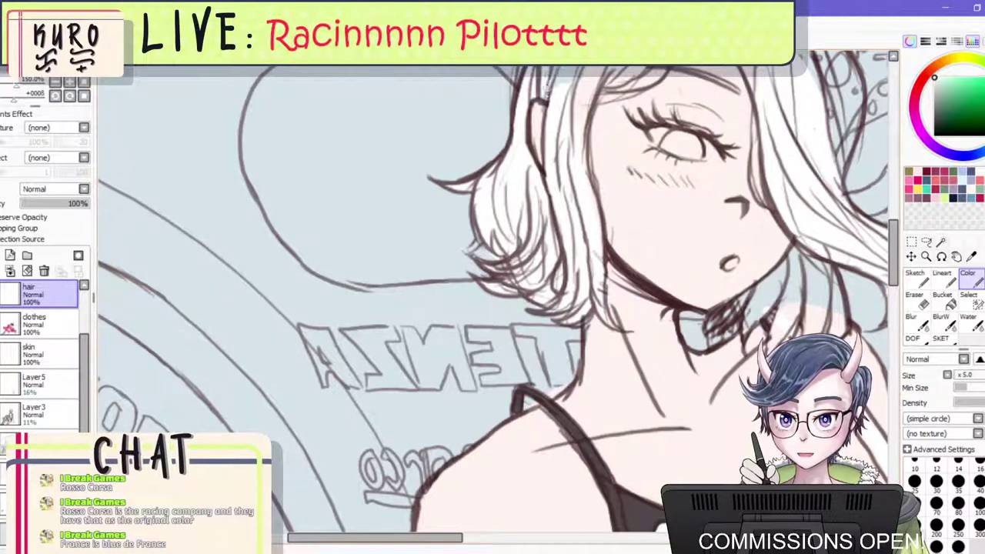
Hide the skin layer and touch up the white edge of the long side lock along the cheek.
left_click(2, 353)
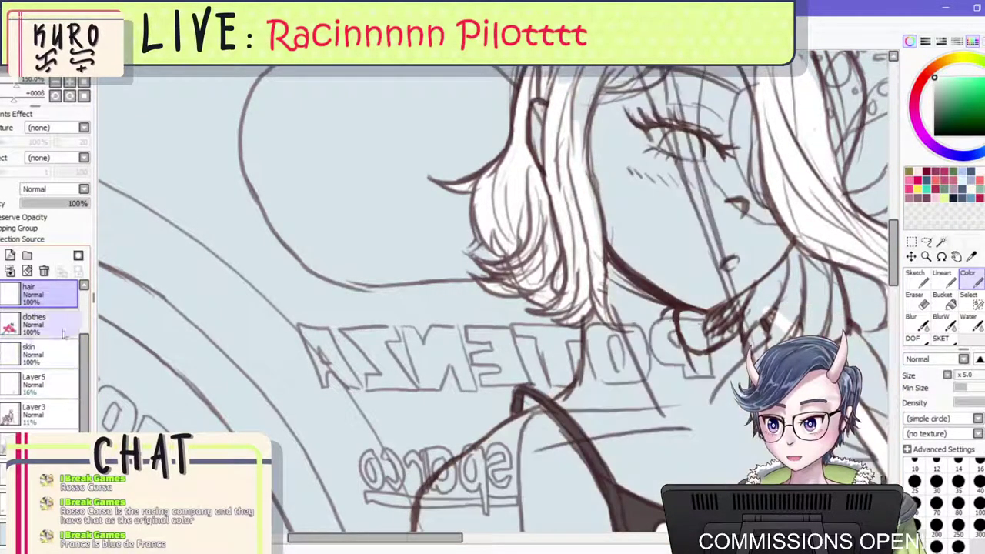
key("]")
left_click_drag(577, 93, 606, 233)
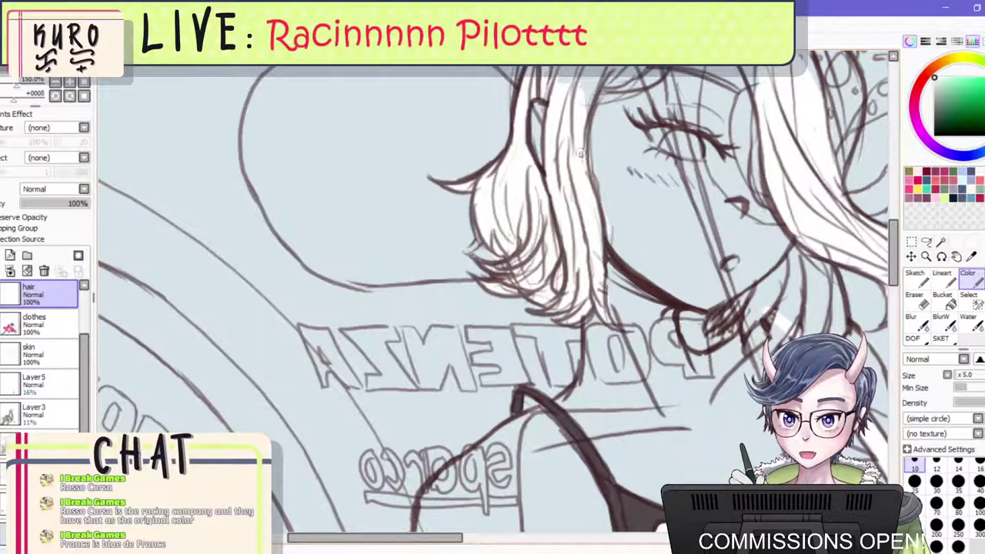
key("ctrl+z")
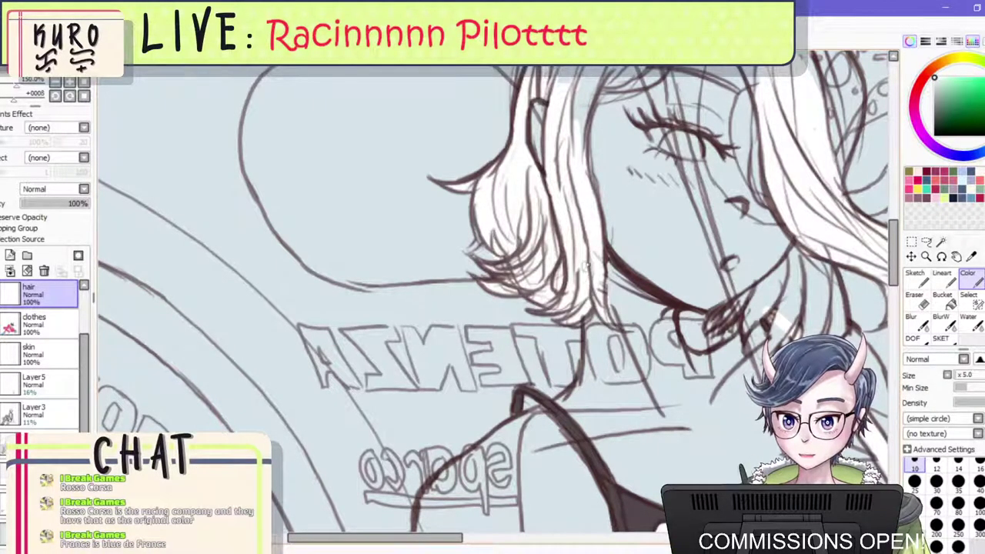
scroll(584, 265, "down", 2)
left_click_drag(584, 265, 570, 383)
Paint the upper side hair white from the temple up to the crown with a size 12 brush.
scroll(569, 383, "up", 2)
key("]")
key("]")
key("]")
mouse_move(570, 138)
left_mouse_down()
mouse_move(547, 203)
mouse_move(559, 275)
mouse_move(580, 176)
mouse_move(606, 126)
mouse_move(625, 117)
mouse_move(579, 119)
mouse_move(545, 166)
mouse_move(547, 185)
mouse_move(527, 200)
left_mouse_up()
mouse_move(586, 100)
left_mouse_down()
mouse_move(519, 152)
mouse_move(513, 142)
mouse_move(504, 208)
mouse_move(517, 172)
left_mouse_up()
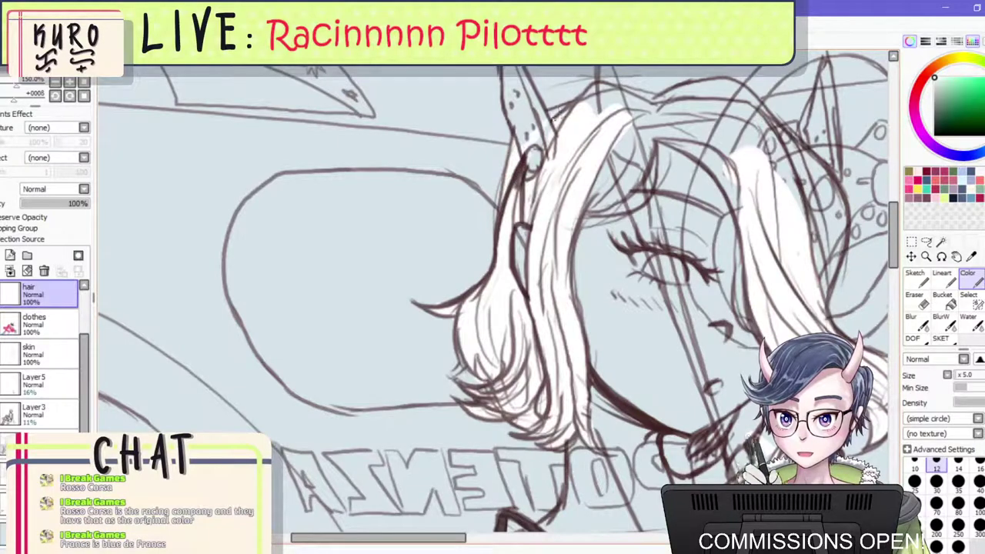
mouse_move(546, 122)
left_mouse_down()
mouse_move(592, 102)
mouse_move(544, 120)
left_mouse_up()
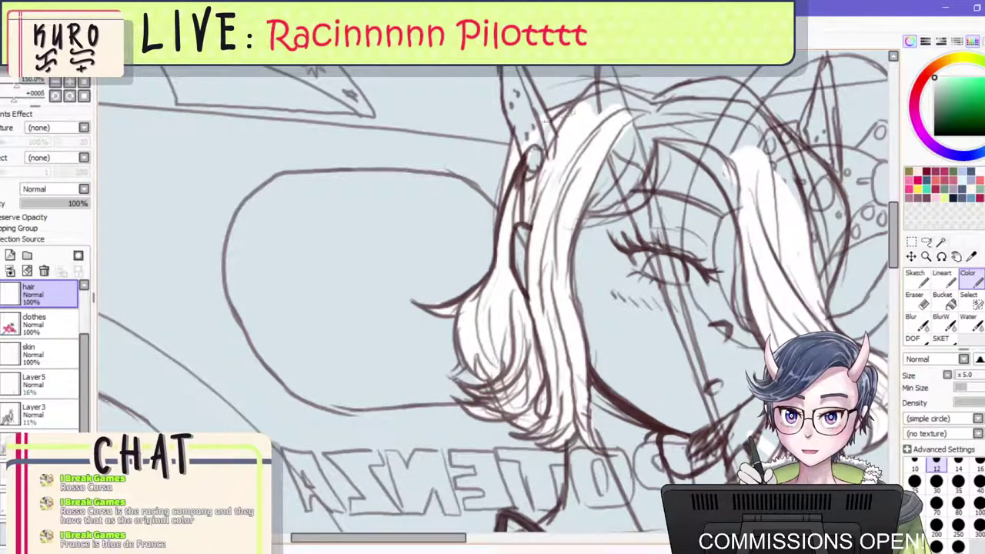
mouse_move(597, 94)
left_mouse_down()
mouse_move(560, 117)
mouse_move(660, 115)
mouse_move(595, 100)
left_mouse_up()
left_click_drag(624, 132, 585, 208)
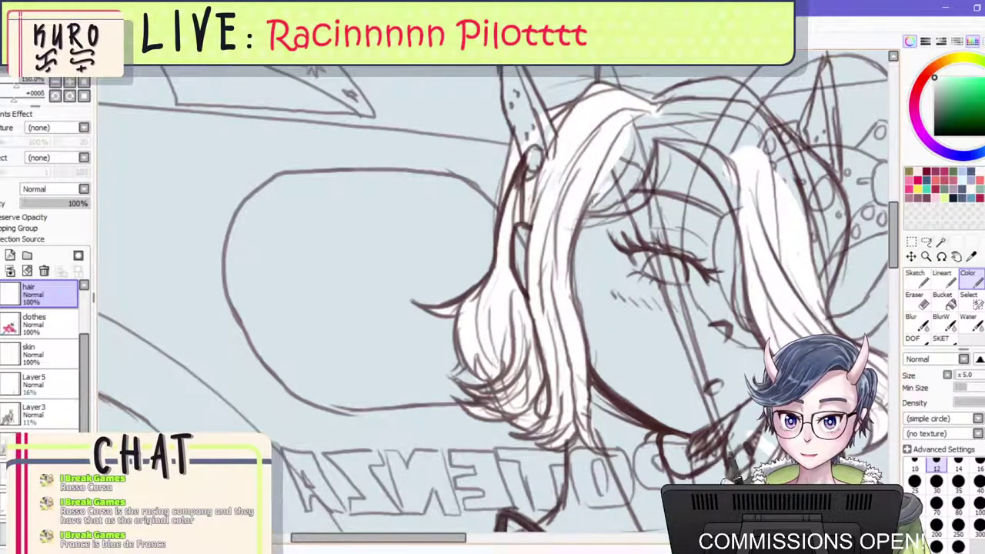
Fill the short swept bangs and the hair around the parting in white, extending across the crown.
left_click_drag(641, 168, 593, 213)
left_click_drag(647, 145, 609, 201)
left_click_drag(647, 128, 605, 201)
left_click_drag(651, 109, 620, 166)
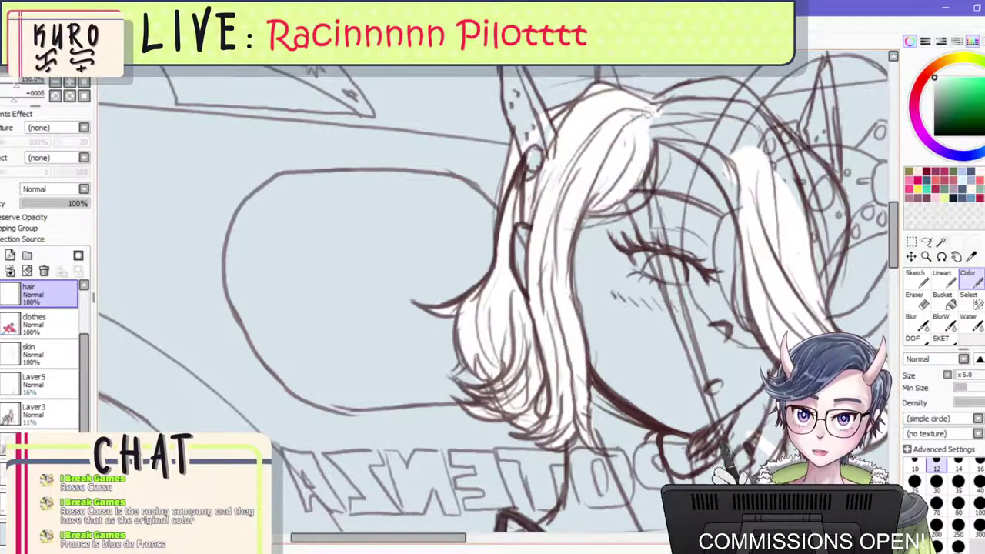
left_click_drag(658, 114, 652, 127)
mouse_move(668, 121)
left_mouse_down()
mouse_move(683, 114)
mouse_move(650, 115)
mouse_move(690, 92)
mouse_move(717, 86)
mouse_move(749, 97)
mouse_move(709, 105)
mouse_move(751, 163)
left_mouse_up()
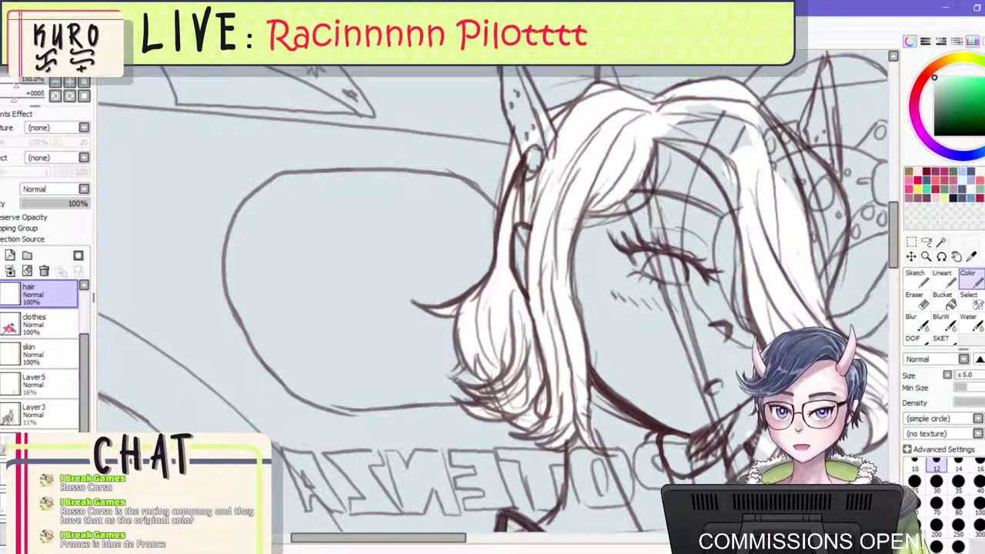
Restore the unmirrored view and fill the fringe's crown and the outer hair behind it in white, using brush size 16.
key("h")
left_click_drag(128, 184, 211, 180)
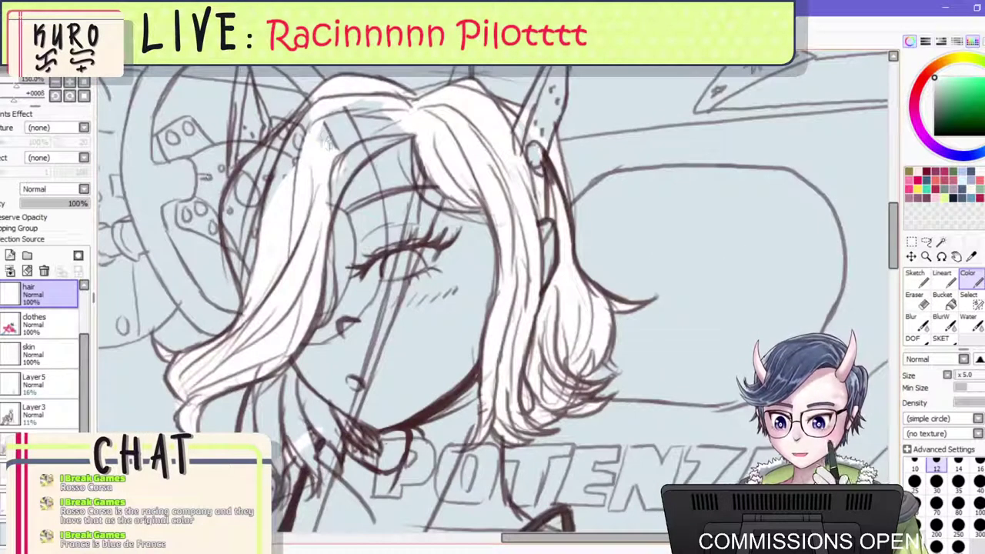
key("bracketright")
key("bracketright")
mouse_move(331, 145)
left_mouse_down()
mouse_move(403, 123)
mouse_move(358, 107)
mouse_move(373, 106)
mouse_move(309, 150)
mouse_move(325, 124)
mouse_move(274, 240)
mouse_move(308, 125)
mouse_move(284, 153)
mouse_move(283, 140)
mouse_move(241, 182)
mouse_move(240, 247)
mouse_move(289, 134)
mouse_move(246, 190)
mouse_move(229, 222)
left_mouse_up()
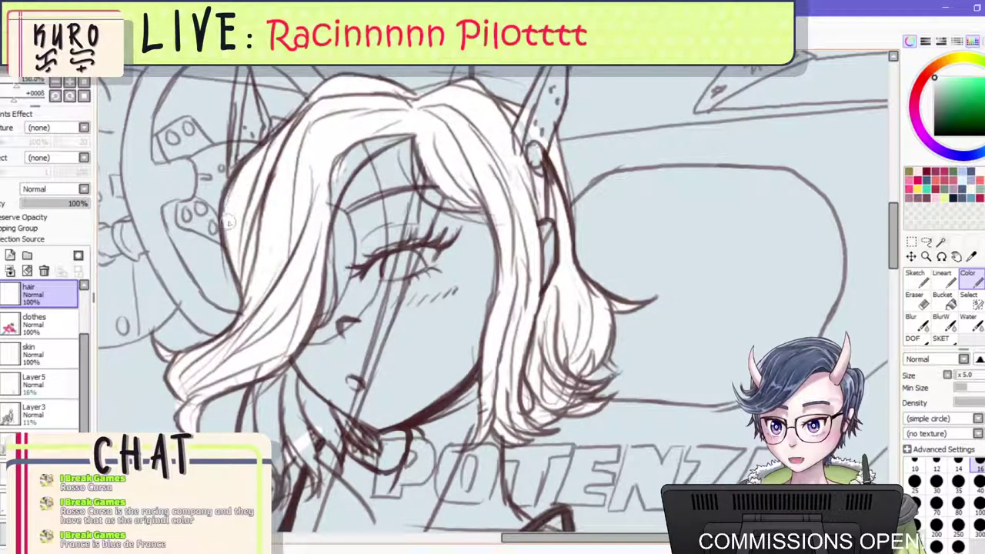
Fill the fringe's inner edge along the forehead and beside the nose in white with progressively finer brush sizes.
key("bracketleft")
key("bracketleft")
left_click_drag(357, 151, 333, 202)
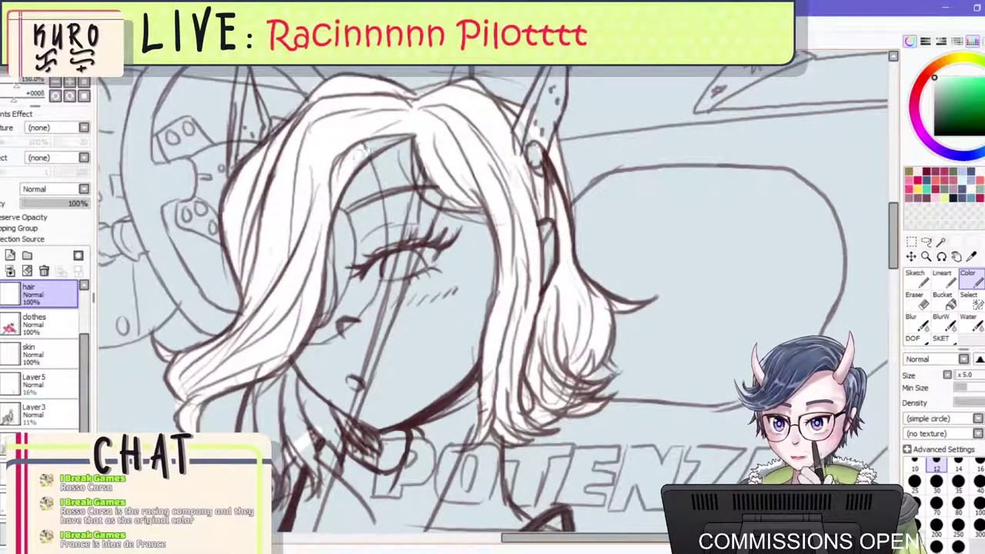
mouse_move(388, 140)
left_mouse_down()
mouse_move(351, 170)
mouse_move(359, 160)
left_mouse_up()
key("bracketleft")
key("bracketleft")
mouse_move(333, 259)
left_mouse_down()
mouse_move(332, 243)
mouse_move(330, 306)
left_mouse_up()
Fill the outer hair strands hanging beside the neck in white with a size 10 brush.
scroll(344, 235, "down", 4)
scroll(289, 296, "up", 4)
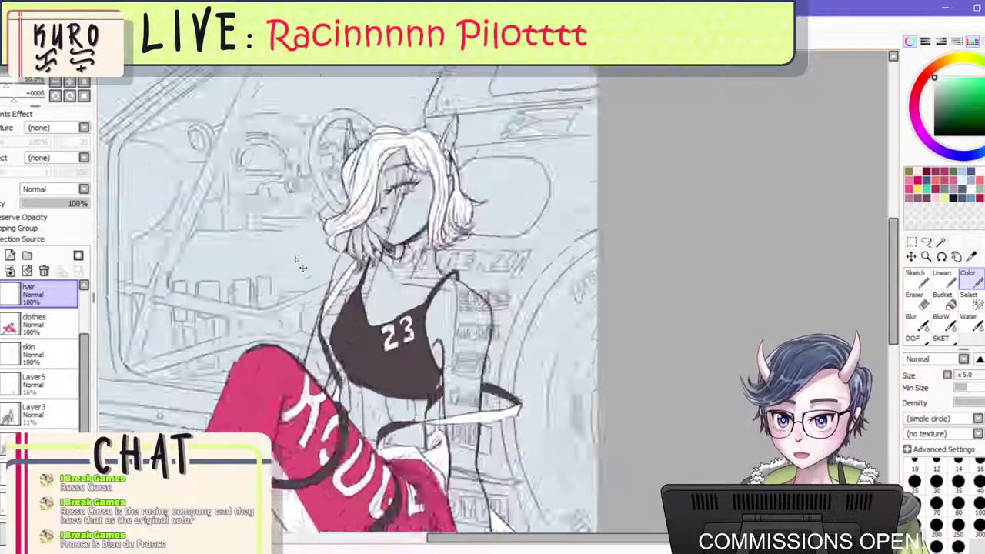
key("bracketright")
left_click_drag(423, 187, 411, 256)
mouse_move(415, 210)
left_mouse_down()
mouse_move(402, 267)
mouse_move(436, 290)
left_mouse_up()
left_click_drag(425, 217, 420, 270)
left_click_drag(431, 199, 427, 274)
left_click_drag(446, 214, 439, 280)
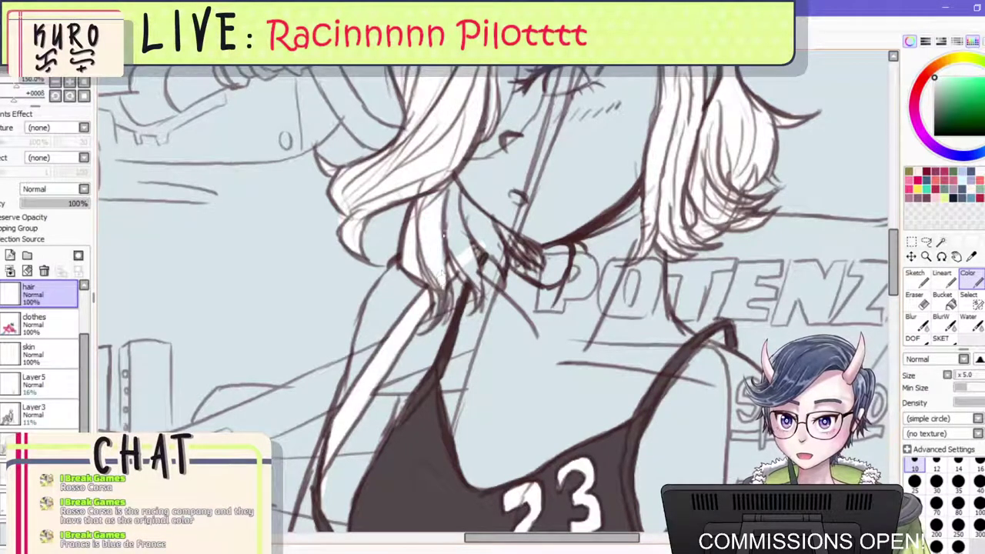
Fill the remaining strands under the jaw in white, from the neck to the tips by the chin.
left_click_drag(447, 188, 440, 214)
mouse_move(453, 183)
left_mouse_down()
mouse_move(460, 245)
mouse_move(478, 285)
left_mouse_up()
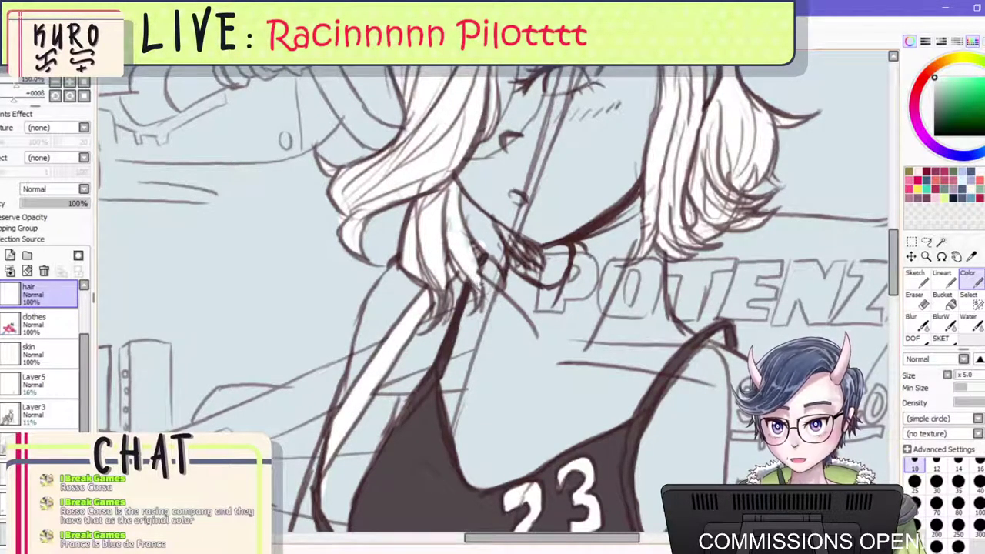
left_click_drag(462, 228, 474, 268)
mouse_move(460, 199)
left_mouse_down()
mouse_move(494, 248)
mouse_move(470, 218)
mouse_move(496, 241)
left_mouse_up()
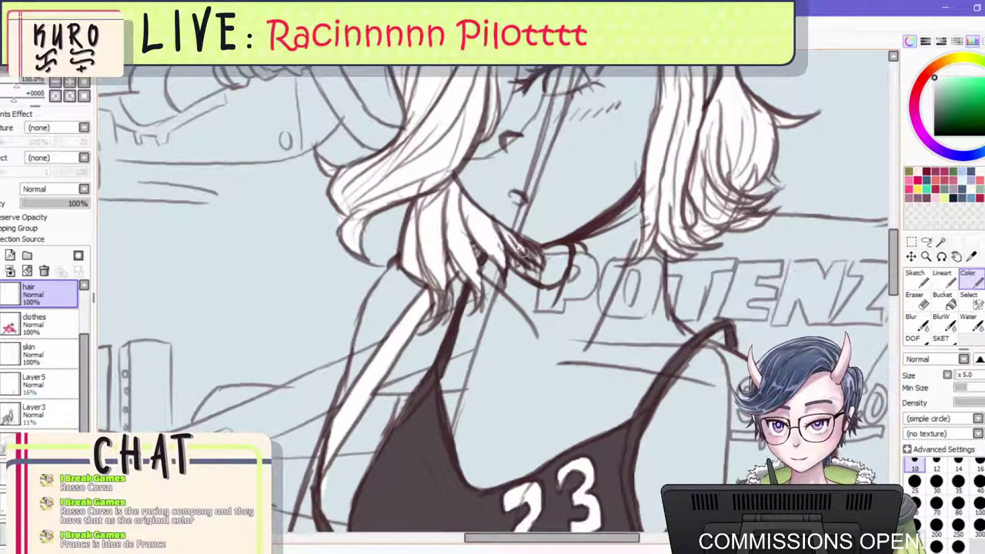
scroll(541, 248, "down", 3)
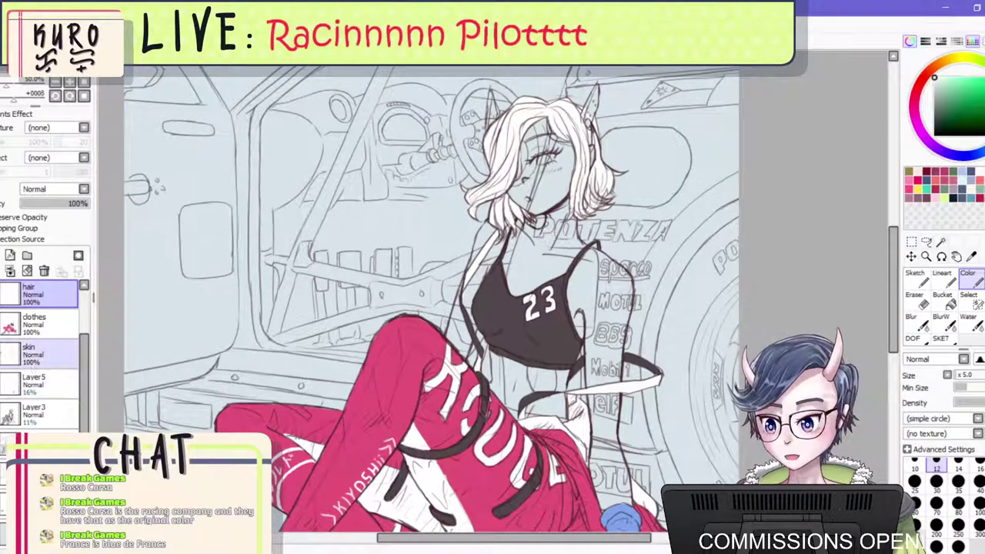
Pick the crimson from the swatches painted on the canvas and enlarge the brush to size 80.
scroll(428, 234, "down", 3)
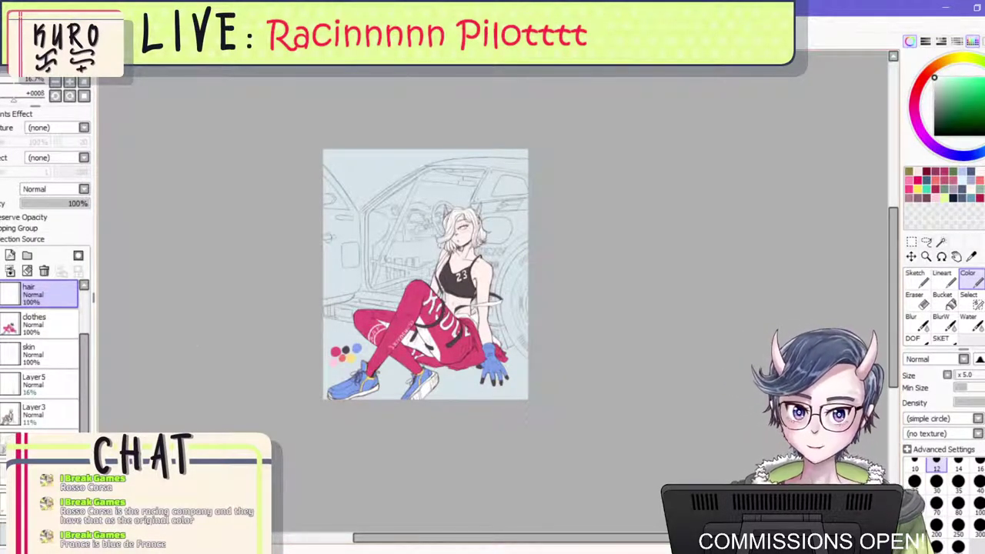
scroll(378, 191, "up", 3)
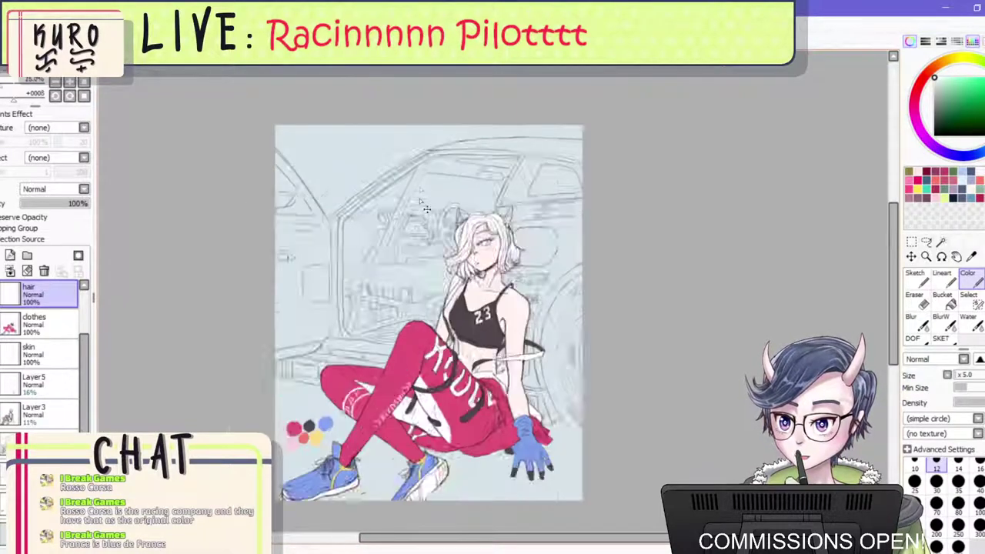
scroll(42, 354, "down", 1)
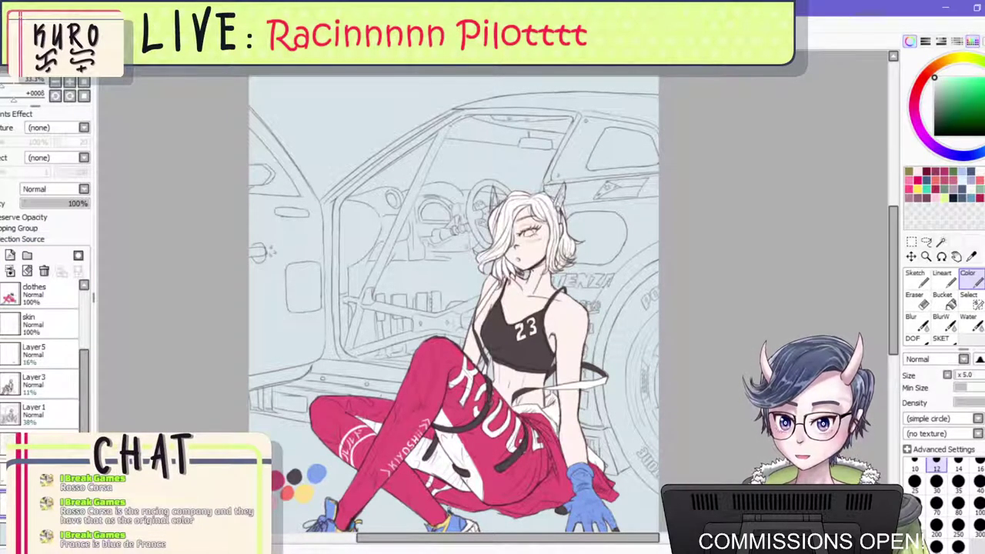
right_click(278, 481)
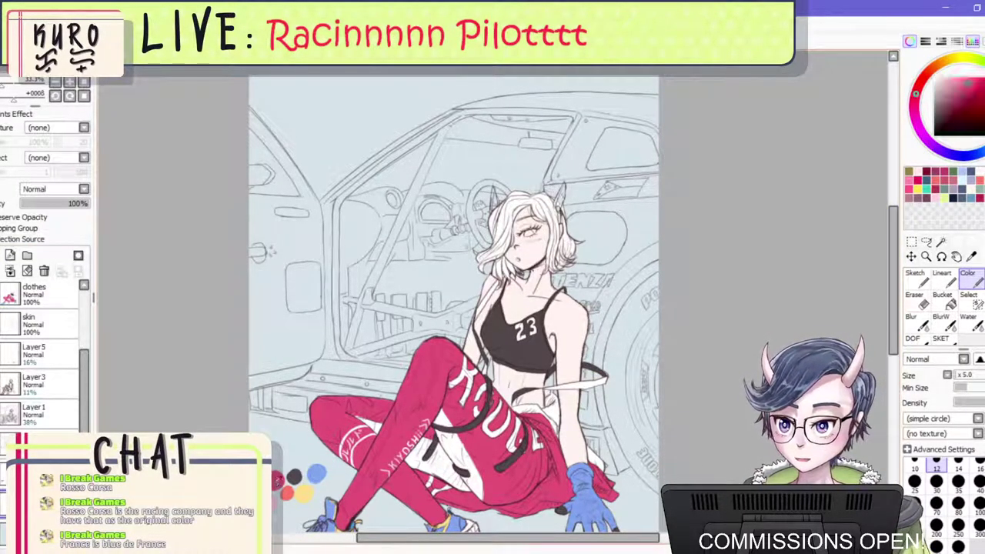
key("bracketright")
key("bracketright")
key("bracketright")
key("bracketright")
key("bracketright")
key("bracketright")
key("bracketright")
key("bracketright")
key("bracketright")
key("bracketright")
key("bracketright")
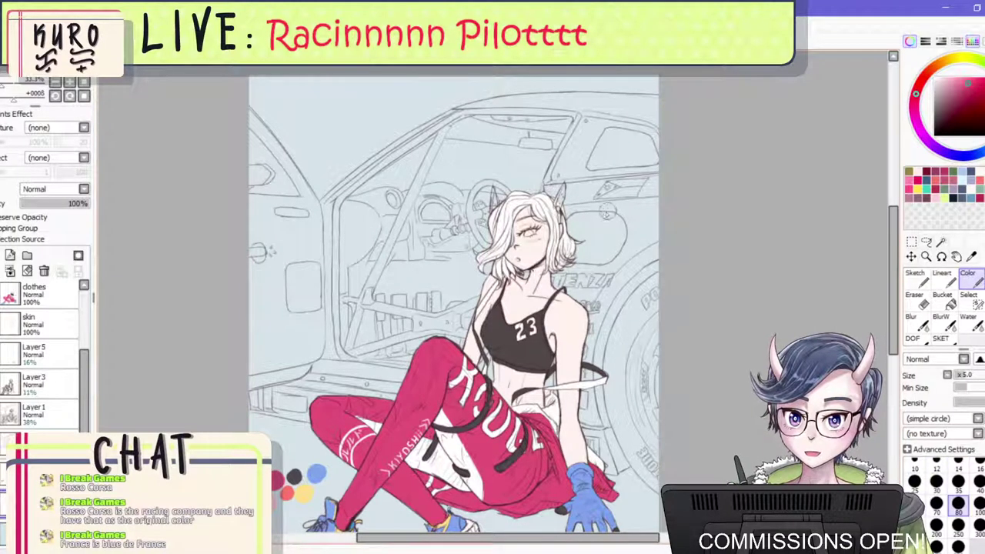
Hide the clothes and skin layers so the car behind the character is exposed.
left_click(47, 324)
left_click(48, 294)
left_click(2, 295)
left_click(49, 324)
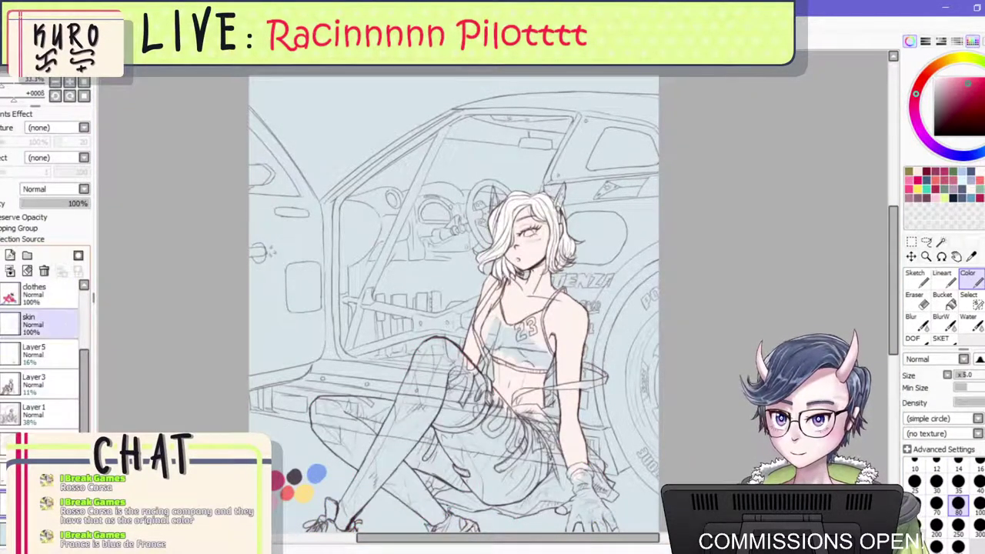
left_click(1, 324)
Block in crimson over the car's rear body panel behind the arm, including the sponsor lettering area.
mouse_move(588, 254)
left_mouse_down()
mouse_move(557, 336)
mouse_move(555, 376)
mouse_move(562, 359)
mouse_move(583, 385)
left_mouse_up()
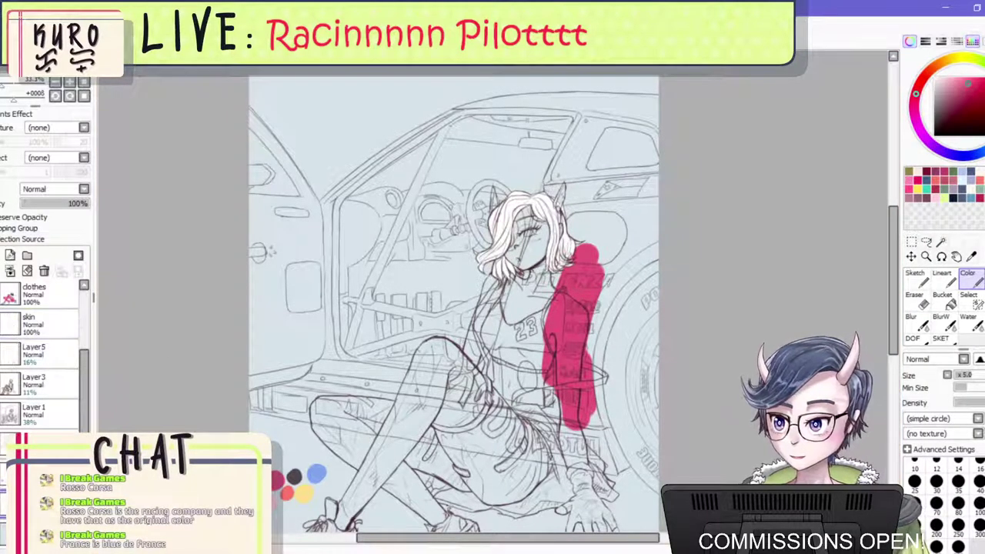
left_click(62, 323)
left_click(66, 352)
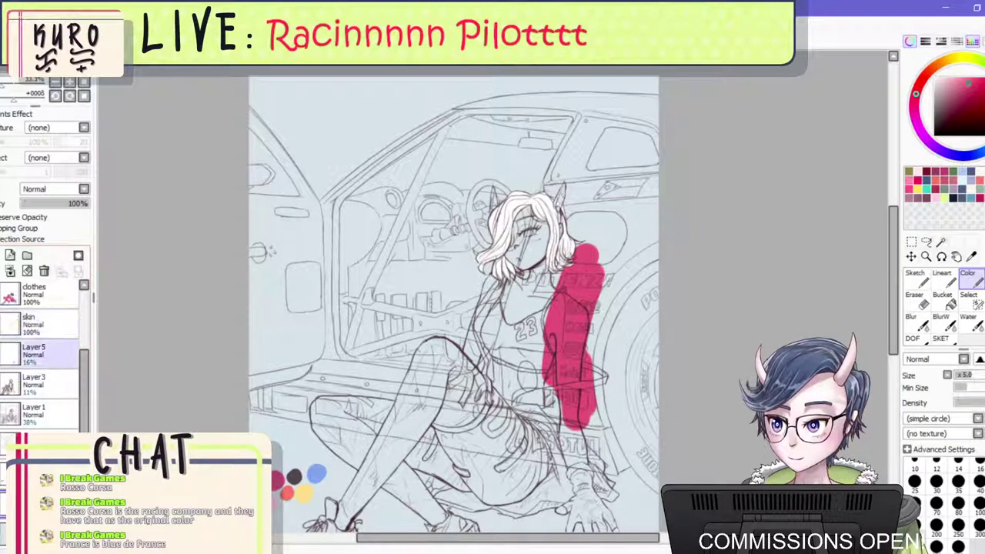
left_click(72, 378)
scroll(69, 362, "up", 3)
left_click(47, 320)
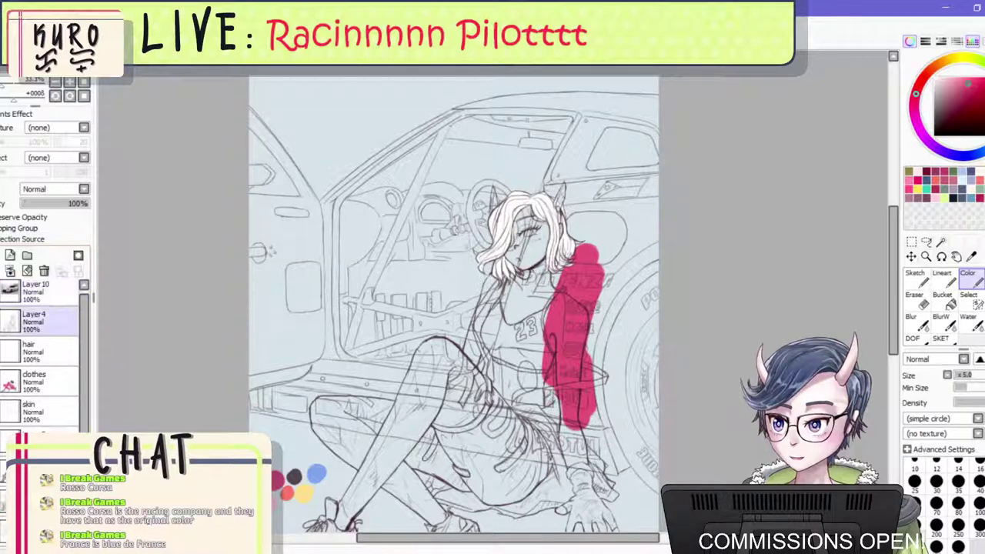
scroll(564, 340, "up", 1)
mouse_move(582, 331)
left_mouse_down()
mouse_move(584, 387)
mouse_move(634, 228)
mouse_move(583, 352)
mouse_move(605, 291)
mouse_move(643, 266)
left_mouse_up()
Reduce the brush to size 30 and paint crimson along the rear wheel arch to the canvas edge.
key("[")
key("[")
key("[")
key("[")
key("[")
key("[")
left_click_drag(600, 361, 660, 239)
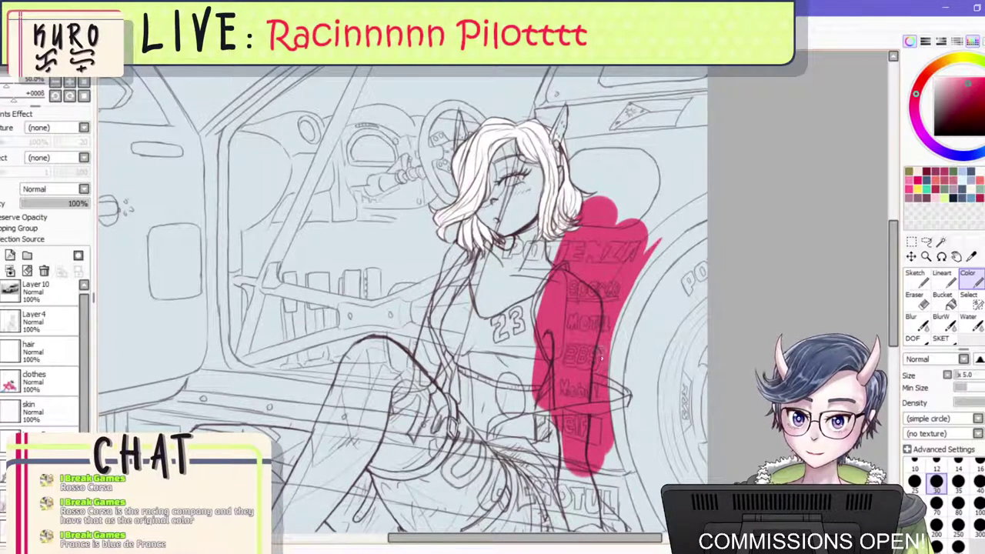
mouse_move(602, 369)
left_mouse_down()
mouse_move(652, 260)
mouse_move(704, 204)
mouse_move(646, 254)
left_mouse_up()
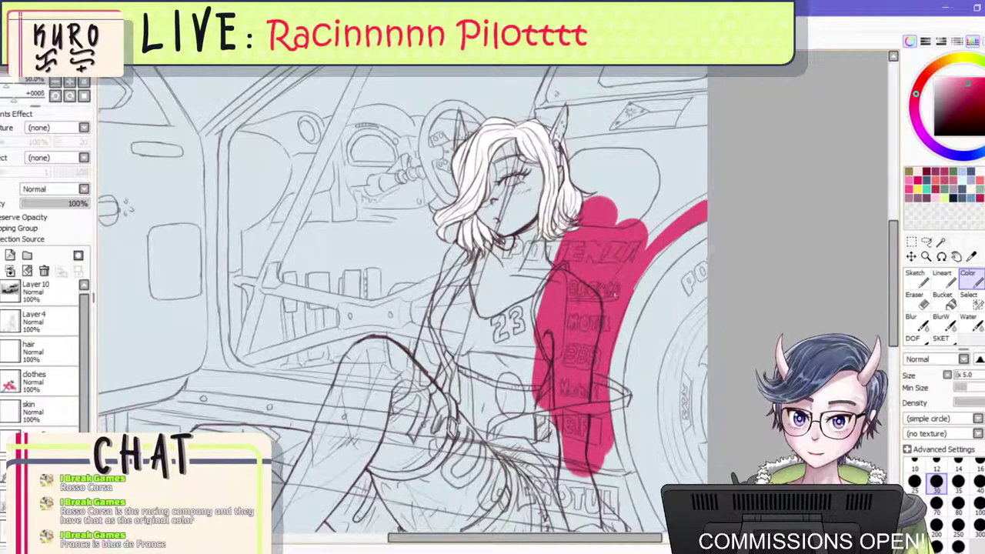
left_click_drag(613, 310, 658, 250)
scroll(559, 129, "down", 2)
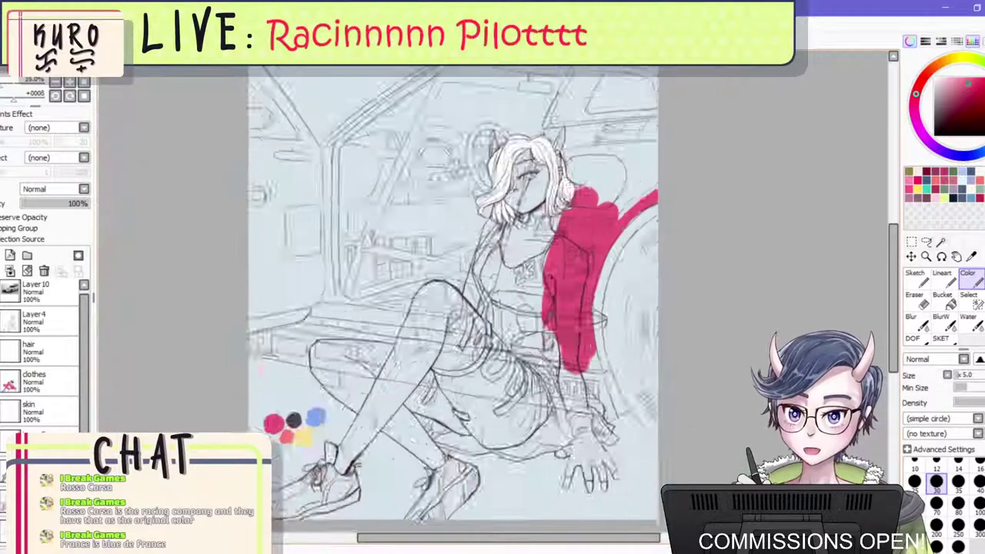
Outline the rear panel in crimson beneath the rear window and down the door-opening edge behind the face.
scroll(569, 84, "up", 2)
mouse_move(559, 179)
left_mouse_down()
mouse_move(532, 183)
mouse_move(714, 162)
left_mouse_up()
left_click_drag(527, 230, 501, 291)
left_click_drag(513, 249, 486, 321)
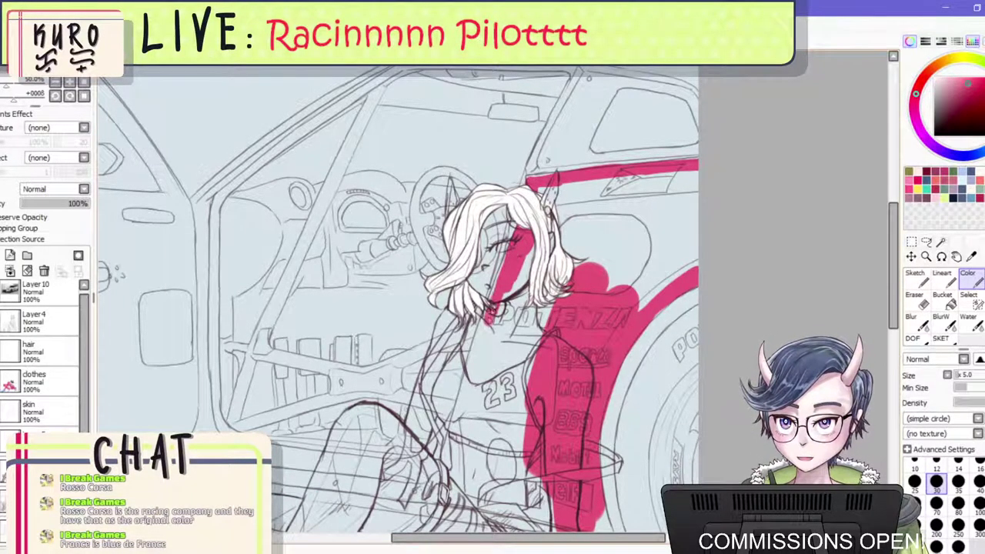
Continue the crimson door-opening edge from below the chin down to the car's sill.
scroll(495, 328, "down", 1)
left_click_drag(487, 359, 500, 323)
scroll(500, 323, "up", 1)
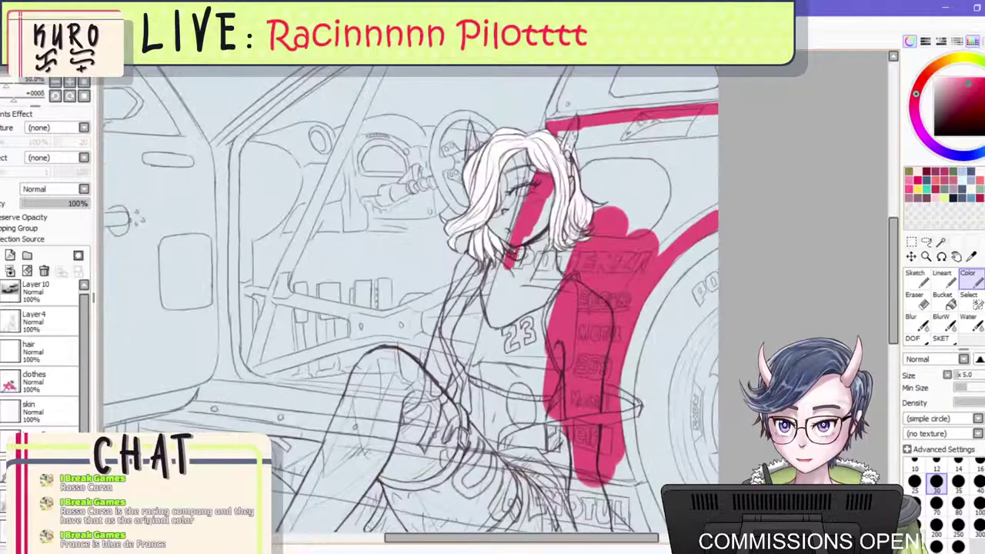
left_click_drag(512, 252, 474, 364)
scroll(470, 385, "up", 2)
scroll(486, 402, "down", 1)
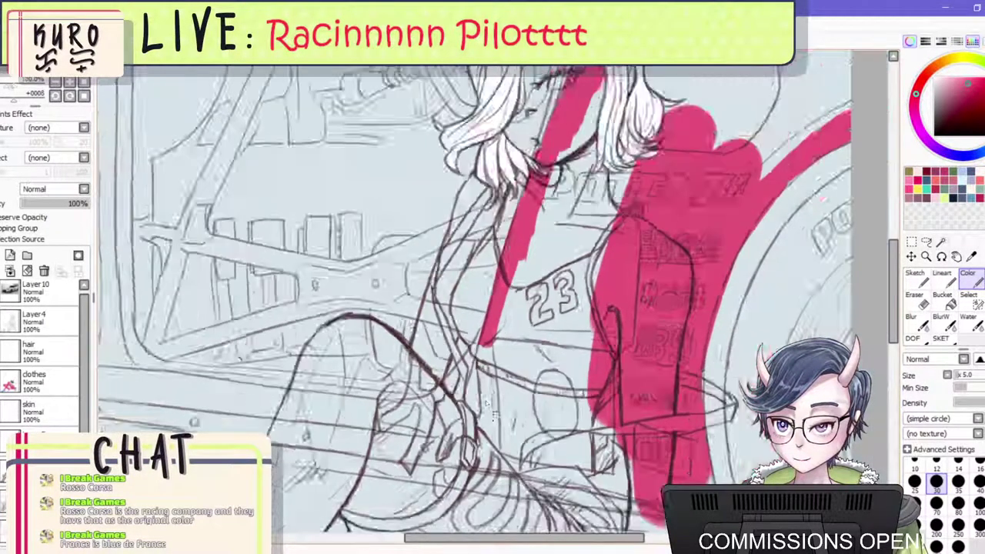
scroll(486, 403, "down", 1)
scroll(486, 402, "up", 1)
left_click_drag(472, 431, 487, 355)
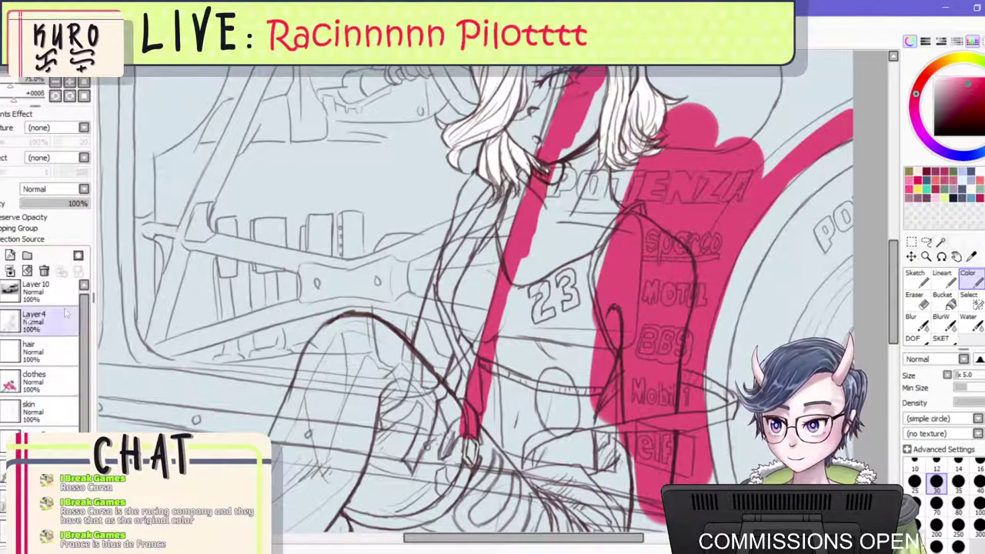
Hide Layer4's character line art and outline the rear panel's lower edge in crimson with a size 40 brush.
left_click(35, 319)
left_click(2, 322)
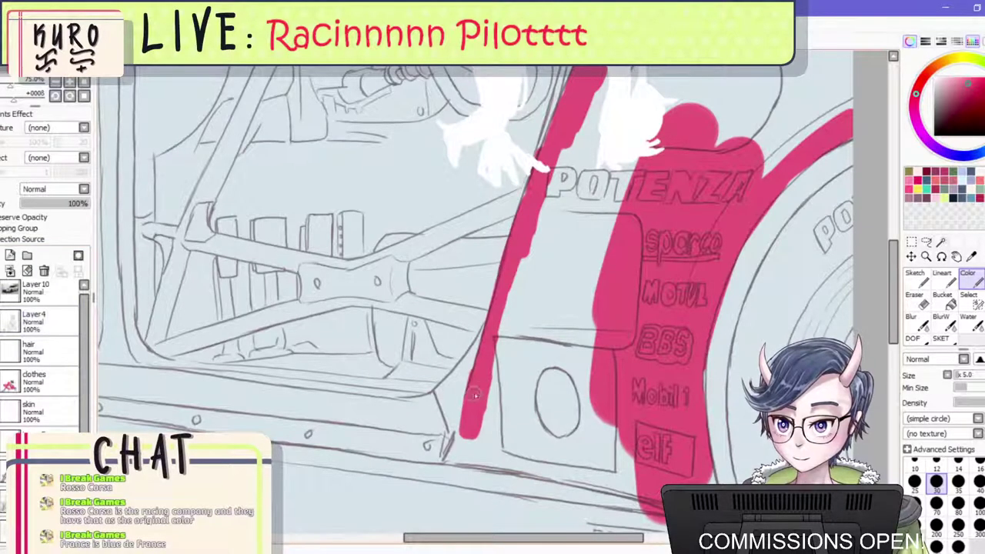
scroll(474, 394, "down", 2)
scroll(410, 412, "up", 1)
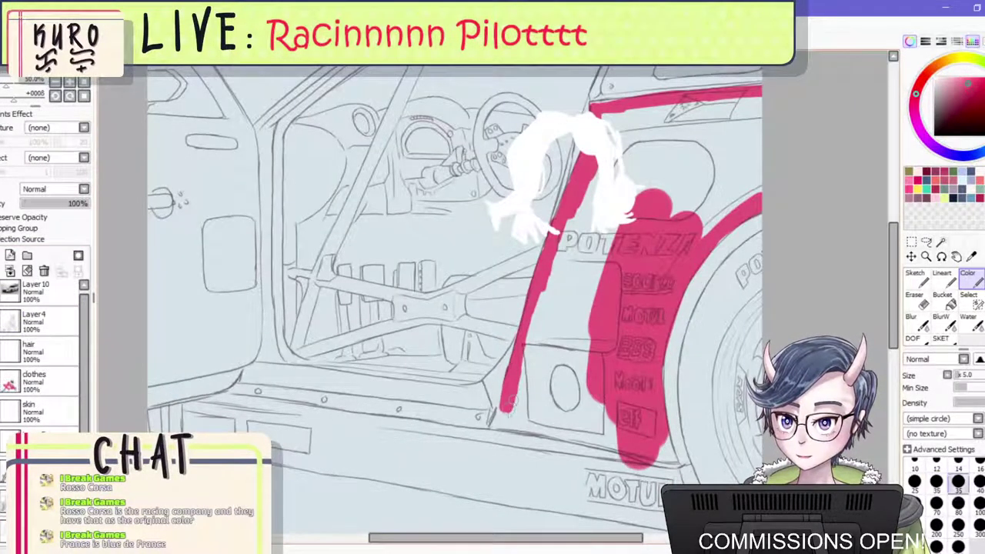
key("]")
mouse_move(499, 420)
left_mouse_down()
mouse_move(530, 352)
mouse_move(519, 392)
left_mouse_up()
mouse_move(499, 427)
left_mouse_down()
mouse_move(596, 435)
mouse_move(587, 431)
mouse_move(658, 448)
left_mouse_up()
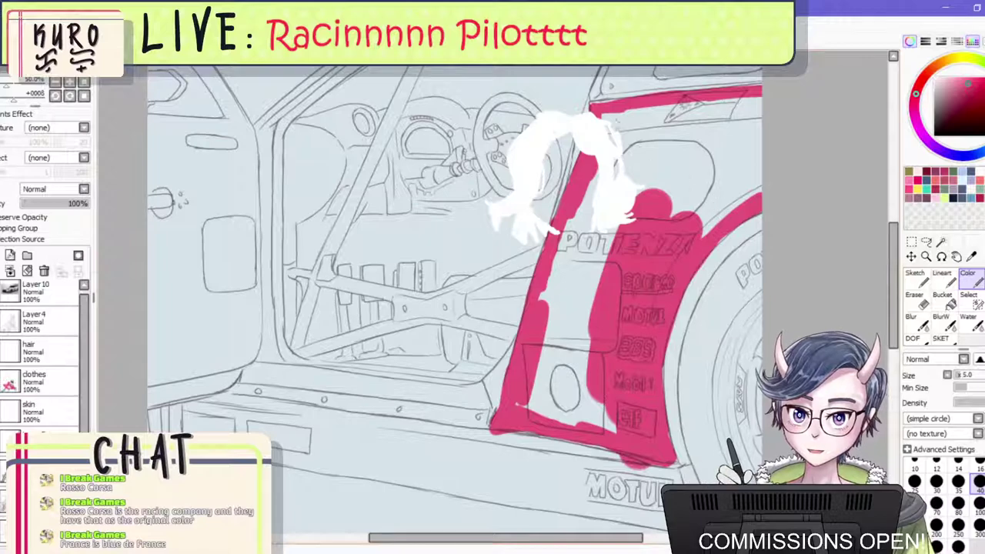
Bucket-fill the outlined rear panel with crimson and paint over the leftover gaps with the Color brush.
left_click(941, 299)
left_click(712, 164)
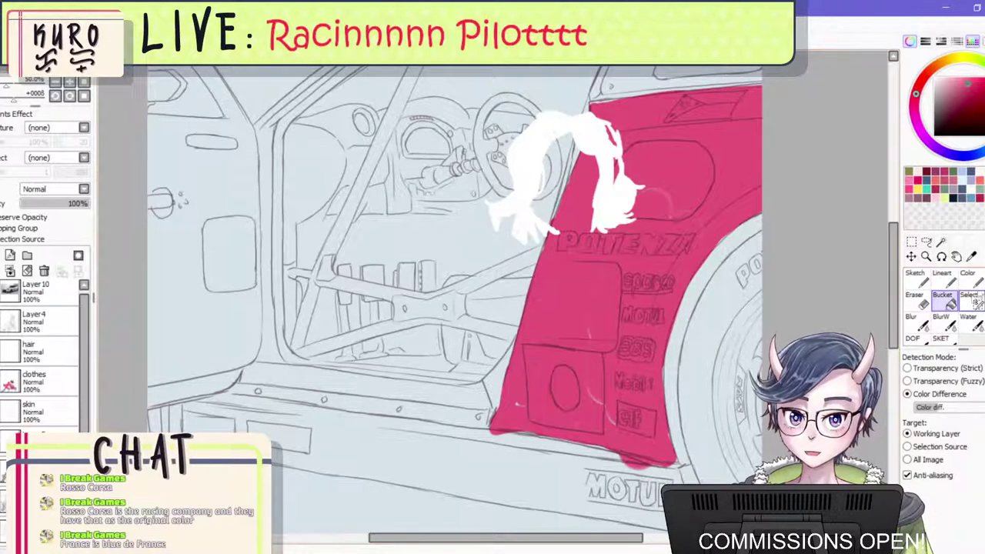
left_click(967, 278)
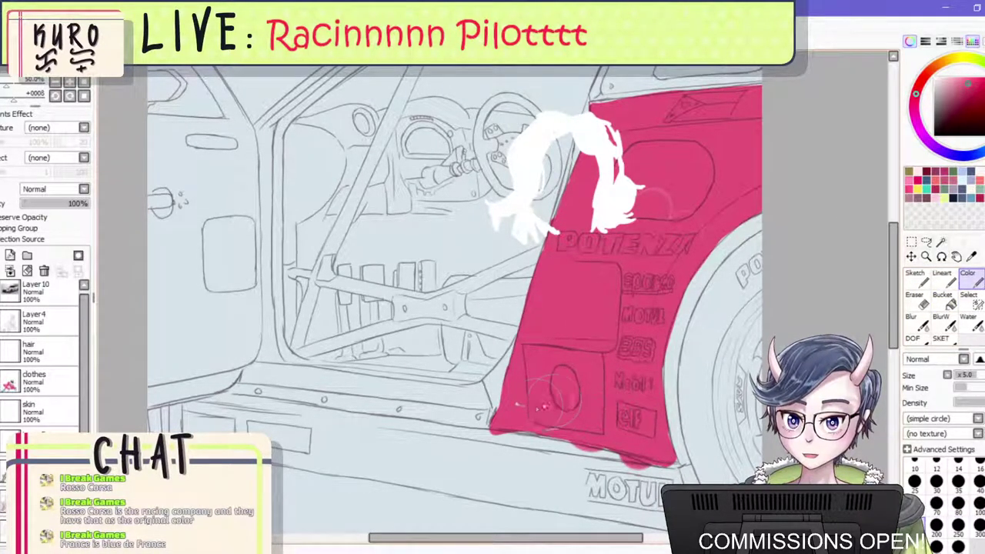
scroll(633, 222, "down", 3)
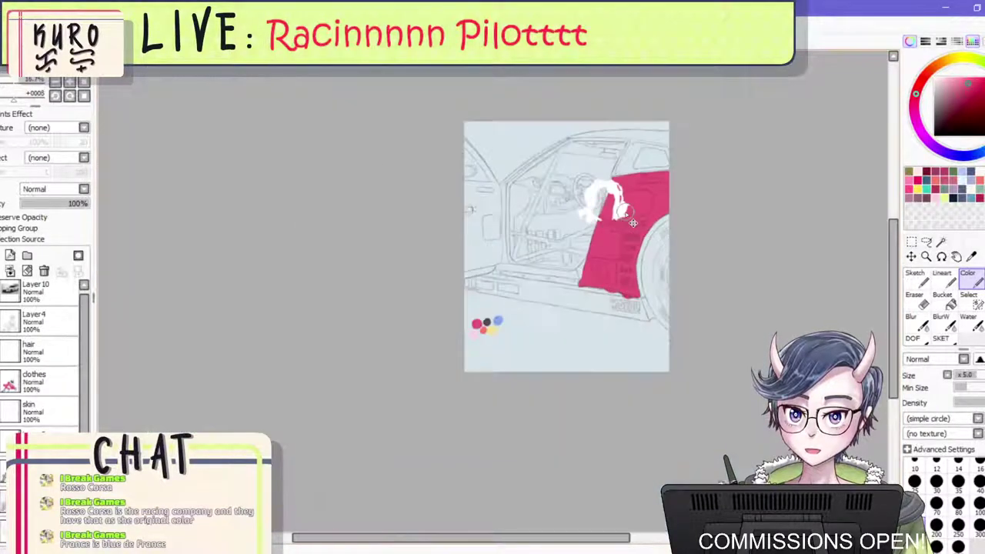
scroll(632, 223, "up", 2)
Try bucket-filling the car's roof area with crimson, including with the All Image target, and undo the fills.
left_click(941, 298)
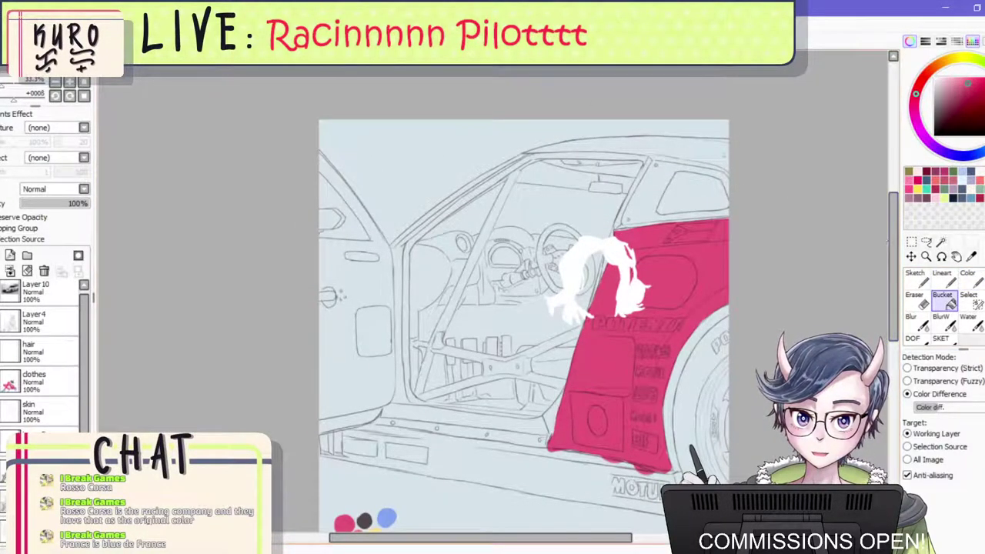
left_click(677, 209)
key("ctrl+z")
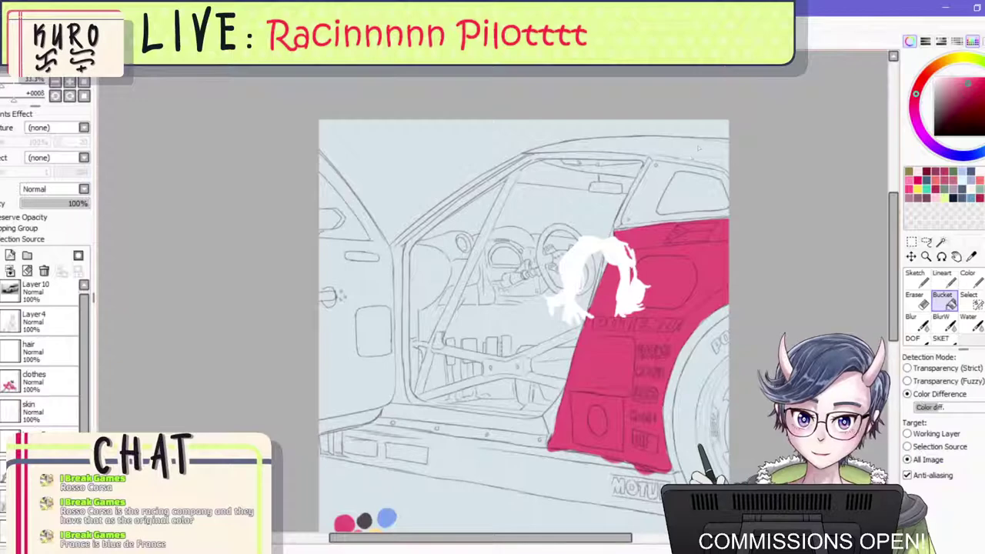
left_click(697, 147)
key("ctrl+z")
scroll(835, 303, "up", 2)
scroll(840, 312, "down", 2)
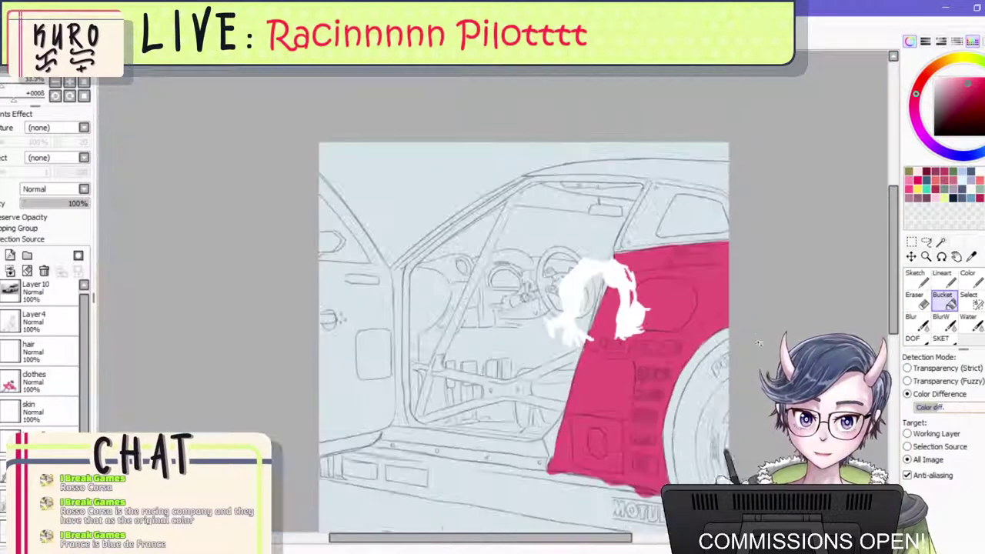
Rotate the canvas to align the roof, return to the size 30 Color brush, and show Layer4 again.
key("Delete")
key("Delete")
key("Delete")
scroll(463, 138, "up", 1)
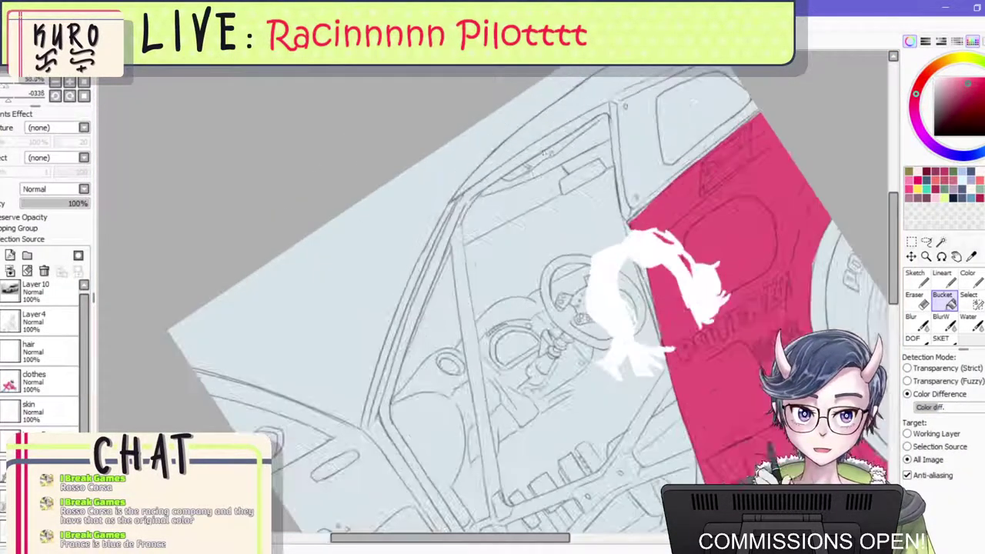
key("b")
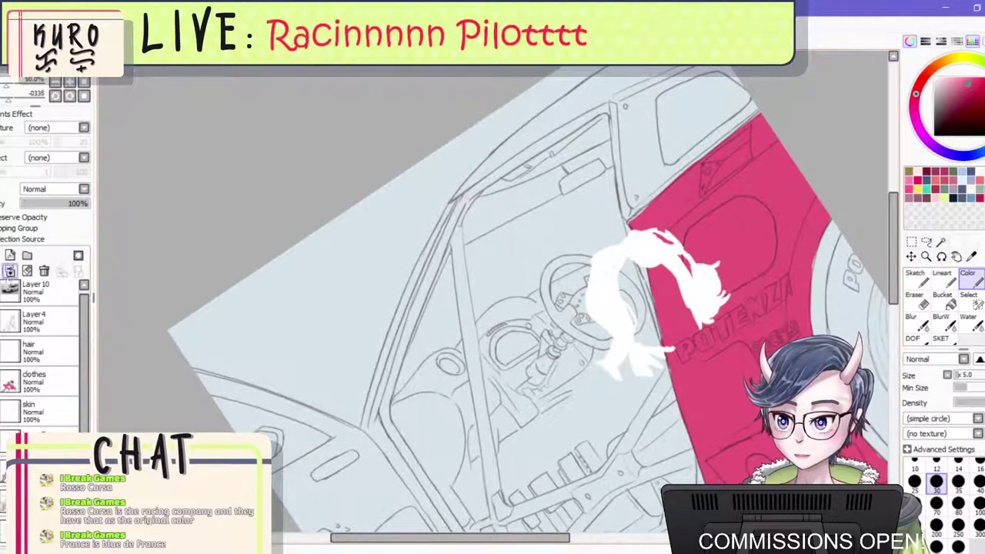
left_click(2, 320)
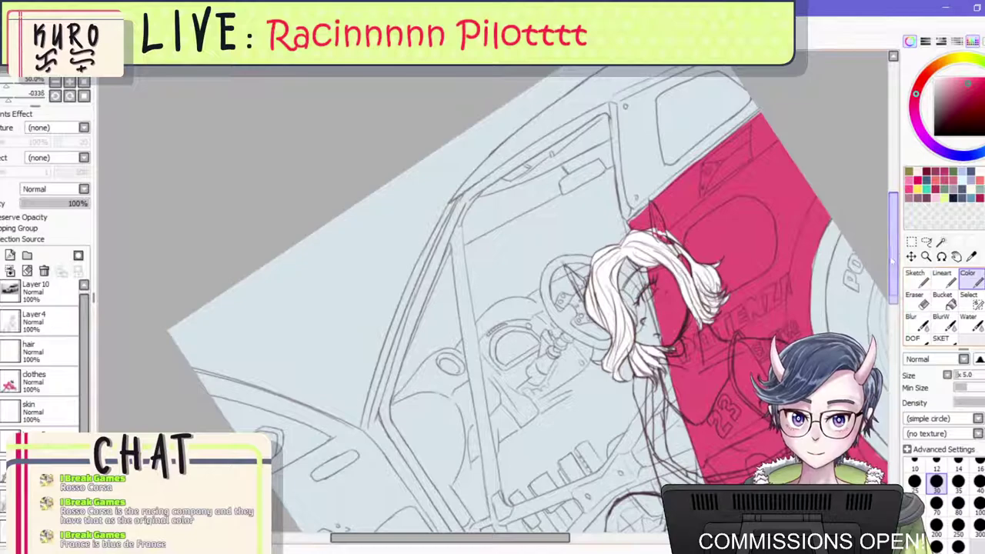
Paint crimson along the car's roof from the windshield pillar to the canvas edge, using a slightly smaller brush.
left_click_drag(894, 257, 894, 242)
mouse_move(705, 99)
left_mouse_down()
mouse_move(638, 131)
mouse_move(697, 86)
mouse_move(540, 185)
left_mouse_up()
left_click_drag(457, 259, 602, 162)
key("ctrl+z")
key("bracketleft")
left_click_drag(459, 258, 554, 179)
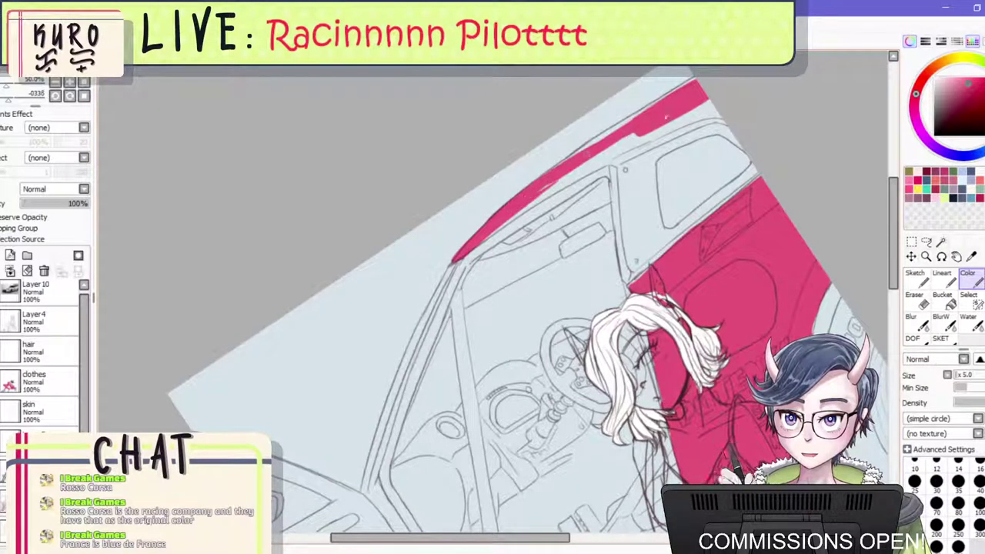
mouse_move(595, 141)
left_mouse_down()
mouse_move(691, 93)
mouse_move(665, 100)
left_mouse_up()
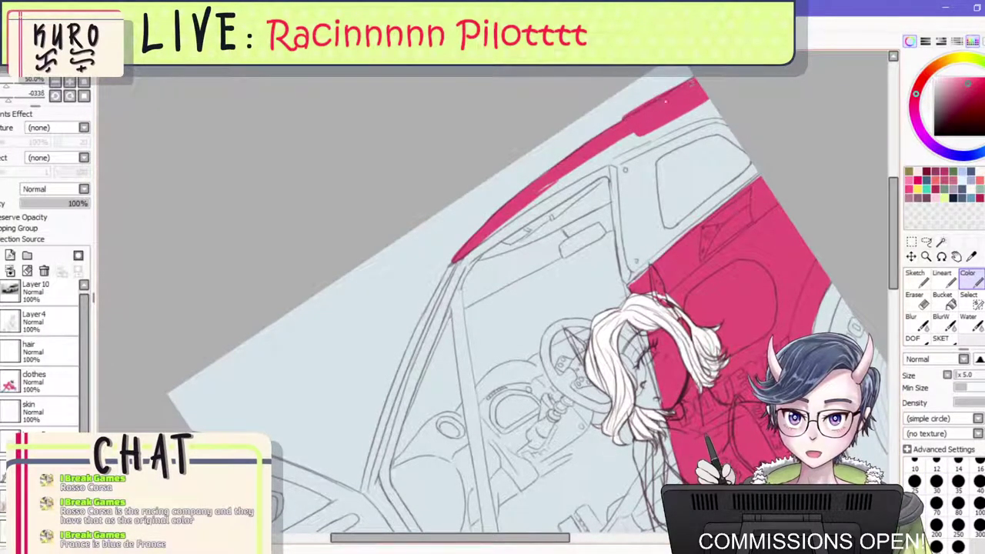
Repaint the crimson band along the car's roofline and extend it down towards the door frame, undoing the stray strokes.
key("ctrl+z")
left_click_drag(609, 135, 648, 109)
left_click_drag(591, 149, 696, 83)
mouse_move(613, 135)
left_mouse_down()
mouse_move(650, 112)
mouse_move(527, 198)
mouse_move(621, 143)
left_mouse_up()
left_click_drag(486, 230, 554, 189)
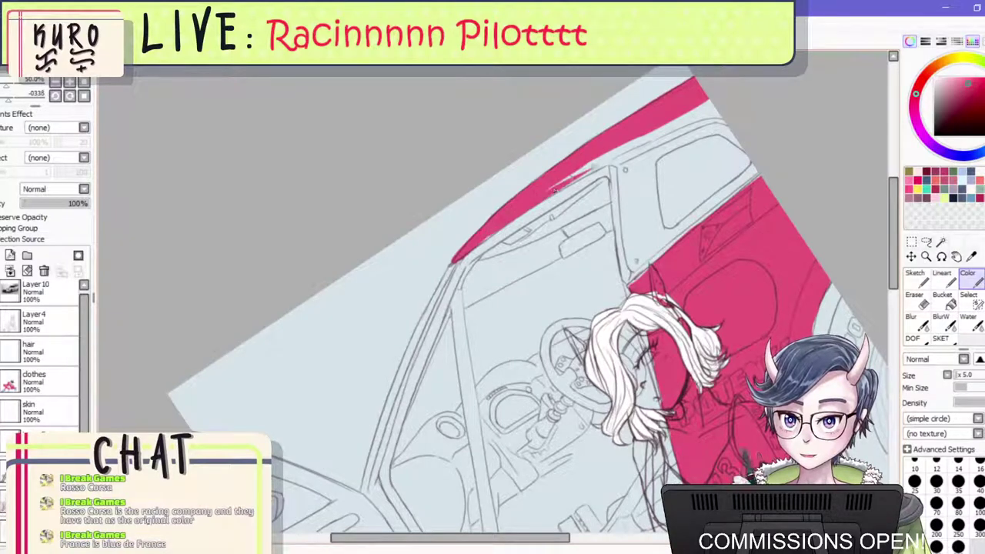
left_click_drag(466, 257, 637, 151)
left_click_drag(558, 187, 640, 139)
key("ctrl+z")
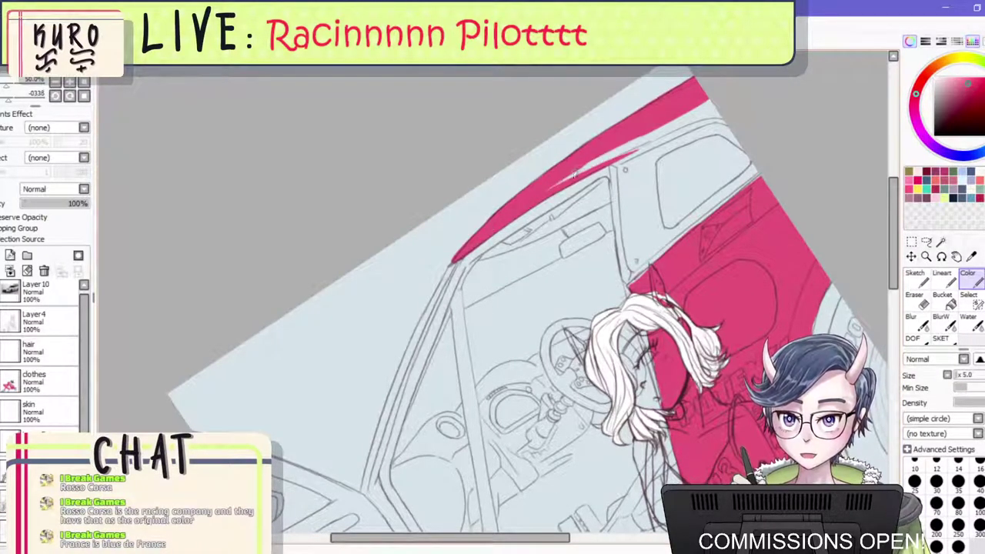
key("ctrl+z")
mouse_move(557, 188)
left_mouse_down()
mouse_move(643, 144)
mouse_move(576, 176)
mouse_move(615, 156)
left_mouse_up()
key("ctrl+z")
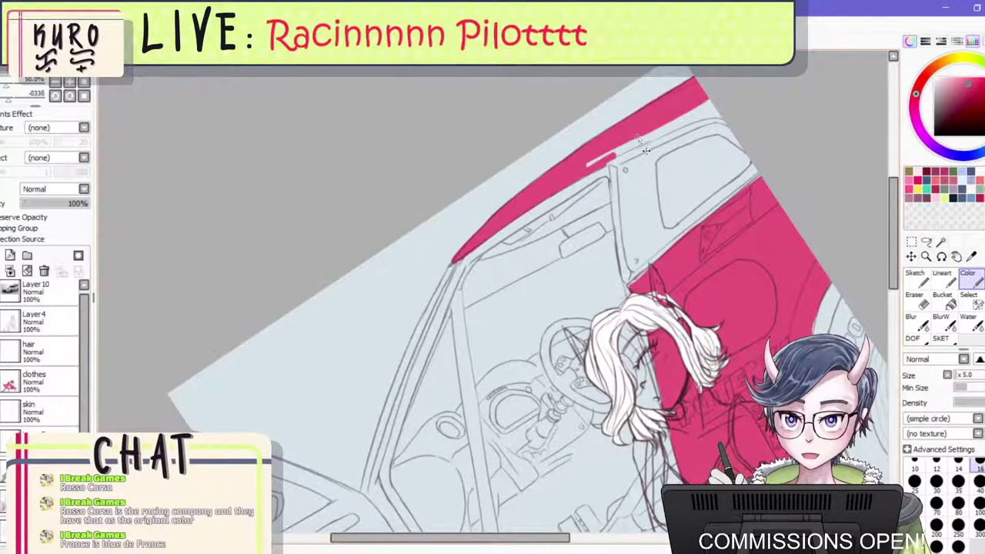
Extend the crimson roof fill along the top of the rear side window frame to the canvas edge.
scroll(645, 150, "up", 3)
mouse_move(606, 160)
left_mouse_down()
mouse_move(564, 186)
mouse_move(577, 183)
mouse_move(582, 158)
mouse_move(805, 83)
left_mouse_up()
left_click_drag(744, 109, 815, 91)
key("ctrl+z")
key("ctrl+z")
key("ctrl+z")
left_click_drag(617, 148, 781, 74)
mouse_move(716, 111)
left_mouse_down()
mouse_move(788, 82)
mouse_move(806, 92)
mouse_move(734, 105)
left_mouse_up()
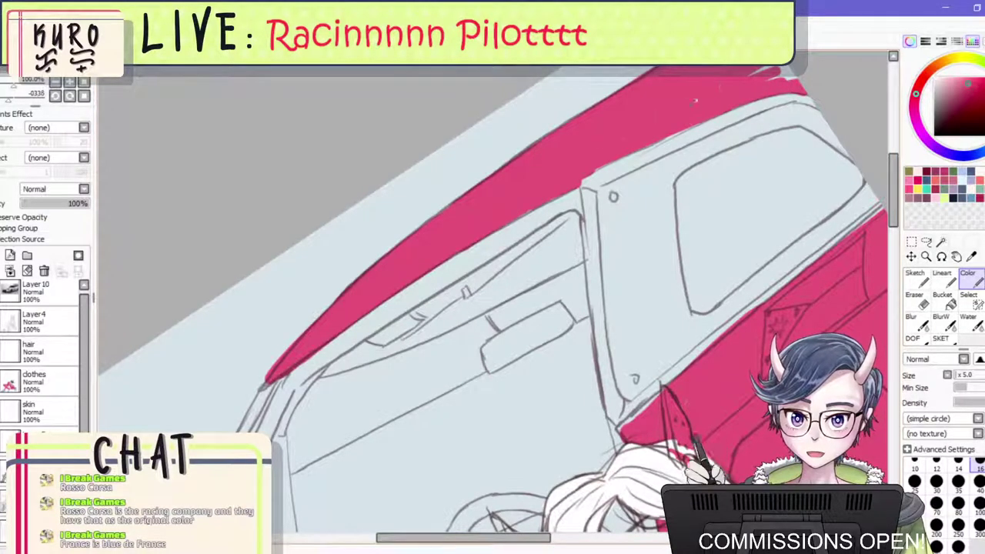
left_click_drag(798, 68, 793, 80)
Fill the small gap between the window frame's lower corner and the hair with crimson, using a size 12 brush.
key("]")
scroll(631, 141, "down", 4)
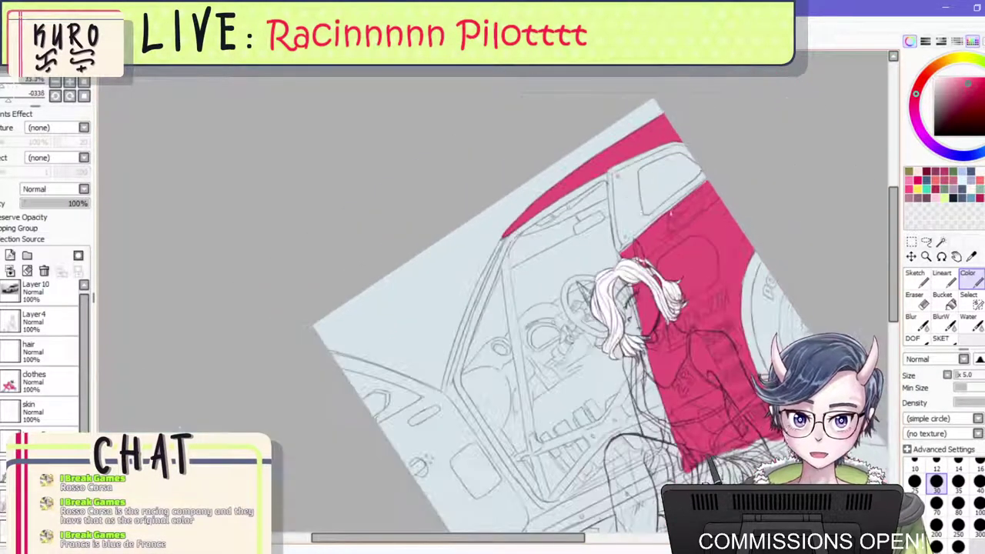
scroll(654, 243, "up", 3)
key("[")
key("[")
key("[")
key("[")
key("[")
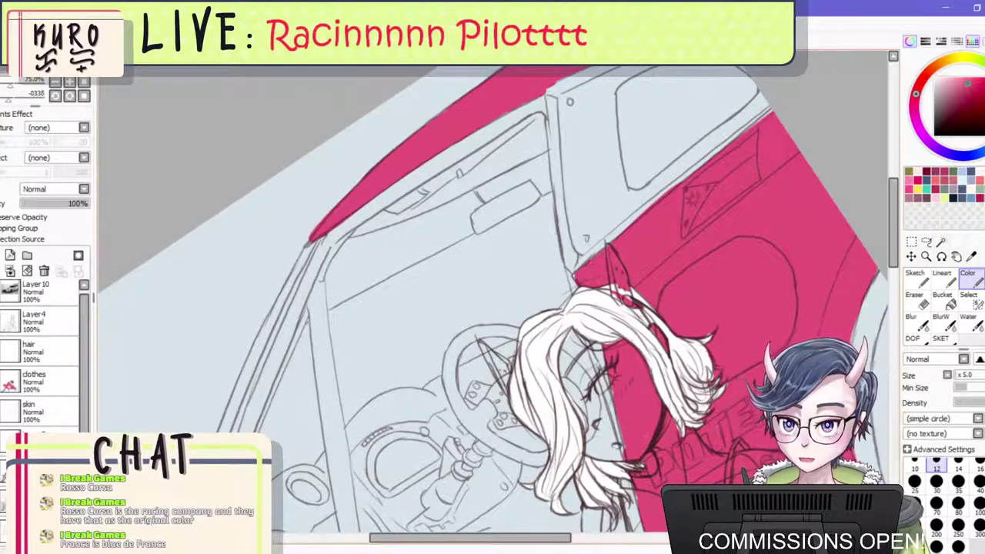
left_click_drag(572, 286, 602, 258)
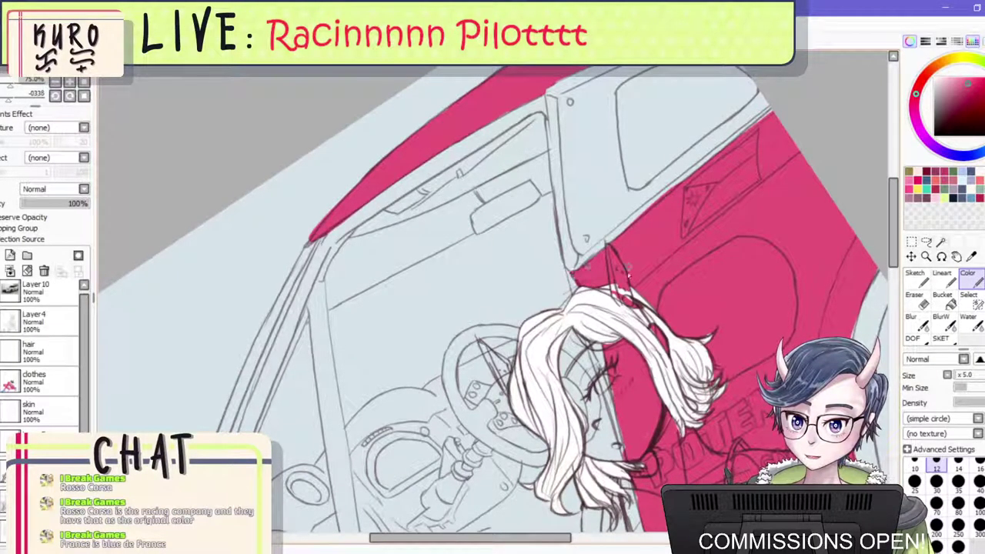
scroll(627, 271, "down", 3)
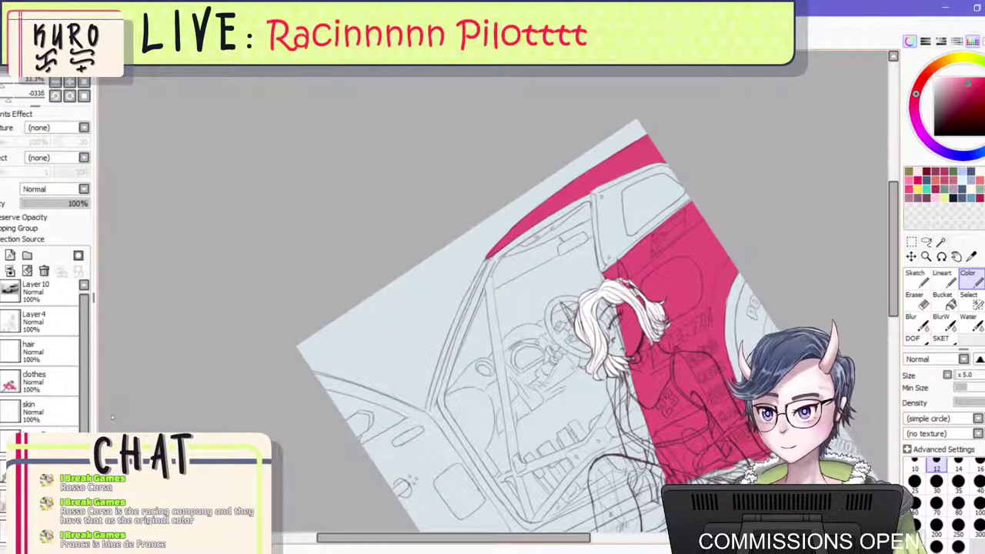
Check the car reference photo by hiding the light blue backdrop layer and showing it again.
scroll(45, 354, "down", 5)
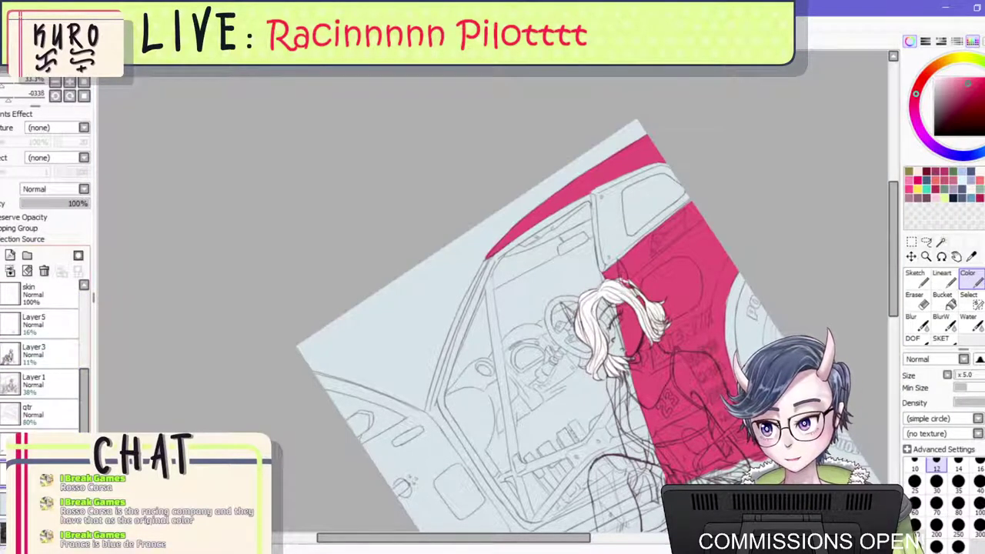
left_click(1, 508)
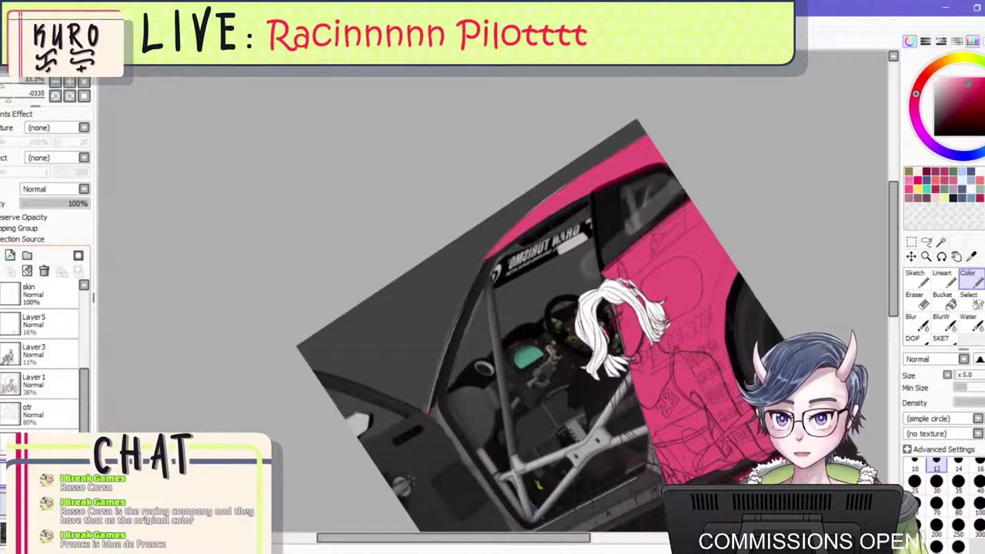
left_click(1, 508)
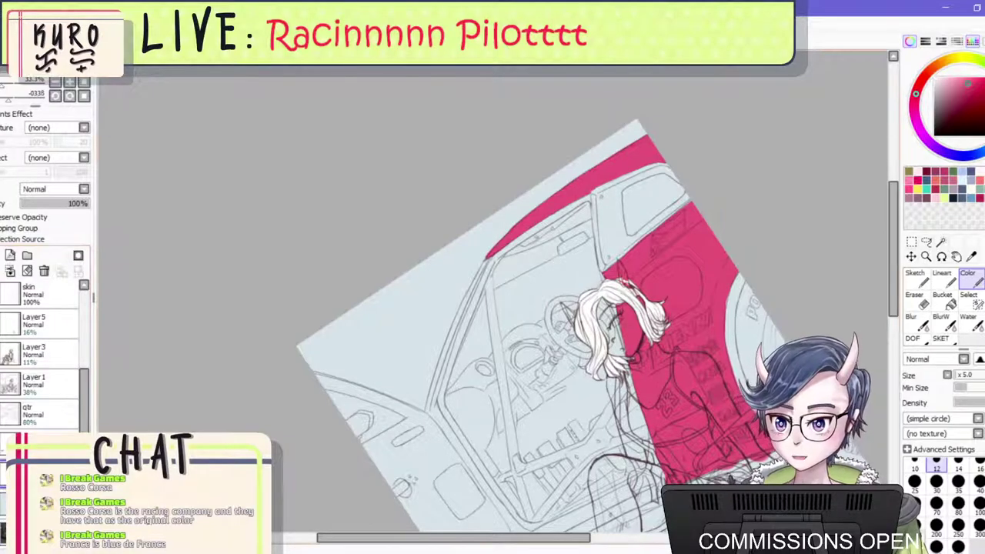
Pick the dark charcoal from the painted palette dots and paint the front pillar of the rear side window frame.
scroll(629, 263, "down", 2)
left_click_drag(629, 263, 660, 104)
scroll(660, 103, "up", 1)
right_click(612, 380)
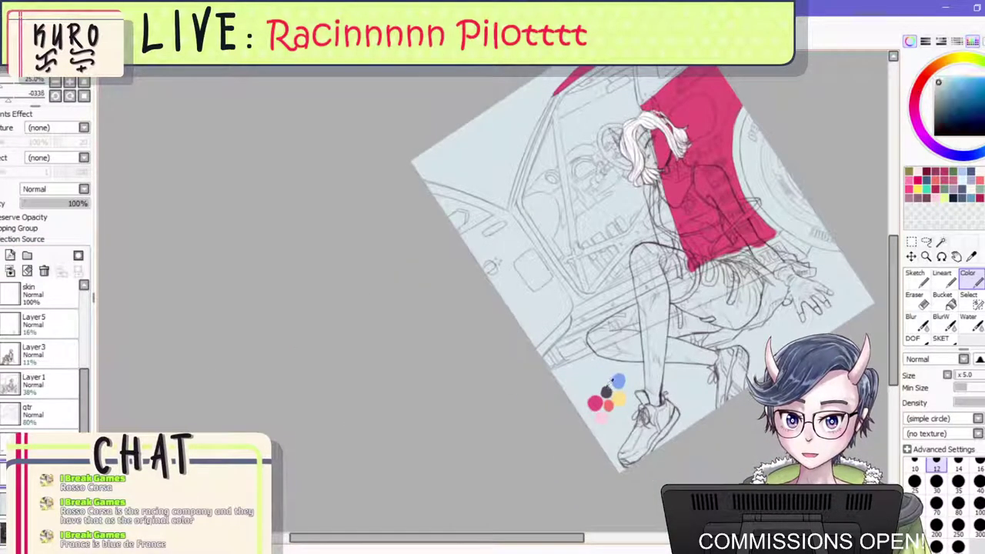
scroll(608, 396, "down", 2)
scroll(607, 396, "up", 5)
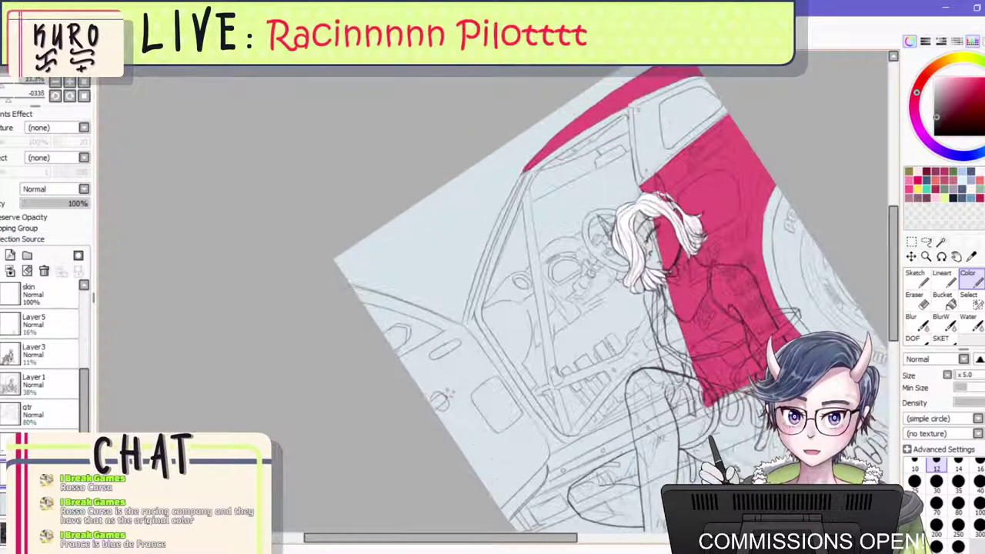
scroll(659, 104, "up", 1)
mouse_move(604, 156)
left_mouse_down()
mouse_move(596, 190)
mouse_move(617, 146)
mouse_move(602, 136)
mouse_move(591, 159)
mouse_move(605, 136)
mouse_move(630, 162)
mouse_move(653, 231)
mouse_move(643, 115)
mouse_move(640, 153)
left_mouse_up()
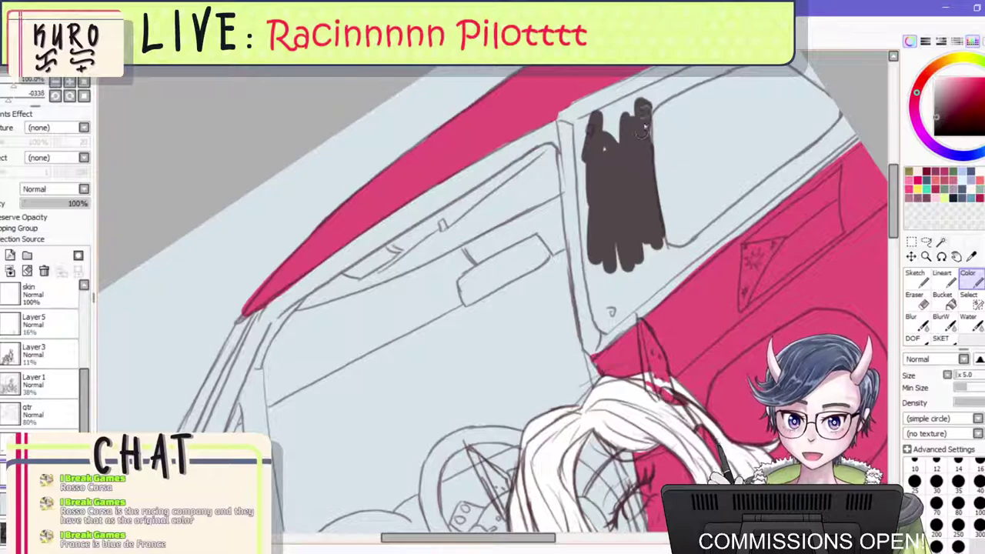
mouse_move(594, 129)
left_mouse_down()
mouse_move(608, 104)
mouse_move(573, 134)
mouse_move(563, 123)
mouse_move(592, 343)
mouse_move(620, 317)
mouse_move(589, 319)
mouse_move(572, 194)
left_mouse_up()
mouse_move(571, 146)
left_mouse_down()
mouse_move(570, 265)
mouse_move(583, 323)
mouse_move(576, 256)
left_mouse_up()
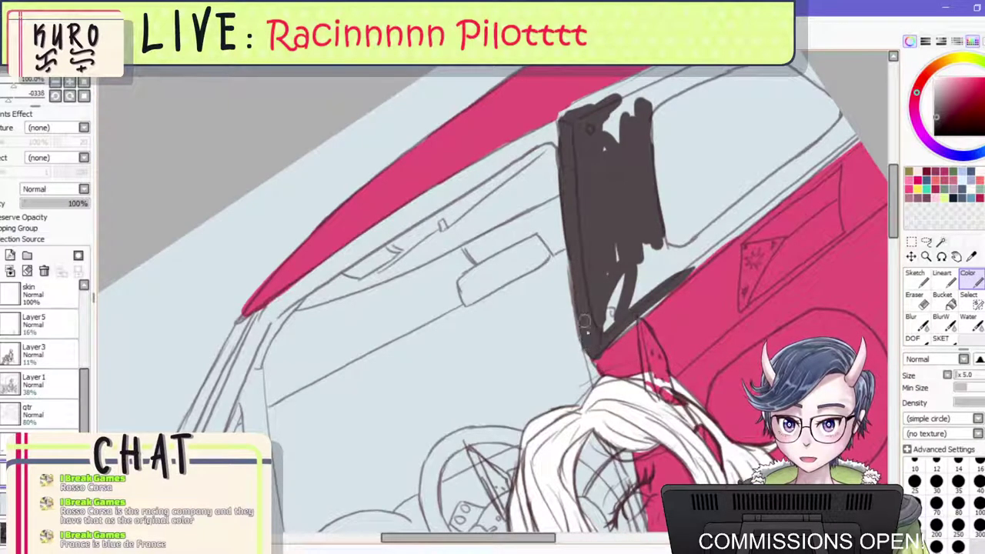
Paint the lower strip of the rear side window frame charcoal, from the pillar to the canvas edge.
mouse_move(585, 322)
left_mouse_down()
mouse_move(570, 245)
mouse_move(609, 323)
mouse_move(640, 291)
mouse_move(651, 253)
mouse_move(693, 250)
mouse_move(677, 254)
mouse_move(685, 258)
left_mouse_up()
mouse_move(648, 301)
left_mouse_down()
mouse_move(710, 240)
mouse_move(633, 319)
mouse_move(804, 166)
left_mouse_up()
left_click_drag(715, 247, 859, 119)
mouse_move(817, 160)
left_mouse_down()
mouse_move(838, 123)
mouse_move(804, 165)
mouse_move(830, 134)
mouse_move(652, 281)
left_mouse_up()
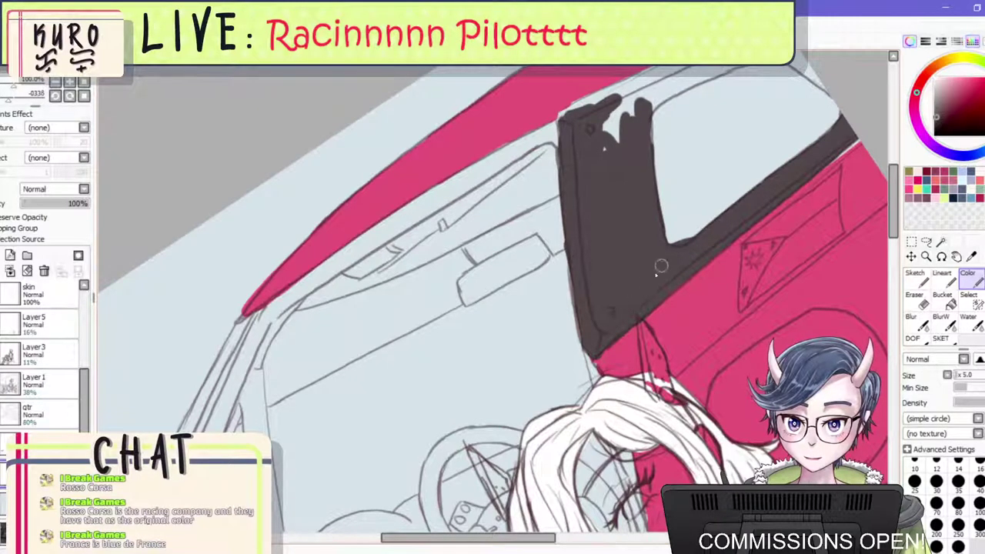
Paint the upper and rear parts of the side window frame charcoal, up to the crimson roof.
scroll(661, 250, "down", 2)
scroll(692, 115, "up", 2)
mouse_move(605, 156)
left_mouse_down()
mouse_move(579, 233)
mouse_move(592, 228)
mouse_move(625, 167)
mouse_move(611, 194)
mouse_move(654, 154)
mouse_move(643, 158)
mouse_move(717, 123)
mouse_move(761, 118)
mouse_move(780, 130)
mouse_move(749, 119)
mouse_move(822, 175)
left_mouse_up()
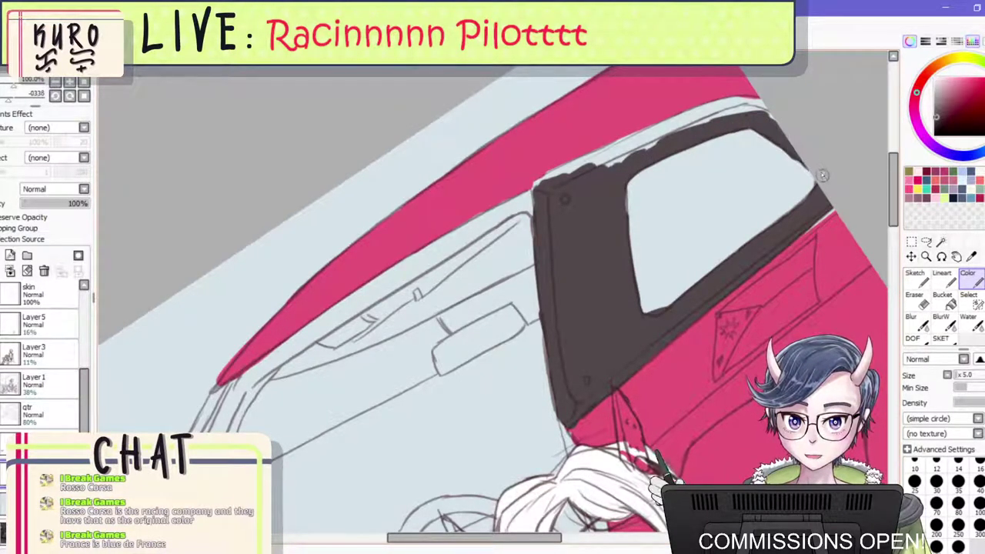
mouse_move(744, 103)
left_mouse_down()
mouse_move(652, 140)
mouse_move(589, 185)
mouse_move(598, 171)
mouse_move(539, 195)
mouse_move(572, 168)
mouse_move(538, 184)
mouse_move(629, 145)
mouse_move(582, 175)
left_mouse_up()
mouse_move(659, 136)
left_mouse_down()
mouse_move(595, 155)
mouse_move(735, 104)
left_mouse_up()
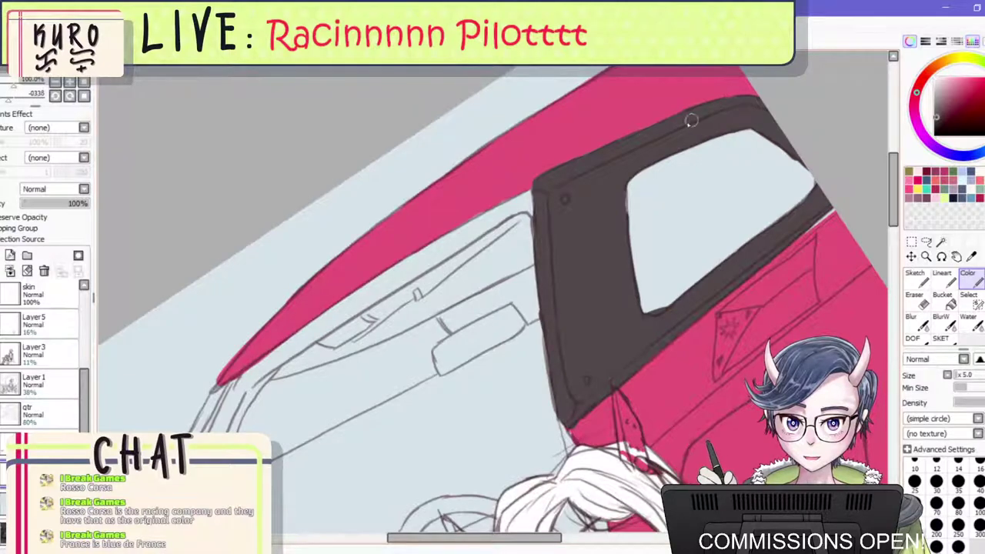
Touch up the crimson body edge along the window frame's lower side with a size 14 brush.
key("[")
key("[")
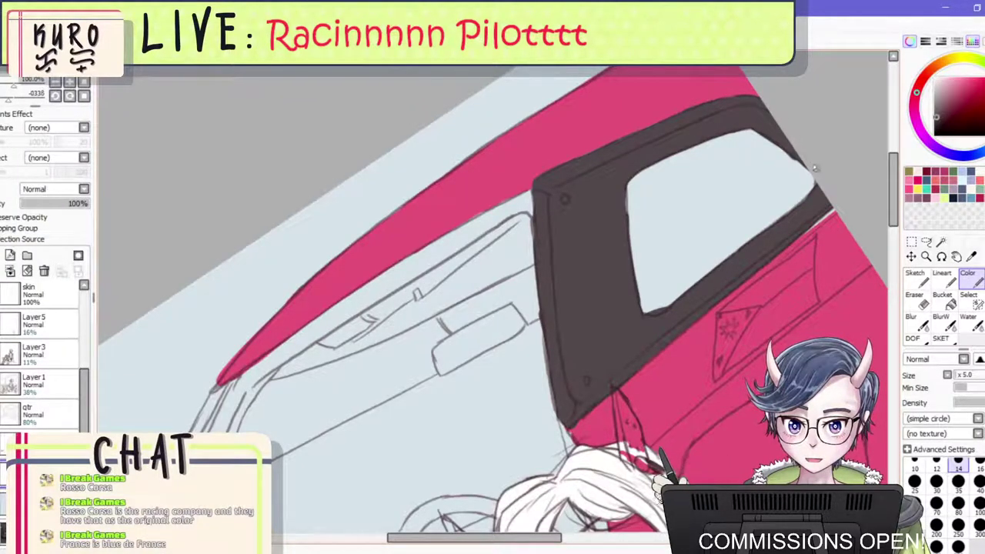
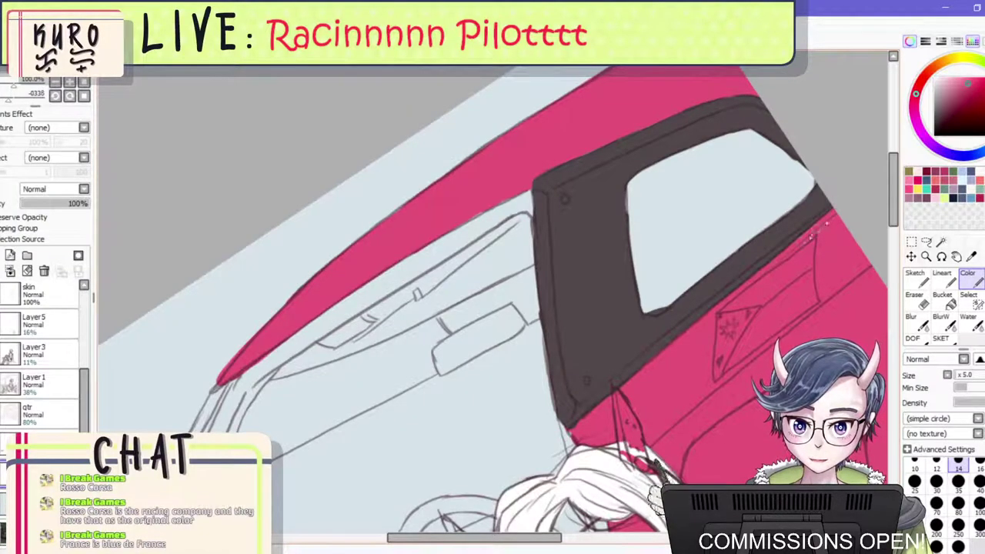
scroll(762, 218, "down", 3)
scroll(683, 253, "up", 3)
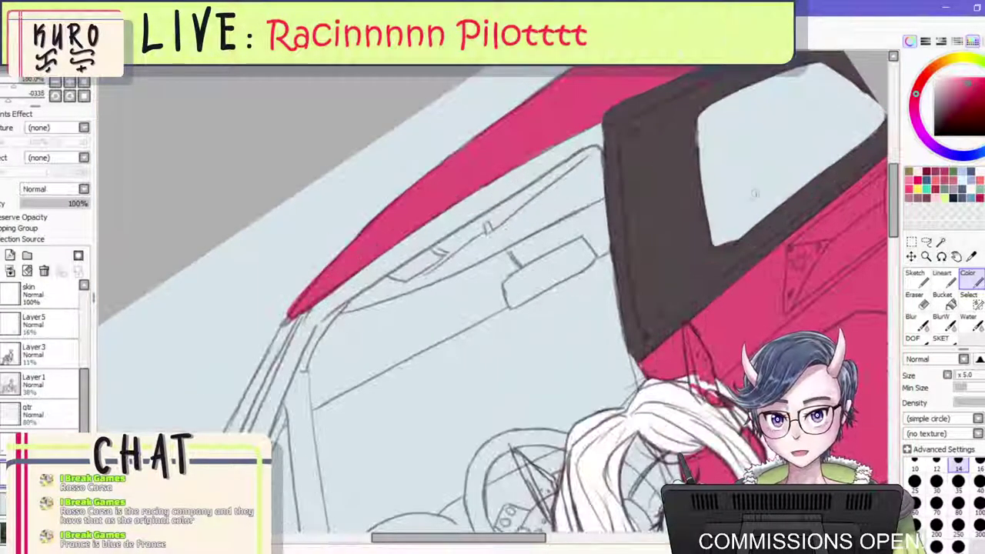
scroll(793, 211, "down", 4)
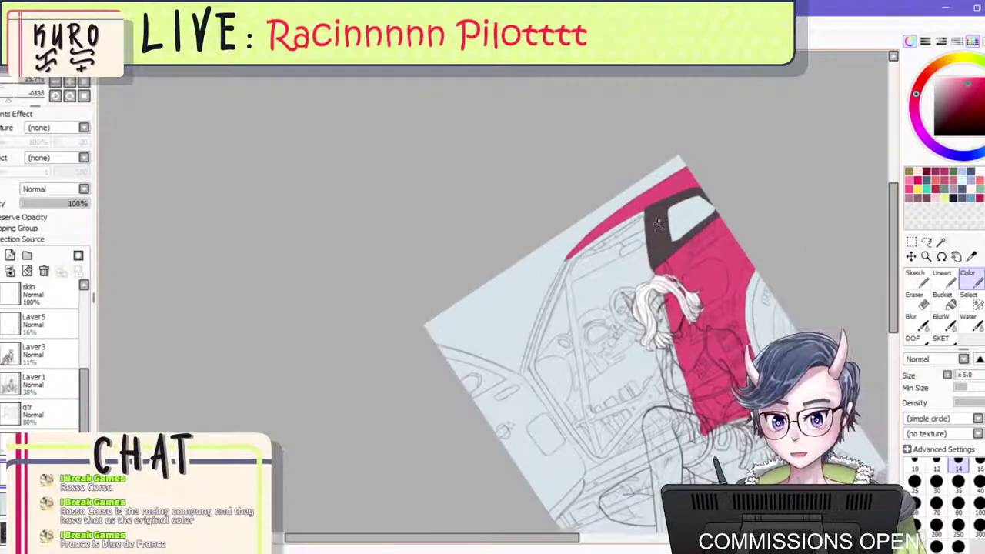
scroll(671, 221, "up", 1)
scroll(467, 307, "down", 2)
scroll(500, 285, "up", 3)
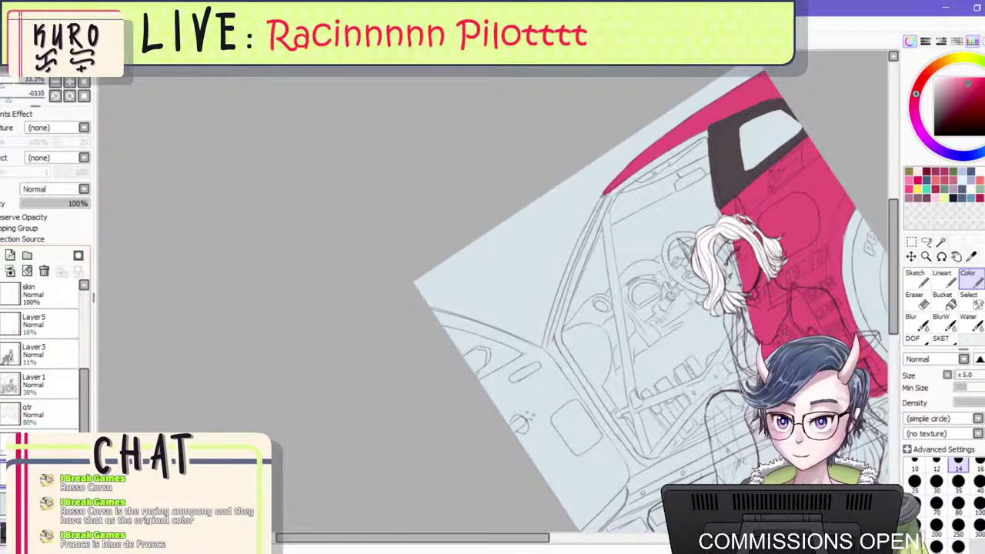
Hide the light blue backdrop layer and lower the car reference photo layer's opacity to 6%.
left_click(2, 504)
left_click(1, 533)
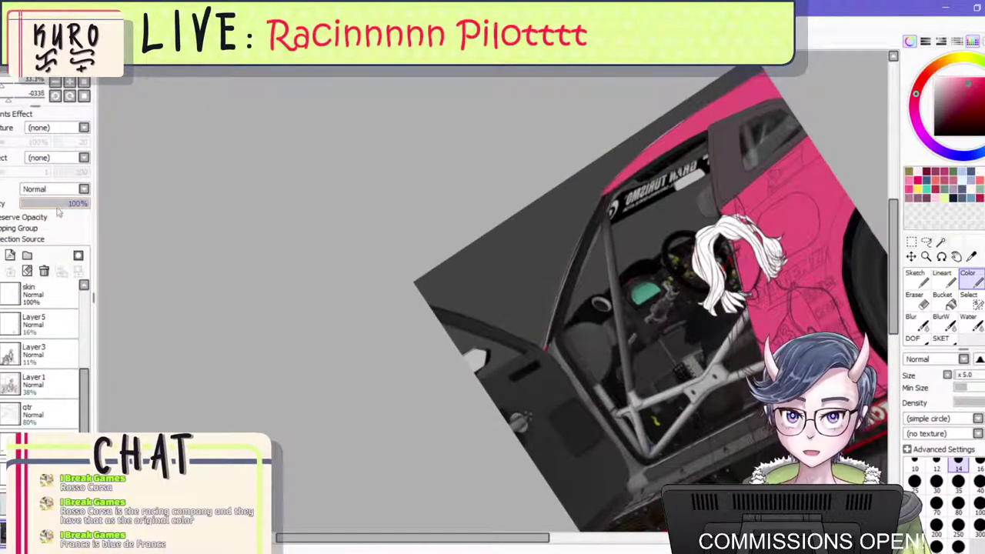
left_click_drag(50, 205, 26, 205)
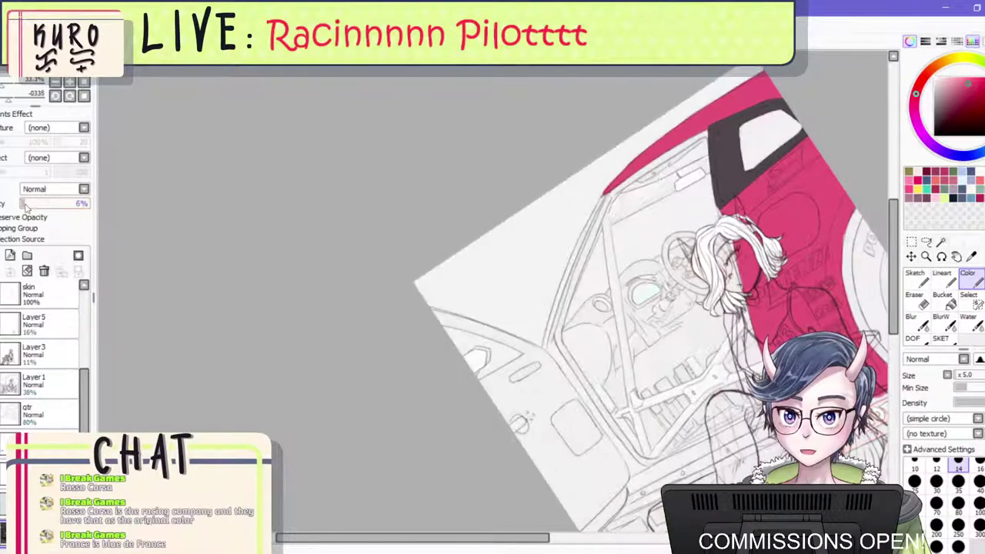
left_click(35, 474)
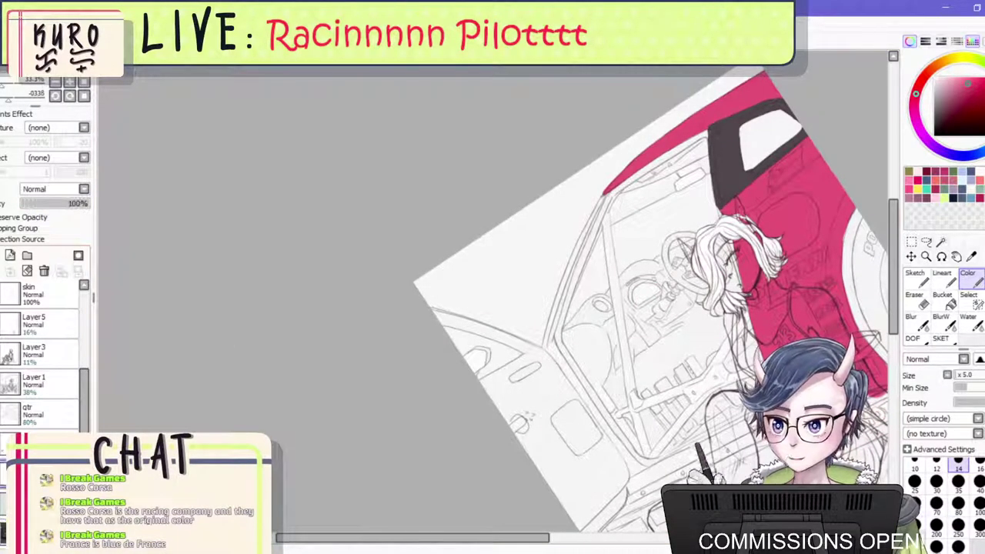
Pick the frame's charcoal, hide the hair layer, and block in the car's interior with a size 70 brush.
right_click(738, 172)
key("]")
key("]")
key("]")
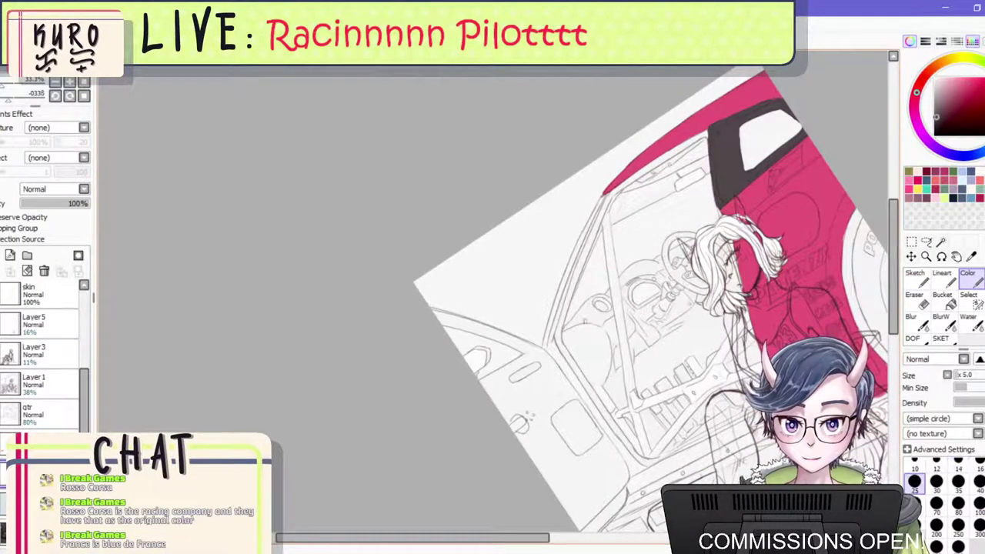
mouse_move(616, 320)
left_mouse_down()
mouse_move(658, 339)
mouse_move(648, 383)
left_mouse_up()
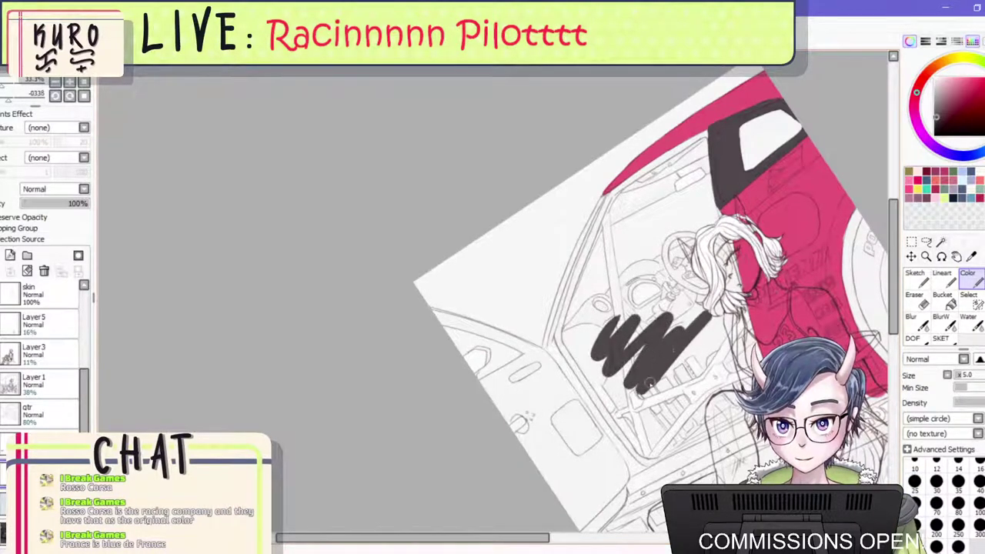
key("ctrl+z")
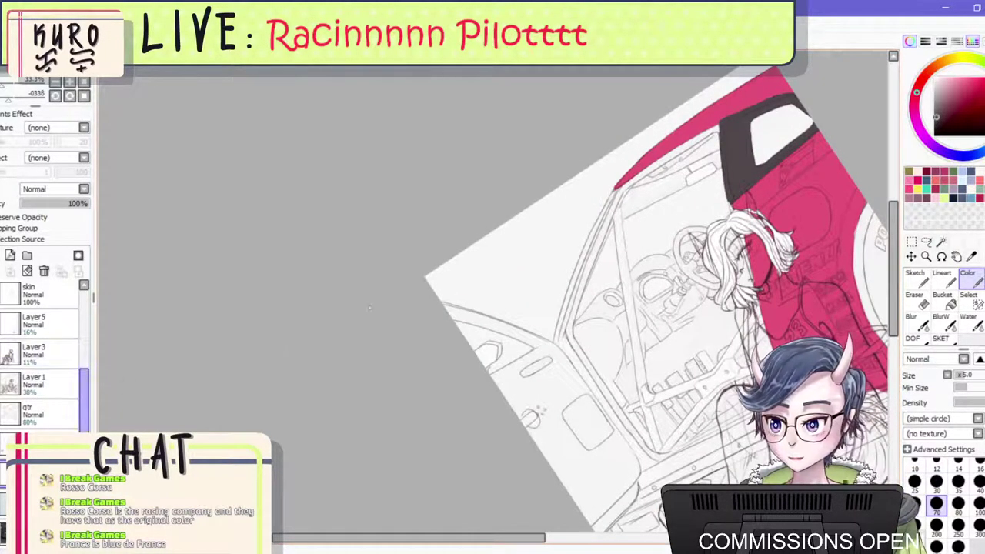
left_click_drag(84, 386, 84, 304)
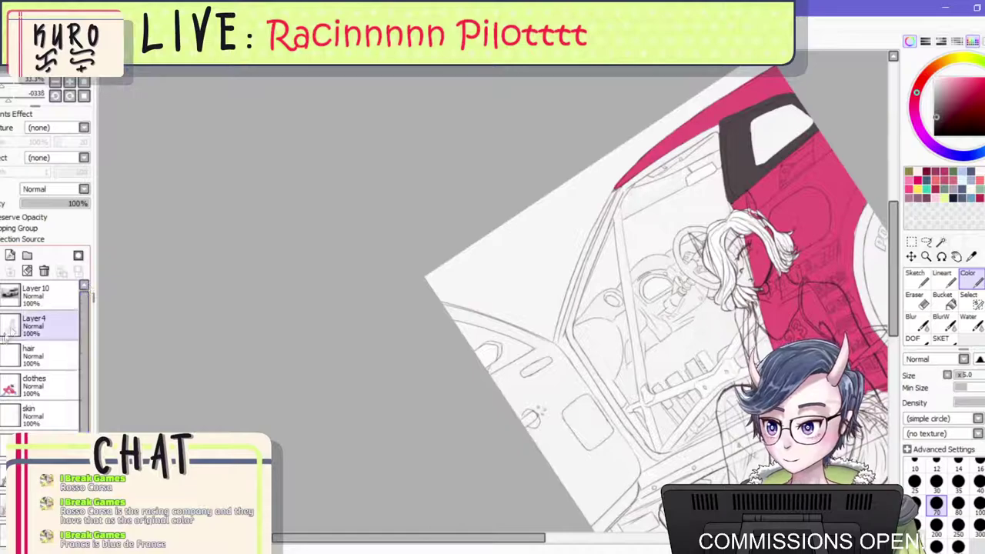
left_click(38, 355)
left_click(3, 355)
mouse_move(695, 282)
left_mouse_down()
mouse_move(677, 288)
mouse_move(695, 280)
mouse_move(654, 408)
mouse_move(669, 426)
mouse_move(678, 421)
left_mouse_up()
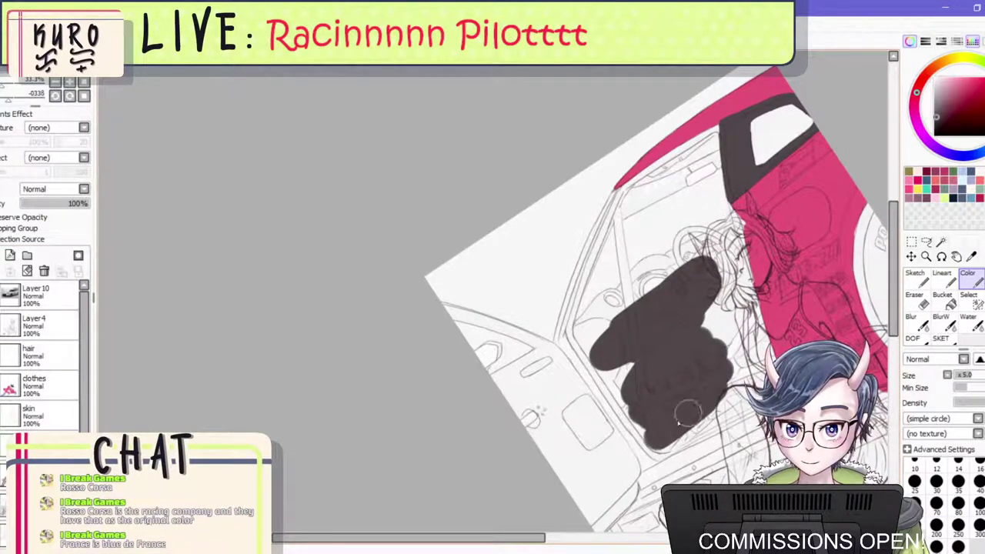
scroll(693, 400, "down", 1)
scroll(705, 455, "up", 2)
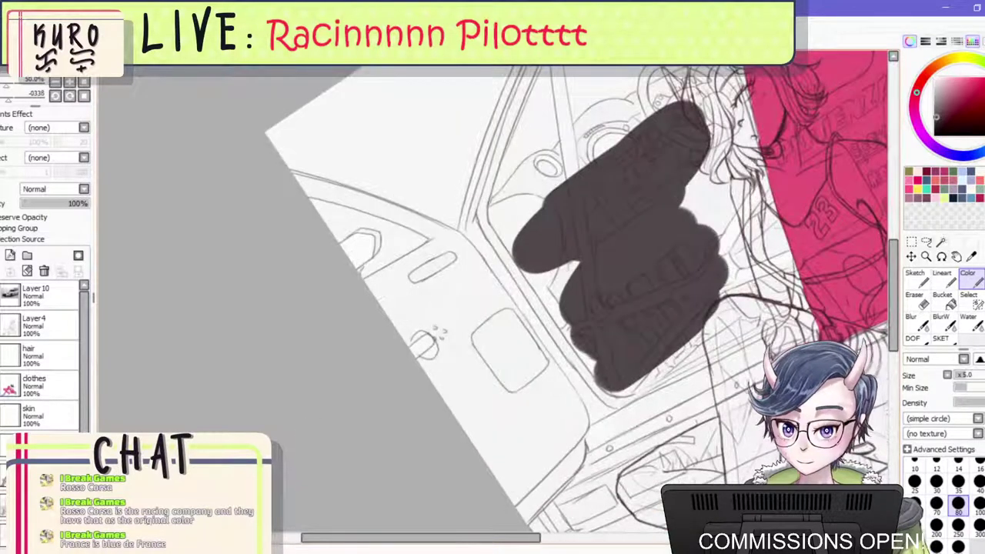
Adjust the opacity of the pale backdrop layer below the sketch and hide that layer.
scroll(42, 353, "down", 3)
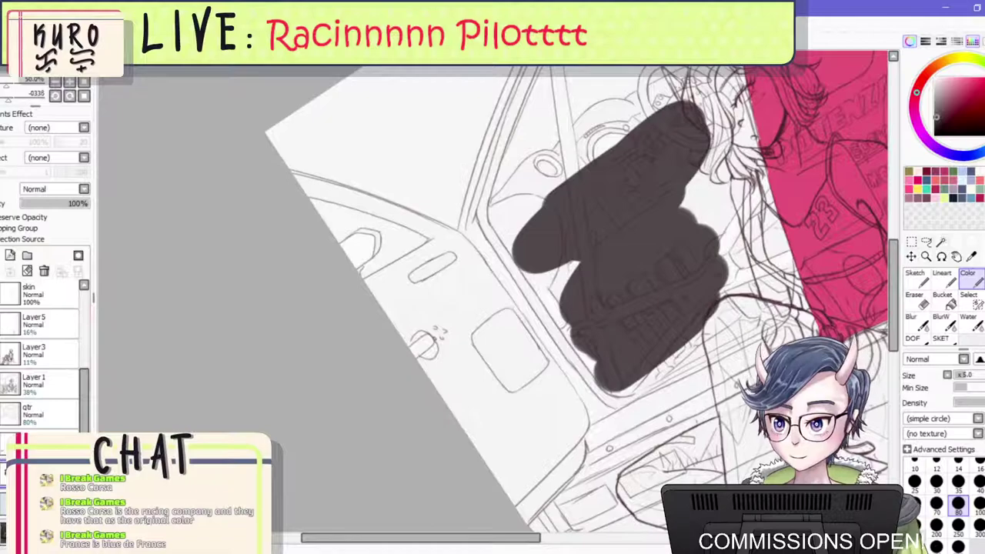
left_click(38, 500)
left_click_drag(39, 205, 51, 208)
left_click(2, 500)
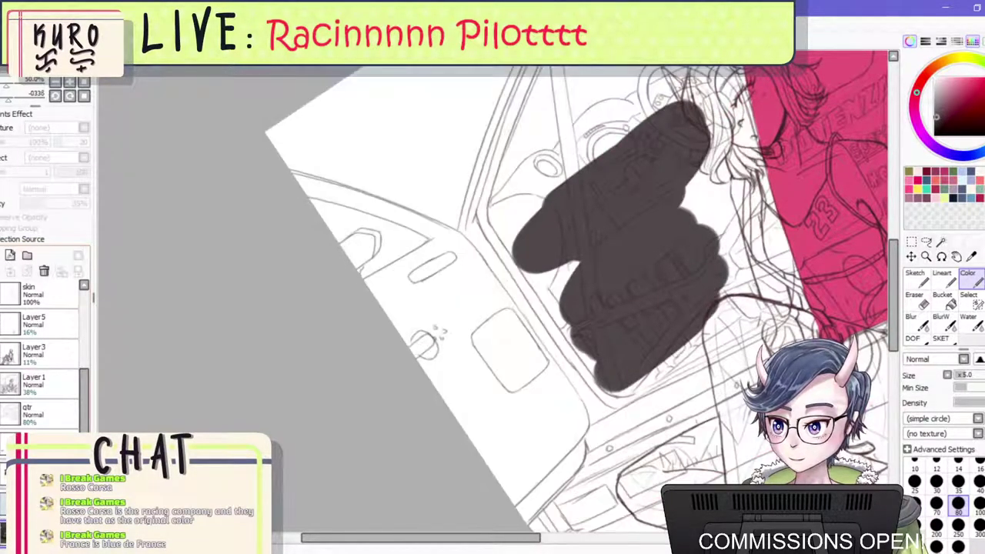
Fill the gaps between the charcoal strokes in the car's interior, behind the pilot, with a size 80 brush.
left_click(39, 530)
mouse_move(532, 256)
left_mouse_down()
mouse_move(576, 327)
mouse_move(552, 288)
mouse_move(583, 312)
mouse_move(627, 291)
left_mouse_up()
left_click_drag(699, 220, 709, 175)
scroll(702, 173, "down", 2)
left_click_drag(715, 109, 703, 149)
scroll(703, 147, "up", 2)
Extend the interior's charcoal up to the crimson body edge, behind the pilot's hair and arm, with a size 35 brush.
key("bracketleft")
key("bracketleft")
key("bracketleft")
key("bracketleft")
key("bracketleft")
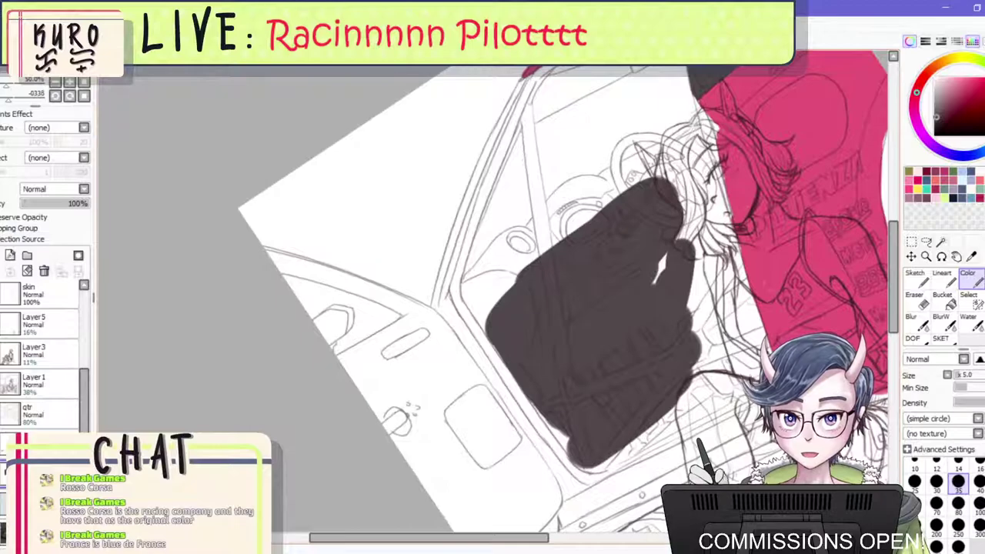
mouse_move(693, 92)
left_mouse_down()
mouse_move(713, 132)
mouse_move(737, 294)
left_mouse_up()
mouse_move(700, 228)
left_mouse_down()
mouse_move(651, 283)
mouse_move(704, 312)
mouse_move(723, 165)
mouse_move(696, 258)
mouse_move(707, 350)
left_mouse_up()
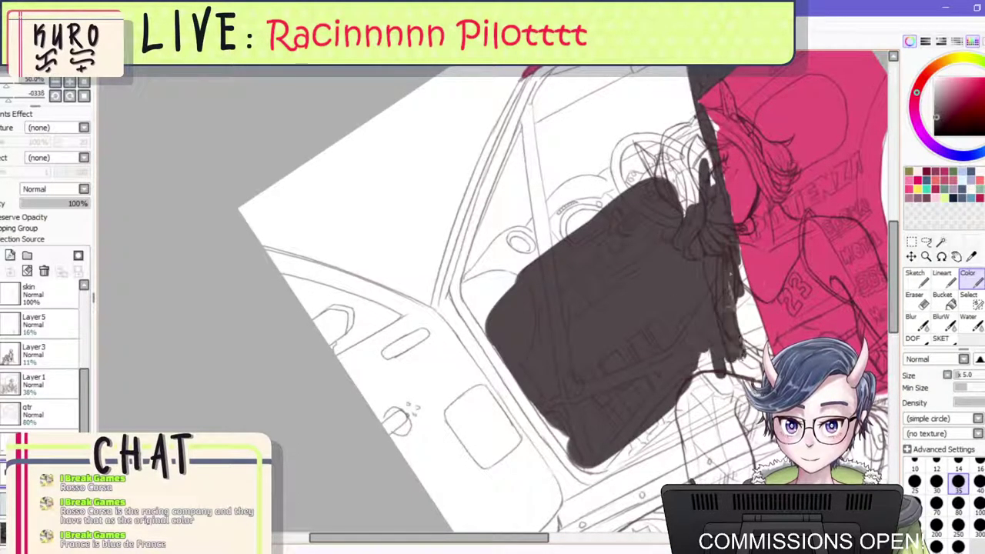
left_click_drag(726, 230, 740, 293)
left_click_drag(725, 240, 735, 254)
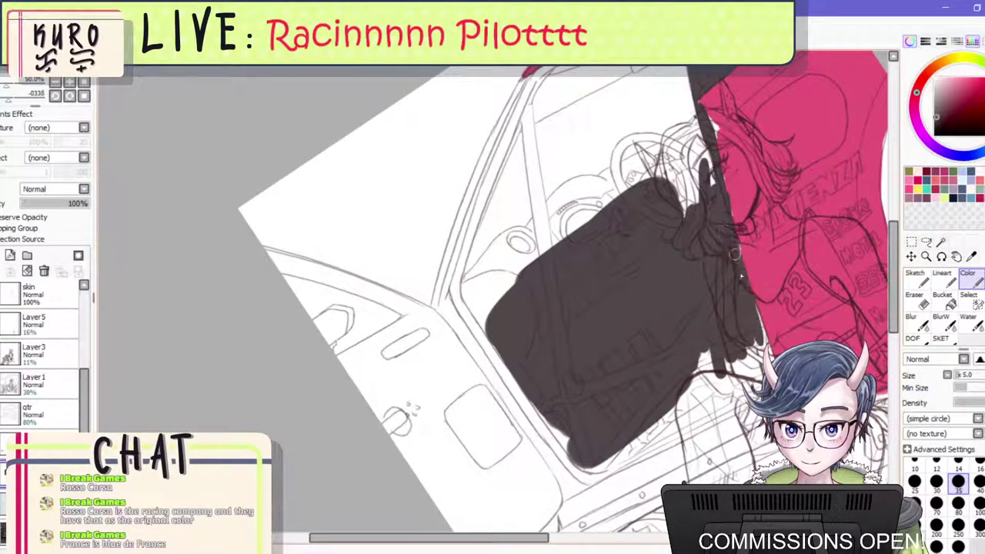
Fill the interior's charcoal down to the door sill with a size 70 brush and show the light blue backdrop layer.
scroll(725, 269, "down", 1)
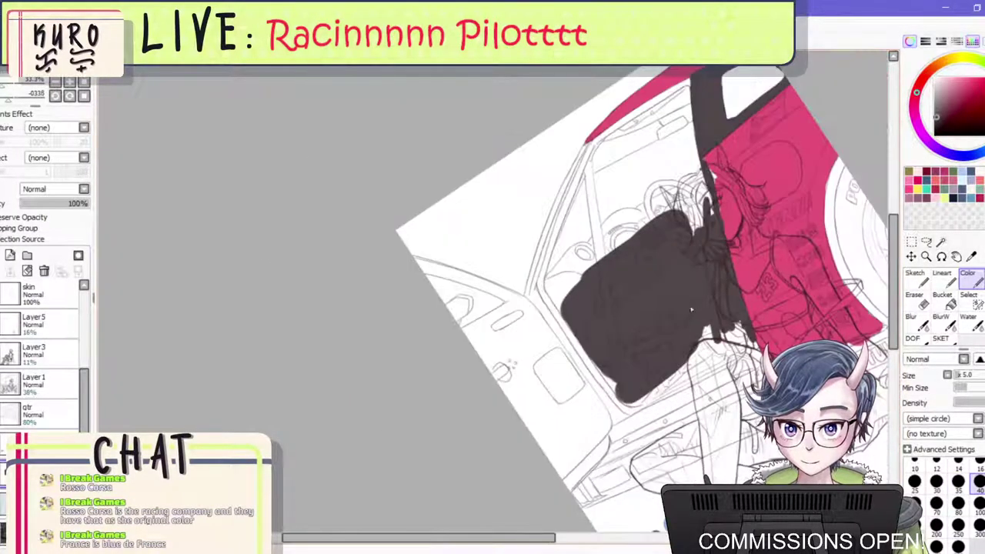
scroll(703, 317, "up", 1)
key("bracketright")
key("bracketright")
key("bracketright")
key("bracketright")
mouse_move(604, 427)
left_mouse_down()
mouse_move(699, 379)
mouse_move(600, 438)
mouse_move(727, 379)
mouse_move(745, 357)
mouse_move(693, 352)
left_mouse_up()
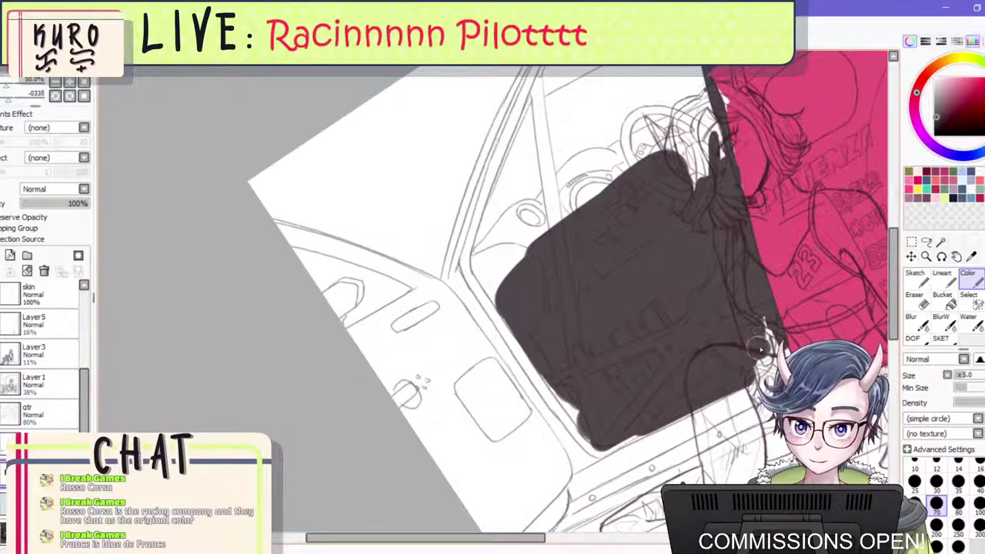
left_click(1, 504)
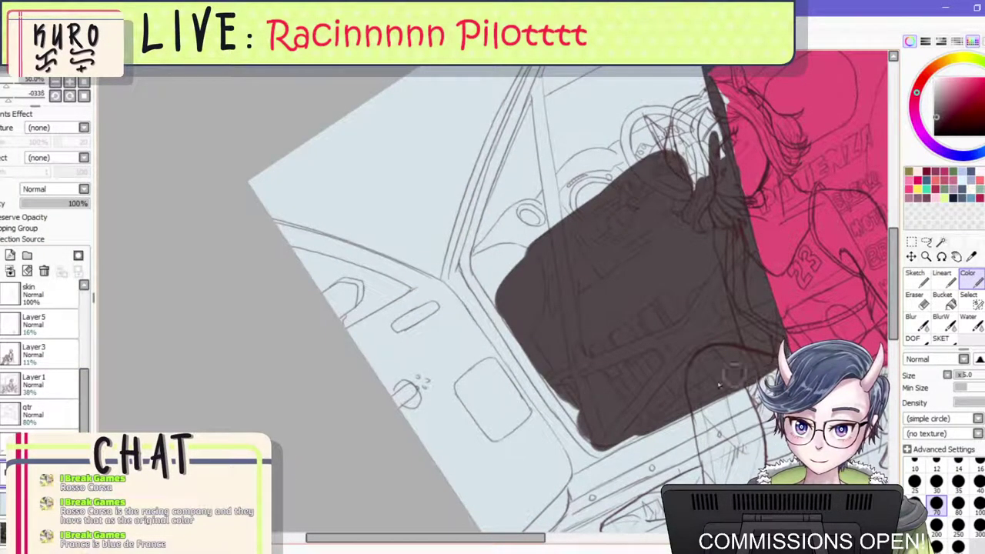
Extend the charcoal along the door opening's front edge and over the top of the dashboard with the size 70 brush.
mouse_move(569, 400)
left_mouse_down()
mouse_move(498, 286)
mouse_move(488, 288)
mouse_move(484, 263)
mouse_move(477, 268)
mouse_move(508, 260)
left_mouse_up()
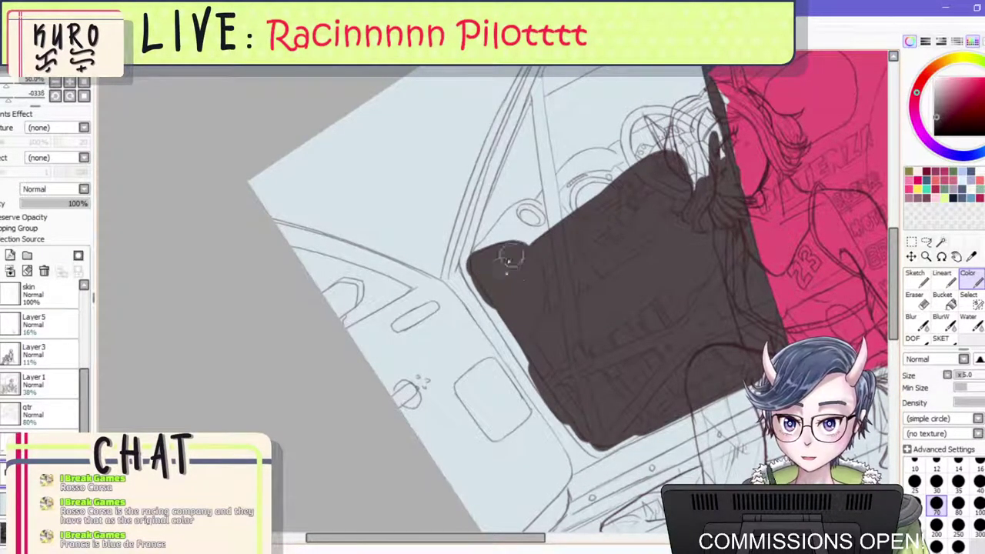
scroll(508, 260, "down", 2)
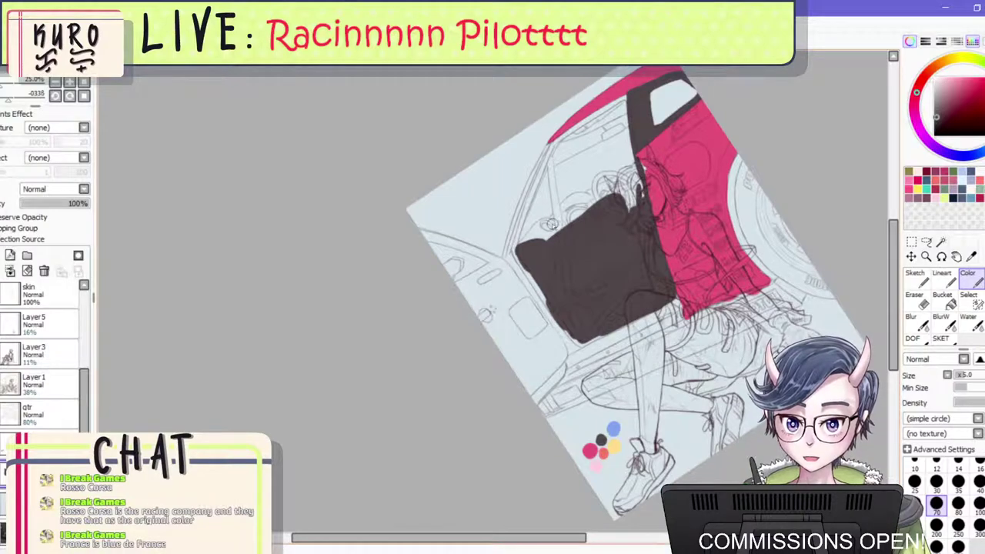
scroll(551, 222, "up", 2)
scroll(543, 252, "up", 1)
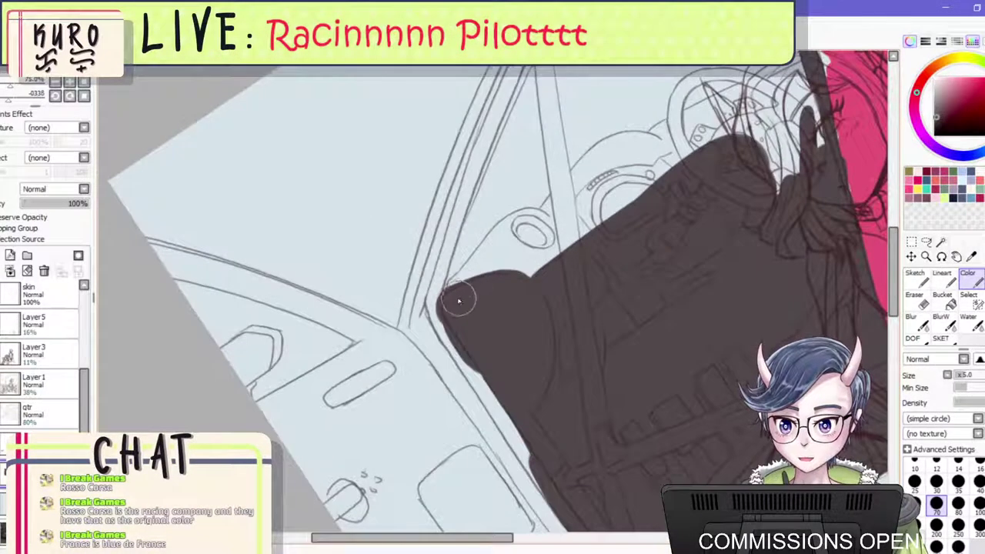
mouse_move(454, 297)
left_mouse_down()
mouse_move(493, 268)
mouse_move(477, 279)
mouse_move(510, 234)
mouse_move(492, 262)
mouse_move(533, 229)
mouse_move(543, 260)
mouse_move(555, 219)
mouse_move(594, 165)
mouse_move(653, 158)
mouse_move(618, 176)
mouse_move(670, 164)
mouse_move(650, 134)
mouse_move(758, 104)
mouse_move(804, 119)
mouse_move(806, 185)
mouse_move(777, 254)
left_mouse_up()
scroll(772, 192, "down", 1)
scroll(800, 240, "up", 1)
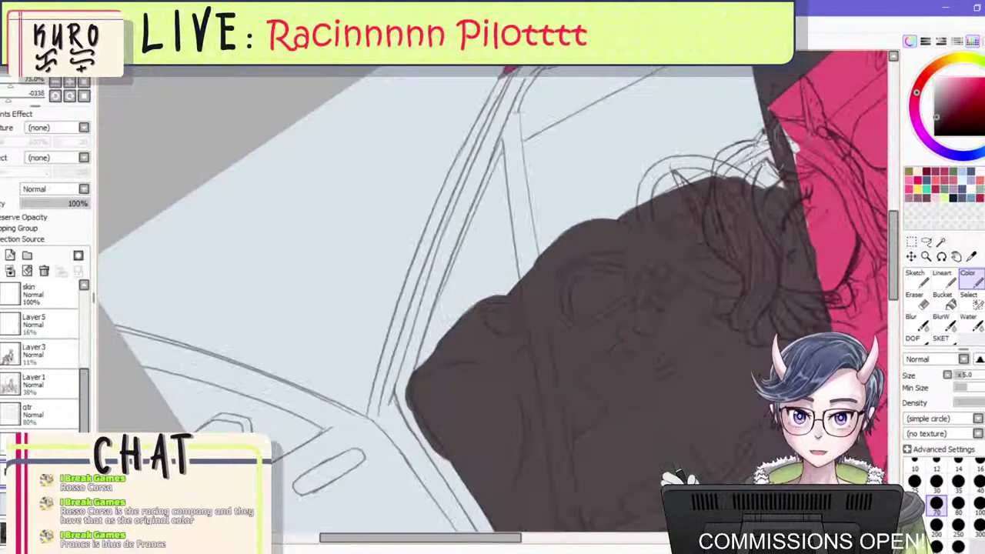
Fill the dashboard's charcoal edge between the steering wheel and the window frame with a size 30 brush.
key("[")
key("[")
key("[")
key("[")
key("[")
mouse_move(772, 156)
left_mouse_down()
mouse_move(699, 191)
mouse_move(740, 163)
mouse_move(672, 198)
mouse_move(722, 174)
mouse_move(769, 180)
mouse_move(762, 188)
mouse_move(751, 169)
mouse_move(761, 163)
mouse_move(753, 166)
mouse_move(766, 164)
mouse_move(762, 191)
mouse_move(775, 200)
mouse_move(773, 186)
mouse_move(744, 169)
mouse_move(698, 182)
left_mouse_up()
key("ctrl+z")
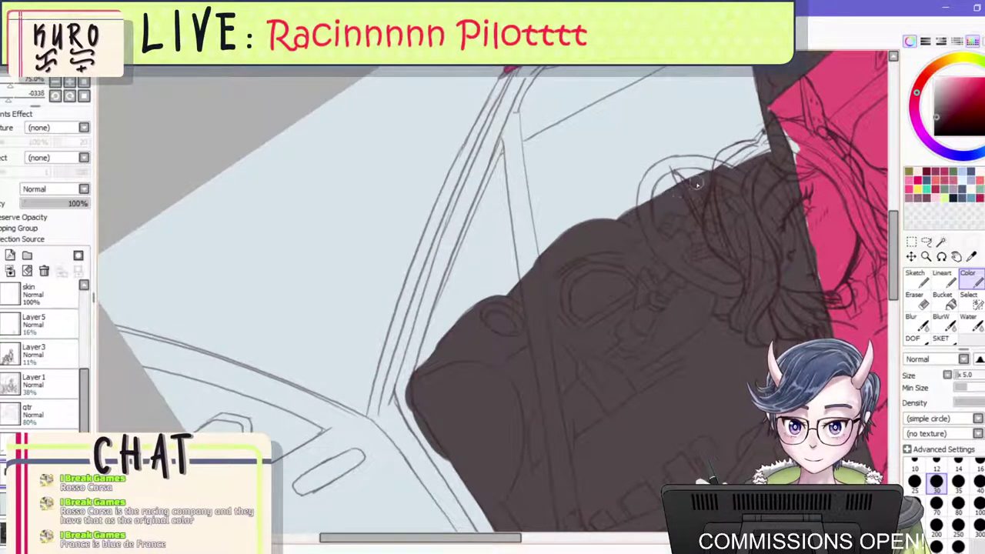
Pick the car body's crimson and cover the white gap beside the window frame at the pilot's head.
scroll(651, 209, "down", 3)
scroll(774, 138, "up", 2)
right_click(697, 187)
scroll(668, 240, "up", 2)
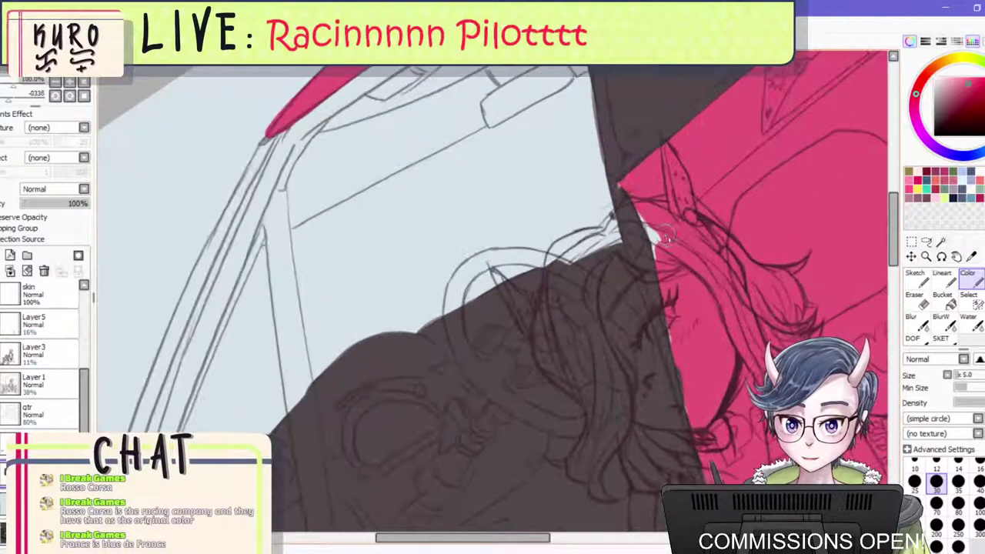
left_click_drag(651, 223, 663, 263)
key("ctrl+z")
mouse_move(653, 219)
left_mouse_down()
mouse_move(677, 293)
mouse_move(640, 196)
mouse_move(671, 264)
left_mouse_up()
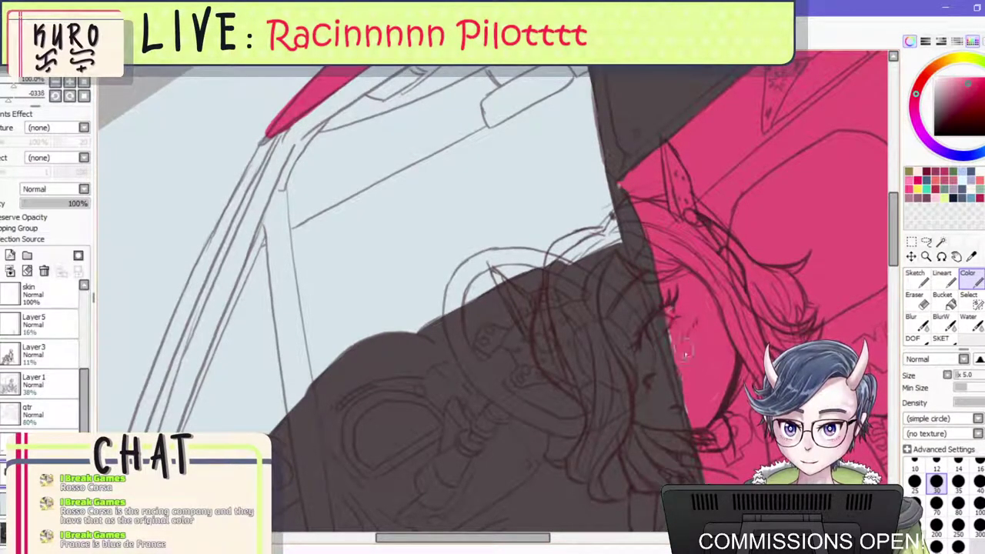
Pick the blue palette dot and start blocking in the steering wheel's rim and left spoke with a size 30 brush.
scroll(714, 332, "down", 2)
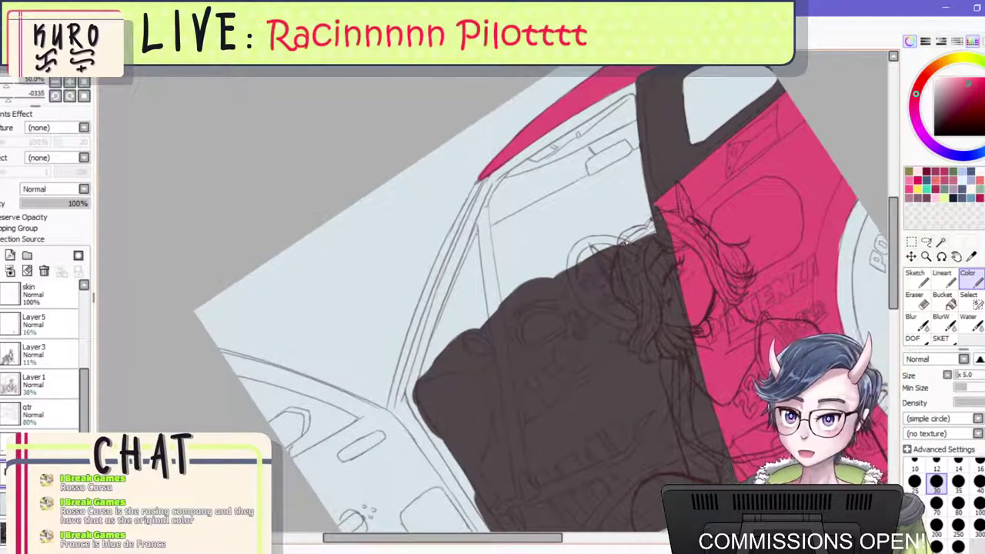
scroll(651, 223, "down", 5)
scroll(553, 359, "up", 6)
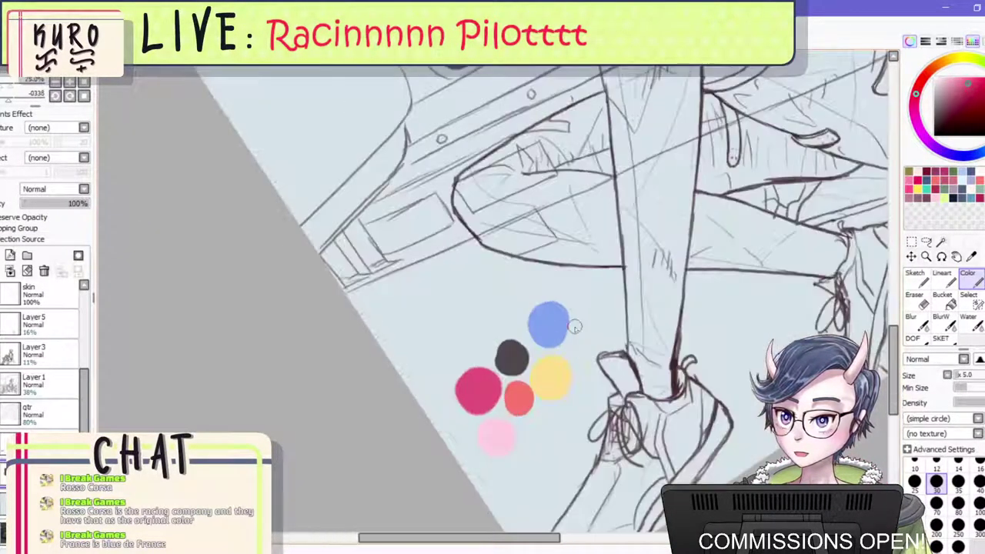
right_click(556, 321)
scroll(545, 343, "down", 5)
scroll(546, 338, "up", 3)
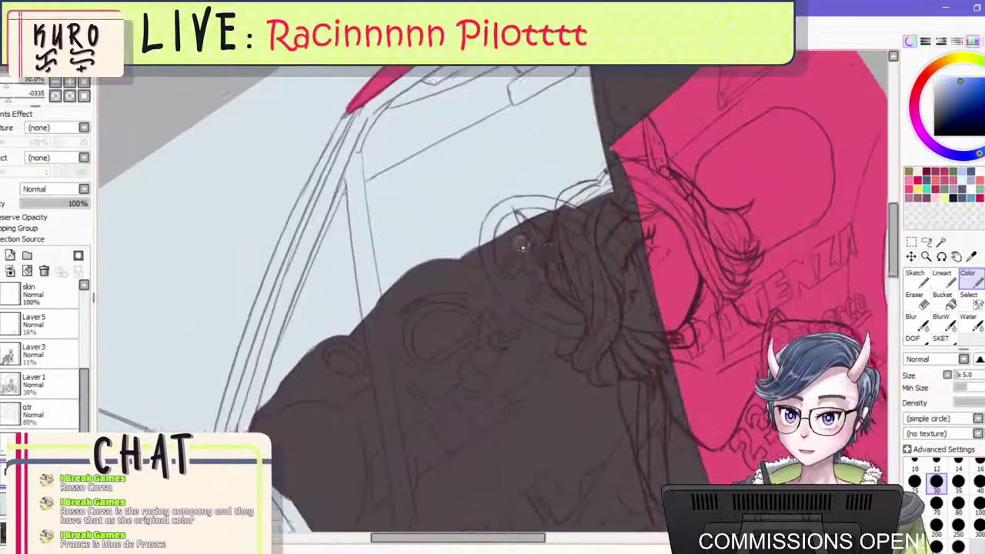
mouse_move(466, 265)
left_mouse_down()
mouse_move(492, 255)
mouse_move(484, 245)
mouse_move(486, 287)
mouse_move(482, 269)
mouse_move(516, 325)
mouse_move(495, 298)
mouse_move(509, 306)
mouse_move(527, 289)
mouse_move(514, 314)
mouse_move(552, 357)
mouse_move(579, 354)
left_mouse_up()
key("ctrl+z")
Refine the blue rim's lower-left curve along the sketch with a size 16 brush.
key("bracketleft")
key("bracketleft")
key("bracketleft")
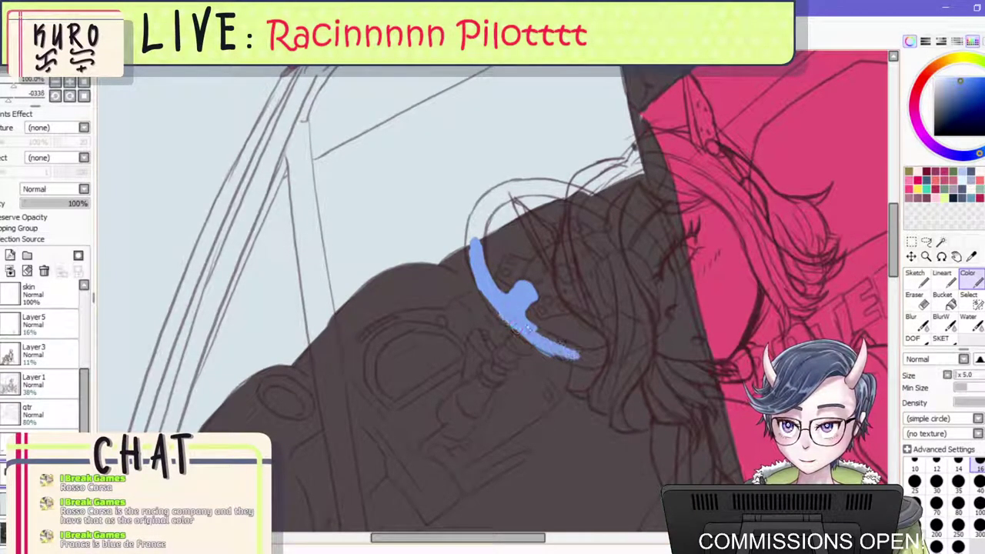
left_click_drag(509, 315, 586, 358)
left_click_drag(528, 331, 548, 341)
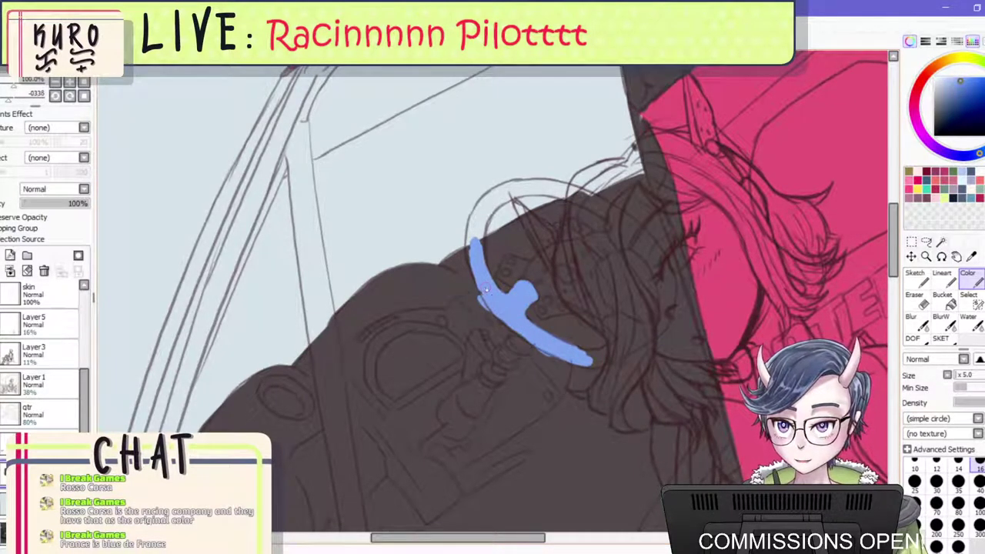
left_click_drag(486, 289, 488, 296)
Extend the steering wheel's blue rim along its underside behind the hair with a size 12 brush.
key("bracketleft")
key("bracketleft")
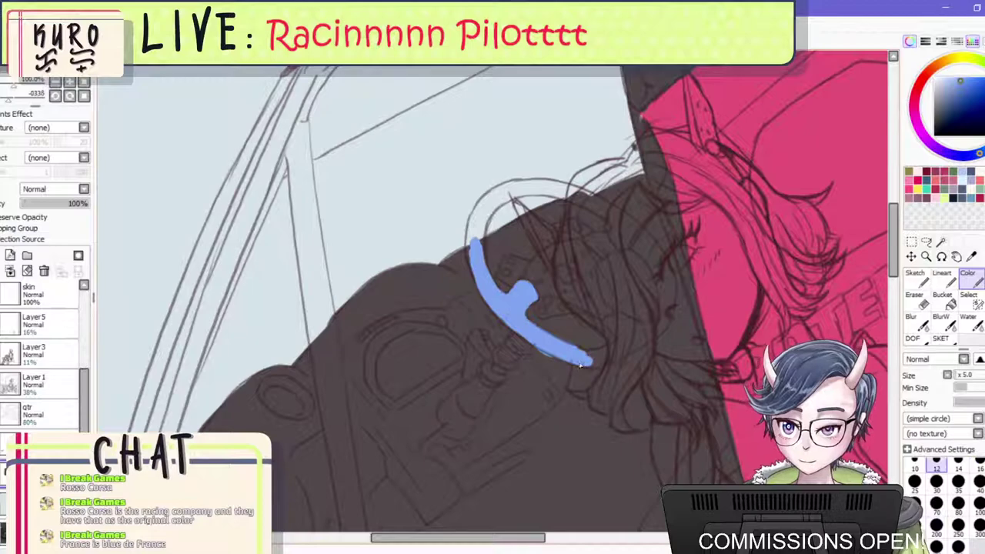
mouse_move(588, 360)
left_mouse_down()
mouse_move(638, 335)
mouse_move(562, 389)
mouse_move(683, 329)
mouse_move(702, 287)
mouse_move(706, 304)
mouse_move(712, 225)
mouse_move(700, 284)
left_mouse_up()
scroll(620, 340, "up", 2)
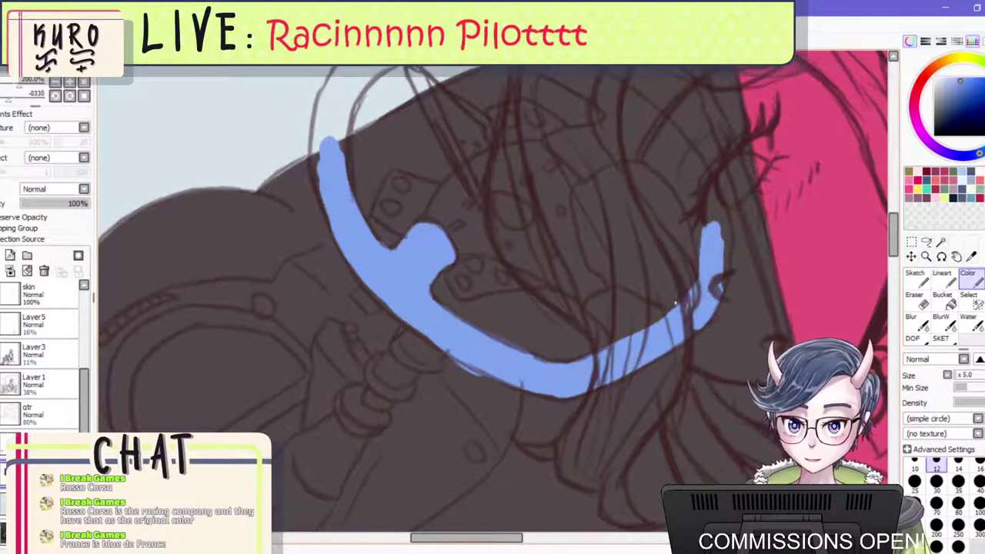
Extend the blue rim up the wheel's left side towards the top, redoing the stroke to follow the sketch.
left_click_drag(322, 148, 333, 86)
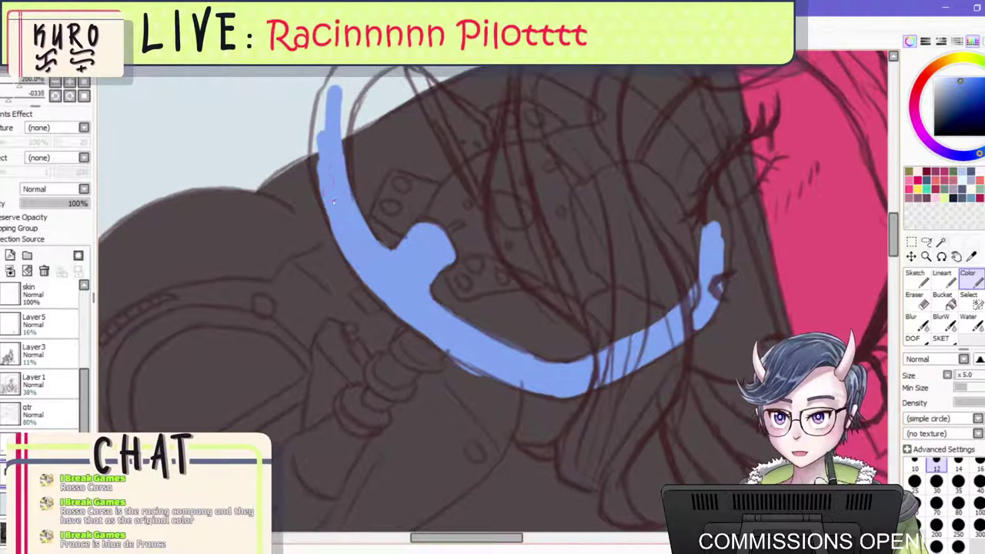
mouse_move(334, 220)
left_mouse_down()
mouse_move(316, 120)
mouse_move(323, 134)
mouse_move(336, 83)
left_mouse_up()
key("ctrl+z")
key("ctrl+z")
mouse_move(323, 163)
left_mouse_down()
mouse_move(324, 113)
mouse_move(353, 76)
left_mouse_up()
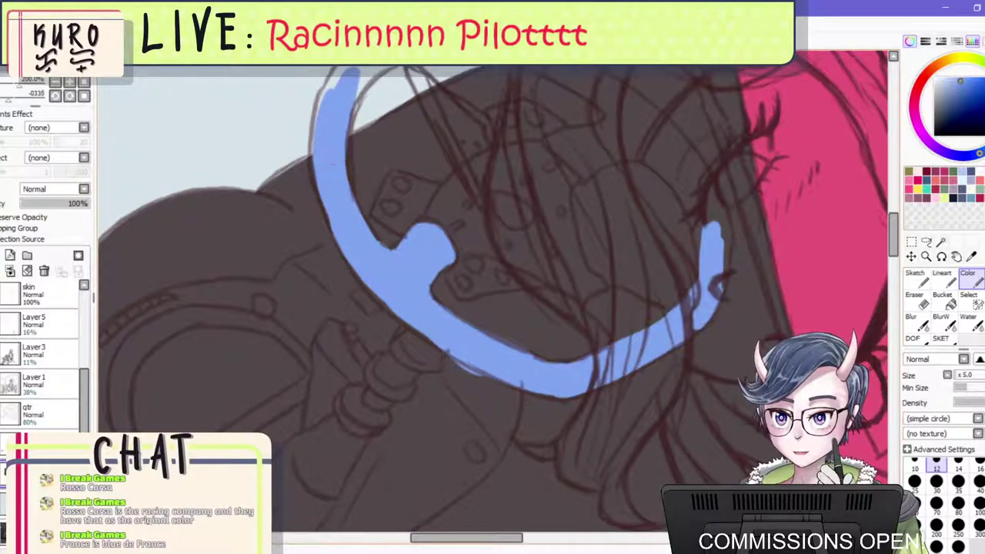
left_click_drag(322, 143, 345, 67)
Paint the blue rim over the top of the steering wheel and down its right side.
key("Home")
scroll(430, 151, "down", 4)
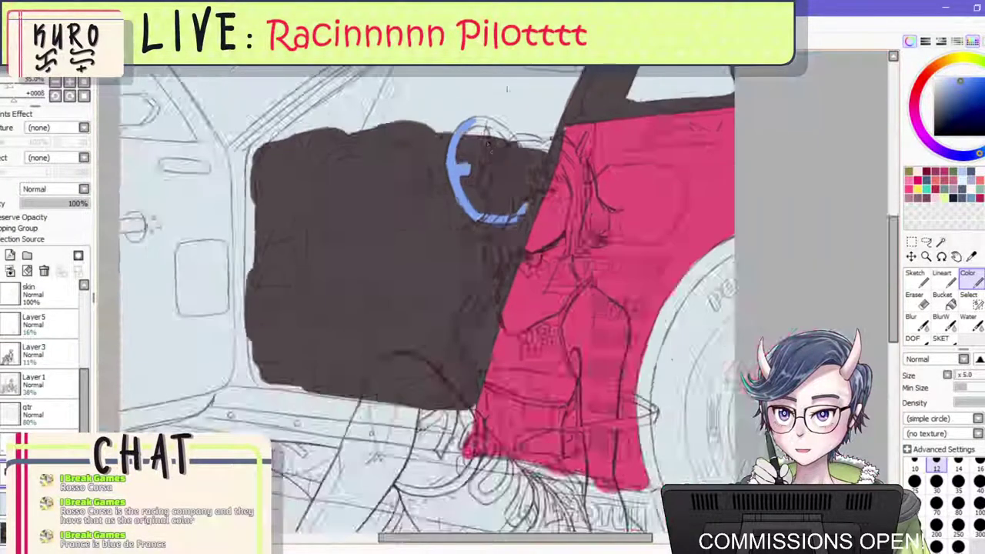
scroll(505, 82, "up", 2)
mouse_move(506, 83)
left_mouse_down()
mouse_move(578, 100)
mouse_move(672, 183)
left_mouse_up()
mouse_move(570, 171)
left_mouse_down()
mouse_move(594, 227)
mouse_move(585, 278)
mouse_move(562, 312)
left_mouse_up()
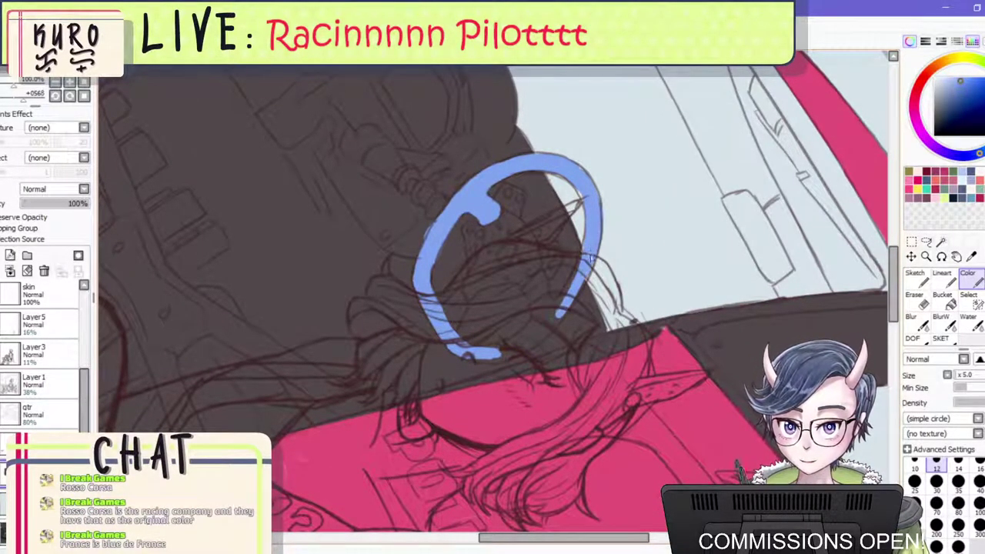
Close the blue rim's lower right side, add the right and bottom spokes, and check the wheel in mirrored view.
scroll(555, 299, "up", 2)
mouse_move(435, 393)
left_mouse_down()
mouse_move(522, 354)
mouse_move(568, 298)
mouse_move(613, 210)
mouse_move(534, 350)
mouse_move(413, 417)
mouse_move(513, 376)
mouse_move(553, 348)
mouse_move(616, 249)
left_mouse_up()
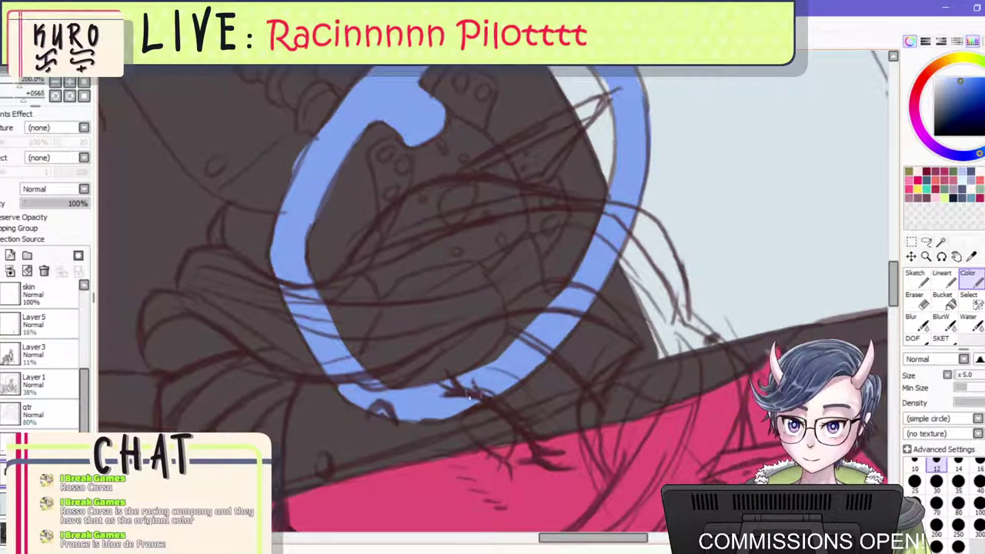
left_click_drag(498, 369, 488, 374)
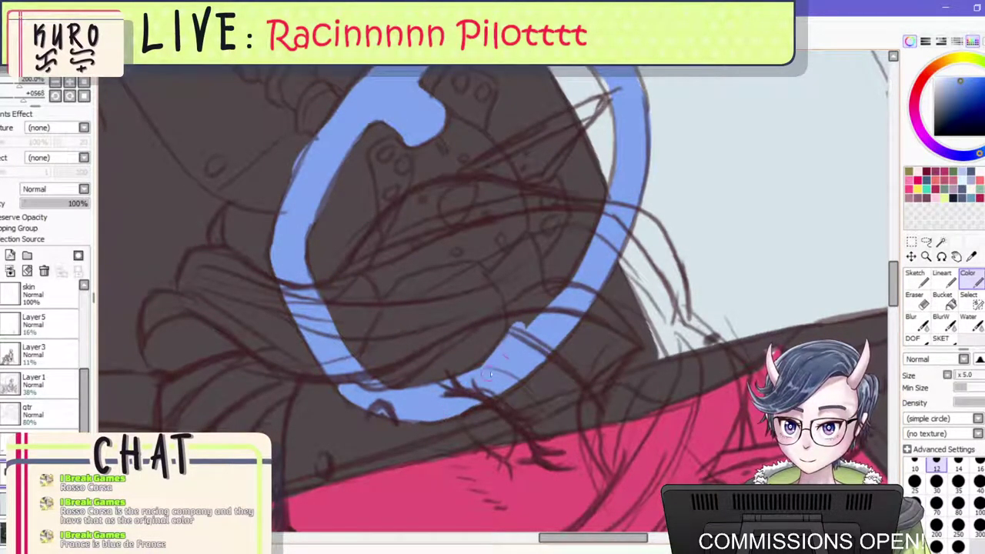
mouse_move(505, 270)
left_mouse_down()
mouse_move(492, 274)
mouse_move(515, 323)
mouse_move(504, 296)
mouse_move(518, 250)
mouse_move(527, 309)
mouse_move(538, 308)
left_mouse_up()
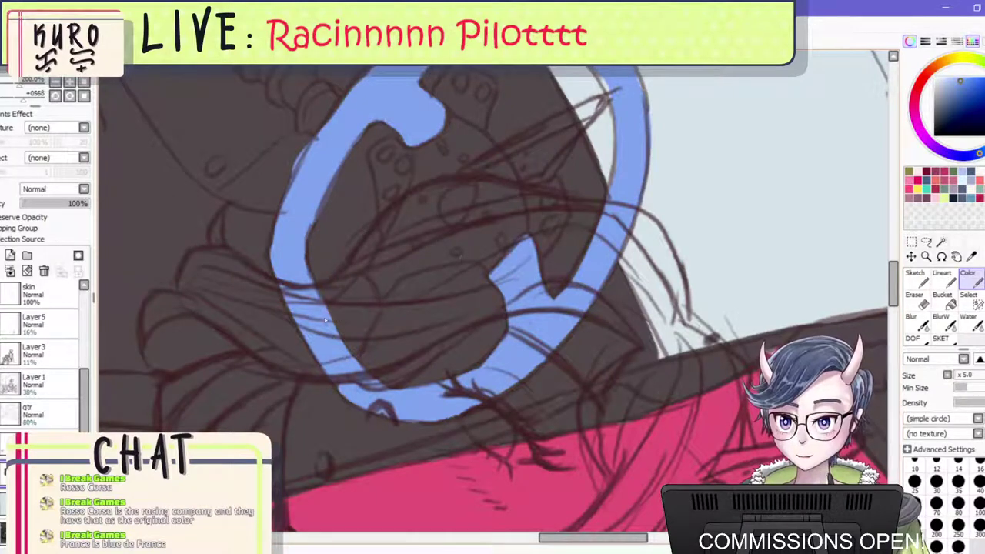
mouse_move(334, 310)
left_mouse_down()
mouse_move(354, 296)
mouse_move(356, 338)
mouse_move(338, 315)
left_mouse_up()
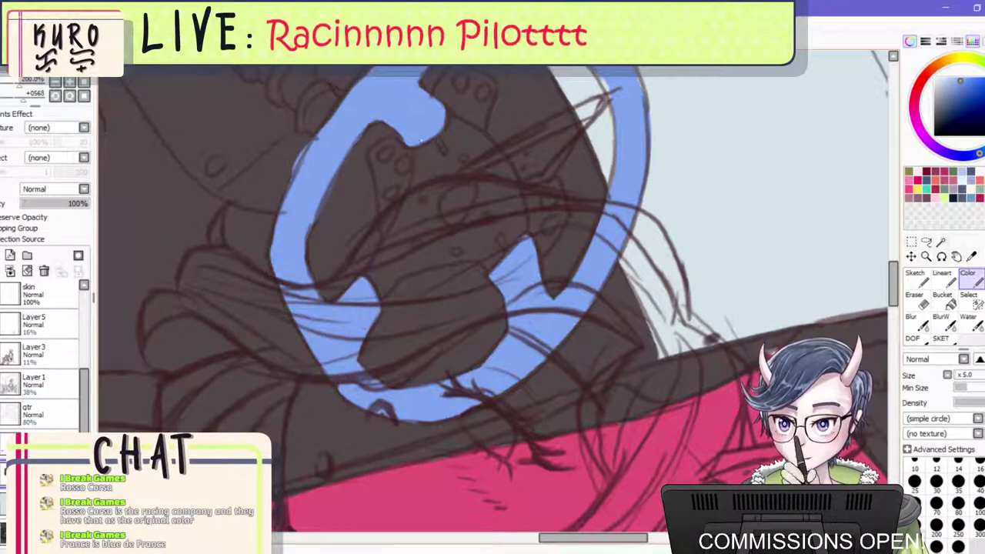
key("h")
scroll(516, 213, "down", 5)
key("Home")
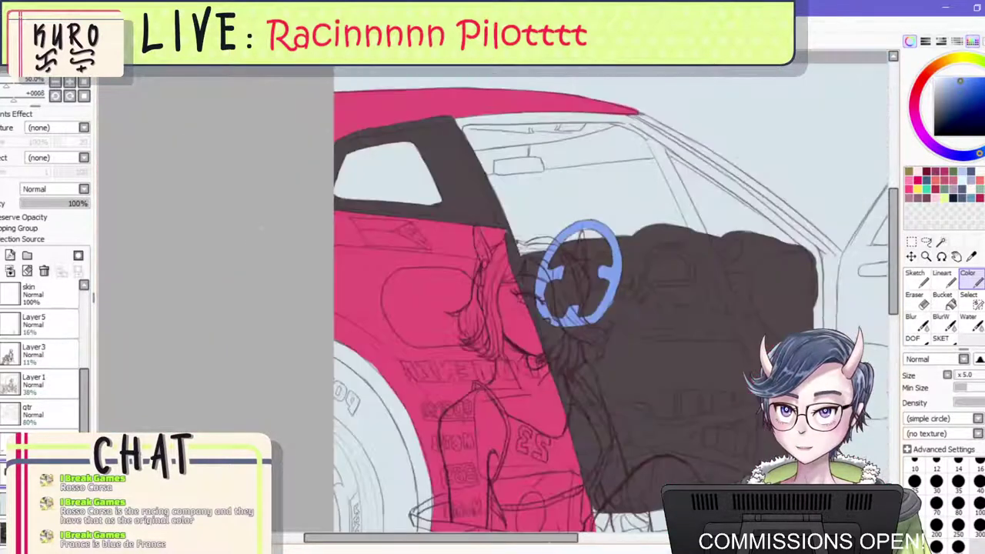
key("h")
scroll(350, 213, "down", 2)
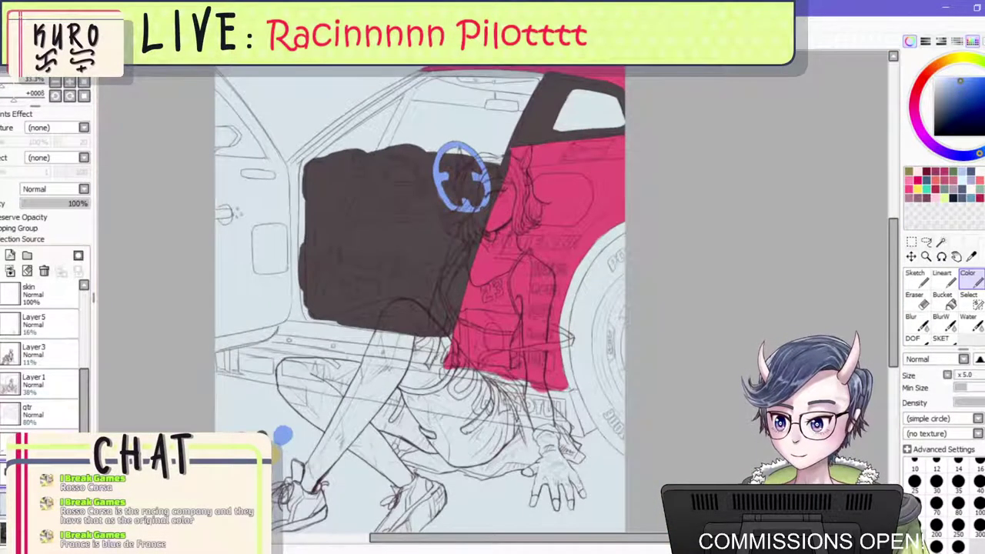
Show the clothes, hair and skin colour layers and mirror the canvas view to check the flats together.
scroll(427, 263, "down", 2)
left_click_drag(81, 385, 91, 282)
left_click(0, 384)
left_click(4, 353)
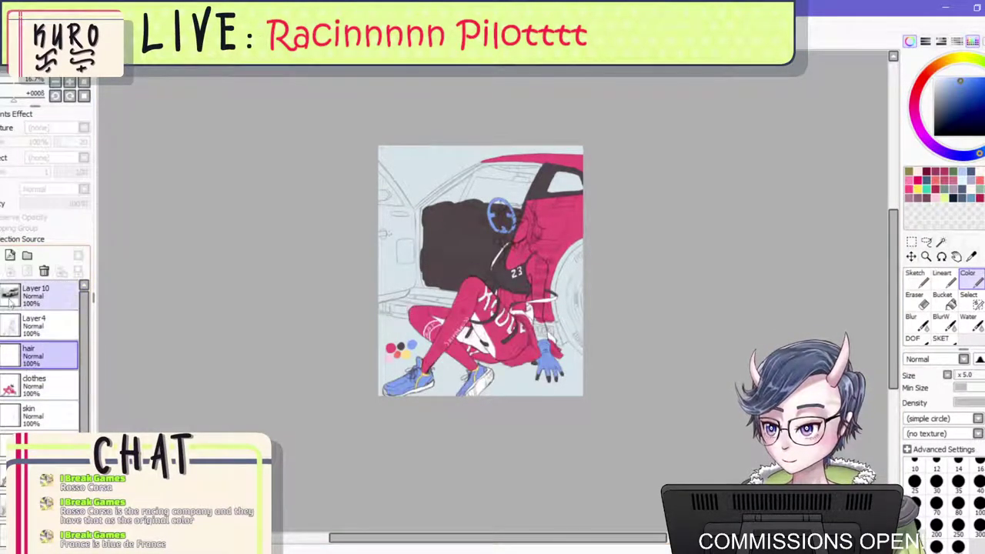
left_click(0, 355)
left_click(1, 414)
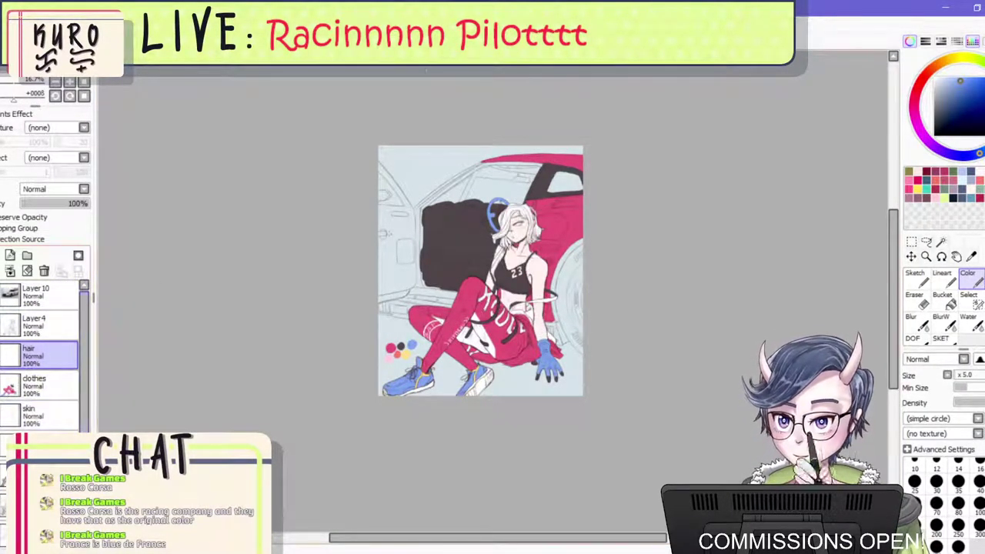
key("h")
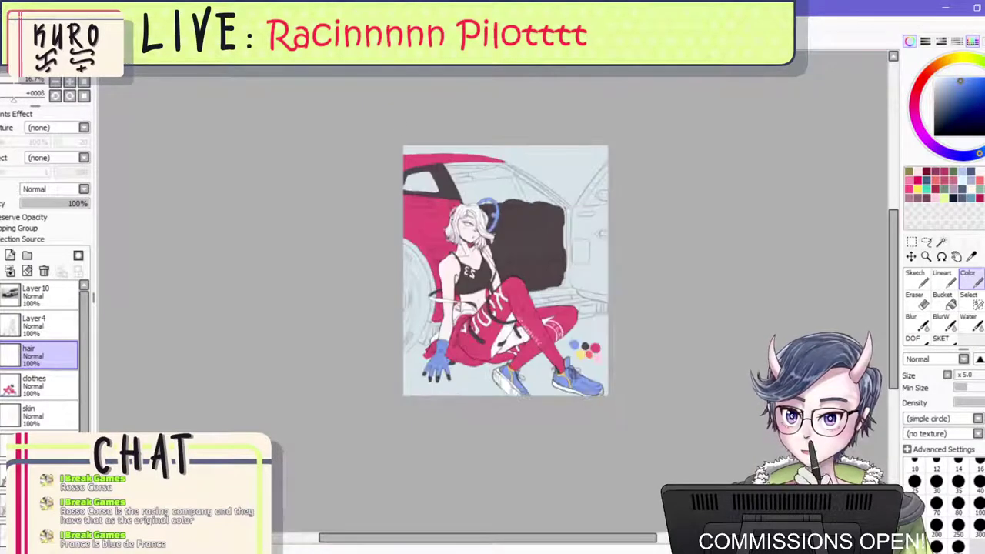
scroll(388, 121, "up", 2)
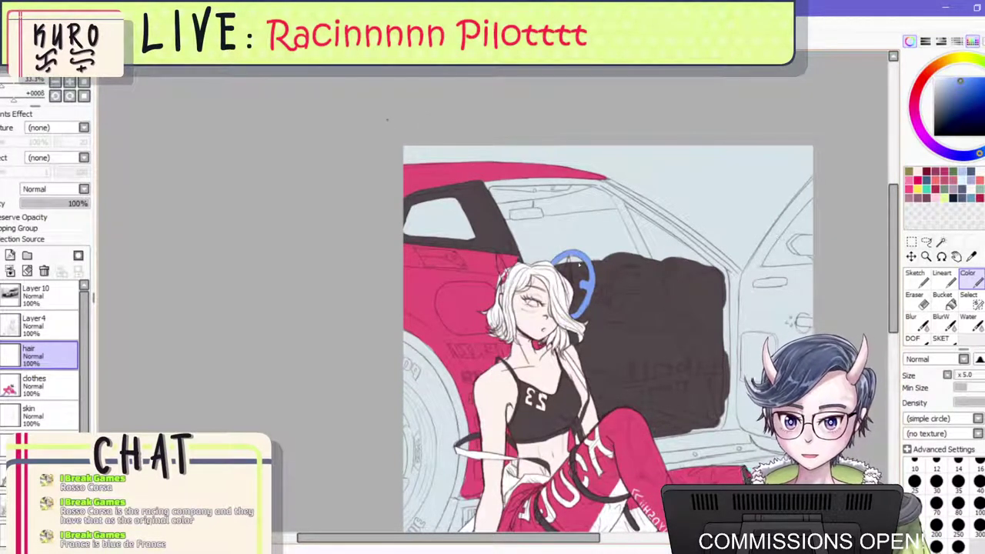
scroll(578, 263, "up", 3)
scroll(595, 296, "down", 1)
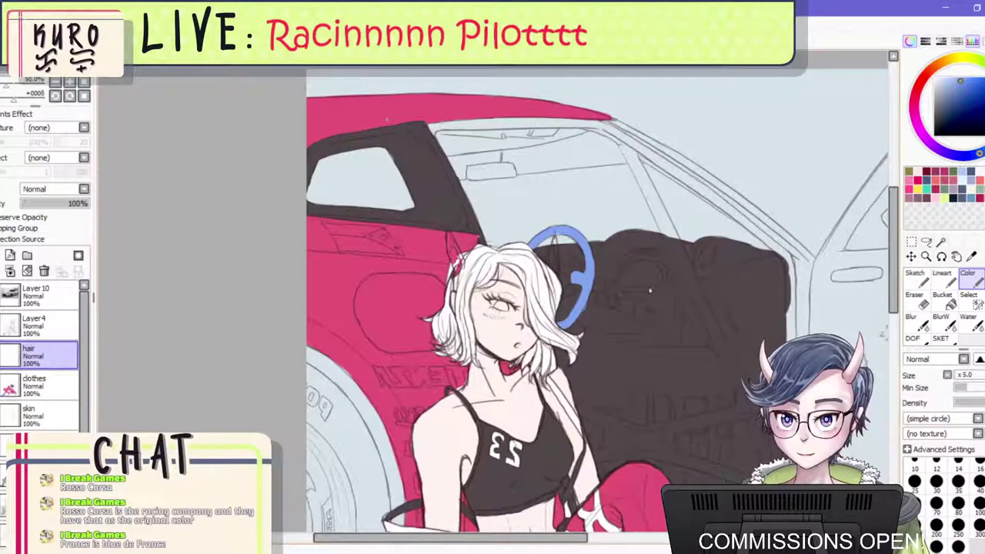
Sample the dark interior colour, shift it to a lighter grey, and paint an arc over the instrument cluster's hood.
left_click_drag(668, 341, 664, 321)
left_click_drag(84, 411, 84, 488)
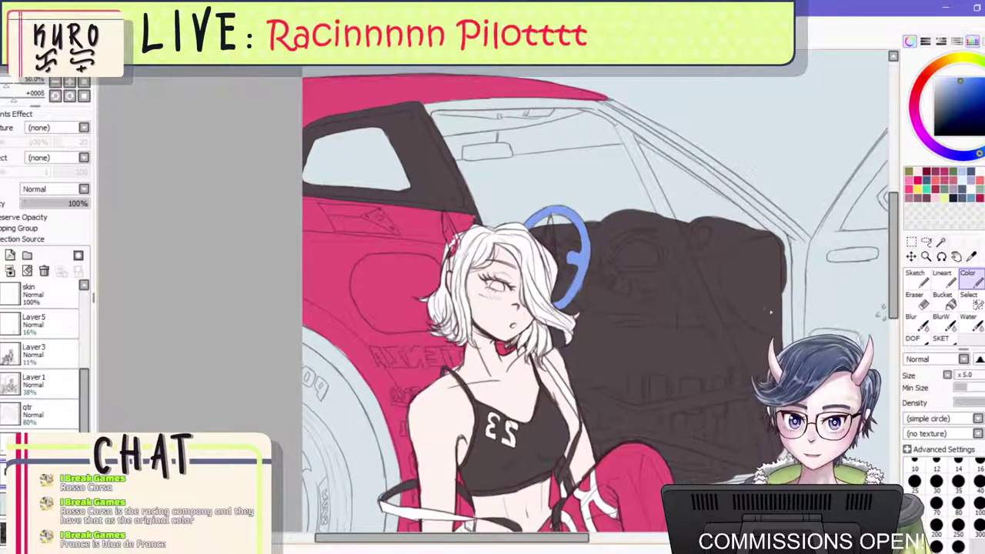
left_click(667, 347, "alt")
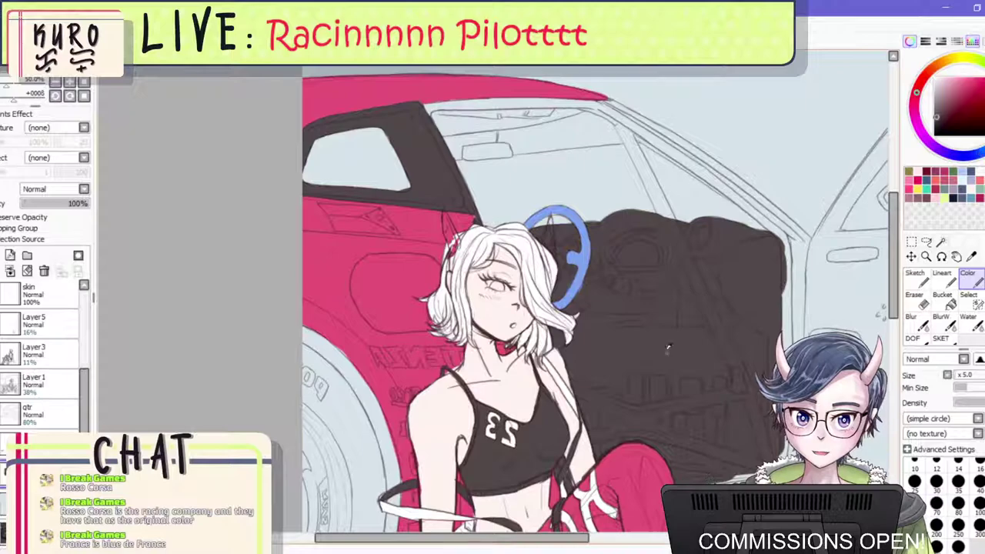
scroll(712, 284, "up", 2)
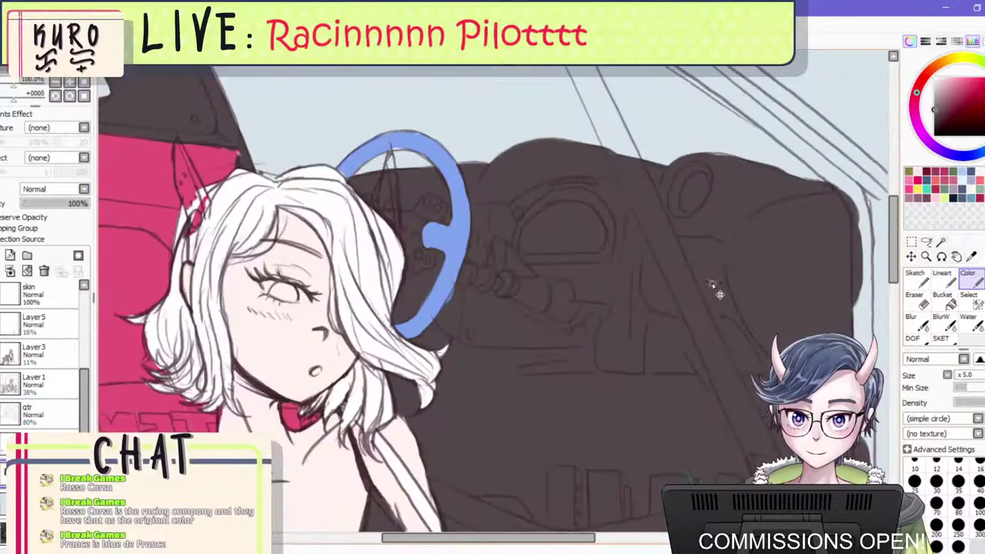
key("[")
key("[")
left_click_drag(757, 233, 756, 221)
key("ctrl+z")
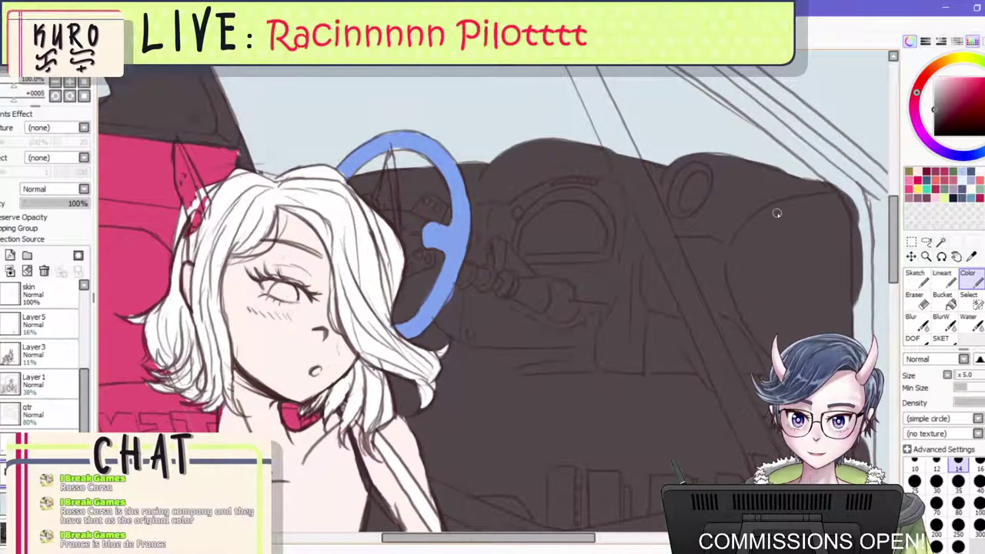
mouse_move(526, 202)
left_mouse_down()
mouse_move(573, 188)
mouse_move(564, 190)
mouse_move(602, 194)
mouse_move(574, 190)
mouse_move(611, 206)
left_mouse_up()
scroll(612, 206, "down", 2)
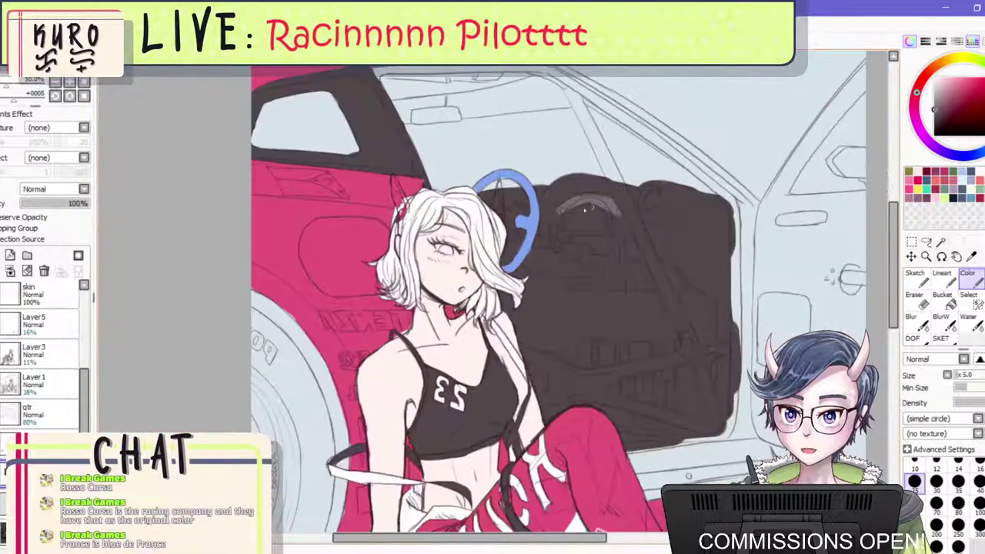
Hide the light-blue background and car flats to check the interior against the reference photo, and restore the layers.
left_click(2, 503)
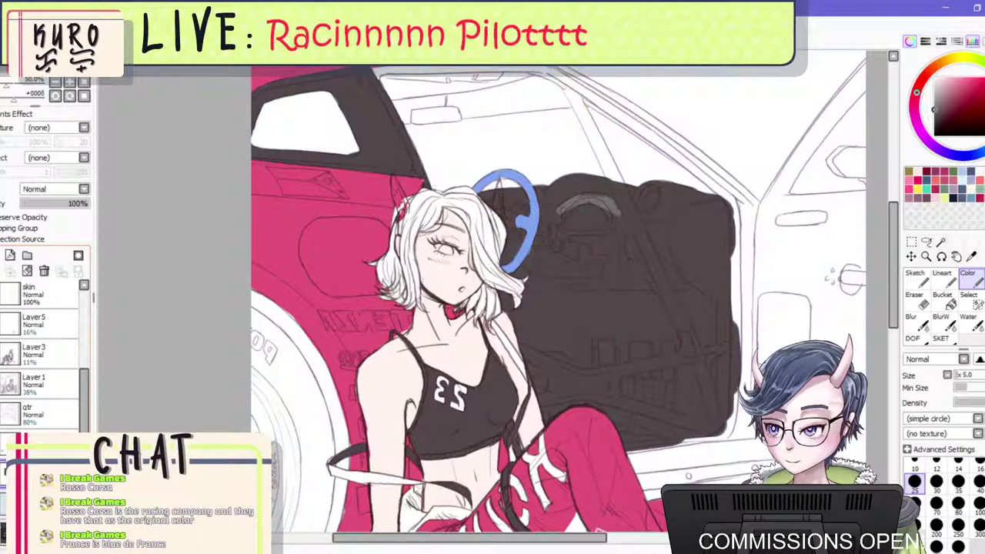
left_click(2, 533)
left_click(2, 508)
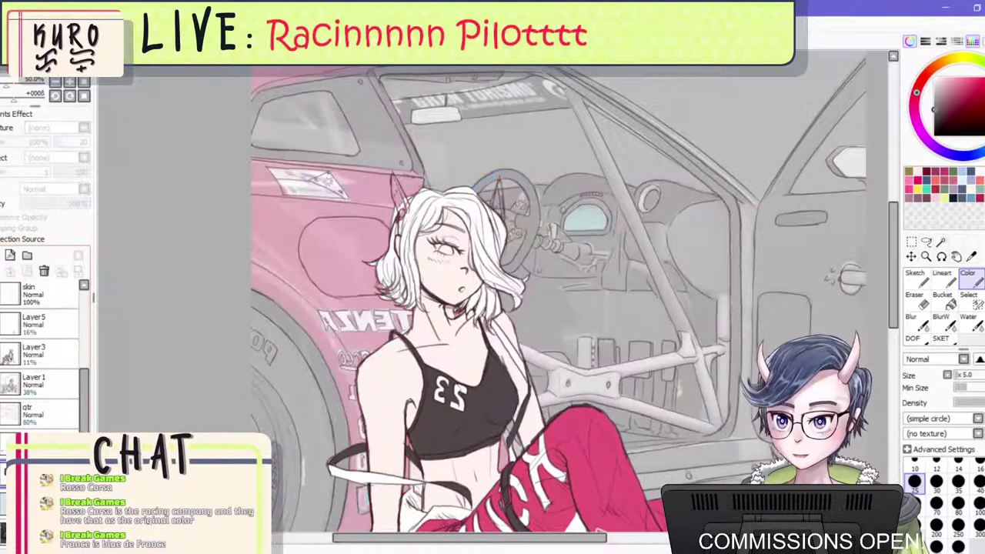
left_click(2, 508)
left_click(2, 533)
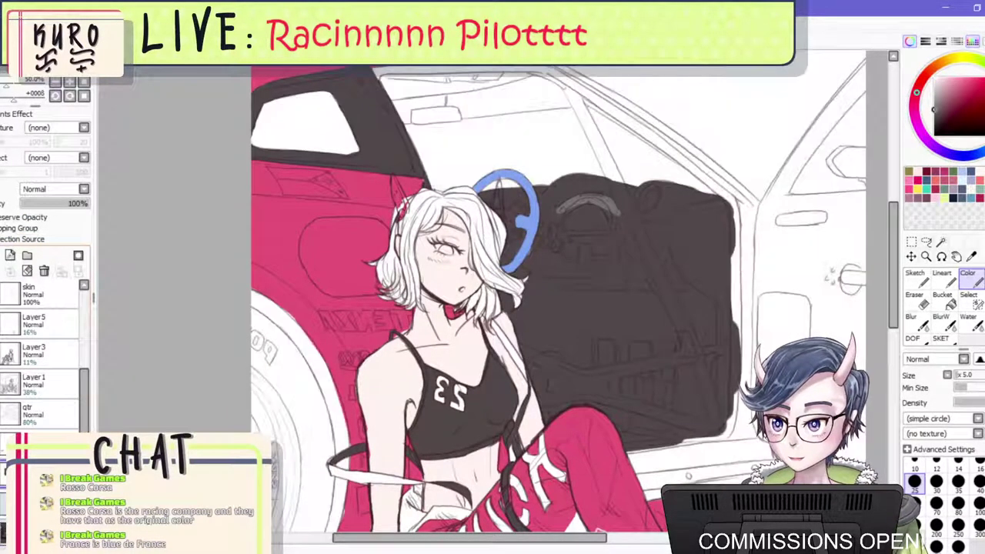
left_click(3, 533)
left_click(3, 534)
left_click(3, 505)
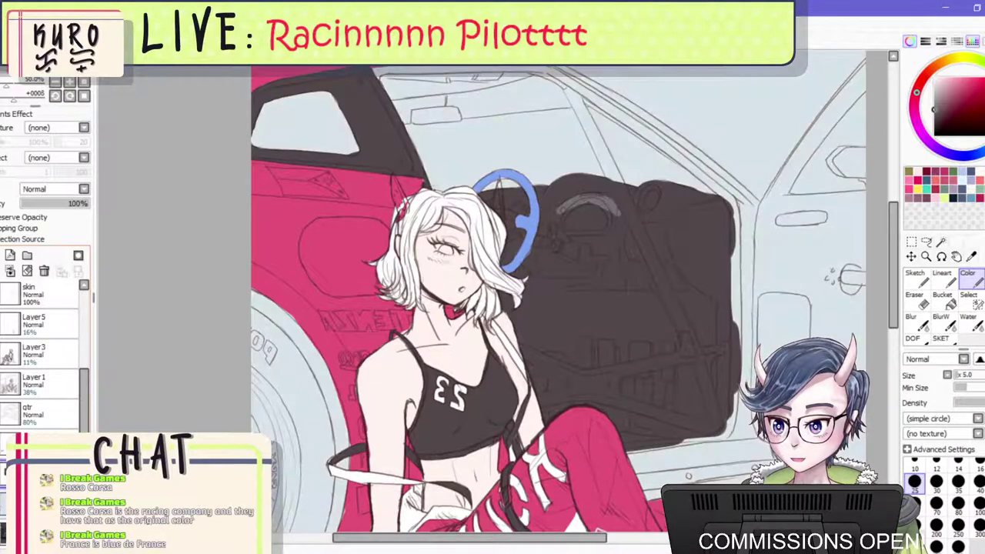
Turn off the mirrored view and paint the dashboard's upper part and passenger side dark grey over the charcoal interior.
key("h")
scroll(269, 179, "down", 3)
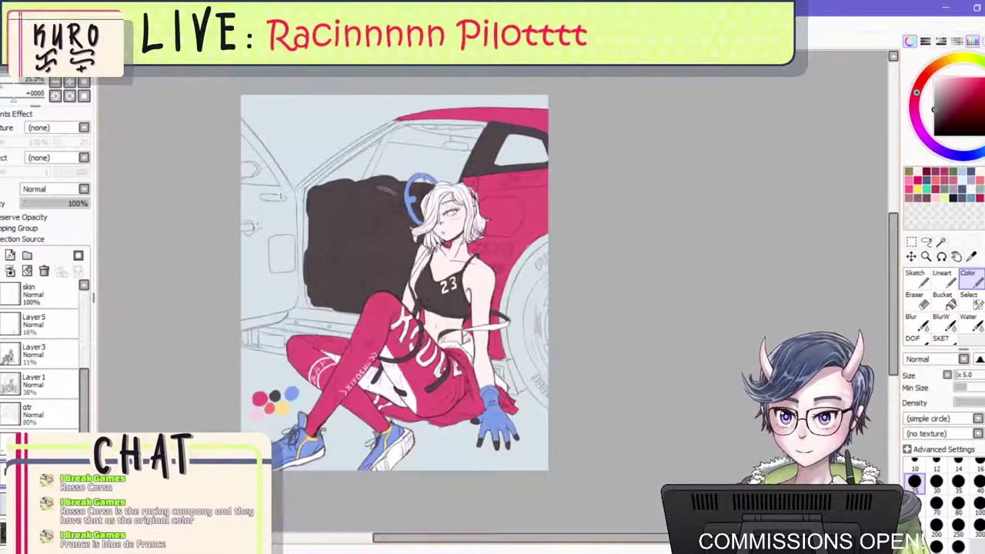
scroll(270, 179, "up", 7)
key("bracketright")
key("bracketright")
key("bracketright")
scroll(465, 224, "down", 2)
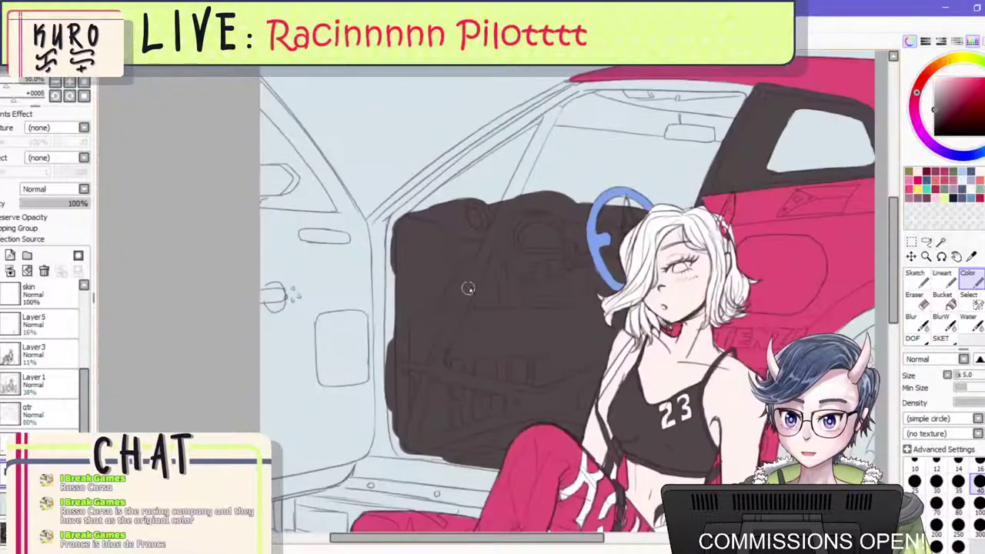
scroll(492, 287, "up", 1)
key("bracketleft")
key("bracketleft")
mouse_move(573, 261)
left_mouse_down()
mouse_move(618, 245)
mouse_move(566, 259)
mouse_move(585, 254)
left_mouse_up()
Paint the steering column dark grey up to the wheel's blue rim, undoing the stray strokes at its end.
key("bracketright")
mouse_move(562, 192)
left_mouse_down()
mouse_move(579, 160)
mouse_move(557, 155)
mouse_move(609, 177)
mouse_move(608, 165)
mouse_move(560, 150)
mouse_move(493, 168)
mouse_move(487, 188)
mouse_move(520, 161)
mouse_move(480, 177)
mouse_move(432, 164)
mouse_move(463, 161)
mouse_move(373, 179)
mouse_move(387, 240)
mouse_move(377, 200)
mouse_move(360, 191)
mouse_move(361, 246)
mouse_move(419, 259)
mouse_move(402, 282)
mouse_move(408, 218)
mouse_move(396, 240)
mouse_move(389, 218)
mouse_move(361, 235)
mouse_move(354, 310)
mouse_move(428, 288)
mouse_move(468, 263)
mouse_move(456, 205)
mouse_move(441, 187)
mouse_move(483, 246)
mouse_move(484, 210)
mouse_move(460, 231)
mouse_move(479, 188)
mouse_move(415, 189)
mouse_move(425, 273)
mouse_move(481, 241)
mouse_move(501, 180)
mouse_move(501, 266)
mouse_move(490, 215)
mouse_move(514, 303)
mouse_move(517, 288)
mouse_move(507, 305)
mouse_move(522, 275)
mouse_move(503, 267)
mouse_move(517, 308)
mouse_move(612, 227)
mouse_move(638, 244)
left_mouse_up()
key("ctrl+z")
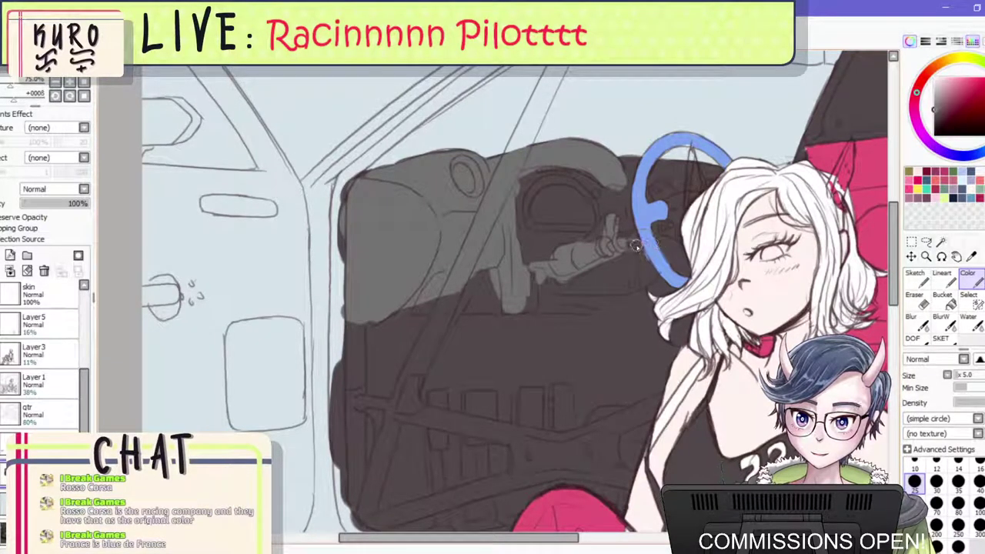
key("ctrl+z")
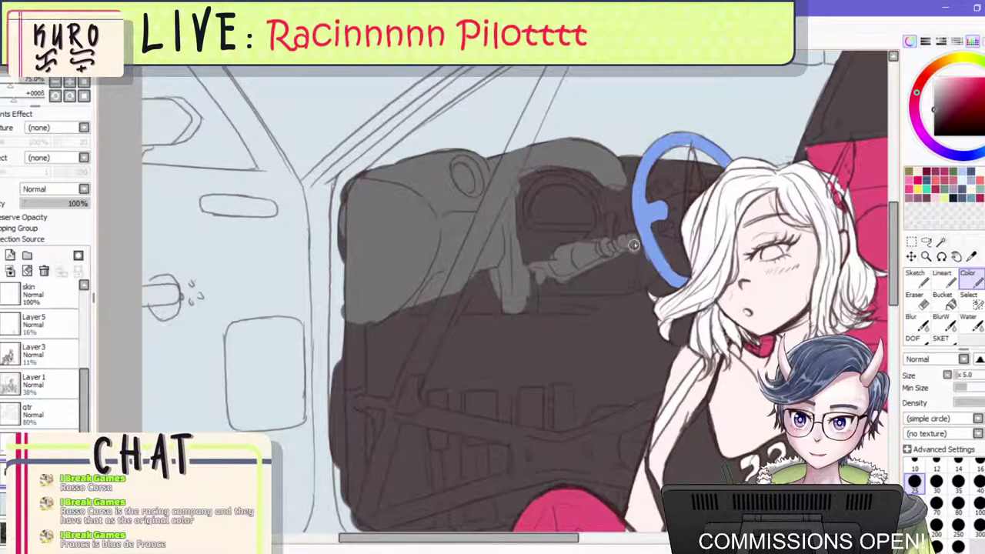
Paint the steering wheel's centre controls and the stalk above the steering column in dark grey with a smaller brush.
scroll(600, 260, "down", 3)
scroll(643, 230, "up", 4)
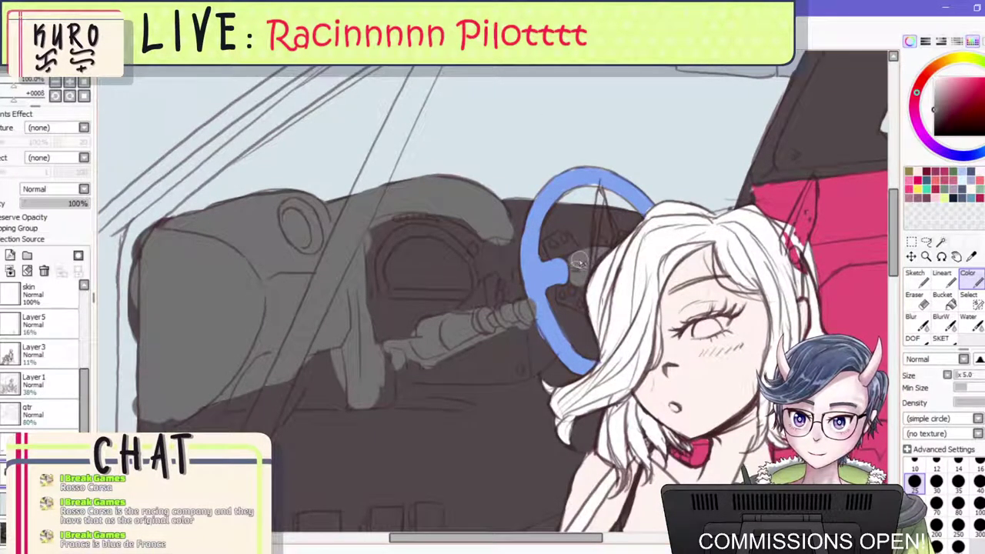
key("bracketleft")
key("bracketleft")
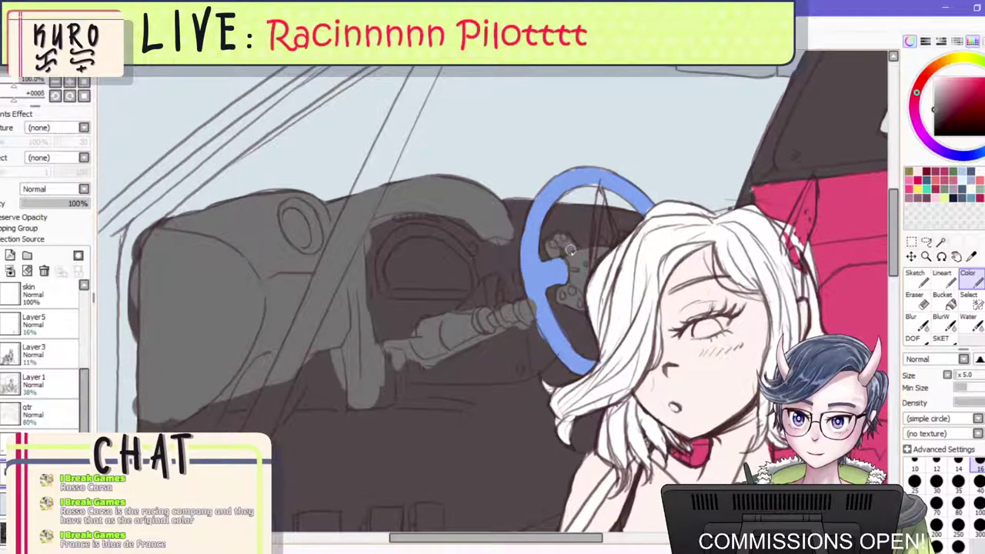
scroll(625, 250, "down", 2)
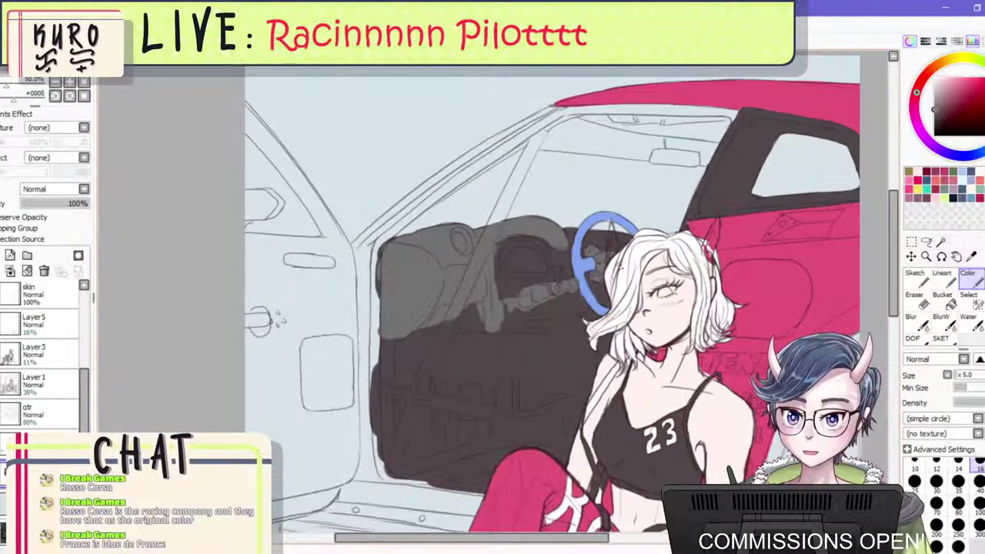
scroll(549, 271, "up", 2)
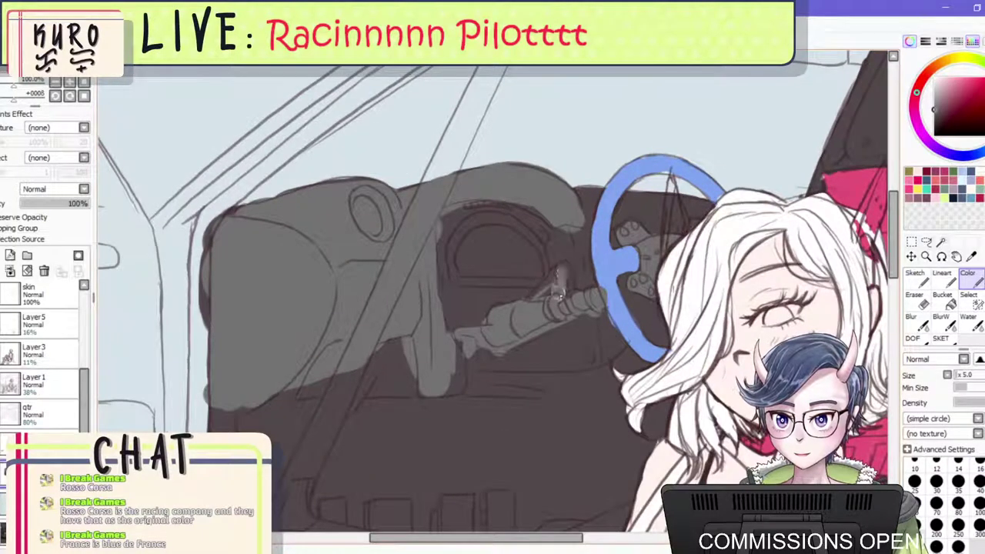
left_click_drag(560, 270, 529, 300)
scroll(546, 281, "down", 3)
scroll(477, 429, "up", 3)
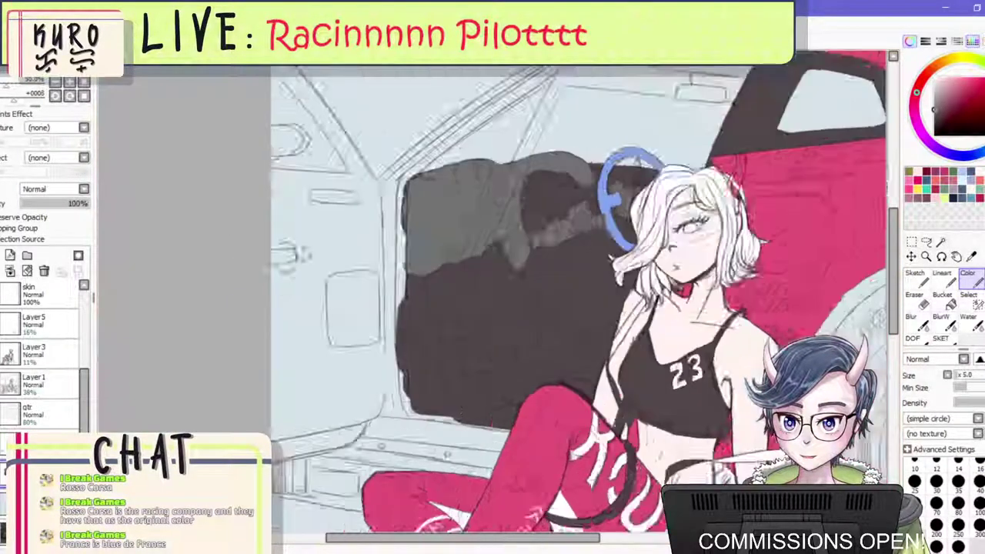
Paint the two long pedals and their floor base in grey in the lower part of the car interior.
mouse_move(457, 300)
left_mouse_down()
mouse_move(462, 231)
mouse_move(451, 209)
mouse_move(471, 214)
left_mouse_up()
mouse_move(467, 277)
left_mouse_down()
mouse_move(461, 323)
mouse_move(472, 388)
left_mouse_up()
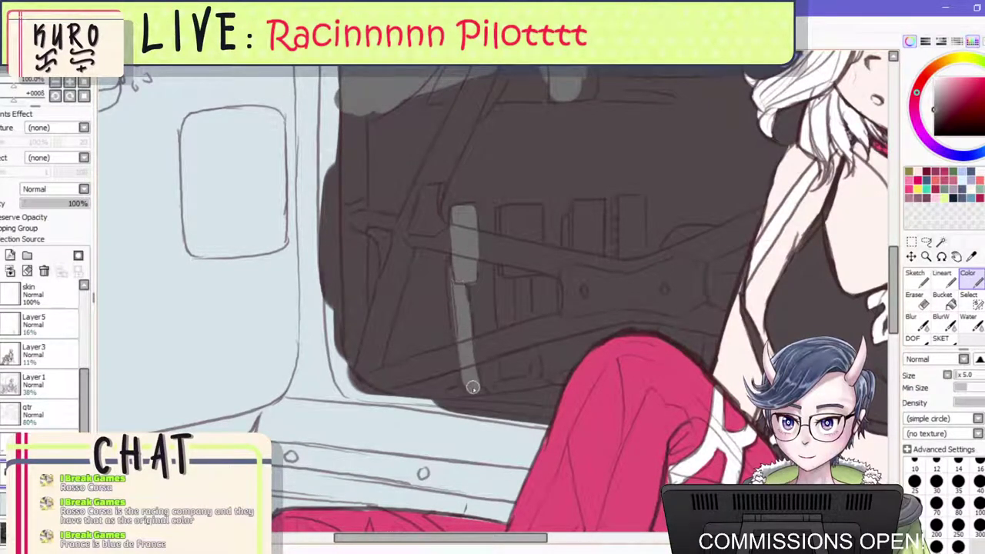
mouse_move(516, 281)
left_mouse_down()
mouse_move(521, 353)
mouse_move(503, 217)
mouse_move(530, 209)
mouse_move(537, 262)
mouse_move(539, 240)
mouse_move(518, 256)
mouse_move(525, 269)
mouse_move(512, 220)
mouse_move(531, 361)
mouse_move(513, 384)
mouse_move(505, 270)
mouse_move(517, 365)
left_mouse_up()
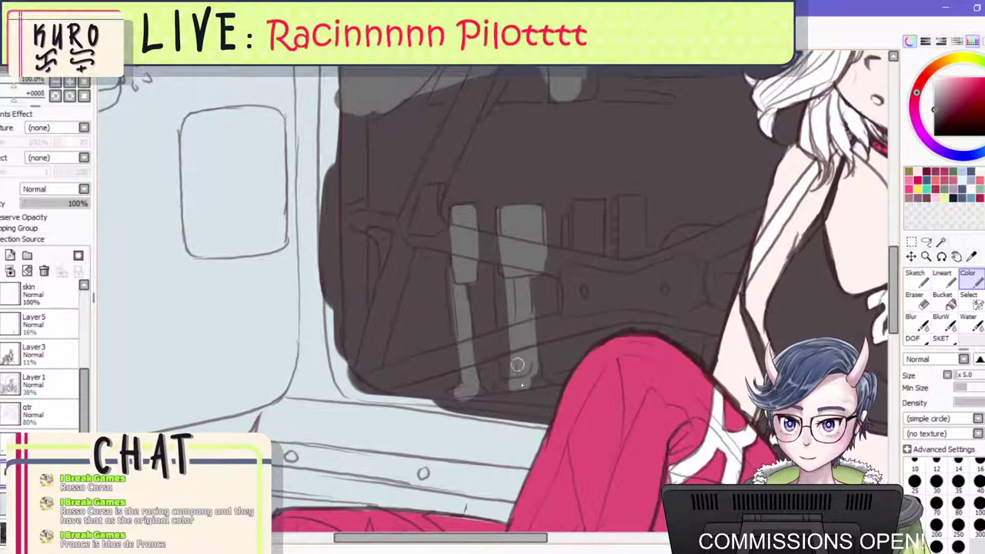
left_click_drag(500, 263, 507, 316)
mouse_move(473, 393)
left_mouse_down()
mouse_move(546, 389)
mouse_move(511, 413)
mouse_move(499, 401)
mouse_move(580, 396)
mouse_move(504, 401)
left_mouse_up()
Paint the two shorter pedal pads beside the long pedals grey with a larger brush.
key("bracketright")
key("bracketright")
key("bracketright")
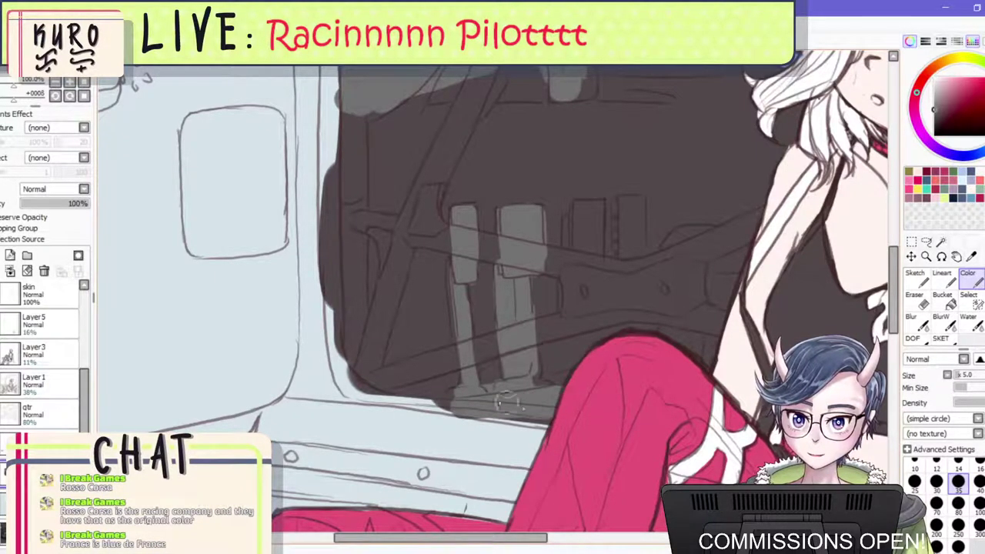
mouse_move(573, 216)
left_mouse_down()
mouse_move(583, 269)
mouse_move(589, 235)
mouse_move(626, 209)
mouse_move(623, 251)
mouse_move(633, 209)
mouse_move(624, 220)
left_mouse_up()
key("bracketleft")
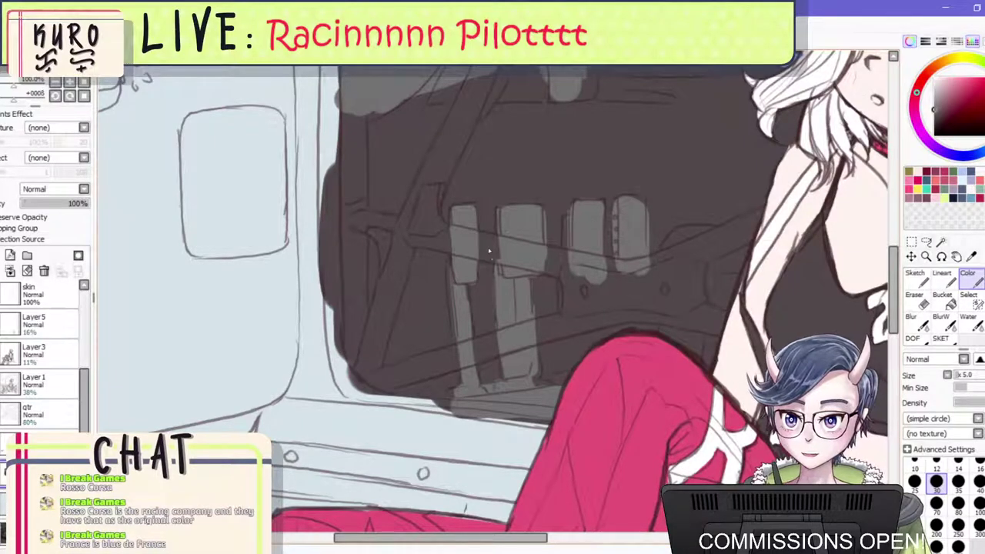
Extend the dashboard's grey along its lower edge on the passenger side and check the whole picture.
scroll(489, 251, "down", 2)
left_click_drag(494, 144, 495, 180)
scroll(495, 182, "up", 1)
left_click_drag(478, 212, 407, 245)
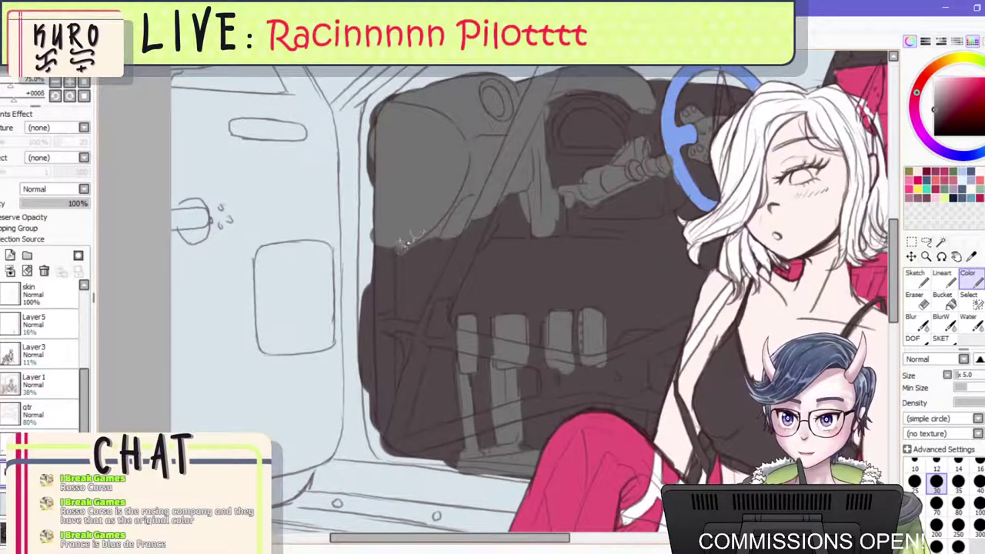
scroll(405, 241, "down", 4)
scroll(609, 210, "up", 2)
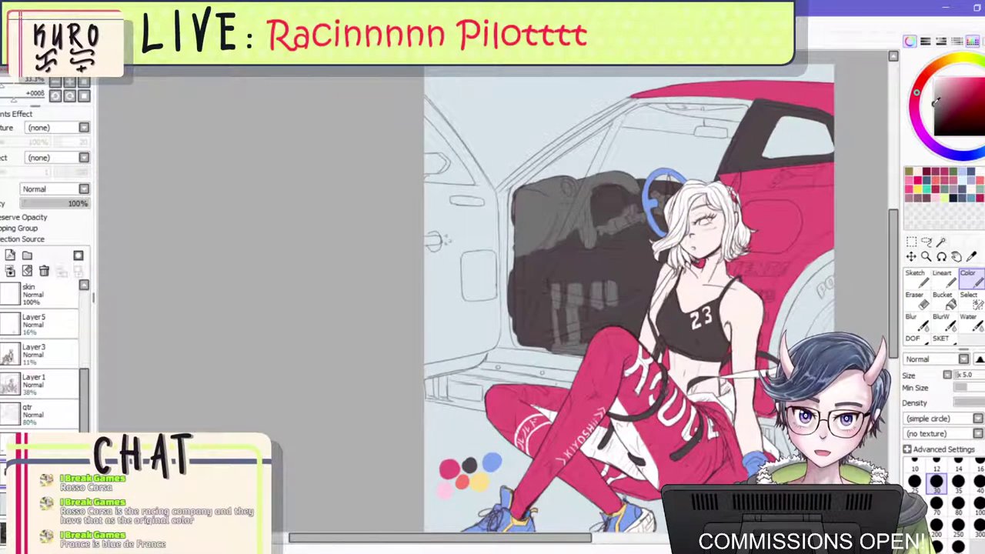
scroll(559, 211, "up", 1)
key("[")
left_click_drag(633, 109, 581, 217)
left_click_drag(620, 116, 577, 215)
key("ctrl+z")
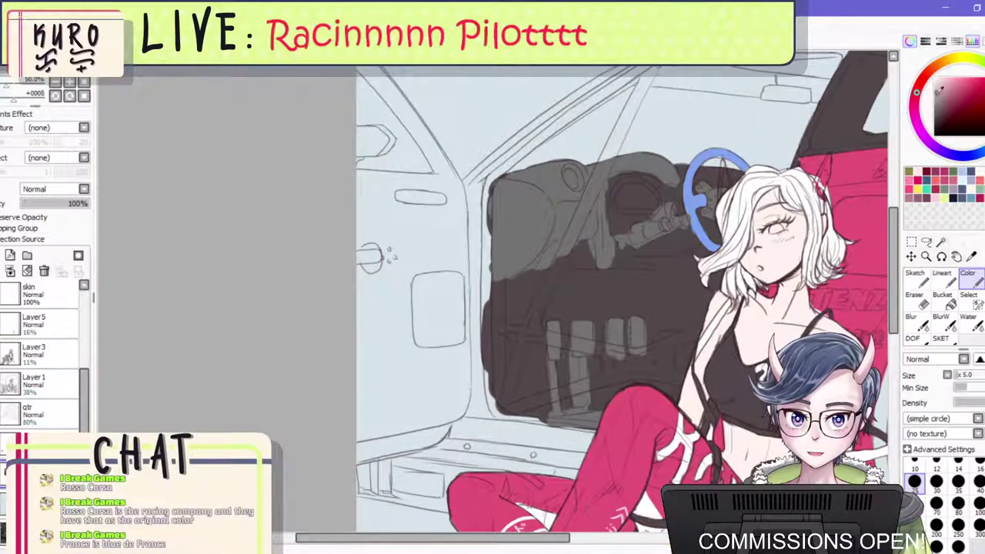
mouse_move(636, 97)
left_mouse_down()
mouse_move(597, 194)
mouse_move(603, 184)
mouse_move(621, 121)
mouse_move(517, 351)
left_mouse_up()
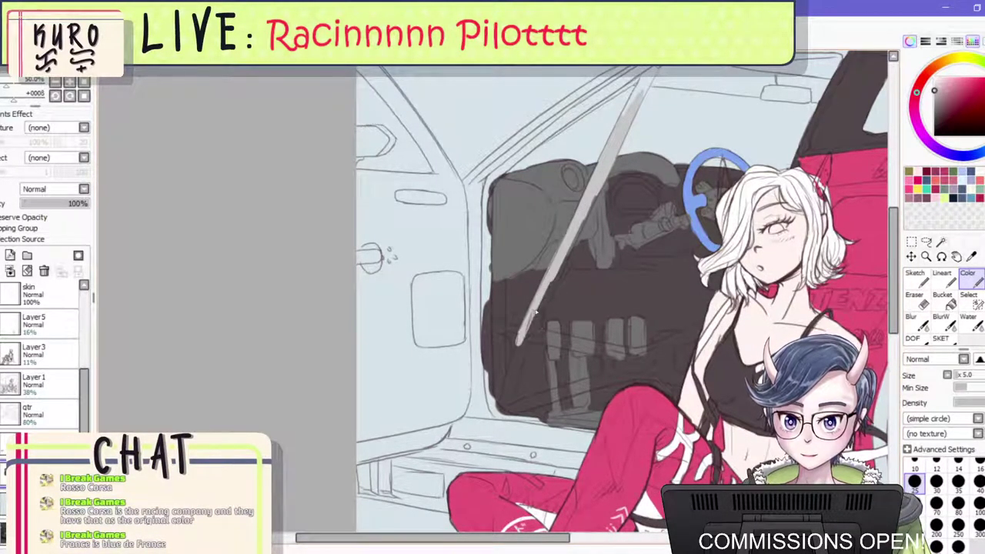
key("ctrl+z")
key("ctrl+z")
Switch to near-white and paint the diagonal roll-cage bar from the windscreen pillar down to the door sill.
left_click_drag(942, 75, 934, 76)
key("ctrl+z")
left_click_drag(636, 98, 595, 184)
mouse_move(627, 115)
left_mouse_down()
mouse_move(513, 363)
mouse_move(503, 409)
left_mouse_up()
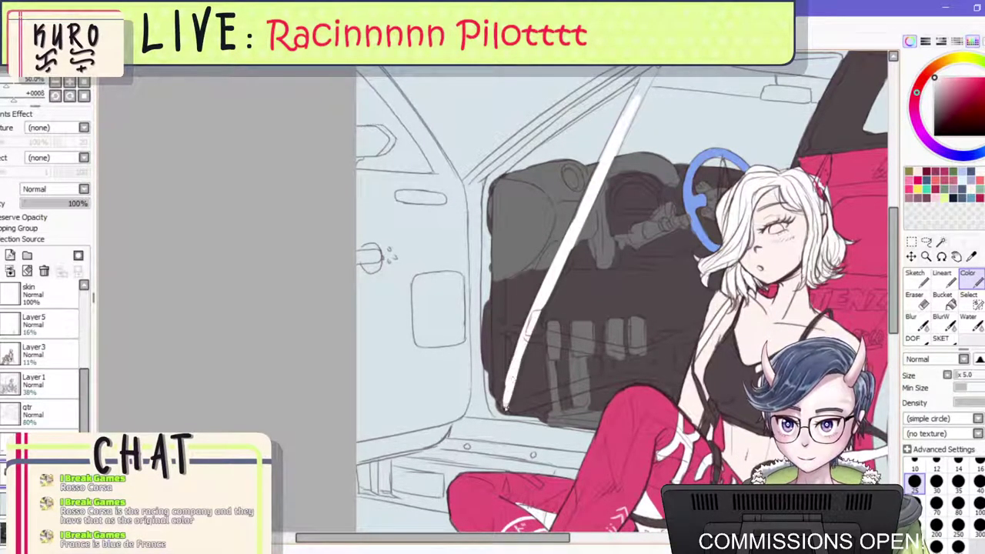
Paint the small white bracket branching off the roll-cage bar towards the door frame, undoing the extra vertical stroke.
scroll(531, 328, "up", 2)
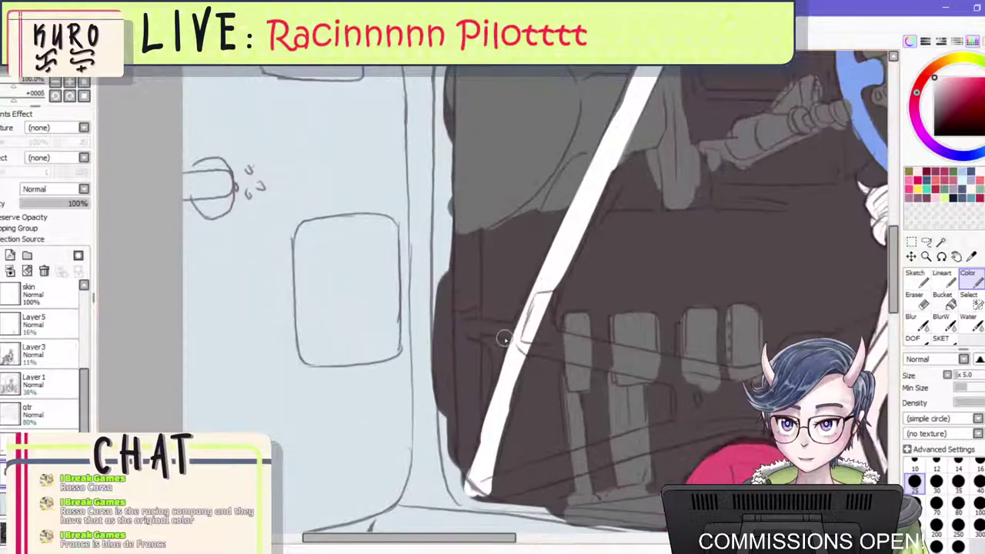
left_click_drag(494, 336, 496, 391)
key("ctrl+z")
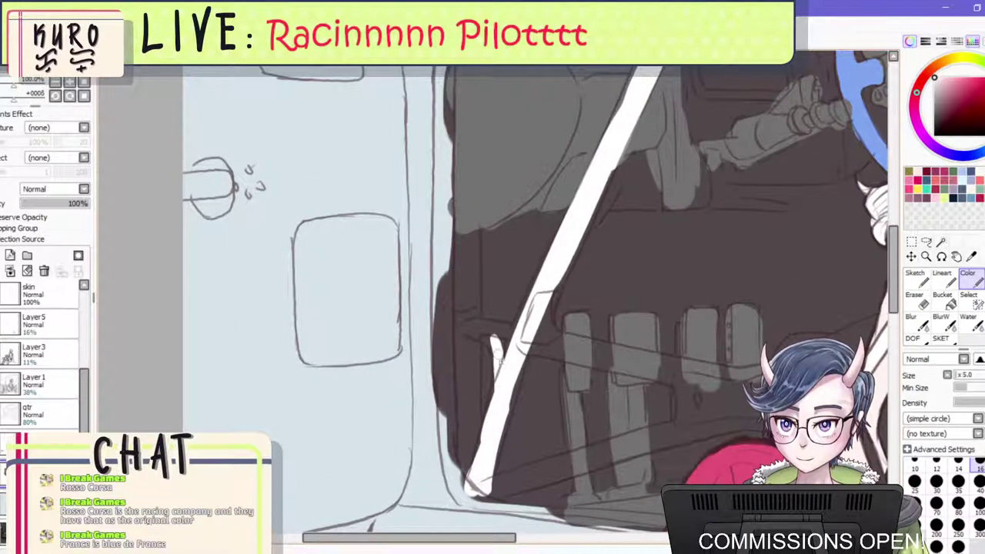
left_click_drag(500, 341, 478, 331)
left_click_drag(464, 251, 462, 336)
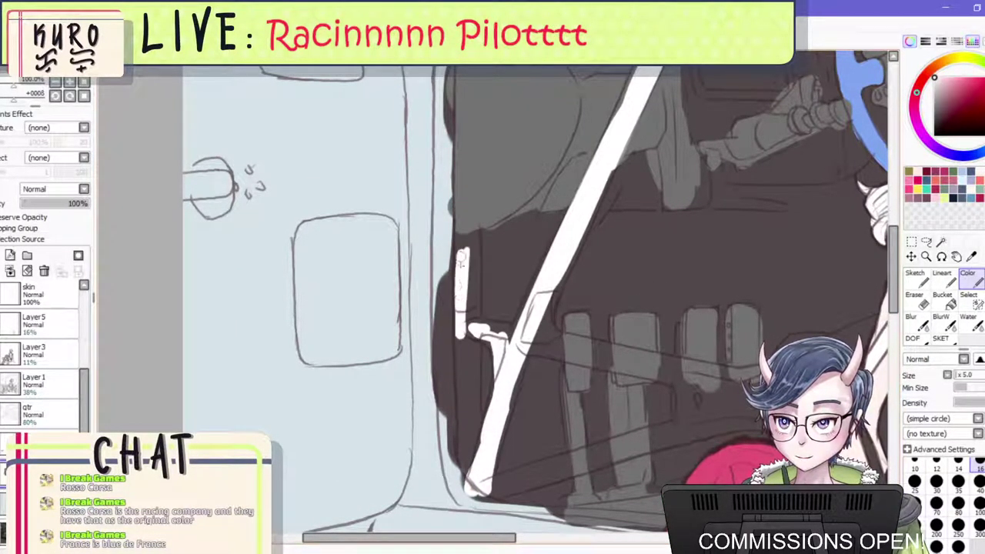
key("ctrl+z")
Reveal the car reference photo, raise its layer opacity to 100% to study the door frame, and cover it again.
left_click(1, 504)
left_click(2, 533)
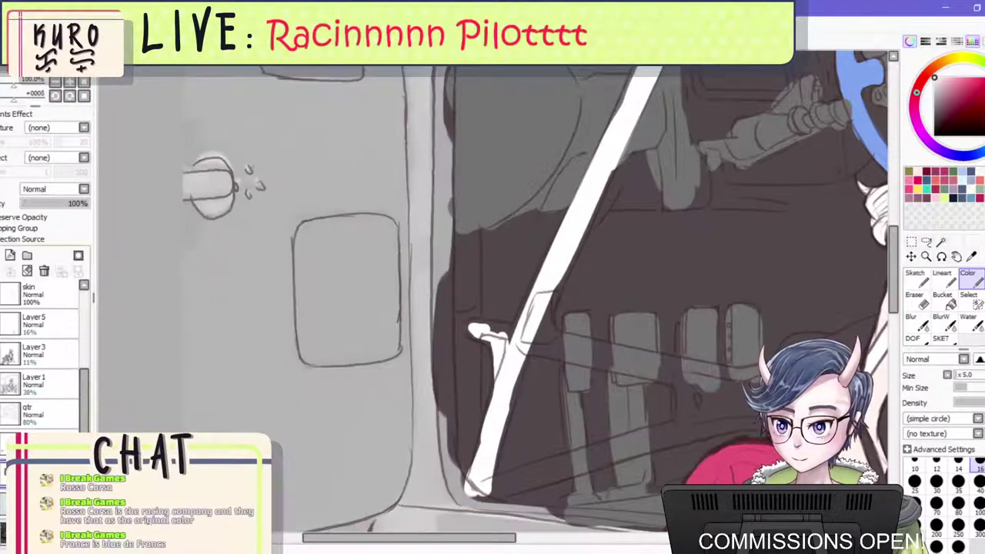
left_click(34, 534)
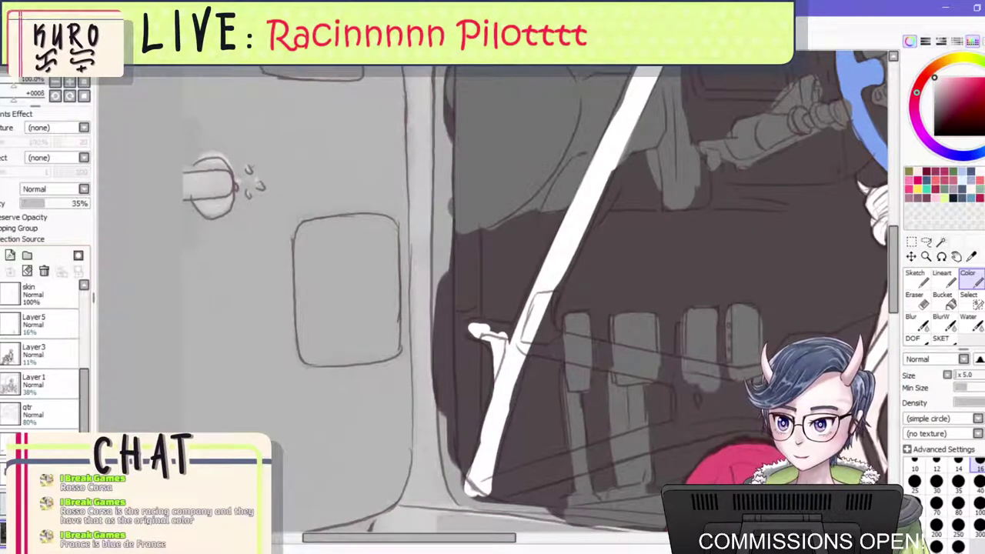
left_click_drag(46, 203, 98, 204)
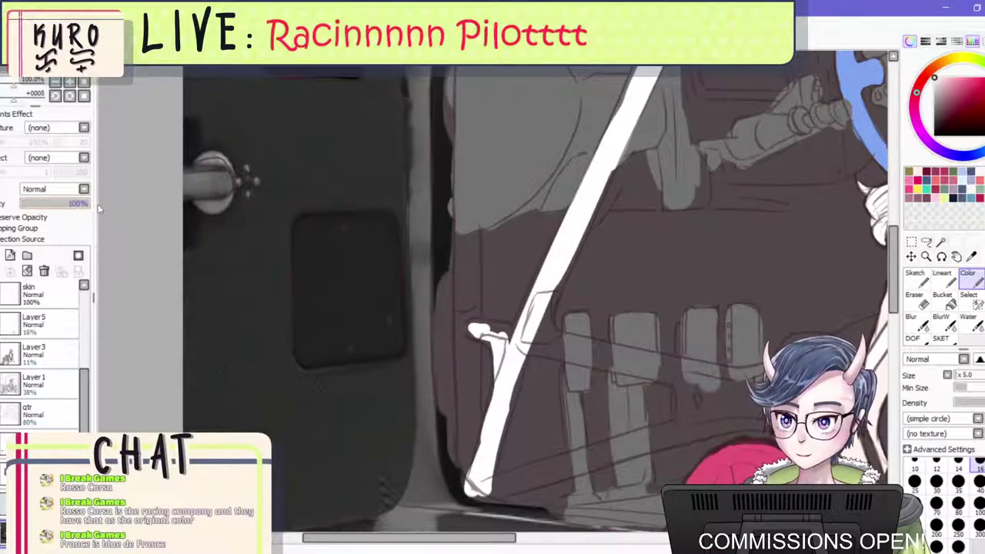
left_click(2, 477)
left_click(2, 477)
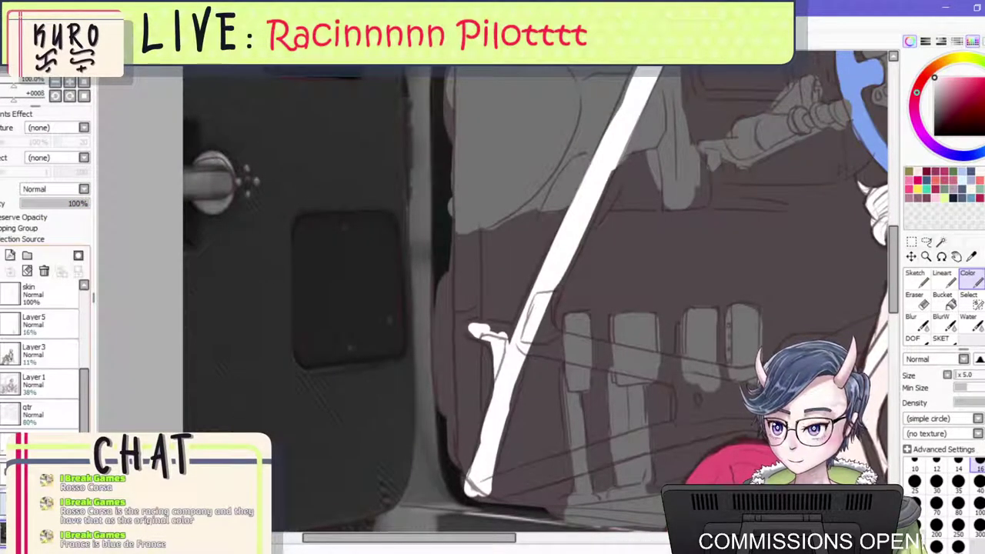
left_click(2, 534)
left_click(2, 504)
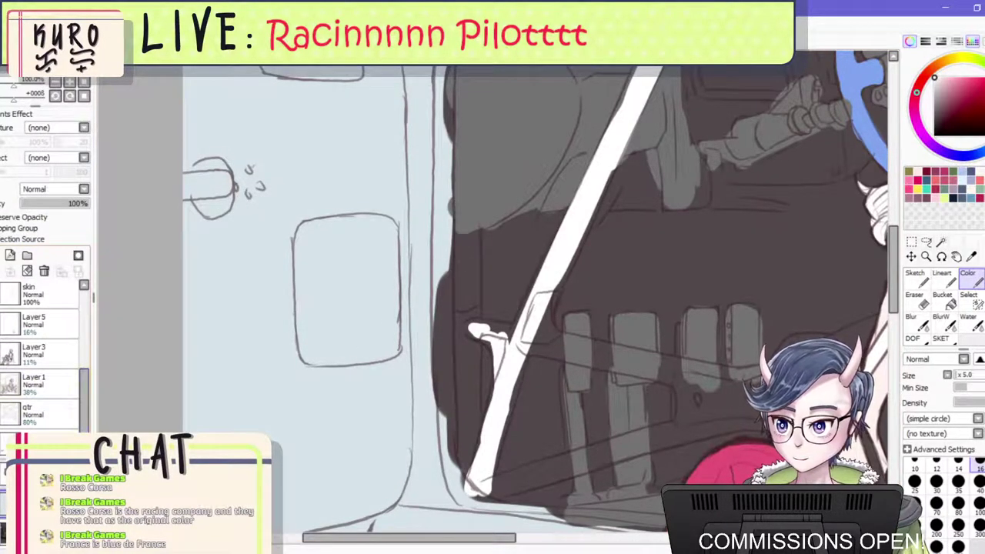
Paint the upright white roll-cage bar along the door frame, undoing the stray stroke, and check the picture mirrored.
mouse_move(465, 260)
left_mouse_down()
mouse_move(461, 246)
mouse_move(472, 396)
mouse_move(463, 465)
mouse_move(477, 242)
mouse_move(472, 275)
mouse_move(473, 268)
left_mouse_up()
key("ctrl+z")
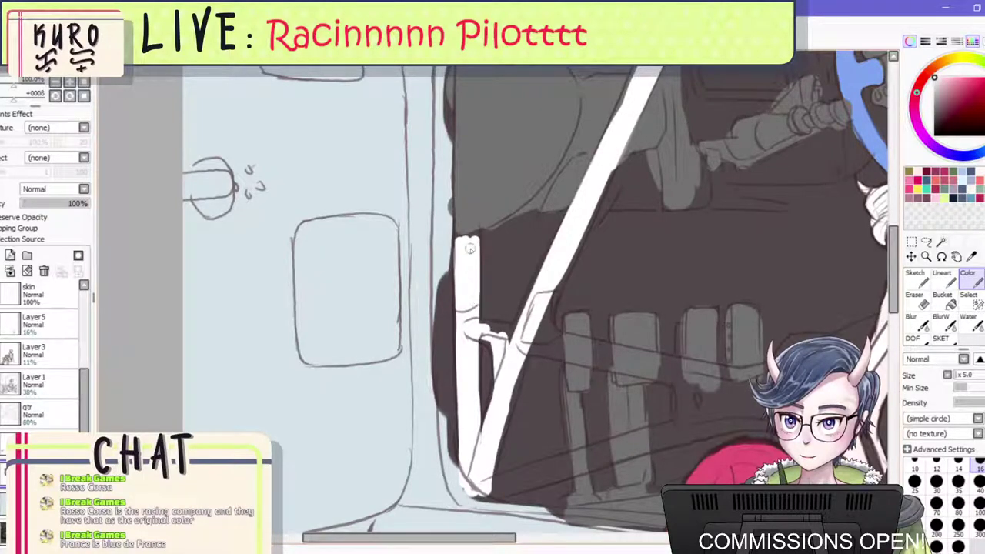
scroll(515, 265, "down", 5)
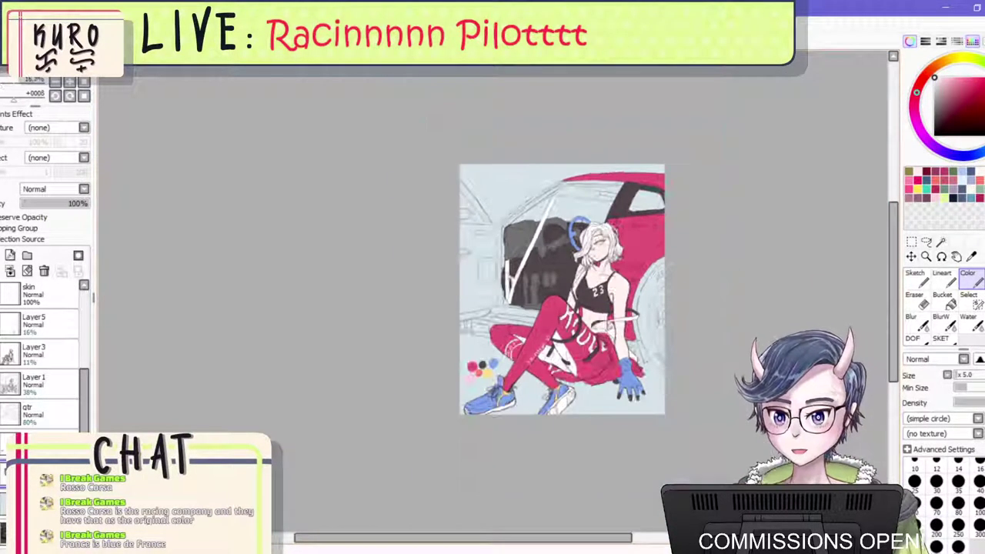
key("h")
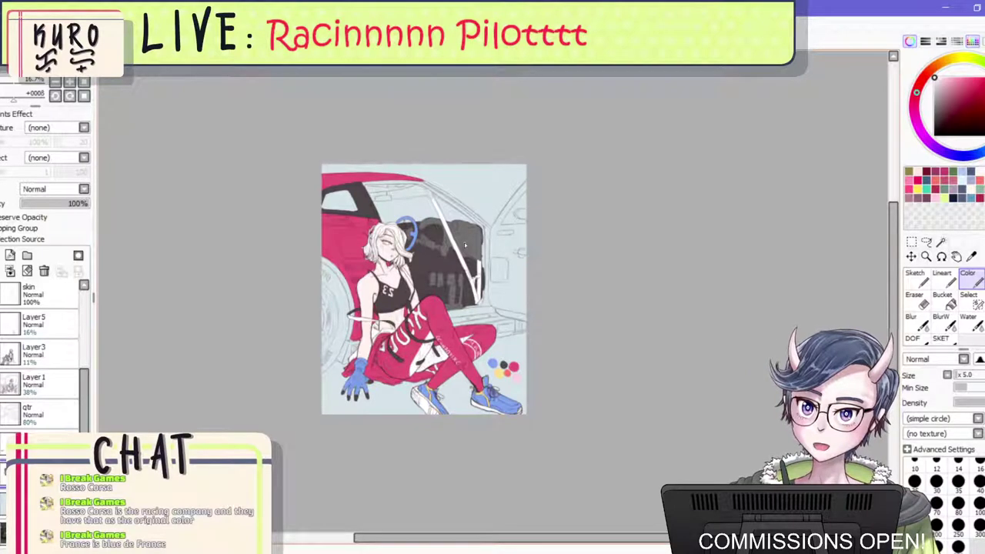
scroll(465, 245, "up", 4)
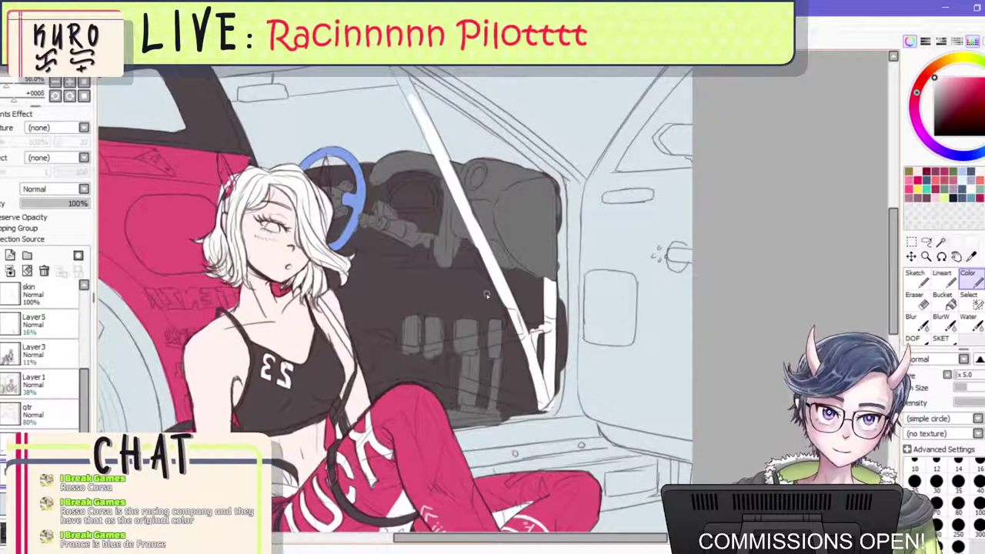
scroll(526, 302, "up", 2)
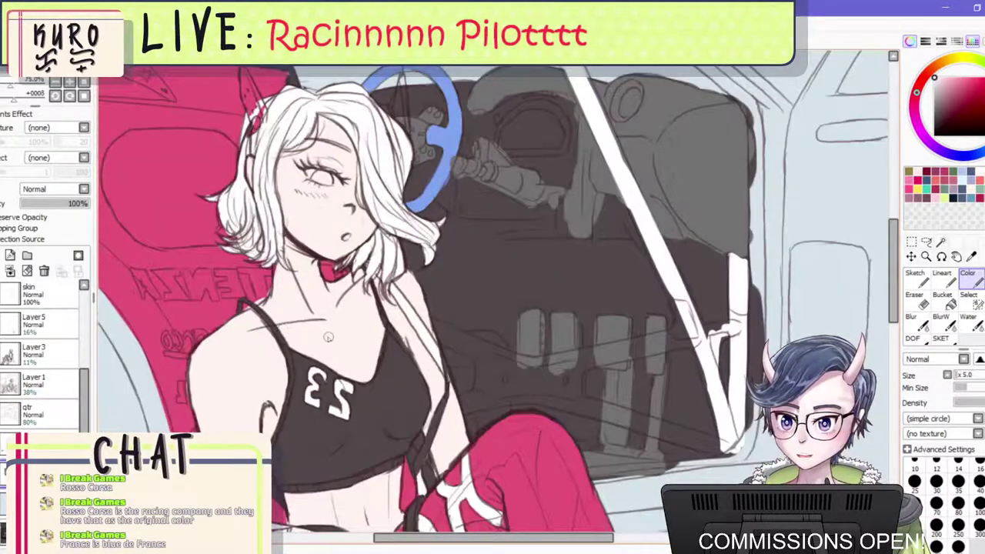
Paint the white cross-bar from the roll-cage joint over the pedals and thicken the lower diagonal bar below the joint.
key("ctrl+z")
mouse_move(548, 375)
left_mouse_down()
mouse_move(650, 342)
mouse_move(679, 344)
mouse_move(682, 319)
mouse_move(691, 333)
mouse_move(675, 345)
mouse_move(734, 323)
left_mouse_up()
scroll(723, 338, "up", 2)
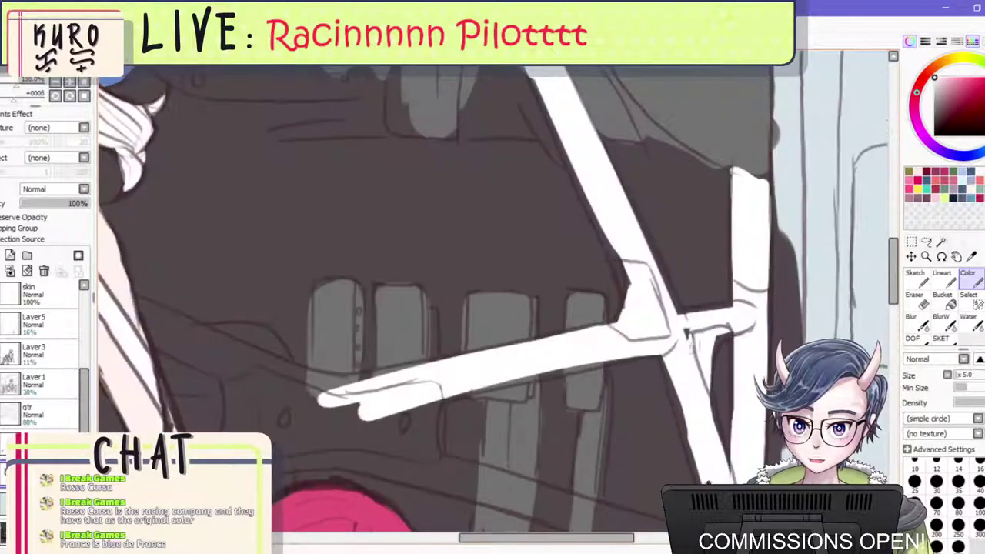
left_click_drag(673, 357, 688, 443)
left_click_drag(671, 376, 699, 464)
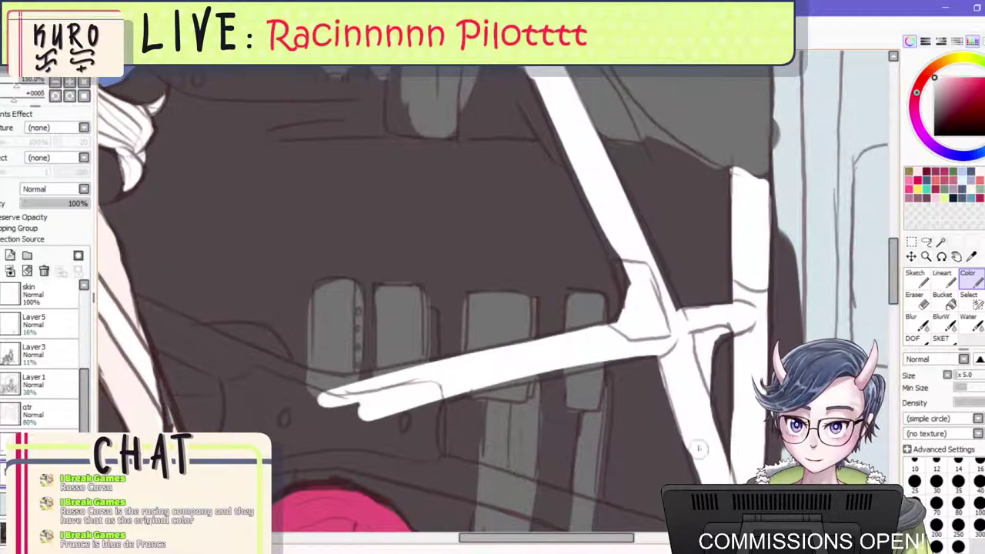
key("ctrl+z")
key("ctrl+z")
left_click_drag(665, 345, 702, 462)
Hide the hair, clothes and skin colour layers to expose the car interior behind the pilot.
scroll(674, 363, "down", 3)
scroll(486, 391, "up", 2)
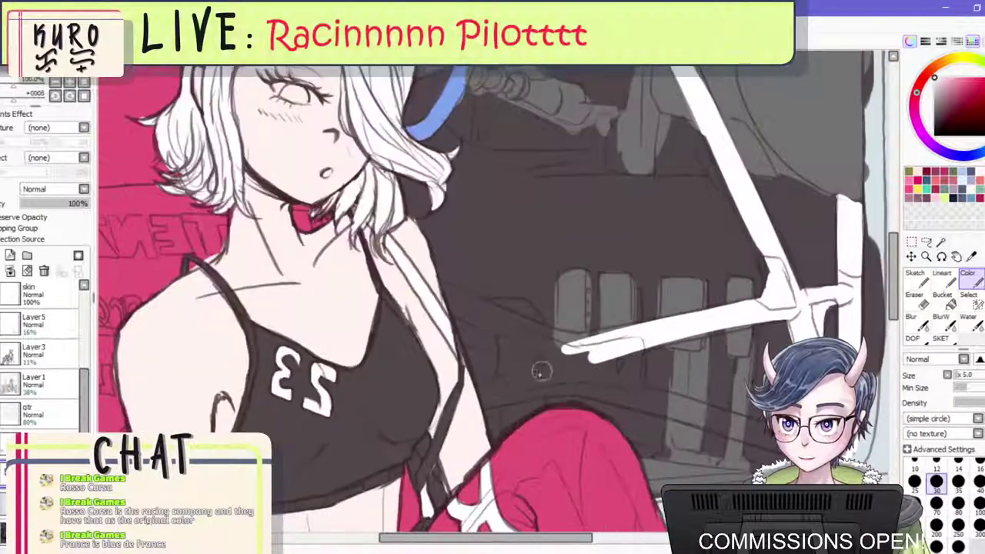
left_click_drag(85, 386, 84, 310)
left_click(57, 385)
left_click(3, 385)
left_click(3, 354)
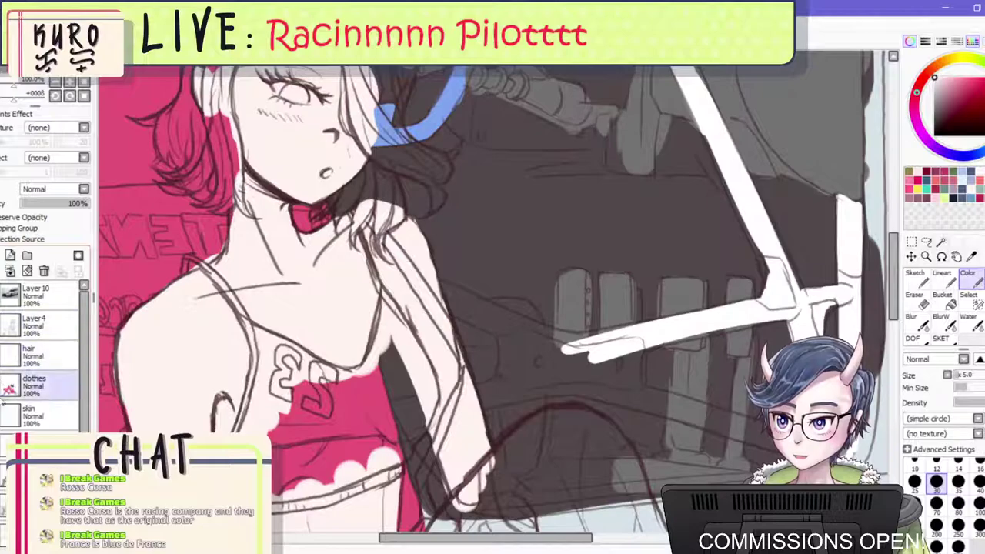
left_click(2, 416)
scroll(42, 357, "down", 3)
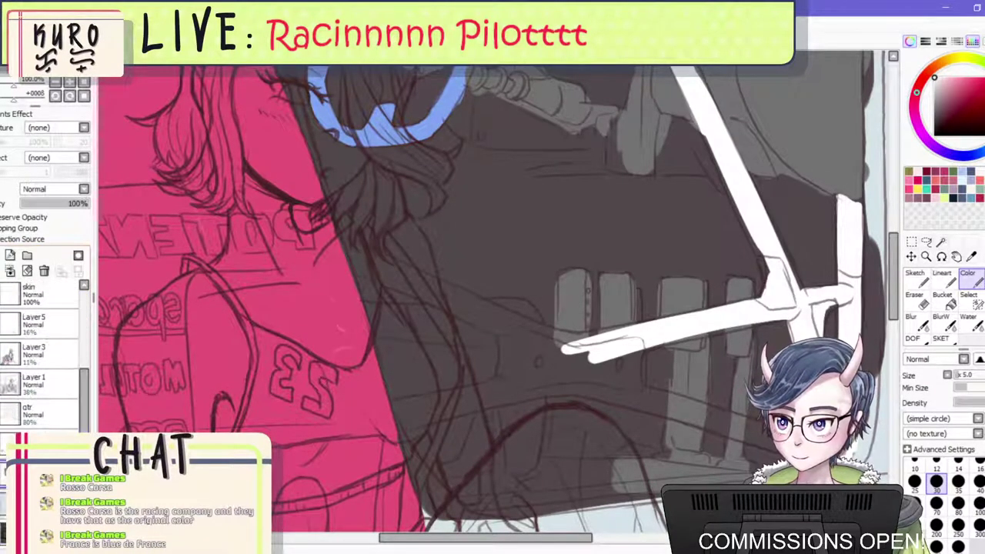
Paint the lower white roll-cage bar from the crimson body panel across below the pedals to the door-sill corner.
left_click_drag(496, 163, 446, 172)
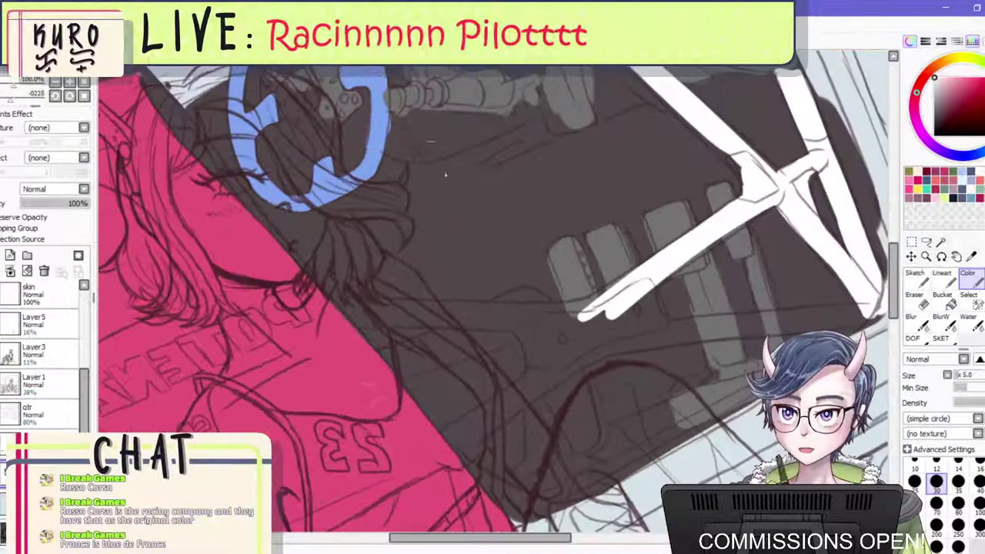
key("bracketright")
key("bracketleft")
key("bracketleft")
mouse_move(451, 441)
left_mouse_down()
mouse_move(549, 378)
mouse_move(449, 437)
mouse_move(577, 360)
left_mouse_up()
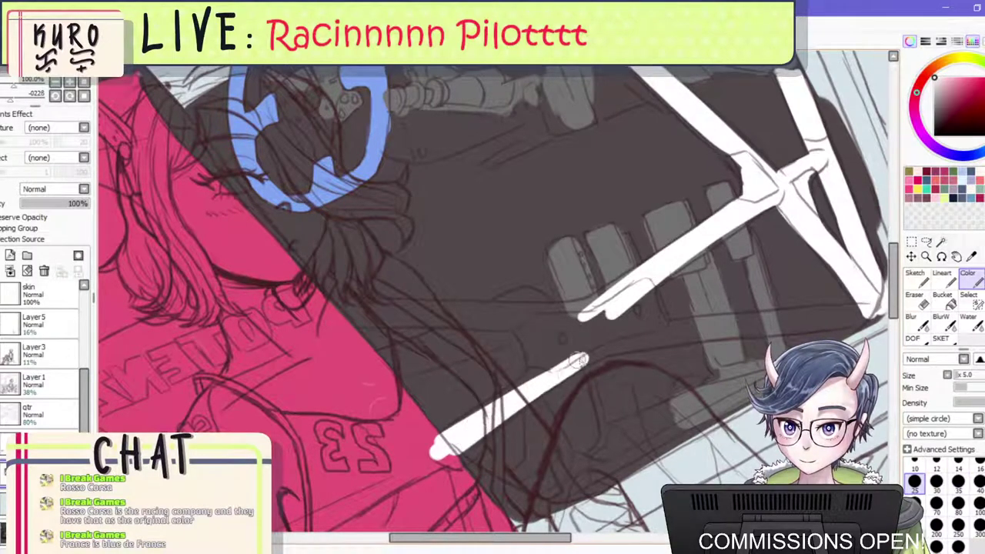
mouse_move(485, 420)
left_mouse_down()
mouse_move(627, 339)
mouse_move(686, 330)
left_mouse_up()
mouse_move(591, 351)
left_mouse_down()
mouse_move(808, 319)
mouse_move(769, 325)
left_mouse_up()
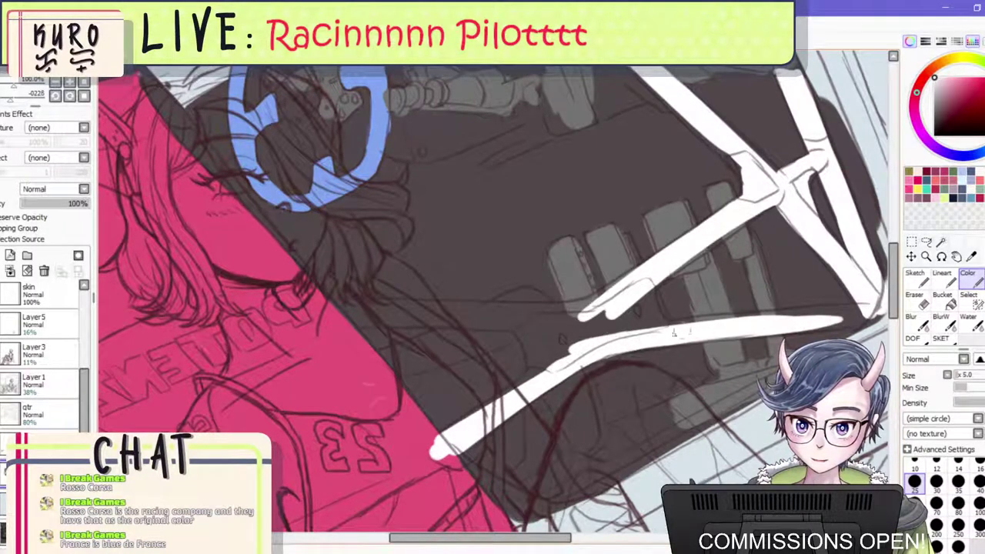
left_click_drag(693, 333, 869, 311)
Fill the connecting plate between the two crossing roll-cage bars with white up to its line art.
mouse_move(737, 321)
left_mouse_down()
mouse_move(624, 331)
mouse_move(645, 298)
mouse_move(651, 314)
left_mouse_up()
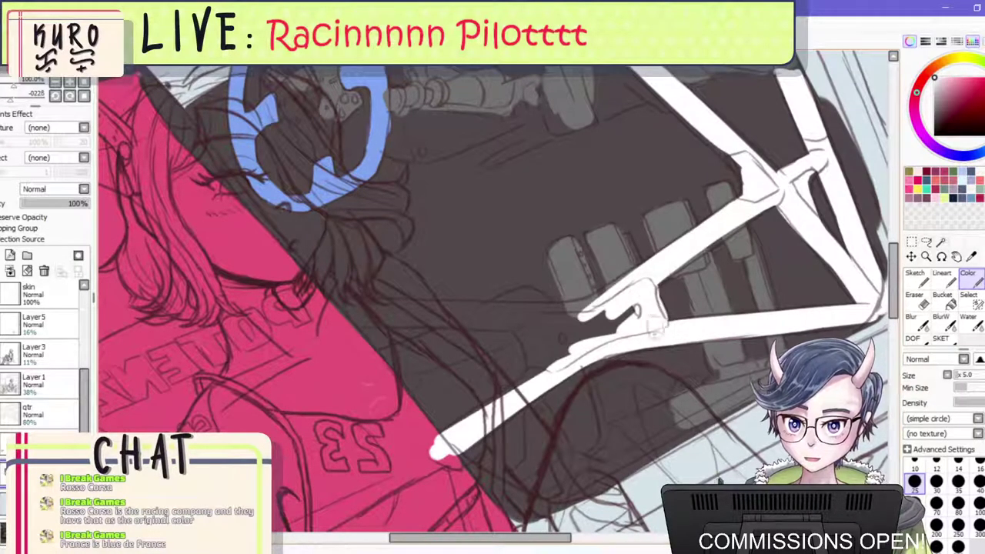
mouse_move(526, 330)
left_mouse_down()
mouse_move(542, 363)
mouse_move(531, 386)
mouse_move(579, 344)
mouse_move(572, 358)
mouse_move(563, 339)
mouse_move(543, 342)
mouse_move(549, 326)
mouse_move(533, 329)
mouse_move(619, 299)
mouse_move(639, 282)
mouse_move(614, 290)
mouse_move(648, 273)
left_mouse_up()
key("[")
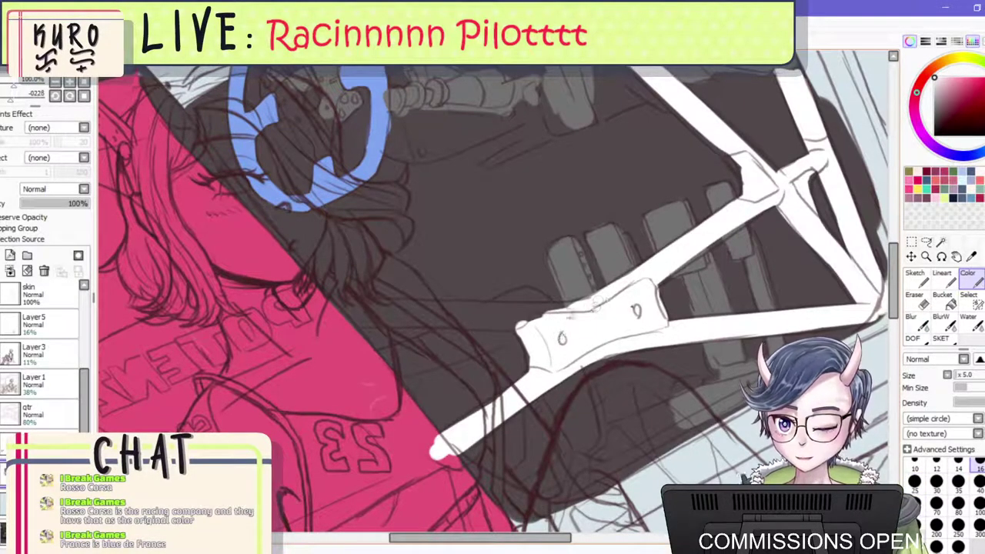
left_click_drag(597, 303, 539, 310)
Paint the remaining white bar from the connecting plate up behind the pilot's hair with a smaller brush, undoing the misplaced stroke.
left_click_drag(309, 306, 525, 306)
key("ctrl+z")
mouse_move(343, 306)
left_mouse_down()
mouse_move(546, 315)
mouse_move(472, 322)
left_mouse_up()
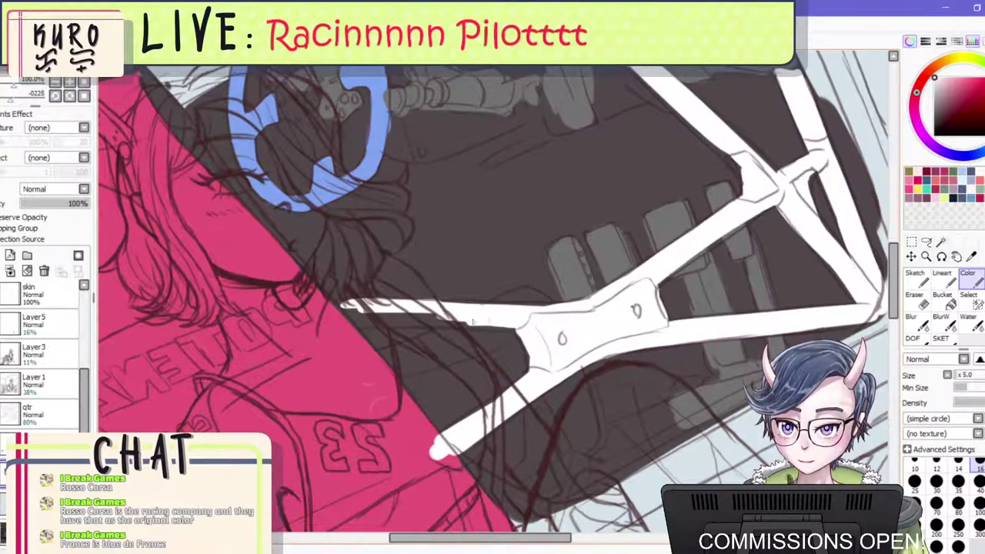
key("h")
mouse_move(629, 292)
left_mouse_down()
mouse_move(617, 242)
mouse_move(565, 183)
mouse_move(540, 284)
mouse_move(590, 183)
mouse_move(511, 334)
left_mouse_up()
key("[")
key("[")
left_click_drag(520, 311, 561, 228)
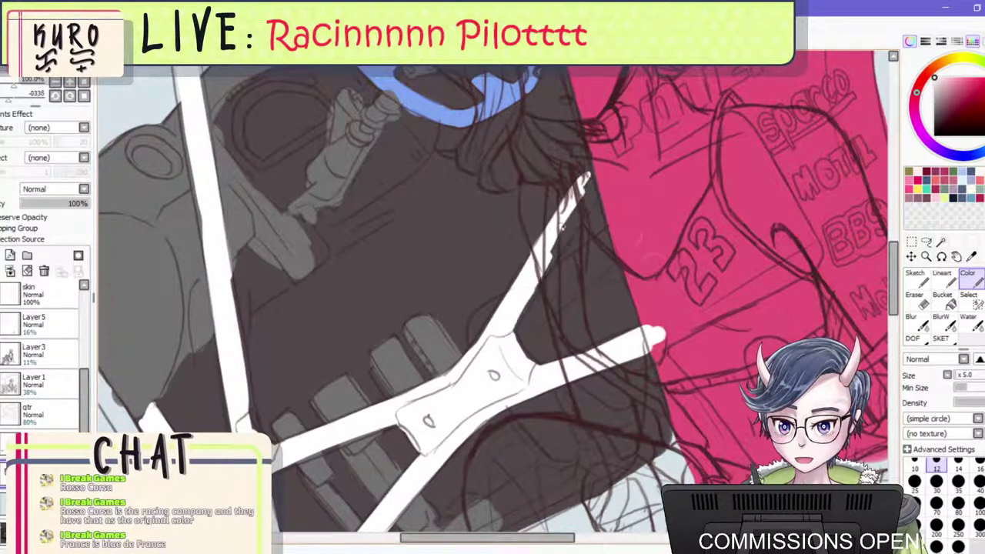
mouse_move(584, 182)
left_mouse_down()
mouse_move(508, 341)
mouse_move(544, 368)
left_mouse_up()
Examine the finished roll cage up close and across the whole picture with the pale blue background hidden.
scroll(677, 146, "down", 2)
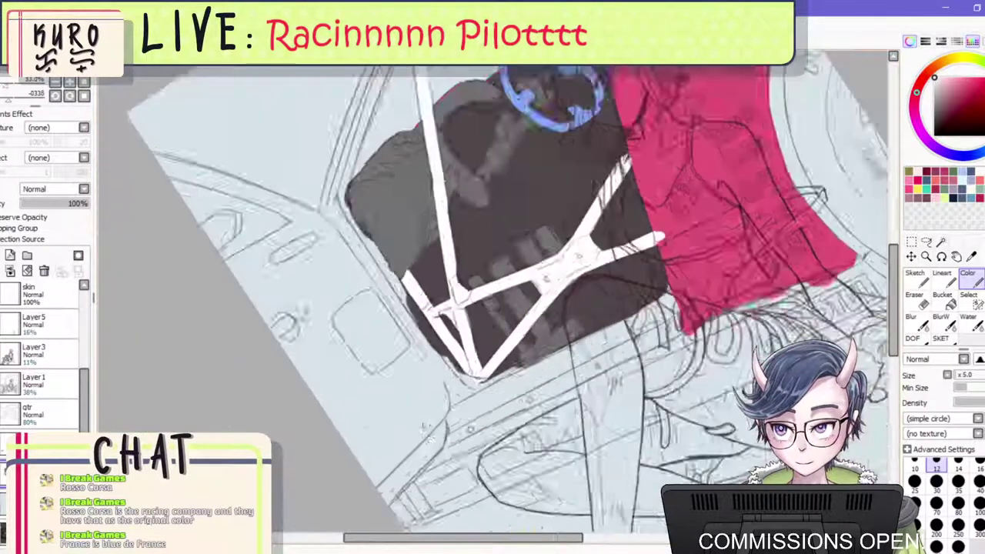
scroll(519, 327, "up", 2)
scroll(713, 190, "up", 2)
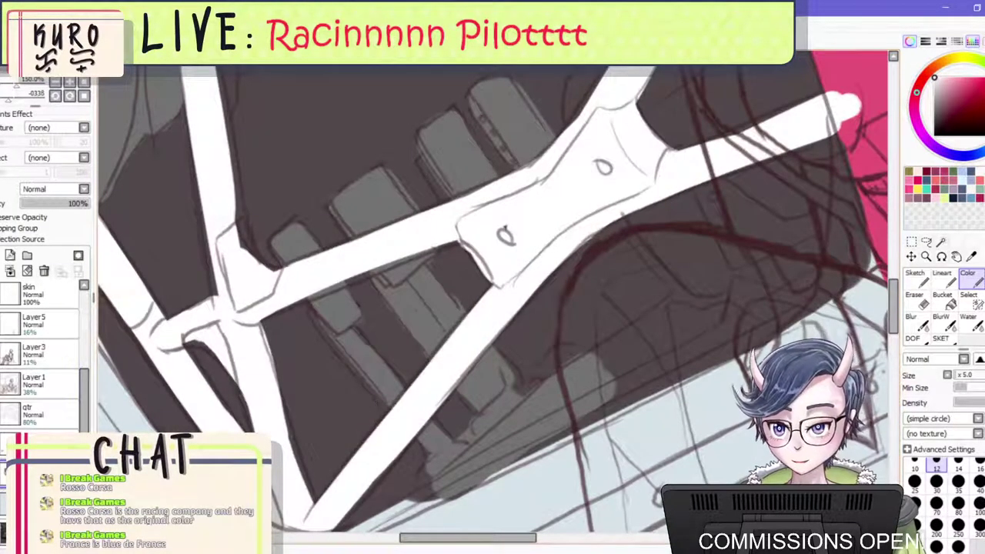
scroll(561, 304, "down", 1)
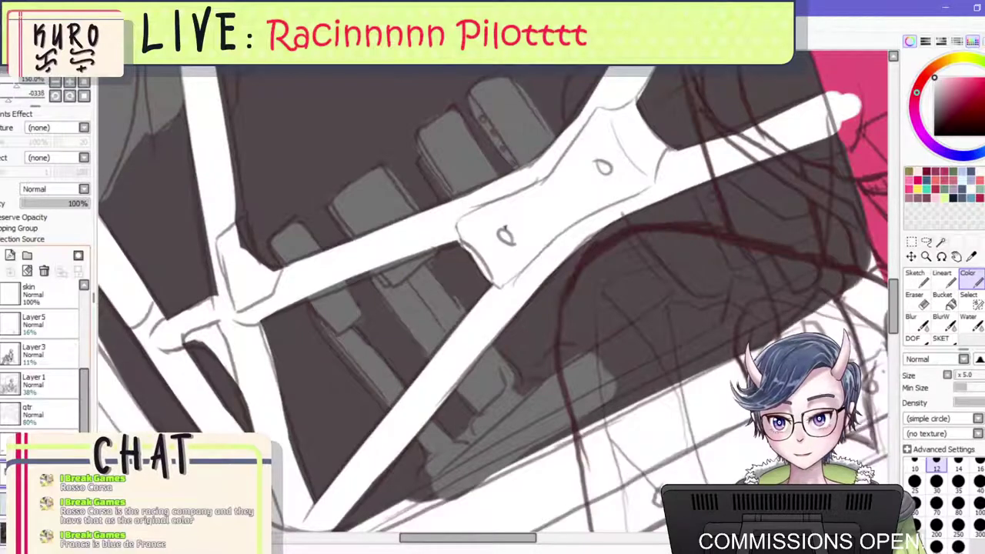
scroll(561, 304, "down", 2)
scroll(447, 251, "down", 2)
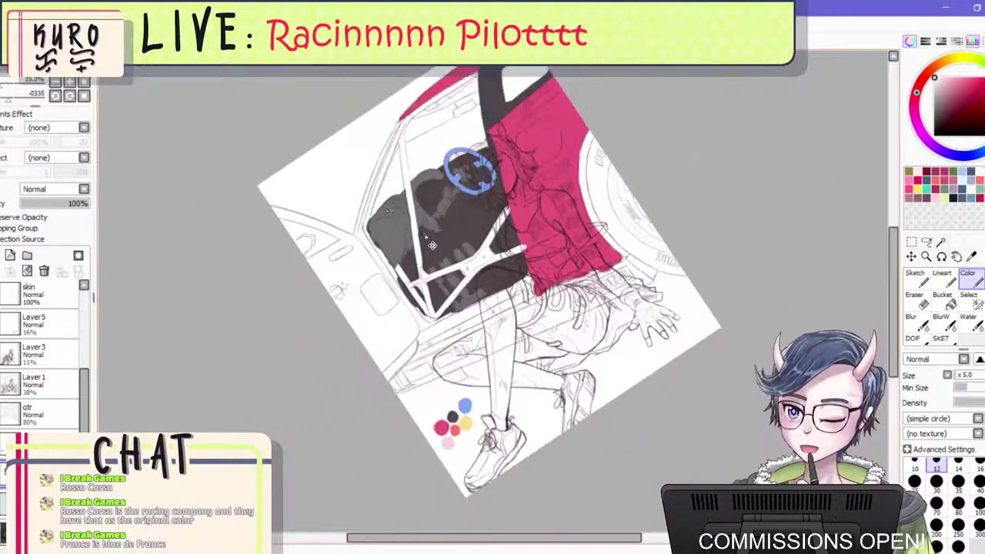
scroll(380, 211, "up", 2)
Sample the dashboard's dark grey and paint the strip along the windscreen's upper edge beneath the crimson roof with a larger brush.
right_click(396, 277)
scroll(395, 275, "down", 1)
scroll(391, 220, "up", 1)
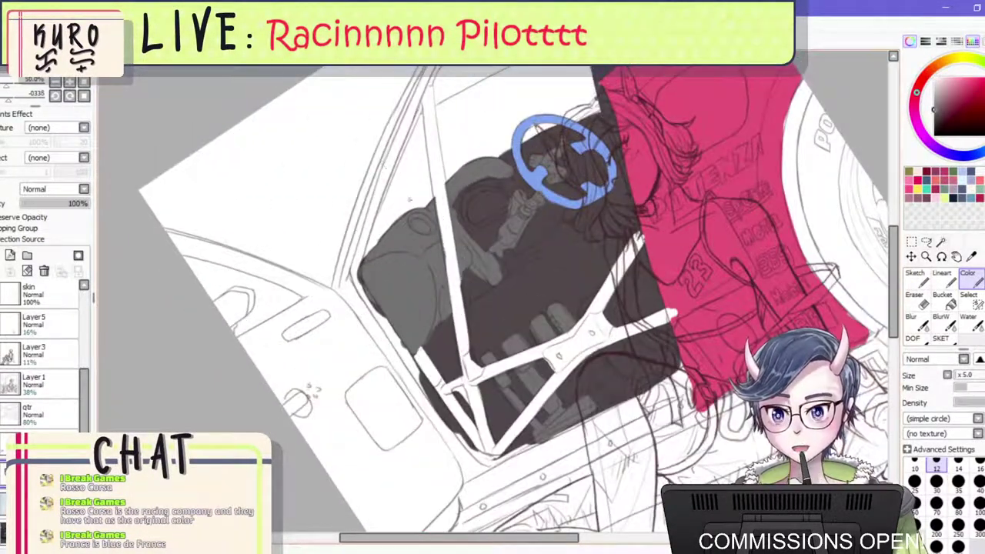
scroll(409, 200, "down", 2)
scroll(417, 156, "up", 2)
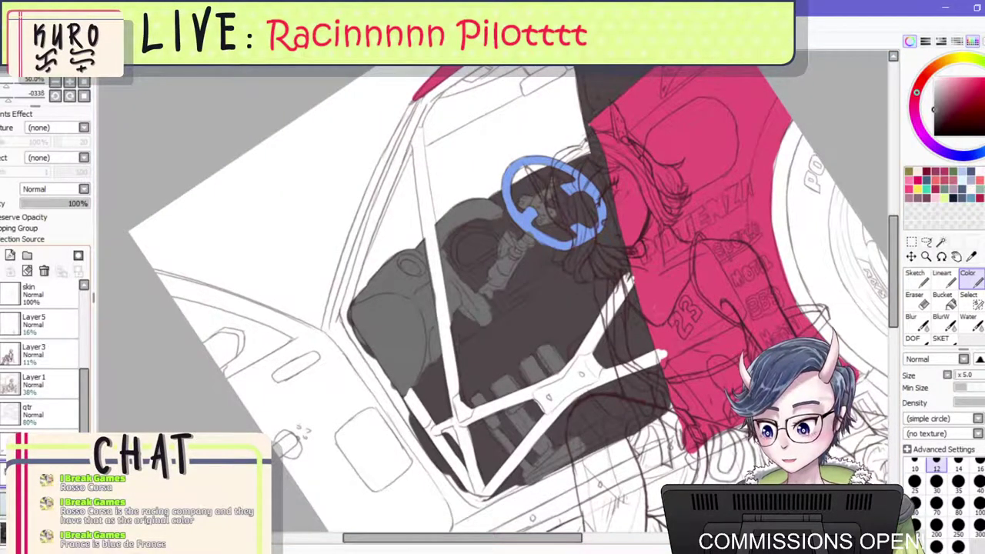
scroll(508, 300, "down", 1)
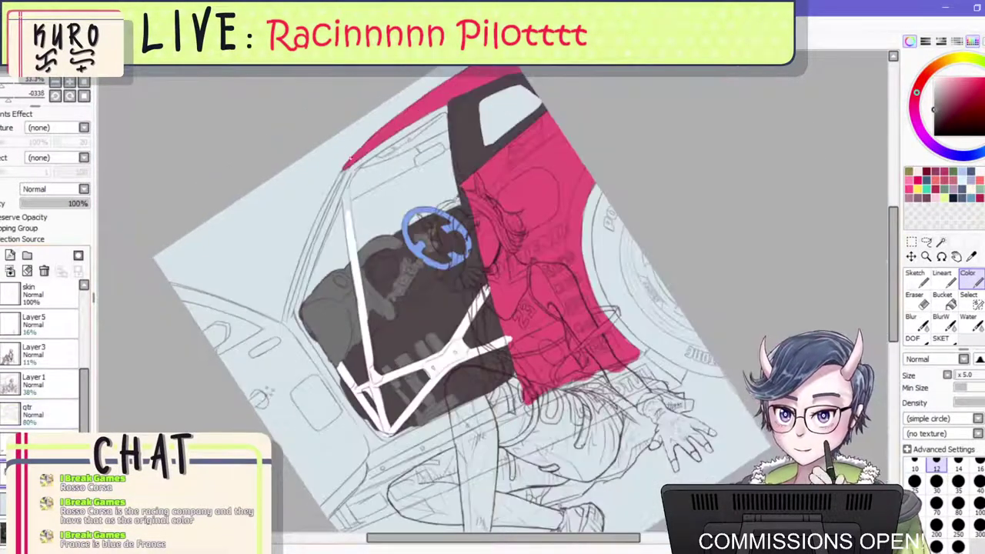
scroll(456, 187, "up", 1)
key("bracketright")
key("bracketright")
key("bracketright")
mouse_move(454, 134)
left_mouse_down()
mouse_move(378, 175)
mouse_move(391, 179)
mouse_move(493, 104)
mouse_move(457, 115)
mouse_move(496, 96)
mouse_move(490, 121)
mouse_move(464, 135)
left_mouse_up()
left_click_drag(411, 163, 449, 145)
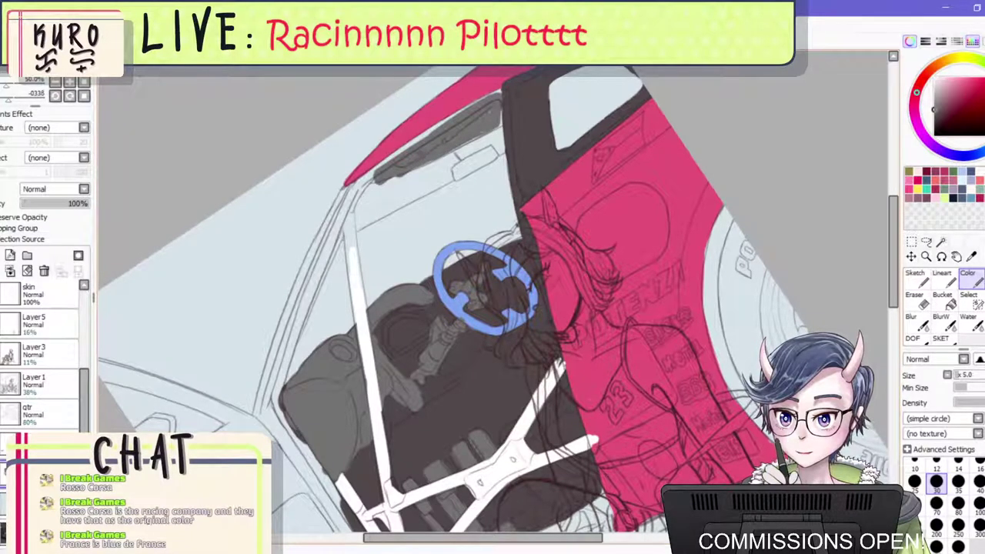
scroll(385, 154, "down", 1)
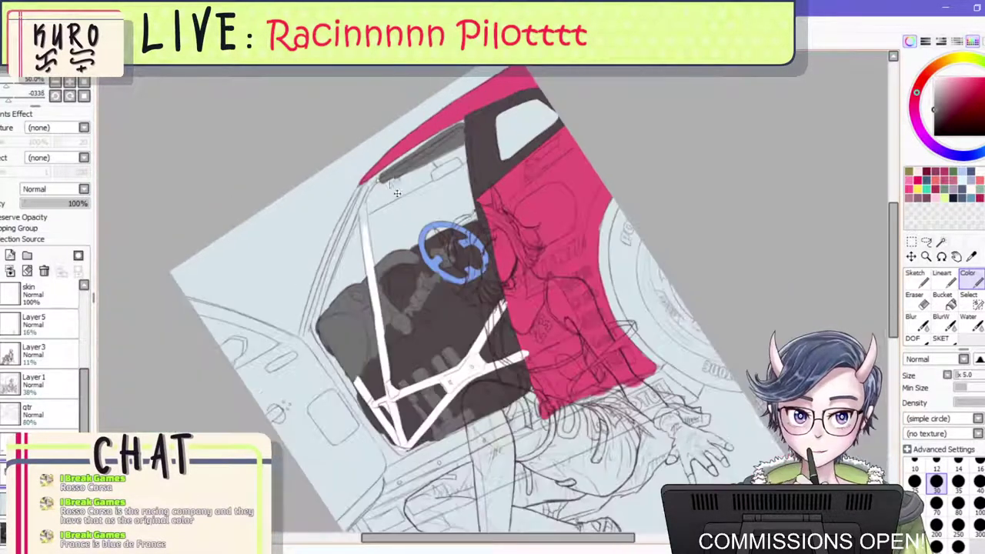
scroll(354, 123, "up", 1)
Paint the slanted windscreen pillar dark grey from the roof edge down to the dashboard corner with a smaller brush.
key("[")
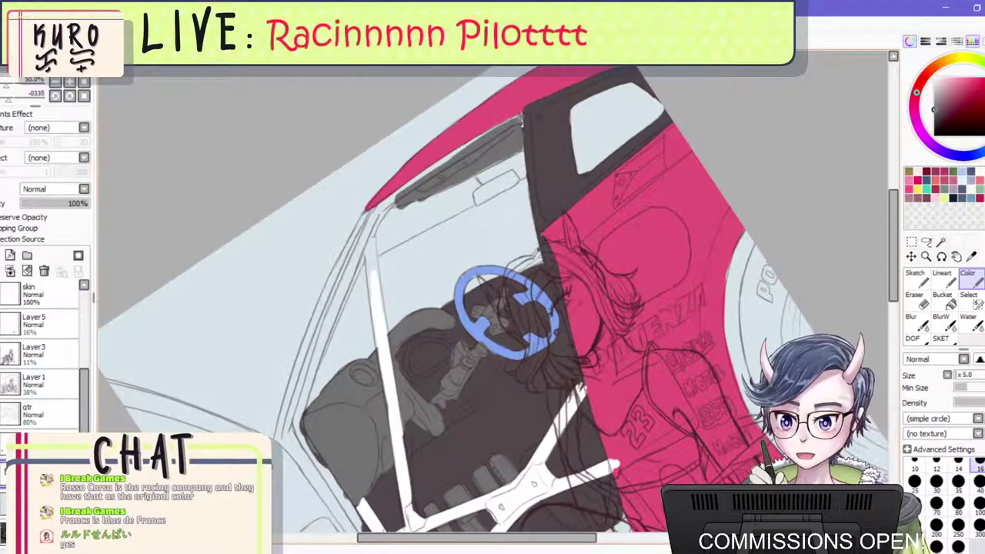
mouse_move(509, 121)
left_mouse_down()
mouse_move(414, 182)
mouse_move(365, 244)
mouse_move(327, 329)
left_mouse_up()
left_click_drag(294, 444, 355, 271)
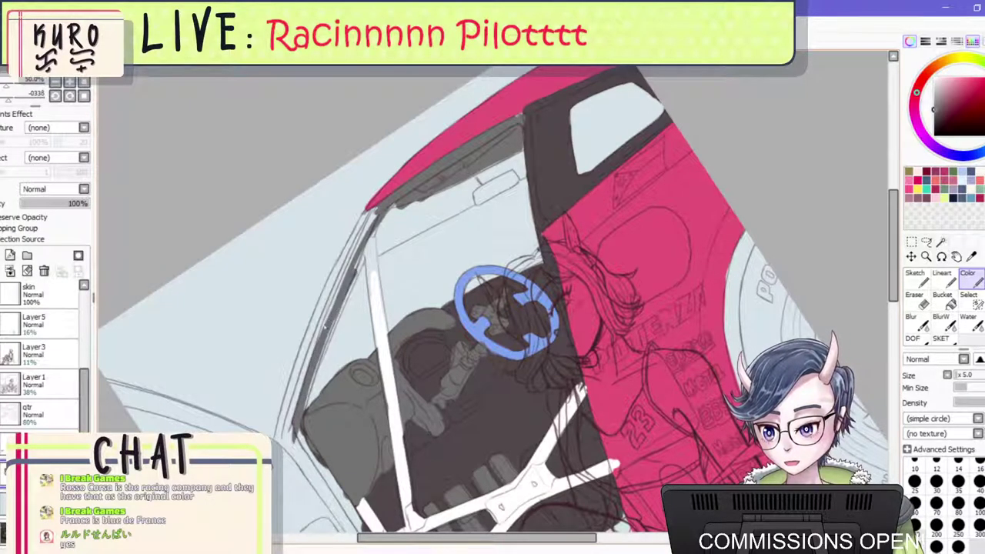
mouse_move(304, 379)
left_mouse_down()
mouse_move(354, 258)
mouse_move(325, 334)
left_mouse_up()
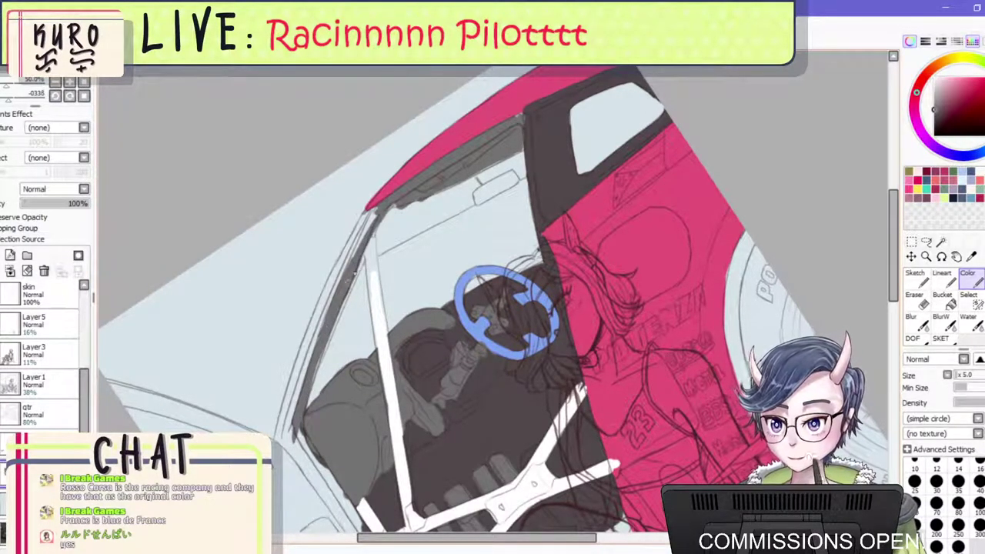
mouse_move(355, 272)
left_mouse_down()
mouse_move(379, 207)
mouse_move(310, 360)
left_mouse_up()
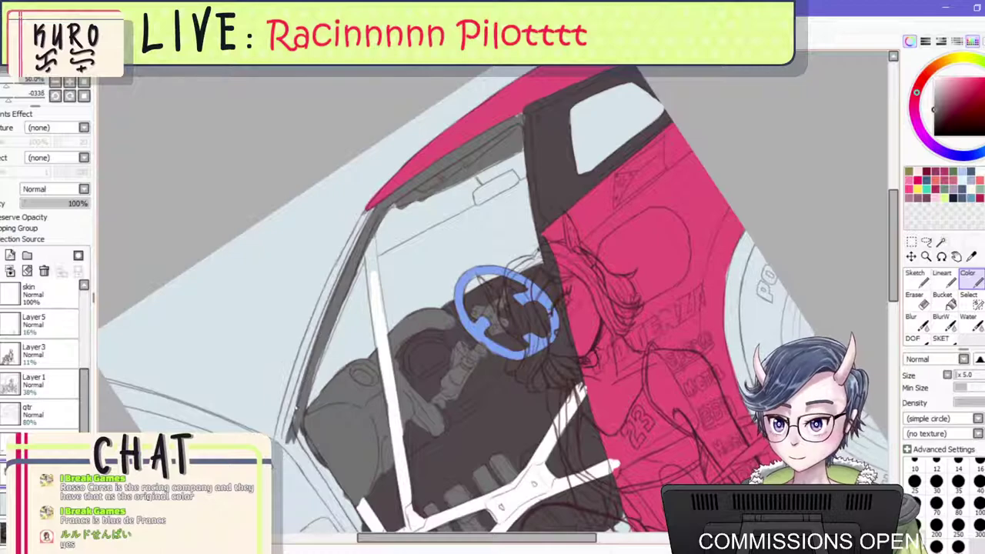
left_click_drag(290, 439, 329, 300)
Extend the dark grey from the pillar's base down the door-side frame, filling the corner with a larger brush.
mouse_move(311, 387)
left_mouse_down()
mouse_move(295, 440)
mouse_move(337, 518)
left_mouse_up()
scroll(316, 323, "down", 3)
scroll(326, 439, "up", 2)
key("]")
key("]")
key("]")
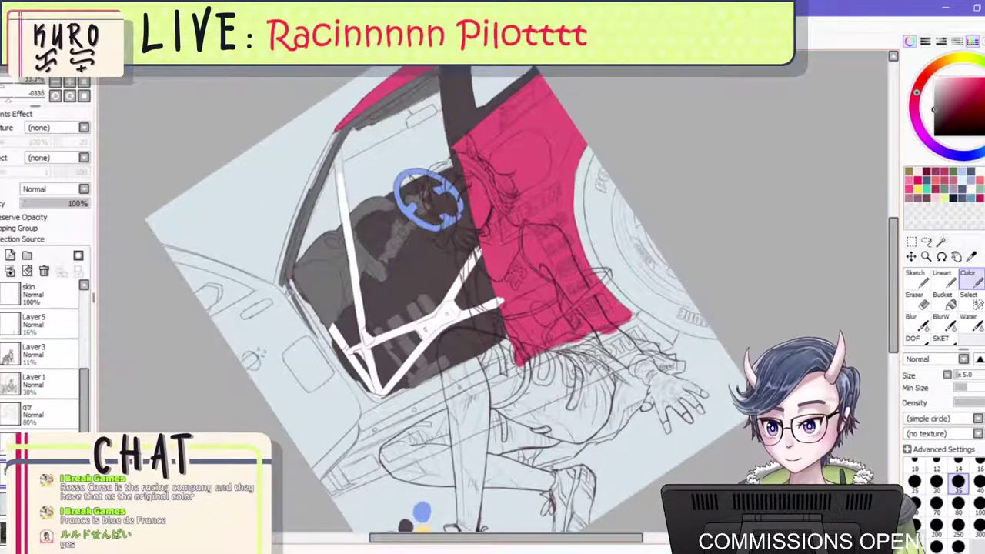
mouse_move(288, 288)
left_mouse_down()
mouse_move(340, 362)
mouse_move(292, 282)
mouse_move(312, 331)
mouse_move(282, 289)
left_mouse_up()
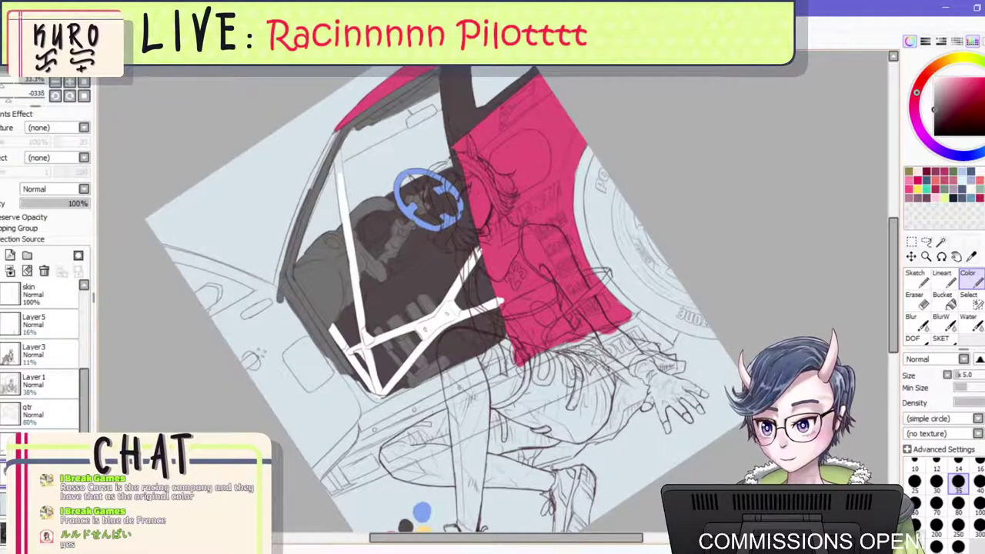
Reveal the car reference photo by hiding the blue background, and briefly hide the car's flat colours to compare them.
left_click(2, 504)
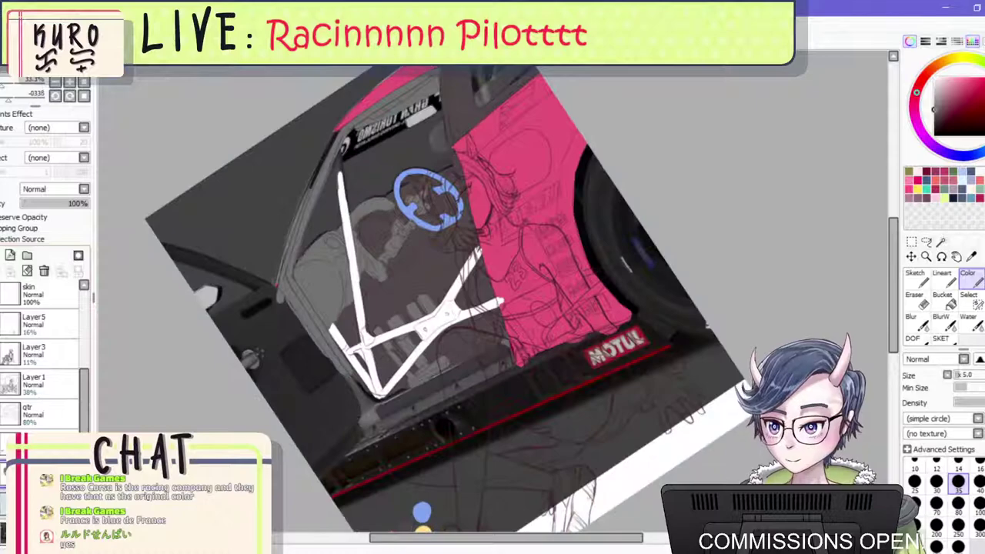
left_click(3, 476)
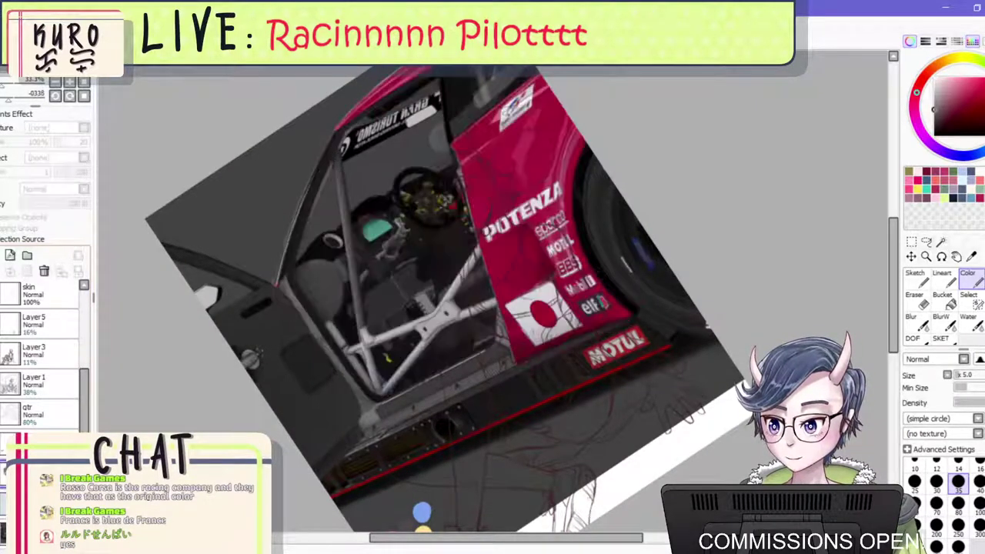
left_click(3, 475)
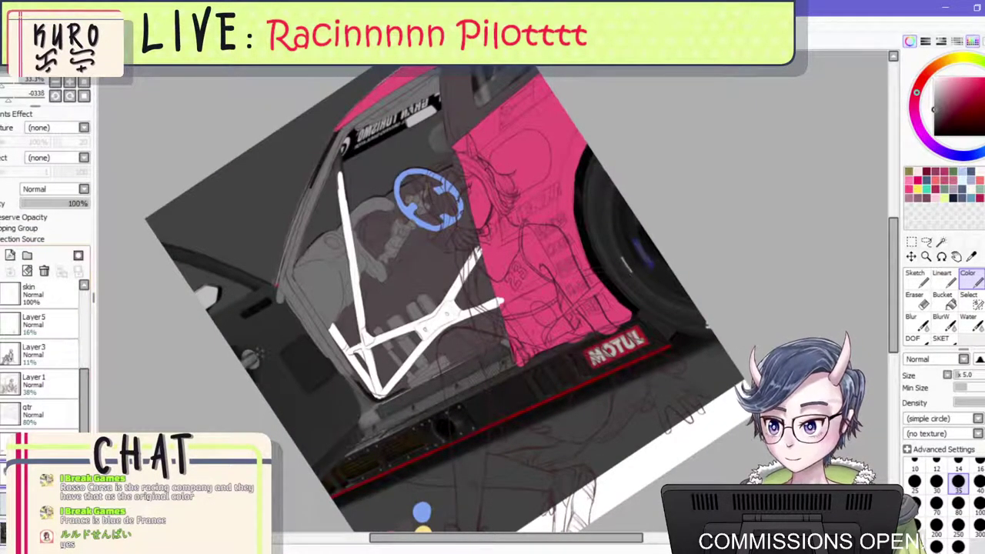
Restore the blue background and extend the dark grey down the windscreen pillar's outer edge and the door-side frame, enlarging the brush.
left_click(2, 504)
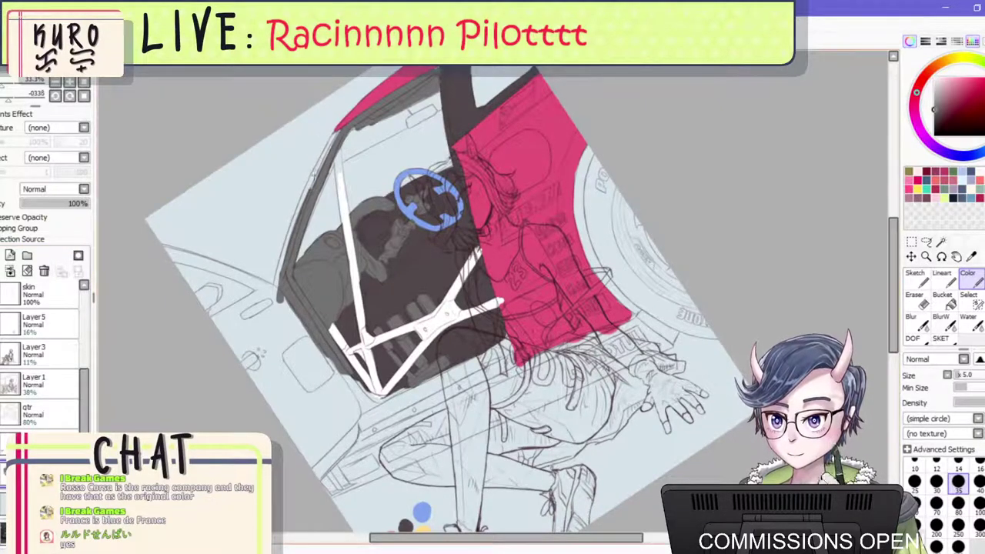
left_click_drag(315, 199, 299, 255)
key("bracketright")
key("bracketright")
mouse_move(282, 304)
left_mouse_down()
mouse_move(315, 373)
mouse_move(359, 392)
mouse_move(340, 369)
mouse_move(374, 403)
left_mouse_up()
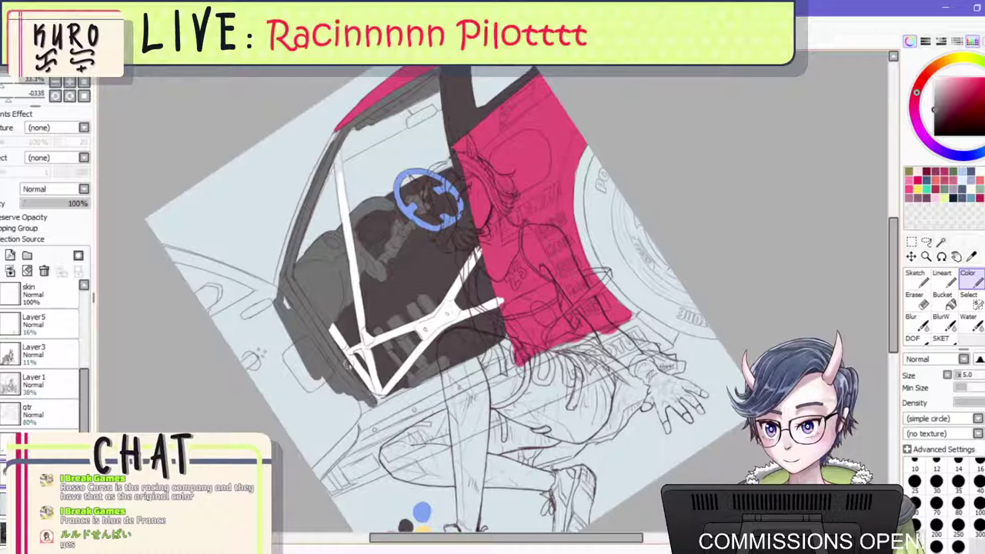
Paint the door sill dark grey from the frame's lower corner to the crimson rear panel with a larger brush.
key("bracketright")
left_click_drag(363, 438, 422, 402)
key("ctrl+z")
left_click_drag(360, 430, 468, 367)
left_click_drag(380, 407, 390, 398)
mouse_move(466, 369)
left_mouse_down()
mouse_move(377, 407)
mouse_move(504, 343)
mouse_move(510, 364)
mouse_move(369, 430)
mouse_move(489, 366)
left_mouse_up()
key("bracketleft")
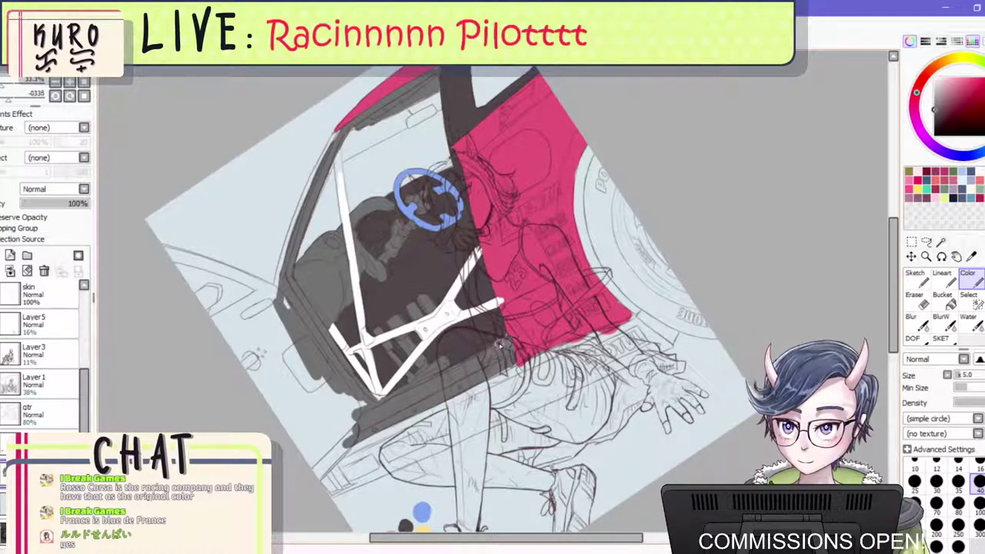
Fill the open door's inner panel dark grey with a larger brush.
mouse_move(355, 420)
left_mouse_down()
mouse_move(296, 474)
mouse_move(346, 422)
mouse_move(337, 396)
left_mouse_up()
key("bracketright")
mouse_move(235, 323)
left_mouse_down()
mouse_move(259, 300)
mouse_move(223, 319)
mouse_move(264, 298)
mouse_move(287, 312)
mouse_move(328, 381)
mouse_move(291, 316)
mouse_move(258, 341)
mouse_move(227, 336)
mouse_move(219, 354)
mouse_move(254, 338)
mouse_move(286, 454)
mouse_move(346, 402)
mouse_move(292, 318)
left_mouse_up()
Neaten the open door panel's upper edge in dark grey up to the windscreen pillar's base with a smaller brush.
scroll(405, 284, "down", 1)
scroll(455, 269, "down", 3)
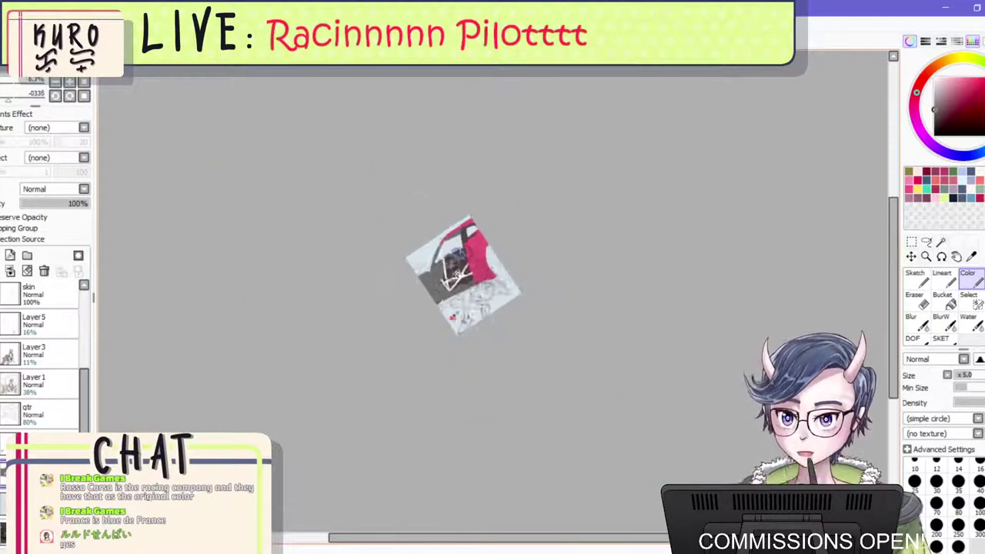
scroll(455, 270, "up", 6)
key("bracketleft")
key("bracketleft")
key("bracketleft")
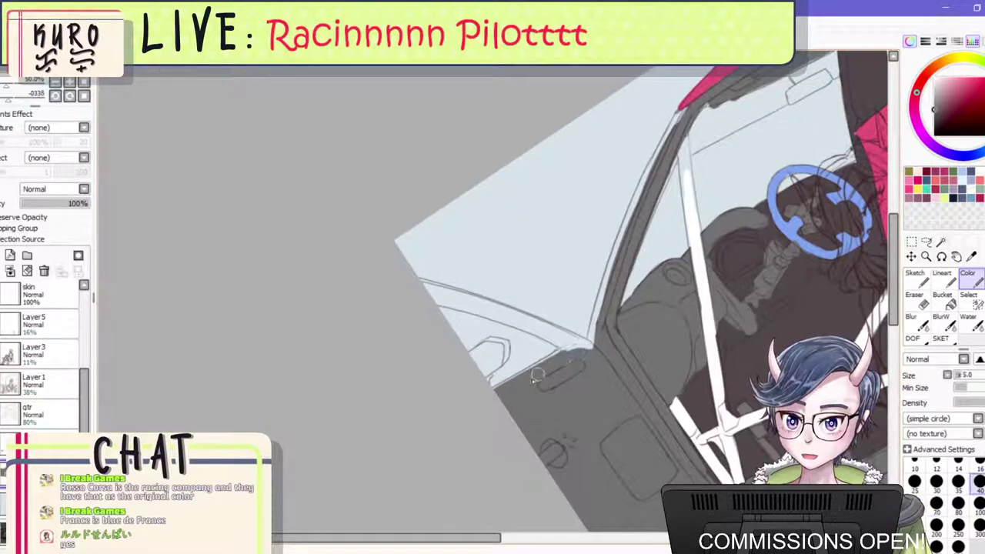
left_click_drag(568, 355, 516, 382)
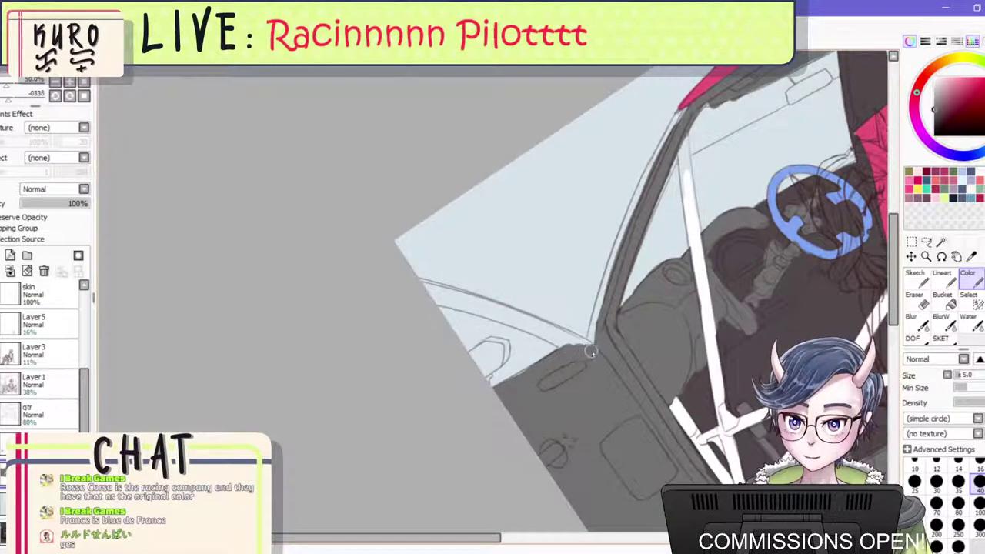
left_click_drag(591, 352, 563, 339)
Paint the open door's curved window frame dark grey from the pillar base to the canvas edge, filling gaps along its outlines.
mouse_move(438, 238)
left_mouse_down()
mouse_move(421, 265)
mouse_move(422, 323)
left_mouse_up()
key("bracketleft")
key("bracketleft")
key("bracketleft")
mouse_move(476, 348)
left_mouse_down()
mouse_move(555, 249)
mouse_move(540, 272)
left_mouse_up()
left_click_drag(500, 326, 540, 270)
scroll(538, 248, "up", 1)
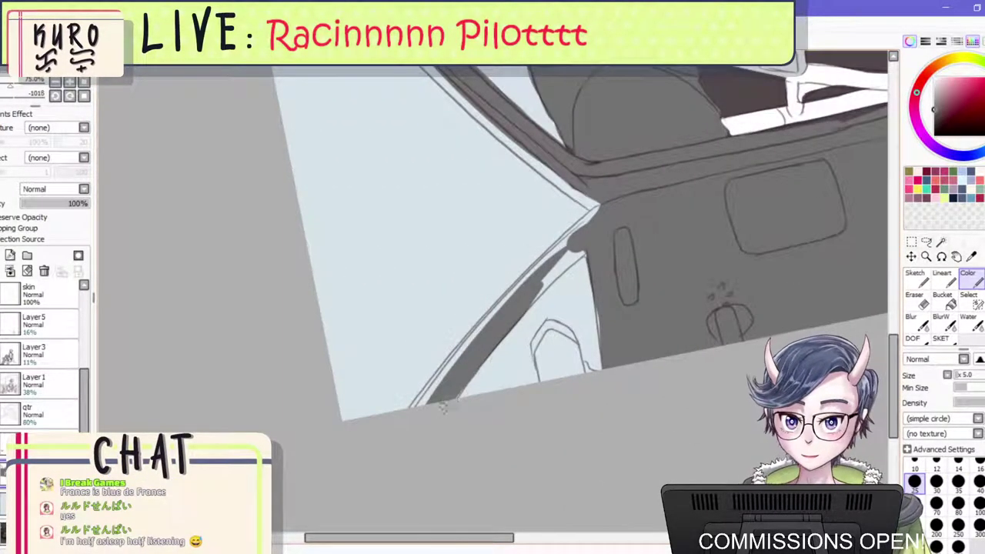
left_click_drag(443, 407, 533, 301)
left_click_drag(600, 219, 550, 262)
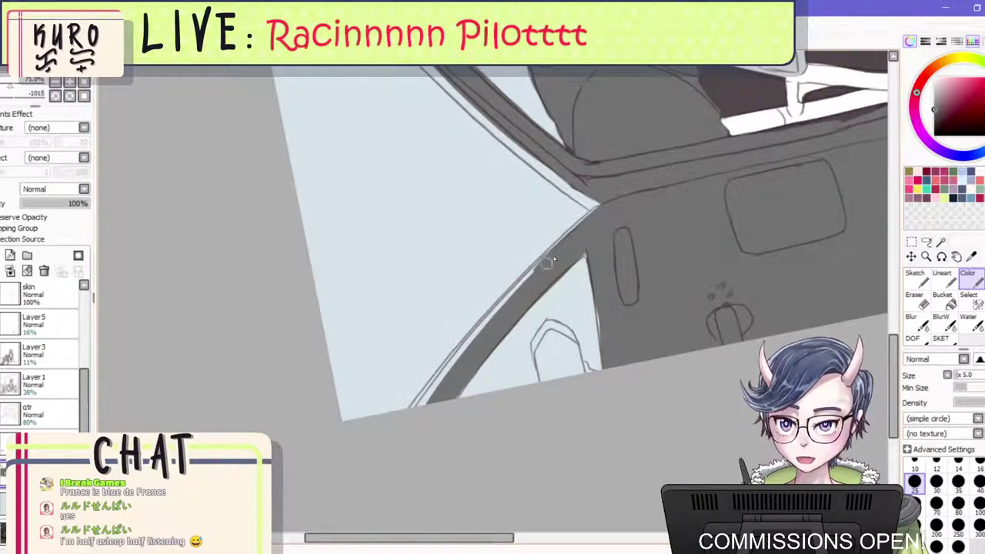
left_click_drag(415, 432, 498, 309)
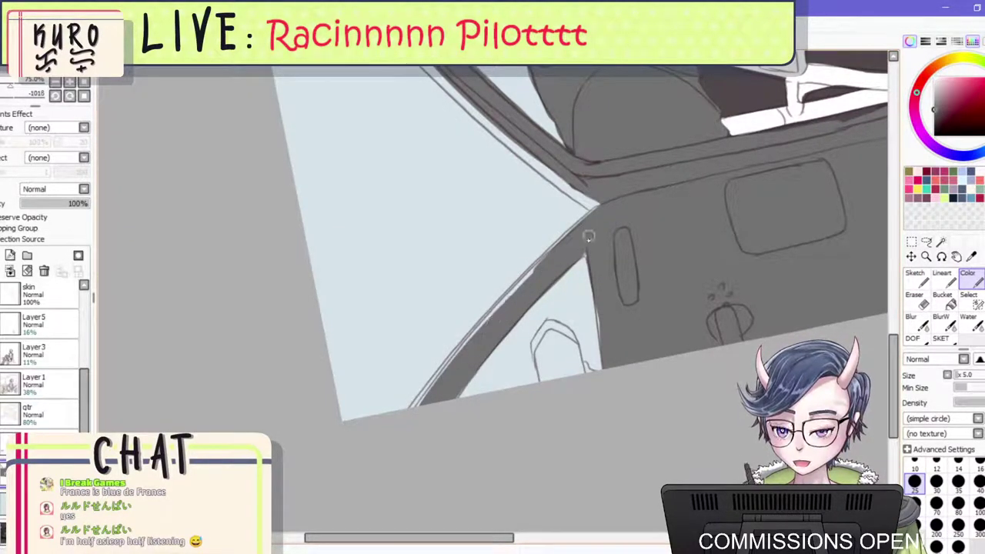
left_click_drag(588, 237, 524, 284)
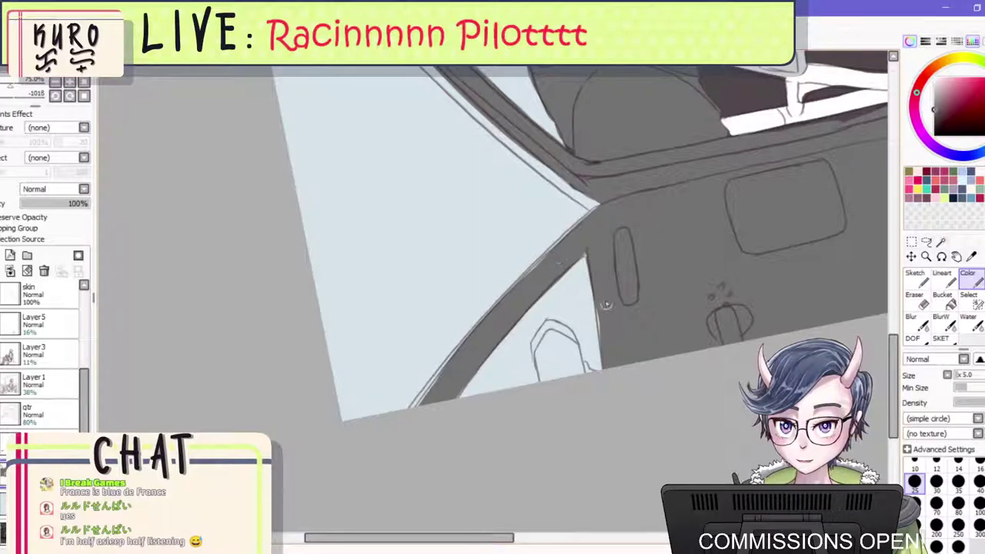
left_click_drag(607, 305, 600, 300)
Sample the car's crimson and paint a thin strip along the outer edge of the open door's window frame with a smaller brush.
scroll(586, 281, "down", 5)
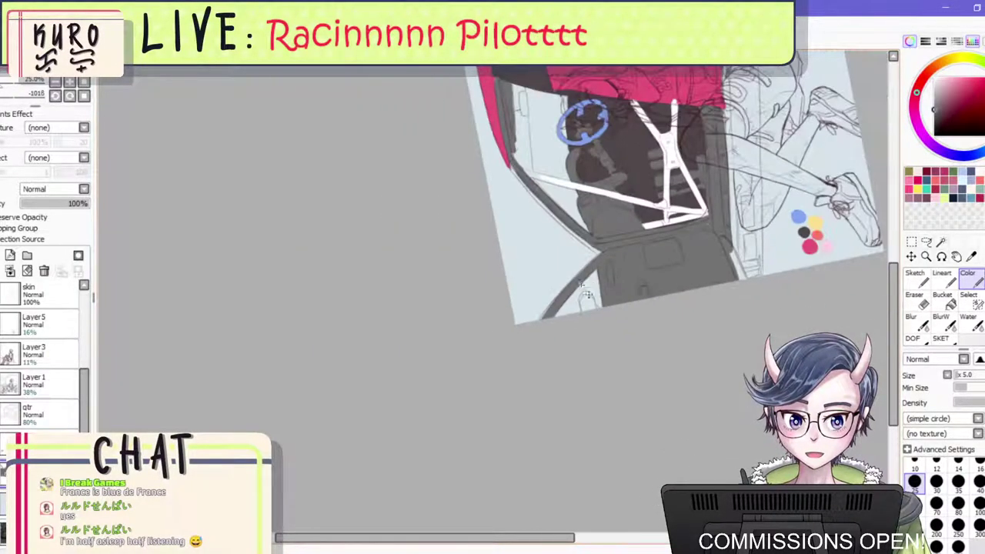
scroll(561, 152, "up", 2)
scroll(562, 152, "up", 1)
right_click(597, 140)
scroll(591, 171, "down", 2)
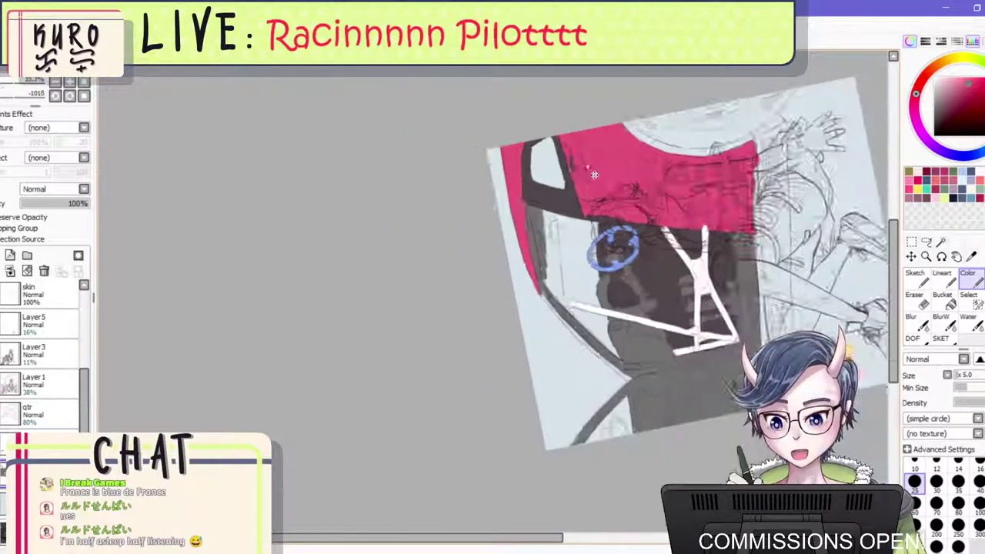
scroll(555, 363, "up", 4)
key("bracketleft")
key("bracketleft")
key("bracketleft")
key("bracketleft")
key("bracketleft")
key("bracketleft")
key("bracketleft")
left_click_drag(565, 372, 613, 305)
key("ctrl+z")
left_click_drag(562, 370, 620, 310)
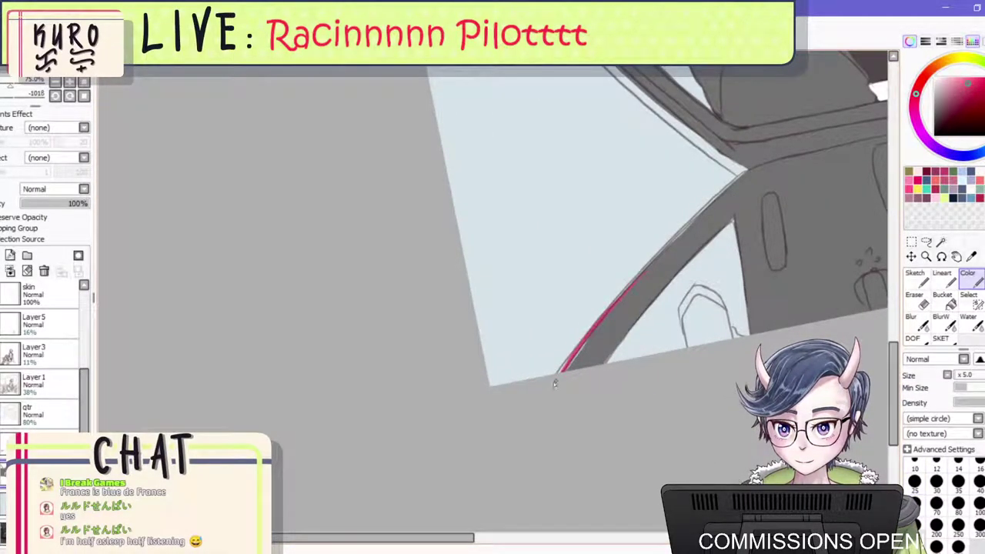
left_click_drag(572, 361, 586, 343)
Paint a crimson strip along the windscreen pillar's outer edge from its base up to the roof.
scroll(615, 285, "down", 2)
key("Home")
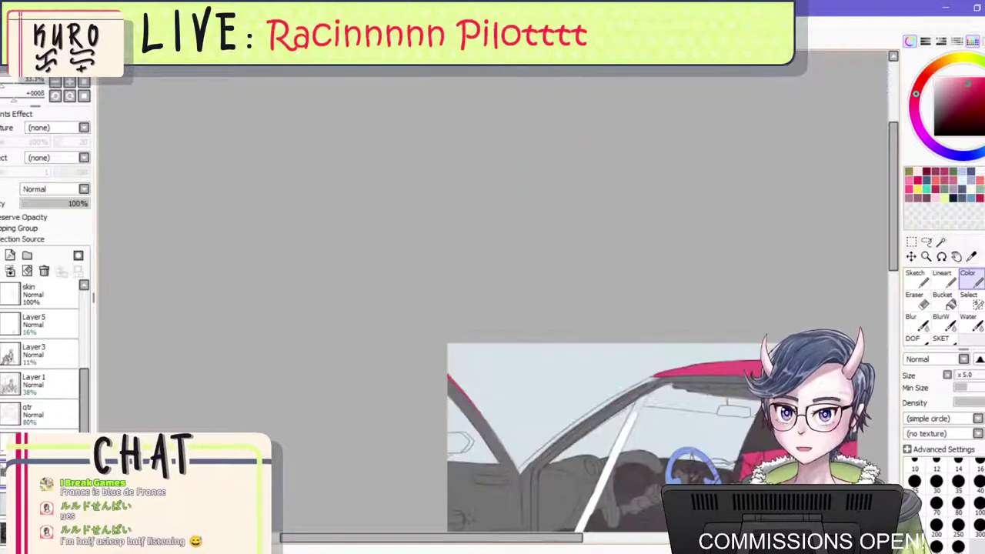
key("h")
scroll(444, 125, "down", 3)
scroll(398, 321, "up", 2)
key("h")
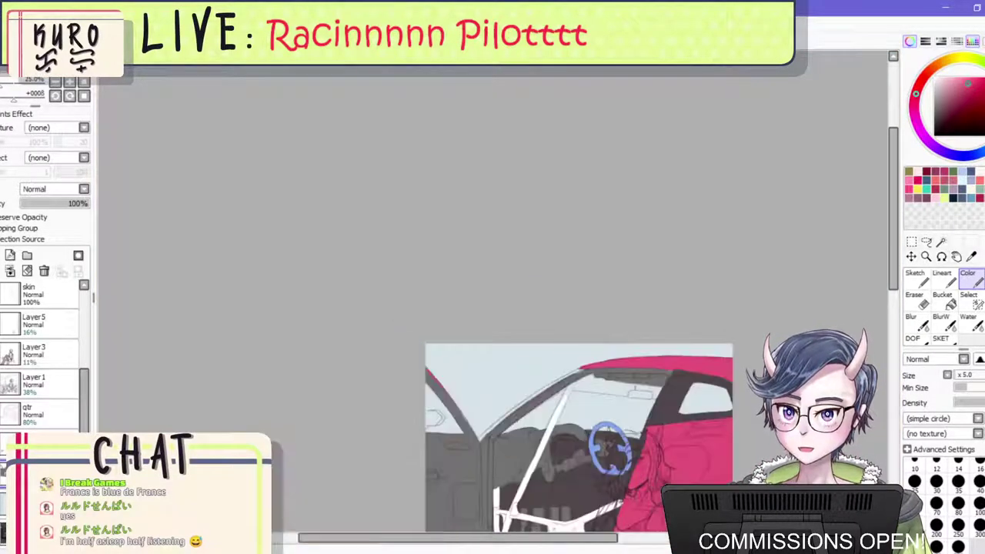
scroll(500, 261, "down", 1)
scroll(505, 268, "up", 4)
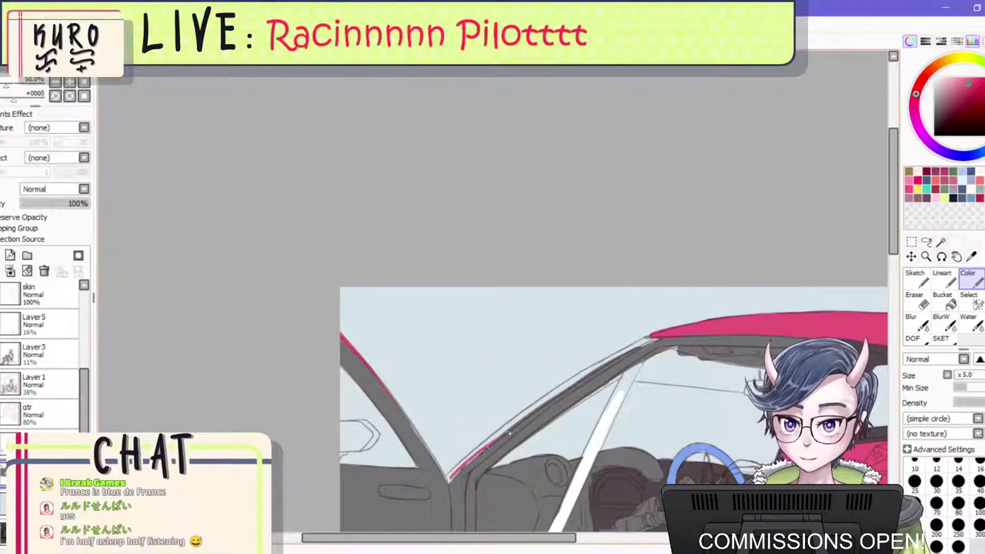
mouse_move(498, 438)
left_mouse_down()
mouse_move(445, 483)
mouse_move(499, 437)
mouse_move(455, 478)
mouse_move(460, 488)
mouse_move(448, 484)
mouse_move(519, 422)
mouse_move(461, 489)
mouse_move(518, 421)
mouse_move(474, 460)
mouse_move(623, 357)
mouse_move(514, 423)
mouse_move(649, 335)
left_mouse_up()
key("ctrl+z")
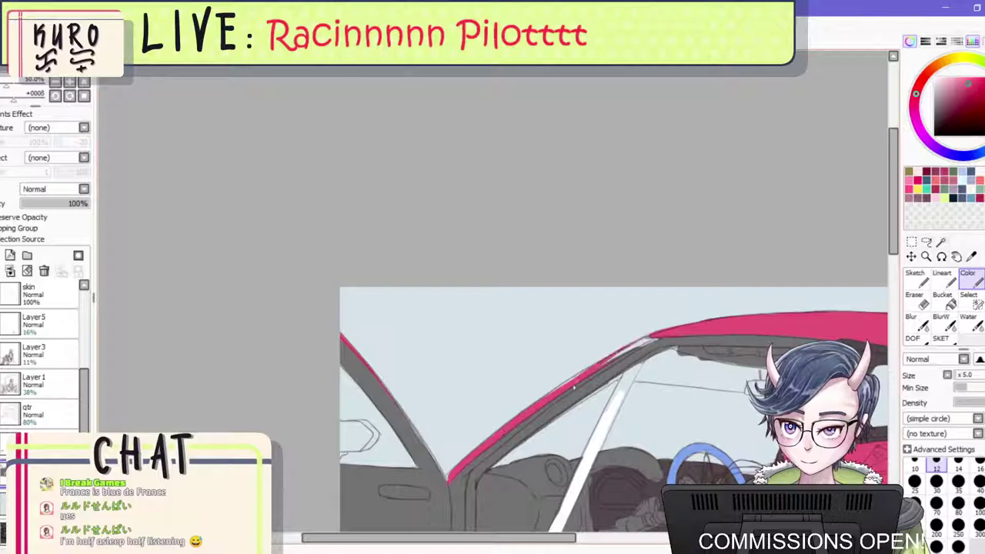
key("ctrl+z")
left_click_drag(573, 379, 668, 328)
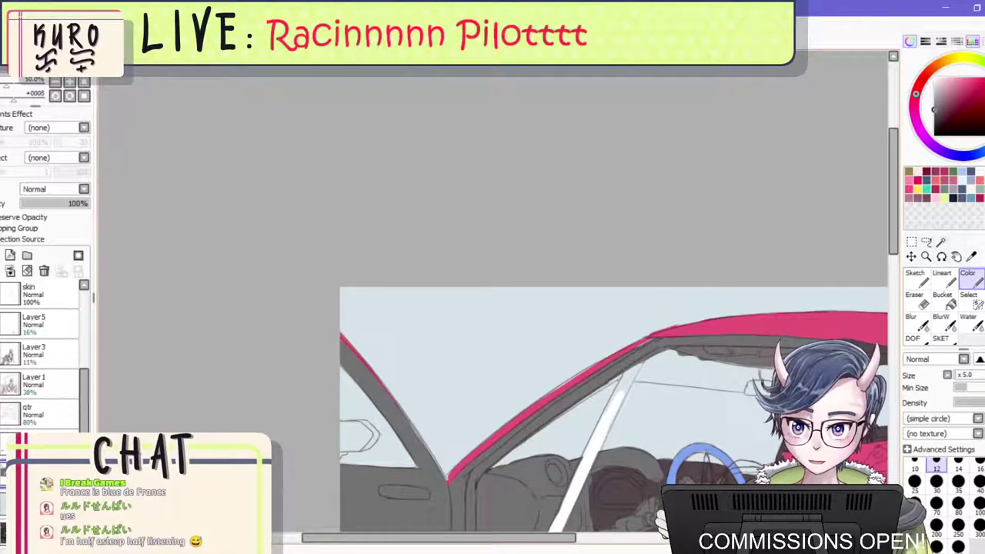
Compare the flats with the car reference photo by temporarily hiding the blue background and flat colours, and restore both.
scroll(711, 317, "down", 5)
scroll(678, 377, "up", 3)
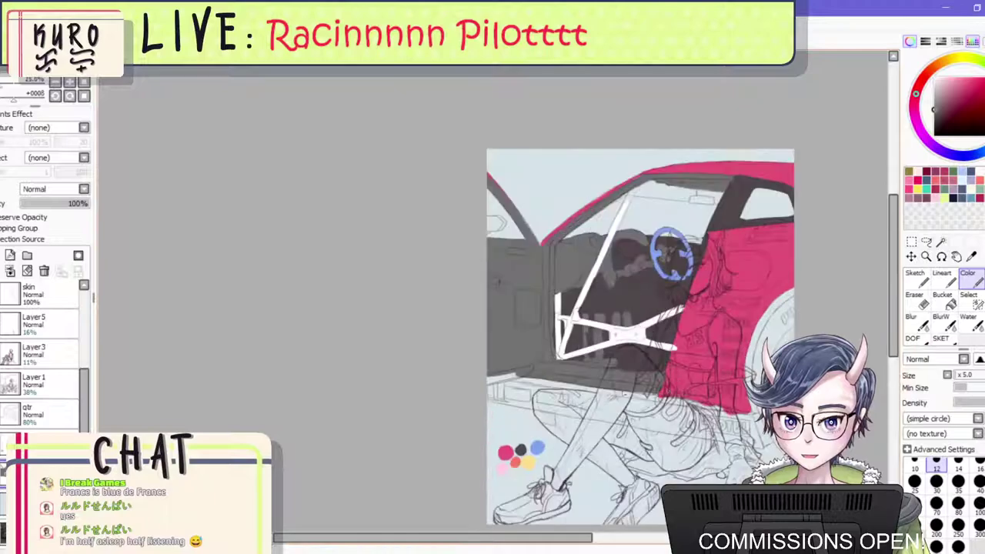
scroll(625, 395, "up", 1)
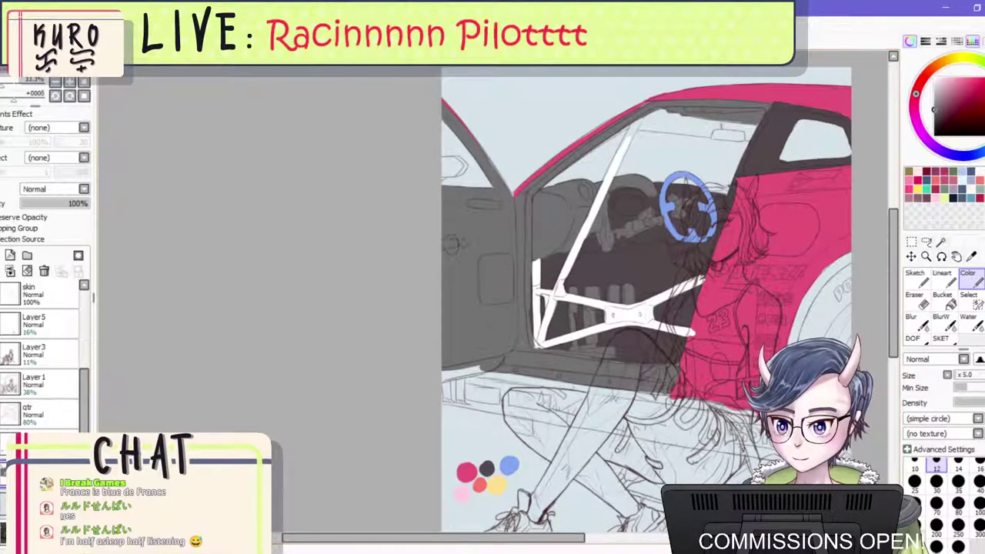
left_click(2, 504)
left_click(2, 533)
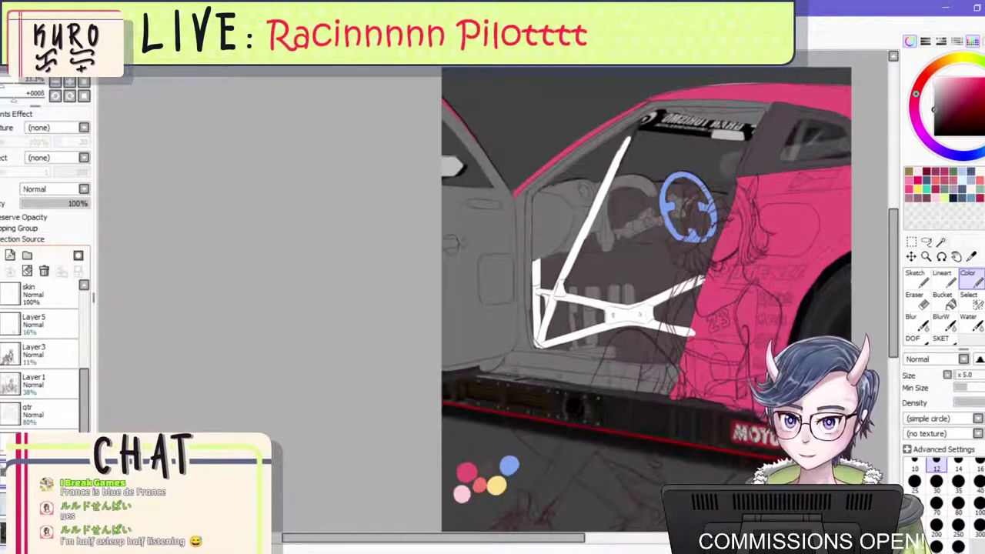
left_click(2, 474)
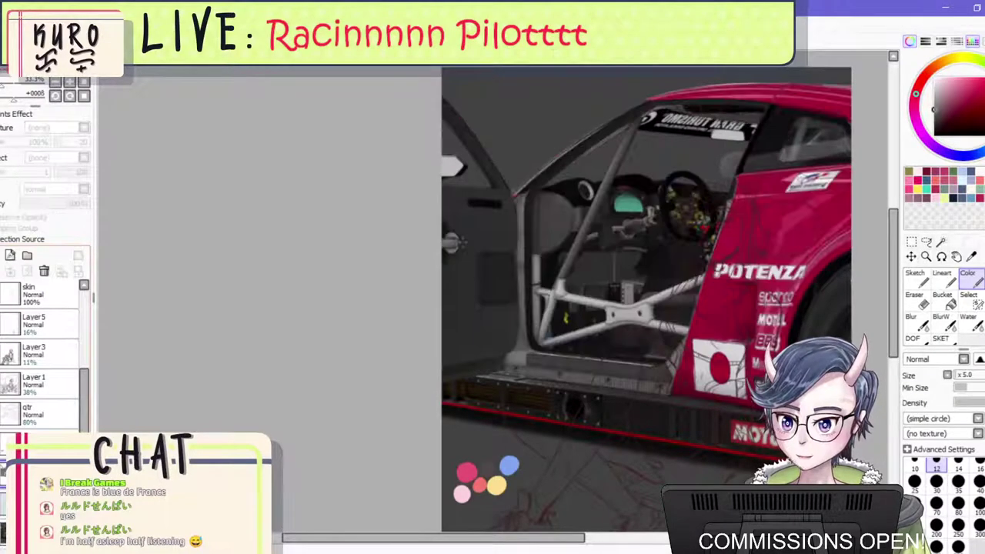
left_click(2, 474)
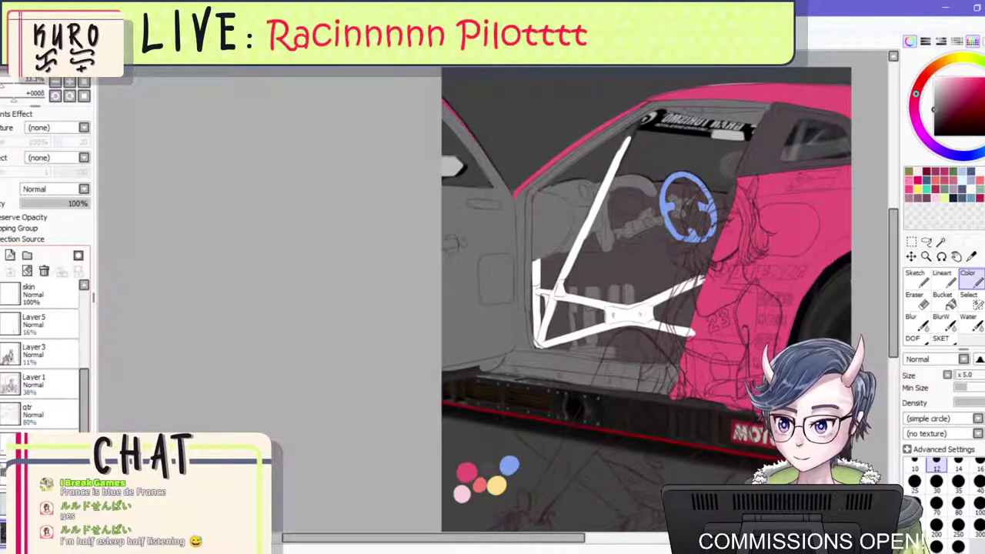
left_click(3, 533)
left_click(2, 503)
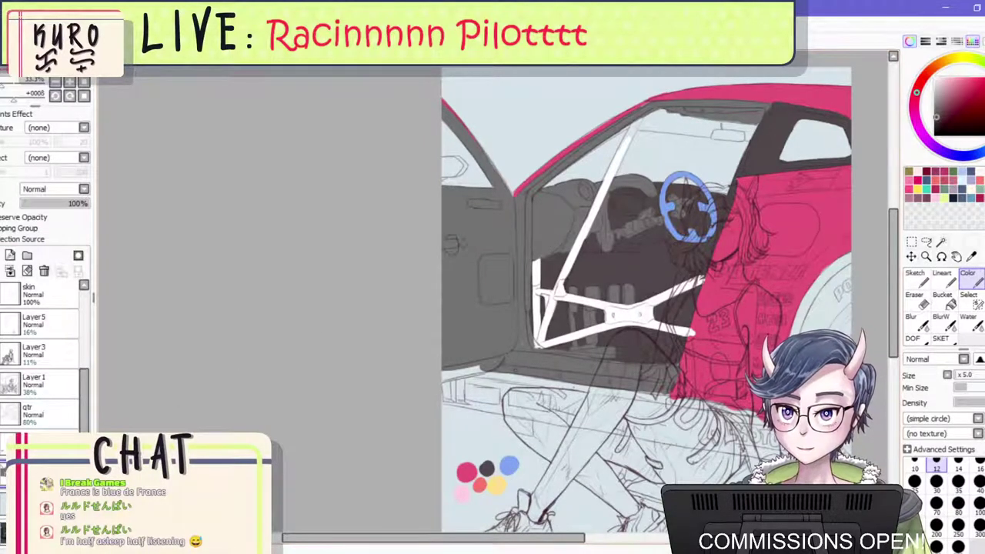
Paint near-black bands for the side skirt below the door sill, running behind the pilot's legs to the rear wheel.
left_click_drag(726, 421, 744, 214)
scroll(745, 214, "up", 2)
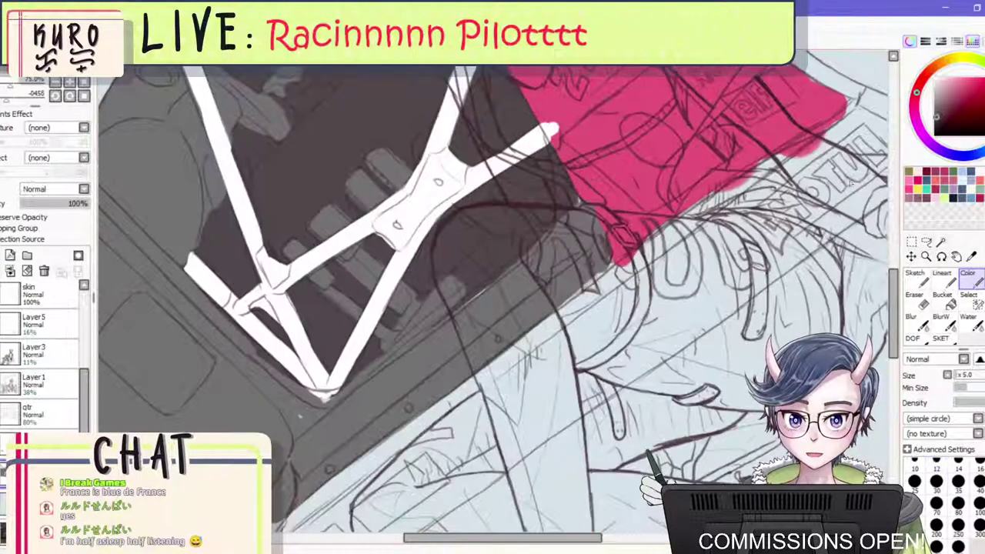
scroll(761, 184, "down", 2)
mouse_move(806, 167)
left_mouse_down()
mouse_move(755, 192)
mouse_move(804, 159)
mouse_move(693, 225)
mouse_move(723, 204)
mouse_move(555, 336)
mouse_move(526, 387)
mouse_move(719, 258)
left_mouse_up()
mouse_move(581, 339)
left_mouse_down()
mouse_move(559, 351)
mouse_move(648, 297)
mouse_move(572, 360)
mouse_move(650, 299)
left_mouse_up()
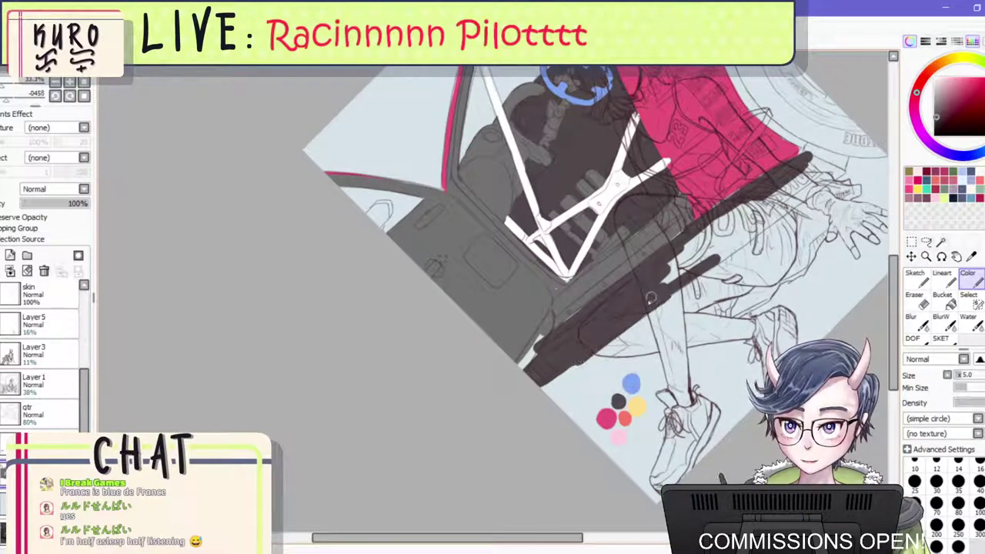
Undo the last side-skirt strokes and refill the skirt near-black between its bands, up to the rear wheel.
key("ctrl+z")
left_click_drag(612, 326, 633, 314)
mouse_move(569, 356)
left_mouse_down()
mouse_move(579, 332)
mouse_move(653, 273)
mouse_move(711, 244)
mouse_move(661, 287)
mouse_move(646, 286)
mouse_move(740, 224)
mouse_move(669, 287)
mouse_move(767, 217)
left_mouse_up()
key("ctrl+z")
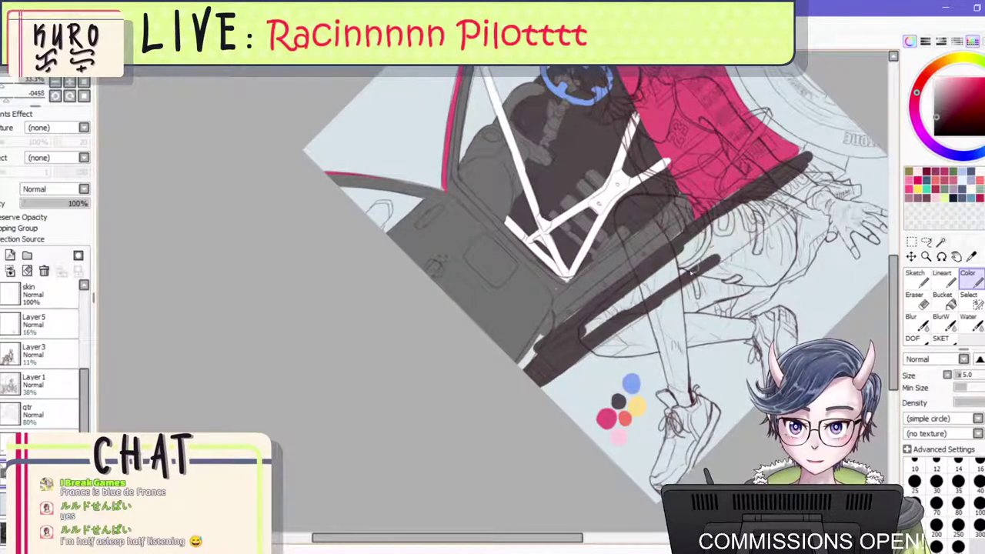
mouse_move(689, 270)
left_mouse_down()
mouse_move(762, 222)
mouse_move(693, 273)
mouse_move(706, 252)
mouse_move(604, 309)
mouse_move(766, 205)
left_mouse_up()
scroll(754, 179, "down", 1)
scroll(760, 190, "up", 3)
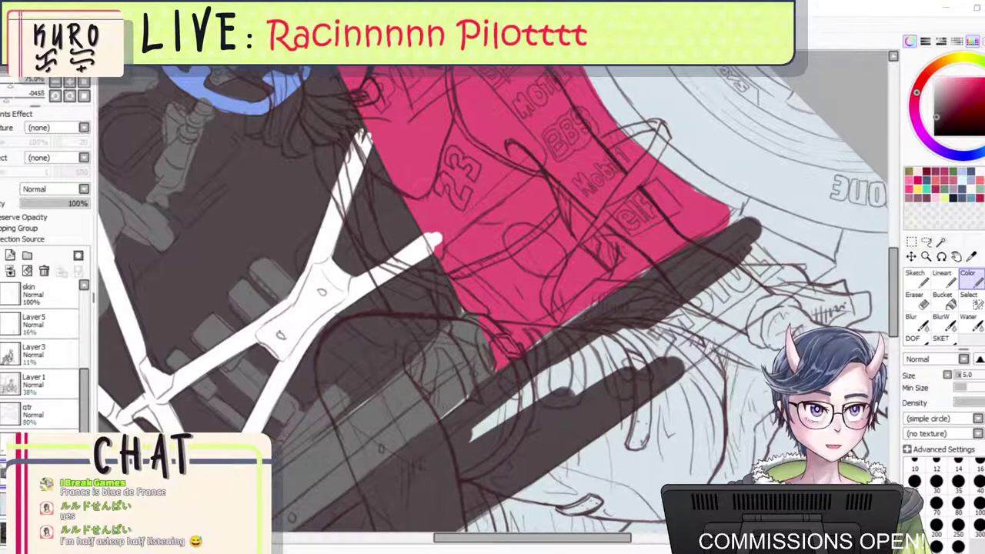
scroll(670, 341, "down", 2)
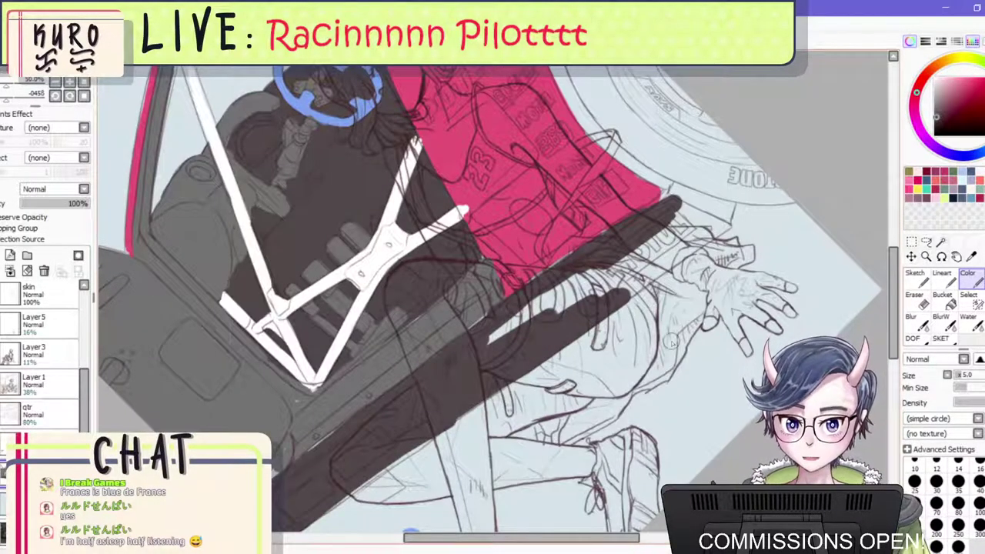
mouse_move(492, 337)
left_mouse_down()
mouse_move(600, 274)
mouse_move(611, 296)
mouse_move(659, 259)
mouse_move(605, 307)
mouse_move(684, 244)
mouse_move(663, 218)
mouse_move(696, 213)
mouse_move(704, 235)
mouse_move(714, 231)
mouse_move(717, 223)
mouse_move(671, 200)
mouse_move(725, 204)
mouse_move(708, 241)
left_mouse_up()
scroll(690, 227, "down", 3)
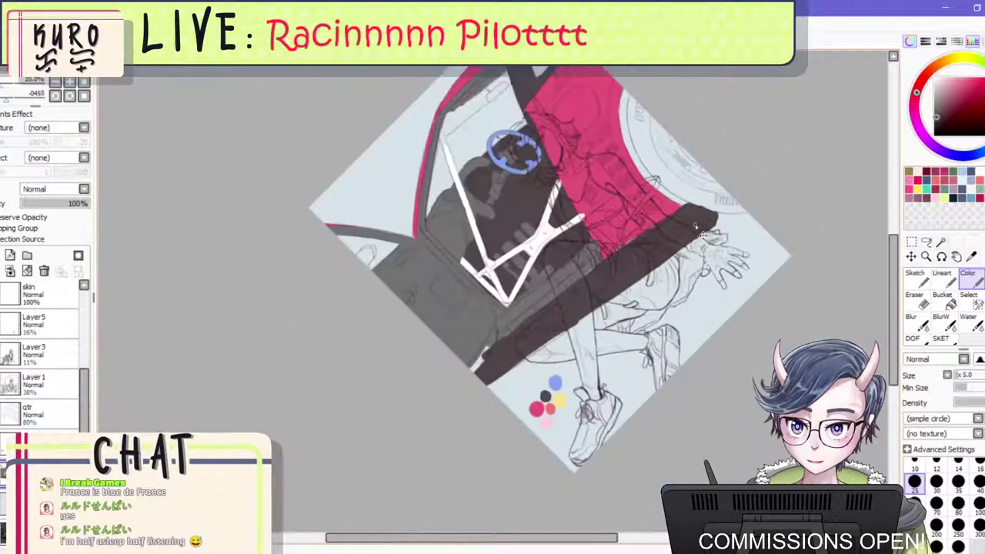
Paint a near-black band along the rear wheel arch between the crimson body and the tyre.
left_click_drag(583, 104, 656, 418)
scroll(587, 387, "down", 1)
scroll(573, 388, "up", 5)
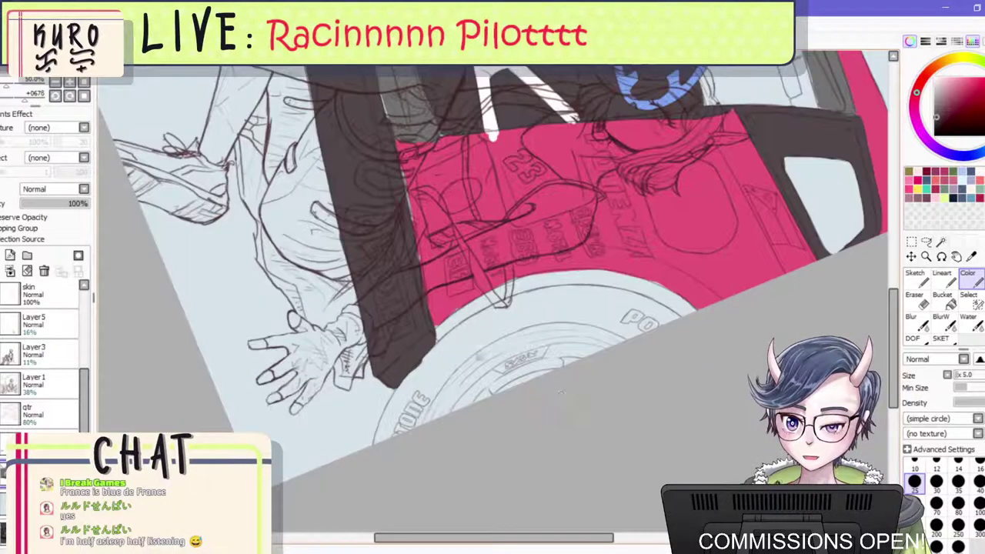
scroll(456, 340, "up", 1)
mouse_move(424, 340)
left_mouse_down()
mouse_move(499, 278)
mouse_move(413, 340)
mouse_move(573, 245)
mouse_move(580, 248)
mouse_move(566, 250)
mouse_move(691, 243)
mouse_move(757, 263)
mouse_move(792, 291)
left_mouse_up()
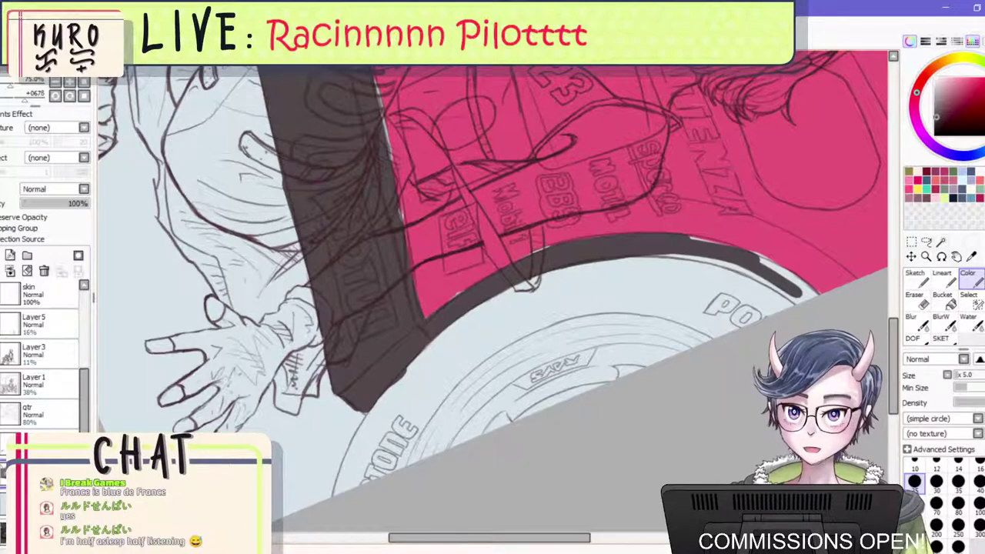
Extend and smooth the near-black wheel arch band to the canvas edge, and touch up the bordering body edge with sampled crimson.
key("Delete")
key("Delete")
key("Delete")
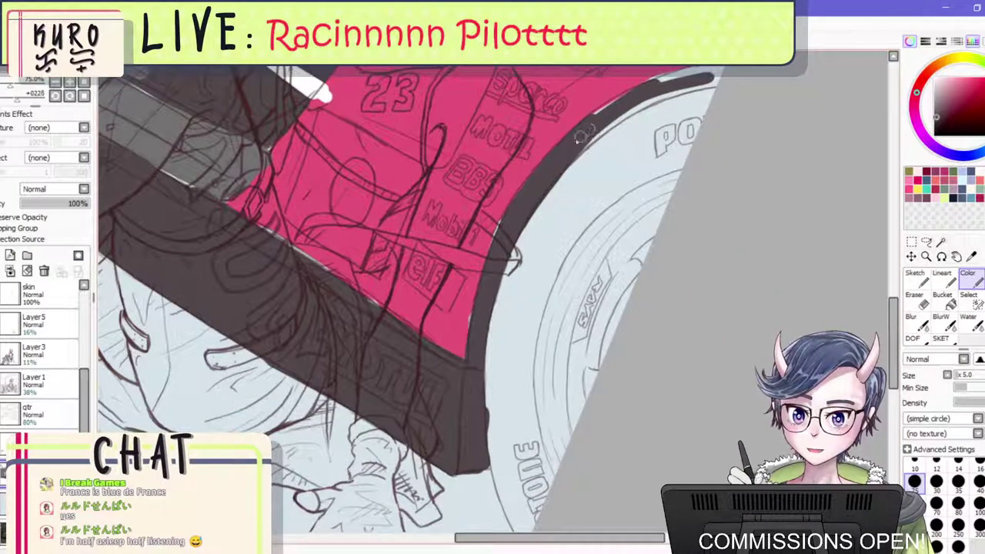
mouse_move(581, 137)
left_mouse_down()
mouse_move(696, 84)
mouse_move(742, 77)
left_mouse_up()
mouse_move(688, 83)
left_mouse_down()
mouse_move(696, 71)
mouse_move(605, 106)
mouse_move(559, 158)
left_mouse_up()
left_click_drag(622, 121, 589, 137)
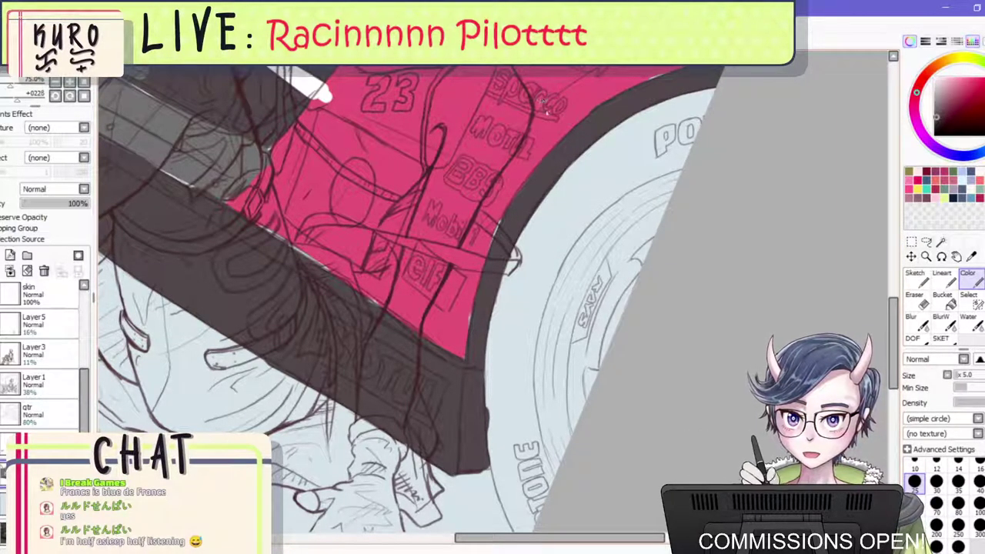
right_click(583, 99)
left_click_drag(655, 78, 641, 81)
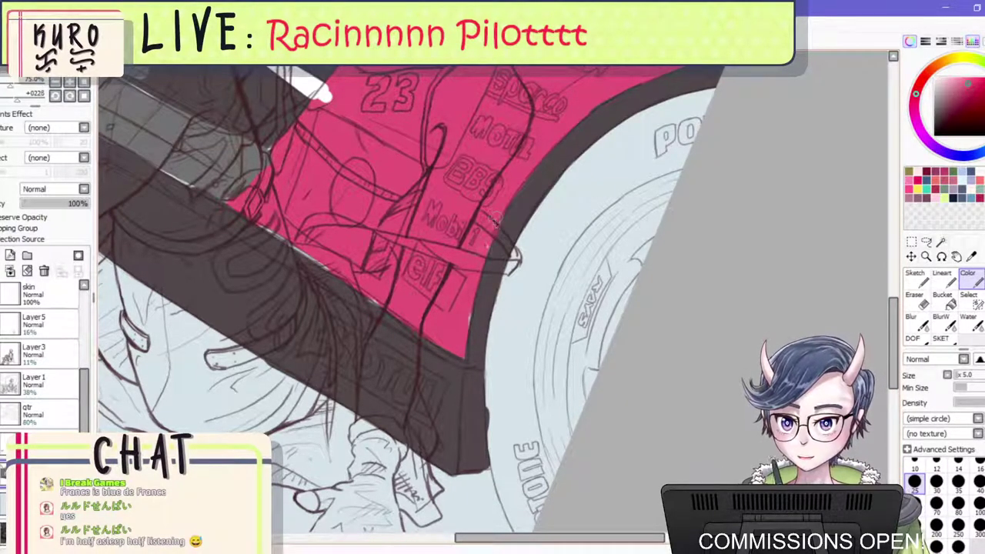
Close the gaps above the side skirt with crimson along the rear body's lower edge and sampled dark grey along the door sill.
left_click_drag(464, 309, 465, 328)
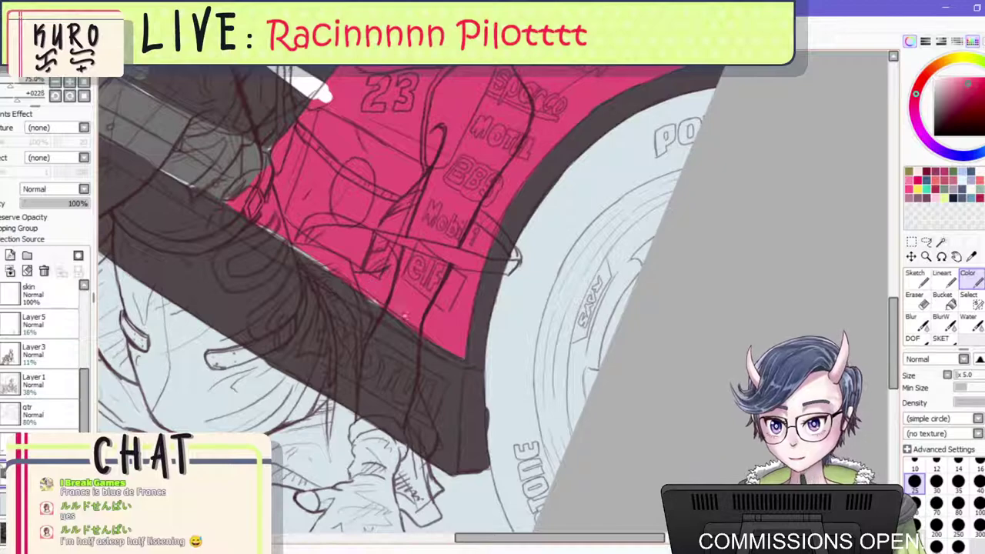
mouse_move(405, 314)
left_mouse_down()
mouse_move(357, 296)
mouse_move(258, 223)
left_mouse_up()
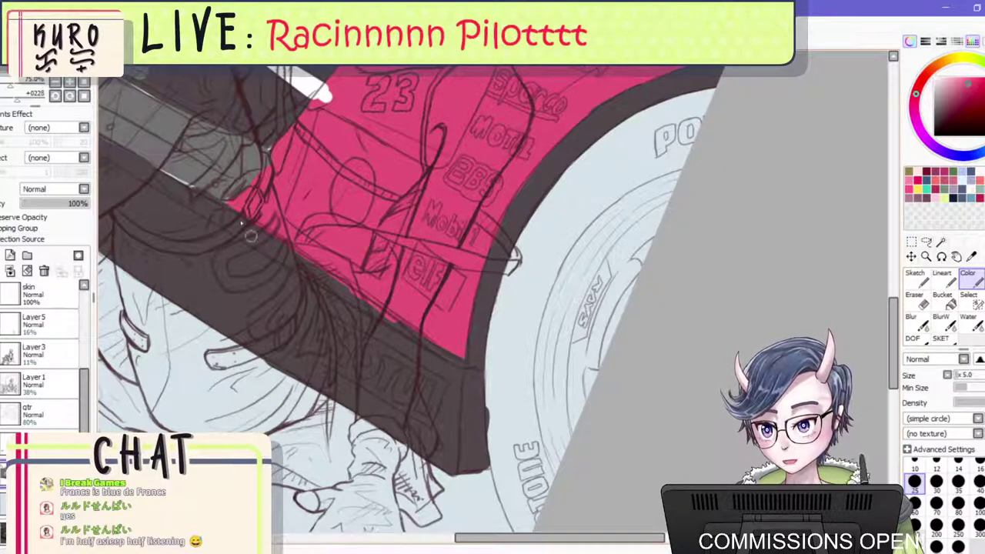
right_click(143, 143)
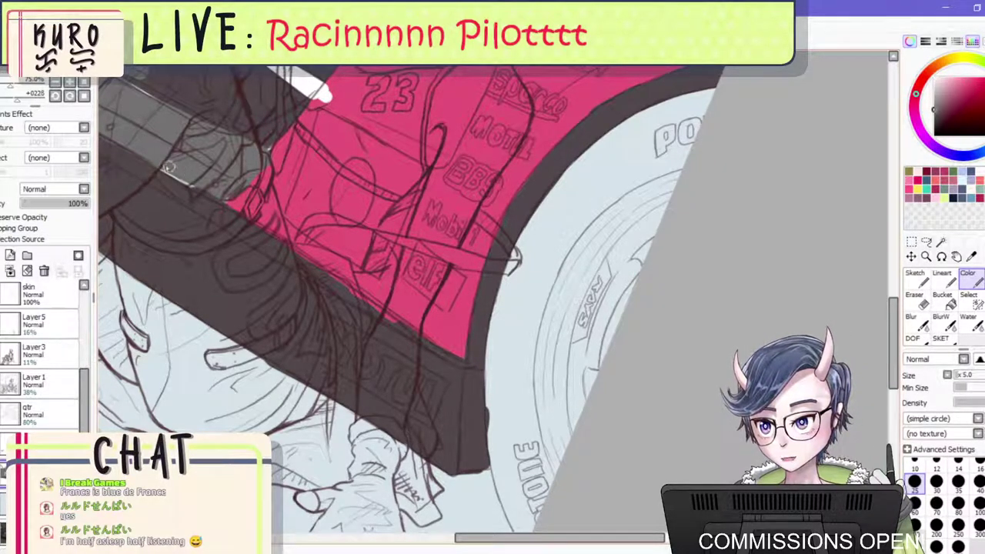
mouse_move(168, 168)
left_mouse_down()
mouse_move(225, 200)
mouse_move(196, 180)
left_mouse_up()
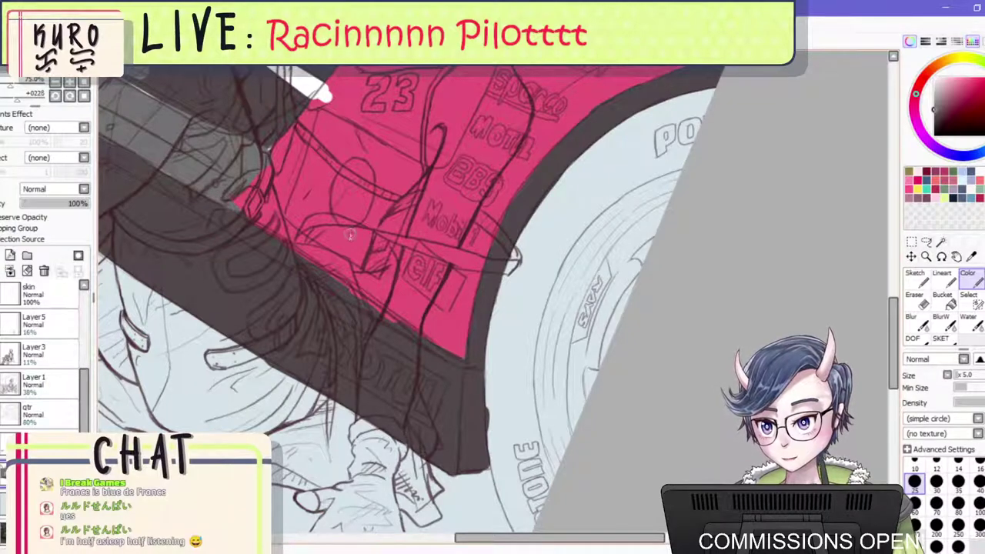
Repaint the side skirt's upper edge below the crimson body with near-black sampled from the skirt, undoing the first stroke.
right_click(237, 289)
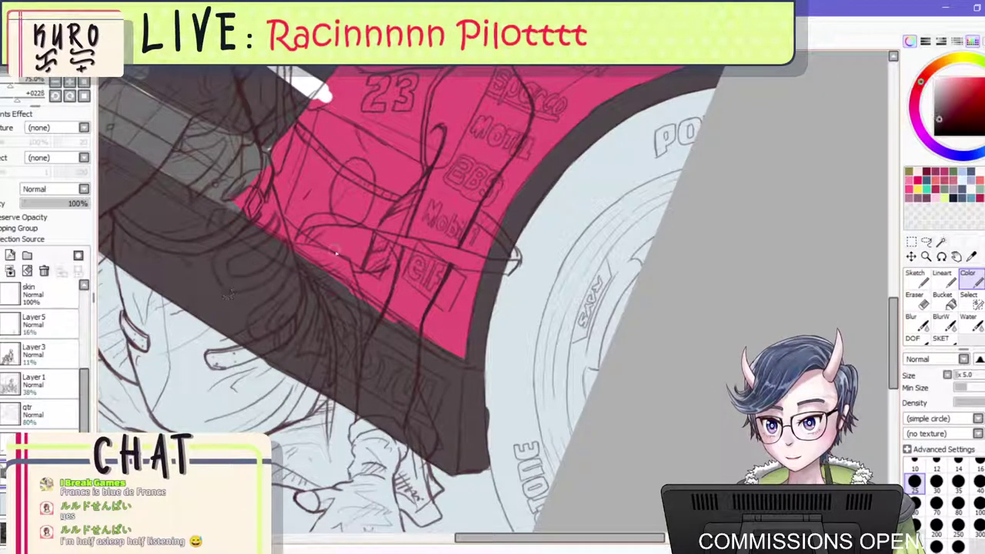
mouse_move(305, 252)
left_mouse_down()
mouse_move(377, 305)
mouse_move(363, 304)
left_mouse_up()
key("ctrl+z")
right_click(215, 294)
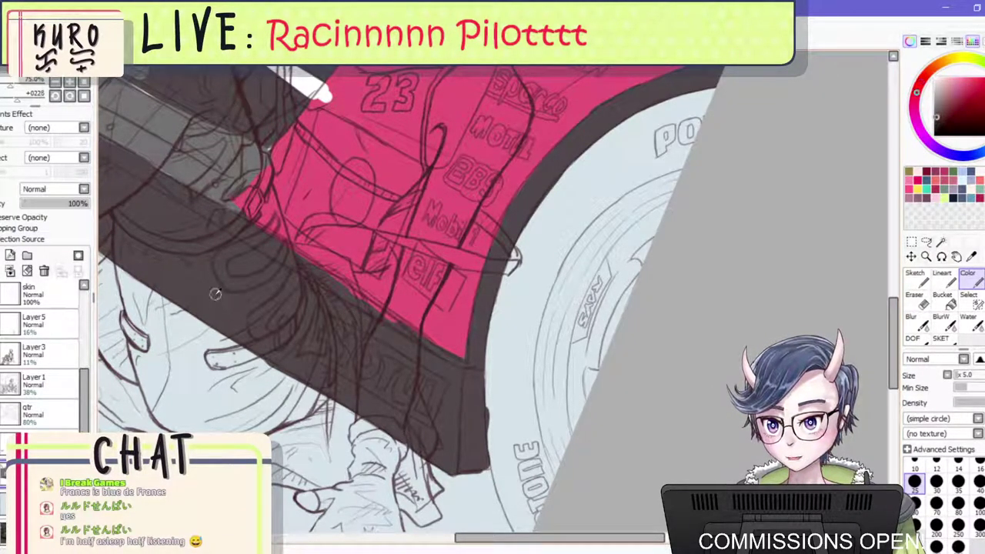
left_click_drag(301, 259, 396, 327)
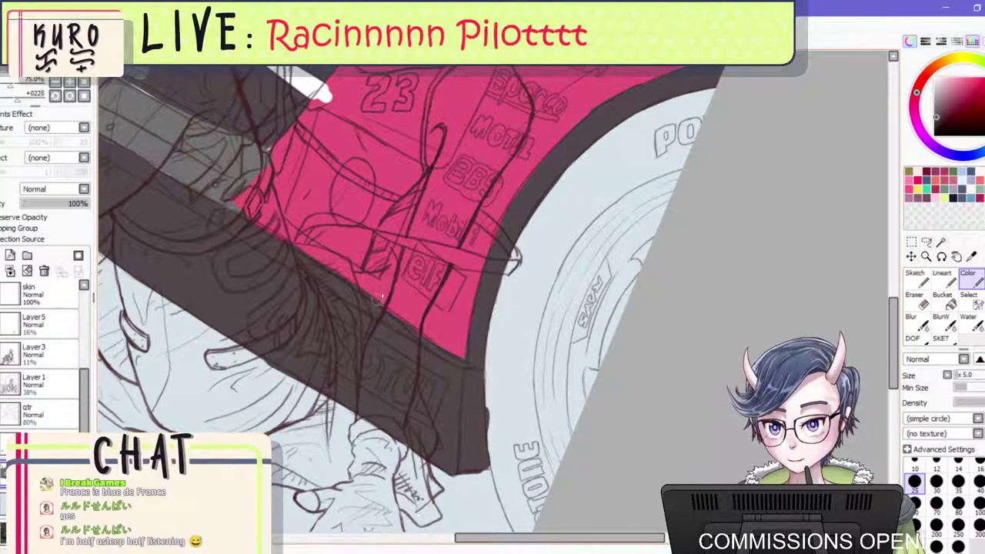
Paint a crimson trim strip beneath the open dark grey door, between the canvas edge and the front end of the sill.
scroll(380, 292, "down", 6)
key("Home")
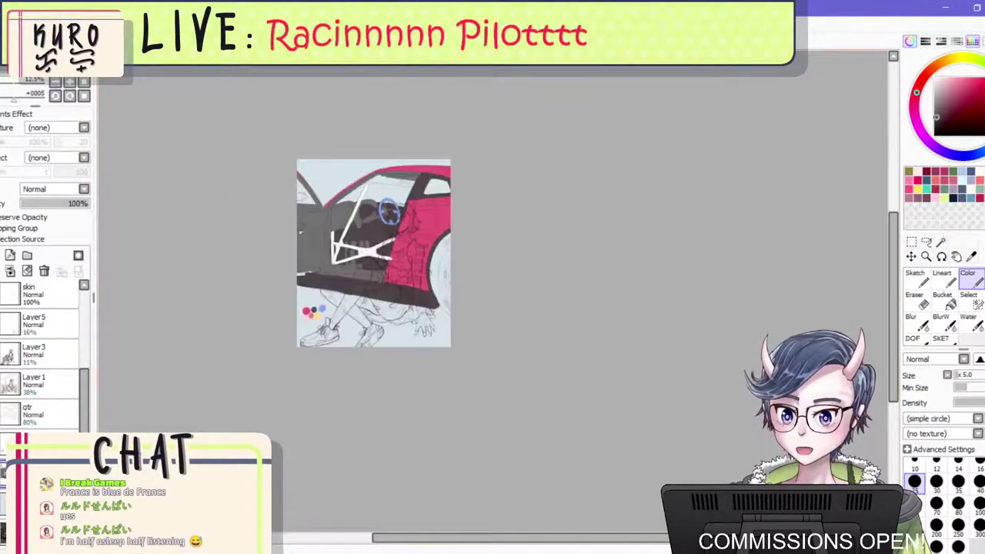
scroll(669, 134, "up", 4)
scroll(669, 133, "down", 1)
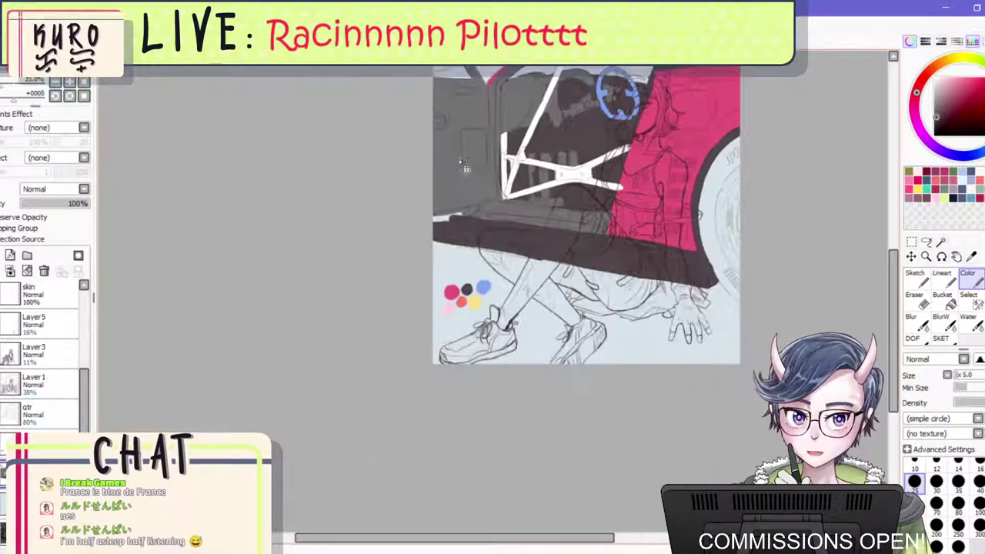
scroll(828, 170, "up", 2)
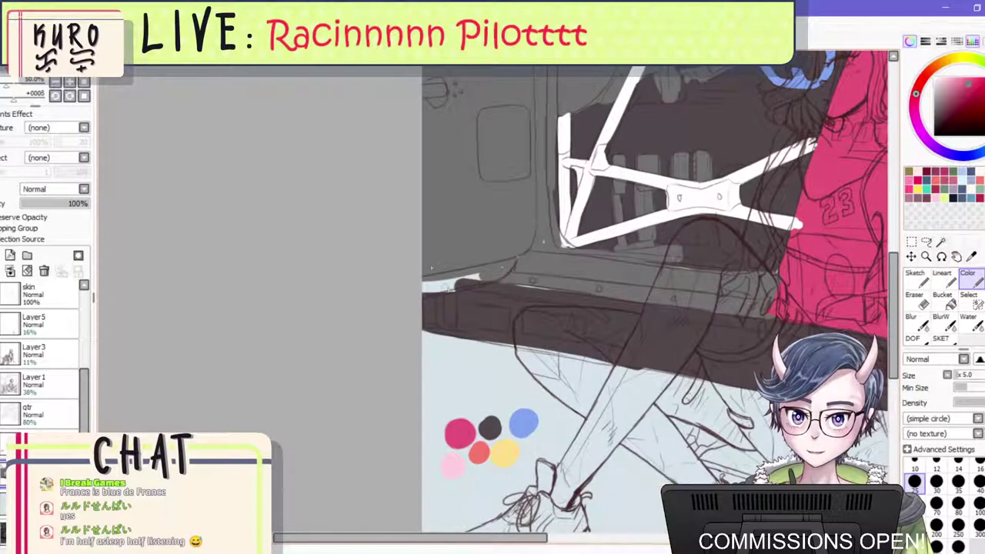
mouse_move(446, 287)
left_mouse_down()
mouse_move(475, 276)
mouse_move(406, 291)
mouse_move(459, 279)
left_mouse_up()
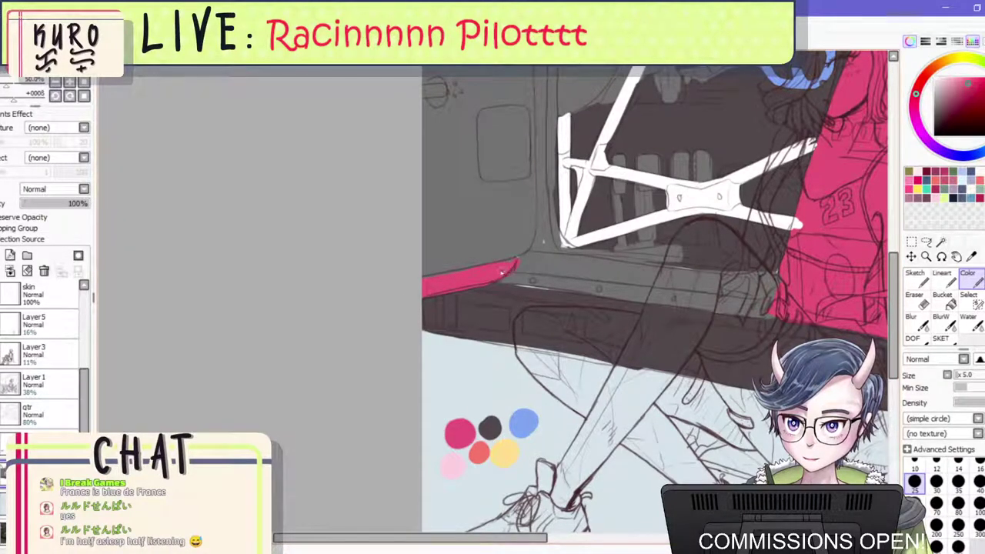
Show the skin, hair and clothes layers so the seated pilot's flat colours display over the car.
scroll(474, 303, "down", 2)
scroll(474, 303, "down", 3)
scroll(473, 303, "up", 2)
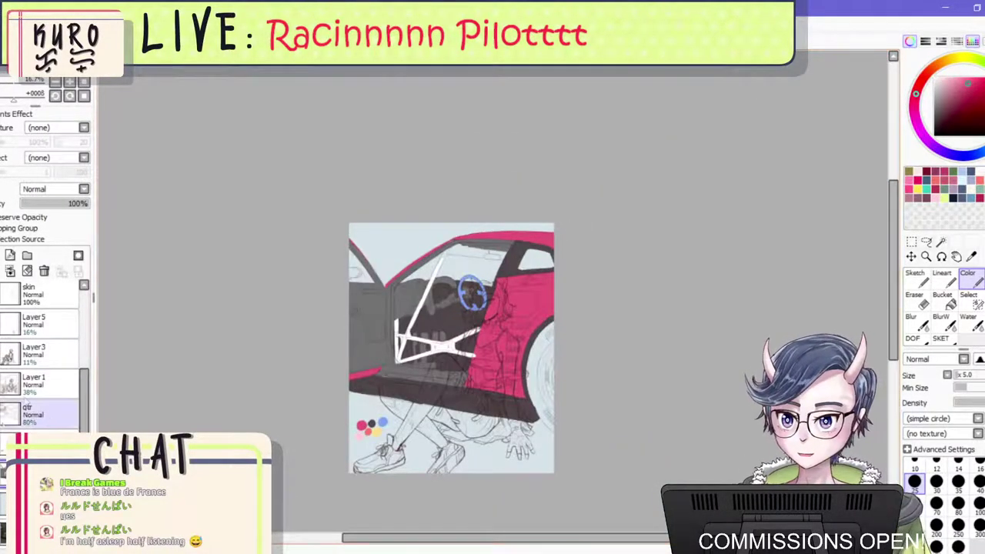
left_click(30, 293)
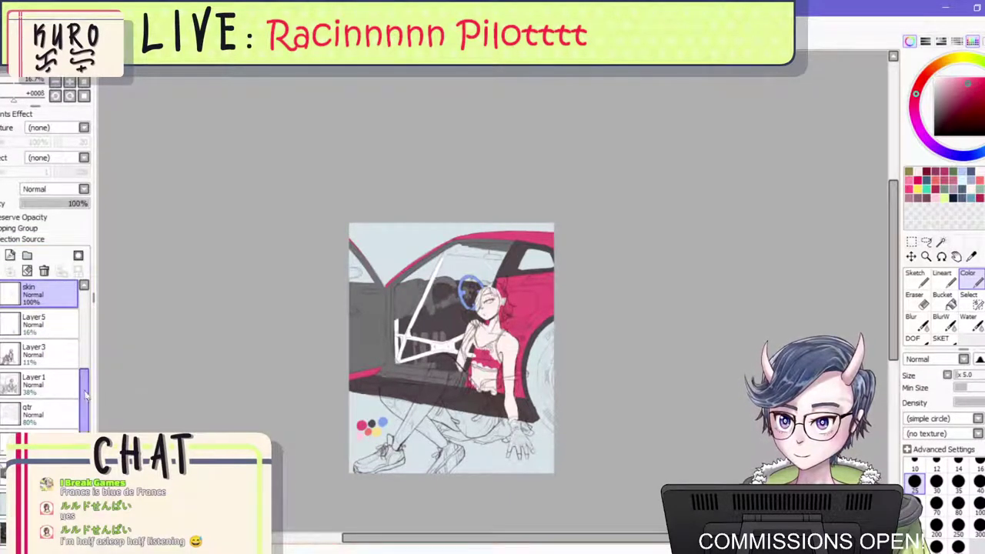
scroll(39, 354, "up", 3)
left_click(3, 355)
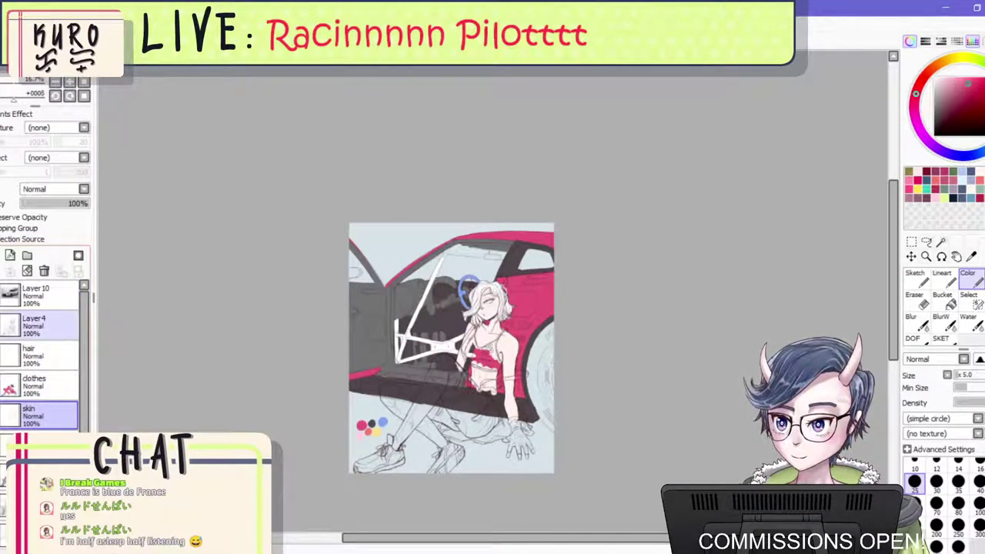
left_click(2, 386)
scroll(461, 152, "down", 1)
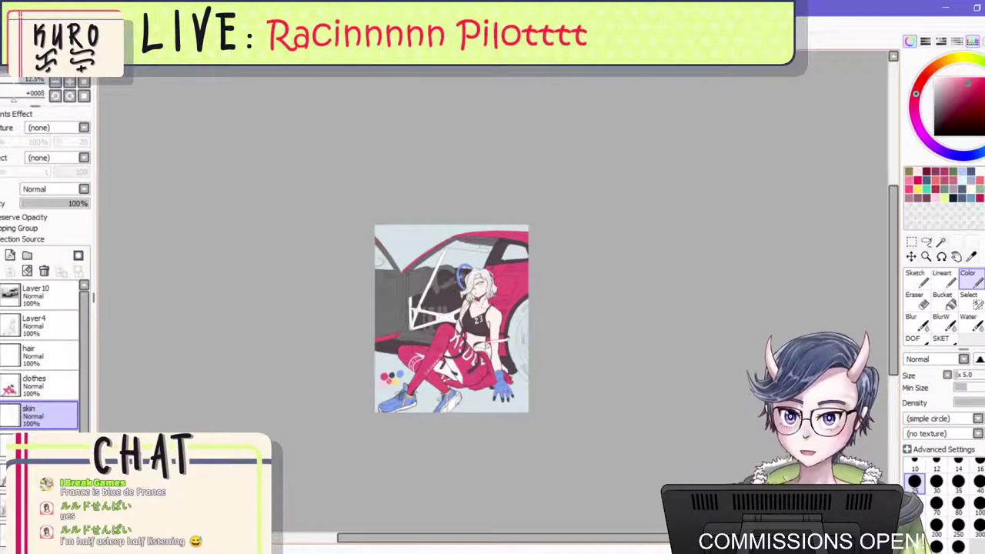
Mirror the canvas view horizontally and examine the composition and colour balance of the figure and car.
key("h")
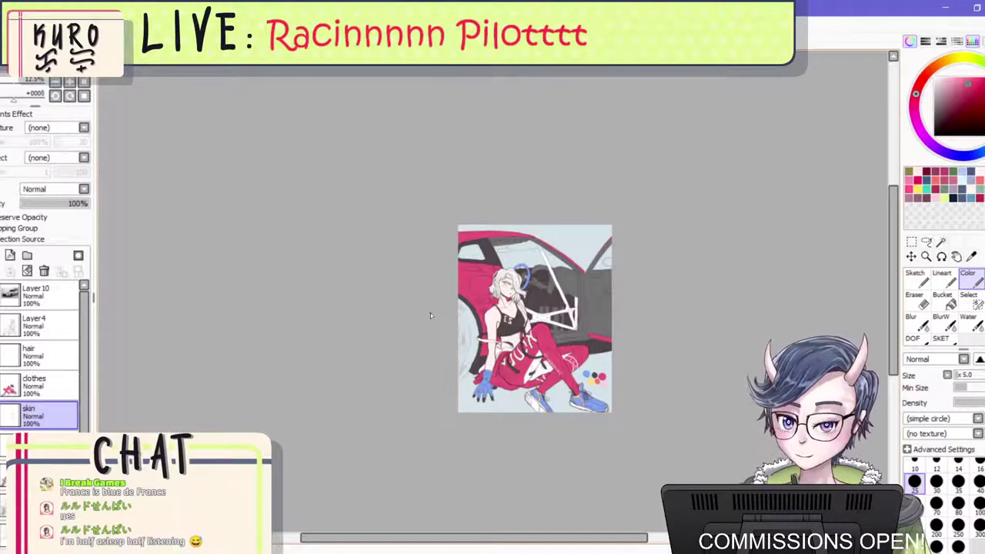
scroll(467, 382, "up", 3)
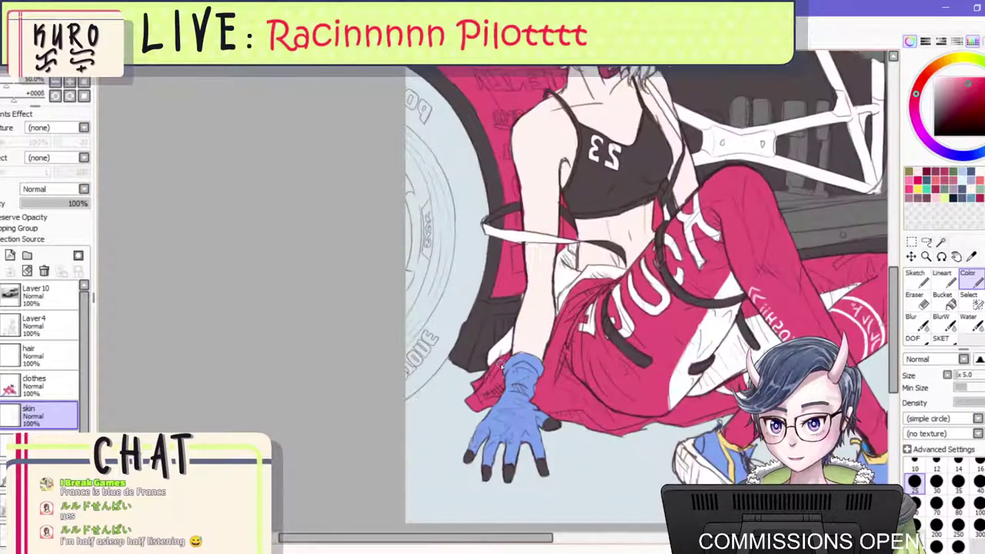
scroll(492, 362, "down", 1)
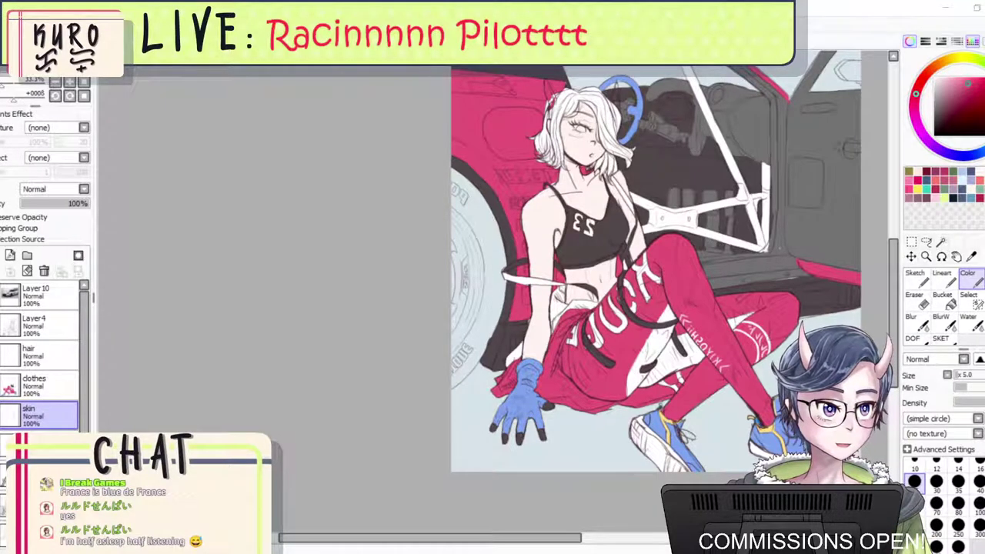
scroll(786, 275, "down", 1)
scroll(795, 249, "up", 1)
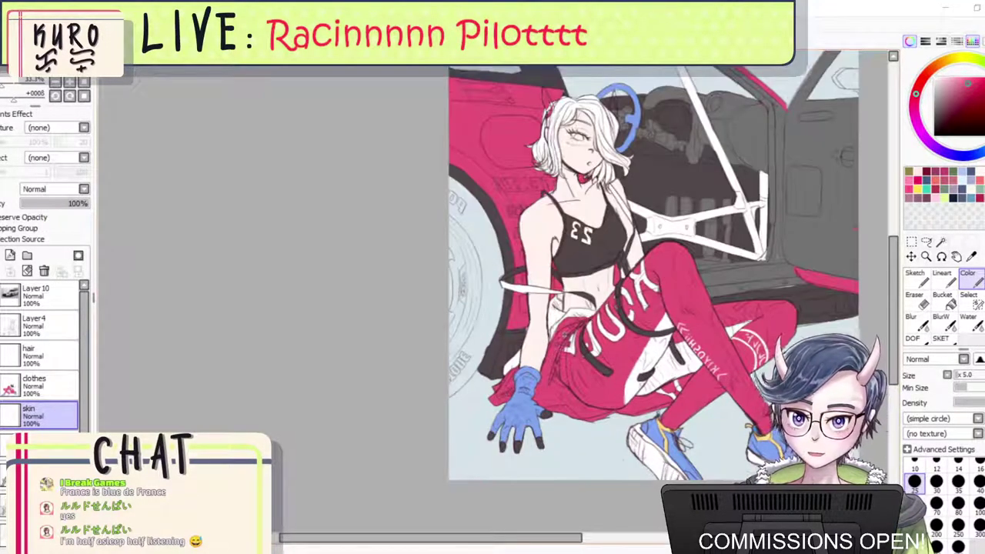
scroll(596, 333, "down", 2)
scroll(674, 309, "up", 2)
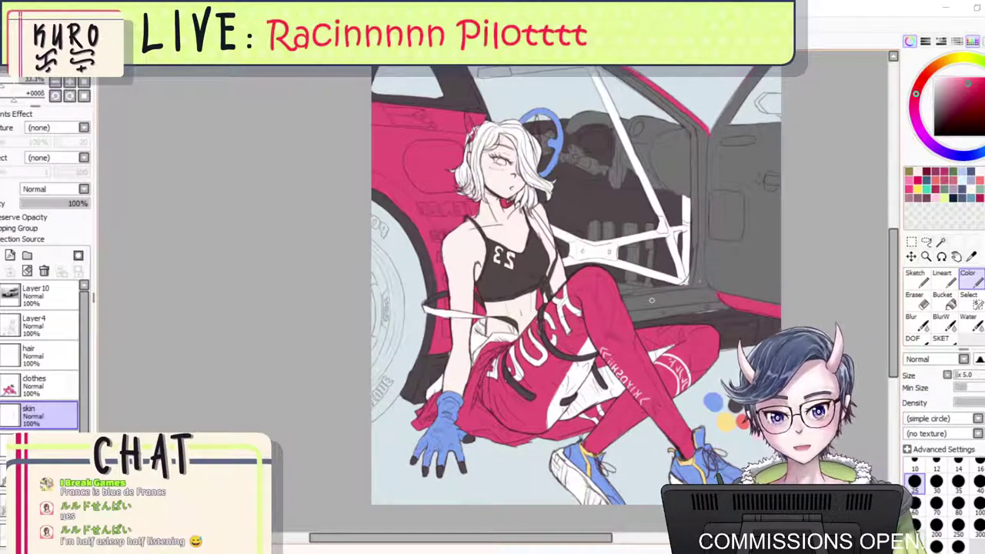
On the clothes layer, try bucket-filling the raised trouser leg and thigh with the orange-red palette colour.
left_click(48, 386)
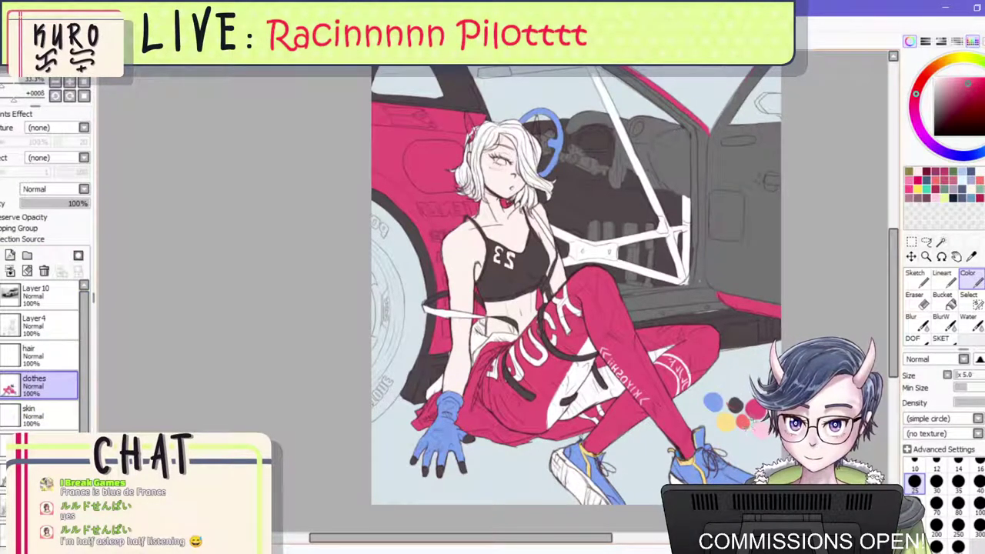
scroll(749, 431, "up", 3)
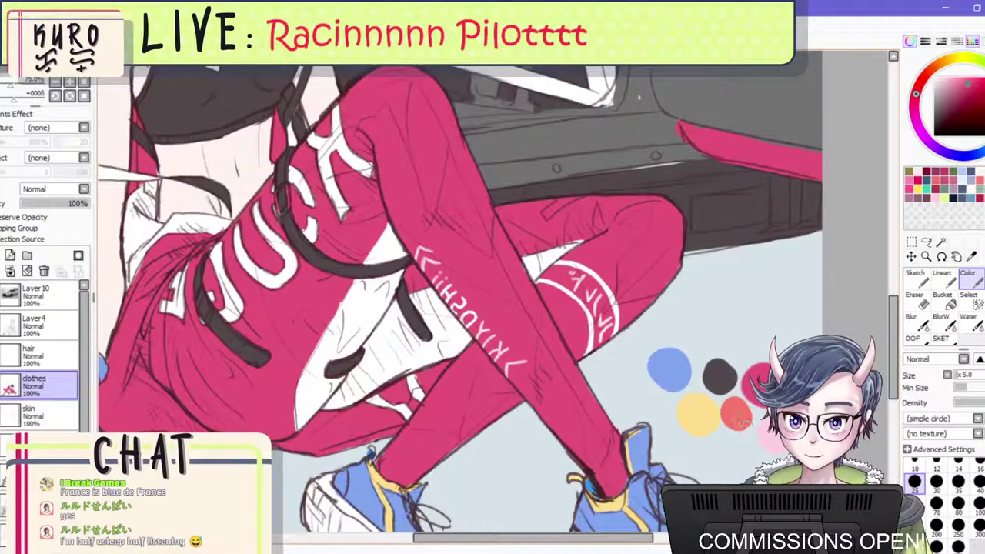
left_click(945, 301)
left_click(456, 251)
scroll(454, 251, "down", 4)
scroll(457, 255, "down", 1)
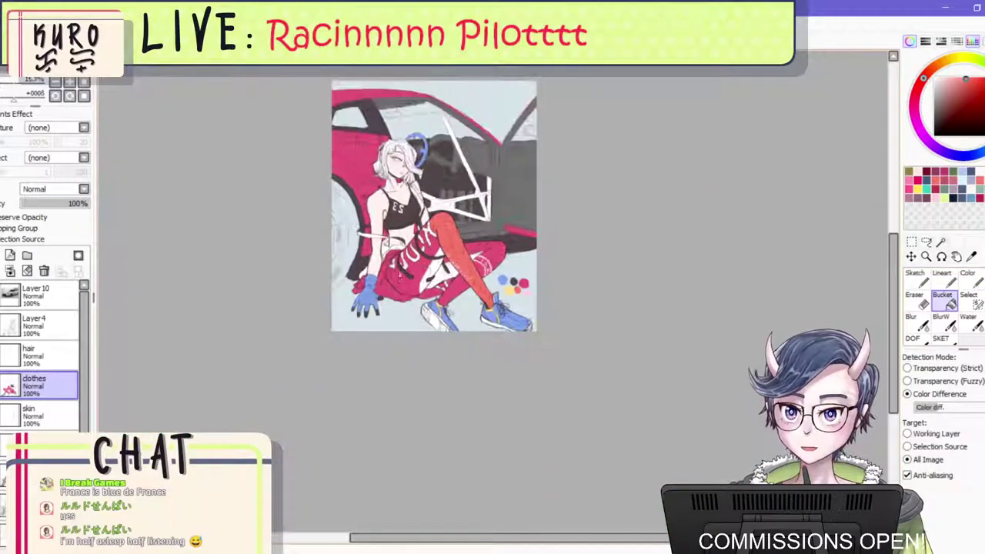
left_click(401, 270)
scroll(402, 268, "up", 2)
left_click(457, 224)
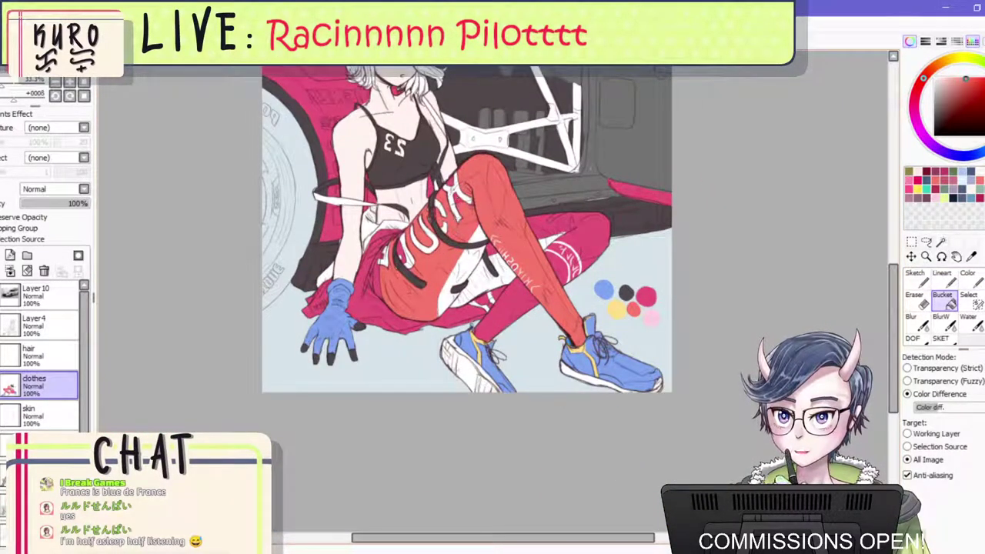
Limit the bucket's target to Working Layer, undo the partial fills and try orange-red on the pink trousers.
left_click(937, 433)
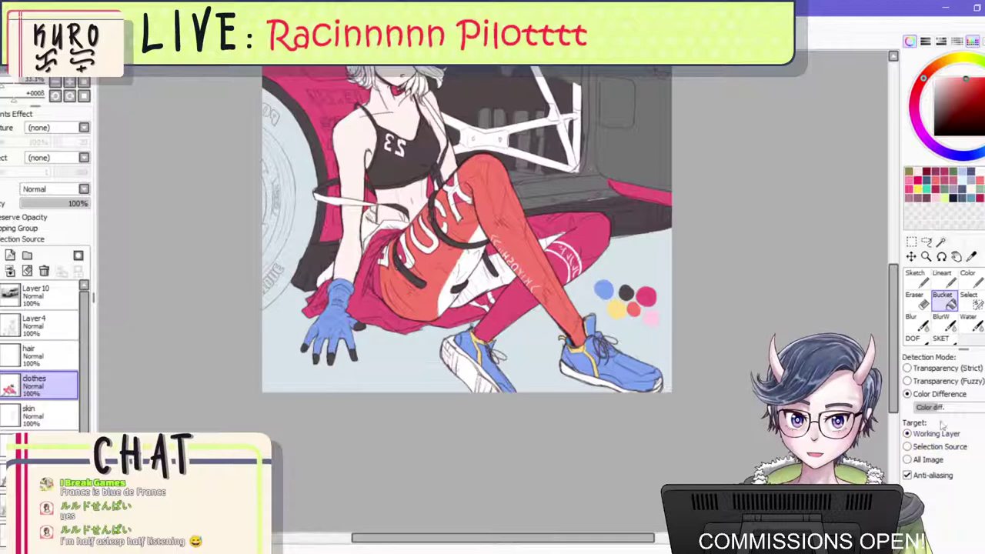
key("ctrl+z")
key("ctrl+z")
key("ctrl+z")
left_click(490, 217)
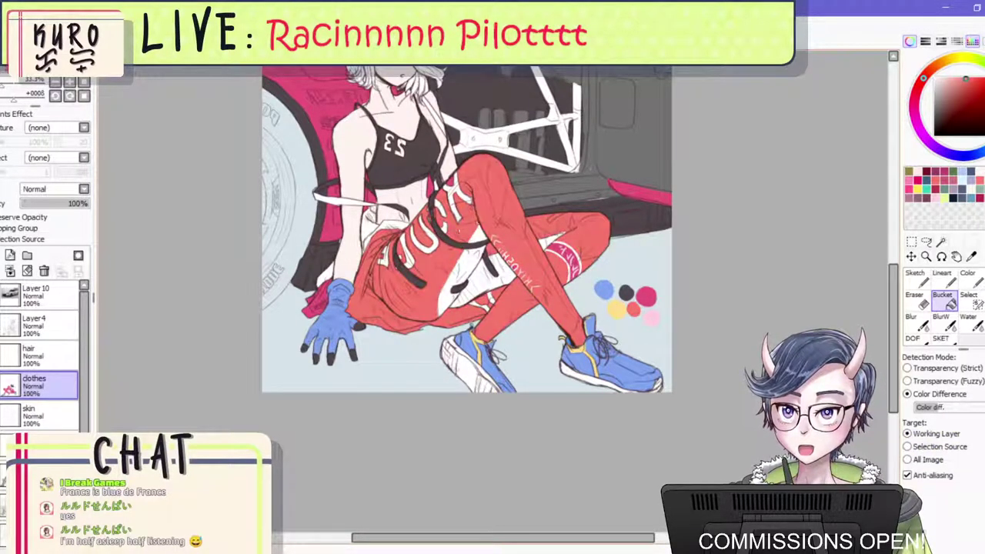
Undo the orange-red trouser fill and compare the figure with its original pink trousers in the unmirrored view.
scroll(498, 136, "down", 2)
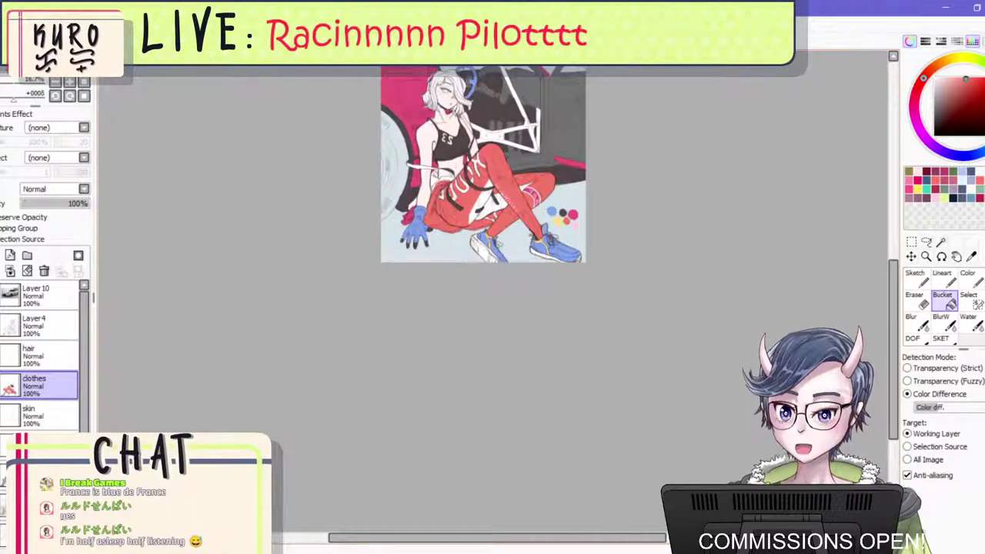
scroll(493, 260, "down", 1)
scroll(449, 139, "up", 3)
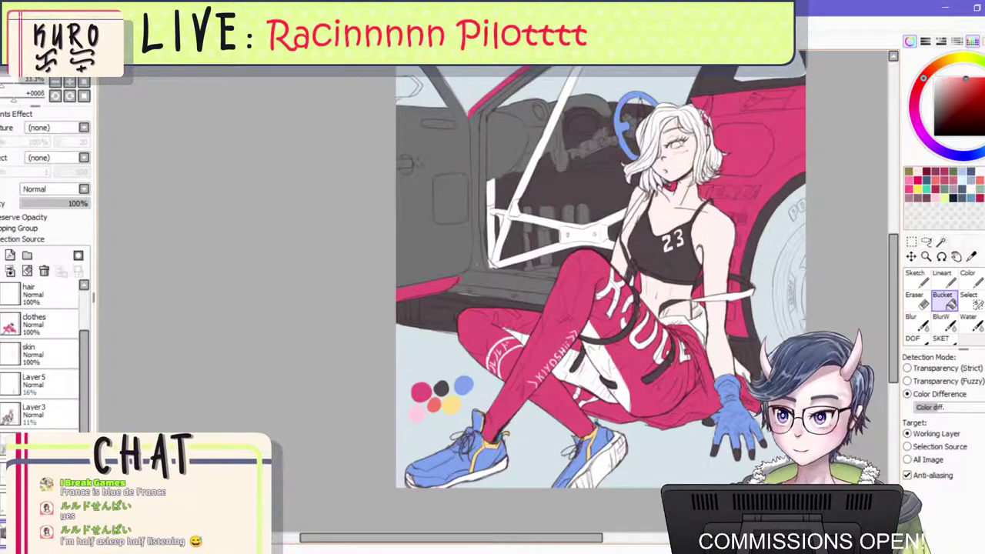
key("ctrl+y")
key("ctrl+z")
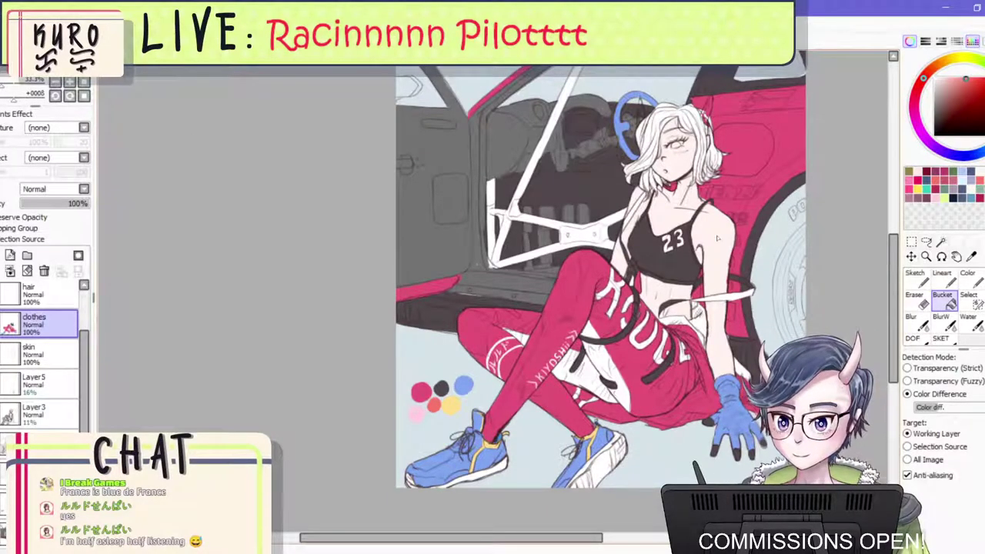
scroll(691, 321, "down", 2)
scroll(627, 328, "up", 1)
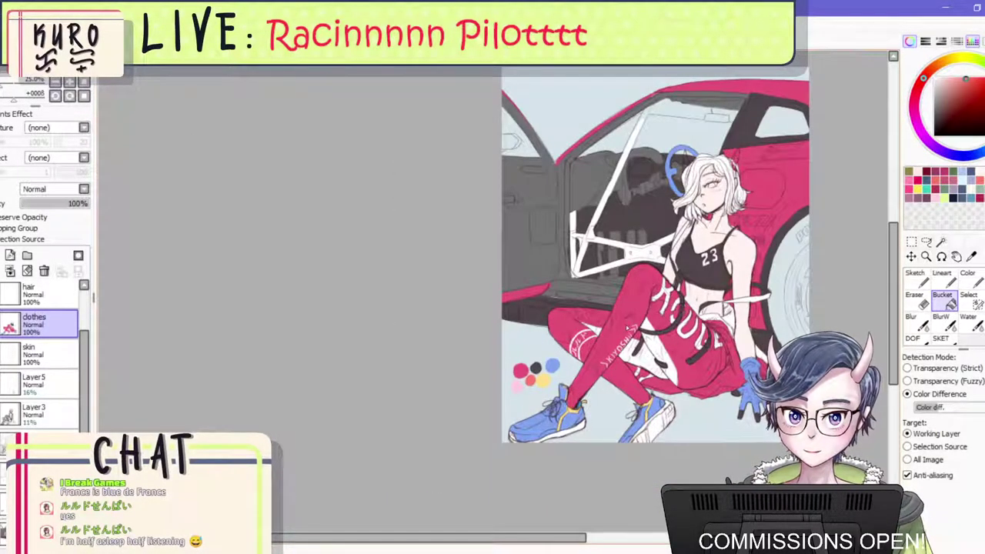
Try filling the trousers' white side panels with the charcoal sampled from the crop top.
scroll(567, 388, "up", 3)
scroll(567, 388, "down", 3)
scroll(746, 237, "up", 2)
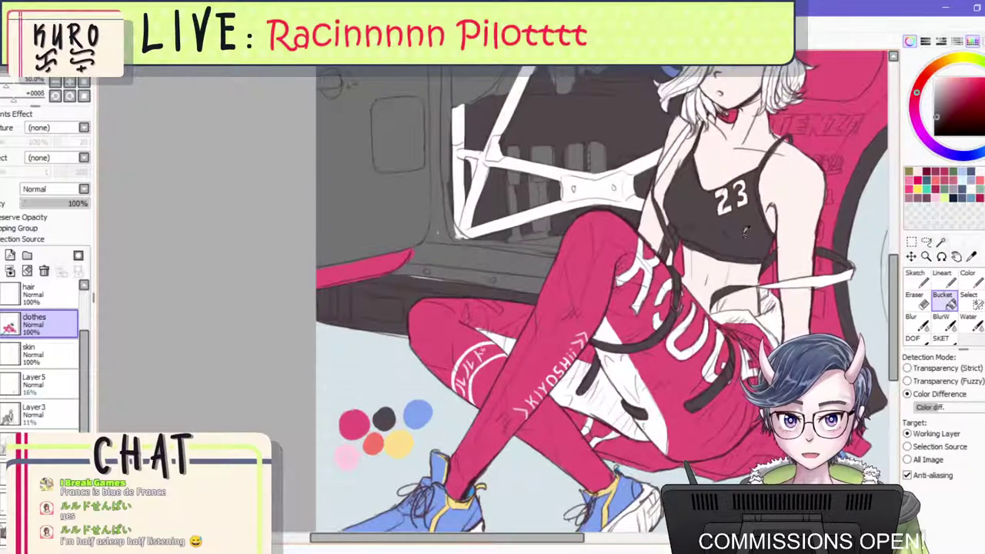
scroll(746, 236, "down", 2)
scroll(666, 354, "up", 2)
left_click(650, 349)
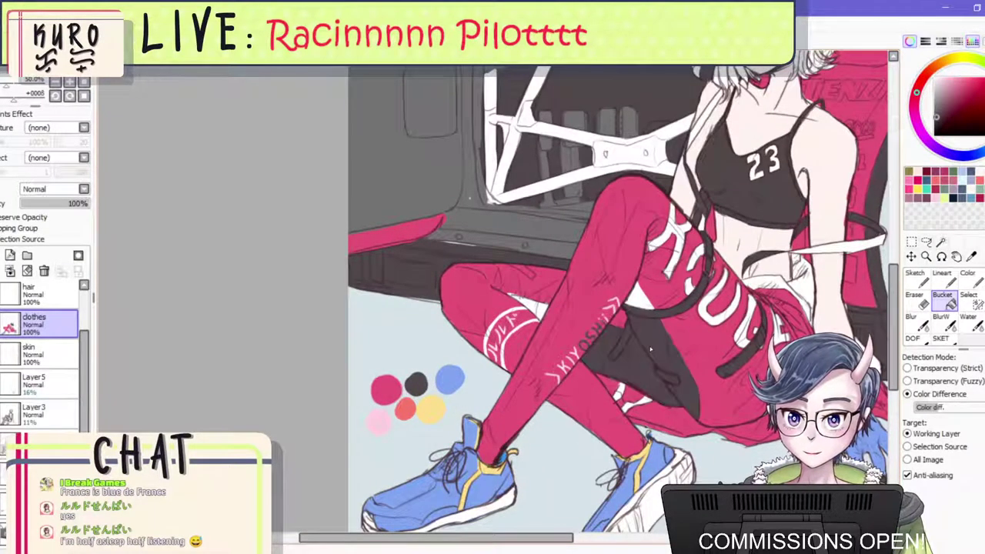
left_click(642, 302)
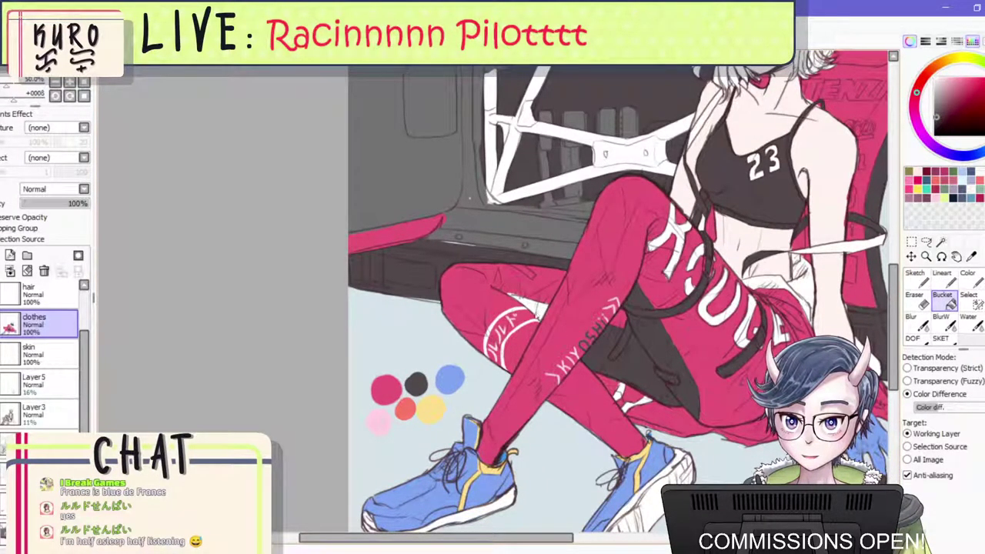
scroll(646, 311, "down", 5)
scroll(646, 312, "up", 3)
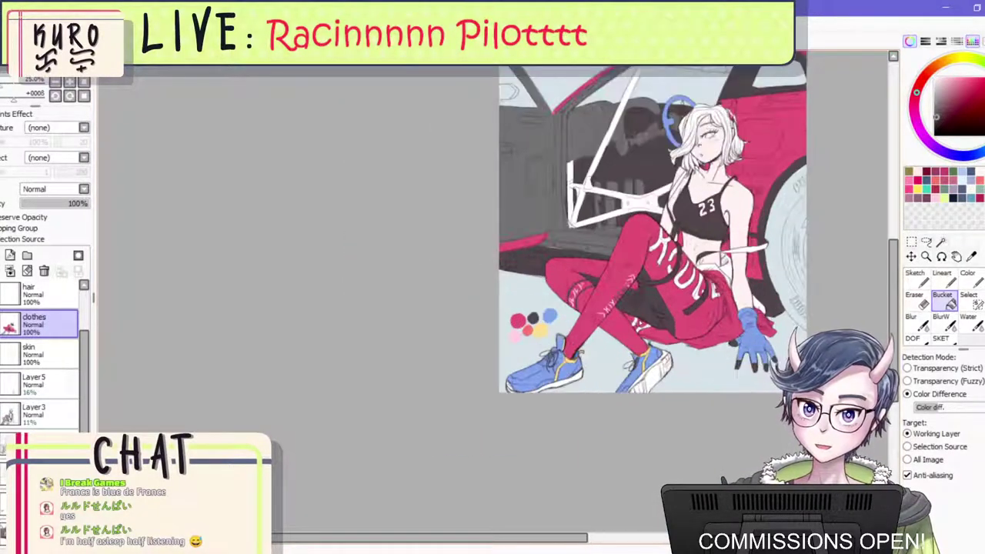
Undo the charcoal side panels, try charcoal on the pink trouser areas and undo that fill too.
scroll(649, 313, "up", 2)
scroll(649, 312, "down", 2)
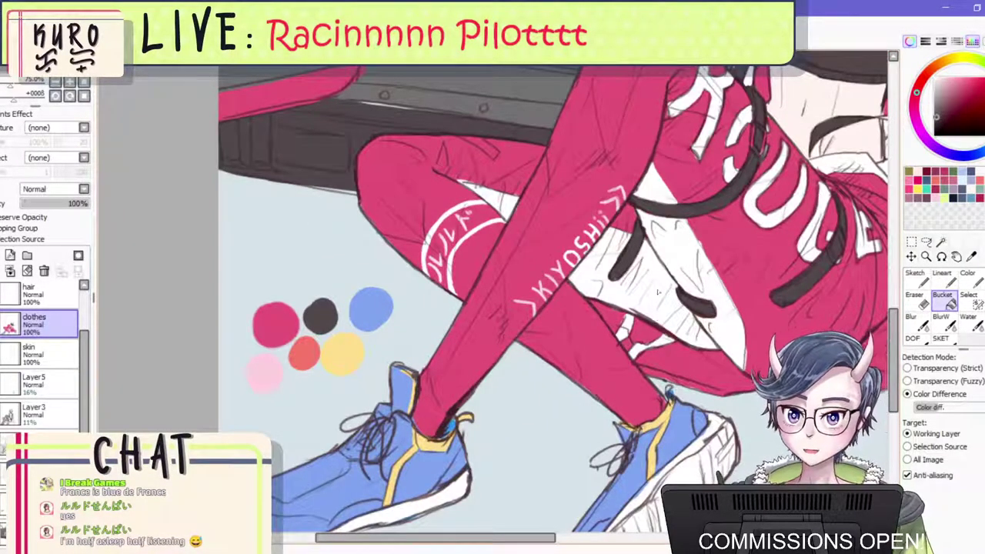
left_click(640, 204)
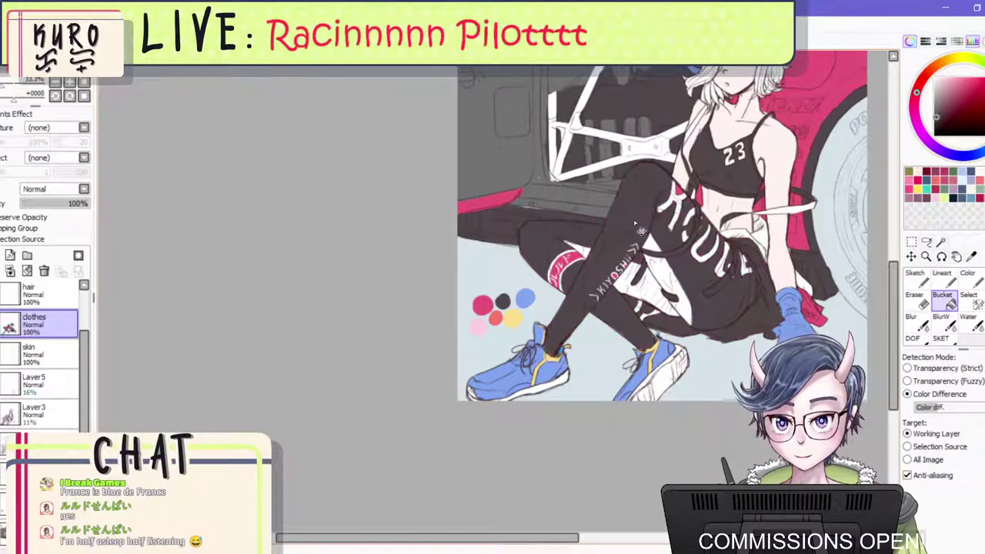
key("ctrl+z")
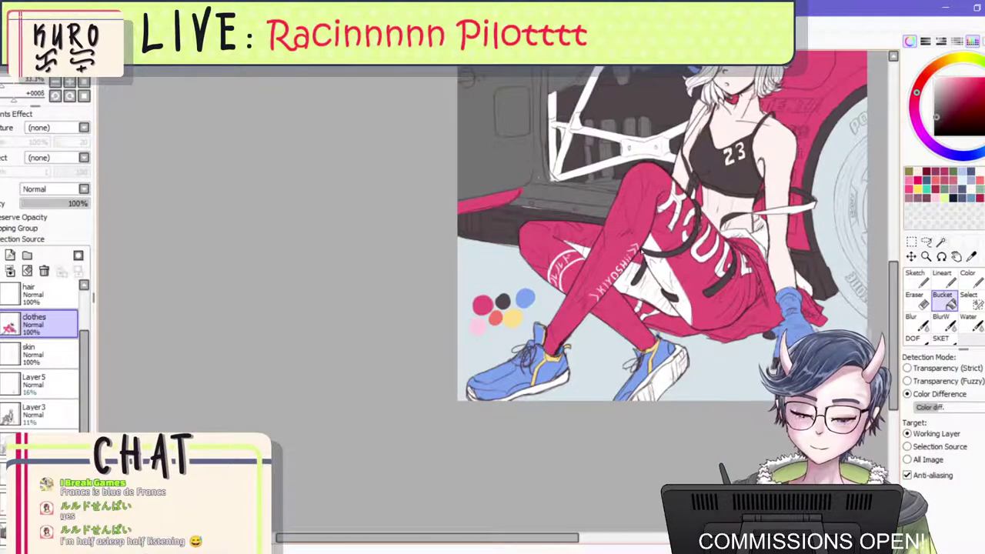
Try filling the blue parts of both shoes with the crimson-pink palette colour, then undo the fills.
scroll(599, 305, "up", 2)
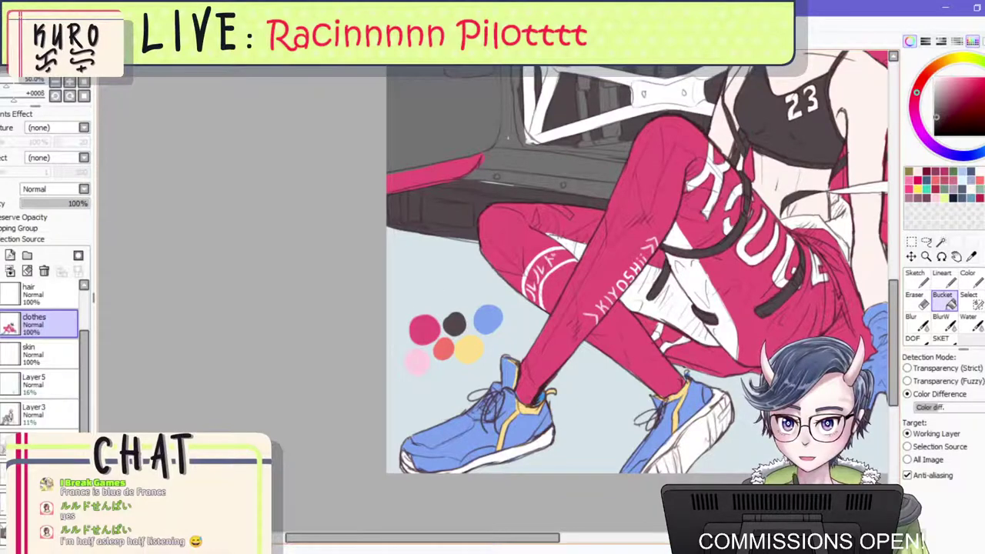
left_click(477, 428)
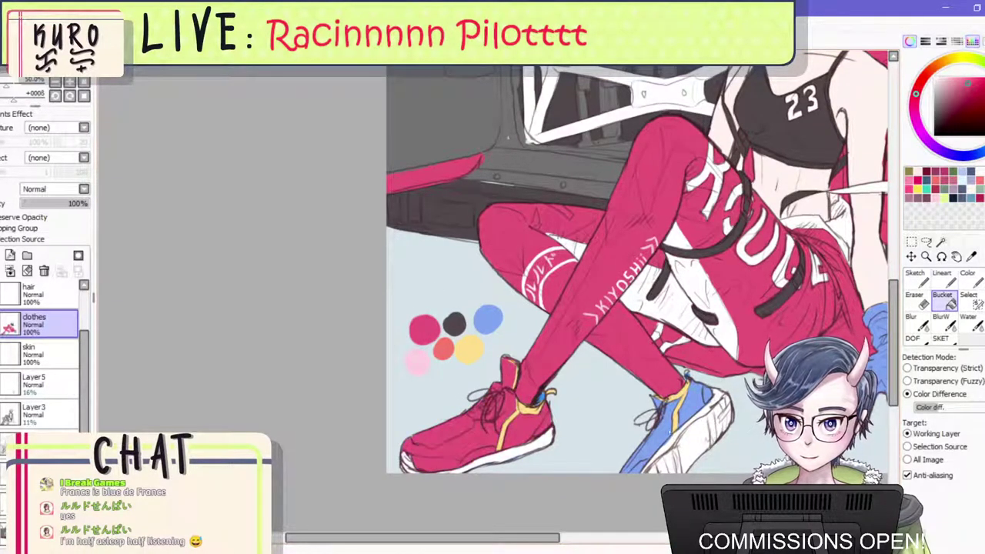
left_click(656, 437)
scroll(670, 364, "down", 3)
scroll(677, 361, "down", 1)
scroll(685, 354, "up", 4)
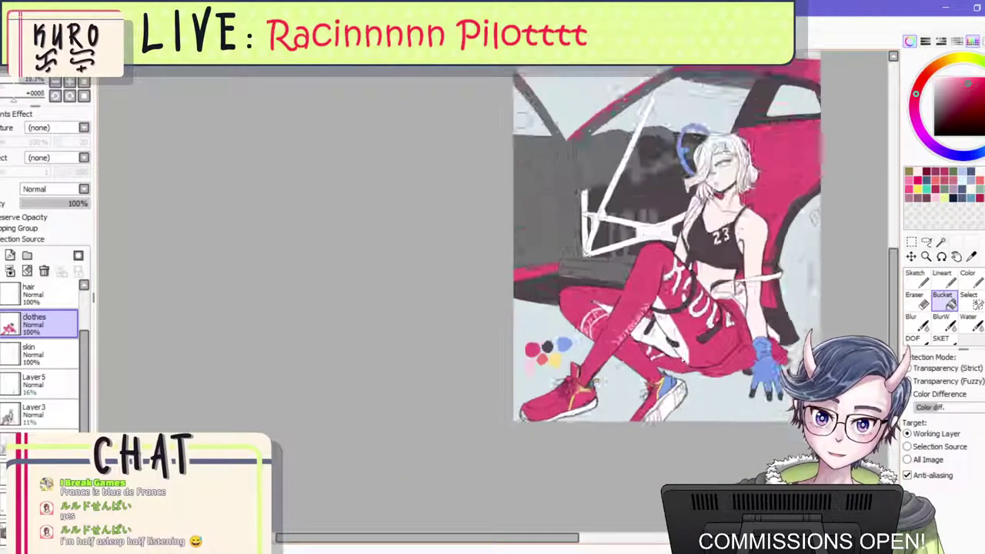
key("ctrl+z")
key("ctrl+z")
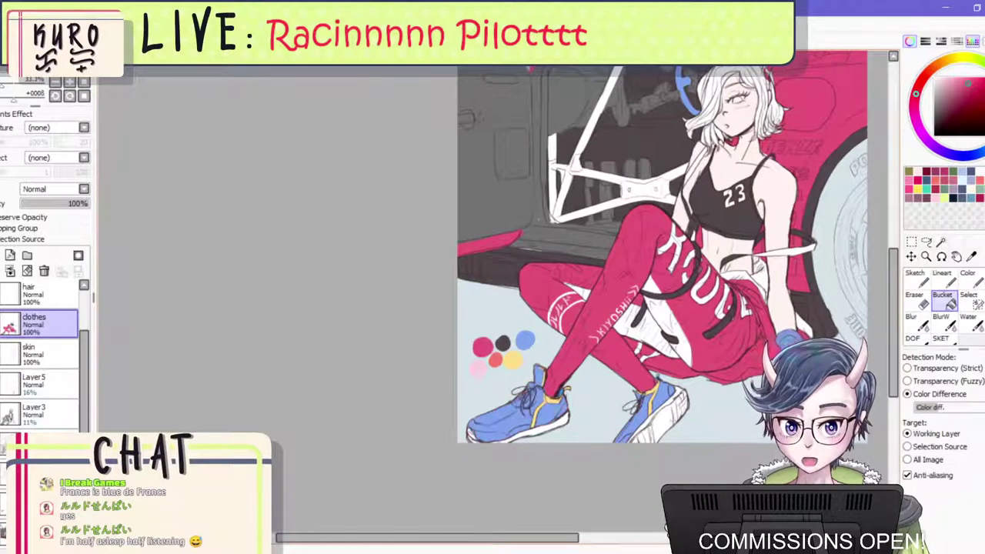
scroll(802, 366, "down", 1)
scroll(803, 368, "down", 1)
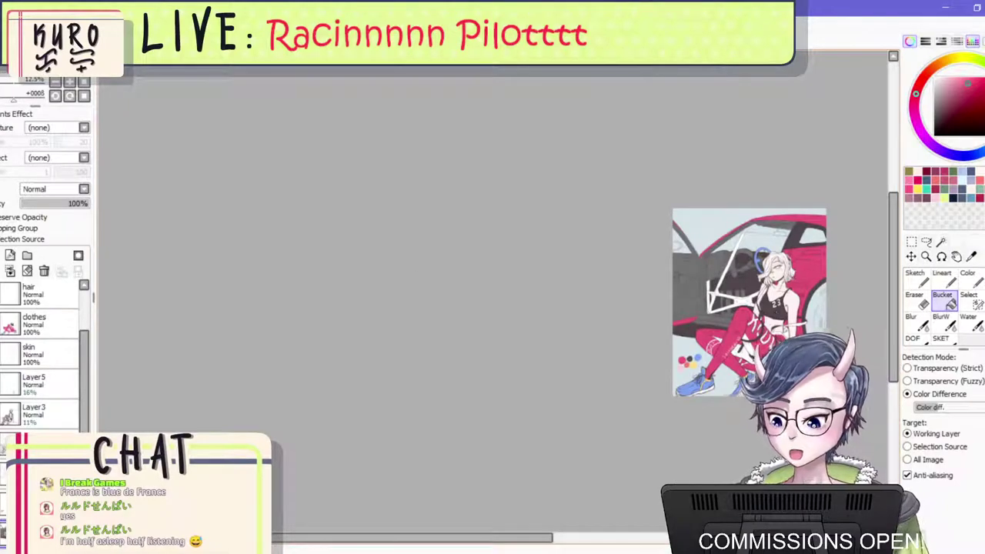
left_click(40, 324)
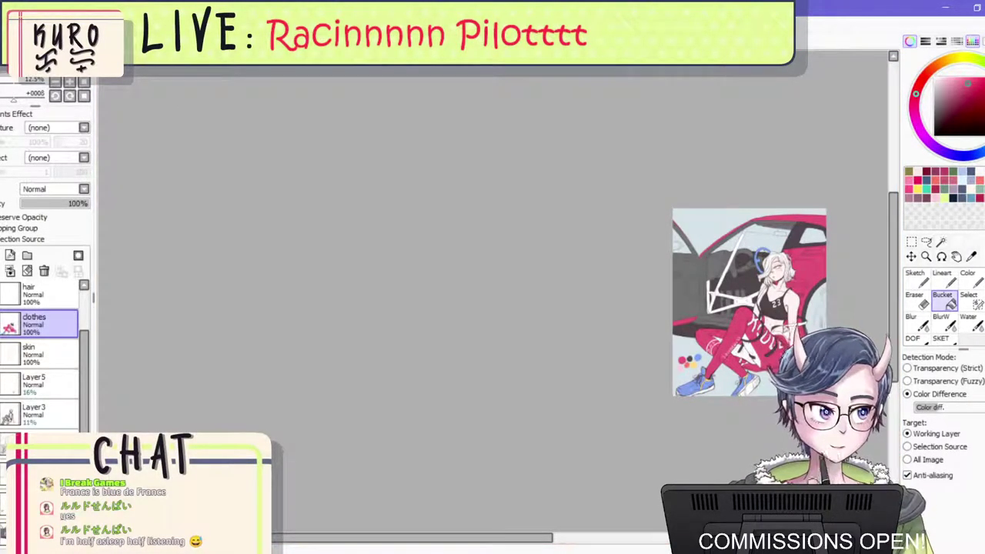
scroll(617, 154, "down", 1)
scroll(617, 216, "up", 1)
scroll(617, 217, "down", 1)
scroll(757, 227, "up", 5)
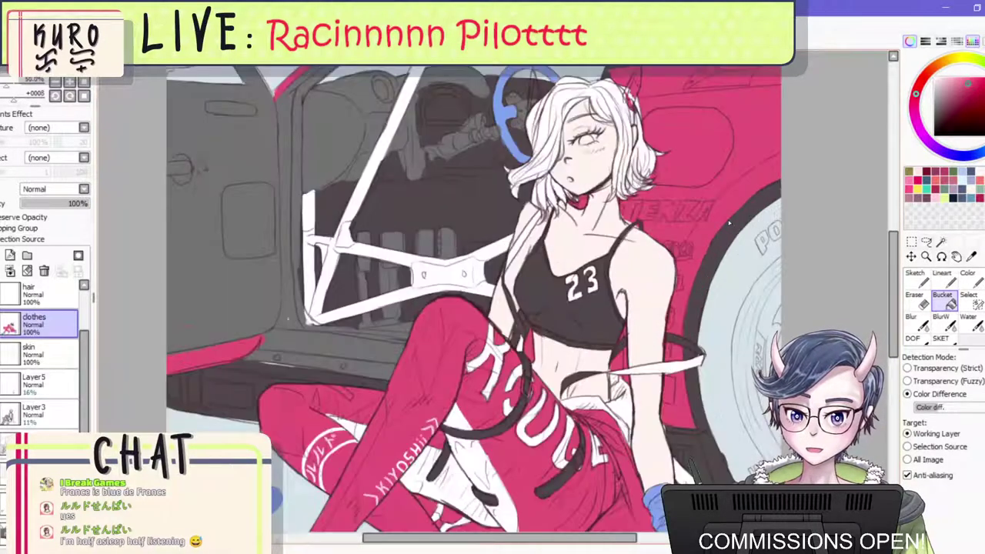
Paint the inside of the car's front wheel charcoal with the Color brush at size 70.
left_click_drag(729, 223, 718, 209)
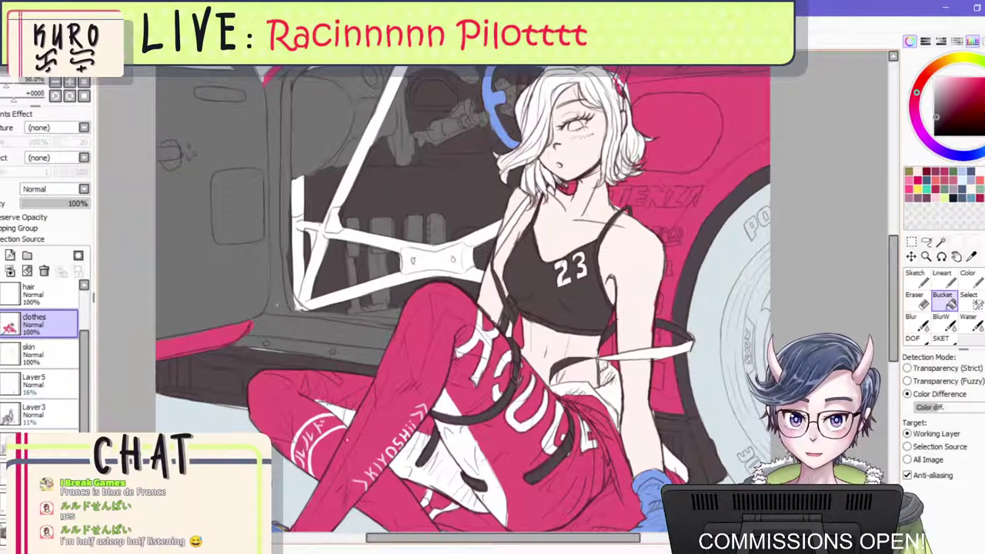
left_click(966, 278)
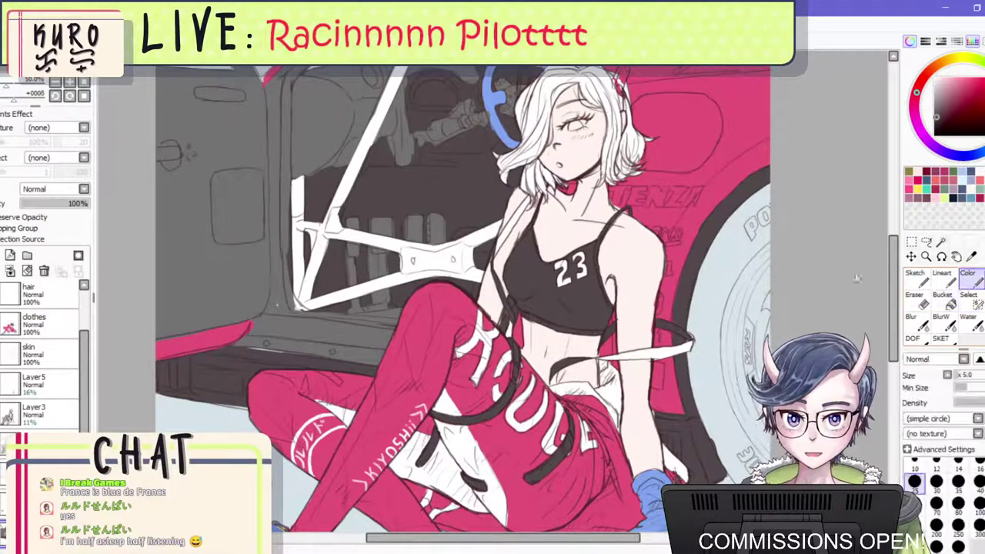
left_click(936, 503)
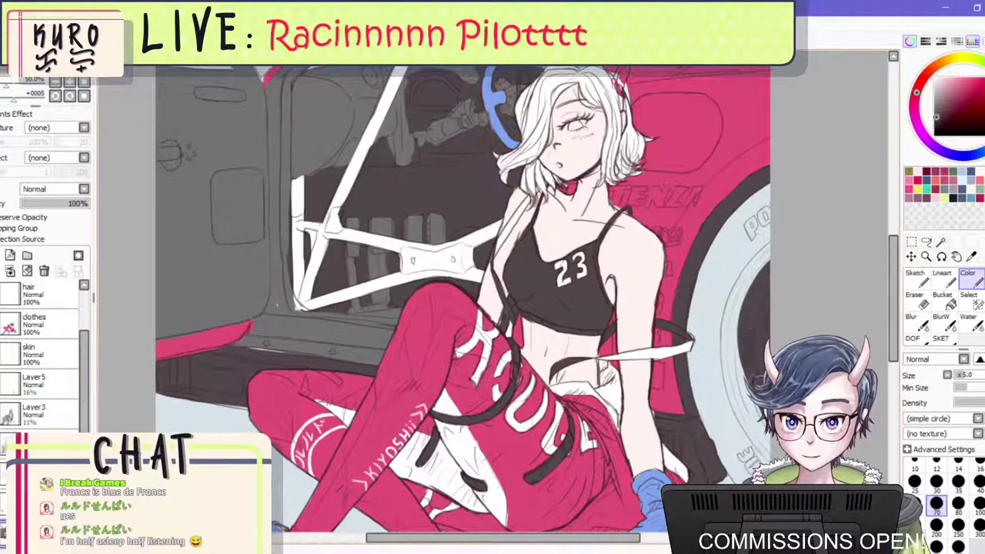
Fill the tyre with the grey sampled from the open car door, undoing a trial brush stroke first.
left_click(328, 133, "alt")
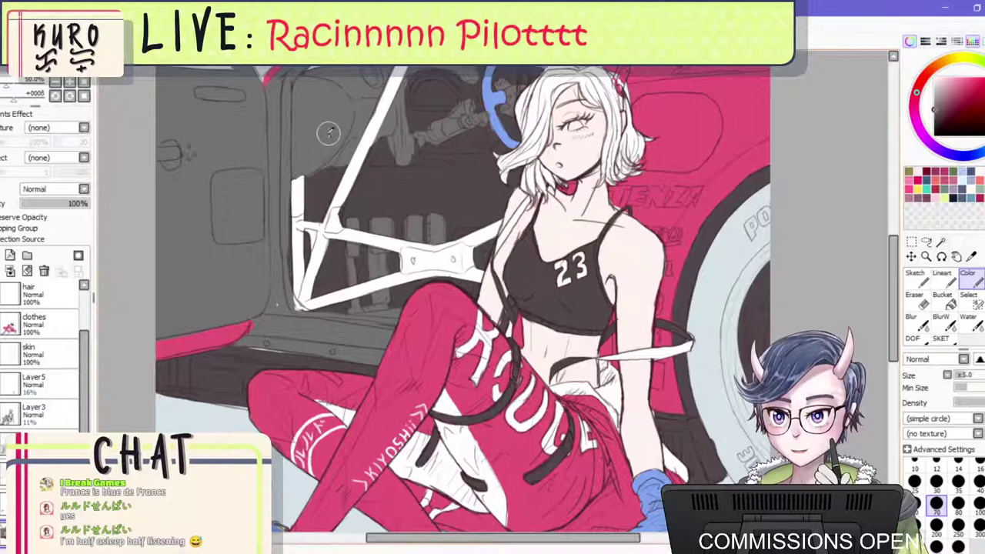
key("bracketleft")
key("bracketleft")
mouse_move(727, 265)
left_mouse_down()
mouse_move(772, 191)
mouse_move(709, 269)
left_mouse_up()
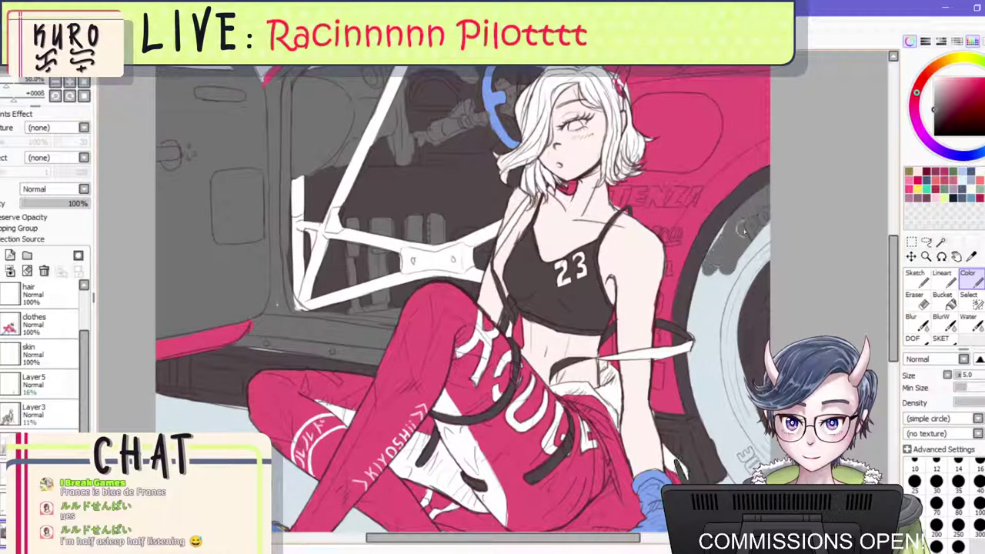
key("ctrl+z")
left_click(942, 300)
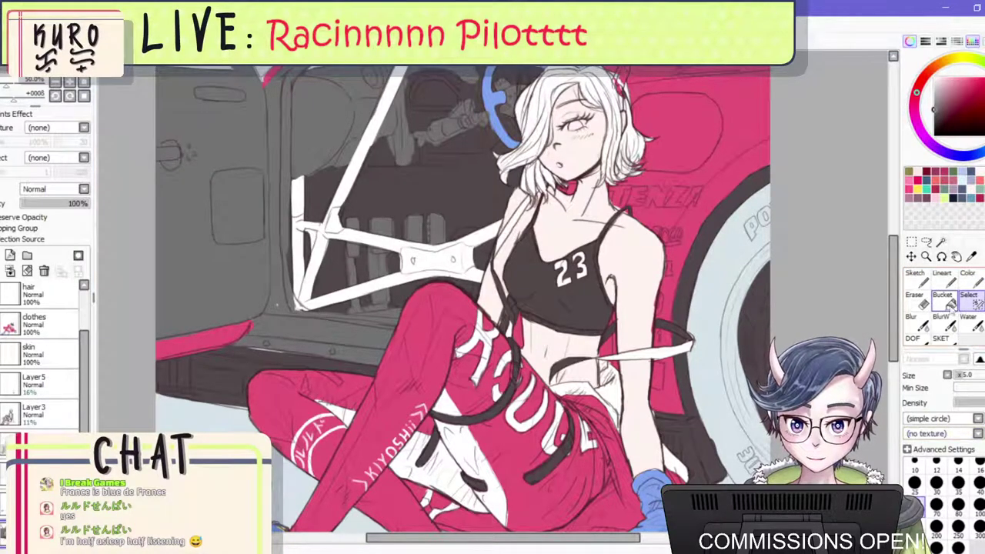
left_click(740, 380)
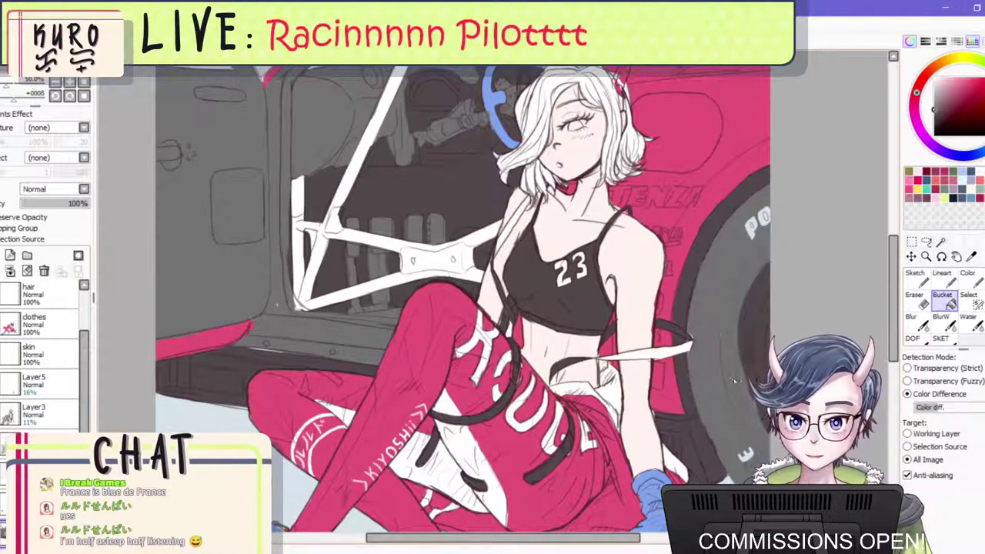
Brush the same grey over the unfilled lettering on the tyre.
left_click(969, 280)
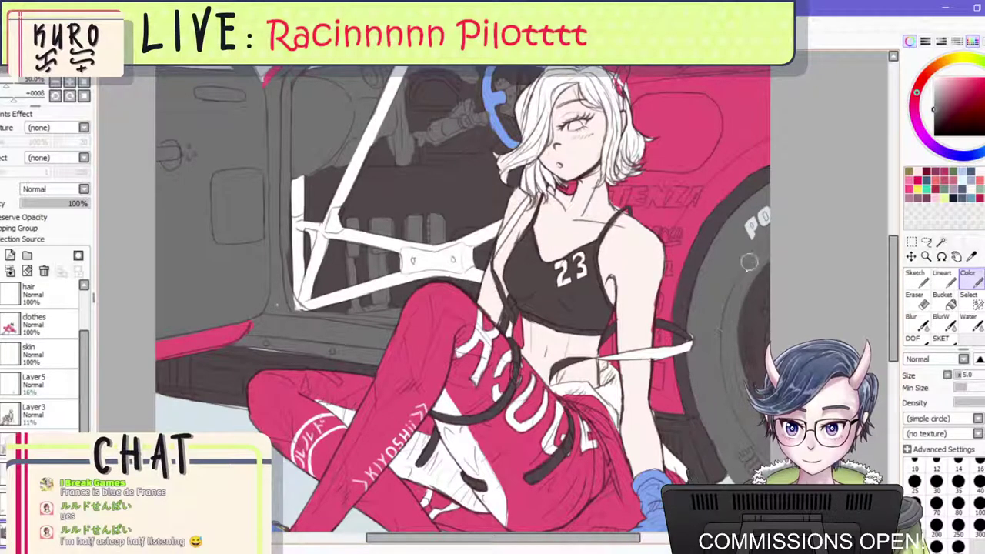
left_click_drag(733, 254, 764, 215)
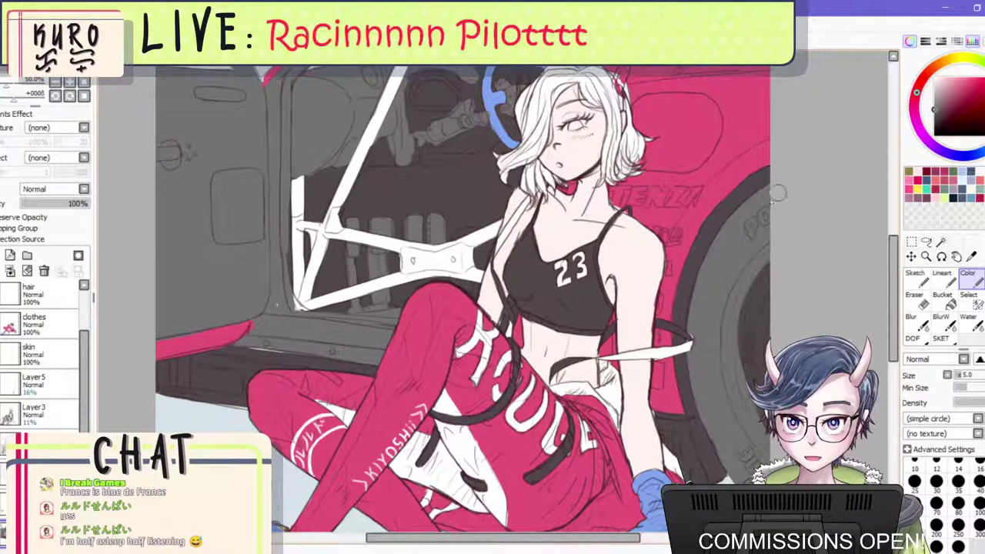
scroll(758, 302, "up", 2)
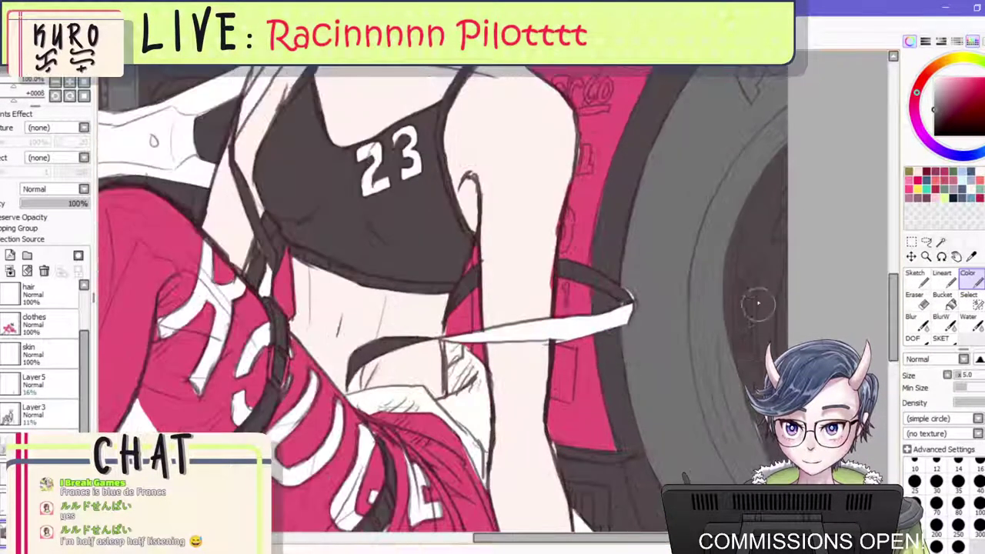
scroll(780, 165, "down", 1)
scroll(780, 164, "down", 2)
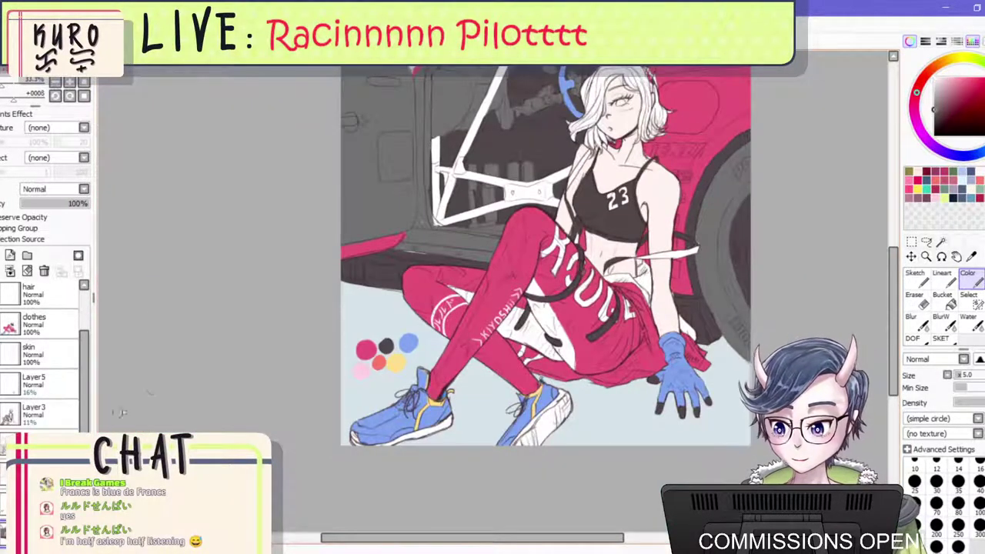
scroll(754, 214, "up", 2)
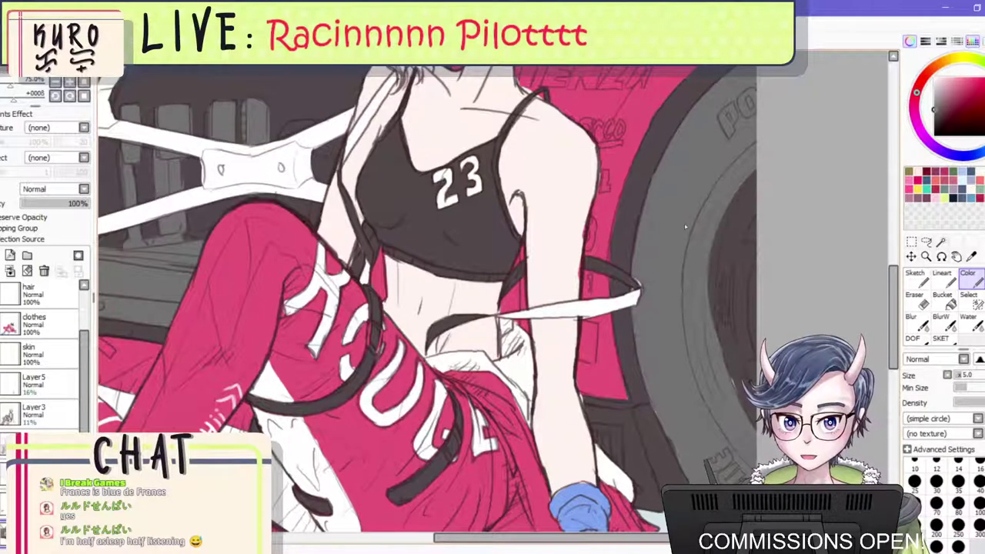
Paint the wheel rim white with the Color brush at size 30, undoing the last stroke.
scroll(685, 226, "down", 2)
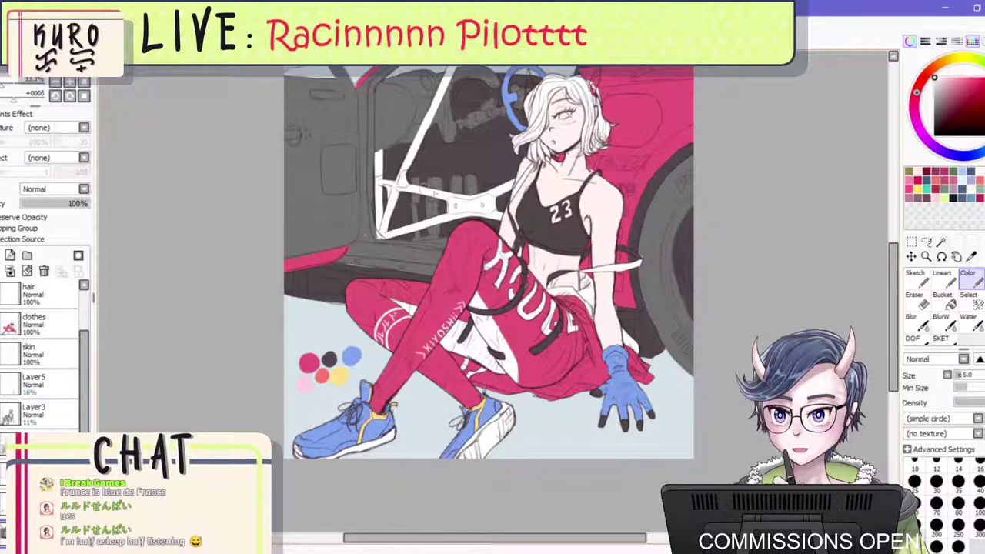
scroll(687, 223, "up", 2)
mouse_move(681, 218)
left_mouse_down()
mouse_move(692, 177)
mouse_move(654, 229)
mouse_move(669, 218)
mouse_move(657, 328)
mouse_move(677, 409)
left_mouse_up()
mouse_move(658, 305)
left_mouse_down()
mouse_move(690, 423)
mouse_move(674, 426)
mouse_move(699, 475)
mouse_move(654, 403)
mouse_move(663, 446)
mouse_move(639, 331)
mouse_move(650, 317)
left_mouse_up()
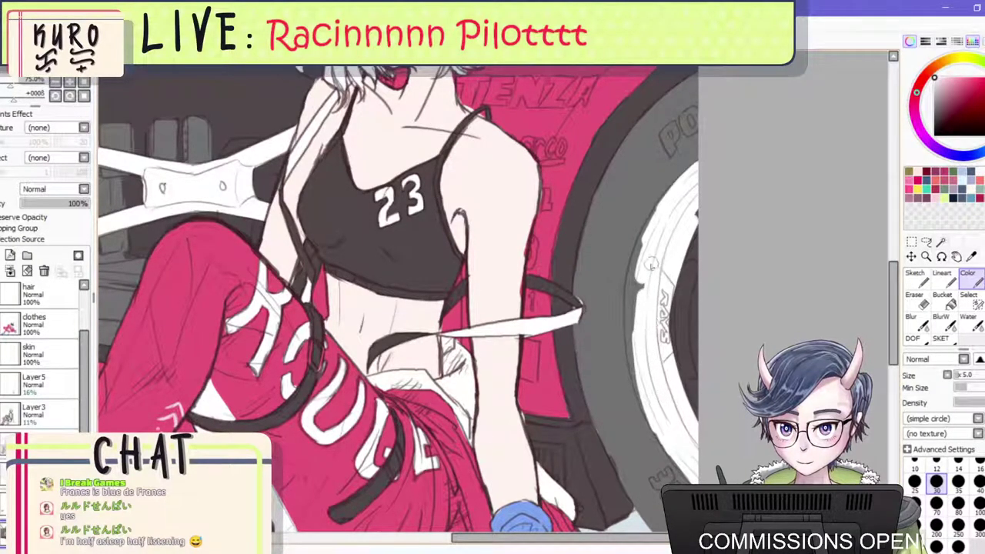
mouse_move(644, 264)
left_mouse_down()
mouse_move(684, 187)
mouse_move(647, 252)
left_mouse_up()
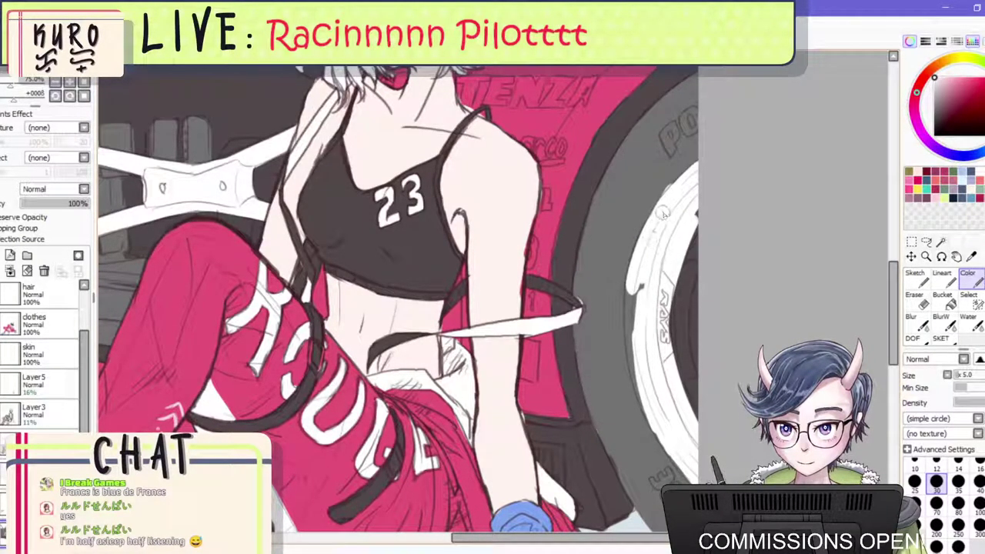
key("ctrl+z")
Refine the white rim's outer edge along the lineart with the brush reduced to size 16, undoing misplaced strokes.
mouse_move(663, 206)
left_mouse_down()
mouse_move(643, 239)
mouse_move(660, 210)
mouse_move(634, 323)
left_mouse_up()
key("ctrl+z")
key("bracketleft")
key("bracketleft")
key("bracketleft")
left_click_drag(644, 243, 636, 329)
left_click_drag(644, 267, 642, 288)
left_click_drag(646, 219, 632, 288)
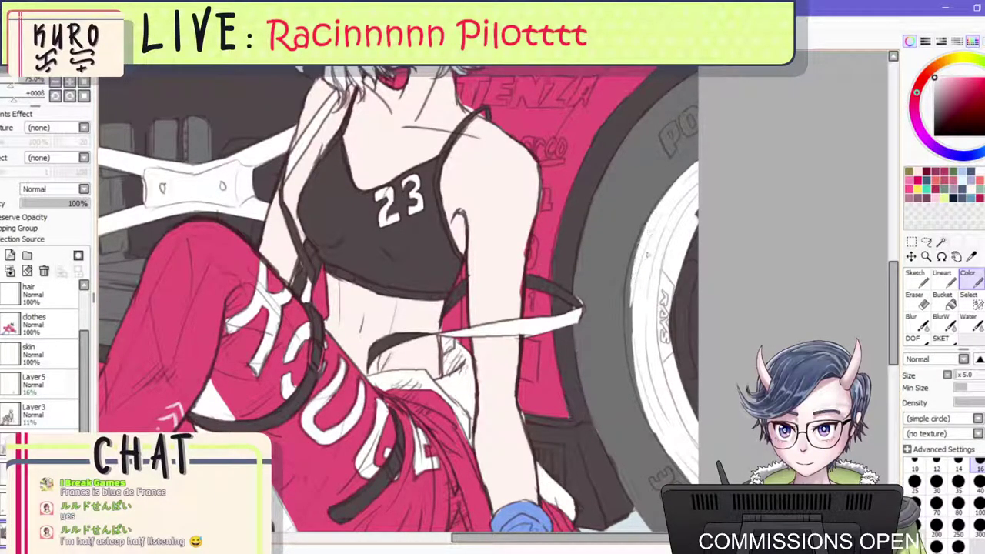
left_click_drag(638, 245, 627, 388)
left_click_drag(633, 354, 676, 478)
key("ctrl+z")
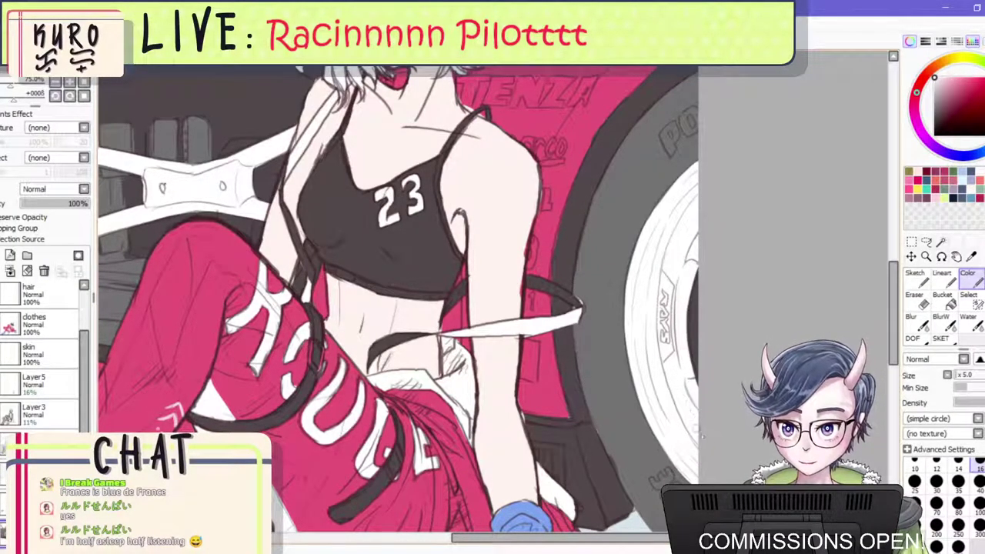
scroll(699, 290, "down", 5)
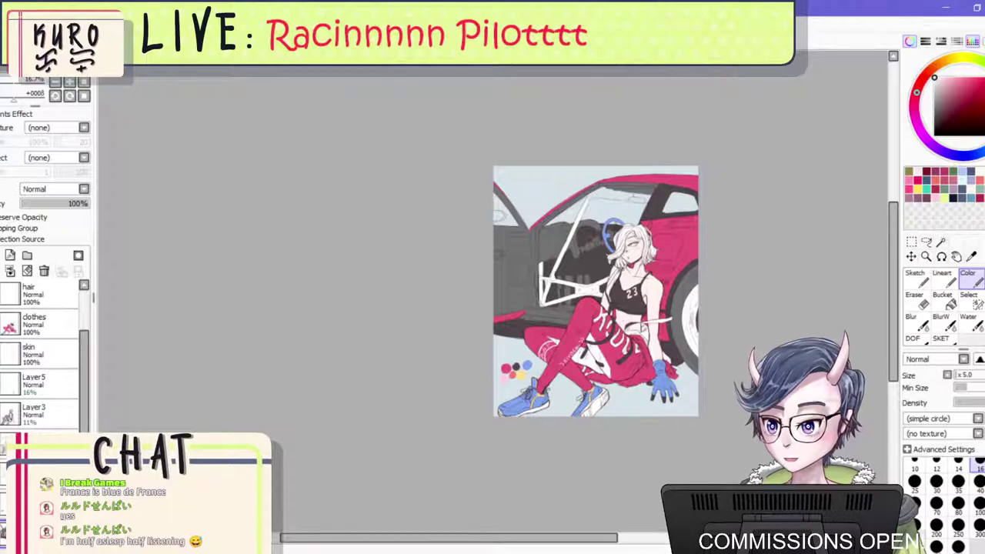
Hide the flat car colours, show the car reference photo behind the figure and examine its wheel.
left_click(2, 503)
scroll(31, 477, "down", 2)
left_click(3, 526)
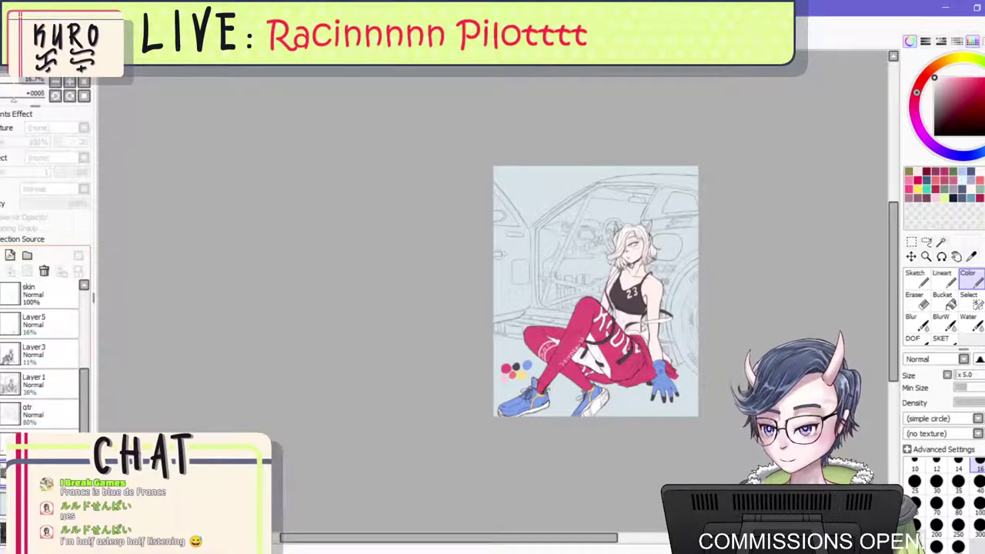
left_click(3, 503)
left_click(3, 503)
left_click(3, 532)
left_click(3, 532)
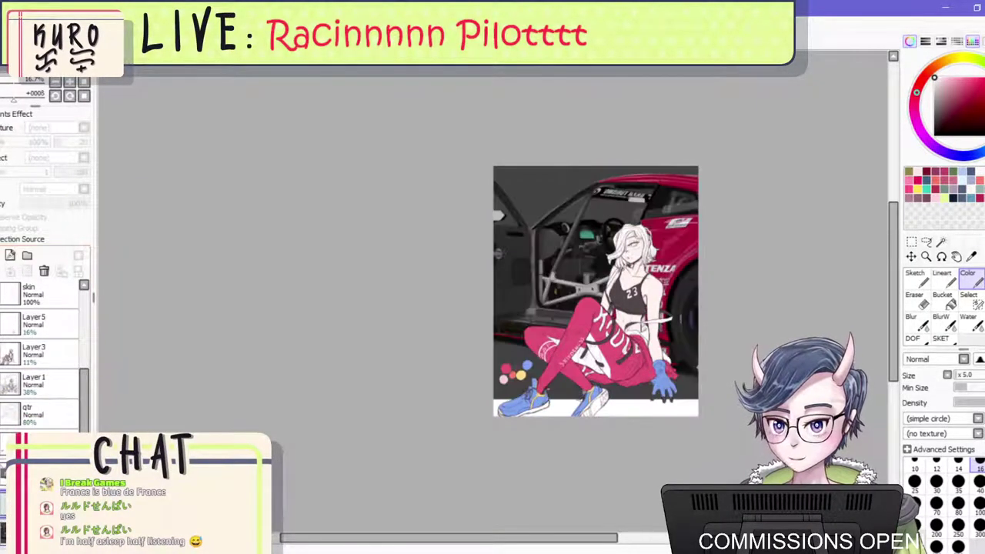
scroll(674, 363, "down", 2)
scroll(687, 334, "up", 7)
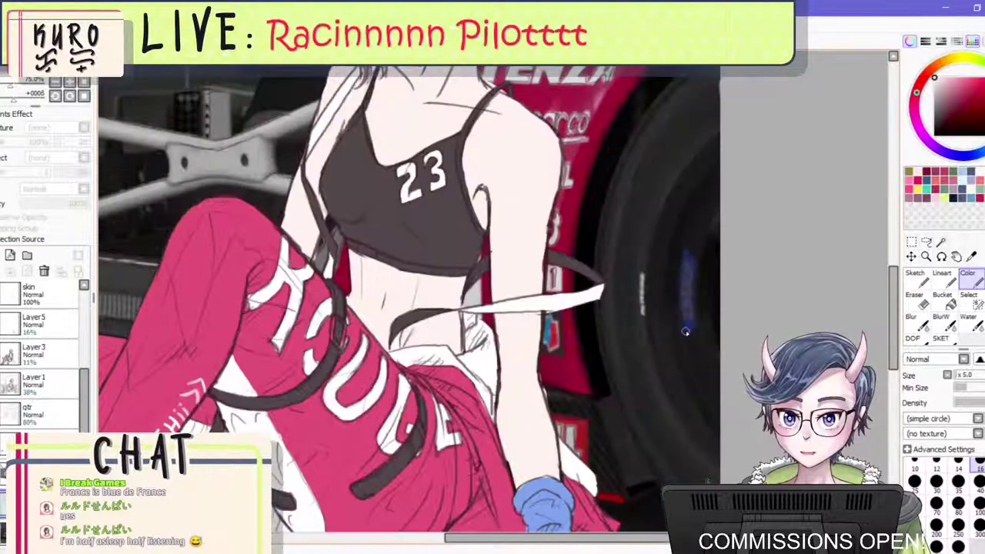
Hide the car reference photo and show the flat car colours again on a white background.
left_click(3, 532)
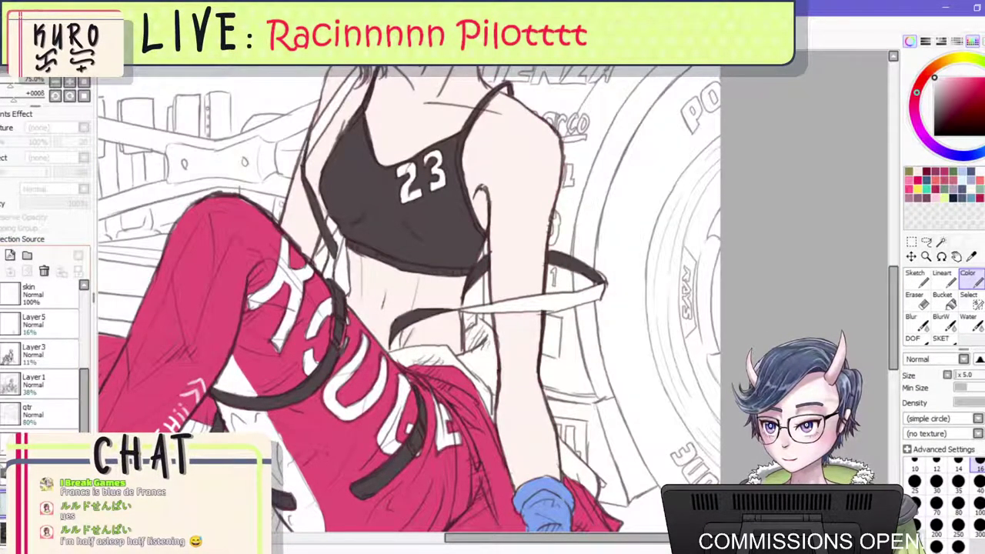
left_click(3, 473)
scroll(606, 317, "down", 8)
scroll(622, 308, "up", 8)
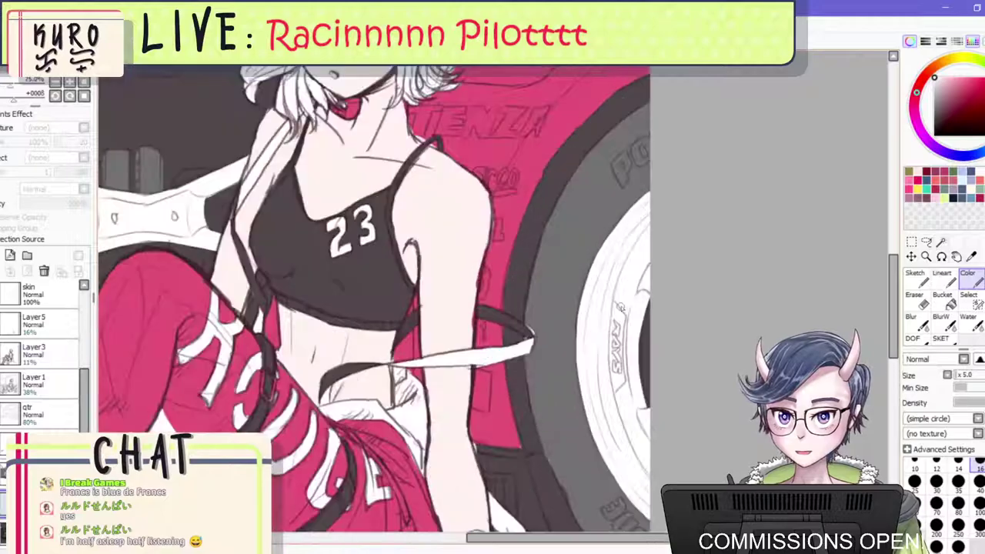
scroll(374, 299, "down", 4)
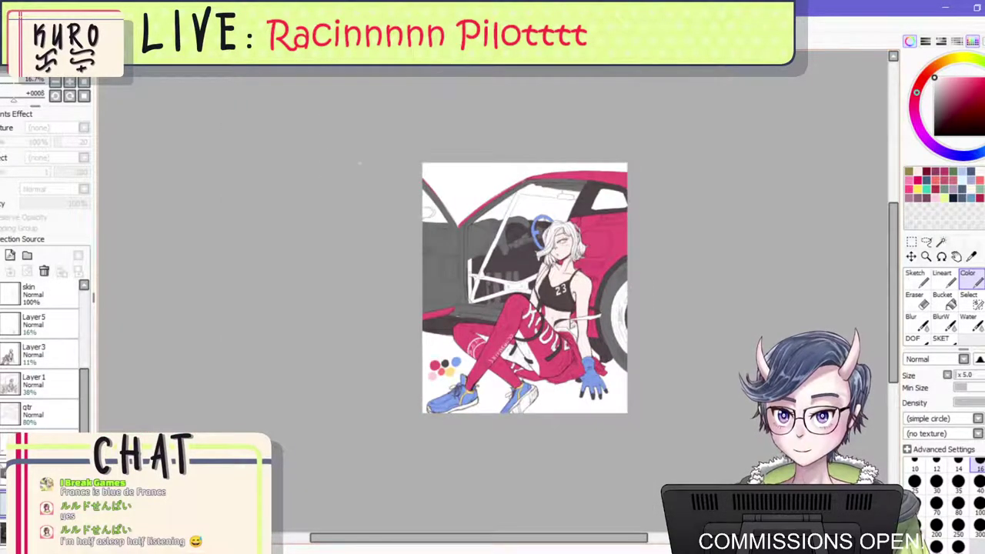
Mirror the canvas view, fill the grey tyre with charcoal using the Bucket, and flip the view back.
key("h")
left_click_drag(357, 263, 433, 268)
scroll(433, 267, "up", 2)
scroll(385, 308, "up", 2)
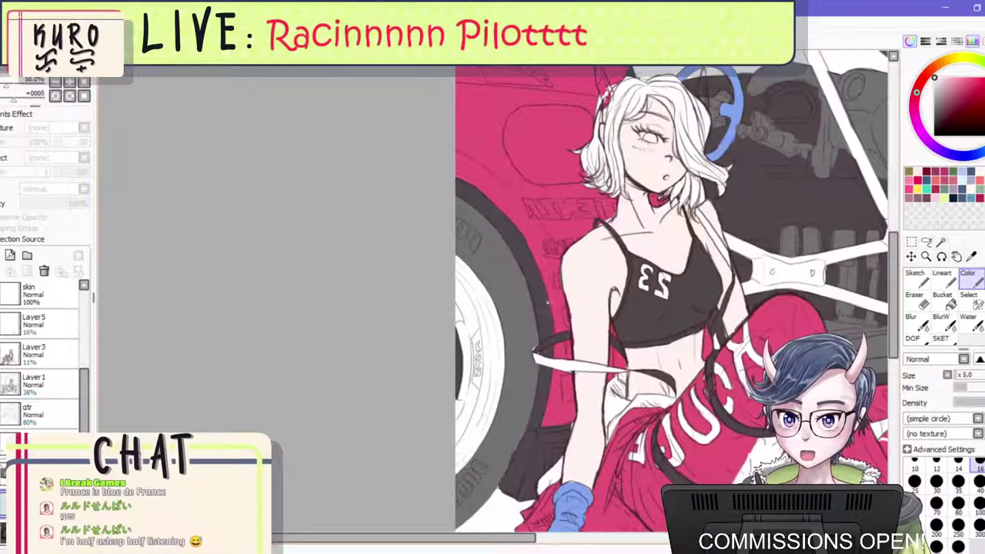
left_click(943, 300)
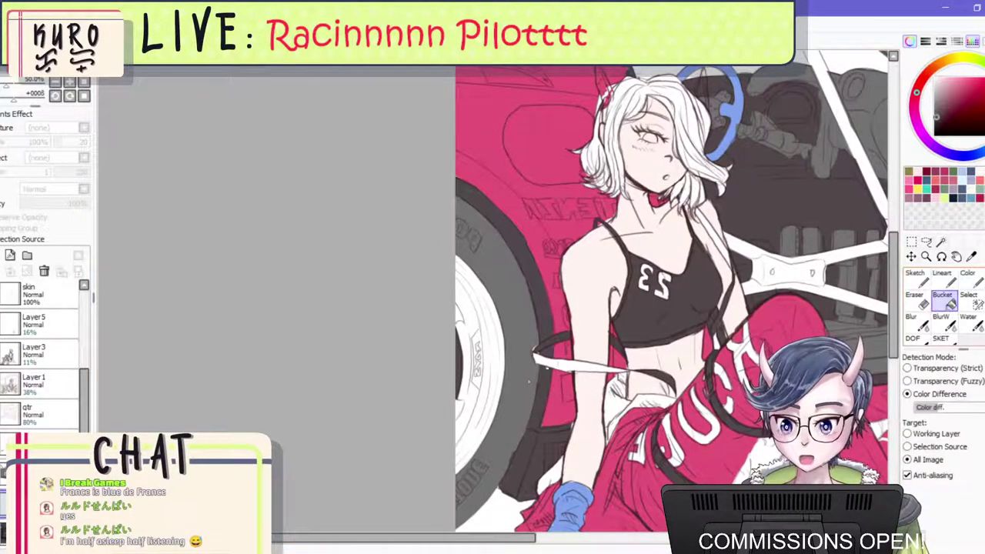
left_click(46, 473)
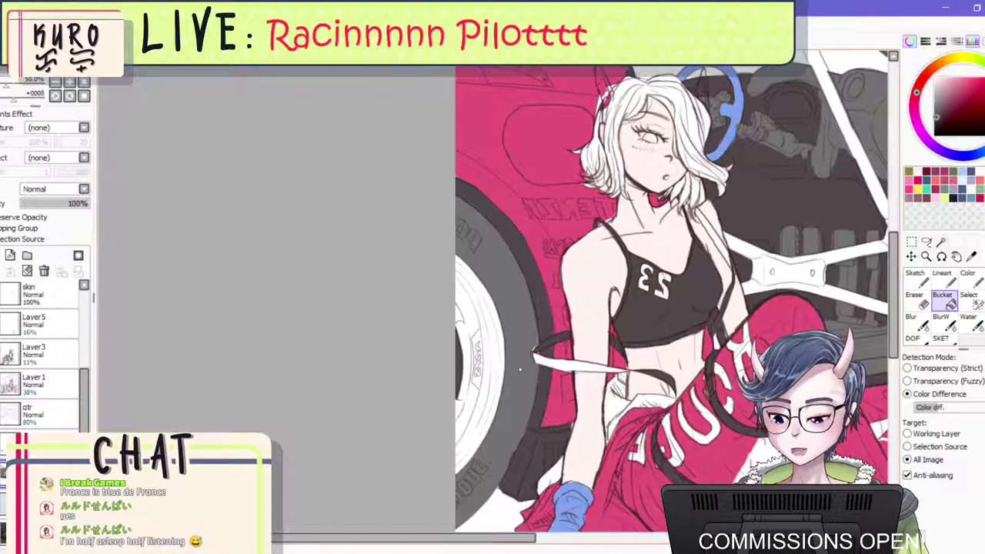
left_click(511, 338)
scroll(544, 283, "down", 3)
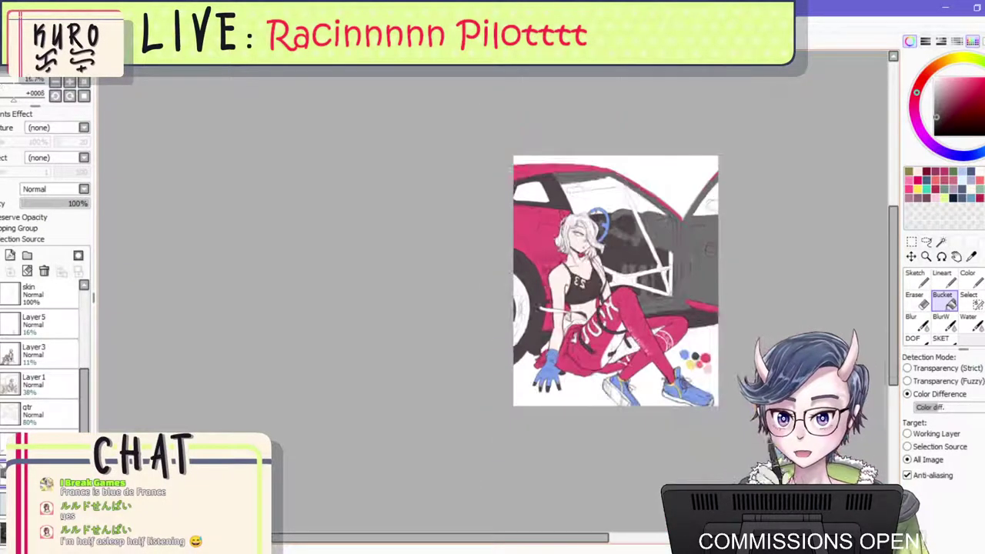
key("h")
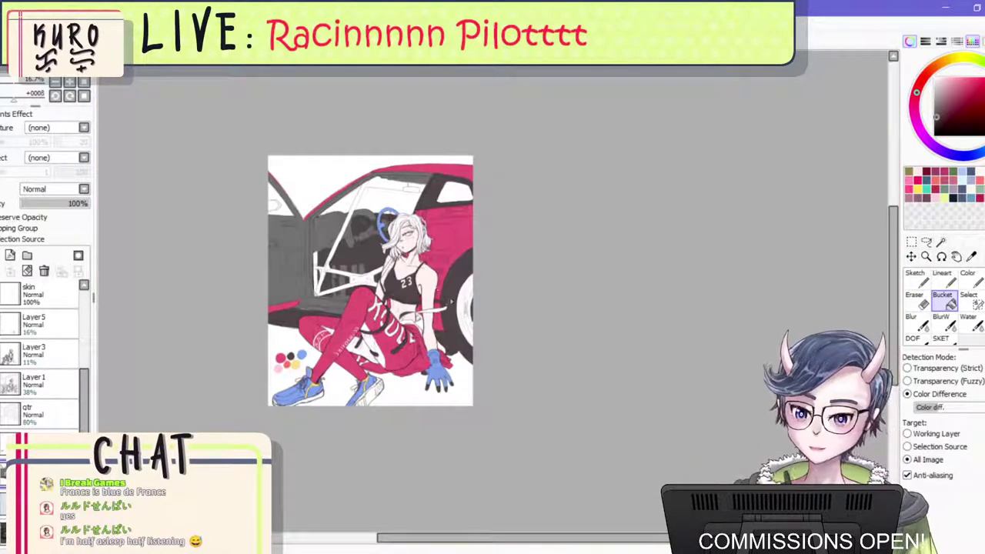
Paint the RAYS label on the wheel rim in the shoe's sampled blue around the white letters, using the Color brush at size 12.
scroll(451, 301, "up", 5)
scroll(519, 293, "left", 2)
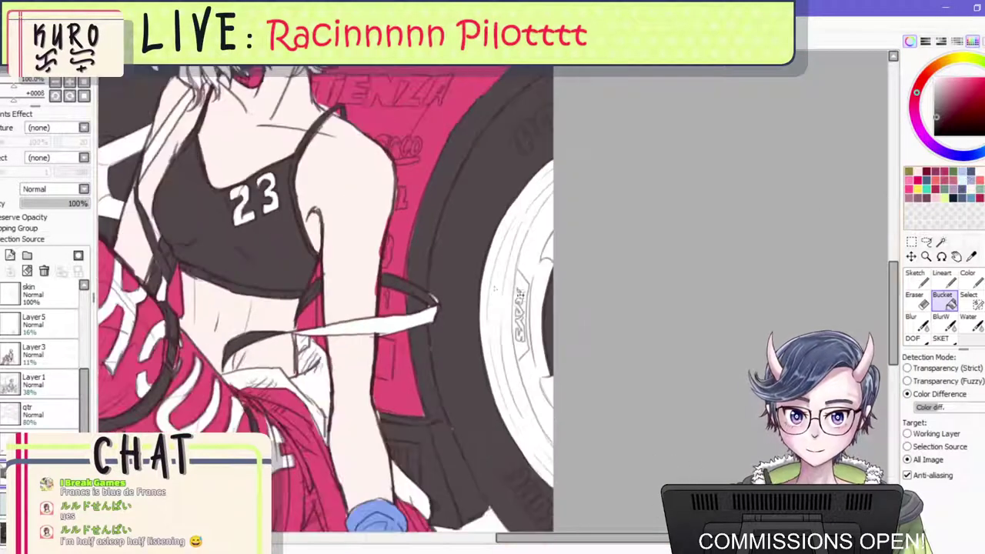
scroll(495, 288, "down", 5)
scroll(461, 307, "left", 2)
scroll(420, 377, "up", 3)
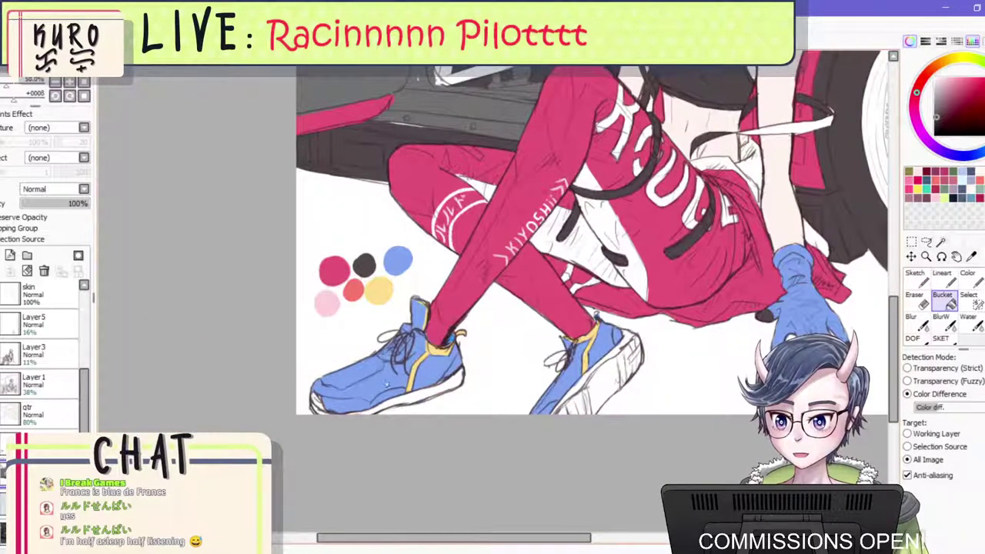
right_click(387, 384)
scroll(675, 283, "down", 2)
scroll(654, 277, "up", 2)
left_click(970, 281)
scroll(694, 290, "down", 1)
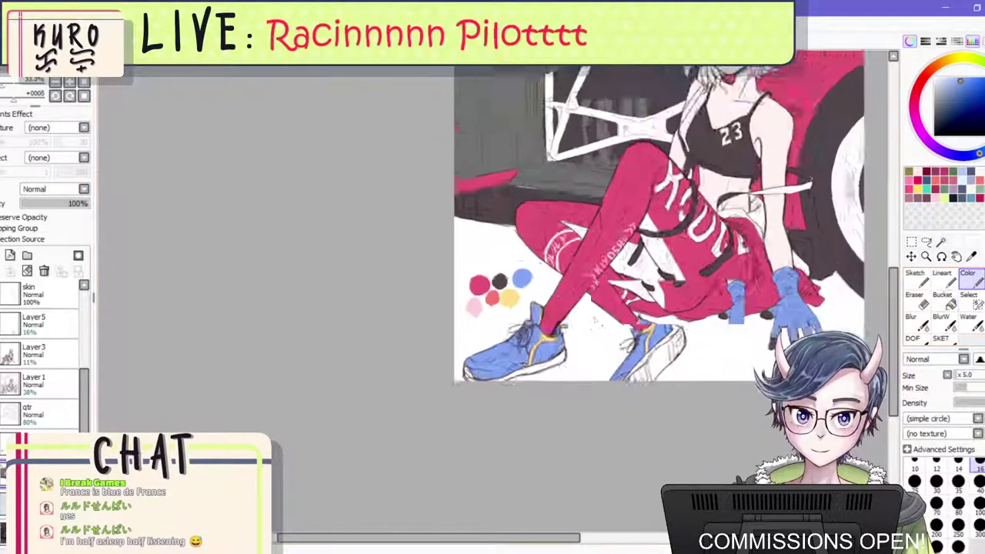
scroll(550, 350, "down", 2)
scroll(683, 270, "up", 7)
key("bracketleft")
key("bracketleft")
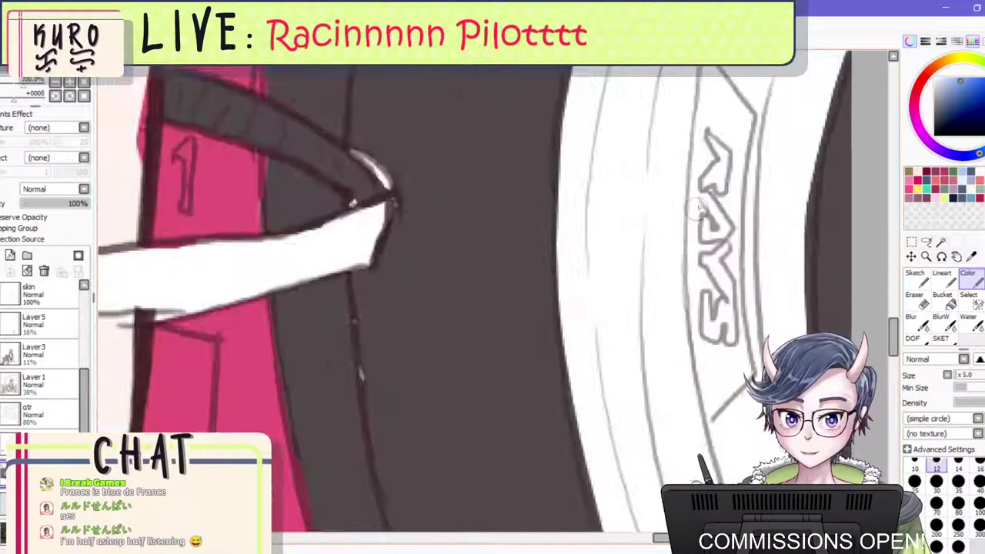
scroll(698, 206, "down", 1)
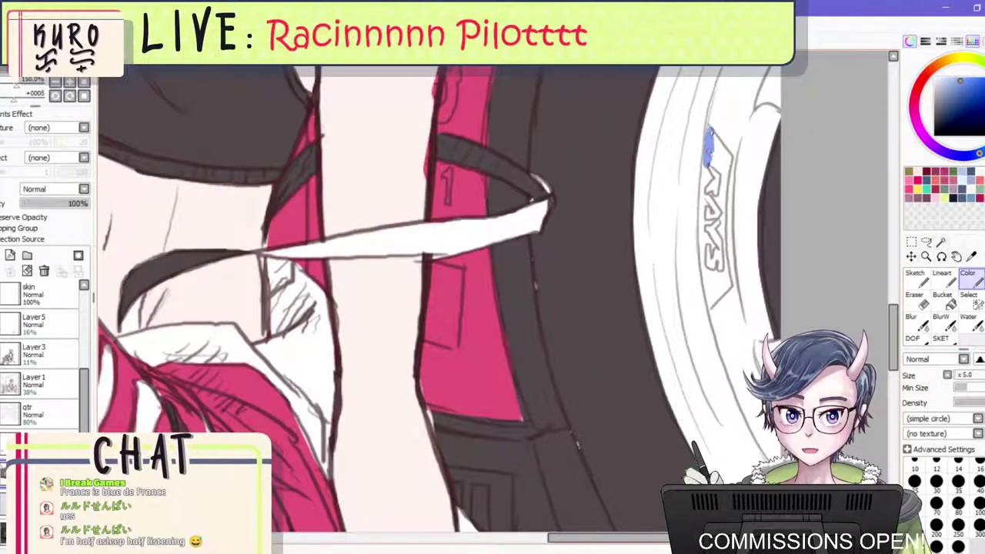
mouse_move(709, 154)
left_mouse_down()
mouse_move(725, 189)
mouse_move(717, 165)
mouse_move(729, 285)
mouse_move(713, 305)
mouse_move(701, 252)
mouse_move(701, 237)
mouse_move(711, 248)
mouse_move(707, 231)
mouse_move(714, 248)
mouse_move(698, 222)
mouse_move(711, 157)
mouse_move(722, 163)
mouse_move(711, 164)
mouse_move(716, 206)
left_mouse_up()
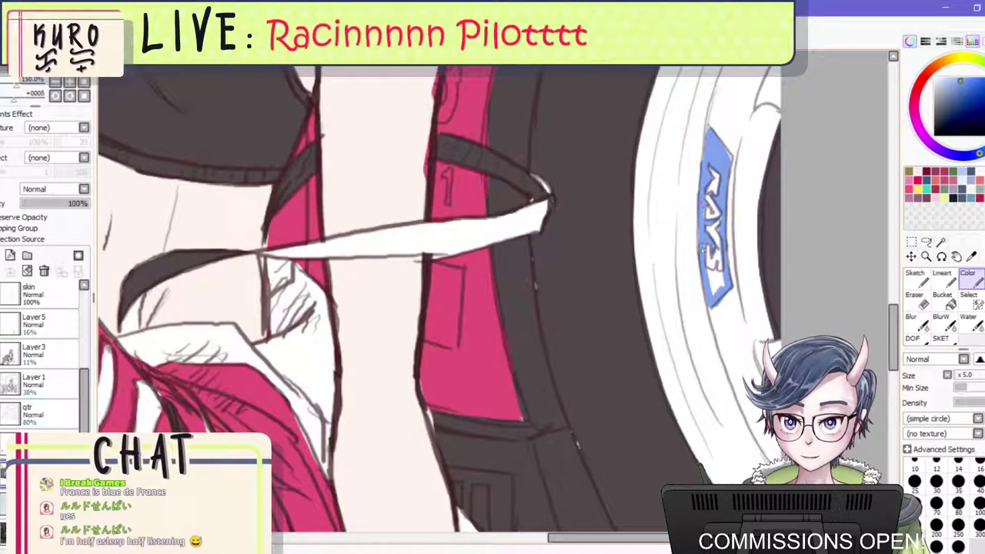
left_click_drag(706, 289, 724, 279)
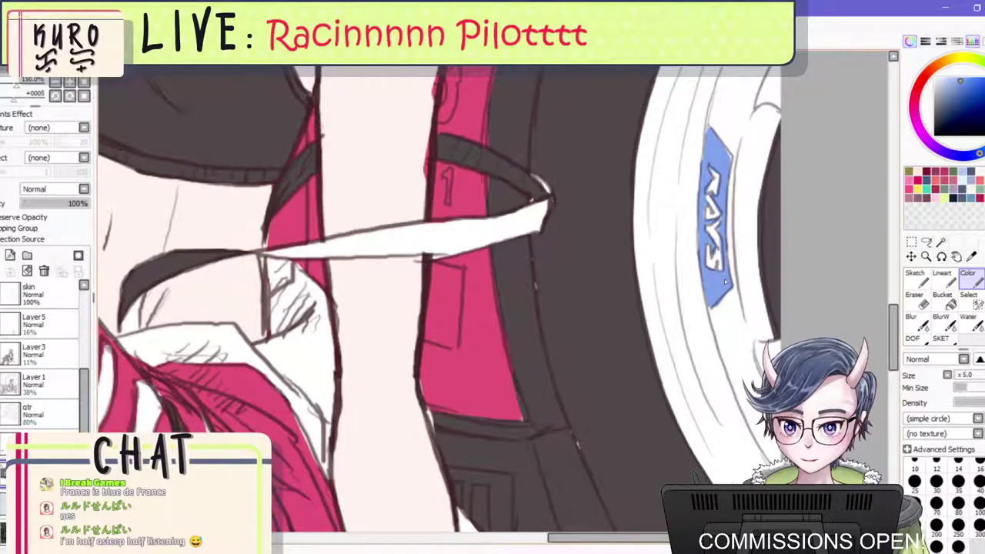
Fill the PO lettering on the tyre's upper sidewall with white, undoing misplaced strokes.
scroll(727, 223, "down", 8)
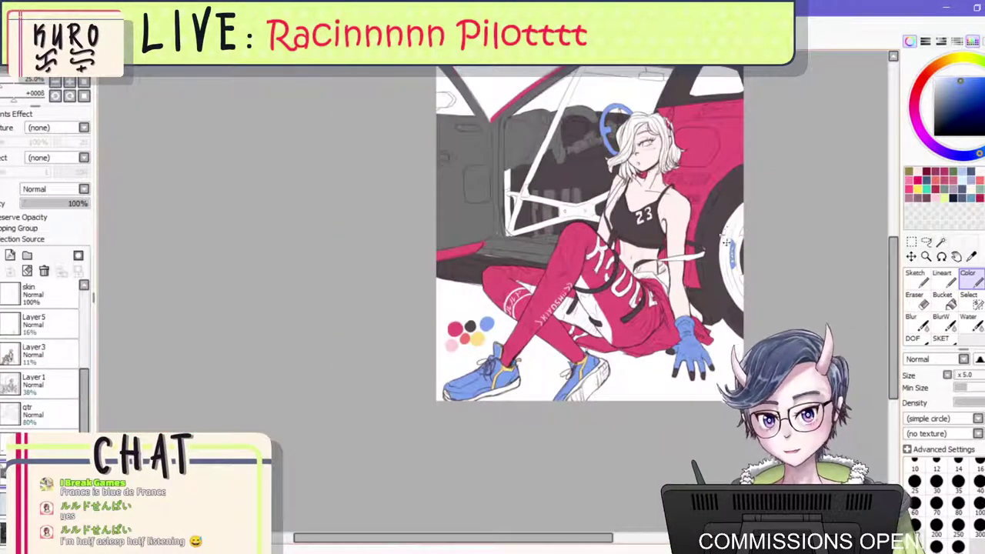
scroll(703, 206, "down", 2)
scroll(704, 206, "up", 2)
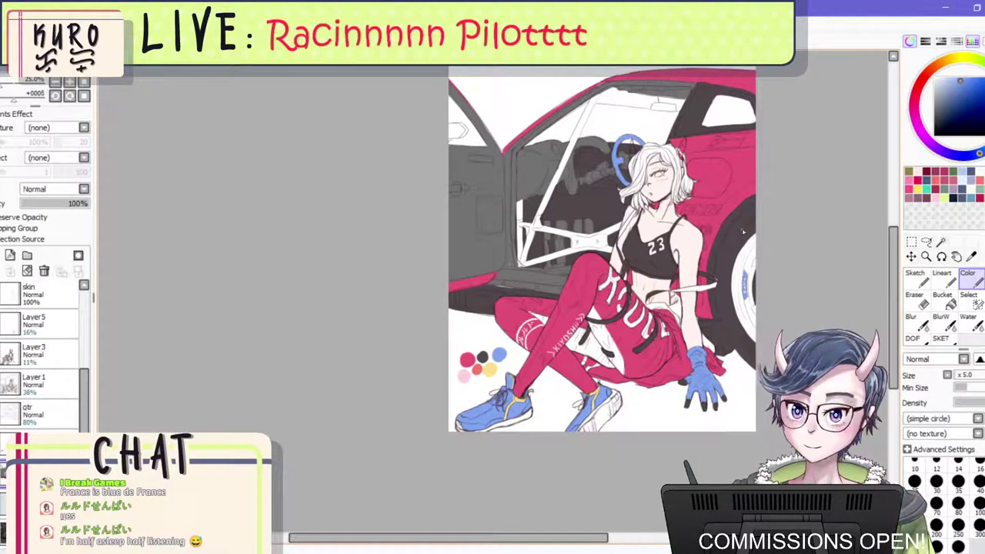
scroll(743, 231, "up", 2)
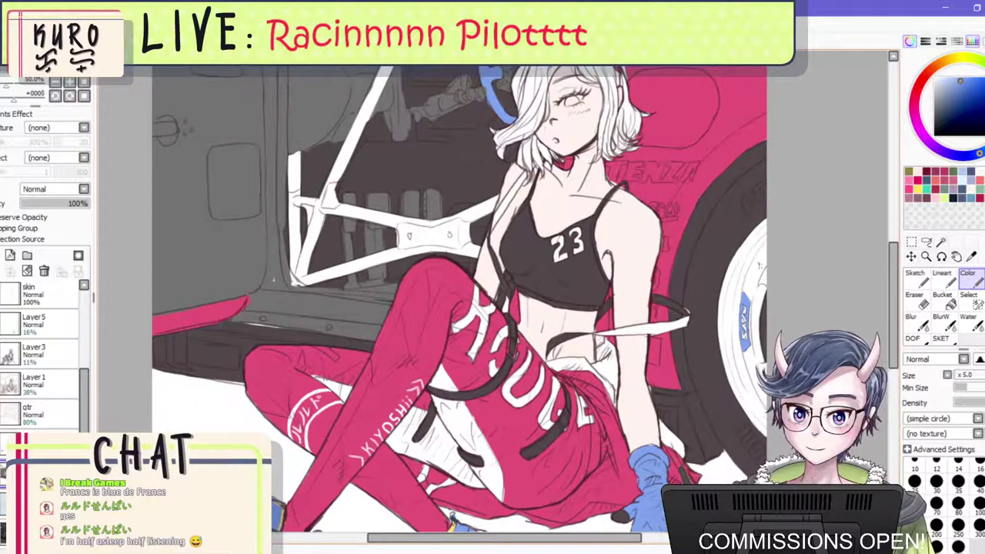
scroll(745, 187, "up", 2)
scroll(723, 212, "up", 1)
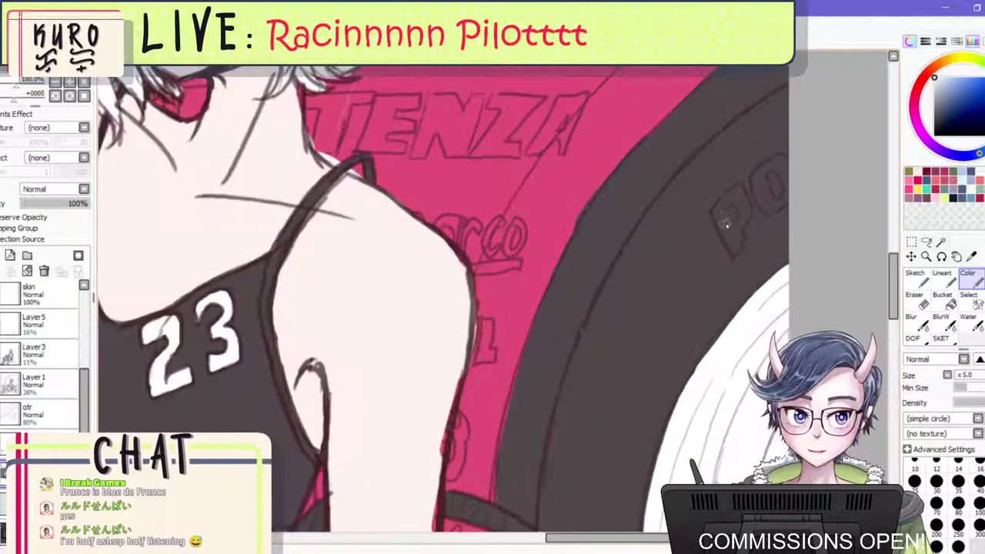
mouse_move(720, 214)
left_mouse_down()
mouse_move(743, 188)
mouse_move(732, 254)
mouse_move(741, 237)
mouse_move(730, 231)
mouse_move(738, 222)
mouse_move(729, 211)
mouse_move(733, 249)
mouse_move(759, 185)
mouse_move(765, 204)
mouse_move(766, 188)
mouse_move(767, 203)
mouse_move(783, 194)
mouse_move(768, 206)
mouse_move(783, 199)
mouse_move(773, 183)
mouse_move(779, 199)
mouse_move(764, 191)
mouse_move(779, 204)
mouse_move(791, 197)
mouse_move(760, 198)
mouse_move(770, 206)
mouse_move(753, 185)
mouse_move(788, 169)
left_mouse_up()
key("ctrl+z")
key("ctrl+z")
key("ctrl+z")
scroll(786, 166, "down", 4)
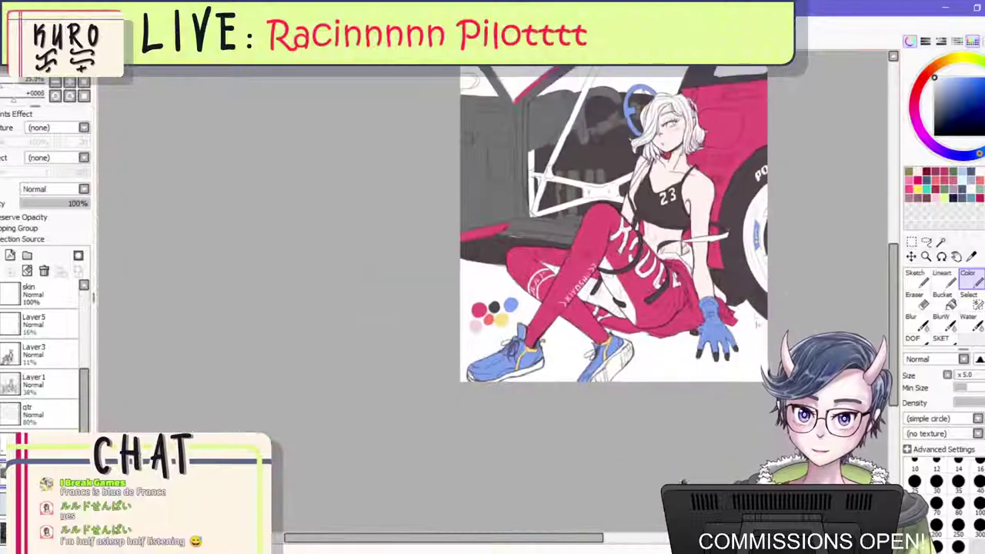
Rotate the canvas view and fill the TONE lettering on the tyre's lower sidewall with white, undoing misplaced strokes on the letters.
scroll(762, 288, "up", 2)
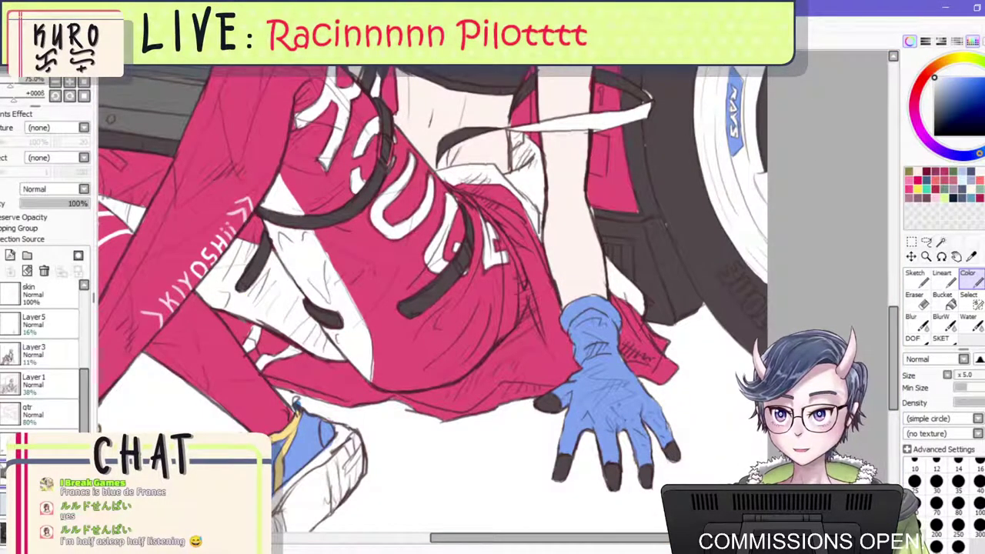
left_click_drag(677, 223, 525, 472)
scroll(462, 461, "down", 1)
left_click_drag(430, 477, 466, 262)
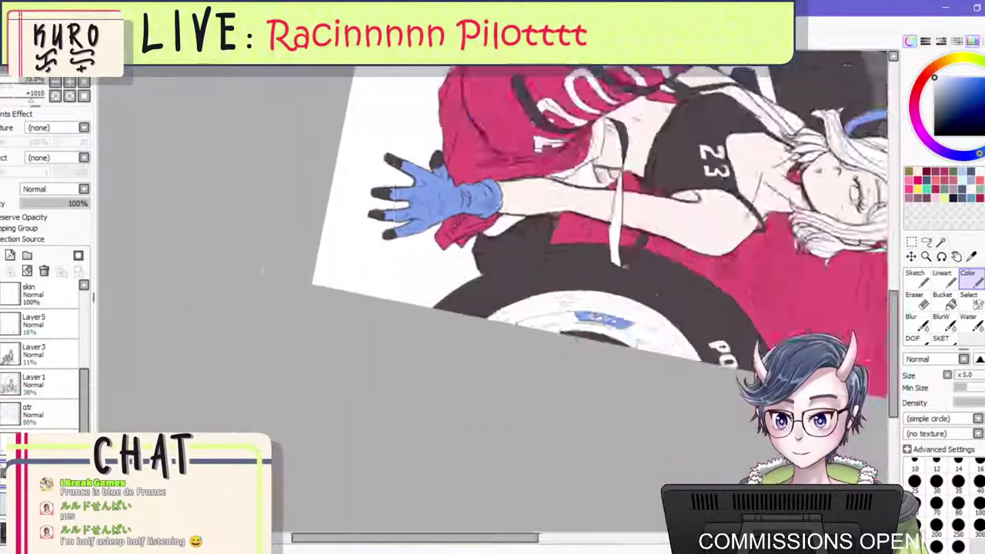
scroll(431, 300, "up", 2)
scroll(489, 296, "up", 1)
mouse_move(513, 321)
left_mouse_down()
mouse_move(530, 311)
mouse_move(503, 327)
mouse_move(542, 351)
left_mouse_up()
scroll(533, 315, "up", 1)
mouse_move(548, 309)
left_mouse_down()
mouse_move(568, 336)
mouse_move(545, 314)
mouse_move(546, 299)
mouse_move(567, 302)
mouse_move(580, 322)
mouse_move(563, 293)
mouse_move(584, 322)
mouse_move(573, 343)
mouse_move(587, 335)
mouse_move(562, 337)
mouse_move(542, 309)
mouse_move(567, 342)
mouse_move(491, 332)
mouse_move(505, 353)
left_mouse_up()
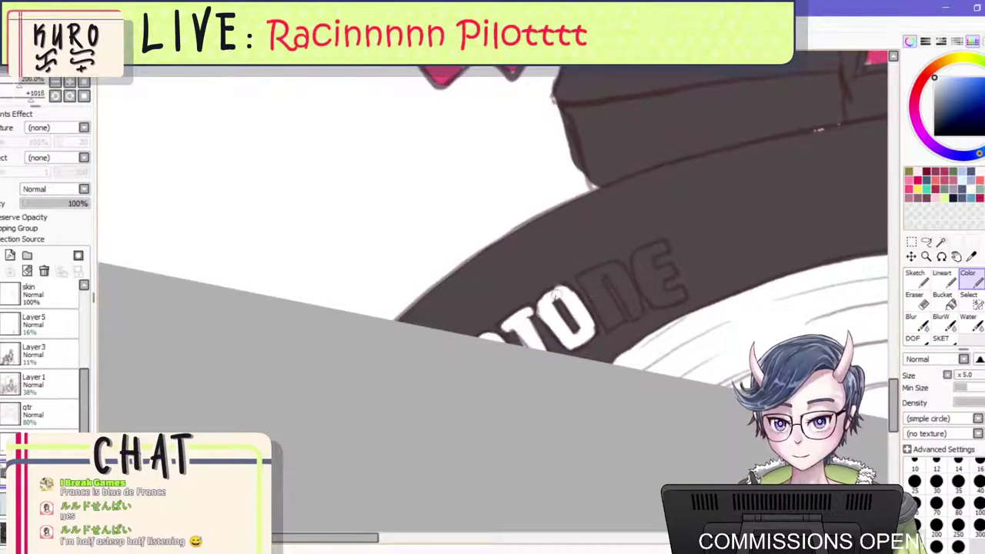
mouse_move(555, 294)
left_mouse_down()
mouse_move(546, 297)
mouse_move(572, 294)
mouse_move(584, 332)
mouse_move(588, 275)
mouse_move(611, 323)
mouse_move(589, 281)
mouse_move(599, 266)
mouse_move(623, 261)
mouse_move(629, 305)
mouse_move(612, 266)
mouse_move(634, 310)
mouse_move(650, 254)
mouse_move(644, 298)
mouse_move(635, 288)
left_mouse_up()
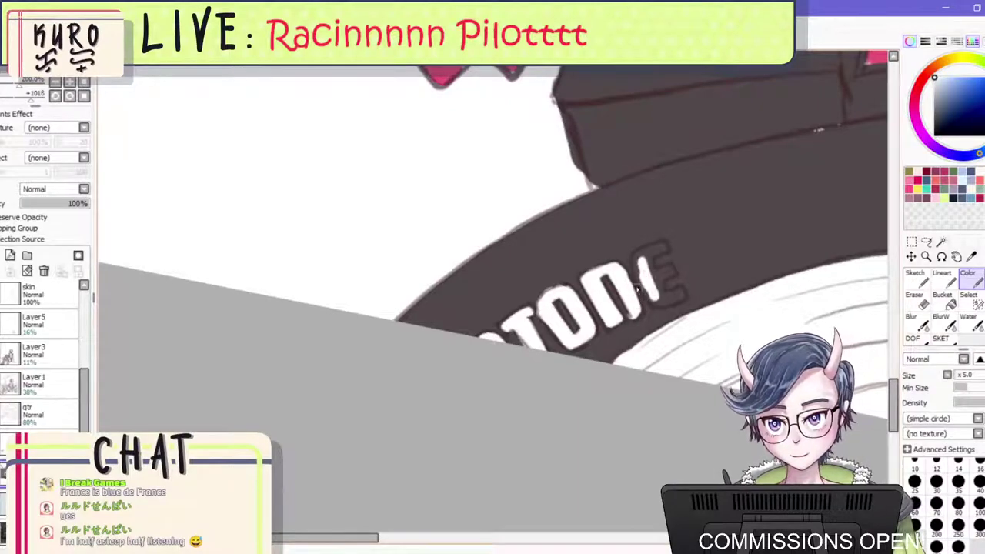
key("ctrl+z")
key("ctrl+z")
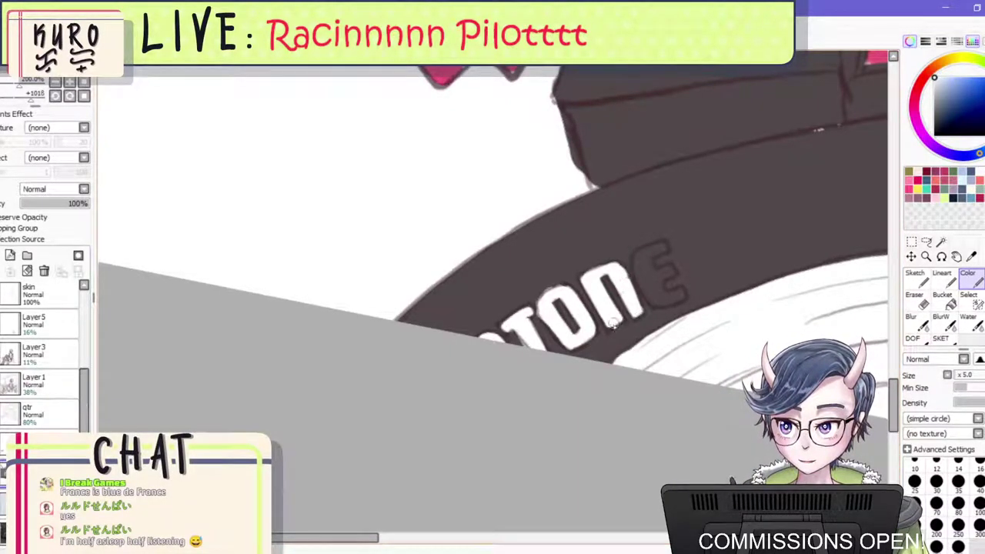
mouse_move(643, 273)
left_mouse_down()
mouse_move(646, 254)
mouse_move(661, 248)
mouse_move(644, 255)
mouse_move(651, 278)
mouse_move(659, 294)
mouse_move(682, 297)
mouse_move(673, 269)
mouse_move(658, 276)
left_mouse_up()
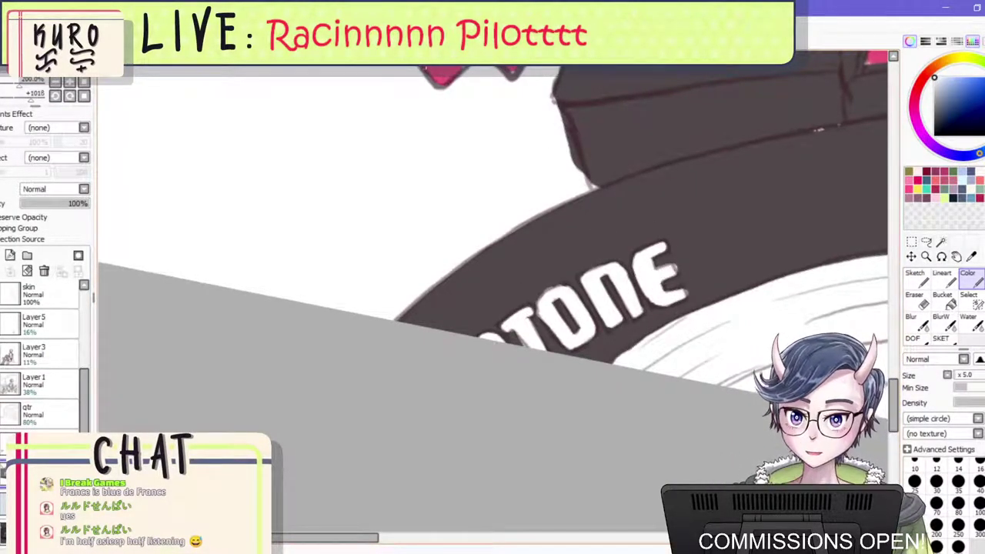
Reset the canvas rotation and show the pale blue background behind the car and figure.
key("Home")
scroll(502, 283, "down", 5)
scroll(402, 228, "down", 2)
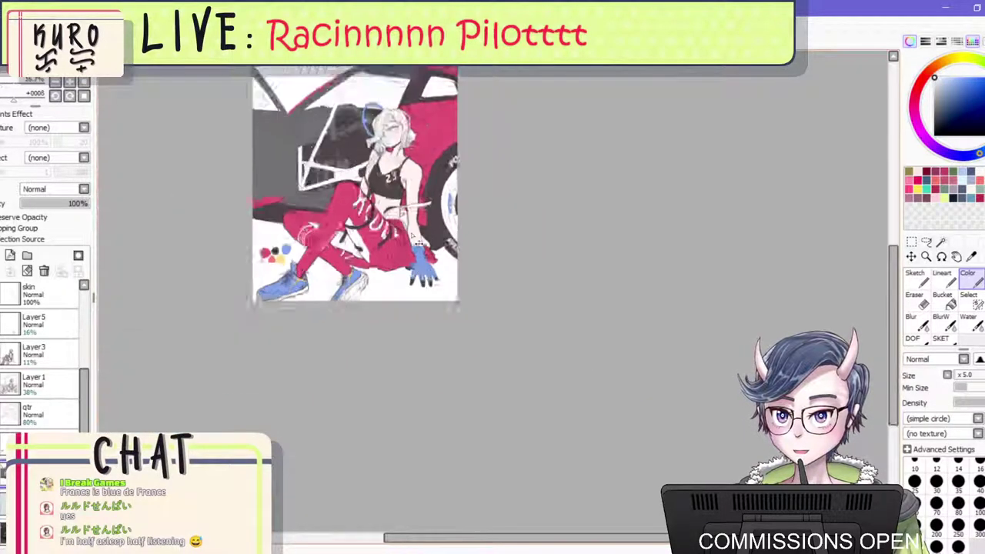
left_click_drag(236, 83, 280, 121)
scroll(280, 121, "up", 2)
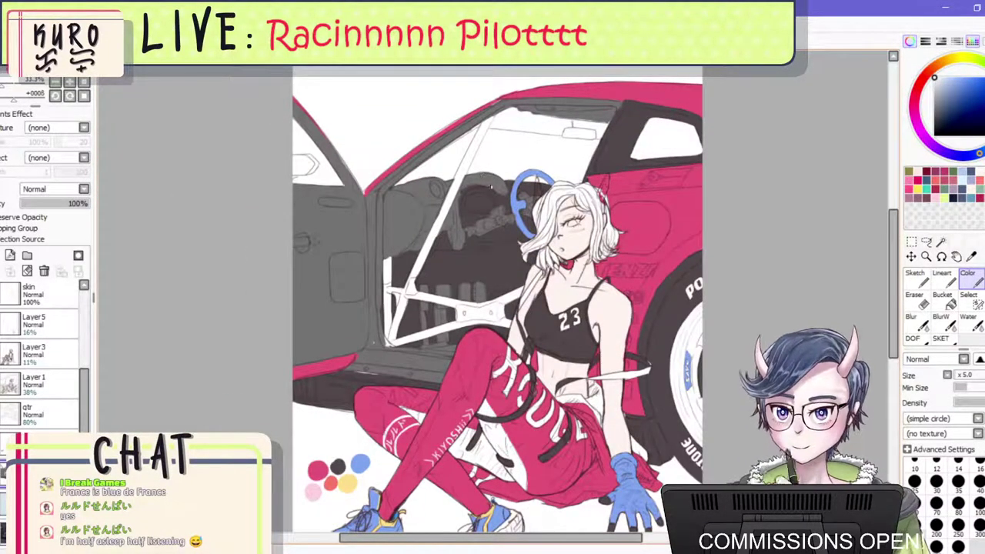
left_click(4, 504)
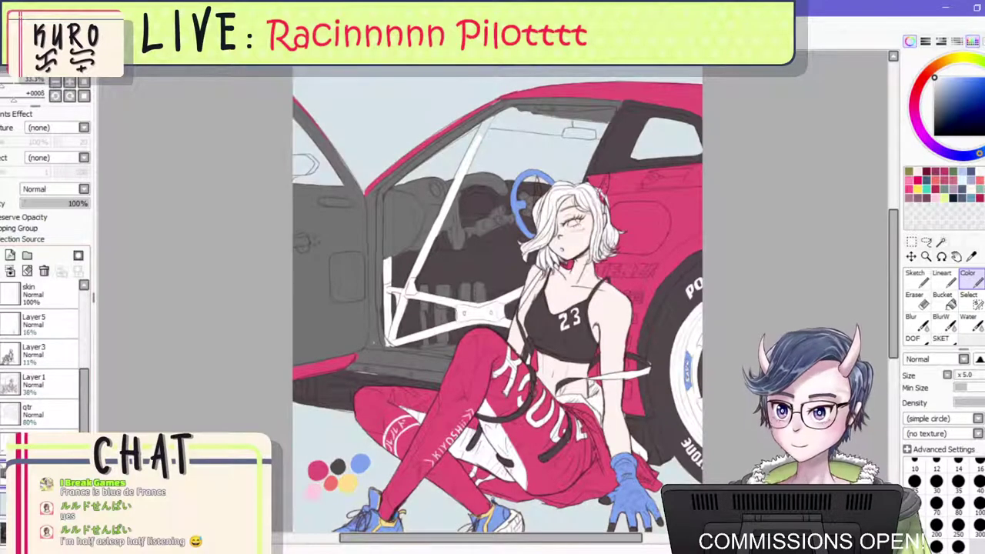
scroll(540, 293, "down", 4)
scroll(533, 294, "up", 2)
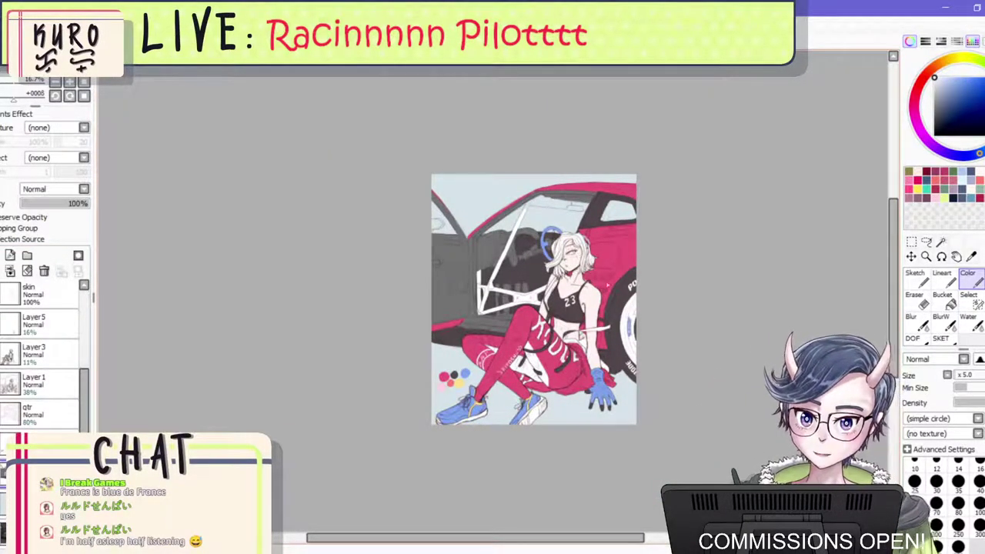
scroll(466, 328, "up", 3)
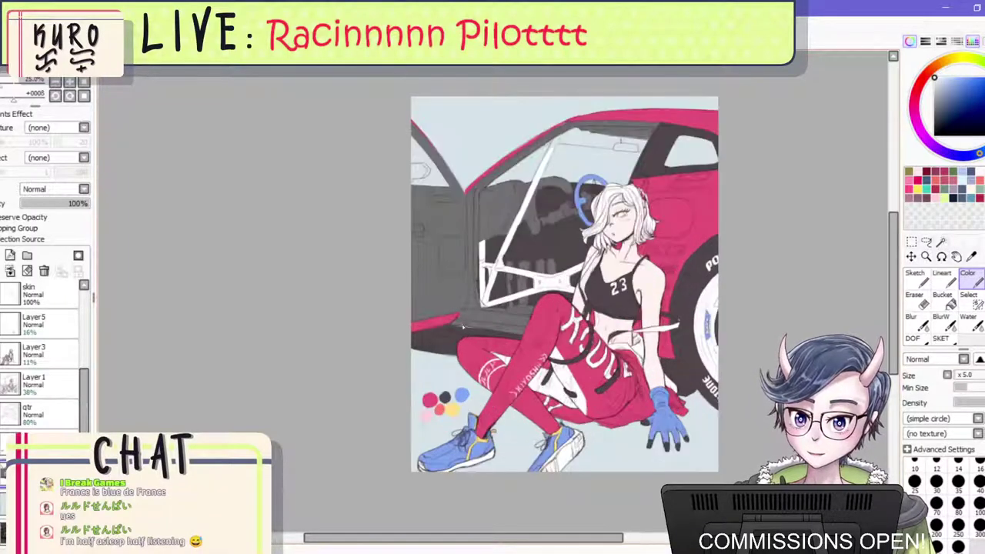
scroll(466, 328, "down", 1)
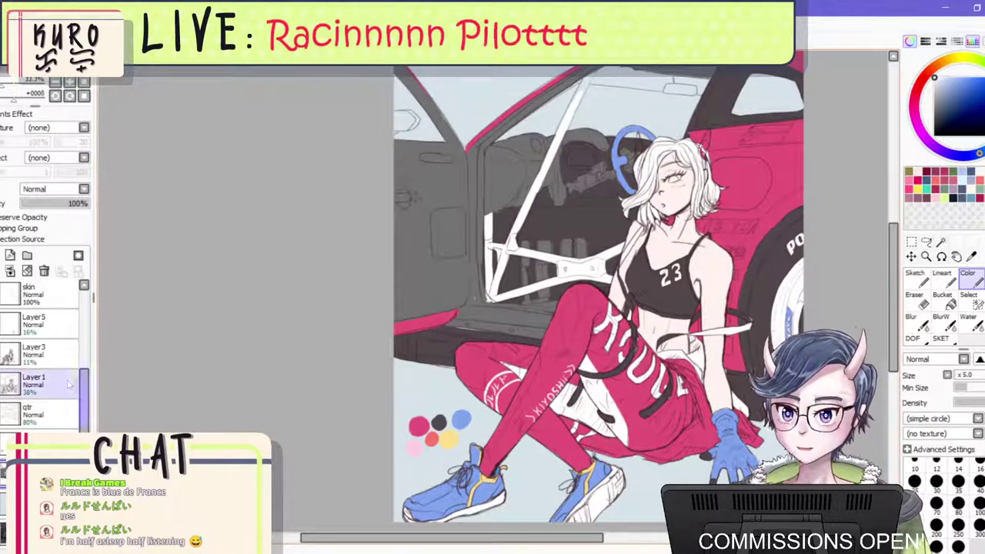
Add a new layer between the skin and clothes layers.
scroll(61, 388, "up", 2)
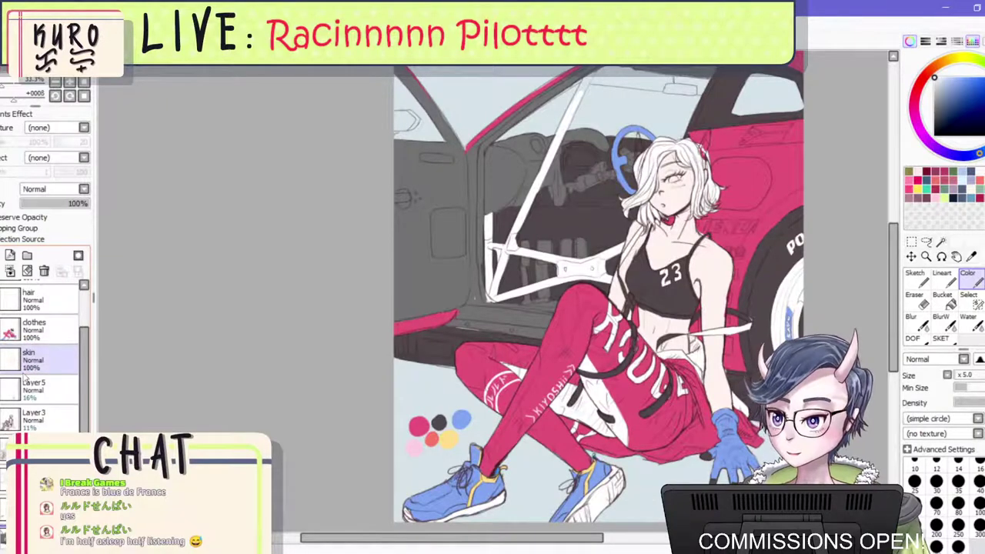
left_click(10, 271)
left_click_drag(555, 272, 504, 274)
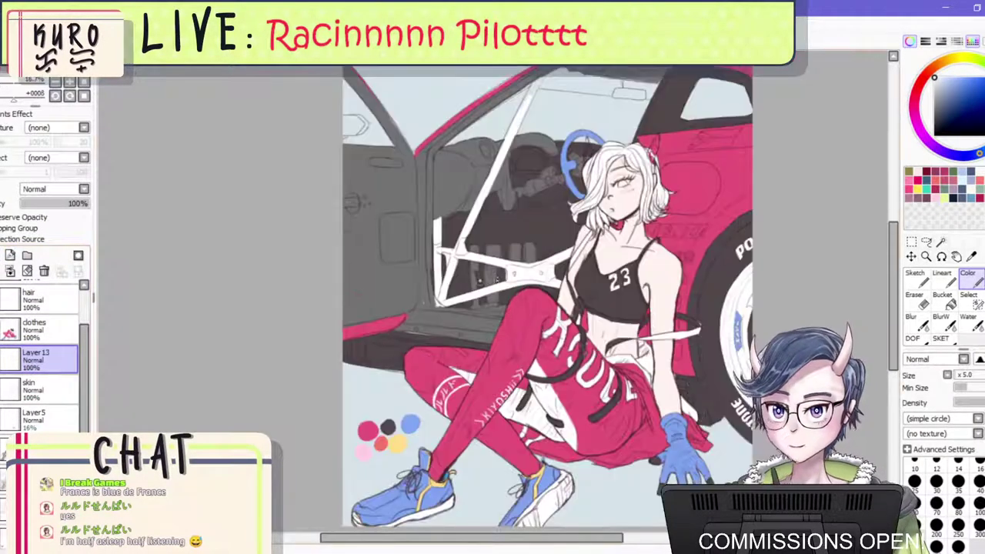
scroll(504, 275, "down", 1)
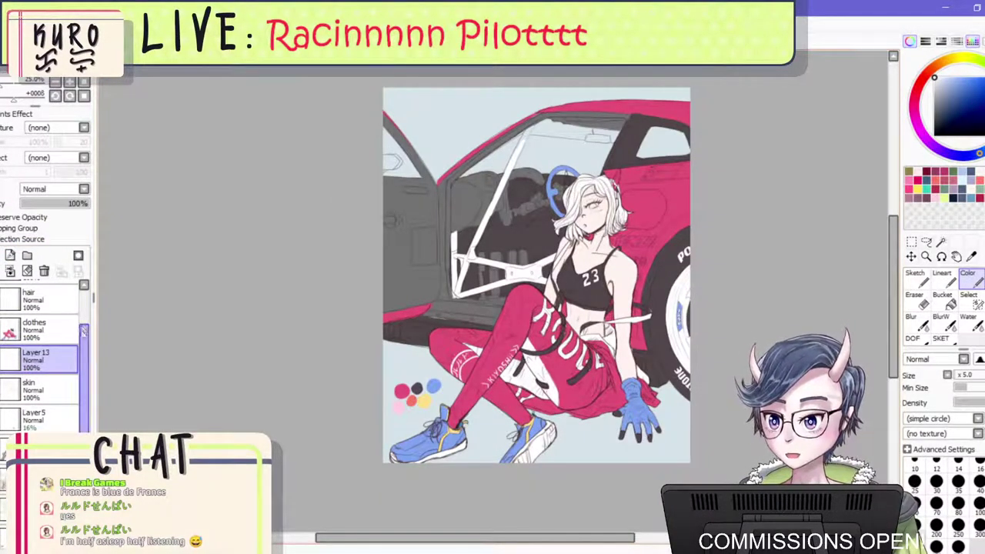
Add a new layer above Layer4 and set the Color brush to teal at size 30.
scroll(46, 346, "up", 2)
left_click(39, 325)
left_click(8, 263)
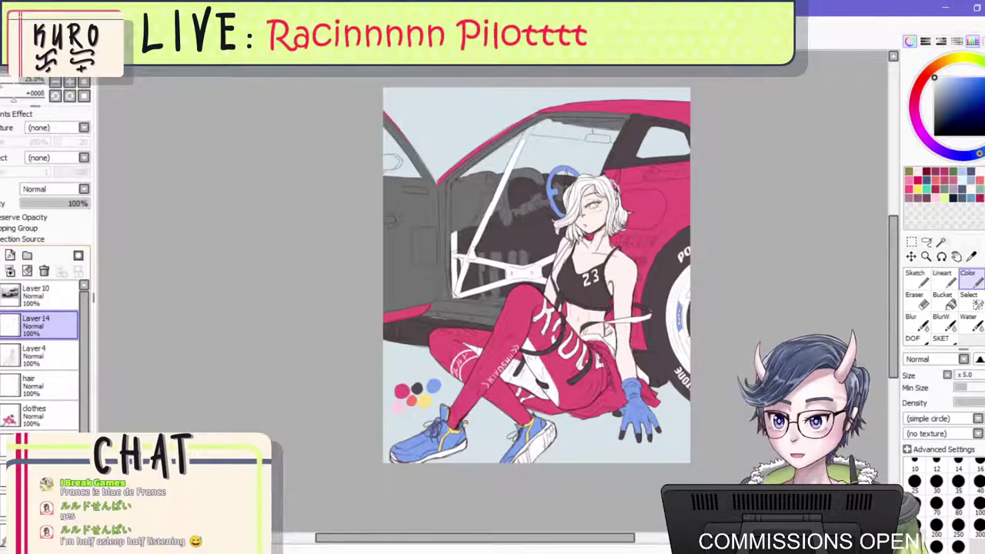
left_click(927, 189)
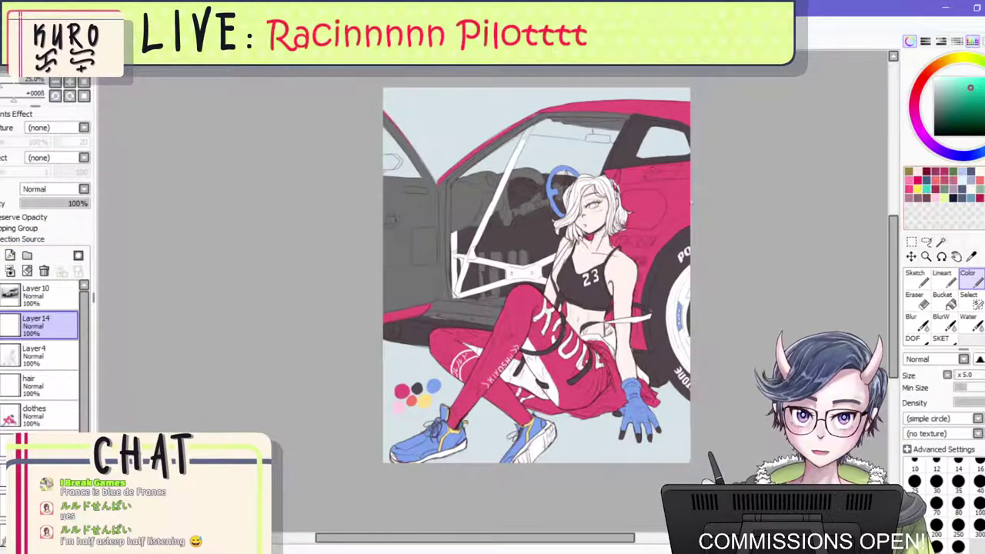
left_click(936, 482)
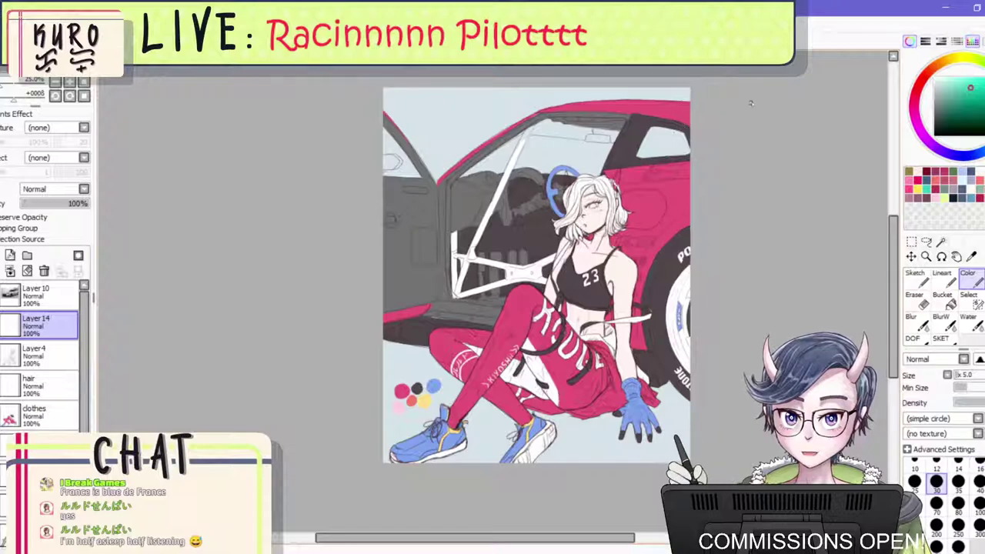
left_click_drag(692, 136, 579, 215)
key("ctrl+z")
mouse_move(692, 123)
left_mouse_down()
mouse_move(610, 192)
mouse_move(621, 200)
left_mouse_up()
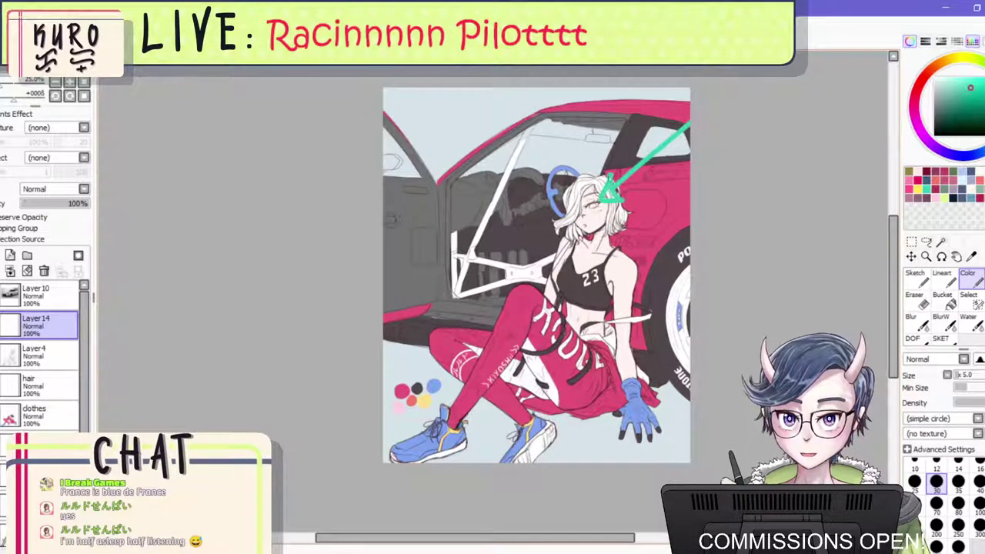
key("ctrl+z")
left_click_drag(689, 136, 596, 218)
key("ctrl+z")
key("ctrl+z")
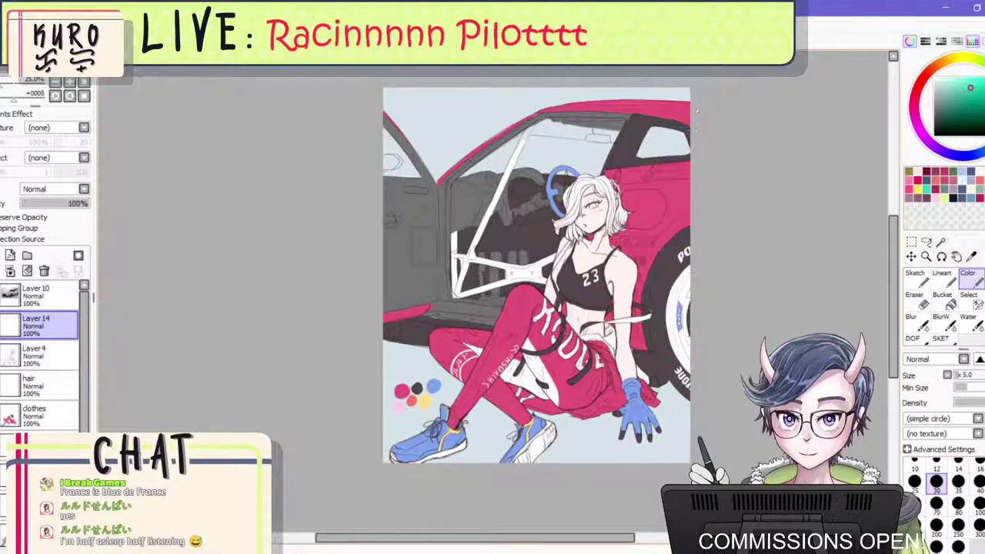
Draw a large teal arrow outline from the canvas's upper-right edge to the figure's face, undoing the first stroke.
left_click_drag(692, 113, 622, 184)
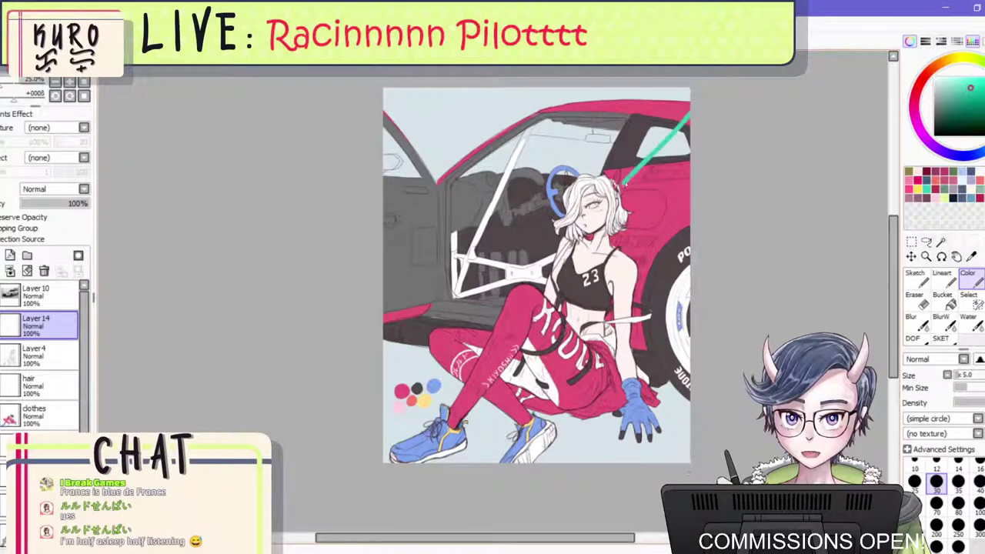
key("ctrl+z")
mouse_move(693, 107)
left_mouse_down()
mouse_move(616, 172)
mouse_move(612, 217)
mouse_move(701, 105)
mouse_move(638, 184)
mouse_move(690, 113)
left_mouse_up()
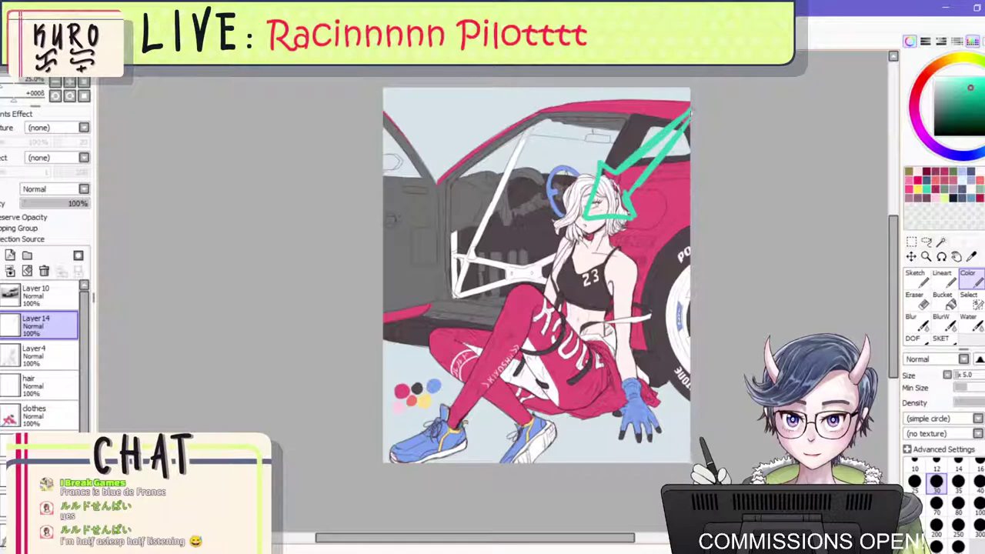
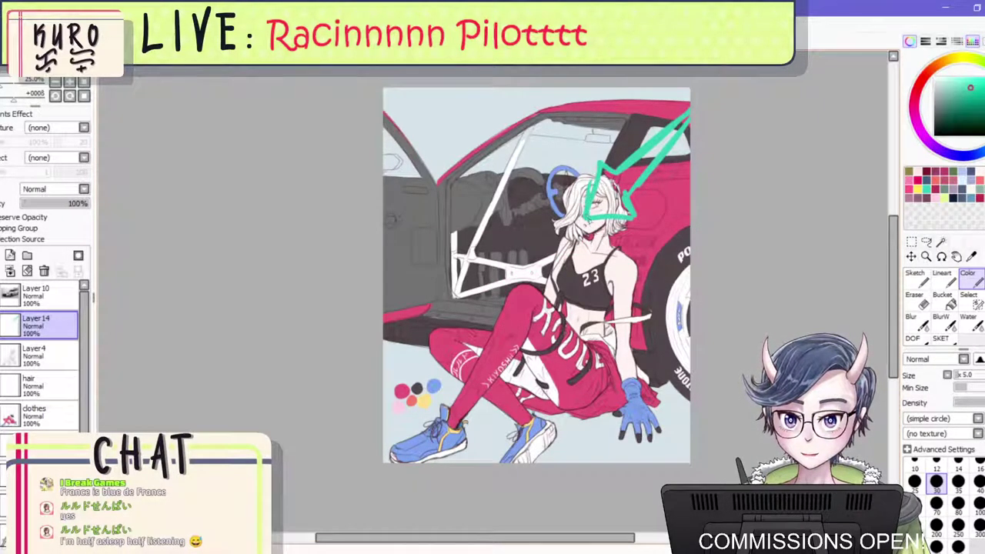
Try to draw another teal arrow outline running from the figure's face down to the waist.
left_click_drag(591, 230, 541, 281)
key("ctrl+z")
mouse_move(613, 226)
left_mouse_down()
mouse_move(576, 272)
mouse_move(585, 328)
mouse_move(569, 310)
left_mouse_up()
left_click_drag(569, 314, 608, 183)
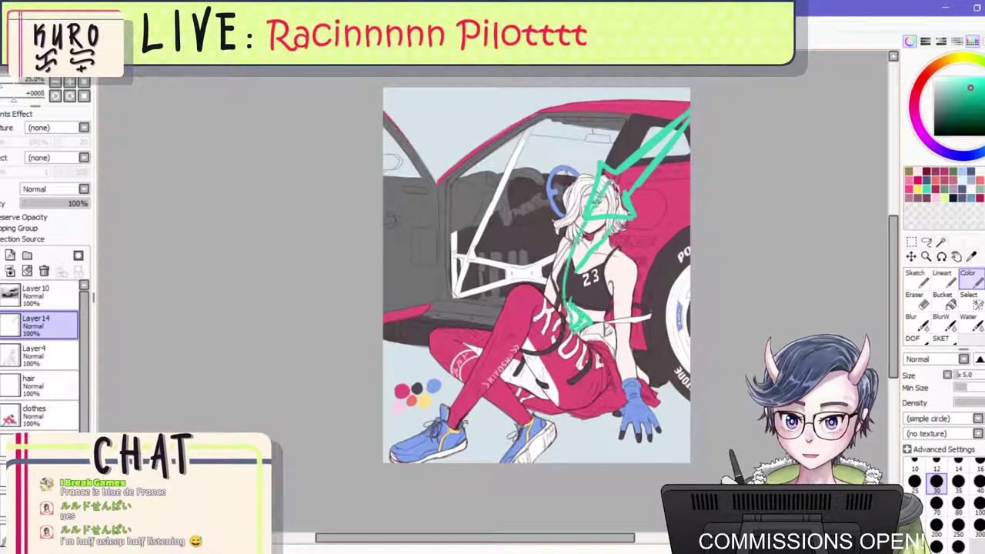
key("ctrl+z")
key("ctrl+z")
key("ctrl+z")
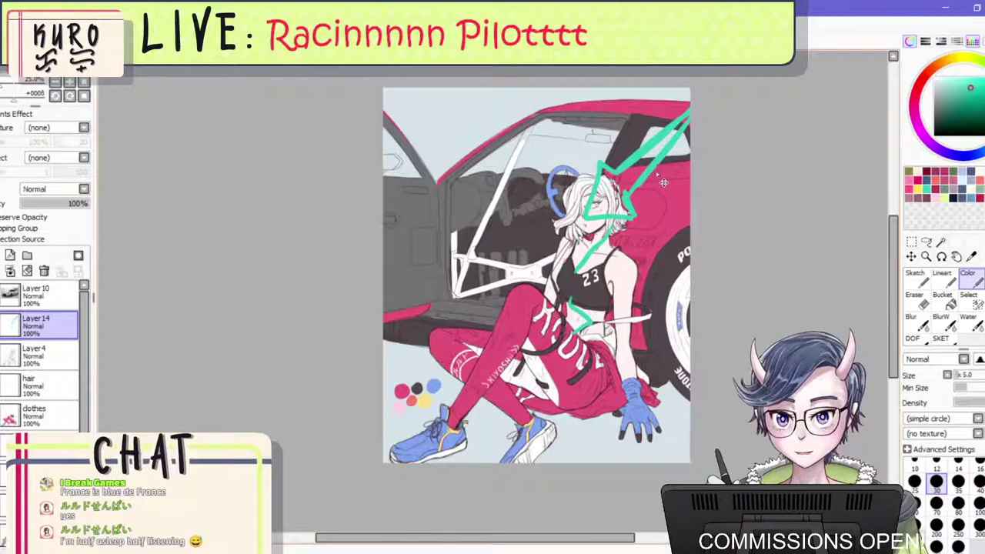
Draw two more teal arrow outlines, one from the canvas's right edge to the shoulder and one from the top edge to the windscreen.
left_click_drag(693, 189, 633, 244)
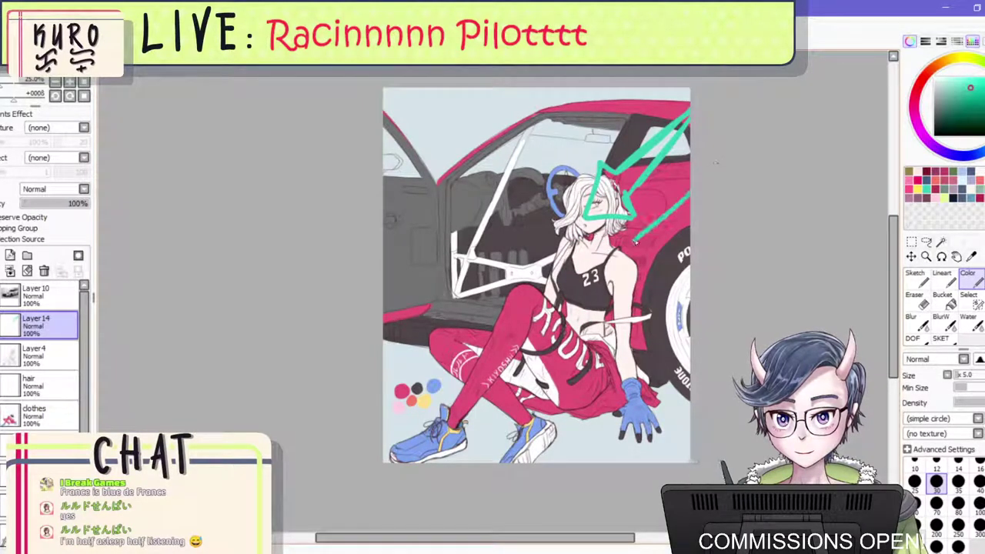
key("ctrl+z")
mouse_move(697, 198)
left_mouse_down()
mouse_move(625, 269)
mouse_move(667, 281)
mouse_move(672, 247)
mouse_move(699, 206)
left_mouse_up()
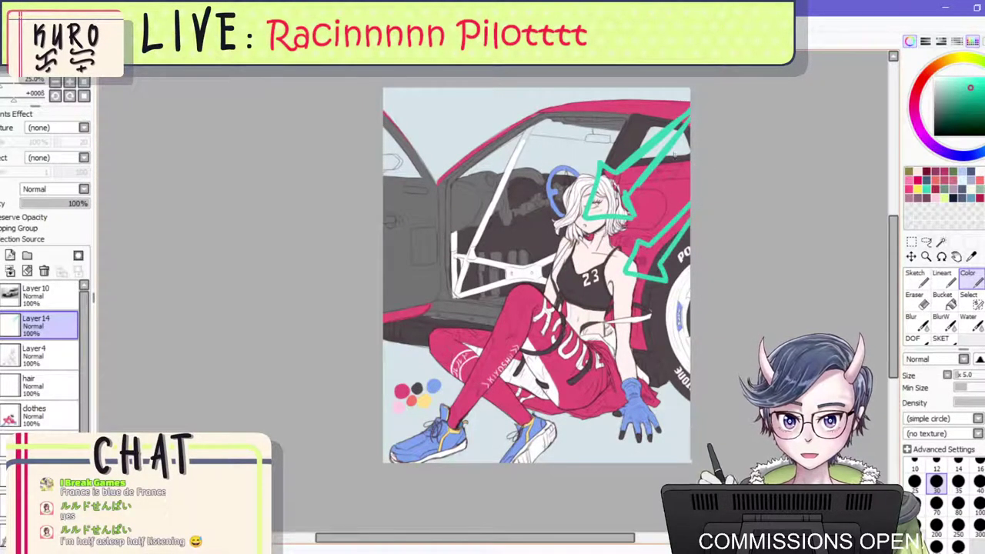
mouse_move(611, 84)
left_mouse_down()
mouse_move(558, 113)
mouse_move(533, 112)
mouse_move(535, 152)
mouse_move(615, 103)
left_mouse_up()
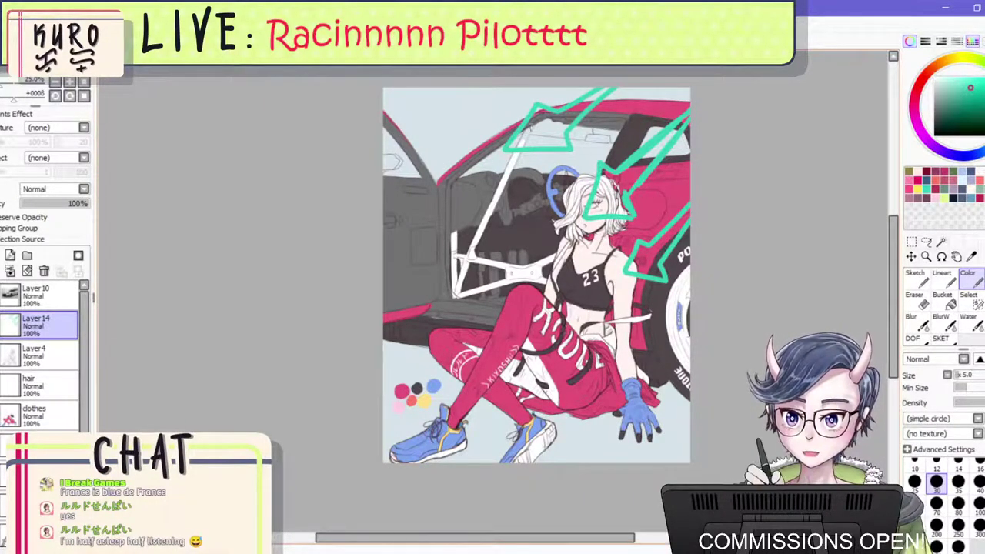
Change the brush colour to blue, trying it with an oval in the sky and undoing the oval.
left_click(946, 197)
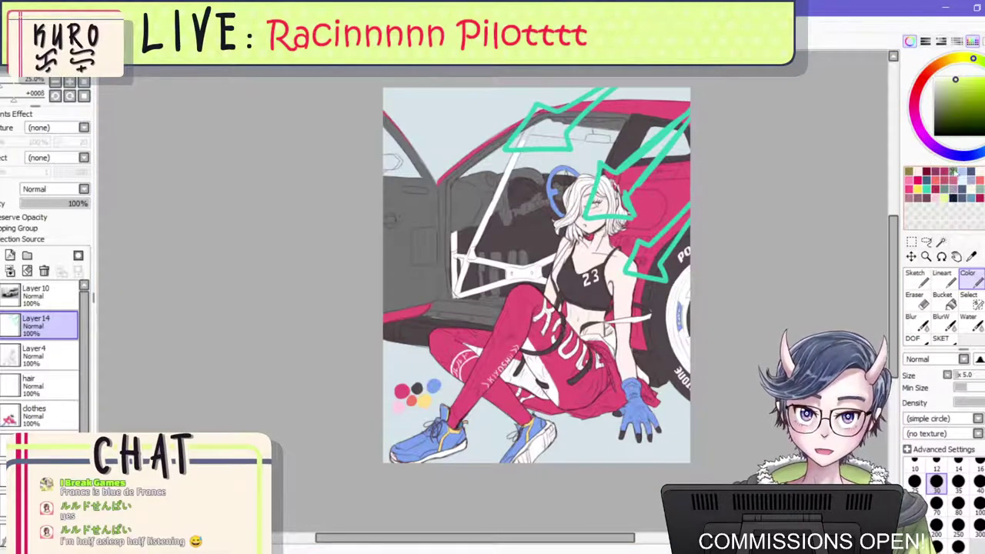
left_click(970, 172)
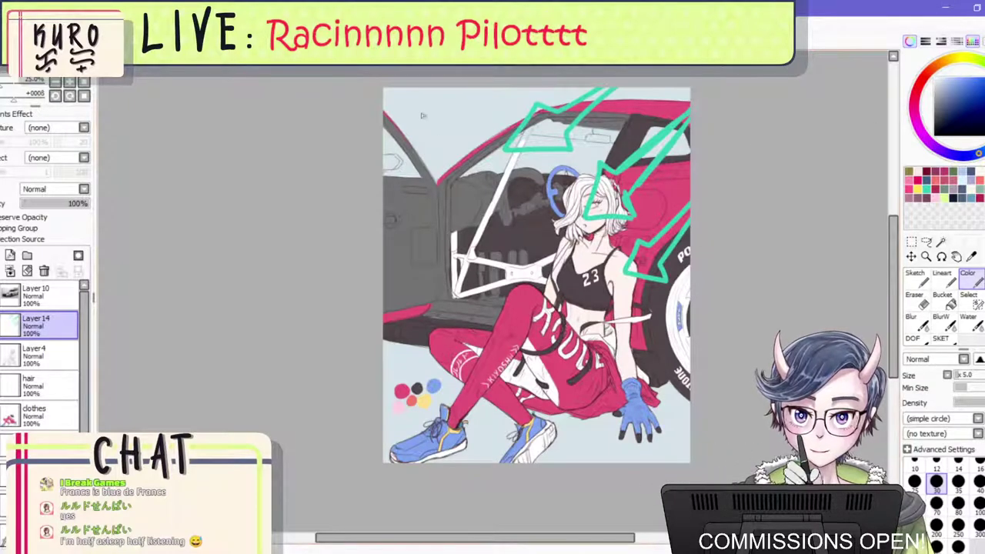
left_click_drag(435, 101, 431, 109)
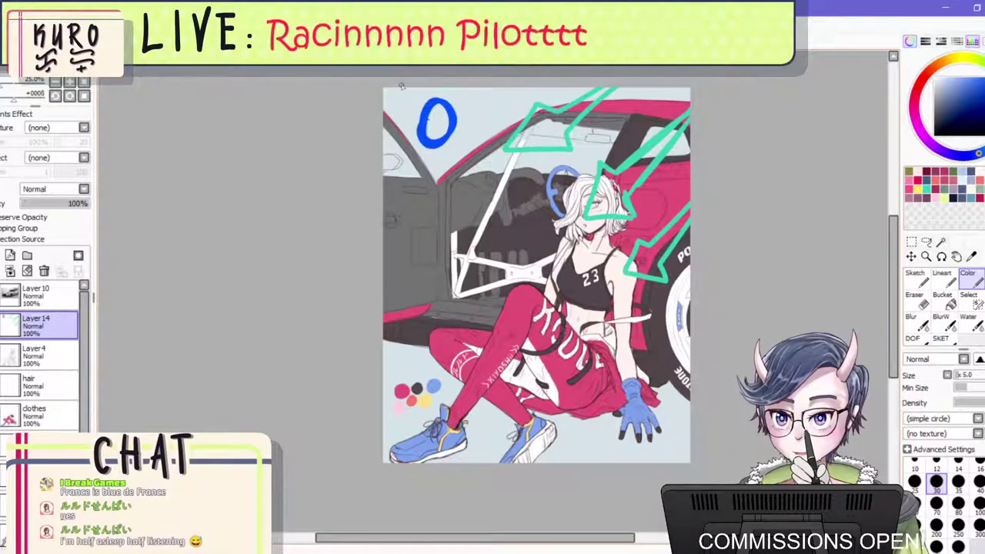
key("ctrl+z")
Try to mark the canvas's upper-left corner with a blue arc and strokes labelled "Edge".
left_click_drag(405, 89, 360, 165)
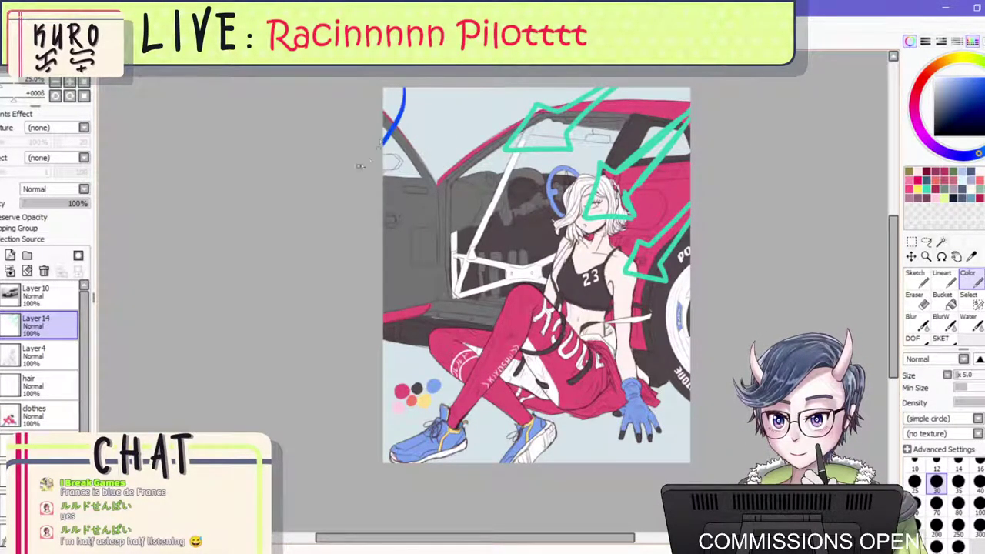
mouse_move(413, 96)
left_mouse_down()
mouse_move(429, 115)
mouse_move(425, 102)
mouse_move(454, 114)
left_mouse_up()
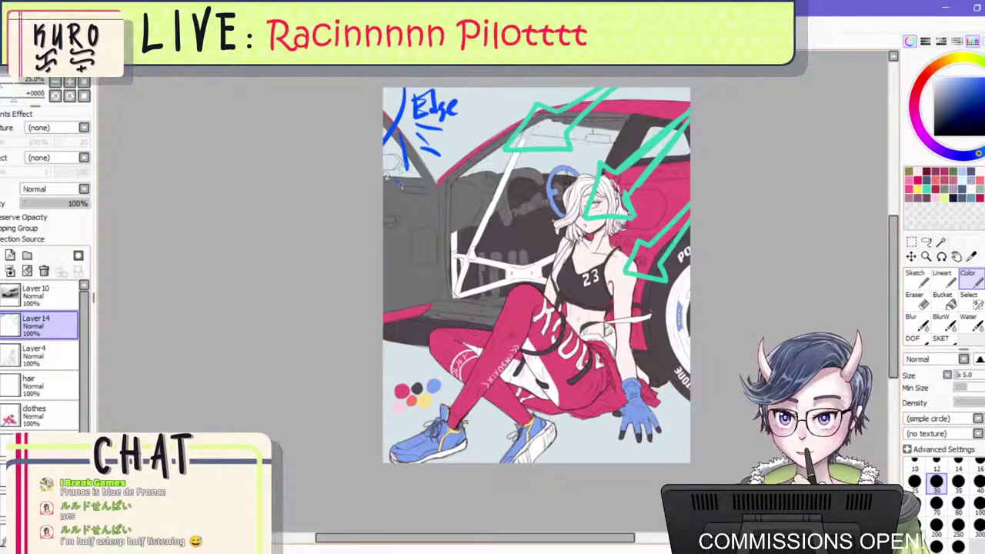
key("ctrl+z")
key("ctrl+z")
key("ctrl+z")
key("ctrl+z")
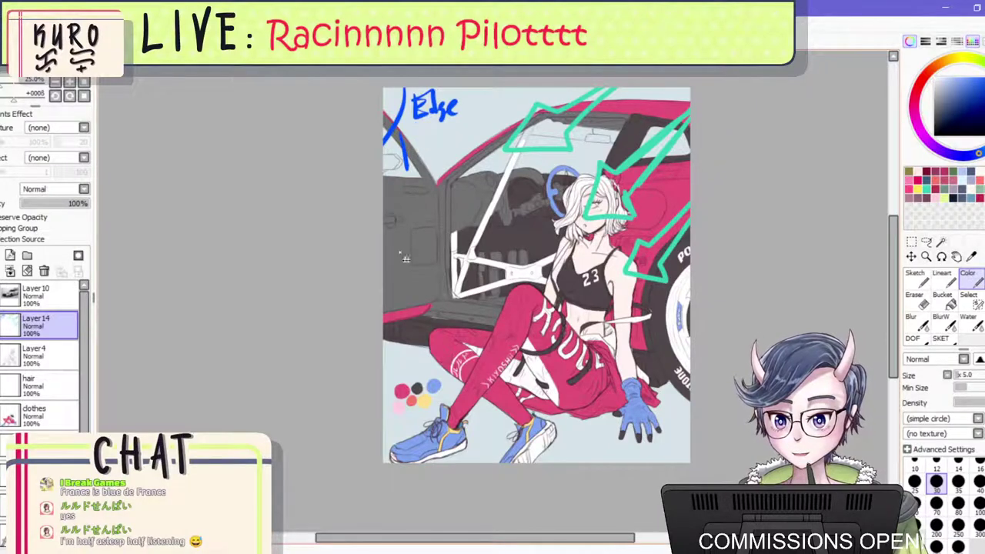
key("ctrl+z")
key("ctrl+z")
key("ctrl+z")
key("ctrl+z")
key("ctrl+z")
key("ctrl+z")
Draw a blue arc on the canvas's left edge near the door sill, with an "Edge" label and radiating strokes.
mouse_move(375, 272)
left_mouse_down()
mouse_move(392, 320)
mouse_move(383, 343)
left_mouse_up()
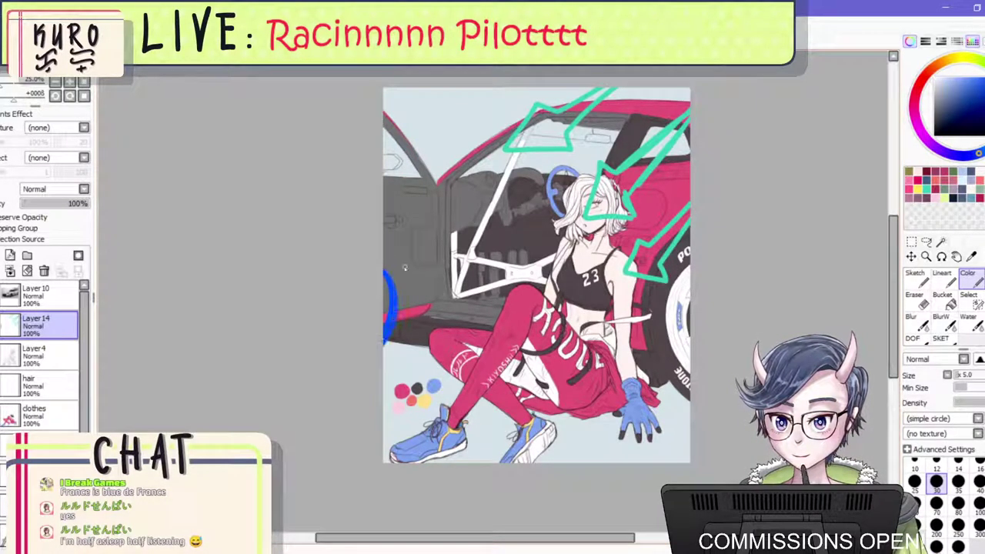
mouse_move(404, 267)
left_mouse_down()
mouse_move(417, 279)
mouse_move(431, 270)
mouse_move(440, 285)
left_mouse_up()
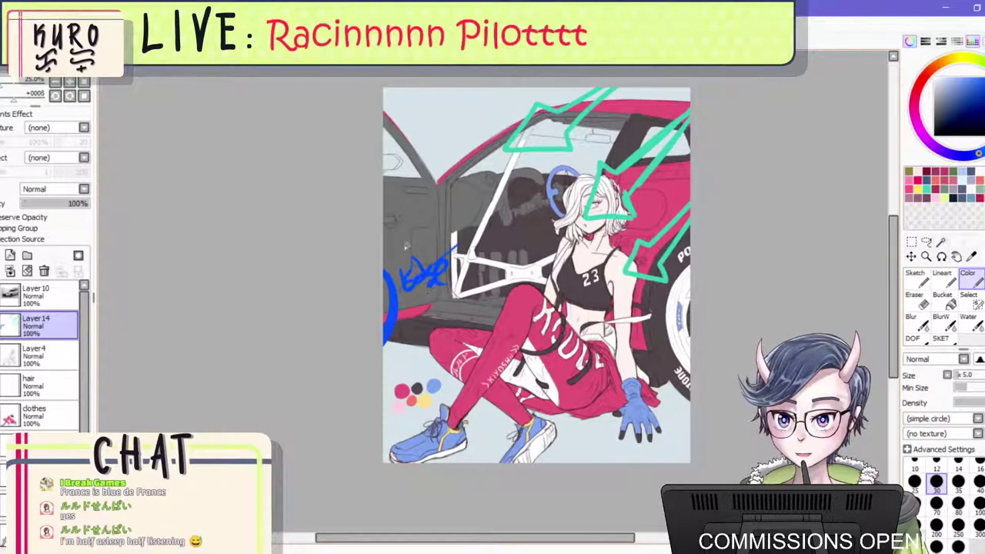
left_click_drag(403, 245, 433, 201)
left_click_drag(408, 222, 430, 192)
left_click_drag(407, 345, 427, 359)
left_click_drag(404, 368, 430, 382)
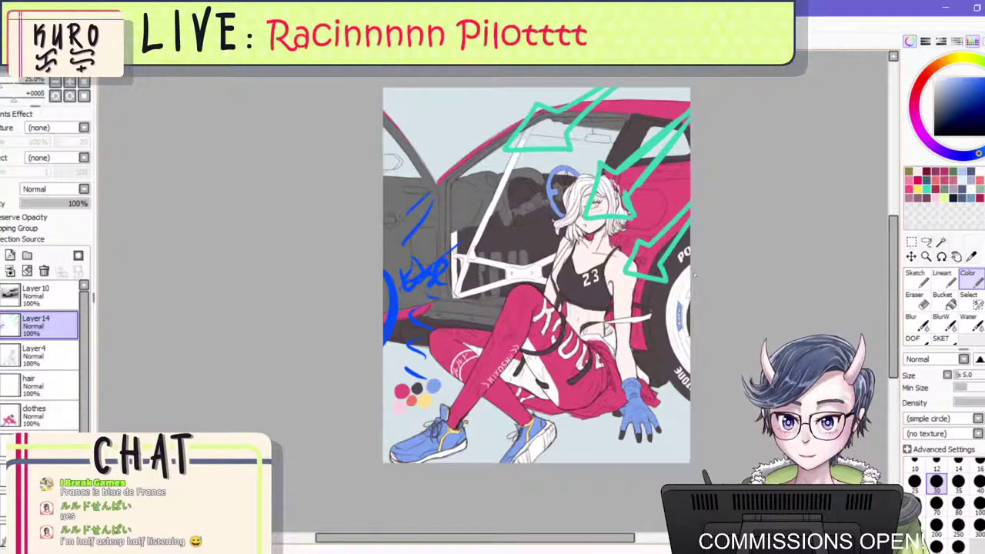
Try to mark the canvas's lower-right corner beside the gloved hand with blue strokes.
left_click_drag(690, 423, 670, 461)
key("ctrl+z")
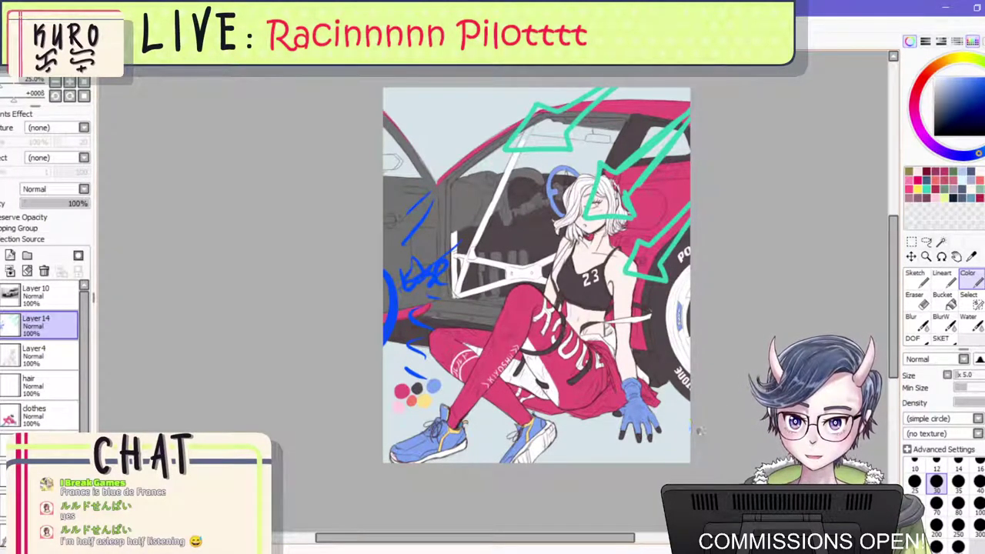
mouse_move(690, 428)
left_mouse_down()
mouse_move(671, 461)
mouse_move(644, 441)
left_mouse_up()
left_click_drag(662, 393, 682, 395)
key("ctrl+z")
key("ctrl+z")
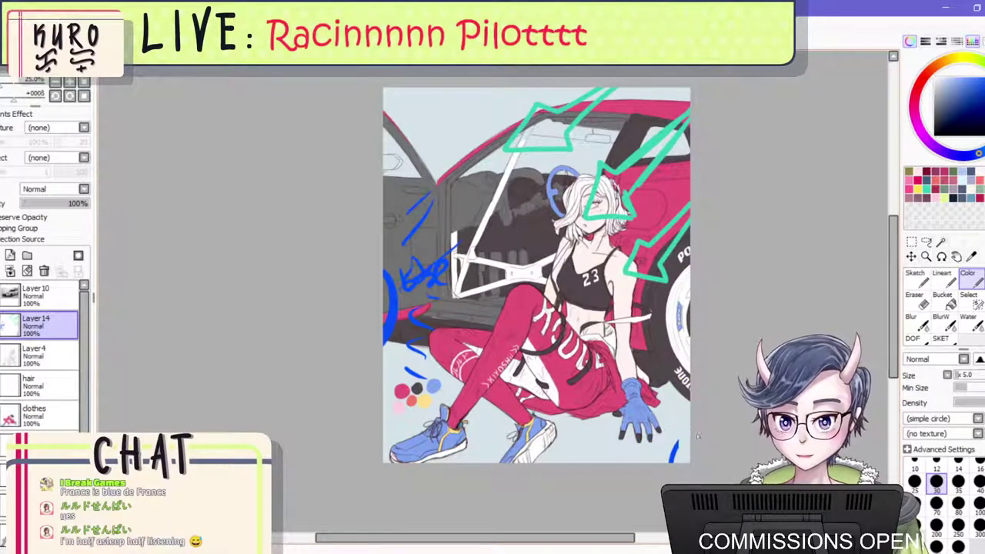
Undo all the remaining blue edge marks, including the arc and its label.
key("ctrl+z")
key("ctrl+z")
key("ctrl+z")
key("ctrl+z")
key("ctrl+z")
key("ctrl+z")
key("ctrl+z")
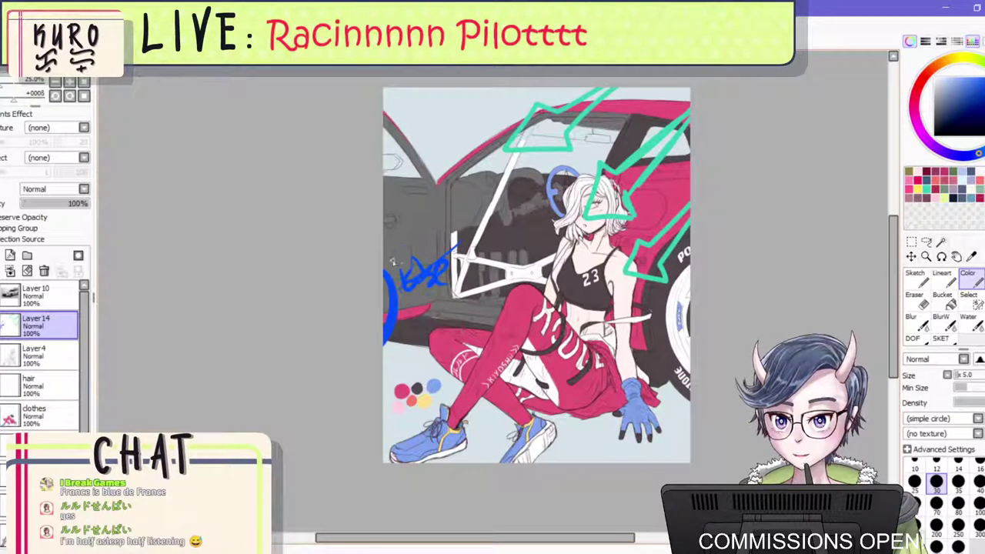
key("ctrl+z")
Draw six small blue arrows pointing inwards: three from the left edge, one by the rear wheel and two below the gloved hand.
left_click_drag(401, 269, 411, 281)
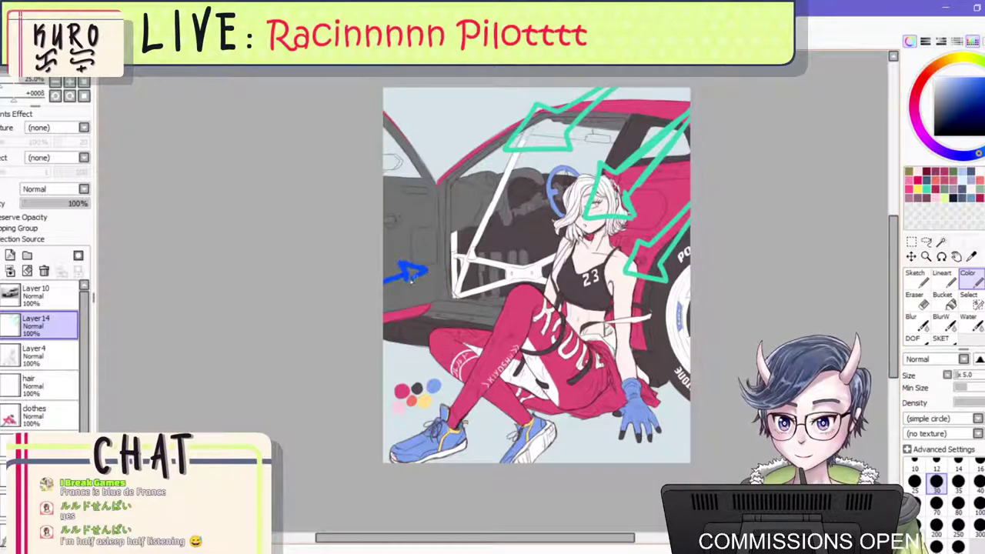
left_click_drag(382, 315, 420, 314)
left_click_drag(384, 347, 397, 351)
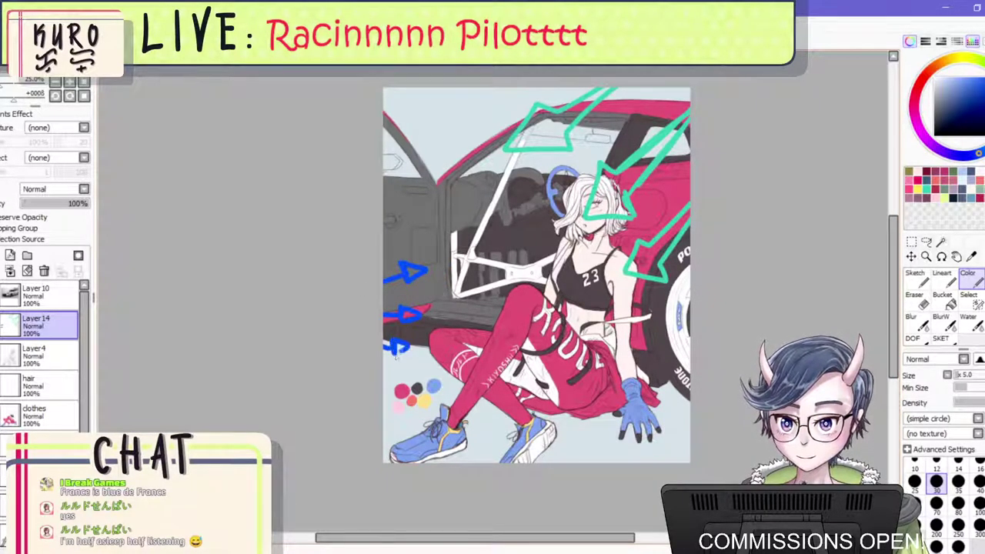
left_click_drag(690, 383, 681, 391)
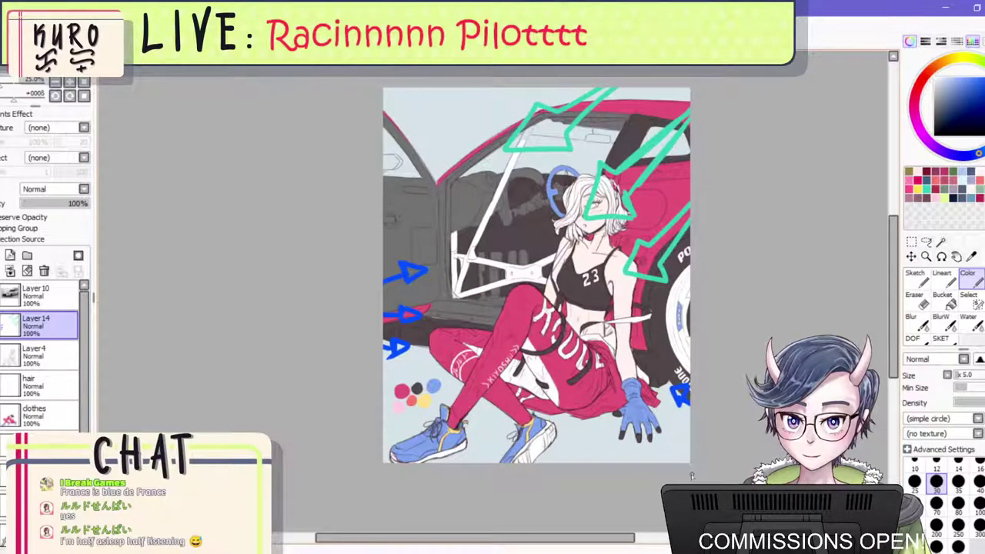
mouse_move(666, 452)
left_mouse_down()
mouse_move(675, 454)
mouse_move(605, 454)
mouse_move(609, 440)
left_mouse_up()
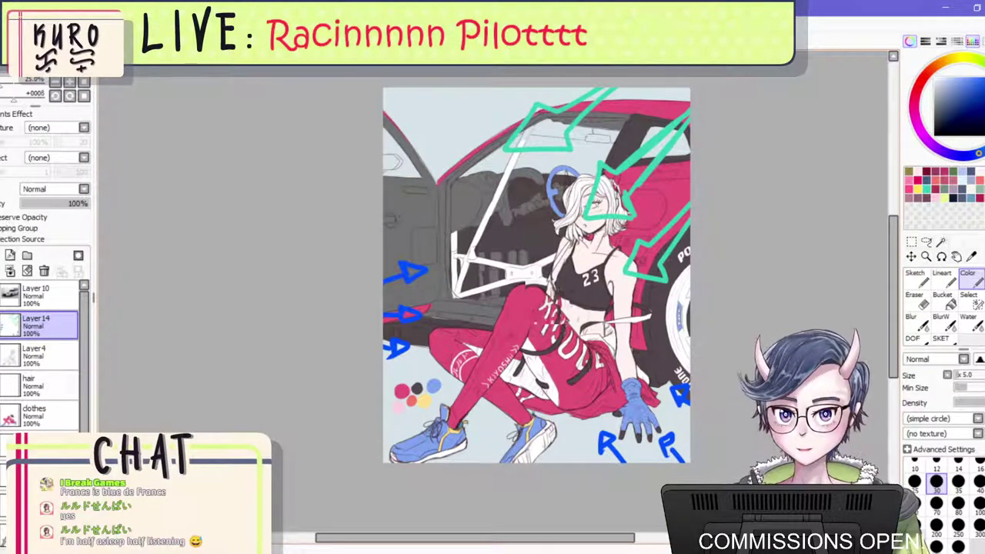
Switch to the Select brush and enlarge it to size 250, undoing a thin trial stroke over the car roof.
scroll(549, 289, "down", 1)
scroll(589, 228, "up", 2)
scroll(589, 229, "down", 1)
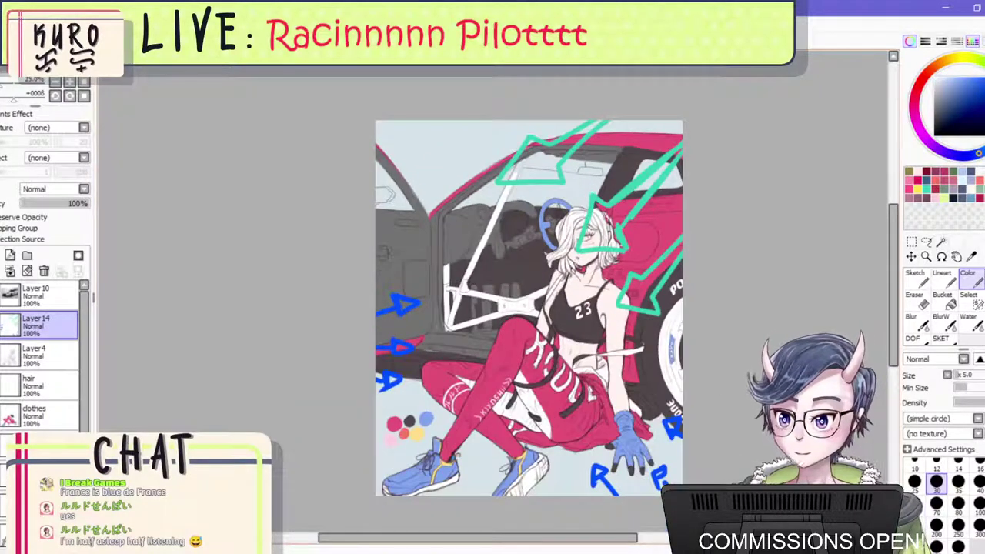
left_click_drag(43, 205, 162, 214)
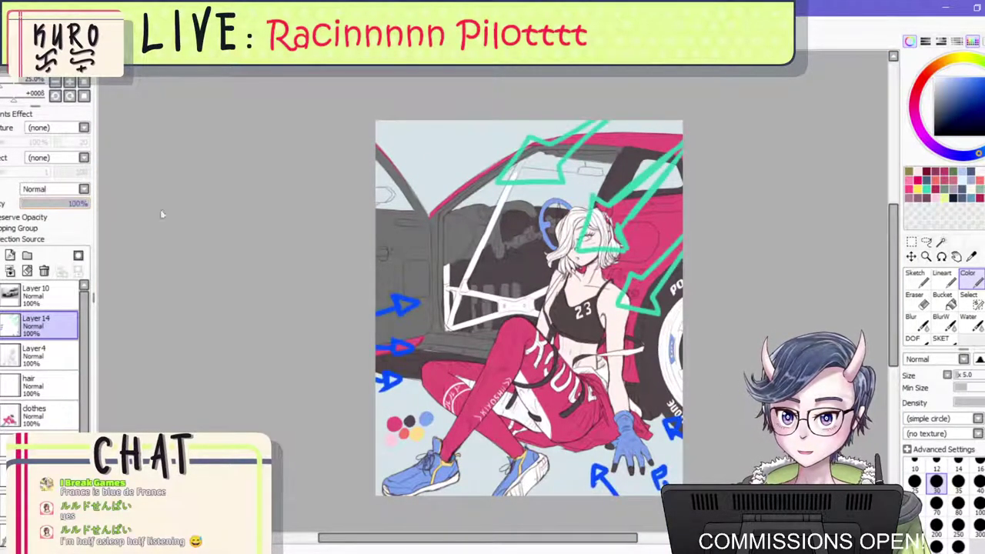
left_click(968, 295)
left_click_drag(508, 140, 662, 128)
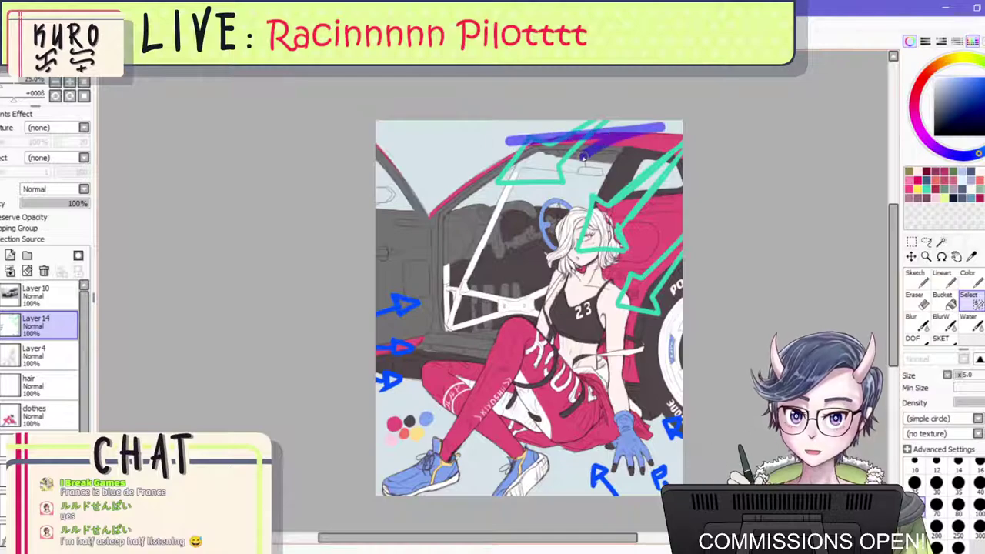
key("ctrl+z")
key("bracketright")
key("bracketright")
key("bracketright")
key("bracketright")
key("bracketright")
key("bracketright")
key("bracketright")
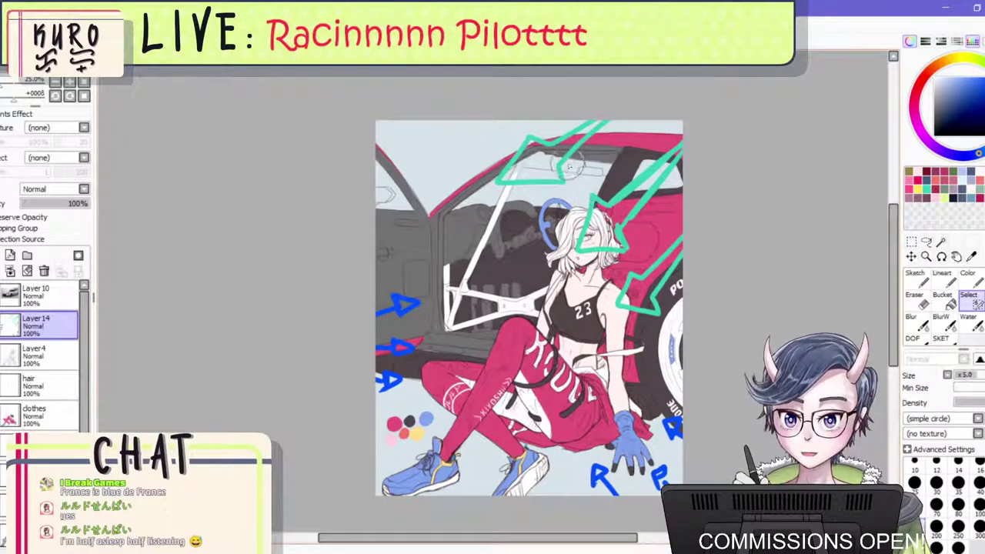
Select the three teal arrows with the brush, then scale them down into the canvas's upper-right corner and apply the transform.
mouse_move(505, 185)
left_mouse_down()
mouse_move(603, 131)
mouse_move(660, 175)
mouse_move(627, 325)
mouse_move(677, 268)
left_mouse_up()
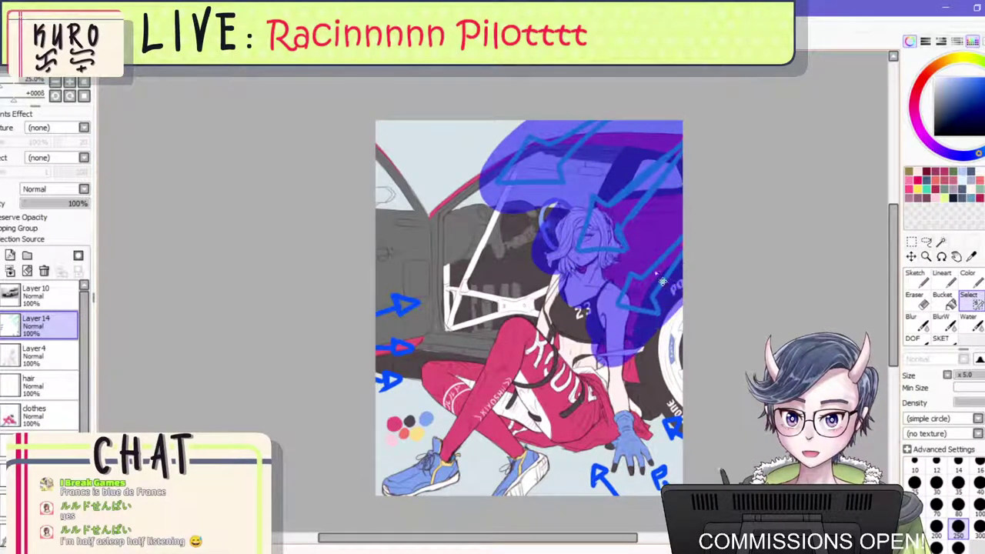
mouse_move(631, 294)
left_mouse_down()
mouse_move(686, 224)
mouse_move(668, 275)
left_mouse_up()
key("ctrl+z")
key("ctrl+t")
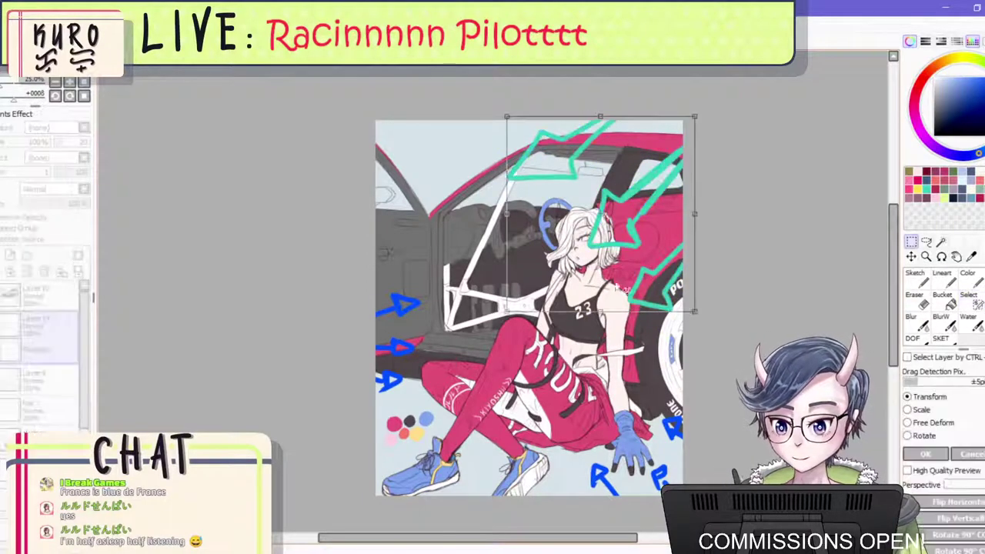
left_click_drag(514, 304, 576, 240)
mouse_move(615, 211)
left_mouse_down()
mouse_move(601, 224)
mouse_move(609, 212)
left_mouse_up()
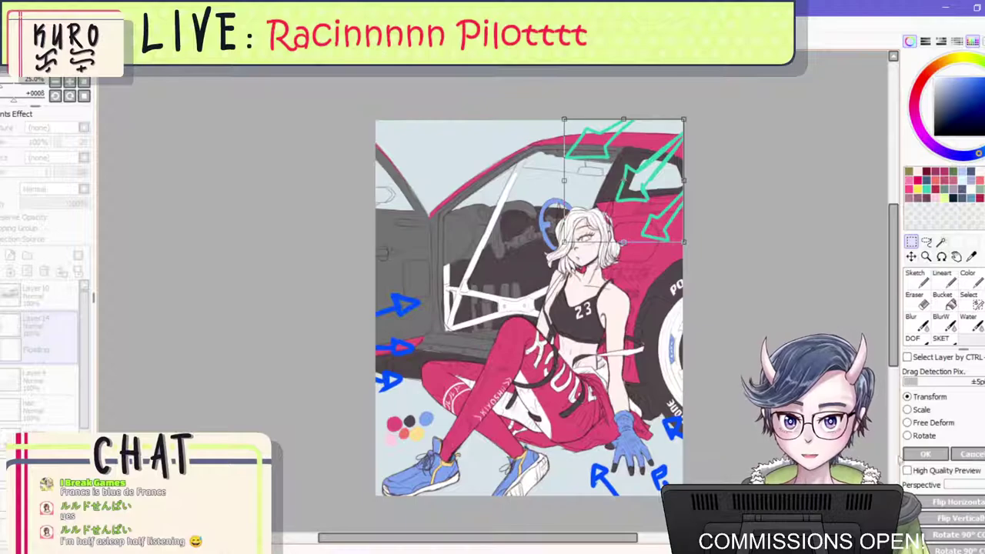
left_click(937, 450)
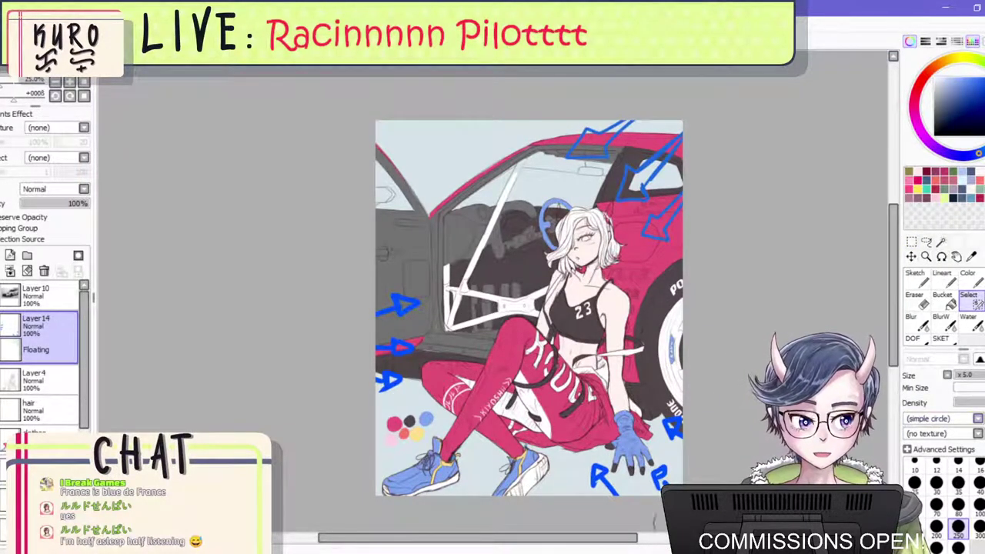
Select Layer13 between the skin and clothes layers and make it a clipping group.
scroll(42, 358, "down", 5)
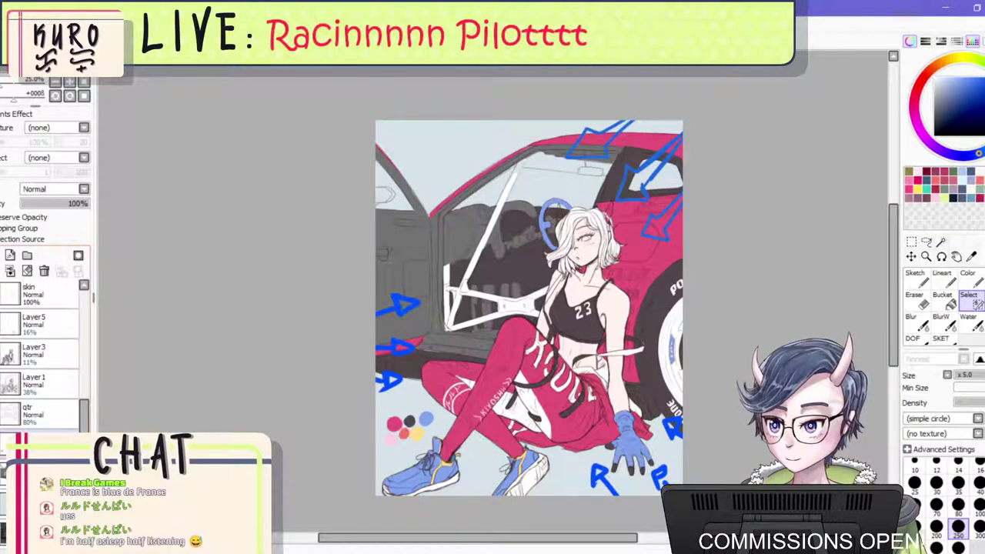
scroll(42, 357, "up", 3)
left_click(38, 381)
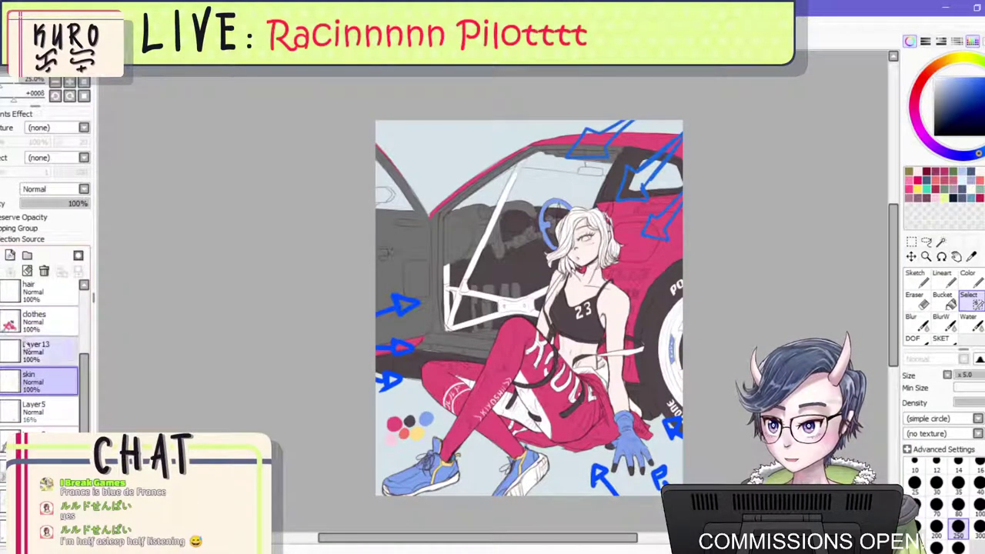
left_click(27, 348)
left_click(22, 229)
Pick a dark muted red from the saved swatches and switch to the SKET brush for painting on Layer13.
scroll(600, 312, "down", 1)
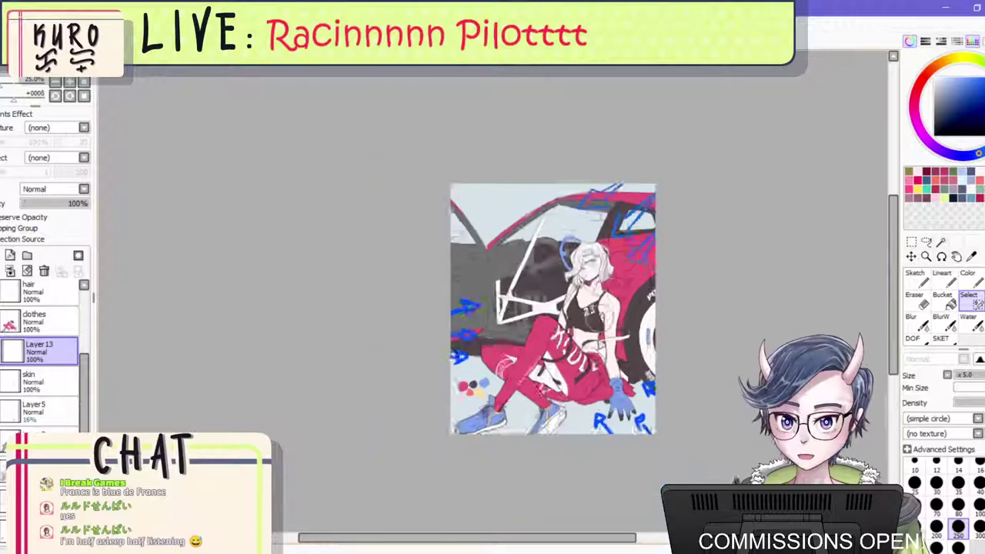
scroll(588, 355, "up", 3)
scroll(589, 356, "down", 1)
scroll(589, 355, "up", 1)
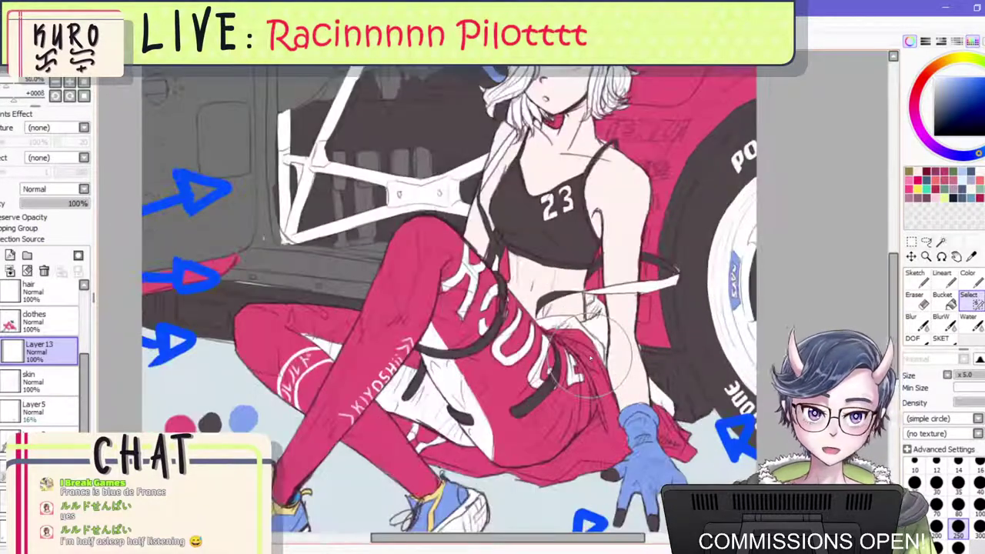
scroll(588, 355, "down", 2)
scroll(588, 356, "up", 2)
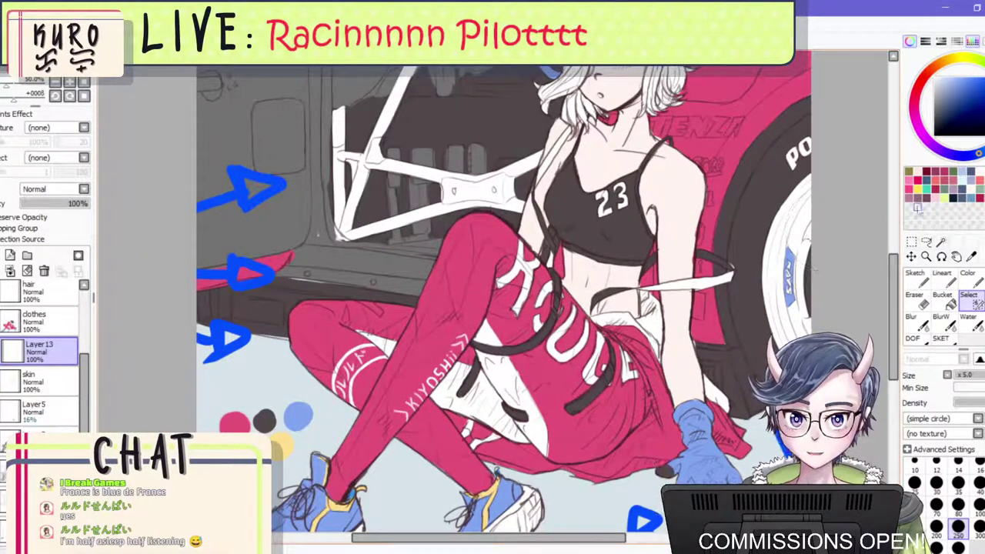
left_click(926, 198)
scroll(608, 345, "down", 1)
scroll(617, 331, "up", 2)
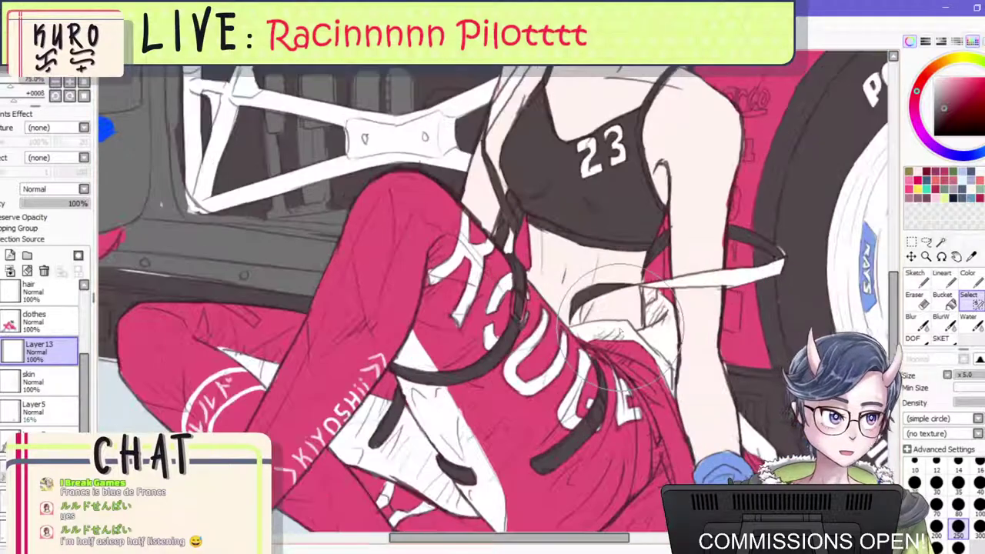
scroll(600, 308, "down", 3)
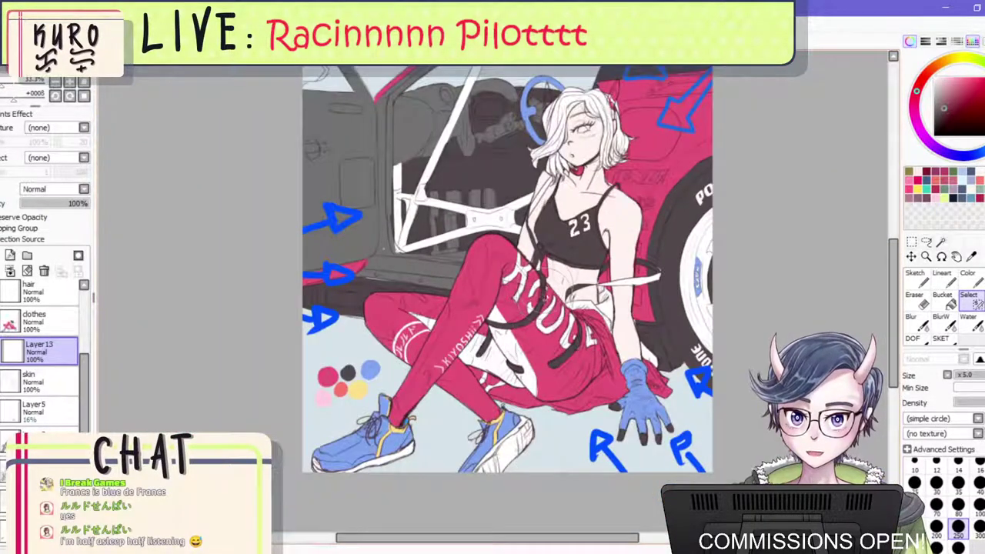
scroll(511, 255, "up", 2)
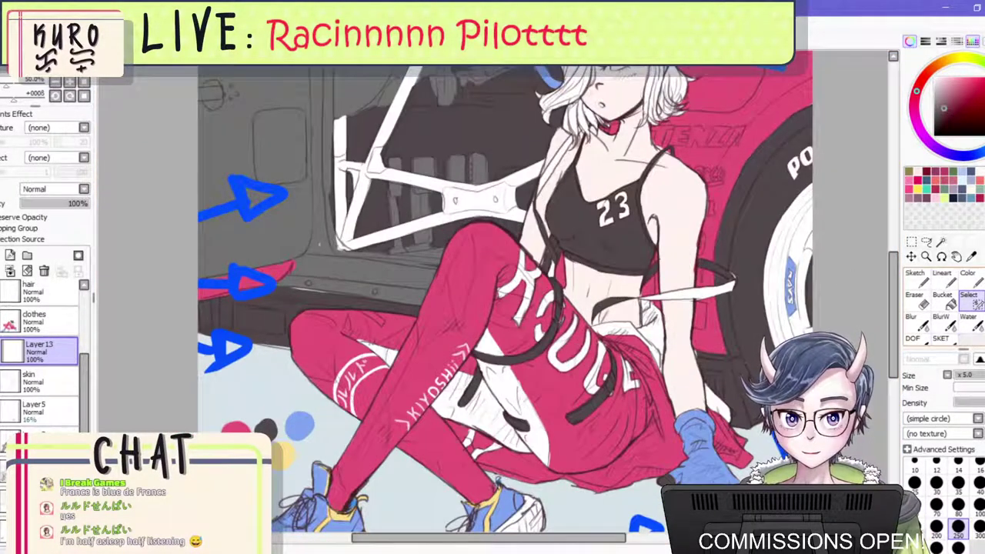
key("b")
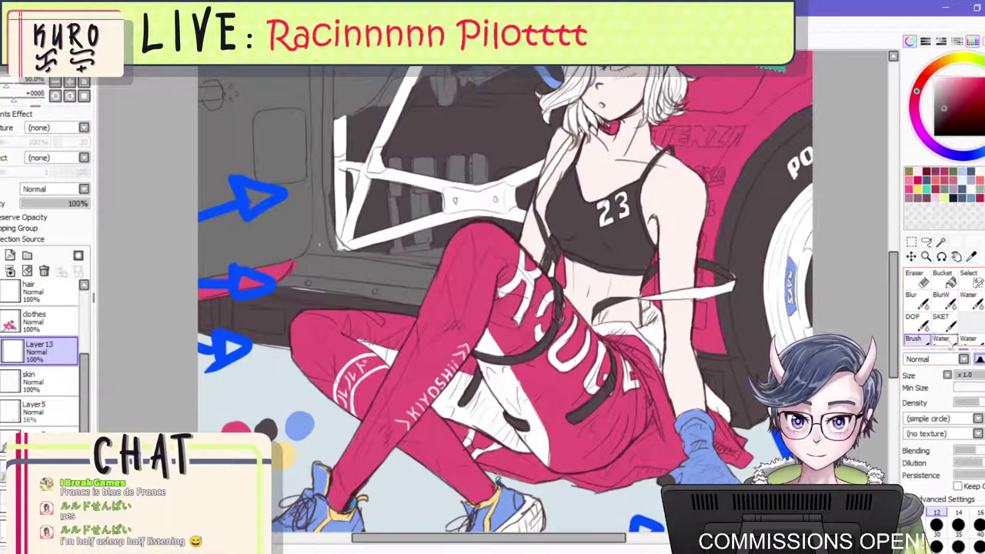
left_click(944, 324)
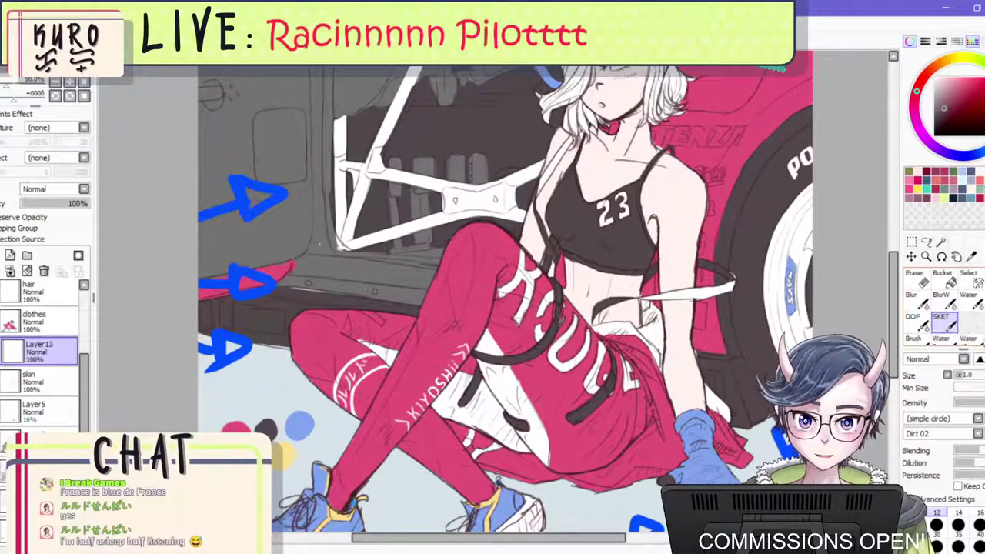
Clear the teal arrows' selection and block in dark red shadows on the pilot's neck, collarbone and the front upper arm.
scroll(565, 174, "down", 3)
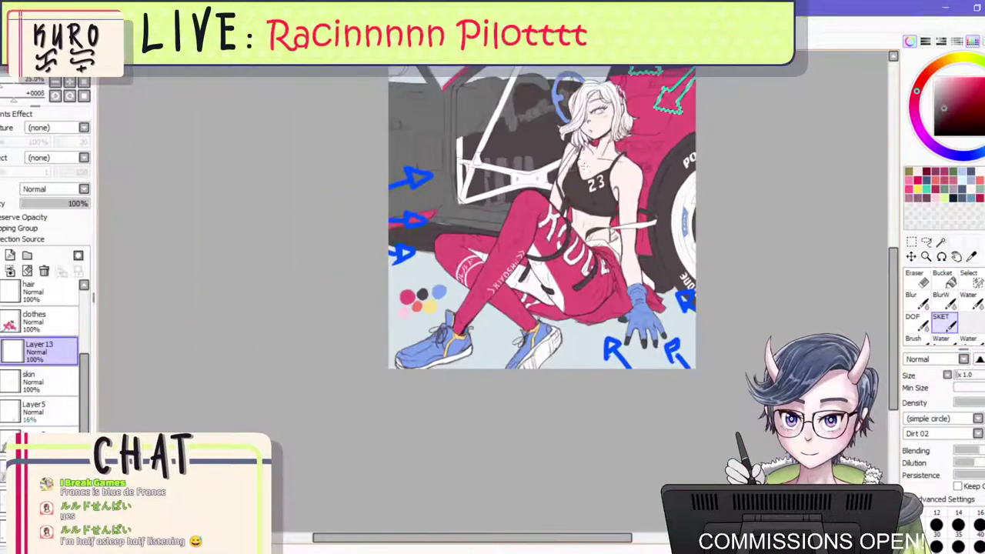
scroll(579, 107, "up", 4)
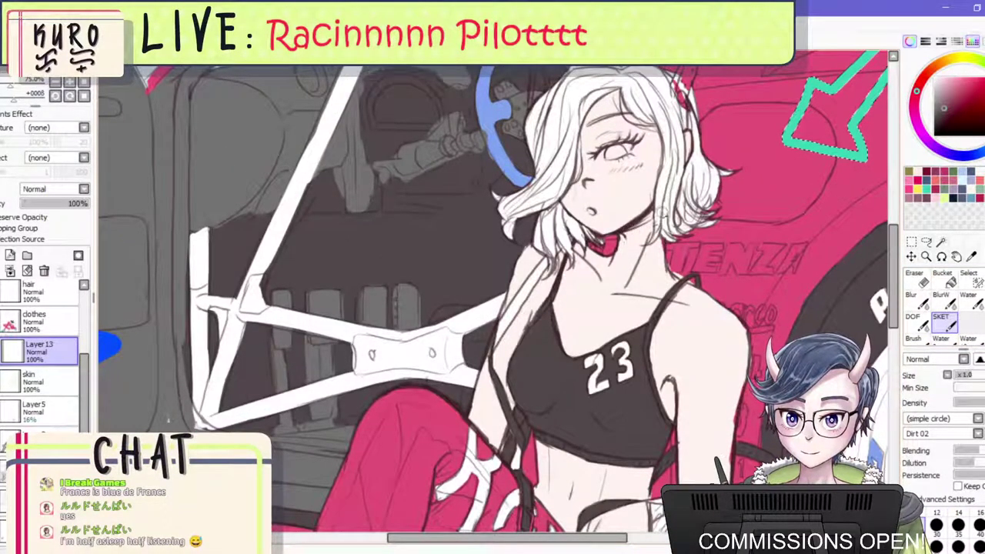
scroll(47, 351, "down", 1)
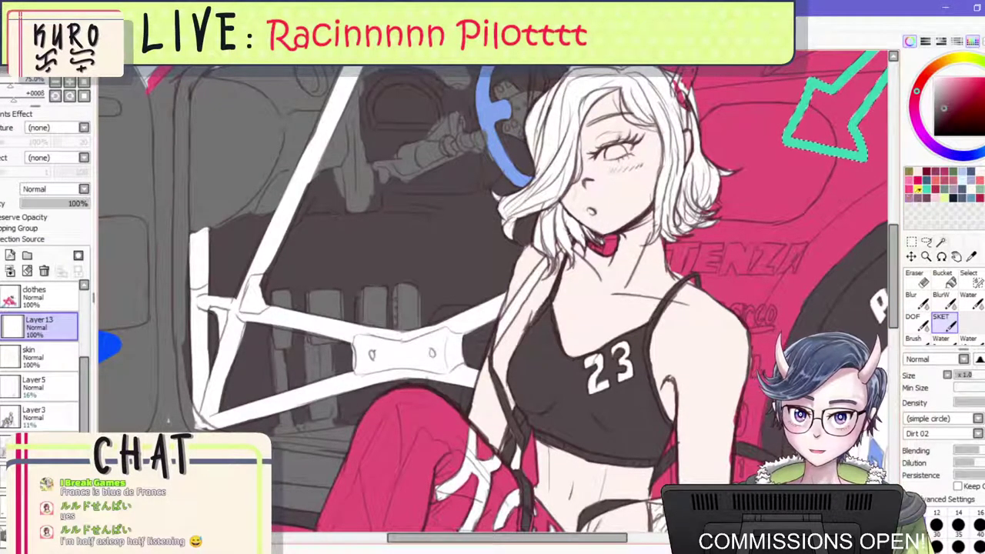
left_click(910, 241)
left_click(941, 321)
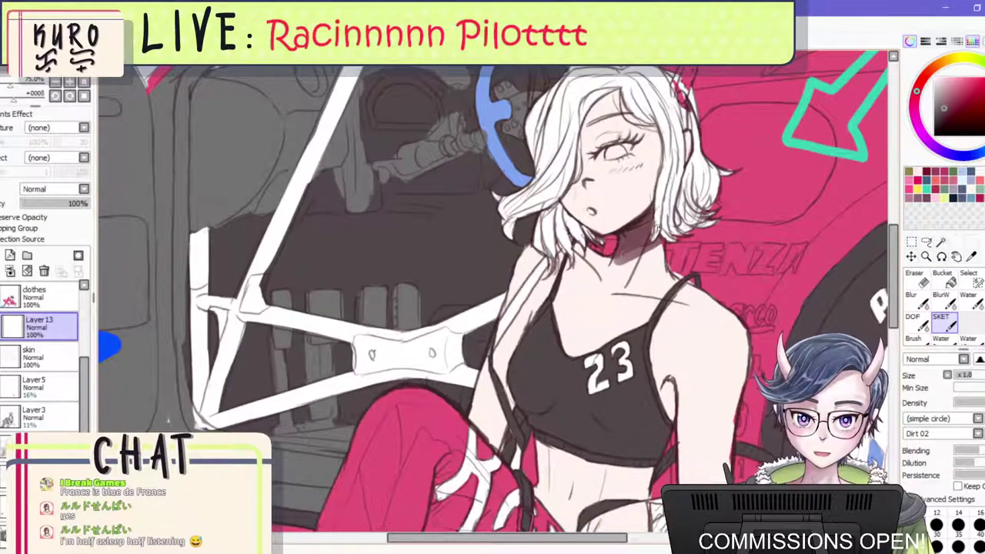
mouse_move(625, 257)
left_mouse_down()
mouse_move(648, 246)
mouse_move(585, 269)
mouse_move(627, 263)
mouse_move(611, 269)
mouse_move(627, 254)
mouse_move(566, 258)
mouse_move(527, 329)
left_mouse_up()
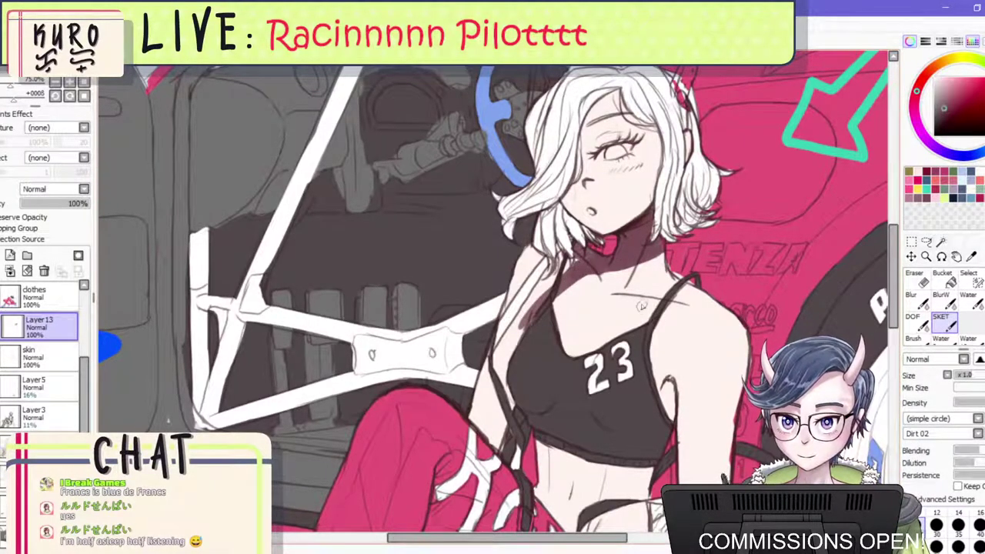
mouse_move(671, 337)
left_mouse_down()
mouse_move(686, 367)
mouse_move(679, 341)
mouse_move(686, 392)
left_mouse_up()
left_click_drag(598, 277, 561, 291)
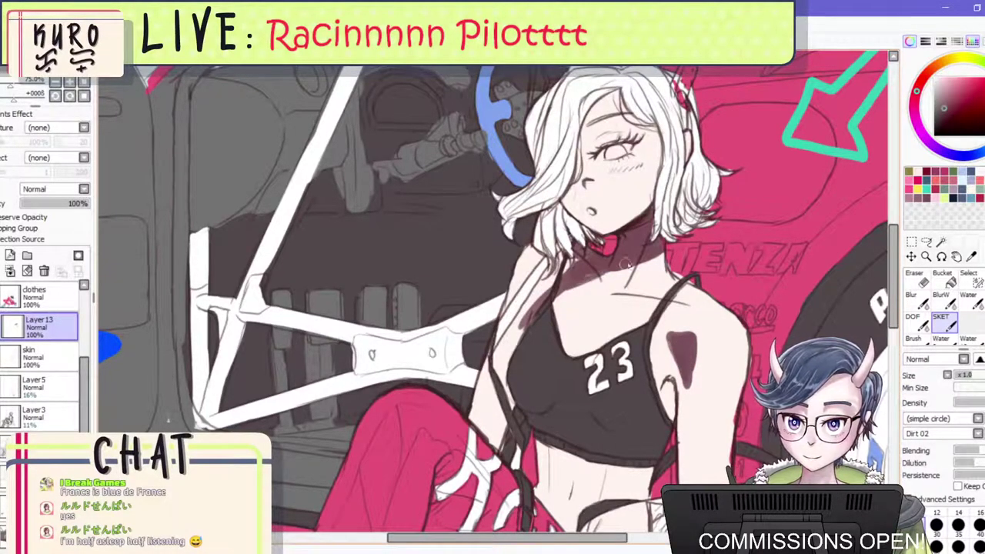
left_click_drag(627, 258, 550, 312)
left_click_drag(603, 274, 555, 311)
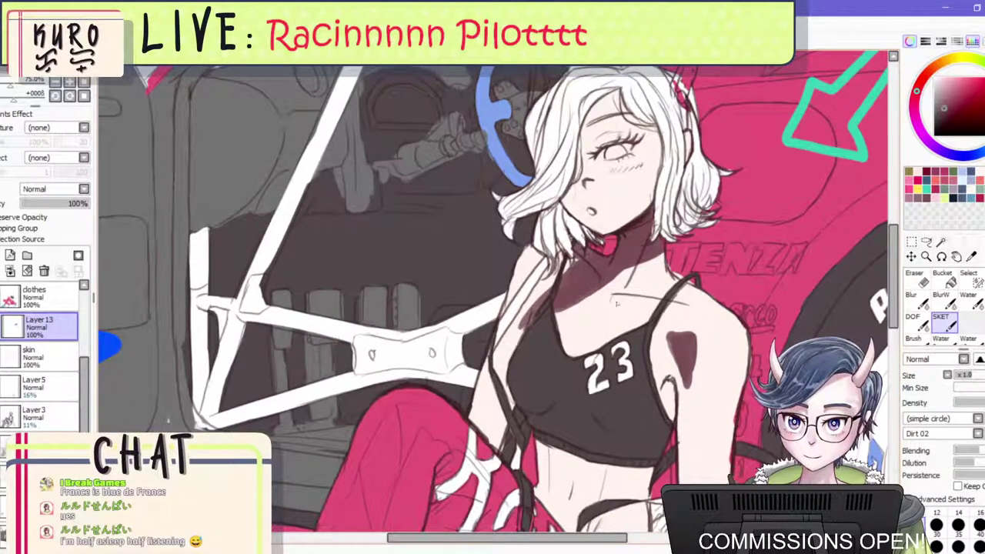
Paint dark shadows on the chest above the top's neckline and over the far shoulder and arm, undoing one stray stroke.
left_click_drag(600, 335, 590, 363)
mouse_move(612, 319)
left_mouse_down()
mouse_move(588, 367)
mouse_move(585, 356)
left_mouse_up()
mouse_move(566, 266)
left_mouse_down()
mouse_move(538, 299)
mouse_move(523, 268)
mouse_move(505, 297)
mouse_move(542, 263)
mouse_move(511, 332)
mouse_move(537, 298)
left_mouse_up()
key("ctrl+z")
left_click_drag(517, 326, 496, 363)
mouse_move(556, 240)
left_mouse_down()
mouse_move(554, 269)
mouse_move(512, 284)
left_mouse_up()
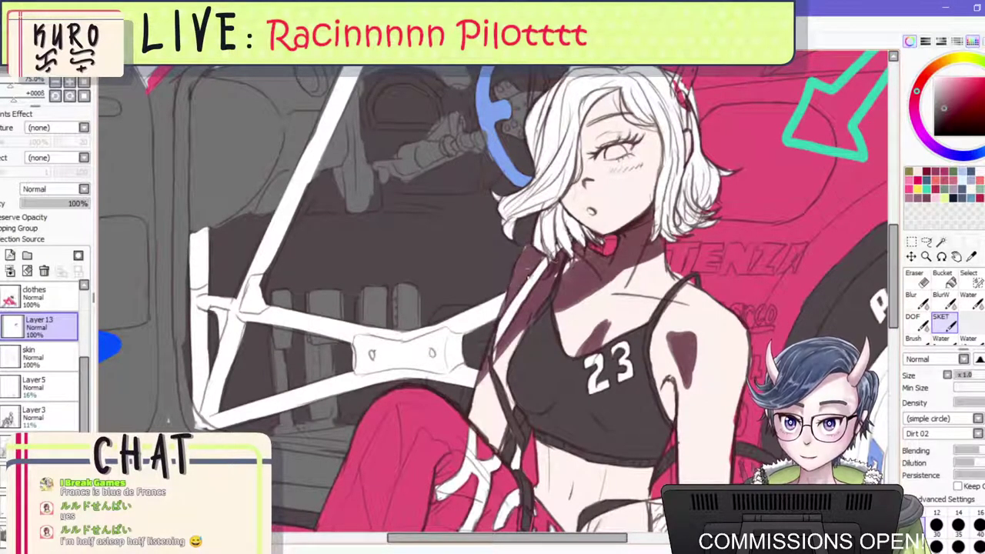
left_click_drag(579, 254, 565, 273)
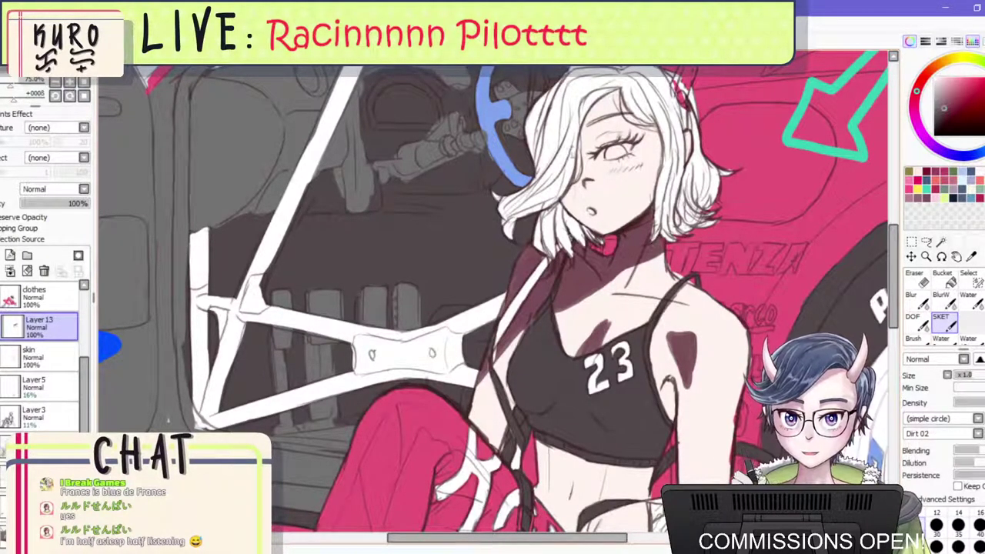
Try a SKET shadow on the face along the hair edge, switch to the Brush preset and undo the trial shadow.
mouse_move(580, 150)
left_mouse_down()
mouse_move(576, 188)
mouse_move(598, 100)
left_mouse_up()
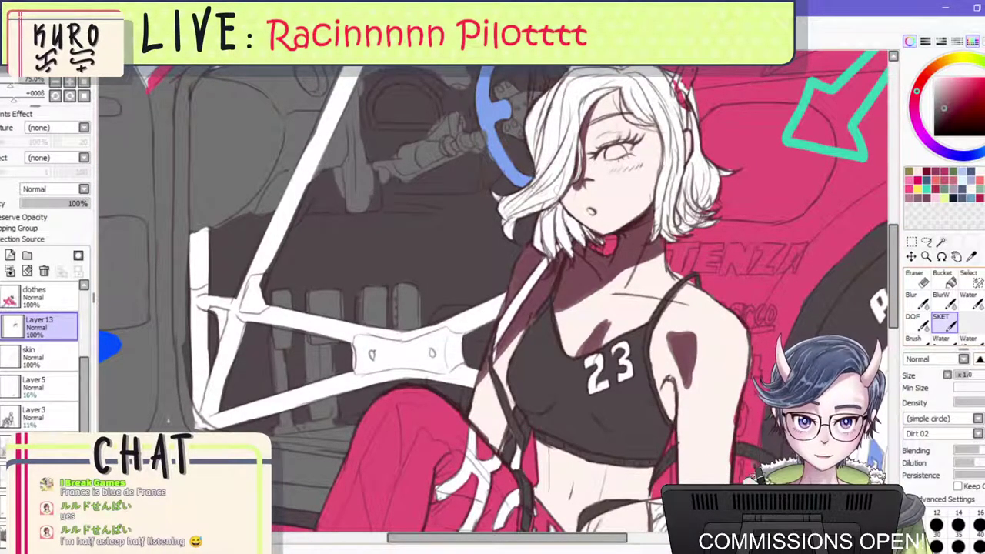
scroll(943, 308, "down", 1)
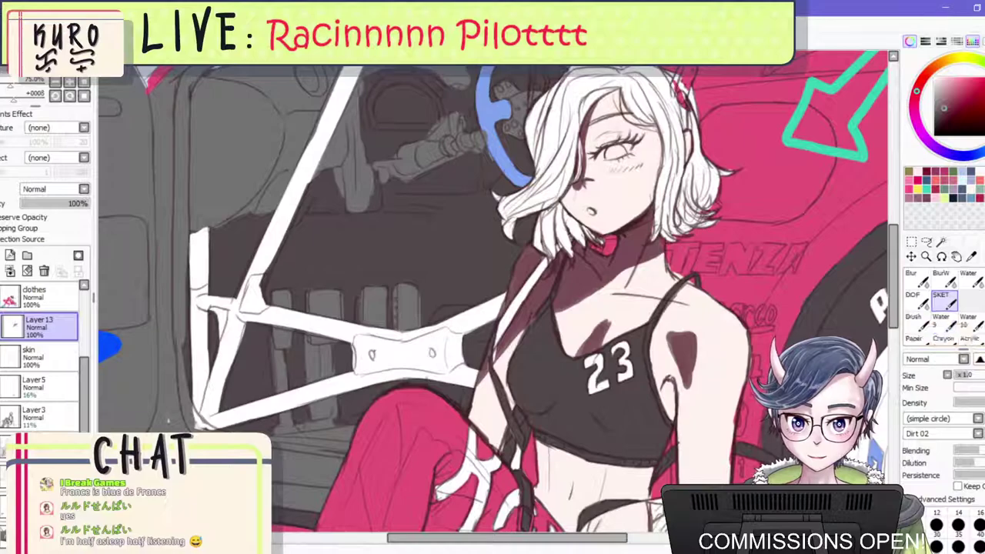
left_click(916, 323)
key("ctrl+z")
key("ctrl+z")
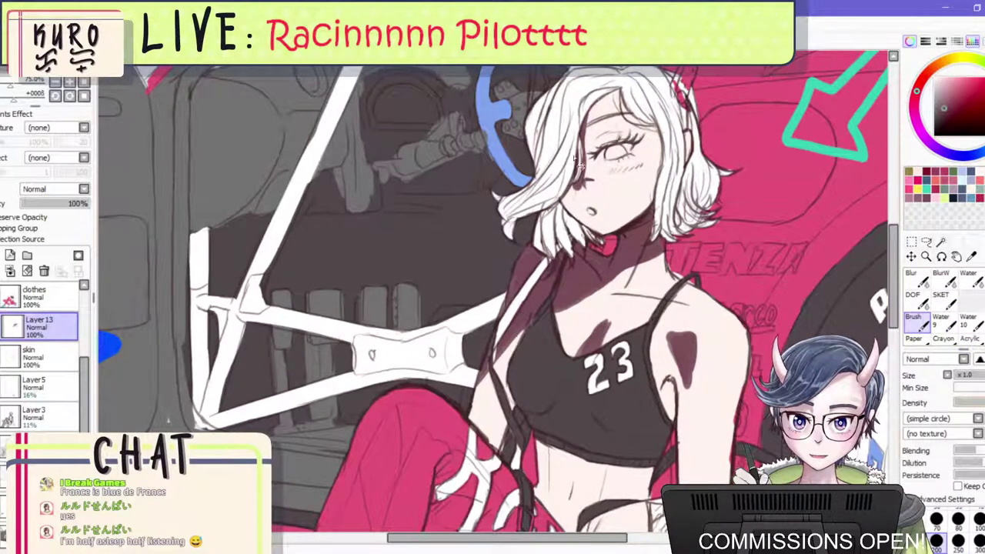
Reduce the brush size and shade the lower face from the nose to the chin, undoing the strokes beside the eye.
key("bracketleft")
key("bracketleft")
key("bracketleft")
key("bracketleft")
key("bracketleft")
key("bracketleft")
key("bracketleft")
key("bracketleft")
key("bracketleft")
mouse_move(581, 133)
left_mouse_down()
mouse_move(582, 165)
mouse_move(580, 154)
left_mouse_up()
key("bracketleft")
left_click_drag(588, 120, 580, 146)
mouse_move(574, 190)
left_mouse_down()
mouse_move(561, 204)
mouse_move(563, 238)
left_mouse_up()
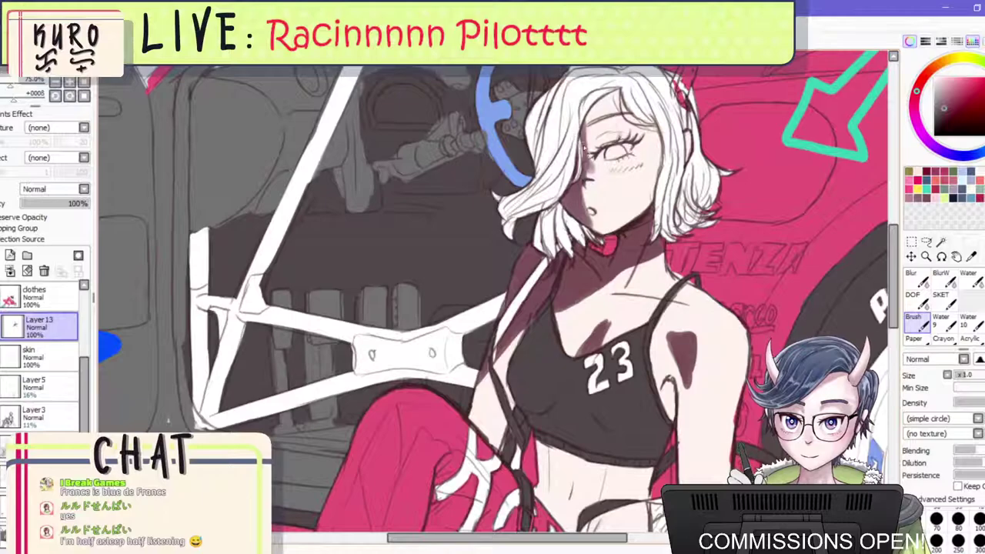
key("ctrl+z")
key("ctrl+z")
key("ctrl+z")
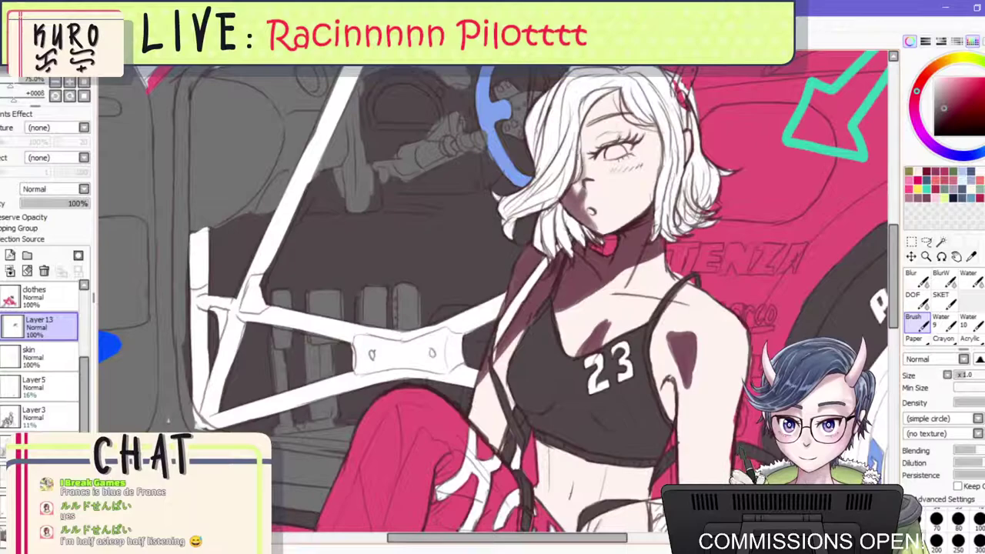
Extend the shadow around the mouth and chin and add a small shadow patch on the cheek below the eye.
scroll(582, 208, "down", 1)
scroll(578, 200, "up", 3)
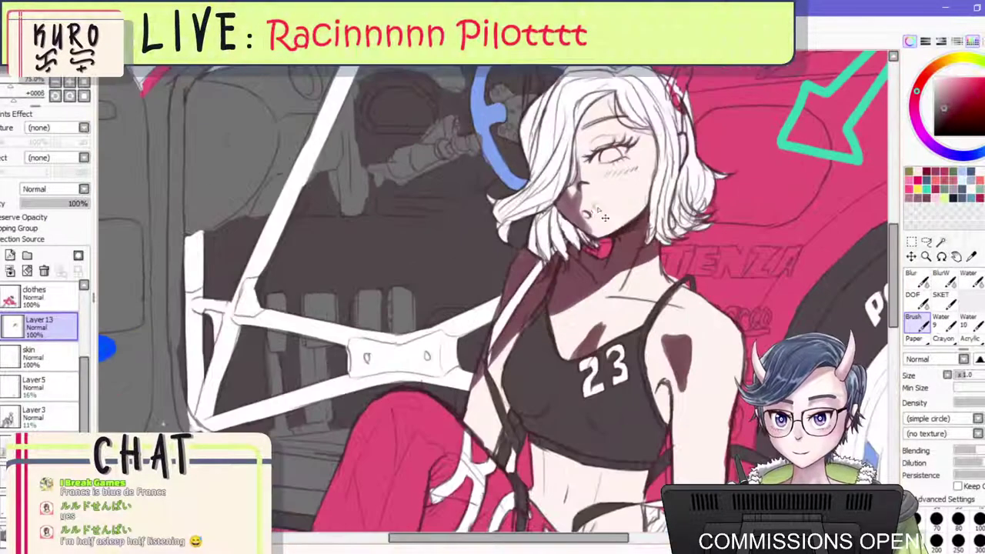
mouse_move(574, 225)
left_mouse_down()
mouse_move(593, 266)
mouse_move(595, 240)
left_mouse_up()
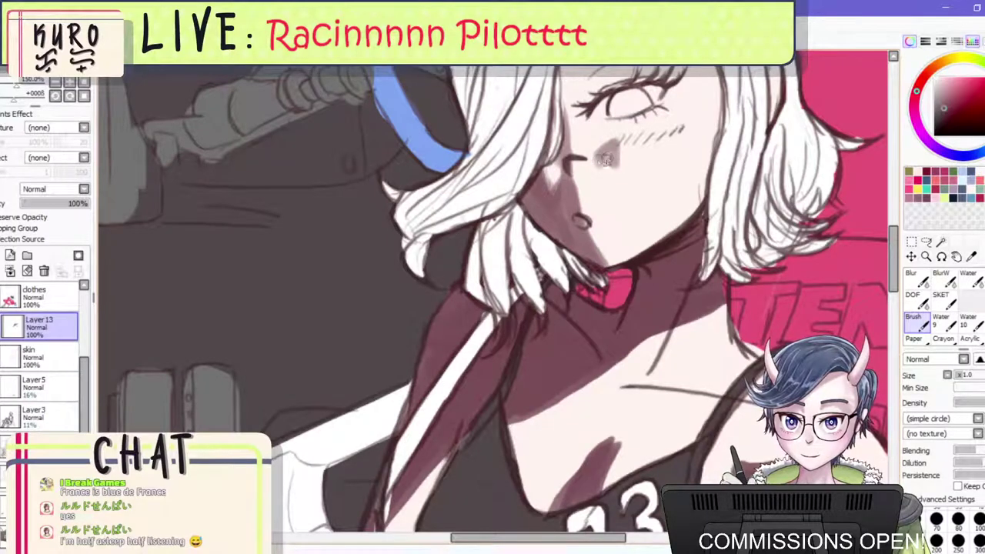
mouse_move(612, 162)
left_mouse_down()
mouse_move(611, 141)
mouse_move(613, 155)
left_mouse_up()
Lower Layer13's opacity to 36% while checking the drawing in a mirrored view, and flip the view back.
scroll(636, 178, "down", 5)
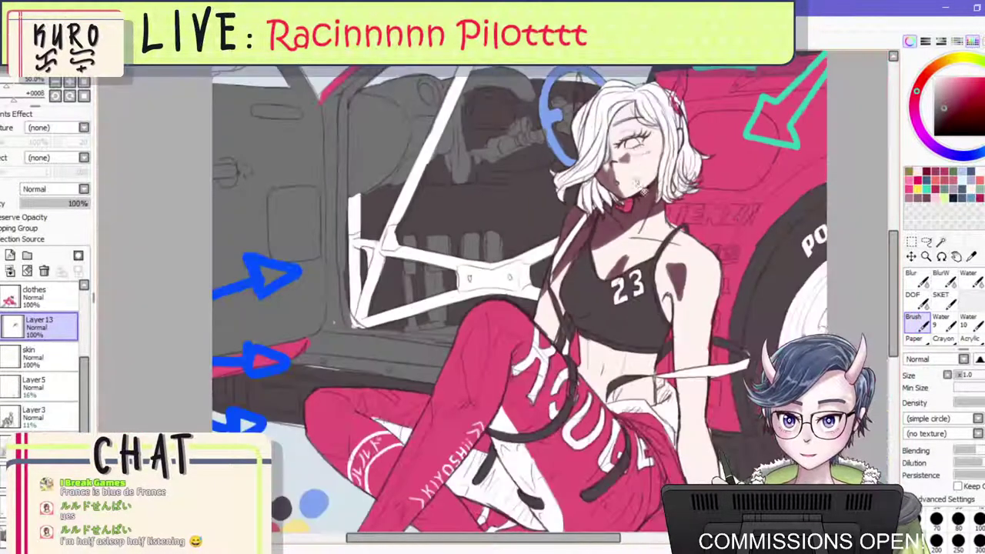
key("h")
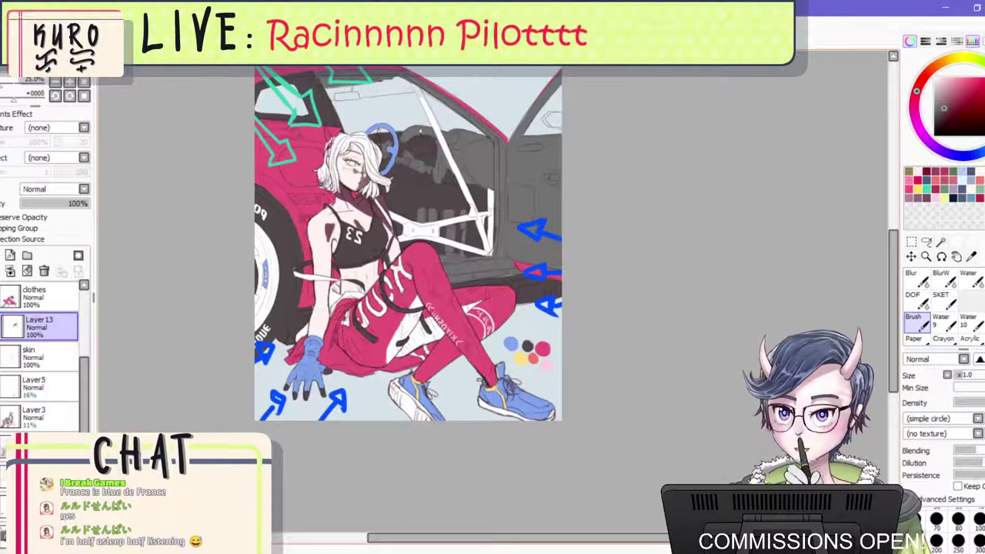
scroll(413, 136, "down", 1)
scroll(331, 137, "up", 2)
left_click_drag(64, 203, 46, 212)
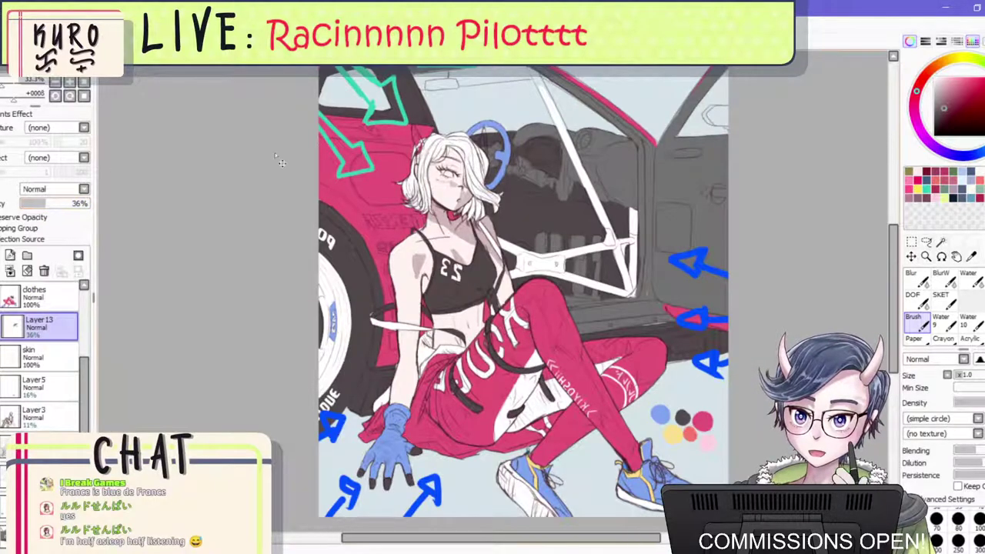
scroll(362, 146, "down", 3)
key("h")
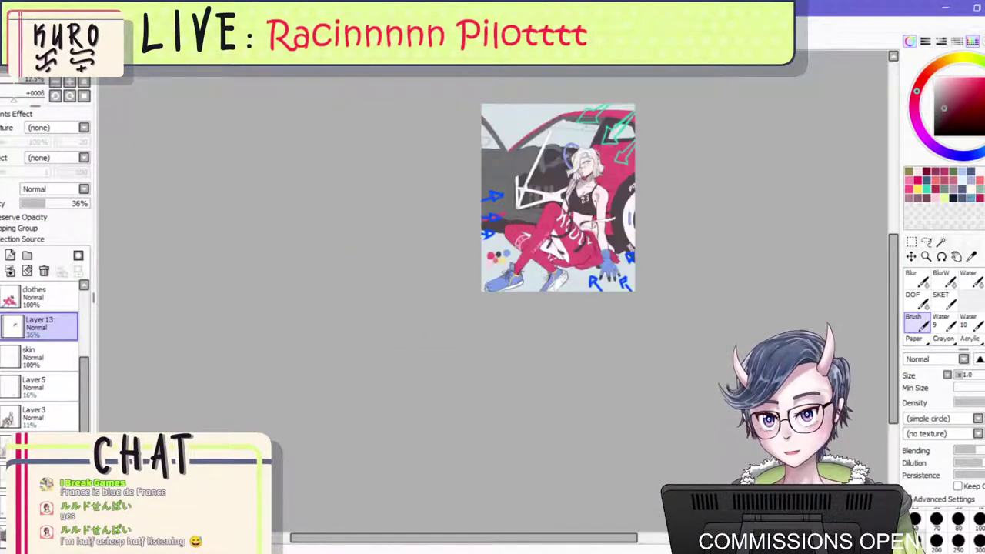
Extend the front upper arm's shadow down towards the armpit crease, undoing the long trial strokes along the inner arm.
scroll(593, 186, "up", 4)
scroll(594, 186, "up", 1)
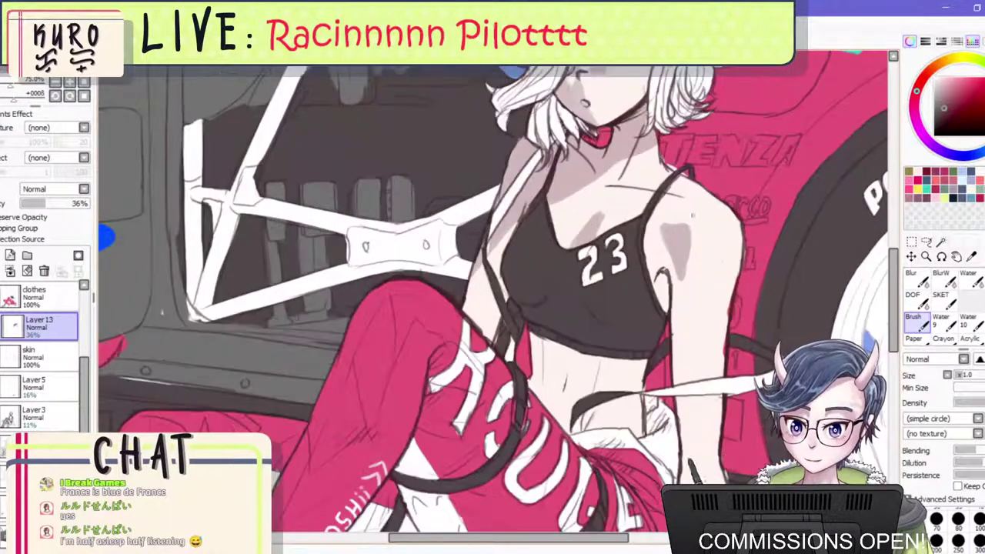
left_click_drag(669, 274, 676, 368)
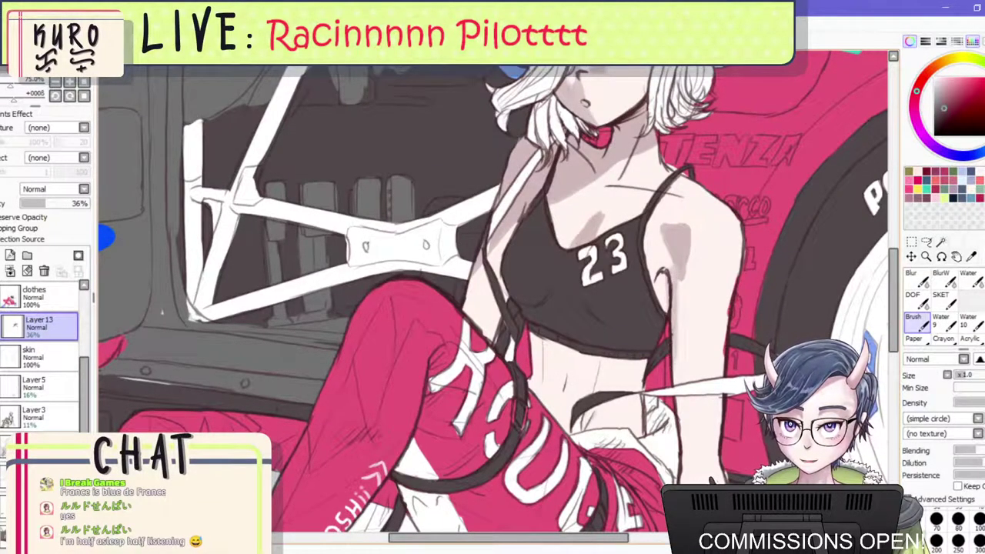
key("ctrl+z")
left_click_drag(674, 282, 677, 381)
key("ctrl+z")
mouse_move(662, 278)
left_mouse_down()
mouse_move(665, 327)
mouse_move(667, 279)
mouse_move(657, 331)
mouse_move(678, 235)
mouse_move(667, 239)
mouse_move(672, 293)
left_mouse_up()
key("ctrl+z")
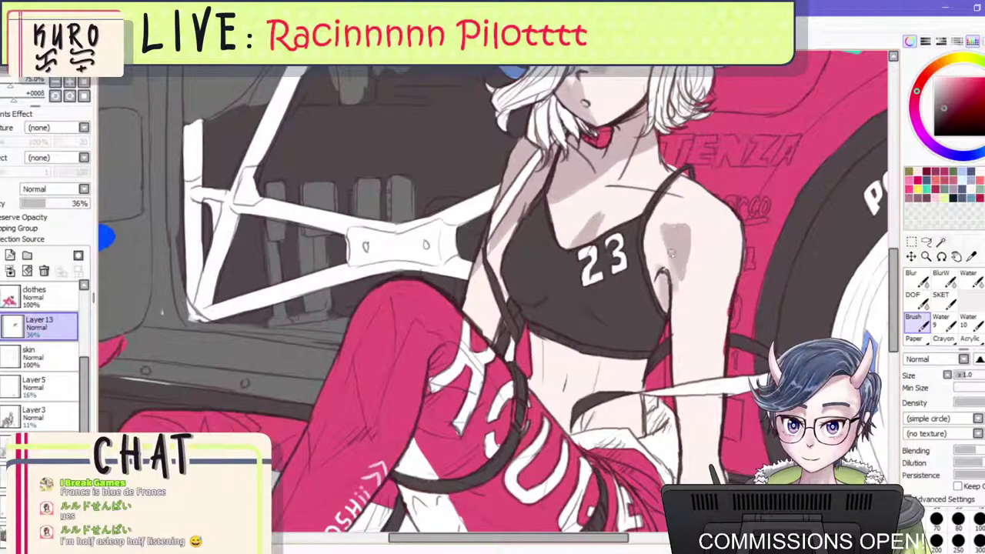
left_click_drag(672, 251, 671, 303)
left_click_drag(672, 275, 669, 340)
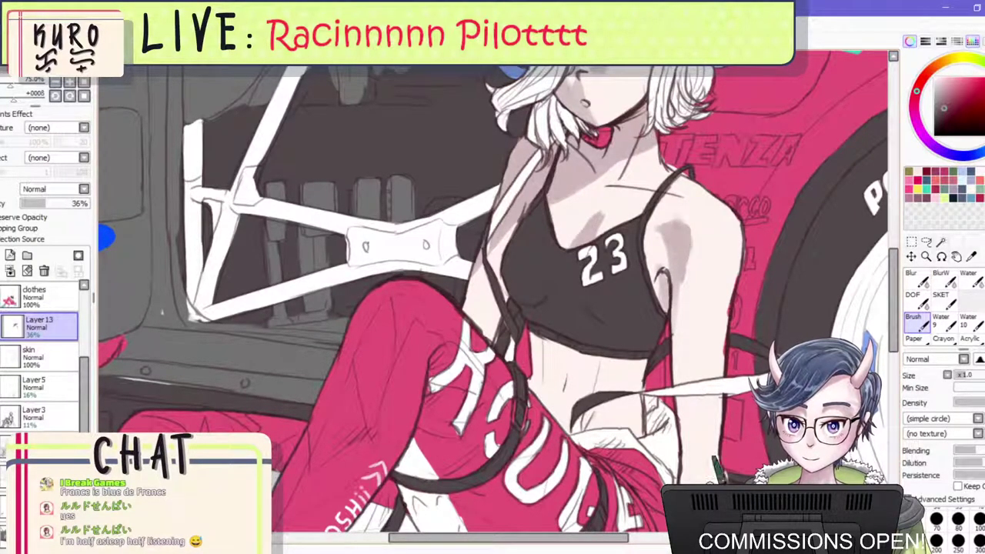
scroll(655, 217, "down", 1)
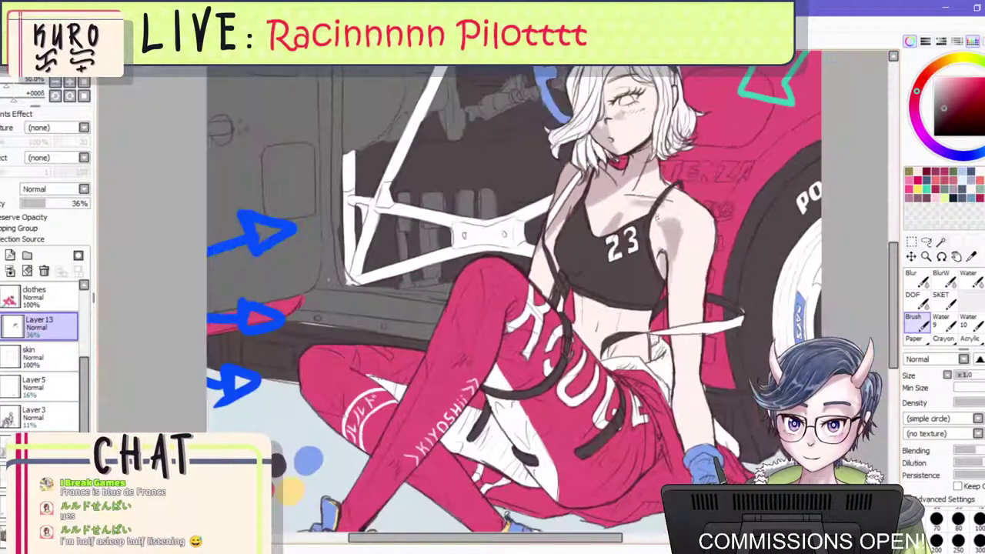
scroll(655, 217, "down", 1)
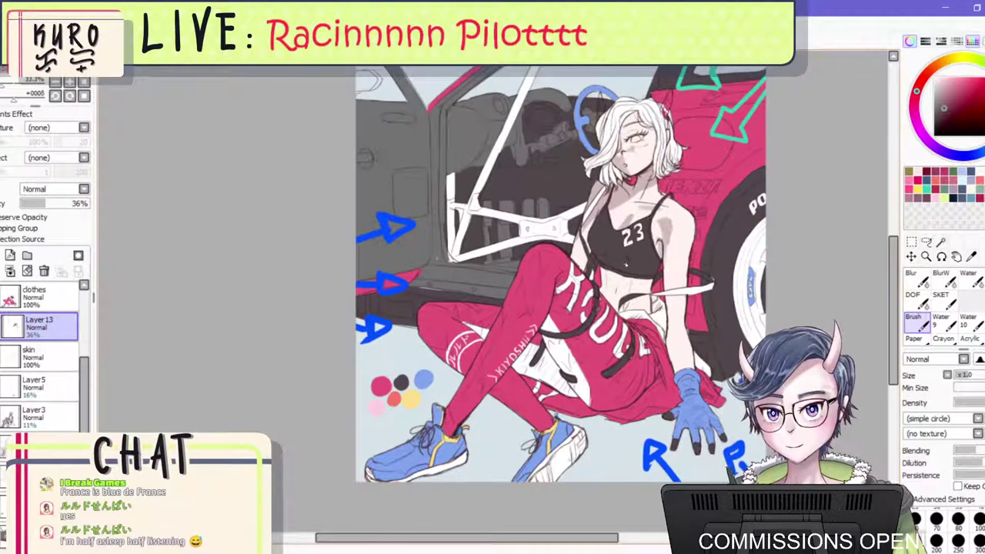
scroll(627, 269, "up", 1)
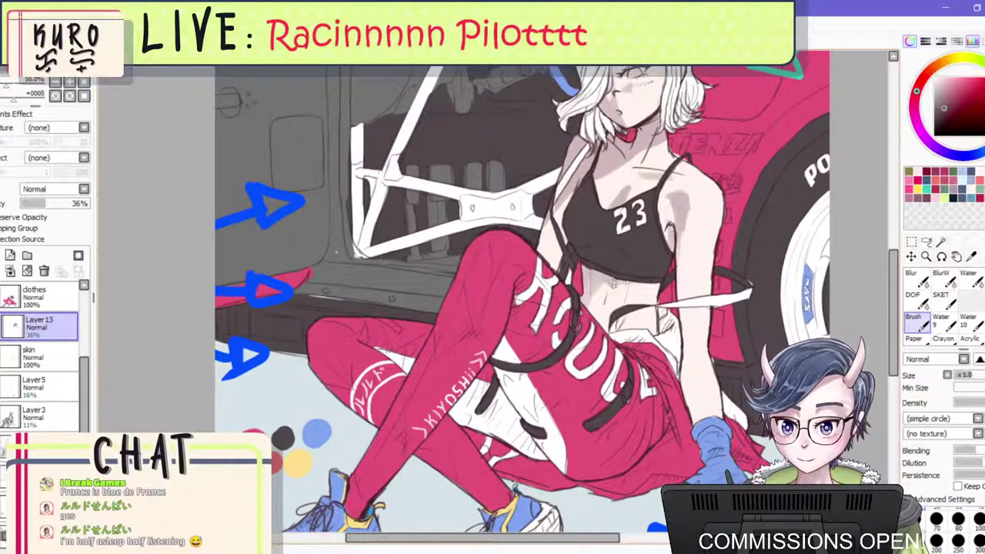
Shade the bare midriff below the top and set Layer13's opacity to 37%.
left_click_drag(612, 280, 658, 285)
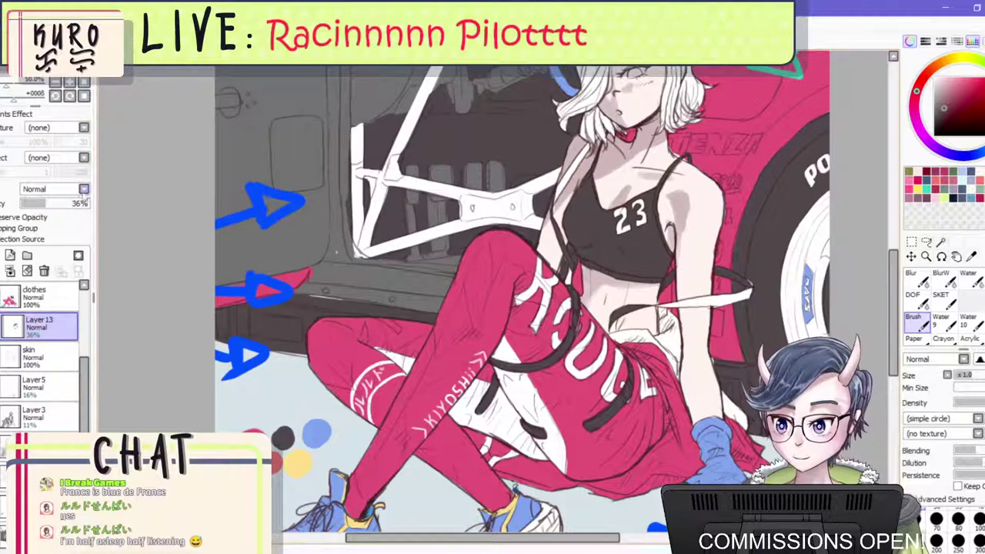
left_click_drag(51, 204, 47, 205)
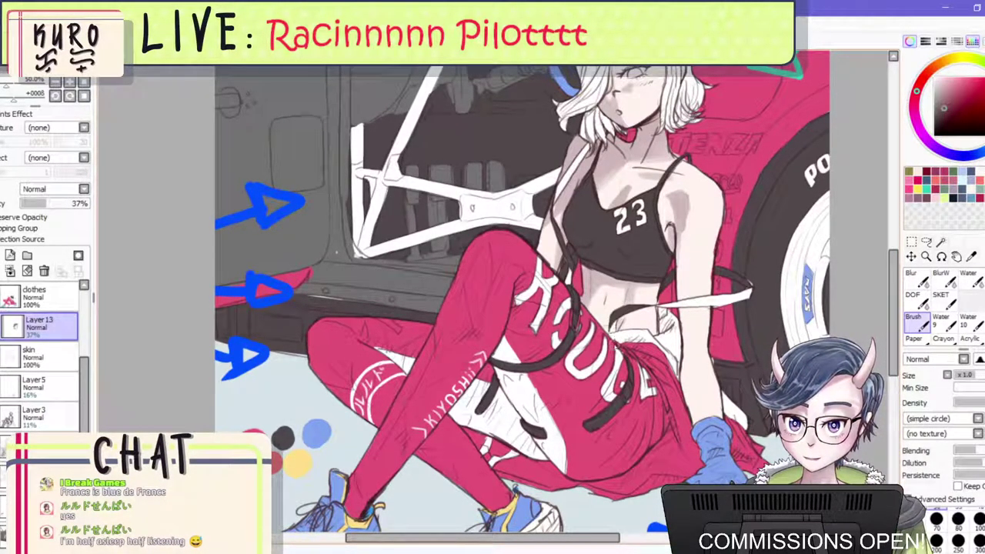
left_click_drag(600, 330, 590, 294)
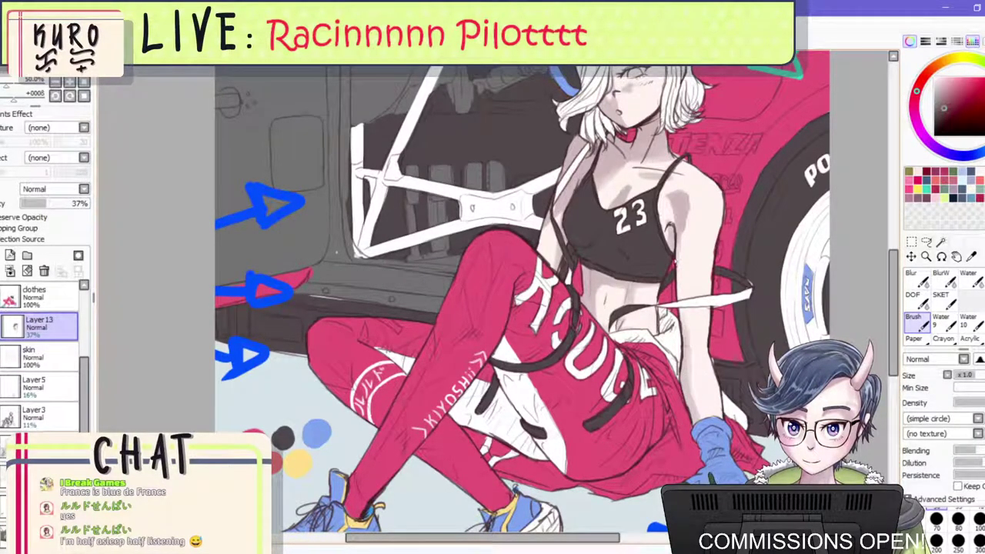
Extend the front arm's shadow along its inner side from the armpit down the forearm.
left_click_drag(676, 229, 683, 331)
left_click_drag(675, 237, 692, 414)
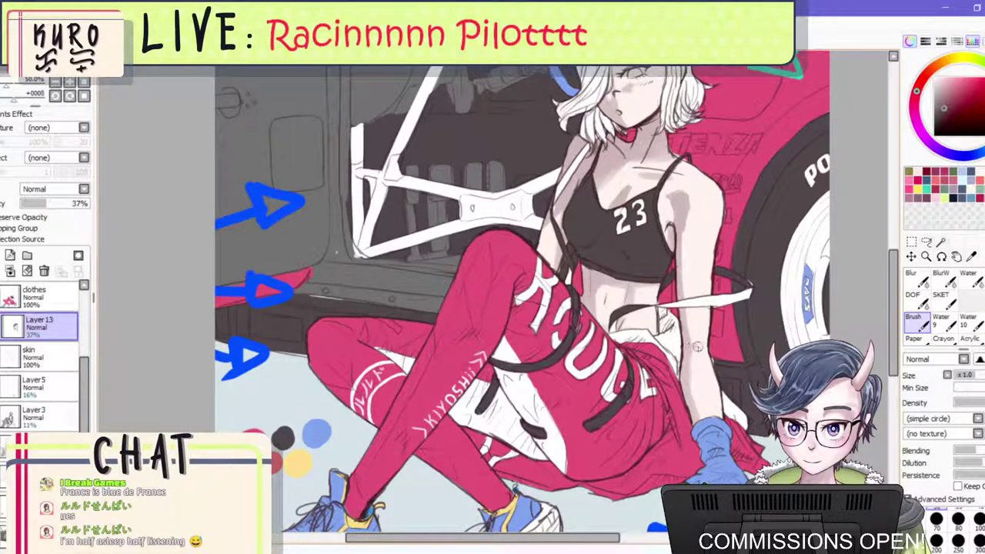
left_click_drag(684, 293, 679, 249)
scroll(692, 299, "down", 4)
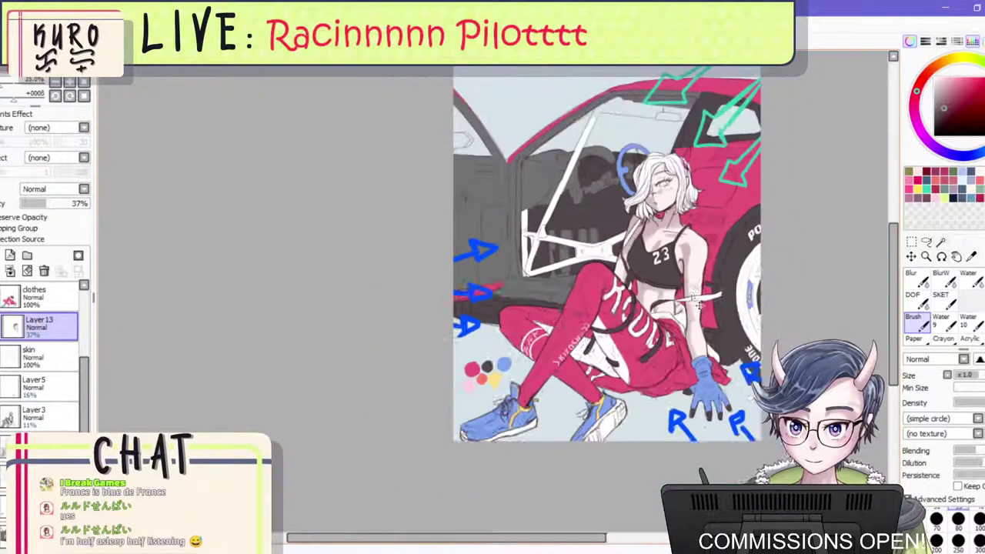
scroll(696, 309, "up", 4)
mouse_move(682, 314)
left_mouse_down()
mouse_move(683, 372)
mouse_move(684, 338)
mouse_move(687, 358)
left_mouse_up()
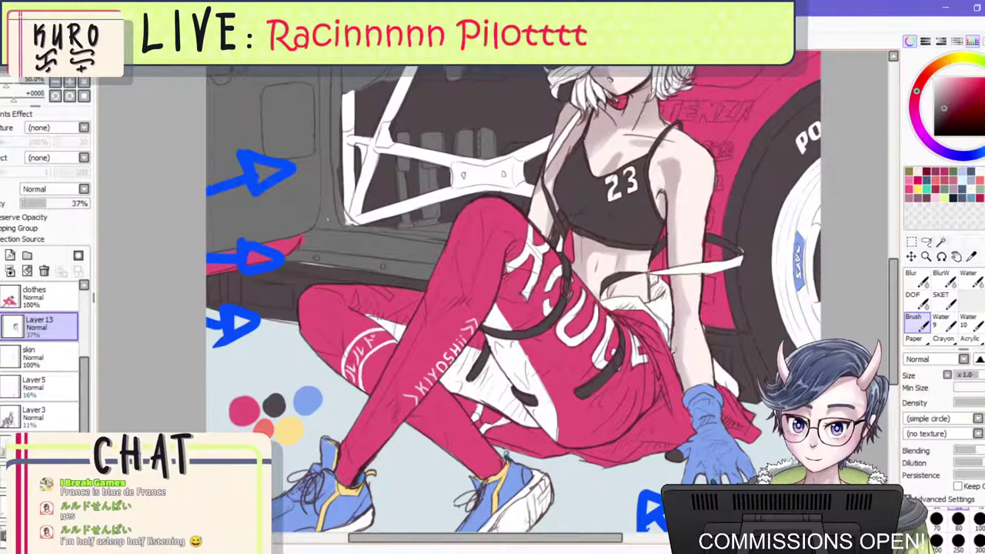
scroll(666, 308, "down", 2)
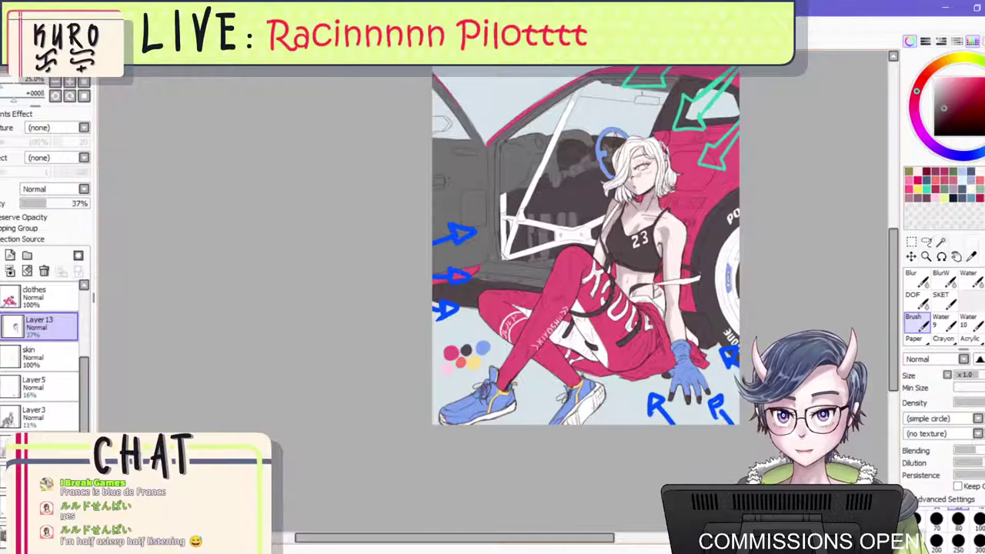
Mirror the canvas view and try softening the front arm's shadow with the Blur brush, undoing the last stroke.
key("h")
scroll(465, 255, "down", 2)
scroll(345, 243, "up", 3)
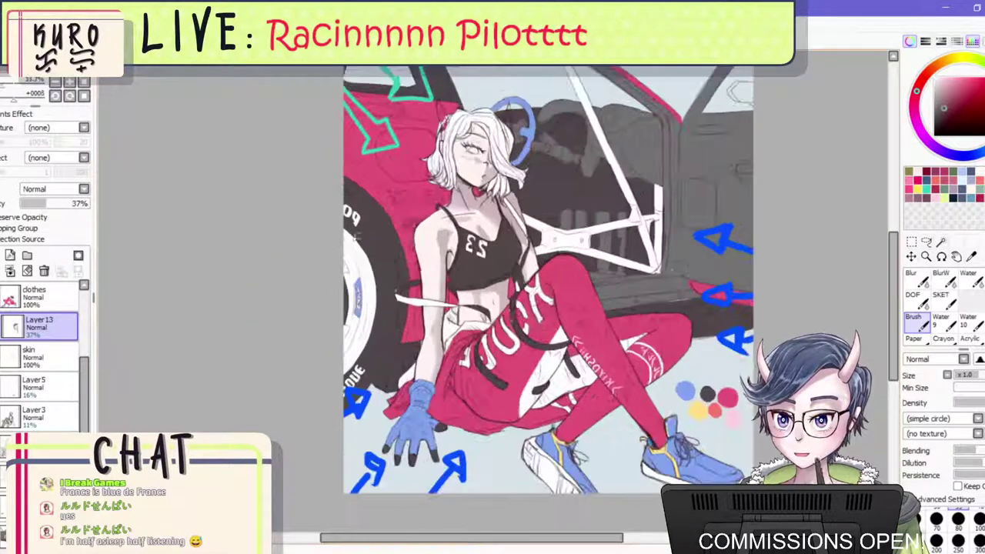
scroll(485, 288, "up", 2)
scroll(442, 315, "down", 3)
scroll(446, 301, "up", 2)
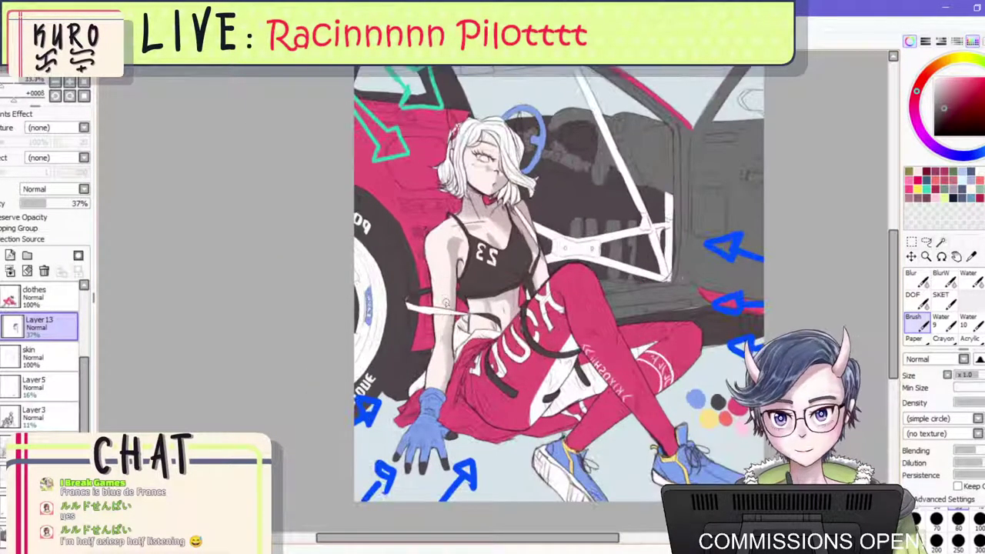
left_click(912, 277)
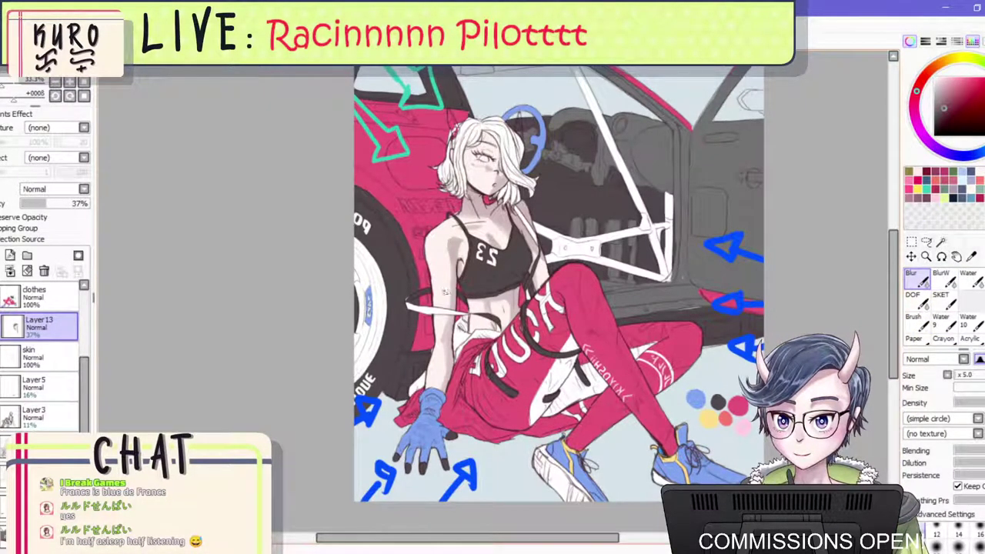
scroll(446, 291, "up", 1)
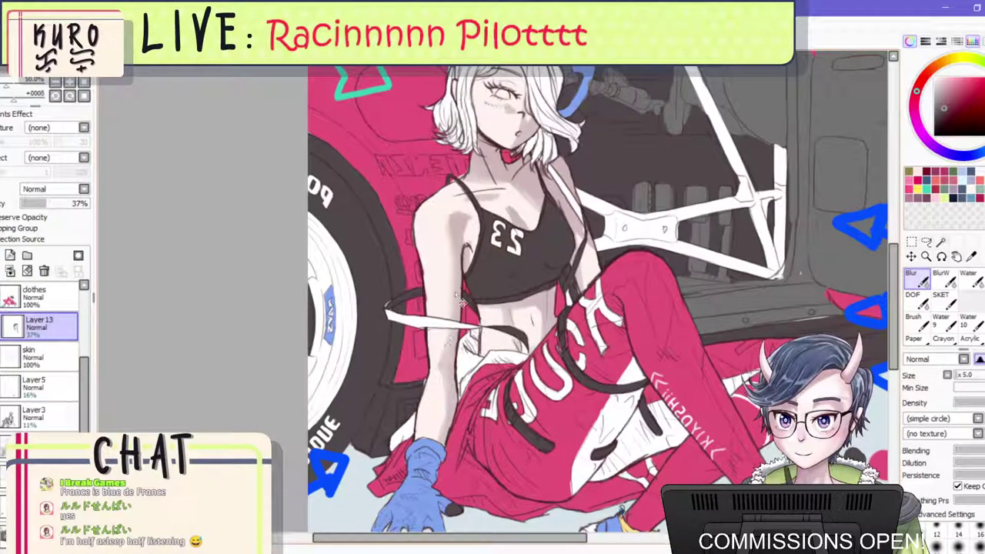
key("ctrl+z")
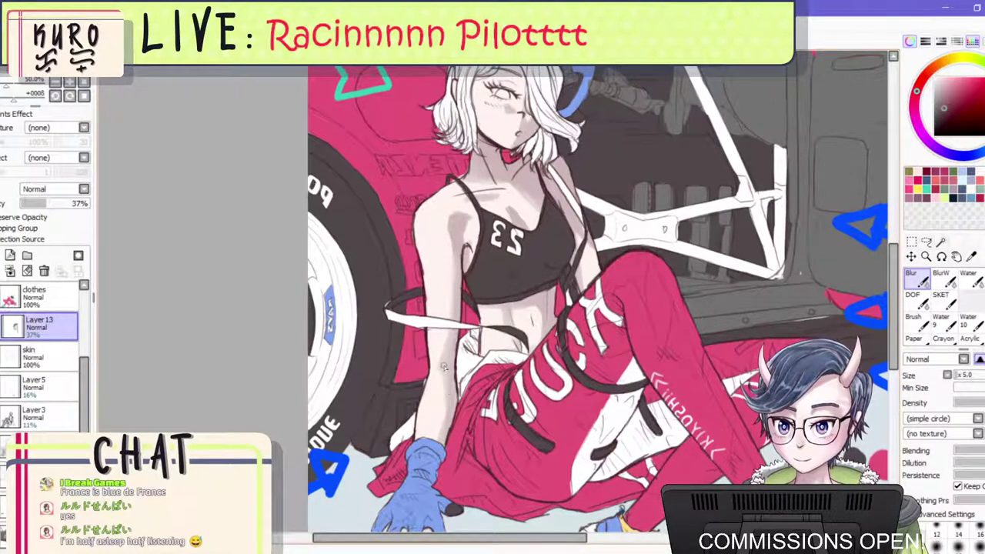
scroll(469, 239, "down", 2)
scroll(500, 246, "up", 2)
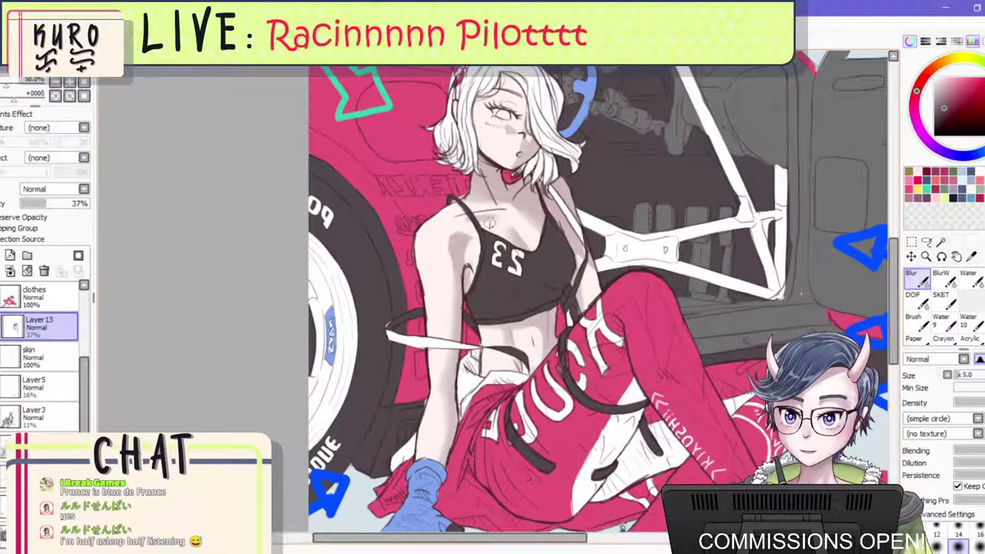
scroll(527, 212, "down", 2)
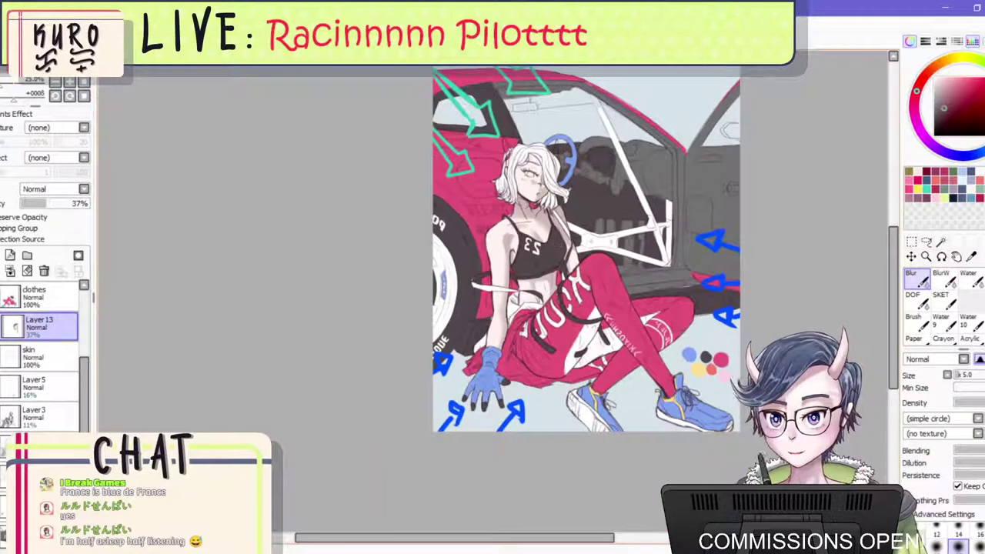
scroll(556, 245, "up", 2)
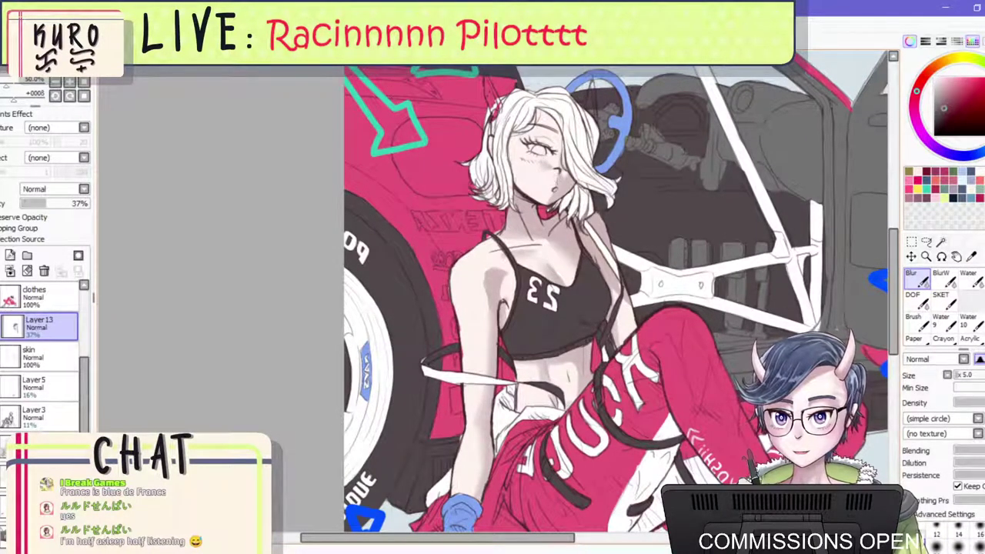
scroll(600, 243, "down", 1)
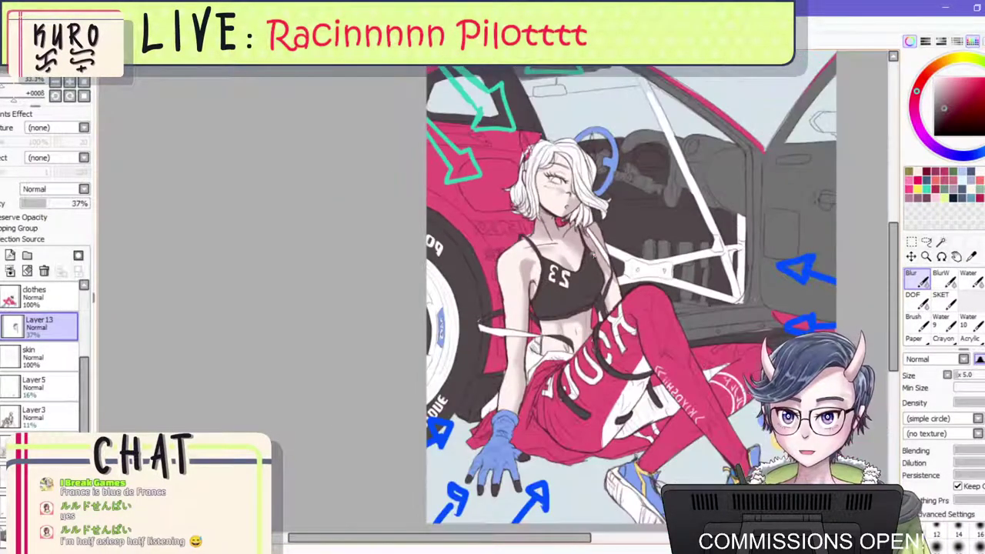
Switch back to the Brush and examine the skin shadows on the mirrored figure from close up and from a distance.
left_click(916, 321)
scroll(571, 269, "up", 1)
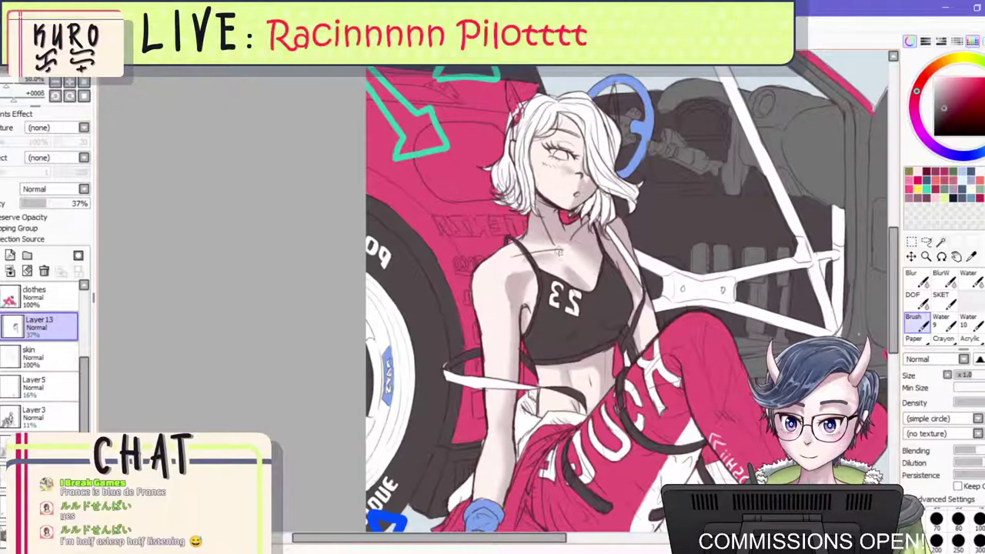
scroll(559, 252, "down", 3)
scroll(556, 254, "up", 3)
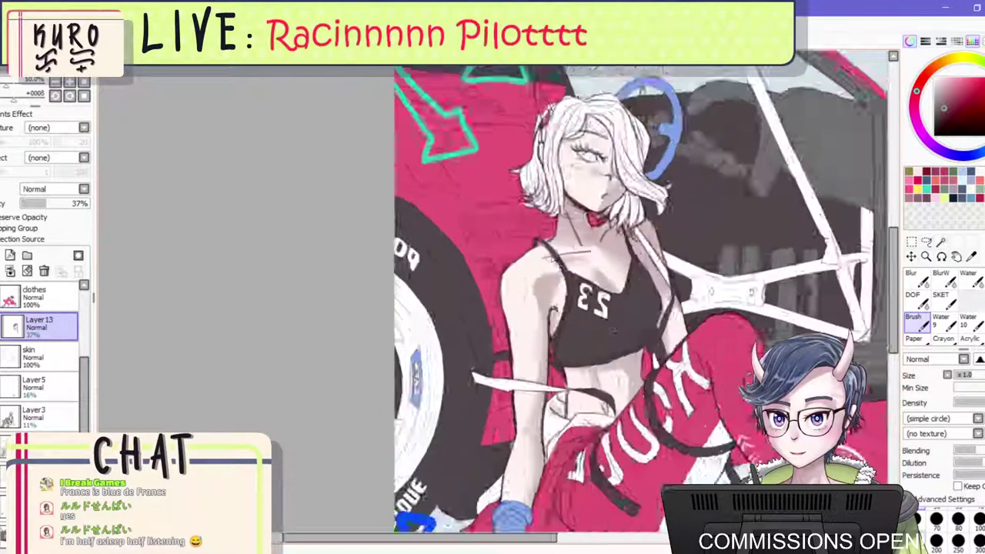
scroll(569, 250, "up", 2)
scroll(596, 173, "down", 3)
scroll(605, 191, "up", 1)
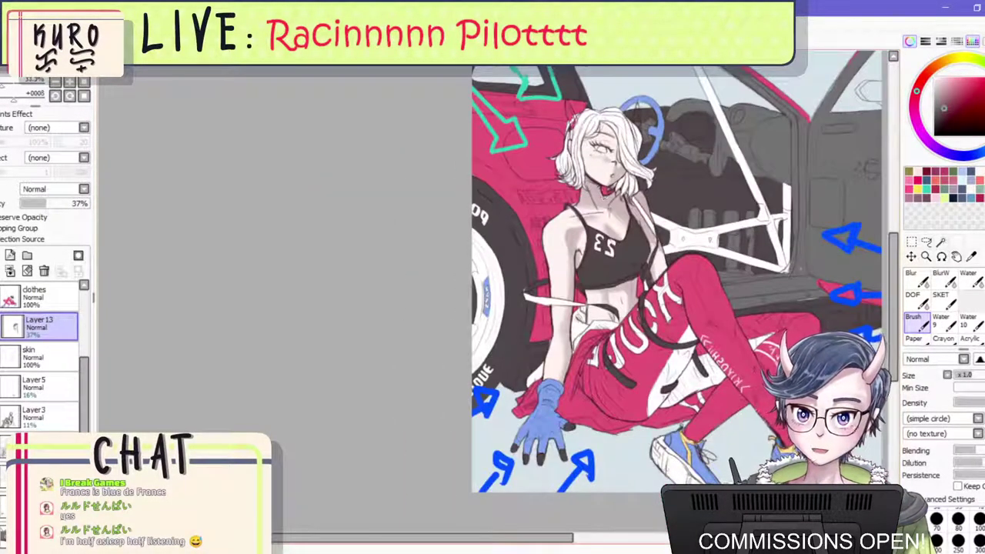
scroll(639, 293, "up", 1)
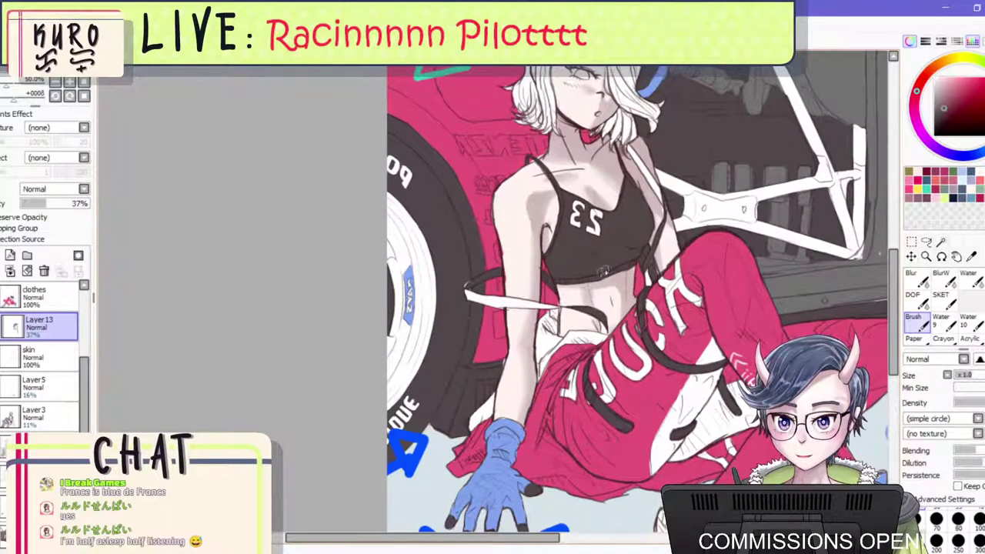
scroll(579, 320, "up", 1)
scroll(600, 300, "down", 2)
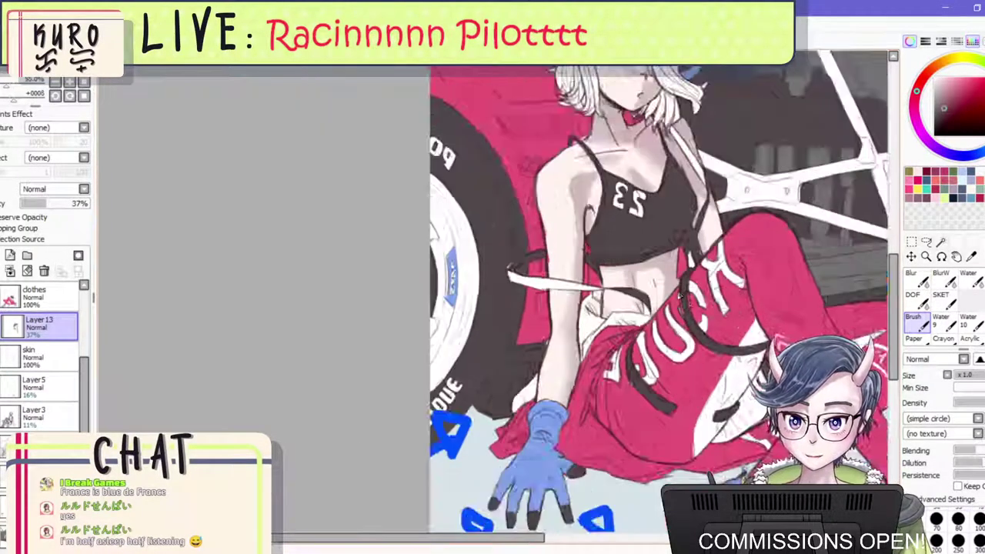
scroll(600, 300, "up", 1)
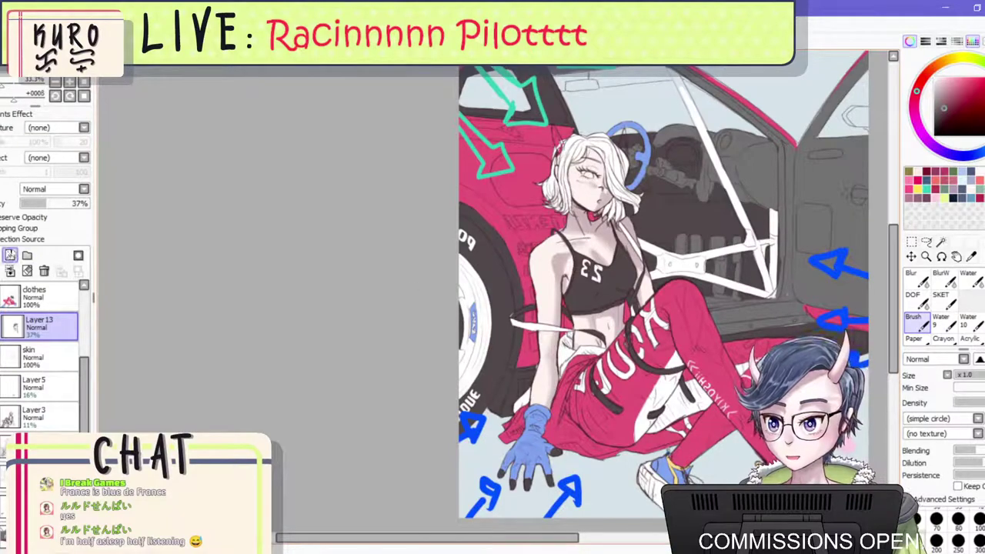
Add a new layer above Layer13 and paint a saturated pinkish red along the front forearm's shadow.
left_click(10, 254)
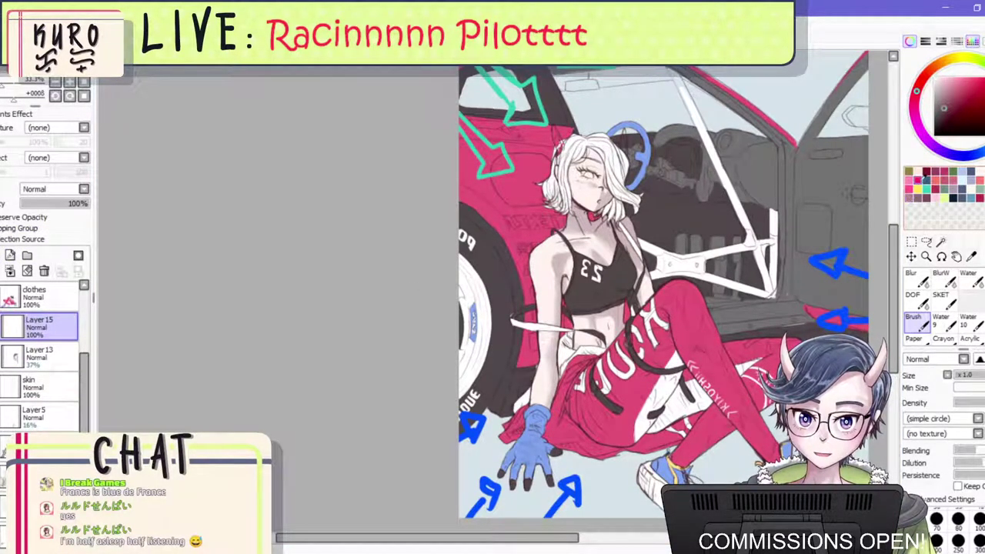
scroll(533, 351, "up", 2)
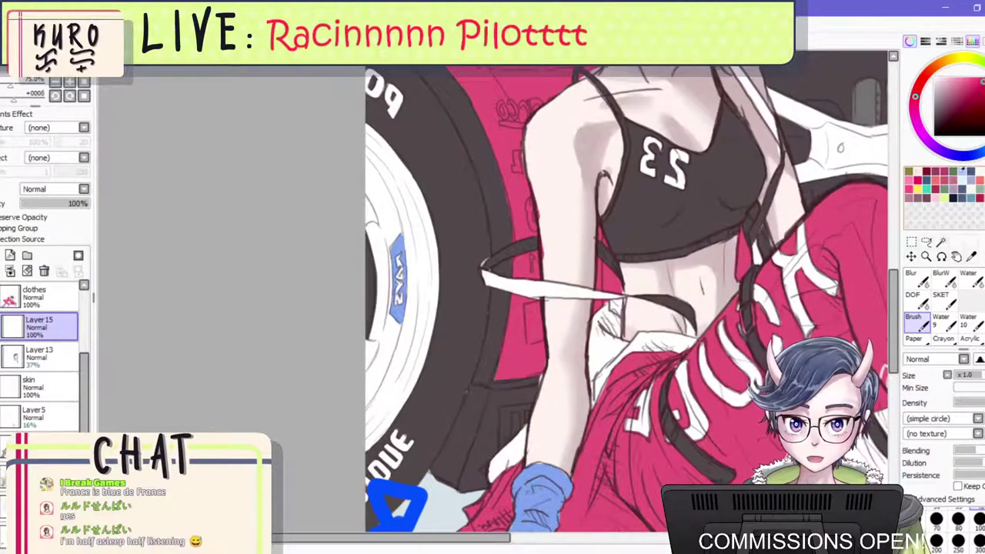
left_click(909, 180)
left_click_drag(577, 416, 560, 463)
mouse_move(581, 392)
left_mouse_down()
mouse_move(564, 453)
mouse_move(531, 446)
mouse_move(529, 465)
mouse_move(530, 456)
mouse_move(569, 451)
left_mouse_up()
Set the new layer's opacity to 47% and tint the upper arm, collarbone and chest shadow edges with a larger brush.
key("bracketright")
key("bracketright")
key("bracketright")
left_click_drag(25, 205, 32, 206)
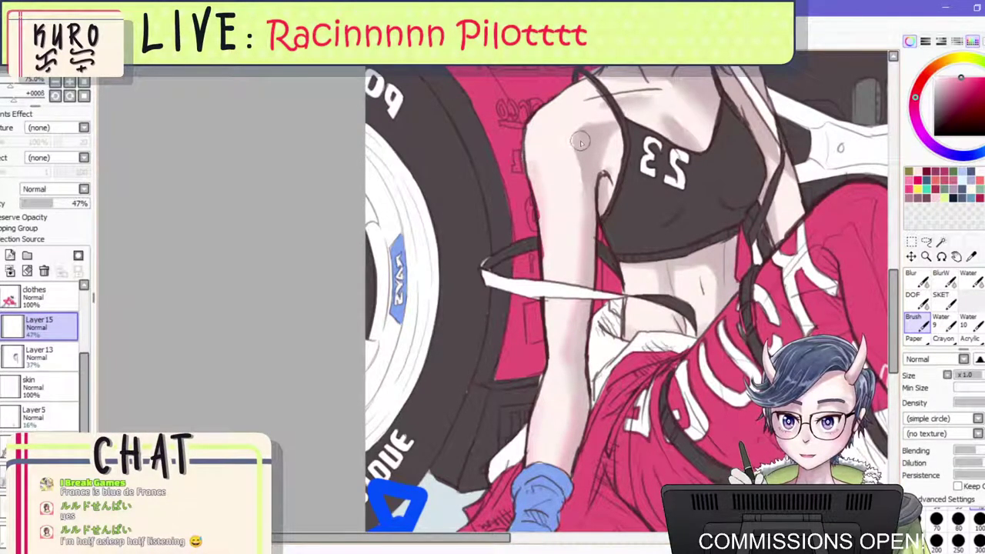
key("]")
key("]")
key("]")
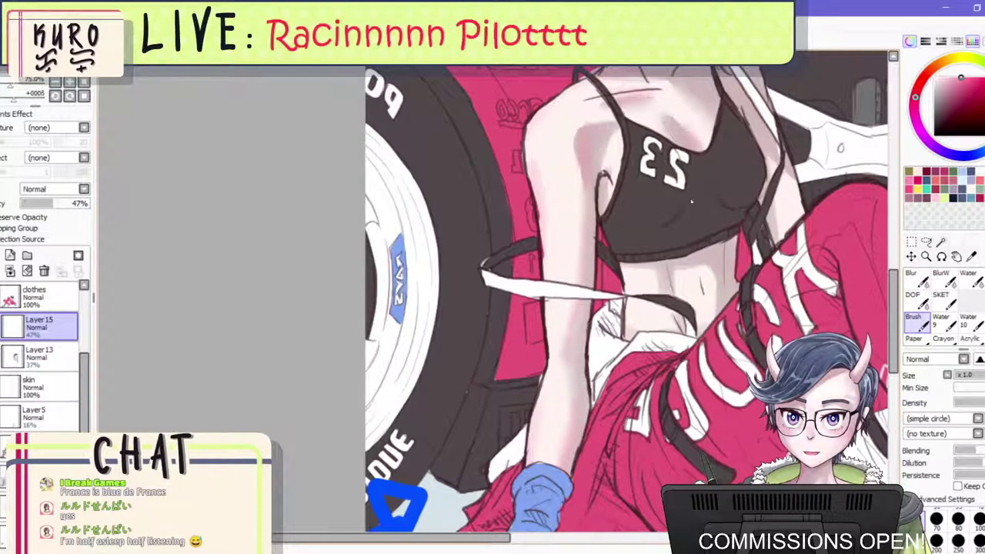
scroll(690, 216, "down", 4)
scroll(697, 145, "up", 3)
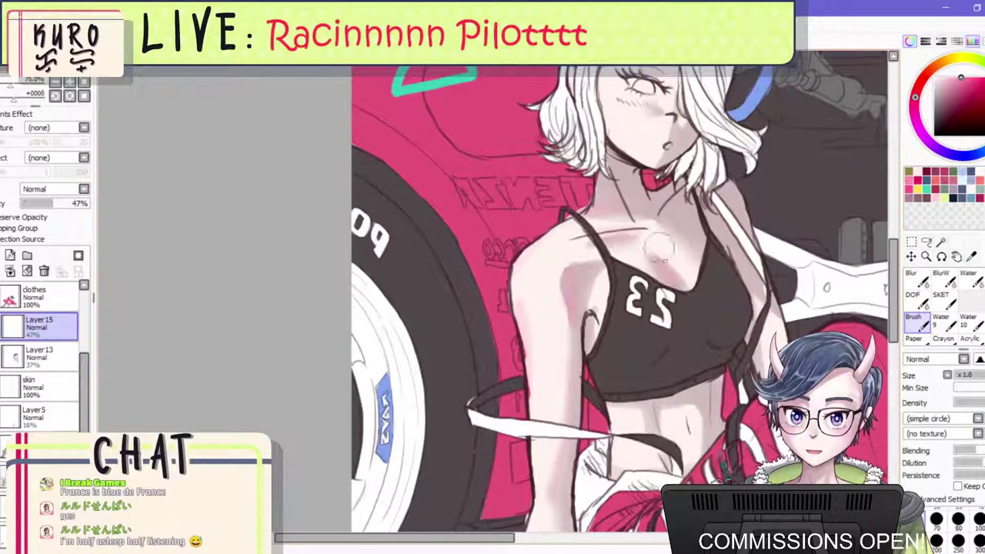
Reduce Layer15's opacity to 20%, add red tint to the chest and outer shoulder, and enlarge the brush.
left_click(37, 204)
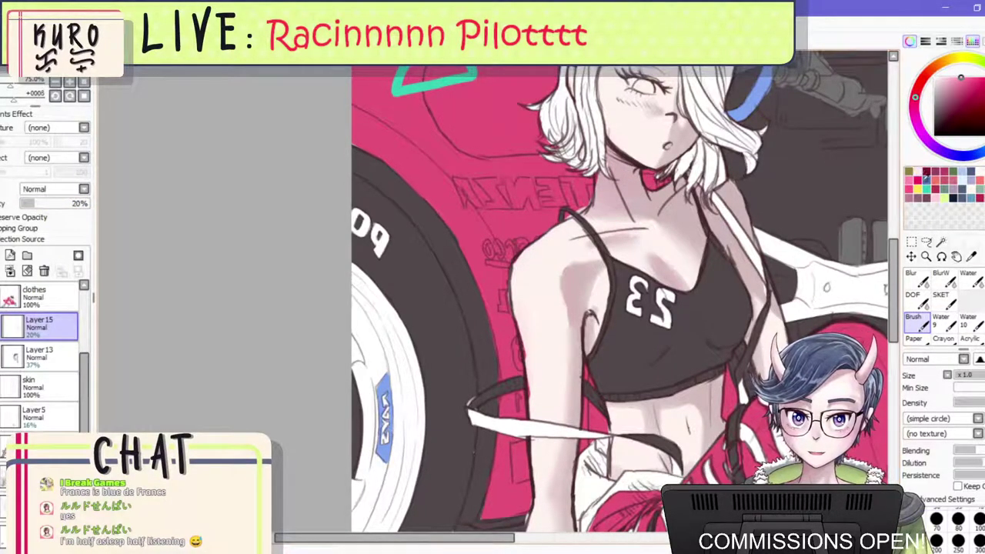
left_click_drag(662, 272, 680, 280)
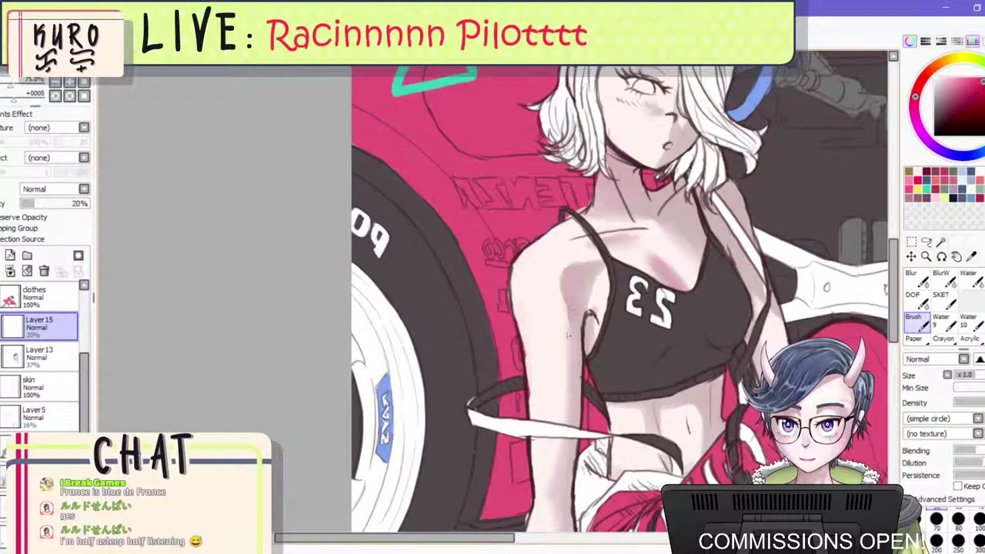
mouse_move(510, 323)
left_mouse_down()
mouse_move(511, 287)
mouse_move(536, 249)
left_mouse_up()
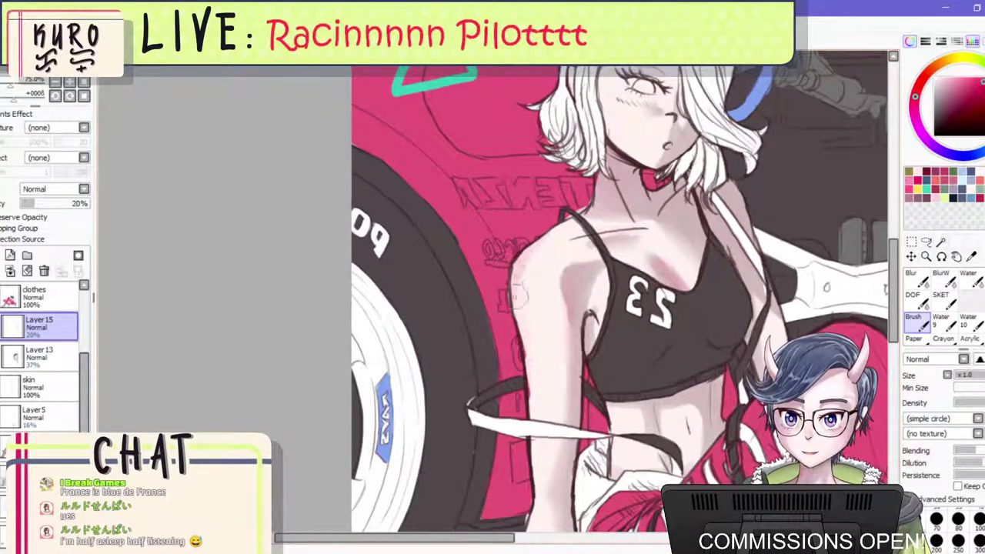
left_click_drag(520, 292, 524, 279)
key("]")
key("]")
key("]")
key("]")
scroll(519, 349, "down", 3)
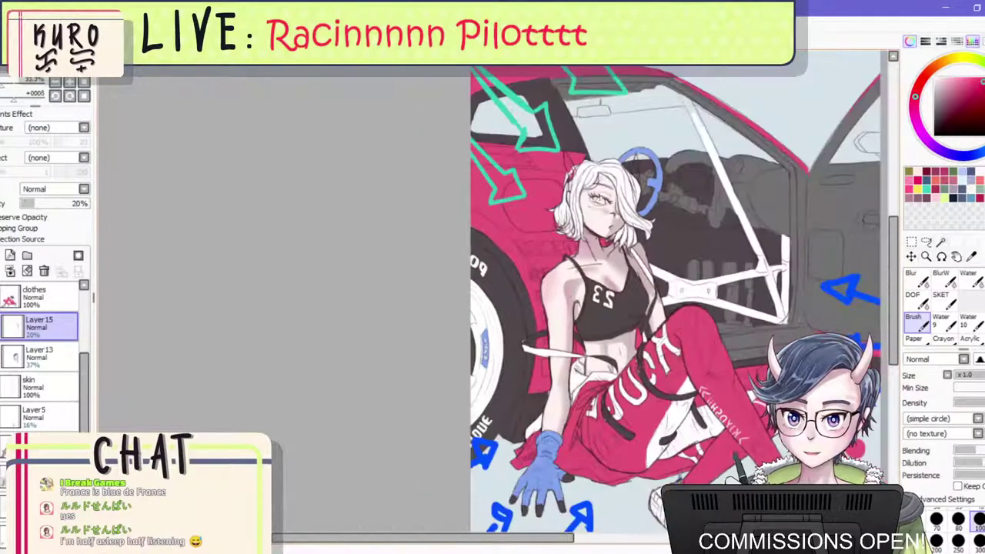
Flip the canvas view back and examine the reddish skin tint on the whole figure and close up.
key("h")
scroll(486, 171, "down", 2)
scroll(400, 193, "up", 2)
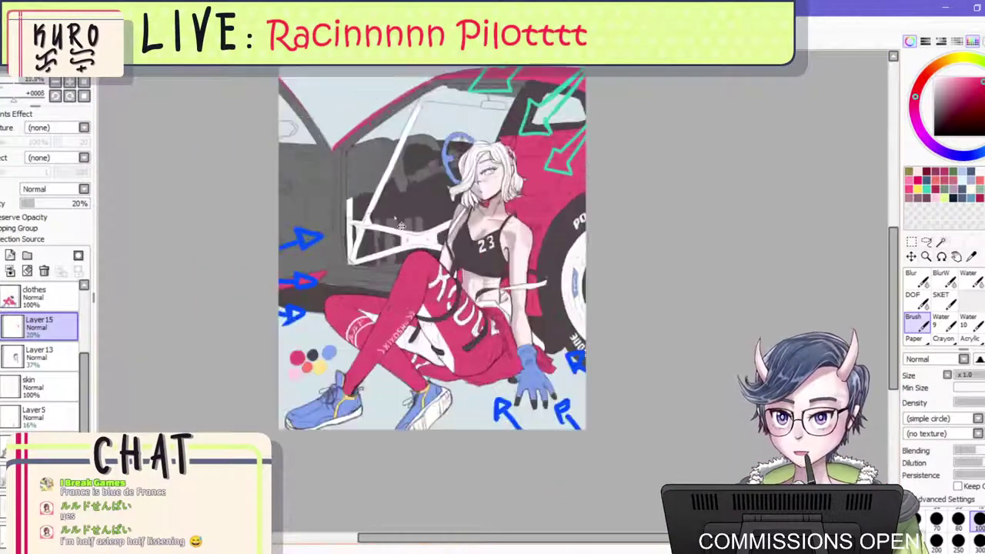
key("ctrl+plus")
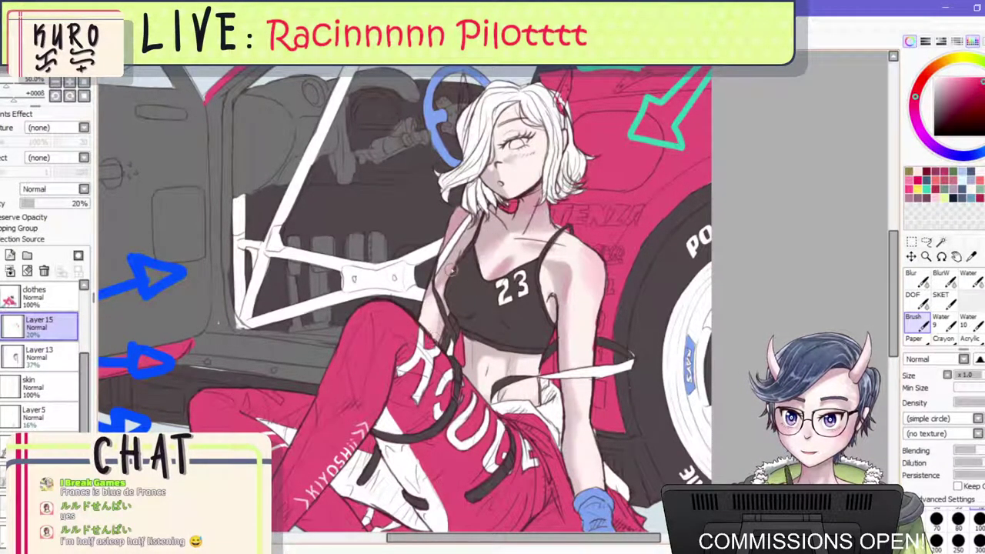
key("ctrl+minus")
key("ctrl+minus")
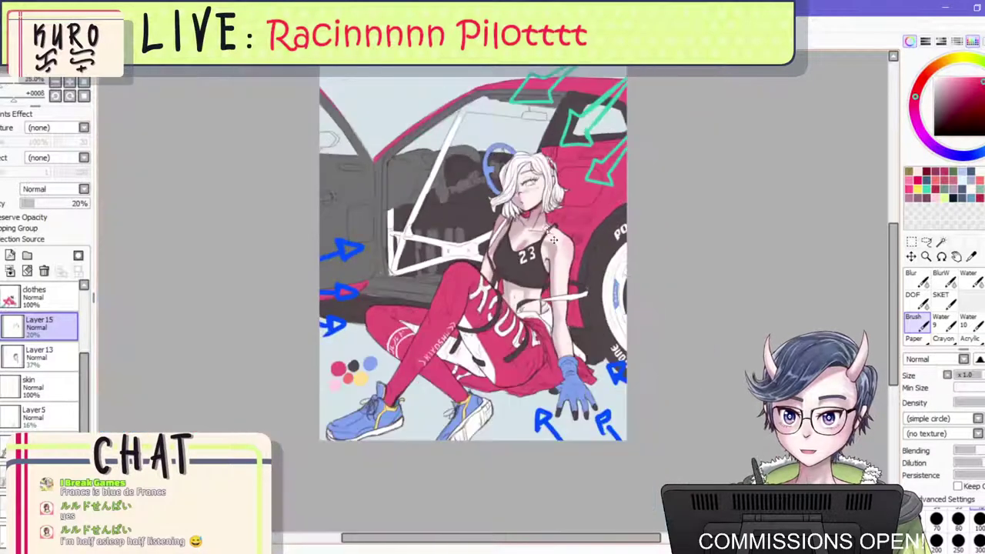
key("ctrl+plus")
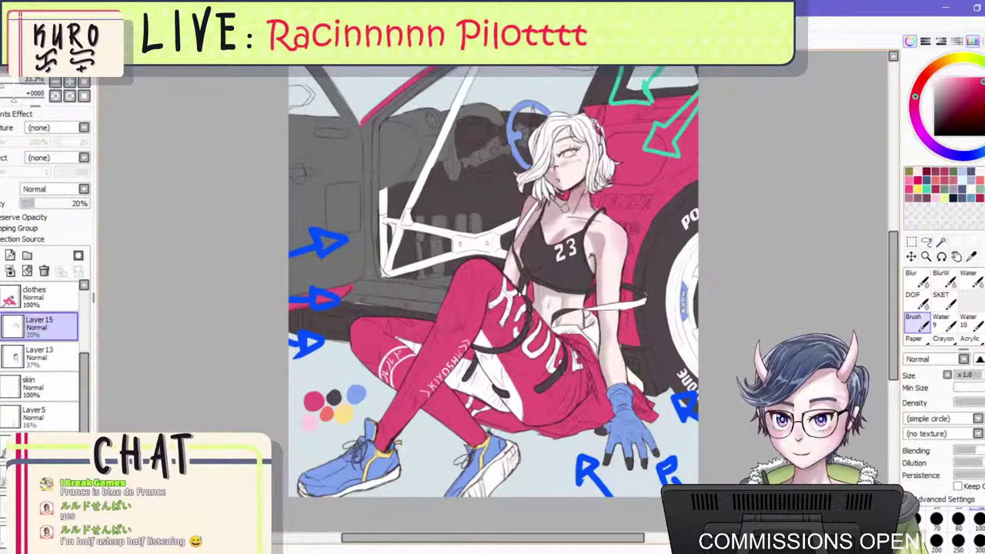
Set Layer13's opacity to 53% and lighten the shadow on the front of the shoulder with a progressively larger eraser.
key("ctrl+plus")
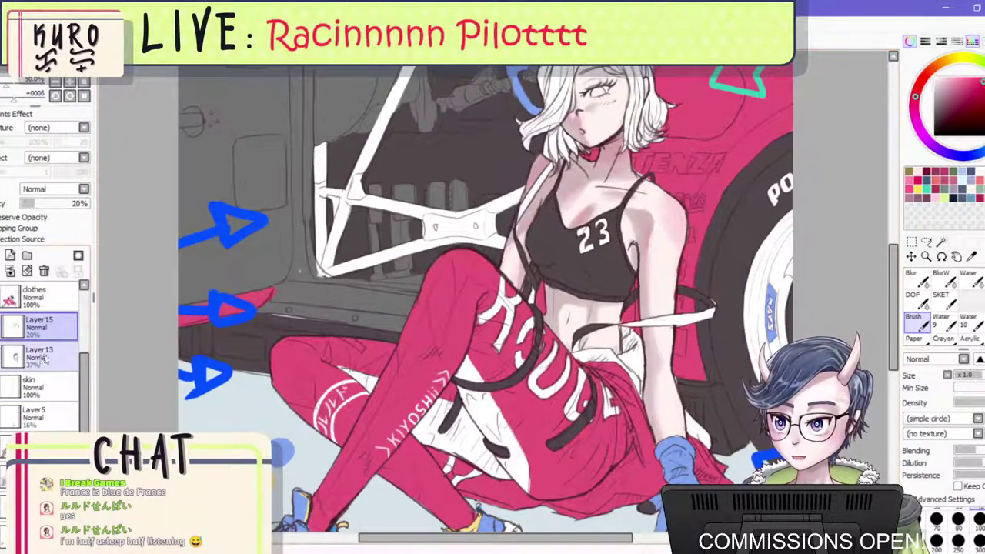
left_click(38, 354)
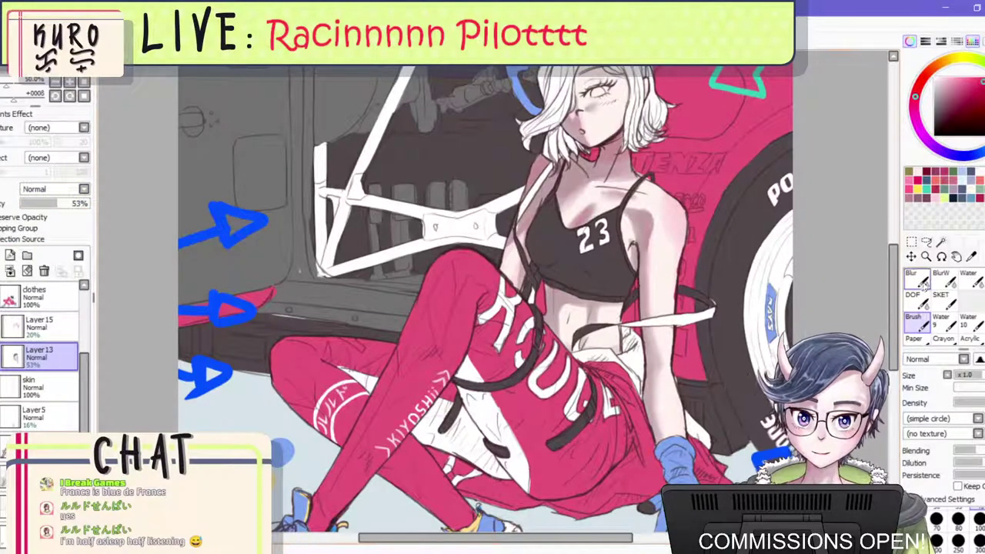
scroll(923, 307, "up", 2)
key("e")
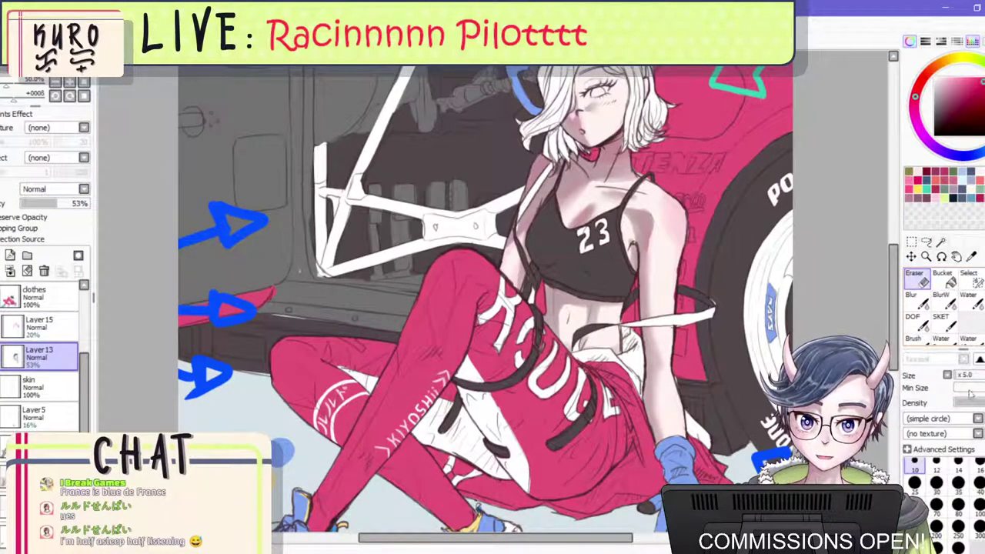
scroll(588, 202, "up", 1)
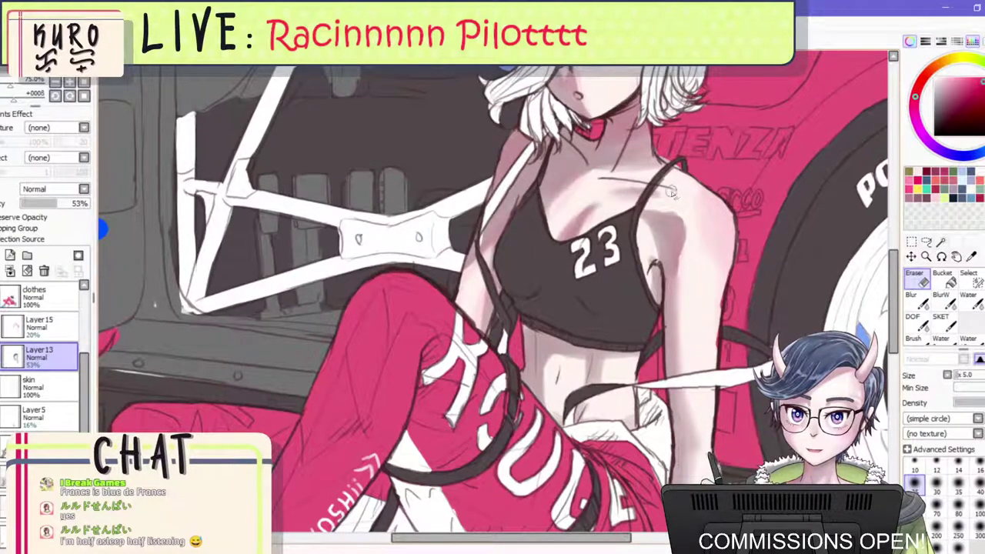
left_click_drag(683, 220, 686, 269)
key("bracketright")
key("bracketright")
key("bracketright")
left_click_drag(675, 214, 686, 268)
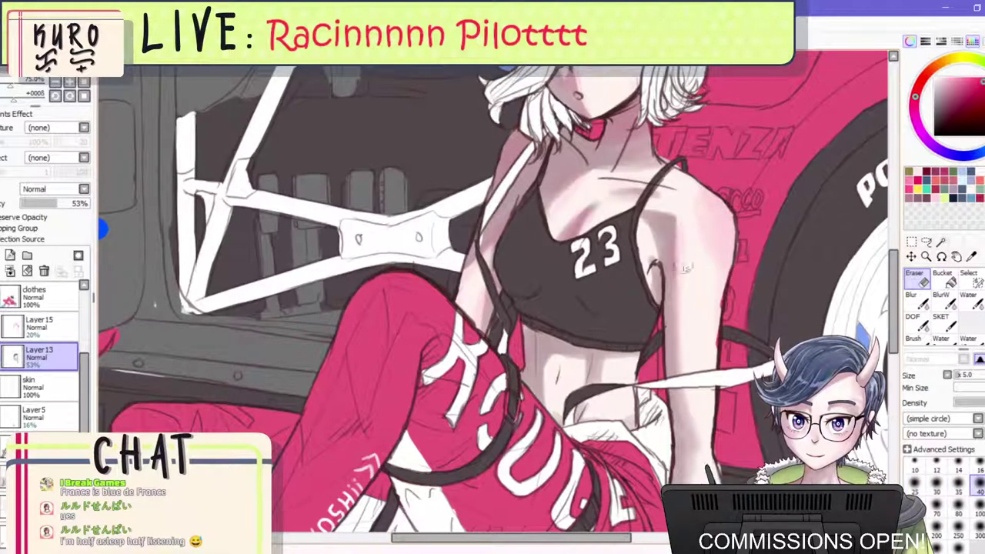
Erase the hard shadow edge from the front shoulder down the upper arm with a size 70 eraser.
scroll(697, 293, "down", 3)
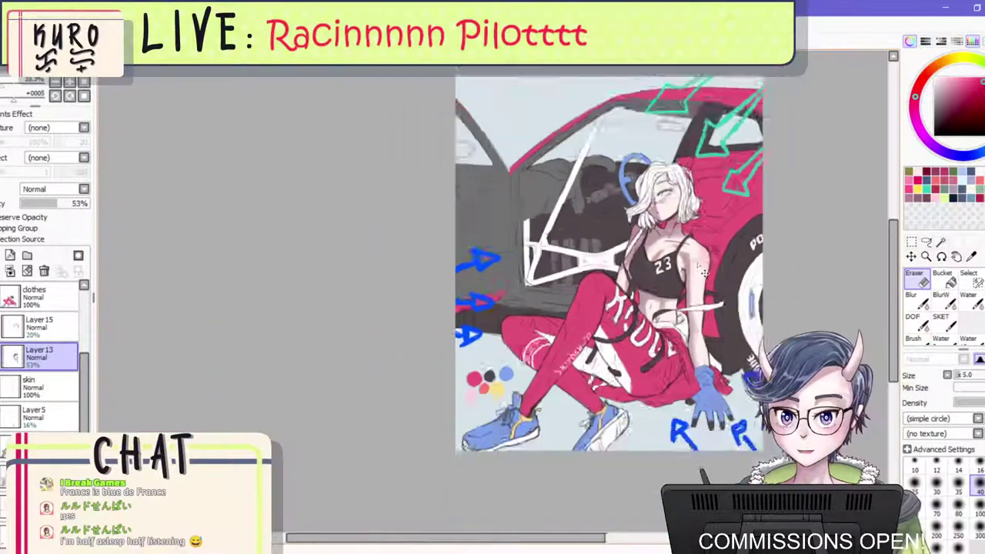
scroll(703, 273, "down", 3)
scroll(702, 273, "up", 8)
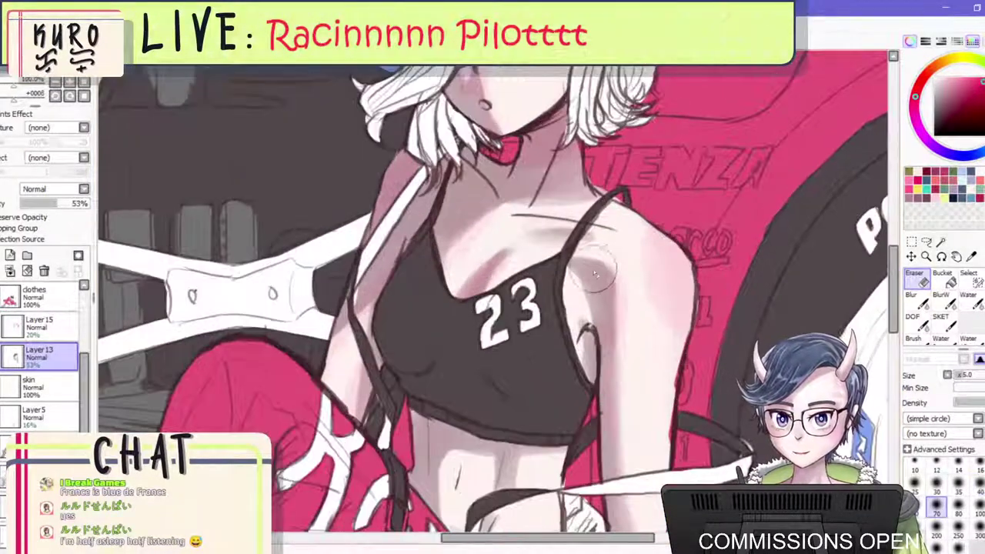
mouse_move(595, 265)
left_mouse_down()
mouse_move(625, 283)
mouse_move(618, 317)
mouse_move(624, 308)
mouse_move(628, 371)
left_mouse_up()
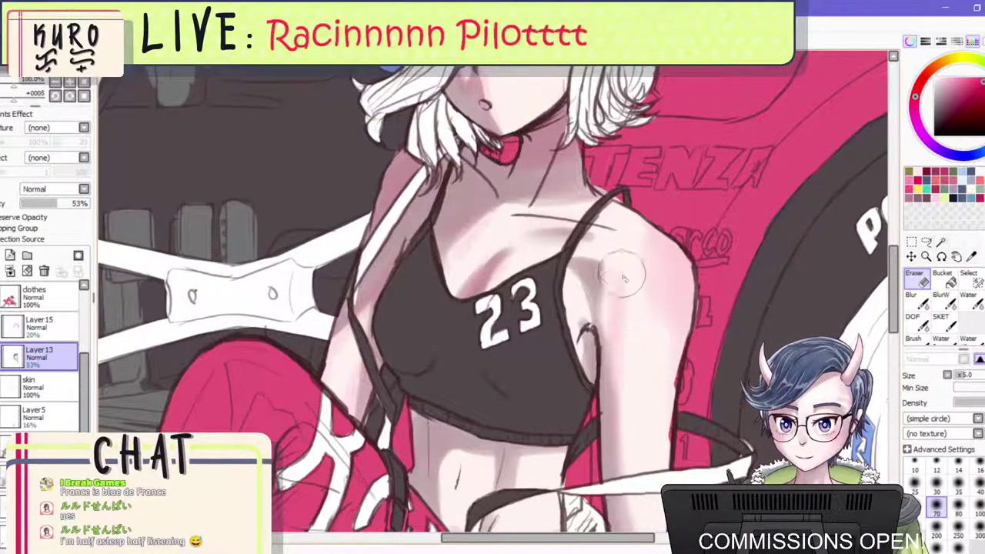
scroll(624, 278, "down", 5)
scroll(678, 224, "up", 5)
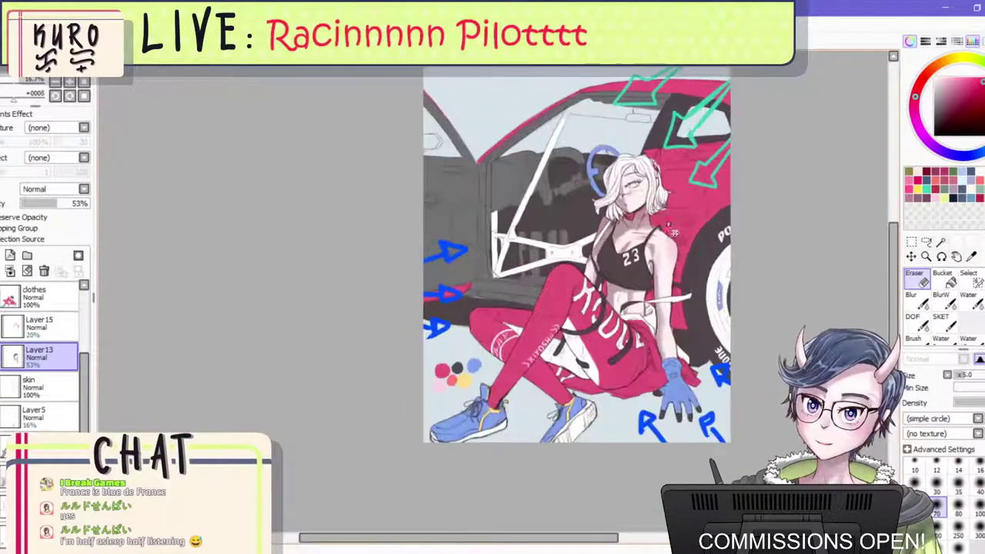
Enlarge the eraser to 100, soften the upper arm's shadow, and flip the canvas view to check it.
key("bracketright")
key("bracketright")
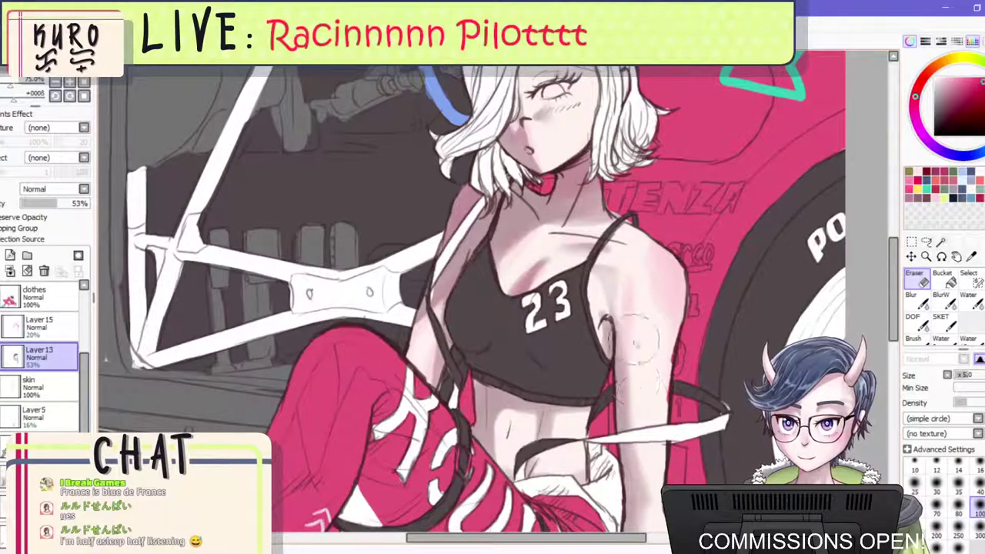
scroll(628, 330, "down", 5)
key("h")
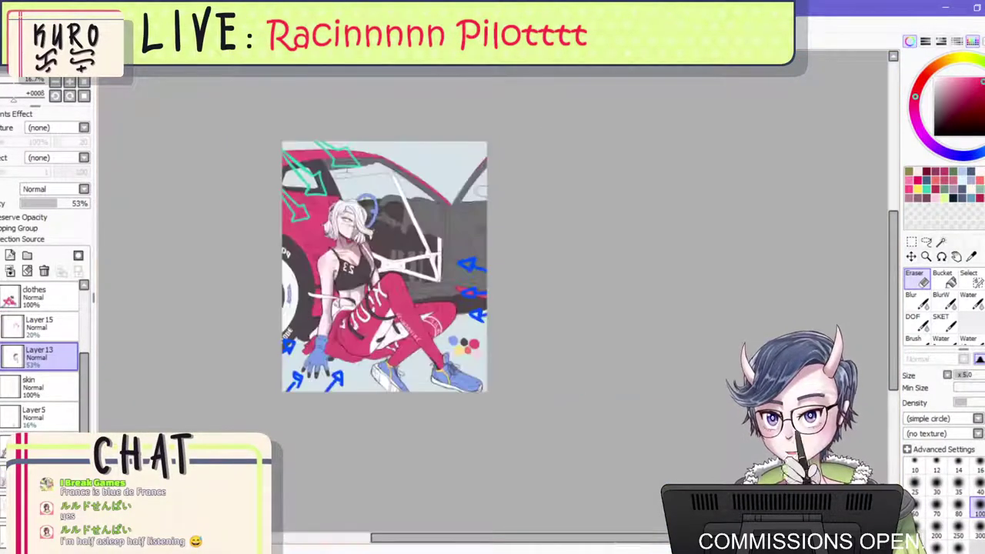
scroll(326, 206, "up", 4)
scroll(415, 279, "down", 2)
scroll(416, 286, "up", 1)
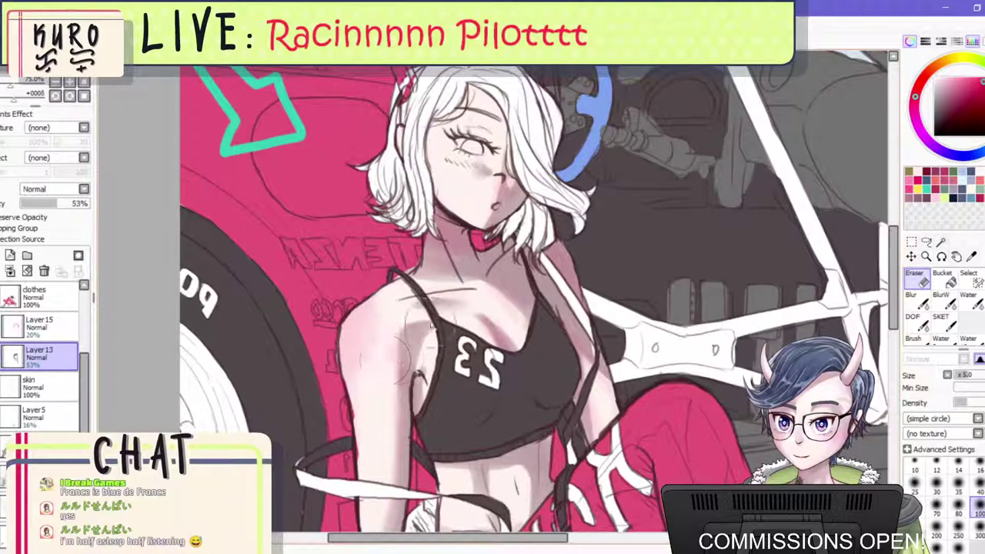
Erase some of the reddish tint around the upper arm on Layer15.
scroll(400, 338, "down", 1)
scroll(360, 356, "up", 2)
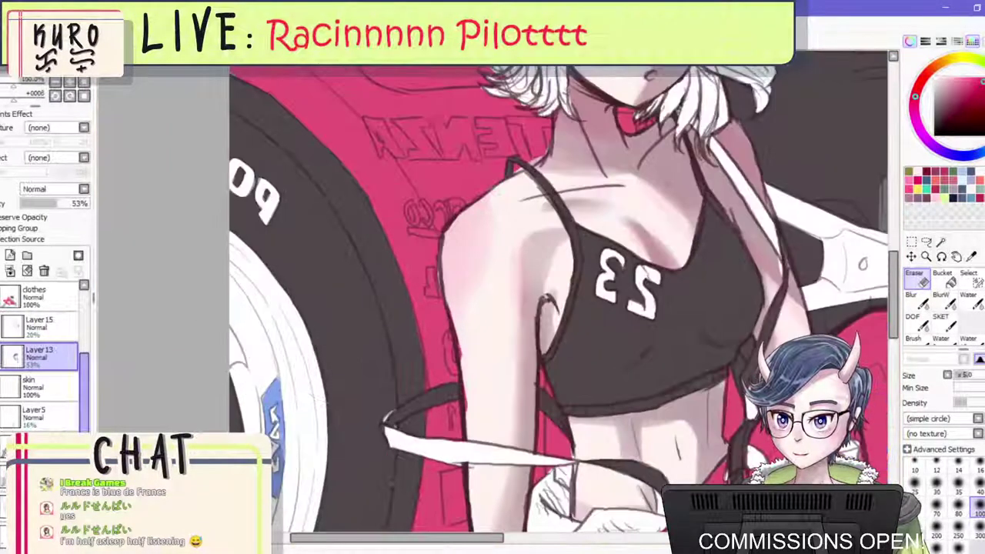
left_click(38, 323)
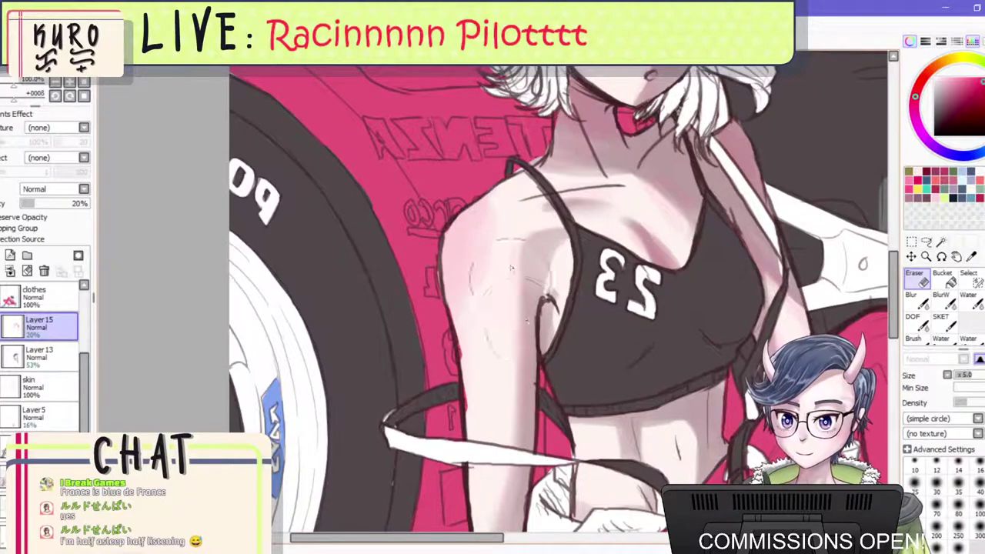
scroll(517, 265, "down", 4)
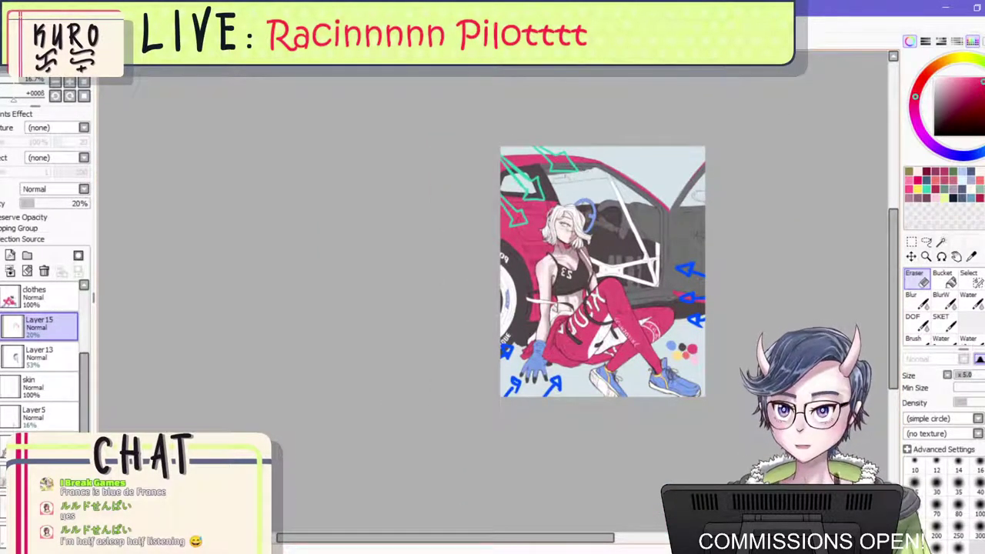
Blur the shadow edge along the upper arm on Layer13.
left_click(38, 354)
left_click(914, 300)
scroll(493, 311, "up", 1)
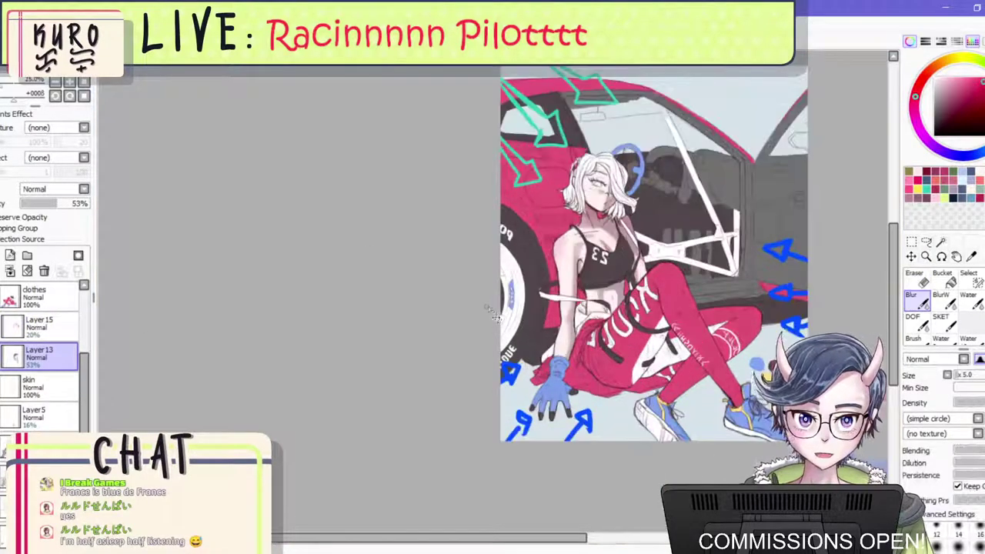
scroll(496, 315, "up", 1)
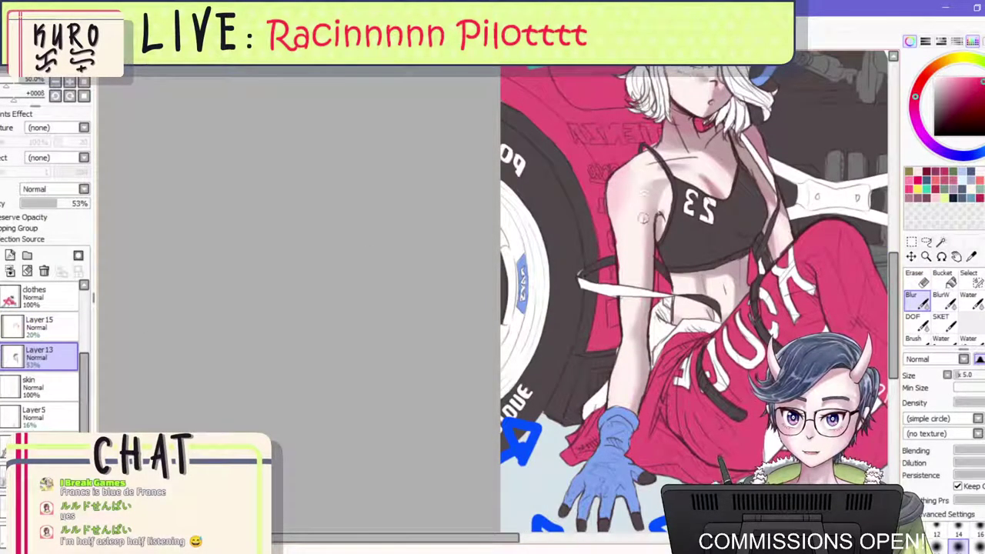
scroll(645, 223, "down", 2)
scroll(600, 369, "up", 1)
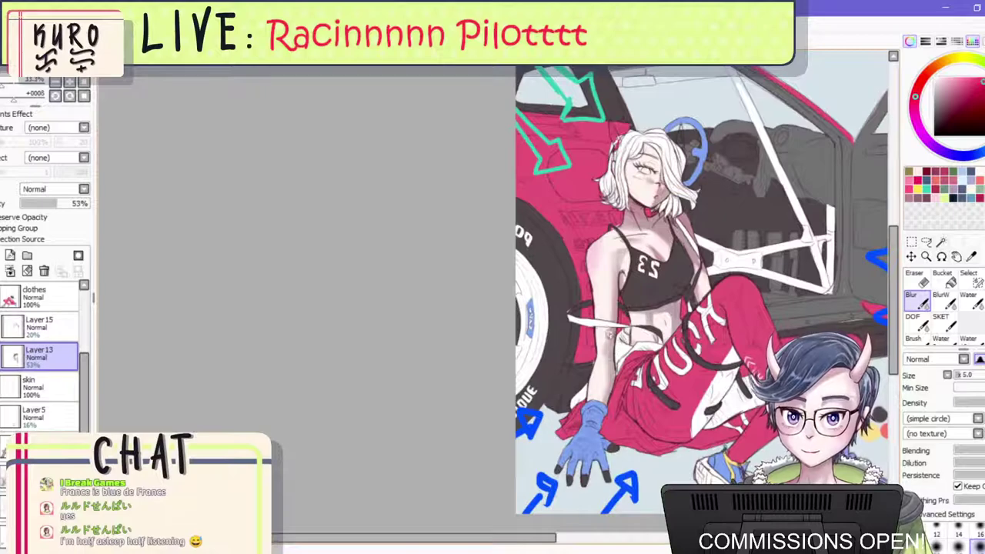
key("e")
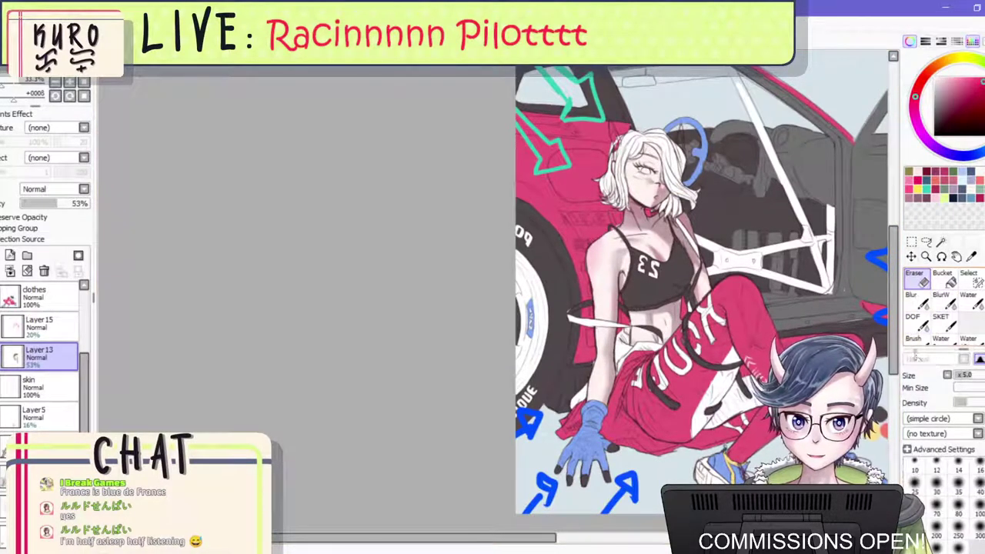
key("bracketleft")
key("bracketleft")
key("bracketleft")
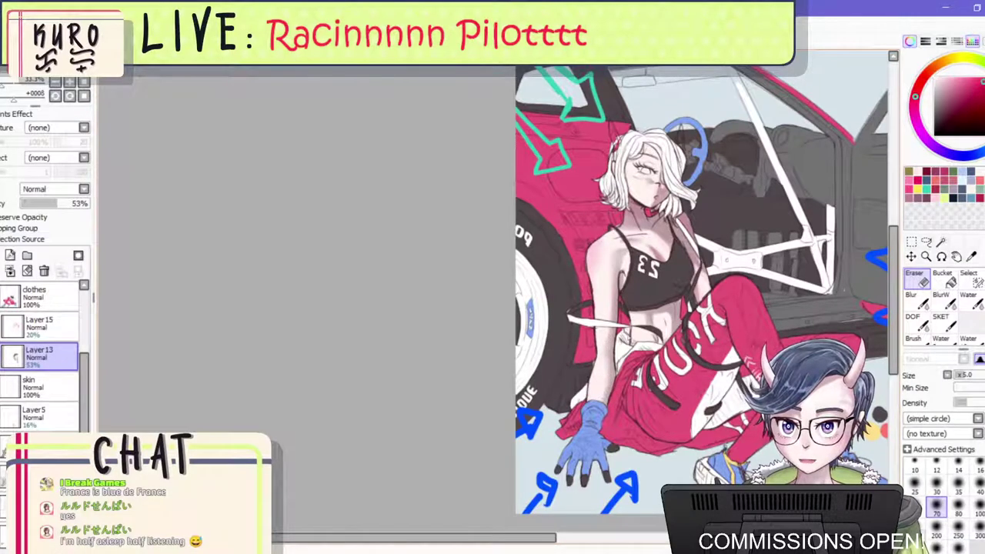
Pick a muted dark red-brown and brush shadow along the inner edge of the arm on Layer13.
key("b")
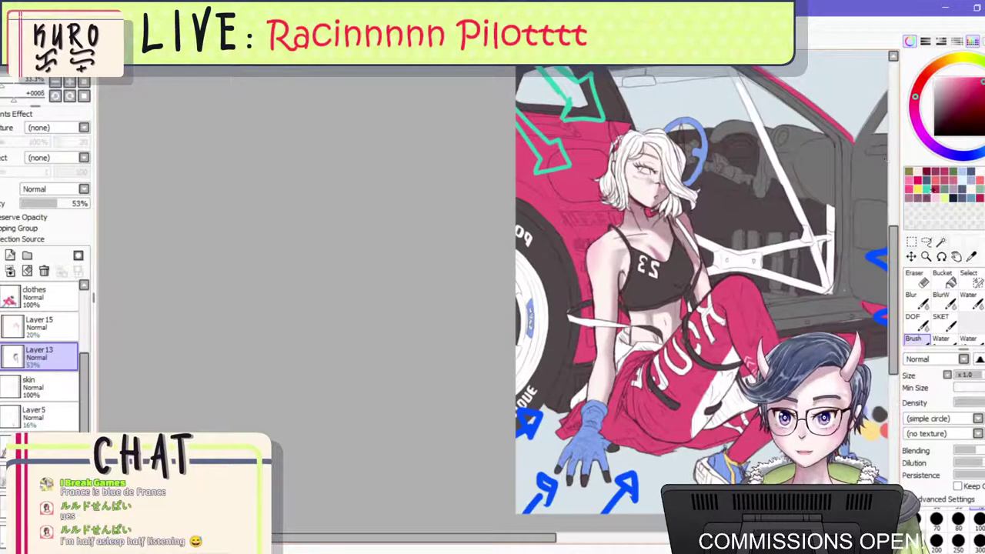
scroll(669, 358, "up", 3)
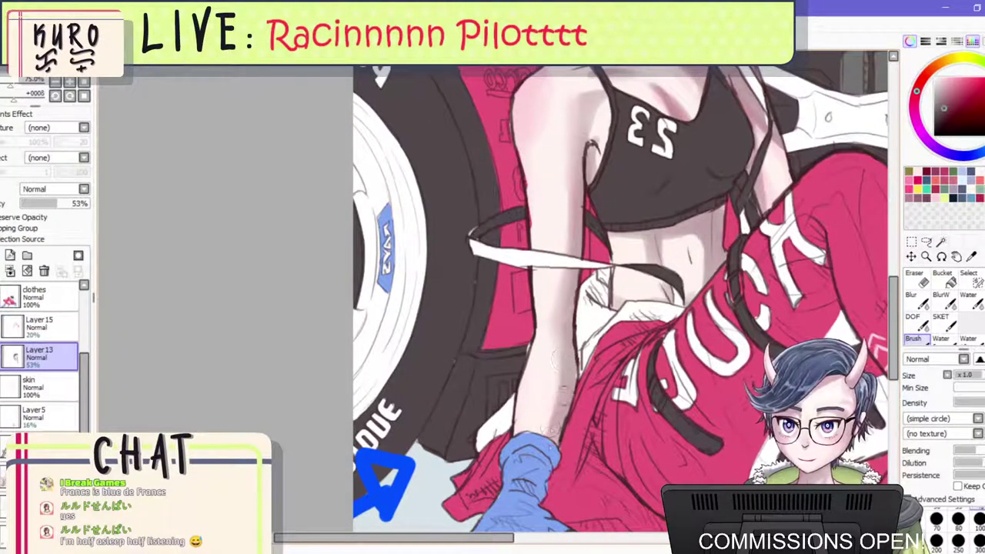
left_click_drag(574, 275, 569, 317)
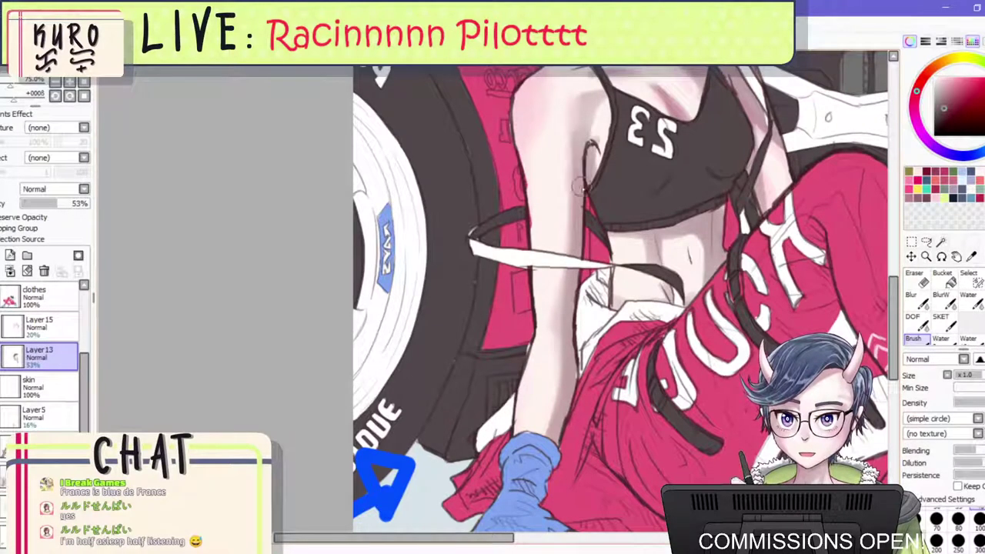
scroll(623, 277, "down", 1)
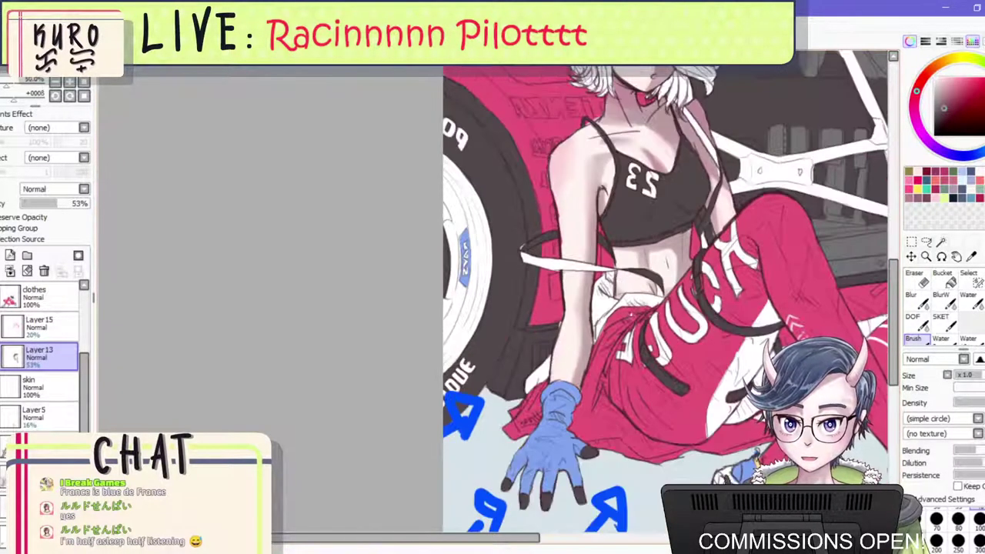
scroll(616, 198, "up", 1)
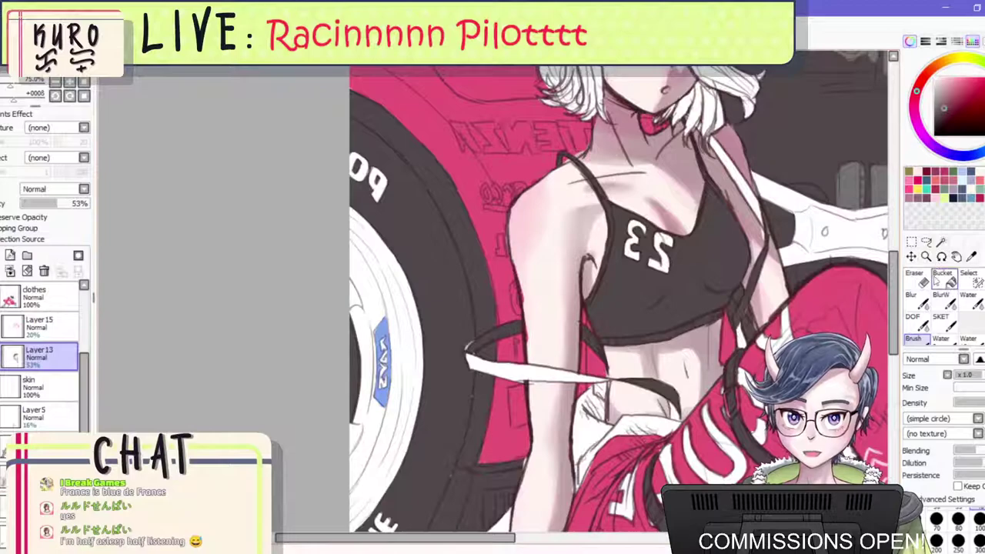
Refine the Layer13 shadow around the collarbone and shoulder strap with a size 40 eraser.
key("e")
key("bracketleft")
key("bracketleft")
key("bracketleft")
mouse_move(601, 189)
left_mouse_down()
mouse_move(637, 185)
mouse_move(643, 200)
left_mouse_up()
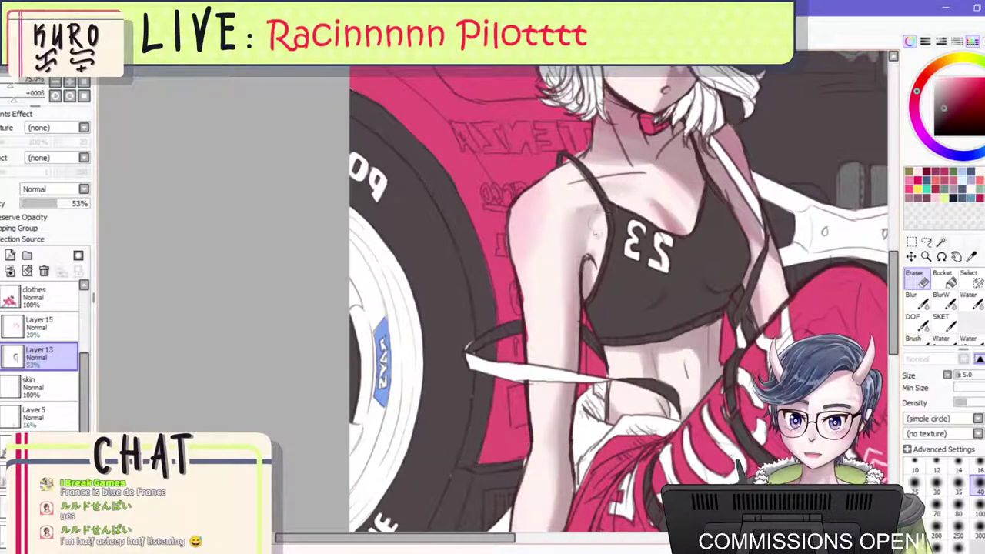
scroll(608, 219, "down", 2)
scroll(643, 238, "down", 2)
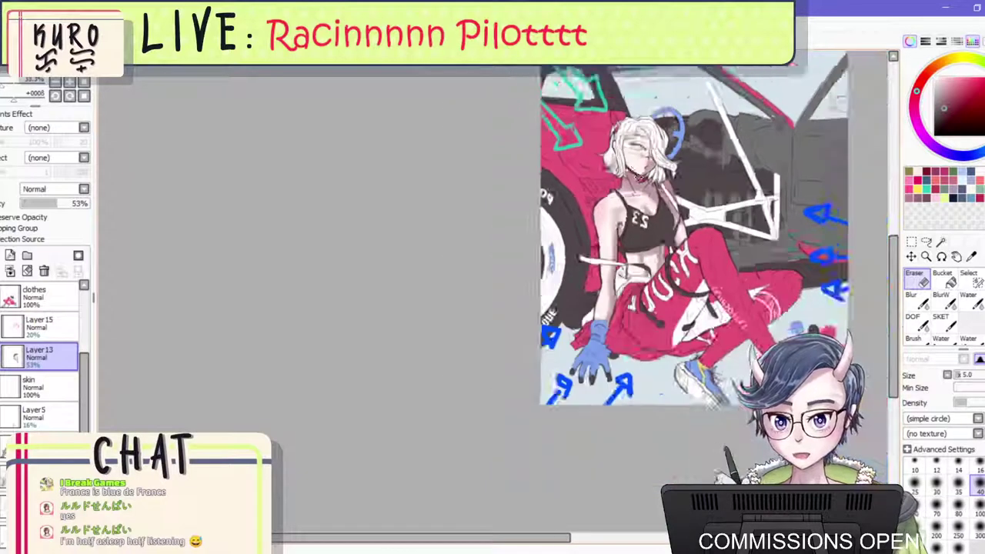
Flip the canvas view back and paint a firmer shadow shape on the front shoulder with the SKET brush.
key("h")
scroll(329, 174, "up", 3)
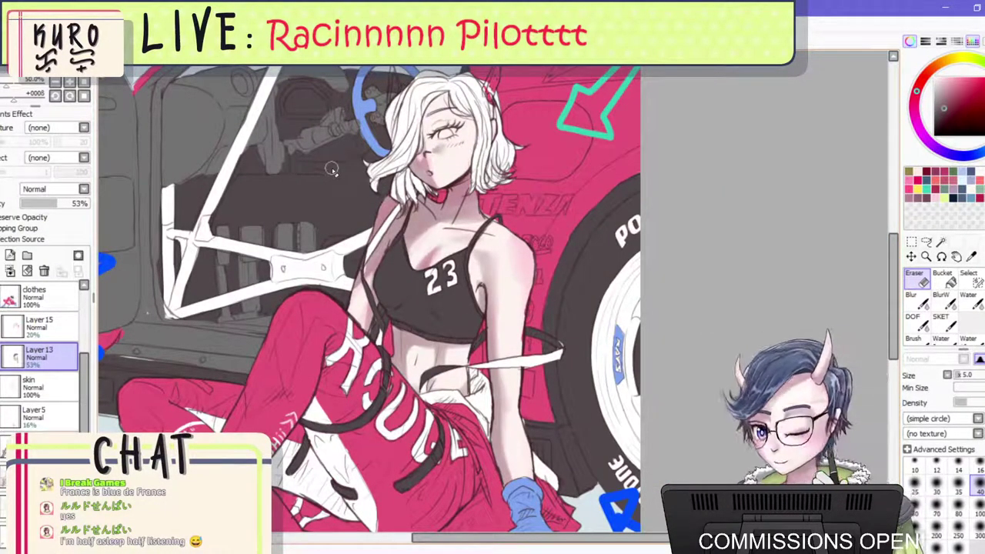
scroll(415, 200, "up", 2)
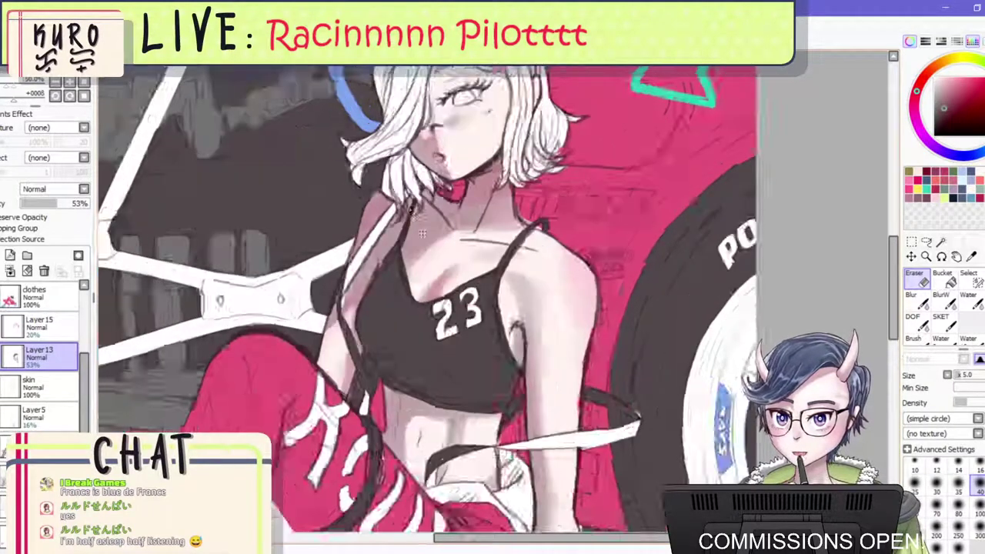
left_click(940, 322)
mouse_move(510, 264)
left_mouse_down()
mouse_move(560, 299)
mouse_move(532, 273)
mouse_move(555, 272)
mouse_move(574, 329)
left_mouse_up()
left_click_drag(550, 272, 569, 331)
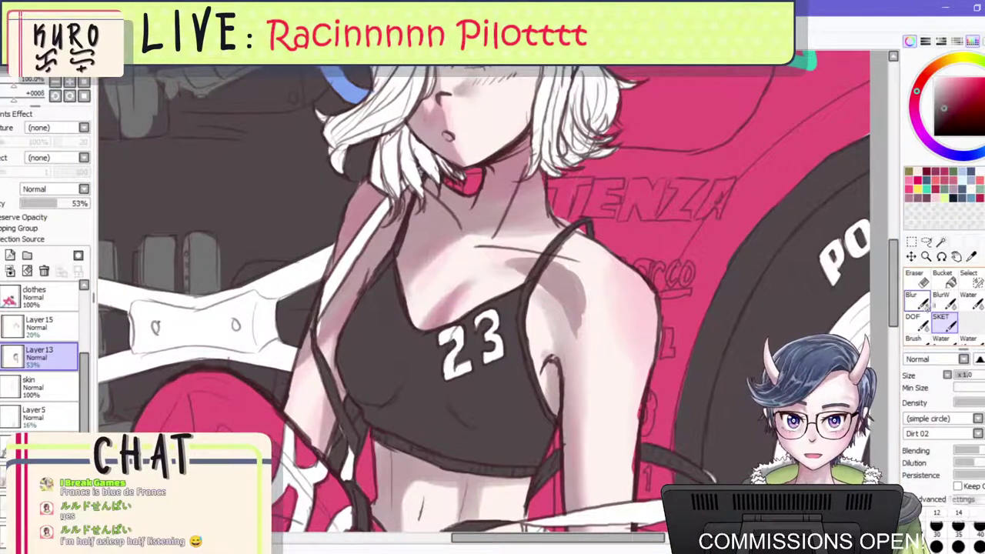
Refine the new shoulder shadow and blur its edge into the upper arm.
left_click(916, 278)
mouse_move(573, 277)
left_mouse_down()
mouse_move(553, 289)
mouse_move(569, 347)
left_mouse_up()
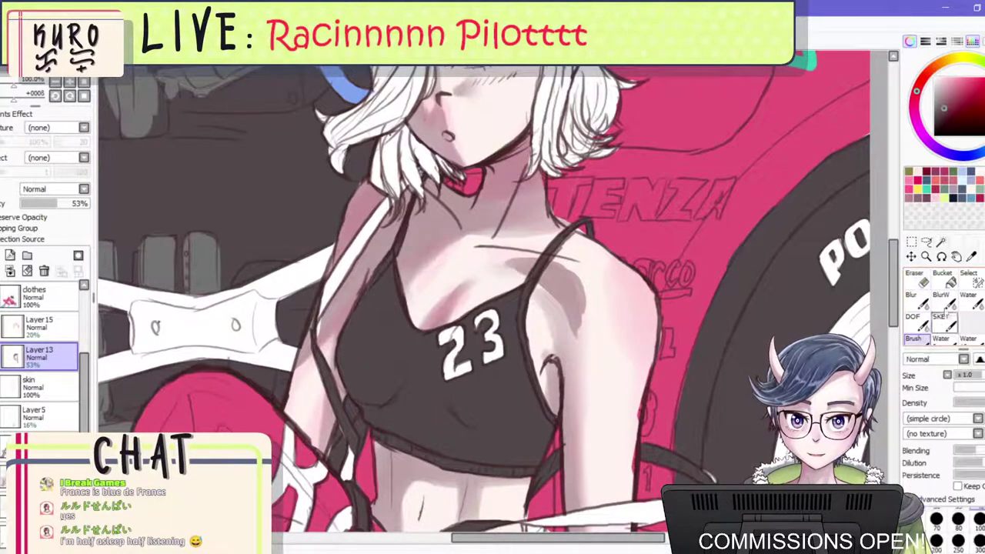
scroll(926, 284, "up", 1)
left_click(917, 321)
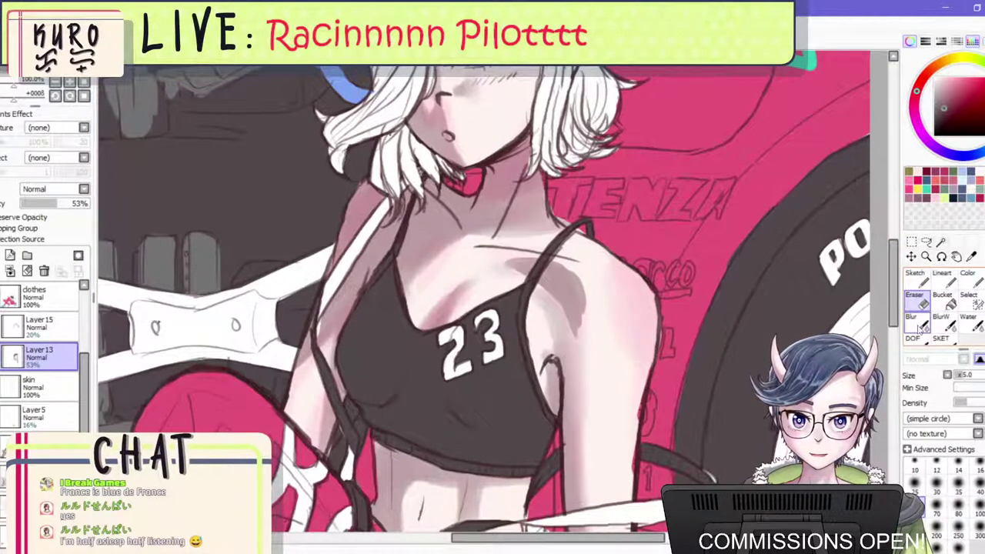
mouse_move(544, 291)
left_mouse_down()
mouse_move(511, 261)
mouse_move(583, 290)
left_mouse_up()
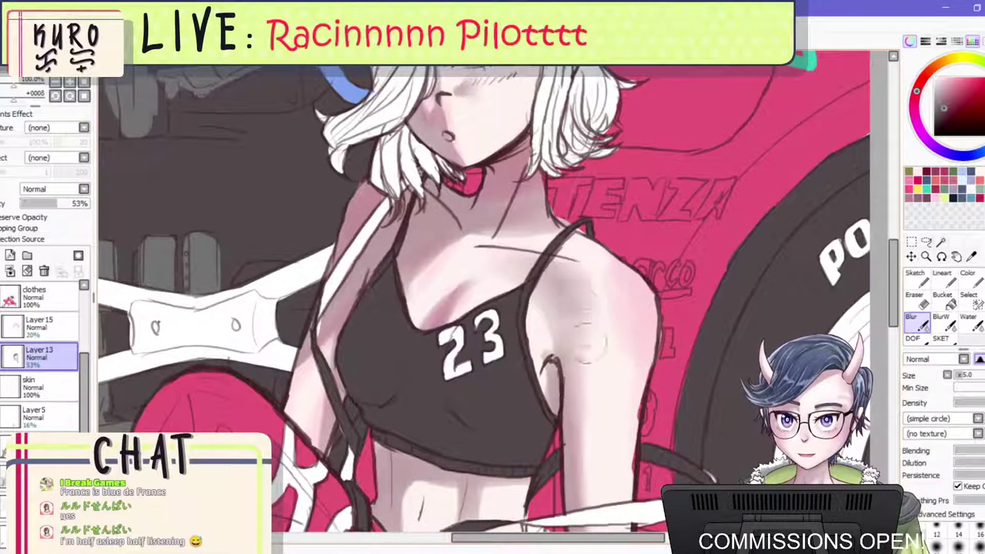
Refine the front shoulder and upper arm shadow on Layer13 with the size 35 eraser.
scroll(678, 282, "down", 2)
scroll(652, 296, "up", 1)
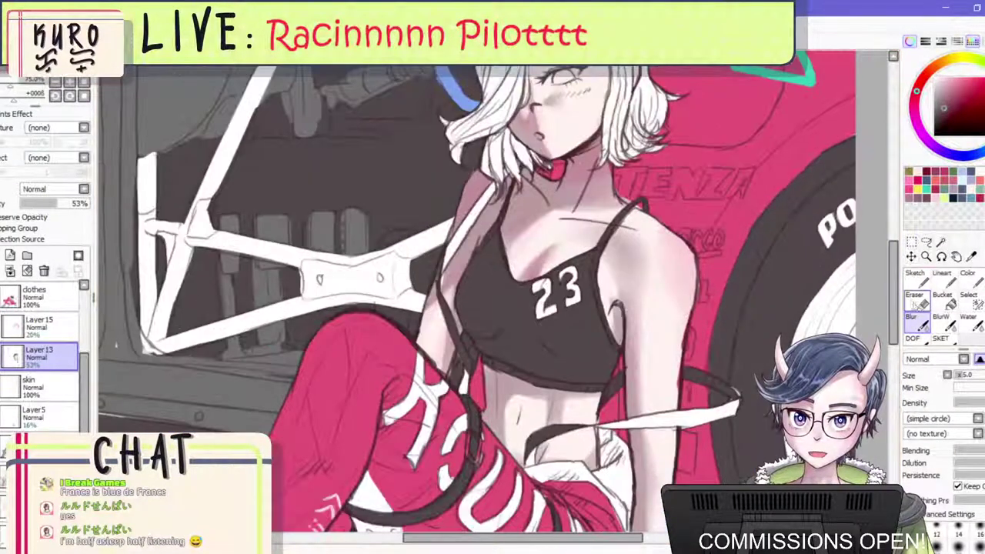
left_click(914, 300)
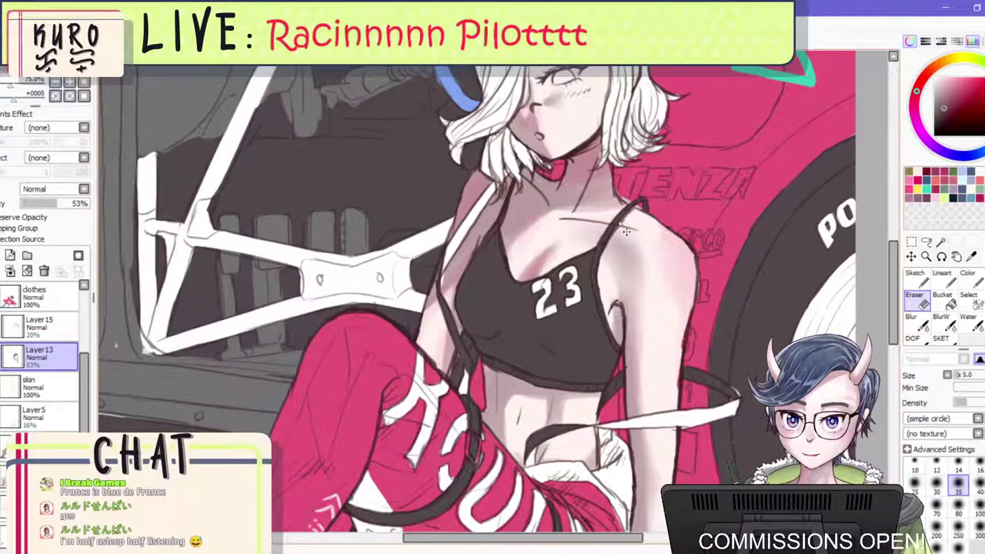
scroll(625, 231, "down", 4)
scroll(677, 208, "up", 4)
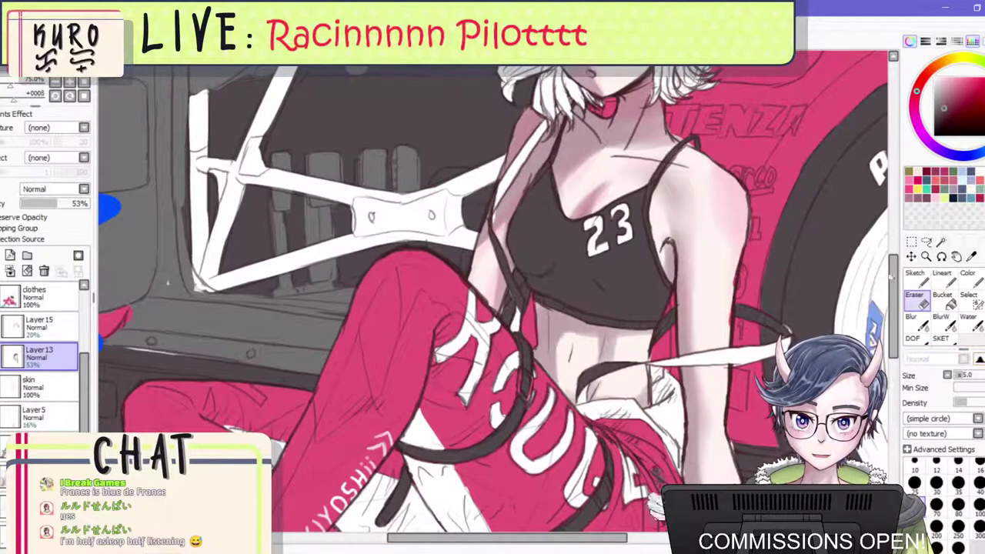
key("bracketleft")
key("bracketleft")
key("bracketleft")
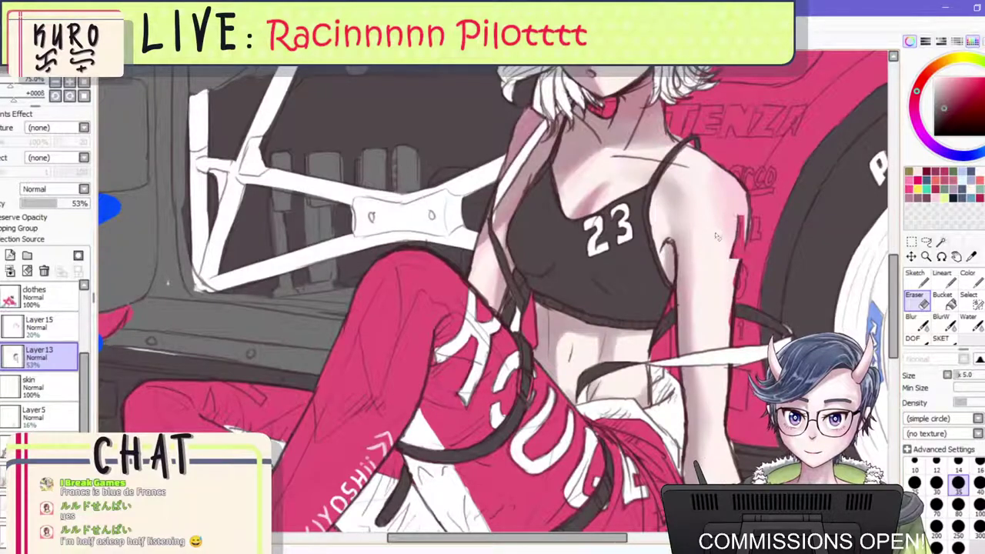
Blur the reddish tint along the outer upper arm on Layer15.
scroll(710, 228, "down", 3)
left_click(40, 327)
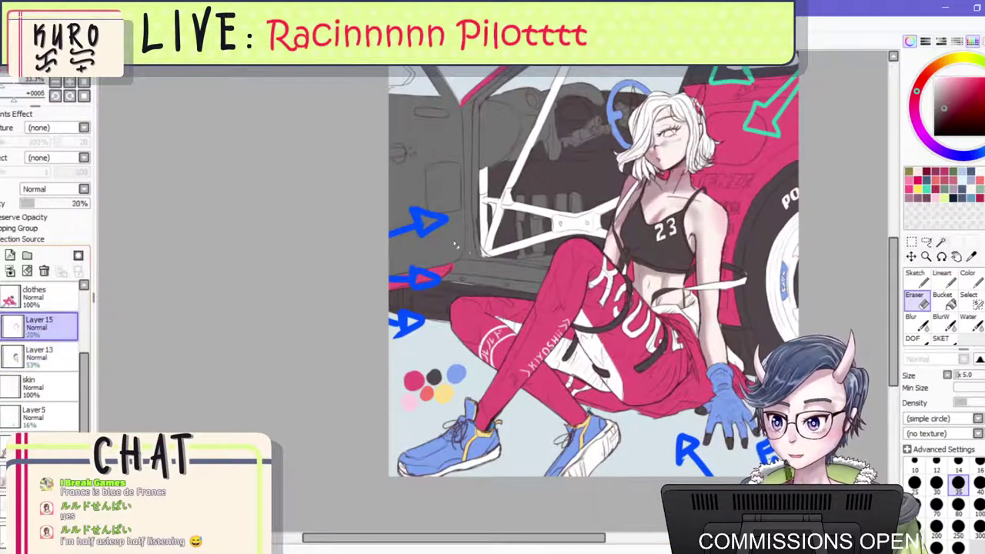
left_click(915, 323)
scroll(659, 200, "up", 4)
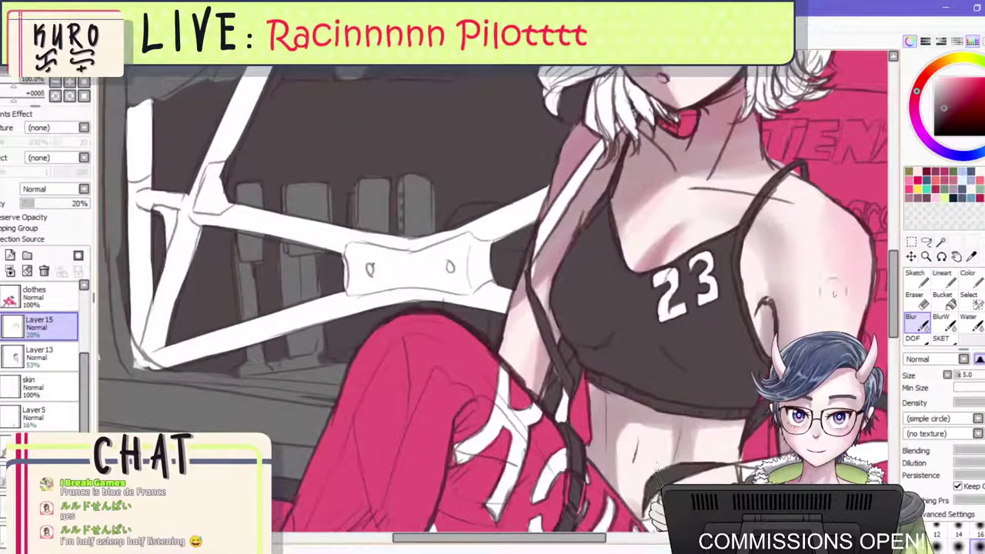
scroll(824, 285, "down", 4)
scroll(709, 250, "up", 2)
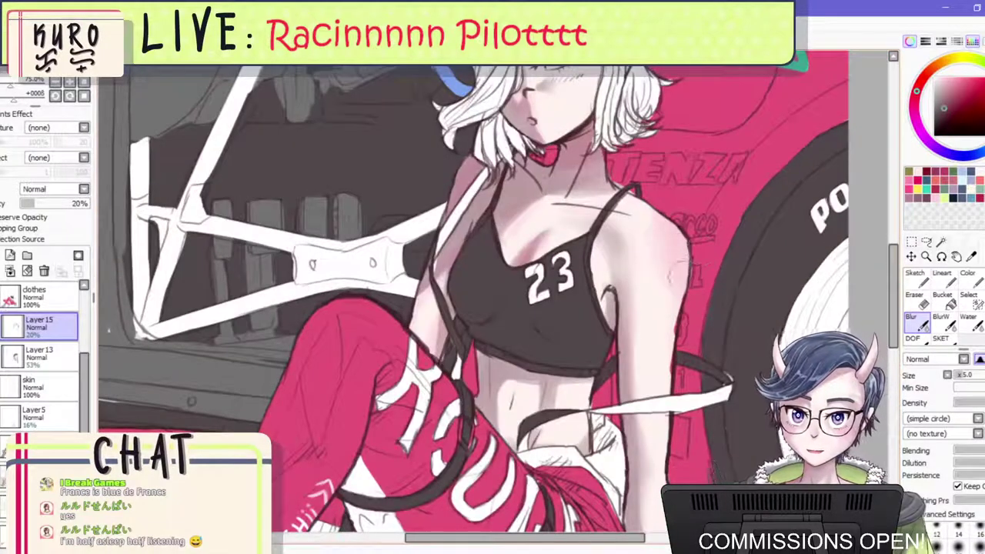
Brush a subtle pinkish-red tint onto the skin around the neck on Layer15 with the SKET brush at sizes 30 to 40.
left_click(953, 339)
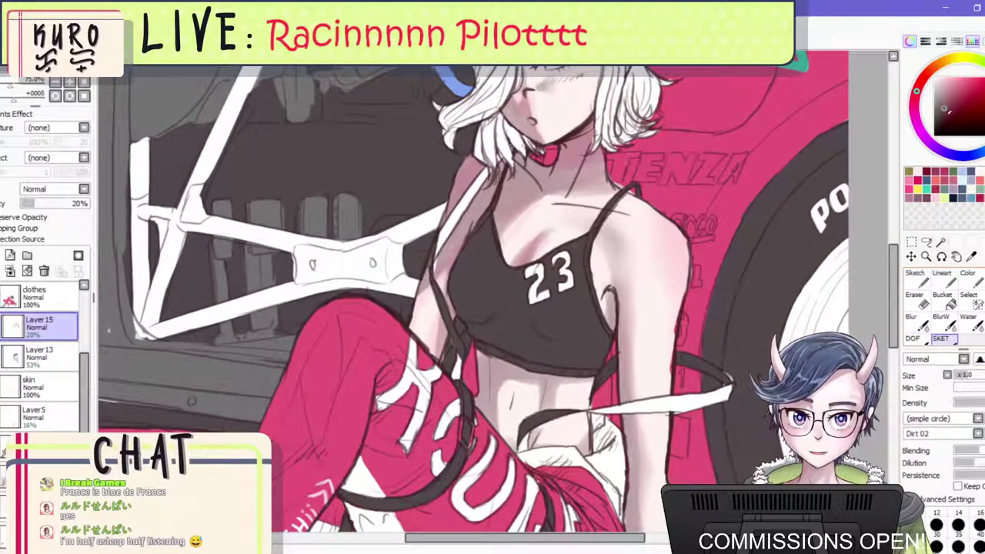
left_click(926, 177)
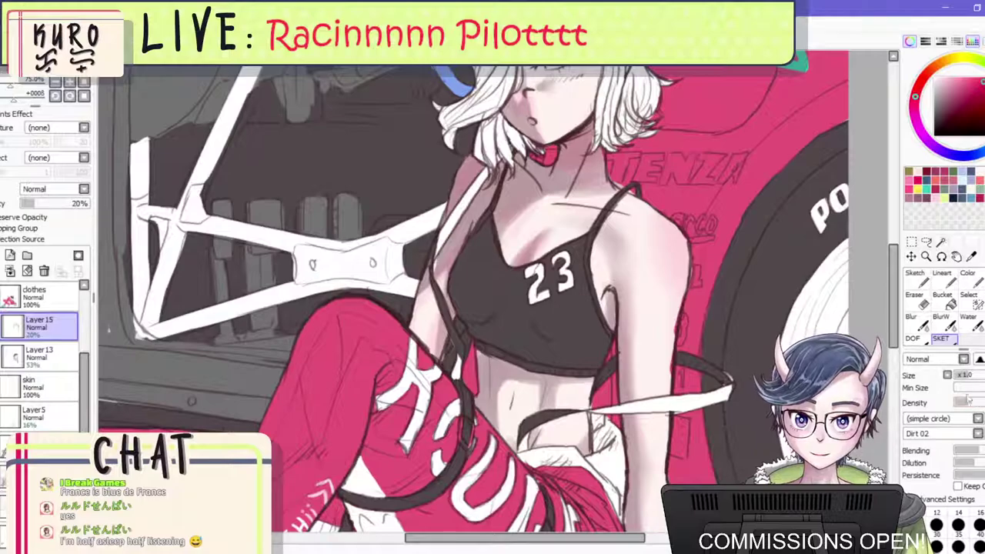
left_click(979, 526)
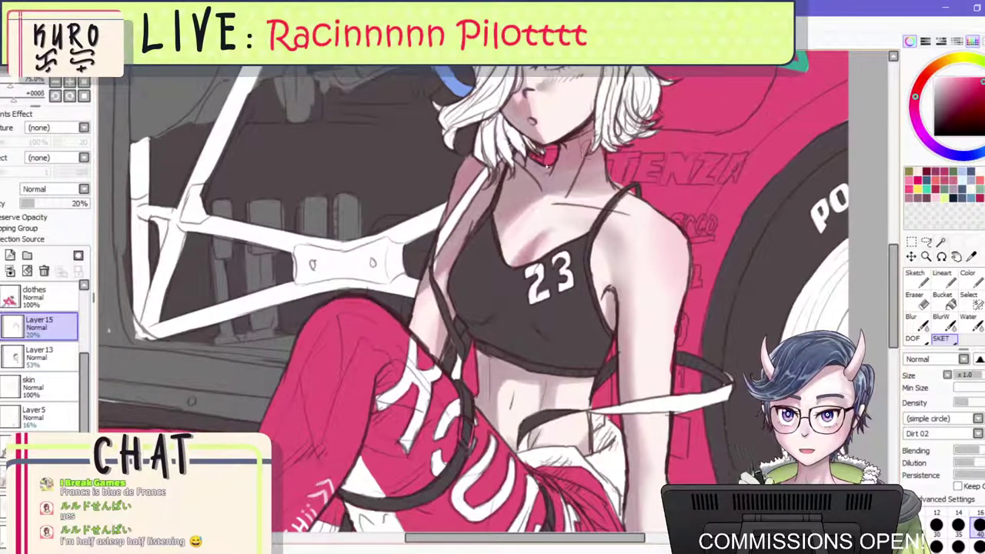
key("bracketleft")
key("bracketleft")
scroll(635, 213, "down", 4)
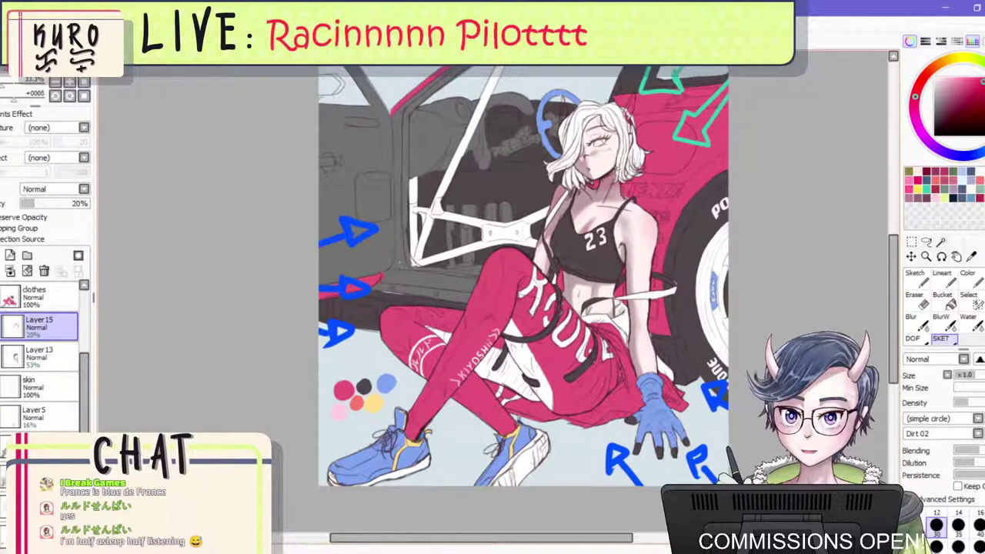
key("bracketright")
key("bracketright")
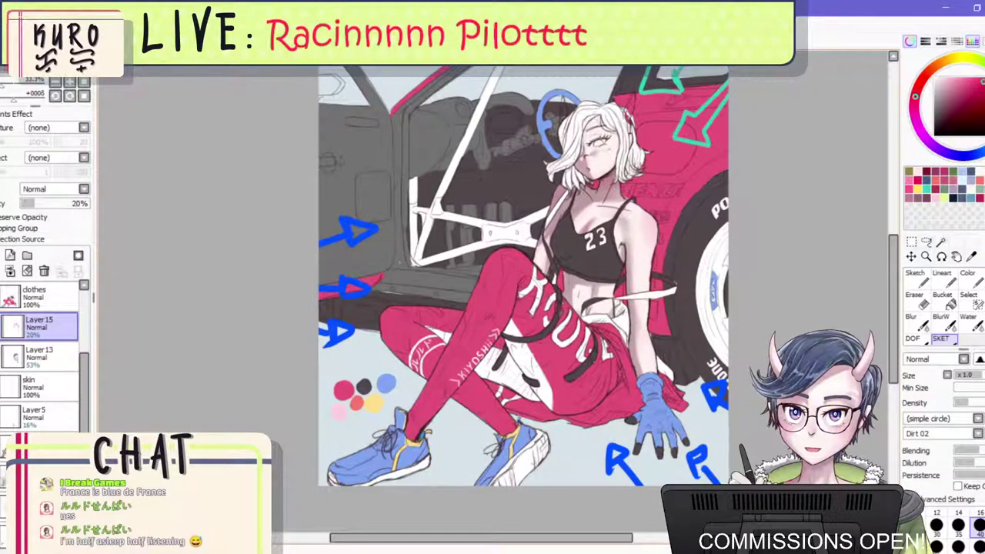
Shade the area beside the nose and mouth on Layer13 in muted dark red-brown with a smaller SKET brush.
scroll(554, 157, "up", 4)
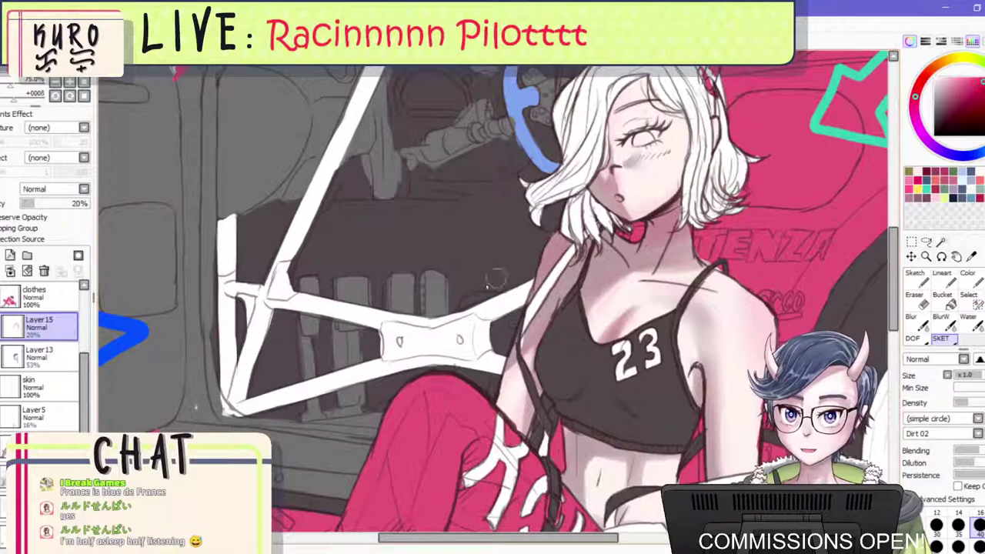
left_click(57, 365)
key("bracketleft")
key("bracketleft")
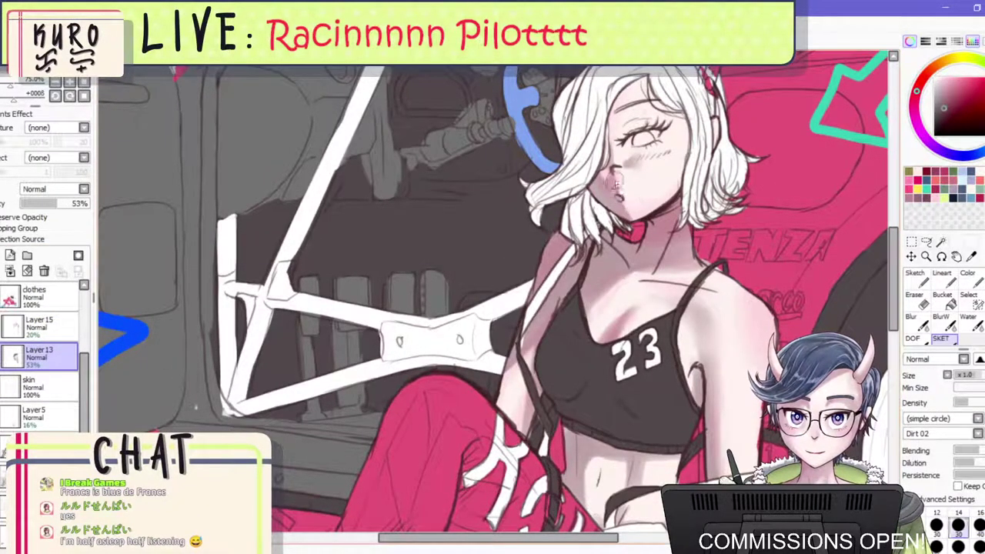
left_click_drag(614, 182, 631, 210)
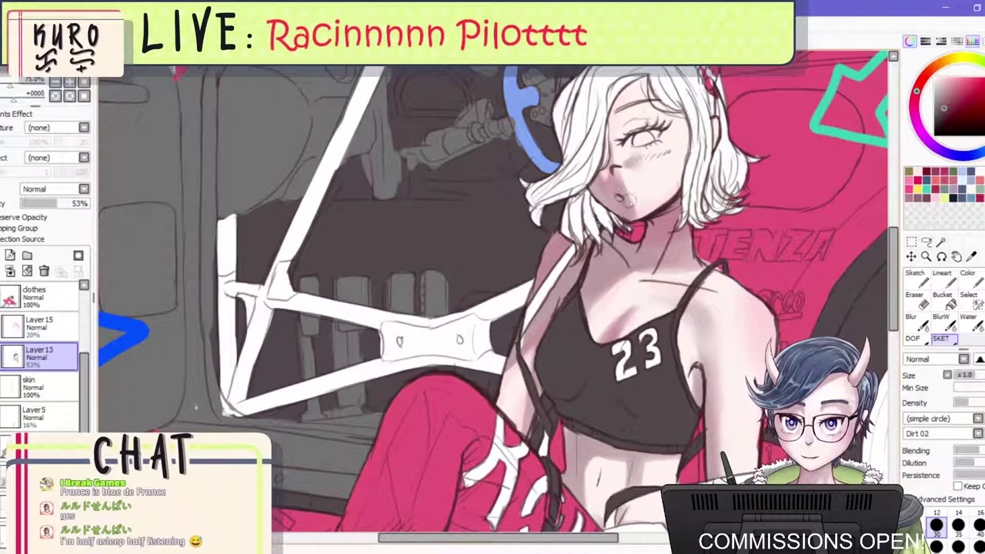
scroll(644, 210, "down", 5)
scroll(643, 196, "up", 4)
scroll(649, 199, "up", 3)
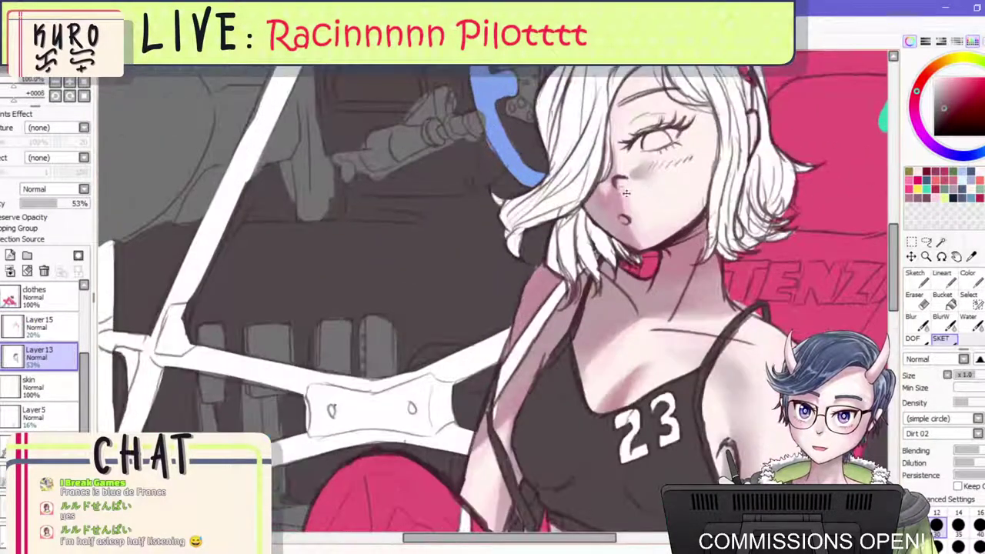
left_click_drag(620, 183, 622, 203)
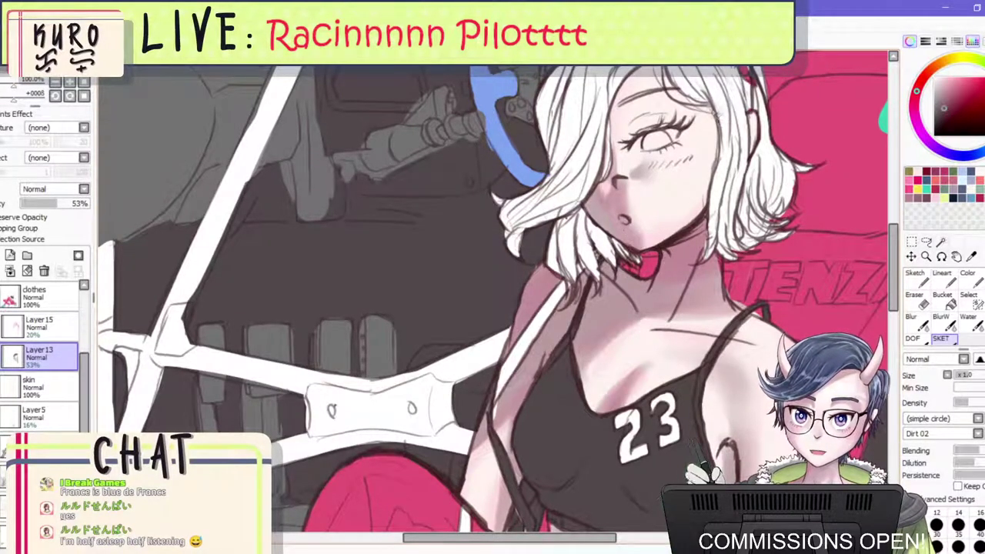
Paint shadow along the cheek and jaw next to the hair and across the upper face on Layer13.
mouse_move(720, 114)
left_mouse_down()
mouse_move(708, 204)
mouse_move(692, 231)
left_mouse_up()
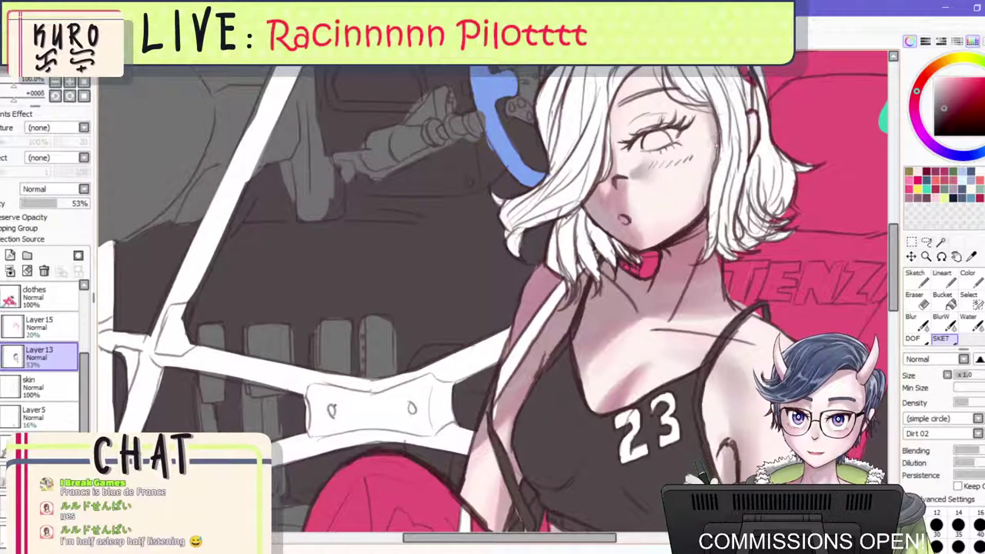
left_click_drag(706, 199, 675, 240)
scroll(703, 161, "down", 2)
scroll(695, 114, "up", 2)
left_click_drag(663, 123, 635, 141)
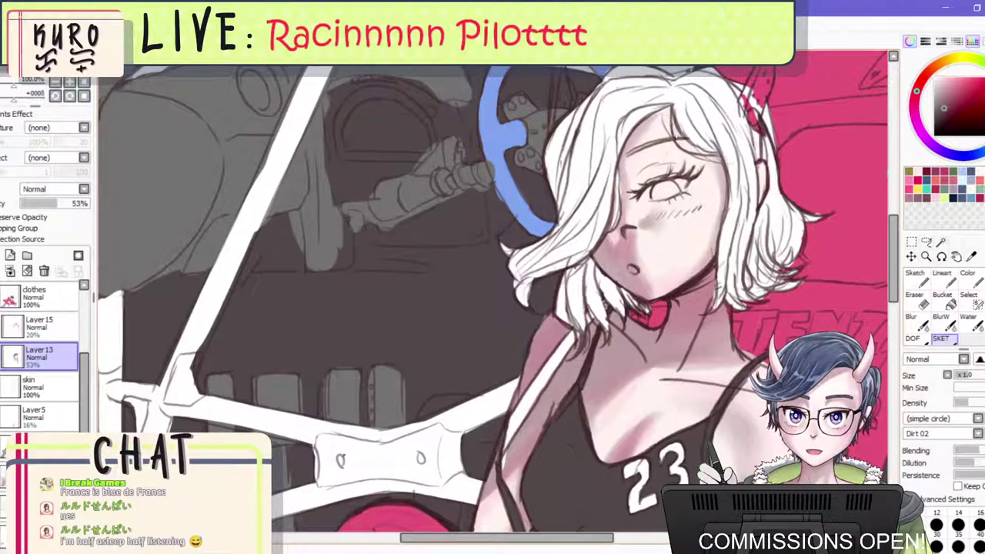
Refine the new face shadow on the cheek and jaw with the size 35 eraser.
scroll(700, 160, "down", 2)
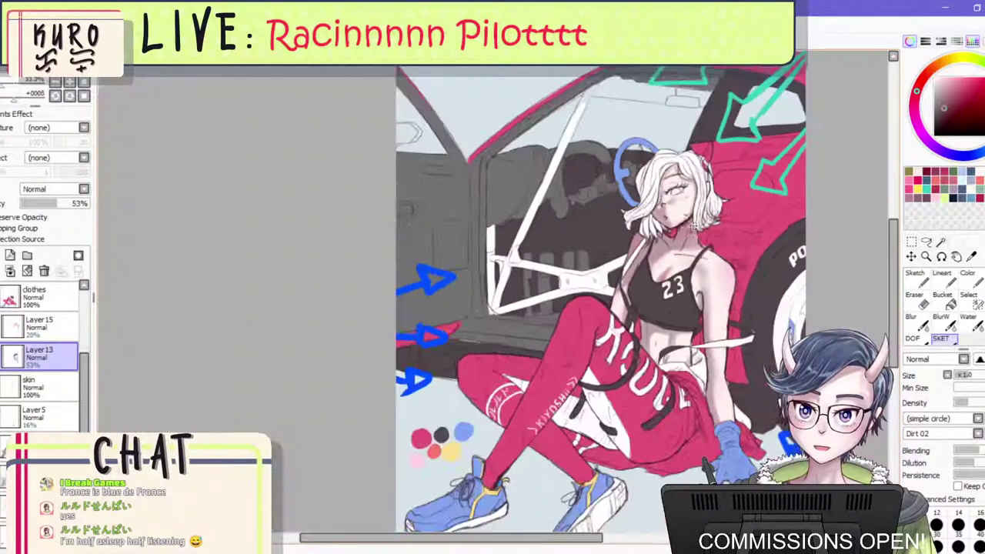
scroll(702, 193, "down", 1)
scroll(701, 194, "up", 3)
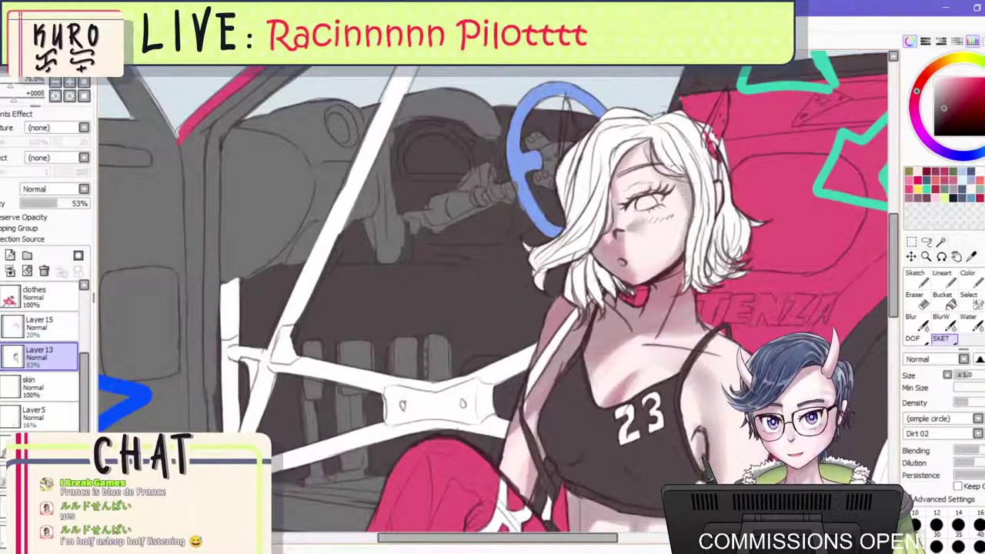
left_click(916, 300)
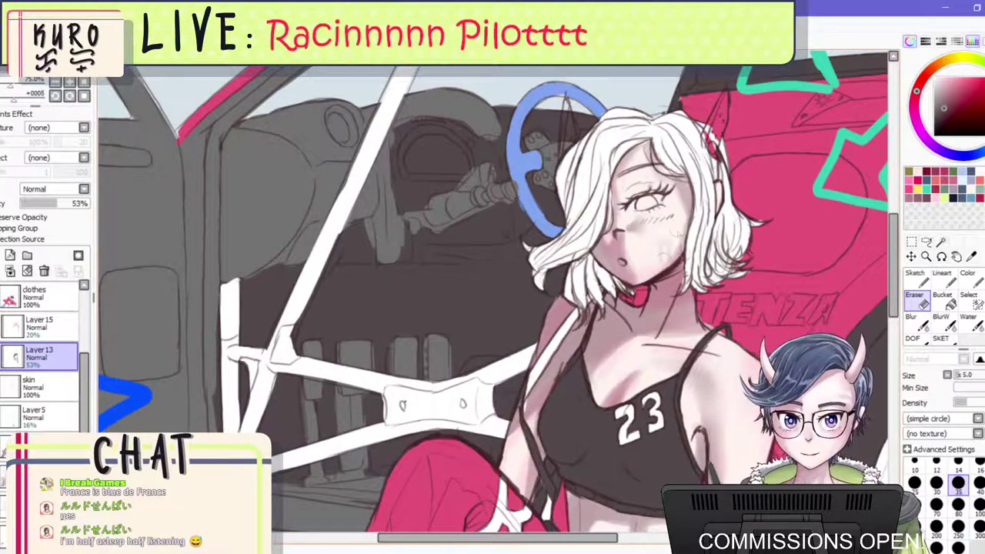
scroll(681, 235, "down", 3)
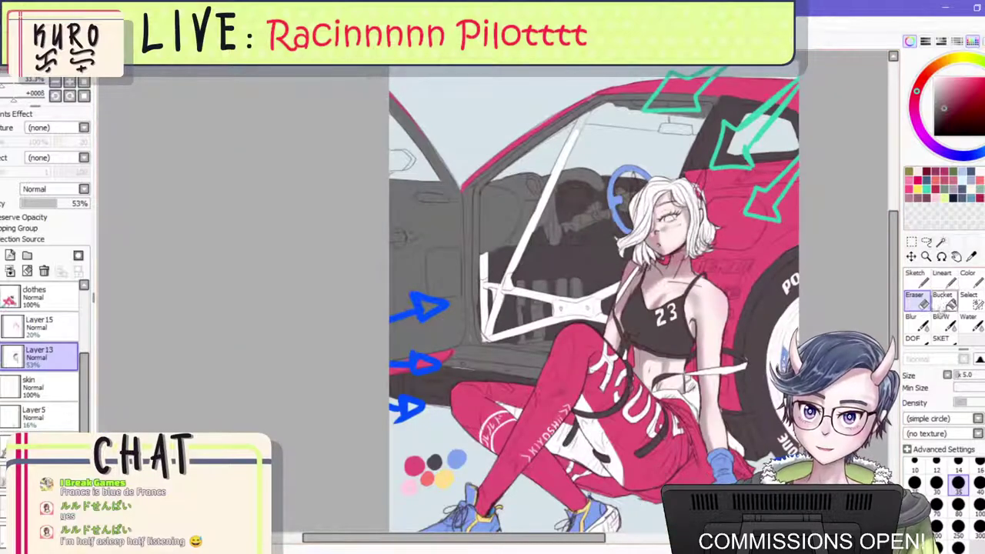
Colour the pointed head ornament beside the steering wheel grey on the clothes layer, using the Color brush at size 10.
left_click(940, 339)
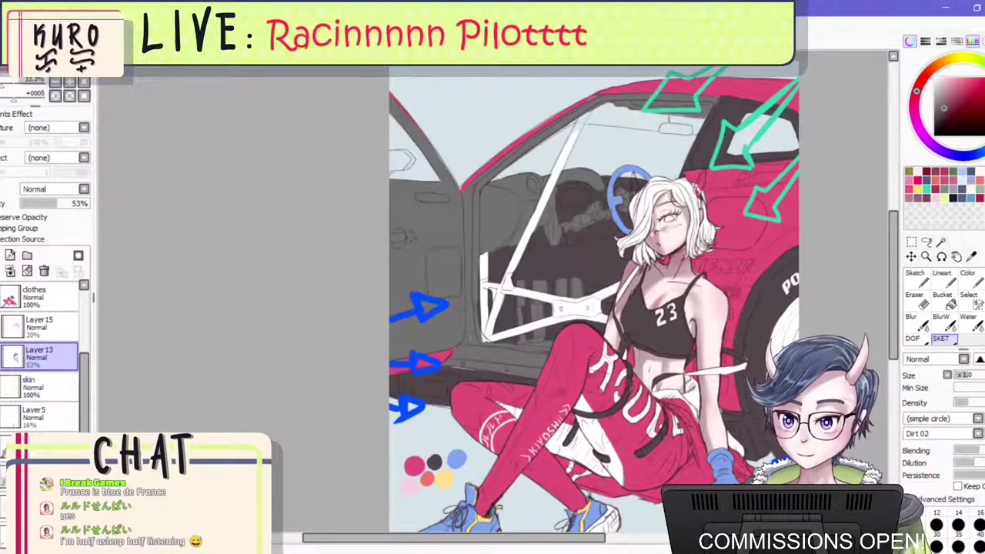
left_click(38, 298)
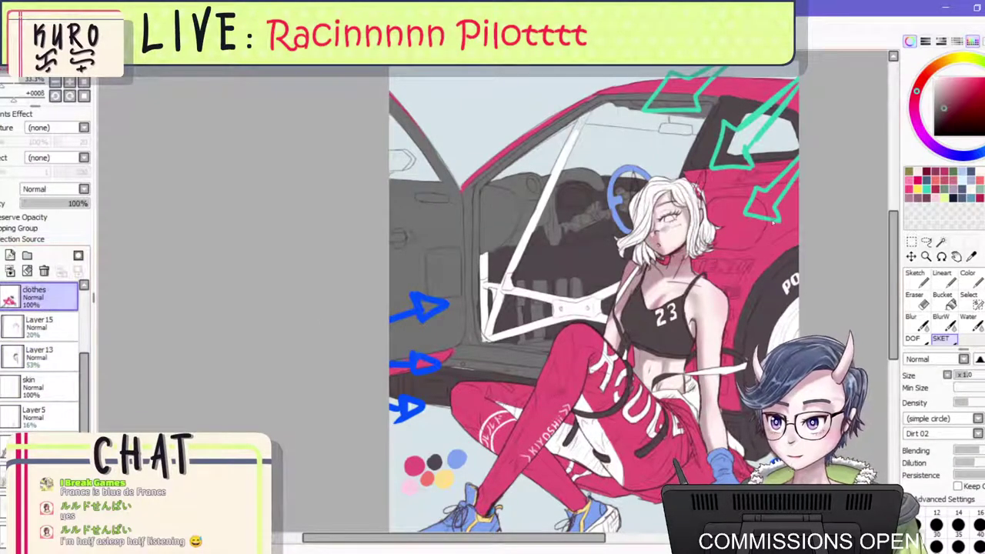
left_click_drag(665, 269, 593, 262)
scroll(592, 260, "down", 1)
scroll(643, 167, "up", 3)
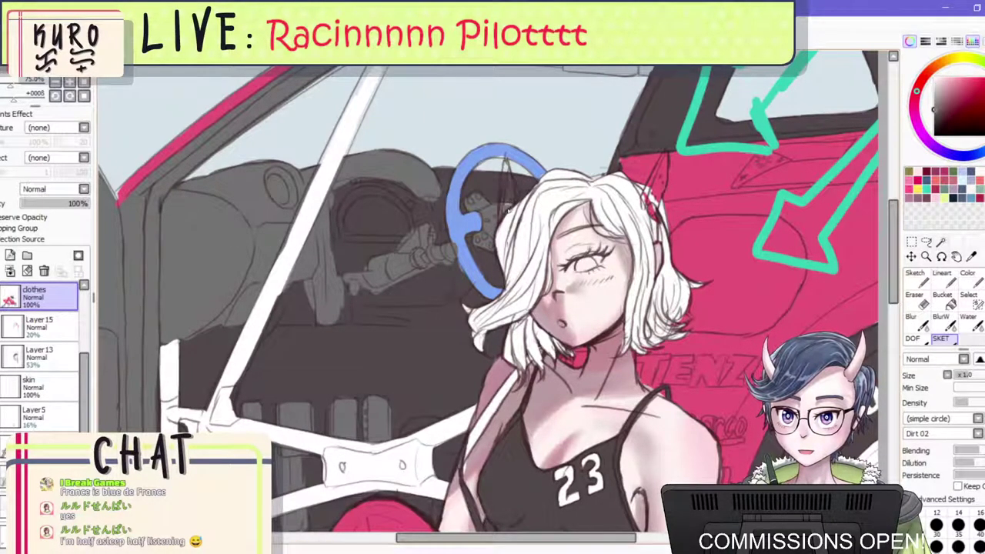
left_click(967, 275)
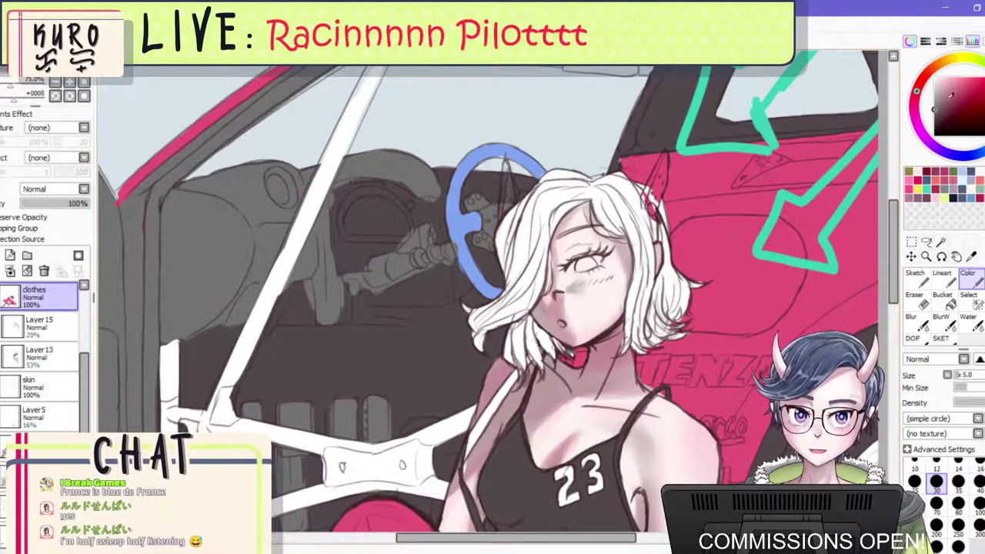
scroll(507, 160, "up", 2)
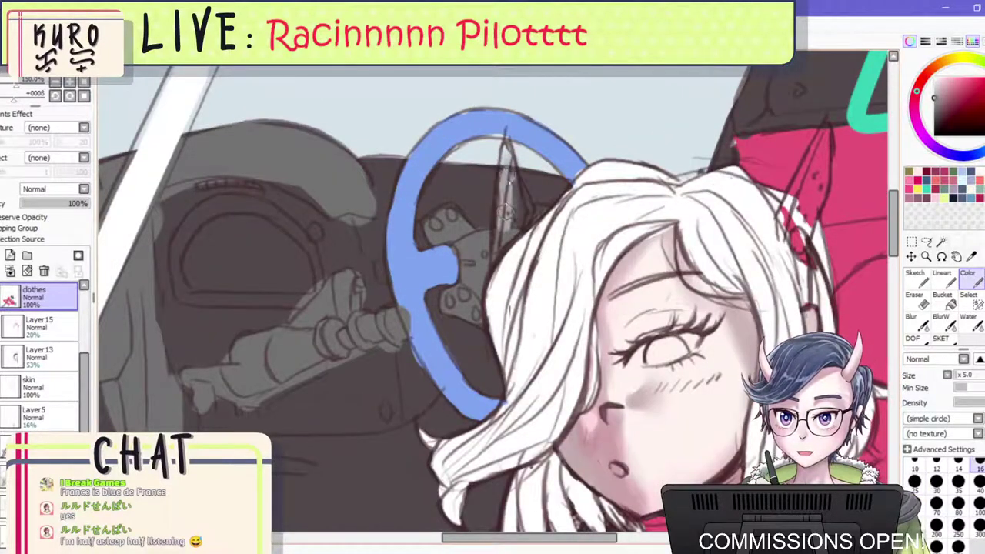
key("[")
mouse_move(506, 146)
left_mouse_down()
mouse_move(506, 190)
mouse_move(510, 173)
mouse_move(521, 210)
mouse_move(503, 250)
mouse_move(525, 222)
left_mouse_up()
left_click_drag(505, 146, 501, 254)
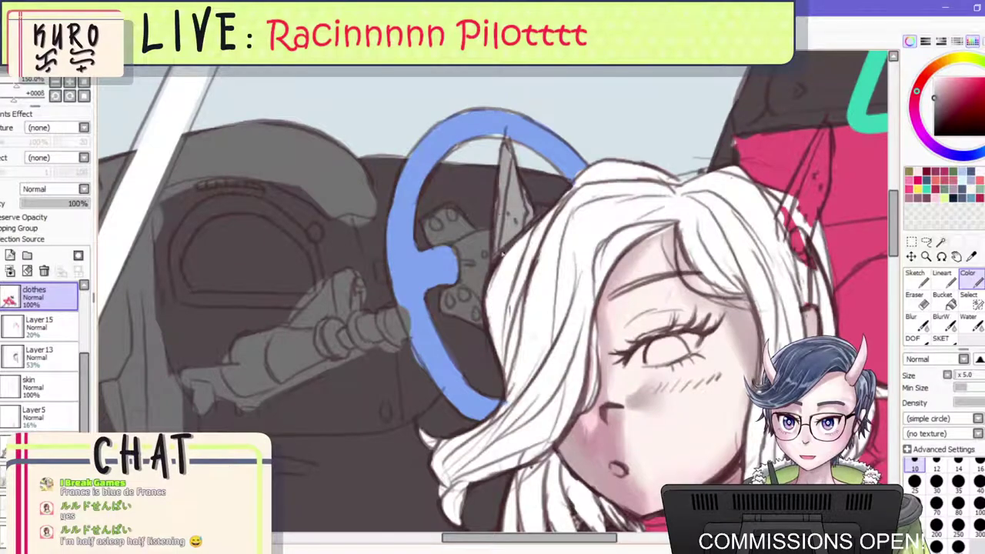
left_click_drag(523, 183, 506, 142)
Paint the matching pointed ornament on the other side of the head, including its base, in the same grey.
scroll(731, 201, "down", 1)
scroll(814, 176, "up", 1)
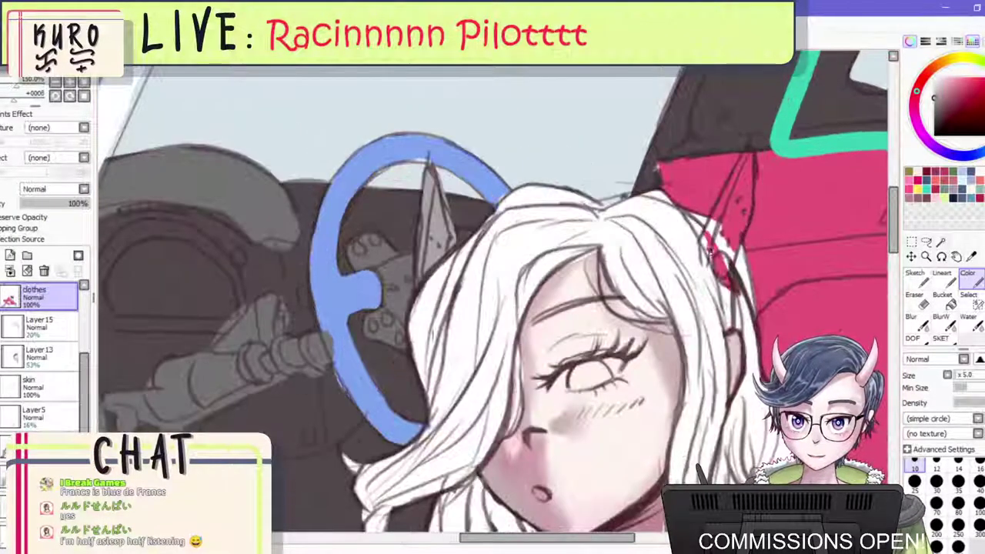
mouse_move(711, 255)
left_mouse_down()
mouse_move(727, 303)
mouse_move(728, 223)
mouse_move(739, 198)
mouse_move(703, 245)
mouse_move(744, 177)
mouse_move(737, 239)
mouse_move(741, 162)
mouse_move(745, 210)
mouse_move(730, 260)
left_mouse_up()
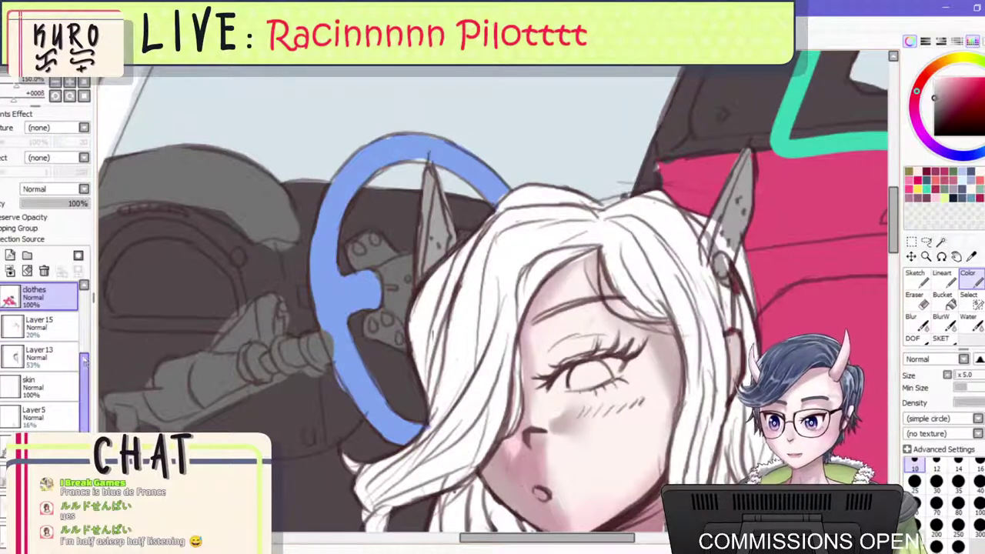
Touch up the hair lock over the forehead in off-white on the hair layer.
left_click_drag(84, 366, 84, 340)
left_click(57, 316)
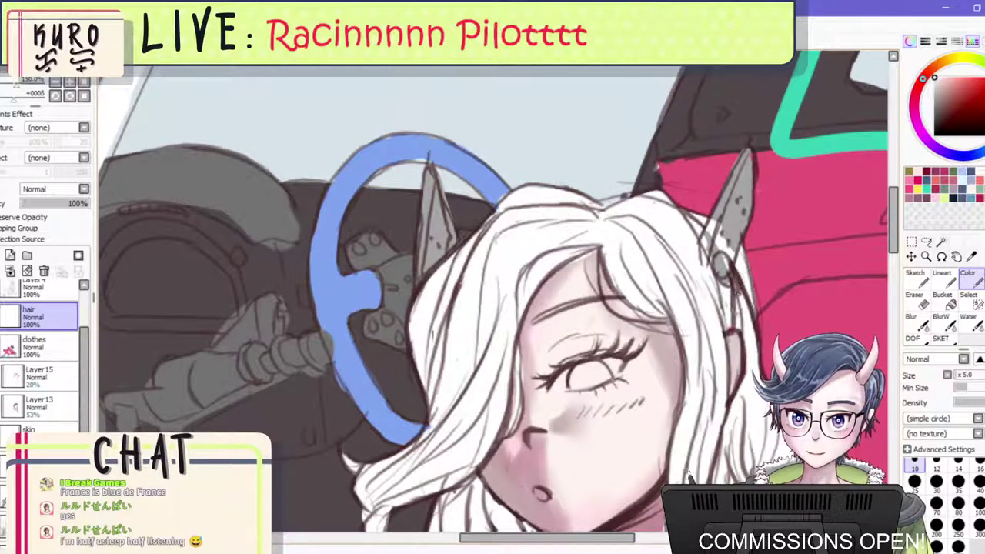
mouse_move(605, 260)
left_mouse_down()
mouse_move(600, 303)
mouse_move(640, 321)
left_mouse_up()
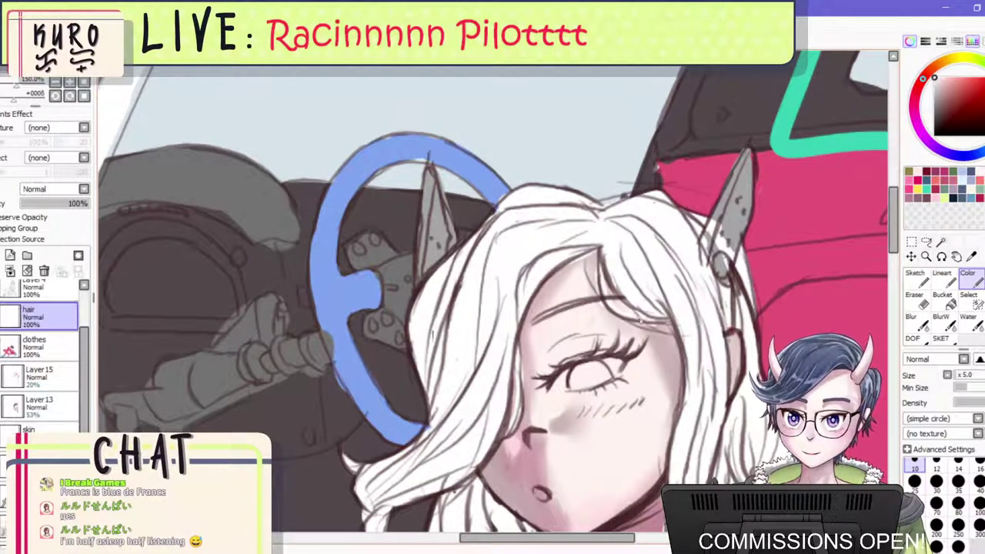
Erase the hair colour overlapping the ornament in front of the red car body and its base with a size 14 eraser.
left_click(915, 300)
mouse_move(703, 251)
left_mouse_down()
mouse_move(713, 228)
mouse_move(716, 250)
mouse_move(705, 220)
mouse_move(718, 225)
mouse_move(728, 263)
left_mouse_up()
left_click_drag(727, 221, 721, 307)
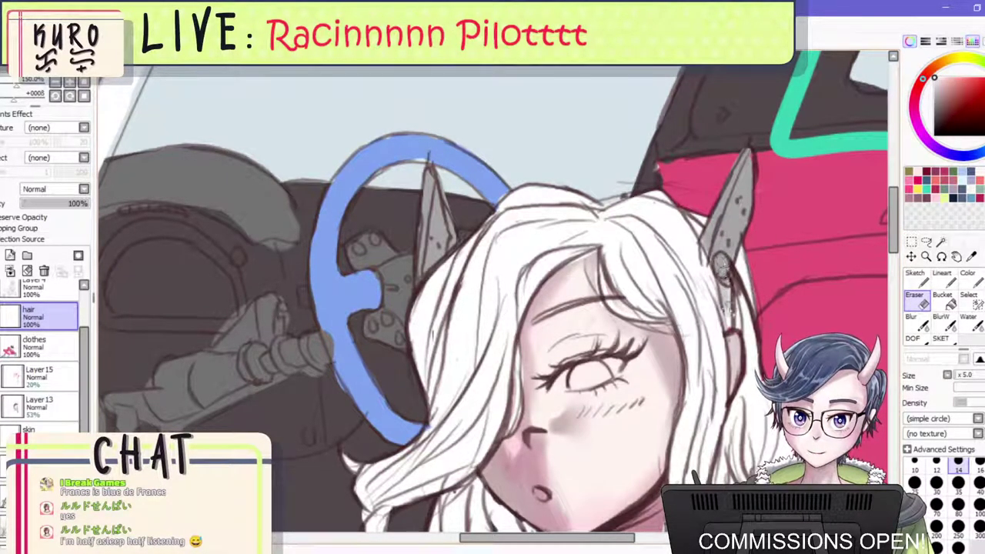
left_click_drag(723, 267, 726, 319)
scroll(723, 239, "down", 2)
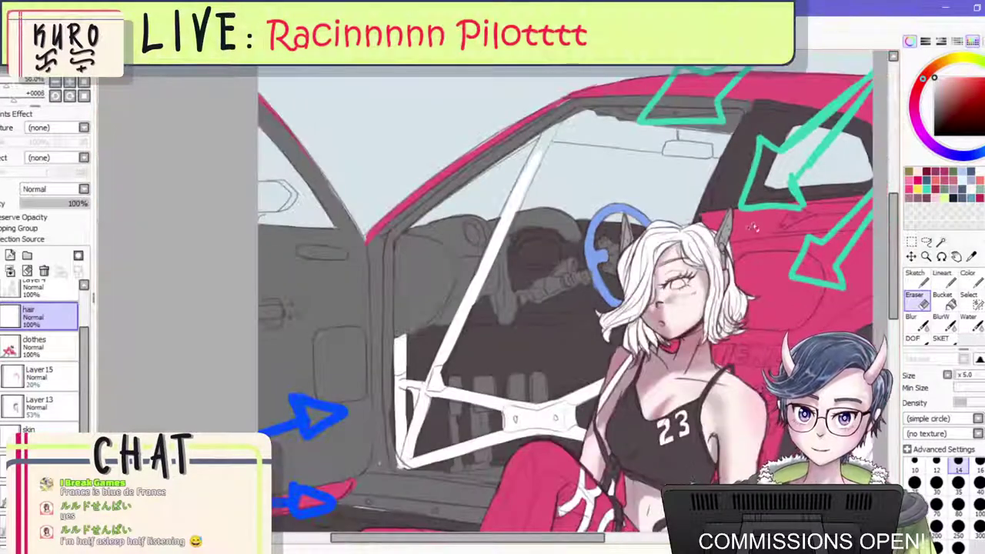
Touch up the base of the pointed ornament in front of the red car body with its own grey, using the Color brush on the clothes layer.
scroll(717, 217, "up", 2)
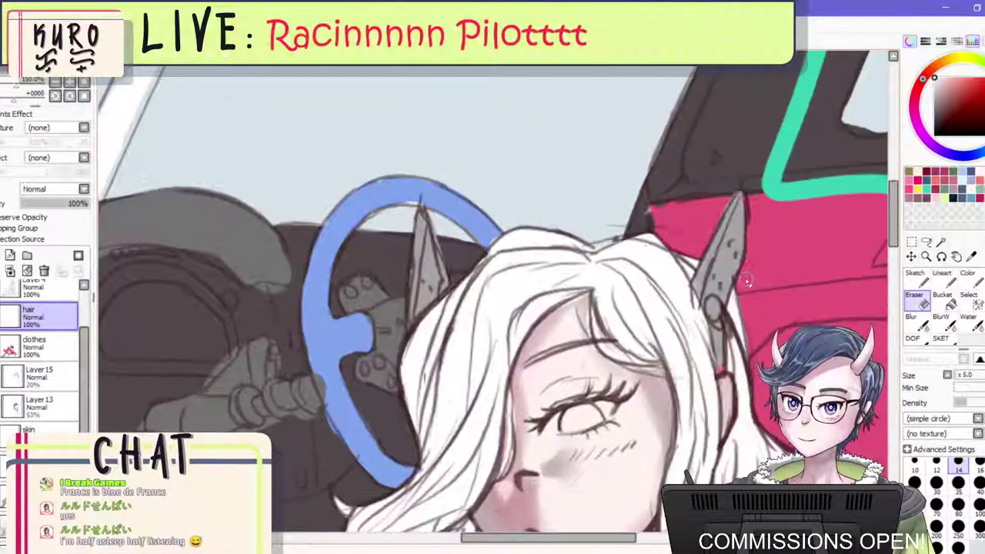
scroll(46, 369, "down", 1)
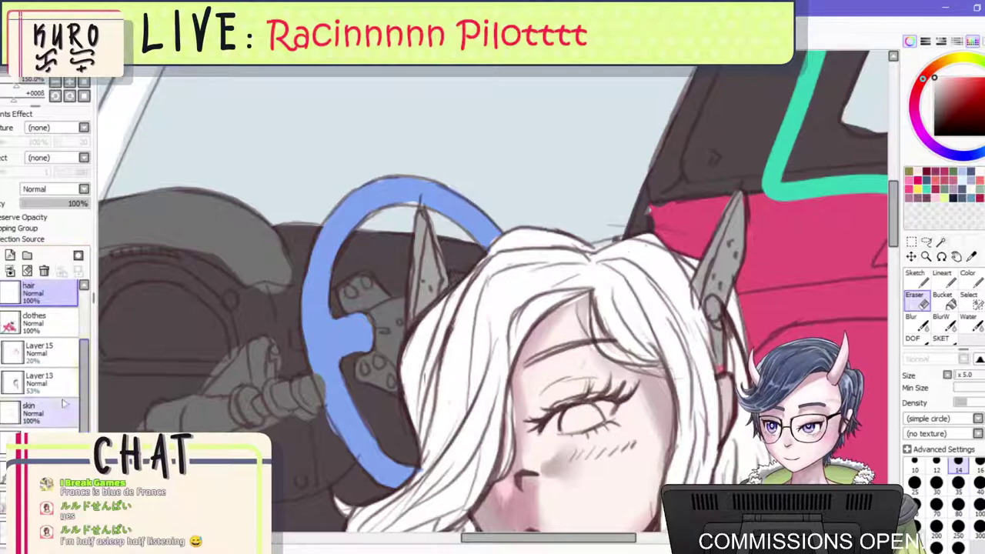
left_click(42, 323)
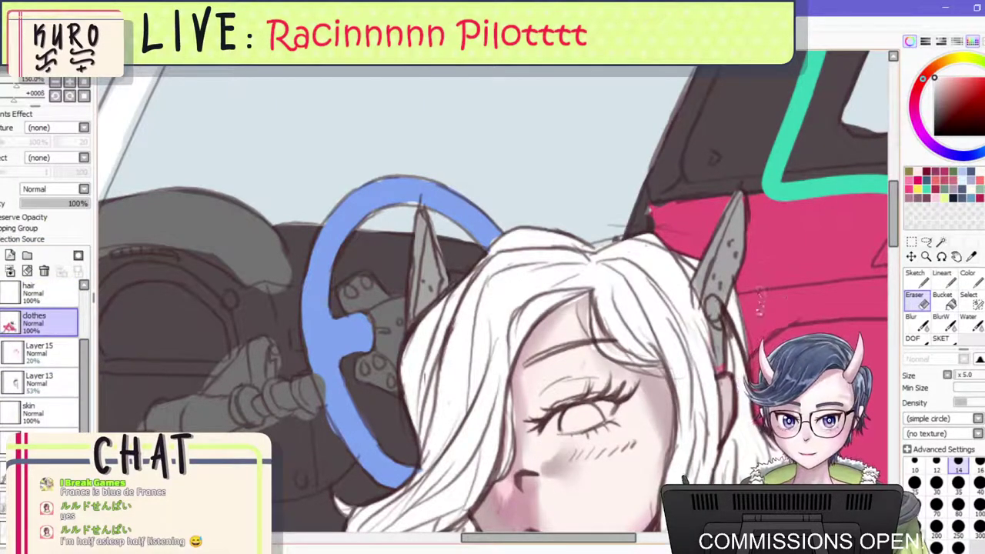
right_click(723, 264)
left_click(970, 279)
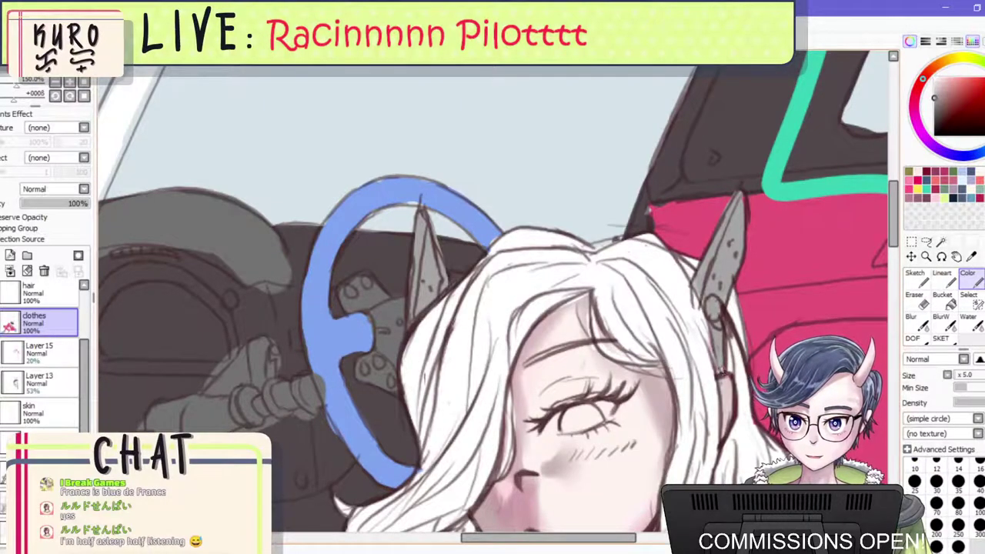
Hide the light-direction arrows drawn on Layer 14.
scroll(721, 304, "down", 6)
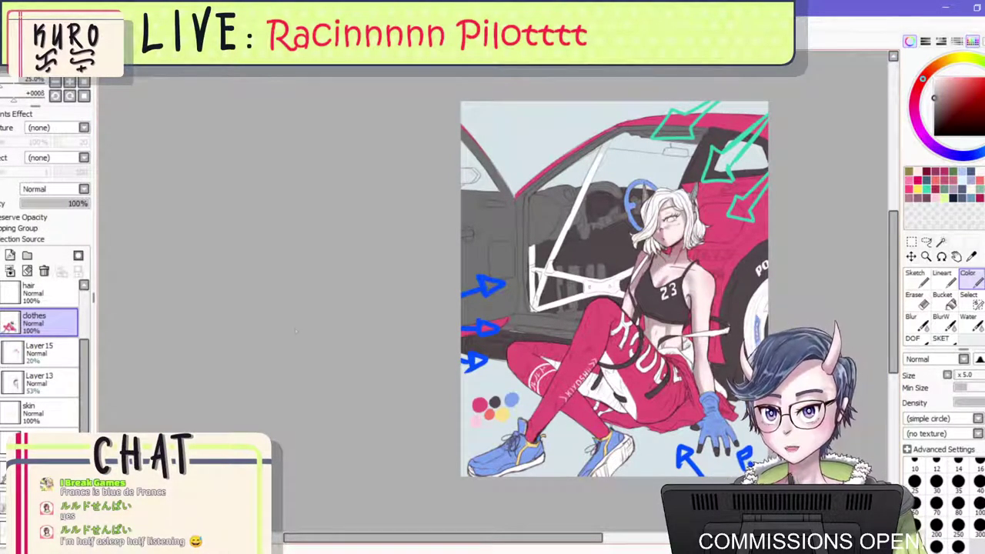
scroll(38, 412, "down", 3)
scroll(39, 423, "up", 2)
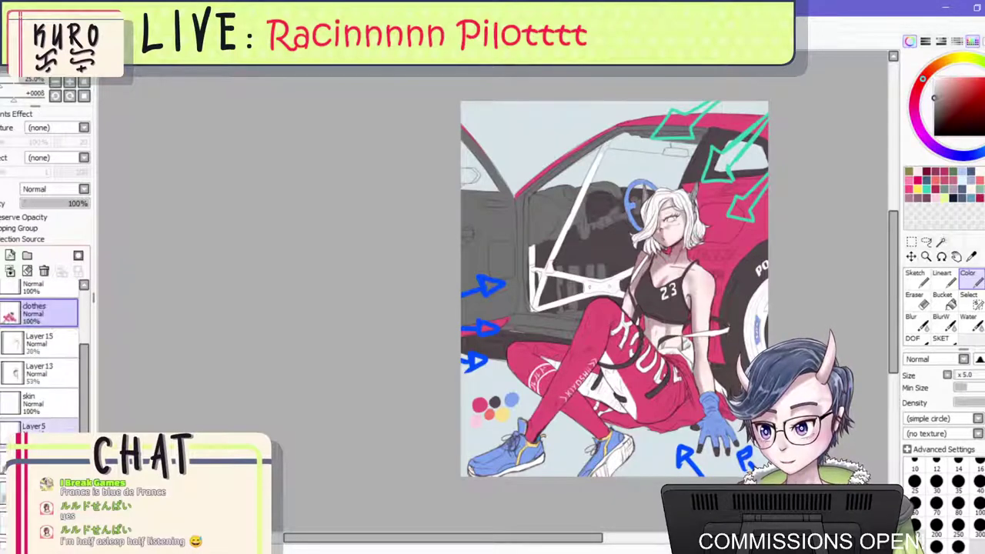
scroll(38, 423, "up", 2)
left_click(2, 326)
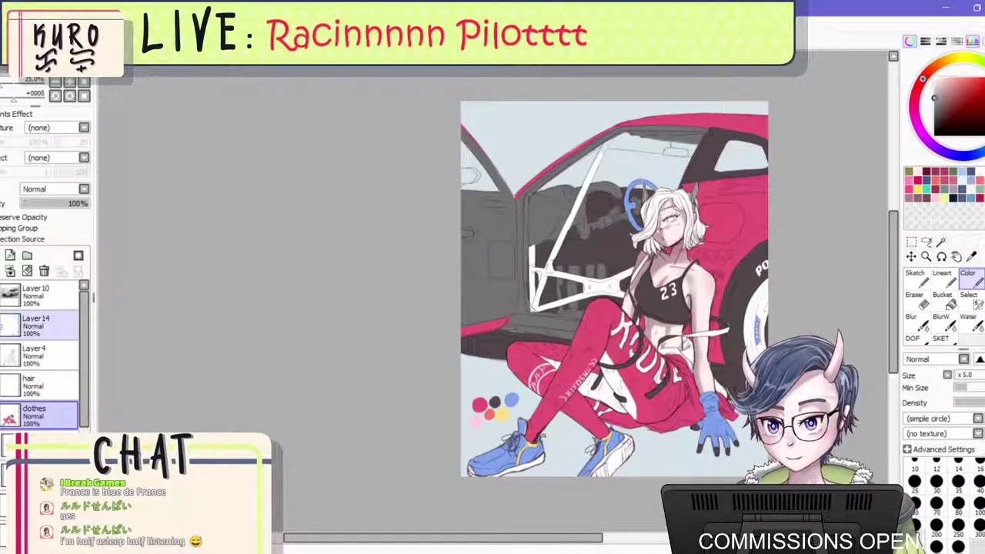
left_click(2, 326)
left_click(22, 326)
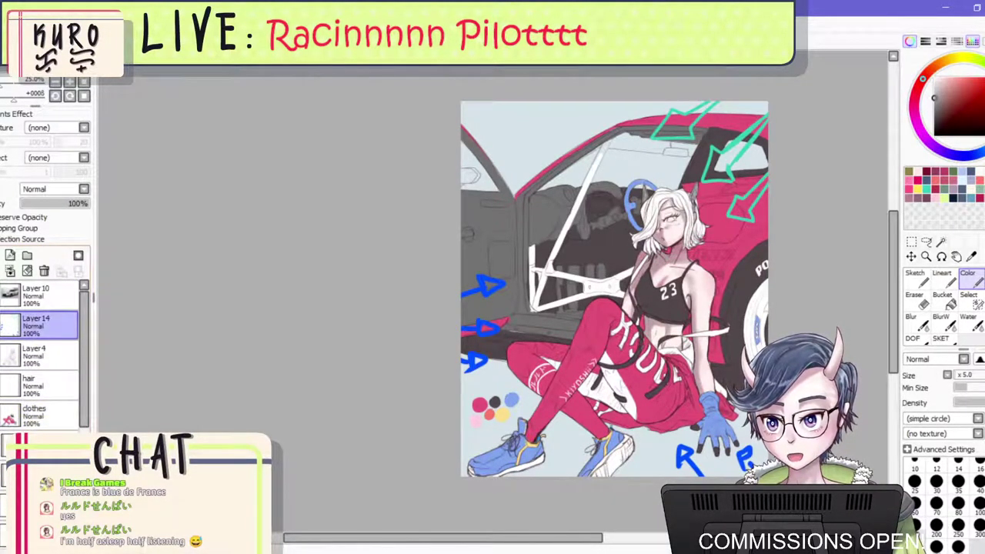
left_click(2, 326)
scroll(609, 310, "down", 1)
Trim the skin shadow along the pilot's upper arm on the 53% opacity shadow layer with a size 25 eraser.
scroll(657, 303, "up", 4)
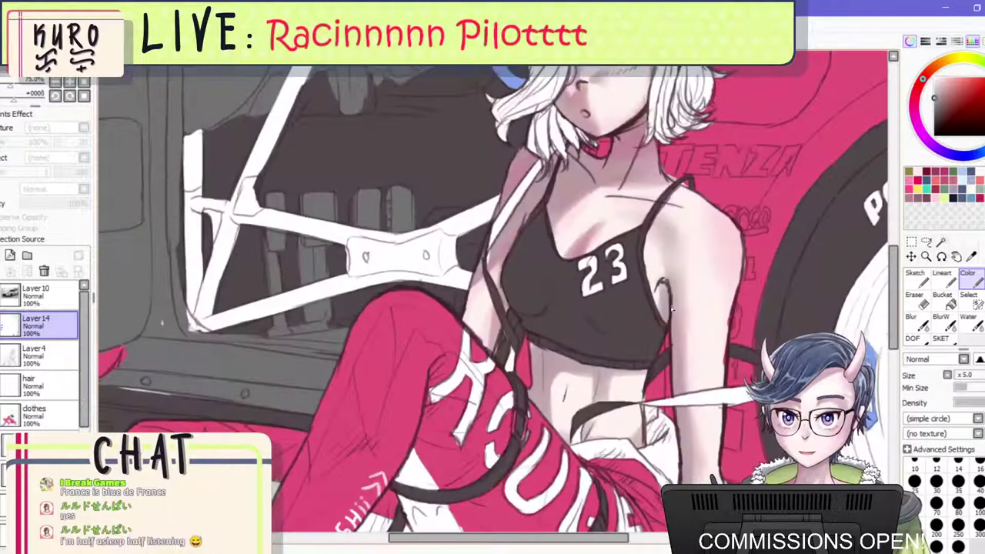
scroll(673, 304, "down", 1)
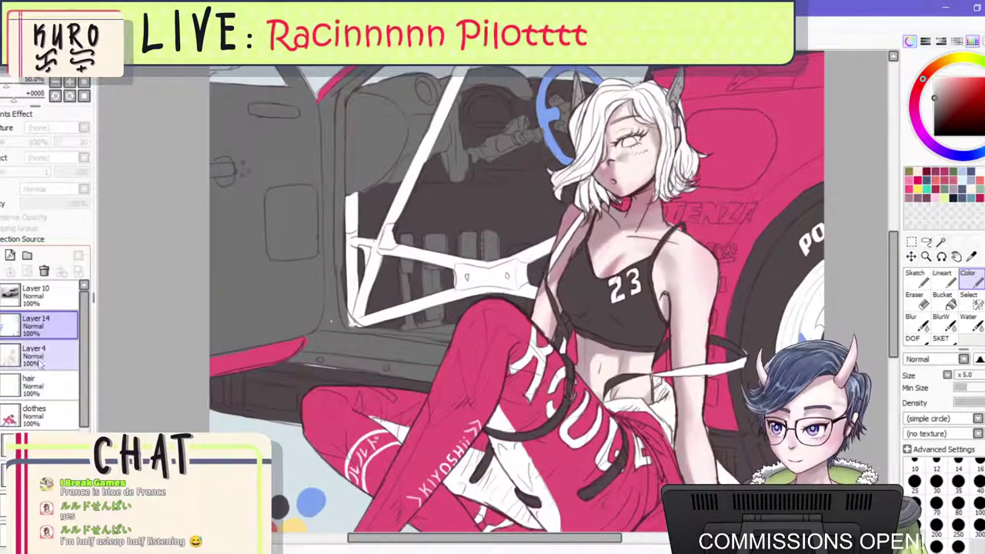
left_click(38, 474)
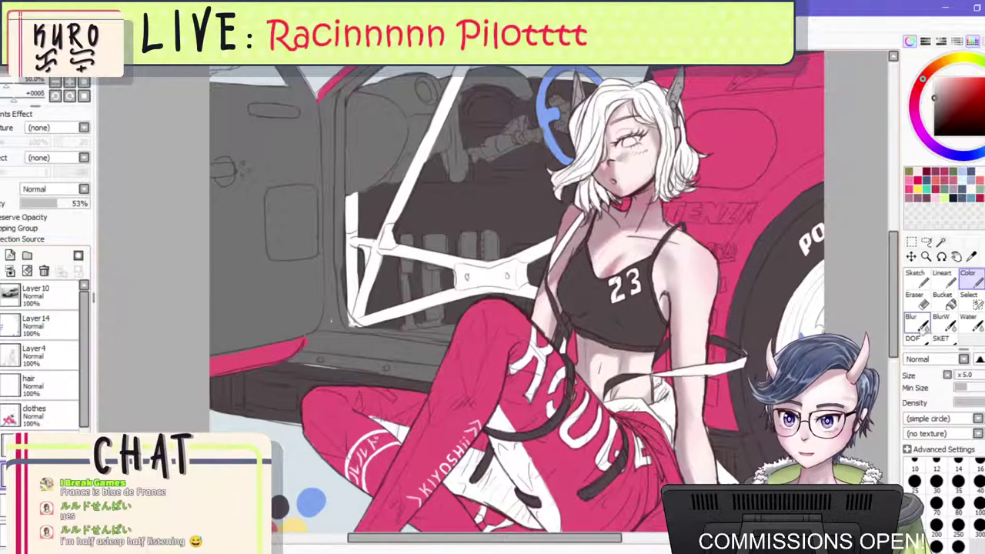
left_click(922, 326)
left_click(920, 302)
scroll(745, 289, "up", 1)
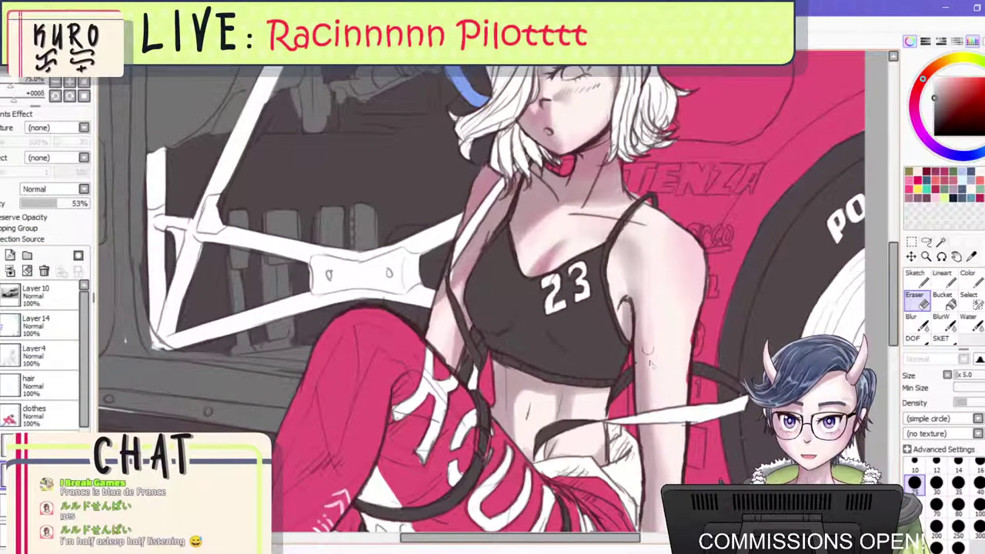
scroll(652, 254, "down", 3)
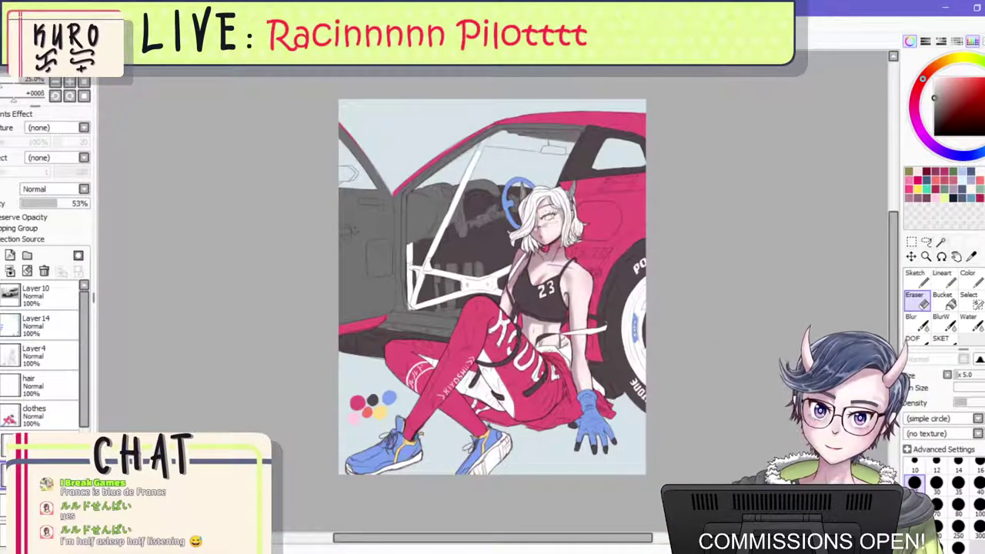
Flip the canvas view horizontally and check the figure's head, torso and arm for errors.
key("h")
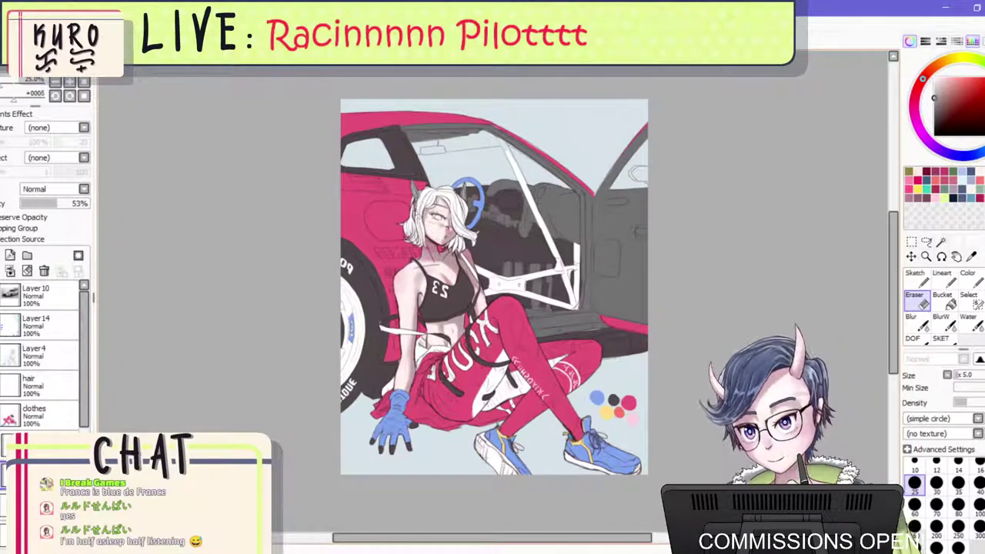
scroll(427, 215, "up", 3)
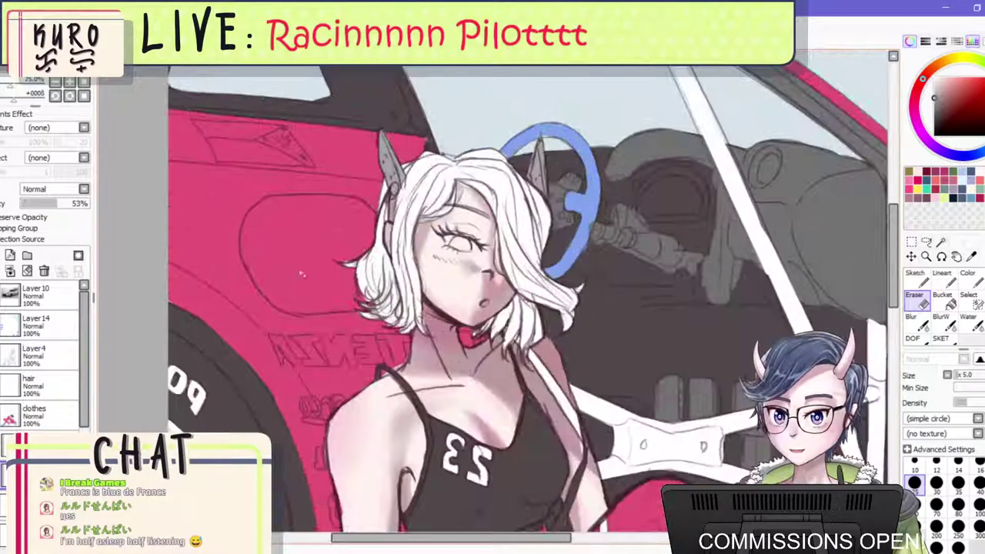
scroll(301, 275, "down", 2)
scroll(283, 410, "up", 2)
scroll(286, 412, "down", 2)
left_click_drag(287, 411, 352, 343)
scroll(353, 343, "up", 3)
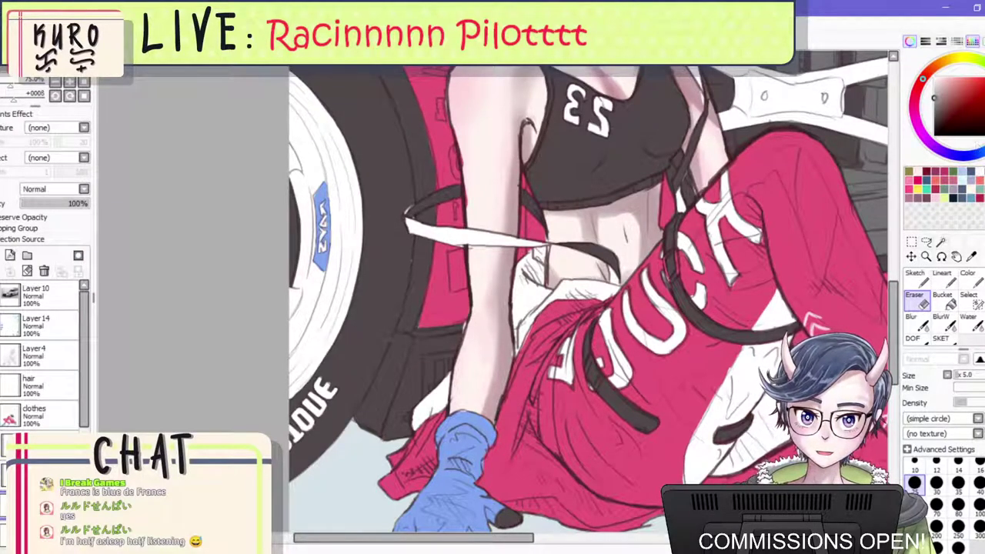
Sample the light skin tone and touch up the supporting arm with the Color brush on the skin layer.
right_click(486, 165)
left_click(969, 280)
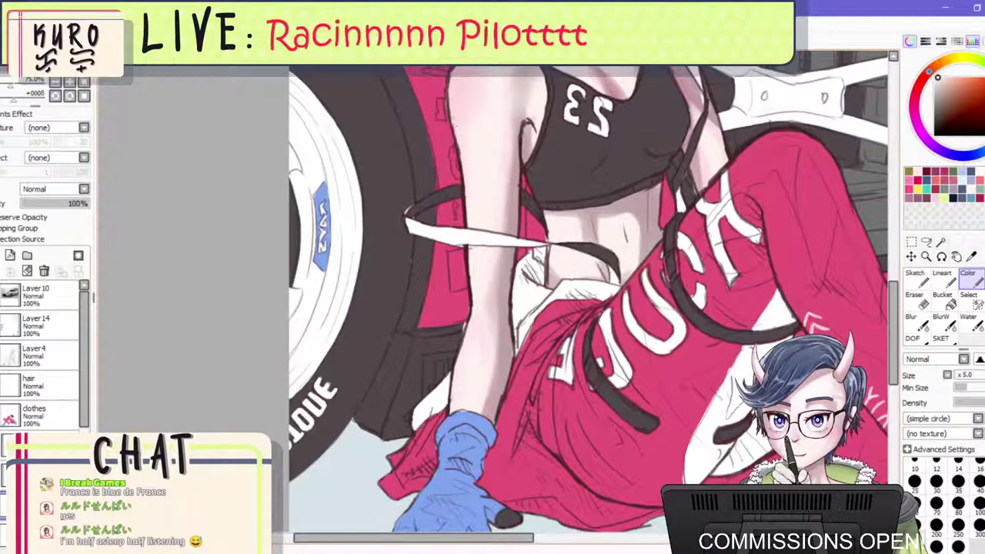
scroll(455, 104, "down", 5)
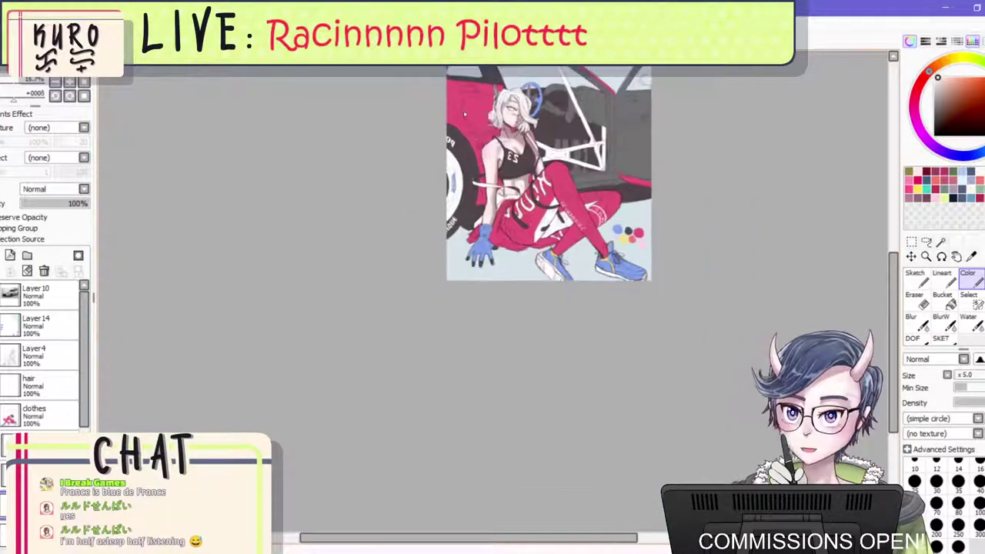
scroll(501, 153, "up", 2)
scroll(500, 154, "up", 1)
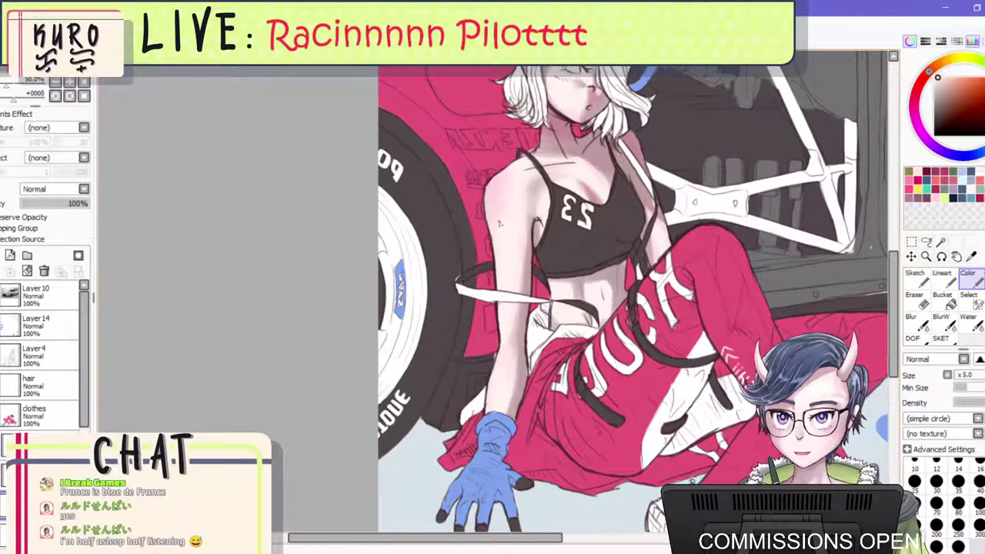
scroll(498, 223, "down", 2)
scroll(499, 223, "up", 4)
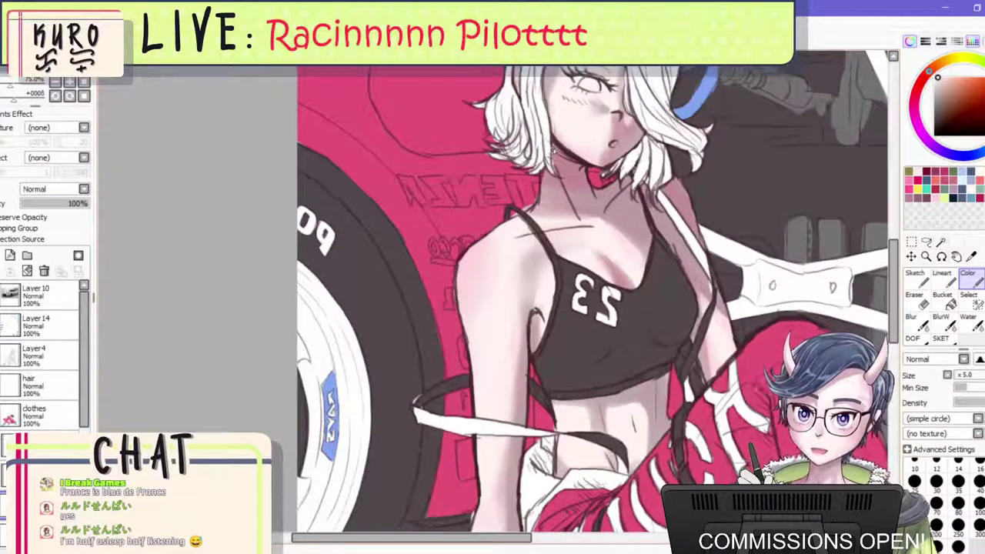
Refine the flat skin colour around the arm and torso on the skin layer with the Color brush at size 10.
left_click(37, 477)
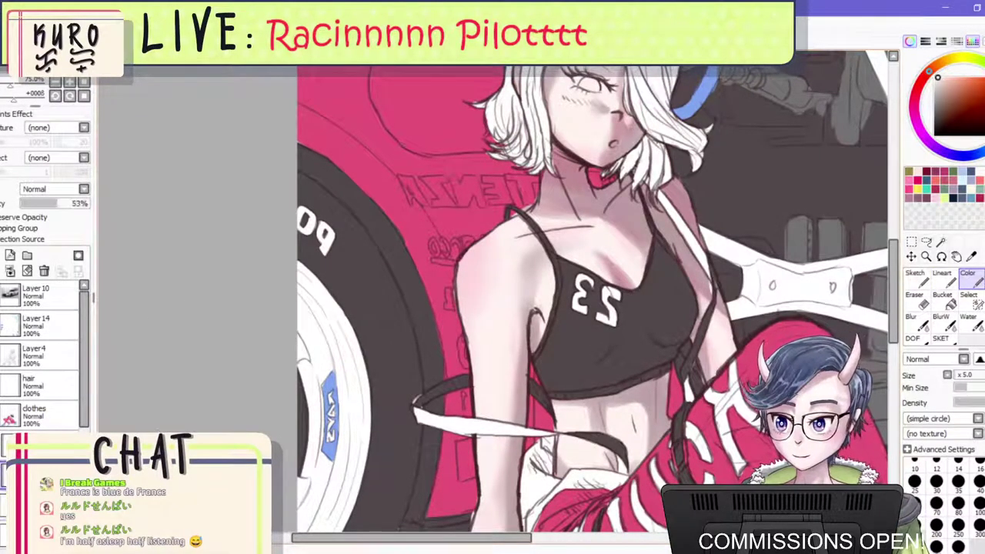
right_click(862, 176)
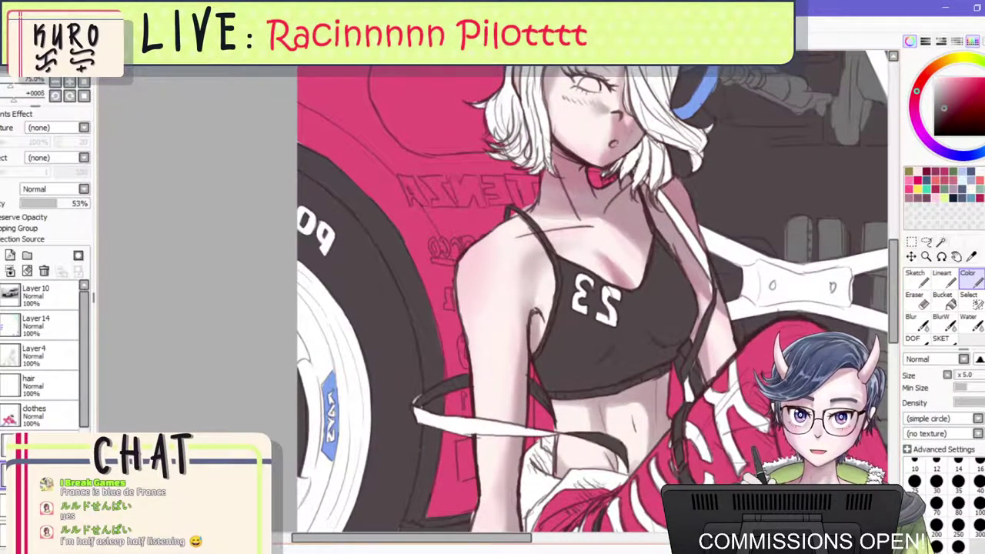
left_click(37, 506)
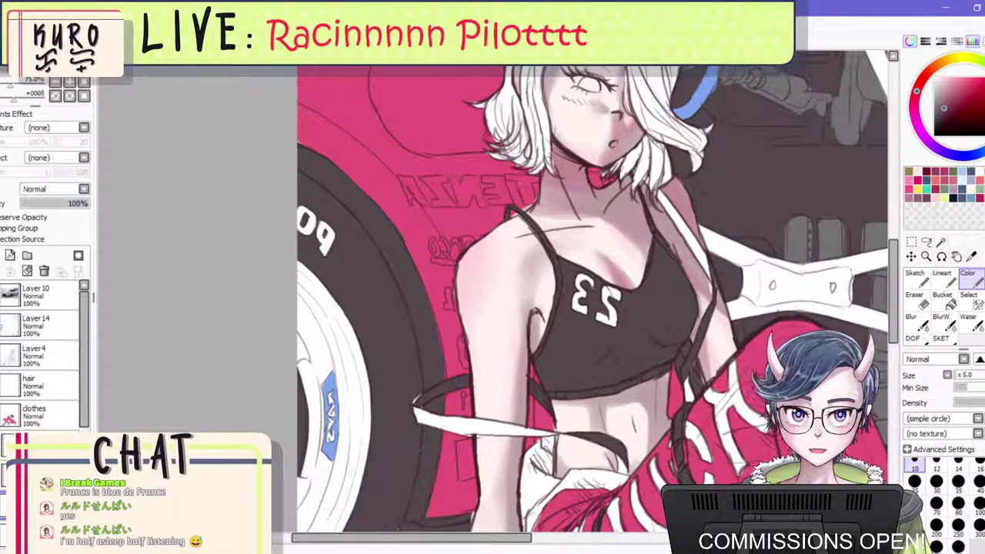
left_click(979, 172)
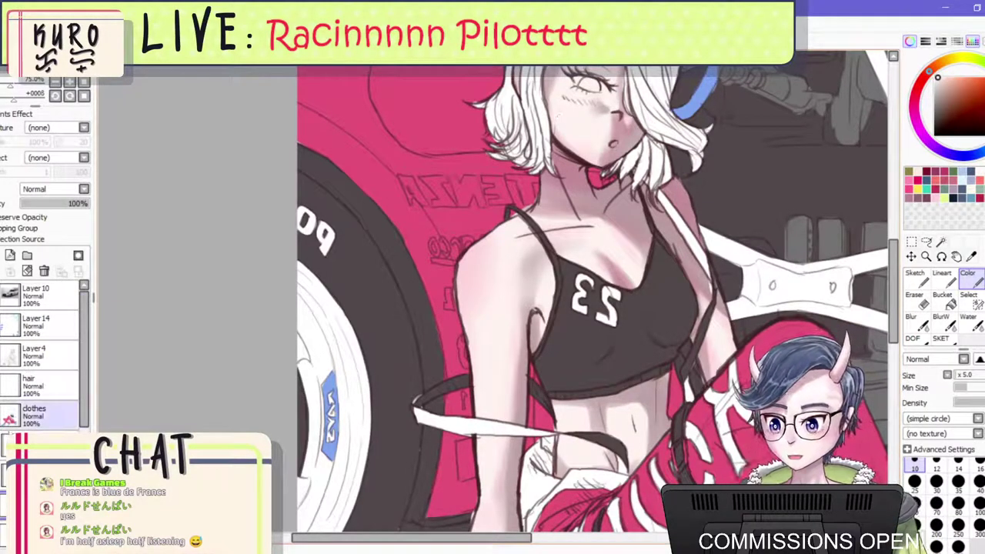
Soften the shadow on the abdomen with the Blur tool on the 53% opacity shadow layer.
left_click_drag(83, 422, 74, 427)
left_click(38, 429)
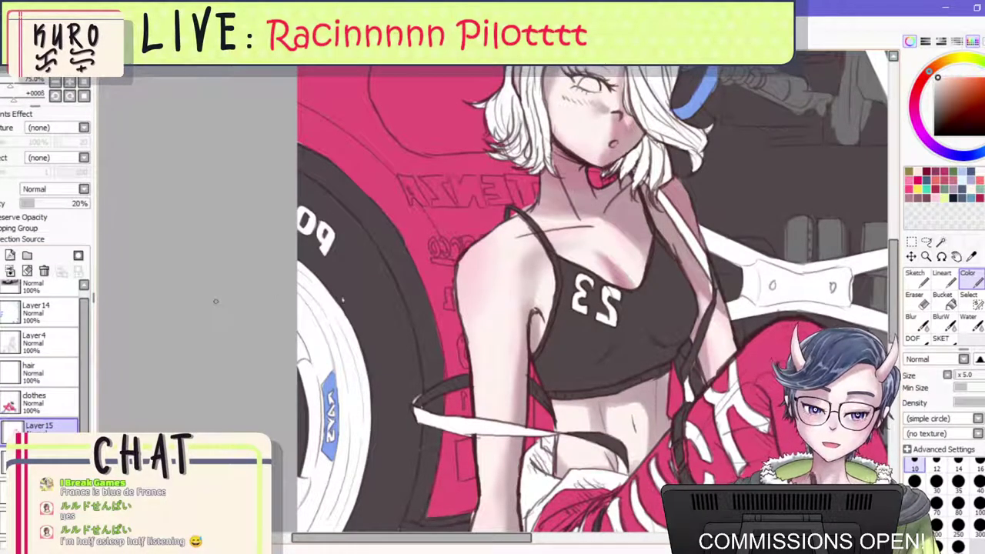
scroll(215, 301, "down", 3)
scroll(216, 300, "down", 3)
scroll(215, 300, "up", 3)
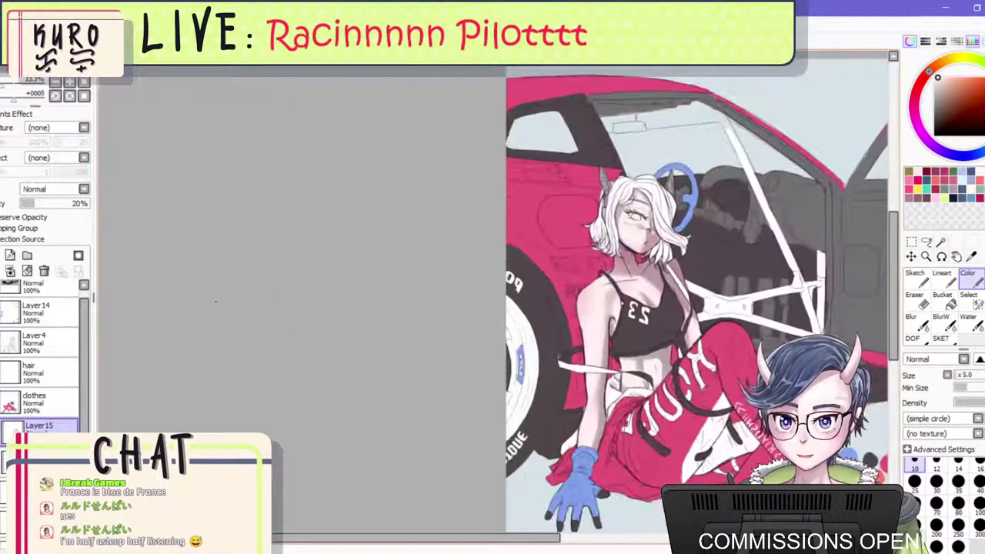
scroll(216, 301, "down", 3)
scroll(216, 301, "up", 3)
scroll(215, 300, "up", 2)
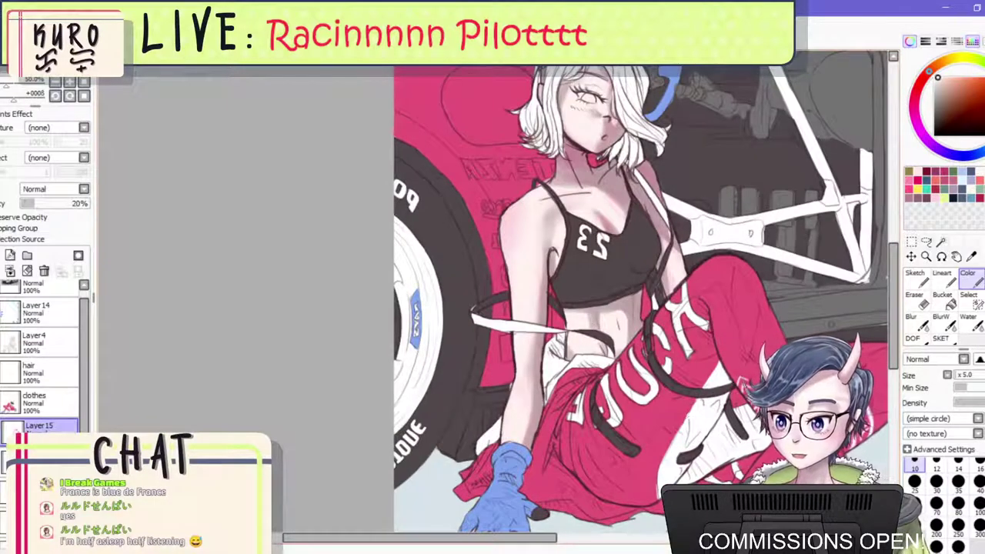
left_click(915, 322)
mouse_move(619, 317)
left_mouse_down()
mouse_move(625, 340)
mouse_move(624, 330)
left_mouse_up()
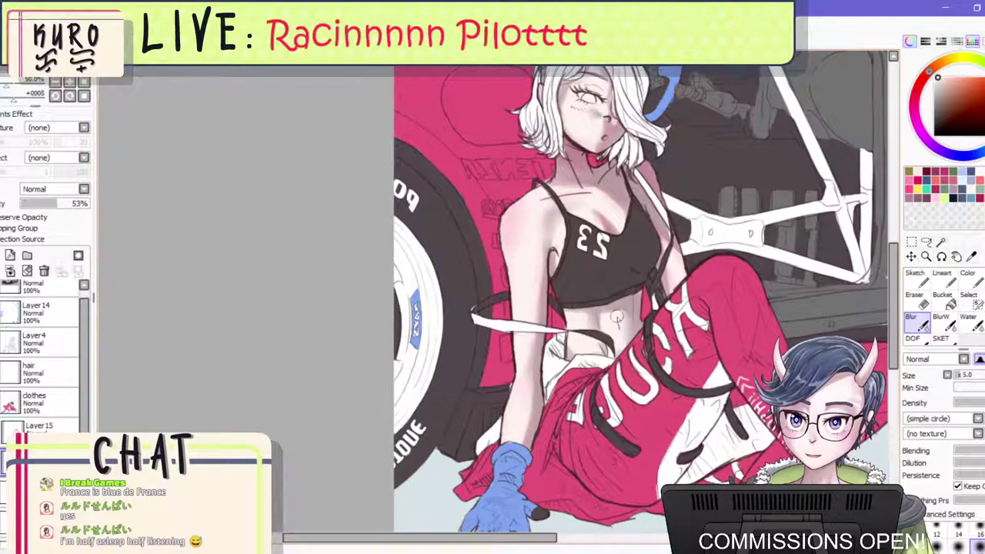
scroll(616, 294, "down", 3)
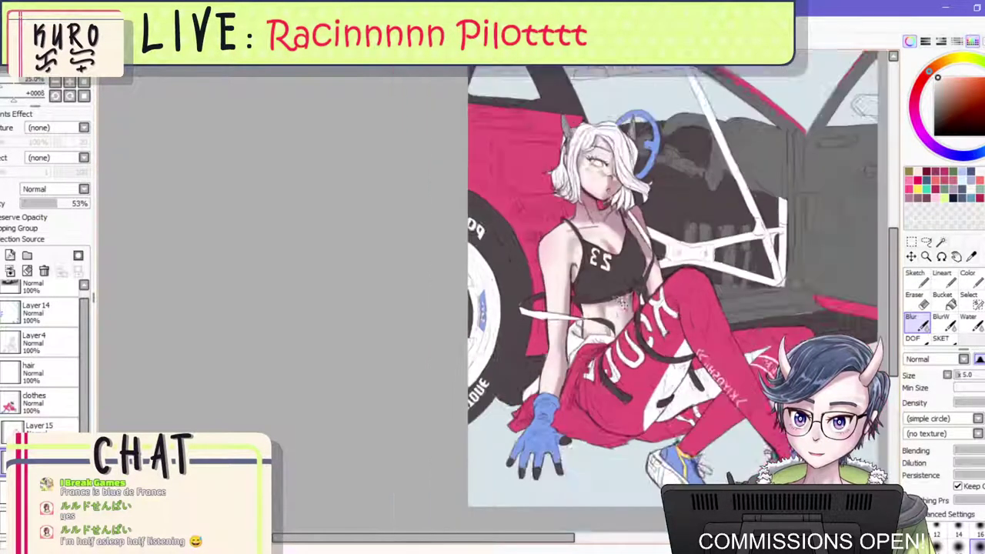
scroll(601, 274, "up", 3)
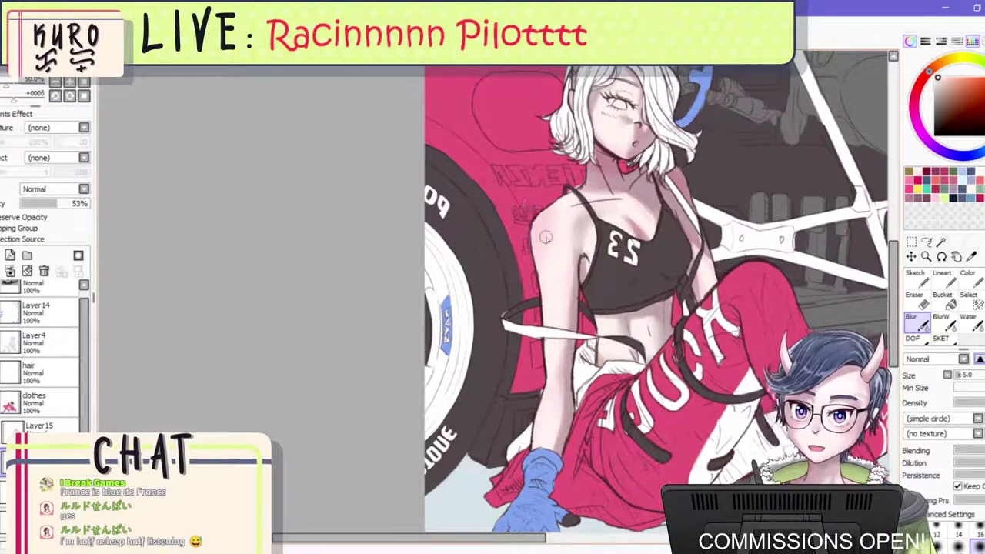
Erase parts of the reddish skin tint around the face, neck and shoulder on Layer 15 with a size 25 eraser.
left_click(38, 426)
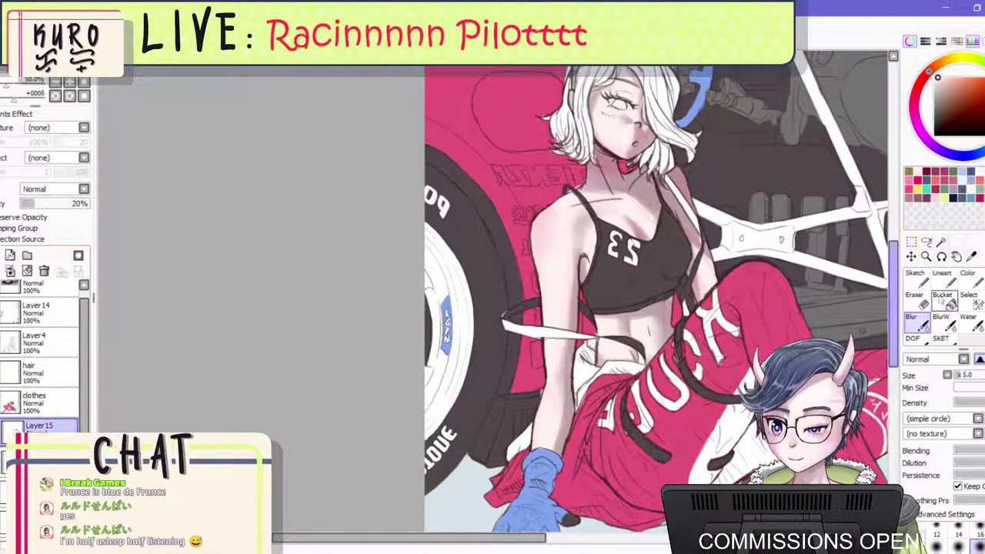
left_click(914, 296)
mouse_move(619, 144)
left_mouse_down()
mouse_move(606, 144)
mouse_move(629, 148)
mouse_move(616, 136)
left_mouse_up()
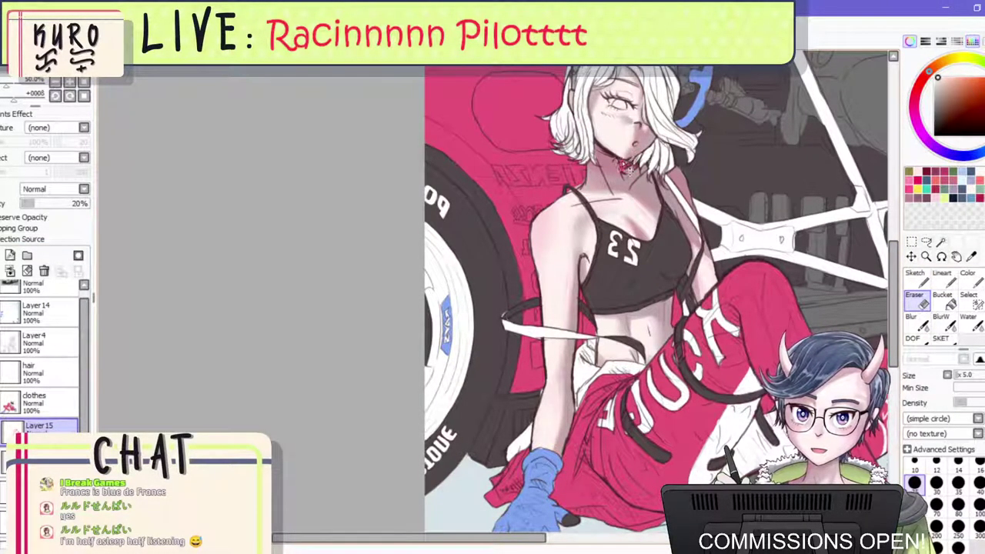
scroll(620, 164, "up", 1)
scroll(613, 118, "down", 2)
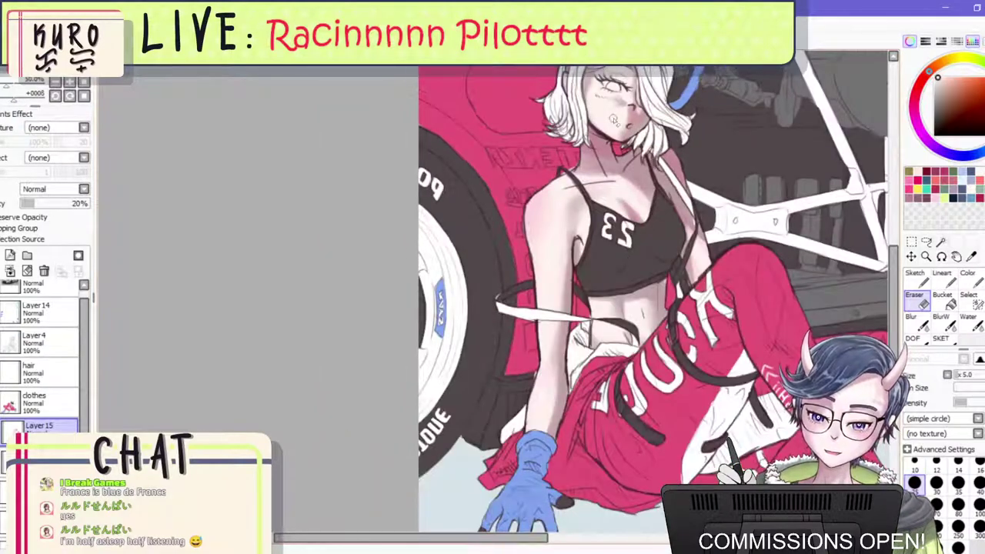
scroll(615, 119, "up", 1)
scroll(616, 121, "down", 1)
scroll(614, 121, "down", 2)
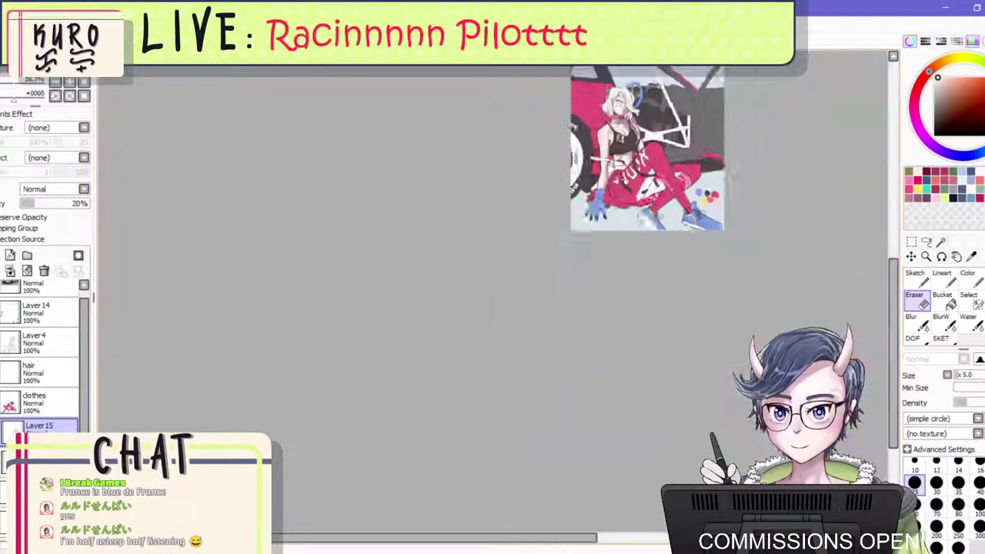
scroll(608, 127, "up", 2)
scroll(592, 142, "up", 1)
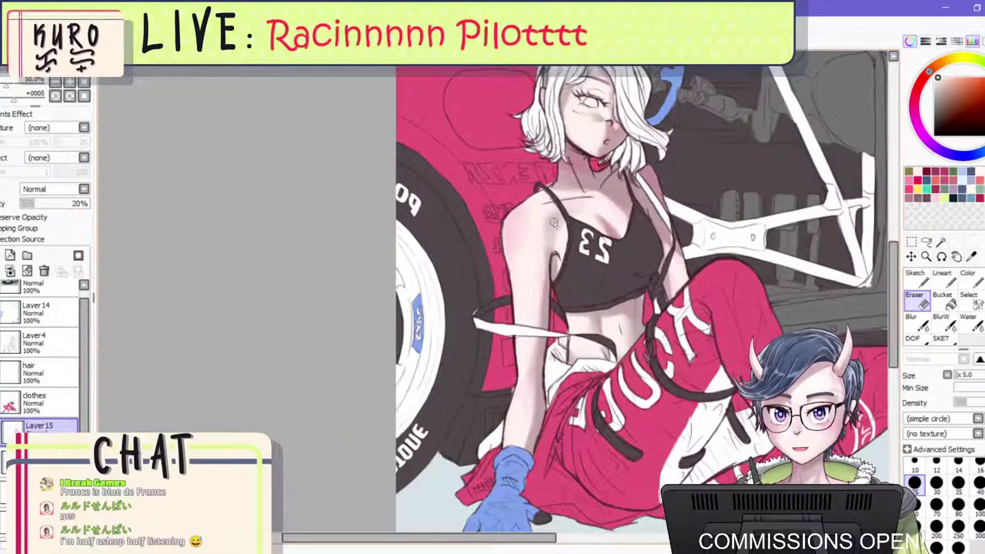
Add a new layer above the reddish skin tint layer and draw a sweat drop on the shoulder with the SKET brush.
left_click(2, 256)
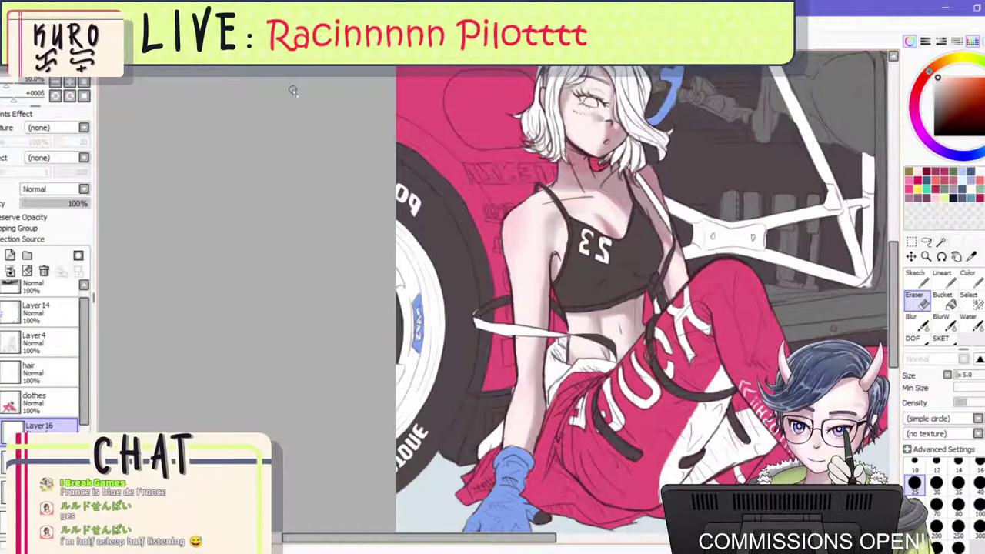
scroll(563, 157, "up", 1)
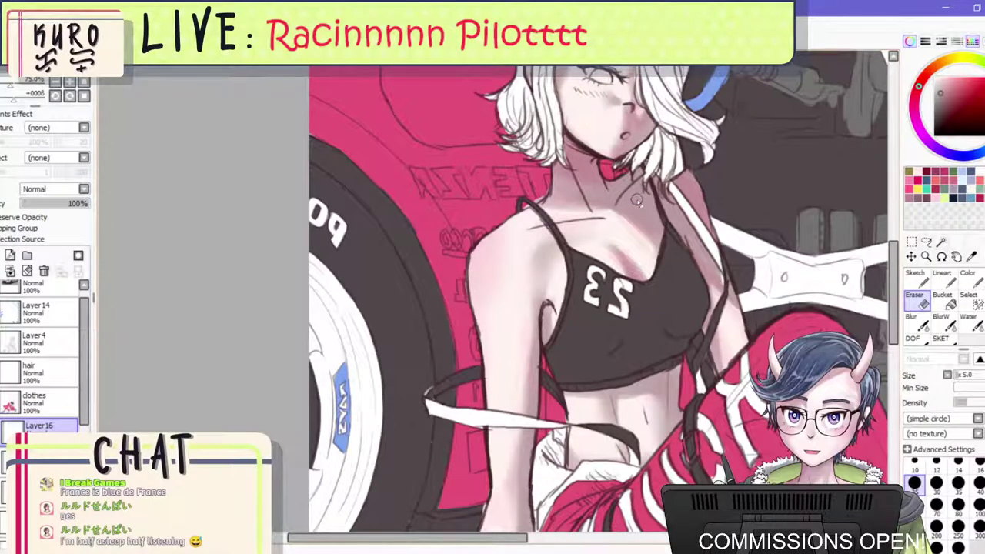
scroll(640, 192, "up", 1)
left_click(940, 339)
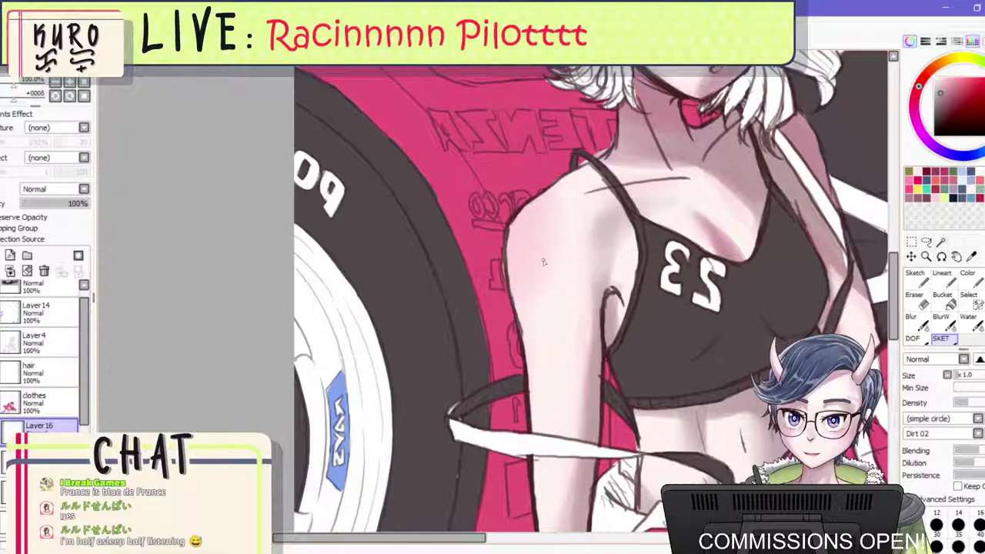
scroll(534, 264, "up", 2)
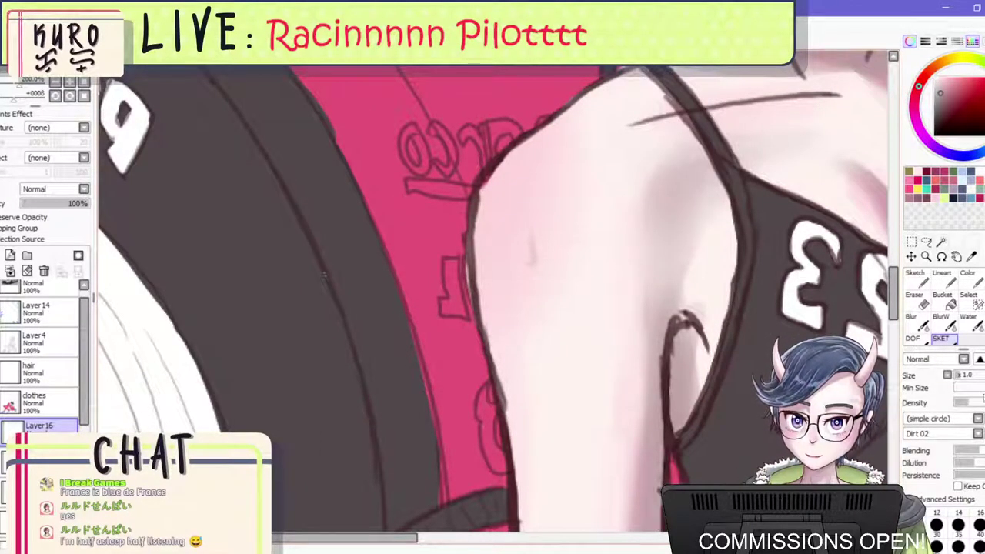
mouse_move(529, 239)
left_mouse_down()
mouse_move(521, 274)
mouse_move(533, 257)
mouse_move(531, 222)
left_mouse_up()
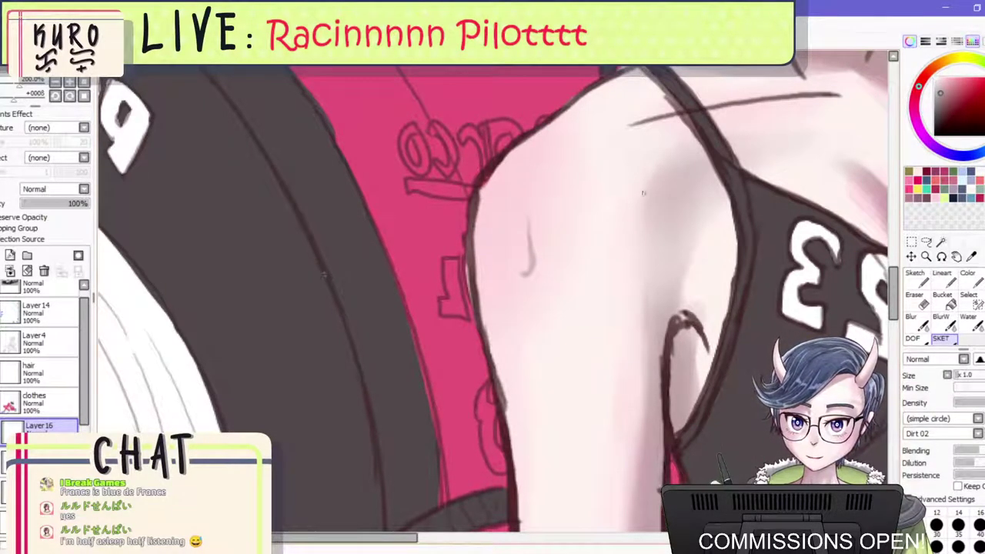
Draw several small sweat drops across the upper chest below the collarbone with the SKET brush.
scroll(657, 205, "down", 2)
left_click_drag(657, 206, 650, 247)
scroll(745, 222, "up", 2)
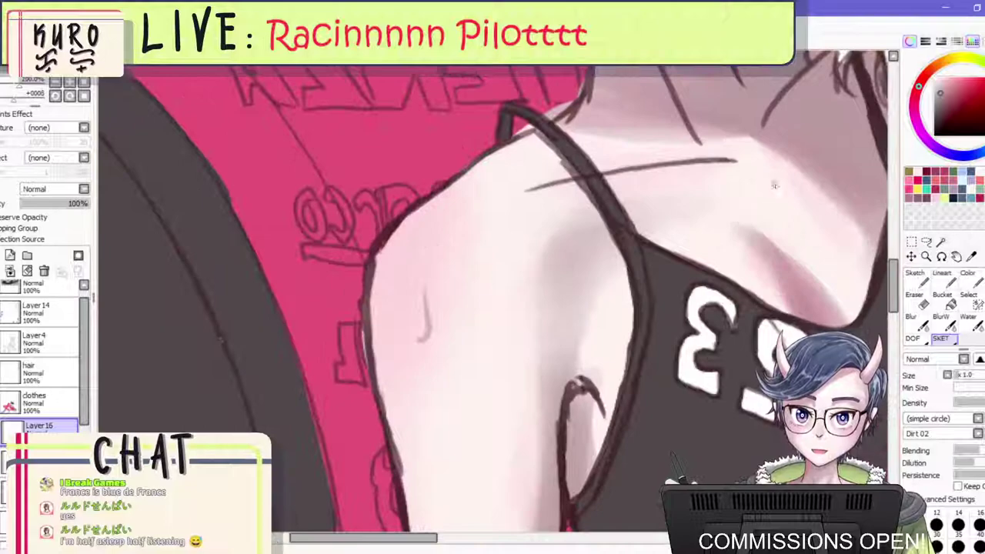
left_click_drag(784, 214, 774, 168)
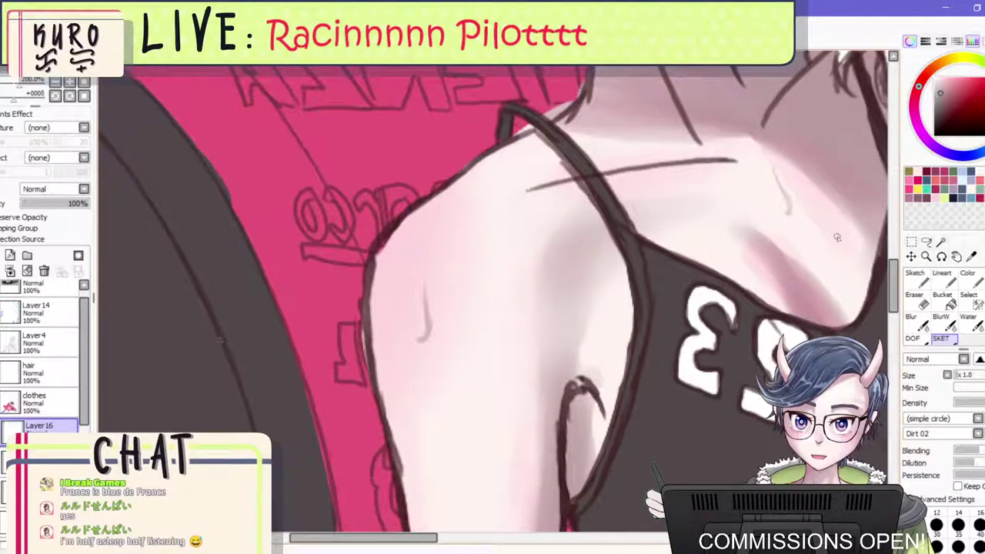
left_click_drag(837, 238, 829, 225)
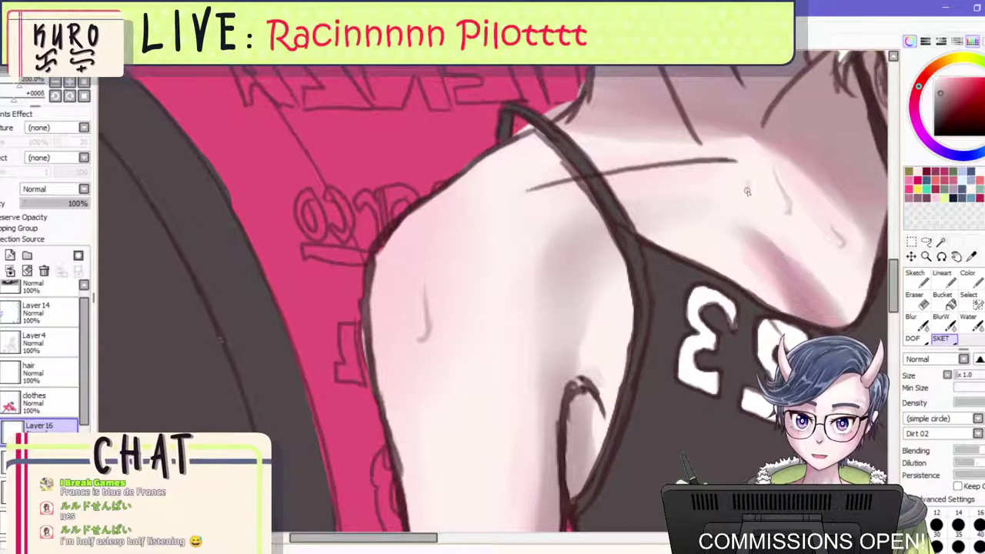
left_click_drag(746, 191, 739, 159)
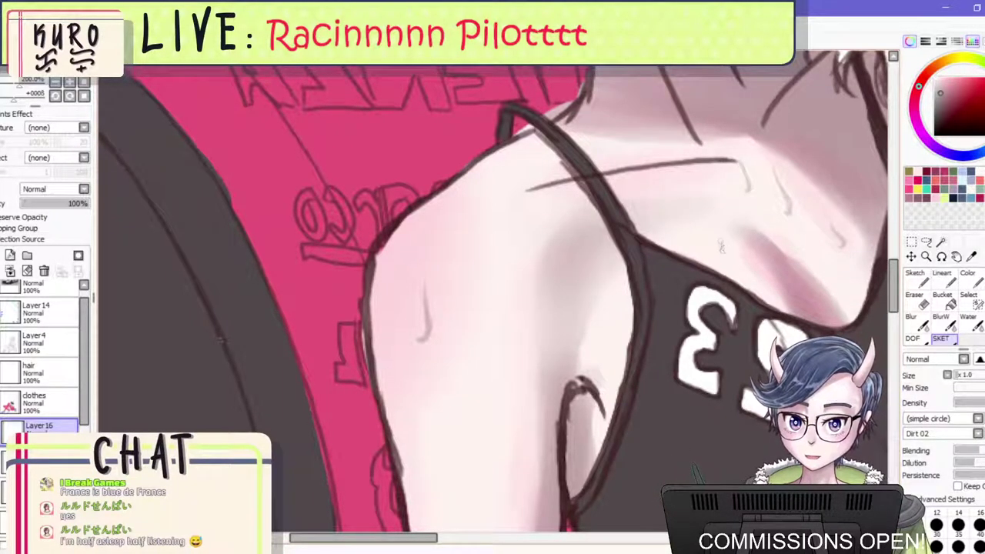
Draw a sweat drop running down the cheek beside the hair, undoing the stroke that does not fit.
scroll(696, 260, "down", 3)
left_click_drag(716, 125, 709, 173)
scroll(674, 126, "up", 1)
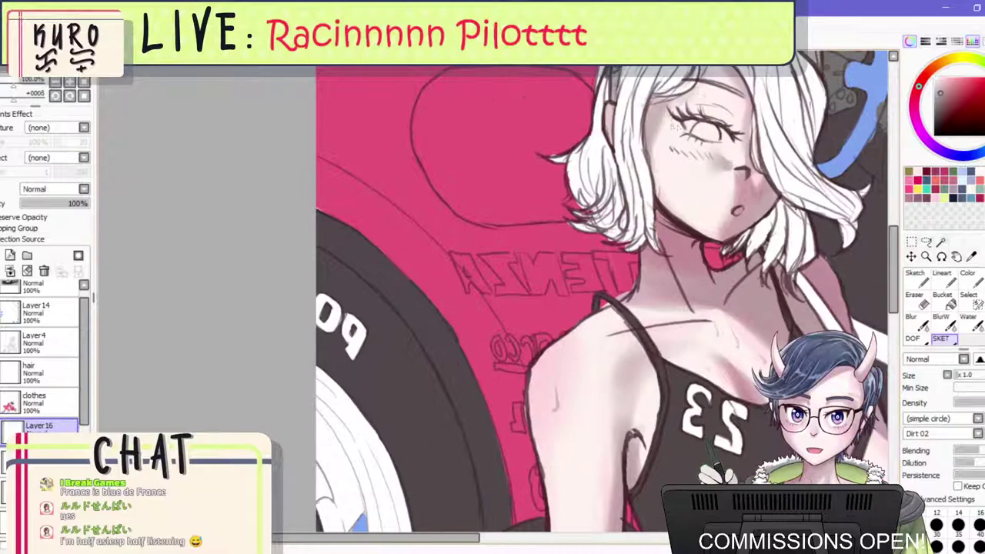
left_click_drag(674, 130, 674, 195)
key("ctrl+z")
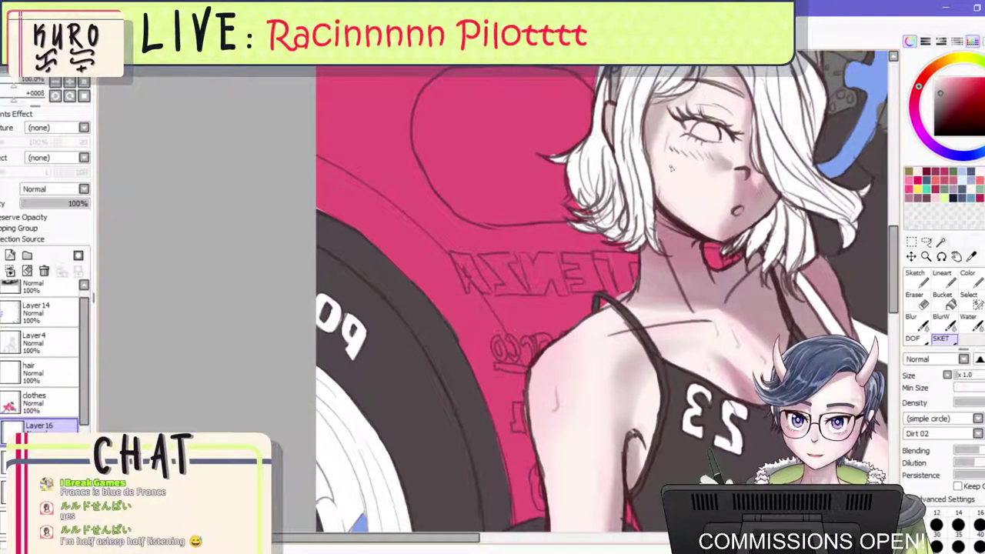
scroll(673, 173, "up", 2)
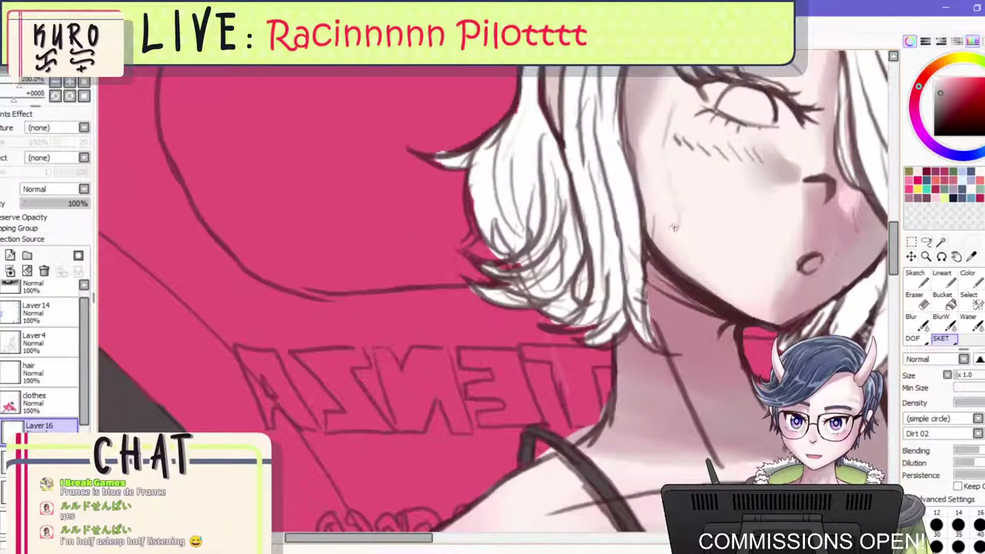
scroll(669, 158, "down", 2)
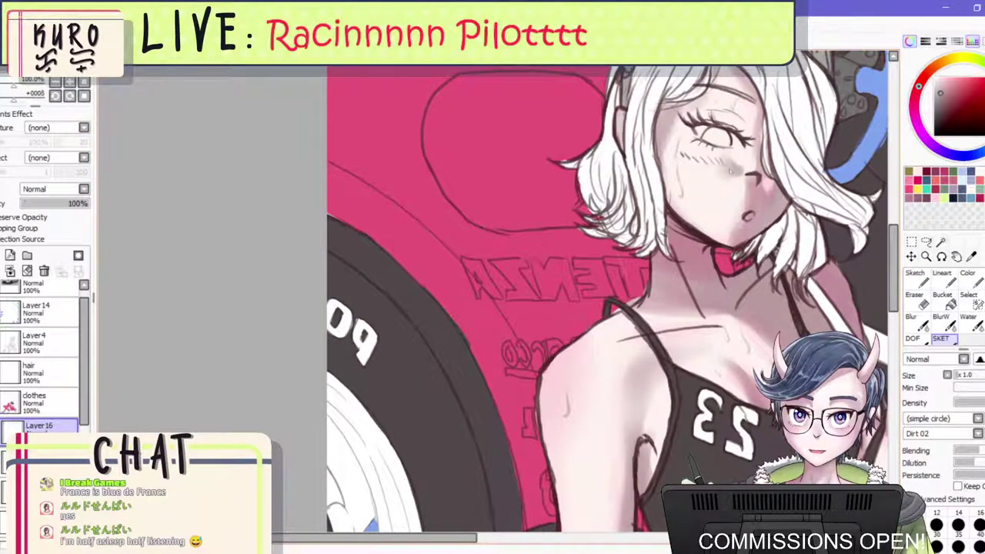
Draw two sweat drops down the supporting arm between the shoulder and the white strap.
scroll(680, 168, "down", 2)
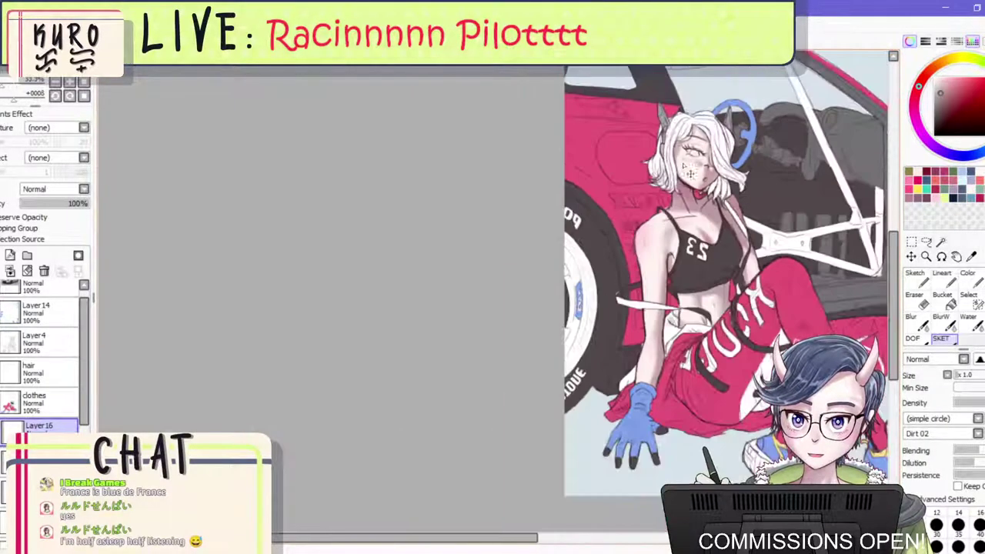
scroll(634, 304, "up", 2)
scroll(600, 246, "up", 2)
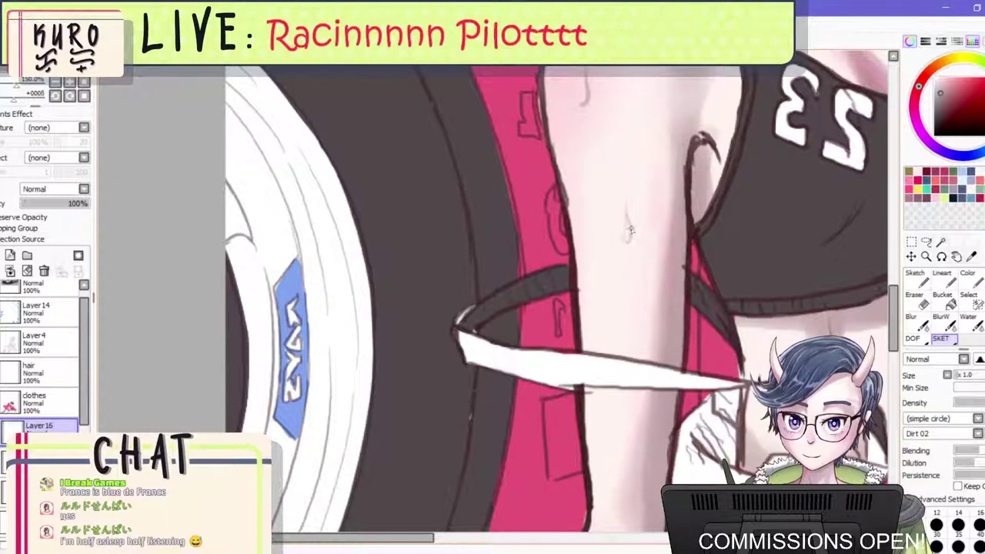
scroll(627, 235, "down", 1)
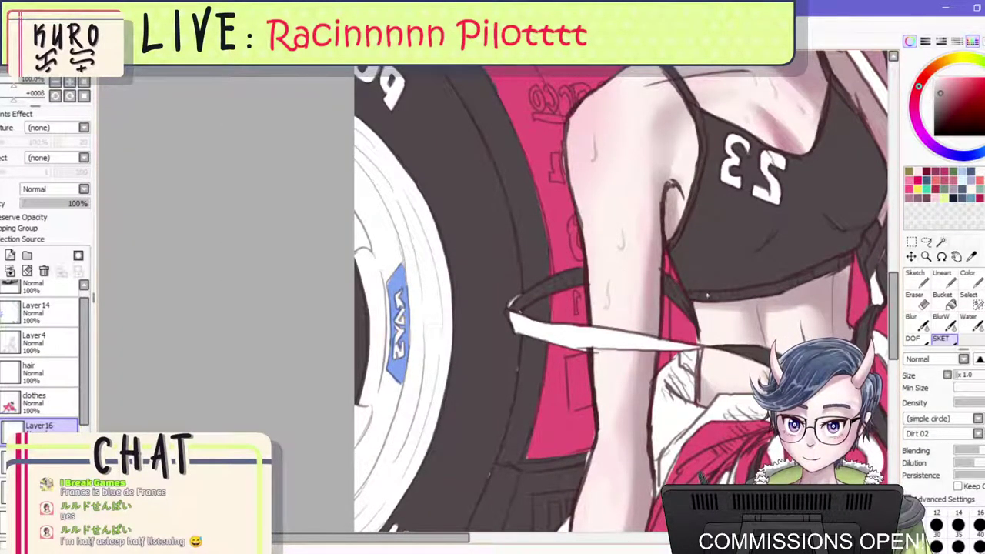
Draw sweat drops on the bare abdomen above and below the dark waist strap.
scroll(707, 294, "down", 2)
scroll(661, 297, "up", 2)
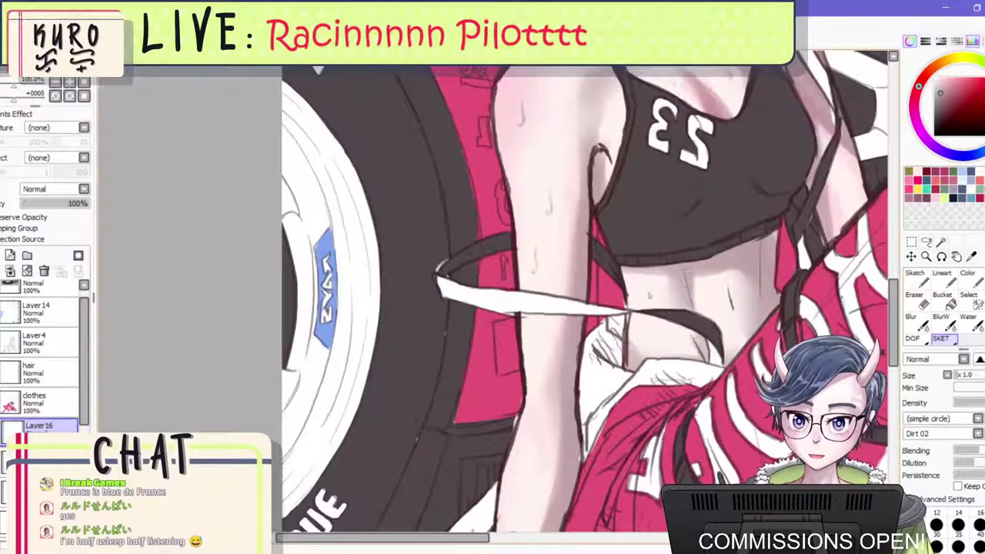
scroll(664, 275, "up", 1)
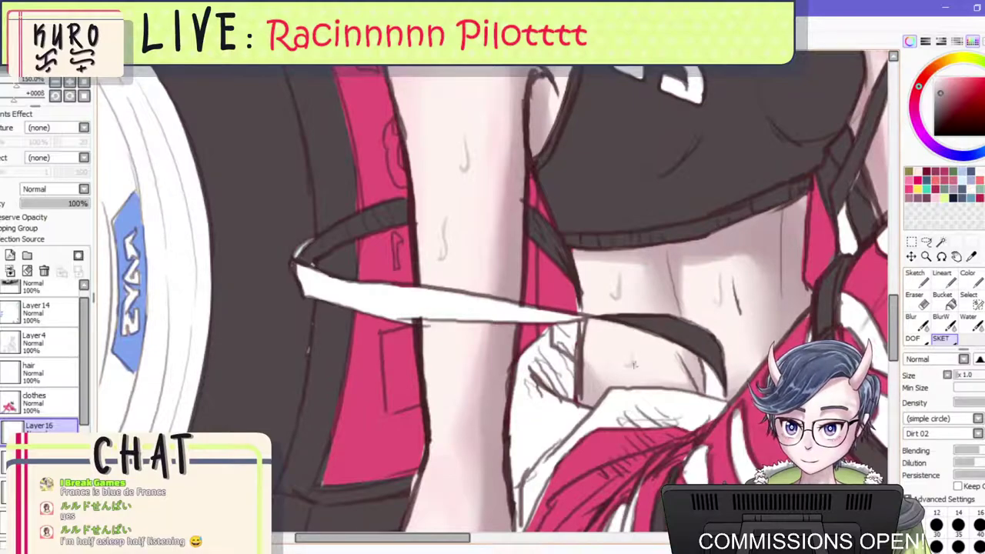
scroll(634, 364, "down", 2)
scroll(553, 363, "up", 1)
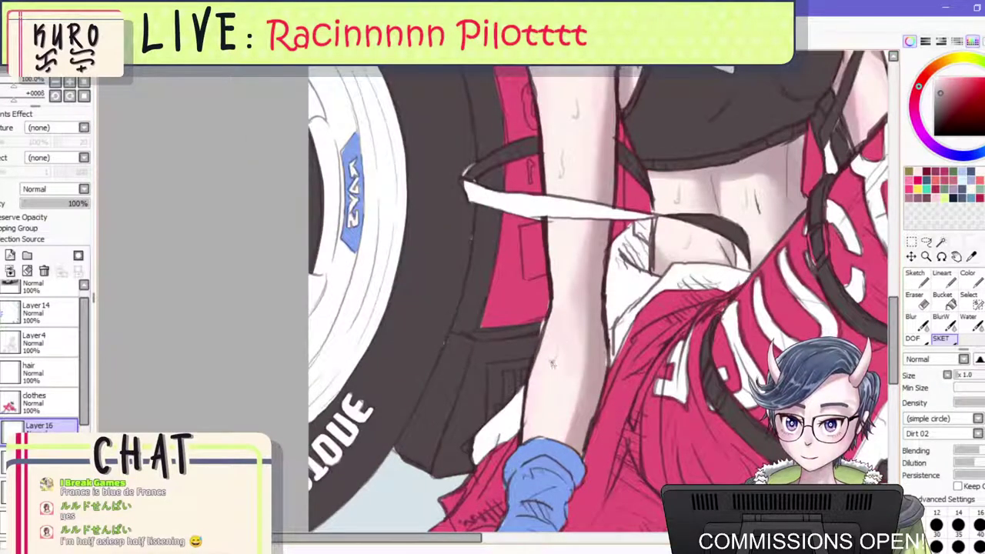
Check the forearm and draw a further sweat drop beside the armpit next to the top's strap.
scroll(561, 390, "down", 2)
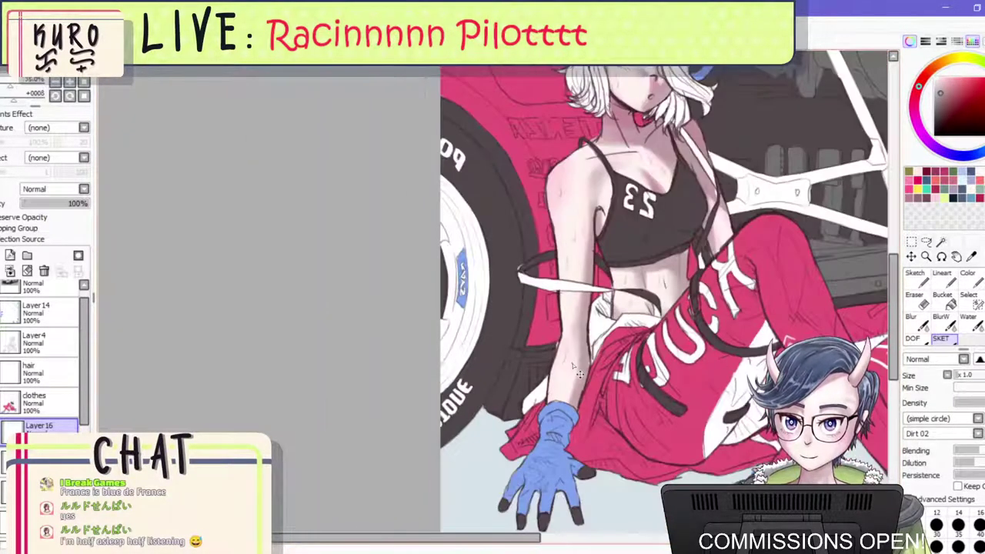
scroll(538, 259, "up", 2)
scroll(538, 259, "up", 1)
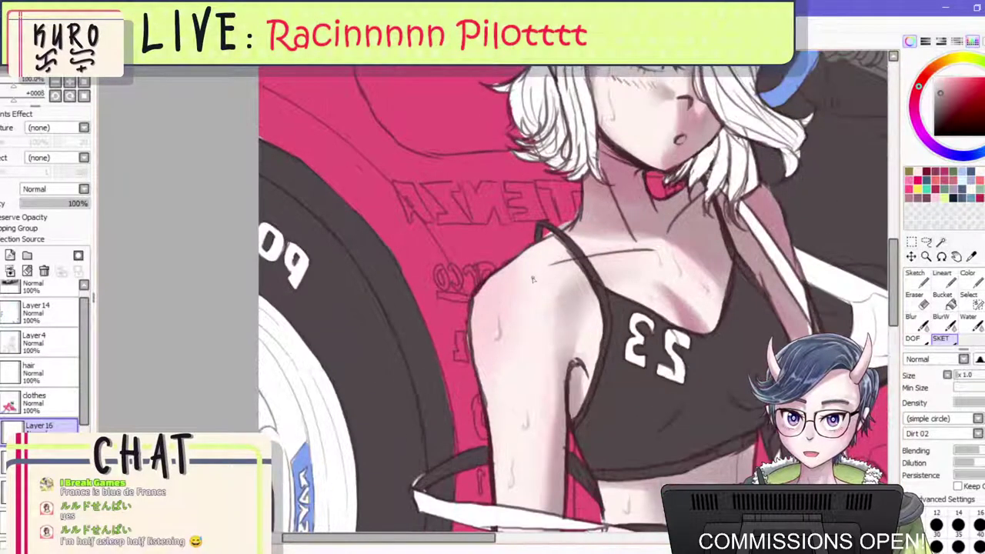
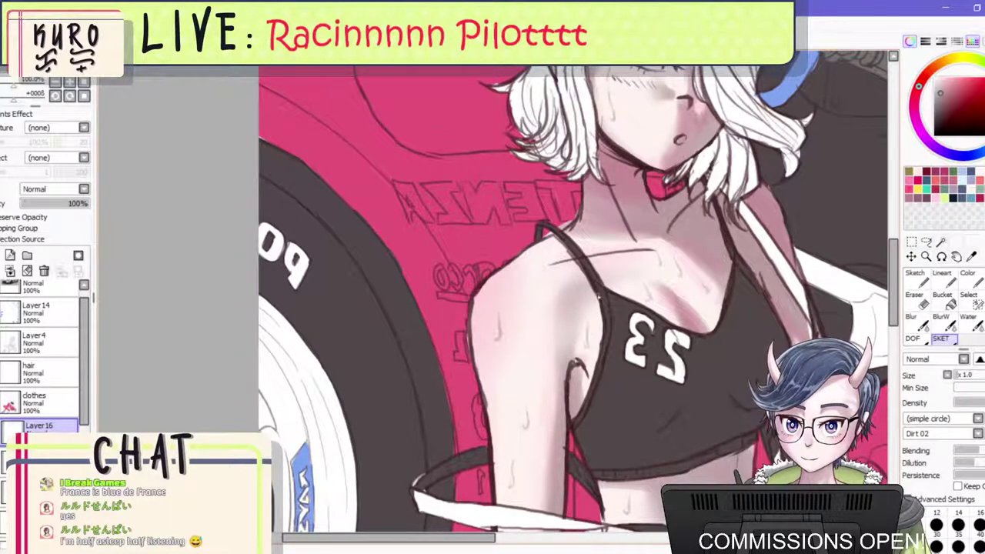
Choose white with the Color brush and add highlights to the sweat drop on the cheek.
scroll(607, 270, "down", 3)
scroll(648, 223, "up", 3)
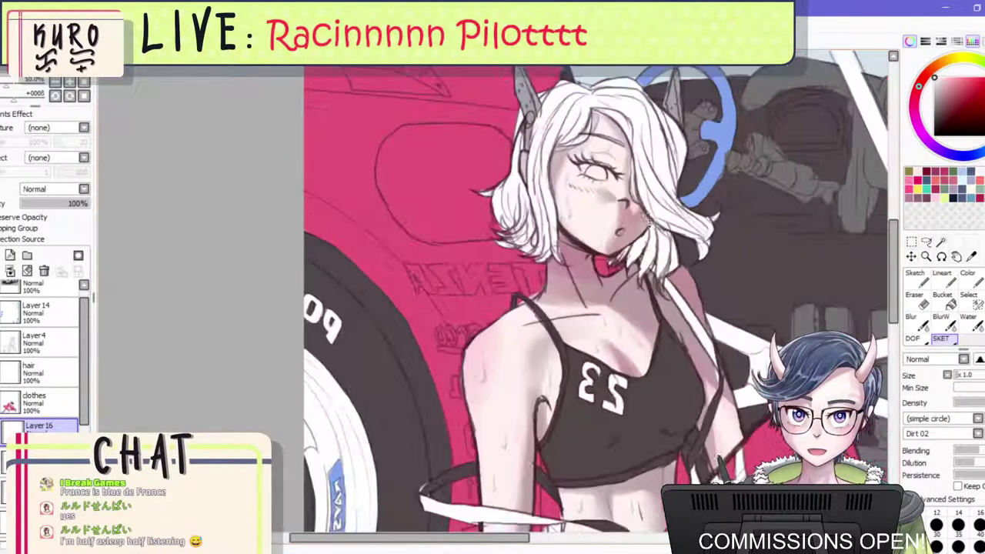
scroll(648, 223, "up", 3)
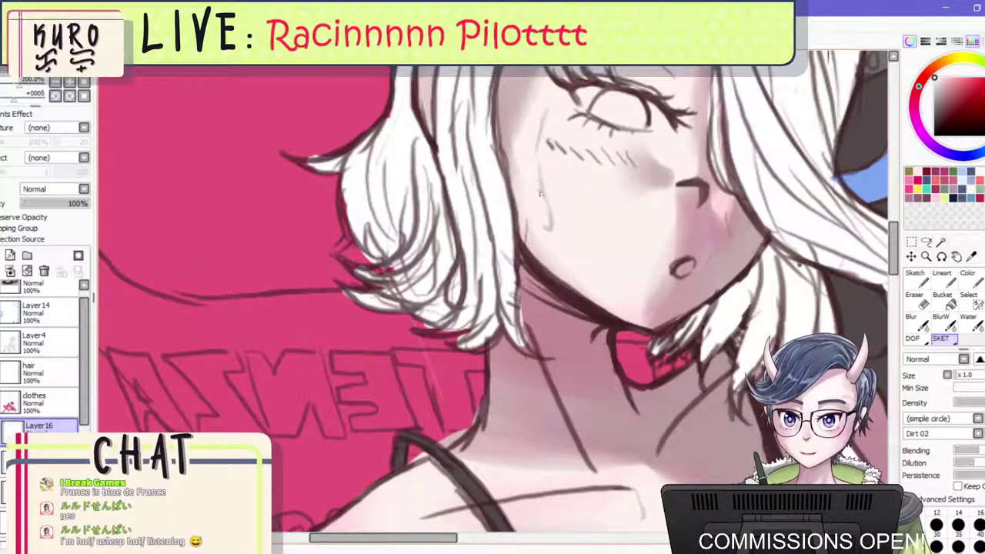
scroll(553, 192, "down", 4)
scroll(581, 165, "up", 1)
left_click(969, 278)
scroll(652, 230, "up", 2)
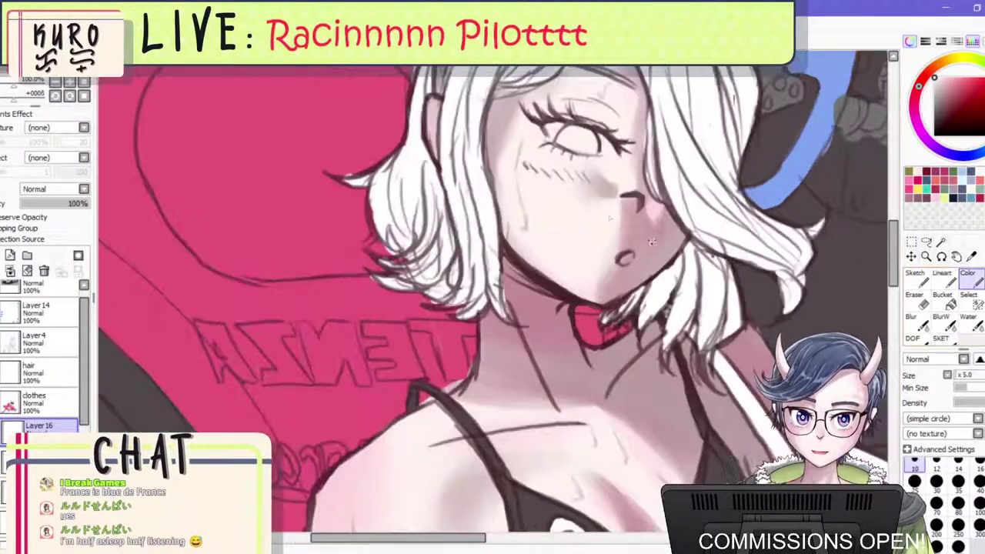
scroll(650, 242, "up", 2)
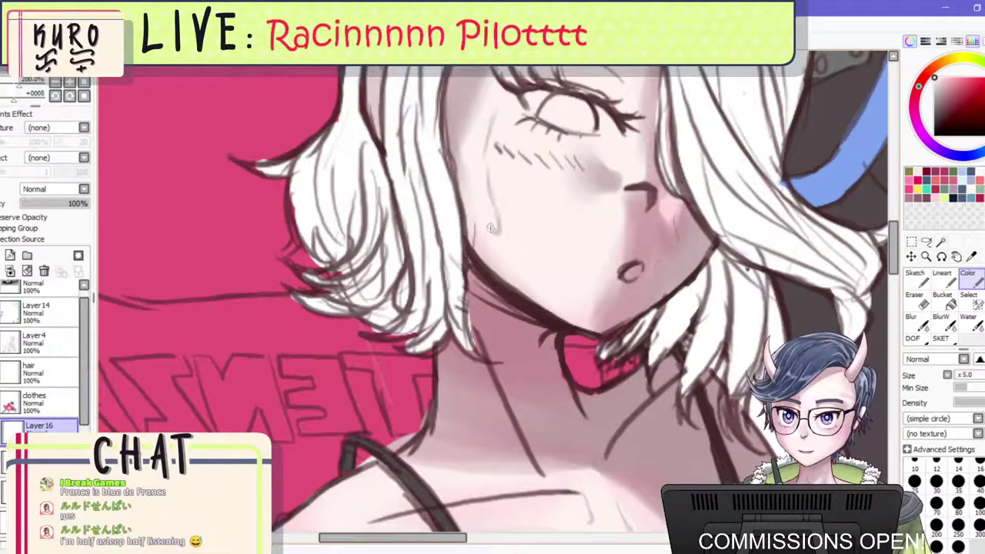
scroll(500, 138, "down", 3)
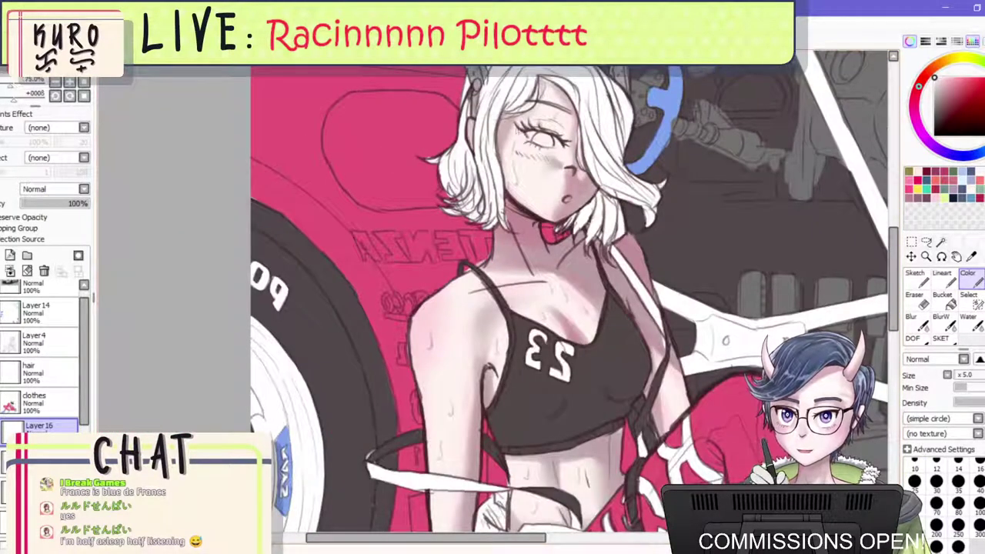
Paint white highlights on the sweat drops on the shoulder and upper arm with the Color brush.
scroll(517, 138, "up", 1)
scroll(531, 173, "down", 1)
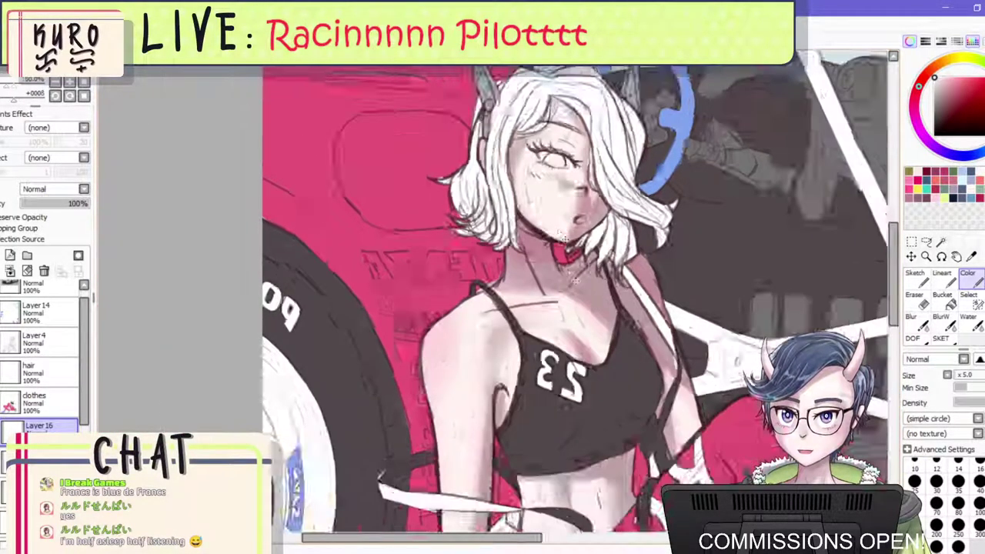
scroll(481, 322, "up", 2)
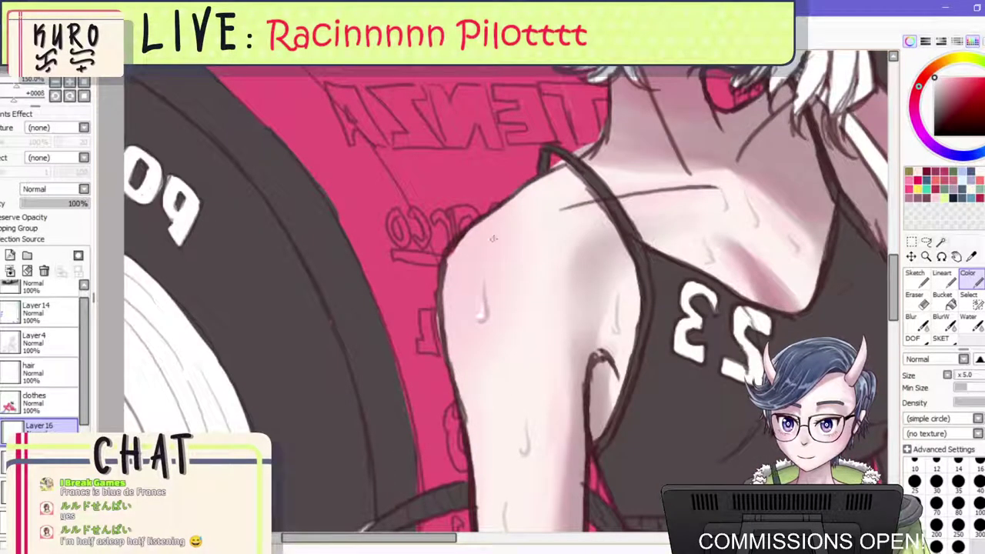
scroll(489, 243, "down", 3)
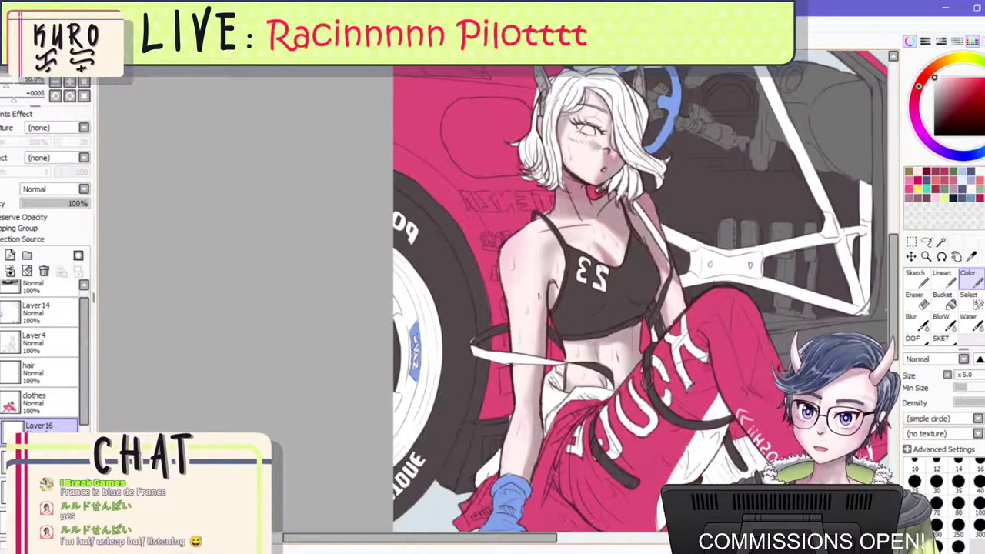
Flip the canvas view back from its mirrored orientation and check the whole figure.
scroll(490, 244, "down", 1)
key("h")
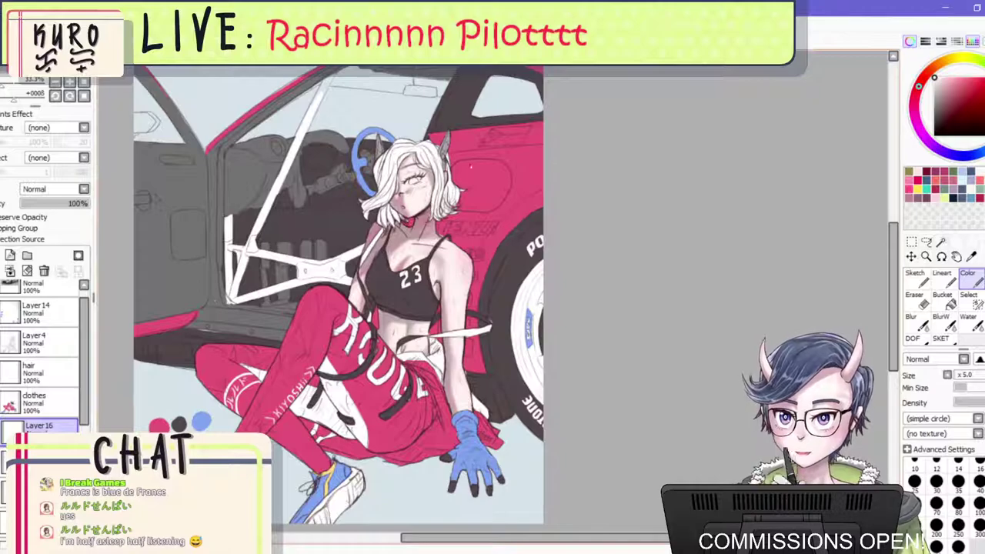
scroll(466, 216, "down", 1)
Paint white highlights on the sweat drops on the abdomen and upper chest with the Color brush.
scroll(539, 220, "up", 5)
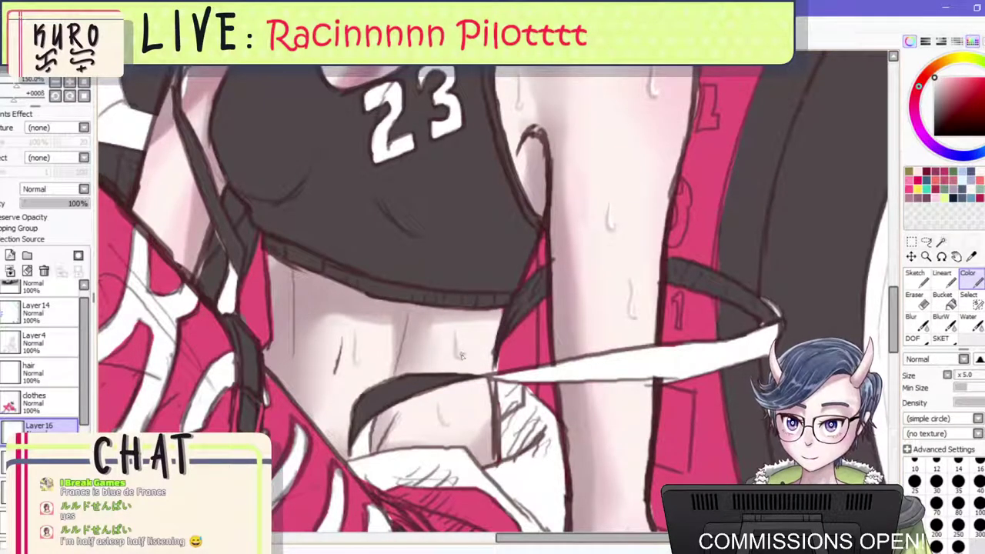
scroll(354, 353, "down", 3)
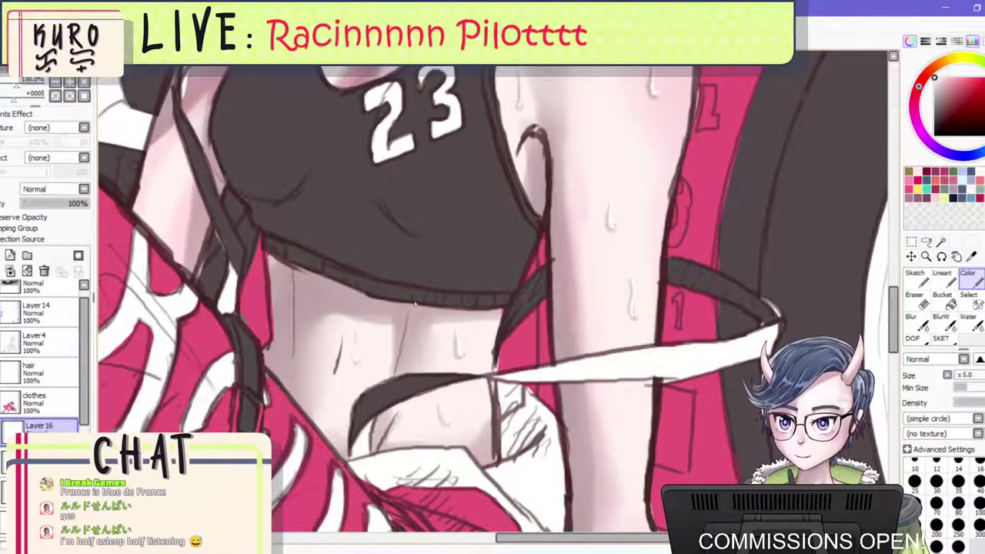
scroll(488, 182, "up", 2)
scroll(488, 182, "up", 2)
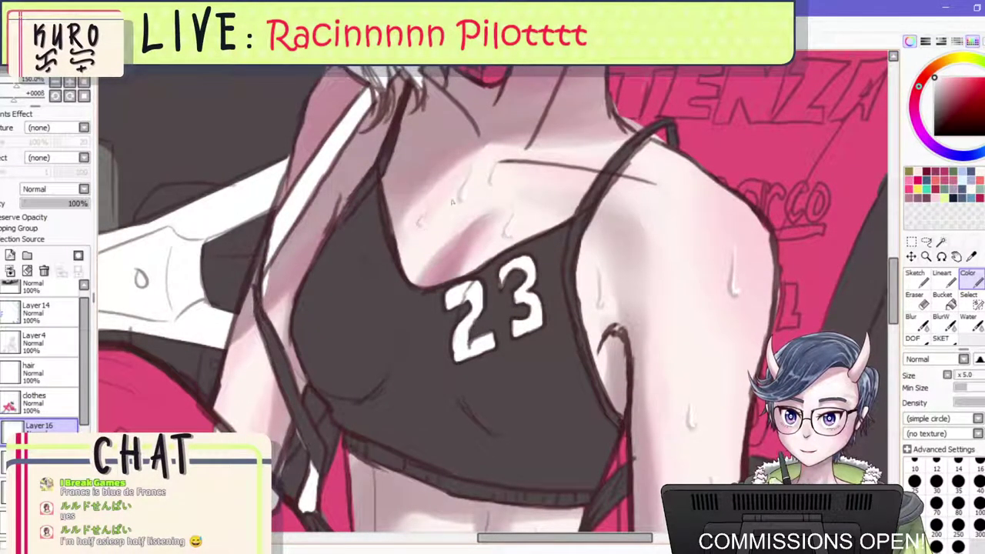
scroll(601, 286, "down", 4)
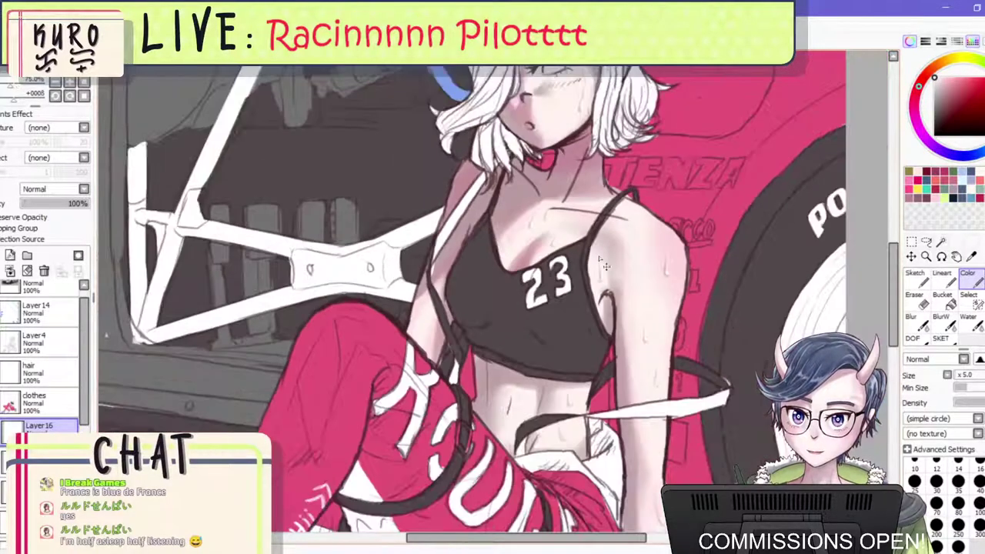
Examine the highlighted sweat drops on the torso and arm up close and against the whole figure.
scroll(618, 385, "up", 4)
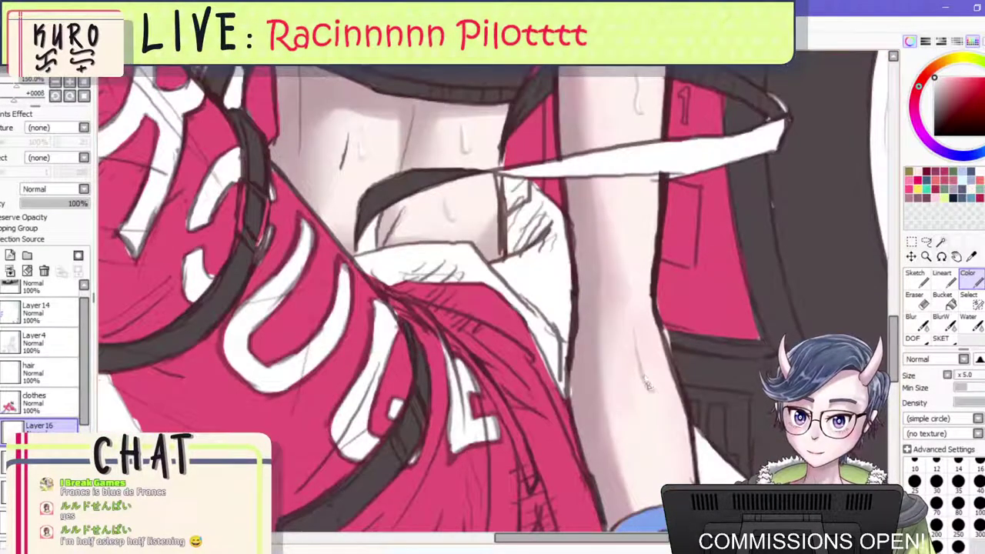
scroll(641, 356, "down", 4)
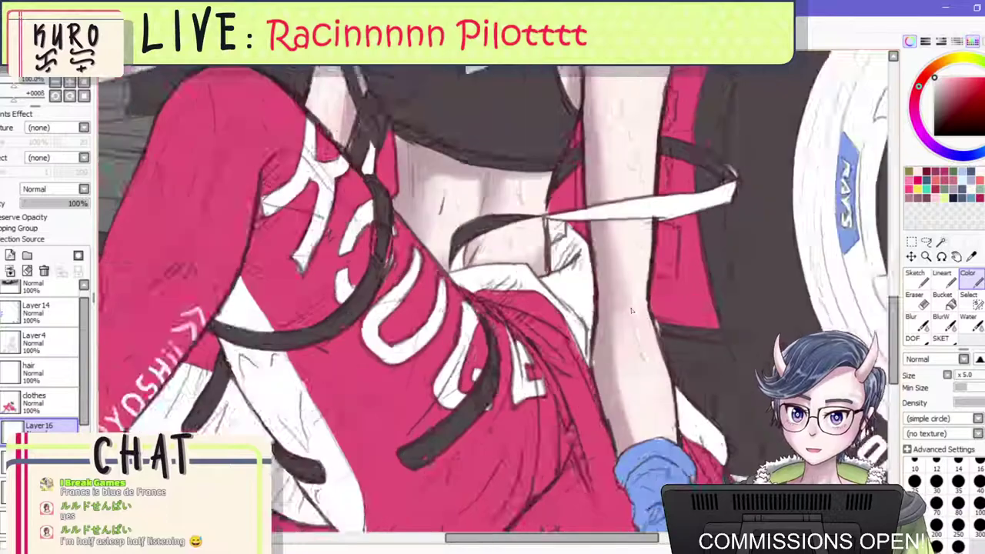
scroll(584, 319, "up", 4)
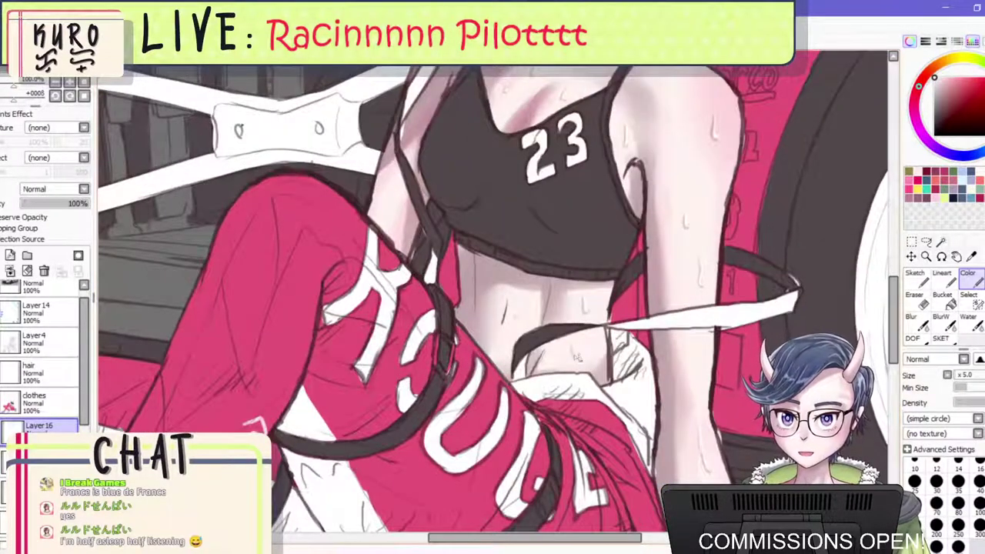
scroll(577, 356, "down", 4)
scroll(538, 308, "up", 1)
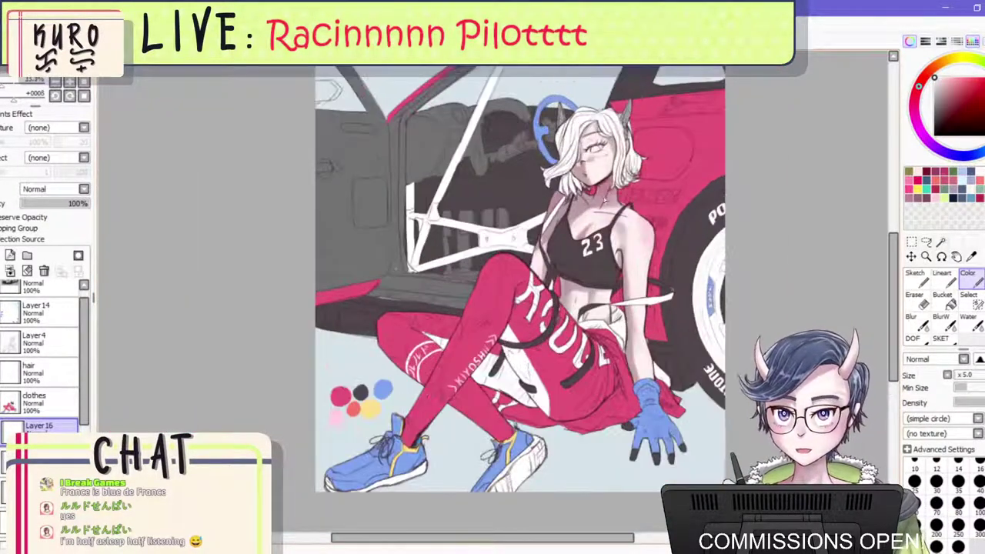
scroll(650, 181, "up", 2)
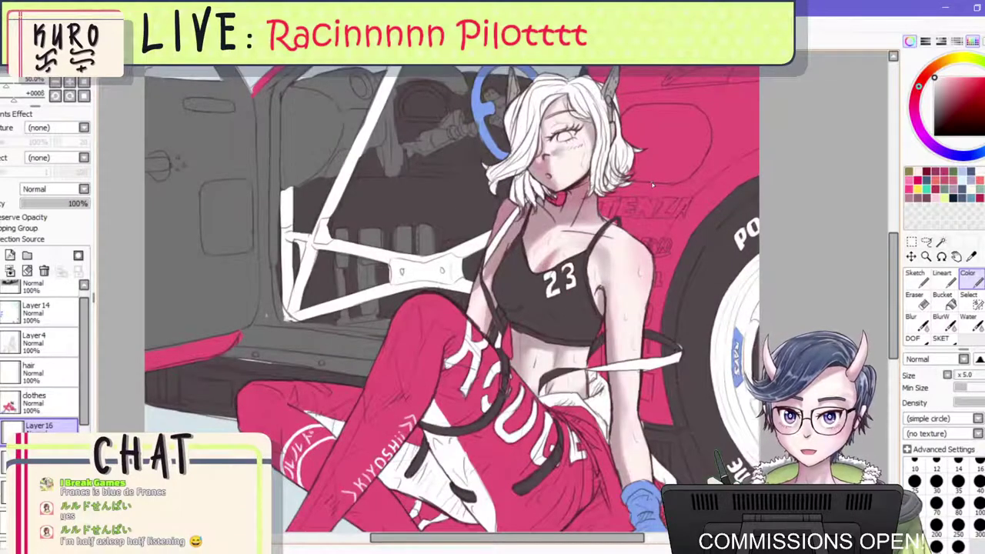
scroll(648, 182, "down", 4)
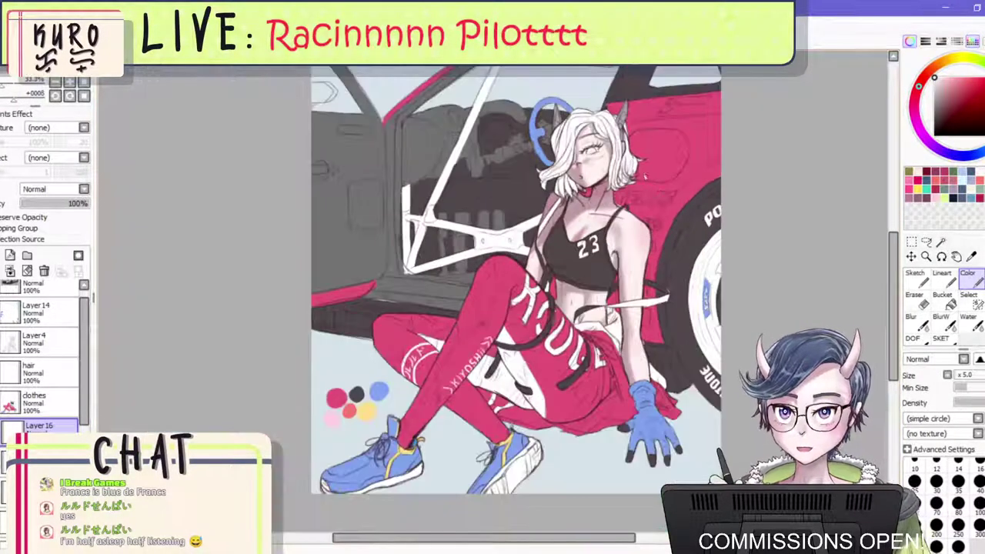
scroll(647, 183, "up", 5)
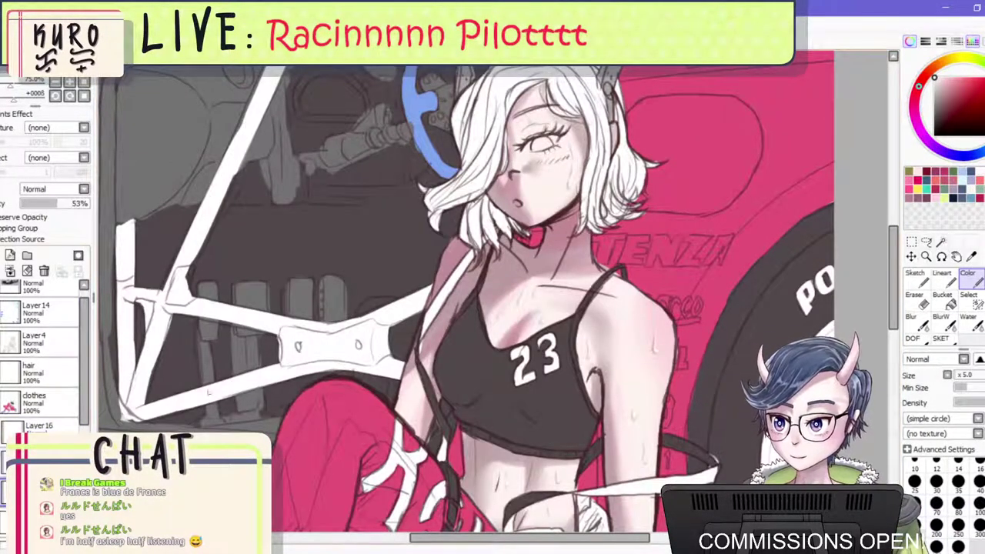
On the 20% opacity reddish tint layer, paint a pinkish-red blush across the nose and cheek with an enlarged SKET brush.
left_click(38, 462)
left_click(917, 175)
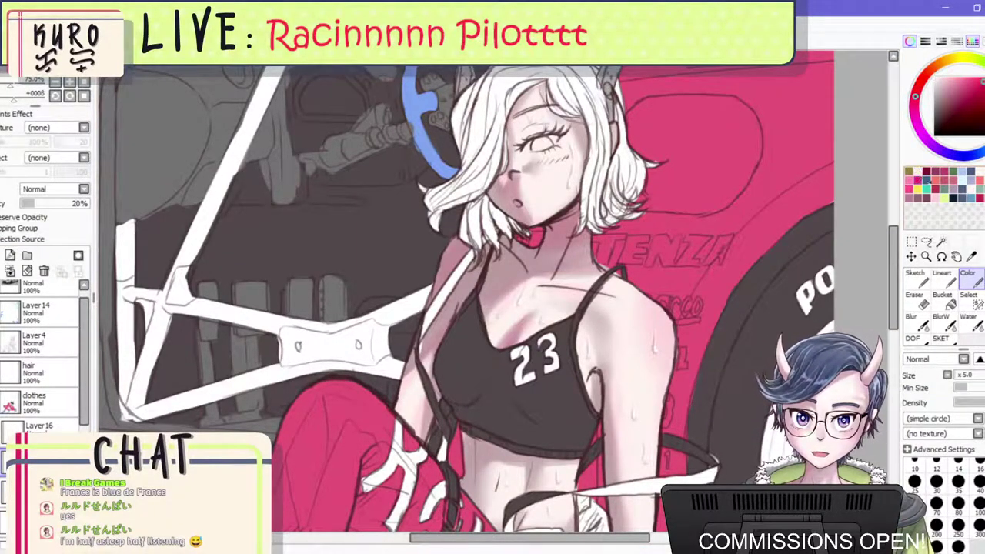
left_click(914, 297)
left_click(958, 504)
mouse_move(519, 190)
left_mouse_down()
mouse_move(526, 197)
mouse_move(528, 174)
left_mouse_up()
left_click(915, 295)
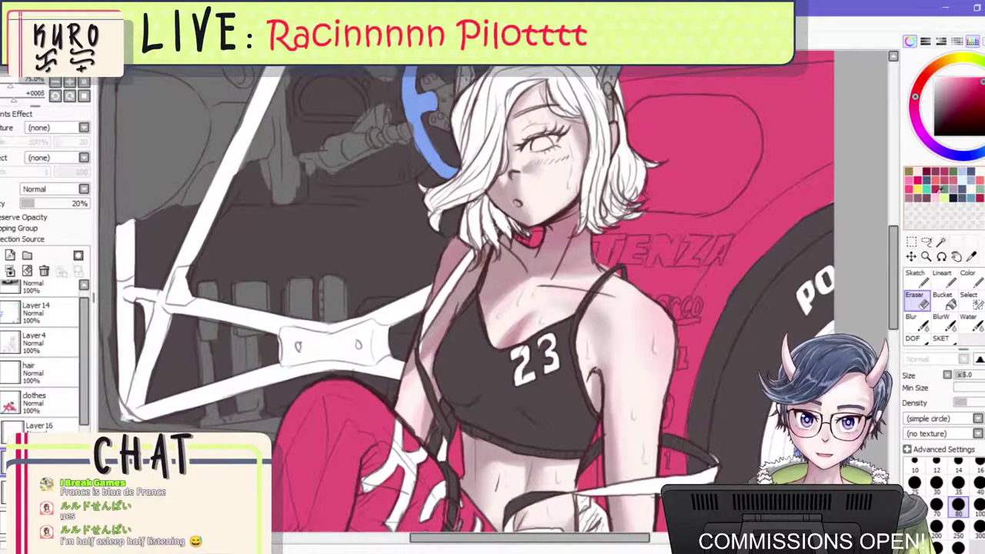
left_click(967, 277)
left_click(948, 339)
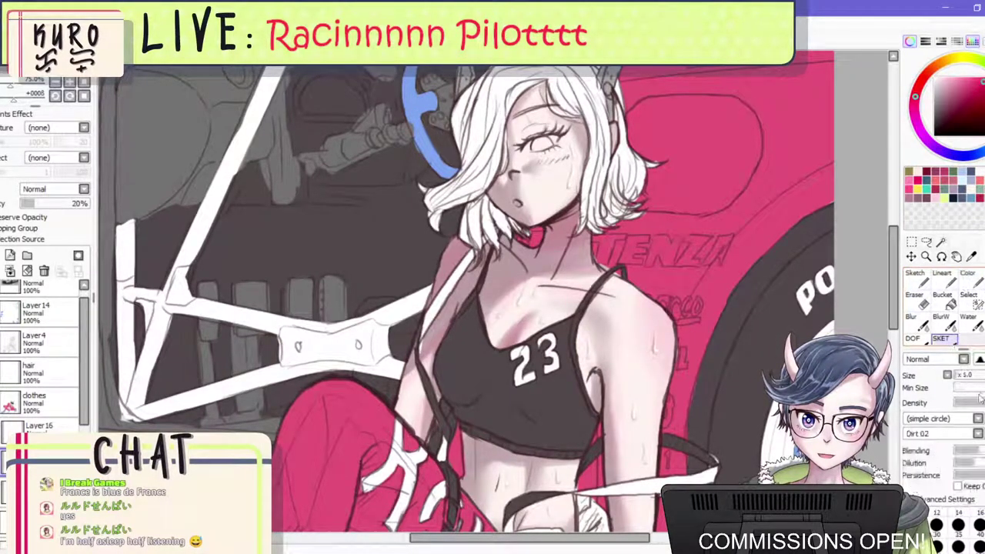
key("]")
key("]")
key("]")
key("]")
key("]")
key("]")
key("]")
key("]")
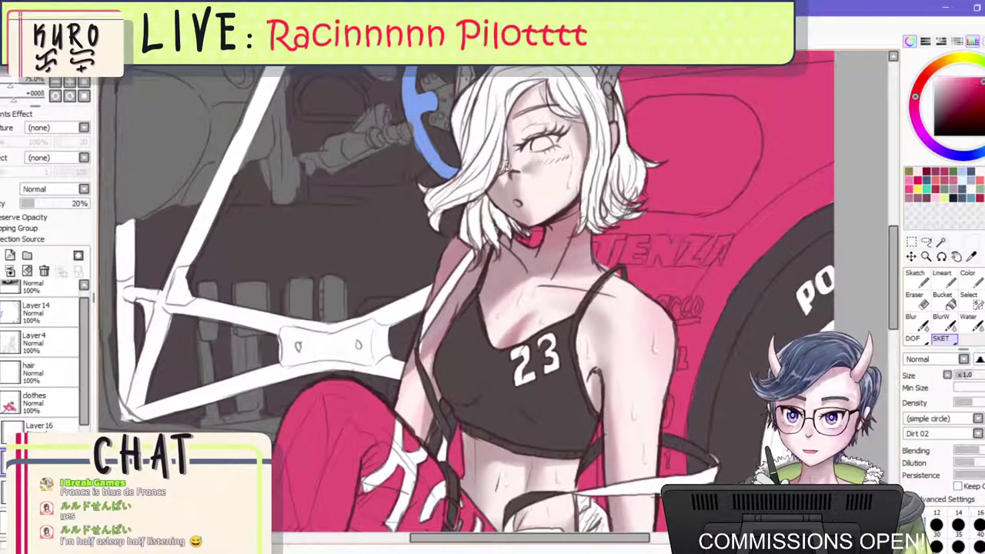
left_click_drag(508, 170, 567, 159)
key("[")
key("[")
key("]")
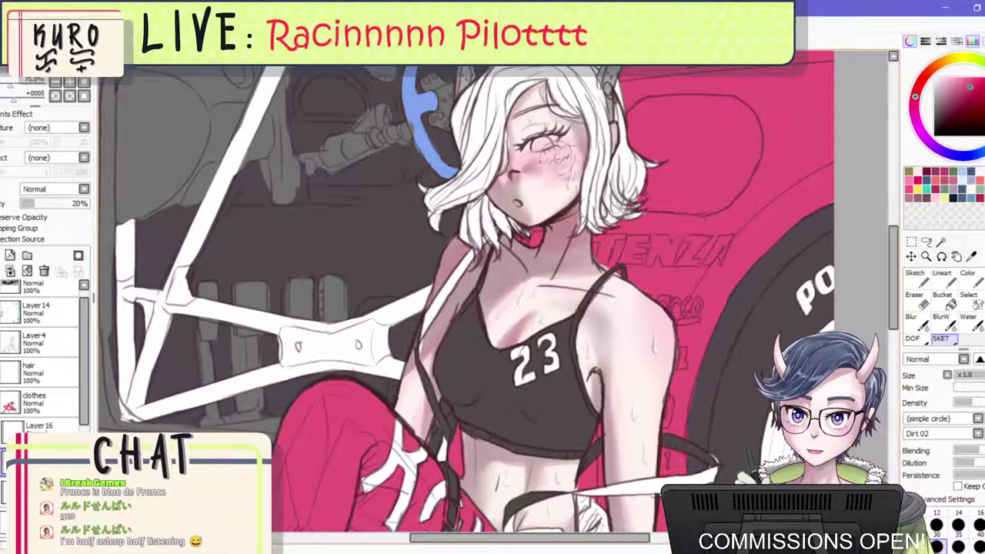
Soften the blush on the cheek and around the nose with the Blur brush.
scroll(642, 164, "down", 2)
scroll(621, 163, "down", 2)
scroll(573, 140, "up", 5)
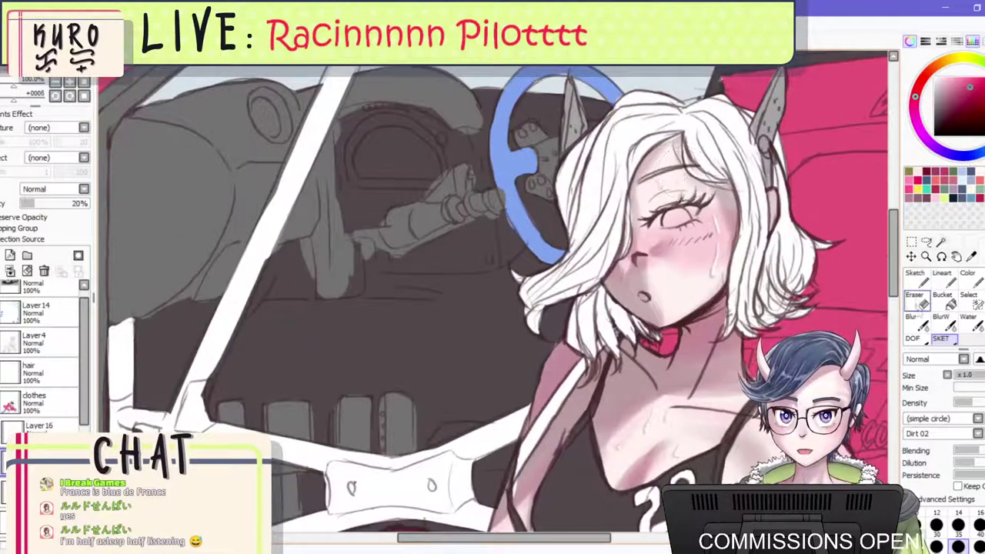
left_click(917, 323)
mouse_move(705, 274)
left_mouse_down()
mouse_move(682, 262)
mouse_move(656, 289)
mouse_move(690, 280)
mouse_move(677, 231)
left_mouse_up()
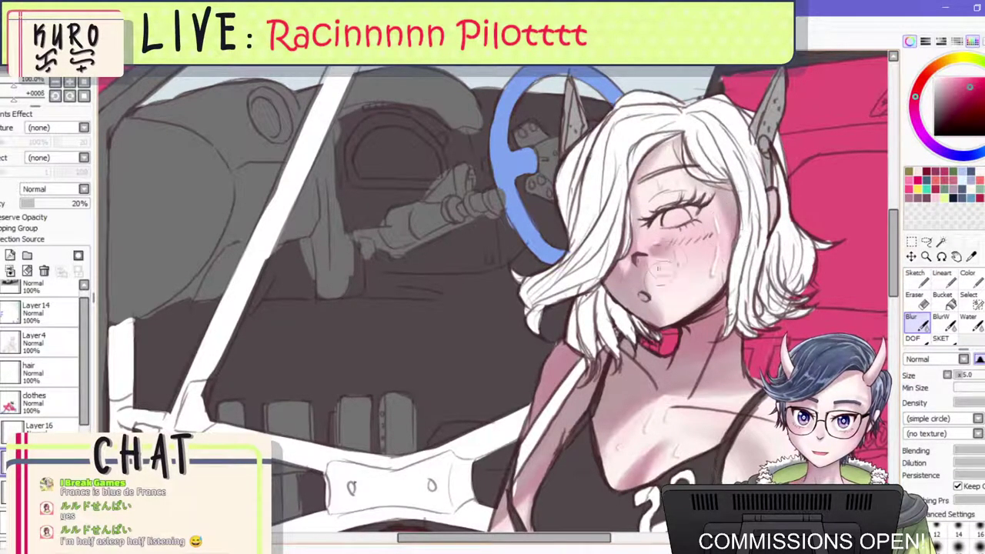
Raise the blush layer's opacity to 26%.
scroll(696, 222, "down", 1)
key("ctrl+minus")
key("ctrl+minus")
key("ctrl+minus")
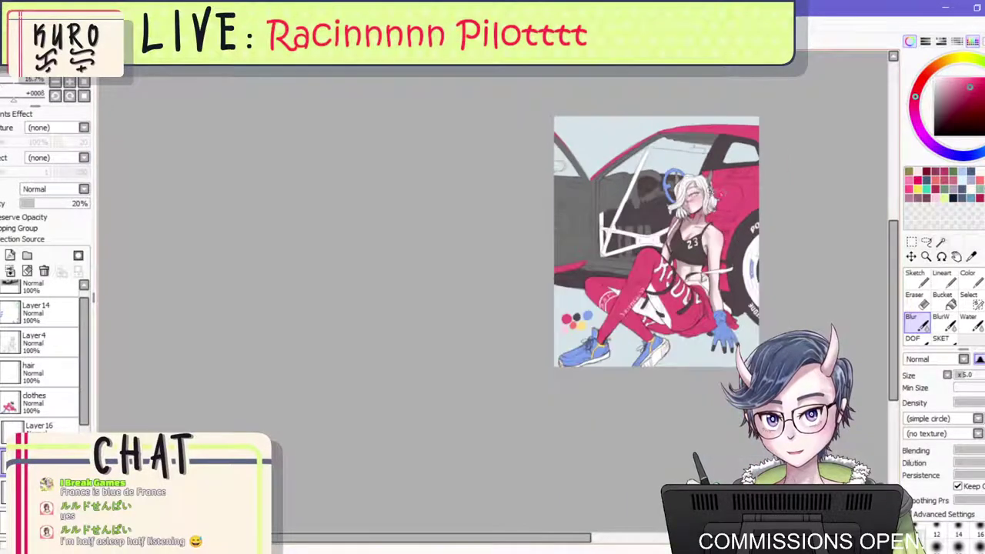
key("ctrl+plus")
key("ctrl+plus")
key("ctrl+plus")
key("ctrl+plus")
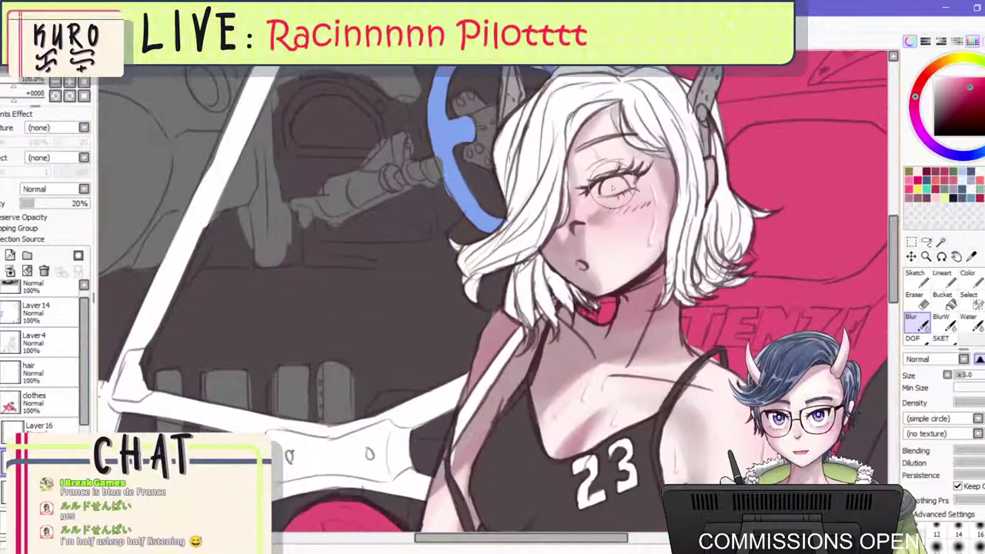
key("ctrl+minus")
key("ctrl+minus")
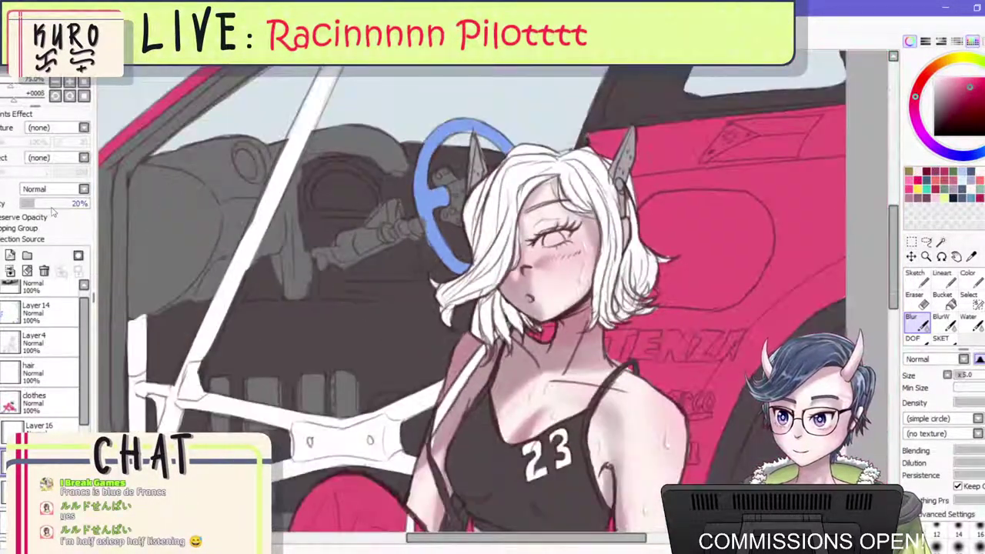
left_click_drag(43, 207, 41, 207)
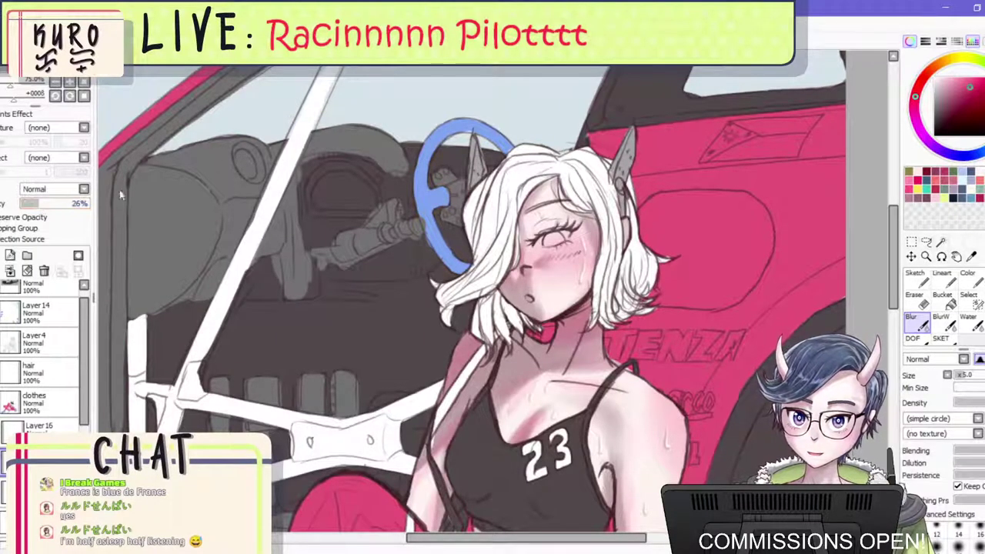
Check the figure in mirrored view, set the blush layer's opacity to 23%, and flip the canvas back.
key("ctrl+minus")
key("ctrl+minus")
key("h")
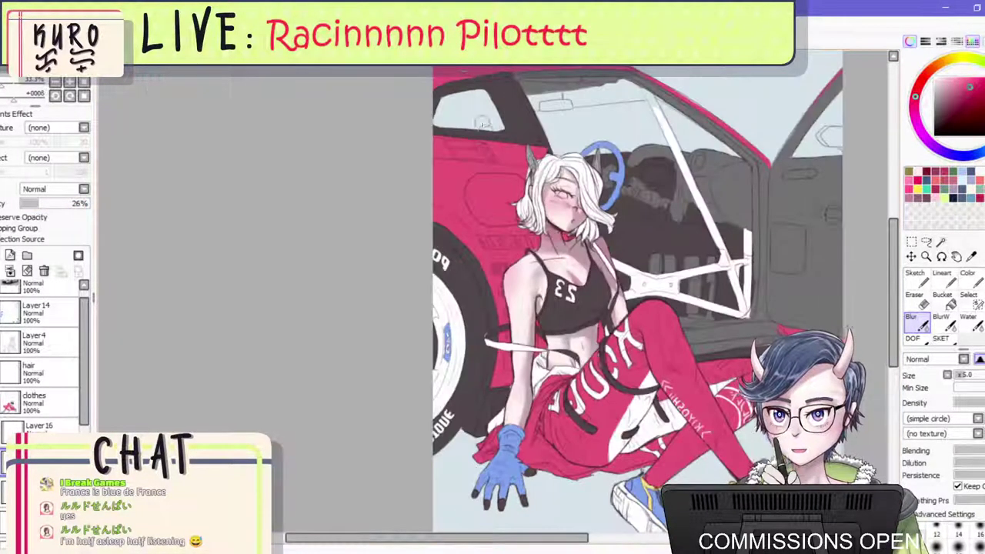
key("ctrl+minus")
key("ctrl+minus")
key("ctrl+minus")
key("ctrl+plus")
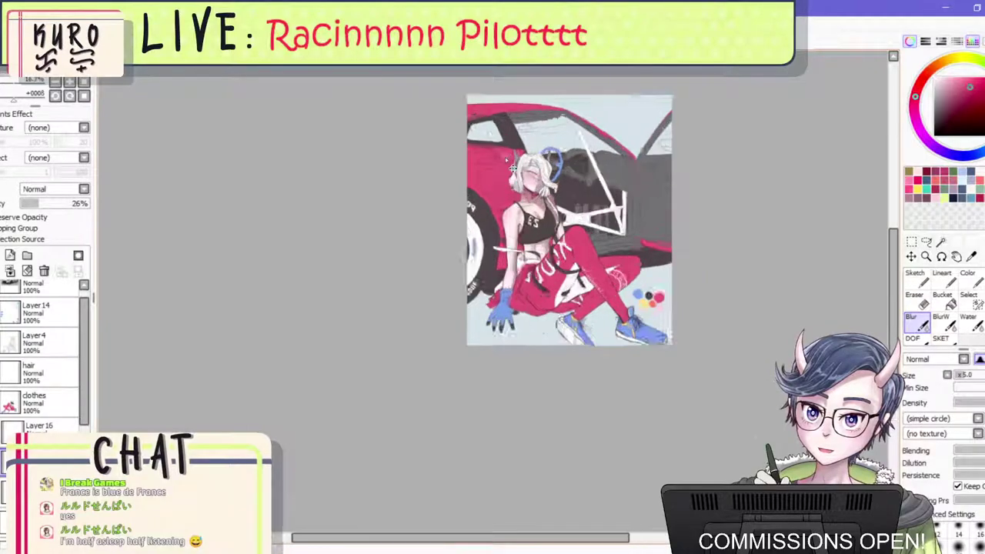
key("ctrl+plus")
key("ctrl+plus")
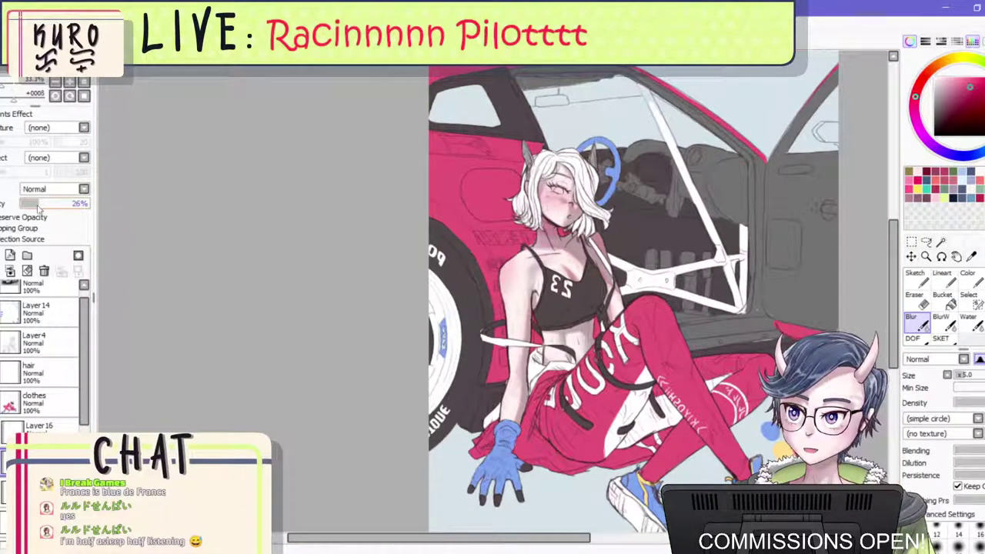
left_click_drag(40, 207, 38, 208)
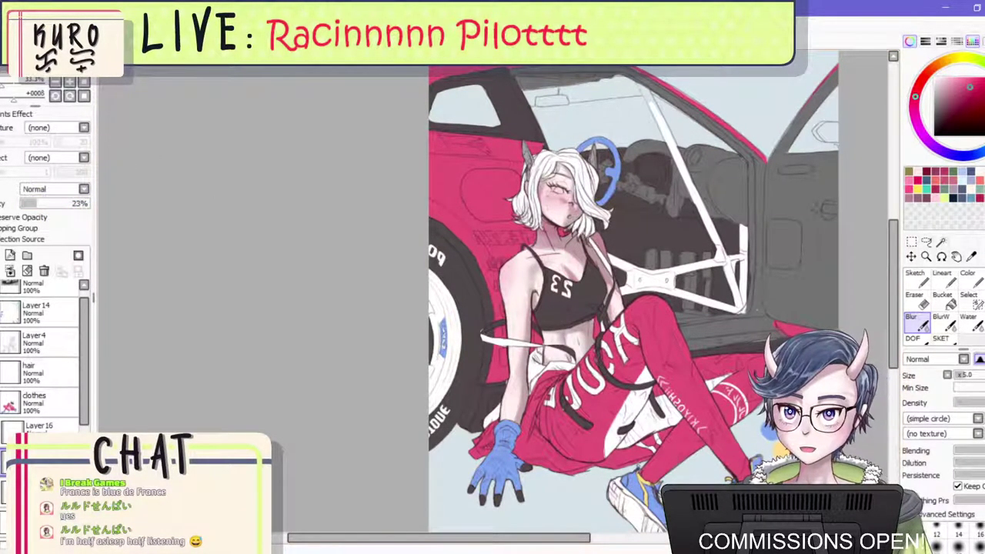
key("h")
On a separate 100% opacity layer, paint yellow eyeshadow under the lower lashes of the visible eye with the Color brush.
scroll(332, 144, "up", 3)
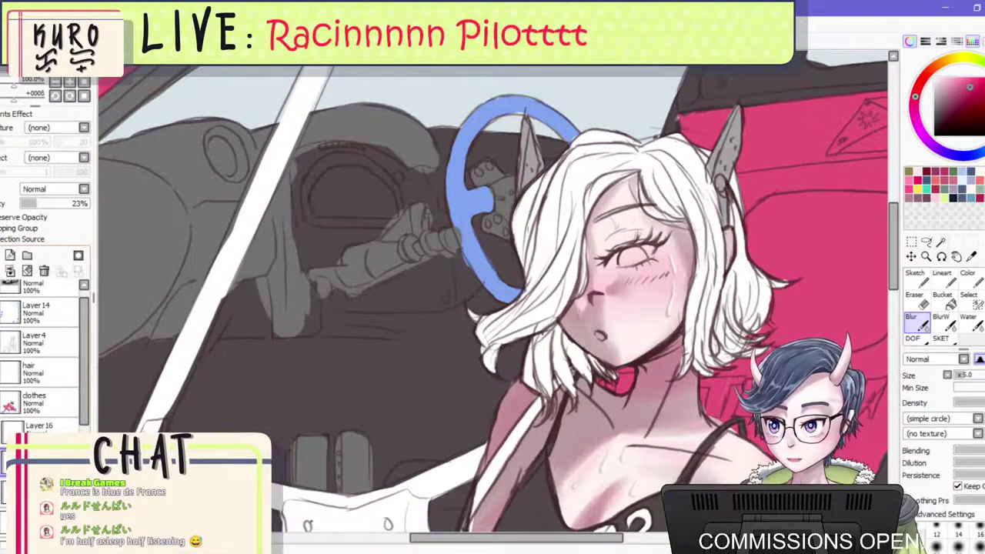
scroll(492, 292, "down", 4)
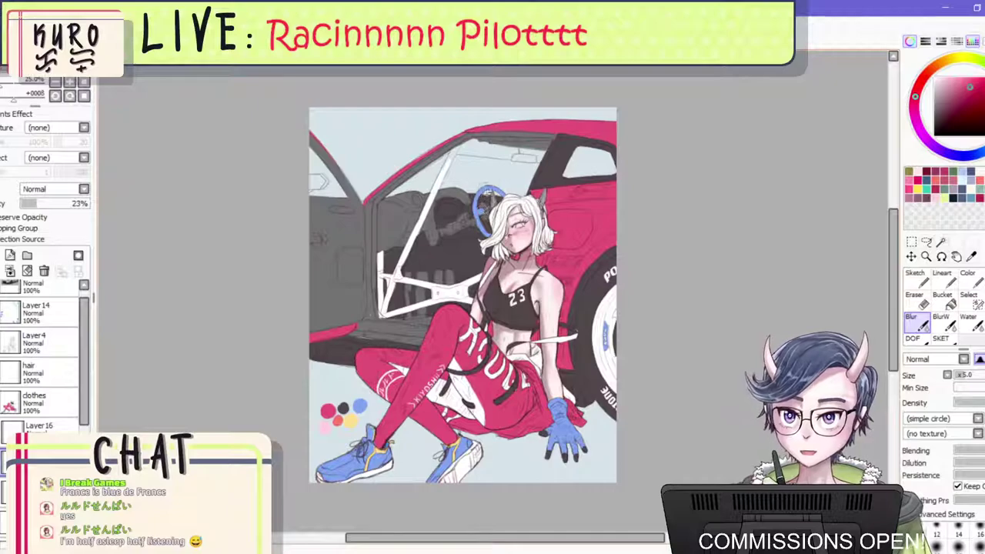
scroll(510, 220, "up", 6)
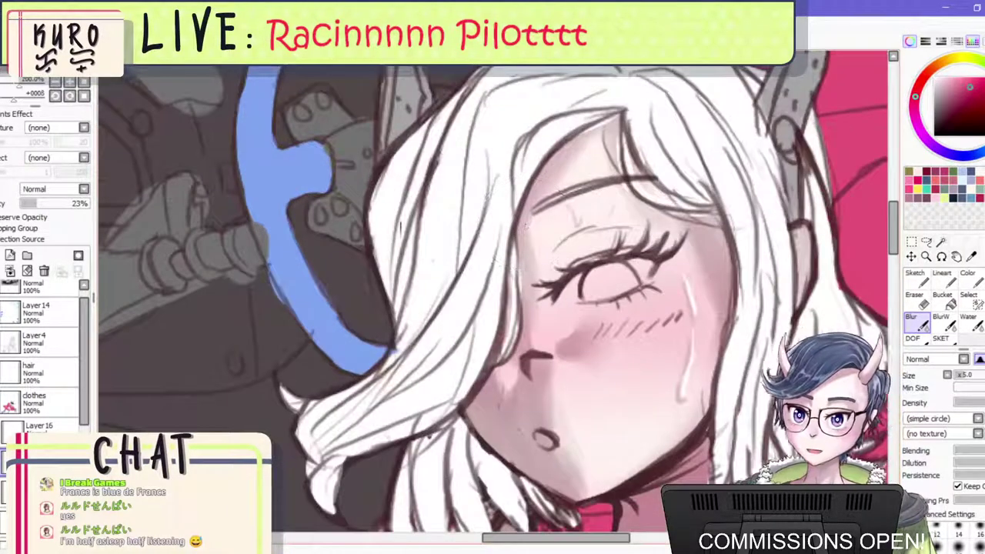
left_click(39, 513)
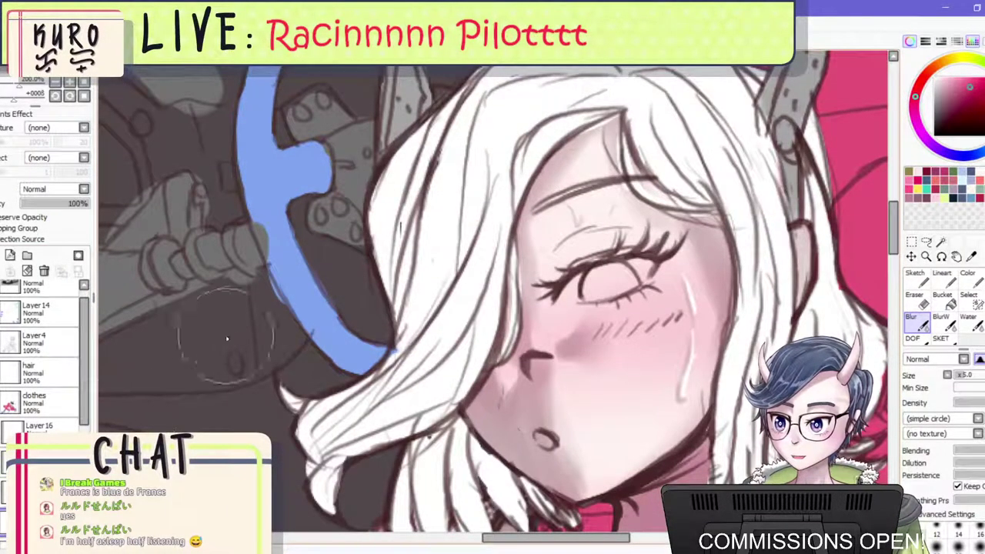
left_click(919, 188)
left_click(970, 279)
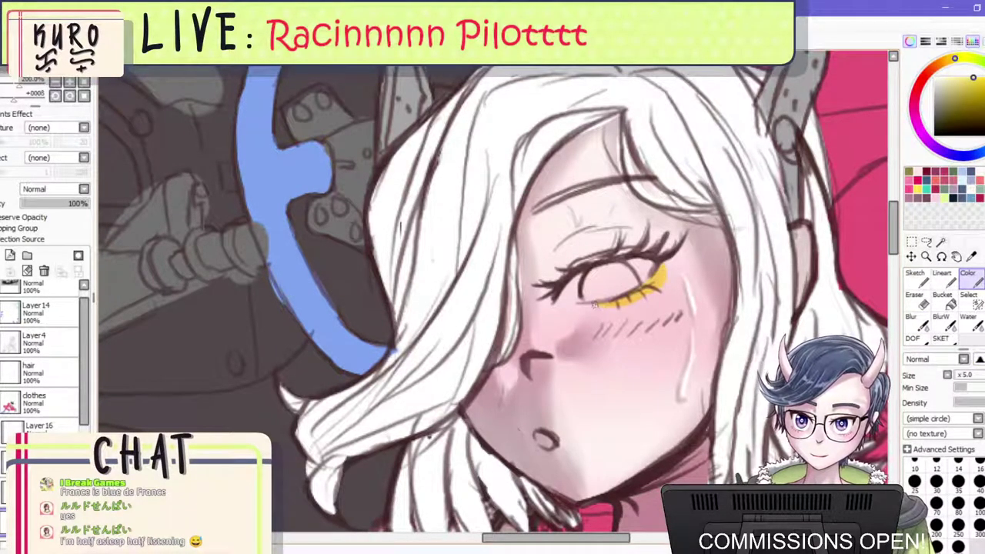
Examine the yellow eye accent and blush at full-figure and closer views.
scroll(658, 296, "down", 5)
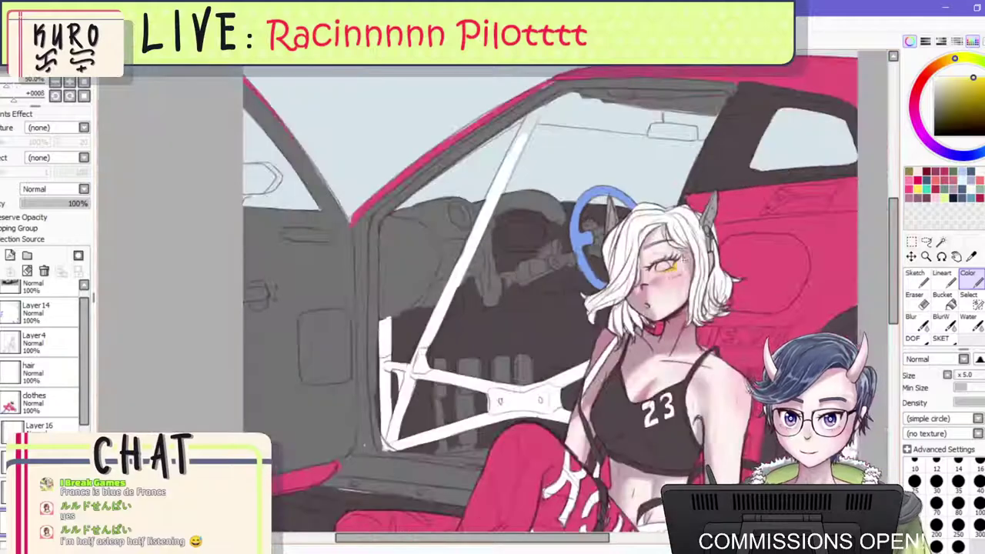
scroll(676, 275, "up", 5)
scroll(675, 274, "down", 5)
scroll(665, 209, "up", 4)
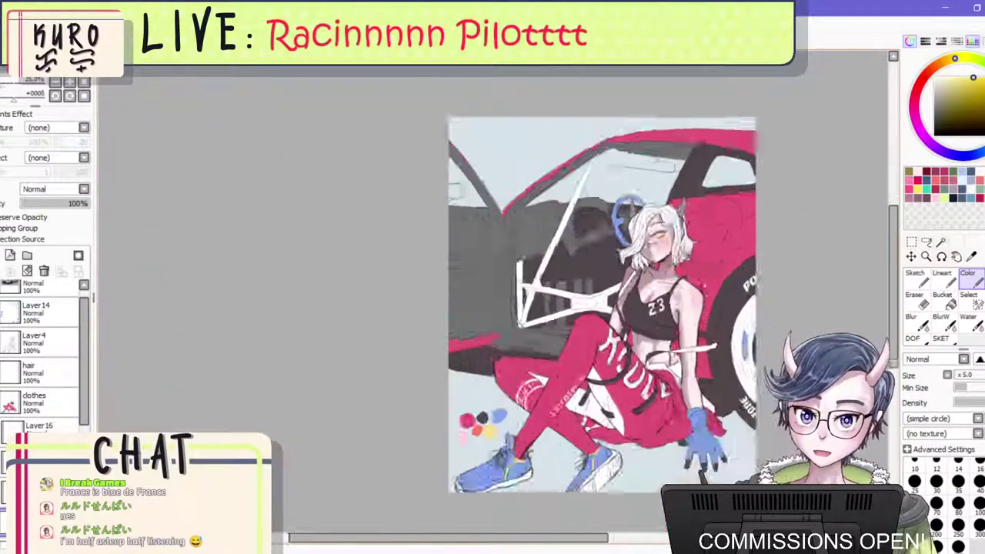
scroll(645, 209, "down", 1)
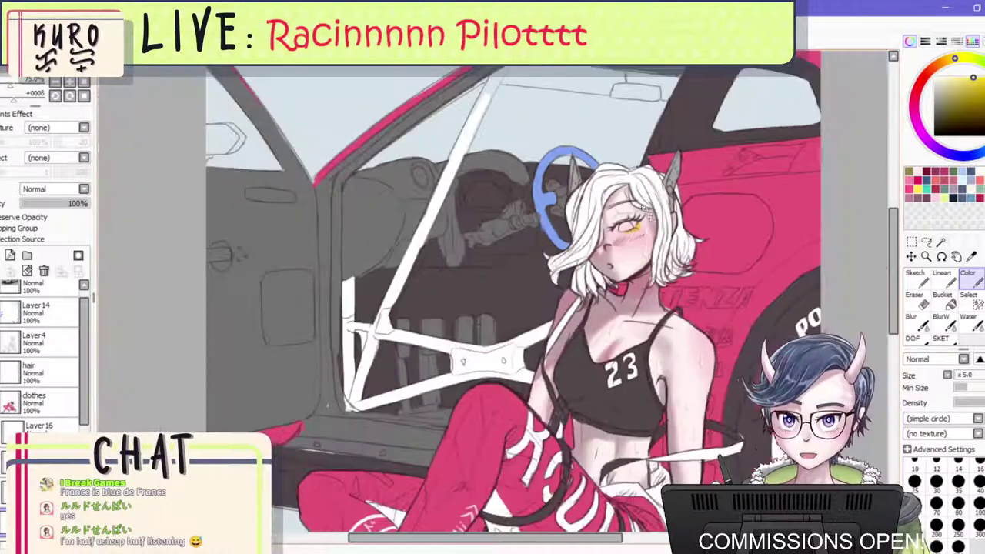
scroll(585, 188, "down", 4)
scroll(585, 188, "up", 5)
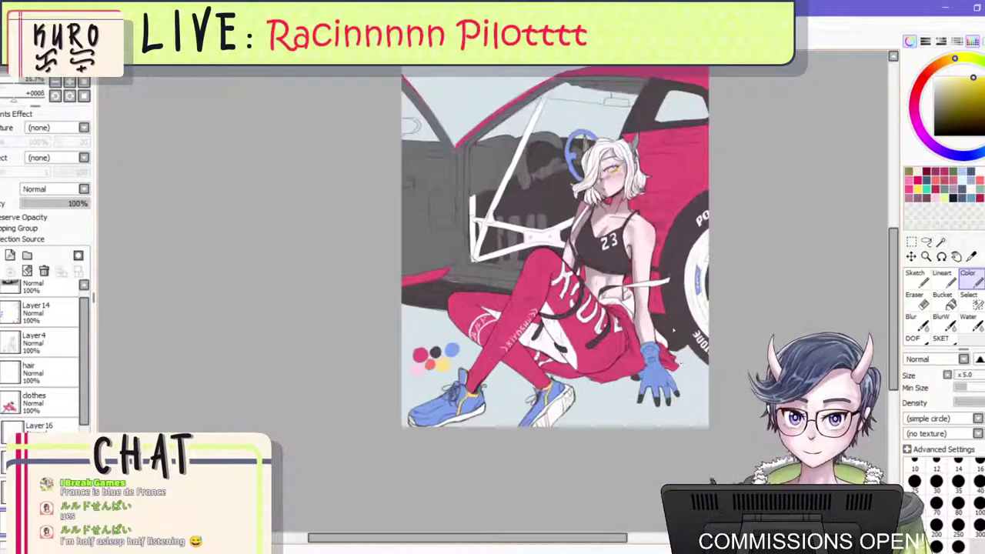
scroll(585, 188, "up", 2)
scroll(594, 190, "down", 2)
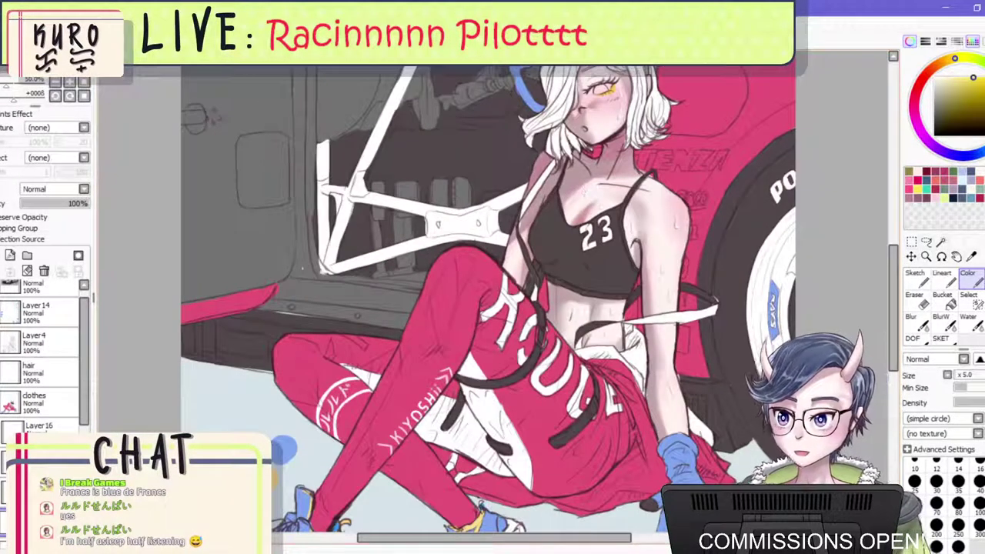
Create a new layer above the clothes layer and name it gradient.
left_click(10, 255)
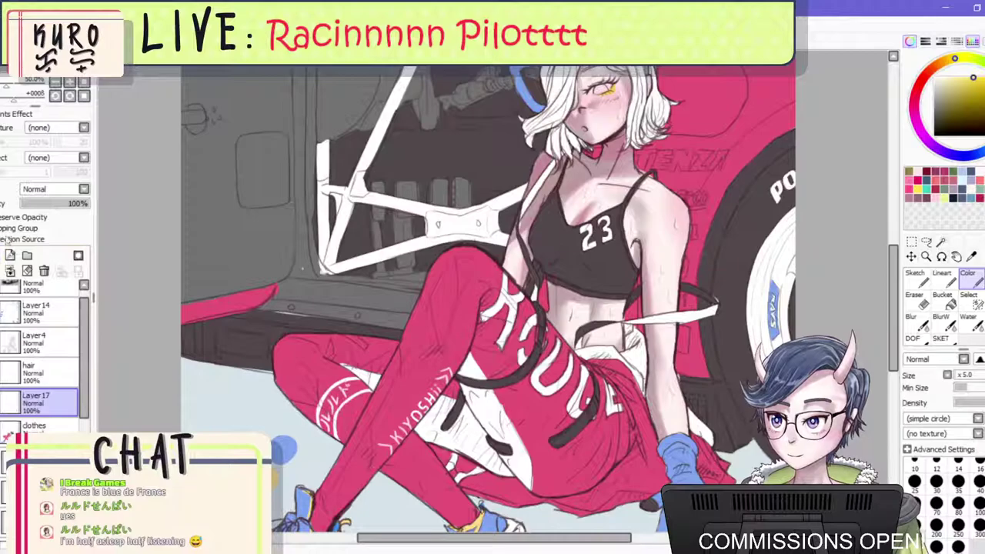
double_click(38, 396)
type("gradient")
key("Return")
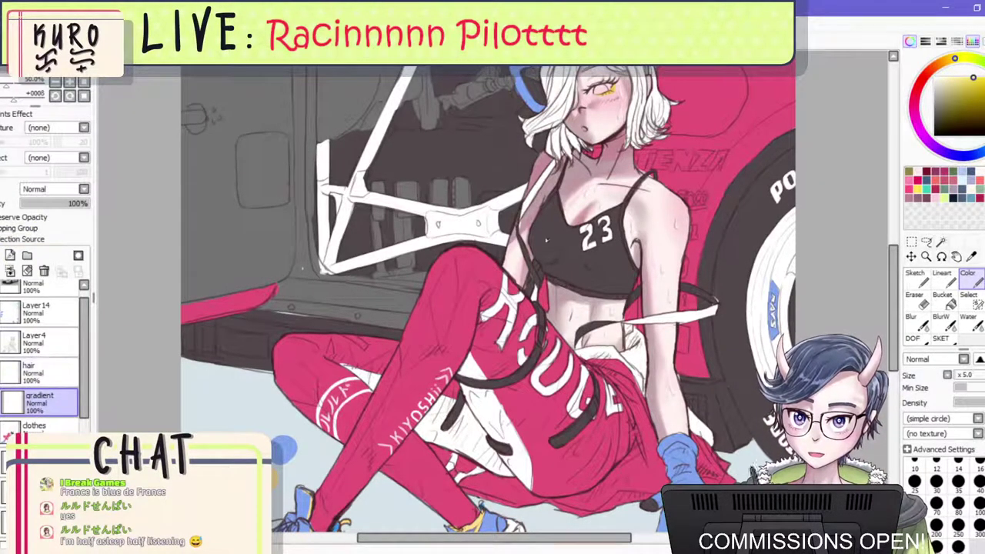
scroll(493, 292, "down", 2)
scroll(492, 293, "up", 1)
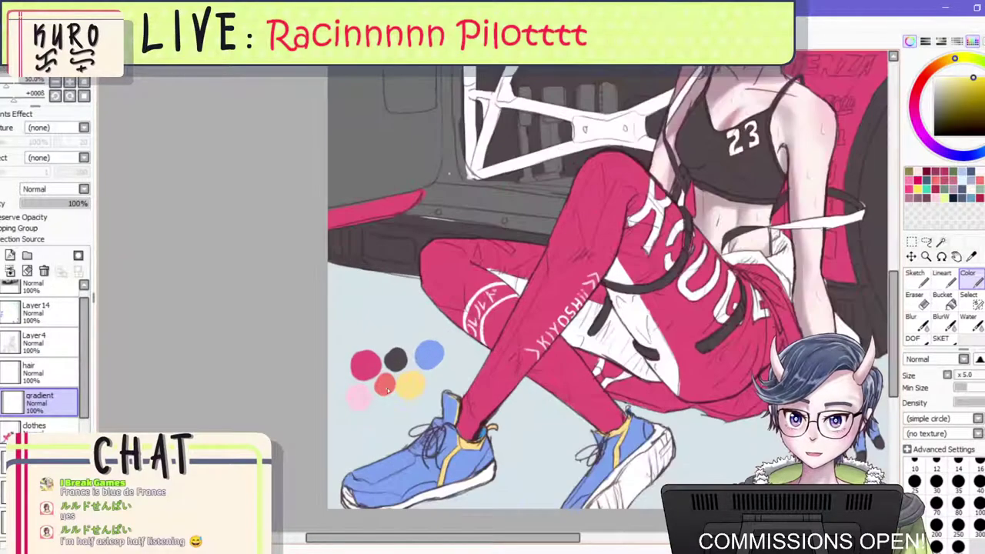
Paint the palette's orange-red over both knees and the upper thigh of the trousers on the gradient layer with the Color brush.
scroll(461, 353, "up", 1)
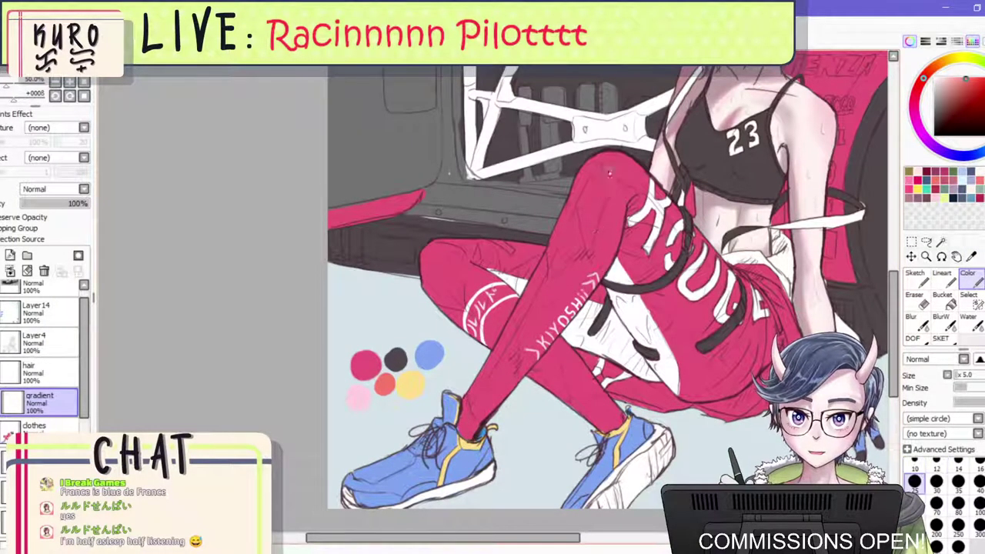
mouse_move(612, 169)
left_mouse_down()
mouse_move(739, 286)
mouse_move(737, 269)
mouse_move(769, 277)
left_mouse_up()
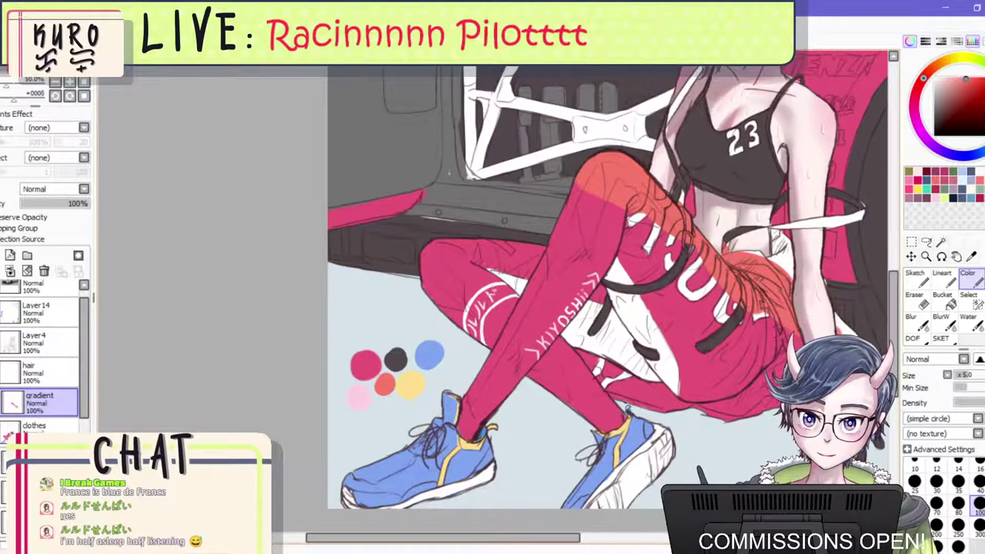
mouse_move(715, 296)
left_mouse_down()
mouse_move(650, 234)
mouse_move(584, 204)
left_mouse_up()
mouse_move(482, 241)
left_mouse_down()
mouse_move(435, 235)
mouse_move(485, 236)
left_mouse_up()
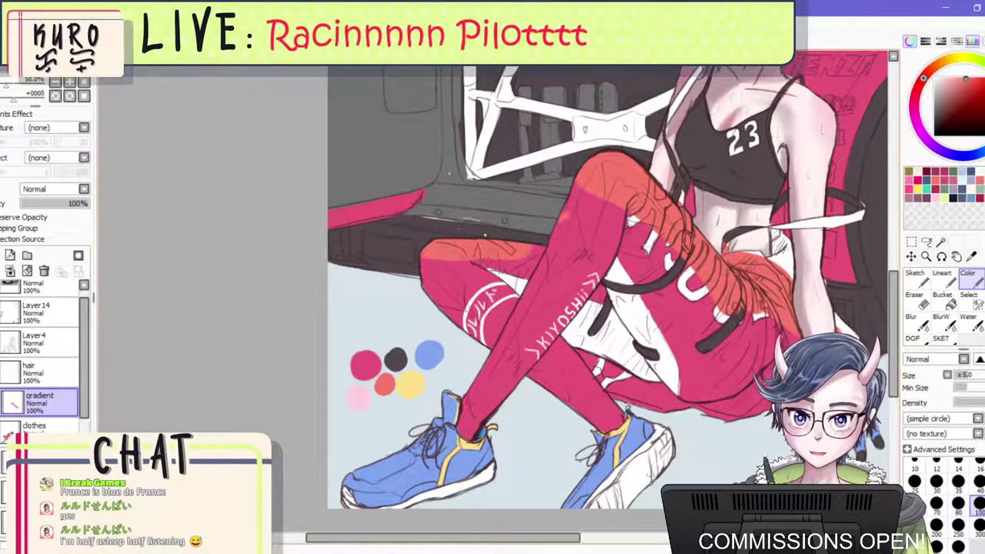
Blend the orange-red on both knees and the thigh softly into the crimson trousers with the Blur brush.
left_click(912, 319)
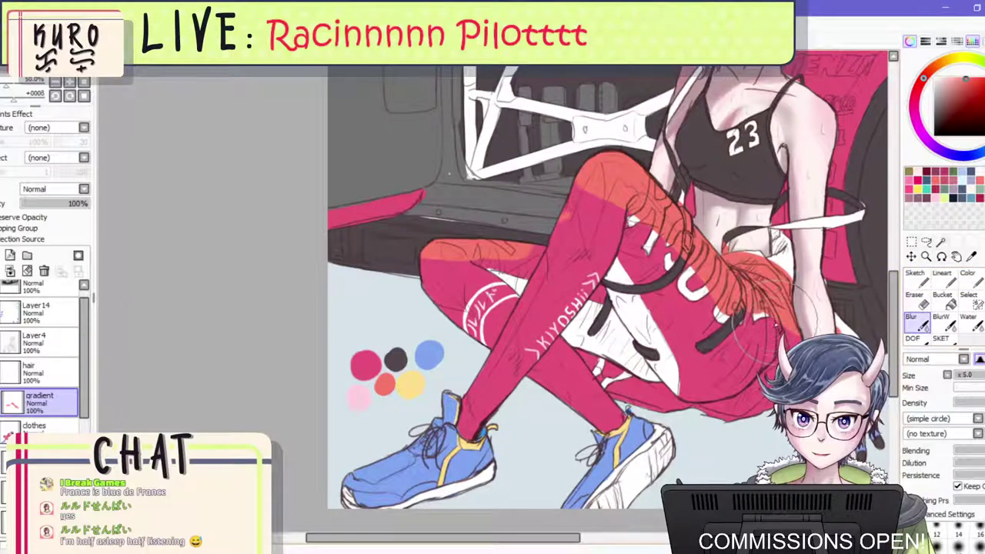
mouse_move(767, 354)
left_mouse_down()
mouse_move(781, 332)
mouse_move(726, 312)
mouse_move(594, 225)
mouse_move(531, 208)
mouse_move(569, 165)
mouse_move(677, 299)
mouse_move(700, 353)
mouse_move(686, 355)
left_mouse_up()
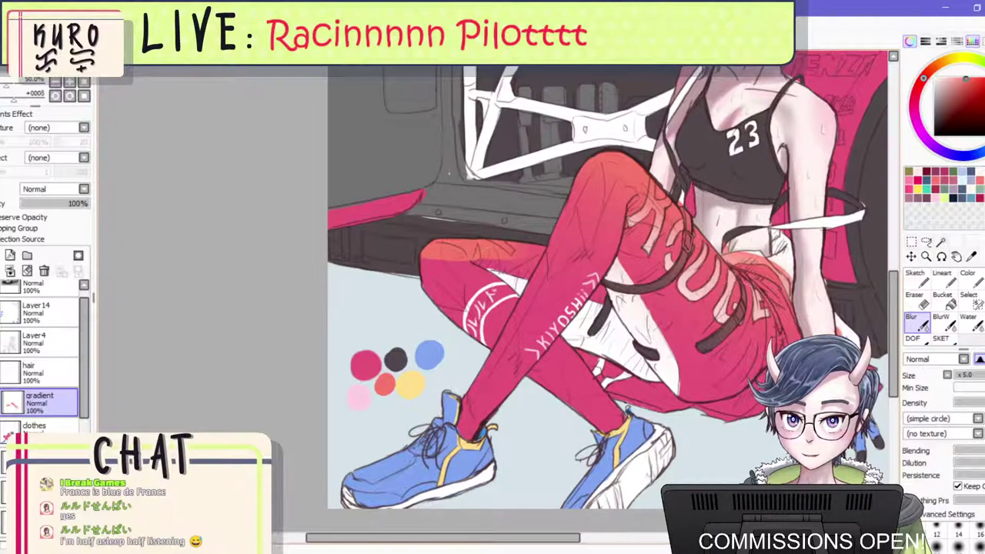
mouse_move(461, 275)
left_mouse_down()
mouse_move(502, 280)
mouse_move(496, 298)
mouse_move(467, 286)
left_mouse_up()
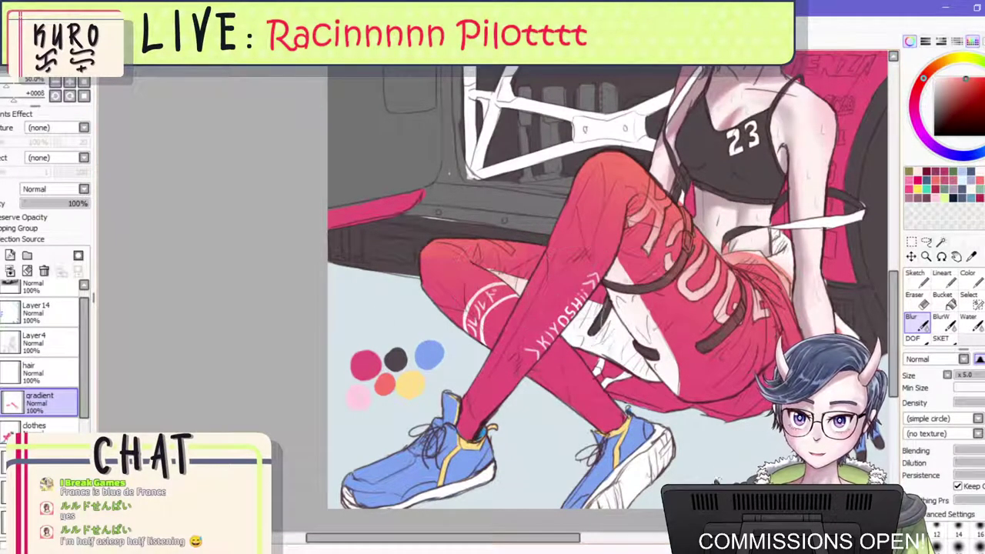
Flip the canvas horizontally and paint orange-red over the hip, the seat of the trousers and the glove's cuff with the Color brush.
scroll(684, 315, "down", 3)
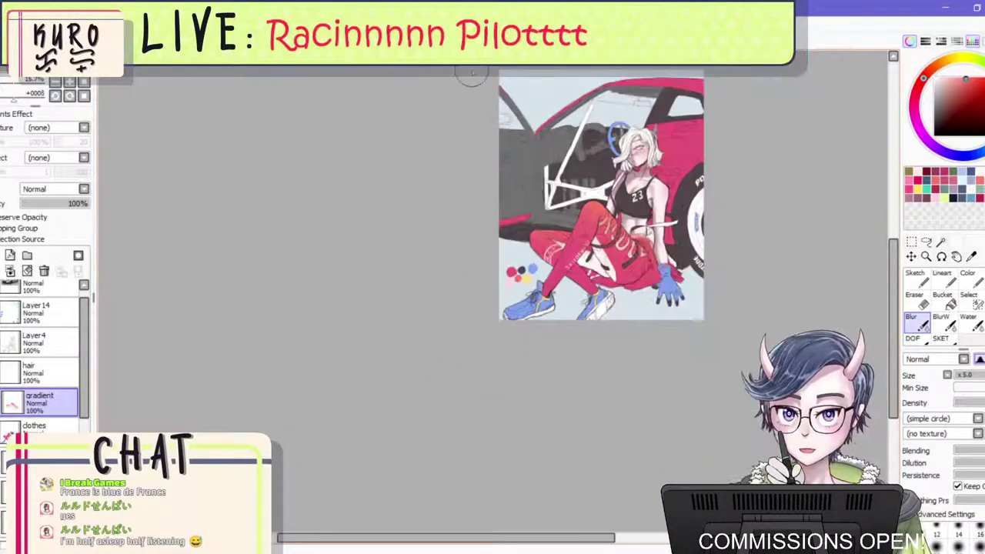
key("h")
scroll(310, 183, "up", 3)
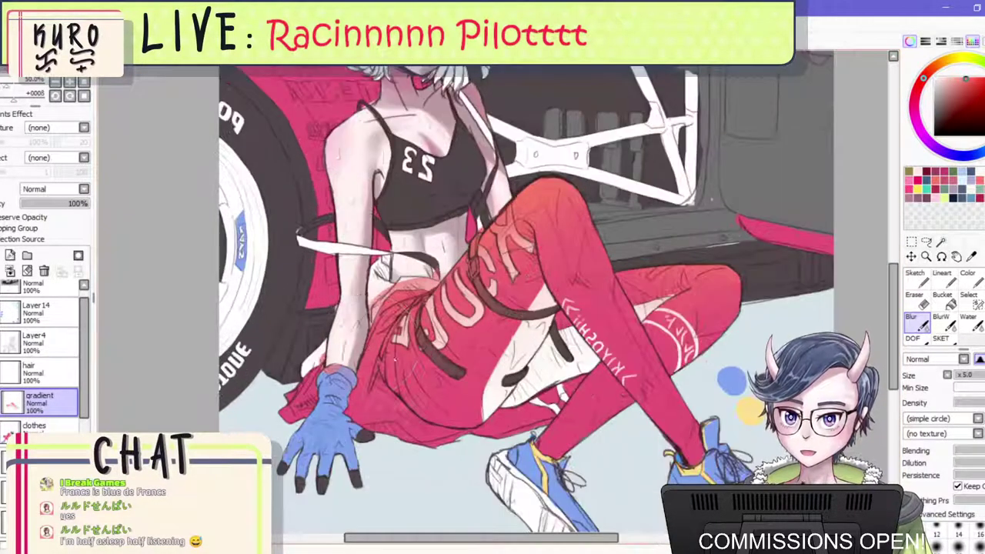
mouse_move(345, 303)
left_mouse_down()
mouse_move(400, 298)
mouse_move(392, 413)
mouse_move(420, 315)
mouse_move(459, 263)
left_mouse_up()
left_click(969, 280)
key("bracketleft")
key("bracketleft")
left_click_drag(373, 284, 382, 265)
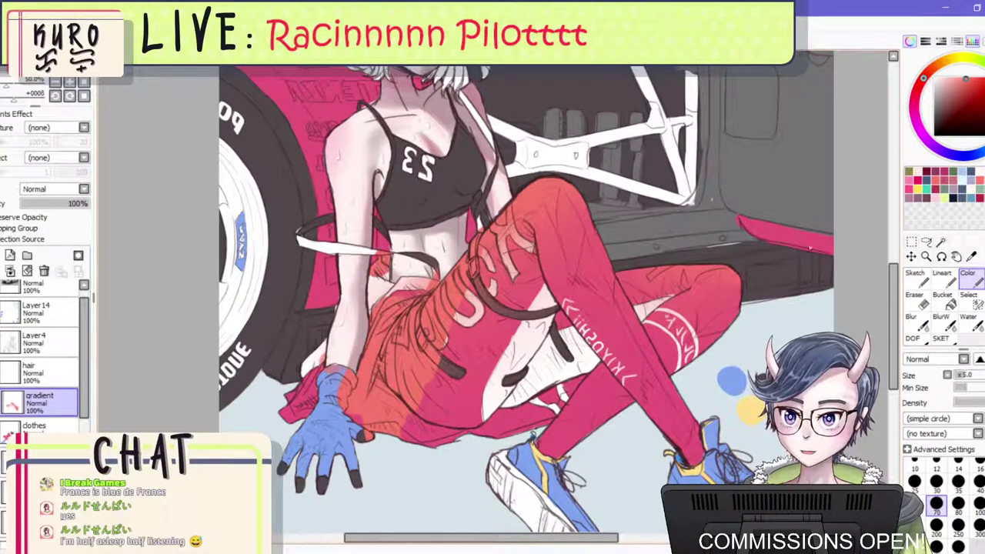
Soften the orange-red on the hip, seat and glove cuff into a gradient with the Blur brush.
left_click(926, 320)
mouse_move(455, 335)
left_mouse_down()
mouse_move(492, 367)
mouse_move(479, 329)
mouse_move(415, 446)
mouse_move(407, 376)
left_mouse_up()
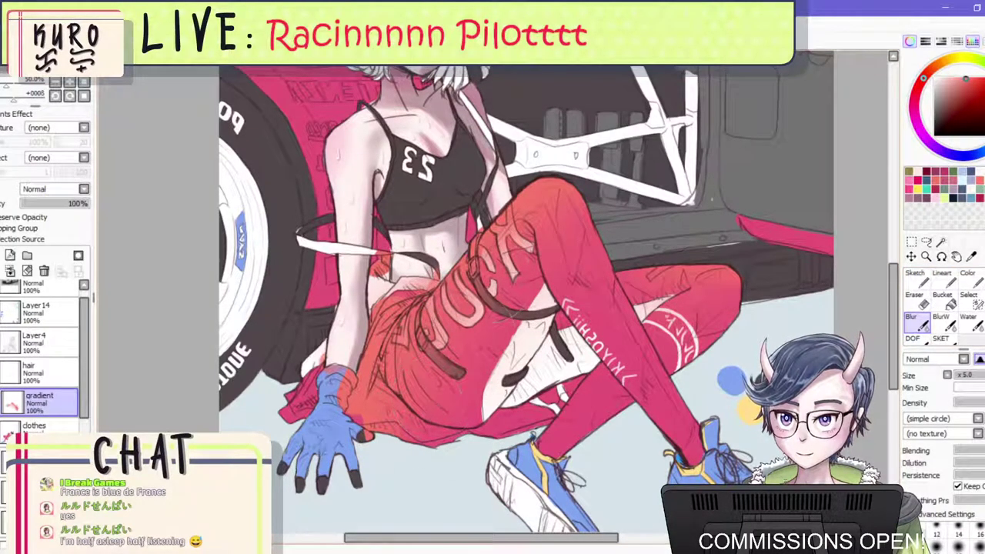
mouse_move(400, 419)
left_mouse_down()
mouse_move(347, 395)
mouse_move(322, 435)
mouse_move(324, 456)
mouse_move(363, 464)
mouse_move(332, 461)
left_mouse_up()
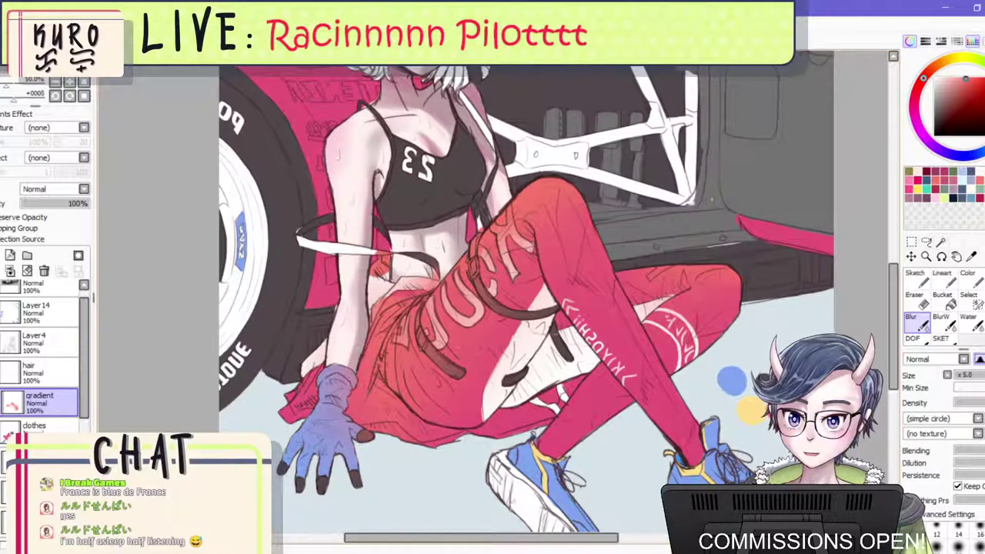
Sample the blue palette swatch and switch to the SKET brush for the clothing gradient.
scroll(565, 301, "down", 3)
key("ctrl+plus")
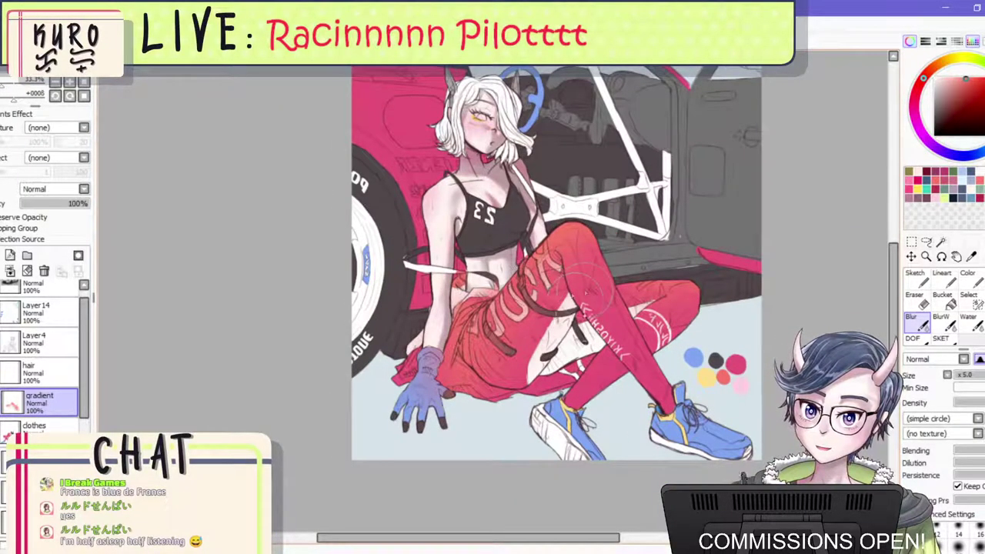
key("ctrl+minus")
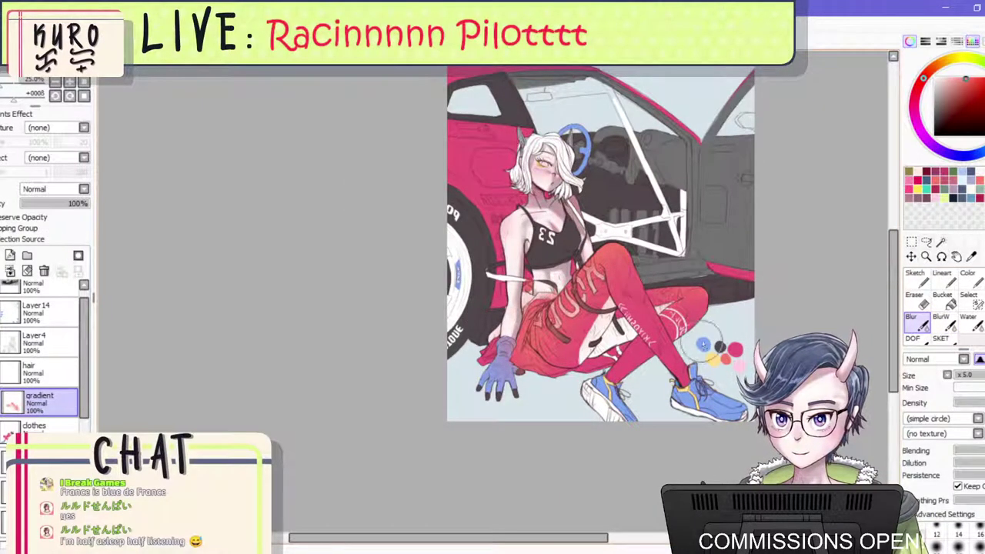
key("ctrl+plus")
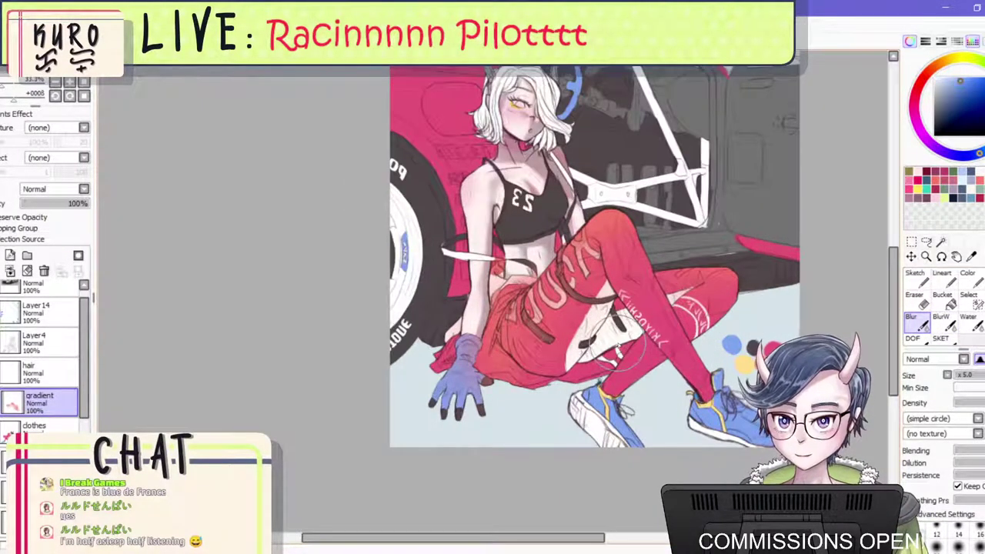
left_click(940, 339)
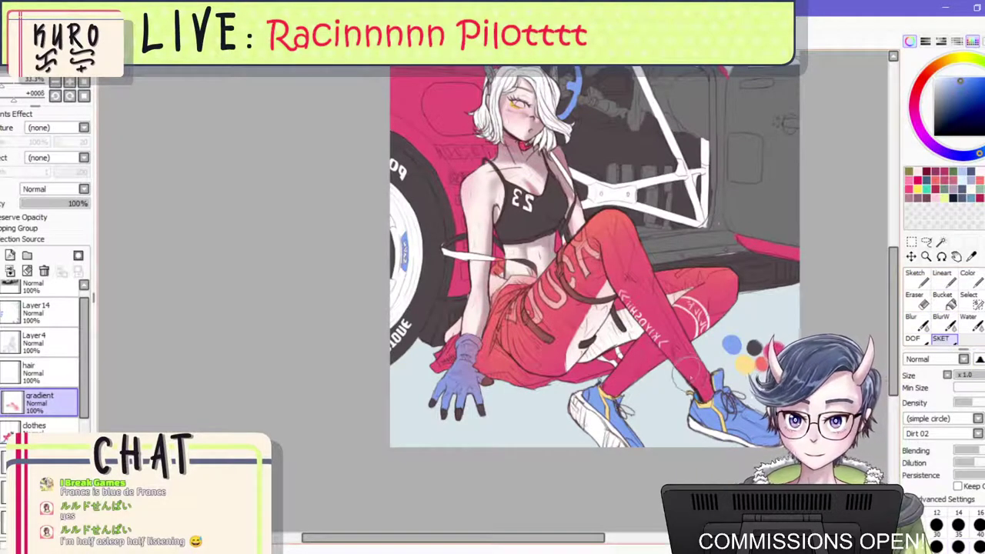
Paint a blue gradient over the lower trouser legs and the black top on the gradient layer, and soften it with Blur.
mouse_move(687, 366)
left_mouse_down()
mouse_move(589, 408)
mouse_move(650, 338)
left_mouse_up()
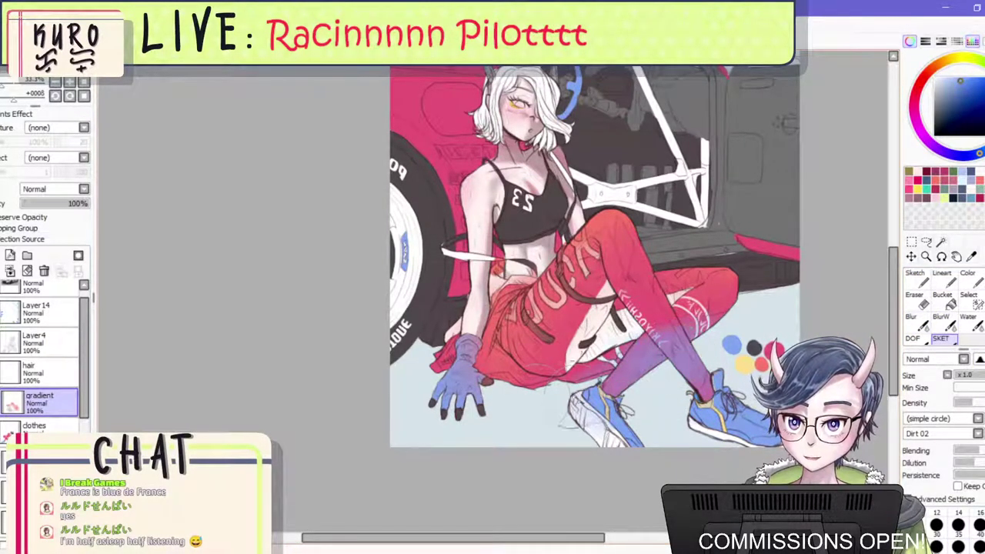
mouse_move(535, 407)
left_mouse_down()
mouse_move(585, 331)
mouse_move(554, 238)
mouse_move(516, 227)
mouse_move(554, 219)
mouse_move(516, 218)
mouse_move(542, 188)
mouse_move(531, 157)
left_mouse_up()
left_click(911, 320)
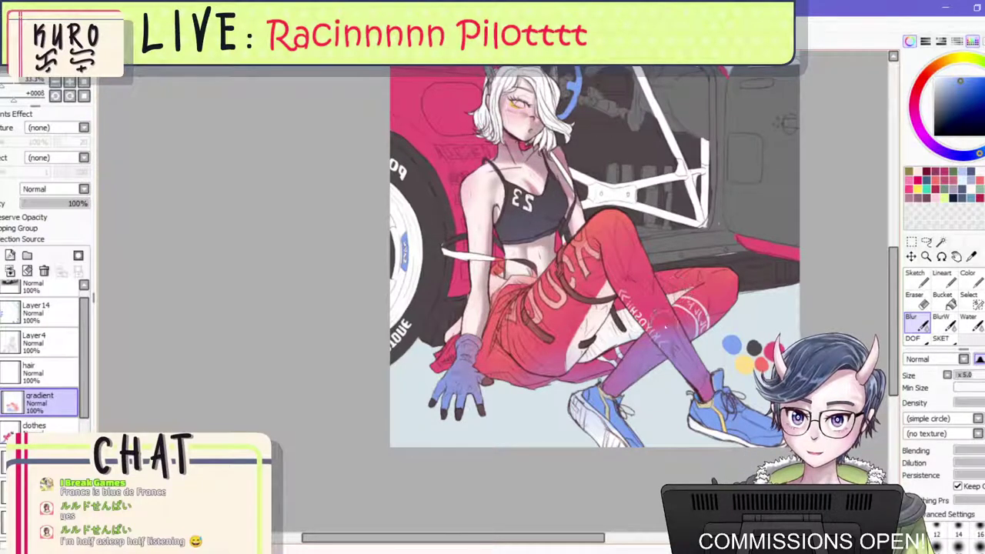
mouse_move(667, 327)
left_mouse_down()
mouse_move(676, 275)
mouse_move(663, 357)
mouse_move(671, 275)
mouse_move(685, 270)
left_mouse_up()
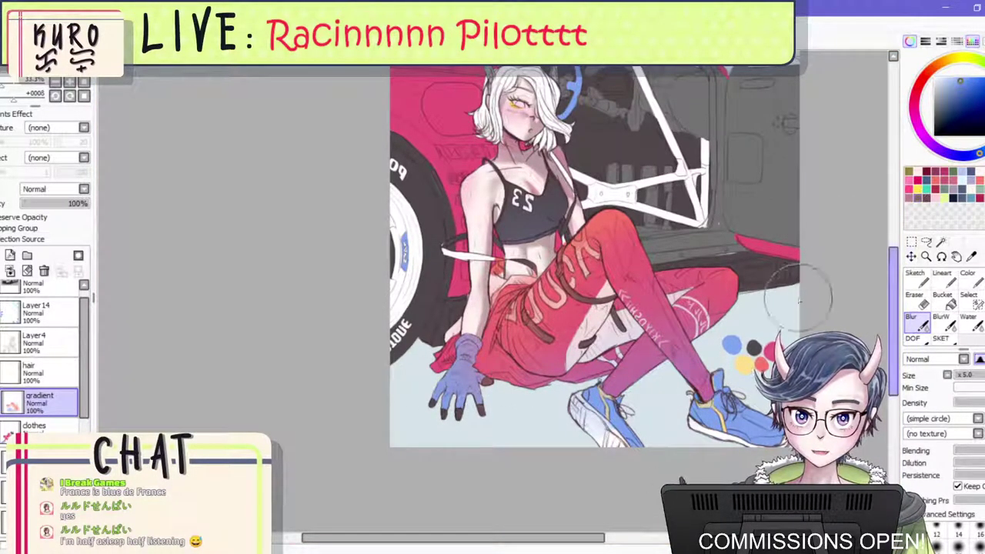
Sample the dark grey palette swatch and start darkening the front leg's ankle and shoe with the SKET brush.
right_click(731, 344)
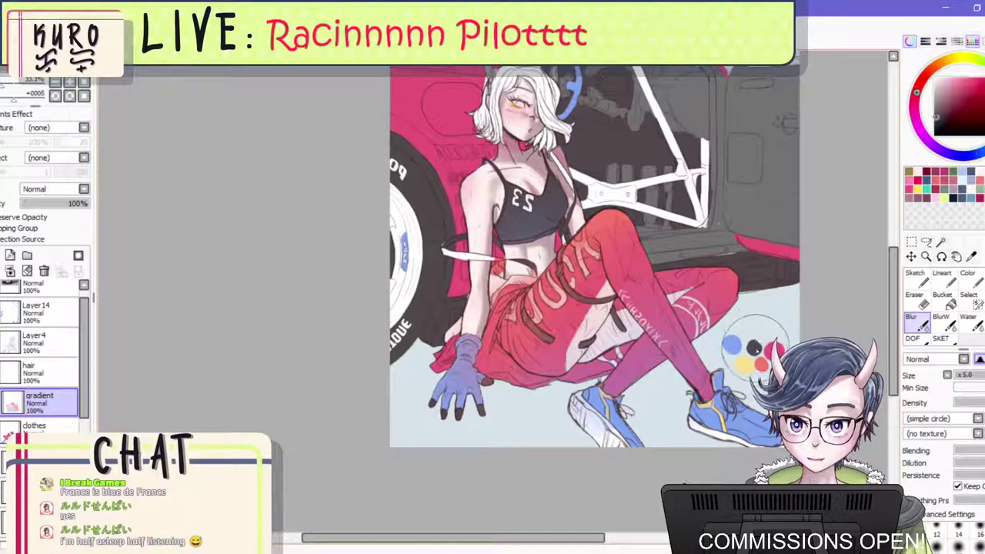
right_click(716, 348)
scroll(744, 347, "up", 2)
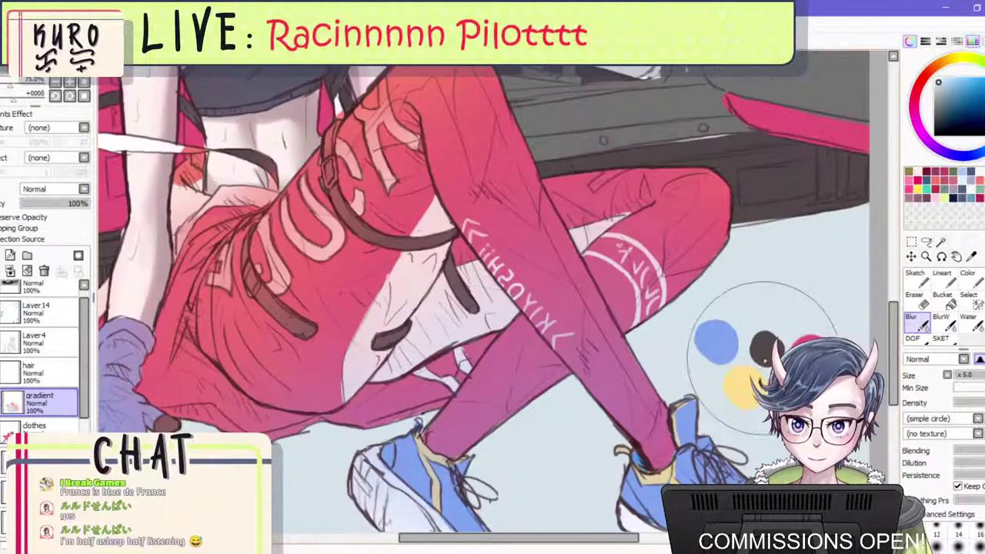
right_click(770, 346)
scroll(792, 315, "down", 1)
left_click(943, 339)
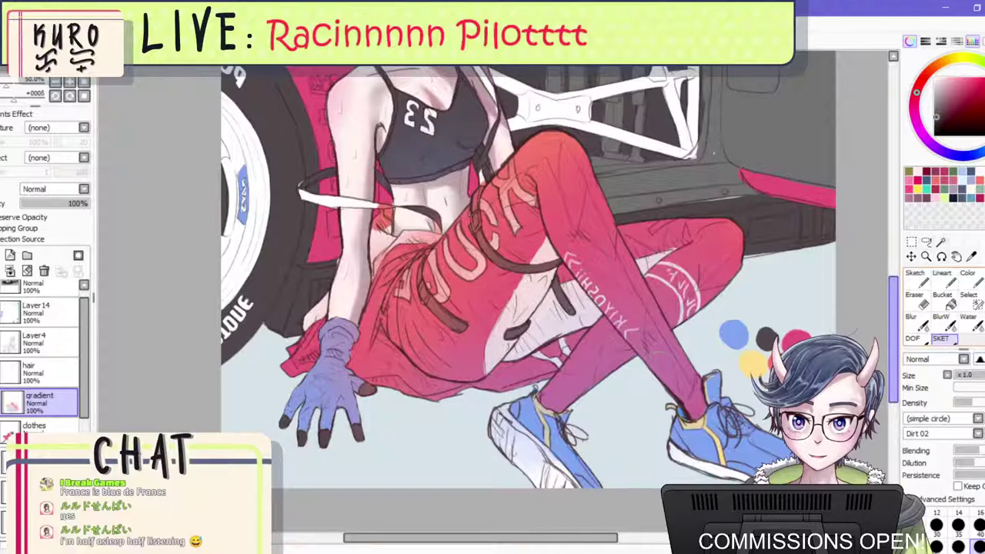
mouse_move(677, 396)
left_mouse_down()
mouse_move(676, 366)
mouse_move(669, 389)
left_mouse_up()
mouse_move(529, 423)
left_mouse_down()
mouse_move(556, 415)
mouse_move(579, 386)
left_mouse_up()
key("ctrl+z")
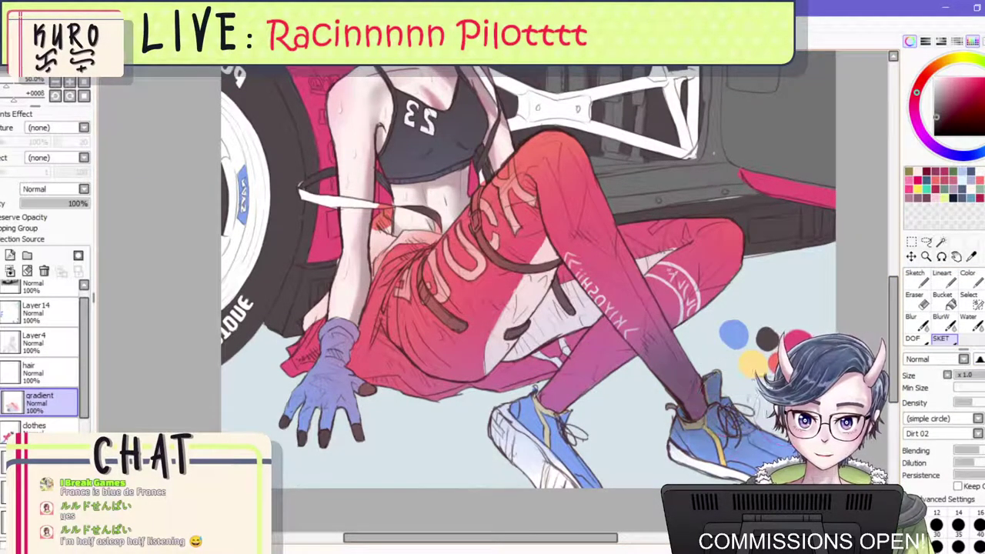
mouse_move(716, 407)
left_mouse_down()
mouse_move(701, 452)
mouse_move(706, 423)
left_mouse_up()
key("ctrl+z")
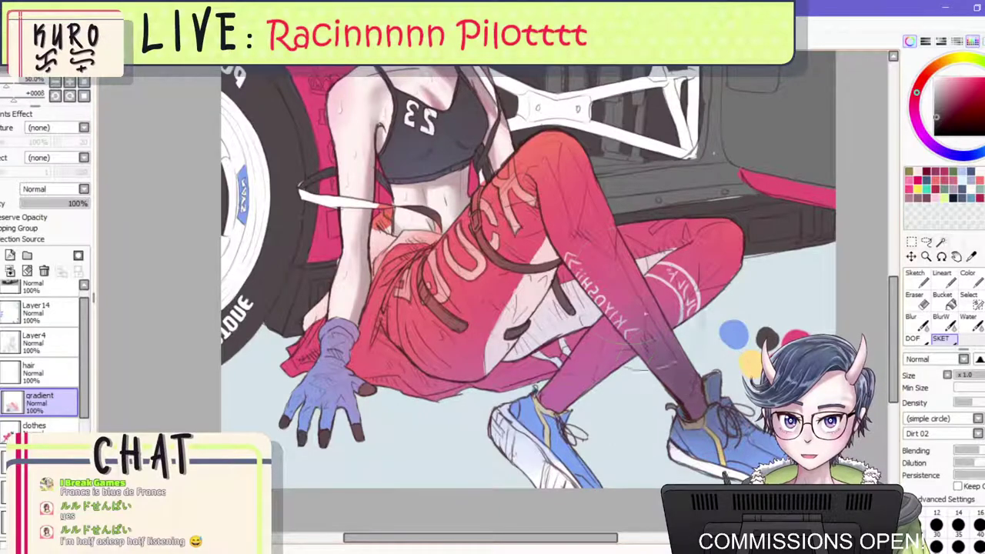
Extend the dark grey shading up the front shin and over the back leg's lower part with the SKET brush.
mouse_move(646, 336)
left_mouse_down()
mouse_move(579, 239)
mouse_move(604, 289)
mouse_move(593, 227)
left_mouse_up()
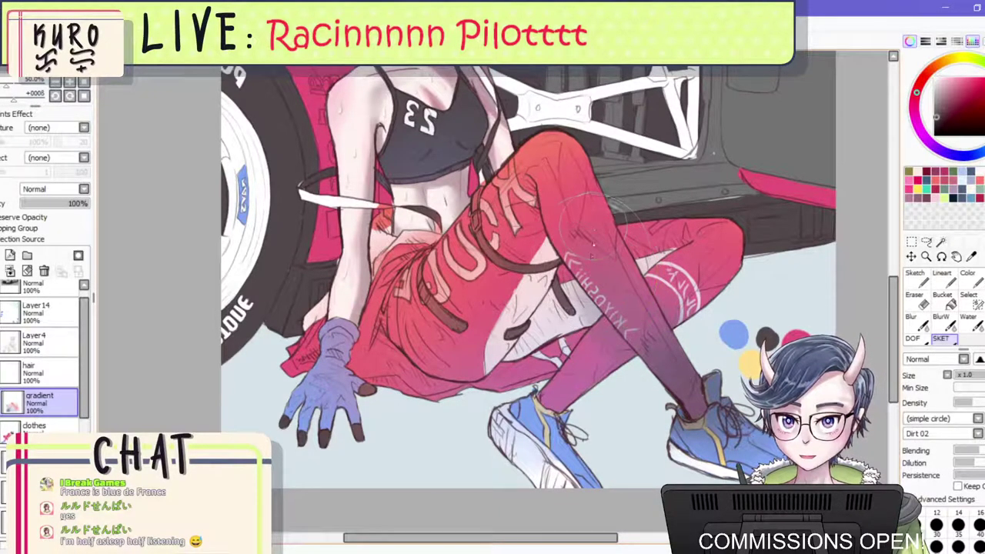
mouse_move(620, 282)
left_mouse_down()
mouse_move(627, 331)
mouse_move(620, 220)
left_mouse_up()
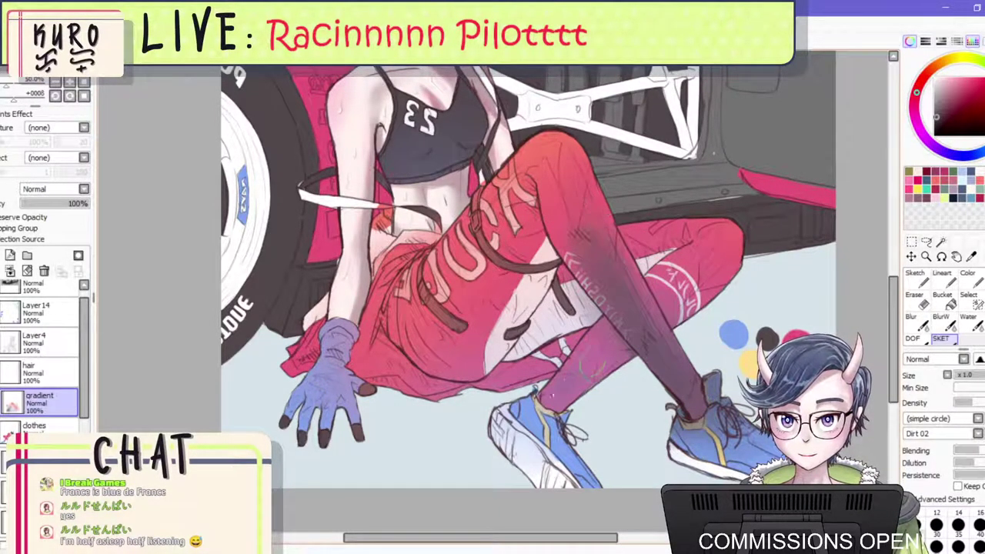
mouse_move(552, 395)
left_mouse_down()
mouse_move(583, 358)
mouse_move(546, 401)
left_mouse_up()
left_click_drag(686, 321, 665, 294)
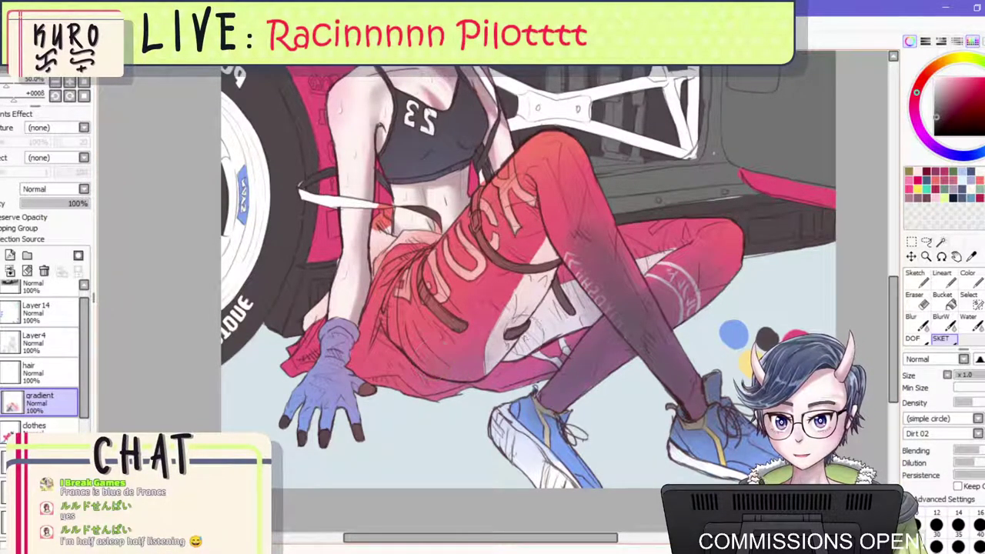
Blend the dark shading on the legs with the Blur brush and flip the canvas view horizontally.
left_click(912, 317)
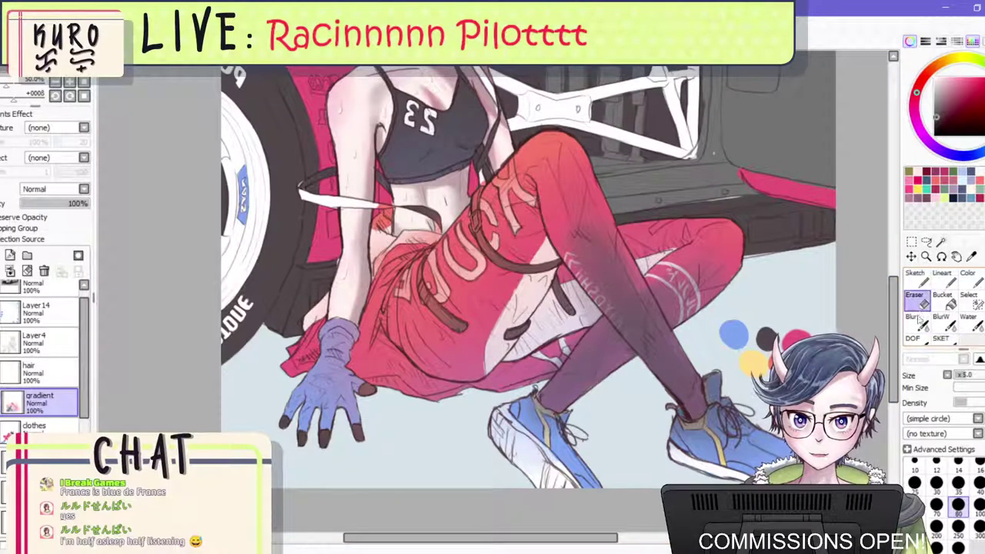
mouse_move(610, 223)
left_mouse_down()
mouse_move(695, 232)
mouse_move(685, 261)
mouse_move(581, 290)
mouse_move(569, 218)
mouse_move(622, 321)
mouse_move(471, 327)
mouse_move(662, 239)
mouse_move(694, 275)
mouse_move(543, 192)
mouse_move(408, 197)
left_mouse_up()
key("h")
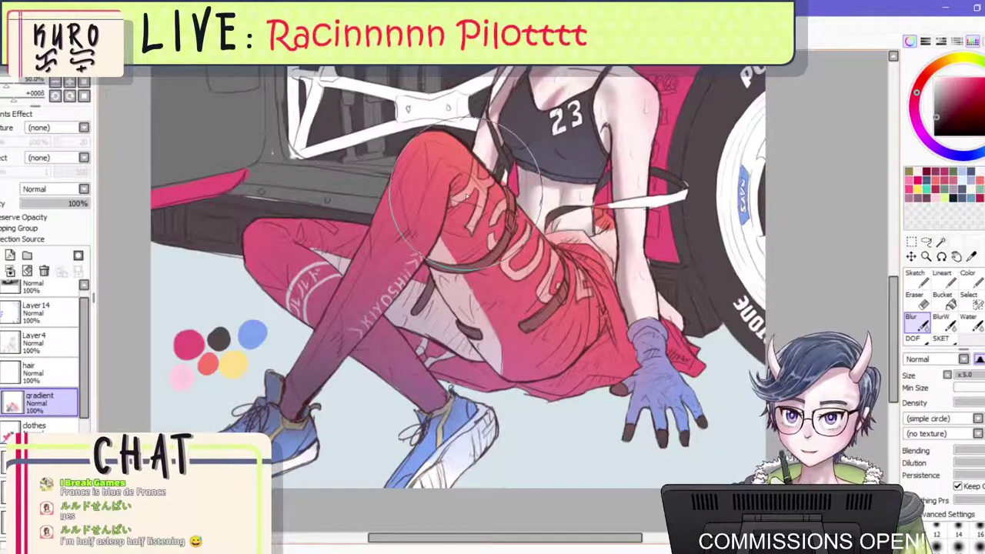
scroll(559, 328, "down", 5)
scroll(565, 346, "up", 5)
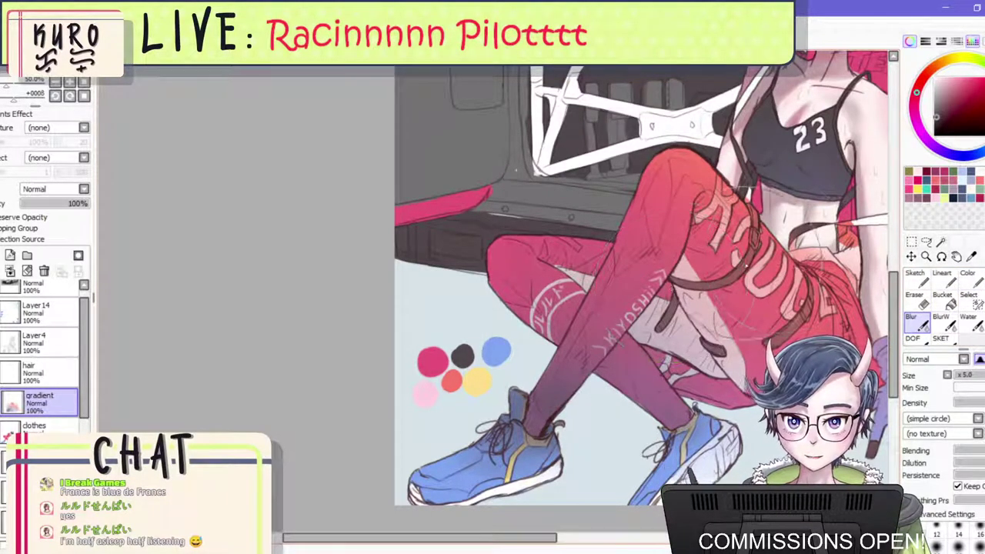
left_click(966, 275)
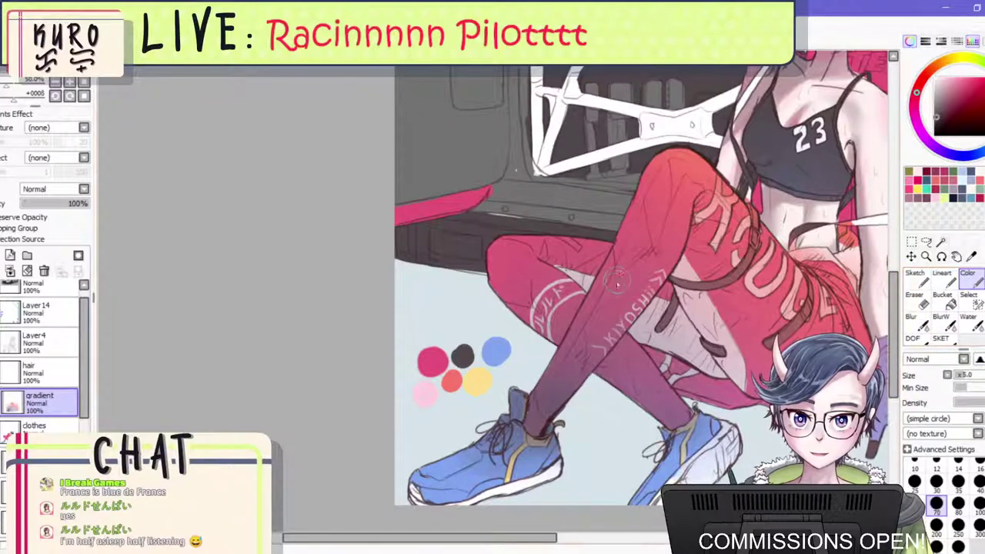
mouse_move(621, 241)
left_mouse_down()
mouse_move(567, 367)
mouse_move(662, 184)
left_mouse_up()
key("ctrl+z")
Shade the outer edge of the front leg and the underside of the bent back knee with SKET, and blend with Blur.
left_click(945, 339)
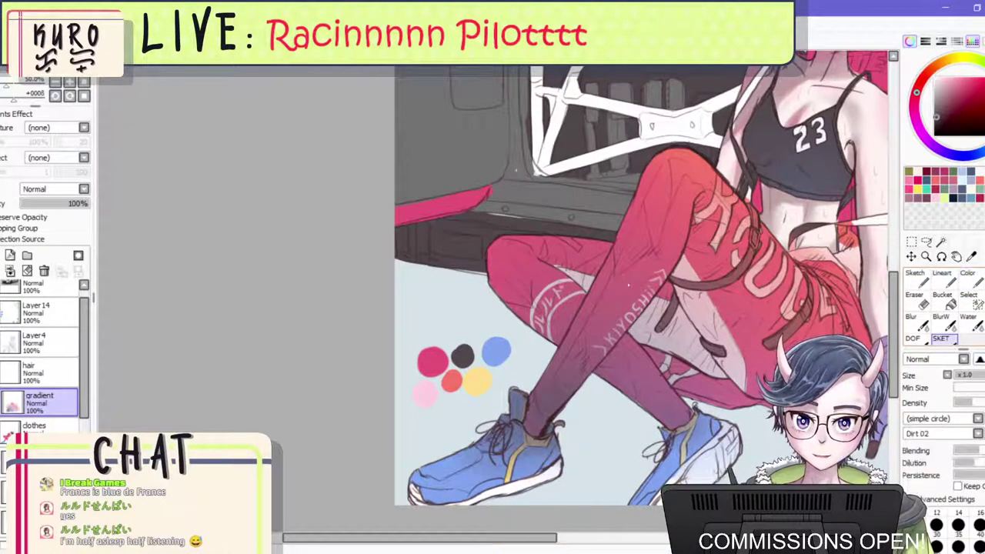
left_click_drag(585, 326, 560, 363)
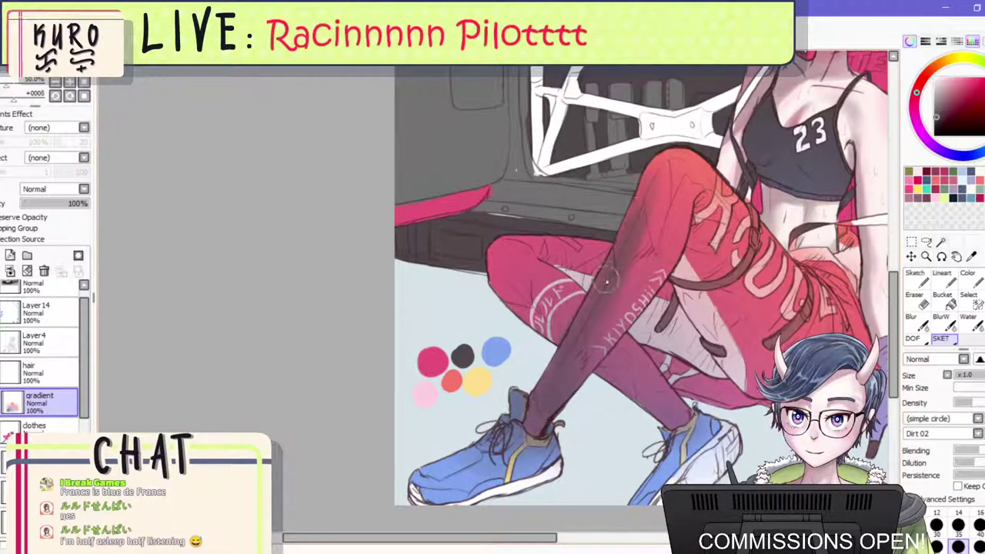
left_click_drag(500, 250, 519, 304)
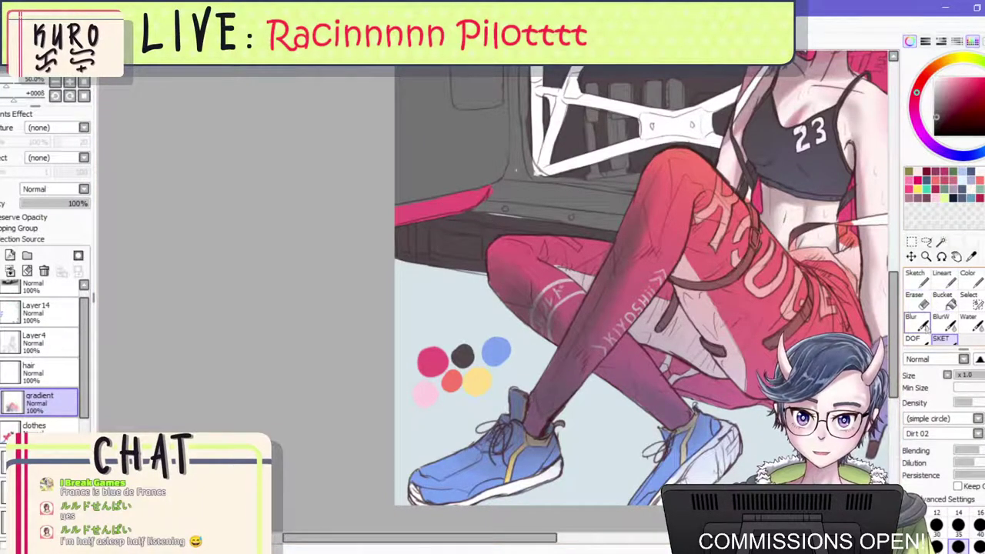
left_click(923, 326)
mouse_move(668, 201)
left_mouse_down()
mouse_move(642, 239)
mouse_move(650, 208)
mouse_move(671, 191)
left_mouse_up()
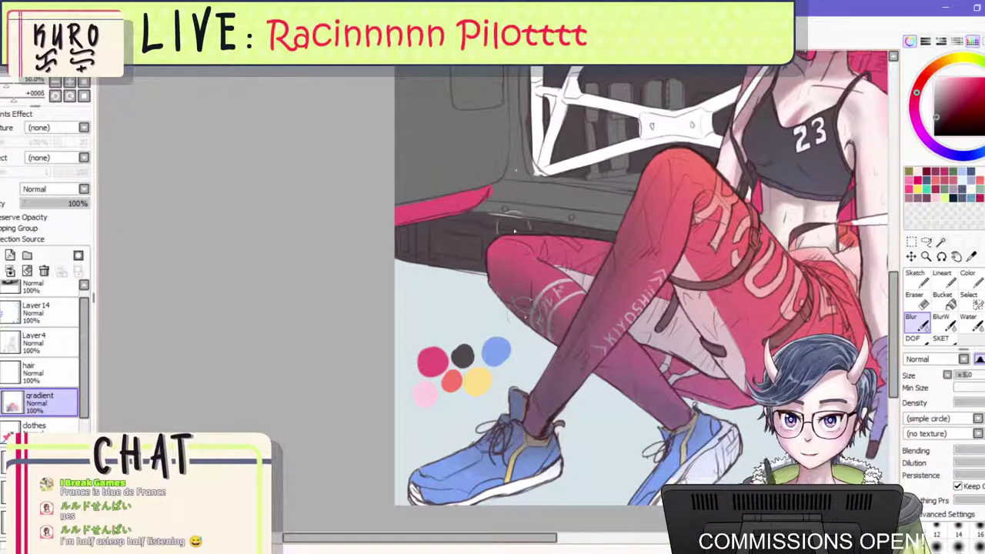
scroll(648, 328, "down", 4)
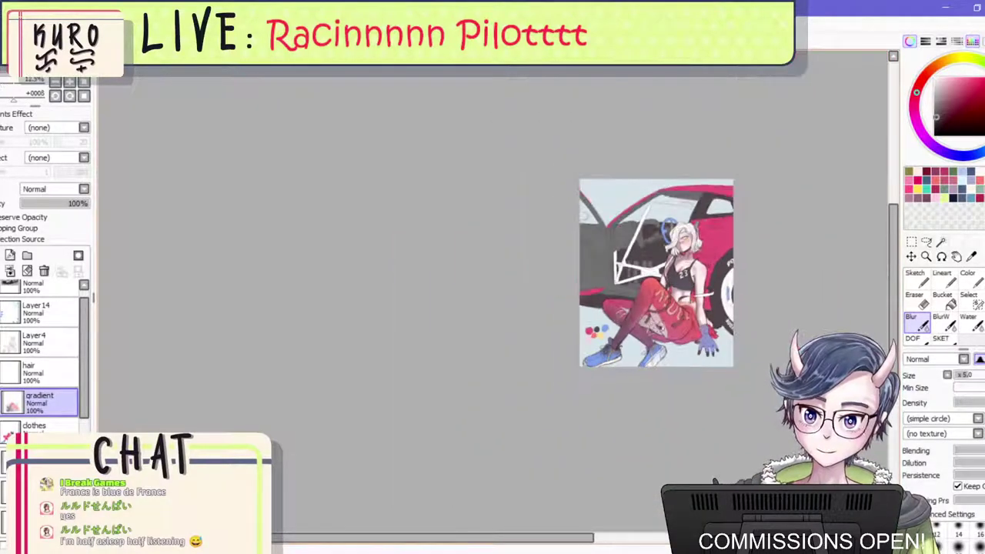
scroll(658, 328, "up", 4)
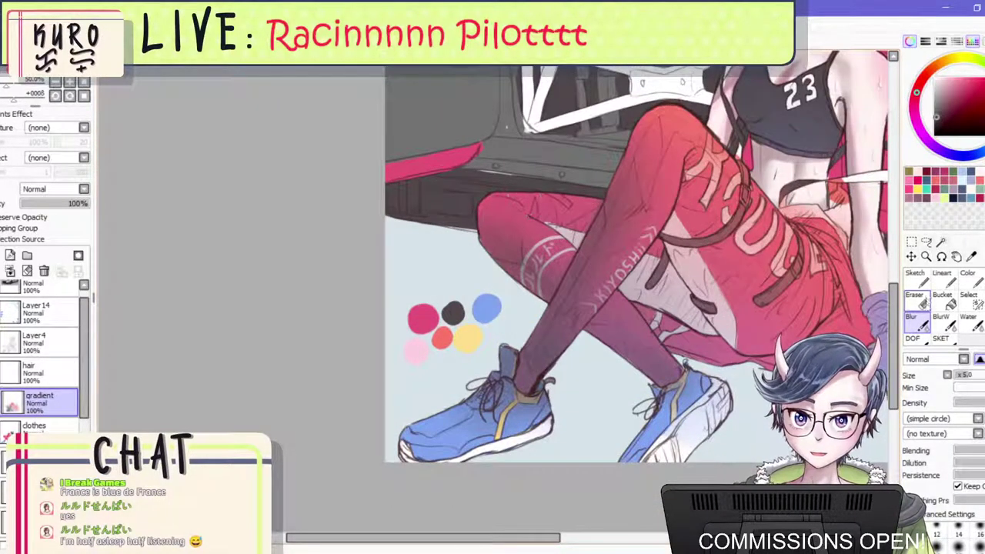
On the clothes layer, select the light bands and white patch on the bent back leg with the Magic Wand.
left_click(926, 303)
scroll(565, 245, "up", 2)
scroll(562, 242, "down", 1)
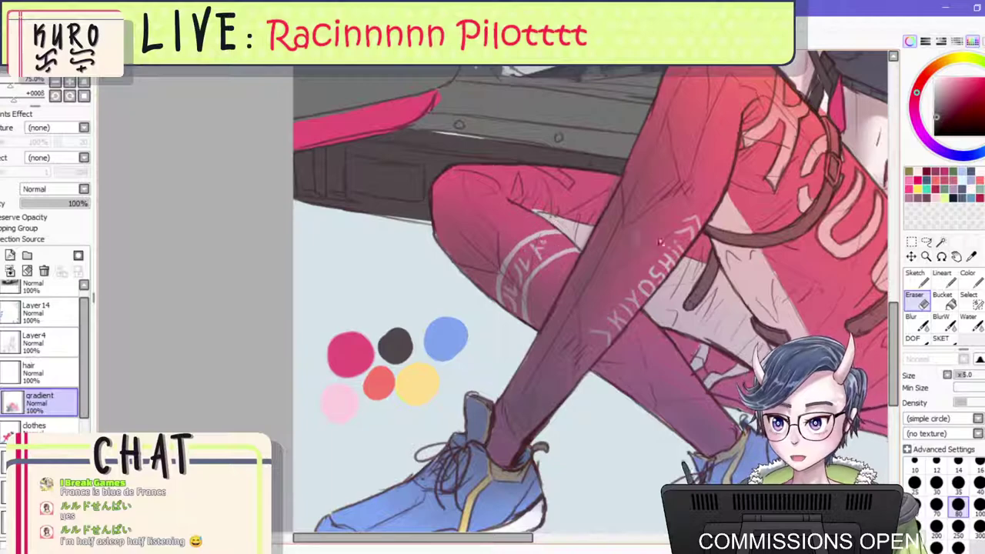
left_click(940, 241)
left_click(509, 262)
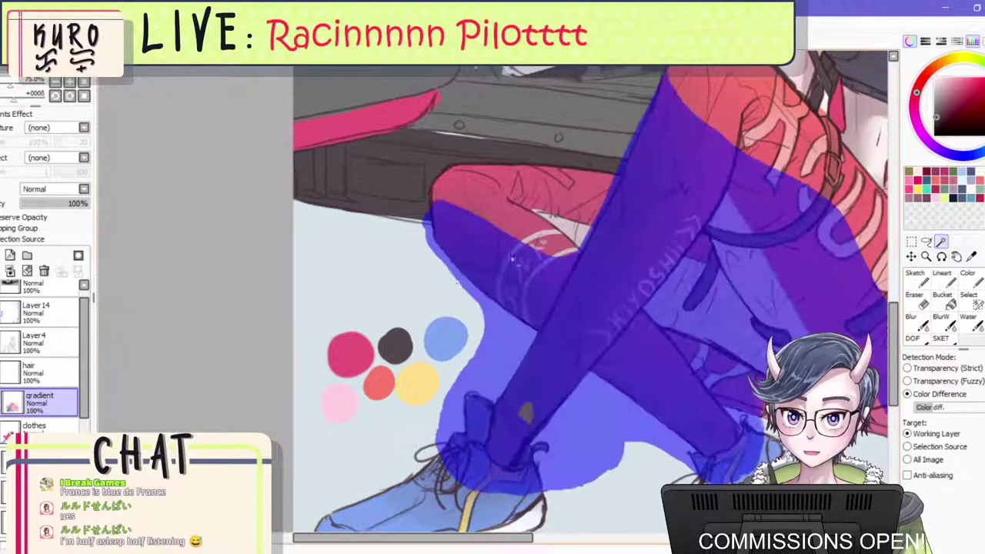
key("ctrl+d")
left_click(35, 425)
left_click(538, 241)
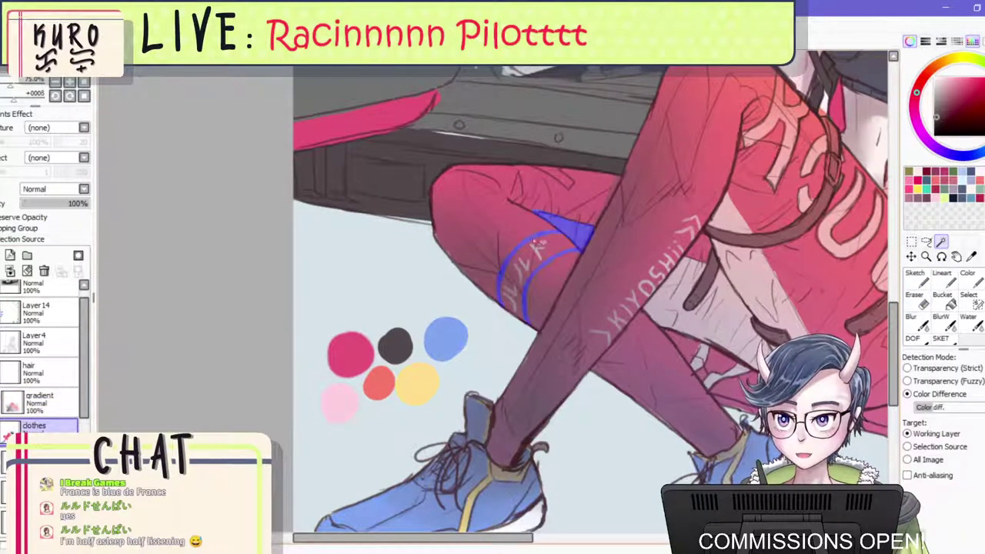
Add the shin lettering, its arrow brackets and the white trouser panel to the Magic Wand selection.
scroll(612, 341, "up", 2)
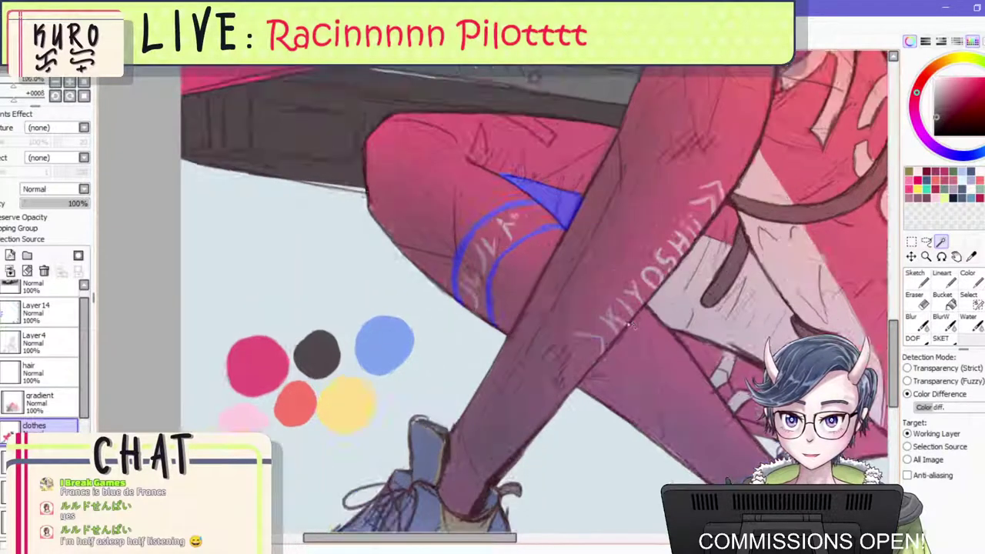
left_click(594, 342)
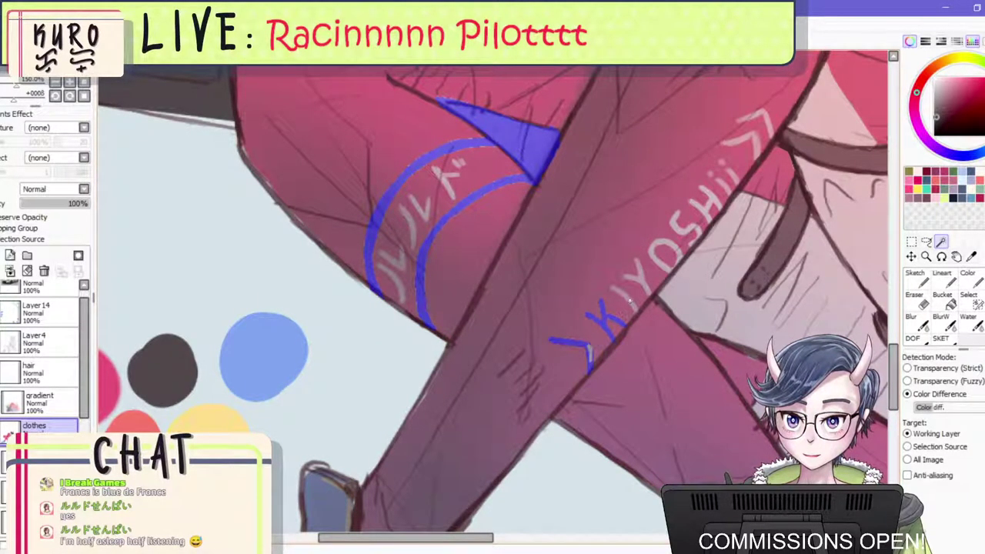
right_click(593, 356)
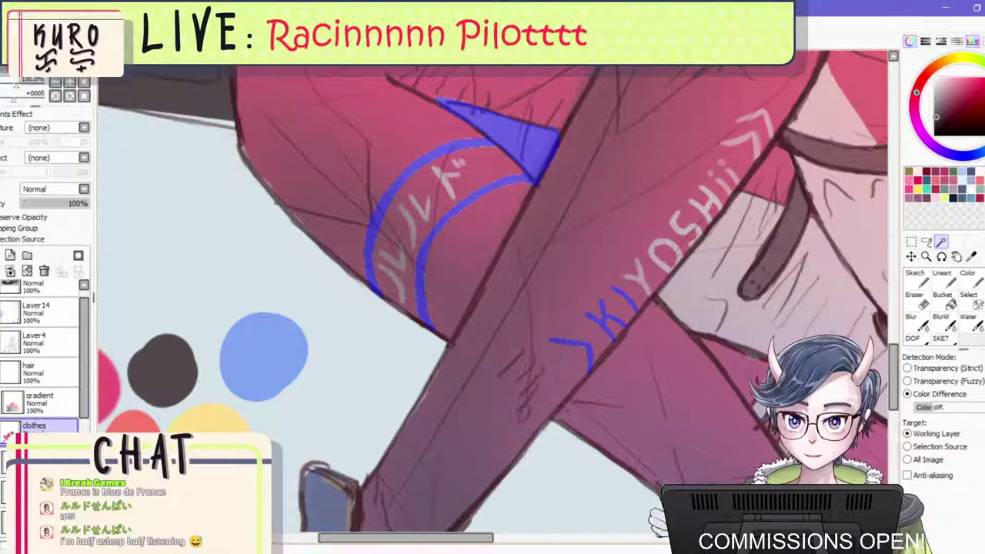
scroll(653, 262, "up", 1)
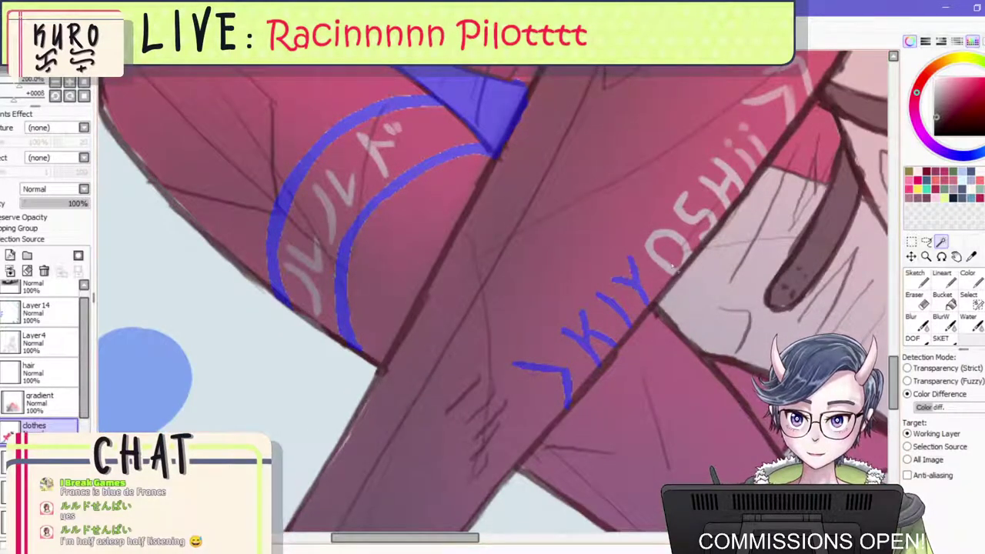
left_click(711, 242)
left_click(757, 153)
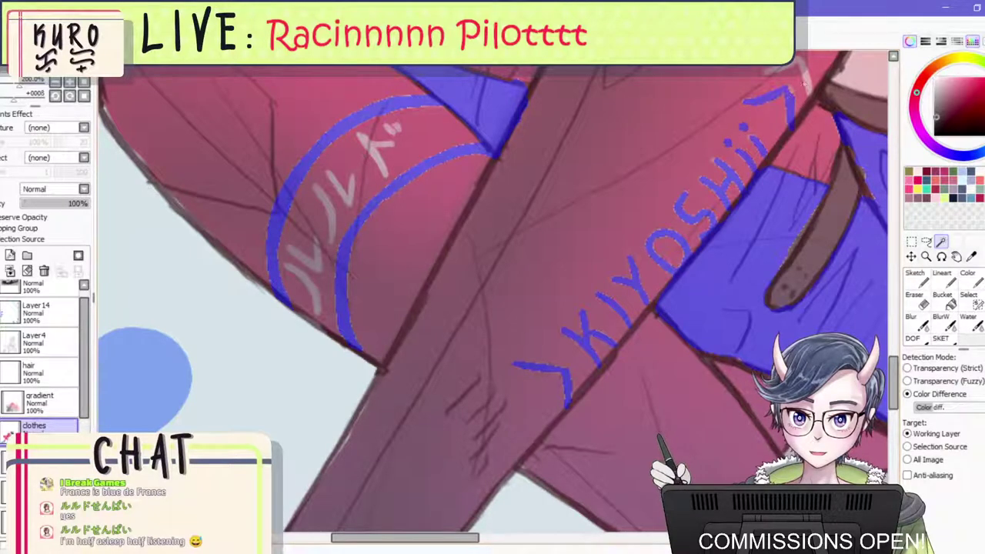
key("ctrl+i")
scroll(709, 158, "down", 3)
scroll(704, 151, "up", 2)
key("ctrl+z")
left_click(743, 144)
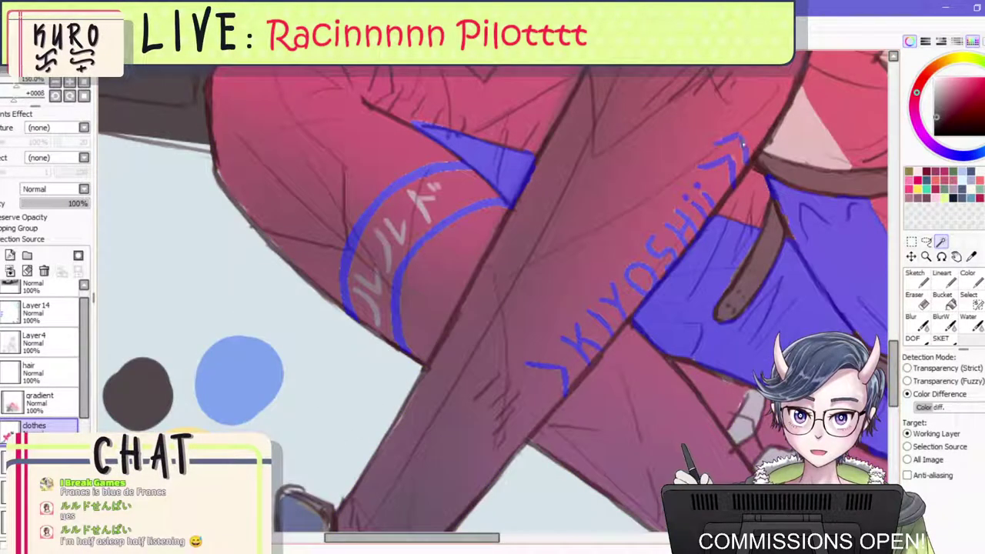
left_click(795, 126)
Add the blue uppers and yellow trims of both shoes to the selection and switch to the Eraser.
scroll(698, 212, "down", 3)
scroll(698, 214, "down", 1)
scroll(712, 299, "up", 2)
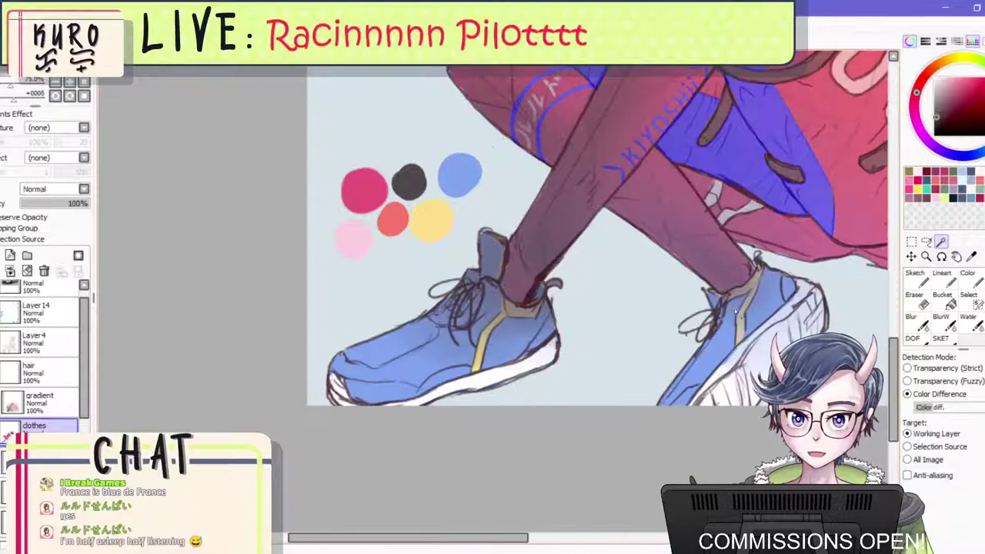
left_click(723, 317)
left_click(770, 294)
left_click(750, 293)
left_click(506, 303)
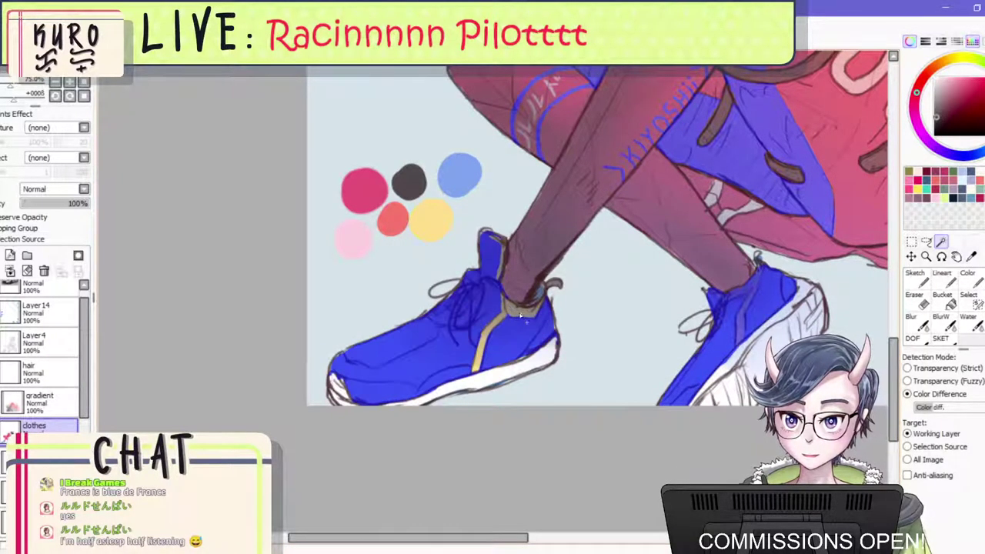
left_click(506, 319)
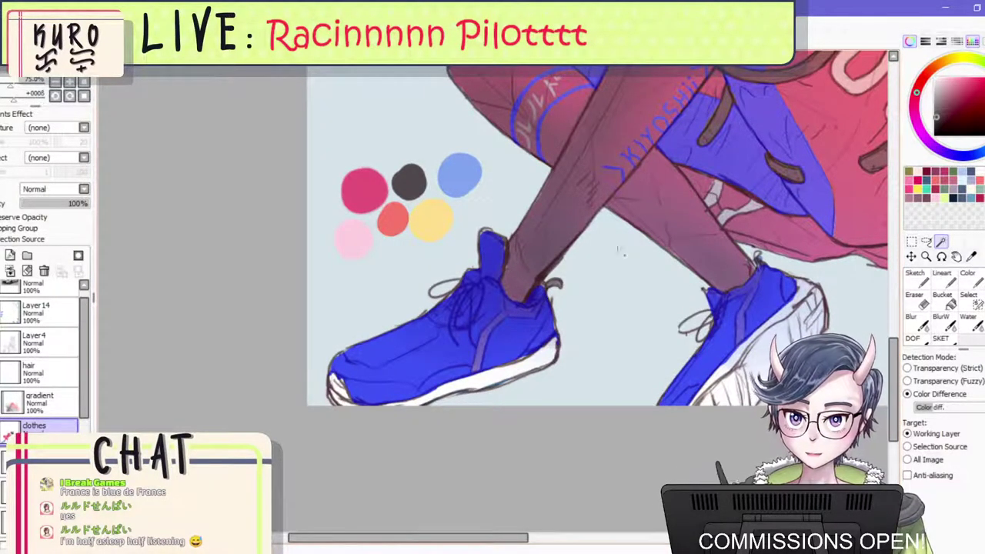
key("e")
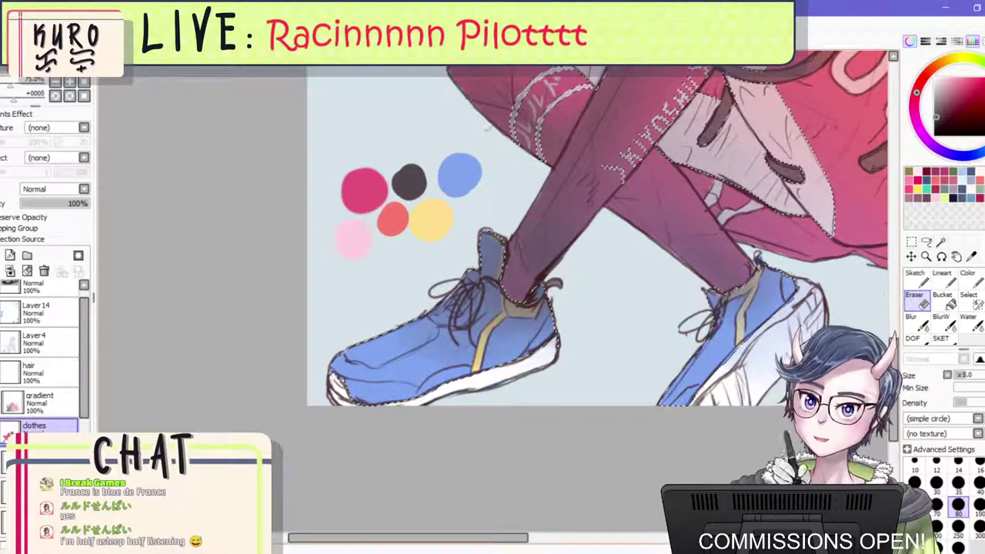
scroll(560, 196, "down", 3)
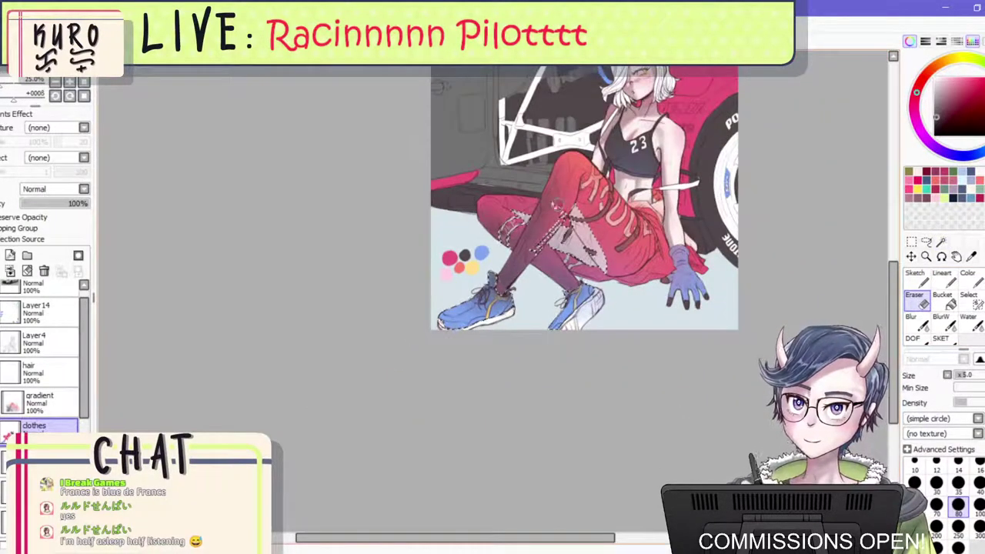
scroll(573, 168, "up", 1)
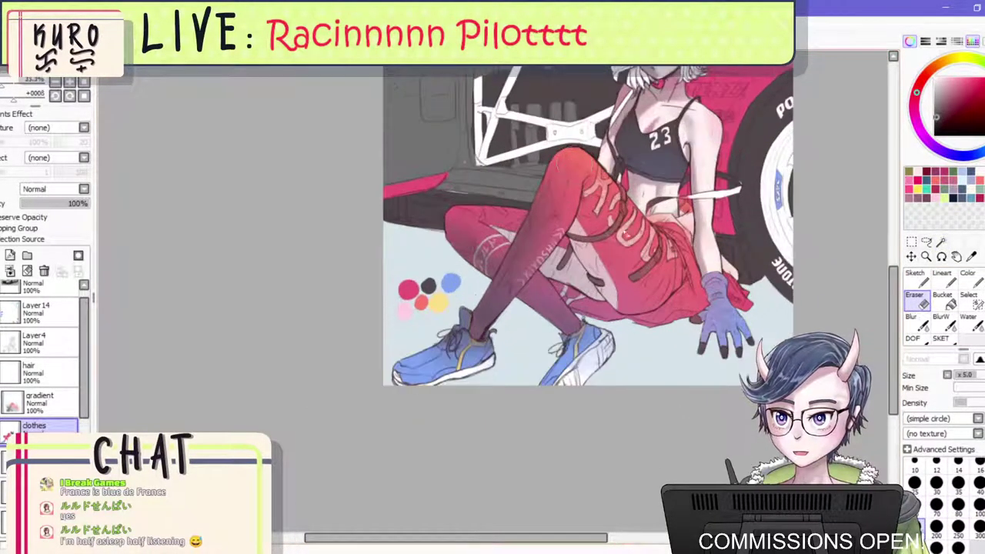
mouse_move(595, 211)
left_mouse_down()
mouse_move(577, 346)
mouse_move(446, 367)
mouse_move(454, 327)
mouse_move(469, 346)
left_mouse_up()
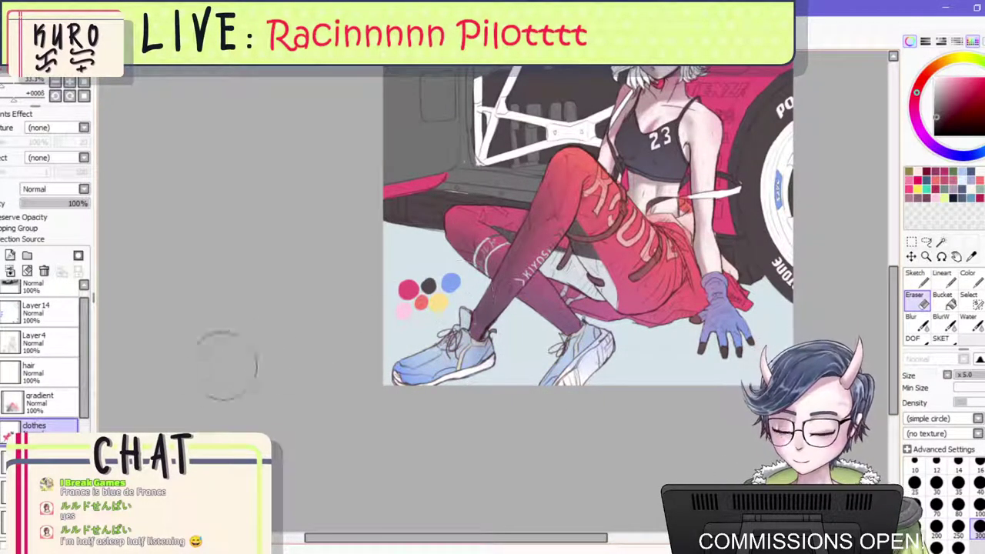
key("ctrl+z")
On the gradient layer, erase the gradient inside the selected shoes, shin lettering, leg bands and white trouser panel.
left_click(60, 403)
mouse_move(588, 296)
left_mouse_down()
mouse_move(576, 265)
mouse_move(478, 319)
mouse_move(417, 376)
left_mouse_up()
mouse_move(547, 321)
left_mouse_down()
mouse_move(604, 296)
mouse_move(580, 261)
left_mouse_up()
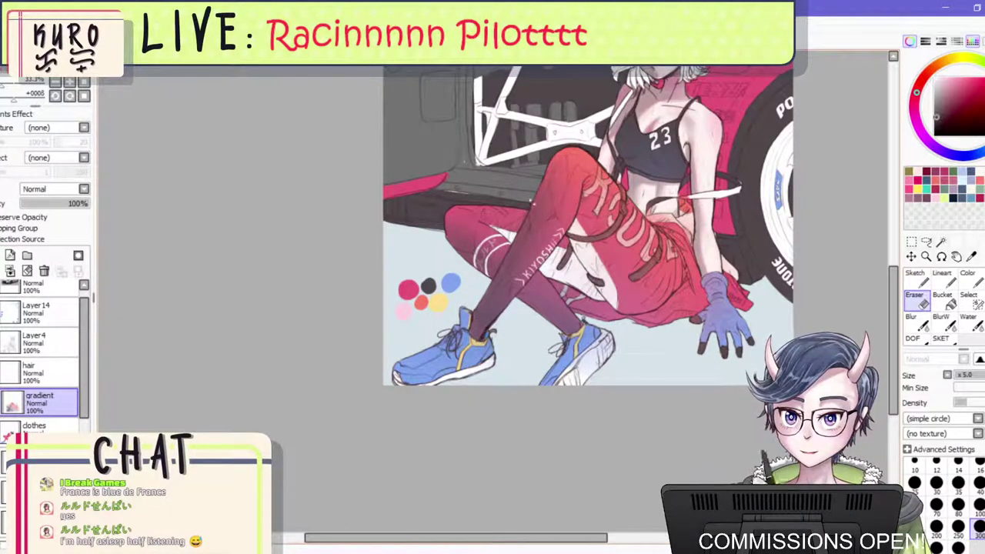
Flip the canvas view horizontally and examine the figure's leg gradient from different zoom levels.
scroll(500, 198, "down", 2)
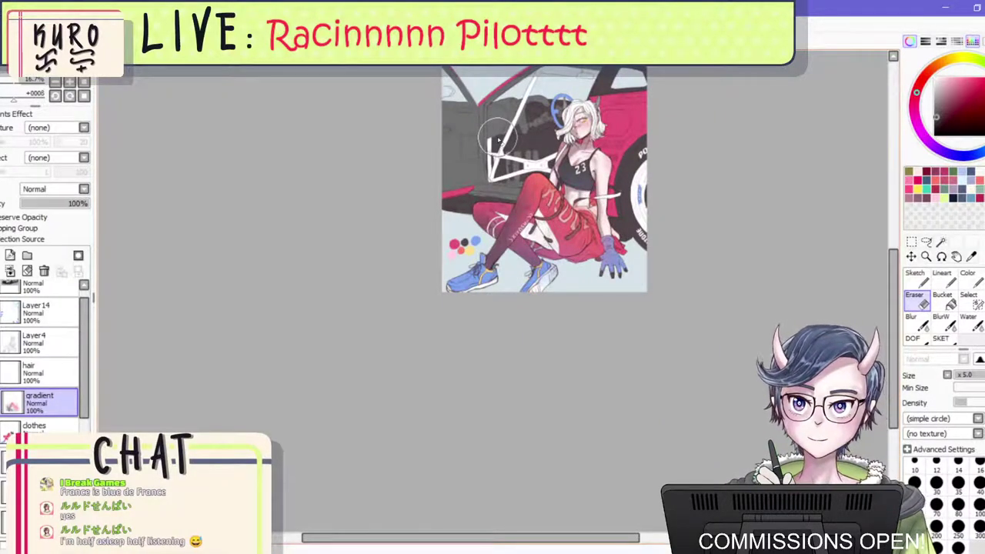
key("h")
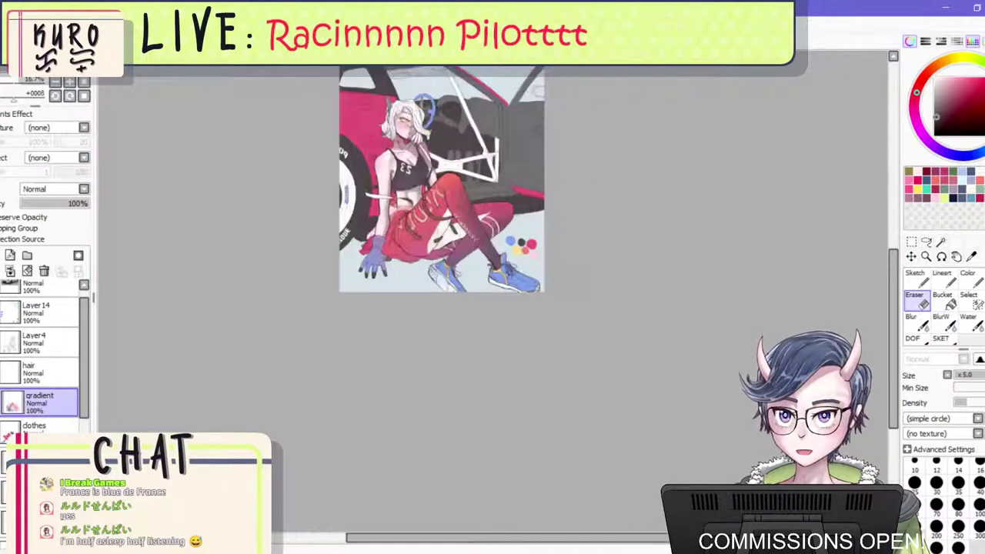
scroll(389, 165, "down", 2)
scroll(370, 165, "up", 2)
scroll(338, 181, "up", 2)
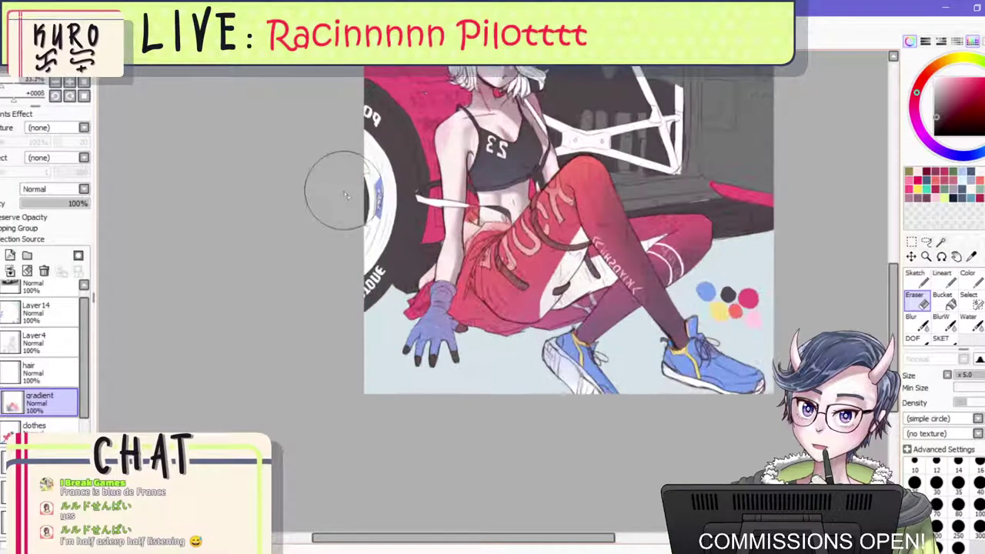
scroll(341, 167, "down", 1)
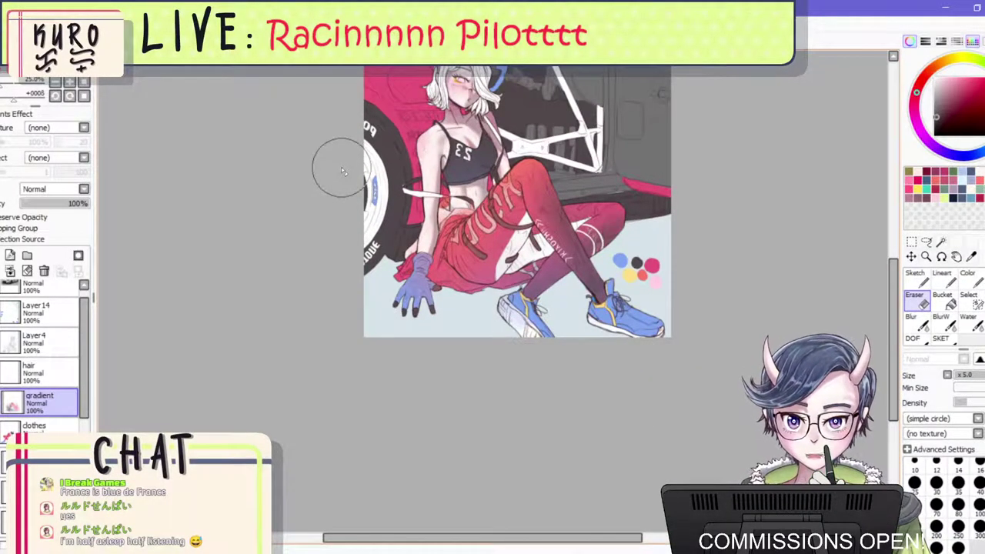
Undo the gradient erasing and the recent dark shading strokes on the legs and shoes.
key("ctrl+z")
key("ctrl+z")
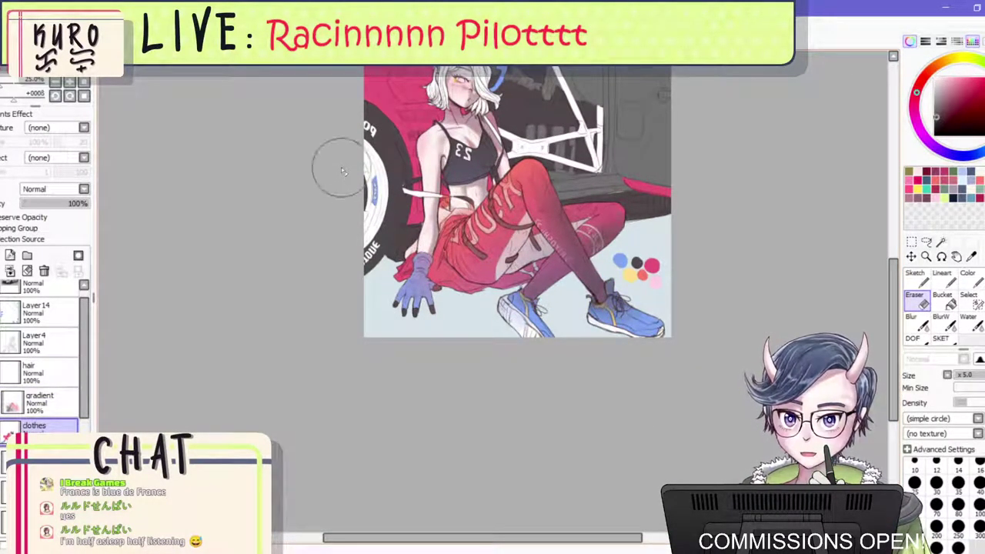
key("ctrl+Up")
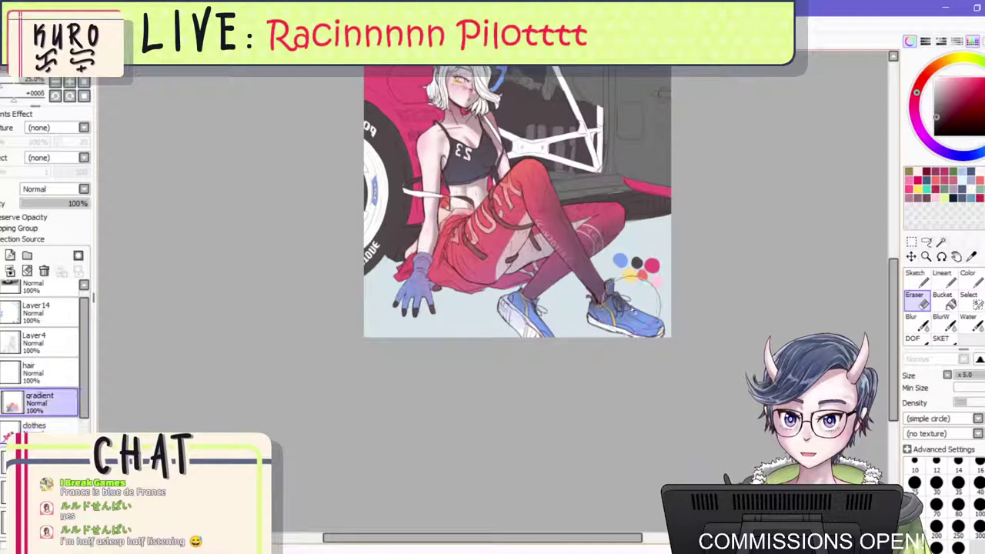
key("ctrl+z")
key("ctrl+z")
key("ctrl+z")
key("ctrl+z")
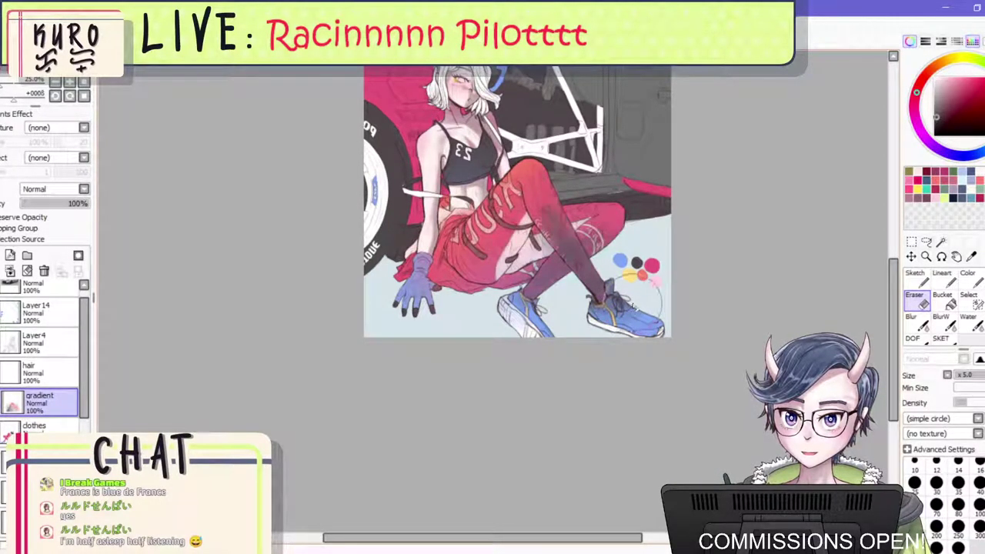
key("ctrl+z")
key("ctrl+z")
key("ctrl+z")
key("ctrl+z")
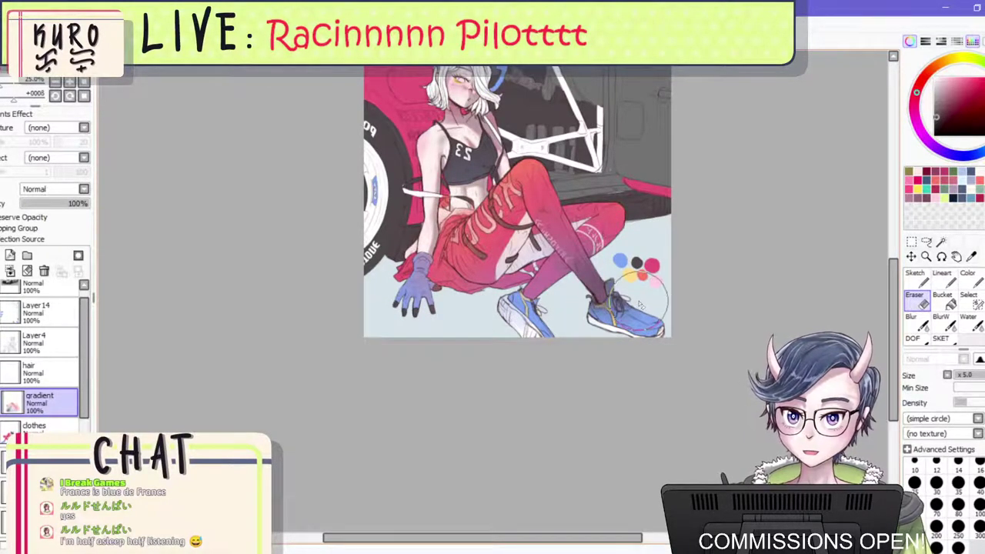
On the clothes layer, select the white trouser panel, back-leg patch and leg bands with the Magic Wand.
scroll(638, 306, "down", 1)
scroll(602, 267, "up", 2)
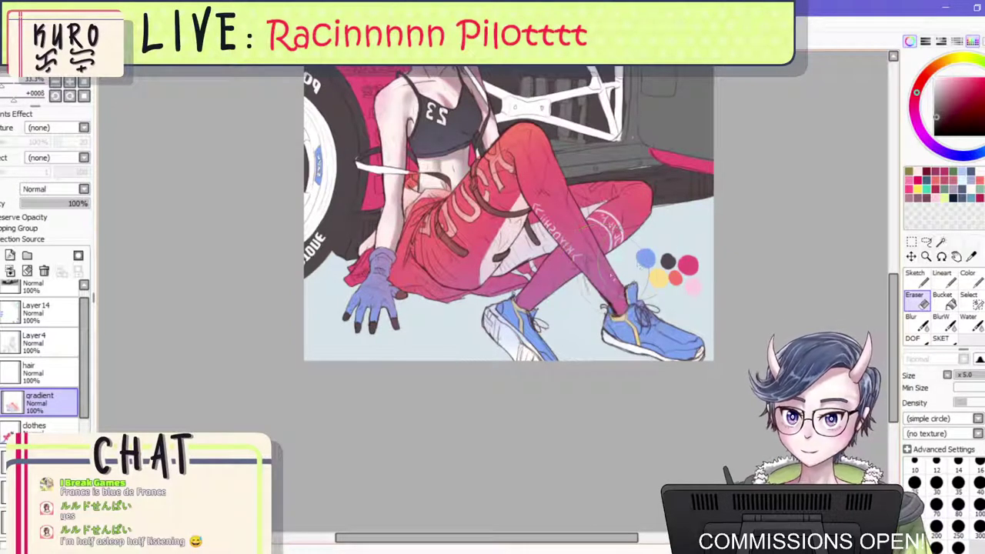
scroll(553, 266, "down", 2)
scroll(554, 266, "up", 3)
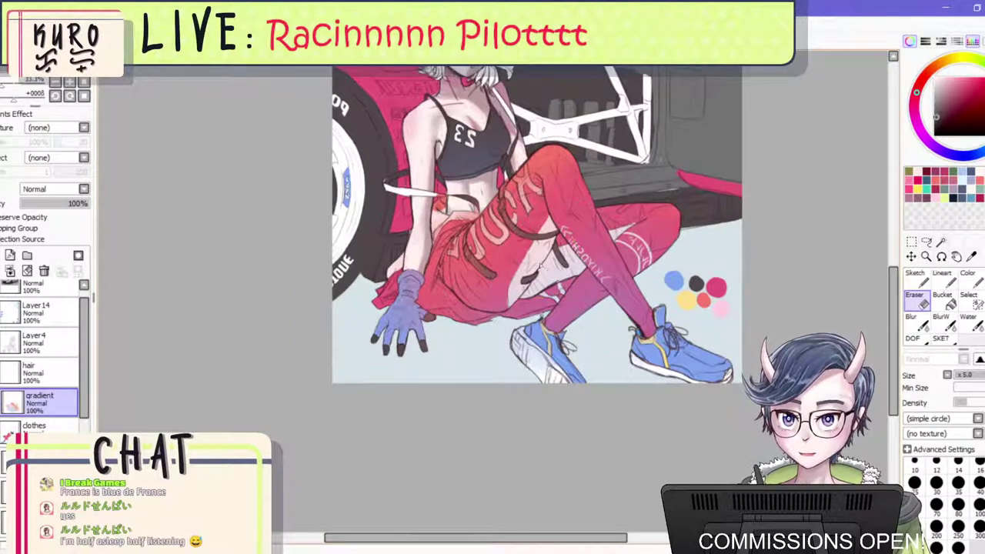
scroll(554, 265, "up", 1)
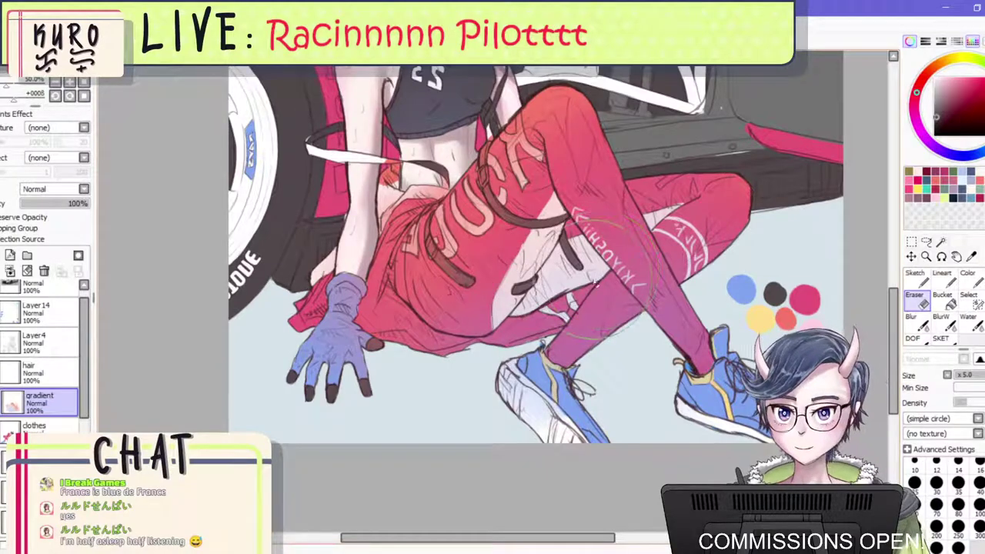
left_click(940, 242)
left_click(39, 425)
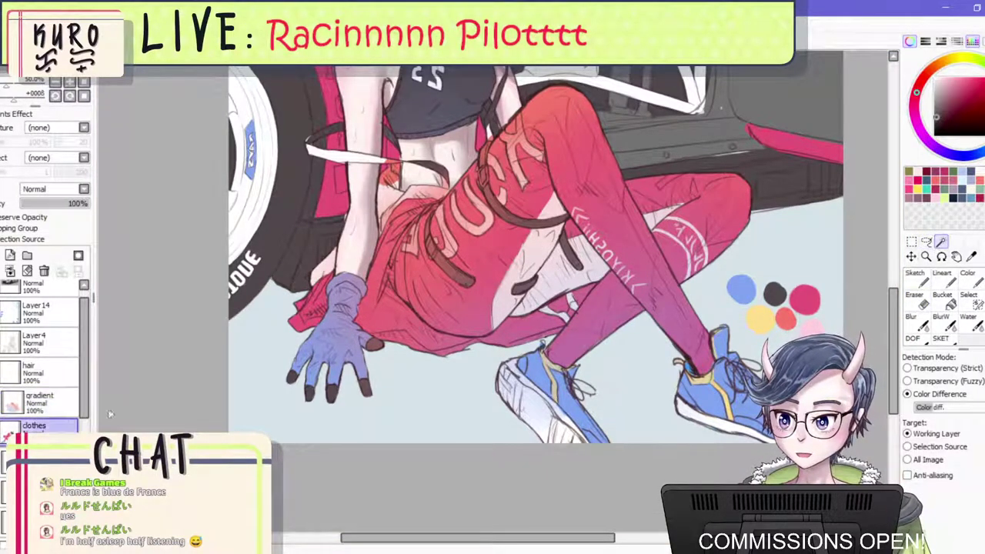
left_click(548, 287)
scroll(547, 286, "up", 1)
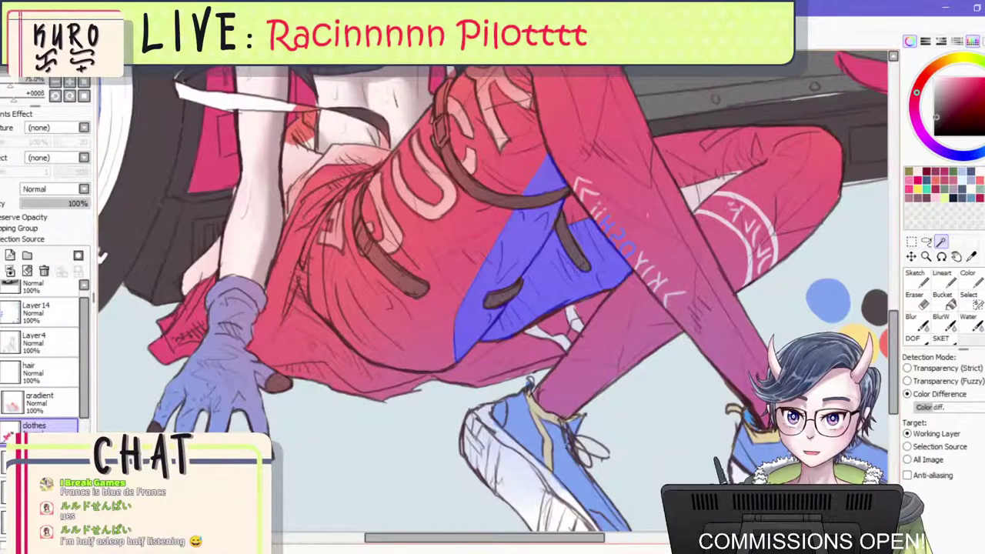
scroll(596, 209, "up", 2)
scroll(596, 199, "down", 2)
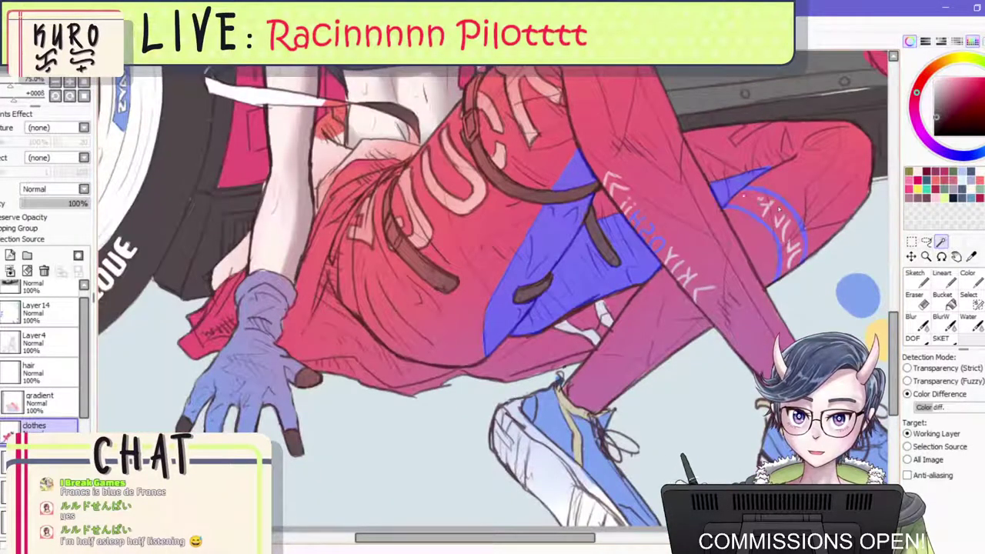
scroll(879, 290, "up", 1)
scroll(892, 295, "down", 1)
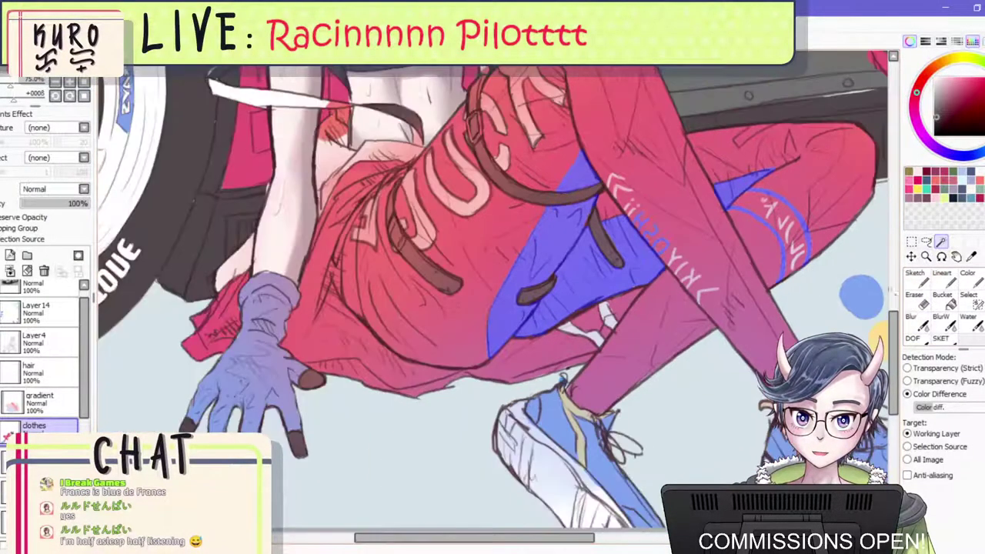
Erase the gradient inside the selected light areas on the gradient layer and deselect.
left_click(919, 303)
scroll(675, 256, "down", 1)
left_click(40, 402)
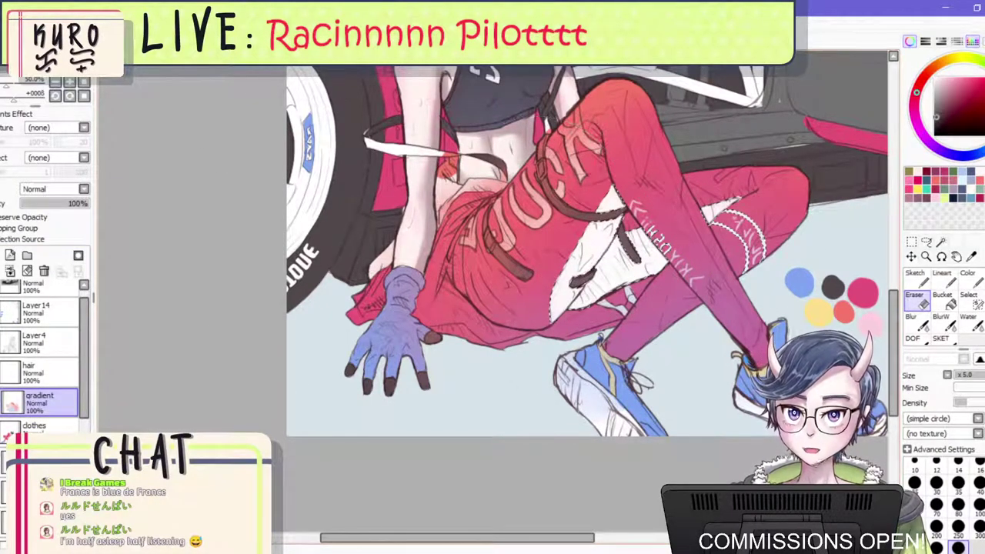
key("ctrl+d")
scroll(596, 254, "down", 3)
scroll(605, 242, "up", 4)
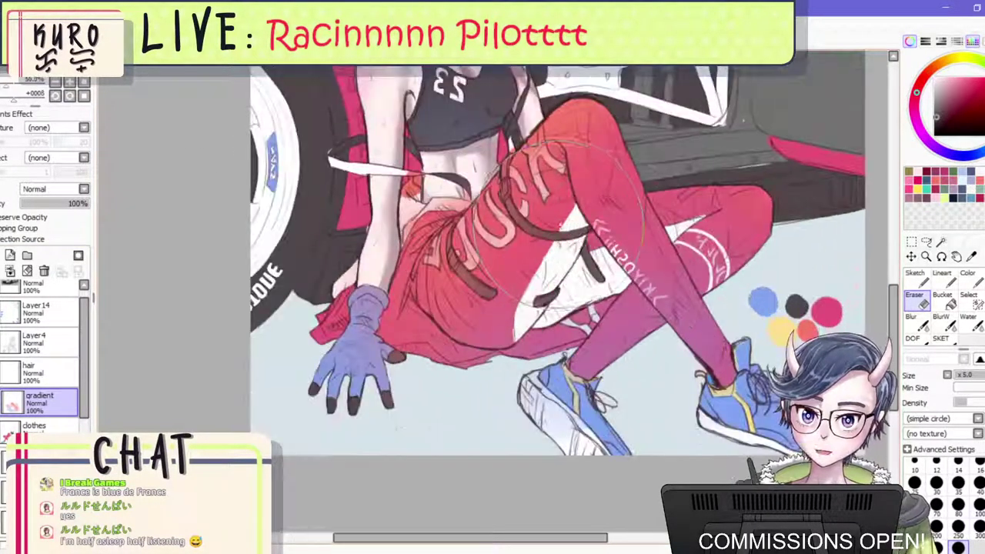
Select the trouser panel, its upper triangle and the back-leg patch on the gradient layer with the Magic Wand.
left_click(940, 243)
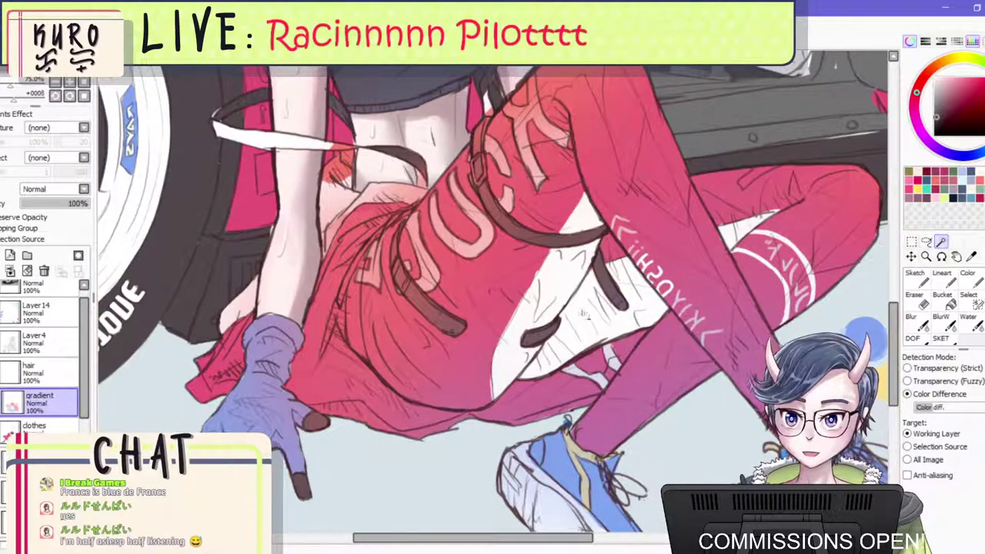
left_click(614, 306)
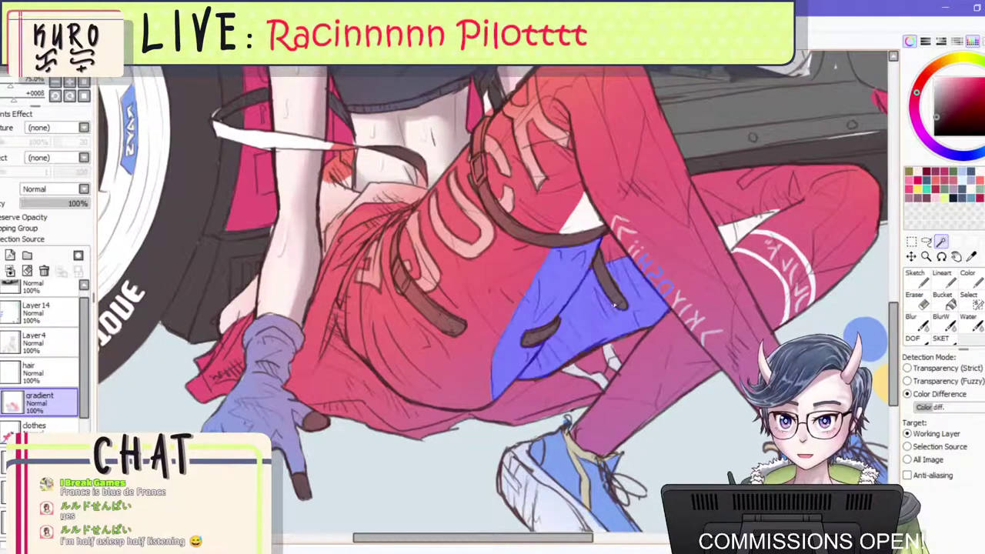
left_click(585, 232)
left_click(745, 237)
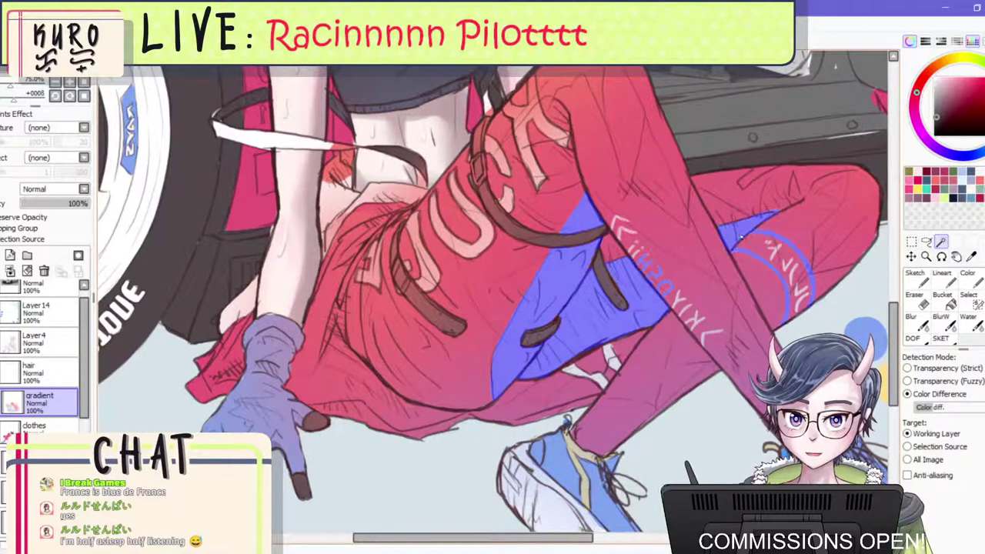
Brush the back-leg bands and the shin lettering out of the selection.
left_click(969, 300)
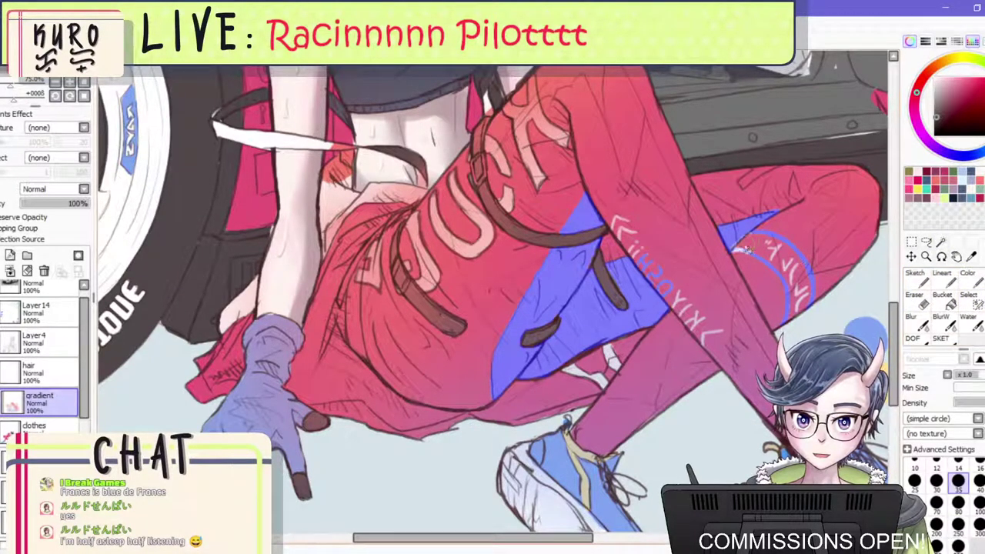
mouse_move(748, 249)
left_mouse_down()
mouse_move(770, 240)
mouse_move(762, 246)
mouse_move(786, 251)
mouse_move(803, 275)
mouse_move(788, 330)
left_mouse_up()
key("ctrl+z")
left_click_drag(636, 244, 663, 293)
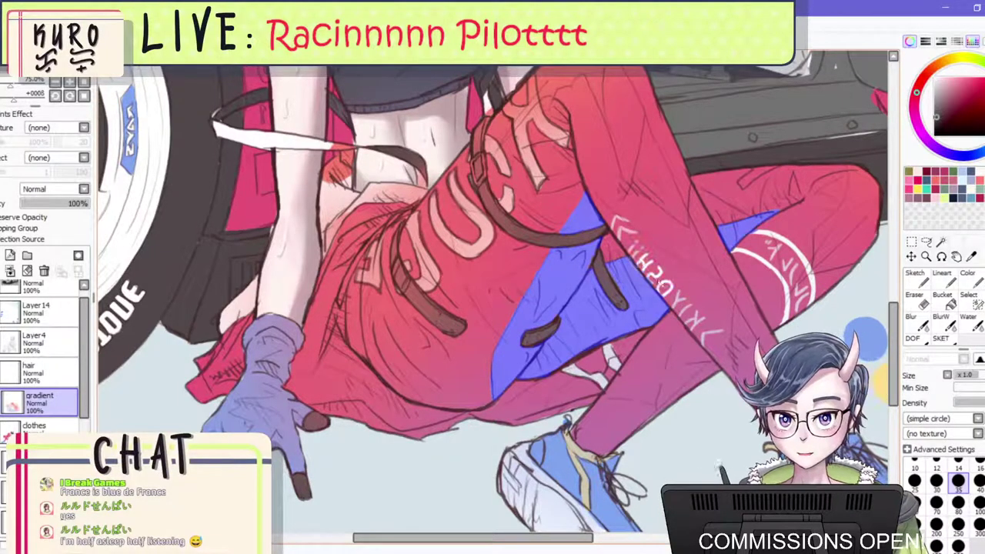
left_click_drag(637, 253, 670, 296)
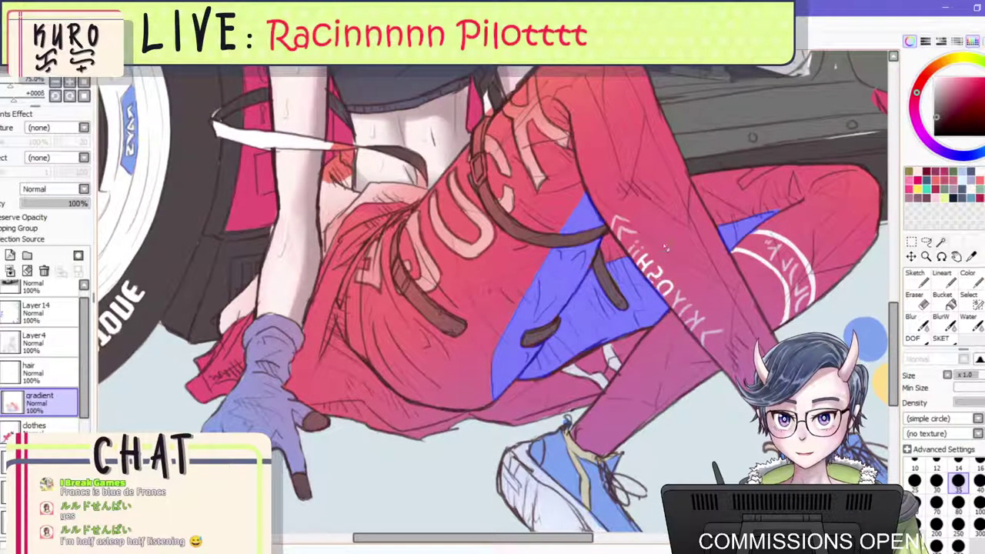
Flip the view back and paint the upper trouser panel and back-leg patch in the palette's yellow with the Color brush.
scroll(666, 247, "down", 3)
key("h")
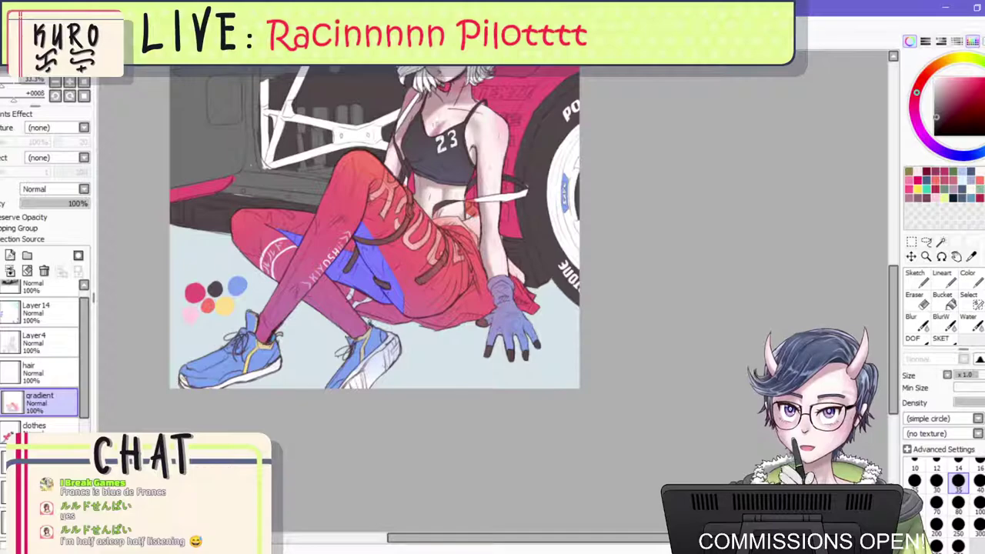
scroll(394, 154, "down", 2)
scroll(281, 208, "up", 3)
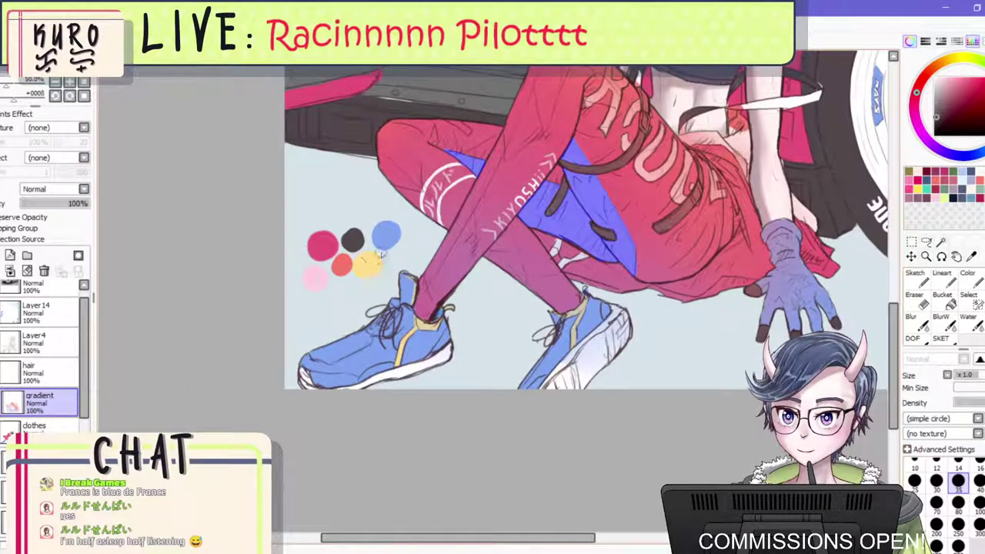
left_click(973, 280)
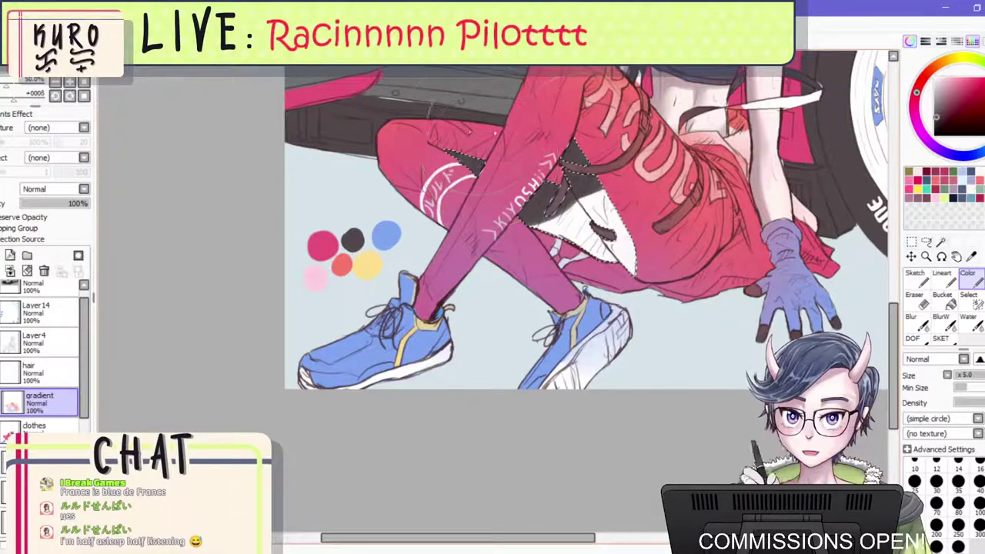
right_click(366, 264)
mouse_move(460, 146)
left_mouse_down()
mouse_move(531, 151)
mouse_move(511, 149)
left_mouse_up()
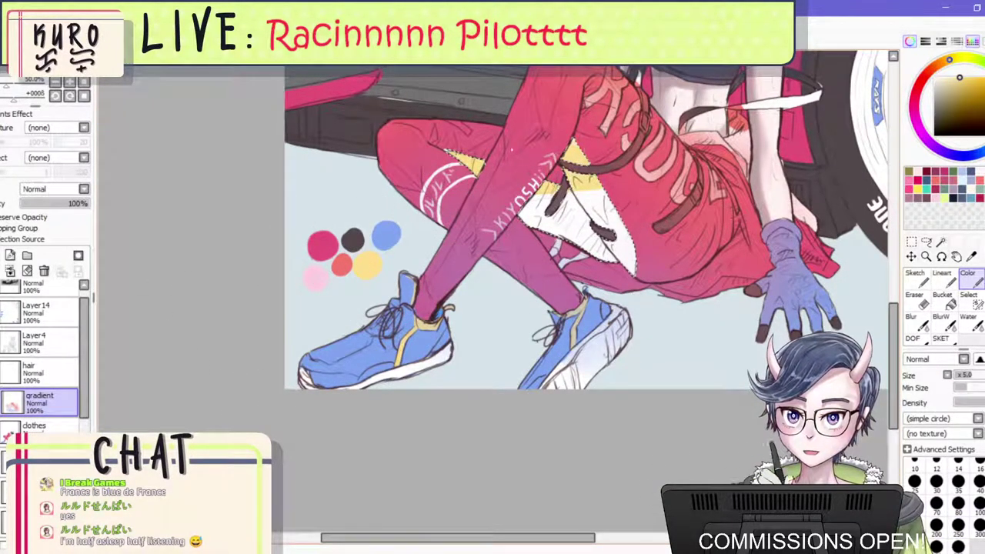
Blend the yellow down through the white trouser panel with Blur and clear the selection outline.
left_click(913, 322)
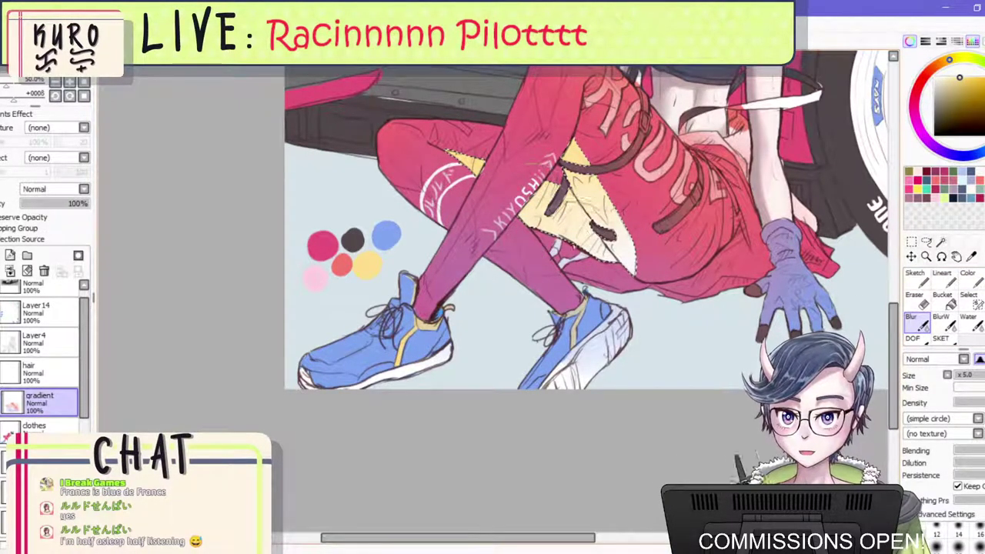
key("ctrl+d")
scroll(425, 187, "down", 3)
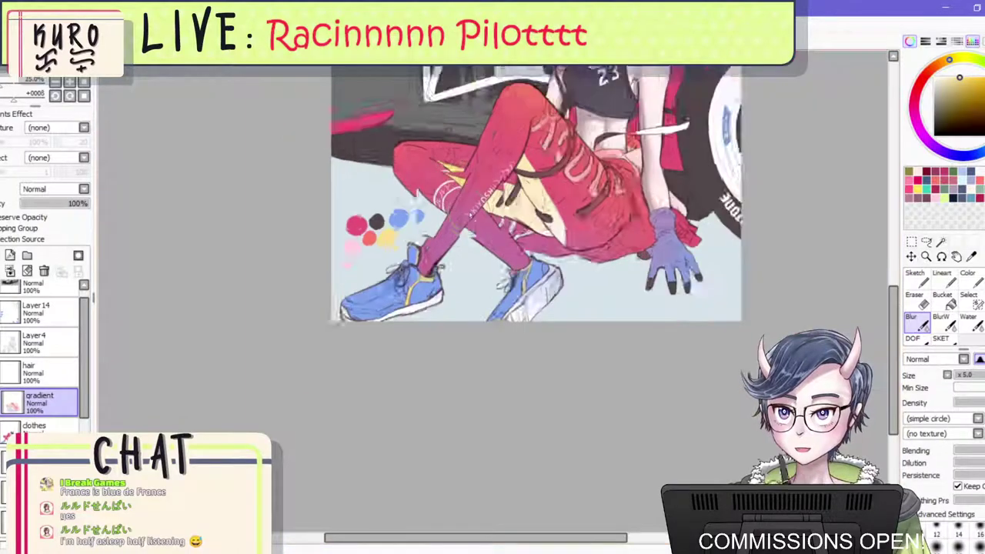
scroll(484, 167, "up", 2)
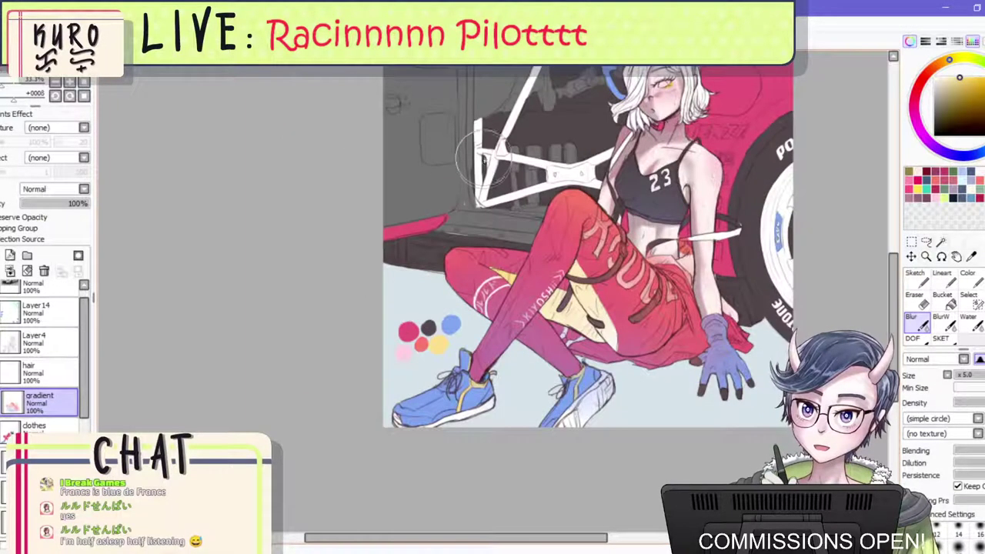
Paint the lower trouser panel in a dark tone with the Color brush and blend it into the yellow with Blur.
left_click(409, 331, "alt")
left_click(967, 277)
left_click_drag(616, 348, 552, 314)
left_click(925, 324)
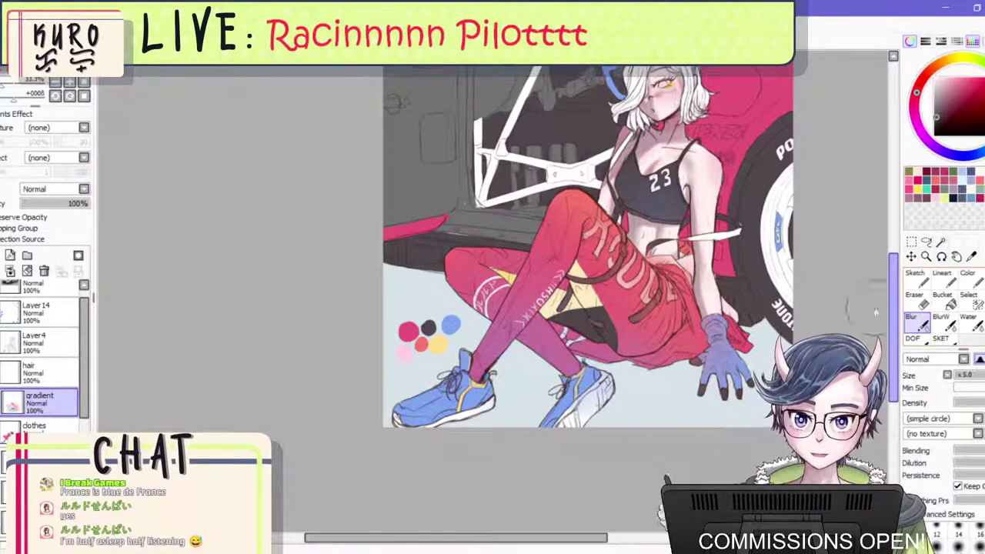
mouse_move(606, 332)
left_mouse_down()
mouse_move(578, 308)
mouse_move(614, 314)
mouse_move(623, 305)
mouse_move(575, 322)
mouse_move(580, 313)
mouse_move(563, 308)
mouse_move(539, 324)
mouse_move(582, 310)
mouse_move(614, 314)
mouse_move(561, 311)
left_mouse_up()
key("ctrl+z")
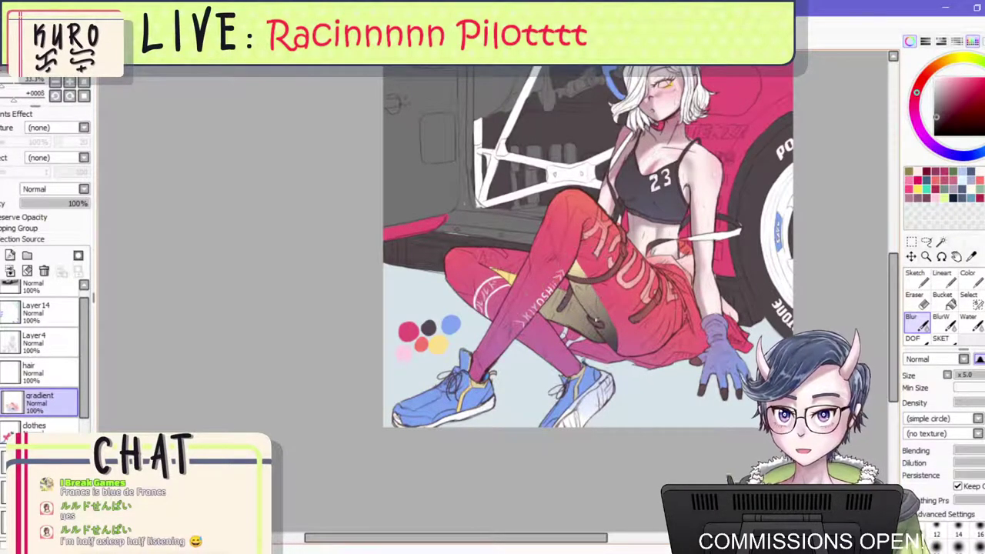
Flip the view horizontally and try tinting the lower trouser panel with the palette's blue.
scroll(648, 277, "down", 3)
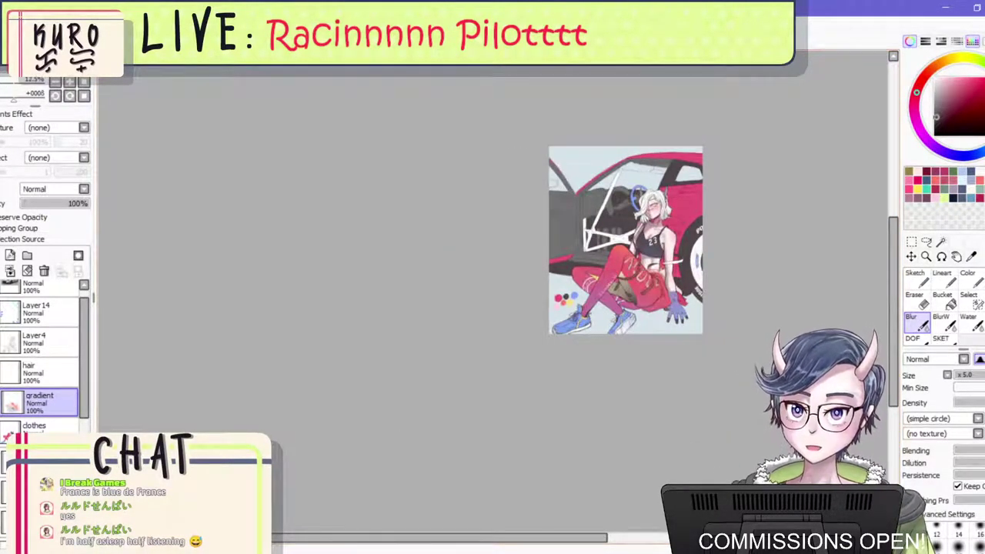
key("h")
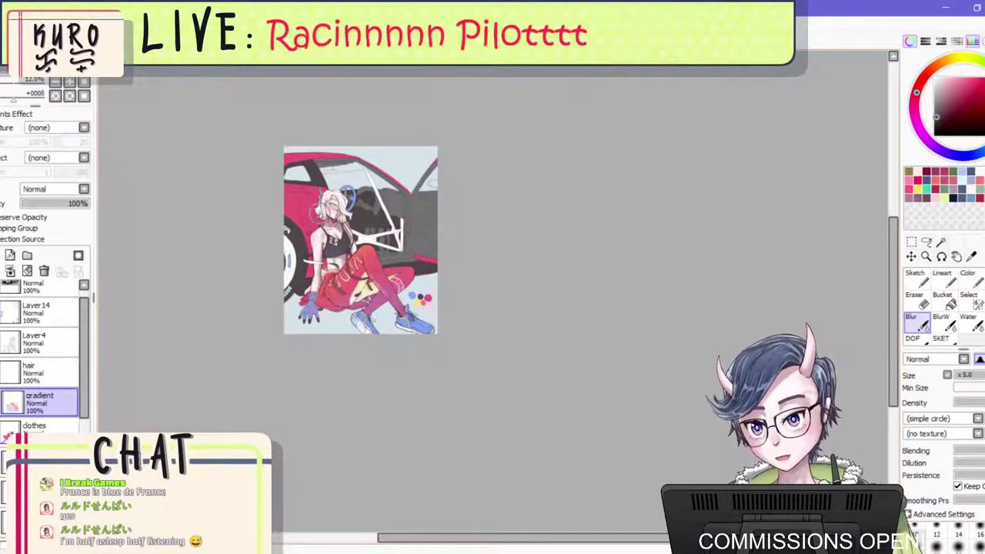
scroll(263, 238, "up", 1)
scroll(266, 242, "up", 3)
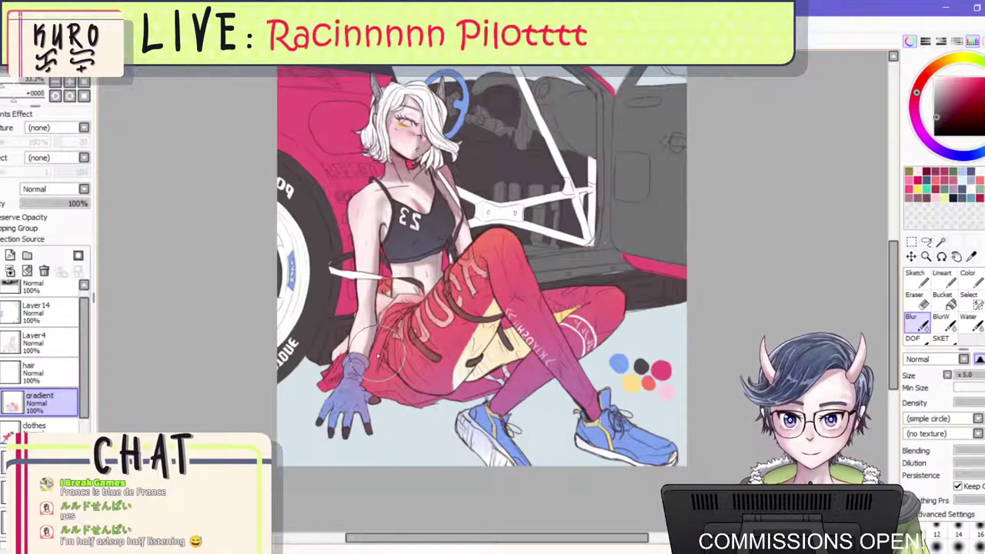
right_click(618, 364)
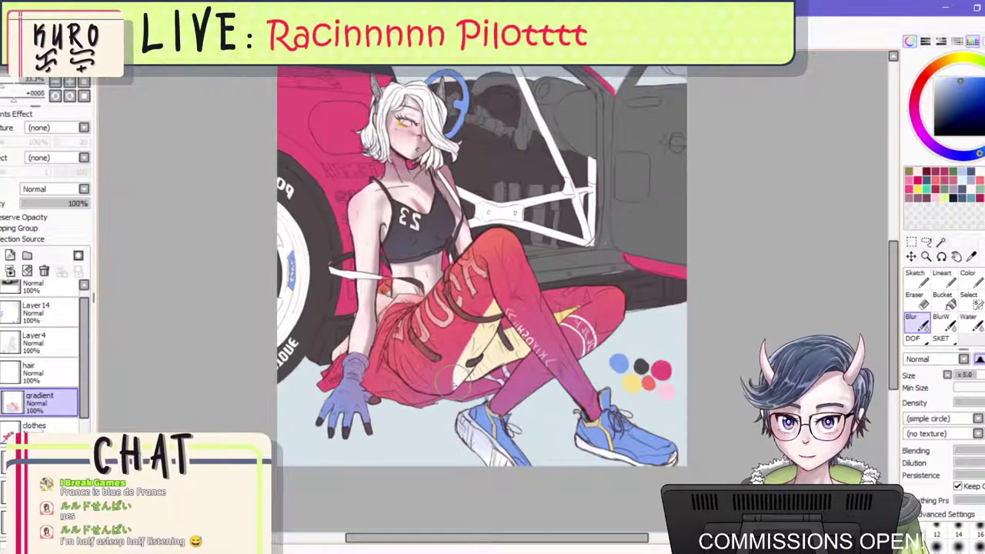
mouse_move(454, 384)
left_mouse_down()
mouse_move(492, 355)
mouse_move(465, 394)
mouse_move(489, 361)
left_mouse_up()
left_click(943, 338)
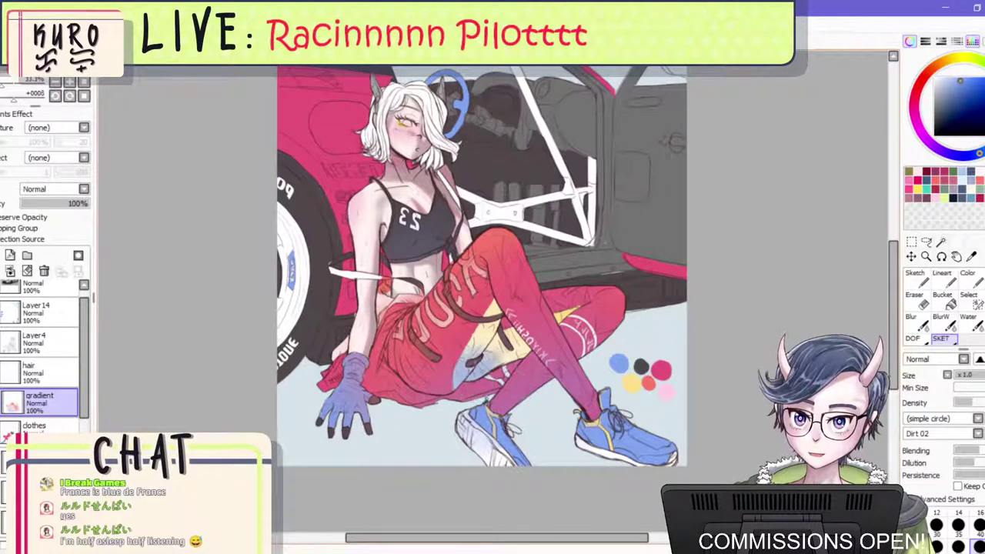
scroll(566, 352, "down", 4)
scroll(560, 361, "up", 2)
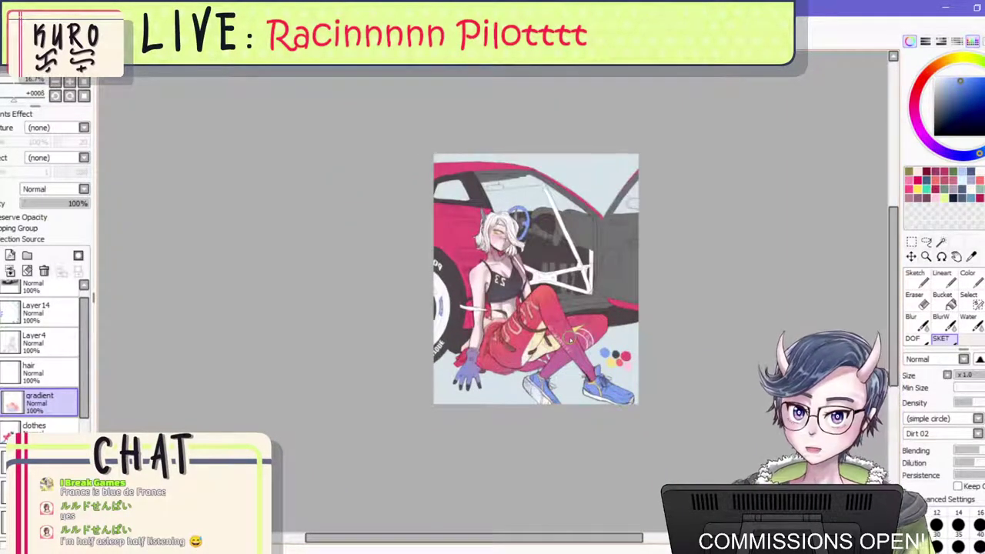
scroll(569, 329, "up", 1)
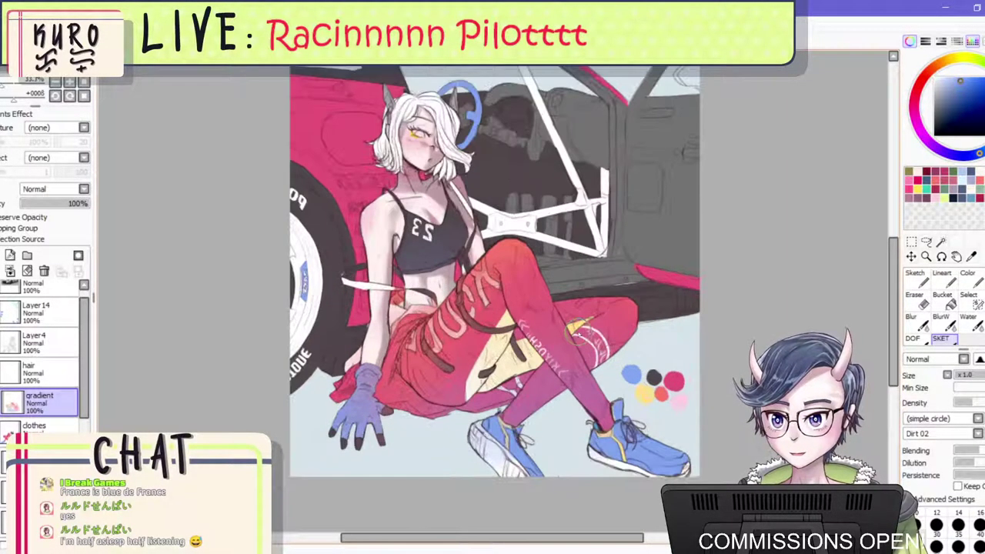
Undo a first yellow pass on the trouser panel and repaint its lower part in the palette's yellow with the SKET brush.
left_click(647, 395, "alt")
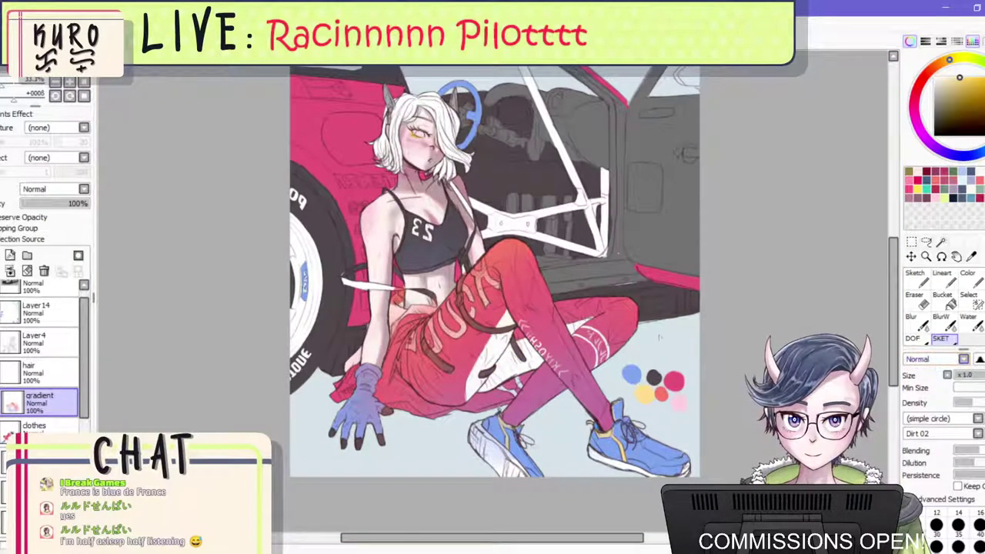
mouse_move(473, 323)
left_mouse_down()
mouse_move(492, 338)
mouse_move(527, 306)
left_mouse_up()
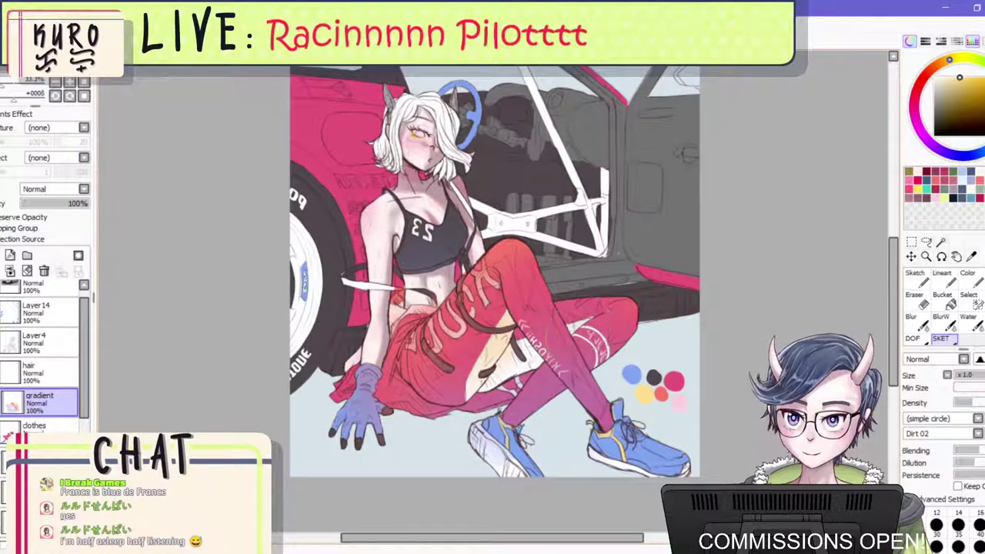
scroll(580, 338, "down", 2)
scroll(501, 356, "up", 2)
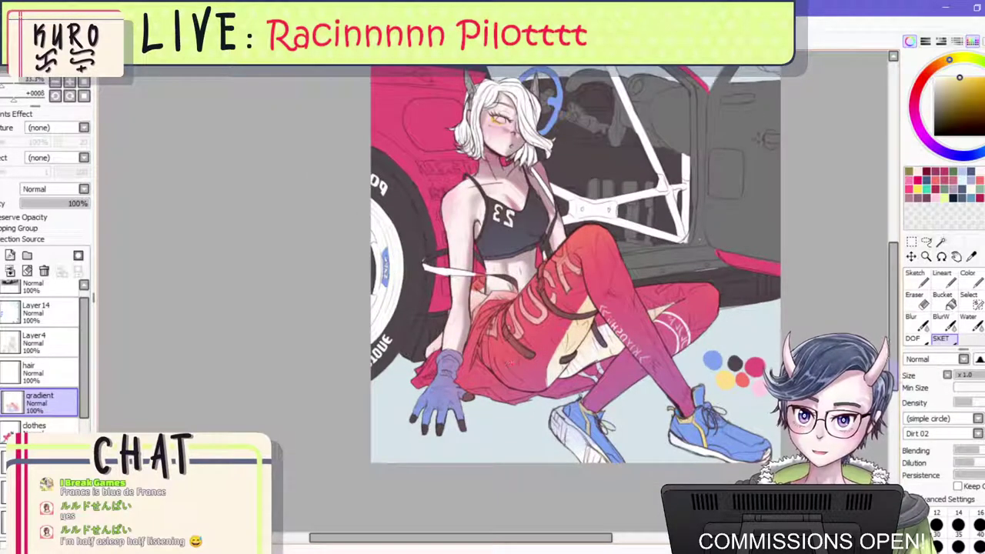
key("ctrl+z")
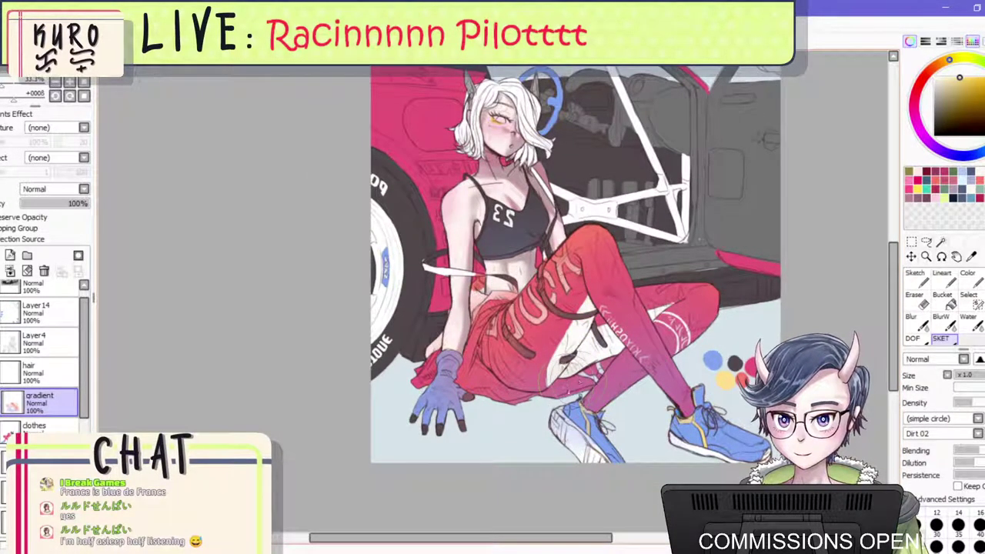
left_click_drag(571, 390, 605, 377)
scroll(604, 335, "down", 2)
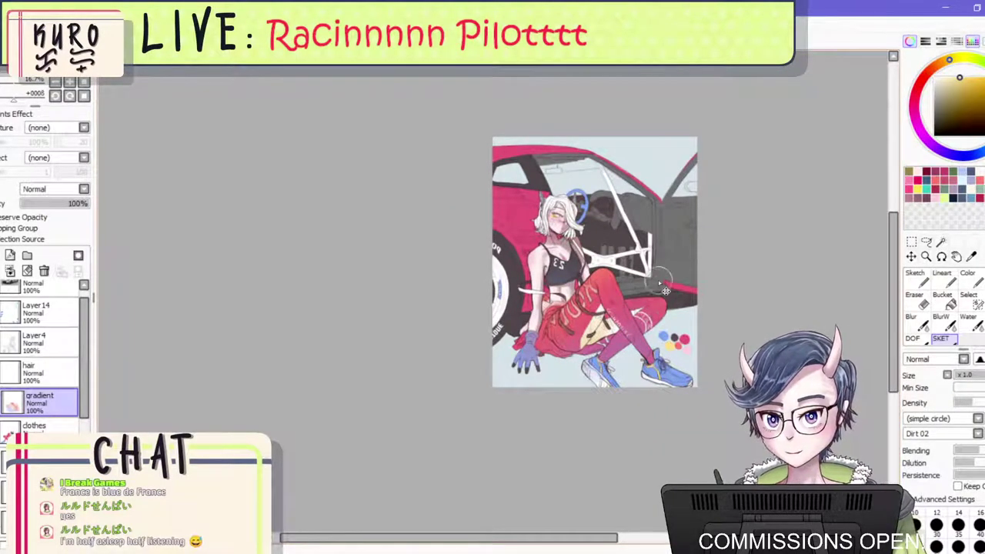
scroll(620, 277, "up", 1)
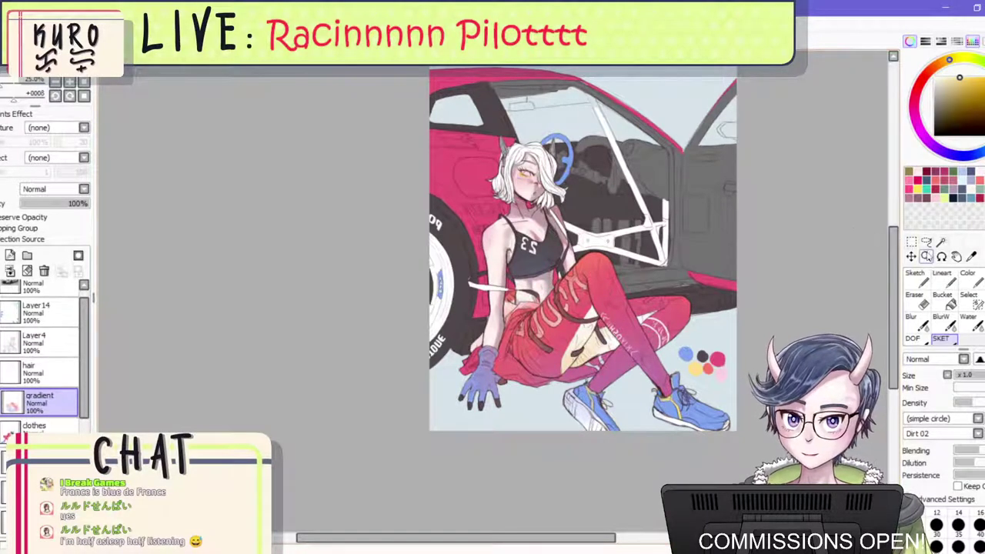
Soften the yellow on the lower trouser panel into the white with the Blur brush.
left_click(911, 243)
scroll(609, 319, "up", 1)
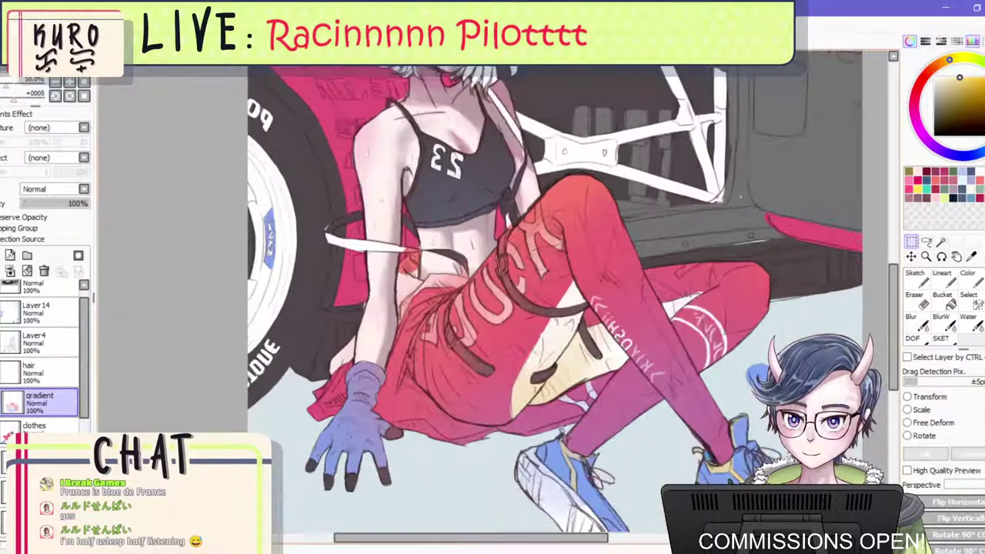
left_click_drag(723, 319, 736, 316)
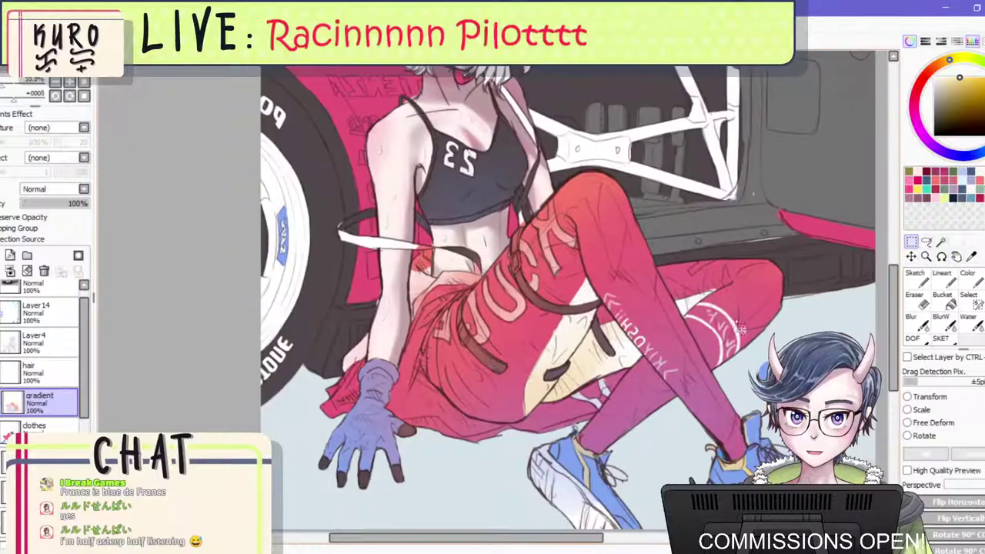
scroll(736, 317, "up", 1)
left_click(910, 329)
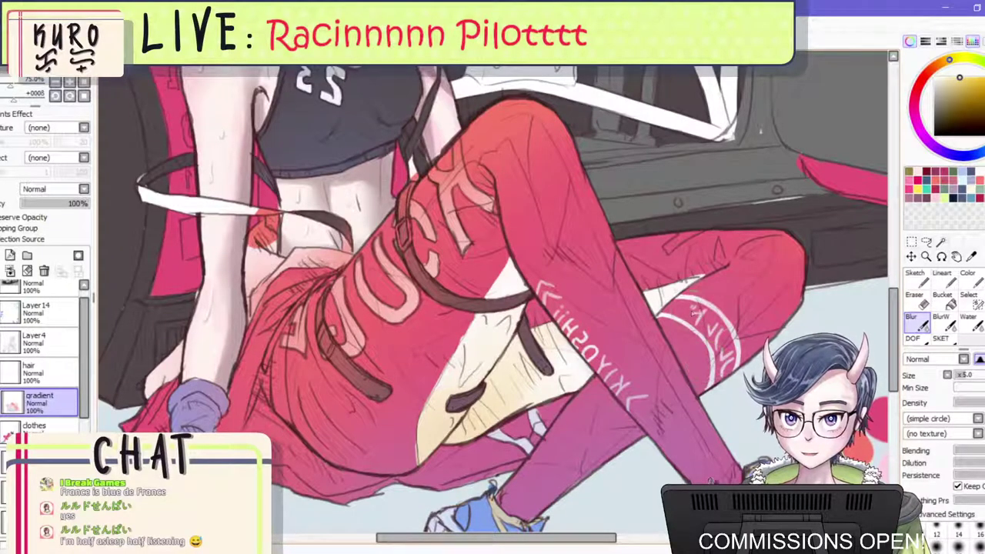
scroll(669, 293, "down", 2)
scroll(662, 286, "up", 1)
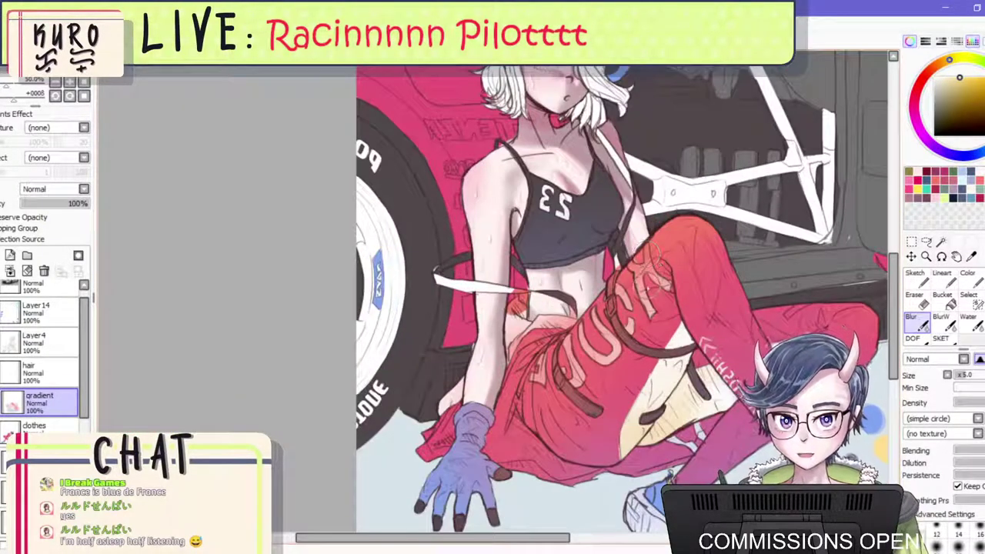
scroll(650, 276, "up", 1)
scroll(641, 298, "down", 1)
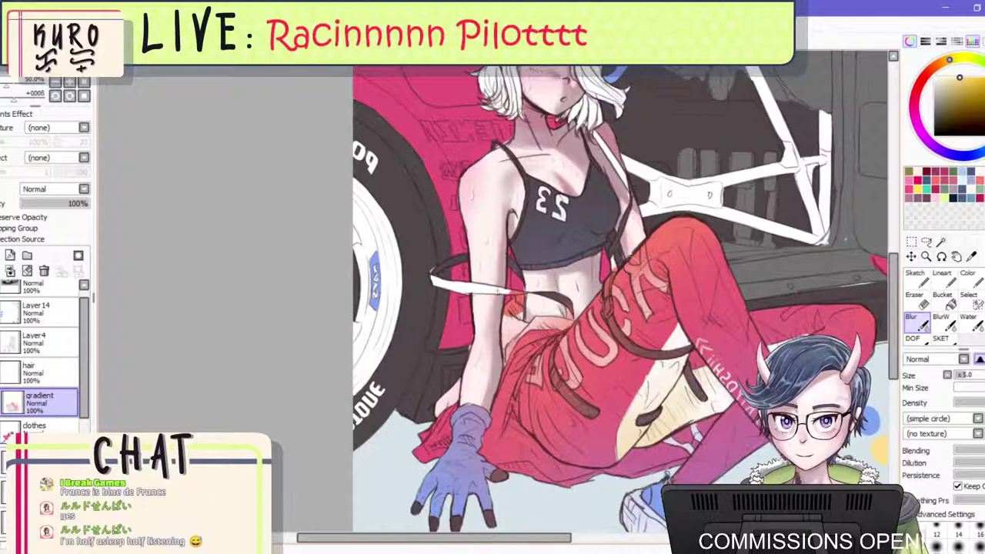
Select the large thigh lettering by colour difference on the clothes layer with the Magic Wand.
left_click(38, 425)
left_click(940, 241)
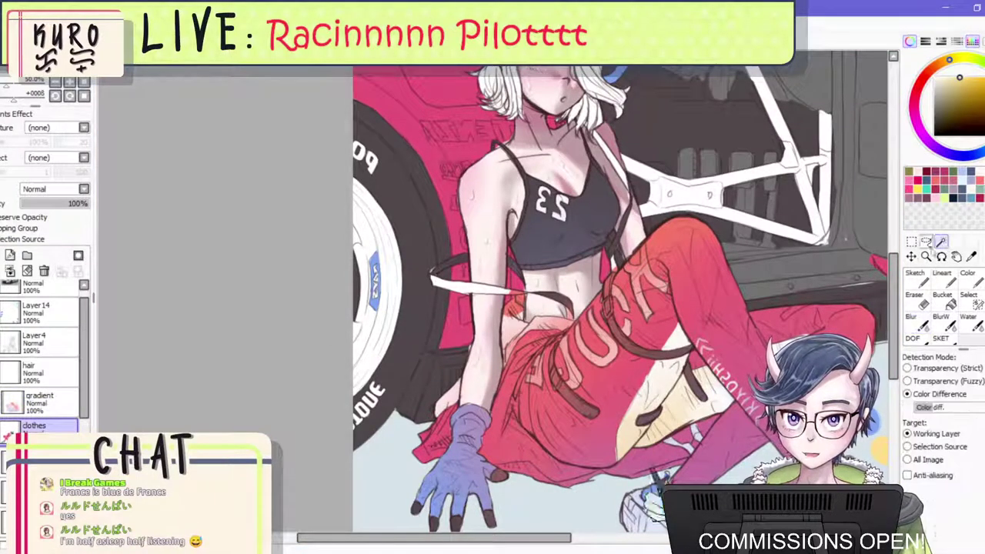
left_click(644, 283)
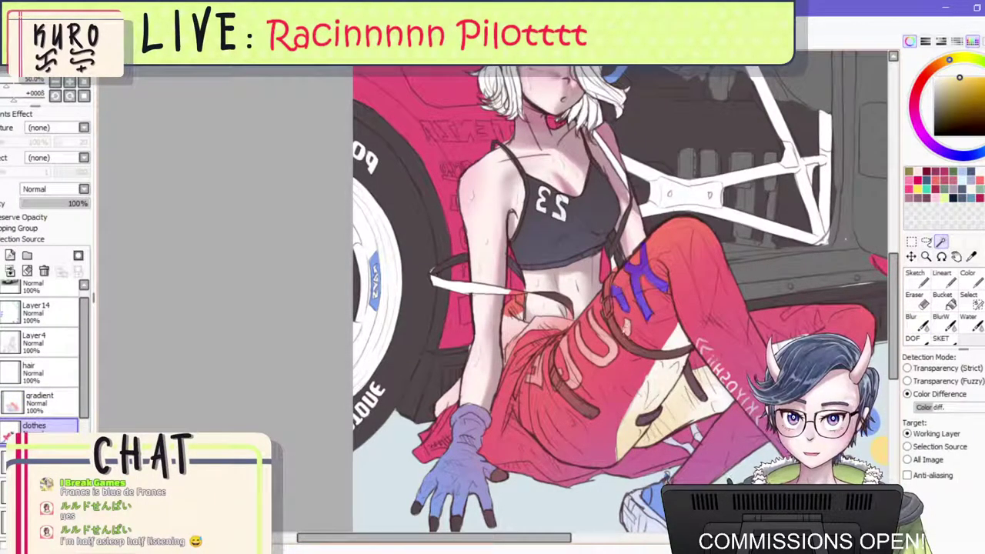
left_click(603, 358)
left_click(573, 382)
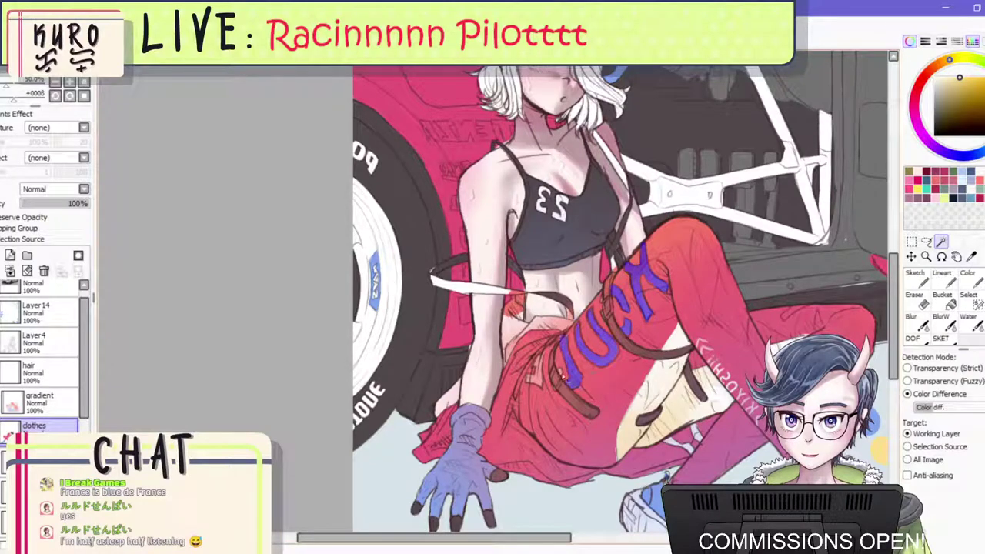
Erase the gradient layer's colour from the selected thigh lettering, undoing the stray erase first.
left_click(914, 298)
mouse_move(588, 350)
left_mouse_down()
mouse_move(669, 288)
mouse_move(527, 391)
left_mouse_up()
key("ctrl+z")
left_click(40, 402)
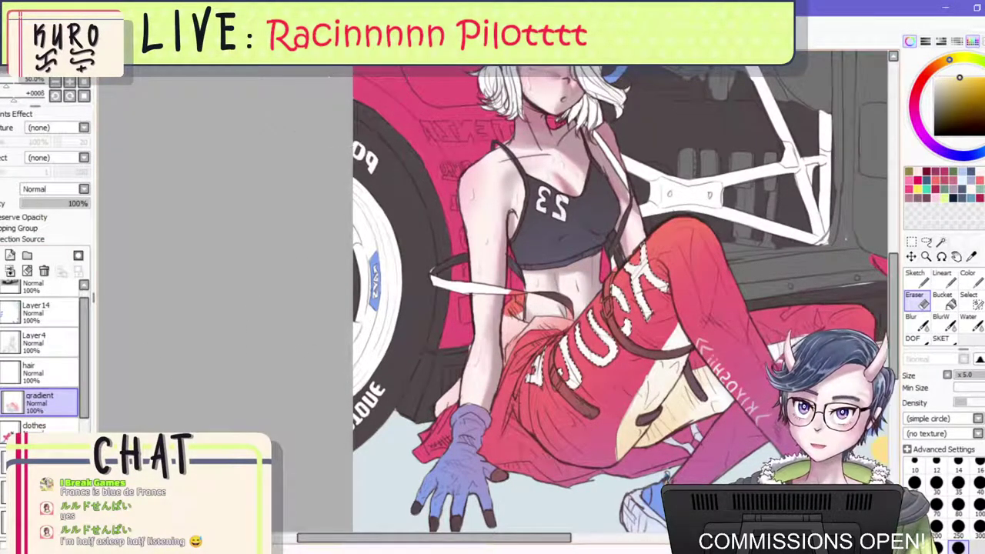
Flip the view back and check the thigh lettering against the whole illustration at several zoom levels.
key("h")
scroll(370, 204, "down", 2)
scroll(195, 164, "up", 1)
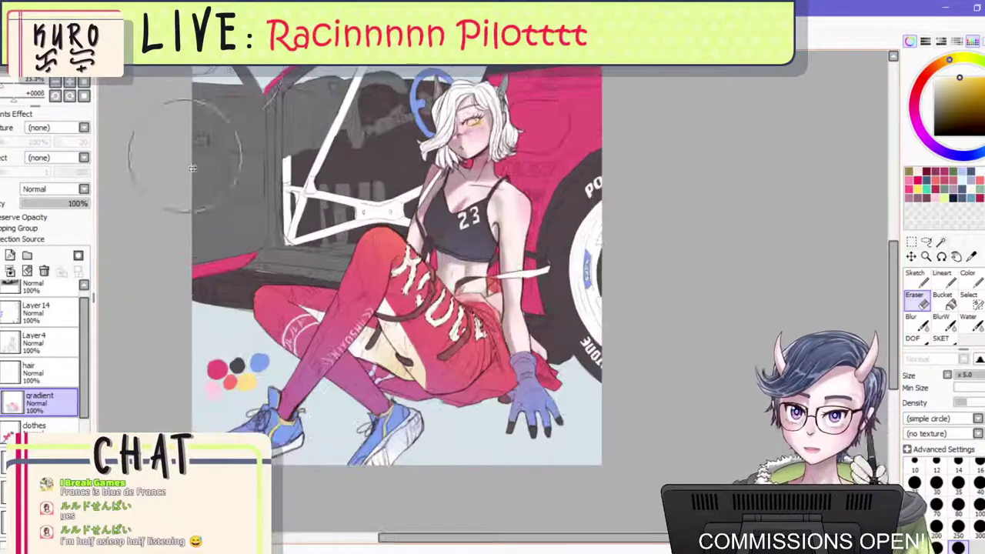
key("minus")
key("minus")
key("minus")
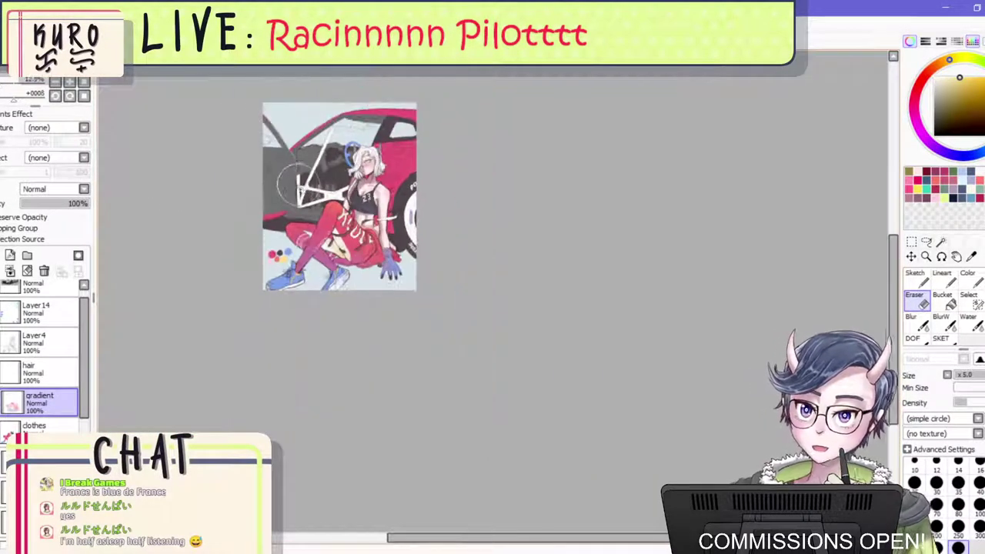
key("plus")
key("plus")
key("plus")
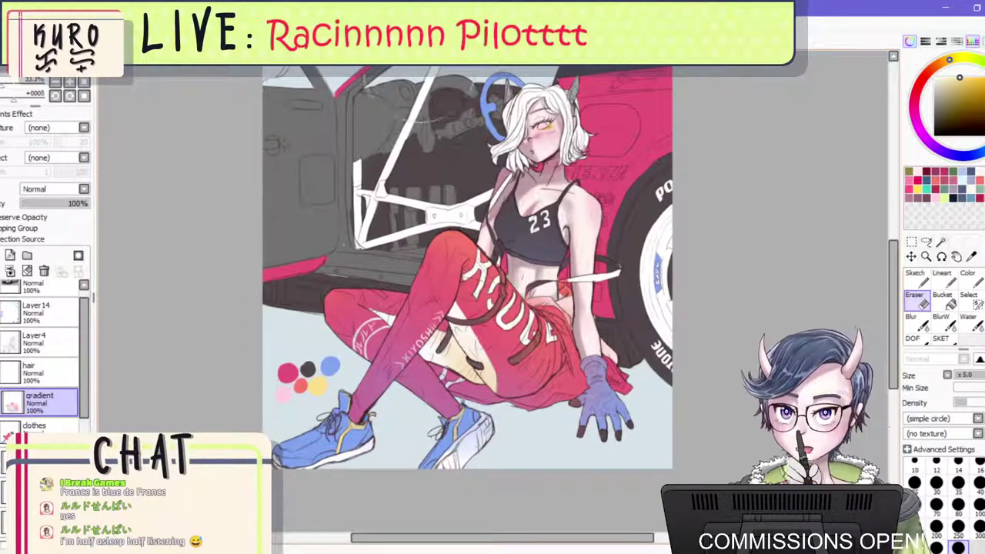
key("minus")
key("minus")
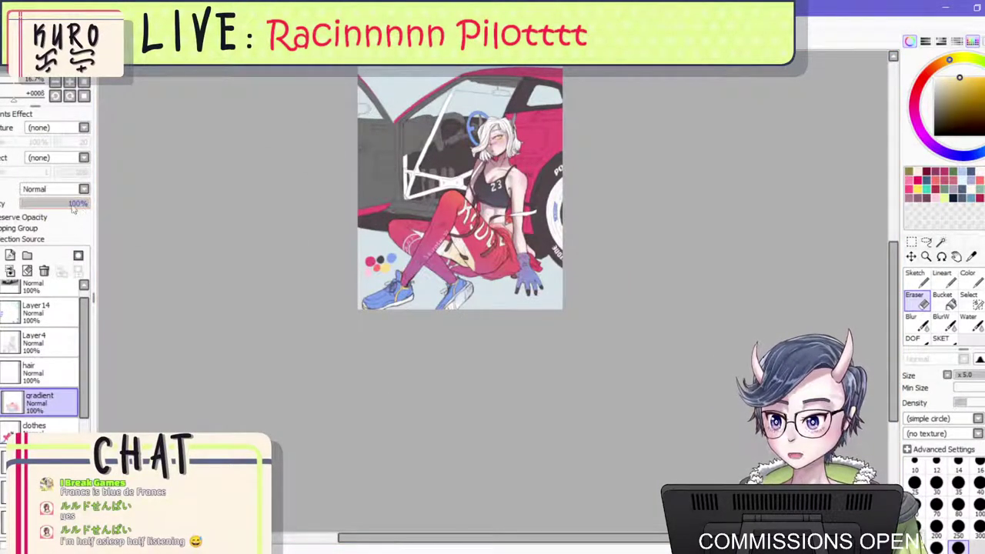
Try a lower opacity on the gradient layer and compare it with 100%.
mouse_move(74, 209)
left_mouse_down()
mouse_move(56, 204)
mouse_move(72, 205)
left_mouse_up()
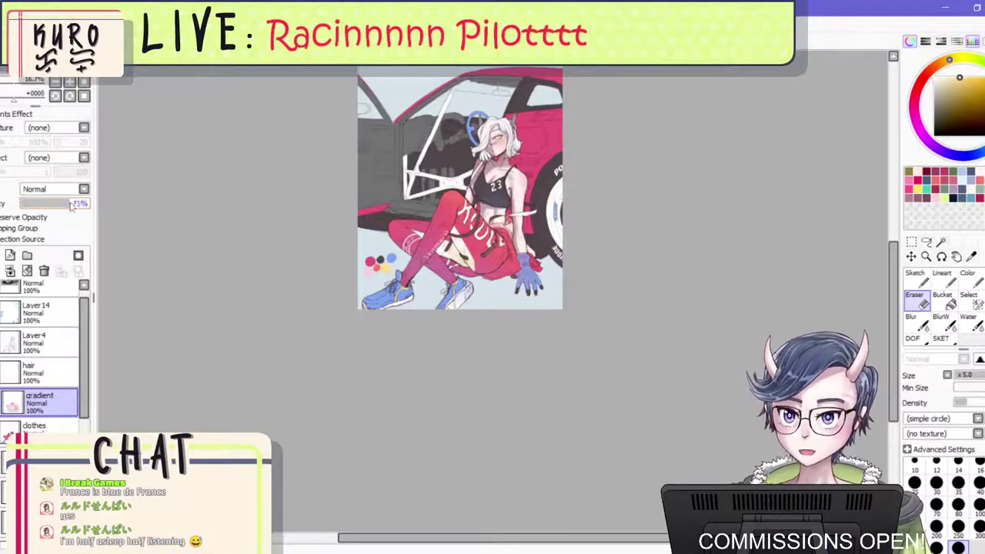
left_click_drag(144, 211, 156, 203)
scroll(296, 134, "up", 2)
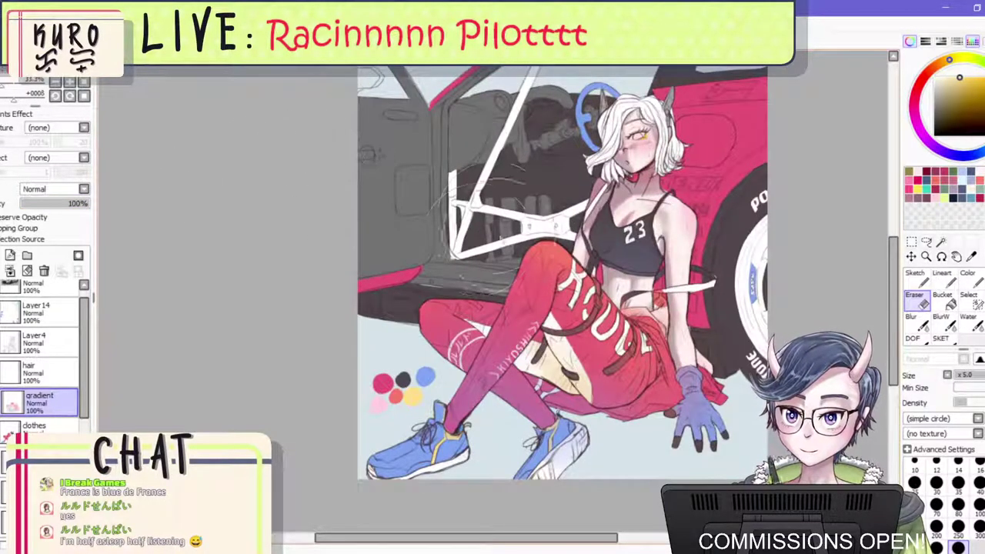
scroll(490, 216, "down", 1)
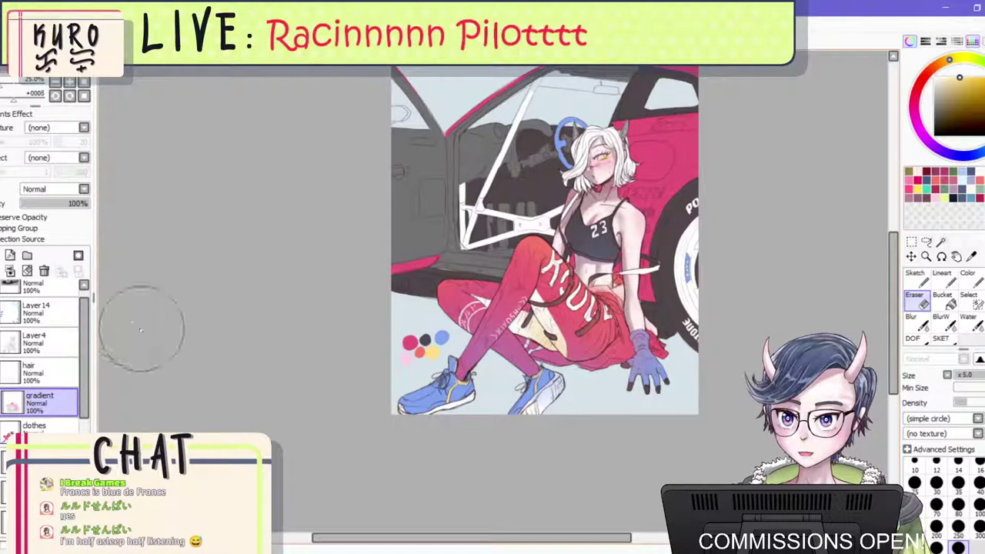
Give the Eraser a soft-edged tip and reduce its size to 300.
left_click(979, 359)
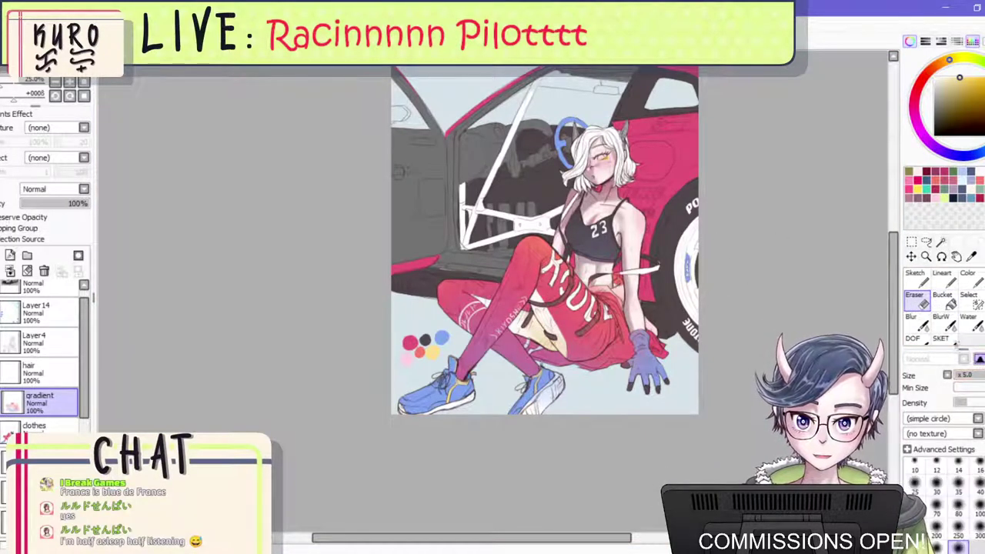
key("bracketleft")
key("bracketleft")
key("bracketleft")
key("bracketleft")
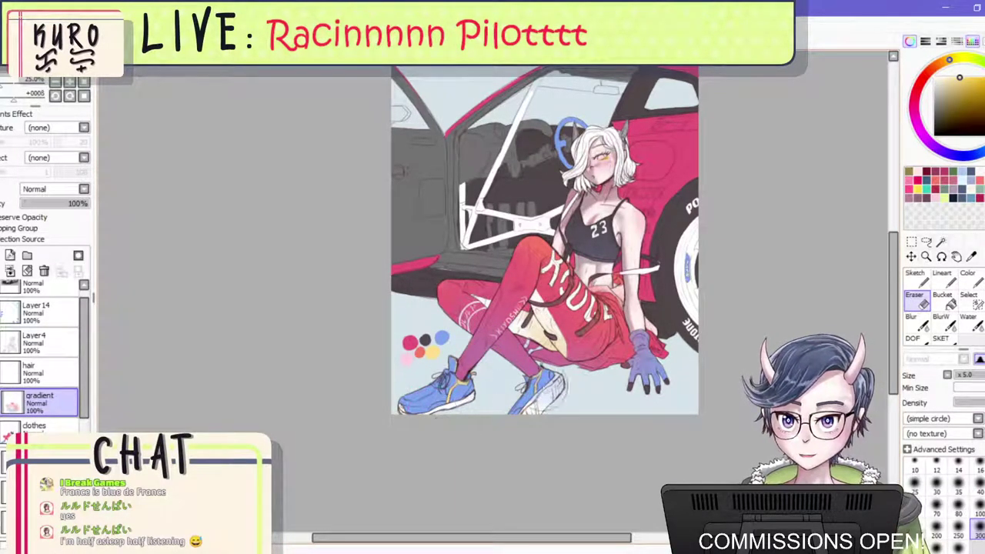
Examine the illustration as a small thumbnail and up close around the pilot's upper body.
scroll(569, 322, "down", 1)
scroll(571, 215, "down", 2)
scroll(570, 208, "up", 2)
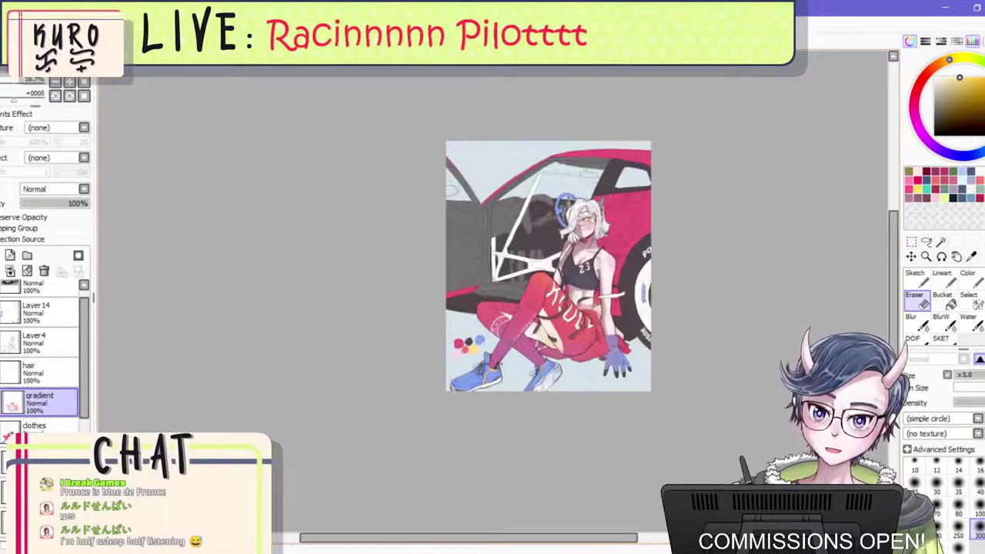
scroll(627, 232, "down", 3)
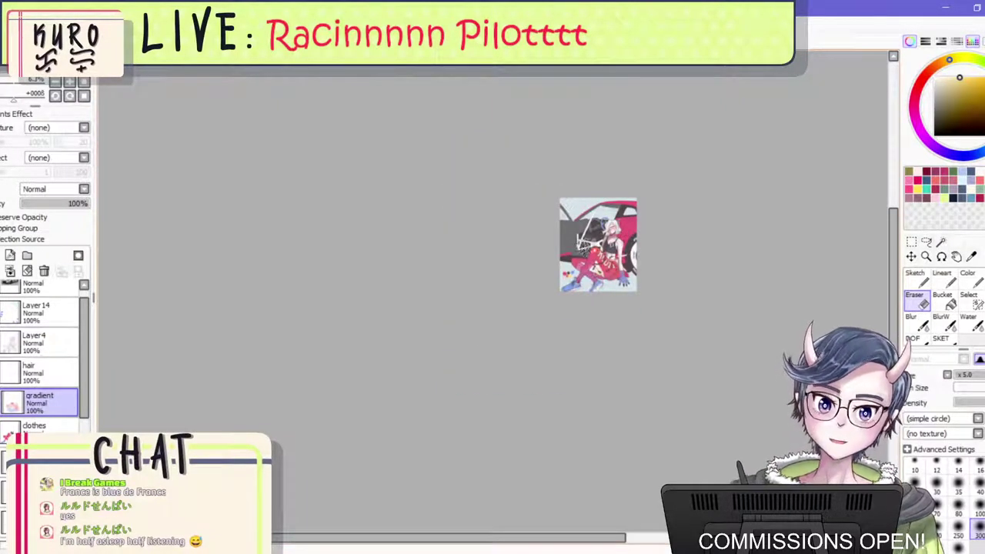
scroll(590, 243, "up", 3)
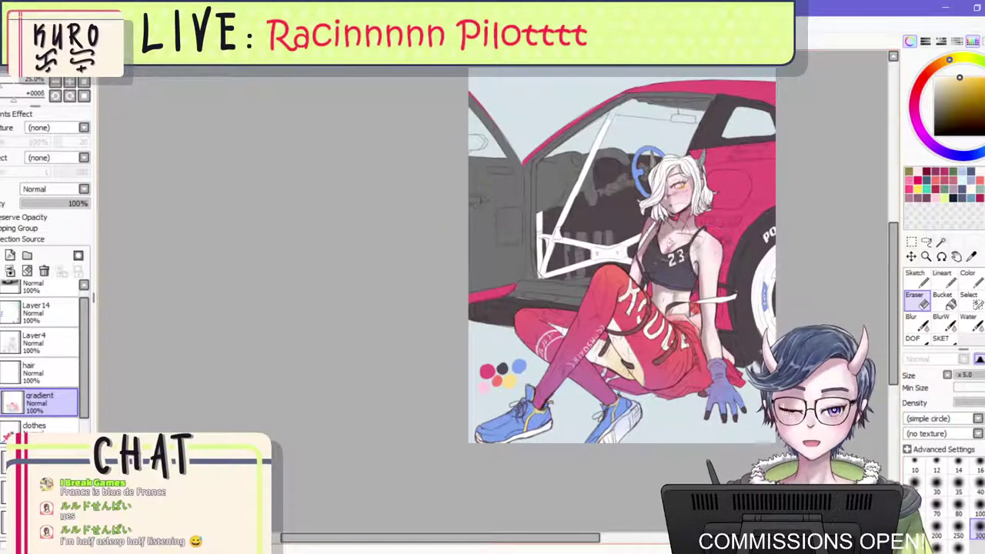
scroll(681, 221, "up", 2)
scroll(681, 221, "down", 3)
scroll(681, 221, "up", 2)
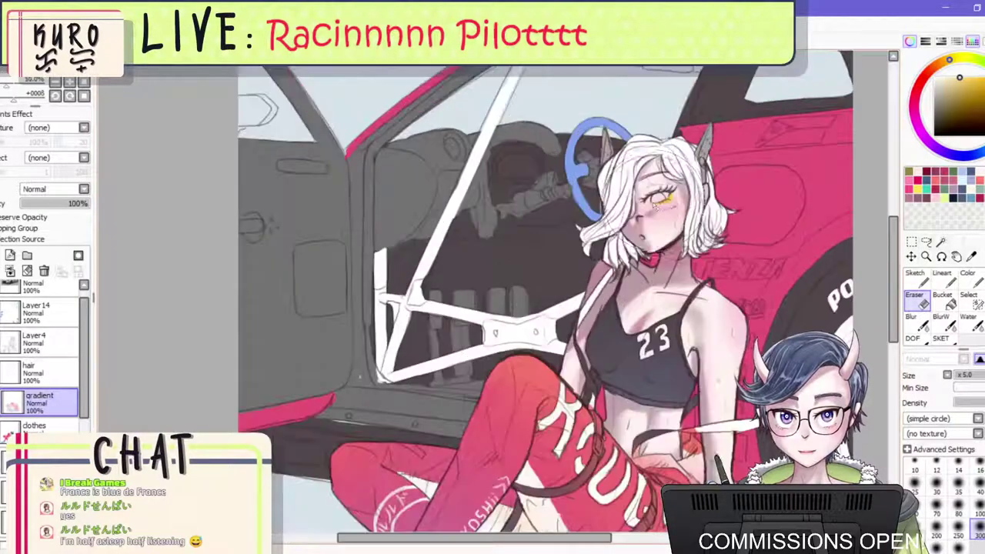
Make the gradient layer active and set the Color brush to black for shading the clothes.
scroll(655, 202, "down", 2)
scroll(655, 202, "up", 2)
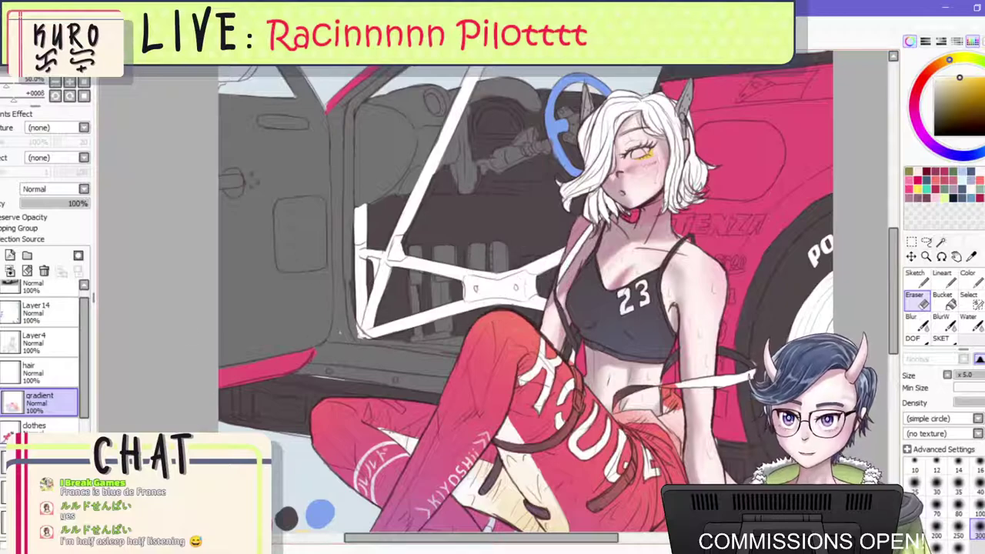
left_click(59, 425)
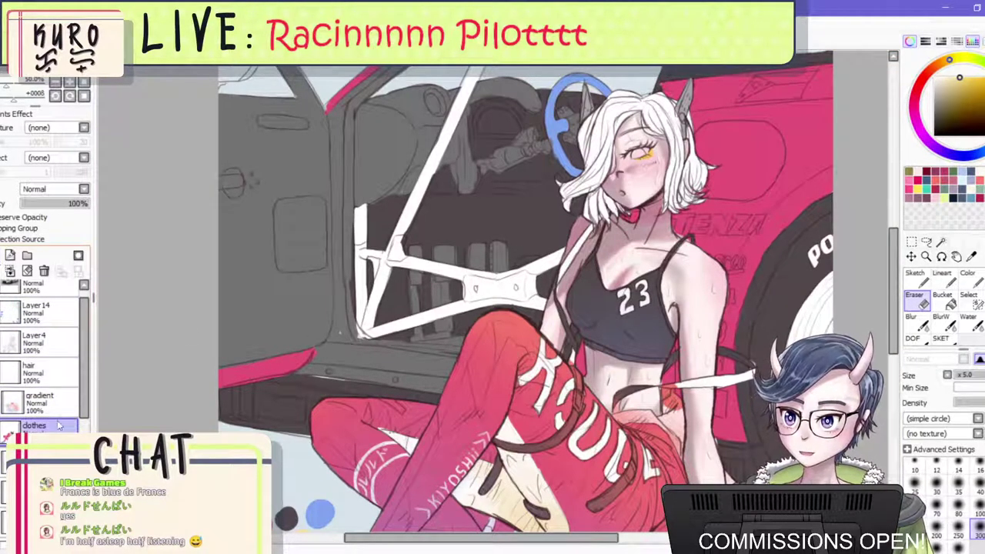
left_click(40, 402)
left_click(967, 277)
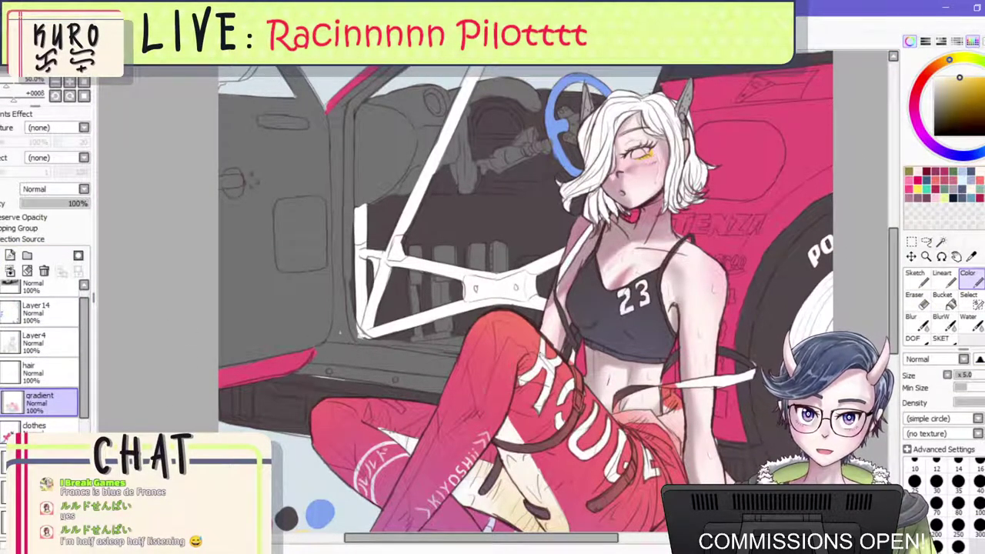
left_click_drag(957, 115, 934, 136)
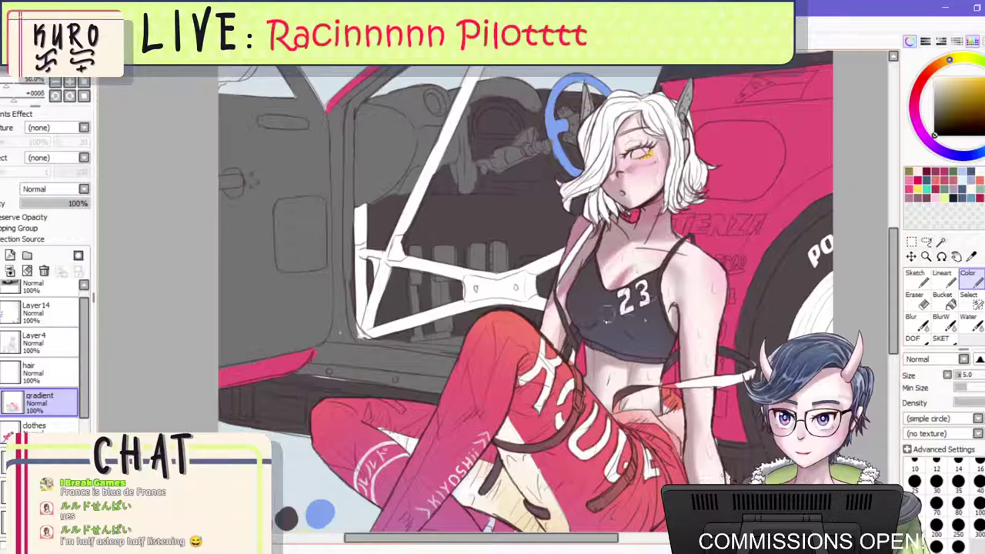
Try shading the chest of the pilot's dark crop top with the Color brush.
scroll(395, 243, "down", 2)
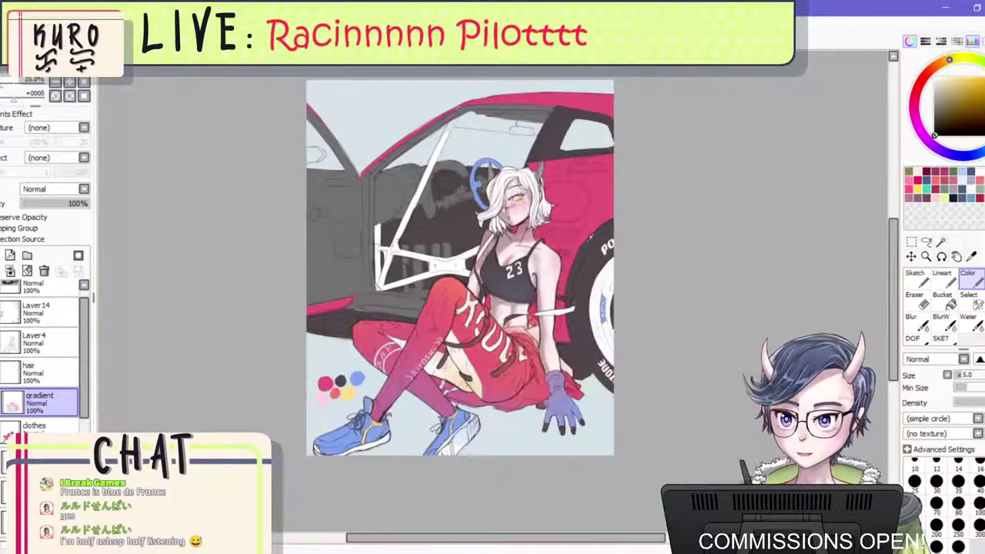
scroll(475, 229, "up", 1)
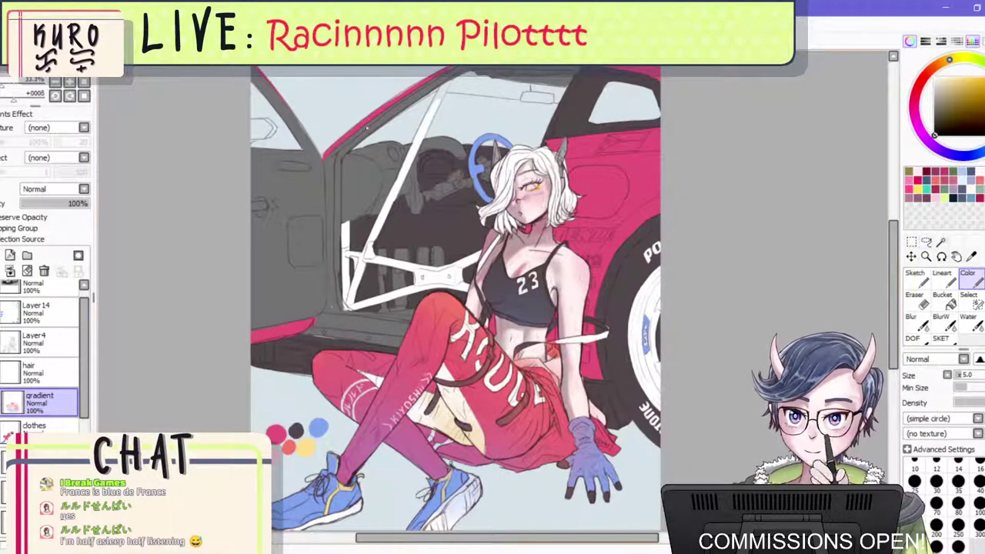
scroll(492, 269, "up", 3)
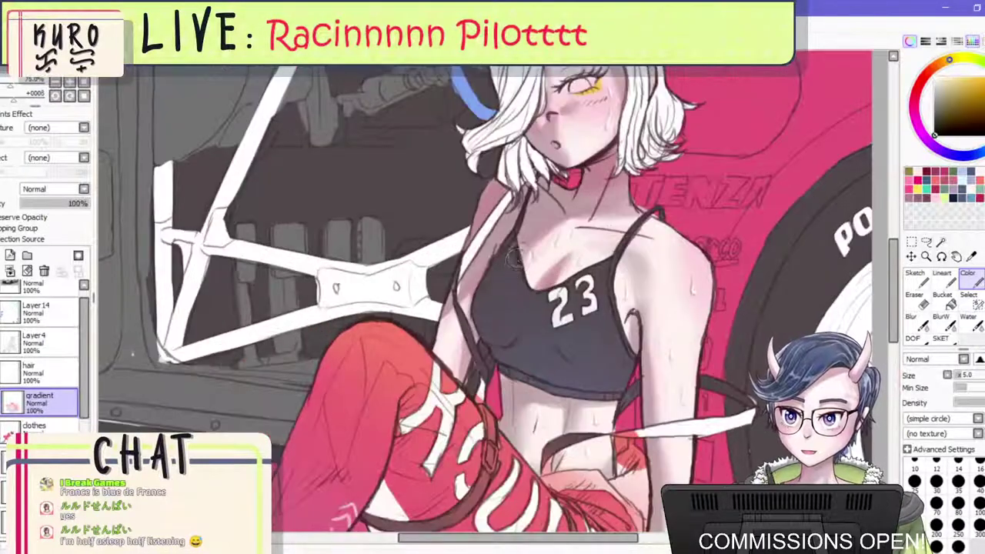
mouse_move(486, 267)
left_mouse_down()
mouse_move(511, 263)
mouse_move(540, 292)
mouse_move(607, 254)
mouse_move(594, 290)
mouse_move(633, 329)
left_mouse_up()
key("ctrl+z")
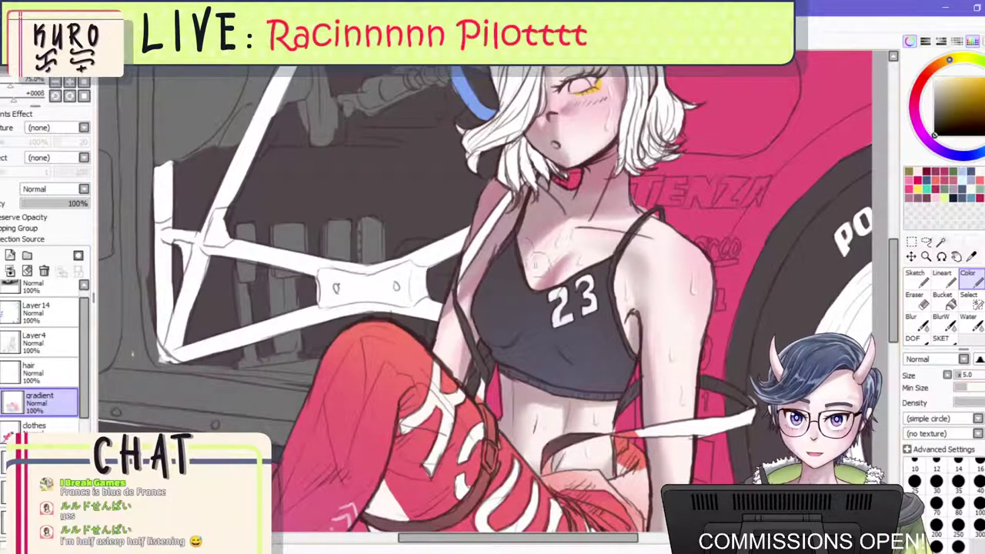
Paint black shading below the neckline of the crop top with the SKET brush.
left_click(940, 339)
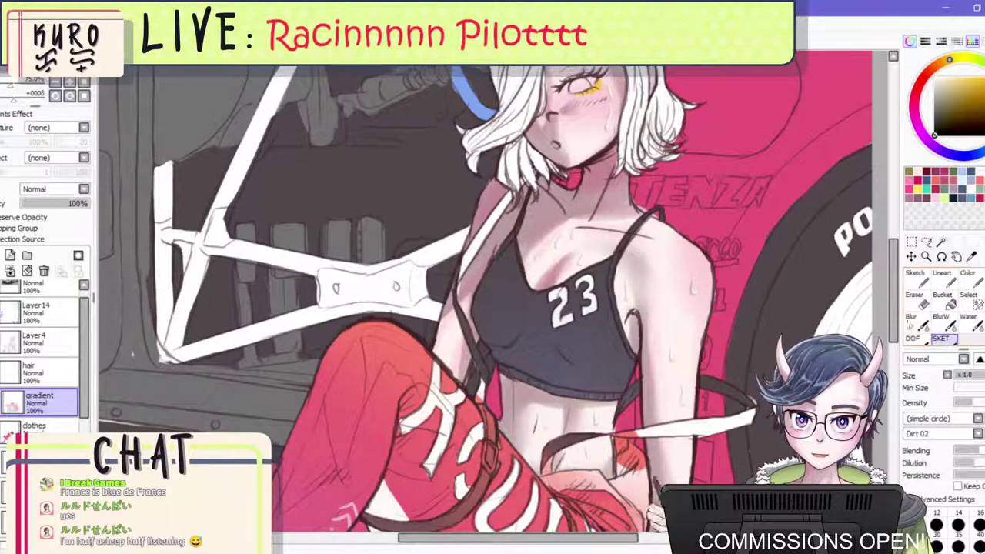
mouse_move(554, 231)
left_mouse_down()
mouse_move(523, 277)
mouse_move(538, 247)
mouse_move(477, 277)
mouse_move(526, 258)
mouse_move(507, 245)
mouse_move(531, 285)
mouse_move(592, 292)
mouse_move(623, 322)
mouse_move(623, 338)
mouse_move(577, 289)
mouse_move(511, 277)
mouse_move(534, 320)
left_mouse_up()
key("ctrl+z")
scroll(588, 255, "down", 2)
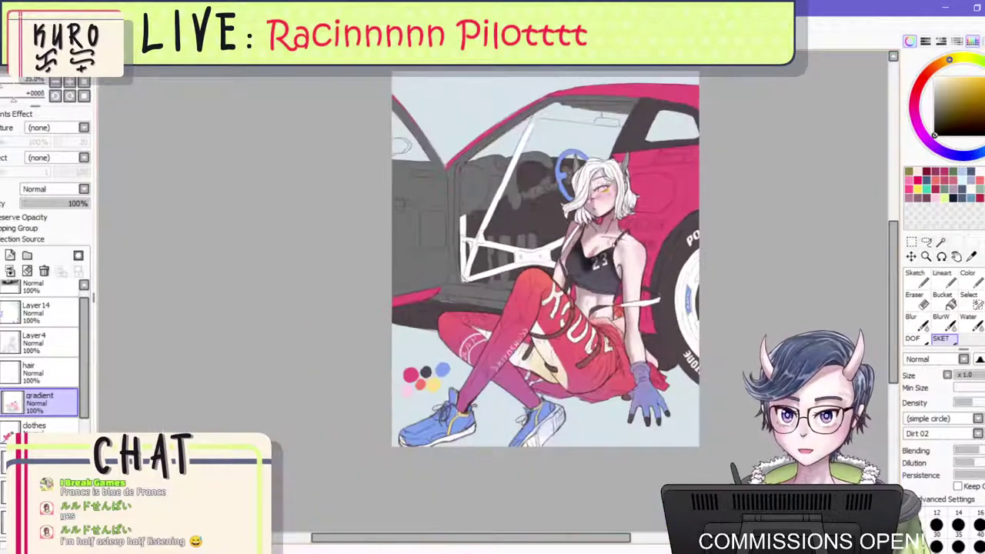
scroll(604, 258, "up", 2)
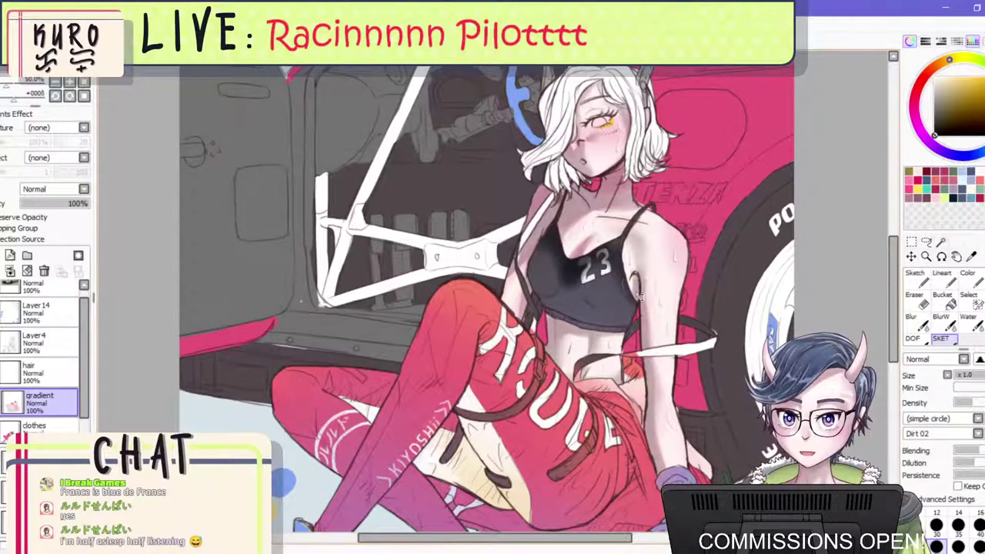
Reduce the SKET brush to size 40 and soften the crop top's chest shadow with the Blur brush.
key("bracketleft")
key("bracketleft")
key("bracketleft")
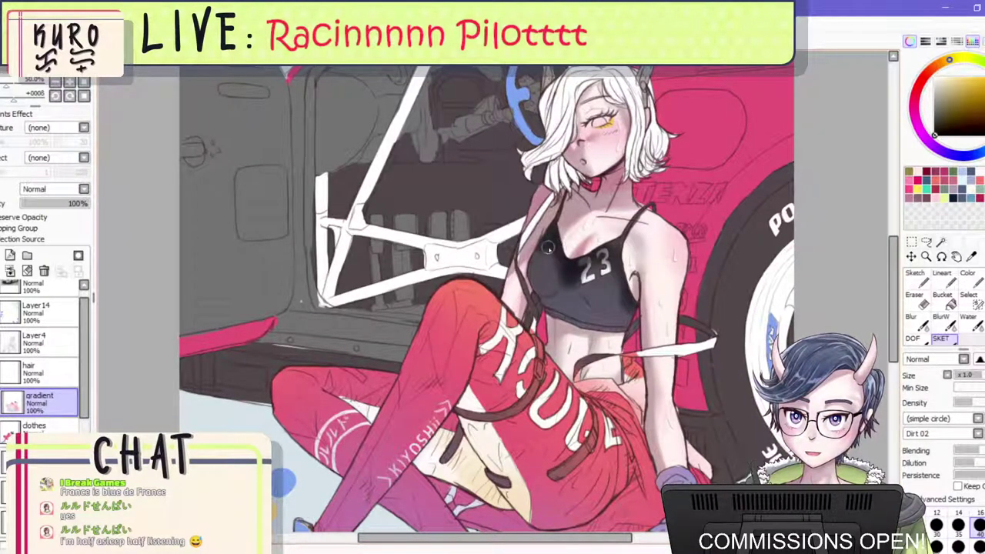
left_click(910, 317)
scroll(631, 304, "up", 2)
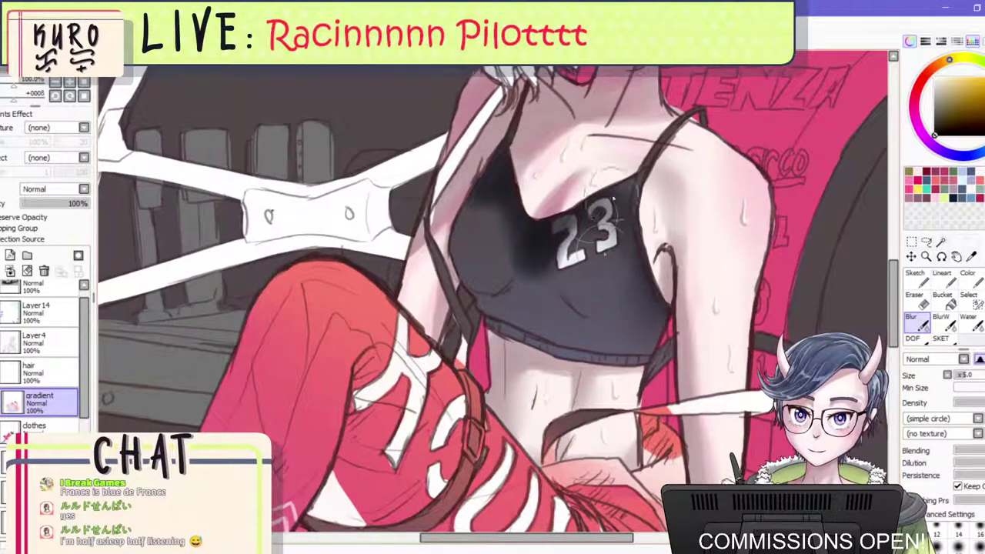
Deepen the crop top's centre shadow and shade its side below the armpit with the SKET brush at size 30.
left_click(943, 339)
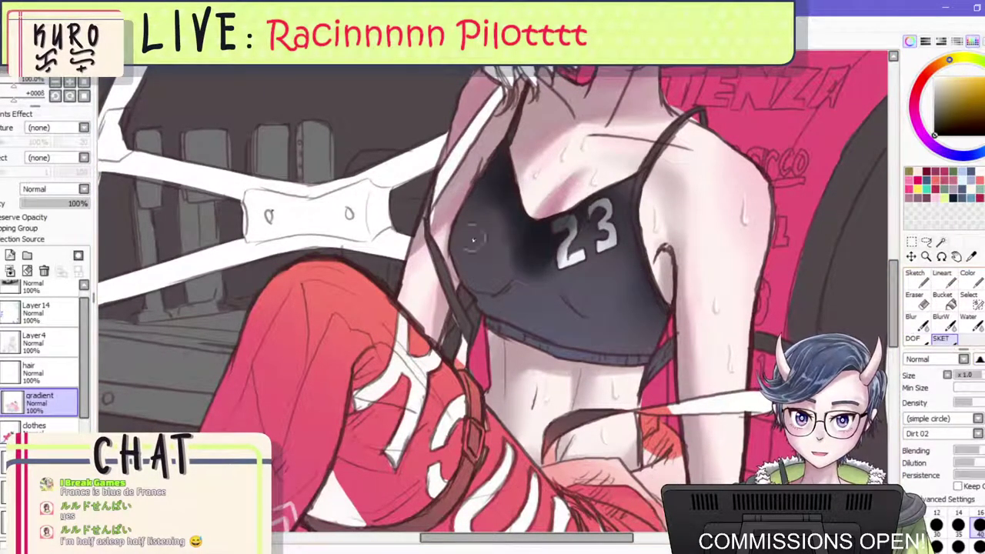
mouse_move(515, 214)
left_mouse_down()
mouse_move(513, 279)
mouse_move(505, 210)
mouse_move(511, 267)
mouse_move(564, 221)
mouse_move(569, 262)
left_mouse_up()
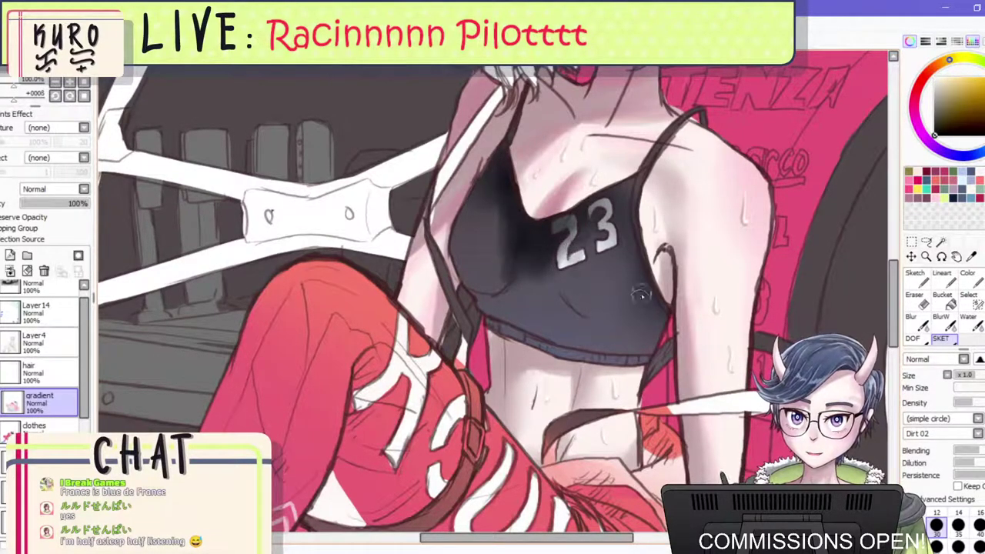
mouse_move(643, 292)
left_mouse_down()
mouse_move(647, 338)
mouse_move(649, 290)
mouse_move(655, 326)
mouse_move(646, 353)
left_mouse_up()
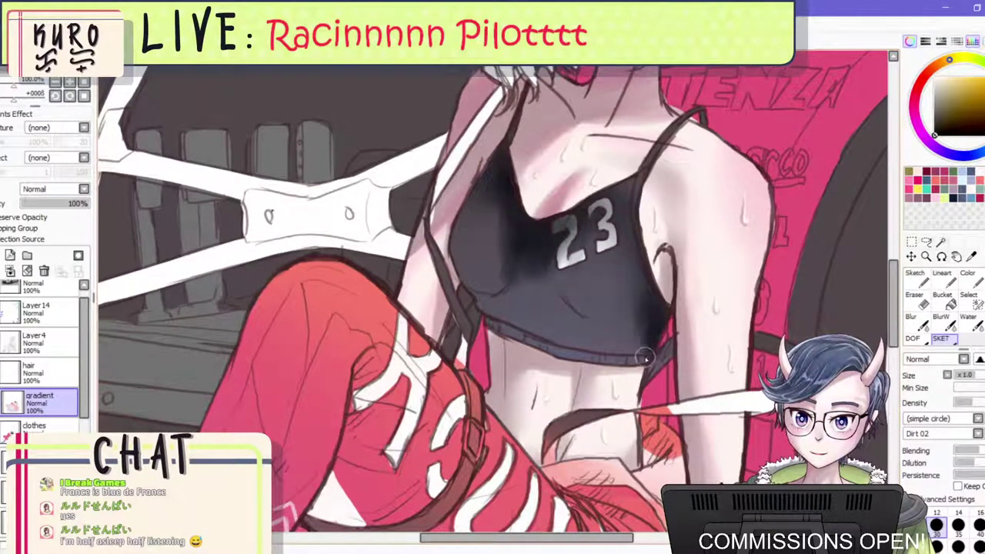
scroll(623, 331, "down", 4)
scroll(633, 326, "up", 2)
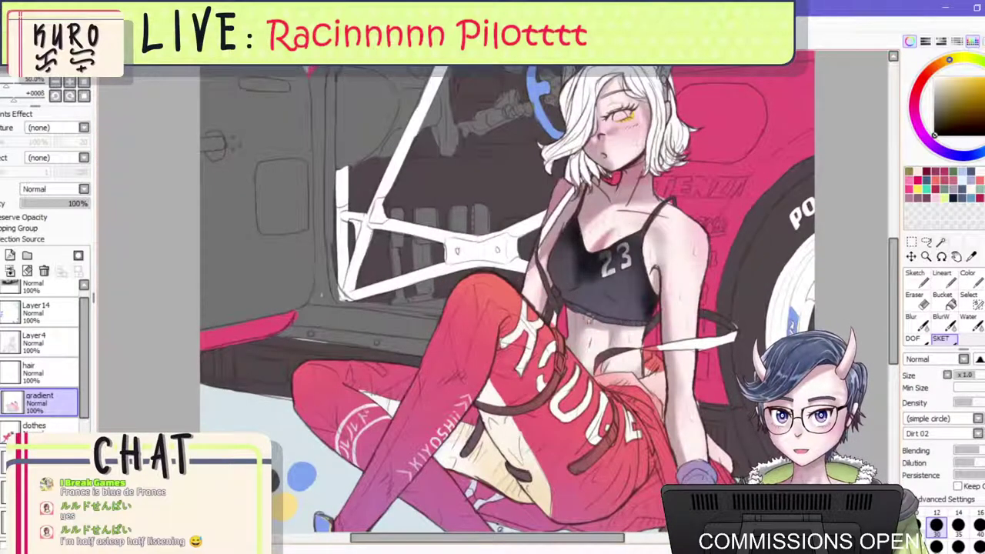
Soften the crop top's shading with the Blur brush and mirror the view to check the whole illustration.
left_click(916, 318)
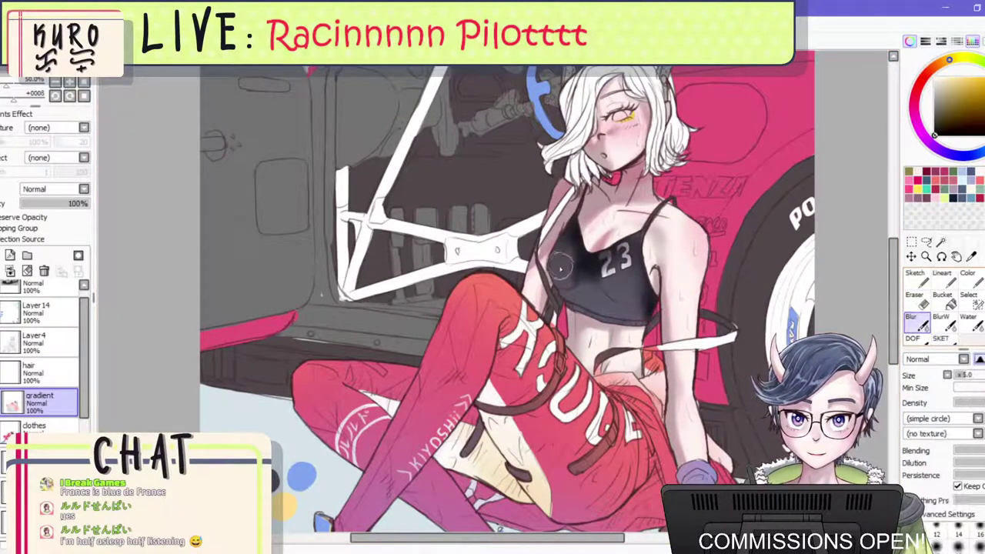
scroll(615, 283, "down", 2)
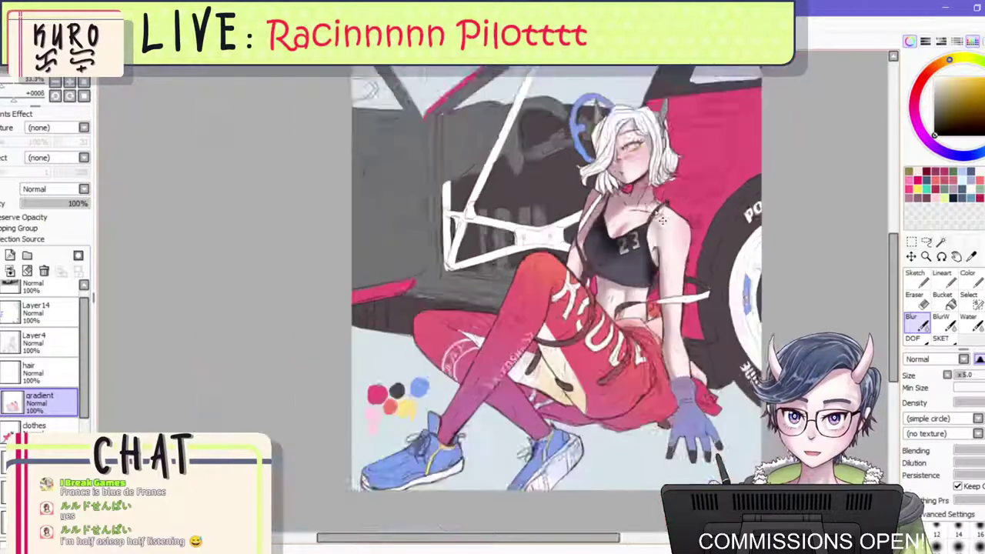
scroll(443, 143, "down", 2)
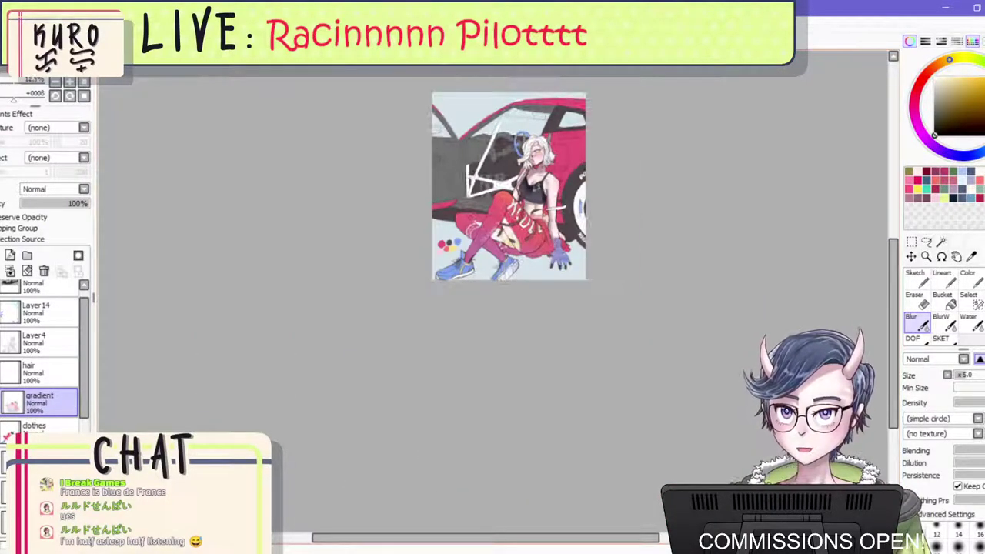
key("h")
Erase the dark shading from the number 23 on the crop top, using an eraser size of 12 for the 3.
scroll(403, 152, "up", 5)
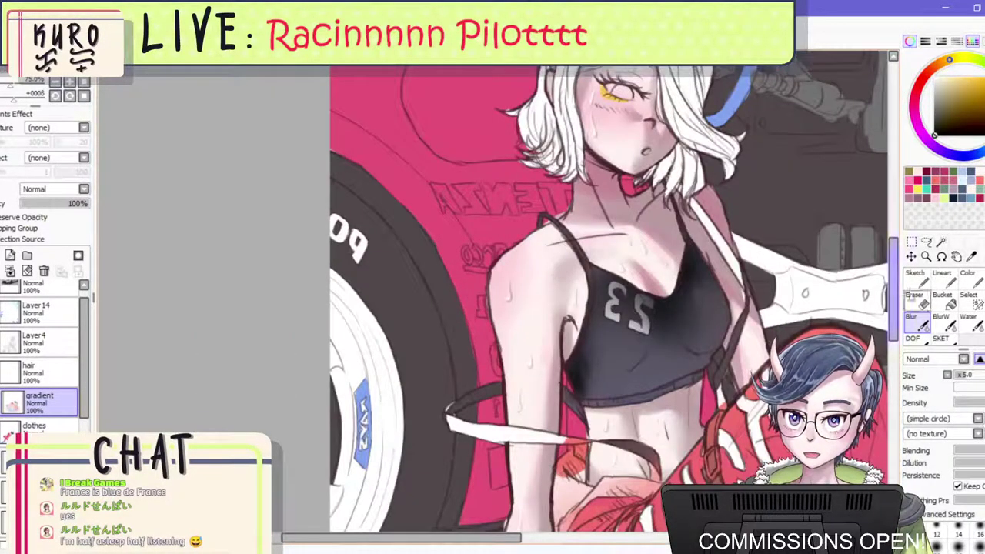
left_click(916, 301)
scroll(645, 300, "up", 1)
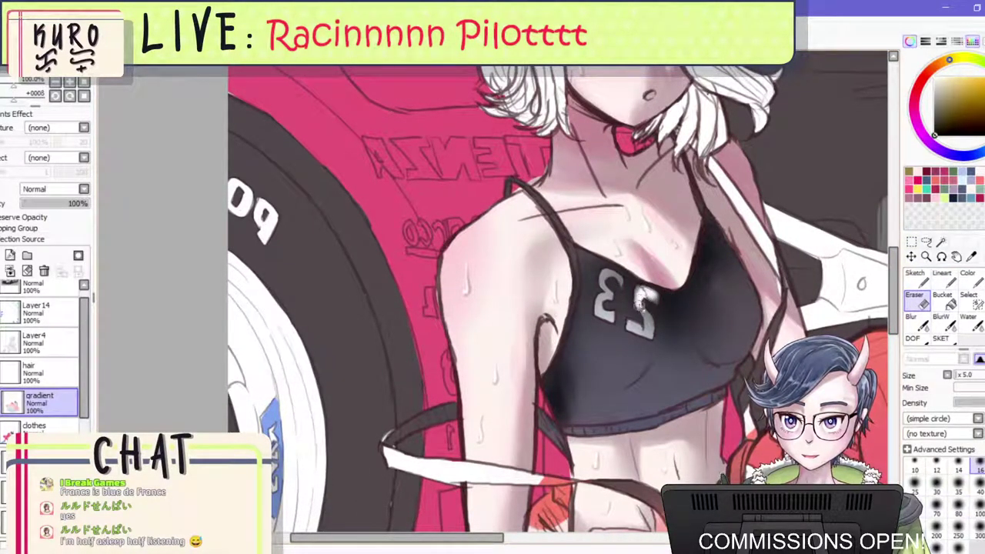
left_click_drag(643, 299, 646, 317)
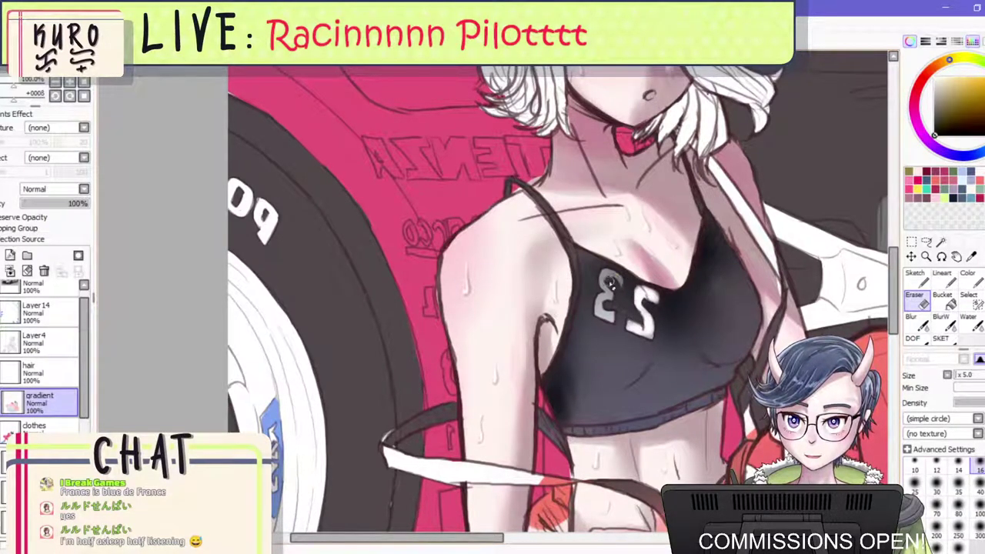
key("bracketleft")
key("bracketleft")
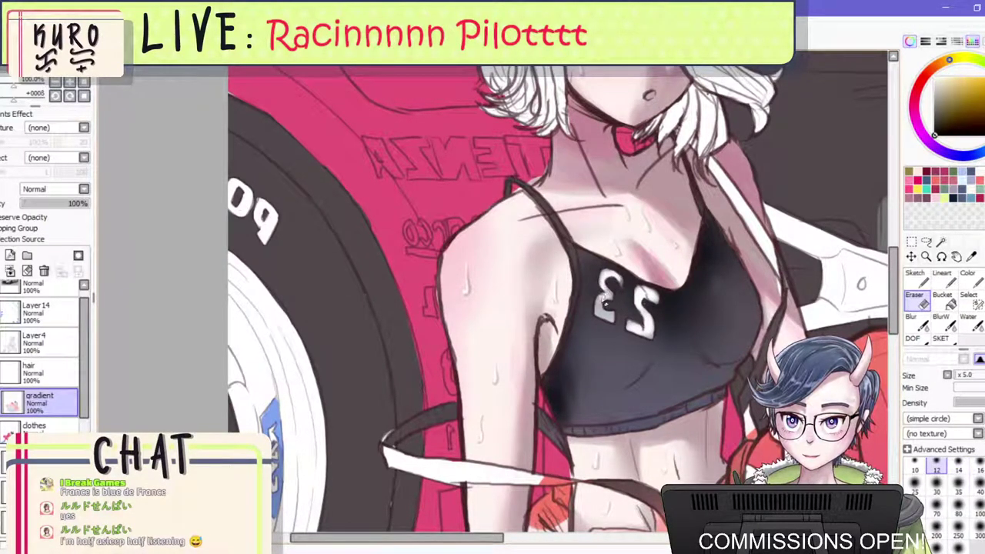
left_click_drag(605, 302, 604, 309)
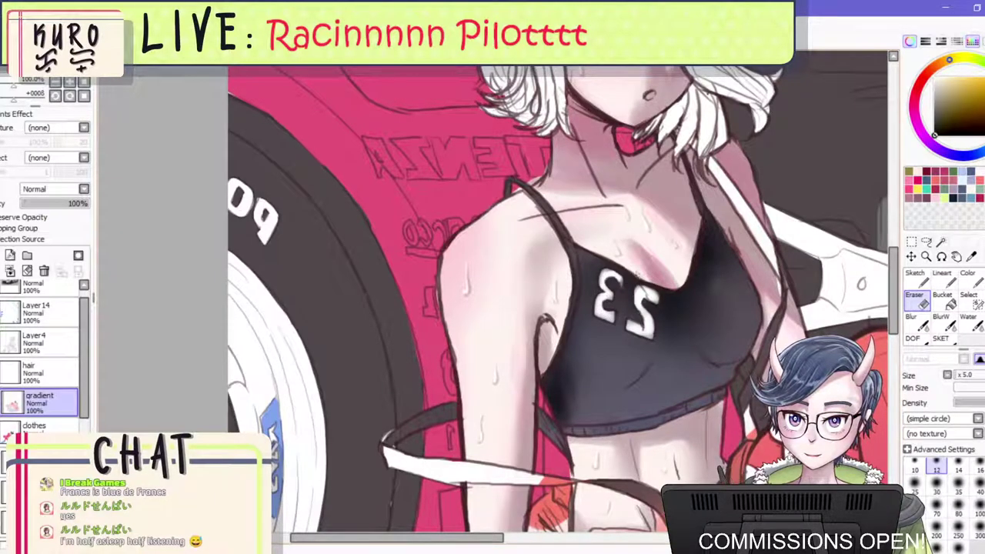
Check the crop top's number and shading up close and against the whole illustration, in mirrored and normal view.
scroll(654, 276, "down", 5)
scroll(742, 271, "up", 2)
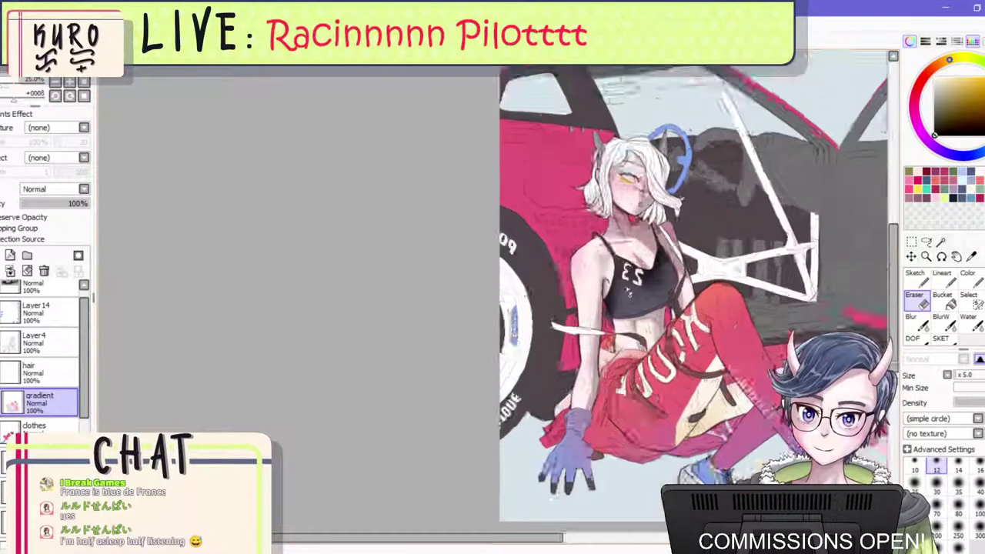
scroll(627, 292, "up", 4)
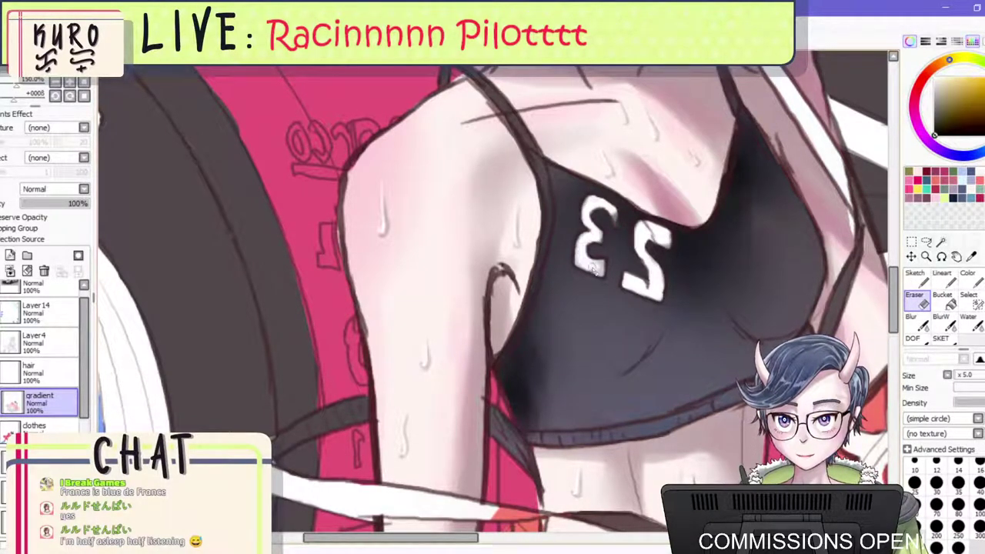
scroll(594, 217, "down", 5)
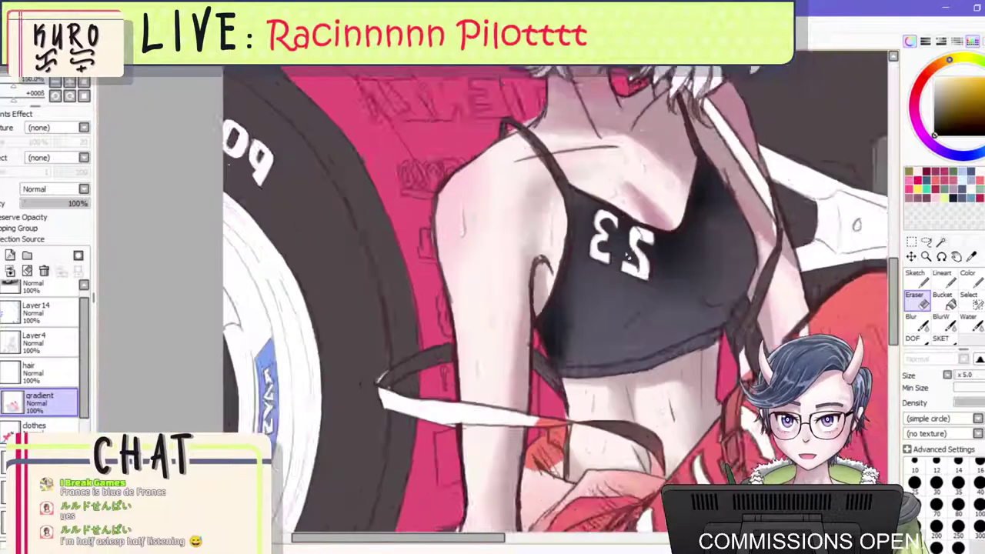
key("h")
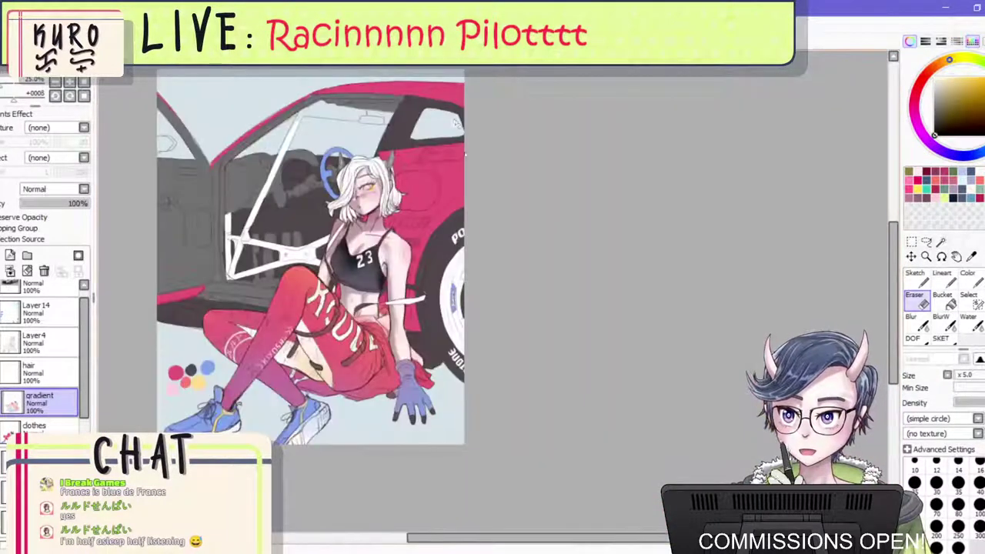
left_click_drag(174, 208, 310, 188)
scroll(490, 174, "down", 1)
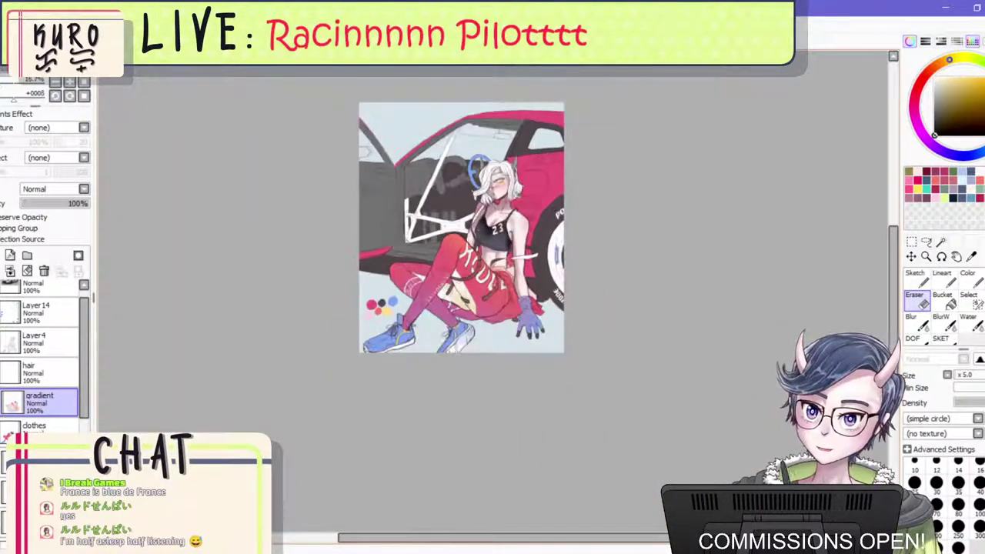
Darken the shadow in the centre of the crop top, beside the number 23, with the SKET brush.
scroll(475, 231, "up", 5)
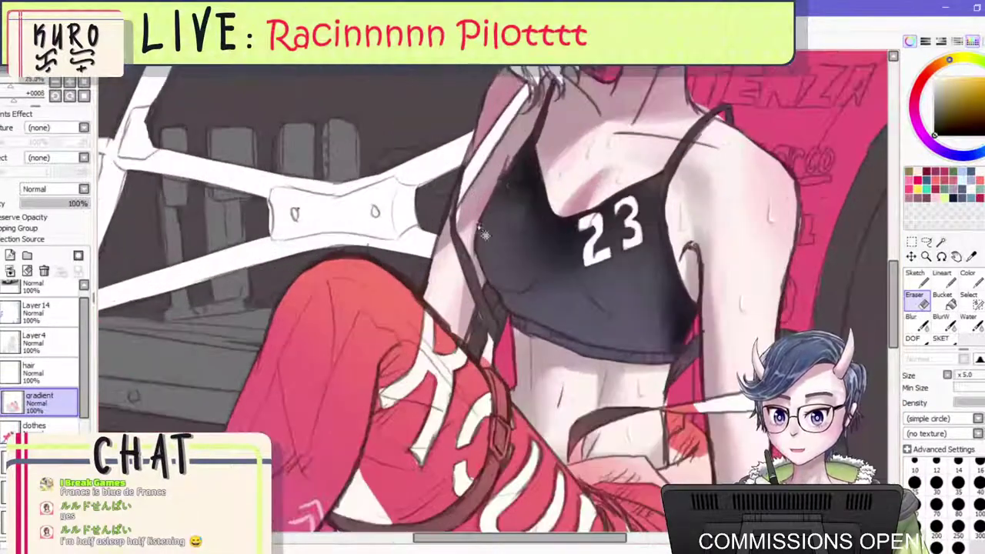
left_click(965, 273)
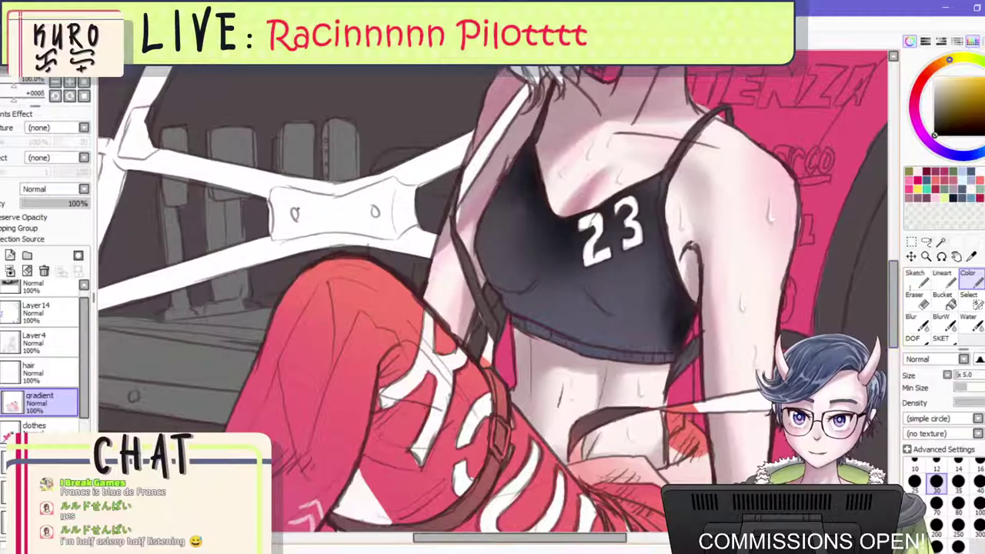
left_click(948, 340)
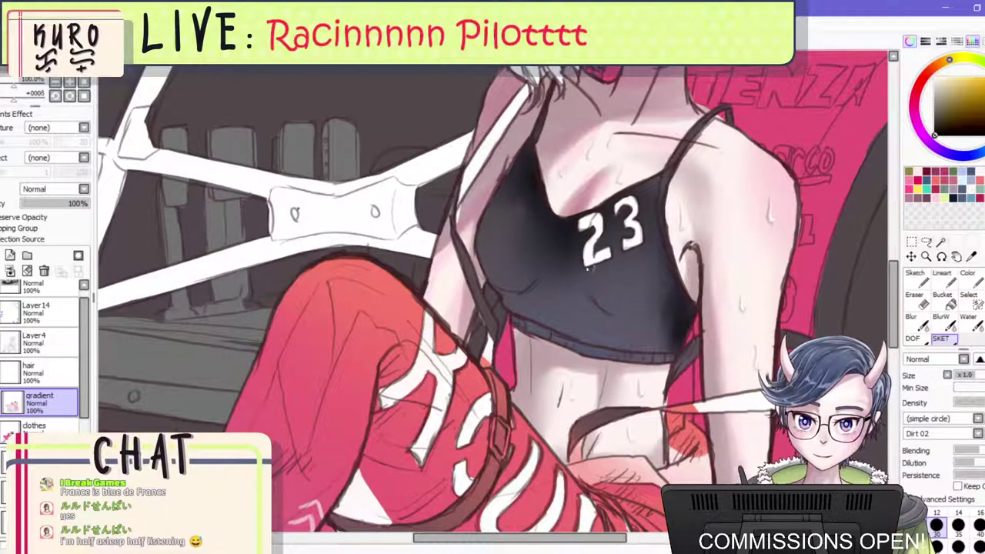
mouse_move(531, 221)
left_mouse_down()
mouse_move(557, 246)
mouse_move(562, 229)
mouse_move(547, 220)
mouse_move(531, 244)
mouse_move(538, 217)
mouse_move(560, 263)
mouse_move(551, 229)
mouse_move(563, 231)
mouse_move(565, 264)
mouse_move(566, 246)
mouse_move(593, 218)
mouse_move(552, 225)
mouse_move(579, 229)
mouse_move(570, 224)
mouse_move(568, 240)
mouse_move(564, 232)
mouse_move(576, 245)
mouse_move(561, 274)
mouse_move(563, 256)
mouse_move(570, 282)
mouse_move(534, 246)
mouse_move(522, 159)
left_mouse_up()
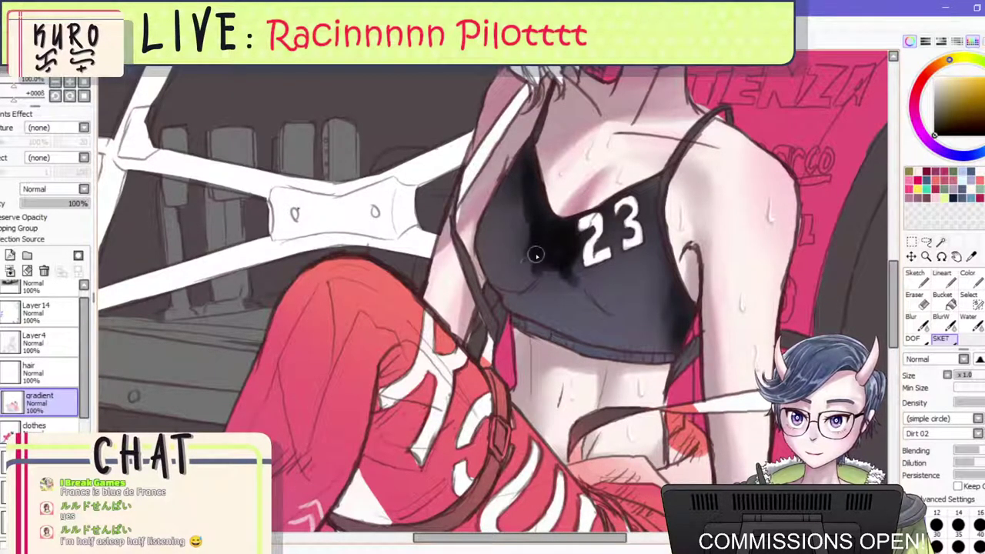
left_click_drag(536, 256, 573, 272)
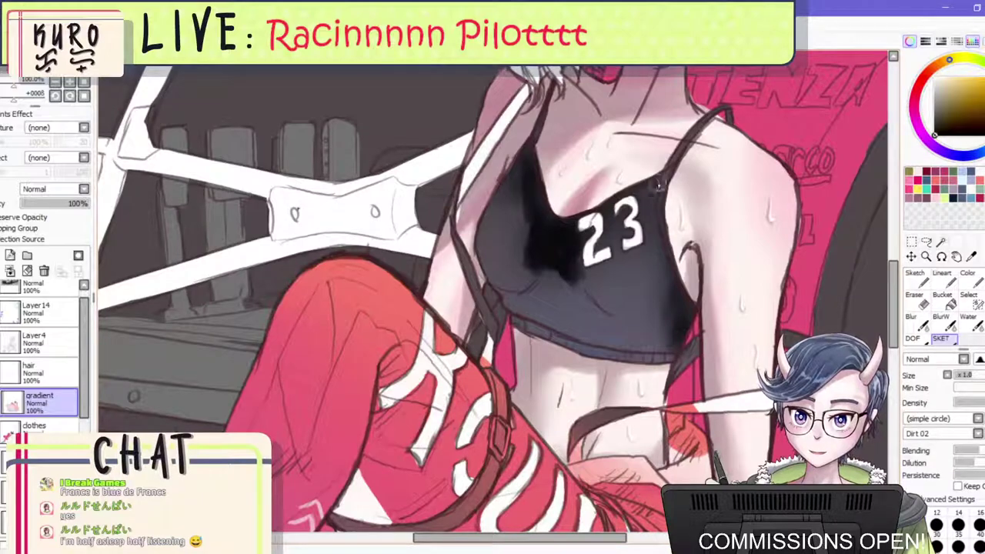
Darken the outer side of the crop top below the strap with the SKET brush and soften it with the Blur brush.
mouse_move(657, 183)
left_mouse_down()
mouse_move(676, 267)
mouse_move(667, 264)
mouse_move(675, 292)
mouse_move(661, 248)
mouse_move(680, 343)
mouse_move(671, 295)
left_mouse_up()
scroll(678, 250, "down", 4)
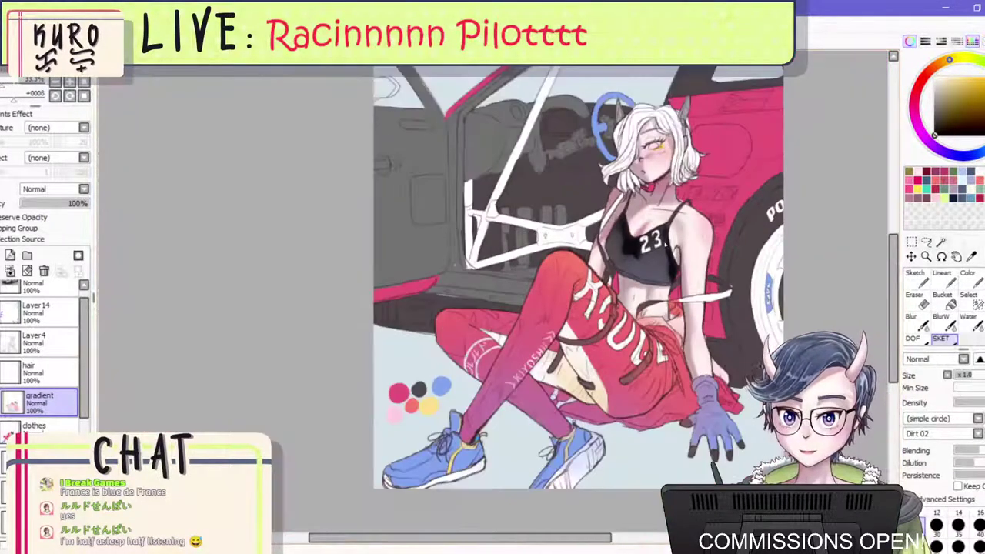
scroll(661, 233, "up", 3)
left_click(914, 317)
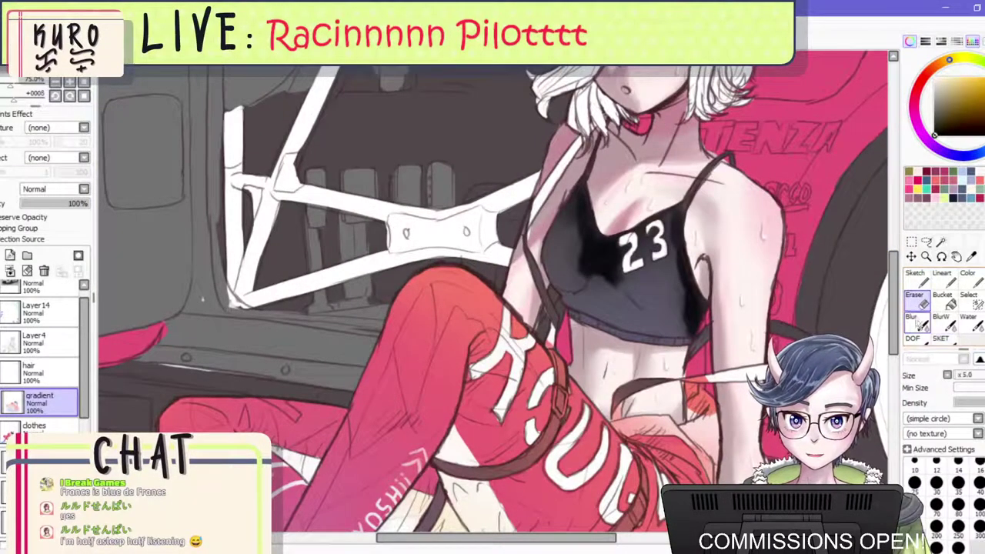
scroll(666, 209, "up", 1)
left_click_drag(664, 243, 680, 341)
left_click_drag(538, 205, 532, 177)
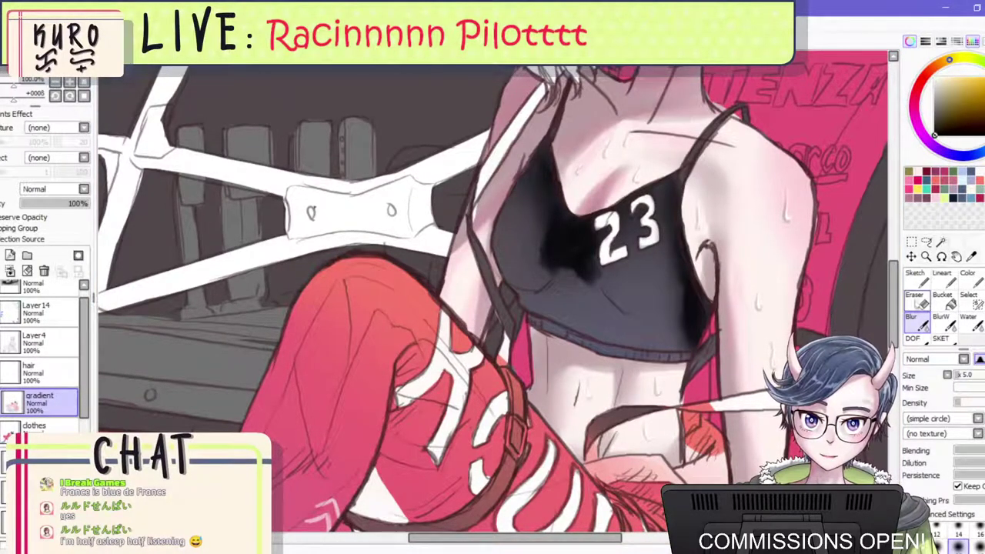
Lighten the black shadows at the crop top's centre and outer side with a size 40 eraser.
left_click(915, 299)
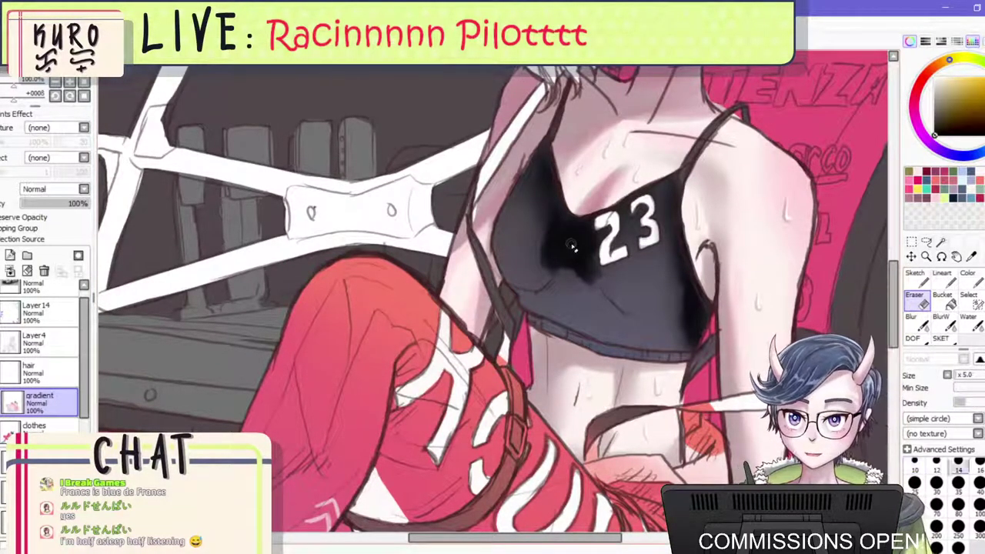
mouse_move(576, 242)
left_mouse_down()
mouse_move(528, 259)
mouse_move(511, 245)
left_mouse_up()
mouse_move(638, 258)
left_mouse_down()
mouse_move(667, 287)
mouse_move(616, 298)
left_mouse_up()
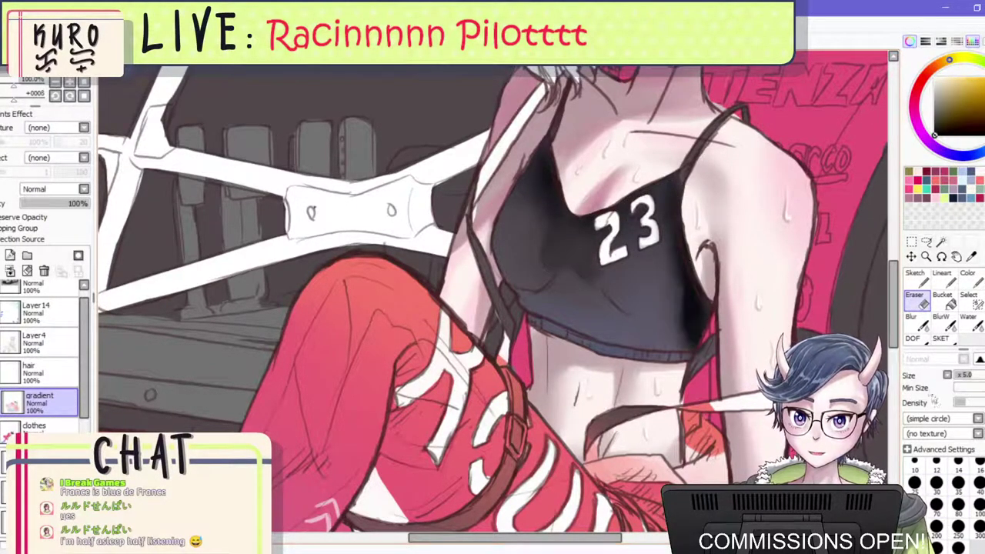
key("ctrl+z")
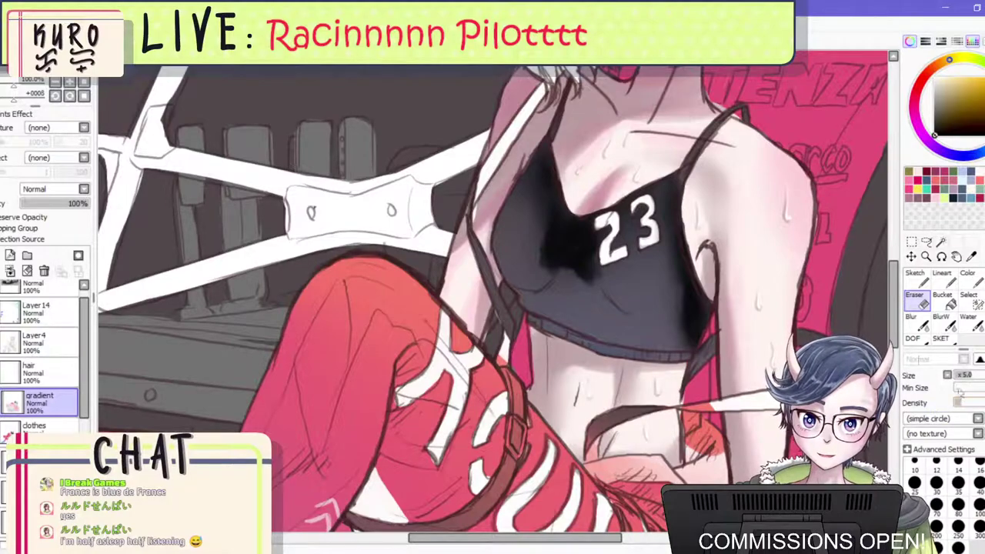
left_click(960, 375)
left_click_drag(671, 252, 688, 337)
left_click_drag(582, 249, 543, 266)
scroll(568, 185, "down", 4)
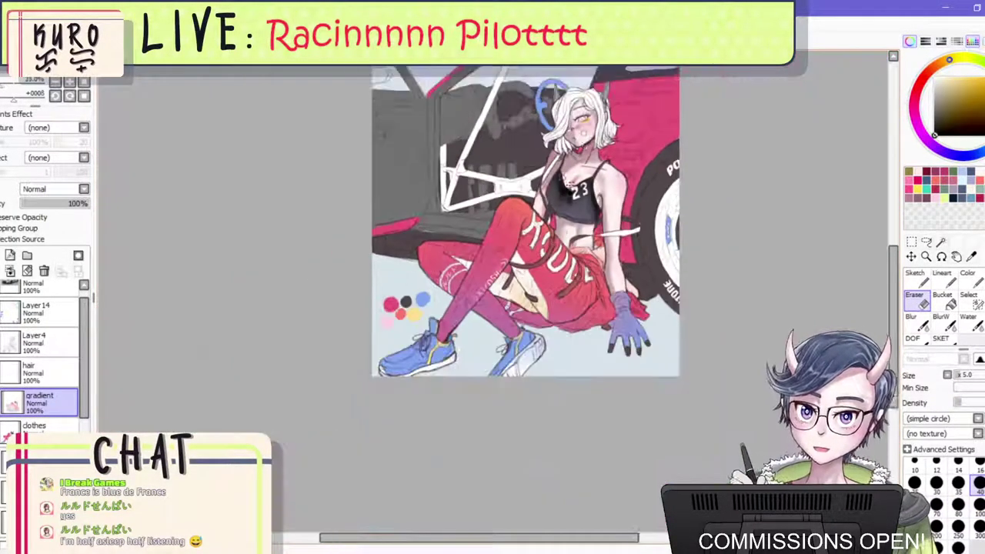
key("ctrl+z")
Mirror the view and check the crop top's shading up close and against the whole illustration.
key("h")
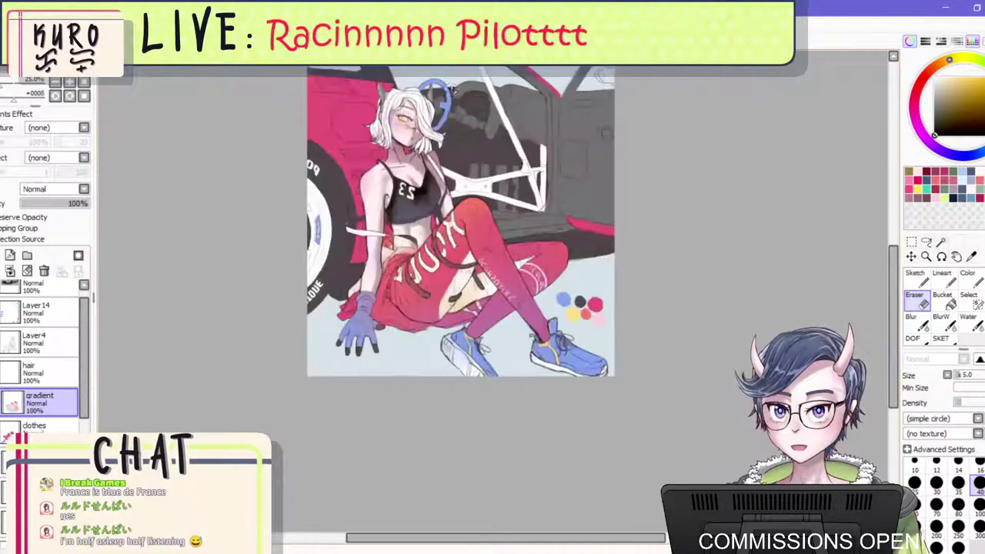
scroll(452, 152, "down", 2)
scroll(402, 132, "up", 3)
scroll(423, 171, "up", 2)
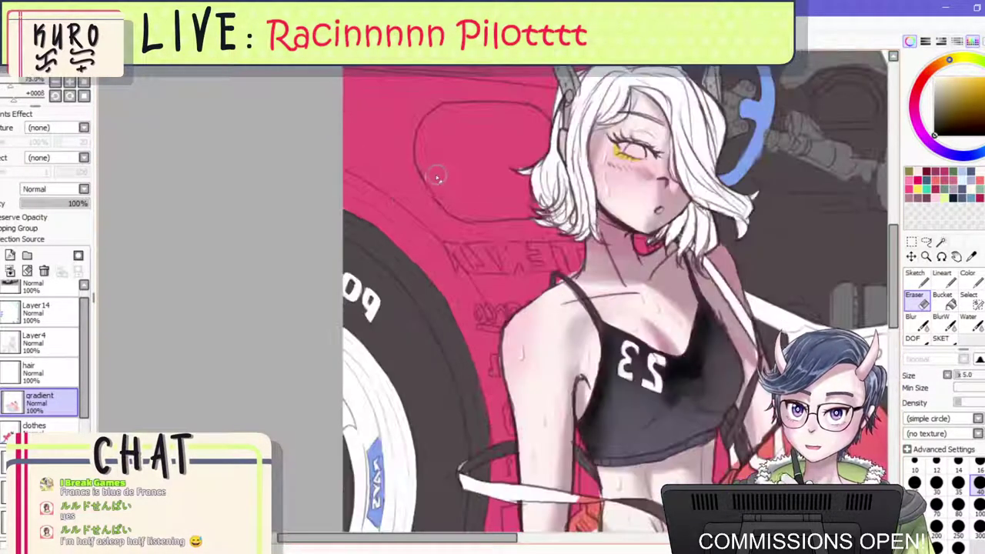
scroll(431, 177, "down", 1)
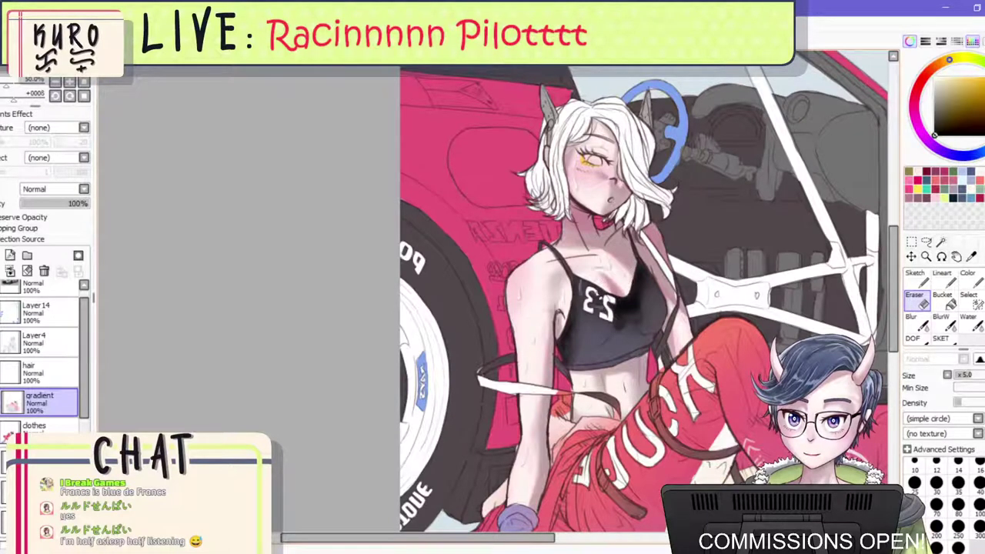
scroll(674, 261, "down", 2)
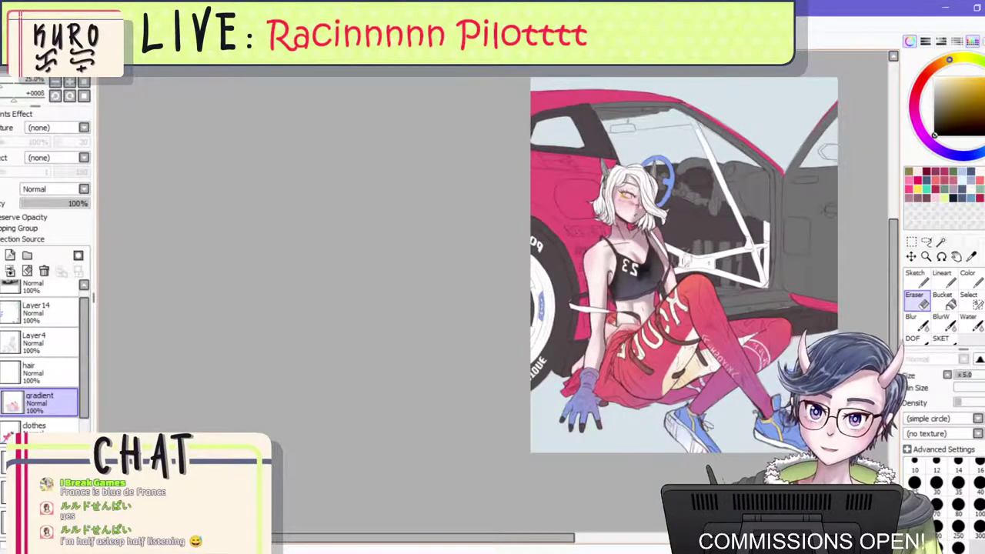
scroll(651, 255, "up", 2)
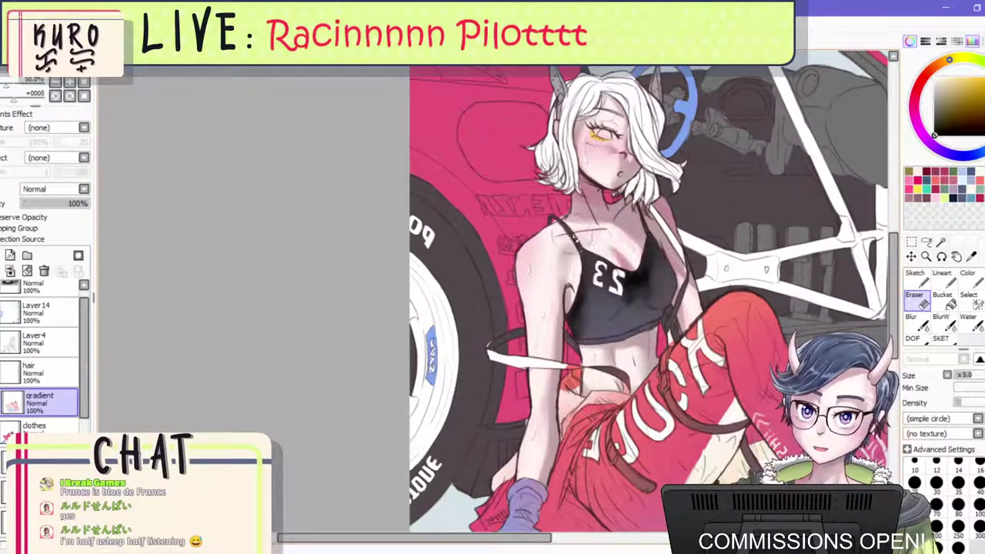
Shade the lower part of the crop top, along the underbust and hem, with the SKET brush.
left_click(942, 339)
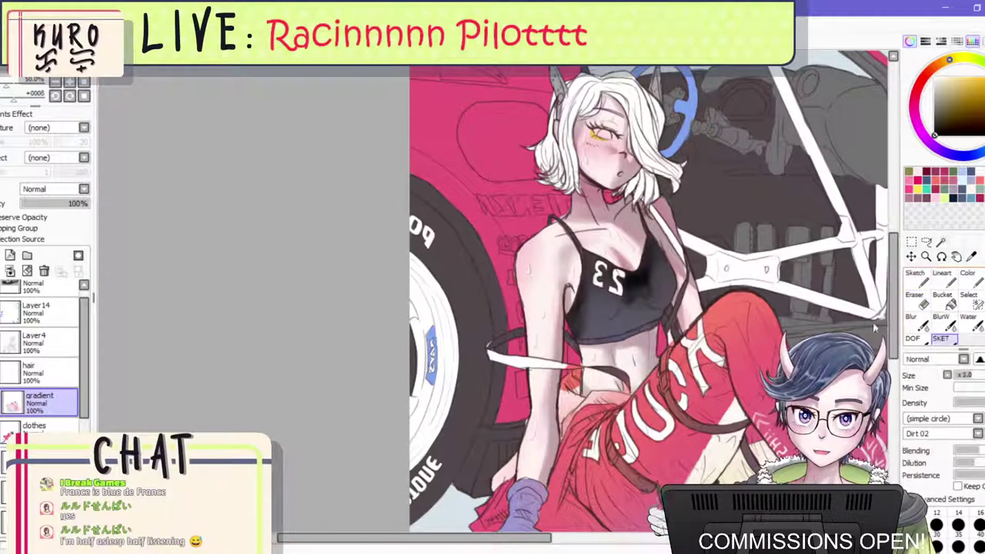
scroll(807, 324, "up", 2)
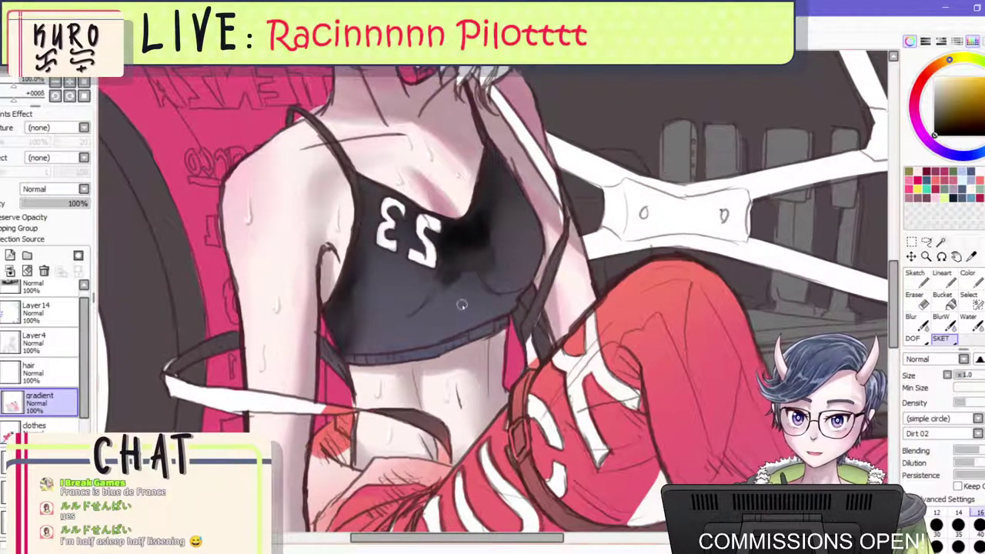
mouse_move(461, 303)
left_mouse_down()
mouse_move(422, 319)
mouse_move(451, 320)
mouse_move(490, 304)
mouse_move(461, 270)
mouse_move(415, 318)
mouse_move(504, 308)
left_mouse_up()
scroll(539, 311, "down", 5)
scroll(543, 307, "up", 3)
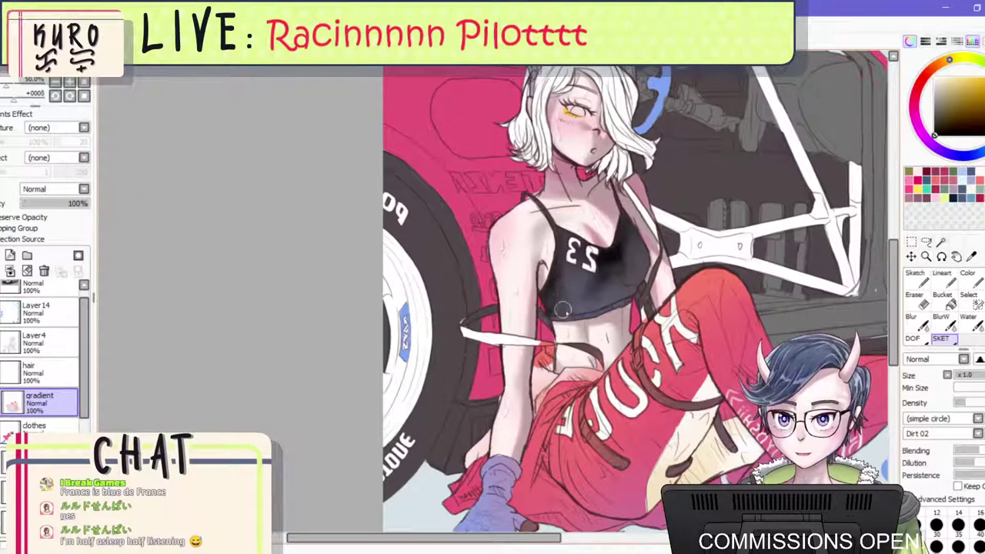
left_click_drag(563, 309, 570, 313)
mouse_move(631, 281)
left_mouse_down()
mouse_move(561, 310)
mouse_move(555, 282)
mouse_move(560, 314)
left_mouse_up()
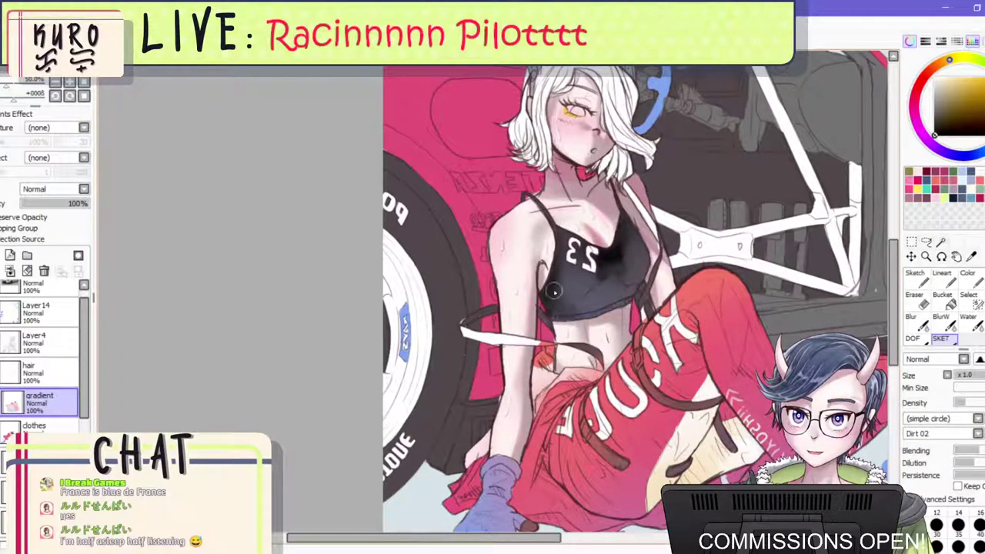
scroll(559, 312, "down", 2)
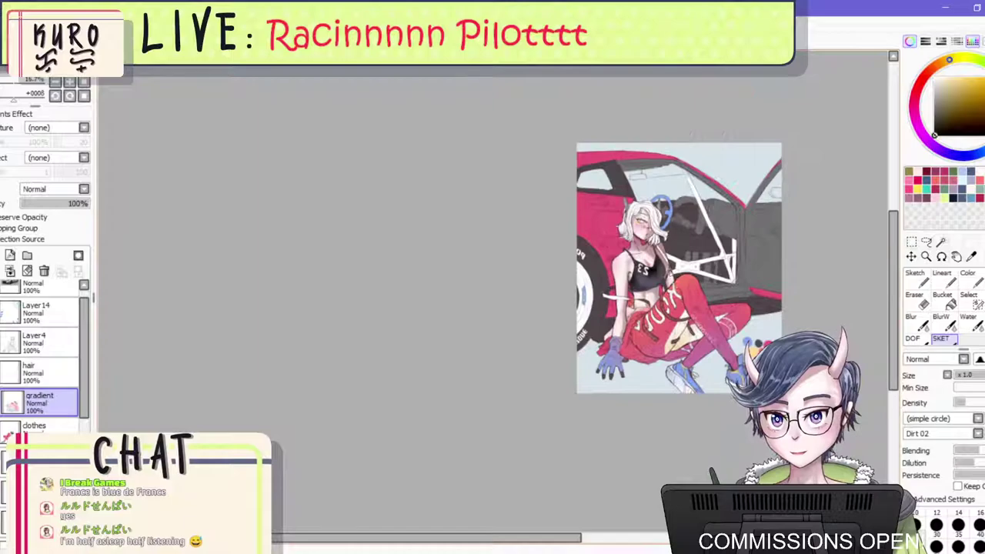
scroll(668, 273, "up", 1)
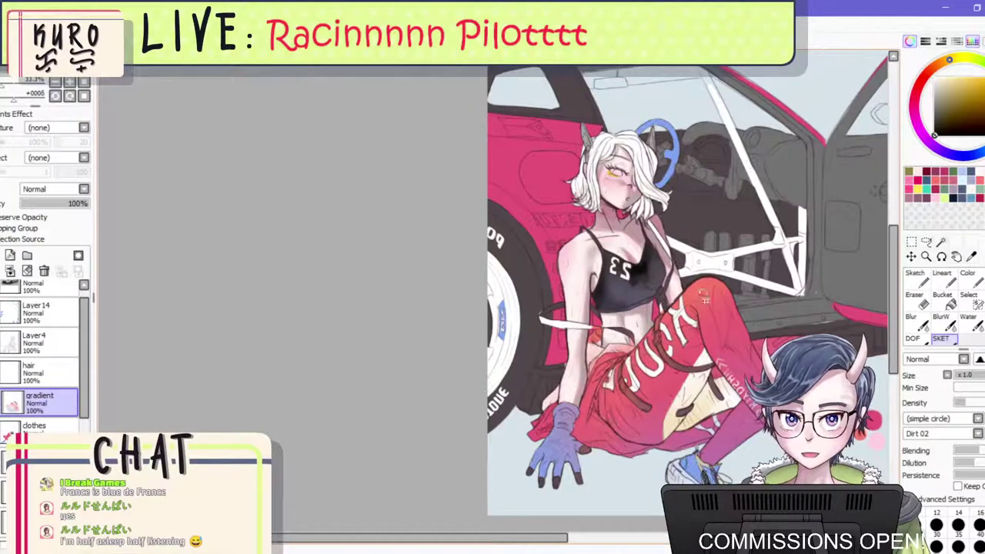
Erase the red gradient tint from the fabric at the pilot's waist, beside her supporting arm.
scroll(612, 373, "up", 1)
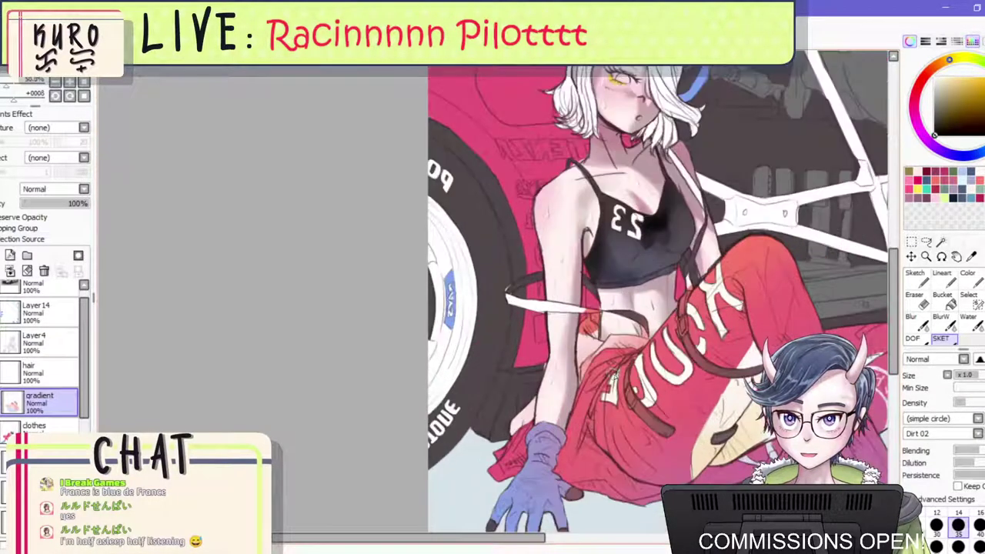
scroll(612, 373, "down", 2)
scroll(608, 377, "up", 2)
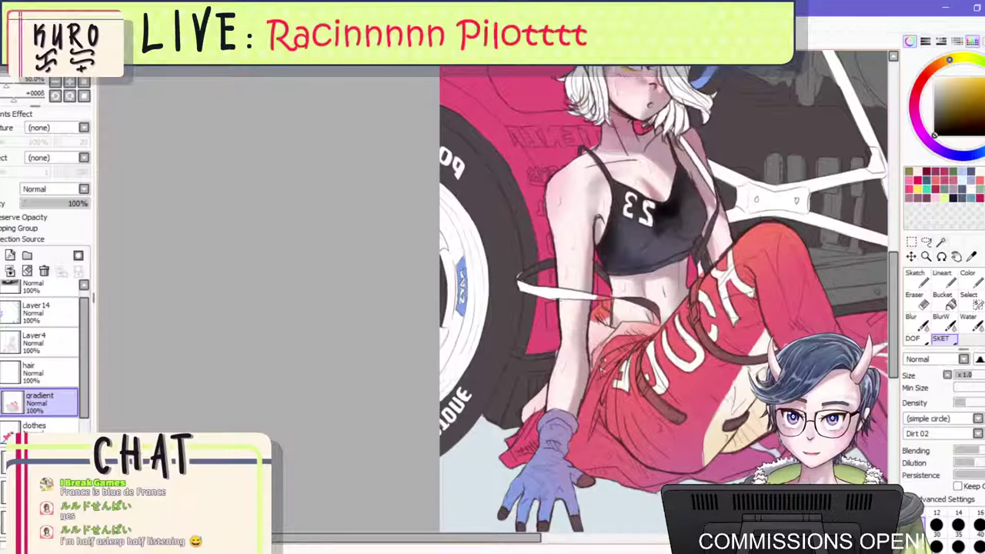
key("bracketright")
key("bracketright")
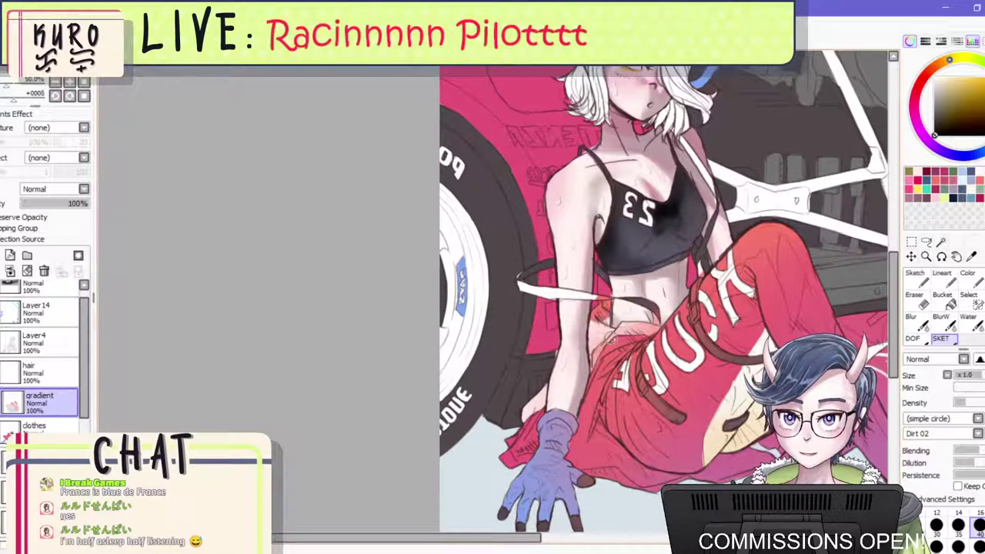
key("e")
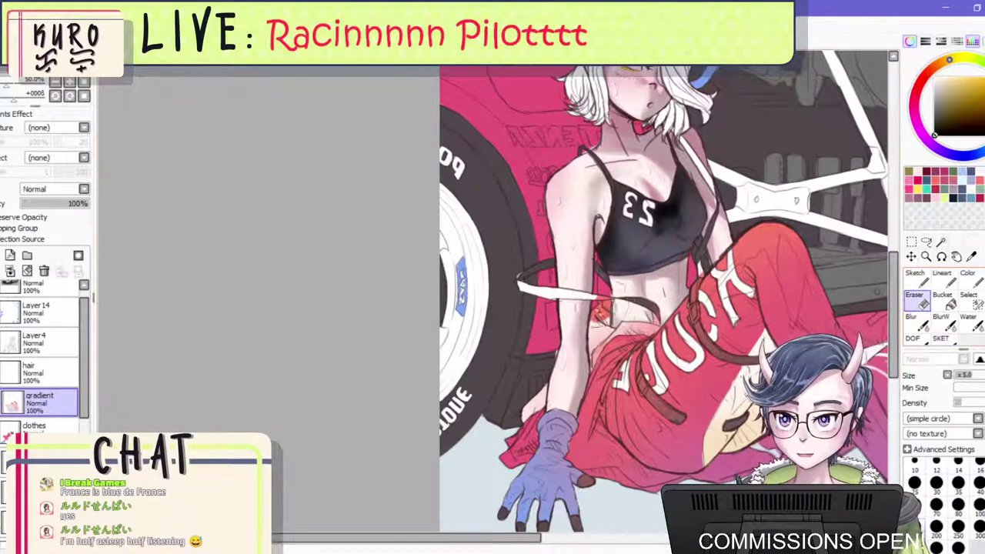
mouse_move(605, 312)
left_mouse_down()
mouse_move(615, 308)
mouse_move(600, 303)
mouse_move(587, 324)
left_mouse_up()
key("bracketleft")
mouse_move(569, 370)
left_mouse_down()
mouse_move(564, 360)
mouse_move(570, 371)
left_mouse_up()
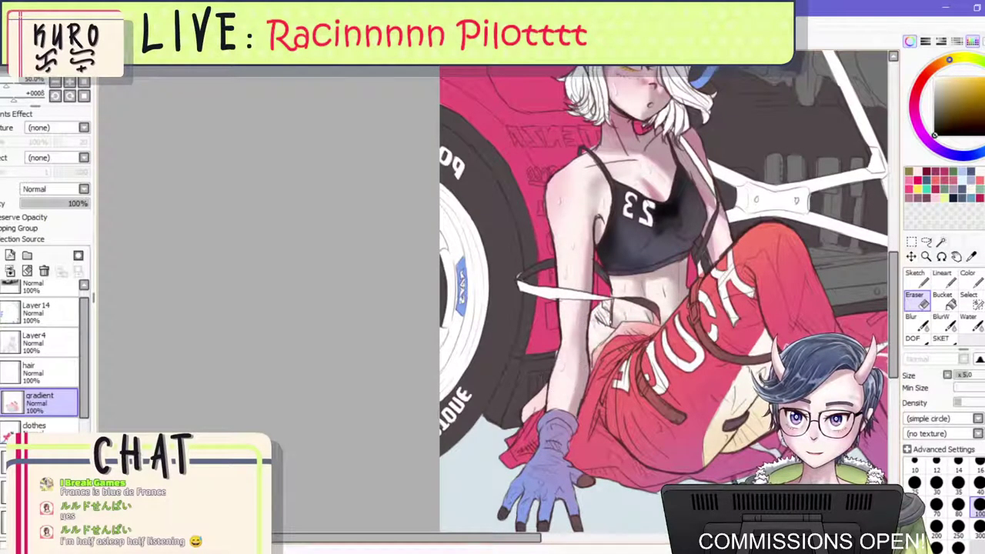
Clear the remaining pink tint from the white waistband and the cloth behind her wrist with a smaller eraser.
key("bracketleft")
key("bracketleft")
key("bracketleft")
mouse_move(636, 319)
left_mouse_down()
mouse_move(623, 289)
mouse_move(662, 321)
mouse_move(621, 329)
left_mouse_up()
left_click_drag(583, 360, 530, 404)
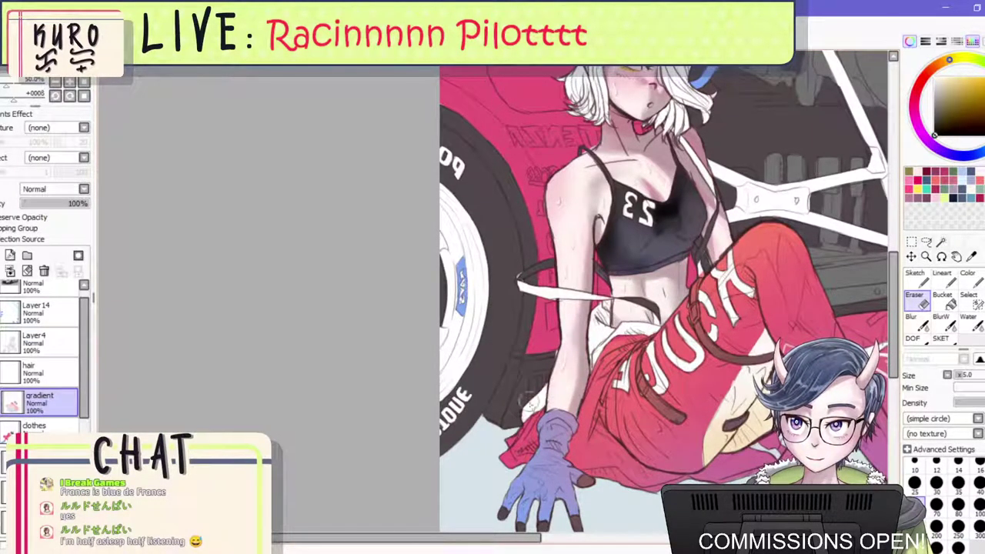
left_click_drag(591, 271, 597, 277)
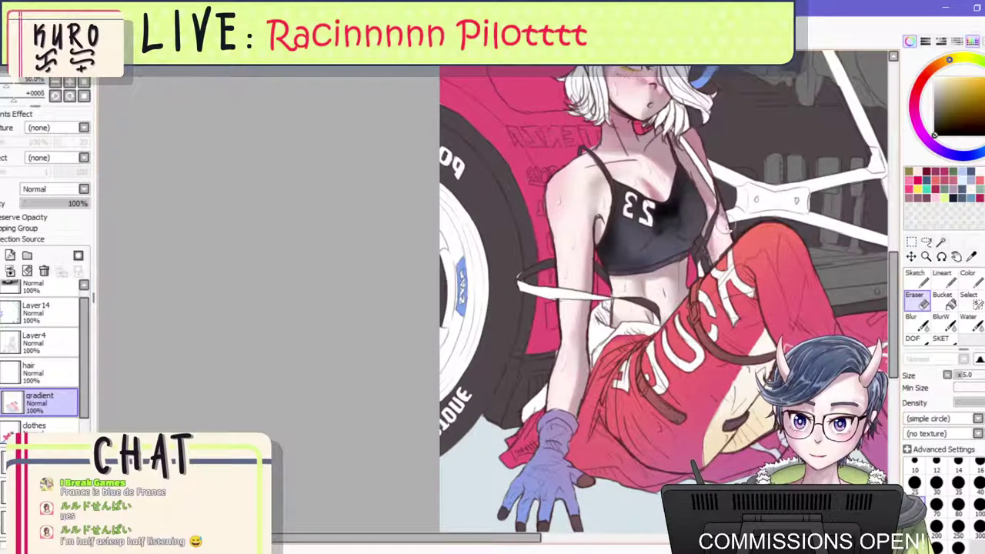
Restore the unmirrored view and examine the clothes' colours and shading up close and across the whole illustration.
scroll(707, 216, "down", 3)
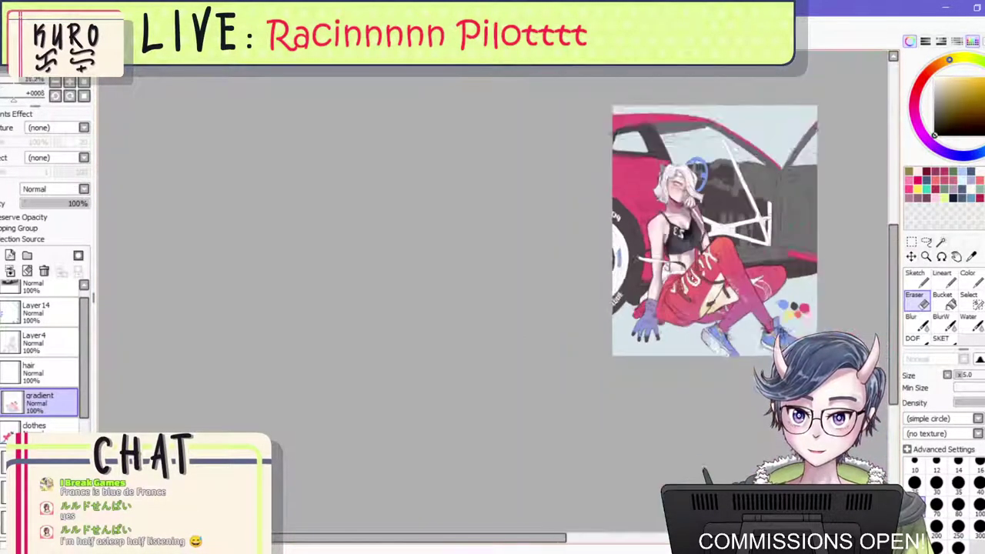
left_click_drag(744, 239, 733, 250)
key("h")
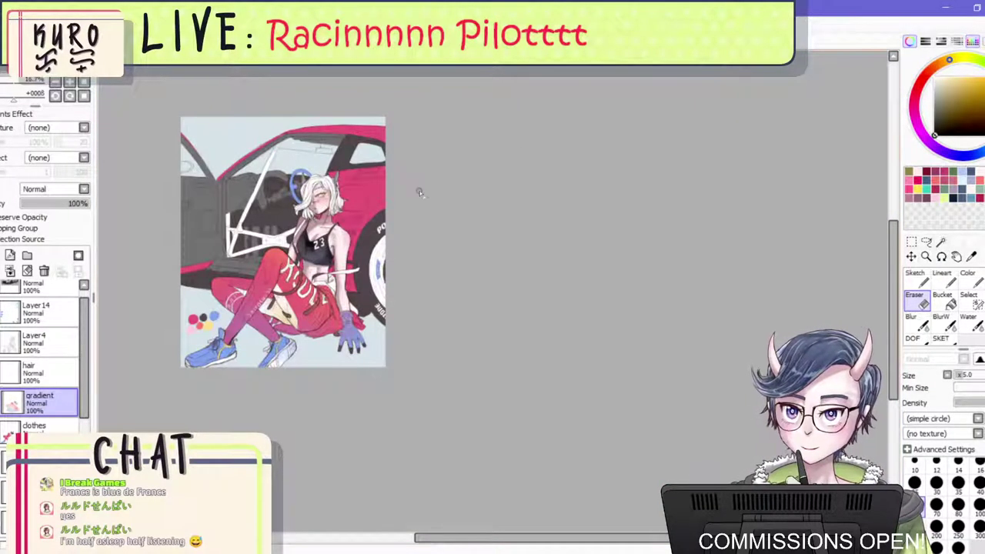
scroll(369, 243, "down", 1)
scroll(258, 249, "up", 2)
scroll(376, 252, "down", 2)
scroll(250, 260, "up", 2)
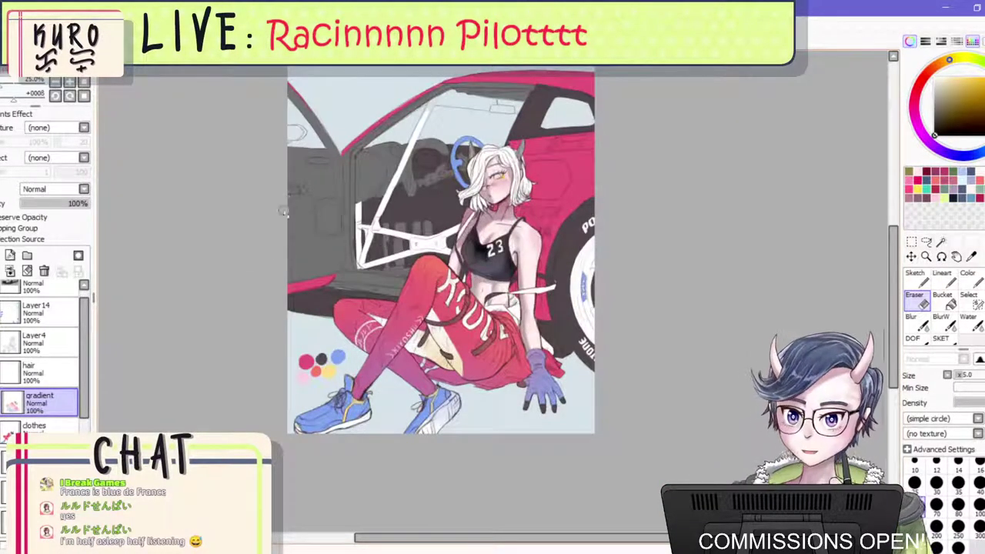
key("ctrl+plus")
key("ctrl+plus")
key("ctrl+minus")
key("ctrl+minus")
key("ctrl+minus")
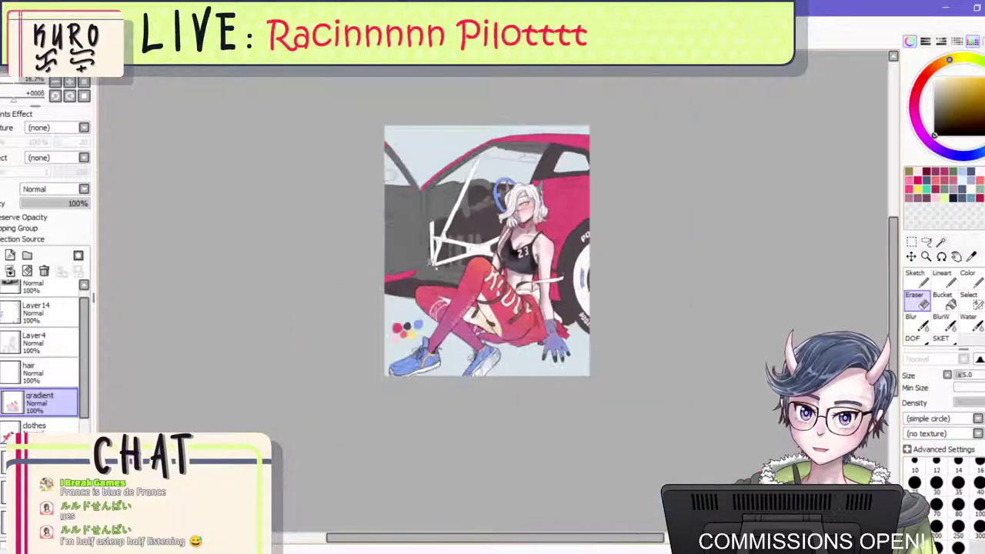
scroll(379, 255, "up", 1)
scroll(577, 247, "up", 2)
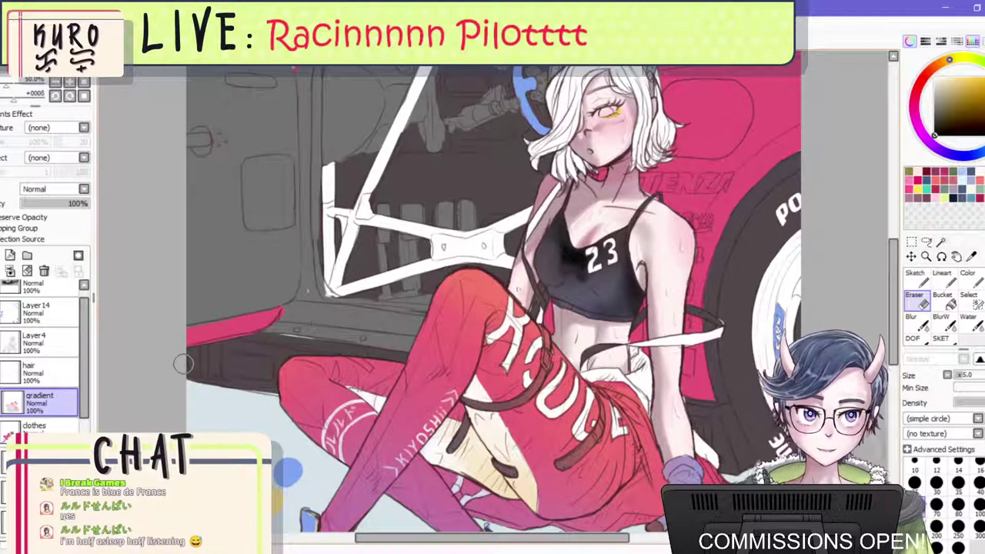
scroll(637, 239, "down", 2)
scroll(637, 223, "up", 3)
scroll(626, 173, "down", 2)
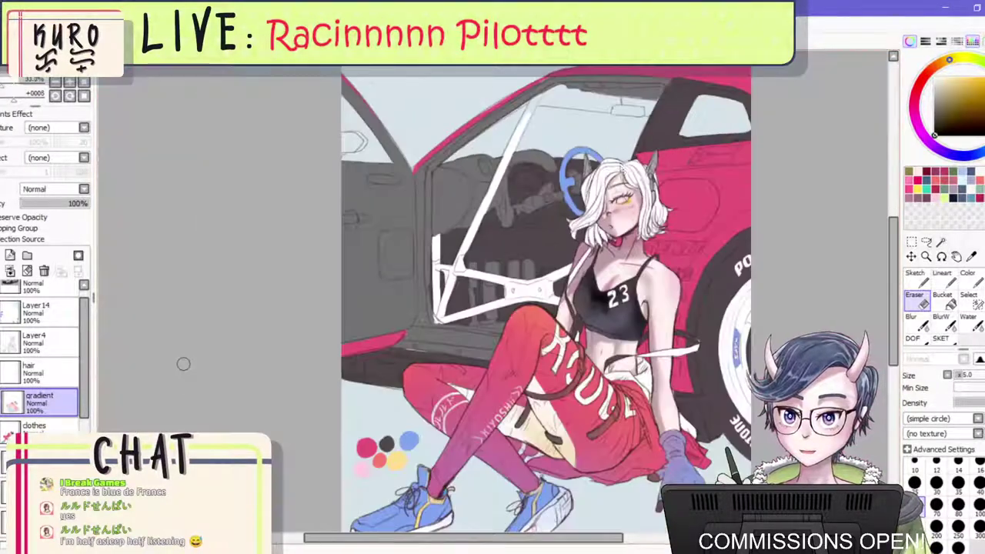
scroll(627, 218, "up", 1)
scroll(182, 363, "down", 4)
scroll(182, 363, "up", 3)
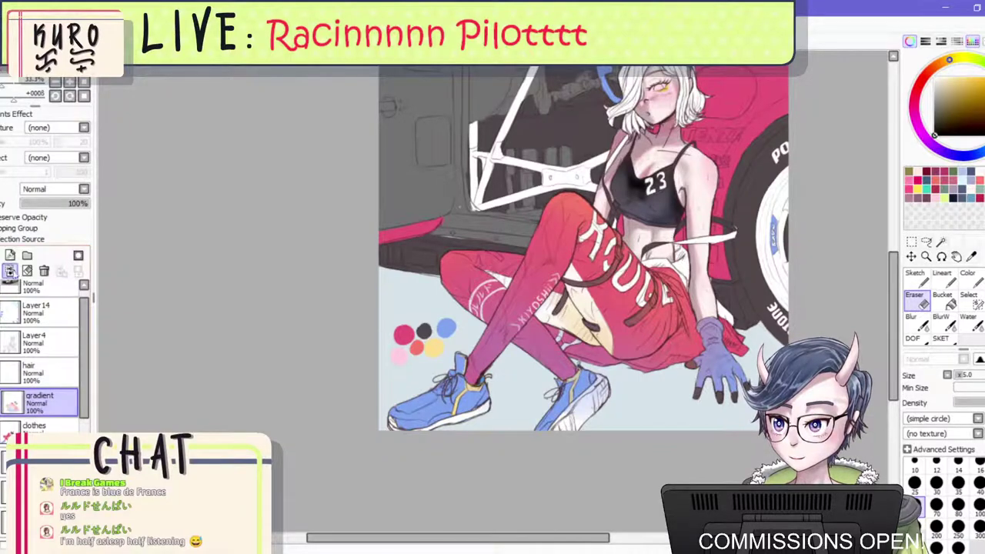
Add a new layer above the gradient layer and pick the SKET brush with a dark, red-toned shadow colour.
left_click(10, 255)
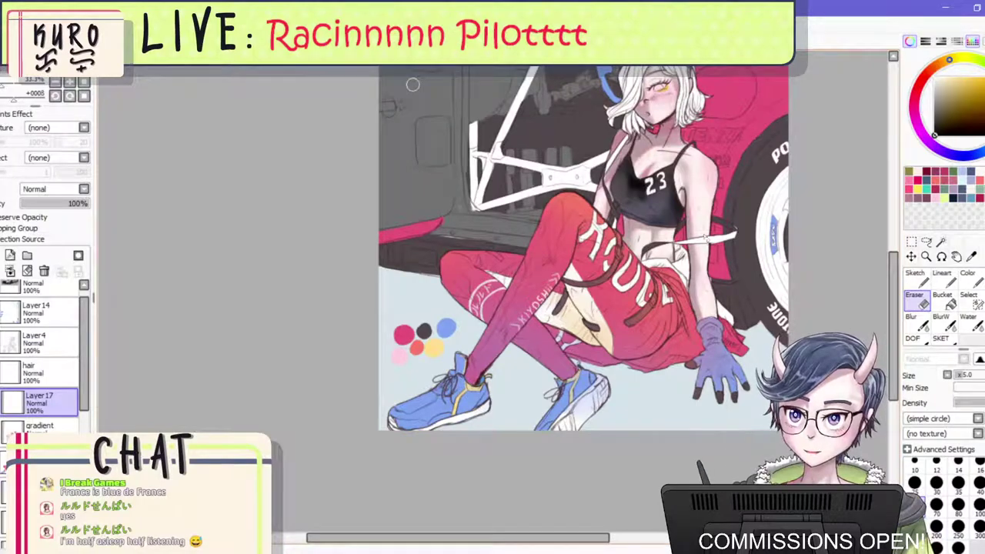
scroll(412, 83, "up", 2)
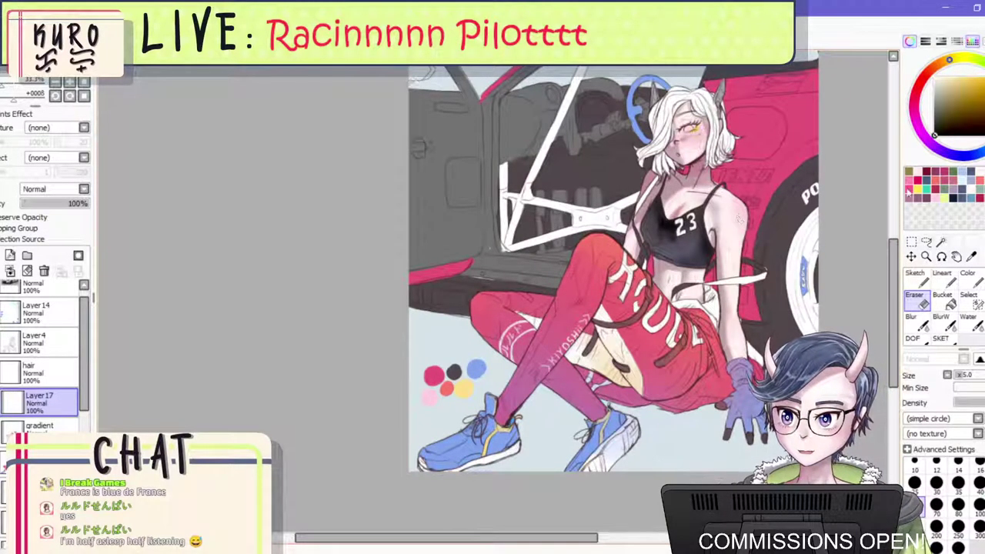
left_click(982, 189)
left_click(951, 338)
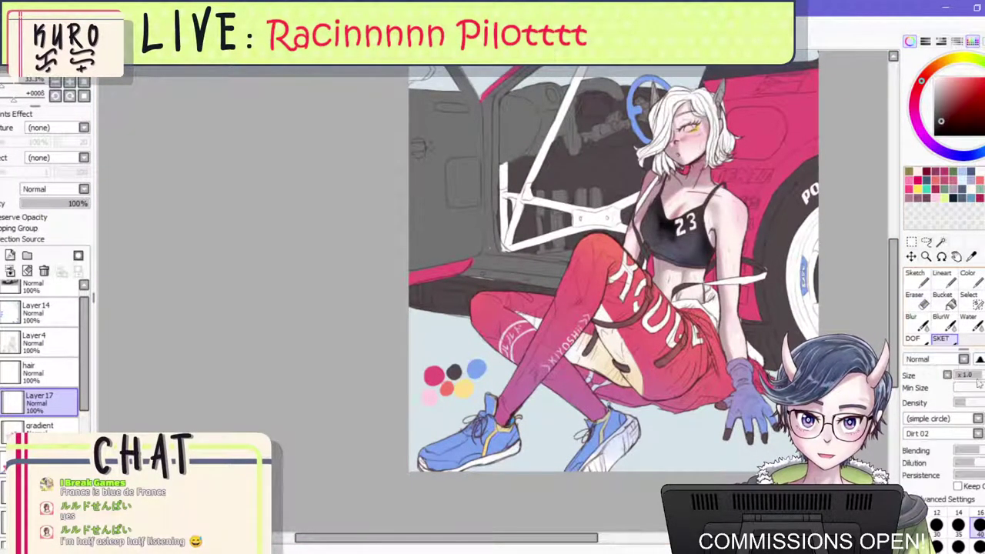
Paint a dark shadow on the cream panel between the pilot's legs and lower the new layer's opacity to 34%.
scroll(641, 361, "up", 3)
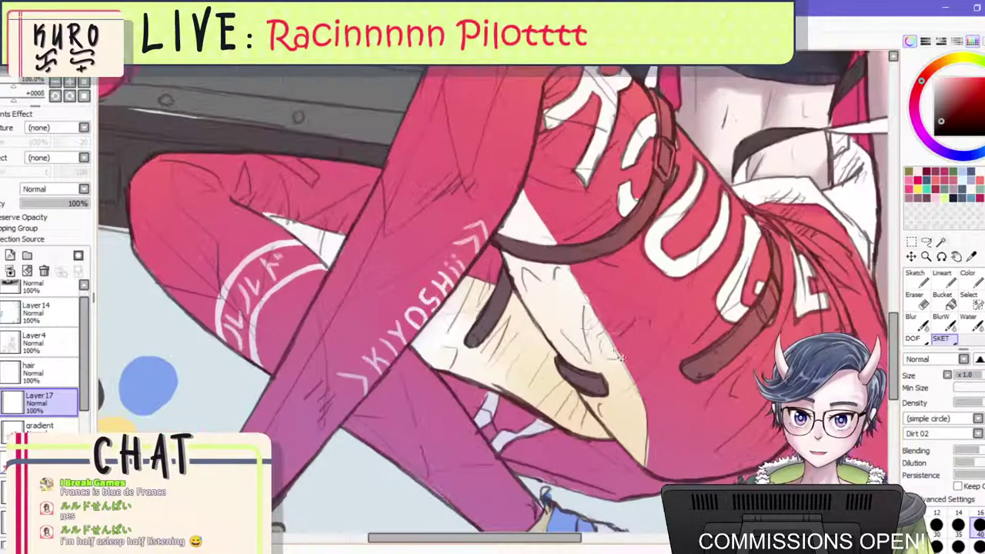
left_click_drag(514, 269, 566, 350)
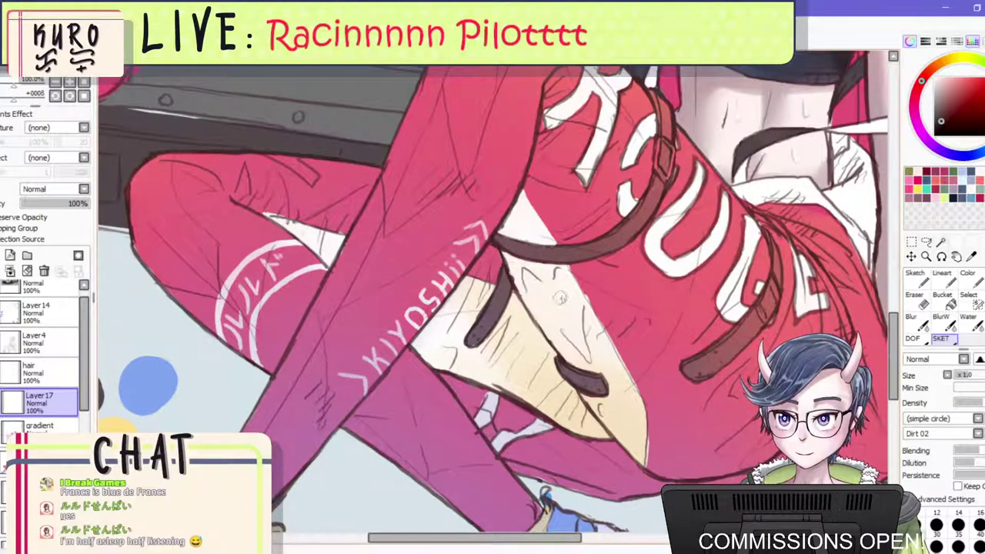
scroll(565, 269, "down", 3)
scroll(564, 197, "up", 1)
scroll(564, 199, "down", 1)
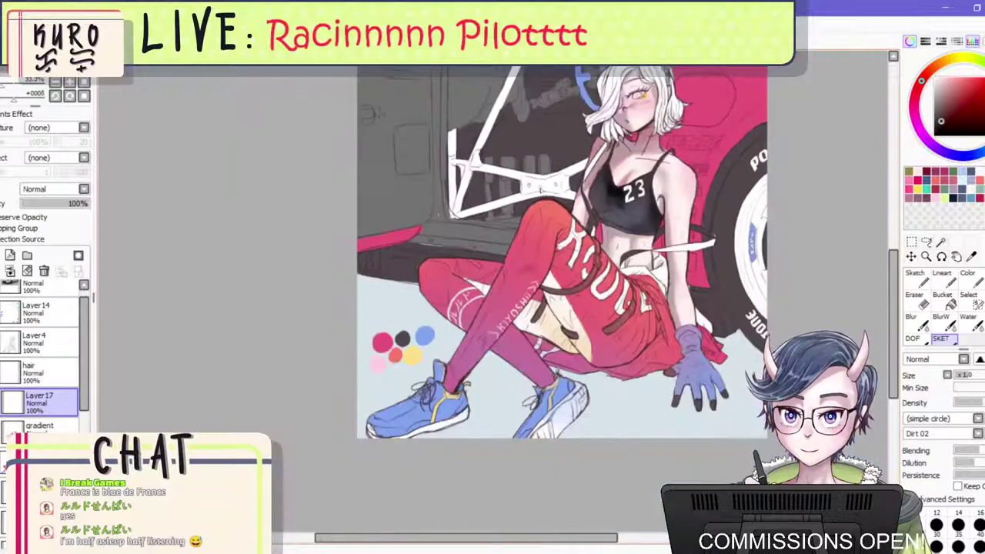
scroll(585, 307, "up", 2)
mouse_move(592, 308)
left_mouse_down()
mouse_move(556, 359)
mouse_move(564, 326)
mouse_move(543, 349)
mouse_move(556, 367)
mouse_move(559, 335)
mouse_move(589, 323)
mouse_move(577, 358)
left_mouse_up()
scroll(577, 358, "down", 1)
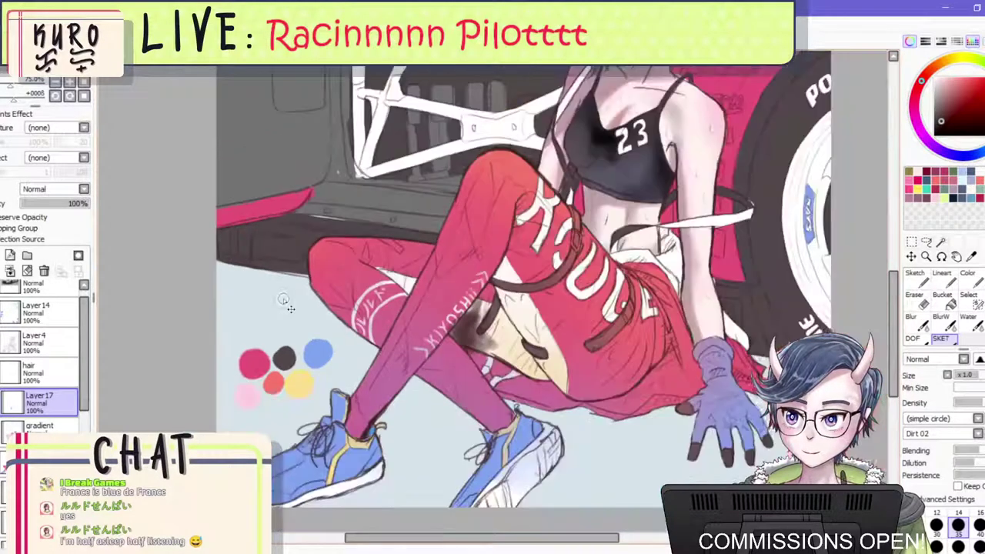
mouse_move(75, 204)
left_mouse_down()
mouse_move(33, 203)
mouse_move(45, 203)
left_mouse_up()
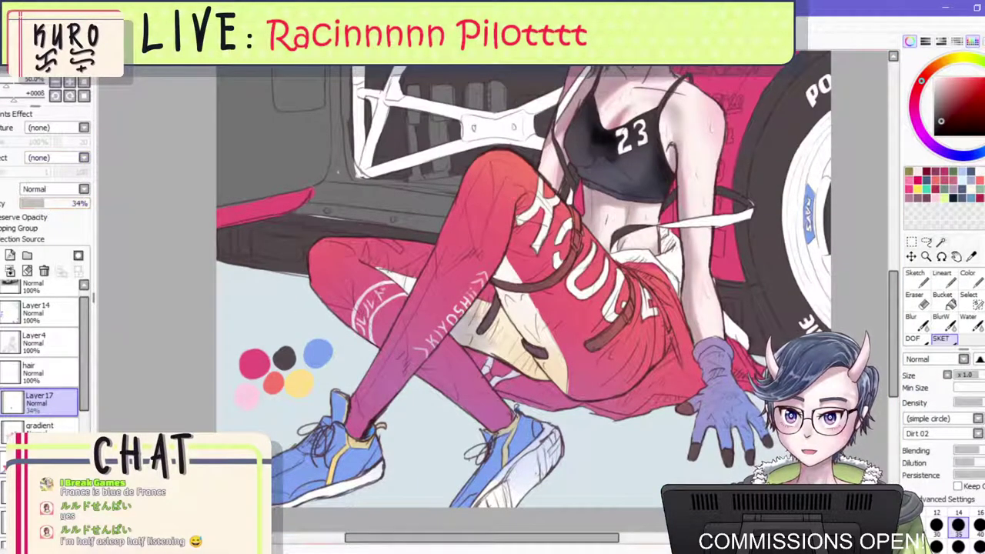
Mirror the view and extend the shading along the cream panel's lower edge, adding fold shadows between its straps.
key("h")
scroll(481, 134, "down", 2)
scroll(351, 302, "up", 2)
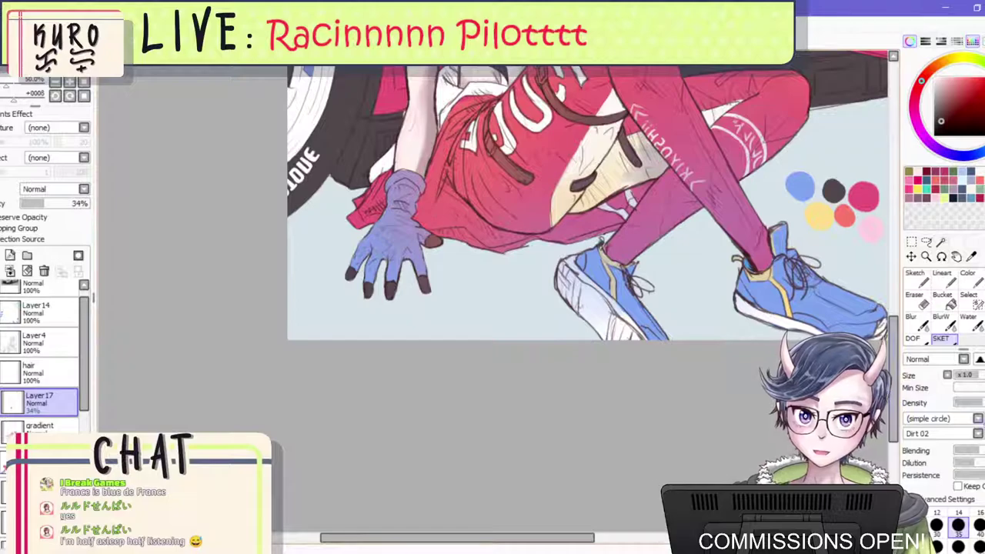
scroll(584, 200, "down", 1)
scroll(700, 185, "up", 3)
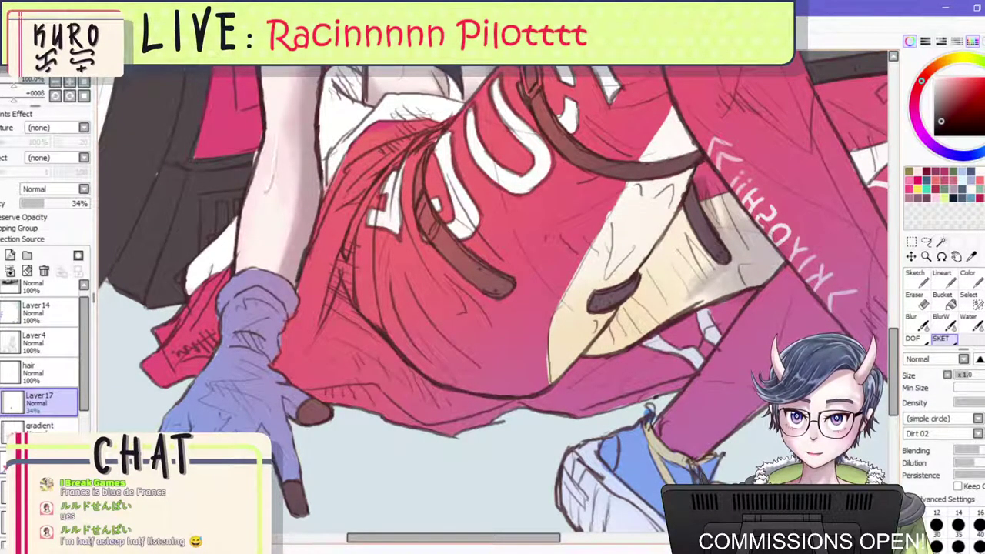
key("]")
mouse_move(699, 313)
left_mouse_down()
mouse_move(595, 352)
mouse_move(696, 298)
mouse_move(652, 310)
mouse_move(611, 343)
mouse_move(630, 309)
left_mouse_up()
key("[")
key("[")
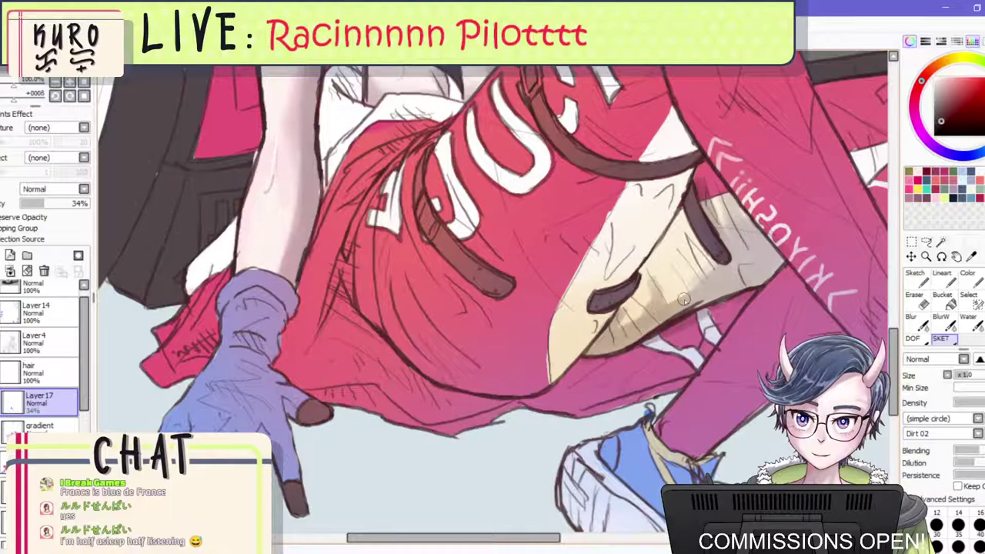
left_click_drag(677, 250, 667, 305)
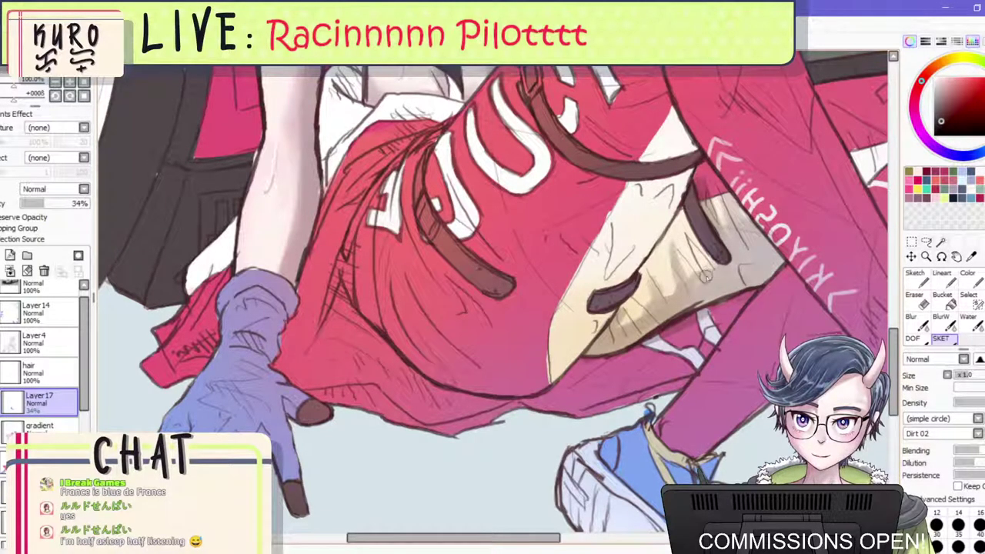
mouse_move(706, 276)
left_mouse_down()
mouse_move(686, 220)
mouse_move(722, 267)
mouse_move(709, 264)
mouse_move(689, 216)
mouse_move(698, 275)
left_mouse_up()
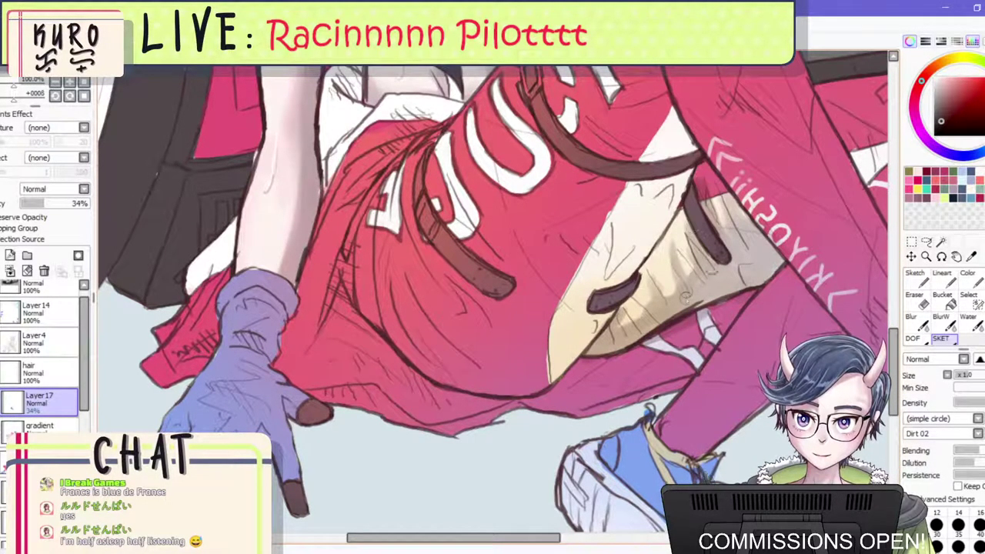
Shade the upper part of the folded far leg, where it passes behind the raised leg, with a larger brush.
scroll(686, 297, "down", 5)
scroll(707, 291, "up", 3)
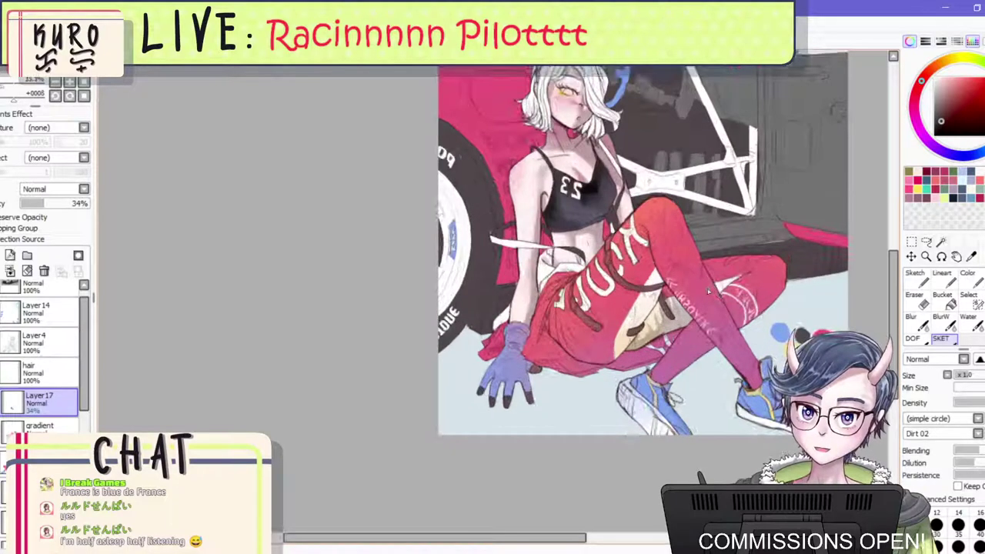
scroll(708, 290, "up", 2)
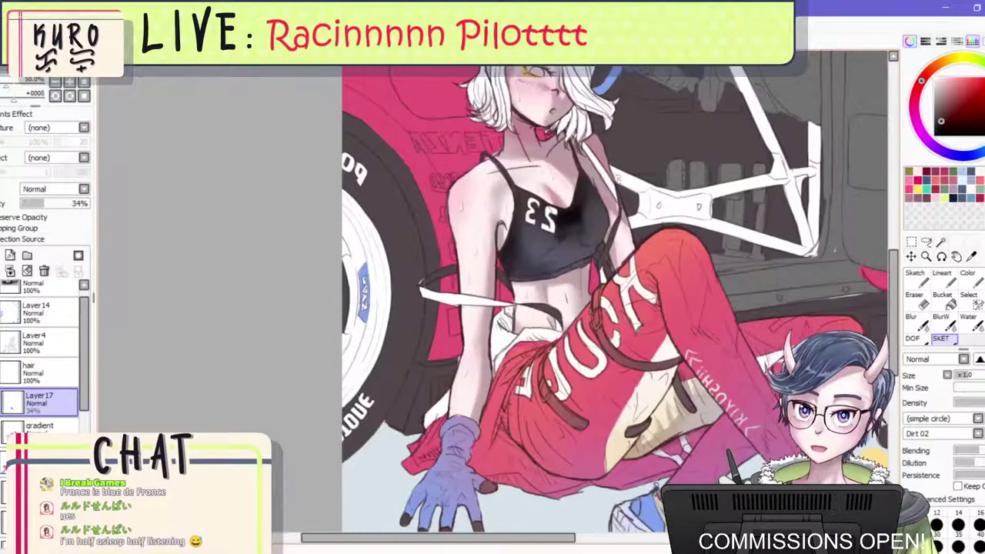
scroll(708, 290, "down", 1)
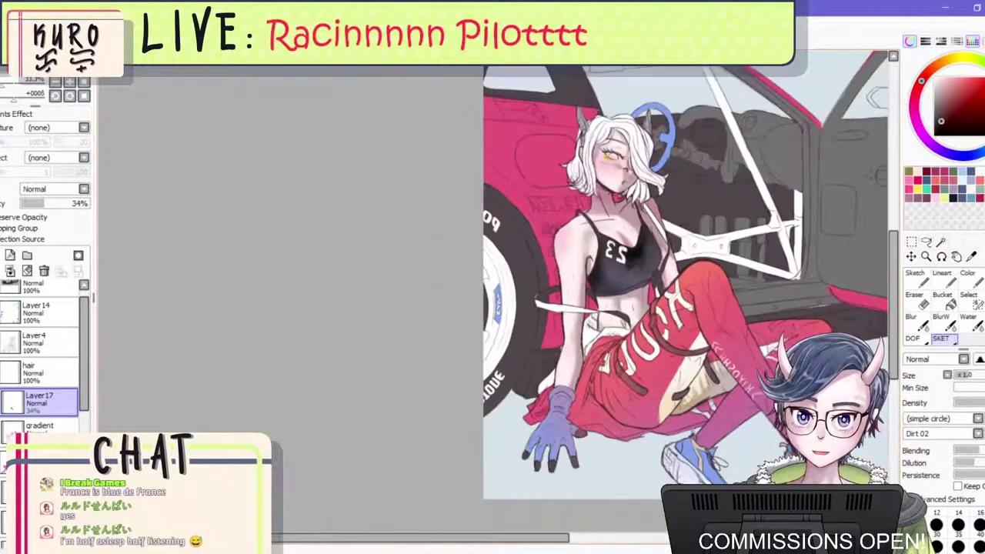
scroll(708, 291, "up", 1)
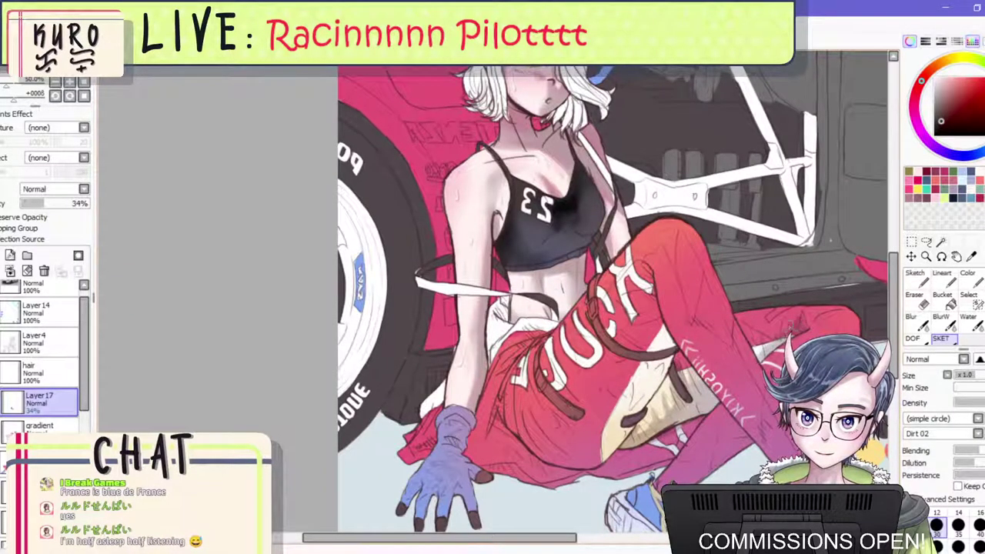
mouse_move(790, 327)
left_mouse_down()
mouse_move(764, 332)
mouse_move(752, 352)
mouse_move(747, 322)
left_mouse_up()
key("bracketright")
key("bracketright")
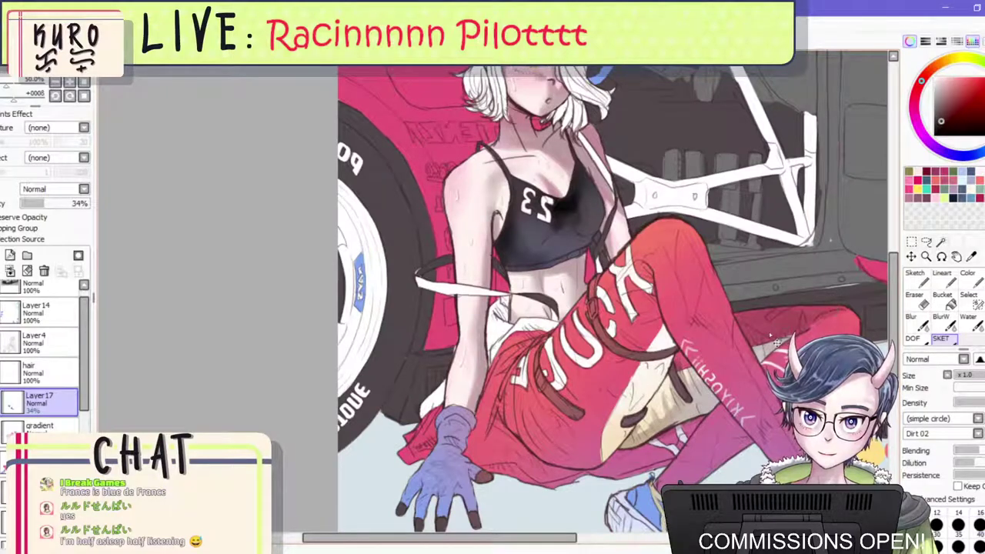
scroll(773, 338, "down", 3)
scroll(762, 346, "up", 2)
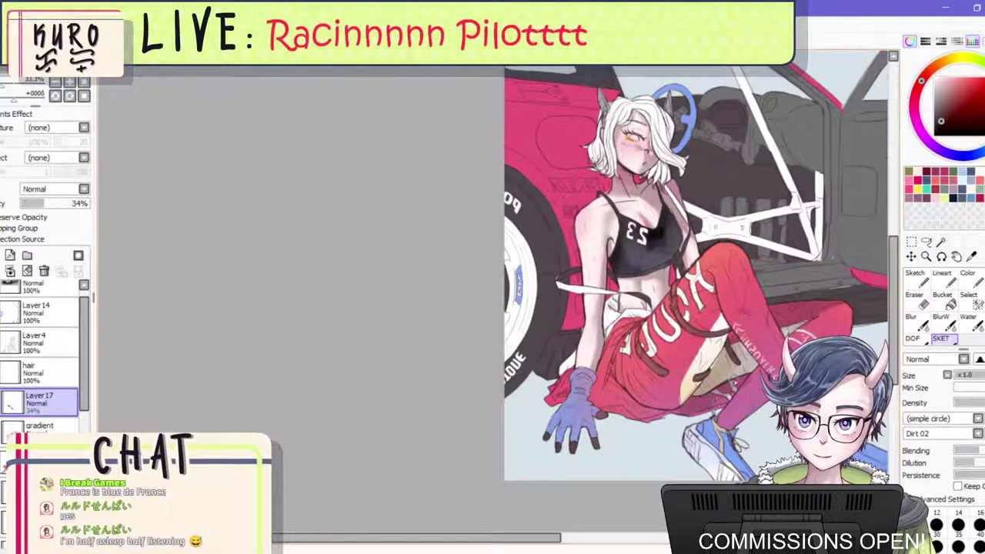
scroll(716, 315, "down", 2)
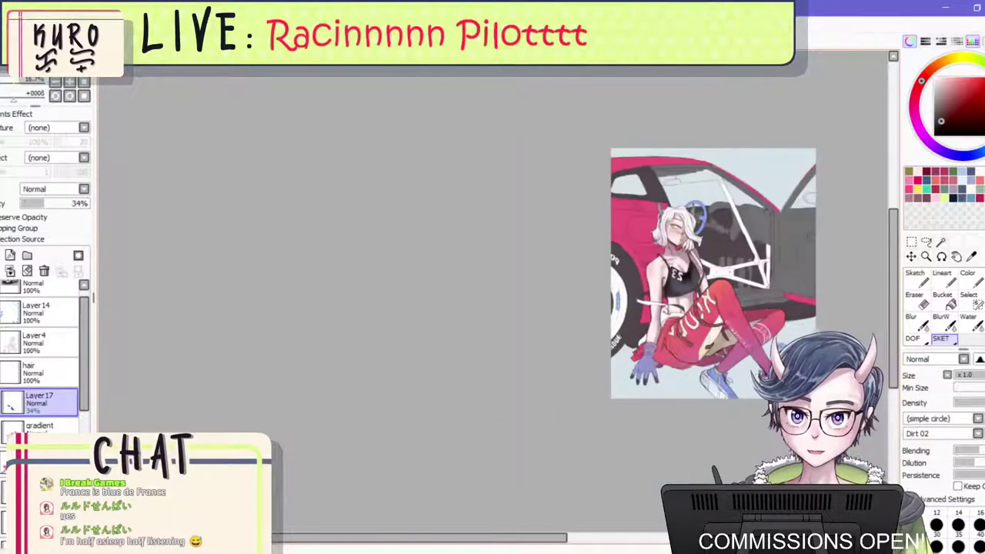
Restore the unmirrored view and shade the folded leg from its knee past the lettered band, plus the shin behind the raised leg.
key("h")
scroll(159, 331, "up", 3)
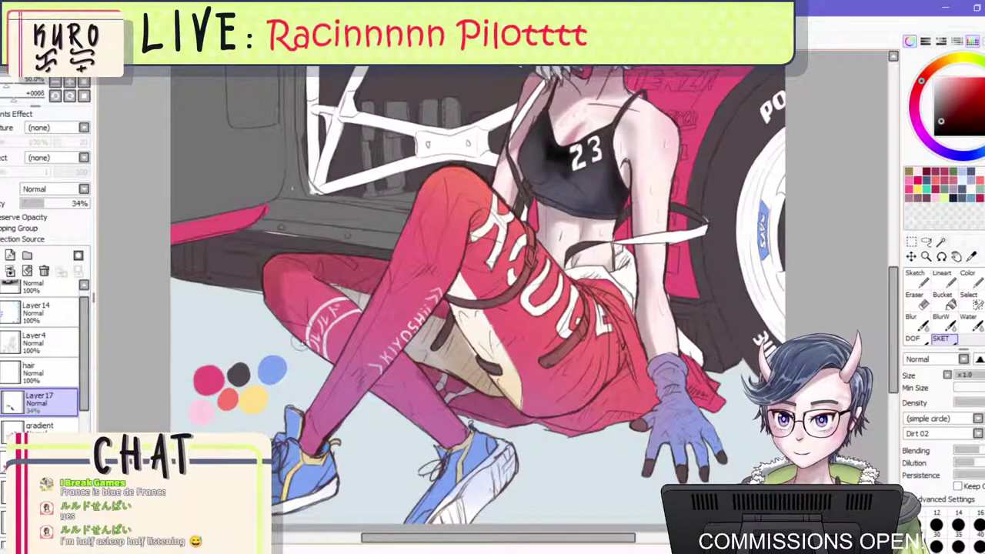
key("bracketleft")
key("bracketleft")
mouse_move(317, 272)
left_mouse_down()
mouse_move(284, 281)
mouse_move(290, 314)
mouse_move(312, 335)
mouse_move(298, 299)
mouse_move(336, 362)
mouse_move(304, 319)
mouse_move(379, 390)
mouse_move(286, 298)
mouse_move(330, 351)
left_mouse_up()
mouse_move(376, 390)
left_mouse_down()
mouse_move(410, 419)
mouse_move(388, 399)
left_mouse_up()
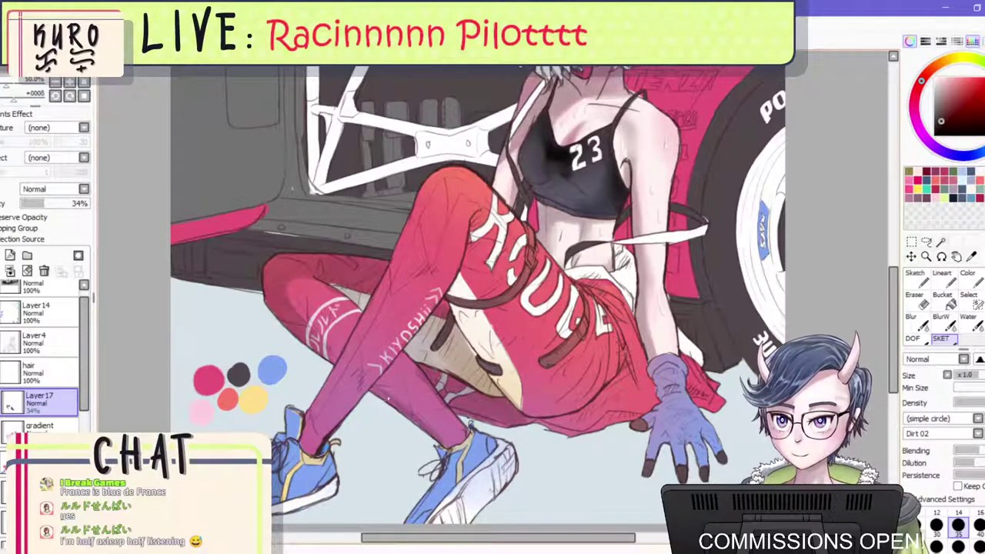
scroll(446, 376, "down", 3)
scroll(428, 379, "down", 3)
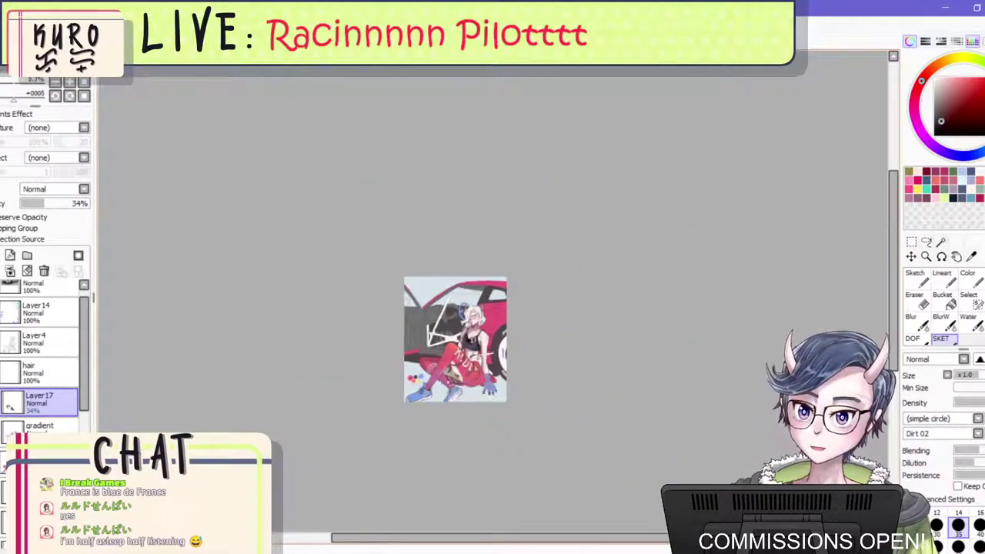
Deepen the shadow on the folded leg around its white lettered band, beside the raised shin.
scroll(454, 383, "up", 5)
scroll(564, 276, "up", 1)
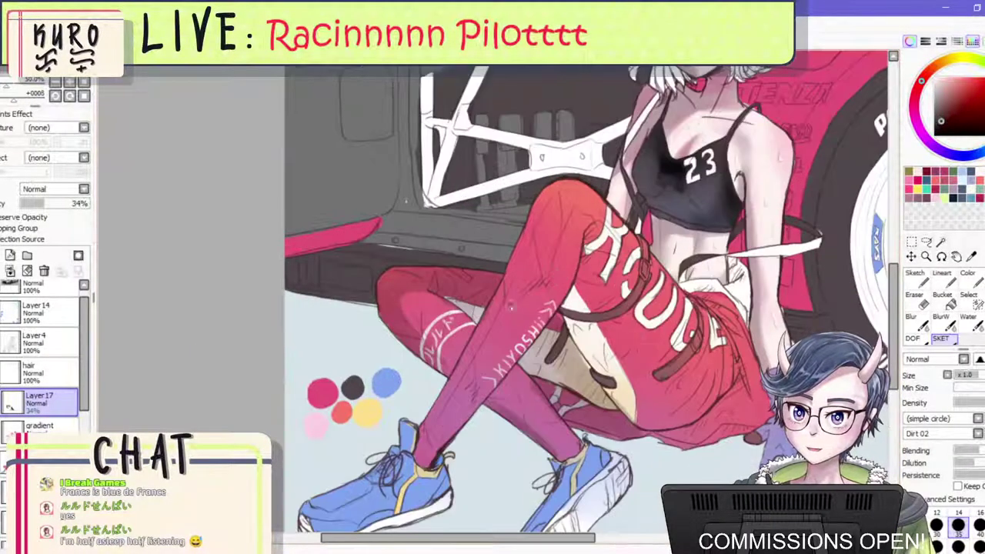
mouse_move(465, 319)
left_mouse_down()
mouse_move(419, 333)
mouse_move(397, 314)
mouse_move(433, 268)
mouse_move(424, 265)
mouse_move(459, 293)
mouse_move(426, 337)
left_mouse_up()
scroll(526, 298, "down", 2)
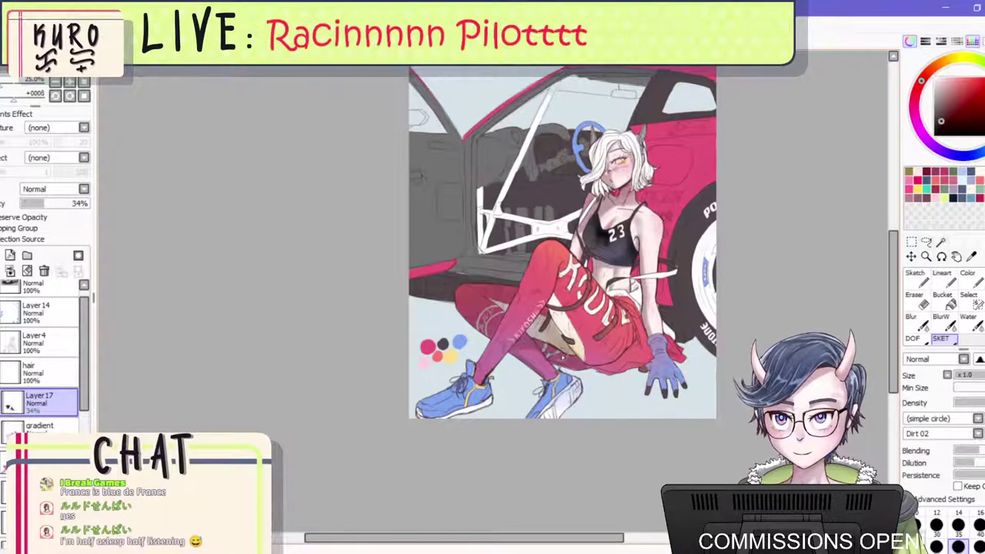
scroll(554, 332, "down", 2)
scroll(554, 332, "up", 3)
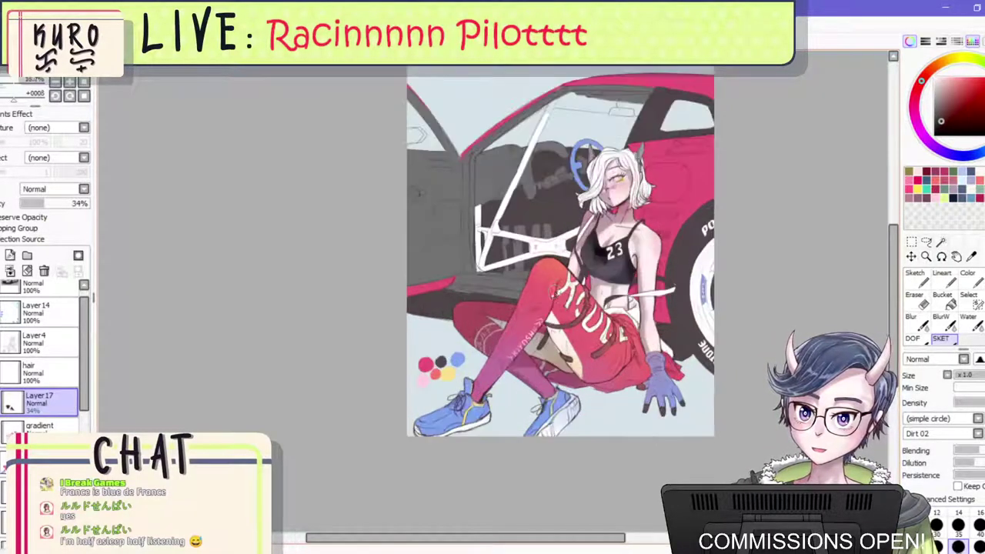
Shade beneath the raised knee, down over the cream panel, and along the underside of the red thigh fabric.
scroll(538, 289, "up", 1)
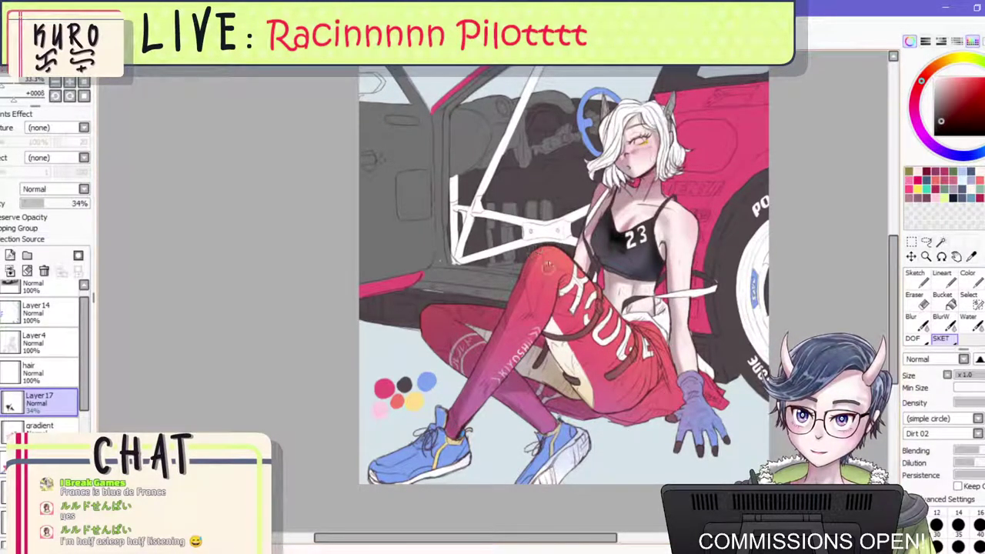
key("]")
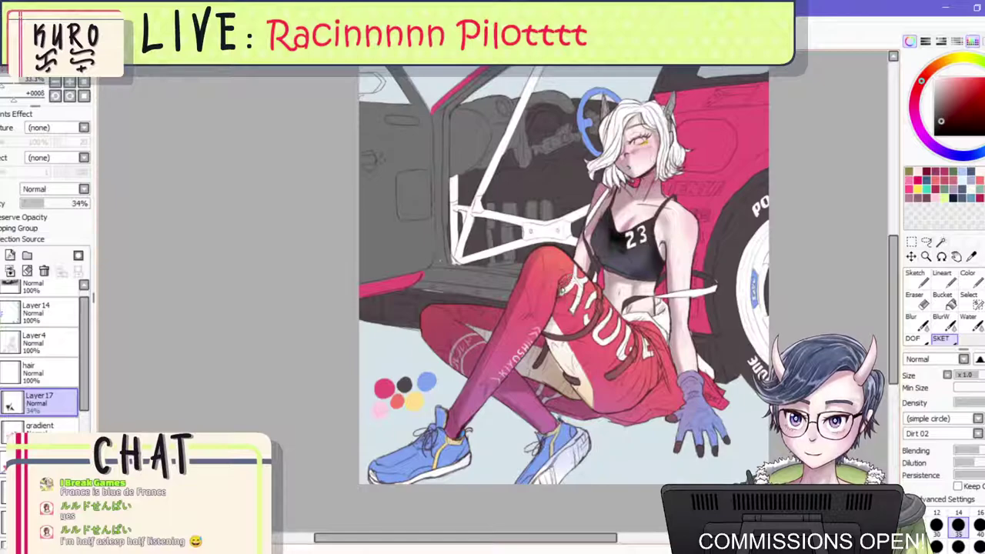
mouse_move(559, 306)
left_mouse_down()
mouse_move(541, 331)
mouse_move(552, 330)
mouse_move(589, 399)
left_mouse_up()
mouse_move(551, 340)
left_mouse_down()
mouse_move(600, 409)
mouse_move(557, 316)
left_mouse_up()
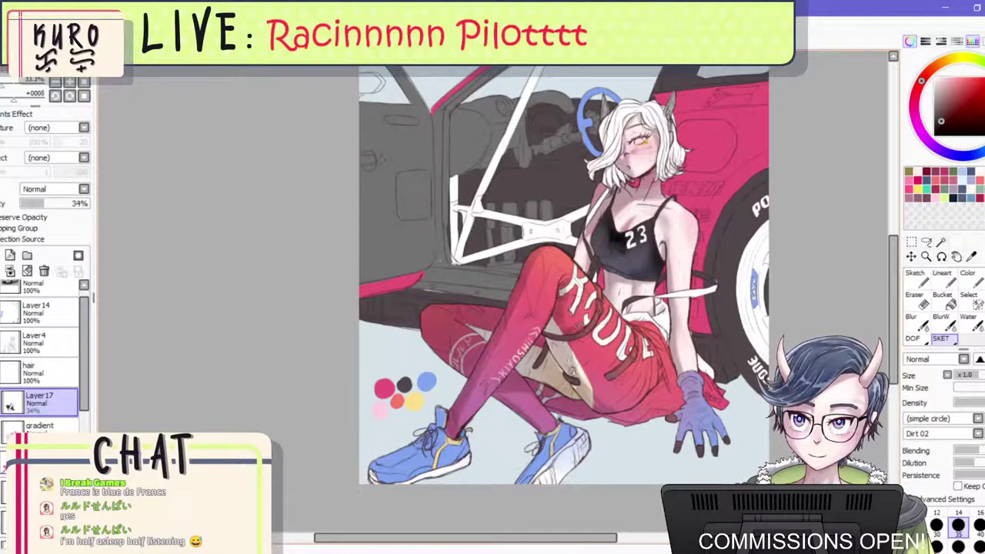
mouse_move(569, 367)
left_mouse_down()
mouse_move(590, 399)
mouse_move(574, 361)
mouse_move(583, 381)
mouse_move(620, 357)
left_mouse_up()
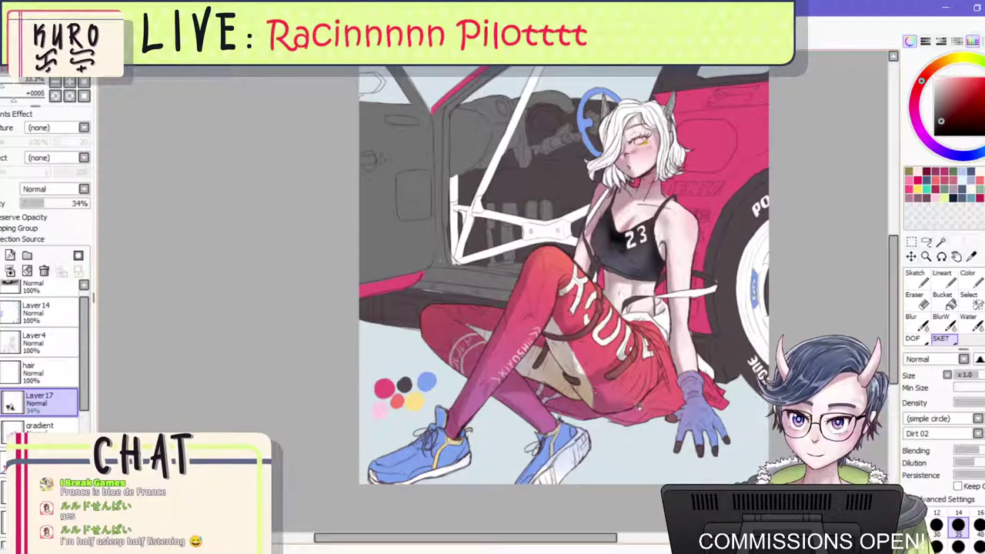
mouse_move(638, 408)
left_mouse_down()
mouse_move(611, 420)
mouse_move(635, 411)
left_mouse_up()
Mirror the view and try a larger shading stroke across the lettered red fabric on the pilot's thigh.
scroll(615, 393, "down", 2)
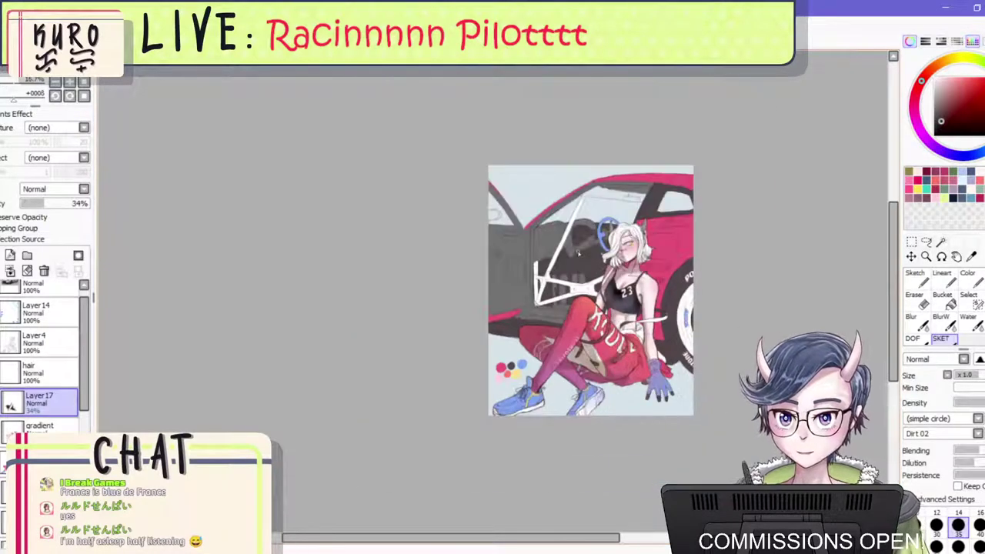
key("h")
scroll(516, 276, "down", 2)
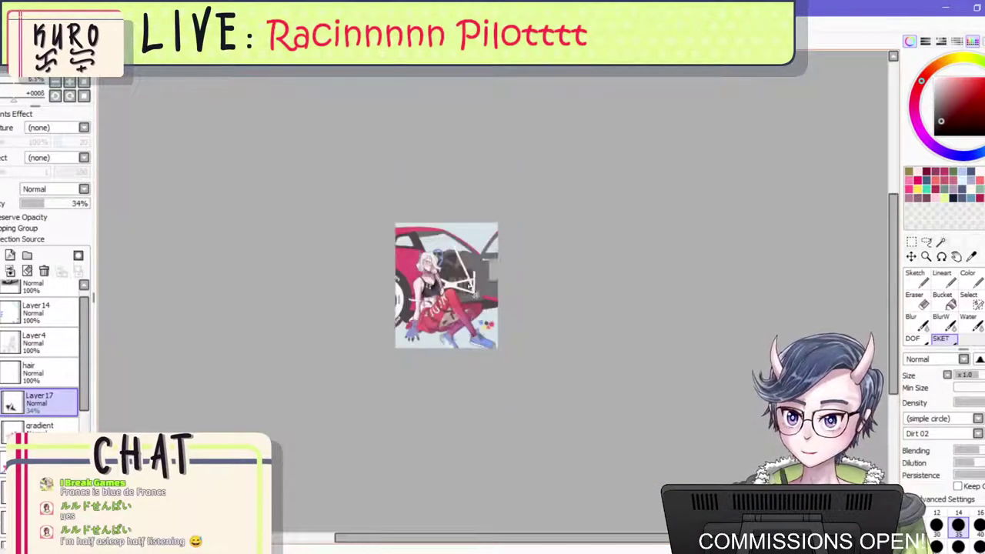
scroll(466, 290, "up", 4)
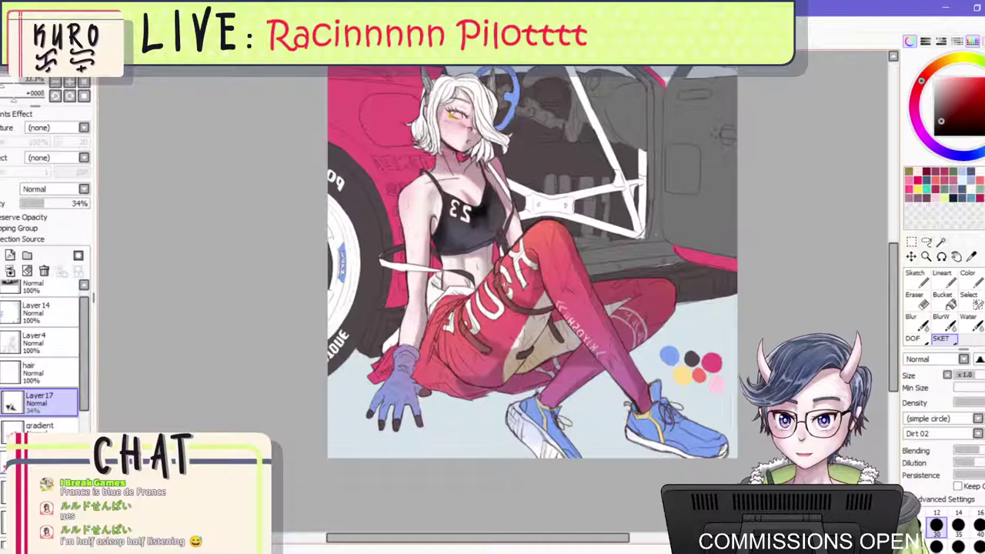
scroll(508, 270, "up", 1)
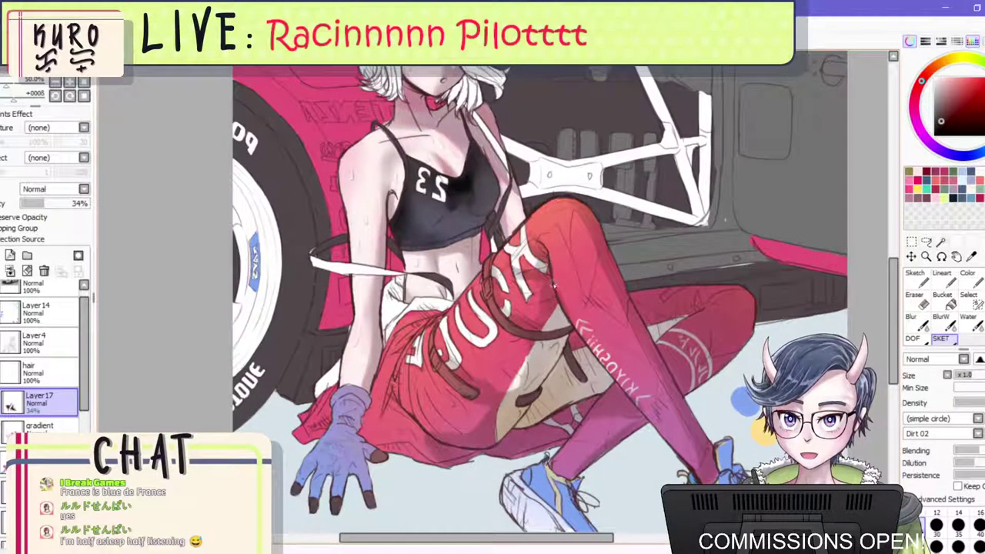
key("]")
key("]")
left_click_drag(471, 318, 496, 381)
key("ctrl+z")
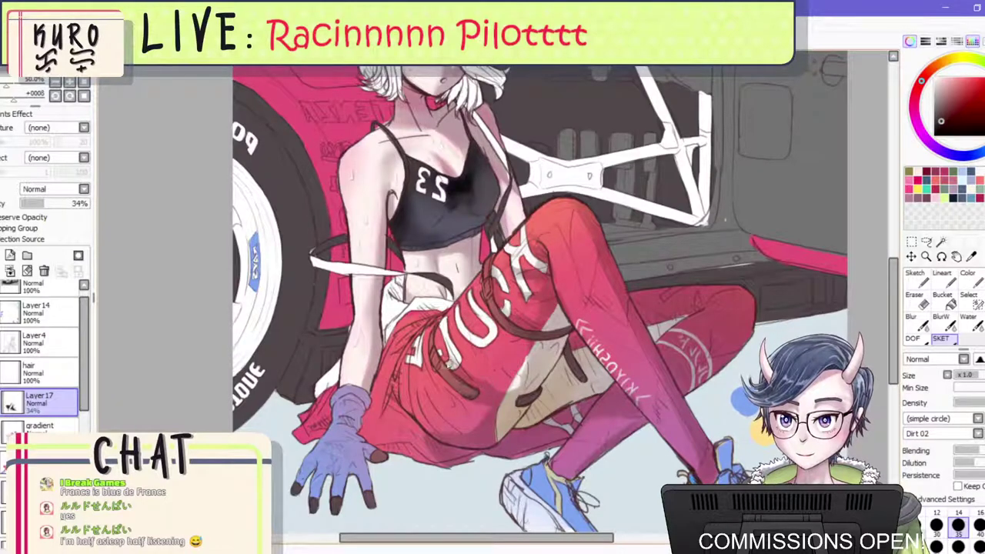
Shade the red fabric at the pilot's hip beside the supporting arm, down toward its lower hem.
mouse_move(407, 348)
left_mouse_down()
mouse_move(398, 385)
mouse_move(403, 410)
mouse_move(436, 441)
left_mouse_up()
mouse_move(400, 394)
left_mouse_down()
mouse_move(421, 323)
mouse_move(376, 369)
mouse_move(394, 346)
mouse_move(378, 423)
mouse_move(402, 422)
mouse_move(395, 401)
mouse_move(420, 426)
mouse_move(402, 393)
mouse_move(390, 428)
mouse_move(391, 413)
mouse_move(423, 445)
mouse_move(402, 413)
left_mouse_up()
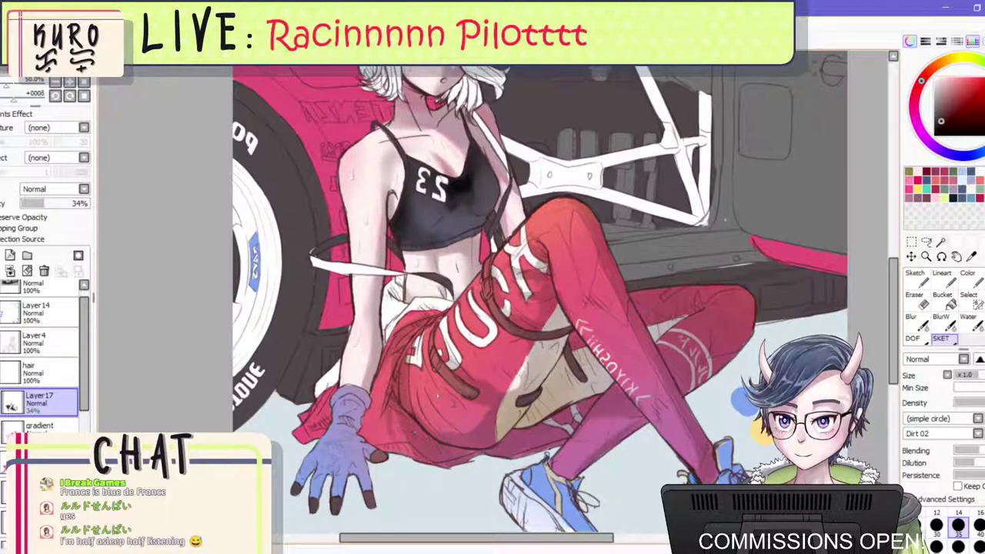
scroll(437, 394, "down", 3)
scroll(437, 394, "up", 3)
mouse_move(496, 406)
left_mouse_down()
mouse_move(511, 421)
mouse_move(497, 381)
left_mouse_up()
mouse_move(511, 349)
left_mouse_down()
mouse_move(507, 408)
mouse_move(519, 423)
left_mouse_up()
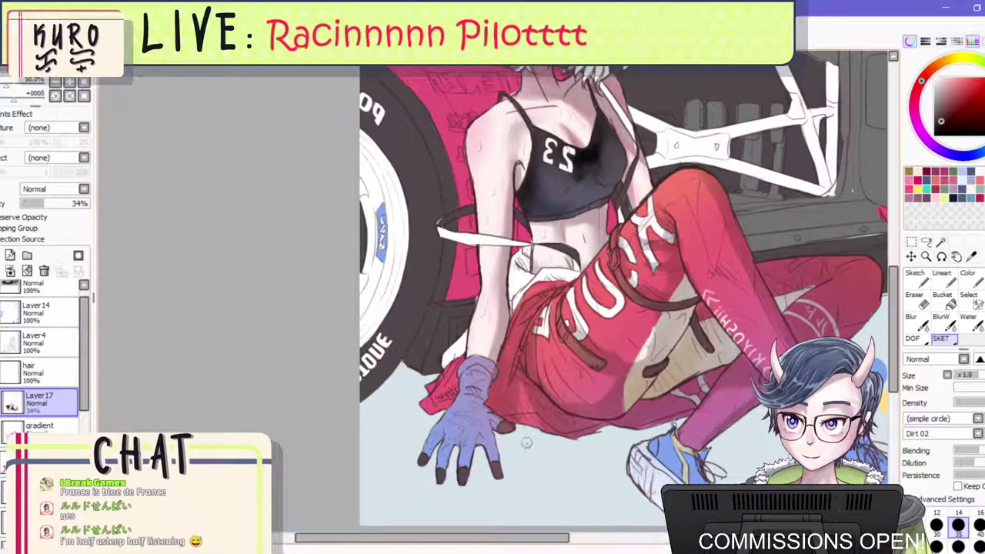
scroll(537, 301, "down", 2)
scroll(532, 299, "up", 1)
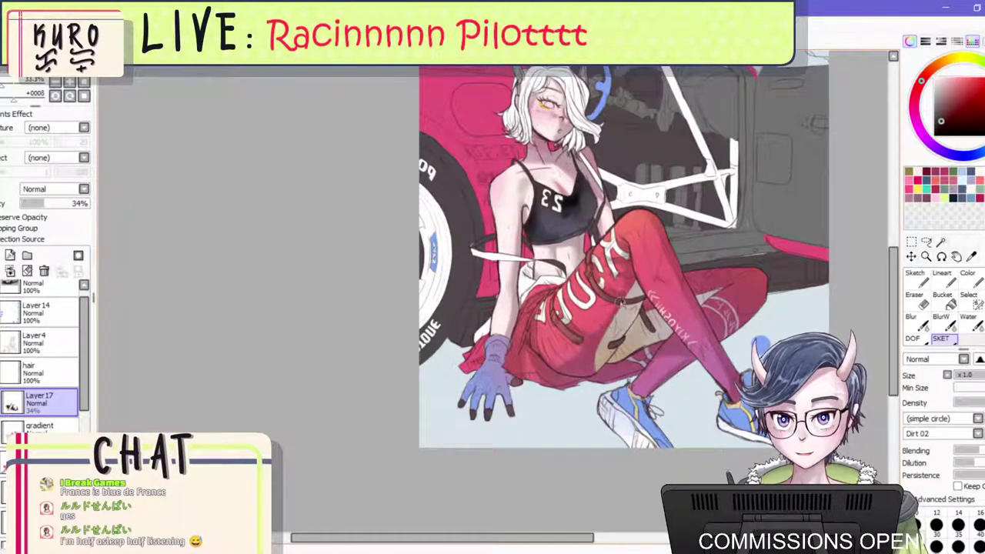
scroll(614, 322, "down", 2)
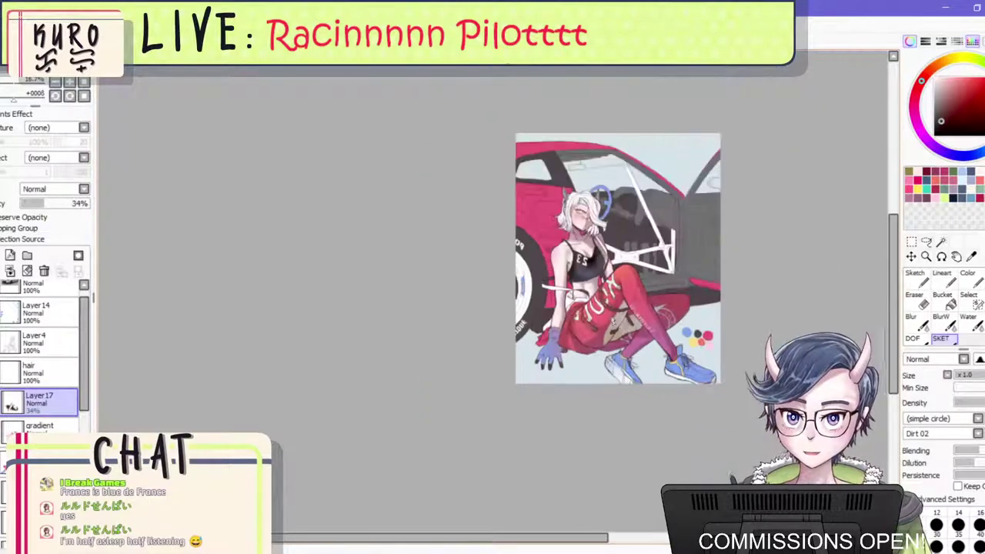
Erase excess shading over the white lettering and lower red fabric of the thigh with a smaller eraser.
scroll(613, 323, "up", 3)
key("e")
key("bracketleft")
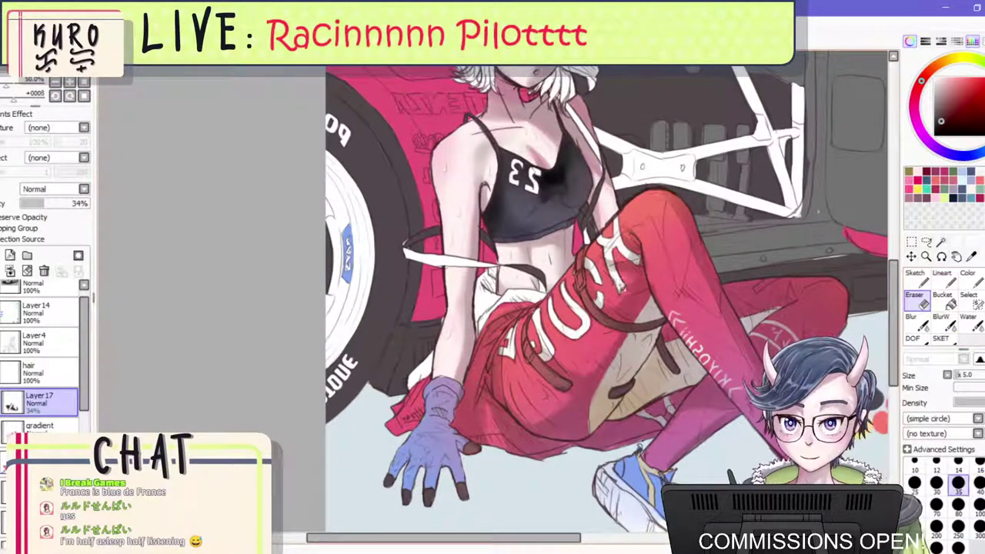
key("bracketleft")
key("bracketleft")
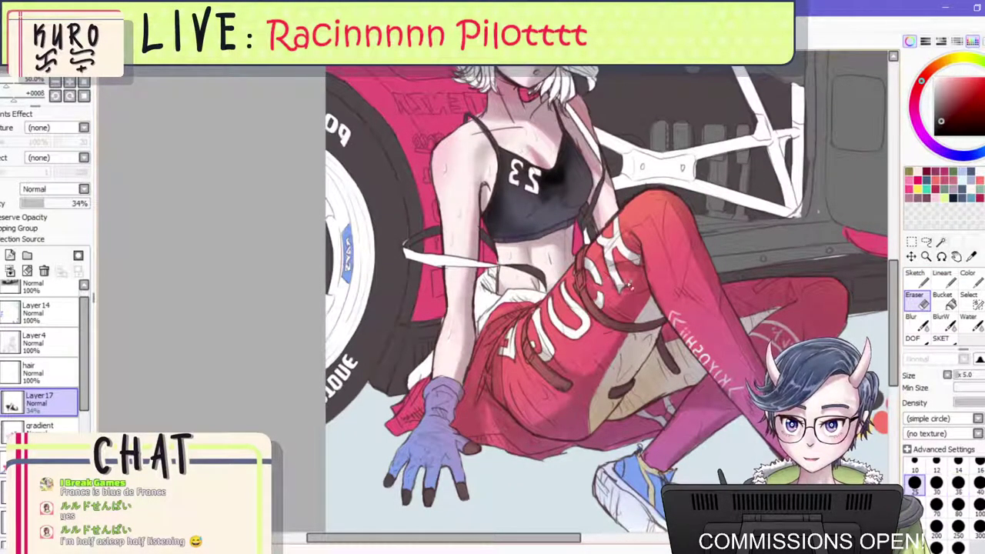
key("bracketleft")
key("bracketleft")
key("bracketleft")
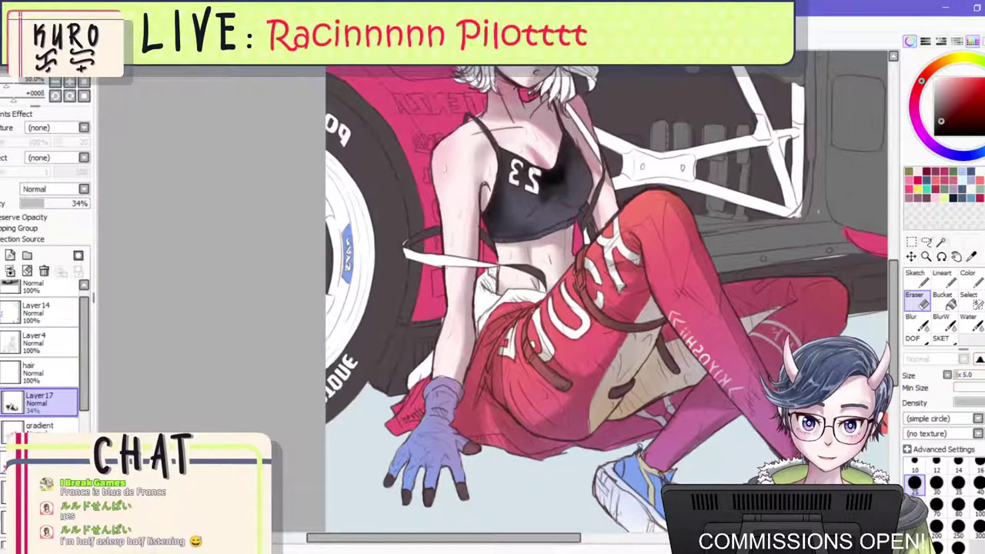
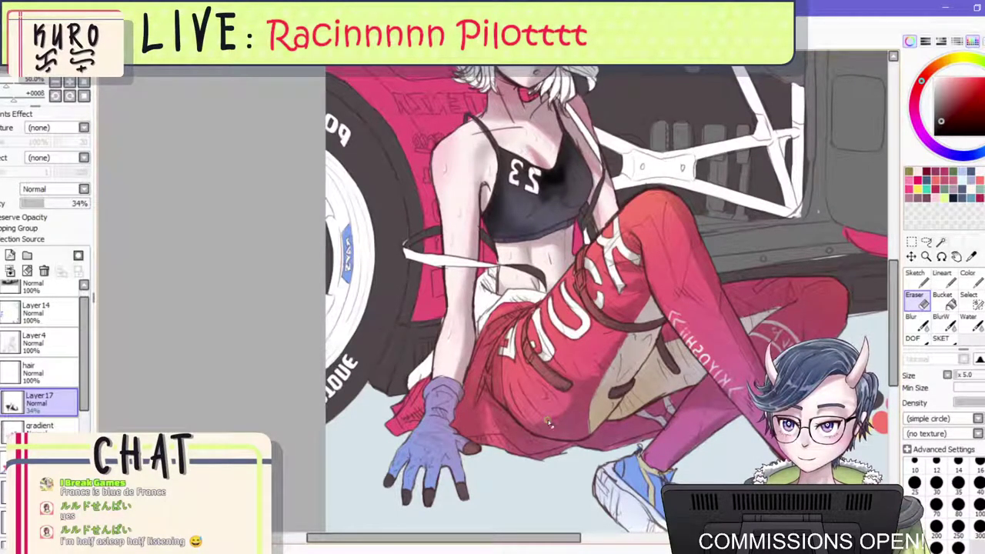
scroll(557, 305, "down", 2)
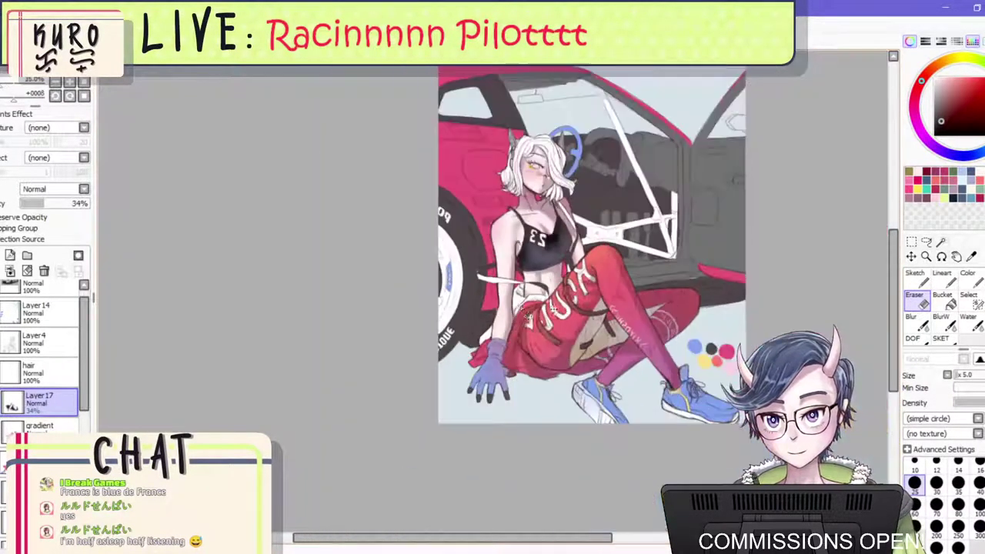
scroll(501, 331, "up", 3)
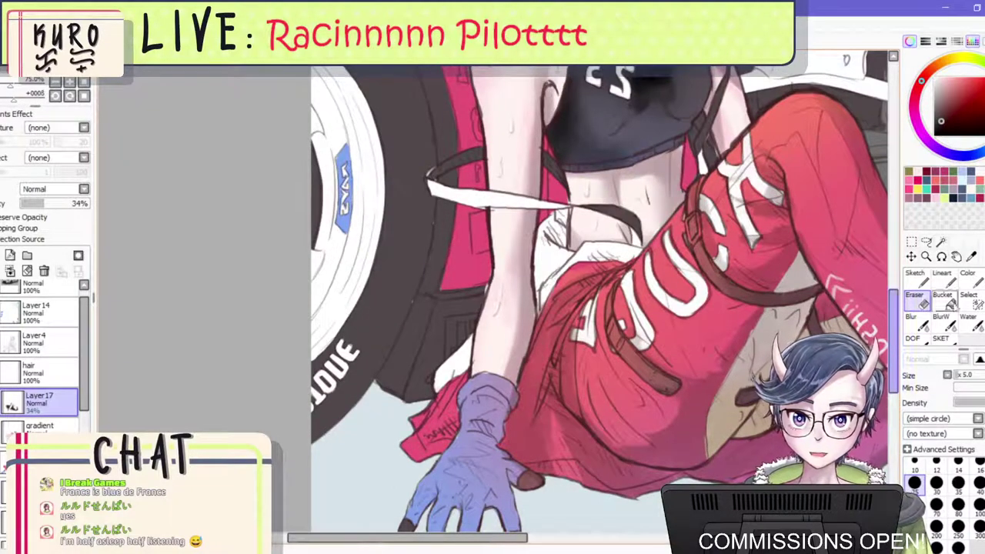
Shade the gathered red folds between the thigh and supporting arm, plus the fabric behind the glove's wrist, with the SKET brush.
left_click(940, 339)
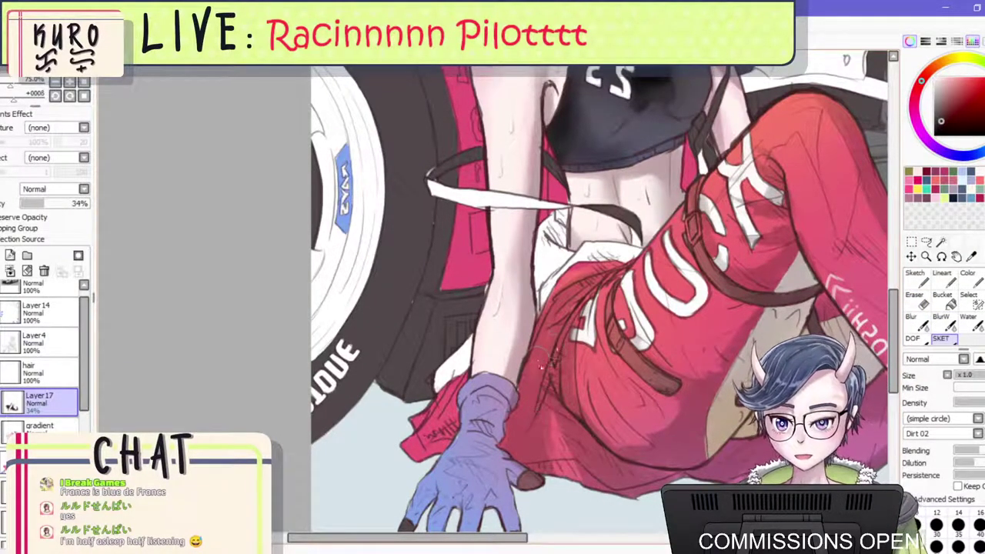
mouse_move(579, 307)
left_mouse_down()
mouse_move(530, 420)
mouse_move(550, 459)
left_mouse_up()
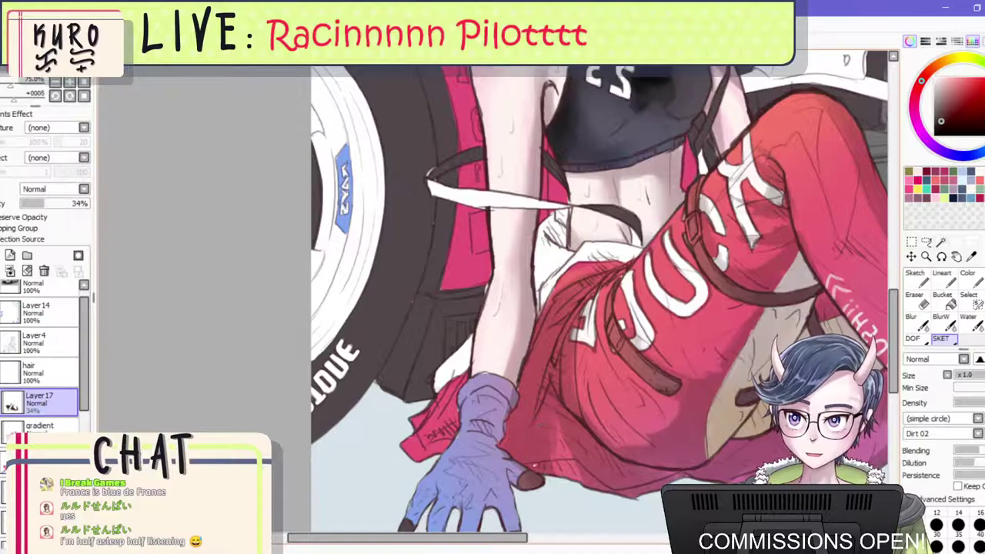
key("[")
key("[")
key("[")
left_click_drag(441, 410, 447, 462)
scroll(489, 367, "down", 5)
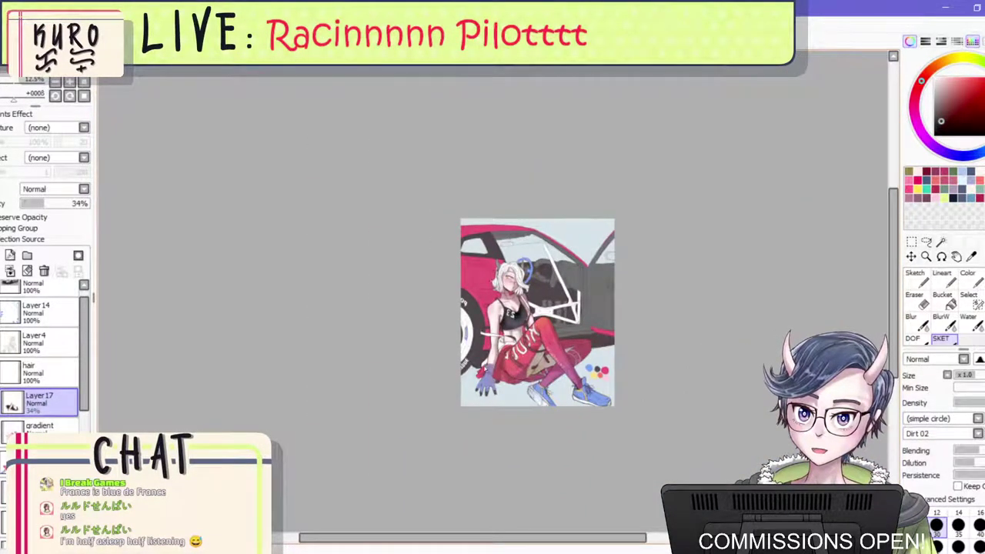
key("ctrl+plus")
key("ctrl+plus")
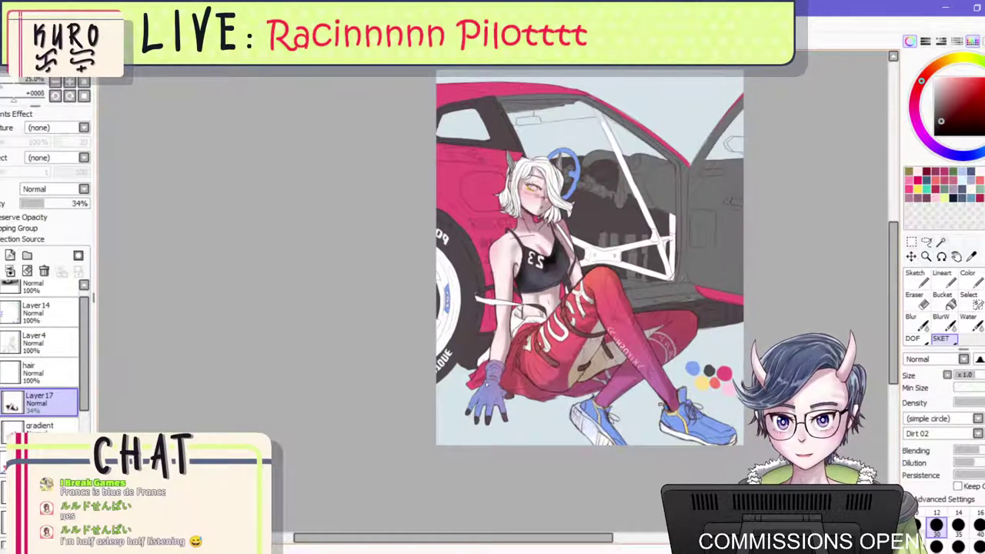
scroll(487, 383, "up", 2)
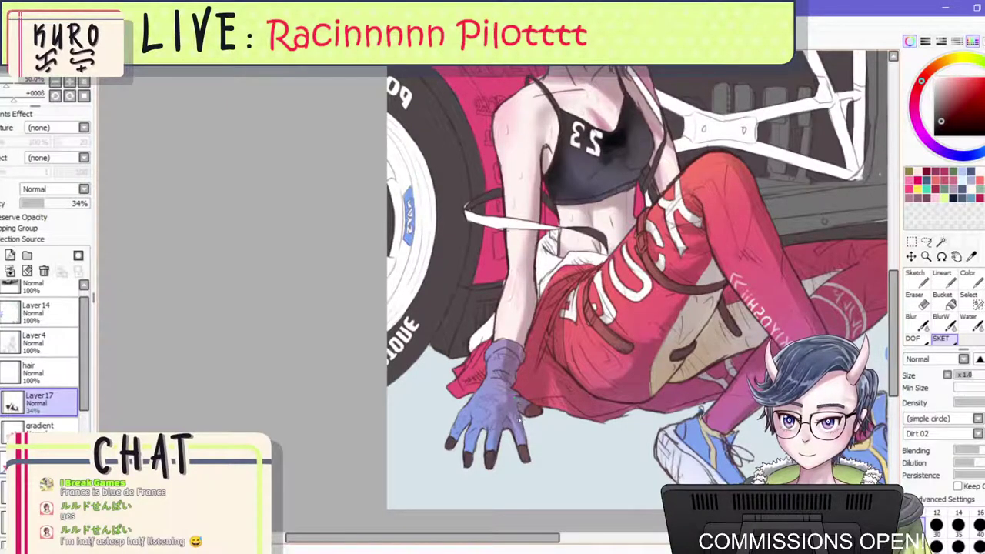
Restore the unmirrored view and shade the blue glove across its cuff, back of the hand and fingers.
left_click_drag(519, 420, 519, 417)
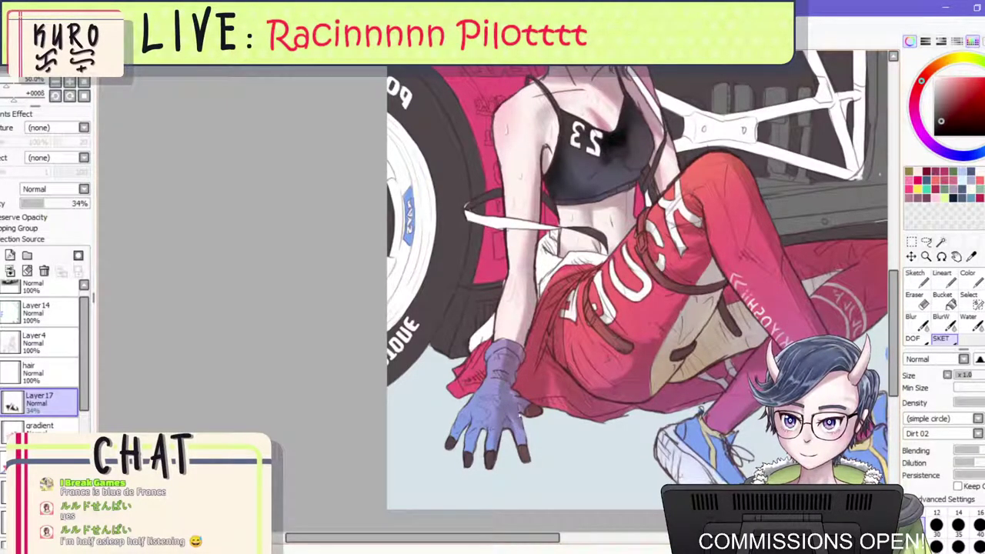
scroll(550, 333, "down", 2)
key("h")
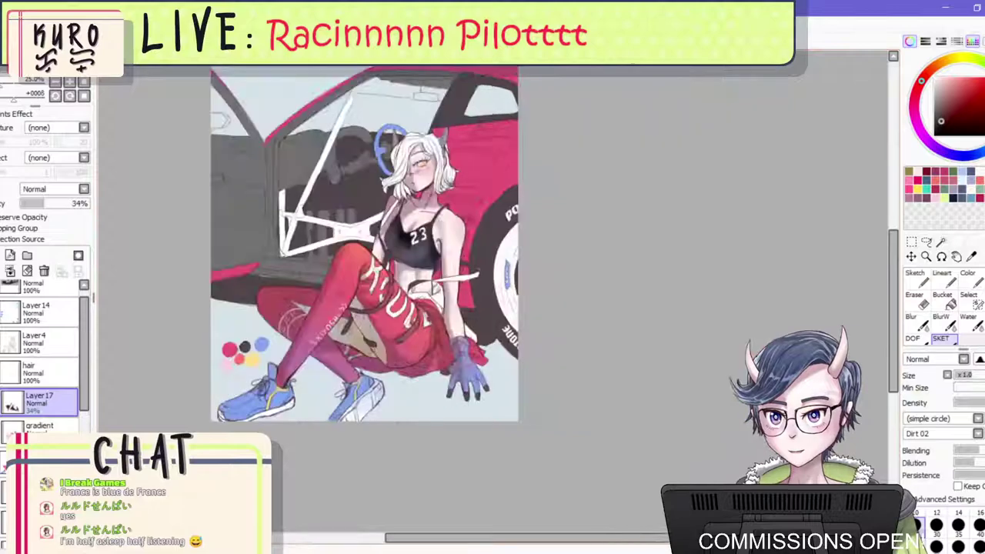
scroll(430, 370, "up", 2)
left_click_drag(530, 371, 535, 448)
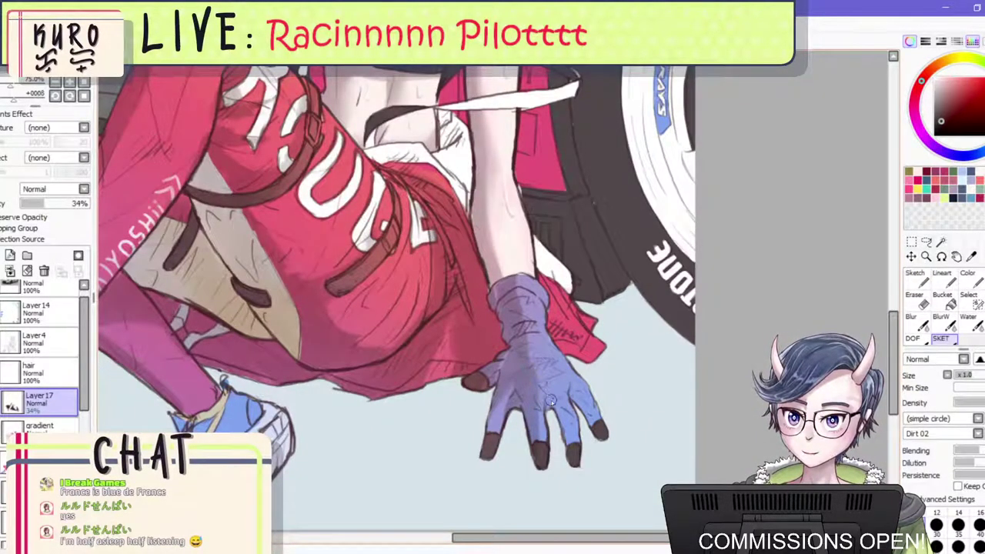
left_click_drag(548, 388, 570, 460)
mouse_move(560, 416)
left_mouse_down()
mouse_move(540, 369)
mouse_move(548, 360)
left_mouse_up()
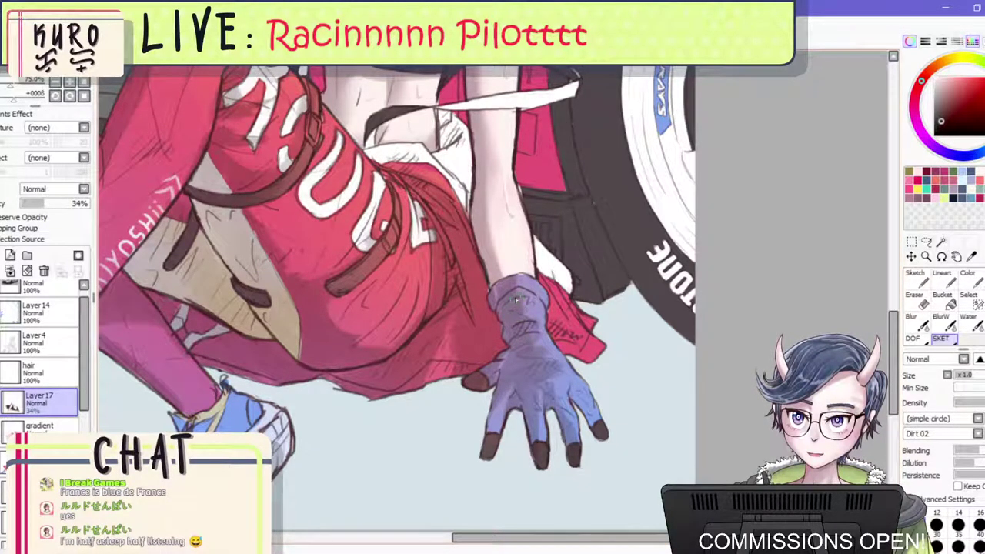
left_click_drag(517, 298, 497, 305)
left_click_drag(547, 376, 545, 388)
left_click_drag(580, 388, 574, 395)
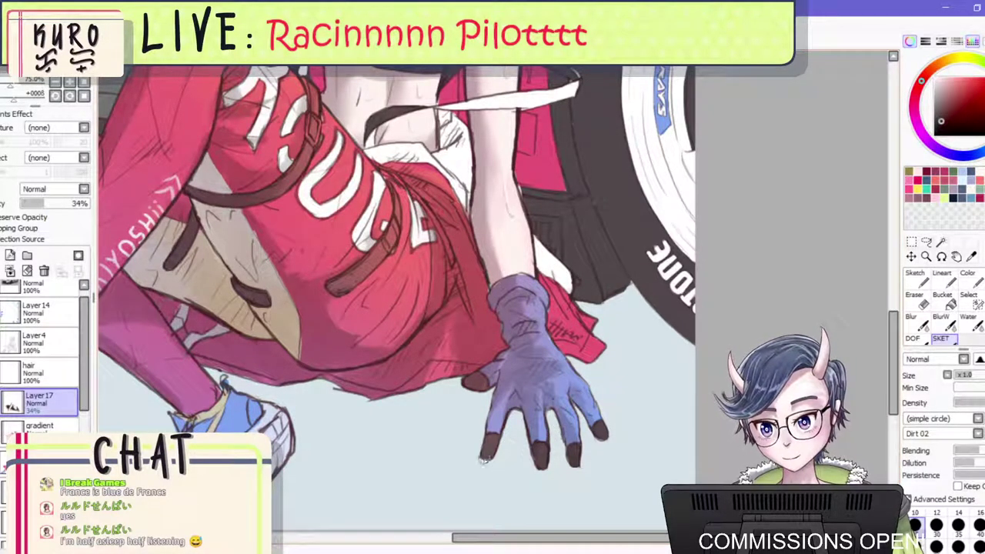
scroll(484, 461, "down", 5)
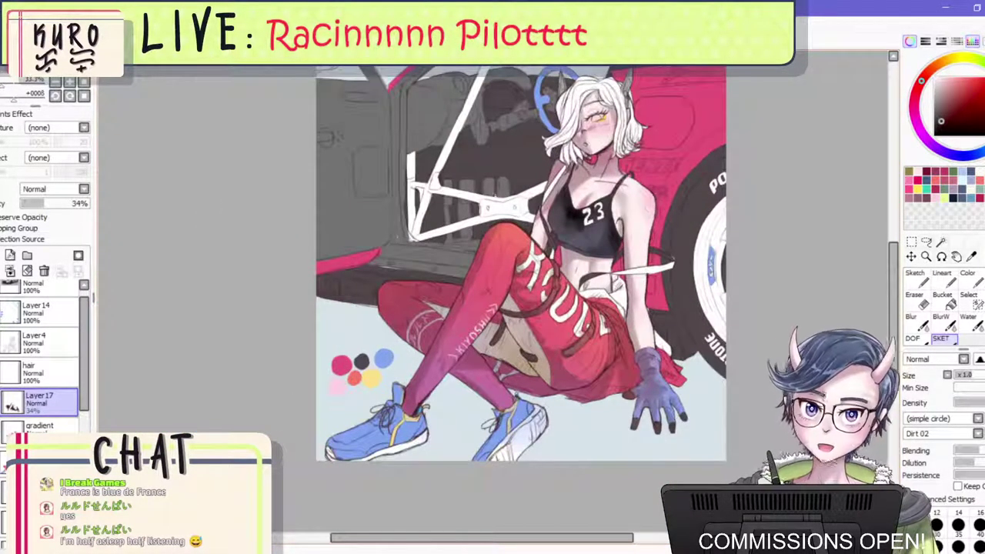
left_click_drag(568, 201, 581, 217)
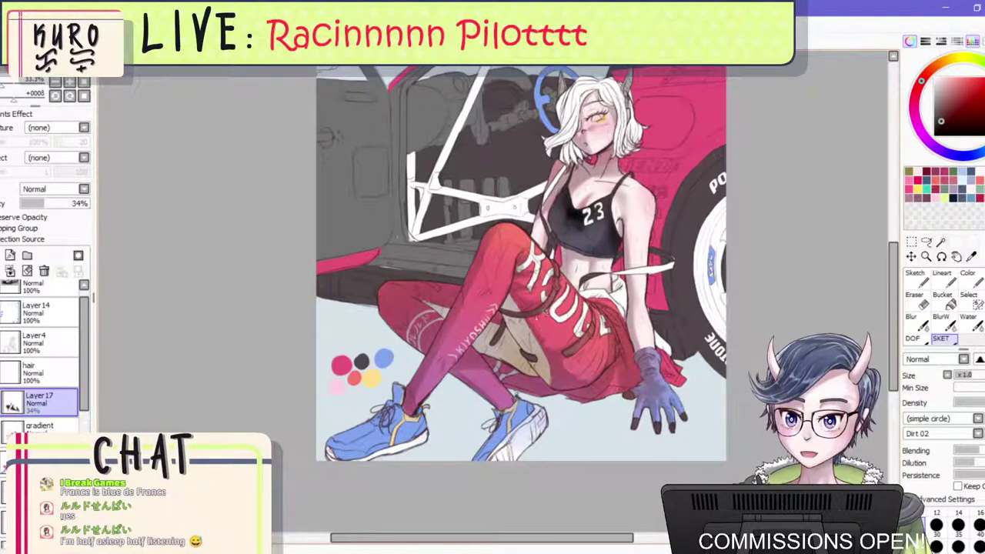
Enlarge the brush to size 40 and shade the upper and pale sole of the shoe cut off by the canvas edge.
scroll(431, 389, "up", 5)
scroll(476, 373, "down", 5)
scroll(466, 430, "up", 3)
key("bracketright")
key("bracketright")
key("bracketright")
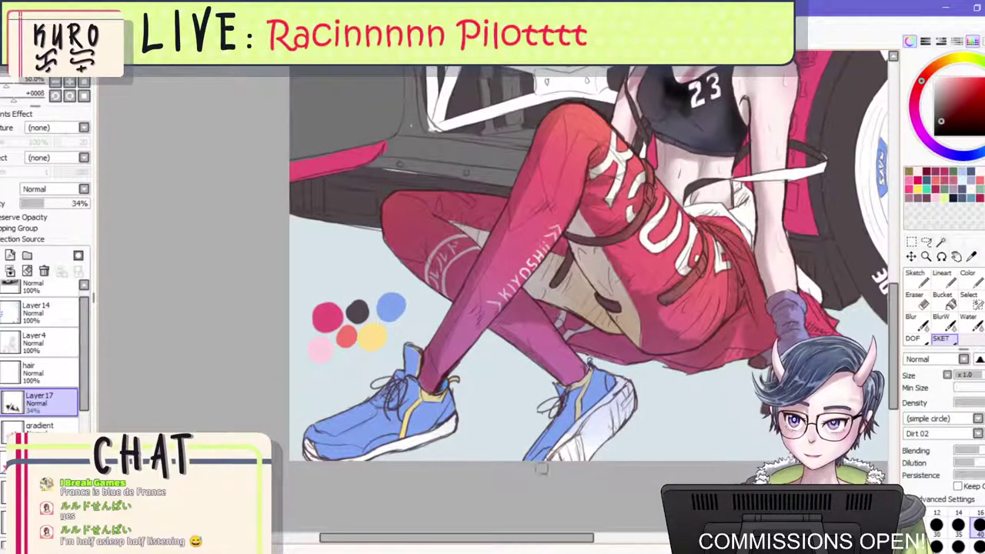
mouse_move(543, 463)
left_mouse_down()
mouse_move(588, 426)
mouse_move(572, 426)
mouse_move(532, 463)
left_mouse_up()
key("ctrl+z")
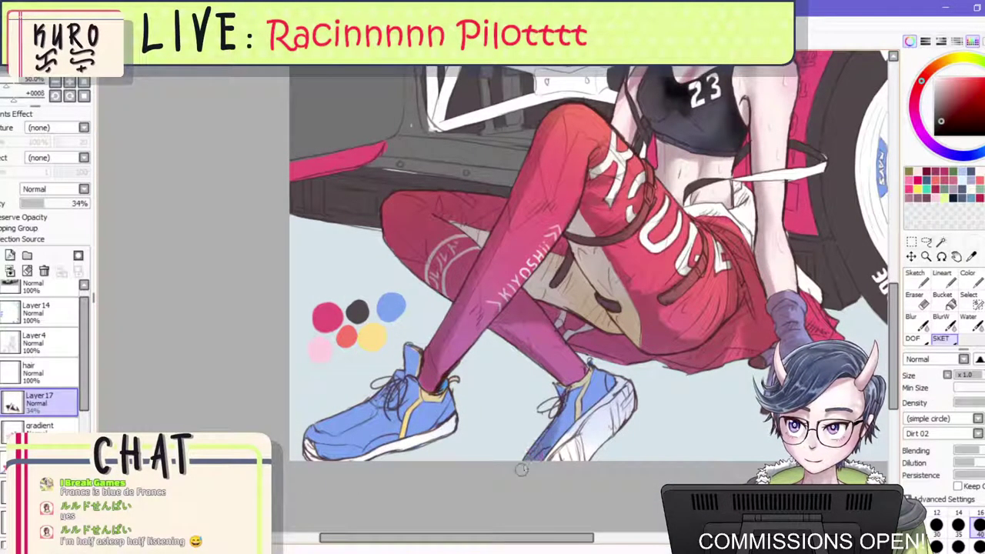
left_click_drag(564, 402, 540, 461)
mouse_move(588, 414)
left_mouse_down()
mouse_move(552, 460)
mouse_move(563, 462)
left_mouse_up()
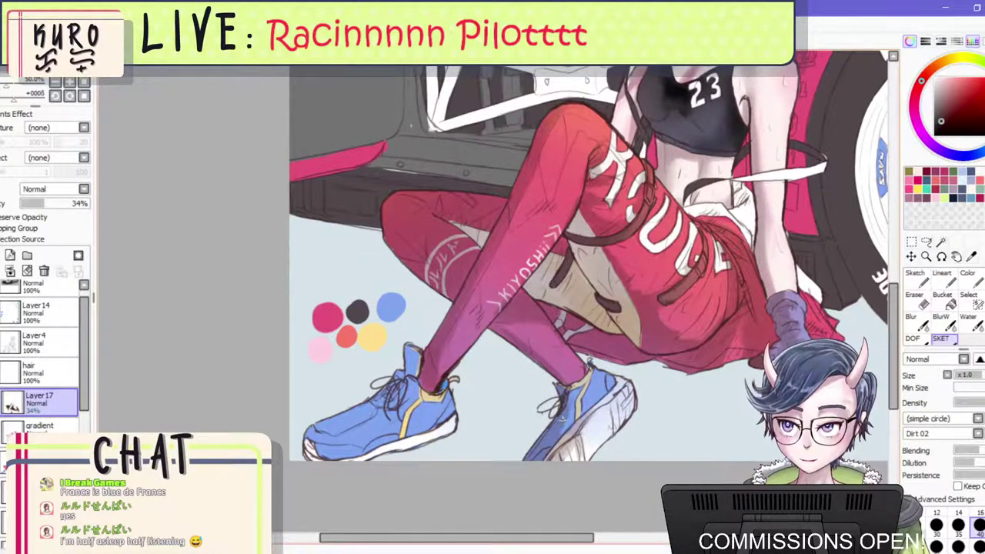
Shade the front shoe's toe and laced top, and darken the collar and side of the other shoe.
mouse_move(390, 390)
left_mouse_down()
mouse_move(364, 410)
mouse_move(403, 367)
mouse_move(340, 423)
mouse_move(307, 436)
left_mouse_up()
mouse_move(375, 408)
left_mouse_down()
mouse_move(337, 426)
mouse_move(339, 458)
mouse_move(304, 445)
mouse_move(330, 469)
mouse_move(297, 441)
mouse_move(350, 423)
mouse_move(332, 427)
mouse_move(347, 465)
mouse_move(348, 409)
left_mouse_up()
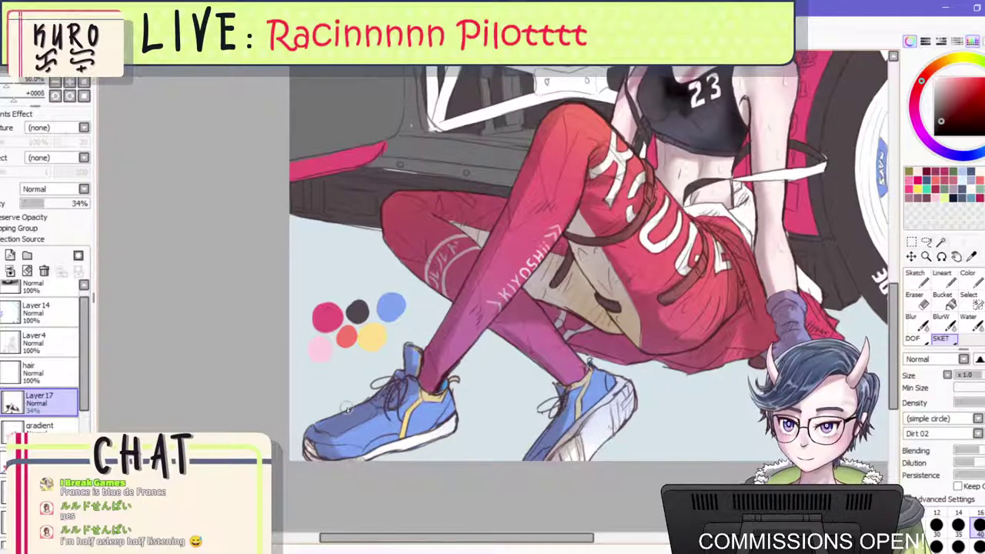
mouse_move(561, 397)
left_mouse_down()
mouse_move(586, 381)
mouse_move(559, 419)
mouse_move(588, 378)
left_mouse_up()
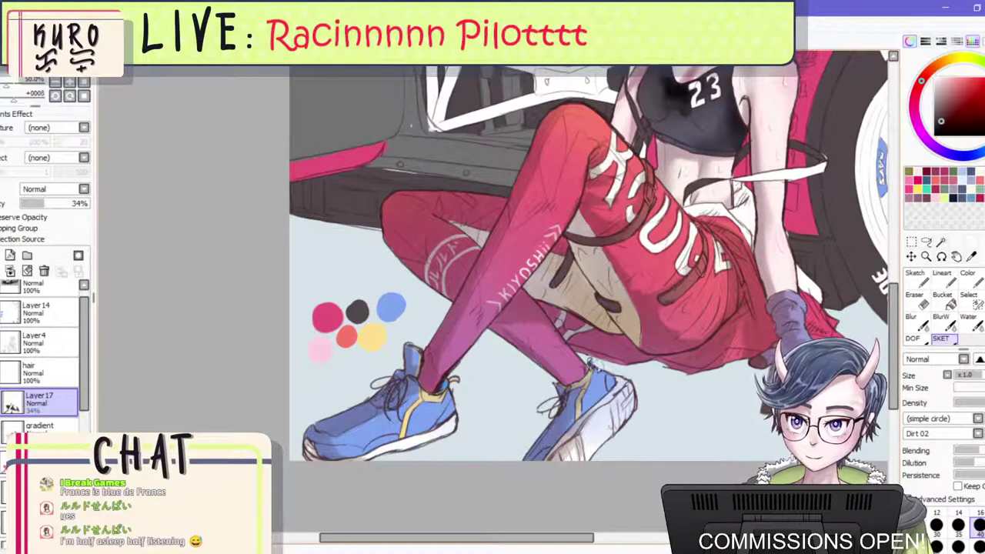
mouse_move(570, 428)
left_mouse_down()
mouse_move(612, 382)
mouse_move(586, 419)
left_mouse_up()
left_click_drag(377, 419, 340, 447)
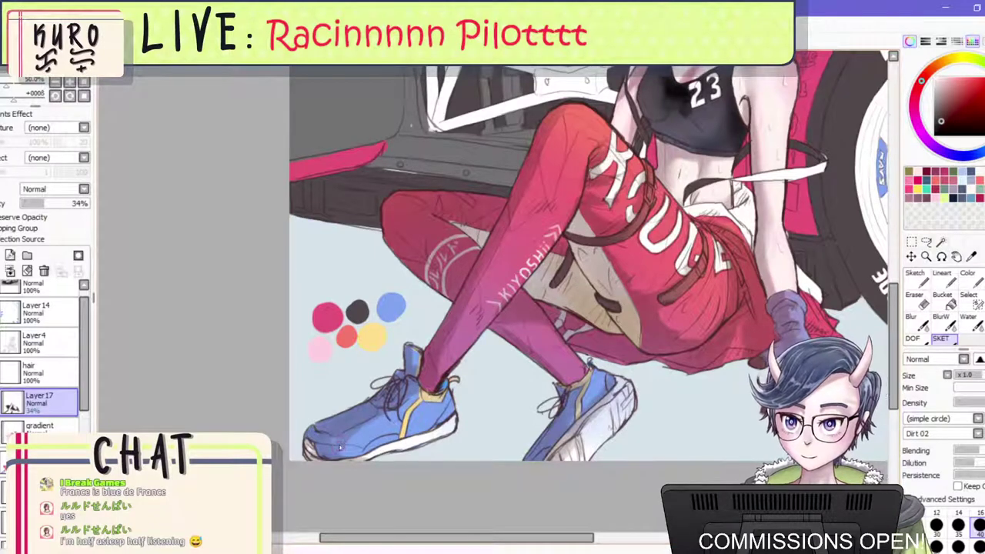
Deepen the shading on the front shoe around its ankle opening, yellow stripe and side.
scroll(489, 369, "down", 5)
scroll(508, 374, "up", 1)
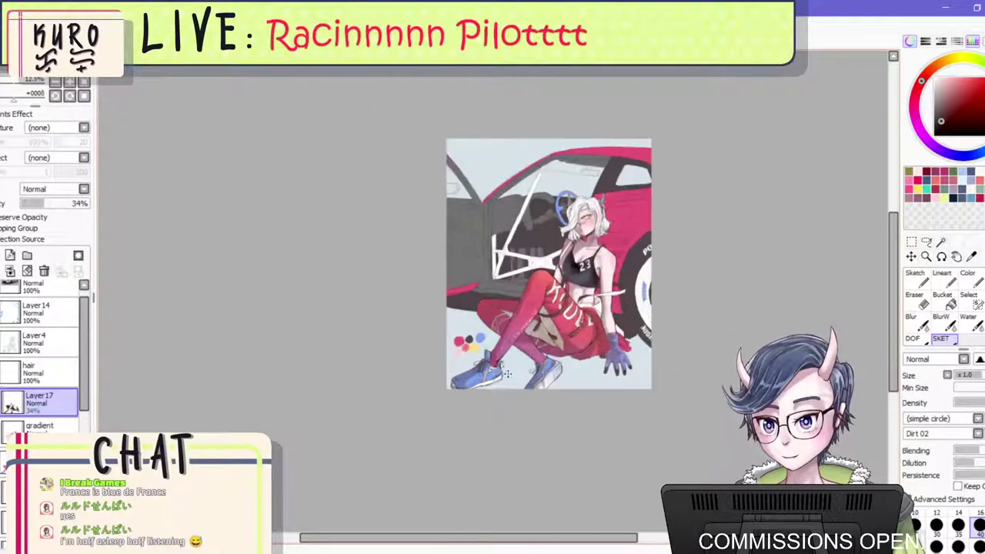
scroll(506, 374, "up", 4)
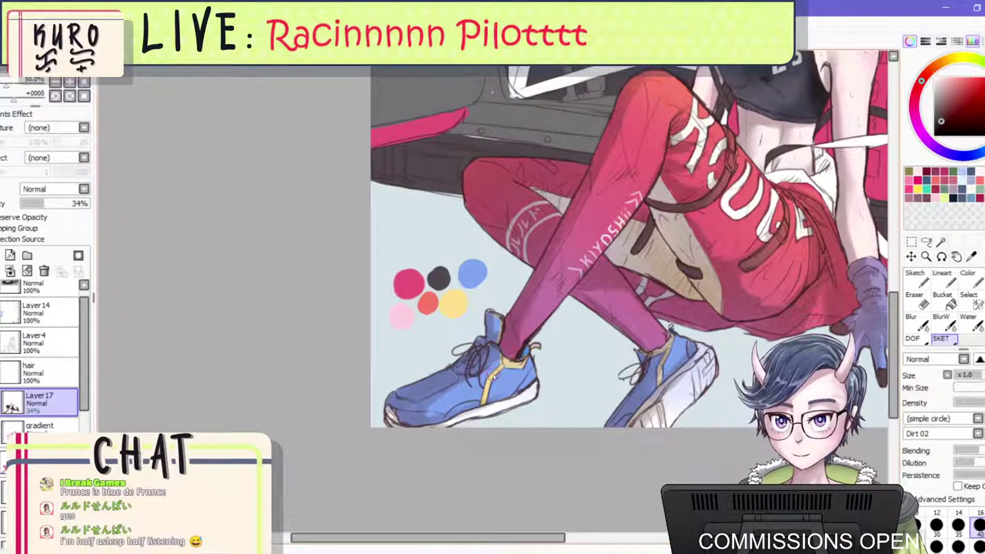
mouse_move(494, 372)
left_mouse_down()
mouse_move(483, 398)
mouse_move(447, 406)
left_mouse_up()
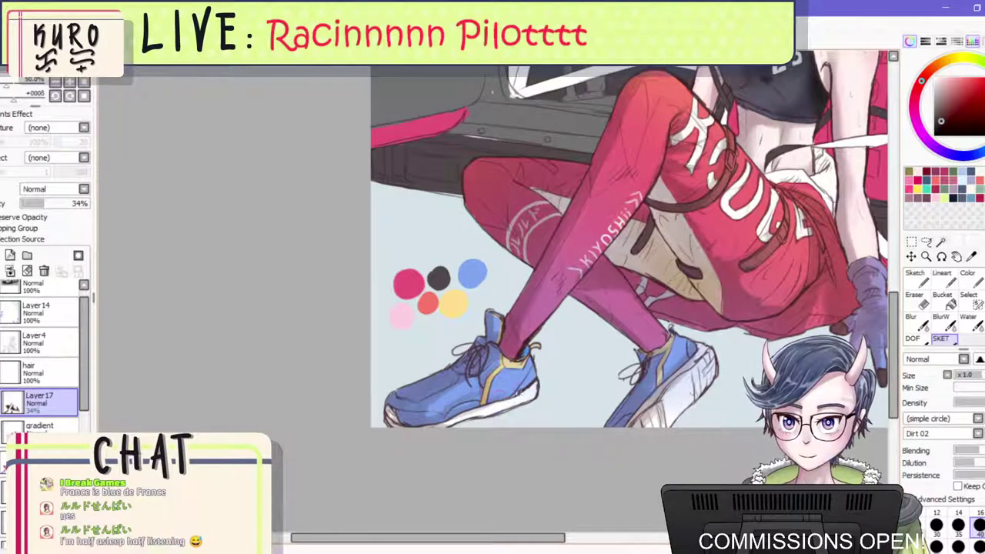
mouse_move(526, 363)
left_mouse_down()
mouse_move(519, 386)
mouse_move(486, 380)
left_mouse_up()
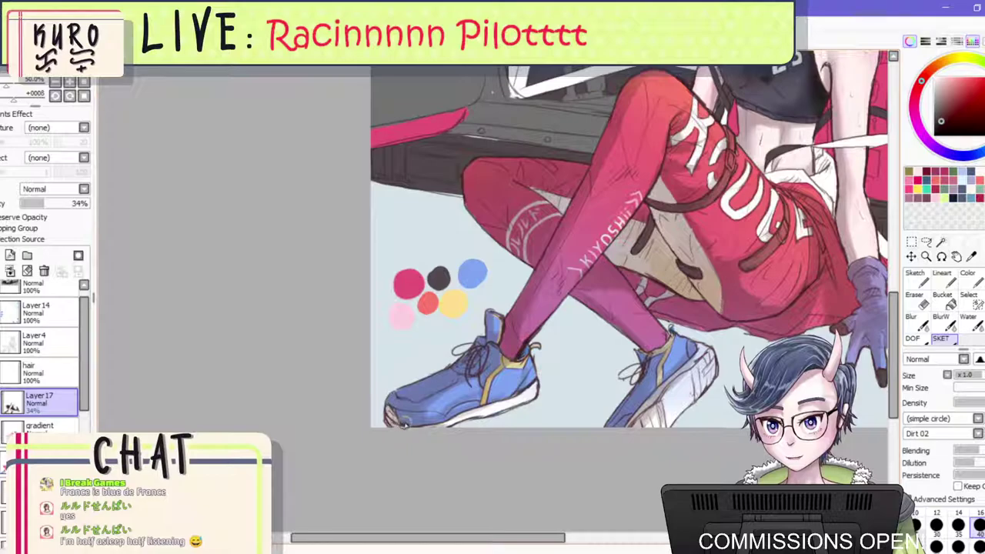
scroll(477, 372, "down", 3)
scroll(604, 167, "up", 2)
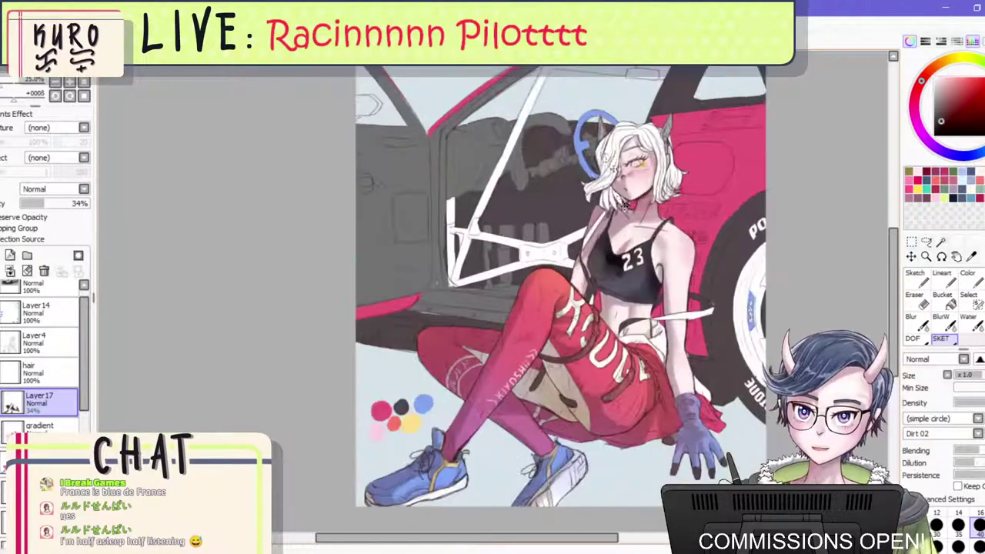
scroll(650, 189, "up", 1)
scroll(650, 190, "down", 3)
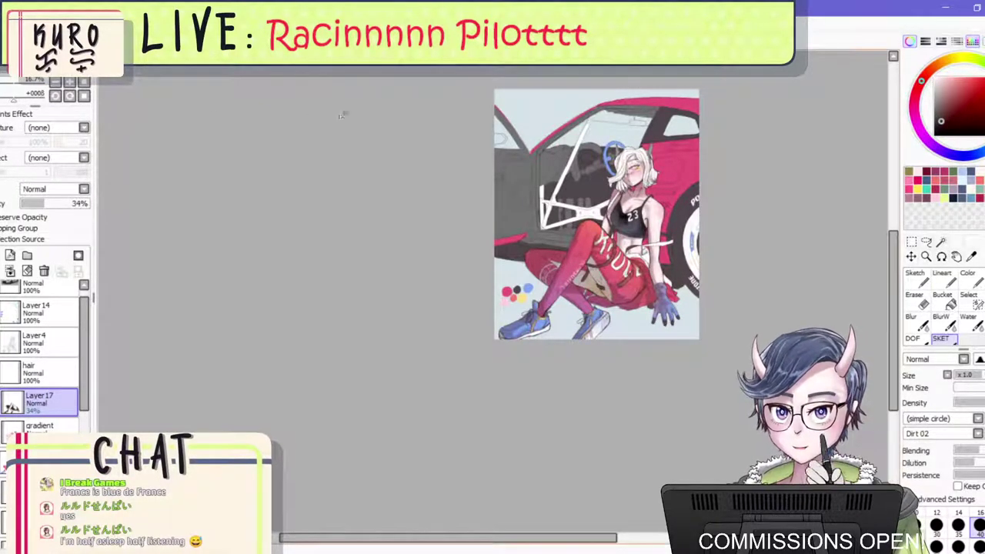
scroll(642, 154, "up", 3)
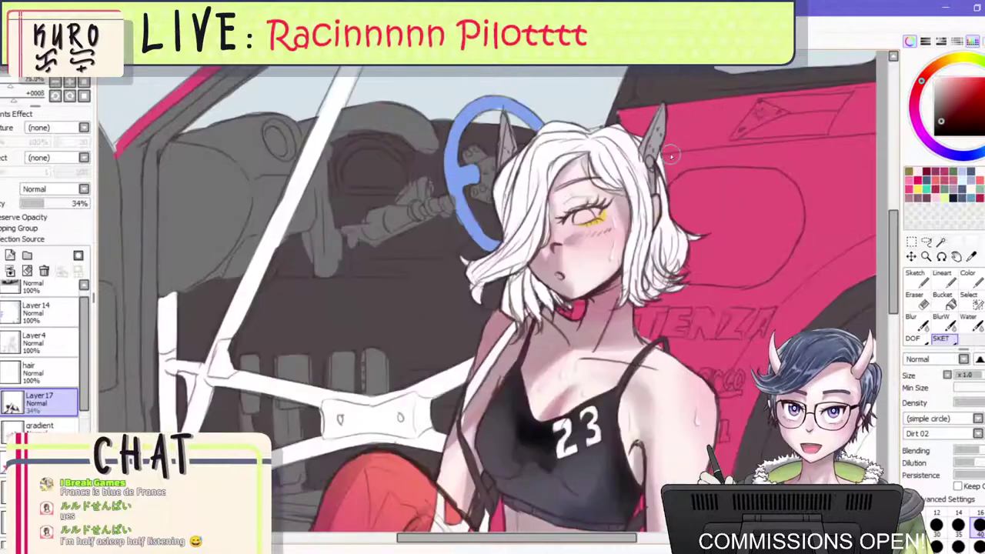
Select the hair layer and set the Bucket tool's target to Working Layer.
scroll(665, 154, "down", 1)
scroll(671, 157, "up", 2)
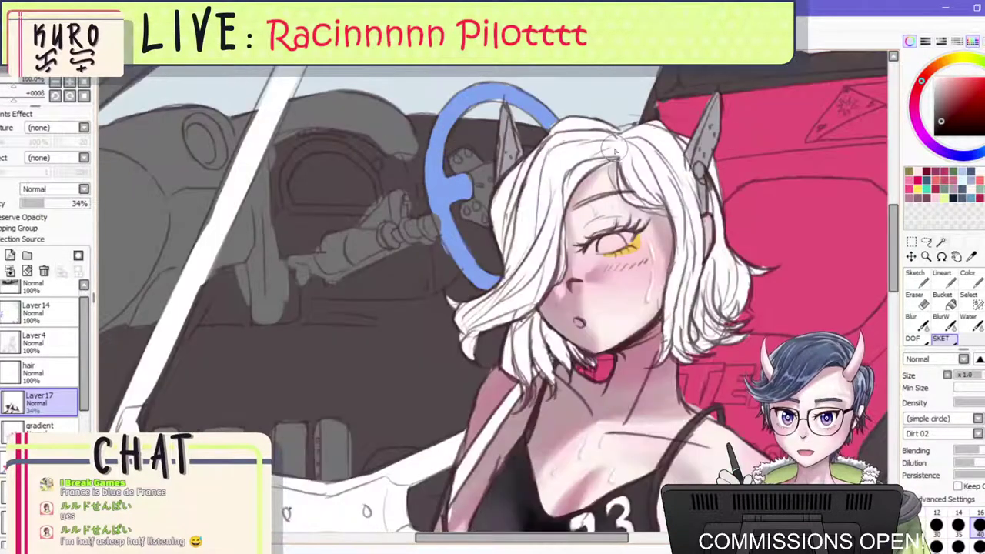
scroll(670, 157, "down", 1)
left_click(38, 373)
scroll(562, 258, "down", 4)
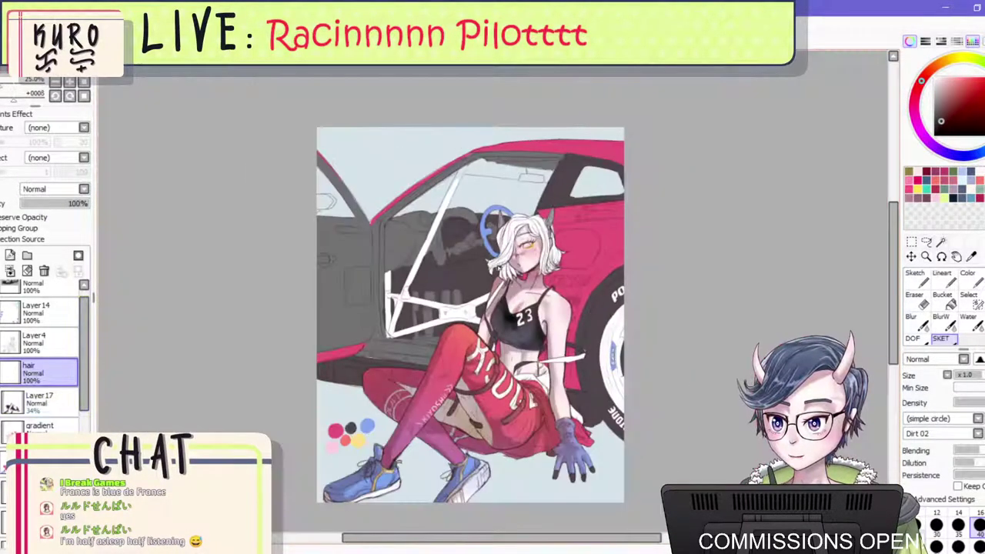
scroll(562, 258, "up", 4)
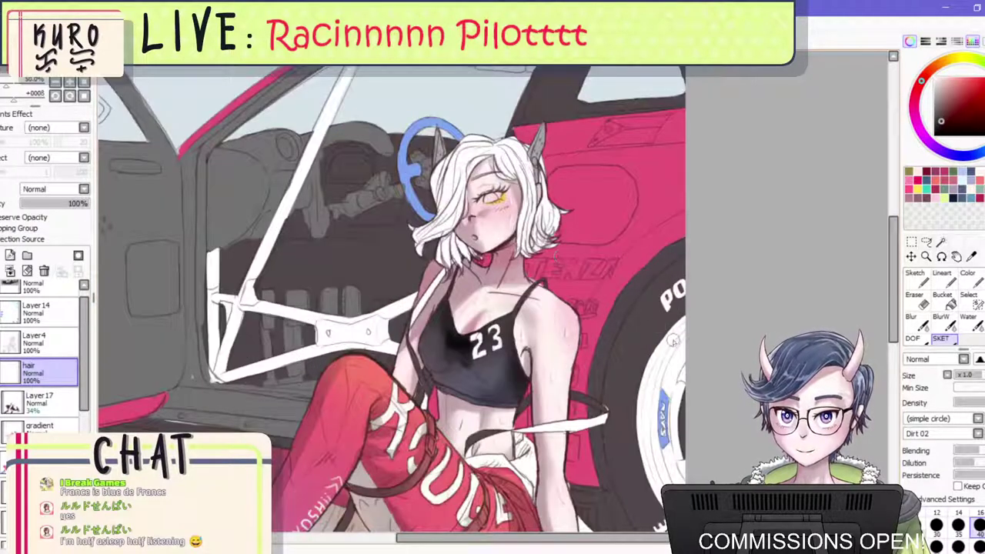
left_click(943, 300)
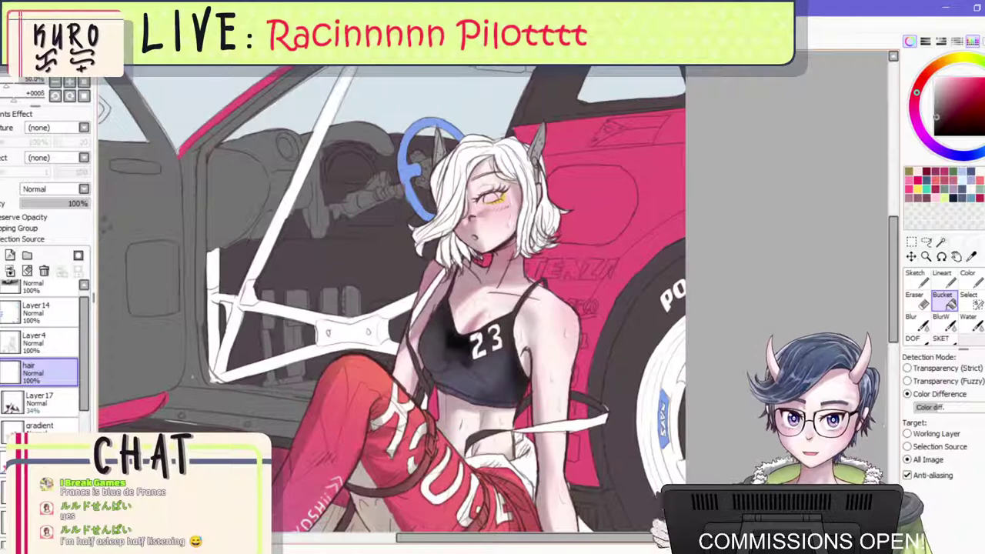
left_click(933, 434)
Try filling the pilot's hair with near-black and undo the fill.
left_click(557, 109)
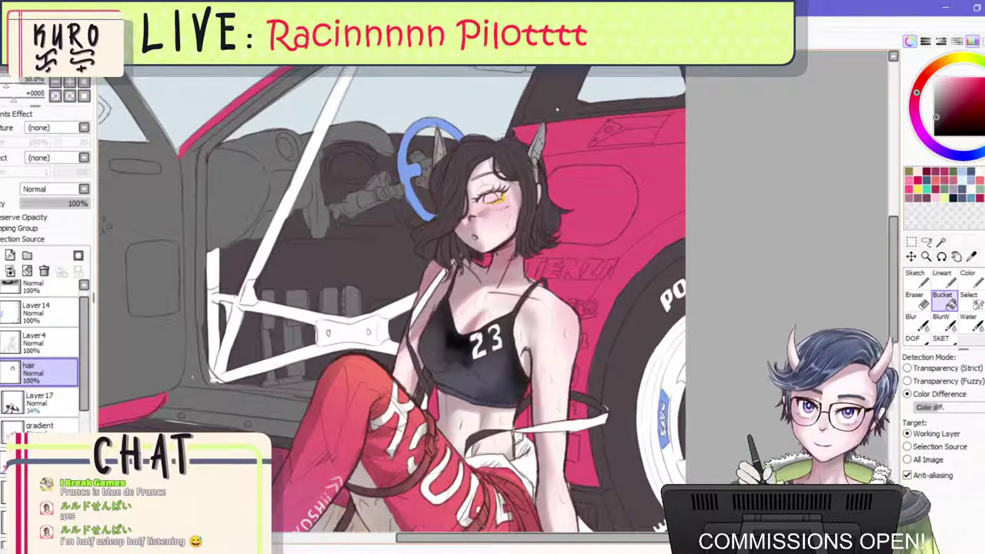
scroll(579, 174, "down", 5)
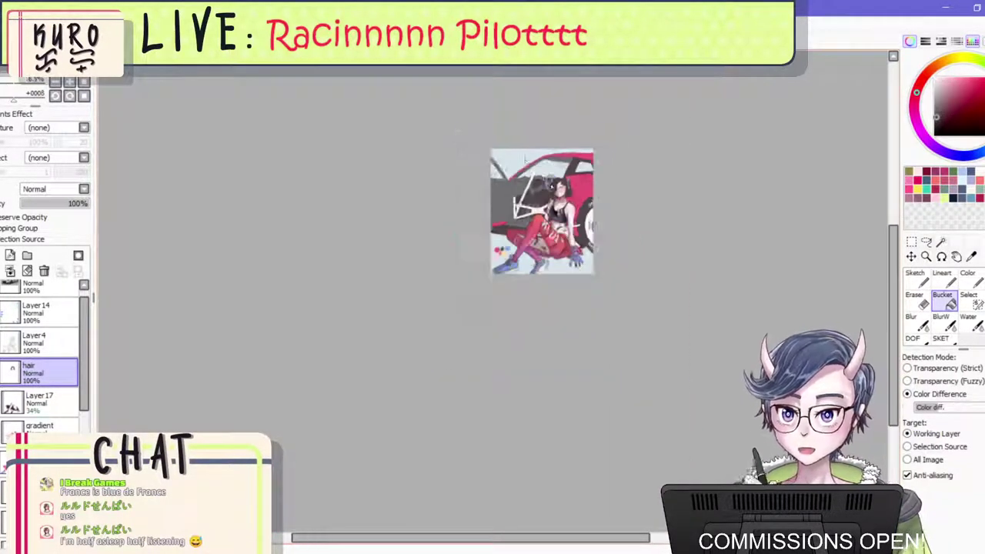
scroll(525, 163, "up", 3)
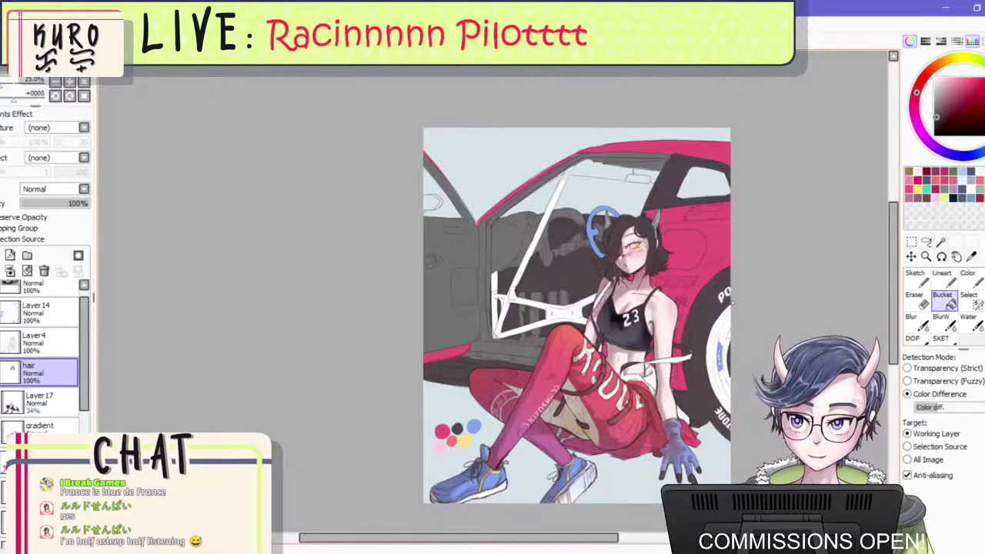
key("ctrl+z")
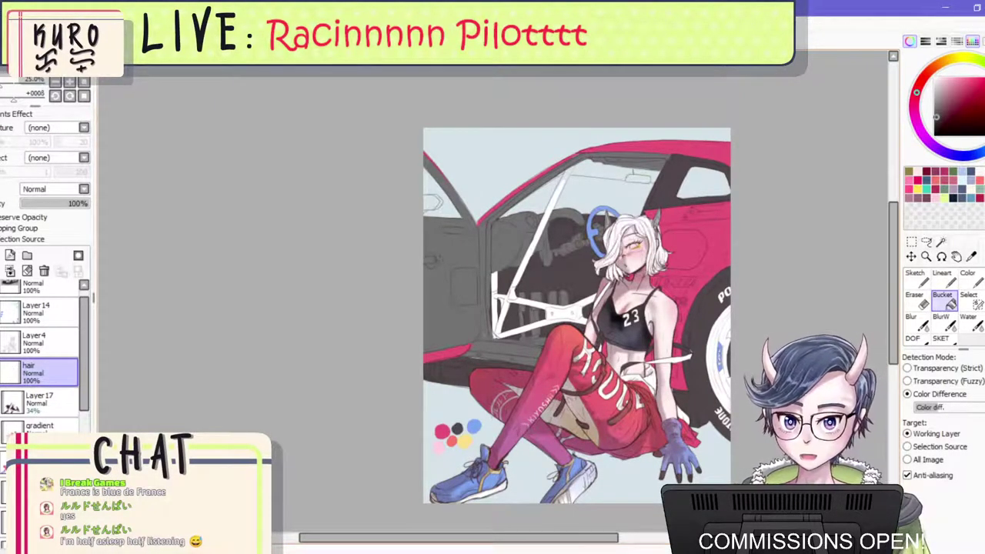
Try the palette's yellow as the hair colour, check it in the mirrored view and undo the fill.
right_click(465, 442)
scroll(674, 247, "up", 2)
left_click(621, 218)
scroll(621, 216, "down", 3)
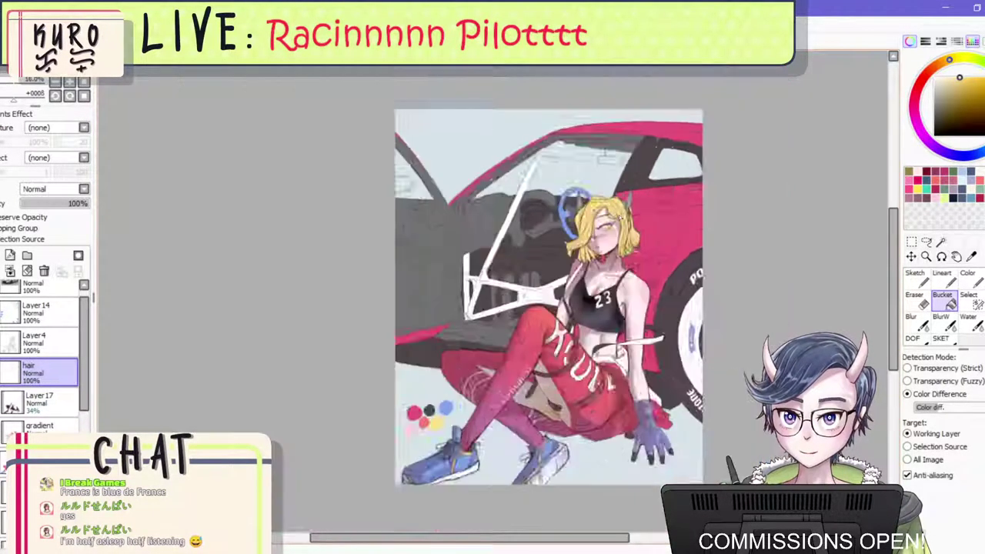
scroll(622, 210, "up", 2)
key("h")
scroll(518, 206, "down", 2)
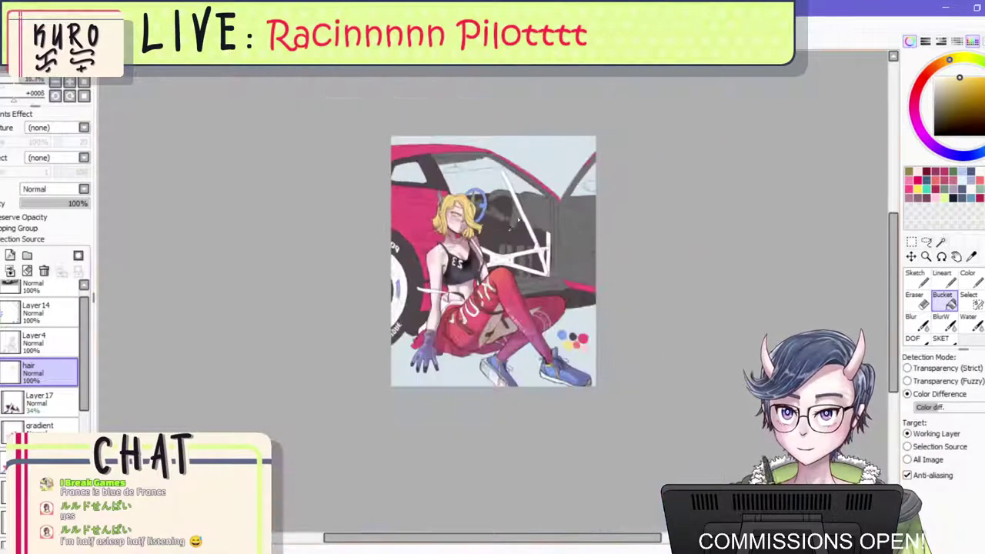
scroll(380, 211, "up", 4)
scroll(493, 262, "down", 2)
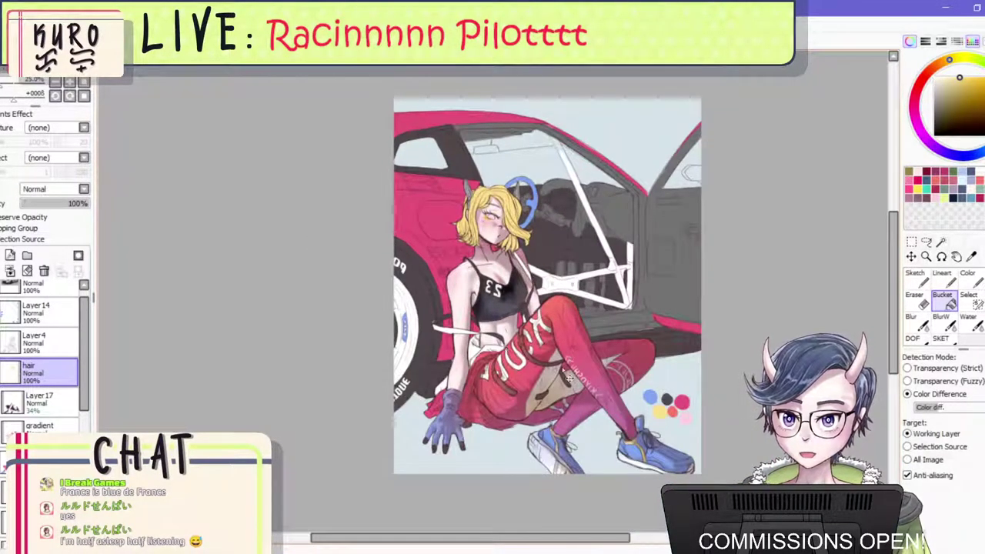
key("ctrl+z")
Try filling the hair with the palette's crimson and undo the fill.
right_click(681, 402)
scroll(528, 229, "up", 3)
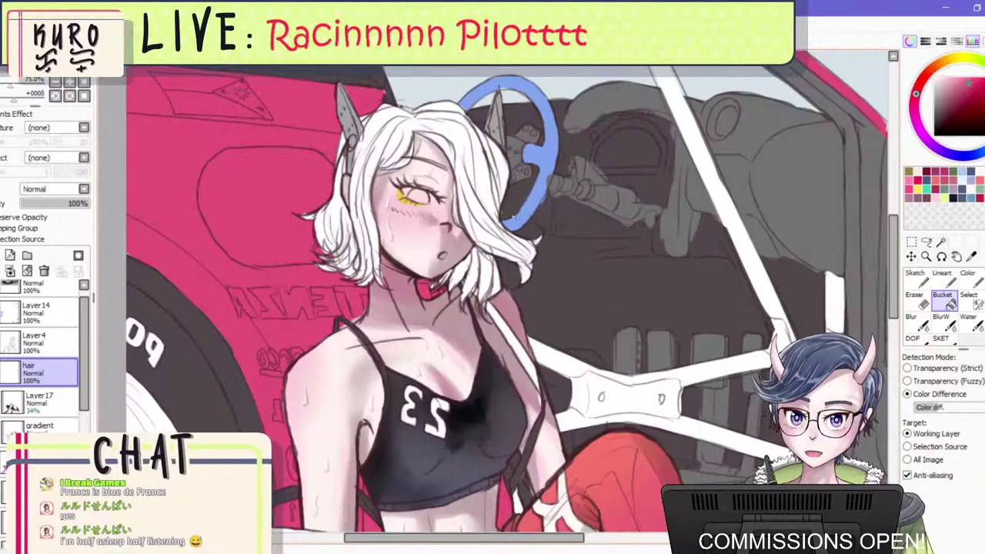
left_click(484, 202)
scroll(483, 201, "down", 3)
scroll(481, 260, "up", 1)
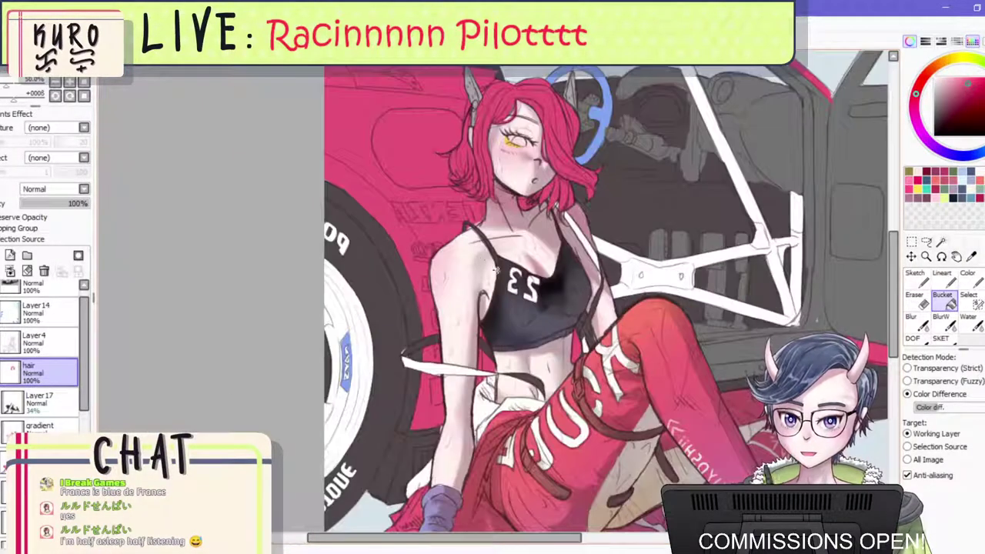
key("ctrl+z")
Test the near-black hair colour again in the mirrored view and undo the fill.
scroll(496, 270, "down", 2)
scroll(573, 308, "up", 2)
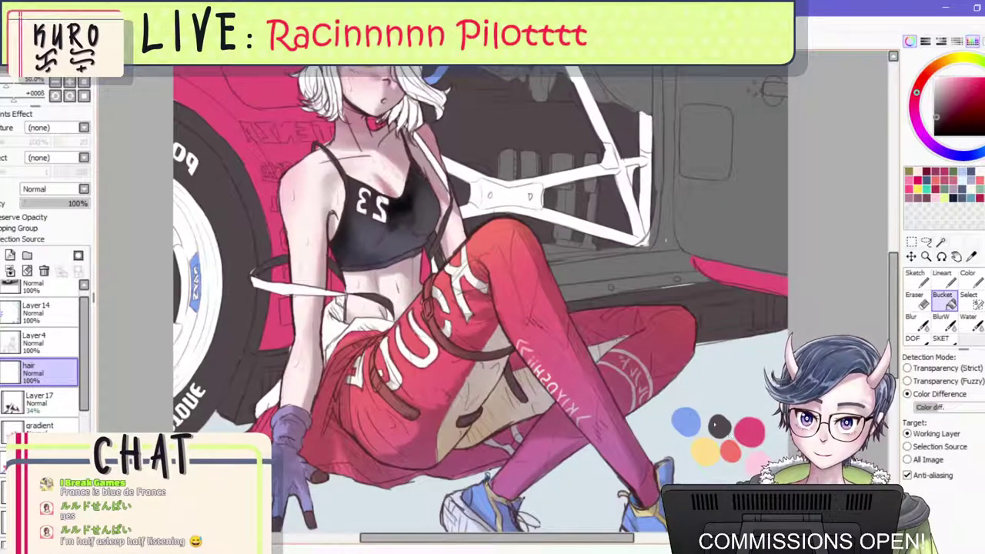
scroll(725, 433, "down", 2)
scroll(480, 216, "up", 2)
left_click(475, 184)
key("ctrl+z")
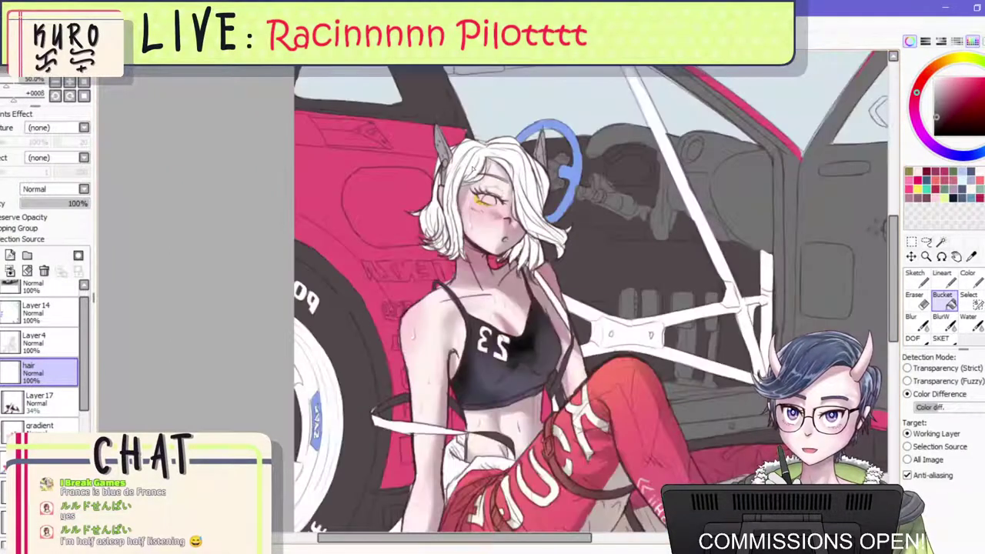
left_click(472, 168)
scroll(508, 193, "down", 3)
scroll(540, 213, "up", 2)
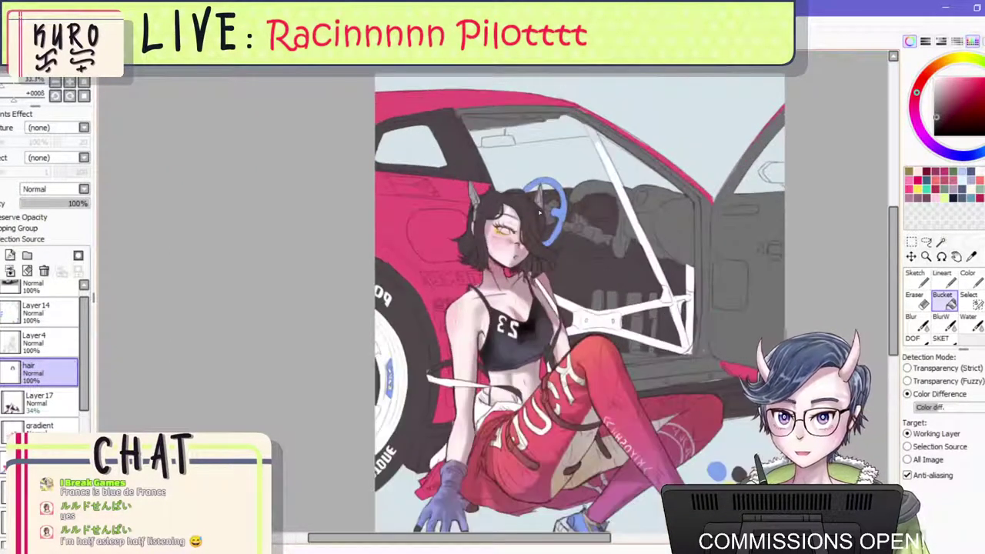
scroll(543, 265, "down", 2)
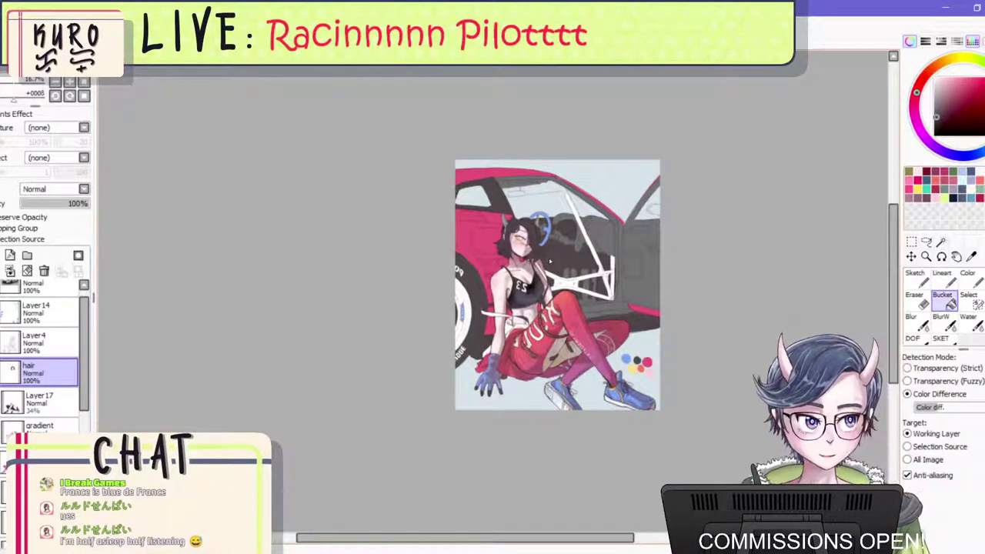
scroll(549, 262, "up", 2)
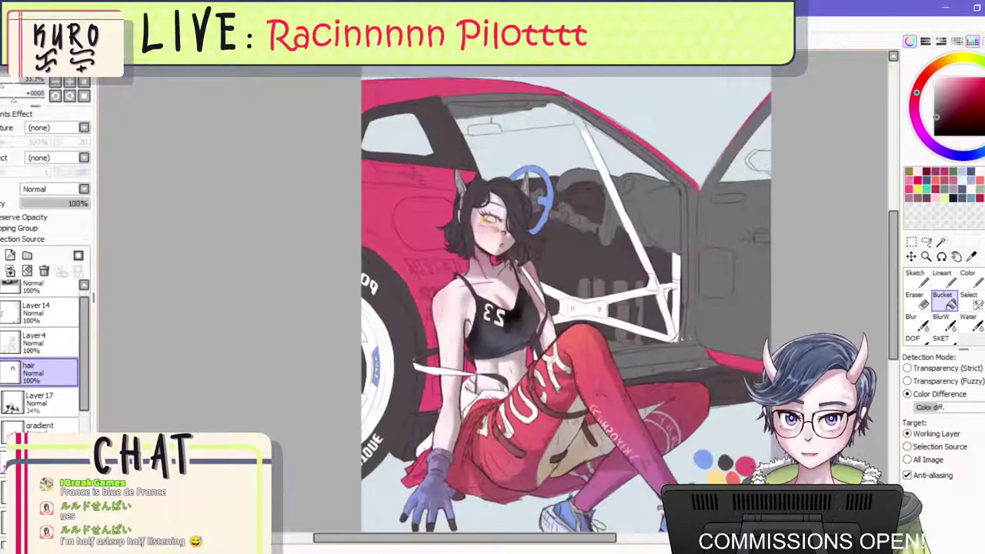
key("ctrl+z")
Try the palette's blue as the hair colour, restore the unmirrored view and undo the fill.
right_click(708, 462)
scroll(468, 221, "up", 2)
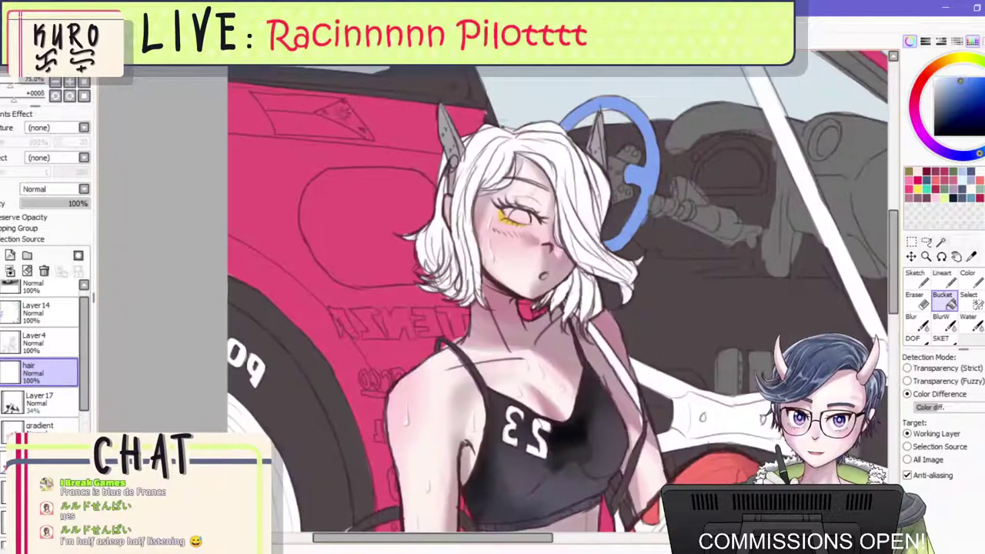
left_click(537, 180)
scroll(546, 180, "down", 4)
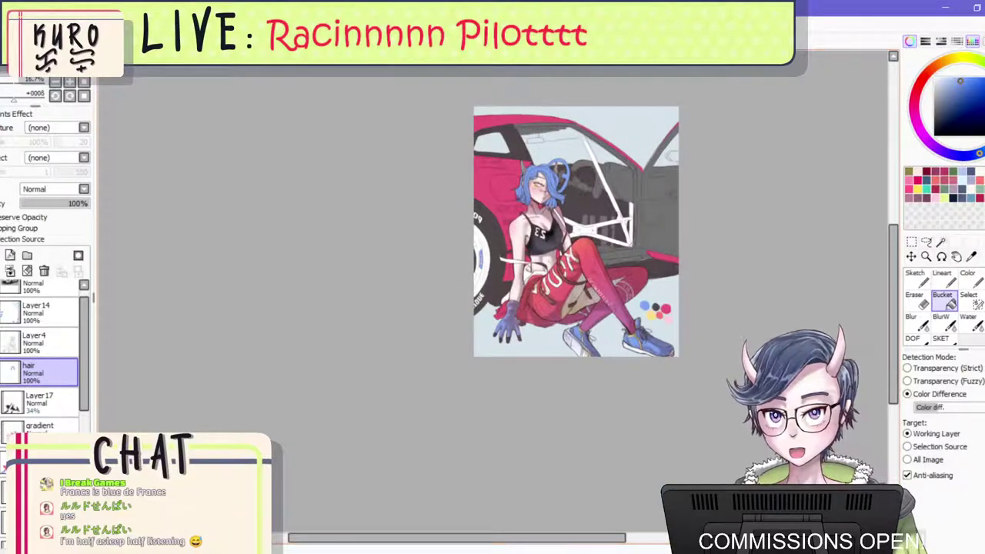
key("h")
scroll(301, 297, "up", 2)
key("ctrl+z")
Fill the hair with the orange-red sampled from the palette dots beside the shoes.
scroll(421, 257, "up", 1)
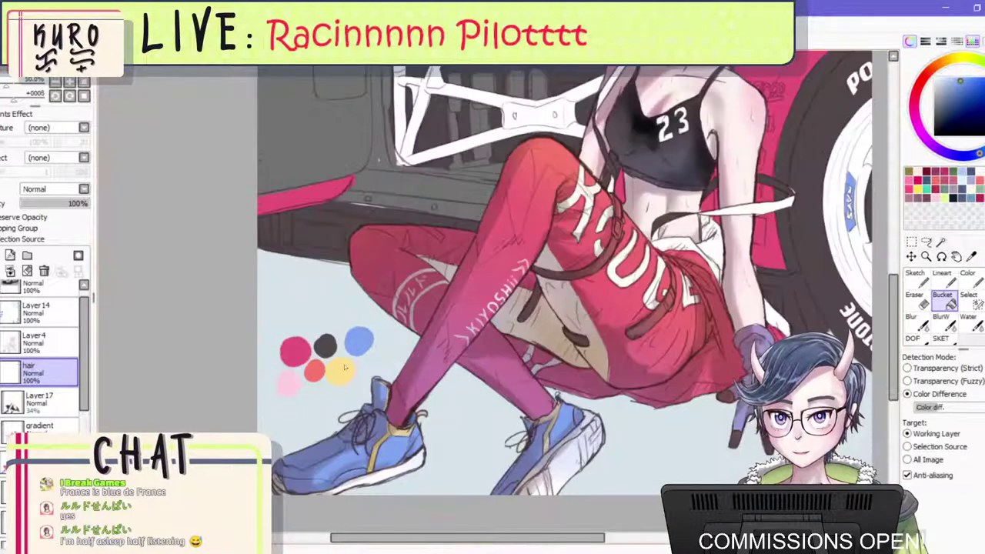
right_click(315, 371)
scroll(508, 339, "down", 3)
scroll(579, 200, "up", 3)
left_click(614, 195)
scroll(616, 195, "down", 3)
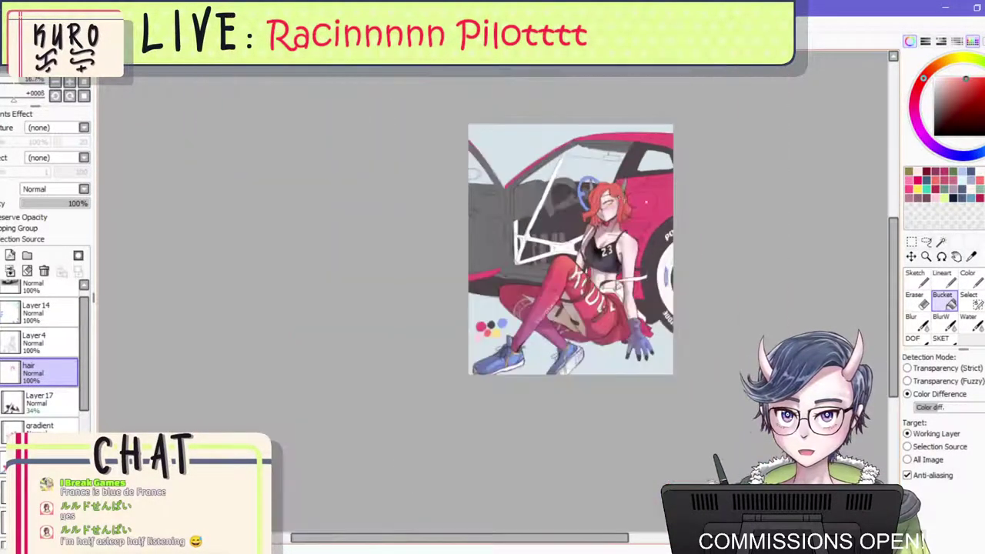
Examine the orange-red hair against the car and outfit, comparing the normal and mirrored views.
scroll(612, 200, "up", 2)
scroll(613, 205, "down", 3)
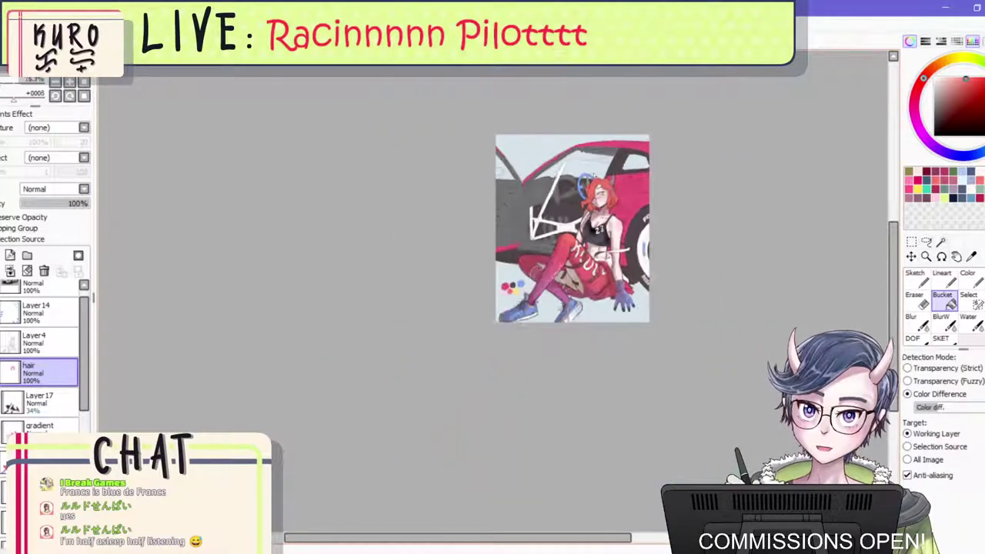
scroll(596, 165, "up", 1)
key("h")
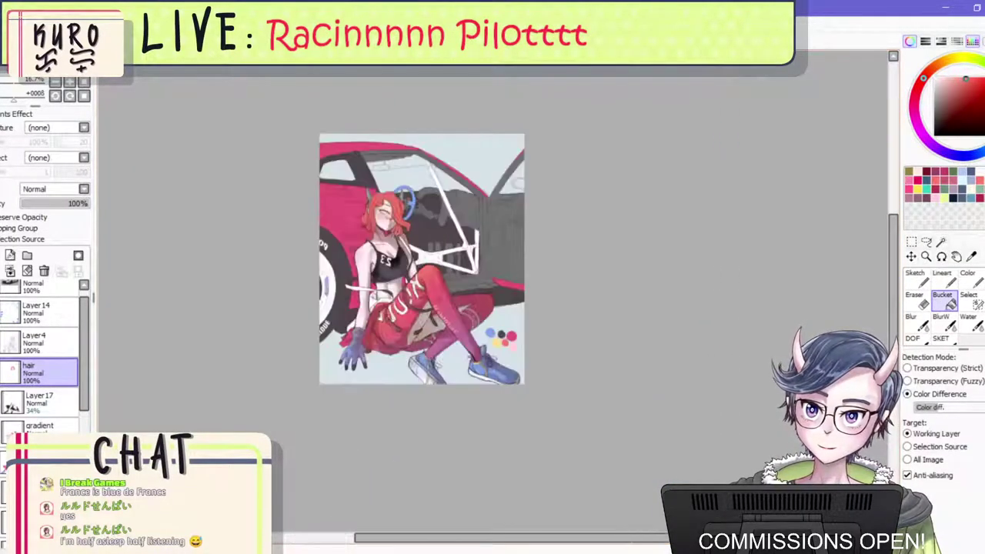
scroll(394, 230, "up", 6)
scroll(393, 229, "down", 5)
scroll(362, 205, "up", 2)
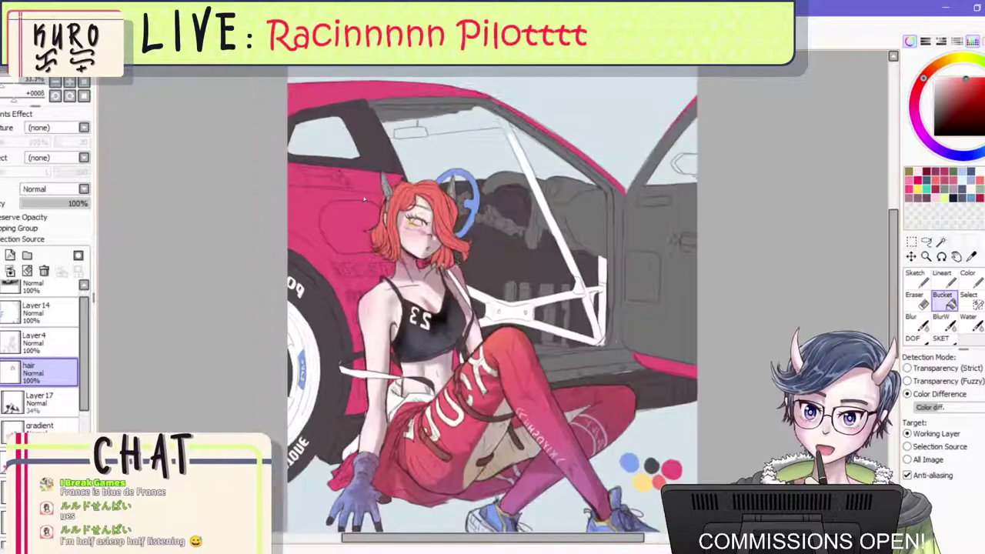
scroll(371, 194, "up", 2)
scroll(492, 293, "down", 5)
scroll(456, 238, "up", 4)
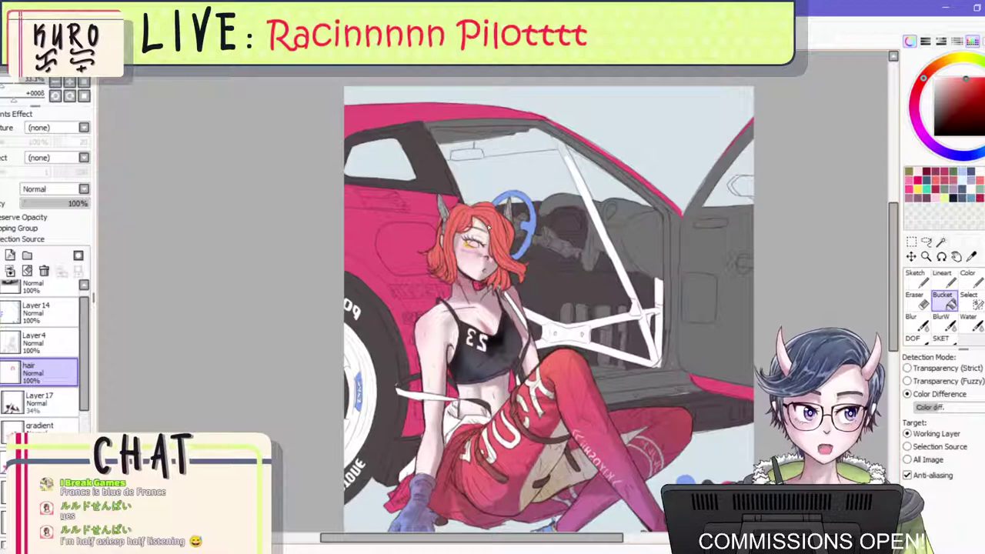
scroll(548, 297, "down", 2)
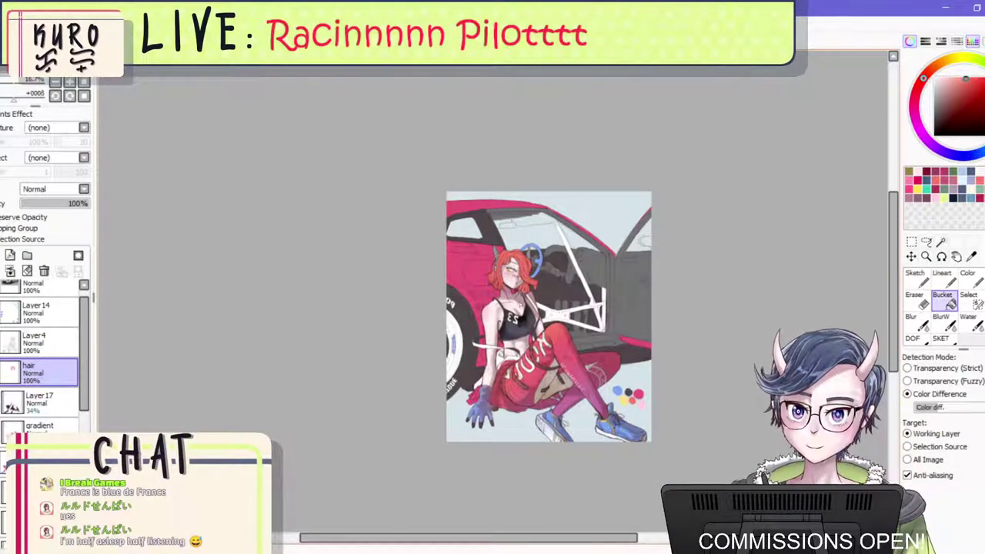
key("plus")
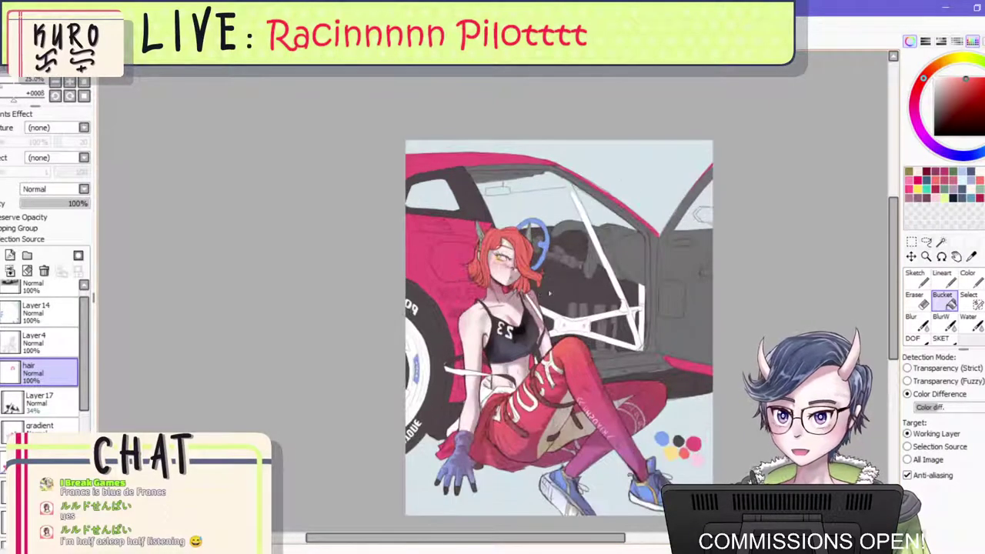
key("plus")
Try covering the orange-red hair with the palette's near-black and undo the fill.
right_click(681, 446)
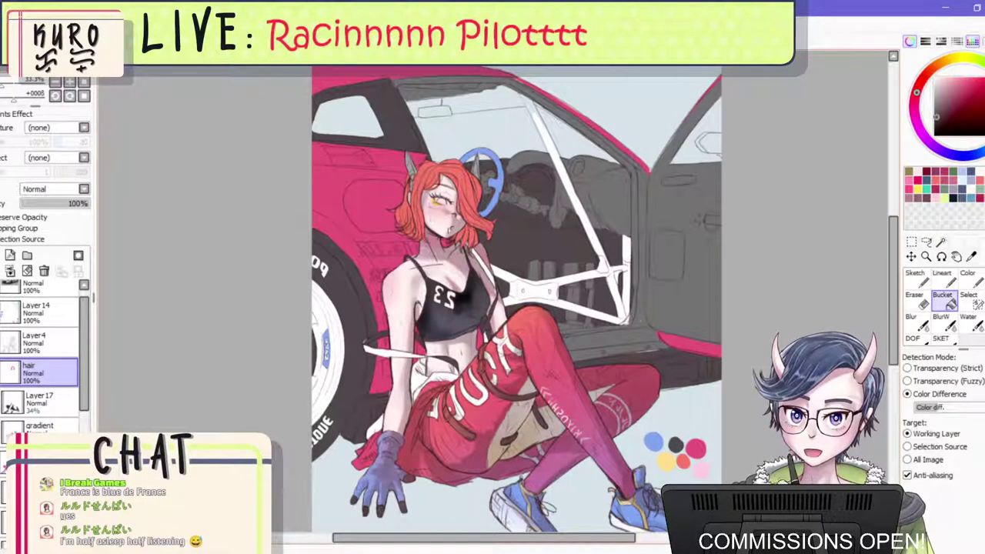
scroll(444, 185, "up", 1)
left_click(444, 185)
scroll(520, 206, "down", 2)
scroll(681, 302, "down", 1)
scroll(595, 348, "up", 1)
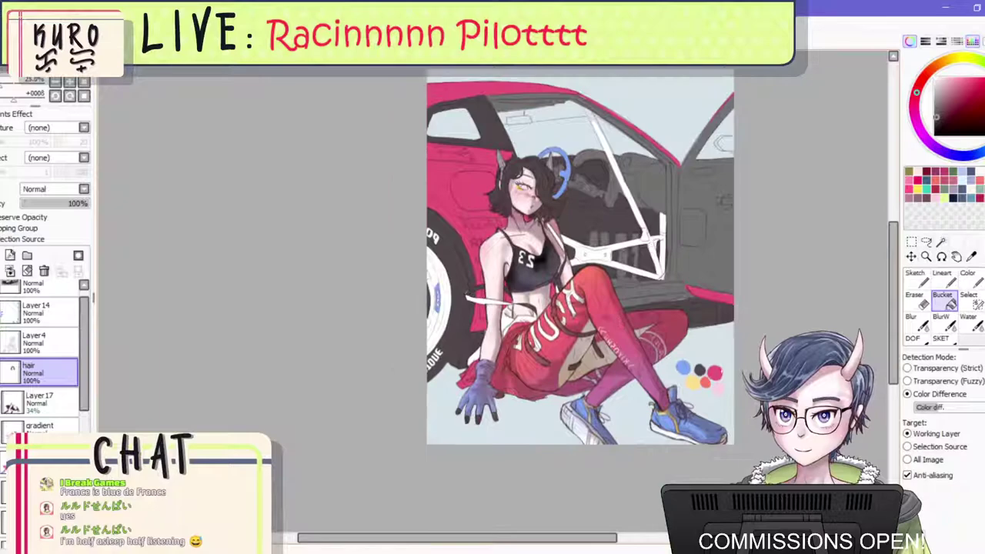
key("ctrl+z")
Try covering the orange-red hair with the palette's blue.
right_click(682, 368)
scroll(504, 178, "up", 2)
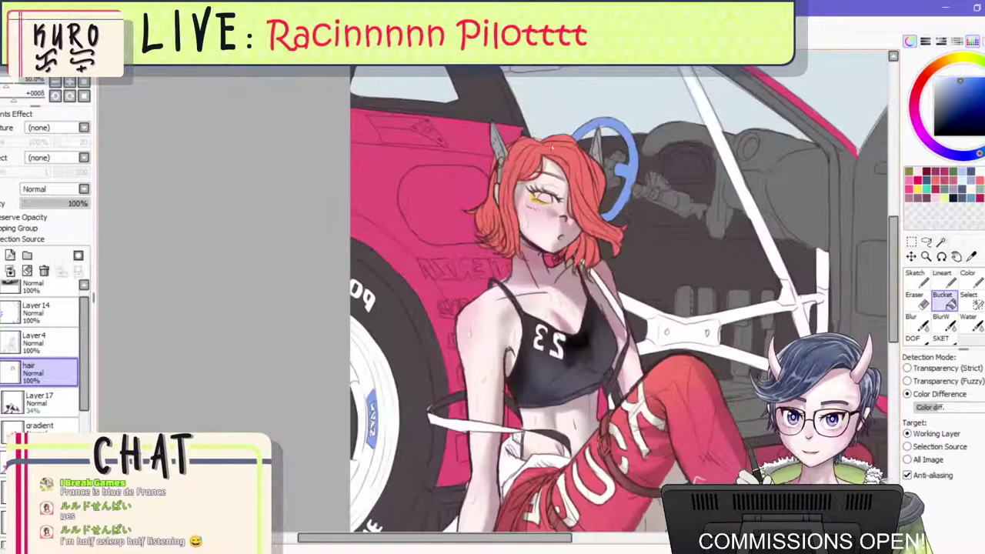
left_click(504, 179)
scroll(565, 170, "down", 3)
key("plus")
key("plus")
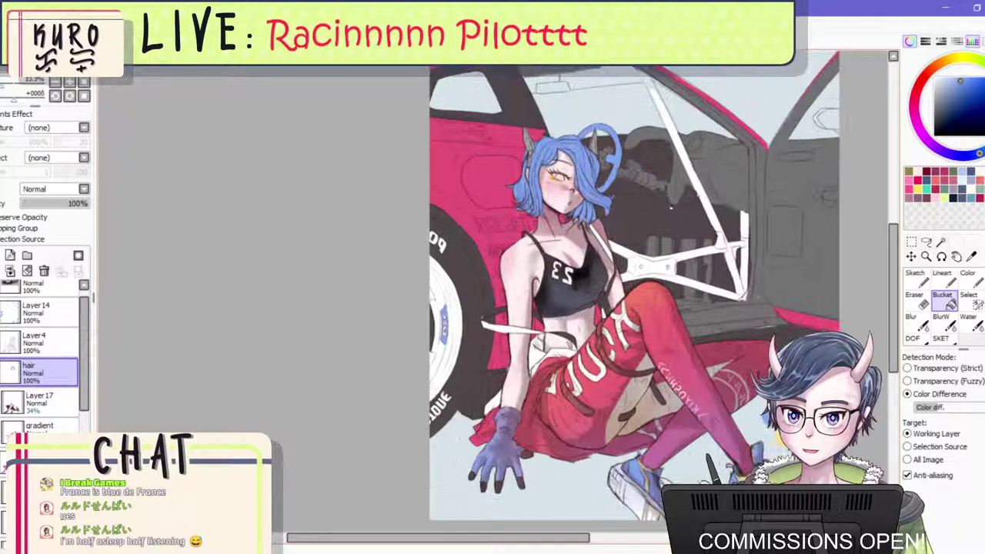
Try a purple fill on the hair and undo both the purple and the blue fills.
left_click(931, 144)
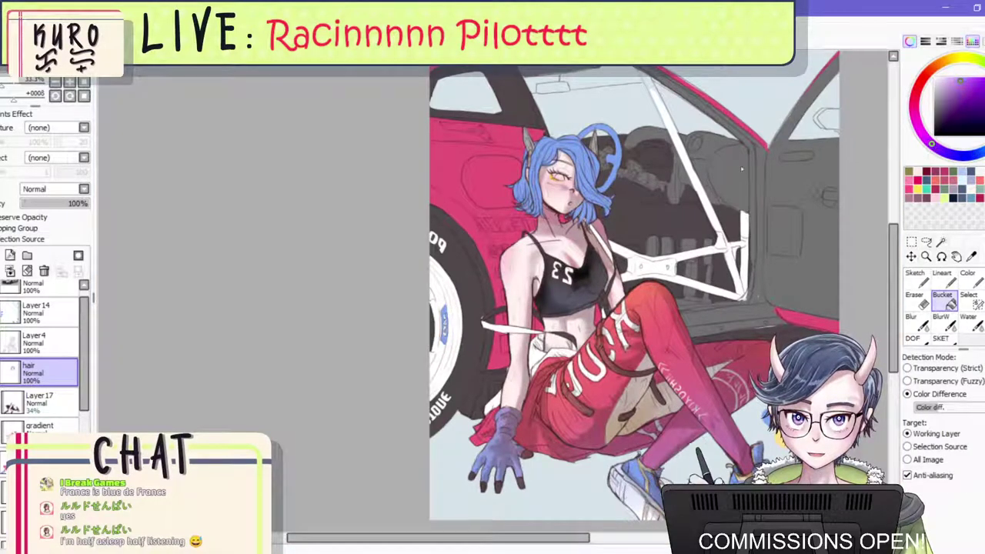
left_click(590, 158)
key("ctrl+z")
key("ctrl+z")
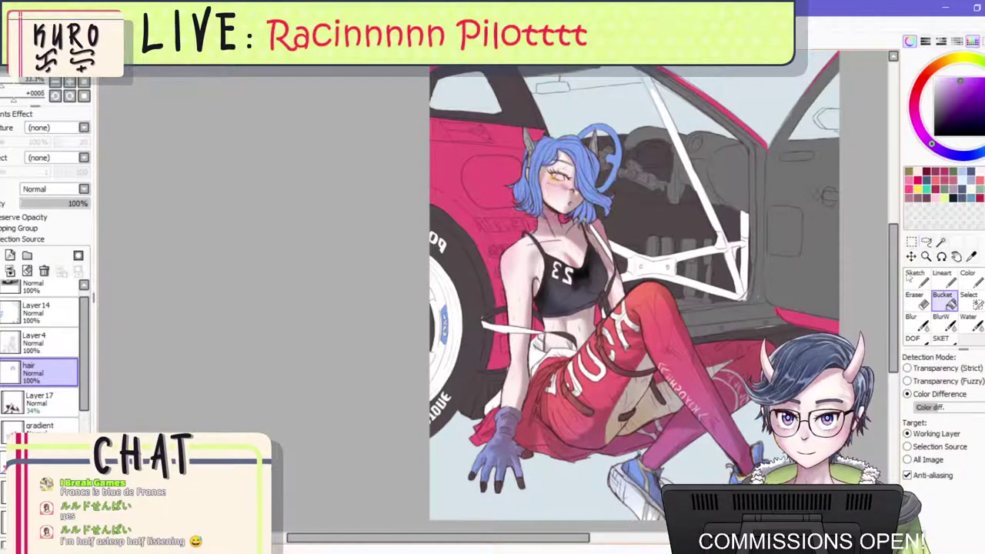
Try a violet fill on the hair and undo it.
left_click(945, 152)
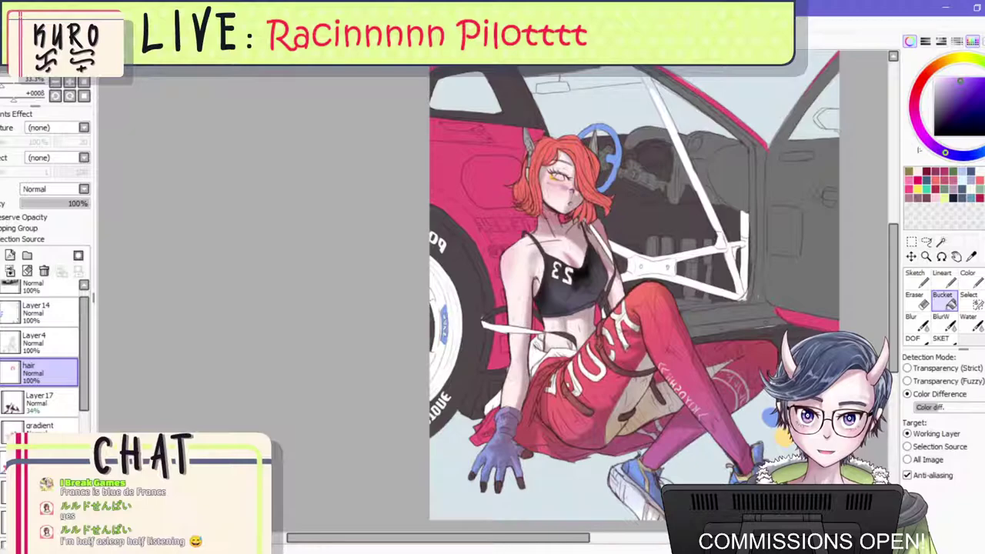
left_click(594, 165)
key("ctrl+z")
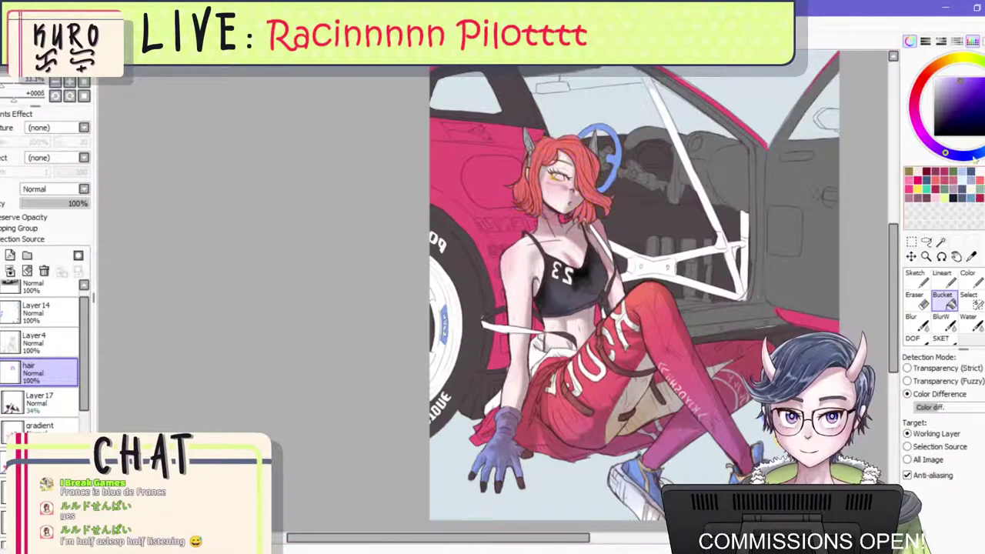
Try covering the orange-red hair with a mint green fill.
left_click(956, 156)
left_click_drag(956, 155, 984, 121)
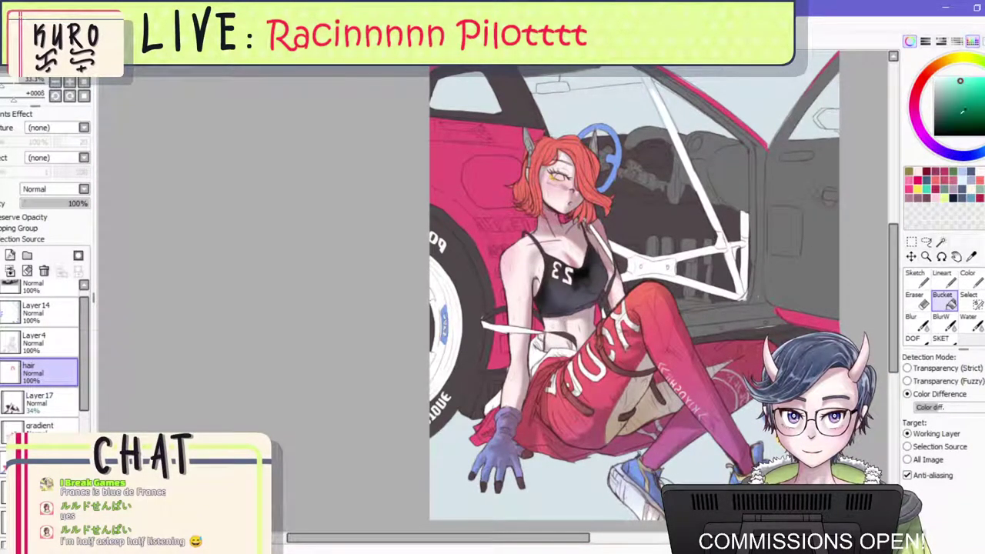
left_click(600, 154)
scroll(650, 213, "down", 4)
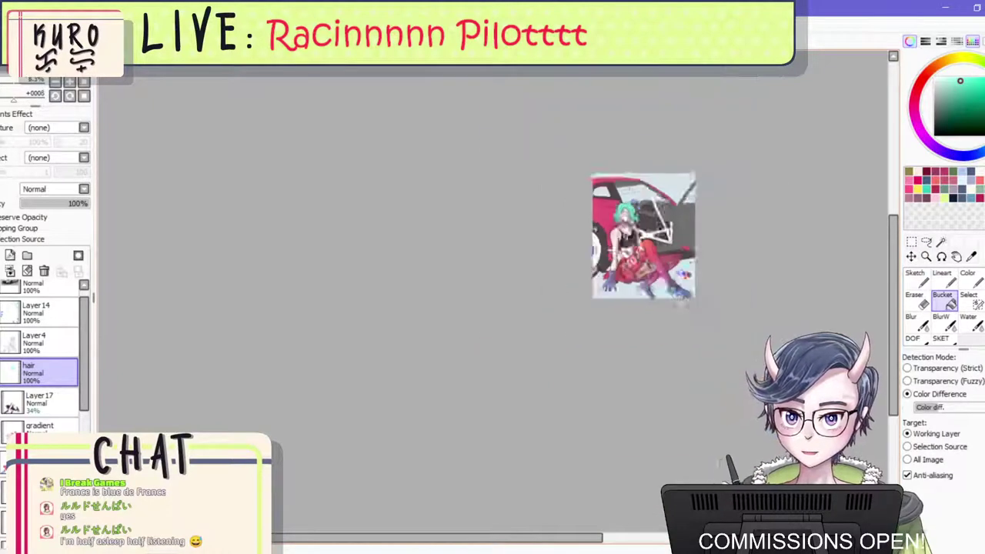
Examine the mint green hair against the car and outfit in the mirrored view, comparing distant and close views.
scroll(618, 206, "up", 2)
key("h")
scroll(431, 234, "down", 2)
scroll(441, 236, "up", 4)
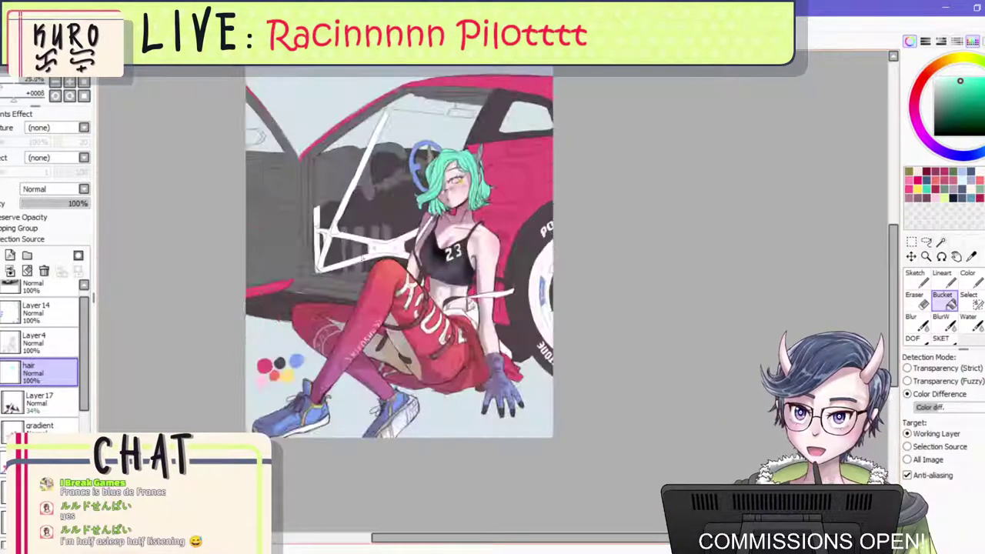
scroll(441, 236, "down", 3)
scroll(440, 233, "up", 3)
scroll(440, 229, "down", 3)
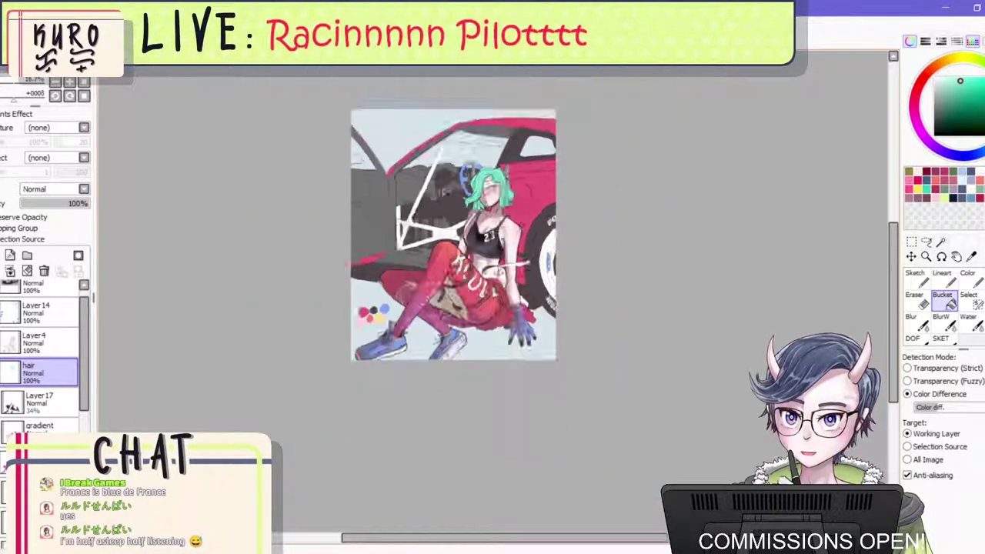
scroll(440, 228, "up", 3)
scroll(482, 204, "down", 3)
scroll(482, 204, "up", 3)
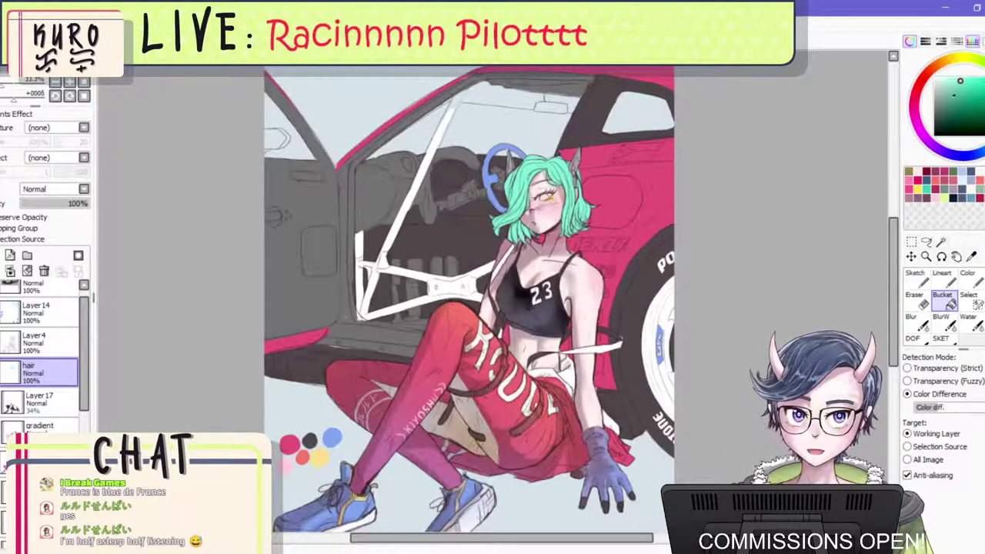
scroll(491, 268, "down", 3)
scroll(491, 269, "up", 2)
scroll(491, 269, "down", 2)
scroll(491, 268, "down", 2)
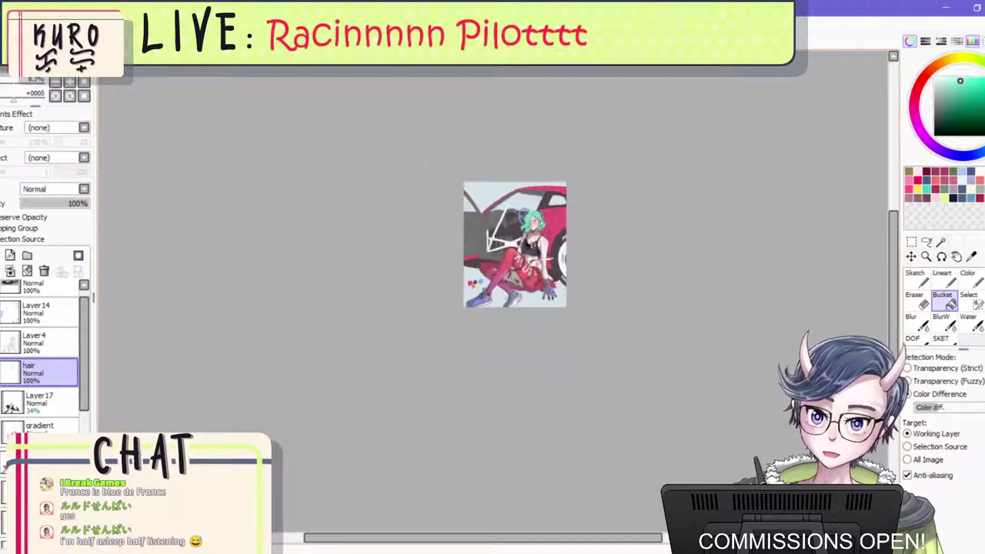
scroll(491, 268, "up", 3)
Undo the mint green hair fill and fill the hair with the pale blue-grey sampled from the background.
right_click(441, 152)
scroll(566, 225, "up", 2)
key("ctrl+z")
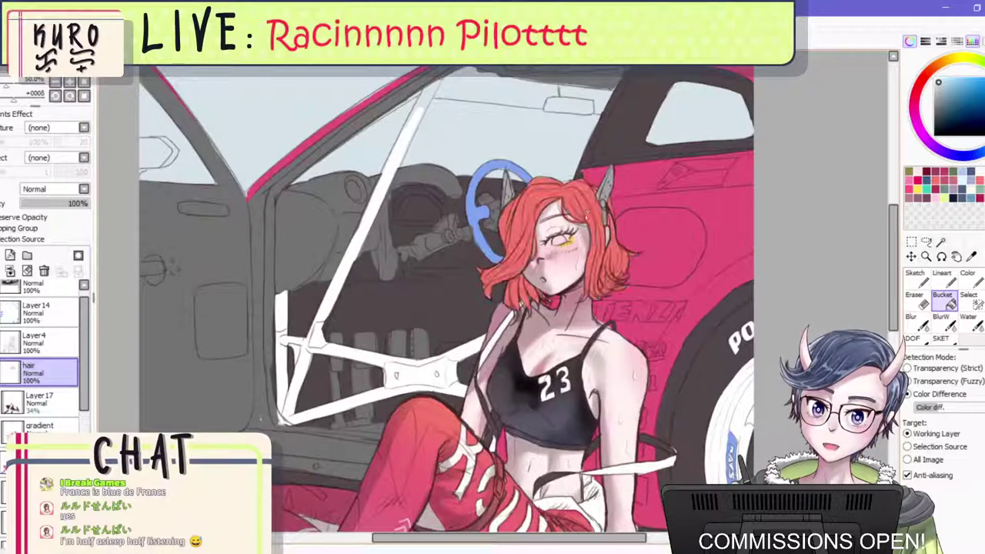
left_click(585, 212)
scroll(584, 212, "down", 3)
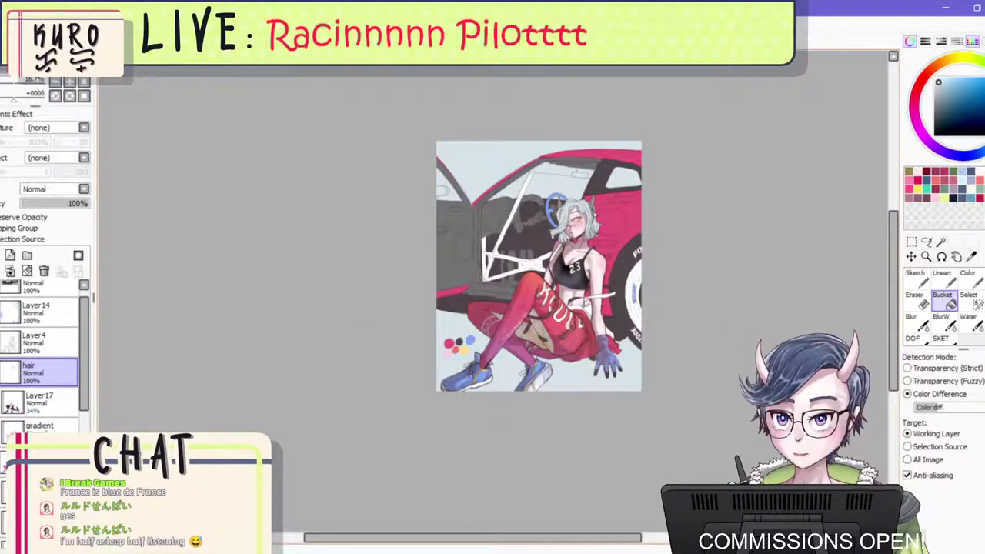
scroll(586, 209, "up", 5)
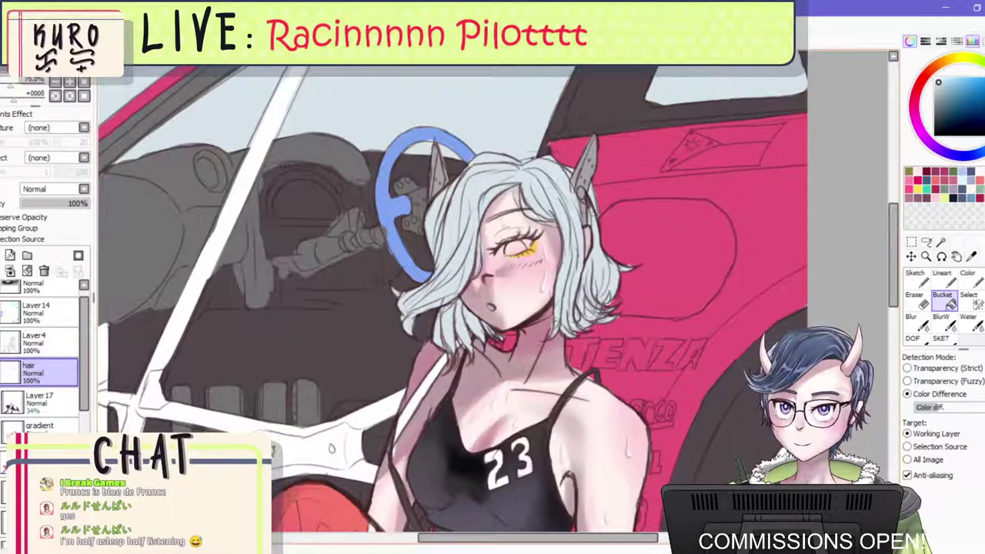
scroll(587, 216, "down", 2)
scroll(576, 210, "down", 1)
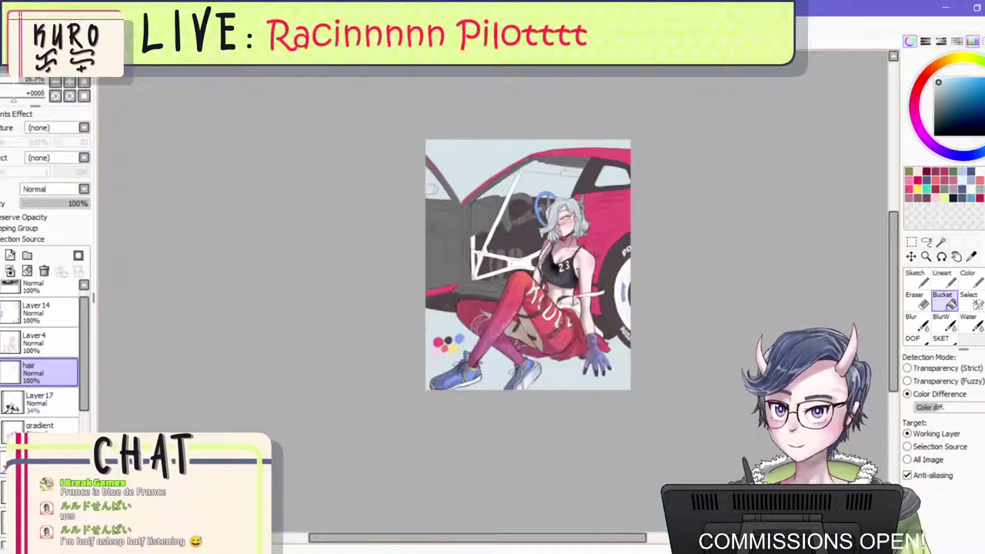
scroll(578, 275, "up", 1)
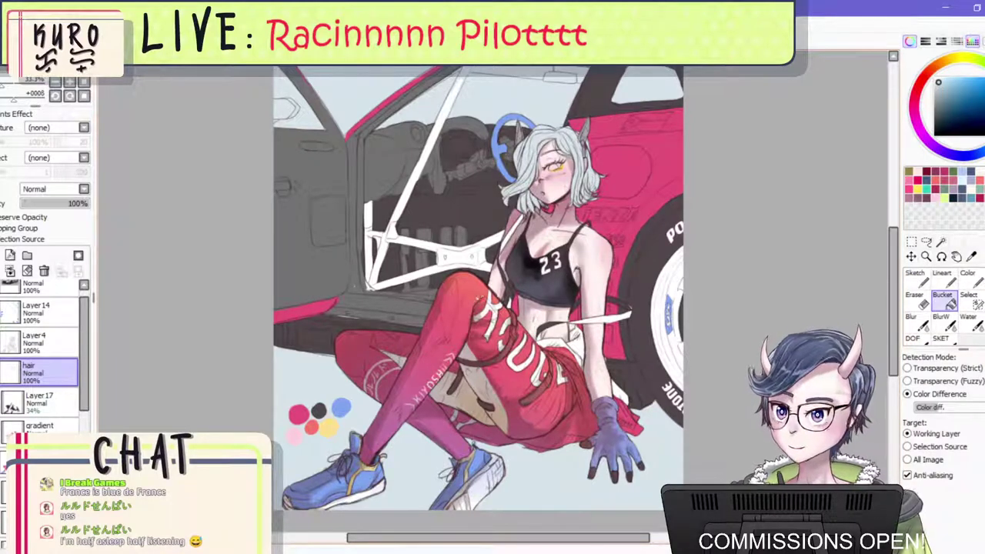
scroll(456, 307, "down", 1)
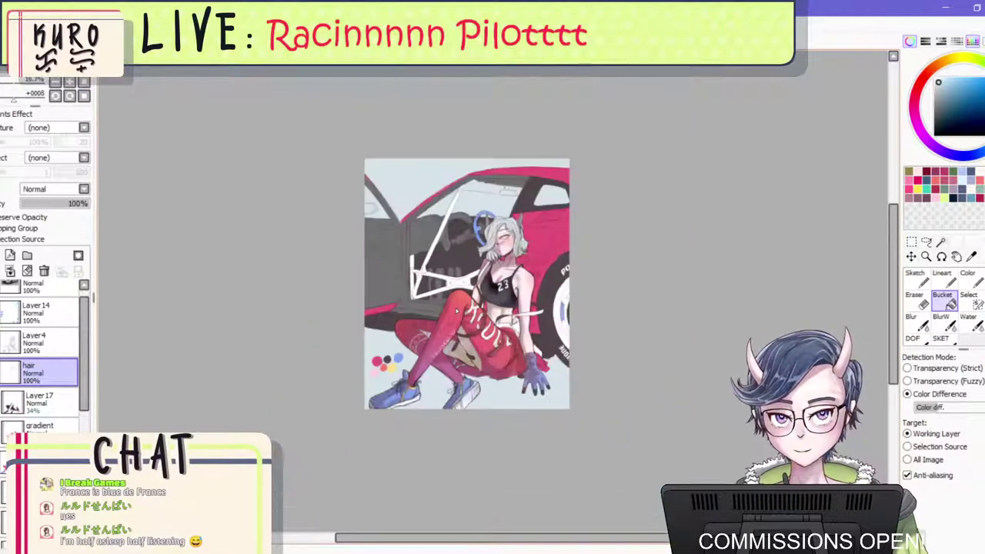
scroll(455, 307, "up", 1)
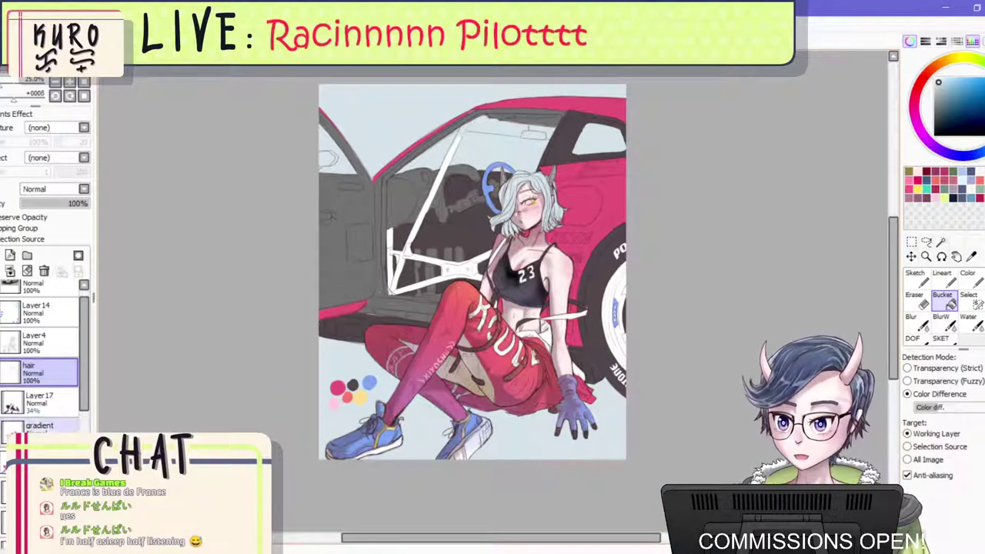
Add a new clipped layer directly above Layer 17 and below the hair layer.
left_click(42, 402)
left_click(88, 203)
left_click(10, 256)
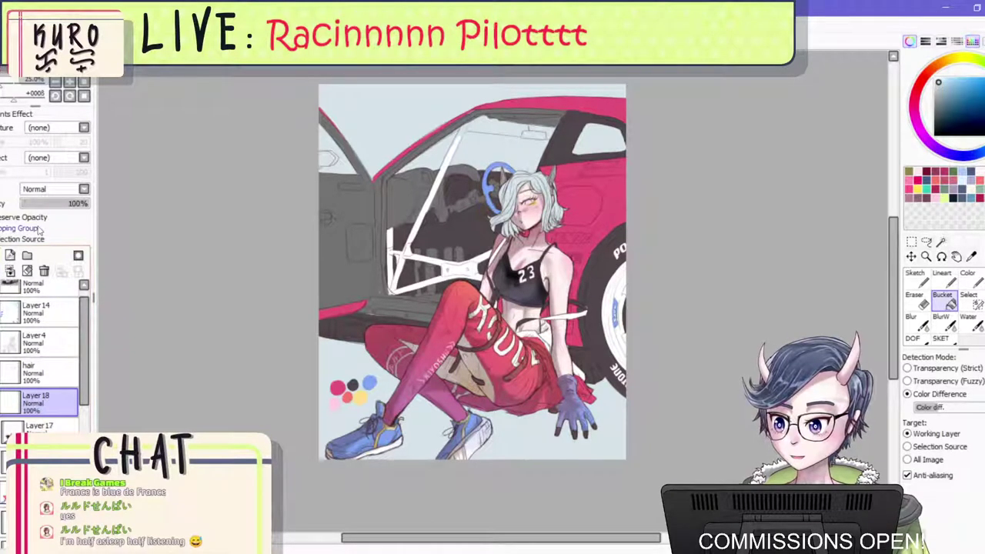
Try filling the new clipped layer with the light pink sampled from the palette dots on the canvas.
scroll(336, 414, "up", 1)
right_click(333, 403)
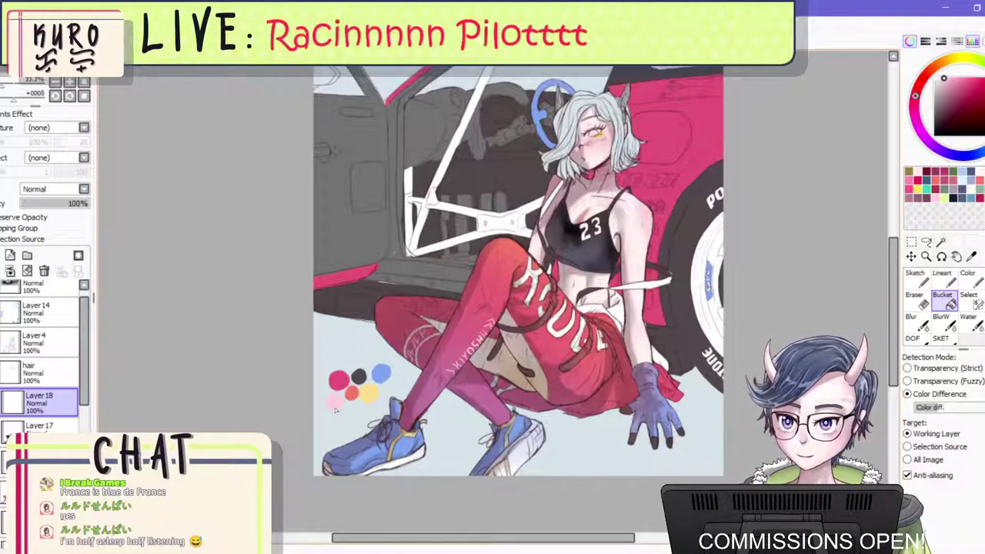
left_click(523, 346)
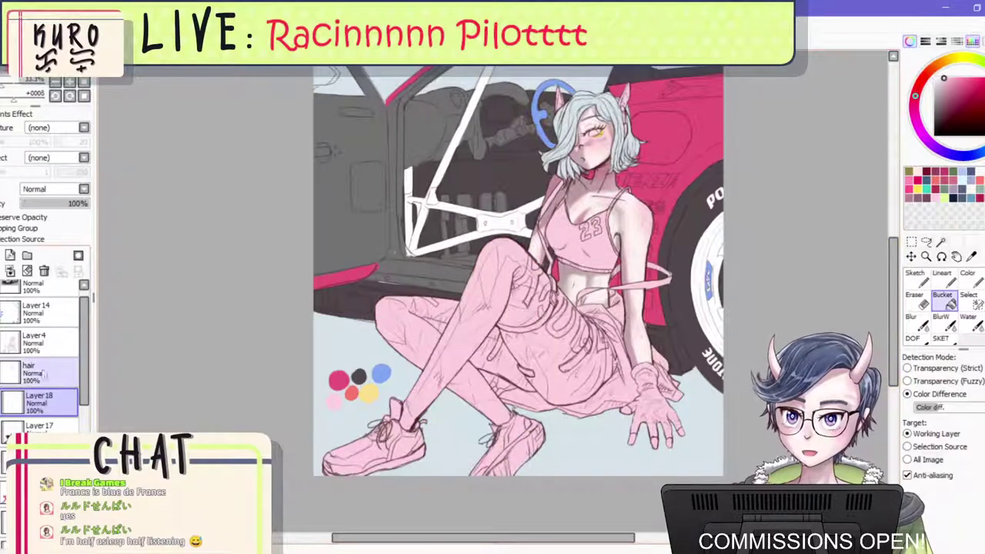
Try taking Layer 17 out of the clipping group, and undo that change together with the pink fill.
left_click(38, 425)
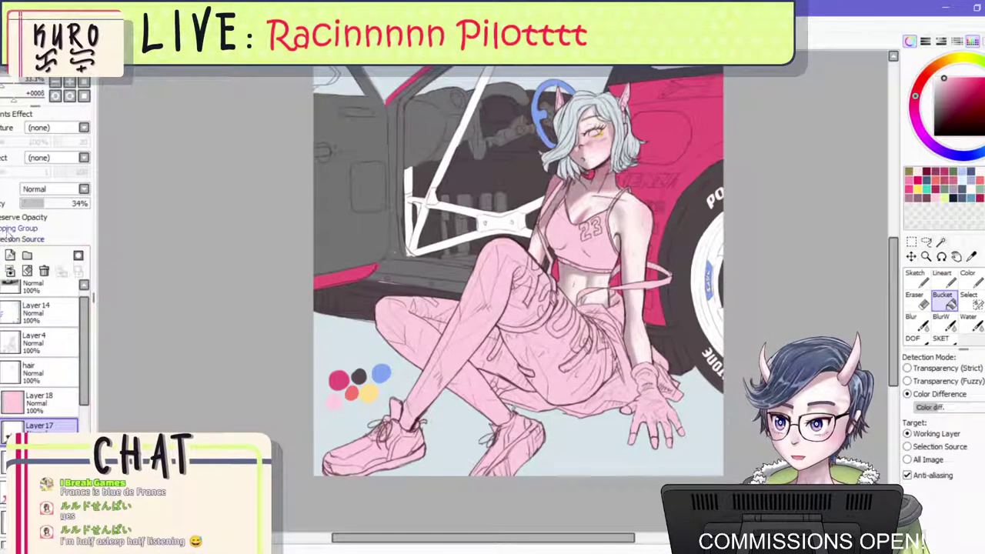
left_click(4, 229)
scroll(561, 285, "down", 2)
scroll(562, 285, "up", 2)
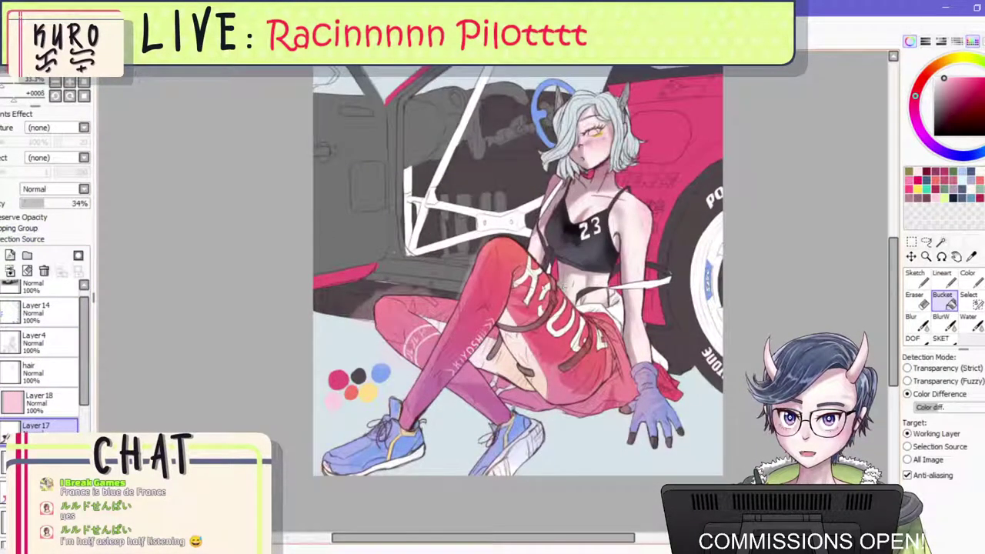
scroll(541, 288, "down", 1)
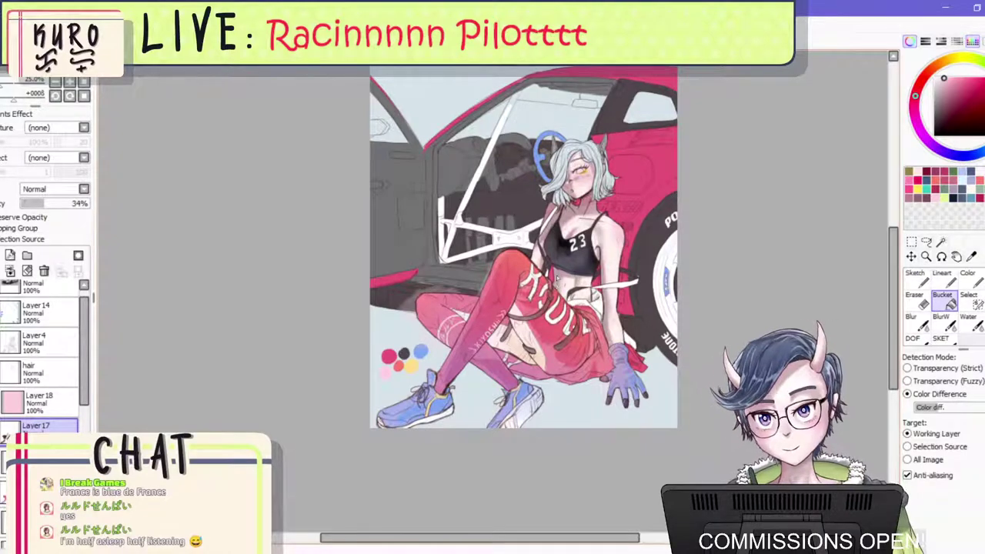
key("ctrl+z")
key("ctrl+z")
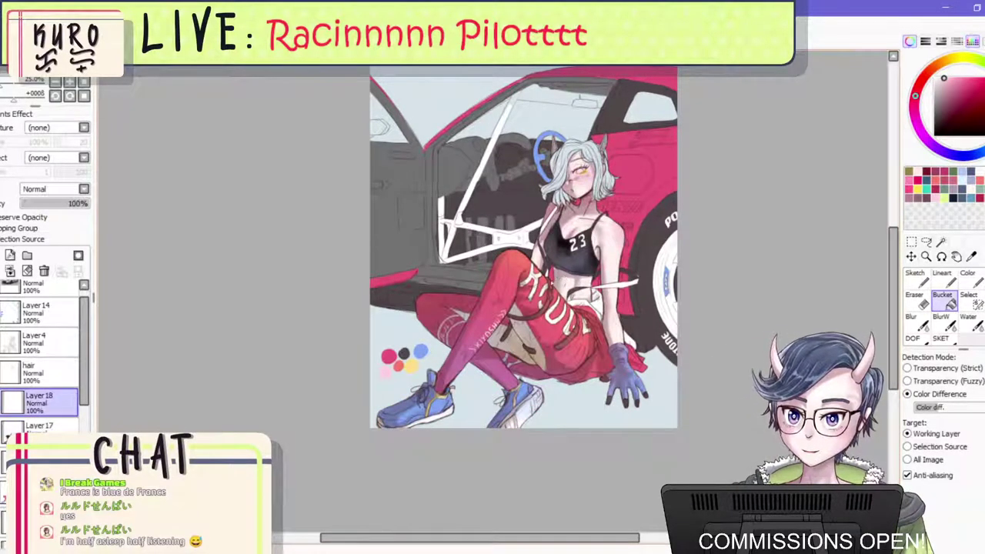
Switch to the SKET brush at a smaller size and sketch light pink edge strokes on the far bent knee.
scroll(540, 351, "up", 1)
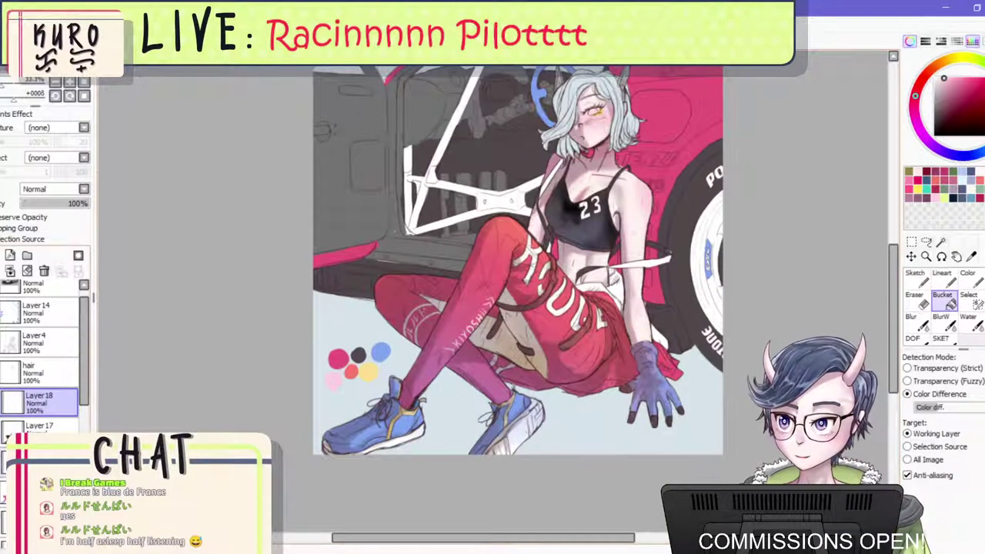
left_click(970, 280)
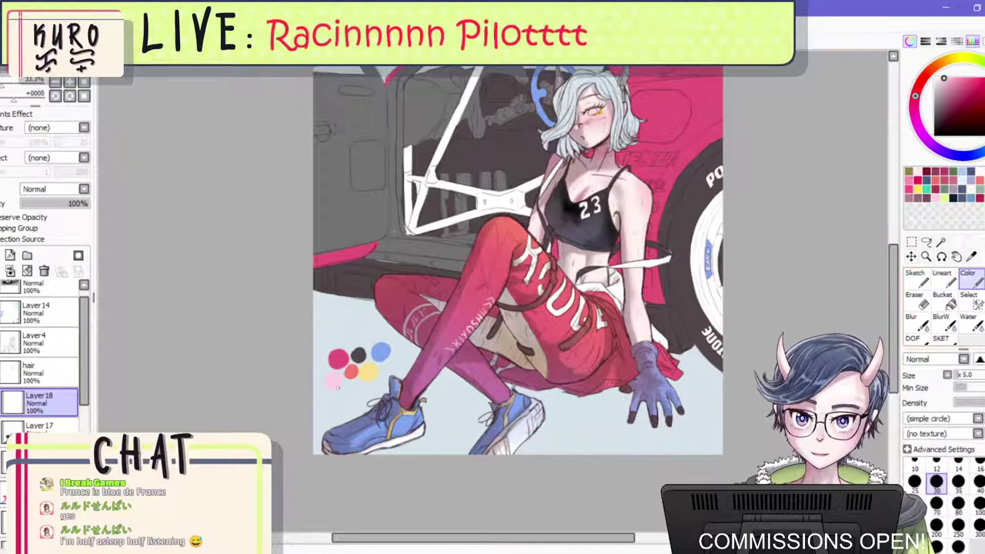
scroll(336, 387, "up", 1)
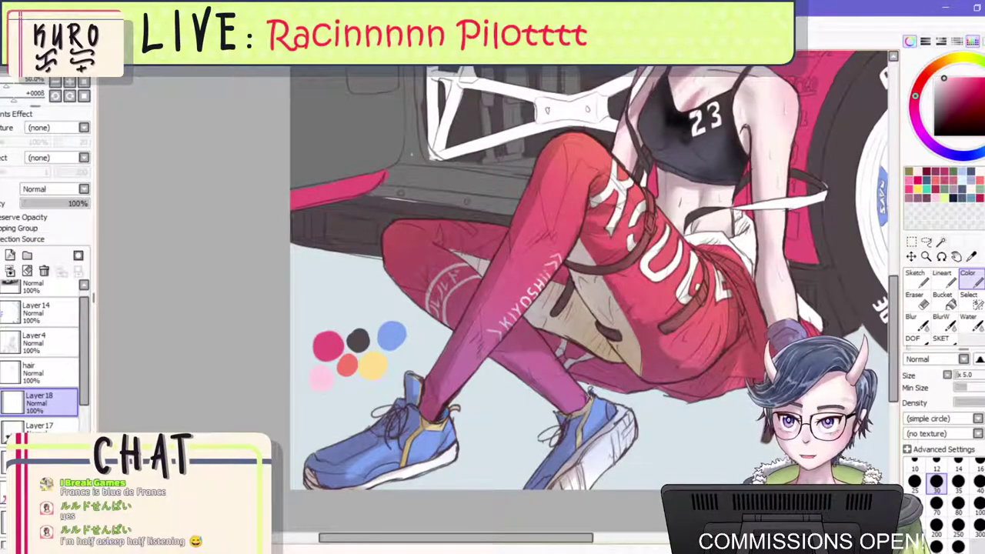
left_click(940, 339)
scroll(417, 311, "up", 1)
key("bracketleft")
key("bracketleft")
key("bracketleft")
left_click_drag(371, 246, 449, 318)
key("ctrl+z")
mouse_move(390, 271)
left_mouse_down()
mouse_move(465, 330)
mouse_move(377, 264)
mouse_move(371, 204)
left_mouse_up()
mouse_move(373, 242)
left_mouse_down()
mouse_move(370, 198)
mouse_move(388, 182)
left_mouse_up()
scroll(435, 170, "down", 5)
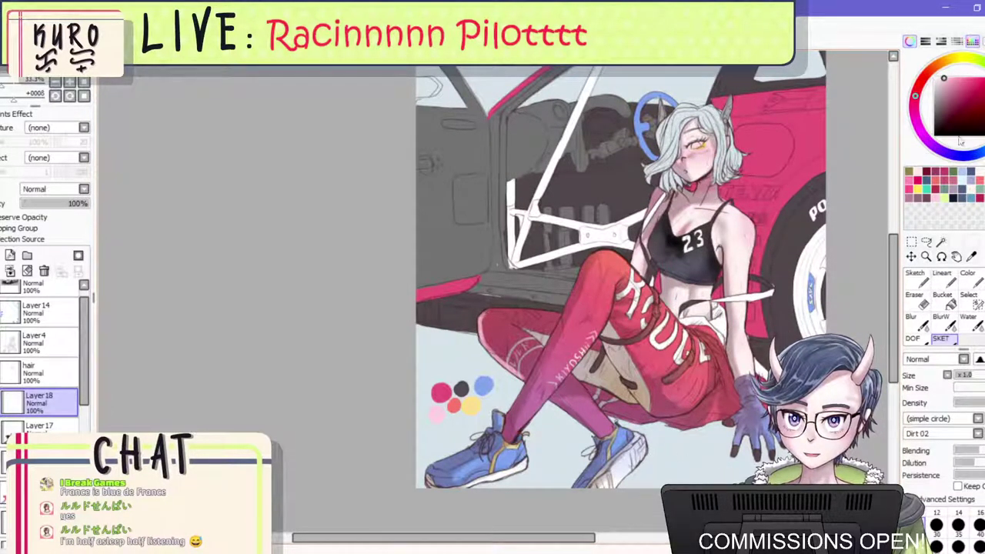
Brush bright crimson strokes along the far knee's outer edge and down the near leg's shin.
scroll(492, 319, "up", 1)
mouse_move(476, 316)
left_mouse_down()
mouse_move(472, 351)
mouse_move(540, 412)
left_mouse_up()
left_click_drag(481, 356, 532, 405)
mouse_move(475, 327)
left_mouse_down()
mouse_move(485, 372)
mouse_move(514, 397)
mouse_move(477, 347)
mouse_move(482, 318)
left_mouse_up()
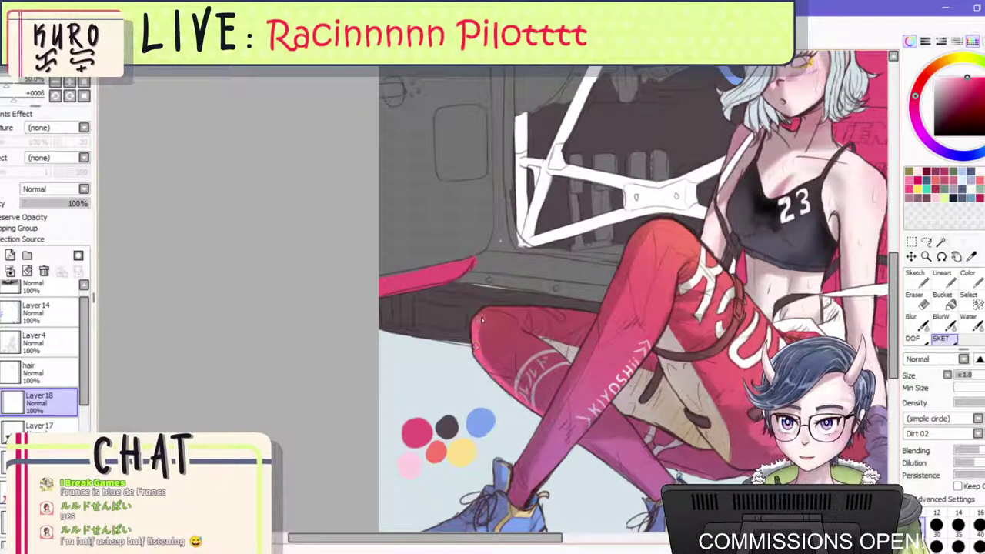
left_click_drag(622, 270, 515, 477)
scroll(515, 477, "down", 3)
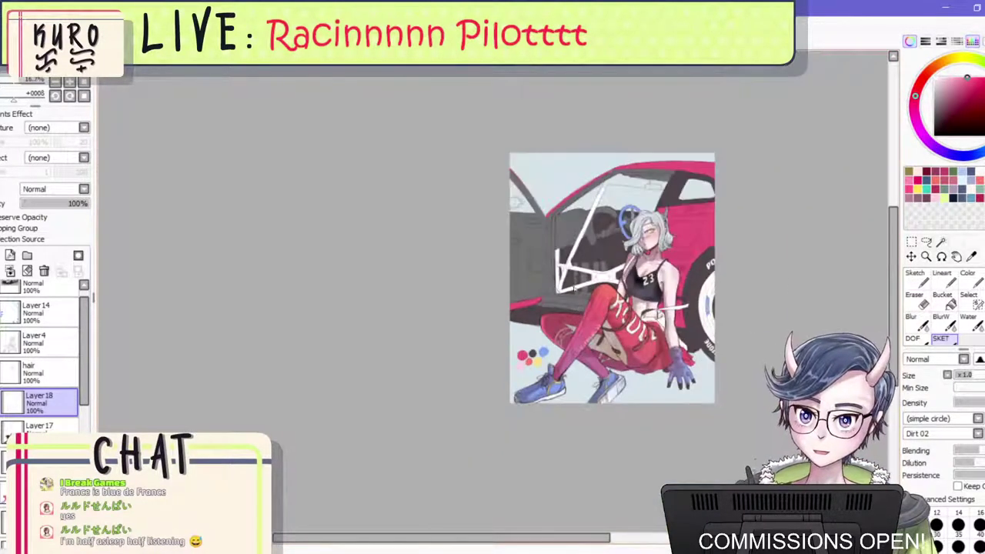
Mirror the view and add bright crimson edge strokes along the top of the far thigh and knee.
key("h")
scroll(379, 320, "up", 4)
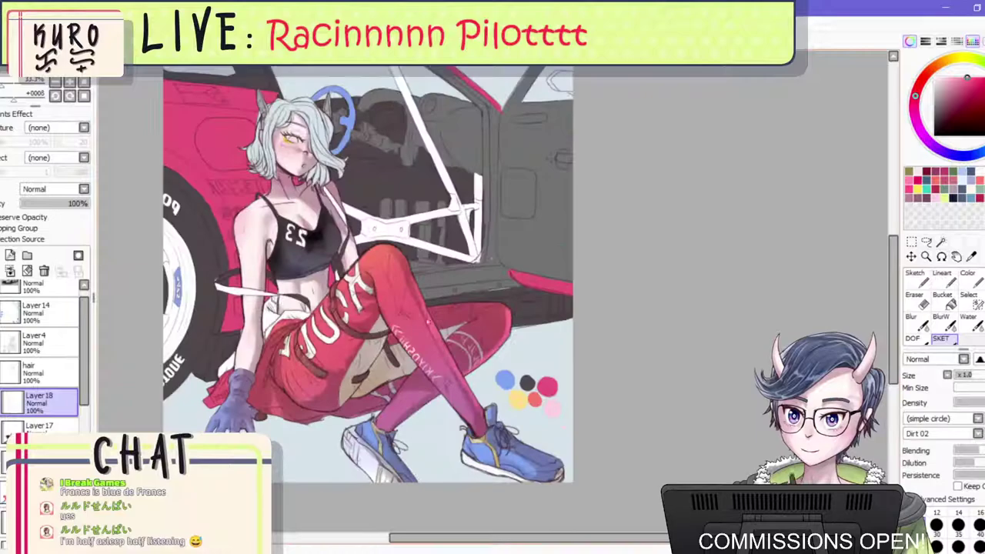
left_click_drag(556, 310, 450, 298)
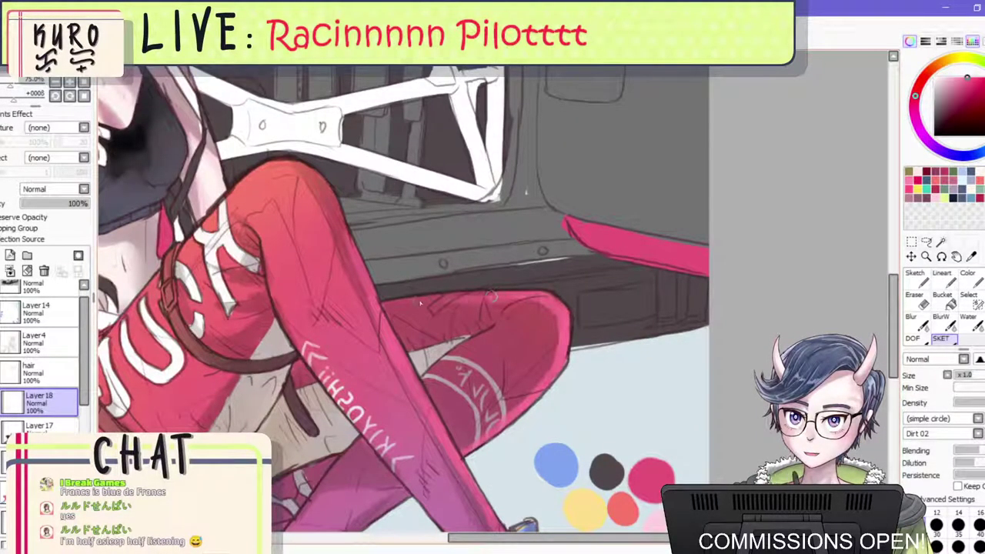
left_click_drag(517, 293, 473, 300)
scroll(555, 355, "down", 3)
scroll(570, 395, "up", 3)
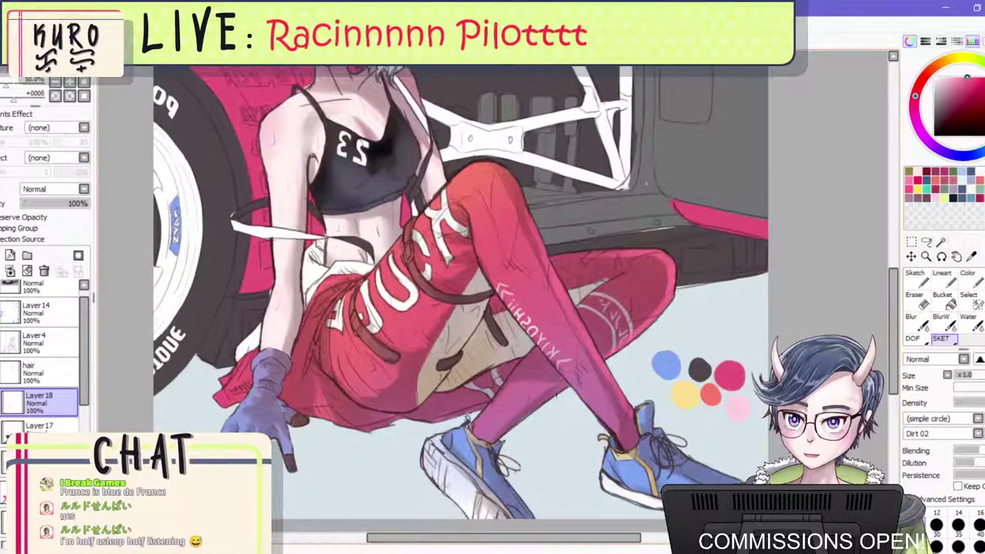
scroll(536, 520, "down", 1)
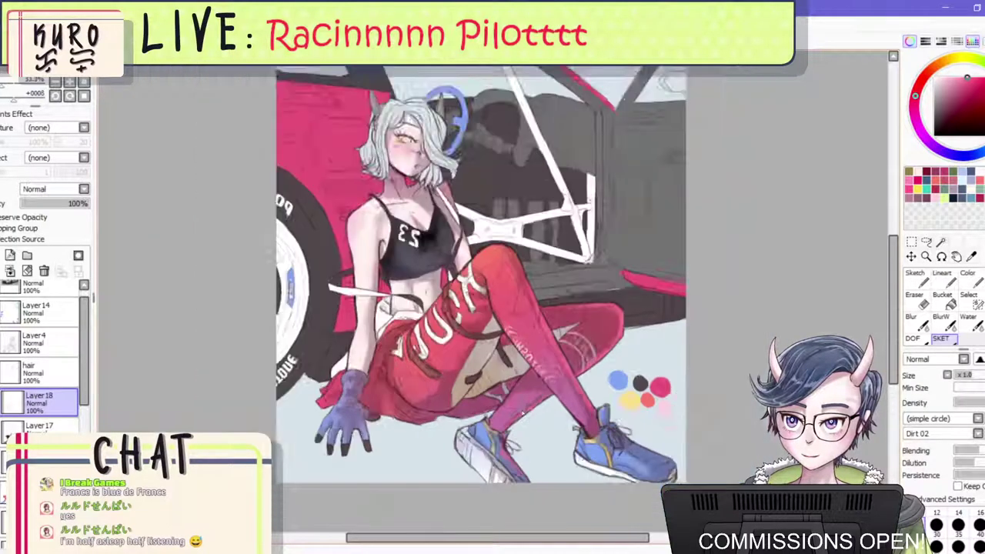
Brush bright crimson highlights over the tops and toes of the blue shoes.
scroll(513, 474, "up", 1)
mouse_move(637, 396)
left_mouse_down()
mouse_move(651, 417)
mouse_move(702, 441)
left_mouse_up()
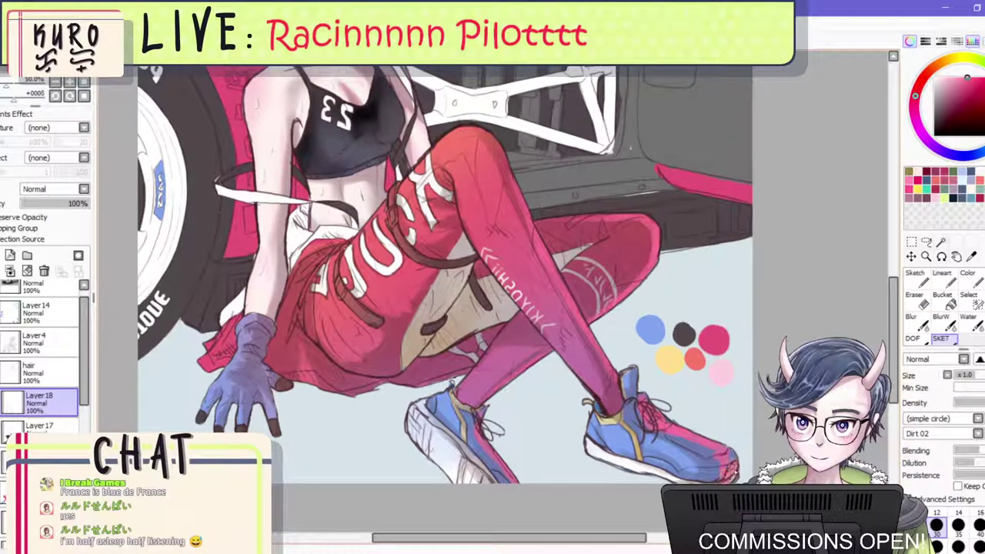
left_click_drag(733, 470, 711, 451)
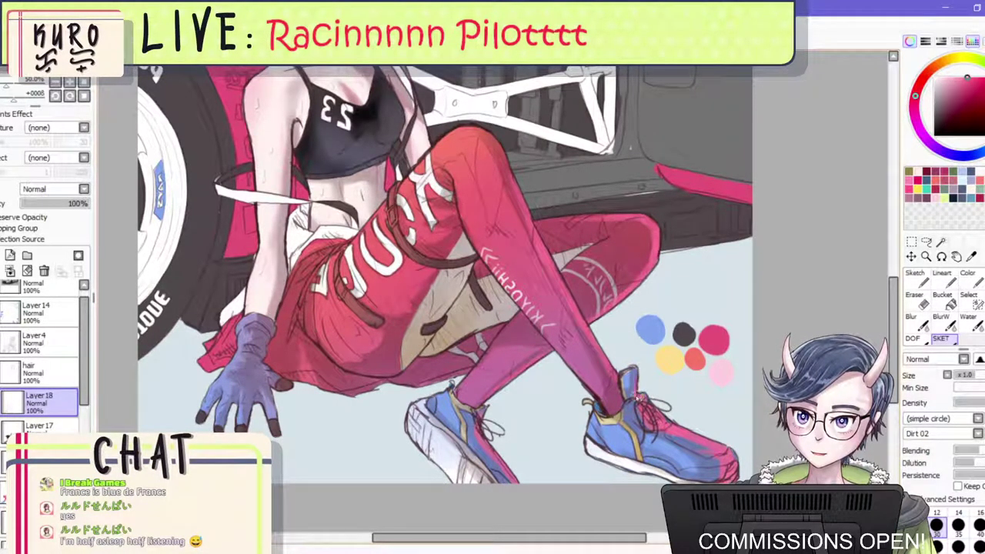
scroll(667, 359, "down", 3)
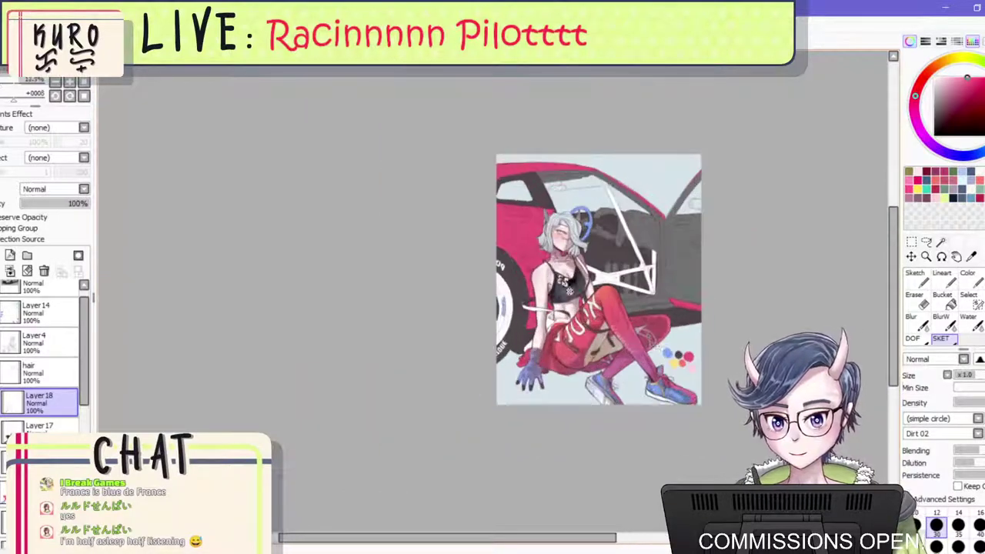
Enlarge the SKET brush and brush crimson light along the near leg and over the far bent knee.
scroll(568, 283, "up", 2)
scroll(594, 279, "up", 2)
mouse_move(614, 256)
left_mouse_down()
mouse_move(631, 291)
mouse_move(622, 259)
mouse_move(635, 309)
mouse_move(609, 377)
mouse_move(635, 313)
mouse_move(588, 209)
mouse_move(629, 254)
mouse_move(646, 341)
mouse_move(606, 393)
left_mouse_up()
scroll(615, 257, "down", 3)
scroll(629, 252, "up", 1)
key("bracketright")
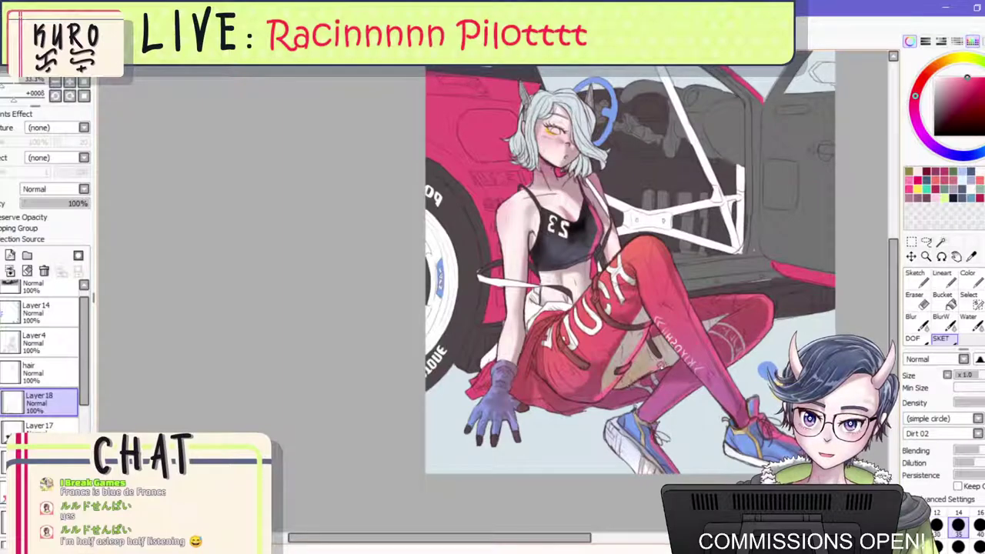
key("bracketright")
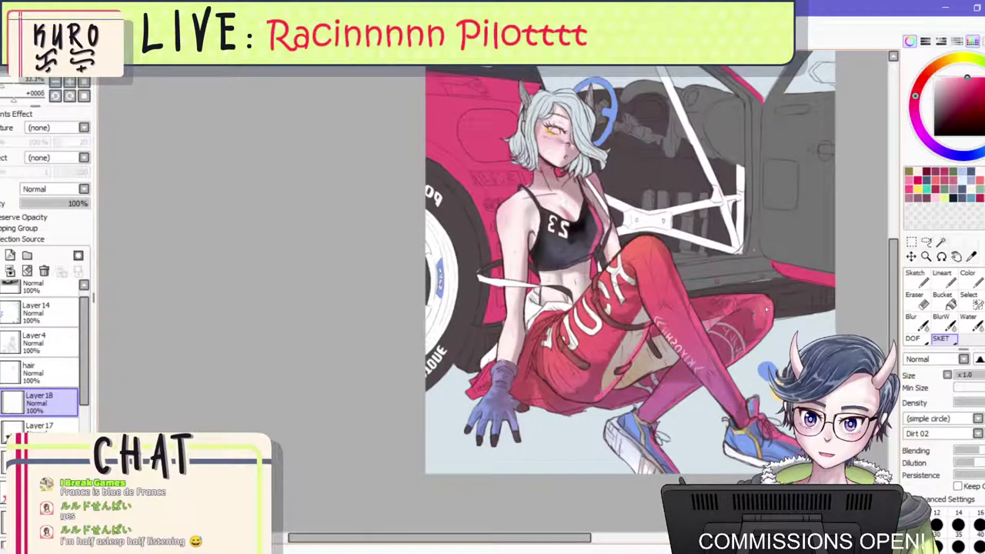
Brush crimson touches onto the blue glove and its fingers.
scroll(760, 302, "down", 3)
scroll(735, 337, "up", 2)
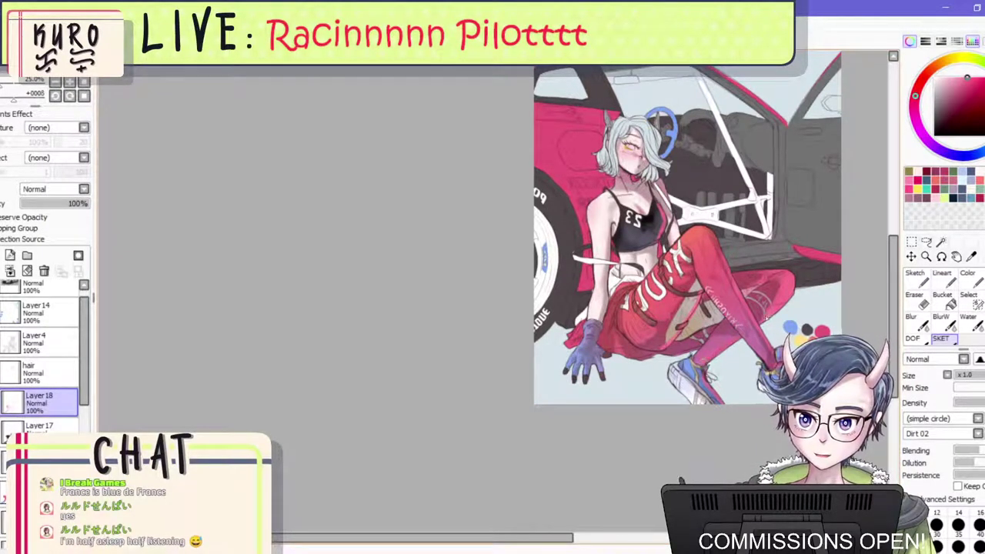
scroll(711, 321, "up", 1)
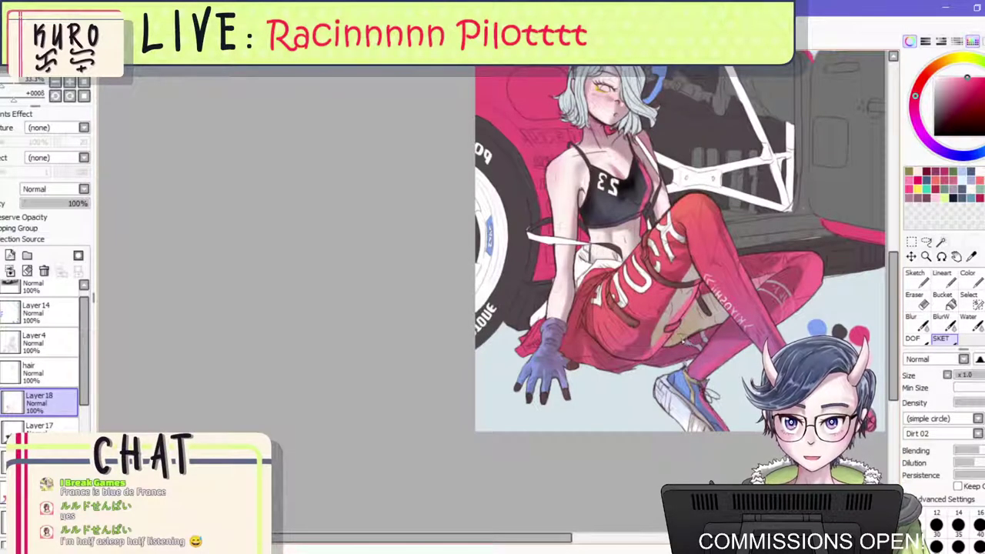
scroll(715, 315, "down", 2)
scroll(644, 275, "up", 2)
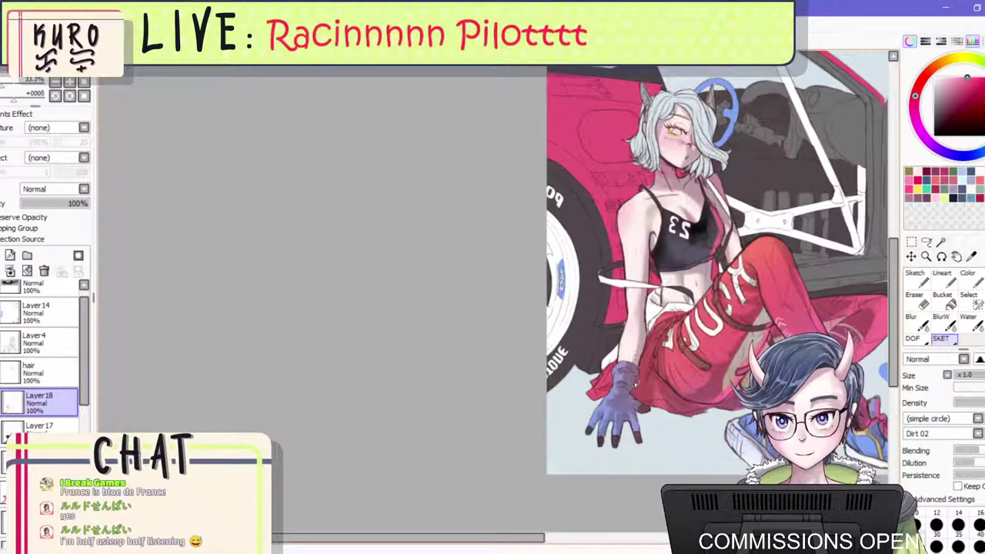
scroll(637, 431, "down", 2)
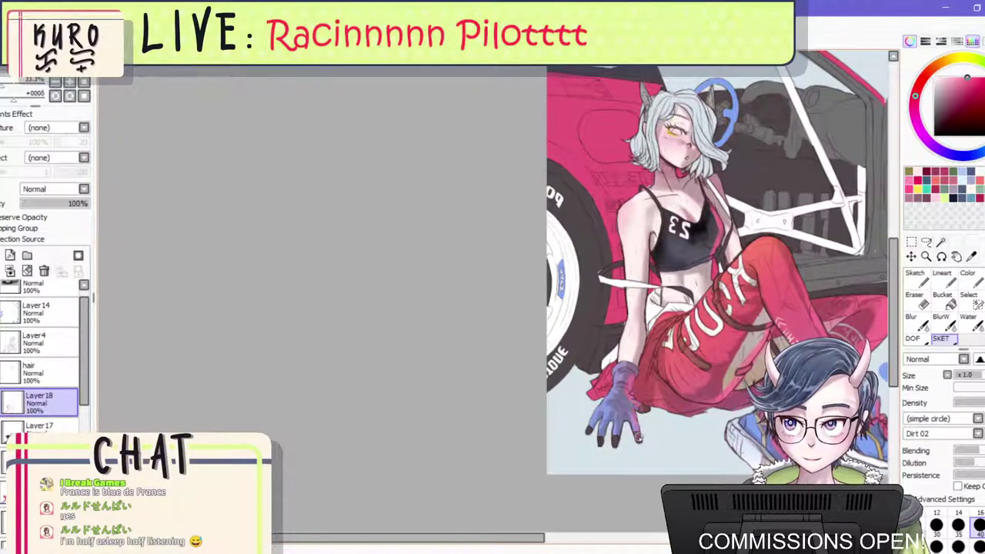
scroll(620, 434, "up", 2)
scroll(619, 439, "down", 3)
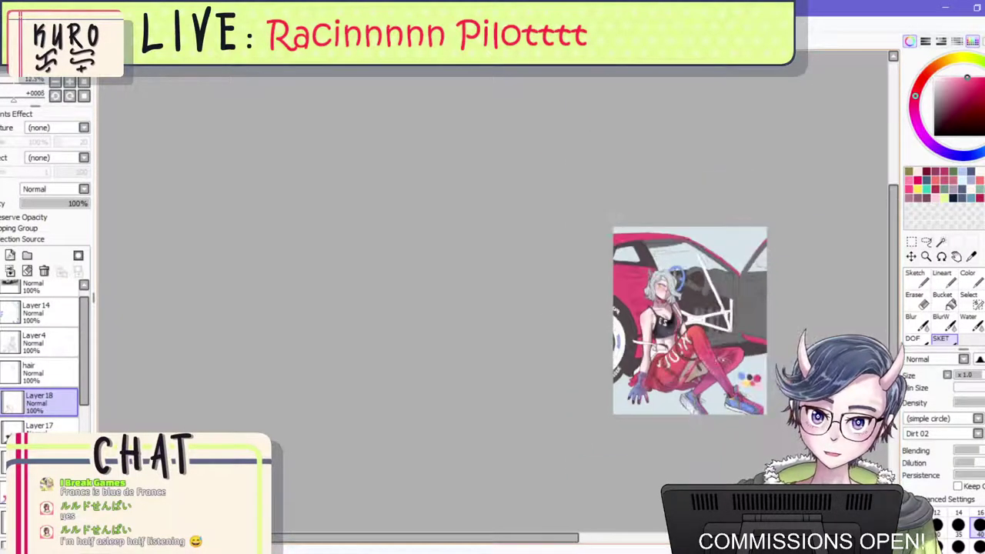
Brush yellow light over the jacket behind the gloved hand and along the shin and thigh of the near leg.
scroll(584, 353, "up", 2)
scroll(769, 408, "up", 1)
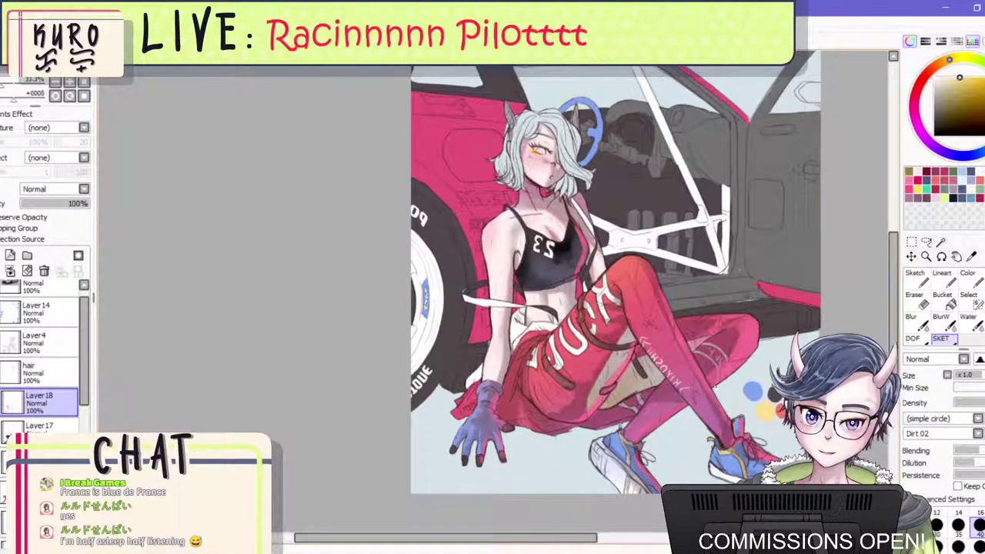
mouse_move(466, 395)
left_mouse_down()
mouse_move(457, 410)
mouse_move(475, 380)
left_mouse_up()
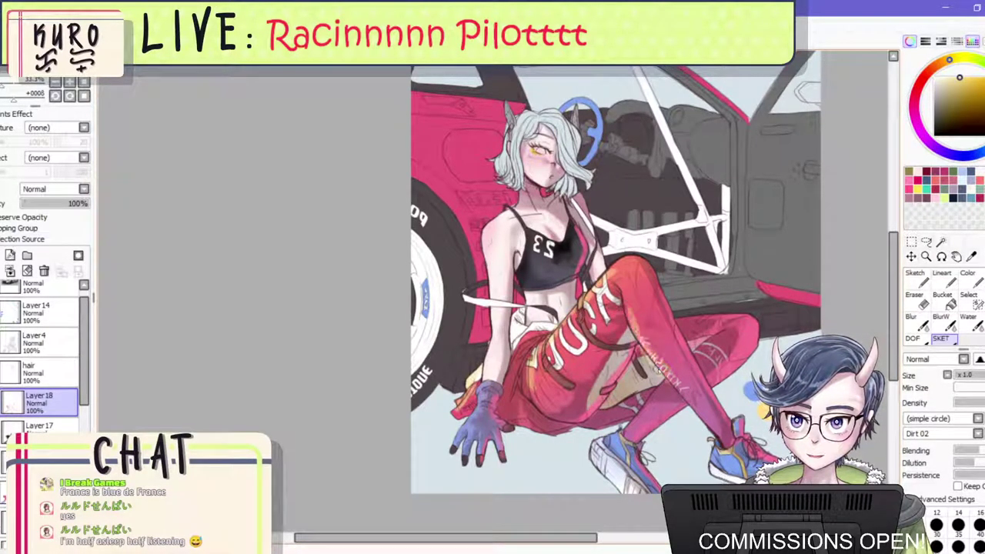
Mirror the view and lower the opacity of Layer18 to 51%.
scroll(681, 348, "down", 3)
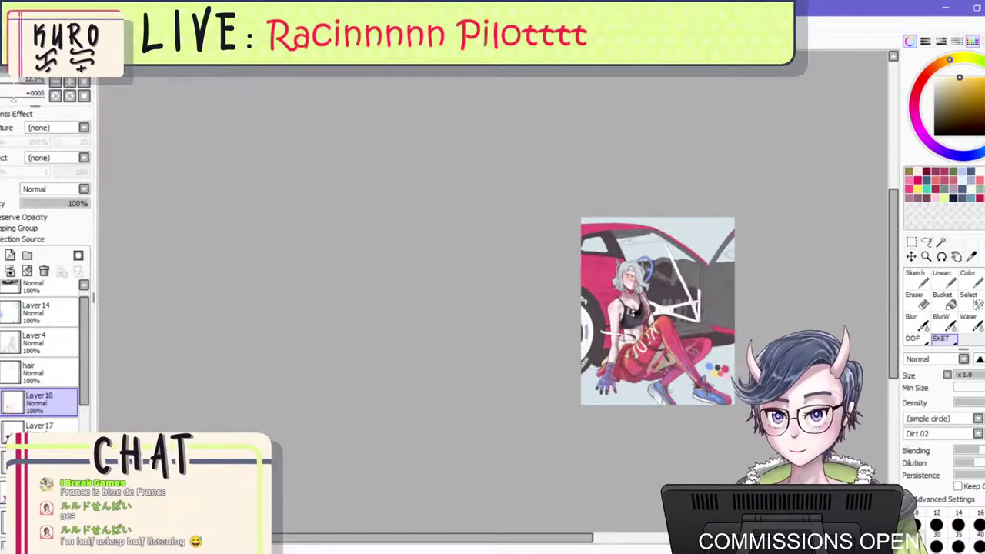
key("h")
scroll(430, 230, "down", 2)
scroll(292, 289, "up", 5)
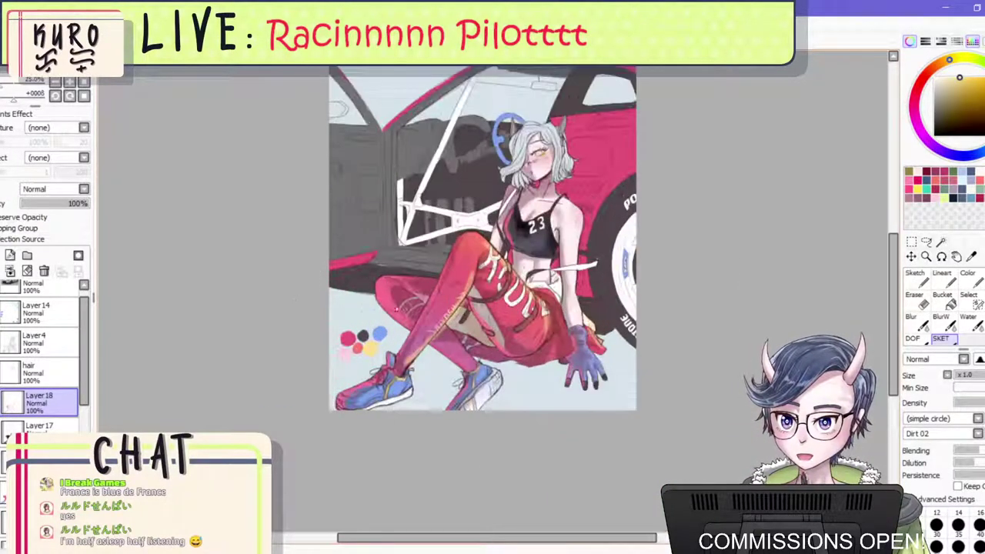
mouse_move(76, 203)
left_mouse_down()
mouse_move(49, 204)
mouse_move(57, 206)
left_mouse_up()
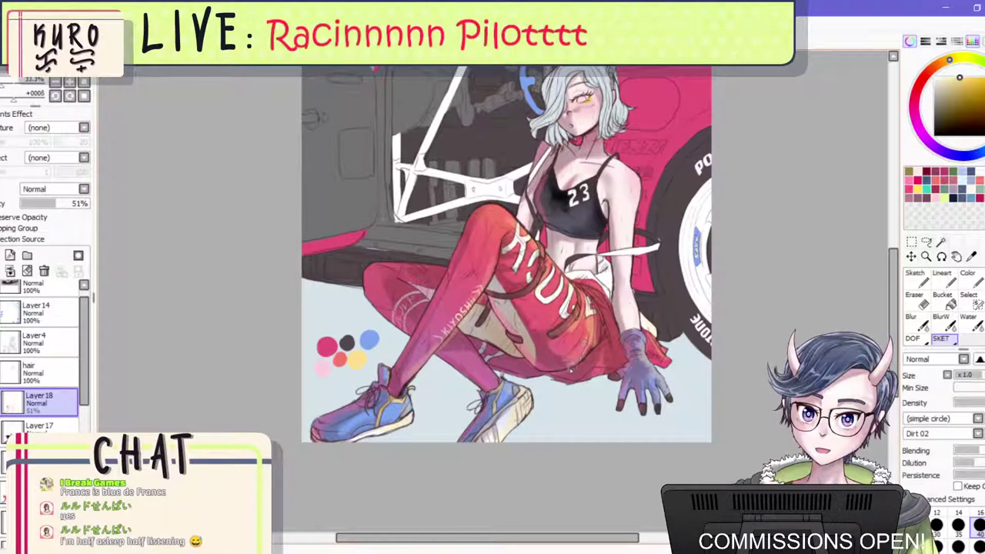
Brush yellow touches along the crop top's lower hem and the loose strap at the waist.
scroll(596, 284, "down", 2)
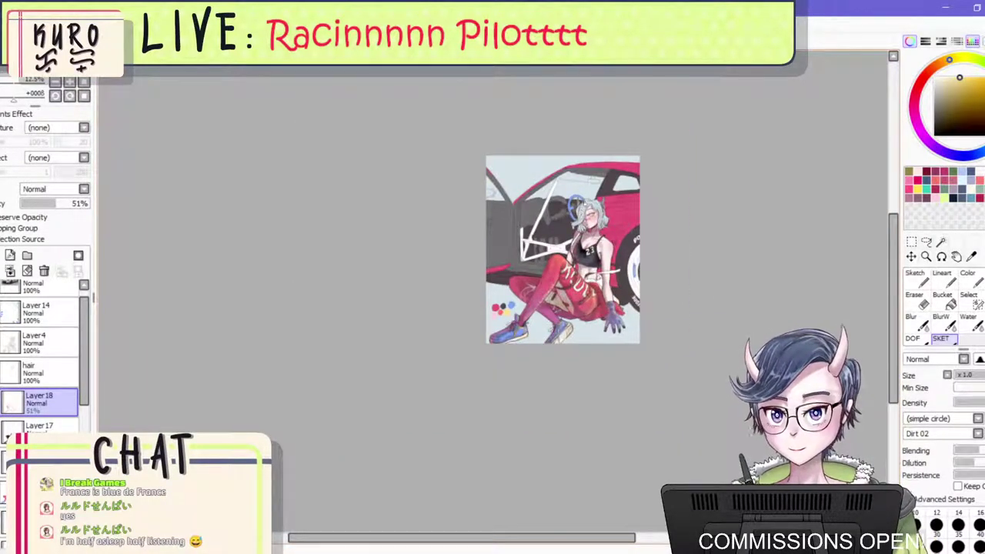
scroll(565, 223, "up", 4)
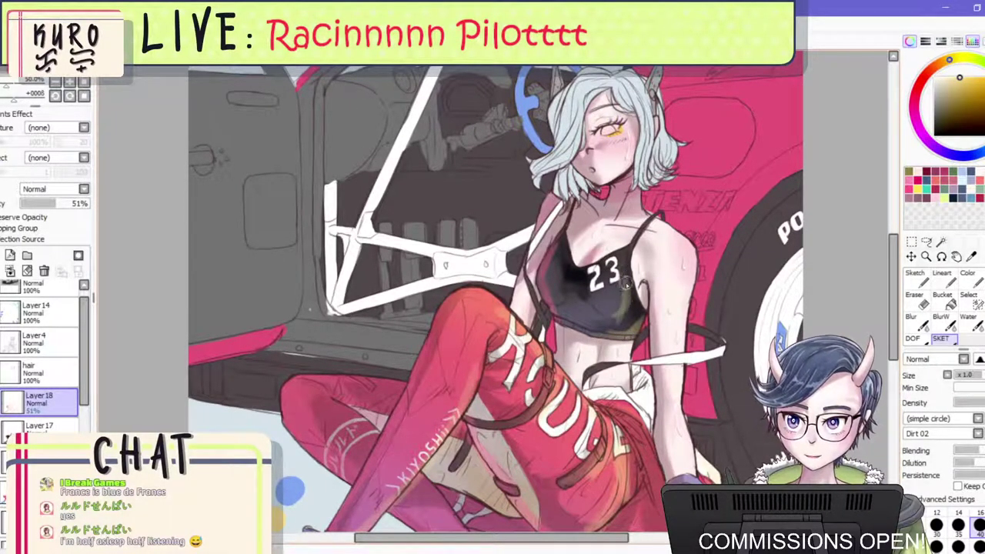
scroll(638, 285, "down", 4)
scroll(671, 264, "up", 3)
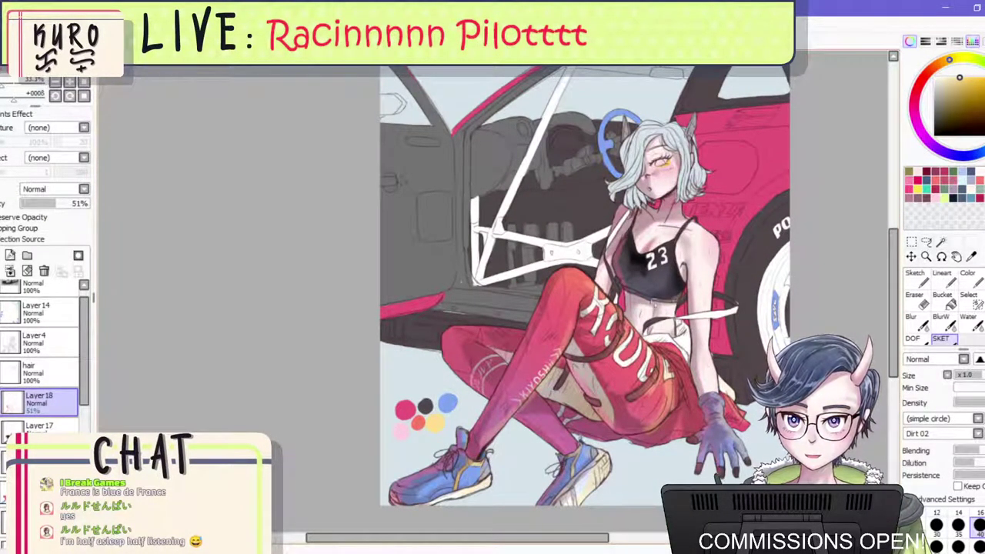
scroll(677, 300, "down", 3)
scroll(712, 296, "up", 3)
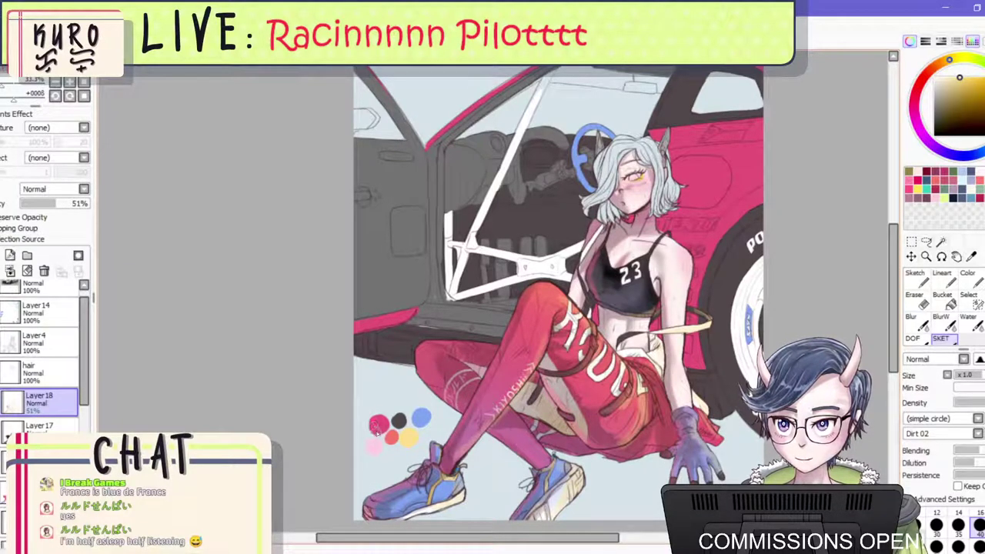
left_click(377, 424, "alt")
key("bracketleft")
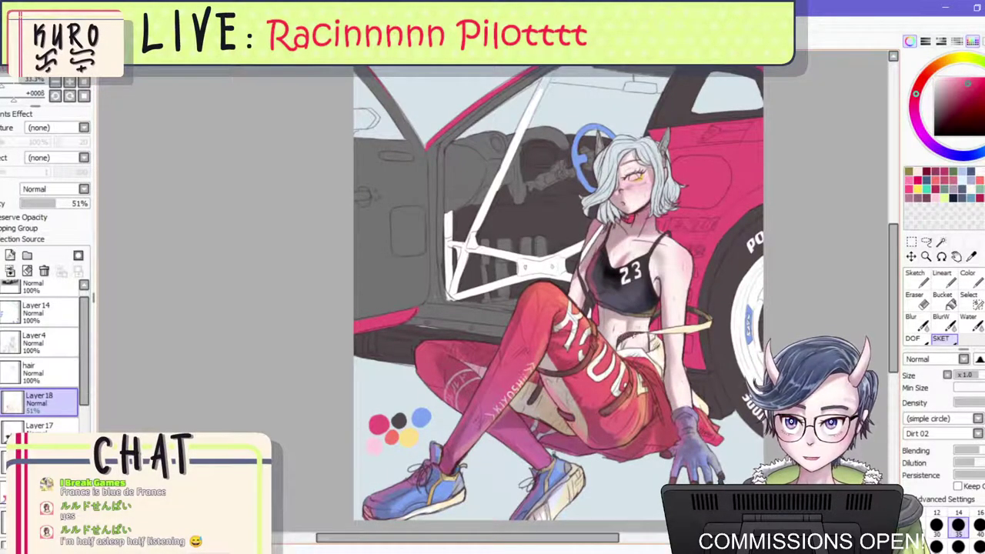
left_click_drag(575, 274, 597, 225)
key("ctrl+z")
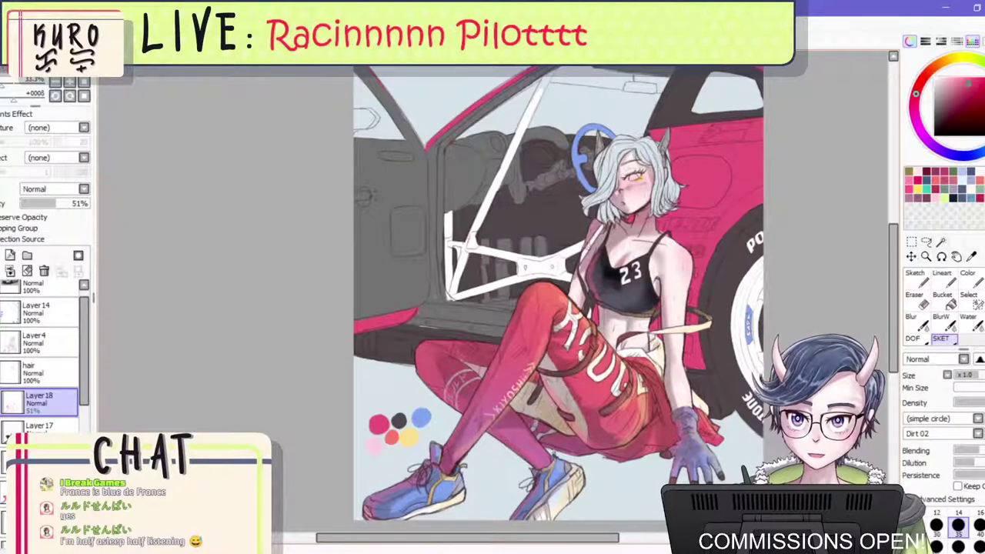
Examine the whole illustration from near and far, in both mirrored and normal orientation, to judge the coloured light.
scroll(611, 235, "down", 2)
scroll(635, 210, "up", 2)
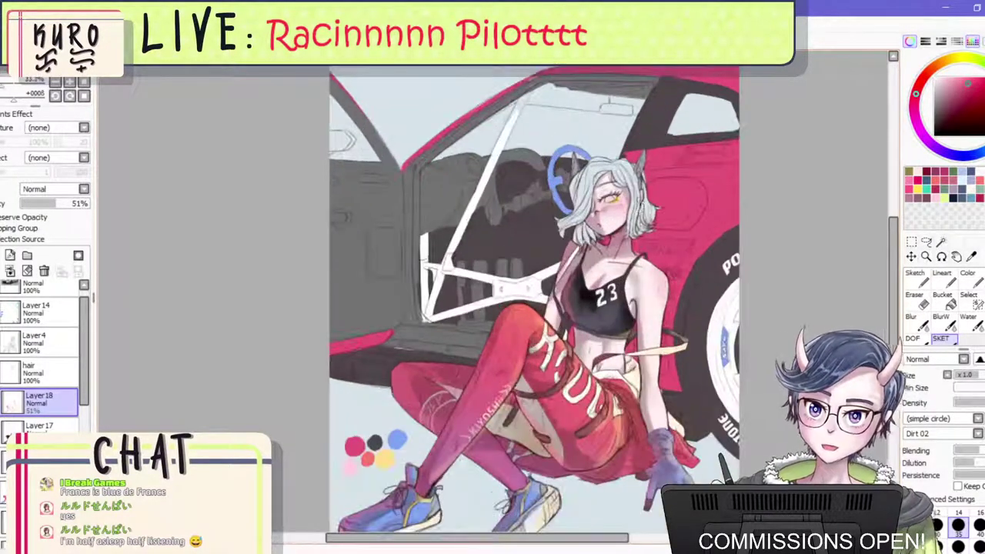
scroll(640, 203, "down", 2)
scroll(644, 291, "down", 1)
key("plus")
key("plus")
key("plus")
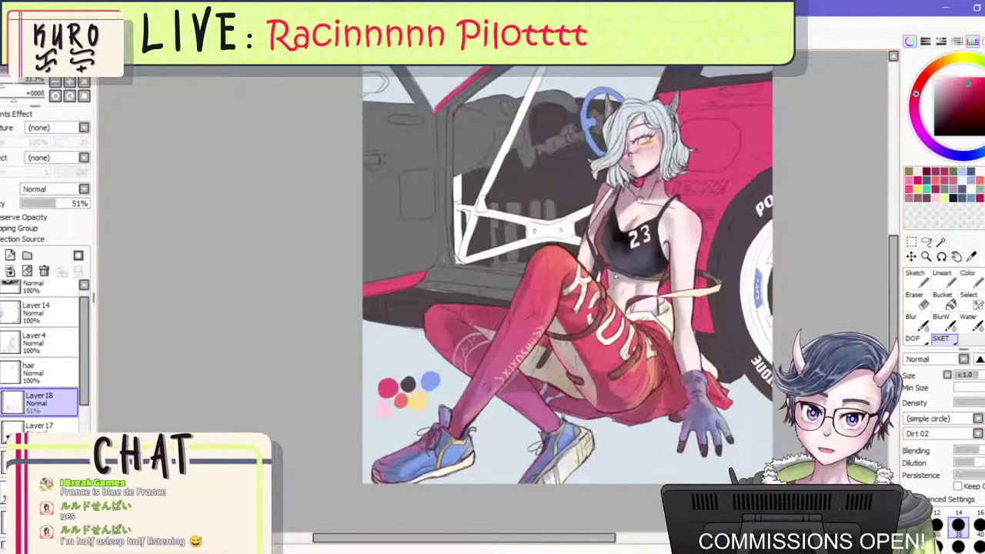
key("minus")
key("h")
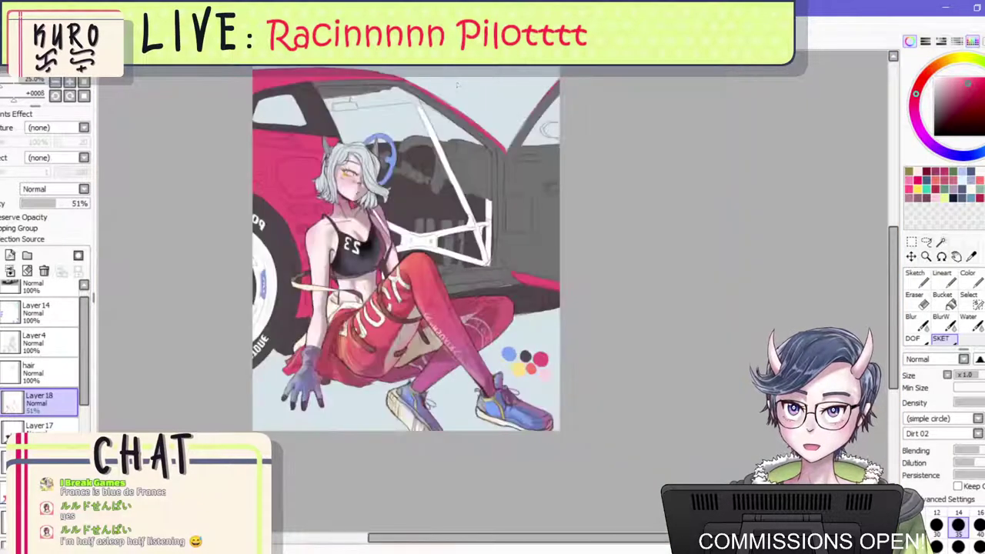
scroll(512, 249, "down", 4)
scroll(446, 225, "up", 2)
scroll(487, 244, "up", 2)
key("minus")
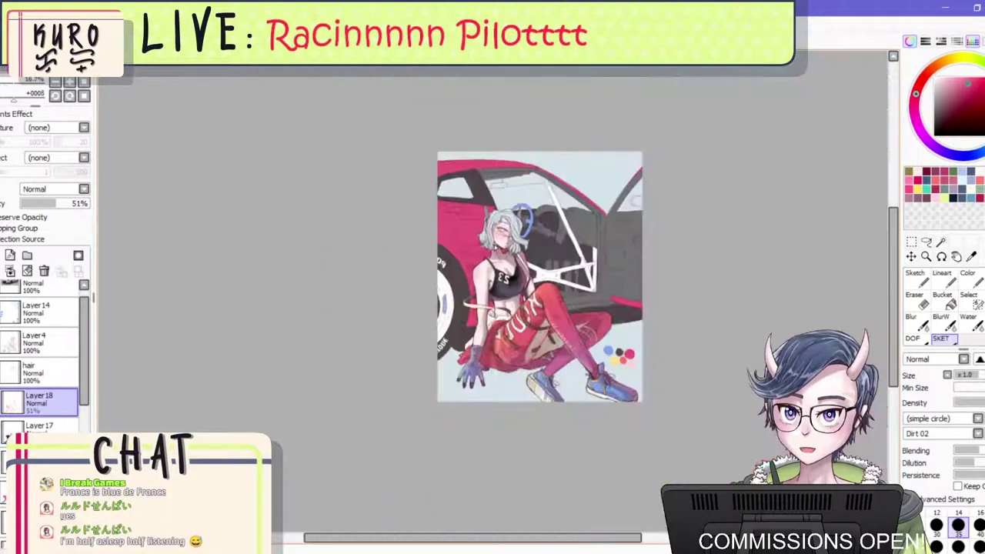
key("plus")
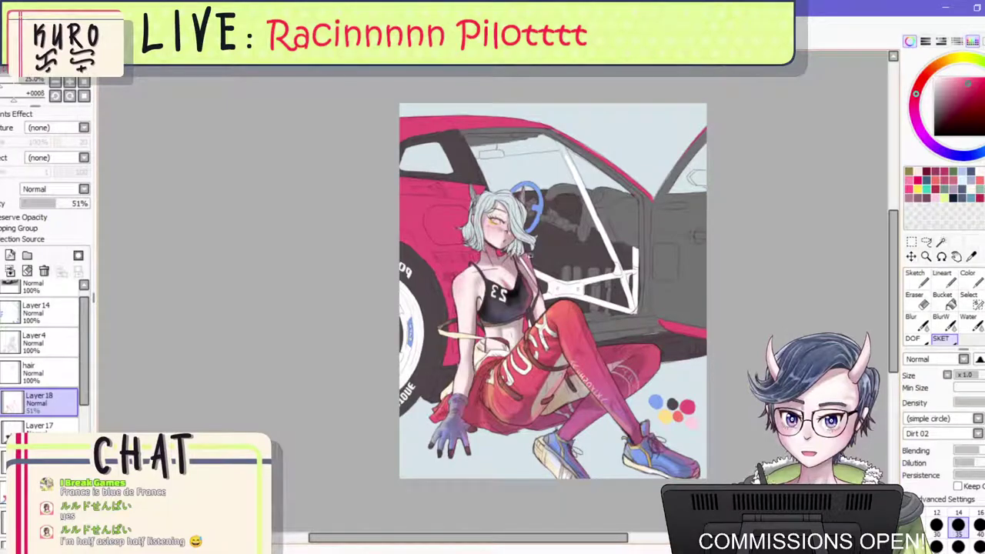
key("minus")
key("minus")
key("minus")
key("plus")
key("plus")
key("plus")
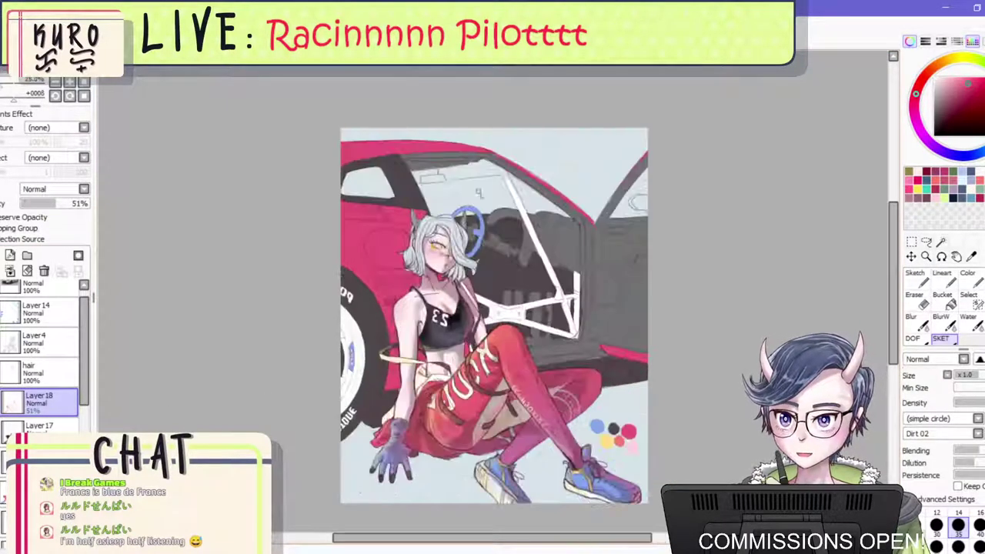
key("minus")
key("minus")
key("plus")
key("plus")
key("minus")
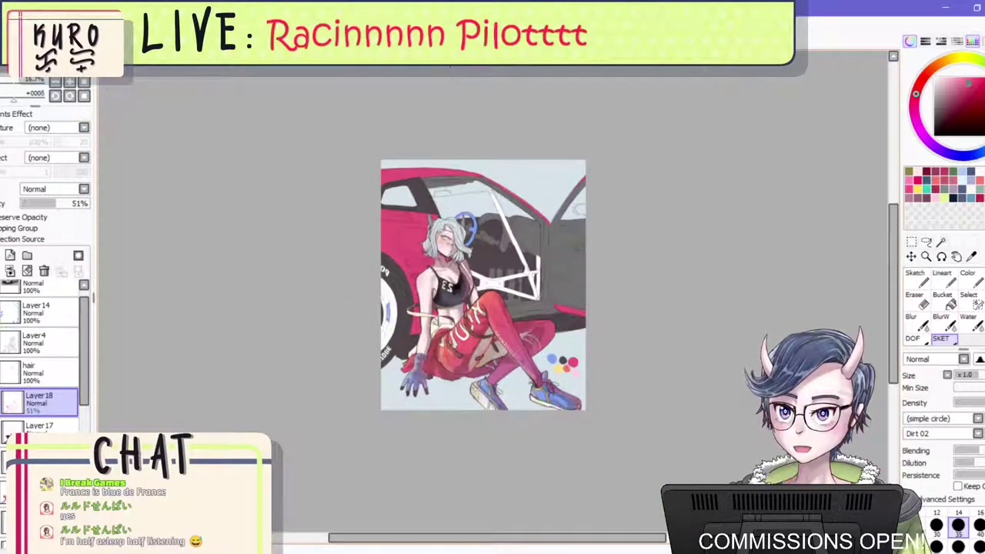
key("h")
key("plus")
key("plus")
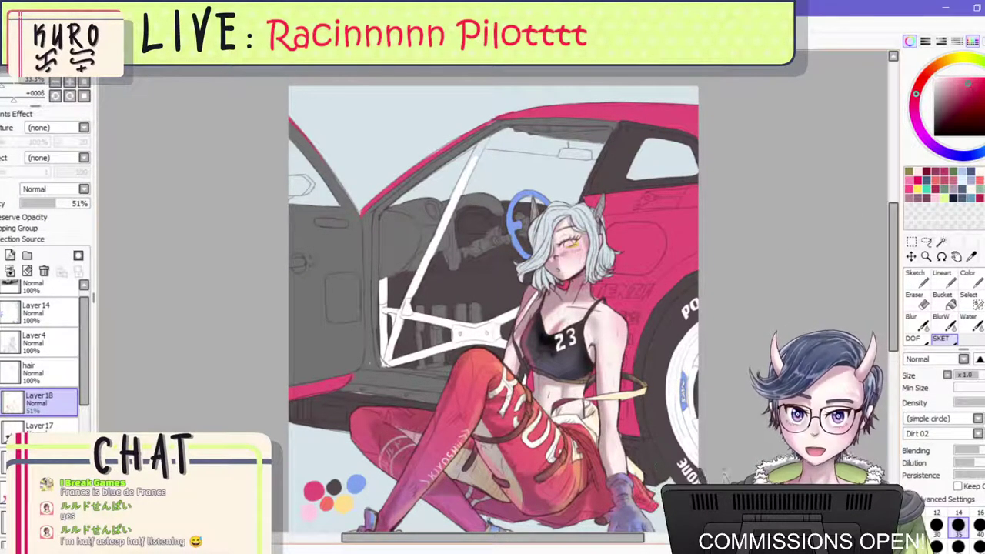
scroll(552, 364, "down", 2)
scroll(550, 362, "up", 3)
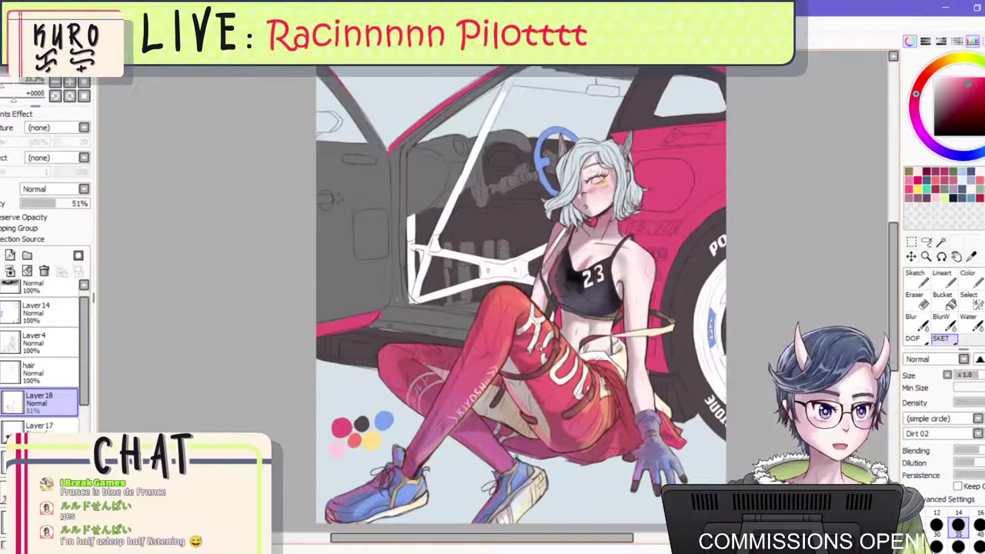
Erase stray light strokes on Layer18 around the crop top's sides.
scroll(541, 348, "up", 1)
key("e")
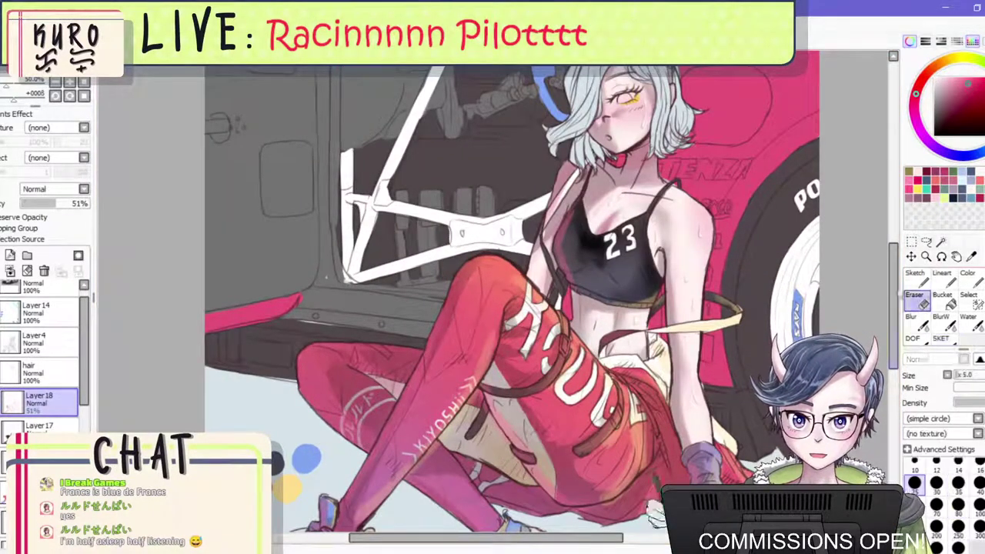
mouse_move(565, 233)
left_mouse_down()
mouse_move(580, 213)
mouse_move(573, 222)
mouse_move(588, 230)
mouse_move(563, 246)
left_mouse_up()
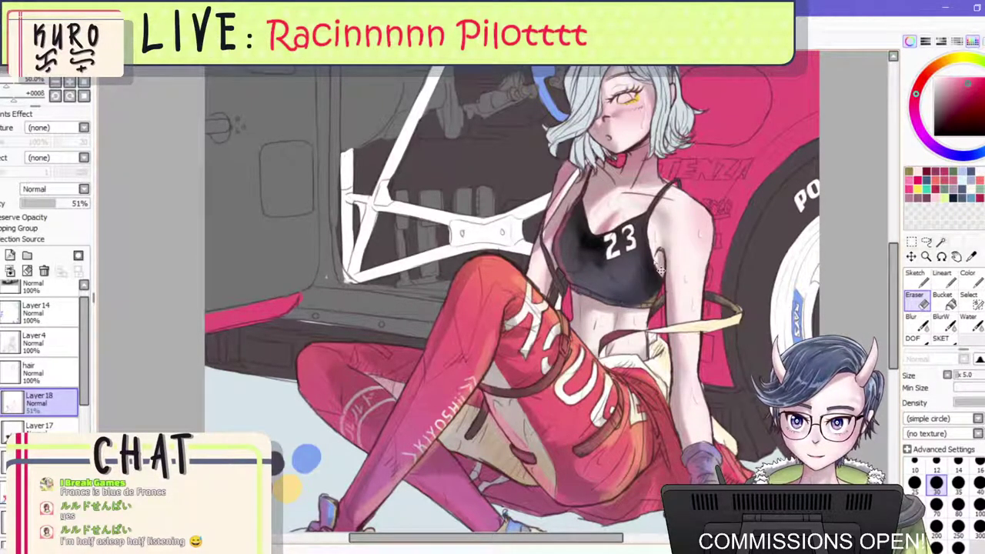
scroll(651, 265, "down", 2)
scroll(646, 268, "up", 1)
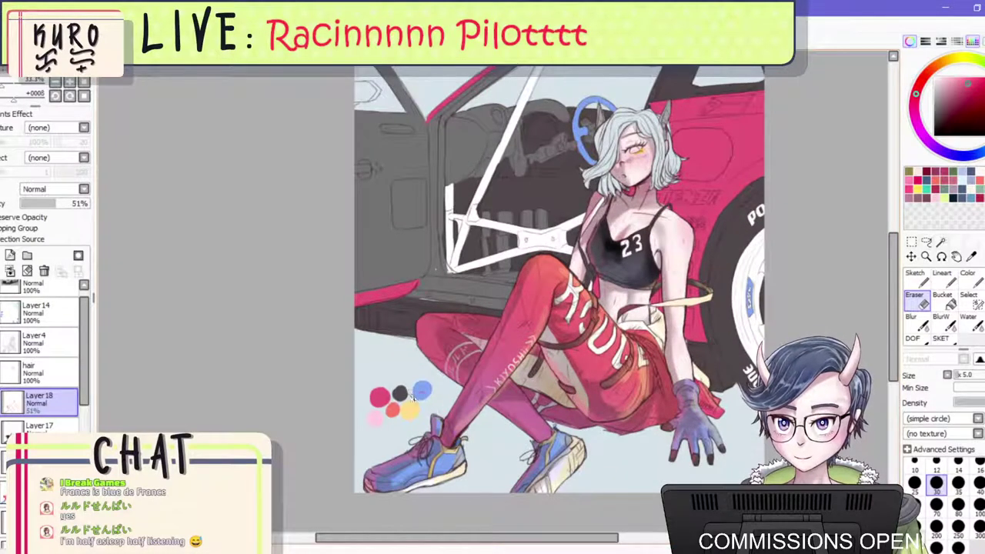
Sample the blue palette swatch and brush blue shading over the far bent knee with the SKET brush.
left_click(422, 391, "alt")
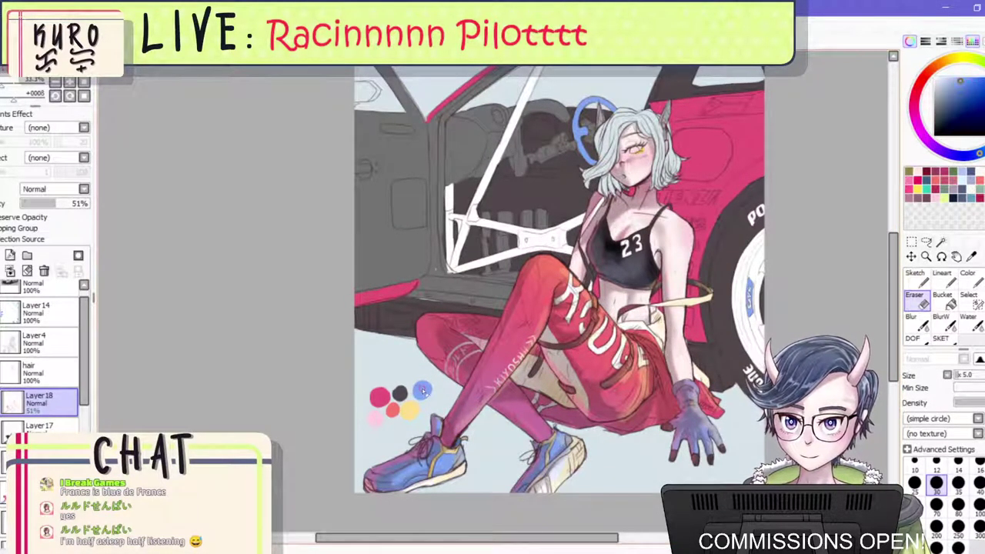
left_click(943, 339)
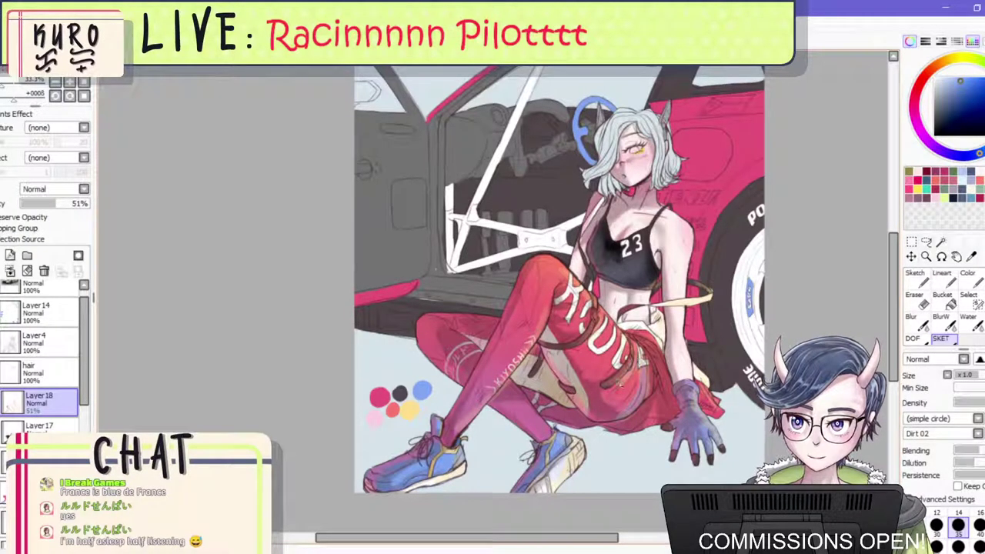
scroll(638, 350, "down", 2)
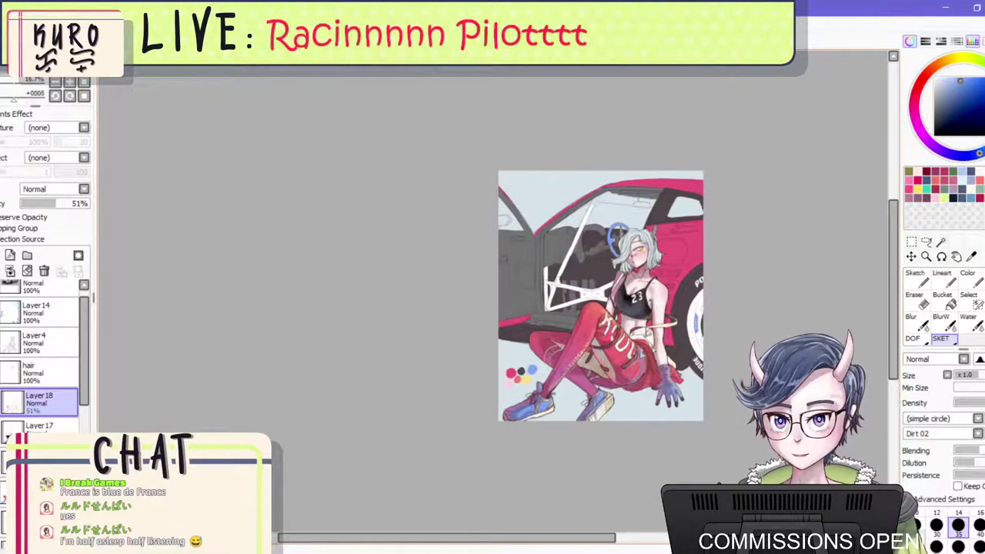
scroll(632, 355, "up", 2)
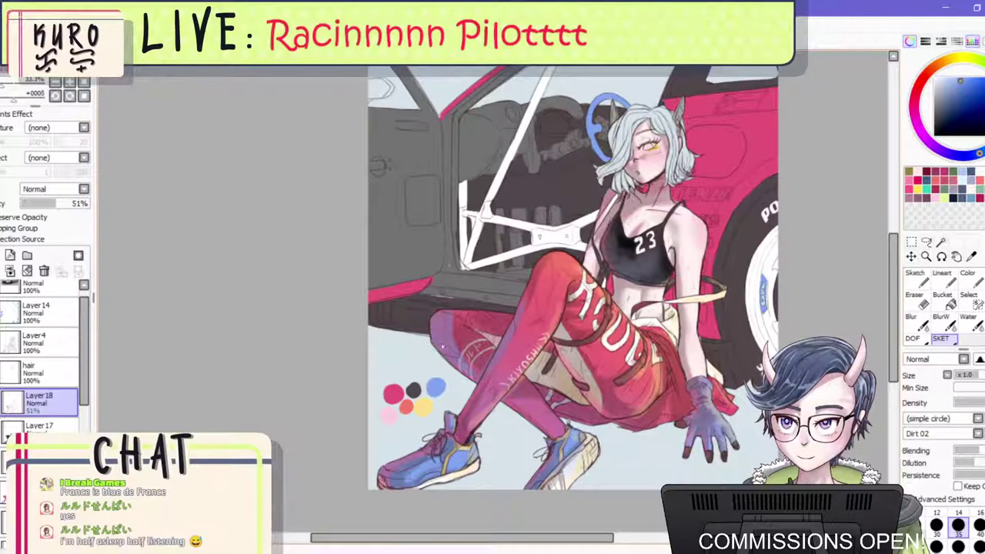
scroll(486, 331, "down", 2)
scroll(478, 319, "up", 2)
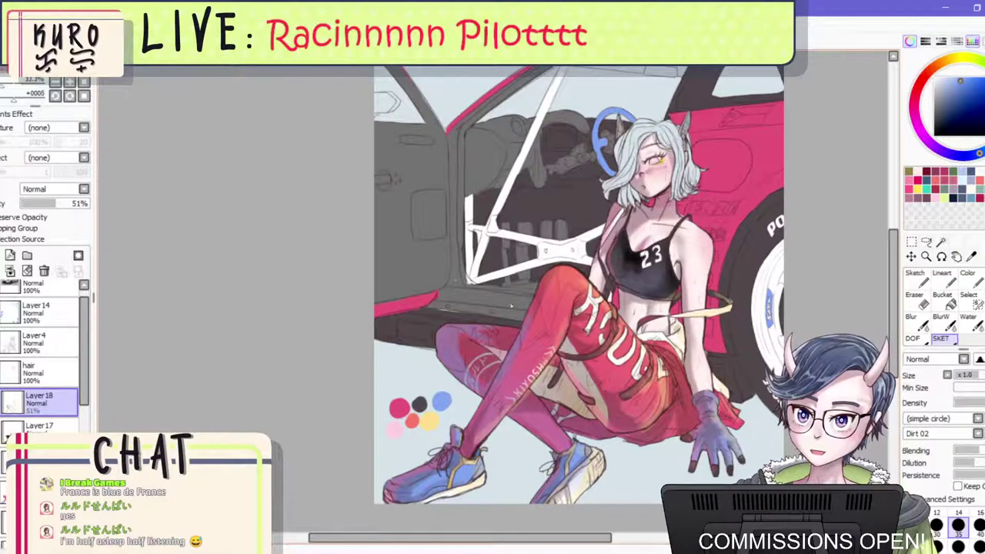
Examine the blue-shaded legs and the whole figure at different zoom levels, in both normal and mirrored orientation.
scroll(510, 306, "down", 1)
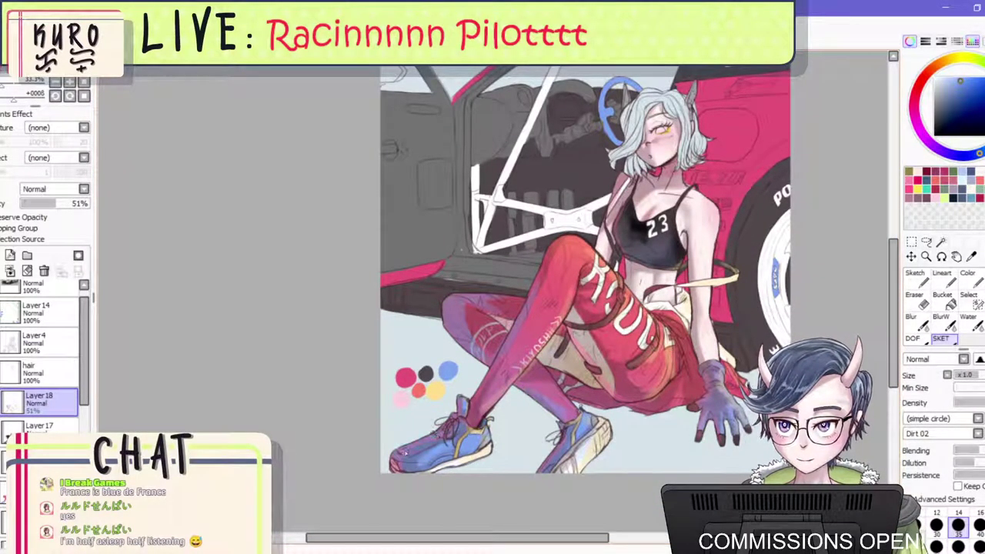
scroll(635, 305, "up", 1)
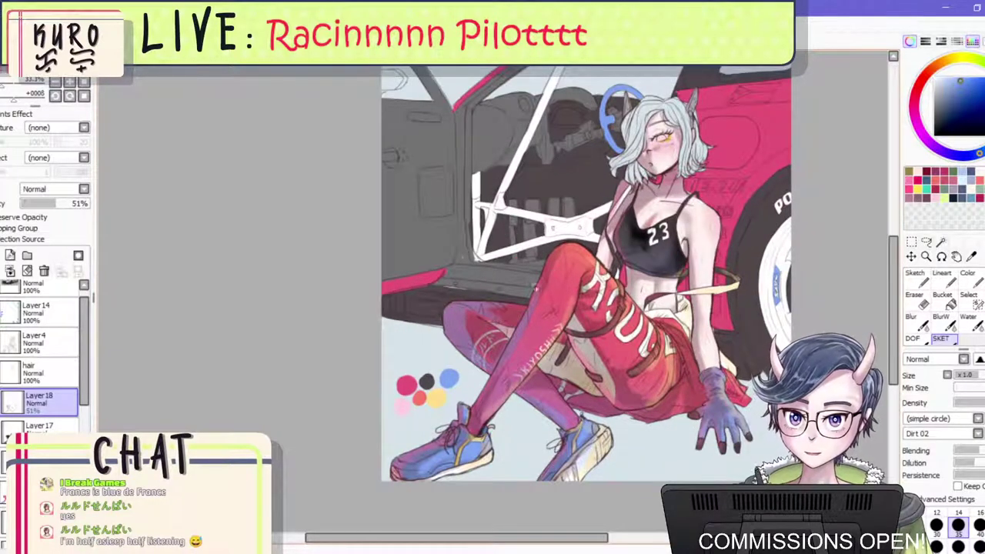
scroll(585, 238, "up", 2)
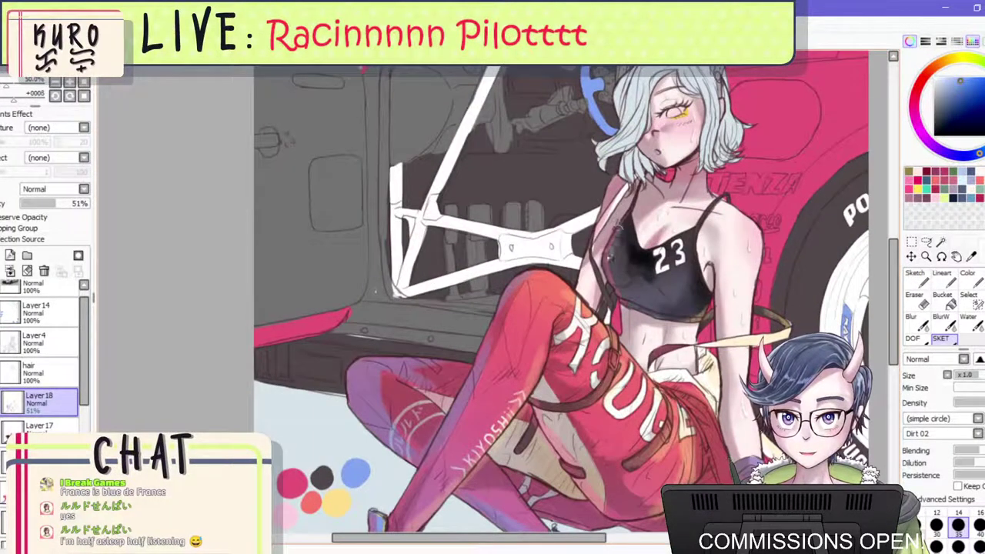
scroll(615, 262, "down", 2)
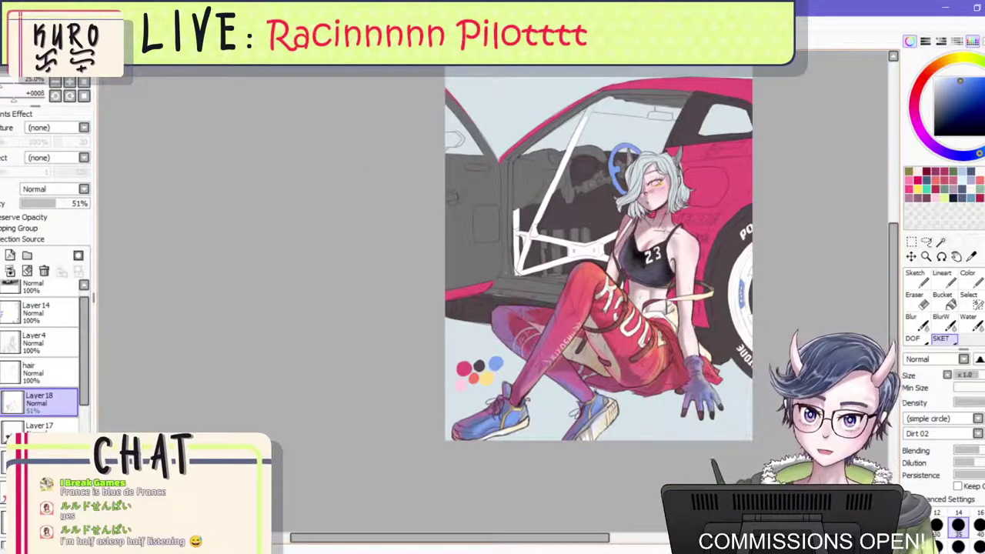
scroll(654, 230, "down", 1)
left_click_drag(491, 220, 244, 221)
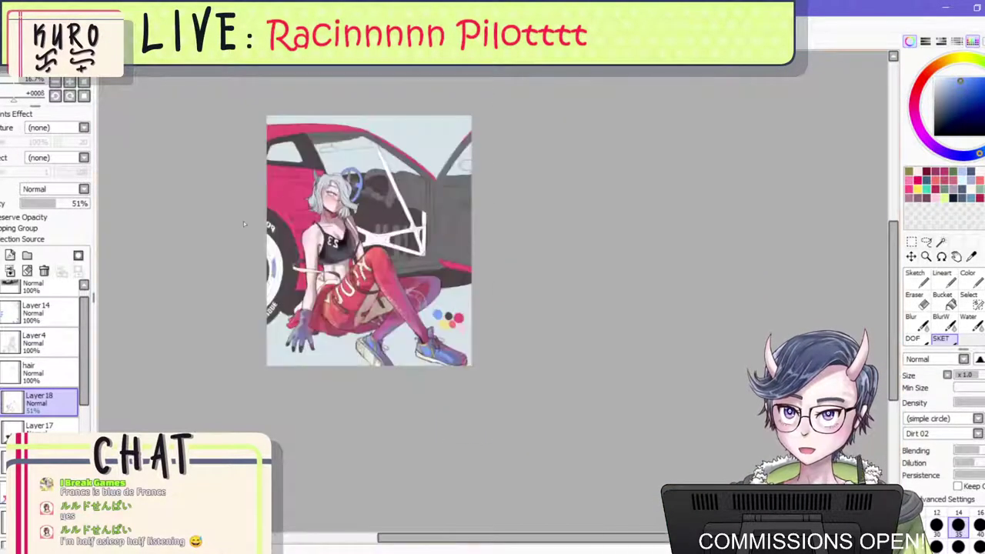
scroll(243, 220, "up", 2)
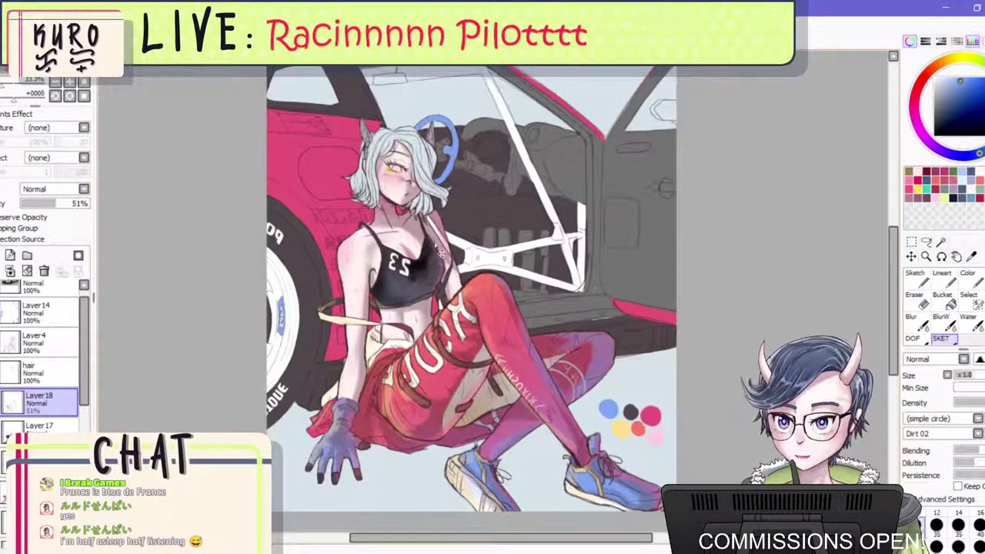
scroll(524, 267, "down", 2)
scroll(454, 265, "down", 1)
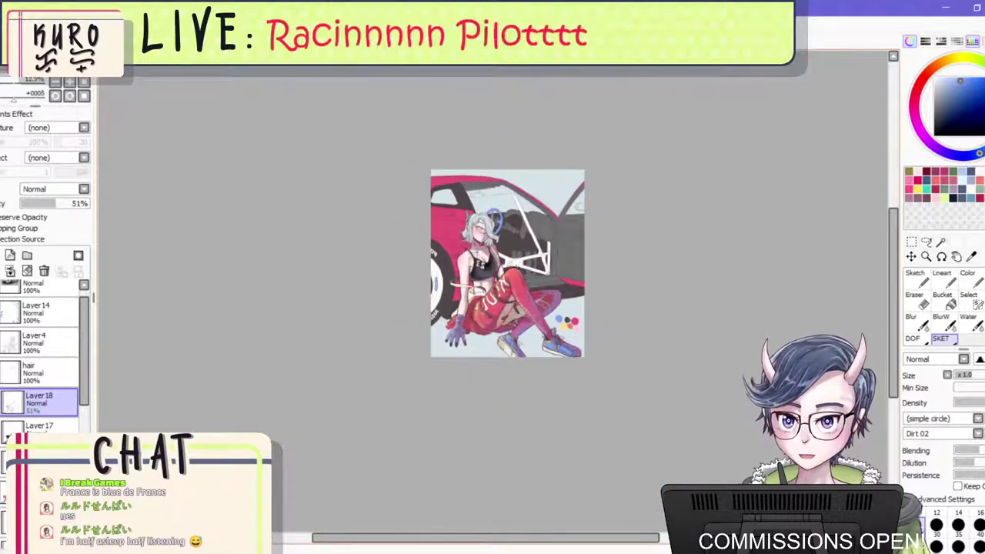
scroll(454, 266, "up", 2)
scroll(565, 302, "up", 1)
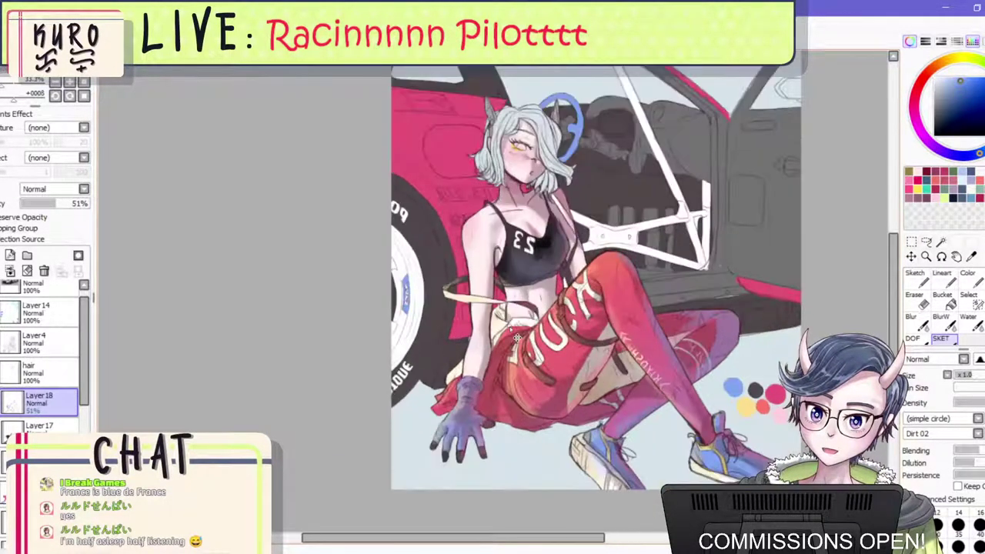
Erase excess blue shading on Layer18 around the far bent knee and check the figure from near and far.
left_click(914, 299)
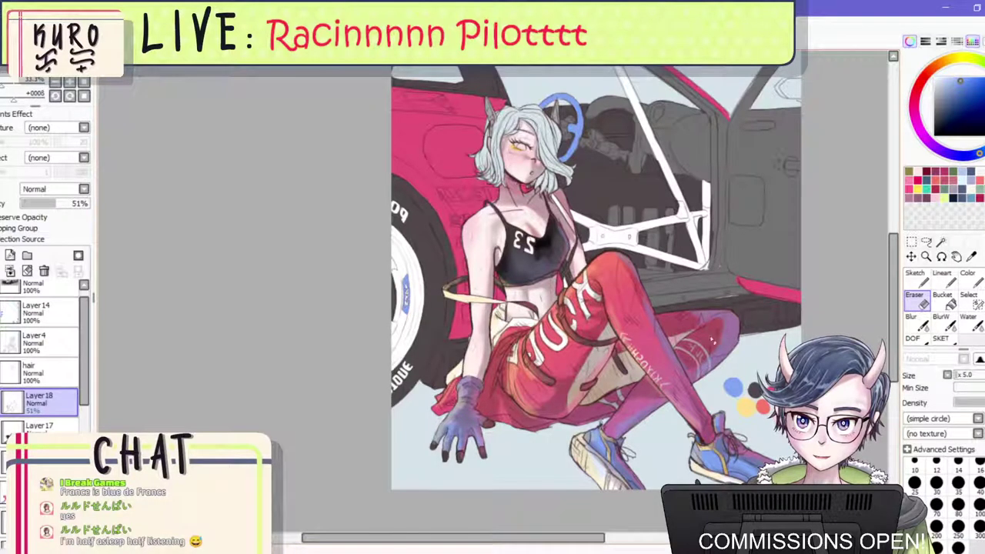
scroll(712, 341, "down", 2)
scroll(775, 316, "up", 1)
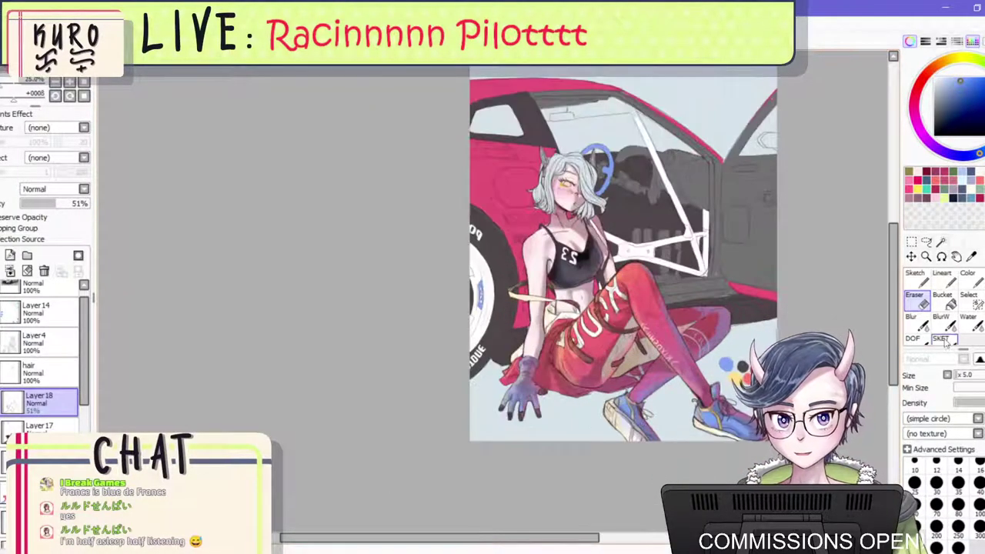
left_click_drag(520, 214, 539, 245)
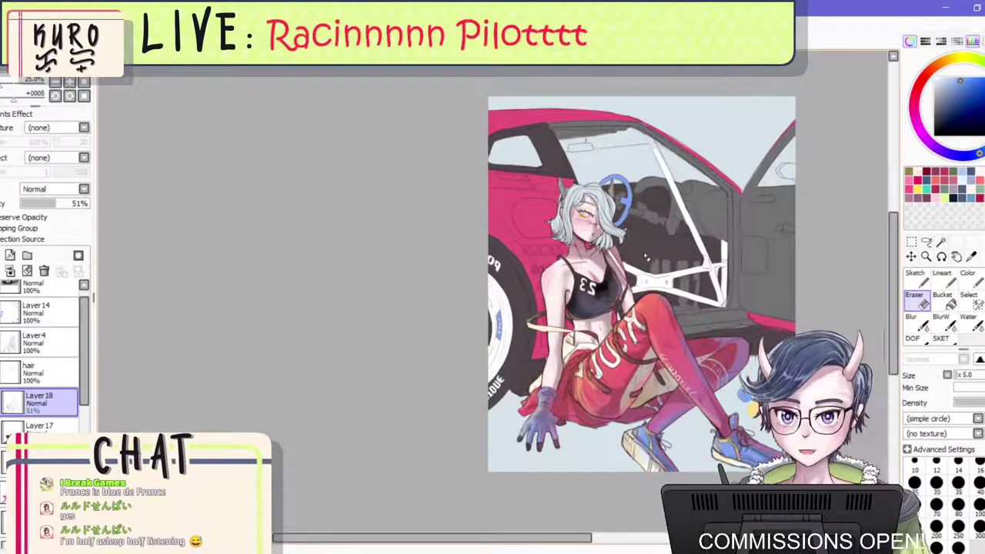
scroll(645, 257, "down", 2)
scroll(631, 251, "up", 4)
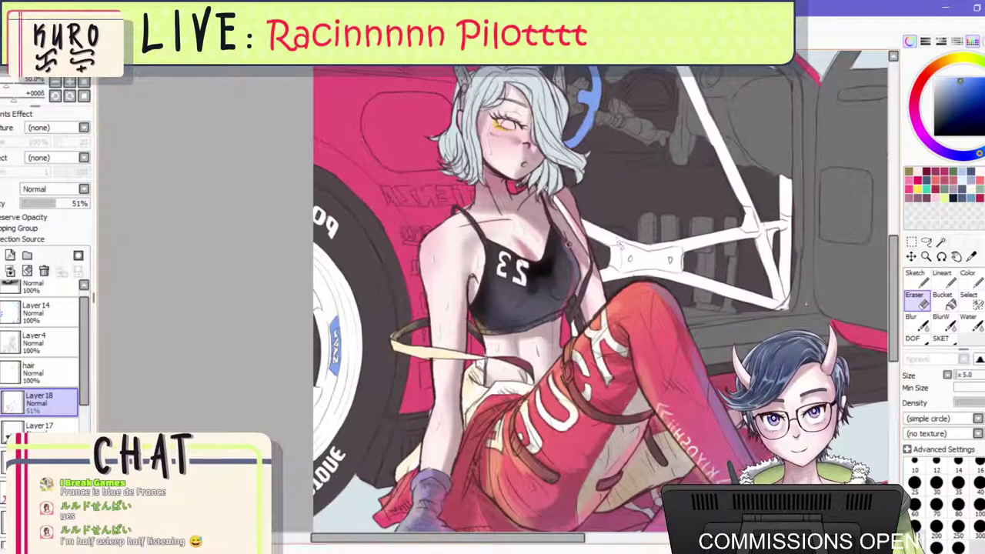
scroll(618, 243, "down", 4)
scroll(640, 274, "up", 1)
scroll(640, 274, "down", 1)
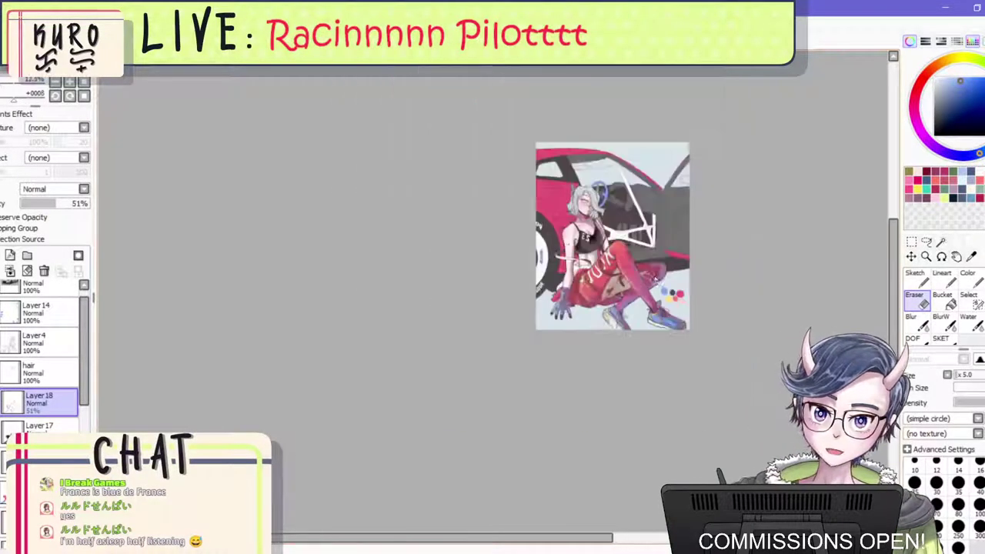
scroll(626, 243, "down", 2)
scroll(598, 192, "up", 2)
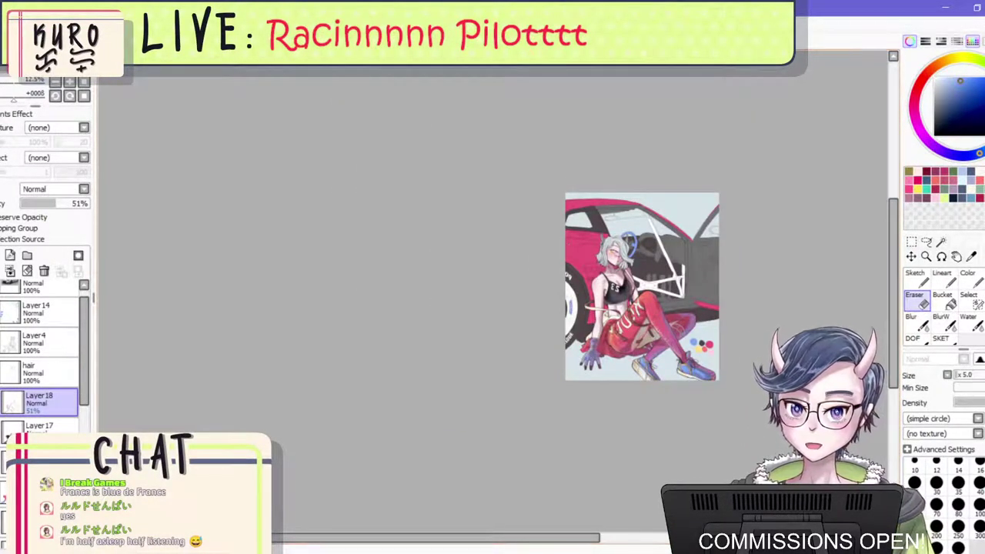
Return the canvas to its unmirrored orientation and soften the coloured light on the lower legs with a soft-edged eraser.
key("h")
scroll(406, 315, "down", 1)
scroll(321, 336, "up", 5)
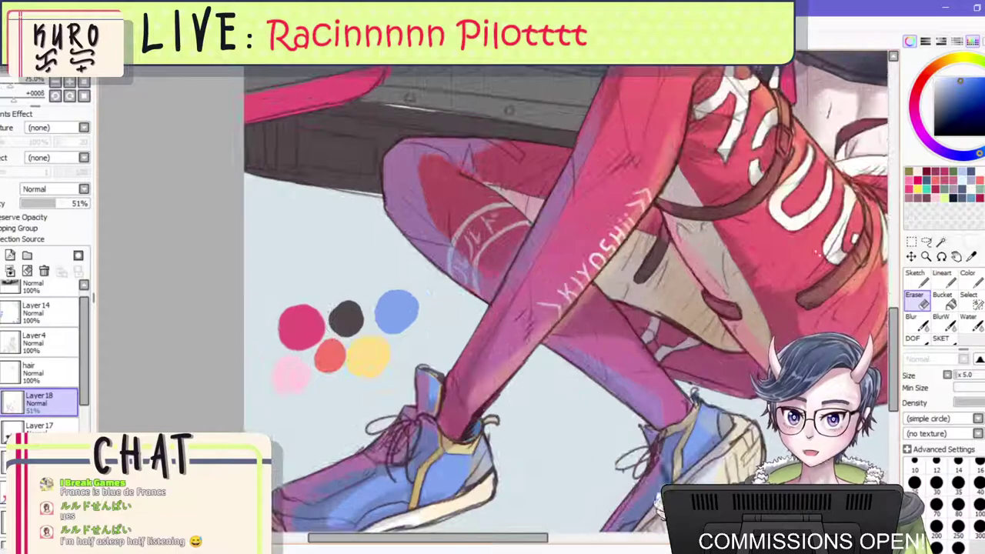
left_click(914, 318)
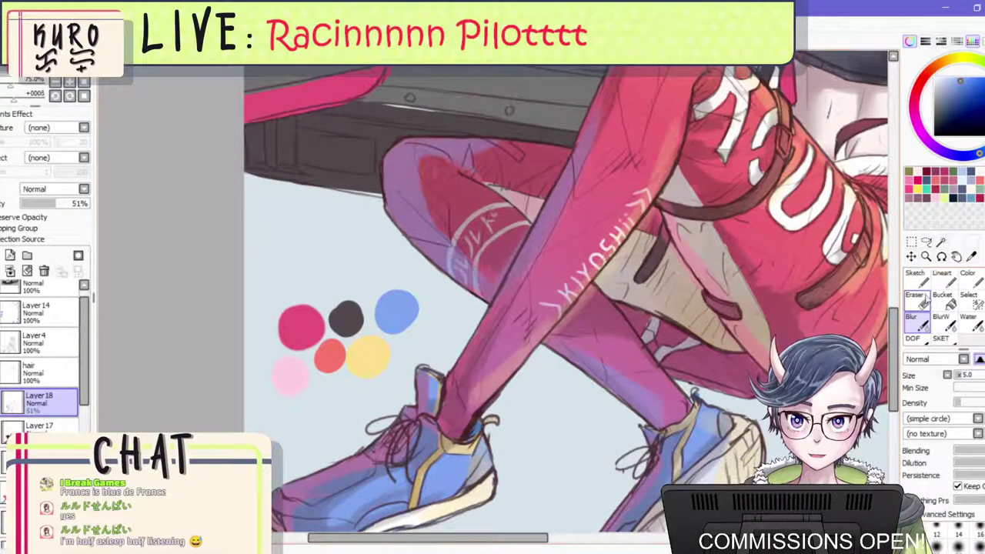
left_click(914, 298)
scroll(685, 418, "down", 1)
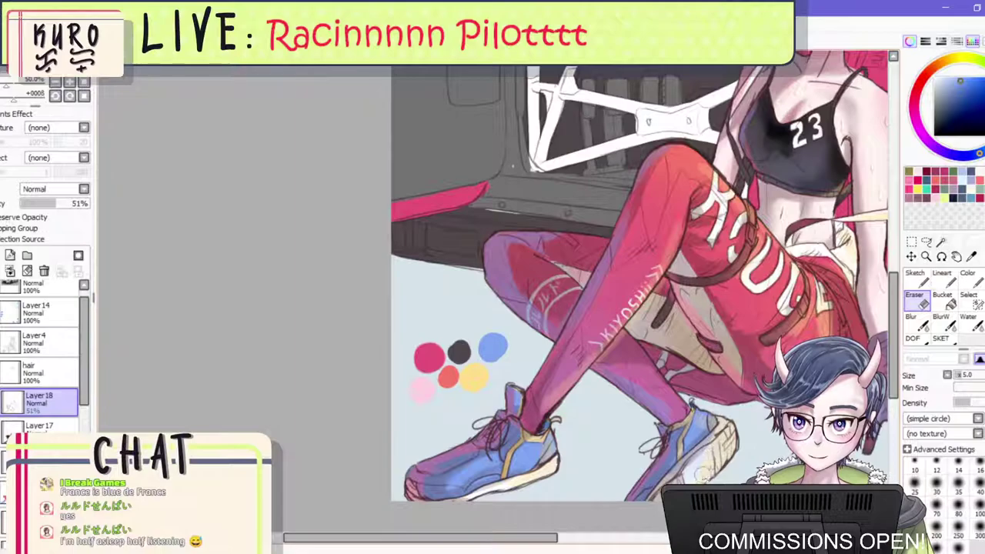
scroll(702, 376, "down", 2)
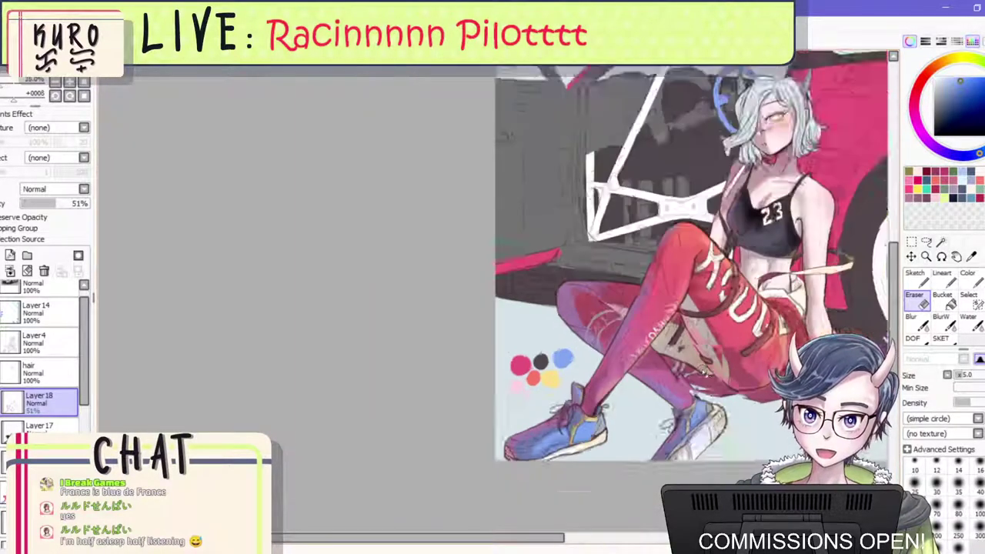
scroll(709, 310, "down", 1)
scroll(826, 206, "up", 1)
scroll(694, 299, "up", 2)
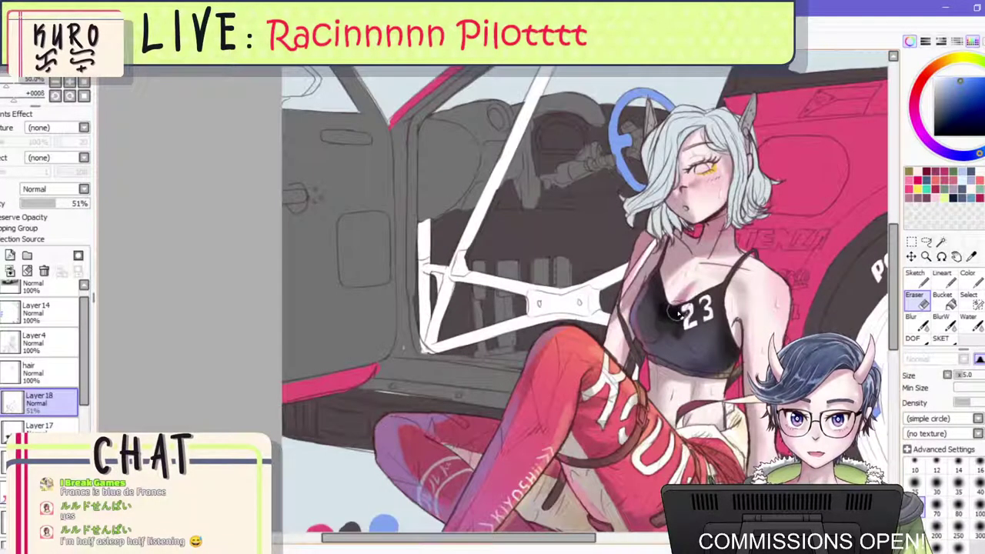
scroll(684, 308, "down", 3)
scroll(735, 288, "up", 2)
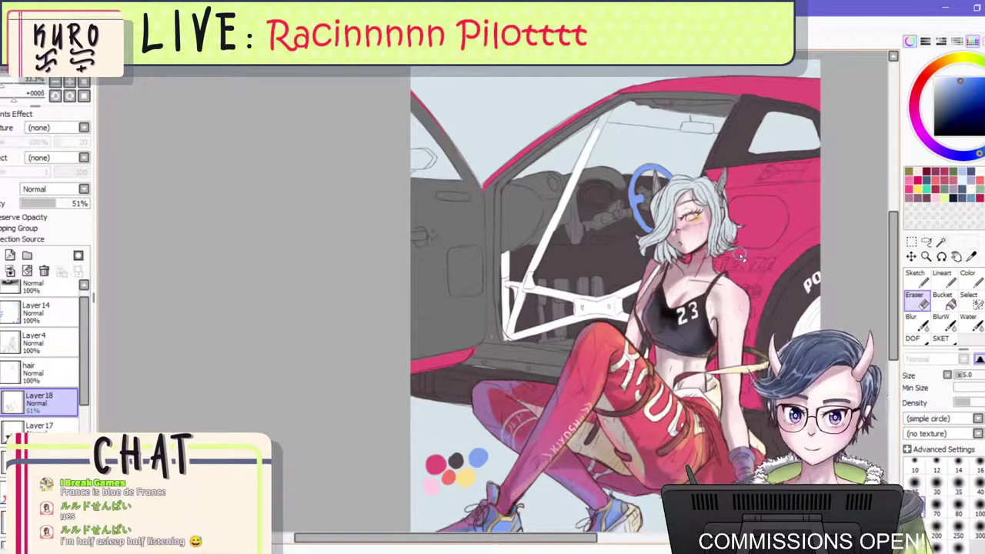
scroll(737, 253, "down", 2)
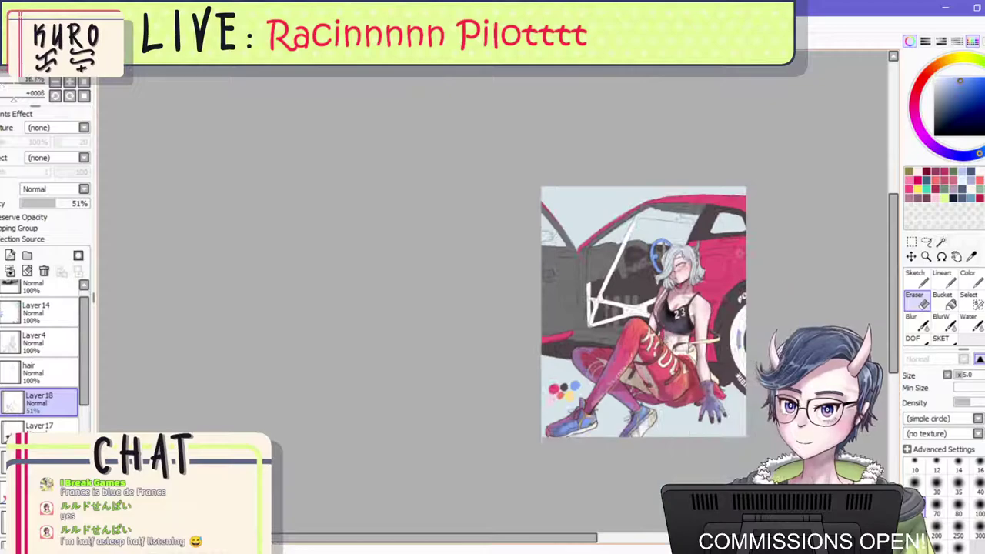
Set the opacity of Layer18 to 40% and of Layer17 to 51%.
left_click(38, 426)
left_click(39, 398)
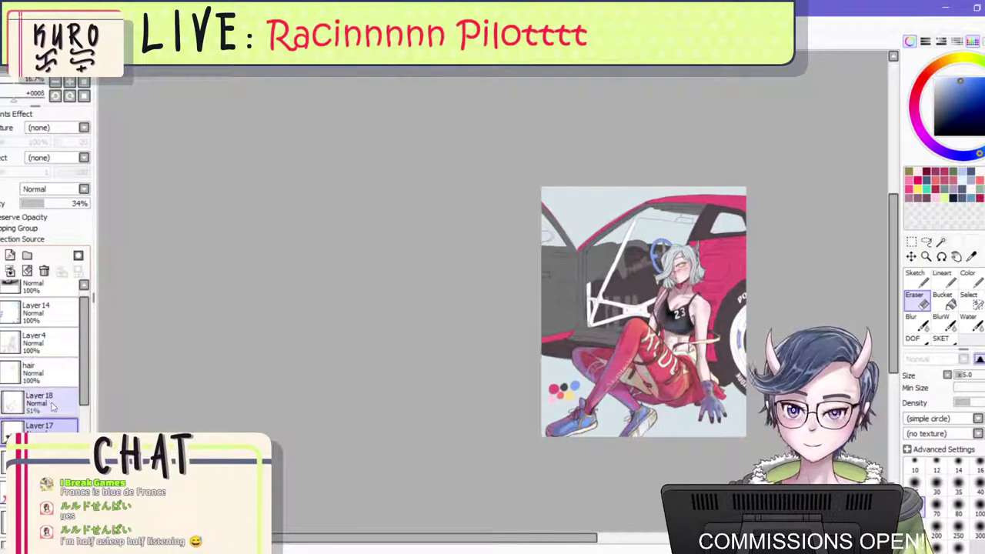
mouse_move(56, 204)
left_mouse_down()
mouse_move(32, 206)
mouse_move(47, 206)
left_mouse_up()
left_click_drag(666, 355, 648, 349)
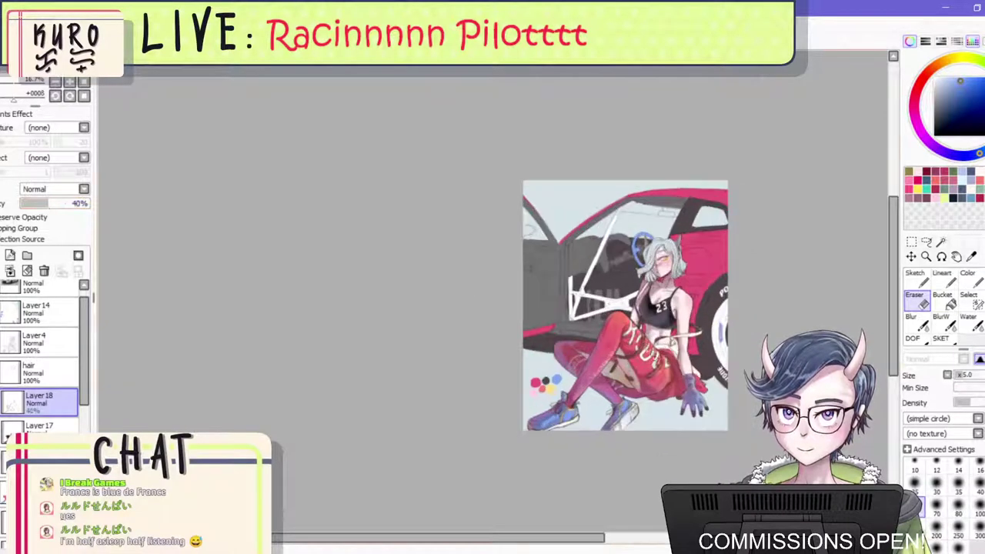
left_click(44, 427)
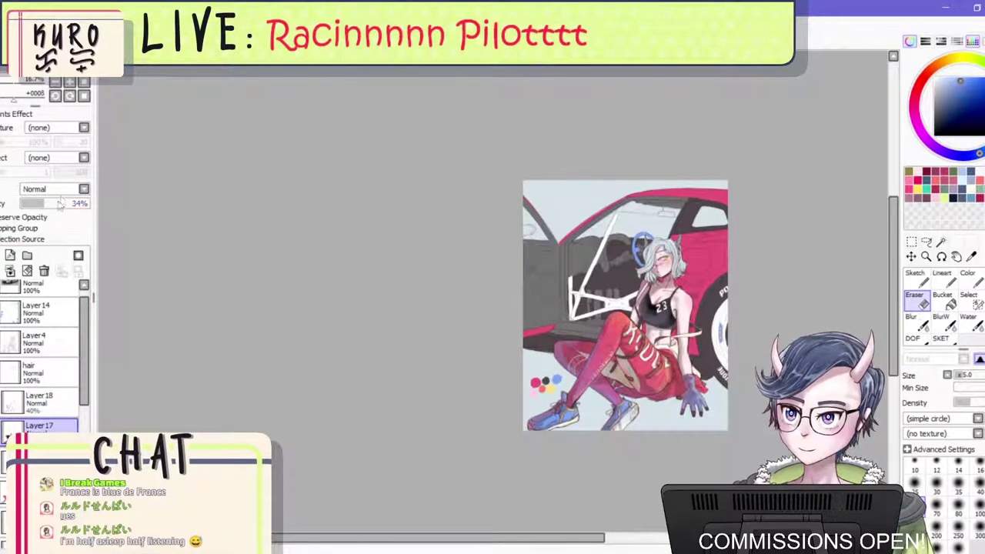
left_click(56, 208)
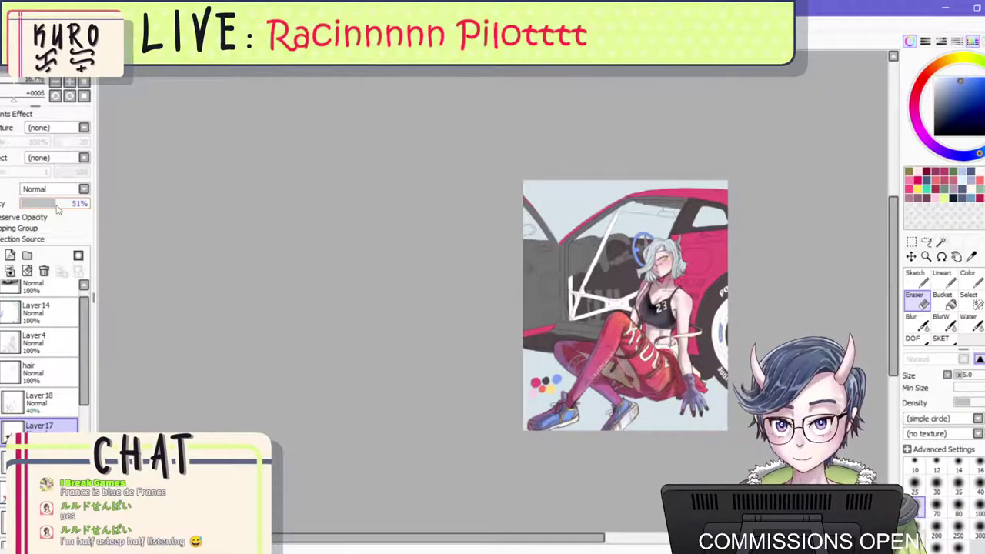
Brush dark red shadow over both of the pilot's horns on Layer17 with the SKET brush.
scroll(652, 308, "up", 3)
scroll(660, 297, "down", 3)
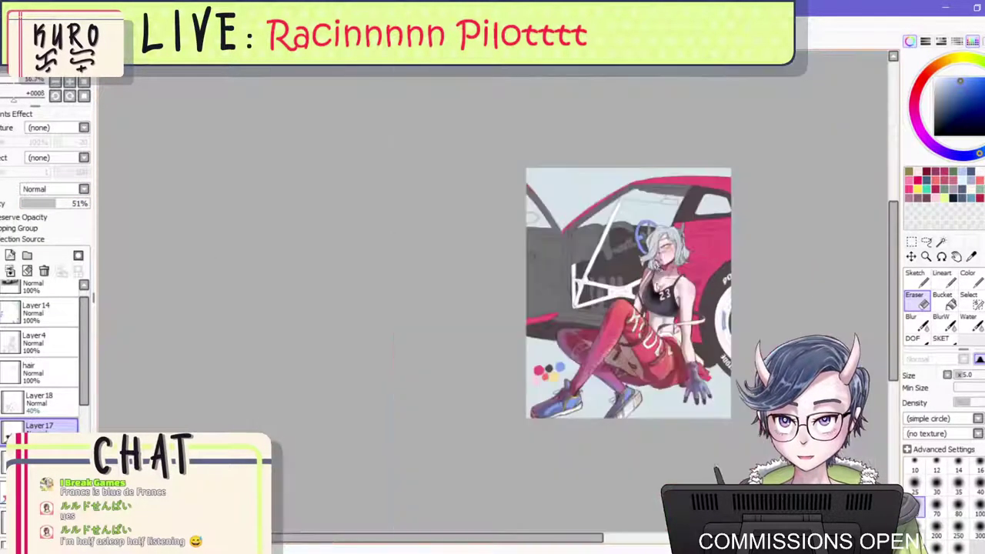
scroll(659, 296, "up", 2)
scroll(662, 284, "up", 2)
scroll(696, 148, "down", 1)
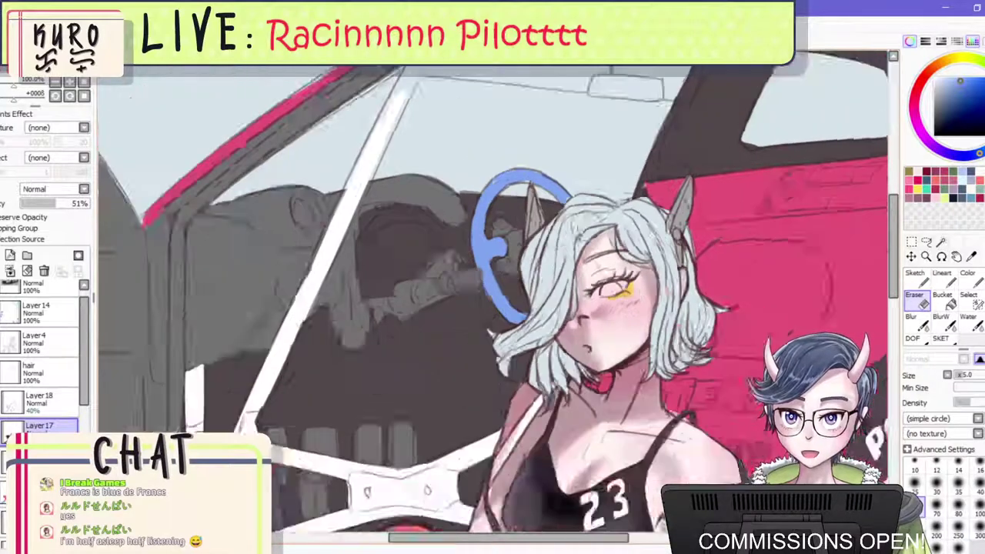
scroll(661, 231, "up", 1)
left_click(940, 338)
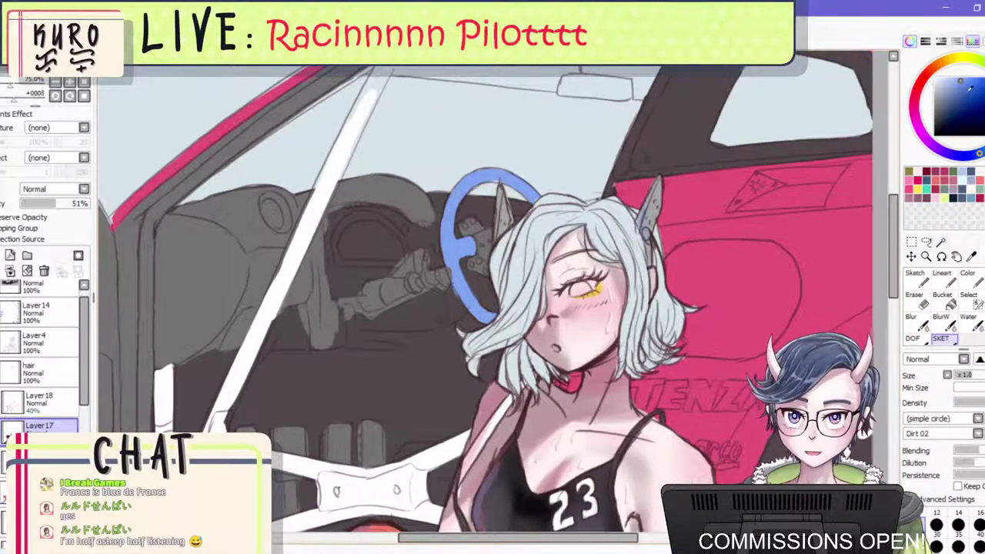
left_click_drag(970, 88, 934, 136)
right_click(645, 169)
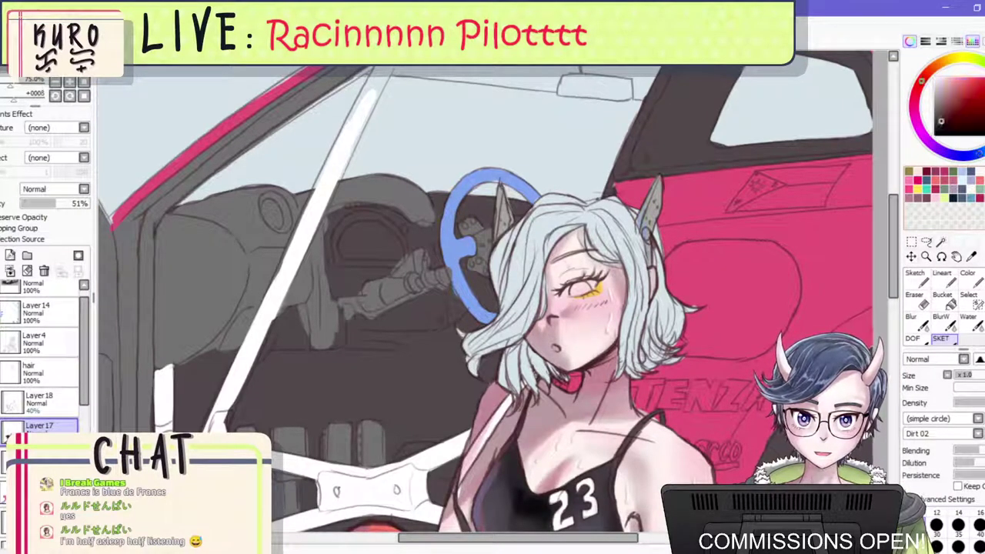
left_click_drag(652, 188, 641, 230)
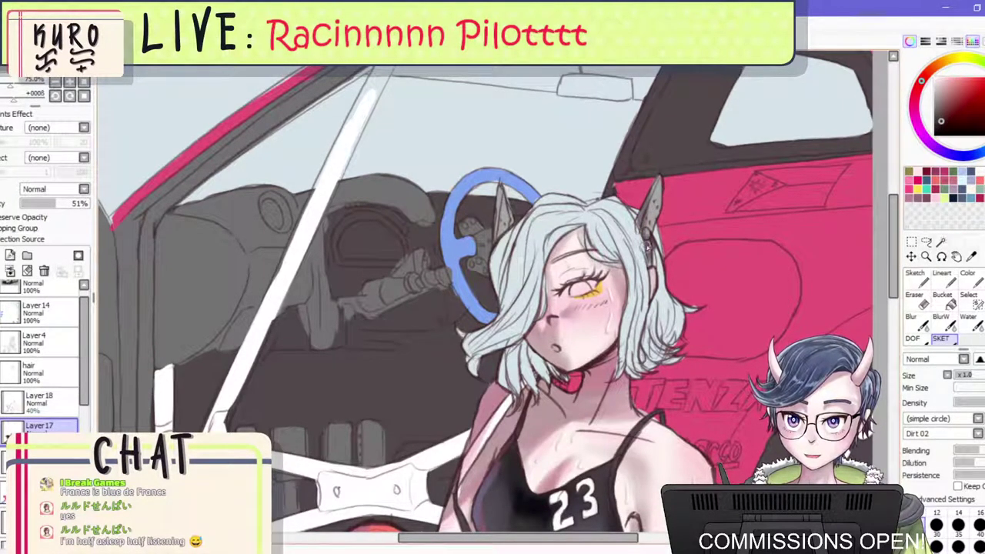
left_click_drag(500, 187, 494, 242)
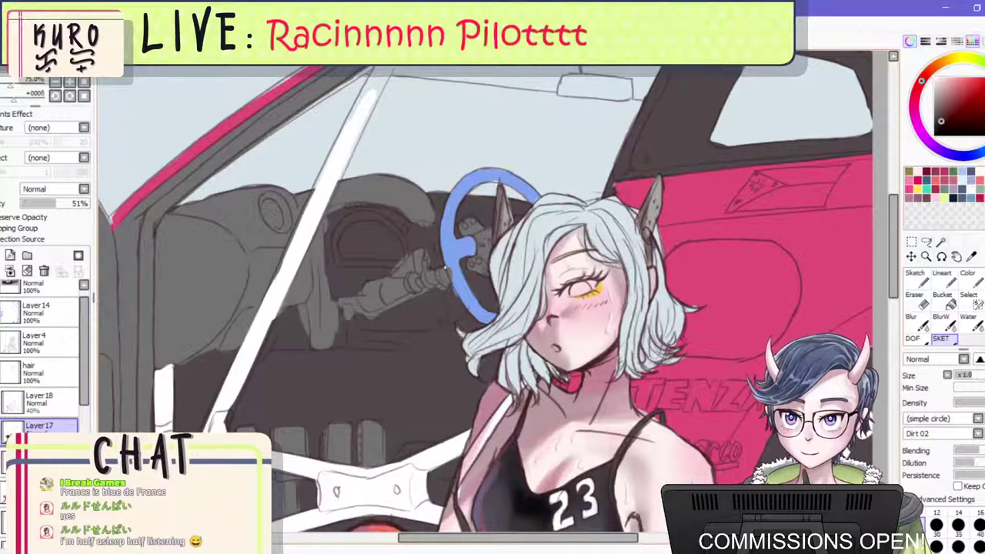
Sample the blue palette swatch and brush blue light onto both horns on Layer18.
left_click(38, 398)
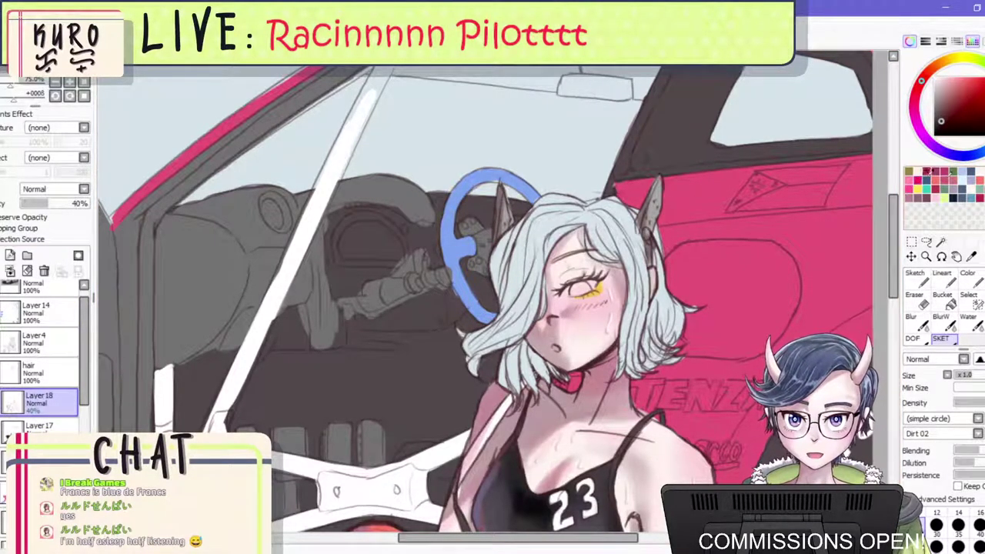
scroll(535, 336, "down", 4)
scroll(433, 439, "up", 2)
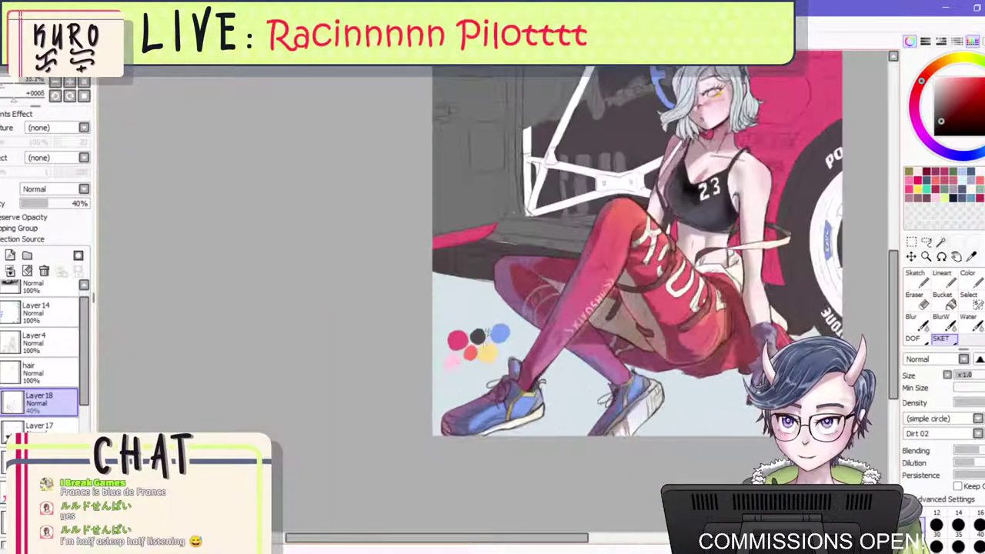
scroll(488, 332, "up", 2)
scroll(512, 341, "down", 4)
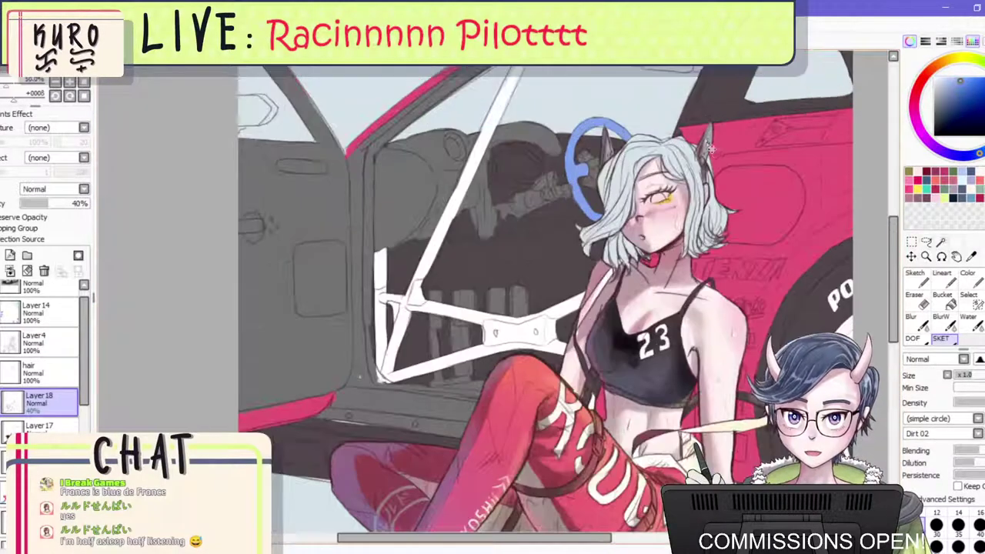
scroll(702, 140, "up", 4)
key("bracketleft")
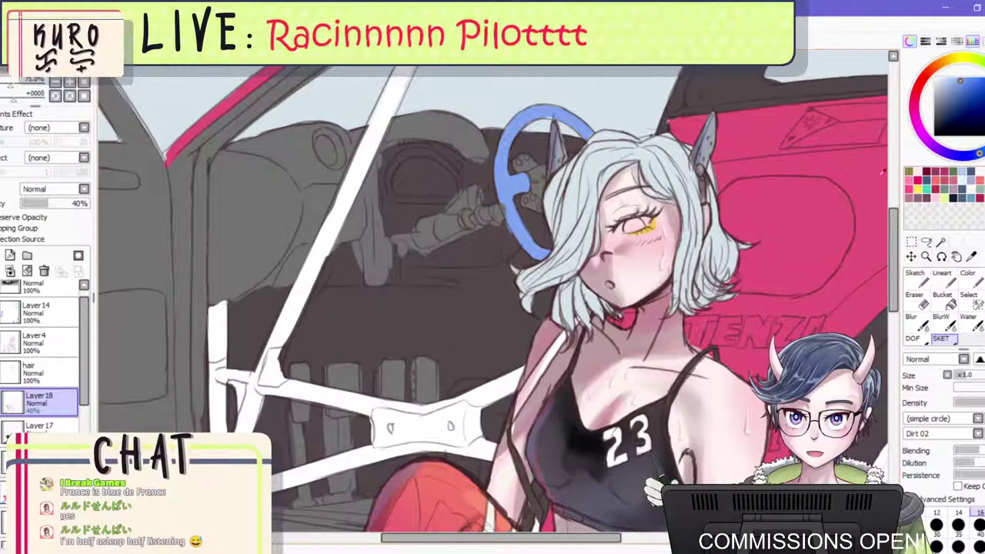
Sample the yellow palette swatch and brush yellow light onto the horns on Layer18.
scroll(557, 159, "down", 4)
scroll(559, 388, "up", 2)
scroll(560, 388, "down", 2)
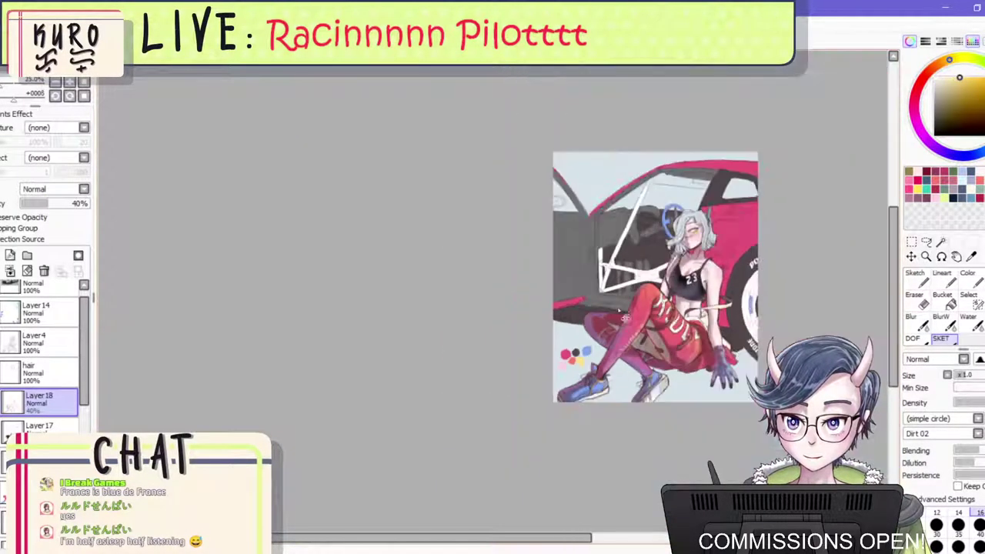
scroll(737, 199, "up", 3)
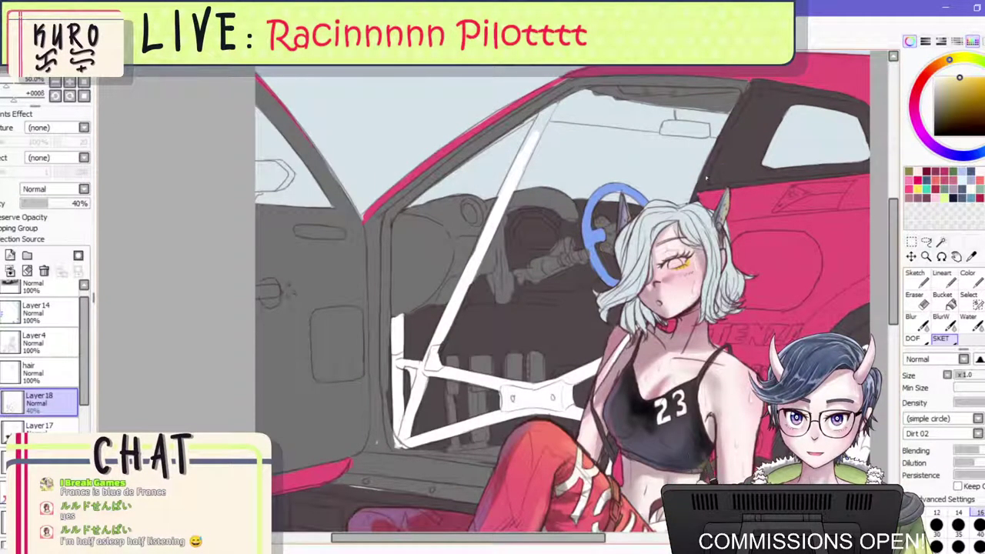
scroll(627, 234, "down", 4)
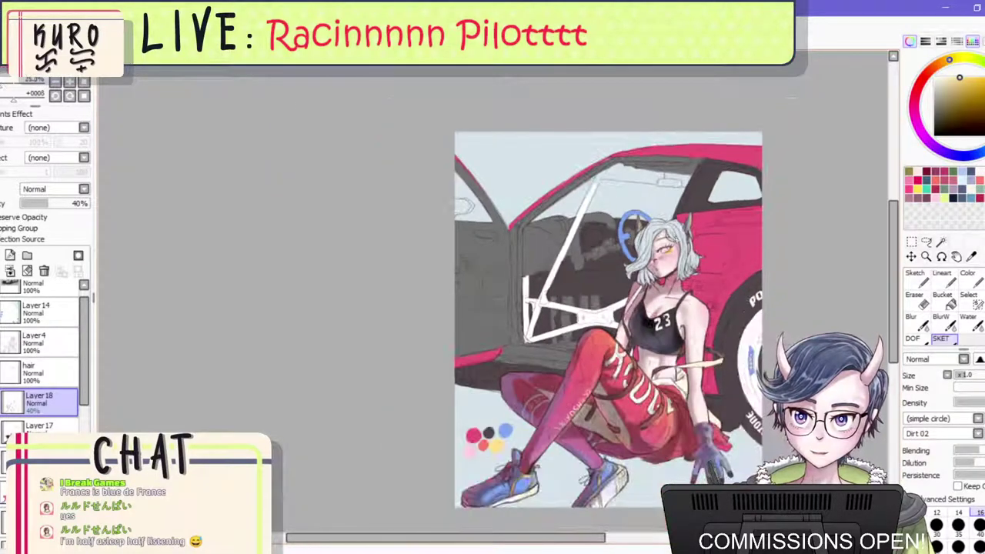
Sample the coral palette swatch and brush reddish light onto the horns on Layer18.
scroll(654, 236, "up", 1)
scroll(681, 232, "up", 1)
scroll(677, 223, "down", 1)
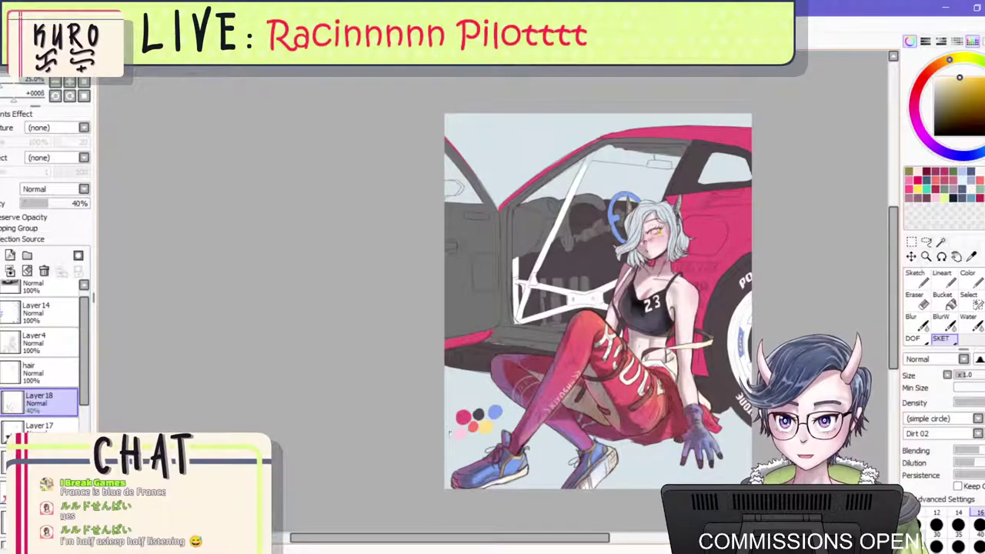
right_click(472, 426)
scroll(628, 216, "up", 2)
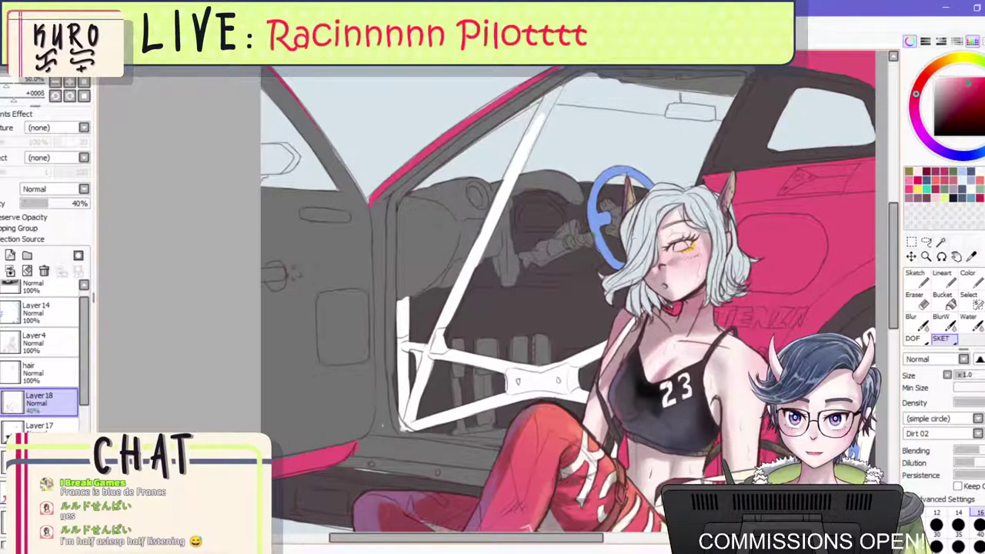
Add a new clipped layer directly above the hair layer for shading the pilot's hair.
scroll(654, 231, "down", 2)
scroll(654, 232, "up", 2)
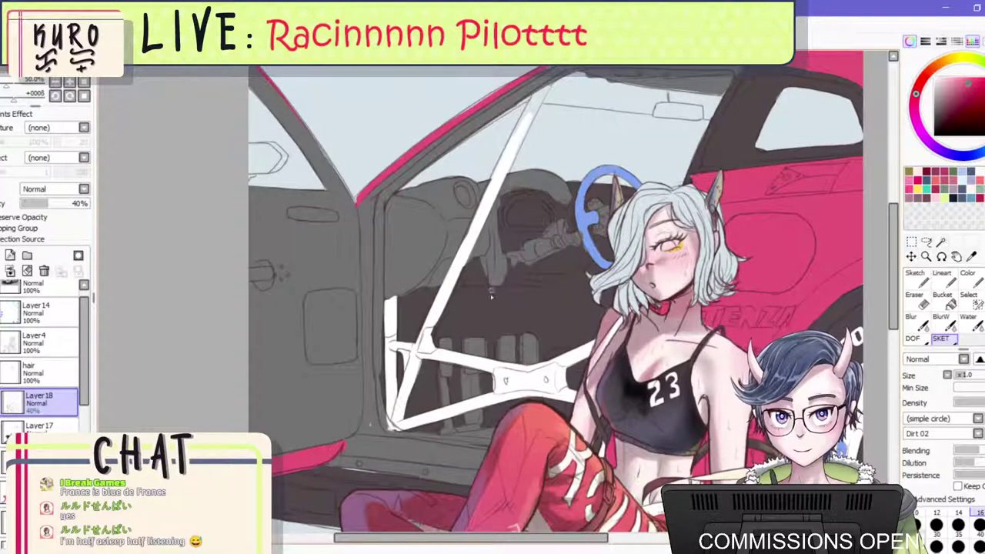
left_click(62, 378)
left_click(10, 255)
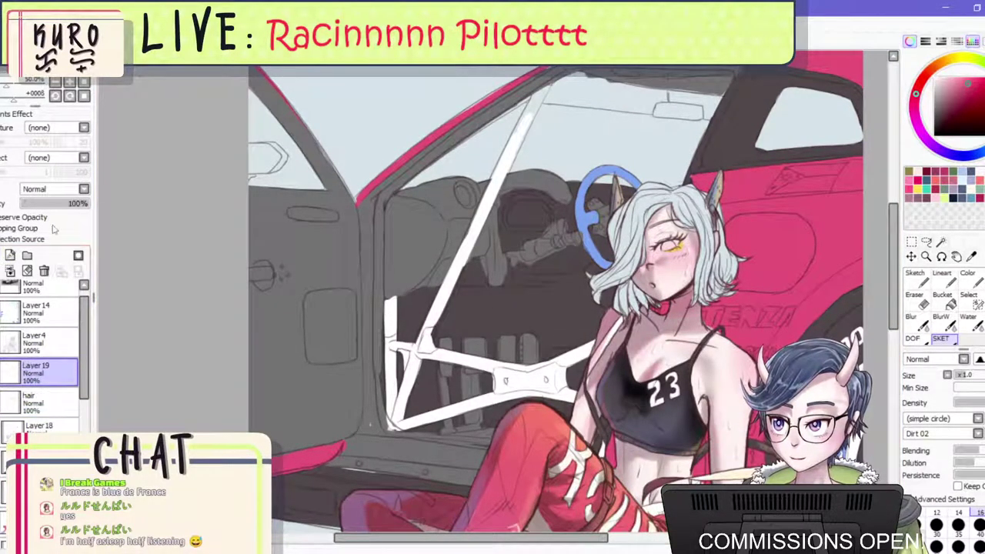
scroll(567, 306, "down", 2)
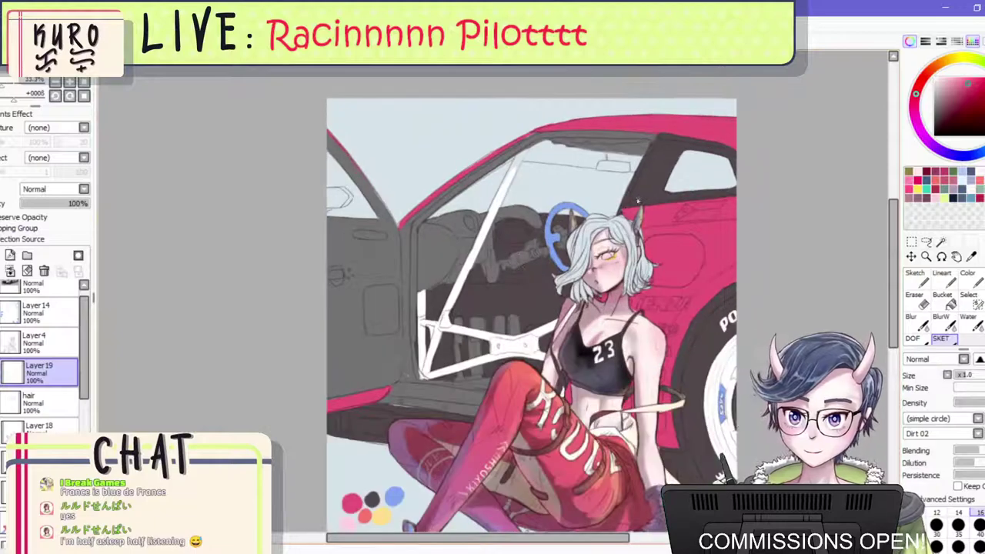
Paint dark red shadows with the Color brush on the hair beside the neck and behind the opposite cheek.
scroll(568, 306, "up", 2)
scroll(567, 304, "up", 1)
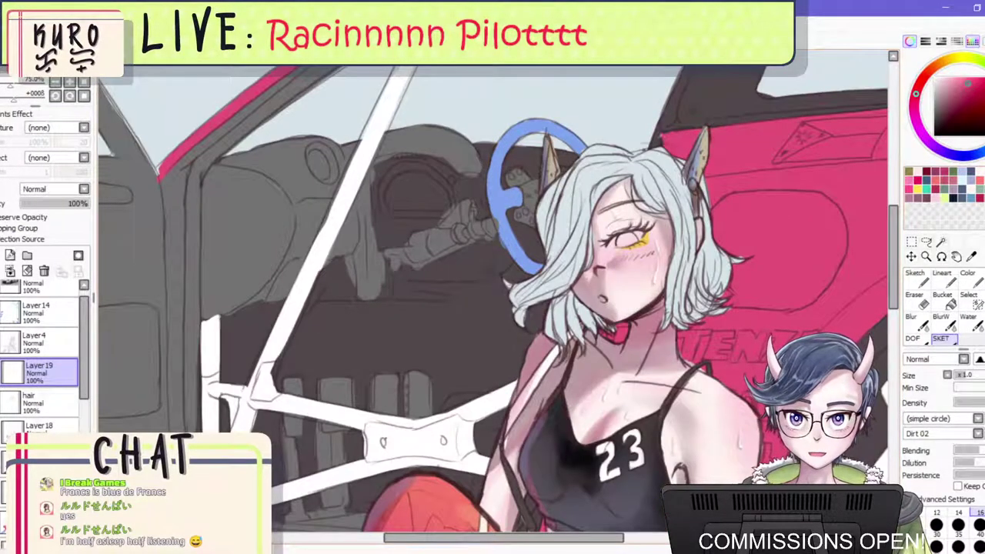
left_click(969, 280)
mouse_move(578, 317)
left_mouse_down()
mouse_move(565, 327)
mouse_move(573, 304)
mouse_move(543, 319)
mouse_move(587, 344)
mouse_move(554, 335)
mouse_move(560, 310)
mouse_move(596, 338)
mouse_move(580, 349)
left_mouse_up()
scroll(696, 268, "down", 1)
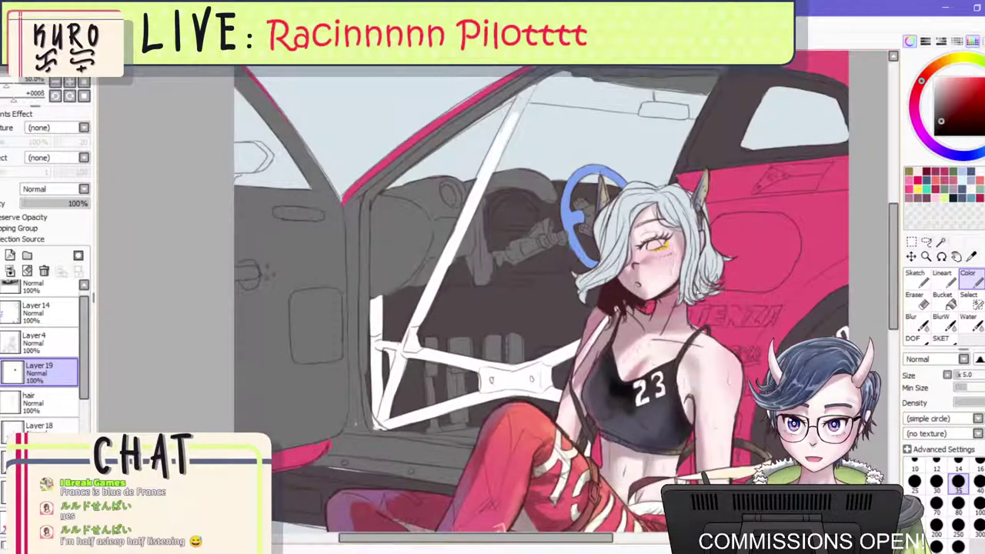
scroll(694, 291, "up", 2)
mouse_move(688, 277)
left_mouse_down()
mouse_move(715, 311)
mouse_move(696, 257)
mouse_move(714, 209)
mouse_move(711, 173)
mouse_move(714, 243)
mouse_move(744, 281)
left_mouse_up()
Lower the hair shadow layer's opacity to 46%.
left_click(32, 204)
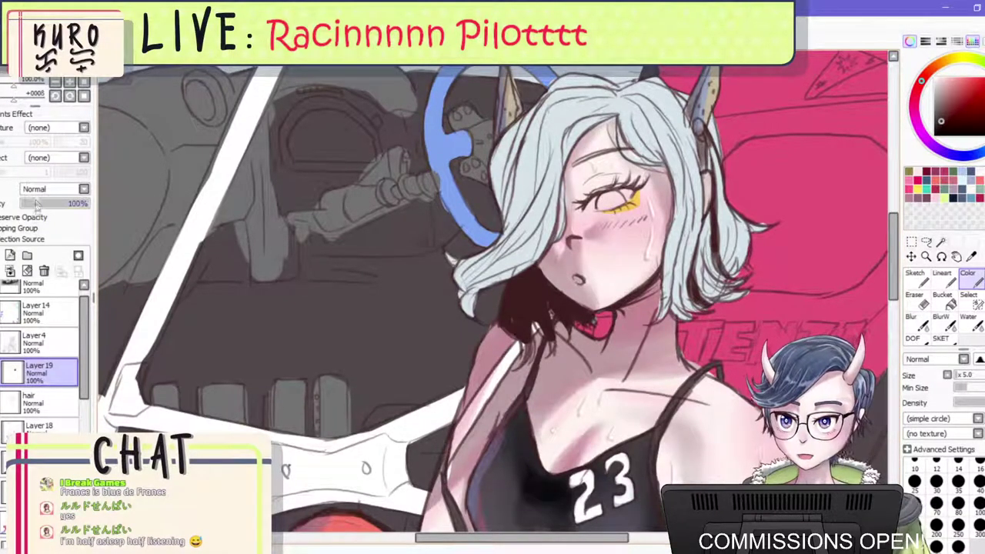
left_click_drag(33, 204, 44, 204)
scroll(677, 258, "down", 1)
key("bracketleft")
key("bracketleft")
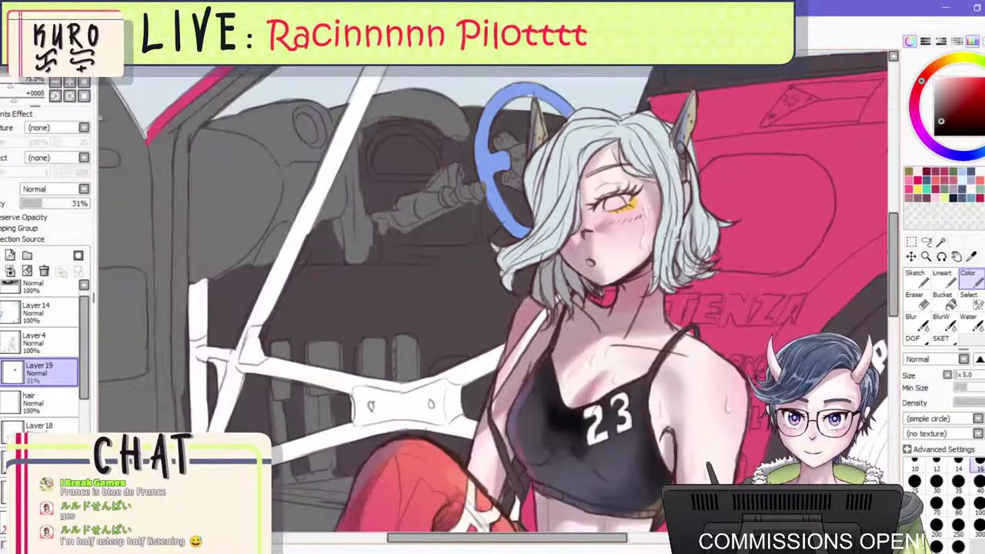
scroll(677, 257, "down", 2)
scroll(661, 269, "up", 1)
left_click_drag(44, 205, 54, 208)
scroll(227, 227, "down", 2)
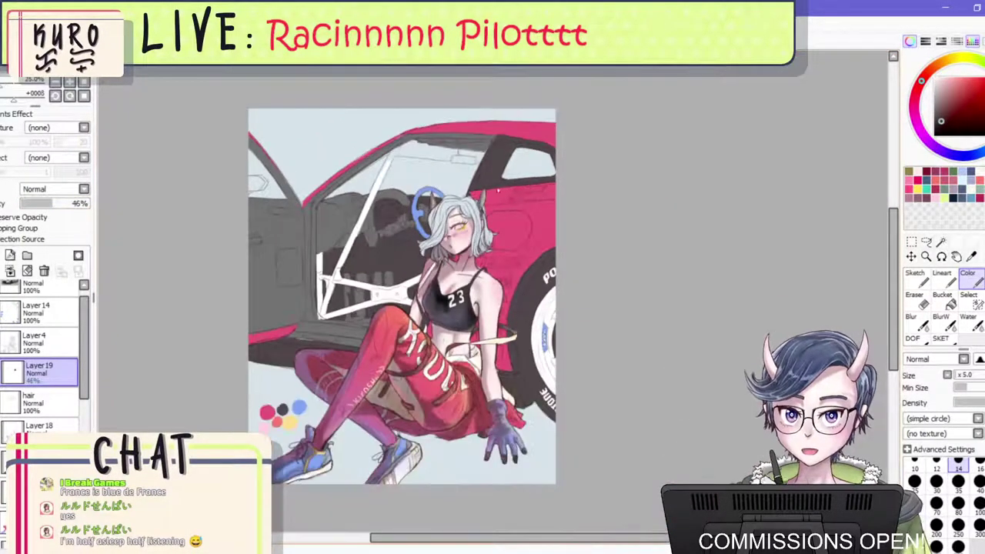
Soften the hair shadow around the neck with a larger Eraser and raise the shadow layer's opacity to 60%.
scroll(334, 228, "up", 2)
left_click(914, 299)
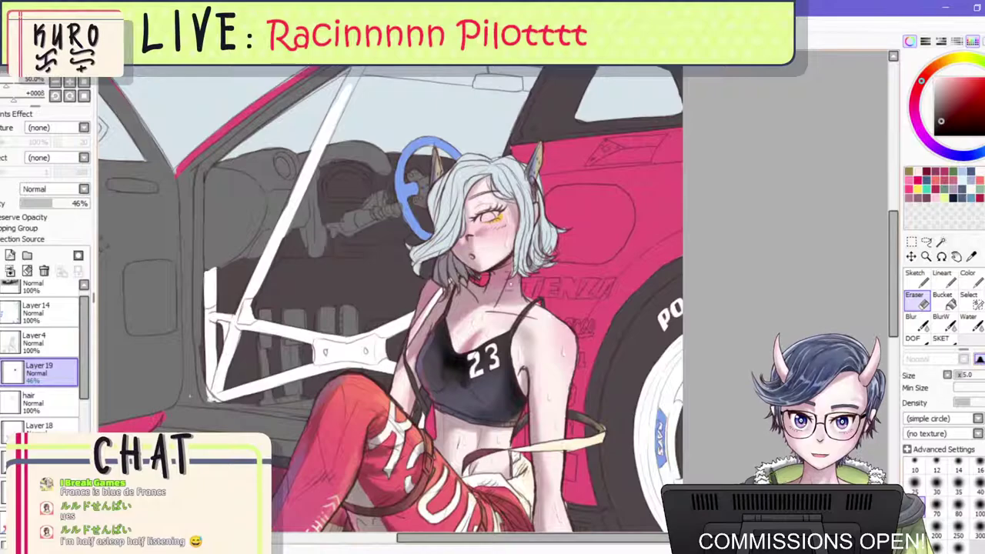
key("bracketright")
key("bracketright")
mouse_move(481, 266)
left_mouse_down()
mouse_move(471, 258)
mouse_move(486, 250)
left_mouse_up()
scroll(531, 223, "down", 2)
scroll(478, 206, "up", 2)
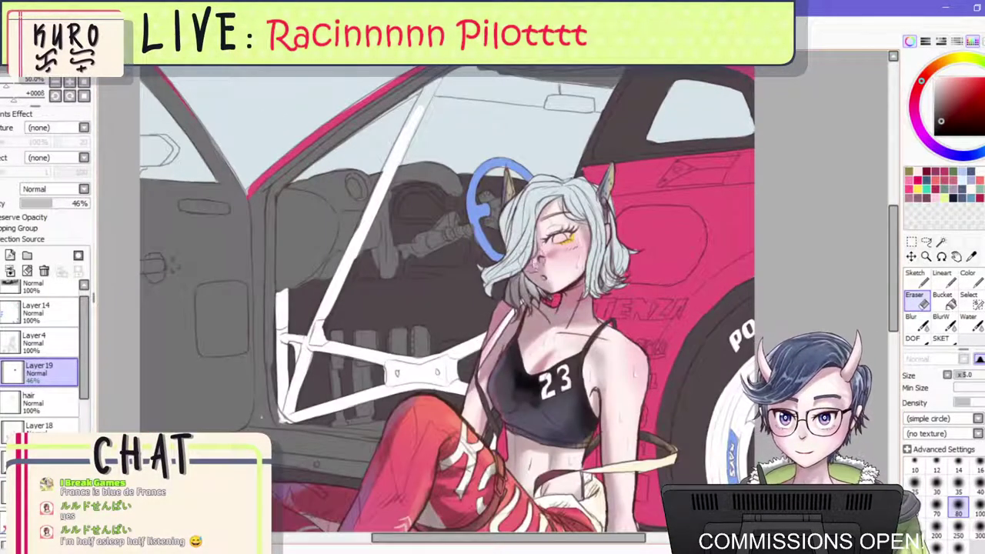
scroll(539, 254, "up", 1)
mouse_move(545, 270)
left_mouse_down()
mouse_move(528, 269)
mouse_move(555, 291)
mouse_move(551, 308)
mouse_move(576, 306)
left_mouse_up()
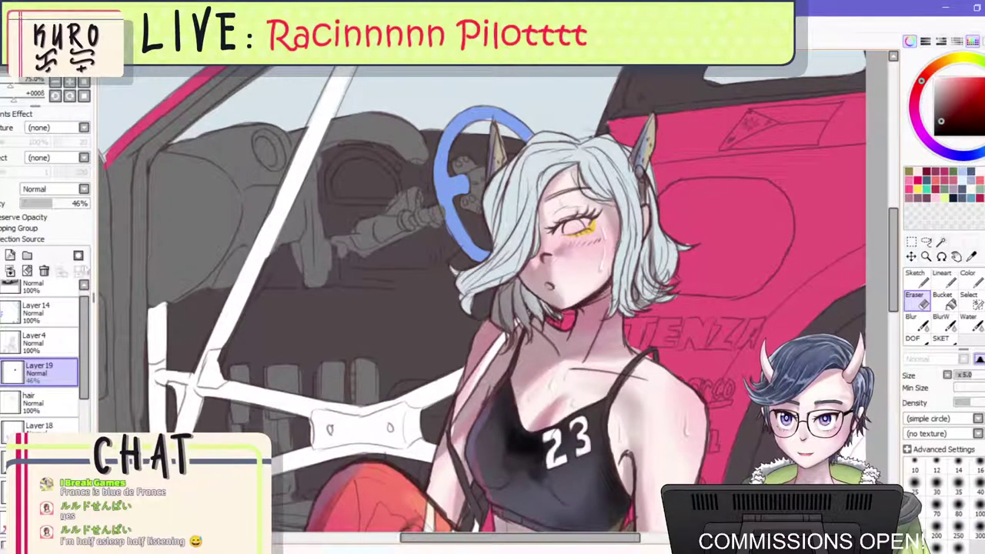
left_click_drag(52, 204, 66, 207)
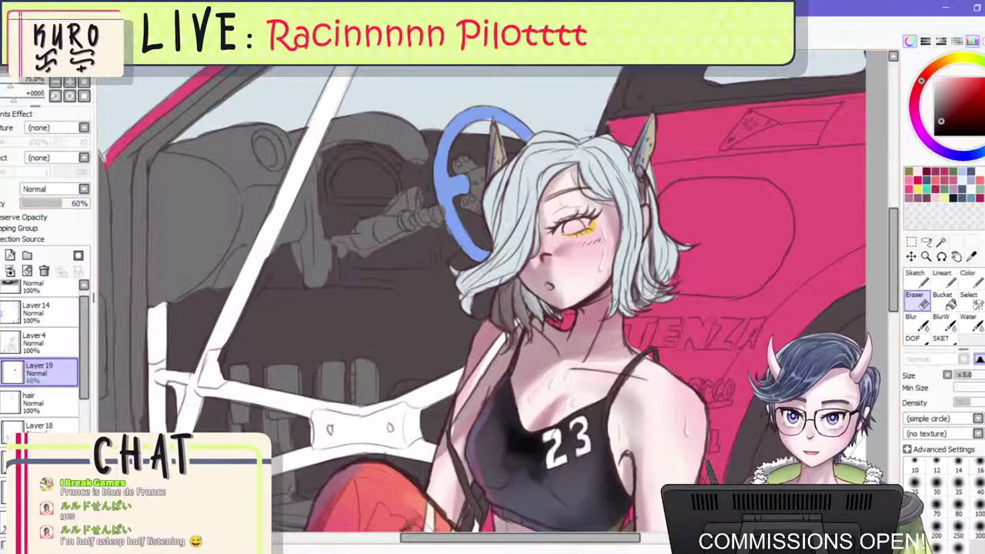
Paint thin shadow strands with the SKET brush along the parting, the fringe and both sides of the hair.
left_click(945, 341)
left_click_drag(561, 168, 530, 257)
left_click_drag(573, 163, 598, 202)
mouse_move(591, 149)
left_mouse_down()
mouse_move(611, 208)
mouse_move(616, 196)
left_mouse_up()
mouse_move(594, 157)
left_mouse_down()
mouse_move(600, 185)
mouse_move(590, 160)
mouse_move(609, 177)
mouse_move(621, 233)
mouse_move(611, 274)
left_mouse_up()
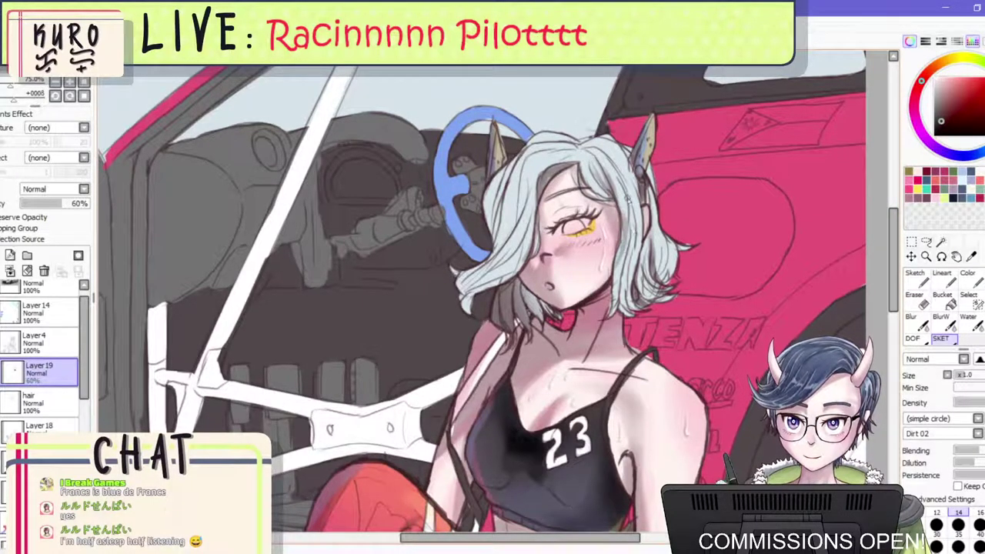
mouse_move(628, 197)
left_mouse_down()
mouse_move(634, 227)
mouse_move(622, 198)
mouse_move(608, 269)
left_mouse_up()
left_click_drag(621, 235, 614, 286)
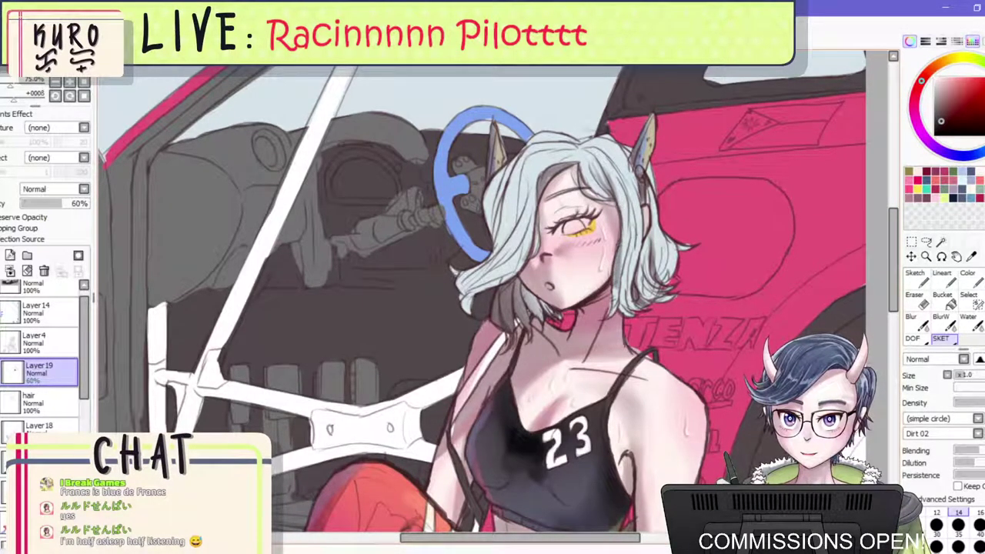
left_click_drag(634, 198, 627, 248)
mouse_move(501, 192)
left_mouse_down()
mouse_move(494, 235)
mouse_move(484, 237)
mouse_move(495, 242)
left_mouse_up()
left_click_drag(525, 206, 494, 255)
scroll(556, 206, "down", 5)
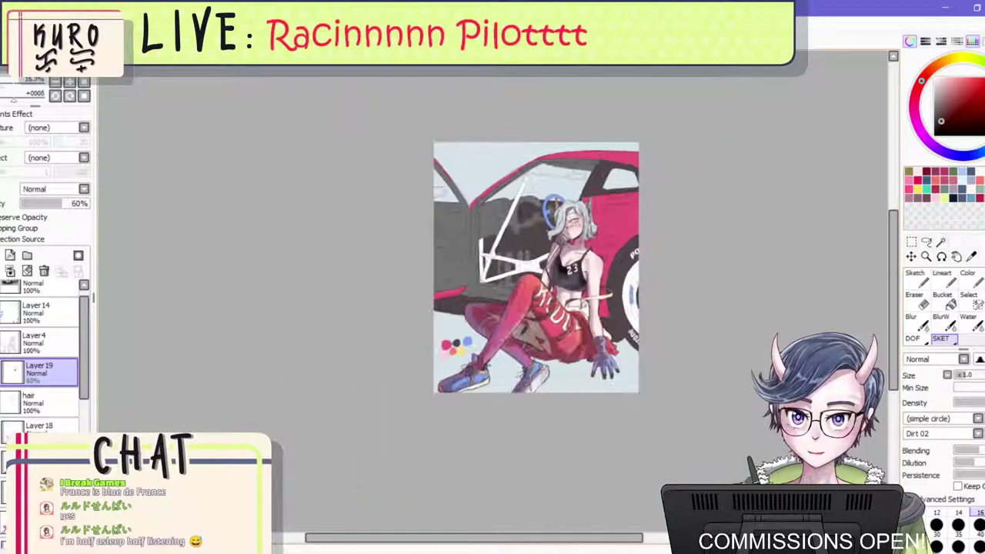
scroll(566, 220, "up", 5)
key("]")
left_click_drag(528, 294, 526, 266)
left_click_drag(527, 282, 542, 250)
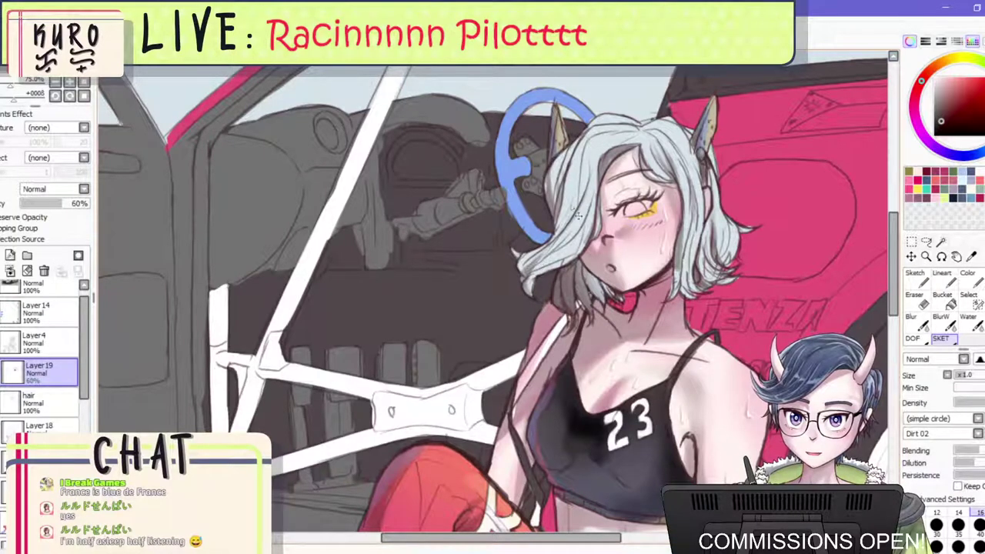
key("ctrl+z")
key("ctrl+z")
Shade the lower part of the long fringe covering the eye with back-and-forth dark strokes.
left_click_drag(584, 218, 548, 248)
left_click_drag(558, 241, 587, 205)
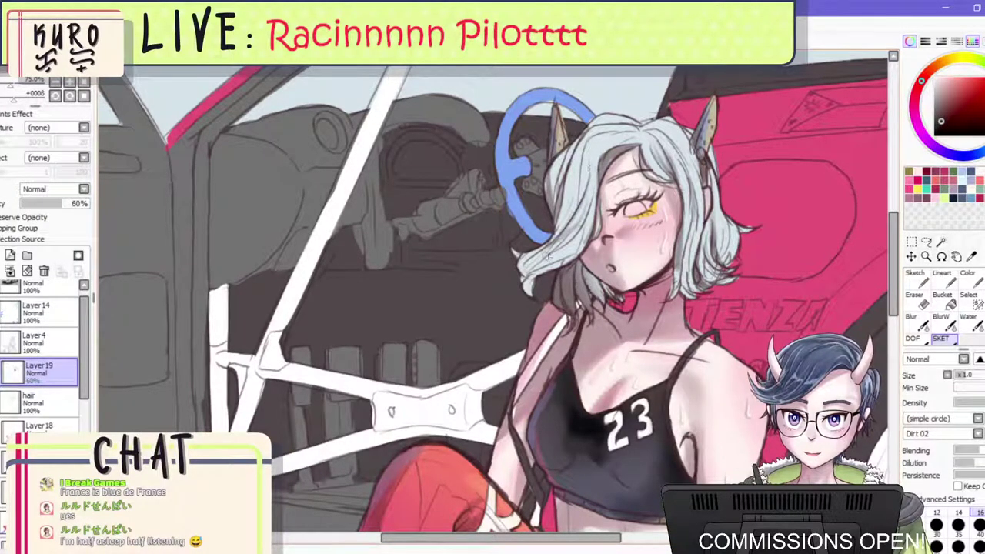
scroll(592, 228, "down", 3)
scroll(342, 285, "up", 2)
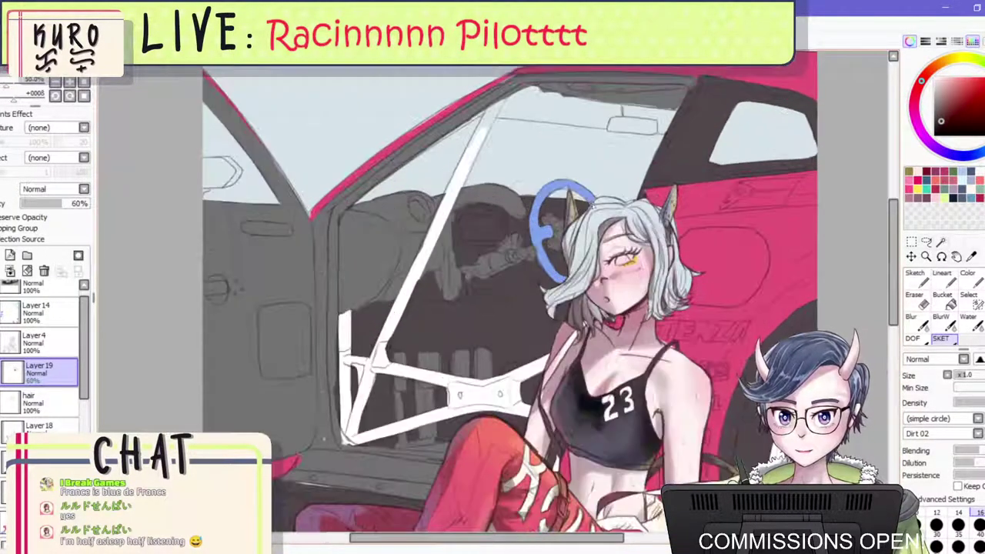
Add another new layer above the hair shadow layer and turn on its Clipping Group option.
left_click(10, 255)
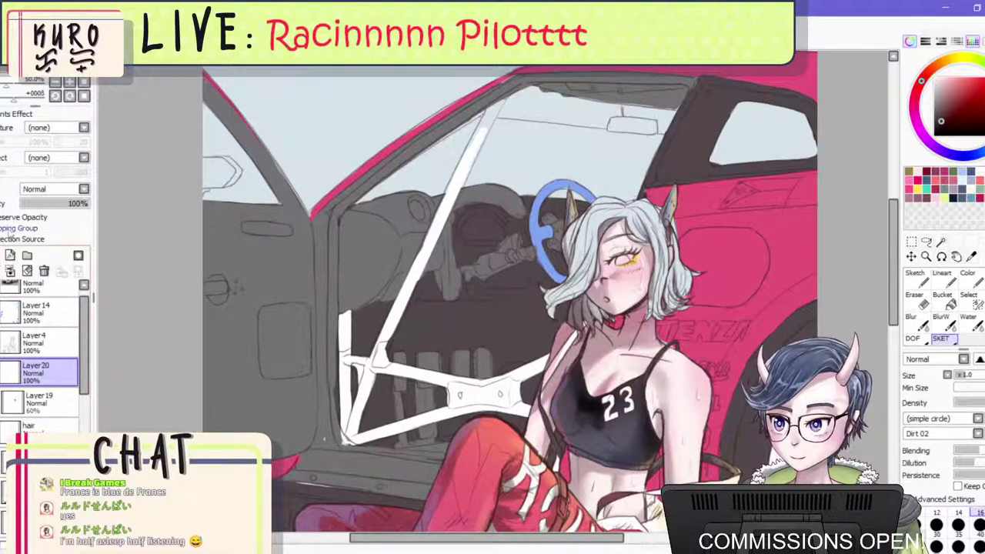
left_click(15, 229)
scroll(466, 254, "up", 1)
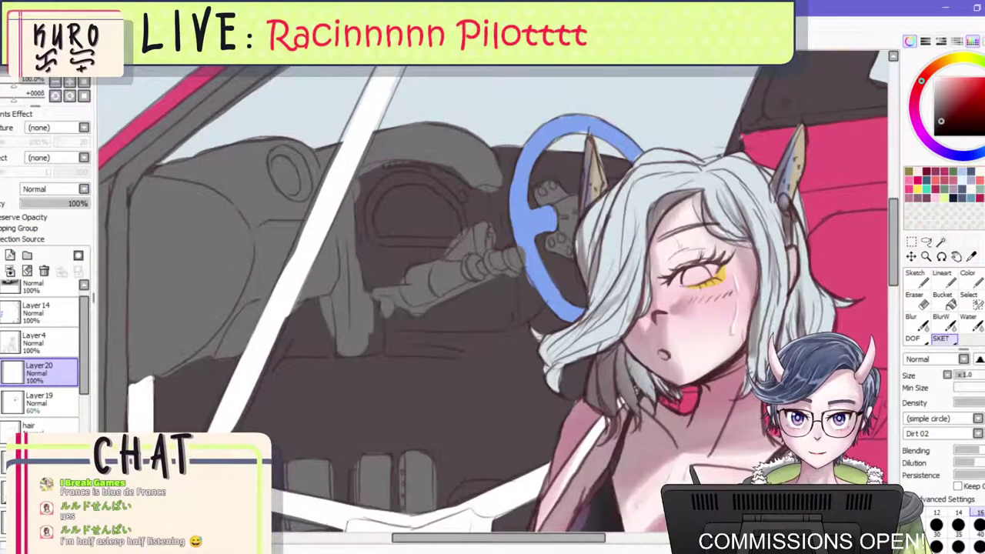
scroll(666, 377, "down", 4)
scroll(588, 362, "up", 2)
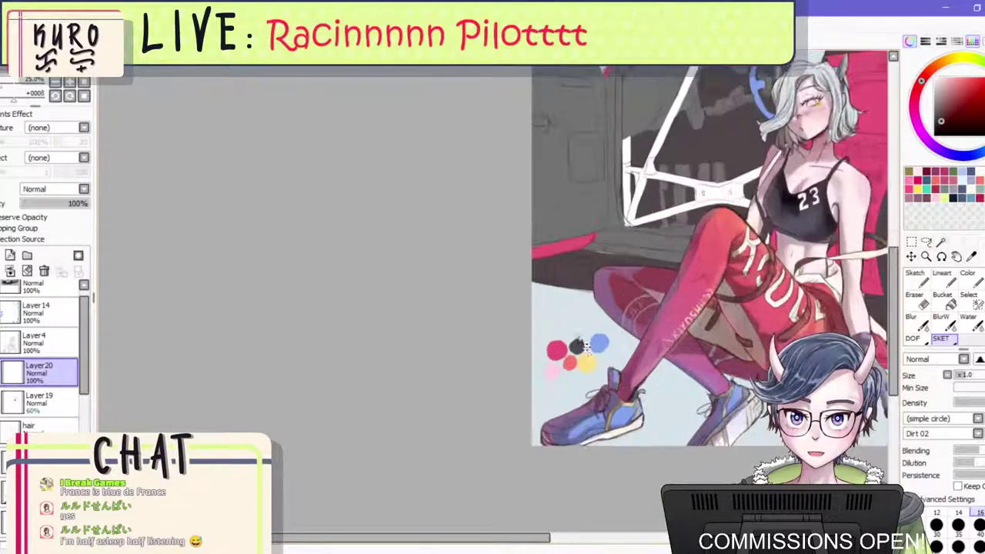
Sample the yellow palette dot beside the shoes and paint yellow reflected-colour strands through the hair.
right_click(589, 365)
scroll(633, 305, "down", 2)
scroll(731, 227, "up", 4)
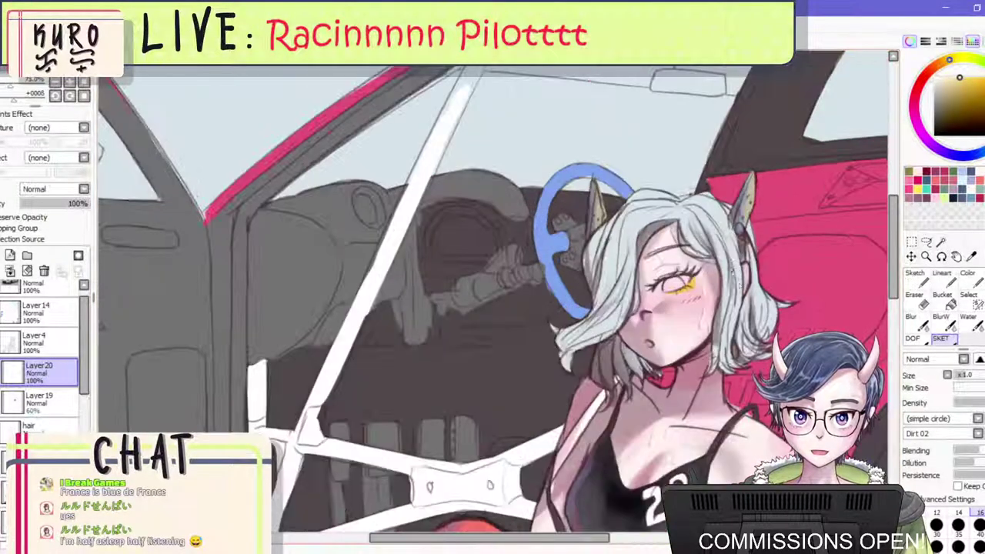
left_click_drag(717, 216, 738, 305)
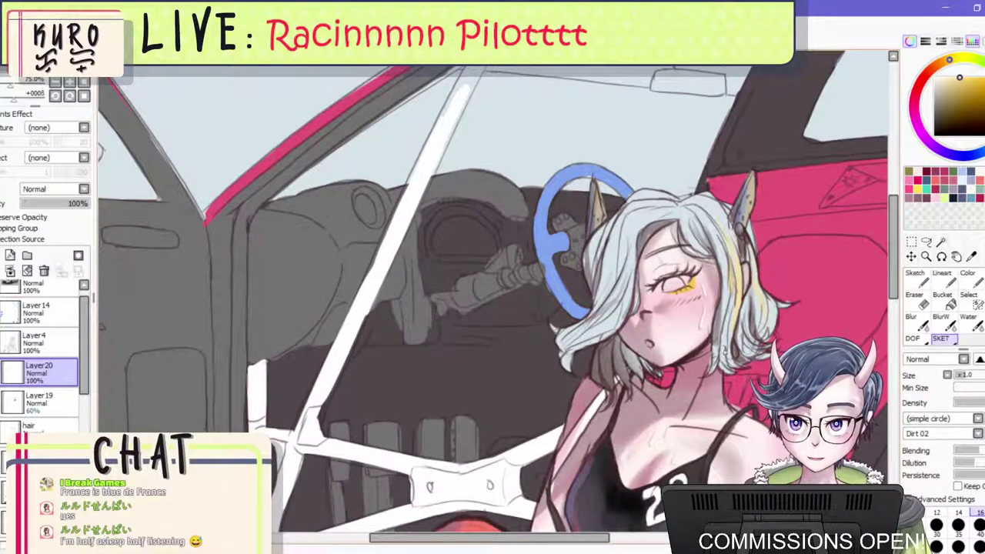
scroll(713, 246, "down", 2)
scroll(727, 286, "up", 3)
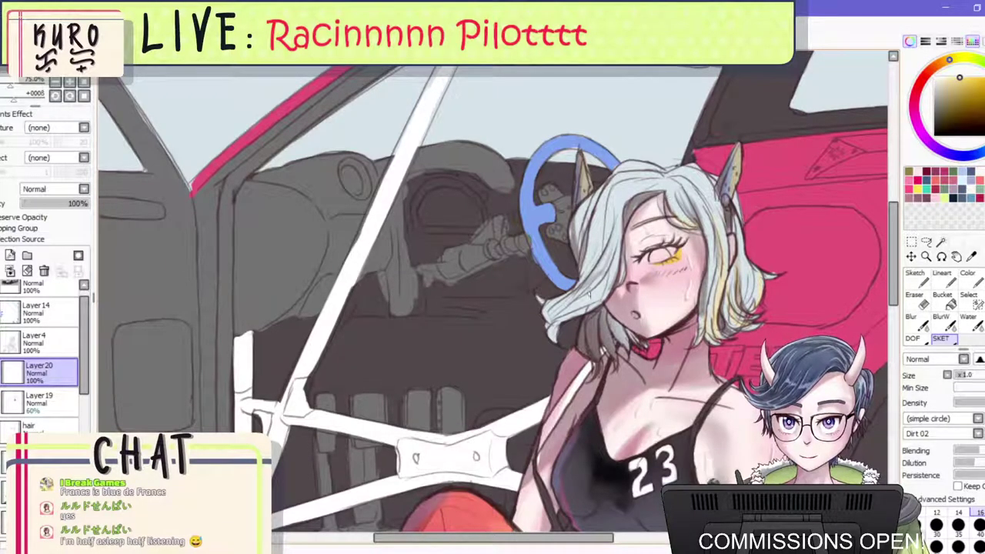
scroll(599, 275, "down", 6)
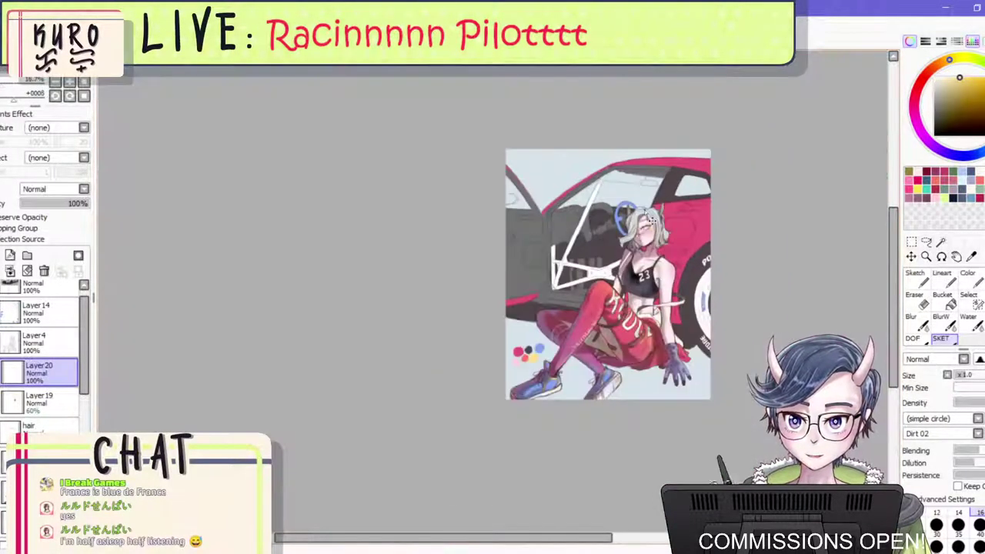
Sample the crimson palette dot beside the shoes and show the layer with the light-direction arrows.
scroll(486, 408, "up", 2)
right_click(538, 320)
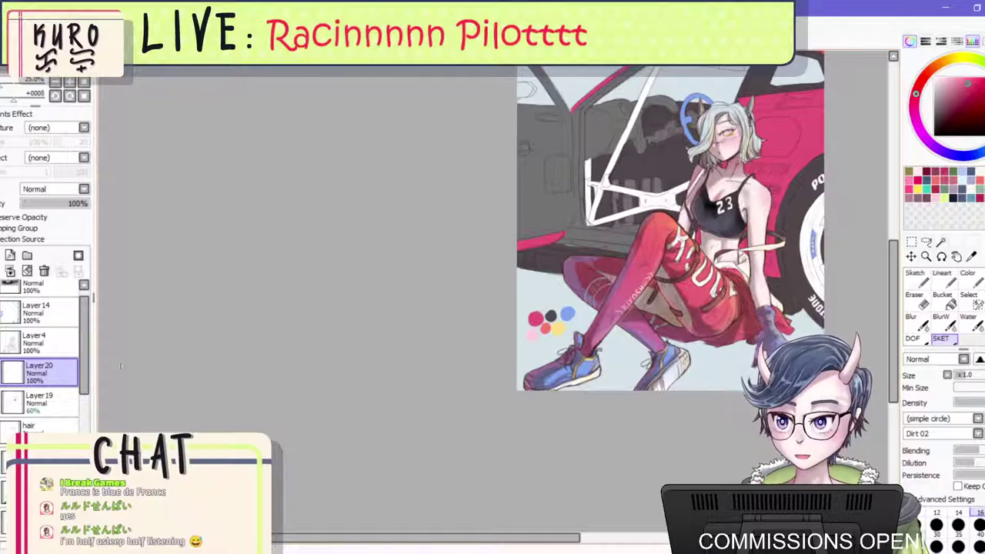
left_click(0, 311)
scroll(717, 86, "up", 1)
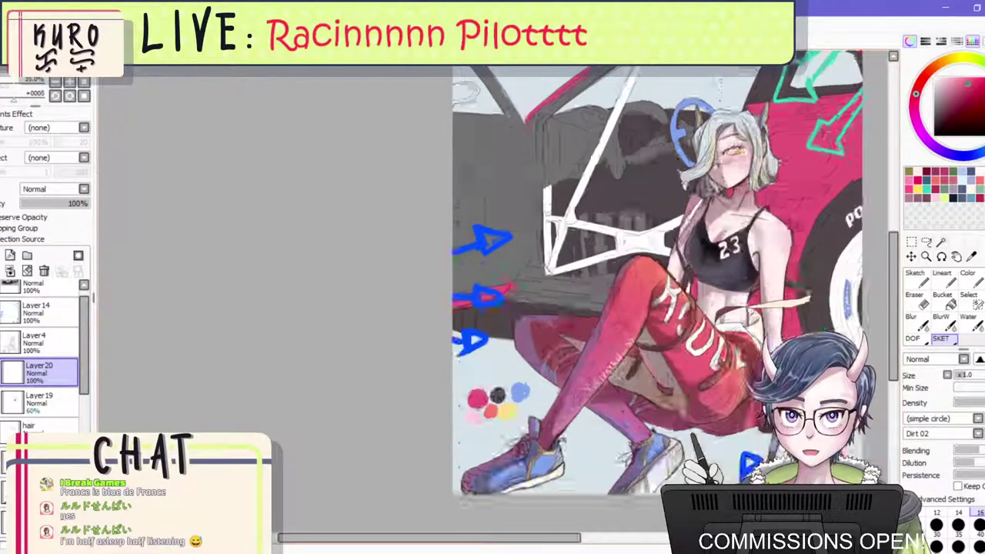
scroll(719, 84, "up", 3)
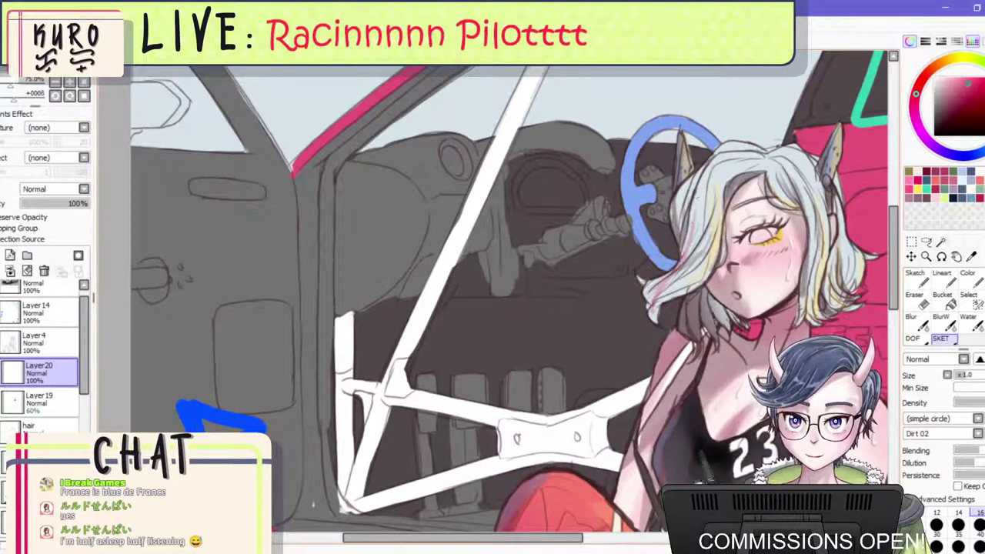
Paint crimson strands along the fringe and the outer hair edge on the steering-wheel side.
left_click_drag(692, 186, 687, 280)
left_click_drag(694, 212, 683, 260)
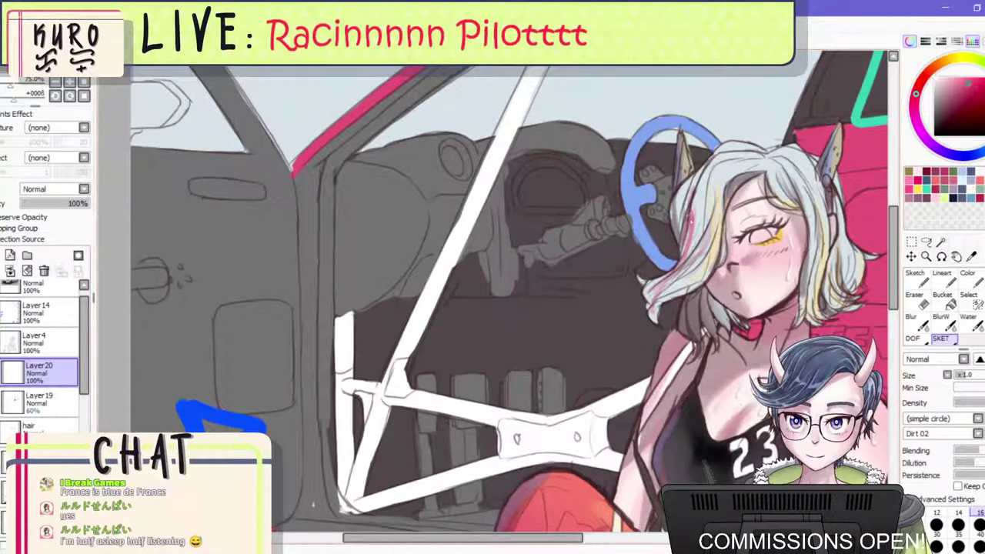
left_click_drag(712, 163, 683, 259)
left_click_drag(680, 188, 669, 234)
left_click_drag(715, 165, 692, 243)
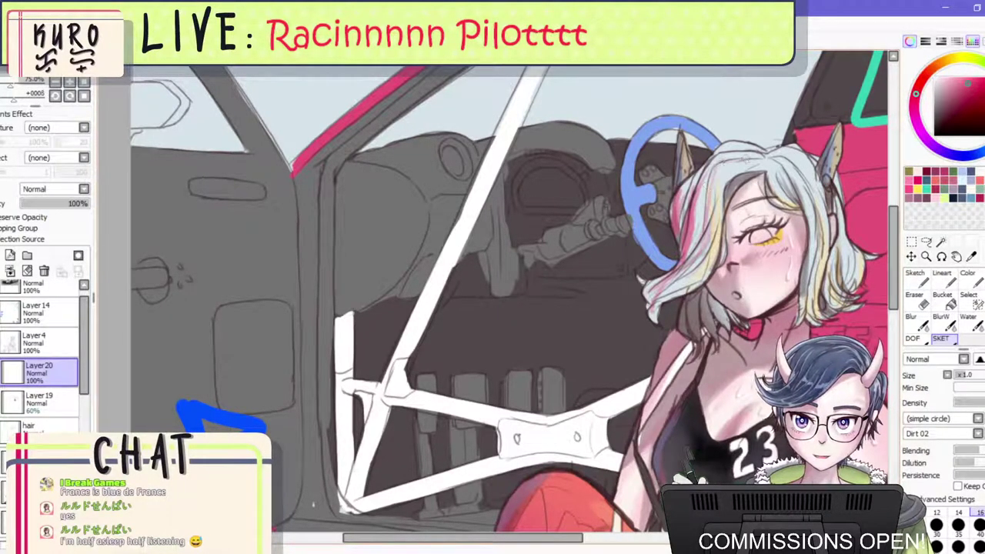
Lower the opacity of the coloured hair strands layer to 45%.
scroll(671, 230, "down", 3)
scroll(671, 230, "down", 2)
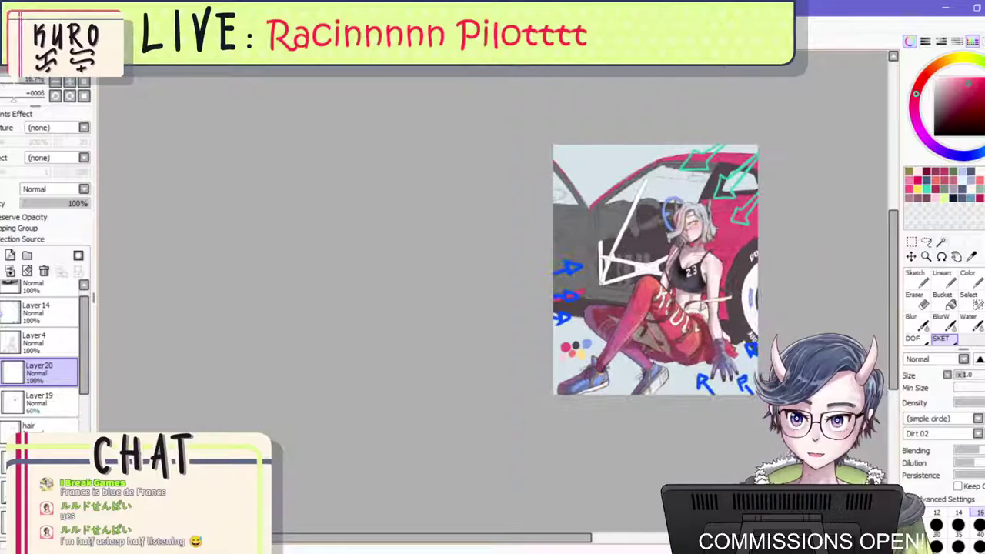
left_click(30, 205)
left_click_drag(37, 207, 50, 205)
scroll(696, 200, "up", 3)
scroll(695, 196, "down", 2)
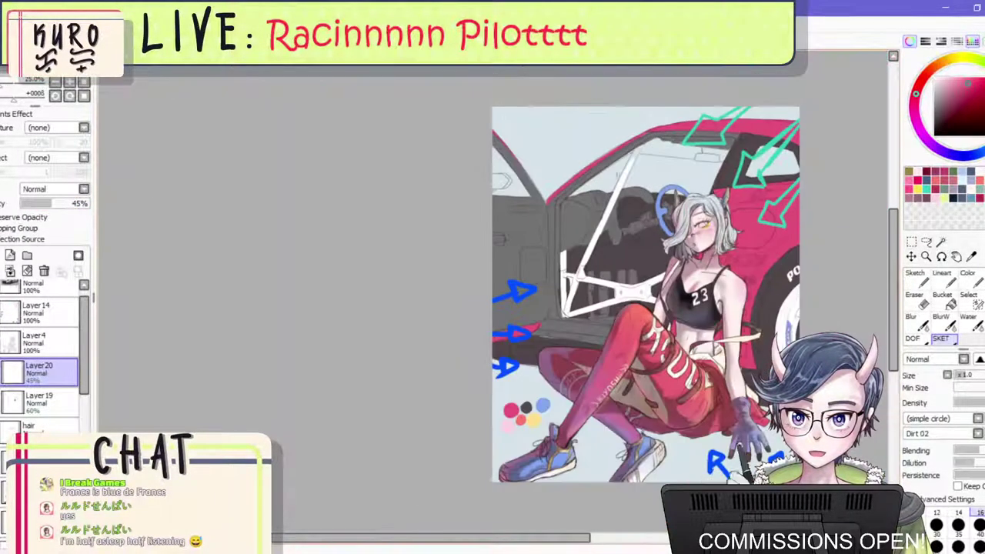
Mirror the canvas view horizontally to check the hair colours against the light arrows and the whole composition.
key("h")
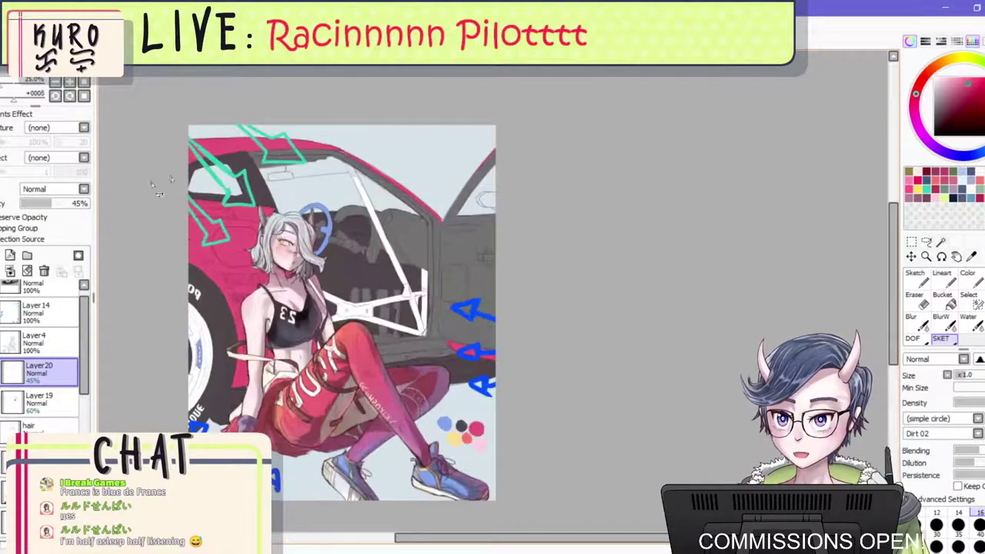
scroll(198, 209, "up", 2)
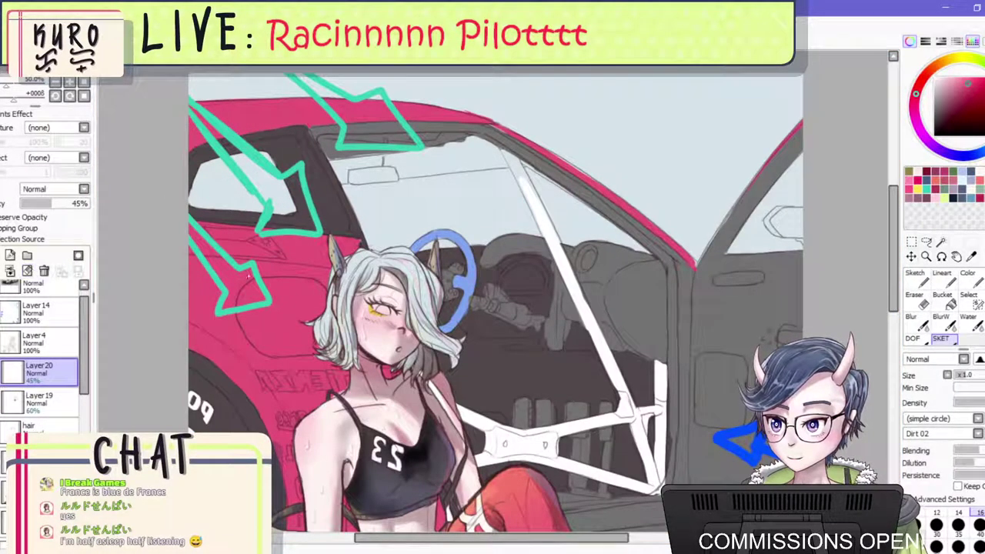
left_click_drag(546, 256, 564, 247)
scroll(563, 250, "down", 3)
scroll(553, 304, "up", 2)
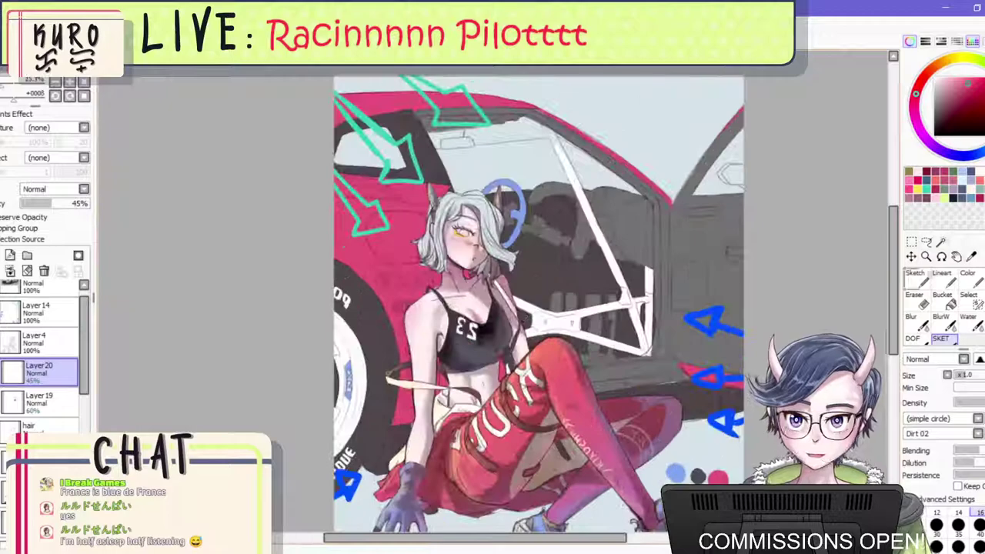
Paint pink on the steering-wheel side and yellow on the opposite side of the hair, and blur the reflected colours.
left_click(971, 287)
mouse_move(508, 247)
left_mouse_down()
mouse_move(508, 265)
mouse_move(496, 225)
mouse_move(506, 270)
left_mouse_up()
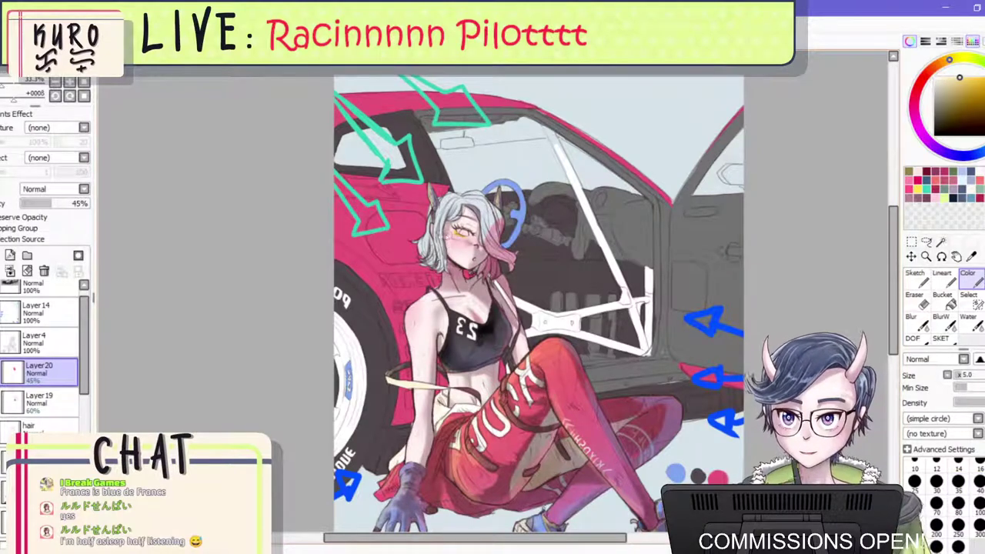
left_click(918, 323)
left_click(916, 339)
left_click(912, 317)
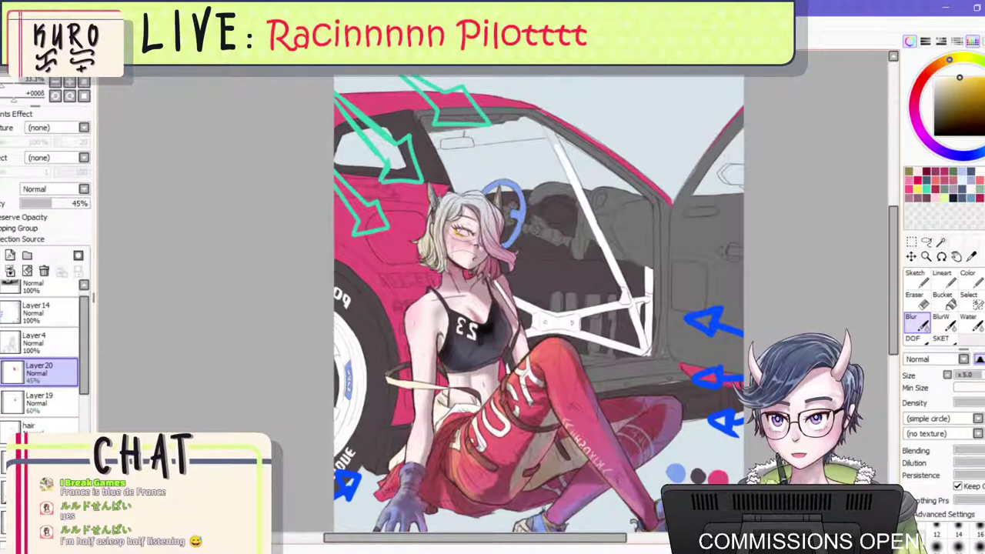
Lower the opacity of the reflected hair colour layer to 23% and compare the result in both canvas orientations.
left_click(41, 204)
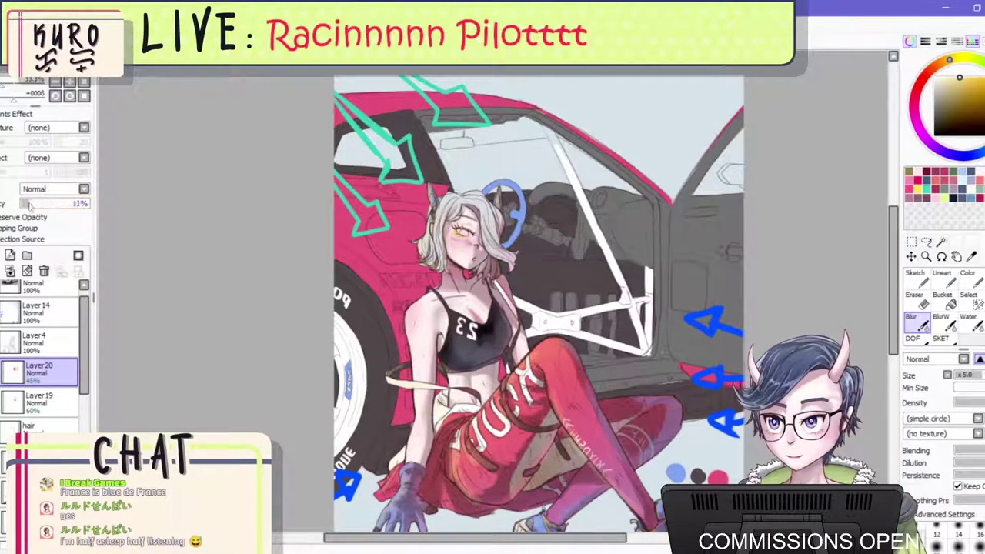
left_click_drag(41, 204, 37, 203)
scroll(457, 156, "down", 1)
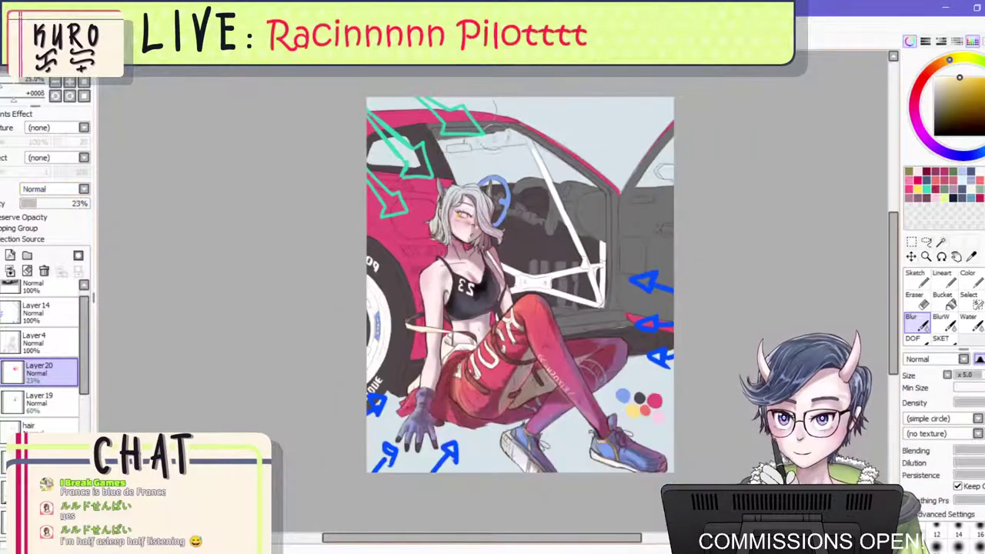
key("h")
scroll(516, 101, "up", 1)
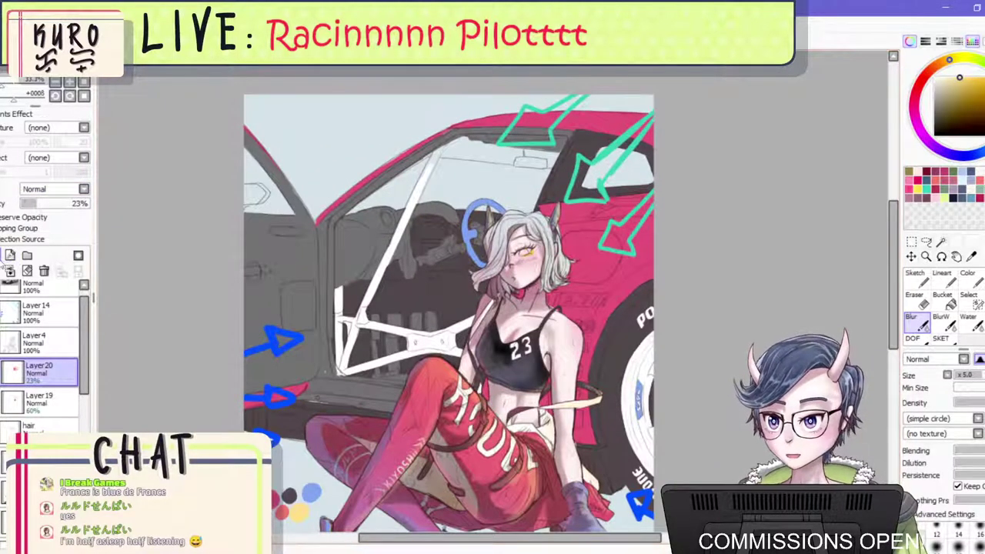
Add a clipped layer above the reflected hair colours and set its blend mode to Luminosity.
left_click(10, 256)
left_click(9, 230)
left_click(58, 191)
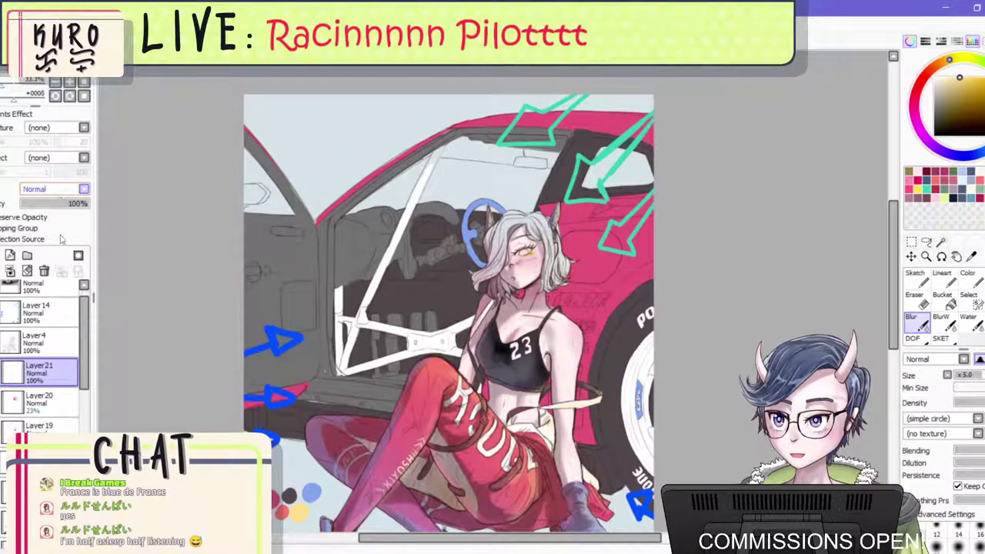
left_click(60, 237)
Paint white highlight strands along the long fringe with the SKET brush.
scroll(577, 177, "up", 2)
left_click(935, 78)
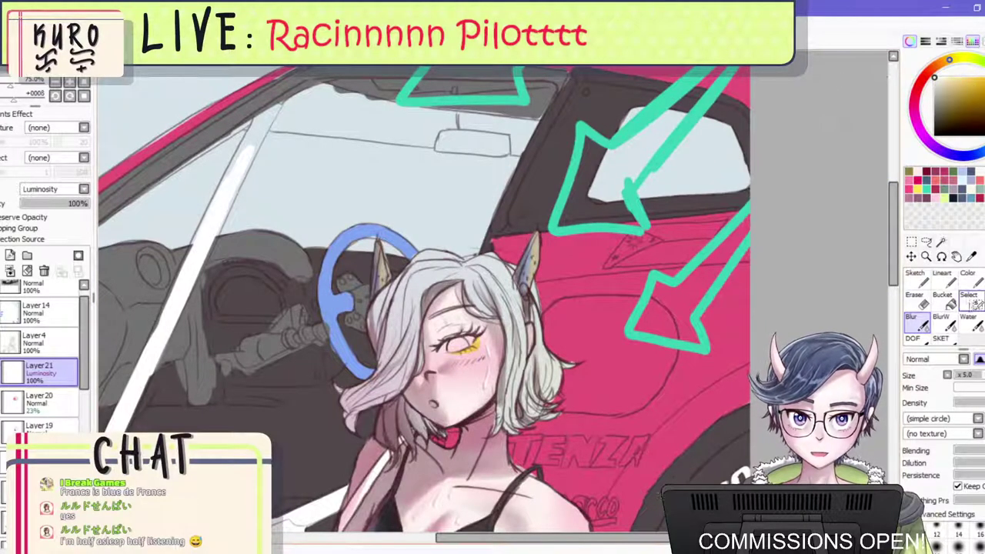
left_click(969, 280)
left_click(959, 483)
left_click(942, 339)
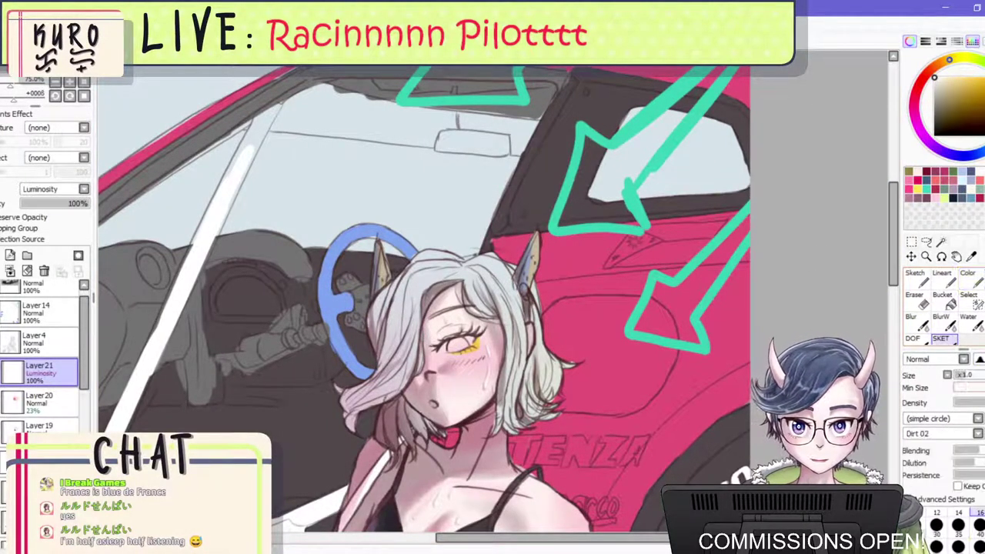
scroll(738, 324, "down", 2)
scroll(592, 345, "up", 1)
key("ctrl+plus")
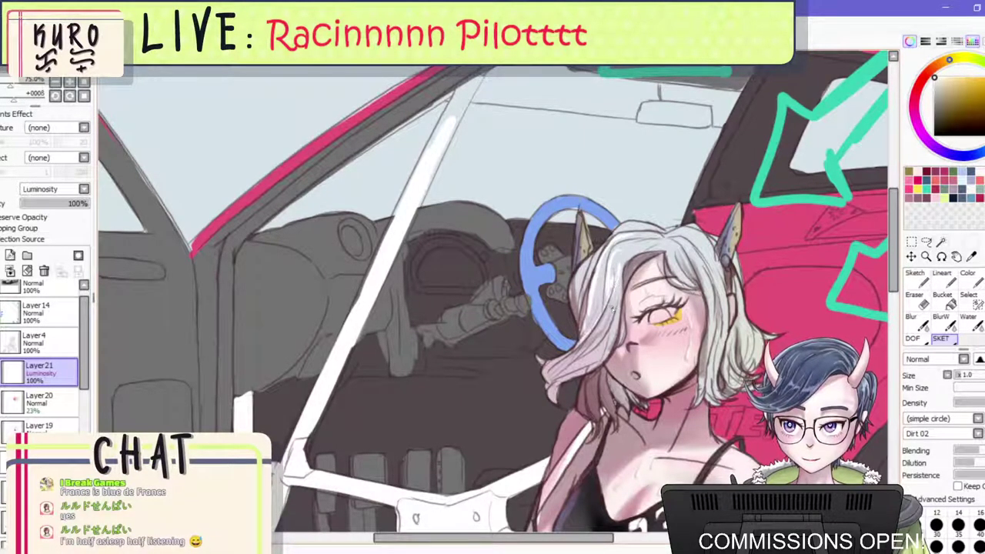
left_click_drag(606, 321, 581, 354)
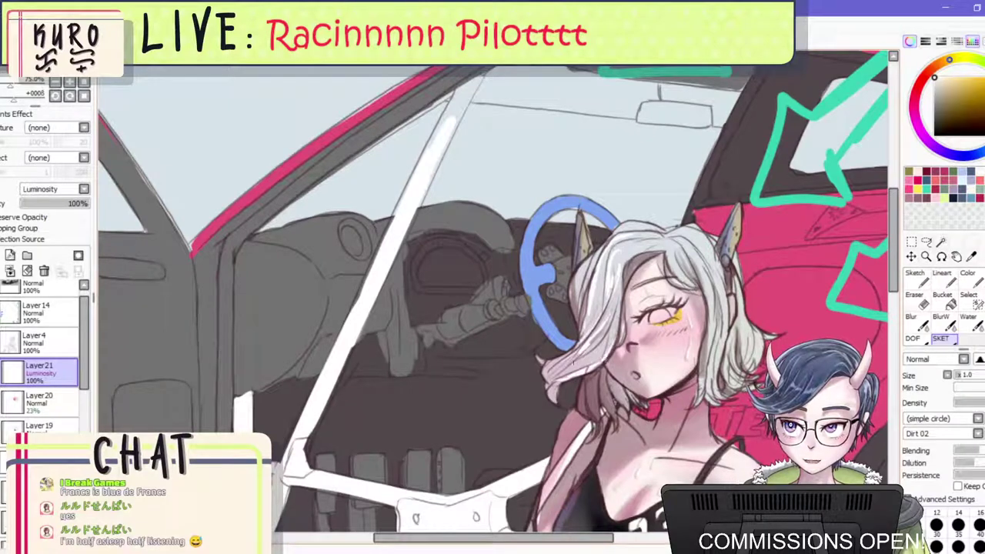
mouse_move(613, 317)
left_mouse_down()
mouse_move(588, 363)
mouse_move(581, 367)
mouse_move(586, 353)
mouse_move(570, 371)
left_mouse_up()
left_click_drag(597, 342, 615, 315)
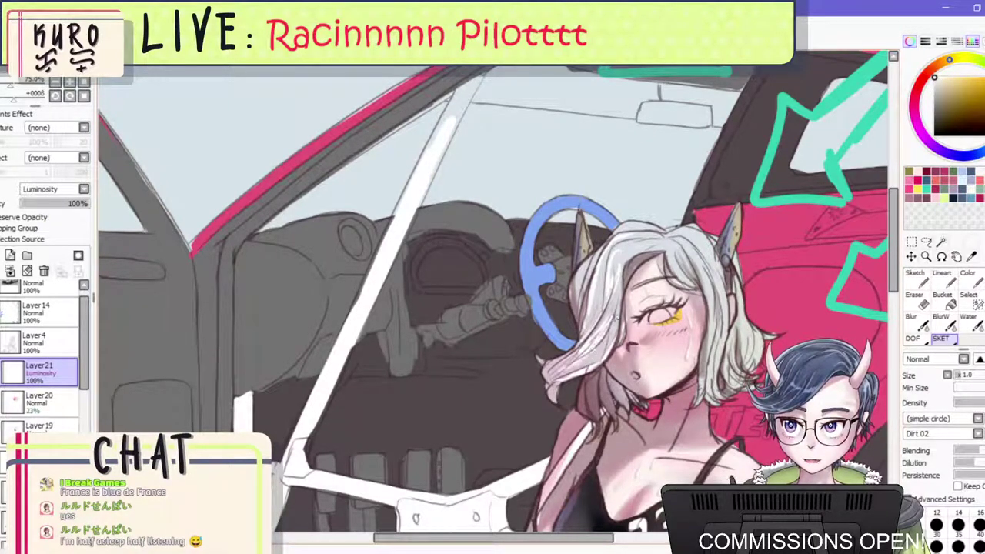
mouse_move(590, 352)
left_mouse_down()
mouse_move(571, 376)
mouse_move(618, 288)
left_mouse_up()
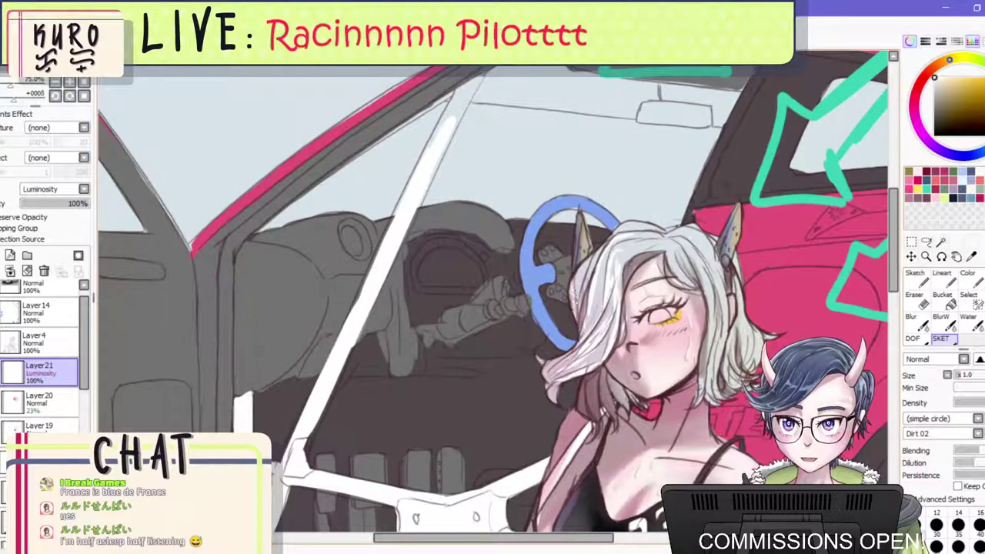
Add white highlight strands to the crown and the outer side of the hair, and check them against the whole illustration.
left_click_drag(701, 265, 708, 331)
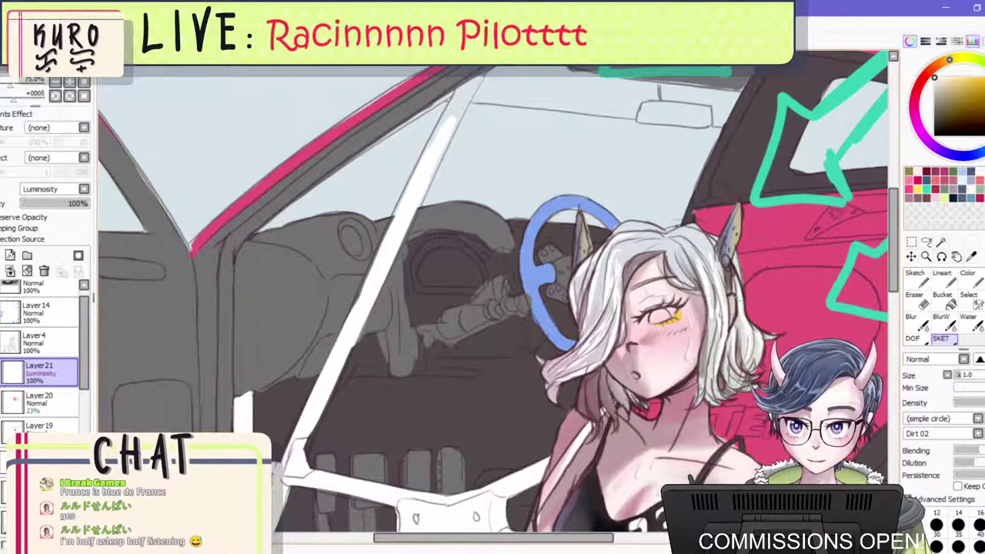
mouse_move(688, 227)
left_mouse_down()
mouse_move(713, 263)
mouse_move(714, 252)
left_mouse_up()
scroll(711, 307, "down", 2)
scroll(713, 309, "down", 3)
scroll(710, 313, "up", 5)
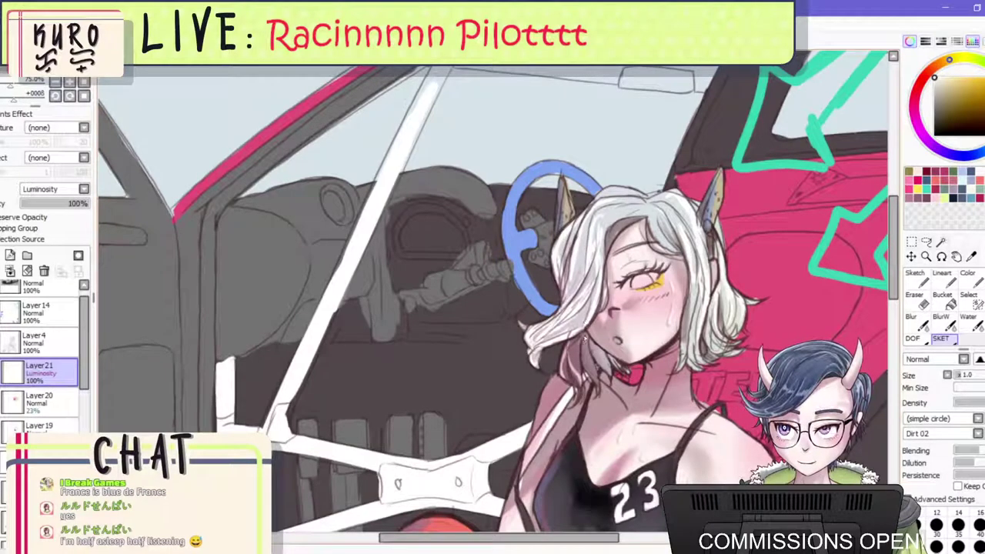
scroll(623, 277, "down", 3)
scroll(623, 277, "down", 2)
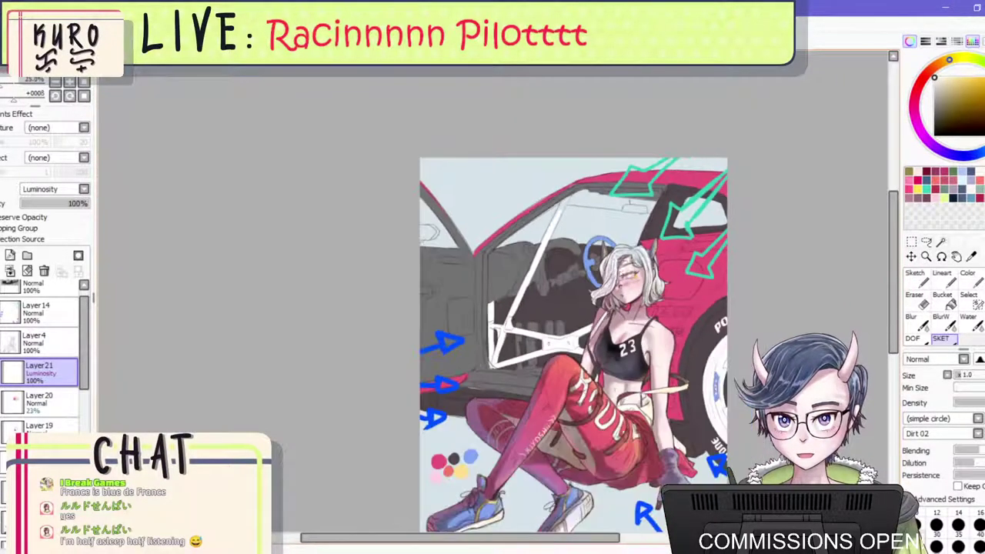
scroll(646, 274, "up", 2)
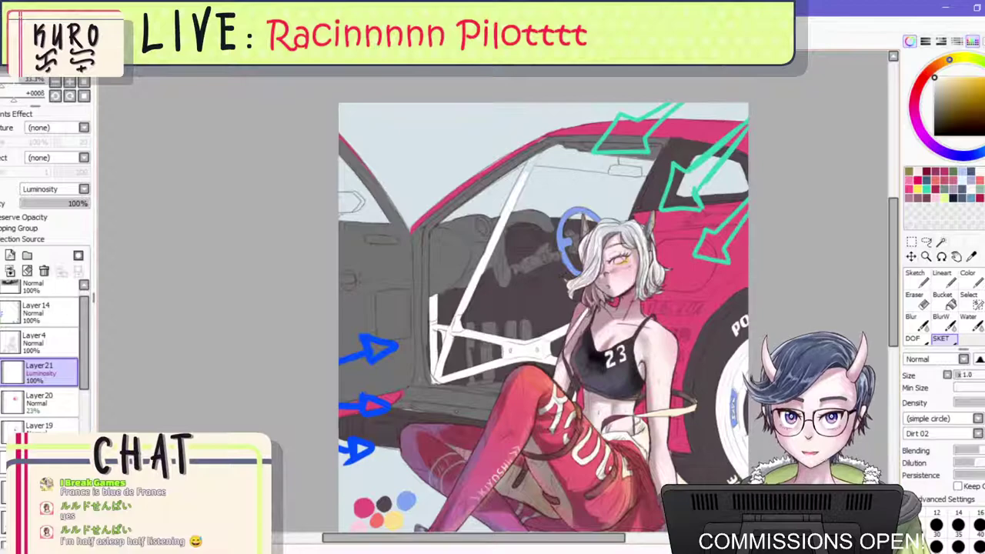
Lower the opacity of the Luminosity highlight layer to 35% and compare the hair in both canvas orientations.
key("h")
left_click(35, 205)
left_click_drag(35, 208, 37, 210)
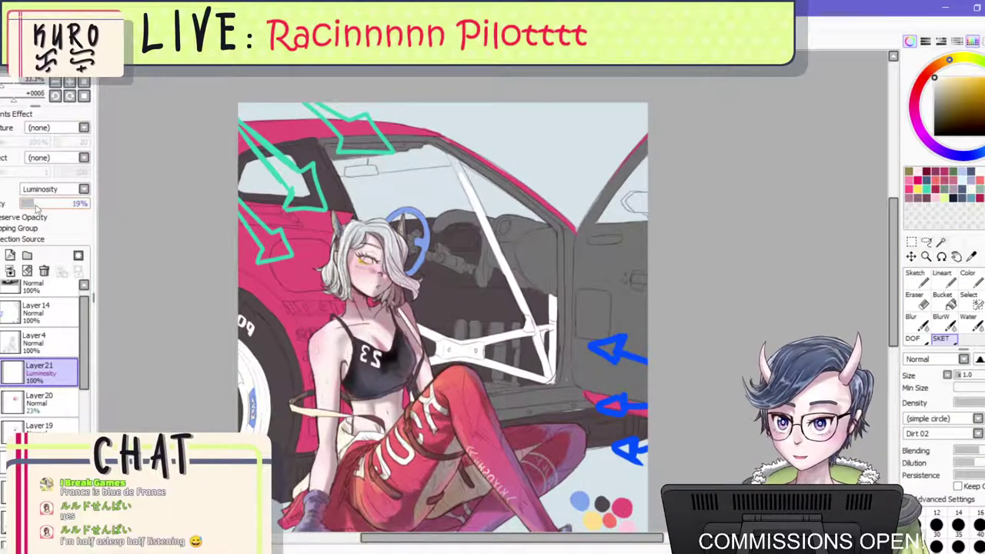
key("h")
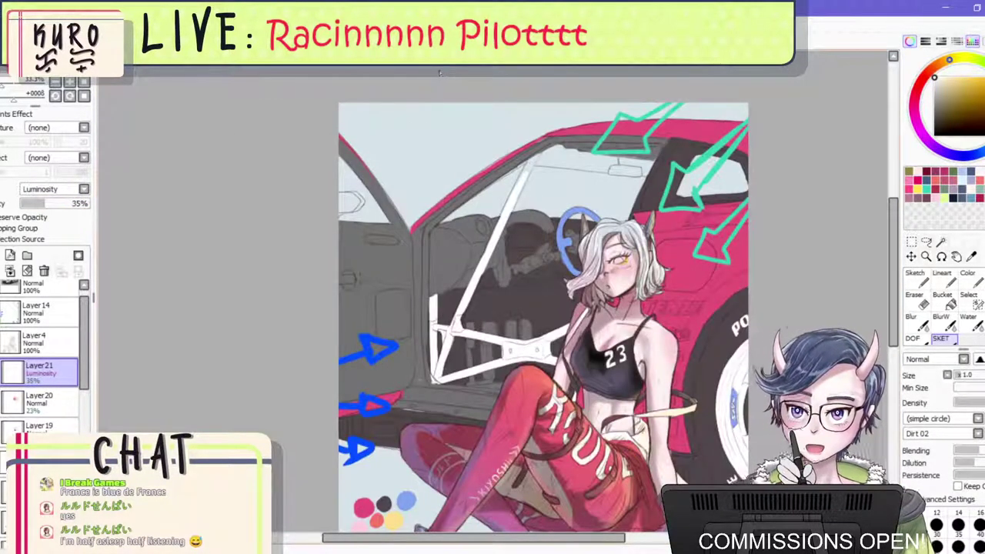
scroll(589, 284, "down", 2)
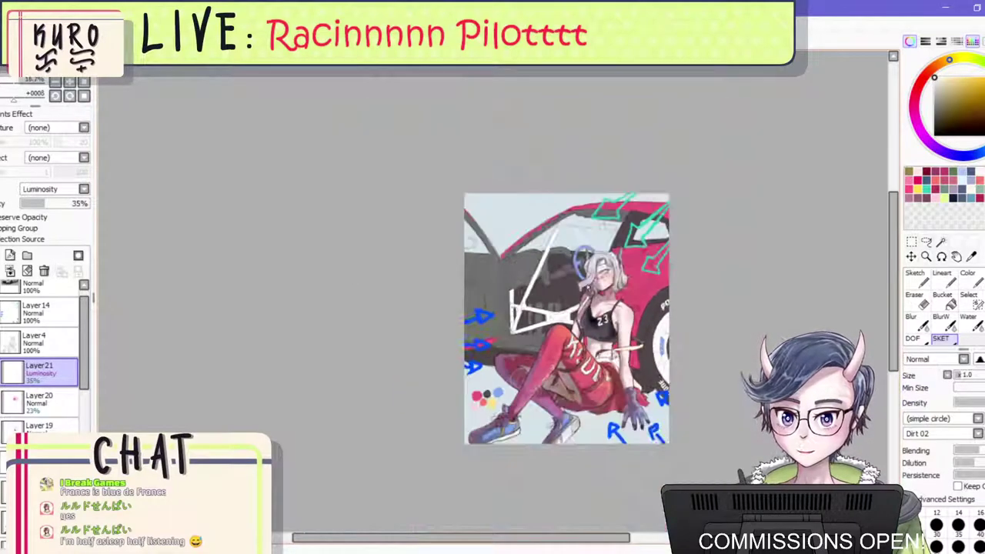
Hide the light-direction arrows on Layer14 and check the whole illustration with the canvas view mirrored.
left_click(35, 313)
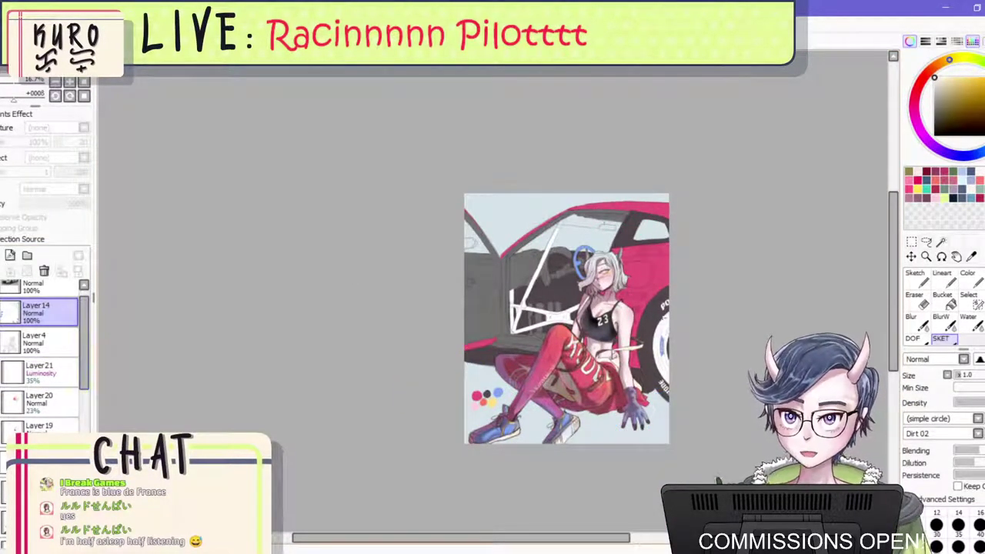
key("ctrl+plus")
key("h")
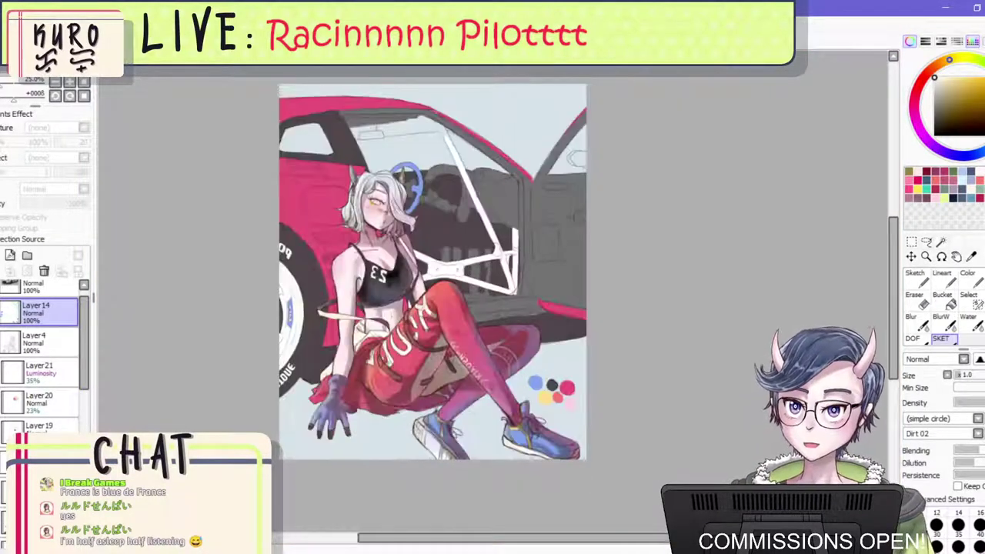
scroll(447, 249, "down", 2)
scroll(393, 231, "up", 4)
key("ctrl+minus")
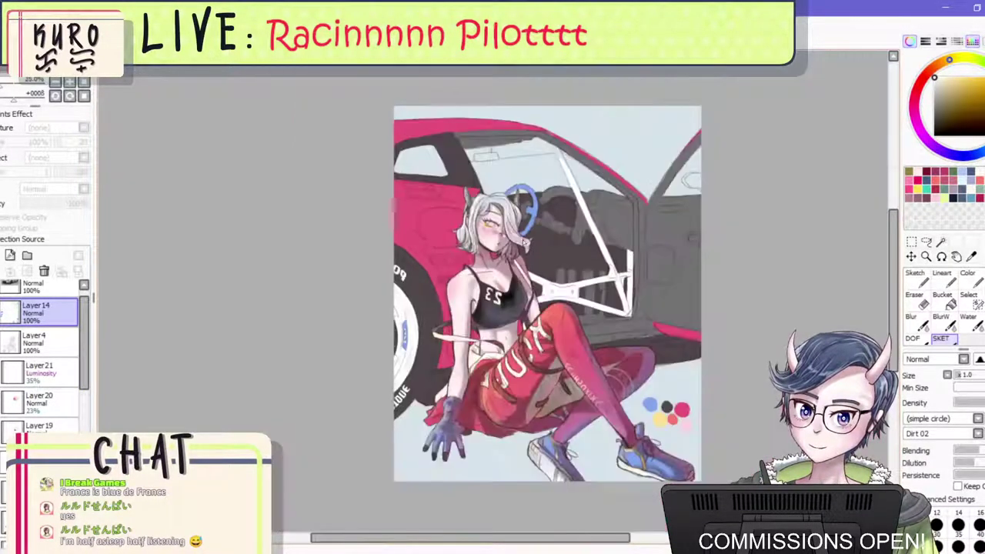
key("ctrl+plus")
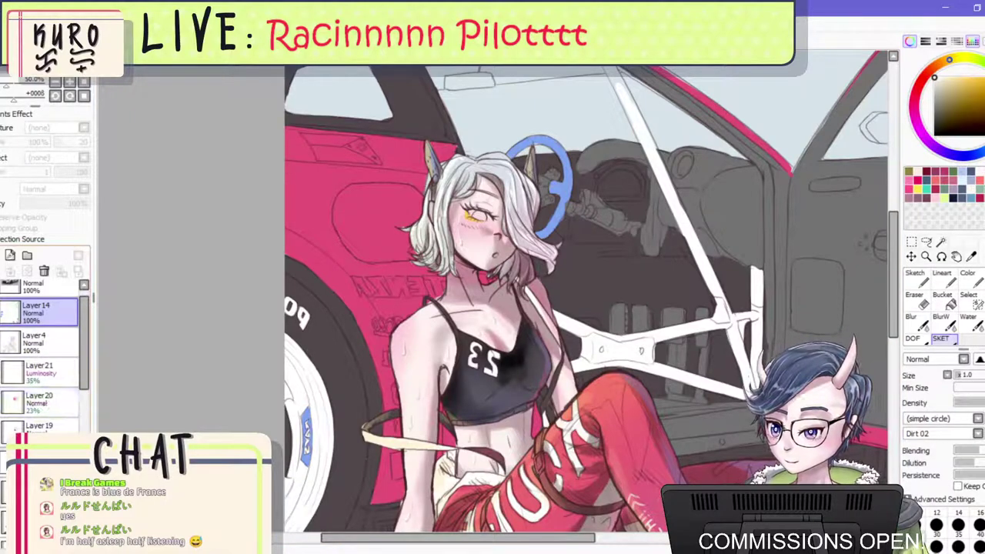
Fill the pilot's visible eyeball with white using the Color brush on a lower layer, and unmirror the canvas view.
left_click(42, 521)
left_click(44, 492)
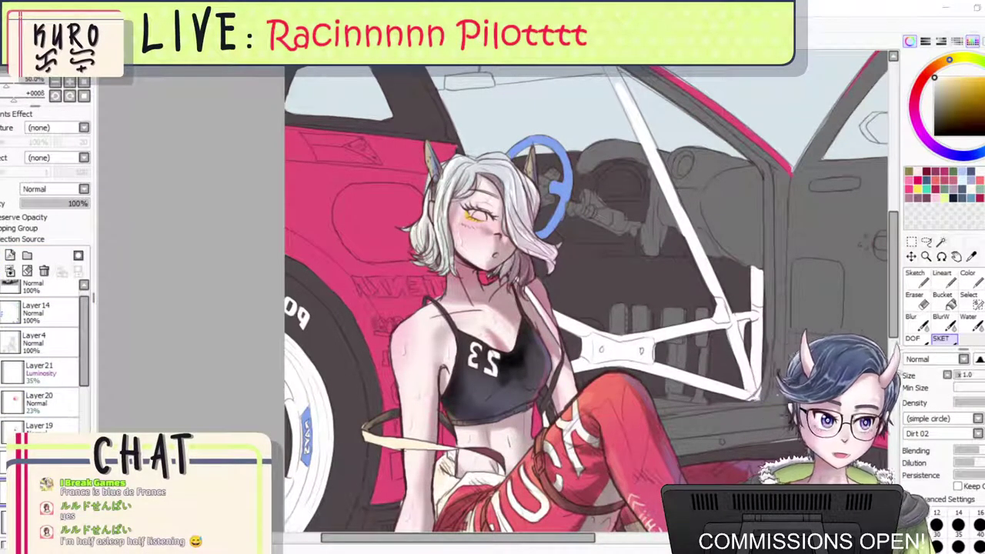
left_click(967, 277)
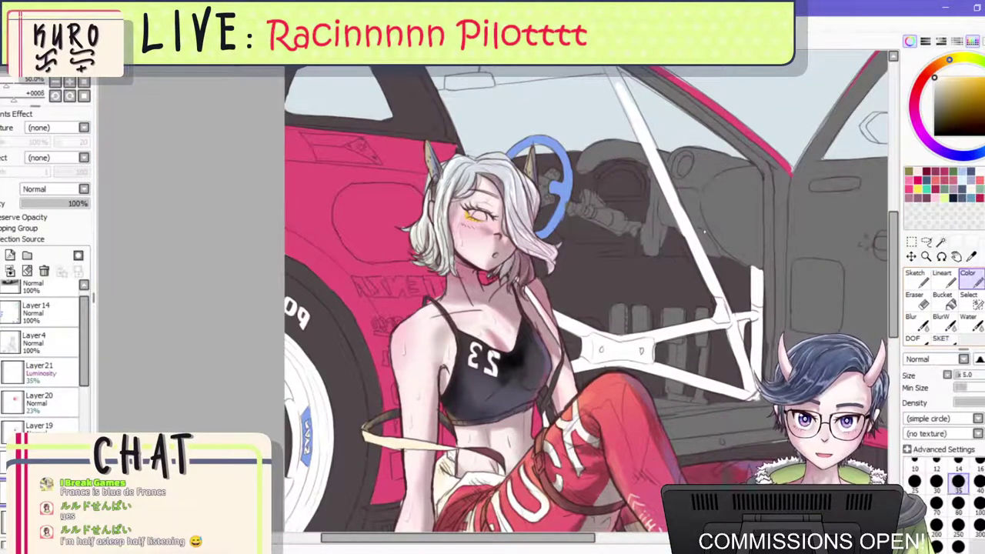
scroll(471, 220, "up", 6)
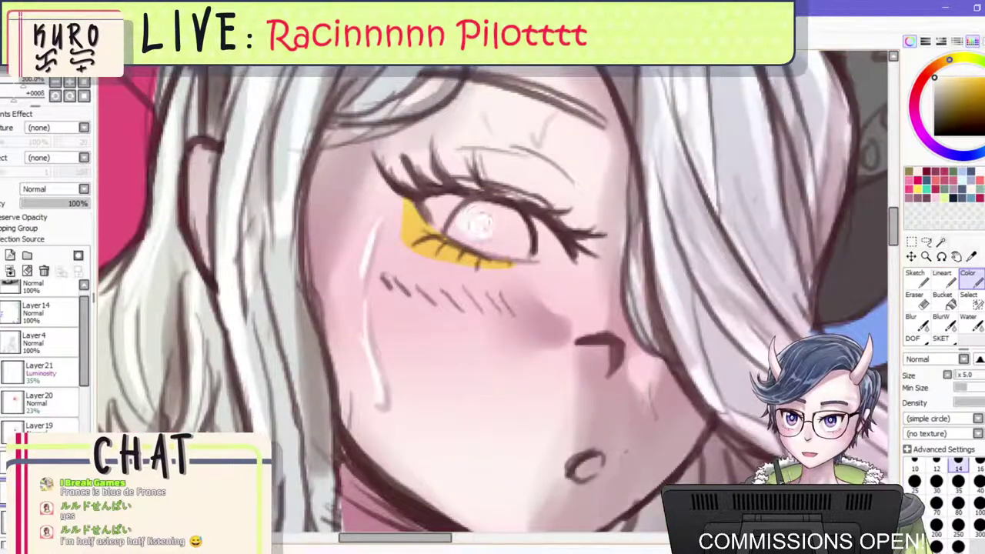
mouse_move(461, 223)
left_mouse_down()
mouse_move(504, 212)
mouse_move(545, 235)
mouse_move(542, 244)
mouse_move(491, 232)
mouse_move(496, 243)
mouse_move(433, 209)
mouse_move(550, 244)
left_mouse_up()
scroll(435, 209, "down", 4)
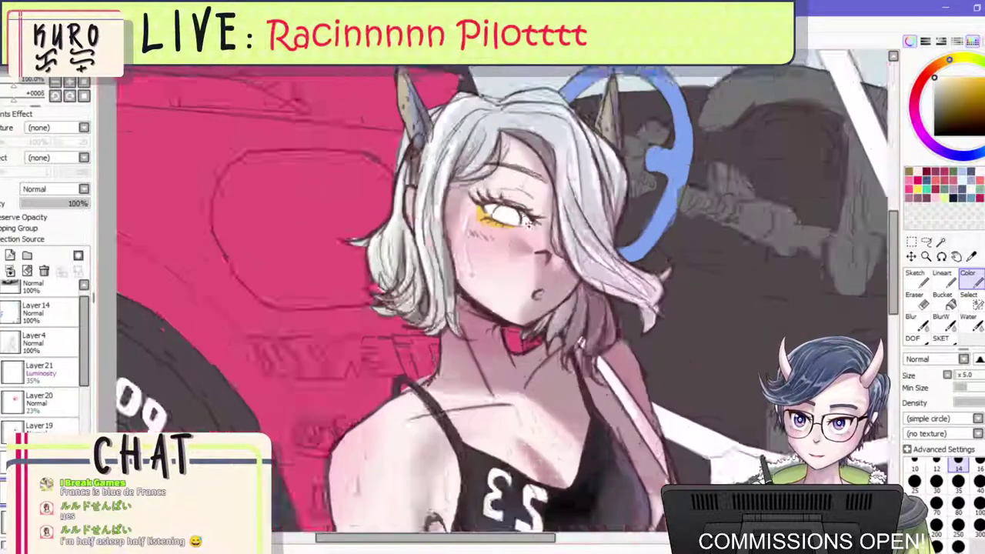
key("h")
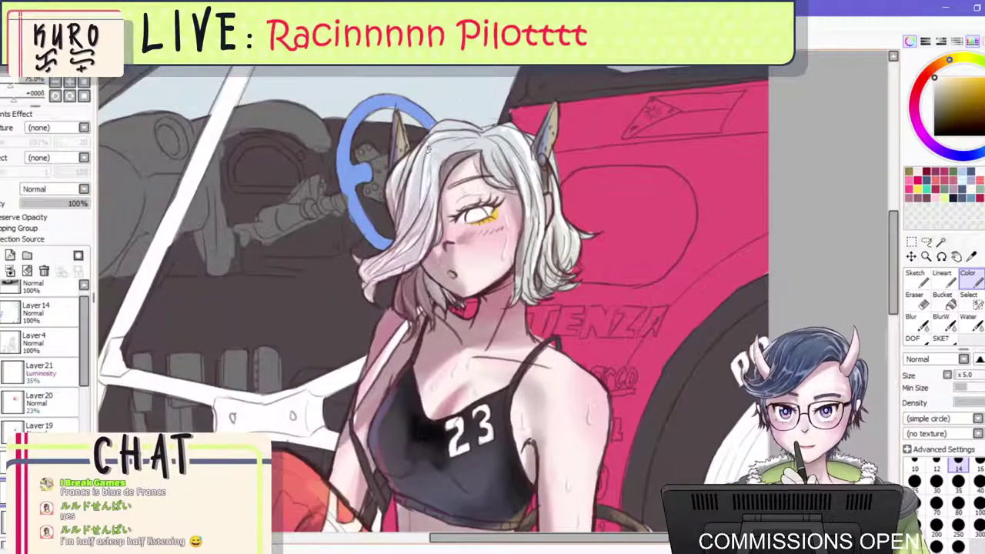
Try painting the iris with a dark tone sampled from the eye outline, and undo the stroke.
scroll(449, 152, "up", 1)
scroll(424, 165, "up", 2)
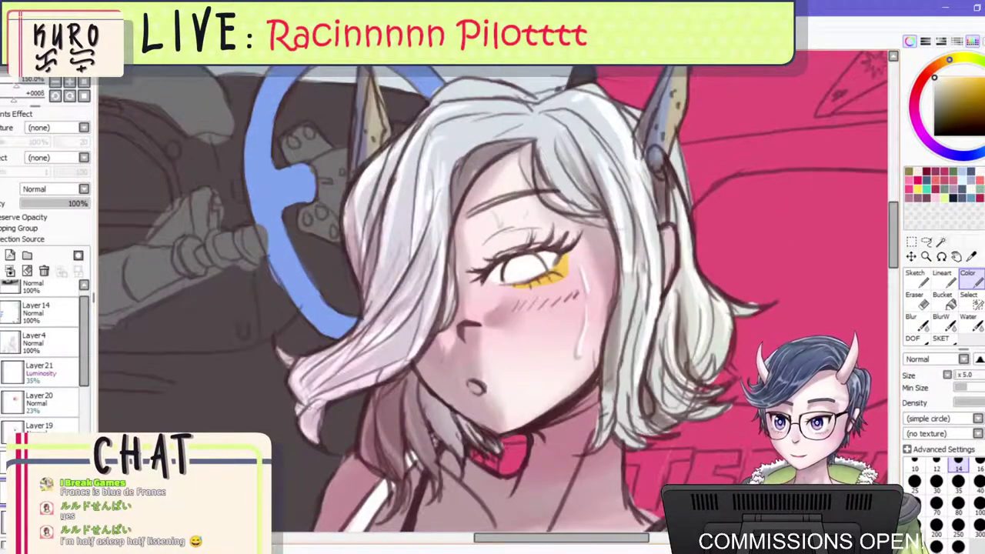
scroll(555, 232, "up", 2)
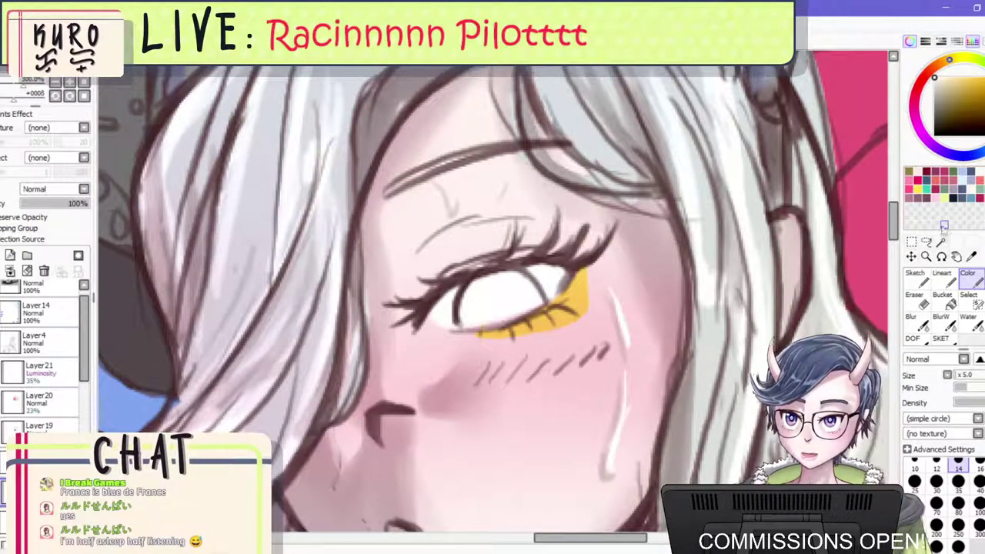
right_click(457, 306)
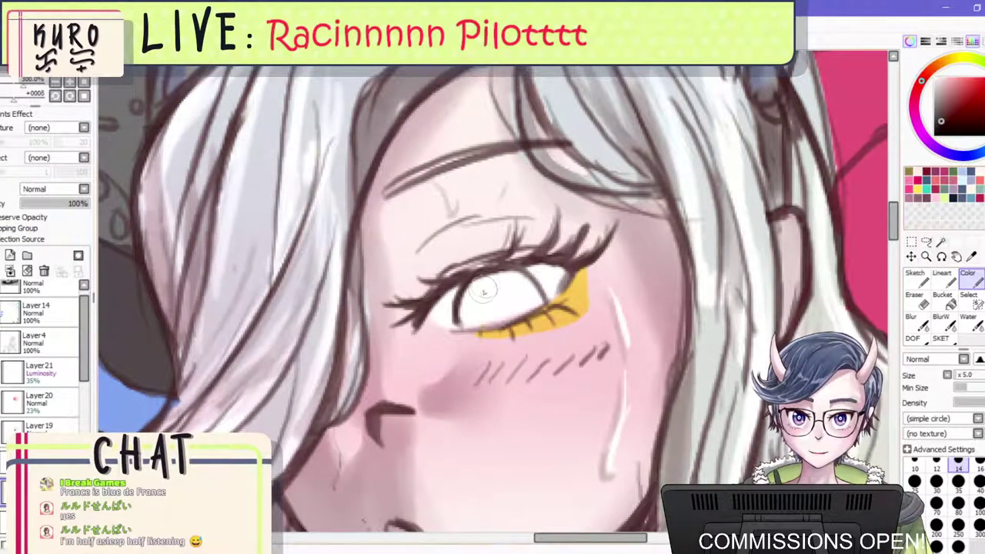
mouse_move(484, 291)
left_mouse_down()
mouse_move(471, 312)
mouse_move(520, 283)
left_mouse_up()
key("ctrl+z")
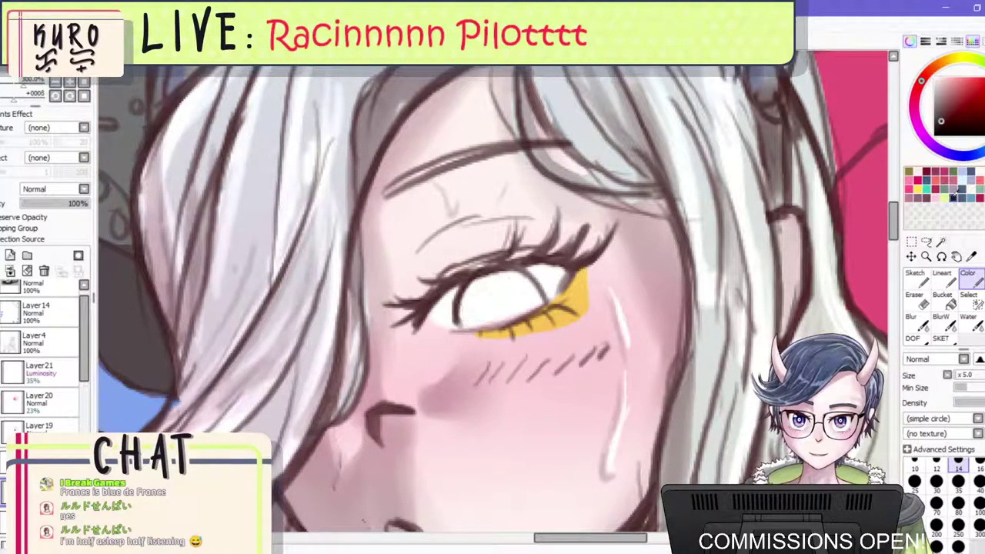
Sample the blue palette dot beside the shoes as the paint colour for the eye.
scroll(623, 242, "down", 8)
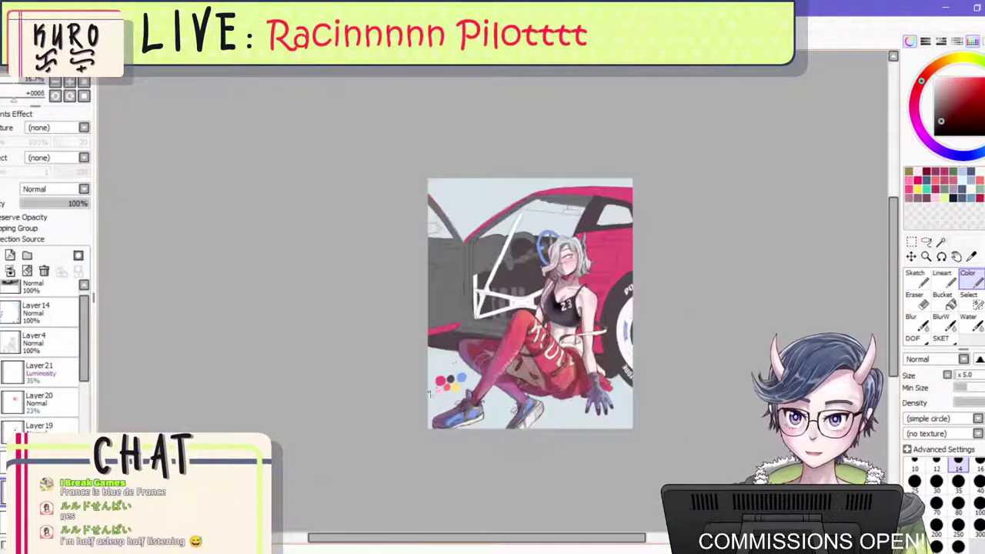
scroll(440, 385, "up", 4)
right_click(534, 349)
scroll(536, 346, "down", 4)
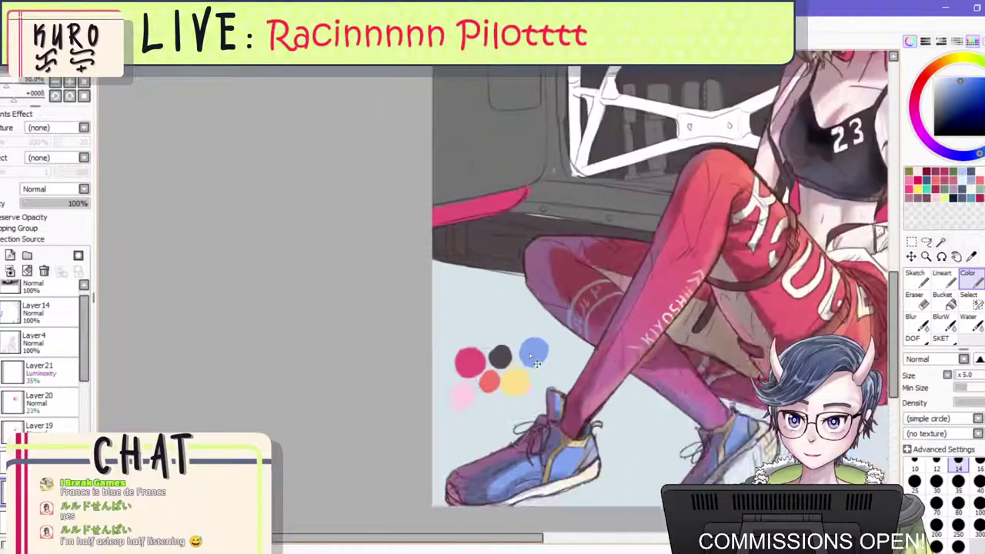
scroll(703, 160, "up", 1)
scroll(666, 203, "up", 6)
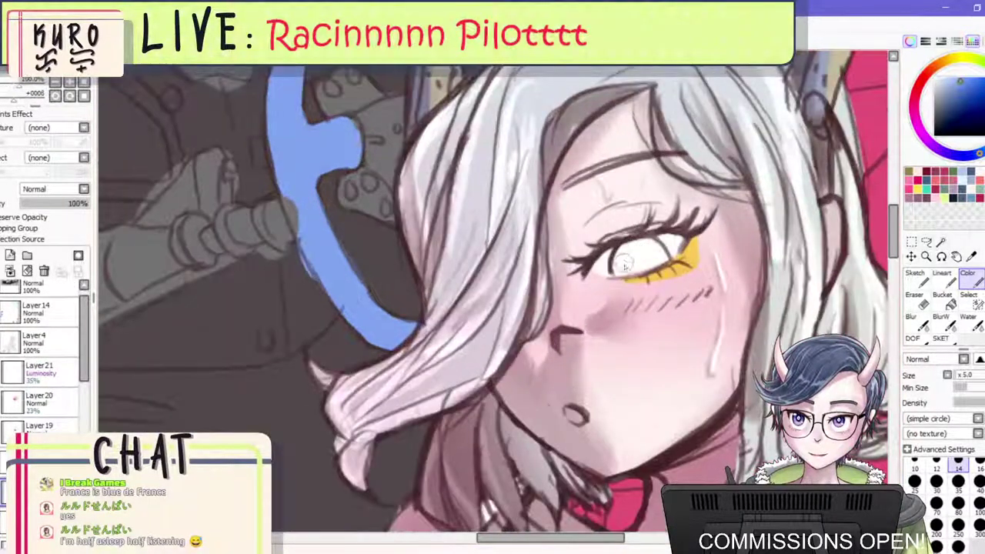
Try filling the pilot's iris with the palette blue and with the coral red palette dot.
mouse_move(624, 262)
left_mouse_down()
mouse_move(637, 252)
mouse_move(659, 256)
left_mouse_up()
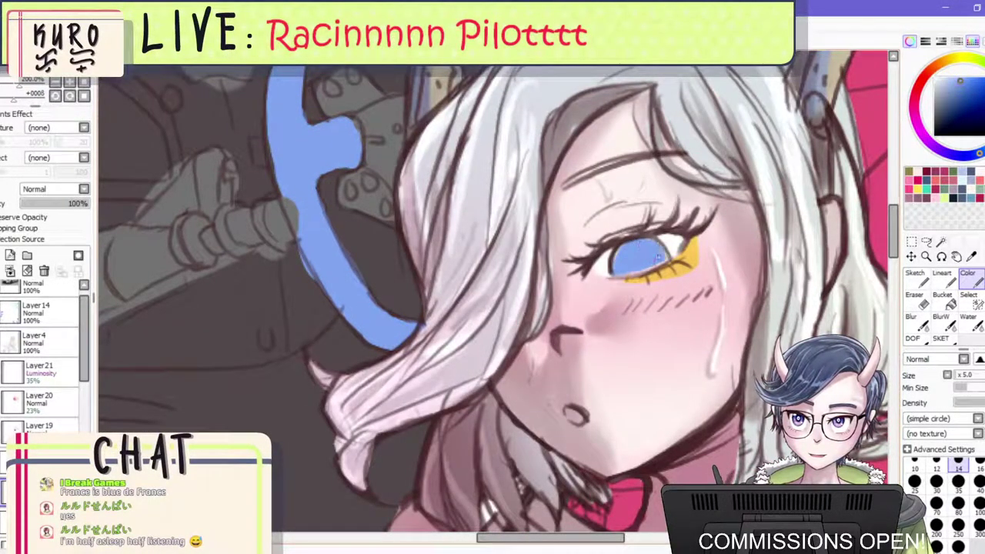
scroll(669, 230, "down", 7)
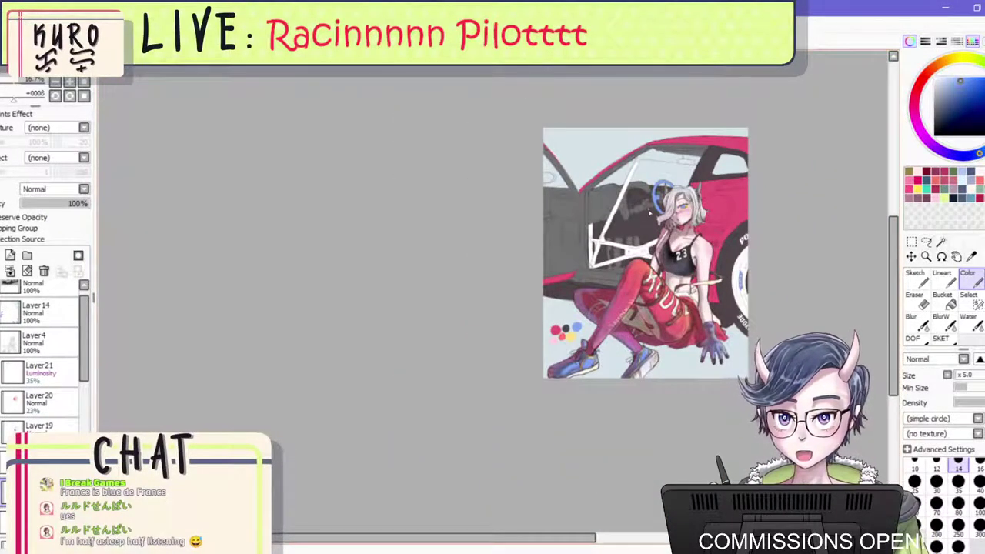
scroll(650, 214, "up", 2)
scroll(477, 460, "up", 3)
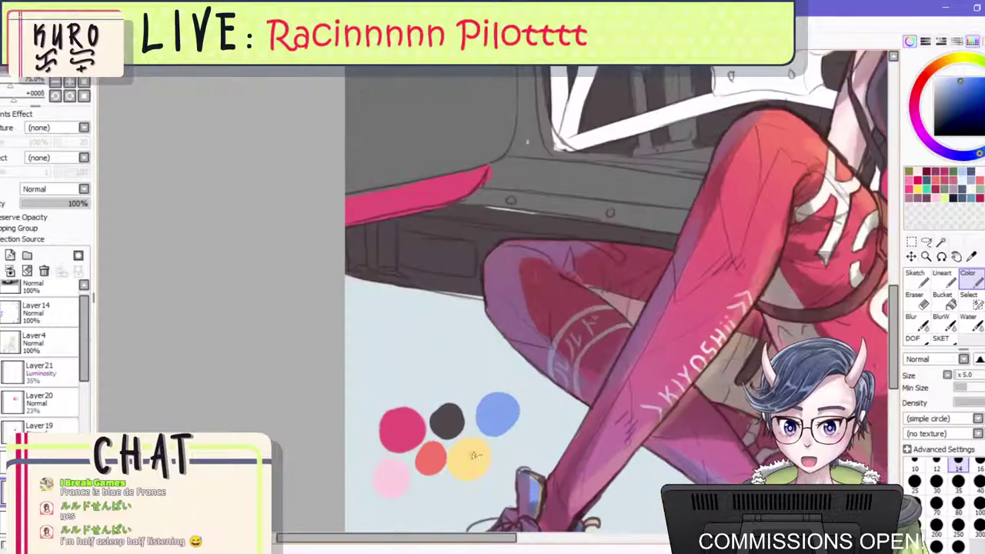
scroll(438, 460, "down", 5)
scroll(539, 215, "up", 6)
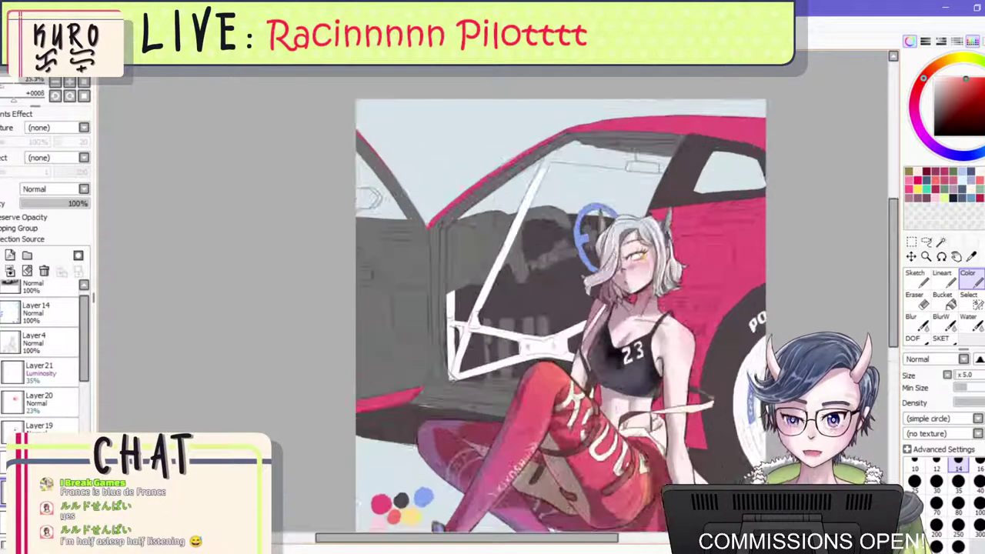
scroll(645, 248, "up", 2)
mouse_move(635, 245)
left_mouse_down()
mouse_move(646, 231)
mouse_move(656, 238)
left_mouse_up()
scroll(643, 233, "down", 6)
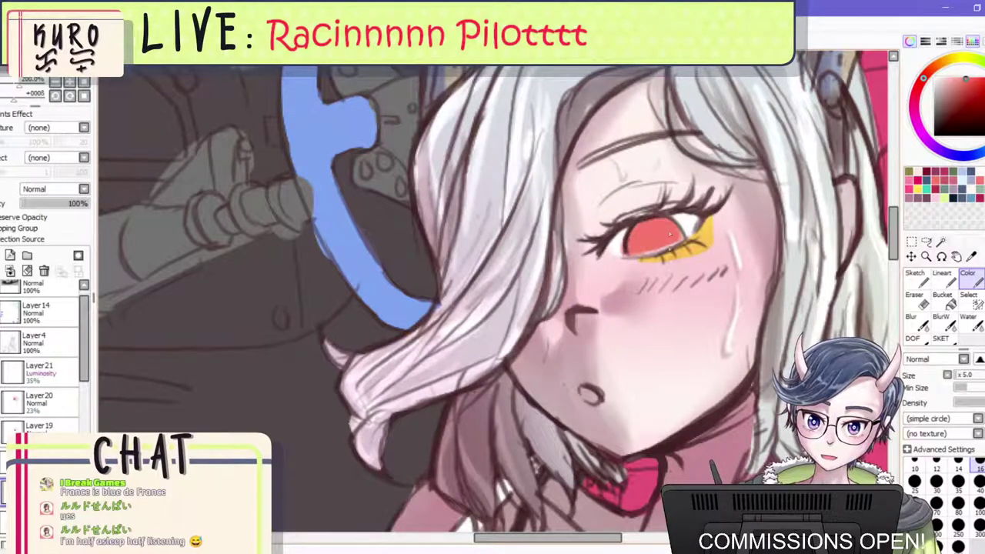
Sample the blue palette dot beside the shoes again and fill the iris with it.
scroll(612, 386, "up", 2)
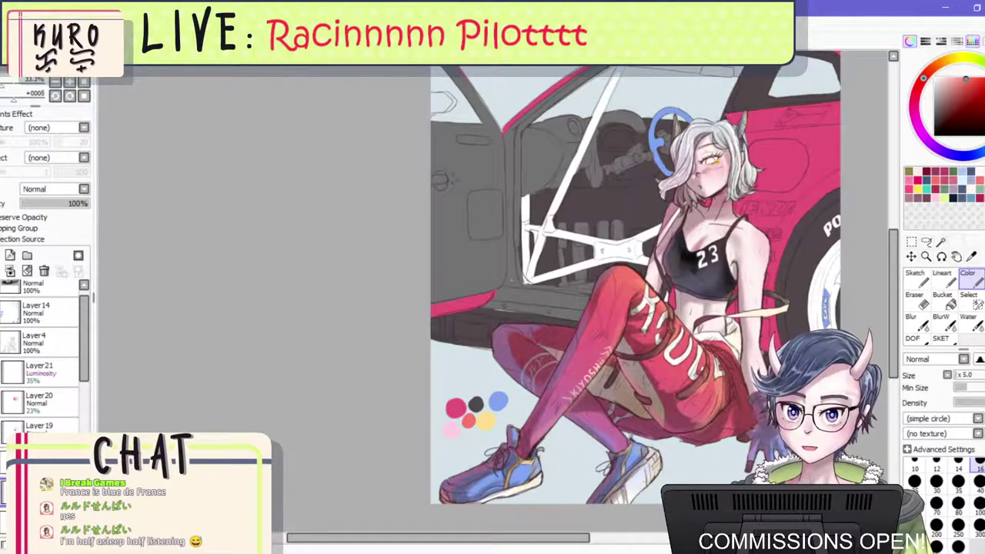
scroll(735, 190, "up", 6)
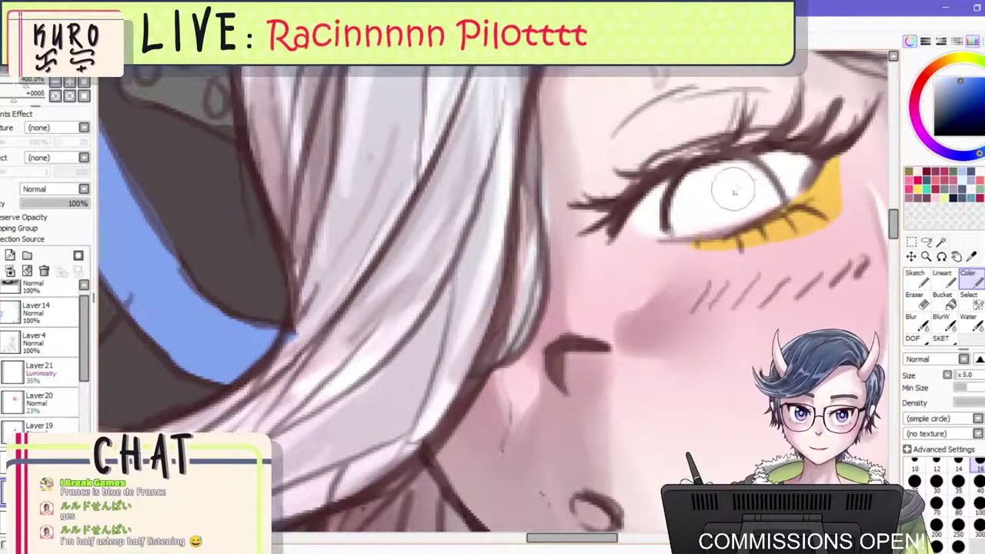
mouse_move(733, 190)
left_mouse_down()
mouse_move(693, 207)
mouse_move(751, 204)
mouse_move(732, 217)
mouse_move(747, 201)
mouse_move(761, 217)
mouse_move(766, 199)
mouse_move(710, 179)
mouse_move(952, 114)
mouse_move(894, 41)
mouse_move(755, 202)
left_mouse_up()
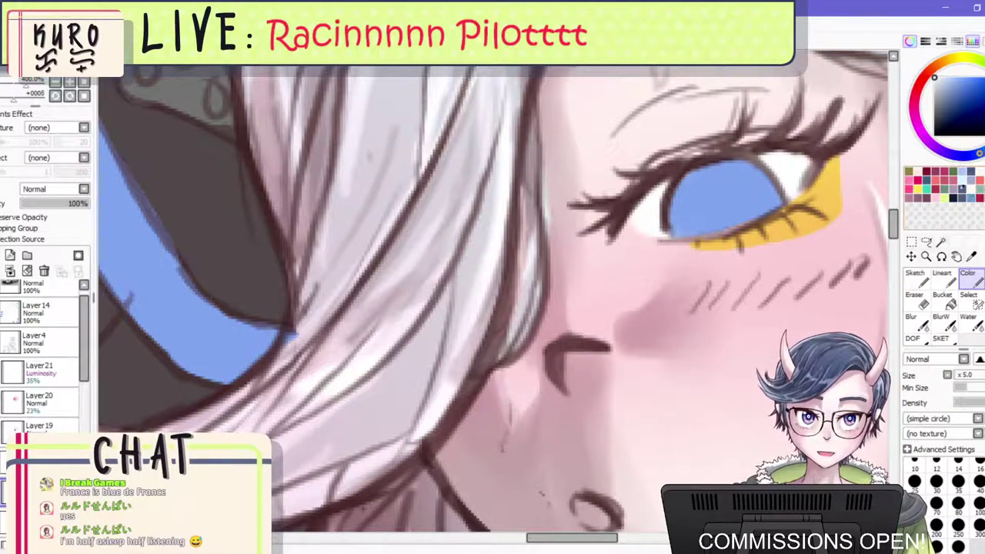
Paint the pupil and the shaded upper part of the iris in darker blue with the SKET brush.
left_click(940, 339)
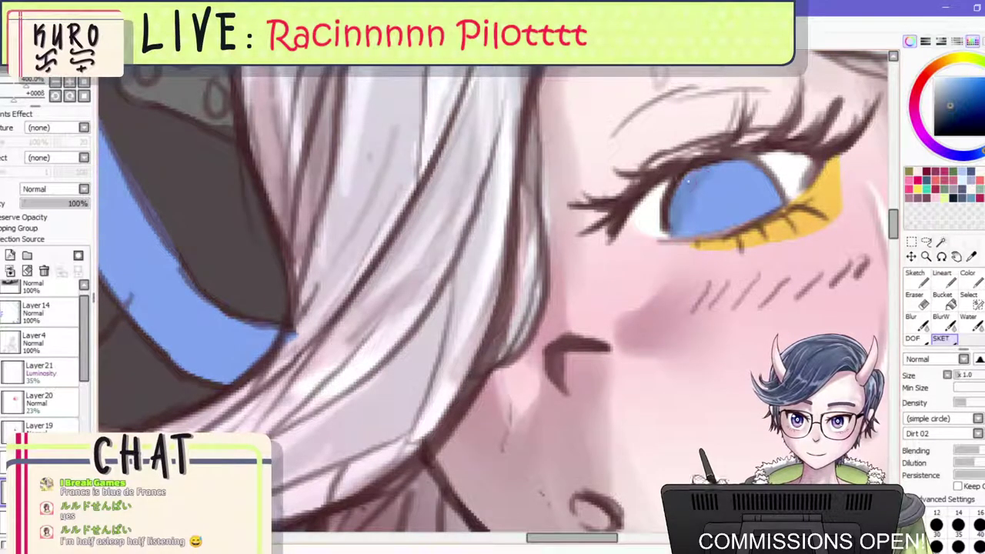
mouse_move(713, 175)
left_mouse_down()
mouse_move(723, 217)
mouse_move(703, 171)
mouse_move(755, 174)
mouse_move(724, 167)
left_mouse_up()
mouse_move(680, 193)
left_mouse_down()
mouse_move(664, 217)
mouse_move(716, 206)
mouse_move(665, 202)
mouse_move(716, 216)
left_mouse_up()
left_click_drag(696, 175, 677, 231)
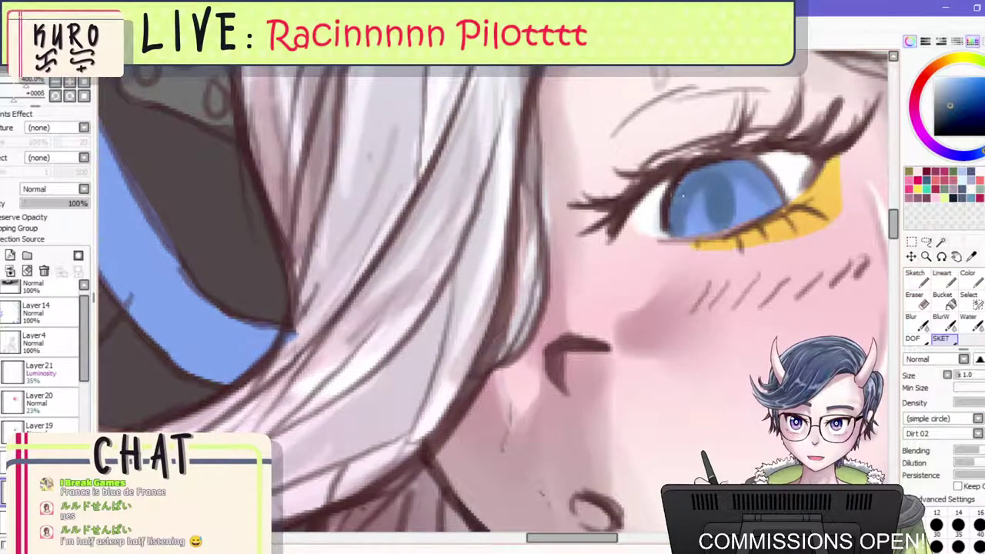
left_click_drag(738, 165, 689, 181)
left_click_drag(777, 200, 734, 169)
Sample the crimson palette dot and paint magenta reflections along the lower part of the iris.
scroll(685, 178, "down", 8)
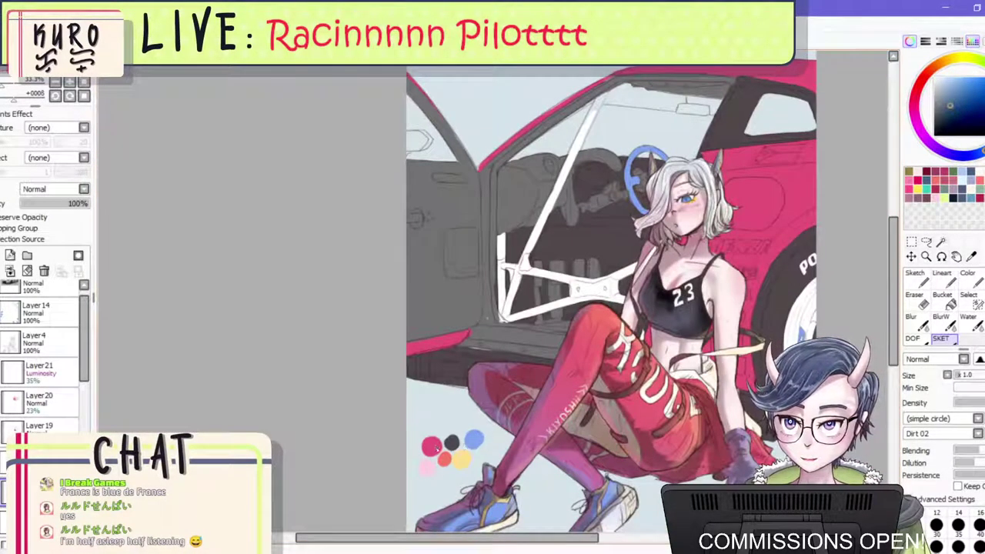
scroll(650, 307, "up", 8)
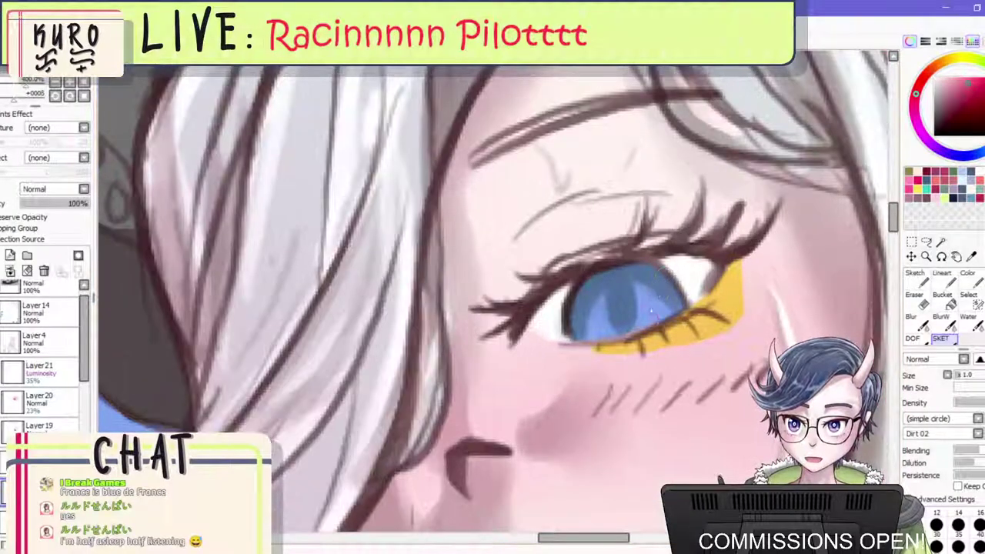
mouse_move(651, 310)
left_mouse_down()
mouse_move(642, 329)
mouse_move(604, 336)
mouse_move(590, 327)
left_mouse_up()
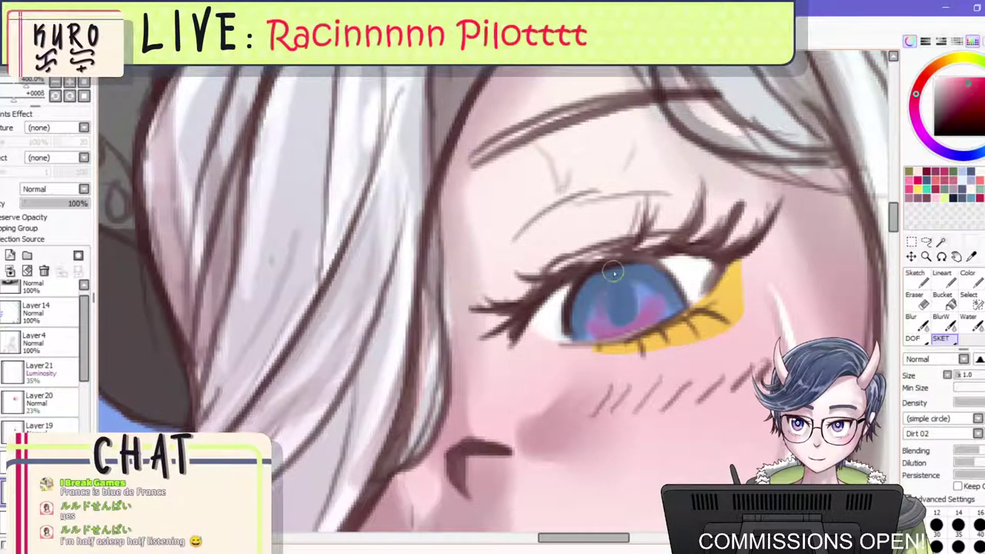
Darken the pupil and the upper edge of the iris with a deep navy blue.
right_click(616, 297)
mouse_move(617, 299)
left_mouse_down()
mouse_move(626, 329)
mouse_move(591, 307)
mouse_move(629, 275)
mouse_move(614, 269)
mouse_move(591, 281)
mouse_move(643, 273)
mouse_move(612, 277)
mouse_move(641, 271)
mouse_move(578, 303)
mouse_move(653, 269)
mouse_move(669, 287)
left_mouse_up()
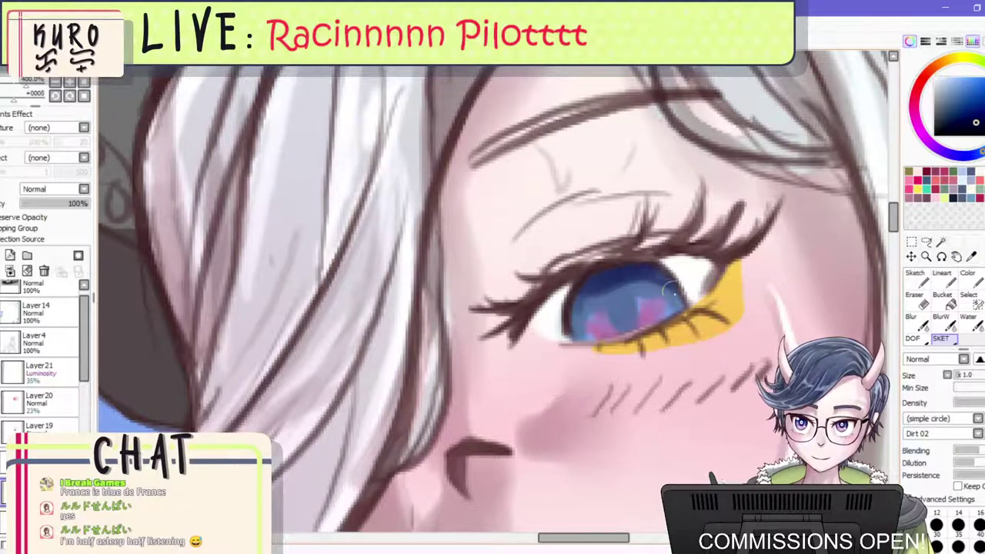
mouse_move(581, 292)
left_mouse_down()
mouse_move(569, 317)
mouse_move(571, 298)
left_mouse_up()
scroll(673, 255, "down", 4)
scroll(664, 241, "up", 4)
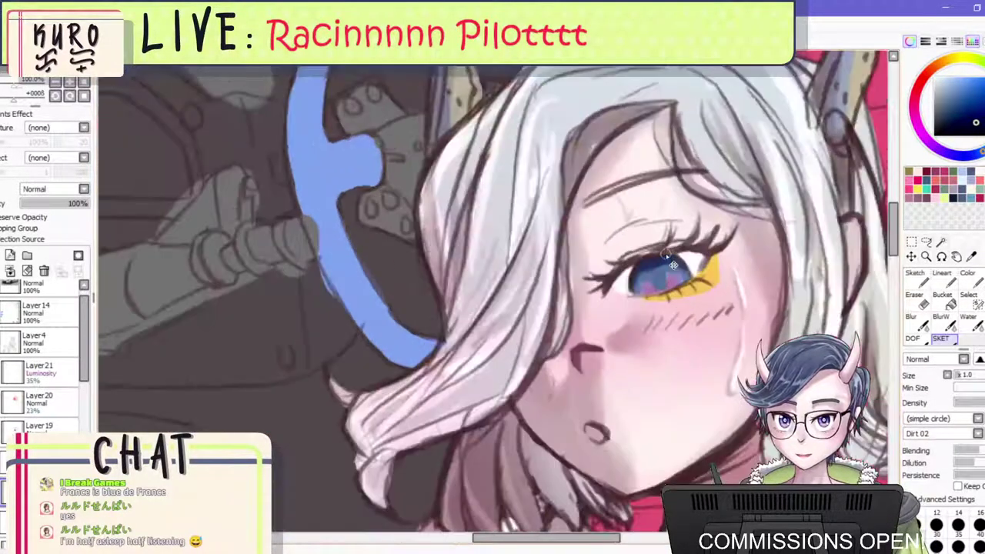
Add white highlights to the upper iris and a small light ring over the pupil with the Color brush.
left_click(970, 282)
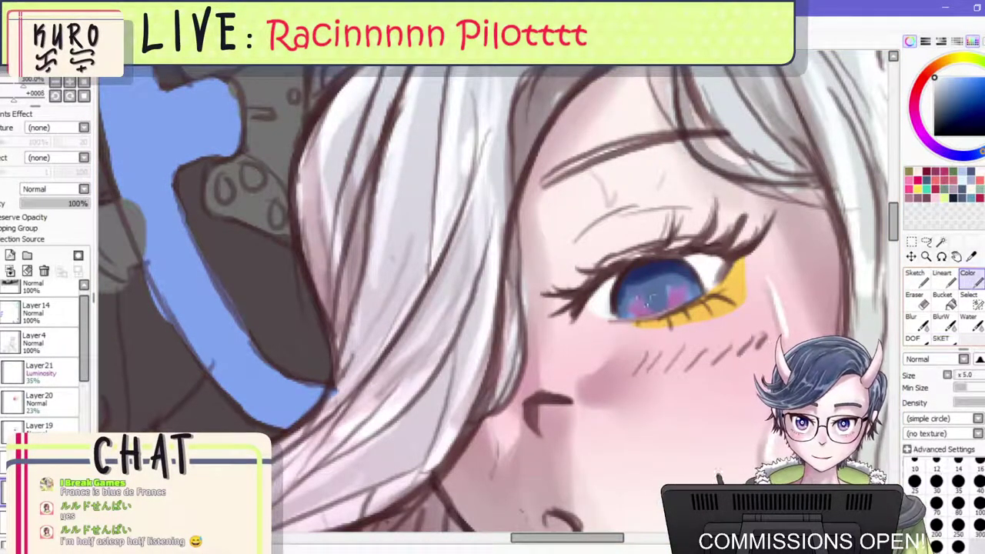
scroll(652, 299, "down", 4)
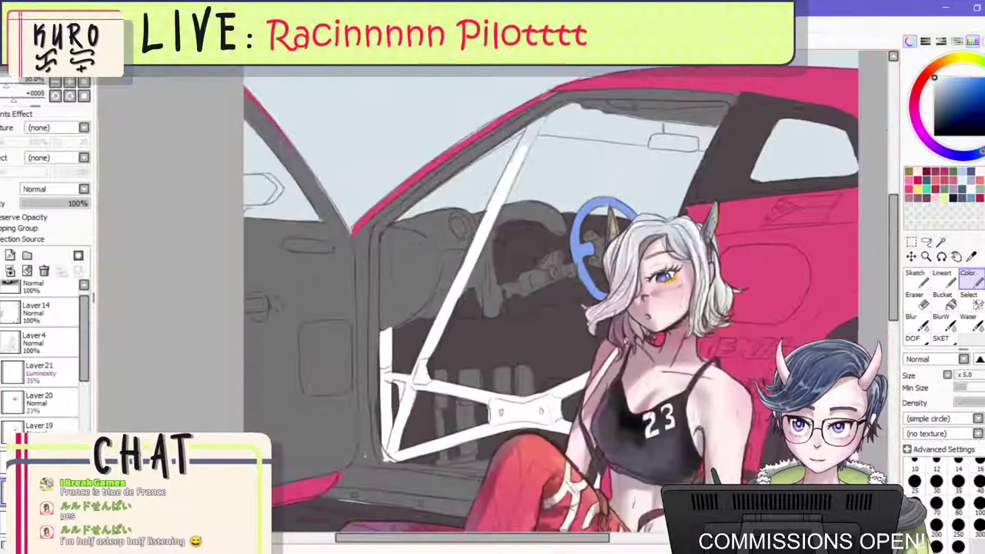
scroll(668, 287, "up", 2)
scroll(668, 284, "up", 3)
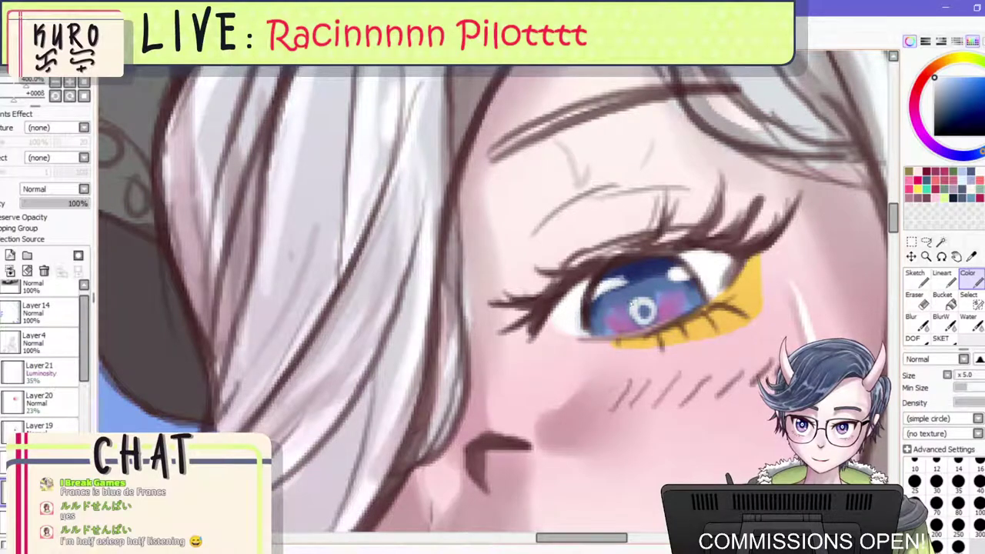
scroll(682, 308, "down", 5)
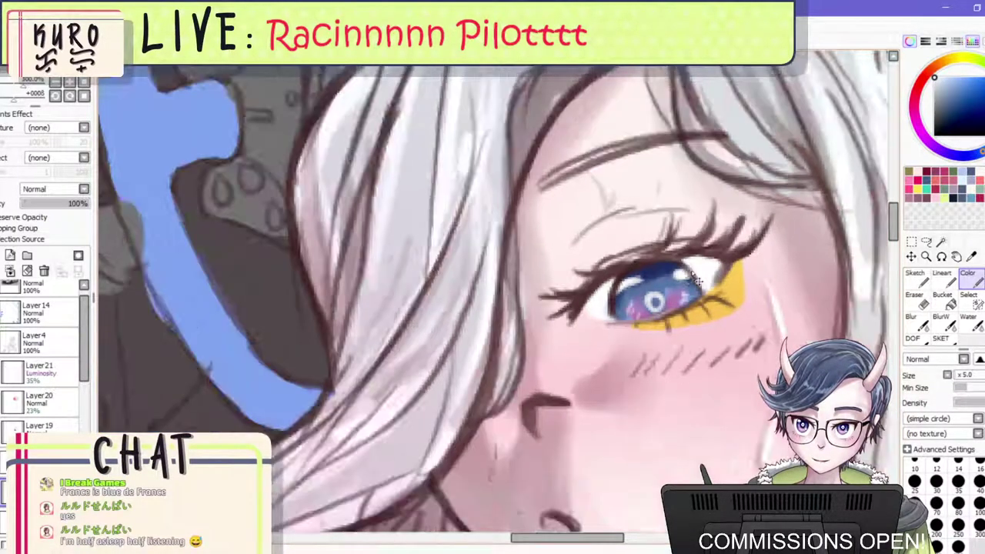
Mirror the canvas view and check the coloured eye against the face and the whole illustration.
scroll(737, 262, "down", 1)
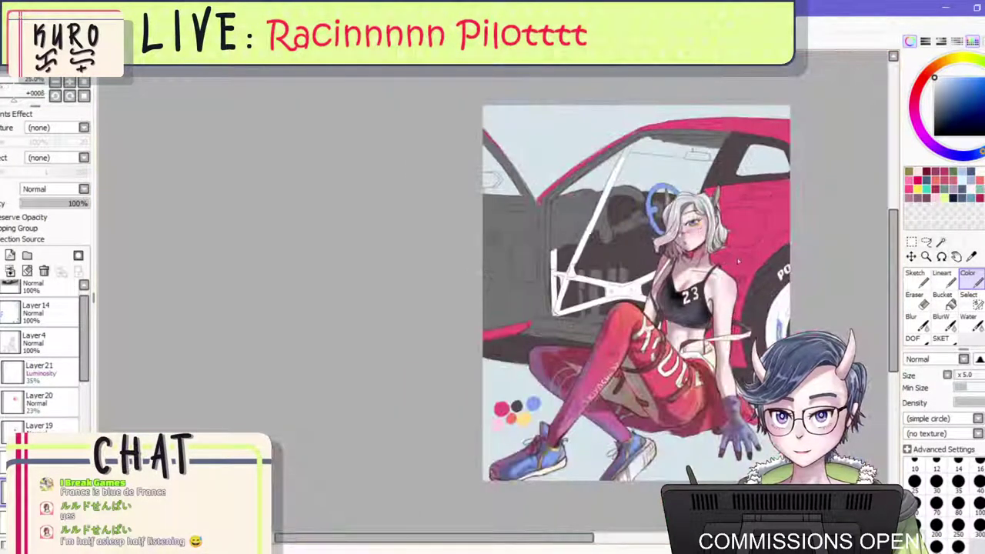
key("h")
scroll(412, 184, "down", 1)
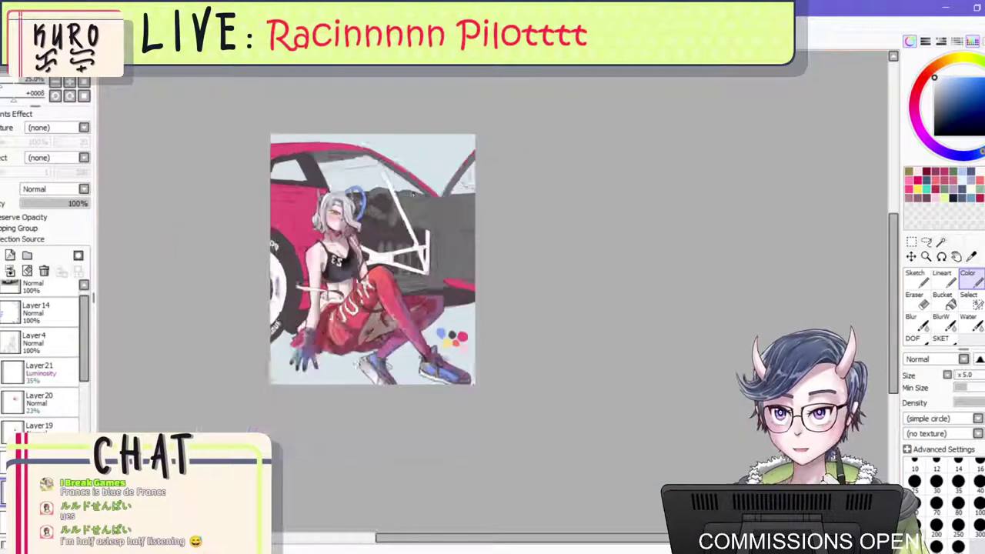
scroll(296, 182, "up", 4)
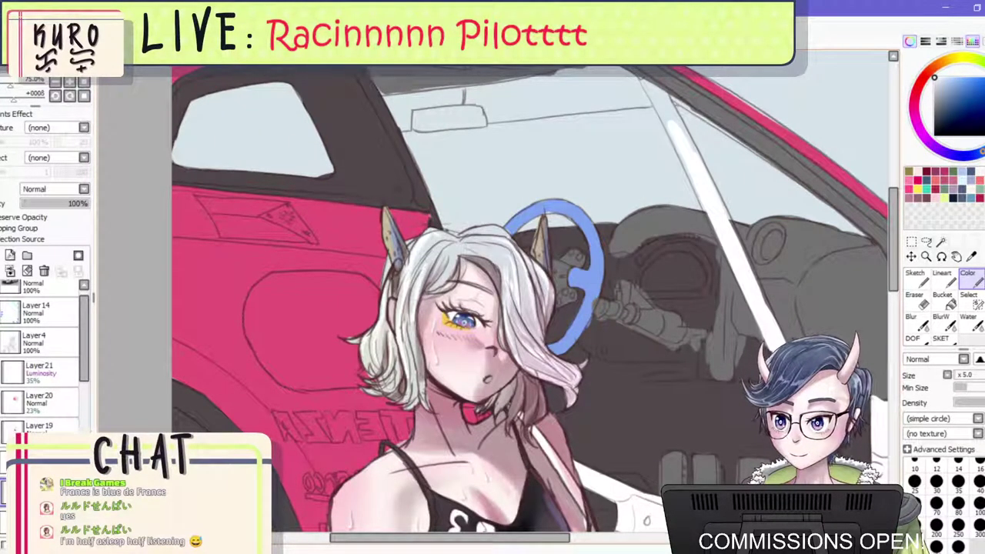
scroll(533, 240, "up", 1)
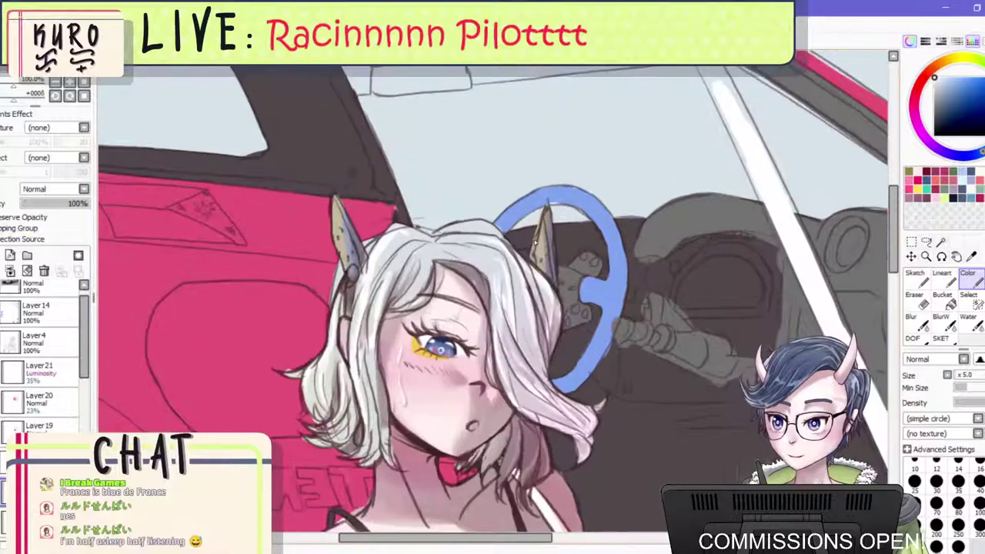
Paint a dark lash shadow across the top of the eyeball and set its layer's opacity to 46%.
right_click(525, 237)
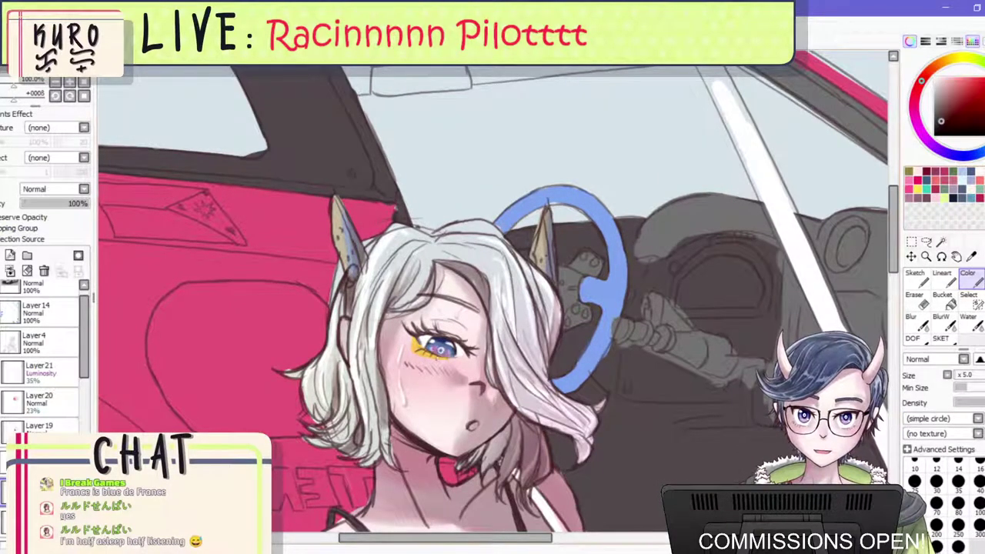
scroll(430, 339, "down", 1)
scroll(415, 335, "up", 3)
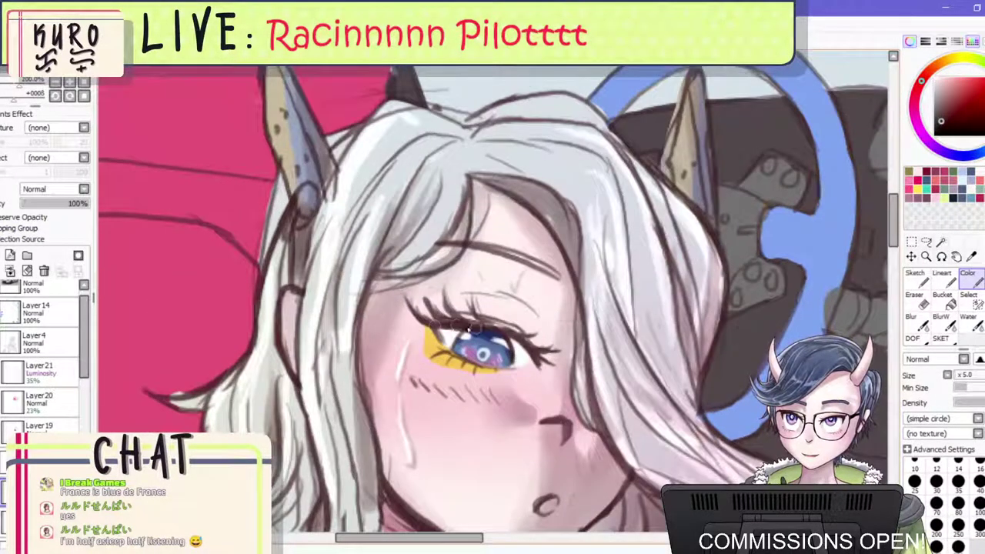
mouse_move(431, 323)
left_mouse_down()
mouse_move(523, 346)
mouse_move(539, 361)
mouse_move(516, 353)
left_mouse_up()
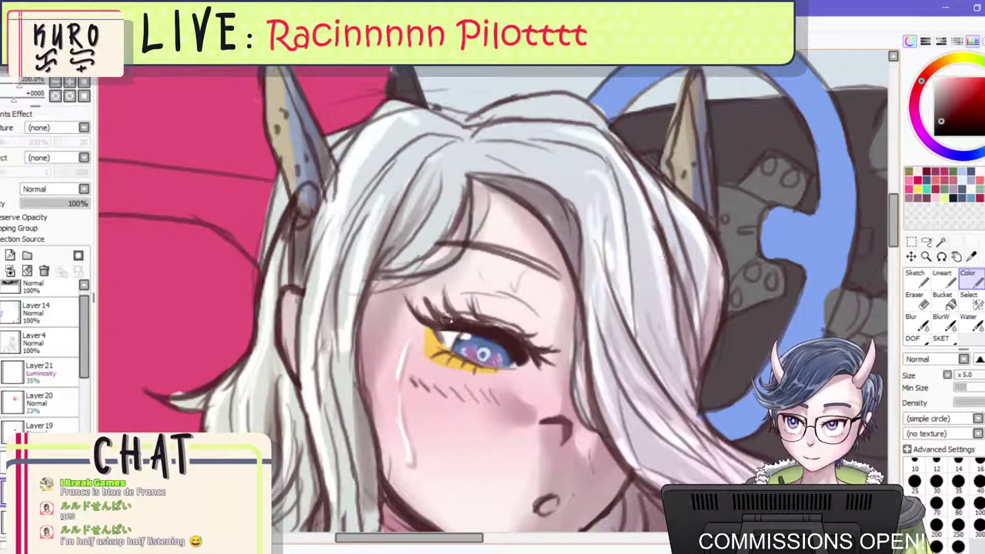
left_click_drag(455, 328, 511, 354)
mouse_move(80, 203)
left_mouse_down()
mouse_move(33, 206)
mouse_move(53, 209)
left_mouse_up()
scroll(514, 246, "down", 5)
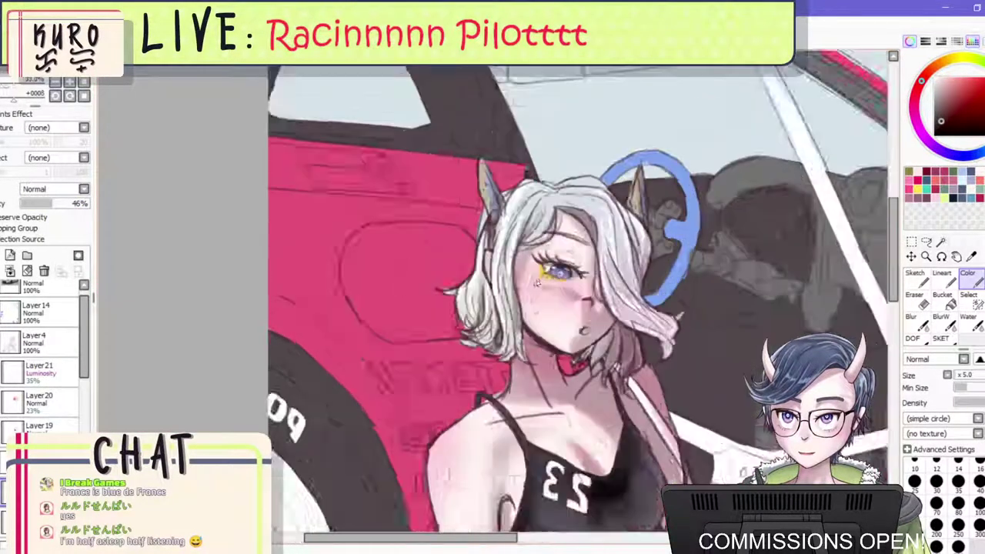
Shrink the Eraser and clean up the lash shadow over the eyeball.
scroll(552, 274, "up", 5)
left_click(915, 300)
key("[")
key("[")
key("[")
key("[")
key("[")
key("[")
key("[")
key("[")
key("[")
key("[")
key("[")
key("[")
key("[")
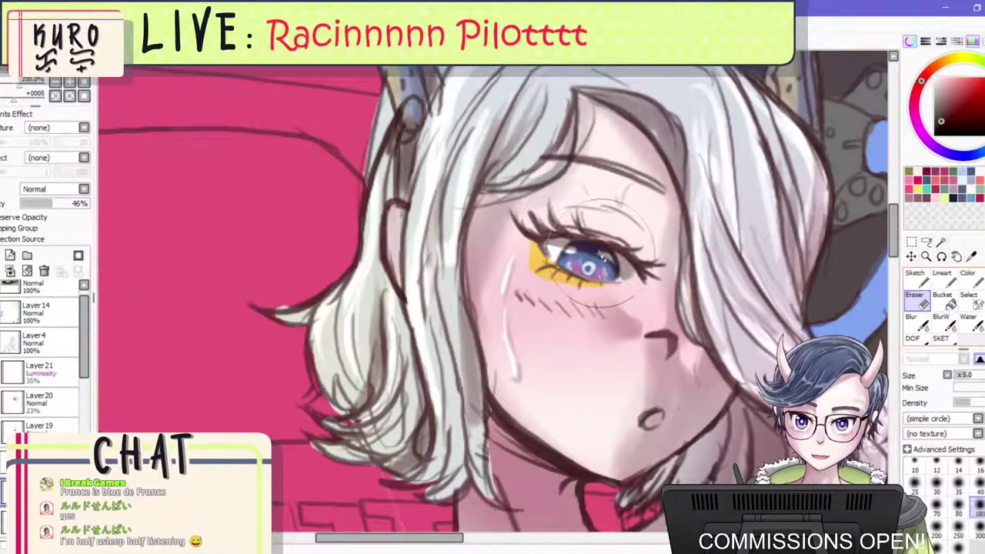
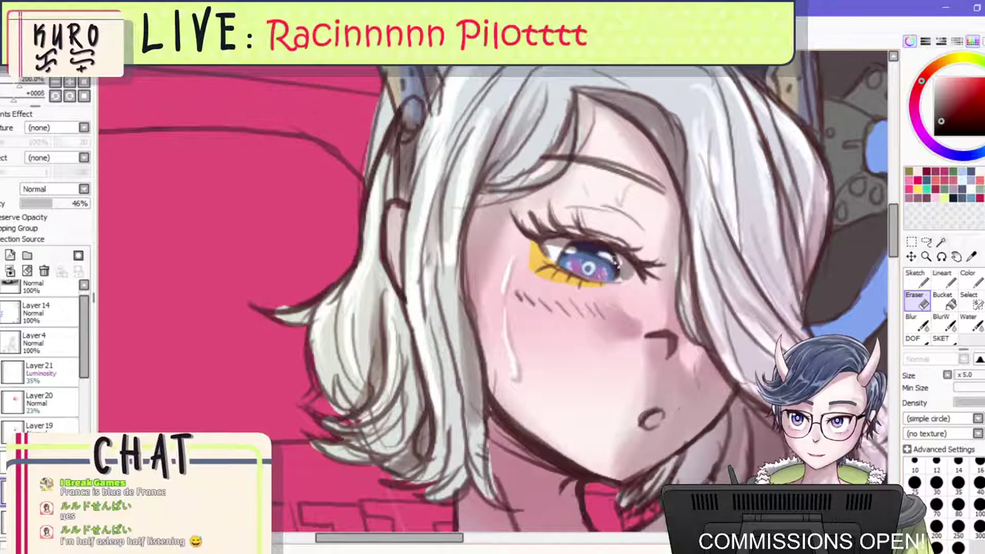
Unmirror the canvas view and examine the whole illustration and the car interior.
scroll(565, 256, "down", 3)
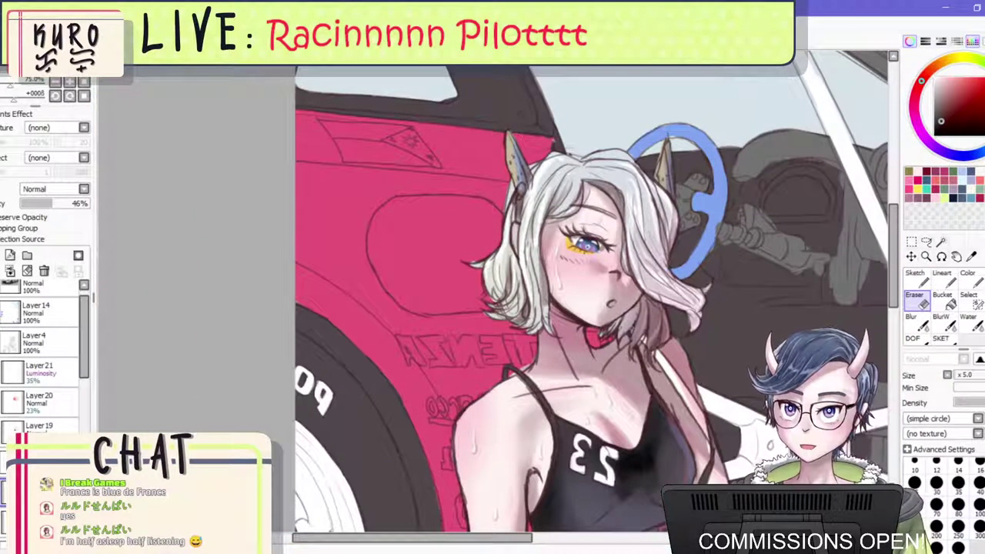
scroll(473, 242, "down", 4)
scroll(474, 242, "up", 2)
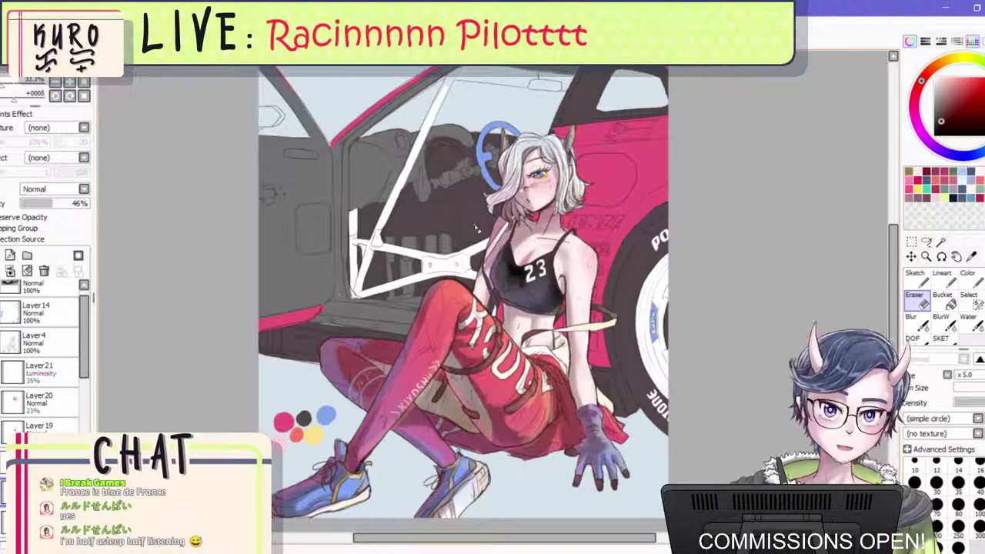
scroll(481, 207, "down", 1)
scroll(481, 206, "up", 3)
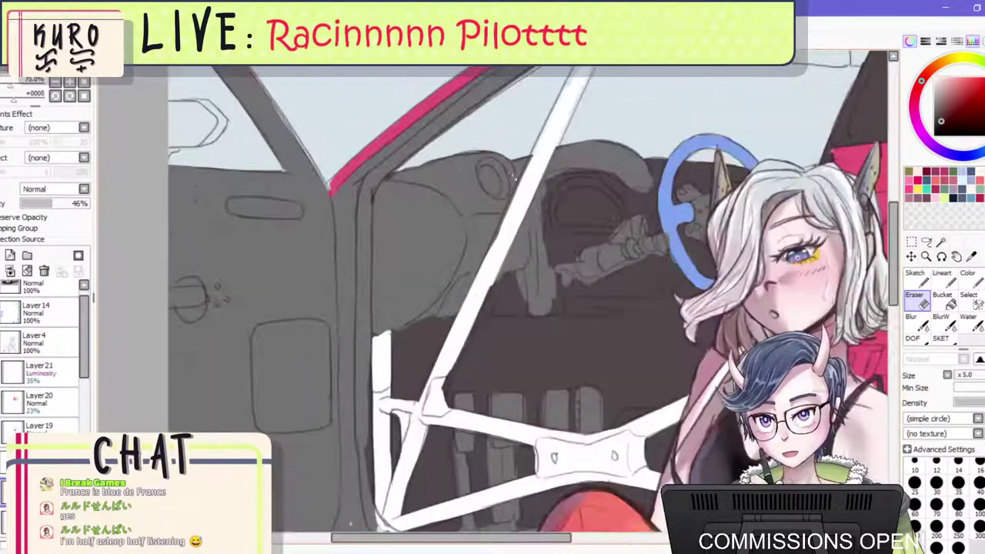
scroll(552, 227, "down", 3)
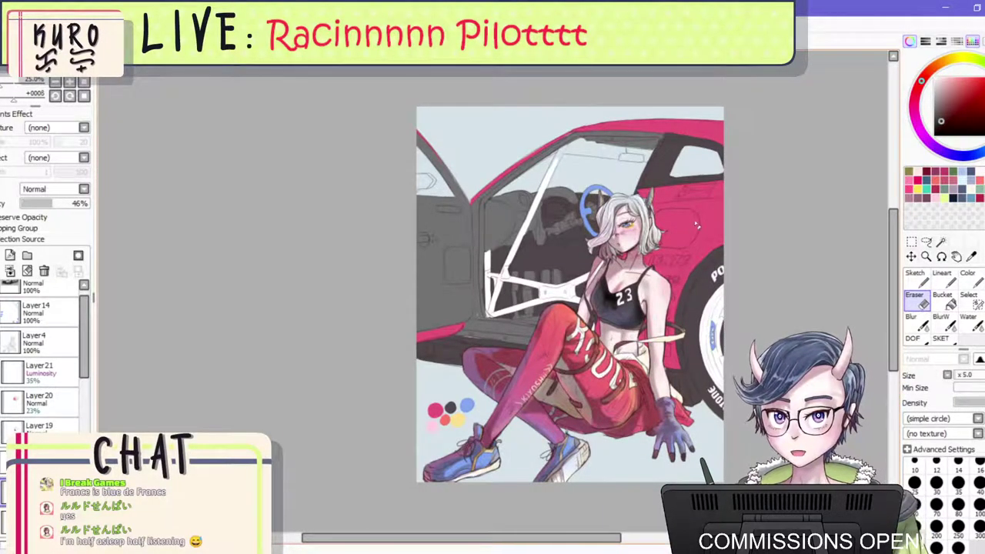
Sample the crimson of the car's bodywork as the paint colour.
scroll(679, 220, "down", 1)
scroll(681, 217, "up", 2)
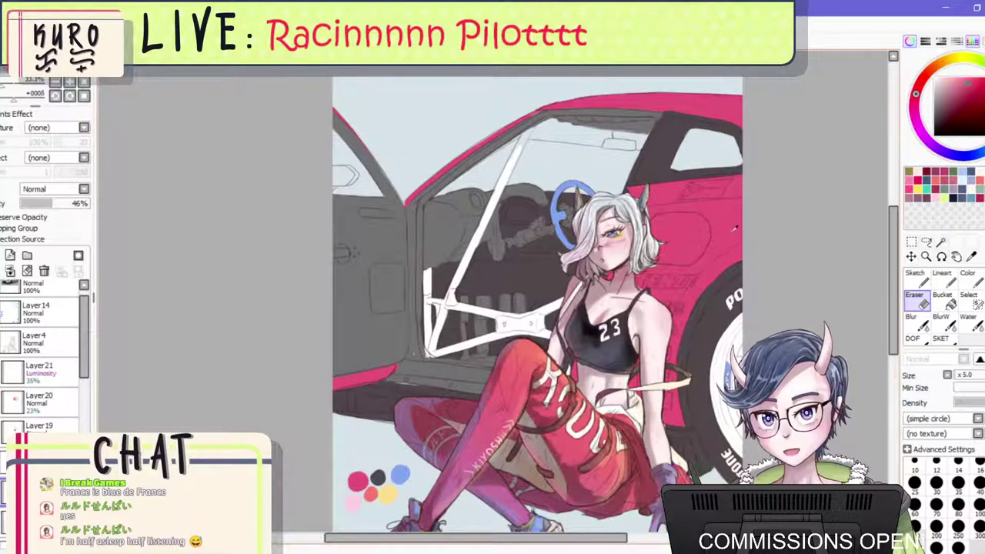
scroll(416, 245, "up", 1)
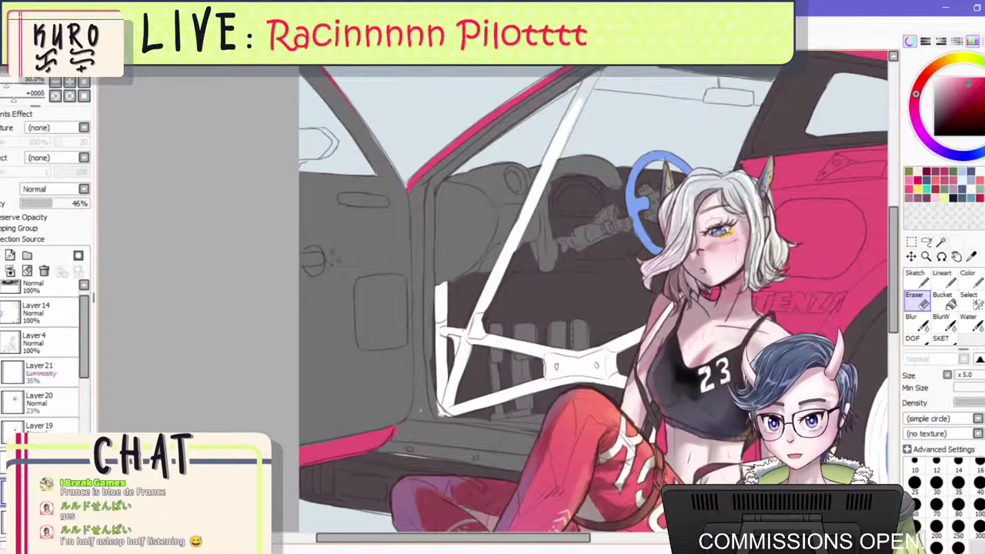
With the Color brush, fill the side mirror's outer frame and its small mount with crimson.
scroll(42, 354, "down", 10)
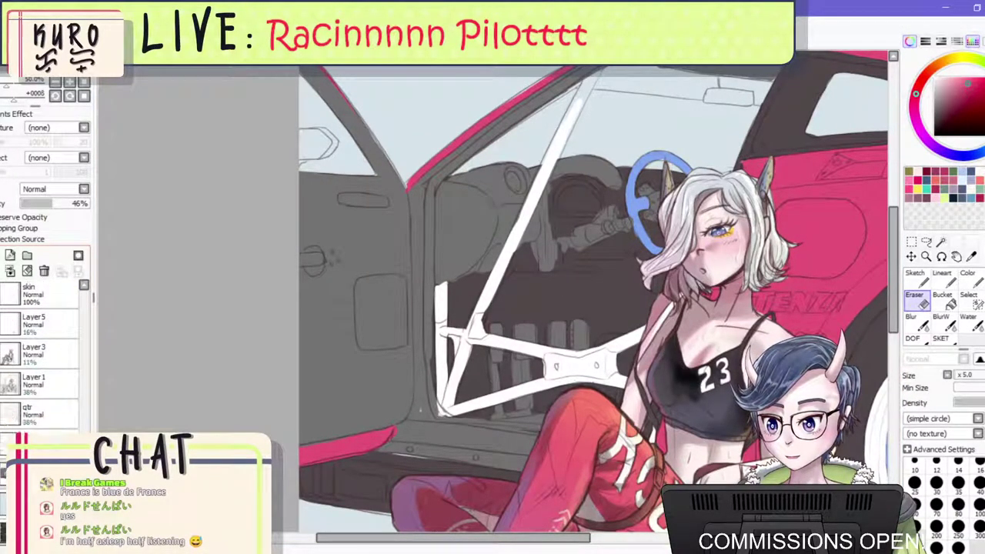
scroll(417, 278, "down", 3)
scroll(461, 253, "up", 5)
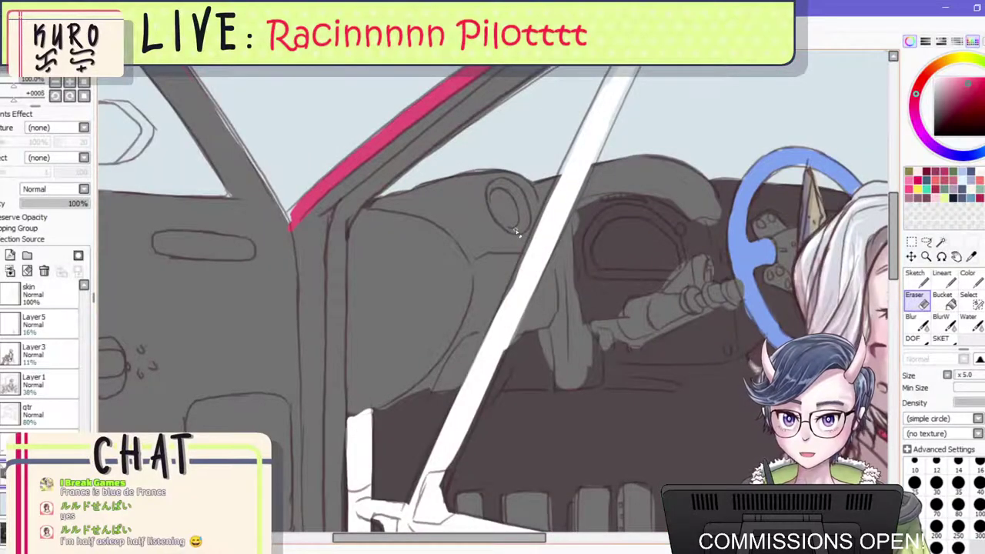
left_click(969, 282)
scroll(839, 291, "down", 4)
scroll(459, 204, "up", 3)
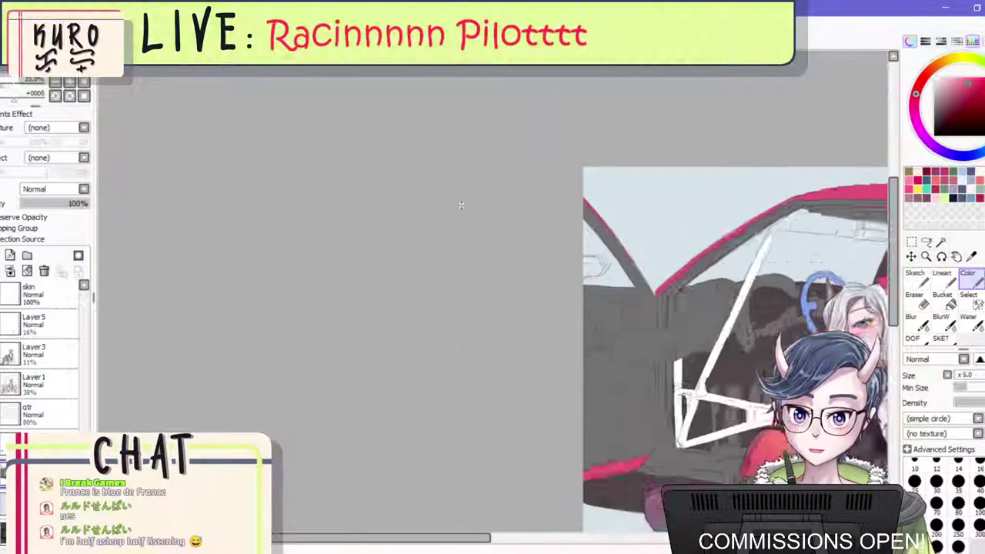
scroll(677, 338, "up", 2)
mouse_move(657, 335)
left_mouse_down()
mouse_move(632, 365)
mouse_move(654, 344)
mouse_move(650, 323)
mouse_move(604, 286)
mouse_move(627, 291)
mouse_move(662, 321)
mouse_move(663, 340)
mouse_move(646, 332)
mouse_move(643, 368)
mouse_move(653, 339)
left_mouse_up()
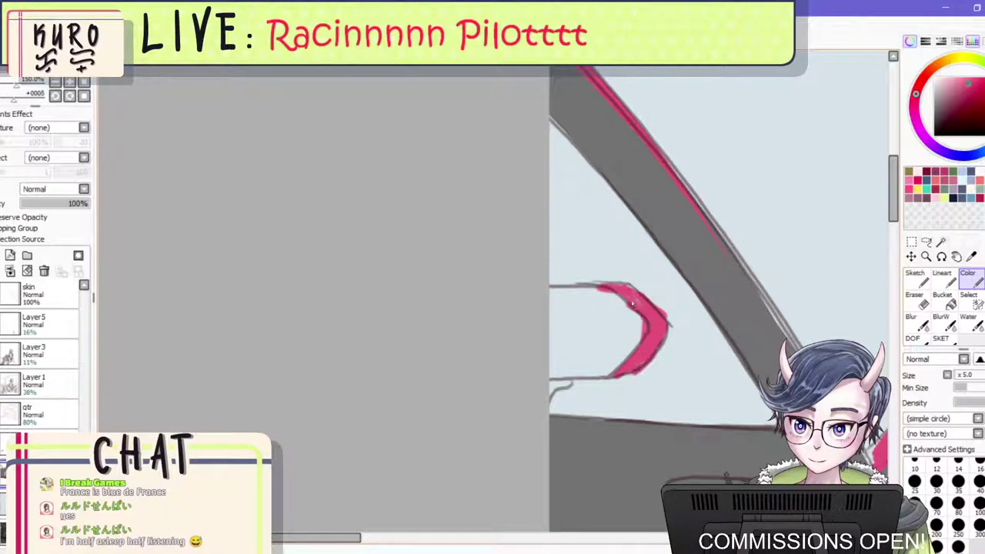
left_click_drag(625, 291, 582, 286)
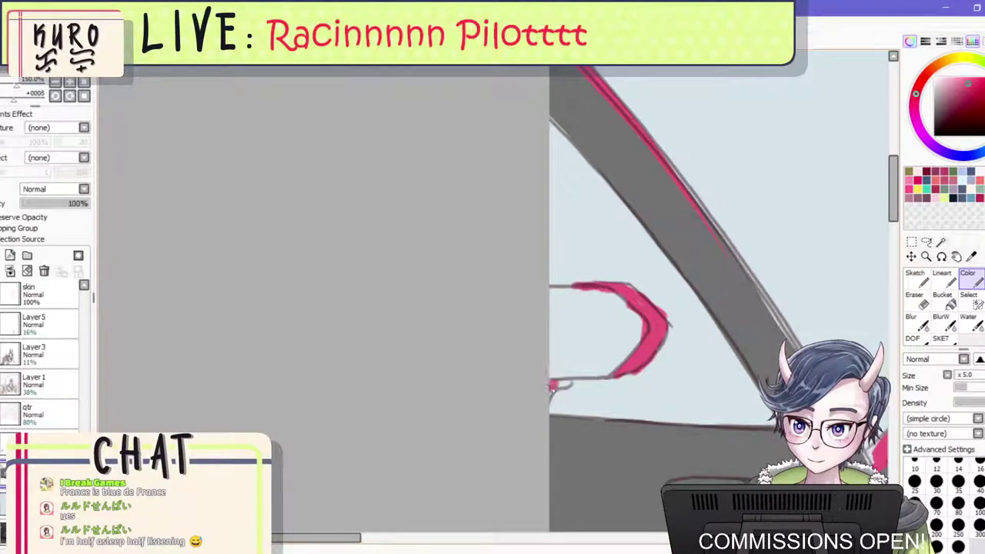
scroll(604, 331, "down", 4)
scroll(613, 329, "down", 2)
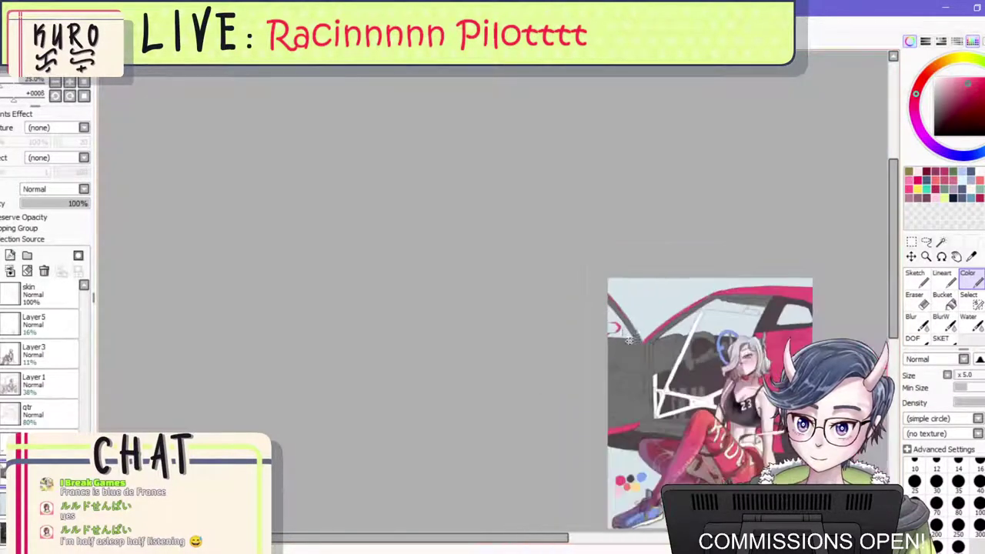
Dab crimson on the rear-view mirror's stem and fill the uncoloured gaps in the red trim along the windscreen pillar.
scroll(745, 306, "up", 4)
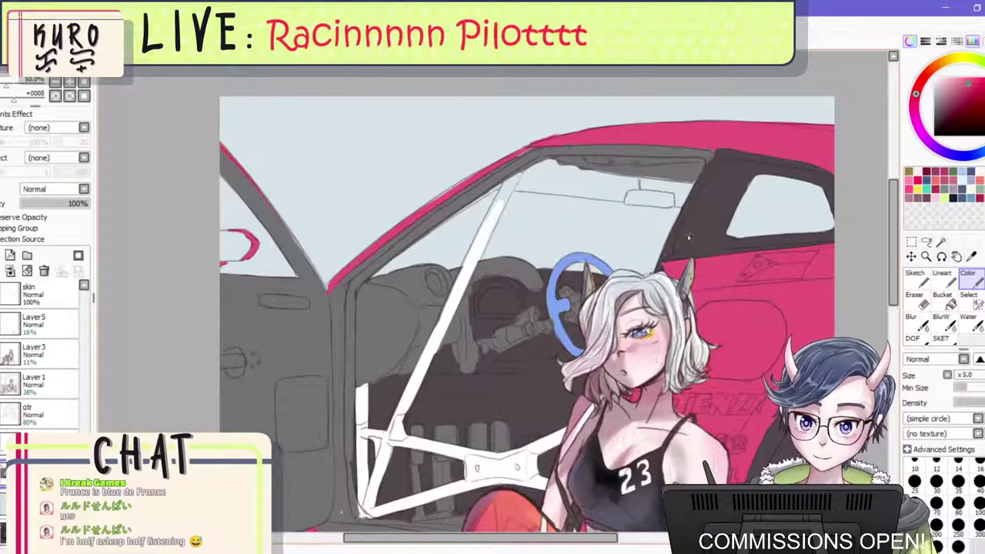
scroll(688, 238, "down", 1)
scroll(689, 239, "up", 2)
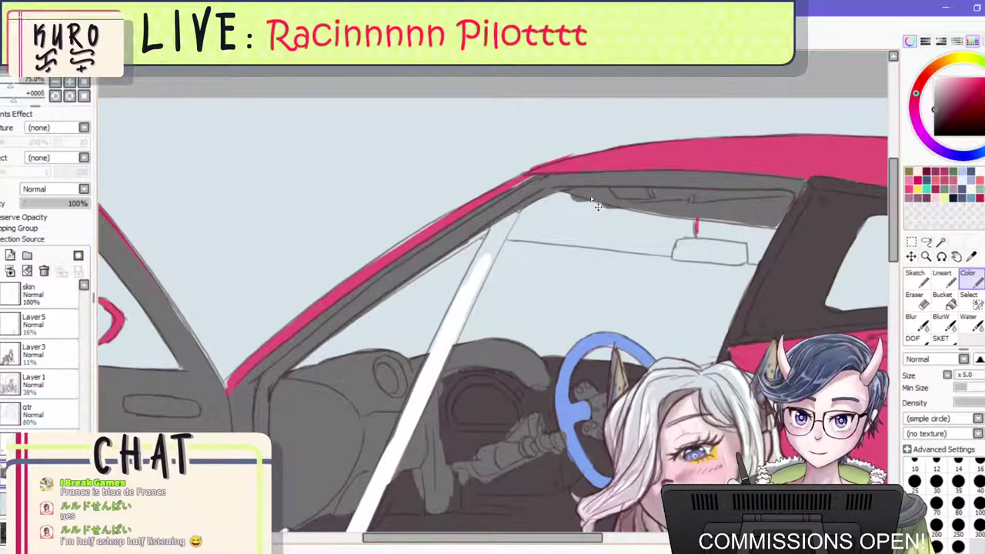
scroll(523, 181, "up", 1)
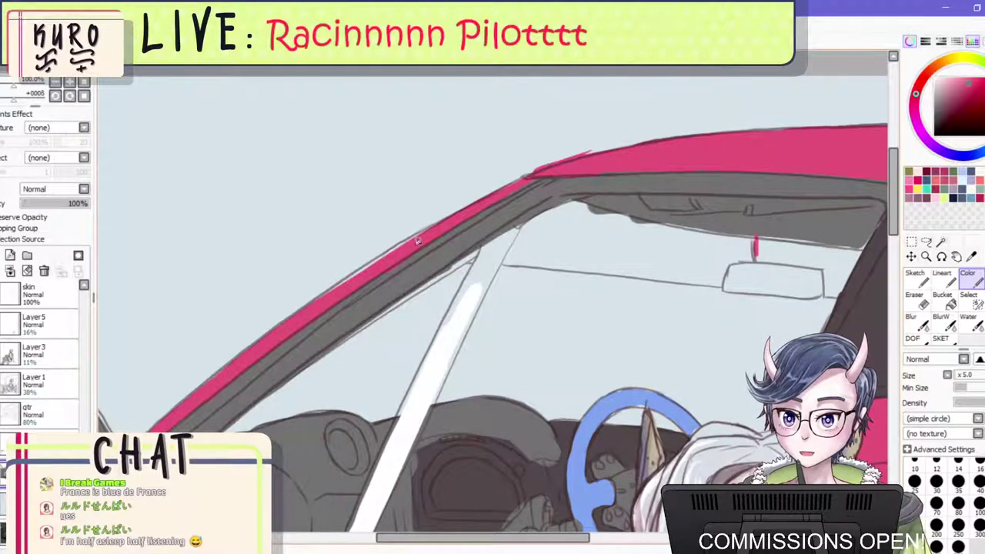
left_click_drag(322, 304, 422, 237)
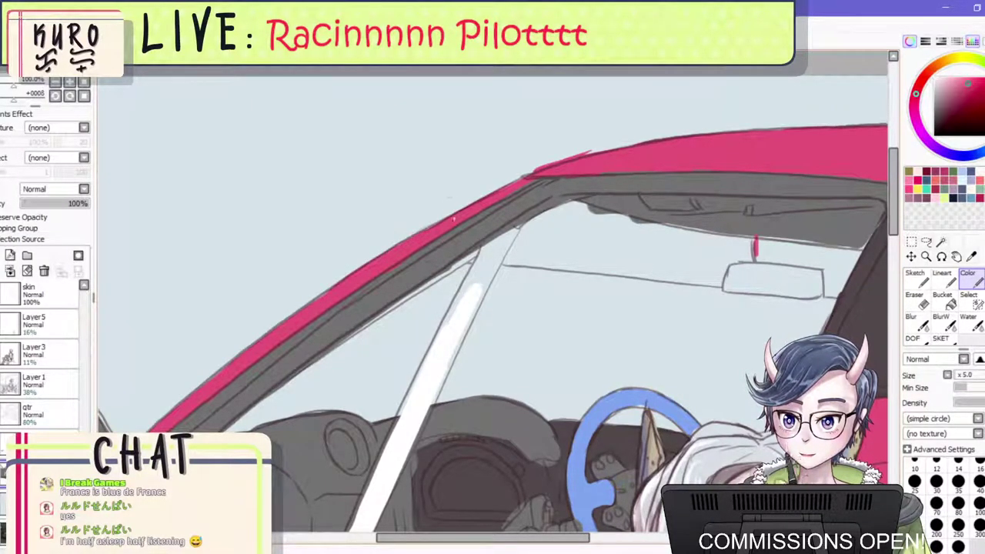
Rotate the canvas, reduce the brush size and fill the upper diagonal roll-cage bar with solid white.
left_click_drag(554, 185, 457, 174)
scroll(469, 215, "down", 2)
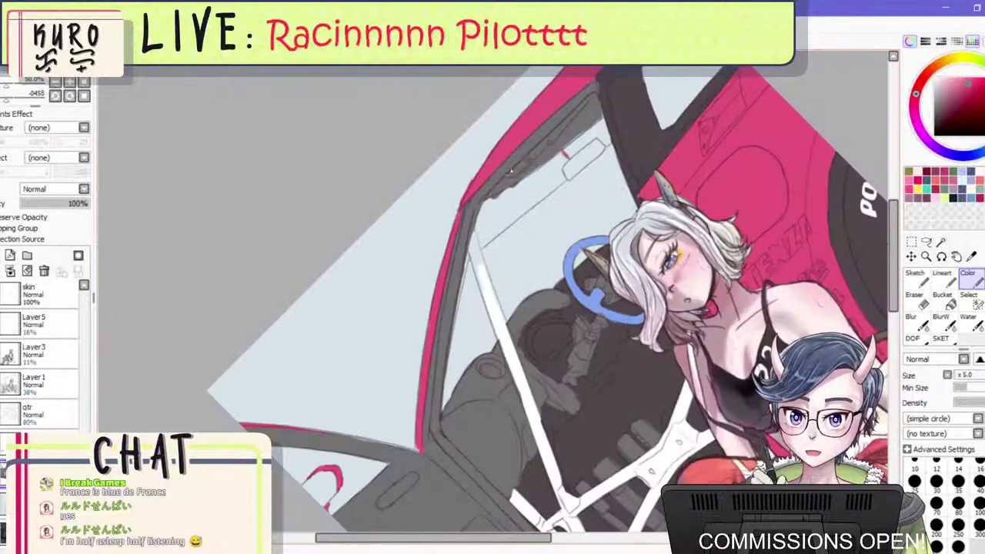
scroll(500, 188, "up", 1)
scroll(464, 341, "up", 1)
key("bracketleft")
key("bracketleft")
left_click_drag(449, 283, 465, 339)
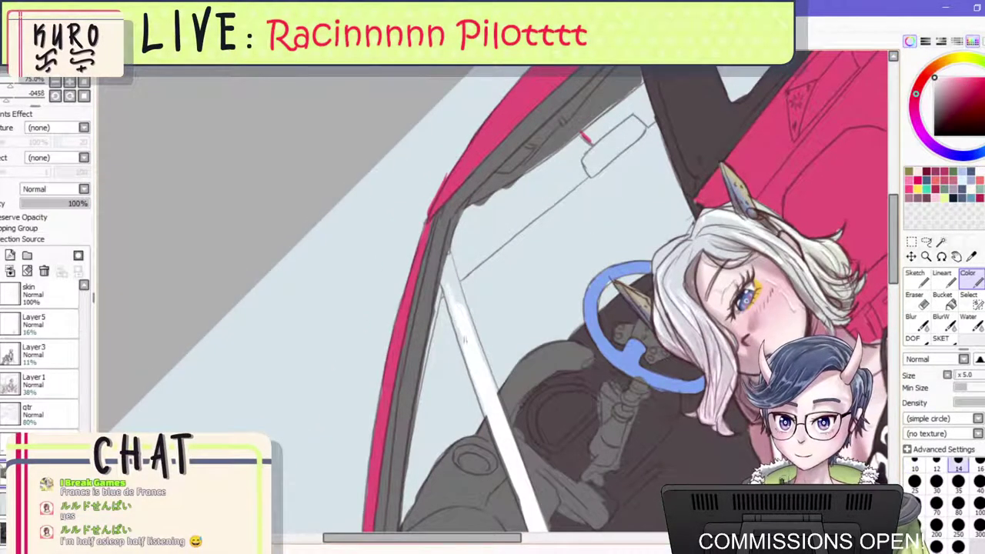
mouse_move(446, 287)
left_mouse_down()
mouse_move(451, 277)
mouse_move(488, 378)
left_mouse_up()
mouse_move(463, 310)
left_mouse_down()
mouse_move(499, 413)
mouse_move(476, 371)
mouse_move(529, 523)
left_mouse_up()
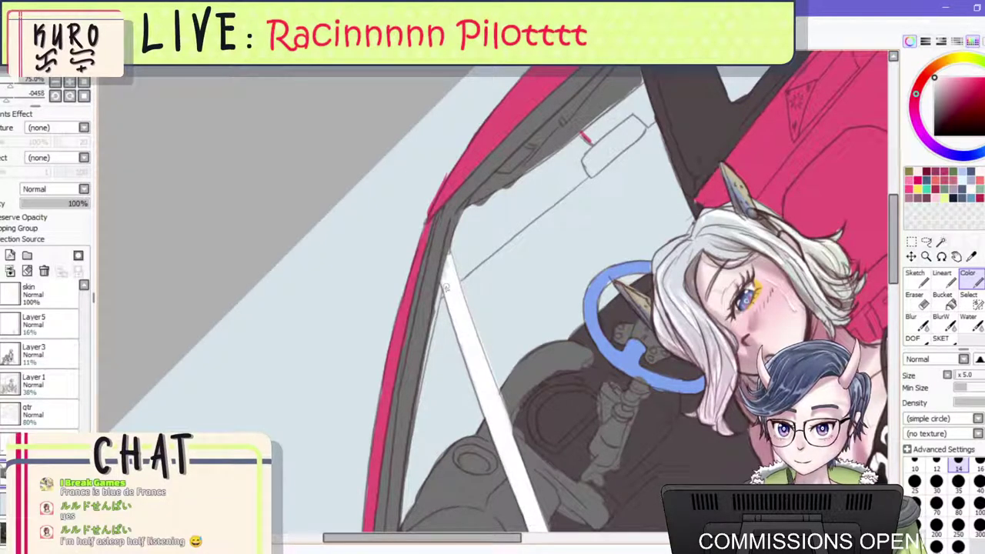
Fill the band along the windscreen's upper edge with white and tidy the roof lining's border in dark grey.
mouse_move(446, 285)
left_mouse_down()
mouse_move(479, 248)
mouse_move(543, 201)
mouse_move(471, 265)
mouse_move(627, 135)
mouse_move(611, 153)
mouse_move(646, 110)
mouse_move(640, 90)
mouse_move(469, 209)
mouse_move(444, 289)
mouse_move(460, 254)
mouse_move(474, 254)
mouse_move(471, 233)
mouse_move(492, 196)
mouse_move(550, 173)
mouse_move(532, 210)
mouse_move(492, 245)
mouse_move(512, 230)
mouse_move(502, 244)
mouse_move(597, 158)
mouse_move(603, 125)
mouse_move(634, 105)
mouse_move(619, 134)
mouse_move(642, 124)
left_mouse_up()
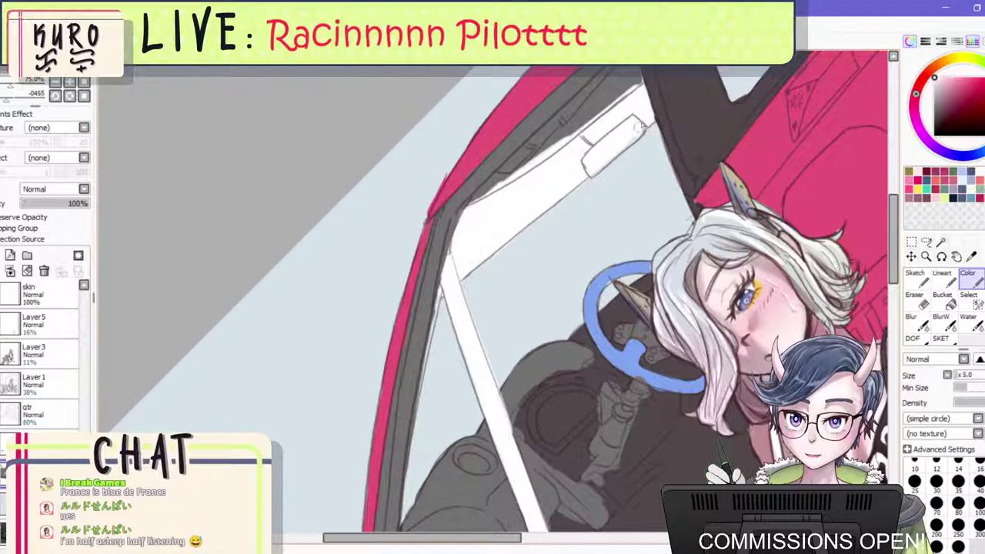
left_click_drag(602, 94, 621, 154)
right_click(626, 151)
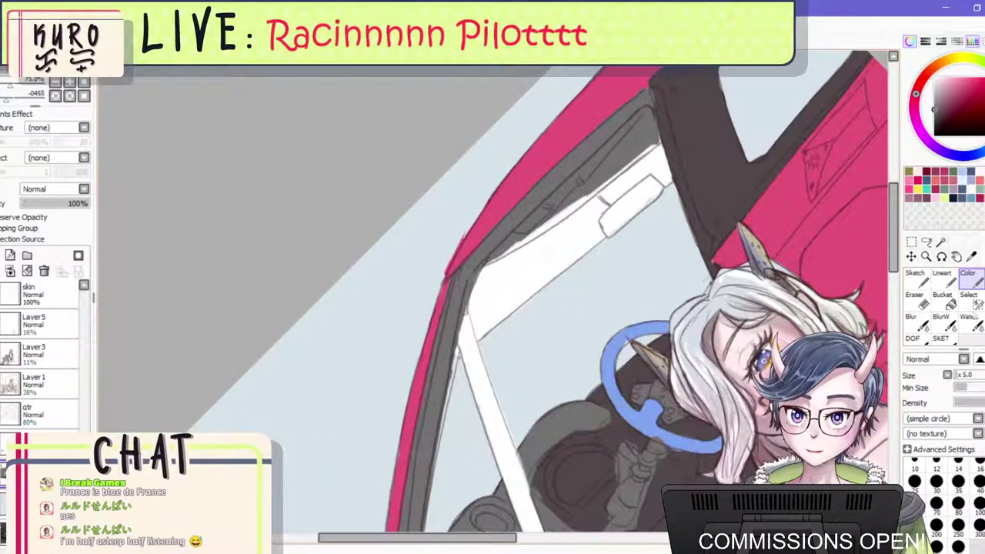
scroll(653, 246, "up", 1)
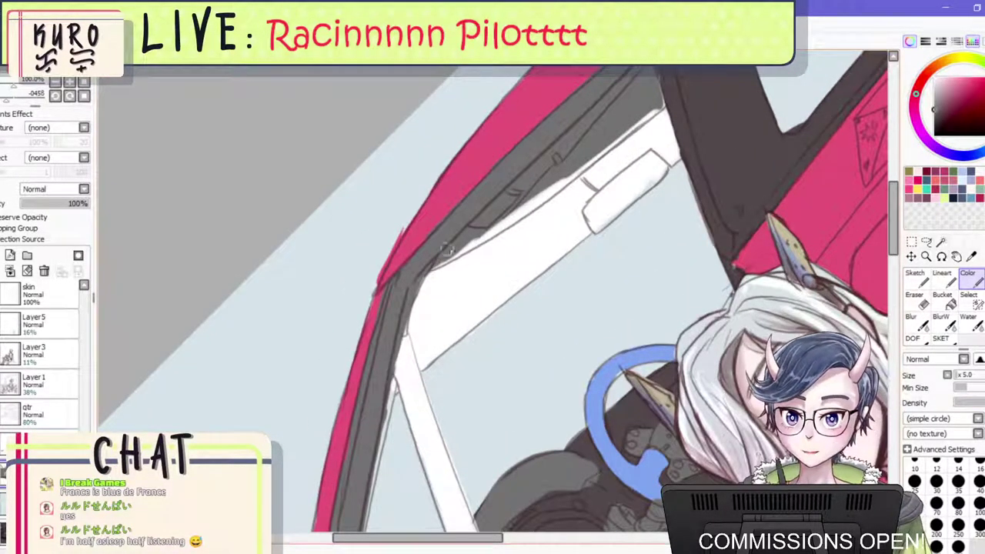
mouse_move(447, 250)
left_mouse_down()
mouse_move(521, 217)
mouse_move(420, 268)
mouse_move(582, 168)
left_mouse_up()
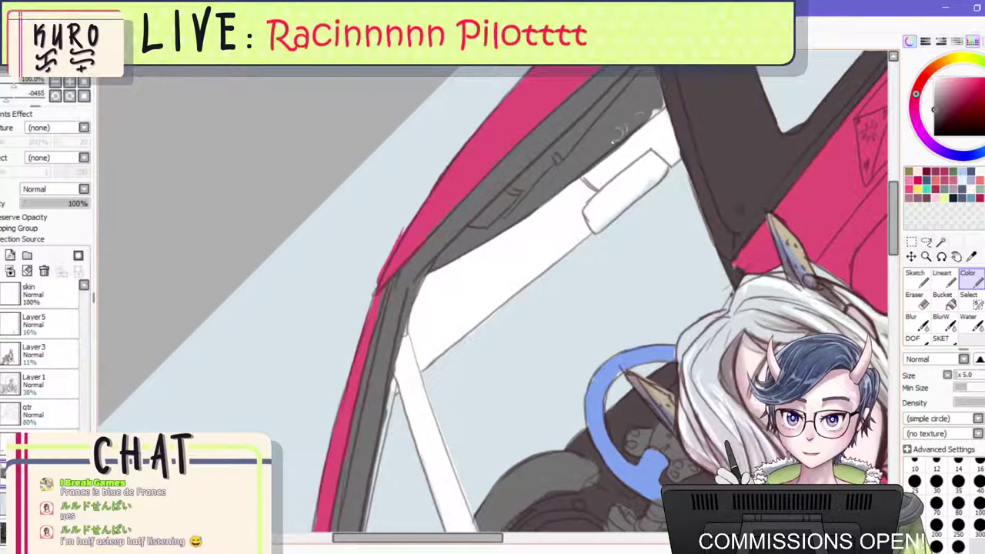
scroll(600, 116, "down", 2)
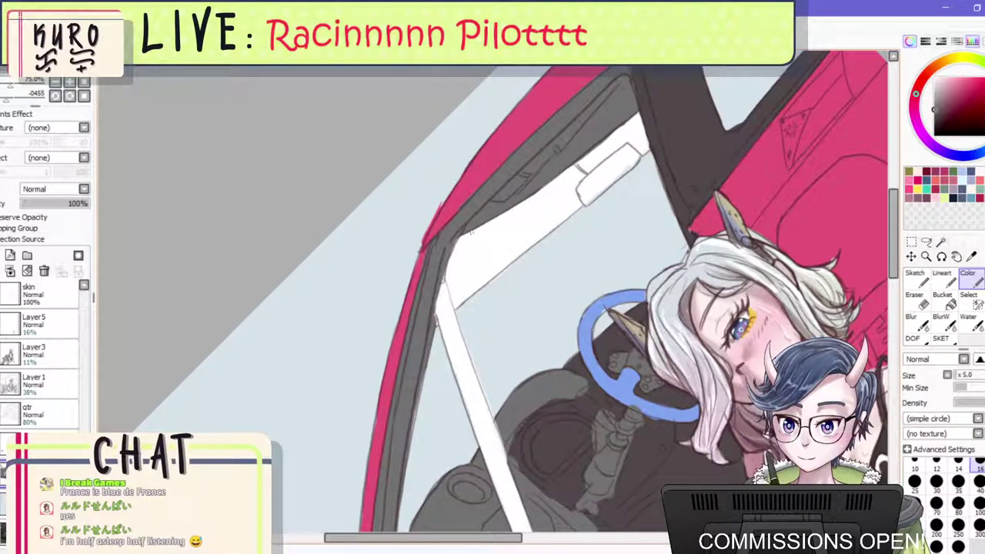
Erase the white paint inside the rear-view mirror's outline.
key("e")
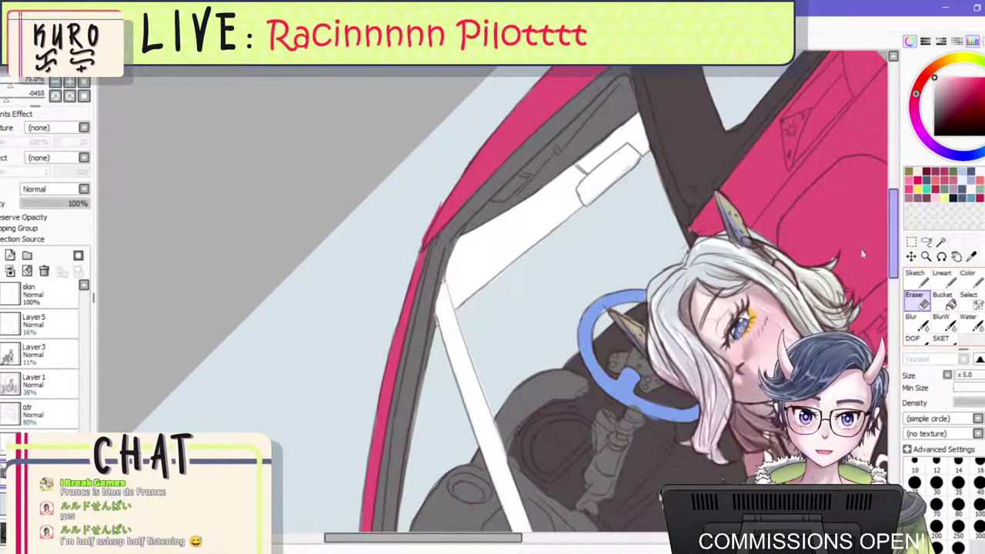
mouse_move(583, 192)
left_mouse_down()
mouse_move(630, 160)
mouse_move(622, 174)
mouse_move(629, 157)
mouse_move(594, 177)
mouse_move(635, 156)
left_mouse_up()
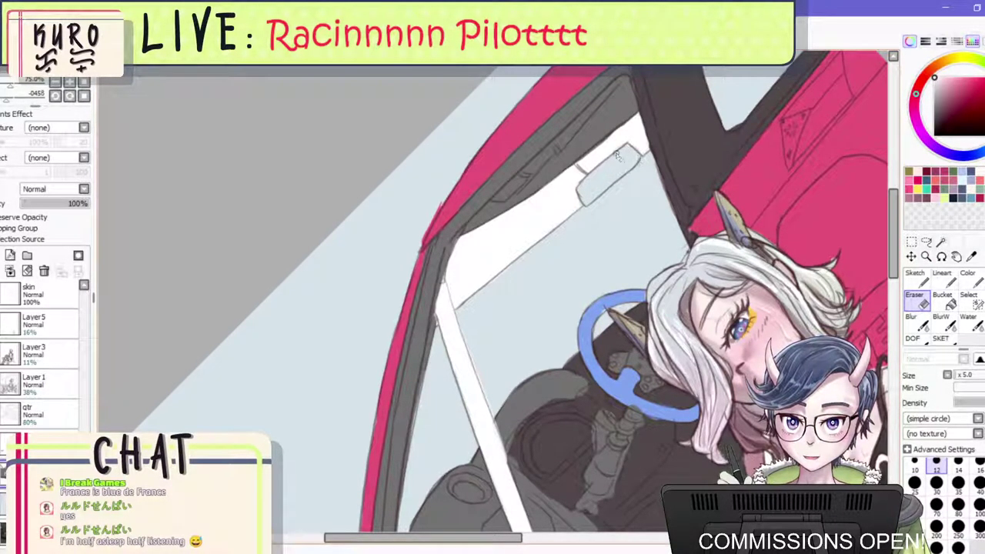
scroll(615, 192, "down", 5)
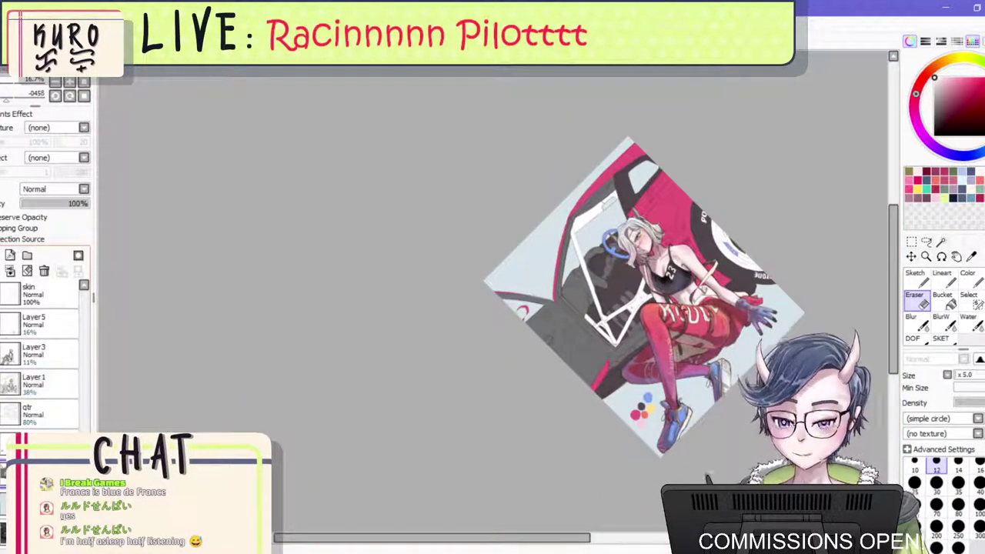
Look through the layer list and check what Layer4 contains.
scroll(688, 219, "up", 5)
scroll(690, 217, "down", 5)
scroll(39, 353, "down", 3)
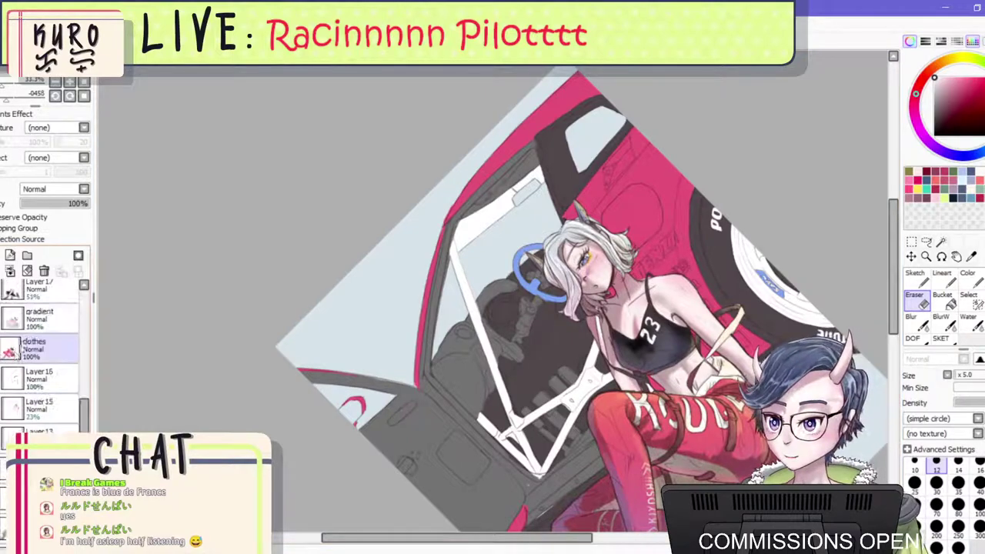
scroll(584, 231, "up", 2)
scroll(23, 345, "up", 3)
left_click(23, 346)
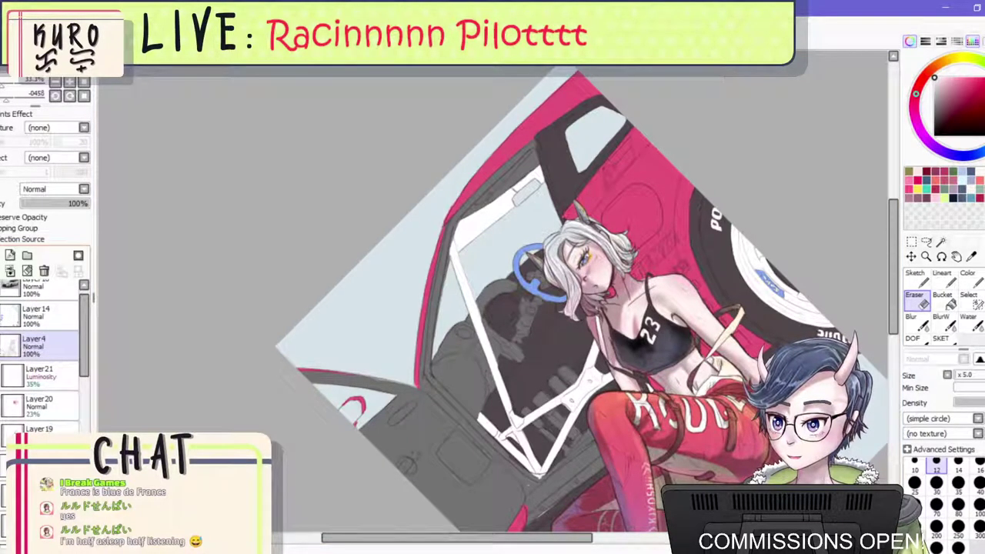
left_click(1, 349)
left_click(1, 348)
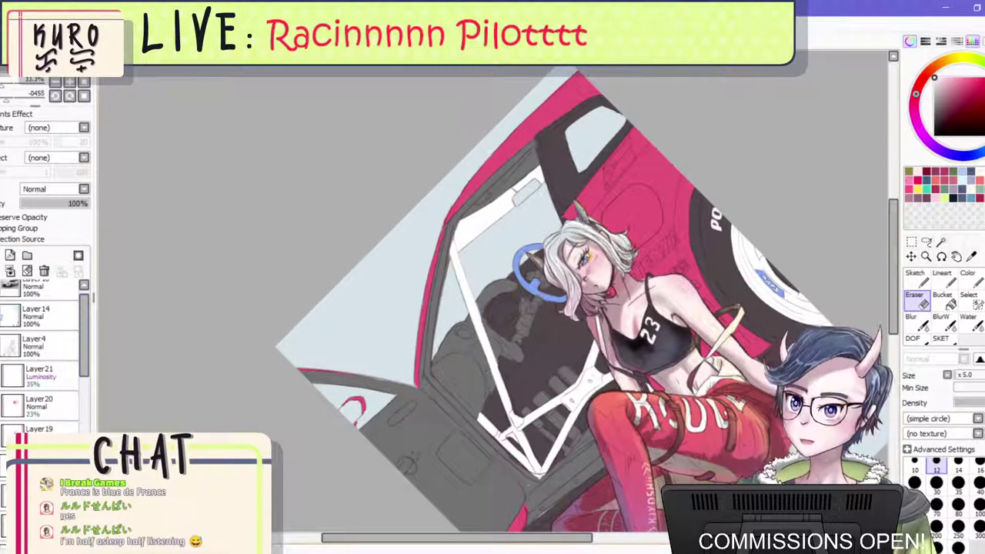
Reset the canvas rotation, mirror the view and examine the whole illustration.
key("Home")
key("h")
scroll(427, 282, "down", 4)
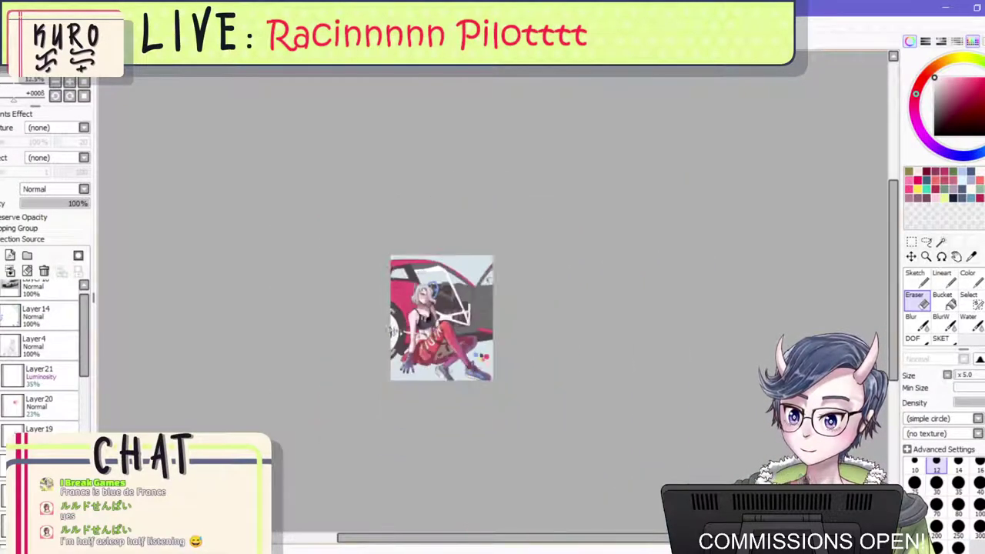
scroll(388, 292, "up", 4)
scroll(416, 305, "down", 3)
left_click_drag(424, 314, 433, 306)
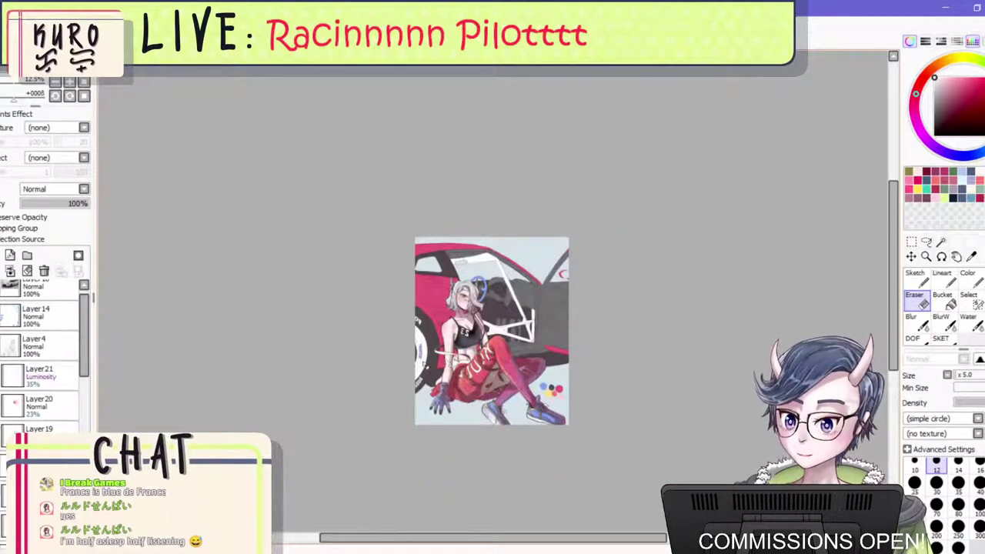
Hide the hair layer and toggle the skin layer's visibility to check which areas they cover.
left_click(66, 348)
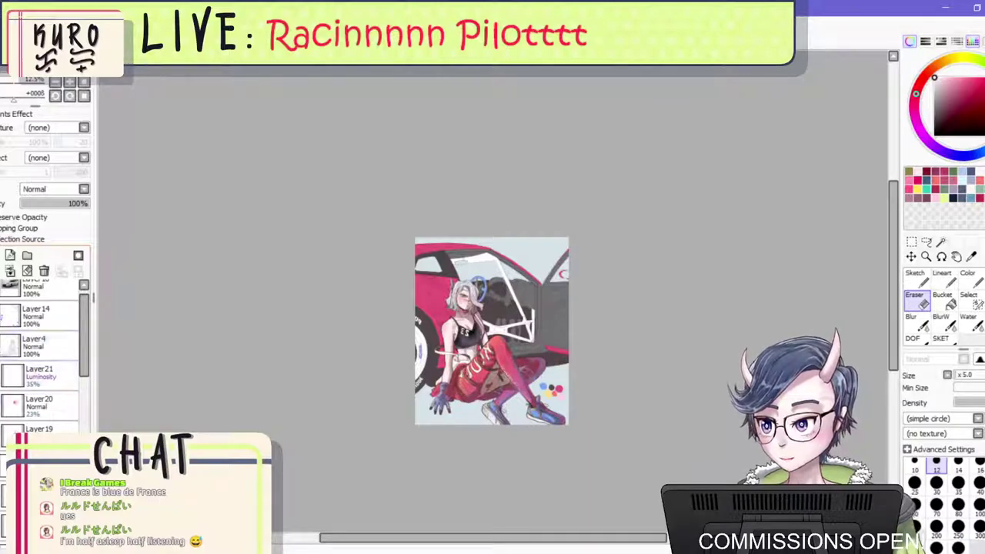
left_click(3, 465)
scroll(369, 343, "up", 4)
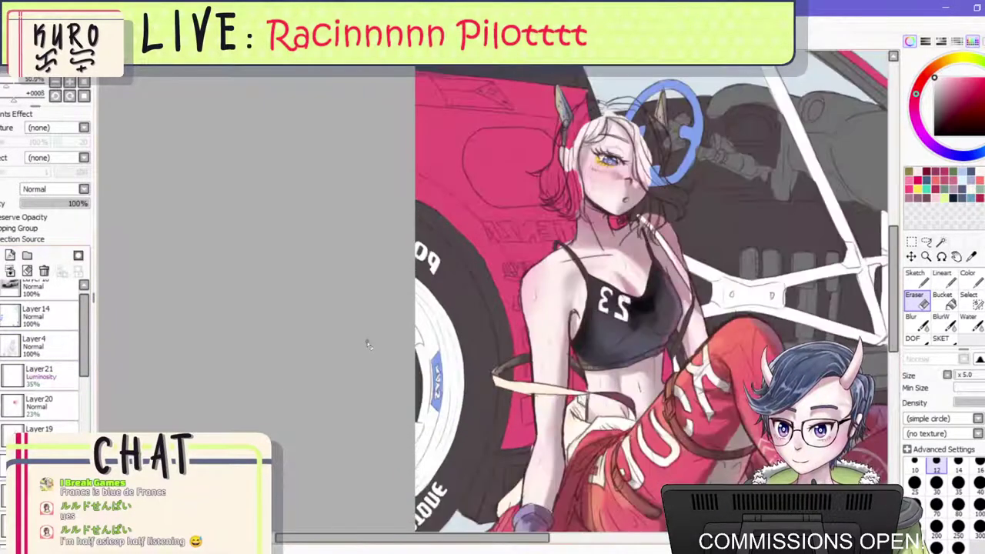
scroll(23, 440, "down", 3)
scroll(44, 346, "down", 4)
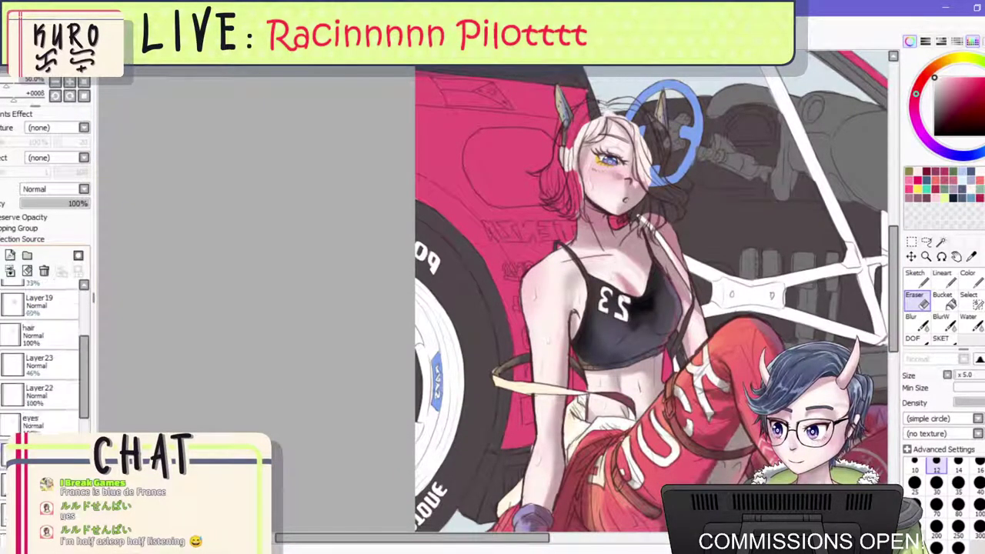
scroll(44, 369, "down", 3)
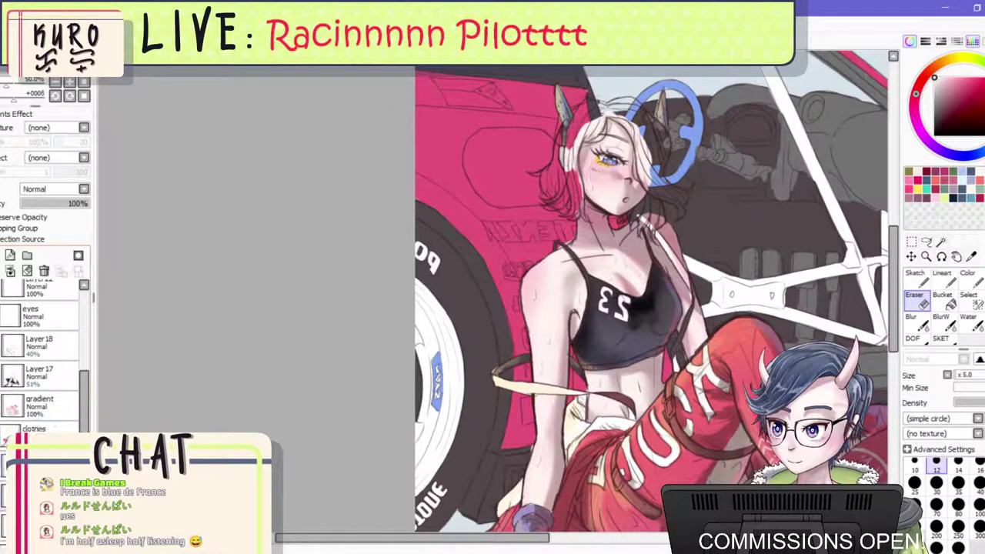
left_click(3, 504)
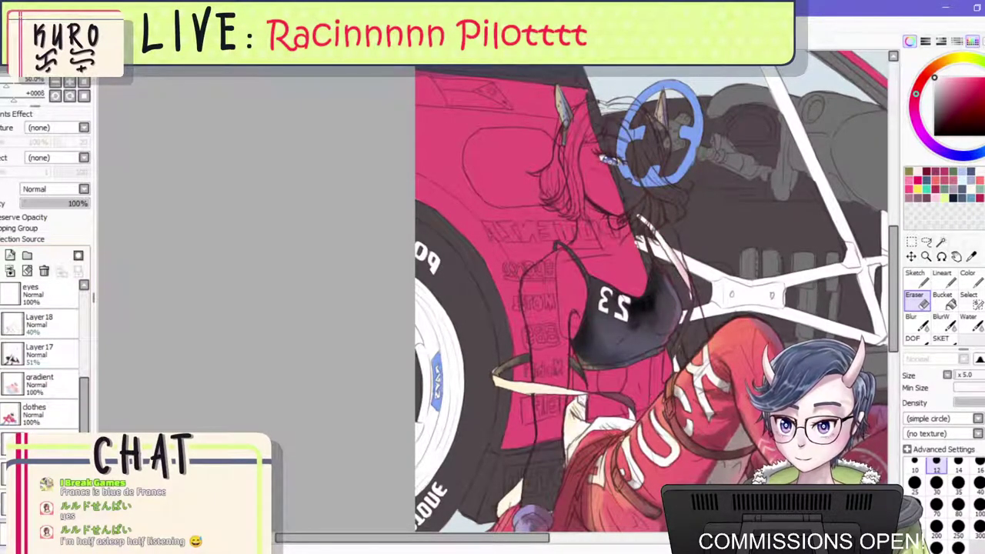
left_click(2, 504)
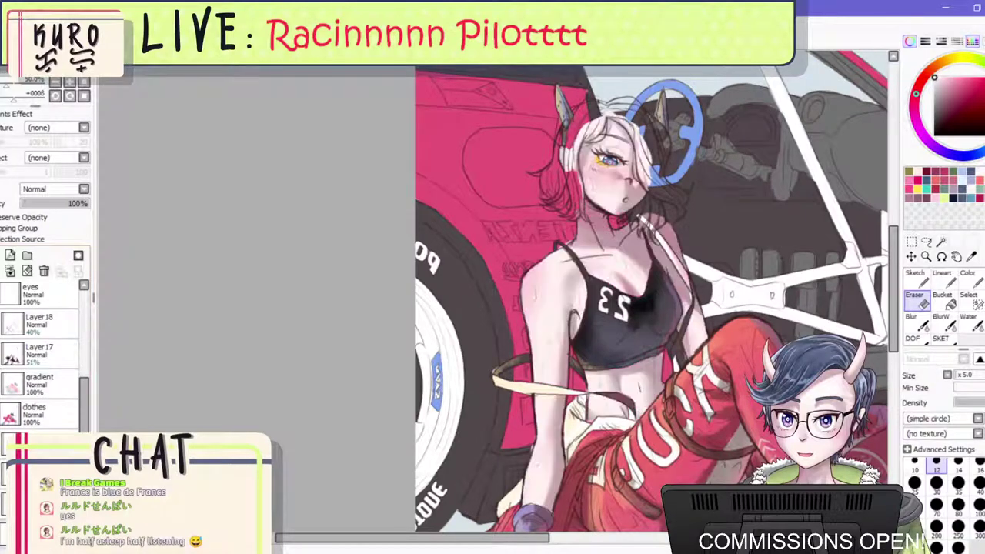
Make the hair layer visible again and examine the pilot against the car in the mirrored view.
scroll(560, 357, "down", 3)
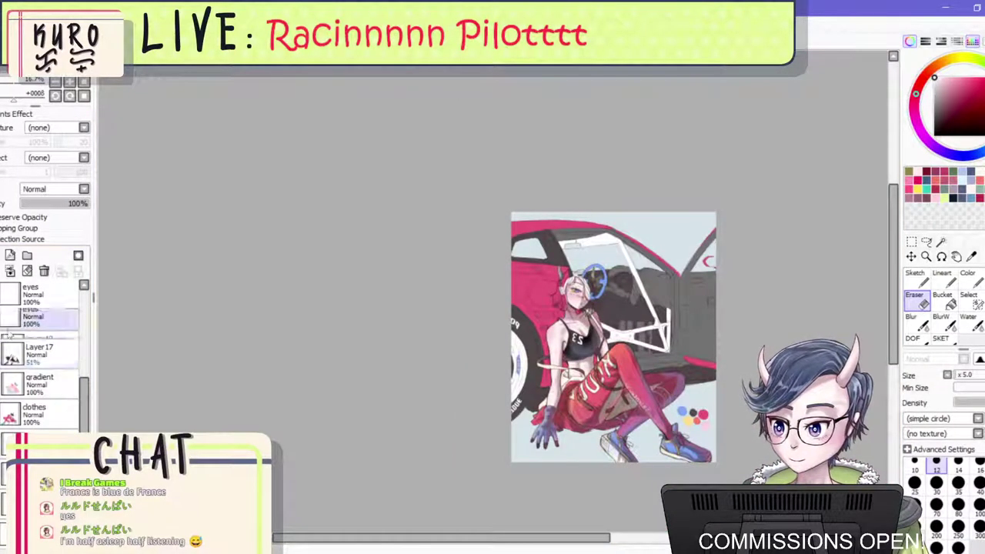
scroll(10, 327, "up", 4)
left_click(3, 335)
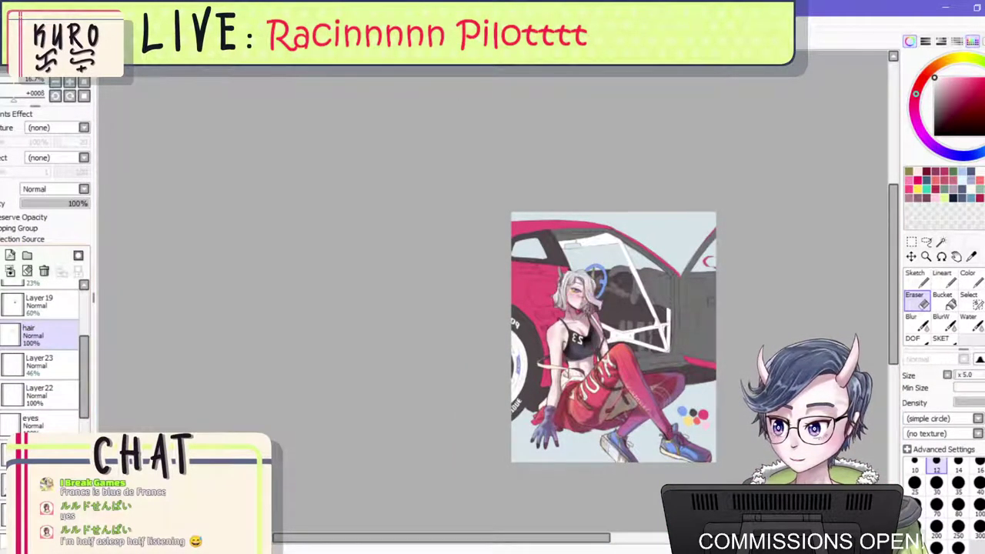
scroll(500, 267, "down", 2)
scroll(538, 267, "up", 5)
scroll(649, 297, "down", 3)
key("ctrl+plus")
key("ctrl+plus")
key("ctrl+plus")
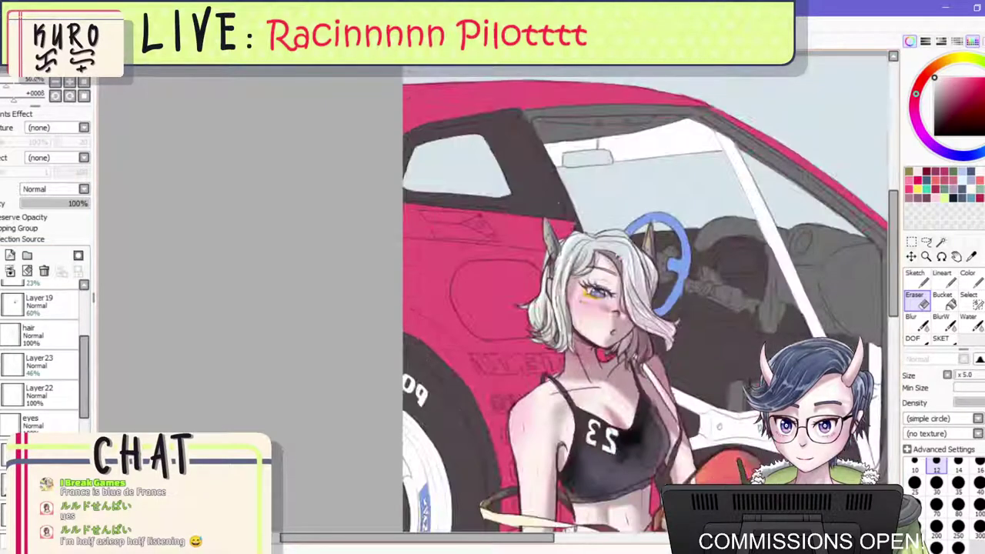
Raise the opacity of the Luminosity layer Layer21 to 100% and return the canvas to its unmirrored view.
scroll(67, 359, "up", 4)
left_click(66, 359)
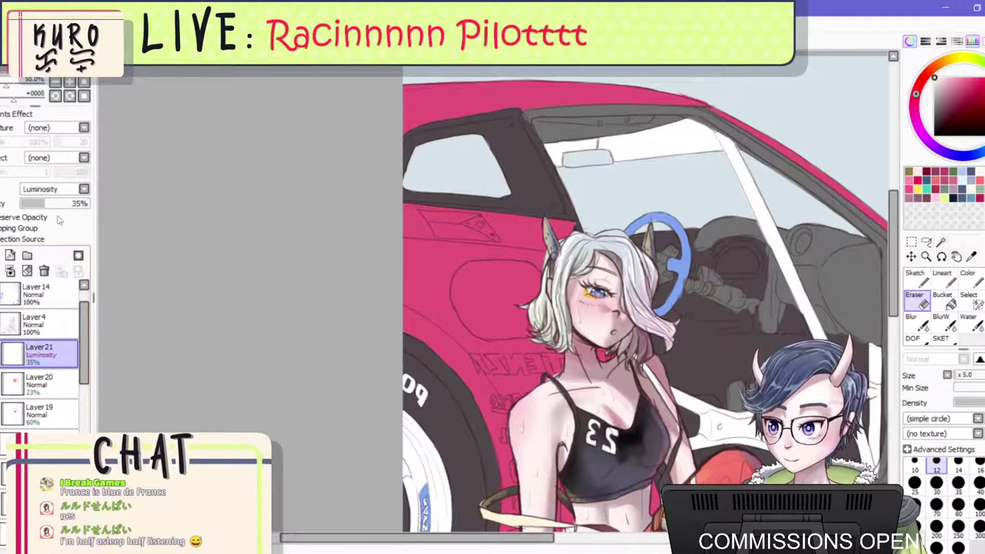
left_click_drag(54, 206, 130, 219)
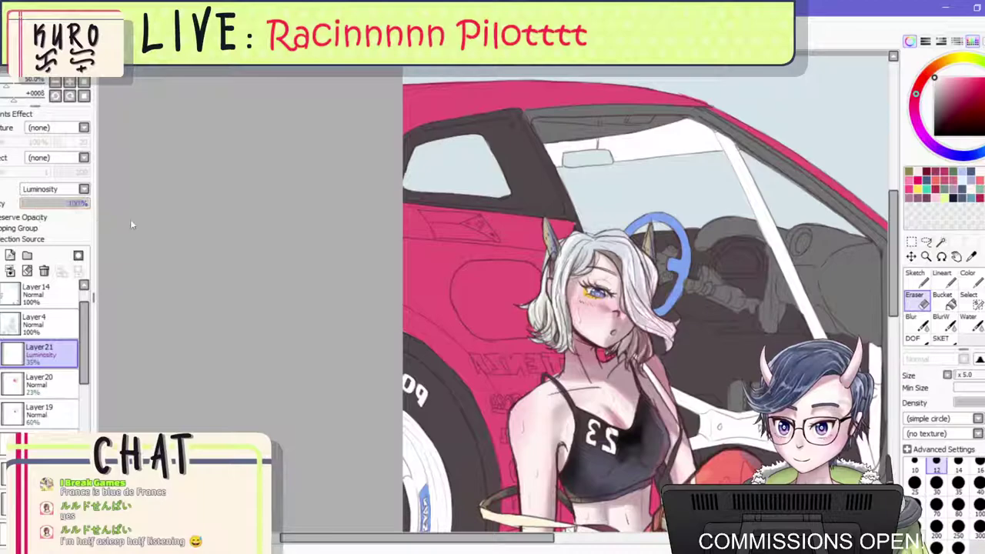
scroll(472, 217, "down", 3)
scroll(555, 223, "up", 2)
key("h")
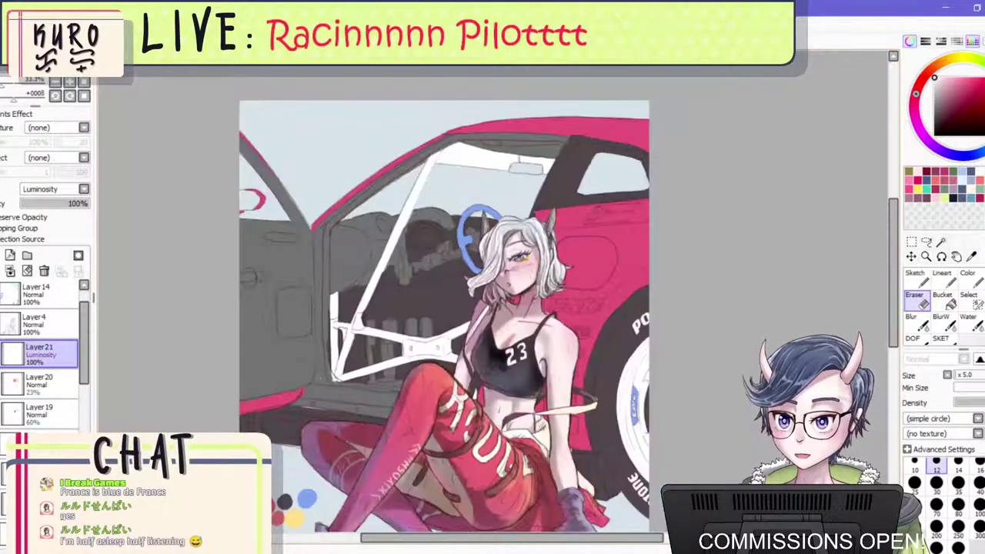
scroll(516, 252, "down", 2)
scroll(517, 252, "up", 5)
scroll(517, 252, "down", 3)
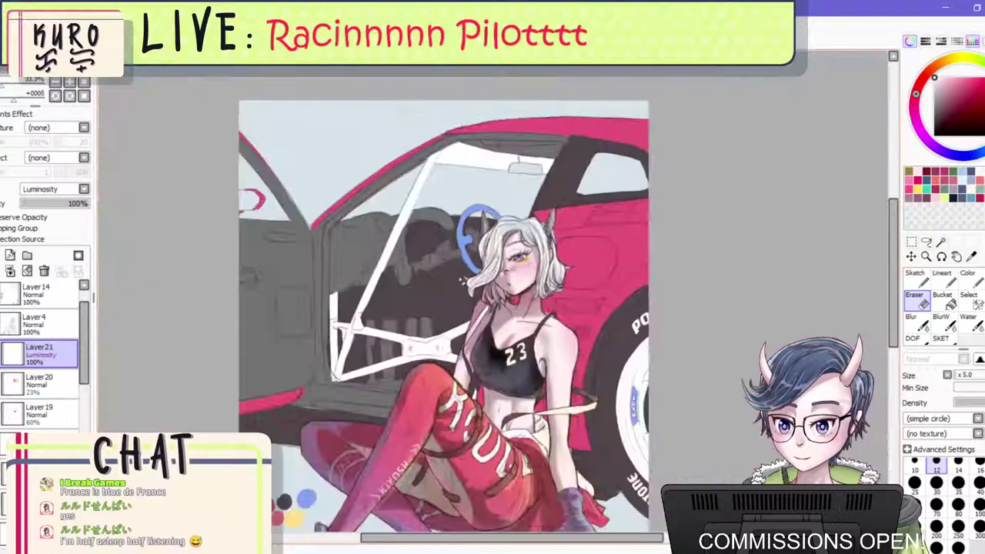
Toggle Layer21's visibility off and on to examine its effect across the whole illustration.
left_click(2, 353)
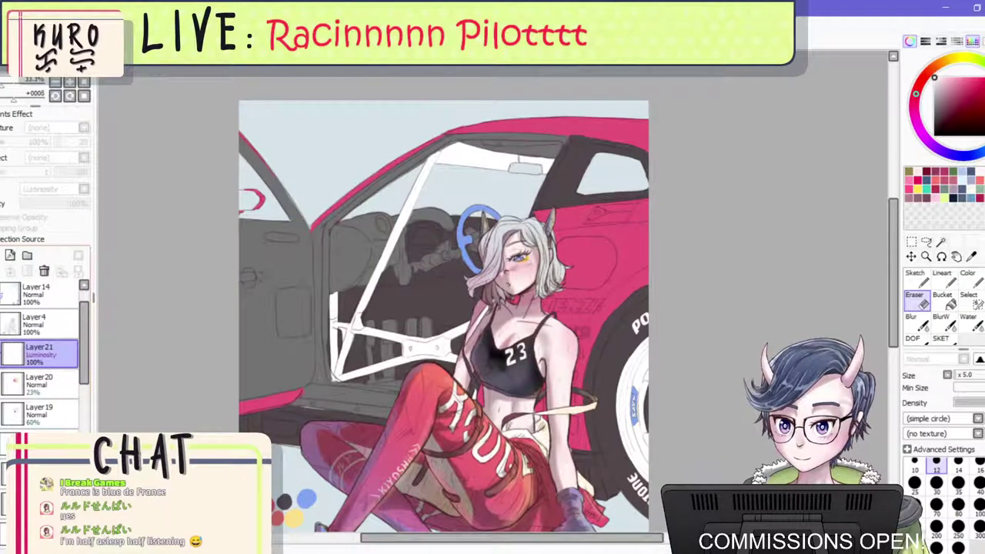
left_click(12, 350)
key("ctrl+minus")
key("ctrl+minus")
key("ctrl+minus")
key("ctrl+minus")
key("ctrl+plus")
key("ctrl+plus")
key("ctrl+plus")
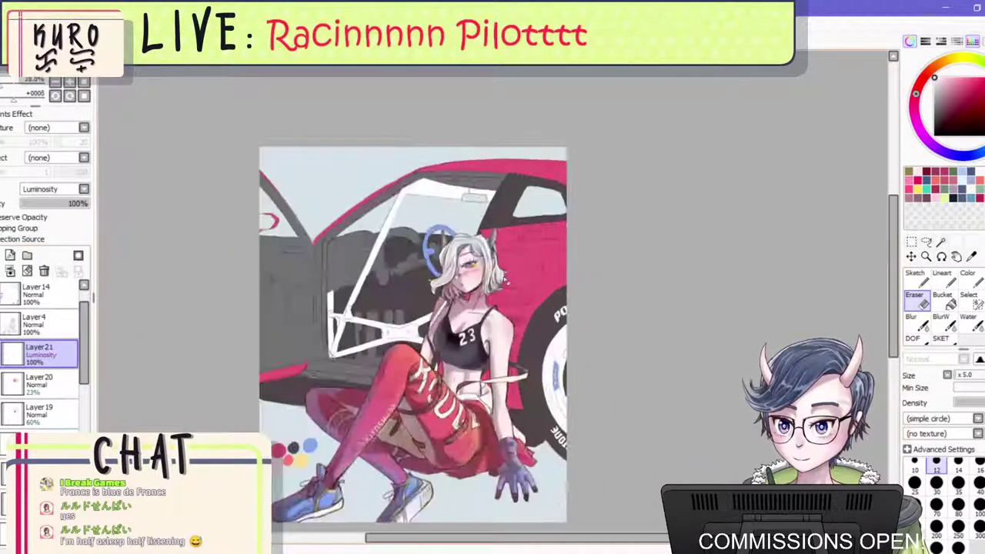
Add a new normal layer directly above Layer4.
scroll(21, 293, "up", 1)
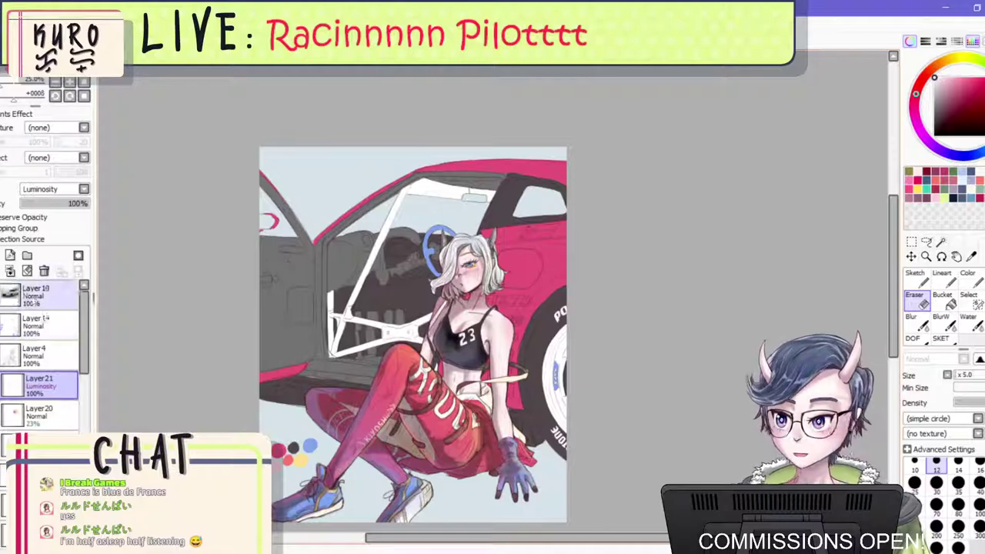
left_click(32, 333)
left_click(29, 352)
left_click(10, 255)
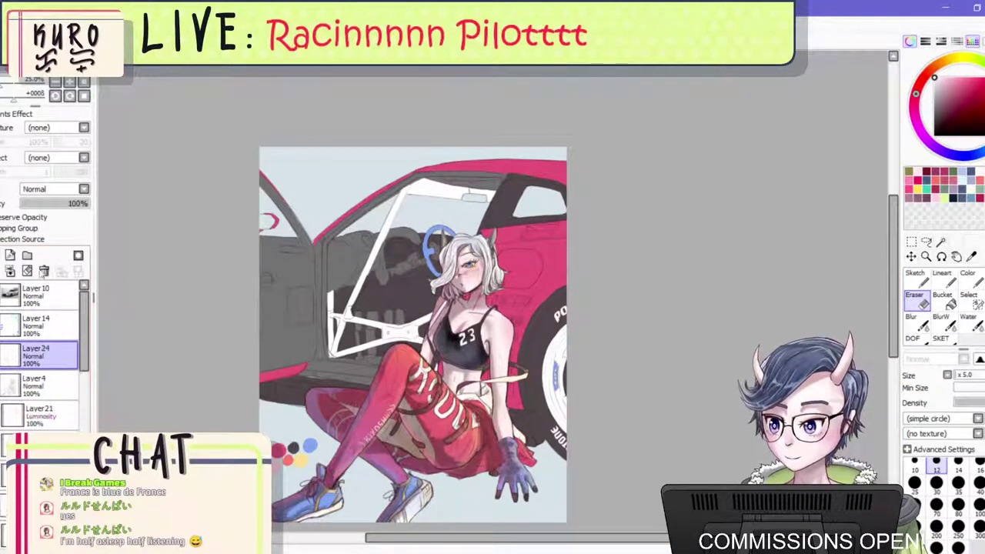
Paint thin white loose strands over the crown and lower locks of the pilot's hair with the Color brush.
key("ctrl+plus")
key("ctrl+plus")
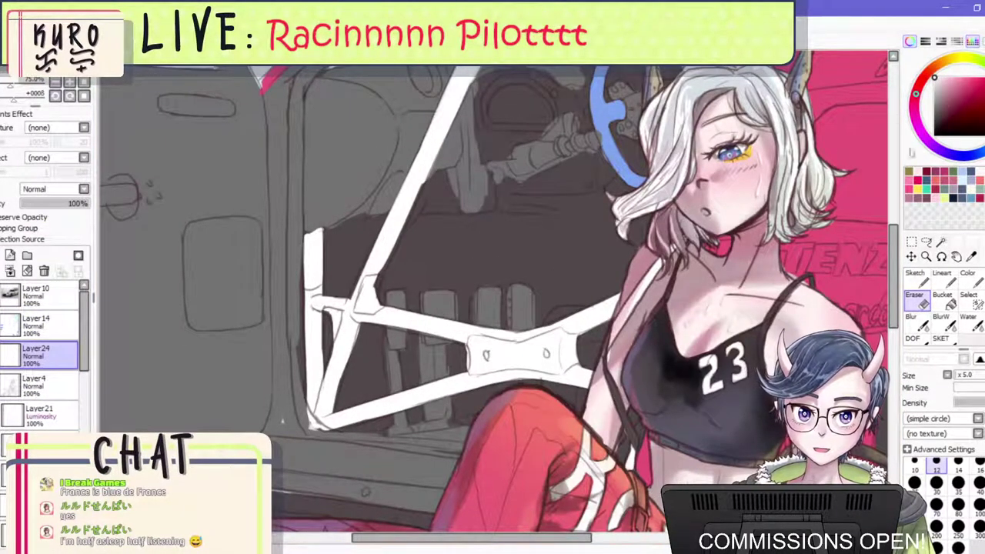
left_click(967, 277)
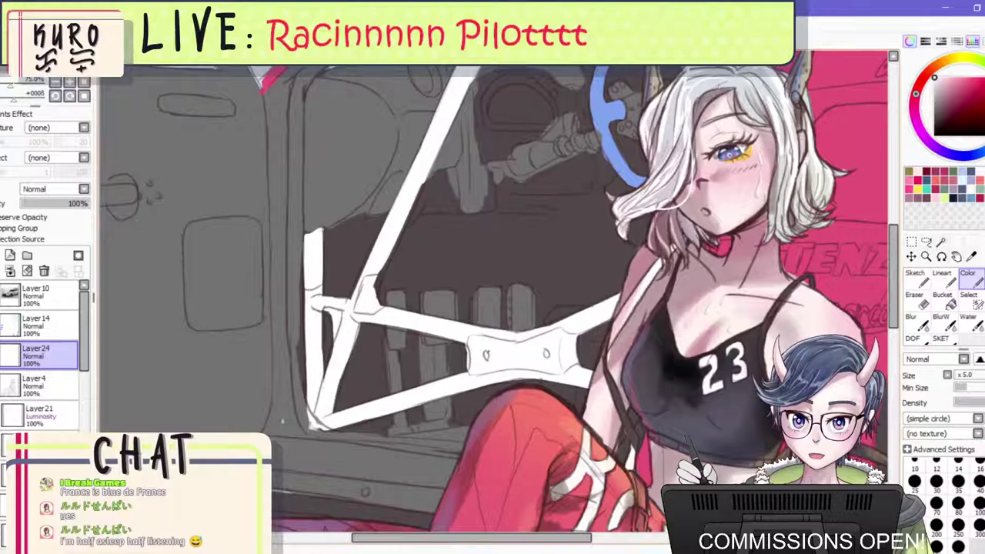
left_click_drag(776, 70, 799, 127)
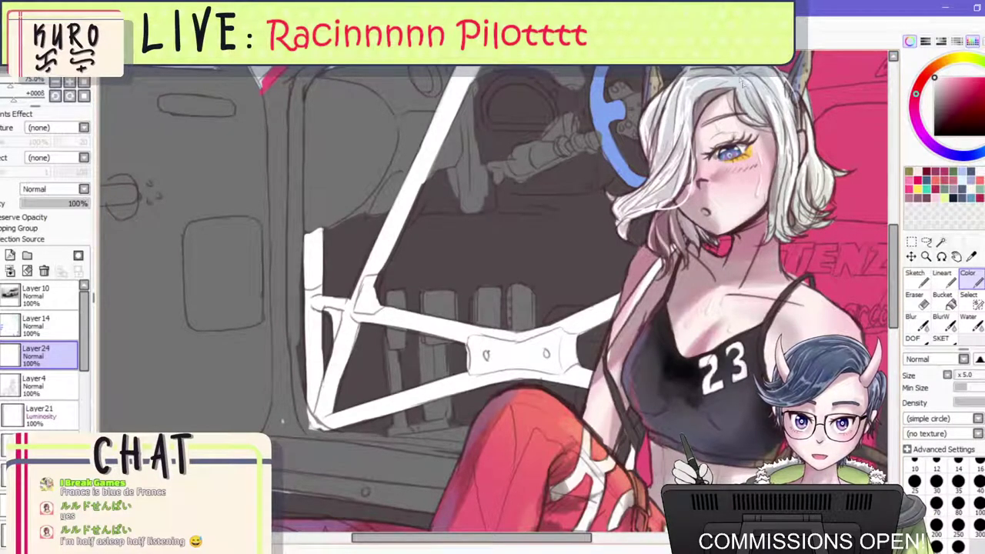
mouse_move(742, 83)
left_mouse_down()
mouse_move(744, 132)
mouse_move(774, 133)
left_mouse_up()
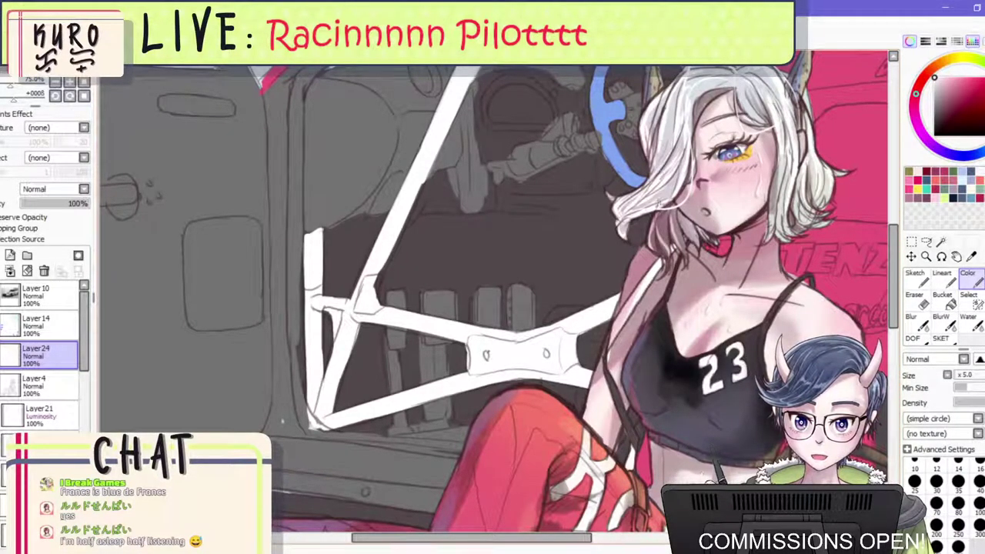
mouse_move(678, 205)
left_mouse_down()
mouse_move(674, 266)
mouse_move(671, 249)
left_mouse_up()
key("ctrl+z")
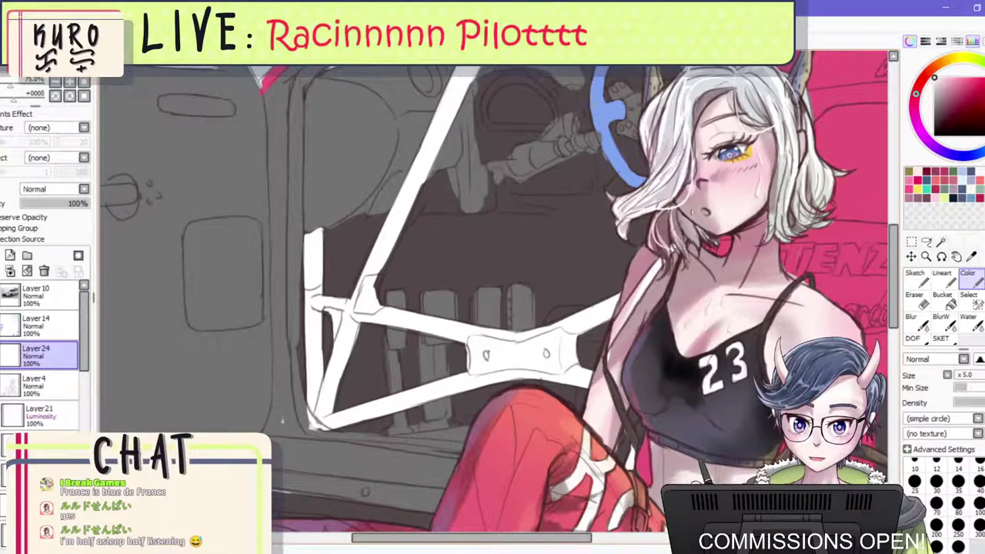
left_click_drag(773, 165, 770, 254)
key("ctrl+z")
left_click_drag(771, 164, 775, 233)
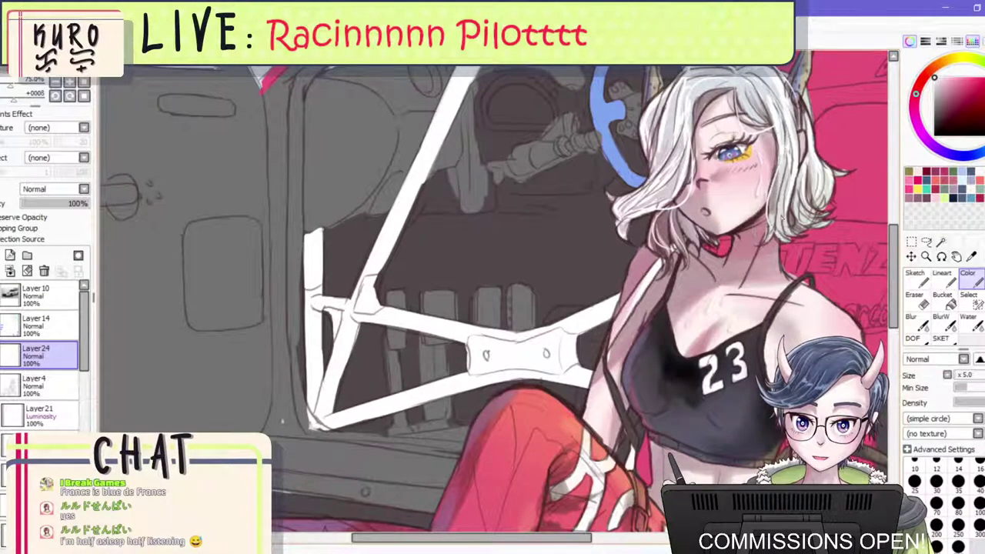
Add fine flyaway strands along the outer edges and top of the pilot's hair.
left_click_drag(796, 92, 835, 209)
mouse_move(833, 130)
left_mouse_down()
mouse_move(852, 174)
mouse_move(827, 210)
left_mouse_up()
key("ctrl+z")
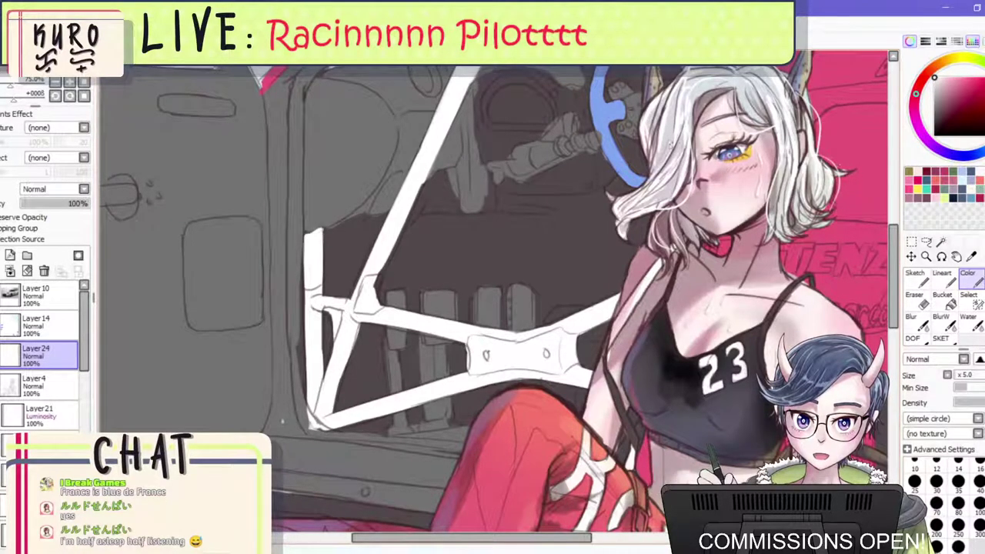
mouse_move(678, 143)
left_mouse_down()
mouse_move(613, 212)
mouse_move(637, 187)
mouse_move(622, 223)
left_mouse_up()
key("ctrl+z")
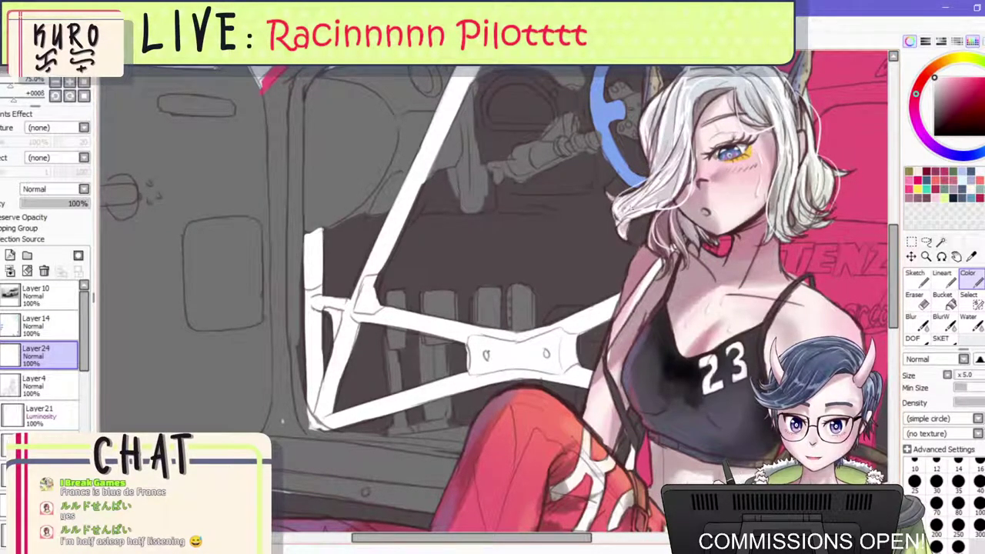
mouse_move(680, 78)
left_mouse_down()
mouse_move(646, 136)
mouse_move(639, 179)
left_mouse_up()
scroll(671, 189, "down", 1)
left_click_drag(721, 105, 707, 135)
scroll(706, 135, "up", 1)
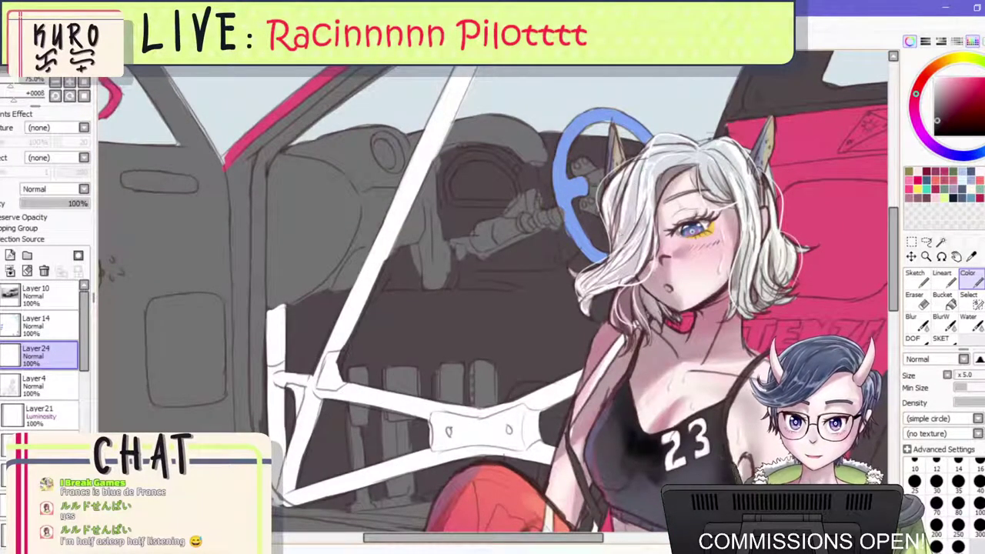
Choose a muted greyish tone and paint extra strands through the long fringe covering the pilot's face.
left_click_drag(971, 117, 955, 86)
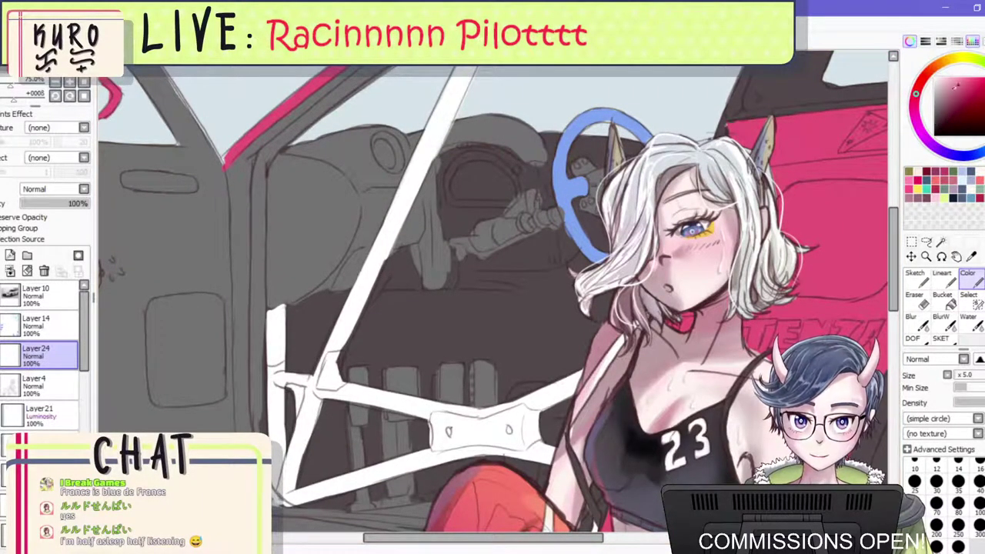
mouse_move(653, 183)
left_mouse_down()
mouse_move(648, 274)
mouse_move(621, 299)
left_mouse_up()
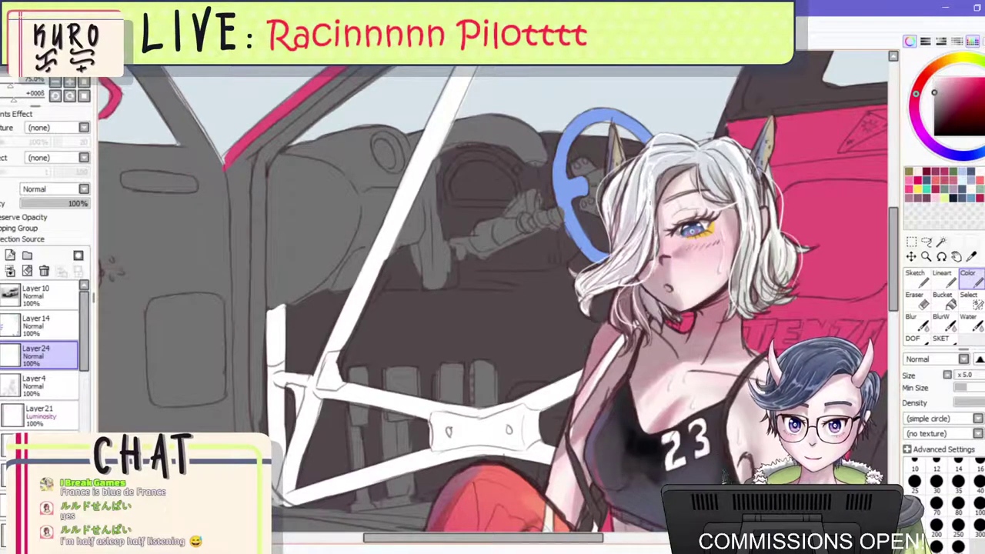
left_click_drag(654, 249, 613, 292)
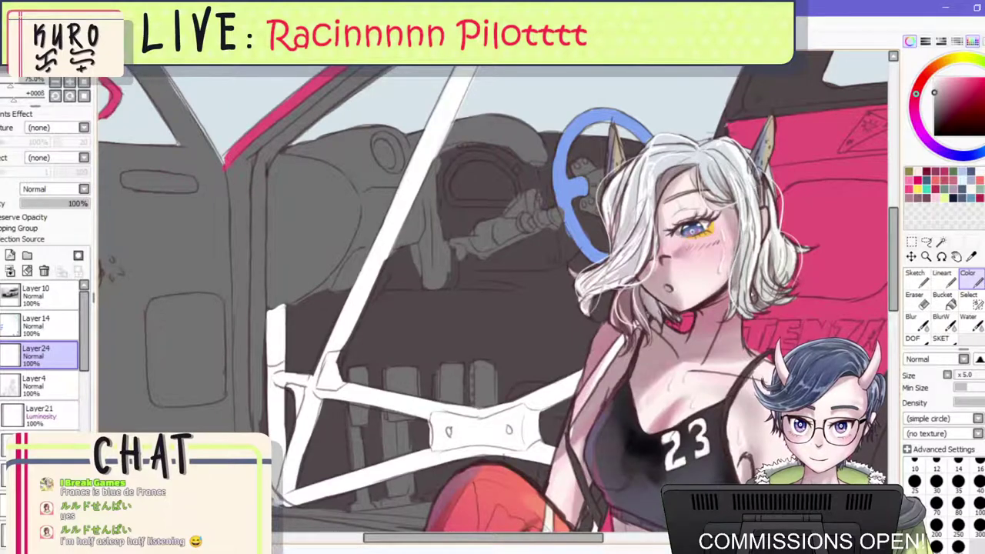
scroll(779, 202, "down", 2)
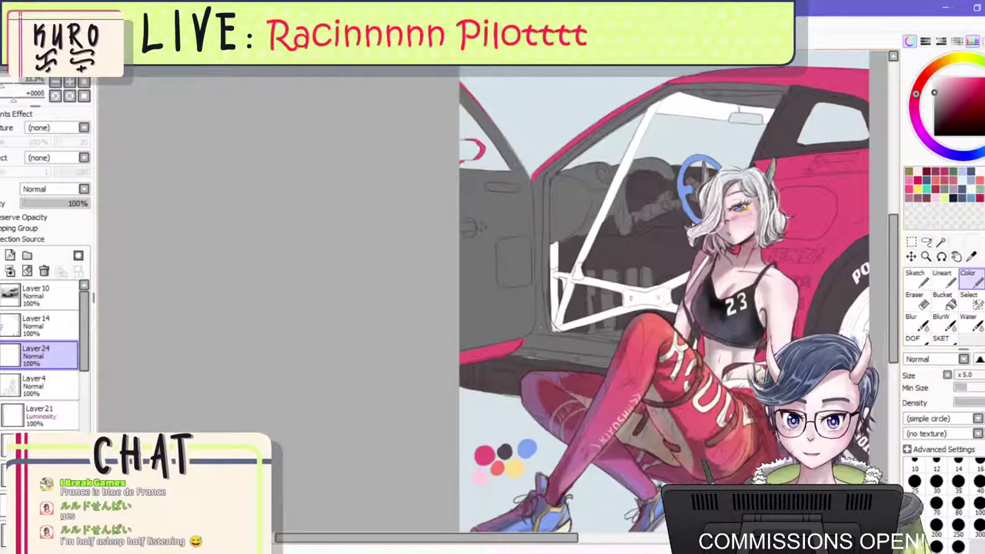
scroll(779, 203, "up", 2)
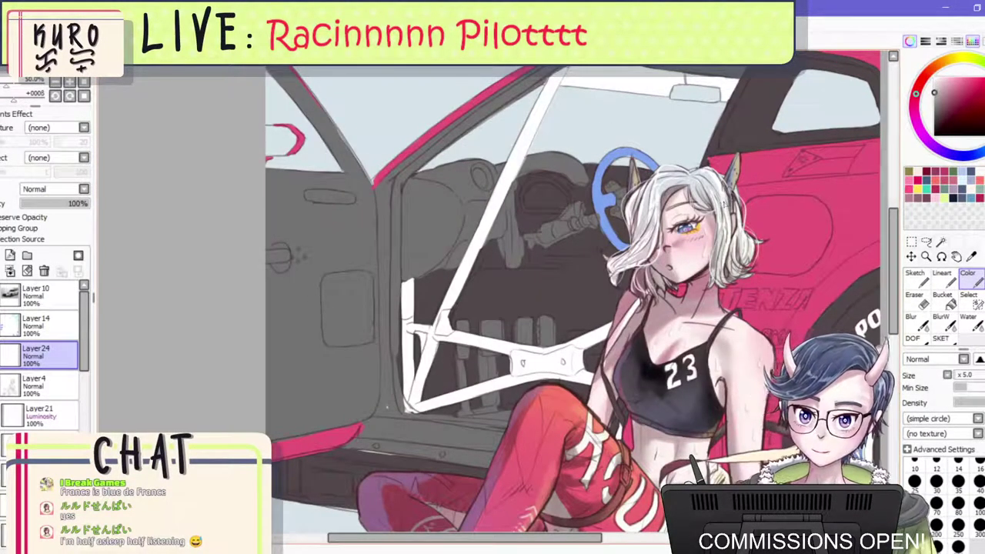
scroll(729, 215, "down", 1)
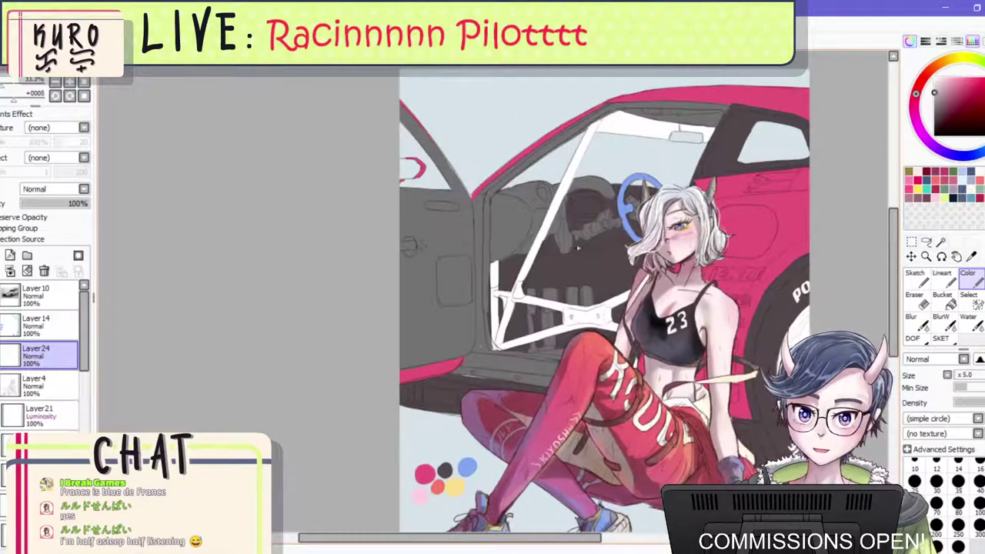
Sample the dashboard's grey on the car colour layer and paint the dashboard top beside the steering wheel.
scroll(42, 354, "down", 5)
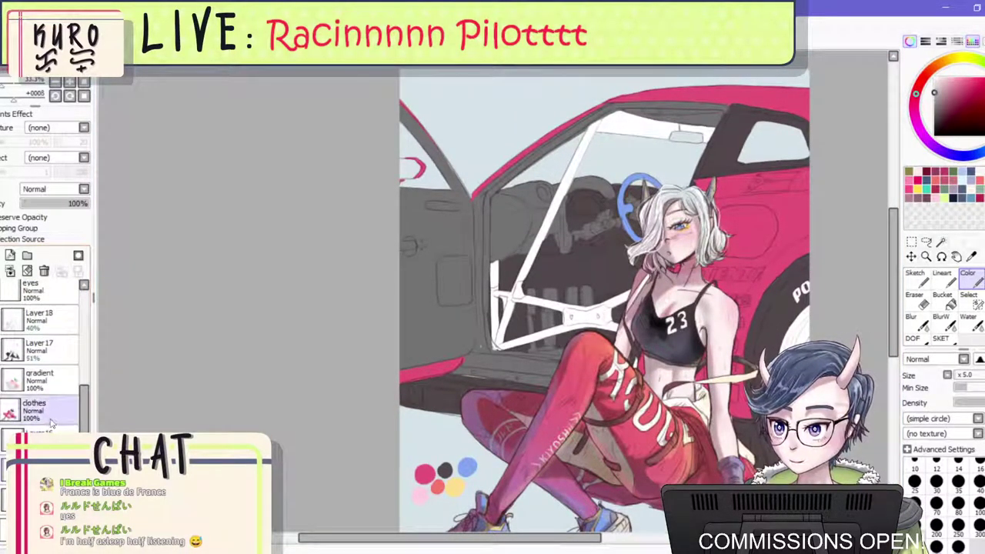
scroll(42, 354, "down", 1)
scroll(440, 350, "up", 3)
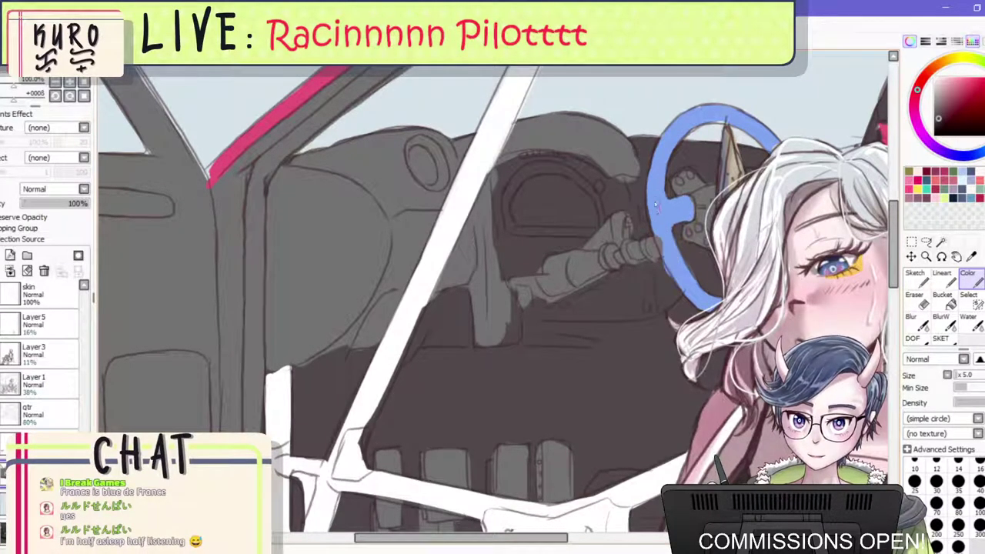
right_click(656, 205)
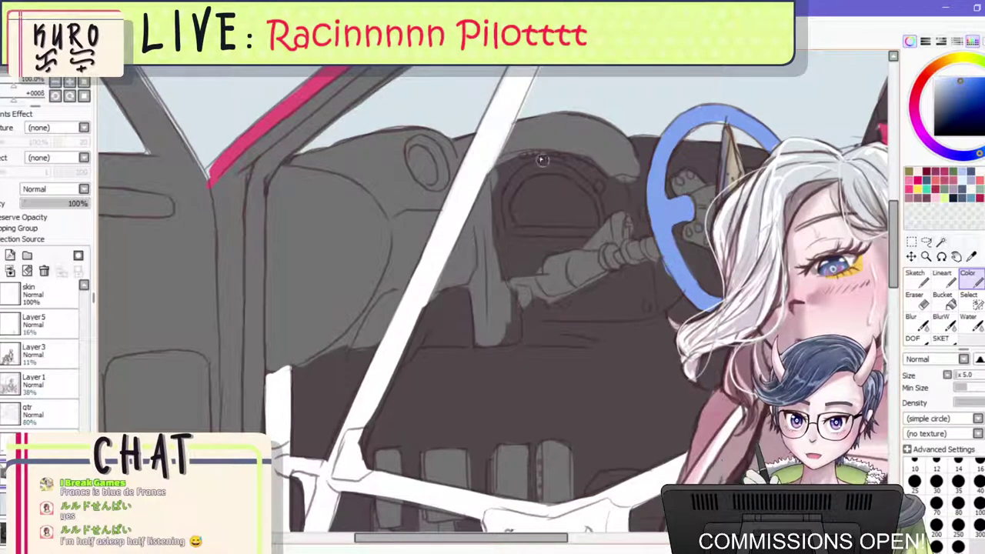
scroll(533, 141, "up", 1)
mouse_move(483, 186)
left_mouse_down()
mouse_move(496, 294)
mouse_move(481, 195)
mouse_move(529, 167)
mouse_move(483, 183)
mouse_move(479, 220)
left_mouse_up()
key("ctrl+z")
right_click(490, 280)
right_click(581, 135)
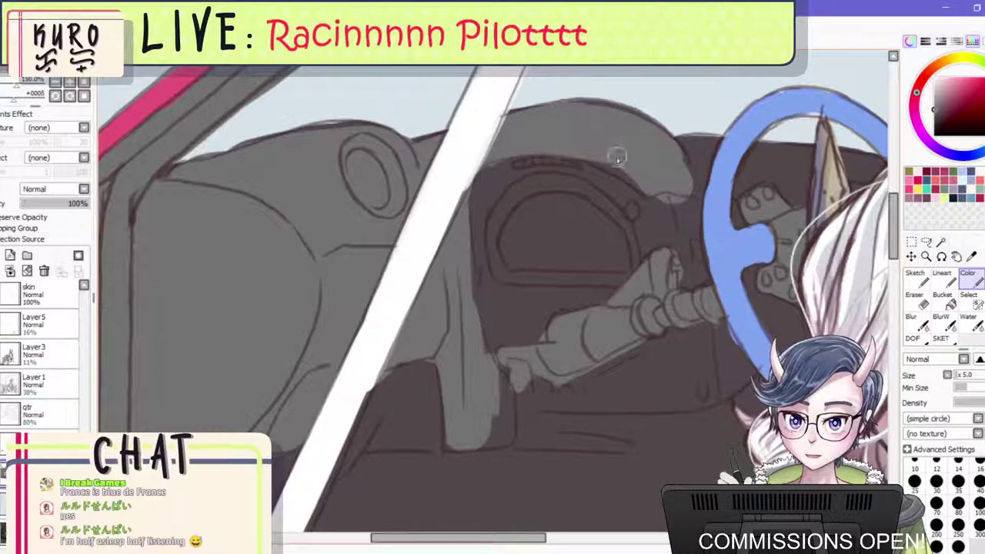
mouse_move(700, 148)
left_mouse_down()
mouse_move(707, 152)
mouse_move(697, 183)
left_mouse_up()
Paint the frame of the instrument cluster lighter grey with a smaller brush and tidy its inner edge with dark grey.
key("[")
key("[")
mouse_move(513, 199)
left_mouse_down()
mouse_move(494, 223)
mouse_move(511, 277)
mouse_move(630, 281)
mouse_move(621, 277)
mouse_move(636, 260)
mouse_move(630, 224)
mouse_move(627, 232)
mouse_move(570, 194)
mouse_move(520, 190)
mouse_move(535, 177)
mouse_move(547, 182)
mouse_move(525, 188)
mouse_move(544, 179)
mouse_move(615, 216)
mouse_move(579, 183)
mouse_move(535, 183)
mouse_move(574, 187)
mouse_move(530, 187)
left_mouse_up()
key("bracketleft")
key("bracketleft")
mouse_move(485, 240)
left_mouse_down()
mouse_move(508, 272)
mouse_move(552, 253)
mouse_move(506, 321)
mouse_move(476, 260)
mouse_move(477, 233)
mouse_move(485, 252)
mouse_move(507, 239)
mouse_move(509, 261)
left_mouse_up()
right_click(507, 321)
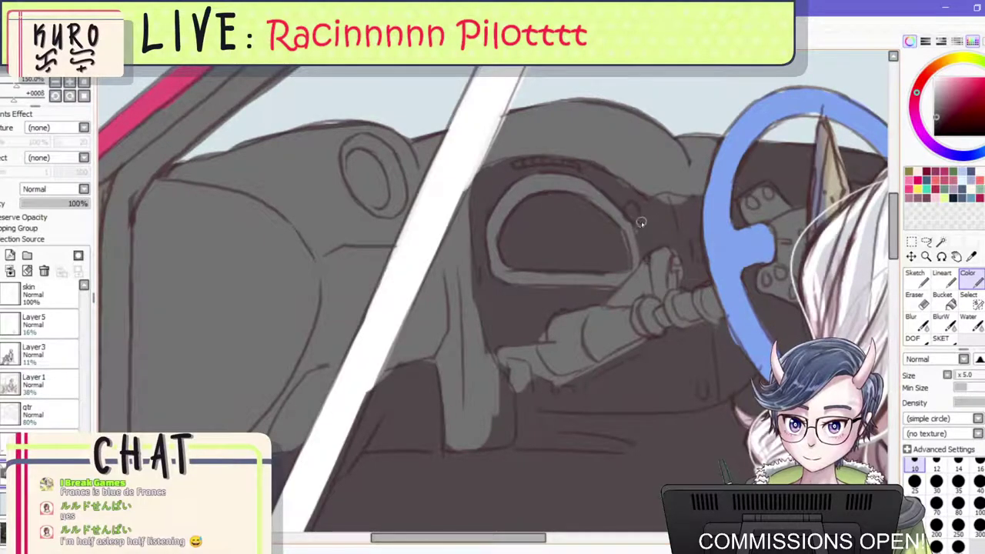
left_click_drag(620, 232, 625, 247)
scroll(602, 236, "down", 4)
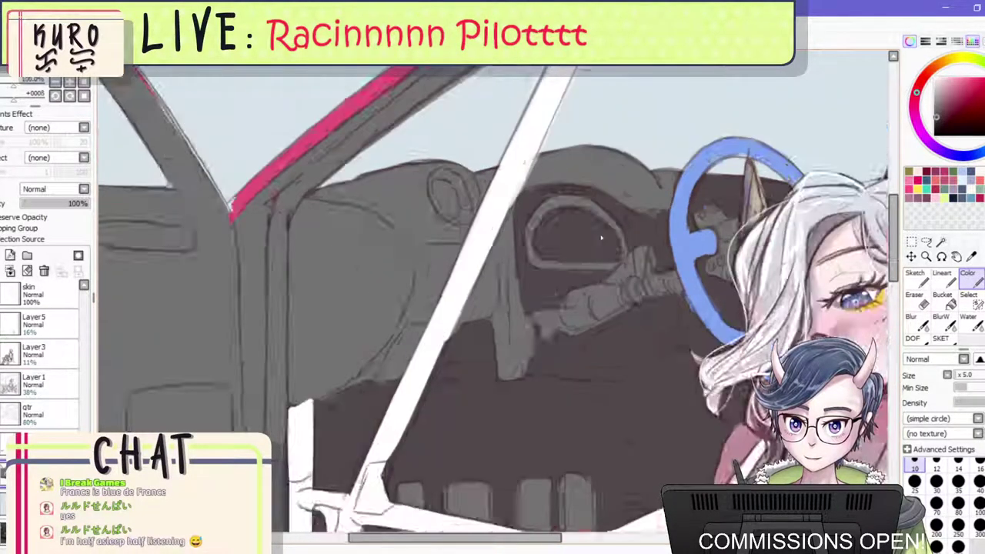
Paint the small light strip above the instrument cluster yellow and red, and choose the blue swatch for its end.
scroll(585, 209, "up", 4)
left_click(918, 189)
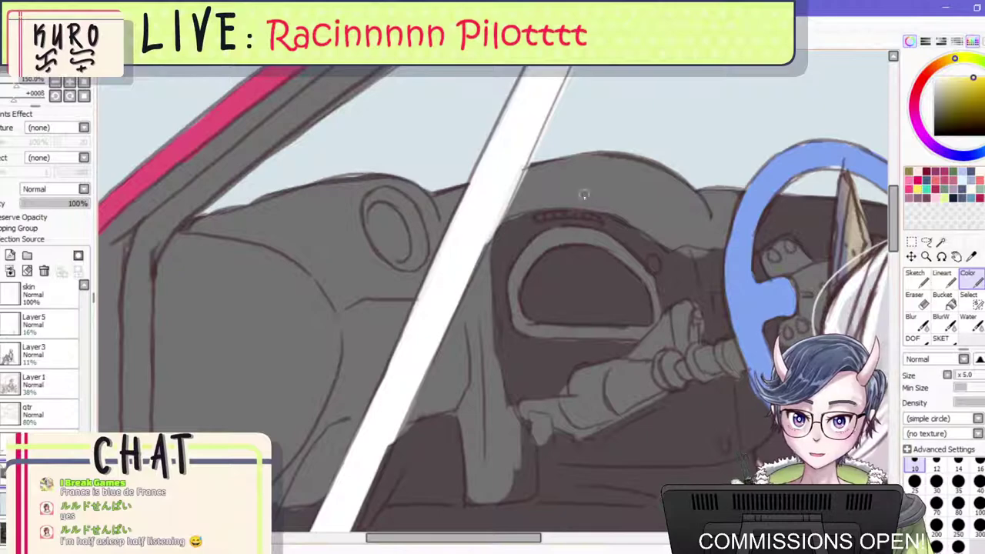
key("[")
mouse_move(568, 213)
left_mouse_down()
mouse_move(554, 213)
mouse_move(581, 215)
mouse_move(549, 215)
left_mouse_up()
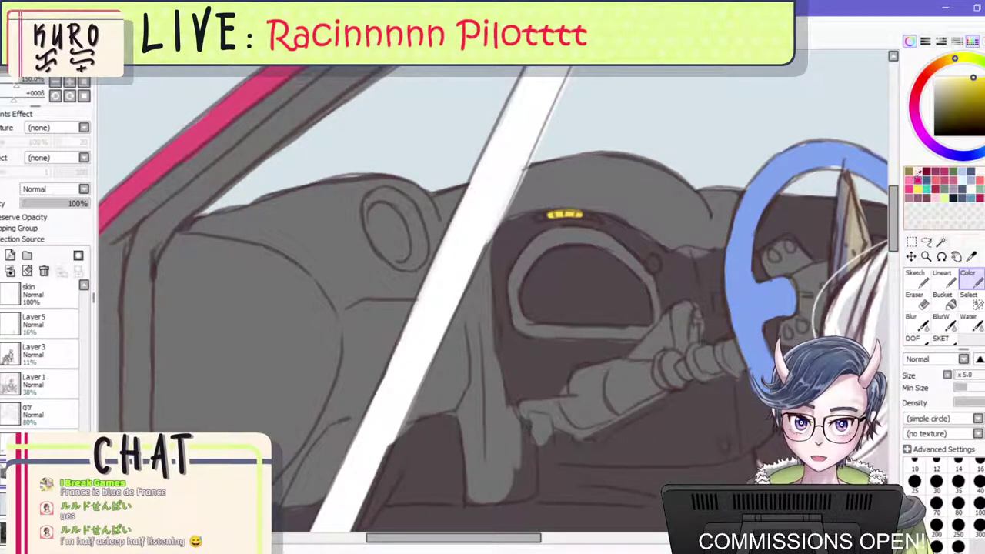
left_click(917, 180)
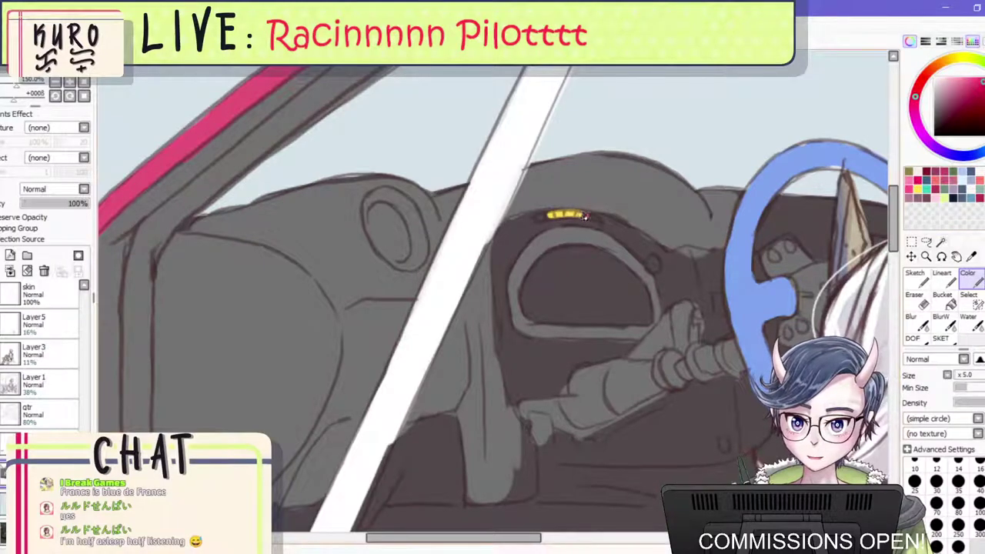
left_click_drag(597, 216, 586, 215)
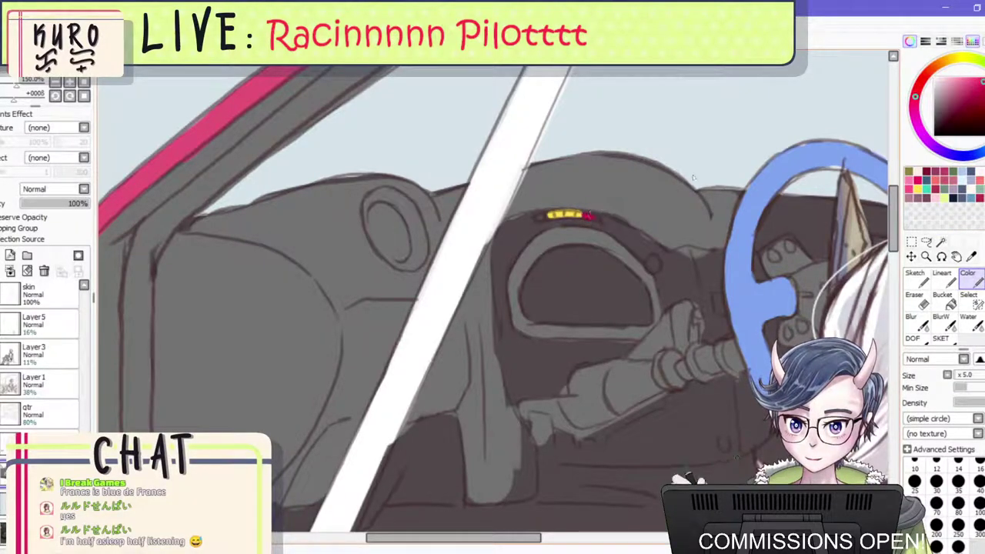
left_click(973, 178)
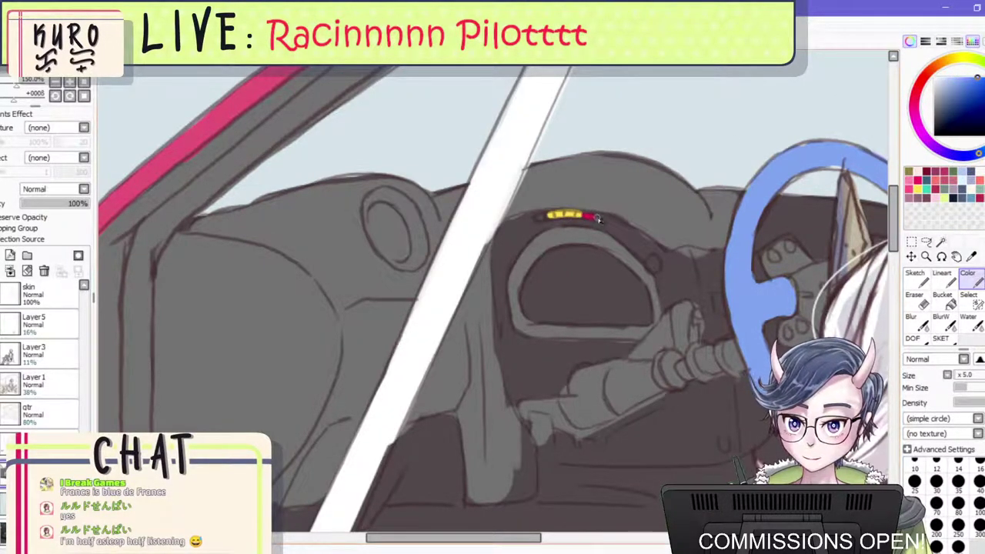
scroll(640, 154, "down", 4)
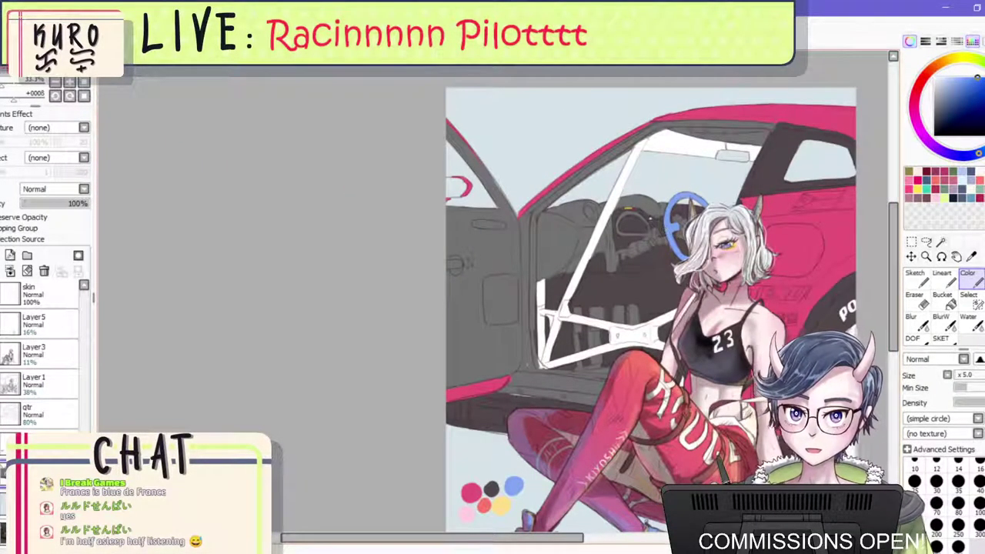
Choose a yellow and fill the instrument cluster's display on the dashboard with the Bucket tool.
scroll(650, 200, "up", 3)
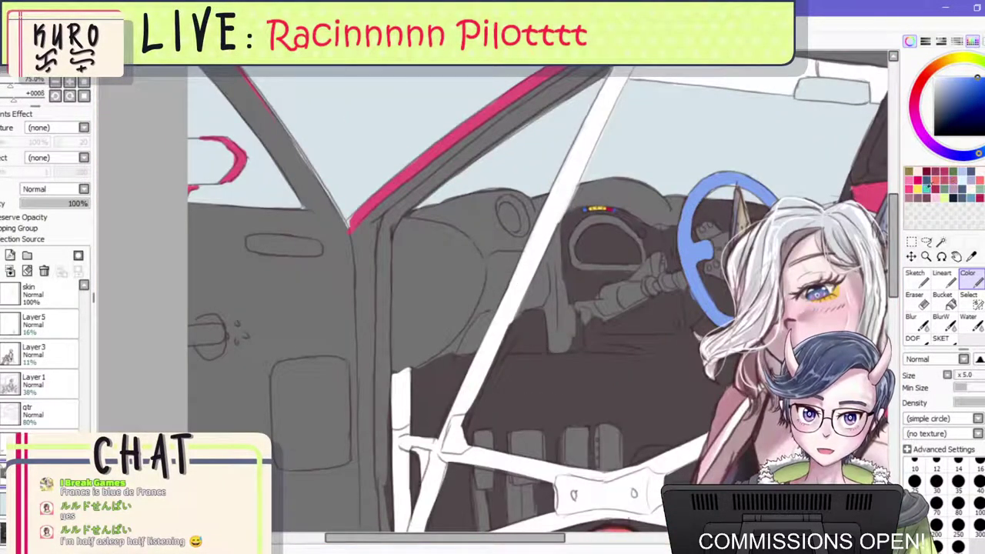
left_click(935, 177)
mouse_move(932, 68)
left_mouse_down()
mouse_move(957, 57)
mouse_move(955, 75)
left_mouse_up()
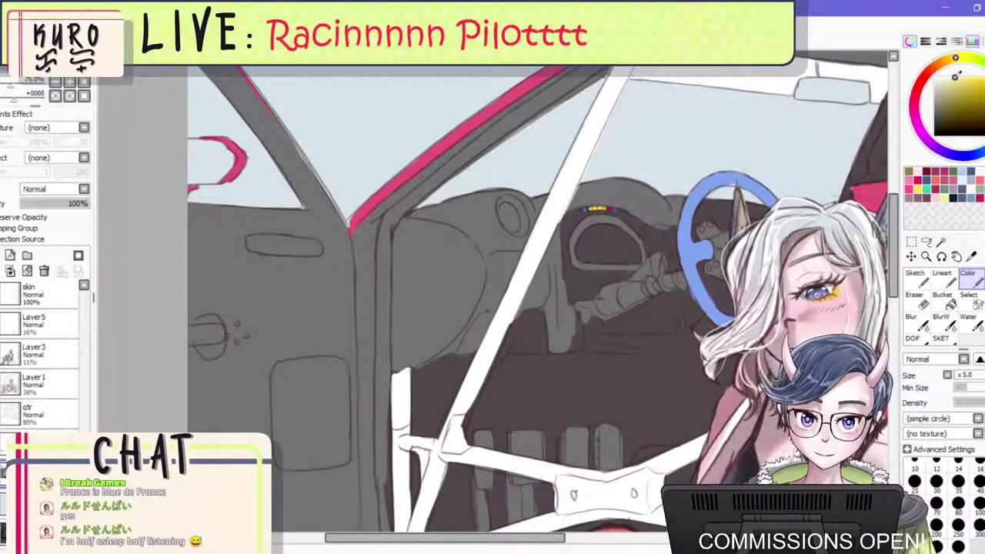
left_click(942, 296)
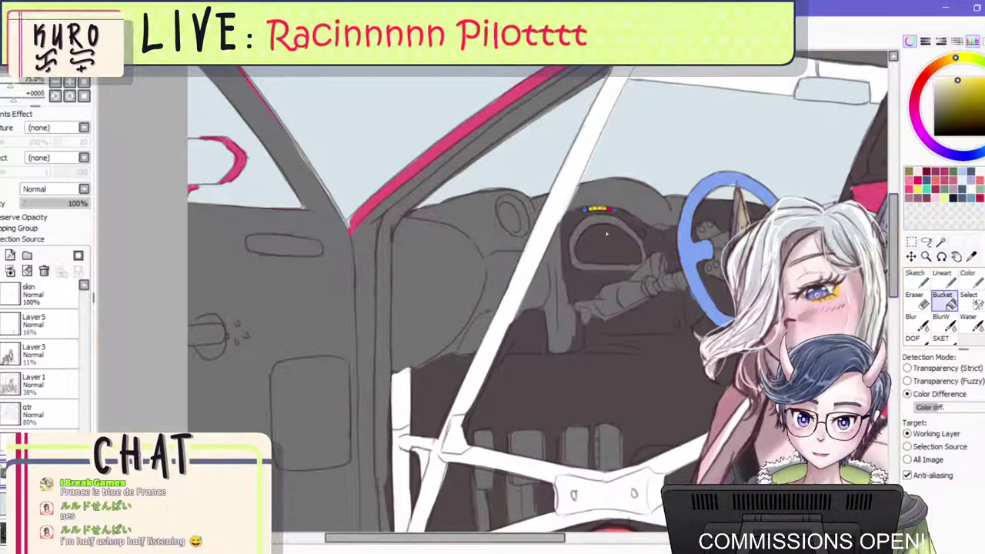
left_click(631, 241)
key("ctrl+z")
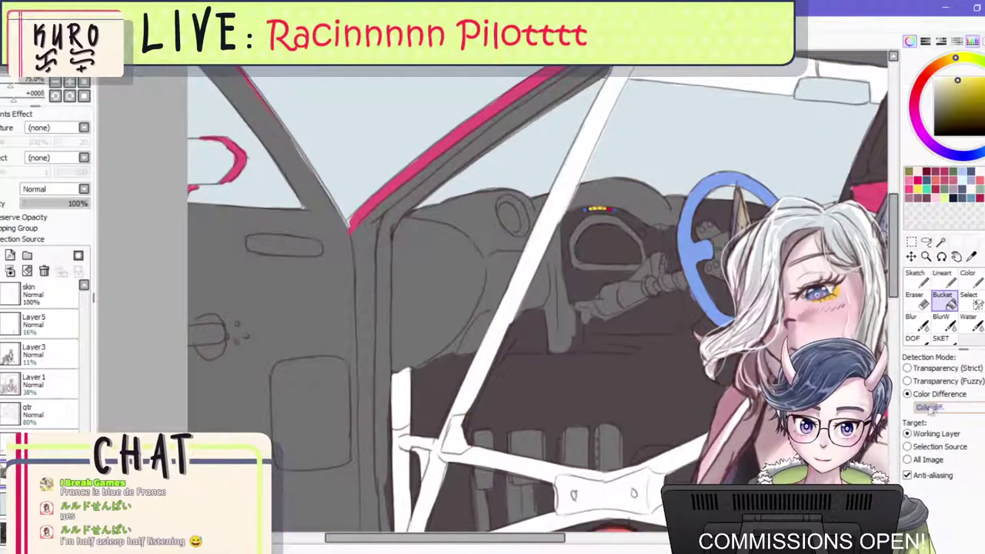
left_click(617, 255)
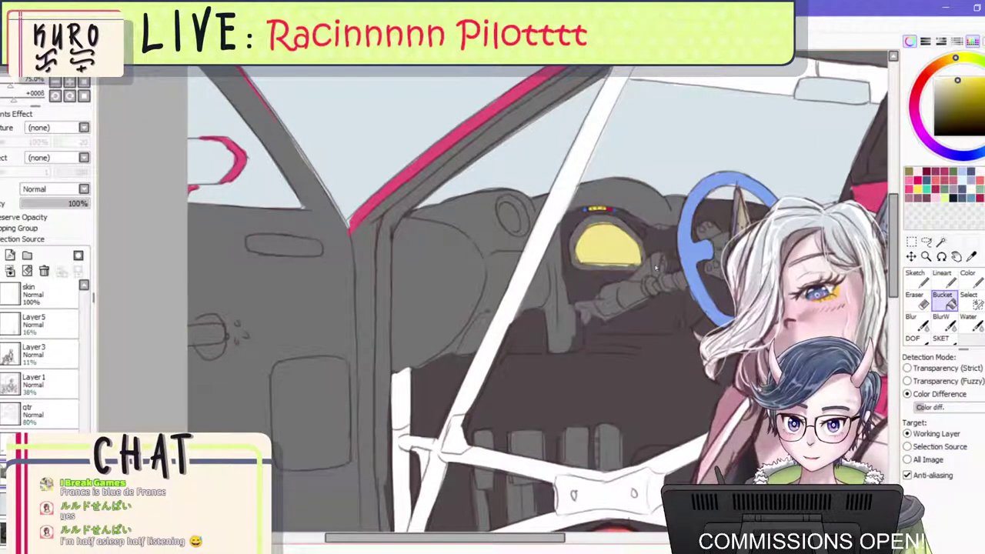
scroll(656, 267, "down", 4)
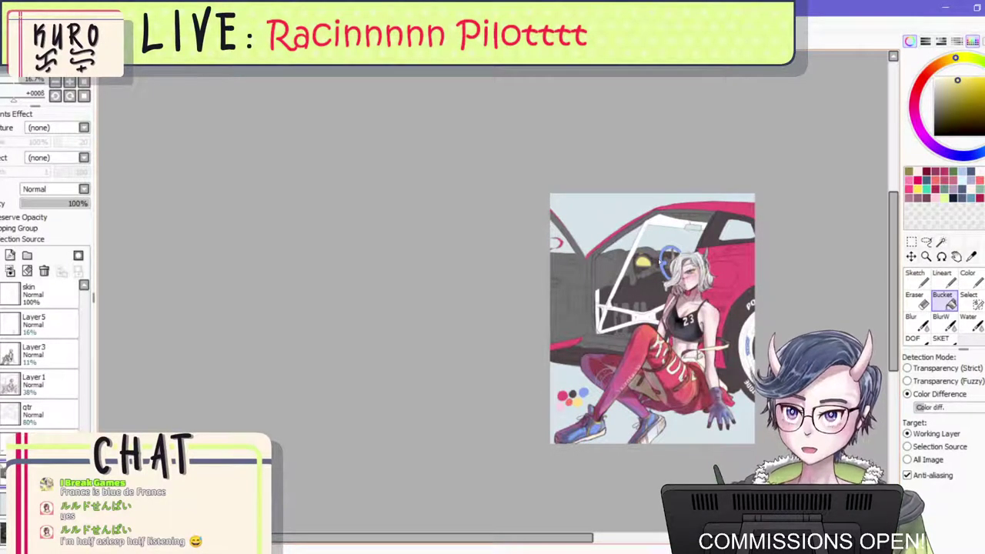
Sample the car interior's dark brown and switch to the Color brush for the door details.
scroll(571, 311, "up", 3)
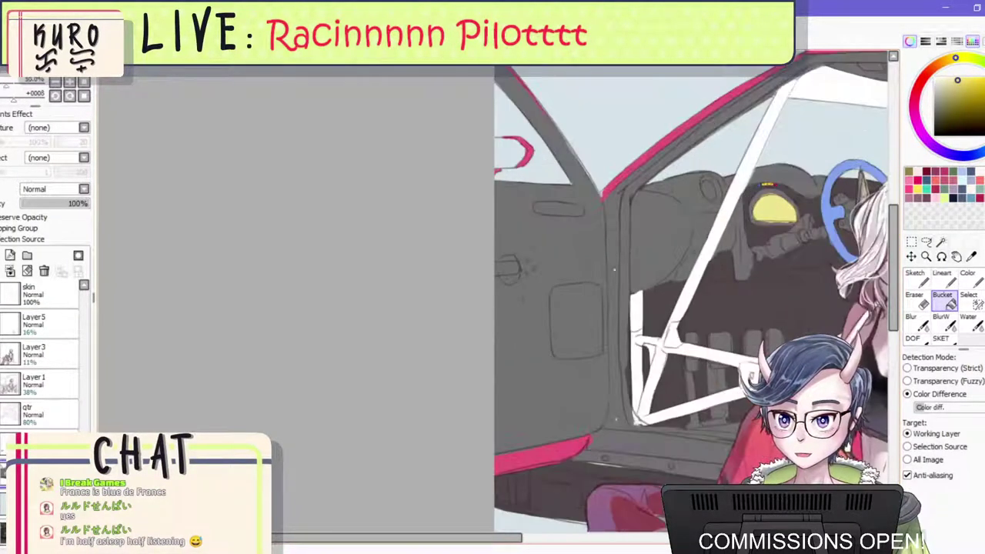
left_click(719, 302, "alt")
scroll(541, 306, "up", 1)
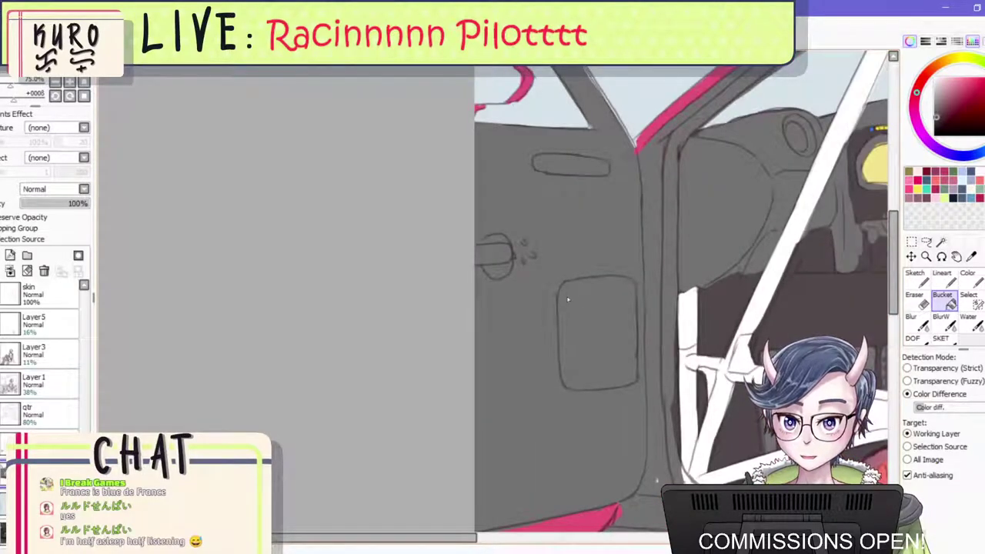
left_click(558, 387)
scroll(593, 254, "down", 3)
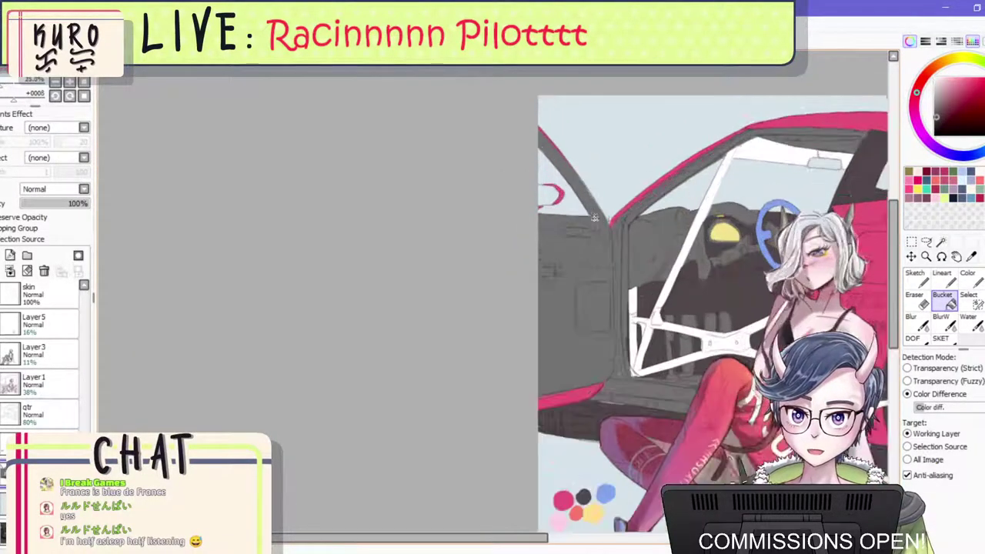
left_click(968, 275)
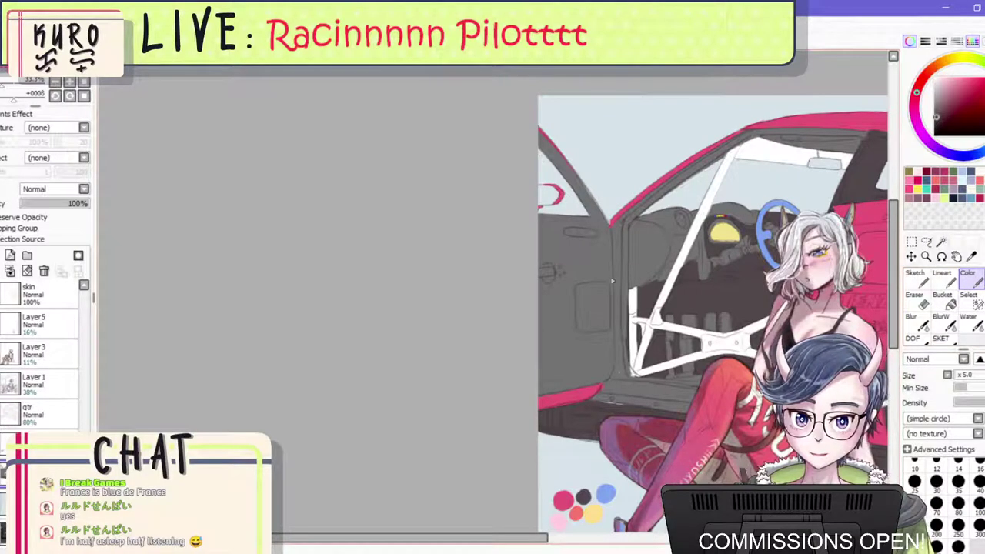
scroll(541, 264, "up", 1)
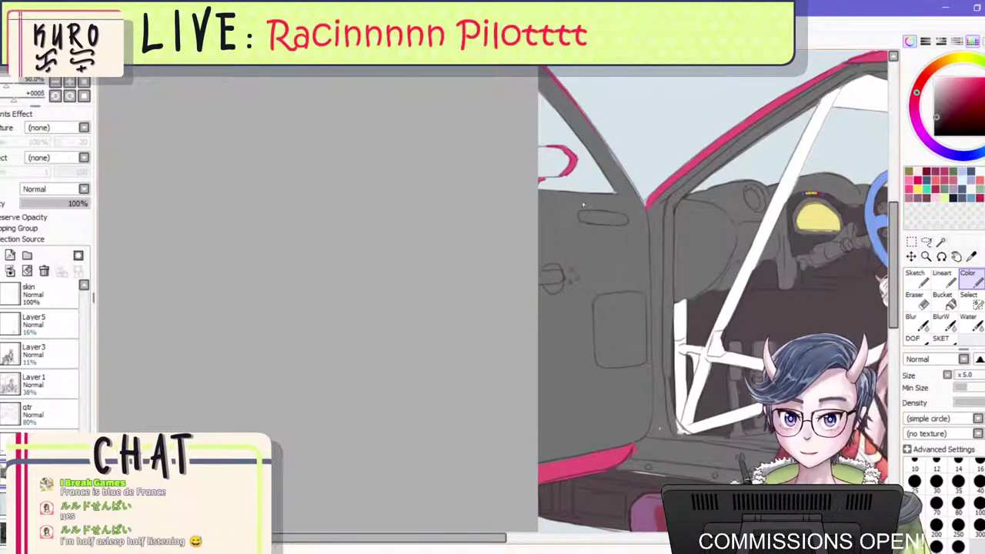
scroll(573, 282, "down", 1)
left_click_drag(550, 431, 477, 457)
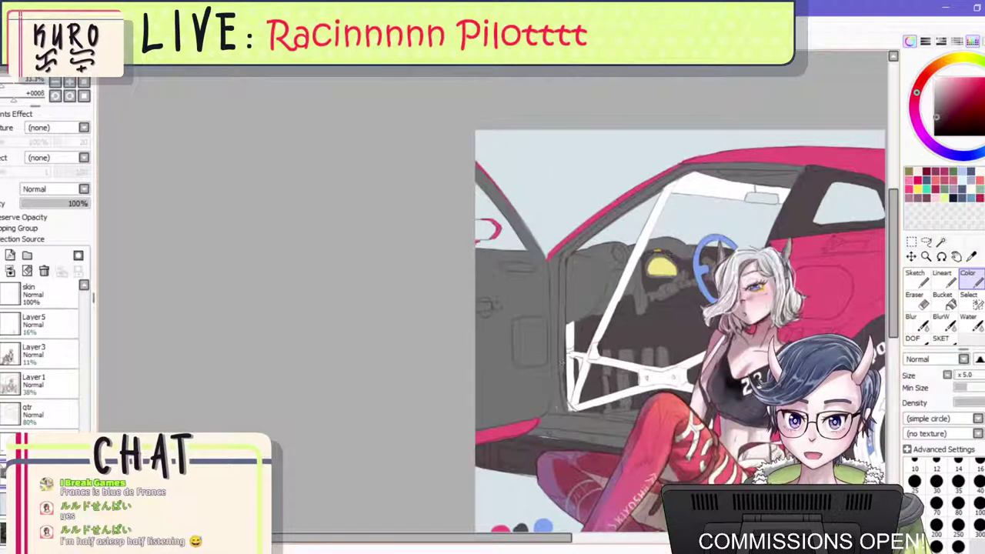
scroll(478, 457, "up", 1)
scroll(485, 464, "down", 2)
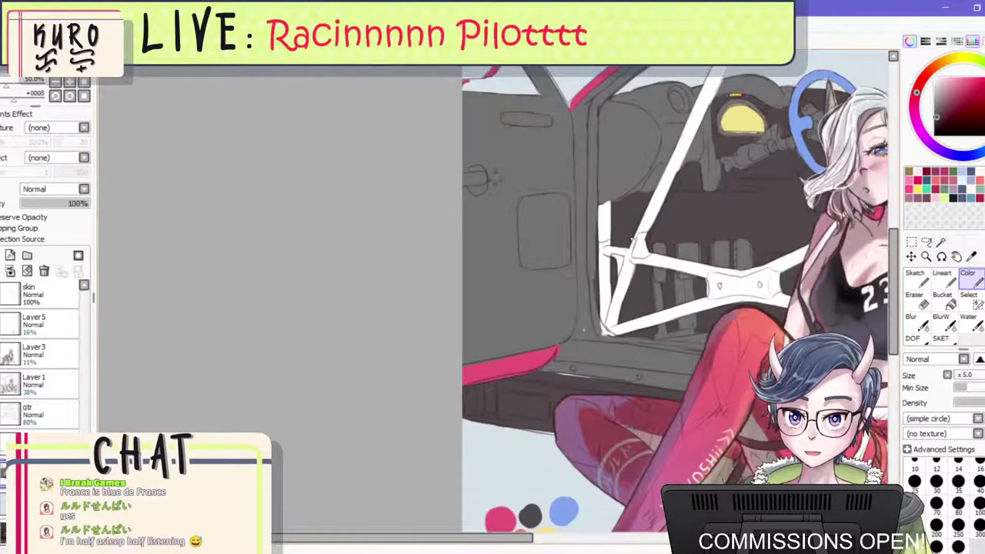
scroll(485, 464, "down", 1)
scroll(695, 296, "up", 1)
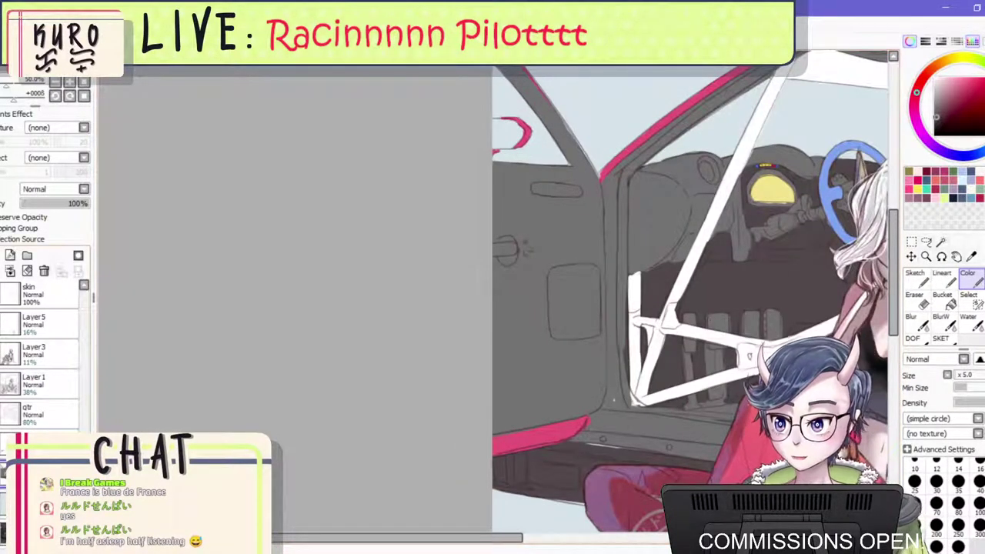
Hide the light background to compare the open door with the reference photo, and show it again.
left_click(3, 497)
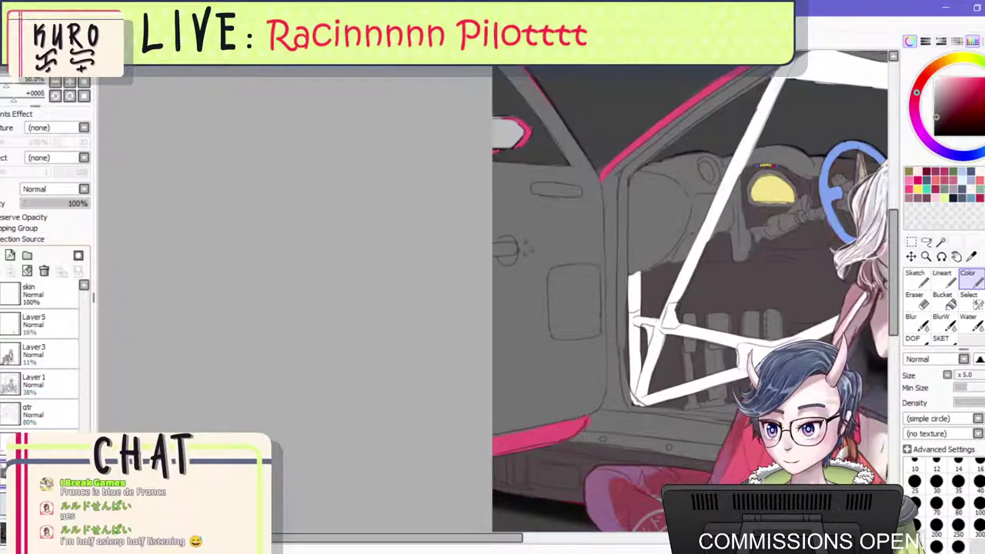
left_click(2, 527)
left_click(2, 527)
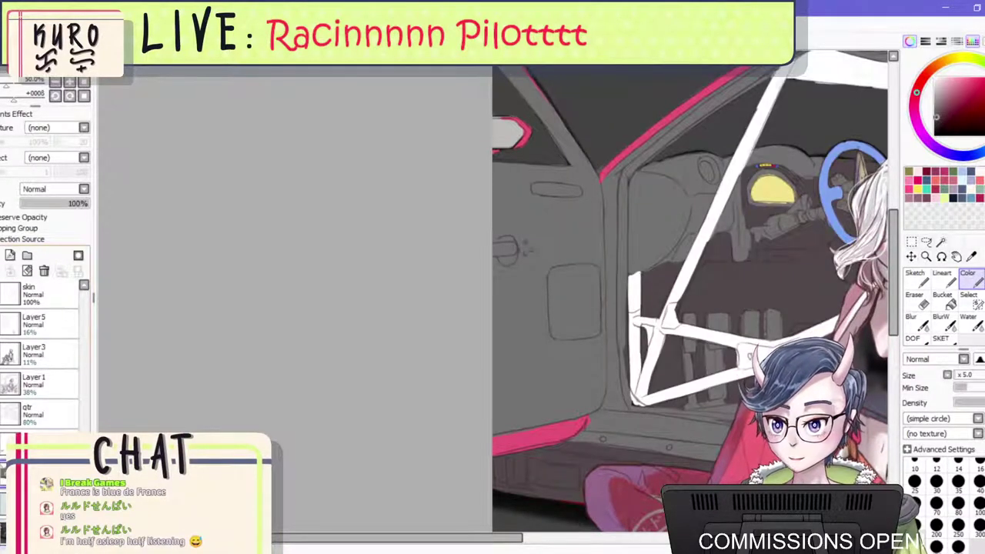
left_click(3, 497)
left_click(2, 497)
left_click(3, 497)
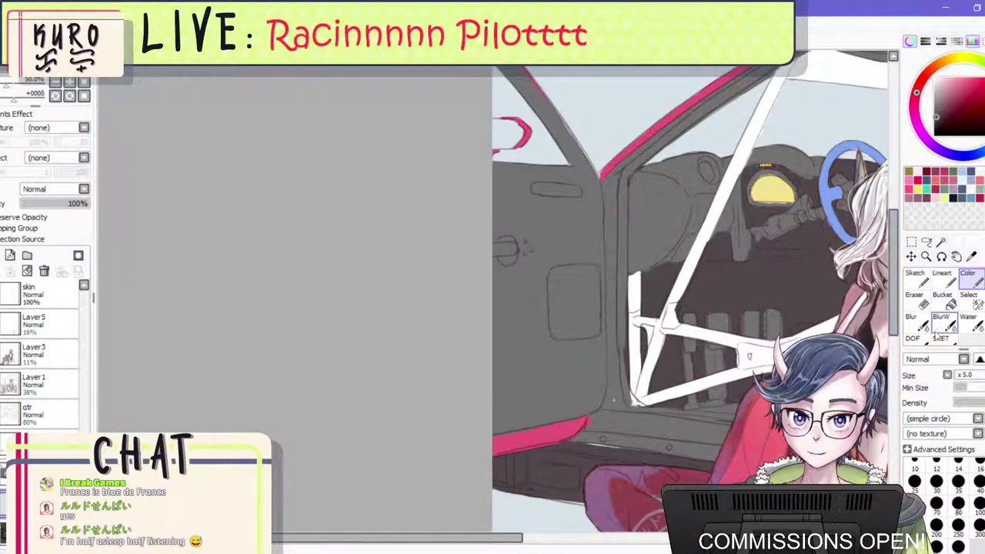
Paint the open door's upper recess and its round handle dark brown with a size 14 brush.
scroll(531, 171, "up", 4)
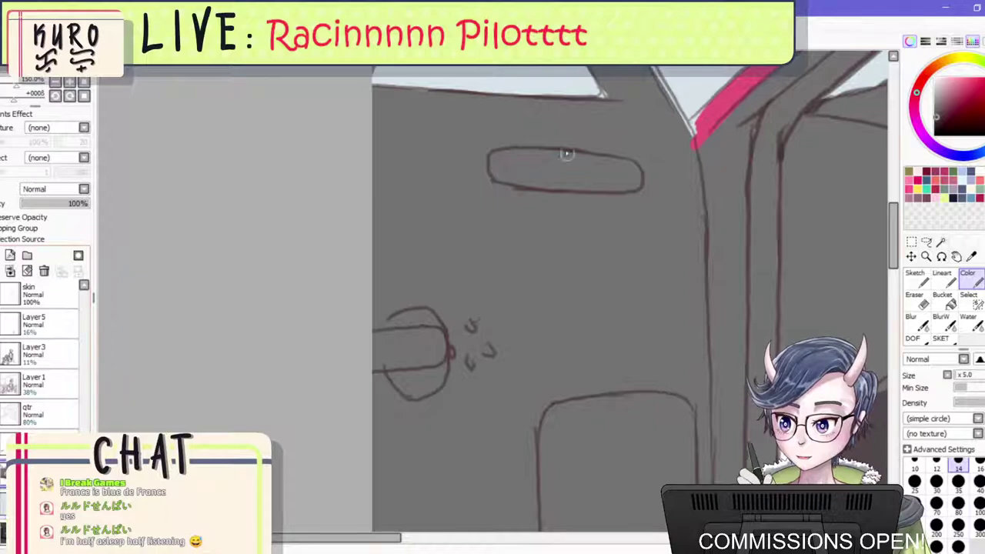
mouse_move(530, 163)
left_mouse_down()
mouse_move(497, 162)
mouse_move(616, 167)
mouse_move(631, 182)
mouse_move(509, 165)
mouse_move(533, 179)
mouse_move(584, 178)
left_mouse_up()
mouse_move(383, 329)
left_mouse_down()
mouse_move(435, 320)
mouse_move(399, 382)
mouse_move(395, 375)
mouse_move(433, 373)
mouse_move(422, 388)
mouse_move(447, 359)
left_mouse_up()
scroll(500, 312, "down", 7)
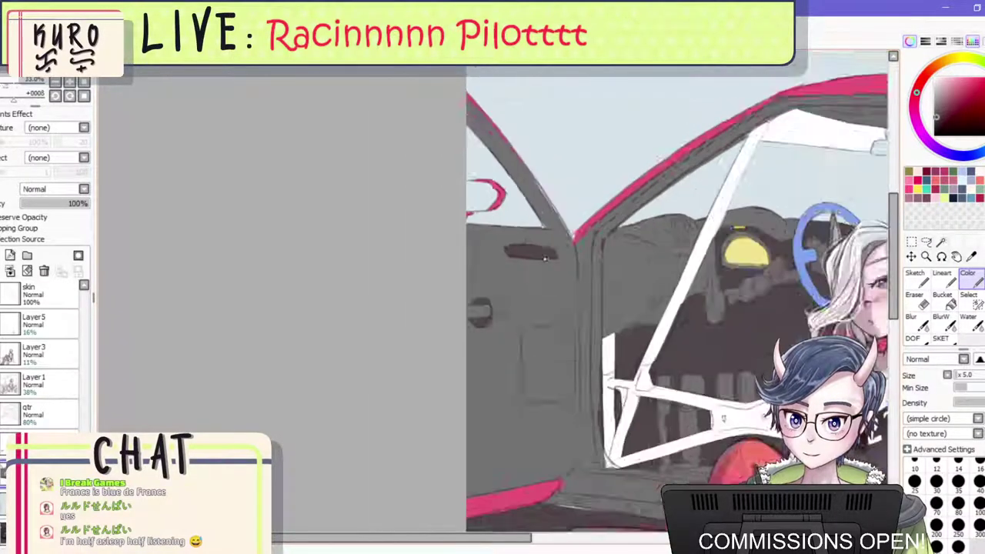
Check the whole illustration in mirrored and normal view, examining the car colours and the pilot.
scroll(708, 369, "up", 1)
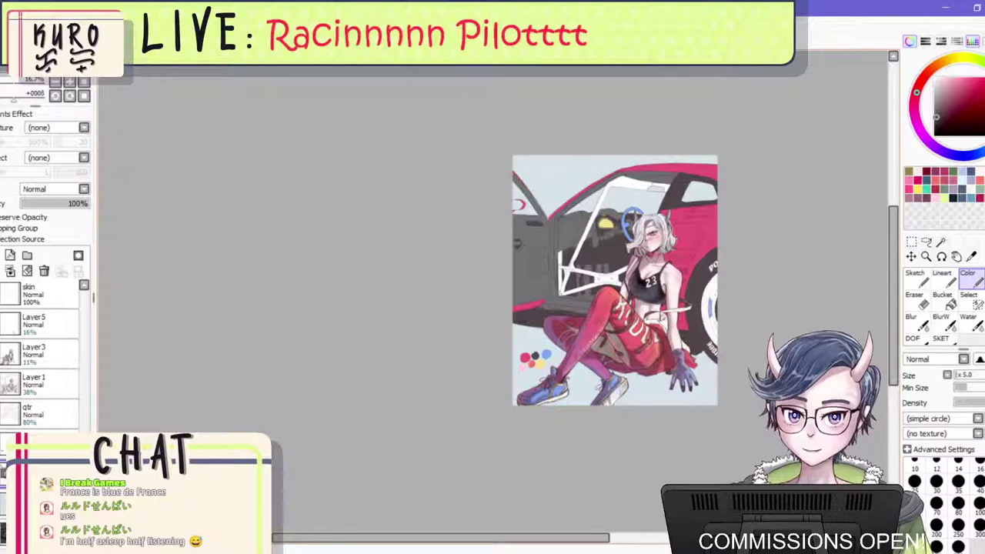
key("h")
scroll(294, 201, "down", 2)
scroll(281, 234, "up", 5)
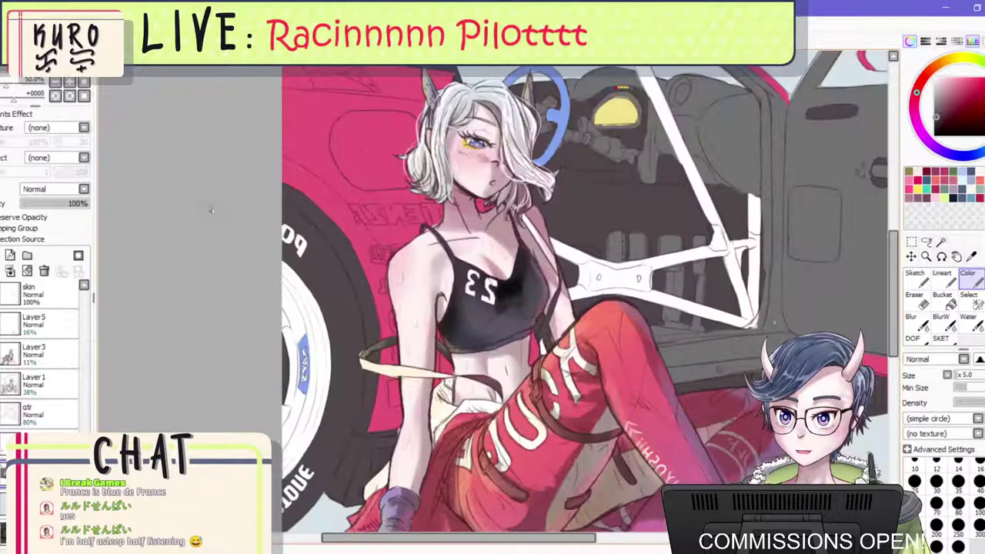
scroll(347, 237, "down", 2)
key("h")
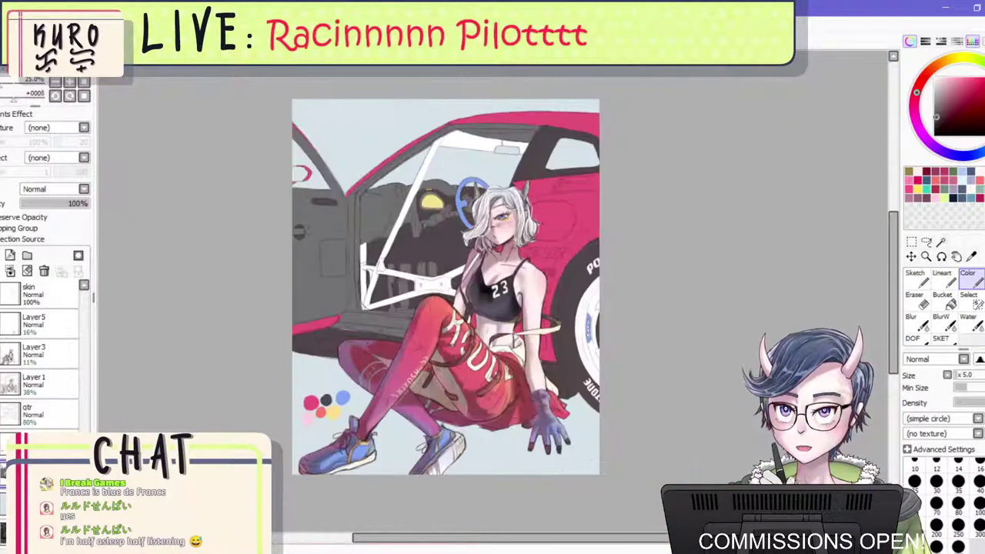
scroll(347, 237, "up", 1)
scroll(347, 237, "down", 1)
scroll(339, 211, "up", 2)
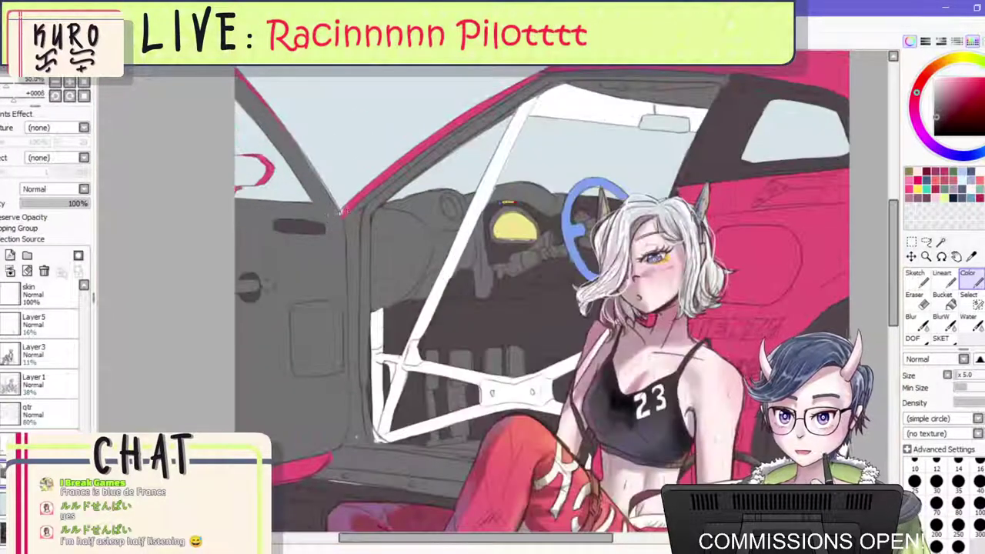
scroll(366, 206, "down", 2)
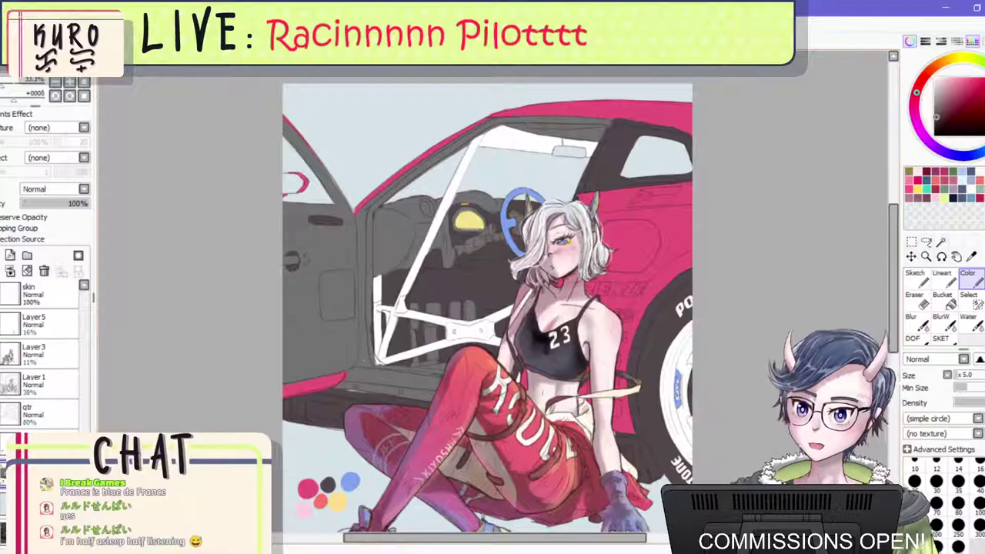
Hide the car colours and background to examine the car reference photo, and restore the illustration's layers.
left_click(2, 474)
left_click(2, 504)
left_click(2, 534)
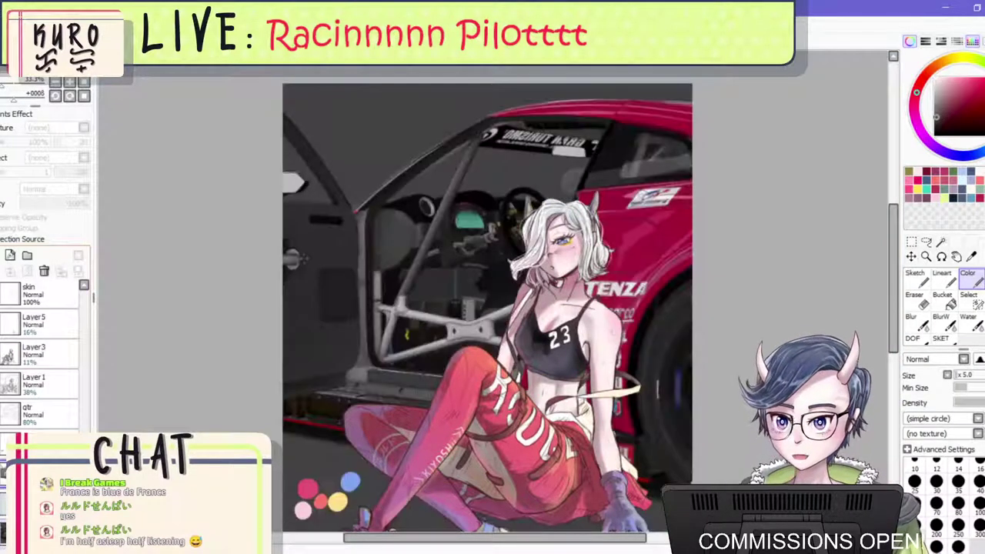
left_click(1, 533)
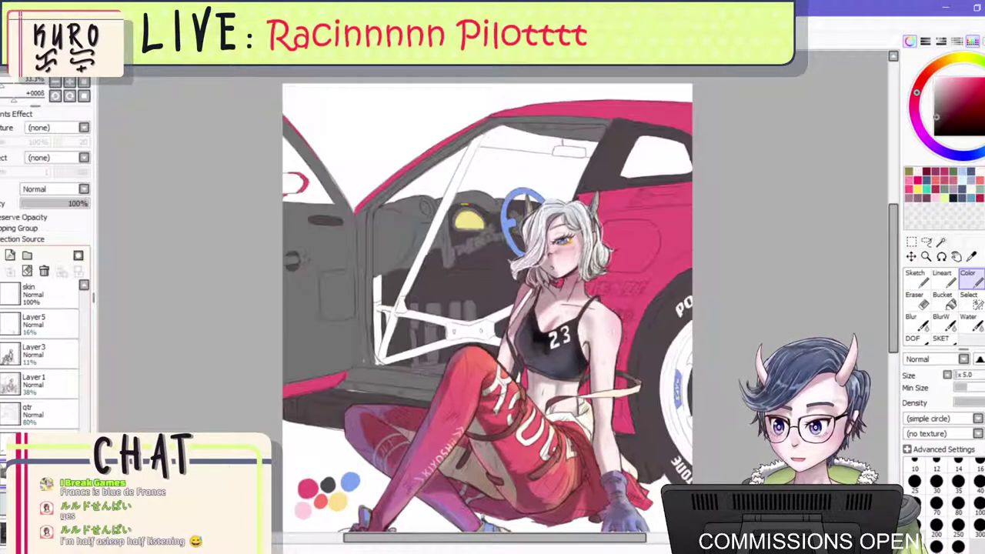
left_click(2, 504)
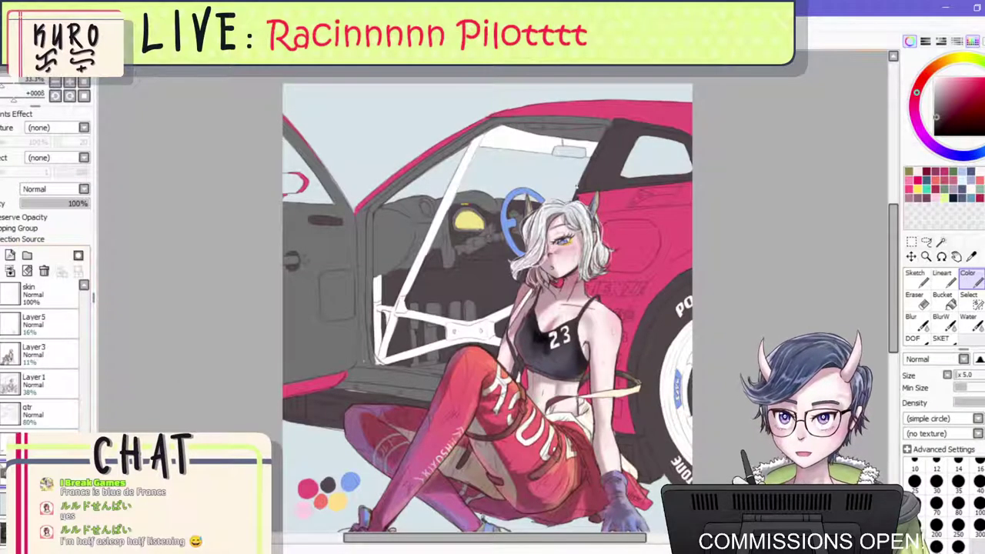
On the car line layer, draw an upright line across the rear side window with the SKET brush in the sampled dark frame colour.
scroll(578, 187, "down", 2)
scroll(607, 153, "up", 5)
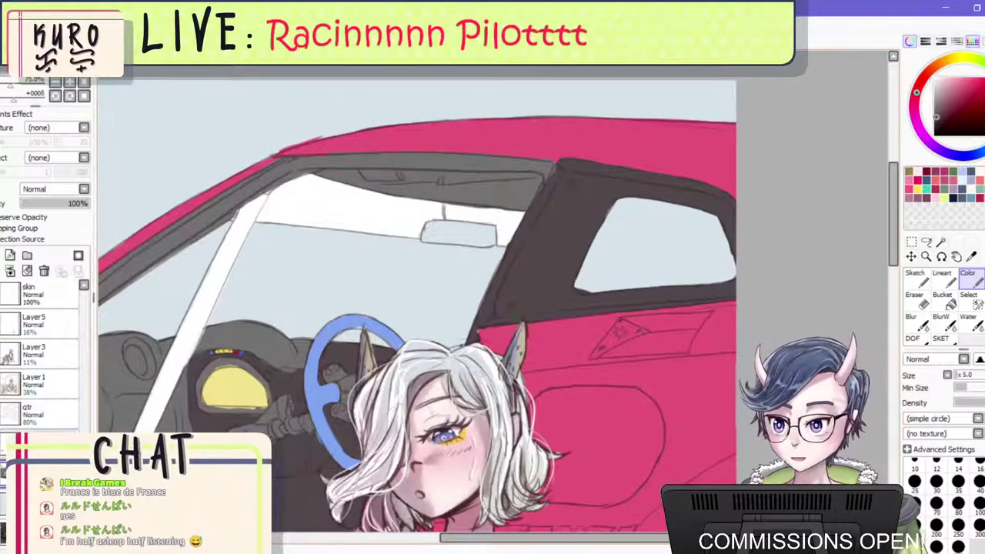
left_click(48, 415)
left_click(941, 340)
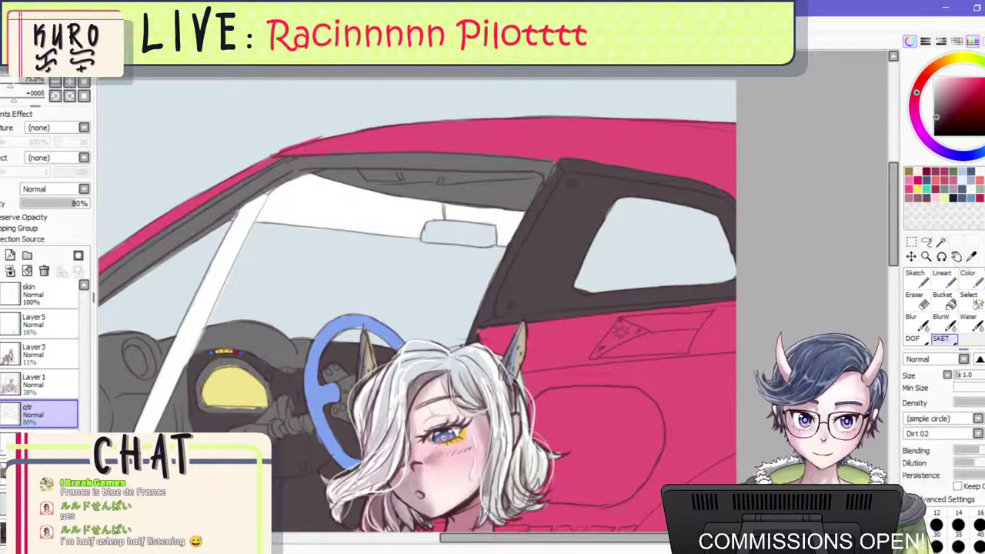
right_click(571, 185)
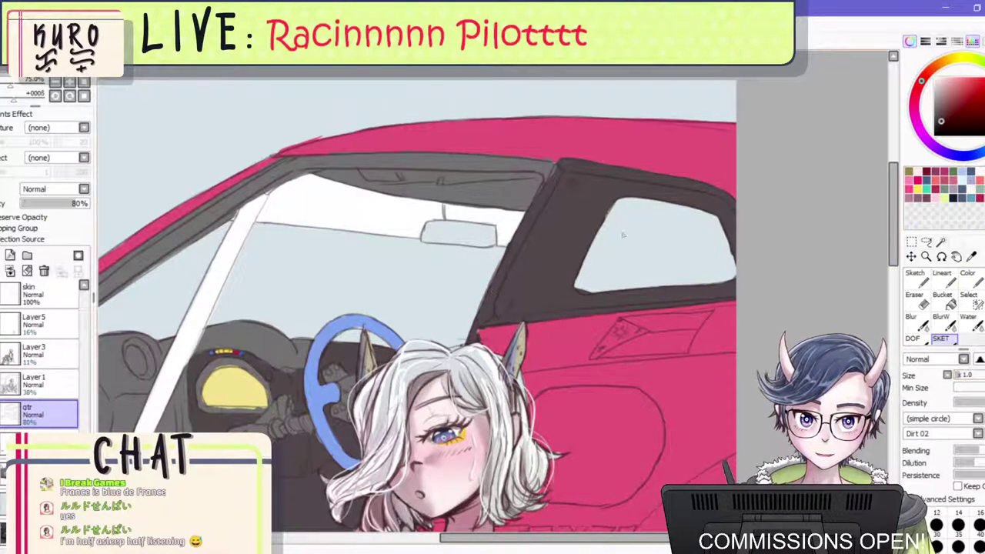
mouse_move(608, 218)
left_mouse_down()
mouse_move(666, 221)
mouse_move(650, 221)
mouse_move(646, 283)
left_mouse_up()
key("ctrl+z")
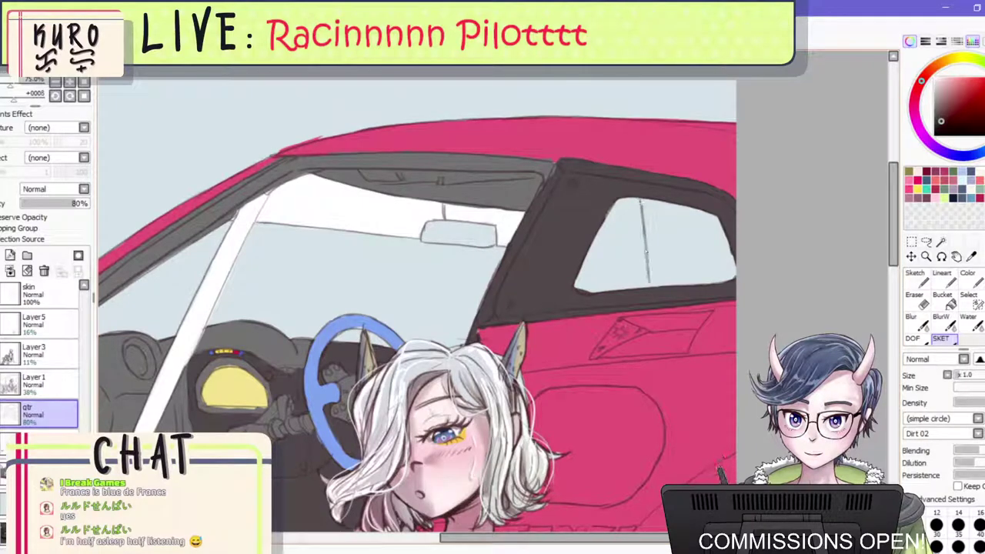
mouse_move(643, 205)
left_mouse_down()
mouse_move(649, 286)
mouse_move(684, 281)
mouse_move(682, 270)
left_mouse_up()
key("ctrl+z")
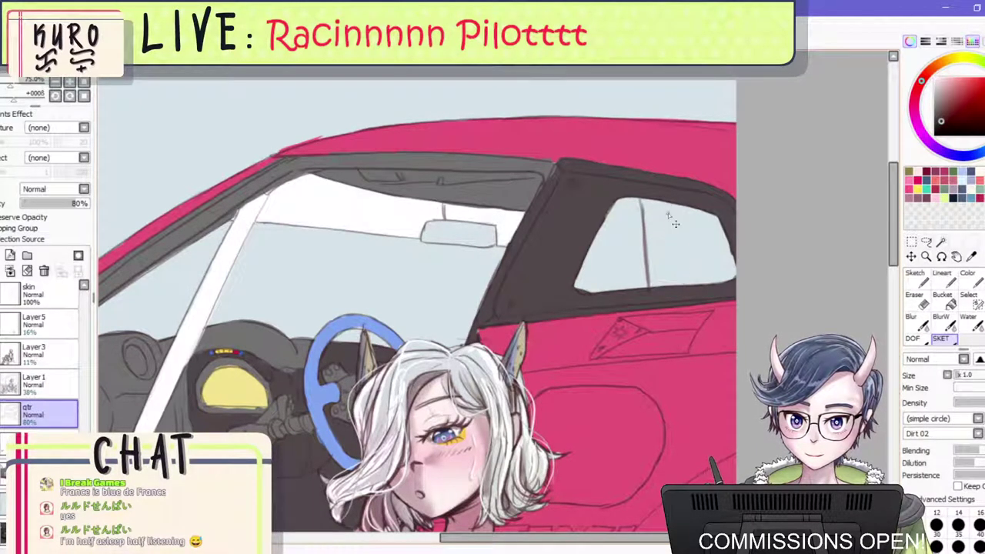
Draw a second slanted line beside the first in the rear side window to form a bar, and switch layers.
mouse_move(665, 207)
left_mouse_down()
mouse_move(684, 297)
mouse_move(671, 240)
mouse_move(682, 285)
left_mouse_up()
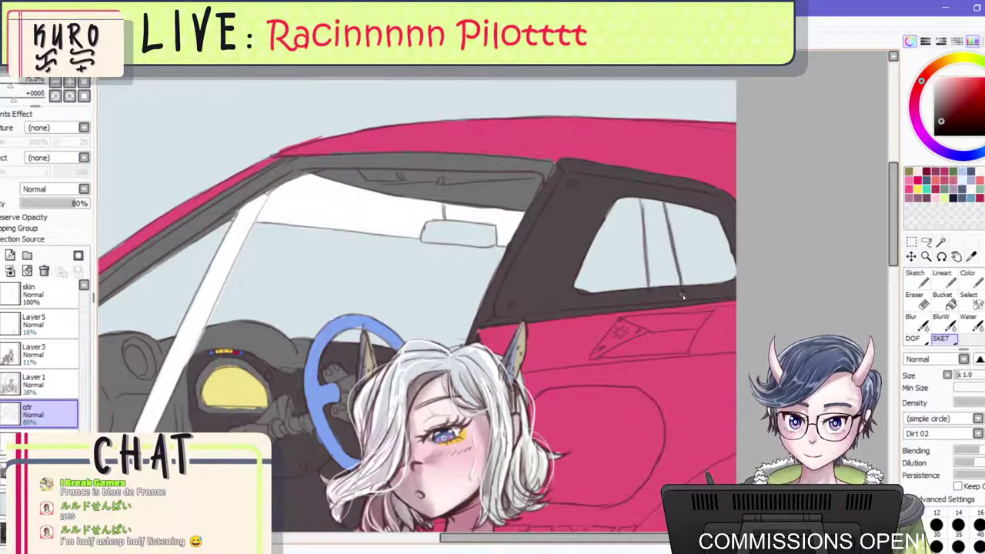
key("ctrl+z")
left_click_drag(663, 203, 681, 283)
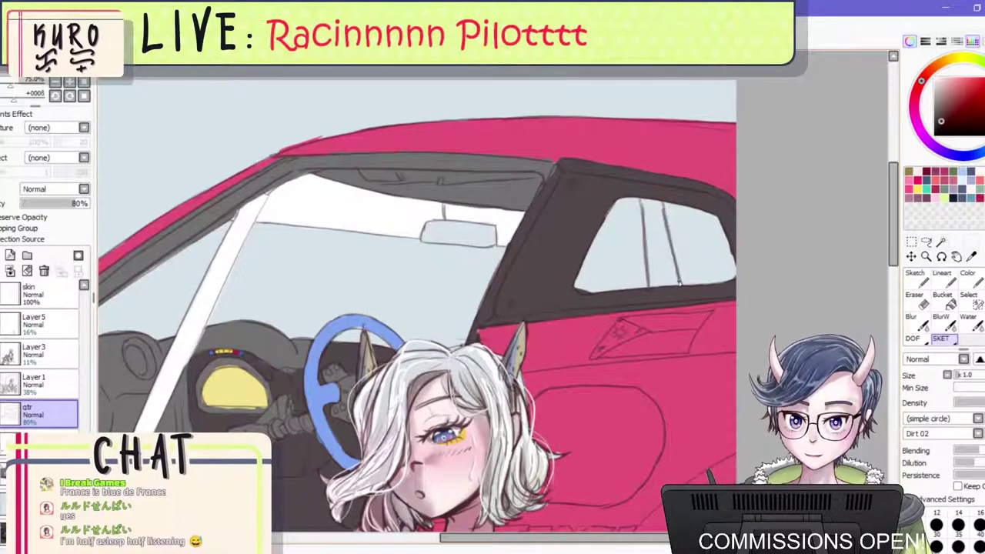
left_click_drag(666, 221, 680, 283)
left_click(46, 472)
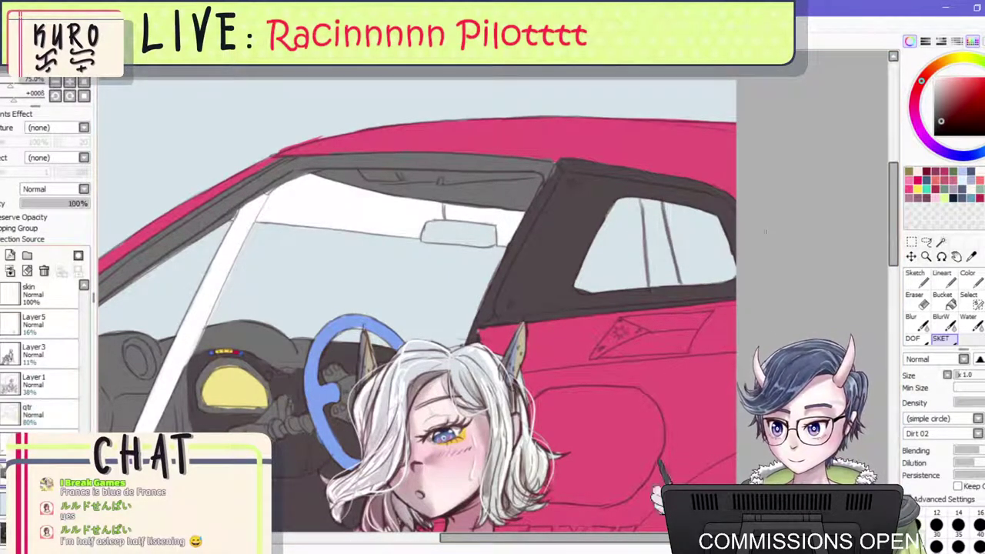
Fill the bar in the rear side window with white using the Bucket, with the fill target set to All Image.
left_click(934, 77)
left_click(942, 298)
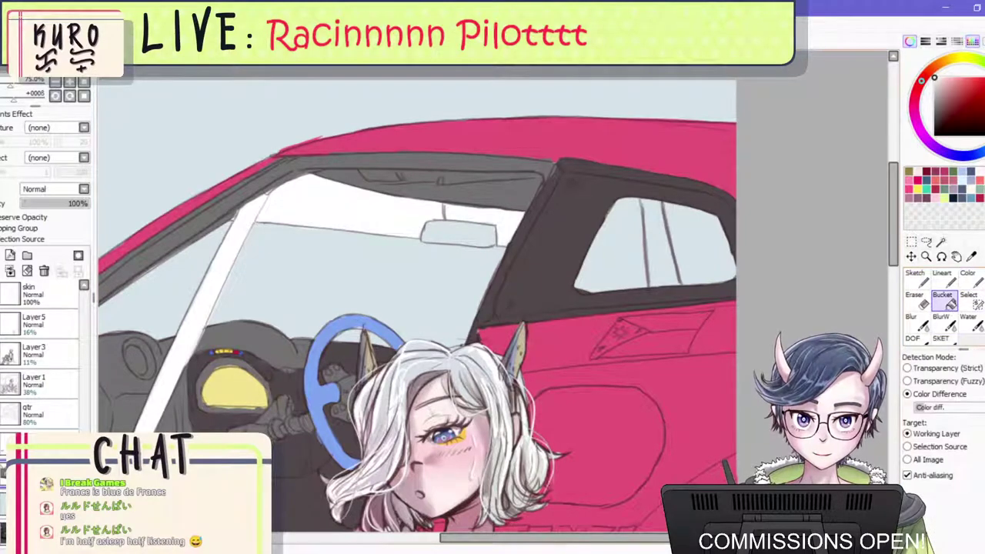
left_click(675, 243)
key("ctrl+z")
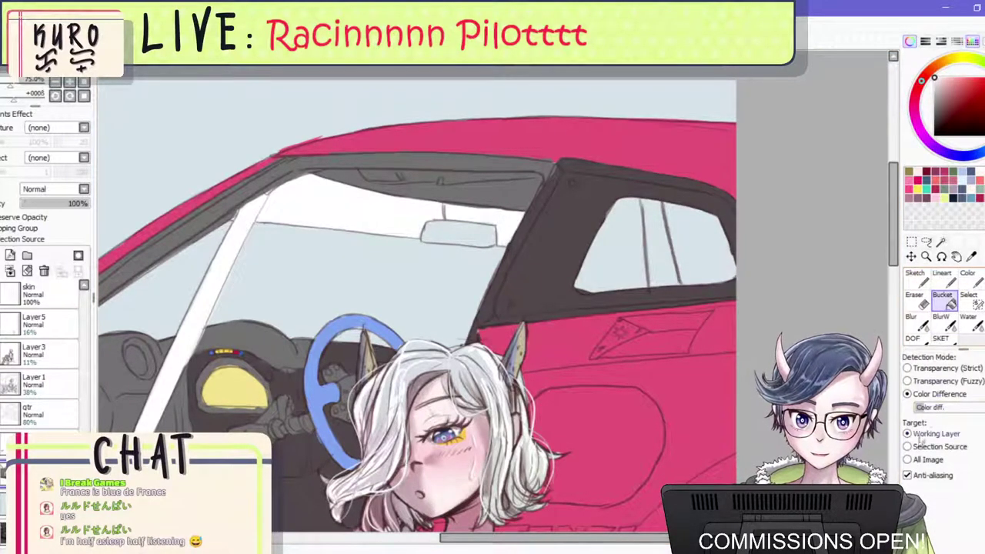
left_click(908, 459)
left_click(628, 262)
scroll(628, 262, "down", 4)
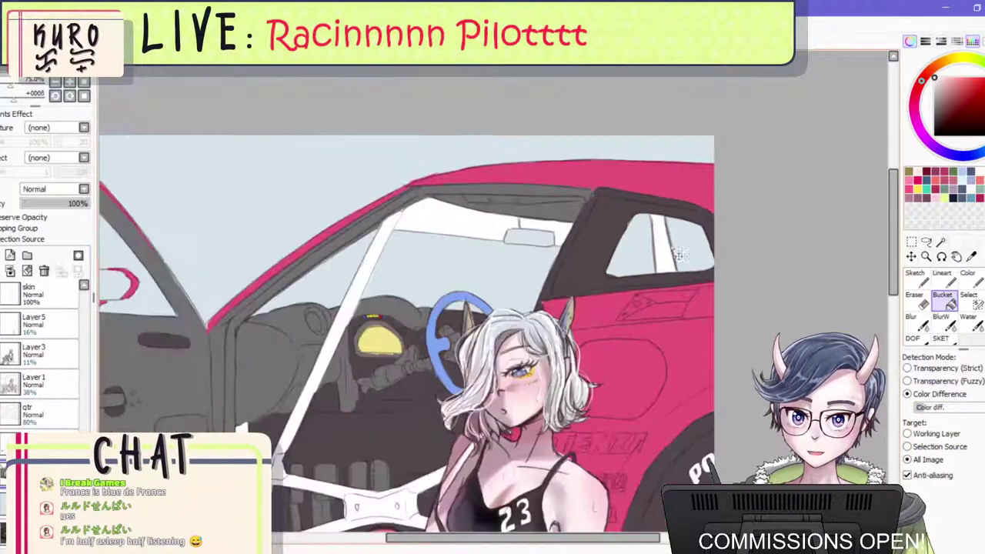
scroll(671, 243, "up", 4)
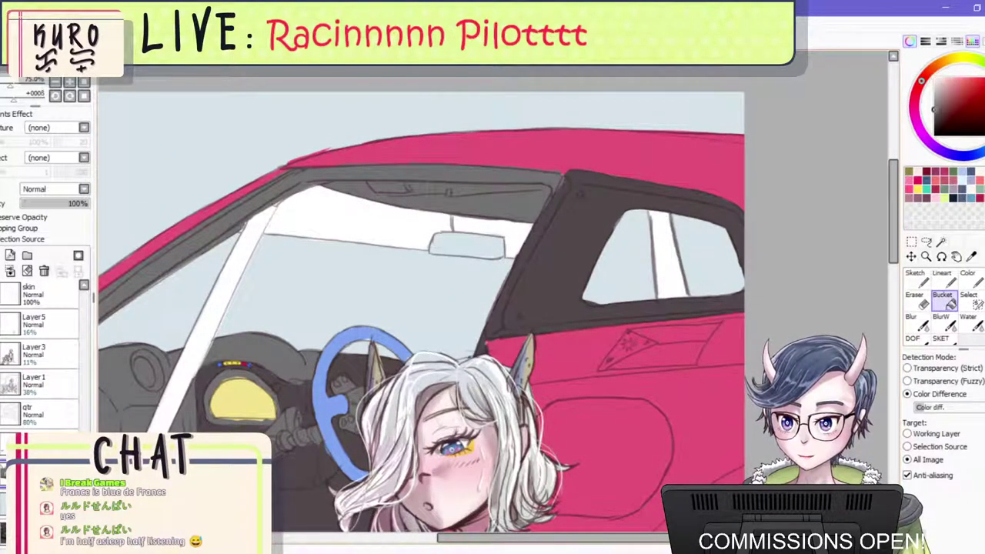
Fill the glass areas on both sides of the rear side window's white bar with dark grey.
left_click(642, 270)
left_click(720, 254)
scroll(720, 255, "down", 4)
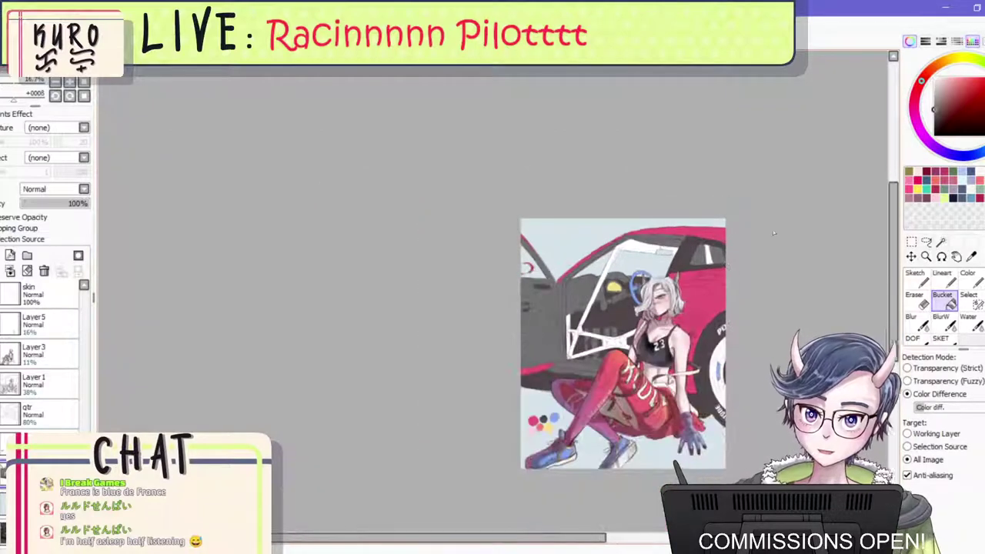
Examine the whole illustration in mirrored and normal view, comparing the car's flat colours with the pilot.
scroll(722, 229, "down", 2)
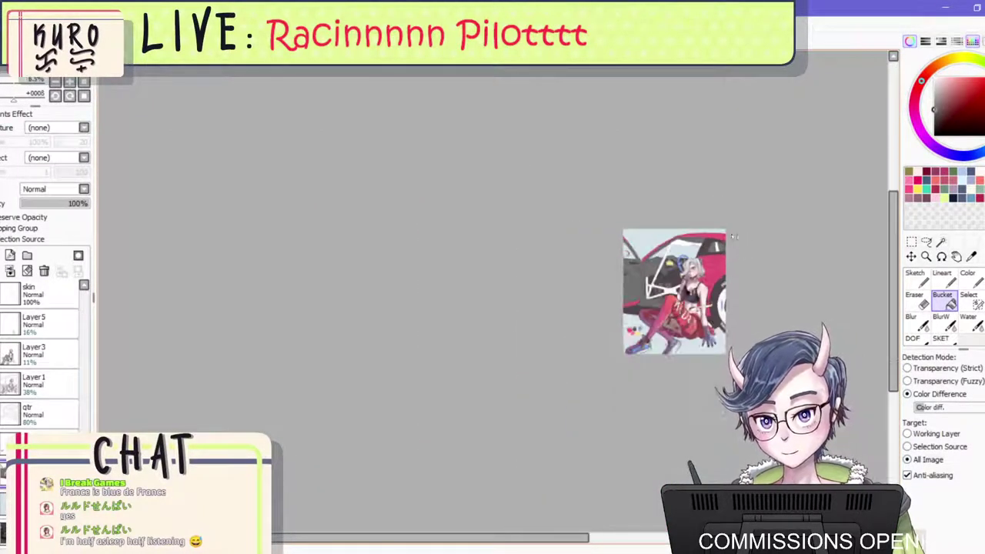
scroll(721, 229, "up", 2)
key("h")
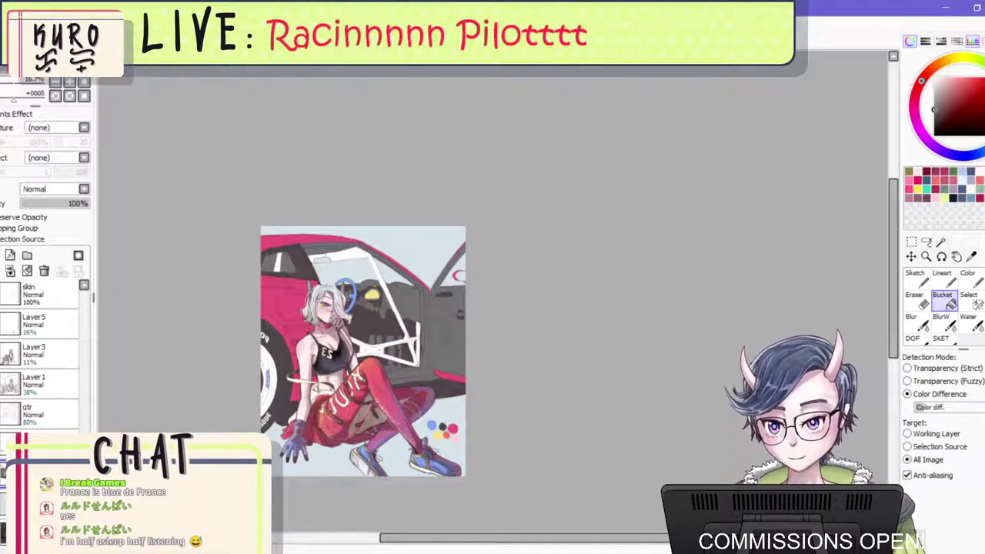
key("h")
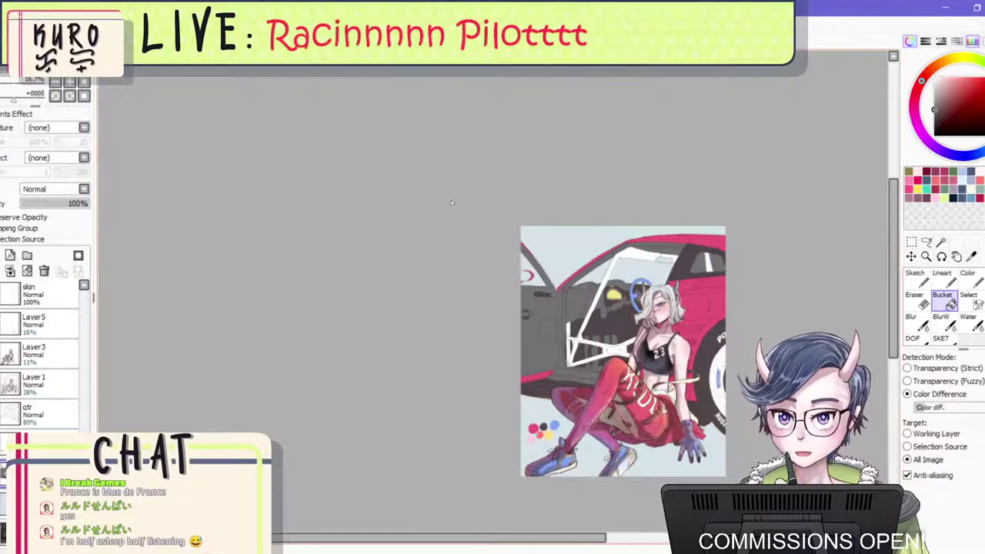
scroll(632, 330, "up", 3)
scroll(427, 257, "down", 1)
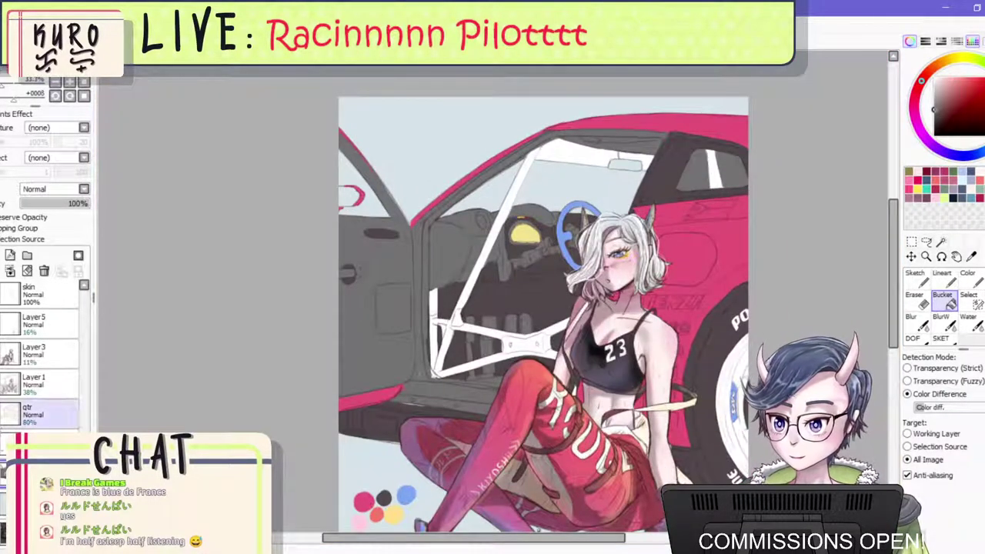
scroll(533, 281, "down", 1)
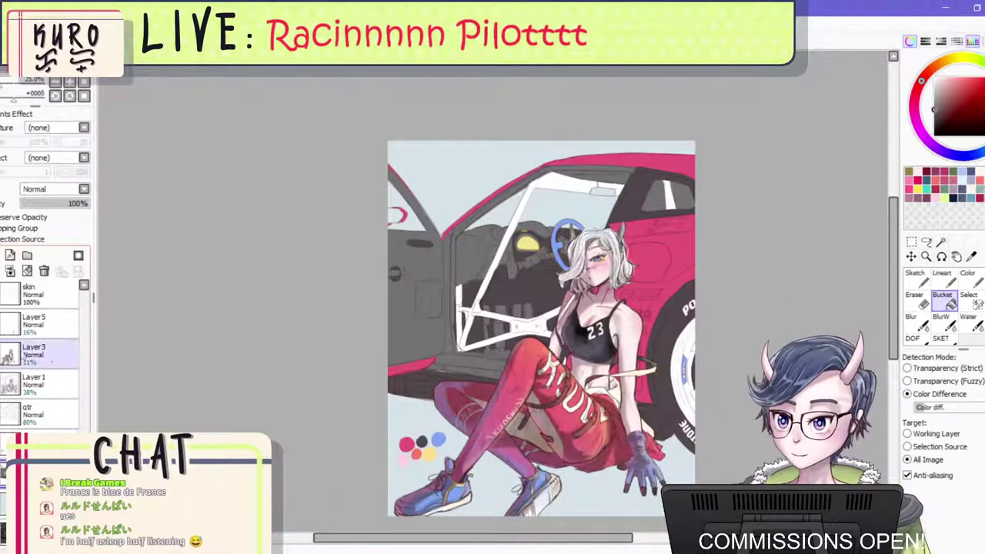
scroll(692, 420, "up", 1)
scroll(655, 409, "up", 1)
scroll(515, 402, "down", 4)
scroll(506, 400, "up", 3)
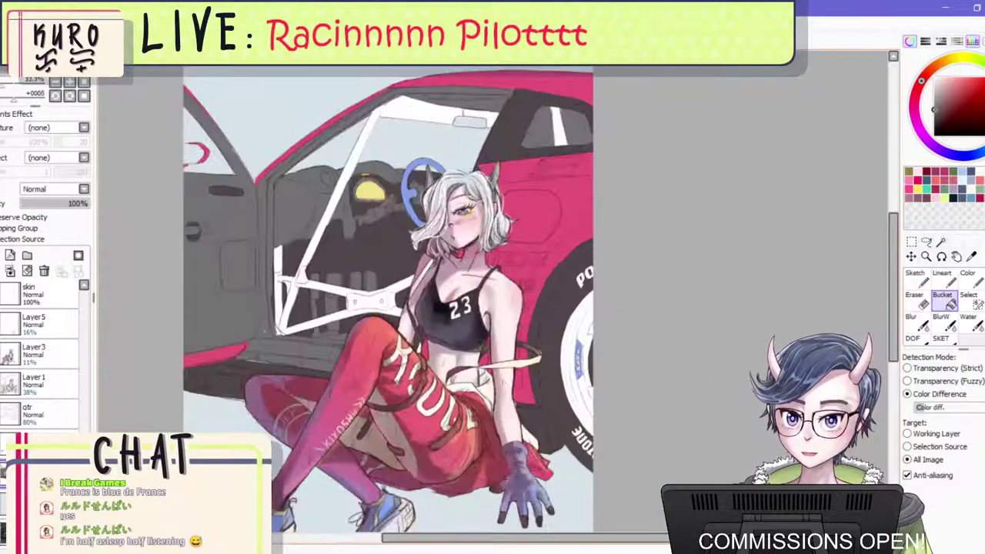
scroll(509, 312, "down", 1)
scroll(511, 323, "up", 1)
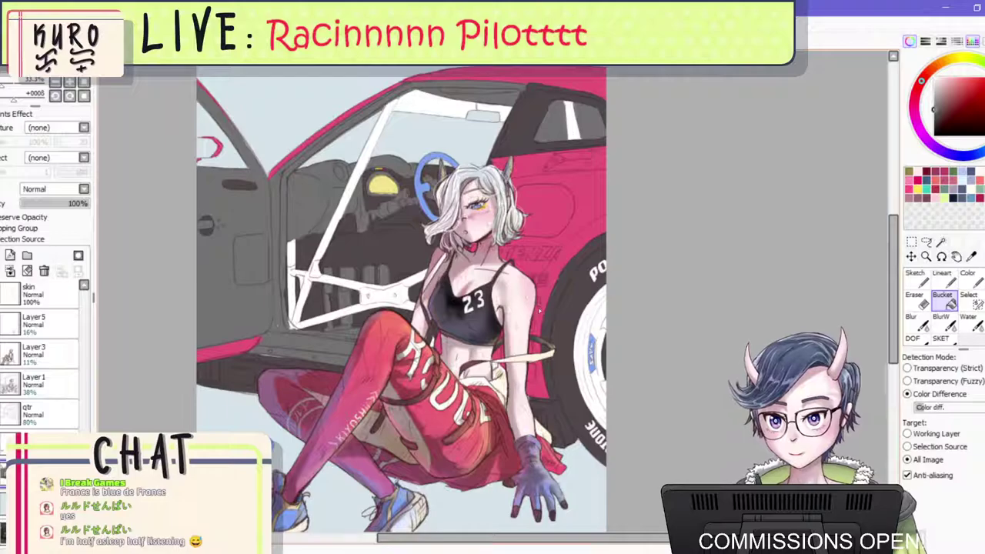
Sample the dark underbody colour and paint over the light gap along the lower edge of the door sill with the Color brush.
scroll(540, 312, "up", 2)
scroll(541, 321, "down", 3)
scroll(280, 400, "up", 3)
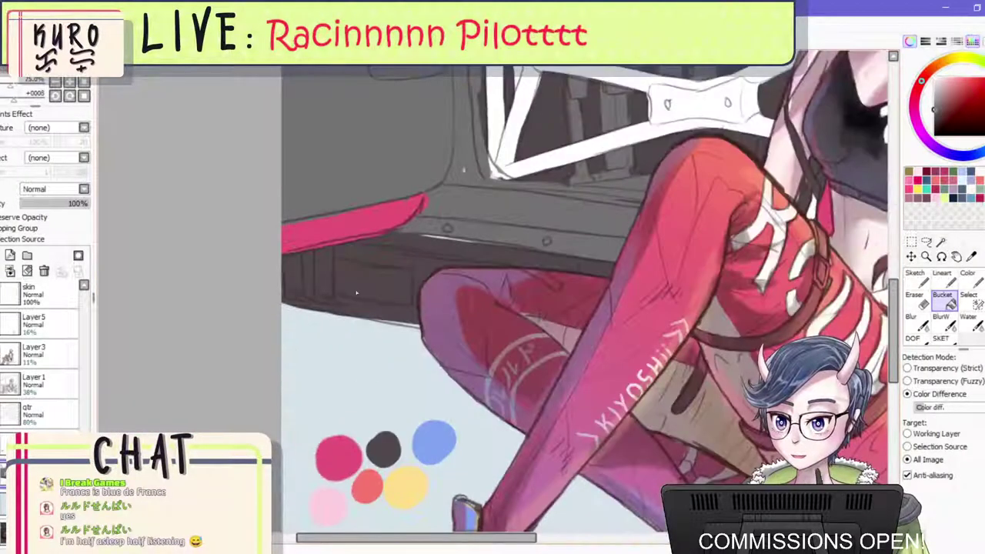
scroll(441, 209, "up", 2)
scroll(417, 266, "down", 2)
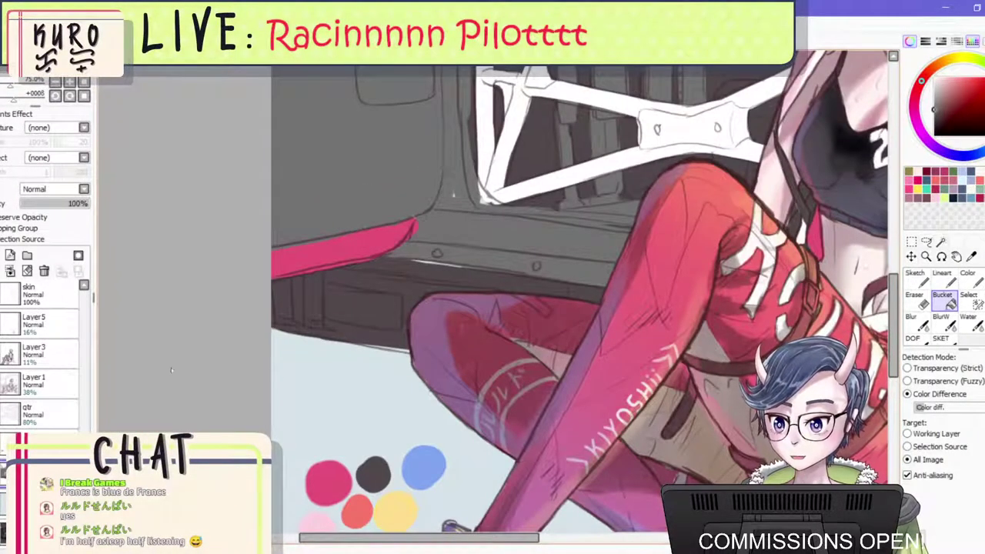
right_click(438, 278)
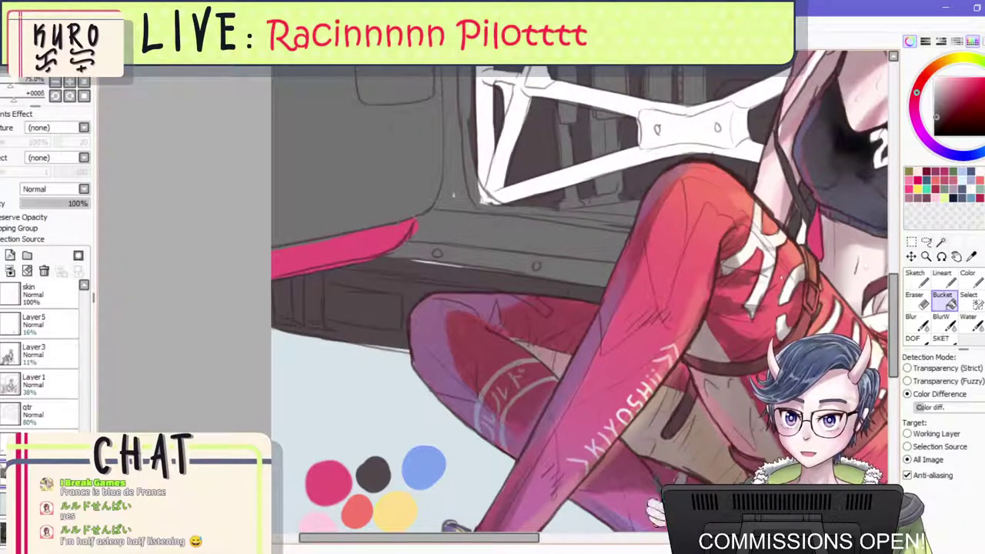
key("b")
scroll(410, 260, "up", 1)
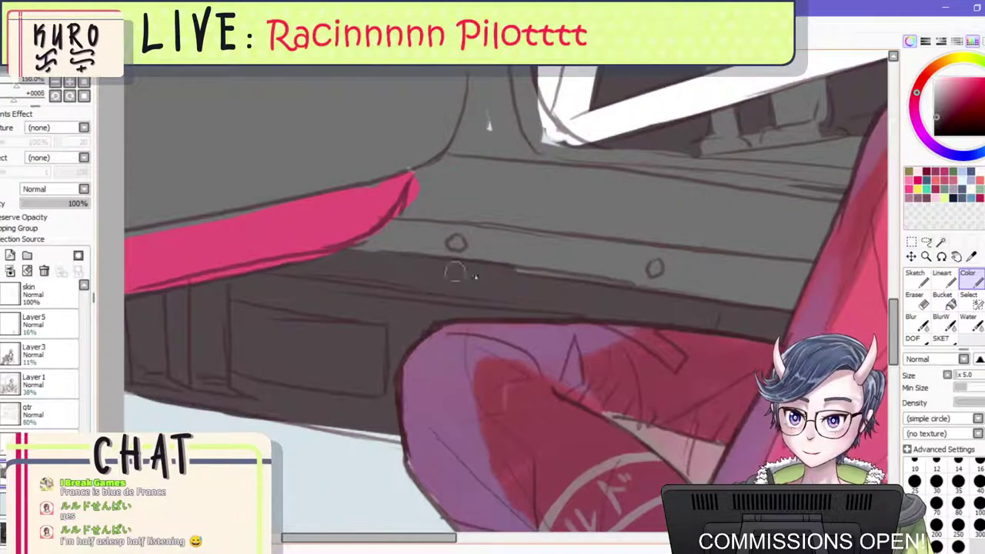
scroll(275, 324, "down", 3)
scroll(275, 324, "up", 2)
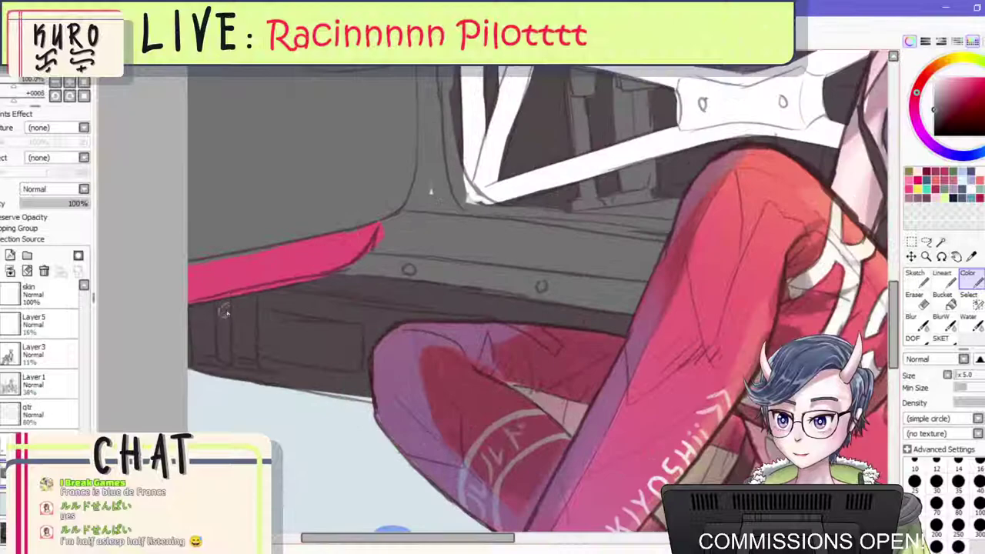
Try a pink stroke down the narrow strut below the open door, undo it, and check the line art without the car colours.
left_click_drag(219, 300, 222, 359)
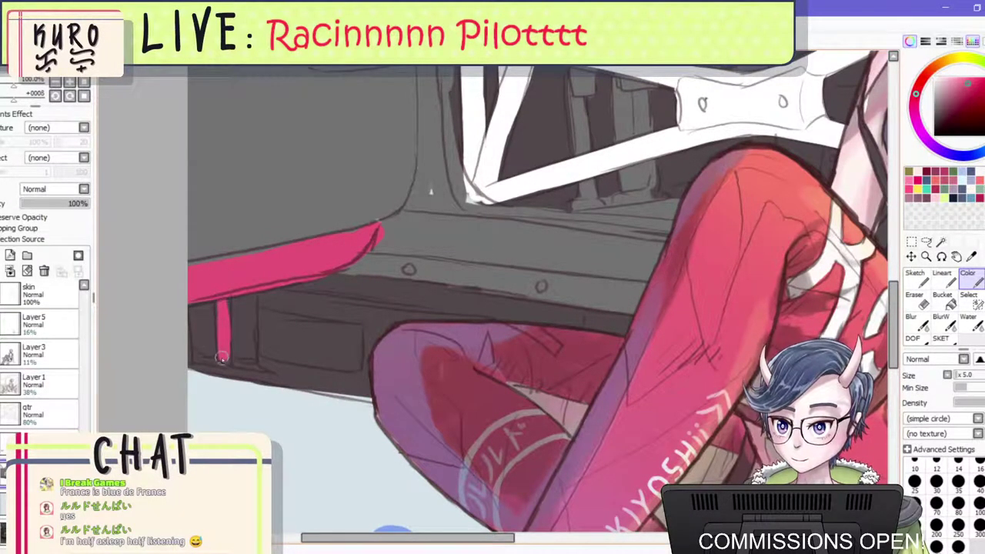
key("ctrl+z")
key("ctrl+z")
left_click(3, 462)
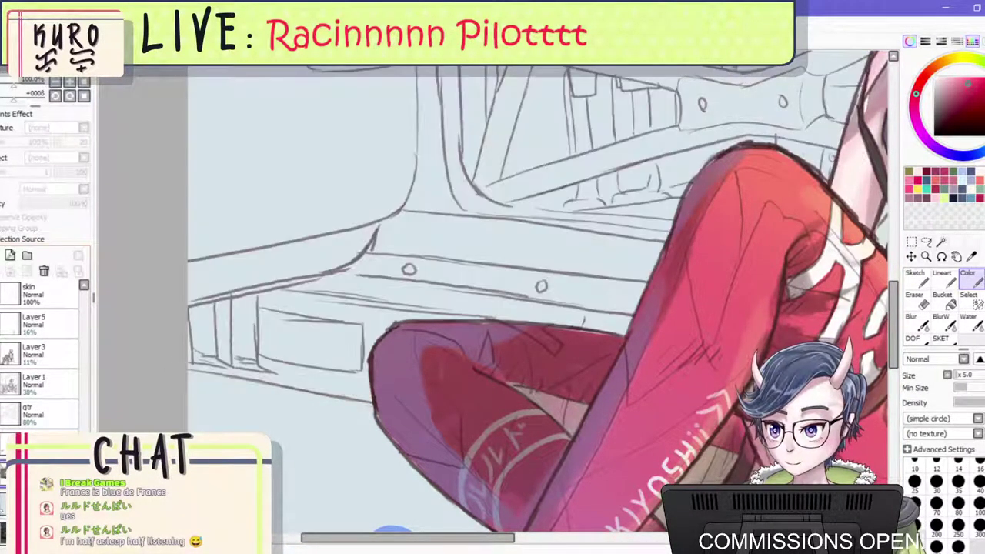
left_click(3, 473)
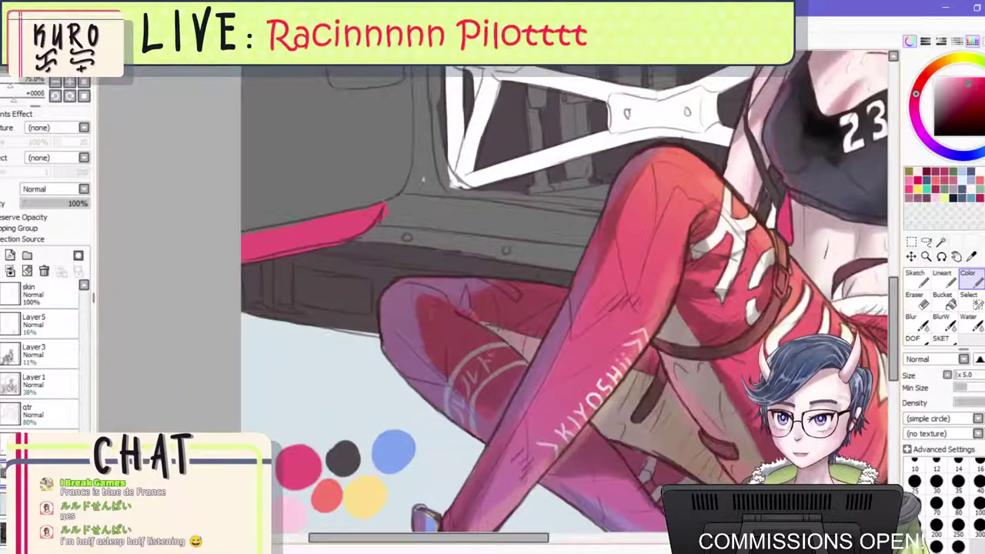
Mirror the canvas view and sample the dark colour of the car's lower body near the open door.
key("h")
scroll(469, 165, "down", 3)
scroll(465, 184, "up", 5)
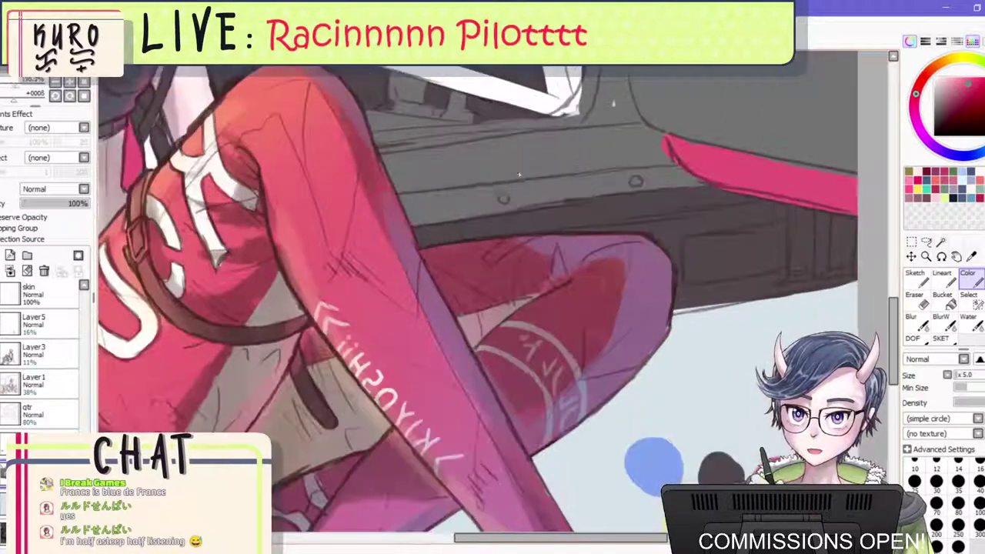
scroll(828, 278, "down", 2)
left_click_drag(678, 142, 708, 160)
right_click(707, 159)
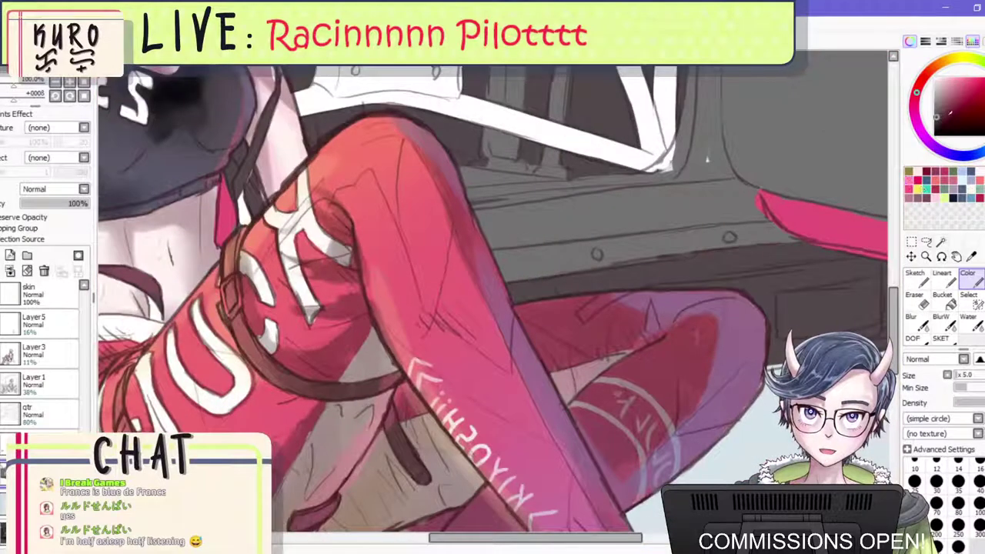
scroll(584, 280, "down", 2)
scroll(731, 287, "up", 2)
Fill the rectangular recess in the dark underbody below the open door with dark maroon using the Bucket.
left_click(943, 300)
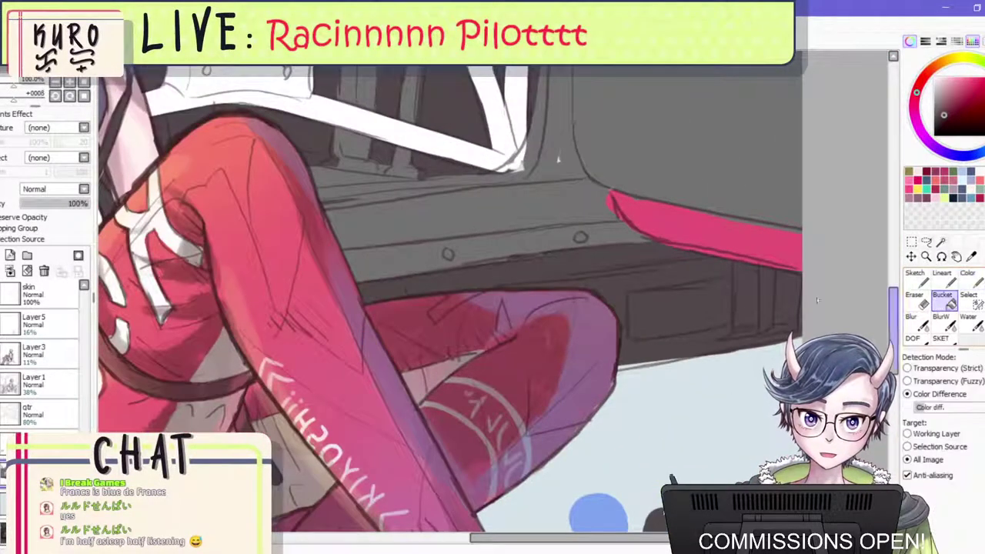
scroll(727, 305, "up", 2)
left_click(659, 306)
key("ctrl+z")
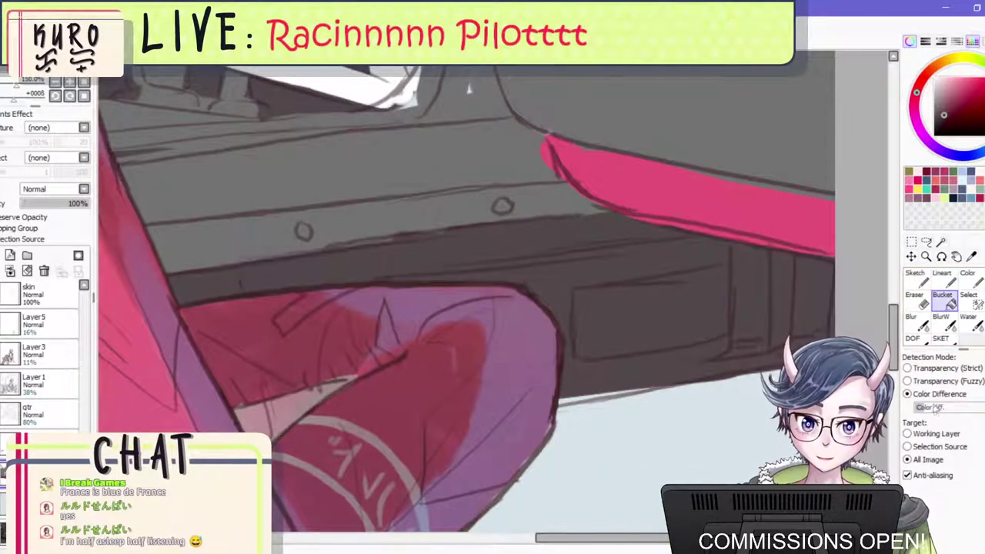
left_click(710, 302)
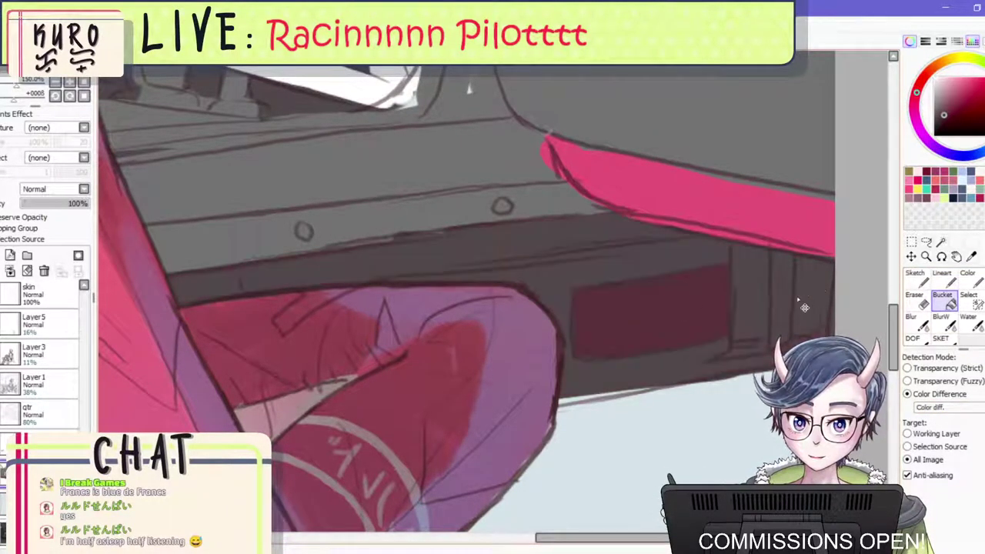
key("ctrl+z")
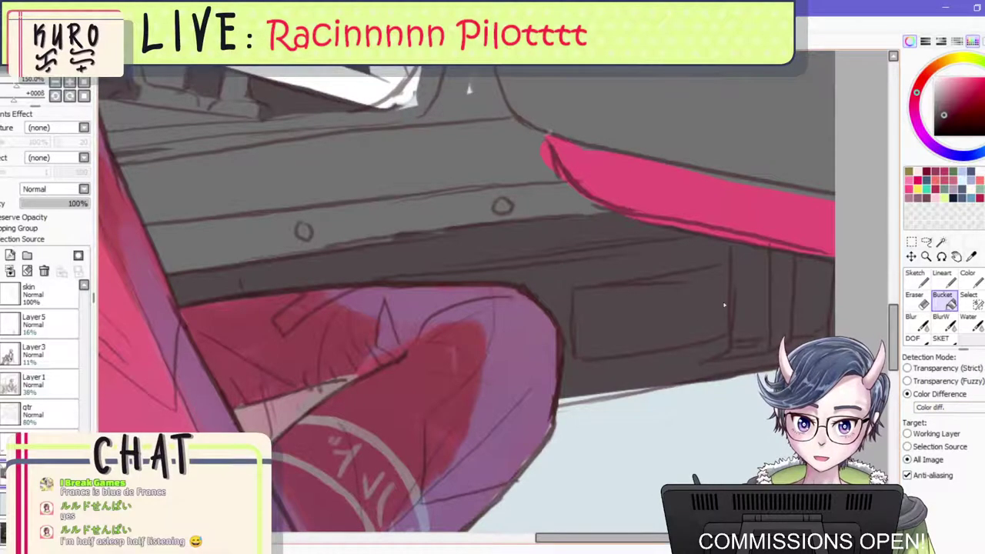
left_click(723, 305)
scroll(741, 298, "up", 1)
Fill the narrow underbody section at the canvas edge, beneath the pink door trim, with the same dark maroon.
left_click(967, 278)
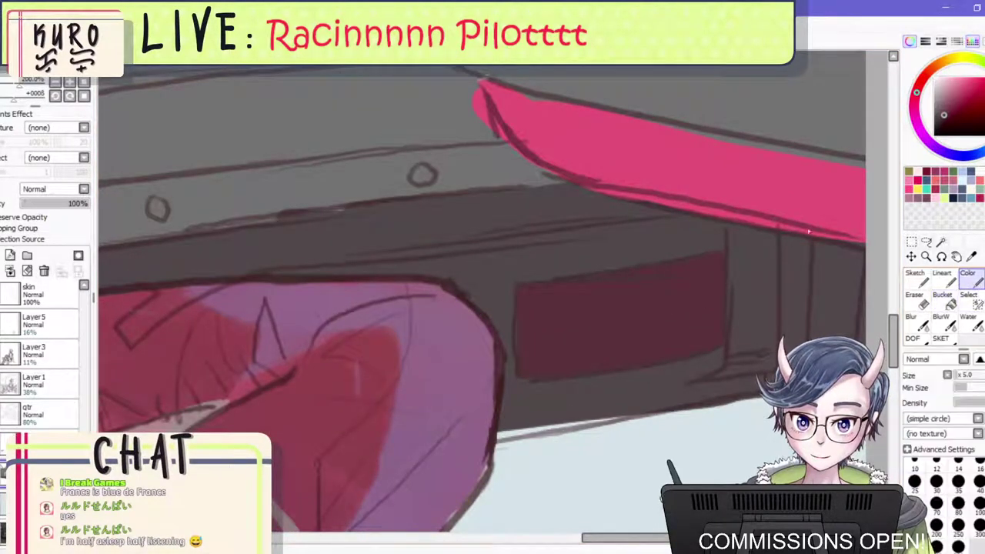
left_click(942, 300)
left_click(831, 286)
scroll(798, 323, "down", 1)
scroll(798, 323, "down", 5)
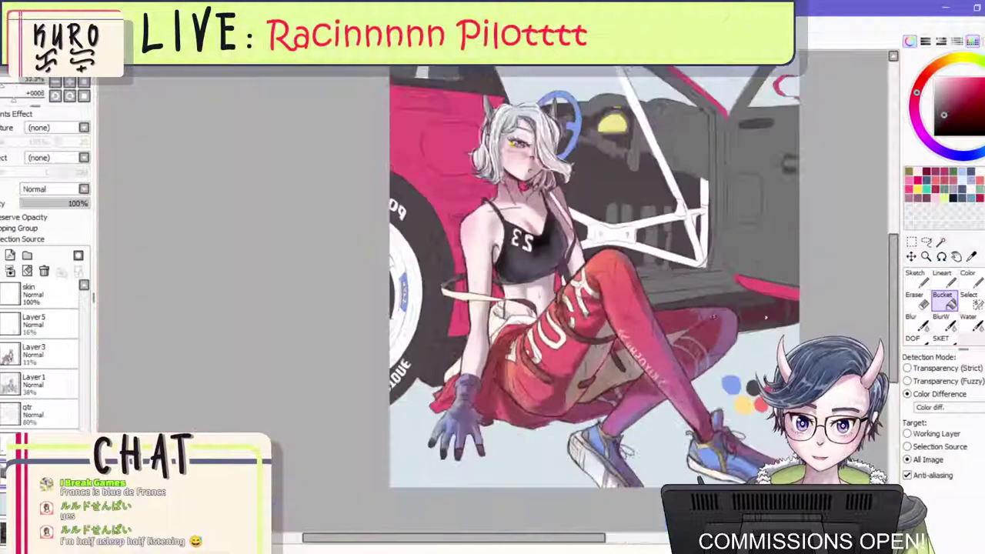
Return the illustration to unmirrored view and toggle the car colours to examine the line art around the wheel and pilot.
scroll(662, 254, "down", 1)
scroll(543, 320, "up", 2)
scroll(543, 320, "up", 2)
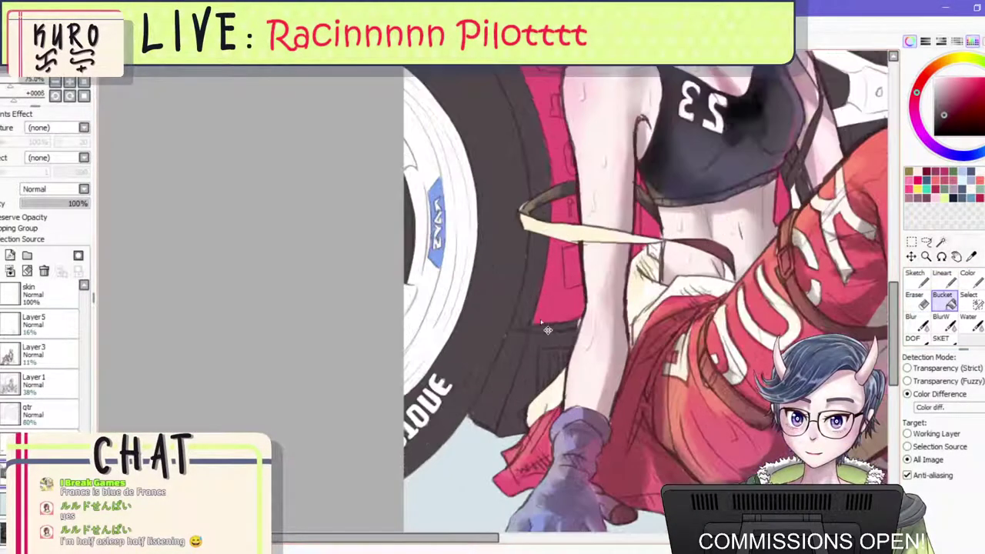
scroll(543, 320, "down", 2)
key("Insert")
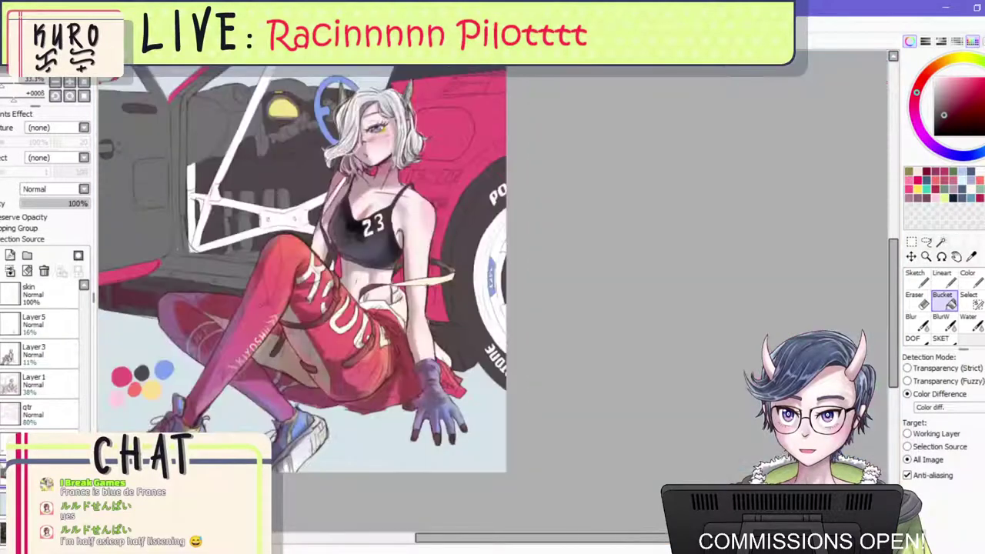
scroll(377, 313, "up", 3)
scroll(326, 392, "down", 2)
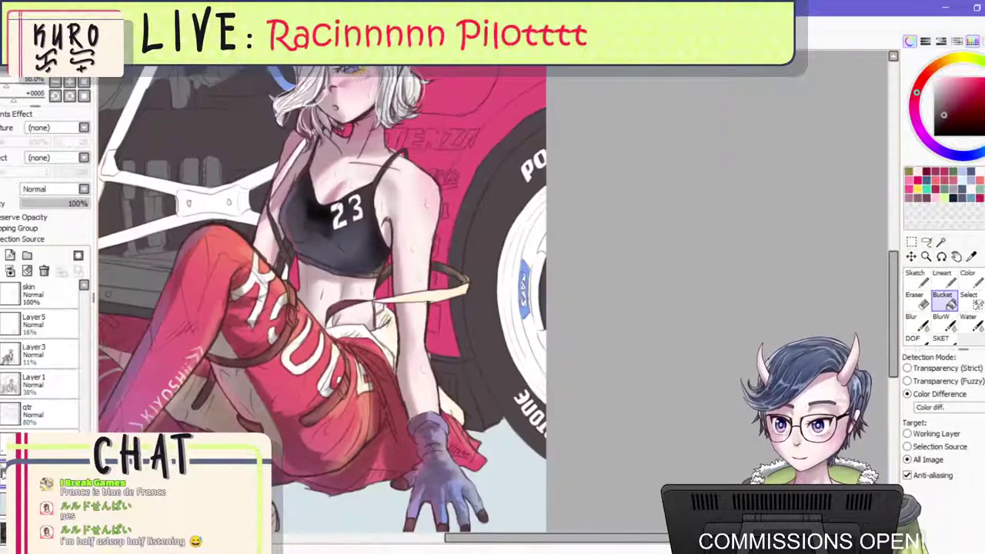
left_click(2, 471)
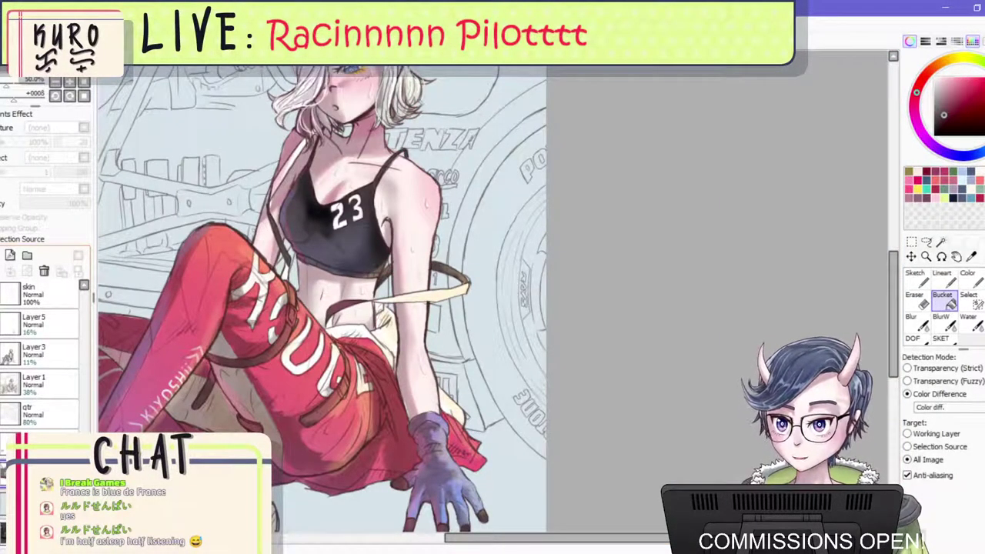
left_click(2, 470)
left_click(2, 471)
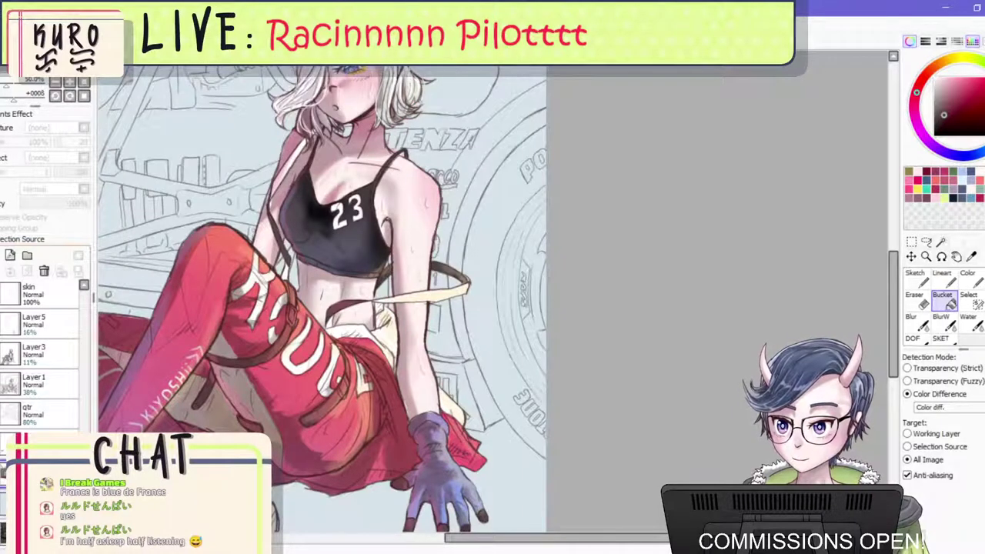
left_click(2, 471)
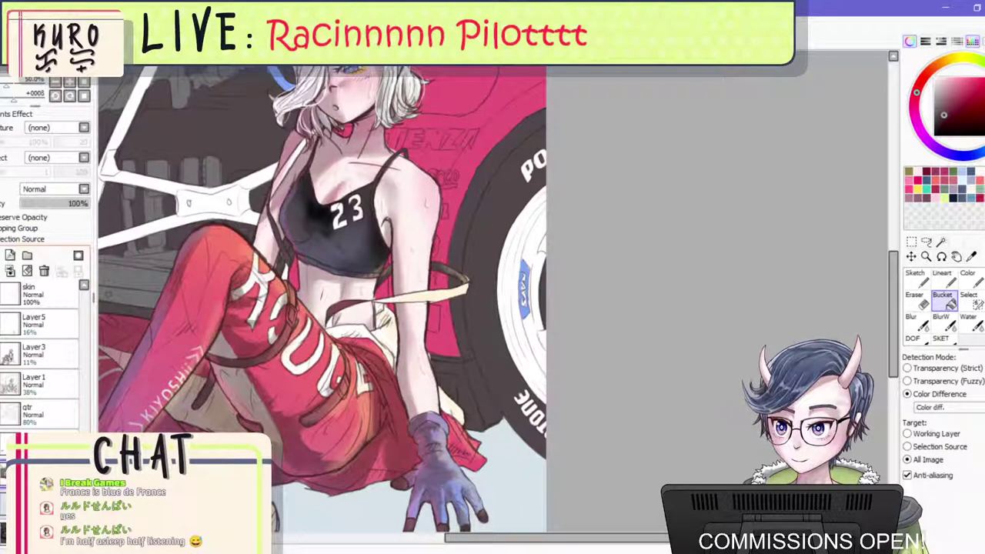
scroll(323, 276, "down", 2)
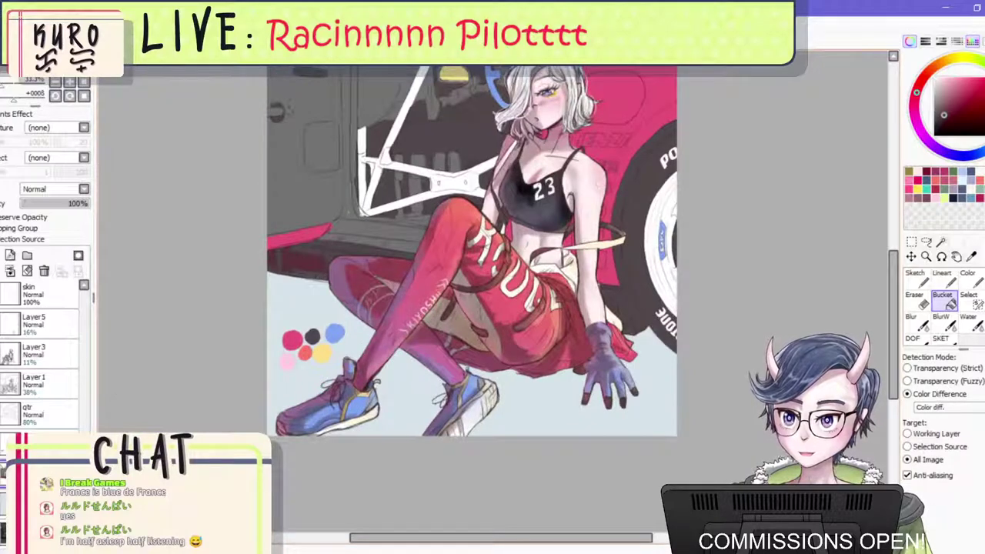
Hide the pilot's clothes and skin colour layers to expose the sponsor lettering on the car's side and underbody.
scroll(85, 381, "up", 5)
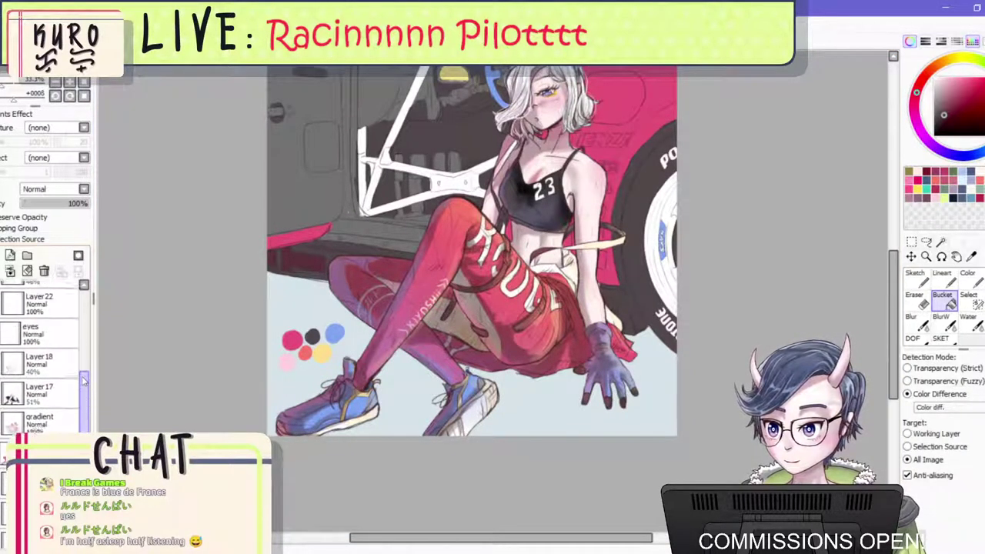
left_click_drag(83, 381, 84, 382)
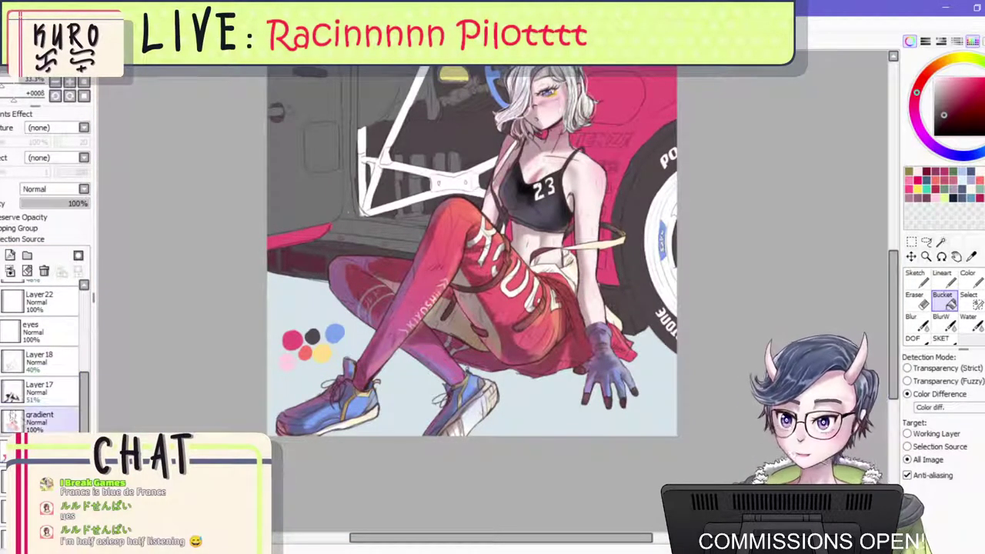
left_click(3, 451)
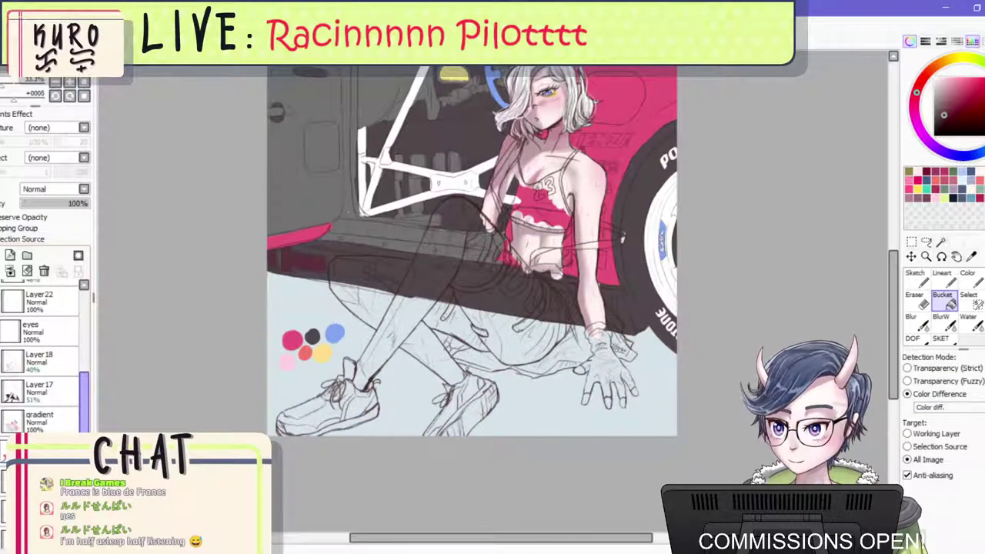
scroll(42, 353, "down", 2)
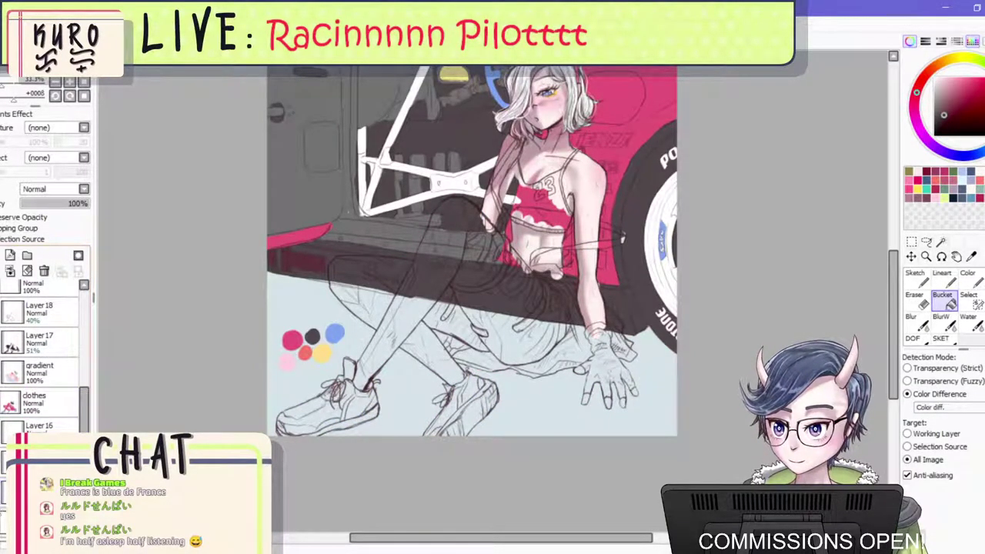
left_click(2, 461)
left_click(3, 402)
scroll(573, 252, "up", 3)
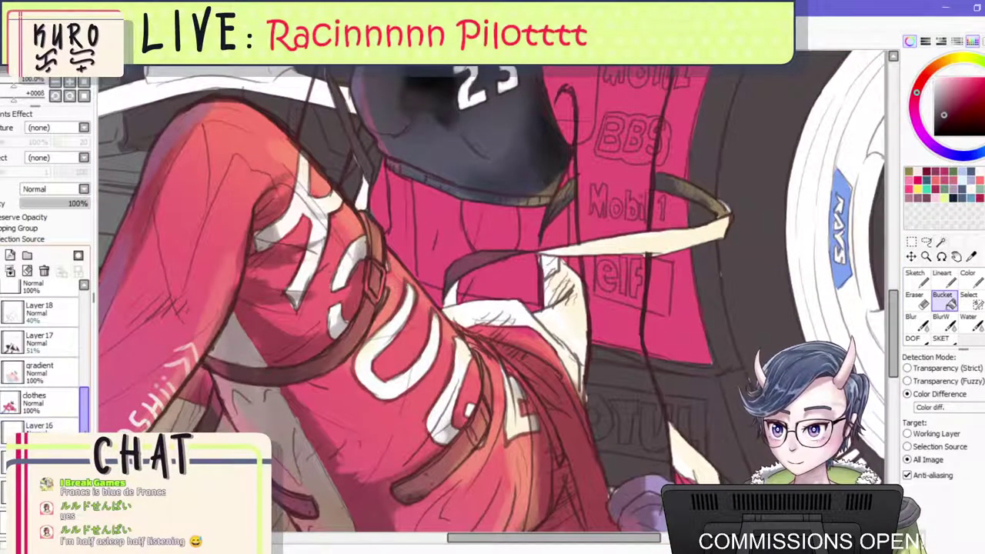
left_click_drag(85, 411, 85, 418)
scroll(635, 393, "down", 2)
scroll(635, 393, "up", 1)
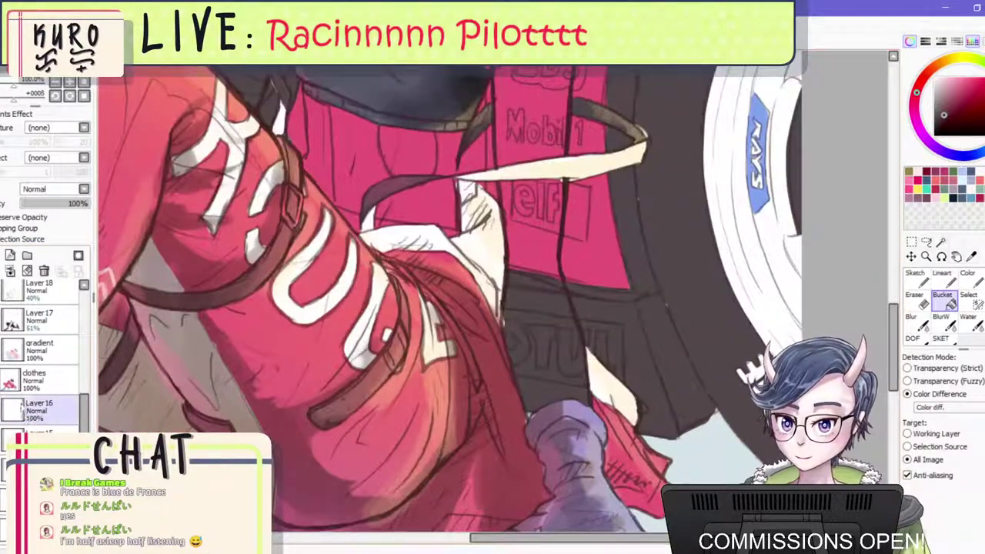
left_click(3, 379)
left_click_drag(86, 421, 85, 492)
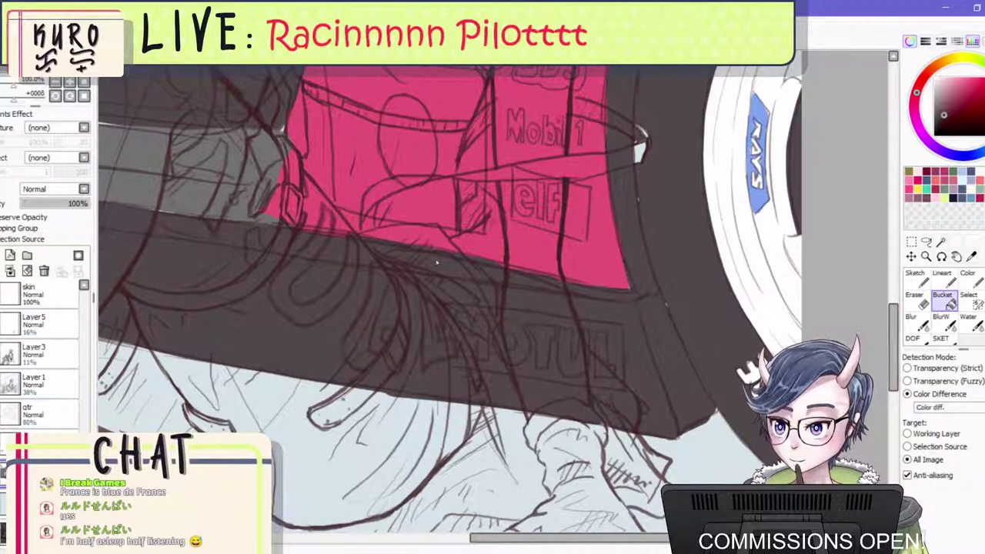
Sample the car body's pink and fill the decal background around the L of MOTUL using the Bucket.
right_click(604, 261)
left_click(966, 280)
scroll(615, 351, "up", 2)
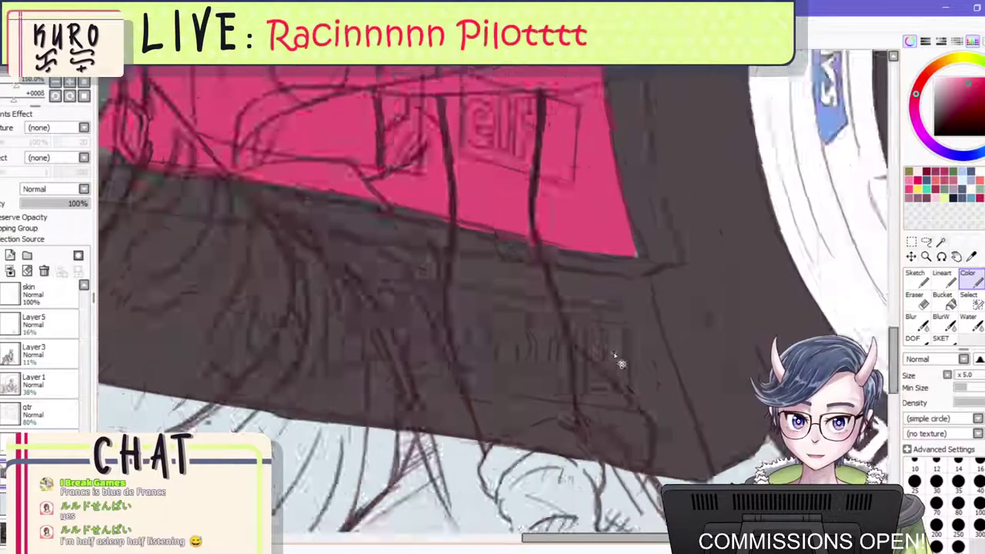
mouse_move(612, 332)
left_mouse_down()
mouse_move(625, 421)
mouse_move(609, 313)
mouse_move(570, 308)
mouse_move(570, 413)
mouse_move(612, 415)
left_mouse_up()
key("ctrl+z")
key("ctrl+z")
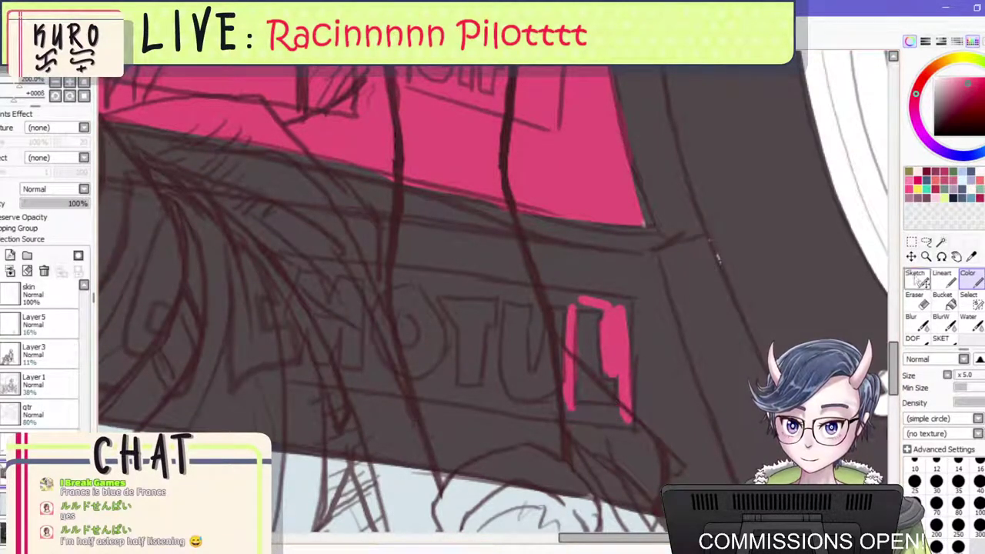
left_click(945, 301)
key("ctrl+z")
left_click(611, 326)
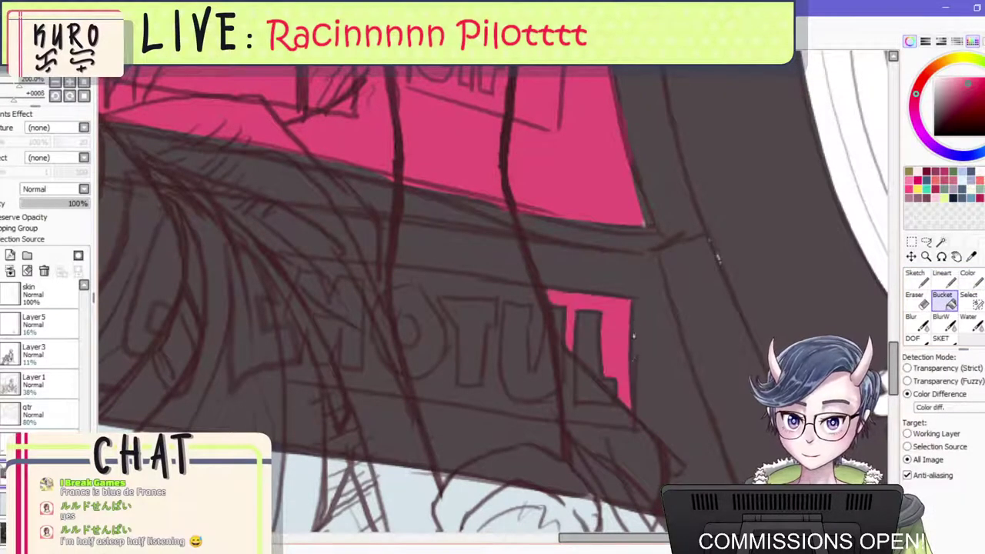
Fill the remaining background around the O, T and U of the MOTUL decal with pink, keeping the letters dark.
left_click(598, 422)
left_click(507, 404)
left_click(459, 333)
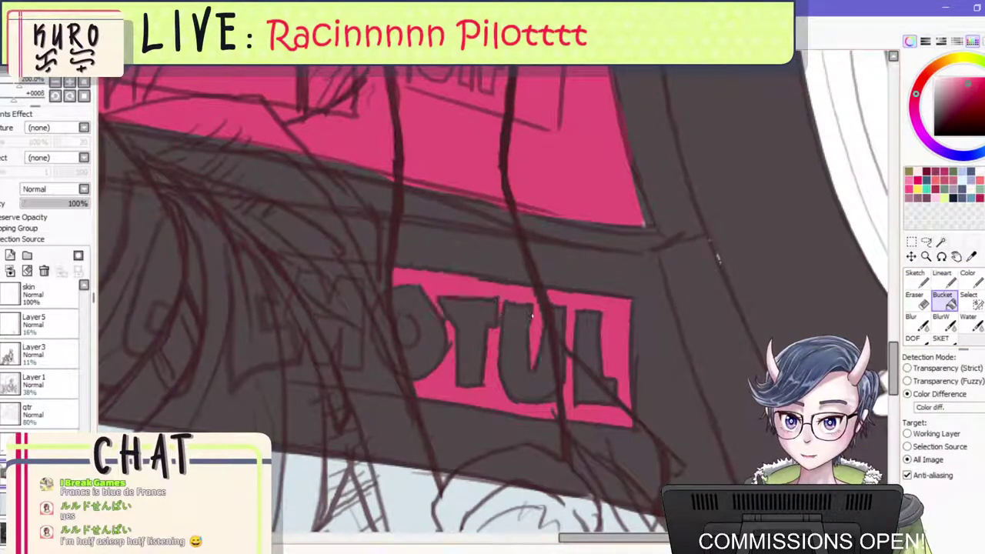
left_click(398, 372)
left_click(424, 301)
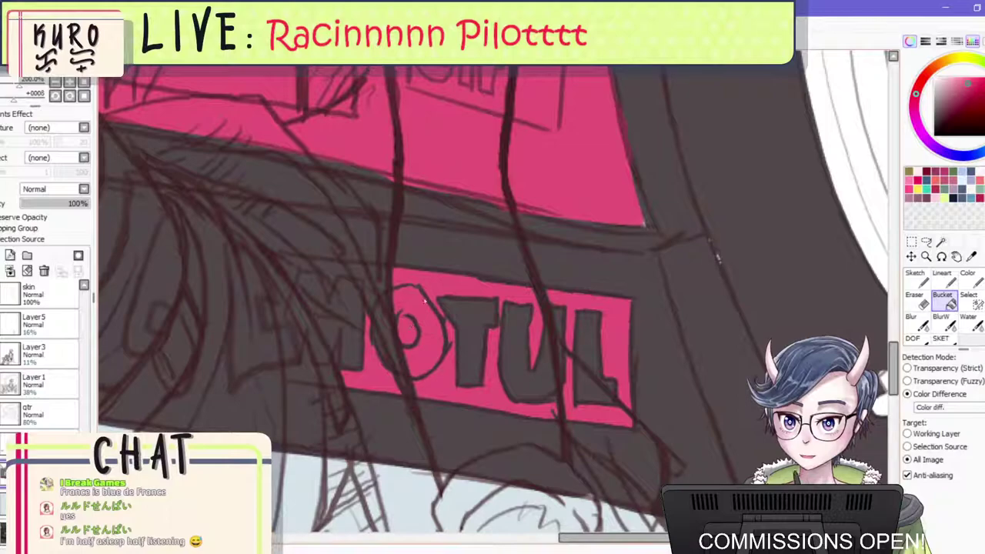
key("ctrl+z")
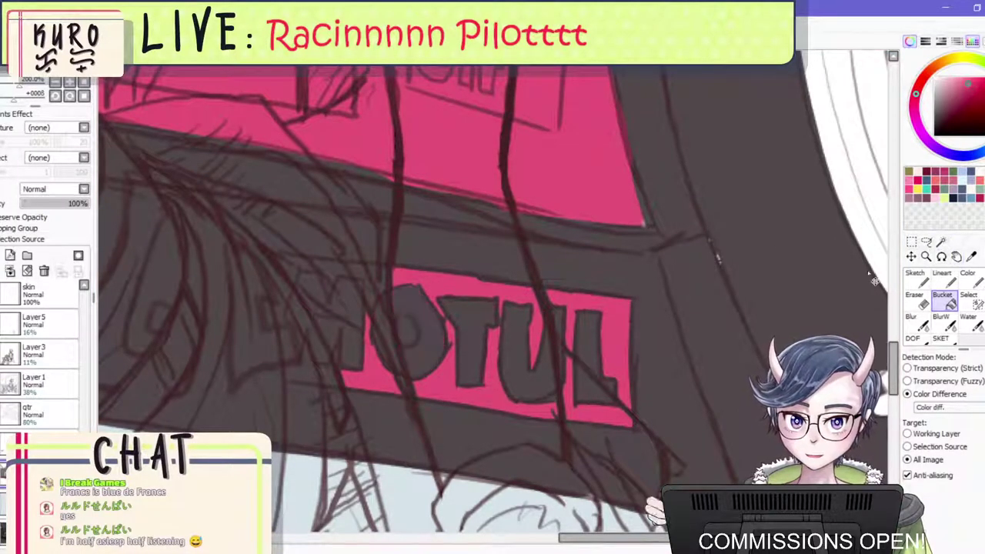
Fill the letters O, T, U and L of the MOTUL decal with white and paint the O's centre pink.
left_click(440, 343)
left_click(470, 339)
left_click(526, 350)
left_click(594, 393)
left_click(586, 344)
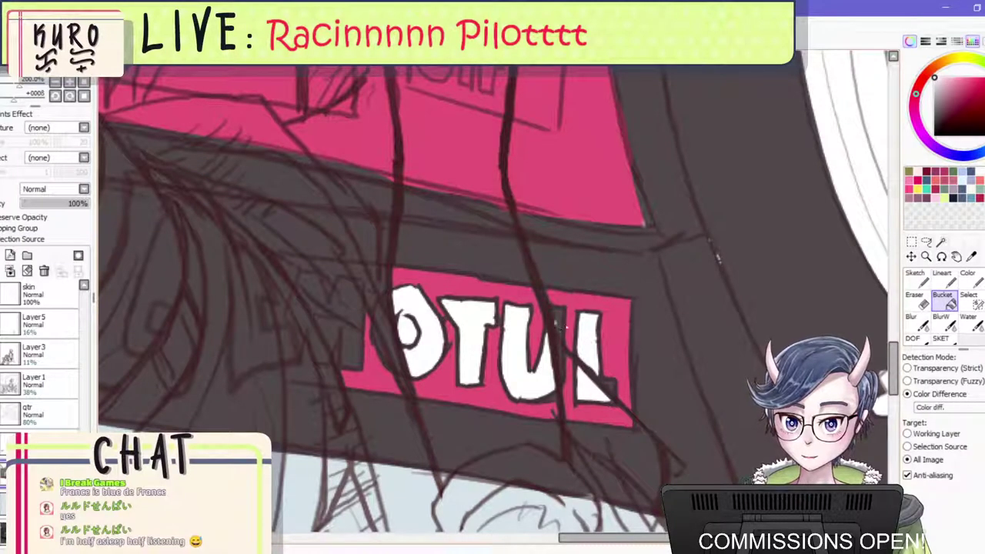
left_click(560, 327)
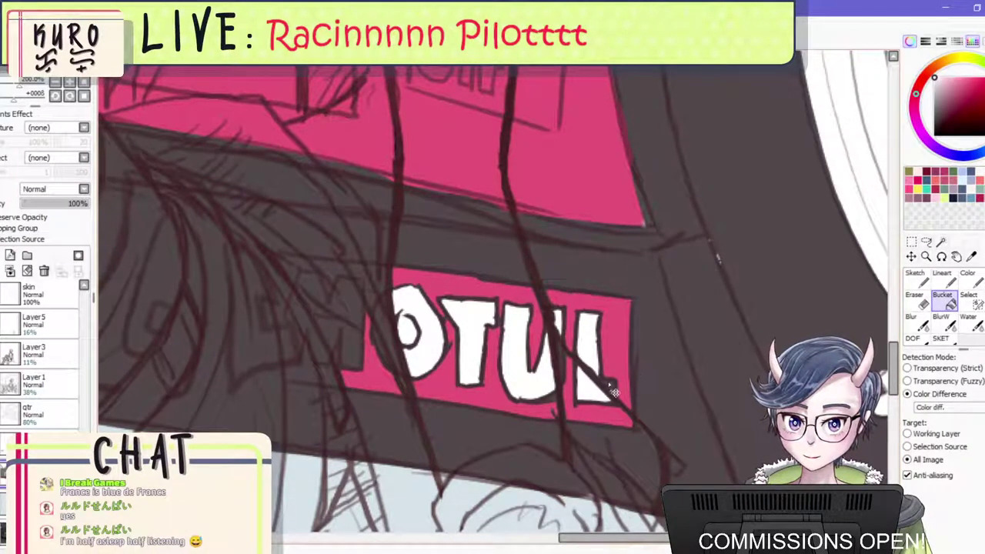
key("b")
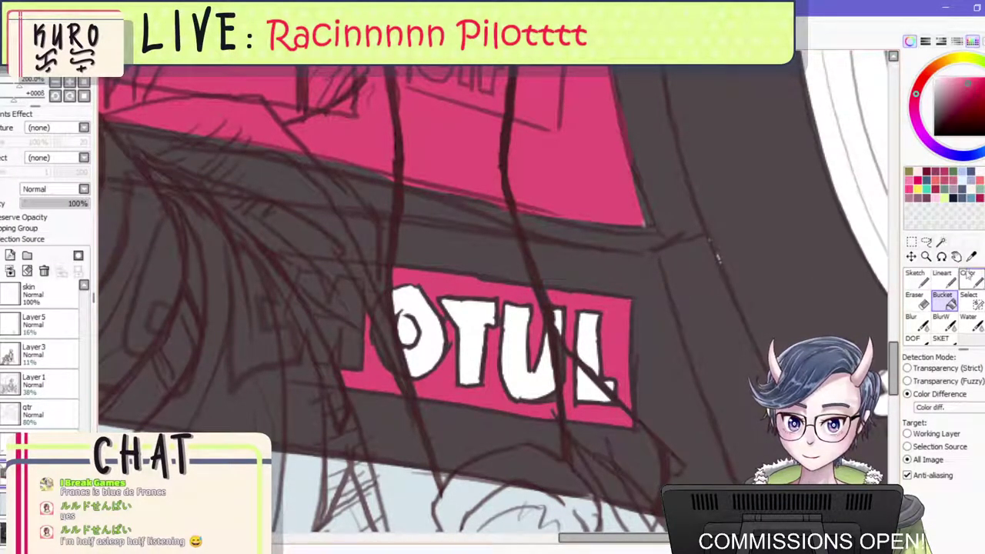
left_click_drag(409, 325, 410, 332)
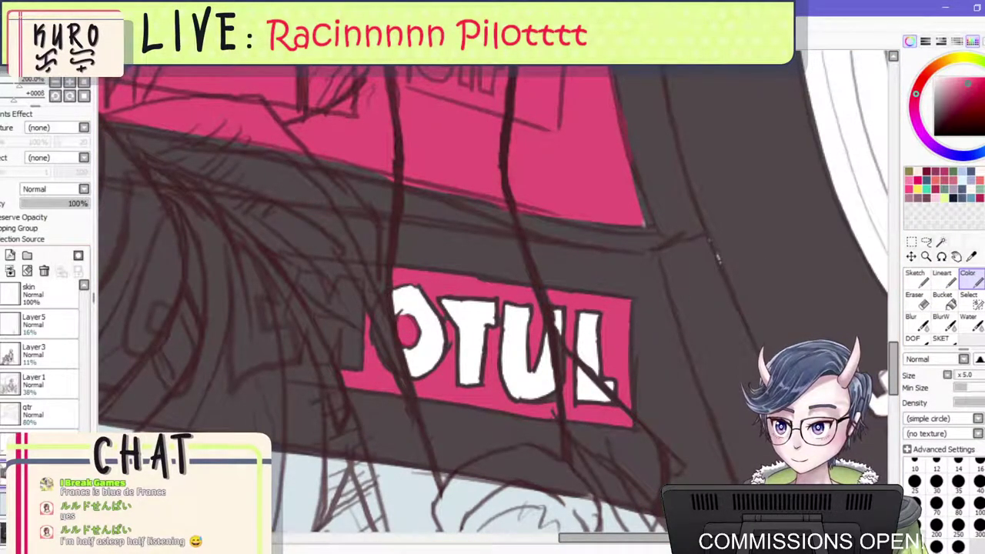
Show the pilot's clothes and skin colour layers again over the car.
left_click_drag(84, 484, 84, 411)
left_click(3, 458)
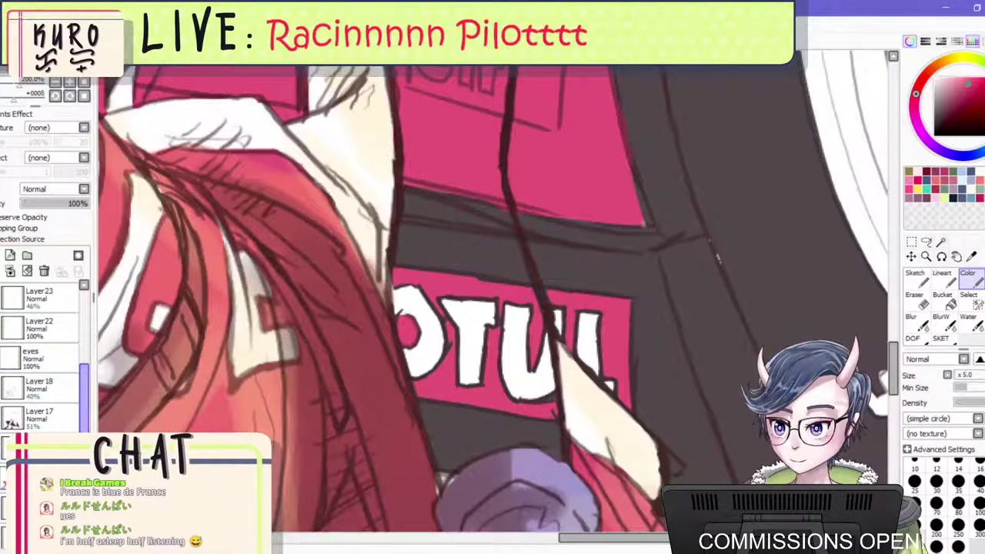
scroll(42, 353, "down", 4)
left_click(3, 499)
scroll(451, 306, "down", 4)
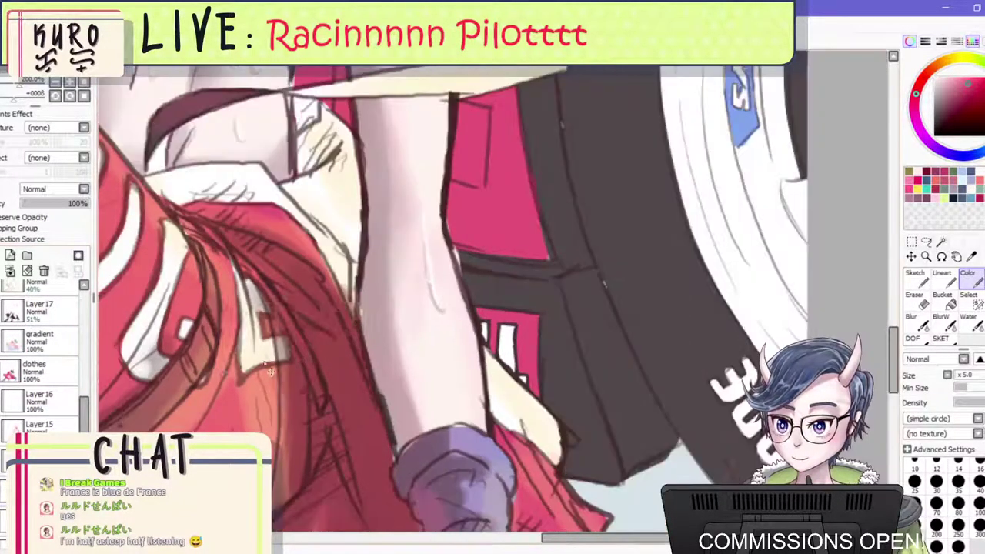
scroll(422, 301, "up", 4)
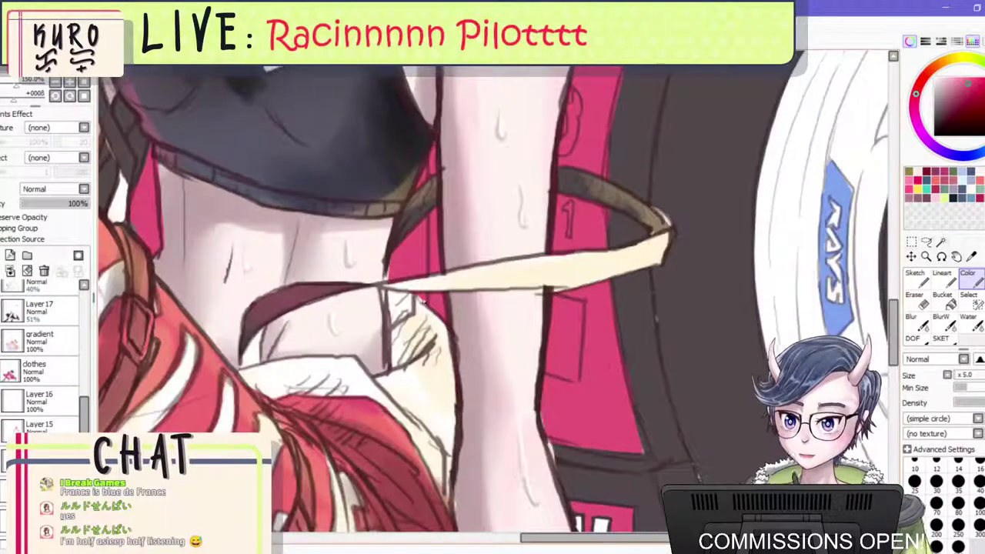
scroll(42, 354, "down", 3)
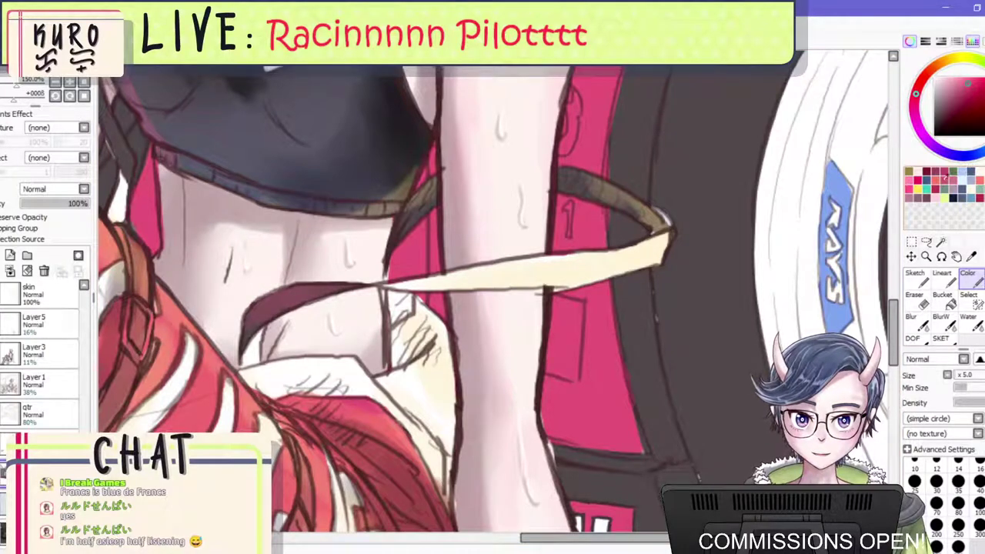
Sample blue from the palette swatches and fill the visible part of the elf decal panel beside the pilot's arm.
scroll(288, 379, "down", 6)
right_click(391, 327)
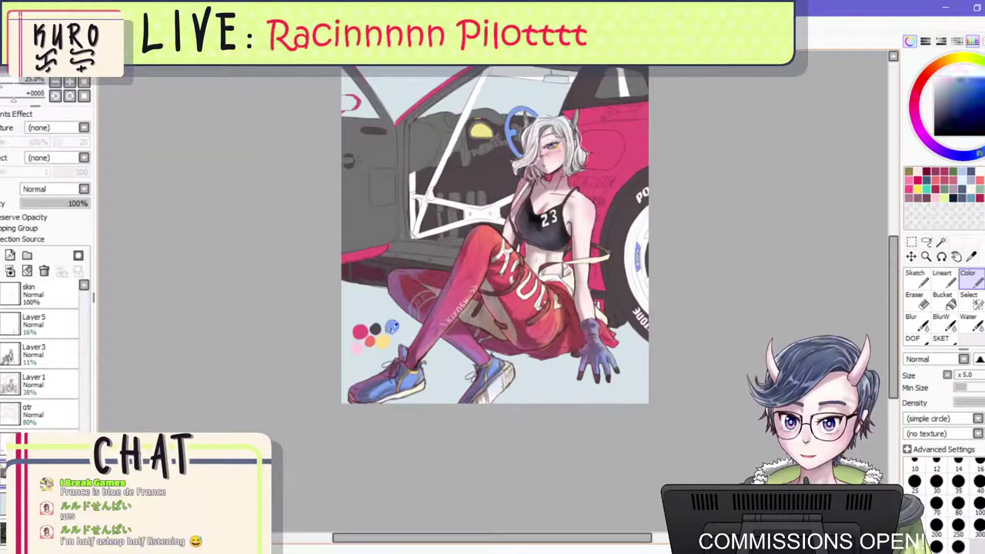
scroll(651, 237, "up", 5)
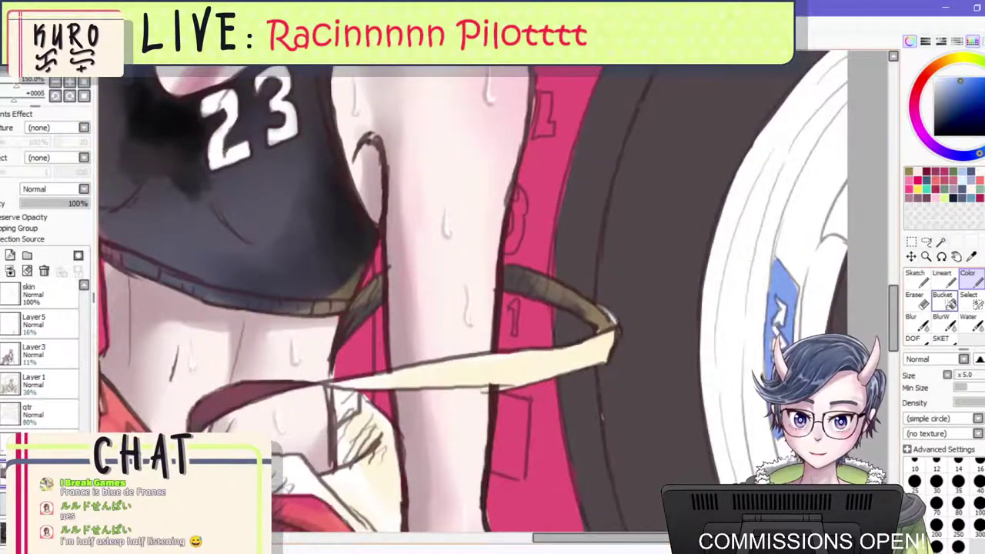
left_click(942, 298)
left_click(966, 280)
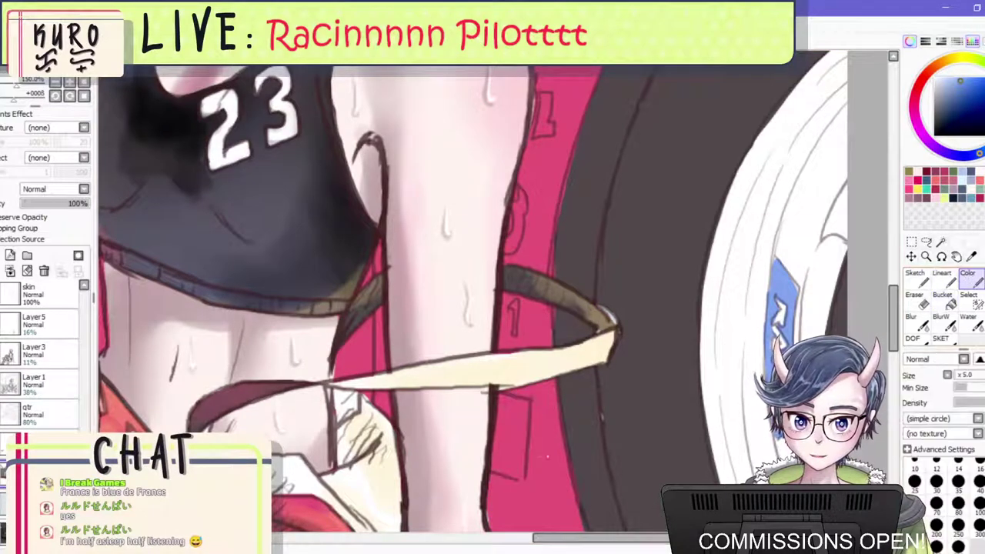
left_click(943, 300)
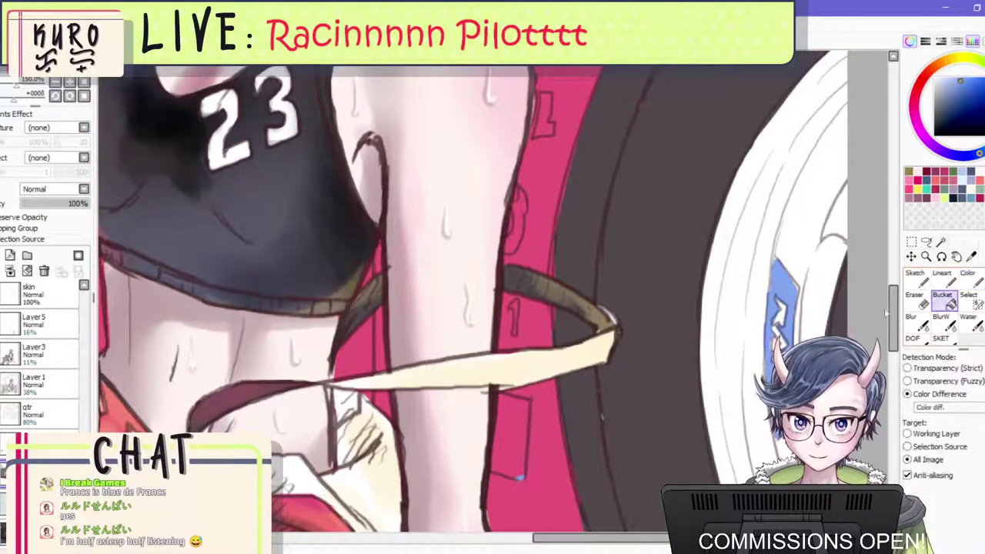
left_click(514, 429)
scroll(565, 332, "down", 2)
scroll(512, 331, "down", 2)
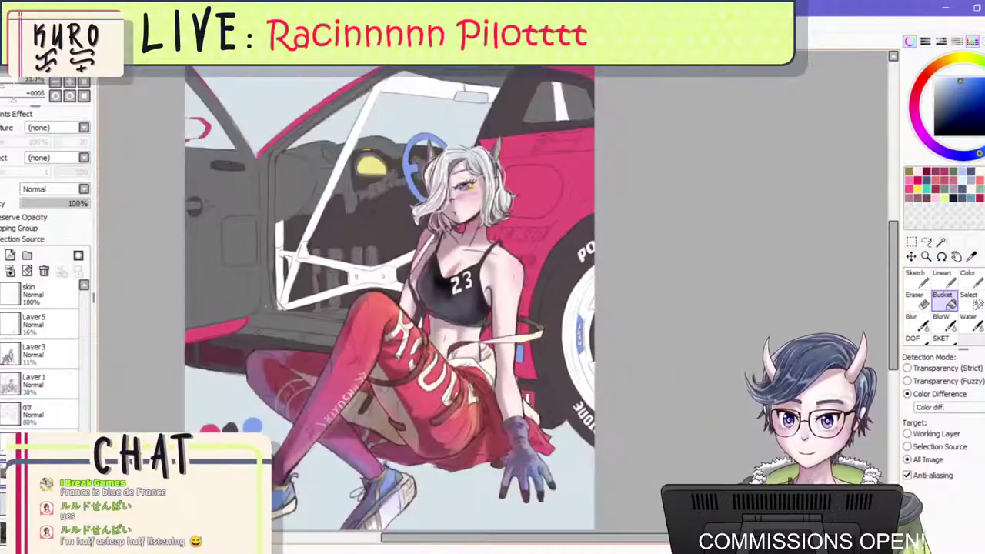
Hide the pilot's clothes and skin colour layers again to reveal the full elf decal.
scroll(12, 406, "up", 5)
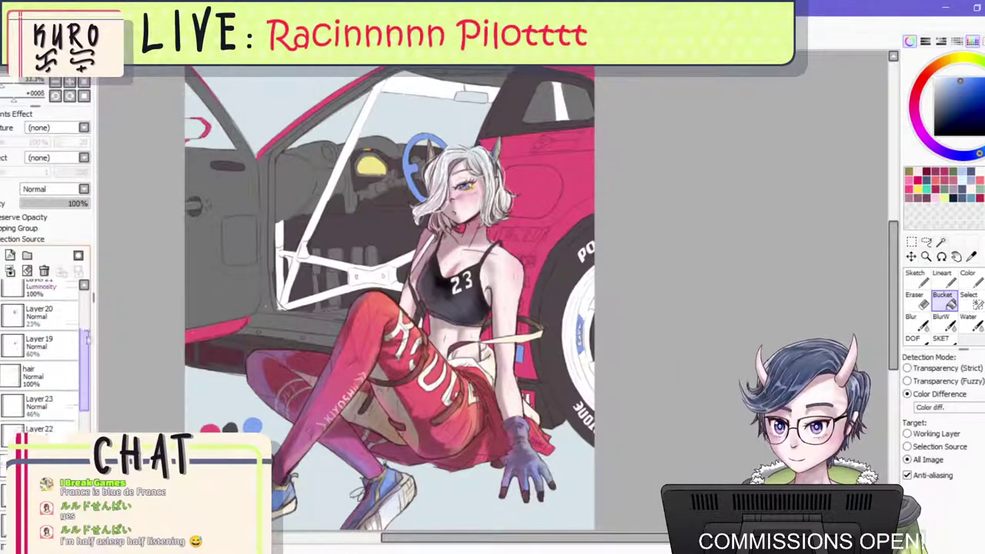
left_click(2, 404)
left_click(3, 405)
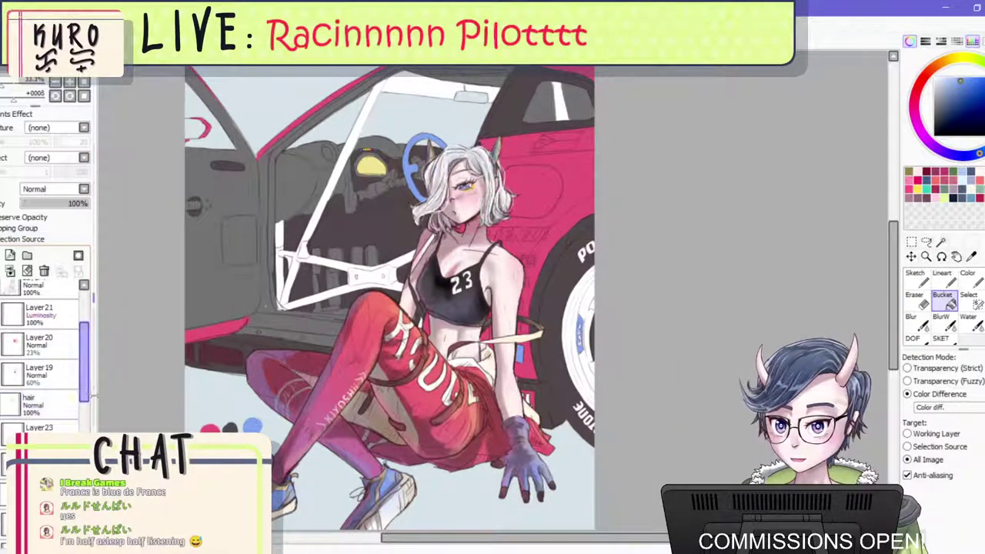
left_click_drag(84, 387, 84, 420)
left_click(38, 440)
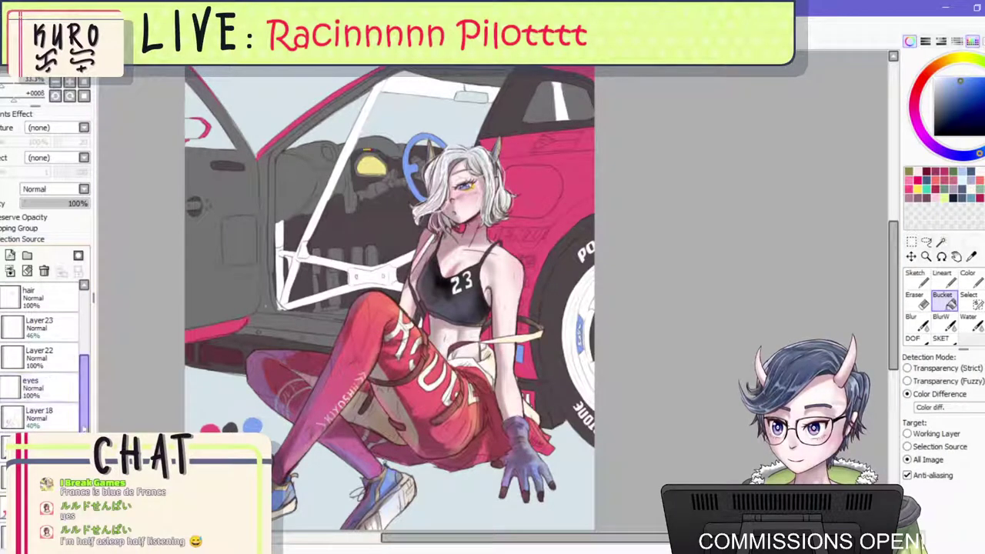
left_click(3, 447)
left_click_drag(85, 388, 84, 433)
left_click(3, 454)
left_click(473, 329, "ctrl+shift")
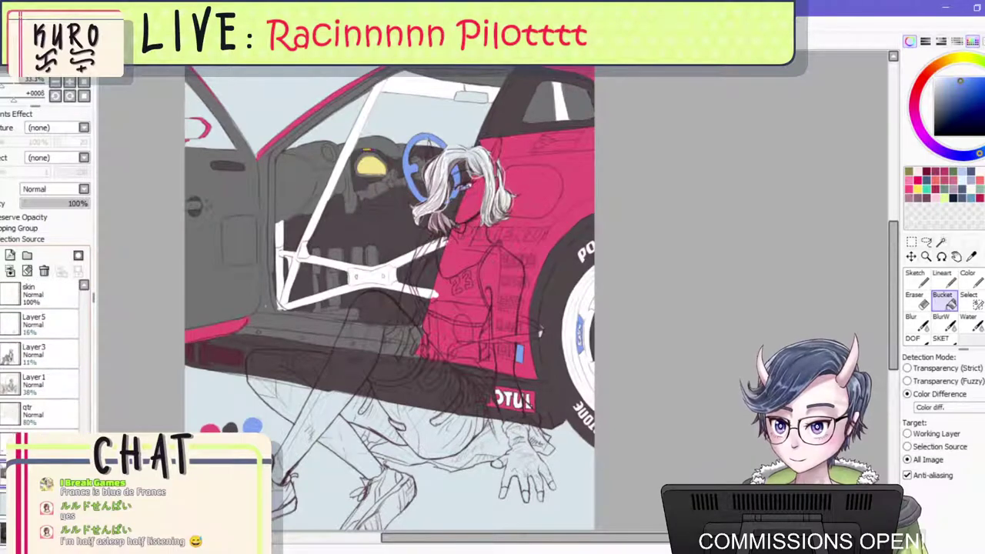
scroll(519, 321, "up", 3)
scroll(519, 408, "up", 1)
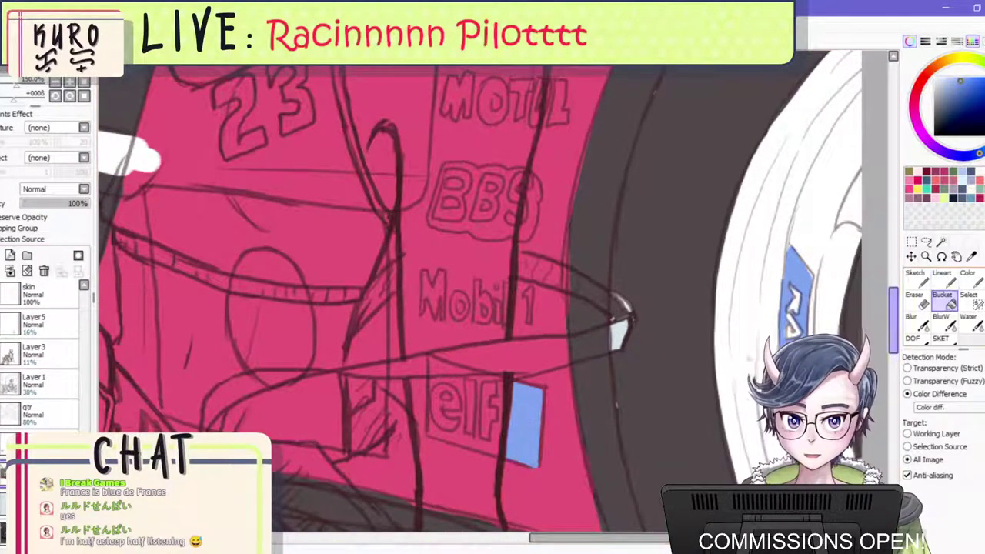
left_click(488, 446)
scroll(497, 400, "up", 2)
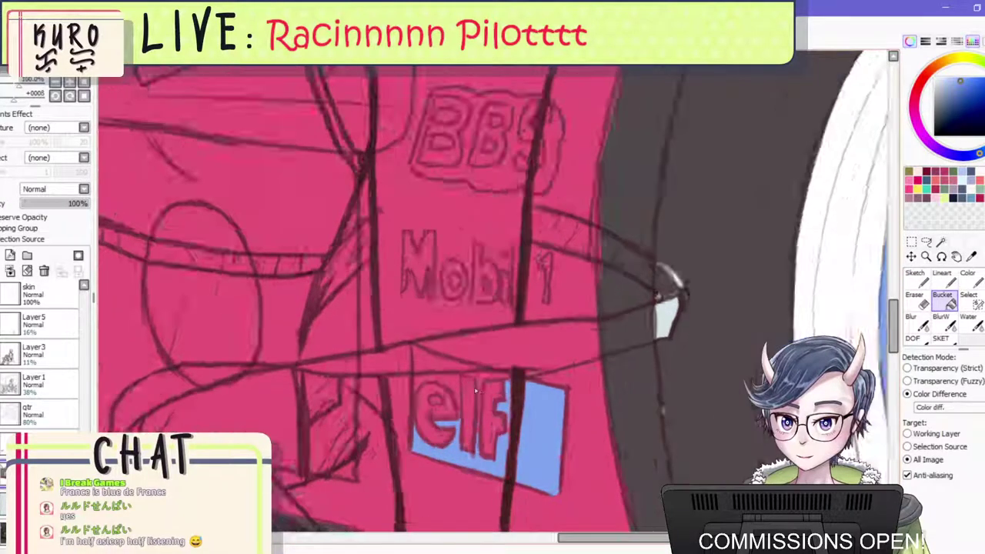
left_click(432, 347)
left_click(483, 388)
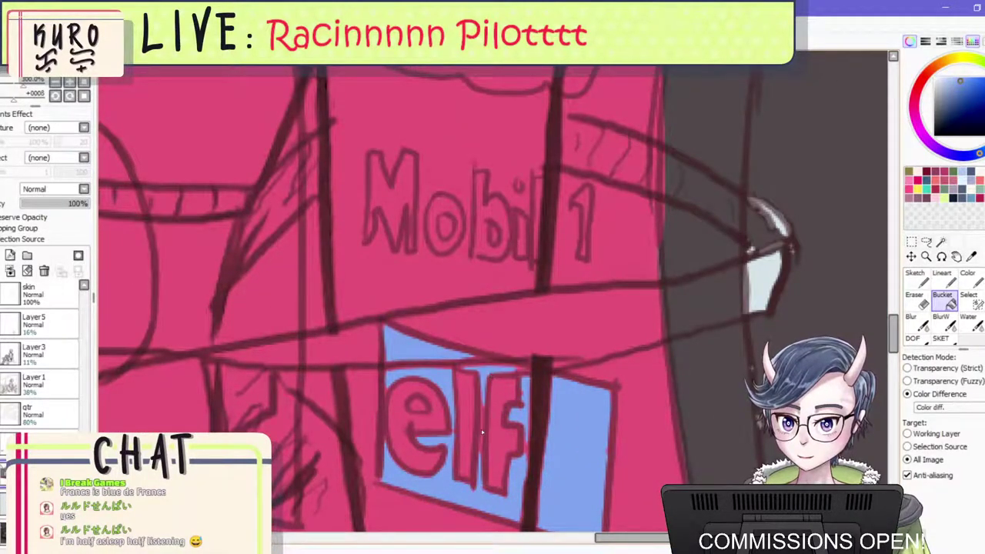
key("ctrl+z")
key("ctrl+z")
key("ctrl+z")
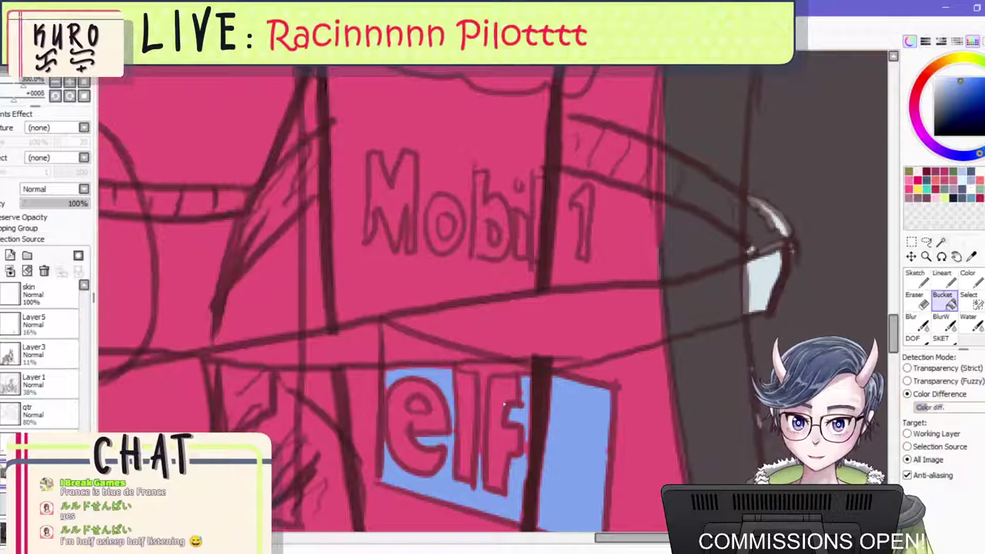
key("ctrl+z")
left_click(516, 446)
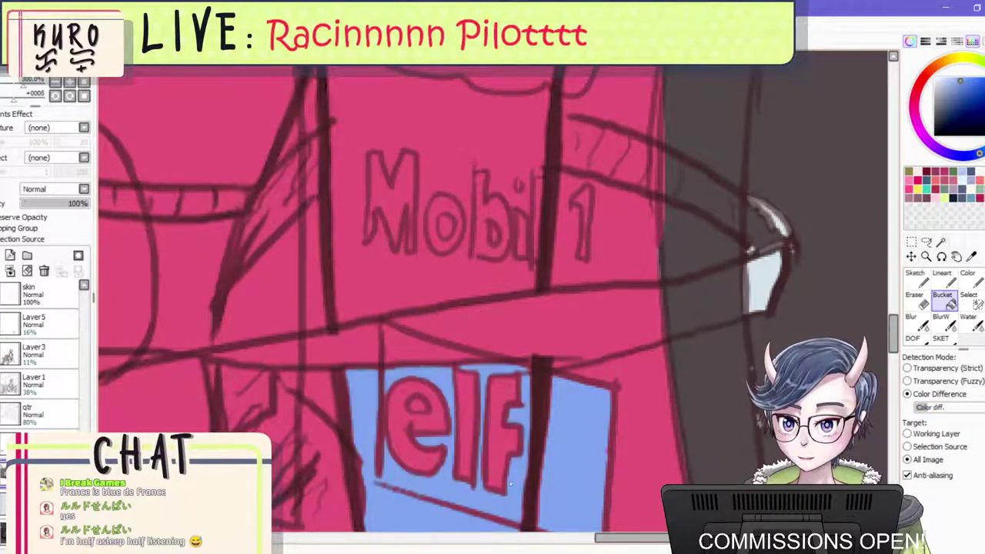
key("ctrl+z")
Close the gap in the elf decal's corner outline with blue and fill the panel areas around the letters blue.
left_click(967, 277)
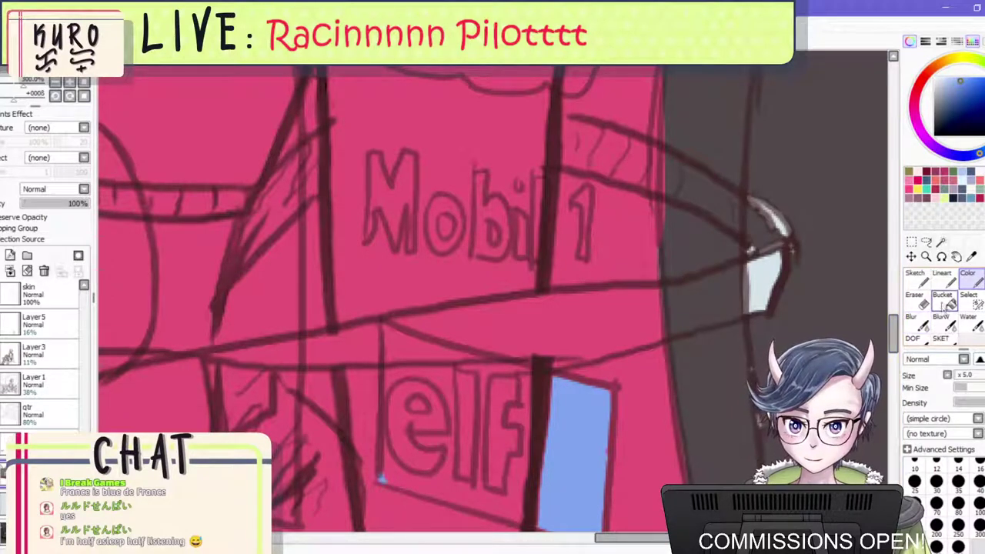
left_click(944, 300)
left_click(484, 462)
left_click(414, 350)
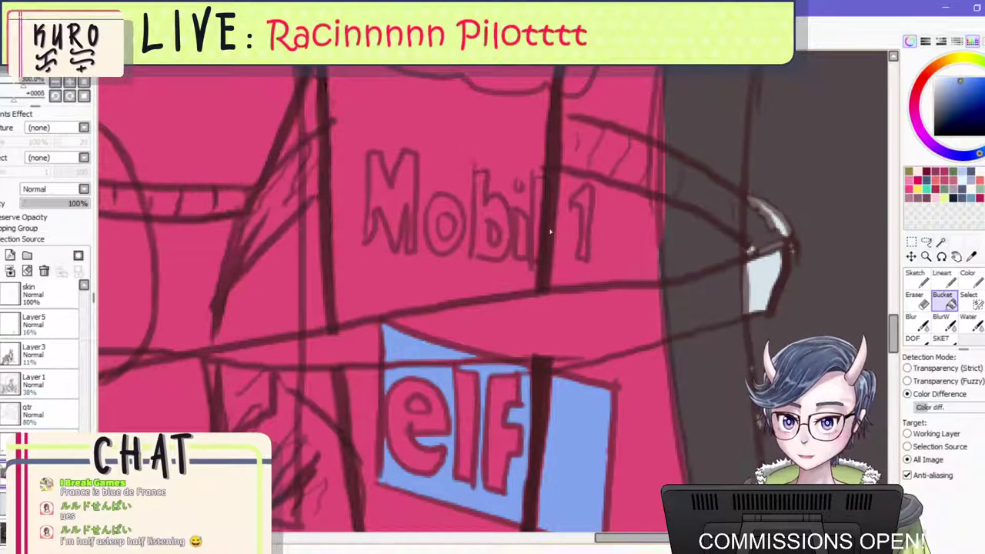
Fill the 1, the i and the M of the Mobil 1 decal with white.
left_click(586, 220)
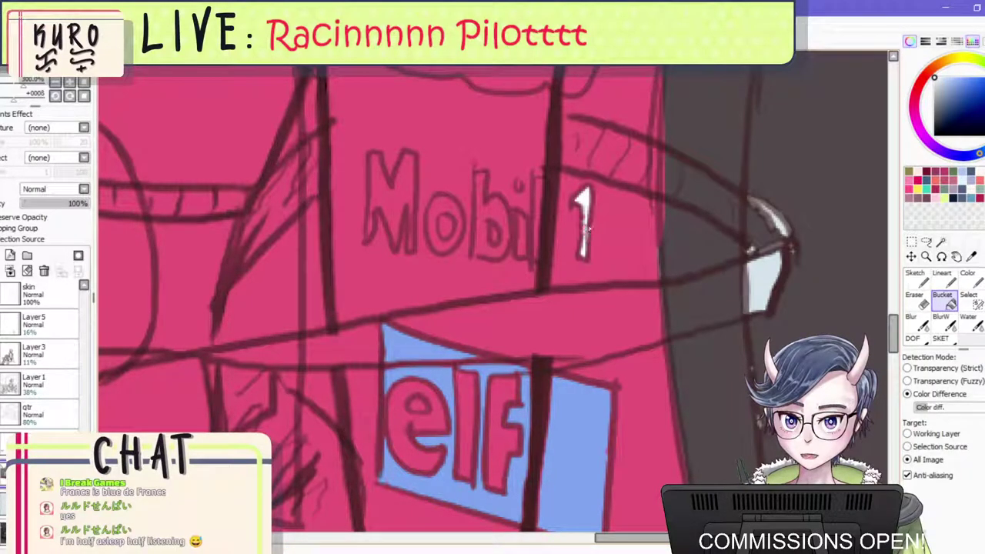
left_click(522, 233)
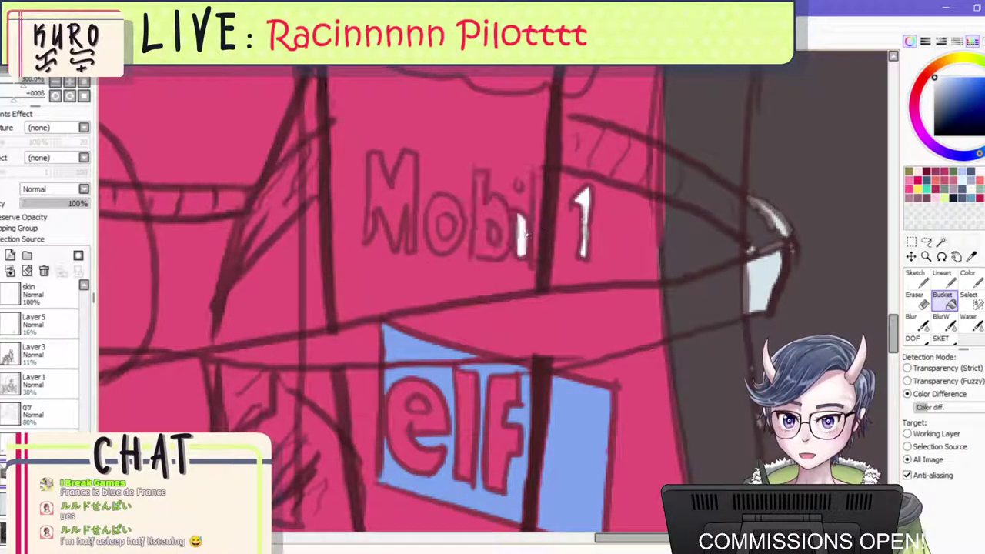
left_click(398, 198)
Fill the exposed edge of the BBS decal and the L of the MOTUL decal above it with white.
scroll(473, 229, "down", 4)
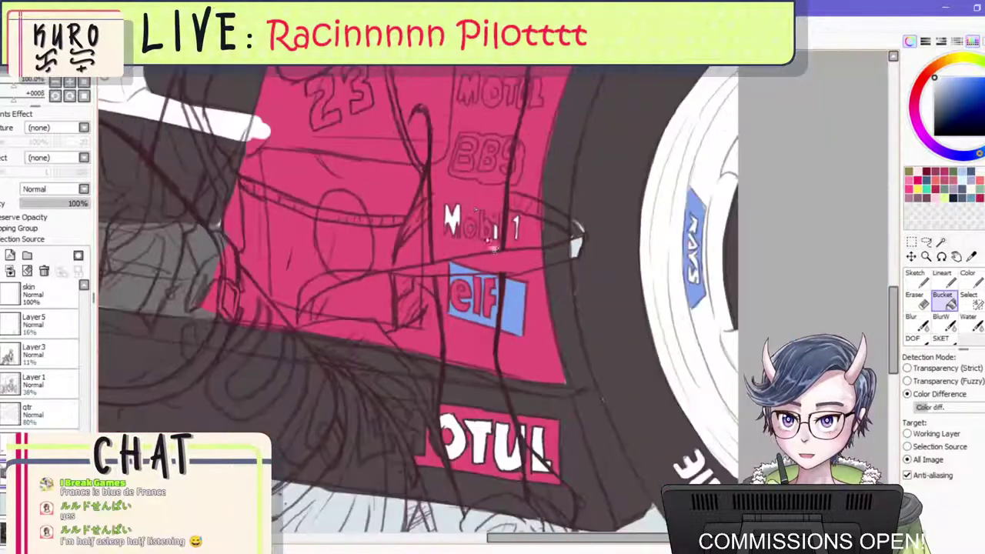
scroll(448, 157, "up", 2)
left_click(576, 231)
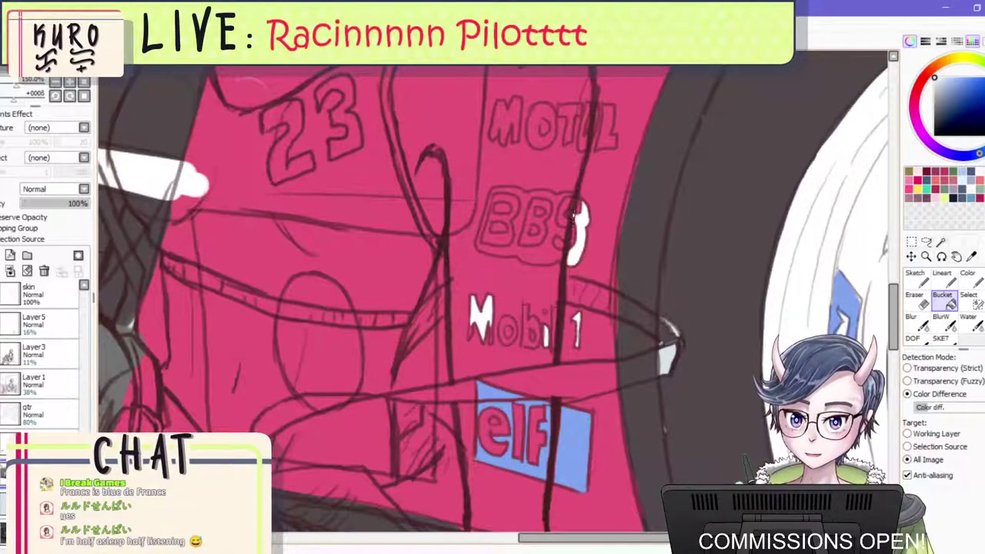
left_click(595, 138)
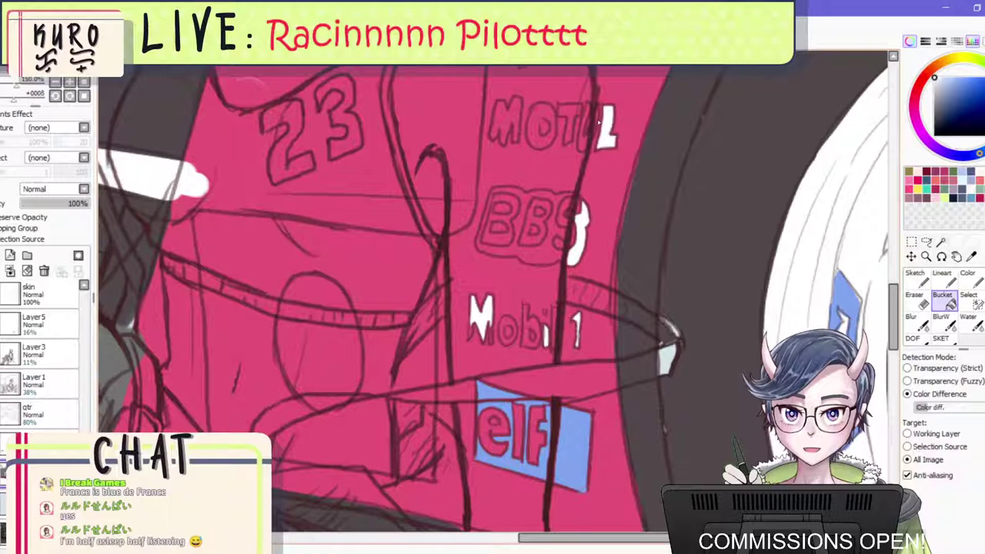
mouse_move(893, 303)
left_mouse_down()
mouse_move(892, 319)
mouse_move(888, 304)
left_mouse_up()
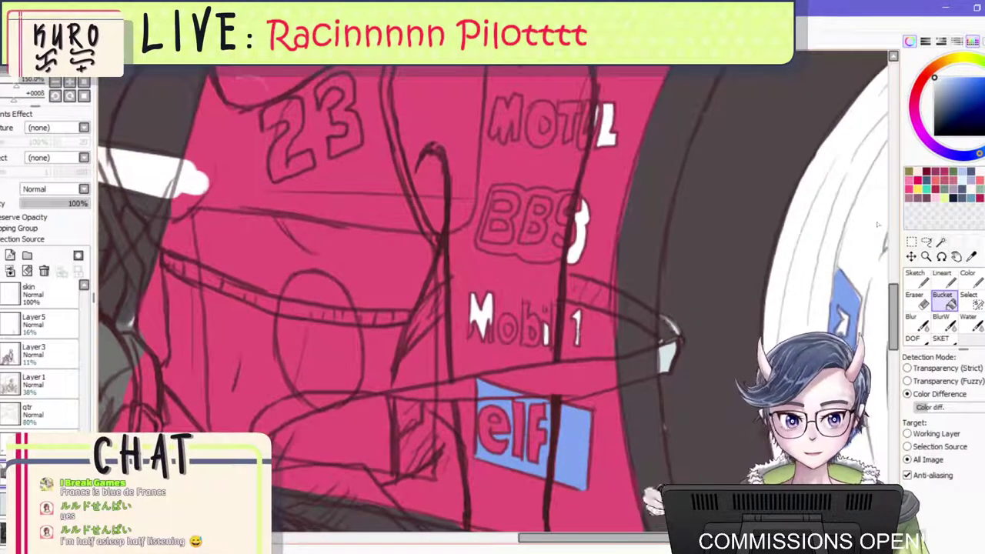
Fill the exposed underline and the letters a and r of the sparco decal with white.
scroll(529, 235, "down", 4)
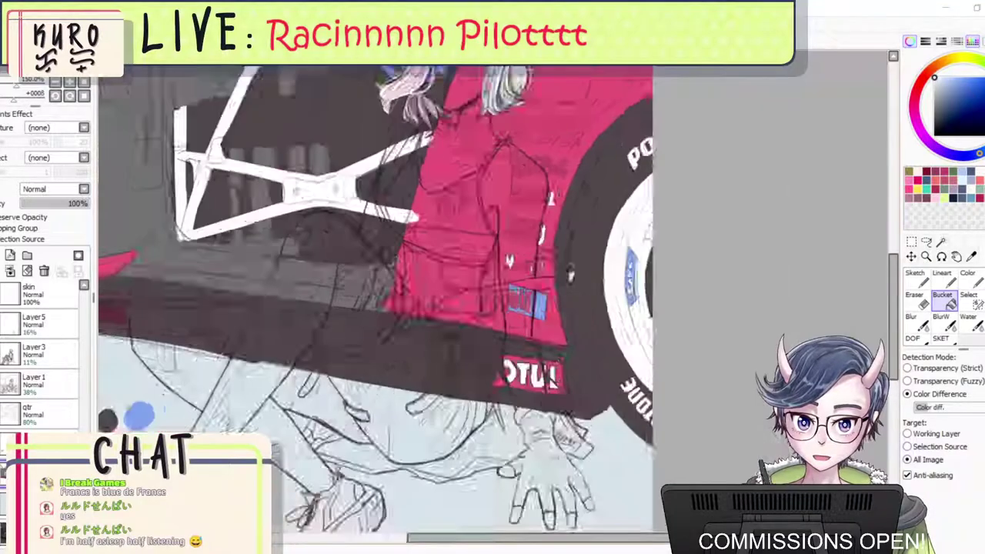
scroll(531, 231, "up", 3)
scroll(527, 84, "up", 1)
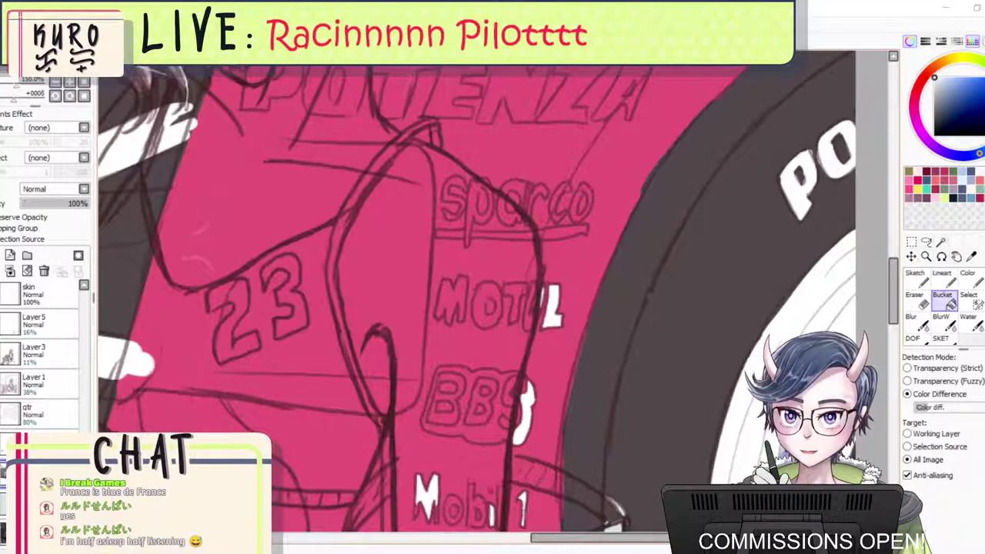
left_click(536, 301)
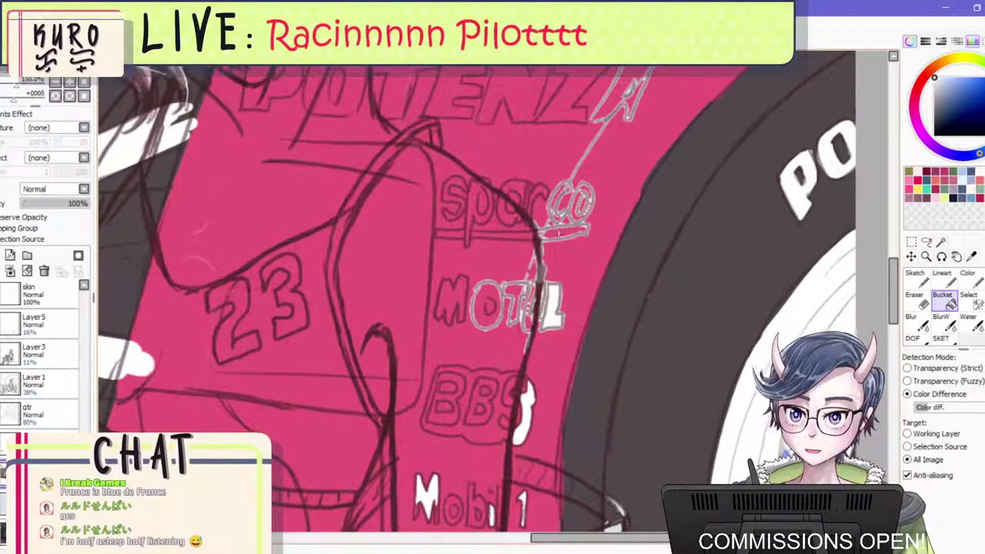
key("ctrl+z")
left_click(559, 233)
scroll(537, 200, "up", 2)
left_click(516, 185)
left_click(543, 193)
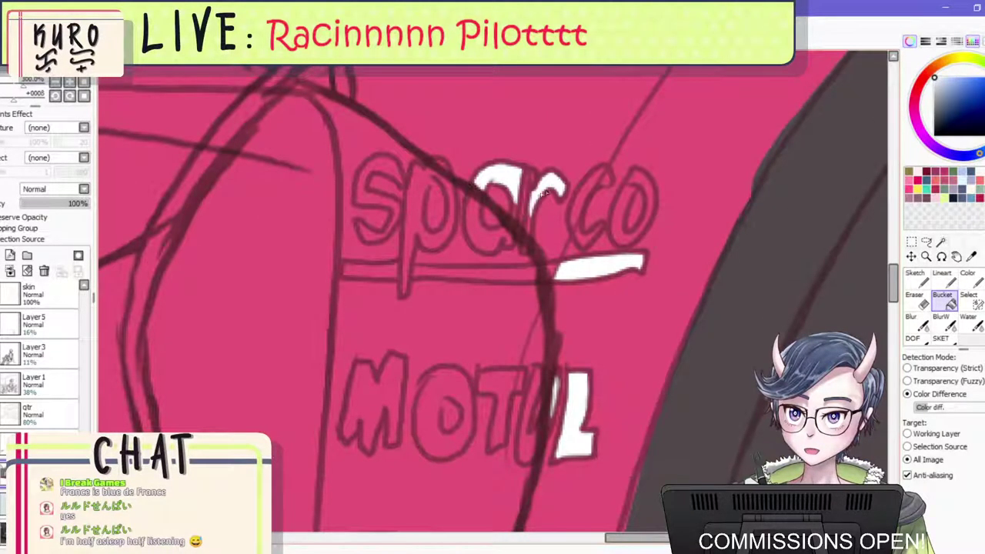
Brush white over the gaps in the sparco decal's a, r and underline, and paint its c and o white.
left_click(967, 278)
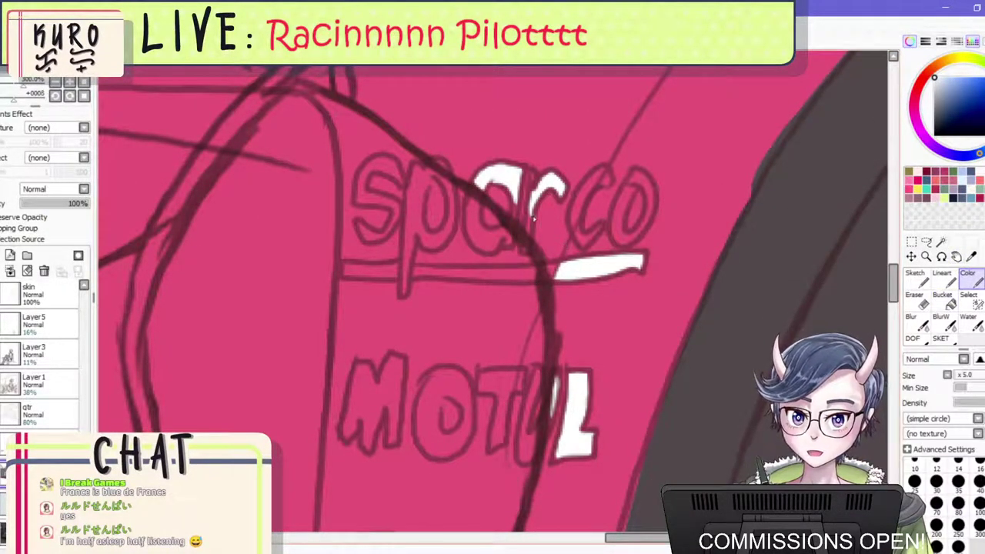
mouse_move(531, 214)
left_mouse_down()
mouse_move(529, 186)
mouse_move(518, 230)
mouse_move(511, 192)
left_mouse_up()
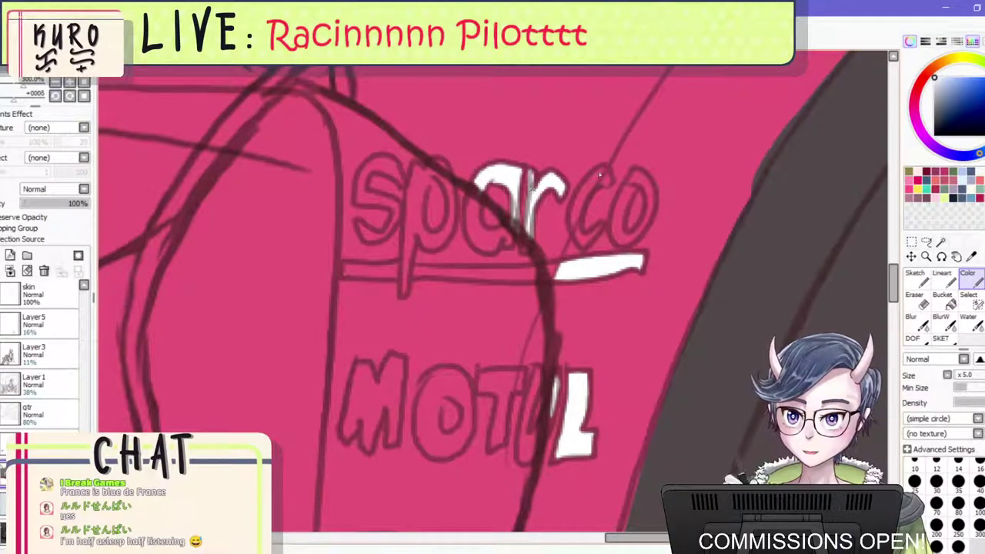
mouse_move(600, 175)
left_mouse_down()
mouse_move(583, 192)
mouse_move(607, 175)
mouse_move(579, 214)
mouse_move(588, 242)
left_mouse_up()
left_click_drag(573, 260, 543, 266)
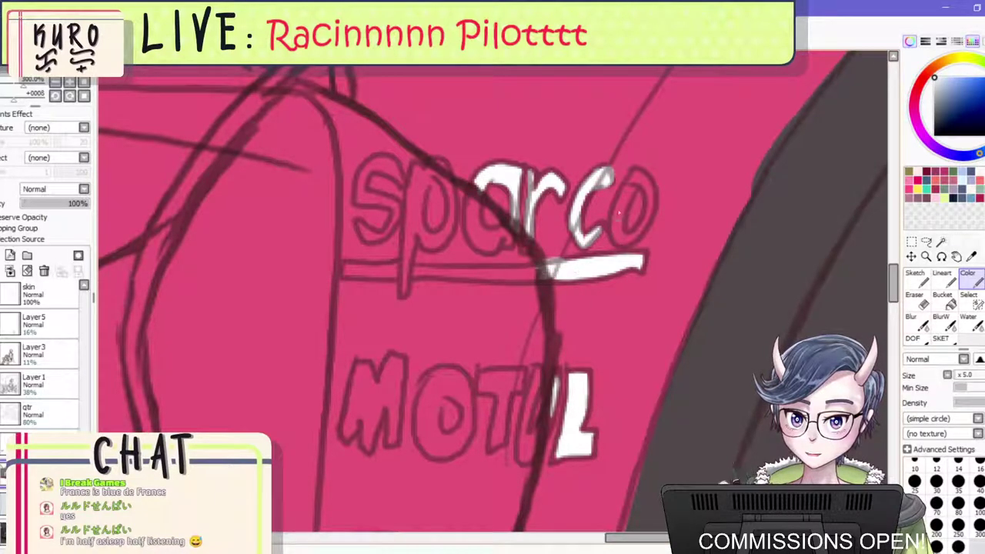
mouse_move(618, 214)
left_mouse_down()
mouse_move(615, 231)
mouse_move(627, 185)
mouse_move(621, 245)
mouse_move(651, 192)
mouse_move(640, 177)
left_mouse_up()
mouse_move(616, 222)
left_mouse_down()
mouse_move(633, 224)
mouse_move(648, 192)
left_mouse_up()
Paint the T and E of the POTENZA lettering white with the Color brush.
scroll(614, 160, "down", 4)
scroll(625, 148, "up", 1)
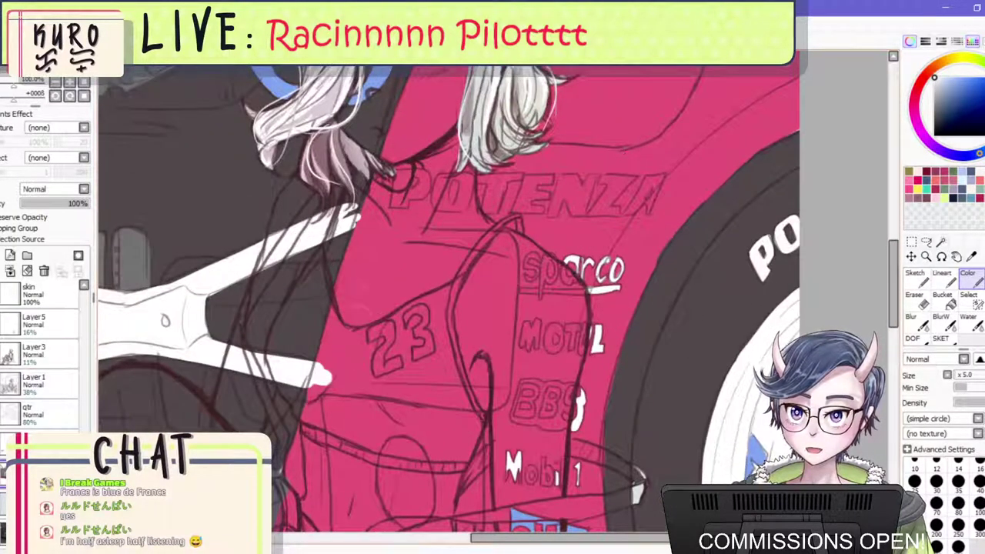
scroll(547, 204, "up", 2)
mouse_move(440, 157)
left_mouse_down()
mouse_move(431, 214)
mouse_move(449, 214)
mouse_move(453, 159)
mouse_move(459, 203)
left_mouse_up()
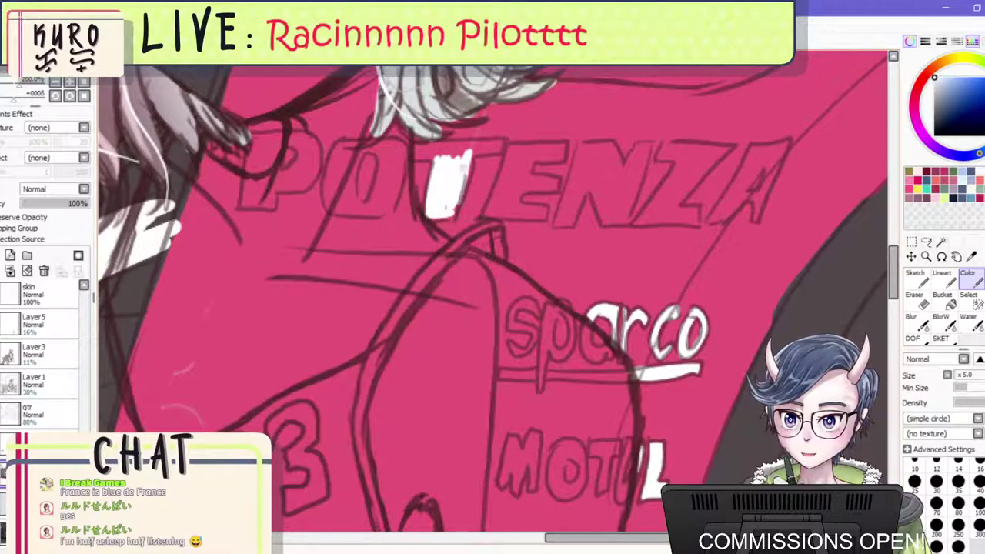
mouse_move(454, 158)
left_mouse_down()
mouse_move(409, 149)
mouse_move(497, 145)
mouse_move(417, 153)
left_mouse_up()
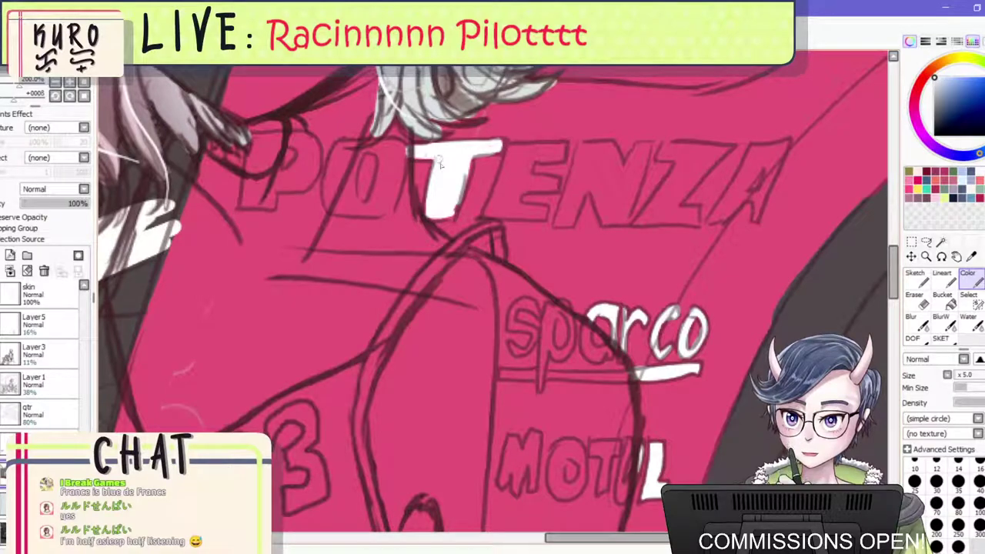
mouse_move(512, 160)
left_mouse_down()
mouse_move(560, 148)
mouse_move(563, 157)
mouse_move(521, 164)
mouse_move(512, 154)
mouse_move(526, 153)
mouse_move(525, 186)
mouse_move(506, 188)
mouse_move(524, 177)
mouse_move(553, 184)
mouse_move(515, 188)
mouse_move(535, 183)
mouse_move(515, 197)
mouse_move(501, 183)
mouse_move(516, 212)
left_mouse_up()
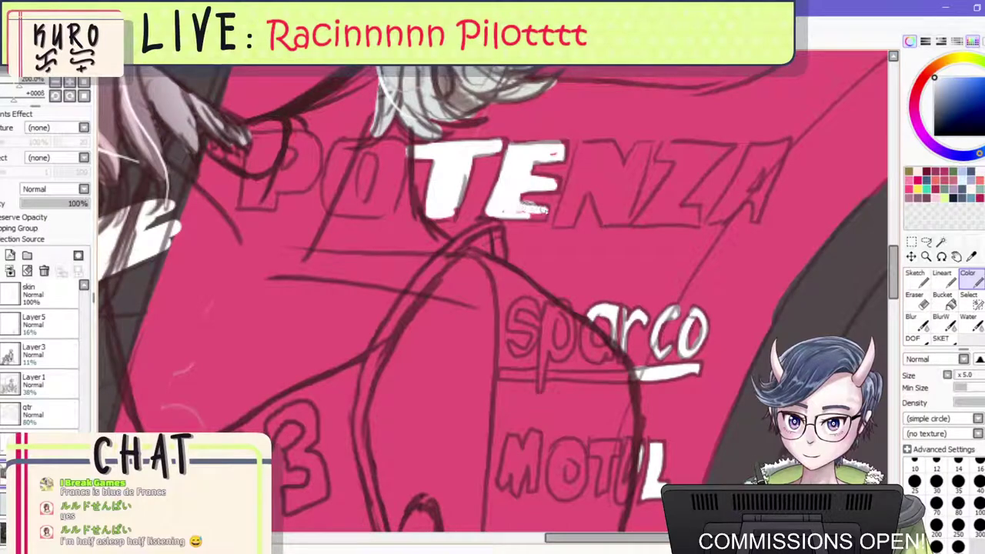
Finish the E's lower edge, outline the N of POTENZA in white and fill its interior white.
mouse_move(517, 216)
left_mouse_down()
mouse_move(556, 186)
mouse_move(545, 156)
mouse_move(558, 144)
mouse_move(530, 218)
mouse_move(520, 215)
mouse_move(617, 179)
mouse_move(589, 177)
mouse_move(561, 224)
mouse_move(594, 154)
mouse_move(582, 147)
mouse_move(615, 154)
mouse_move(623, 176)
mouse_move(641, 143)
mouse_move(642, 196)
mouse_move(645, 149)
mouse_move(624, 221)
mouse_move(602, 219)
mouse_move(589, 187)
left_mouse_up()
left_click(944, 300)
left_click(606, 194)
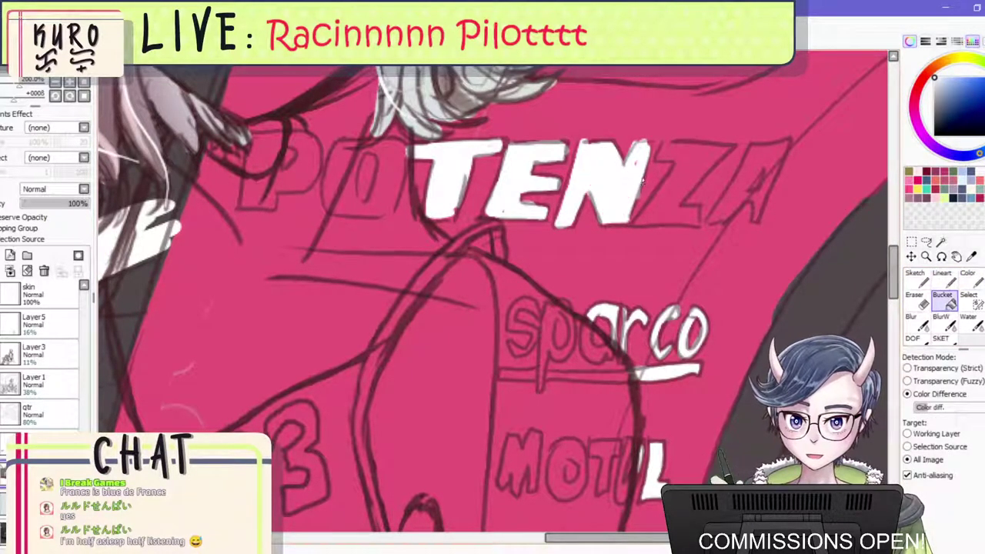
Outline the Z of POTENZA in white and fill its interior with the Bucket.
mouse_move(708, 131)
left_mouse_down()
mouse_move(646, 171)
mouse_move(703, 164)
mouse_move(663, 217)
mouse_move(617, 243)
mouse_move(647, 192)
left_mouse_up()
left_click(970, 279)
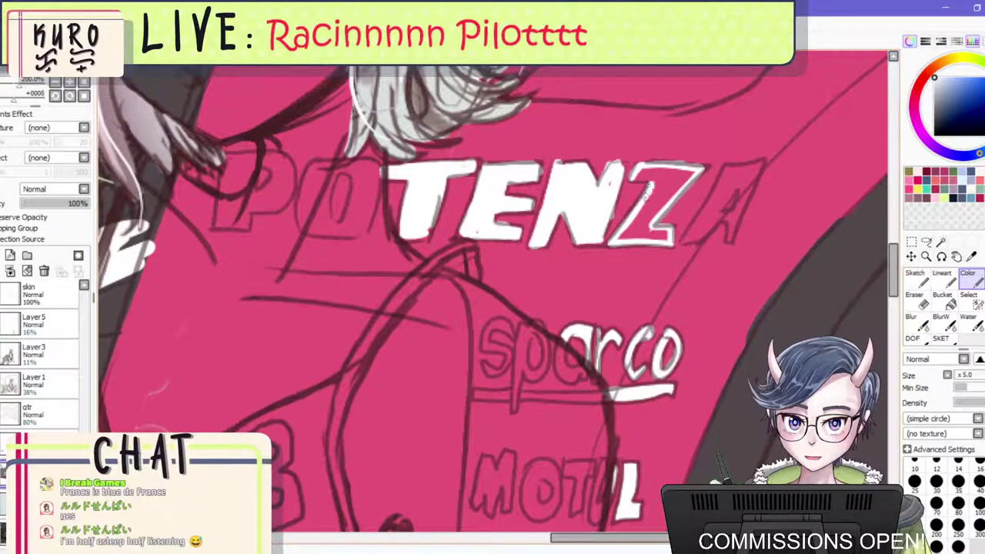
left_click(942, 296)
left_click(655, 177)
Outline the final A of POTENZA with the Color brush, fill it white and touch up its strokes.
left_click(971, 282)
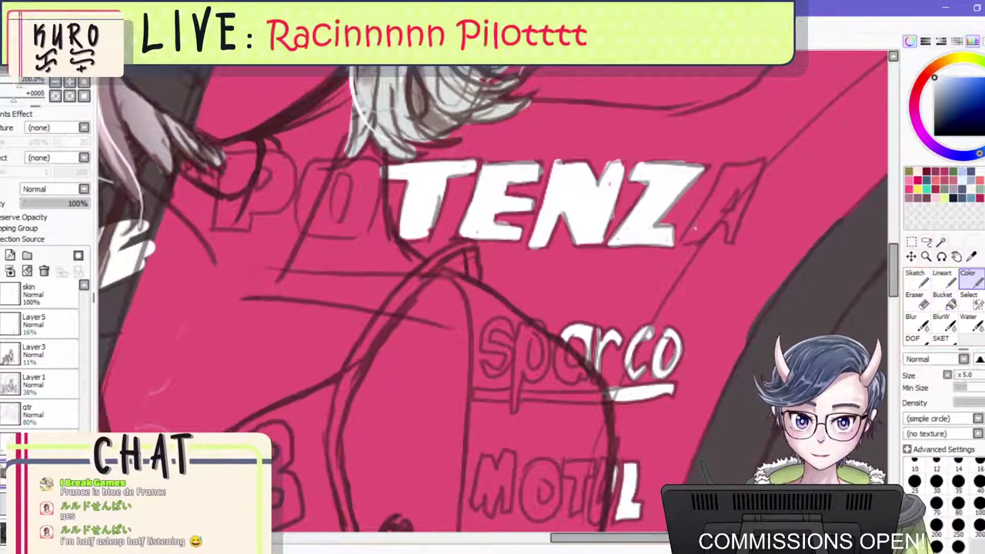
mouse_move(687, 243)
left_mouse_down()
mouse_move(716, 218)
mouse_move(729, 218)
mouse_move(729, 240)
mouse_move(762, 164)
mouse_move(716, 174)
mouse_move(695, 233)
left_mouse_up()
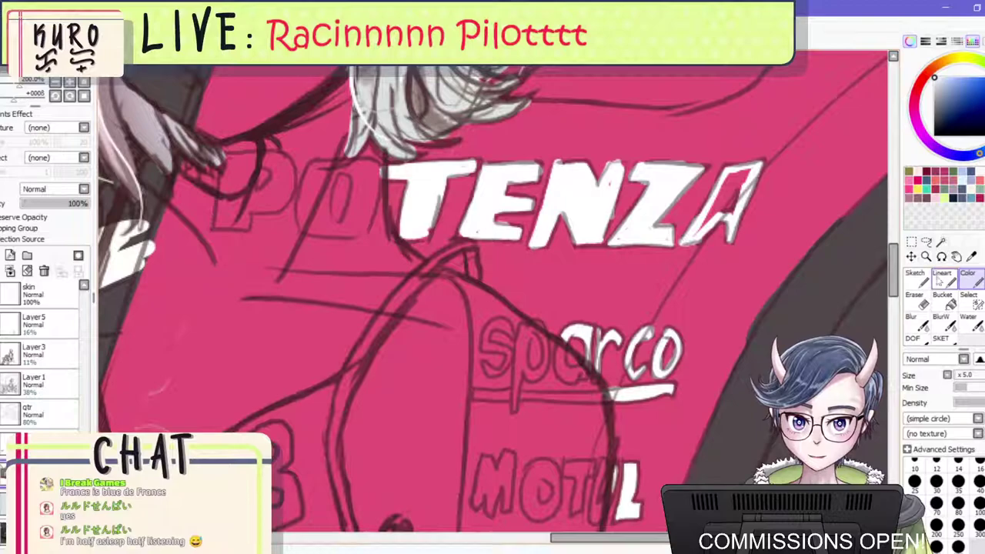
left_click(942, 298)
left_click(722, 206)
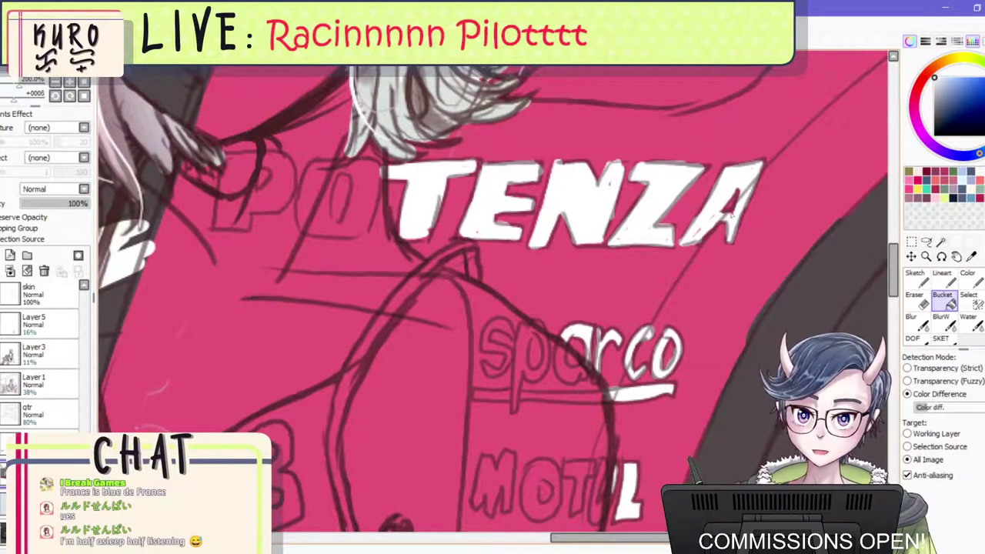
left_click(967, 277)
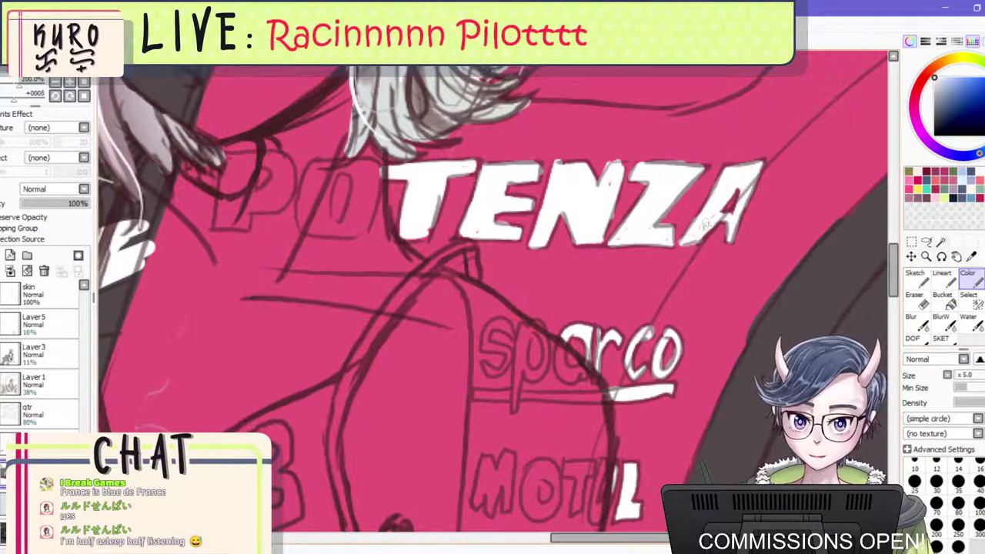
Sample the blue from the colour palette dots and fill the lower stripe of the flag decal below the rear side window with the Bucket.
scroll(635, 240, "down", 5)
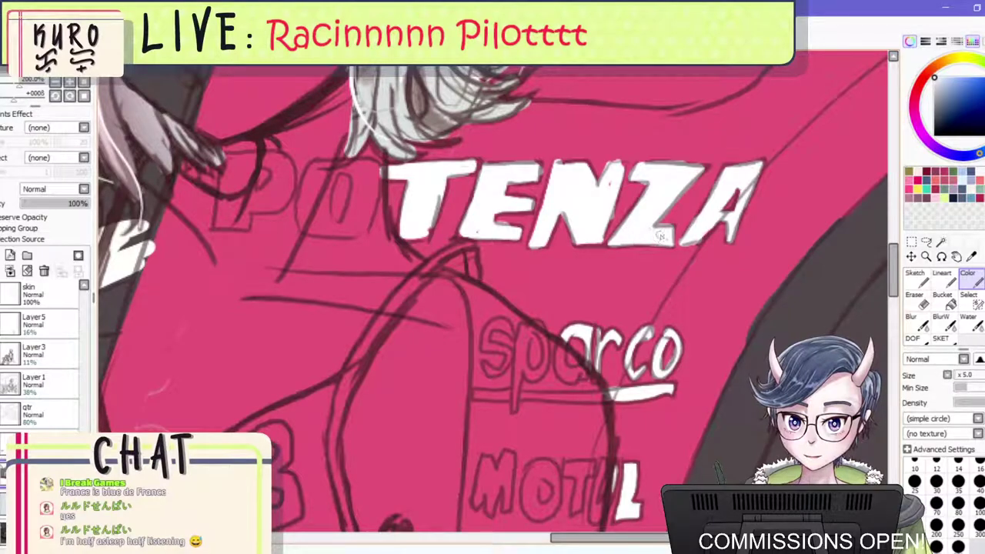
scroll(624, 250, "down", 1)
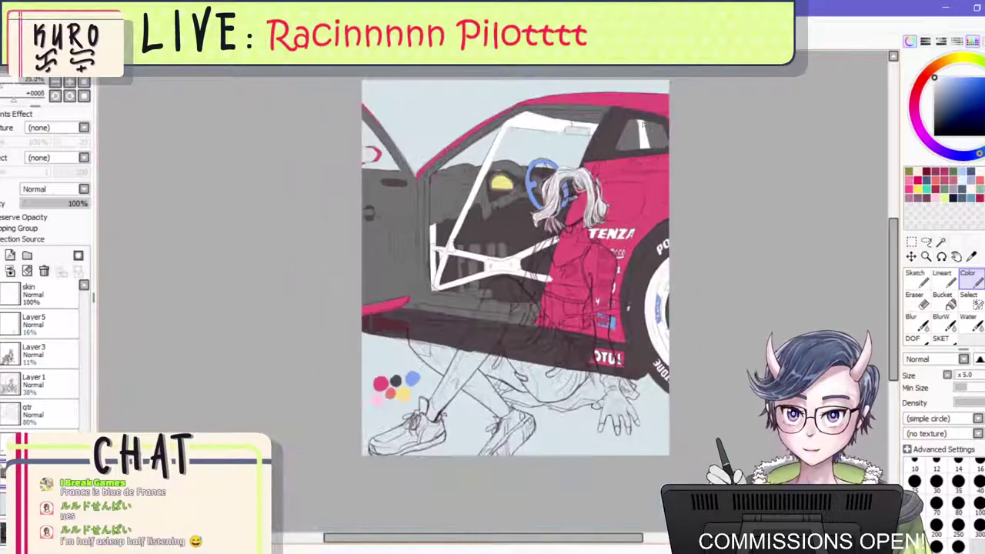
scroll(640, 131, "up", 6)
scroll(780, 194, "down", 1)
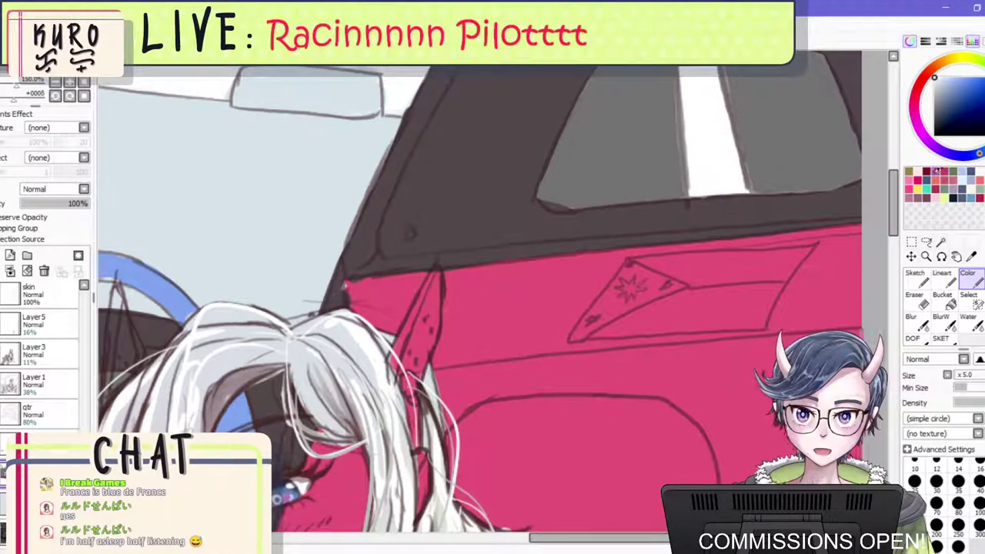
left_click(918, 188)
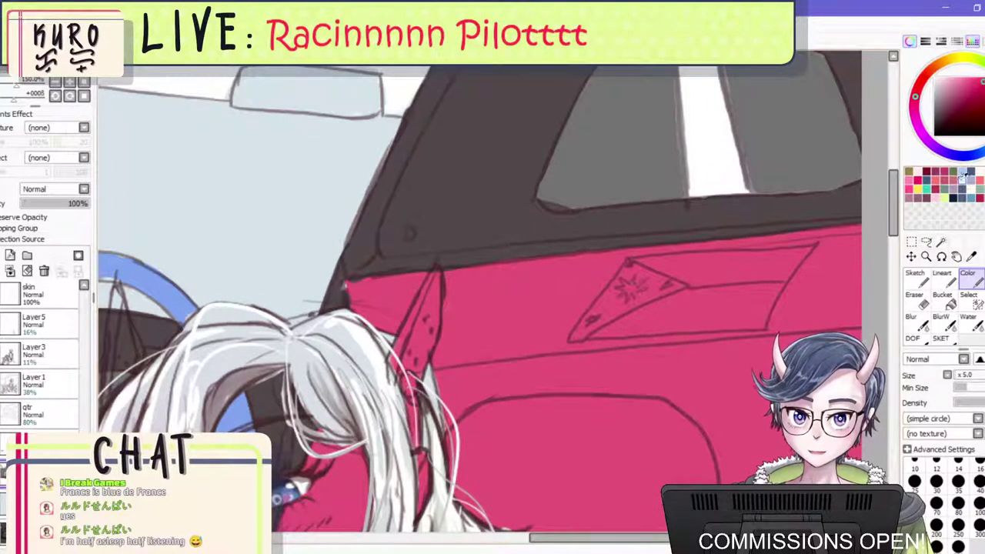
scroll(813, 209, "down", 6)
scroll(424, 448, "up", 2)
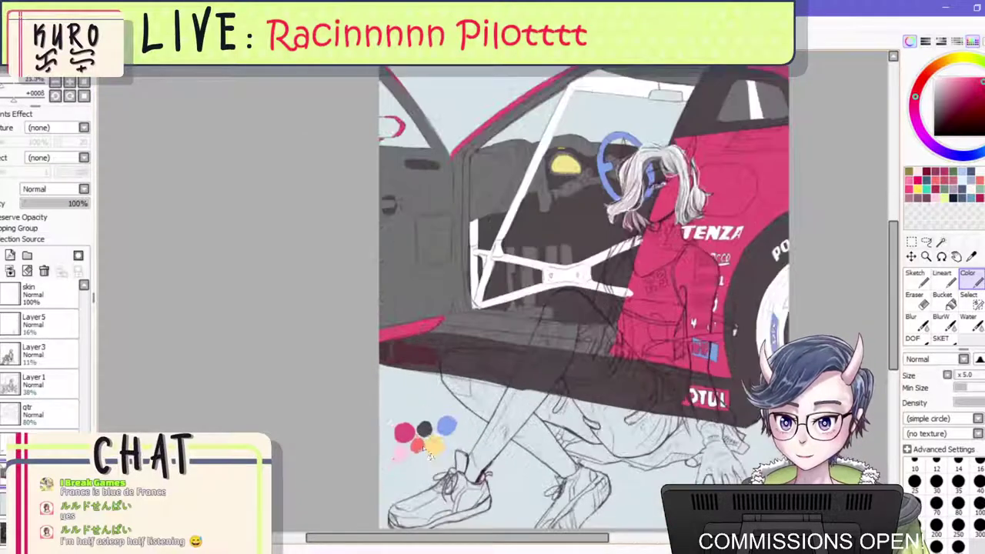
scroll(425, 446, "up", 1)
right_click(458, 414)
scroll(470, 405, "down", 1)
scroll(654, 237, "up", 1)
scroll(739, 148, "up", 1)
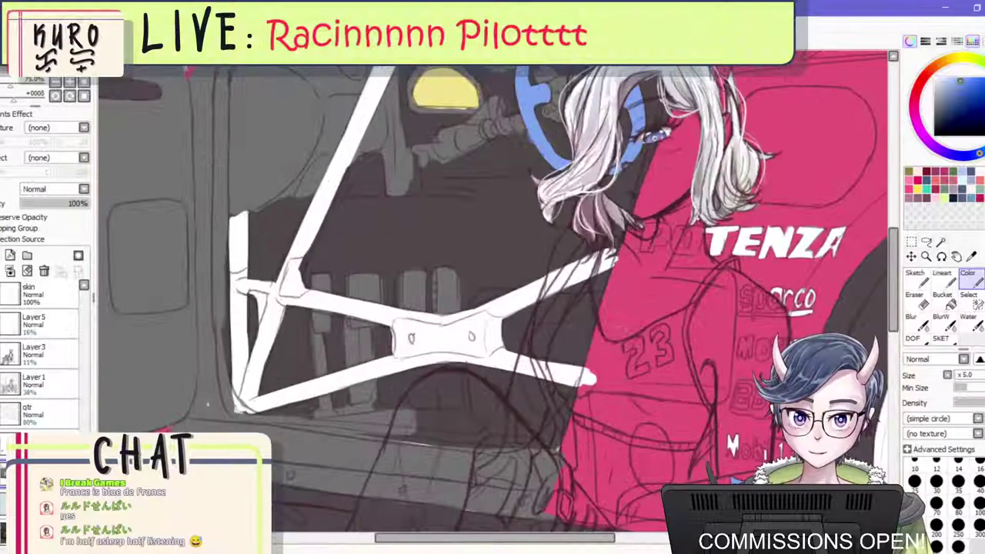
scroll(677, 258, "down", 3)
scroll(757, 139, "up", 4)
left_click(945, 300)
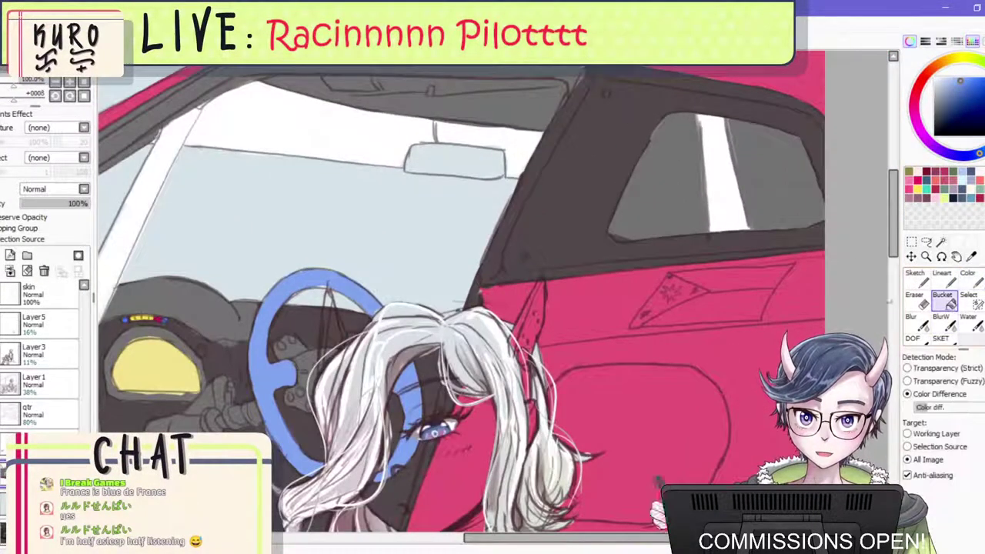
left_click(716, 308)
Fill the flag decal's triangle white and the sun inside it with the palette's yellow.
scroll(693, 285, "up", 2)
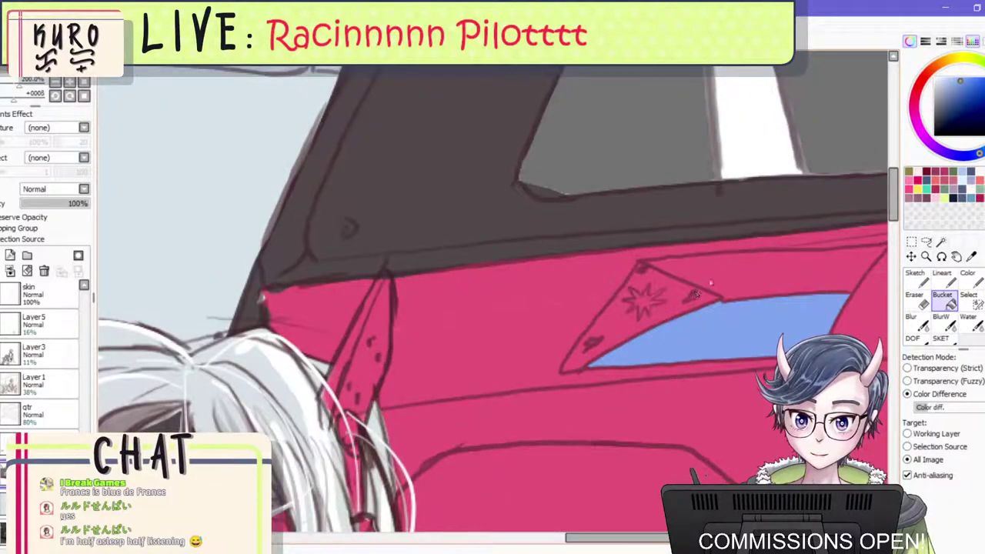
left_click(653, 324)
scroll(652, 325, "down", 5)
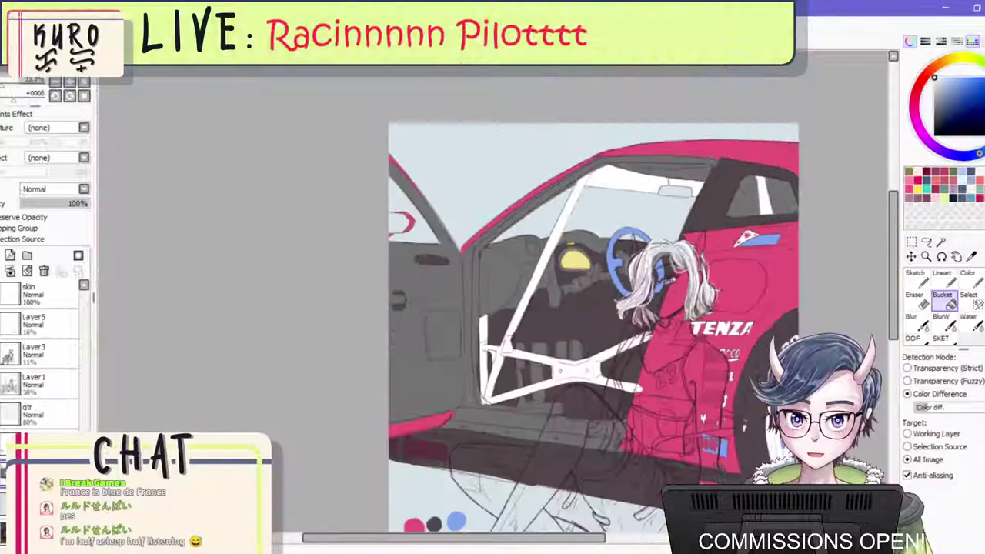
scroll(593, 323, "down", 1)
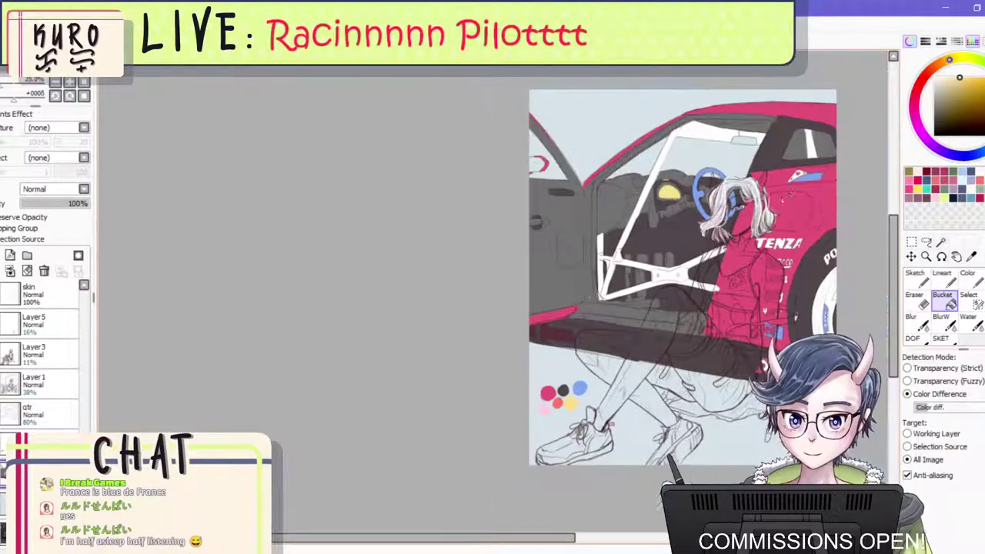
scroll(631, 259, "up", 2)
scroll(631, 259, "down", 1)
scroll(631, 259, "up", 5)
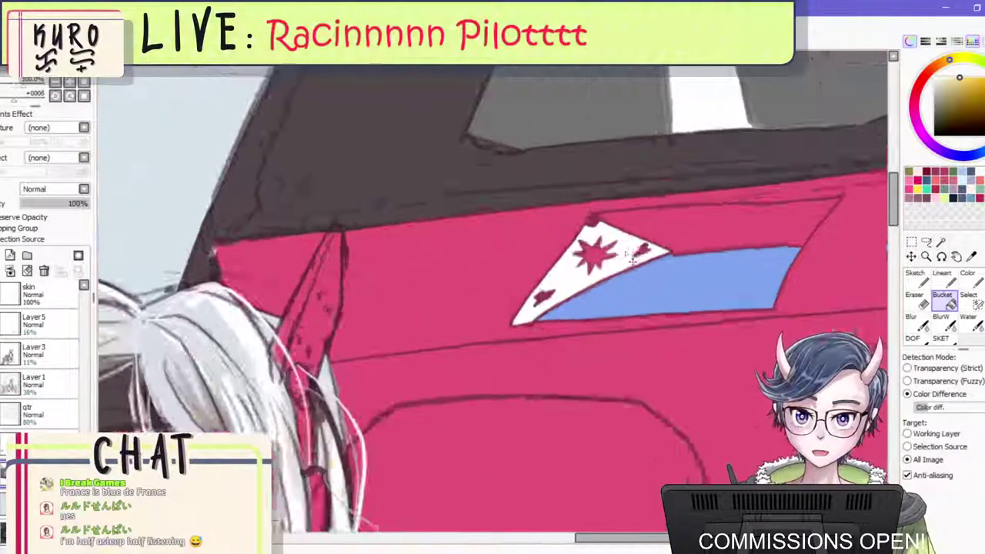
scroll(631, 259, "up", 2)
key("ctrl+z")
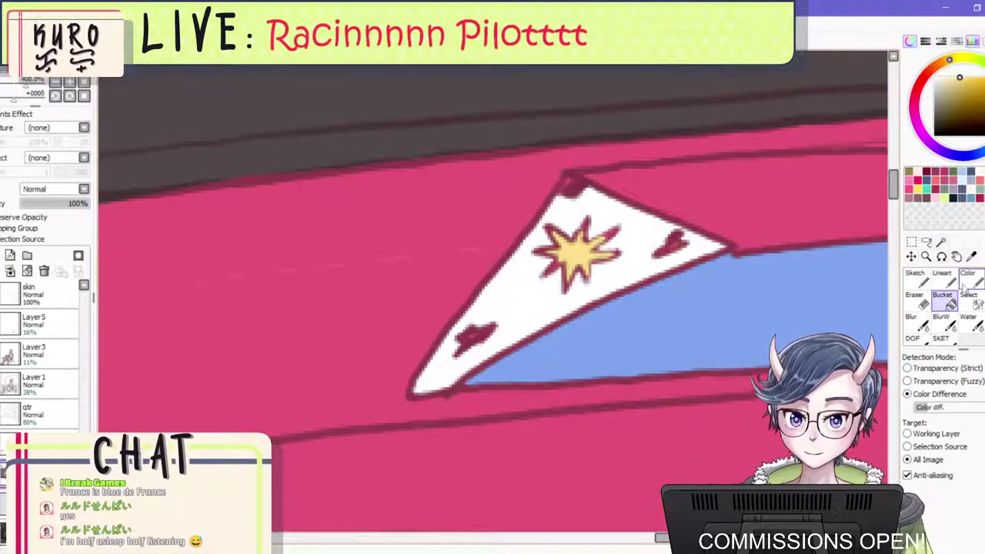
Paint the sun's rays and the three small corner stars of the flag decal yellow with the Color brush.
left_click(969, 281)
key("ctrl+z")
mouse_move(570, 264)
left_mouse_down()
mouse_move(576, 252)
mouse_move(573, 273)
mouse_move(565, 254)
mouse_move(552, 262)
mouse_move(557, 234)
mouse_move(577, 227)
mouse_move(584, 270)
mouse_move(608, 261)
mouse_move(598, 248)
mouse_move(554, 265)
left_mouse_up()
left_click_drag(453, 347, 476, 335)
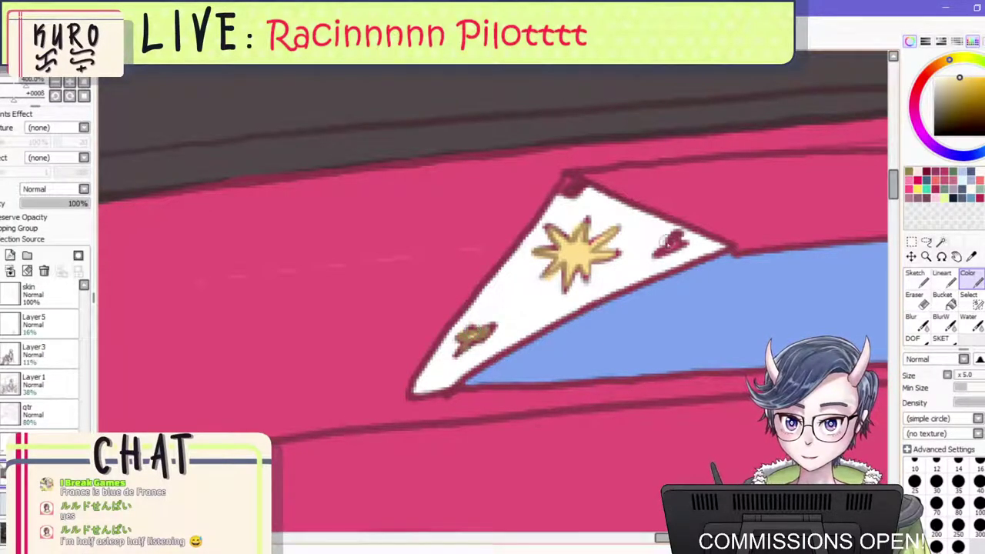
left_click_drag(671, 243, 669, 255)
left_click_drag(569, 192, 569, 186)
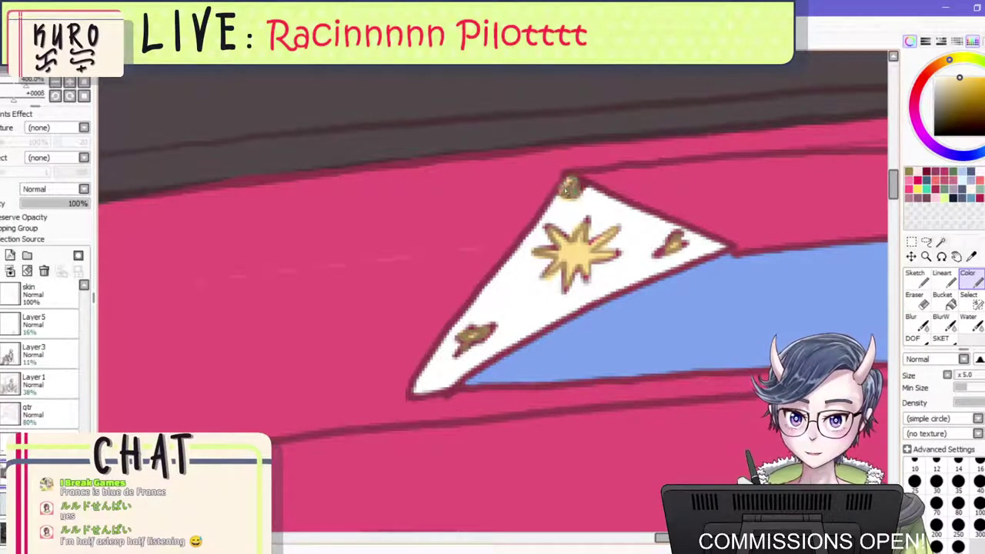
Select the clothes layer and turn the pilot's hidden colours back on.
scroll(654, 208, "down", 7)
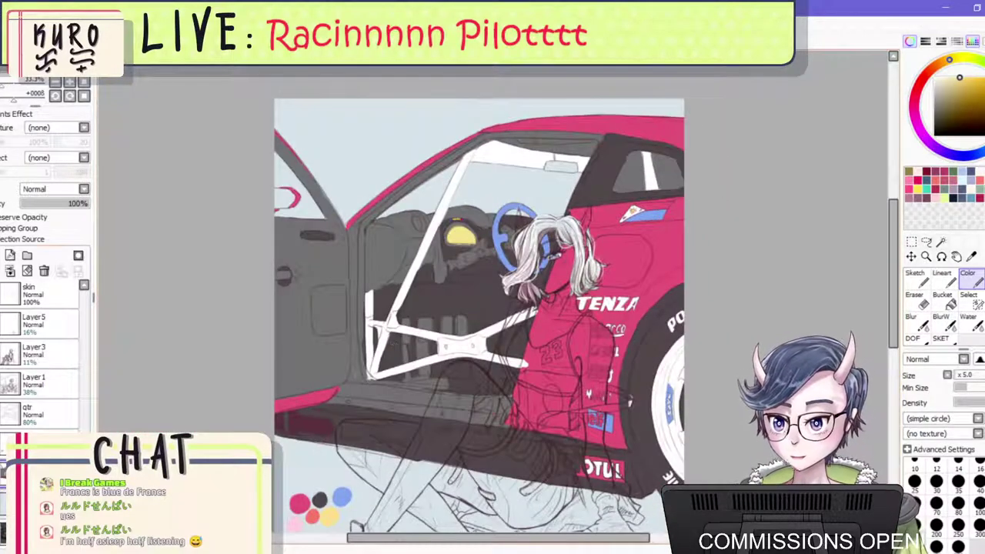
scroll(43, 354, "up", 5)
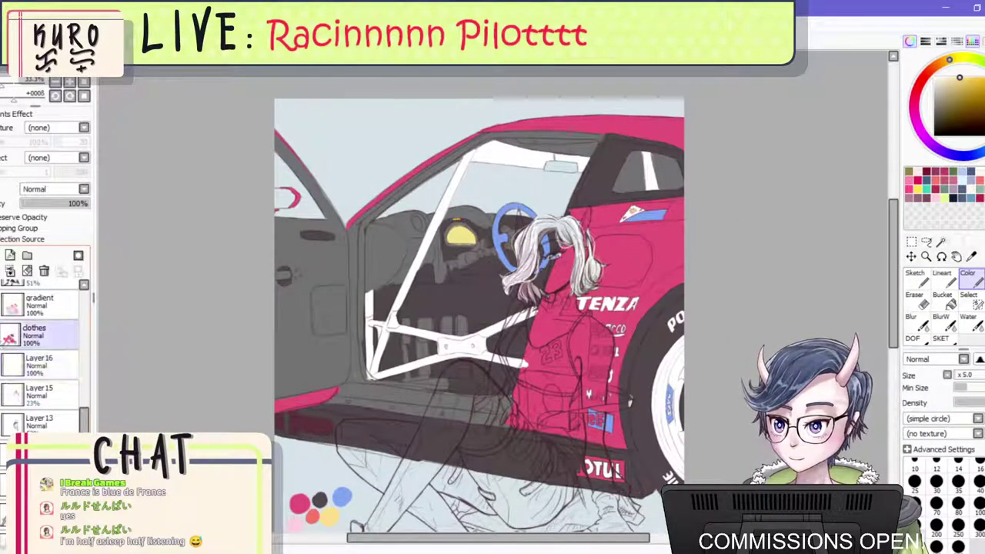
left_click(39, 336)
left_click(2, 336)
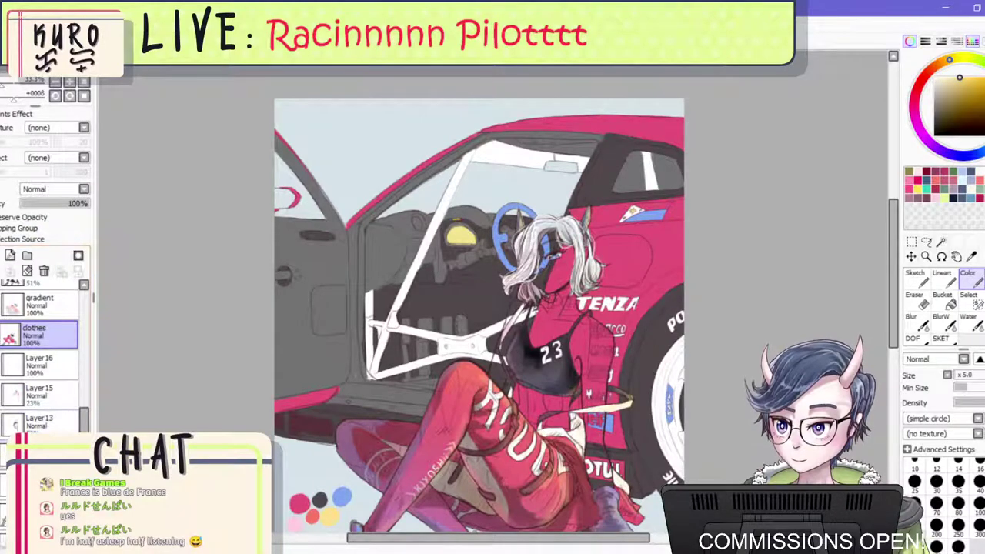
scroll(478, 321, "down", 3)
scroll(533, 314, "up", 2)
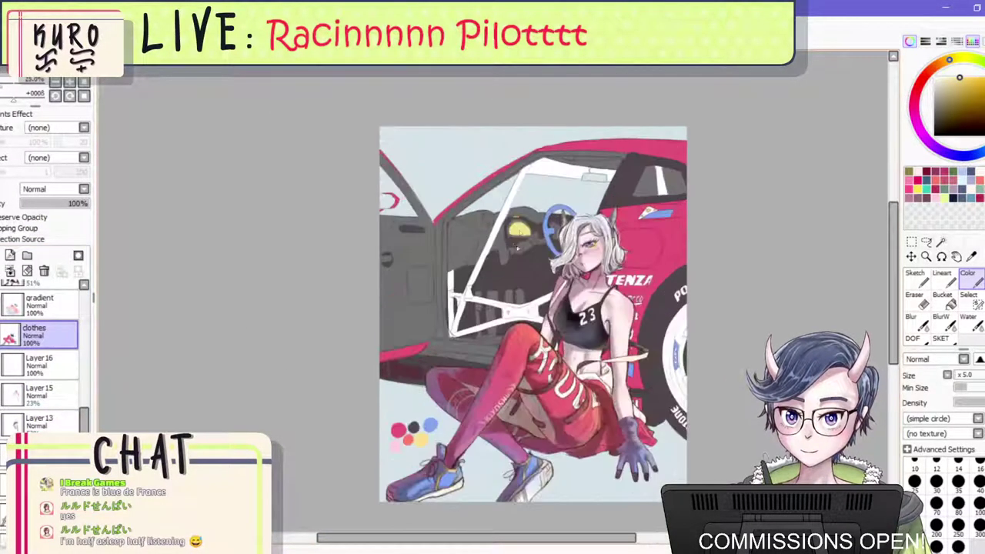
Mirror the canvas view to examine the whole composition, and flip it back.
key("h")
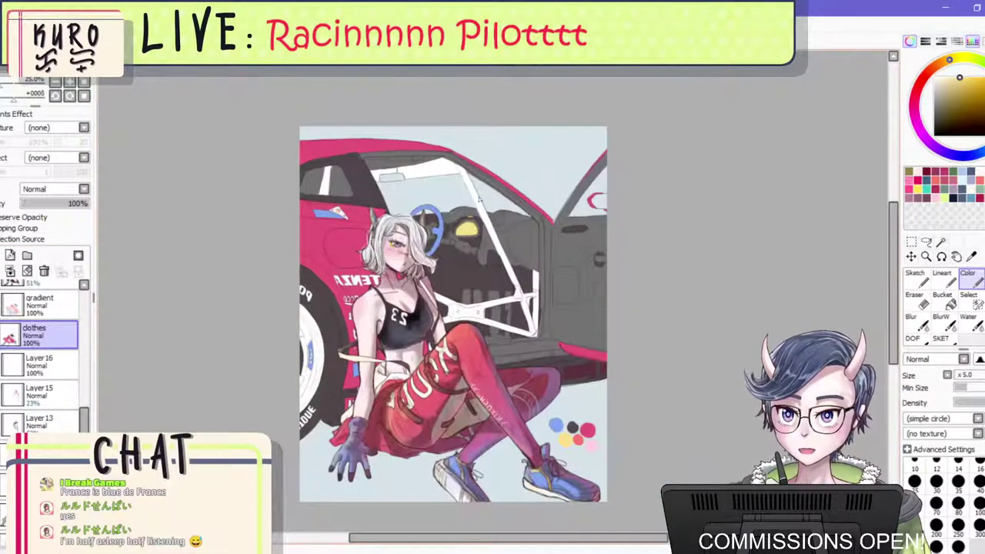
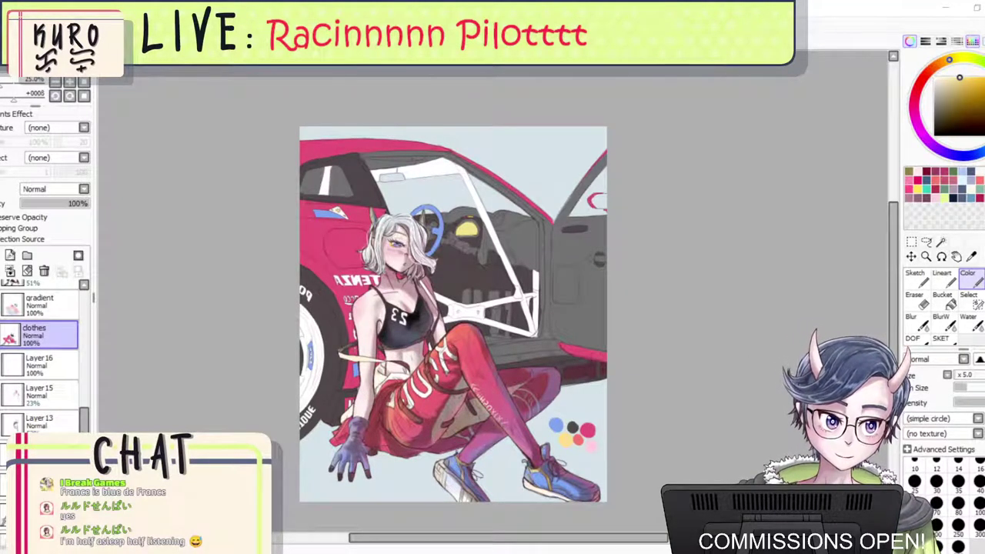
left_click(606, 255)
scroll(605, 255, "down", 1)
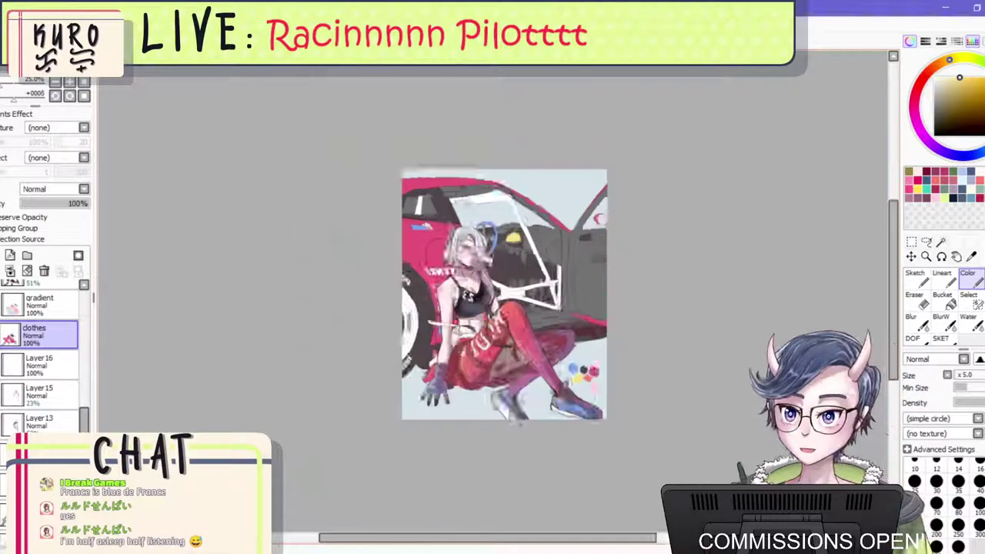
scroll(504, 250, "up", 2)
key("h")
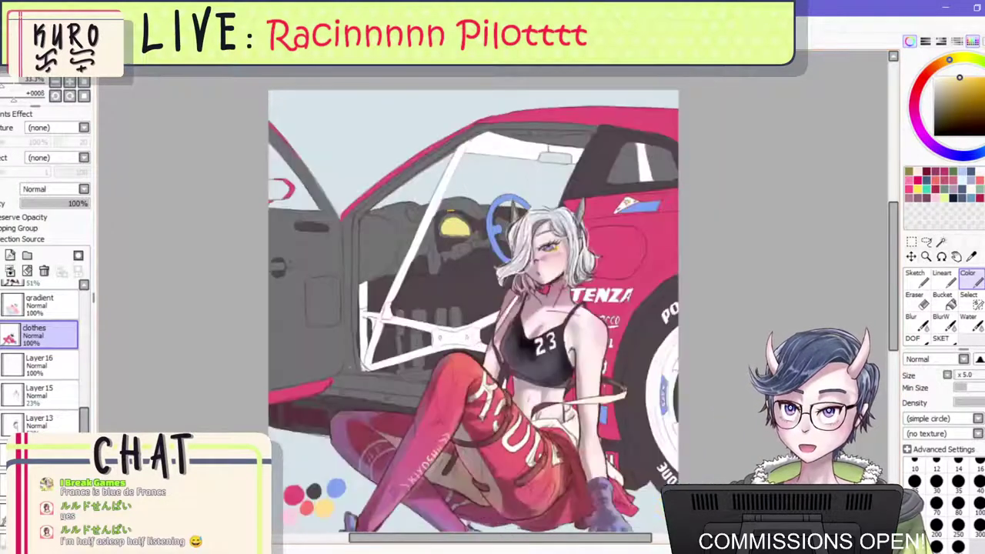
scroll(358, 374, "up", 1)
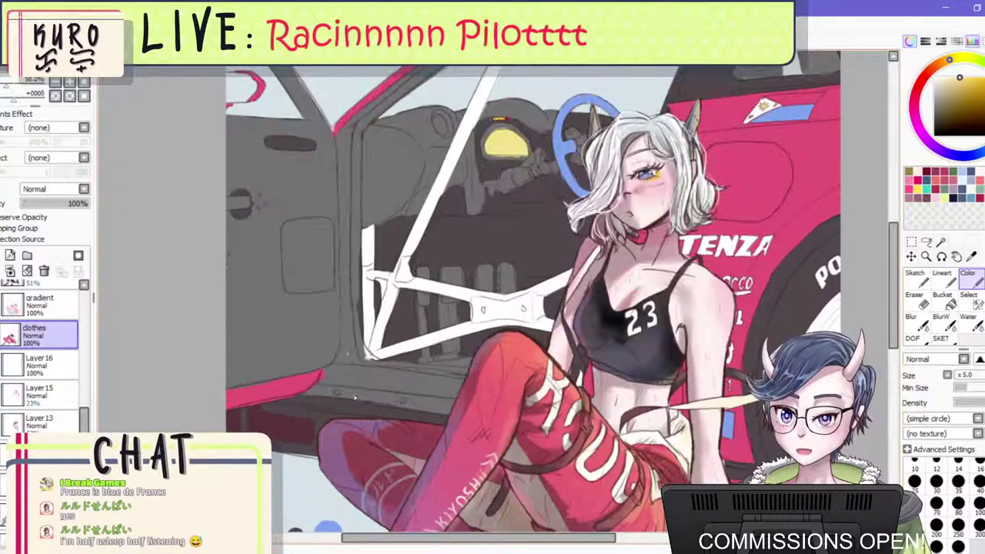
Clean the stray white off the roll cage's lower corner by the door sill with the Color brush.
scroll(42, 357, "down", 3)
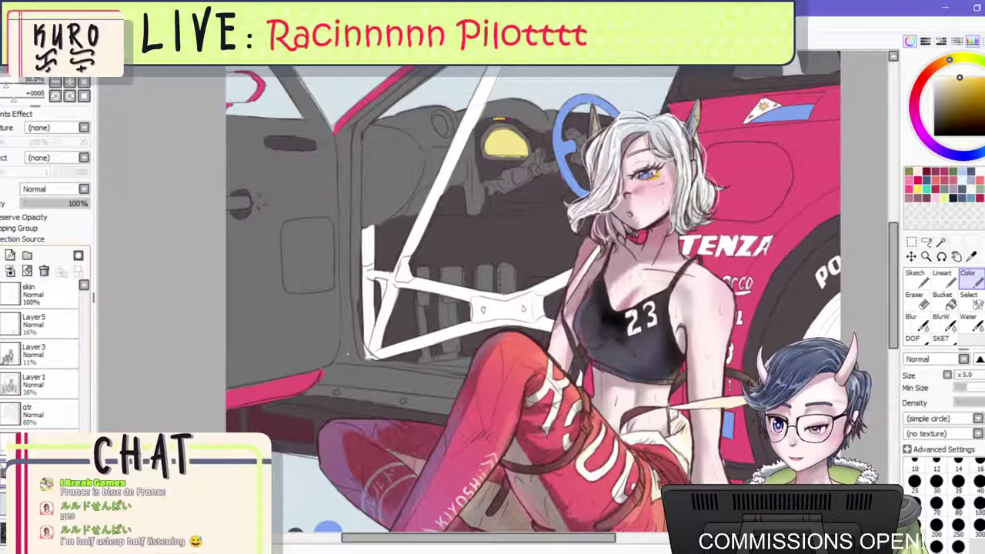
scroll(373, 340, "up", 2)
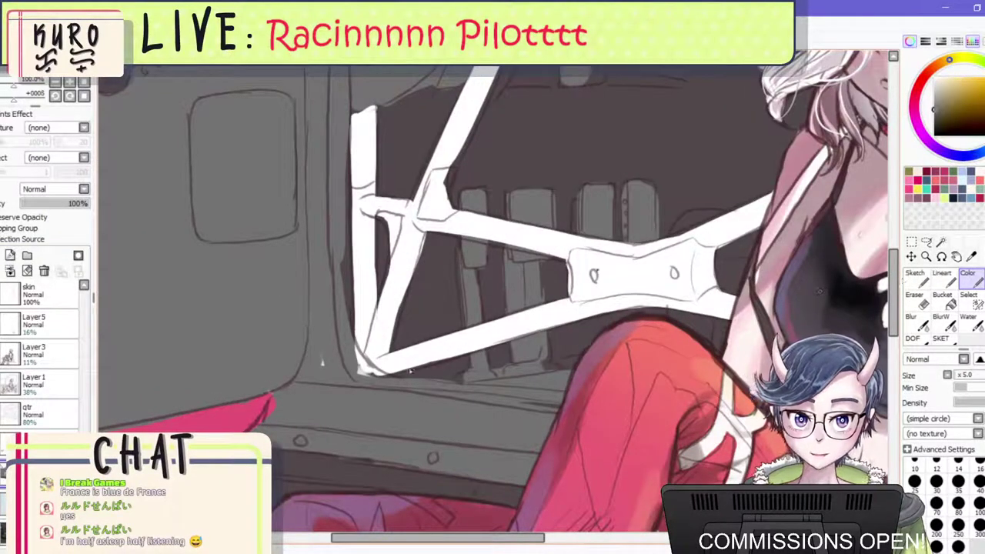
key("[")
mouse_move(352, 350)
left_mouse_down()
mouse_move(403, 383)
mouse_move(365, 366)
mouse_move(355, 349)
mouse_move(378, 383)
mouse_move(350, 343)
mouse_move(377, 371)
left_mouse_up()
key("ctrl+z")
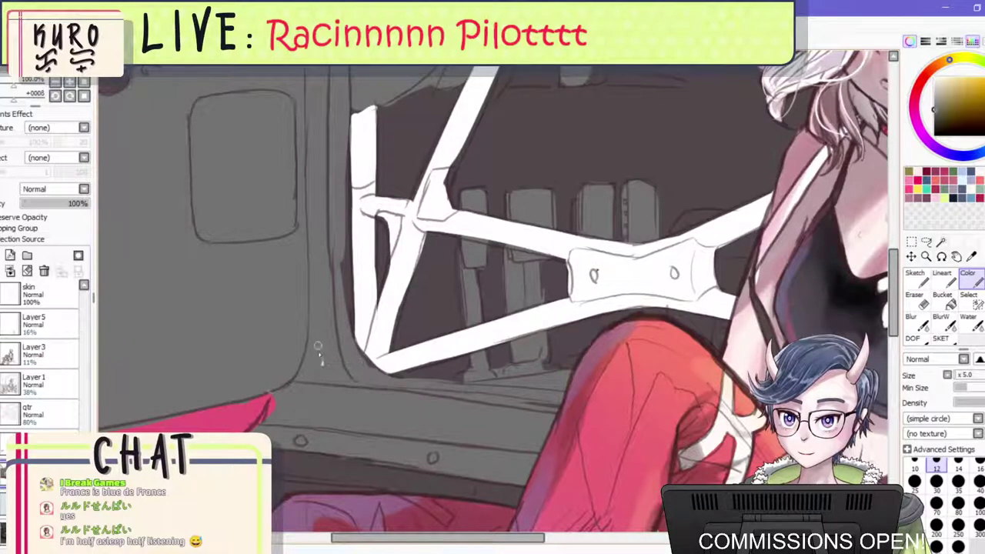
key("]")
Darken the wheel well around the rear tyre and the wheel's centre hub with a size 30 brush in dark red.
scroll(400, 308, "down", 5)
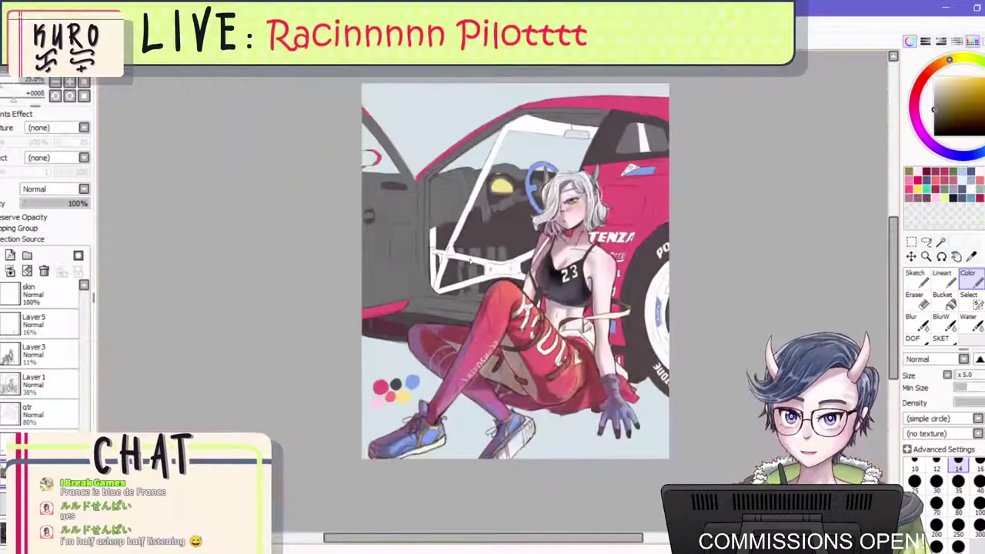
scroll(604, 197, "up", 1)
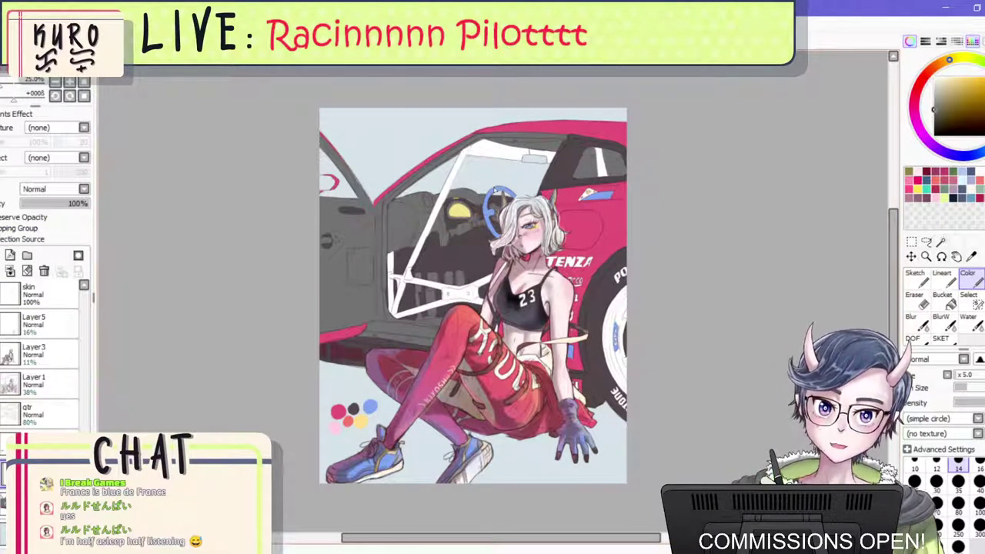
scroll(452, 292, "up", 1)
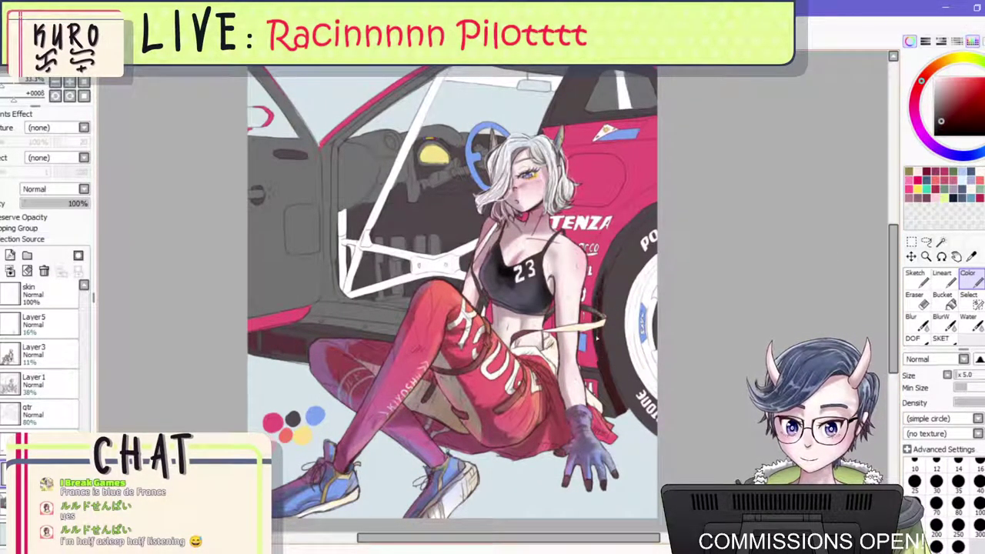
left_click_drag(596, 300, 613, 249)
mouse_move(604, 283)
left_mouse_down()
mouse_move(629, 233)
mouse_move(654, 213)
left_mouse_up()
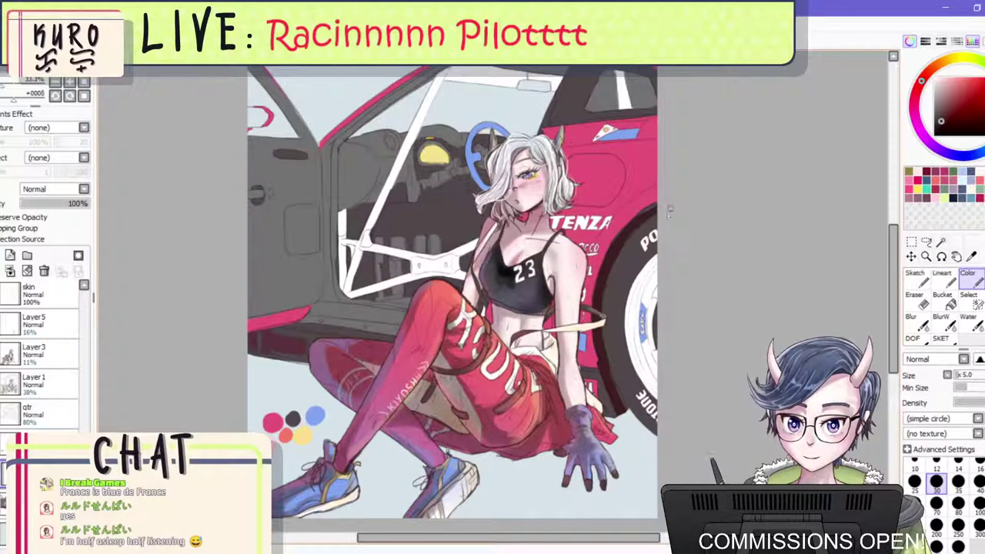
scroll(668, 212, "up", 1)
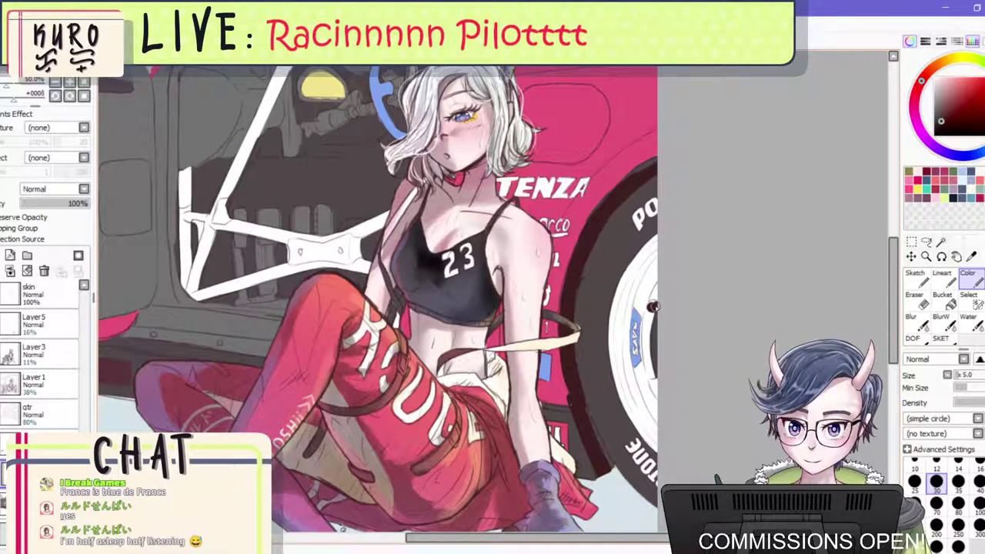
mouse_move(650, 306)
left_mouse_down()
mouse_move(648, 368)
mouse_move(649, 317)
left_mouse_up()
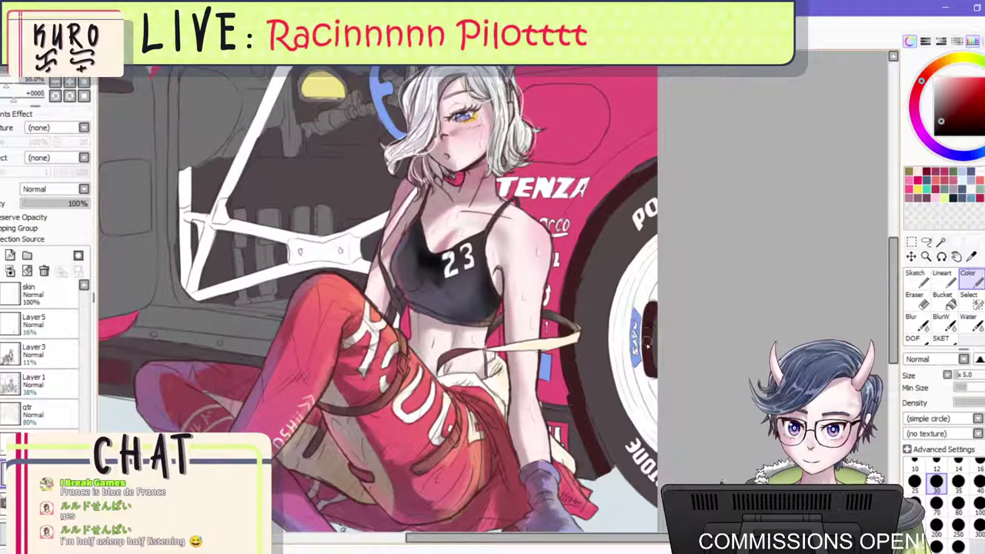
Shade the wheel rim around the hub and its blue decal with dark textured strokes of the SKET brush.
left_click(940, 339)
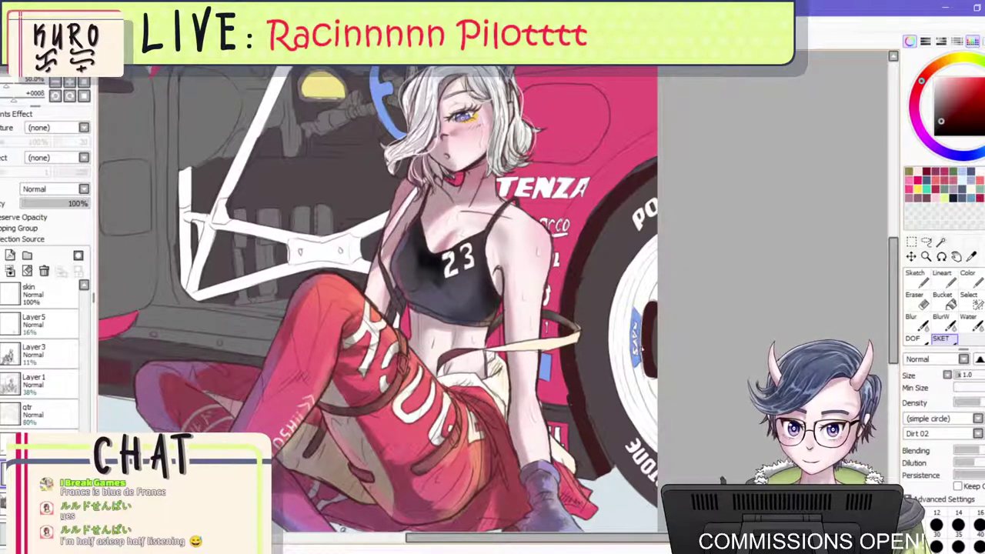
left_click_drag(643, 346, 655, 274)
mouse_move(642, 329)
left_mouse_down()
mouse_move(656, 273)
mouse_move(632, 339)
mouse_move(651, 416)
mouse_move(641, 362)
left_mouse_up()
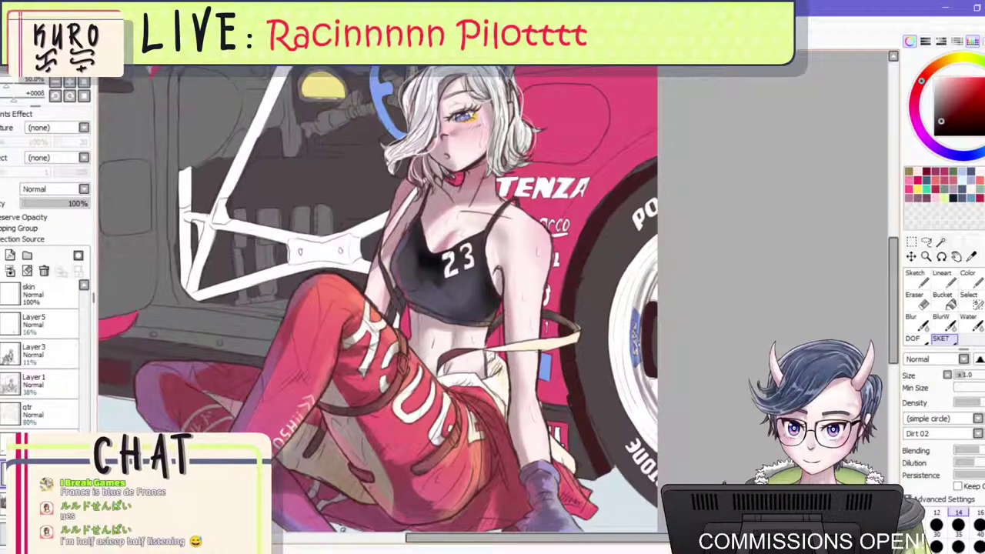
mouse_move(657, 426)
left_mouse_down()
mouse_move(638, 382)
mouse_move(647, 286)
left_mouse_up()
Reduce the brush size, add dark shading strokes along the rim's spokes and outer edge, and undo the last stroke.
key("bracketleft")
key("bracketleft")
left_click_drag(654, 393, 657, 267)
mouse_move(638, 347)
left_mouse_down()
mouse_move(657, 264)
mouse_move(635, 390)
mouse_move(654, 447)
left_mouse_up()
mouse_move(631, 408)
left_mouse_down()
mouse_move(659, 450)
mouse_move(636, 445)
mouse_move(617, 347)
mouse_move(619, 400)
mouse_move(621, 278)
left_mouse_up()
left_click_drag(613, 345, 645, 243)
mouse_move(620, 291)
left_mouse_down()
mouse_move(658, 230)
mouse_move(619, 326)
mouse_move(658, 444)
mouse_move(617, 346)
left_mouse_up()
key("ctrl+z")
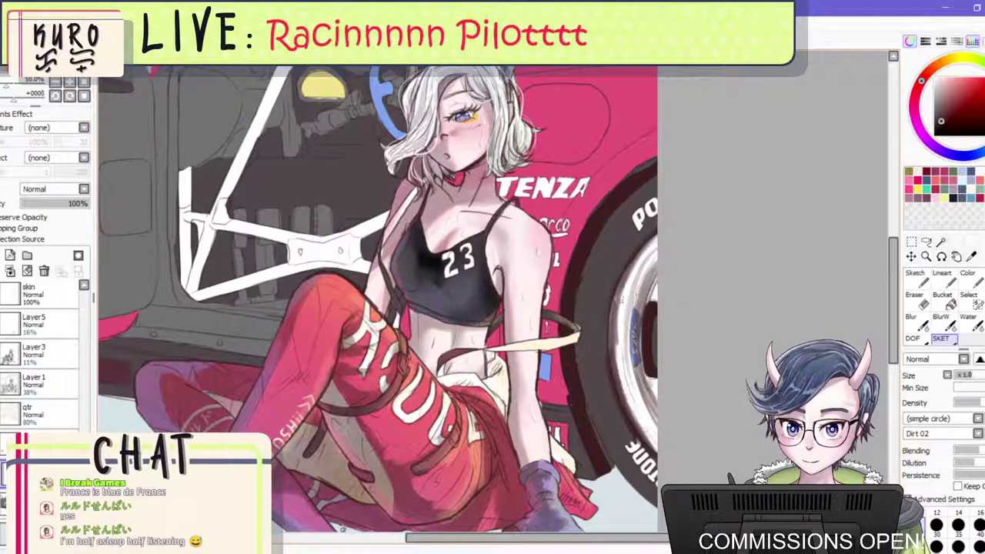
Add dark textured strokes along the wheel rim's inner edge and around its hub with the SKET brush.
left_click_drag(621, 298, 647, 435)
left_click_drag(622, 369, 648, 249)
scroll(637, 321, "down", 3)
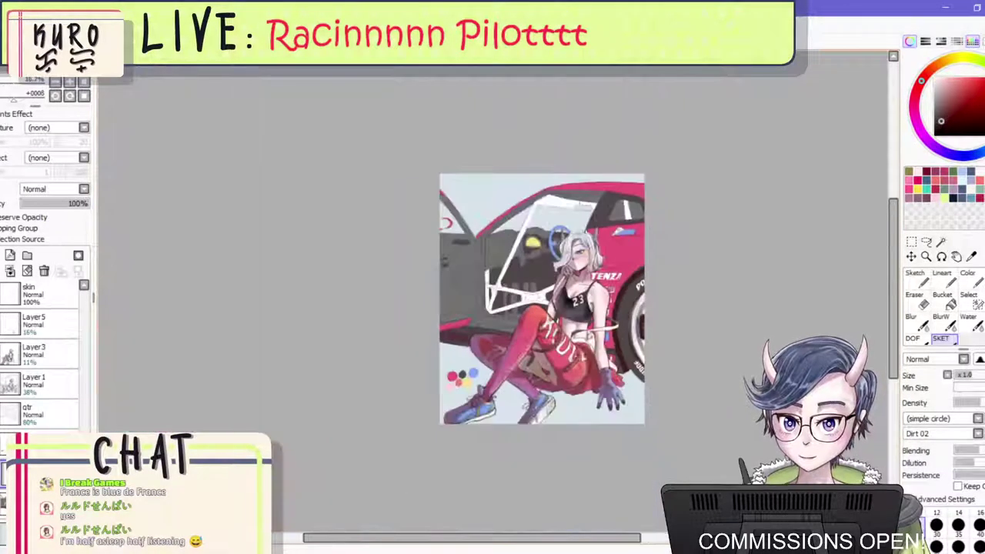
Set the shading layer's opacity to 58%, checking the illustration with the canvas mirrored.
key("Page_Up")
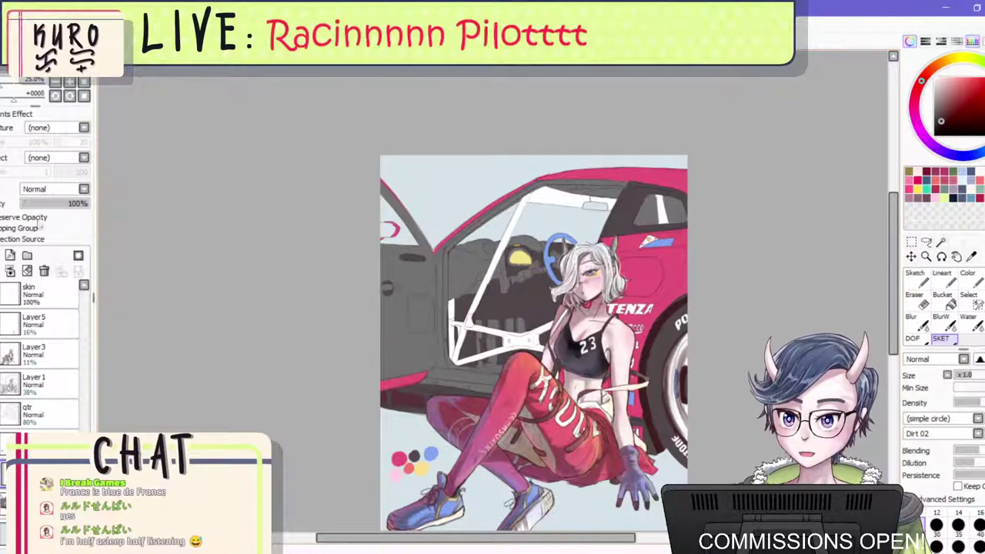
left_click_drag(38, 208, 47, 209)
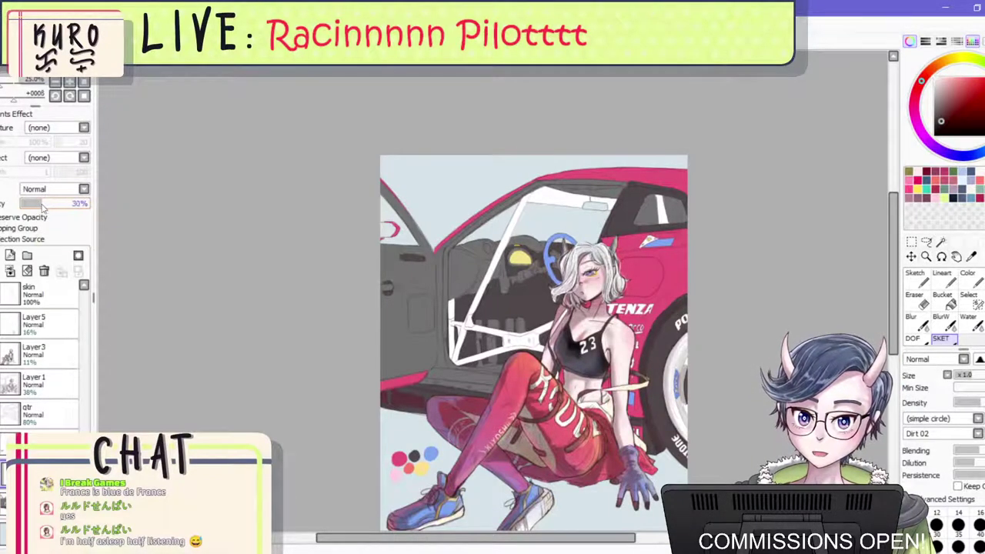
key("h")
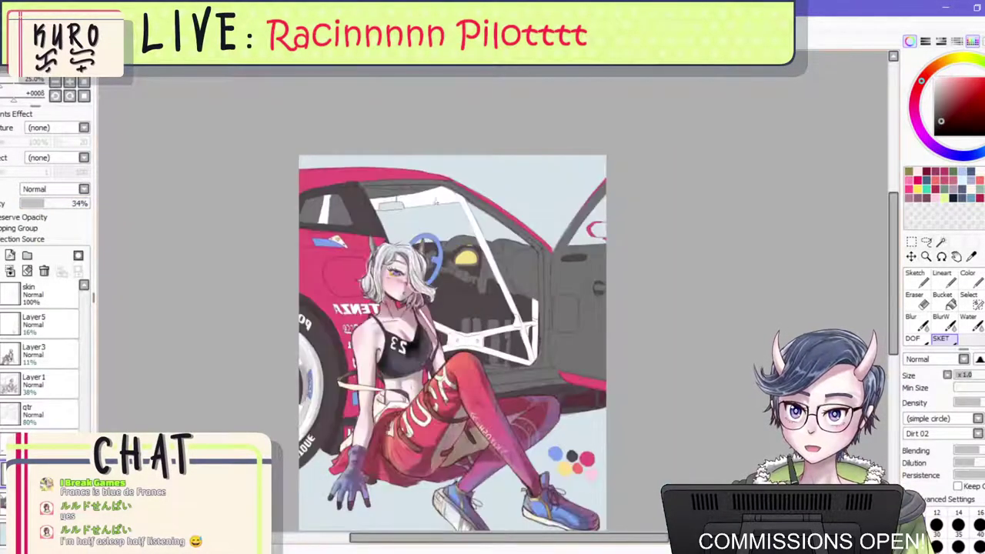
scroll(457, 242, "down", 2)
scroll(376, 245, "up", 3)
key("Page_Up")
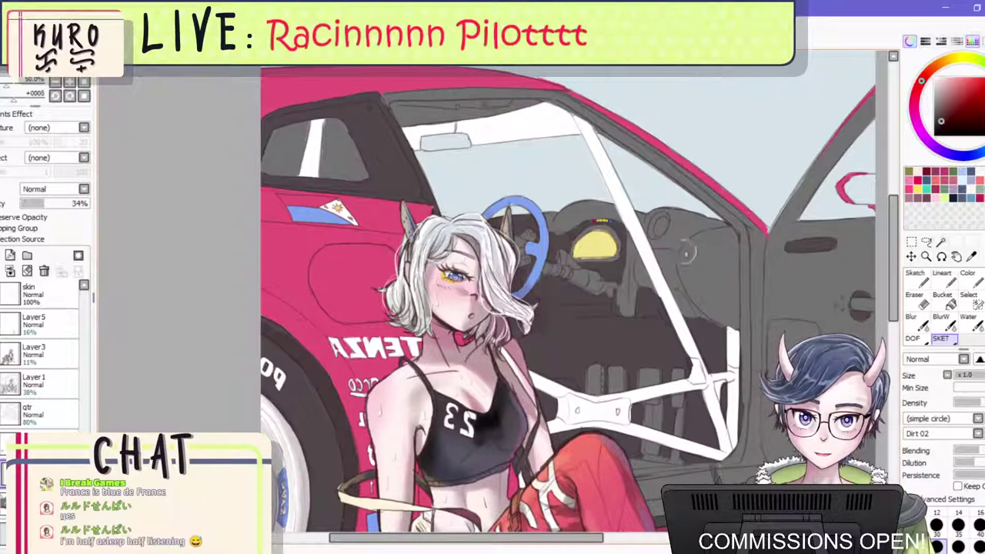
key("Page_Down")
left_click(61, 203)
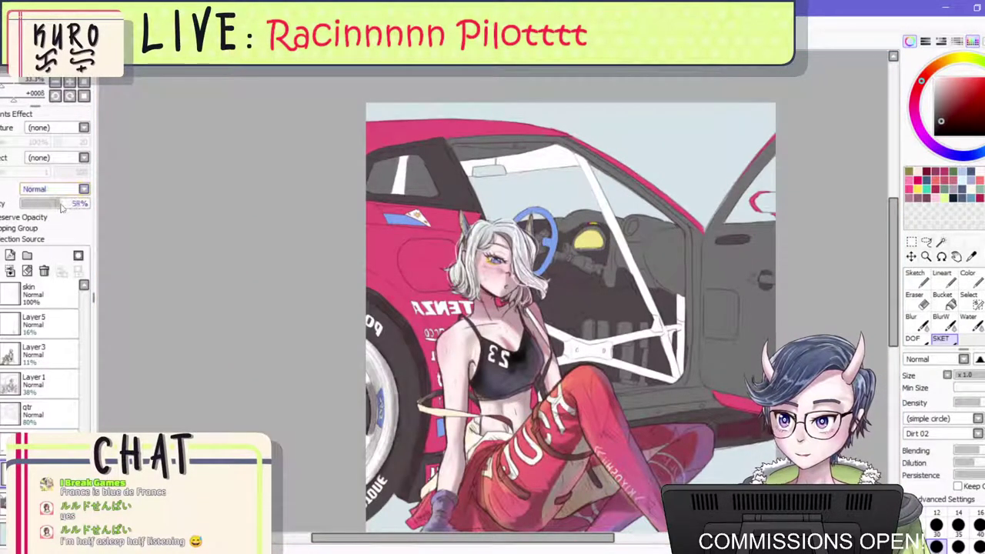
key("Page_Down")
left_click_drag(497, 369, 547, 305)
key("Page_Up")
Restore the canvas orientation and erase shading along the wheel rim's outer edge with the Eraser at size 14.
key("e")
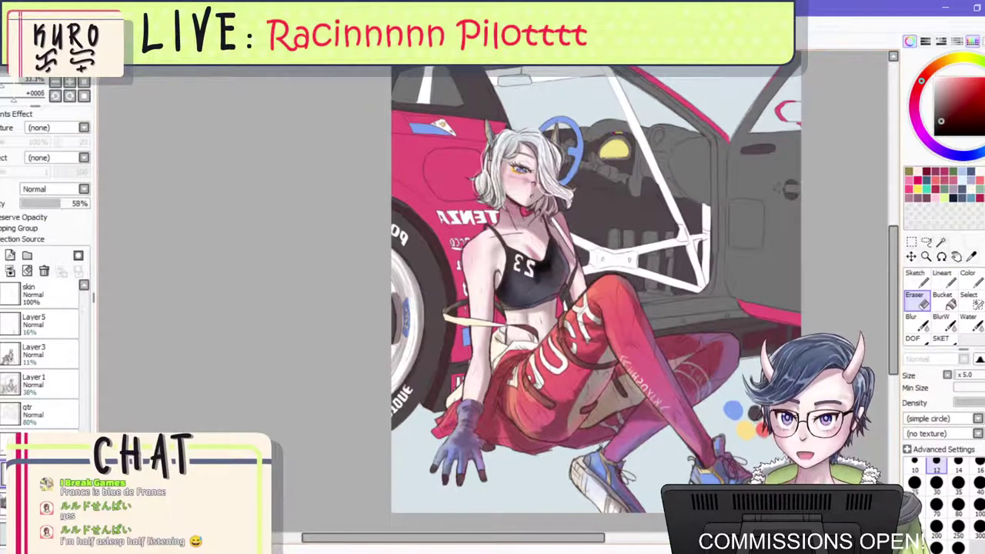
key("h")
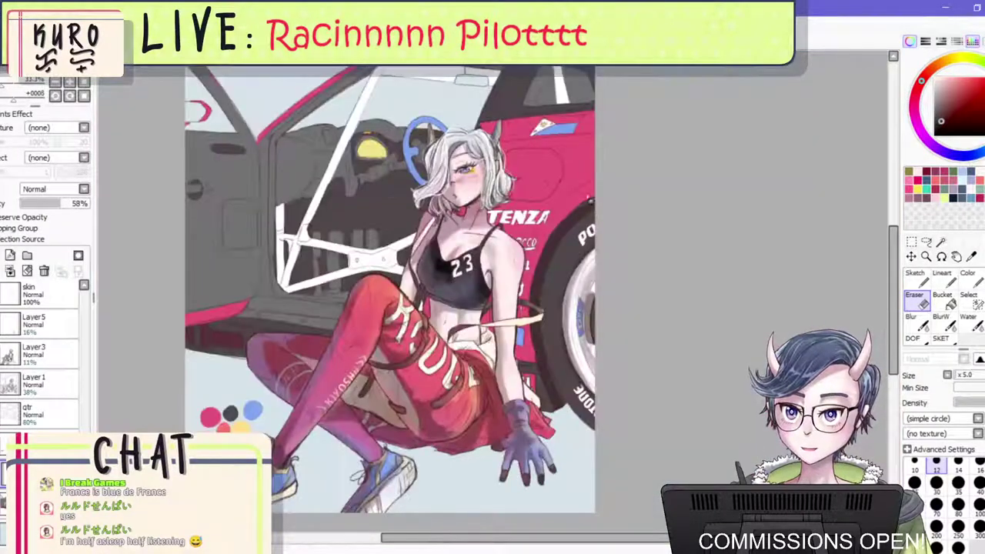
scroll(579, 286, "up", 2)
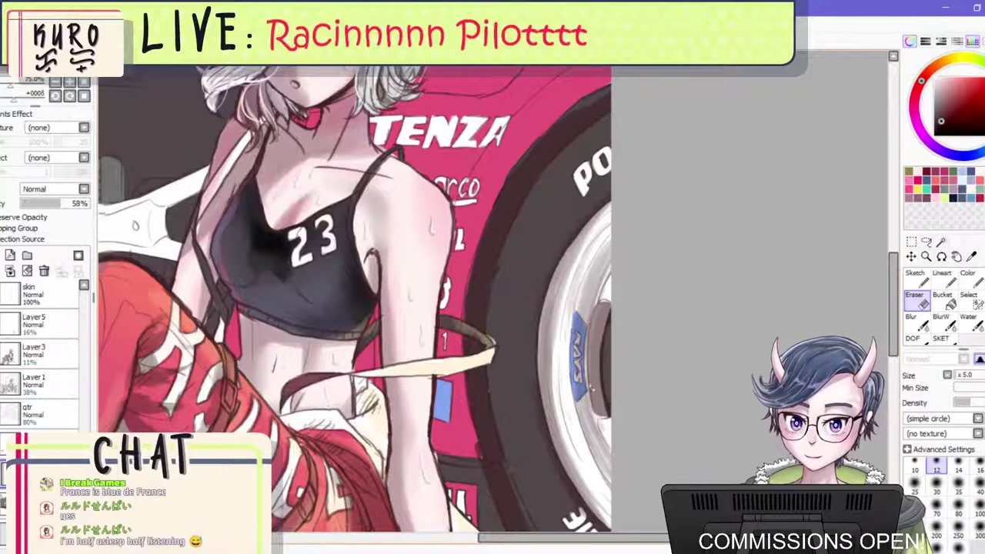
left_click_drag(596, 306, 600, 424)
key("]")
key("]")
key("]")
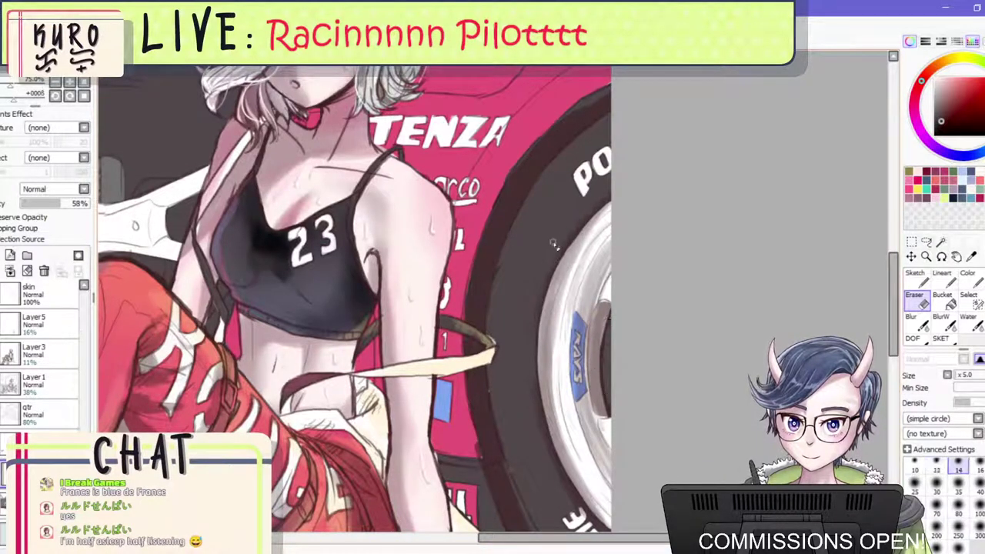
mouse_move(587, 232)
left_mouse_down()
mouse_move(547, 337)
mouse_move(554, 356)
left_mouse_up()
left_click_drag(604, 207, 550, 302)
mouse_move(567, 255)
left_mouse_down()
mouse_move(538, 336)
mouse_move(551, 421)
mouse_move(600, 516)
mouse_move(566, 474)
mouse_move(581, 498)
left_mouse_up()
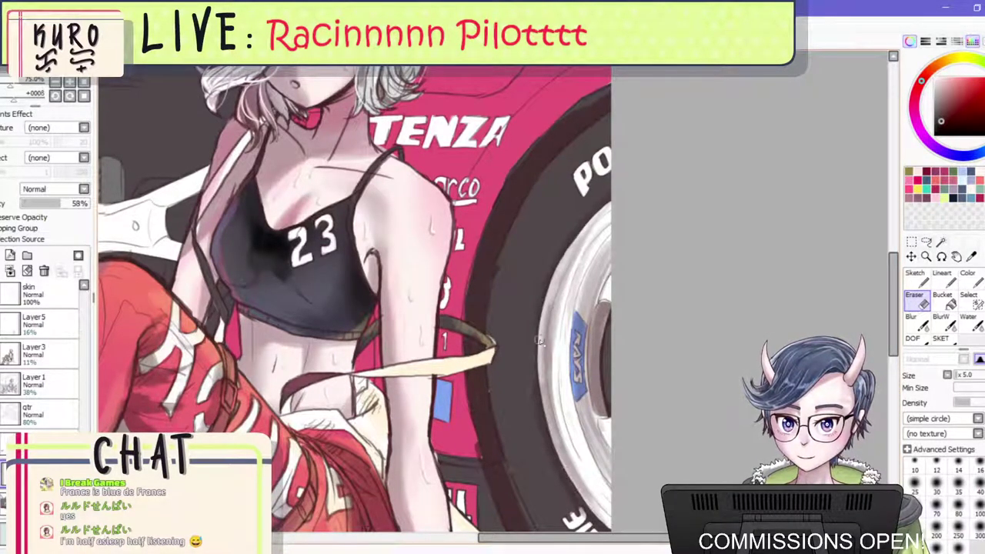
left_click_drag(539, 341, 551, 424)
mouse_move(540, 365)
left_mouse_down()
mouse_move(584, 503)
mouse_move(554, 435)
left_mouse_up()
mouse_move(544, 311)
left_mouse_down()
mouse_move(551, 407)
mouse_move(557, 282)
mouse_move(540, 322)
mouse_move(579, 230)
mouse_move(548, 316)
mouse_move(548, 307)
mouse_move(554, 423)
mouse_move(573, 472)
left_mouse_up()
scroll(595, 298, "down", 3)
scroll(596, 299, "up", 2)
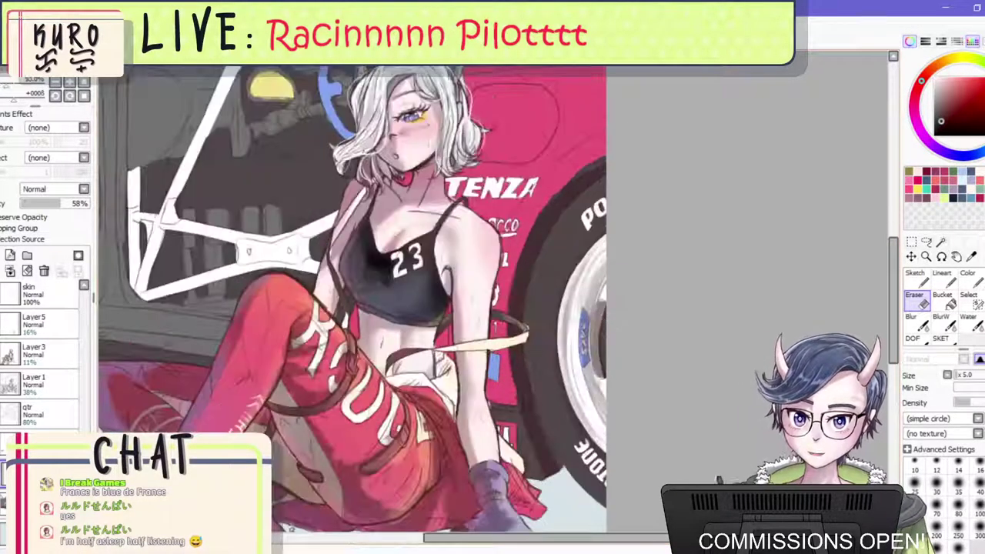
Rework the rim's shading with the SKET brush, undoing the stray strokes and using size 35 for the upper edge.
left_click(943, 338)
mouse_move(578, 310)
left_mouse_down()
mouse_move(575, 367)
mouse_move(618, 444)
left_mouse_up()
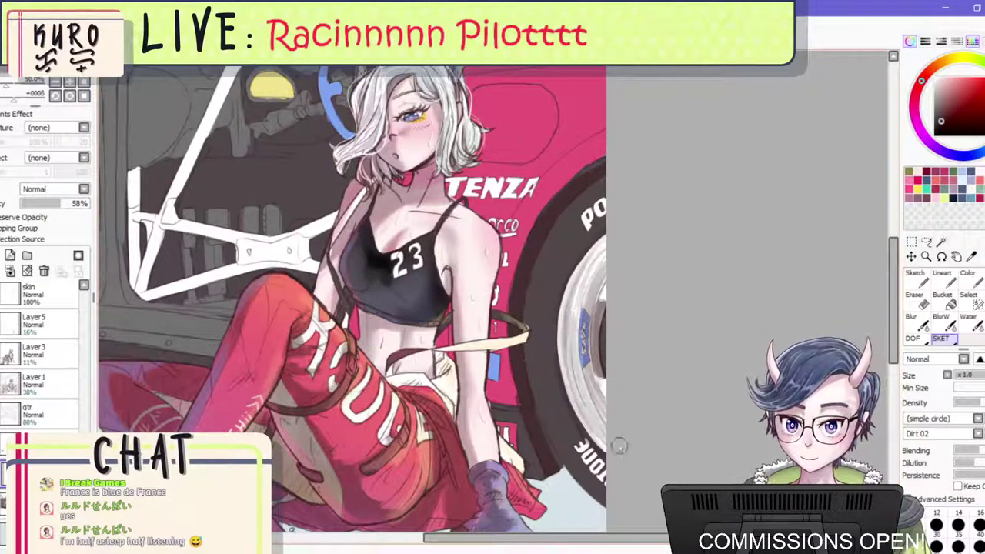
left_click_drag(569, 378, 602, 439)
mouse_move(576, 305)
left_mouse_down()
mouse_move(569, 377)
mouse_move(620, 453)
left_mouse_up()
key("ctrl+z")
key("ctrl+z")
left_click_drag(569, 340, 577, 387)
left_click_drag(564, 309, 604, 241)
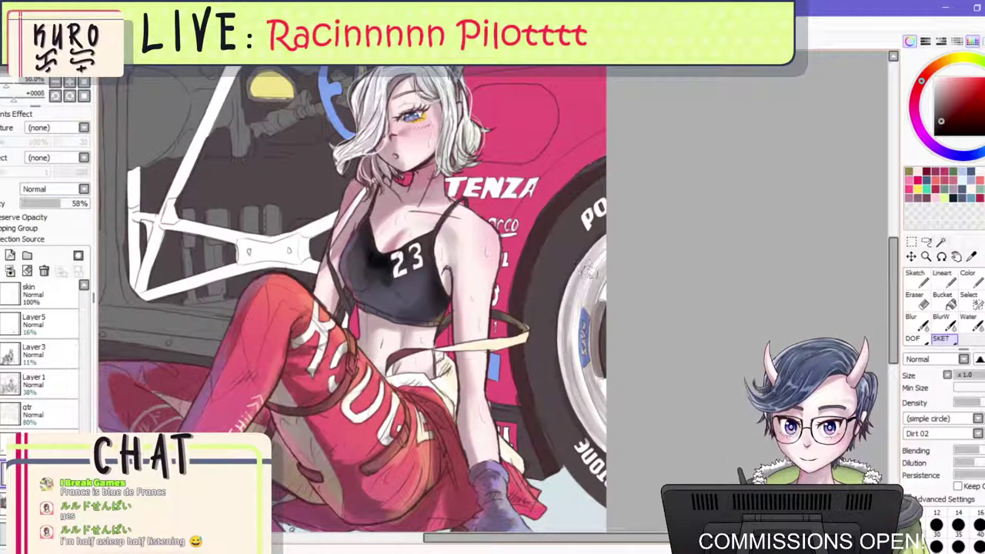
key("ctrl+z")
key("bracketleft")
key("bracketleft")
left_click_drag(568, 314, 605, 246)
scroll(658, 230, "down", 4)
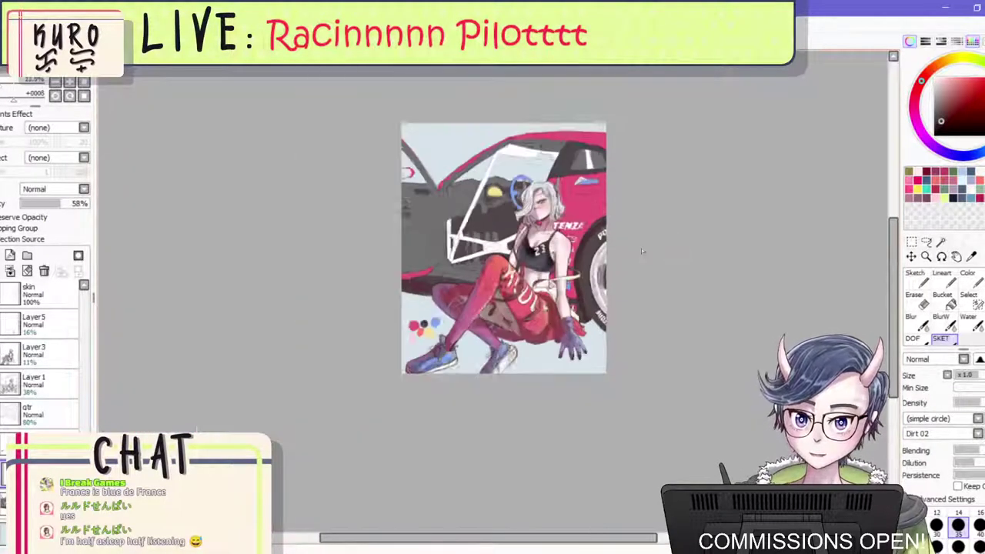
Shade the pink rear body panel beside the pilot with broad strokes of an enlarged SKET brush.
scroll(641, 248, "up", 3)
key("bracketright")
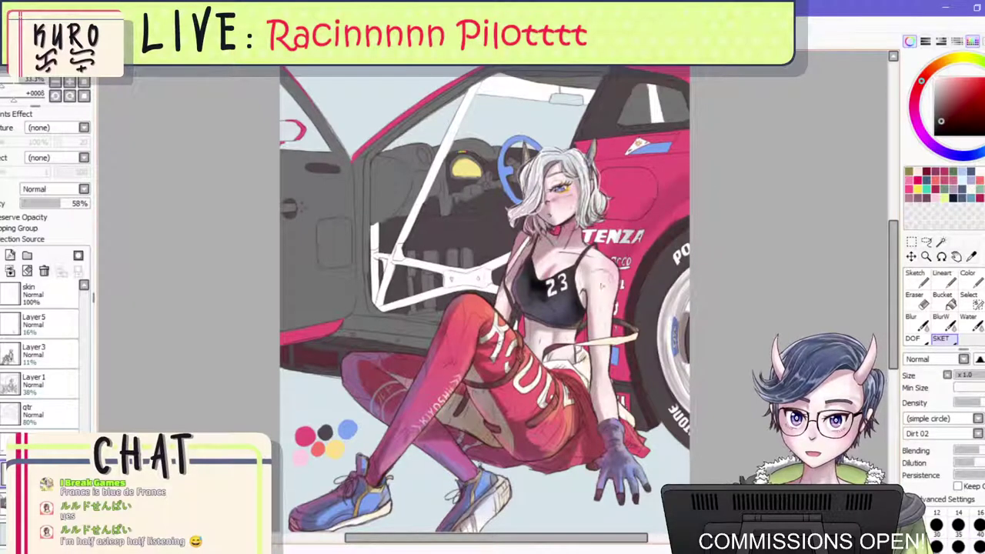
left_click_drag(581, 270, 614, 274)
left_click_drag(568, 249, 613, 270)
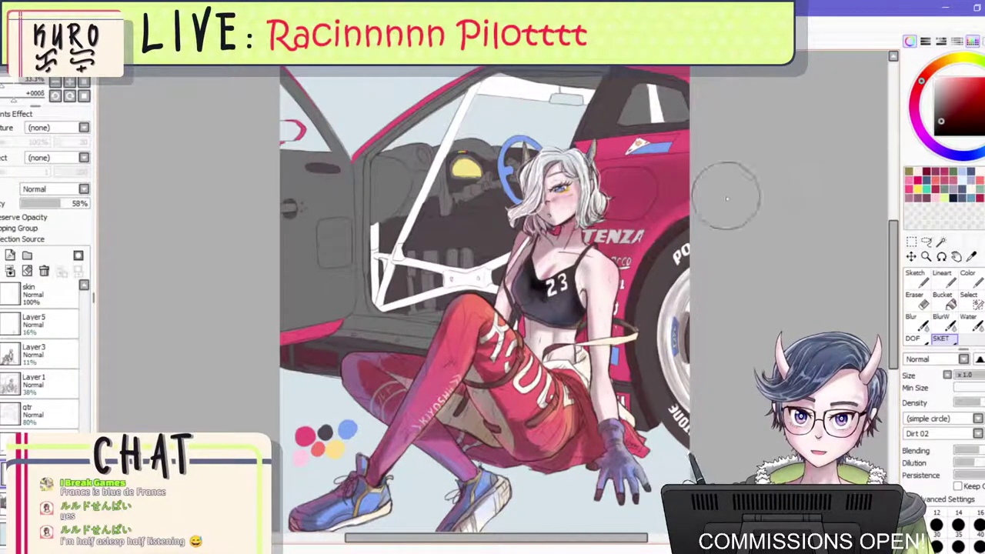
Adjust the brush density and shade the door jamb and the door sill below it with dark strokes.
left_click(967, 403)
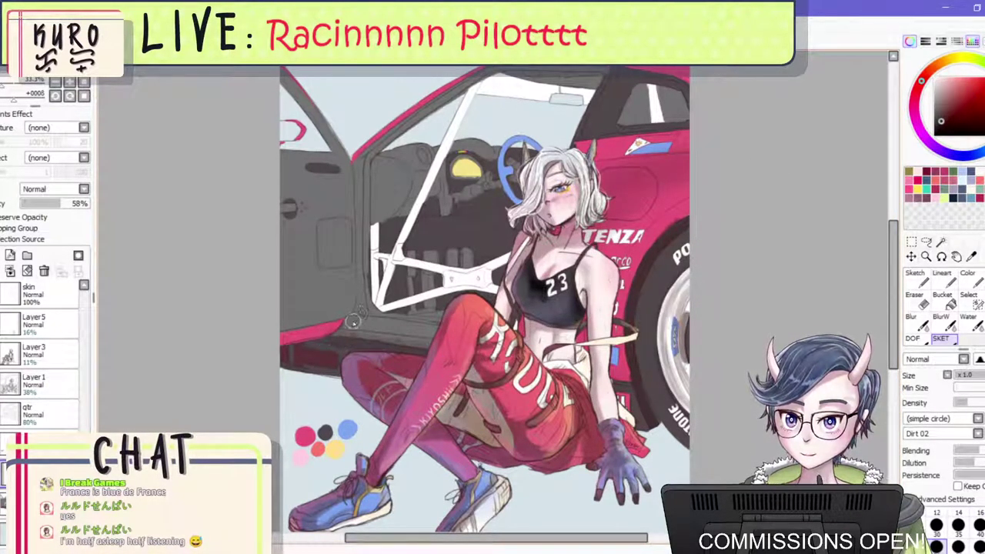
left_click_drag(357, 171, 359, 302)
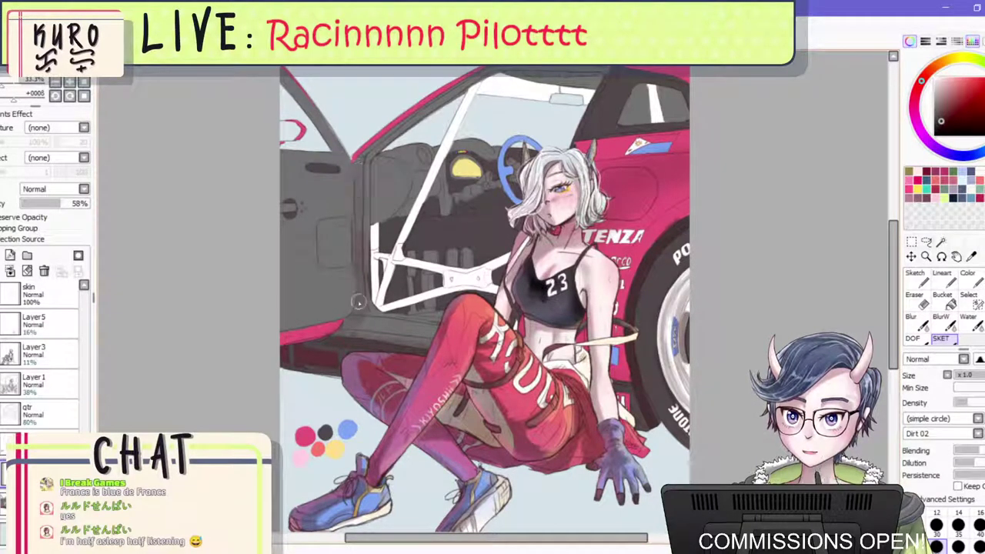
left_click_drag(328, 333, 396, 335)
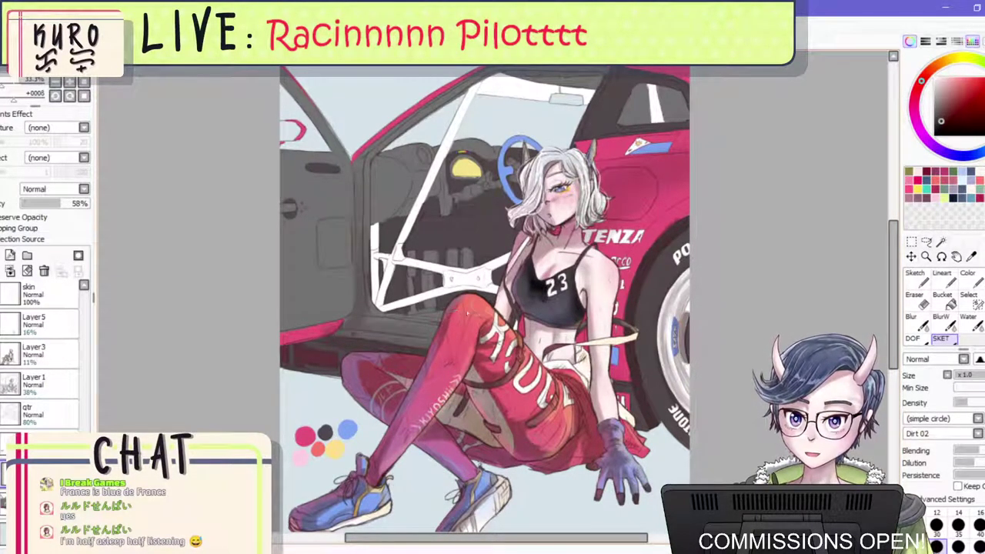
Mirror the canvas and darken the cabin below the dashboard and the roof edge by the mirror, undoing the unwanted stroke.
key("h")
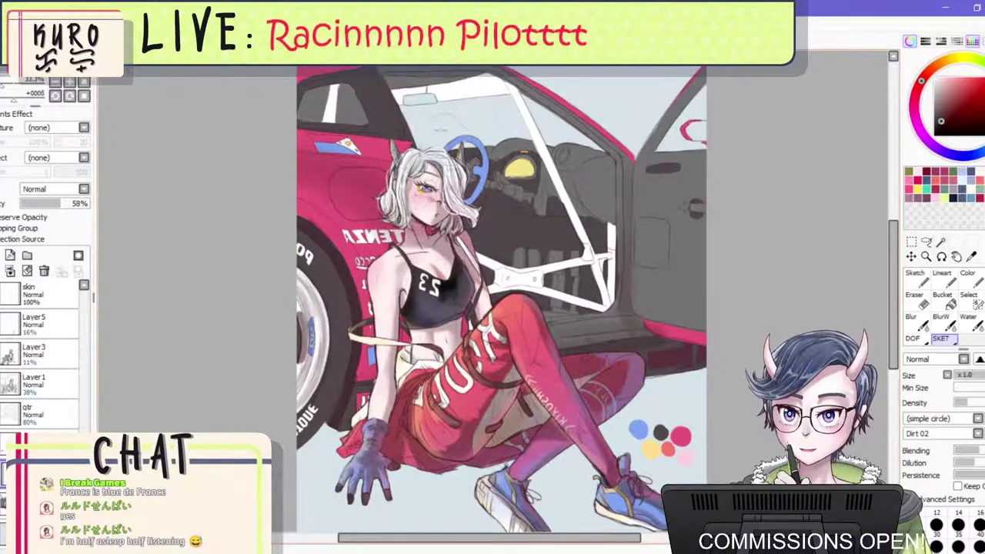
left_click_drag(478, 236, 496, 243)
left_click_drag(488, 192, 476, 223)
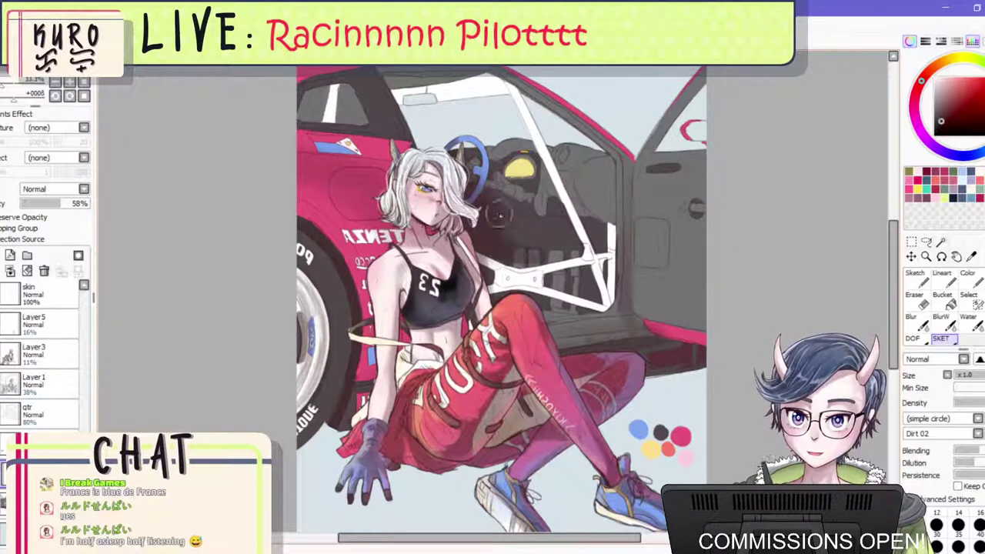
mouse_move(499, 214)
left_mouse_down()
mouse_move(548, 243)
mouse_move(564, 200)
left_mouse_up()
mouse_move(592, 247)
left_mouse_down()
mouse_move(605, 260)
mouse_move(583, 304)
mouse_move(542, 316)
mouse_move(594, 233)
mouse_move(578, 201)
mouse_move(610, 223)
mouse_move(605, 185)
mouse_move(584, 201)
mouse_move(599, 240)
mouse_move(532, 225)
mouse_move(489, 154)
left_mouse_up()
key("ctrl+z")
mouse_move(406, 94)
left_mouse_down()
mouse_move(391, 80)
mouse_move(440, 83)
left_mouse_up()
Shade the upper part of the cabin and the open door's inner panel near the hinge with dark SKET strokes.
scroll(502, 115, "down", 2)
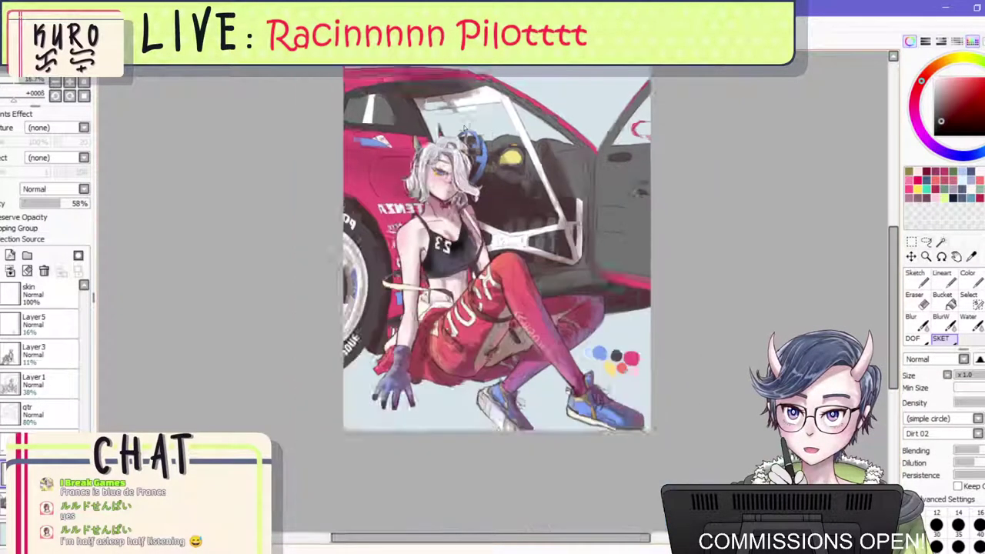
scroll(422, 89, "up", 2)
mouse_move(477, 134)
left_mouse_down()
mouse_move(485, 154)
mouse_move(492, 131)
mouse_move(530, 134)
mouse_move(509, 159)
mouse_move(563, 137)
left_mouse_up()
scroll(565, 196, "down", 1)
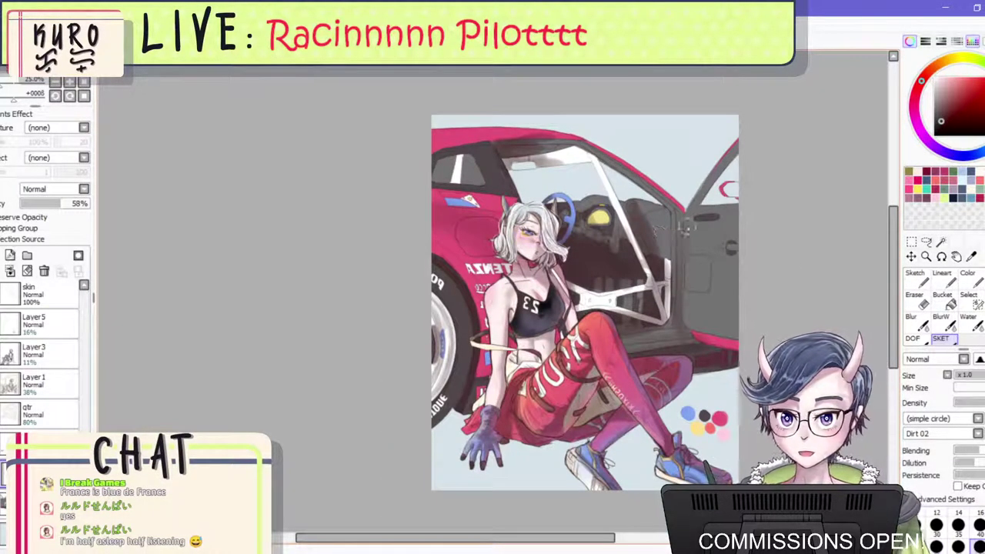
mouse_move(684, 223)
left_mouse_down()
mouse_move(693, 327)
mouse_move(745, 342)
left_mouse_up()
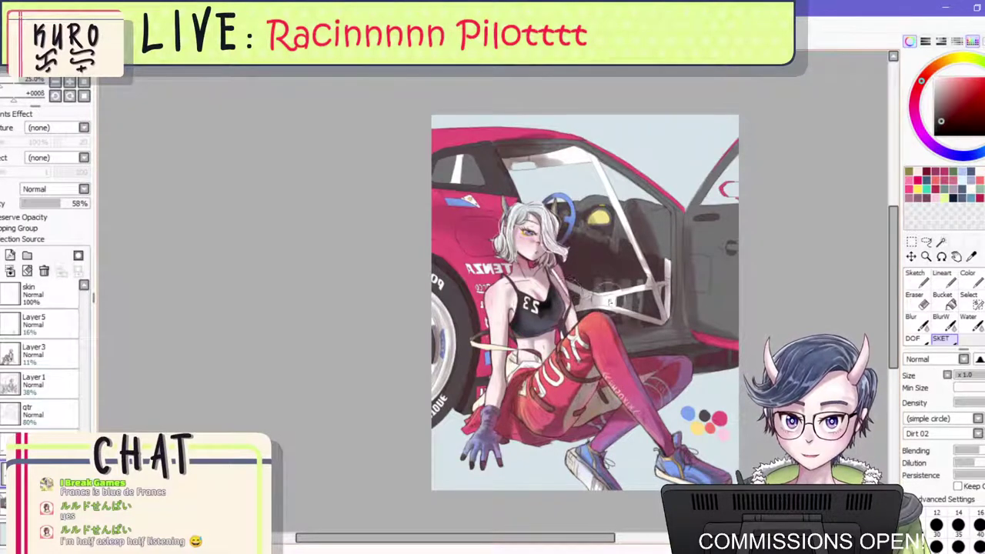
Soften the shading in the car's cabin and along the roof with the Blur brush and flip the canvas back.
left_click(911, 321)
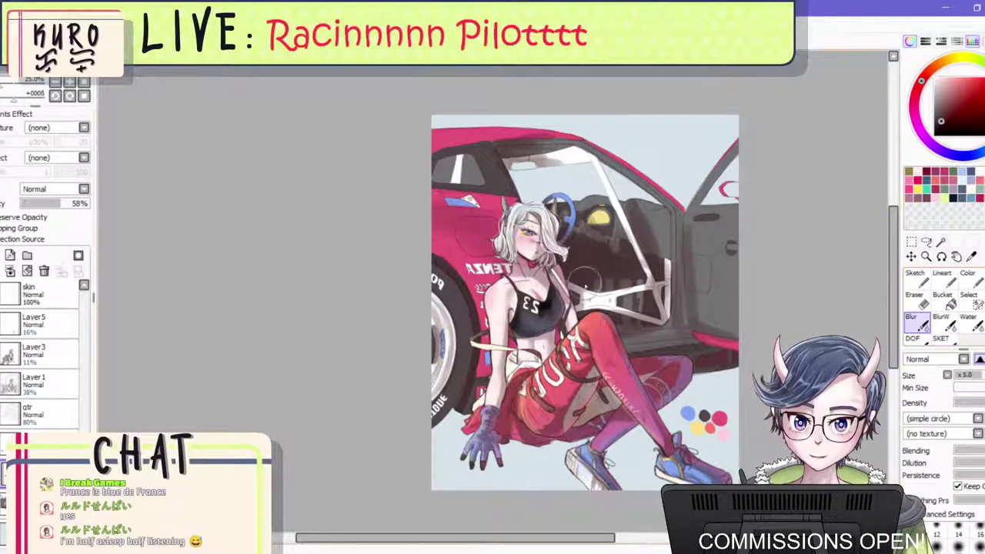
mouse_move(607, 289)
left_mouse_down()
mouse_move(655, 243)
mouse_move(642, 266)
mouse_move(657, 273)
mouse_move(660, 239)
mouse_move(648, 217)
mouse_move(625, 229)
mouse_move(546, 187)
mouse_move(578, 140)
mouse_move(544, 120)
mouse_move(536, 132)
mouse_move(641, 133)
mouse_move(581, 127)
left_mouse_up()
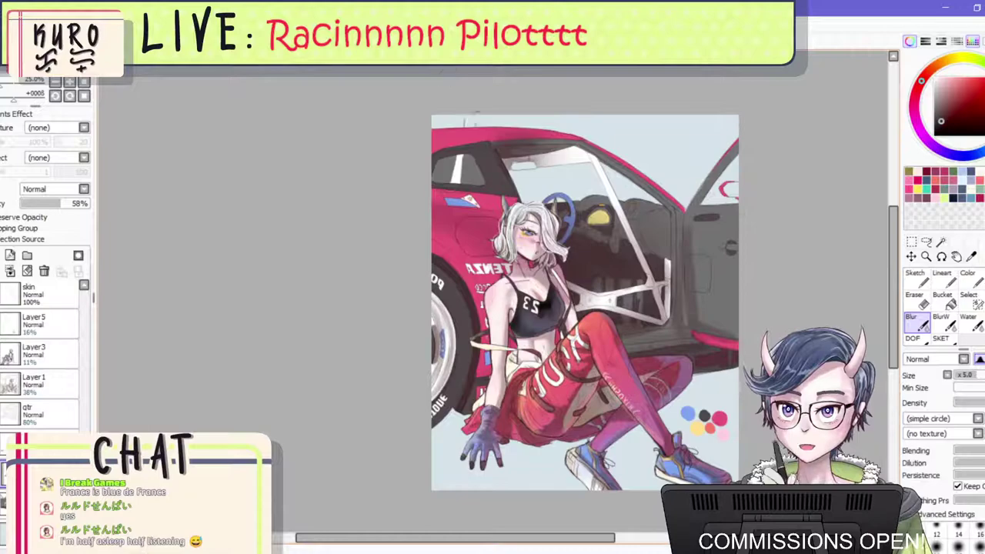
scroll(492, 152, "down", 1)
key("h")
scroll(329, 126, "up", 2)
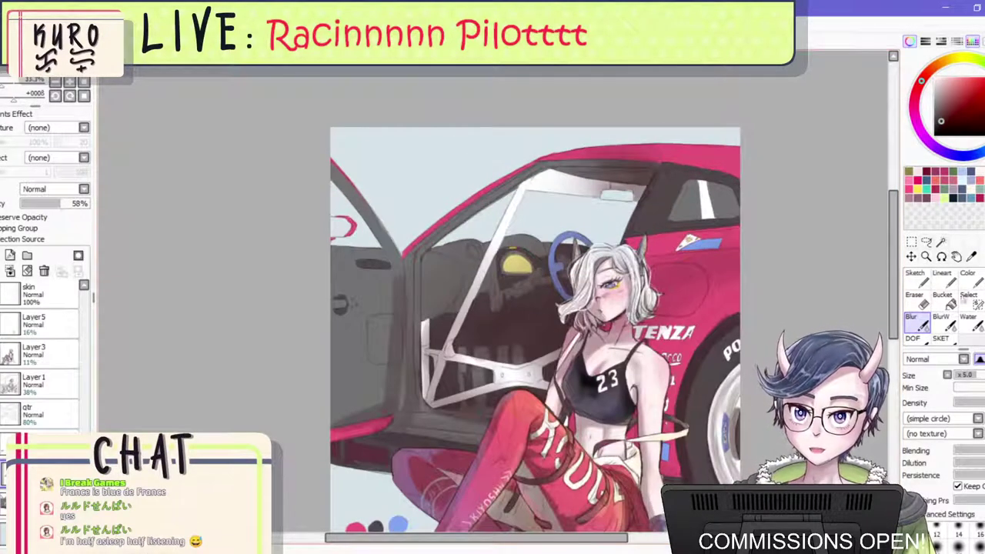
Erase the shading spilling over the white roll cage's centre plate and lower bars, reducing the Eraser to size 30.
left_click(923, 303)
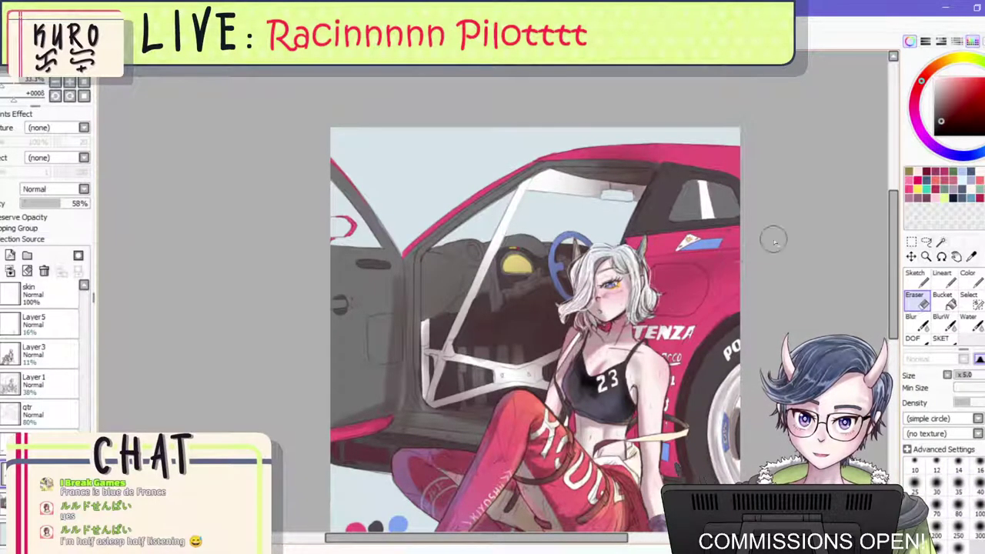
scroll(761, 227, "down", 2)
scroll(747, 223, "up", 1)
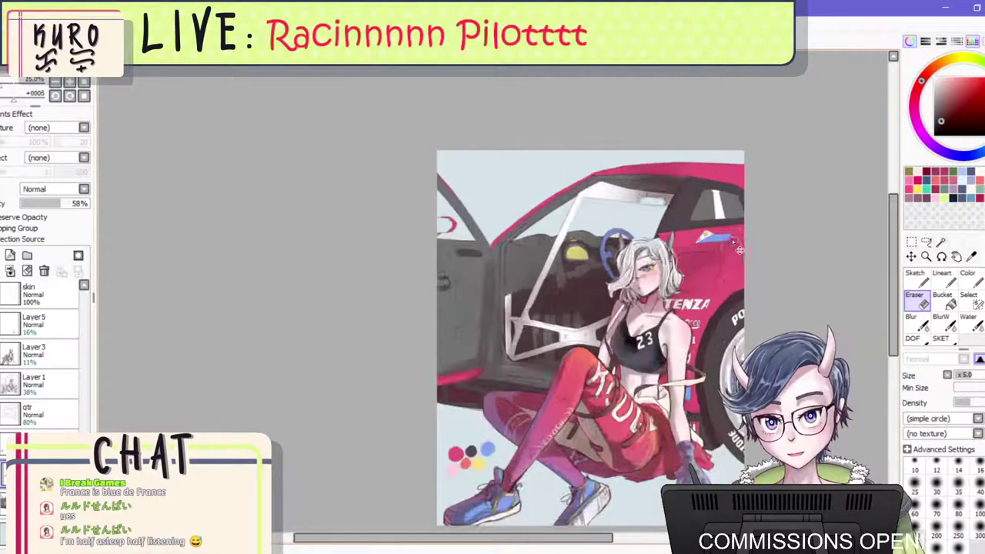
scroll(757, 223, "up", 2)
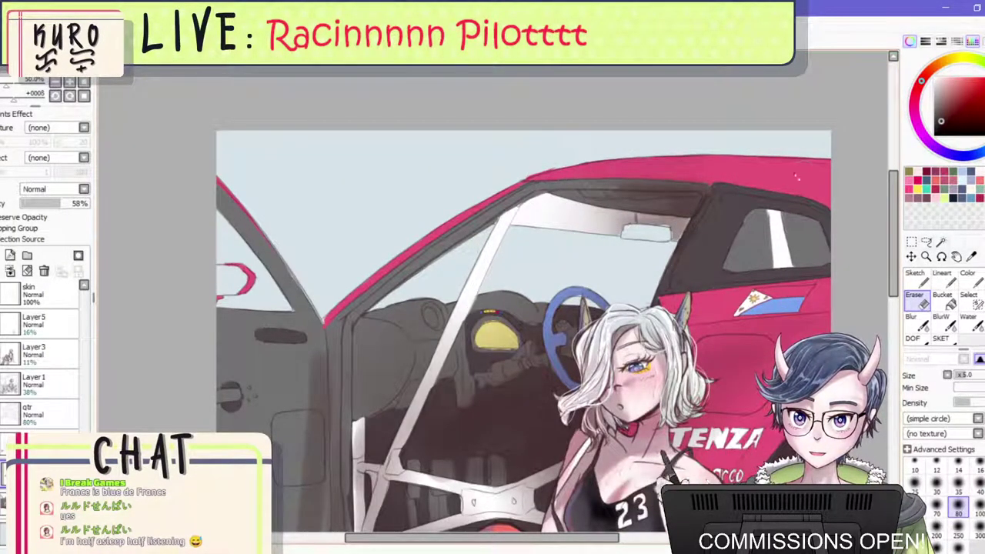
scroll(646, 185, "down", 3)
scroll(573, 263, "up", 3)
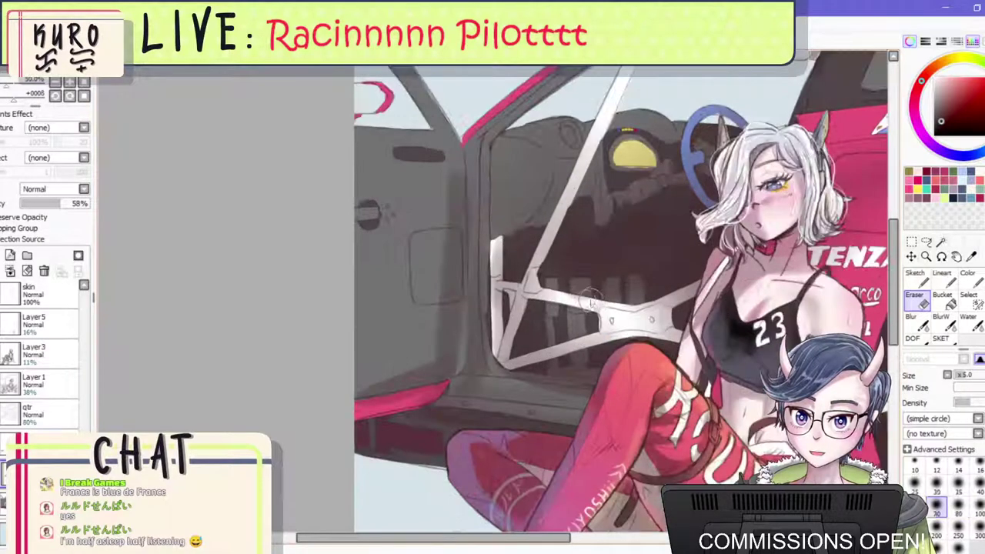
left_click_drag(656, 307, 689, 297)
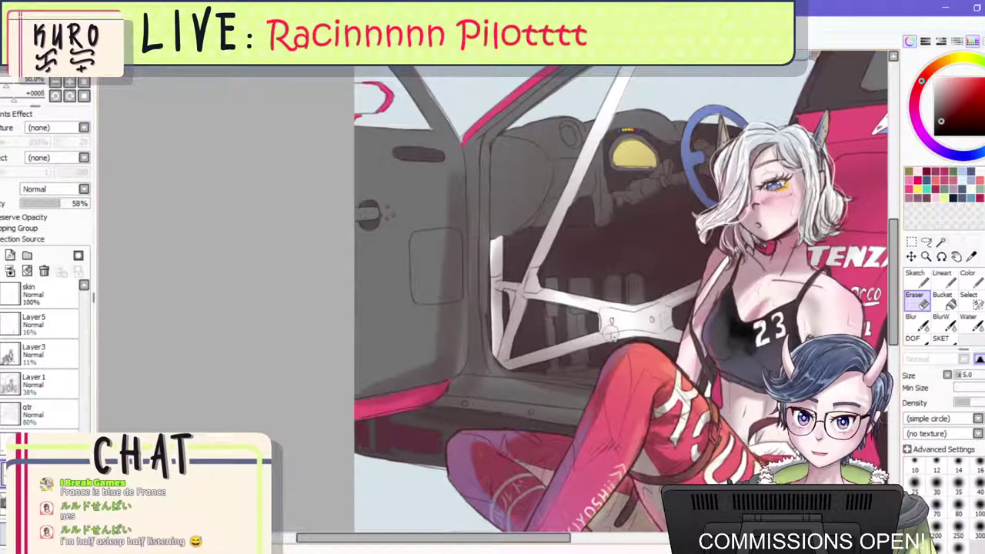
mouse_move(610, 329)
left_mouse_down()
mouse_move(517, 364)
mouse_move(623, 329)
left_mouse_up()
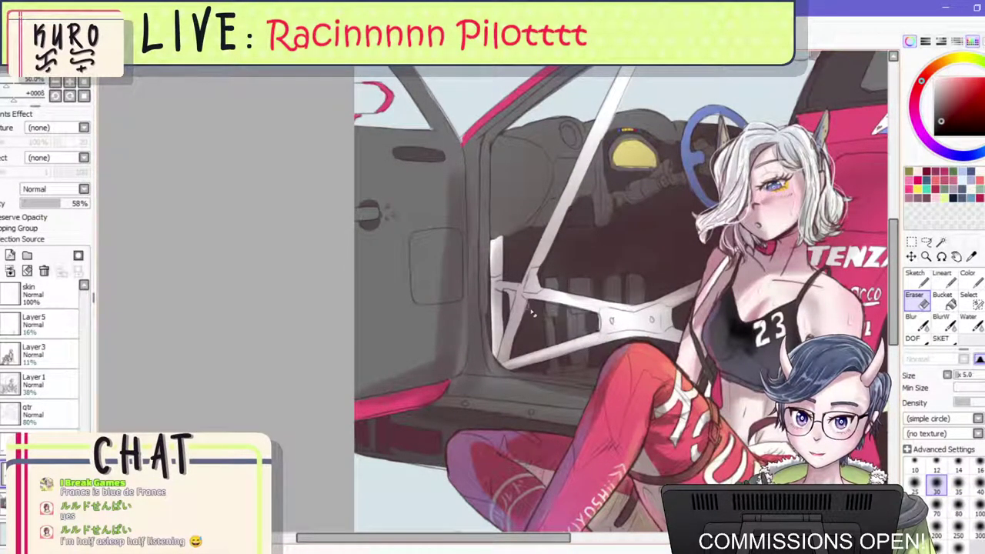
left_click_drag(497, 366, 517, 281)
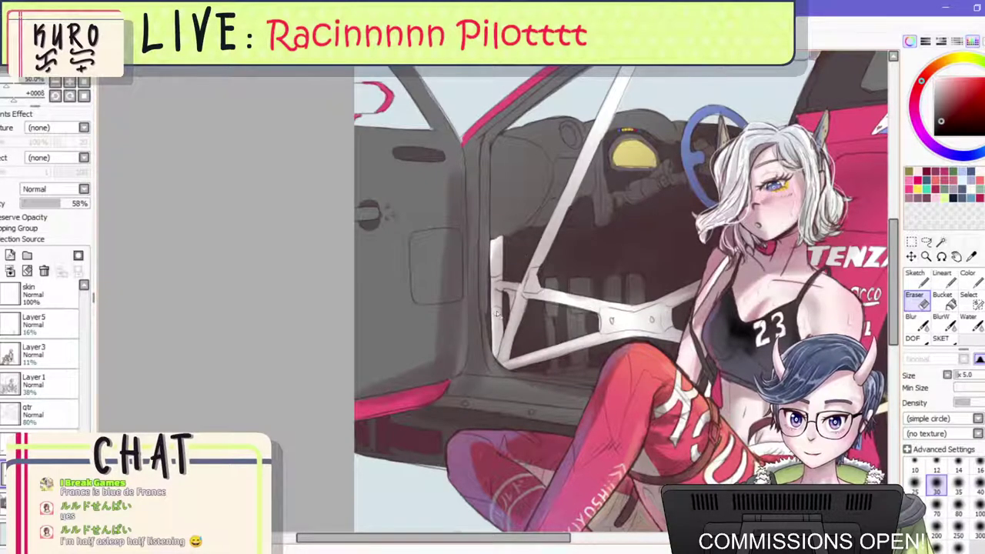
Erase the remaining shading from the white roll cage's short upright bar beside the door opening.
left_click_drag(496, 314, 500, 366)
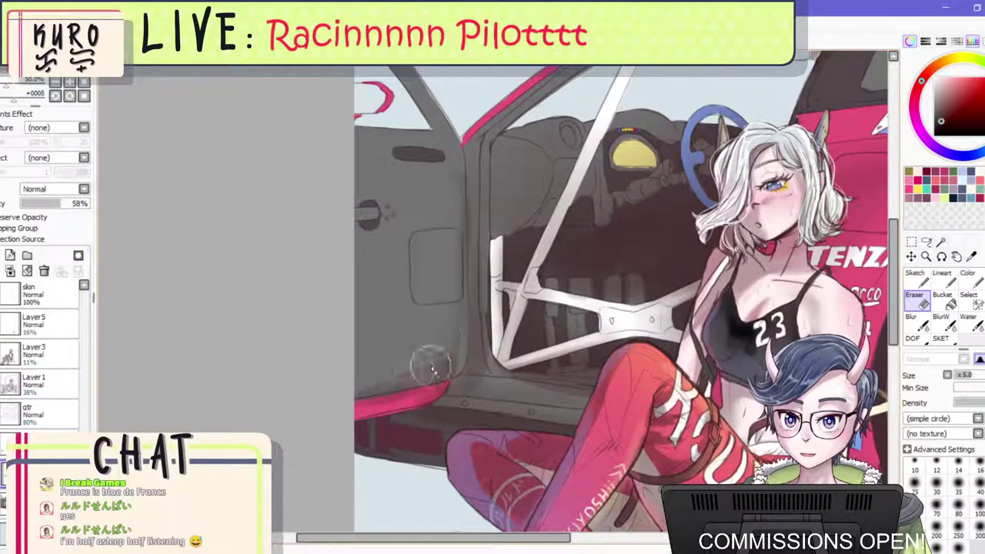
scroll(439, 321, "down", 1)
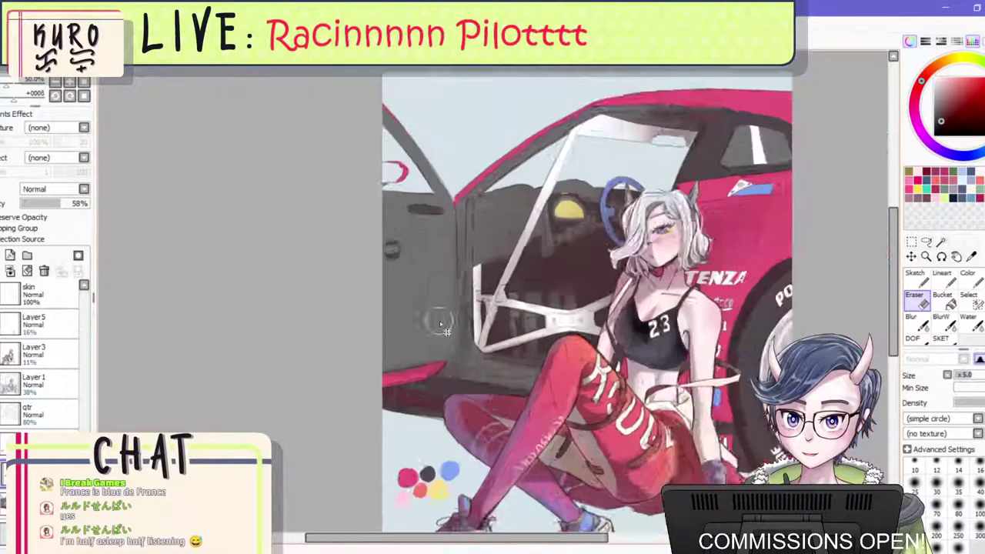
Darken the door pillar, sill and dashboard below the yellow gauge with SKET strokes, and soften the door edge with the Blur brush.
left_click(946, 341)
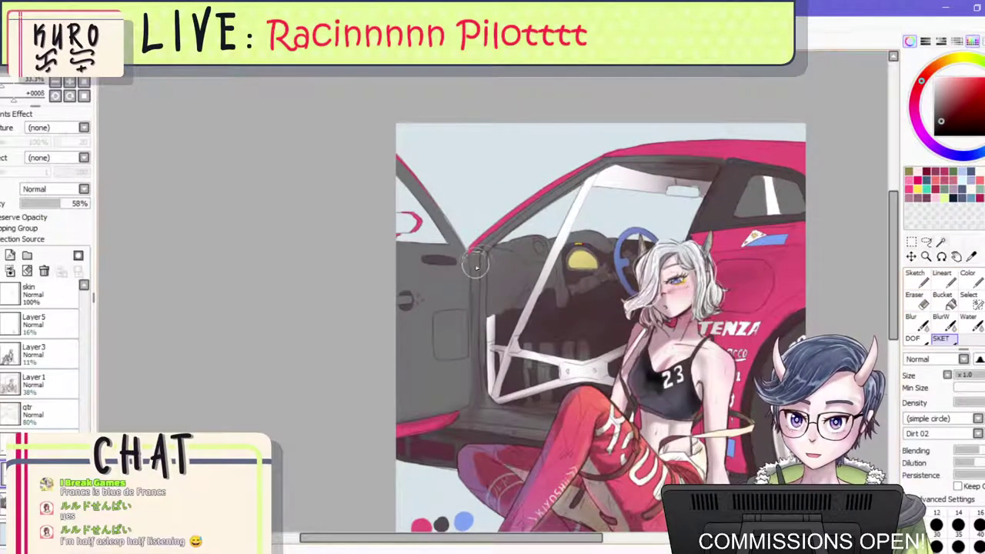
mouse_move(477, 401)
left_mouse_down()
mouse_move(487, 243)
mouse_move(484, 272)
mouse_move(484, 254)
mouse_move(509, 229)
mouse_move(599, 166)
left_mouse_up()
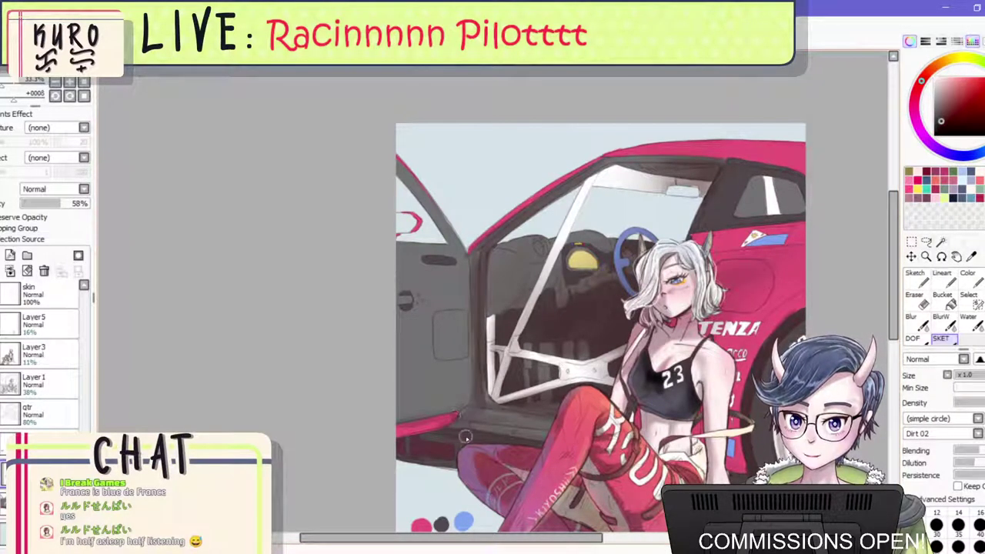
left_click_drag(460, 416, 548, 425)
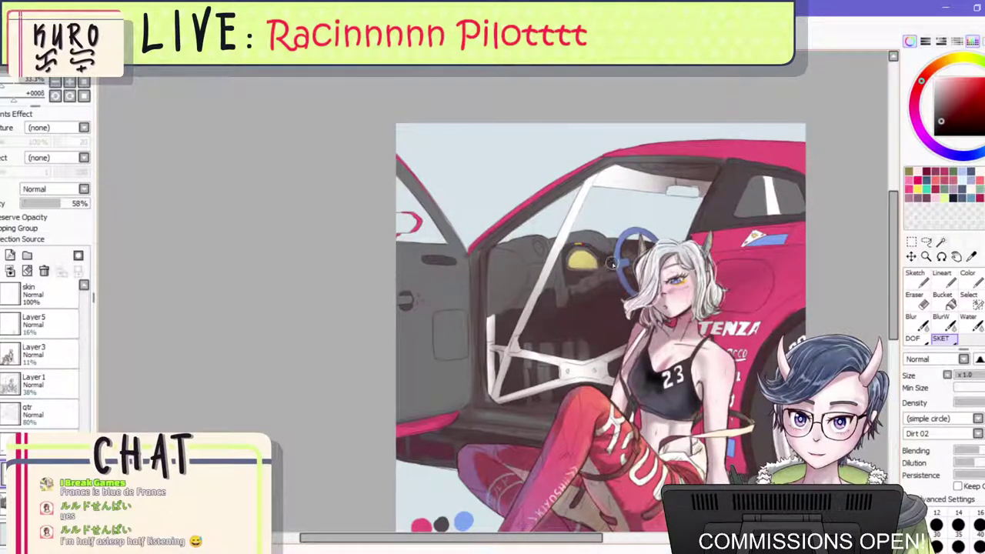
left_click_drag(612, 263, 582, 279)
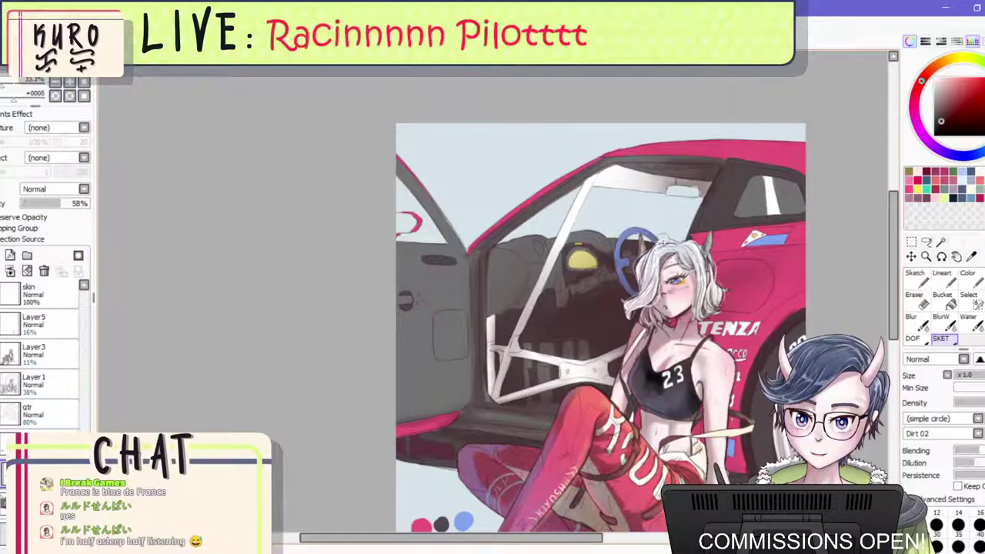
left_click(914, 321)
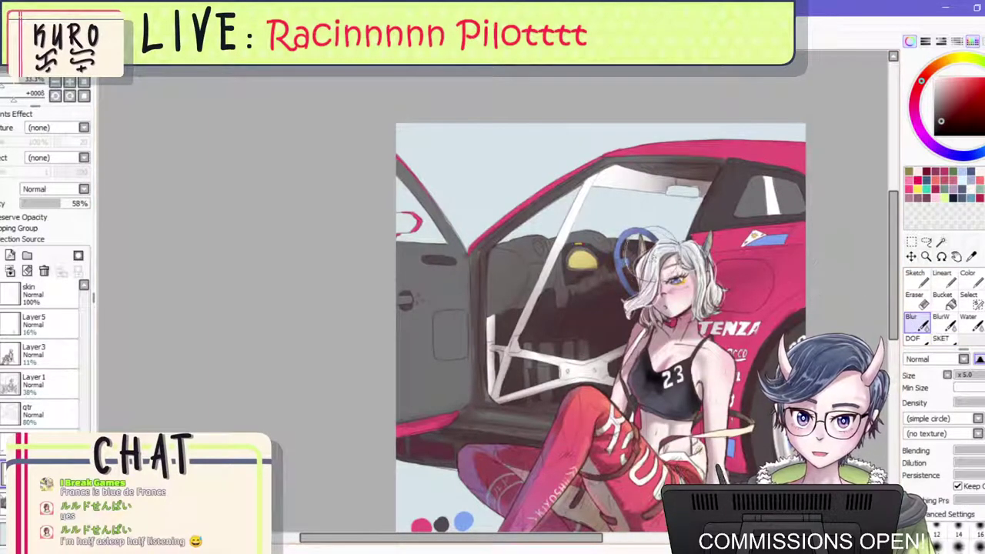
left_click_drag(468, 319, 487, 313)
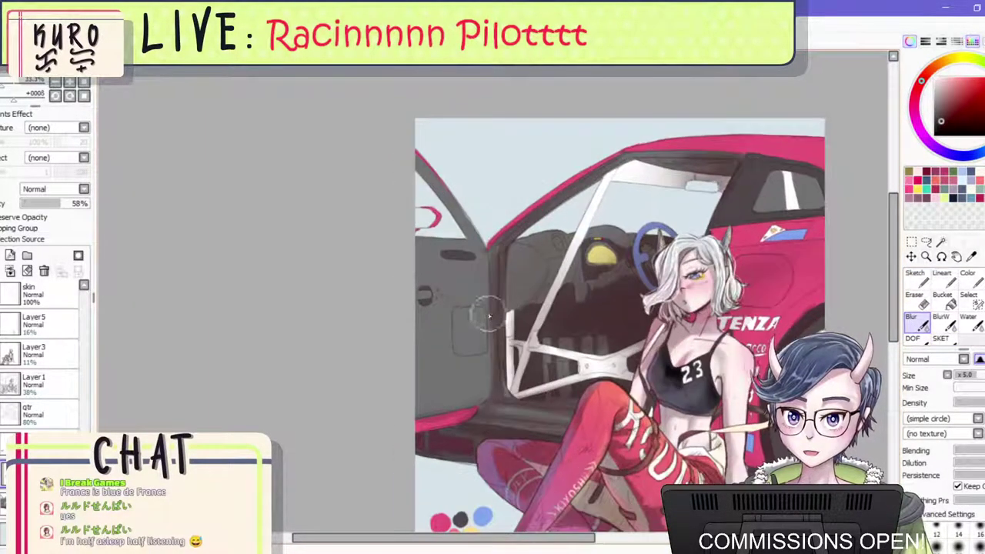
Try to darken the open door's hinge-side edge with a long SKET stroke.
left_click(942, 338)
mouse_move(484, 411)
left_mouse_down()
mouse_move(502, 407)
mouse_move(399, 433)
mouse_move(460, 410)
mouse_move(494, 311)
left_mouse_up()
key("ctrl+z")
Reduce the SKET brush size for shading the open door's window frame.
scroll(494, 312, "down", 2)
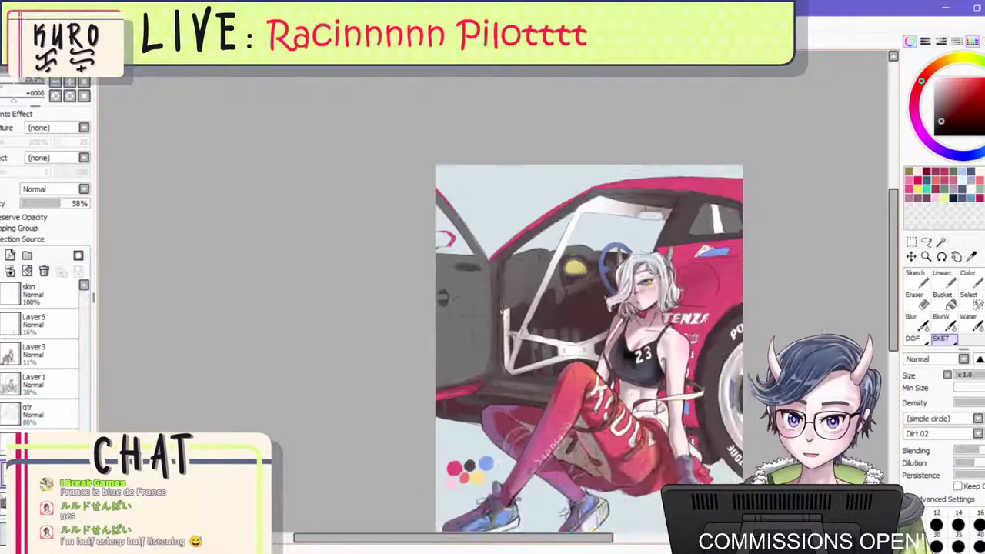
scroll(573, 274, "up", 1)
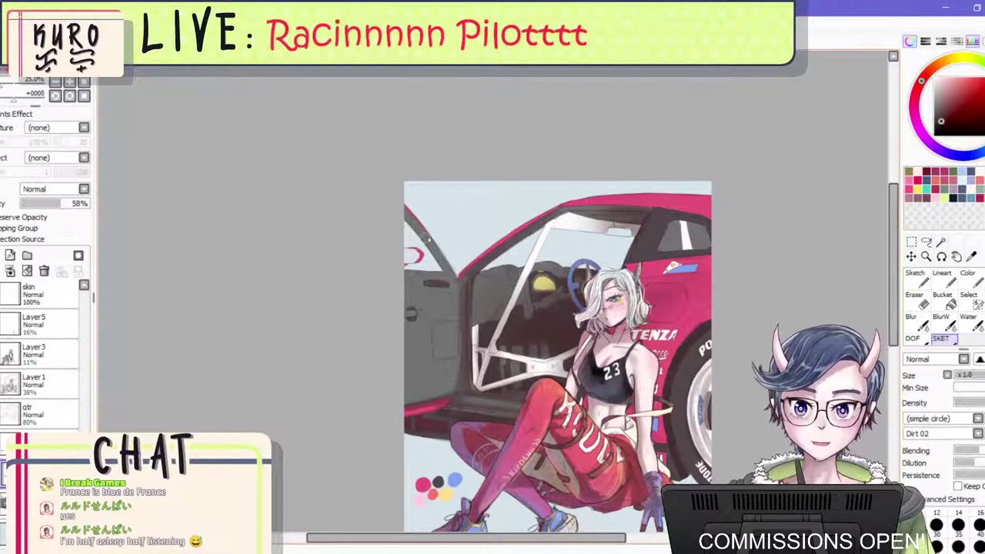
key("[")
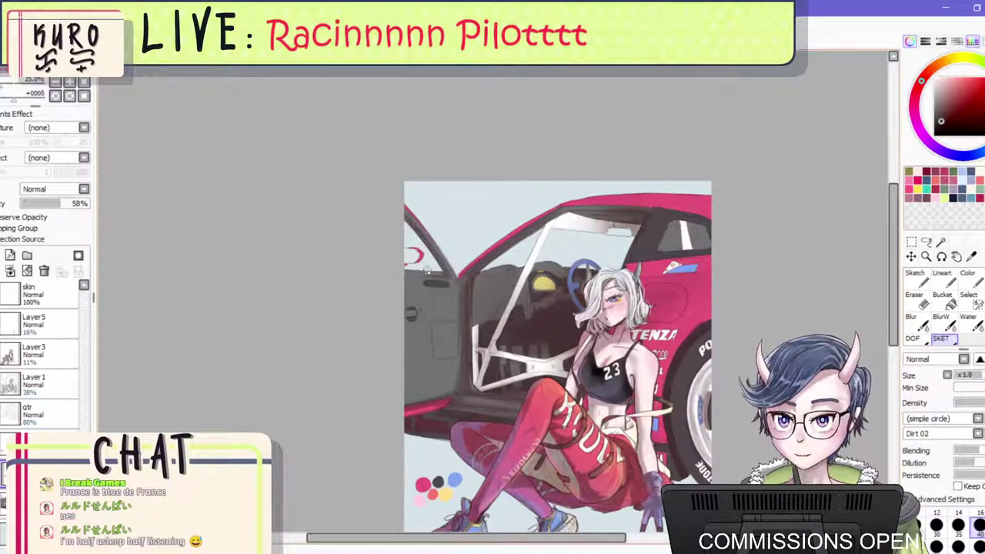
Shade the inner panel of the open car door with dark strokes using a larger SKET brush.
key("]")
key("]")
key("]")
key("]")
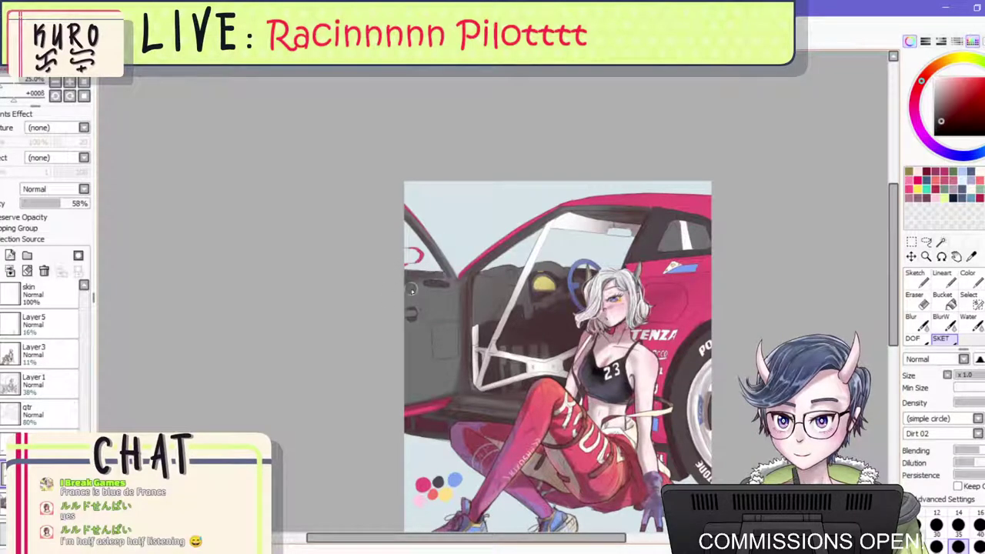
mouse_move(461, 287)
left_mouse_down()
mouse_move(416, 292)
mouse_move(408, 275)
mouse_move(408, 383)
left_mouse_up()
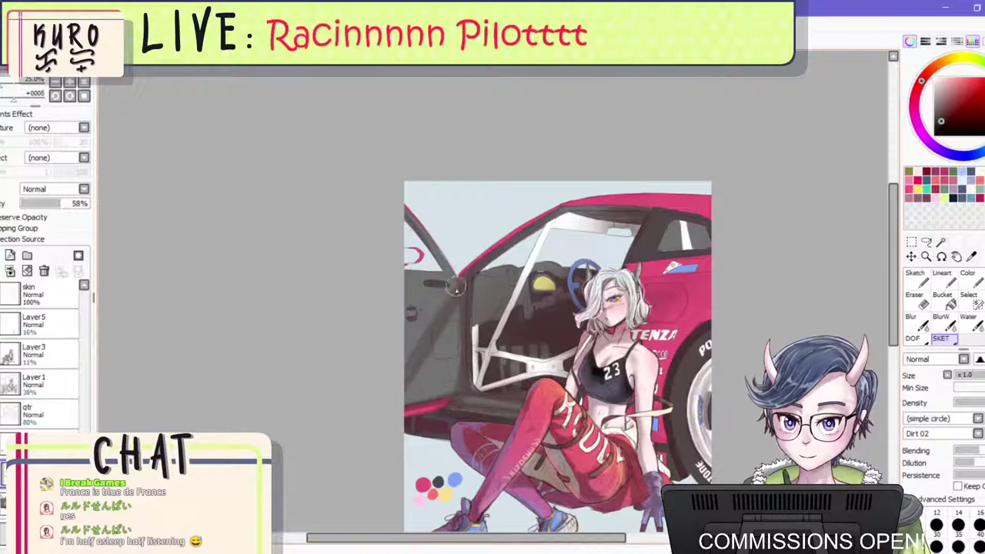
mouse_move(456, 289)
left_mouse_down()
mouse_move(431, 361)
mouse_move(454, 393)
mouse_move(416, 400)
mouse_move(461, 336)
mouse_move(446, 378)
mouse_move(466, 352)
mouse_move(455, 344)
mouse_move(430, 384)
mouse_move(446, 362)
mouse_move(438, 392)
mouse_move(457, 371)
left_mouse_up()
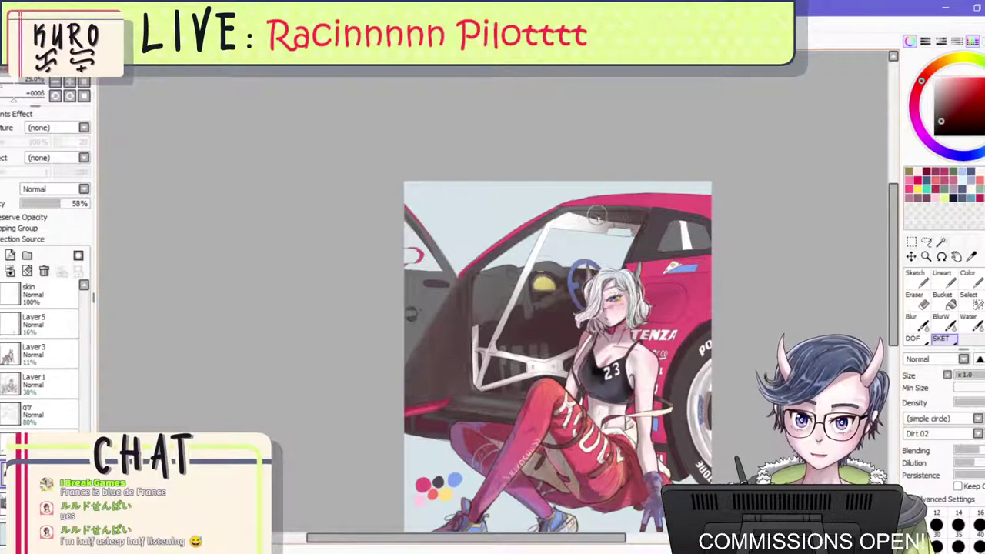
Rotate the canvas counter-clockwise and darken the car interior next to the door hinge.
left_click_drag(642, 192, 564, 125)
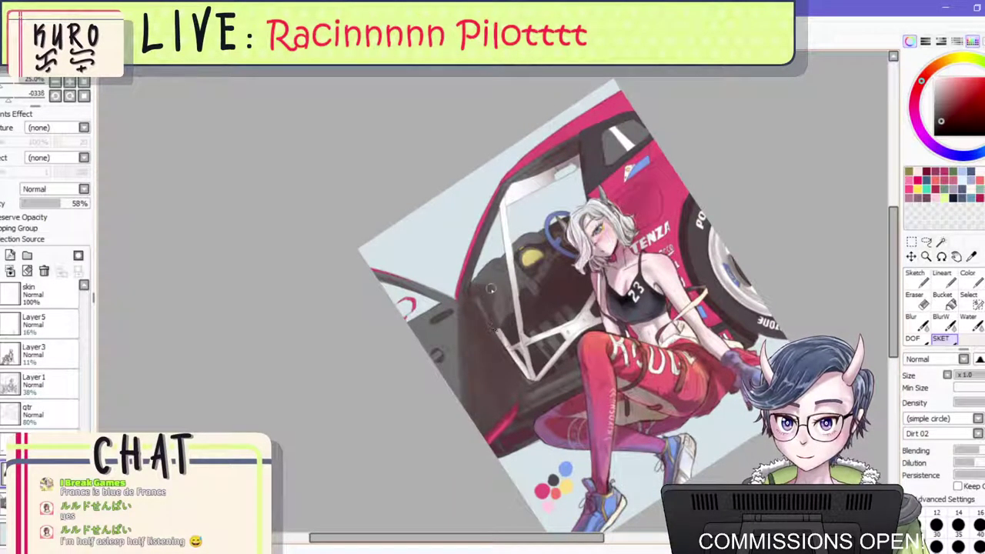
left_click_drag(491, 290, 501, 313)
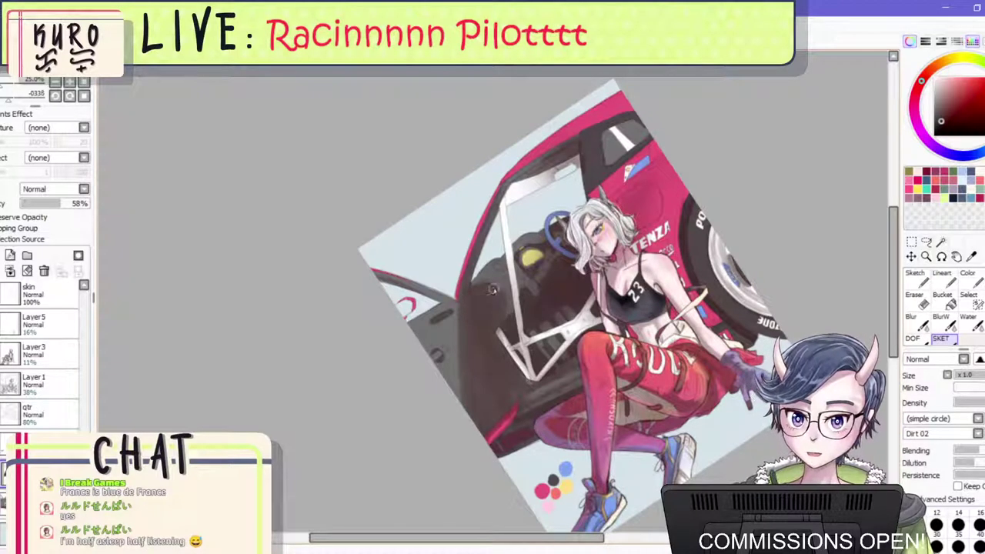
scroll(539, 223, "down", 3)
scroll(539, 224, "up", 3)
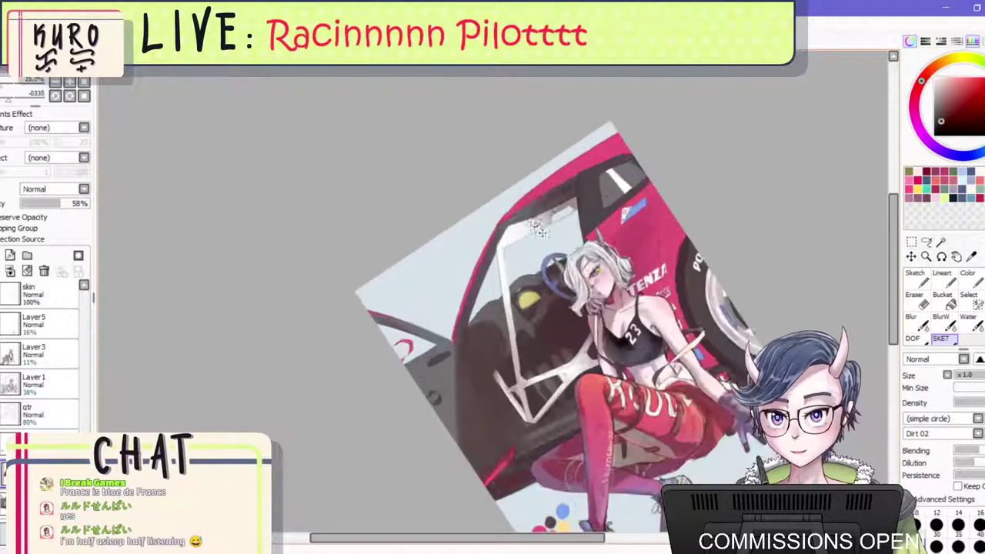
Lighten the new shading on the lower door and sill with a large, low-density Eraser.
key("e")
key("e")
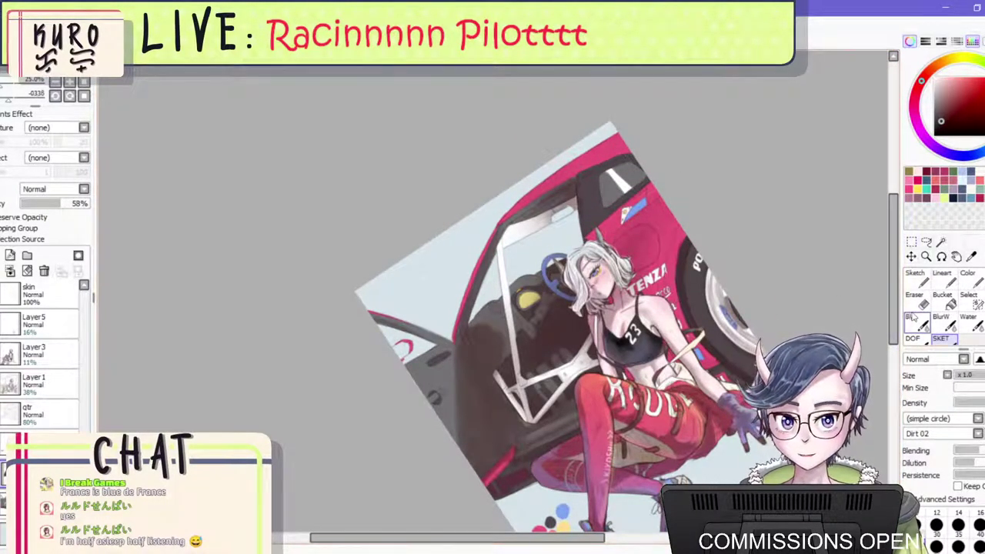
key("e")
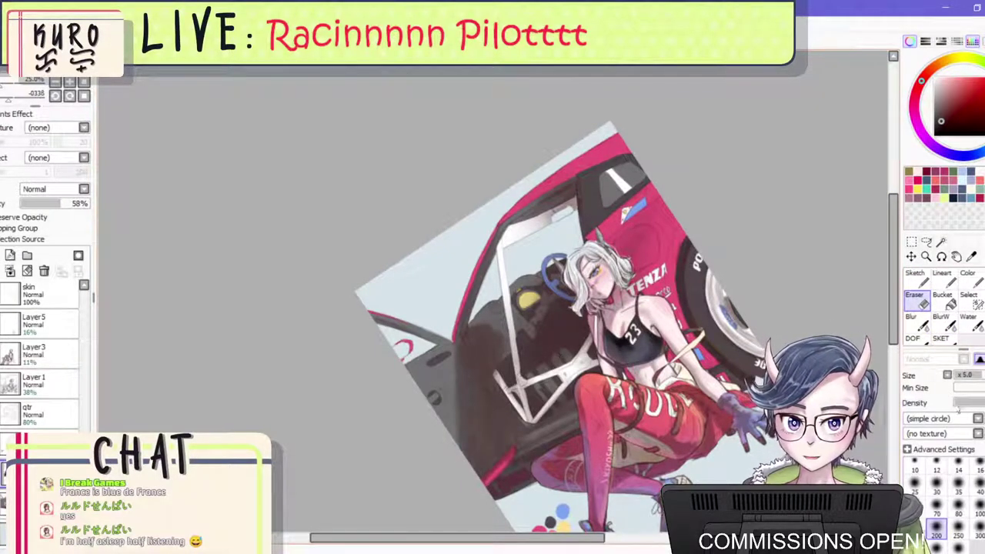
mouse_move(512, 388)
left_mouse_down()
mouse_move(467, 398)
mouse_move(460, 437)
mouse_move(470, 427)
mouse_move(466, 405)
mouse_move(489, 392)
mouse_move(499, 433)
mouse_move(495, 411)
mouse_move(472, 481)
mouse_move(486, 338)
mouse_move(472, 429)
mouse_move(449, 395)
mouse_move(500, 445)
left_mouse_up()
scroll(502, 442, "down", 2)
scroll(531, 369, "up", 1)
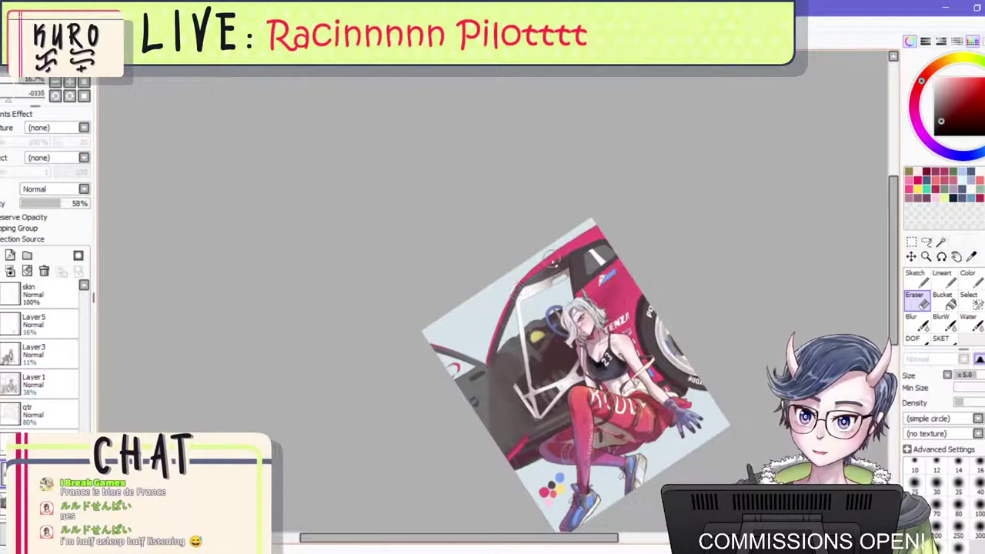
scroll(569, 264, "up", 1)
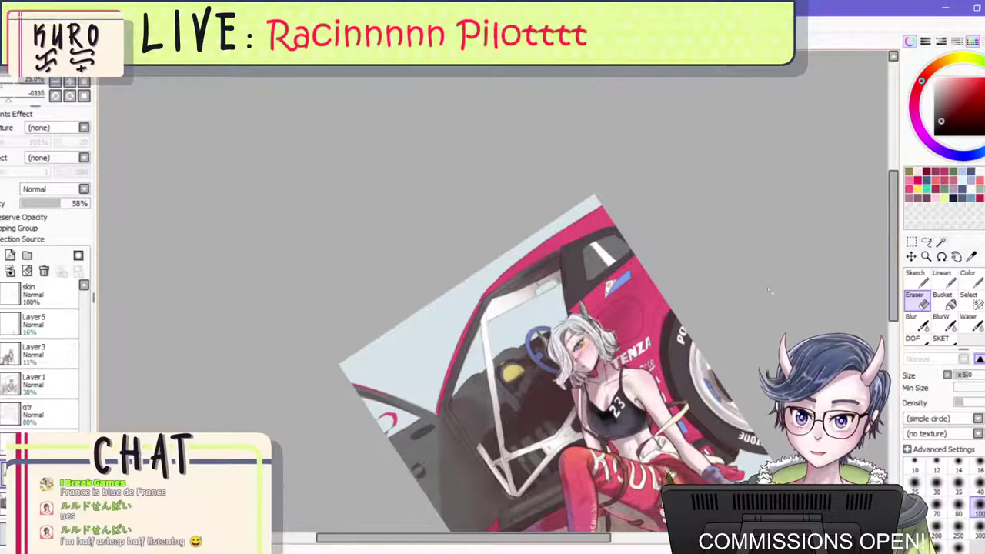
Touch up the shading on the car body behind the pilot with the SKET, Blur and Eraser tools.
left_click(940, 338)
key("bracketleft")
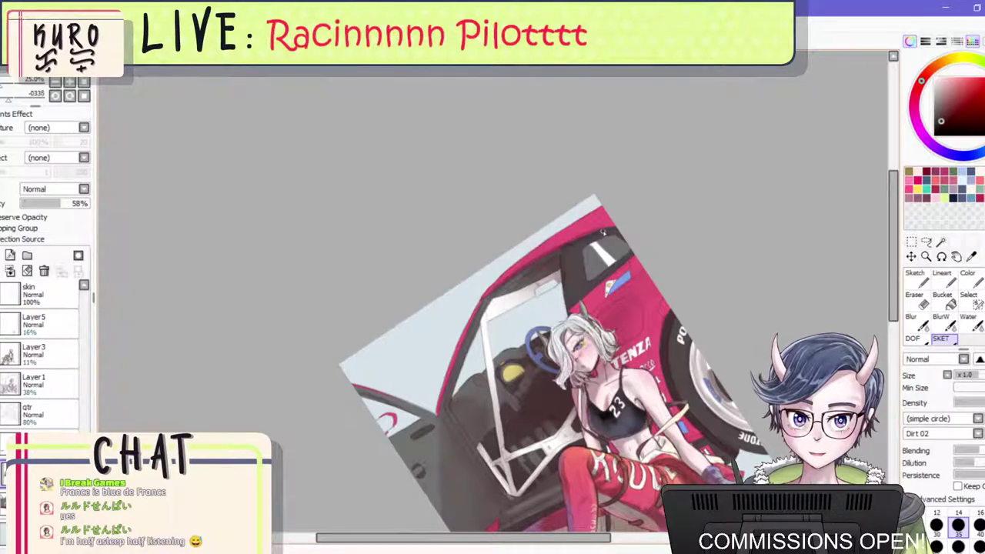
key("bracketright")
key("bracketright")
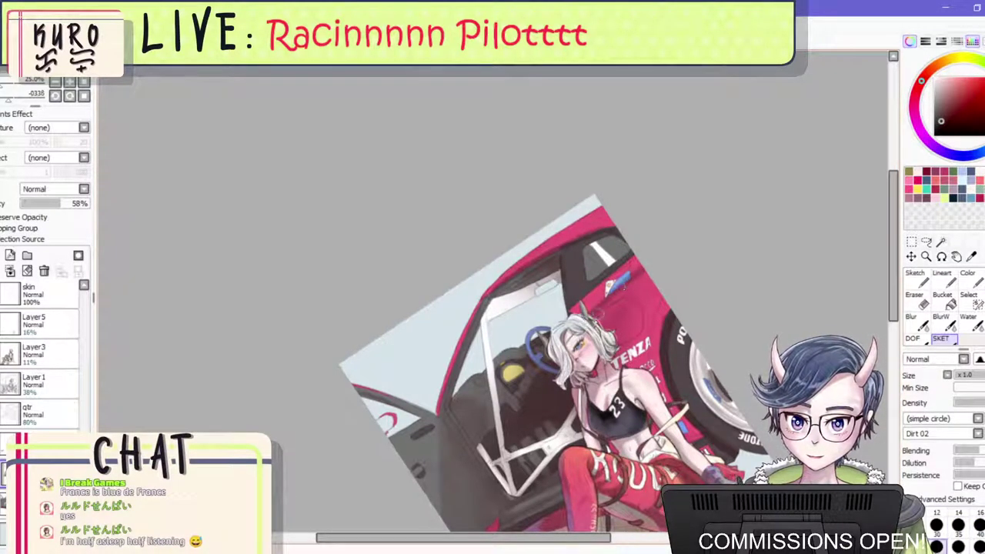
key("bracketright")
left_click(914, 321)
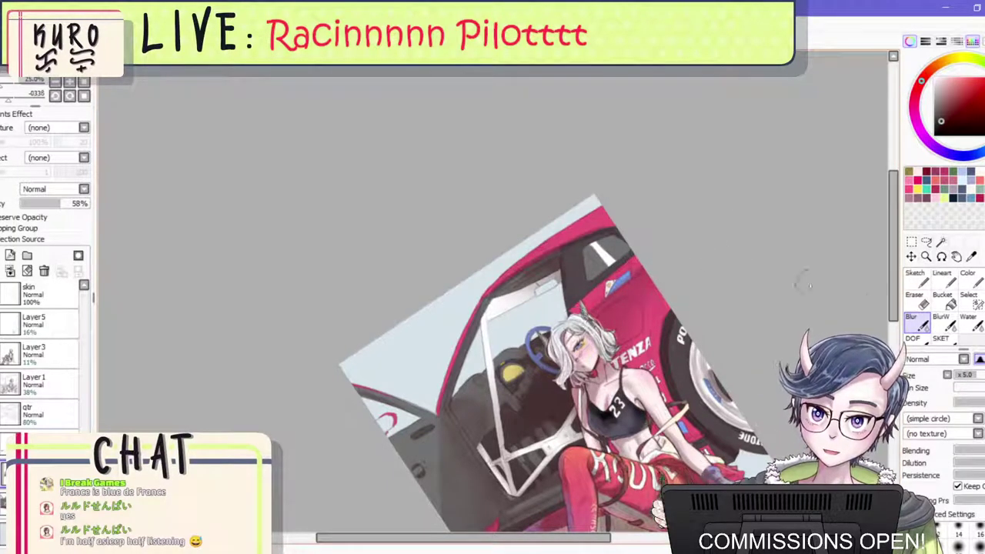
key("e")
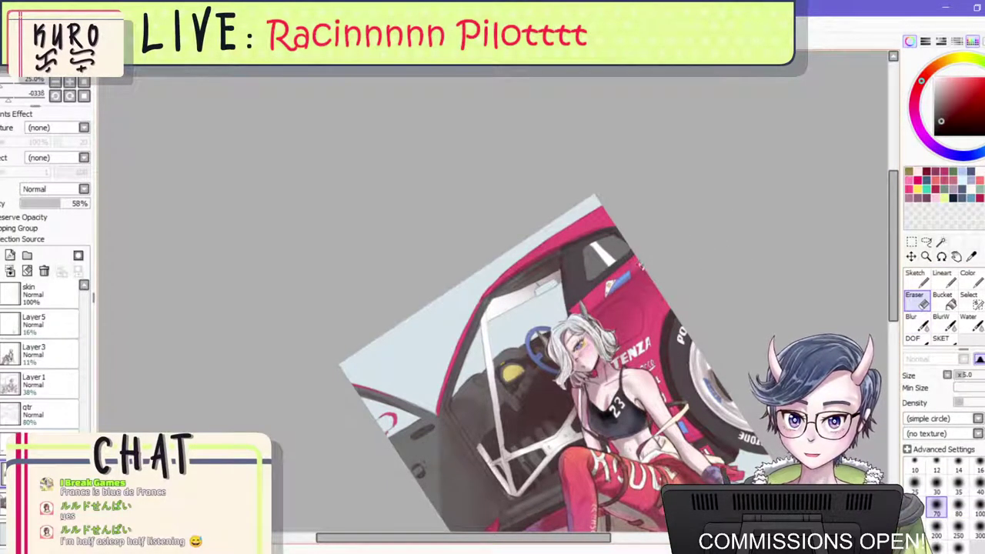
Reset the canvas rotation and check the whole painting in mirrored and normal view.
scroll(647, 239, "down", 1)
scroll(624, 226, "down", 1)
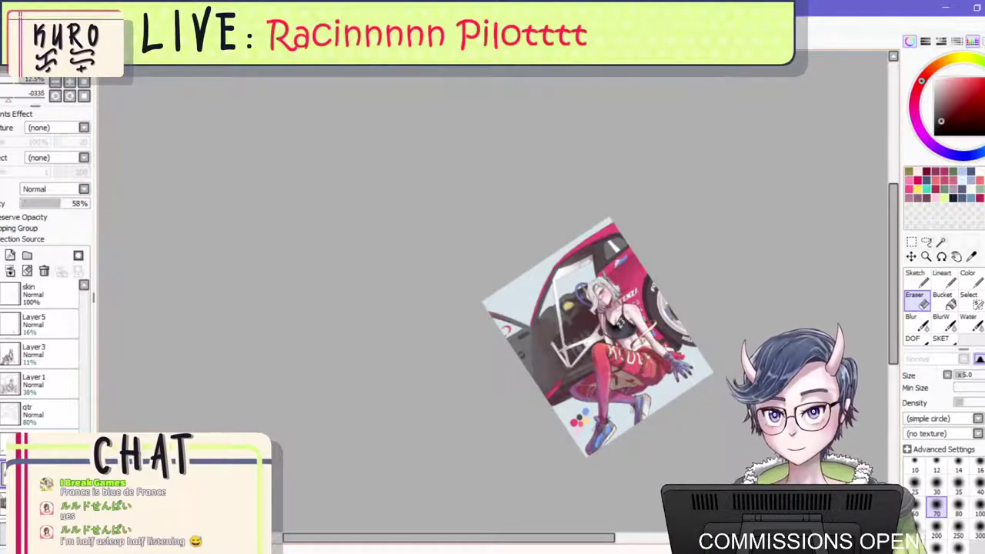
key("h")
key("Home")
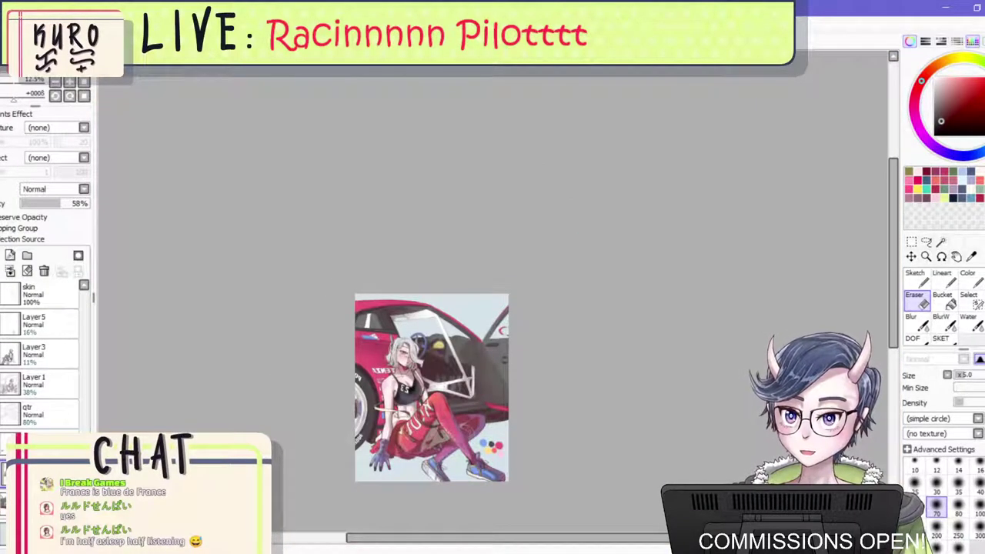
key("h")
scroll(627, 379, "up", 1)
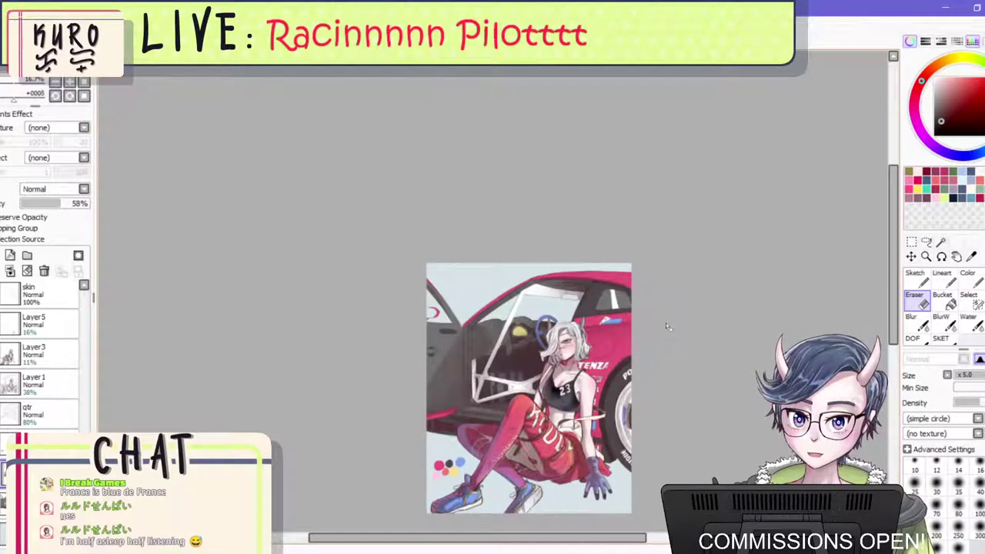
scroll(661, 323, "down", 2)
scroll(651, 316, "up", 2)
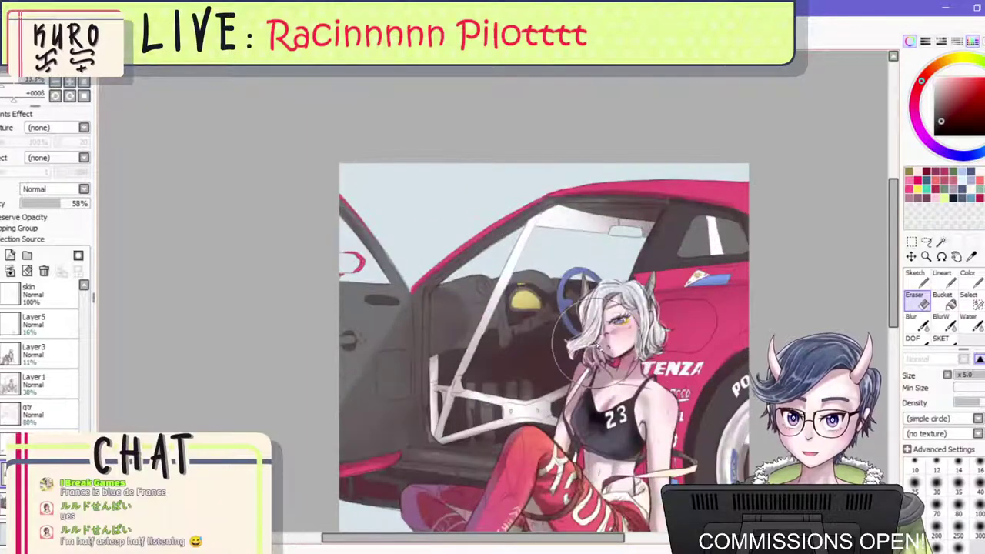
Darken the pillar behind the door opening and tone down the white bar in the rear side window with SKET.
key("bracketleft")
key("bracketleft")
key("bracketleft")
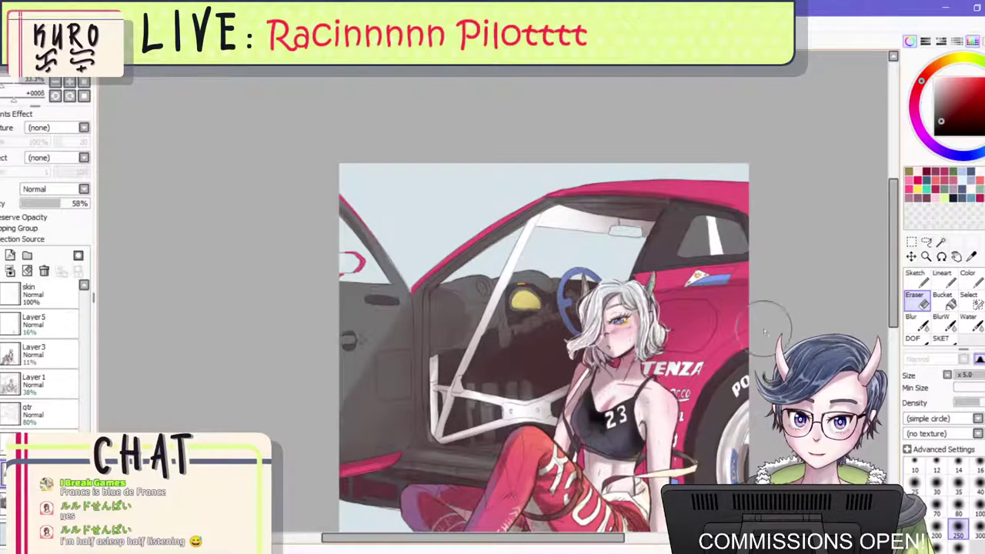
scroll(773, 269, "up", 1)
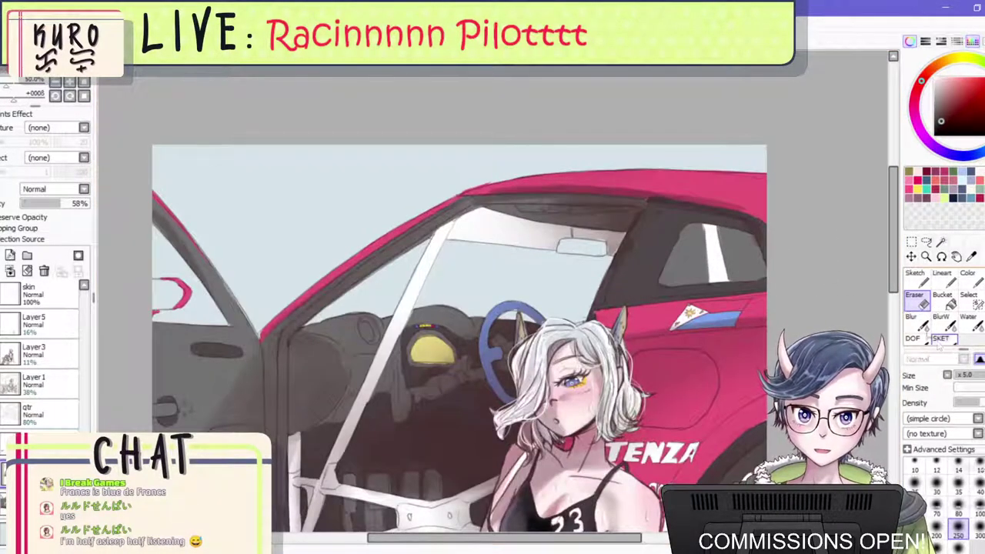
left_click(939, 344)
mouse_move(649, 230)
left_mouse_down()
mouse_move(608, 296)
mouse_move(624, 260)
mouse_move(623, 287)
left_mouse_up()
mouse_move(724, 238)
left_mouse_down()
mouse_move(696, 236)
mouse_move(743, 233)
mouse_move(726, 233)
mouse_move(714, 281)
mouse_move(708, 223)
left_mouse_up()
key("bracketleft")
key("bracketleft")
key("bracketleft")
key("bracketleft")
key("bracketleft")
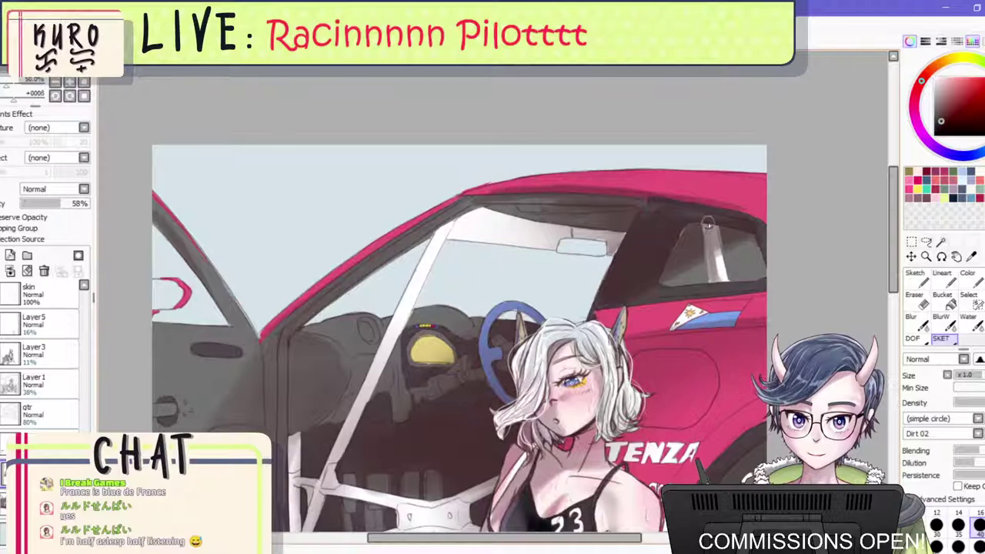
Shade the white diagonal roll cage bar in the door opening with a smaller SKET brush.
scroll(581, 231, "down", 2)
scroll(440, 324, "up", 1)
left_click_drag(594, 144, 505, 270)
key("bracketleft")
key("bracketleft")
left_click_drag(537, 203, 486, 317)
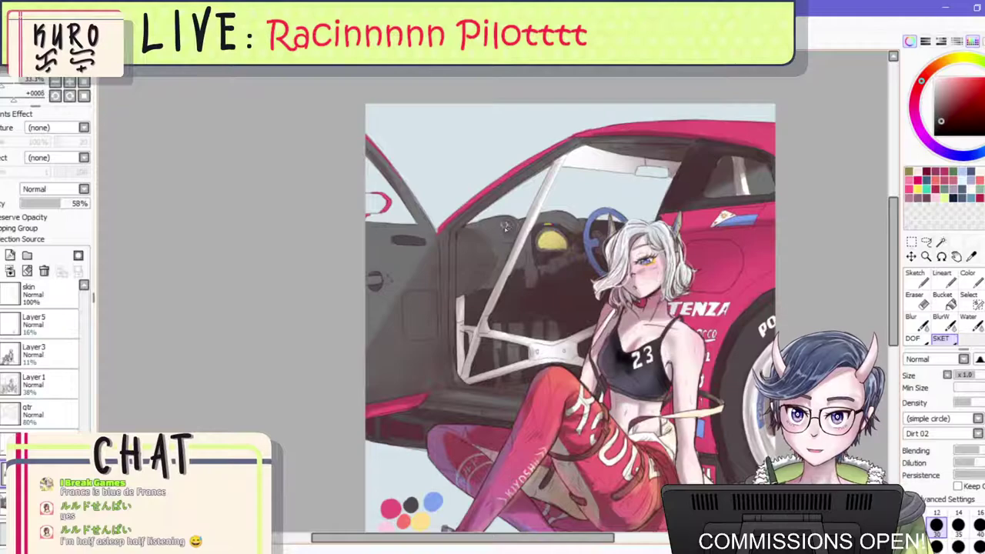
key("bracketright")
scroll(525, 247, "down", 2)
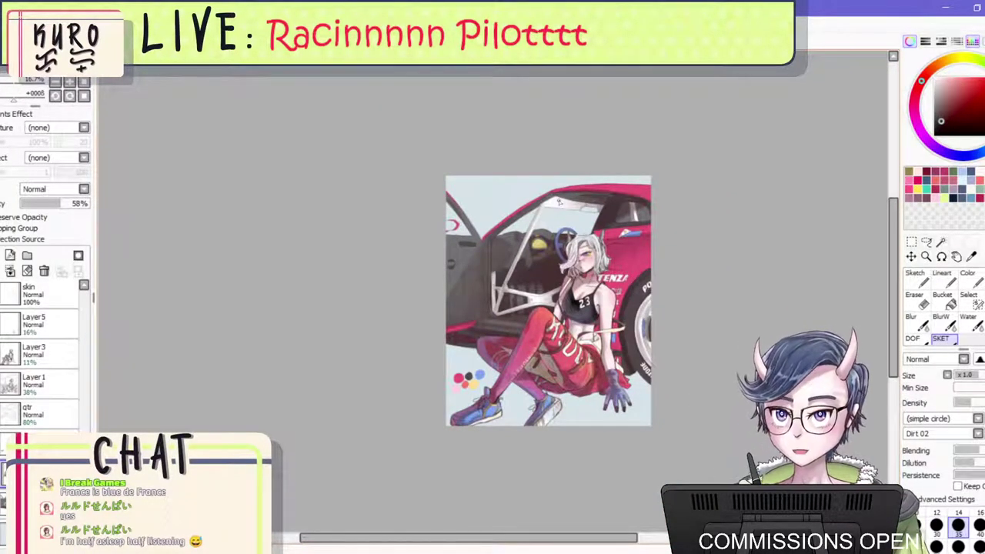
scroll(585, 250, "up", 1)
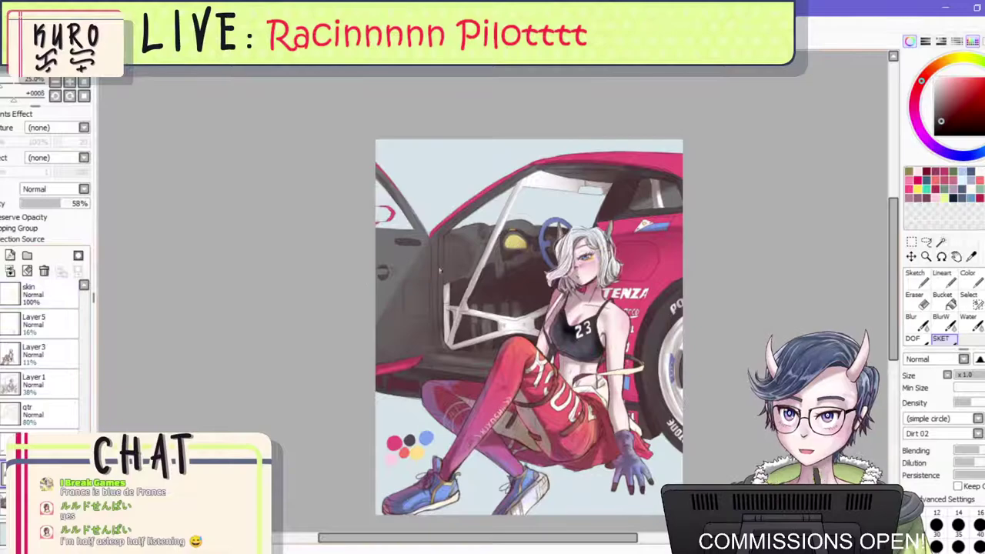
Add white highlights to the tire on a new layer and soften them with the Blur tool.
left_click(10, 255)
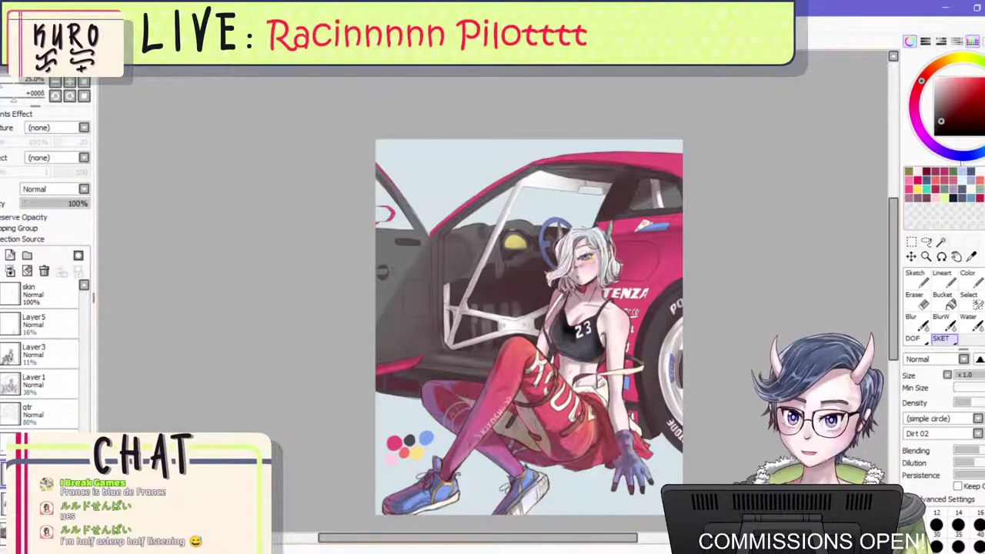
scroll(655, 323, "up", 1)
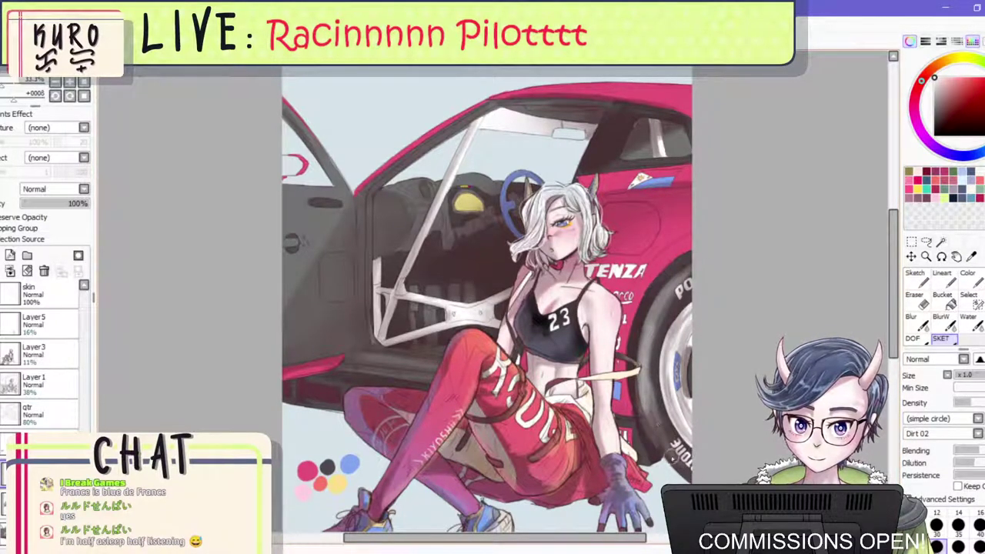
key("e")
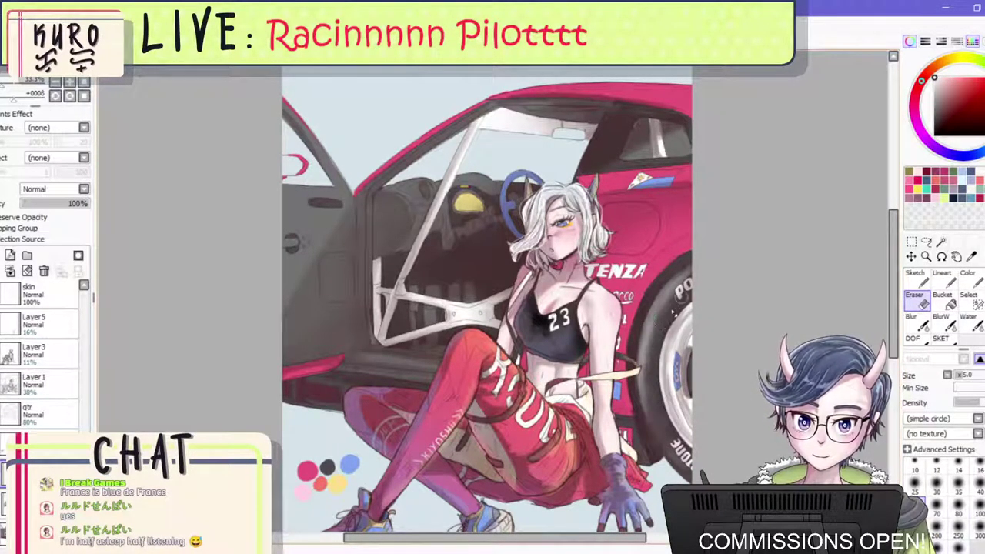
left_click(917, 322)
mouse_move(656, 334)
left_mouse_down()
mouse_move(646, 361)
mouse_move(677, 283)
left_mouse_up()
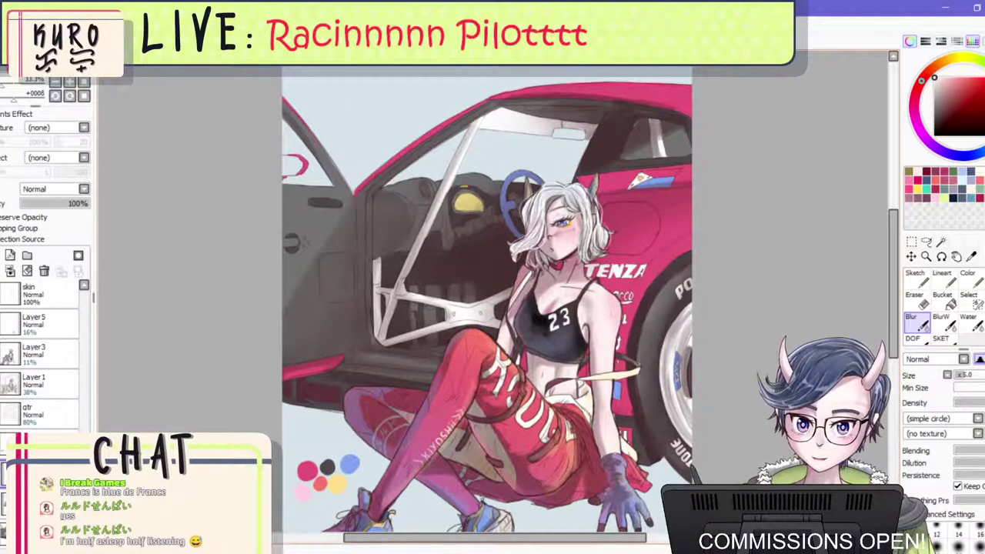
scroll(681, 312, "down", 2)
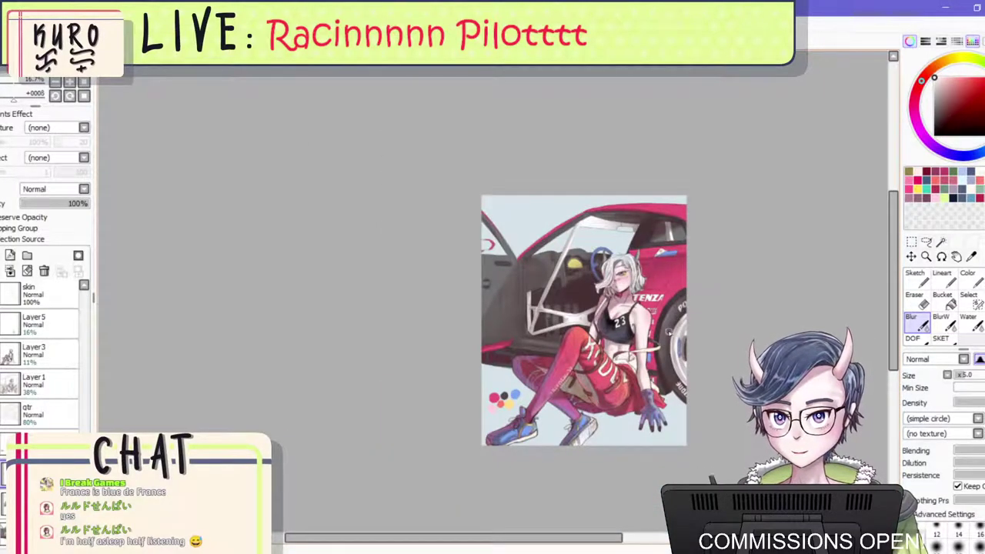
Mirror the canvas view and lower the new highlight layer's opacity to 49%.
key("h")
scroll(223, 330, "up", 3)
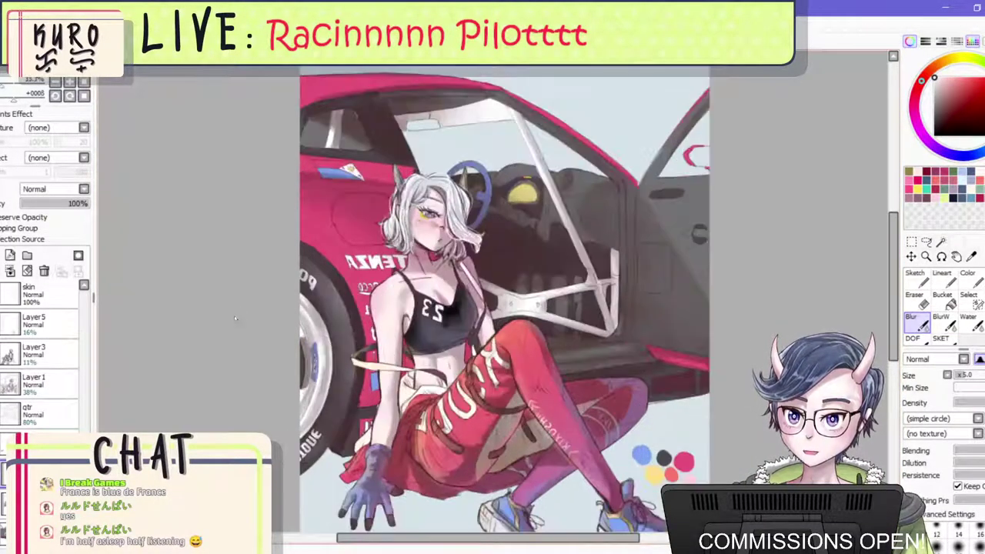
scroll(650, 281, "down", 1)
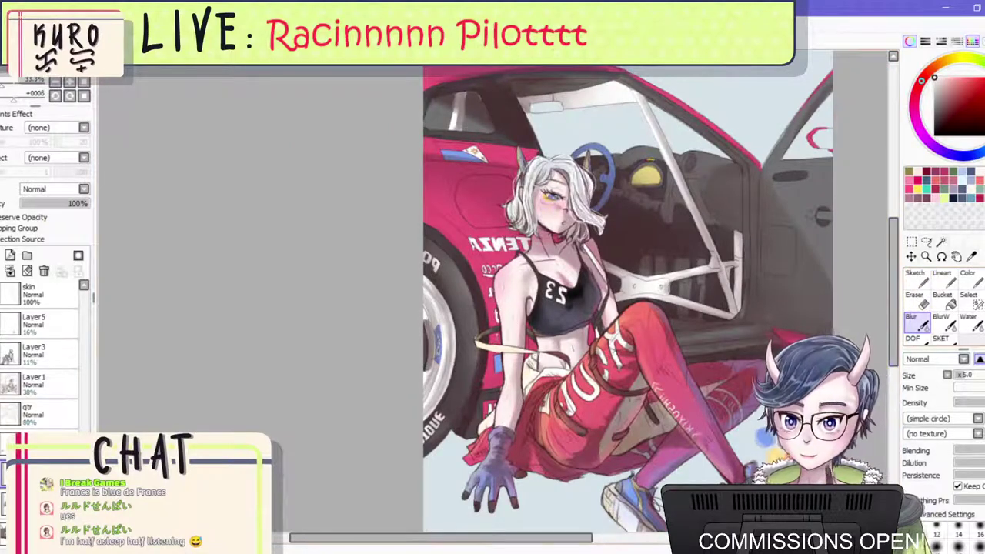
left_click(50, 204)
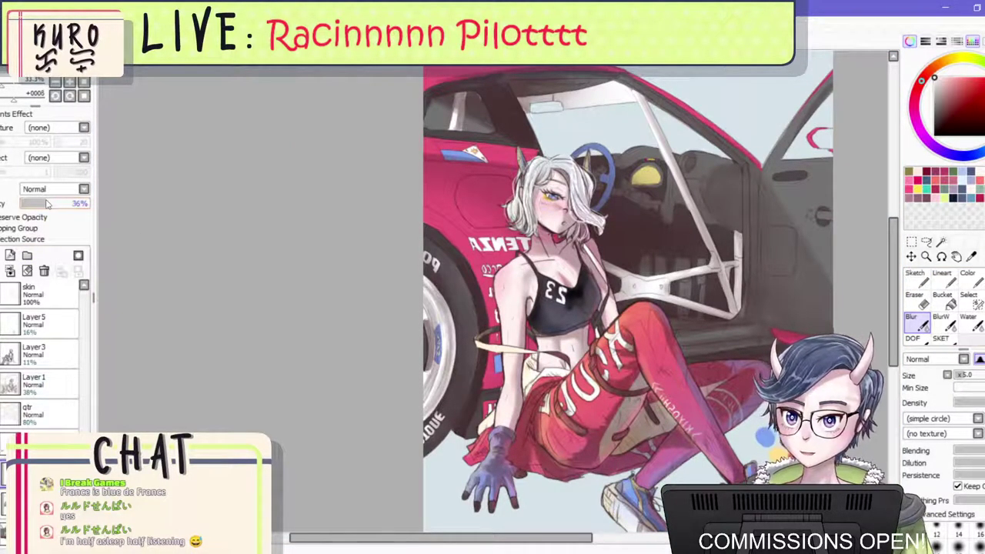
Erase part of the tire's highlights with a size 80 Eraser and mirror the canvas view back.
left_click(940, 338)
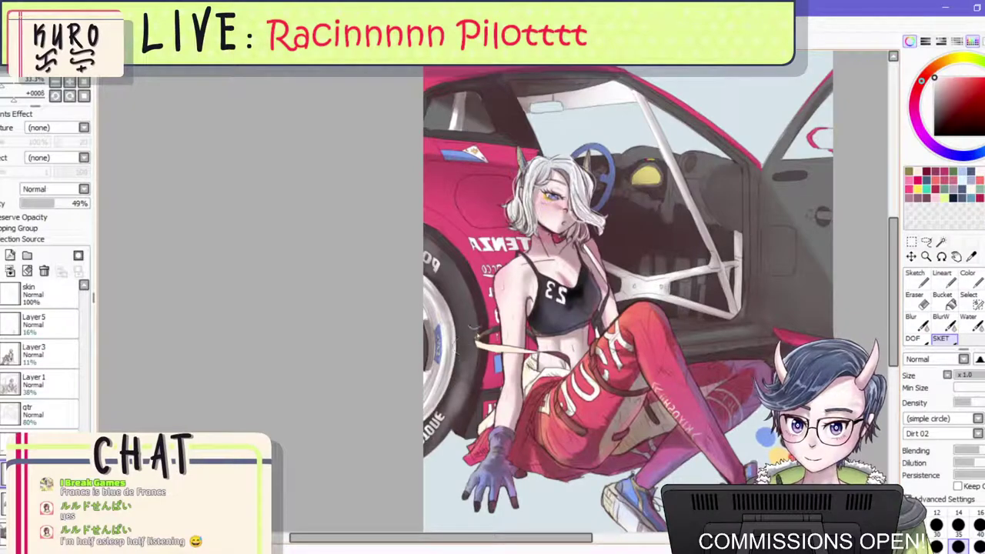
key("e")
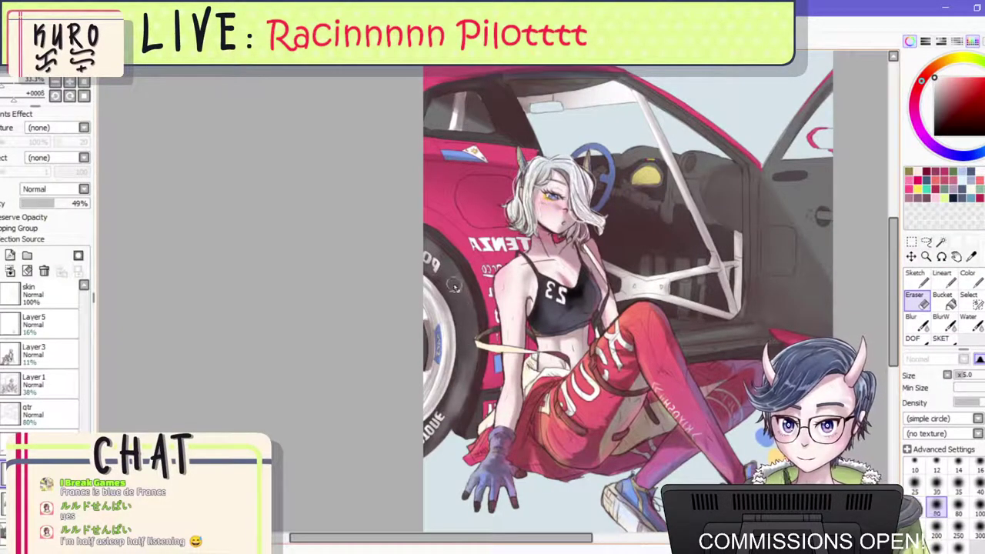
key("bracketright")
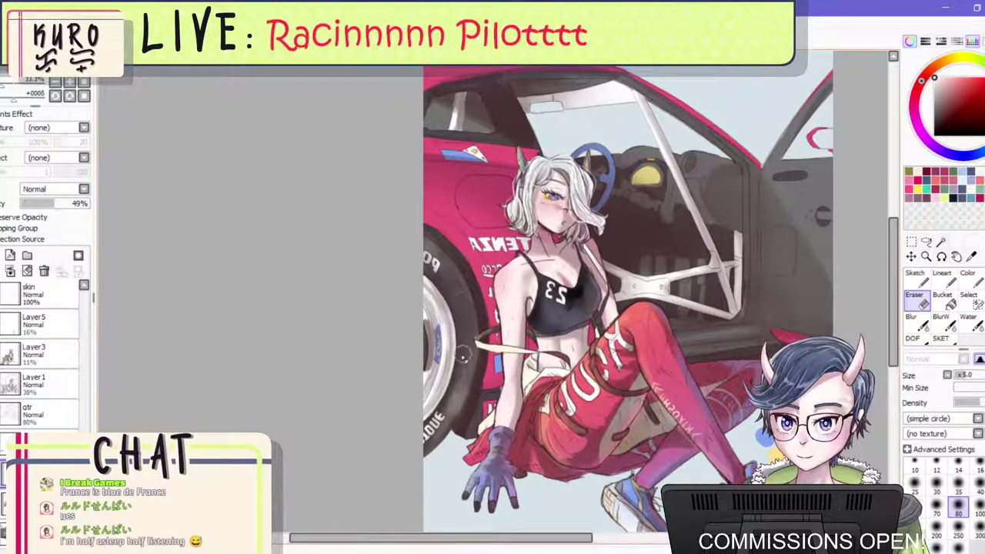
left_click_drag(463, 354, 471, 364)
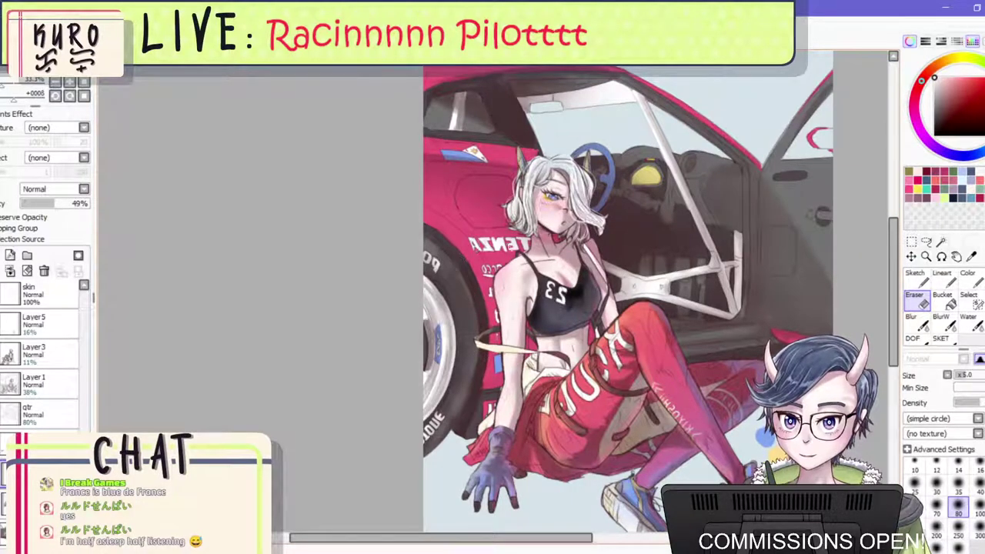
scroll(513, 249, "down", 2)
key("h")
scroll(435, 187, "up", 1)
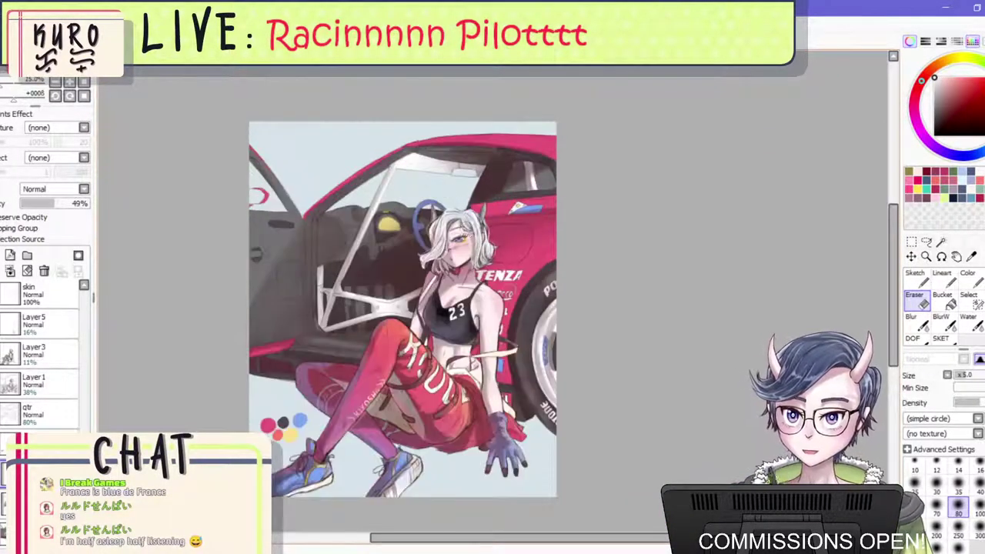
Rework the tire highlights with the SKET brush and soften them with the Blur tool.
left_click(27, 271)
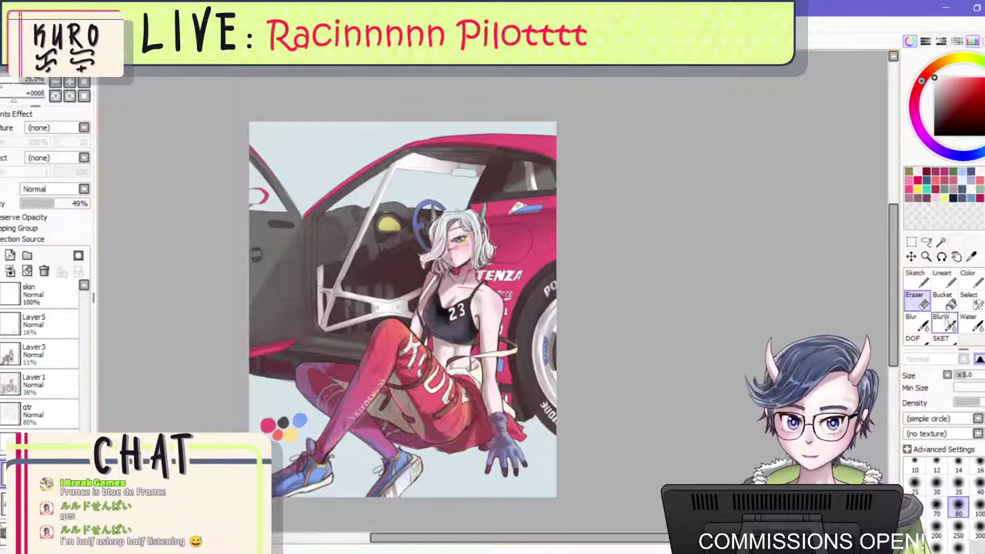
left_click(940, 339)
scroll(543, 300, "up", 1)
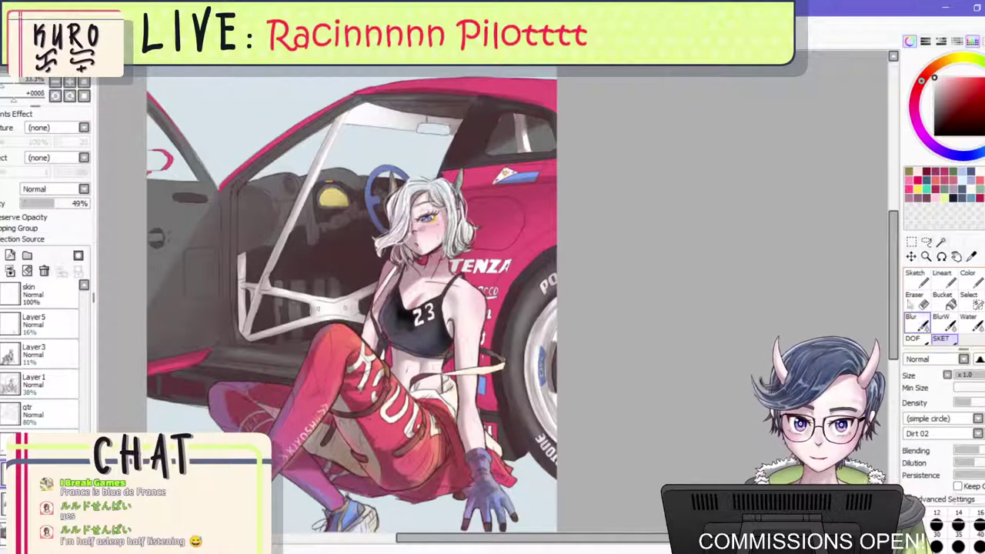
left_click(913, 322)
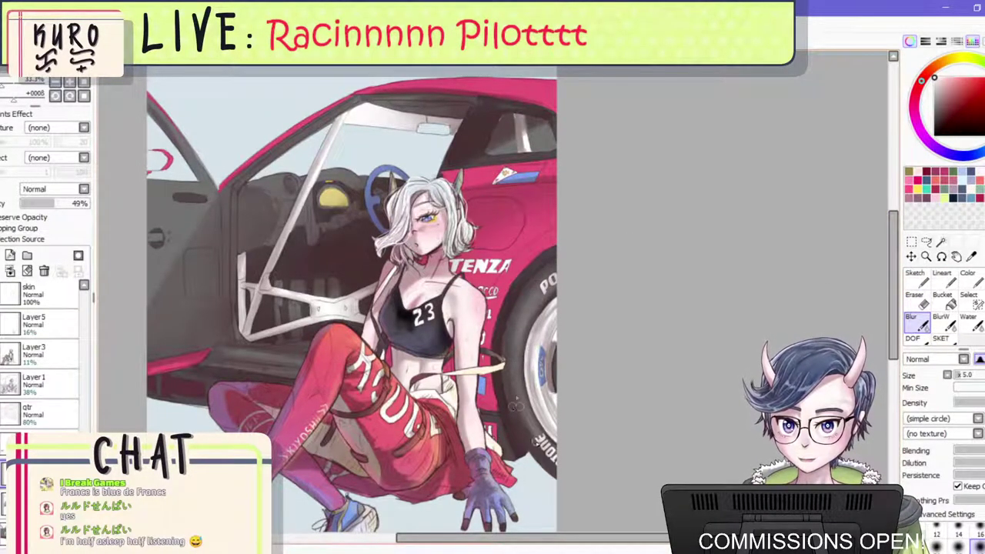
scroll(533, 273, "down", 3)
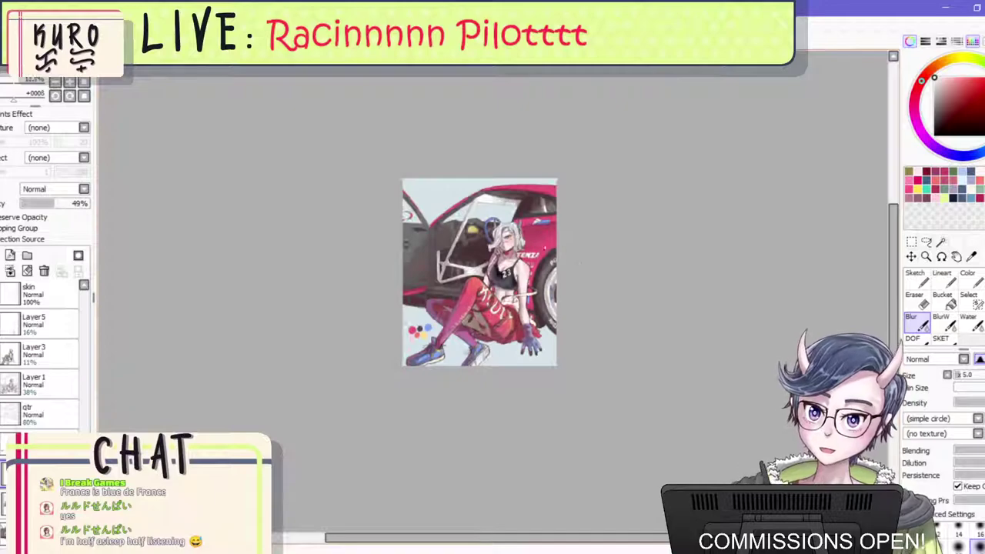
scroll(544, 248, "up", 2)
left_click(941, 339)
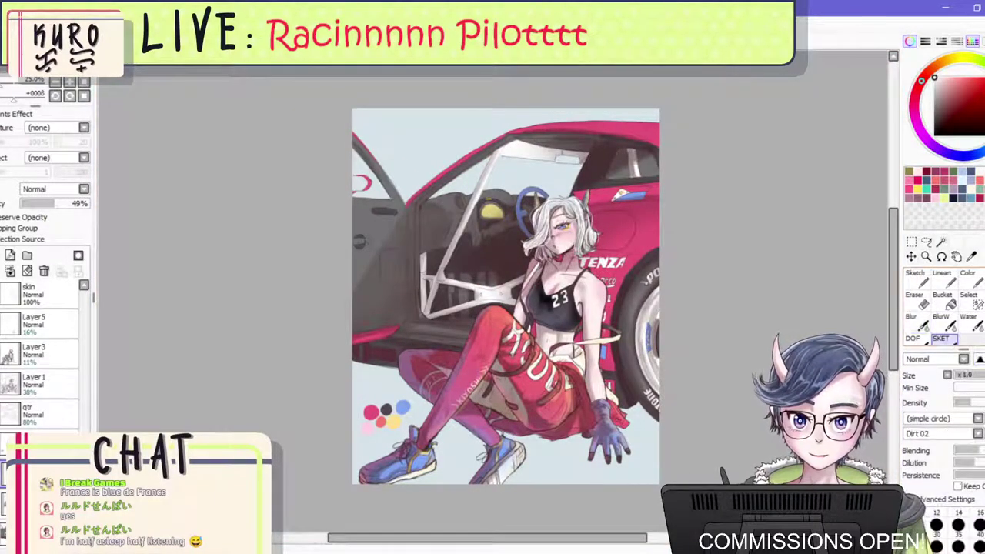
Lower the highlight layer's opacity to 31% and glaze palette blue over the door opening and car interior with an enlarged SKET brush.
left_click_drag(54, 203, 42, 204)
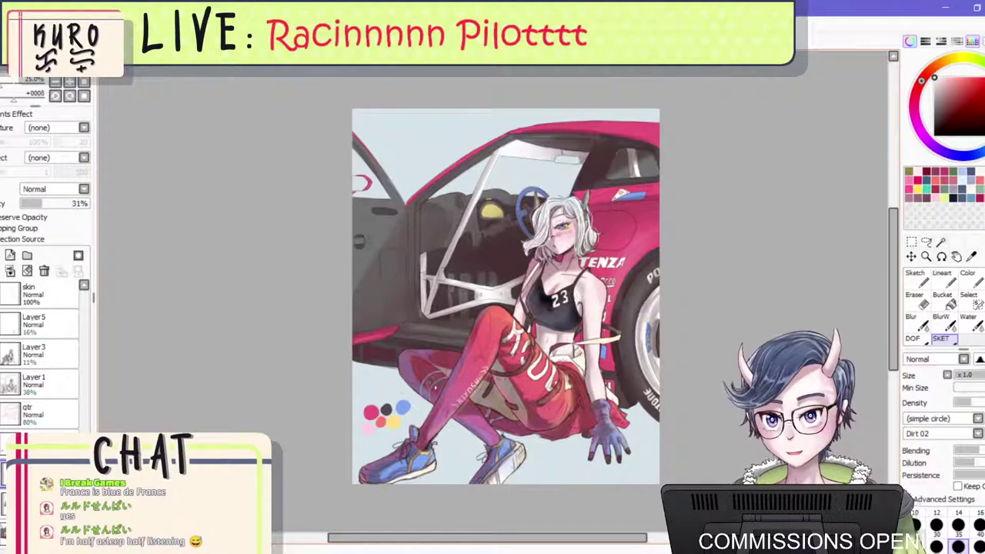
right_click(394, 424)
key("bracketright")
key("bracketright")
key("bracketright")
key("bracketright")
key("bracketright")
key("bracketright")
key("bracketright")
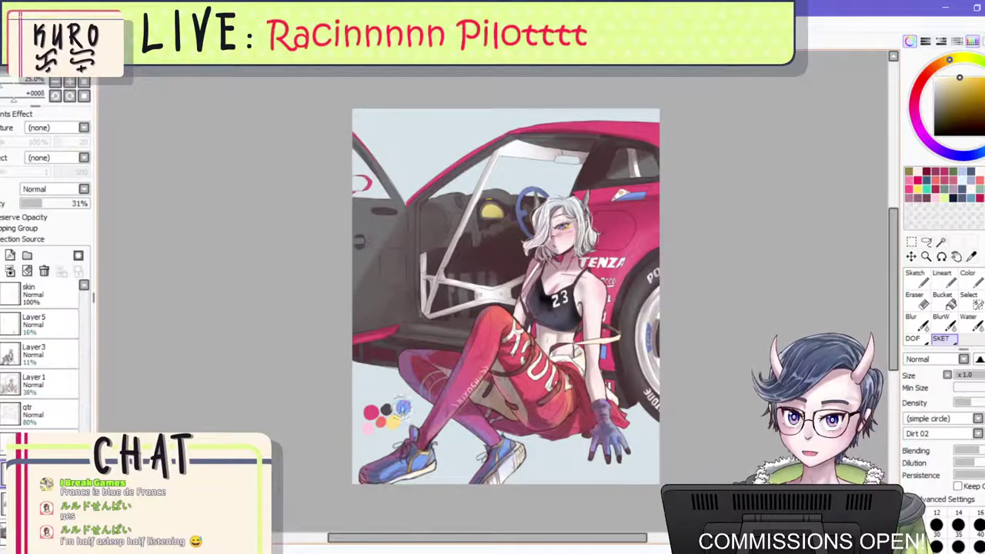
left_click(402, 408, "alt")
left_click_drag(447, 280, 471, 287)
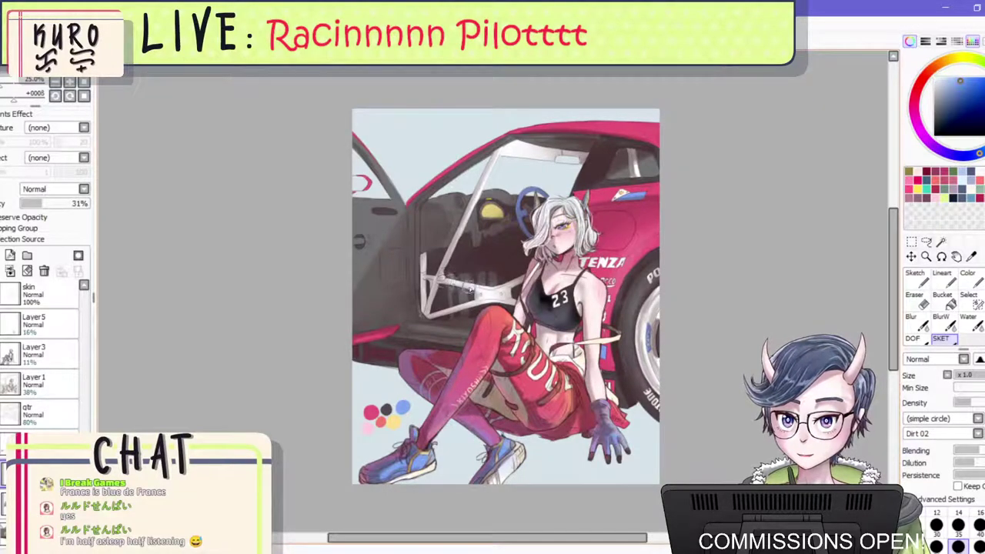
left_click_drag(422, 246, 424, 283)
key("ctrl+z")
key("ctrl+z")
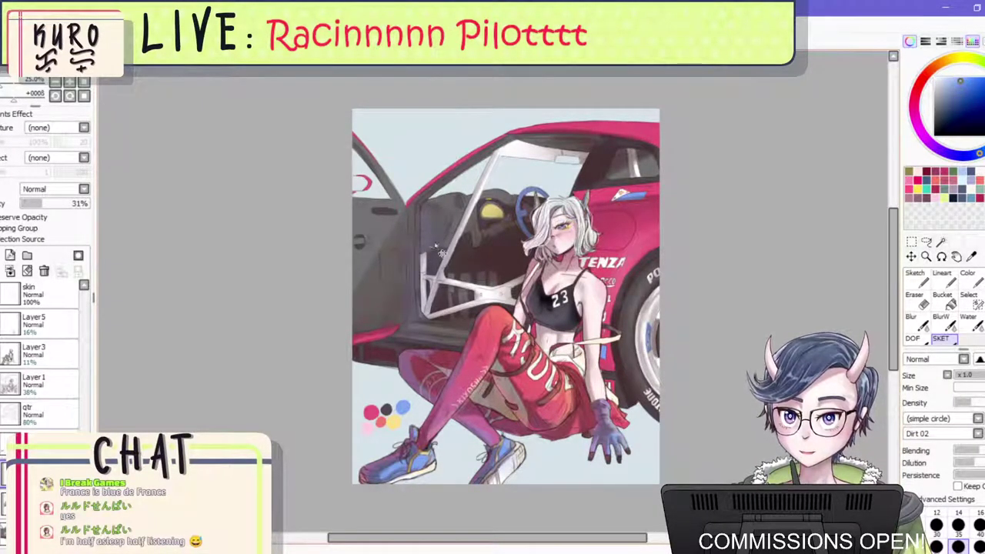
scroll(443, 251, "down", 1)
scroll(427, 252, "up", 1)
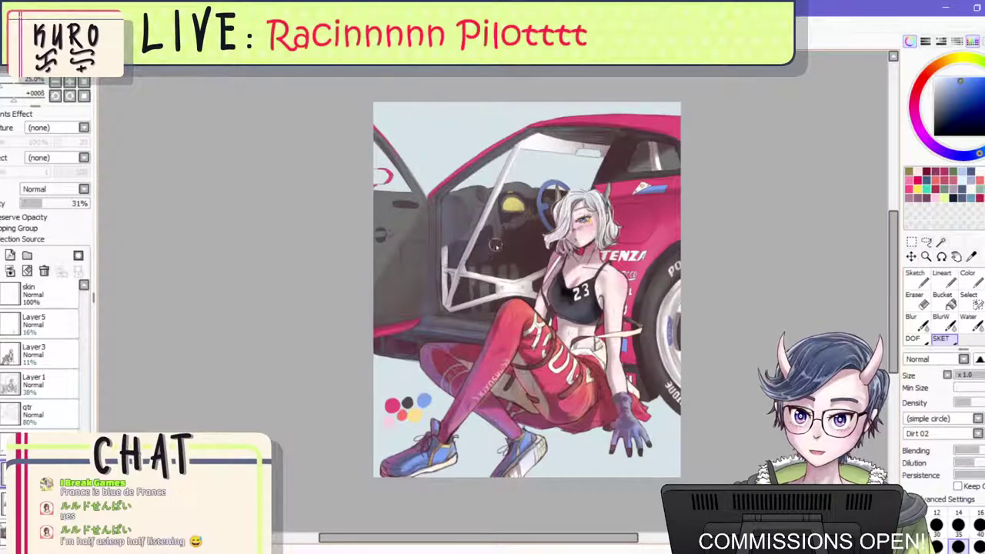
Glaze the palette yellow over the car interior and the lower part of the open door with SKET.
left_click(417, 419, "alt")
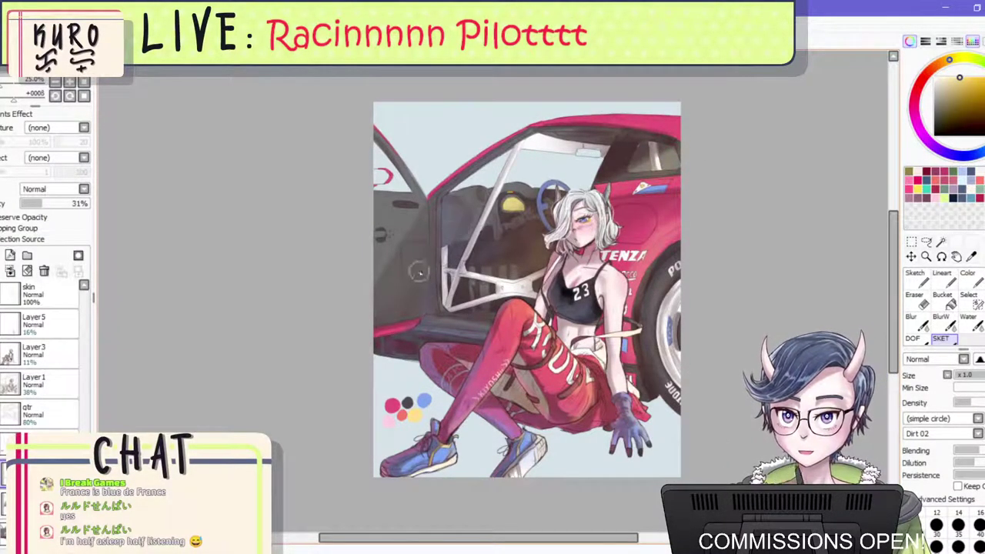
left_click_drag(419, 272, 426, 305)
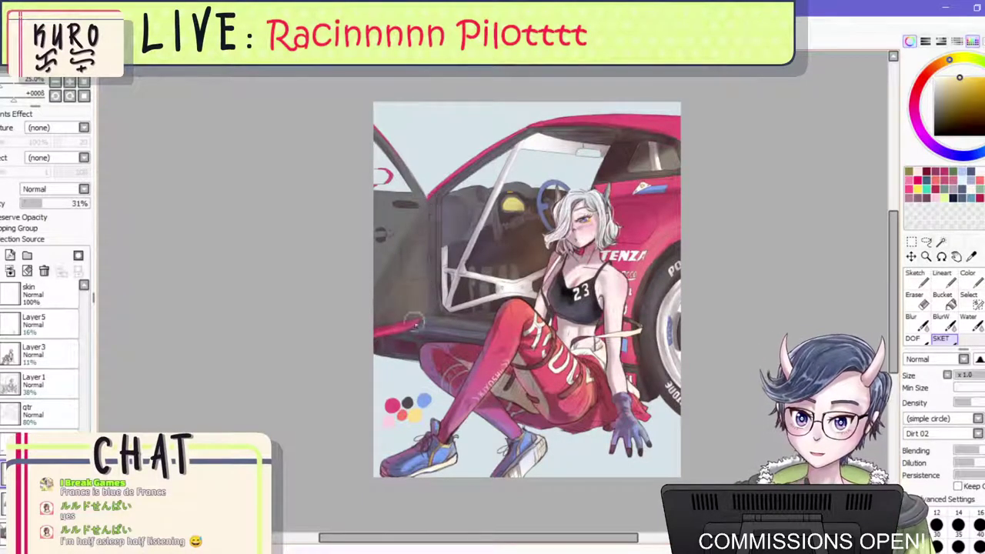
scroll(579, 274, "down", 2)
scroll(473, 224, "up", 1)
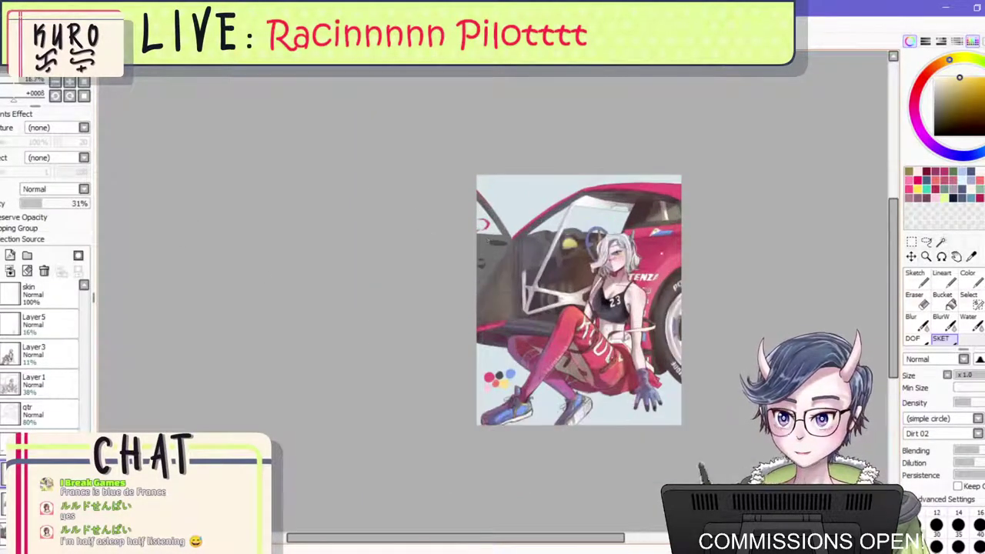
Blend the blue and yellow tints across the car interior with the Blur tool and mirror the canvas view.
left_click(917, 323)
scroll(687, 282, "up", 1)
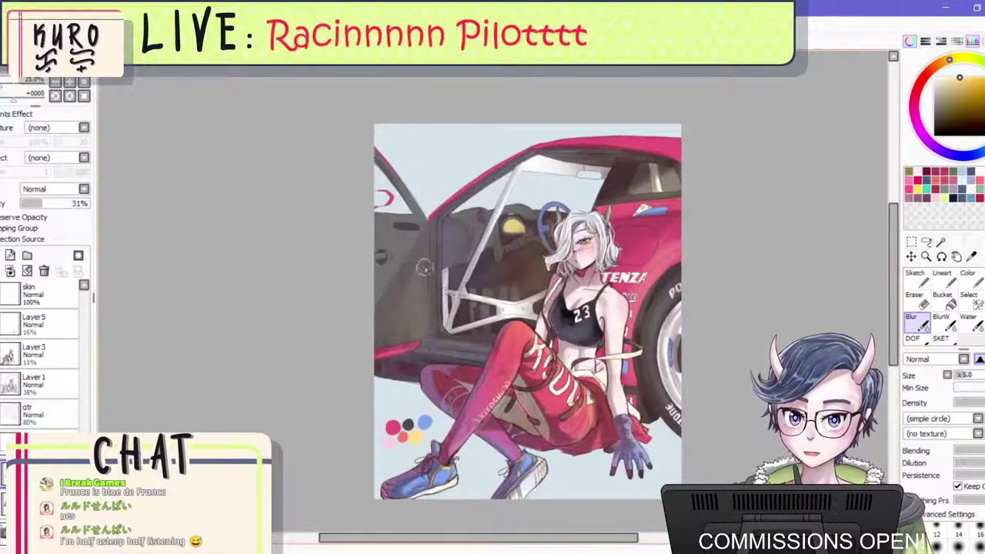
mouse_move(459, 231)
left_mouse_down()
mouse_move(469, 204)
mouse_move(527, 206)
mouse_move(515, 262)
mouse_move(486, 284)
mouse_move(531, 245)
mouse_move(533, 223)
mouse_move(536, 282)
left_mouse_up()
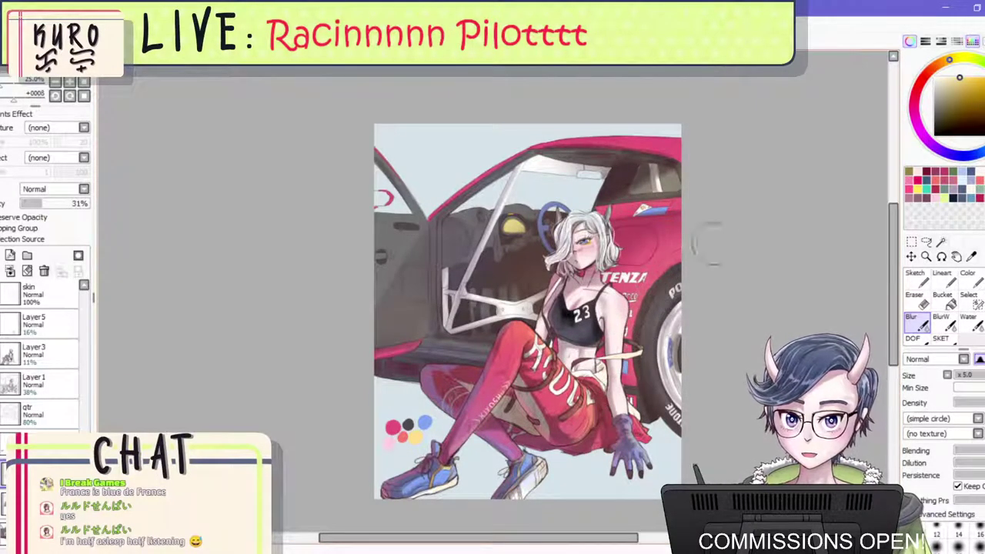
key("e")
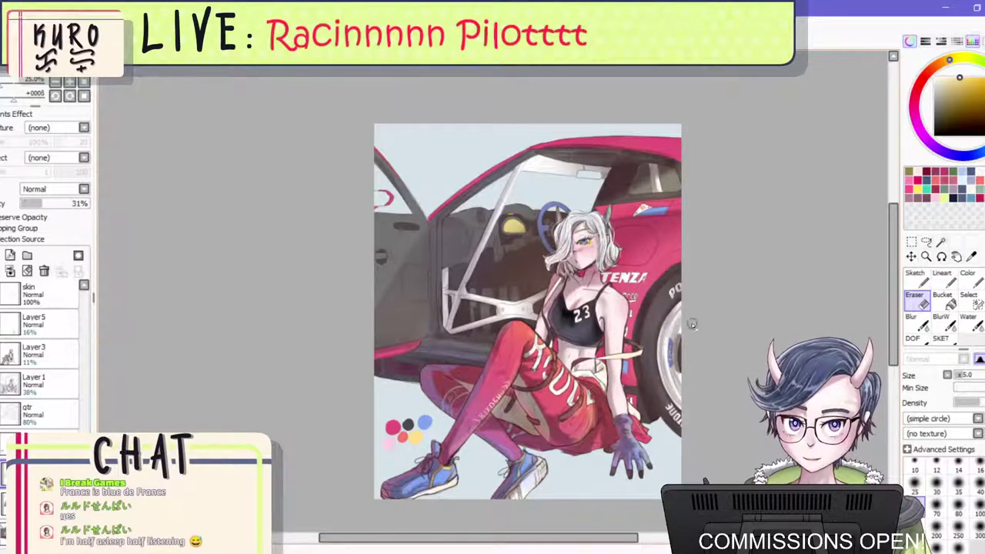
key("h")
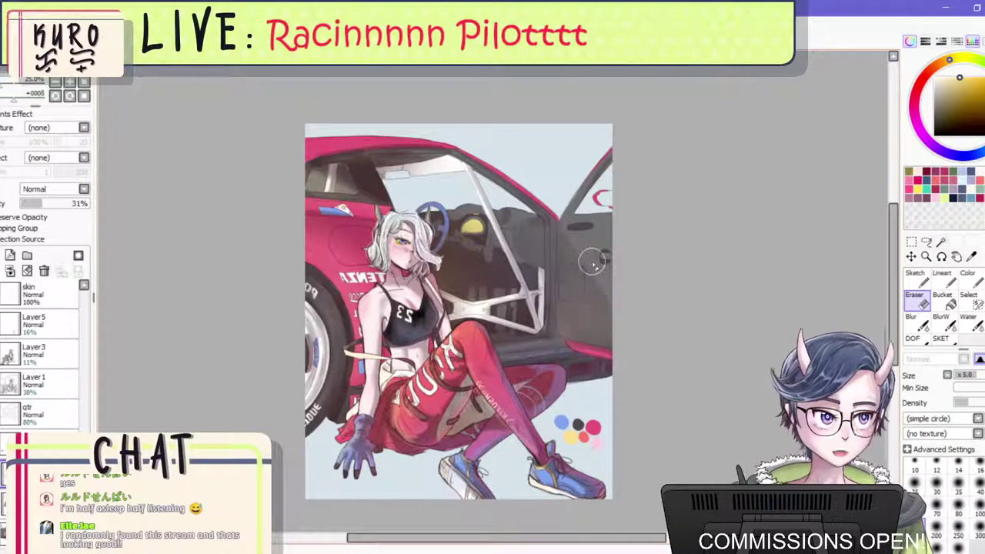
scroll(590, 263, "up", 2)
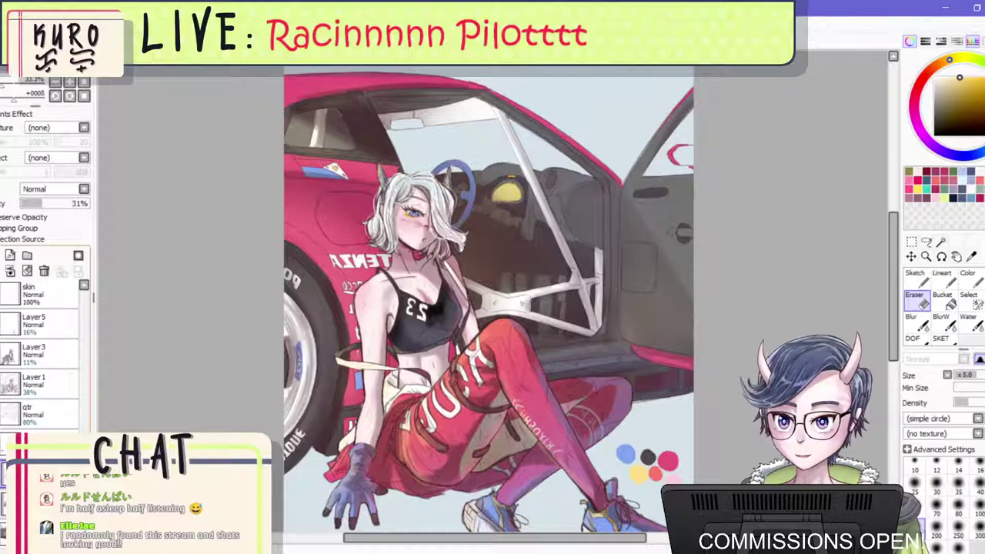
On the flat color layer, fill the lower dashboard below the steering column with the dashboard's gray using the Color brush.
left_click(23, 496)
scroll(472, 201, "up", 2)
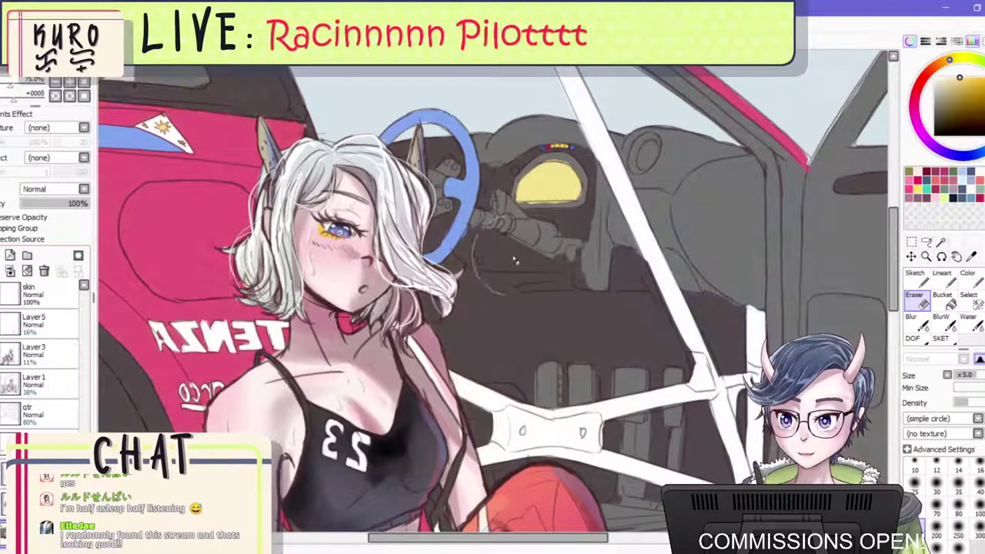
right_click(712, 192)
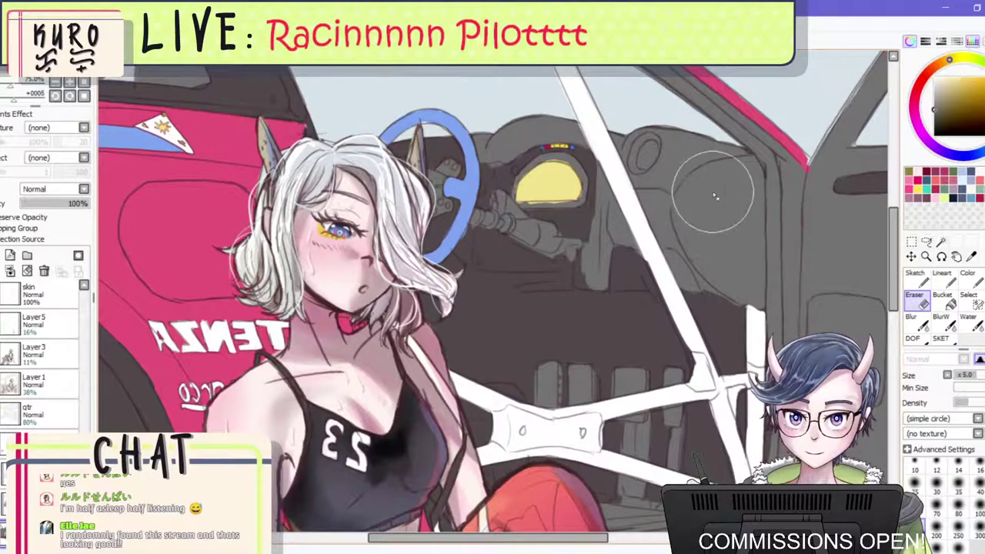
left_click(968, 279)
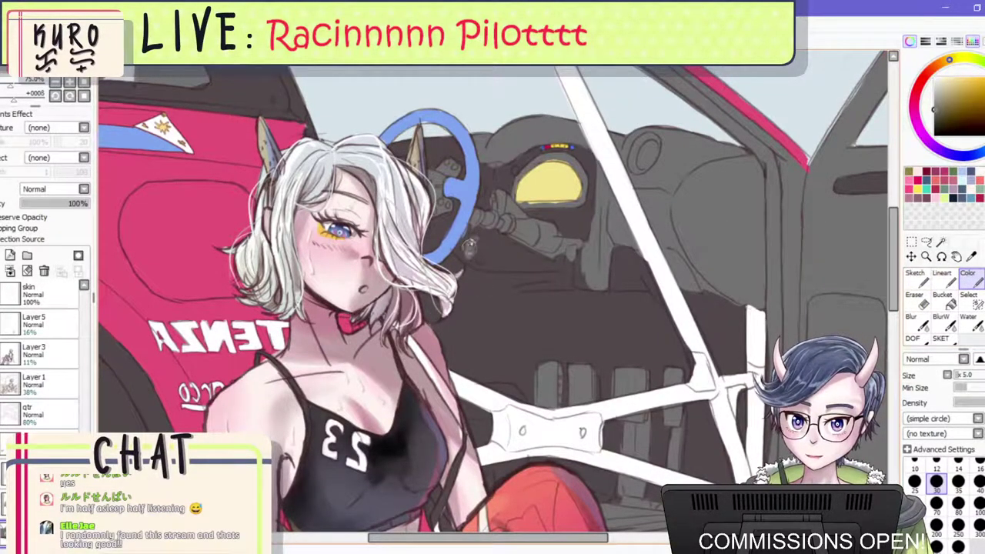
left_click_drag(484, 278, 585, 274)
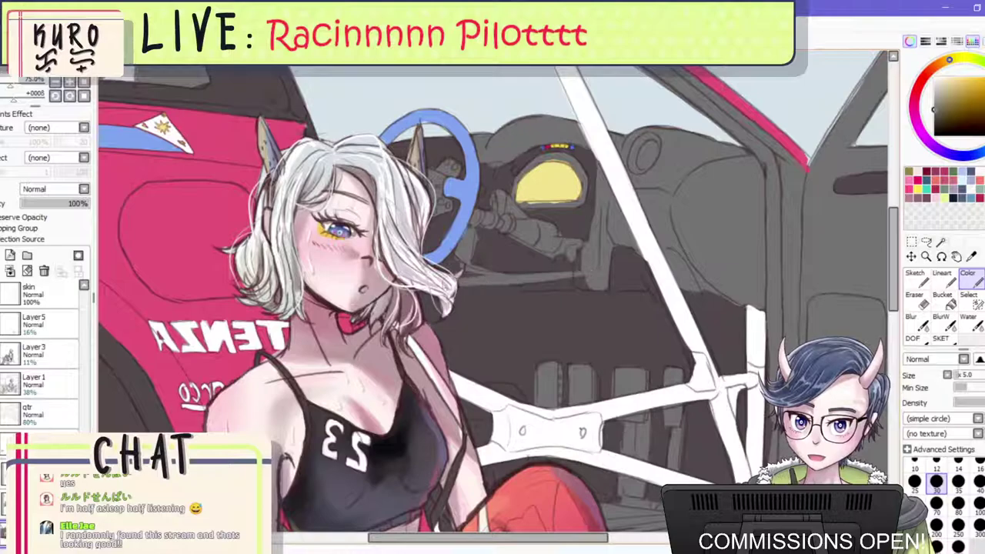
mouse_move(458, 284)
left_mouse_down()
mouse_move(452, 258)
mouse_move(570, 276)
mouse_move(512, 281)
left_mouse_up()
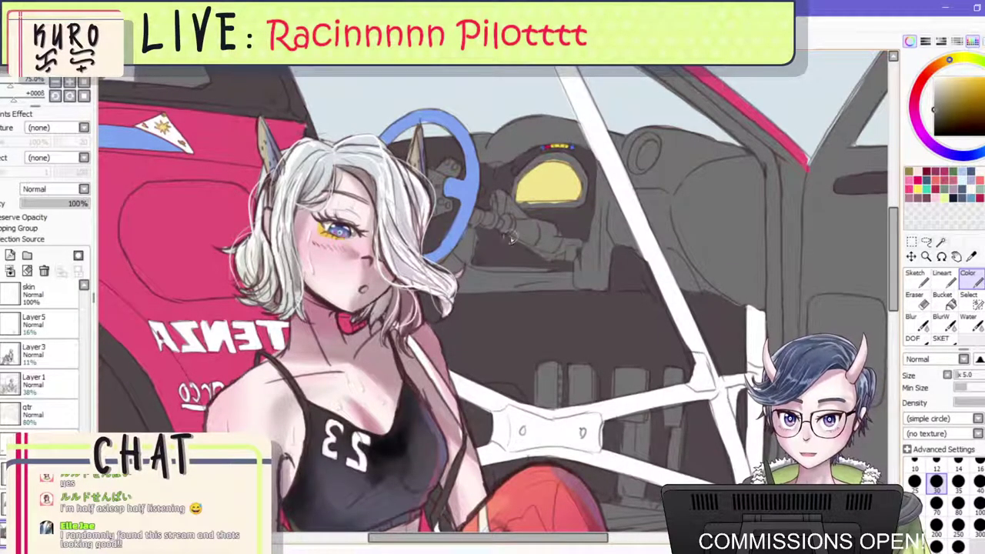
scroll(511, 239, "down", 3)
scroll(496, 208, "up", 5)
scroll(490, 203, "down", 1)
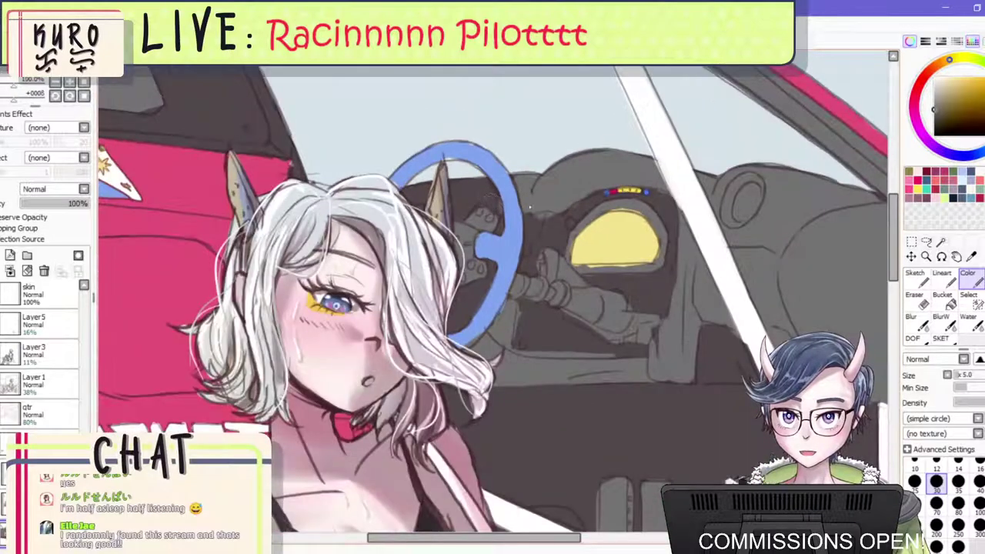
scroll(701, 223, "down", 4)
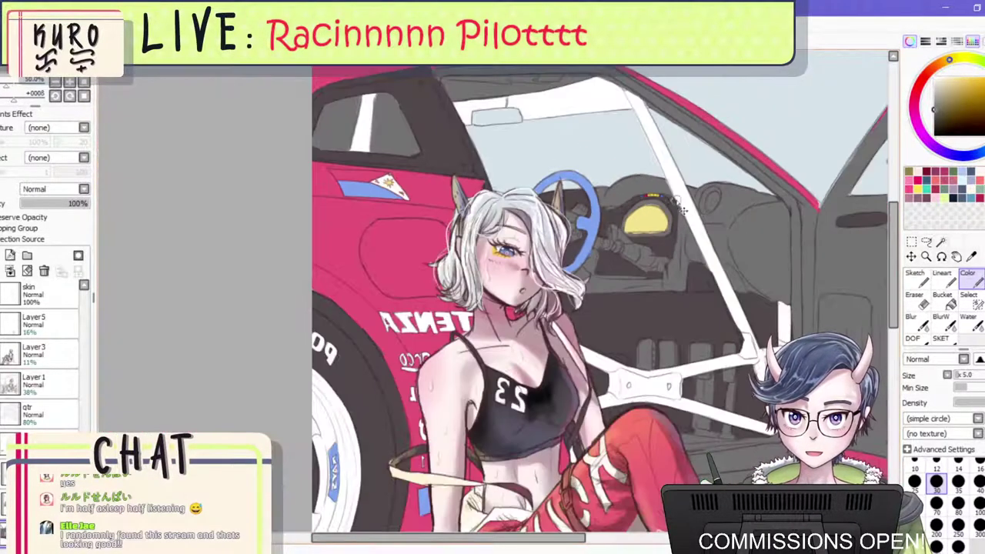
scroll(674, 229, "up", 1)
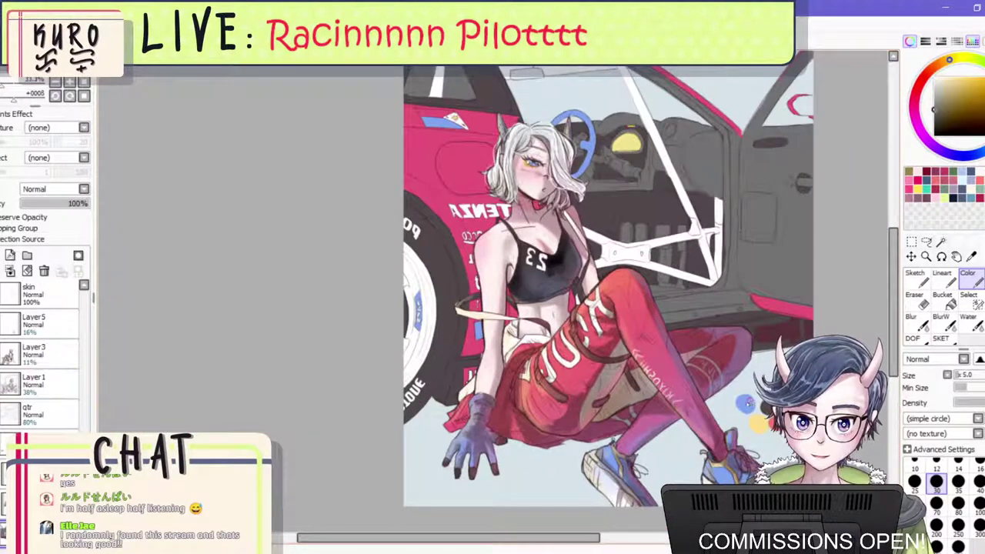
Color the small round buttons on the blue steering wheel teal and yellow with a size 10 to 14 Color brush.
right_click(746, 403)
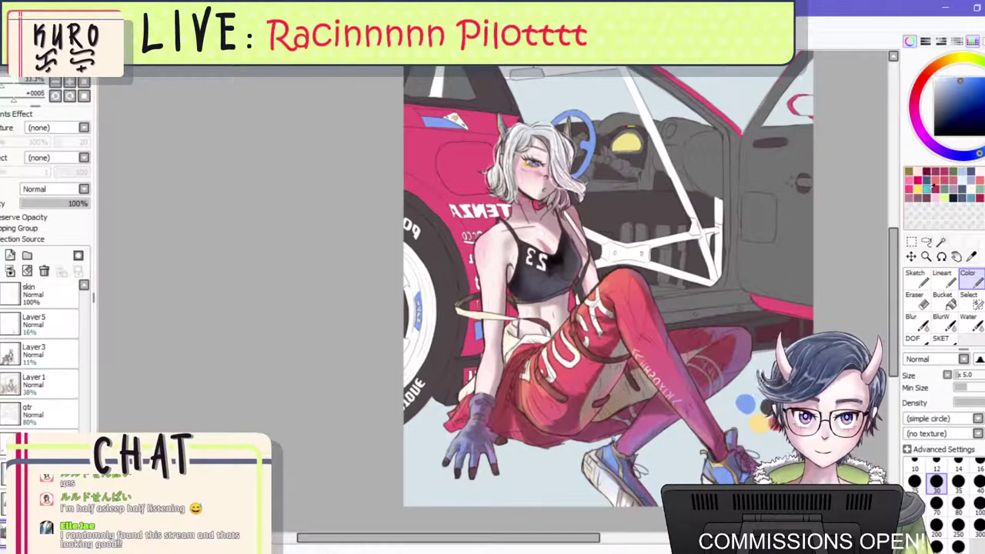
left_click(926, 189)
scroll(540, 118, "up", 3)
scroll(697, 171, "up", 1)
key("bracketleft")
key("bracketleft")
key("bracketleft")
key("bracketleft")
key("bracketleft")
key("bracketleft")
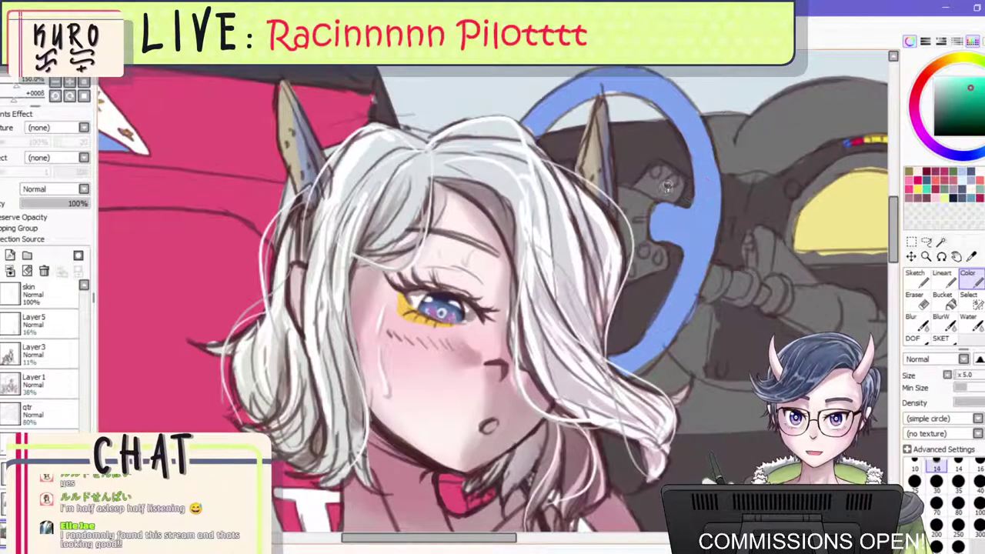
left_click_drag(668, 182, 672, 181)
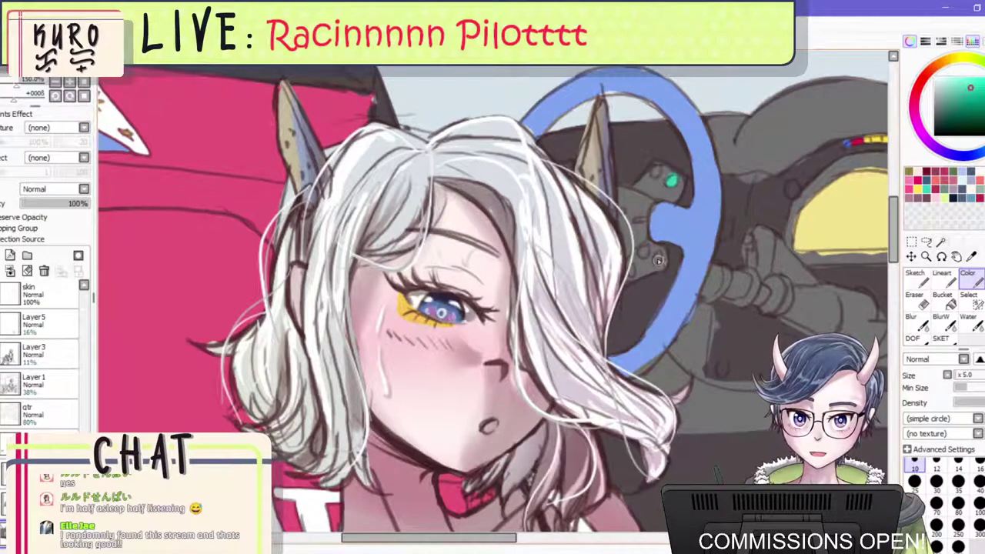
left_click(944, 195)
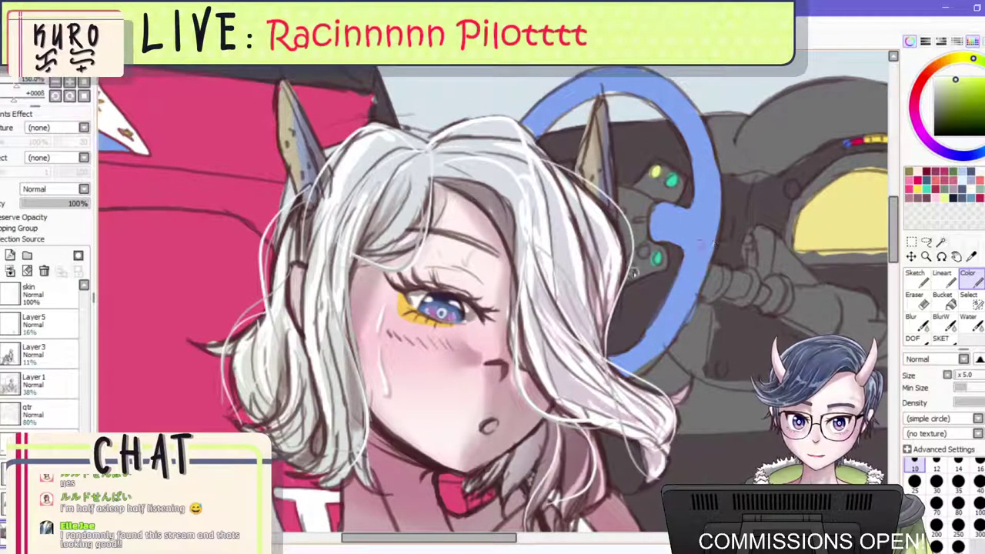
Color additional small buttons on the steering wheel red with the Color brush.
left_click(915, 179)
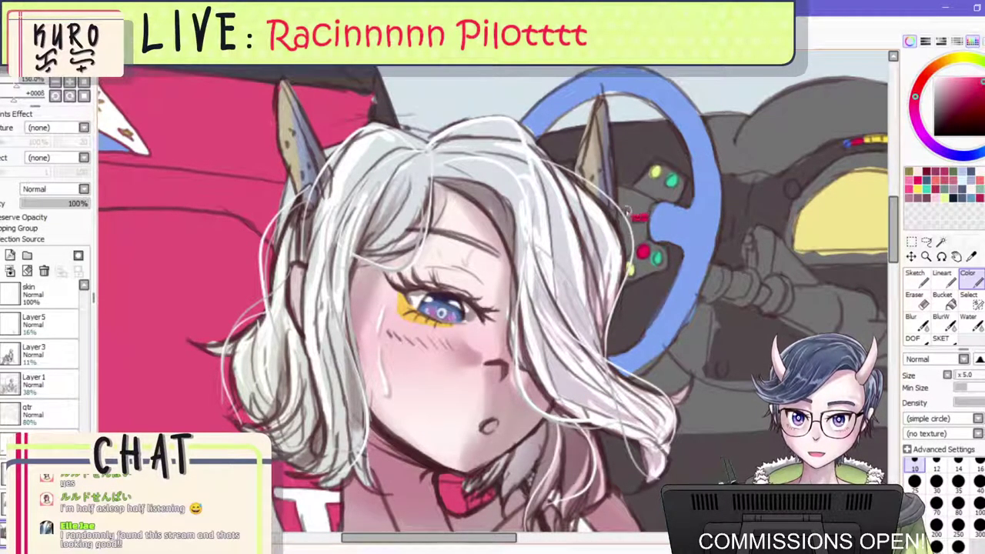
scroll(627, 212, "down", 4)
scroll(746, 185, "up", 3)
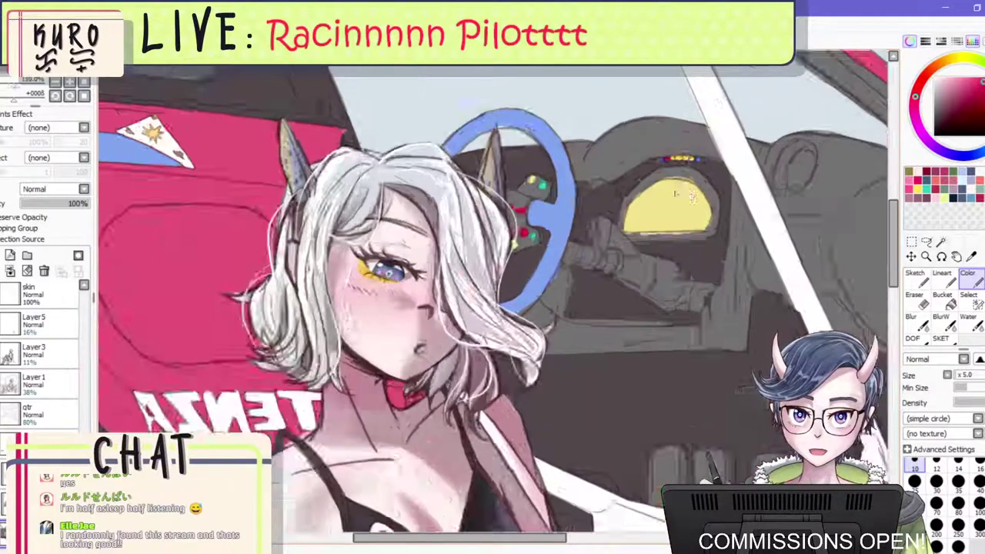
scroll(674, 193, "up", 2)
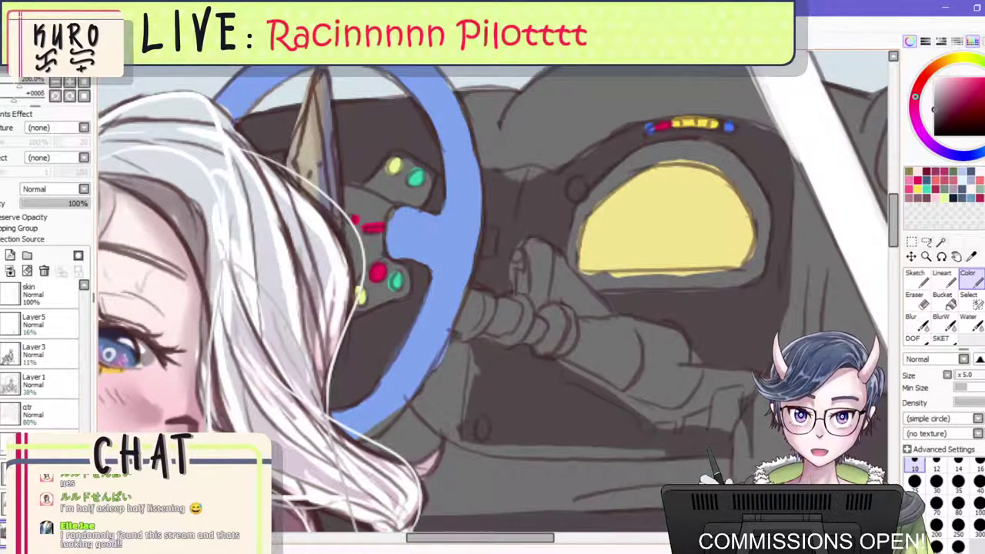
Clean up the edges of the yellow dashboard gauge with the surrounding dark gray and mirror the canvas view.
left_click_drag(643, 164, 723, 171)
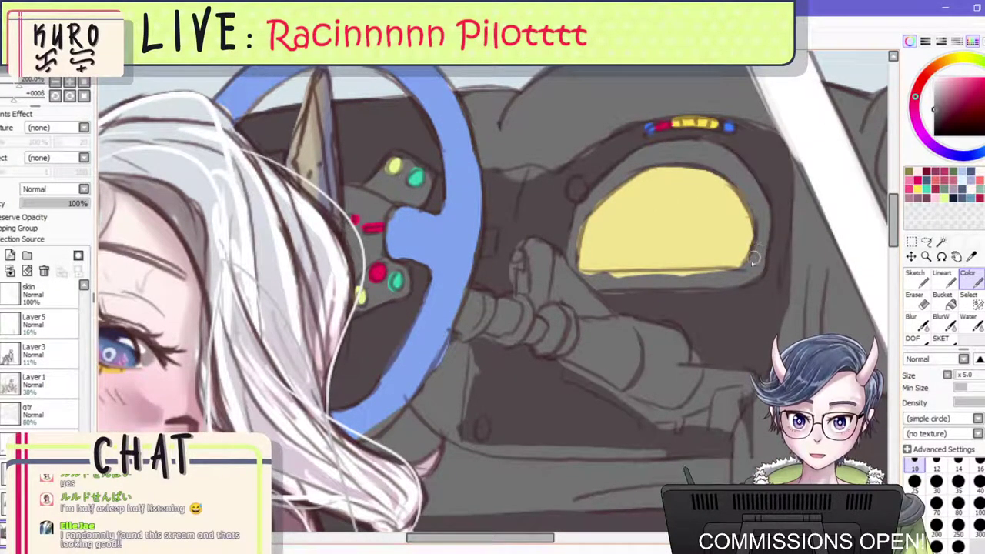
mouse_move(748, 266)
left_mouse_down()
mouse_move(597, 273)
mouse_move(716, 275)
left_mouse_up()
key("ctrl+z")
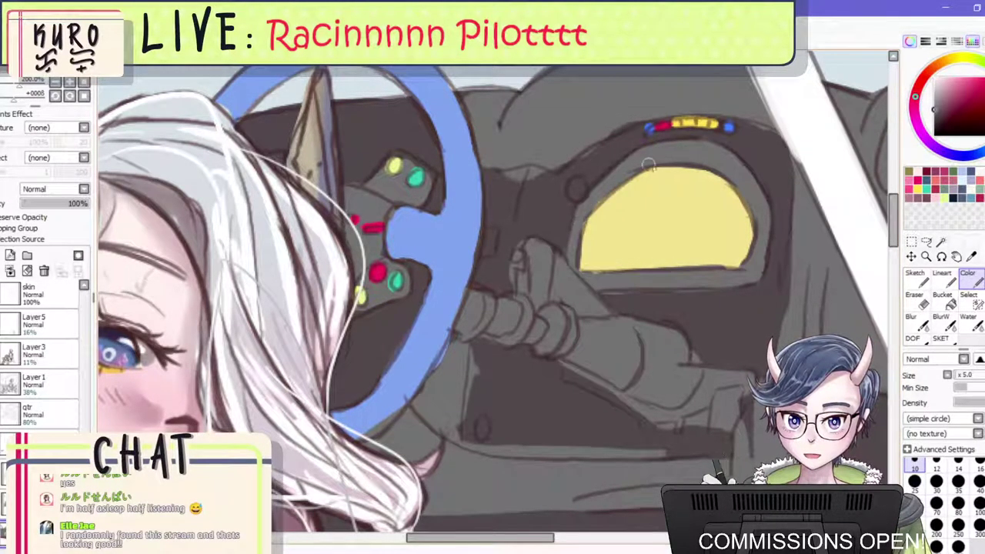
scroll(715, 192, "down", 2)
scroll(640, 174, "up", 2)
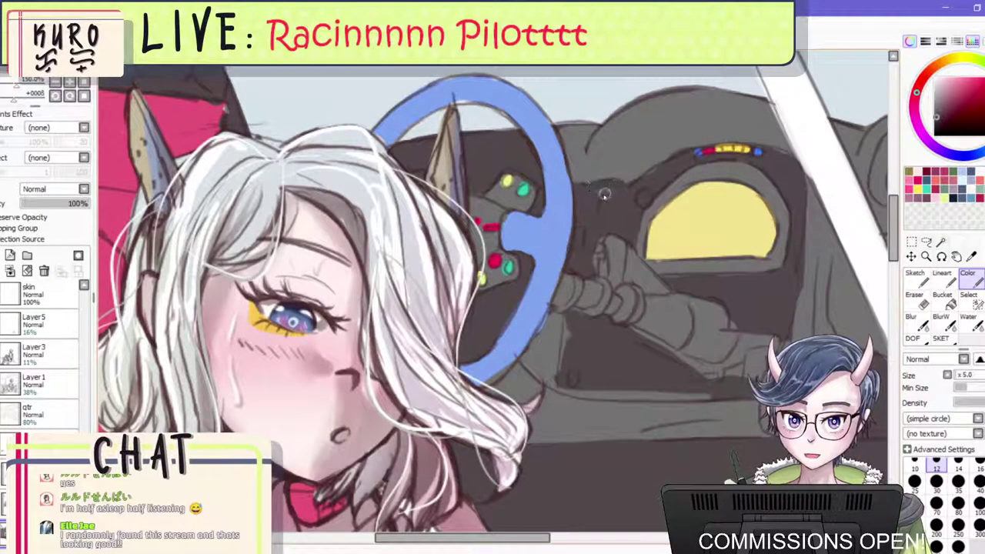
scroll(669, 161, "down", 5)
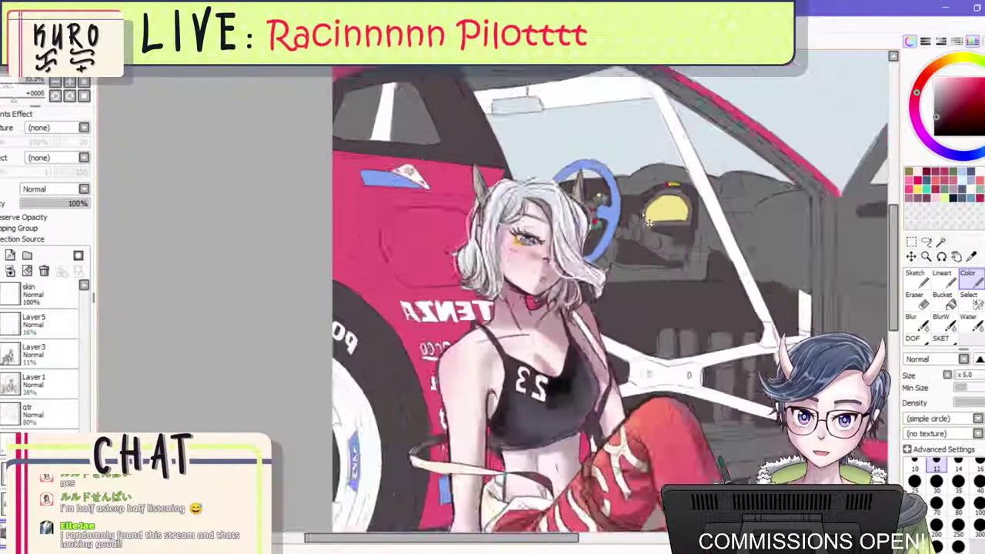
key("h")
scroll(377, 142, "down", 3)
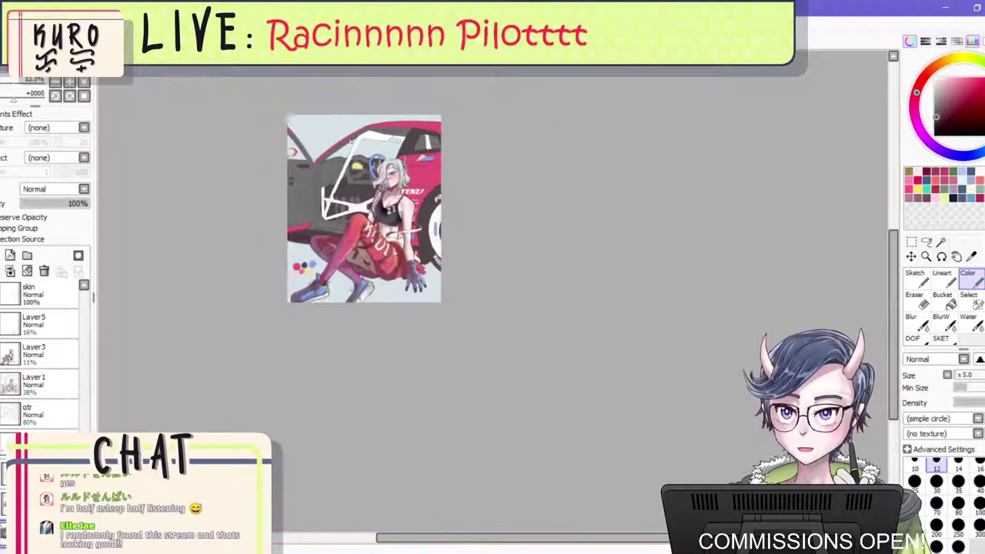
Draw two dark olive curved lines joined by a solid wedge at one end inside the yellow gauge with the size 12 Color brush.
scroll(304, 153, "up", 6)
scroll(659, 187, "up", 1)
scroll(596, 180, "down", 1)
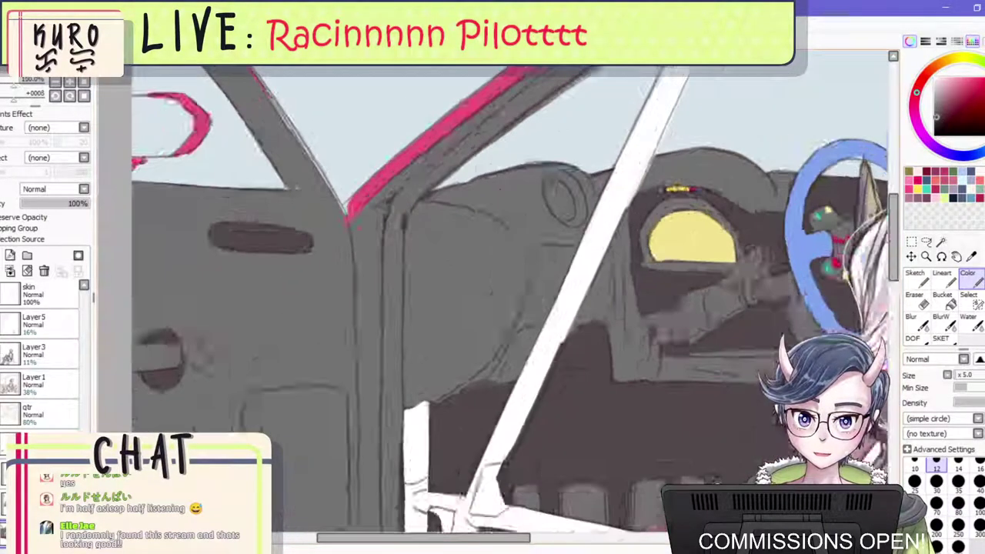
scroll(696, 223, "up", 2)
left_click(697, 252, "alt")
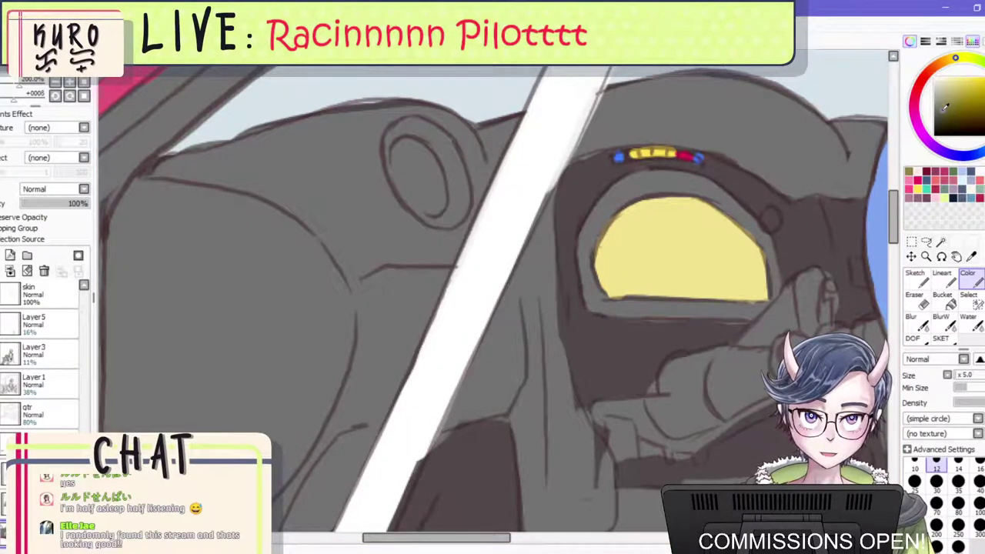
mouse_move(619, 273)
left_mouse_down()
mouse_move(696, 261)
mouse_move(648, 282)
mouse_move(731, 277)
left_mouse_up()
key("ctrl+z")
key("ctrl+z")
left_click_drag(612, 269, 736, 242)
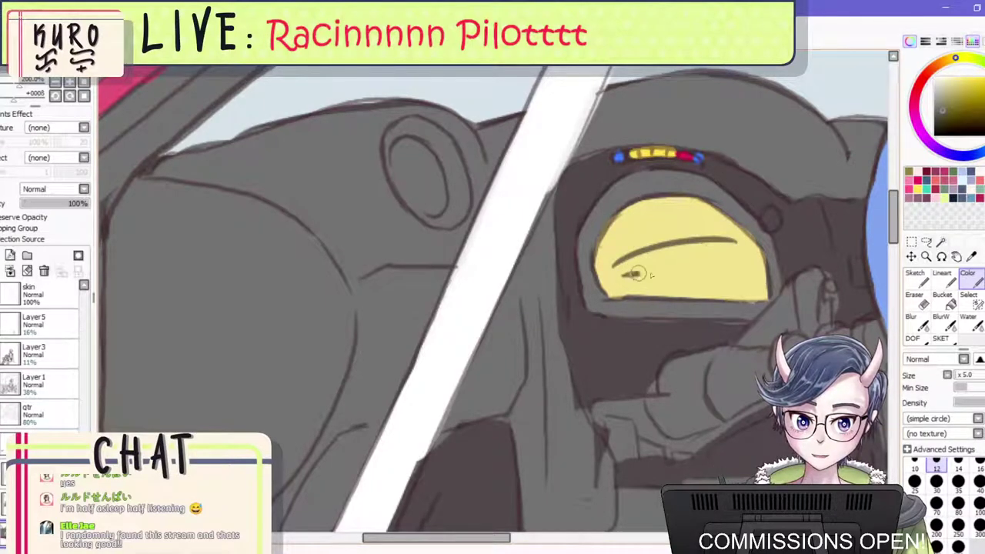
left_click_drag(635, 274, 735, 270)
key("ctrl+z")
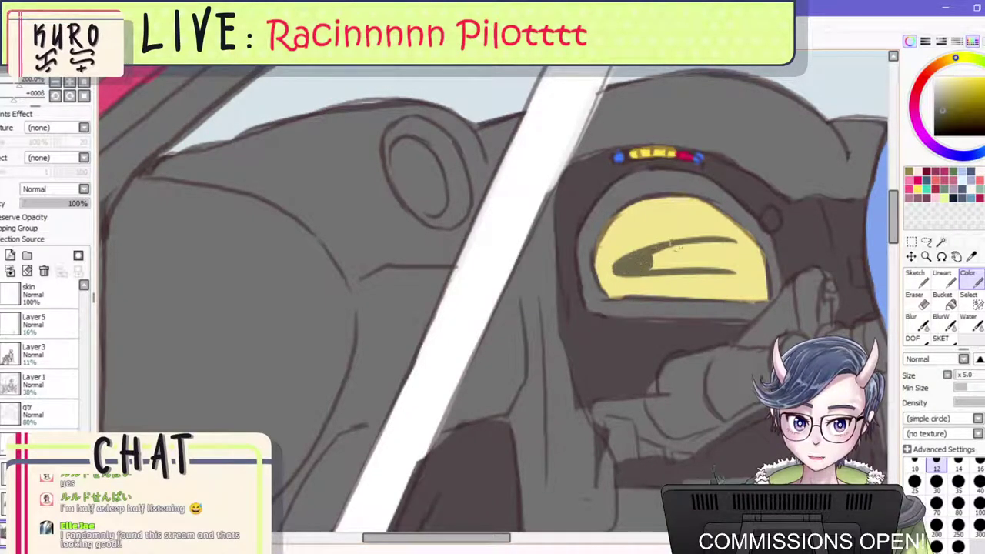
scroll(692, 203, "down", 8)
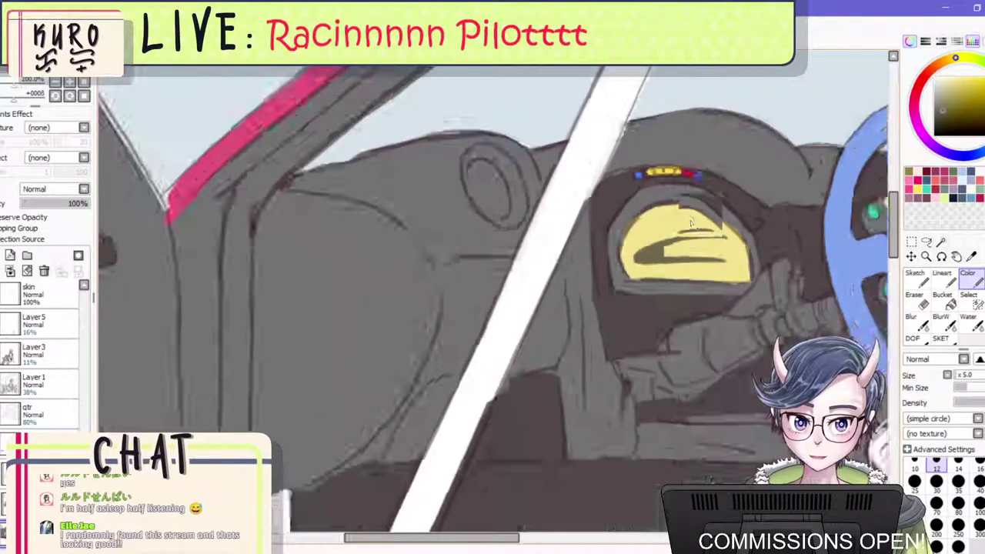
Add small dark tick marks and end dots to the two curved lines inside the yellow gauge.
left_click_drag(692, 203, 640, 203)
scroll(640, 203, "up", 1)
scroll(641, 193, "up", 5)
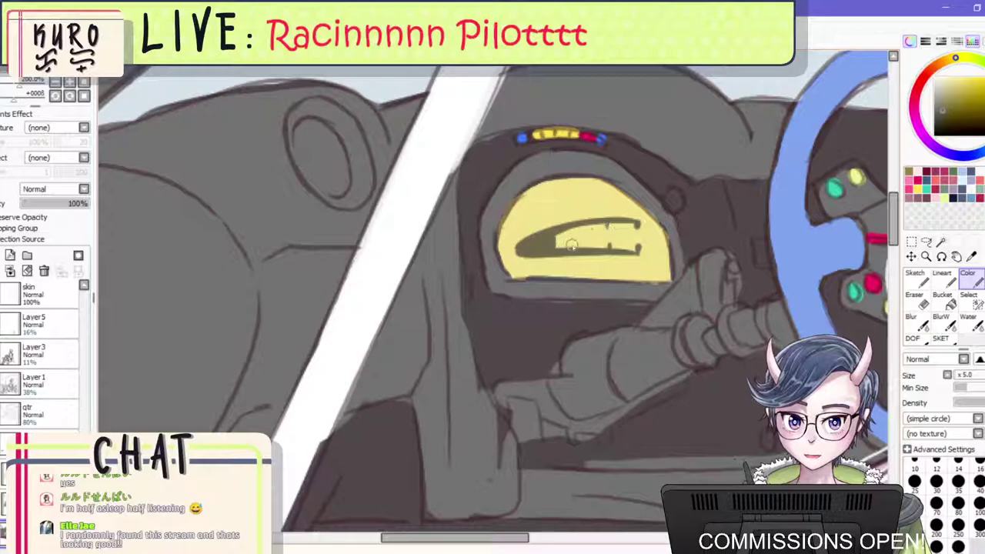
scroll(576, 227, "down", 6)
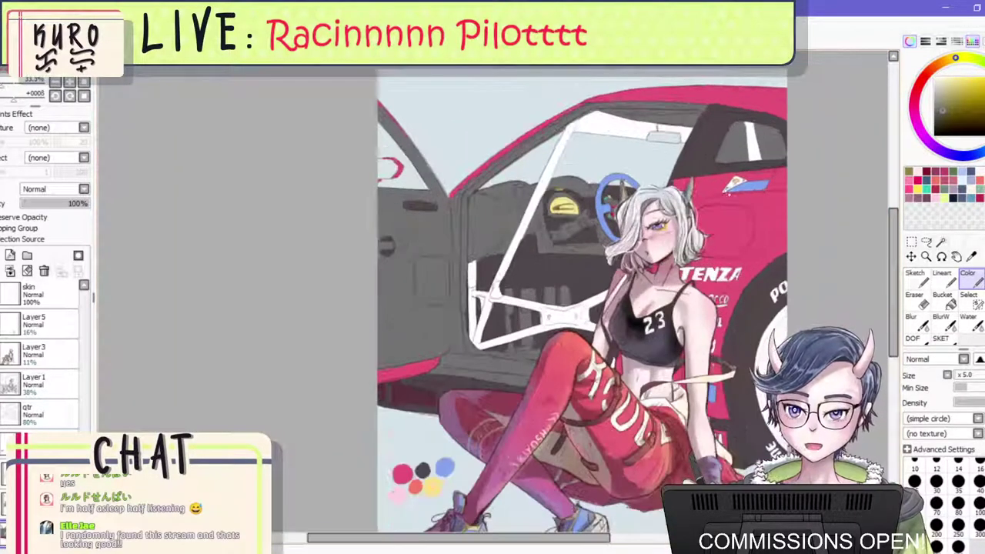
Show the car's shading and color tint layers over the flat colors again.
left_click(2, 511)
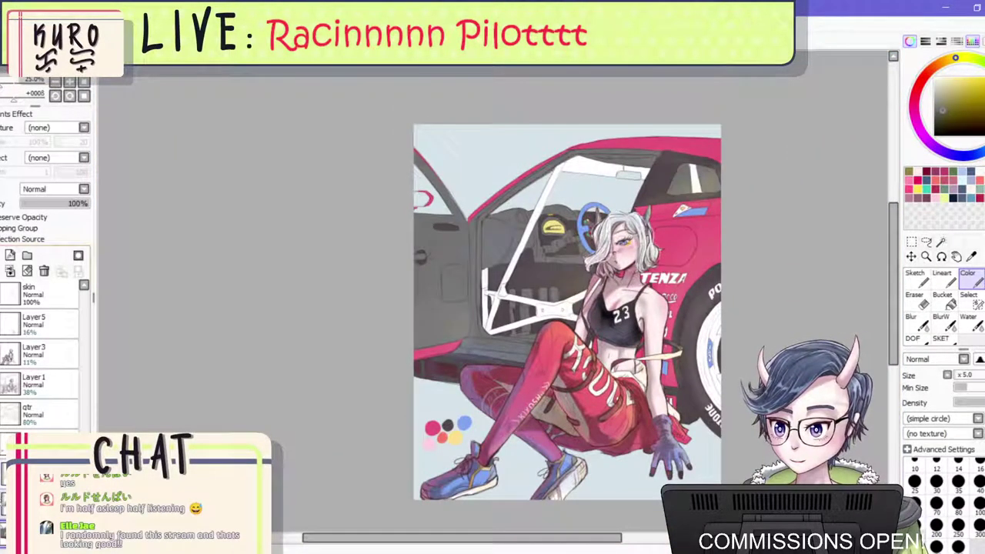
left_click(2, 502)
scroll(537, 241, "down", 1)
scroll(539, 240, "up", 1)
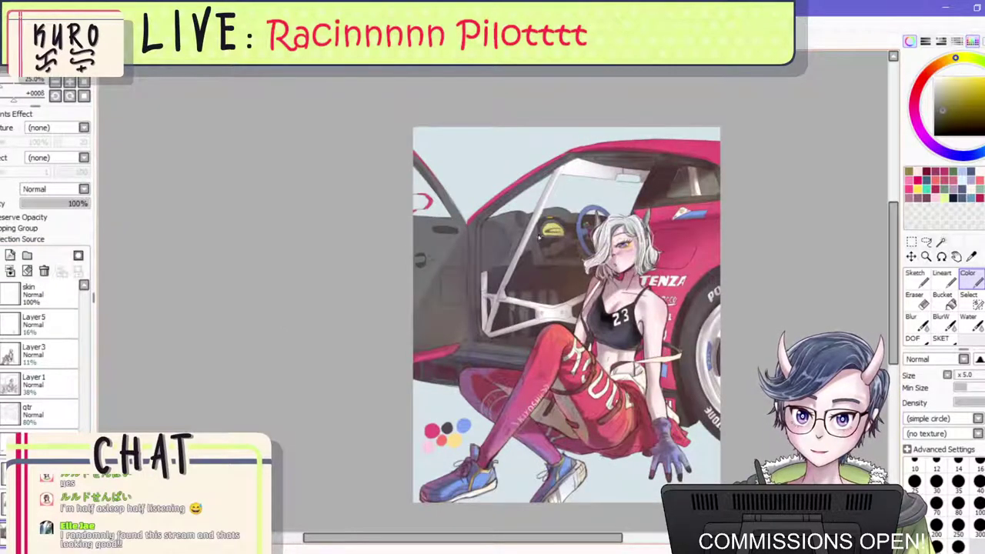
scroll(541, 236, "up", 2)
On the 58% opacity shading layer, erase the shading over the yellow gauge and the white roll cage plate with the Eraser.
left_click(2, 505)
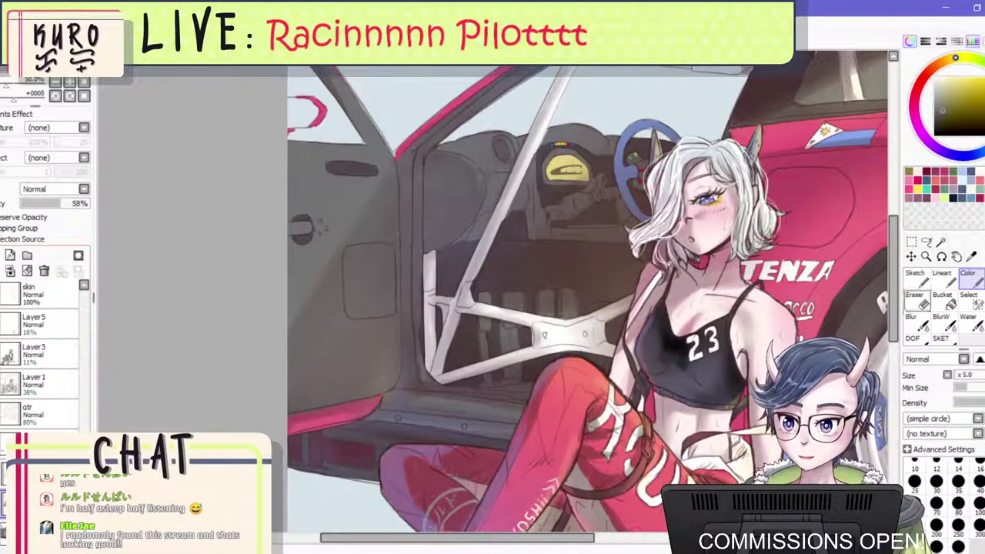
left_click(916, 300)
mouse_move(566, 328)
left_mouse_down()
mouse_move(550, 336)
mouse_move(563, 339)
mouse_move(537, 337)
mouse_move(571, 339)
mouse_move(536, 338)
mouse_move(558, 336)
left_mouse_up()
key("bracketleft")
key("bracketleft")
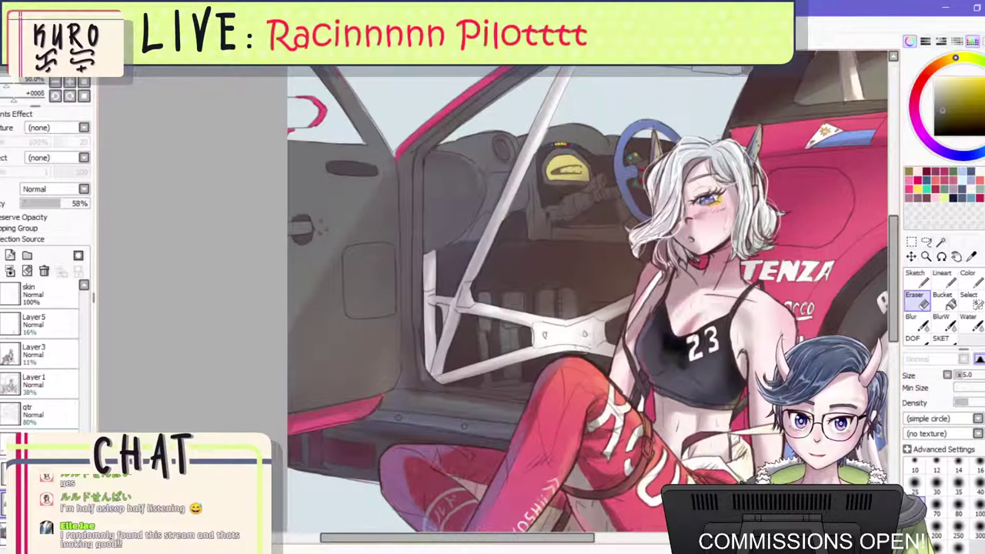
scroll(565, 338, "down", 3)
scroll(702, 284, "up", 1)
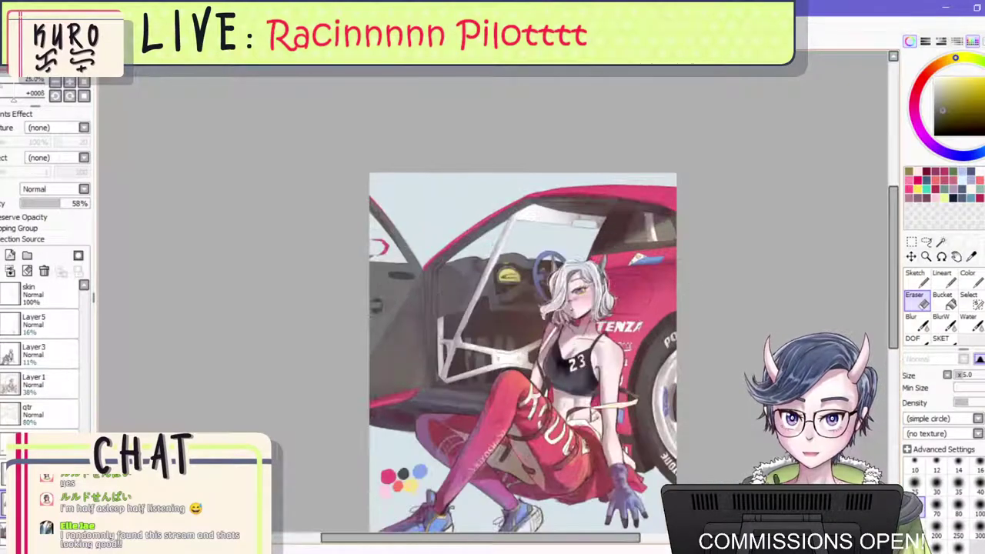
On a 100% opacity layer, paint the palette's orange-red over the car roof, upper body and upper door with a size 70 Color brush.
left_click(38, 531)
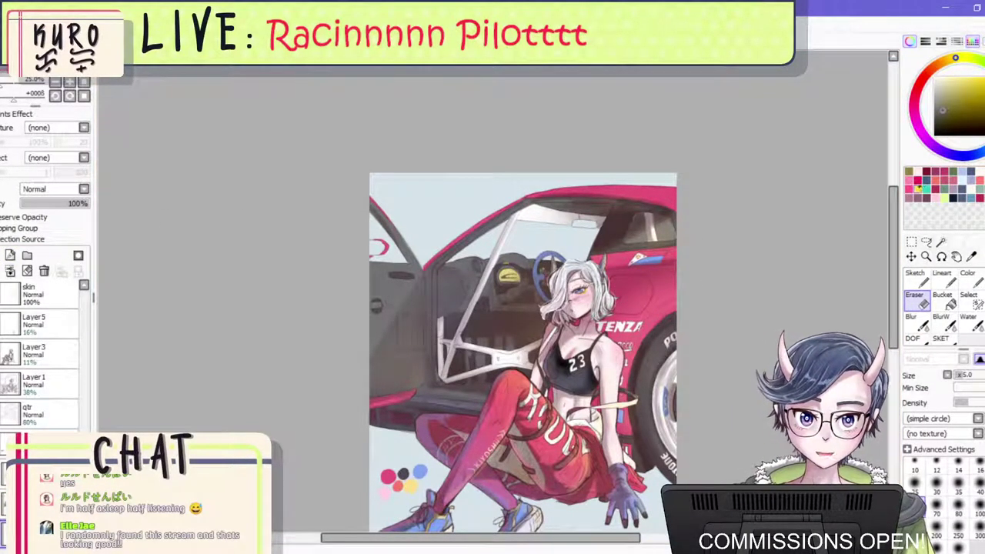
right_click(397, 486)
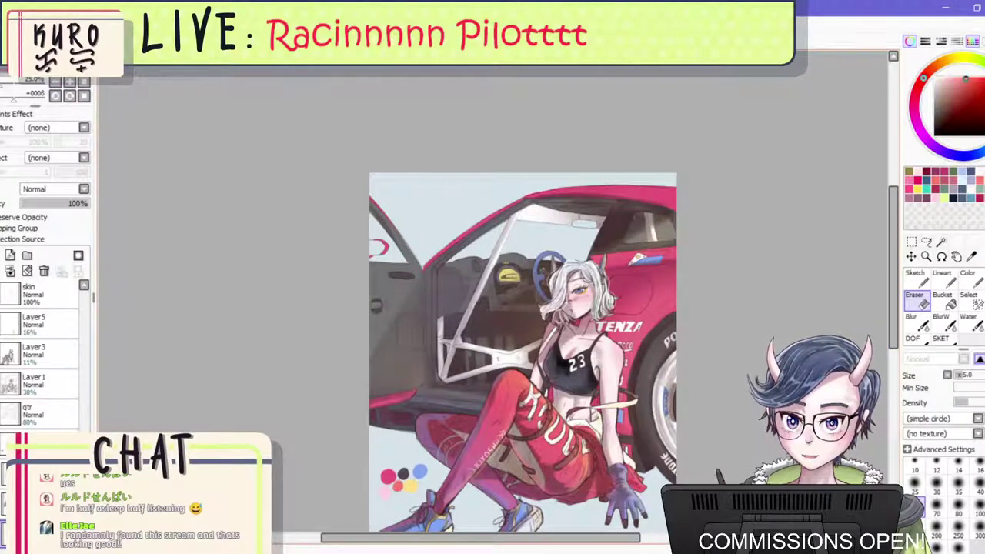
key("bracketright")
key("bracketright")
key("bracketright")
key("bracketright")
key("bracketright")
key("bracketright")
key("bracketright")
key("bracketright")
key("bracketright")
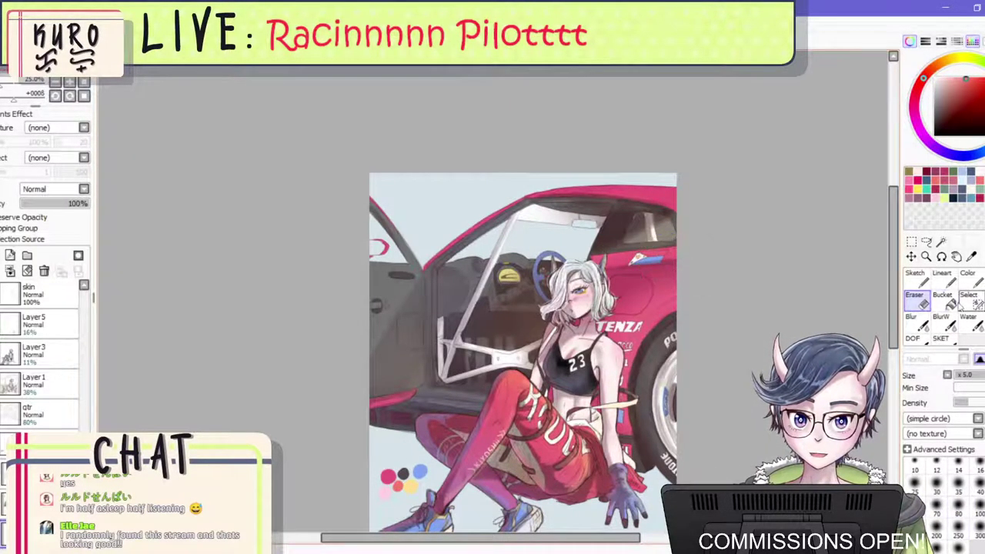
left_click(967, 277)
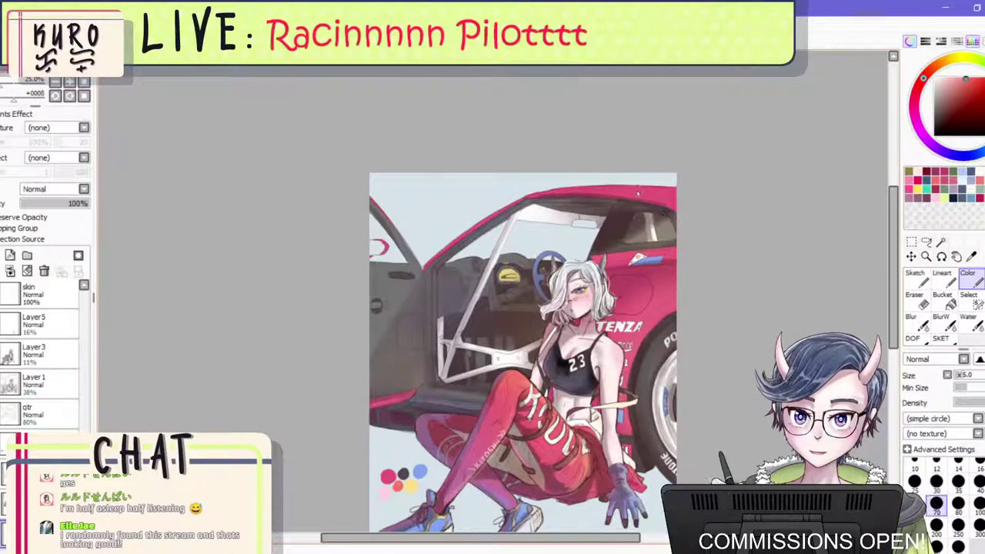
left_click_drag(630, 178, 508, 198)
mouse_move(699, 264)
left_mouse_down()
mouse_move(632, 259)
mouse_move(681, 259)
left_mouse_up()
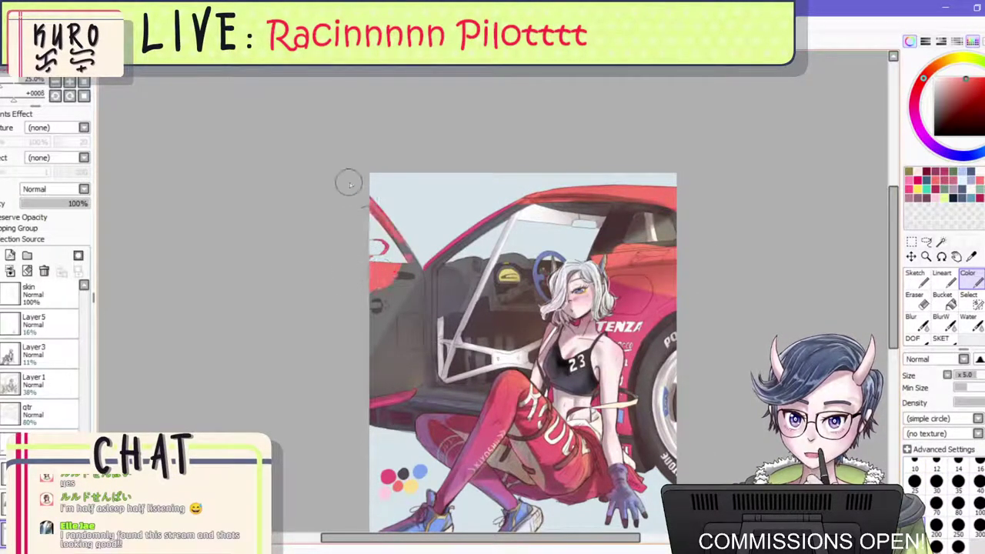
Paint the palette blue over the car's lower sill and the lower body around the rear wheel with the Color brush.
right_click(420, 471)
key("bracketleft")
key("bracketleft")
key("bracketleft")
key("bracketleft")
left_click_drag(627, 373, 634, 450)
left_click_drag(376, 418, 463, 423)
left_click_drag(638, 446, 663, 470)
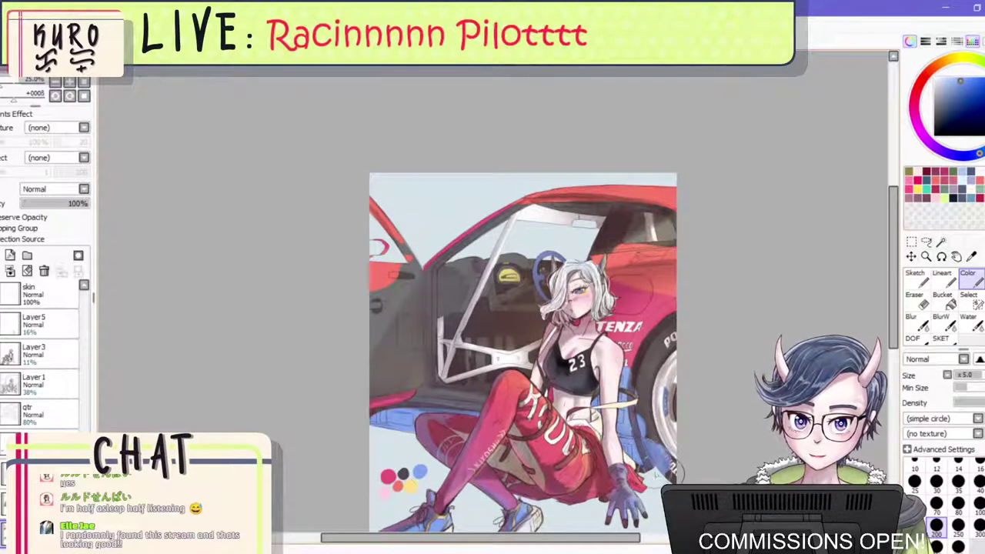
Blend the orange-red and blue paint across the car body, open door and rear wheel with the Blur tool.
left_click(915, 322)
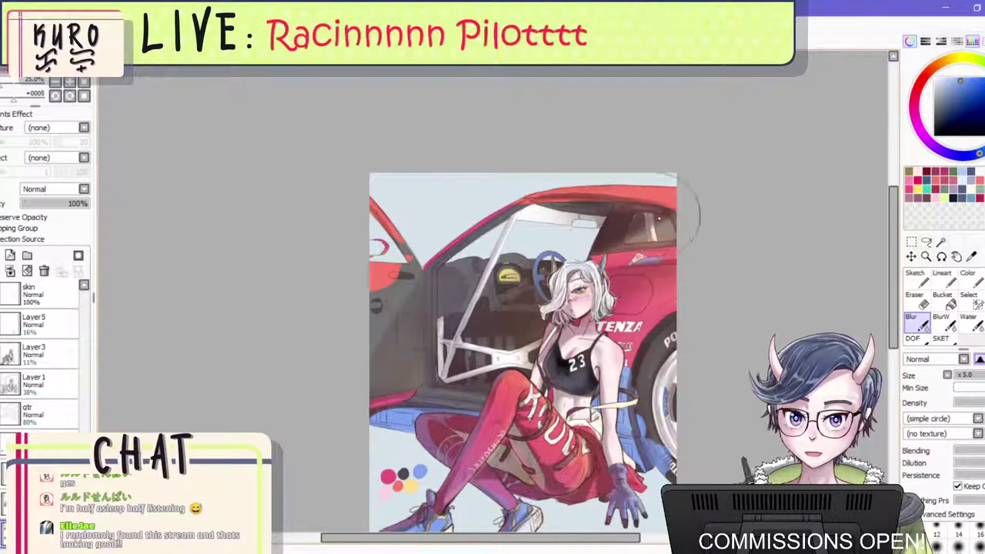
mouse_move(410, 279)
left_mouse_down()
mouse_move(415, 268)
mouse_move(419, 299)
mouse_move(436, 295)
mouse_move(396, 270)
mouse_move(400, 231)
mouse_move(396, 273)
mouse_move(392, 260)
mouse_move(379, 292)
mouse_move(418, 341)
mouse_move(345, 386)
mouse_move(462, 384)
left_mouse_up()
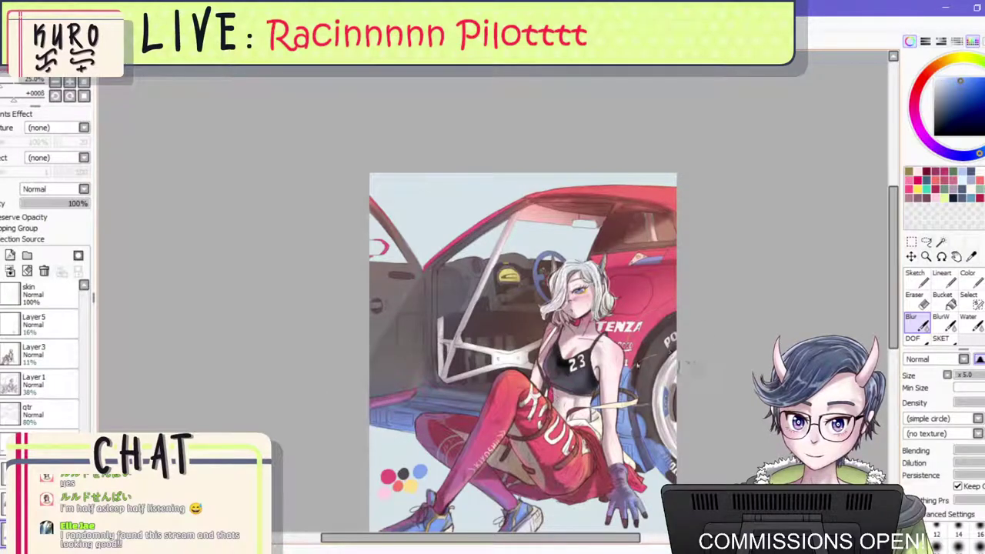
mouse_move(664, 376)
left_mouse_down()
mouse_move(647, 391)
mouse_move(670, 364)
mouse_move(649, 337)
mouse_move(639, 345)
mouse_move(659, 340)
mouse_move(651, 337)
mouse_move(664, 327)
left_mouse_up()
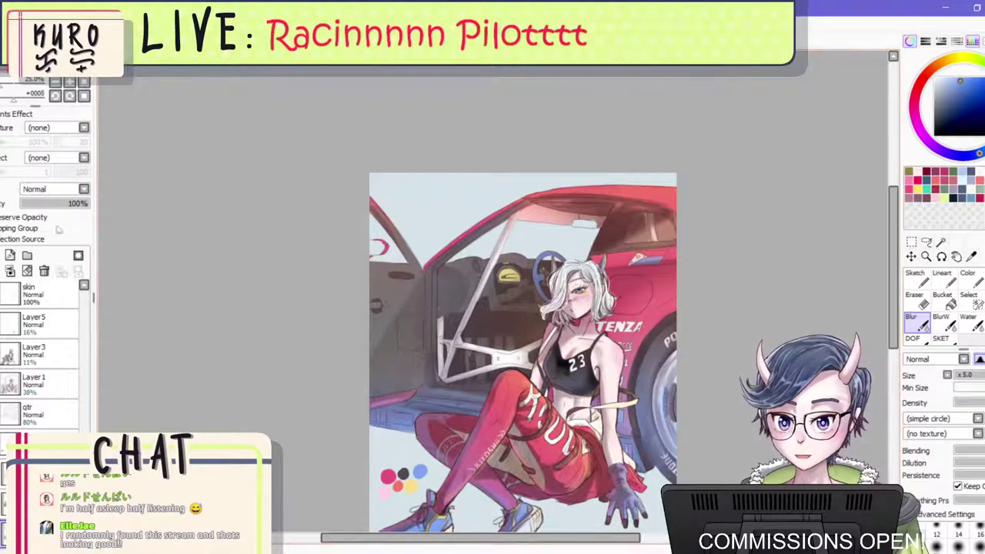
Set the opacity of the blended red and blue tint layer to 31%.
left_click(33, 204)
mouse_move(26, 207)
left_mouse_down()
mouse_move(40, 213)
mouse_move(29, 214)
left_mouse_up()
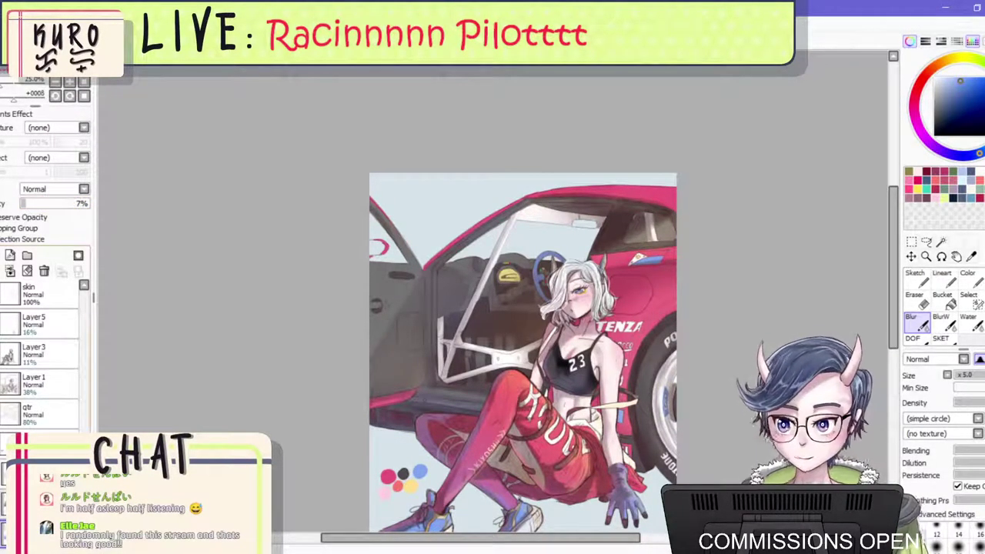
scroll(555, 213, "down", 2)
scroll(540, 234, "up", 2)
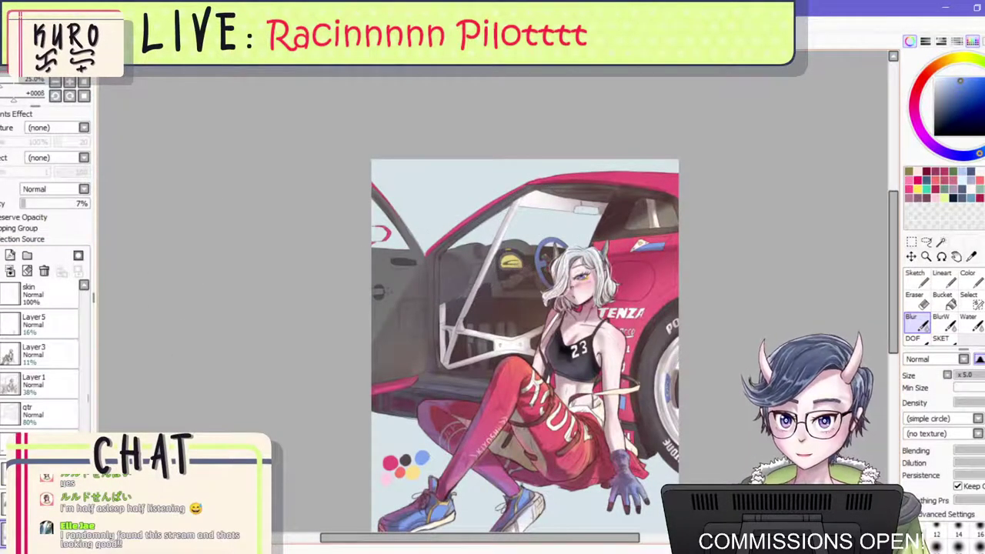
mouse_move(27, 205)
left_mouse_down()
mouse_move(60, 206)
mouse_move(43, 207)
left_mouse_up()
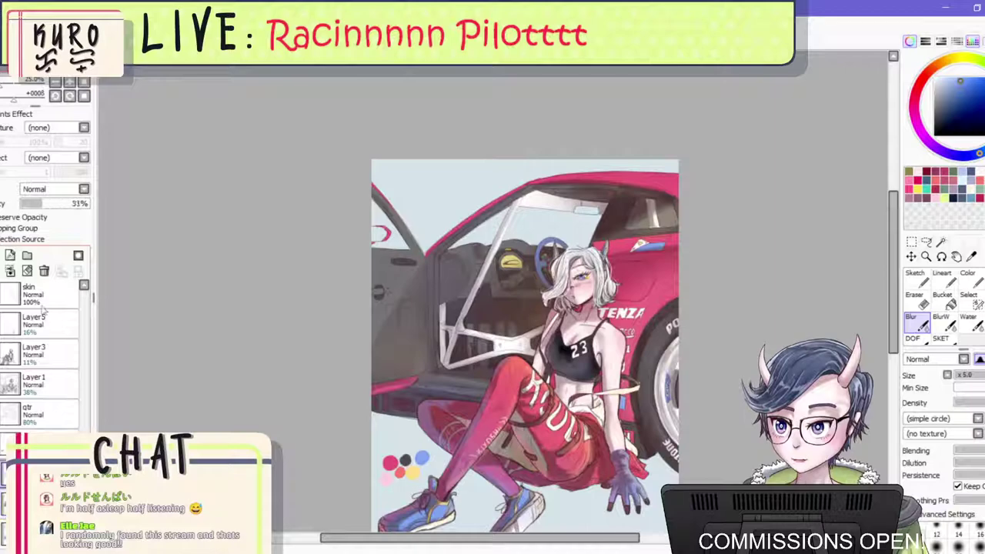
Add a new layer and paint diagonal white reflection streaks across the rear side window with the SKET brush.
left_click(10, 255)
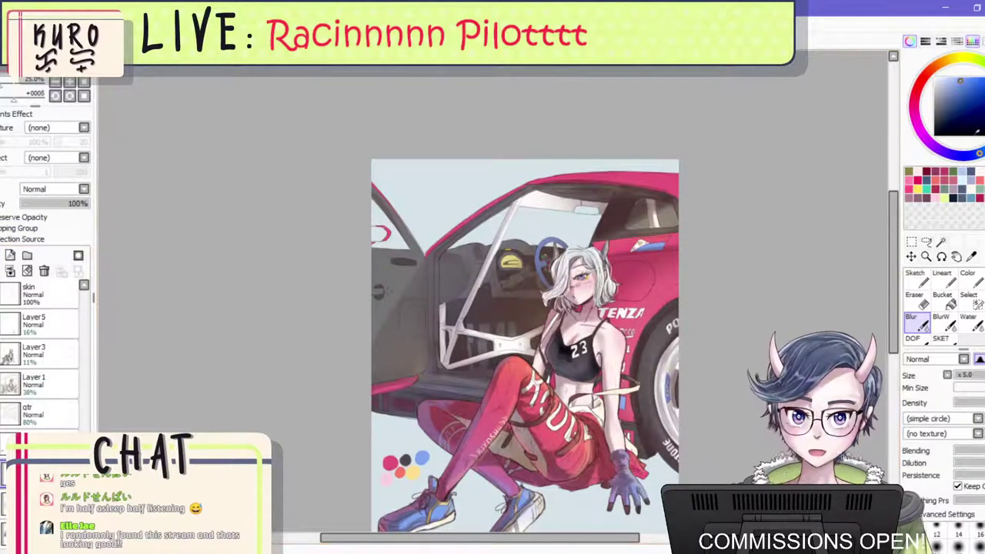
left_click(940, 339)
scroll(647, 201, "up", 1)
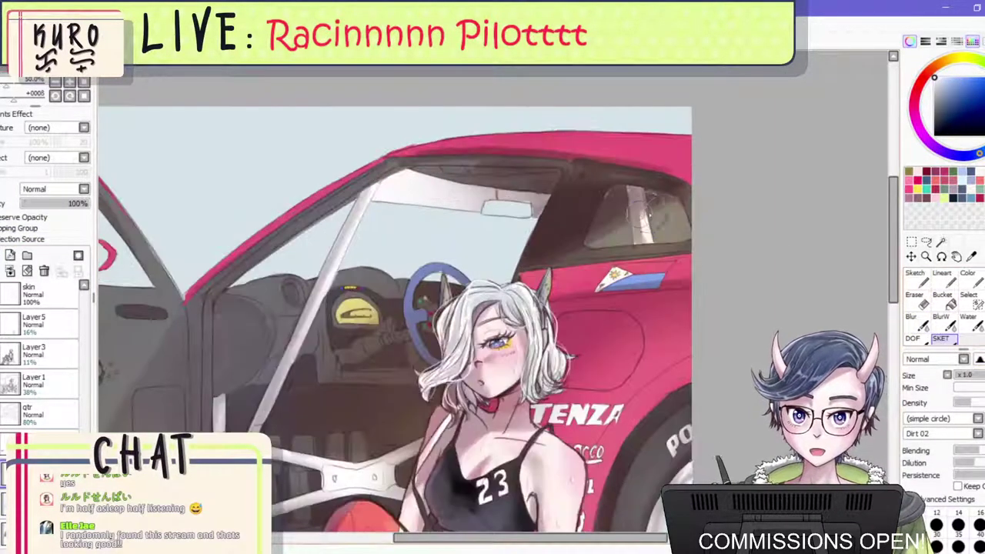
key("bracketleft")
key("bracketleft")
key("ctrl+z")
mouse_move(636, 203)
left_mouse_down()
mouse_move(583, 259)
mouse_move(663, 180)
mouse_move(577, 265)
mouse_move(667, 170)
mouse_move(575, 266)
mouse_move(668, 166)
mouse_move(684, 173)
mouse_move(681, 189)
mouse_move(627, 257)
mouse_move(684, 189)
left_mouse_up()
left_click_drag(654, 235, 667, 229)
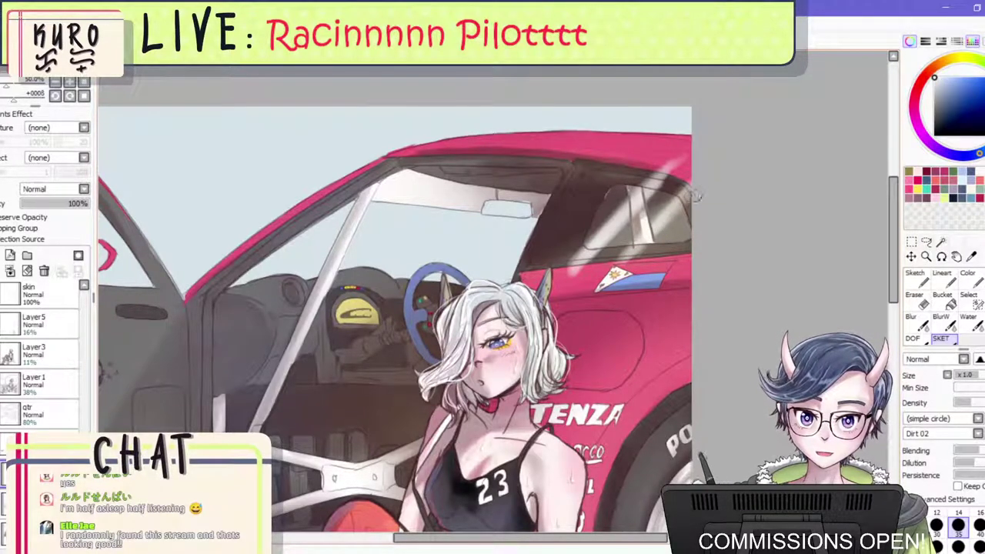
Erase the white reflection streaks that spill past the rear side window onto the car's roof and body.
left_click(914, 300)
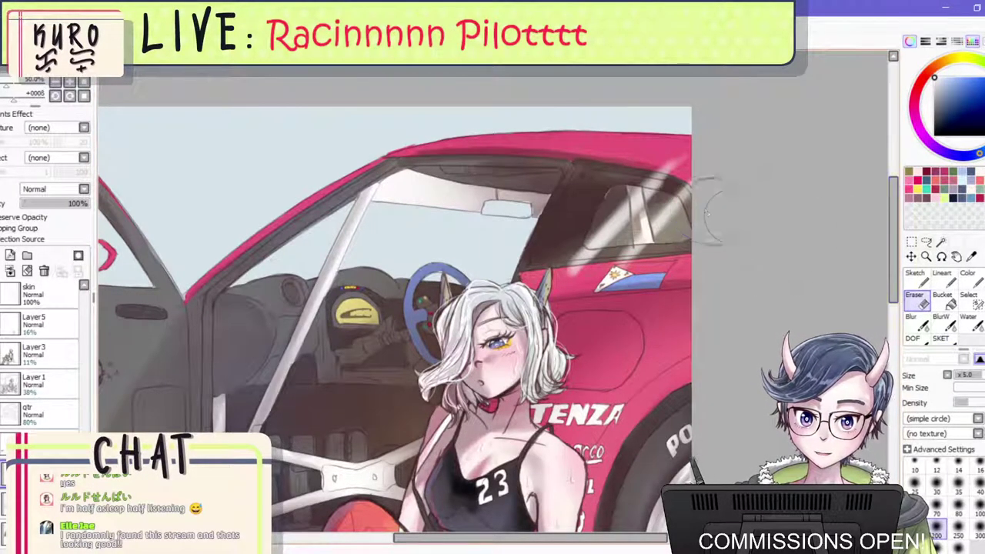
key("bracketleft")
key("bracketleft")
key("bracketleft")
key("bracketleft")
key("bracketleft")
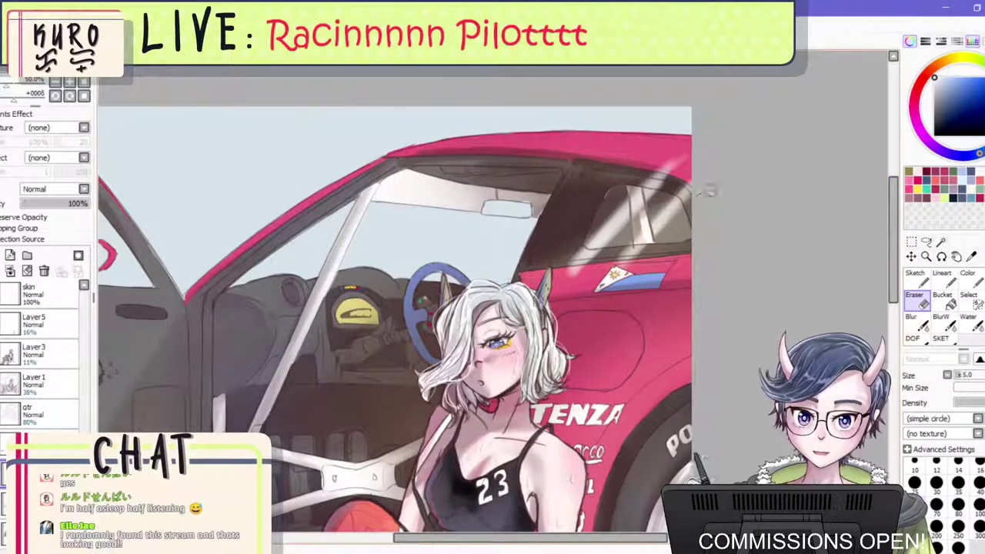
mouse_move(646, 262)
left_mouse_down()
mouse_move(690, 194)
mouse_move(656, 234)
left_mouse_up()
mouse_move(683, 177)
left_mouse_down()
mouse_move(643, 216)
mouse_move(703, 145)
mouse_move(670, 180)
mouse_move(674, 160)
mouse_move(643, 167)
left_mouse_up()
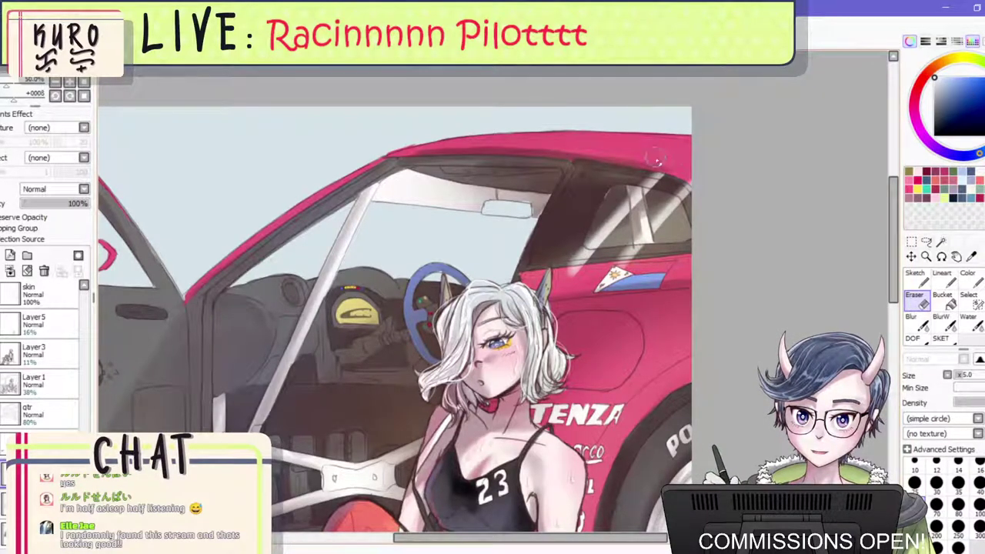
mouse_move(616, 275)
left_mouse_down()
mouse_move(575, 270)
mouse_move(570, 281)
left_mouse_up()
scroll(660, 237, "down", 3)
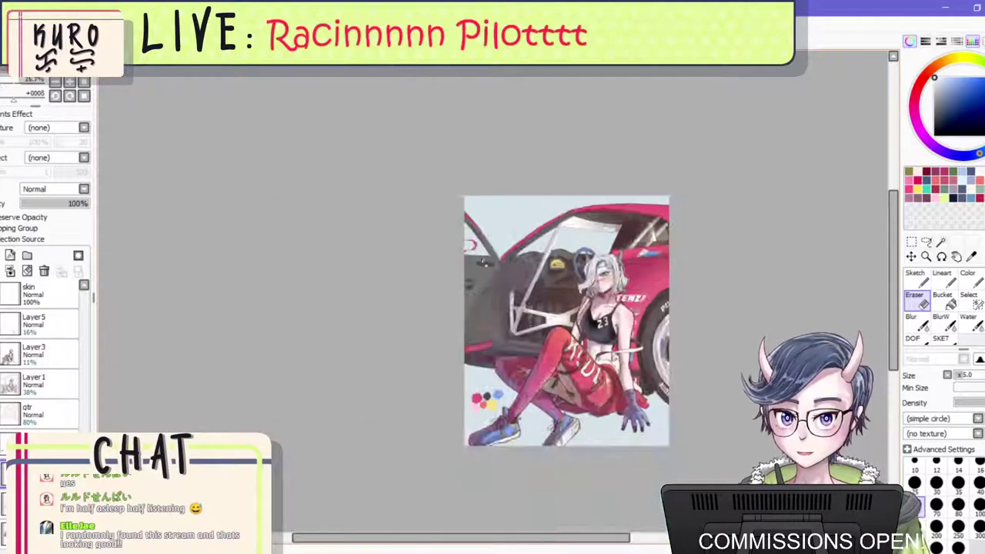
scroll(480, 248, "up", 1)
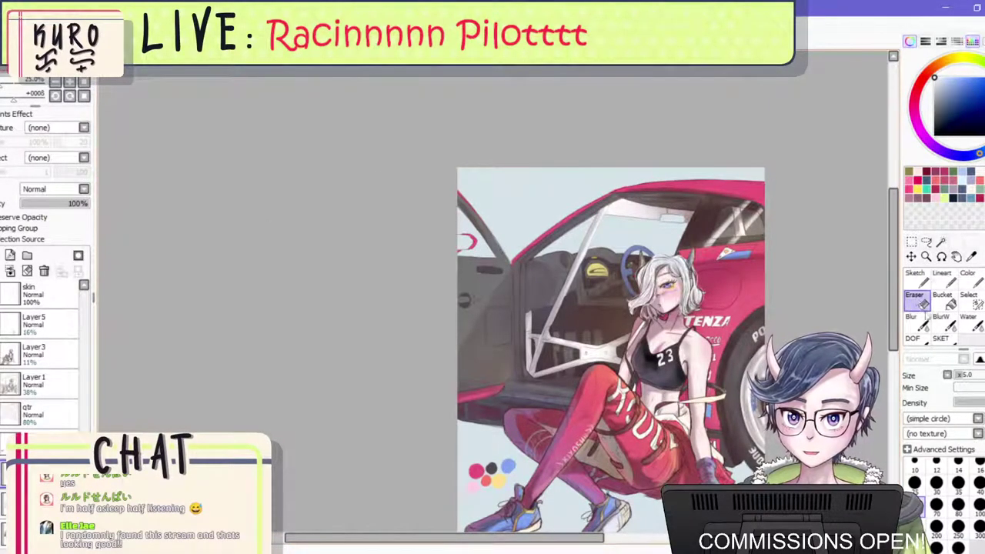
Paint diagonal white reflection streaks across the open door's window and the windshield with the SKET brush.
left_click(943, 339)
scroll(470, 227, "up", 2)
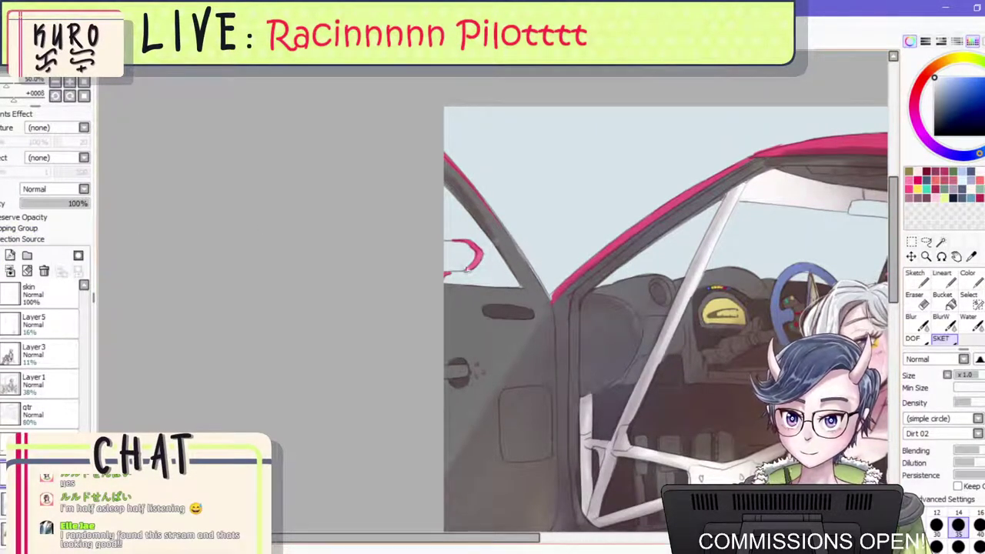
left_click_drag(464, 211, 446, 236)
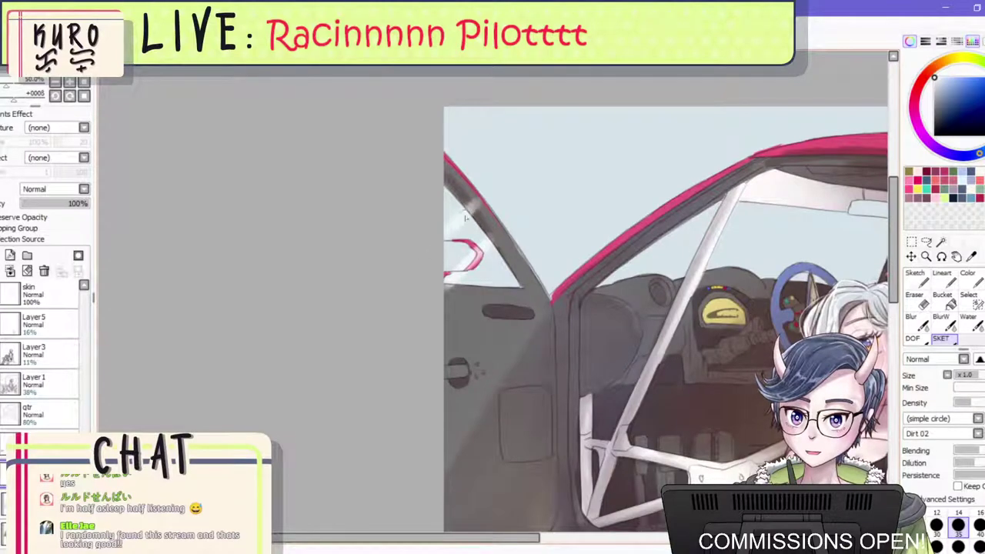
mouse_move(486, 196)
left_mouse_down()
mouse_move(462, 225)
mouse_move(453, 288)
left_mouse_up()
scroll(547, 241, "down", 5)
scroll(678, 233, "up", 3)
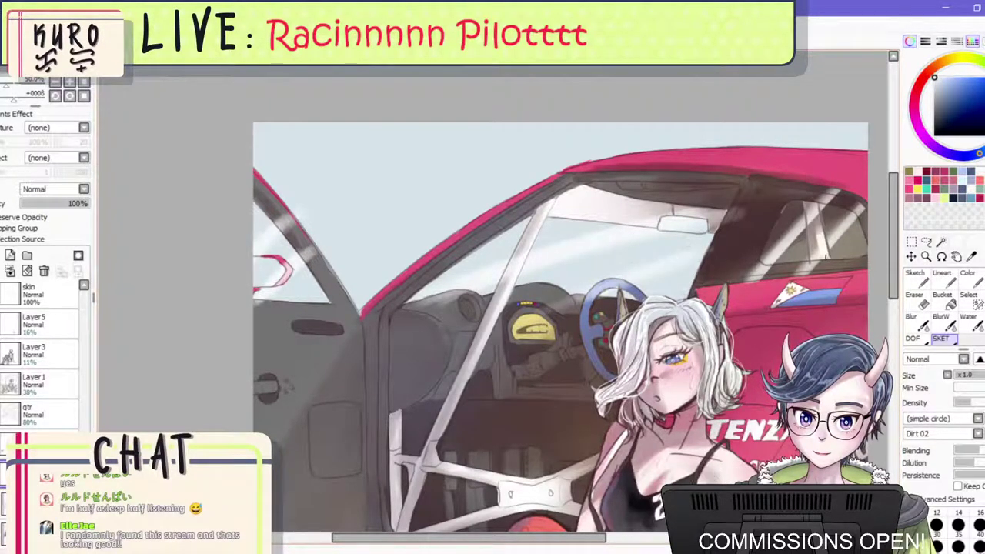
Erase the reflection streaks that overlap the steering wheel, dashboard and frame of the open door, keeping the layer at 100% opacity.
key("e")
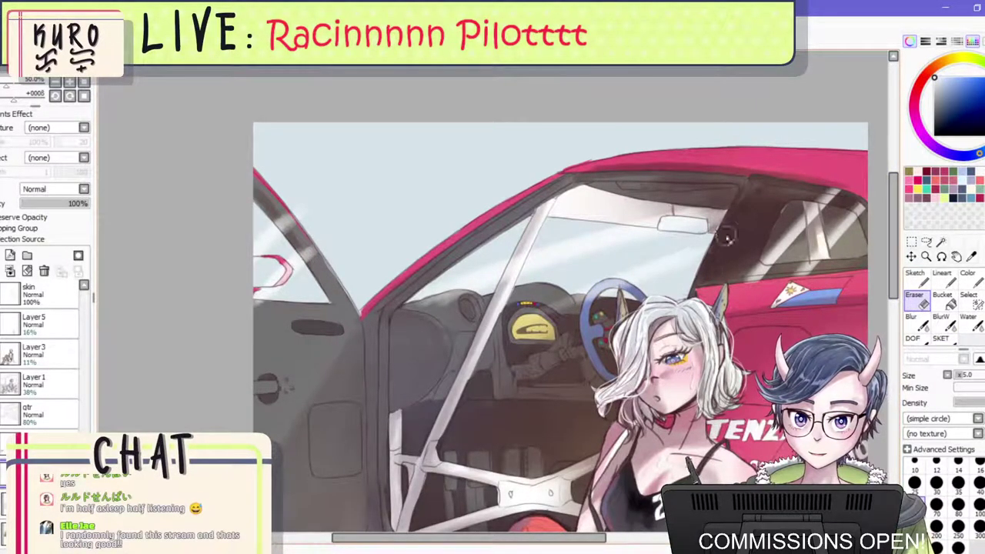
mouse_move(585, 315)
left_mouse_down()
mouse_move(601, 292)
mouse_move(636, 294)
left_mouse_up()
left_click_drag(428, 305, 478, 300)
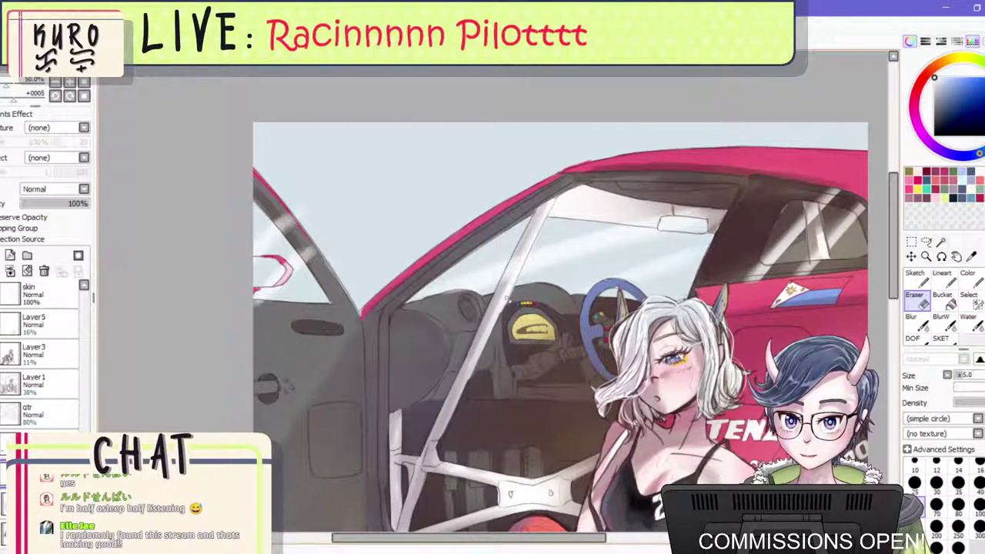
left_click_drag(270, 203, 306, 257)
scroll(290, 317, "down", 4)
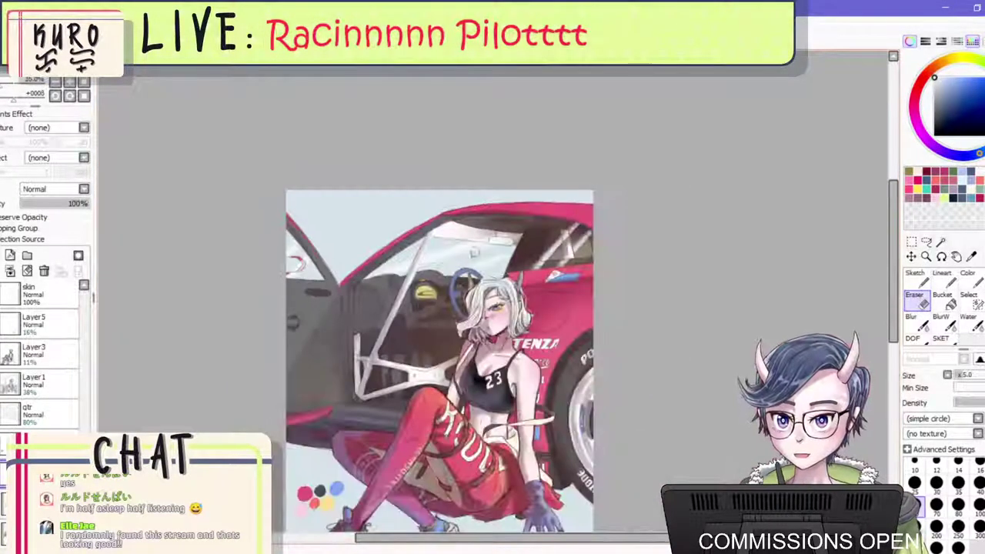
left_click(46, 203)
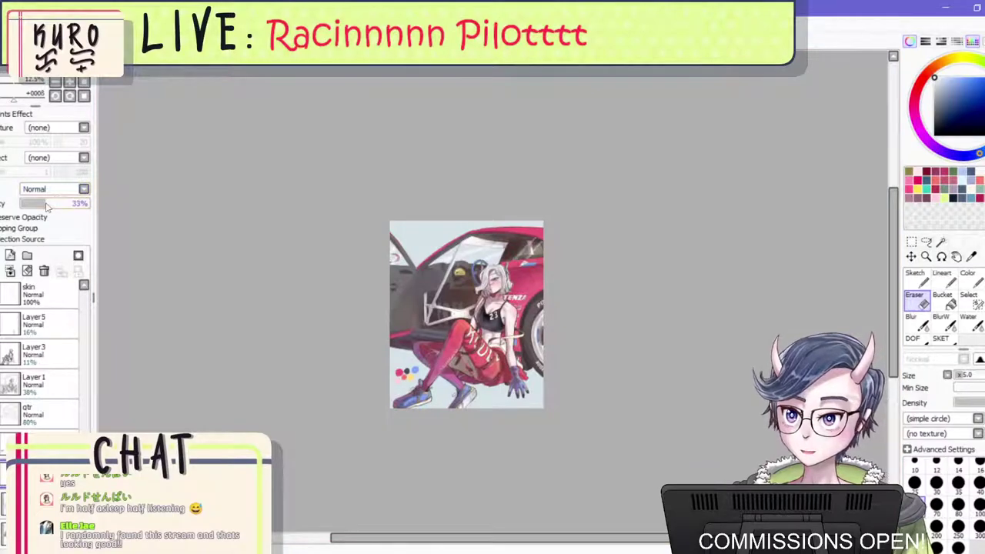
left_click_drag(52, 206, 92, 205)
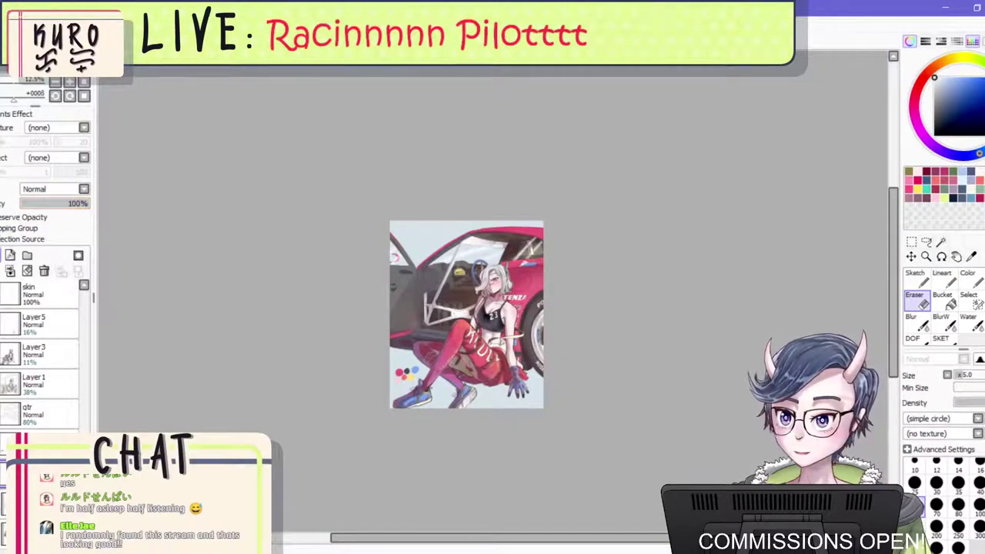
Fill the reflection streaks on all the car windows with yellow on a new layer using the Bucket tool.
left_click(951, 303)
scroll(454, 292, "up", 1)
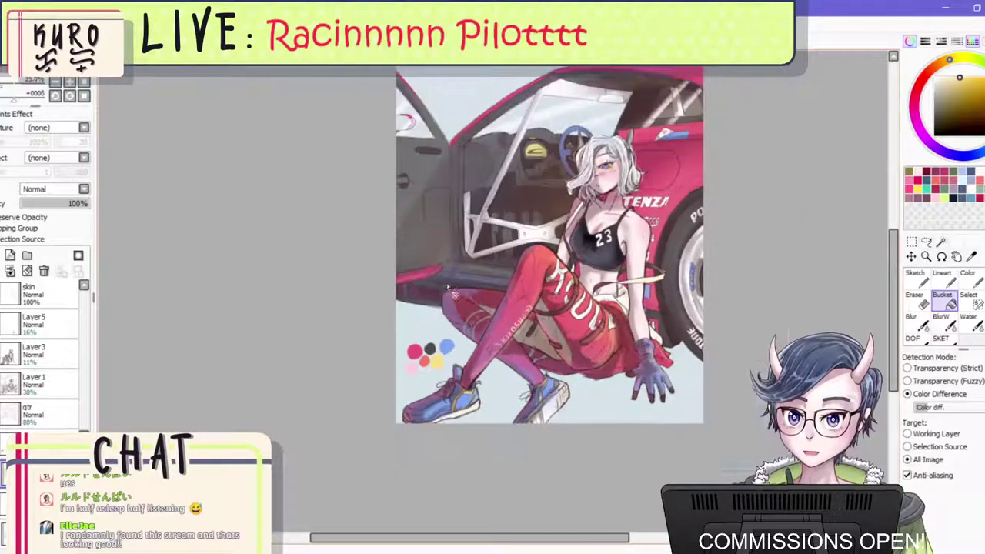
scroll(454, 294, "down", 1)
scroll(594, 215, "up", 2)
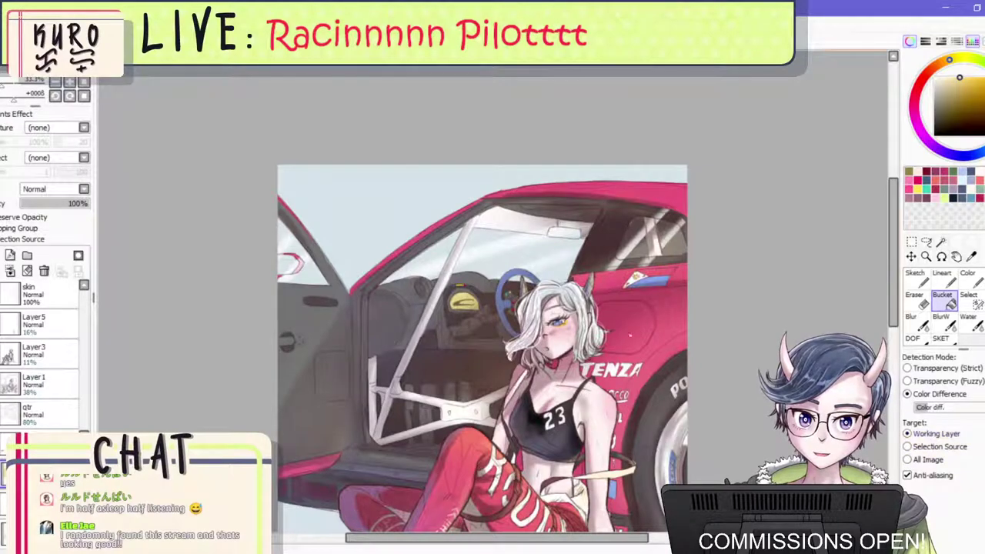
left_click(547, 264)
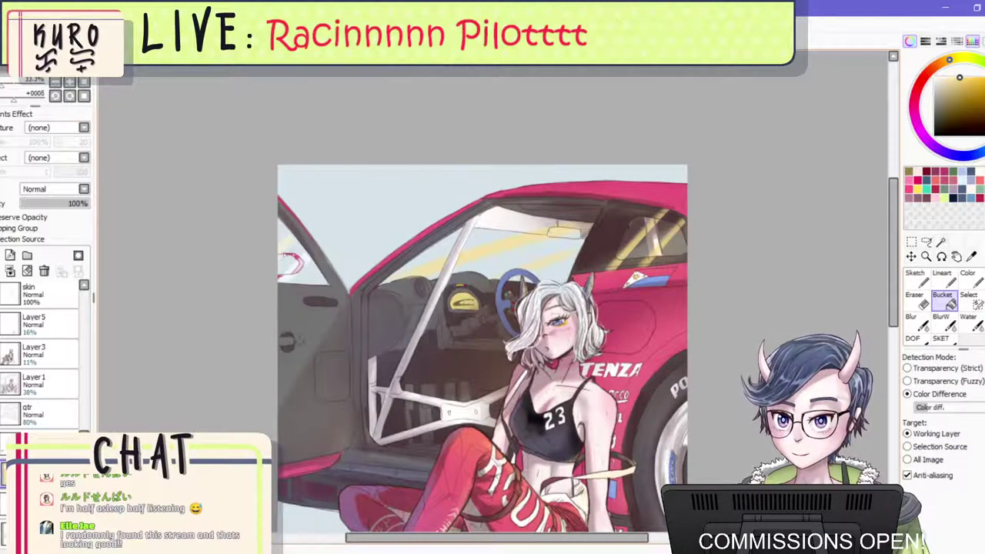
left_click(289, 262)
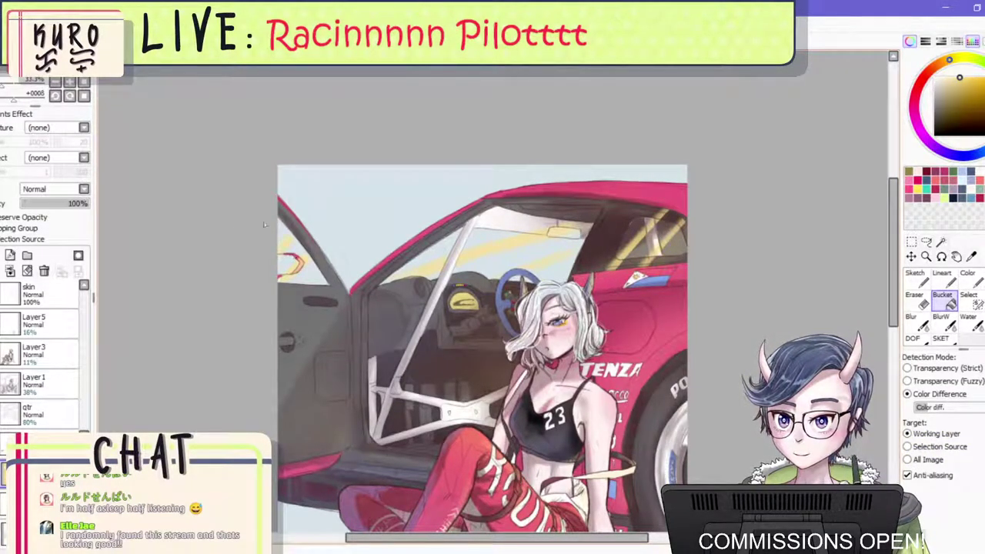
Set the yellow tint layer's opacity to 34% and check the illustration in a mirrored view.
left_click(35, 203)
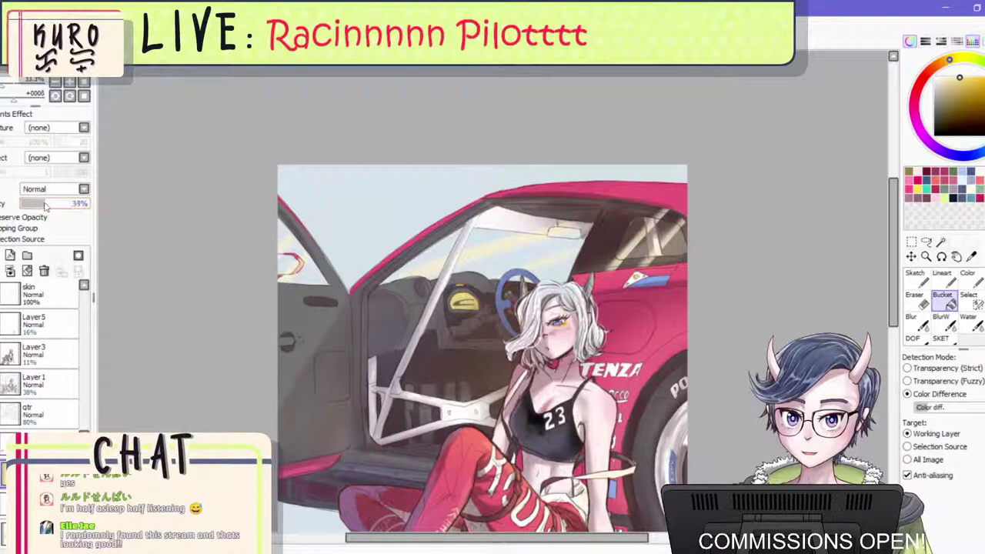
left_click_drag(45, 206, 43, 204)
key("h")
scroll(462, 164, "down", 2)
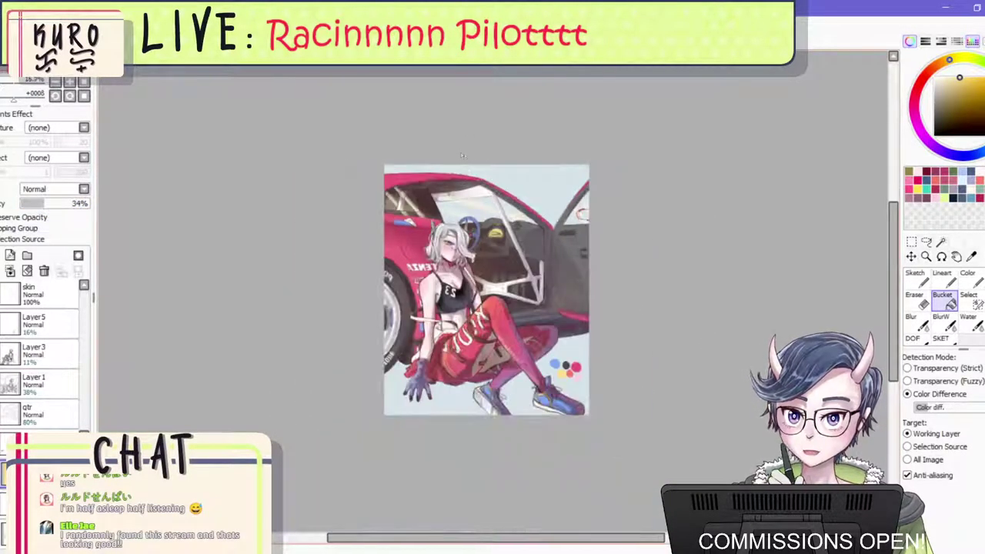
scroll(462, 164, "up", 2)
scroll(463, 165, "down", 1)
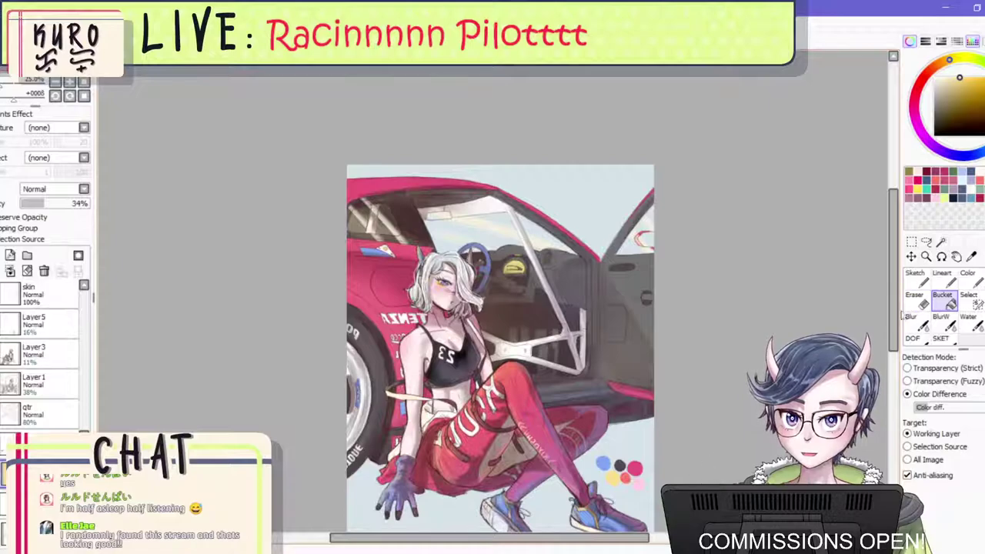
Erase the rear side window's streaks on the white reflection layer and repaint them as broader diagonal streaks with the SKET brush.
left_click(915, 299)
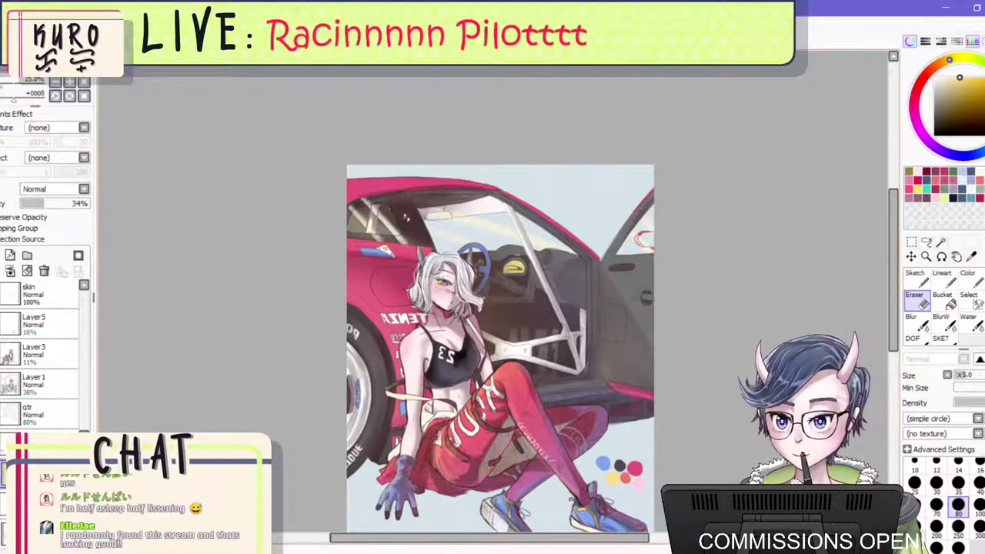
left_click(44, 270)
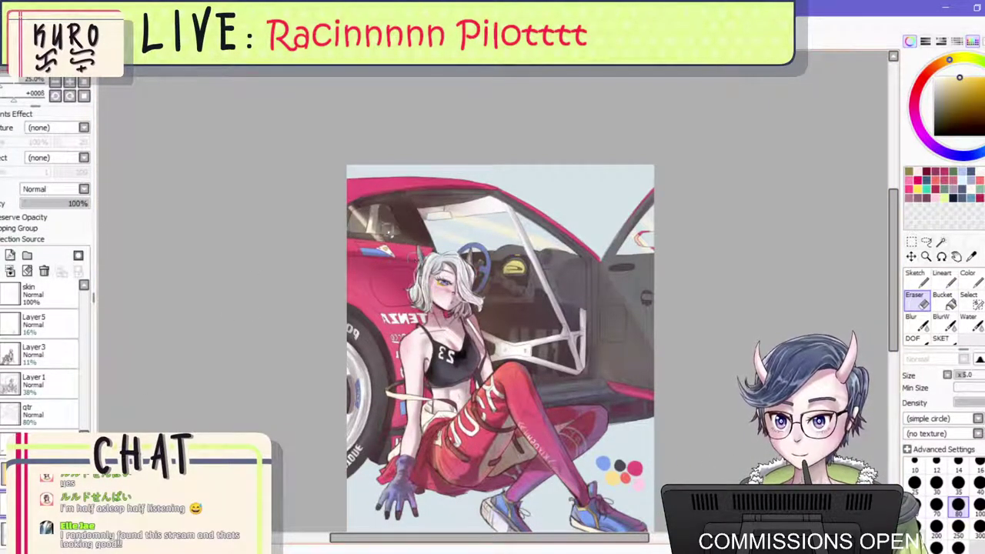
left_click(940, 338)
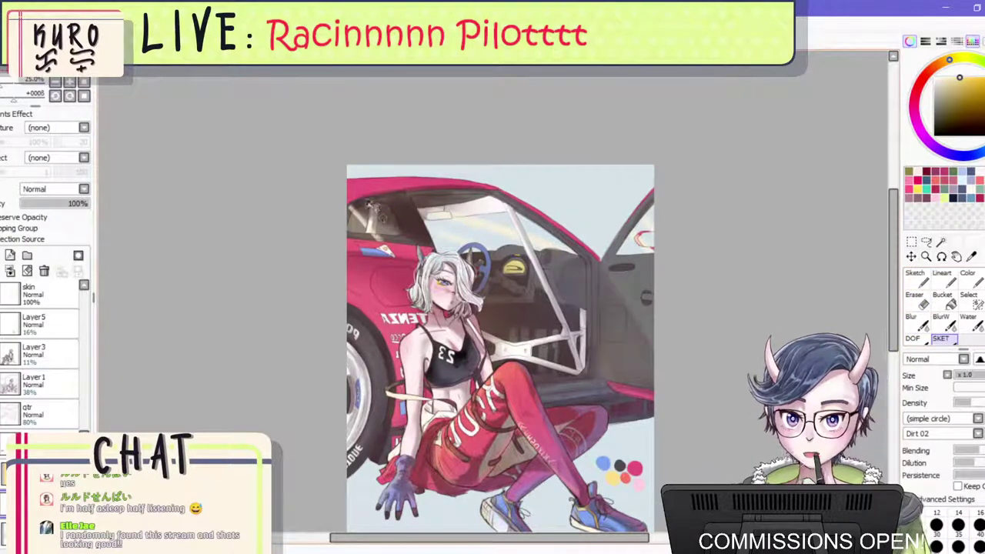
mouse_move(382, 217)
left_mouse_down()
mouse_move(393, 223)
mouse_move(408, 203)
mouse_move(409, 240)
mouse_move(389, 212)
mouse_move(414, 235)
mouse_move(354, 189)
left_mouse_up()
key("ctrl+z")
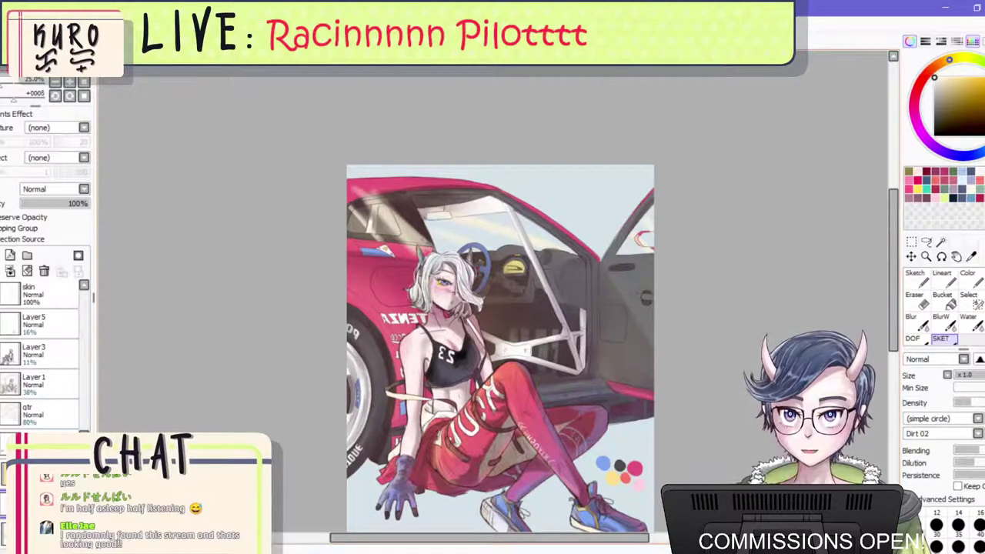
Return the view to its unmirrored state and erase the repainted streaks that spill onto the roof around the rear side window.
key("h")
scroll(557, 178, "up", 1)
left_click(921, 303)
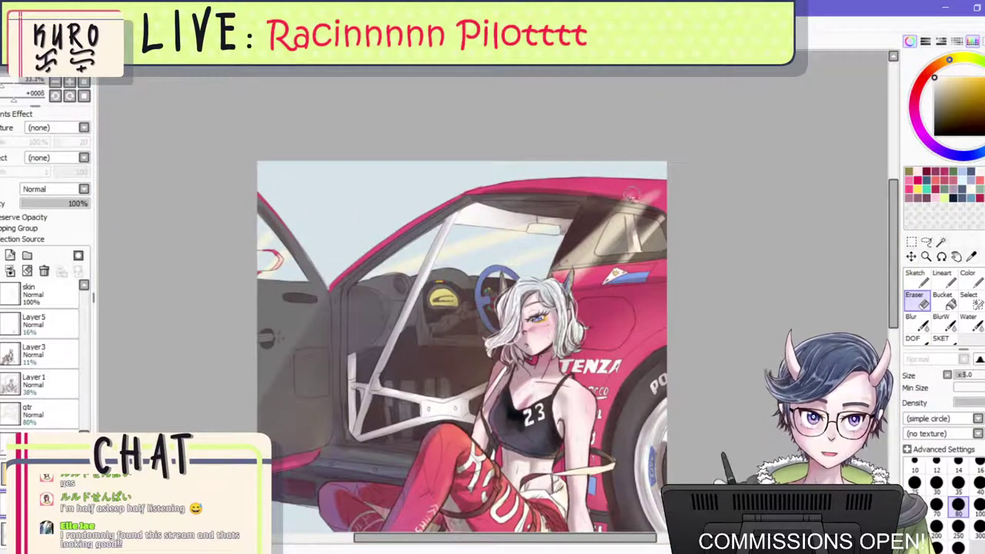
key("]")
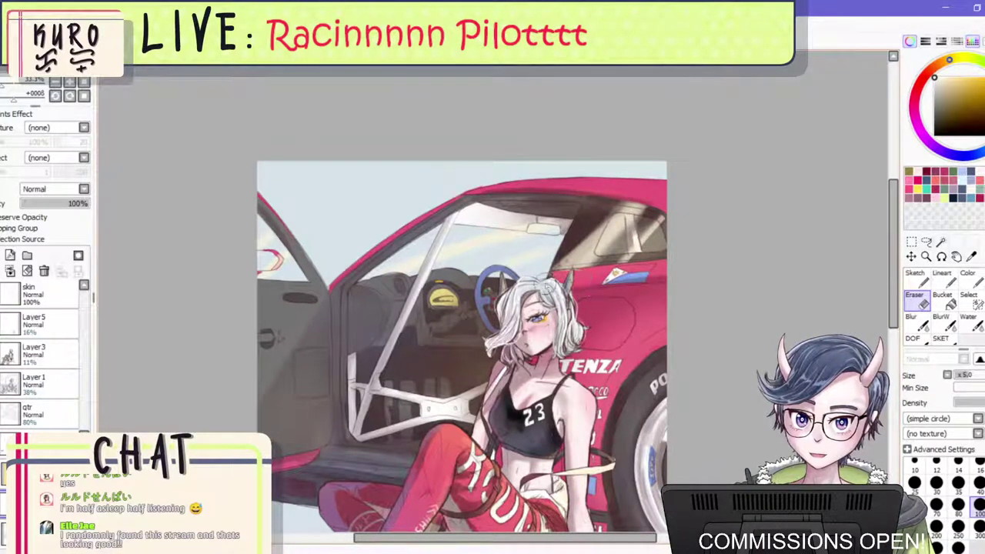
Set the opacity of the white reflection layer to 55%.
scroll(662, 257, "down", 2)
scroll(646, 237, "up", 3)
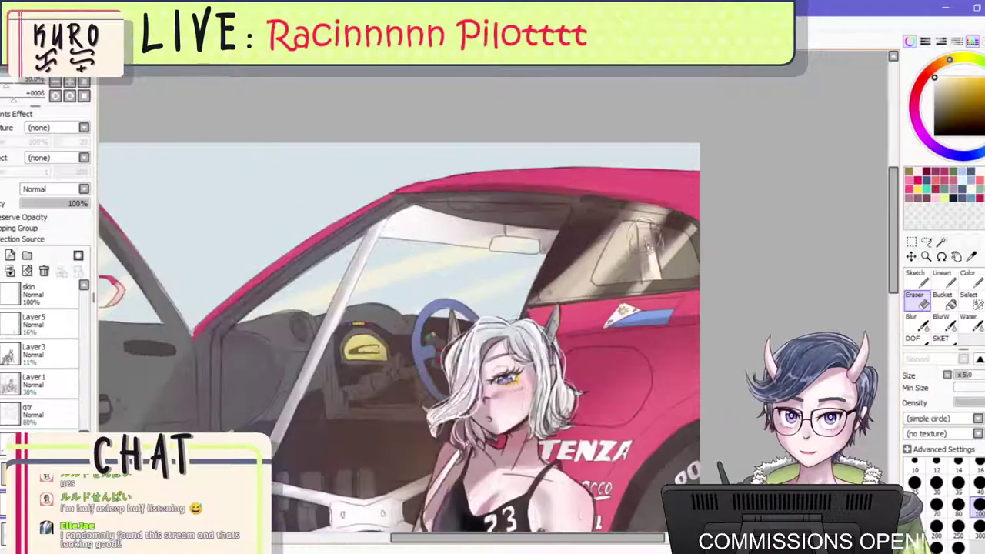
scroll(325, 299, "down", 2)
left_click_drag(65, 205, 55, 205)
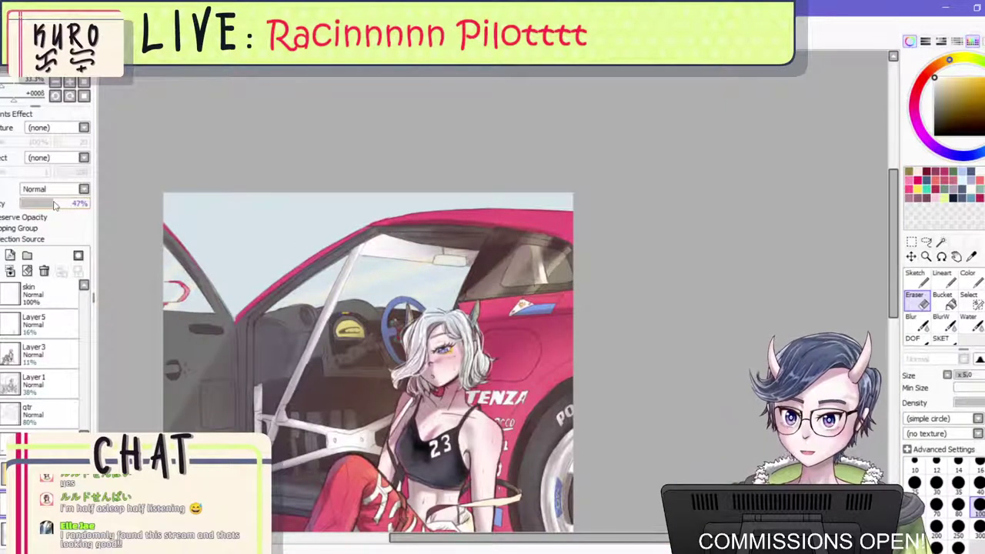
scroll(430, 215, "down", 2)
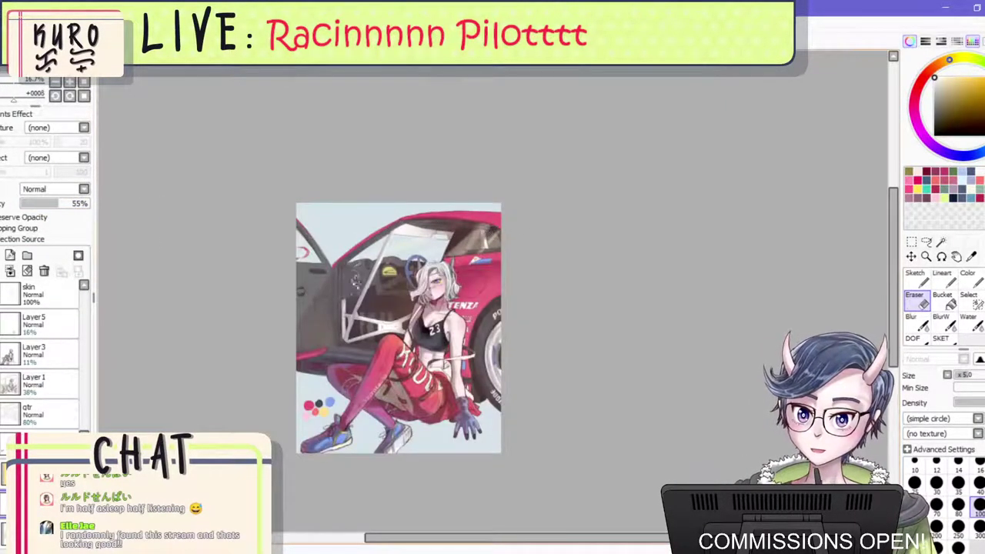
Examine the whole illustration and the area around the pilot and rear wheel at different zoom levels.
scroll(309, 308, "down", 1)
scroll(328, 320, "up", 3)
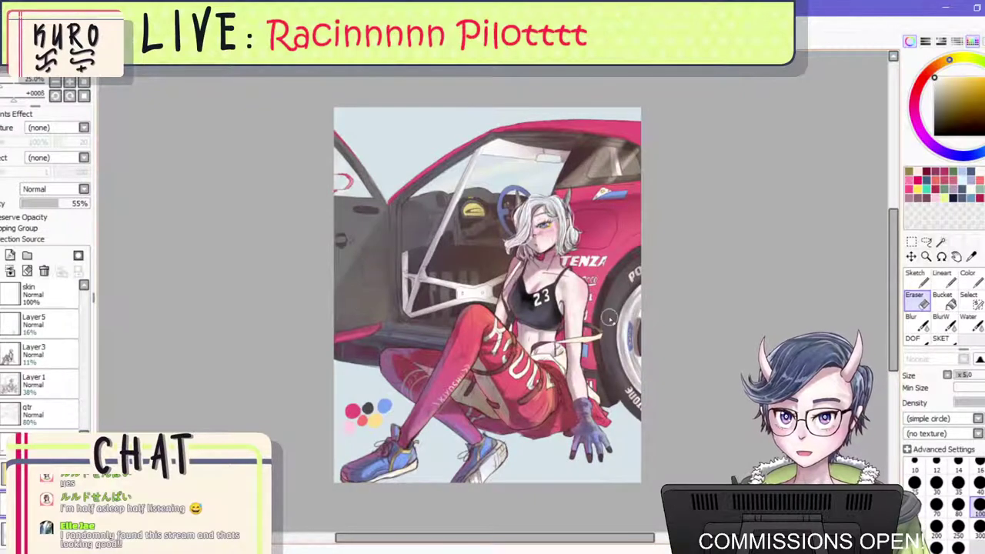
scroll(630, 321, "down", 1)
scroll(624, 317, "up", 3)
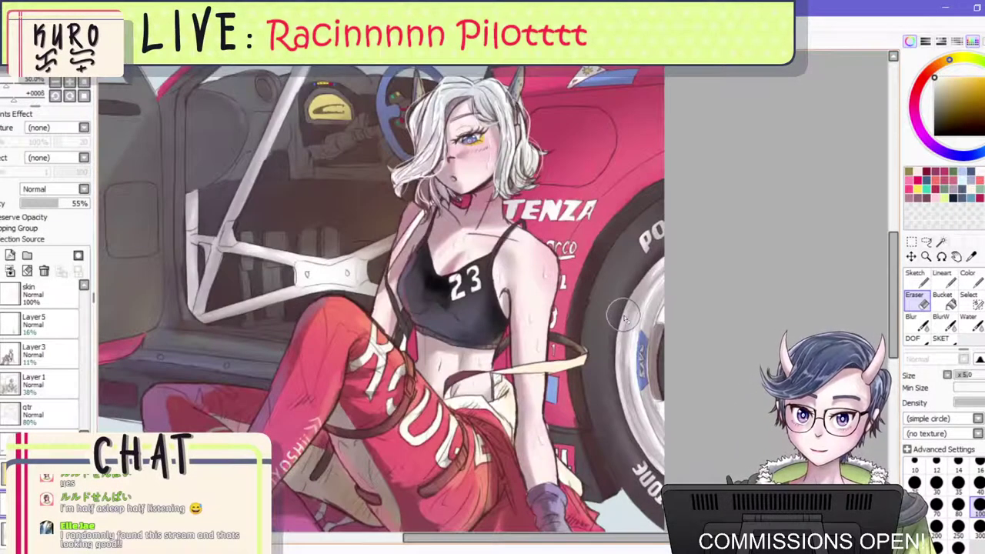
scroll(601, 262, "up", 1)
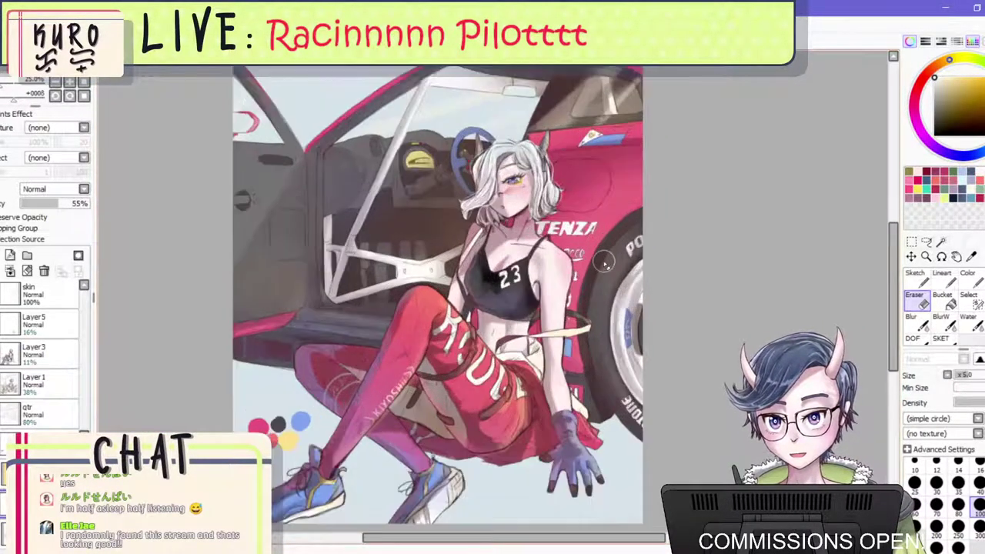
scroll(599, 254, "down", 2)
scroll(560, 206, "up", 1)
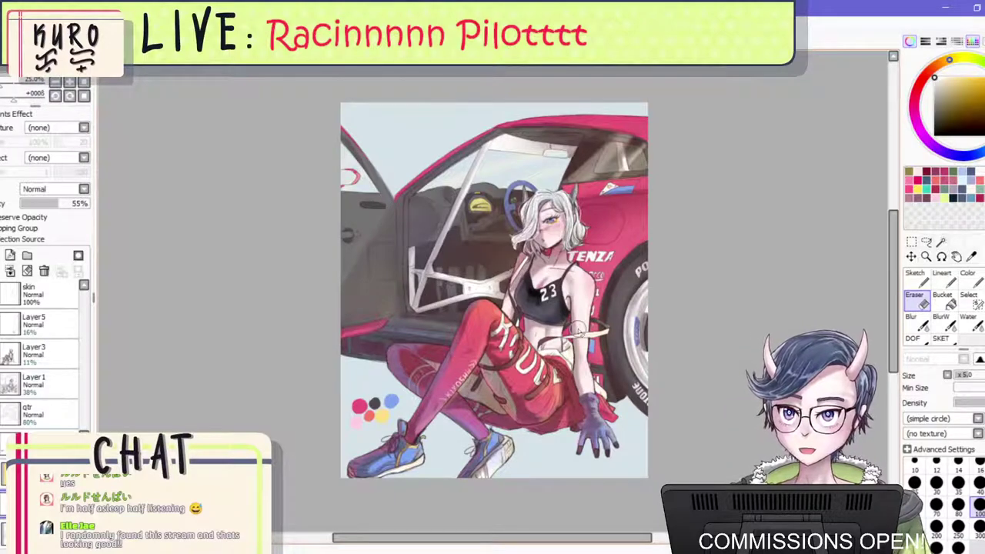
Make Layer26, the highlight layer at 31% opacity, the active layer.
scroll(43, 354, "down", 5)
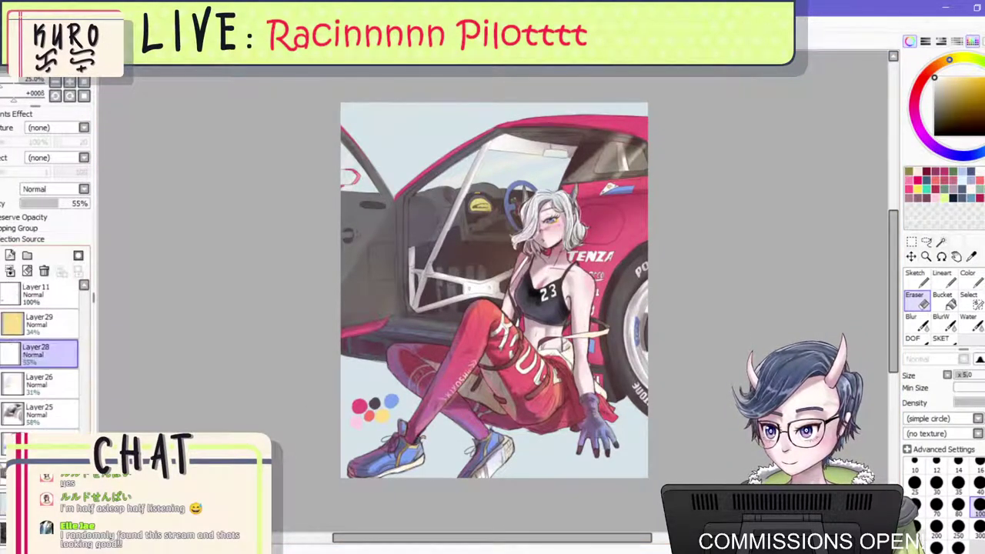
left_click(61, 441)
left_click(62, 417)
left_click(39, 383)
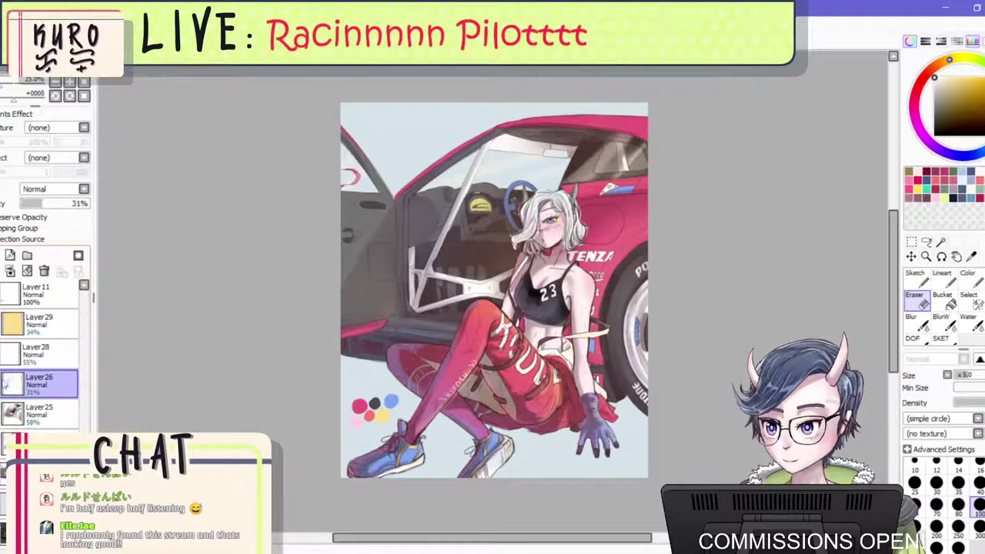
left_click(1, 383)
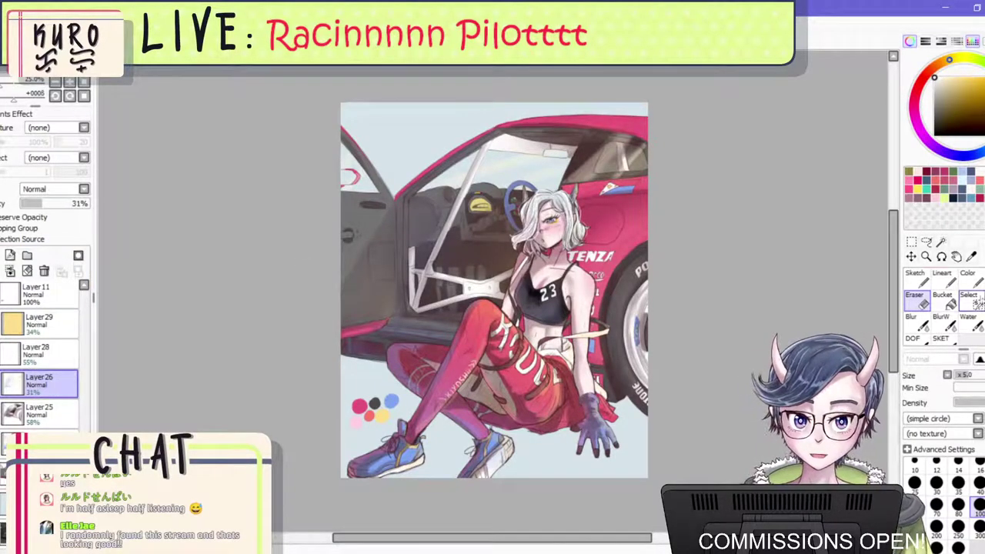
left_click(940, 338)
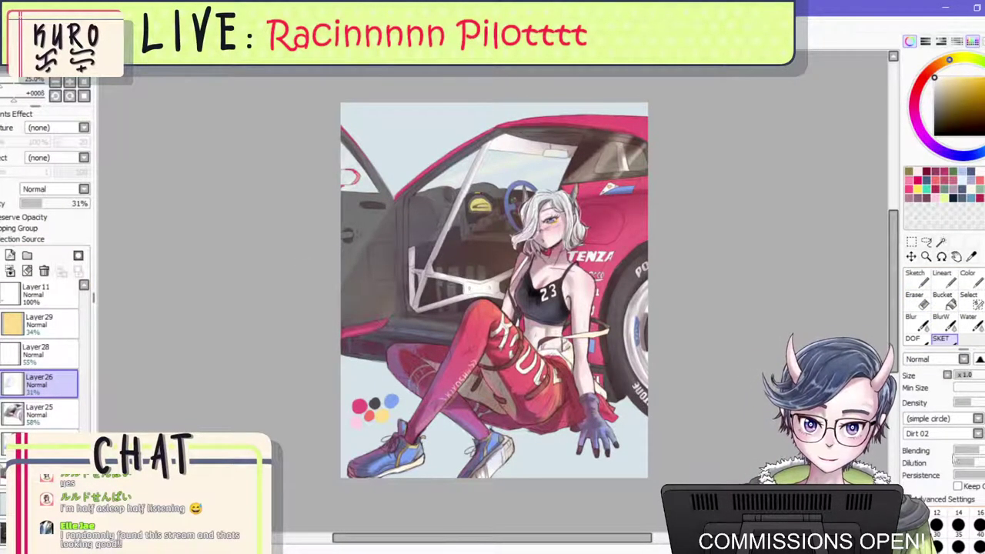
scroll(693, 327, "up", 1)
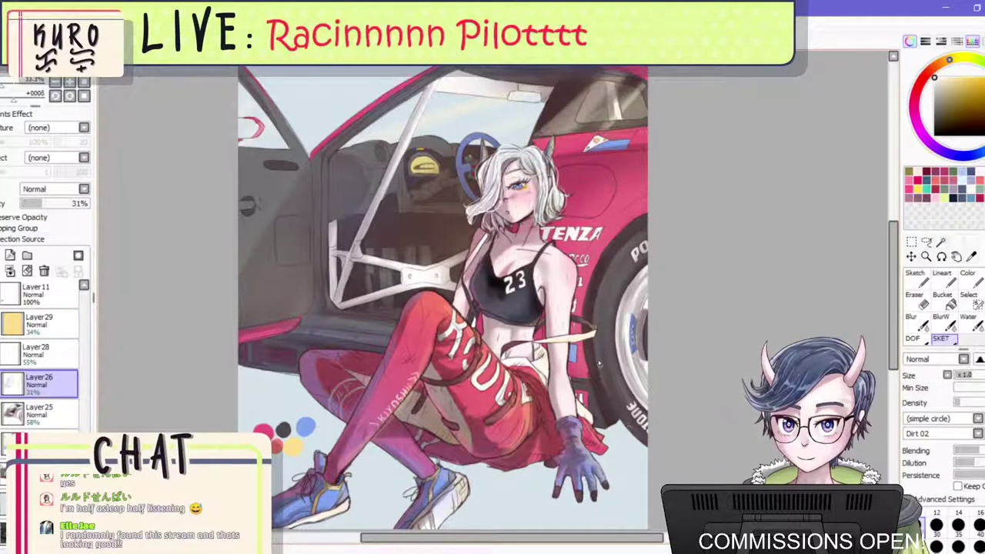
key("]")
key("]")
key("]")
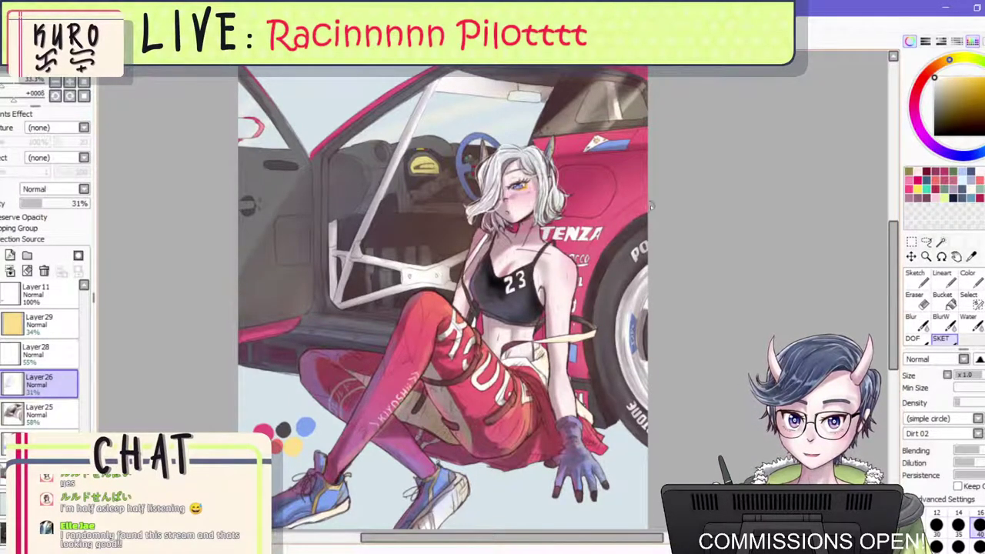
Switch to the Color brush and reduce its size to 14.
left_click(967, 275)
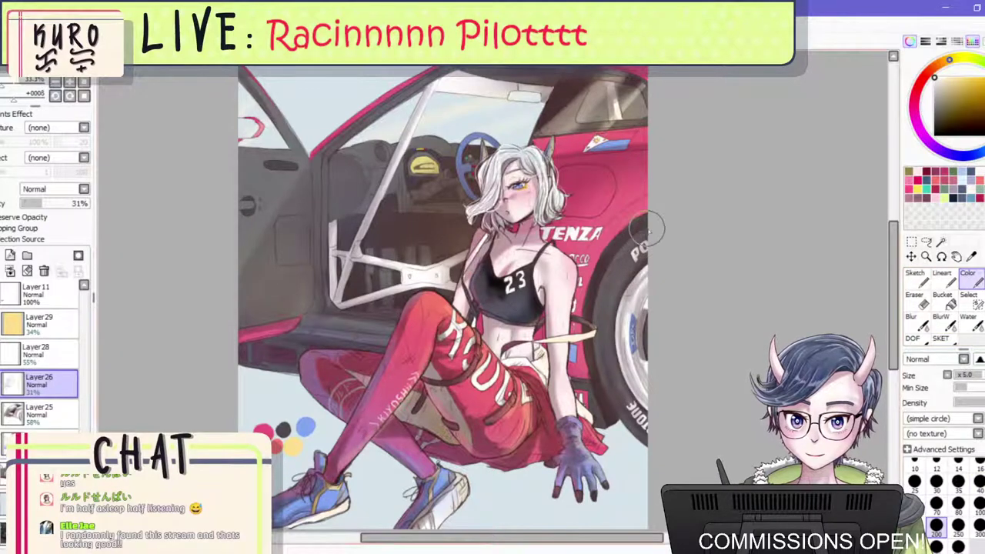
key("bracketleft")
key("bracketleft")
key("bracketleft")
key("bracketleft")
key("bracketleft")
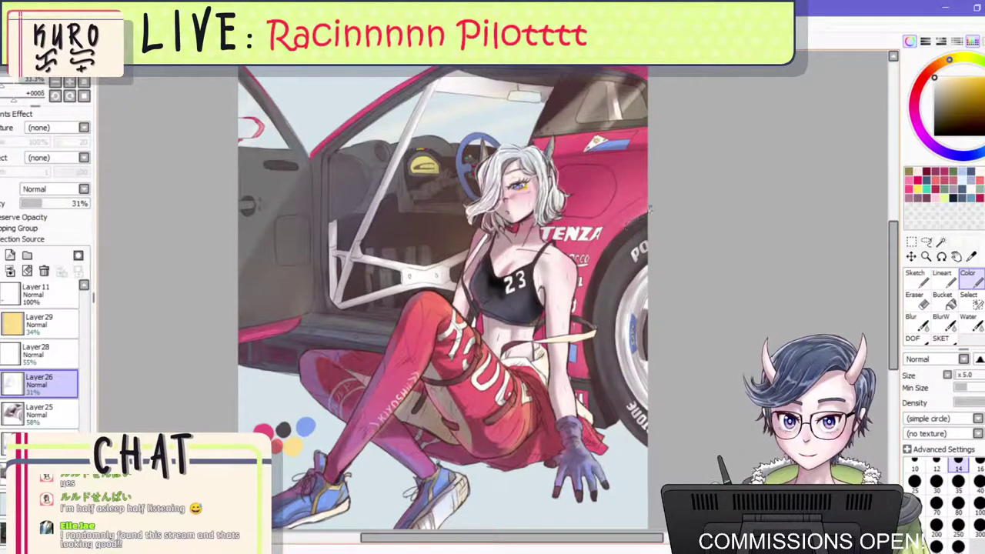
Try to paint highlight strokes down the car's side between the pilot's arm and the rear wheel.
left_click_drag(586, 271, 577, 335)
left_click_drag(588, 371, 600, 423)
key("ctrl+z")
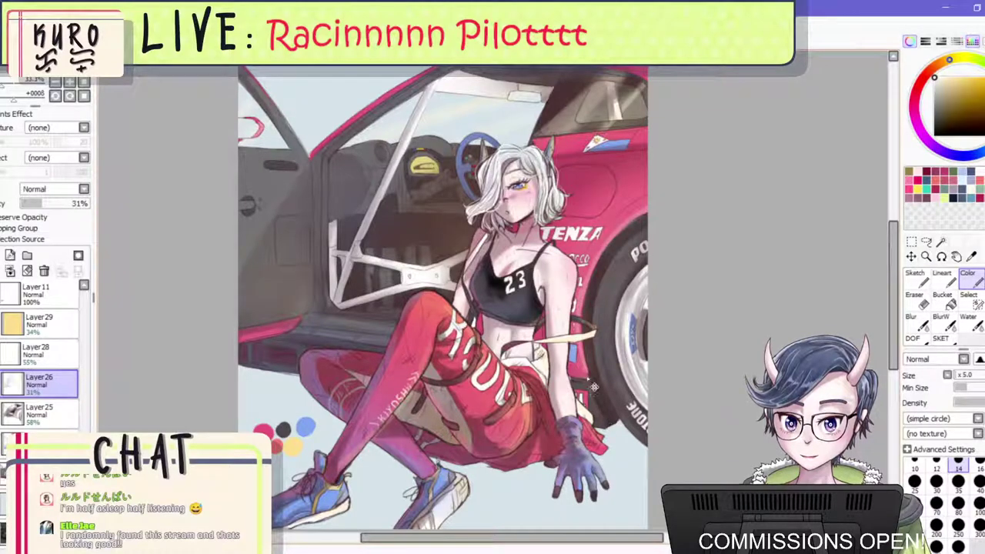
key("ctrl+z")
Paint thin highlights on the lower car body behind the pilot's arm and, in the mirrored view, along the door sill.
key("bracketleft")
key("bracketleft")
key("bracketleft")
mouse_move(569, 380)
left_mouse_down()
mouse_move(587, 386)
mouse_move(602, 415)
left_mouse_up()
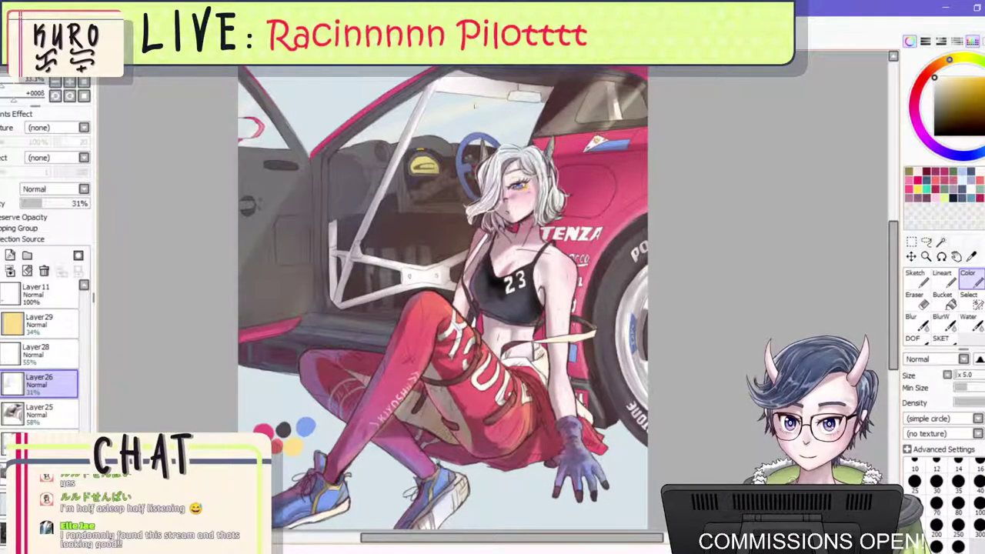
key("h")
scroll(565, 342, "up", 2)
scroll(677, 337, "down", 2)
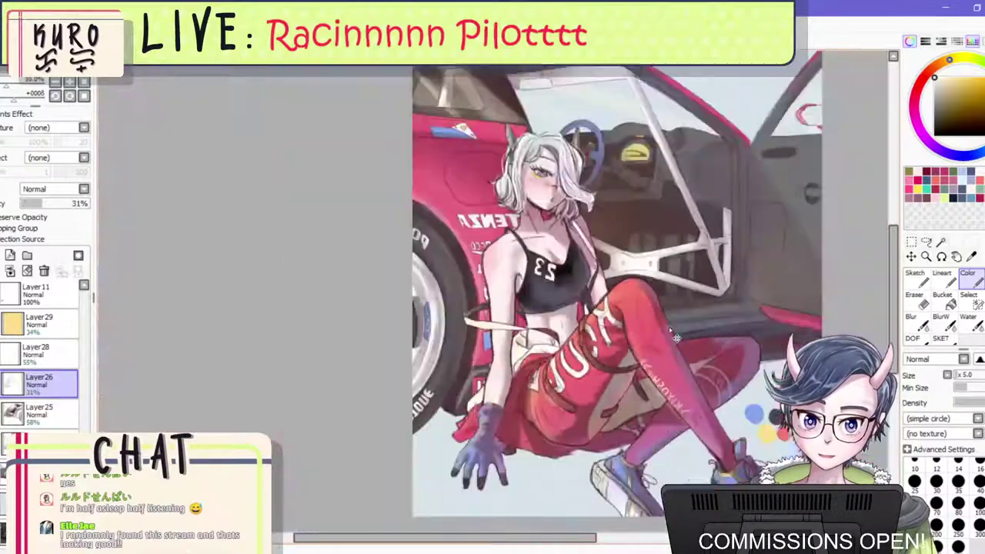
scroll(676, 336, "up", 3)
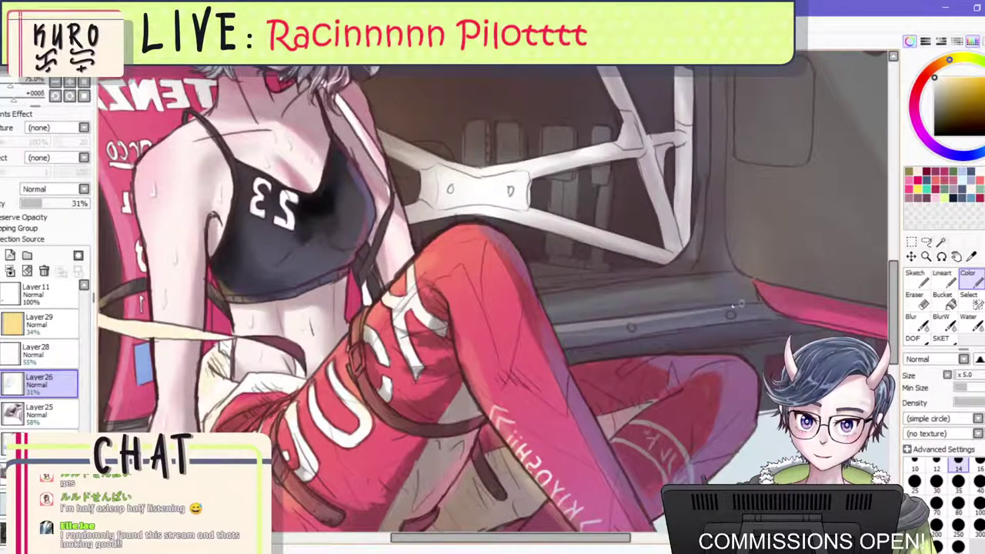
left_click_drag(734, 305, 644, 317)
left_click_drag(684, 357, 714, 351)
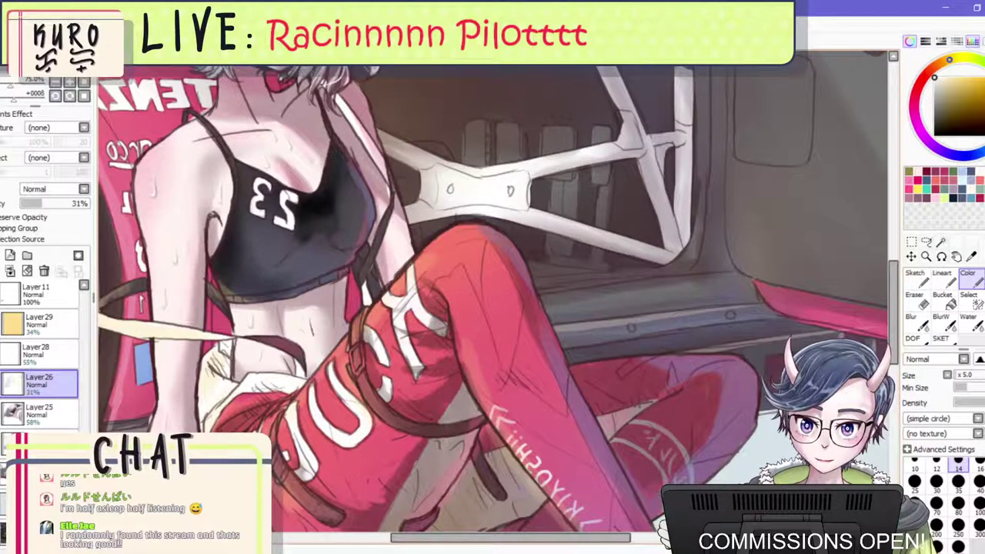
Rotate the canvas and paint thin highlights along the open door's lower red edge and the rim of its inner panel.
scroll(742, 404, "down", 2)
scroll(762, 405, "up", 1)
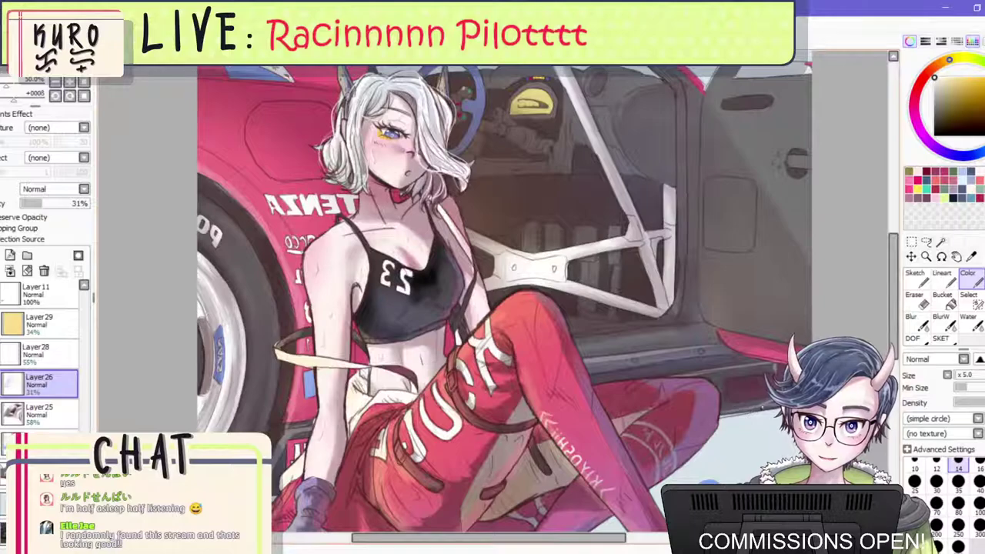
scroll(693, 213, "down", 1)
scroll(710, 142, "up", 1)
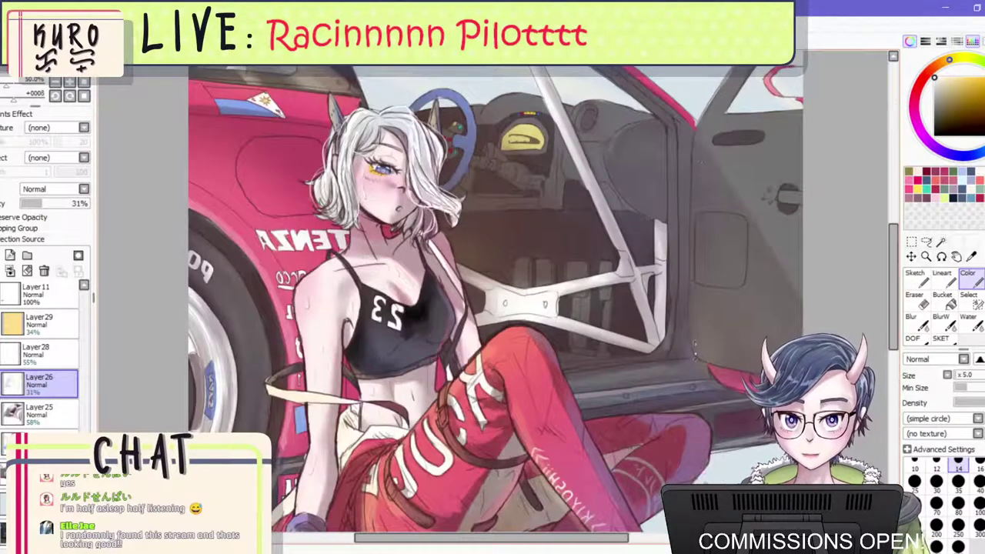
mouse_move(692, 339)
left_mouse_down()
mouse_move(638, 445)
mouse_move(580, 503)
mouse_move(495, 319)
mouse_move(501, 399)
left_mouse_up()
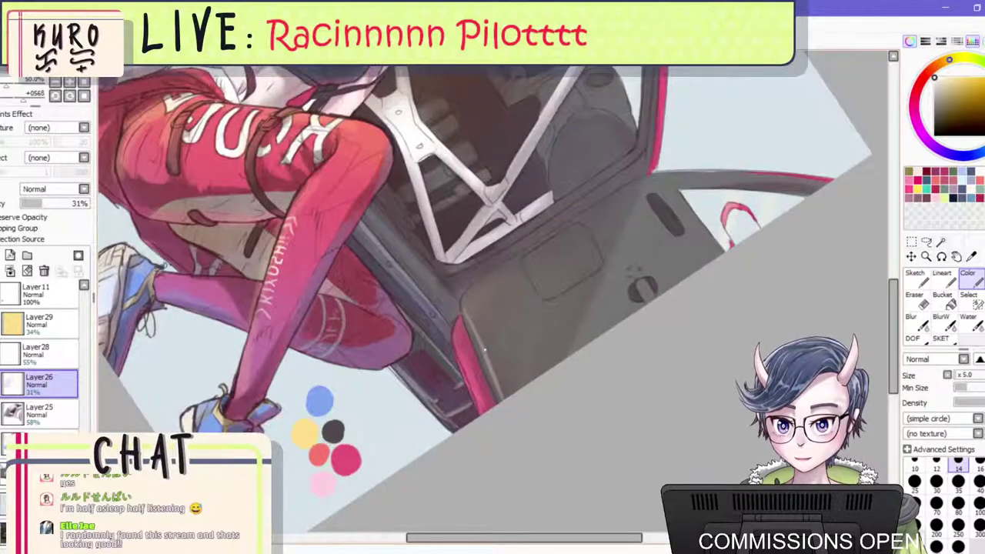
key("ctrl+z")
left_click_drag(464, 307, 499, 401)
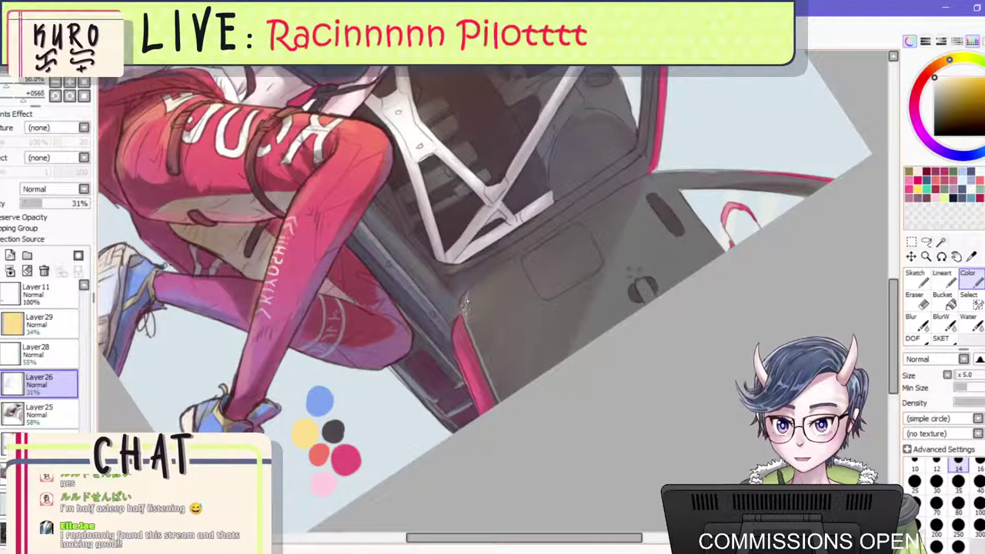
left_click_drag(464, 305, 575, 218)
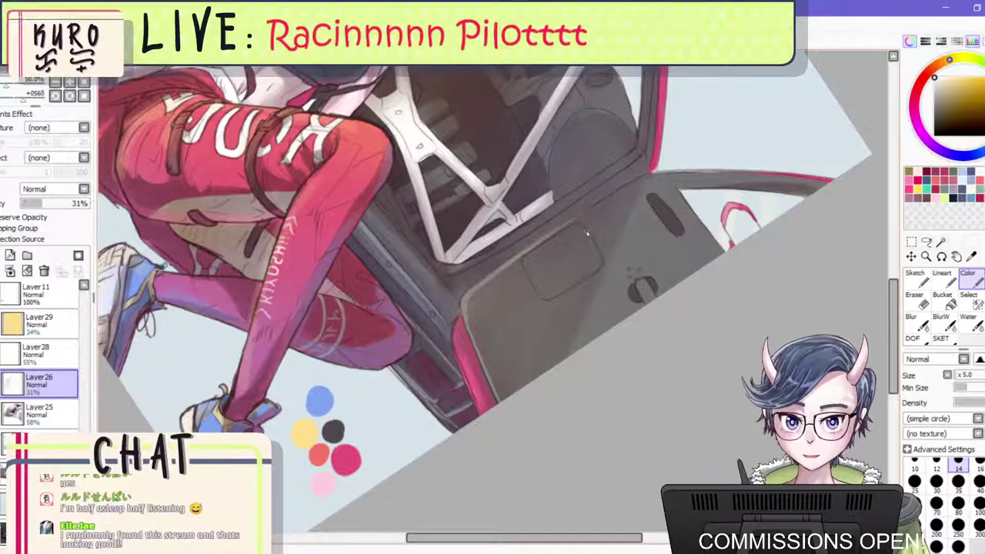
Paint thin highlights along the curved interior panel, the open door's upper edge and its window frame.
scroll(587, 233, "down", 2)
scroll(563, 248, "up", 2)
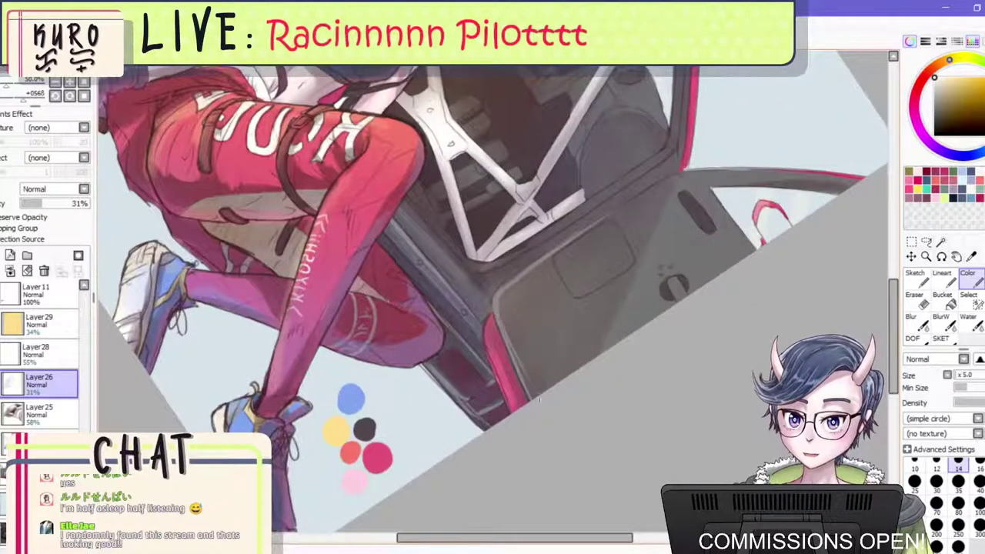
scroll(525, 369, "down", 2)
scroll(576, 202, "up", 3)
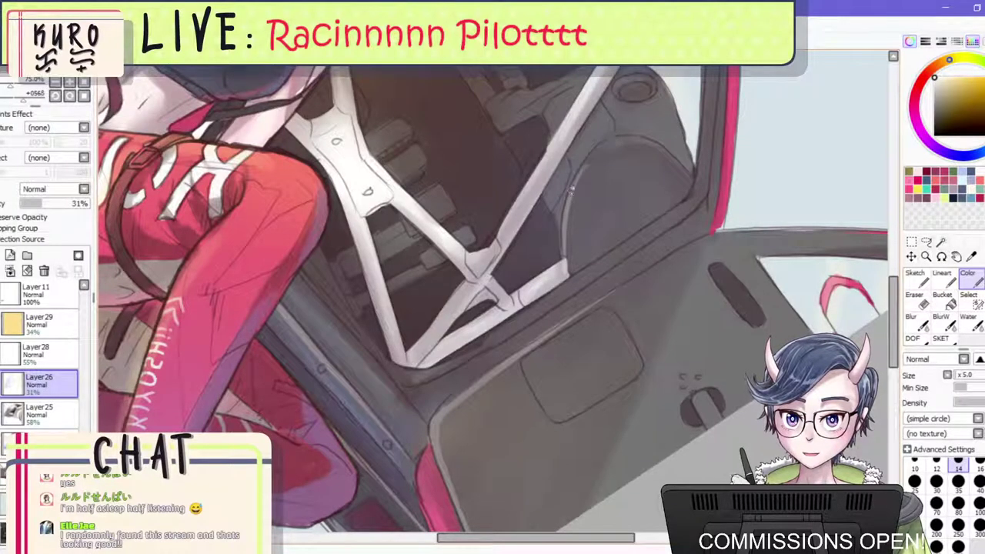
mouse_move(642, 272)
left_mouse_down()
mouse_move(720, 234)
mouse_move(834, 233)
left_mouse_up()
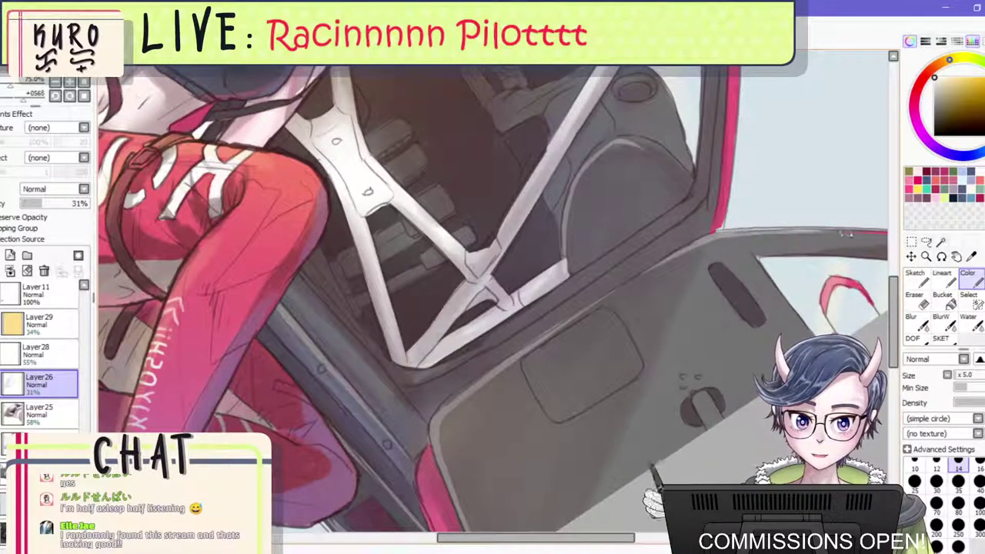
left_click_drag(711, 237, 881, 238)
Return the canvas to its unmirrored, unrotated state and erase the curved highlight on the interior panel behind the roll bar.
scroll(497, 297, "down", 3)
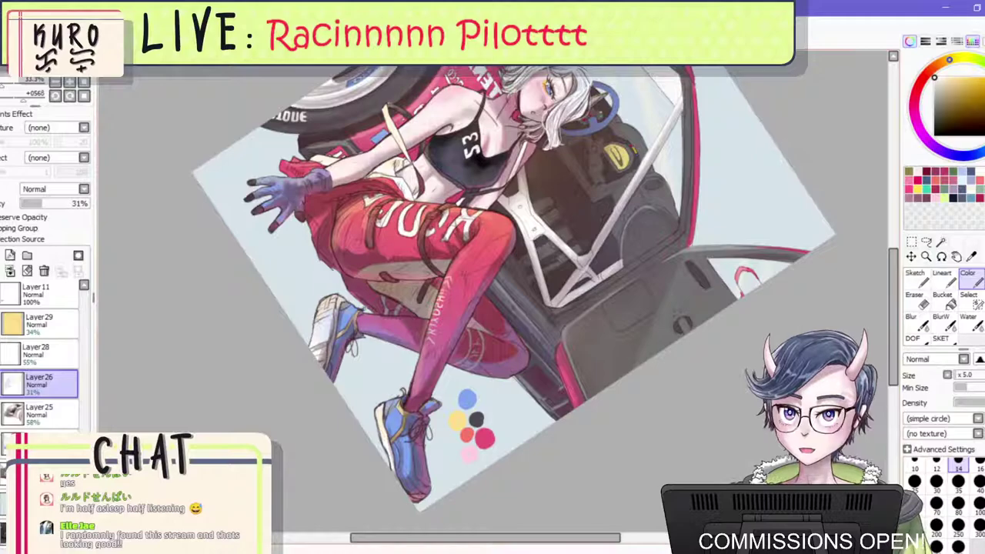
key("h")
key("Home")
scroll(465, 293, "down", 2)
scroll(487, 140, "up", 1)
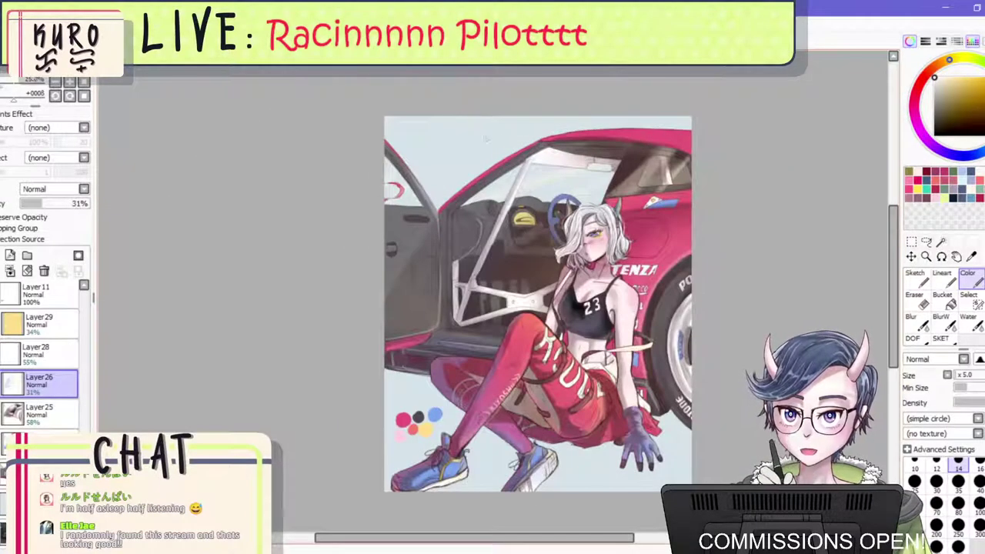
scroll(475, 257, "up", 1)
key("e")
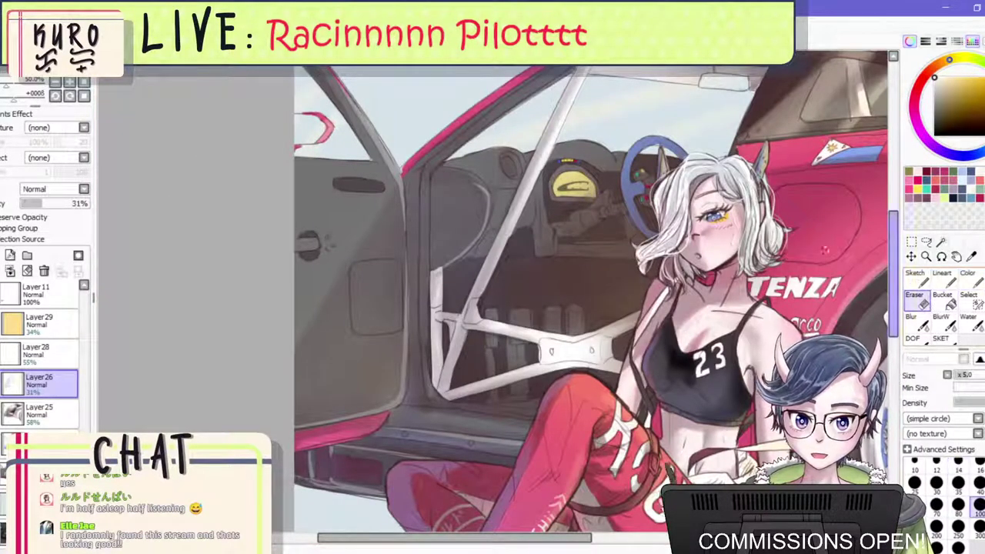
mouse_move(478, 193)
left_mouse_down()
mouse_move(492, 233)
mouse_move(501, 196)
mouse_move(531, 215)
left_mouse_up()
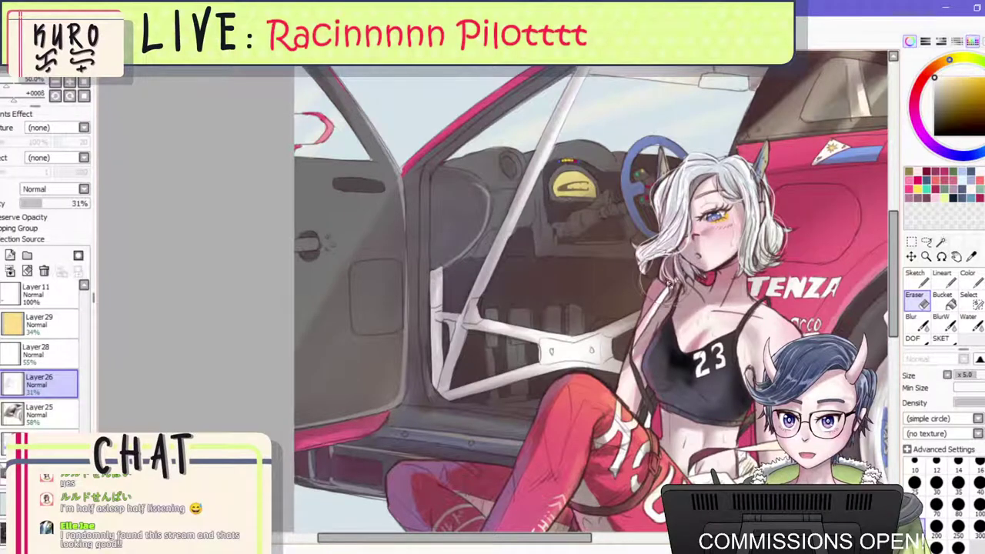
left_click_drag(482, 189, 461, 258)
left_click(943, 339)
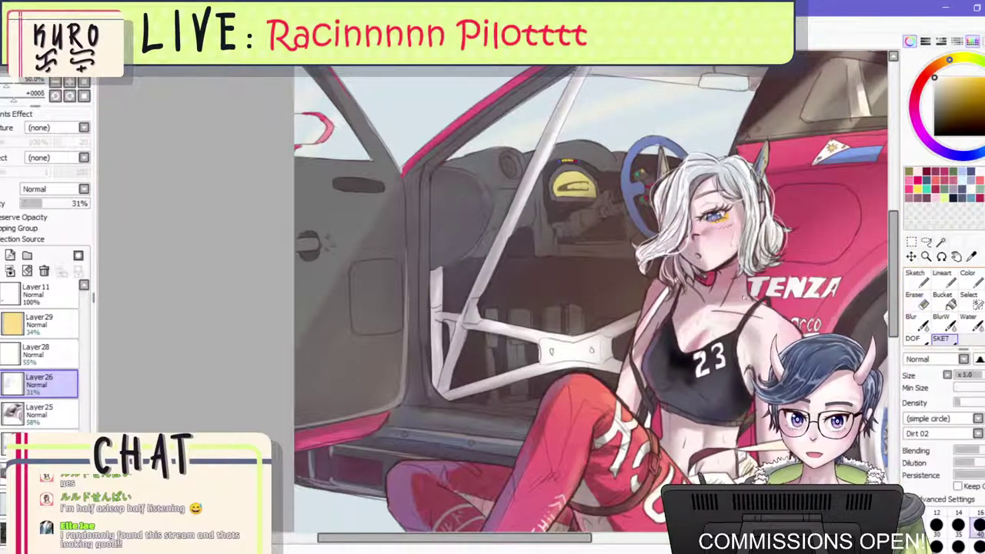
scroll(597, 266, "down", 1)
scroll(457, 216, "down", 2)
scroll(457, 216, "up", 2)
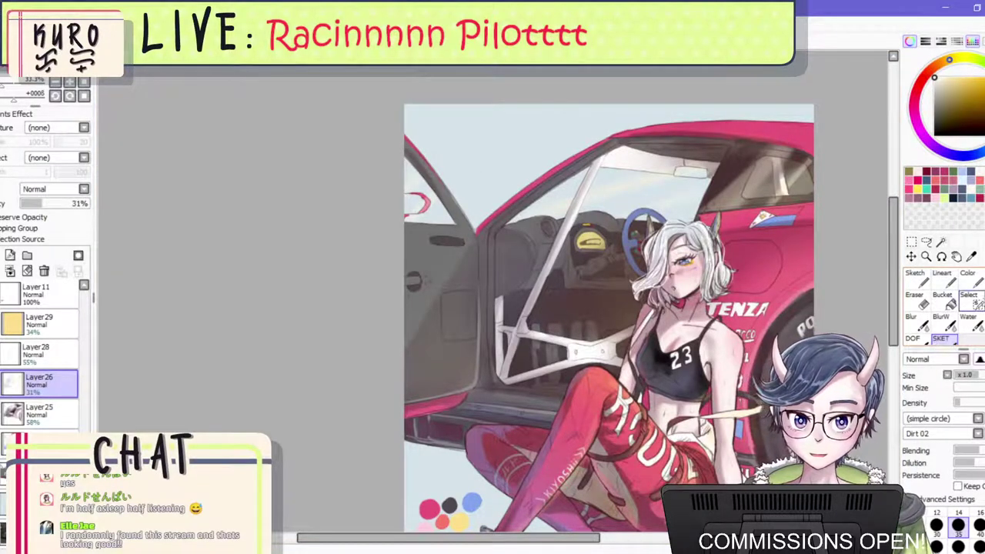
Paint highlights along the upper edge of the side windows and the open door's window frame with the Color brush at size 12.
left_click(967, 277)
key("ctrl+z")
mouse_move(653, 139)
left_mouse_down()
mouse_move(743, 140)
mouse_move(789, 153)
left_mouse_up()
key("bracketright")
scroll(705, 166, "down", 1)
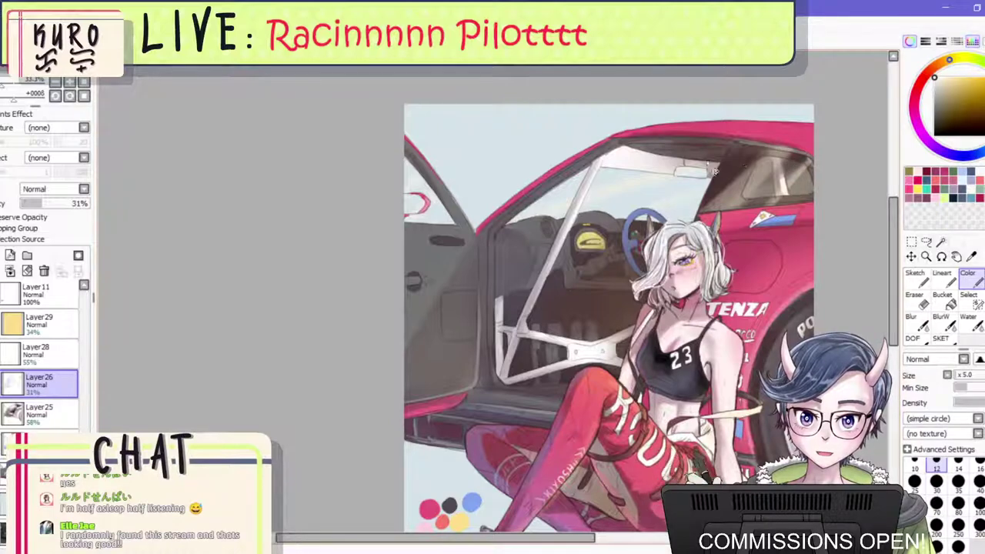
scroll(495, 170, "up", 1)
left_click_drag(477, 149, 543, 233)
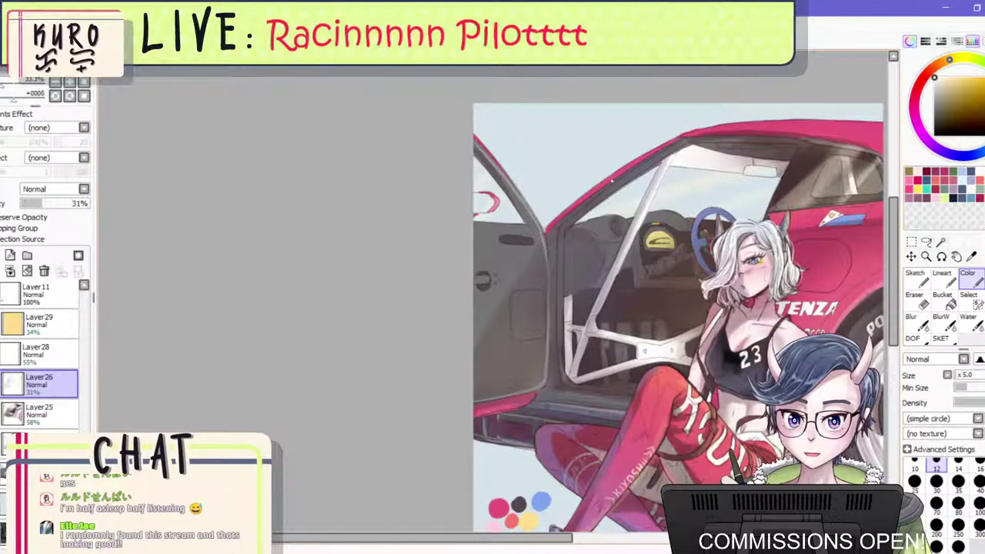
Try highlight lines along the side window's top trim and the edge of the red roof.
left_click_drag(690, 143, 815, 143)
key("ctrl+z")
left_click_drag(716, 131, 879, 129)
scroll(746, 144, "down", 2)
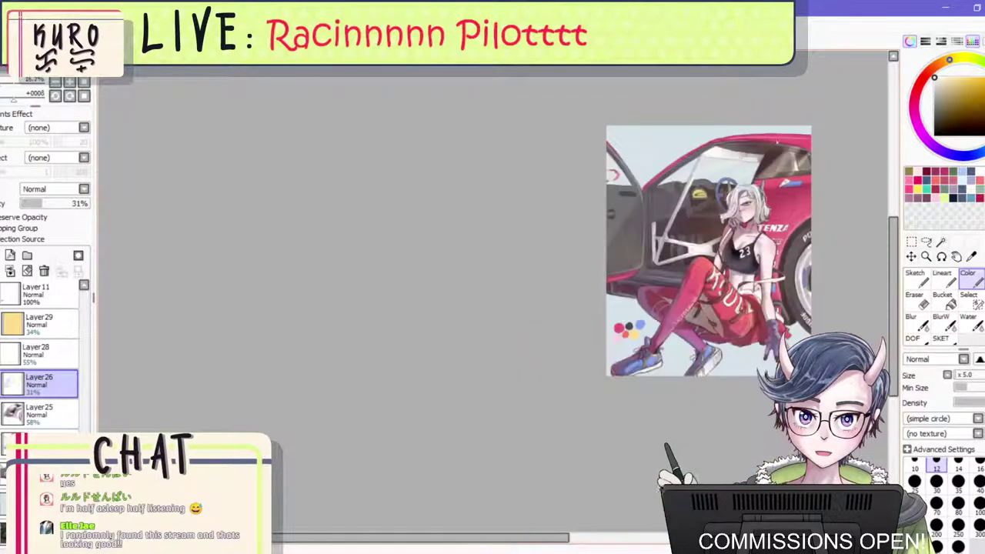
scroll(797, 141, "up", 2)
key("ctrl+z")
Paint a broader highlight along the red roof with the Color brush enlarged to size 35.
key("bracketright")
key("bracketright")
left_click_drag(650, 135, 846, 131)
key("bracketright")
key("bracketright")
key("bracketright")
key("bracketright")
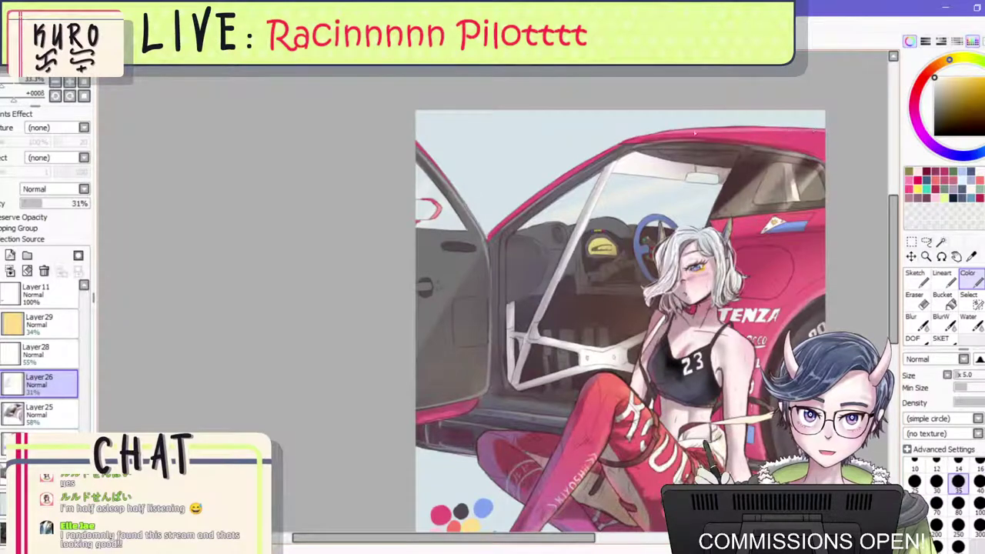
left_click_drag(631, 137, 835, 132)
Examine the roof highlight and the car's red side panel on the whole illustration and up close.
scroll(778, 130, "down", 2)
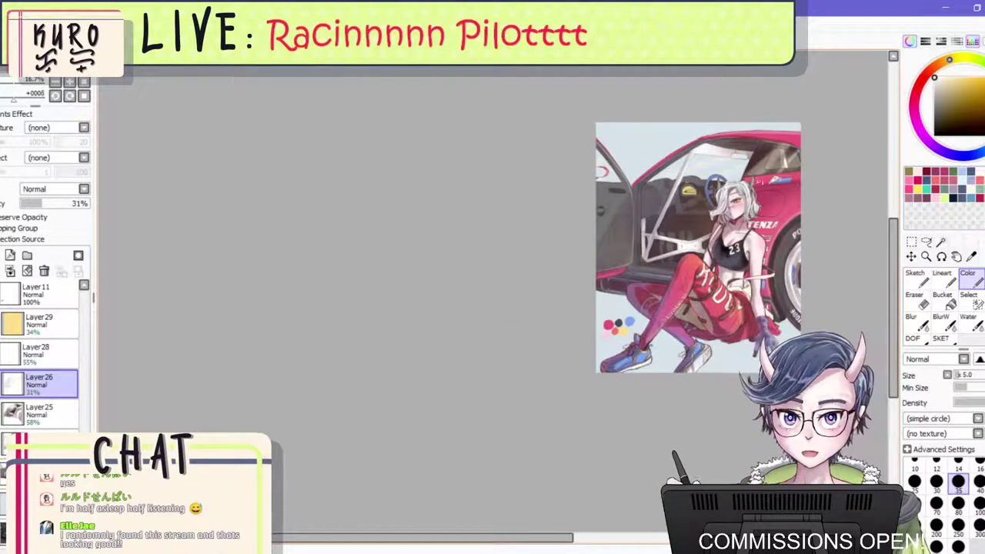
scroll(780, 206, "down", 1)
scroll(781, 206, "up", 2)
key("bracketright")
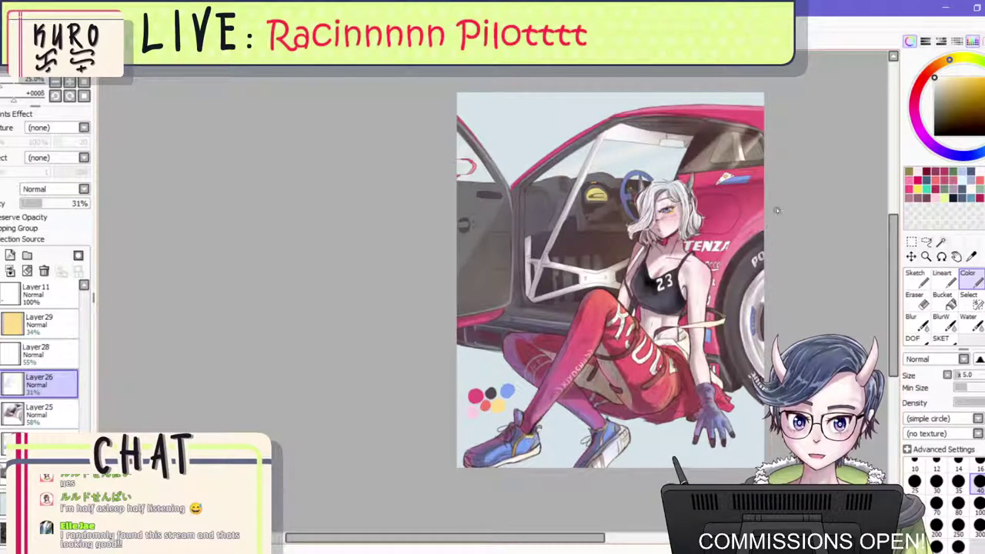
scroll(739, 215, "up", 1)
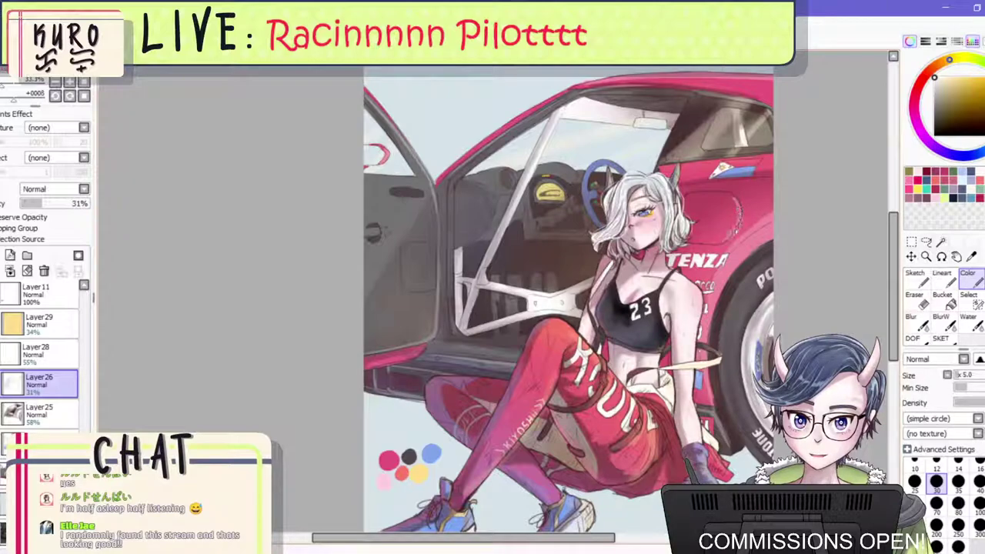
scroll(739, 212, "down", 2)
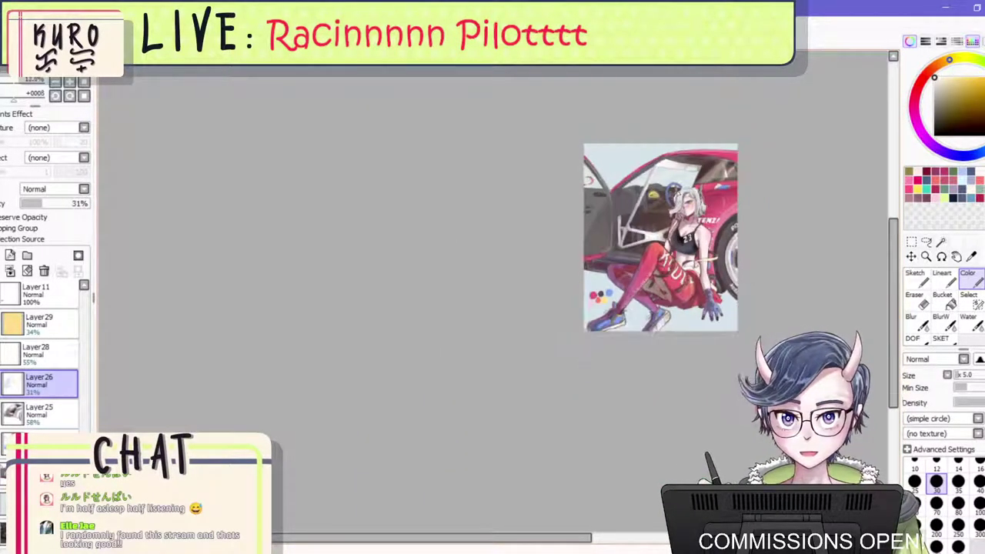
Examine the car interior and the pilot up close and on the whole illustration, and look through the layer list.
scroll(678, 193, "up", 3)
scroll(684, 190, "up", 2)
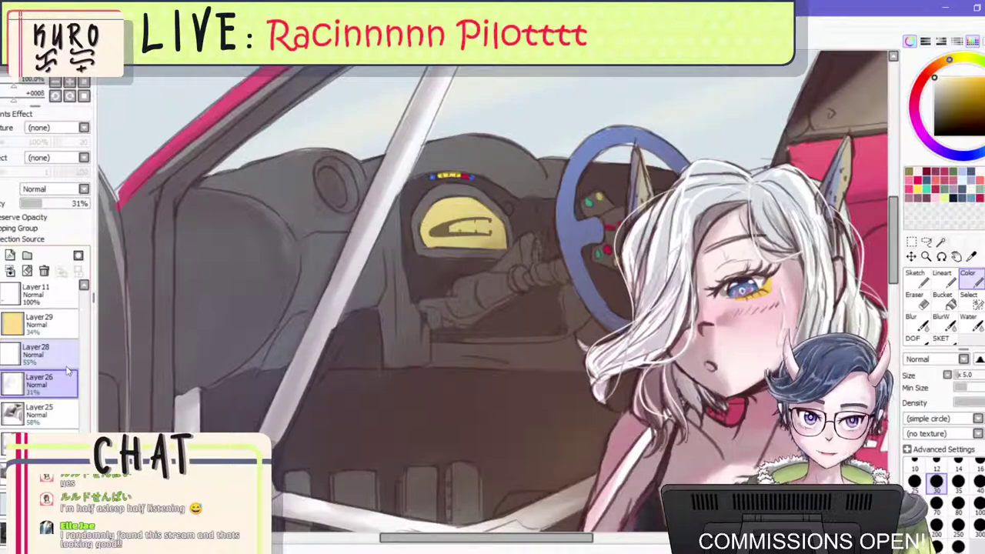
scroll(507, 370, "down", 4)
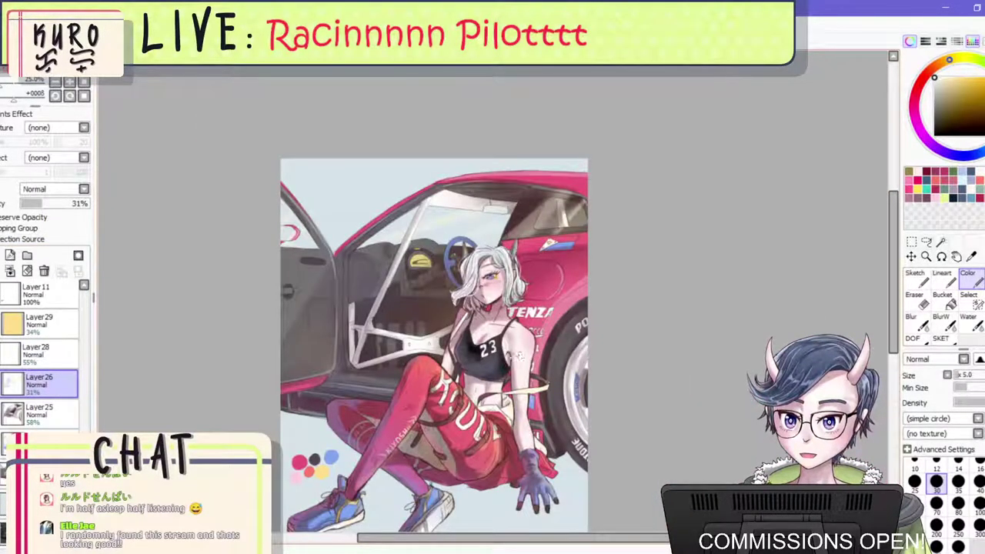
left_click_drag(519, 355, 538, 375)
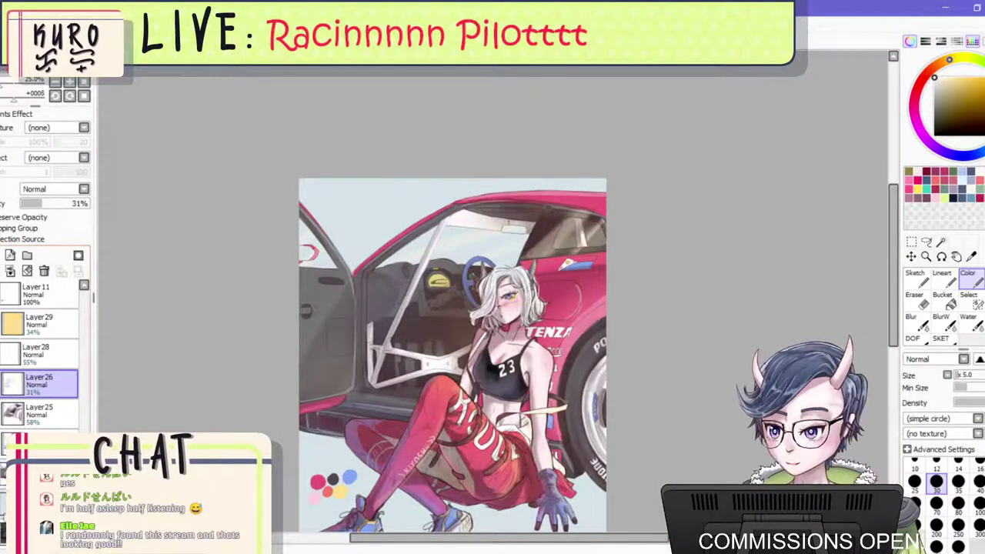
scroll(57, 409, "down", 6)
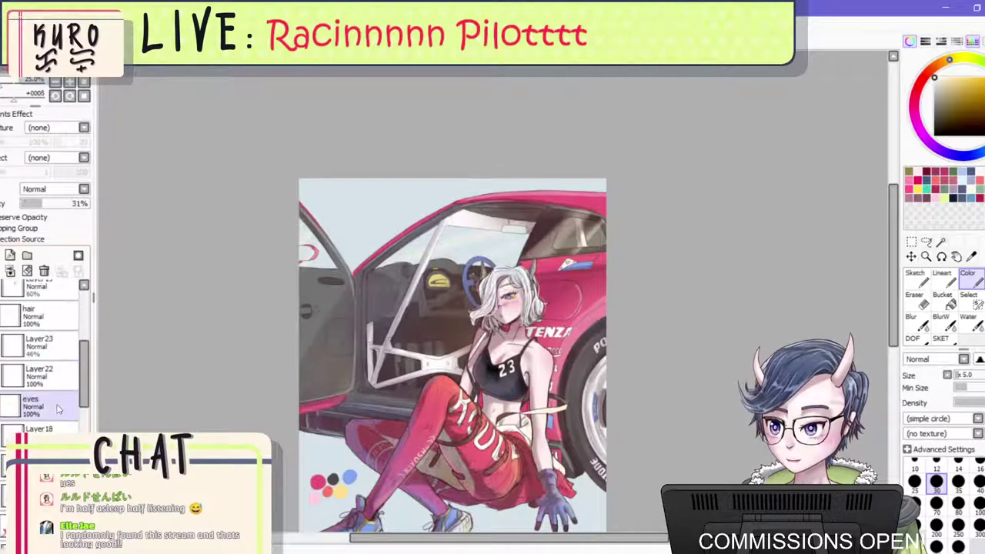
scroll(59, 410, "up", 3)
scroll(421, 331, "down", 3)
scroll(421, 360, "up", 3)
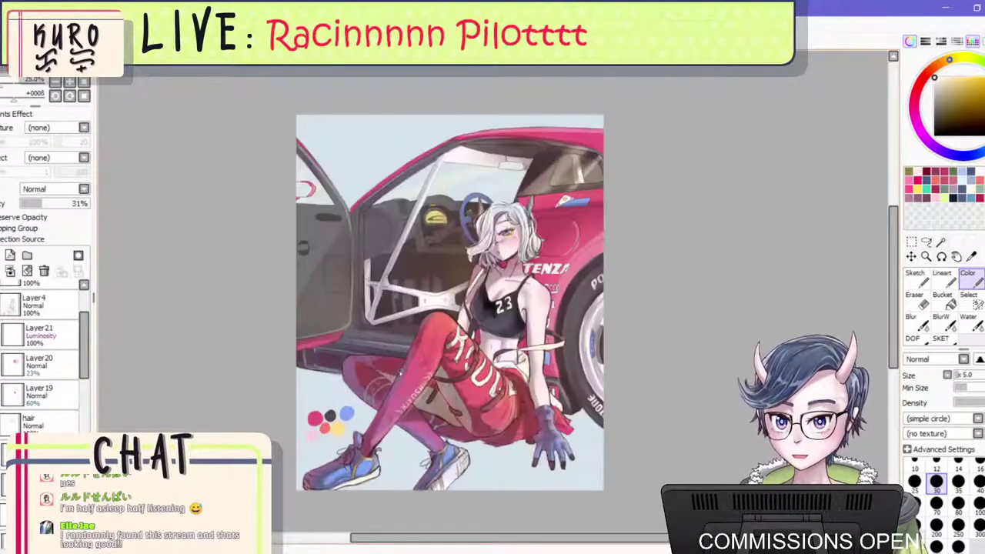
Mirror the canvas view and examine the flipped composition of the pilot and the car at different magnifications.
key("h")
scroll(541, 271, "down", 1)
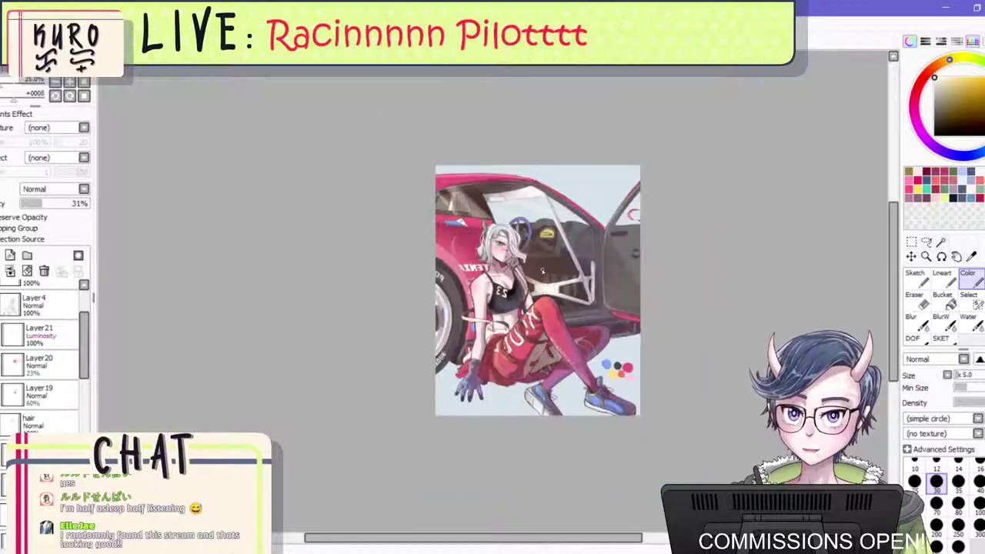
scroll(42, 346, "up", 3)
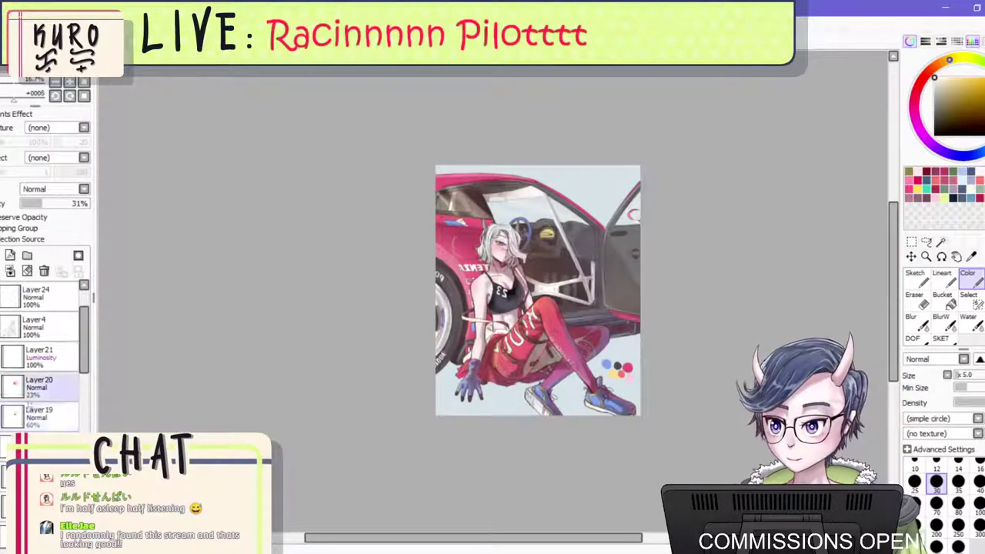
scroll(608, 373, "up", 2)
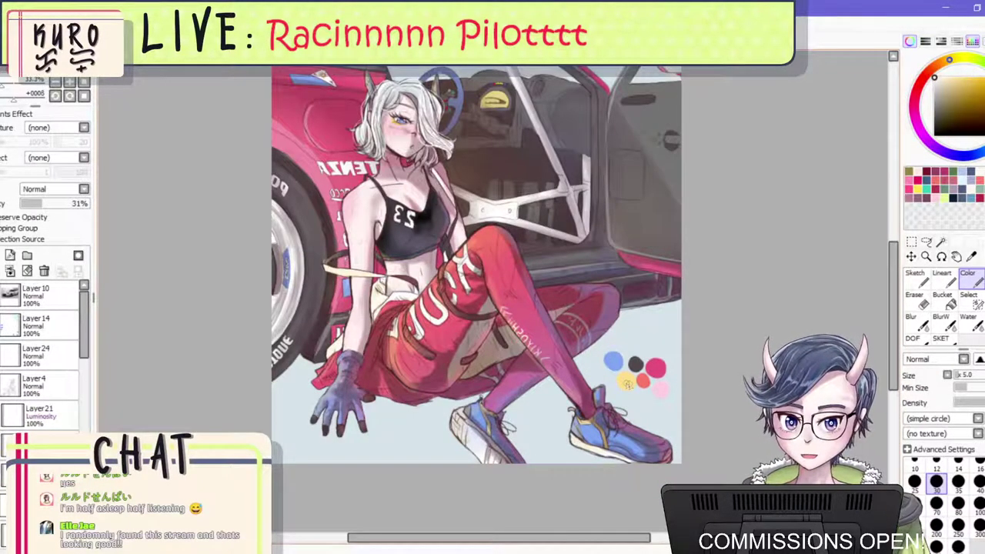
left_click(30, 386)
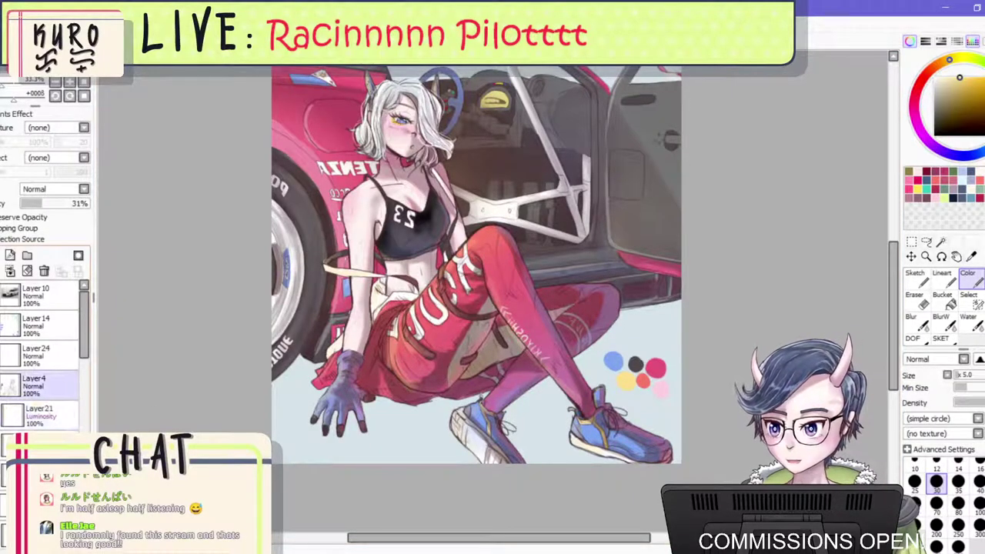
scroll(454, 350, "up", 1)
scroll(545, 345, "down", 2)
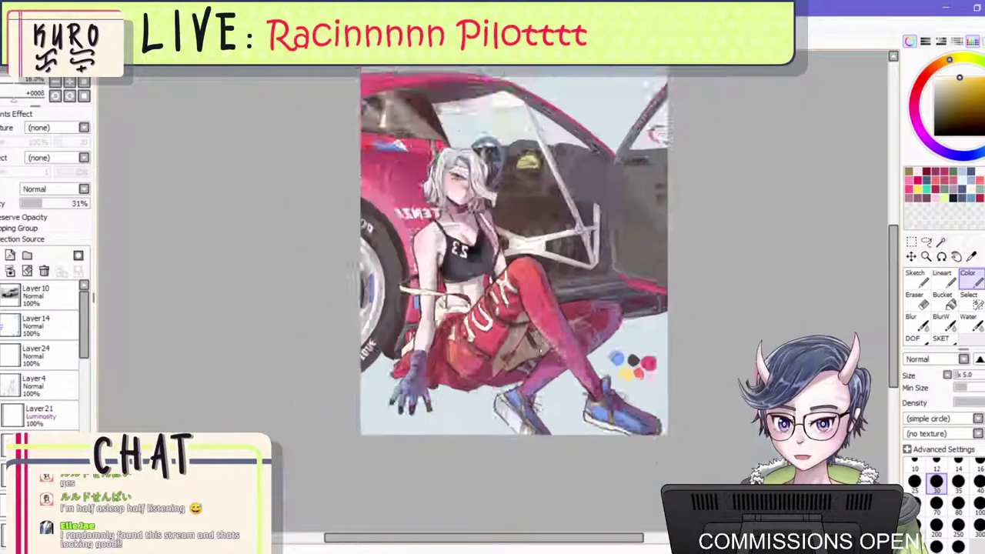
scroll(566, 310, "up", 1)
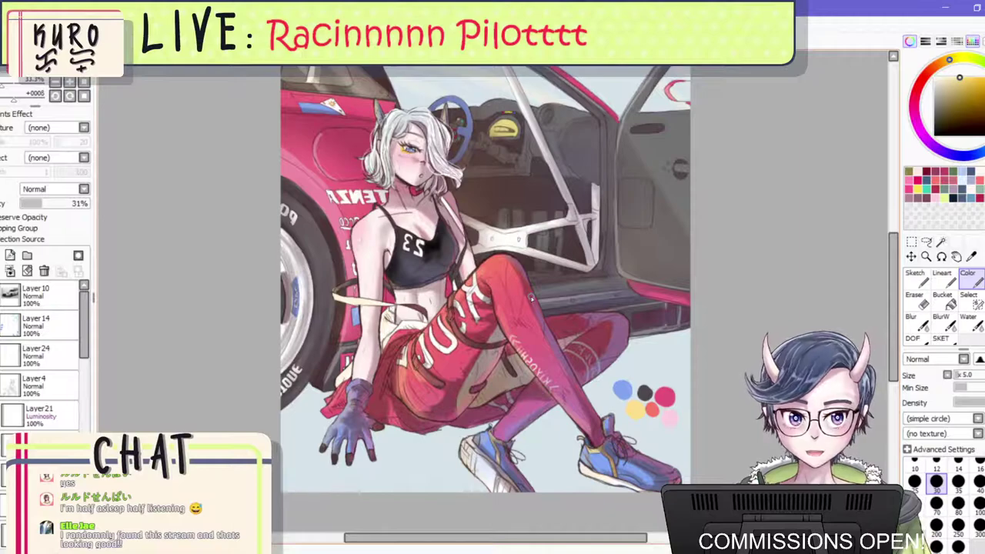
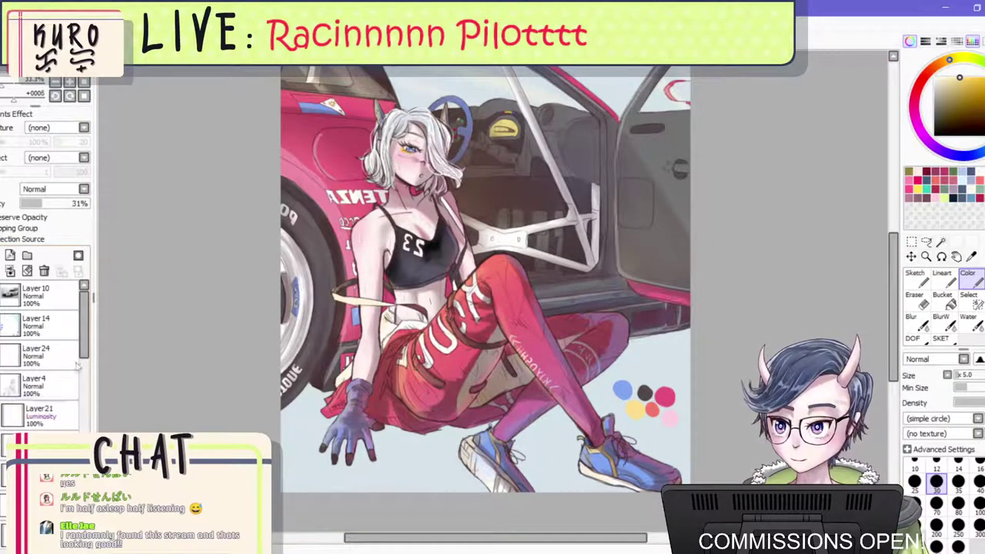
Move the palette colour swatches on Layer11 from the pale background onto the car door, and return the view to unmirrored.
left_click(38, 354)
scroll(43, 354, "down", 8)
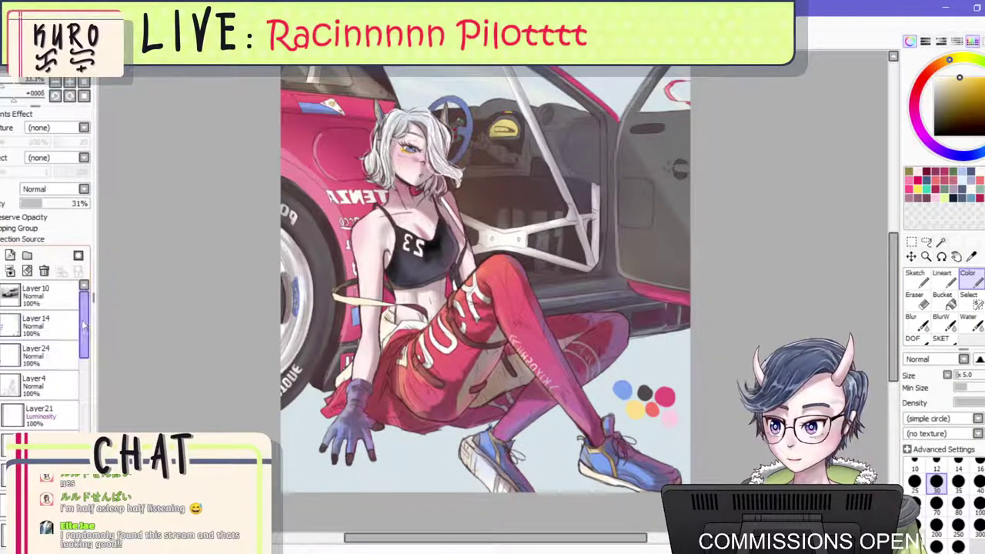
mouse_move(87, 432)
left_mouse_down()
mouse_move(87, 385)
mouse_move(87, 429)
left_mouse_up()
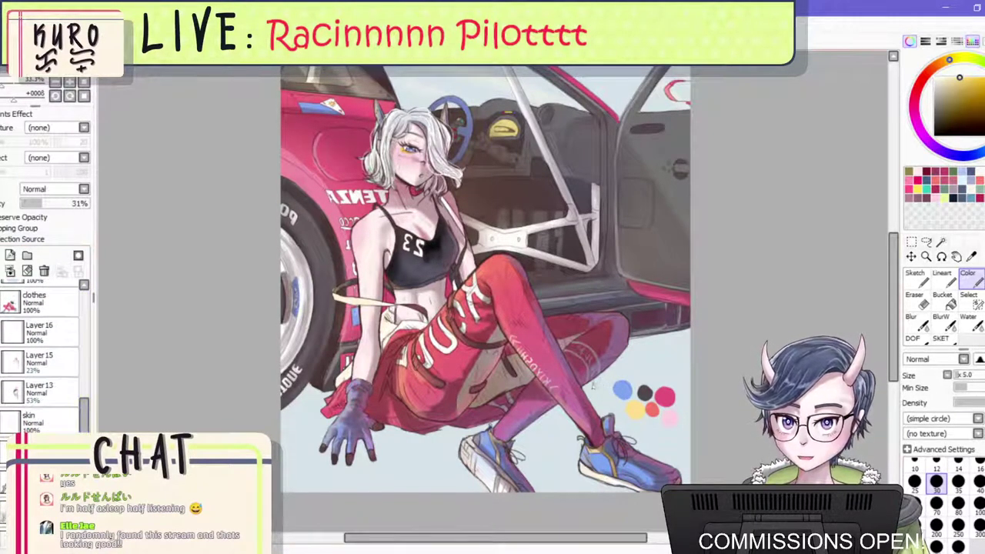
scroll(89, 293, "up", 6)
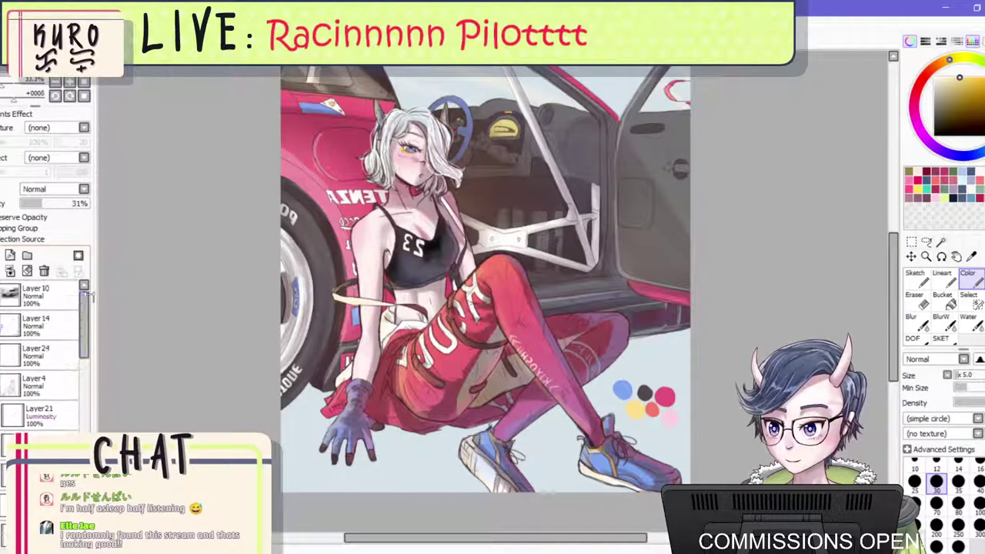
left_click(38, 354)
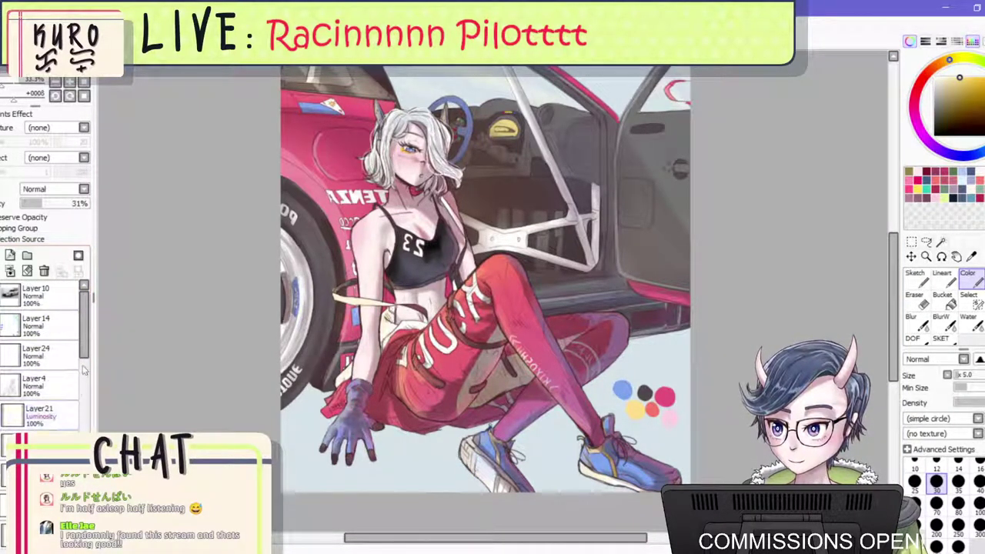
scroll(84, 370, "down", 5)
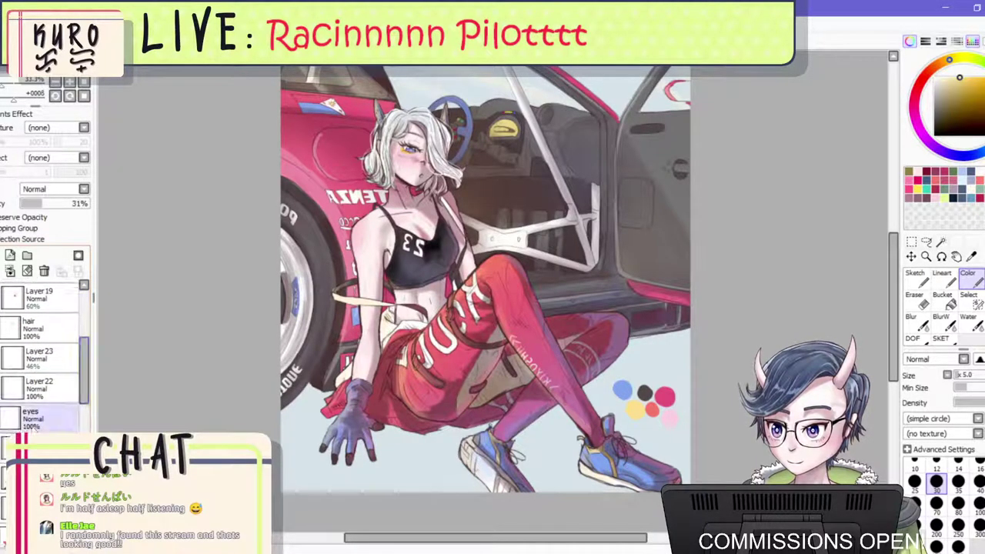
scroll(86, 427, "down", 4)
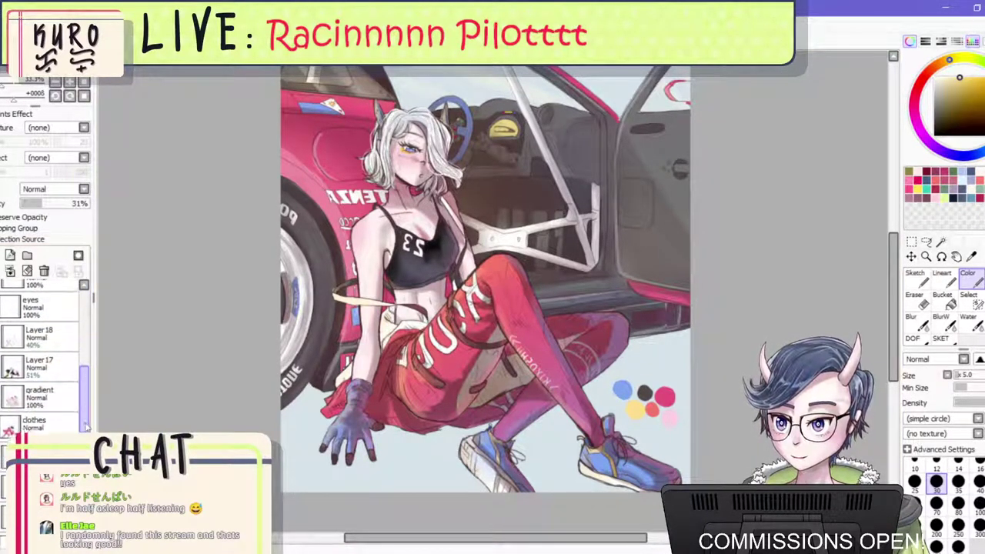
scroll(86, 426, "down", 5)
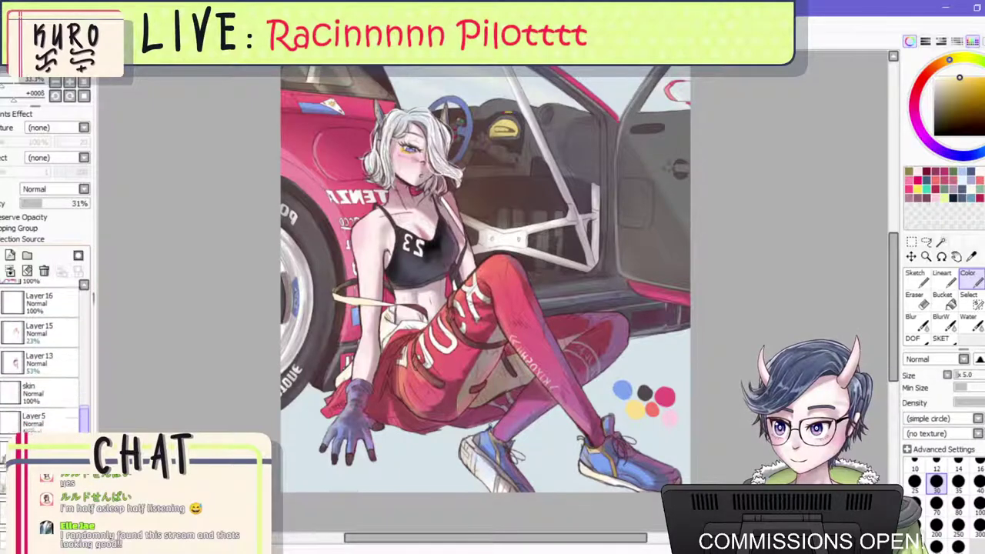
scroll(87, 426, "down", 5)
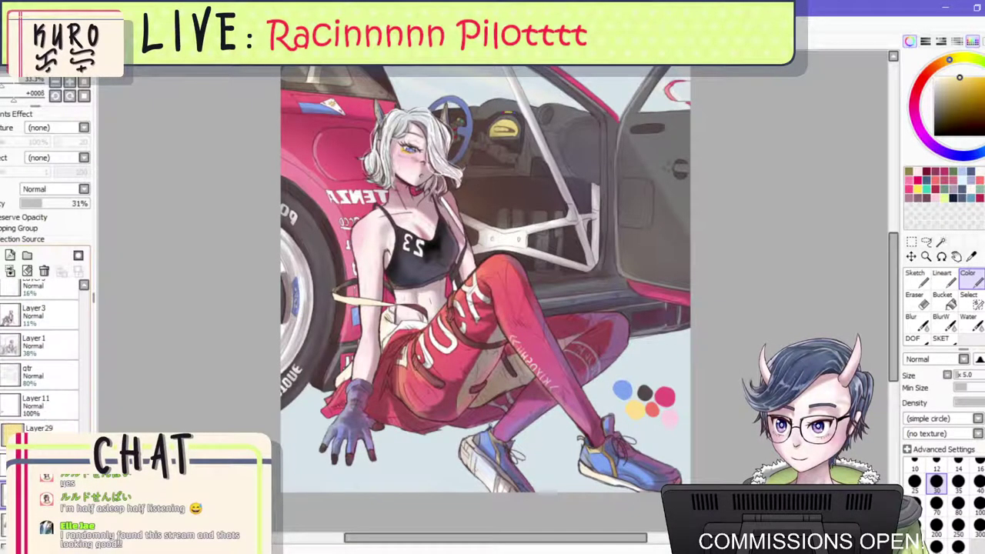
left_click(43, 406)
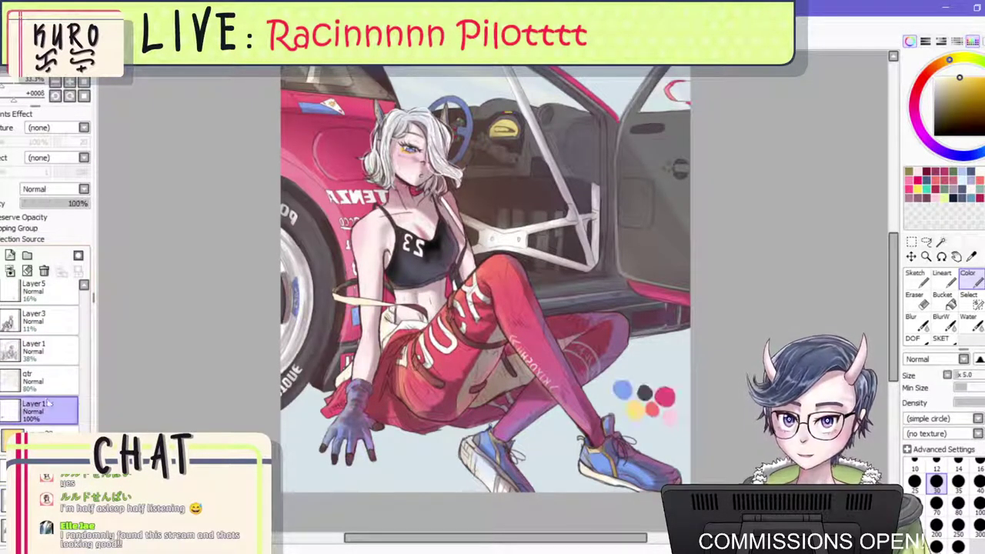
left_click_drag(583, 394, 586, 228)
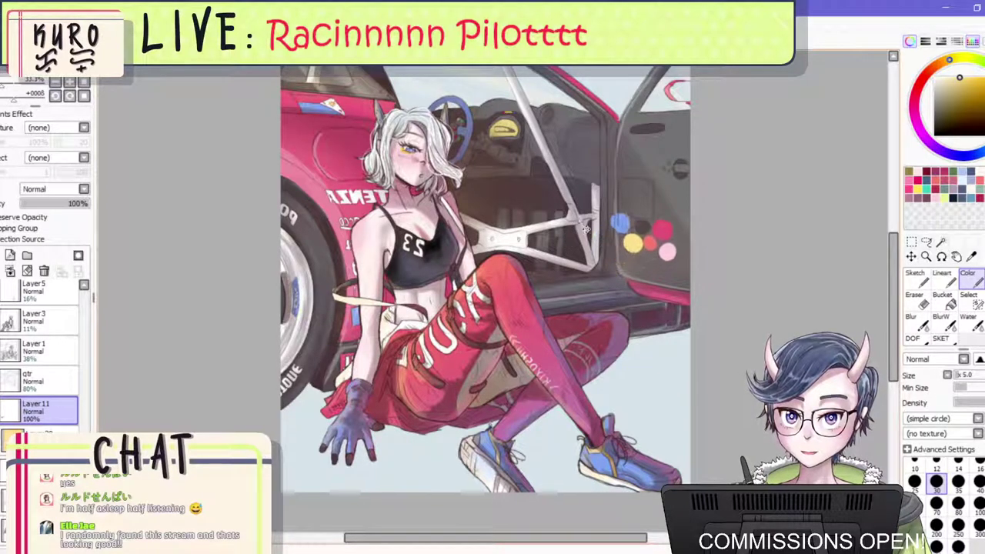
key("h")
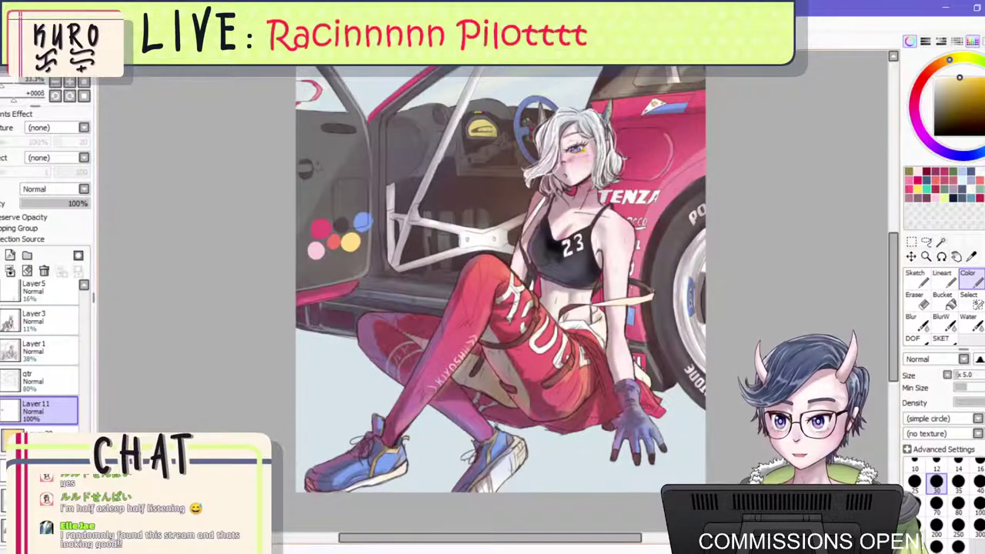
Add a new layer directly above Layer29, sample the dark palette swatch and choose the SKET brush.
scroll(42, 412, "down", 1)
left_click(42, 412)
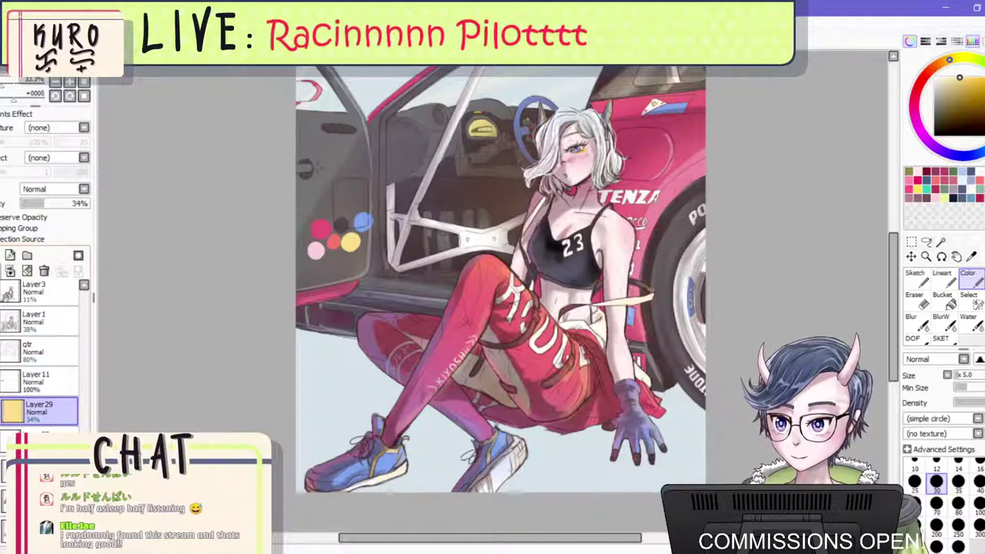
key("ctrl+shift+n")
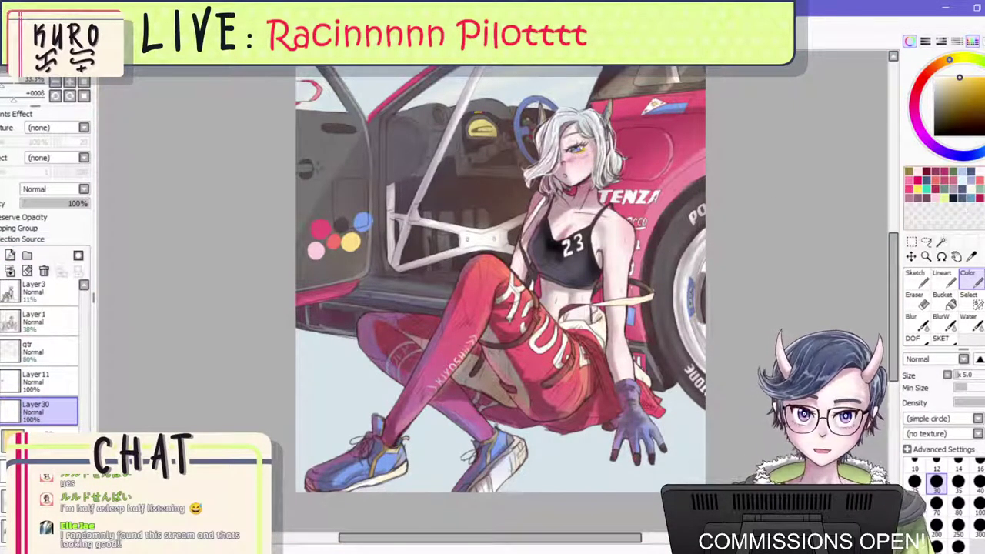
right_click(341, 224)
left_click(943, 340)
scroll(621, 185, "down", 1)
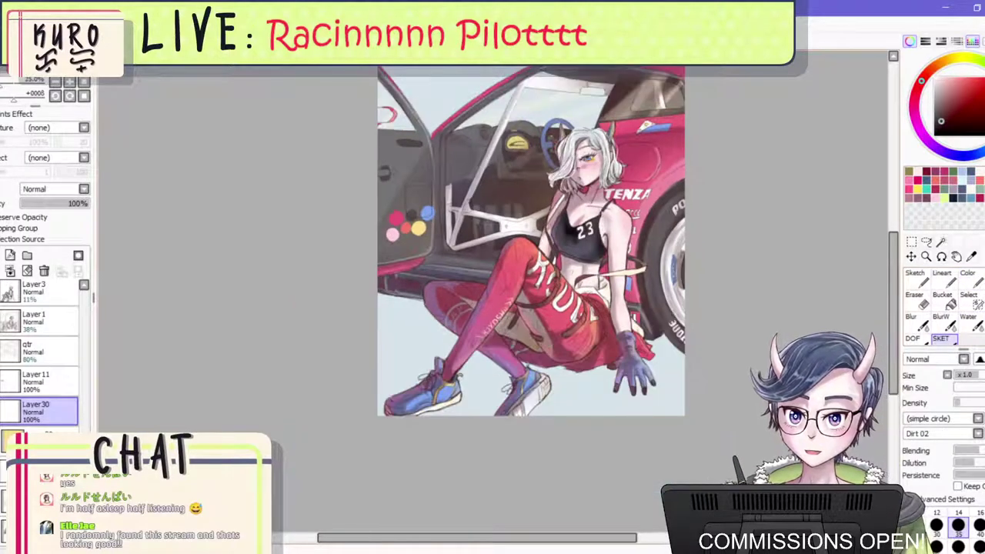
Paint dark shadows on the car behind the pilot's neck, hair and shoulder with the SKET brush.
key("plus")
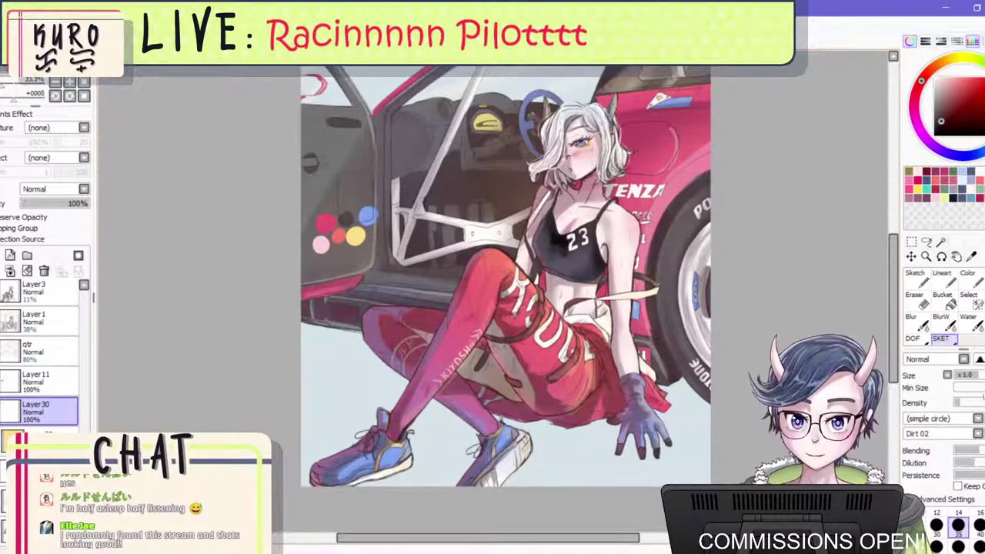
scroll(726, 235, "up", 2)
scroll(605, 198, "down", 2)
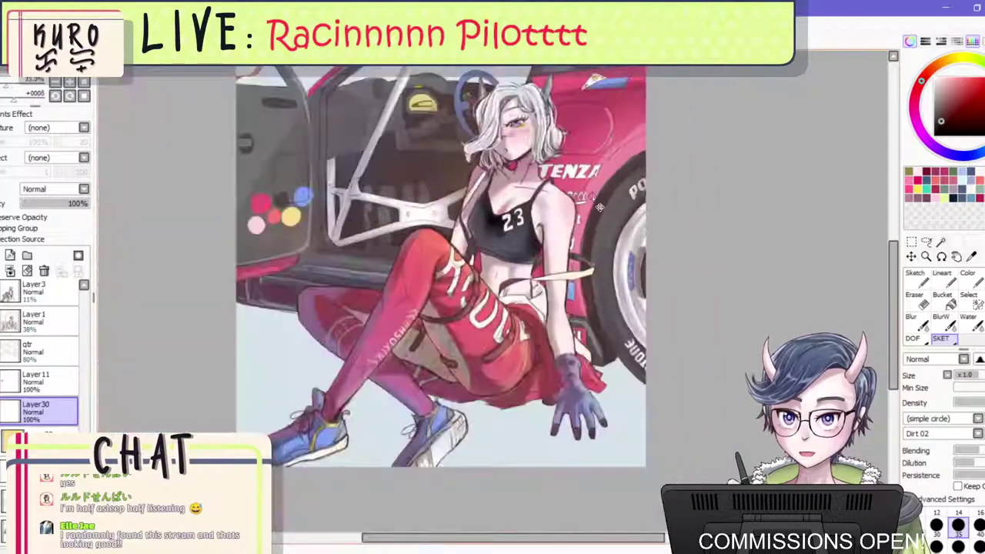
key("plus")
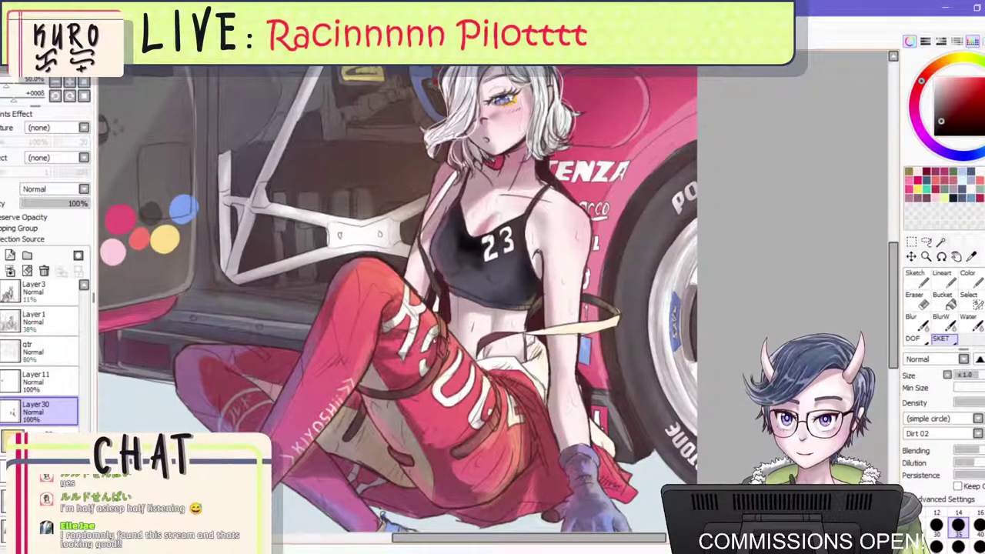
scroll(435, 283, "down", 3)
scroll(422, 228, "up", 5)
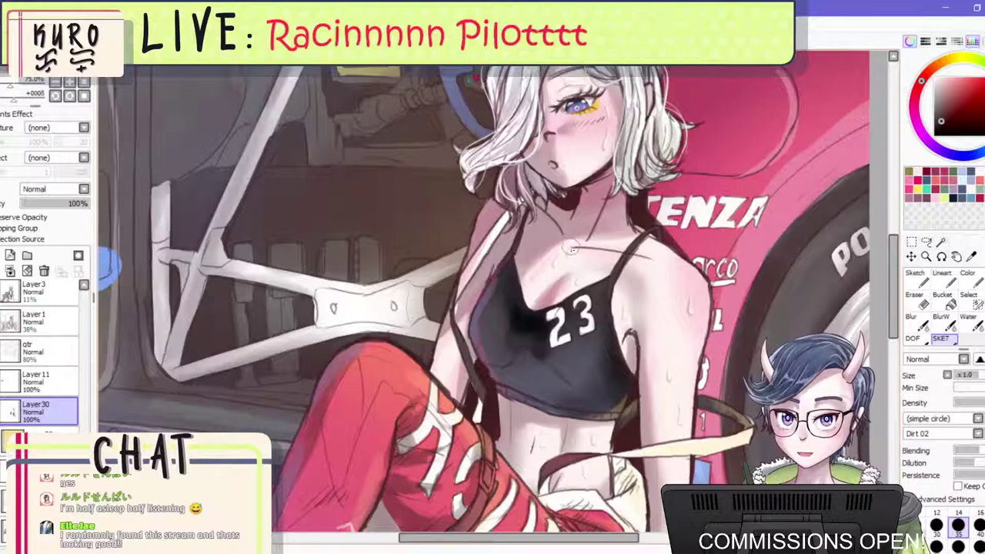
scroll(571, 248, "down", 2)
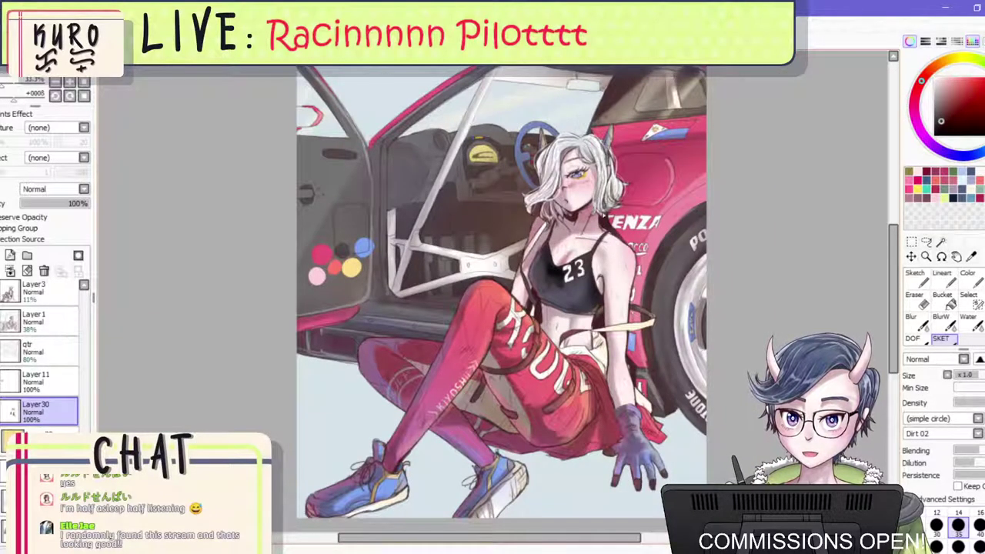
scroll(620, 184, "up", 3)
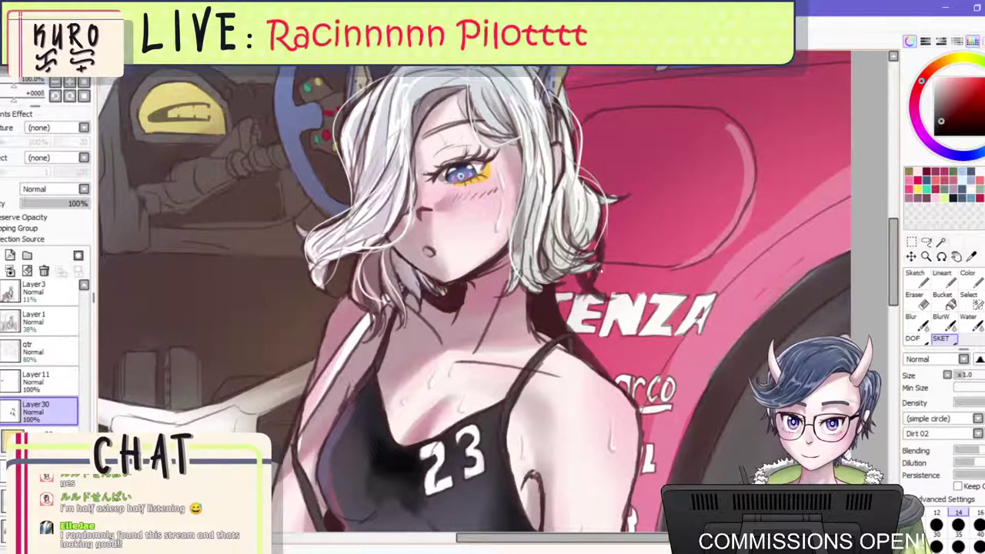
left_click_drag(560, 294, 582, 305)
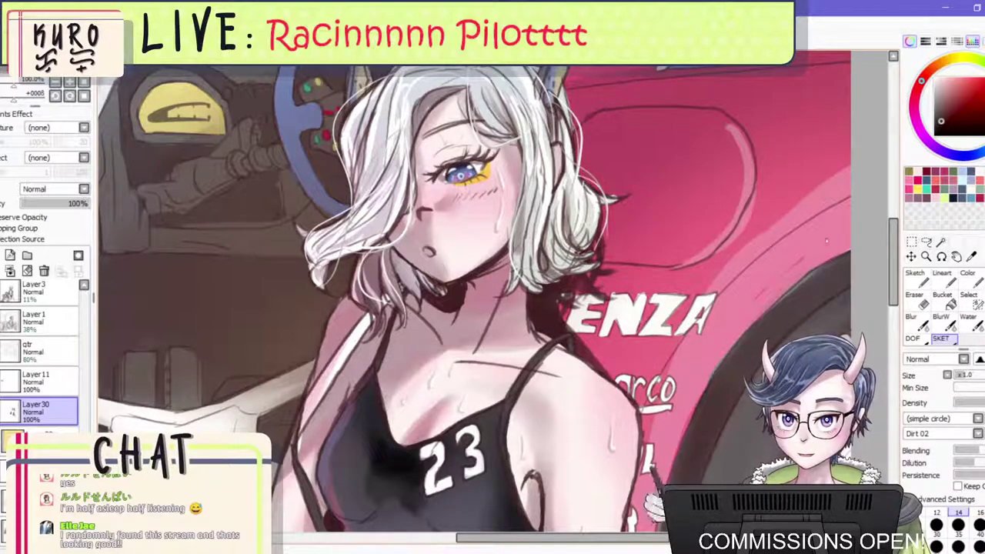
Blend the dark shadow below the pilot's hair and beside the shoulder with the DOF brush.
left_click(912, 338)
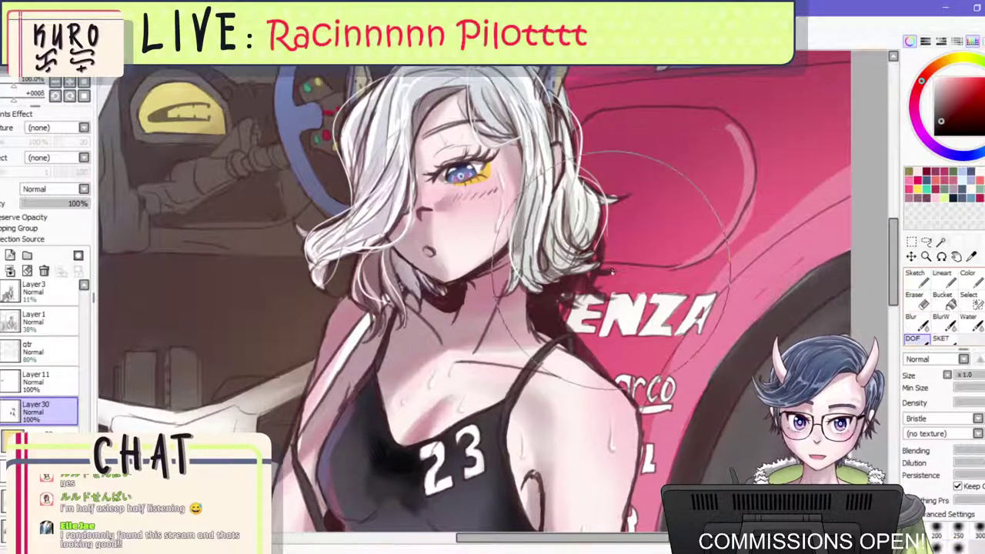
mouse_move(615, 270)
left_mouse_down()
mouse_move(596, 288)
mouse_move(605, 270)
mouse_move(568, 340)
left_mouse_up()
scroll(618, 274, "down", 3)
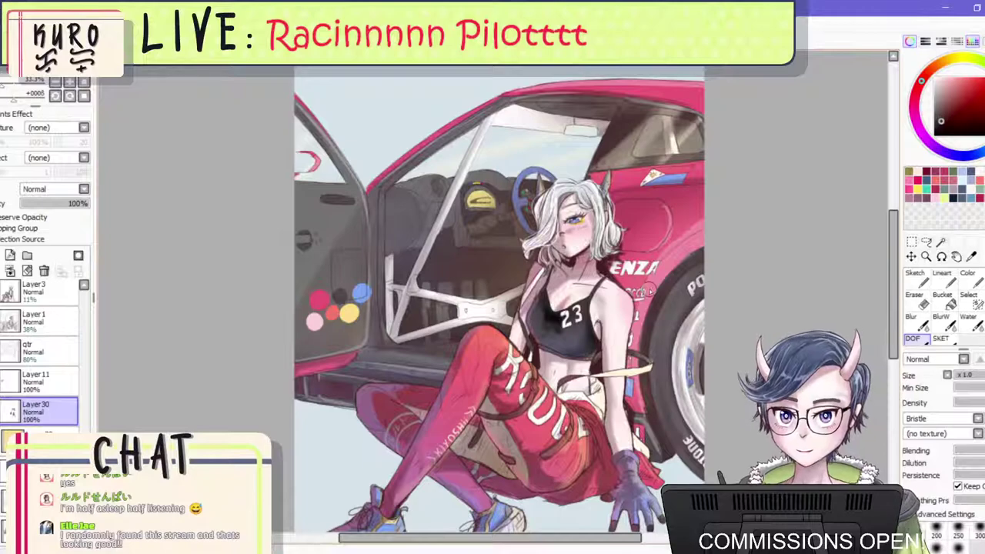
Try to paint a broad dark shadow across the car's rear window and bodywork behind the pilot's head with an enlarged SKET brush.
left_click(939, 339)
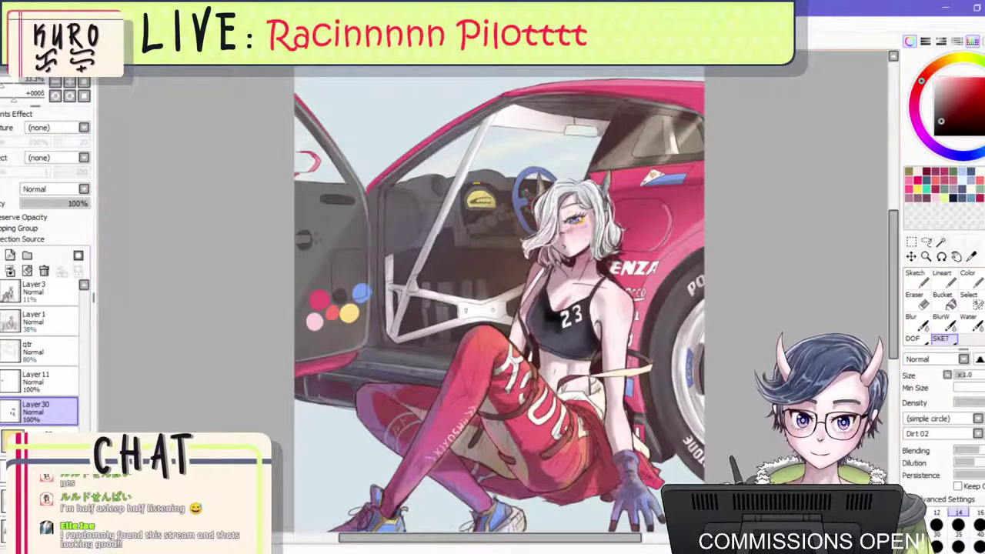
left_click_drag(606, 204, 672, 161)
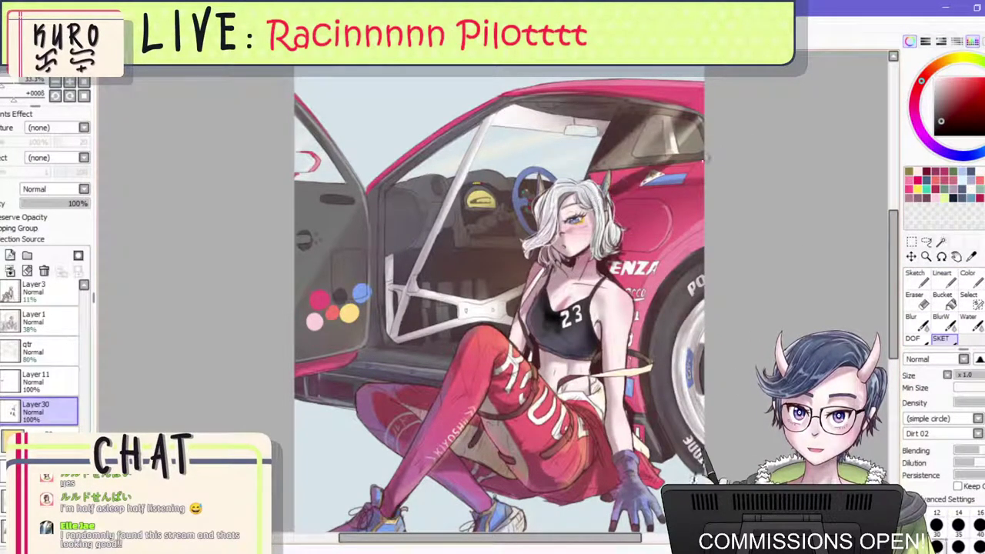
key("bracketright")
left_click_drag(613, 219, 696, 116)
left_click_drag(620, 181, 704, 85)
left_click_drag(810, 69, 479, 334)
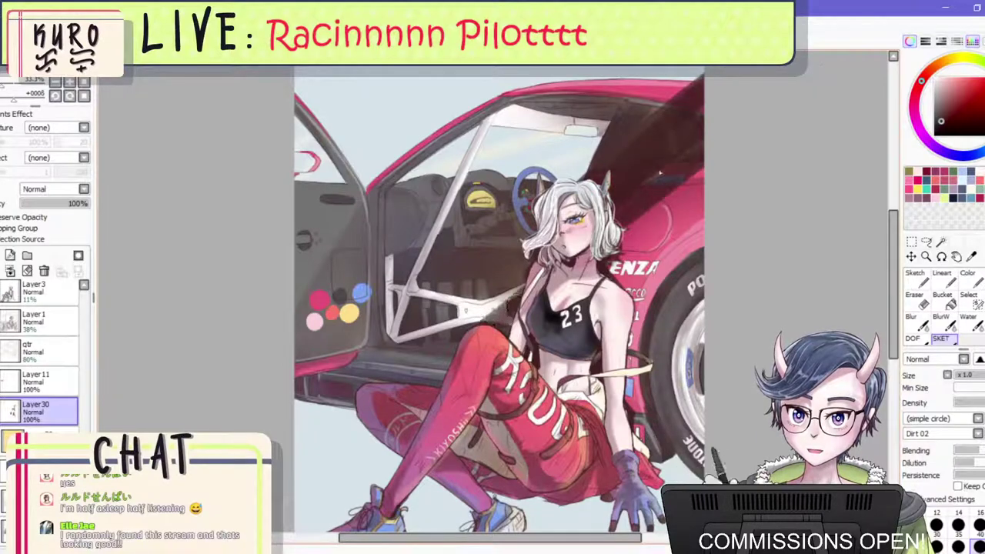
key("ctrl+z")
mouse_move(702, 155)
left_mouse_down()
mouse_move(634, 188)
mouse_move(646, 179)
mouse_move(631, 204)
left_mouse_up()
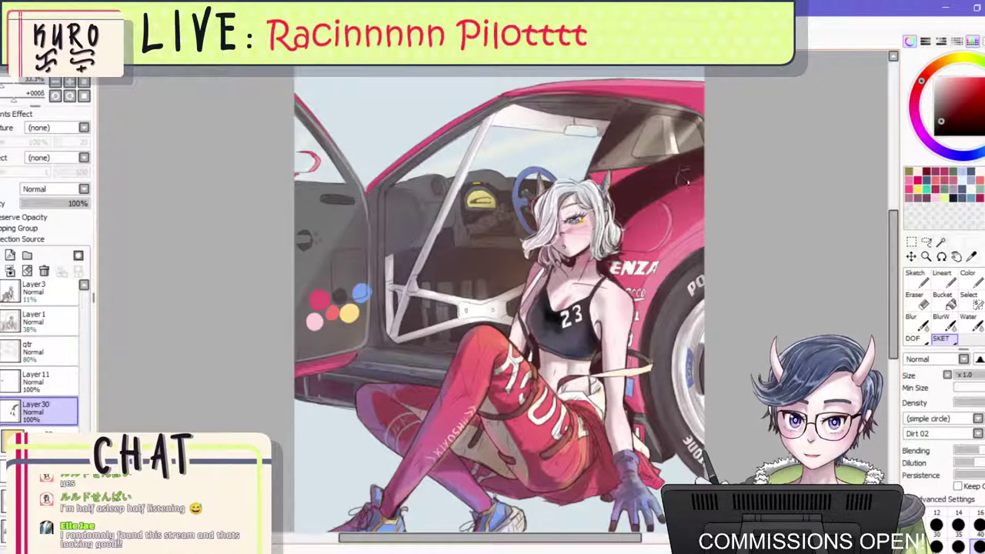
scroll(629, 203, "down", 2)
scroll(648, 183, "up", 1)
key("ctrl+z")
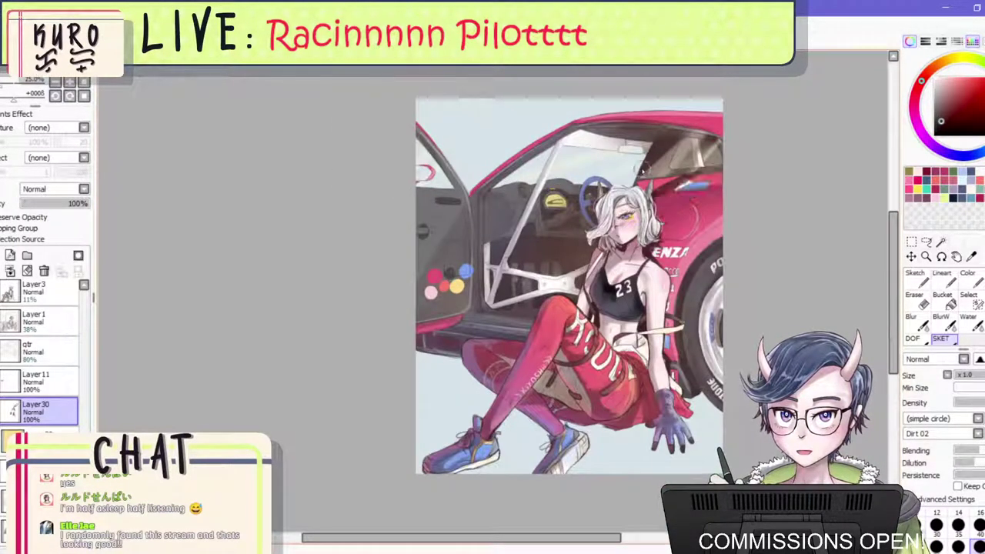
key("ctrl+z")
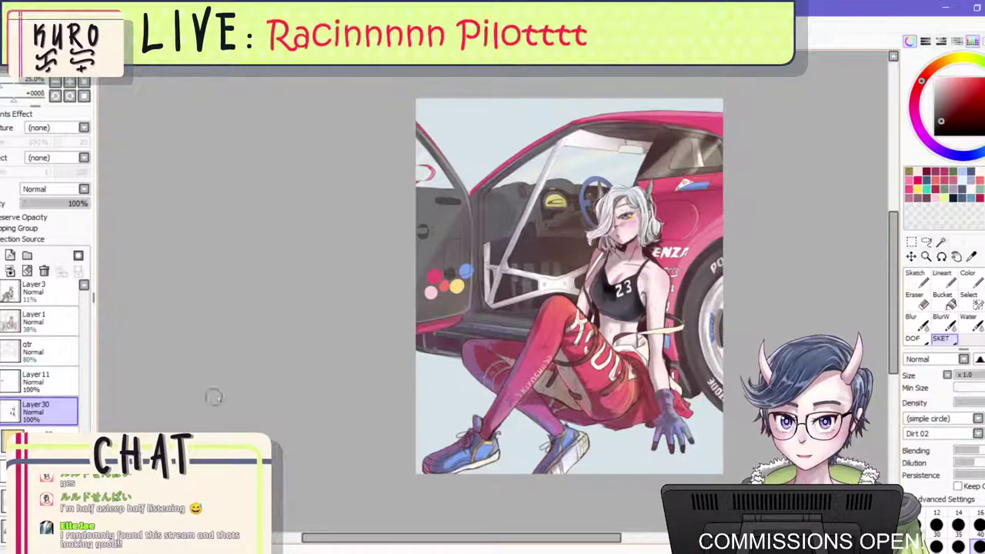
Try to paint a blue ground shadow beneath the pilot's hips using the blue palette swatch colour.
scroll(612, 391, "down", 1)
scroll(594, 408, "up", 2)
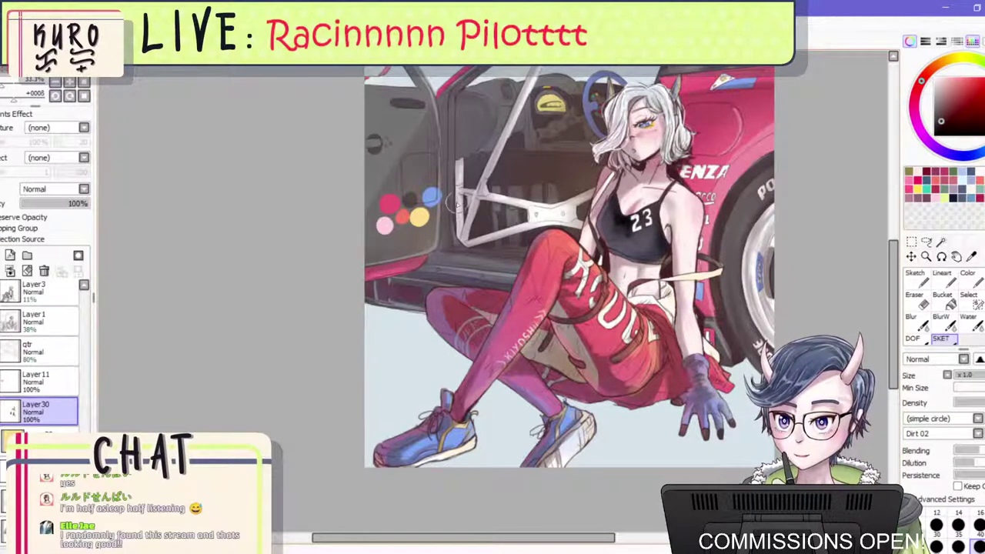
right_click(430, 196)
mouse_move(625, 395)
left_mouse_down()
mouse_move(582, 405)
mouse_move(568, 464)
mouse_move(622, 412)
left_mouse_up()
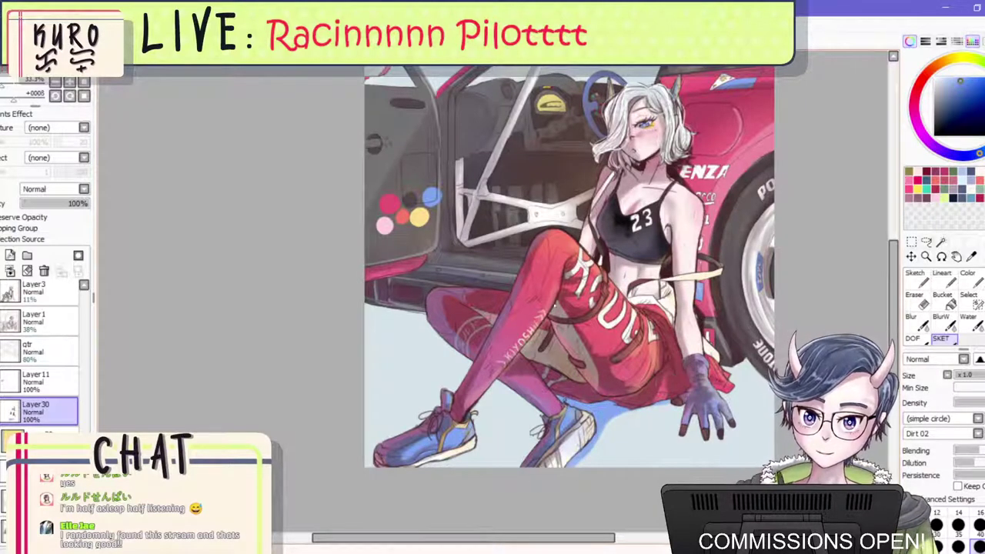
key("ctrl+z")
key("ctrl+z")
Sample the yellow palette swatch and try a smaller brush stroke on the ground beneath the pilot's hips.
right_click(419, 216)
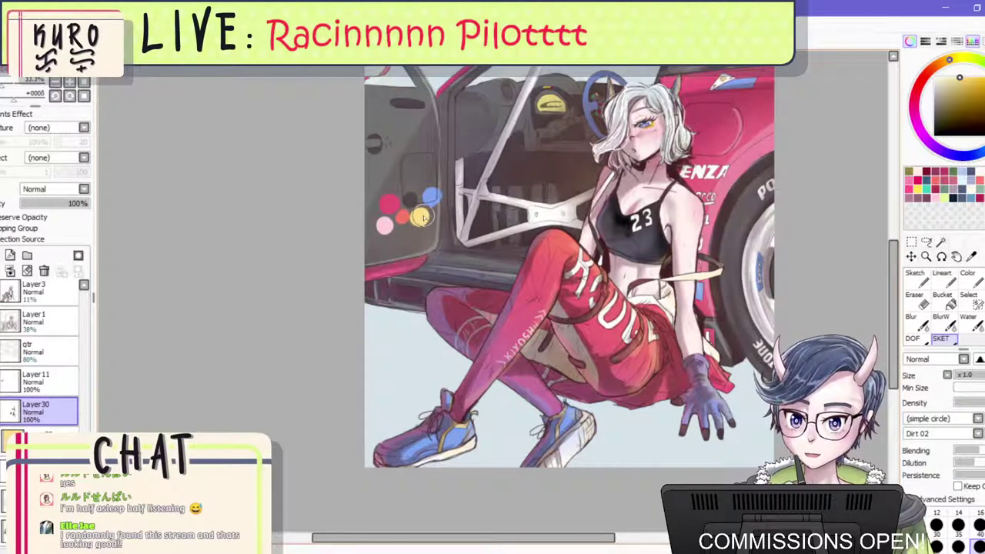
key("[")
mouse_move(575, 401)
left_mouse_down()
mouse_move(616, 414)
mouse_move(600, 432)
mouse_move(643, 407)
left_mouse_up()
scroll(685, 392, "down", 4)
scroll(671, 390, "up", 4)
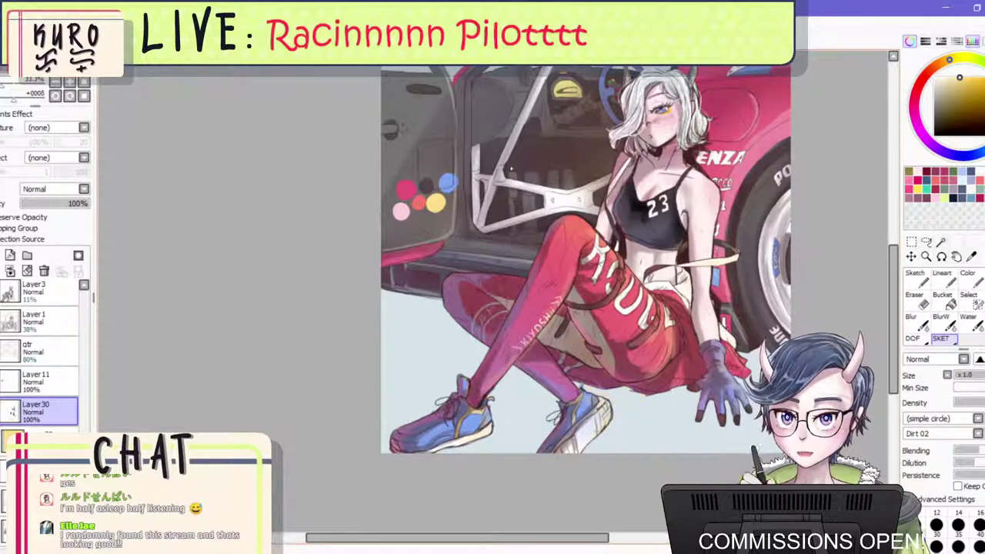
Sample the dark colour beside the wheel and try a shadow along the underside of the pilot's shorts.
right_click(744, 308)
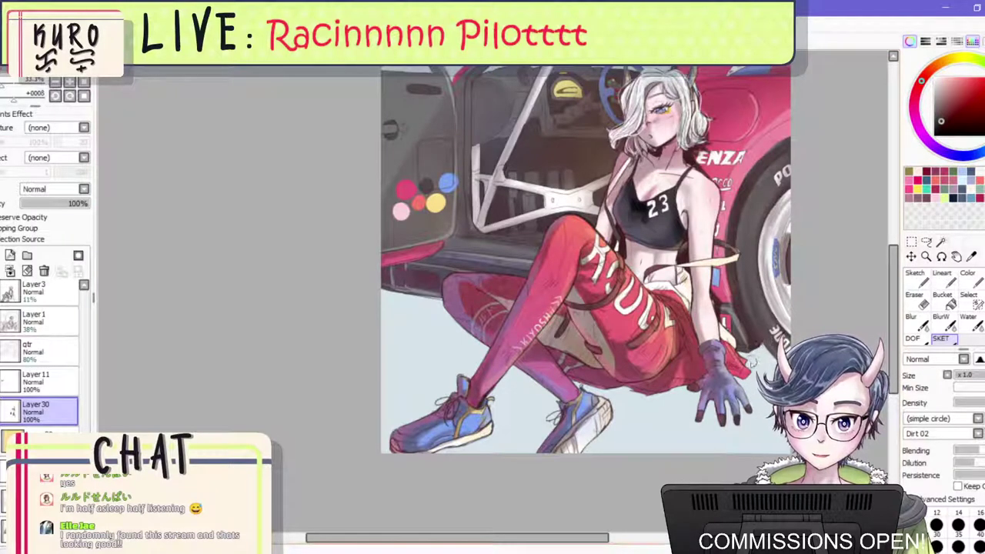
left_click_drag(631, 397, 579, 386)
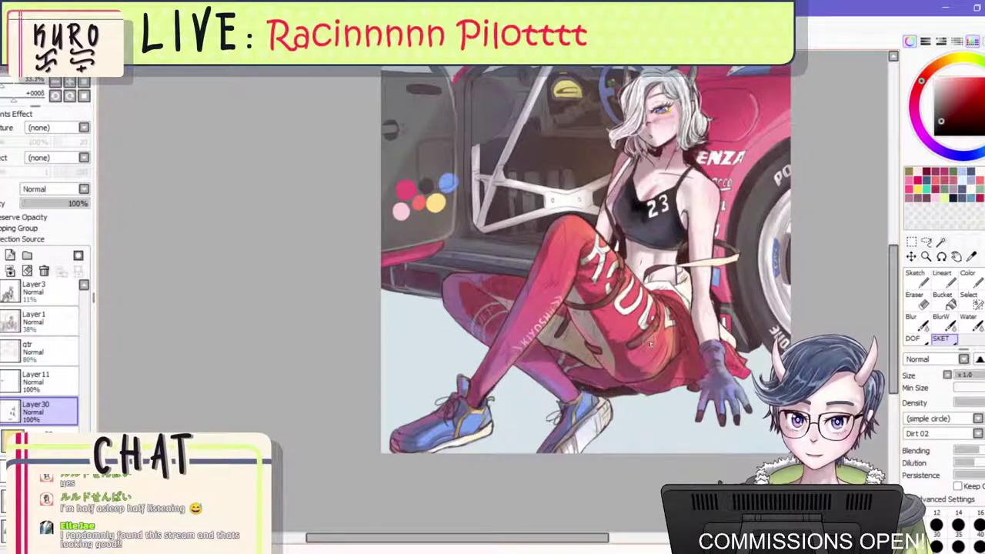
key("ctrl+z")
Try to block in a dark angled cast shadow on the ground from the lower leg to the front shoe.
left_click_drag(84, 455, 84, 442)
mouse_move(461, 350)
left_mouse_down()
mouse_move(456, 369)
mouse_move(419, 386)
mouse_move(454, 378)
mouse_move(421, 391)
mouse_move(449, 389)
mouse_move(426, 396)
mouse_move(442, 400)
left_mouse_up()
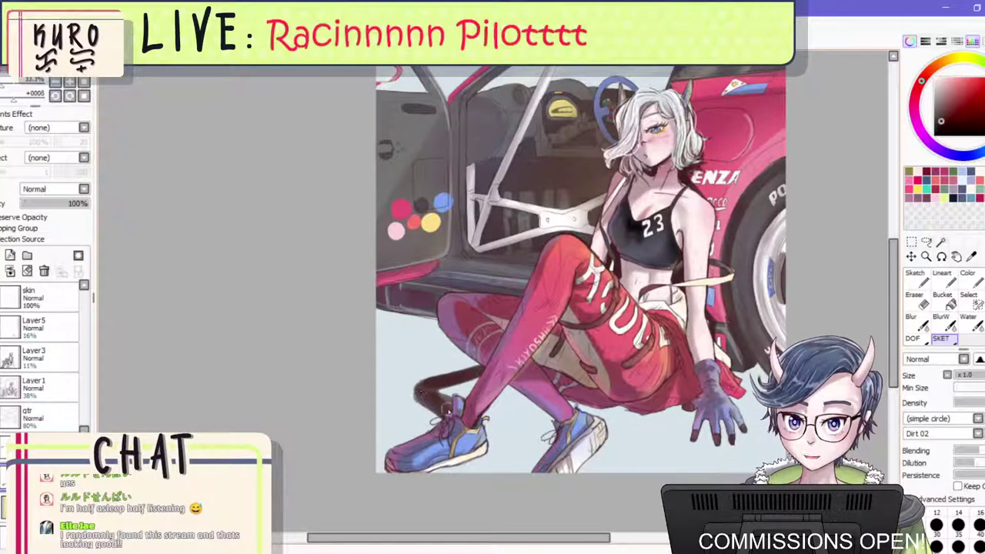
key("ctrl+z")
key("ctrl+z")
key("ctrl+z")
key("ctrl+z")
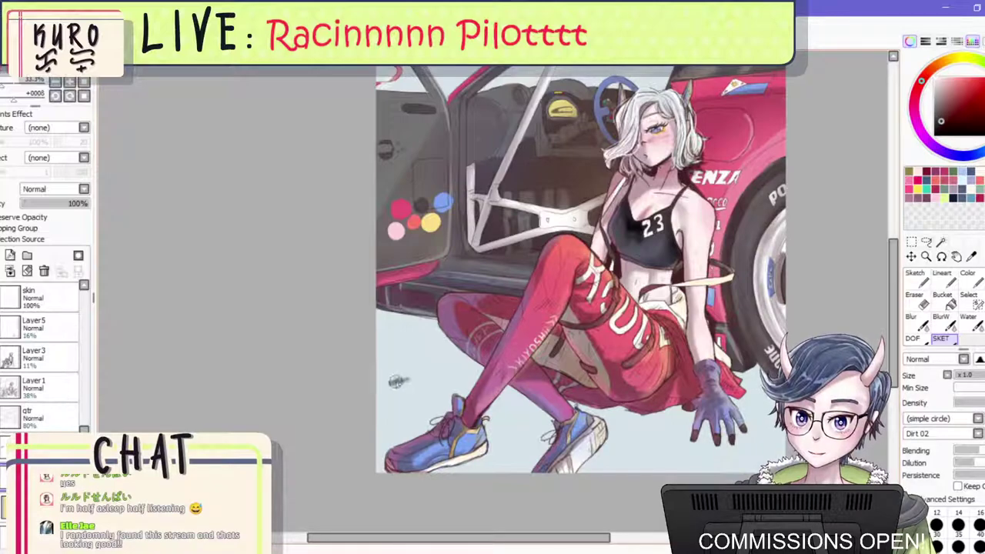
key("ctrl+z")
Try a longer, pointed dark leg shadow on the ground behind the front shoe with a larger brush.
mouse_move(393, 380)
left_mouse_down()
mouse_move(531, 371)
mouse_move(396, 377)
left_mouse_up()
key("bracketright")
mouse_move(485, 371)
left_mouse_down()
mouse_move(395, 377)
mouse_move(451, 417)
mouse_move(407, 394)
mouse_move(481, 365)
mouse_move(398, 378)
mouse_move(510, 375)
left_mouse_up()
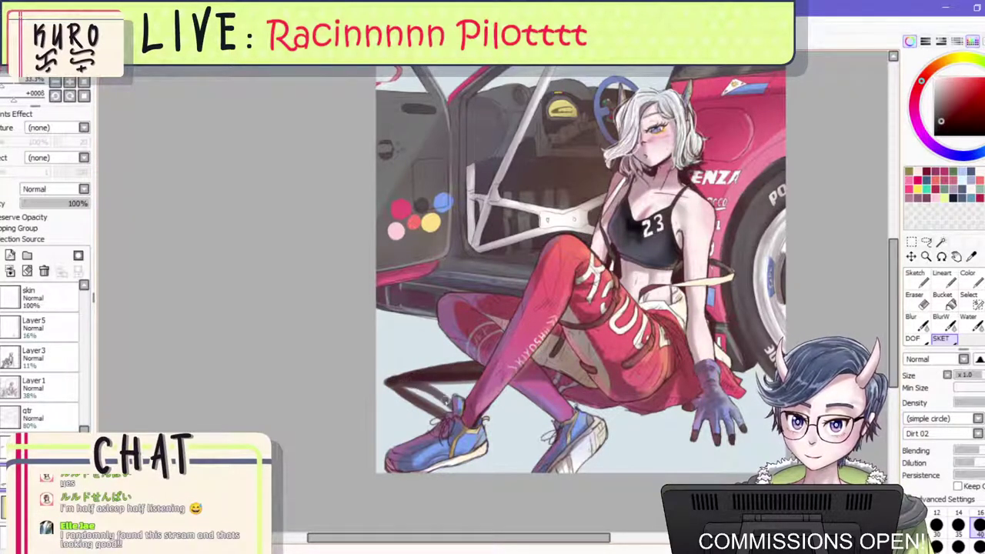
mouse_move(446, 400)
left_mouse_down()
mouse_move(423, 408)
mouse_move(450, 415)
left_mouse_up()
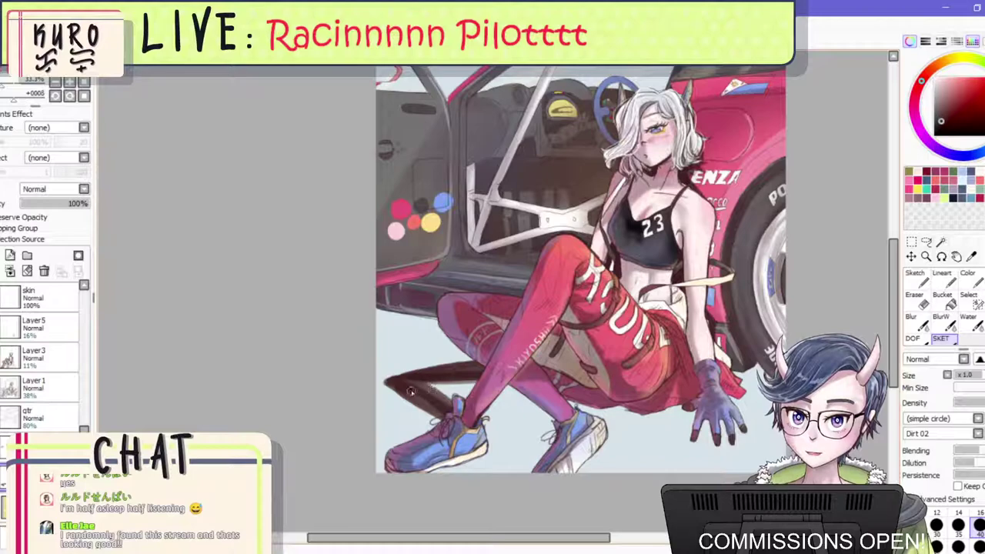
left_click_drag(383, 380, 475, 360)
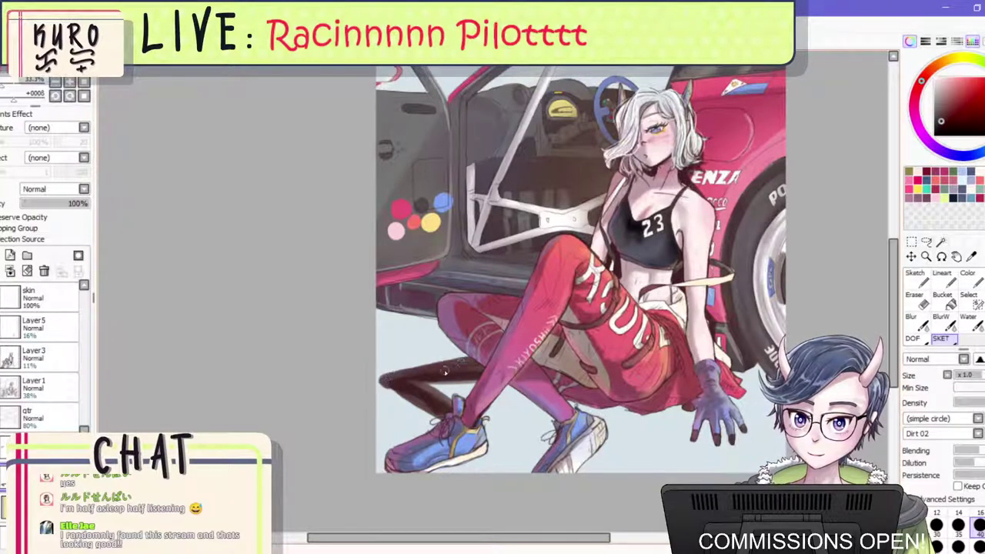
key("ctrl+z")
left_click_drag(382, 378, 485, 368)
Mirror the canvas view, try thickening the pointed leg shadow, and undo its strokes.
scroll(504, 376, "down", 3)
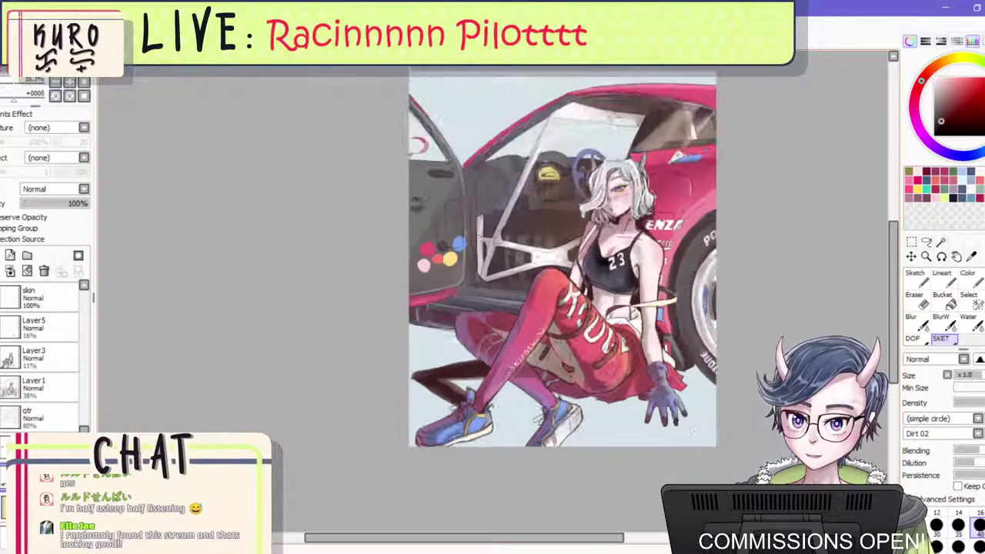
key("h")
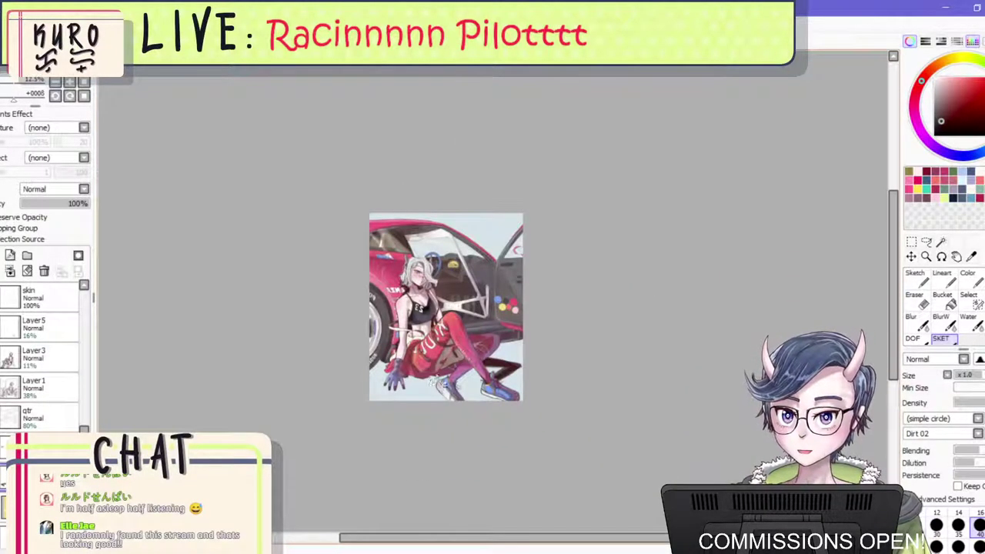
scroll(440, 372, "up", 4)
left_click_drag(617, 416, 665, 395)
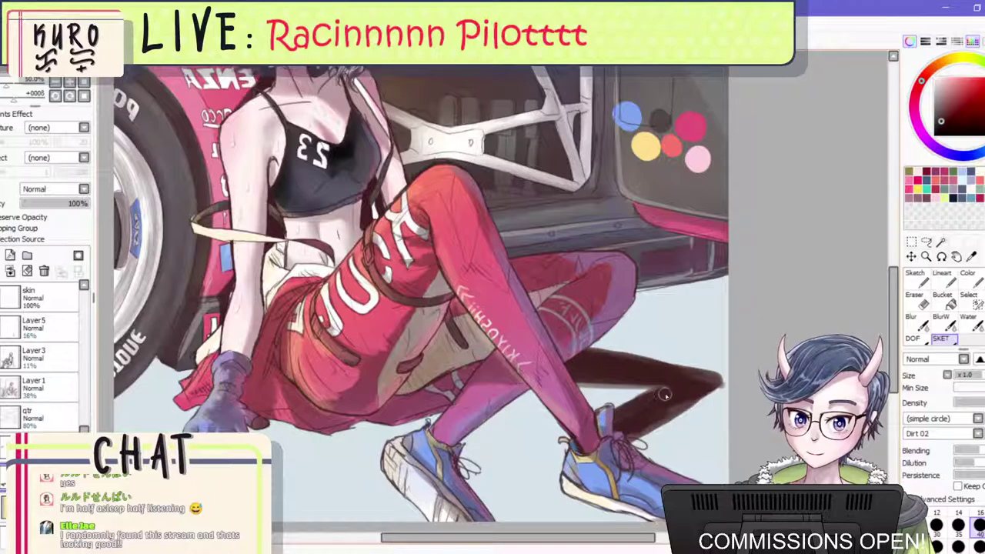
key("ctrl+minus")
key("ctrl+minus")
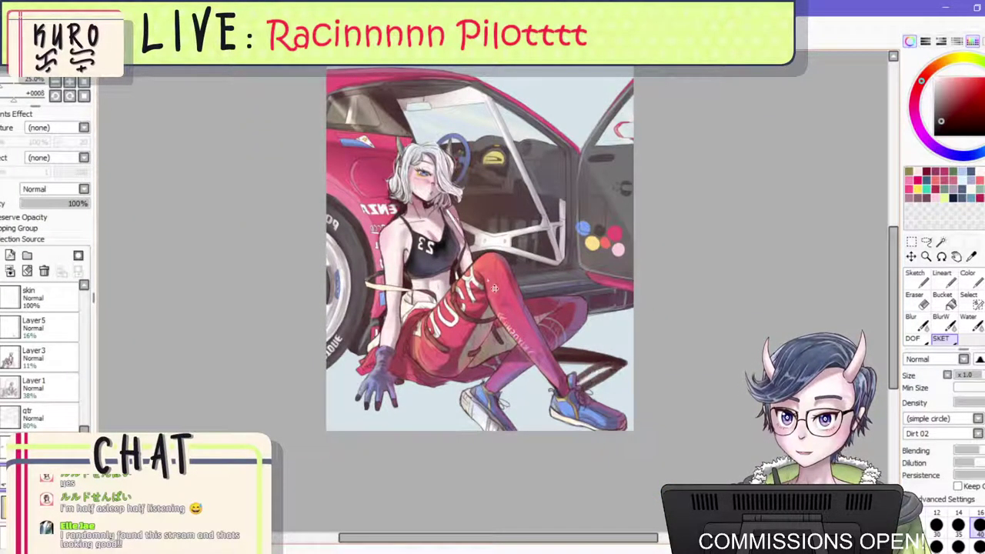
scroll(569, 350, "up", 1)
key("ctrl+z")
key("ctrl+z")
key("ctrl+z")
key("ctrl+z")
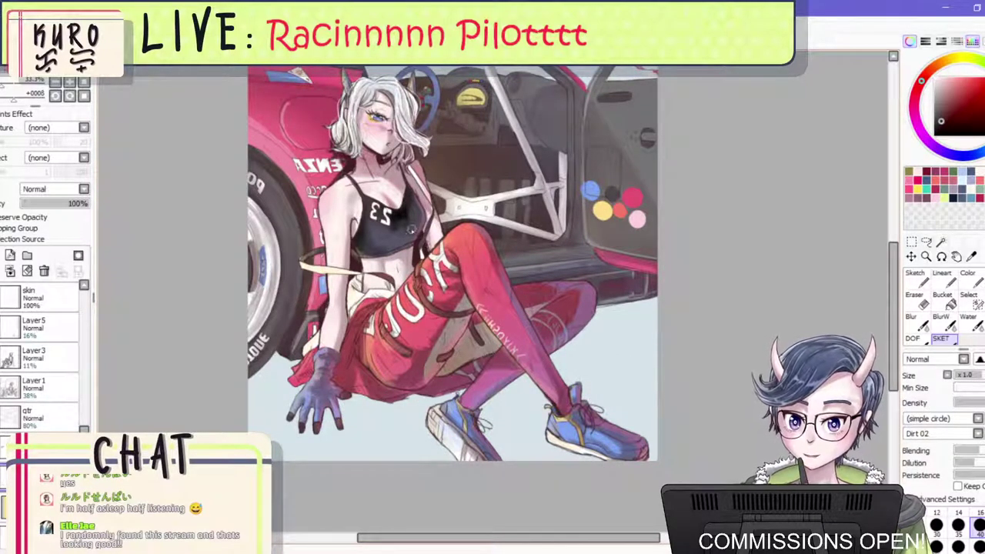
Try a narrower, steeper dark leg shadow rising from the front shoe in the mirrored view.
mouse_move(631, 327)
left_mouse_down()
mouse_move(539, 351)
mouse_move(647, 332)
mouse_move(561, 354)
mouse_move(606, 337)
mouse_move(573, 354)
mouse_move(596, 335)
mouse_move(593, 394)
left_mouse_up()
key("ctrl+z")
key("ctrl+z")
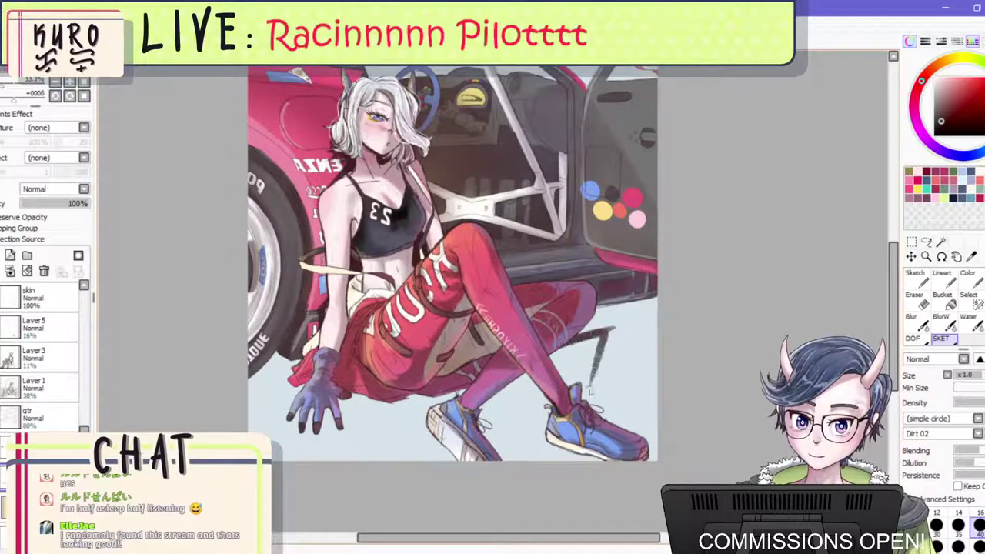
left_click_drag(577, 337, 612, 330)
left_click_drag(611, 331, 587, 403)
mouse_move(592, 348)
left_mouse_down()
mouse_move(583, 398)
mouse_move(595, 337)
mouse_move(624, 326)
mouse_move(588, 414)
left_mouse_up()
key("ctrl+z")
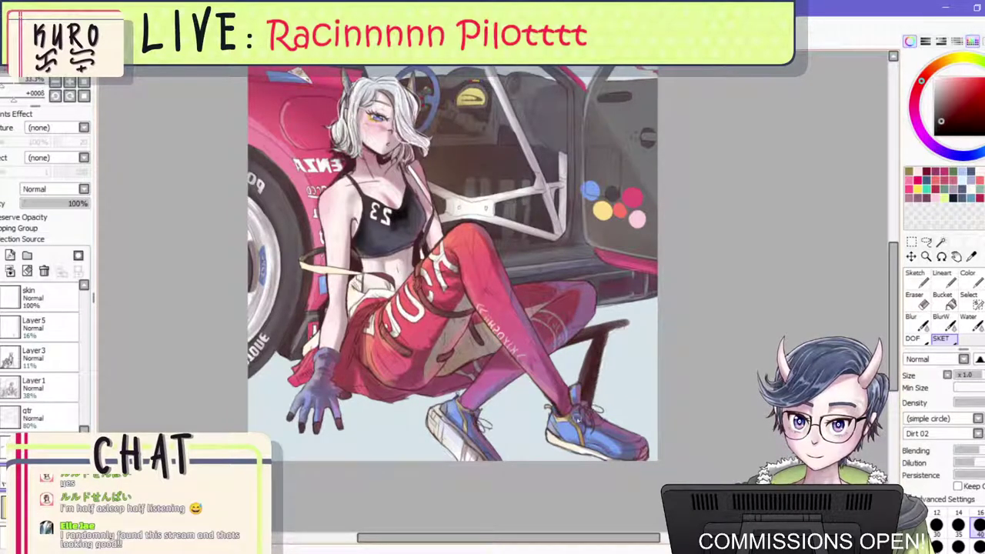
mouse_move(625, 327)
left_mouse_down()
mouse_move(595, 389)
mouse_move(602, 375)
left_mouse_up()
mouse_move(612, 338)
left_mouse_down()
mouse_move(625, 320)
mouse_move(582, 330)
mouse_move(556, 353)
mouse_move(623, 329)
mouse_move(607, 338)
left_mouse_up()
key("ctrl+z")
key("ctrl+z")
key("ctrl+z")
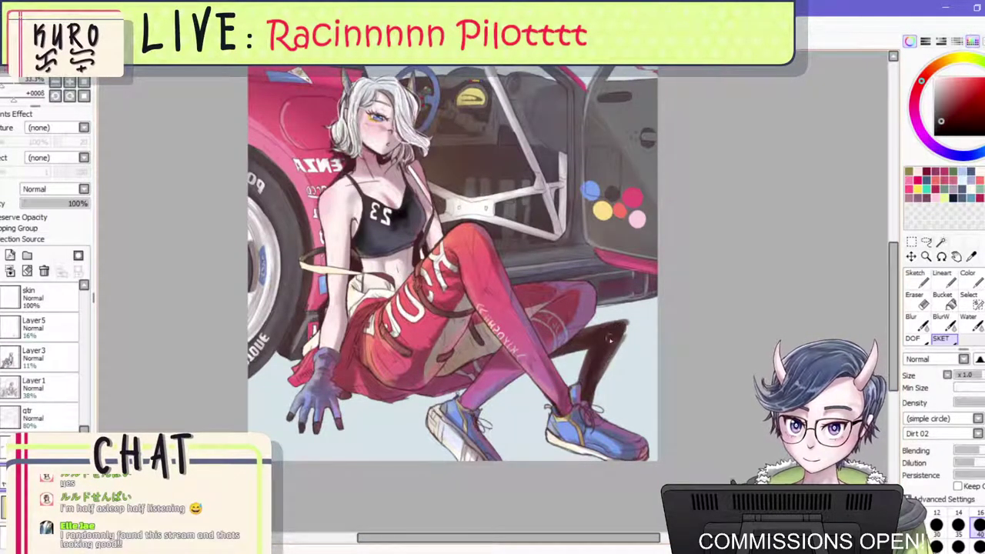
Try reshaping the outer edge of the steep leg shadow, and undo the whole shadow.
scroll(602, 341, "down", 2)
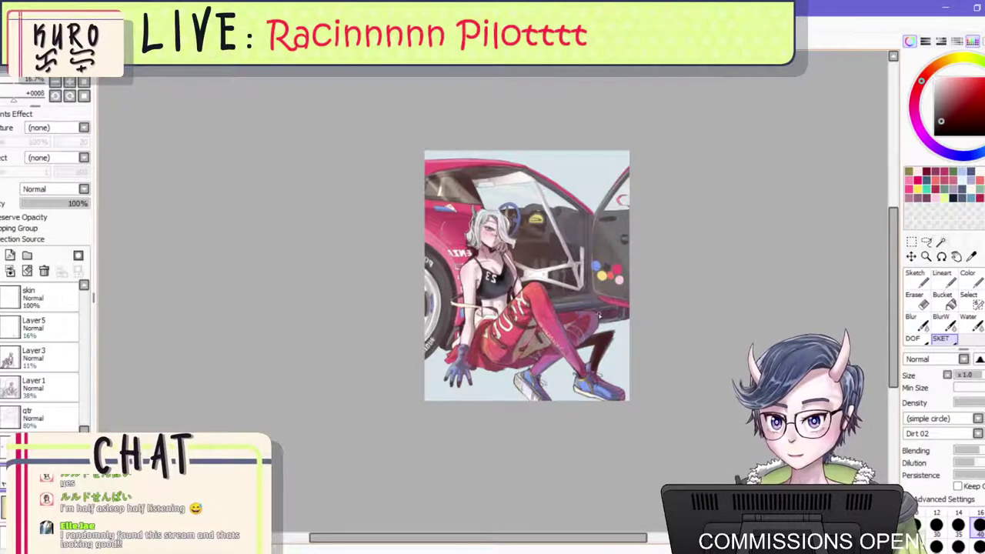
scroll(599, 316, "up", 1)
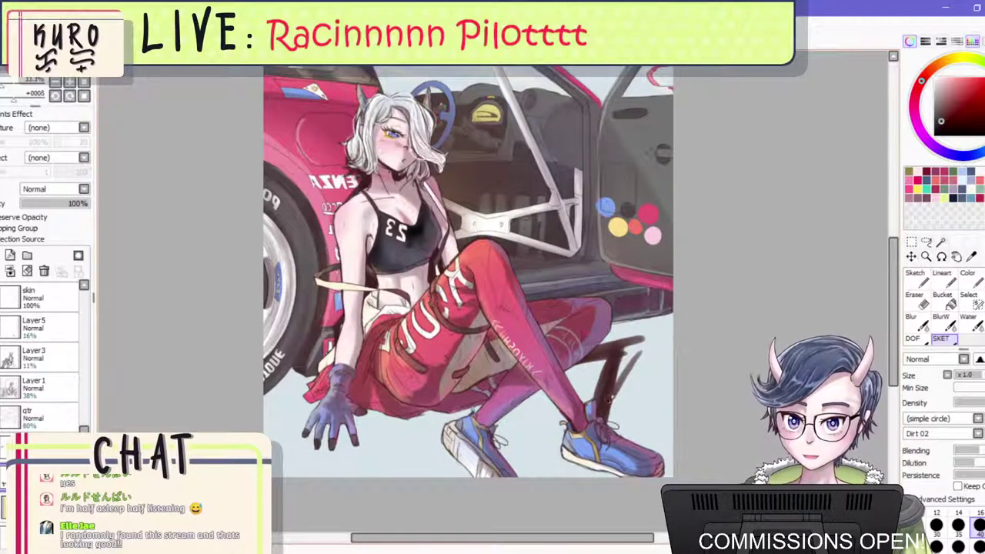
left_click_drag(609, 399, 631, 340)
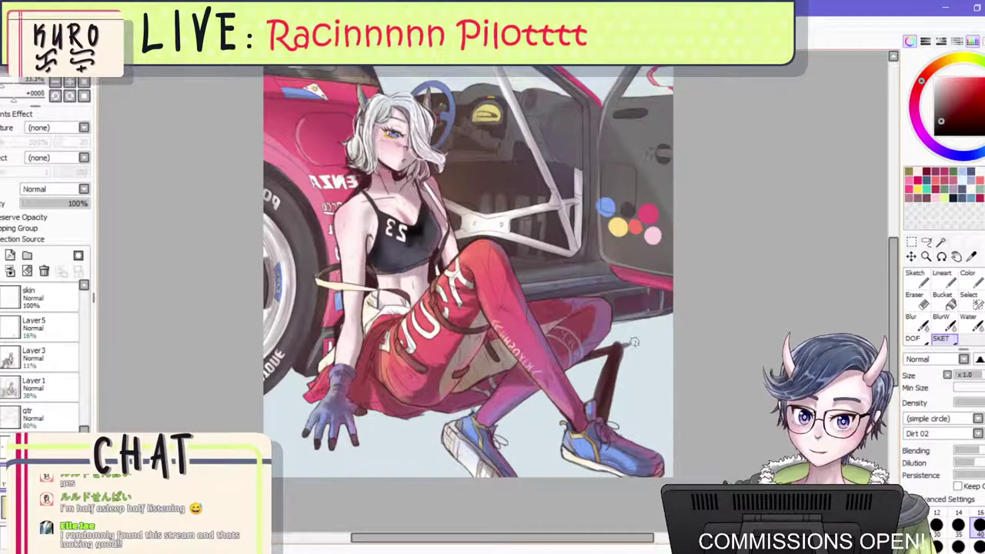
key("ctrl+z")
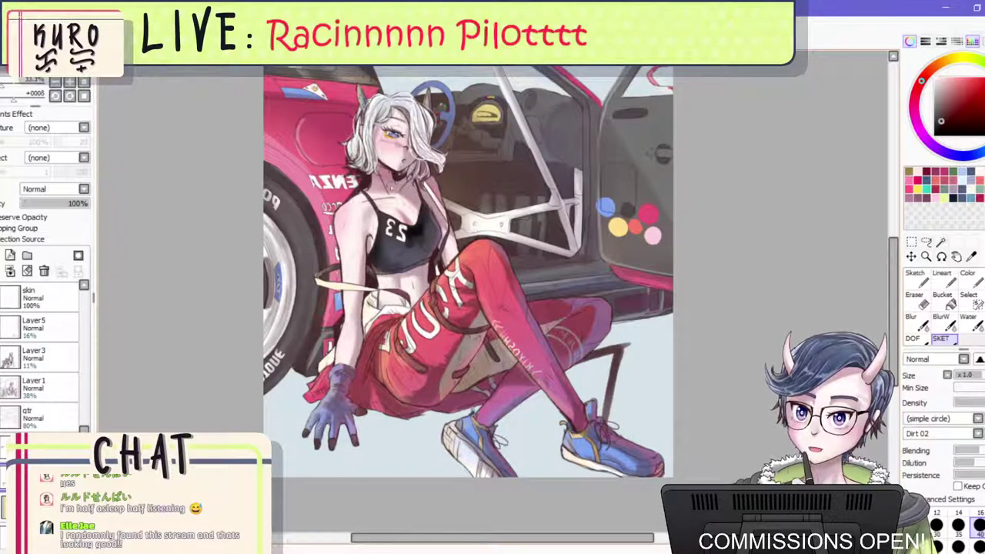
key("ctrl+z")
key("ctrl+z")
key("ctrl+z")
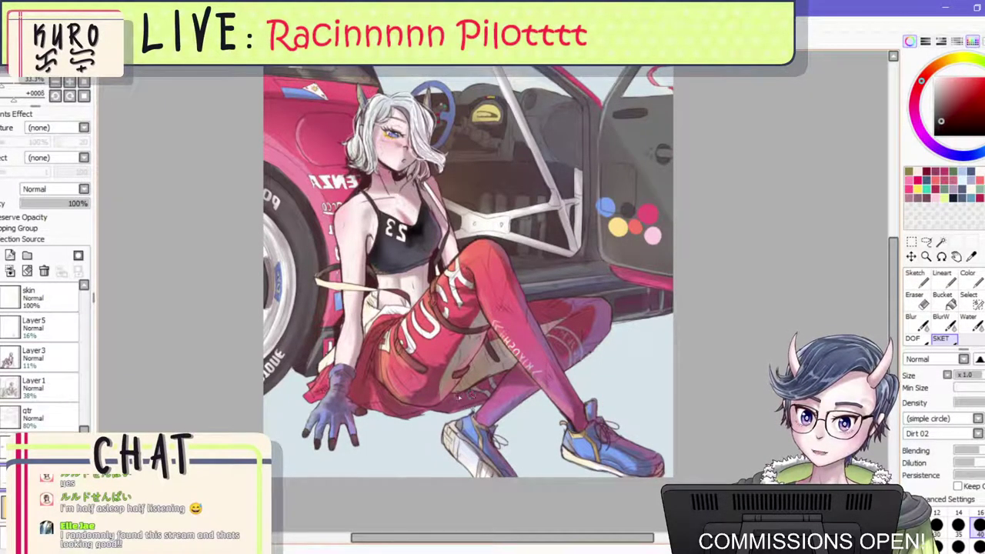
Try a fresh dark shadow stroke on the ground between the lower leg and the bent knee.
mouse_move(566, 382)
left_mouse_down()
mouse_move(614, 379)
mouse_move(603, 374)
mouse_move(608, 361)
left_mouse_up()
key("ctrl+z")
key("ctrl+z")
key("ctrl+z")
Paint a rounded dark leg shadow on the ground behind the front shoe and reduce the layer's opacity to 58%.
mouse_move(561, 369)
left_mouse_down()
mouse_move(587, 364)
mouse_move(527, 373)
mouse_move(623, 358)
mouse_move(647, 357)
mouse_move(615, 360)
mouse_move(660, 360)
mouse_move(561, 377)
mouse_move(581, 366)
mouse_move(664, 363)
mouse_move(651, 376)
mouse_move(591, 365)
mouse_move(661, 365)
mouse_move(604, 413)
mouse_move(660, 368)
mouse_move(603, 376)
mouse_move(648, 372)
mouse_move(608, 401)
mouse_move(649, 372)
mouse_move(627, 399)
mouse_move(654, 370)
mouse_move(626, 393)
mouse_move(626, 363)
left_mouse_up()
key("e")
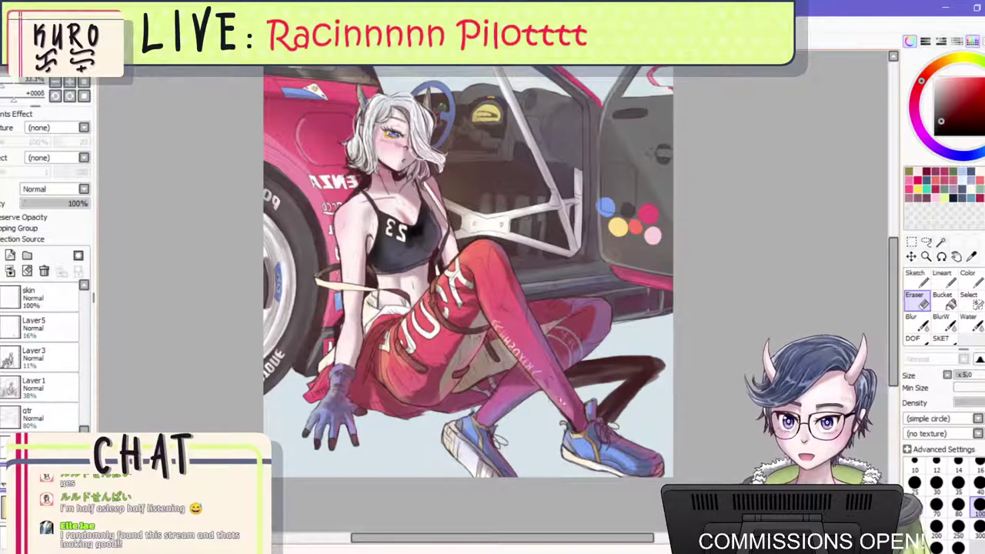
left_click_drag(65, 205, 61, 200)
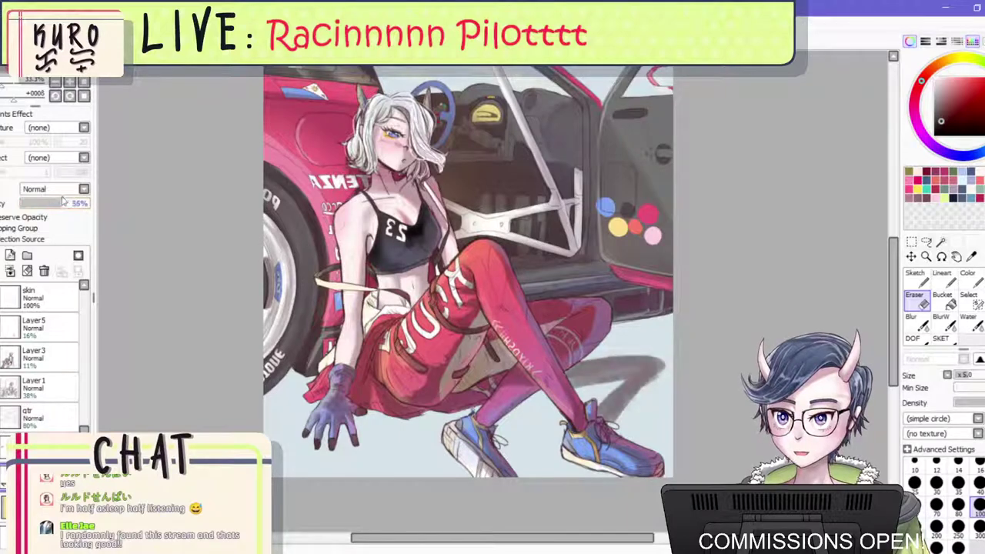
Return to the unmirrored view and paint dark ground shadow between the lower legs and beneath the hips with the SKET brush.
scroll(460, 220, "down", 2)
key("ctrl+minus")
key("ctrl+minus")
key("h")
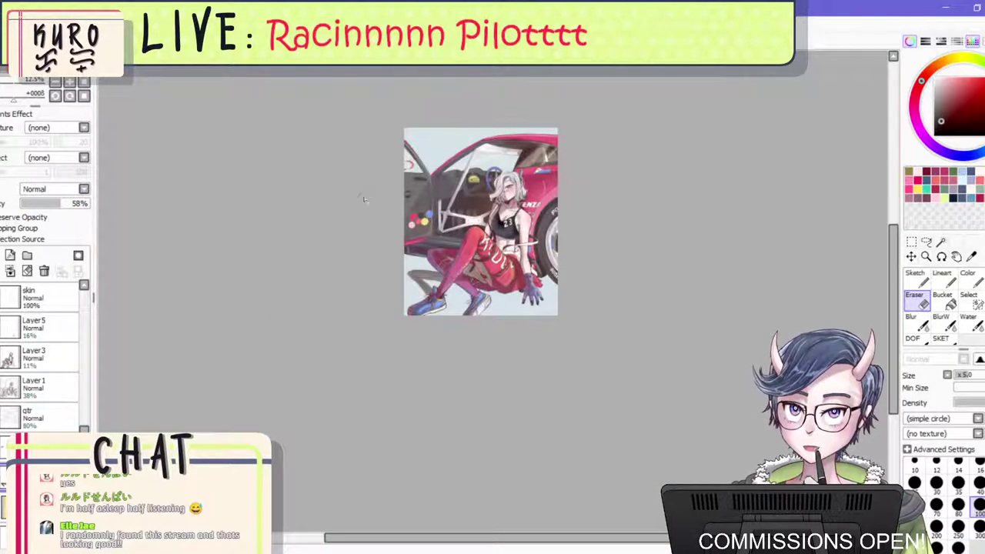
scroll(403, 207, "up", 3)
left_click(943, 341)
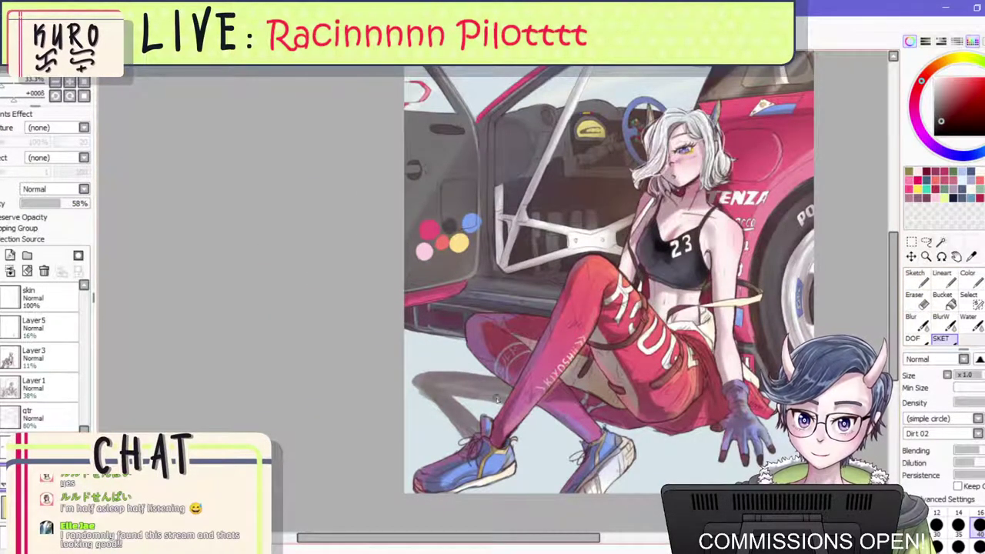
left_click_drag(532, 408, 580, 438)
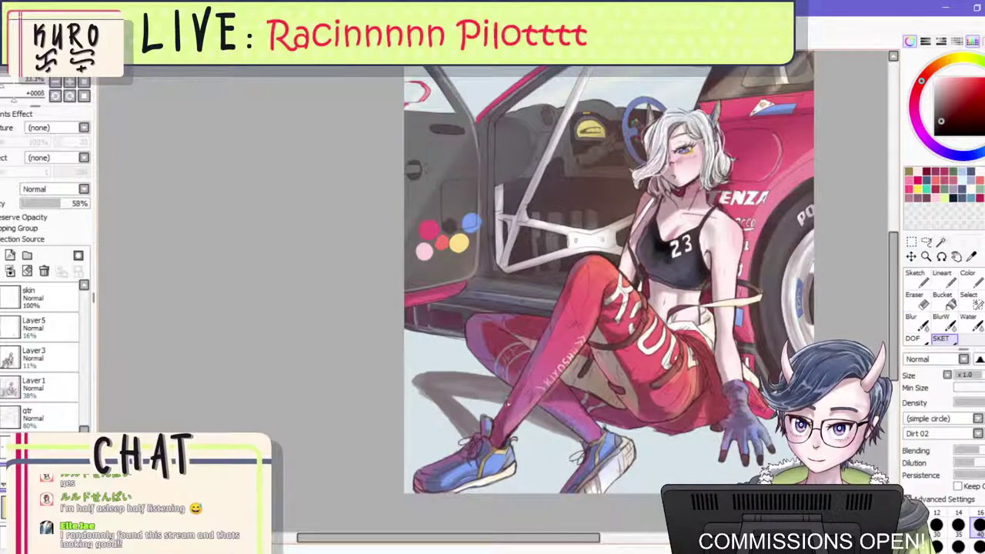
left_click_drag(453, 395, 502, 406)
left_click_drag(462, 389, 493, 400)
mouse_move(592, 423)
left_mouse_down()
mouse_move(668, 433)
mouse_move(615, 434)
mouse_move(650, 429)
left_mouse_up()
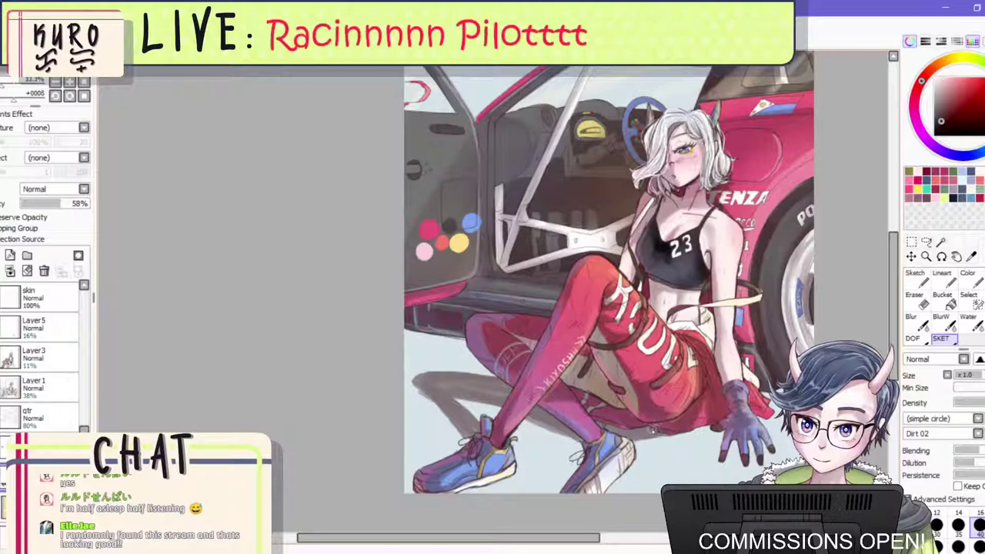
Paint a dark cast shadow on the ground beside the rear shoe and another behind the front shoe.
left_click_drag(581, 456, 543, 485)
key("ctrl+z")
left_click_drag(582, 439, 533, 481)
key("ctrl+z")
key("ctrl+z")
mouse_move(588, 447)
left_mouse_down()
mouse_move(544, 479)
mouse_move(542, 492)
mouse_move(566, 466)
left_mouse_up()
mouse_move(434, 399)
left_mouse_down()
mouse_move(460, 441)
mouse_move(409, 483)
mouse_move(429, 481)
left_mouse_up()
scroll(430, 481, "down", 5)
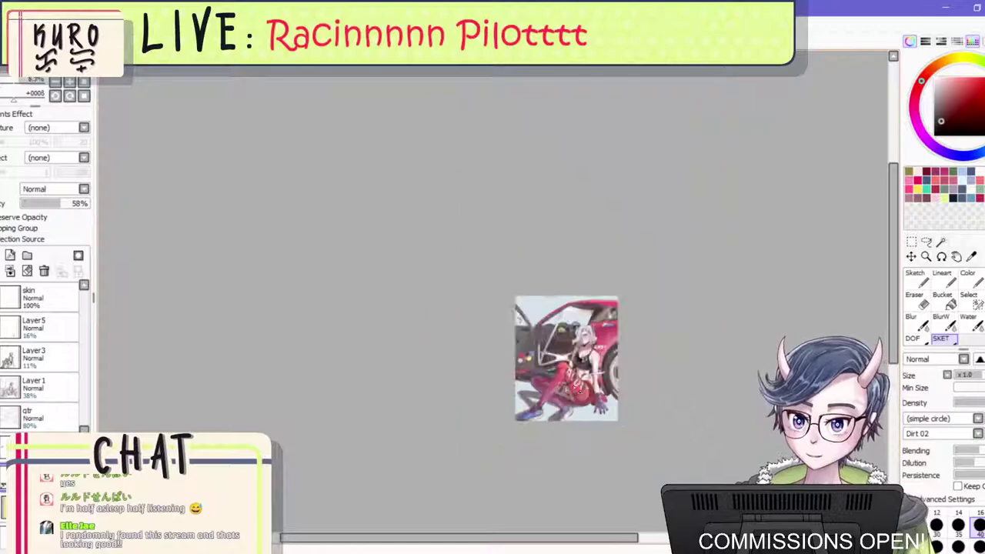
scroll(546, 415, "up", 5)
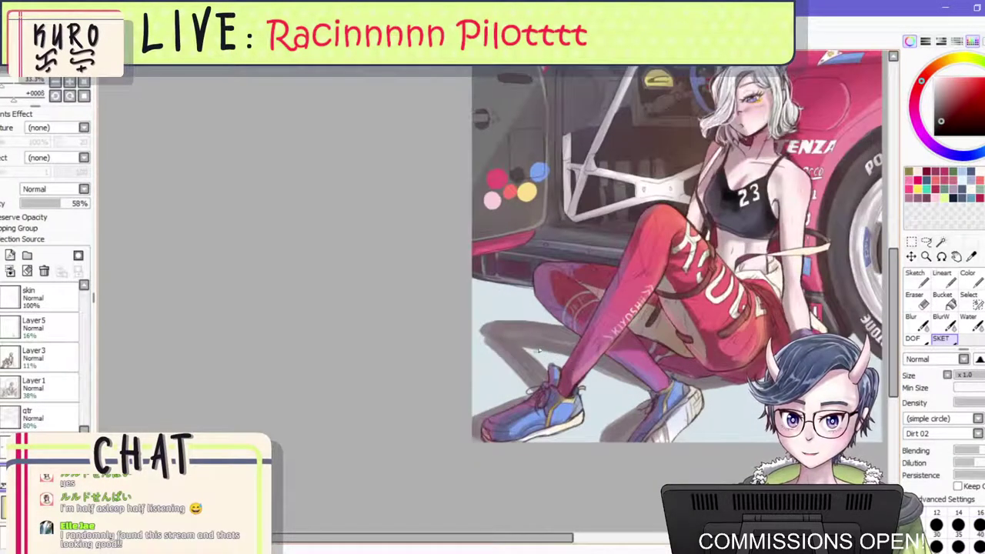
Fill the light gap inside the leg shadow behind the front shoe with solid dark shading.
left_click_drag(569, 361, 549, 355)
mouse_move(644, 390)
left_mouse_down()
mouse_move(557, 357)
mouse_move(534, 332)
left_mouse_up()
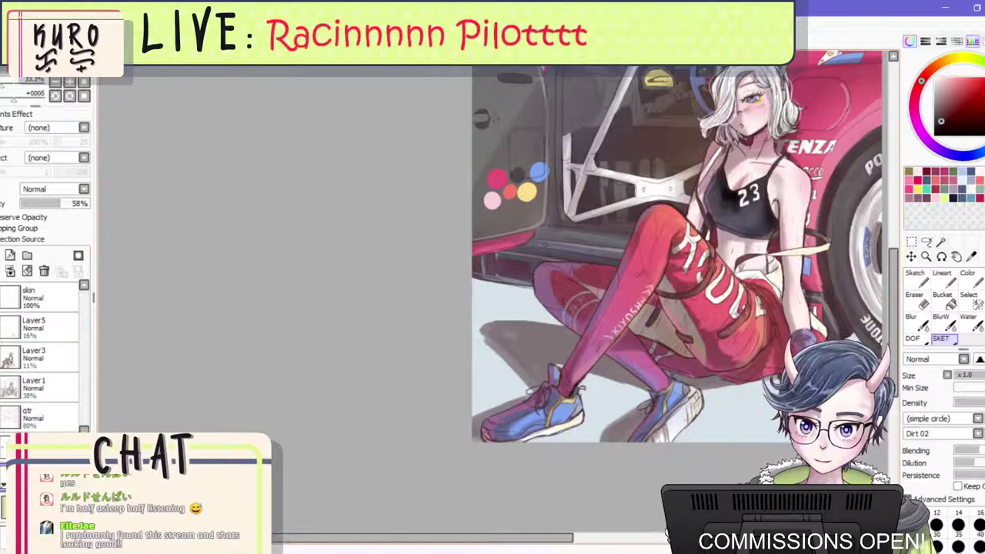
scroll(794, 344, "down", 2)
scroll(827, 363, "up", 2)
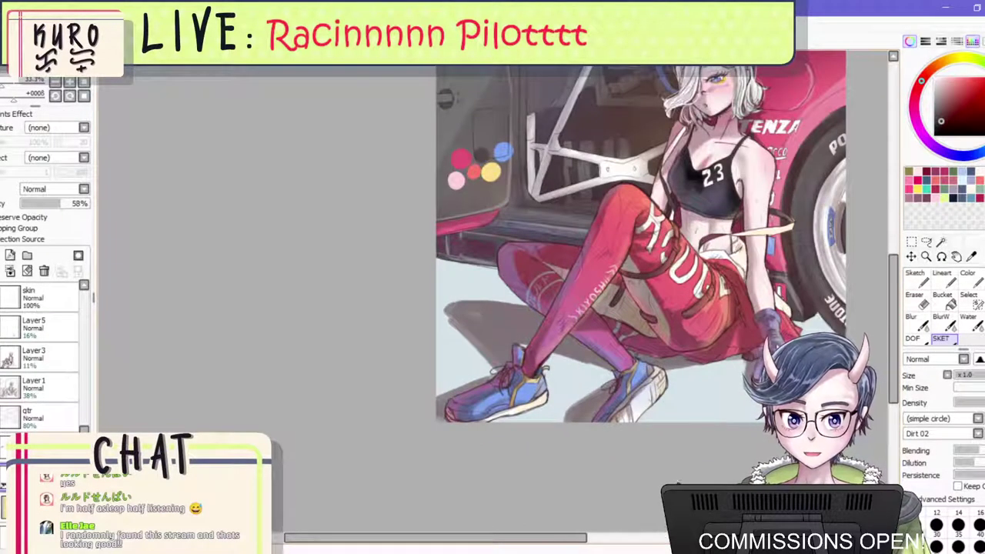
key("bracketleft")
key("bracketleft")
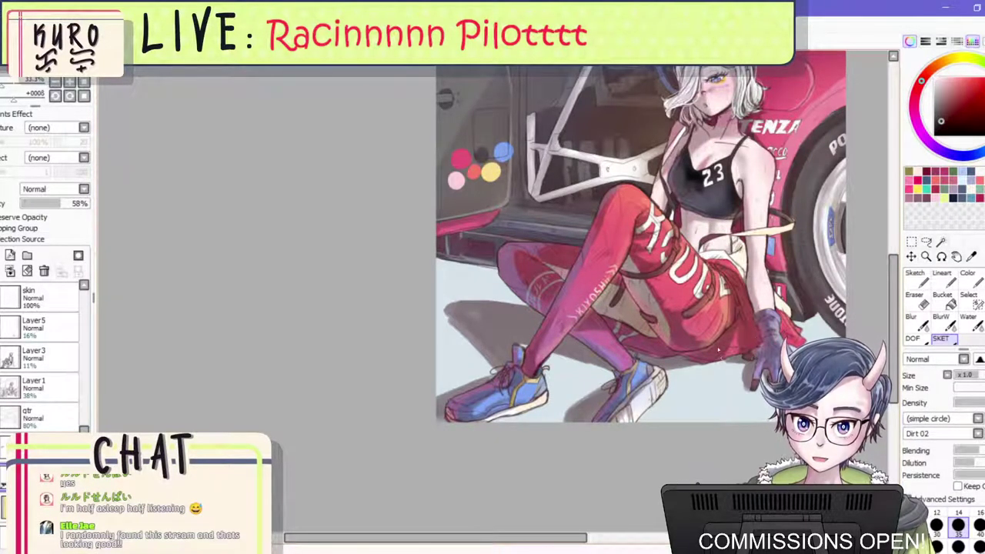
scroll(719, 350, "down", 2)
scroll(742, 289, "up", 2)
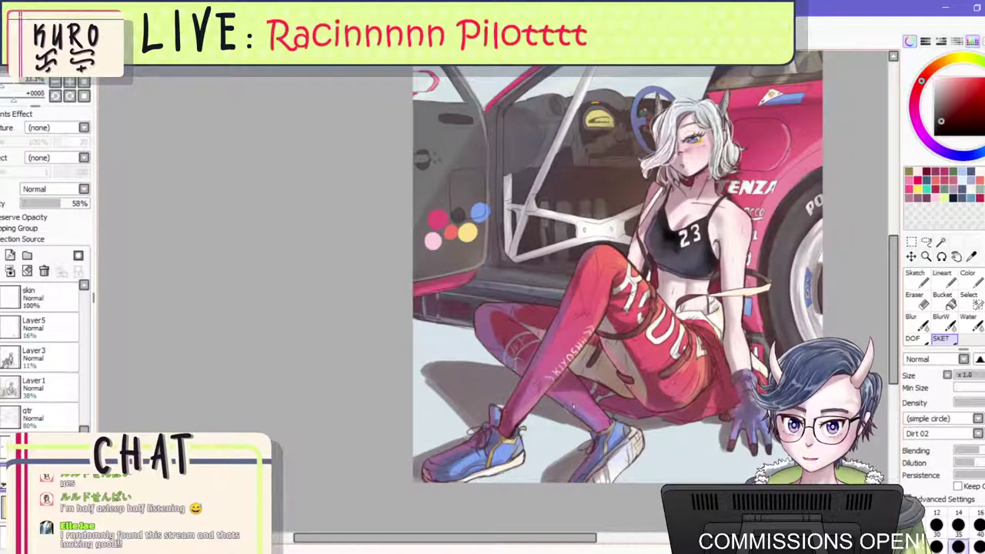
Extend the leg shadow up behind the bent knee towards the car's sill, and check it in the mirrored view.
mouse_move(448, 335)
left_mouse_down()
mouse_move(471, 353)
mouse_move(472, 342)
mouse_move(498, 374)
mouse_move(466, 342)
mouse_move(451, 354)
left_mouse_up()
key("ctrl+z")
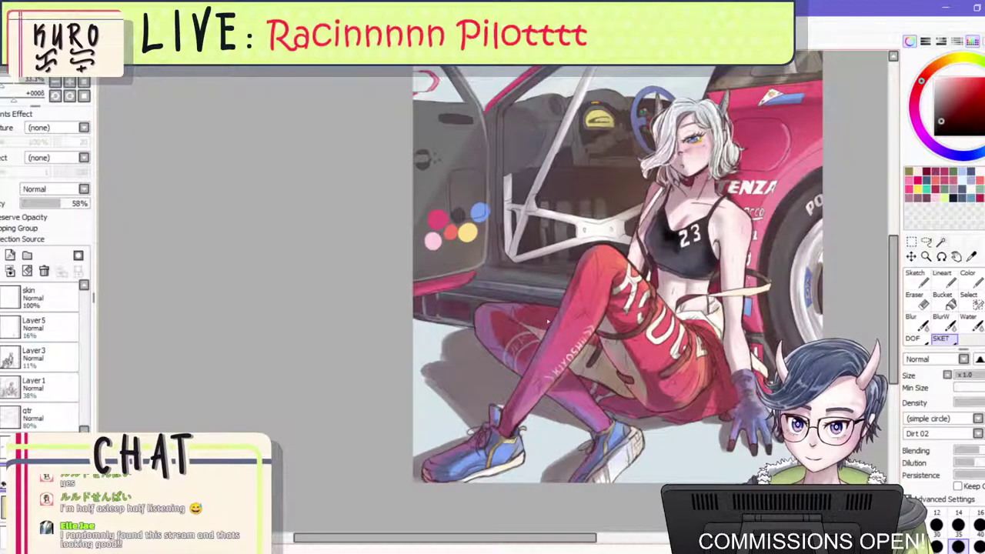
scroll(551, 318, "down", 3)
key("h")
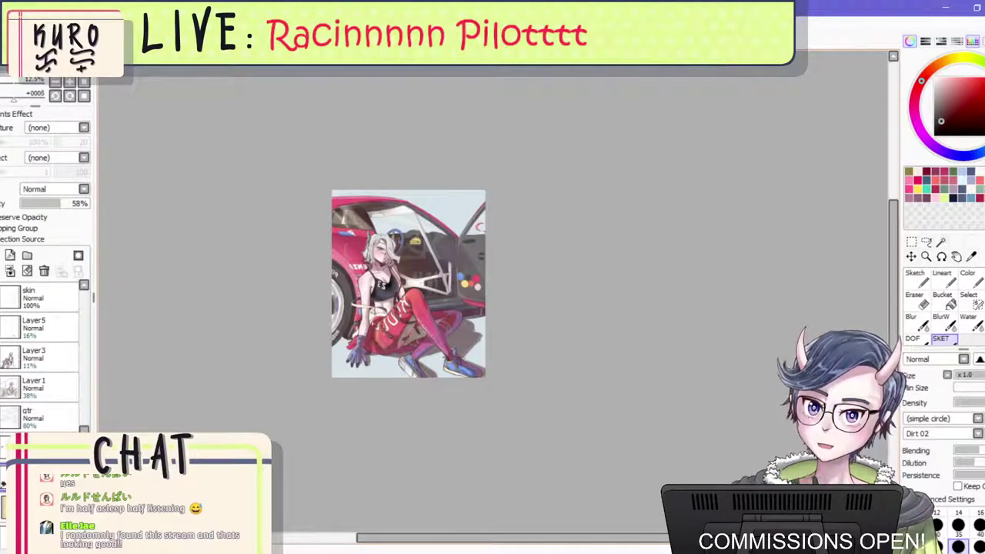
scroll(455, 395, "up", 4)
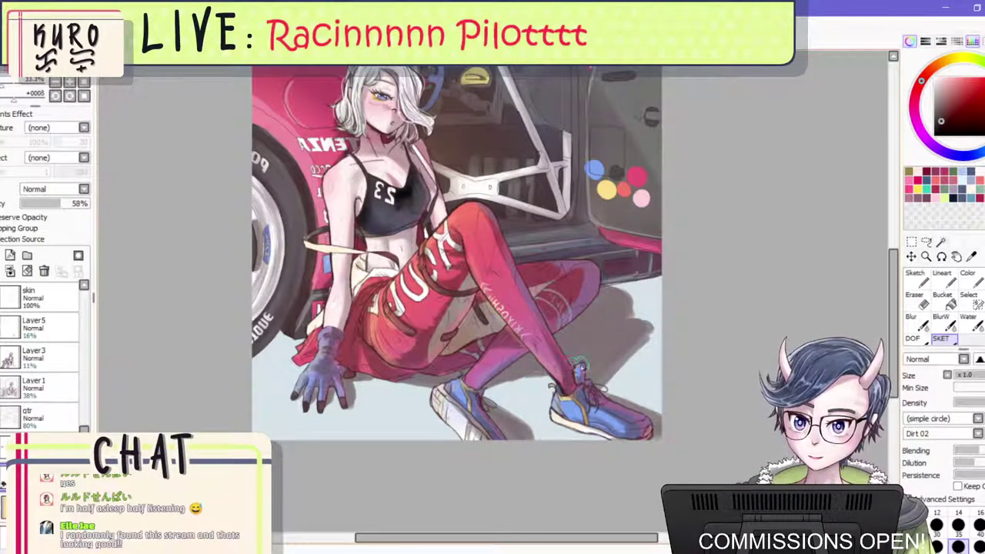
Trim the outer edge of the leg shadow and touch up its contour below the bent knee with the SKET brush.
key("e")
mouse_move(658, 317)
left_mouse_down()
mouse_move(644, 323)
mouse_move(629, 363)
left_mouse_up()
left_click(944, 323)
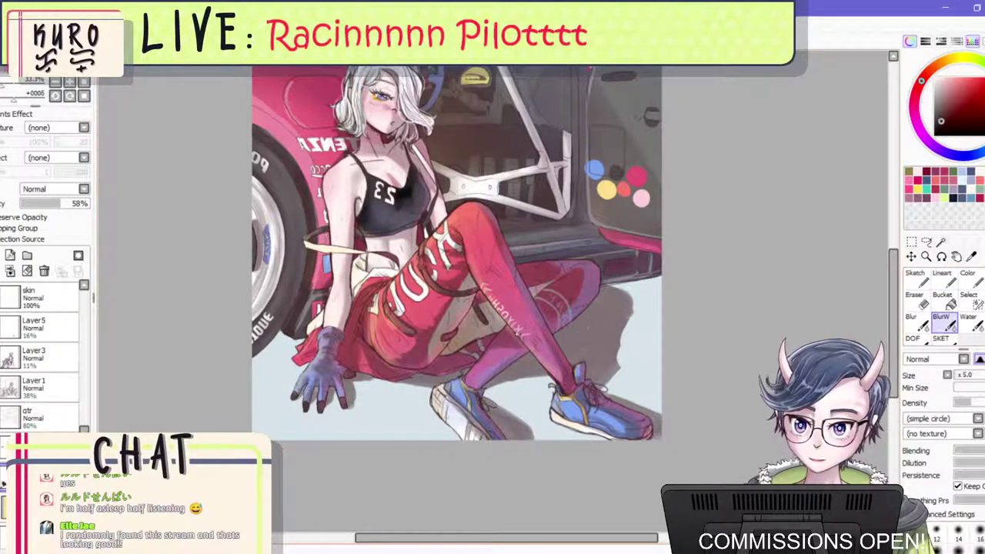
left_click(944, 338)
mouse_move(610, 335)
left_mouse_down()
mouse_move(605, 378)
mouse_move(622, 348)
mouse_move(594, 374)
mouse_move(626, 343)
left_mouse_up()
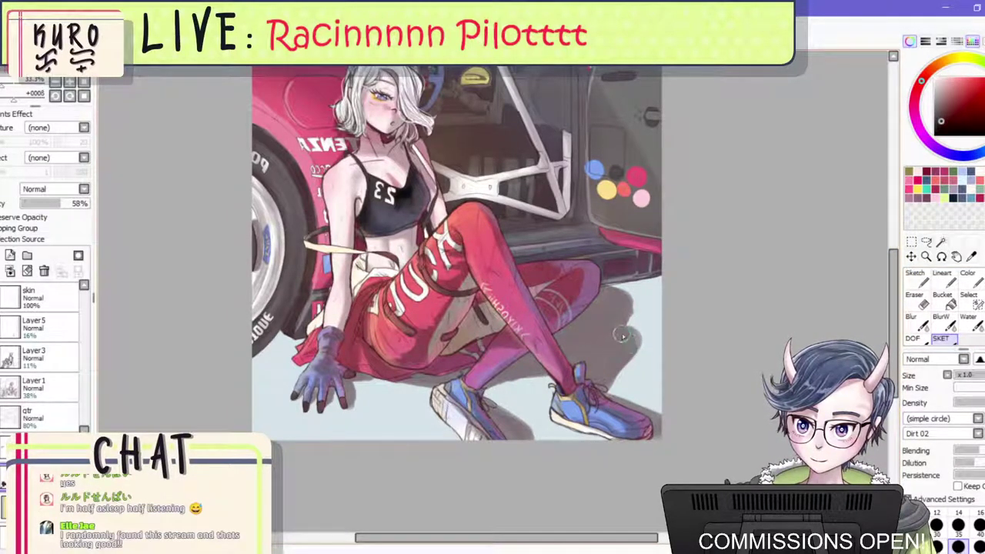
scroll(623, 335, "down", 3)
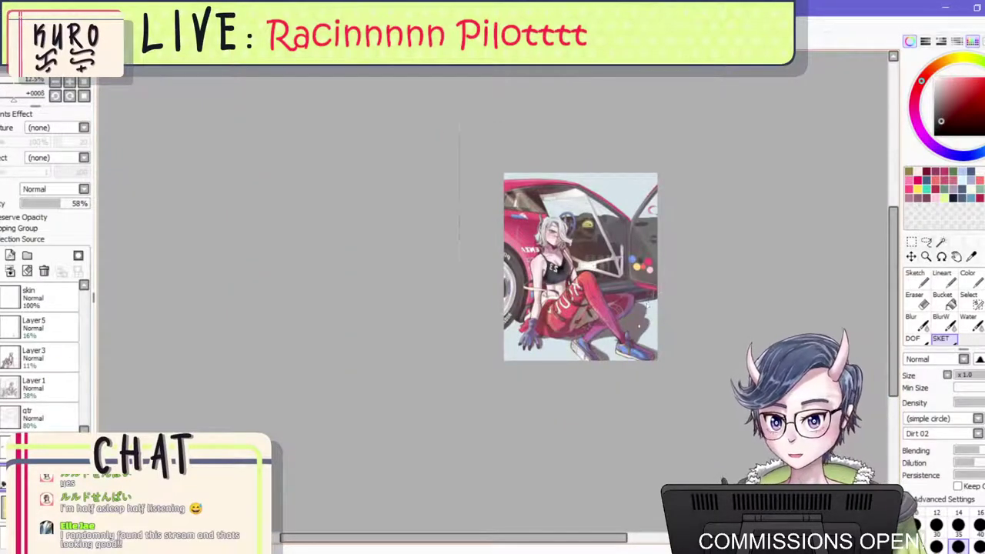
Try a second rounded bulge on the leg shadow's lower outer edge, trimming it near the front shoe.
scroll(638, 326, "up", 4)
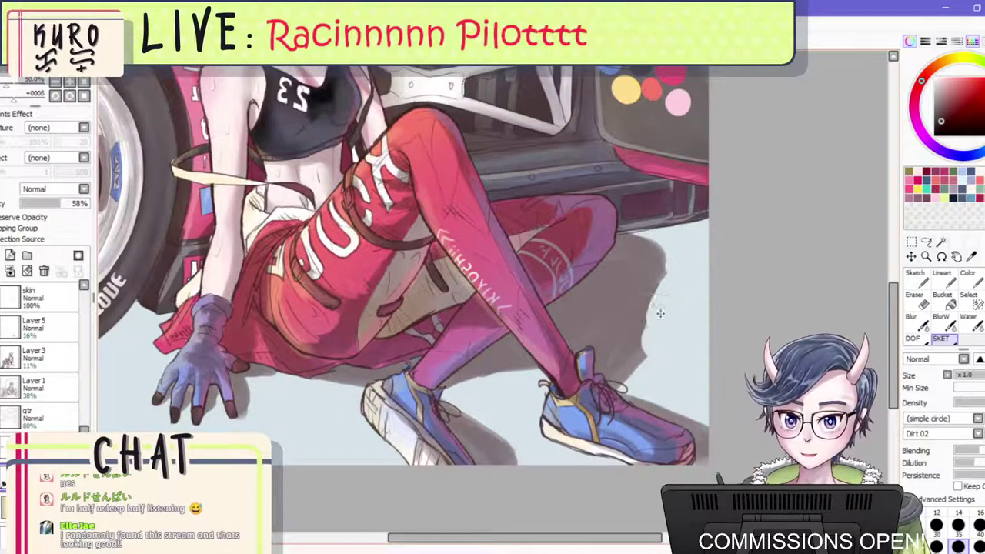
key("ctrl+z")
left_click_drag(637, 312, 658, 320)
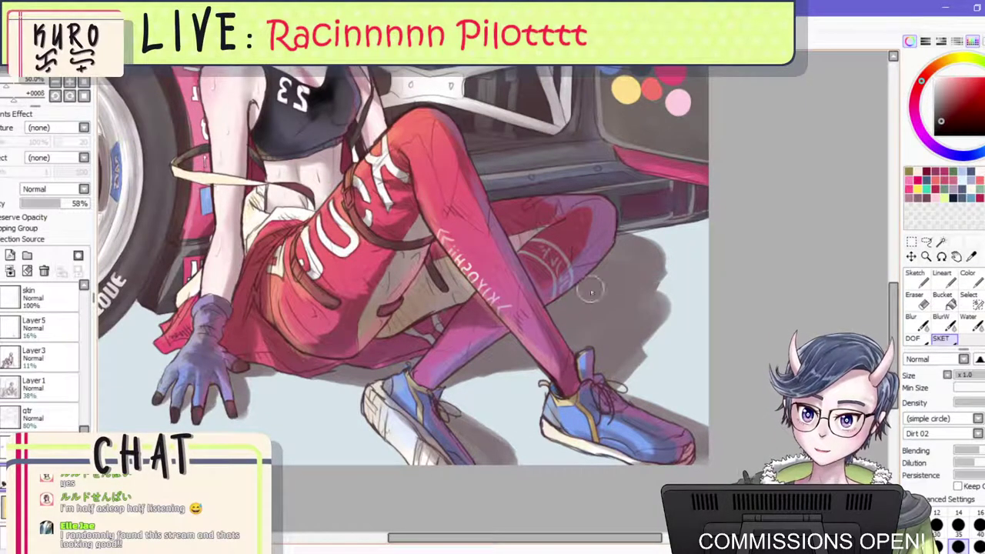
left_click_drag(659, 310, 656, 332)
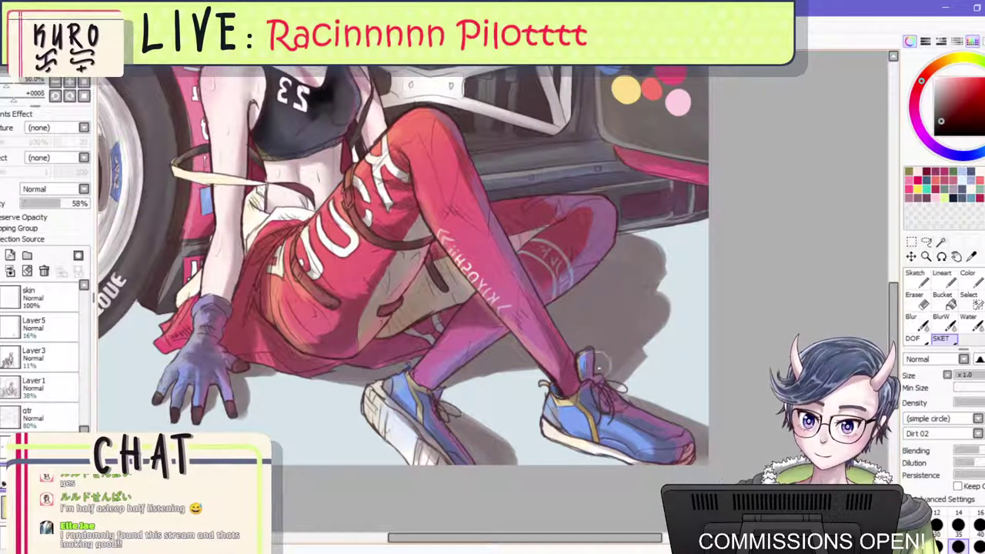
key("e")
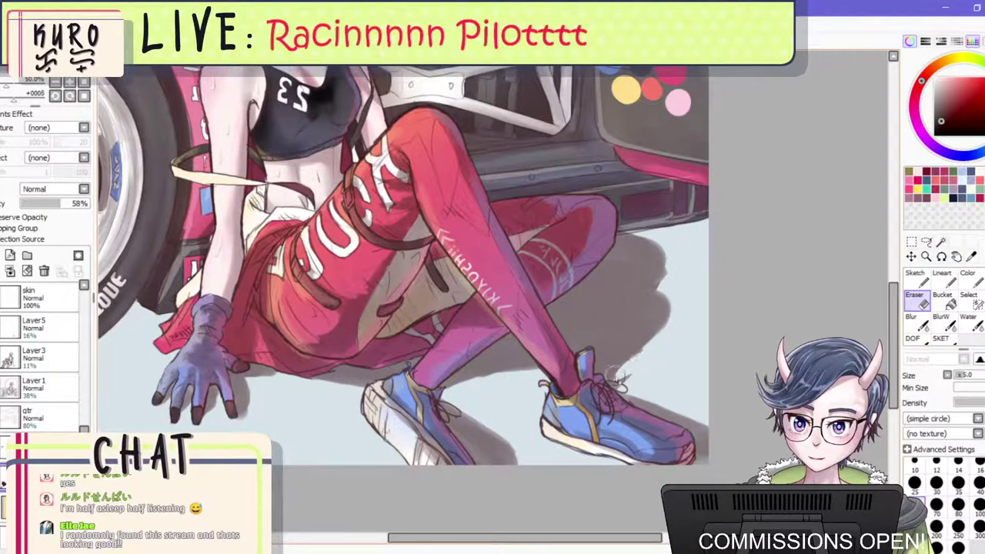
scroll(727, 350, "down", 3)
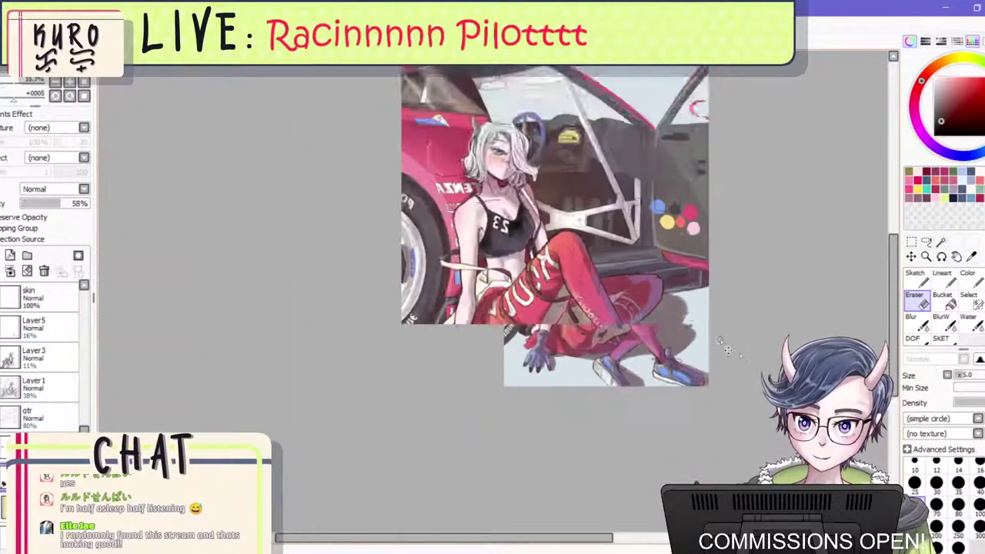
scroll(727, 350, "up", 3)
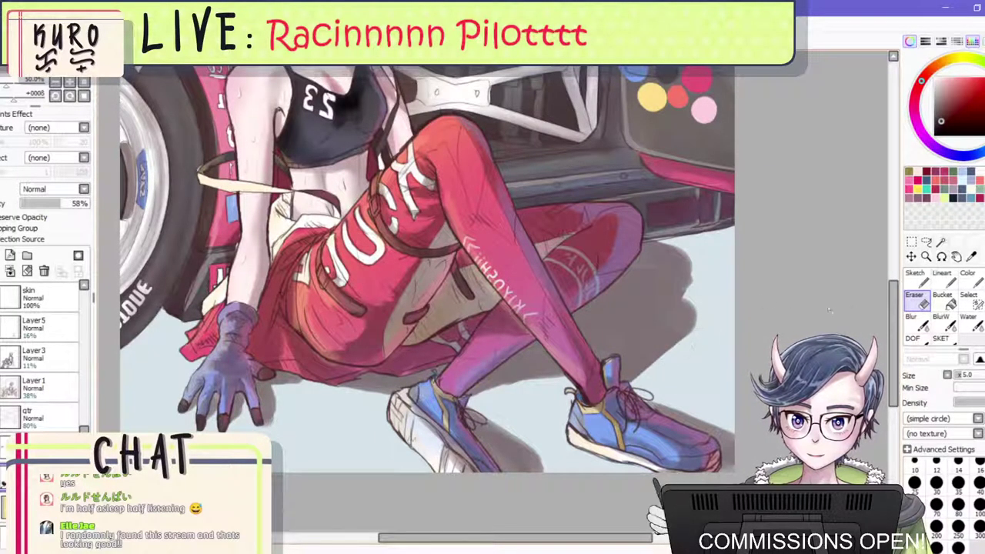
Try smoothing the lower leg shadow down to the front shoe's heel tab, and flip the canvas view back.
left_click(942, 338)
left_click_drag(679, 334, 631, 371)
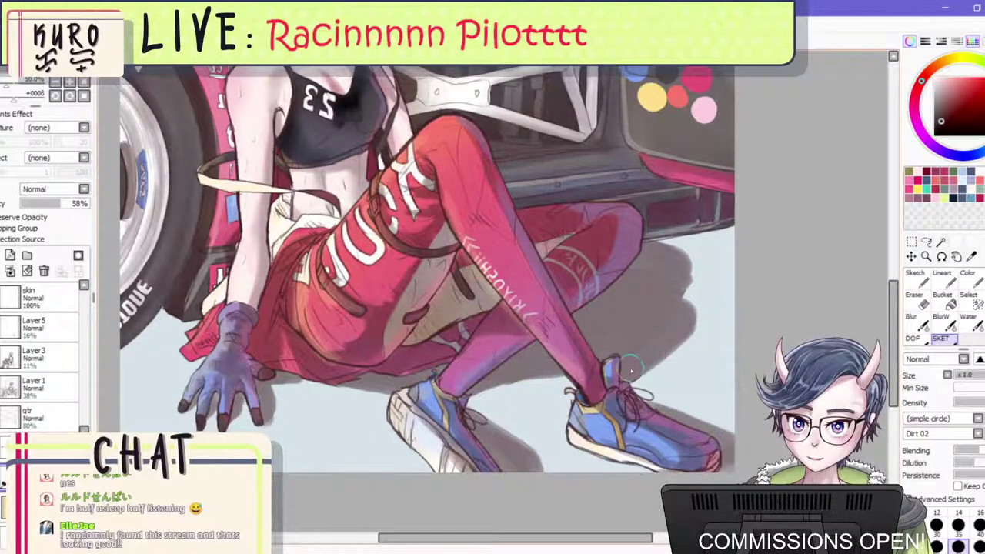
scroll(630, 371, "down", 3)
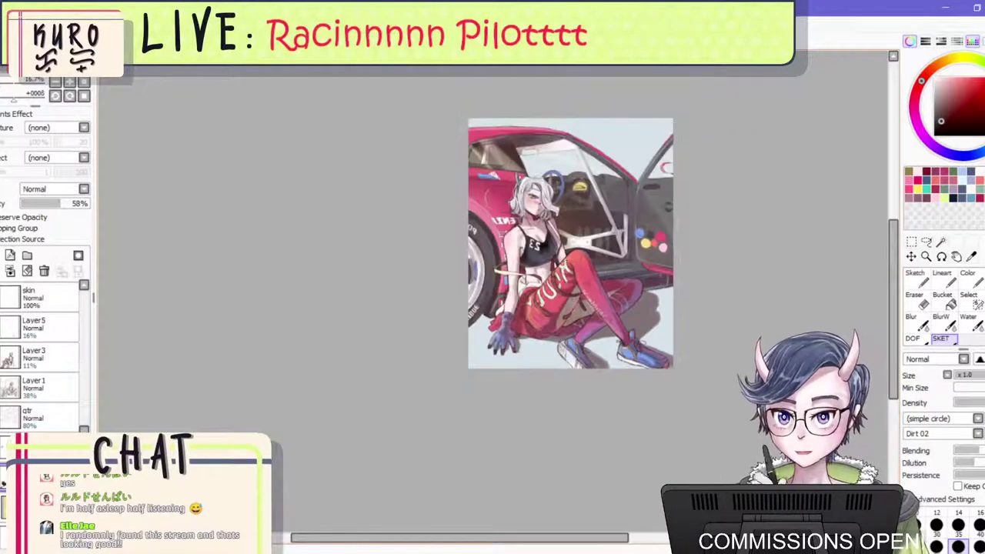
key("Insert")
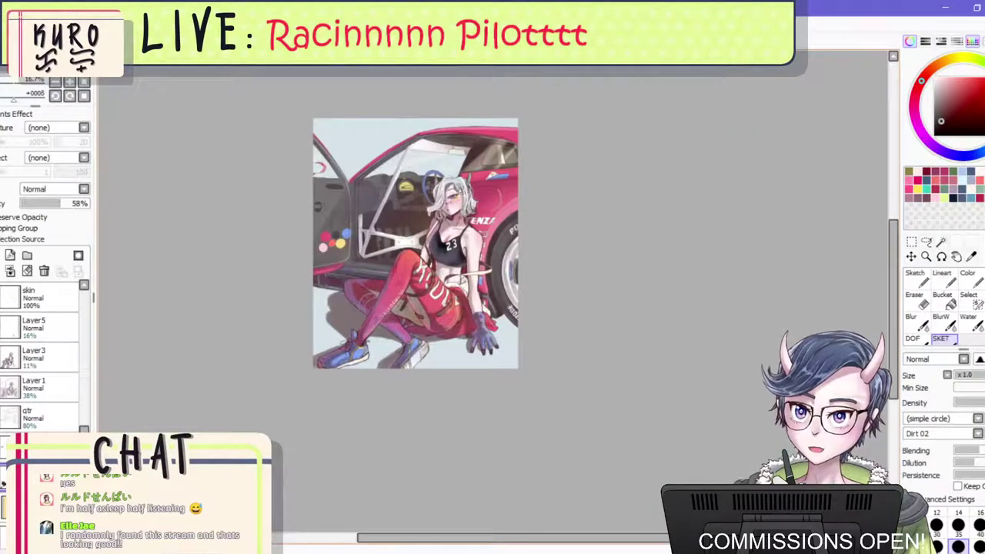
scroll(309, 318, "up", 4)
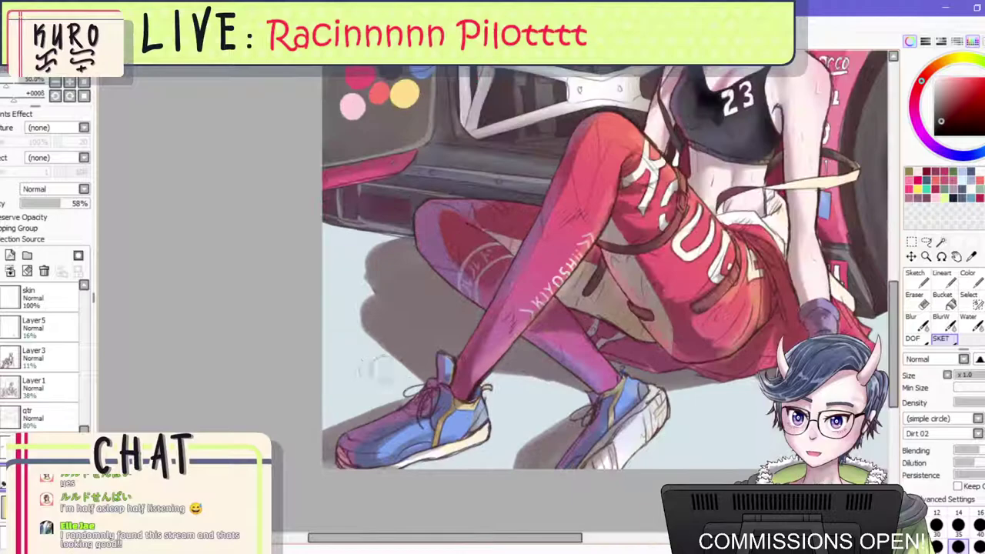
Erase the lower bulge of the leg shadow above the front shoe, leaving a slimmer band beneath the bent knee.
key("e")
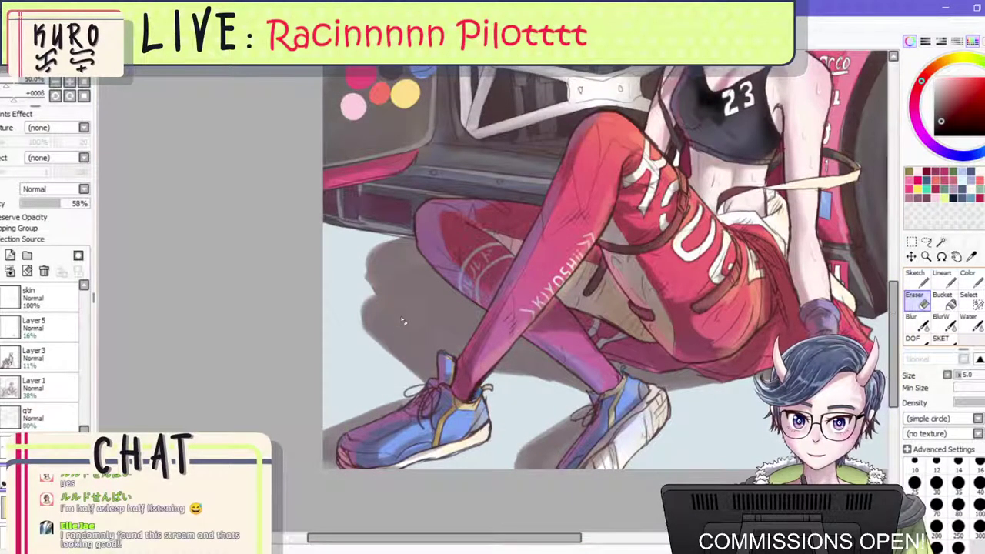
scroll(402, 321, "down", 1)
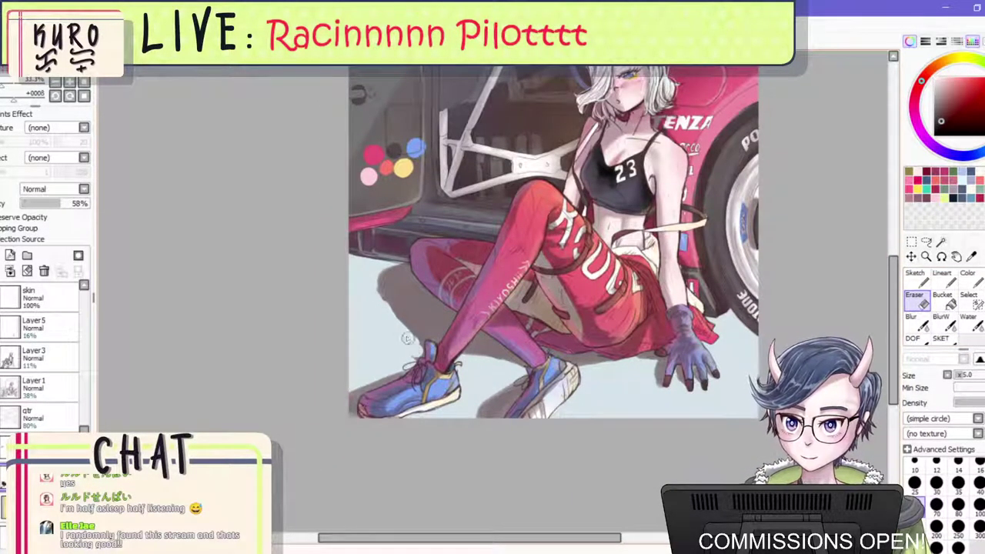
scroll(408, 338, "up", 3)
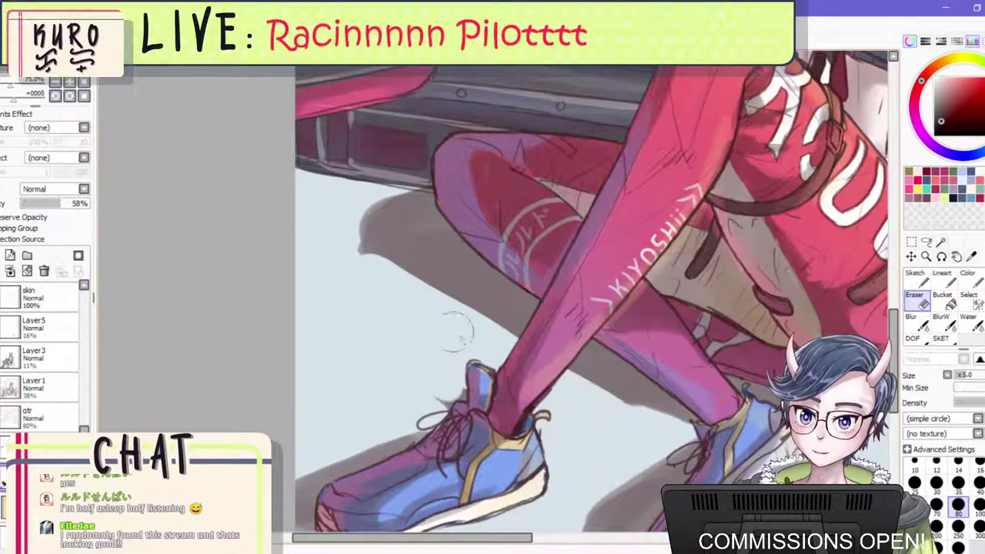
mouse_move(453, 332)
left_mouse_down()
mouse_move(646, 402)
mouse_move(521, 363)
mouse_move(613, 396)
left_mouse_up()
Repaint the slim shadow's lower edge below the bent knee and strengthen the shadow alongside the rear shin.
left_click(940, 338)
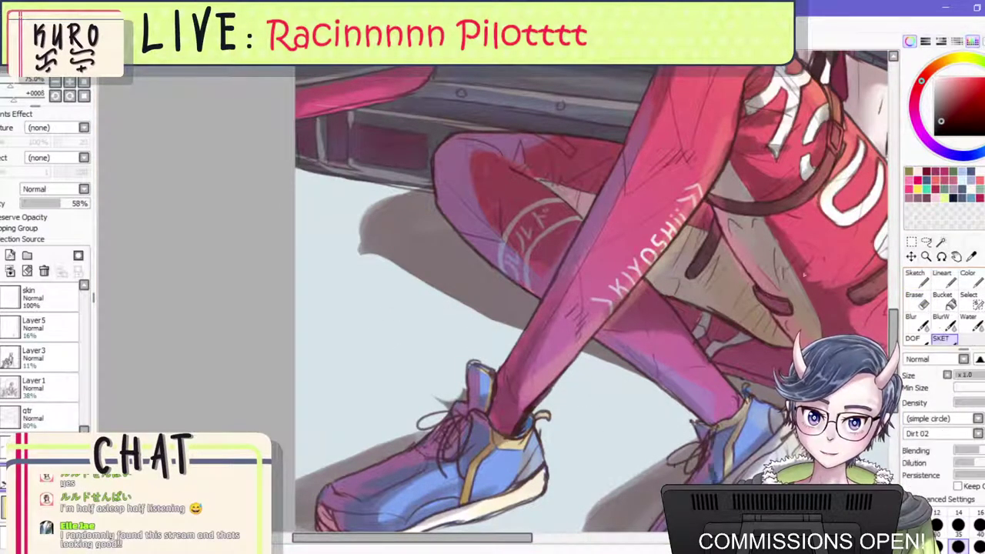
mouse_move(423, 229)
left_mouse_down()
mouse_move(391, 240)
mouse_move(407, 275)
mouse_move(428, 274)
mouse_move(680, 396)
mouse_move(613, 360)
mouse_move(711, 442)
left_mouse_up()
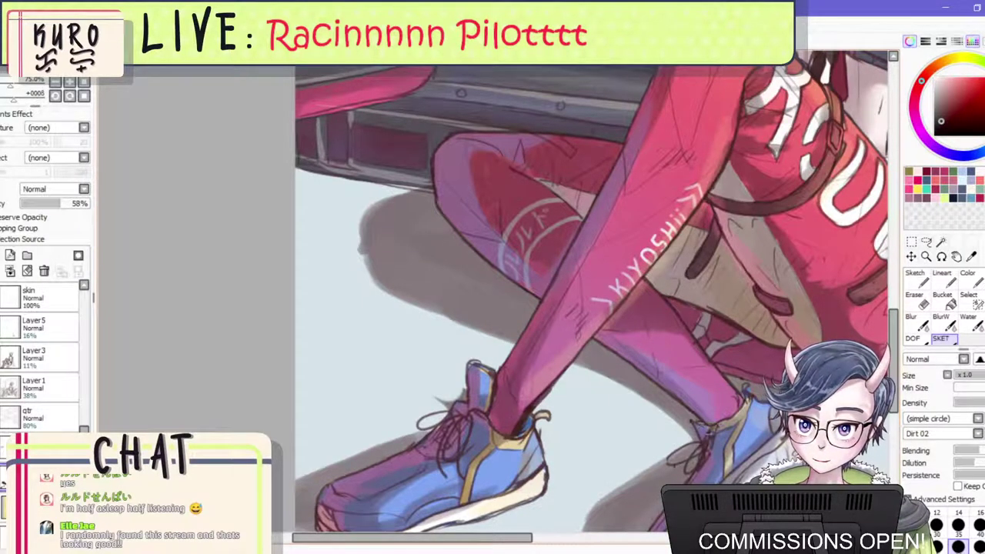
key("ctrl+z")
mouse_move(596, 334)
left_mouse_down()
mouse_move(705, 408)
mouse_move(703, 434)
left_mouse_up()
scroll(707, 379, "down", 4)
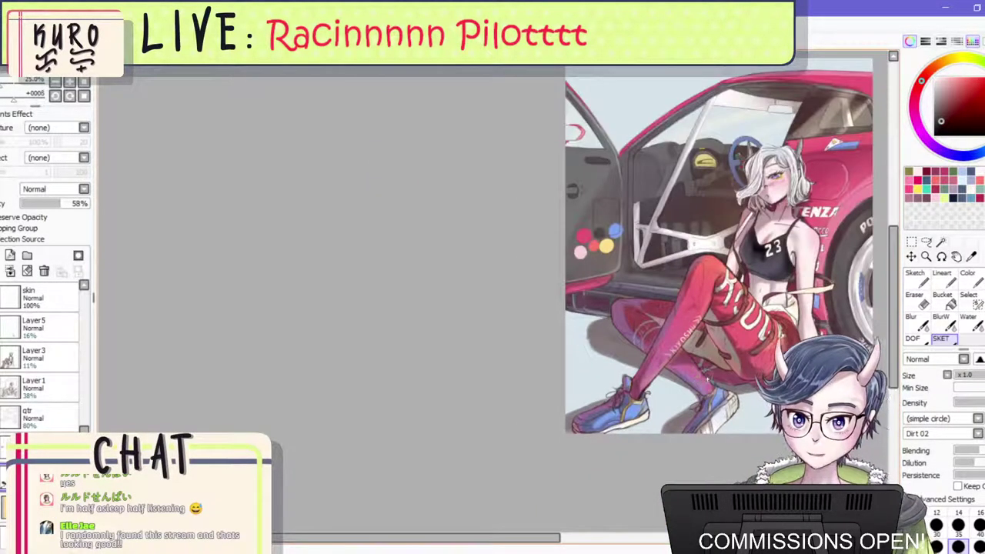
scroll(705, 367, "up", 1)
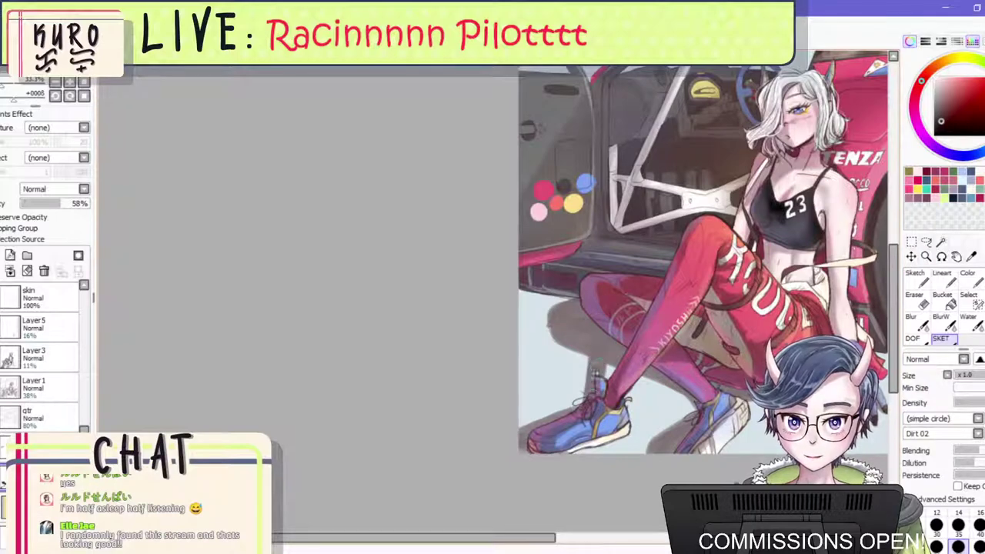
scroll(684, 338, "down", 2)
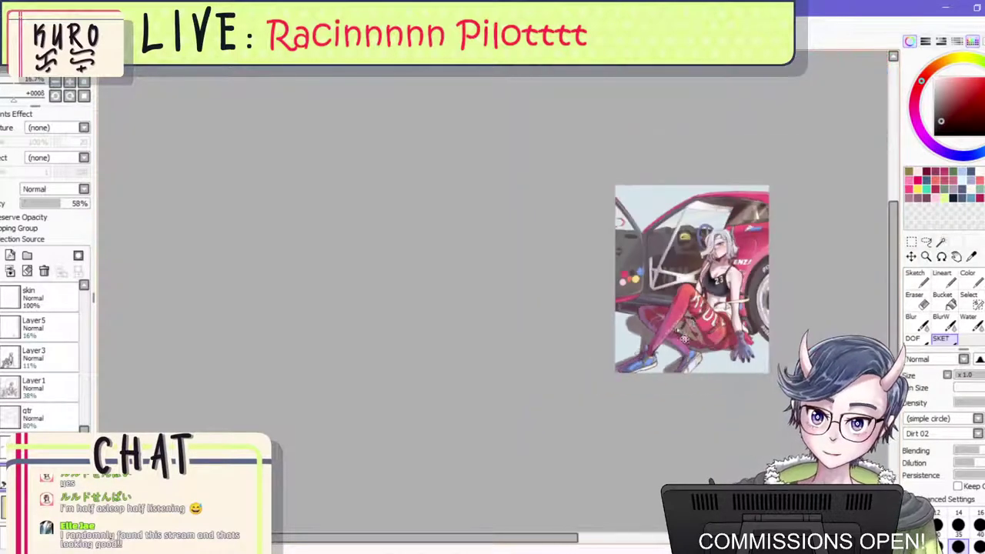
scroll(714, 335, "down", 1)
scroll(714, 334, "up", 2)
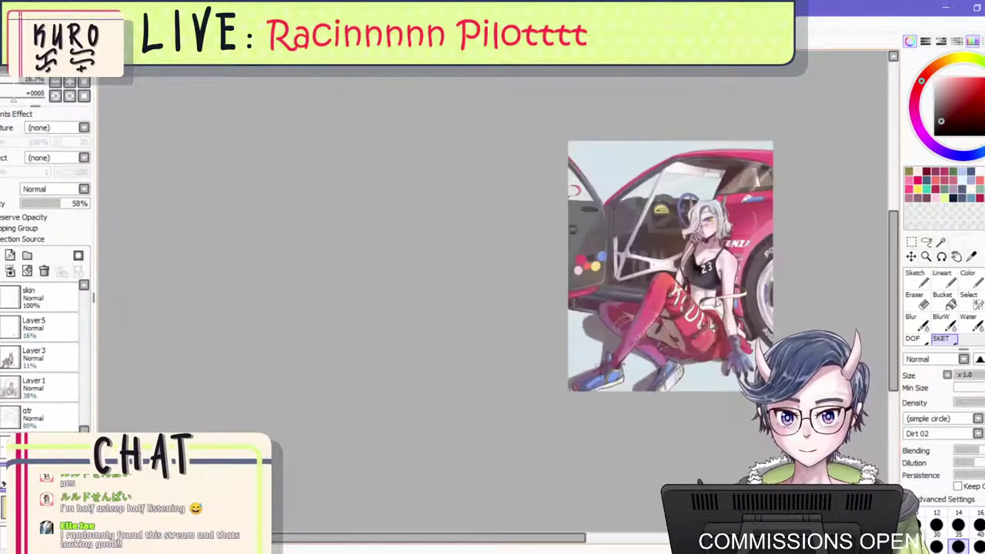
Try widening the rounded outer end of the leg shadow beside the bent knee, and undo the extra strokes near the front shoe.
scroll(640, 352, "up", 1)
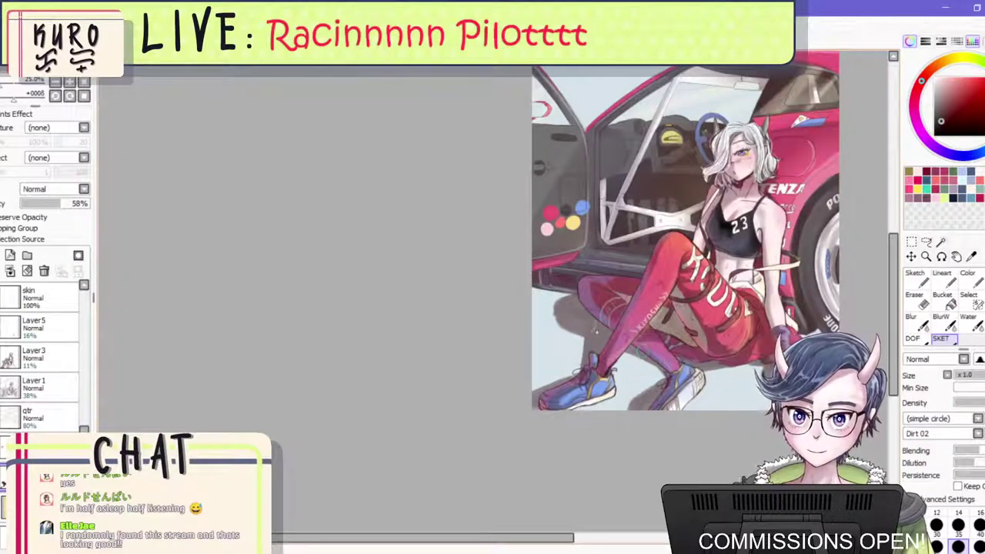
scroll(597, 330, "up", 2)
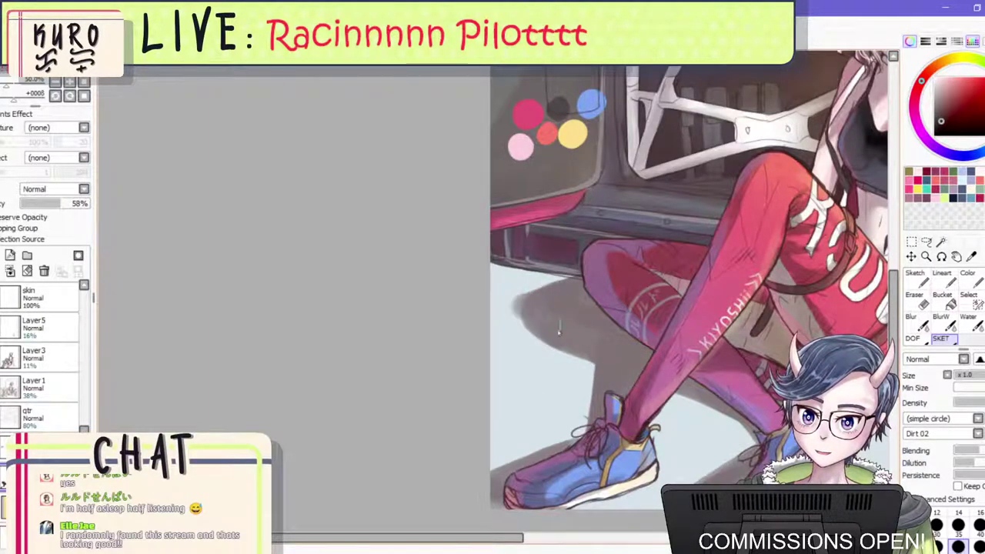
mouse_move(560, 329)
left_mouse_down()
mouse_move(612, 360)
mouse_move(561, 334)
left_mouse_up()
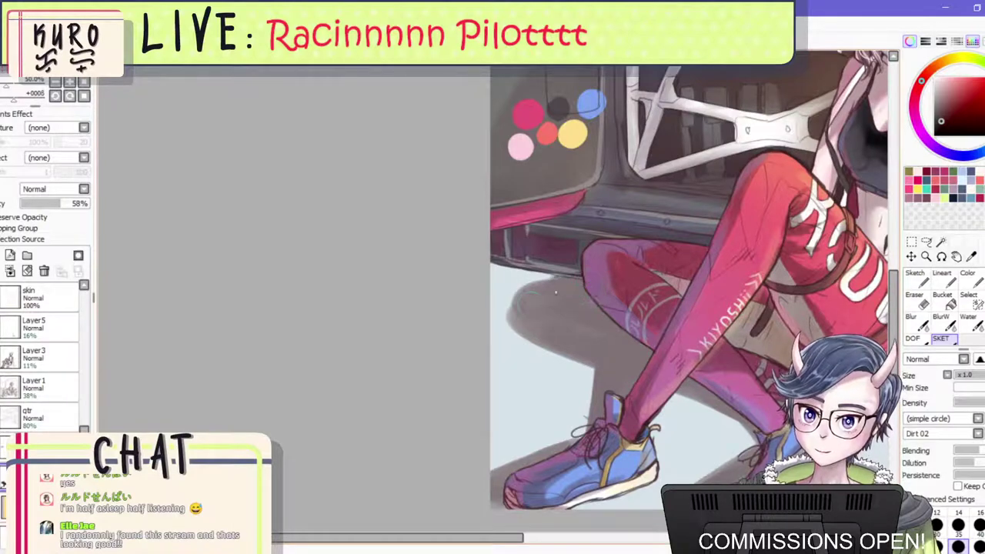
mouse_move(588, 431)
left_mouse_down()
mouse_move(589, 368)
mouse_move(578, 361)
mouse_move(594, 422)
left_mouse_up()
key("ctrl+z")
key("ctrl+z")
key("ctrl+z")
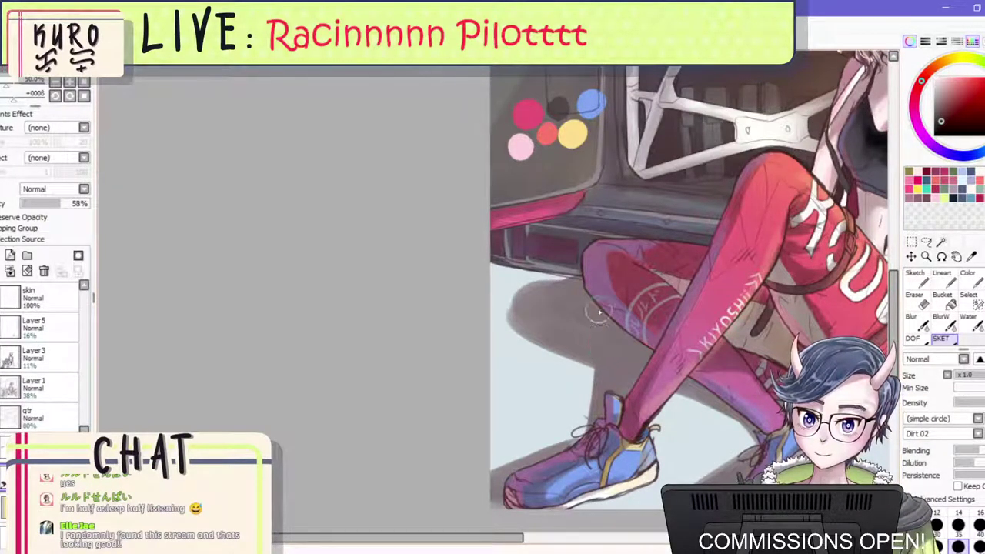
Try widening the shadow strip alongside the shin down toward the front shoe's heel with the SKET brush.
key("e")
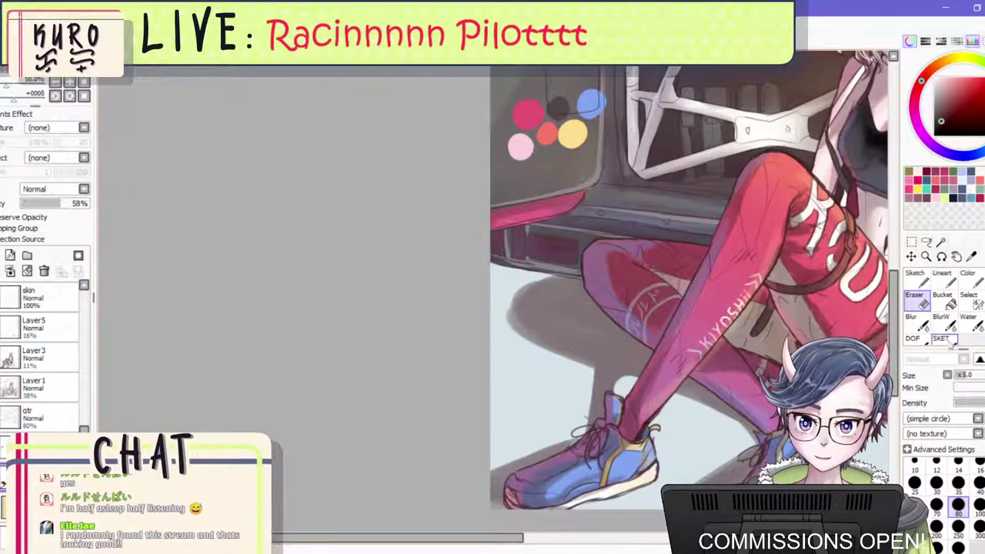
left_click(946, 340)
left_click_drag(604, 403, 593, 367)
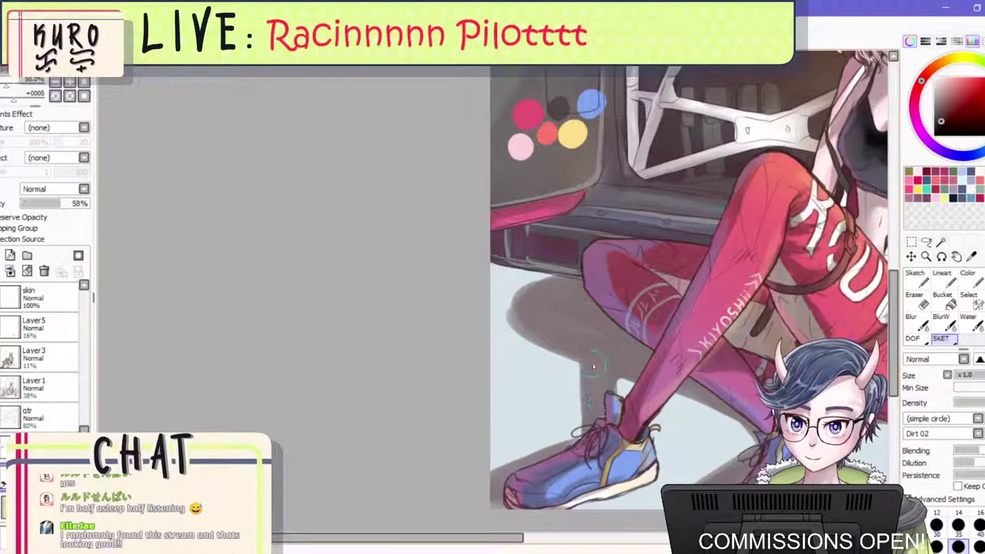
scroll(598, 332, "down", 4)
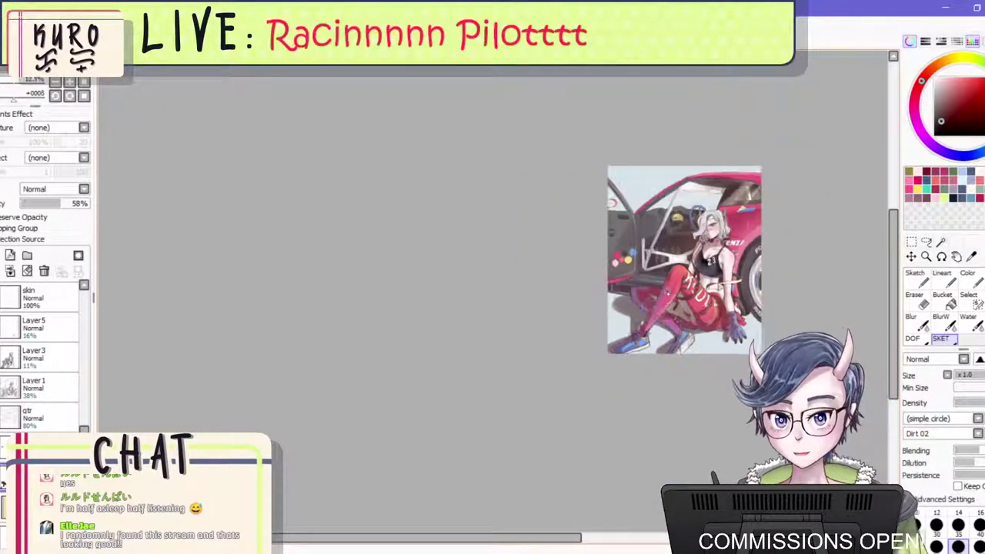
Flip the canvas view horizontally and erase the ground shadow around the bent leg and front shin.
scroll(705, 294, "up", 2)
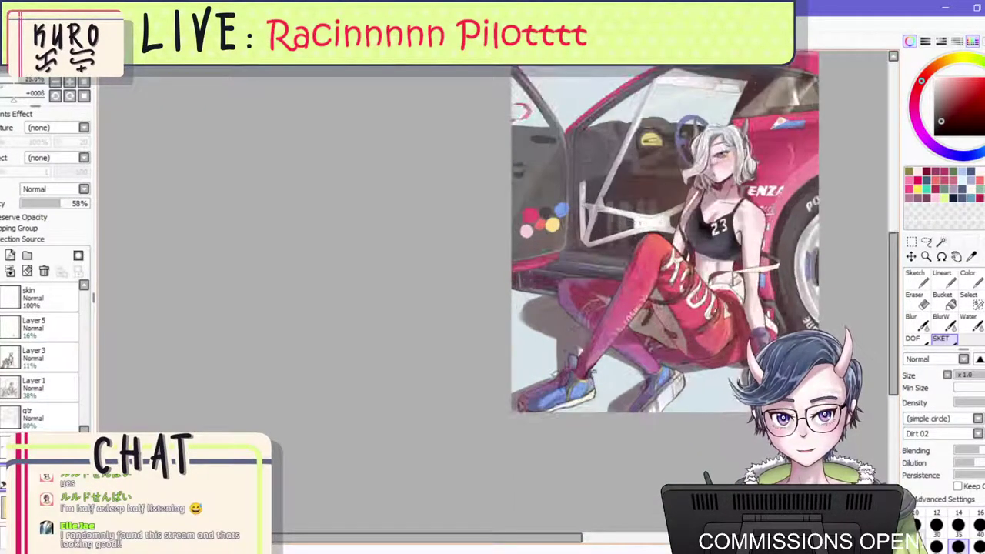
scroll(611, 184, "down", 2)
key("h")
scroll(425, 278, "down", 1)
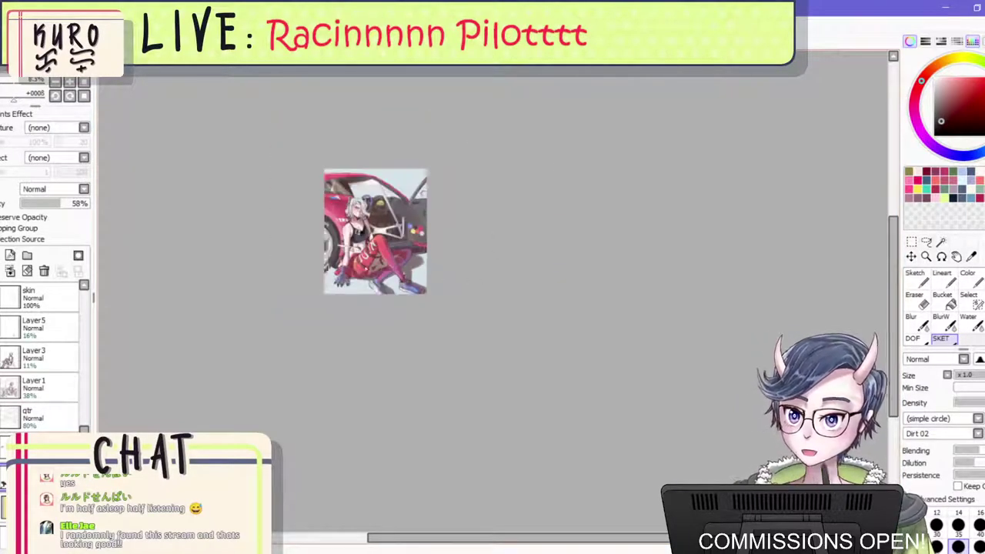
scroll(324, 250, "up", 2)
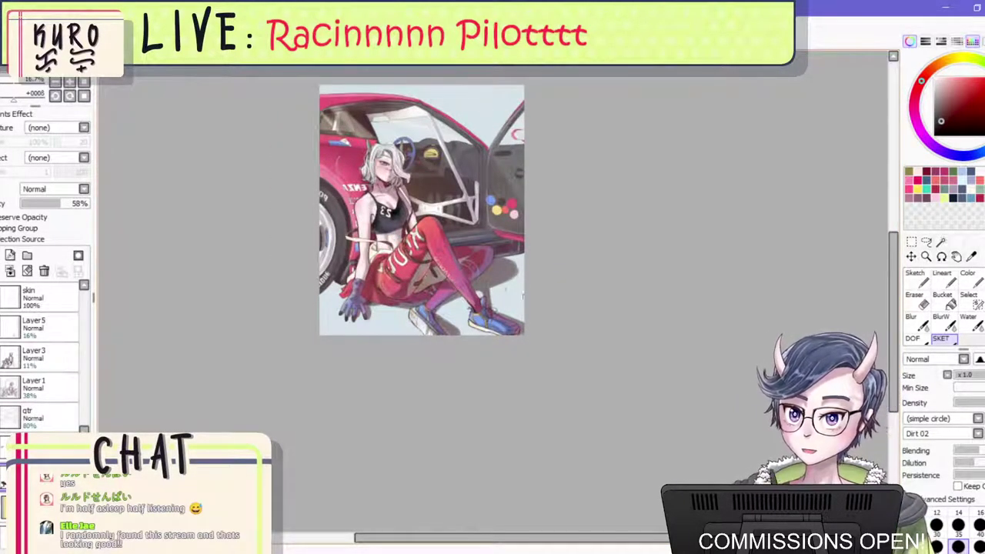
scroll(523, 295, "up", 3)
scroll(471, 293, "down", 3)
scroll(446, 302, "up", 3)
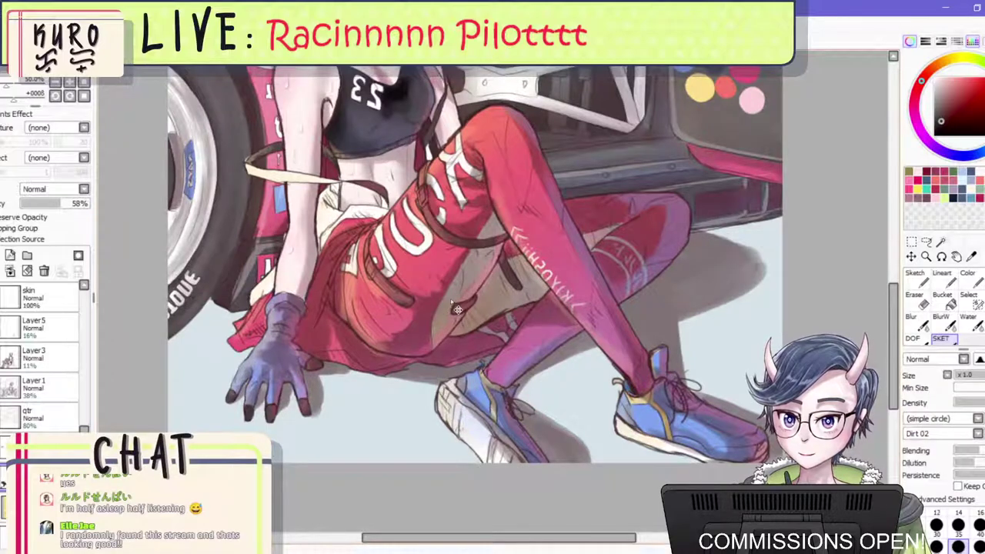
key("e")
scroll(704, 292, "down", 1)
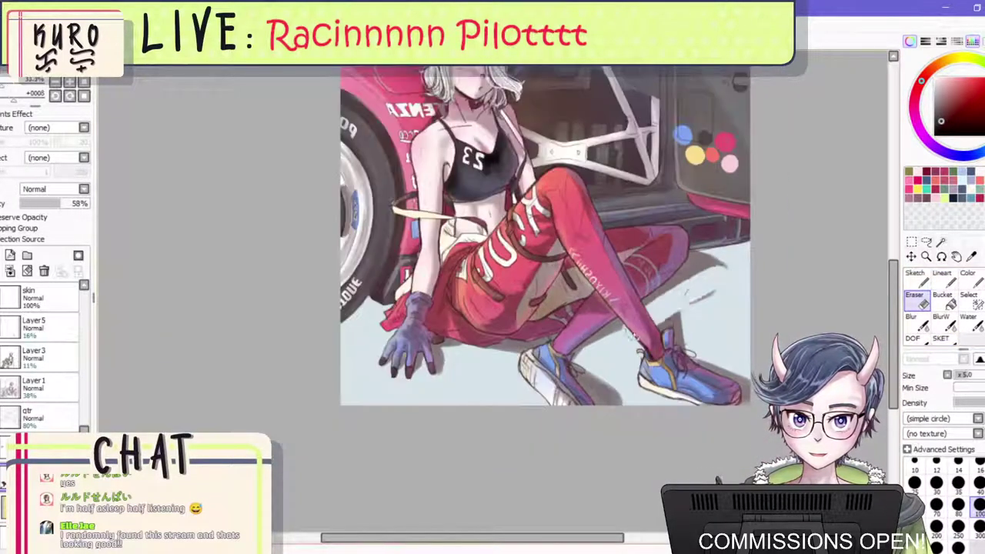
left_click_drag(607, 339, 693, 266)
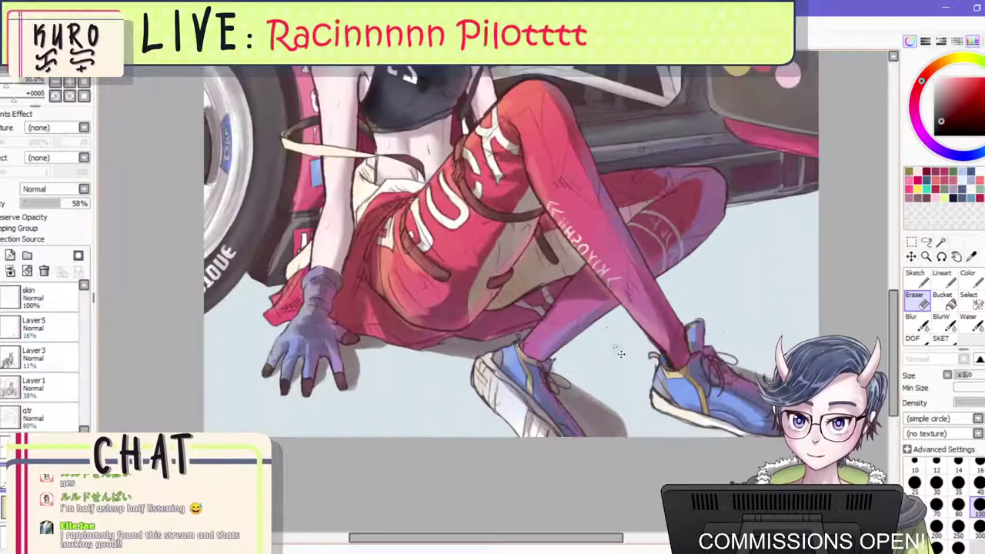
Repaint a compact ground shadow beneath both legs and beside the bent knee with the SKET brush, and flip the canvas view back.
scroll(615, 339, "up", 1)
left_click(940, 338)
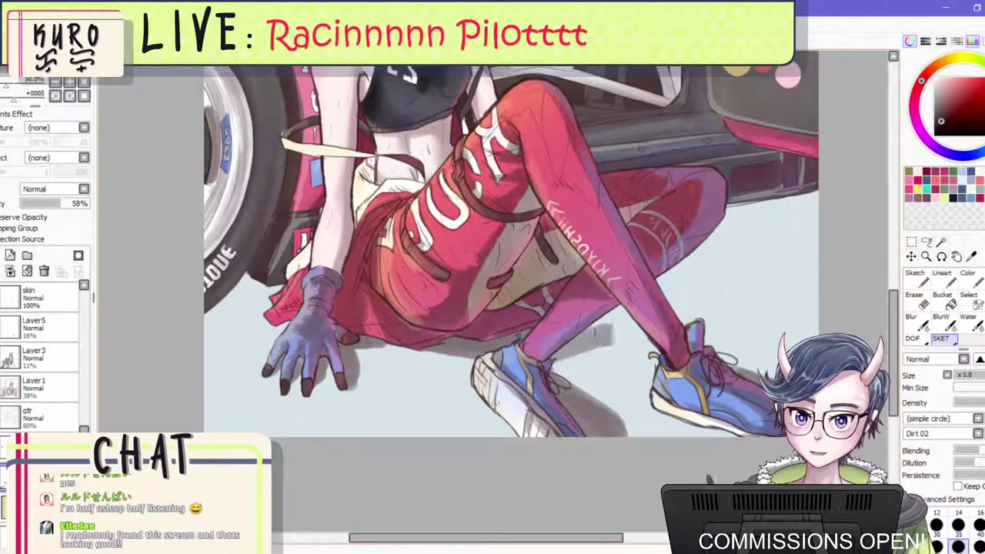
mouse_move(604, 336)
left_mouse_down()
mouse_move(654, 318)
mouse_move(583, 343)
mouse_move(732, 281)
mouse_move(677, 260)
mouse_move(714, 266)
mouse_move(735, 282)
mouse_move(734, 293)
mouse_move(660, 309)
mouse_move(725, 283)
mouse_move(625, 297)
mouse_move(700, 271)
mouse_move(620, 327)
left_mouse_up()
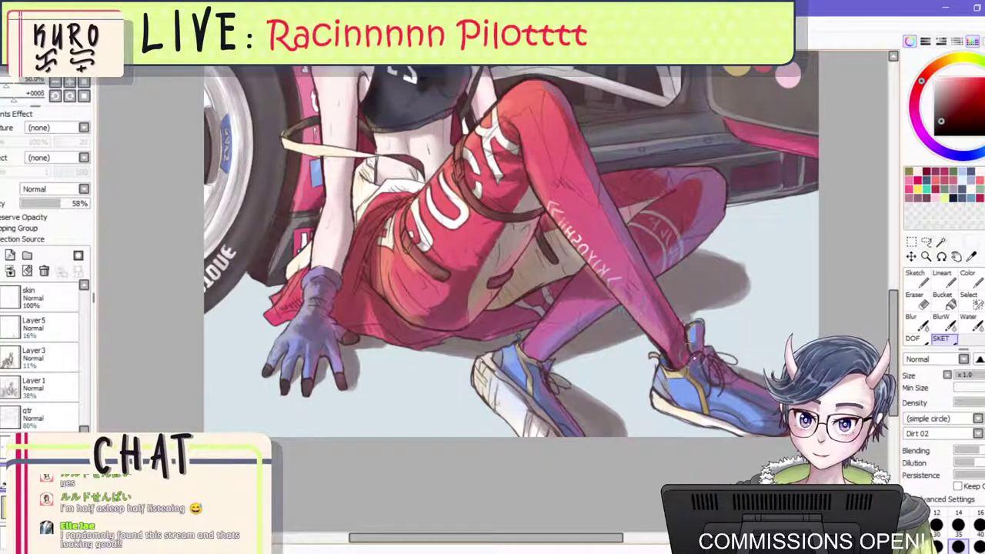
scroll(663, 334, "down", 4)
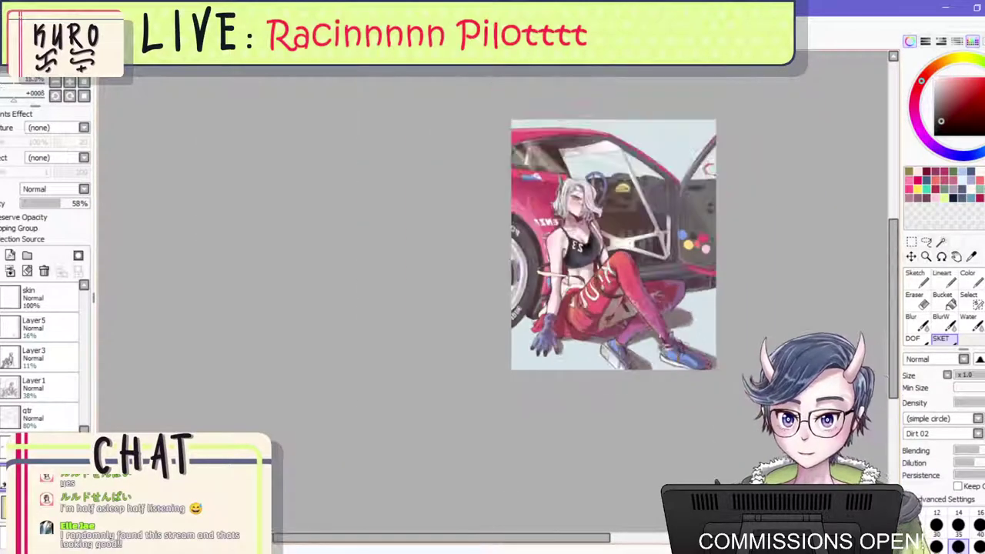
scroll(682, 284, "up", 1)
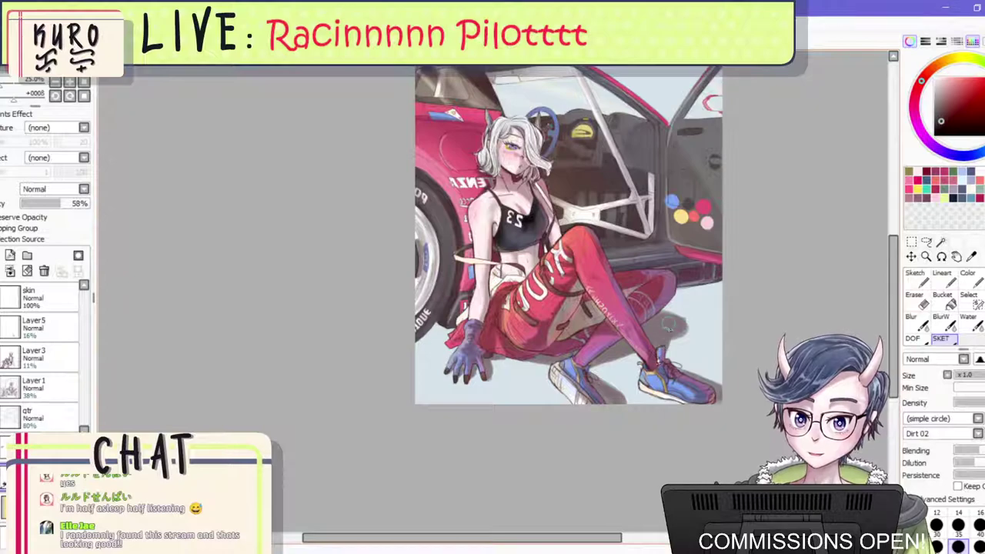
scroll(688, 260, "down", 1)
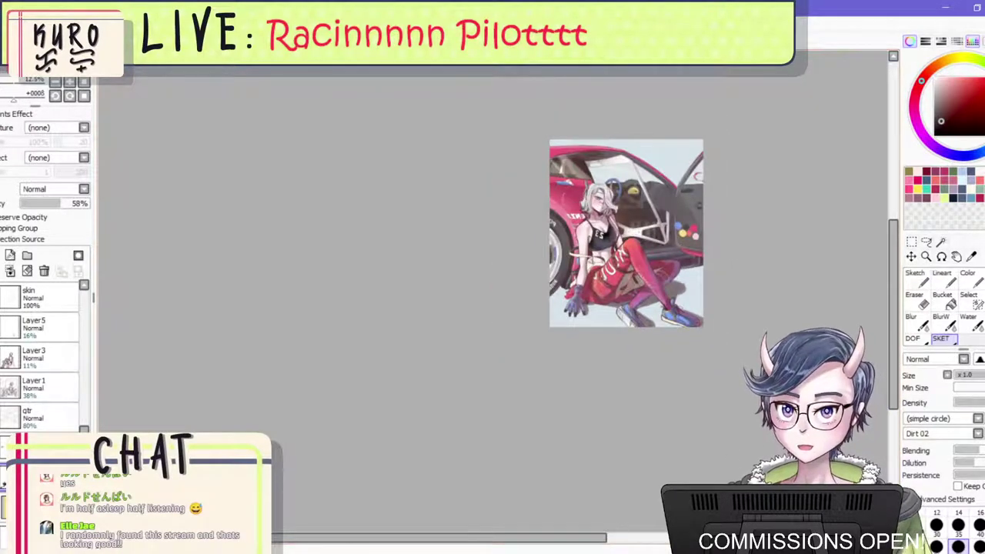
key("h")
Examine the repainted ground shadows around the legs, shoes and gloved hand, both close up and against the whole illustration.
scroll(454, 165, "down", 1)
scroll(339, 266, "up", 3)
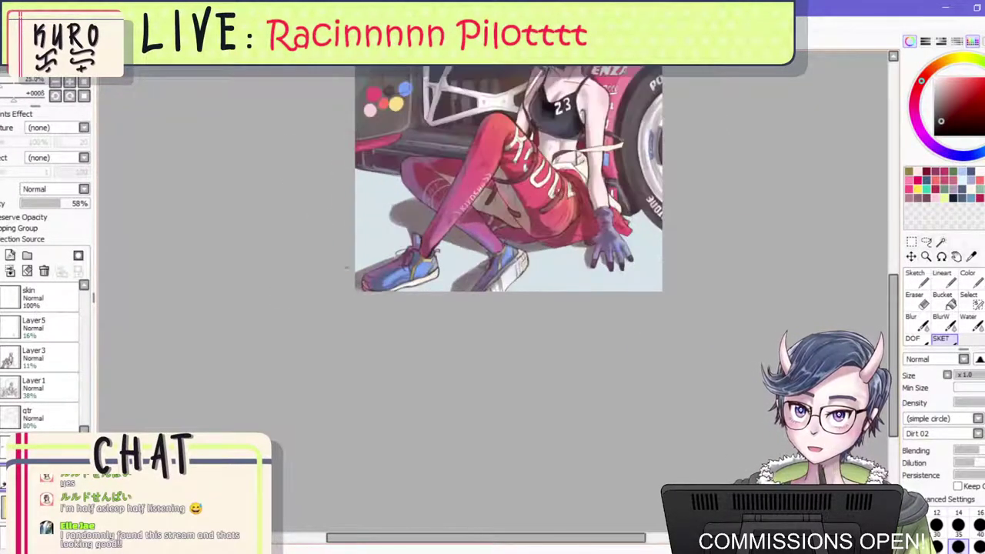
scroll(410, 239, "up", 1)
scroll(410, 238, "down", 1)
scroll(363, 174, "up", 2)
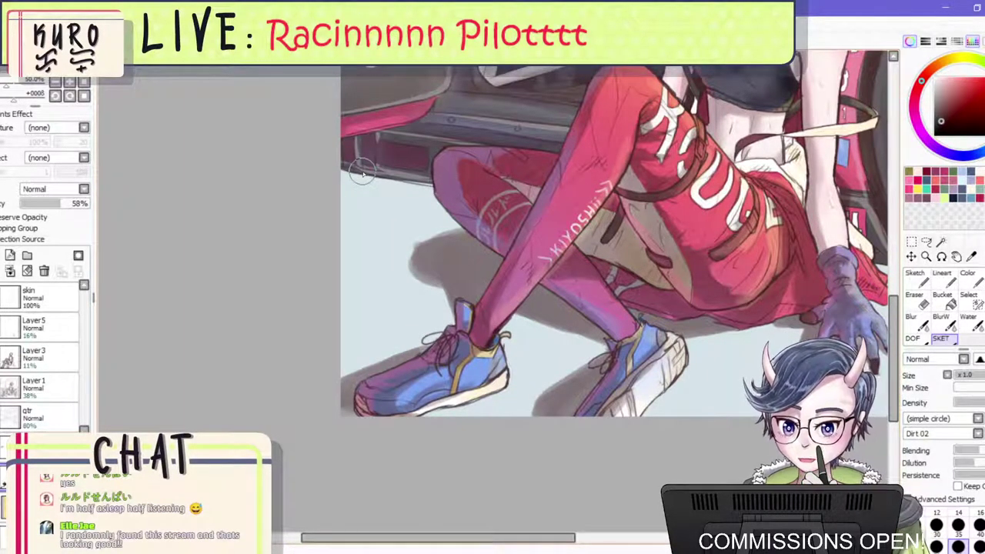
scroll(621, 165, "down", 3)
scroll(621, 166, "up", 3)
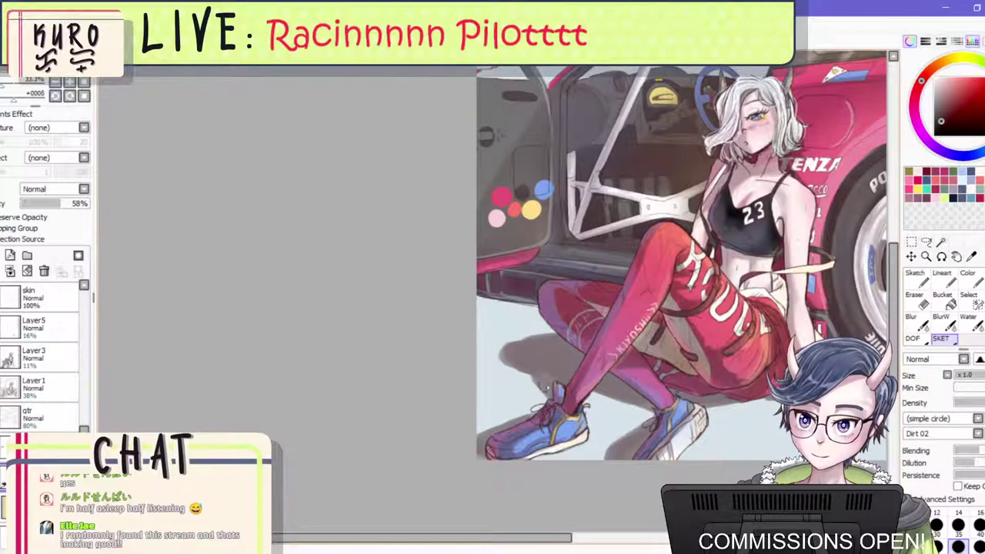
scroll(536, 346, "down", 3)
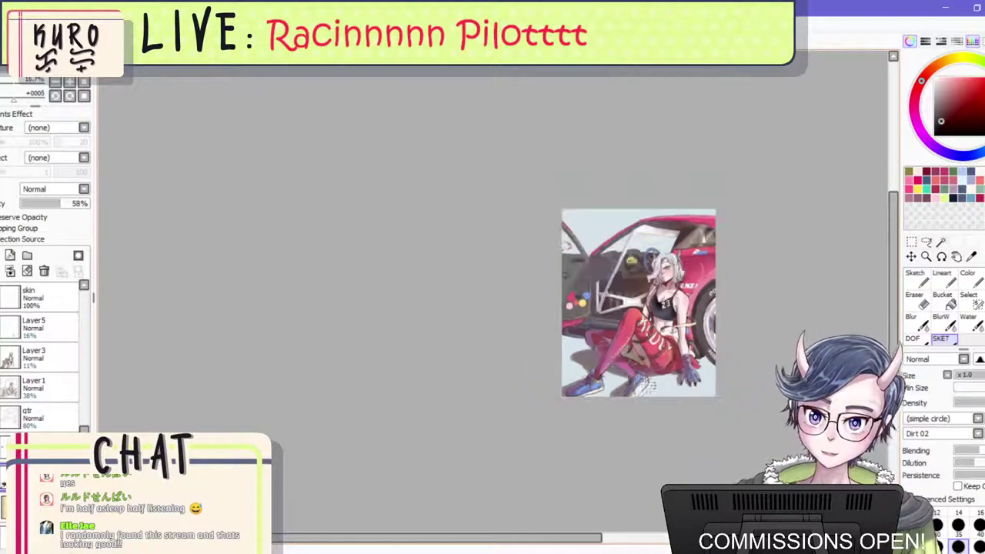
scroll(537, 347, "up", 3)
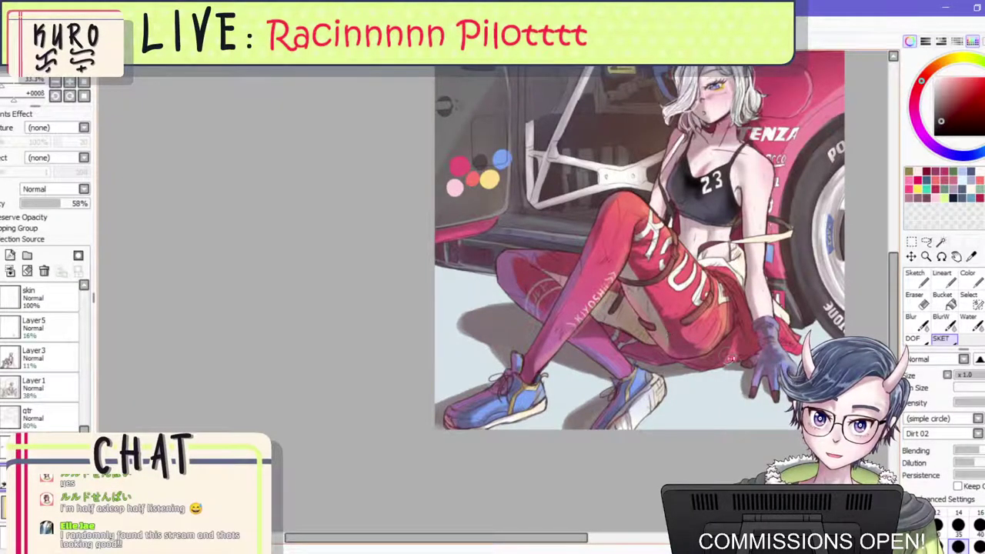
scroll(730, 359, "down", 1)
scroll(730, 358, "up", 2)
scroll(730, 358, "down", 2)
Soften the edges of the ground shadows around the legs and shoes with the DOF brush.
left_click(913, 338)
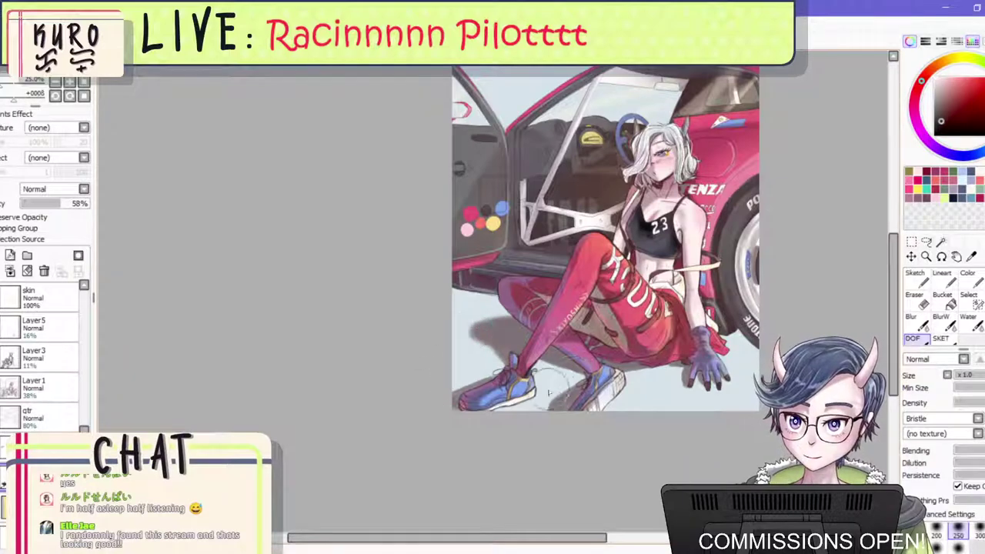
scroll(642, 332, "down", 1)
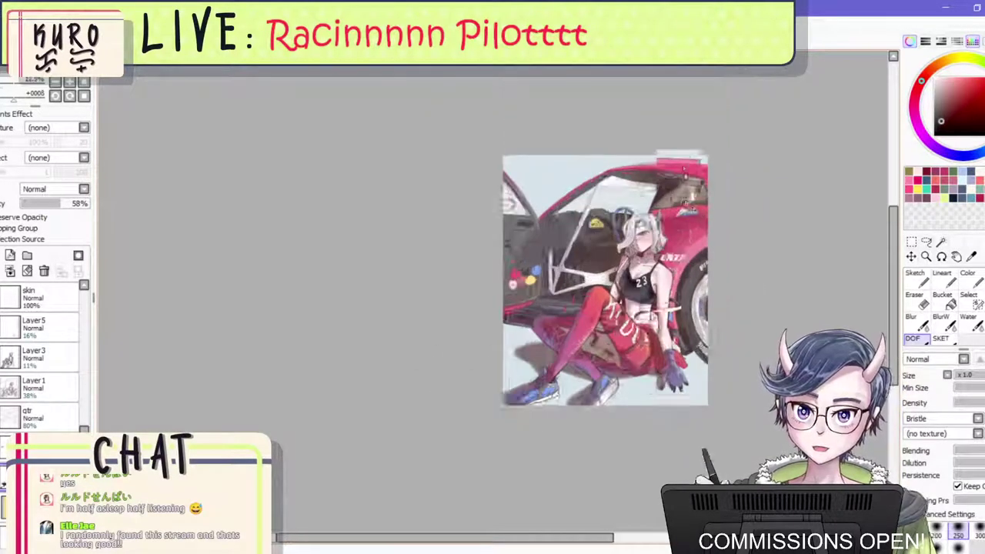
scroll(676, 165, "up", 1)
scroll(616, 206, "down", 3)
scroll(615, 316, "up", 2)
scroll(541, 245, "up", 1)
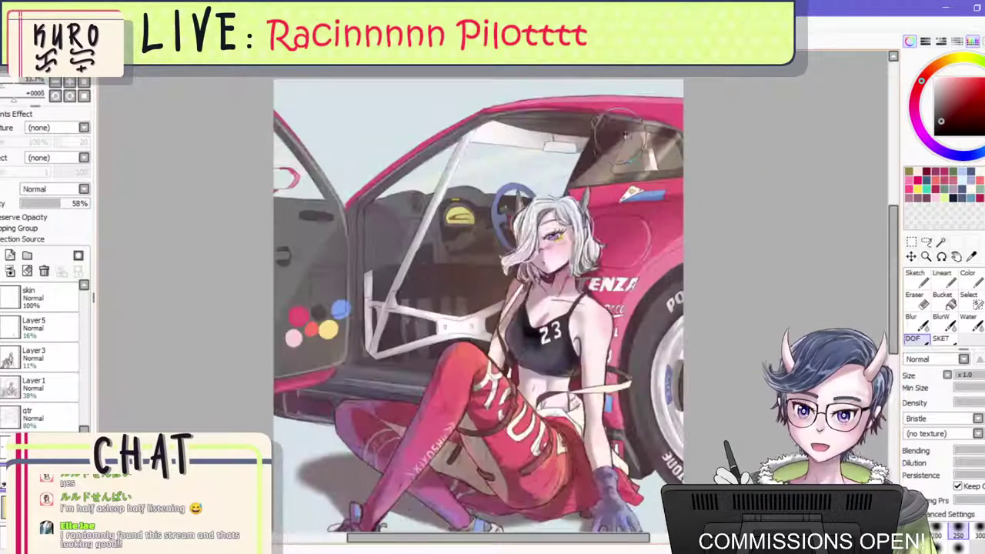
scroll(542, 245, "down", 1)
scroll(479, 298, "up", 1)
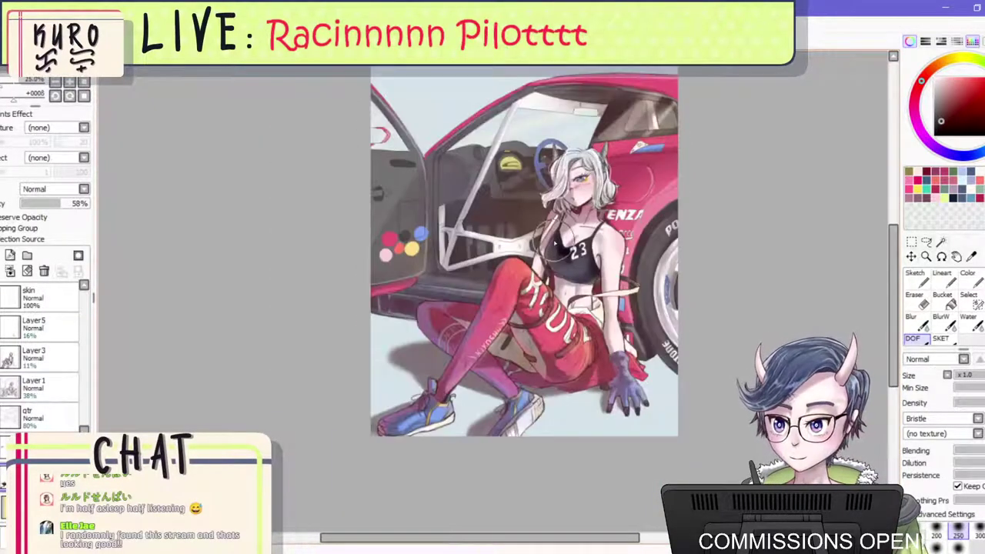
Add a layer clipped to the shadow layer and bucket-fill it with the yellow sampled from the palette dots on the car door.
left_click(1, 256)
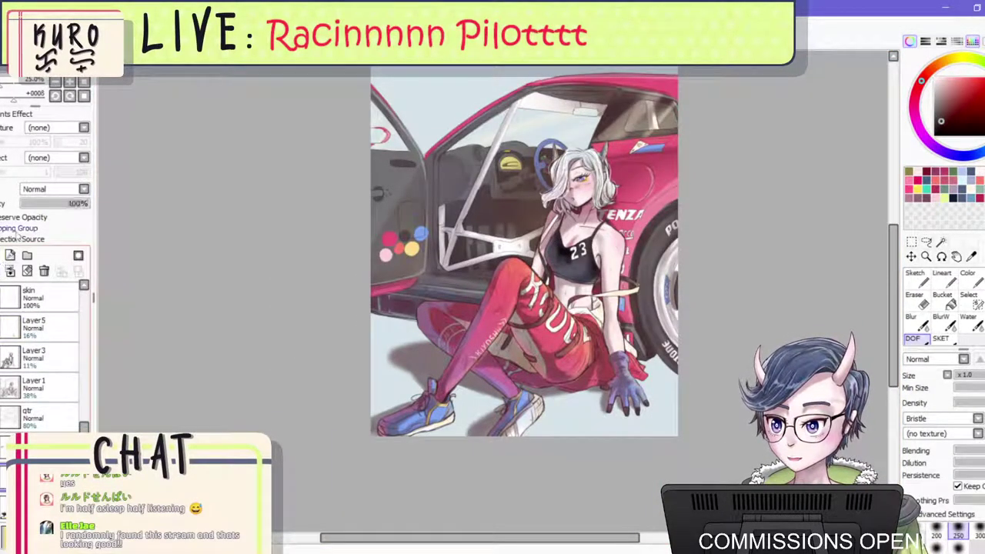
scroll(233, 279, "up", 1)
scroll(233, 278, "down", 1)
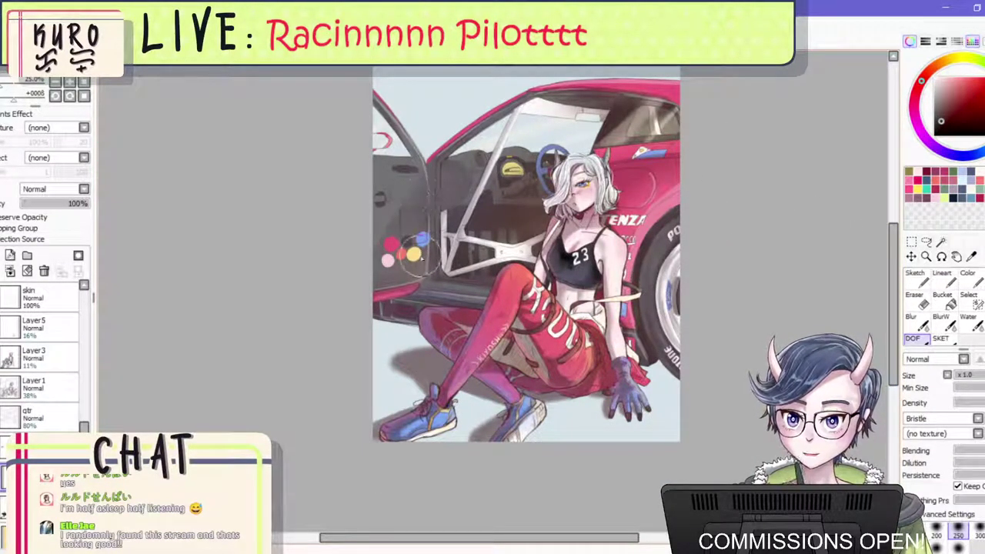
right_click(414, 255)
left_click(944, 301)
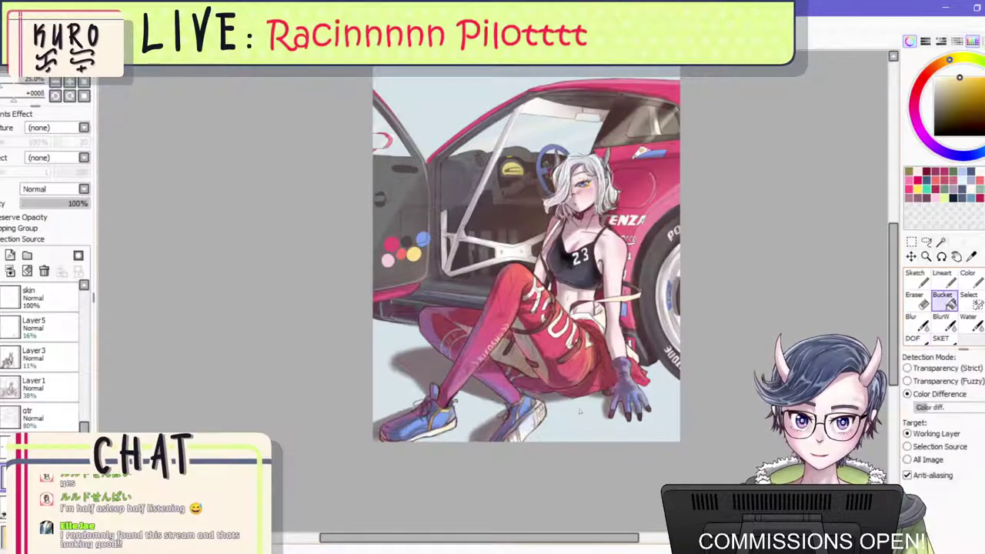
left_click(567, 398)
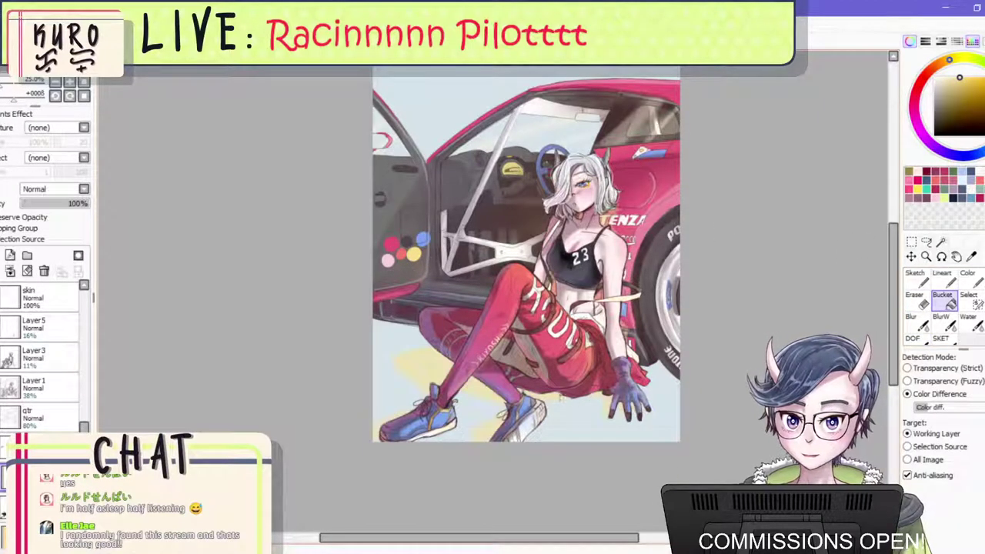
Try filling the clipped shadow layer with the coral sampled from the palette dots, and undo that fill.
right_click(400, 258)
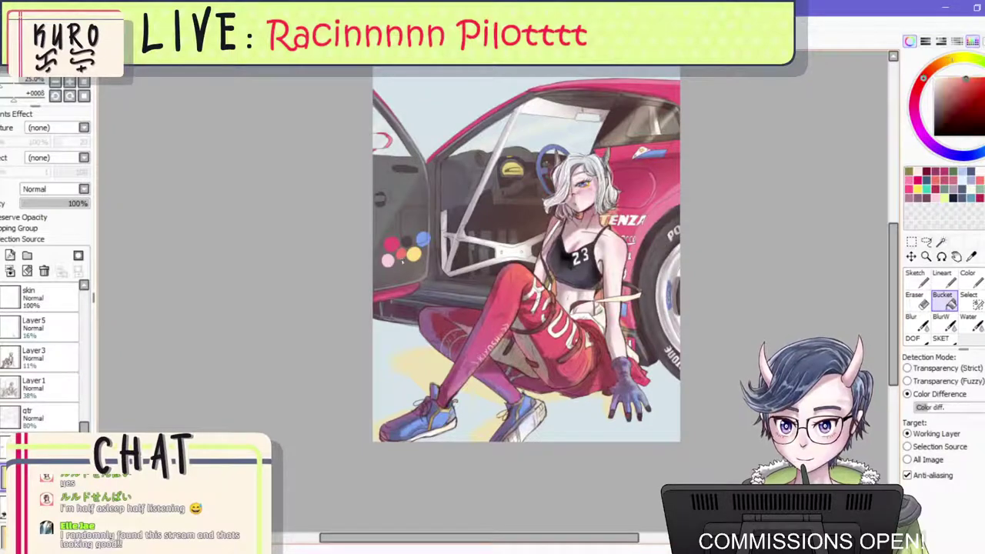
left_click(416, 365)
scroll(537, 289, "down", 1)
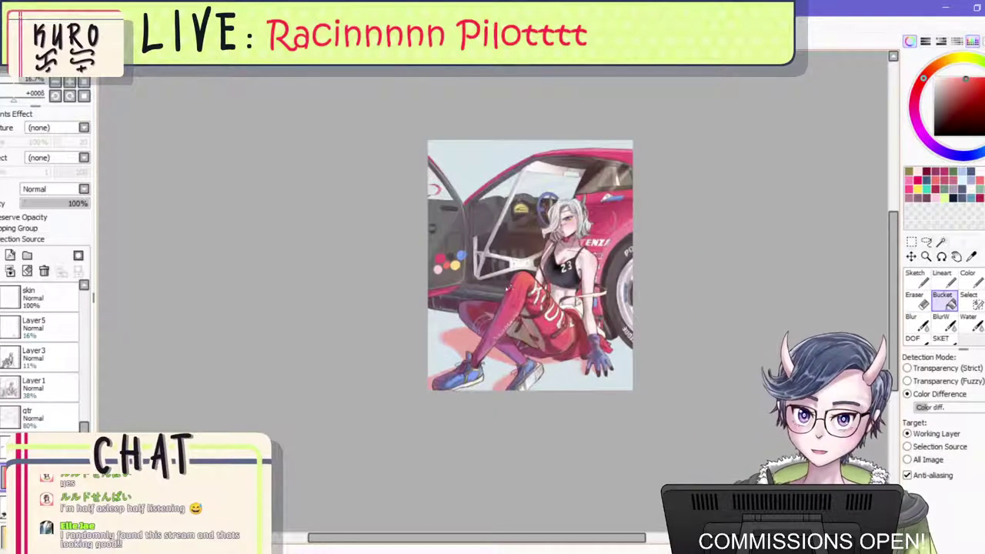
scroll(497, 293, "up", 1)
scroll(504, 302, "up", 1)
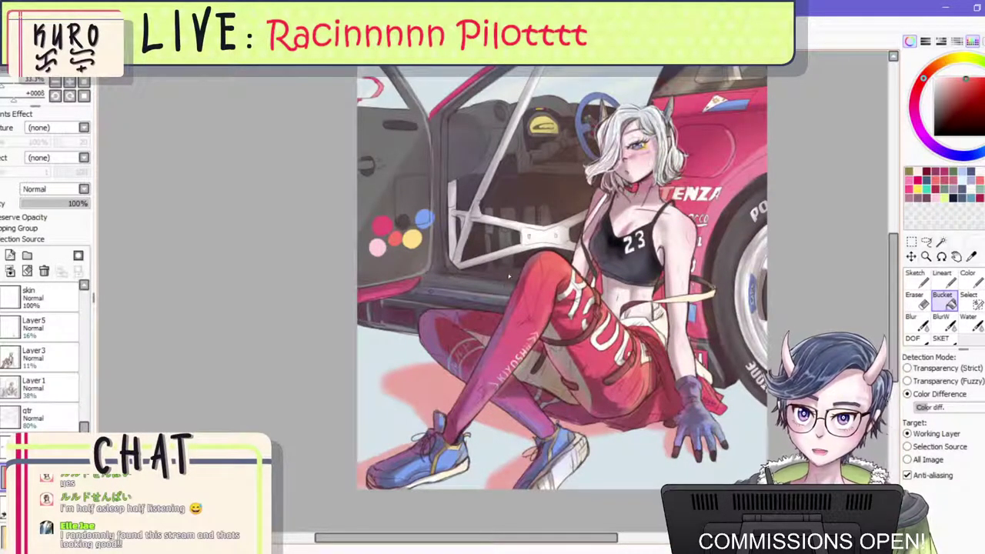
key("ctrl+z")
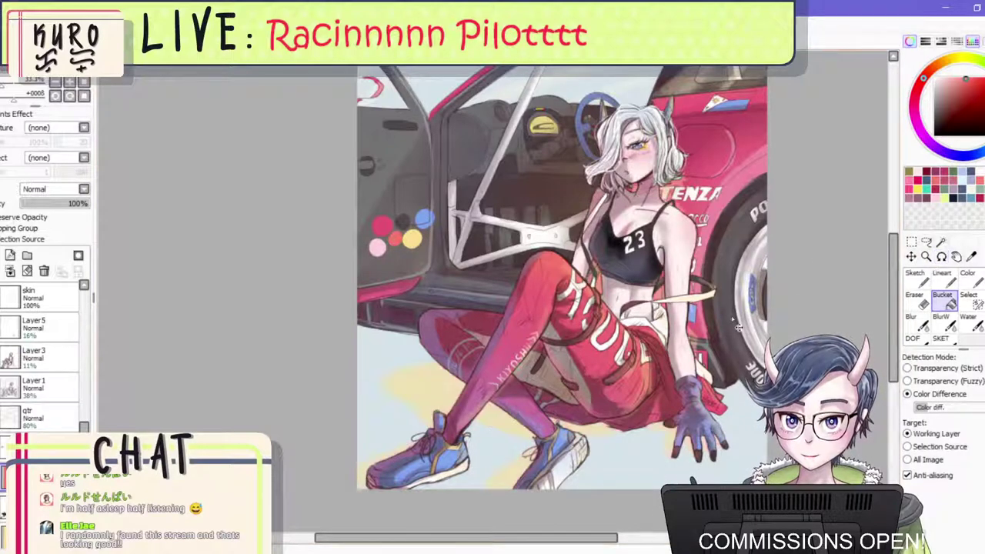
Undo the yellow fill and try painting coral over the ground shadows on the clipped layer with the SKET brush.
key("ctrl+z")
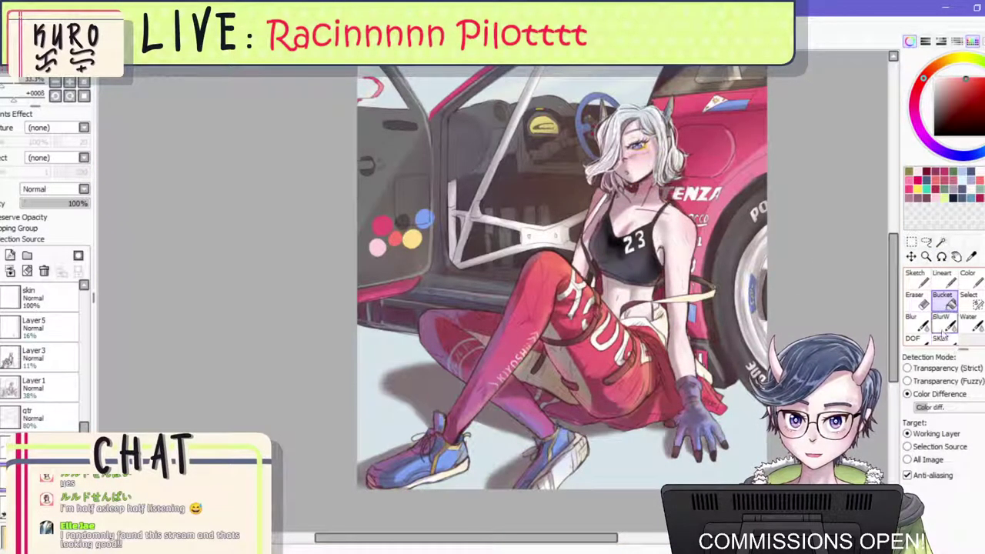
left_click(942, 338)
mouse_move(499, 410)
left_mouse_down()
mouse_move(696, 468)
mouse_move(435, 477)
left_mouse_up()
key("ctrl+z")
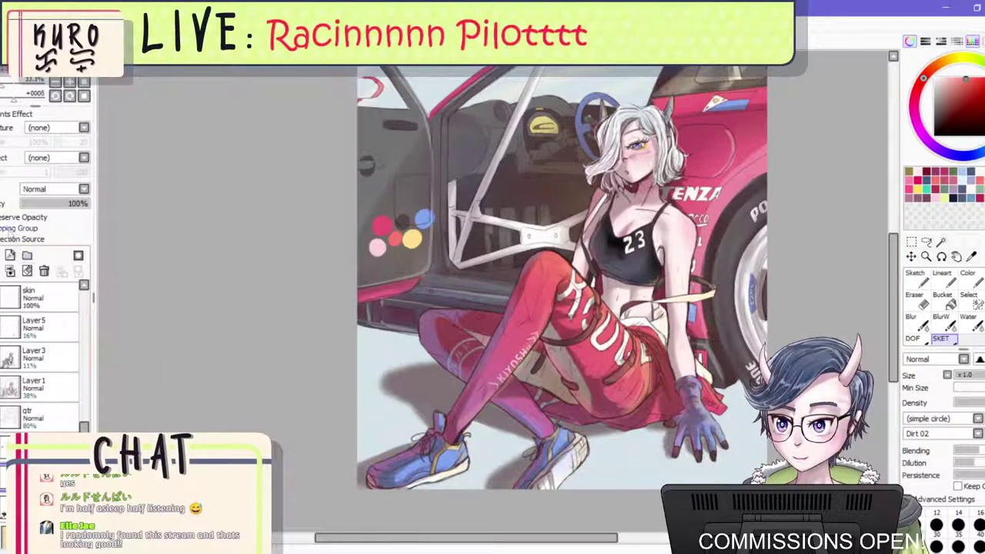
mouse_move(396, 373)
left_mouse_down()
mouse_move(454, 400)
mouse_move(584, 427)
mouse_move(508, 458)
mouse_move(511, 475)
left_mouse_up()
Try the blue sampled from the palette dots over the ground shadows on the clipped layer, and delete that layer.
right_click(424, 218)
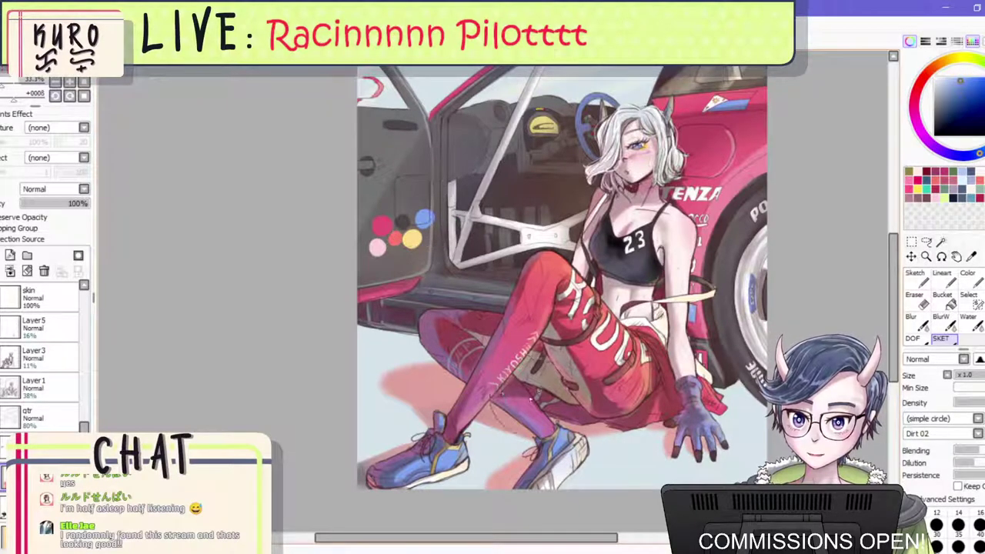
mouse_move(390, 394)
left_mouse_down()
mouse_move(671, 441)
mouse_move(419, 393)
mouse_move(615, 446)
mouse_move(492, 462)
mouse_move(640, 465)
left_mouse_up()
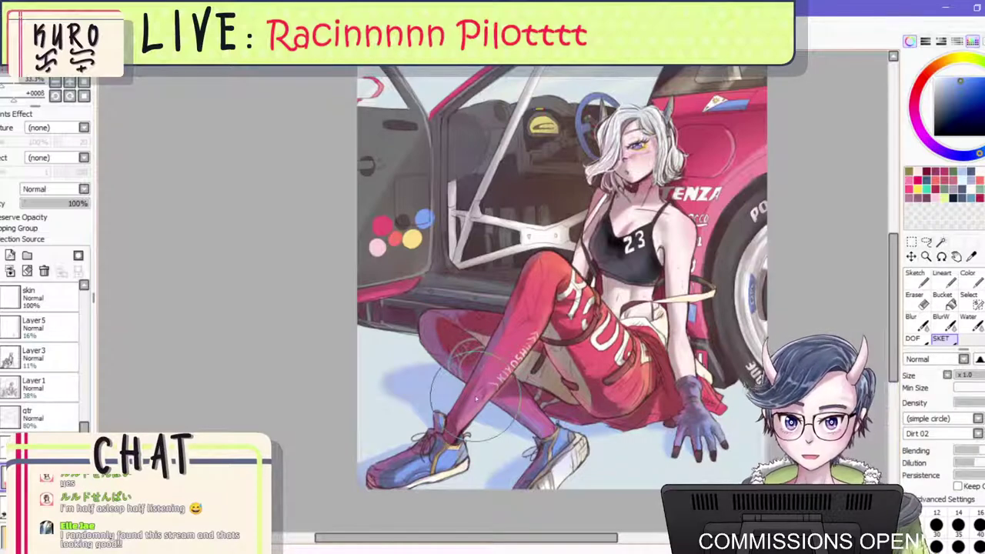
scroll(616, 261, "down", 2)
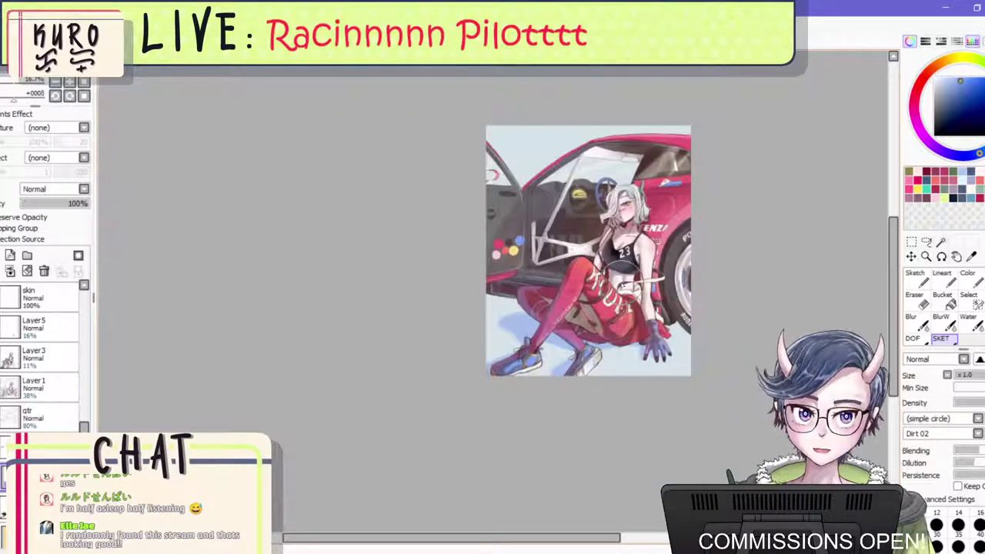
scroll(607, 284, "up", 2)
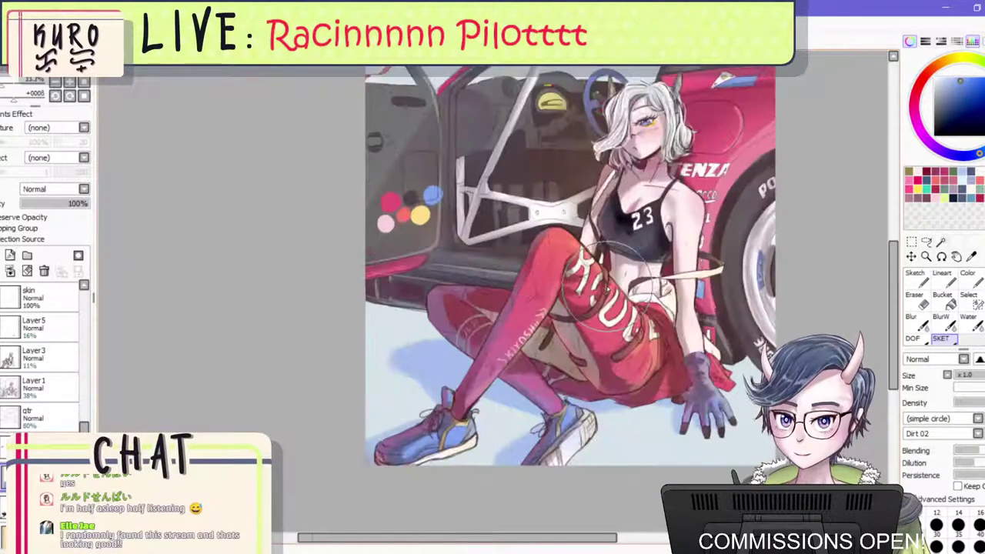
scroll(607, 285, "down", 1)
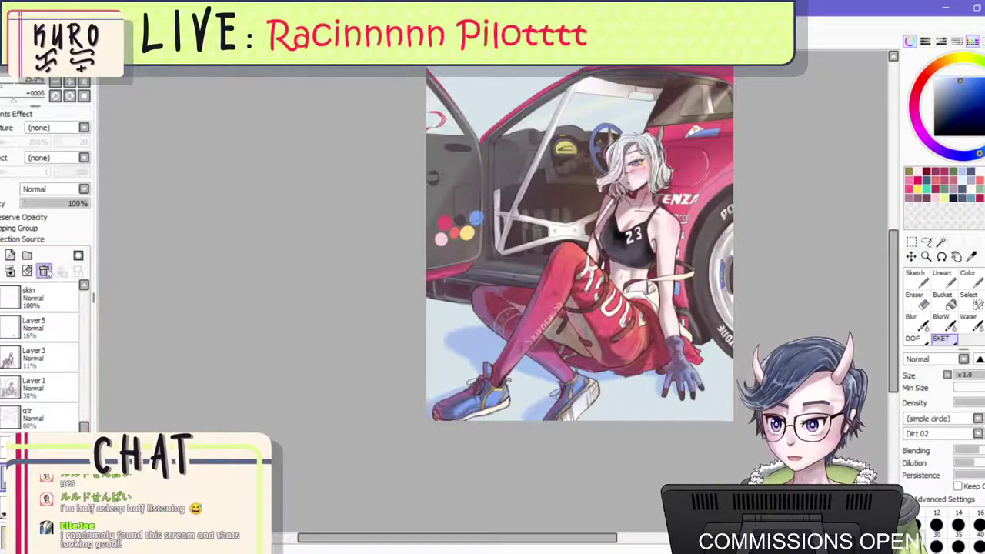
scroll(538, 339, "up", 1)
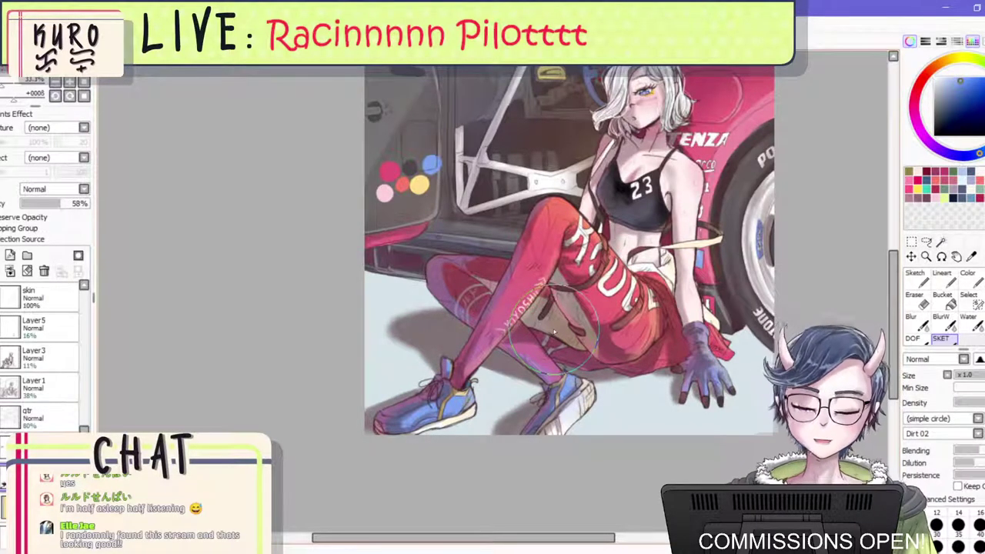
Add a new layer and try broad blue strokes on the ground between the leg's shadow and the front shoe.
left_click(10, 255)
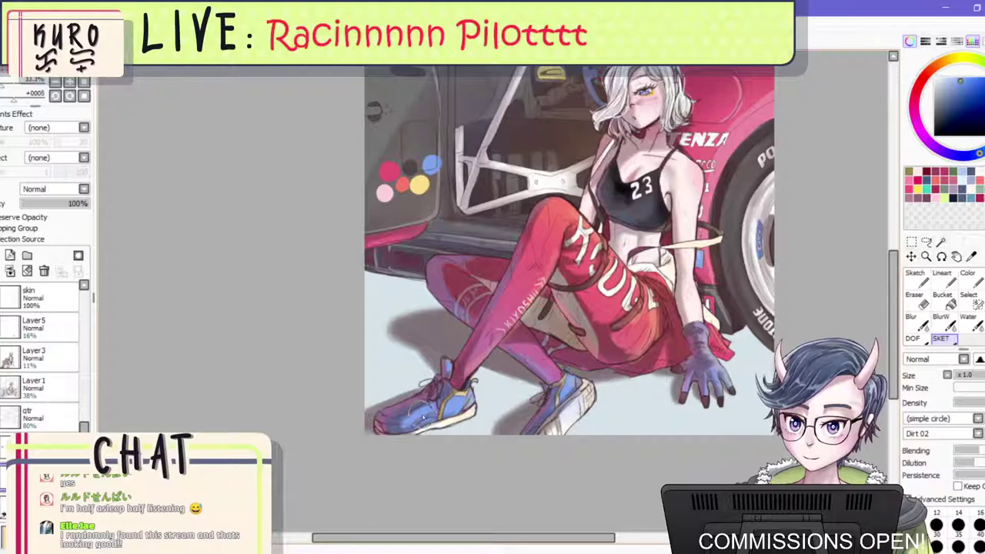
mouse_move(422, 416)
left_mouse_down()
mouse_move(396, 361)
mouse_move(443, 350)
left_mouse_up()
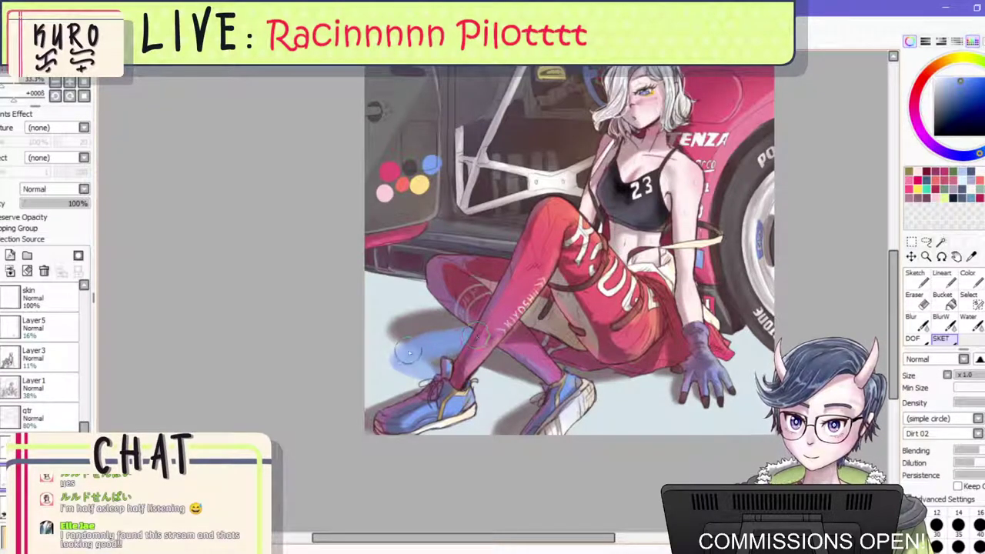
mouse_move(382, 355)
left_mouse_down()
mouse_move(428, 364)
mouse_move(443, 338)
left_mouse_up()
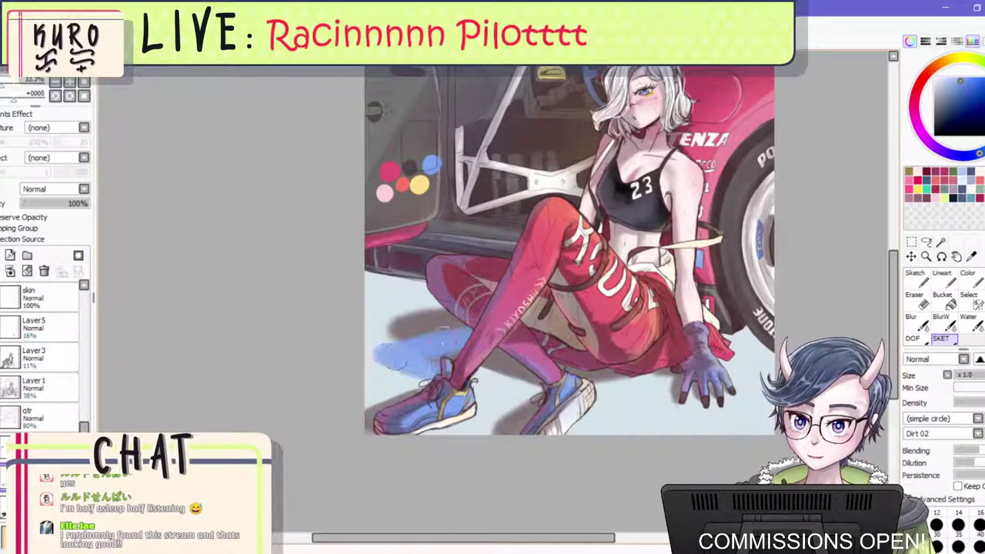
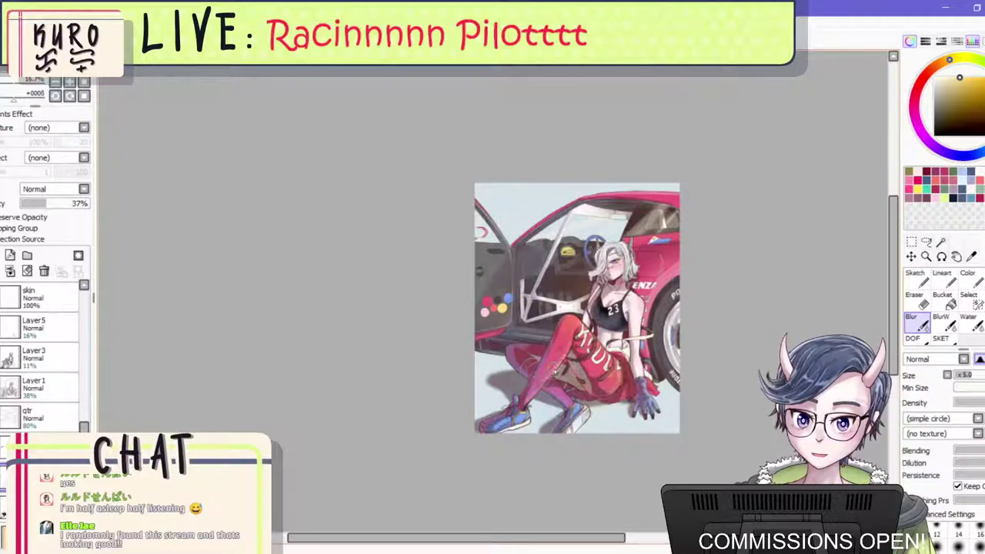
Sample the dark maroon beside the gloved hand for the Color brush, undo the test stroke, and add a layer lower in the stack.
left_click(61, 203)
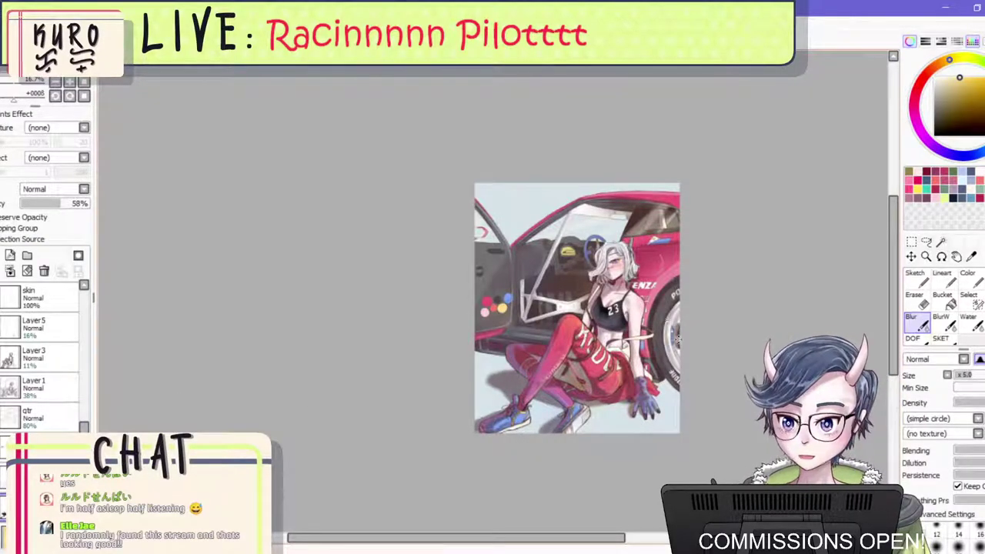
scroll(669, 334, "up", 2)
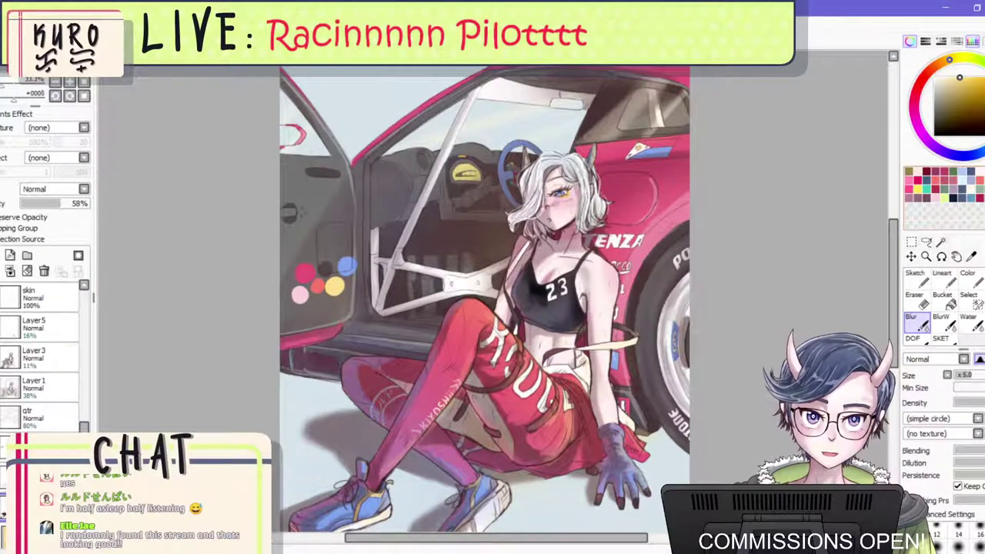
right_click(652, 421)
left_click(969, 280)
mouse_move(678, 430)
left_mouse_down()
mouse_move(619, 437)
mouse_move(652, 437)
left_mouse_up()
key("ctrl+z")
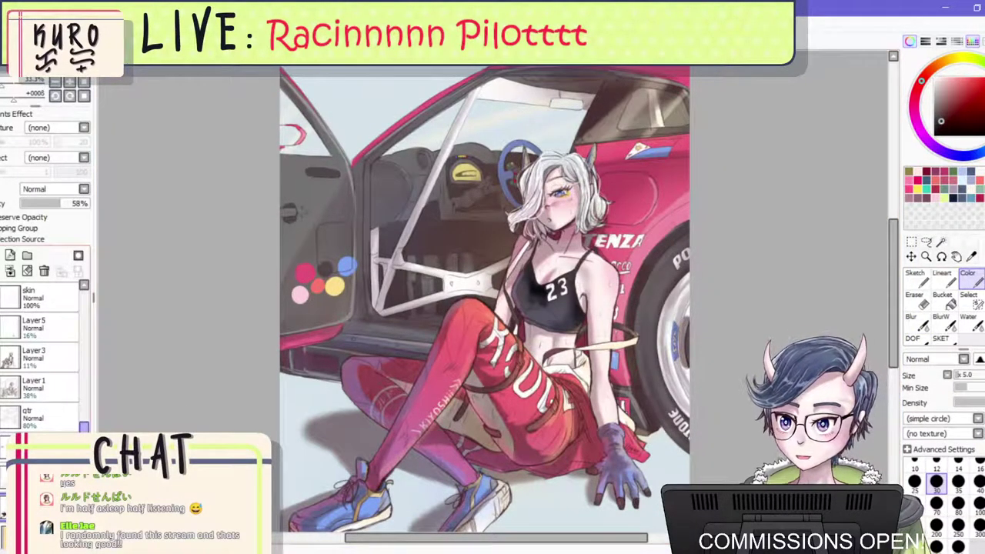
left_click_drag(84, 427, 84, 296)
left_click(39, 503)
left_click(10, 255)
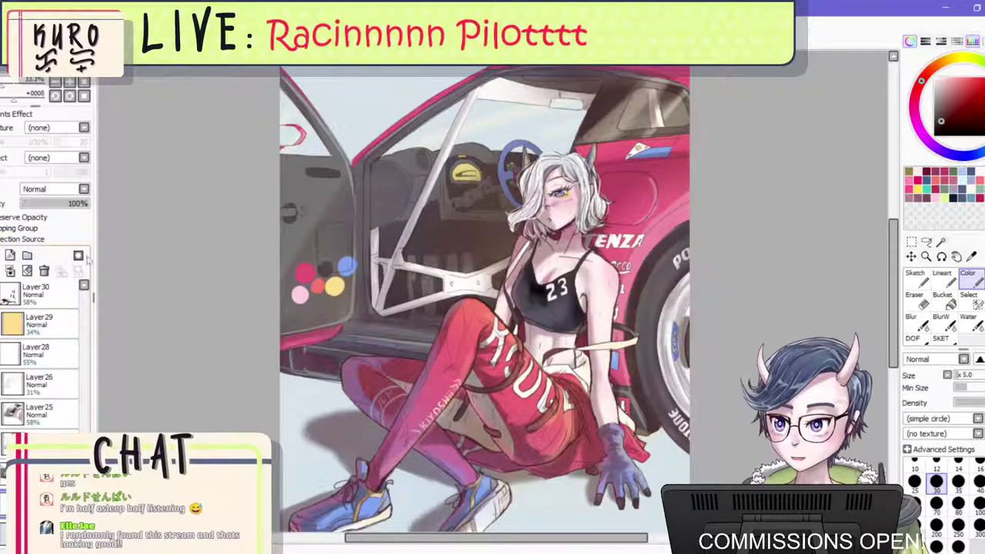
Paint a dark maroon ground shadow beneath the car's sill and around the rear wheel with an enlarged Color brush.
key("bracketright")
mouse_move(283, 381)
left_mouse_down()
mouse_move(422, 390)
mouse_move(268, 395)
left_mouse_up()
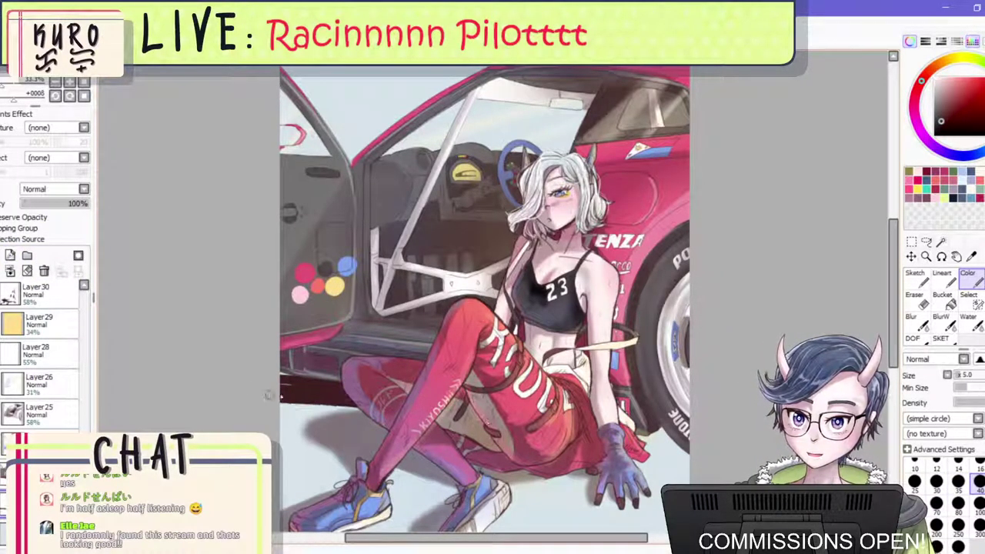
key("bracketright")
key("bracketright")
mouse_move(634, 431)
left_mouse_down()
mouse_move(667, 443)
mouse_move(646, 450)
left_mouse_up()
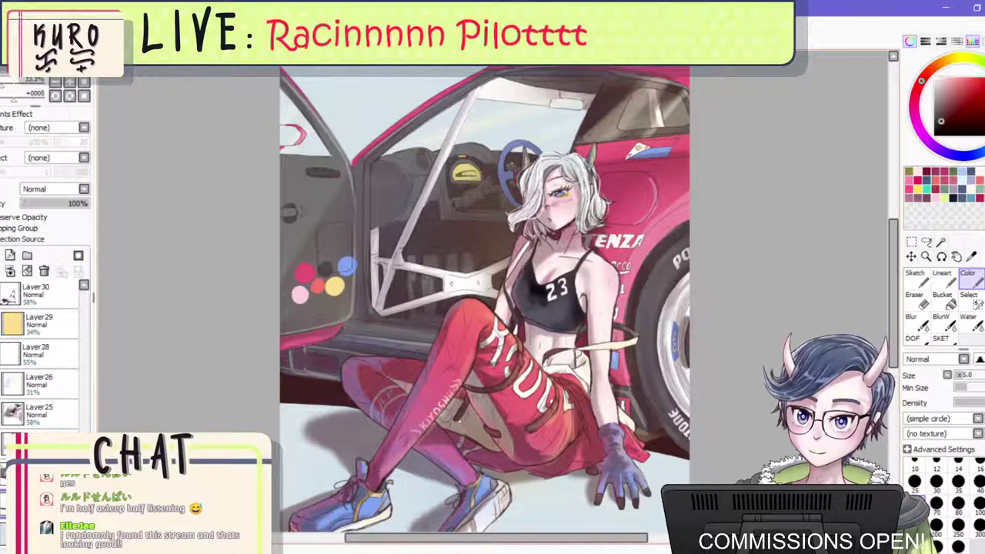
Soften the shadow beneath the car with the DOF brush and rework its edge near the canvas border with the SKET brush.
left_click(915, 322)
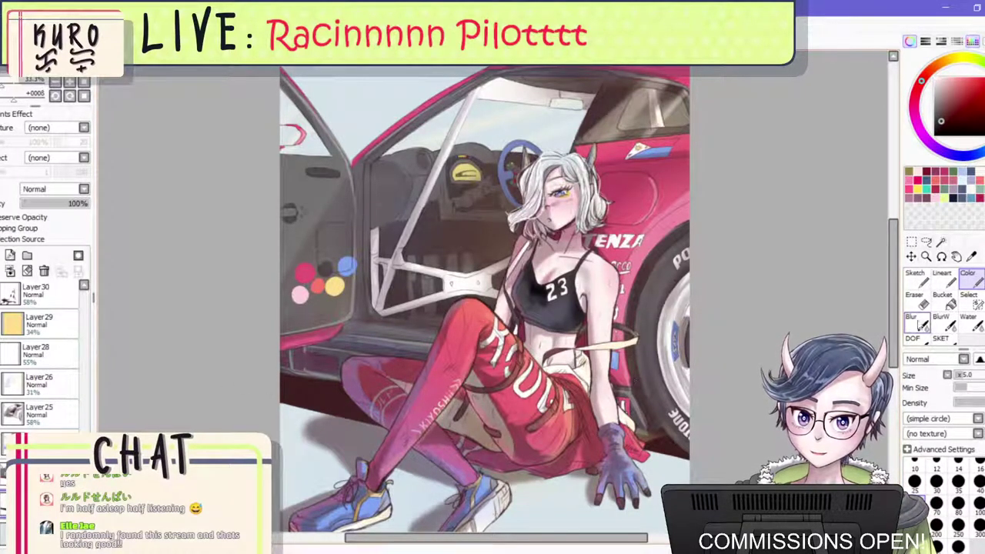
left_click(912, 338)
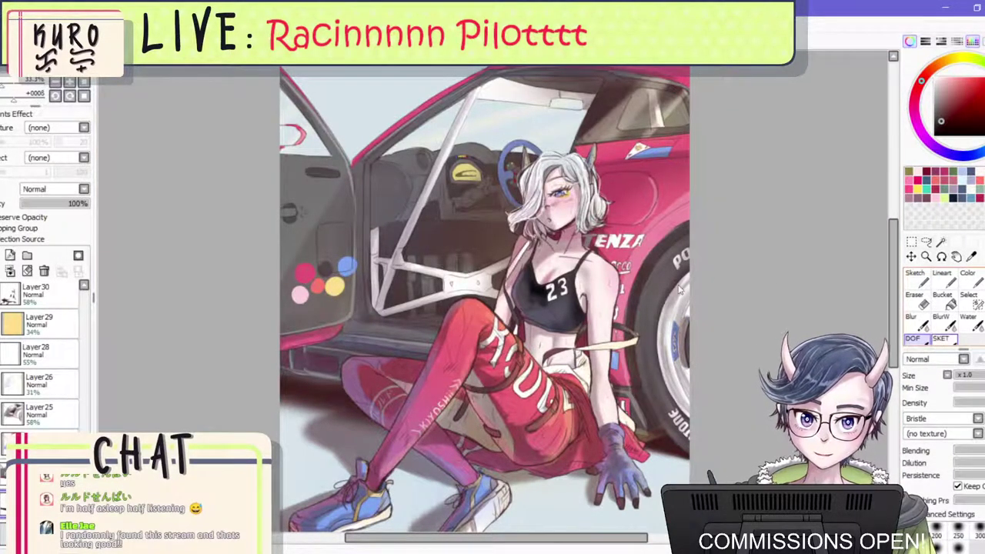
left_click(943, 337)
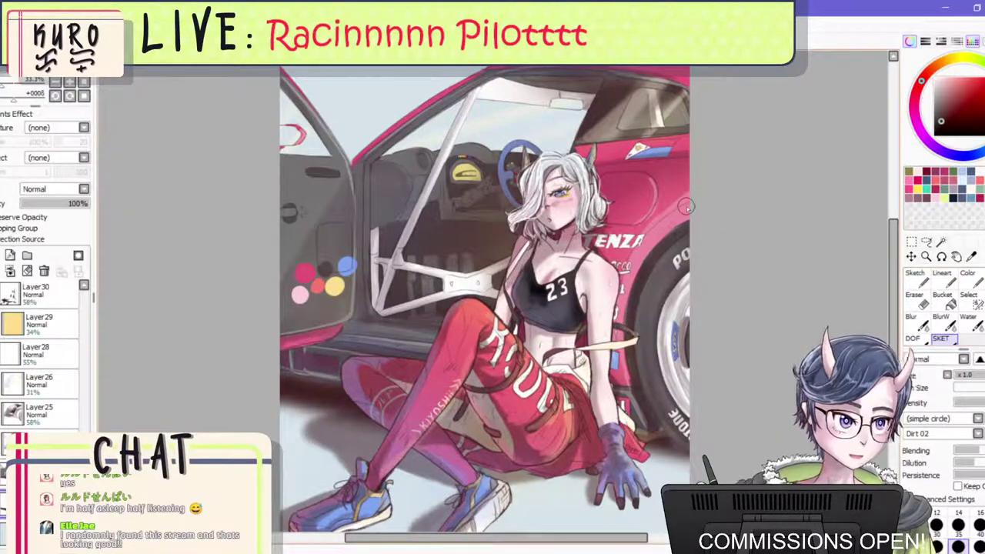
mouse_move(300, 400)
left_mouse_down()
mouse_move(334, 400)
mouse_move(268, 404)
mouse_move(319, 396)
mouse_move(285, 409)
left_mouse_up()
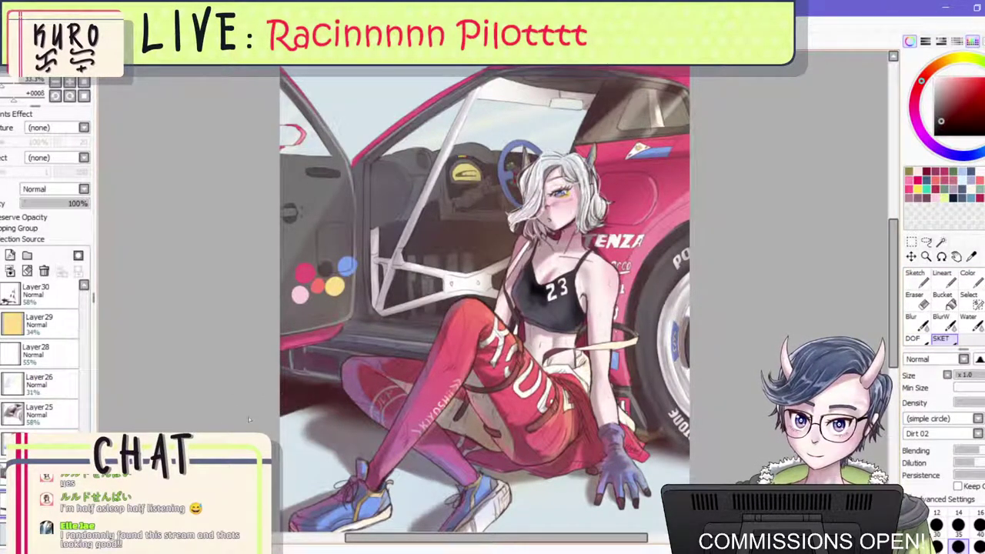
left_click(914, 338)
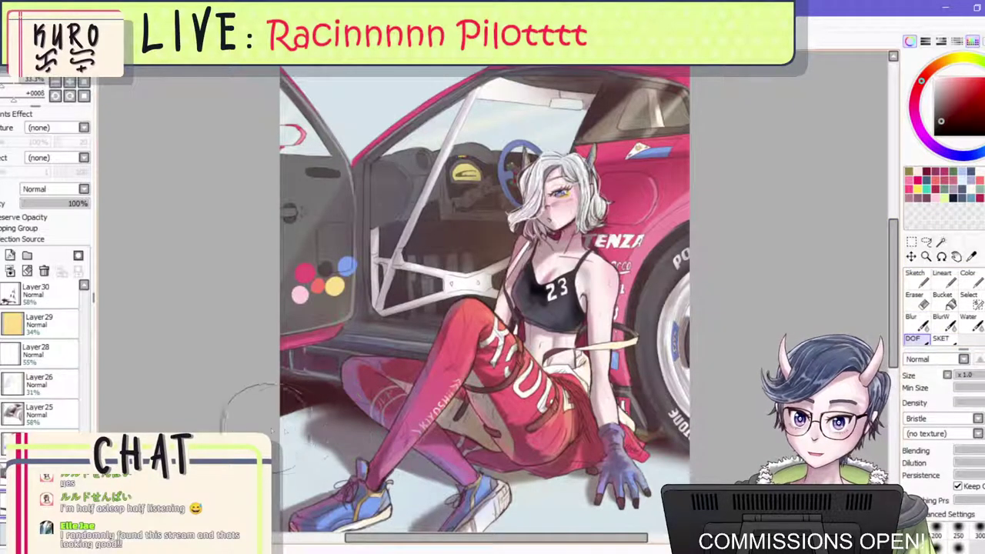
Set the under-car shadow layer's opacity to 47%.
scroll(442, 339, "down", 2)
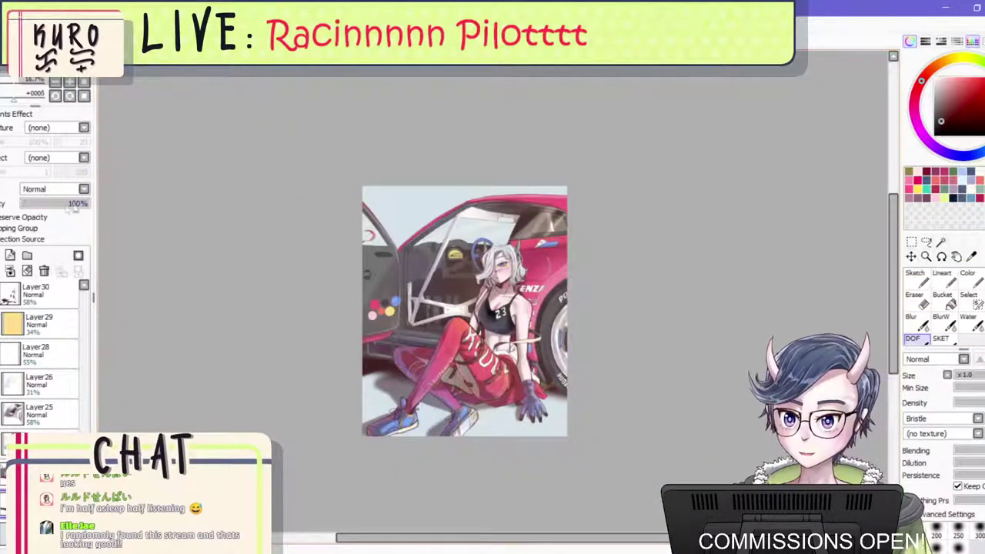
left_click_drag(77, 204, 44, 205)
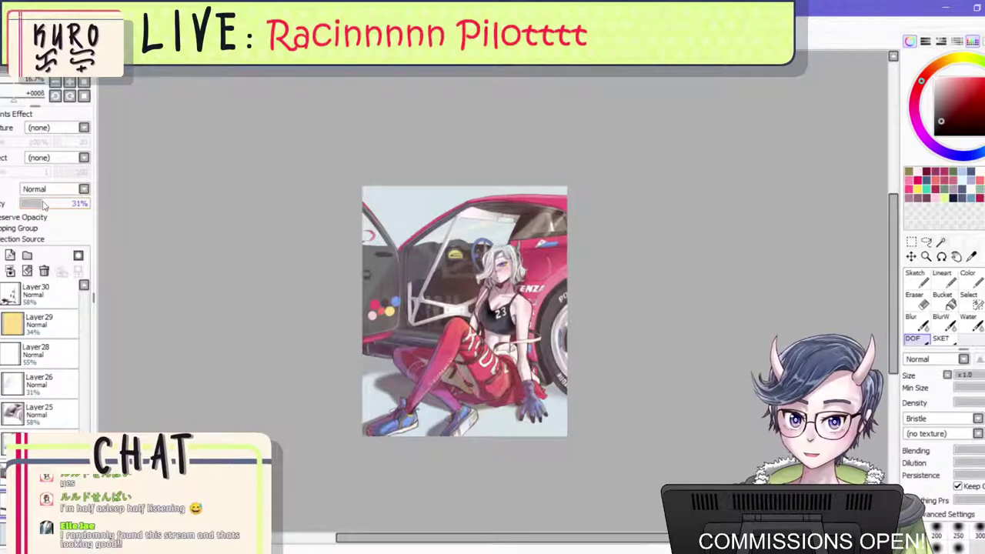
left_click(940, 338)
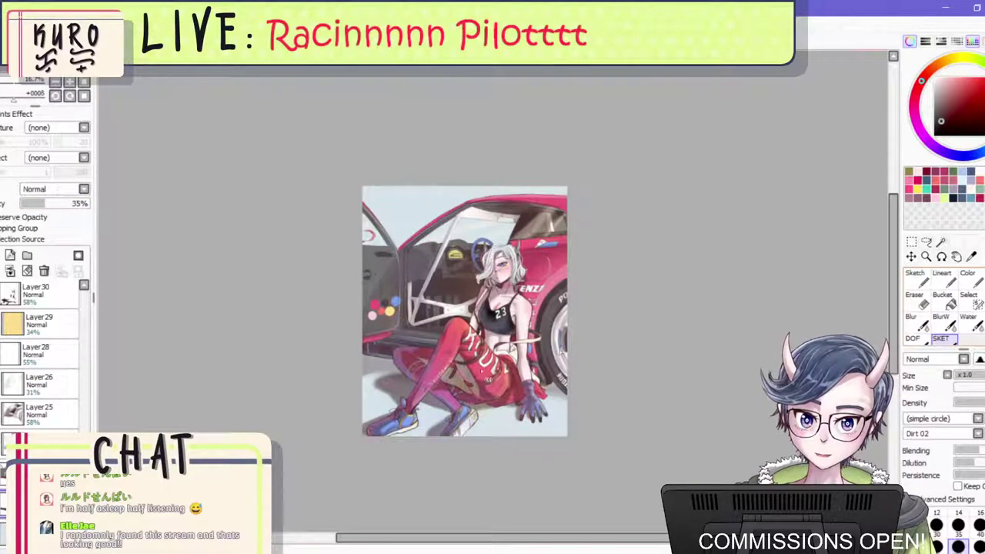
scroll(620, 393, "up", 1)
key("bracketright")
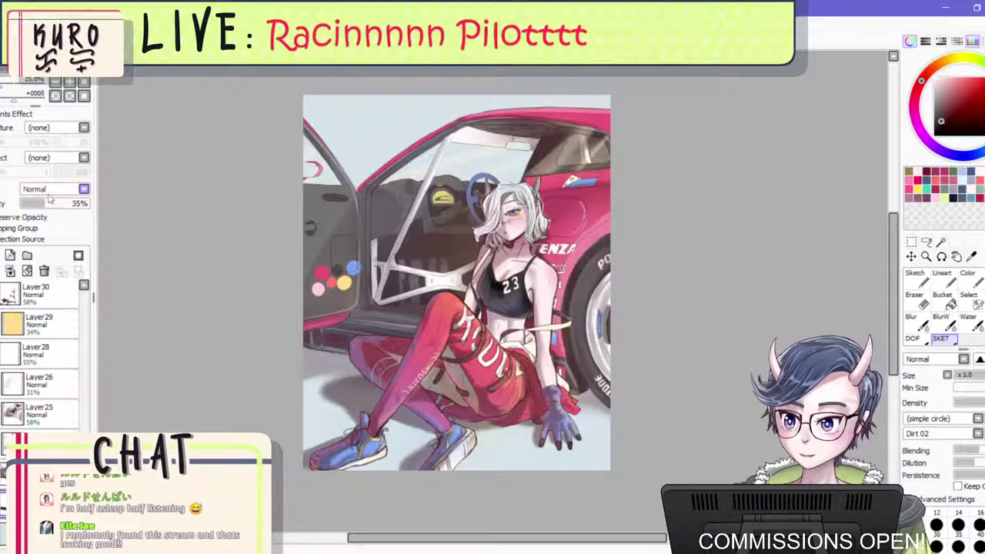
left_click_drag(46, 204, 52, 205)
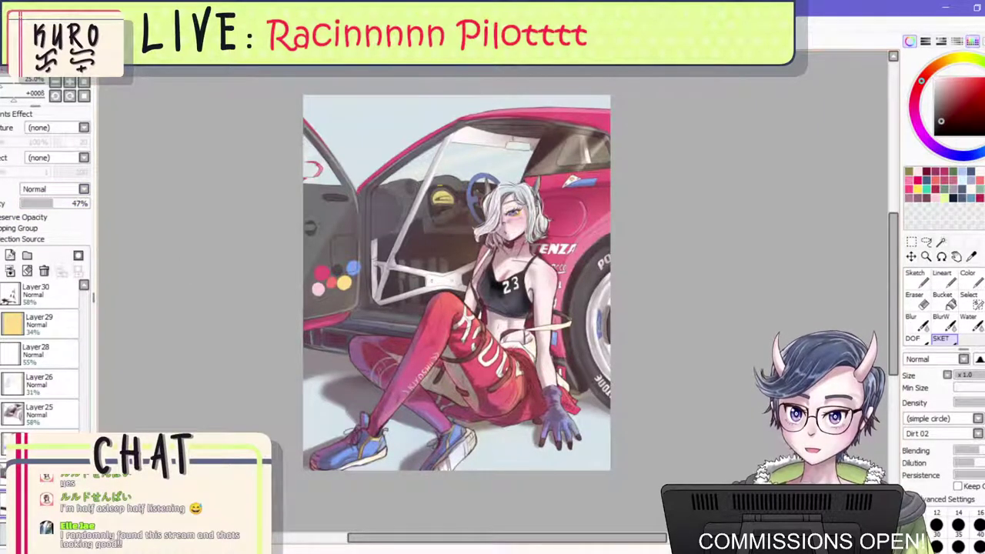
Mirror the canvas view and make Layer31 active with the Blur brush.
key("h")
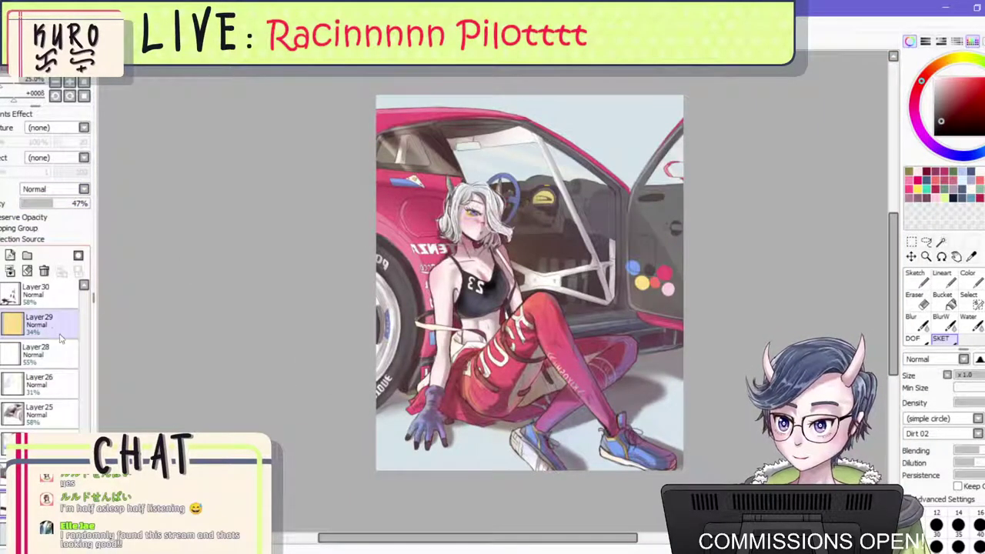
left_click(85, 286)
scroll(46, 323, "up", 2)
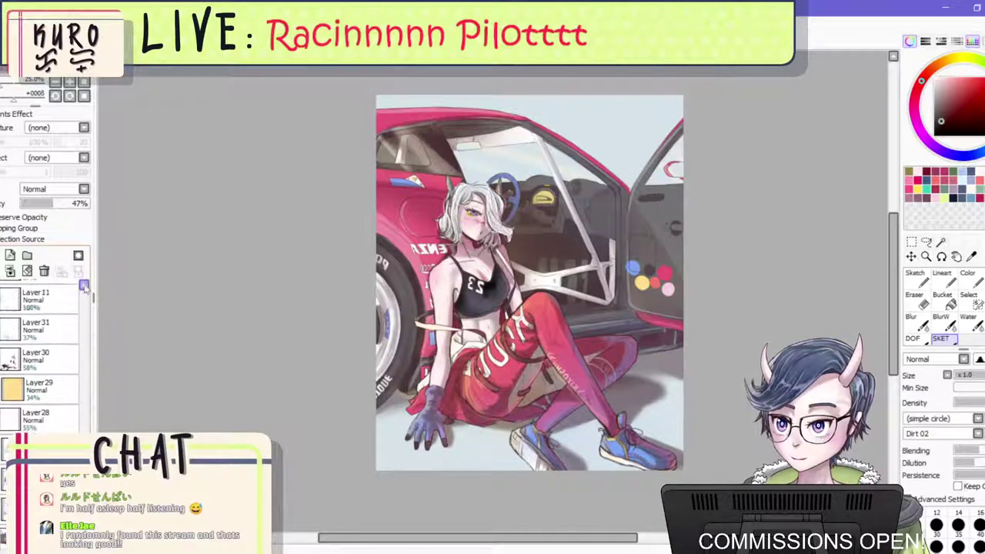
left_click(38, 347)
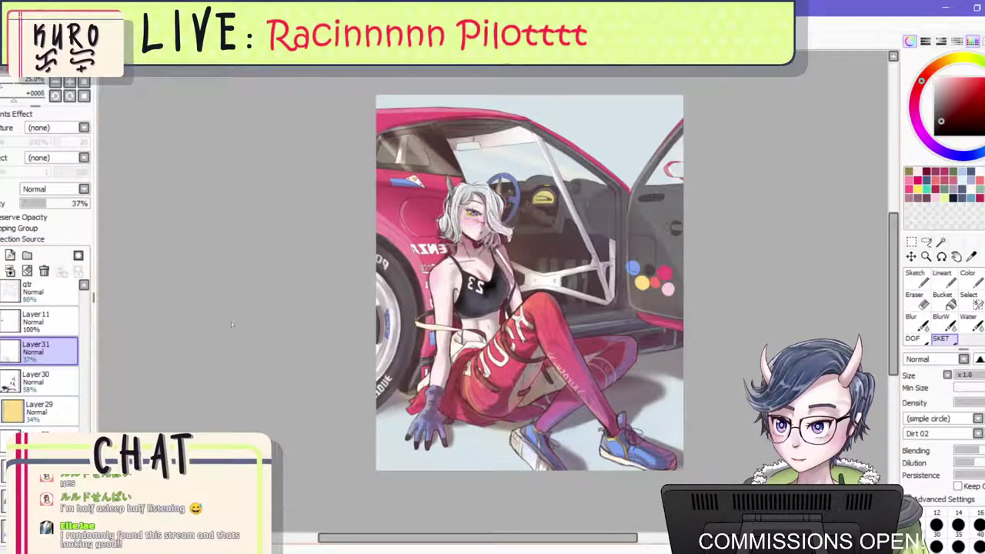
left_click(911, 320)
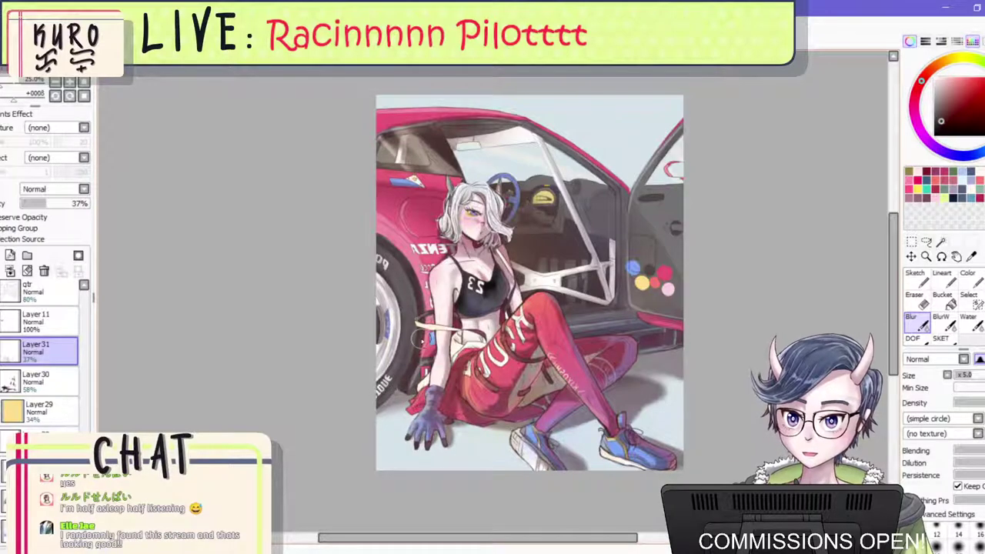
Examine the car's roof, windows and cabin around the pilot's head in the mirrored view, close up and from afar.
scroll(592, 300, "down", 1)
scroll(554, 222, "up", 1)
left_click_drag(554, 222, 555, 208)
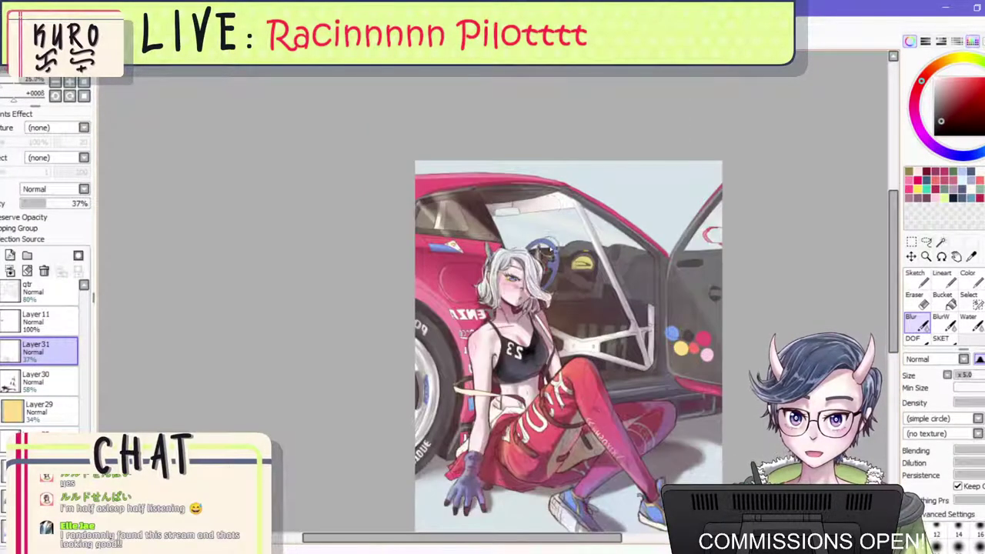
scroll(540, 194, "up", 3)
scroll(540, 195, "down", 1)
scroll(539, 195, "up", 2)
scroll(539, 198, "down", 2)
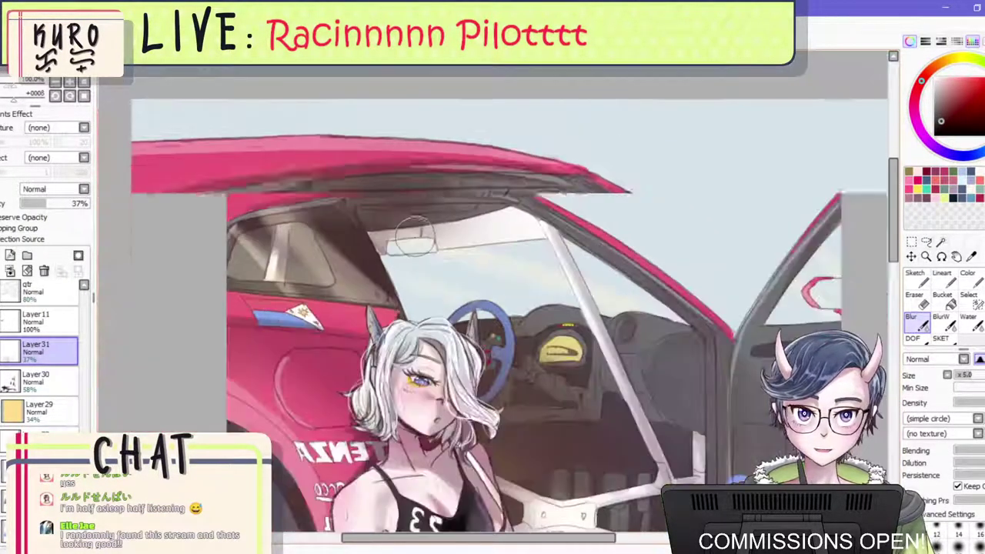
scroll(407, 235, "up", 1)
scroll(411, 232, "down", 1)
scroll(415, 230, "up", 1)
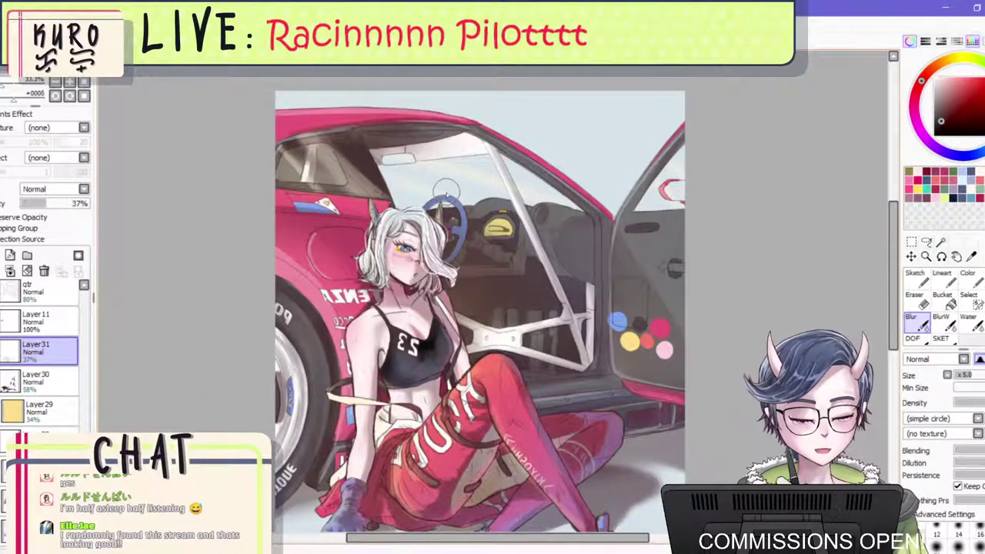
Return the canvas view to its normal orientation, make the background layer active and sample its pale blue colour.
scroll(450, 192, "down", 1)
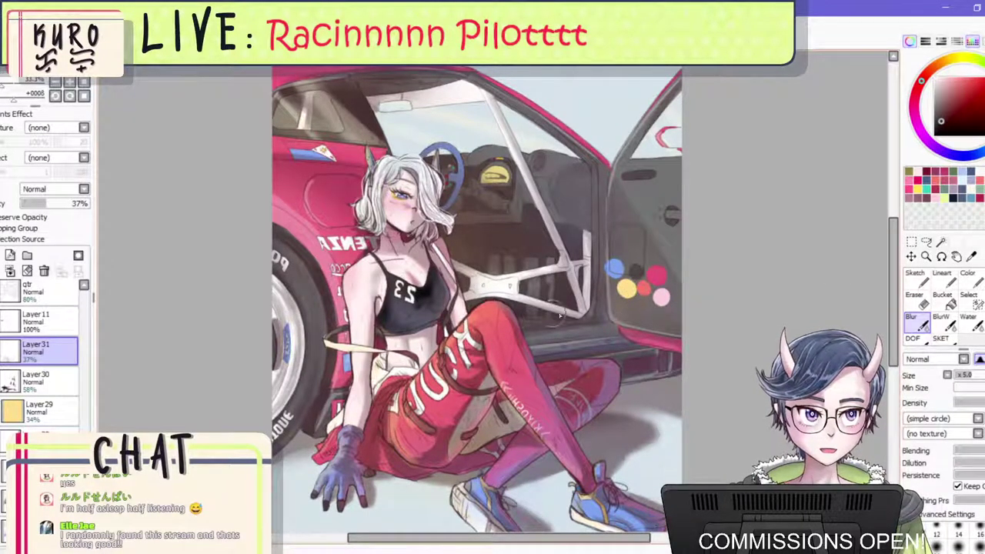
key("h")
scroll(506, 250, "down", 3)
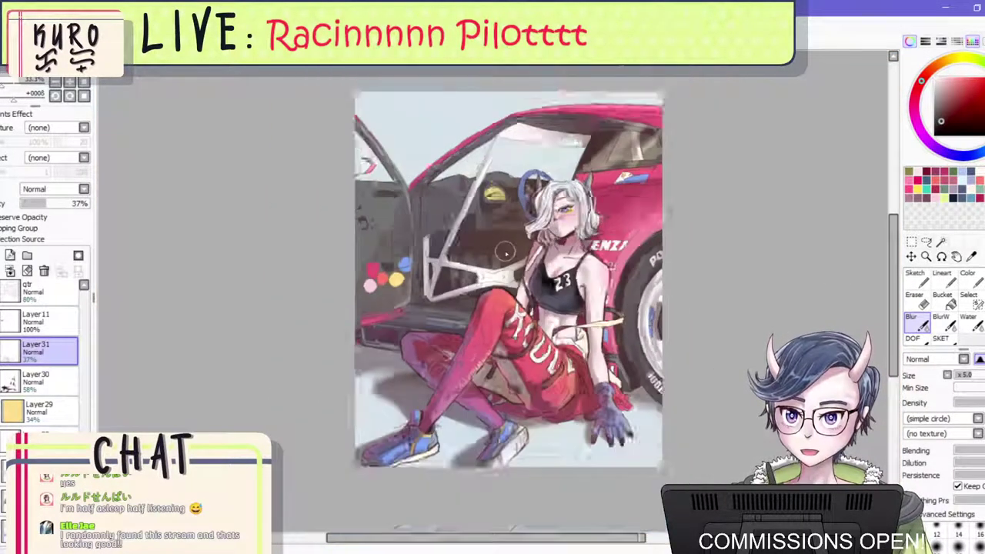
scroll(515, 235, "up", 3)
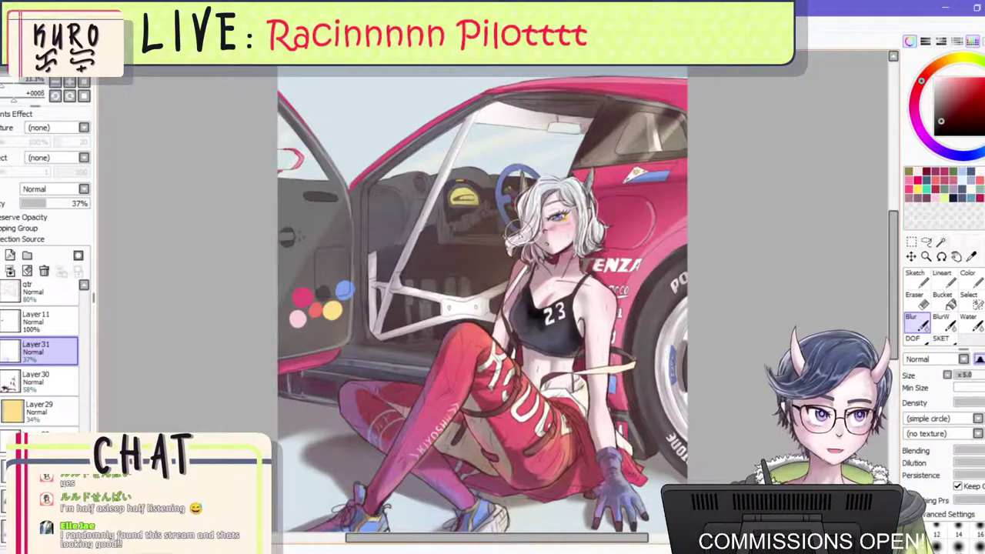
scroll(38, 416, "down", 4)
left_click(38, 502)
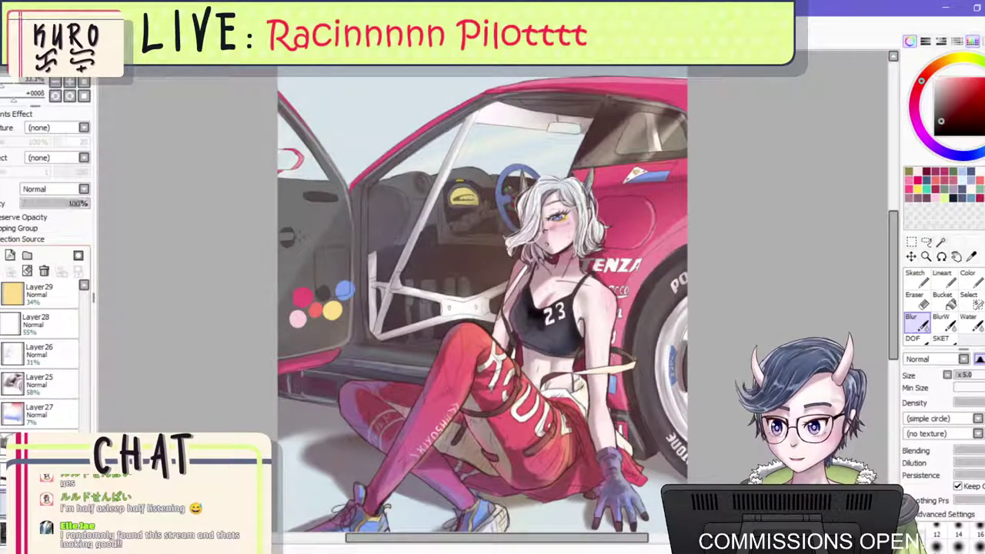
right_click(306, 490)
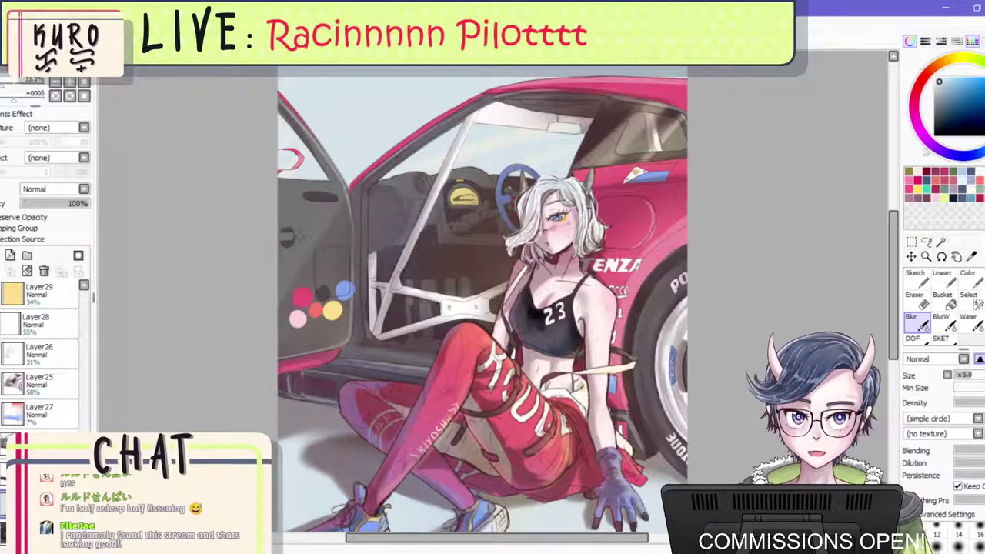
Try a pale beige Bucket fill on the background and judge it at several zoom levels.
right_click(330, 309)
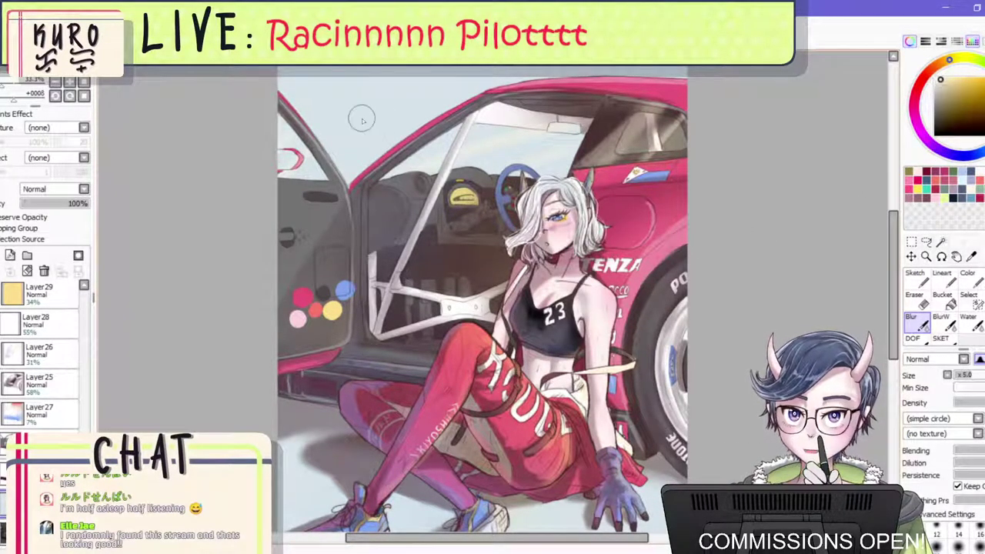
left_click(942, 299)
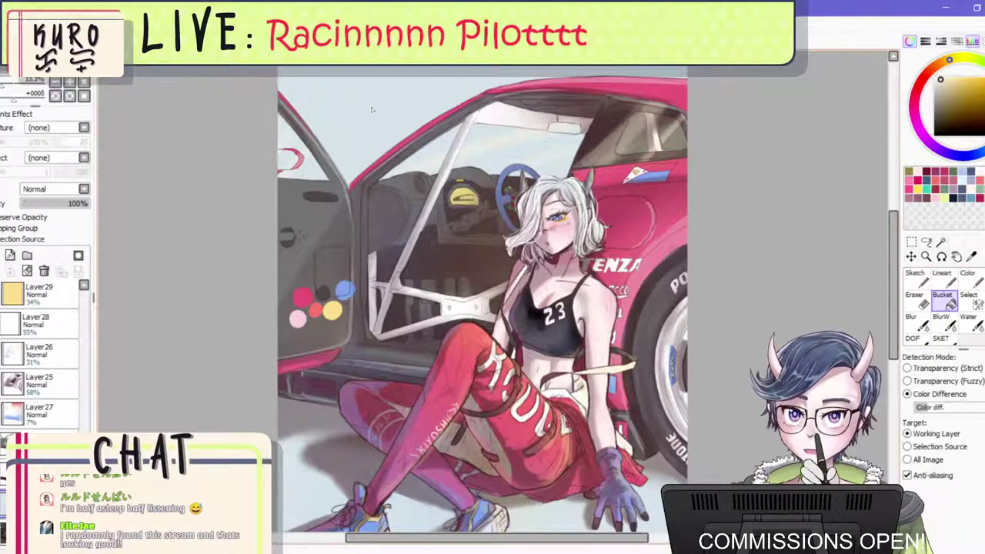
scroll(404, 396, "down", 1)
scroll(468, 387, "down", 3)
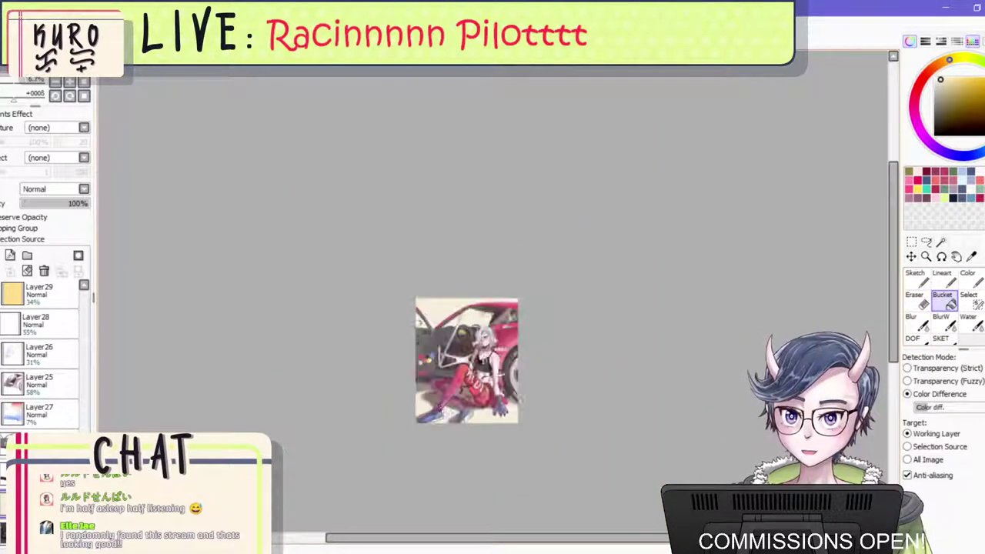
scroll(437, 392, "up", 3)
scroll(484, 387, "down", 3)
scroll(544, 245, "up", 2)
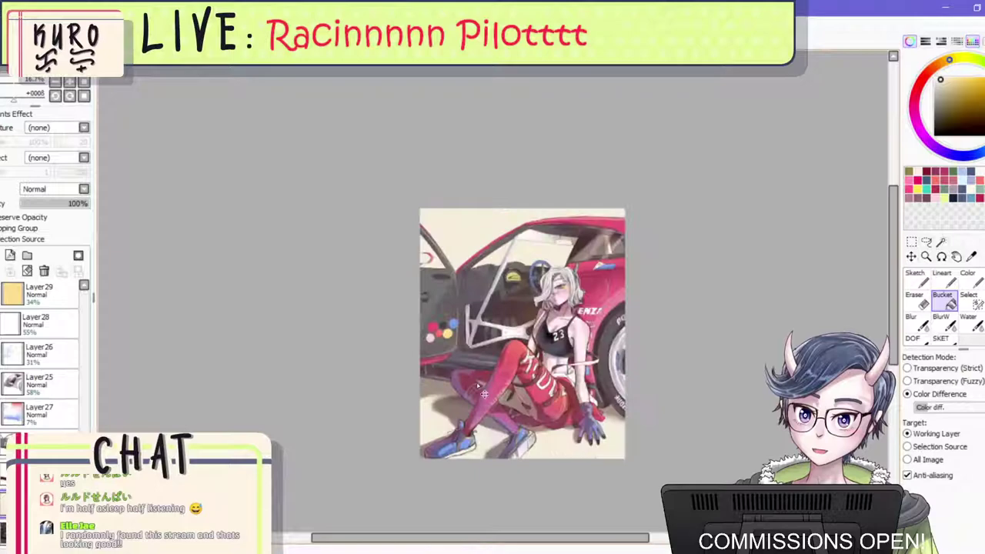
scroll(544, 244, "up", 3)
scroll(544, 245, "down", 2)
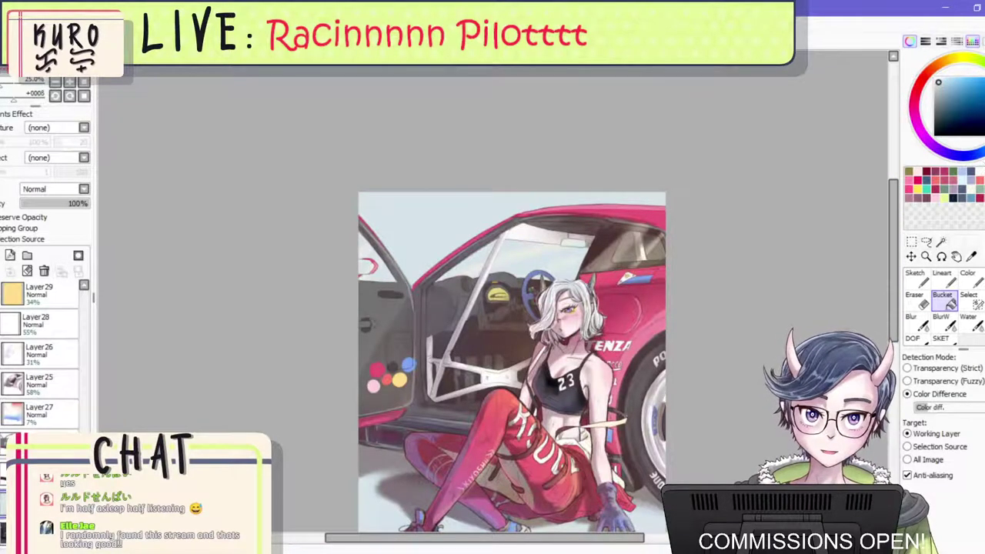
Shift the pale blue toward teal, fill the background with it, and check the picture mirrored and unmirrored.
left_click(984, 125)
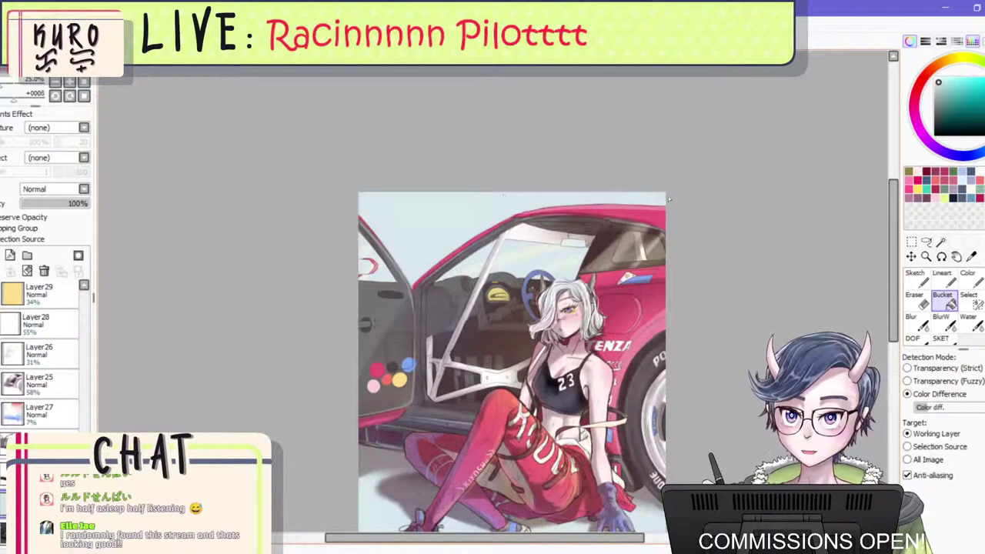
scroll(667, 200, "down", 2)
scroll(539, 330, "up", 2)
scroll(643, 213, "down", 1)
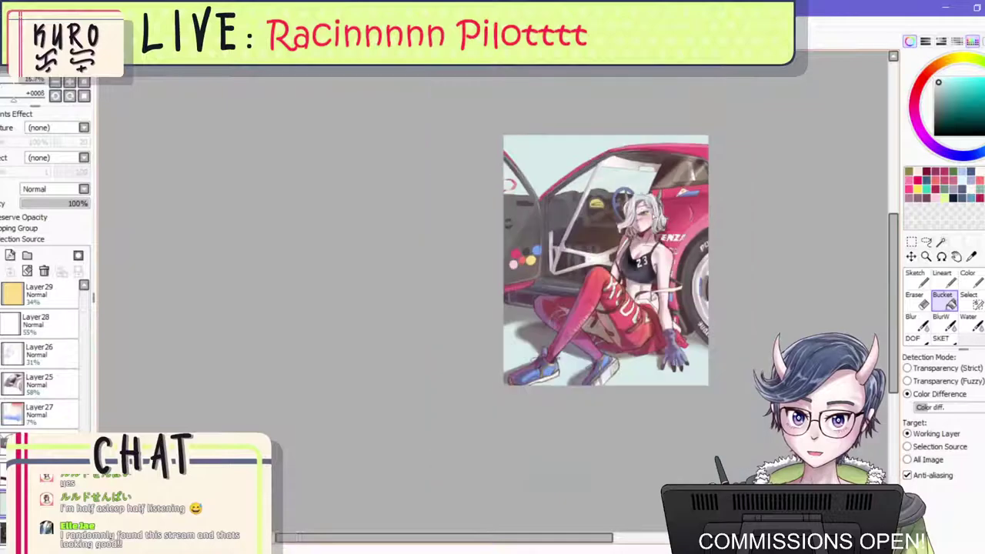
scroll(653, 211, "up", 2)
scroll(654, 211, "down", 1)
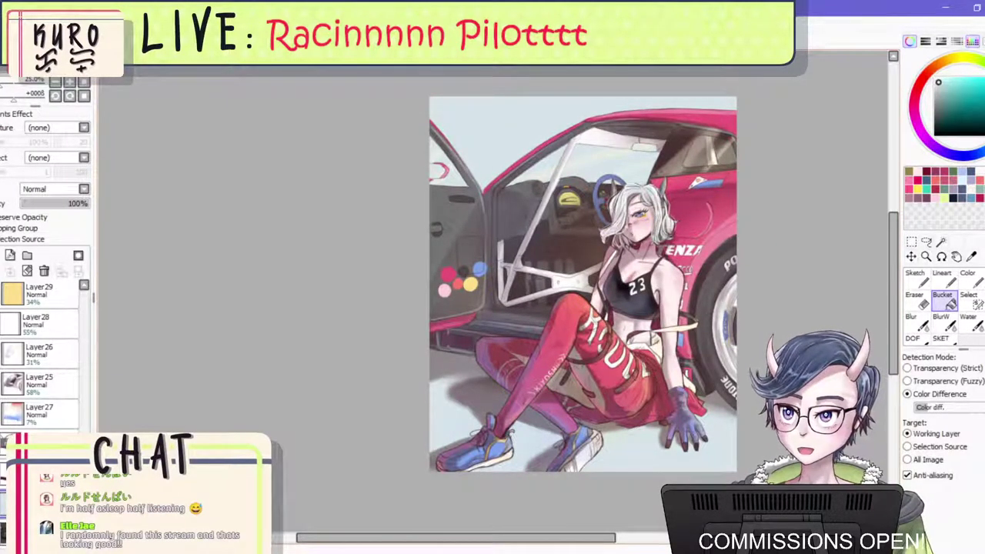
key("h")
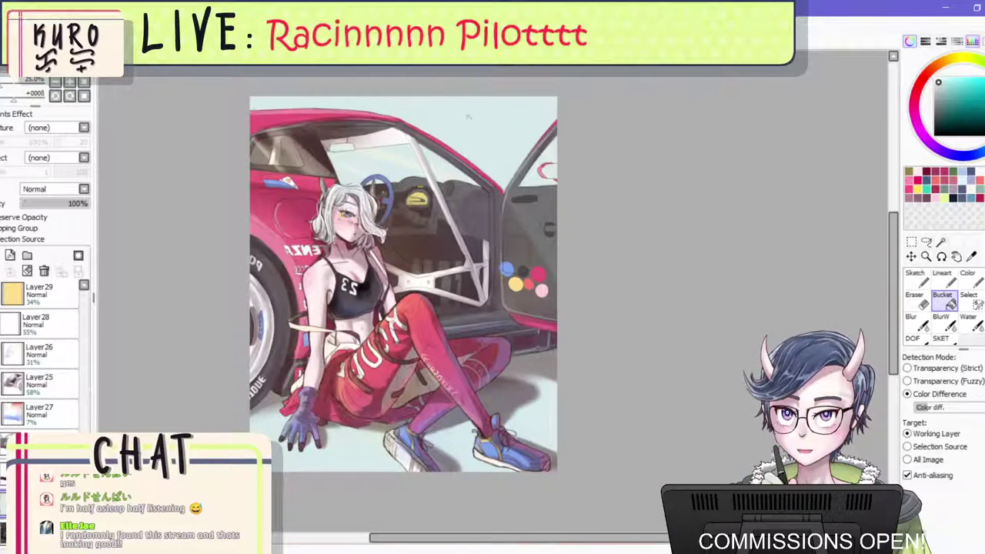
left_click_drag(296, 198, 421, 230)
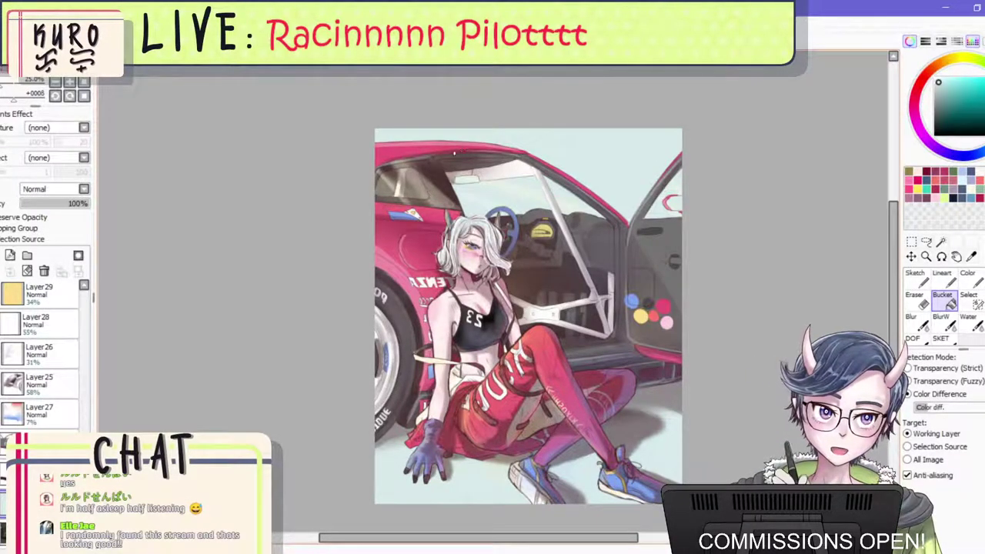
key("h")
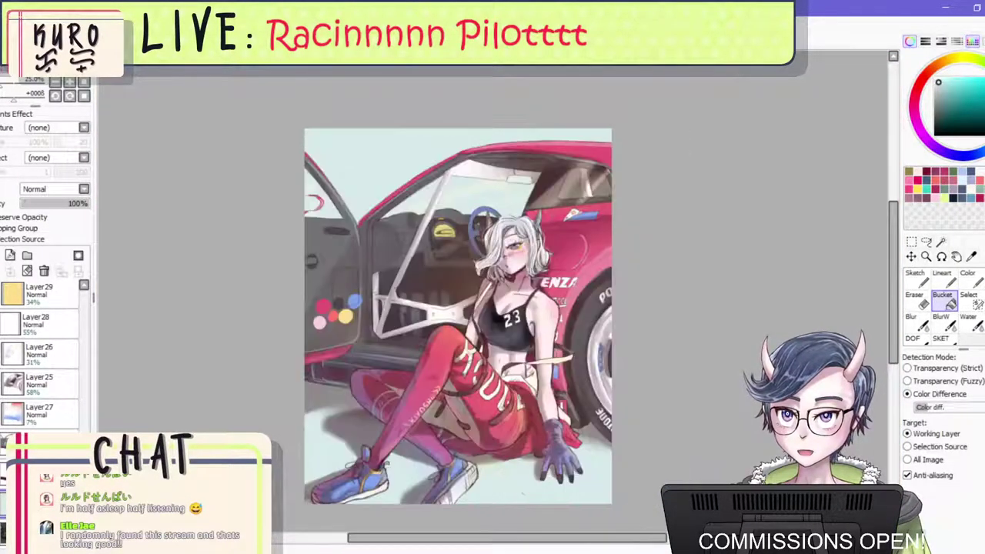
scroll(493, 308, "up", 4)
key("h")
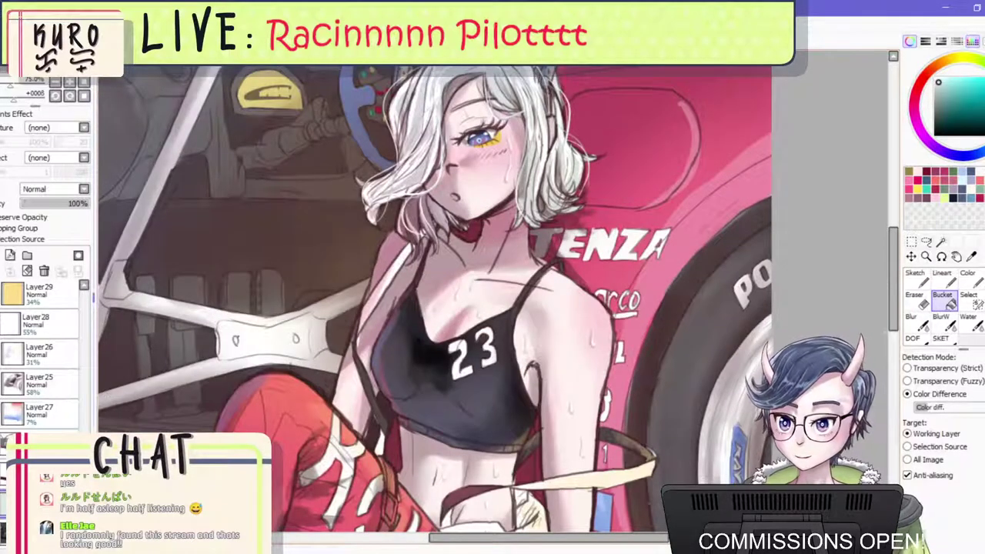
Find the skin layer in the layer stack and add a new layer directly above it.
scroll(78, 379, "down", 10)
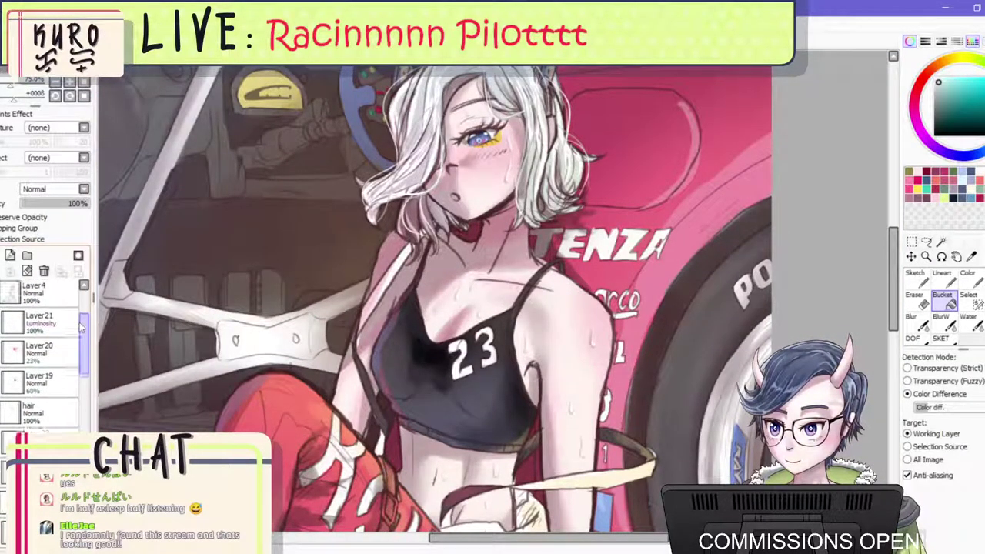
scroll(78, 379, "up", 4)
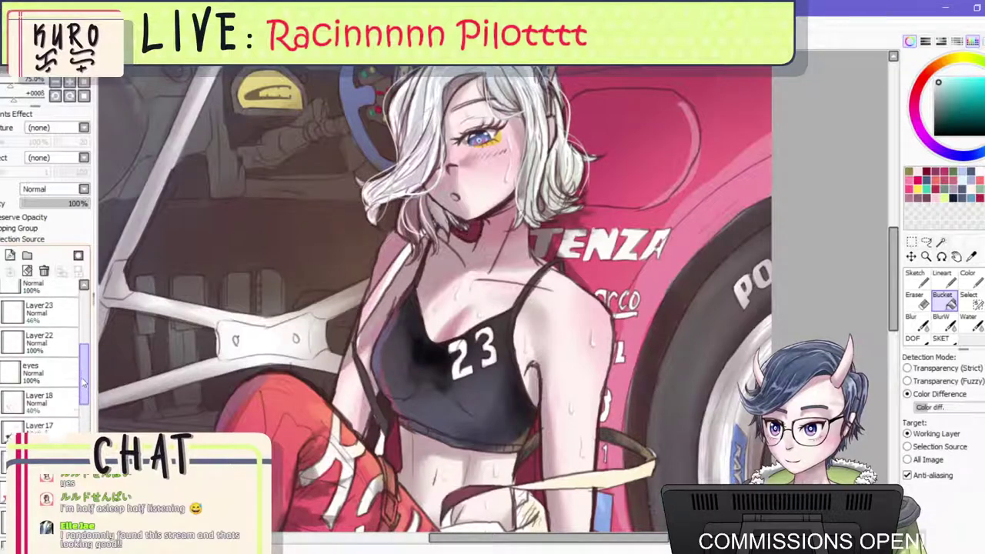
scroll(80, 375, "up", 5)
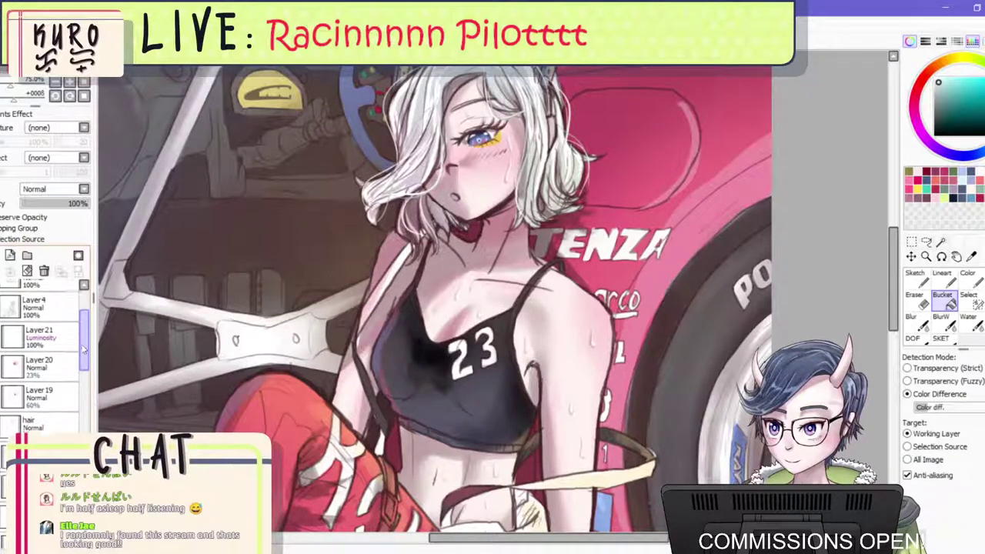
scroll(83, 369, "down", 10)
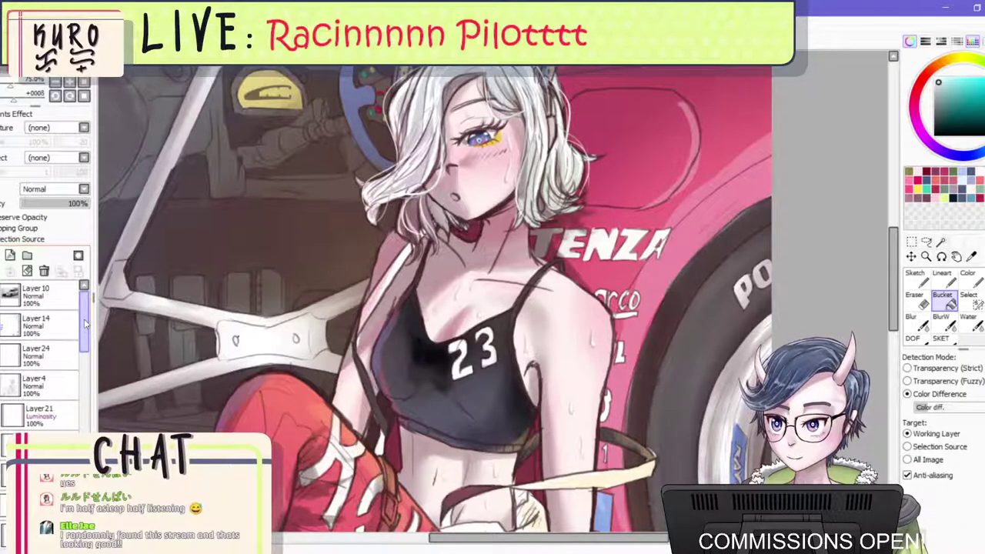
scroll(75, 421, "down", 2)
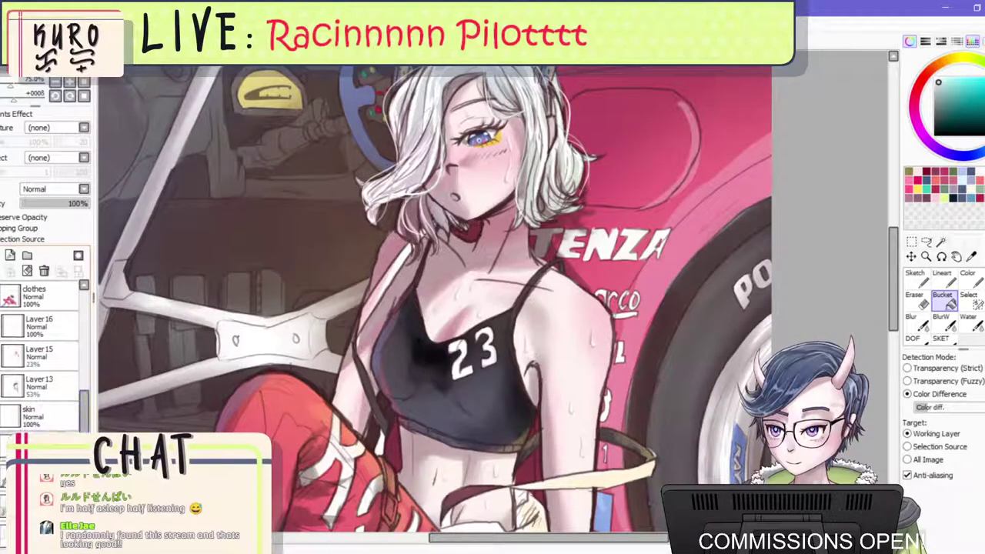
left_click(75, 417)
left_click(10, 255)
scroll(491, 183, "down", 1)
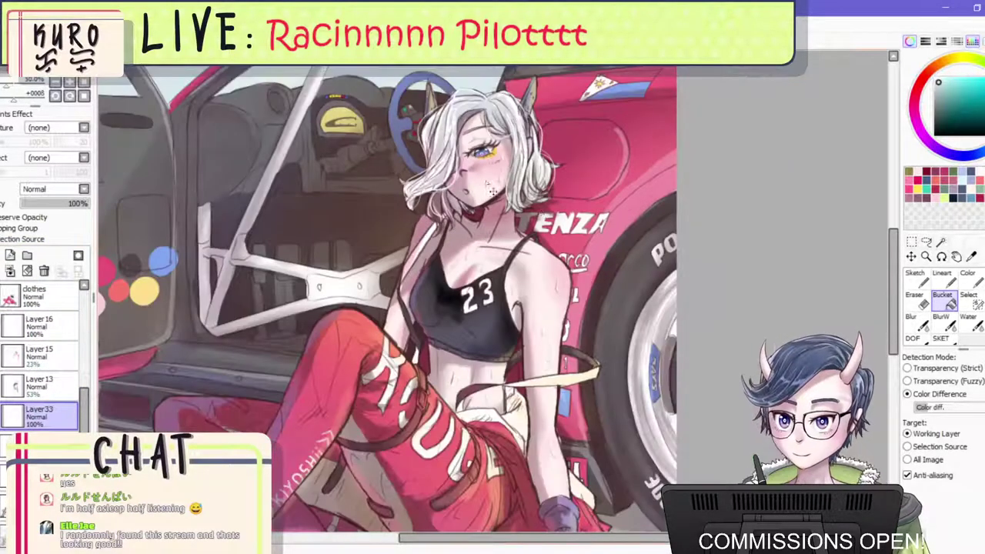
Choose the SKET brush with a dark red colour and reduce its size for drawing on the pilot's bare upper arm.
left_click_drag(535, 257, 523, 145)
scroll(523, 144, "up", 2)
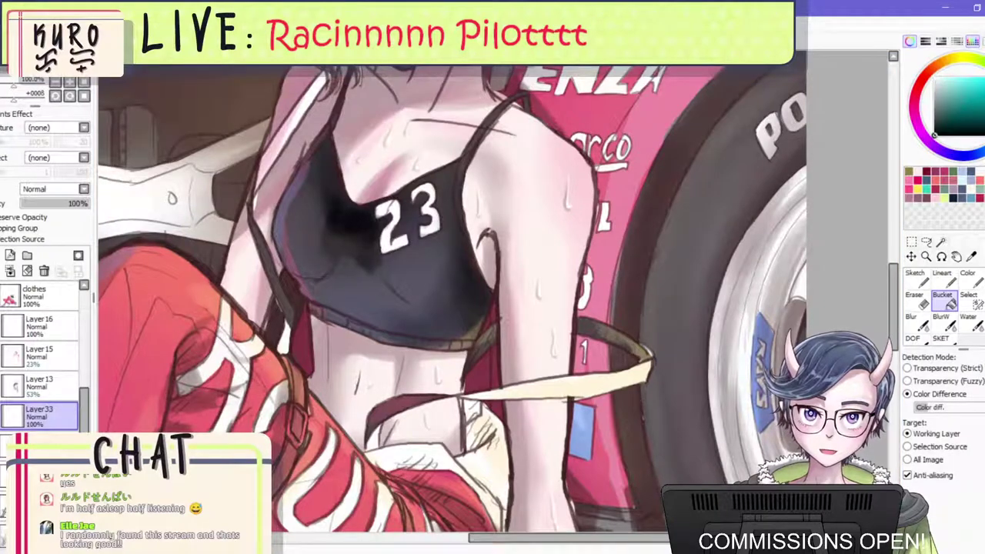
left_click(979, 190)
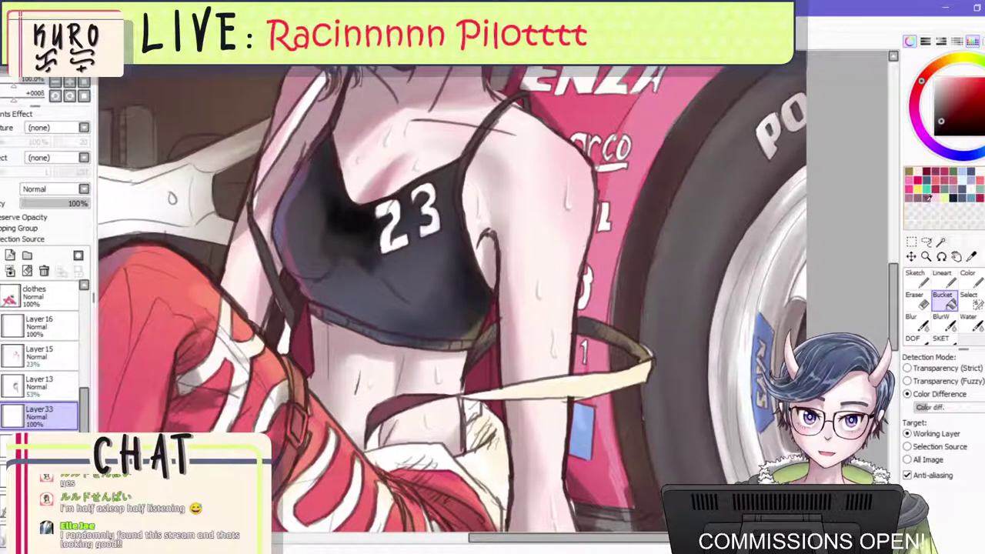
left_click(942, 339)
left_click_drag(625, 185, 644, 210)
scroll(644, 210, "up", 1)
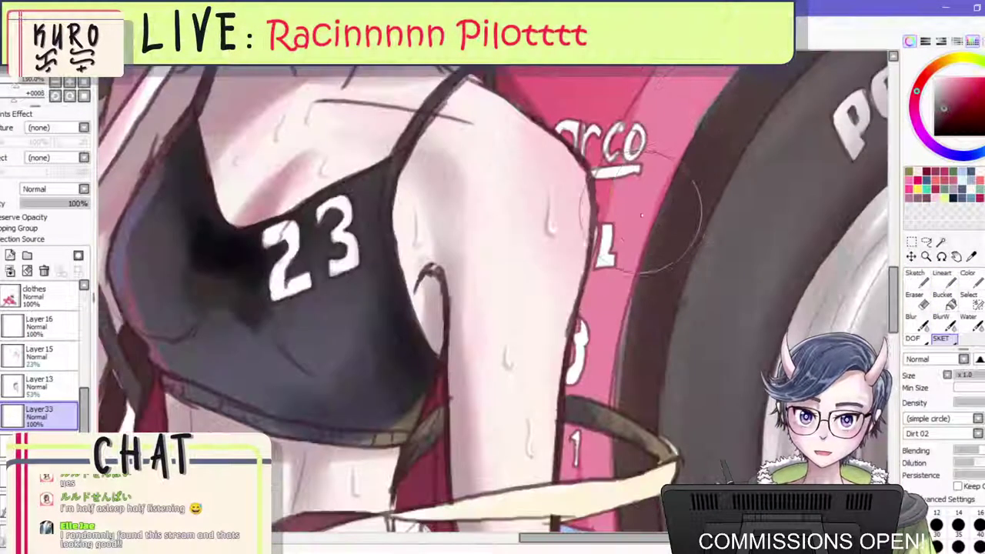
key("bracketleft")
key("bracketleft")
key("bracketleft")
key("bracketleft")
key("bracketleft")
scroll(644, 221, "down", 1)
left_click_drag(523, 159, 578, 188)
scroll(579, 187, "up", 2)
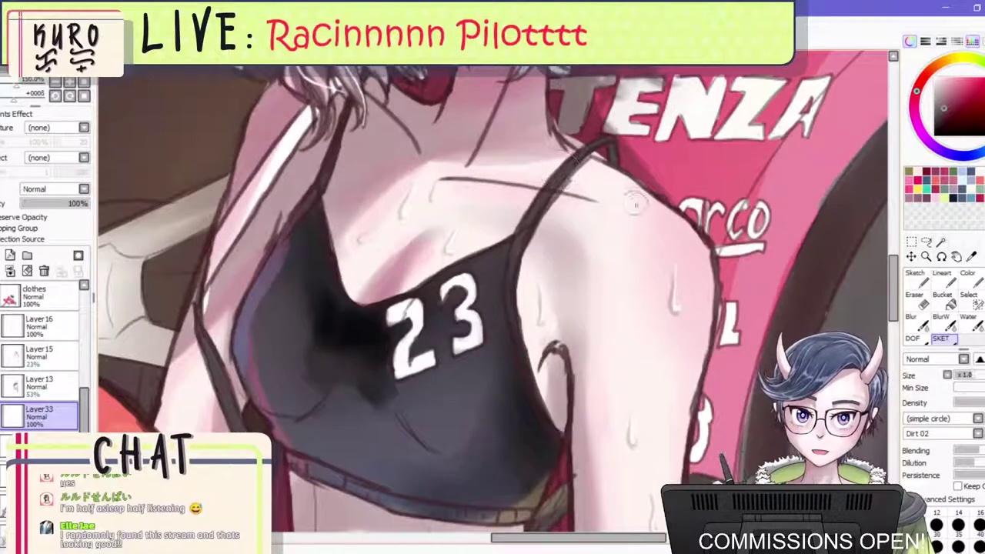
Try a long curved line from the pilot's shoulder down the upper arm.
mouse_move(669, 209)
left_mouse_down()
mouse_move(626, 281)
mouse_move(619, 370)
left_mouse_up()
scroll(648, 270, "down", 2)
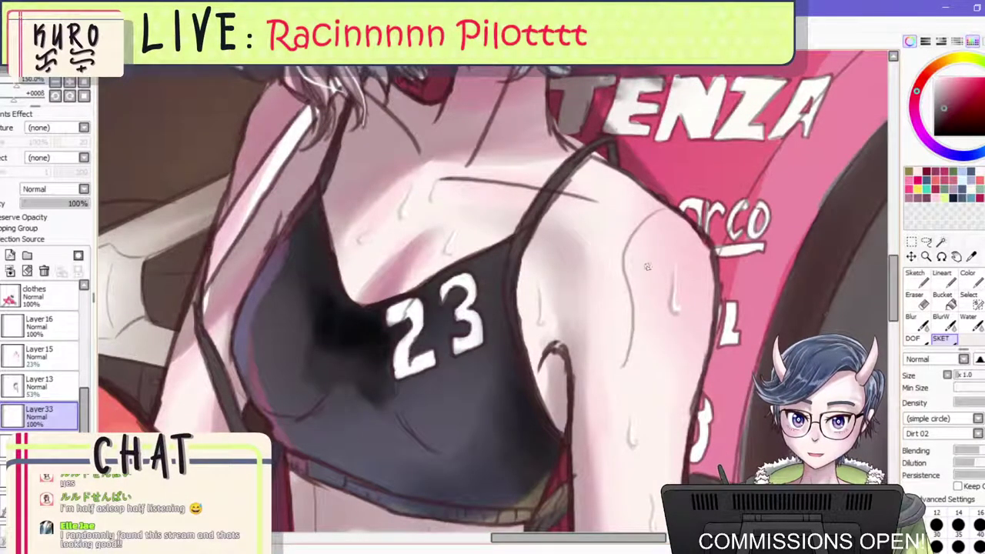
scroll(649, 276, "down", 1)
scroll(648, 277, "up", 3)
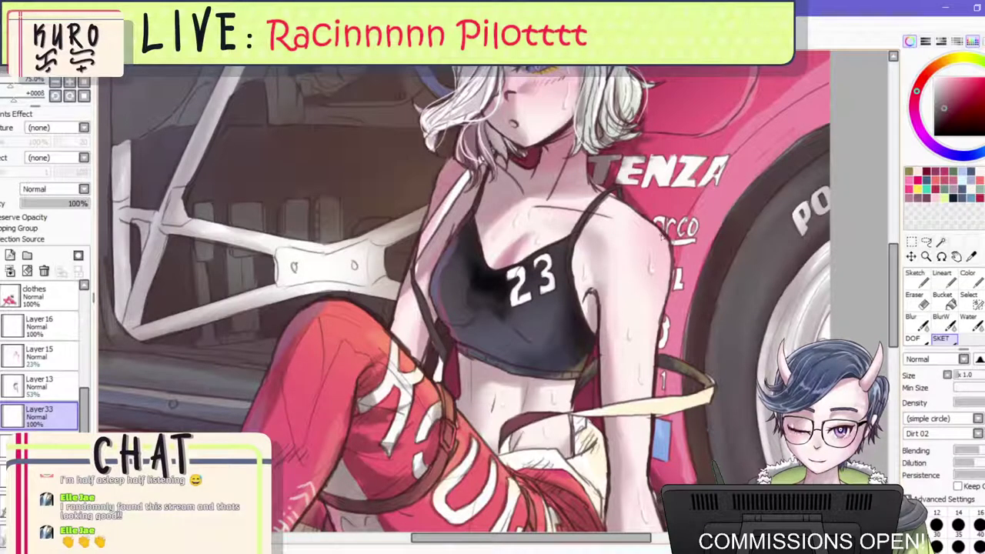
Try an arched line across the outer side of the pilot's upper arm, redrawing it once.
scroll(677, 250, "up", 2)
left_click_drag(680, 250, 660, 235)
scroll(660, 235, "up", 2)
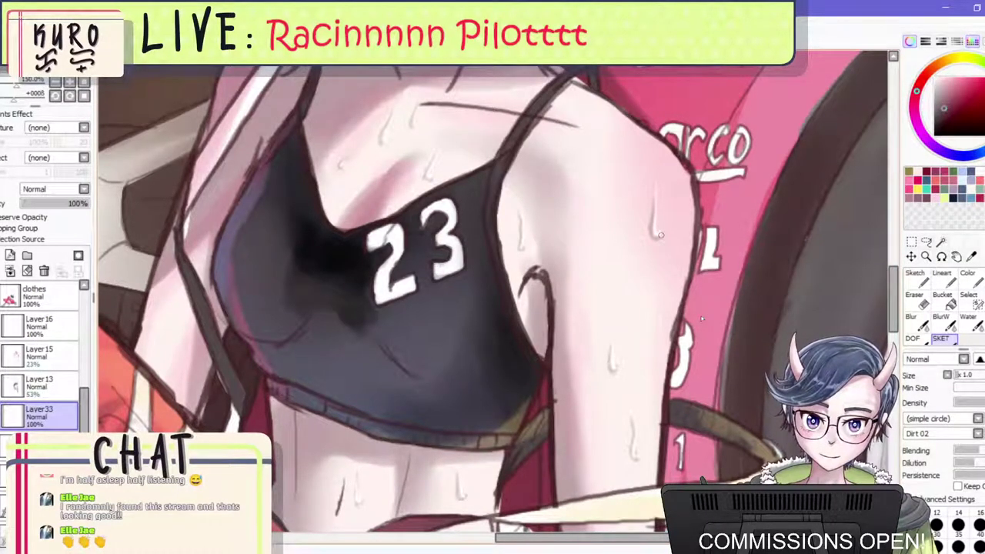
mouse_move(619, 307)
left_mouse_down()
mouse_move(633, 266)
mouse_move(681, 234)
left_mouse_up()
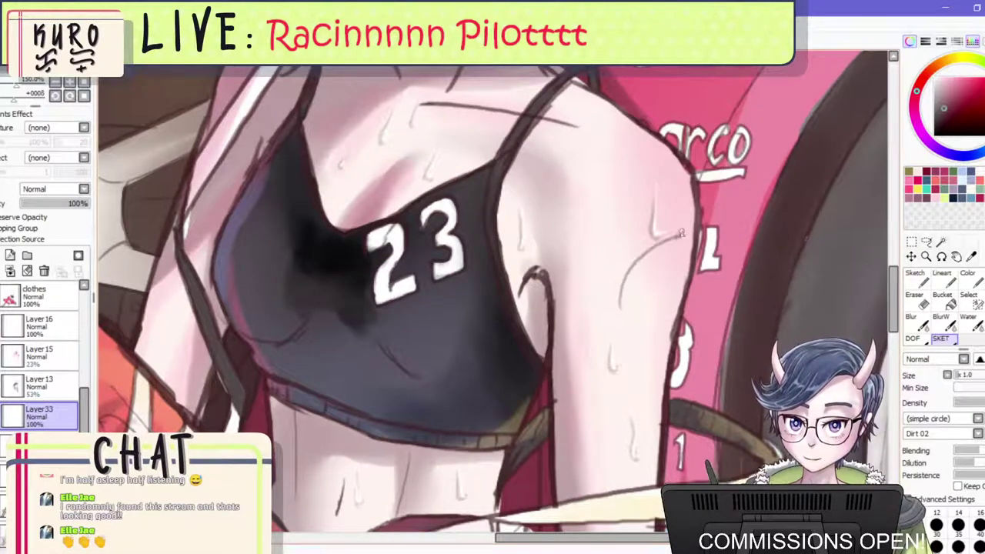
key("ctrl+z")
mouse_move(619, 285)
left_mouse_down()
mouse_move(630, 261)
mouse_move(684, 234)
left_mouse_up()
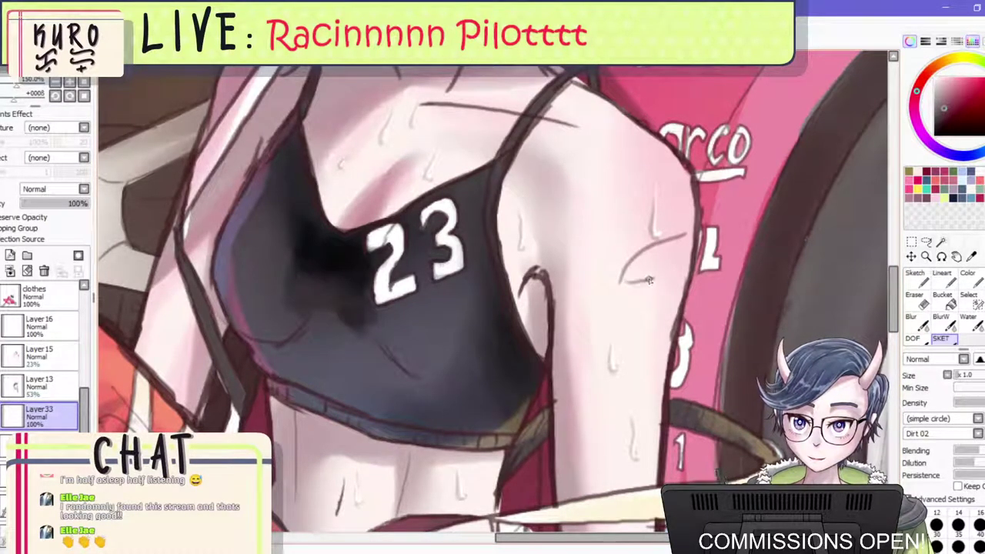
key("ctrl+z")
Sketch a small leaf-shaped outline on the pilot's upper arm with the letters MI beneath it.
mouse_move(623, 283)
left_mouse_down()
mouse_move(644, 256)
mouse_move(687, 240)
left_mouse_up()
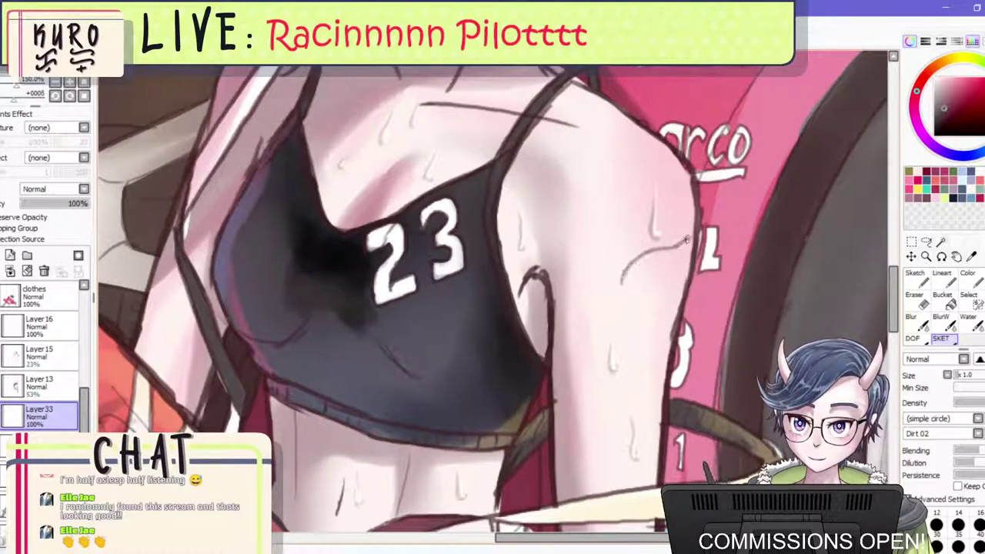
left_click_drag(622, 284, 677, 273)
scroll(627, 311, "down", 2)
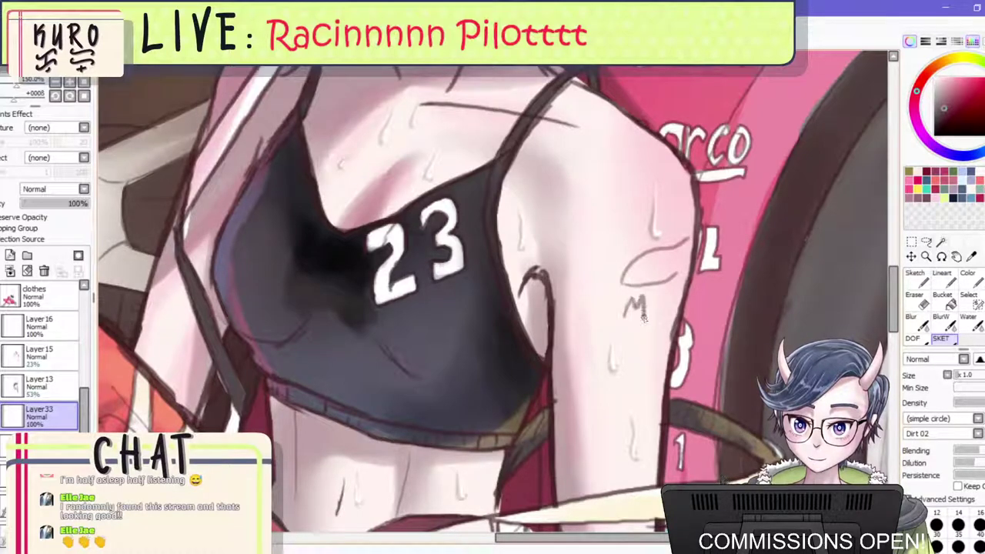
scroll(657, 304, "down", 2)
scroll(668, 242, "up", 4)
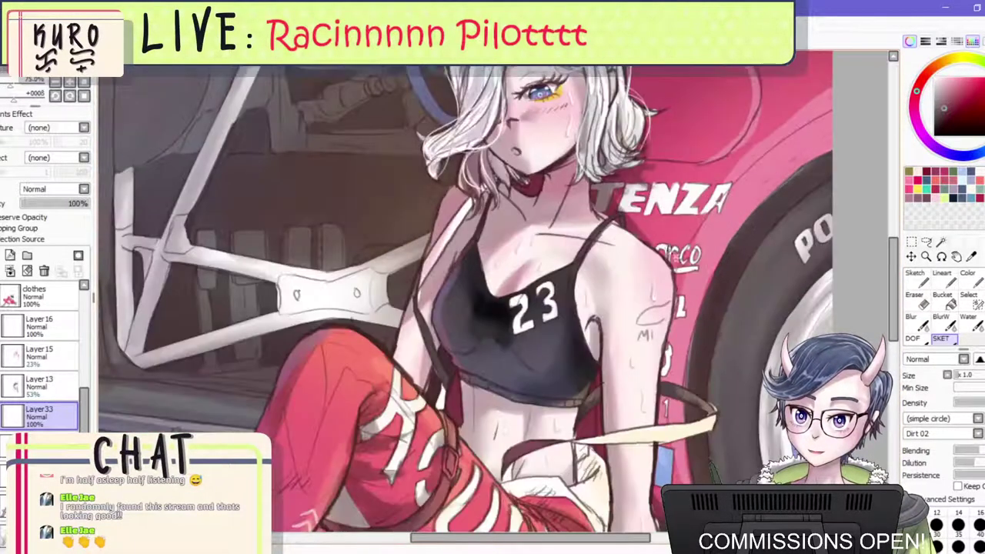
Undo the leaf-shaped outline and the MI lettering sketched on the pilot's upper arm.
key("ctrl+z")
key("ctrl+z")
key("ctrl+z")
key("ctrl+z")
Examine the pilot's bare upper arm both up close and in relation to the whole figure.
scroll(670, 232, "down", 3)
scroll(662, 261, "up", 1)
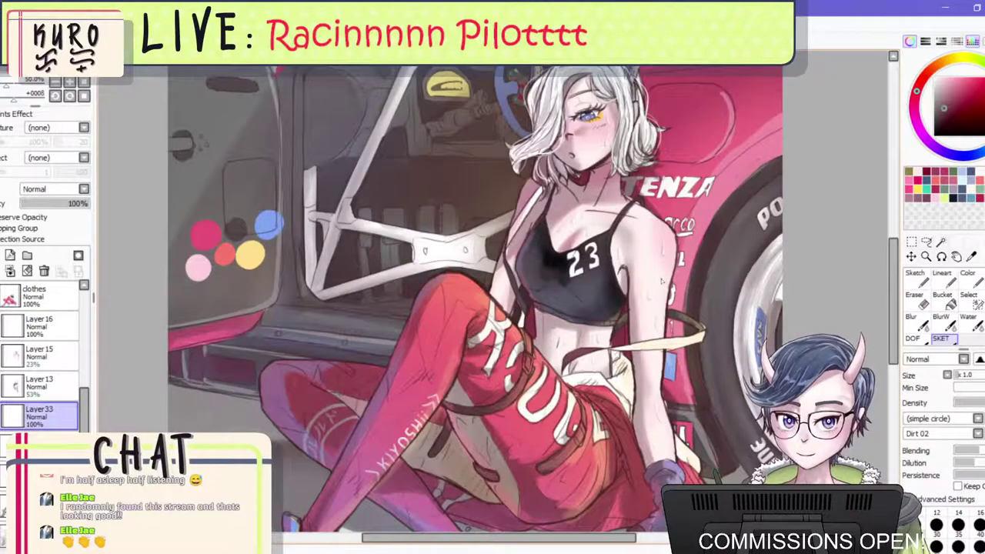
scroll(657, 266, "up", 3)
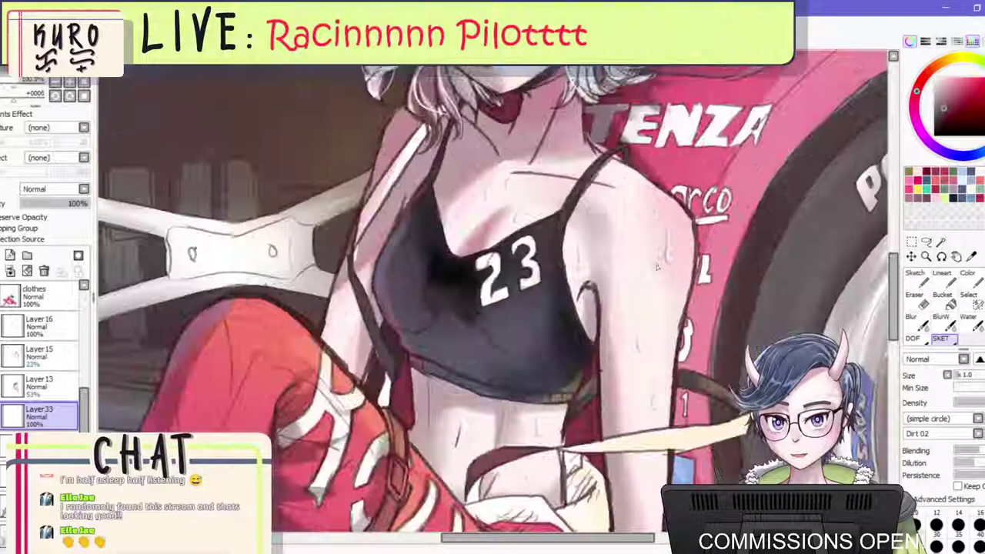
scroll(660, 263, "down", 2)
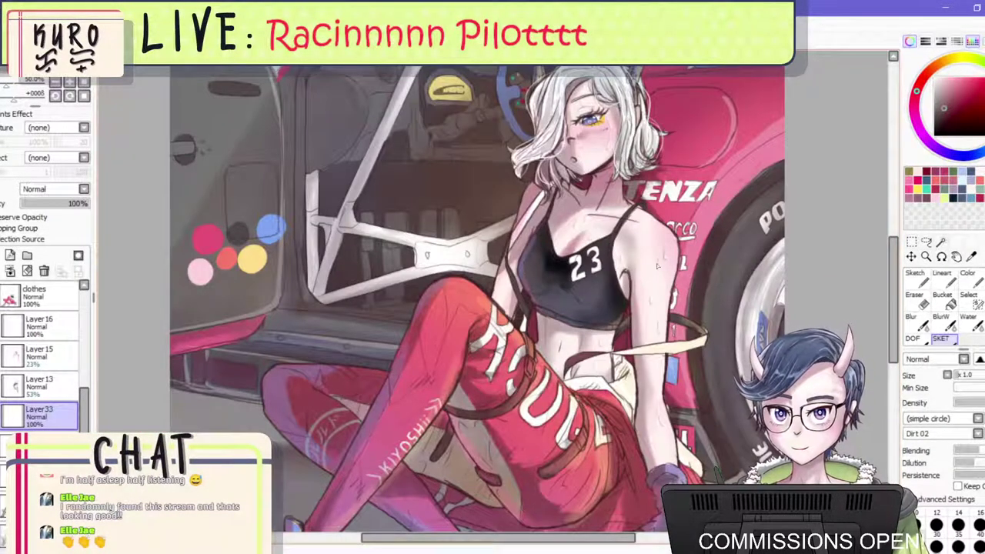
scroll(657, 266, "down", 2)
scroll(657, 266, "up", 2)
scroll(658, 266, "down", 2)
scroll(658, 267, "up", 2)
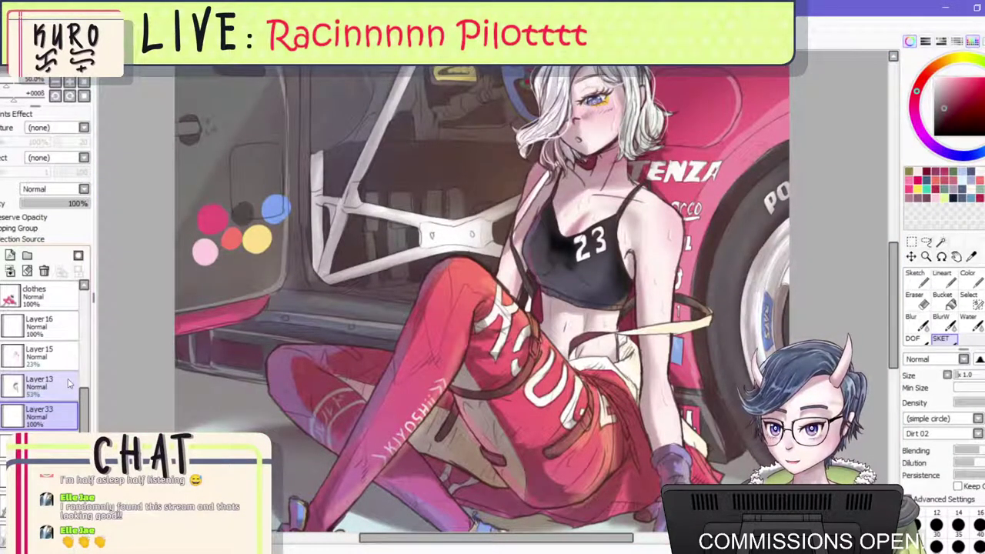
Switch to a layer below the gradient layer and try a short white SKET stroke beneath the 23 on the pilot's top.
scroll(68, 384, "down", 3)
scroll(77, 368, "down", 5)
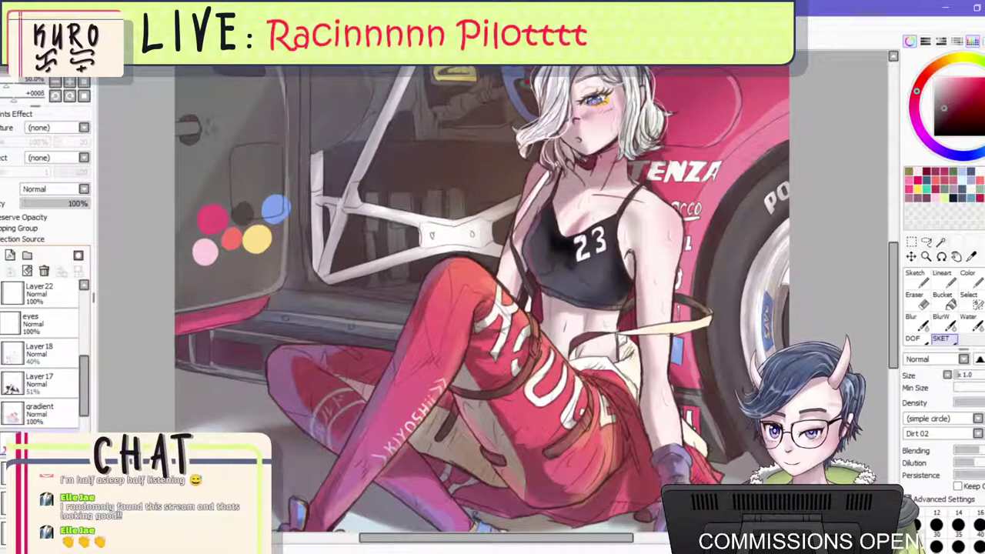
scroll(581, 269, "up", 4)
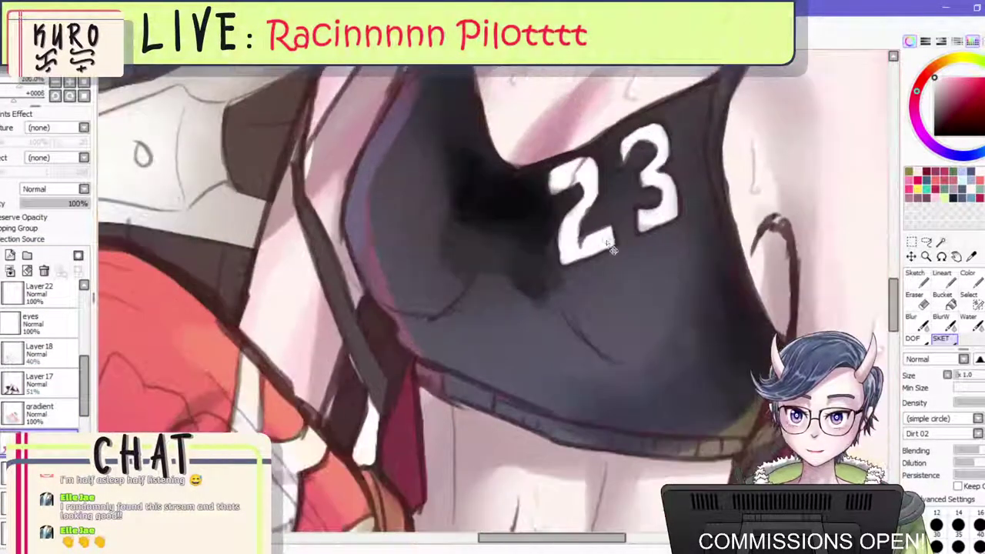
left_click_drag(580, 293, 577, 280)
key("ctrl+z")
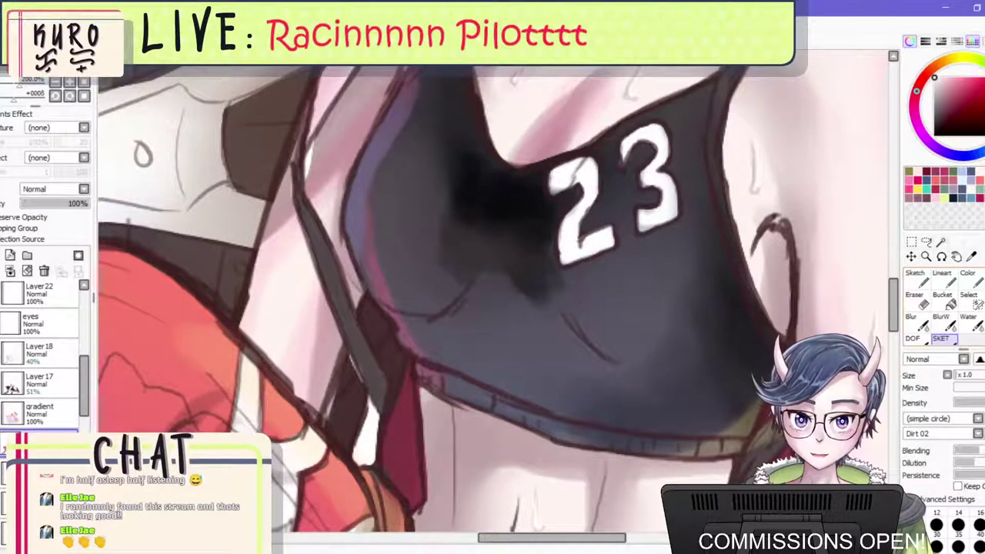
Switch to the Color brush and letter MIRA in white beneath the number 23 on the pilot's black top.
left_click(970, 280)
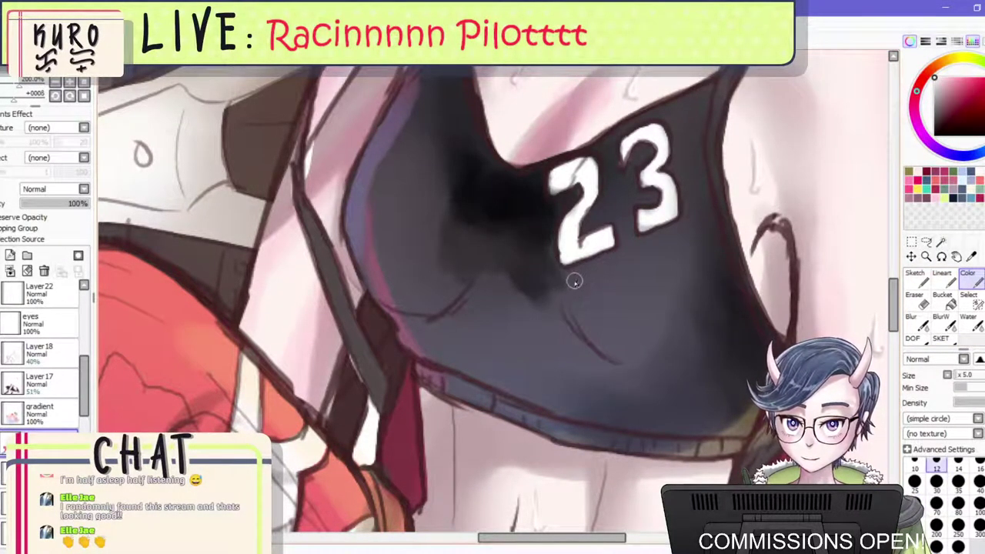
mouse_move(586, 273)
left_mouse_down()
mouse_move(604, 294)
mouse_move(639, 267)
mouse_move(654, 274)
mouse_move(667, 238)
mouse_move(677, 266)
left_mouse_up()
key("ctrl+z")
key("ctrl+z")
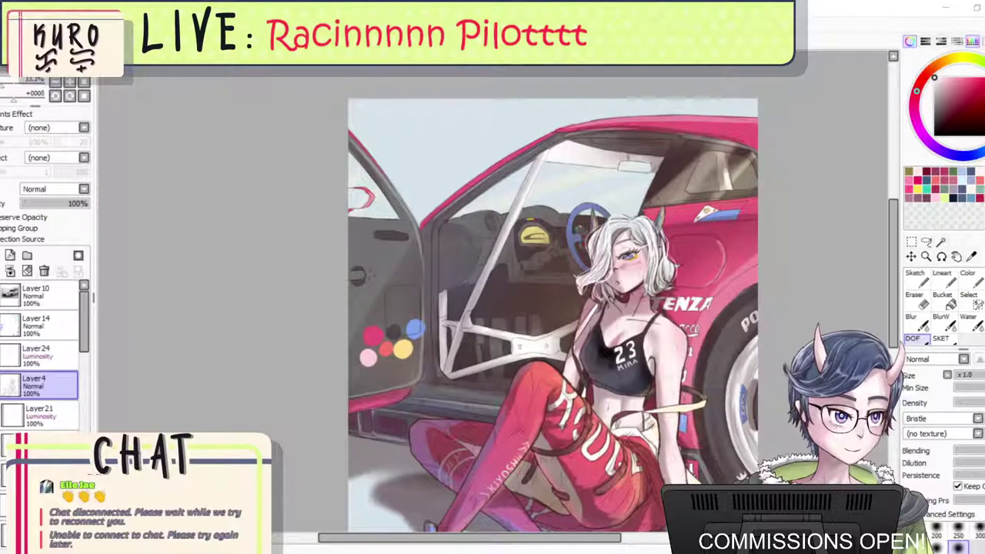